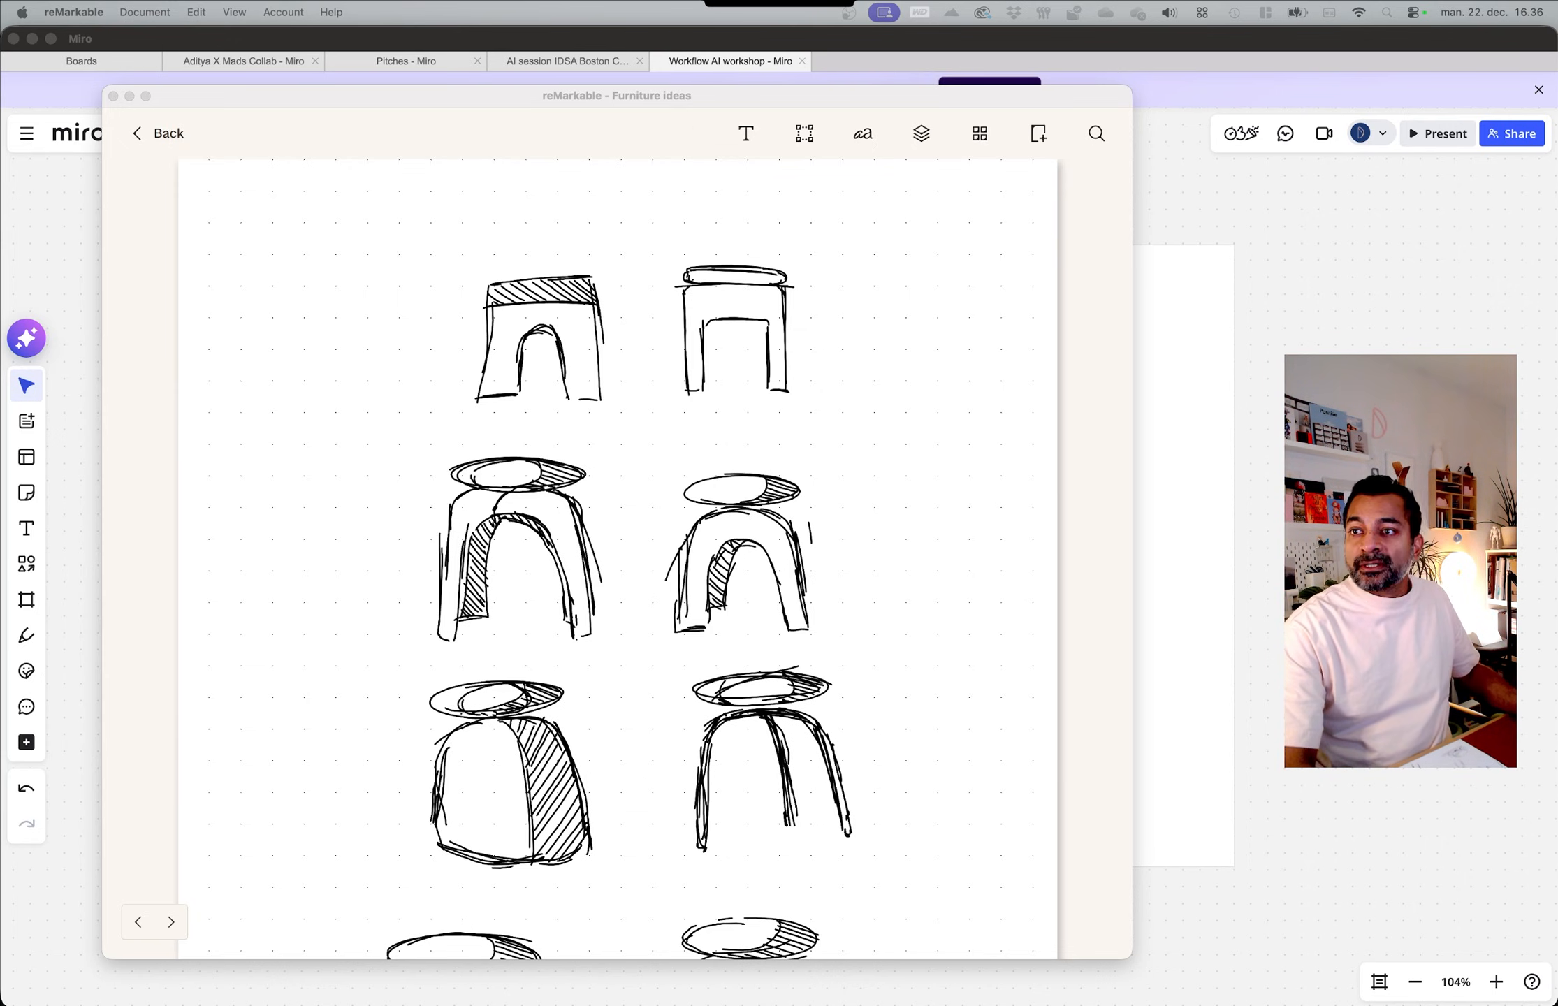
Step: Close the reMarkable window and add an orange sticky note reading "Select a sketch" in the left part of Frame 3
{"action": "left_click", "coordinate": [113, 95]}
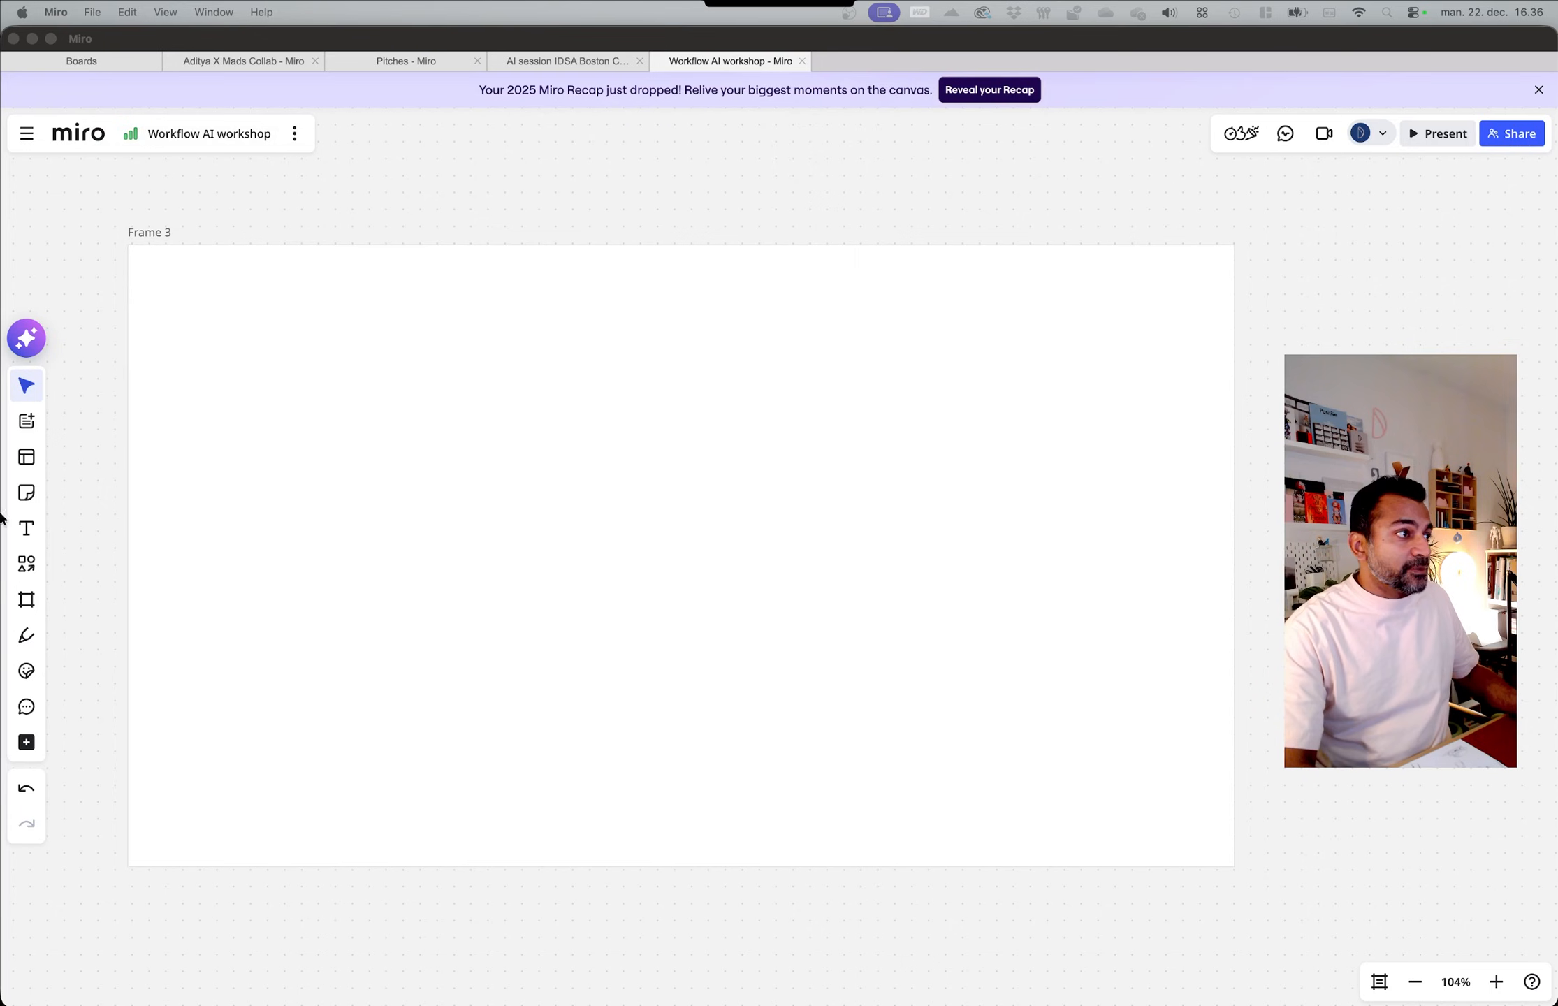
{"action": "left_click", "coordinate": [35, 485]}
{"action": "left_click", "coordinate": [233, 523]}
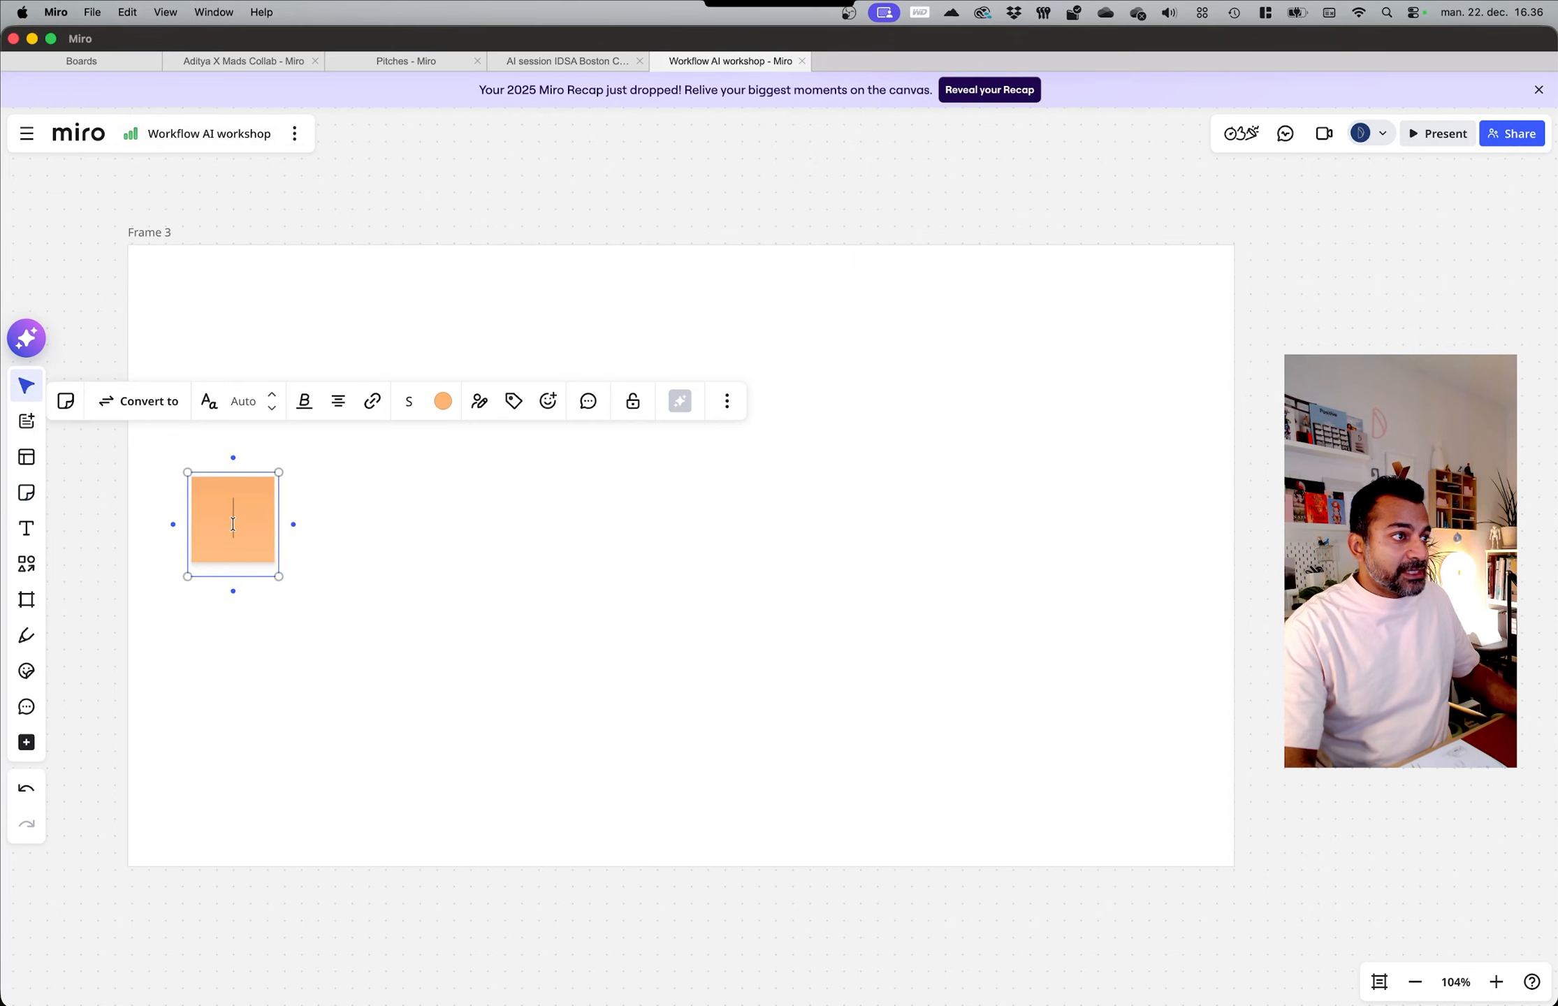
{"action": "type", "text": "Select a sketch"}
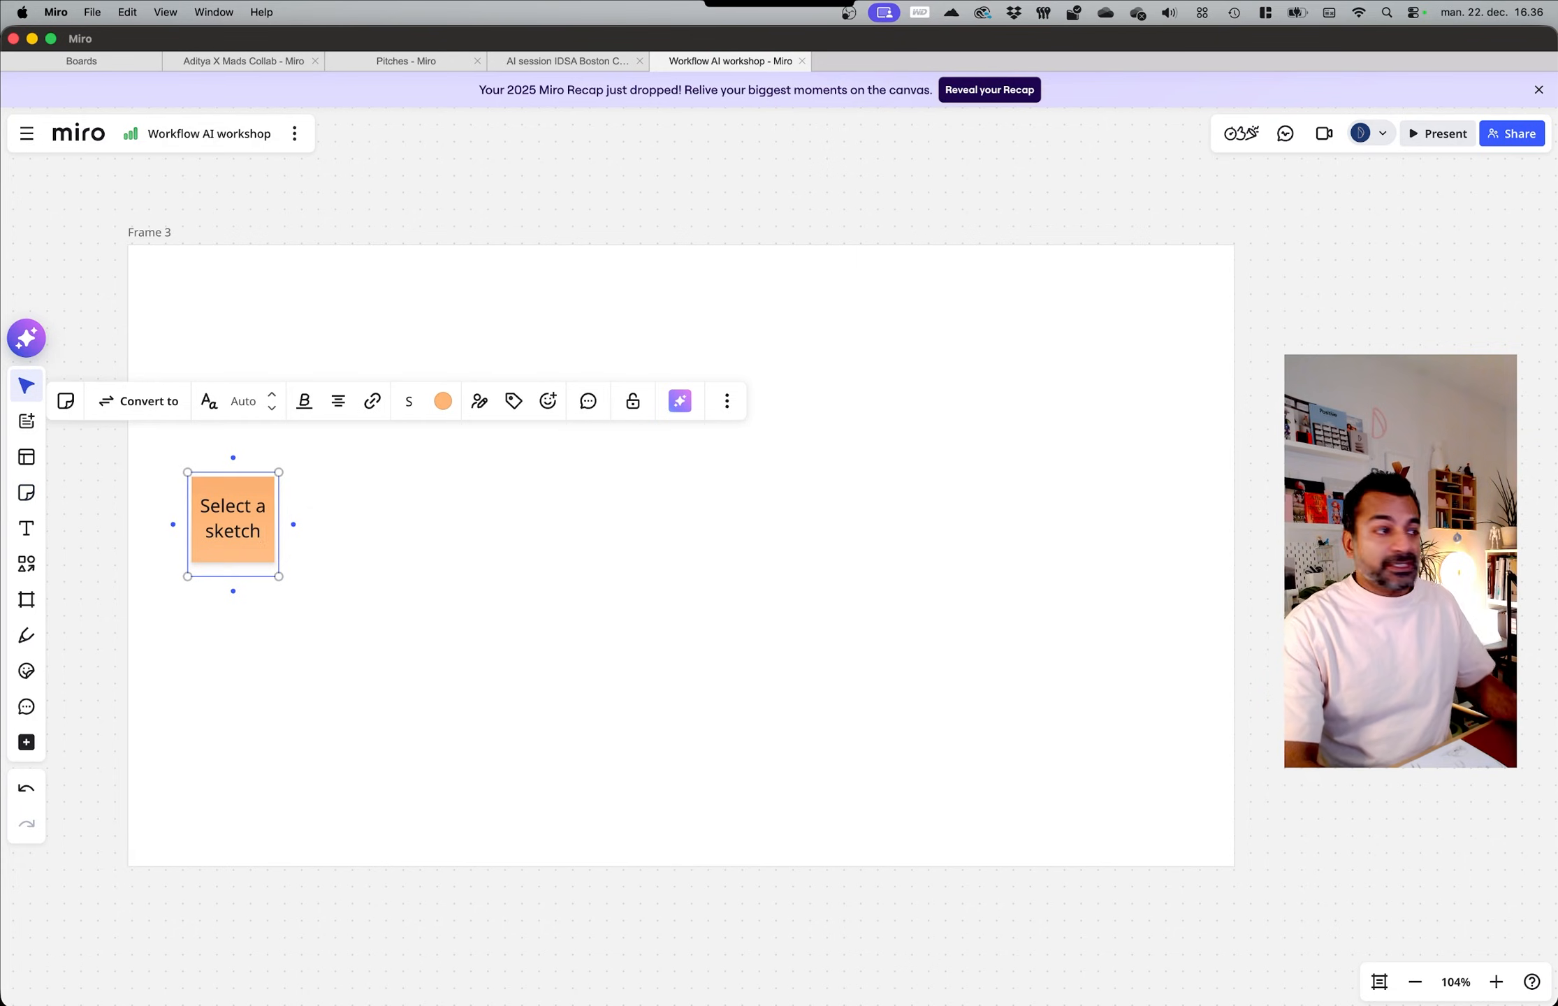
{"action": "left_click", "coordinate": [116, 490]}
{"action": "left_click_drag", "start_coordinate": [249, 527], "coordinate": [322, 547]}
{"action": "left_click", "coordinate": [108, 522]}
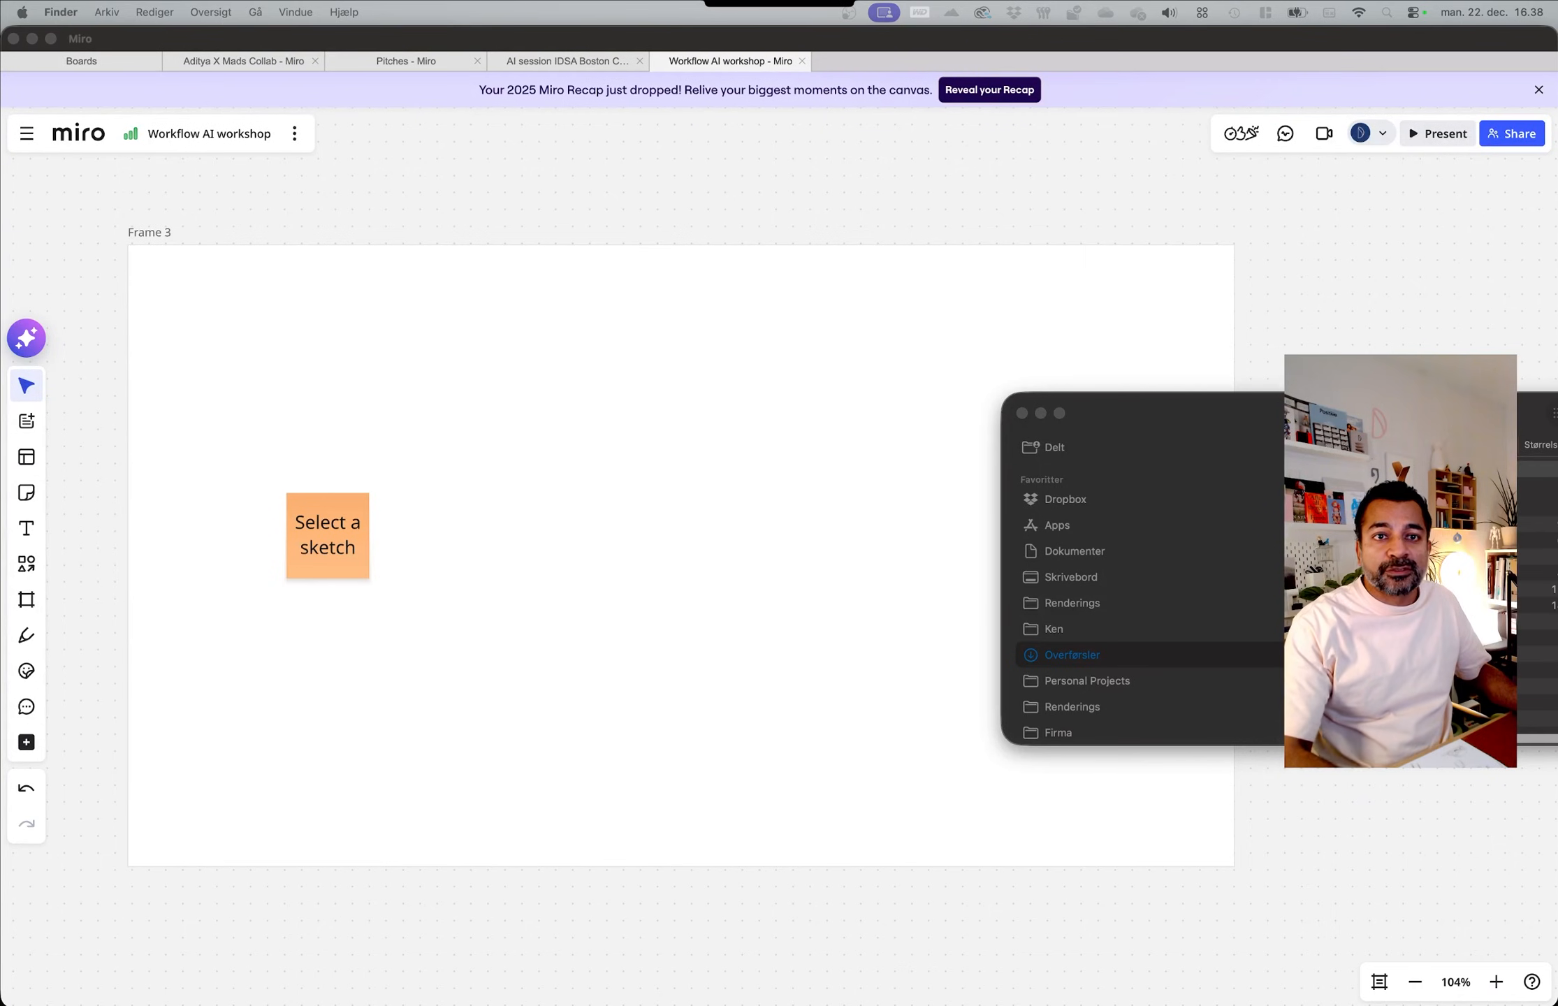
Step: Insert the sketch photo IMG_3202.heic into Frame 3, scaled down and placed just right of the "Select a sketch" note
{"action": "left_click_drag", "start_coordinate": [1363, 531], "coordinate": [330, 628]}
{"action": "left_click", "coordinate": [634, 611]}
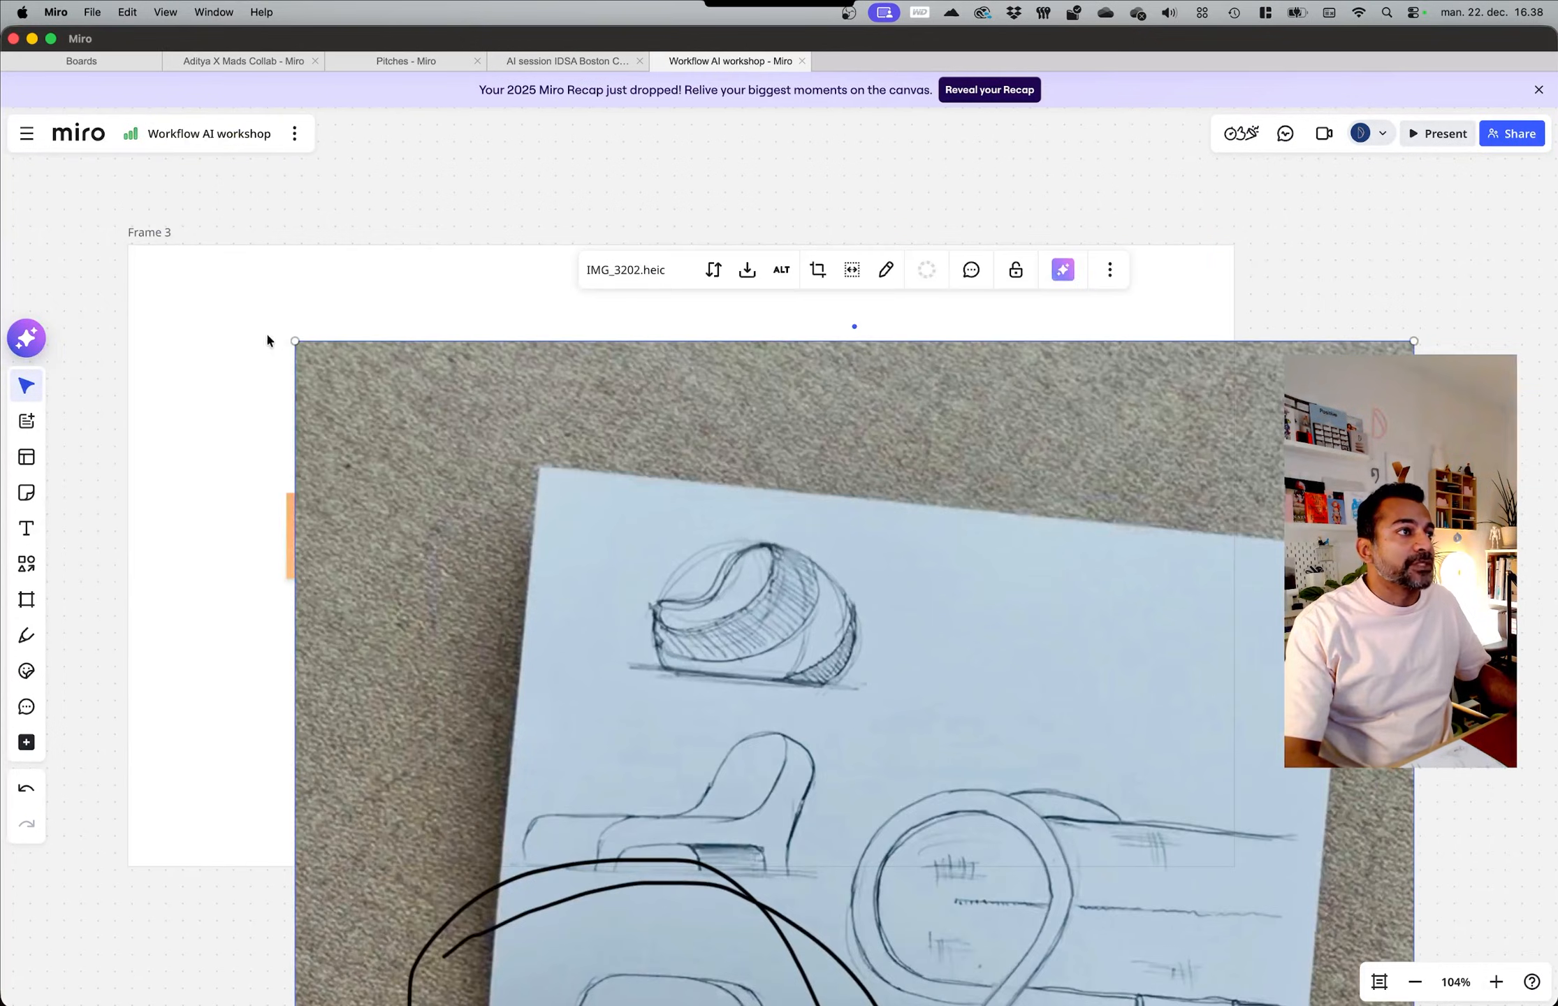
{"action": "left_click_drag", "start_coordinate": [286, 347], "coordinate": [848, 985]}
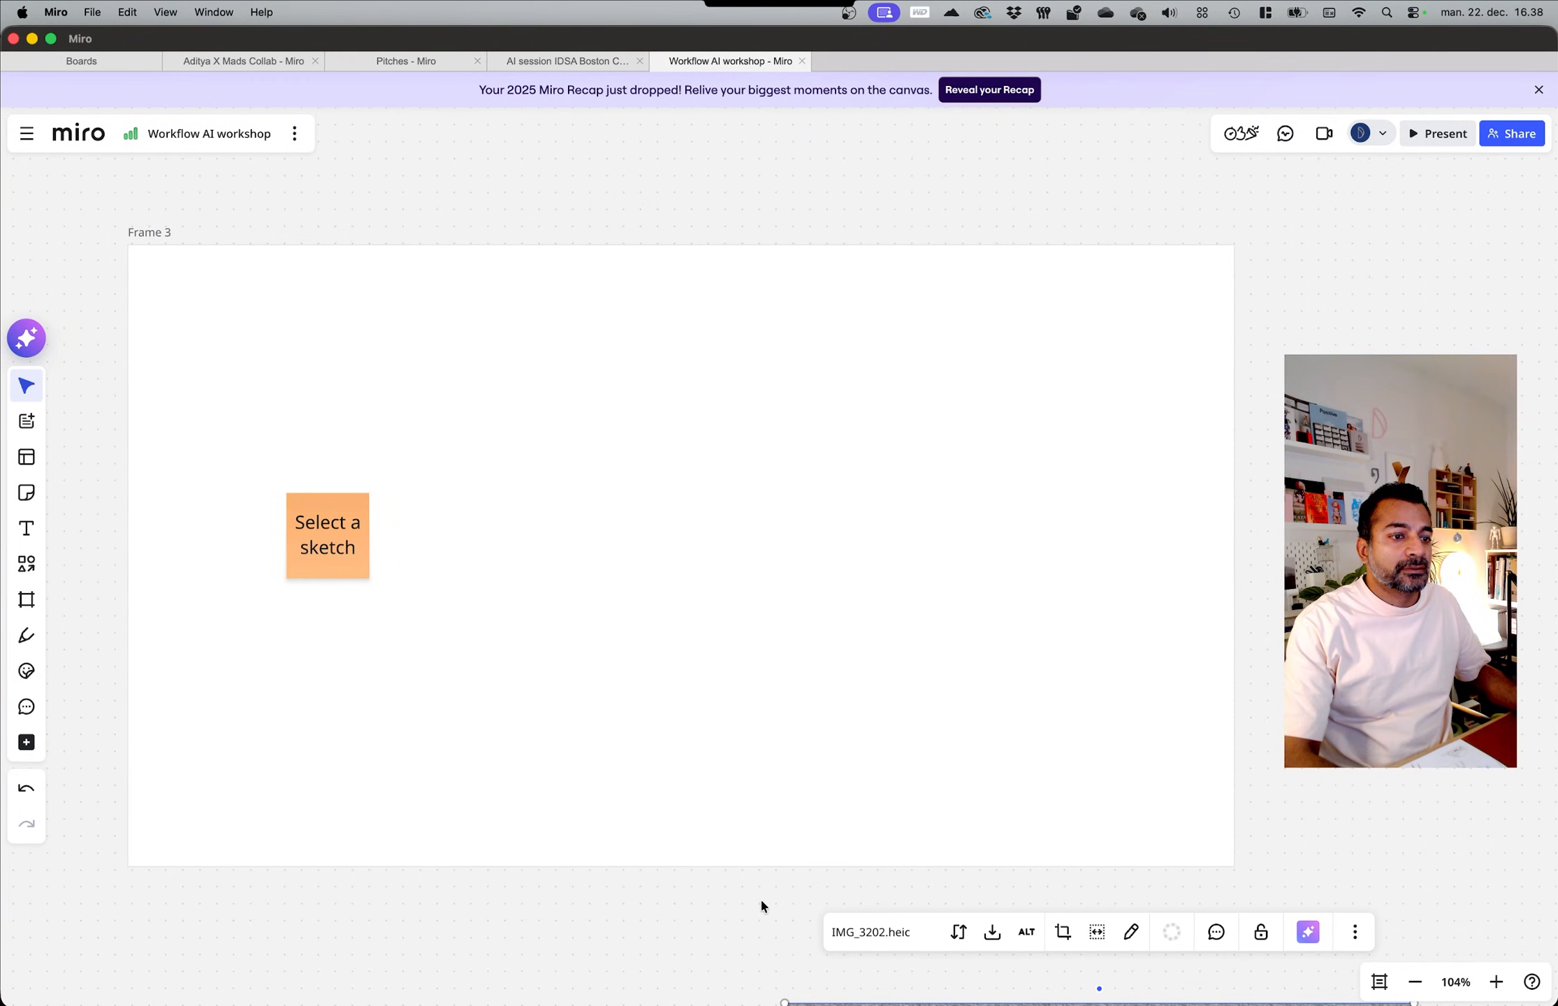
{"action": "scroll", "coordinate": [761, 906], "scroll_direction": "down", "scroll_amount": 2}
{"action": "left_click_drag", "start_coordinate": [761, 905], "coordinate": [700, 742]}
{"action": "left_click_drag", "start_coordinate": [769, 830], "coordinate": [471, 320]}
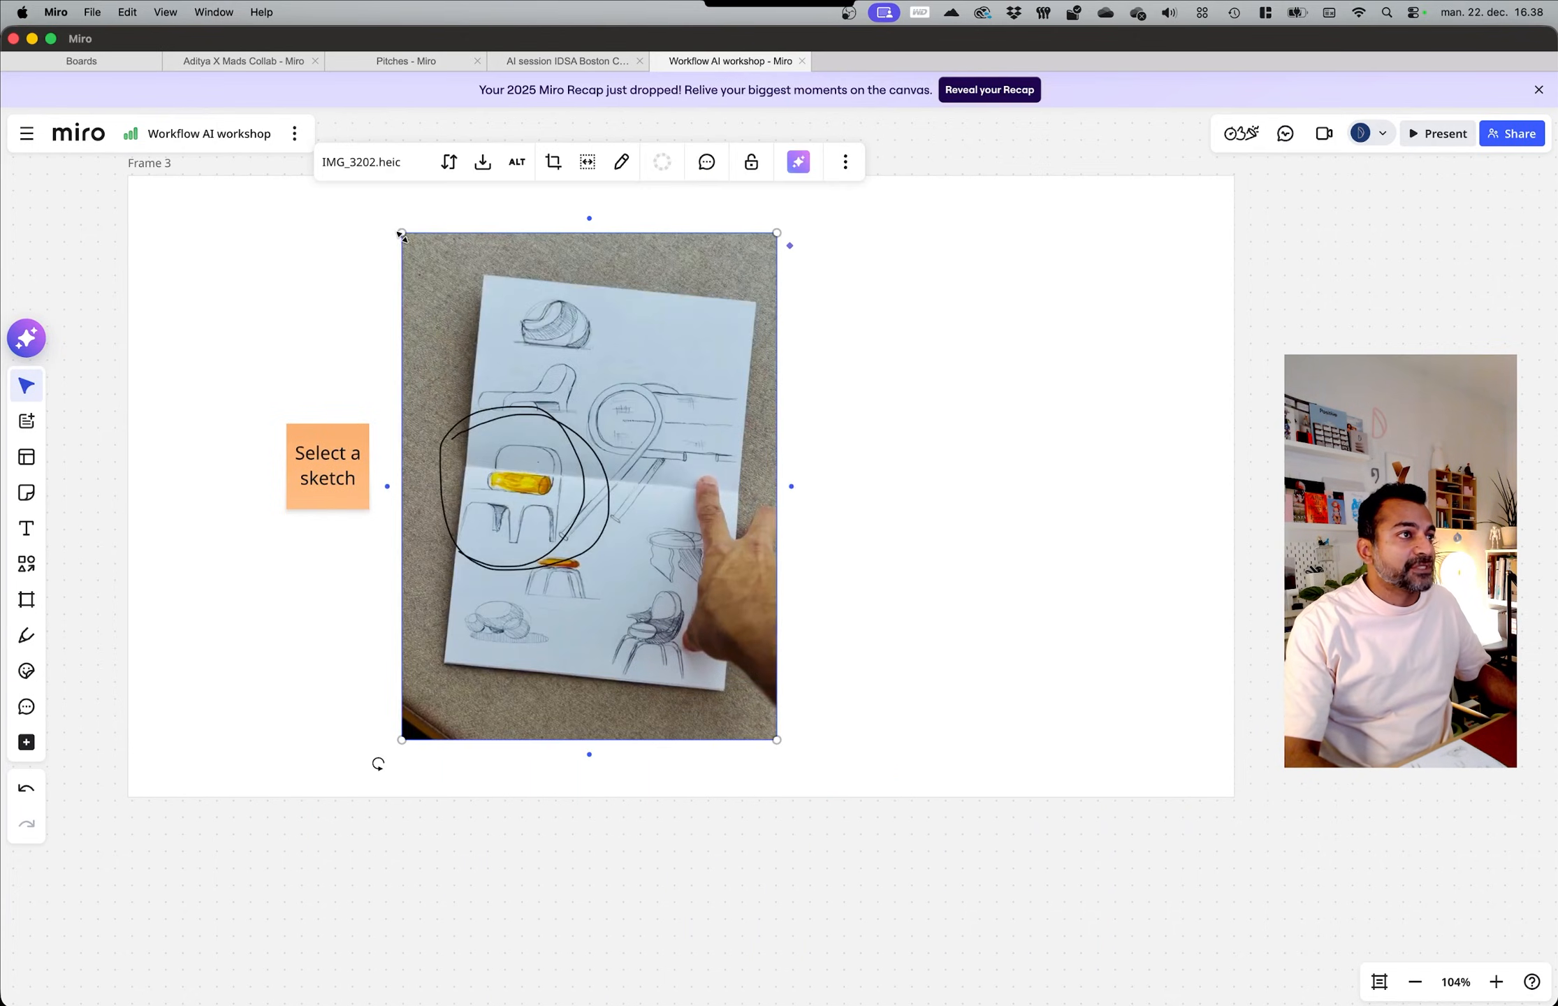
{"action": "left_click_drag", "start_coordinate": [402, 234], "coordinate": [491, 358]}
{"action": "mouse_move", "coordinate": [526, 478]}
{"action": "left_mouse_down"}
{"action": "mouse_move", "coordinate": [403, 420]}
{"action": "mouse_move", "coordinate": [737, 499]}
{"action": "left_mouse_up"}
{"action": "left_click", "coordinate": [406, 862]}
Step: Duplicate the "Select a sketch" note to the right of the photo and change the copy's text to "model it up"
{"action": "left_click", "coordinate": [319, 473]}
{"action": "double_click", "coordinate": [728, 475]}
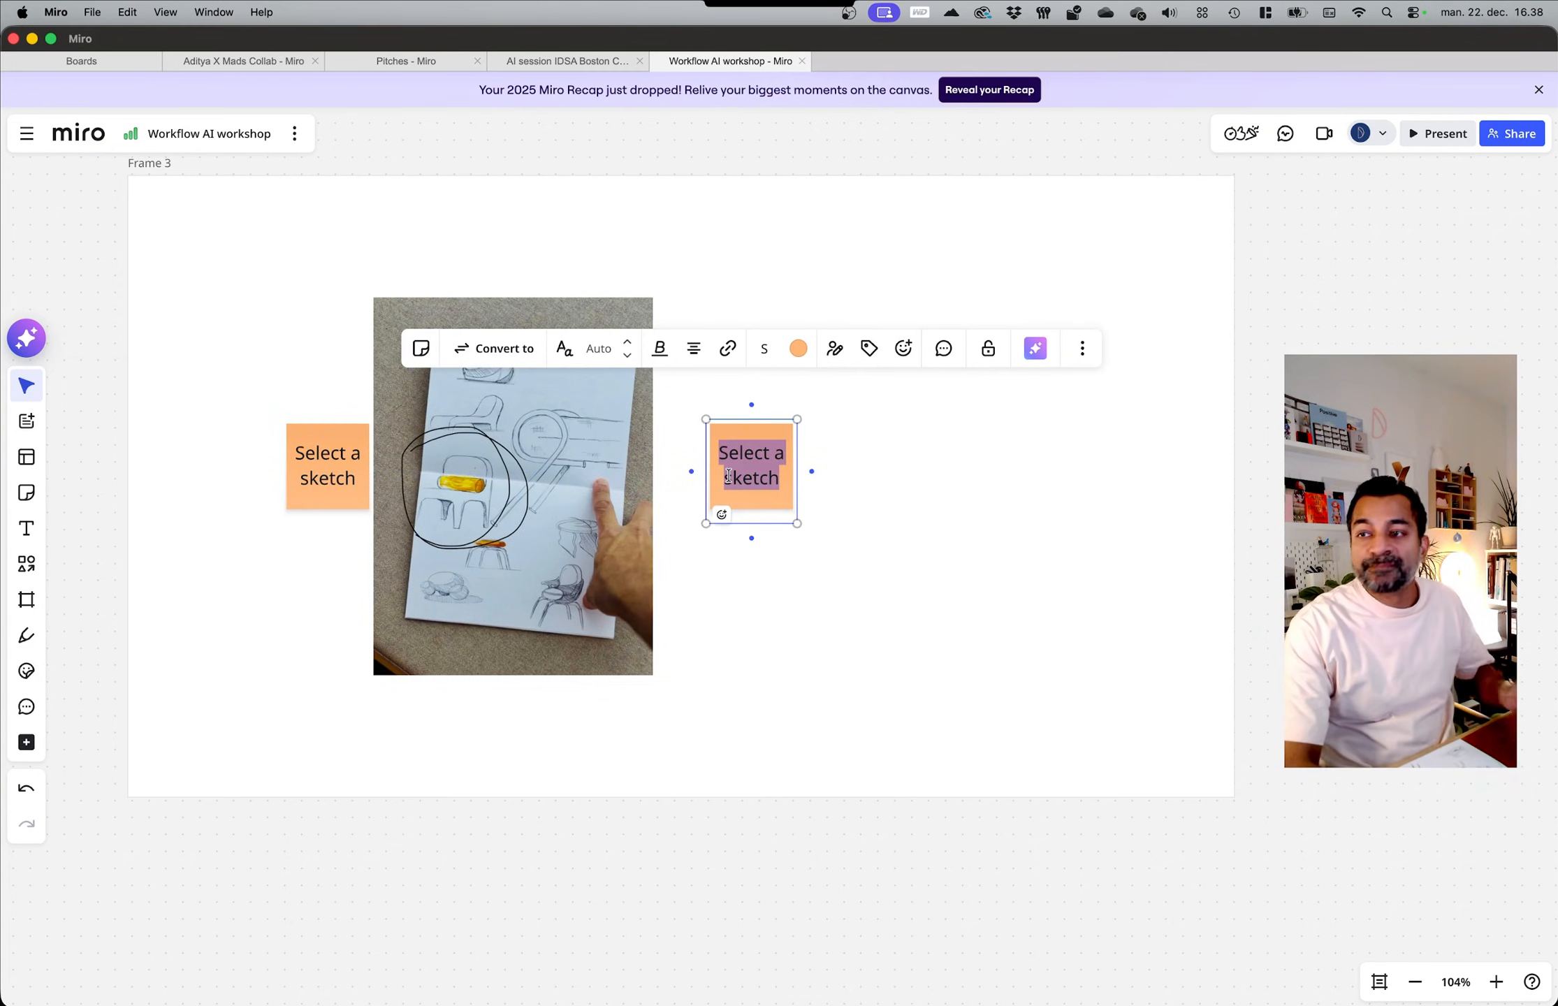
{"action": "type", "text": "C"}
{"action": "key", "text": "BackSpace"}
{"action": "type", "text": "model it up u"}
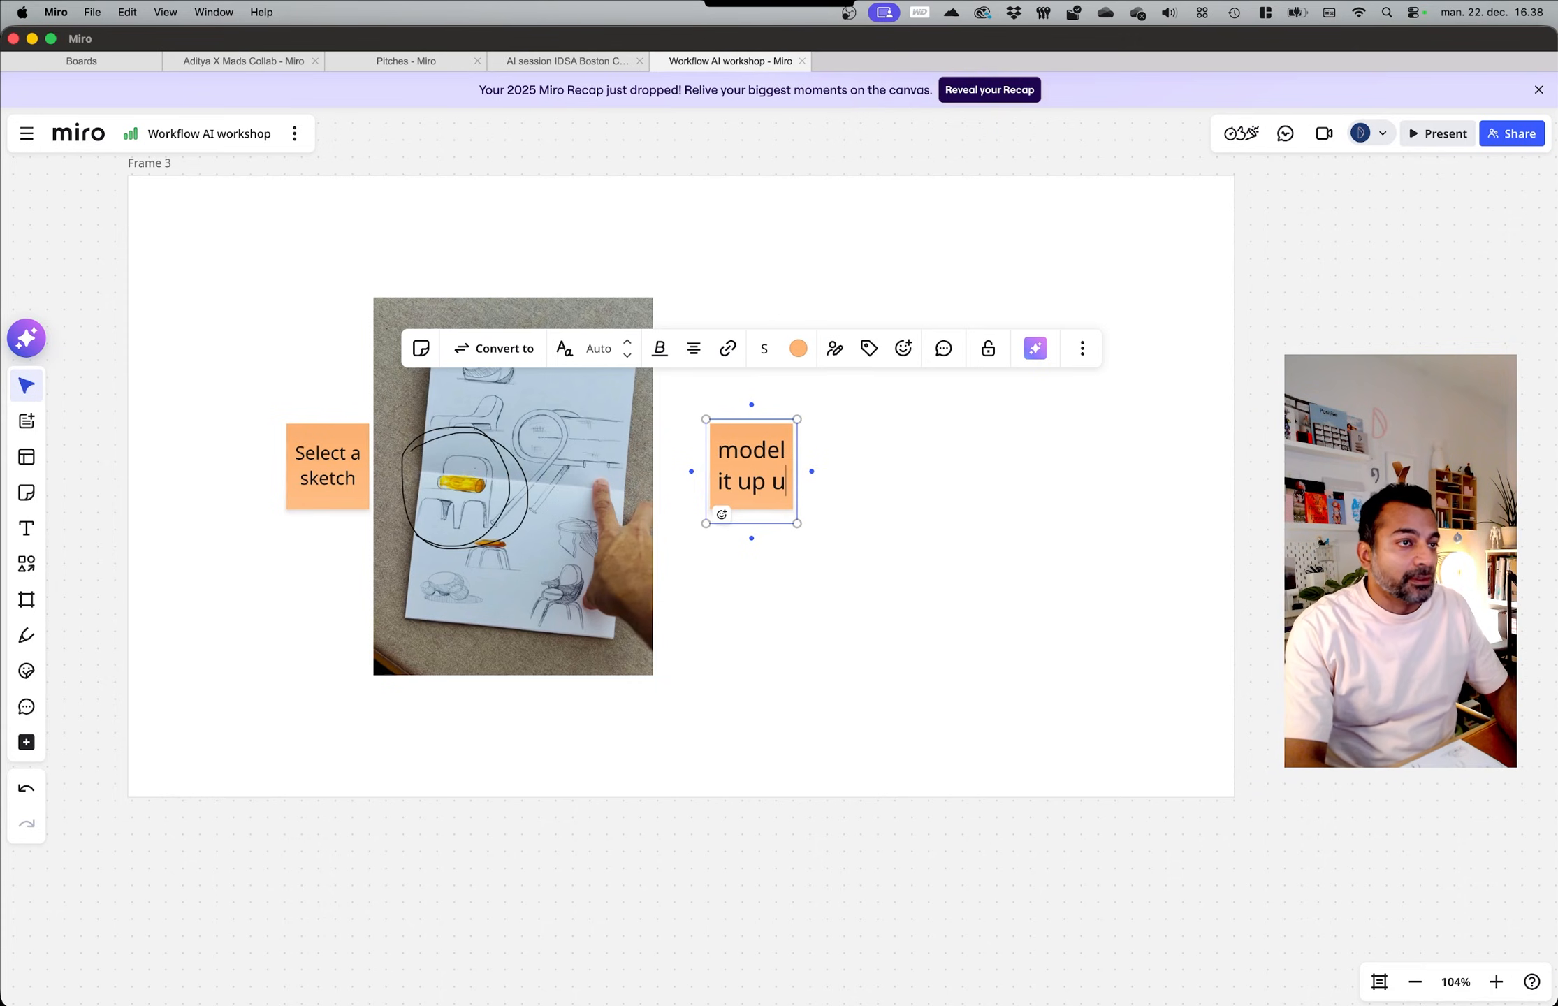
{"action": "key", "text": "BackSpace"}
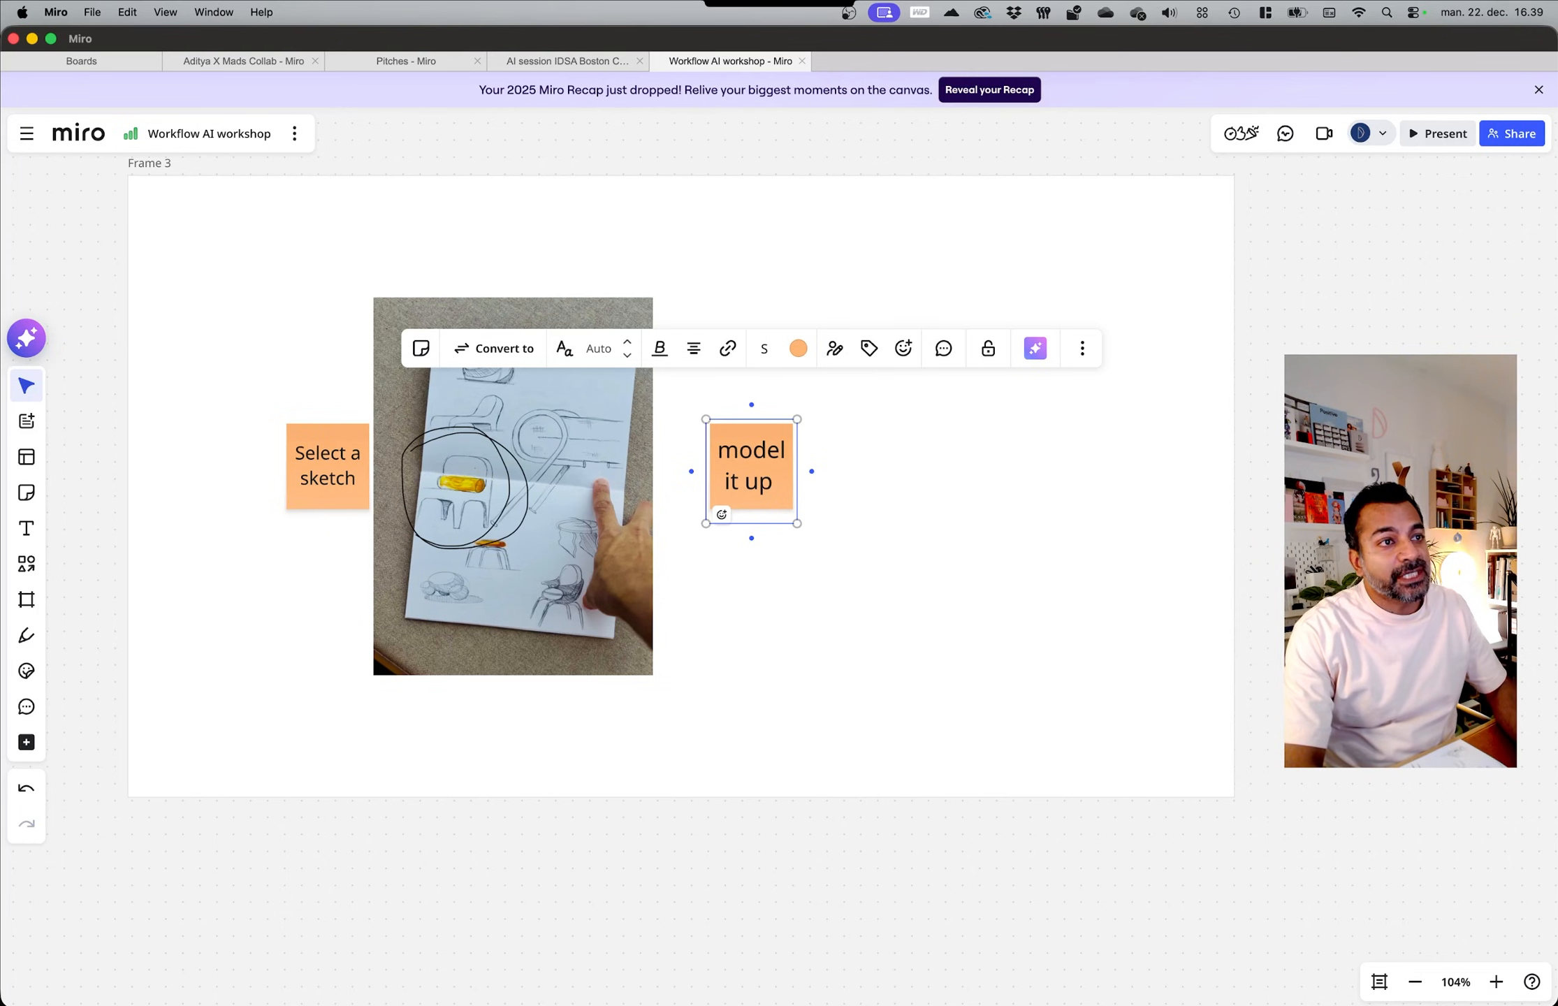
{"action": "left_click", "coordinate": [740, 712]}
Step: Duplicate the "model it up" note to its right and change the copy's text to "Renders of this"
{"action": "left_click", "coordinate": [718, 514]}
{"action": "left_click_drag", "start_coordinate": [718, 514], "coordinate": [875, 475]}
{"action": "double_click", "coordinate": [875, 476]}
{"action": "type", "text": "R"}
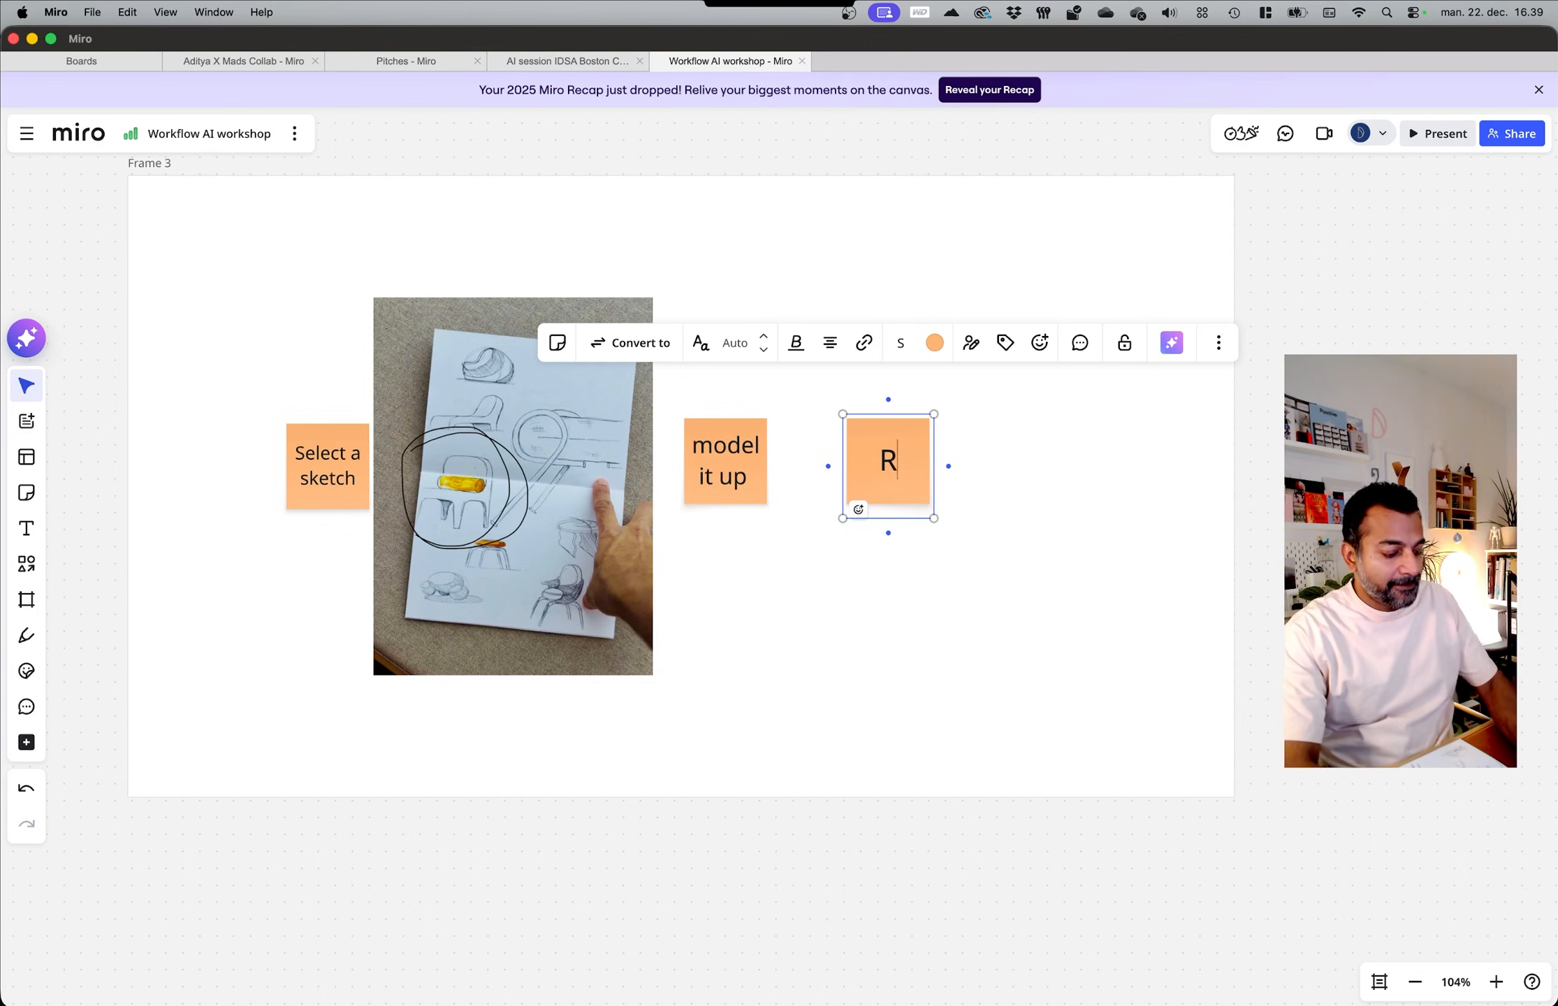
{"action": "type", "text": "enders of this"}
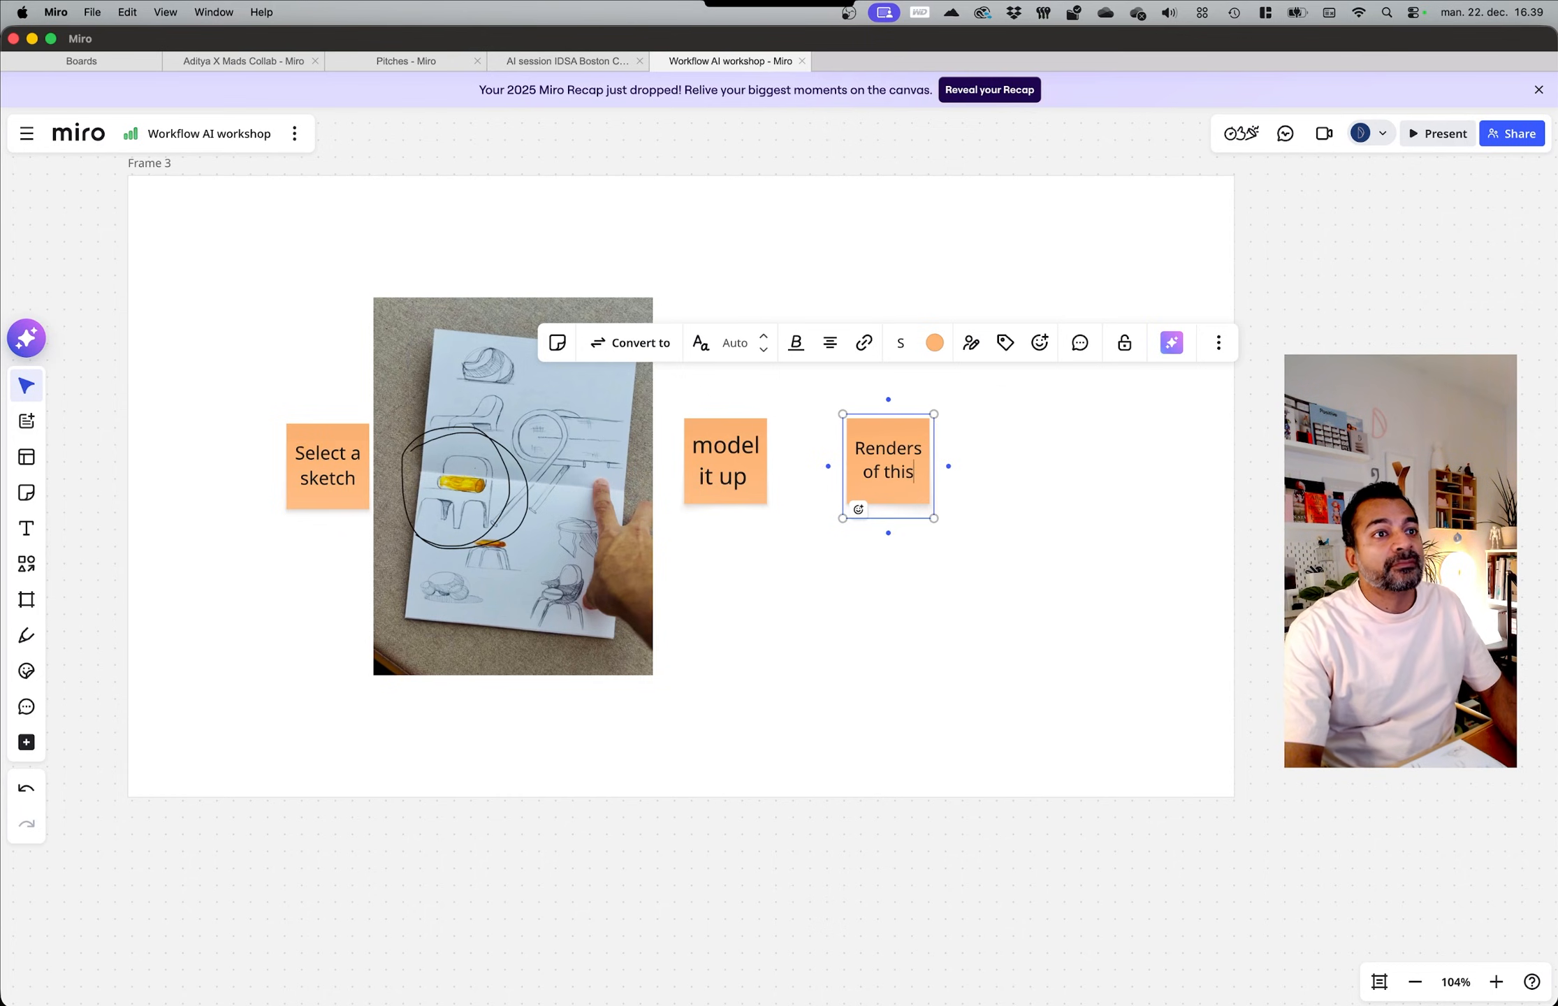
{"action": "left_click", "coordinate": [772, 419]}
{"action": "left_click", "coordinate": [671, 445]}
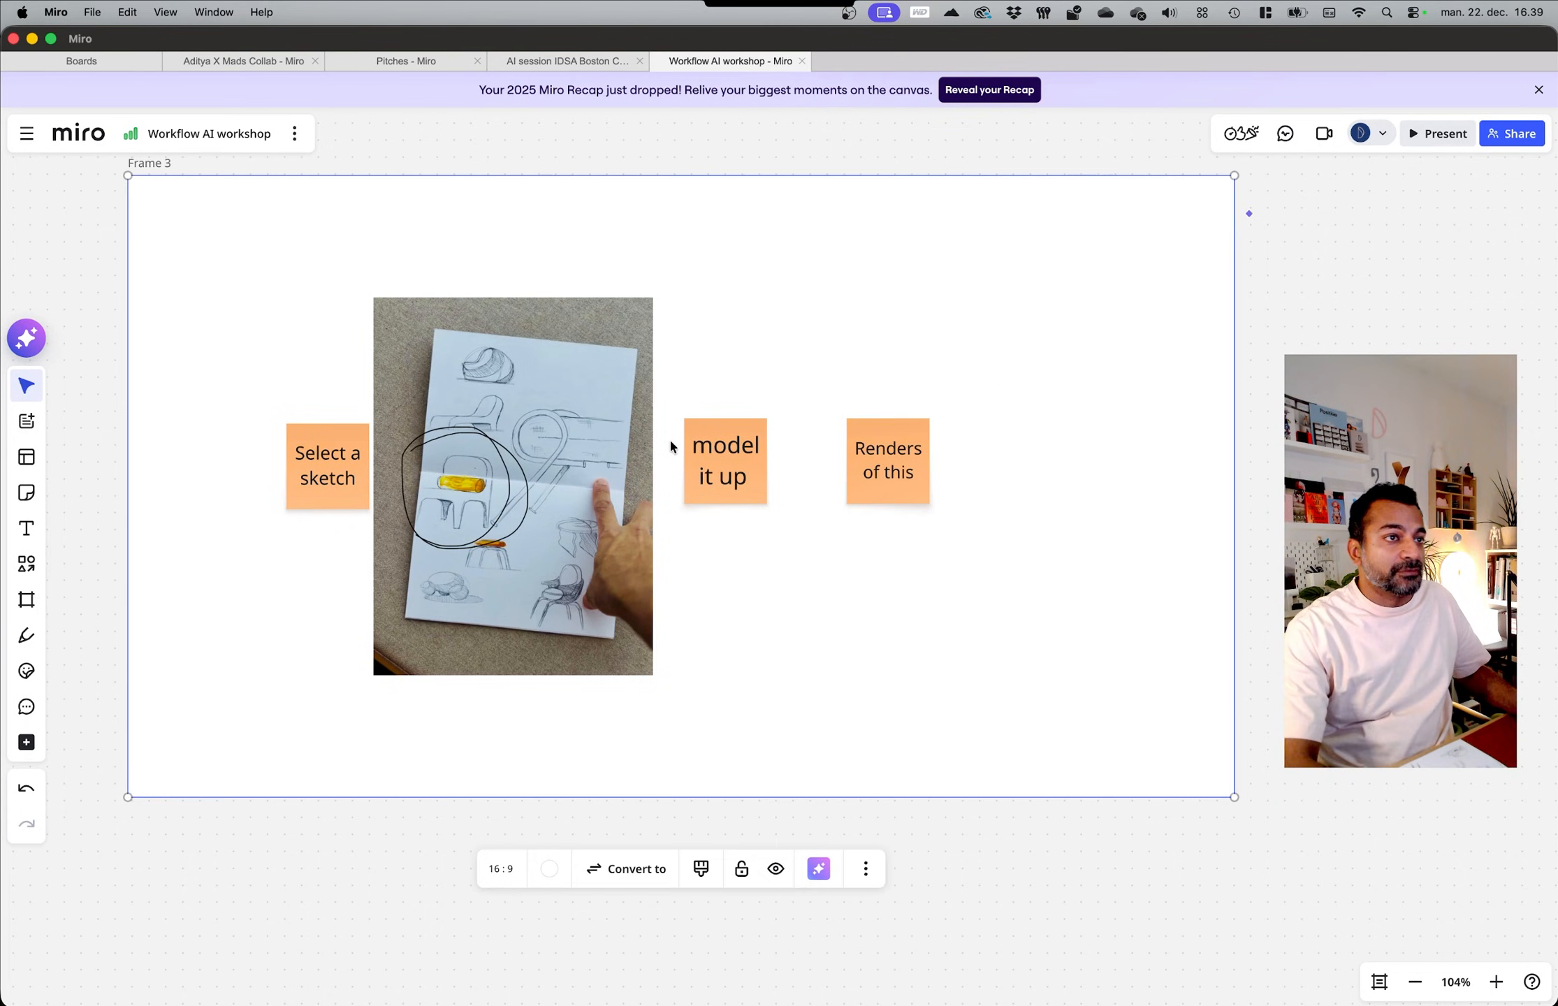
Step: Duplicate the "model it up" note directly below it and change the copy's text to "Fusion"
{"action": "left_click", "coordinate": [703, 467]}
{"action": "left_click_drag", "start_coordinate": [703, 452], "coordinate": [705, 569], "text": "alt"}
{"action": "left_click", "coordinate": [706, 569]}
{"action": "type", "text": "Fusion"}
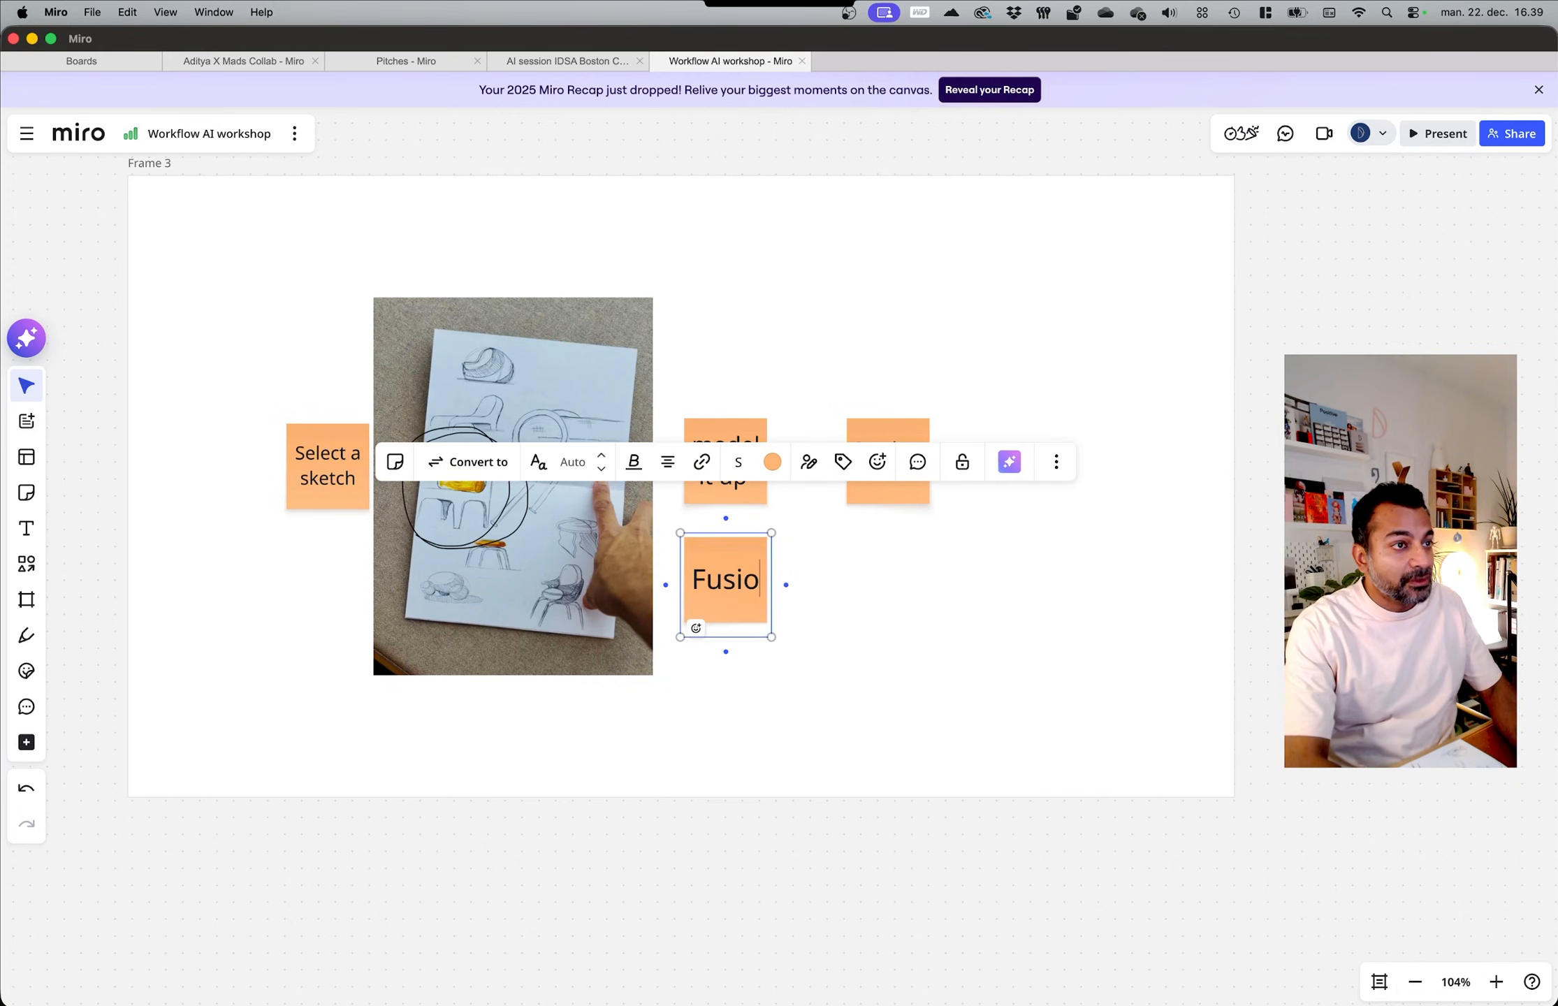
{"action": "left_click", "coordinate": [826, 902]}
Step: Duplicate the "Fusion" note to below "Renders of this" and change the copy's text to "Keyshot"
{"action": "left_click", "coordinate": [702, 591]}
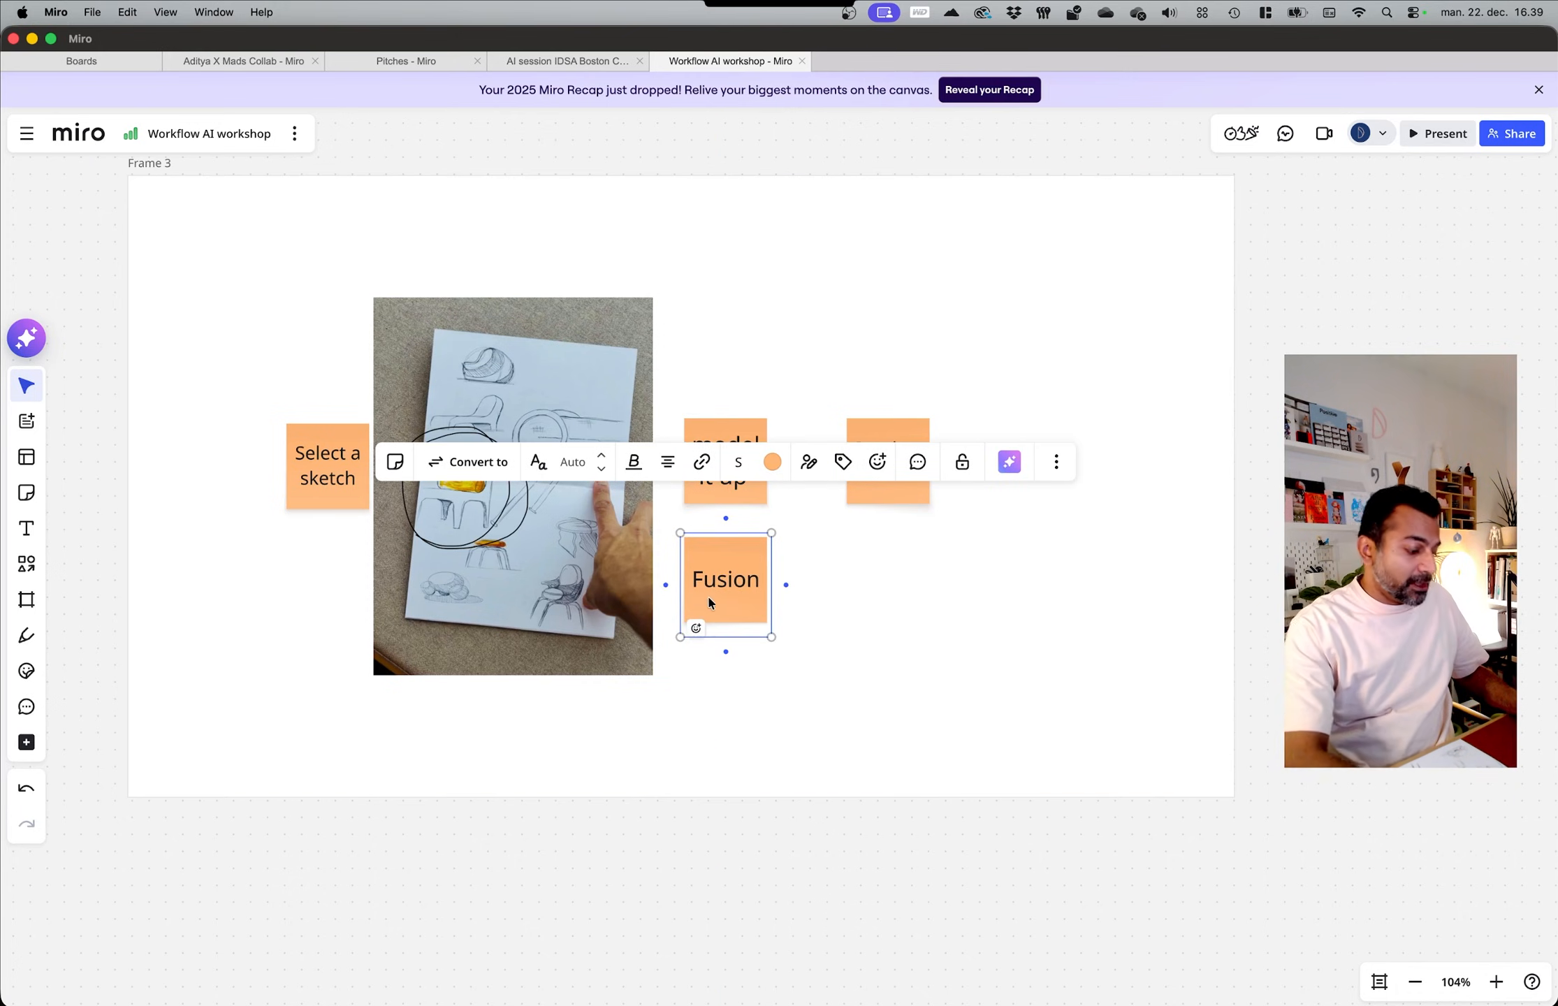
{"action": "left_click_drag", "start_coordinate": [736, 594], "coordinate": [868, 590], "text": "alt"}
{"action": "left_click", "coordinate": [873, 573]}
{"action": "type", "text": "Keys"}
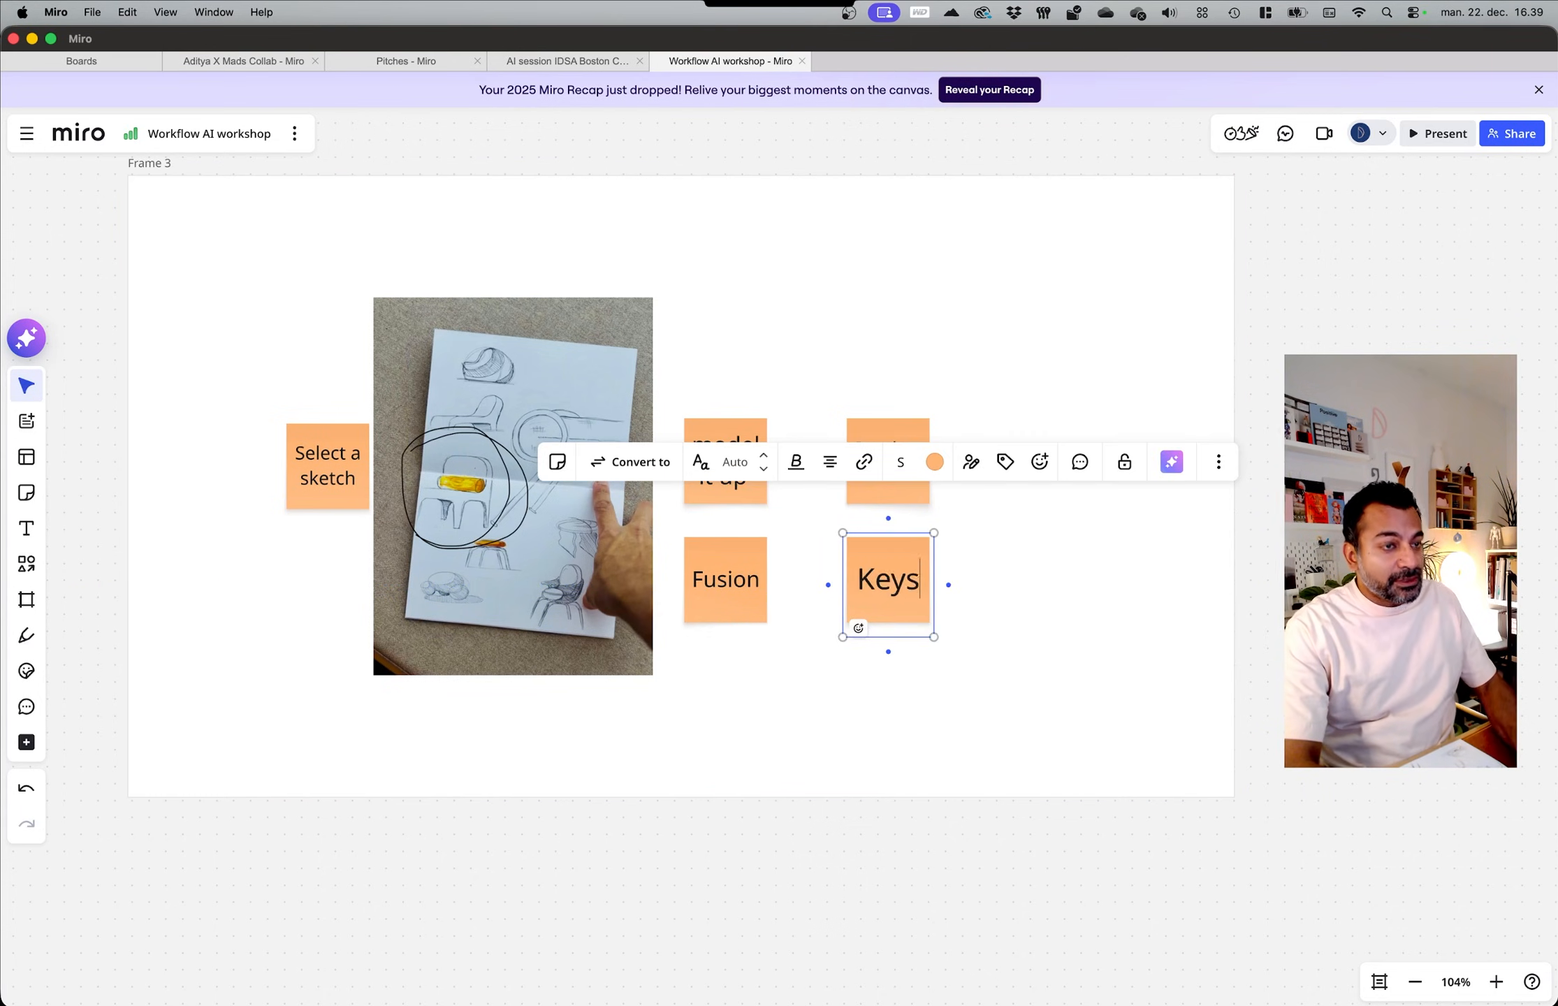
{"action": "type", "text": "hot"}
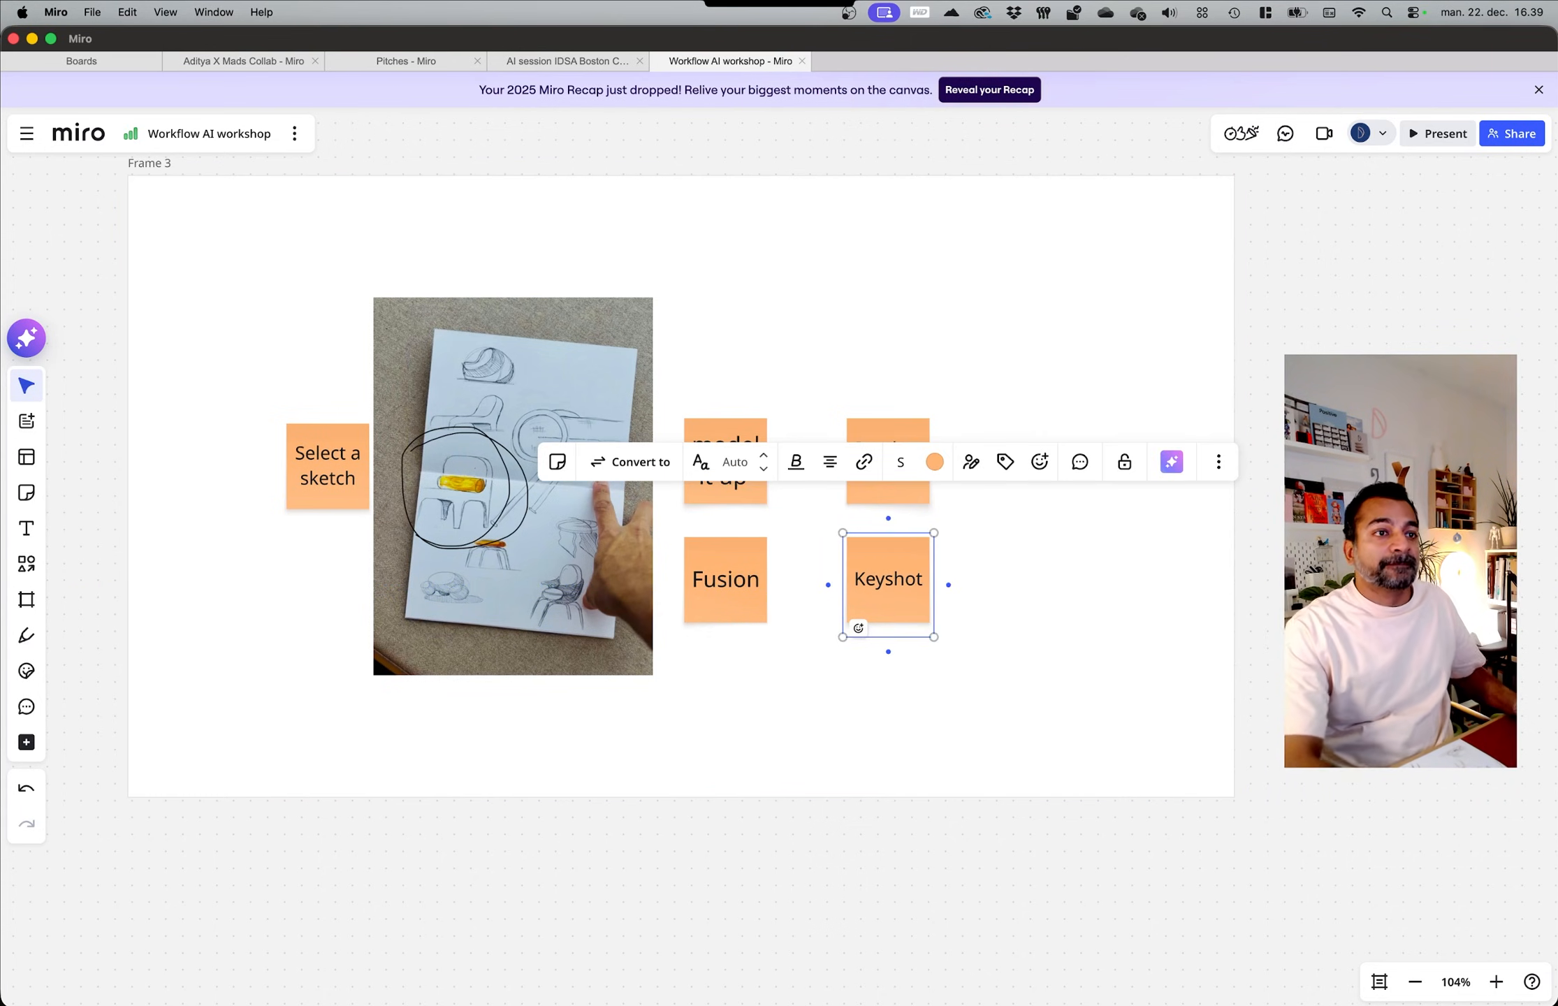
{"action": "left_click", "coordinate": [893, 864]}
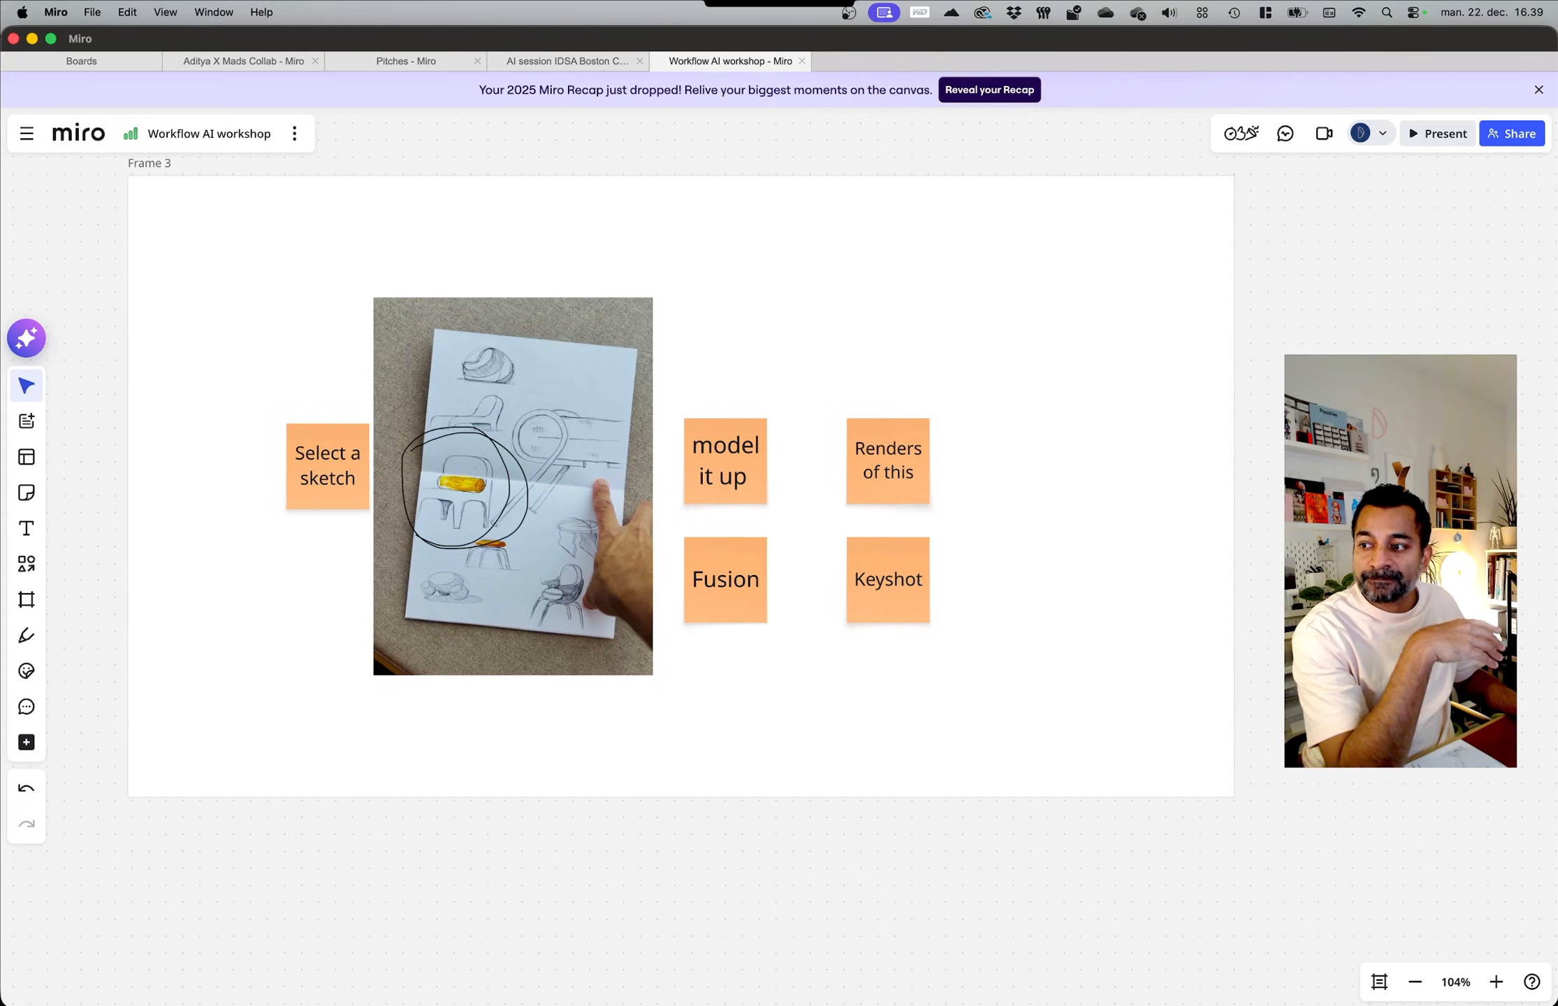
Step: Switch to Autodesk Fusion and start a new sketch on the vertical plane seen in the Right view
{"action": "key", "text": "super+Tab"}
{"action": "left_click", "coordinate": [175, 132]}
{"action": "left_click", "coordinate": [164, 166]}
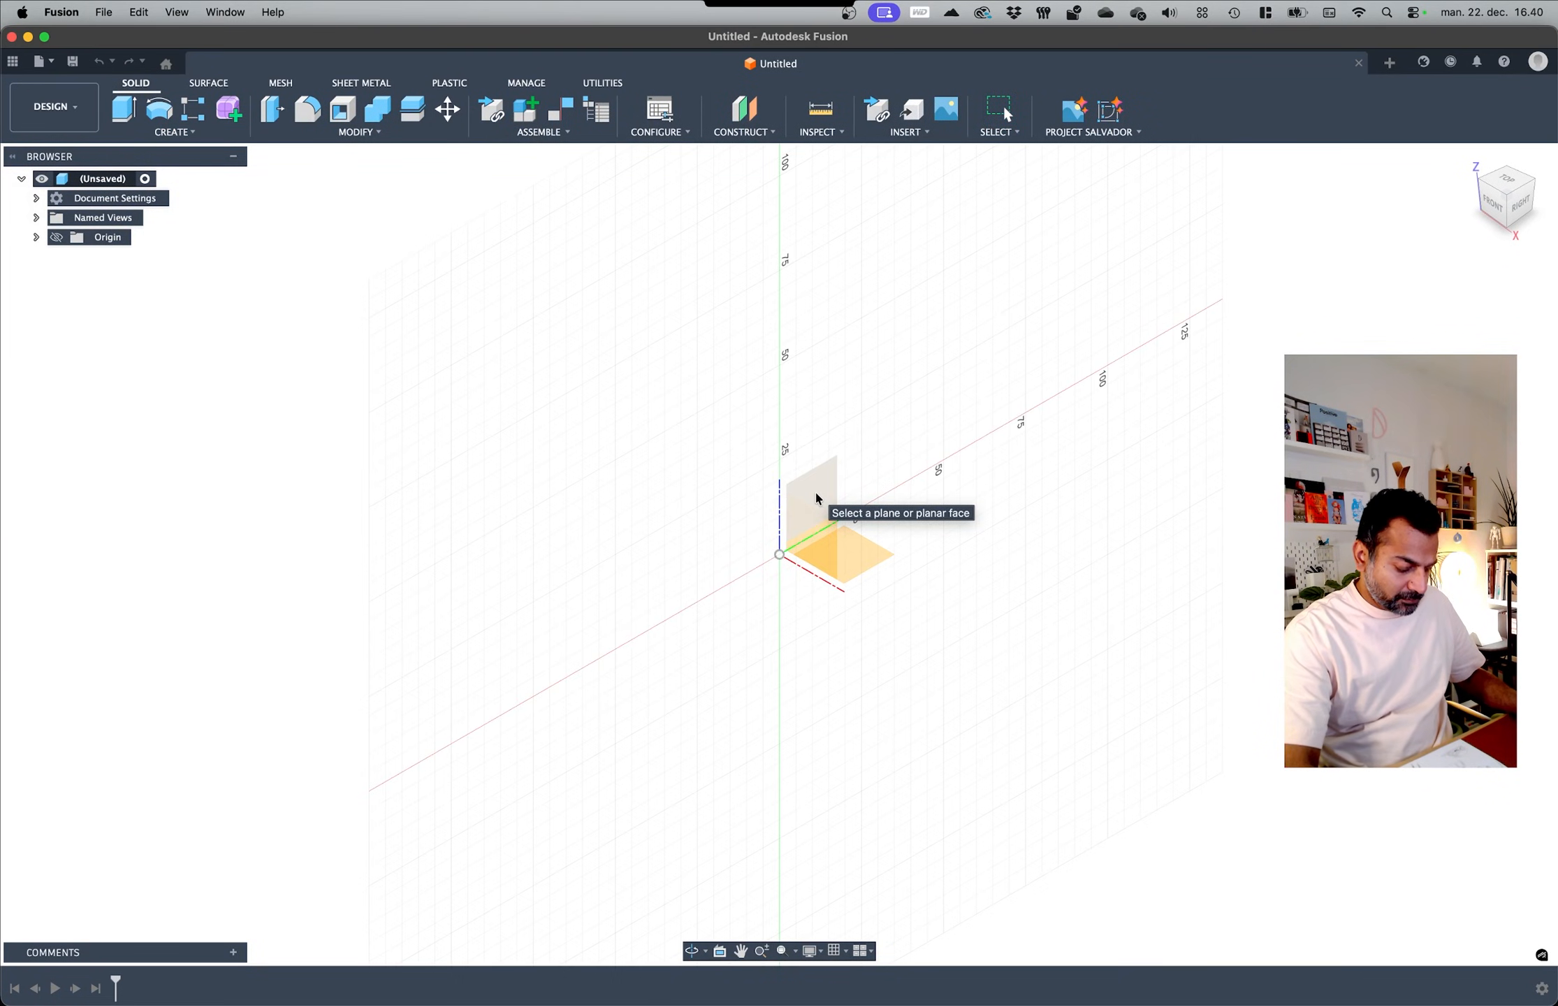
{"action": "left_click", "coordinate": [816, 498]}
Step: Sketch two parallel horizontal seat lines about 250 mm long and about 25 mm apart, ending on the vertical axis
{"action": "key", "text": "l"}
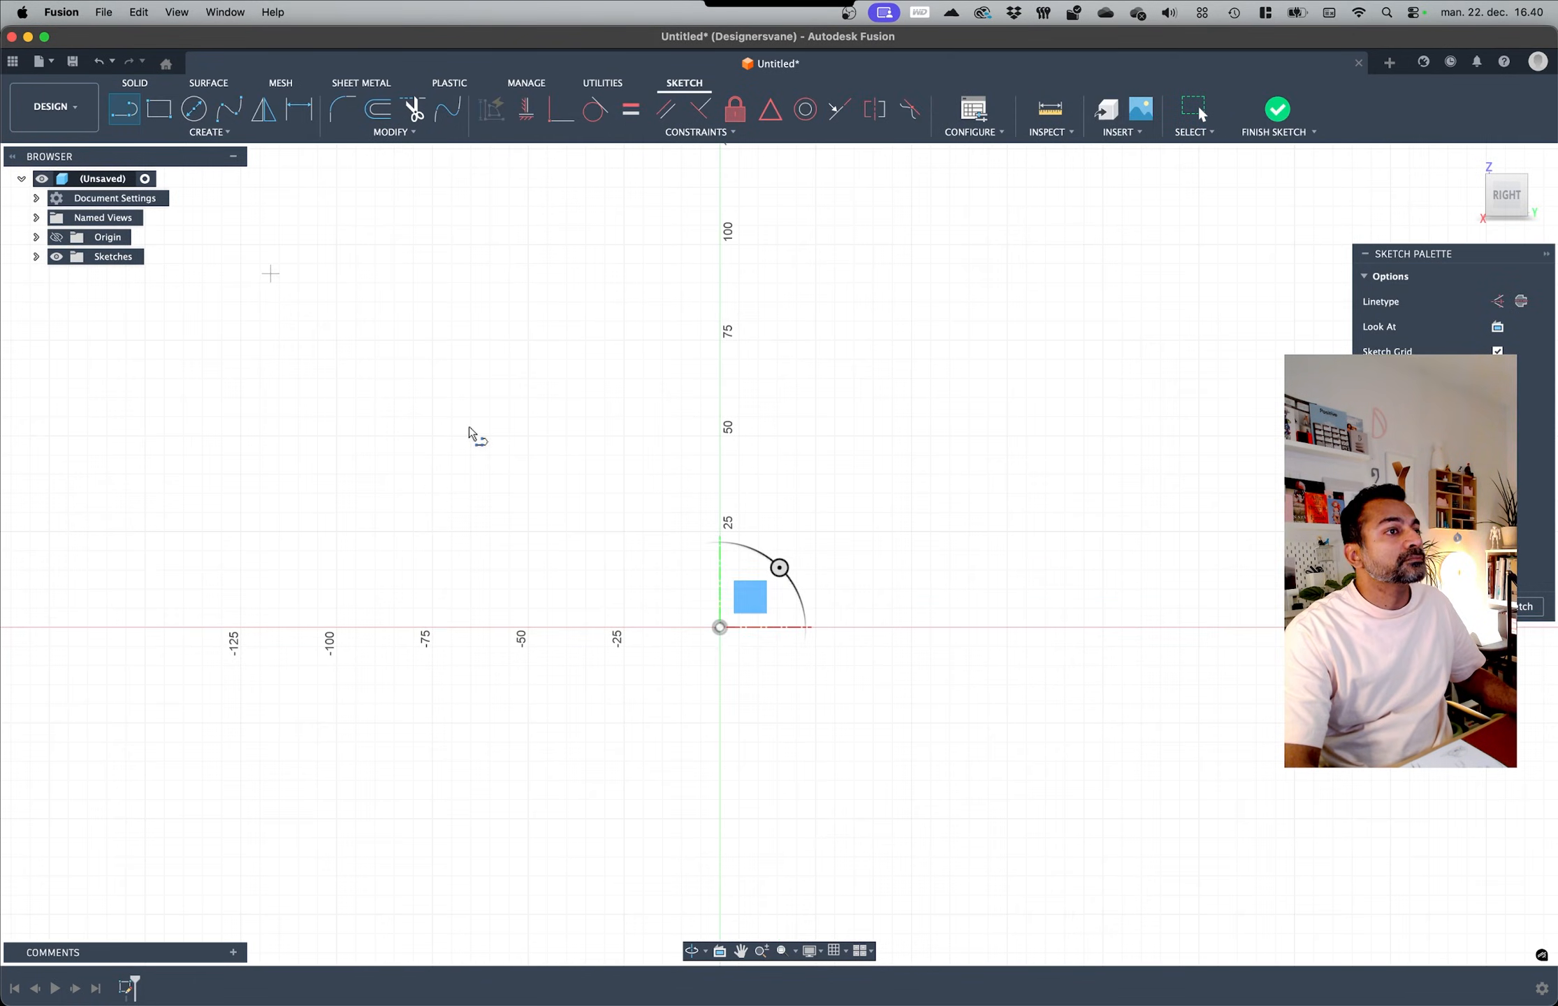
{"action": "scroll", "coordinate": [683, 594], "scroll_direction": "down", "scroll_amount": 5}
{"action": "scroll", "coordinate": [664, 720], "scroll_direction": "up", "scroll_amount": 3}
{"action": "left_click", "coordinate": [774, 509]}
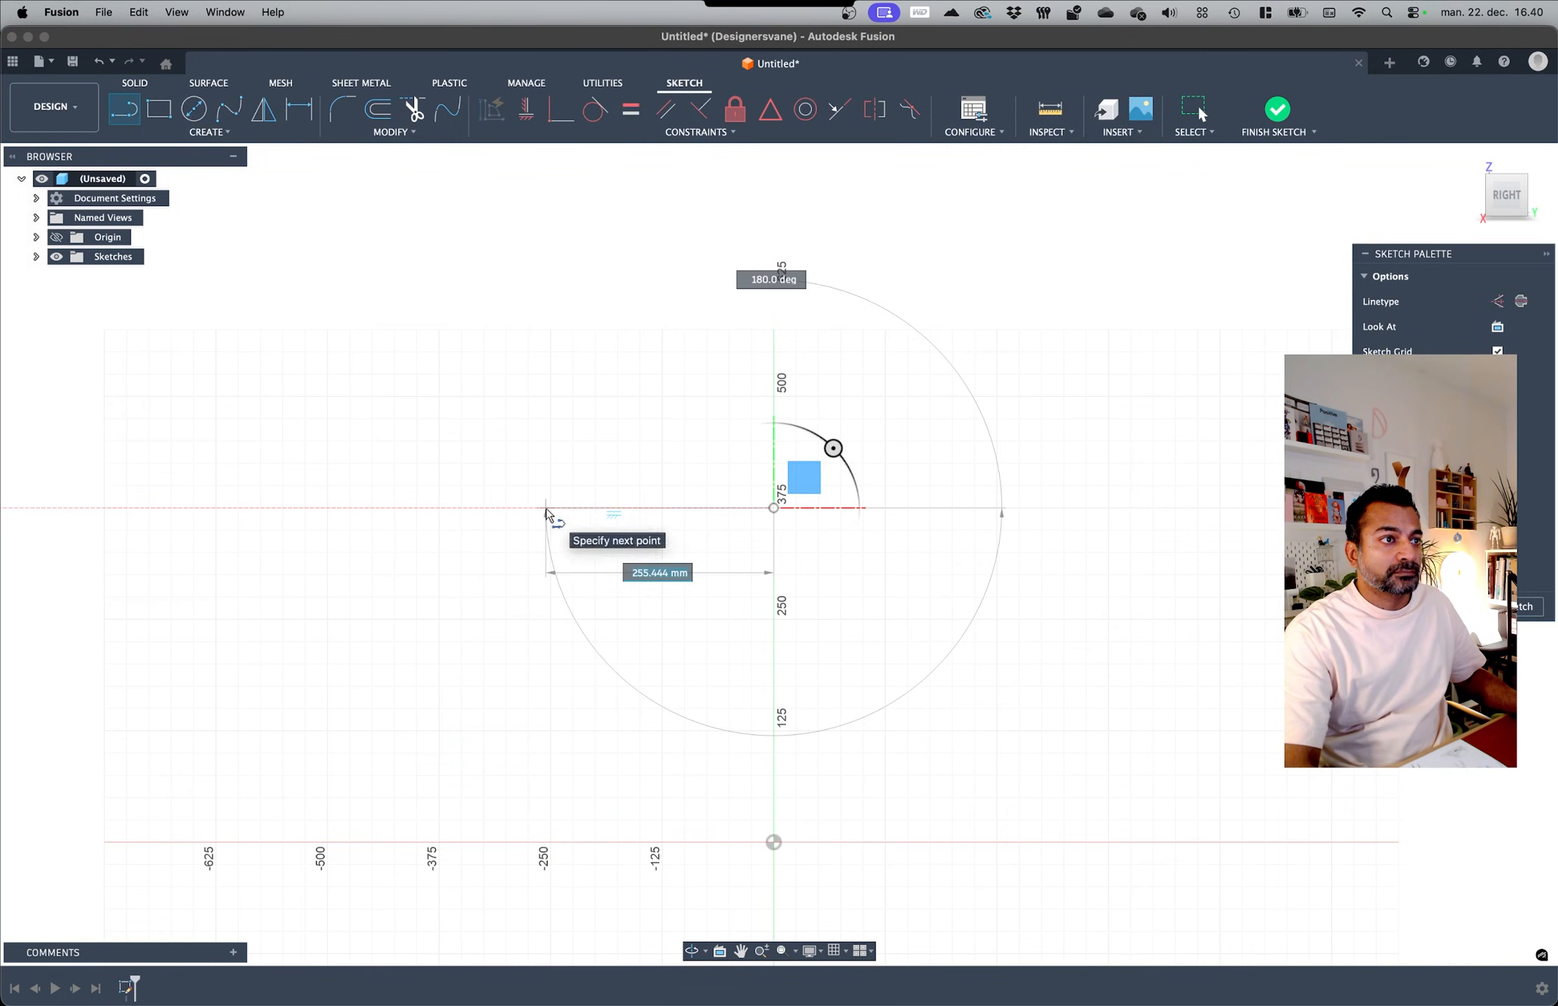
{"action": "double_click", "coordinate": [551, 508]}
{"action": "scroll", "coordinate": [545, 461], "scroll_direction": "up", "scroll_amount": 4}
{"action": "left_click", "coordinate": [982, 508]}
{"action": "left_click", "coordinate": [557, 508]}
{"action": "left_click", "coordinate": [629, 580]}
Step: Draw an inclined backrest line about 275 mm long from the upper seat line's rear end and extend both seat lines to about 300 mm
{"action": "scroll", "coordinate": [923, 621], "scroll_direction": "down", "scroll_amount": 5}
{"action": "left_click", "coordinate": [699, 649]}
{"action": "scroll", "coordinate": [734, 521], "scroll_direction": "up", "scroll_amount": 3}
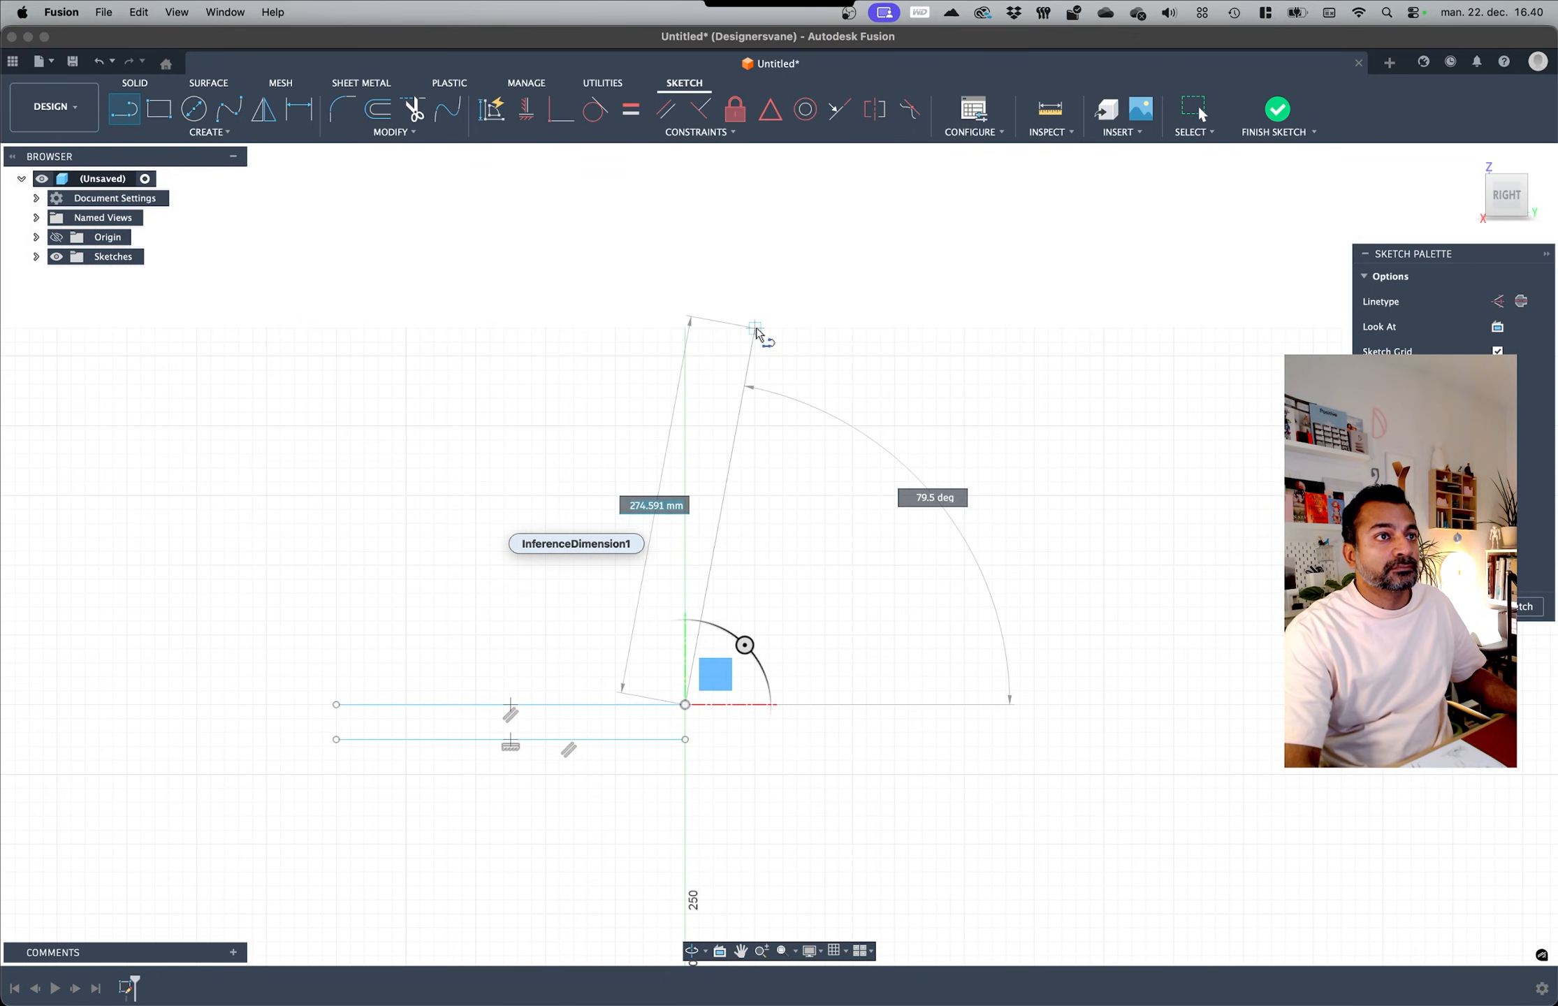
{"action": "left_click", "coordinate": [756, 329]}
{"action": "key", "text": "Escape"}
{"action": "left_click_drag", "start_coordinate": [337, 705], "coordinate": [267, 740]}
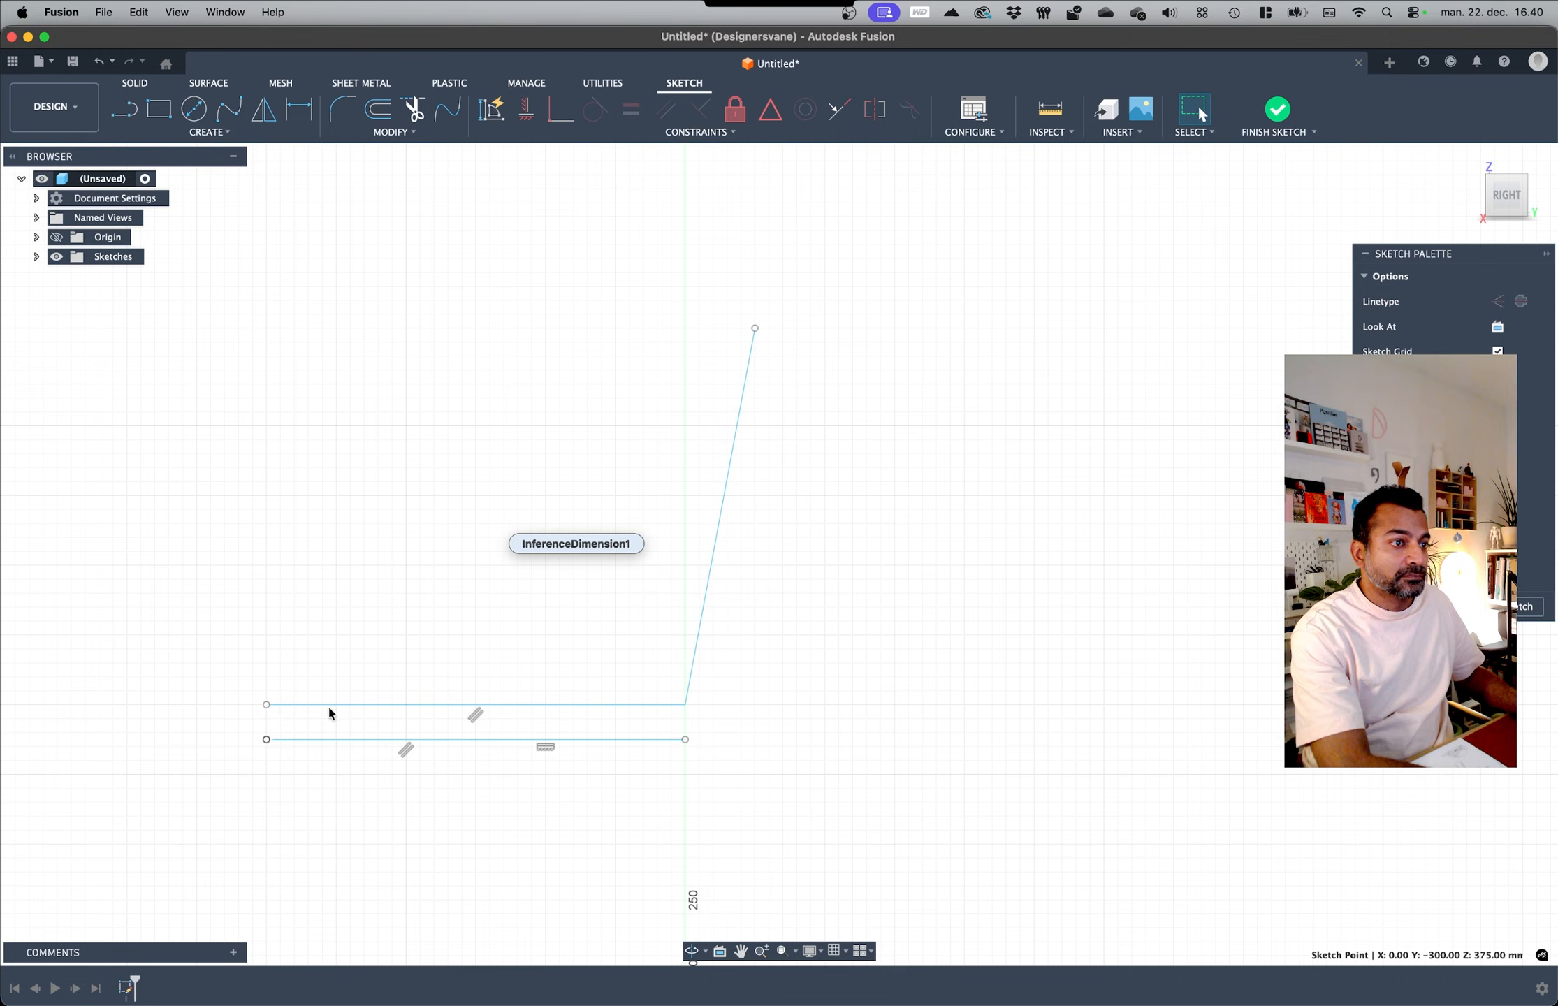
Step: Close the front end of the seat with a short vertical line between the two seat lines
{"action": "scroll", "coordinate": [783, 602], "scroll_direction": "down", "scroll_amount": 3}
{"action": "key", "text": "l"}
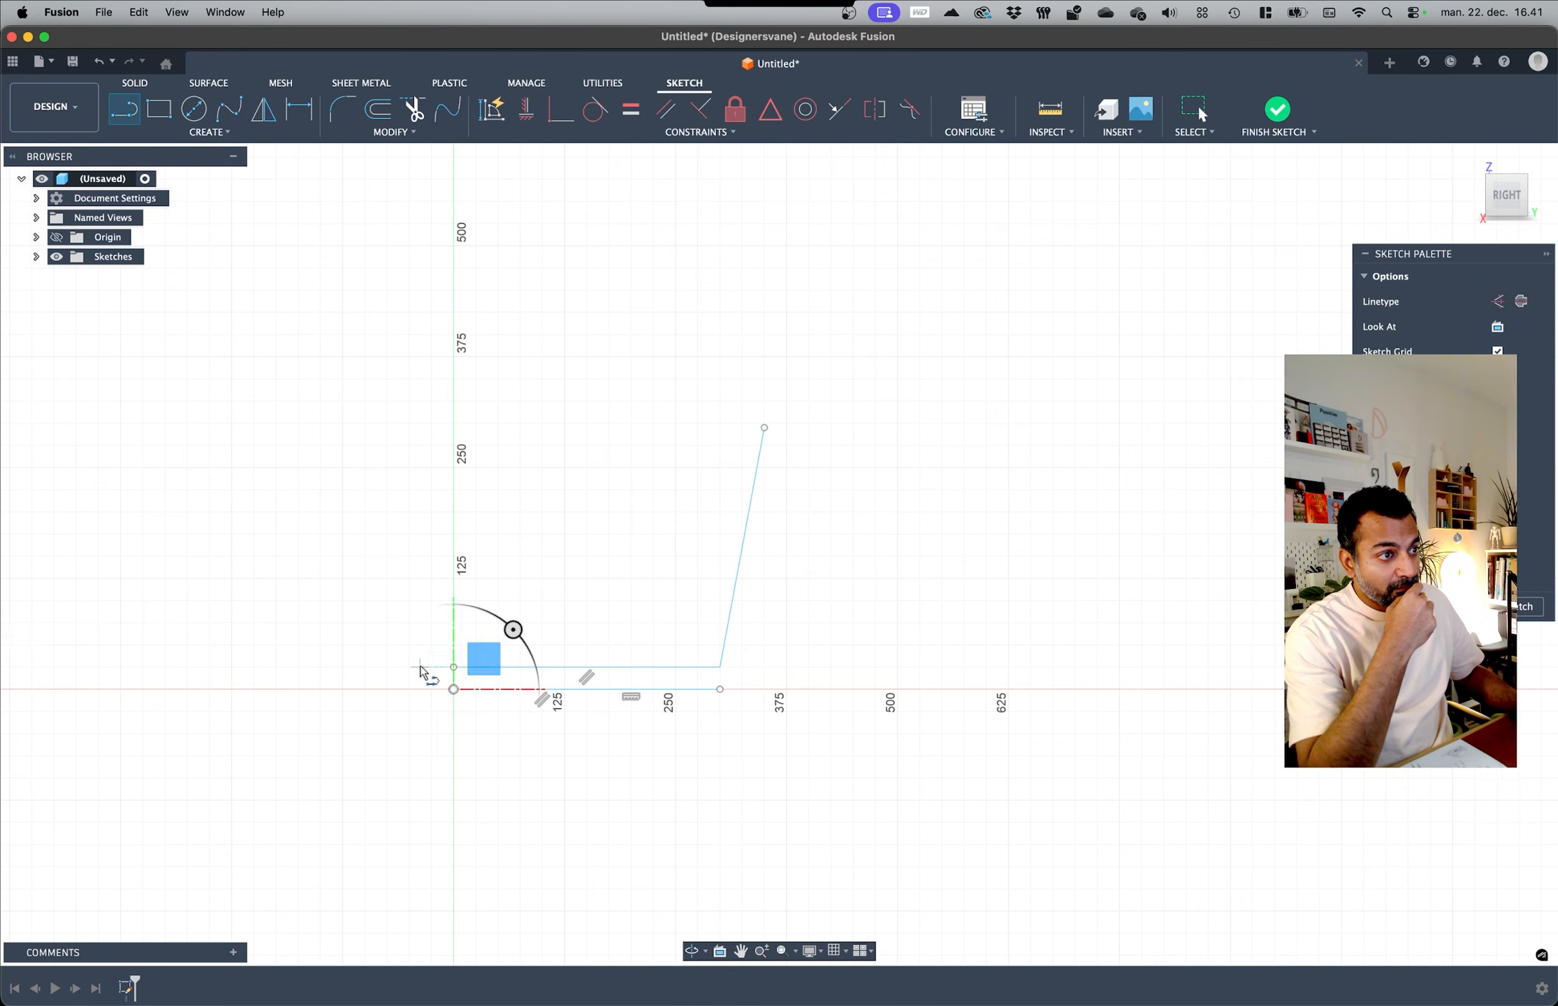
{"action": "scroll", "coordinate": [424, 669], "scroll_direction": "up", "scroll_amount": 7}
{"action": "left_click", "coordinate": [541, 748]}
{"action": "scroll", "coordinate": [300, 795], "scroll_direction": "down", "scroll_amount": 5}
Step: Draw the backrest's horizontal top edge about 30 mm wide and its outer line down to the level of the seat's underside
{"action": "left_click", "coordinate": [789, 432]}
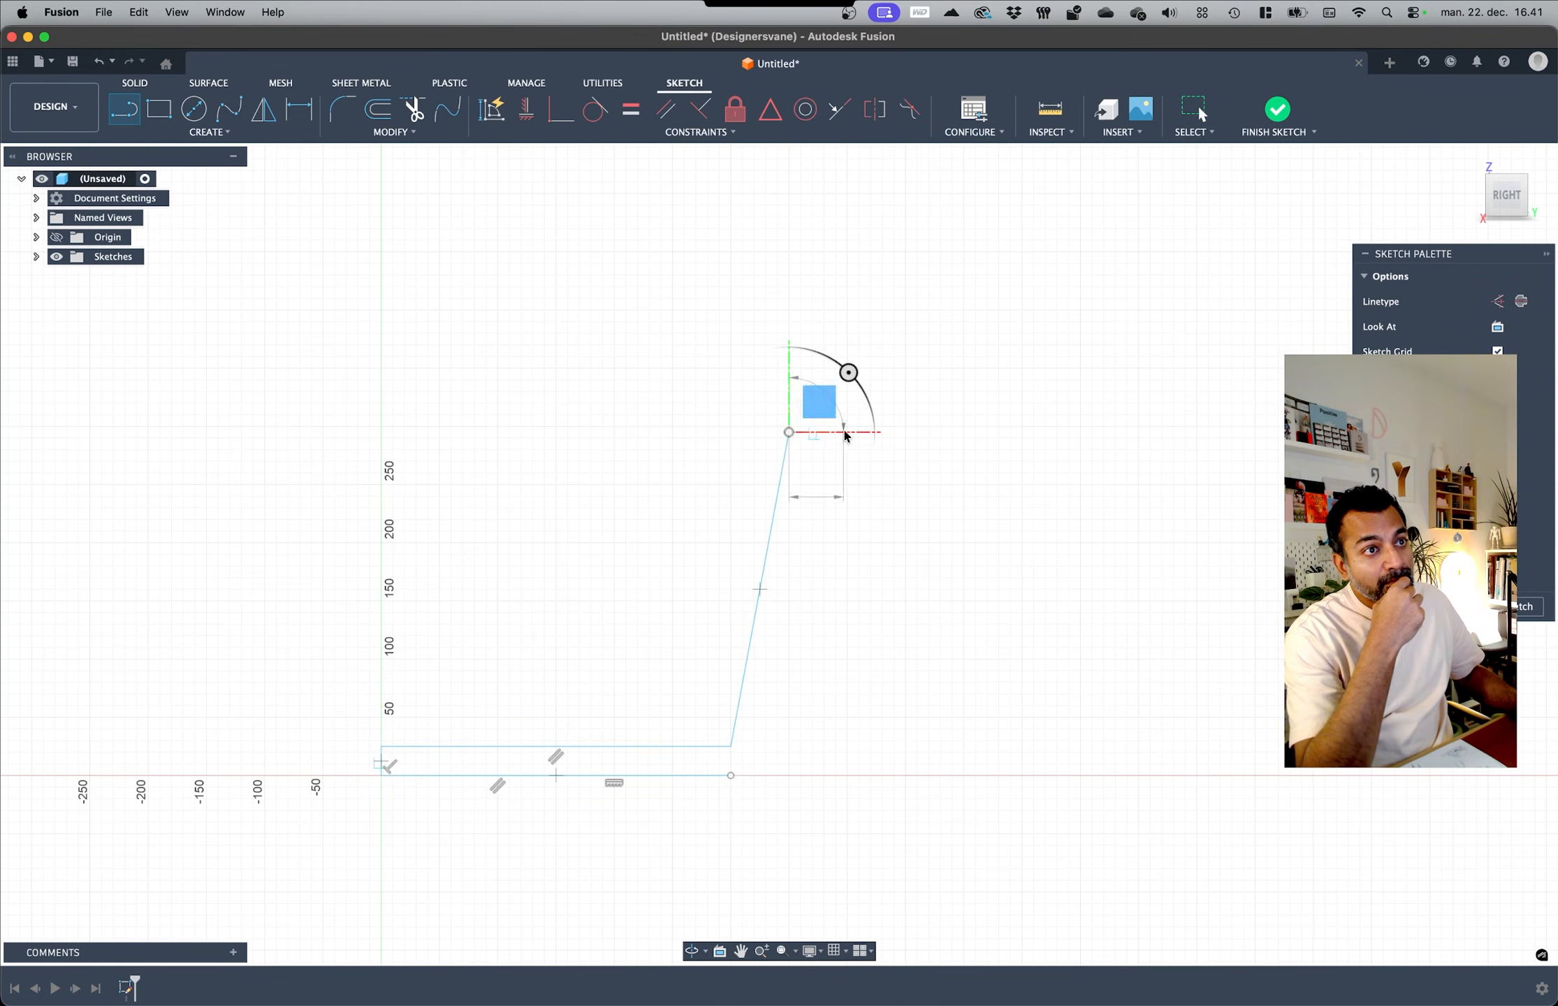
{"action": "scroll", "coordinate": [842, 431], "scroll_direction": "up", "scroll_amount": 3}
{"action": "left_click", "coordinate": [807, 431]}
{"action": "scroll", "coordinate": [885, 397], "scroll_direction": "down", "scroll_amount": 6}
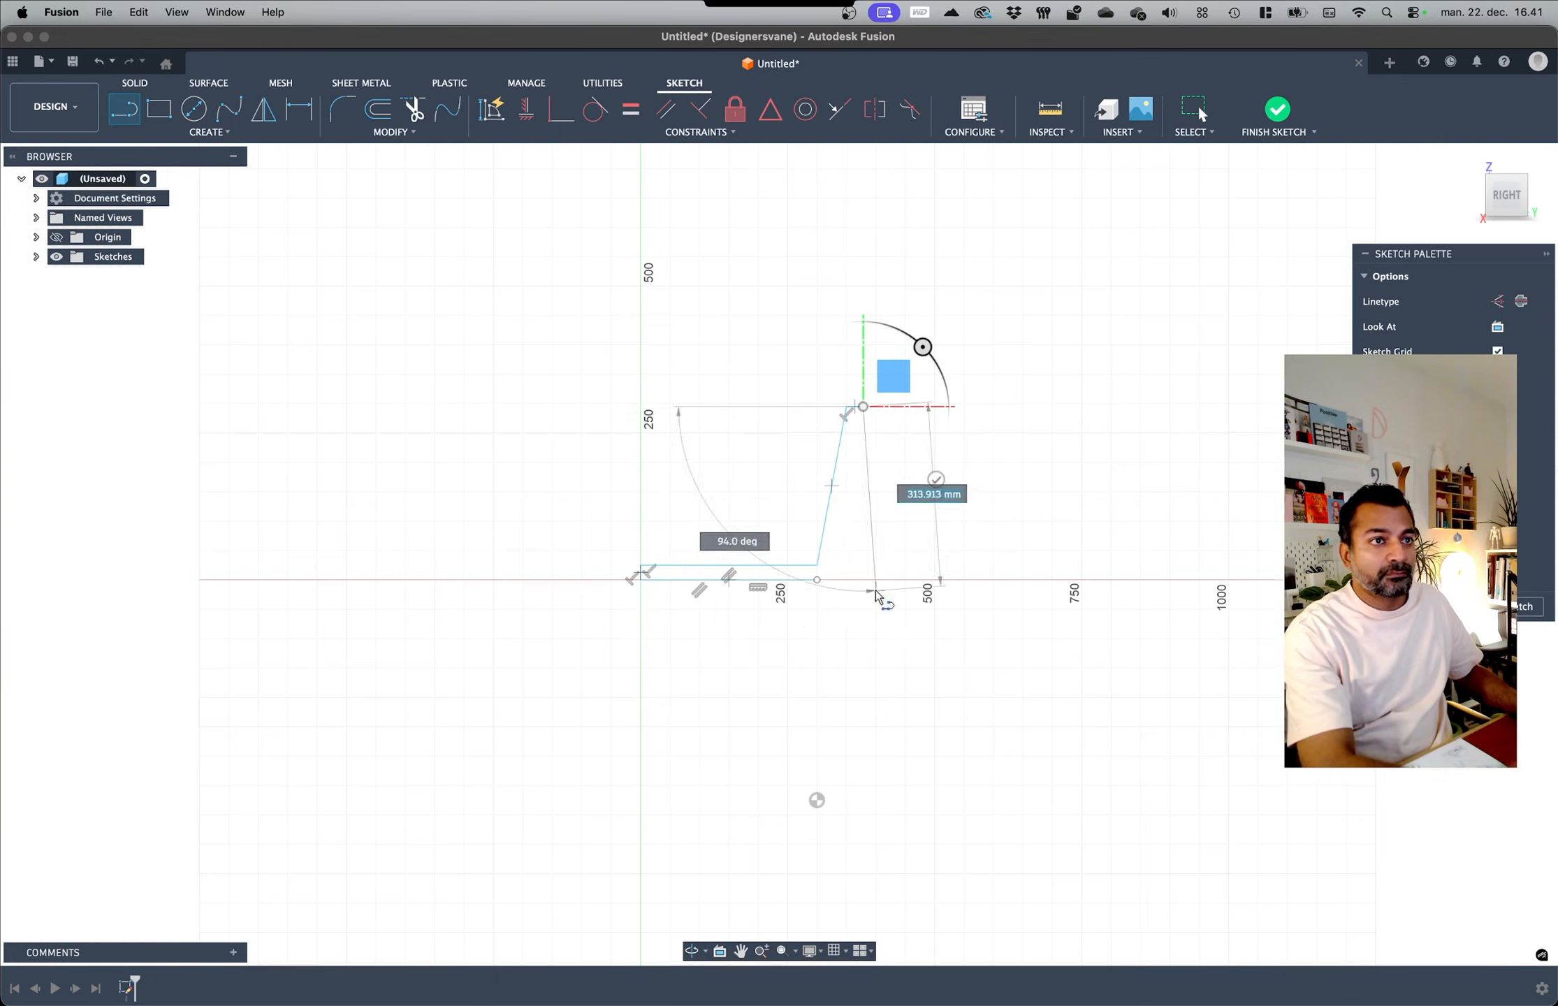
{"action": "left_click", "coordinate": [846, 579]}
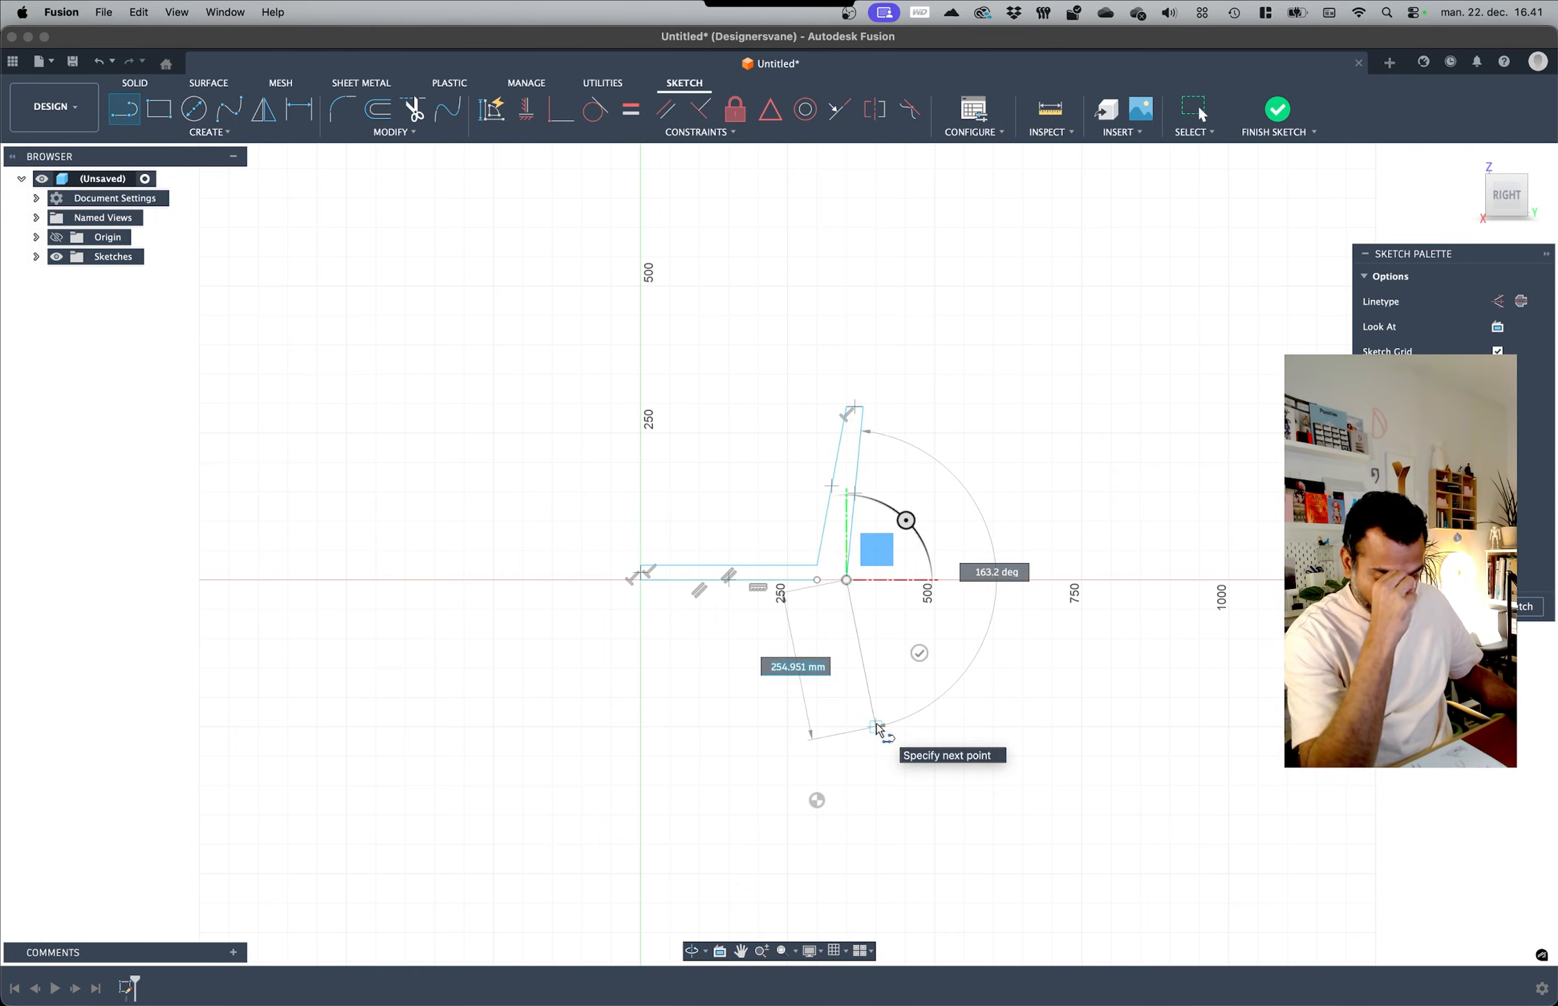
{"action": "left_click", "coordinate": [876, 726]}
{"action": "scroll", "coordinate": [876, 725], "scroll_direction": "up", "scroll_amount": 3}
{"action": "key", "text": "Escape"}
{"action": "left_click", "coordinate": [873, 719]}
{"action": "key", "text": "Delete"}
Step: Close the chair profile with a horizontal line about 50 mm long from the outer back line to the seat's underside, and finish the sketch
{"action": "left_click", "coordinate": [125, 110]}
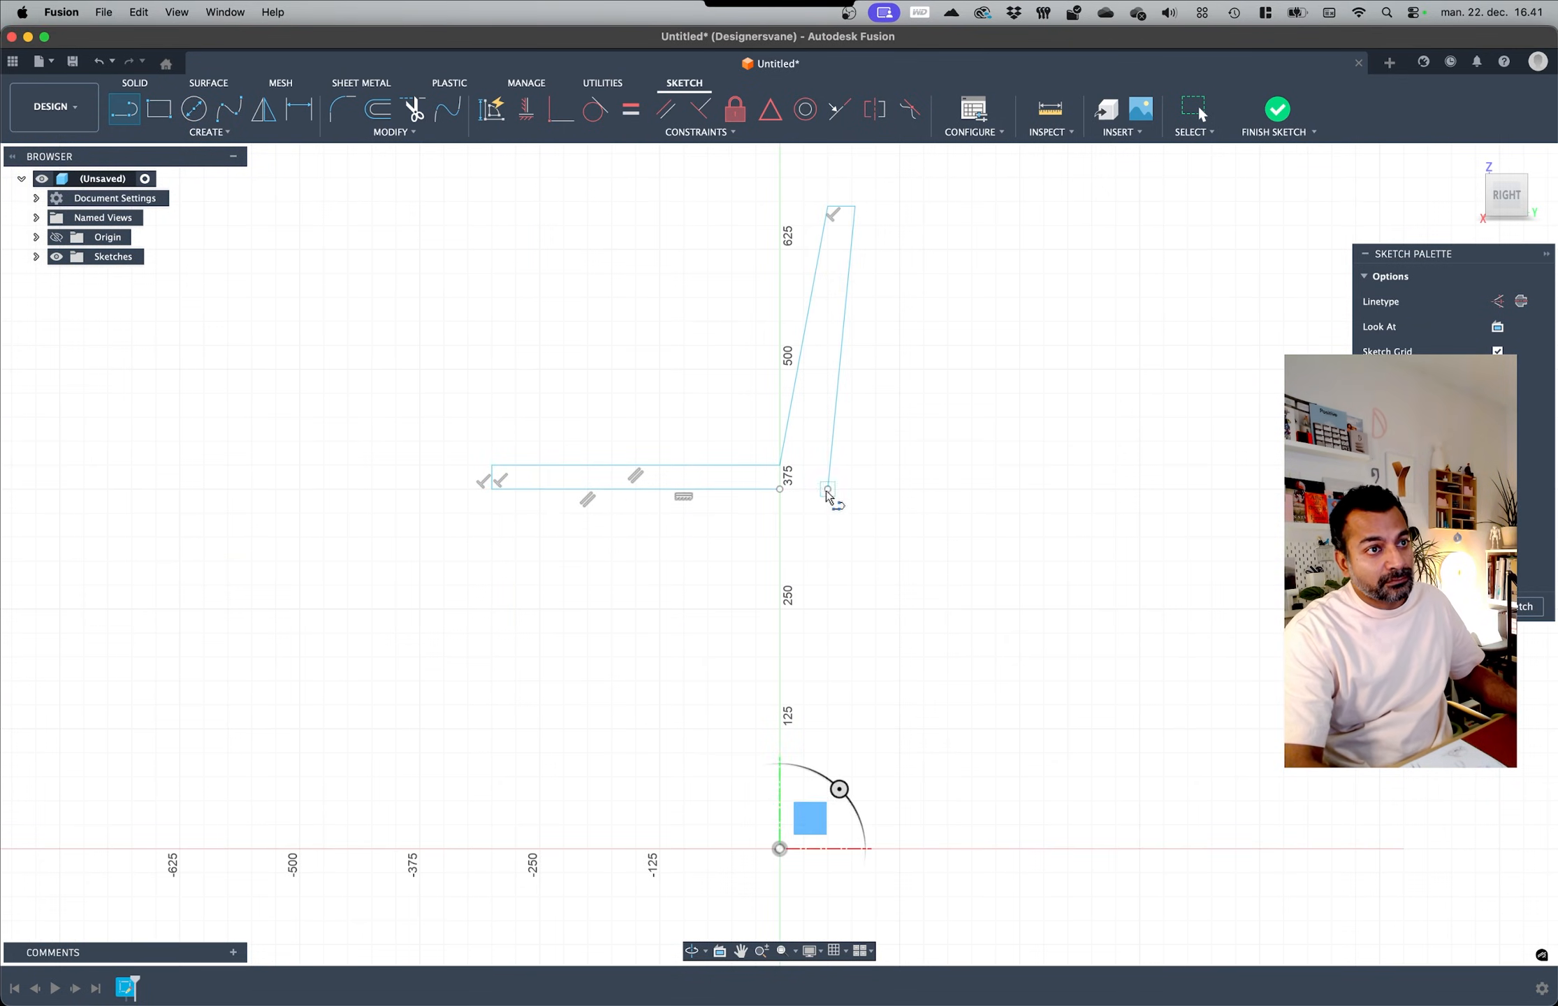
{"action": "left_click", "coordinate": [827, 490]}
{"action": "left_click", "coordinate": [780, 489]}
{"action": "scroll", "coordinate": [695, 616], "scroll_direction": "down", "scroll_amount": 3}
{"action": "scroll", "coordinate": [616, 293], "scroll_direction": "up", "scroll_amount": 1}
{"action": "key", "text": "Escape"}
{"action": "scroll", "coordinate": [644, 369], "scroll_direction": "up", "scroll_amount": 3}
{"action": "left_click", "coordinate": [1266, 124]}
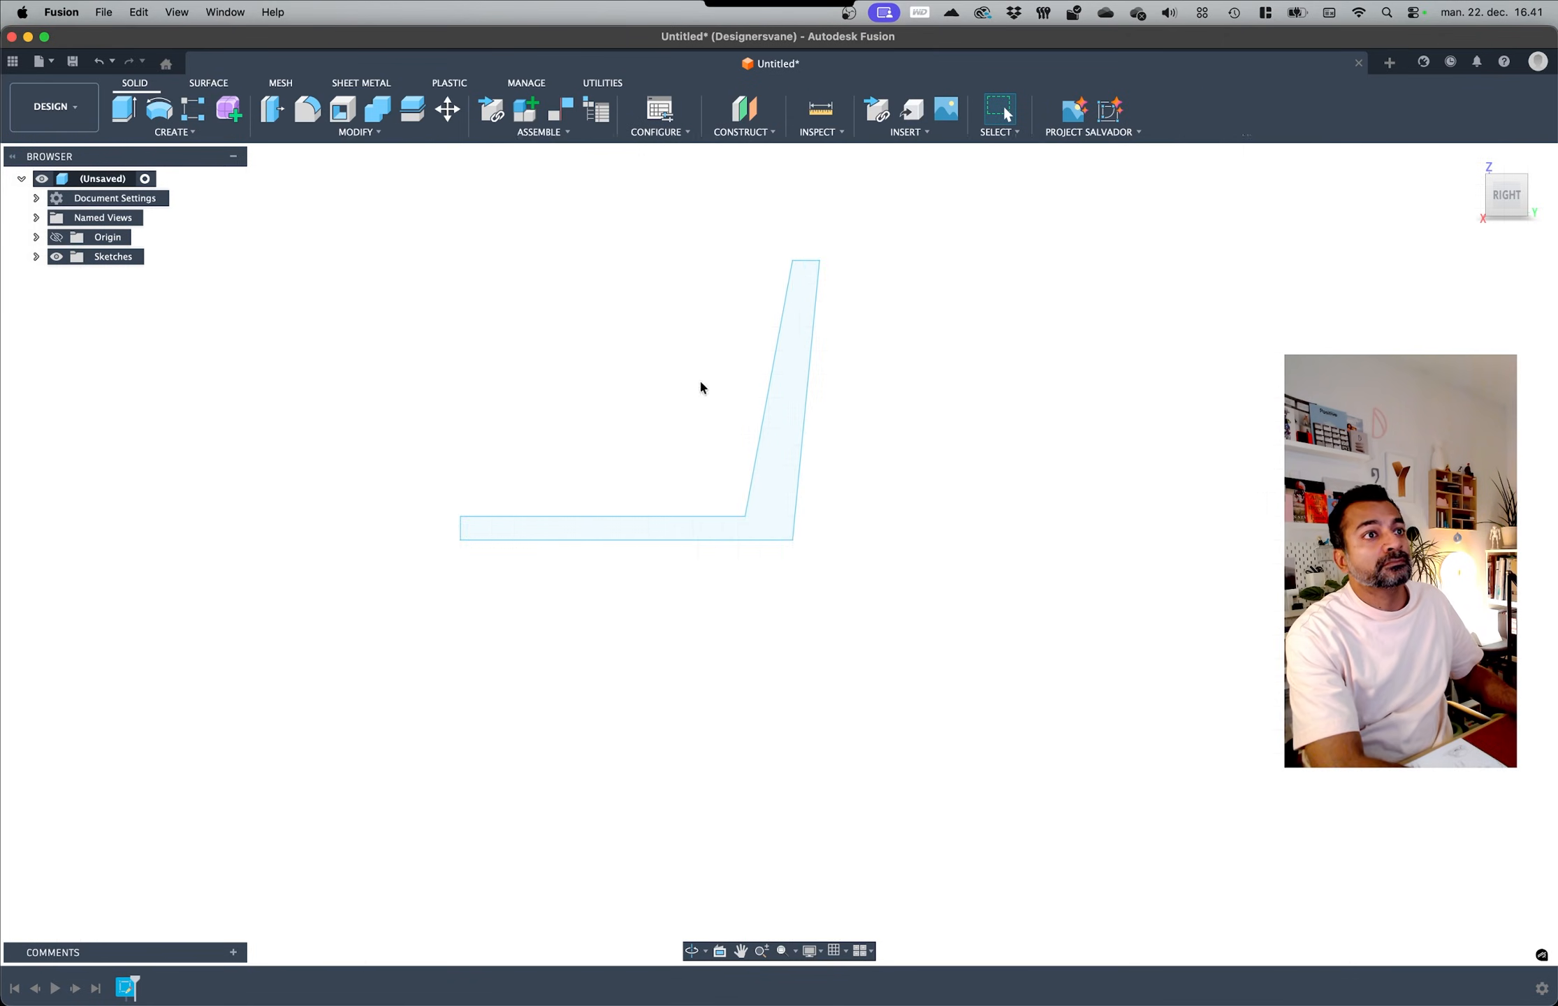
Step: Extrude the L-shaped chair profile symmetrically, 225 mm to each side of the sketch plane
{"action": "key", "text": "e"}
{"action": "left_click_drag", "start_coordinate": [650, 513], "coordinate": [795, 570]}
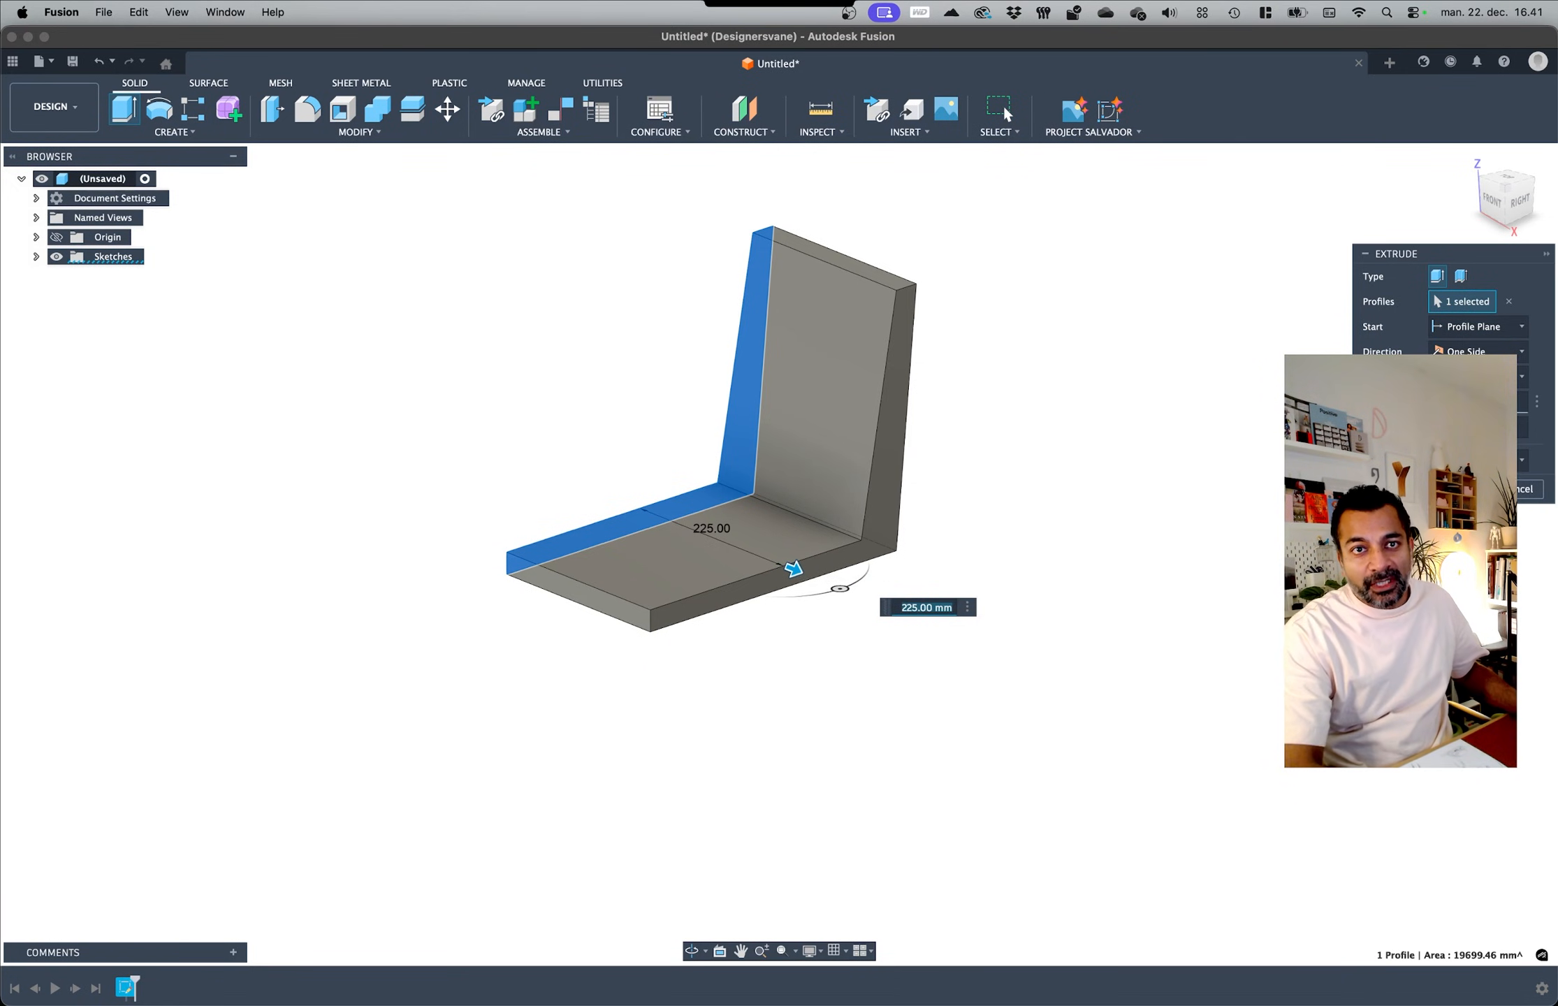
{"action": "left_click", "coordinate": [1478, 351]}
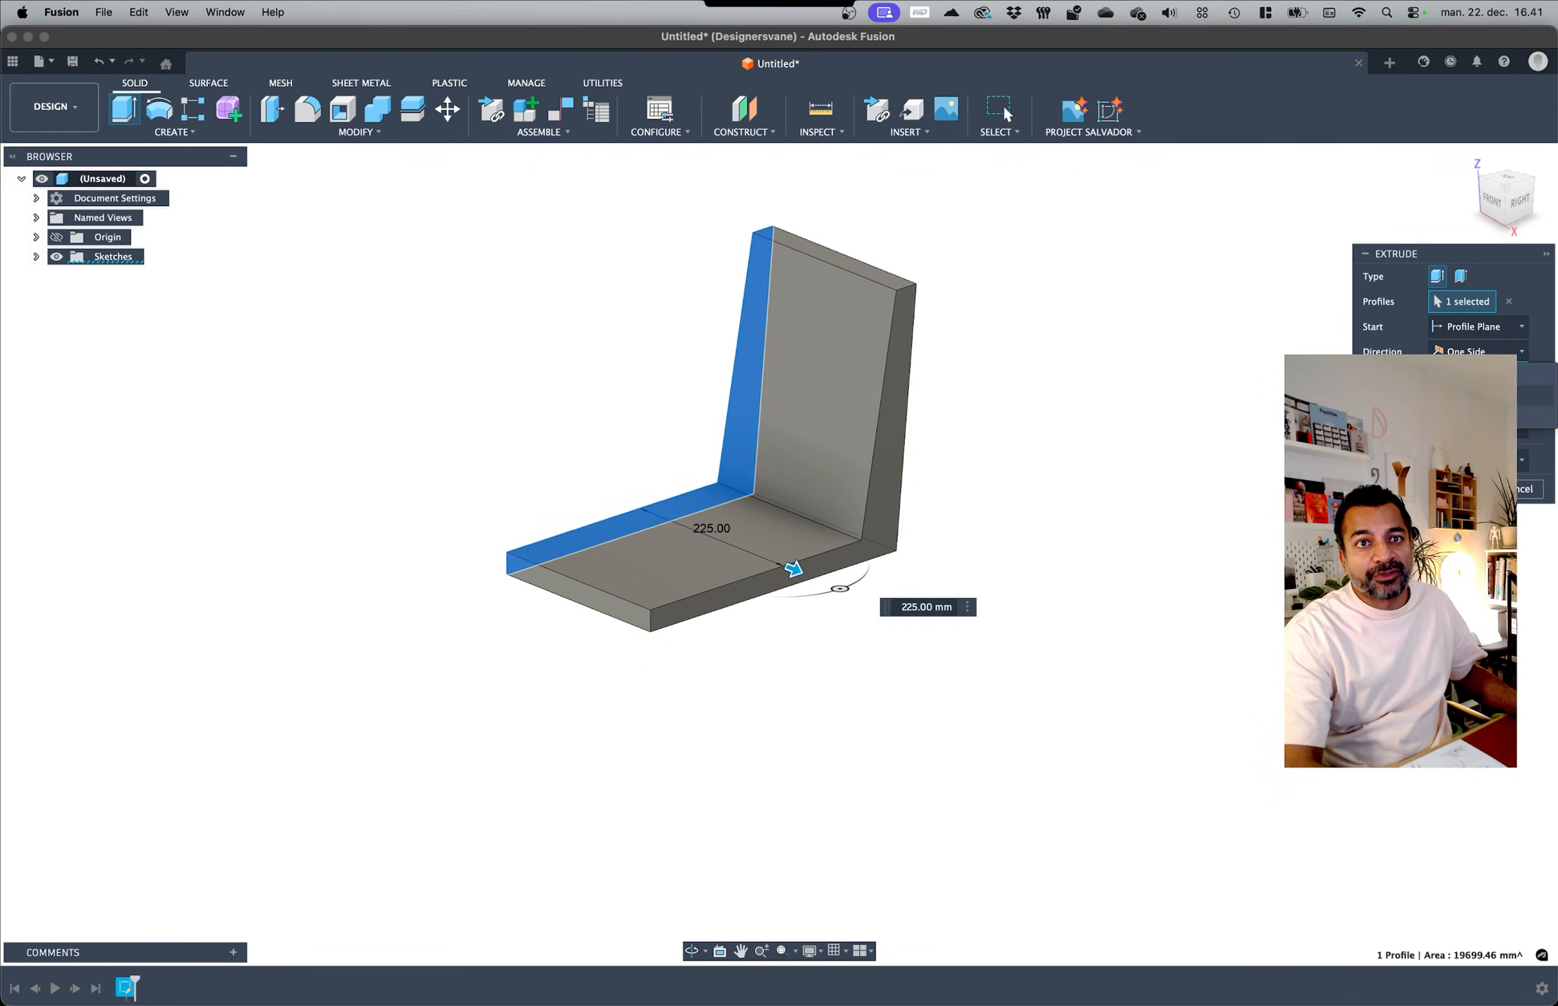
{"action": "left_click", "coordinate": [1478, 395]}
{"action": "left_click", "coordinate": [1478, 351]}
{"action": "left_click", "coordinate": [1477, 416]}
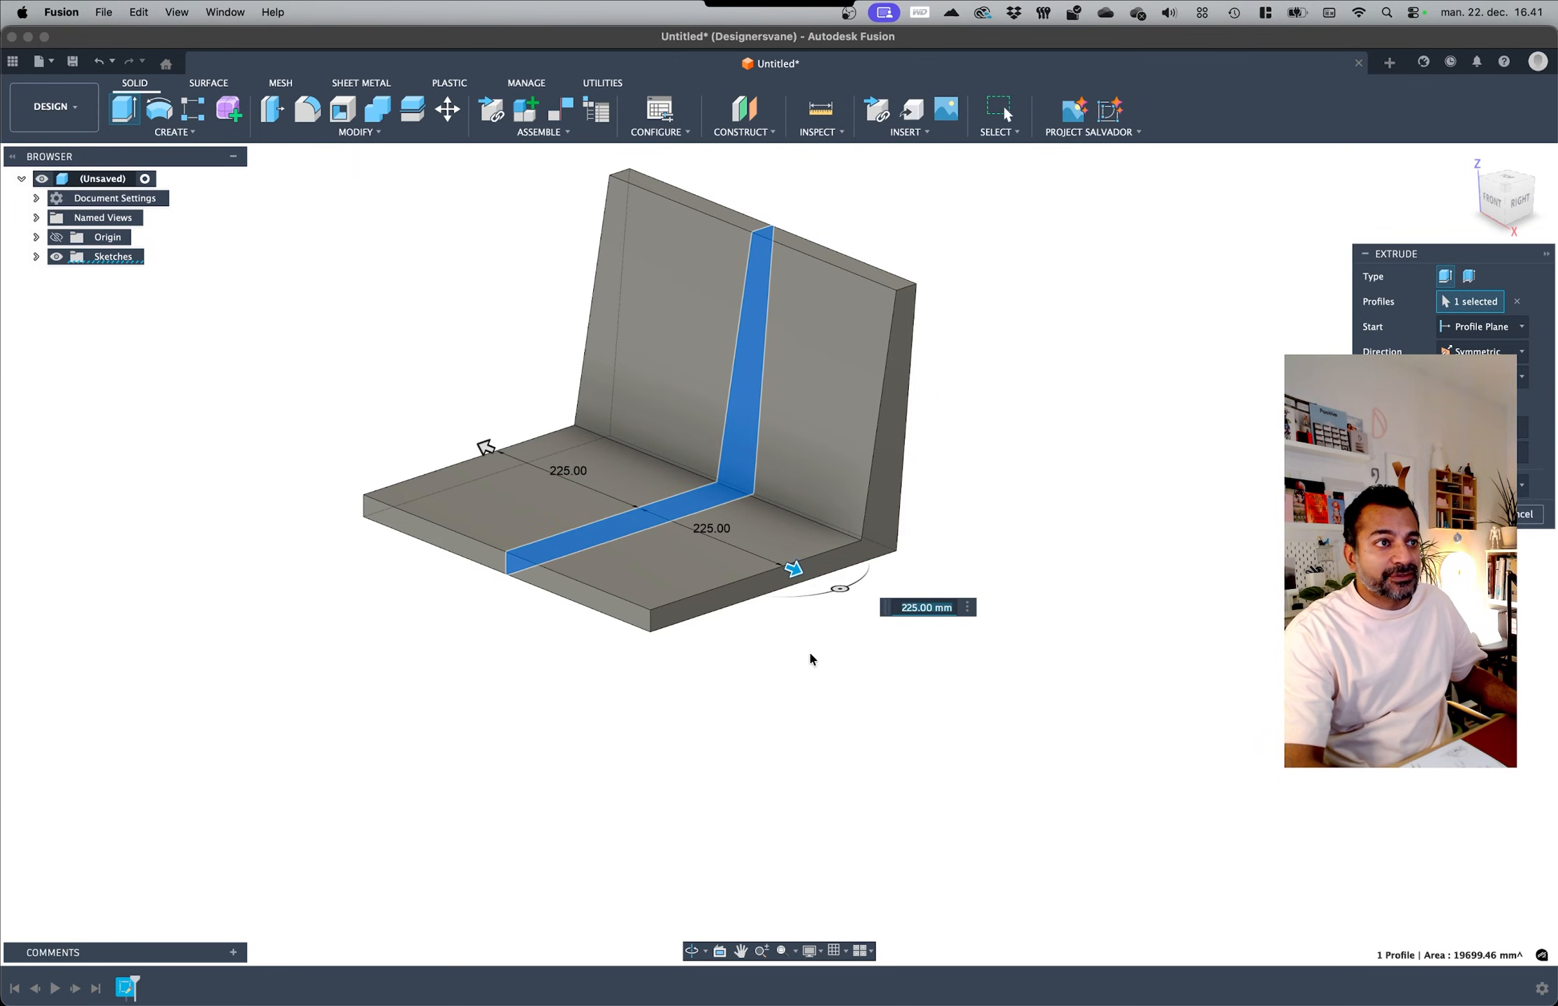
{"action": "left_click_drag", "start_coordinate": [795, 574], "coordinate": [781, 566]}
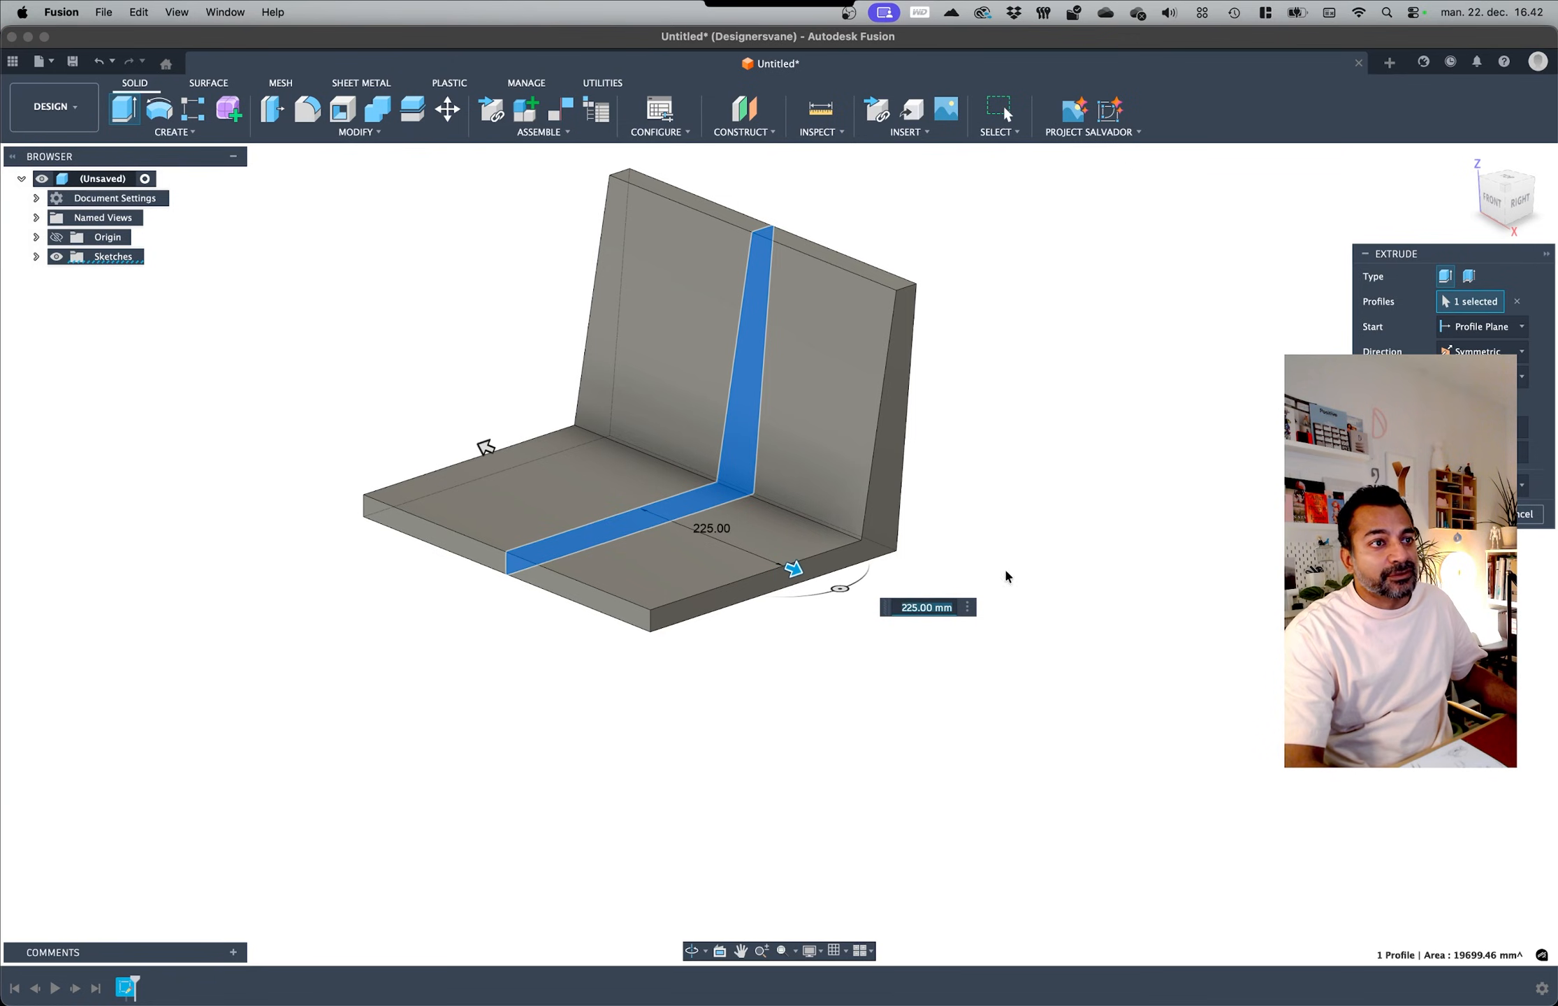
{"action": "scroll", "coordinate": [570, 386], "scroll_direction": "down", "scroll_amount": 2}
{"action": "middle_click_drag", "start_coordinate": [570, 386], "coordinate": [536, 432], "text": "shift"}
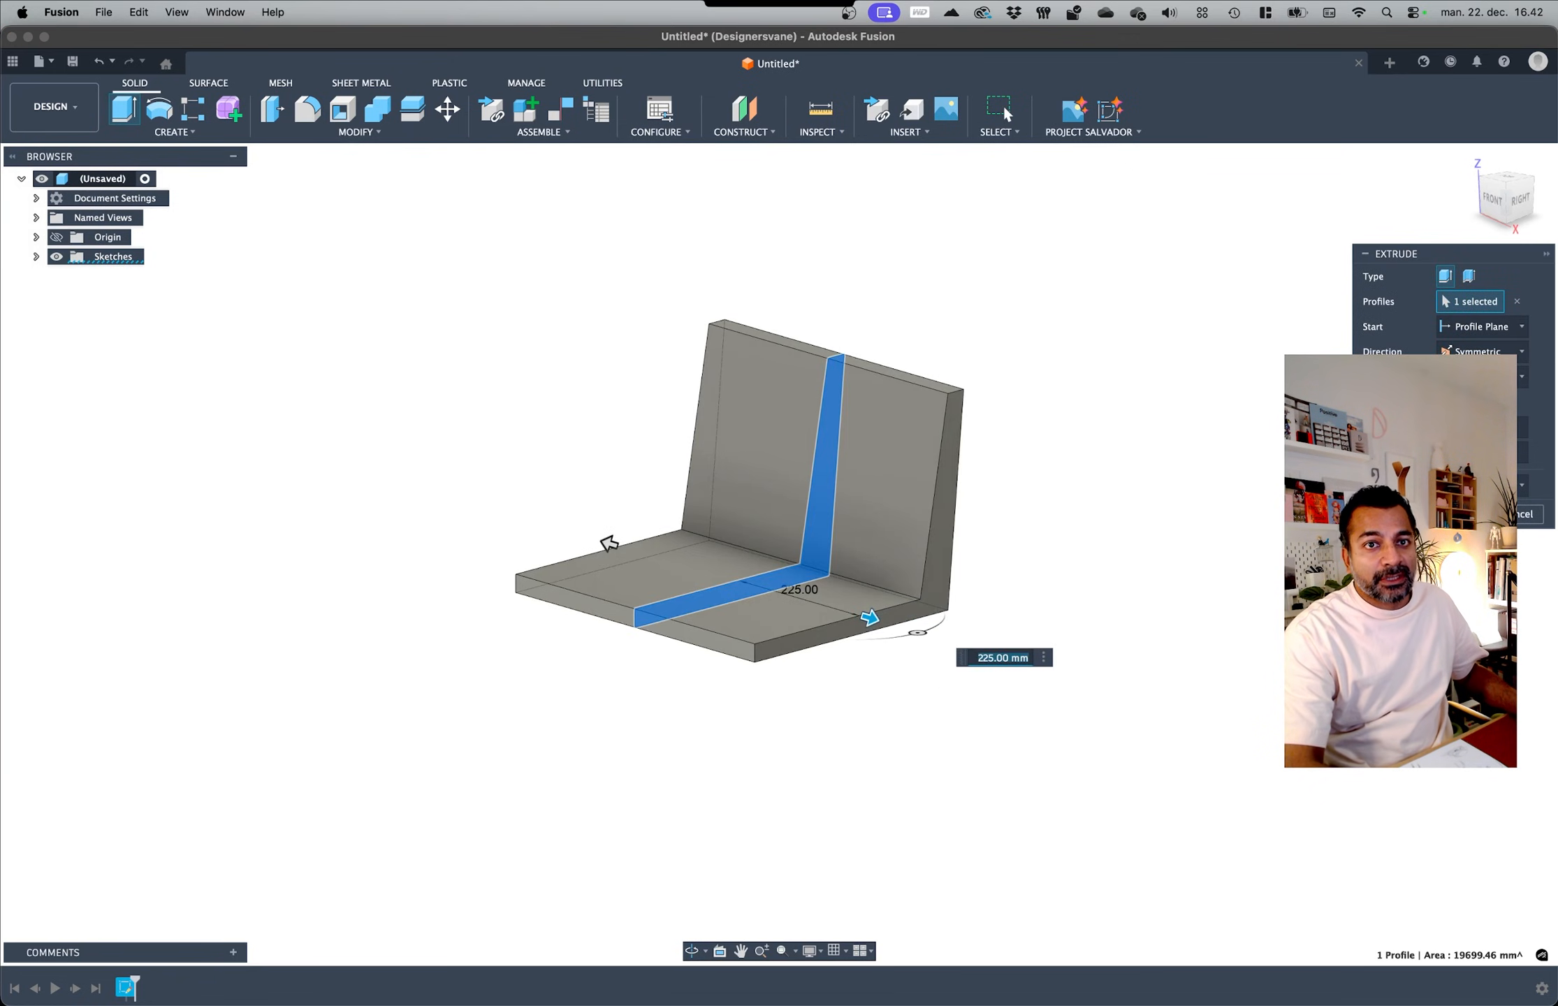
{"action": "key", "text": "Return"}
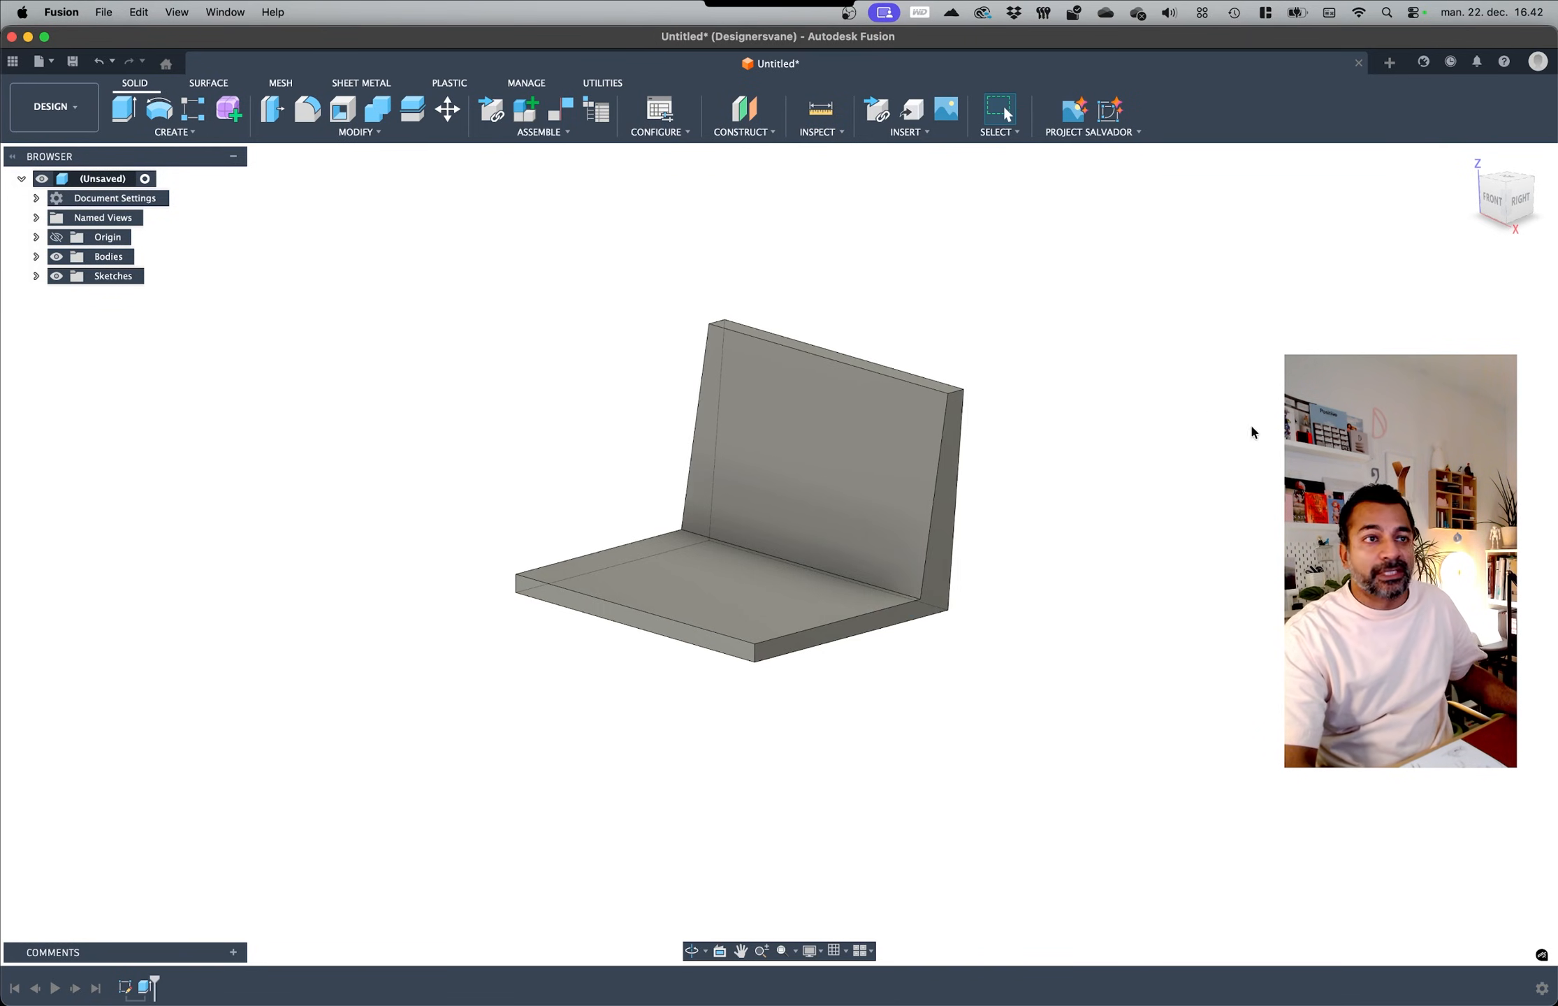
Step: Round the two upper corners of the backrest with a fillet
{"action": "middle_click_drag", "start_coordinate": [600, 479], "coordinate": [554, 467], "text": "shift"}
{"action": "scroll", "coordinate": [728, 659], "scroll_direction": "up", "scroll_amount": 3}
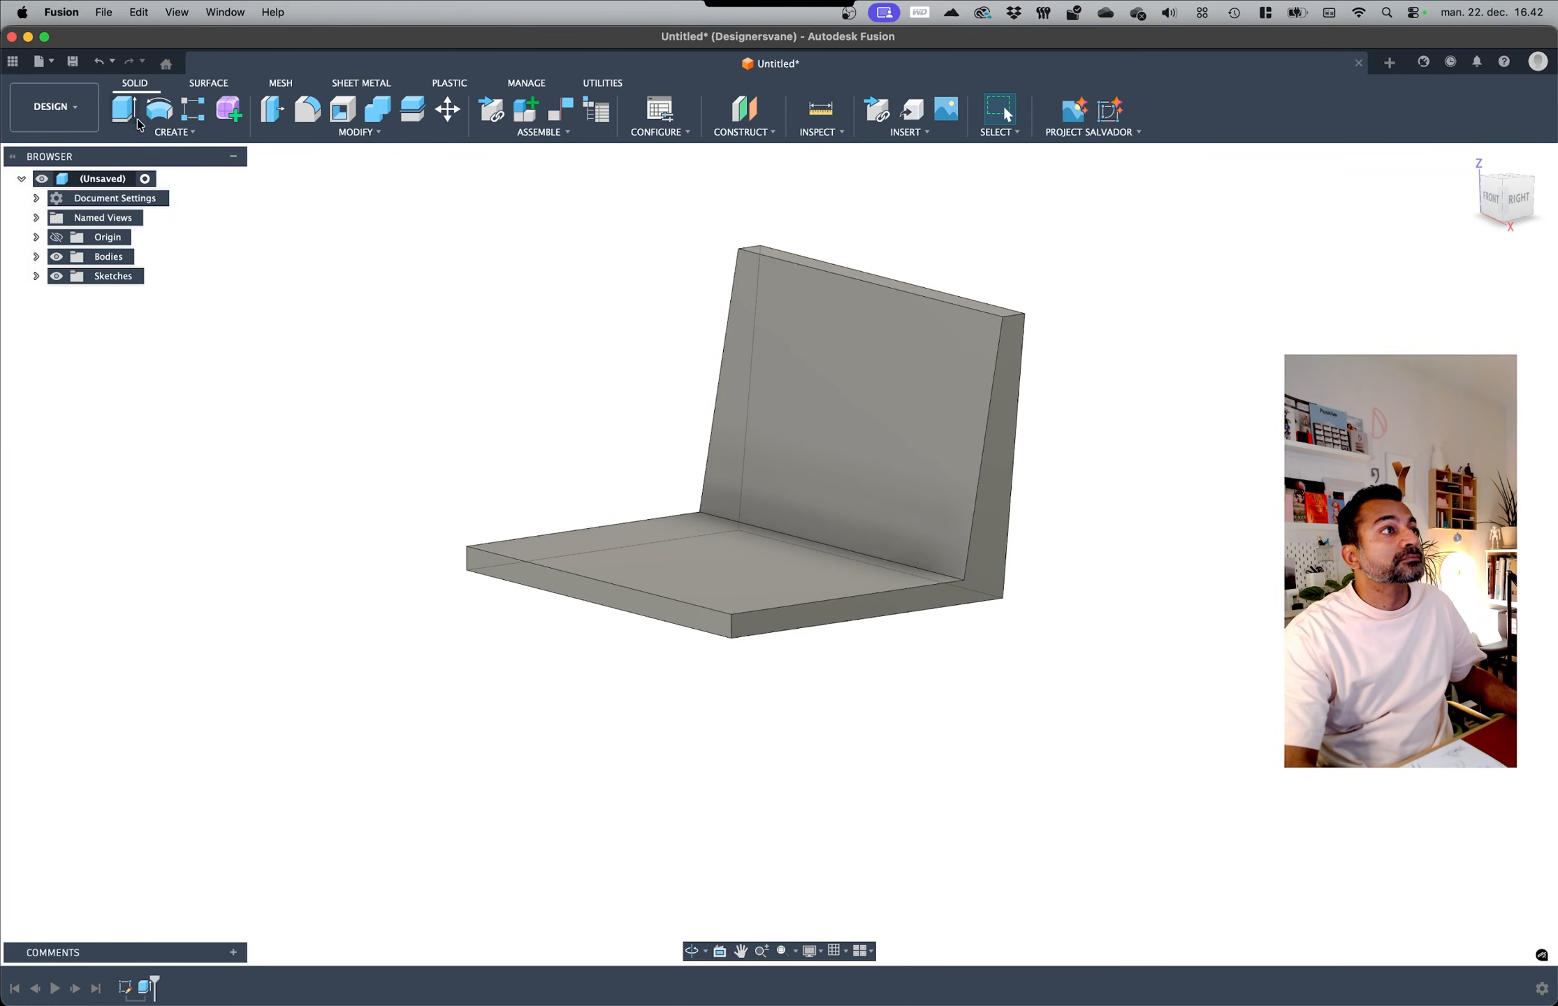
{"action": "key", "text": "f"}
{"action": "scroll", "coordinate": [1017, 301], "scroll_direction": "up", "scroll_amount": 3}
{"action": "left_click", "coordinate": [1010, 320]}
{"action": "left_click", "coordinate": [667, 231]}
{"action": "left_click_drag", "start_coordinate": [658, 225], "coordinate": [680, 252]}
{"action": "key", "text": "Return"}
Step: Fillet the inner edge between seat and backrest using Curvature (G2) continuity
{"action": "left_click", "coordinate": [1487, 196]}
{"action": "middle_click_drag", "start_coordinate": [762, 433], "coordinate": [629, 363], "text": "shift"}
{"action": "left_click", "coordinate": [295, 117]}
{"action": "left_click", "coordinate": [807, 726]}
{"action": "left_click", "coordinate": [1465, 316]}
{"action": "left_click", "coordinate": [1464, 348]}
{"action": "middle_click_drag", "start_coordinate": [737, 623], "coordinate": [574, 656], "text": "shift"}
{"action": "left_click_drag", "start_coordinate": [880, 771], "coordinate": [947, 837]}
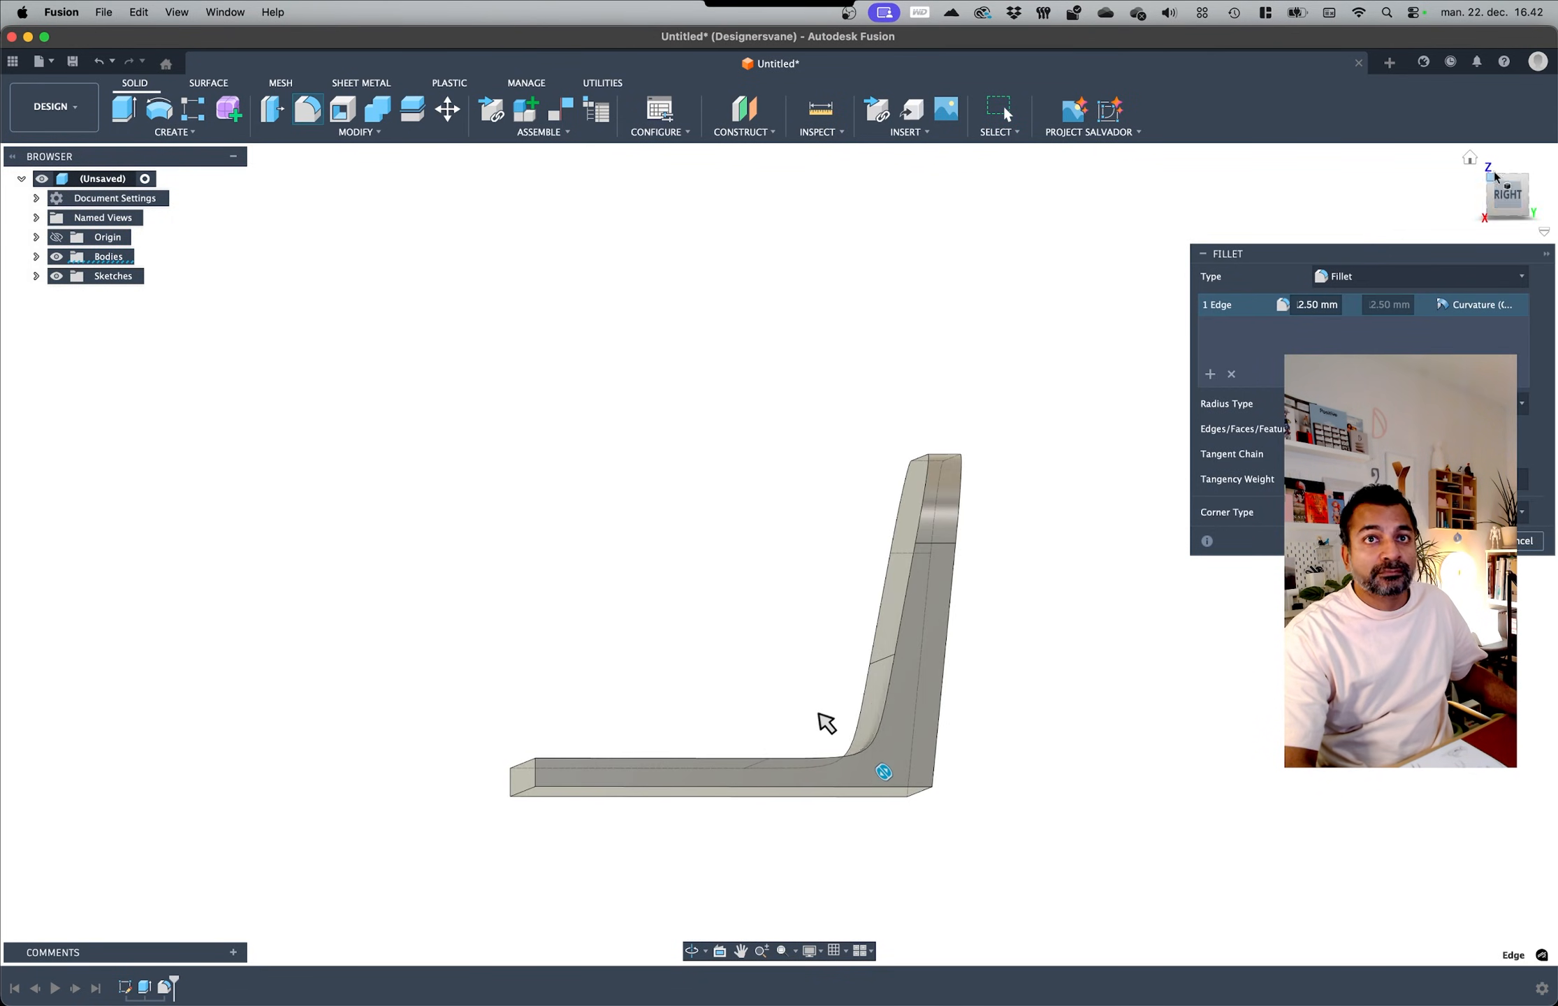
{"action": "key", "text": "Return"}
Step: Edit the chair profile sketch to slant the seat's front end, moving its upper front corner rearward to Y -290 mm
{"action": "middle_click_drag", "start_coordinate": [633, 560], "coordinate": [584, 817], "text": "shift"}
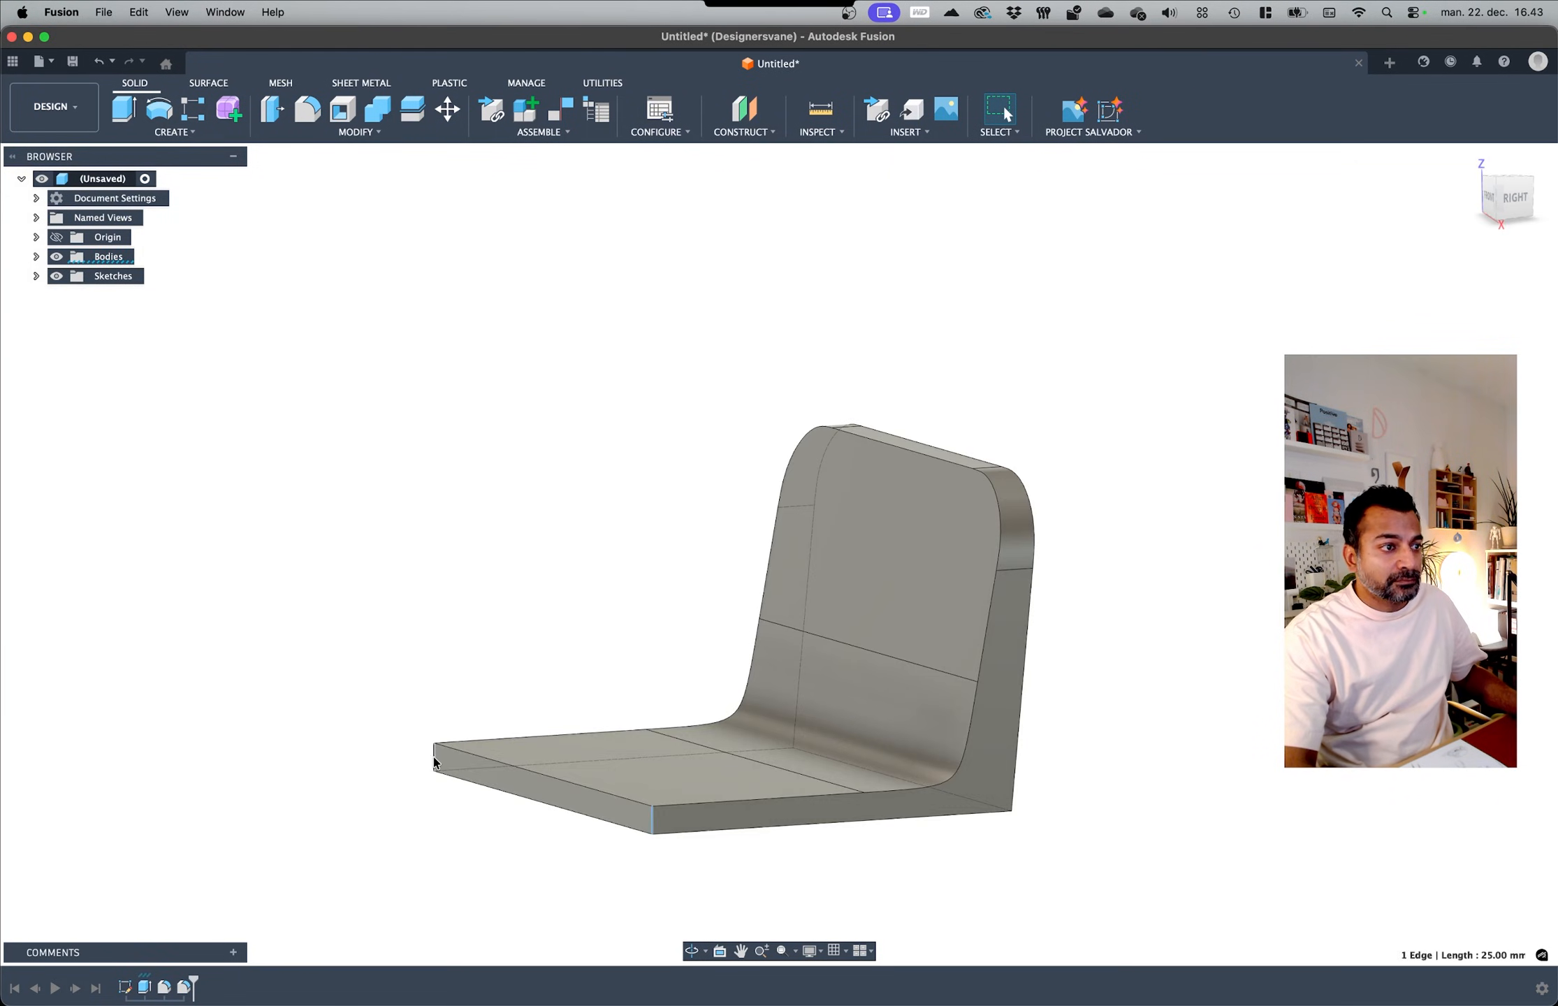
{"action": "scroll", "coordinate": [612, 601], "scroll_direction": "down", "scroll_amount": 3}
{"action": "middle_click_drag", "start_coordinate": [488, 565], "coordinate": [451, 549], "text": "shift"}
{"action": "left_click", "coordinate": [1507, 197]}
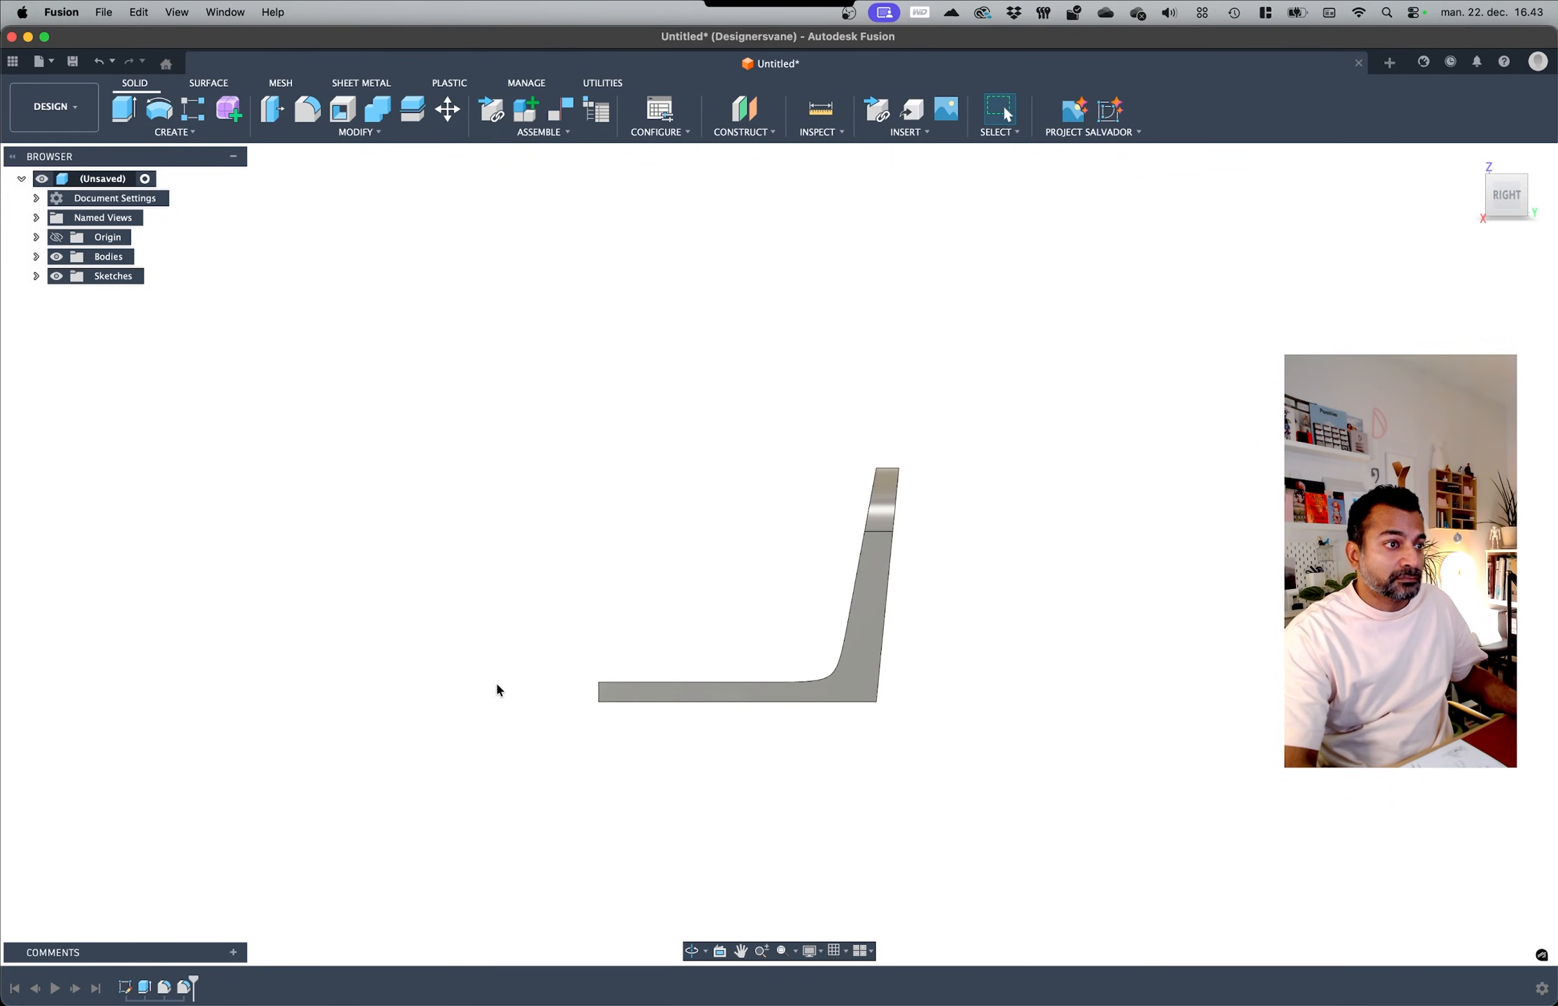
{"action": "scroll", "coordinate": [571, 676], "scroll_direction": "up", "scroll_amount": 5}
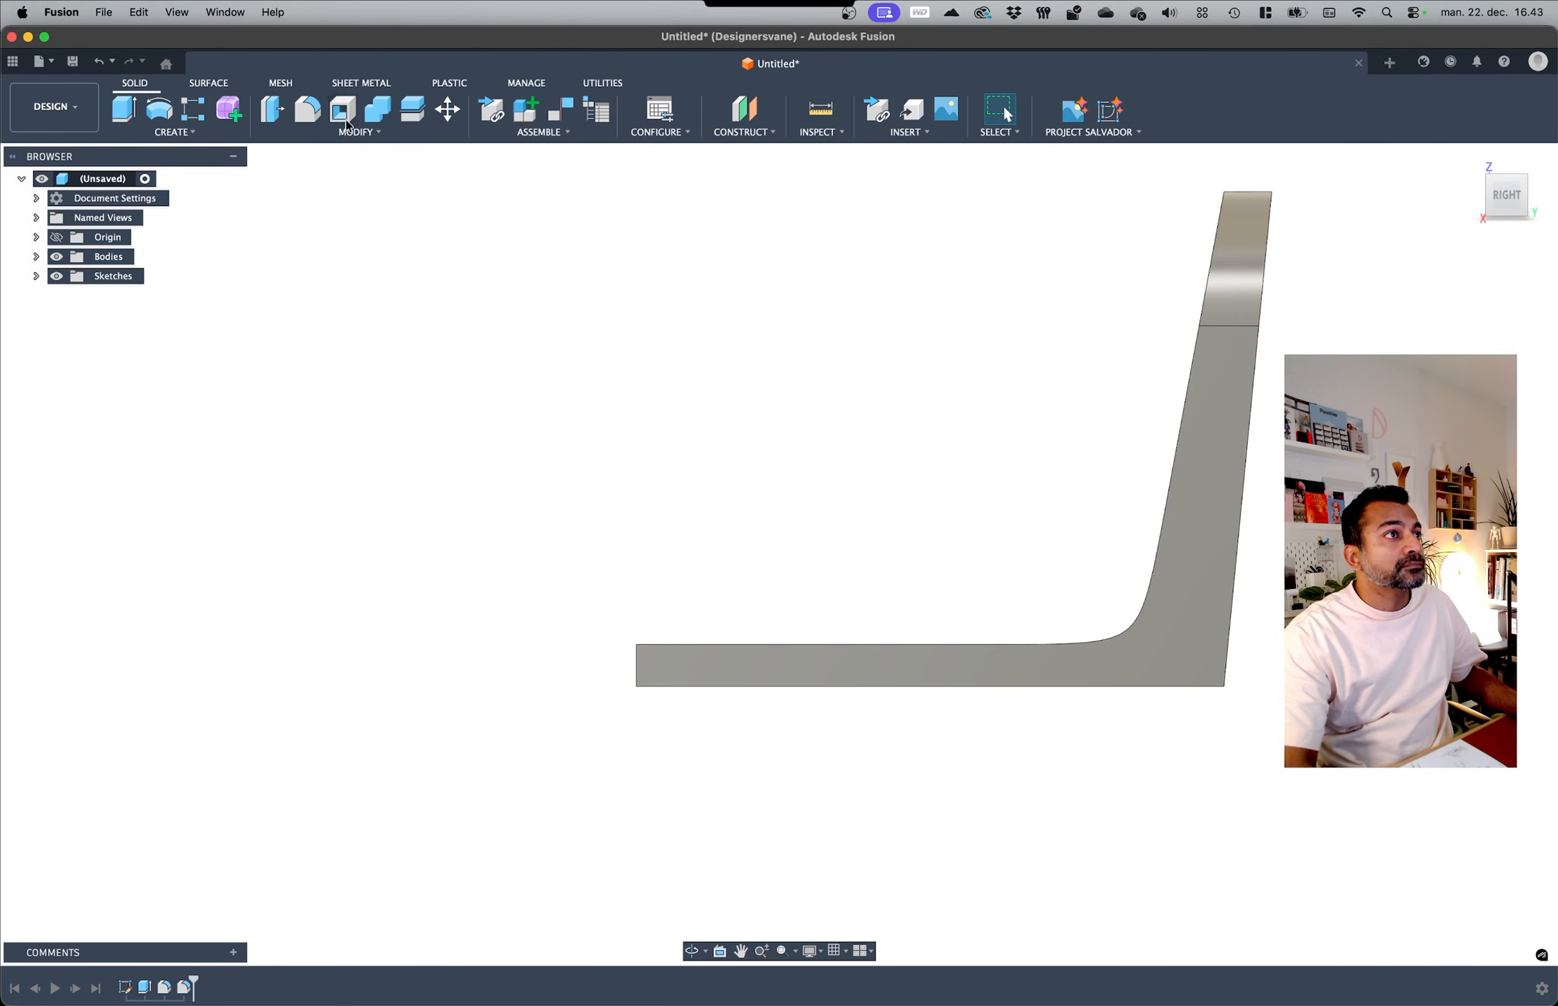
{"action": "double_click", "coordinate": [124, 987]}
{"action": "scroll", "coordinate": [643, 664], "scroll_direction": "up", "scroll_amount": 3}
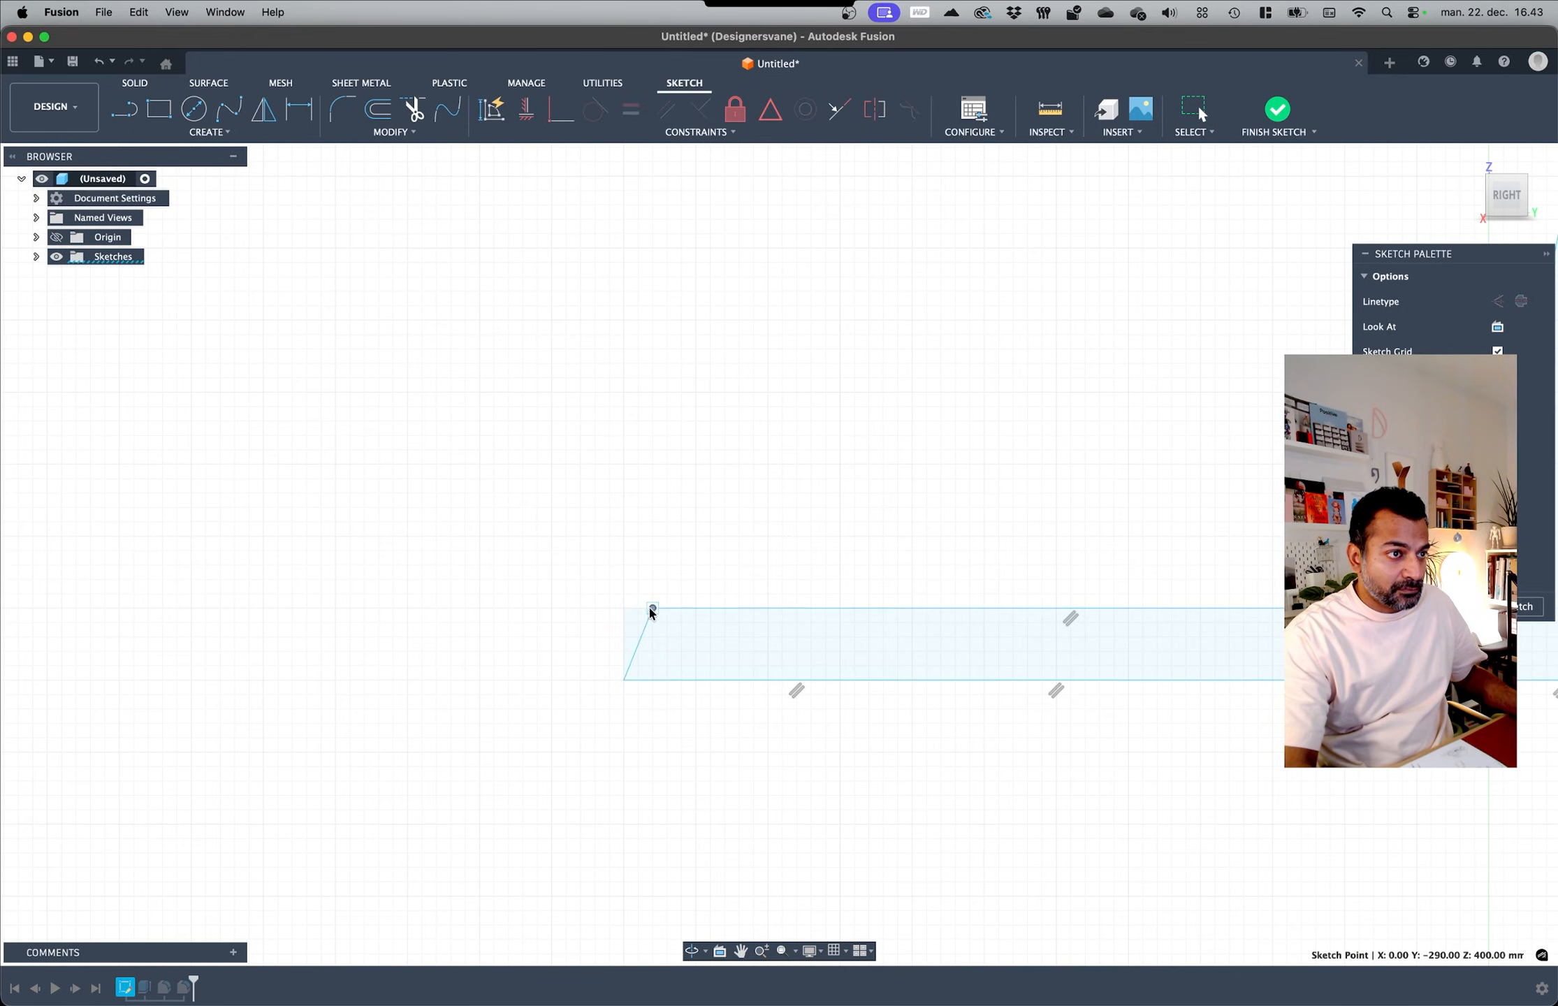
{"action": "left_click", "coordinate": [1277, 110]}
{"action": "scroll", "coordinate": [310, 732], "scroll_direction": "down", "scroll_amount": 6}
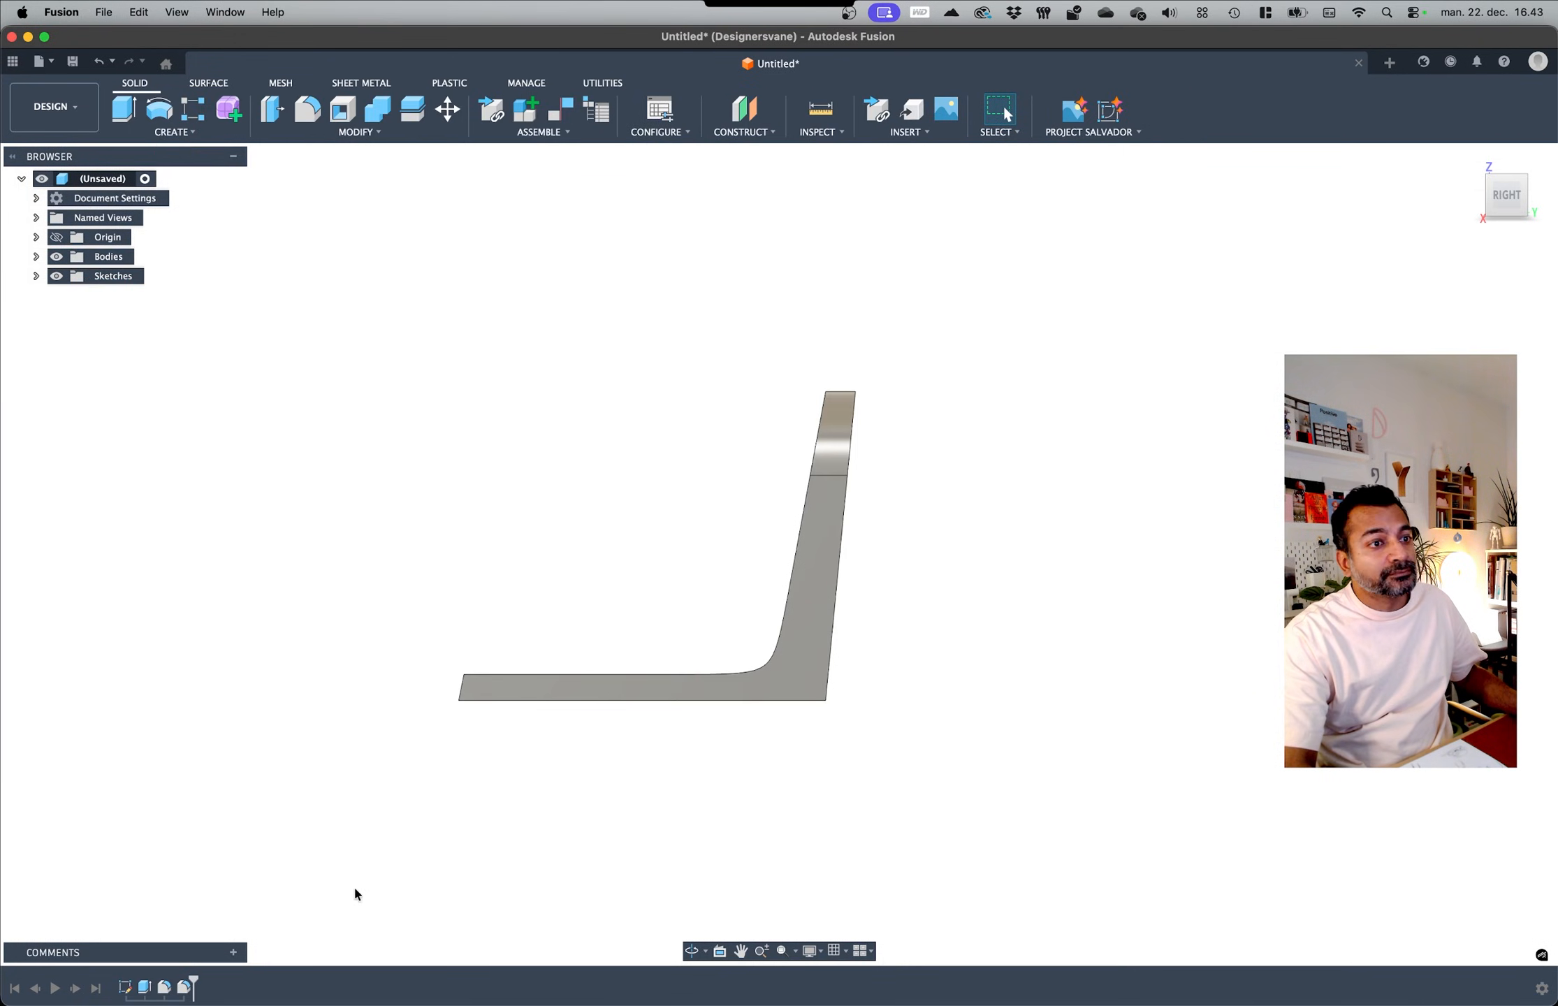
Step: Sketch a tapered, forward-slanting front leg about 340 mm long on the chair's side face, starting at the seat's lower front corner
{"action": "mouse_move", "coordinate": [463, 566]}
{"action": "middle_mouse_down", "text": "shift"}
{"action": "mouse_move", "coordinate": [609, 593]}
{"action": "mouse_move", "coordinate": [594, 663]}
{"action": "middle_mouse_up", "text": "shift"}
{"action": "left_click", "coordinate": [192, 110]}
{"action": "left_click", "coordinate": [644, 658]}
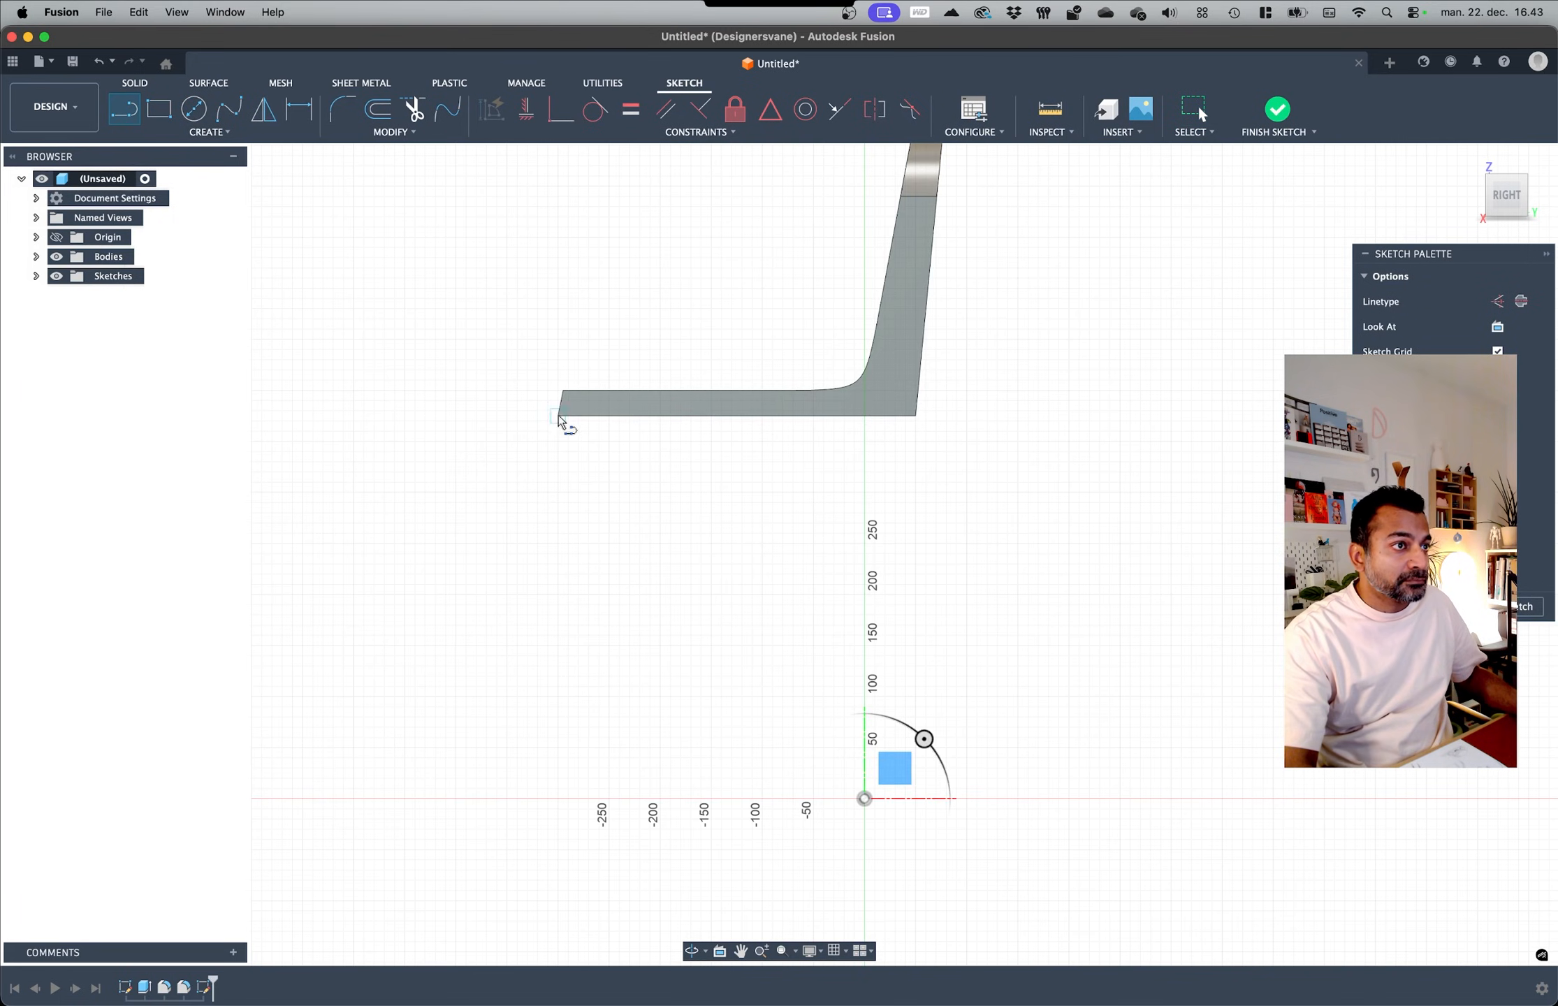
{"action": "left_click", "coordinate": [558, 416]}
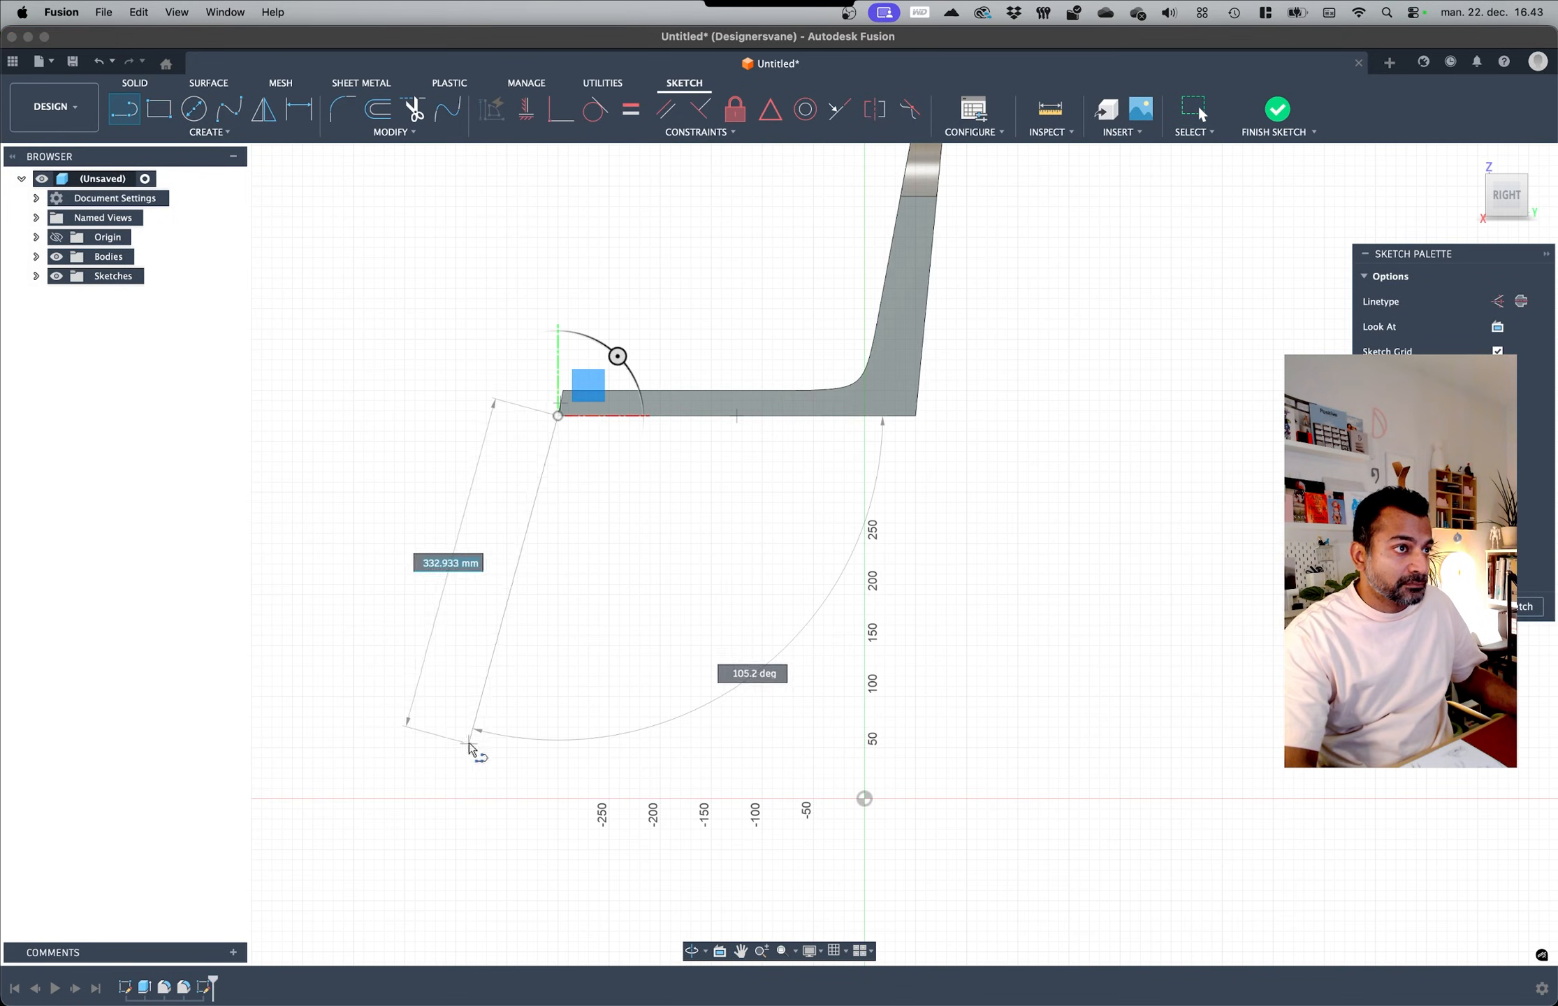
{"action": "left_click", "coordinate": [458, 750]}
{"action": "scroll", "coordinate": [489, 747], "scroll_direction": "up", "scroll_amount": 5}
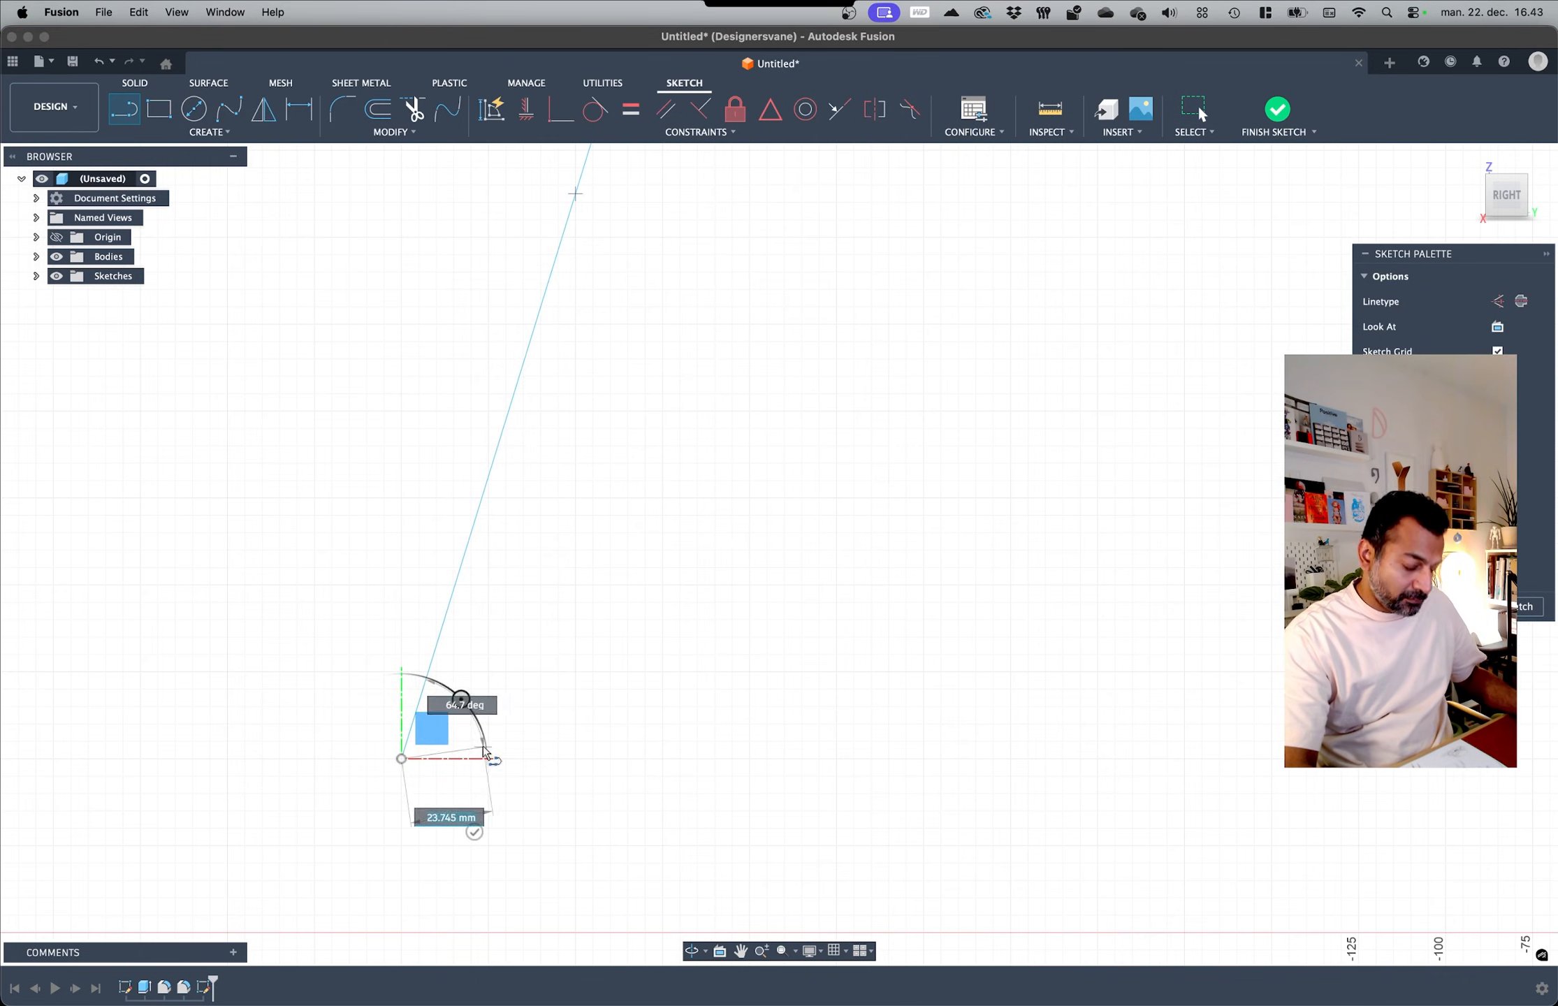
{"action": "scroll", "coordinate": [490, 777], "scroll_direction": "up", "scroll_amount": 5}
{"action": "left_click", "coordinate": [462, 779]}
{"action": "scroll", "coordinate": [454, 789], "scroll_direction": "down", "scroll_amount": 8}
{"action": "left_click", "coordinate": [542, 454]}
{"action": "left_click", "coordinate": [462, 454]}
{"action": "scroll", "coordinate": [559, 536], "scroll_direction": "down", "scroll_amount": 2}
{"action": "key", "text": "Escape"}
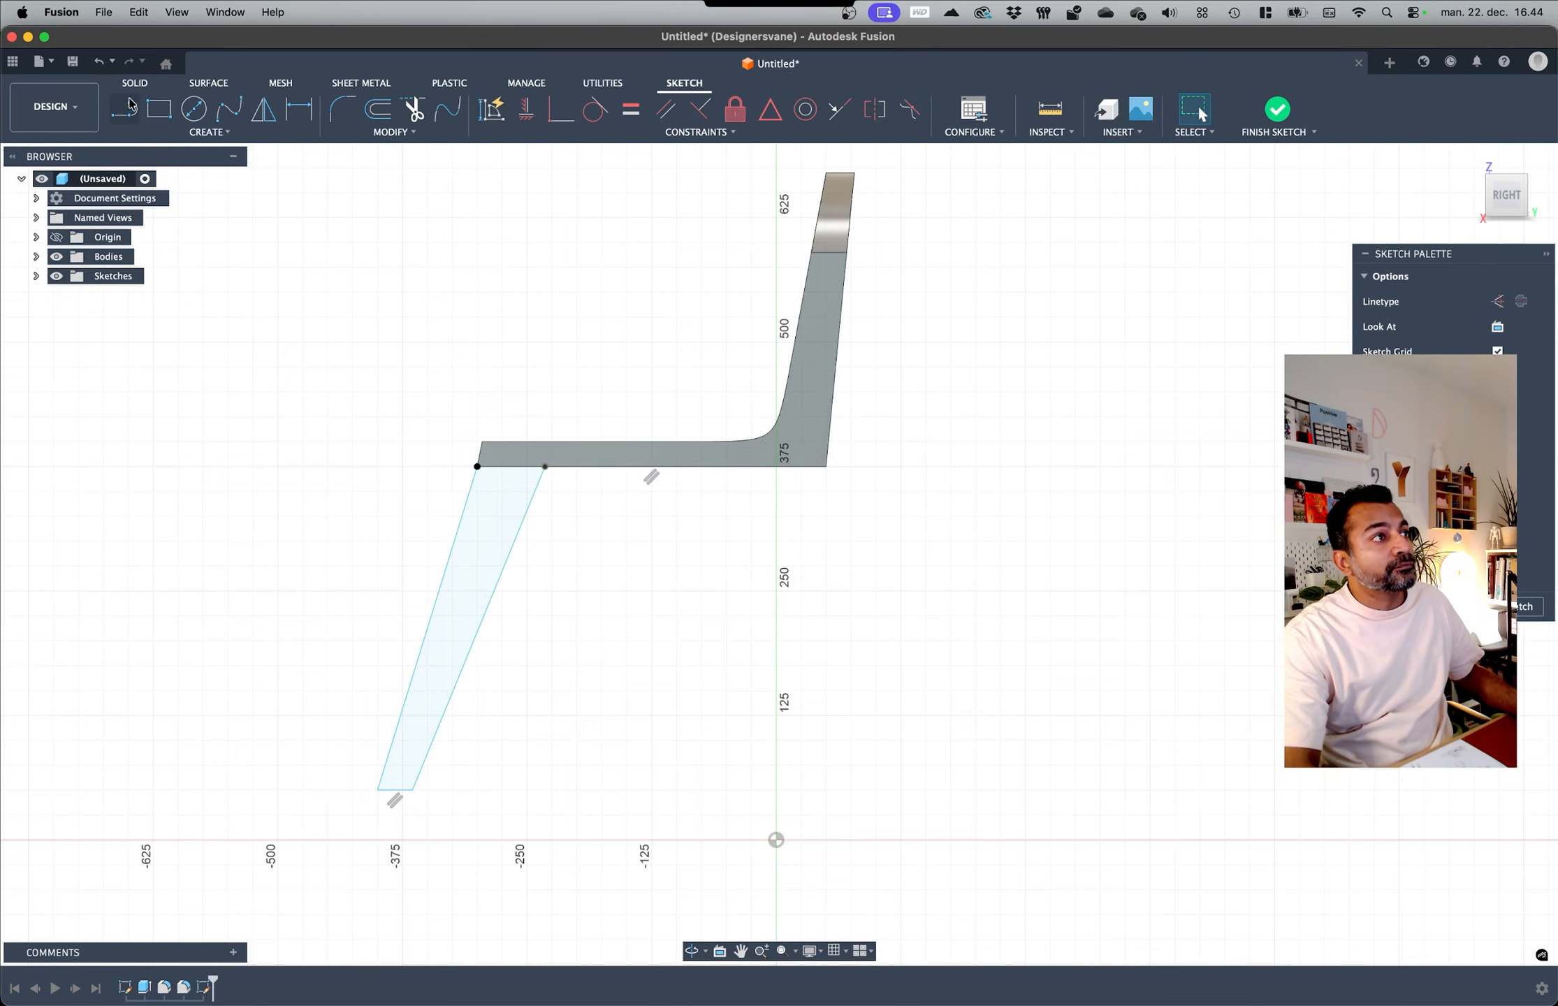
Step: Sketch a tapered, rearward-slanting back leg from the seat's lower rear corner, with a foot about 25 mm wide
{"action": "left_click", "coordinate": [826, 466]}
{"action": "left_click", "coordinate": [899, 791]}
{"action": "scroll", "coordinate": [875, 792], "scroll_direction": "up", "scroll_amount": 5}
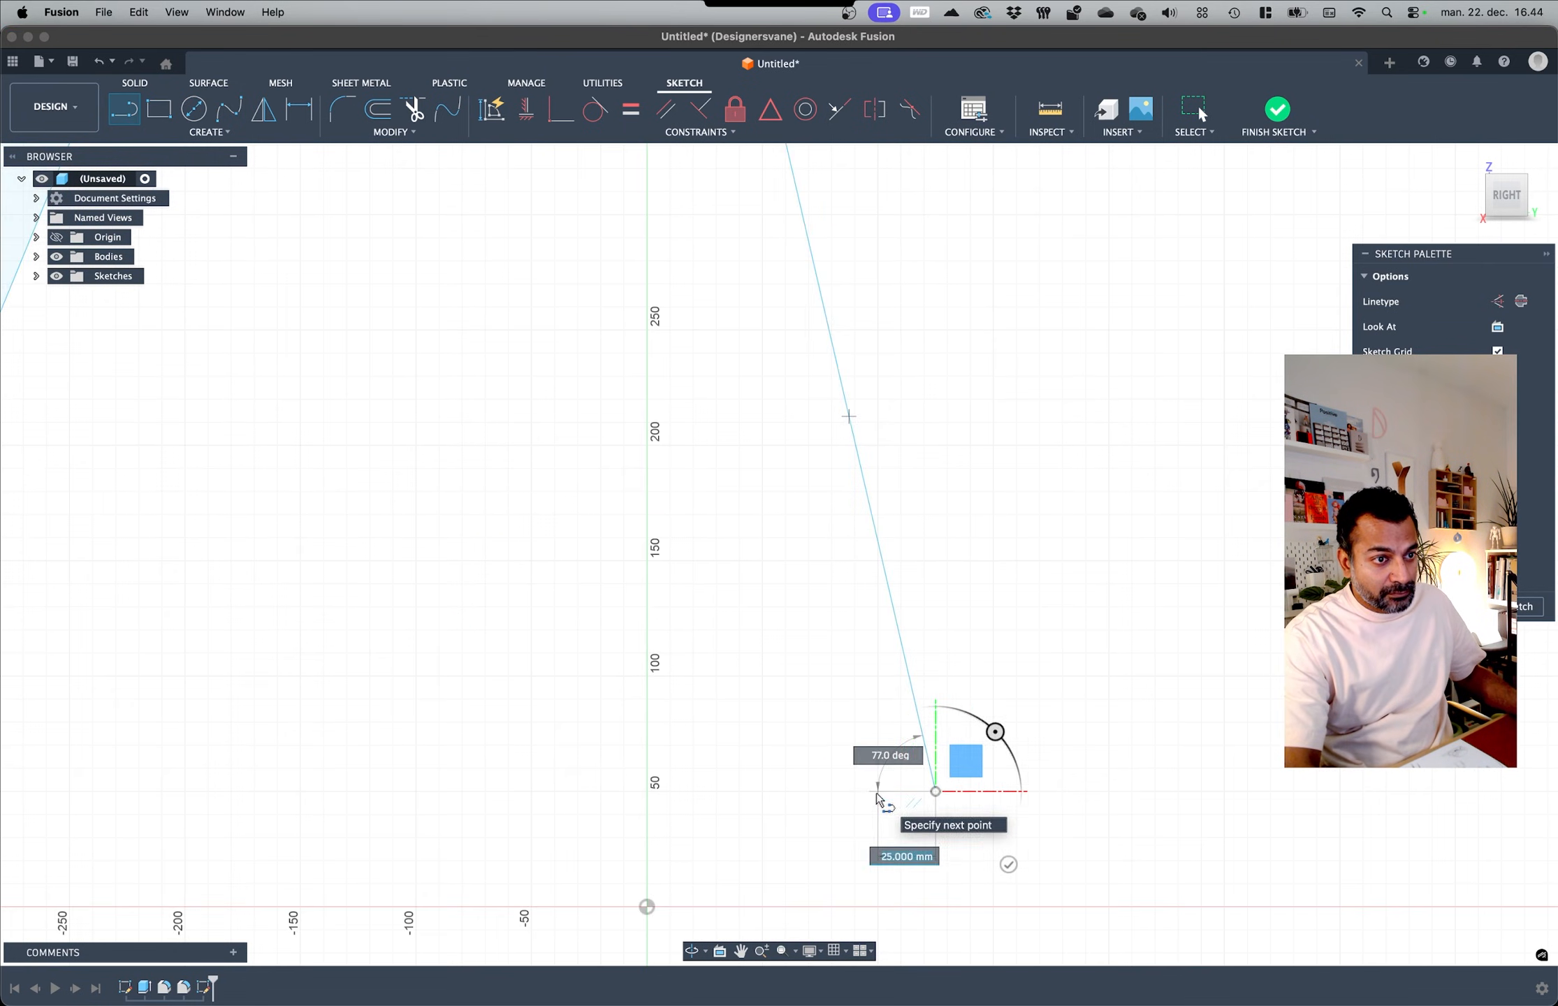
{"action": "left_click", "coordinate": [877, 788]}
{"action": "scroll", "coordinate": [775, 755], "scroll_direction": "down", "scroll_amount": 8}
{"action": "left_click", "coordinate": [727, 515]}
{"action": "left_click", "coordinate": [767, 515]}
{"action": "scroll", "coordinate": [766, 514], "scroll_direction": "up", "scroll_amount": 5}
{"action": "scroll", "coordinate": [688, 536], "scroll_direction": "down", "scroll_amount": 6}
Step: Extrude the front and back leg profiles inward from the chair's side face
{"action": "middle_click_drag", "start_coordinate": [698, 545], "coordinate": [811, 580], "text": "shift"}
{"action": "key", "text": "e"}
{"action": "left_click", "coordinate": [635, 670]}
{"action": "left_click", "coordinate": [814, 612]}
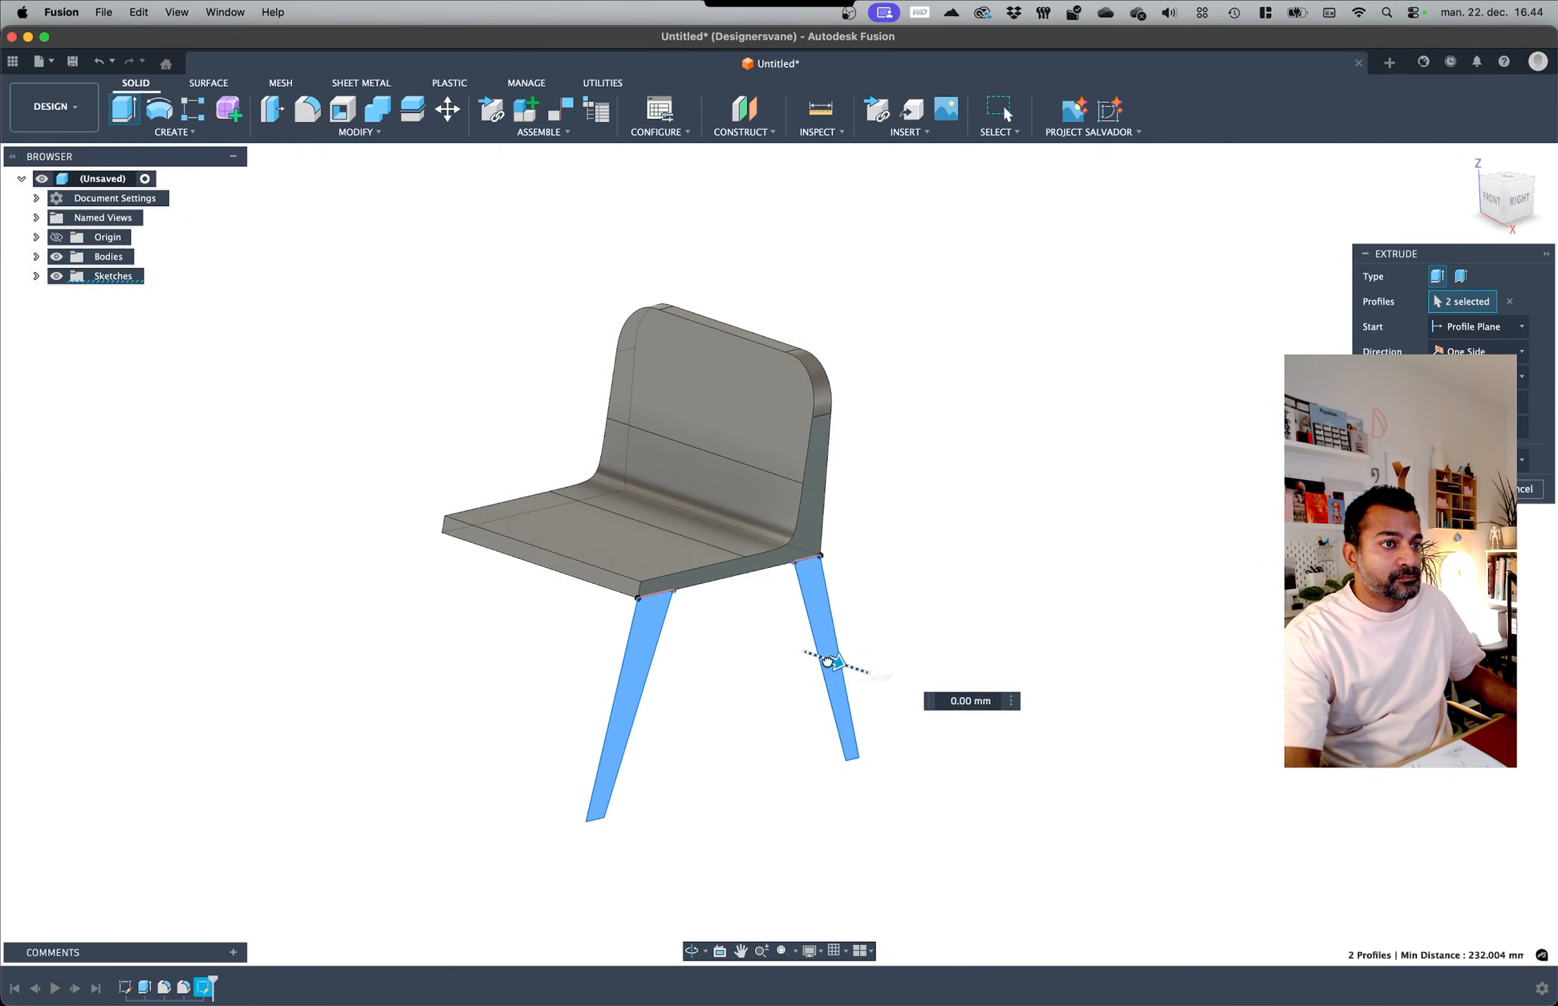
{"action": "left_click_drag", "start_coordinate": [828, 661], "coordinate": [801, 650]}
{"action": "left_click", "coordinate": [1491, 199]}
{"action": "scroll", "coordinate": [612, 697], "scroll_direction": "up", "scroll_amount": 1}
{"action": "left_click_drag", "start_coordinate": [656, 683], "coordinate": [704, 685]}
{"action": "scroll", "coordinate": [685, 683], "scroll_direction": "up", "scroll_amount": 5}
{"action": "key", "text": "Return"}
{"action": "scroll", "coordinate": [699, 482], "scroll_direction": "down", "scroll_amount": 8}
{"action": "middle_click_drag", "start_coordinate": [762, 475], "coordinate": [677, 468], "text": "shift"}
{"action": "mouse_move", "coordinate": [706, 426]}
{"action": "middle_mouse_down", "text": "shift"}
{"action": "mouse_move", "coordinate": [679, 410]}
{"action": "mouse_move", "coordinate": [679, 384]}
{"action": "middle_mouse_up", "text": "shift"}
Step: Edit the leg sketch and make the front leg's outer line parallel to the seat's slanted front edge
{"action": "right_click", "coordinate": [199, 986]}
{"action": "left_click", "coordinate": [244, 803]}
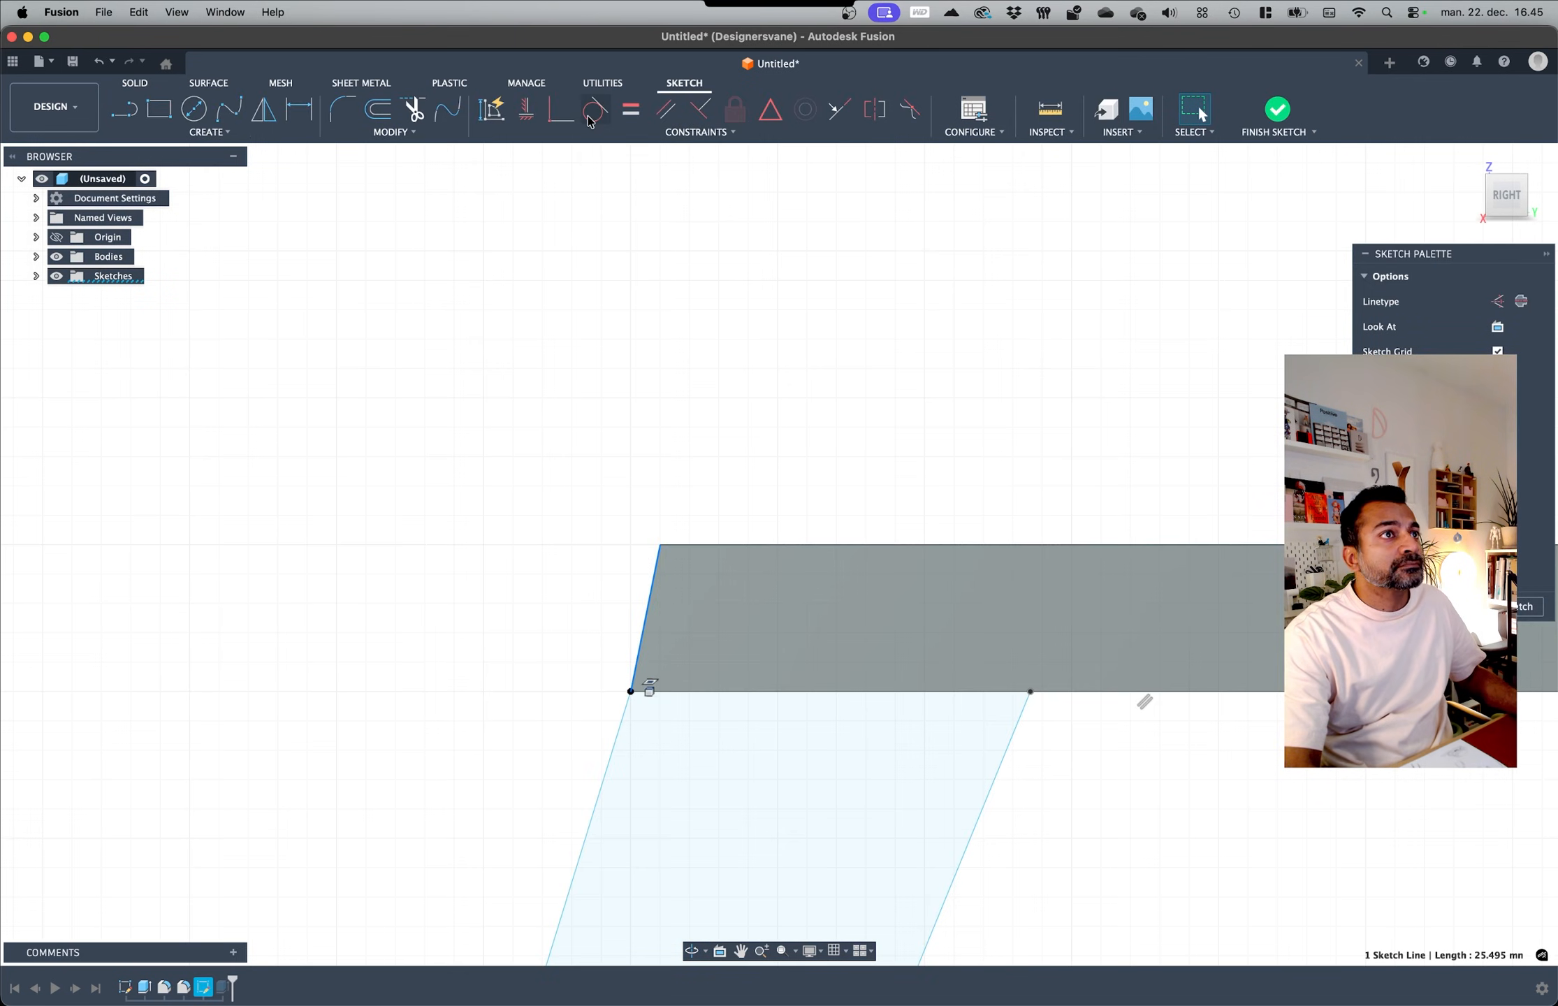
{"action": "left_click", "coordinate": [666, 109]}
{"action": "left_click", "coordinate": [608, 762]}
{"action": "scroll", "coordinate": [765, 529], "scroll_direction": "down", "scroll_amount": 8}
{"action": "key", "text": "Escape"}
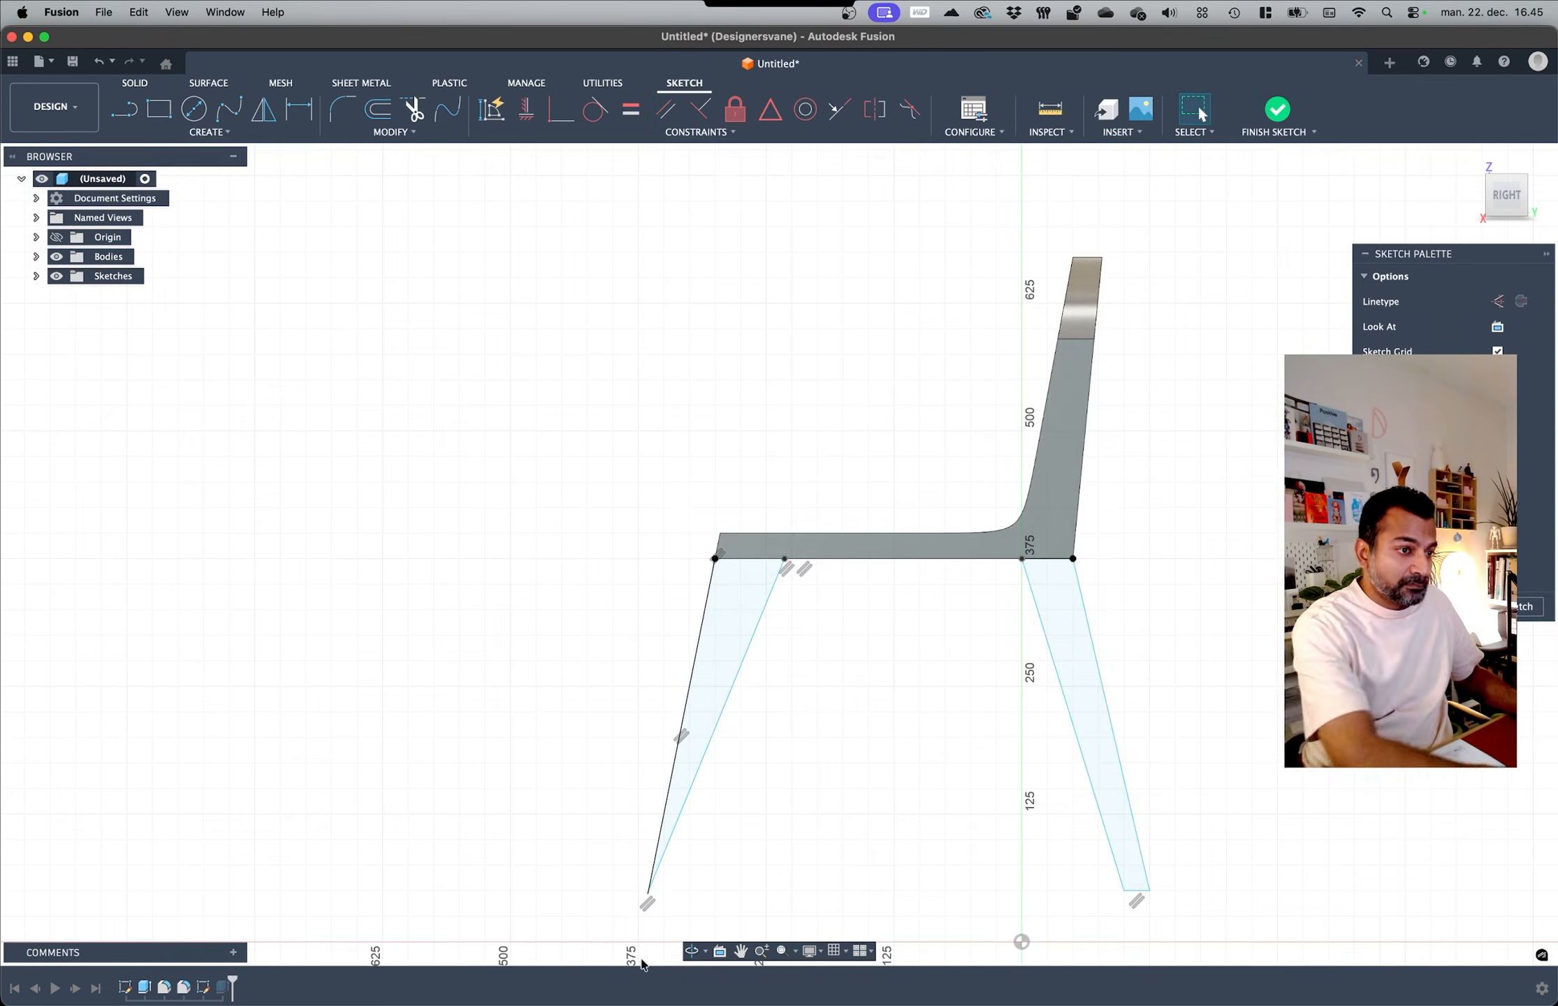
Step: Widen the front leg's foot by moving its inner corner rearward, and finish the sketch
{"action": "scroll", "coordinate": [632, 944], "scroll_direction": "up", "scroll_amount": 5}
{"action": "left_click_drag", "start_coordinate": [851, 824], "coordinate": [852, 825]}
{"action": "scroll", "coordinate": [528, 728], "scroll_direction": "down", "scroll_amount": 8}
{"action": "scroll", "coordinate": [544, 727], "scroll_direction": "up", "scroll_amount": 5}
{"action": "left_click_drag", "start_coordinate": [607, 769], "coordinate": [739, 757]}
{"action": "scroll", "coordinate": [419, 744], "scroll_direction": "down", "scroll_amount": 5}
{"action": "left_click", "coordinate": [1253, 119]}
{"action": "mouse_move", "coordinate": [387, 582]}
{"action": "middle_mouse_down", "text": "shift"}
{"action": "mouse_move", "coordinate": [393, 563]}
{"action": "mouse_move", "coordinate": [358, 581]}
{"action": "mouse_move", "coordinate": [284, 518]}
{"action": "mouse_move", "coordinate": [403, 570]}
{"action": "mouse_move", "coordinate": [435, 505]}
{"action": "mouse_move", "coordinate": [355, 209]}
{"action": "middle_mouse_up", "text": "shift"}
{"action": "scroll", "coordinate": [355, 209], "scroll_direction": "down", "scroll_amount": 2}
Step: Mirror the leg extrusion feature about the chair's centre plane
{"action": "left_click", "coordinate": [175, 131]}
{"action": "left_click", "coordinate": [157, 533]}
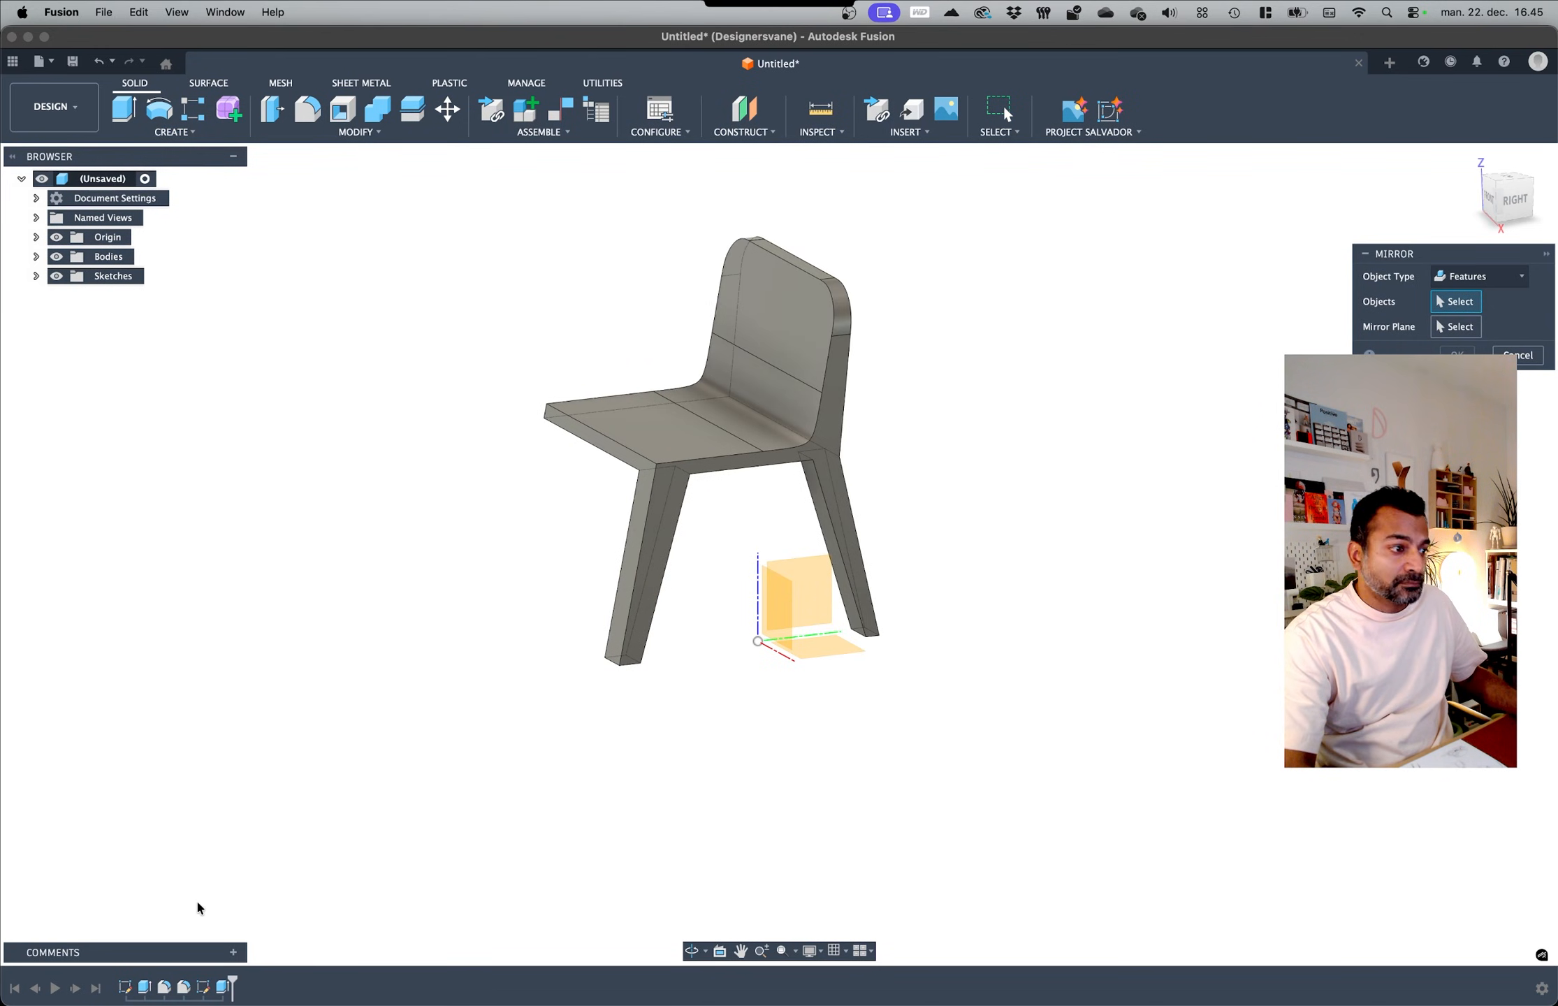
{"action": "left_click", "coordinate": [223, 986]}
{"action": "left_click", "coordinate": [796, 594]}
{"action": "left_click", "coordinate": [1477, 381]}
Step: Fillet the outer front edges of both front legs
{"action": "middle_click_drag", "start_coordinate": [555, 279], "coordinate": [534, 442], "text": "shift"}
{"action": "scroll", "coordinate": [570, 394], "scroll_direction": "up", "scroll_amount": 3}
{"action": "left_click", "coordinate": [303, 116]}
{"action": "left_click", "coordinate": [821, 475]}
{"action": "left_click", "coordinate": [573, 451]}
{"action": "left_click_drag", "start_coordinate": [537, 468], "coordinate": [567, 470]}
{"action": "key", "text": "Return"}
Step: Fillet the two rear edges where the backrest meets the back legs, using Tangent (G1) continuity
{"action": "middle_click_drag", "start_coordinate": [506, 366], "coordinate": [351, 170], "text": "shift"}
{"action": "scroll", "coordinate": [350, 170], "scroll_direction": "up", "scroll_amount": 3}
{"action": "key", "text": "f"}
{"action": "left_click", "coordinate": [797, 478]}
{"action": "scroll", "coordinate": [557, 494], "scroll_direction": "down", "scroll_amount": 5}
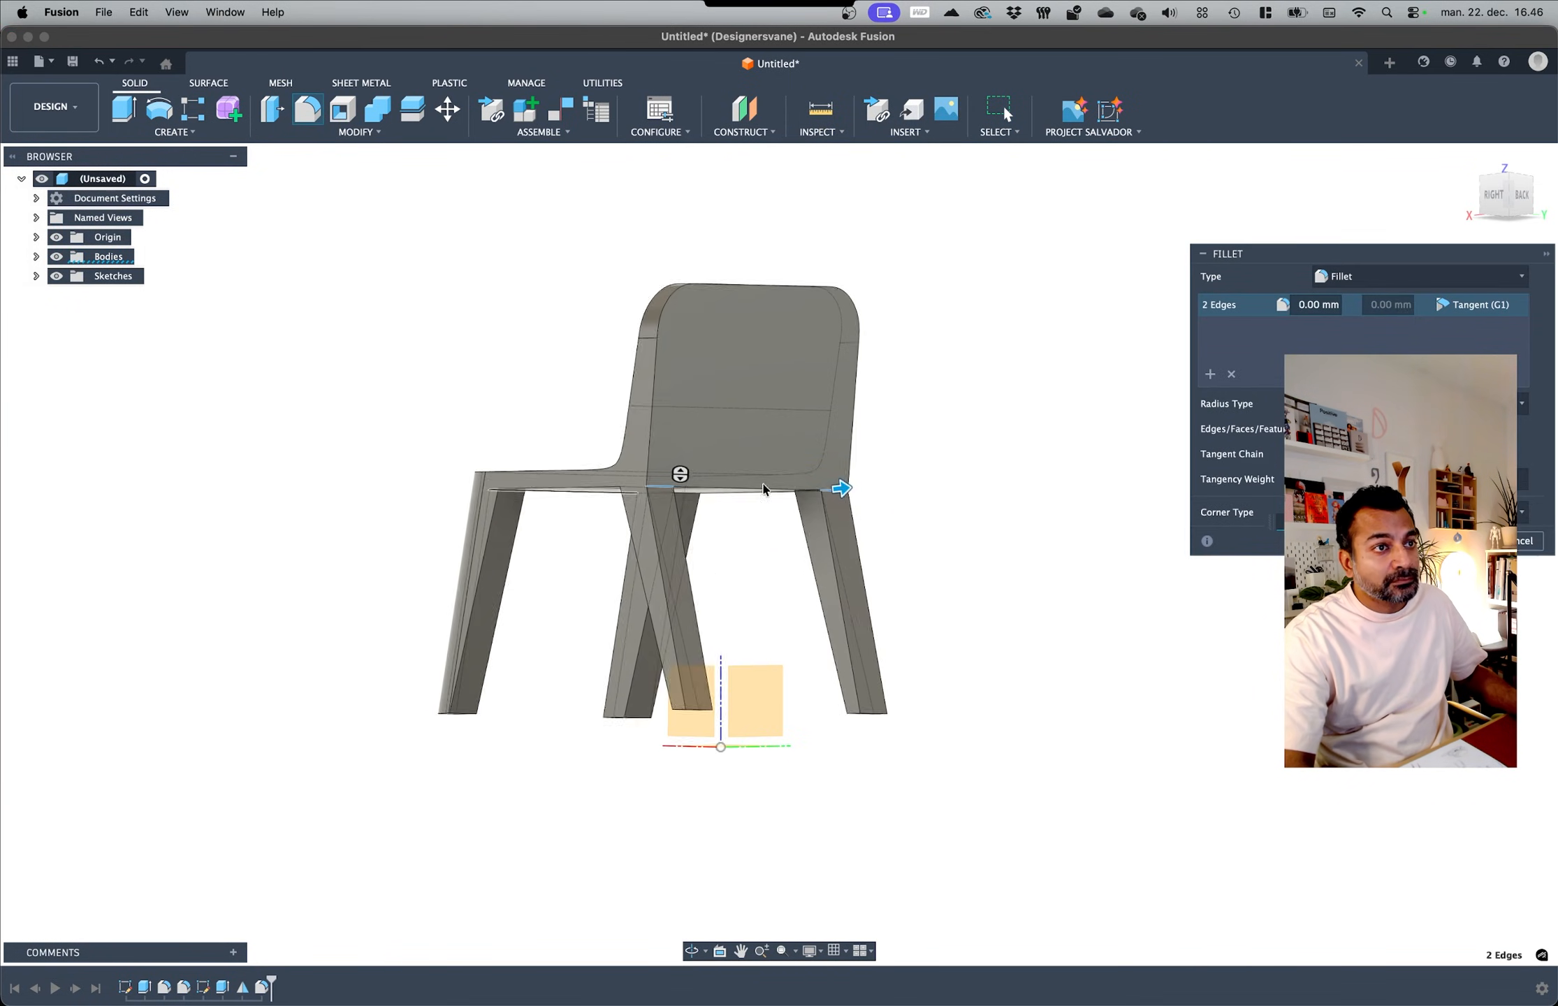
{"action": "left_click", "coordinate": [1474, 304]}
{"action": "left_click", "coordinate": [1370, 352]}
{"action": "scroll", "coordinate": [852, 539], "scroll_direction": "up", "scroll_amount": 3}
{"action": "middle_click_drag", "start_coordinate": [852, 540], "coordinate": [811, 522], "text": "shift"}
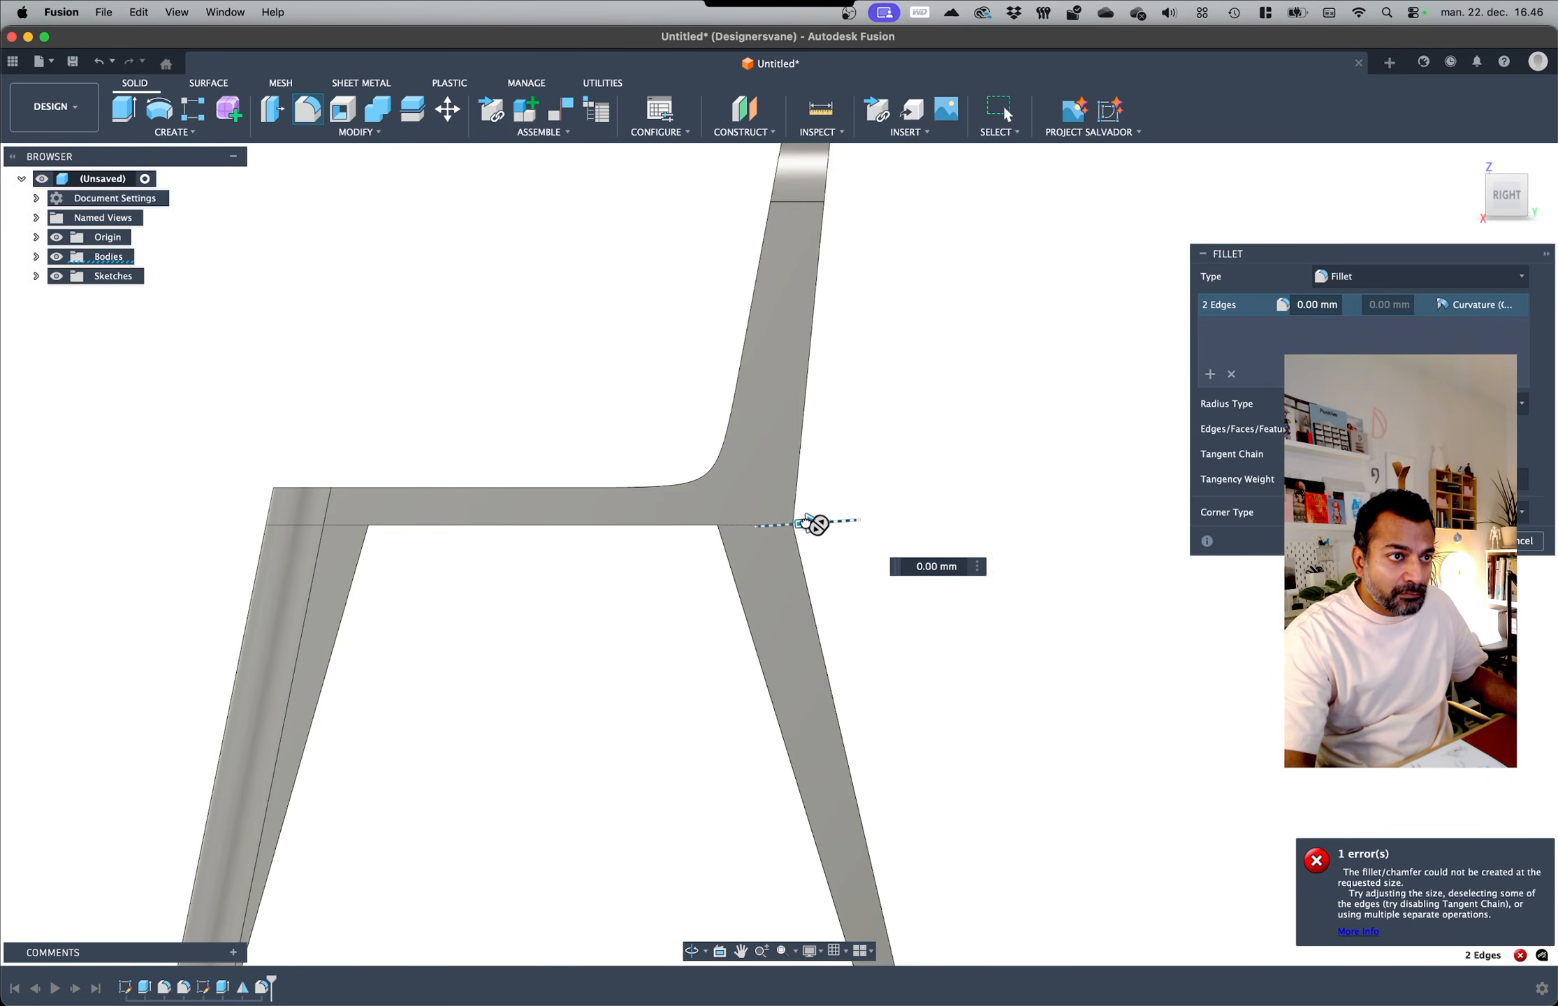
{"action": "left_click", "coordinate": [1474, 305]}
{"action": "left_click", "coordinate": [1369, 330]}
{"action": "key", "text": "Return"}
Step: Apply a variable-radius fillet along the rear outline of the backrest and back legs, with 5 mm at the backrest's side point
{"action": "middle_click_drag", "start_coordinate": [856, 526], "coordinate": [531, 391], "text": "shift"}
{"action": "left_click", "coordinate": [308, 109]}
{"action": "left_click", "coordinate": [624, 772]}
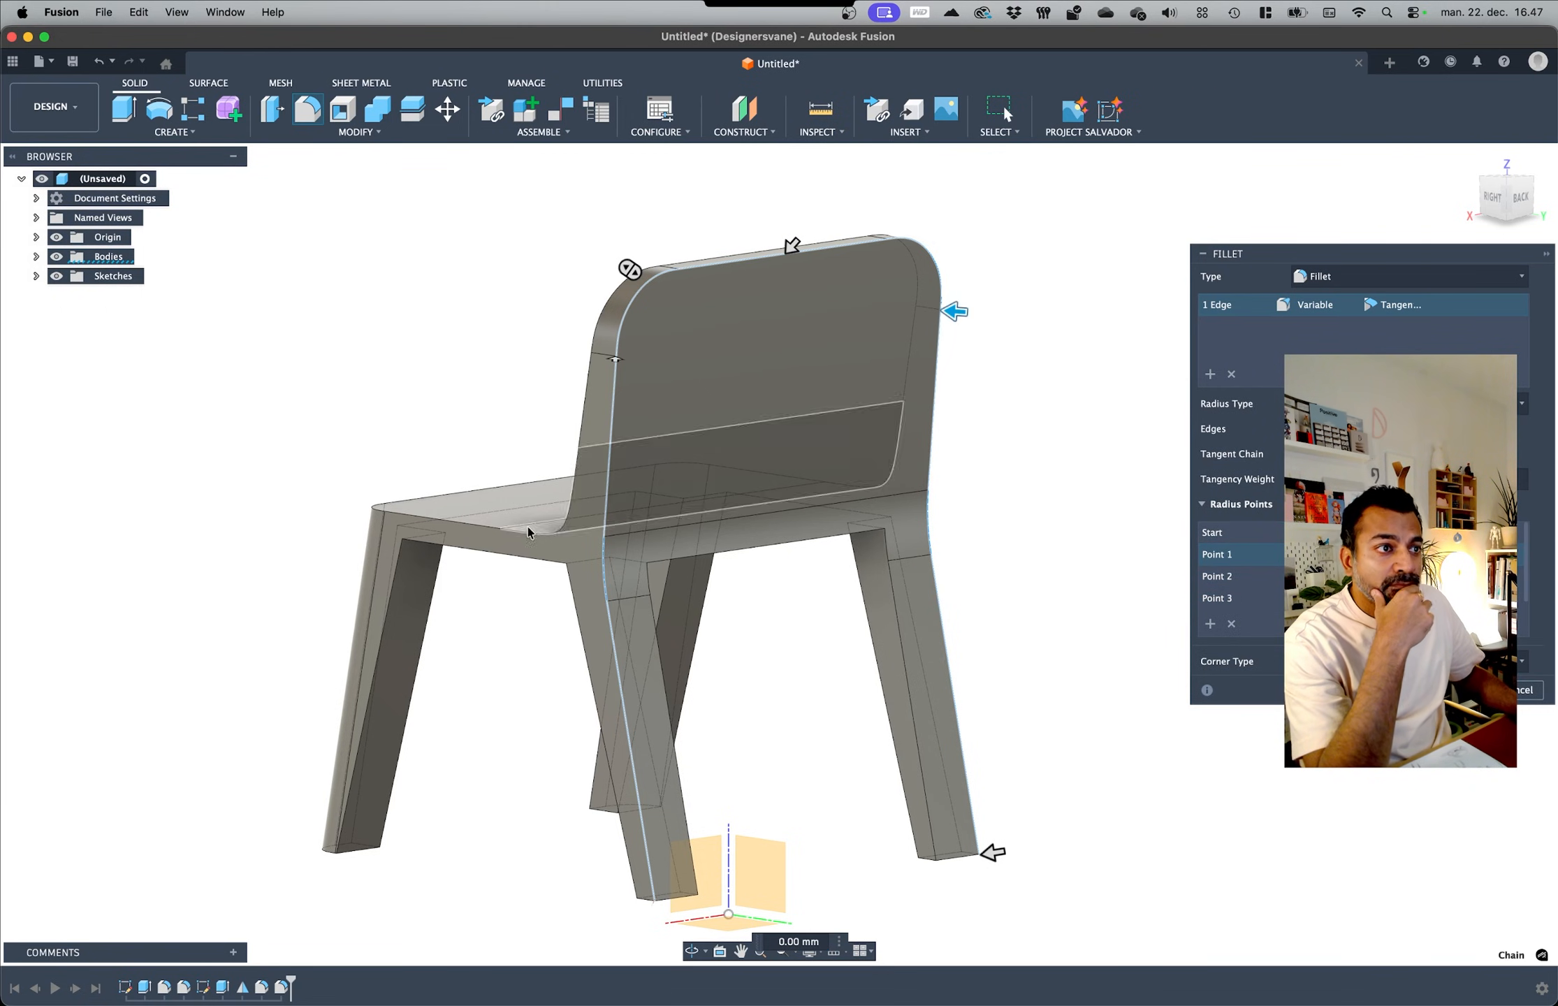
{"action": "left_click", "coordinate": [990, 851]}
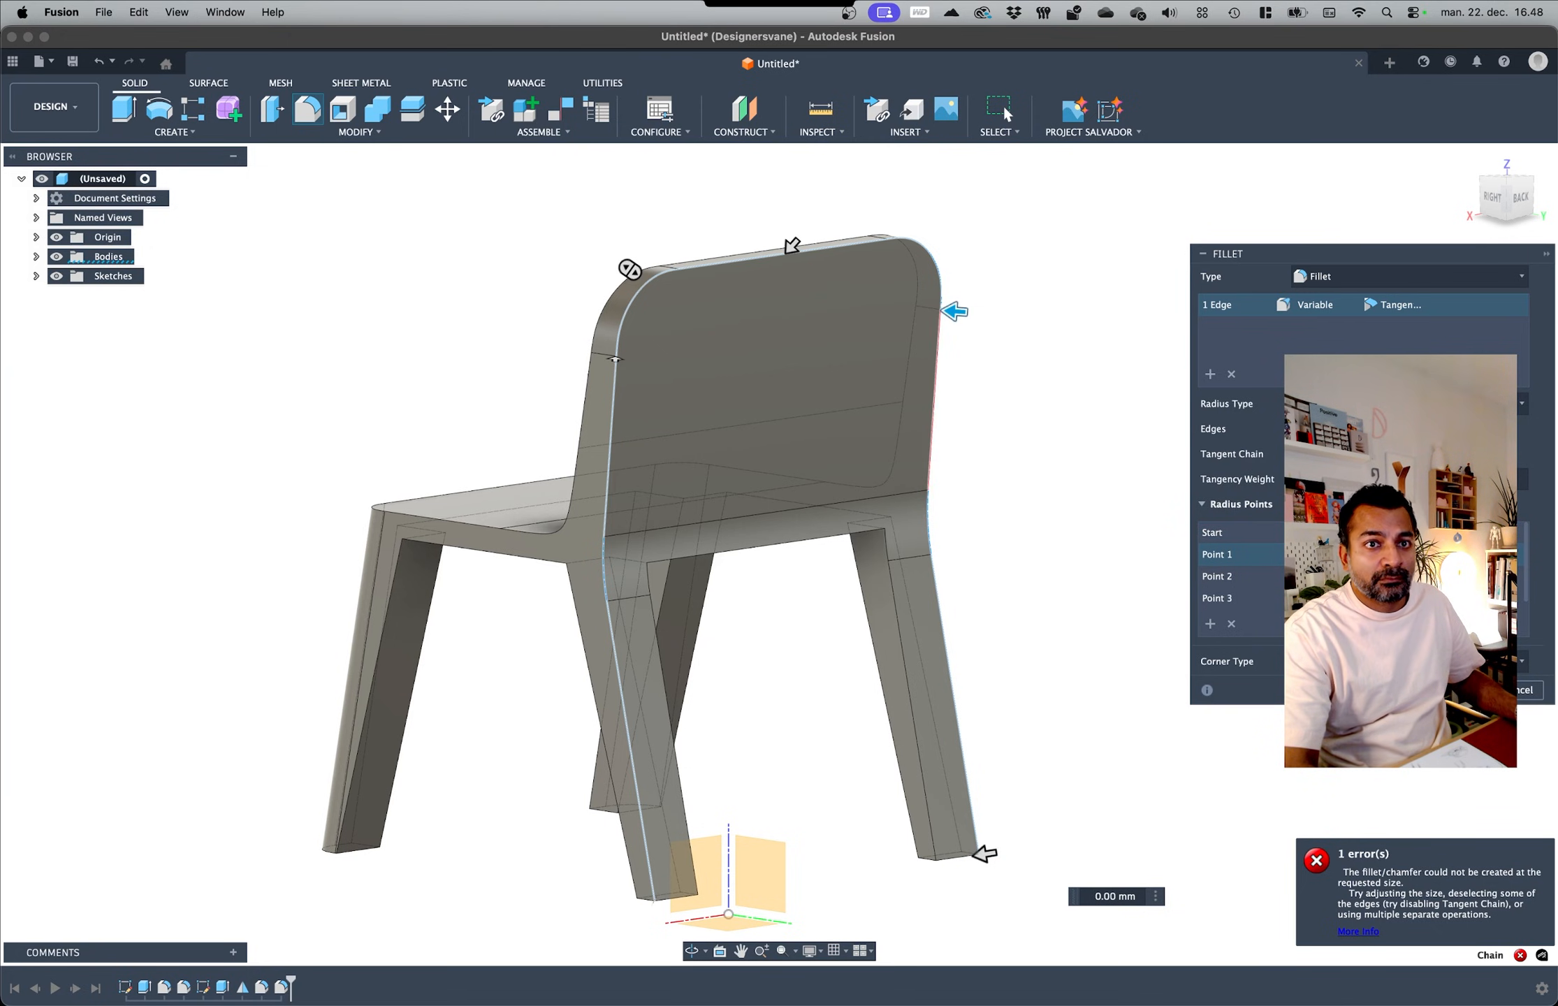
{"action": "left_click_drag", "start_coordinate": [954, 311], "coordinate": [957, 311]}
{"action": "mouse_move", "coordinate": [792, 245]}
{"action": "left_mouse_down"}
{"action": "mouse_move", "coordinate": [664, 390]}
{"action": "mouse_move", "coordinate": [790, 247]}
{"action": "left_mouse_up"}
{"action": "key", "text": "Return"}
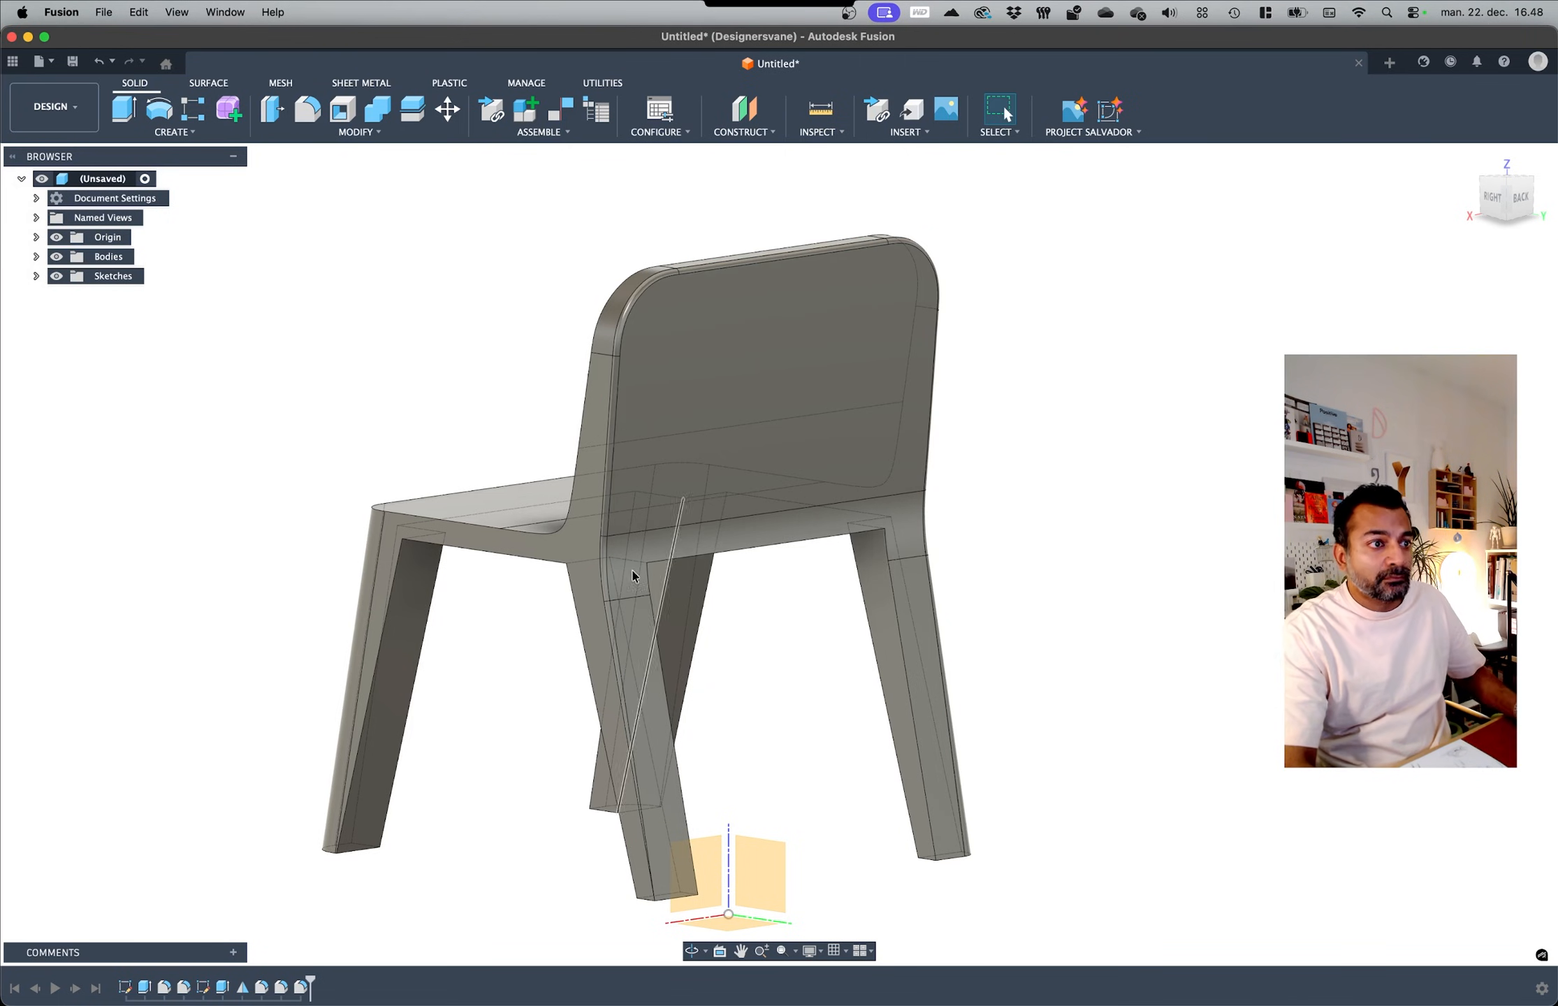
{"action": "right_click", "coordinate": [302, 986]}
{"action": "left_click", "coordinate": [342, 798]}
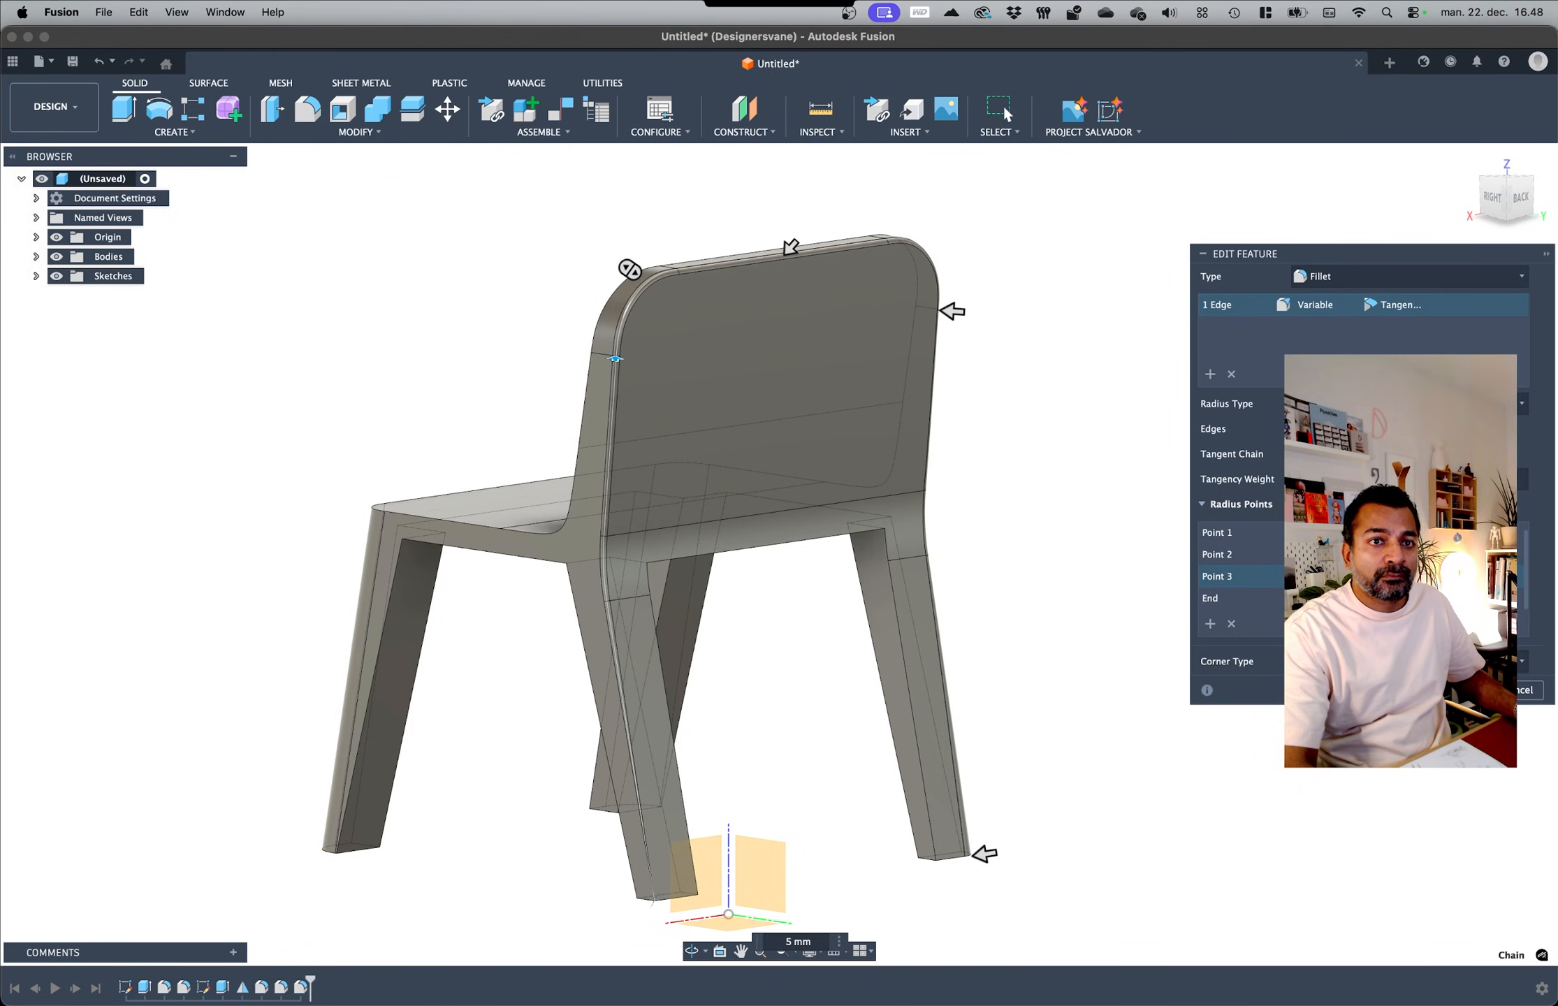
{"action": "key", "text": "Return"}
Step: Fillet the four crosswise edges where the legs meet the seat's underside
{"action": "middle_click_drag", "start_coordinate": [1085, 574], "coordinate": [567, 376], "text": "shift"}
{"action": "key", "text": "f"}
{"action": "left_click", "coordinate": [828, 482]}
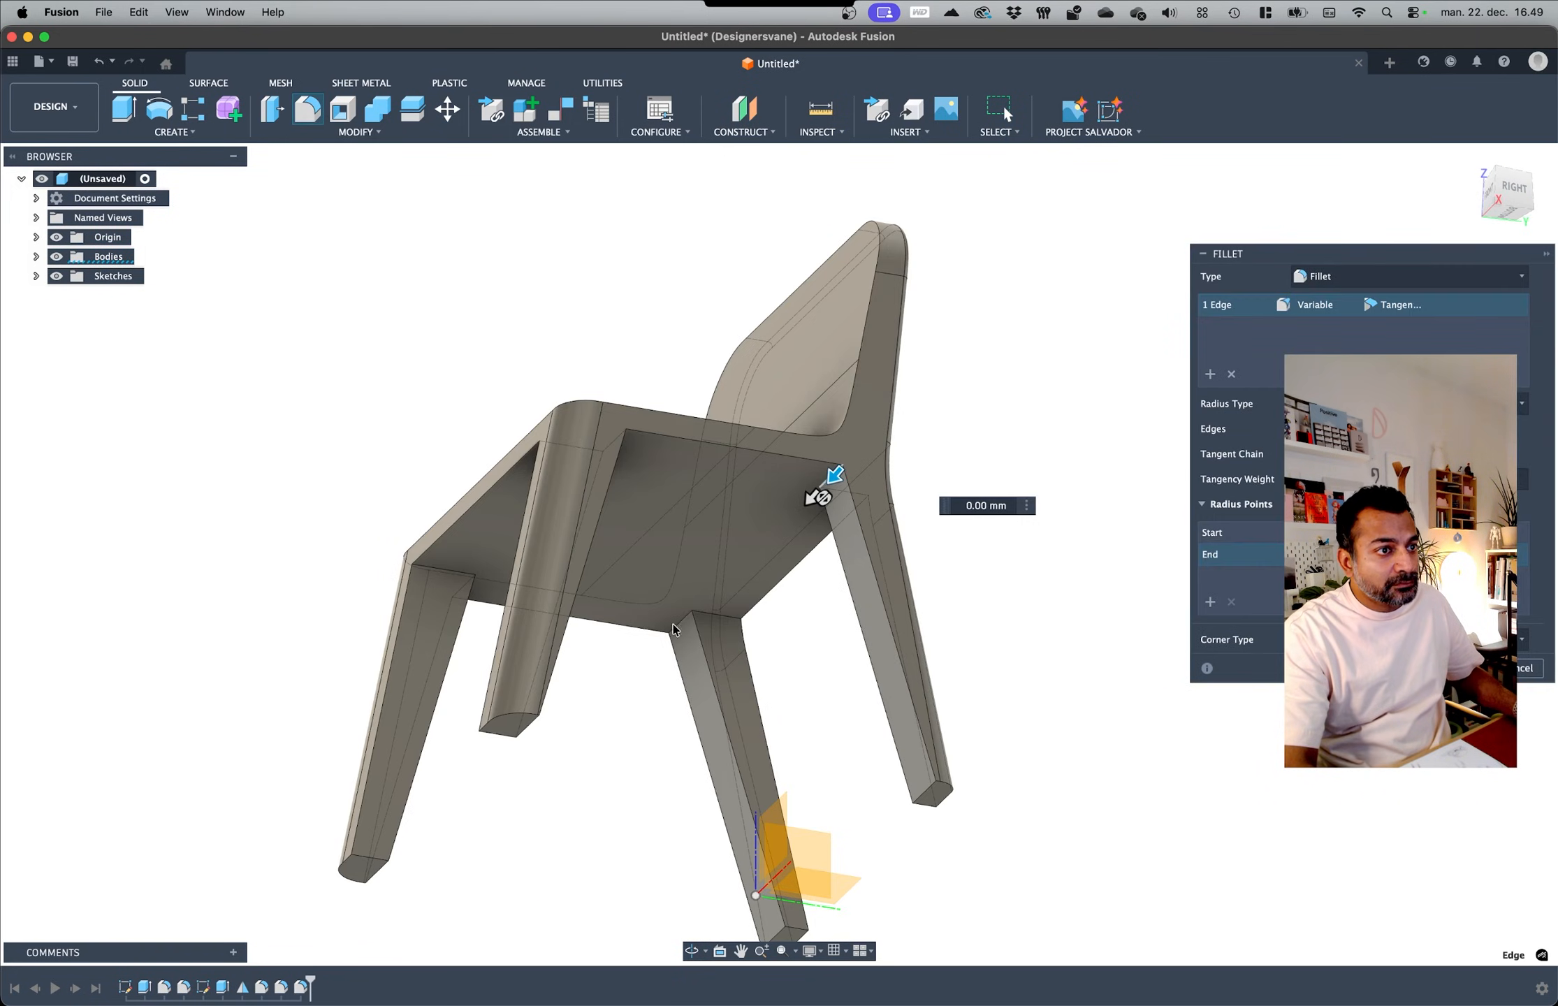
{"action": "scroll", "coordinate": [681, 622], "scroll_direction": "up", "scroll_amount": 5}
{"action": "middle_click_drag", "start_coordinate": [692, 615], "coordinate": [741, 637], "text": "shift"}
{"action": "left_click", "coordinate": [998, 455]}
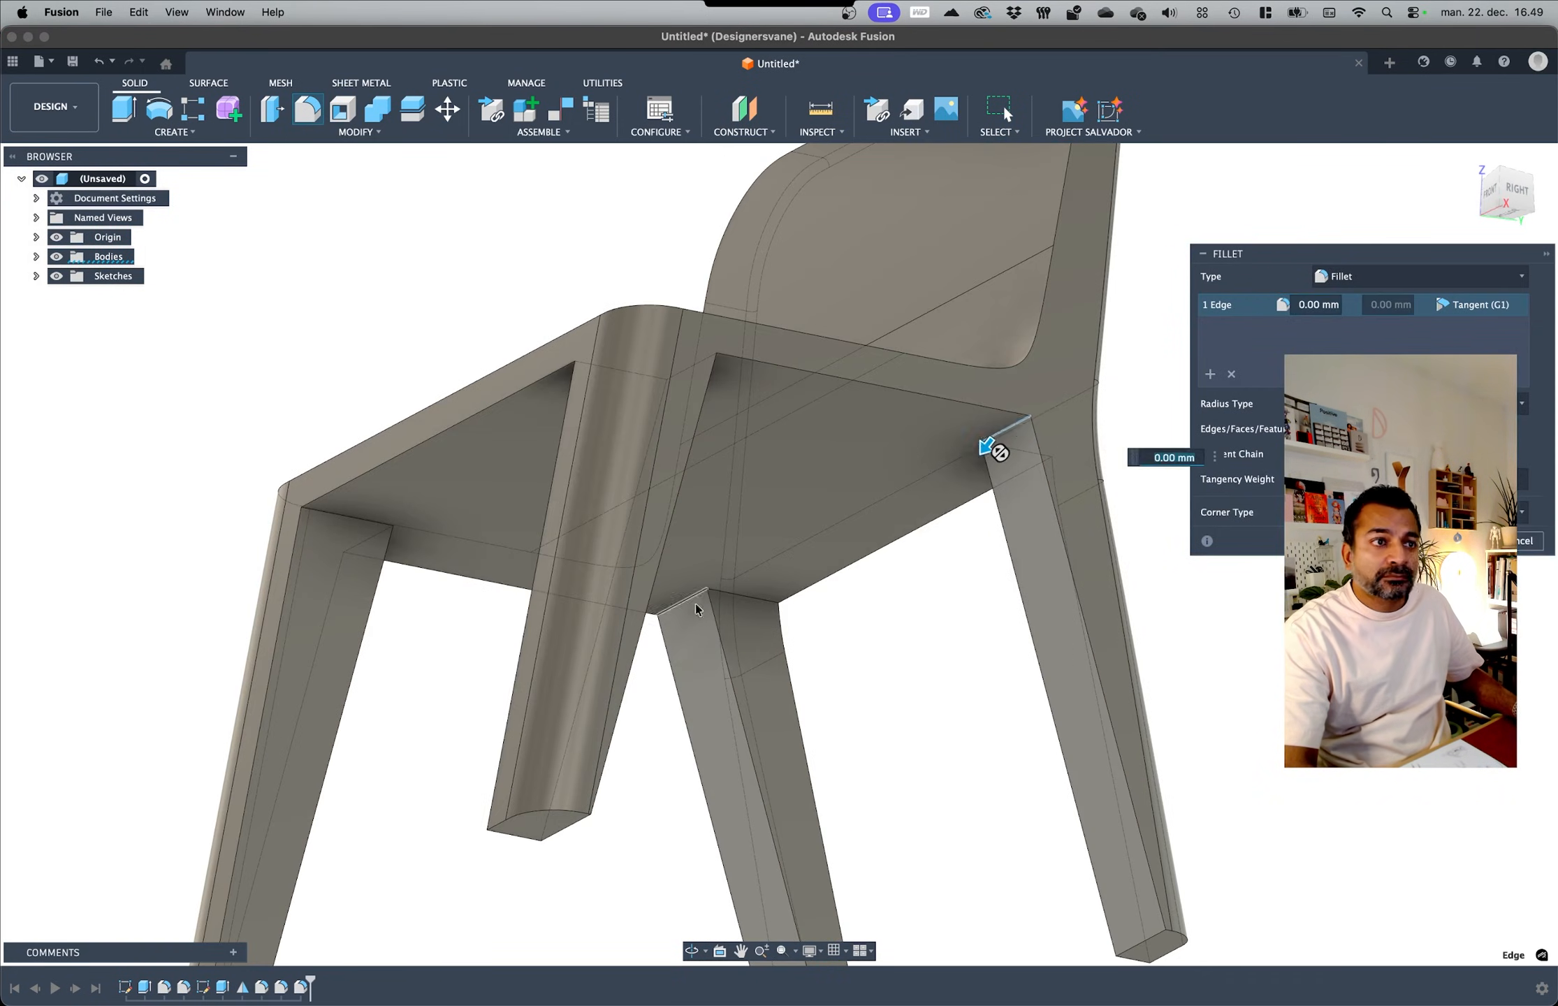
{"action": "left_click", "coordinate": [676, 605]}
{"action": "left_click", "coordinate": [784, 594]}
{"action": "left_click", "coordinate": [790, 592]}
{"action": "middle_click_drag", "start_coordinate": [884, 566], "coordinate": [462, 643], "text": "shift"}
{"action": "left_click", "coordinate": [461, 606]}
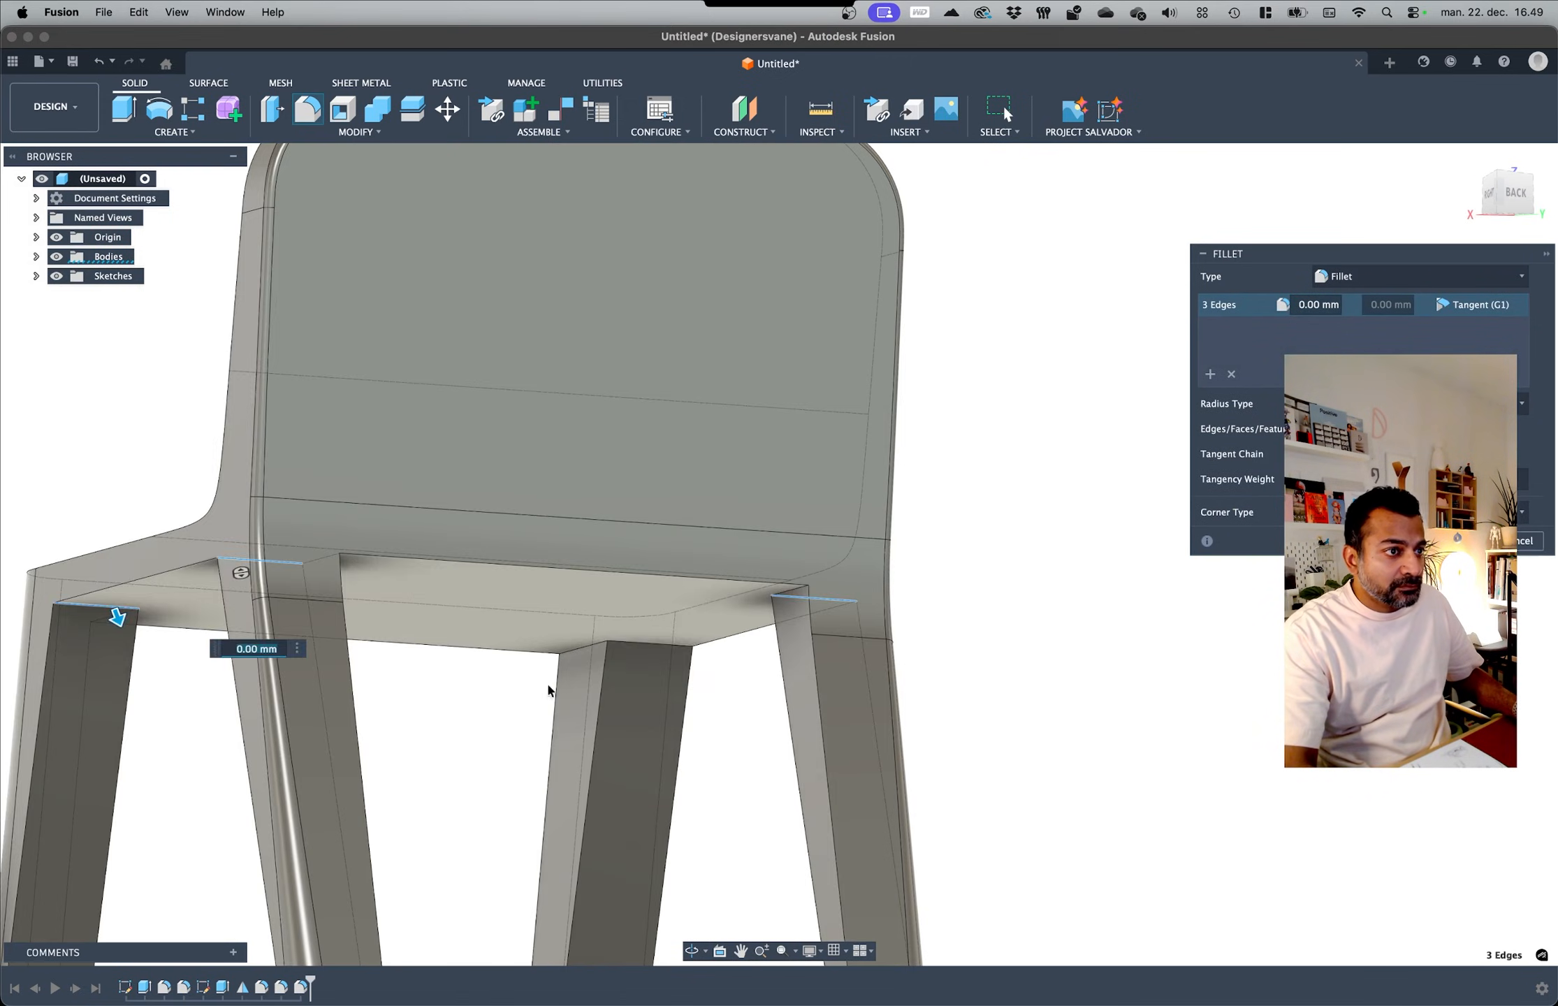
{"action": "left_click", "coordinate": [583, 635]}
{"action": "middle_click_drag", "start_coordinate": [584, 634], "coordinate": [626, 636], "text": "shift"}
{"action": "left_click_drag", "start_coordinate": [633, 654], "coordinate": [645, 679]}
{"action": "middle_click_drag", "start_coordinate": [646, 678], "coordinate": [354, 351], "text": "shift"}
{"action": "key", "text": "Return"}
Step: Fillet two more inner edges where the legs meet the seat's underside with a 50 mm radius
{"action": "key", "text": "f"}
{"action": "left_click", "coordinate": [304, 556]}
{"action": "middle_click_drag", "start_coordinate": [303, 556], "coordinate": [670, 489], "text": "shift"}
{"action": "left_click", "coordinate": [989, 576]}
{"action": "left_click_drag", "start_coordinate": [961, 579], "coordinate": [940, 589]}
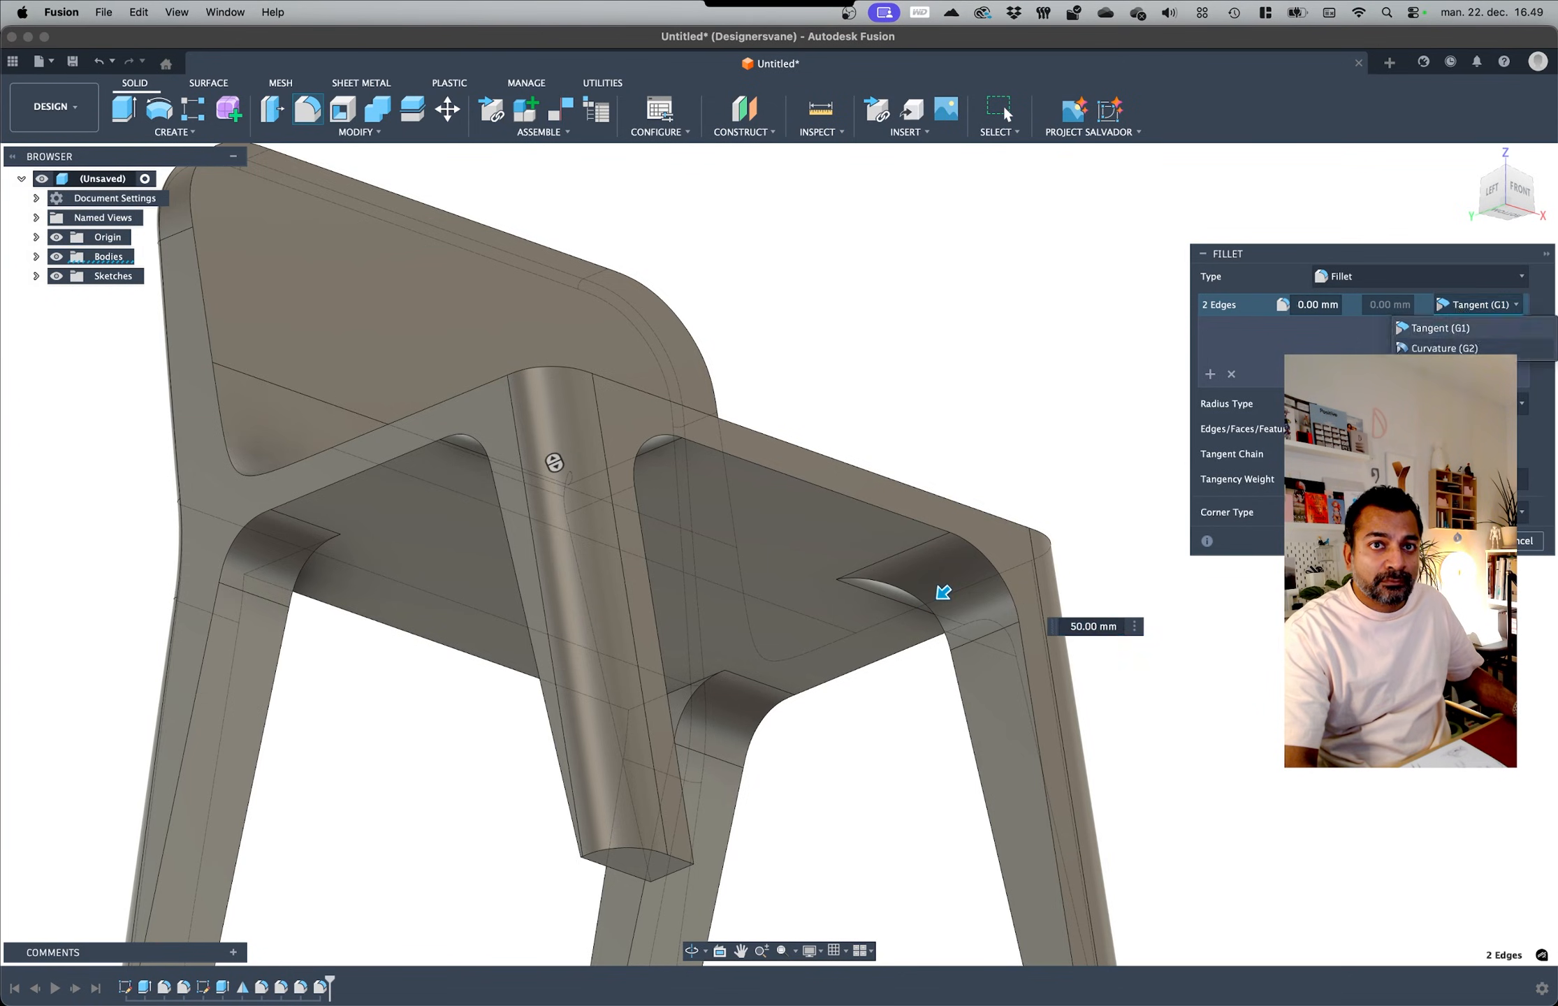
{"action": "key", "text": "Return"}
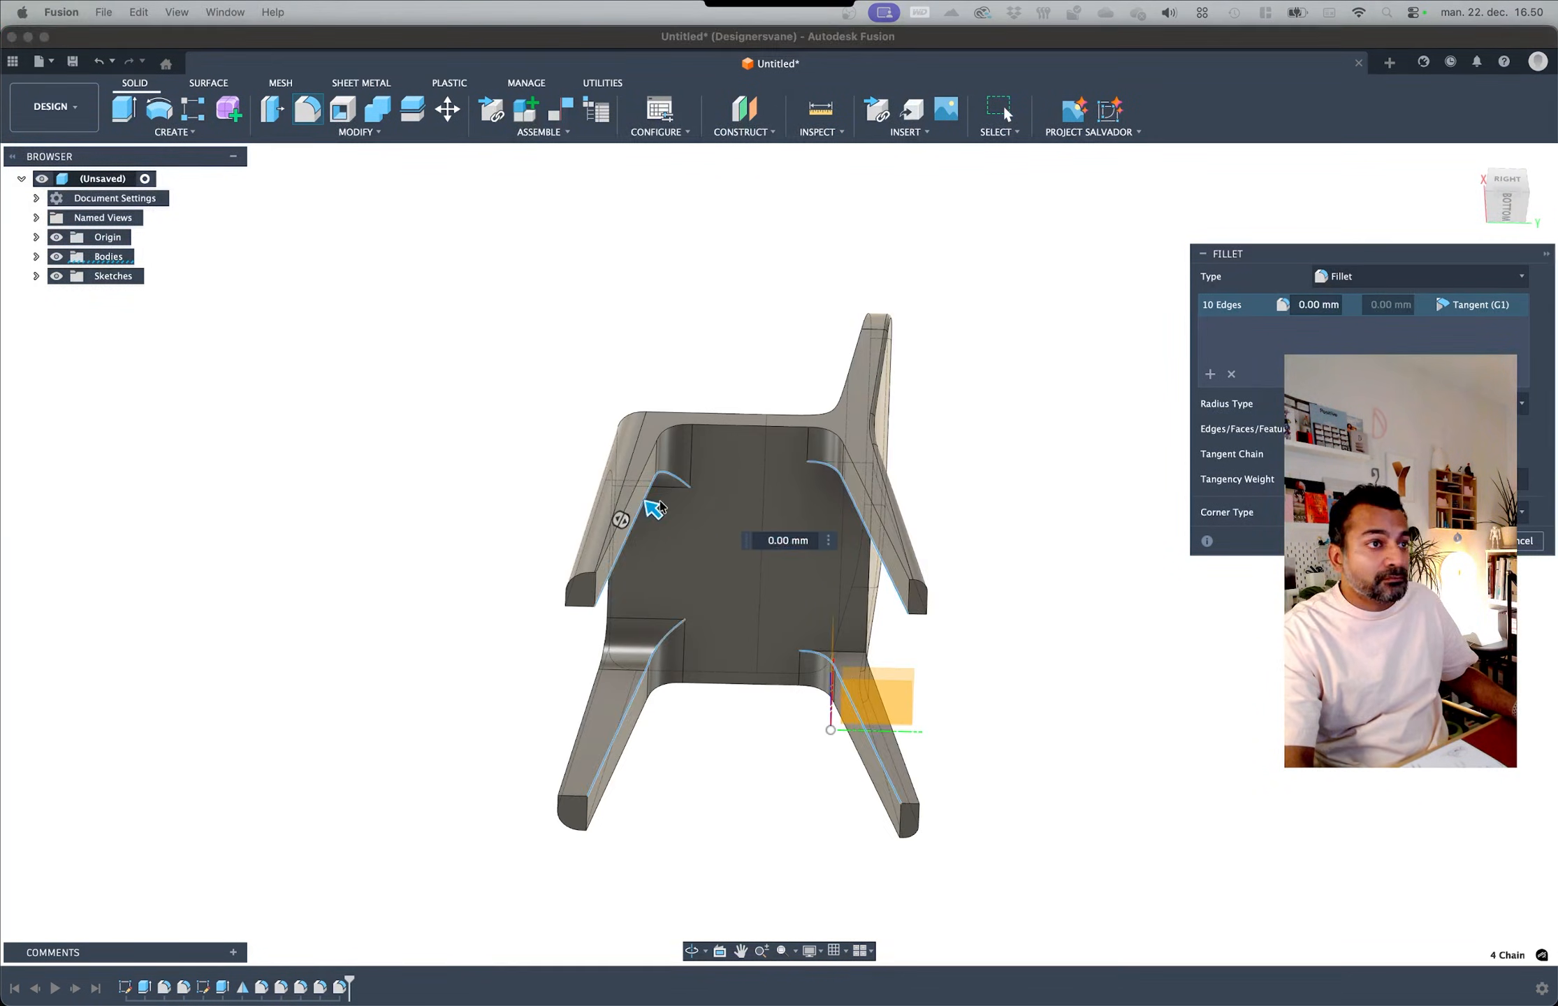
Step: Fillet the inner edge chains of the four legs and the front arch edge between the front legs
{"action": "middle_click_drag", "start_coordinate": [438, 397], "coordinate": [789, 412], "text": "shift"}
{"action": "key", "text": "Return"}
{"action": "key", "text": "f"}
{"action": "left_click", "coordinate": [617, 531]}
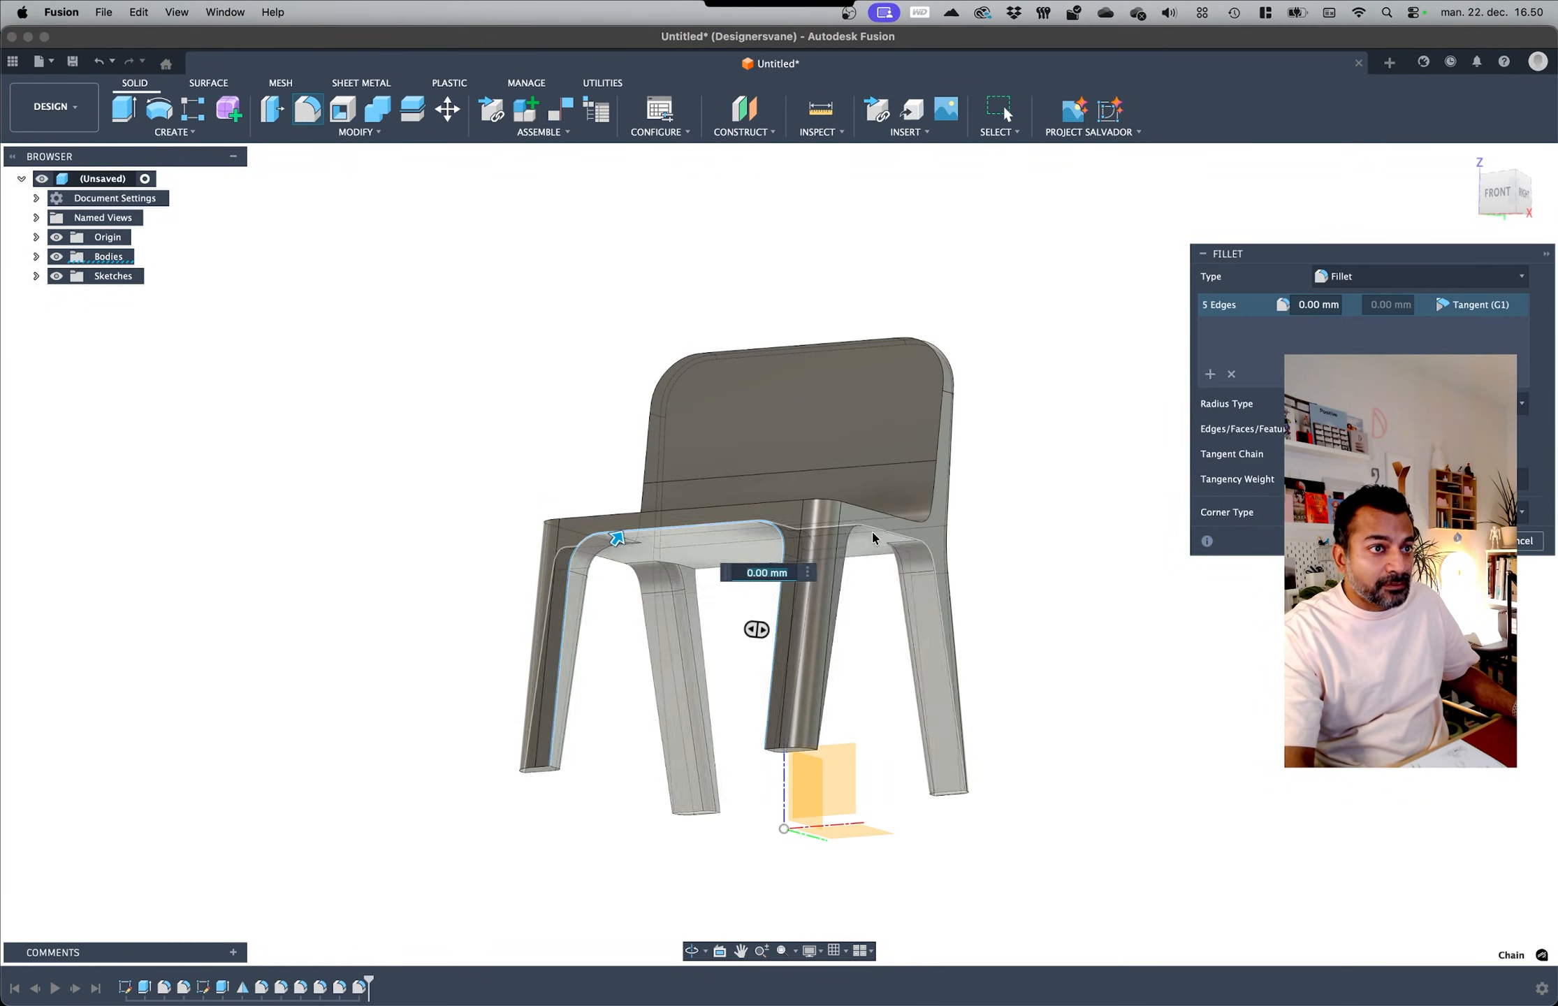
{"action": "middle_click_drag", "start_coordinate": [524, 433], "coordinate": [471, 421], "text": "shift"}
{"action": "key", "text": "Return"}
Step: Apply a 5 mm fillet to the two edge chains where the back legs meet the seat's underside
{"action": "middle_click_drag", "start_coordinate": [1090, 542], "coordinate": [447, 314], "text": "shift"}
{"action": "scroll", "coordinate": [920, 545], "scroll_direction": "up", "scroll_amount": 5}
{"action": "left_click", "coordinate": [883, 537]}
{"action": "key", "text": "f"}
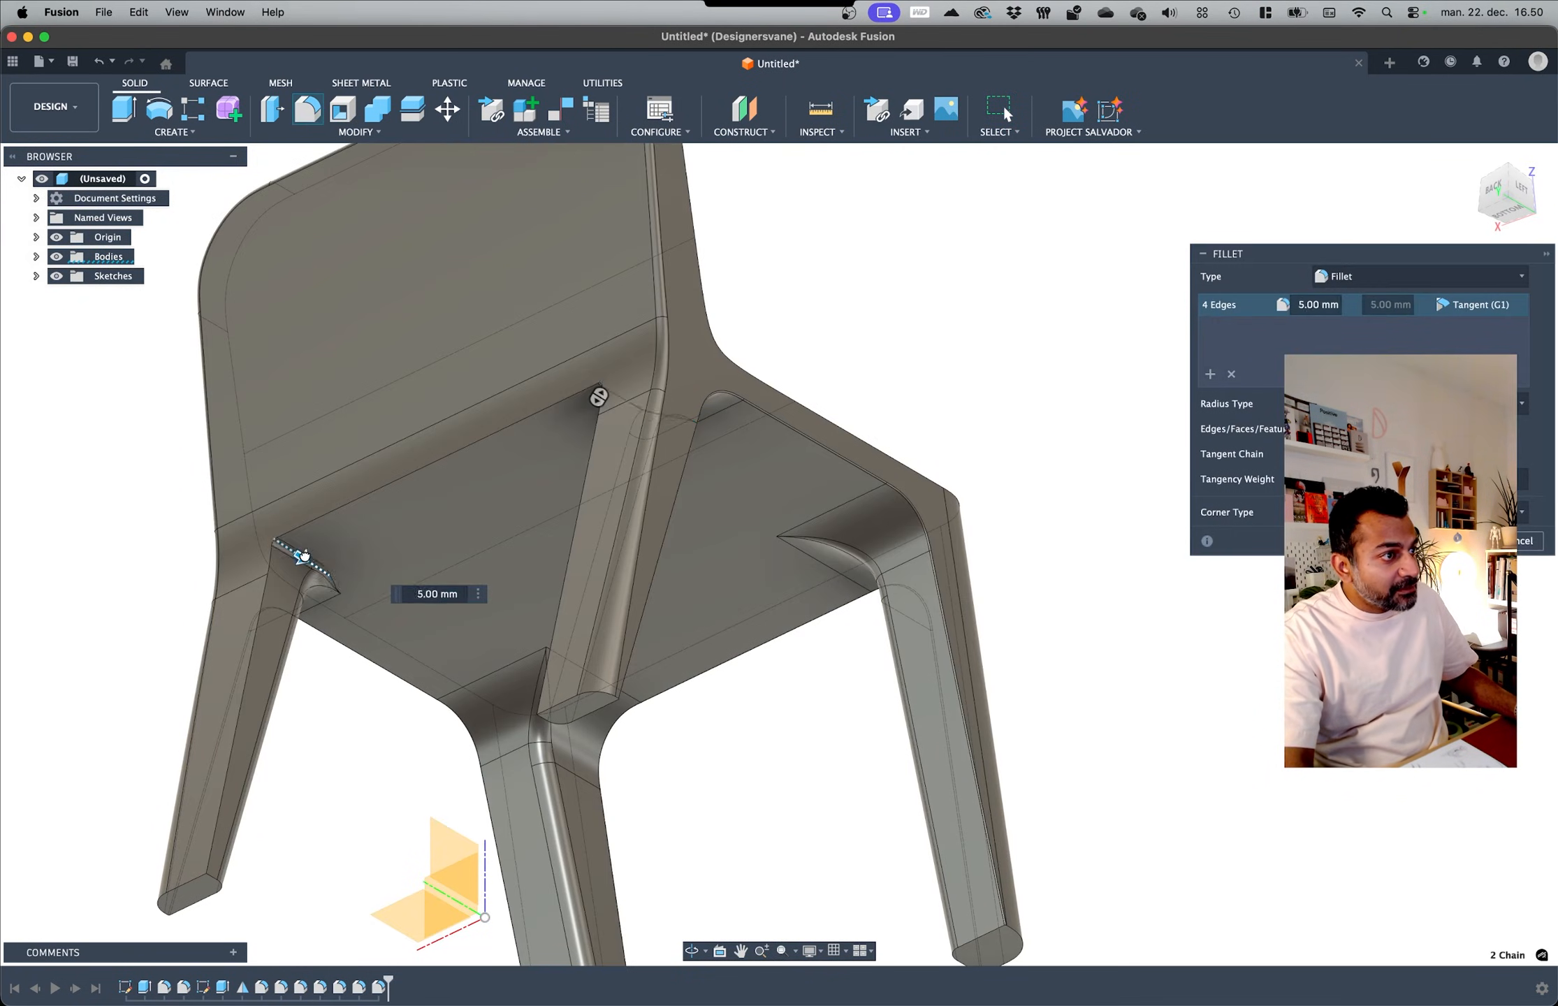
{"action": "middle_click_drag", "start_coordinate": [598, 397], "coordinate": [866, 438], "text": "shift"}
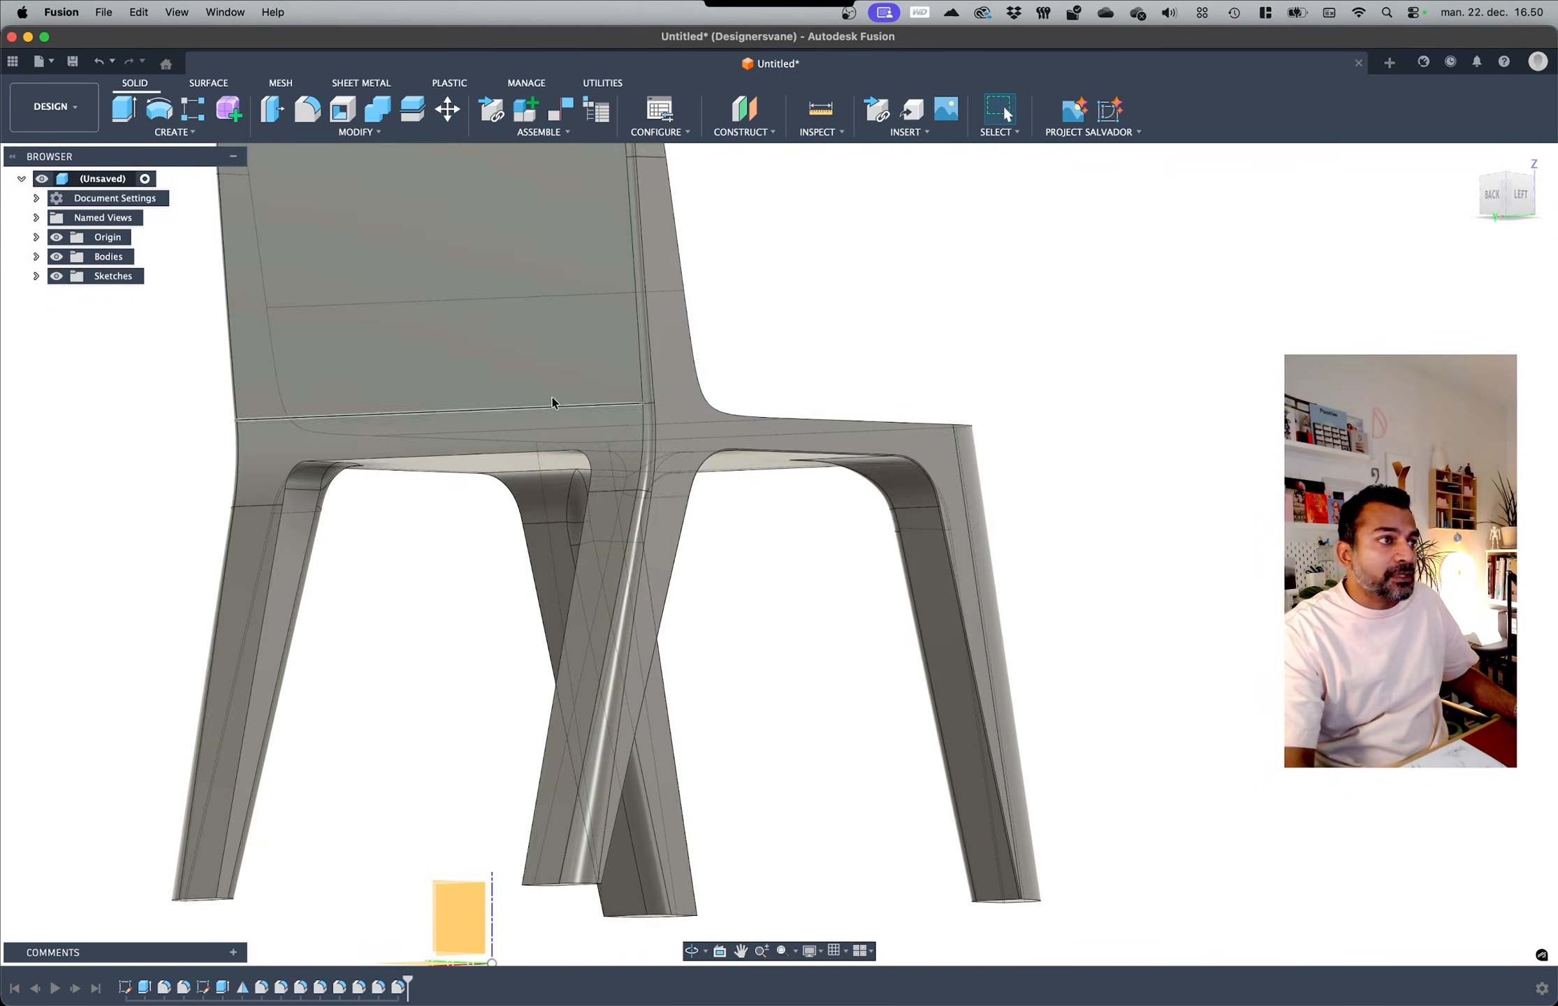
Step: Fillet the seat's lower rear edge between the back legs with a 10 mm radius
{"action": "left_click", "coordinate": [417, 459]}
{"action": "type", "text": "10"}
{"action": "key", "text": "Return"}
{"action": "scroll", "coordinate": [529, 690], "scroll_direction": "down", "scroll_amount": 5}
{"action": "middle_click_drag", "start_coordinate": [529, 690], "coordinate": [606, 541], "text": "shift"}
{"action": "scroll", "coordinate": [659, 627], "scroll_direction": "down", "scroll_amount": 5}
{"action": "scroll", "coordinate": [633, 557], "scroll_direction": "up", "scroll_amount": 4}
{"action": "left_click", "coordinate": [826, 763]}
{"action": "left_click", "coordinate": [175, 131]}
{"action": "left_click", "coordinate": [155, 167]}
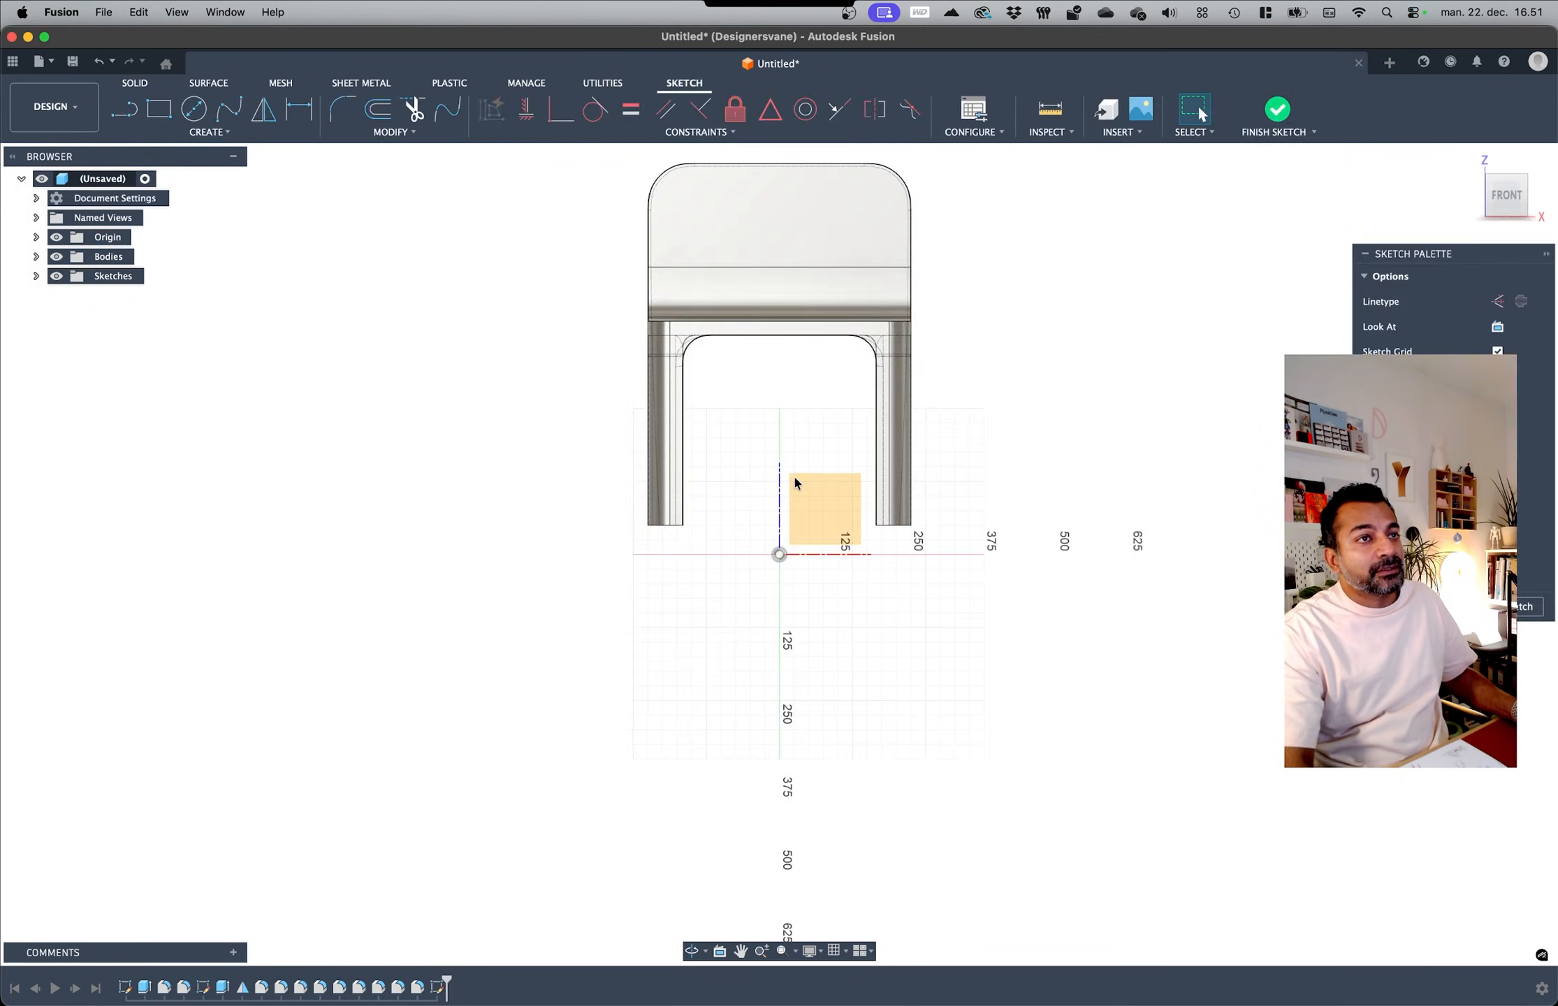
{"action": "scroll", "coordinate": [779, 146], "scroll_direction": "up", "scroll_amount": 5}
{"action": "left_click", "coordinate": [139, 133]}
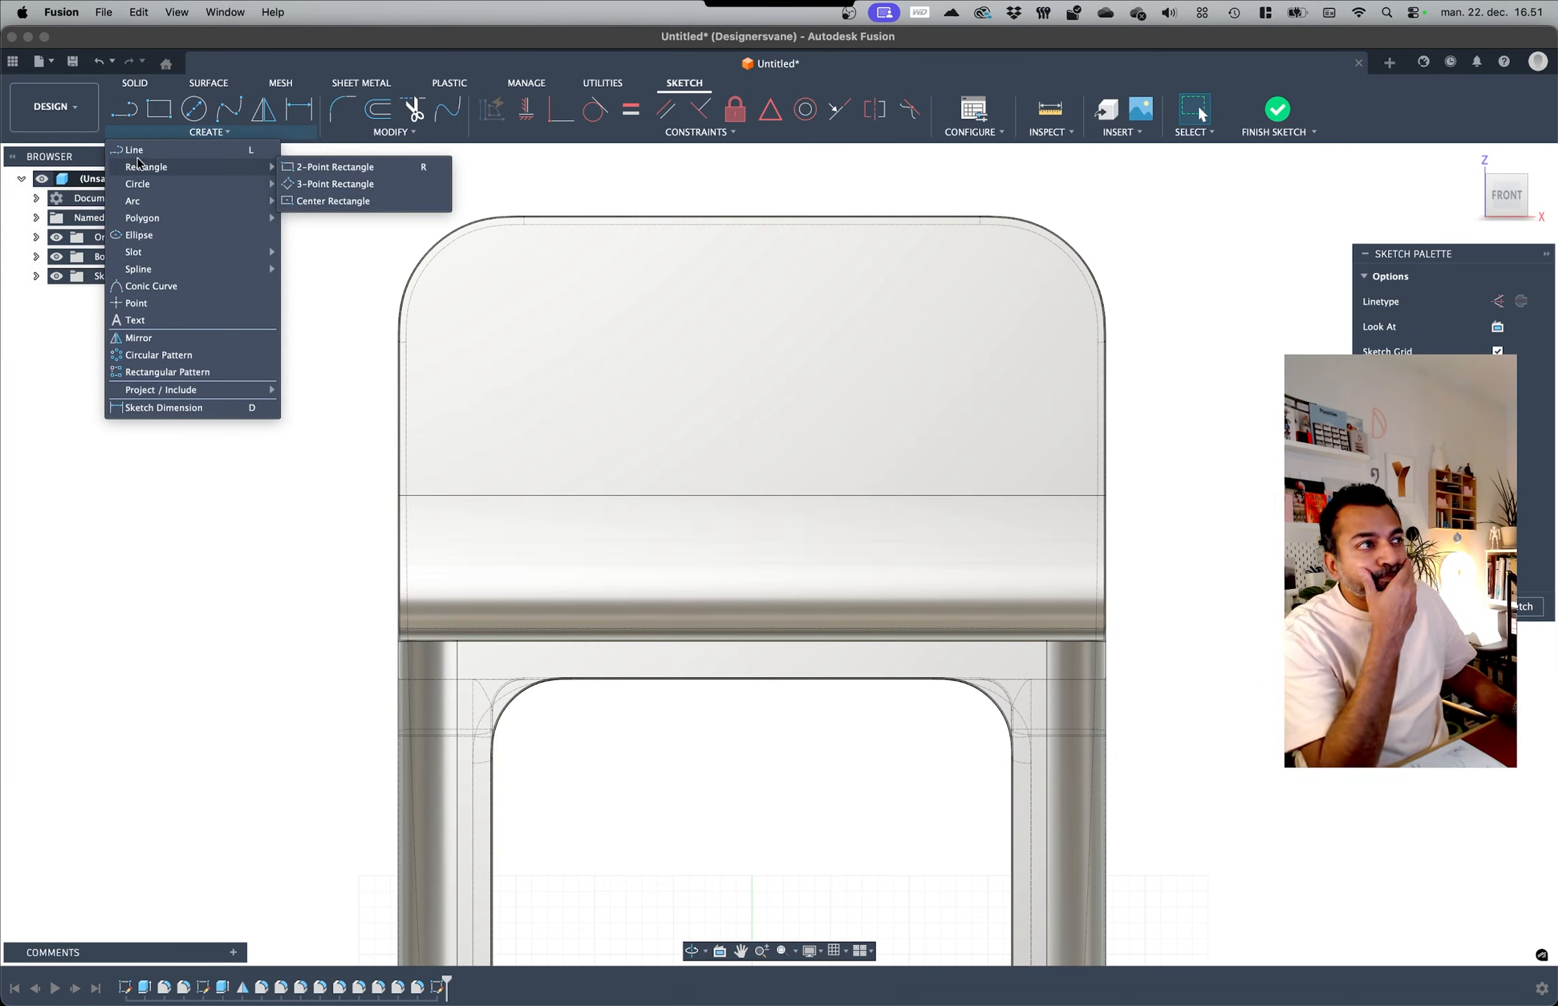
{"action": "left_click", "coordinate": [1532, 607]}
{"action": "key", "text": "super+z"}
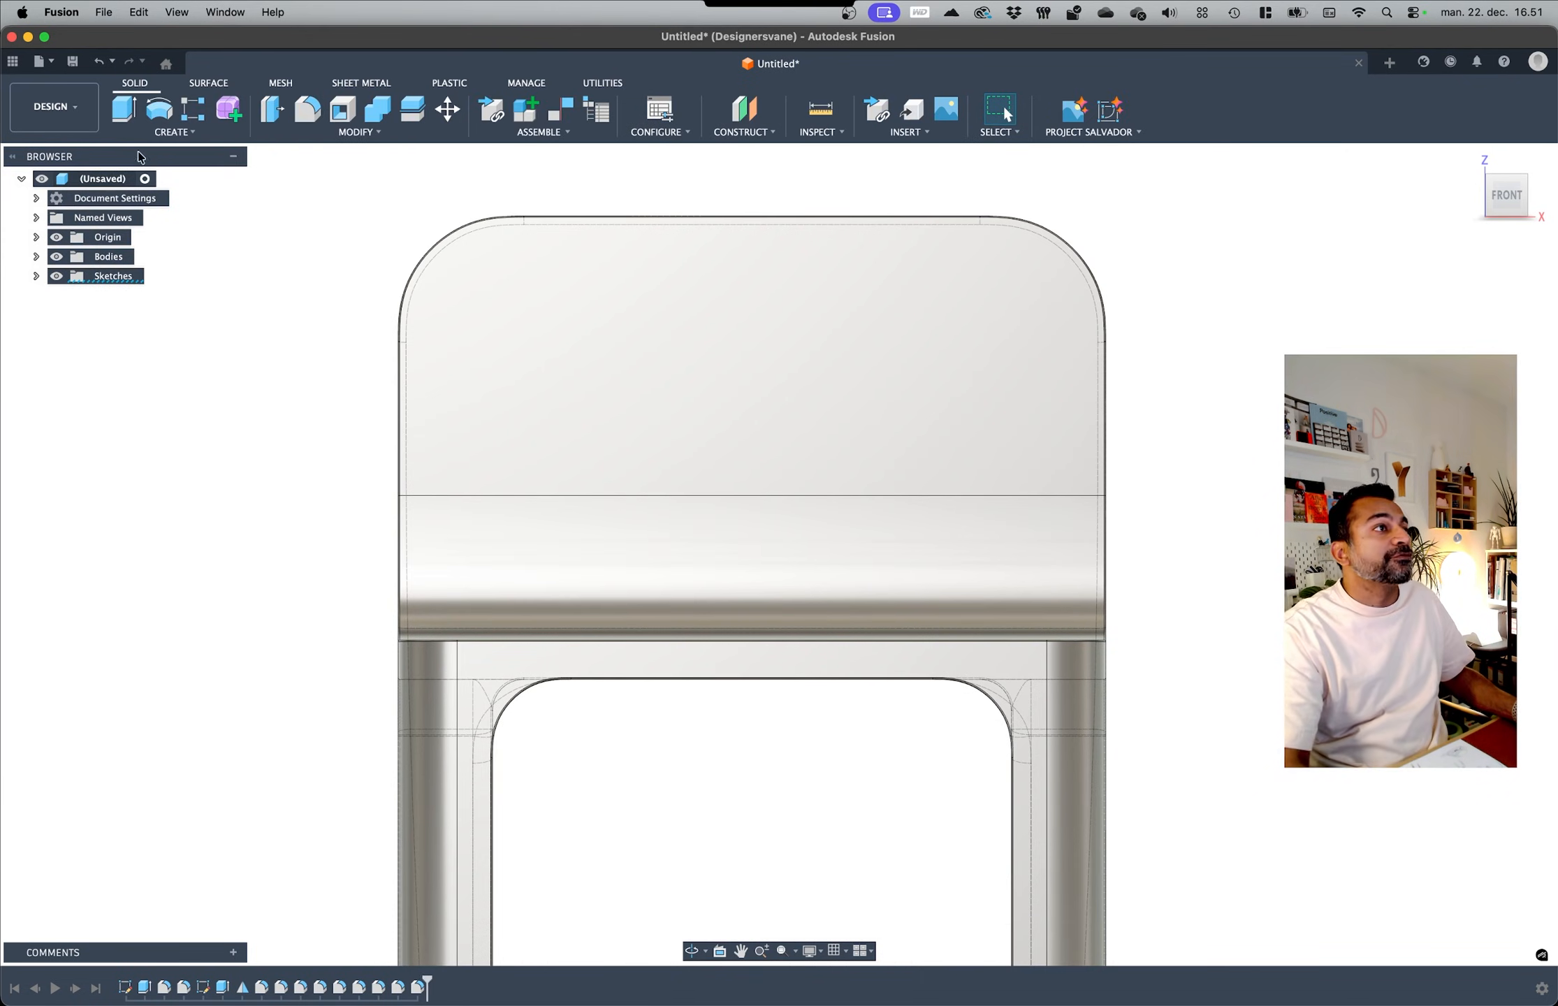
Step: Create a form and start a 100 mm diameter cylinder lying across the seat in front of the backrest
{"action": "left_click", "coordinate": [228, 109]}
{"action": "scroll", "coordinate": [875, 475], "scroll_direction": "down", "scroll_amount": 5}
{"action": "middle_click_drag", "start_coordinate": [872, 434], "coordinate": [790, 465], "text": "shift"}
{"action": "left_click", "coordinate": [193, 108]}
{"action": "left_click", "coordinate": [925, 741]}
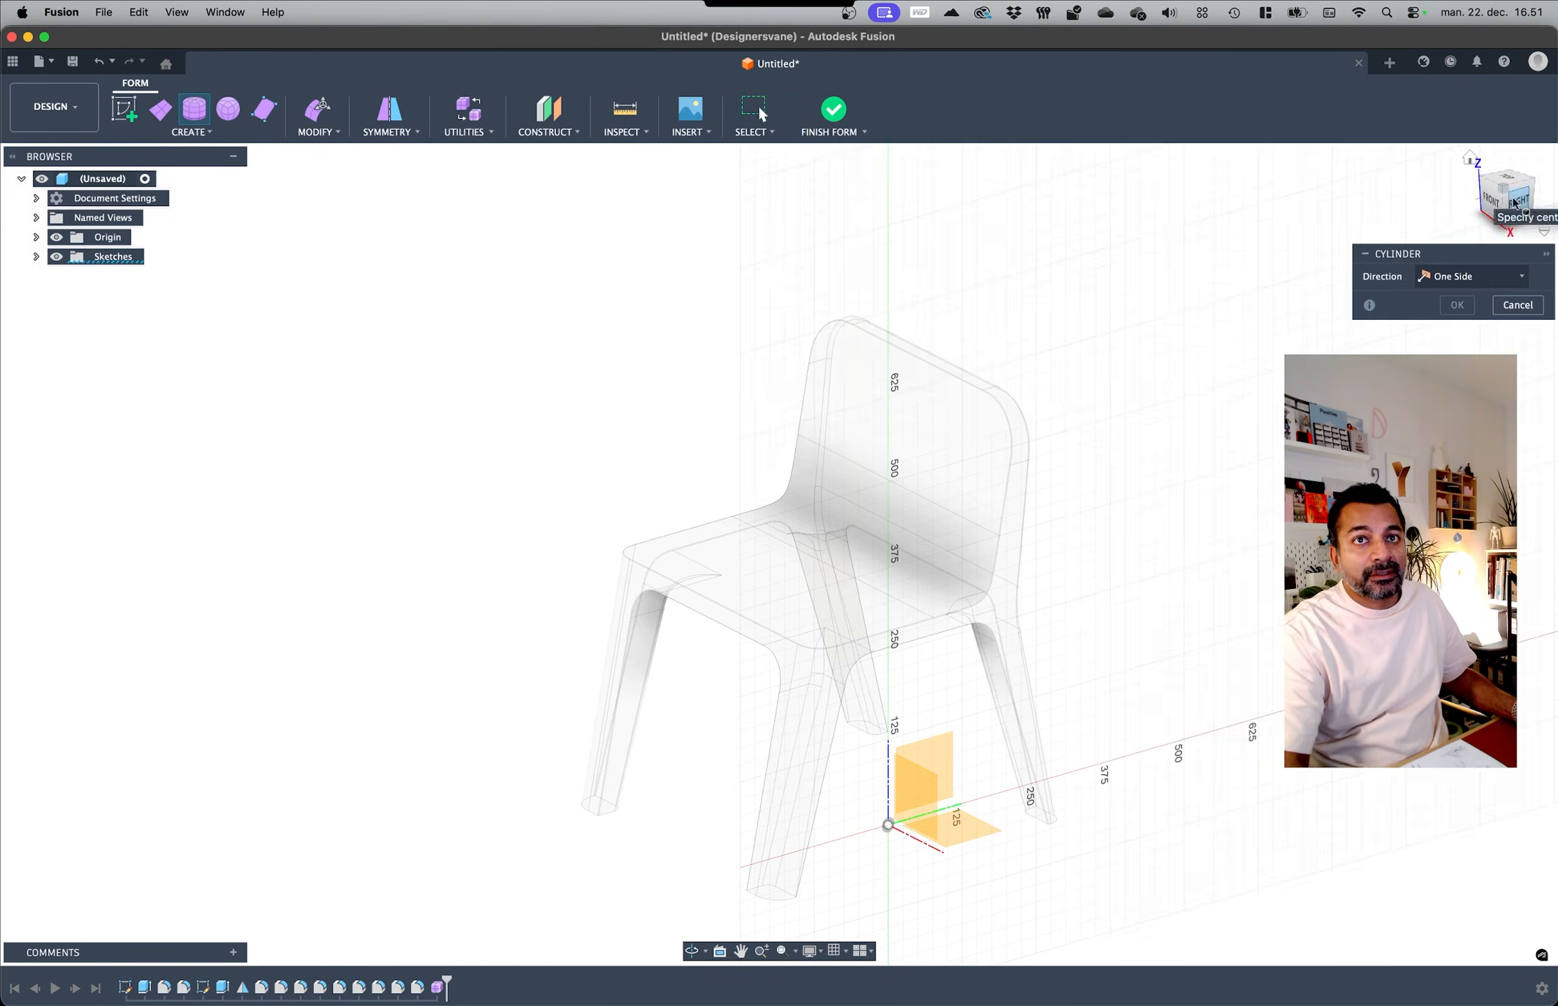
{"action": "left_click", "coordinate": [796, 492]}
{"action": "left_click", "coordinate": [831, 538]}
{"action": "left_click_drag", "start_coordinate": [817, 487], "coordinate": [960, 507]}
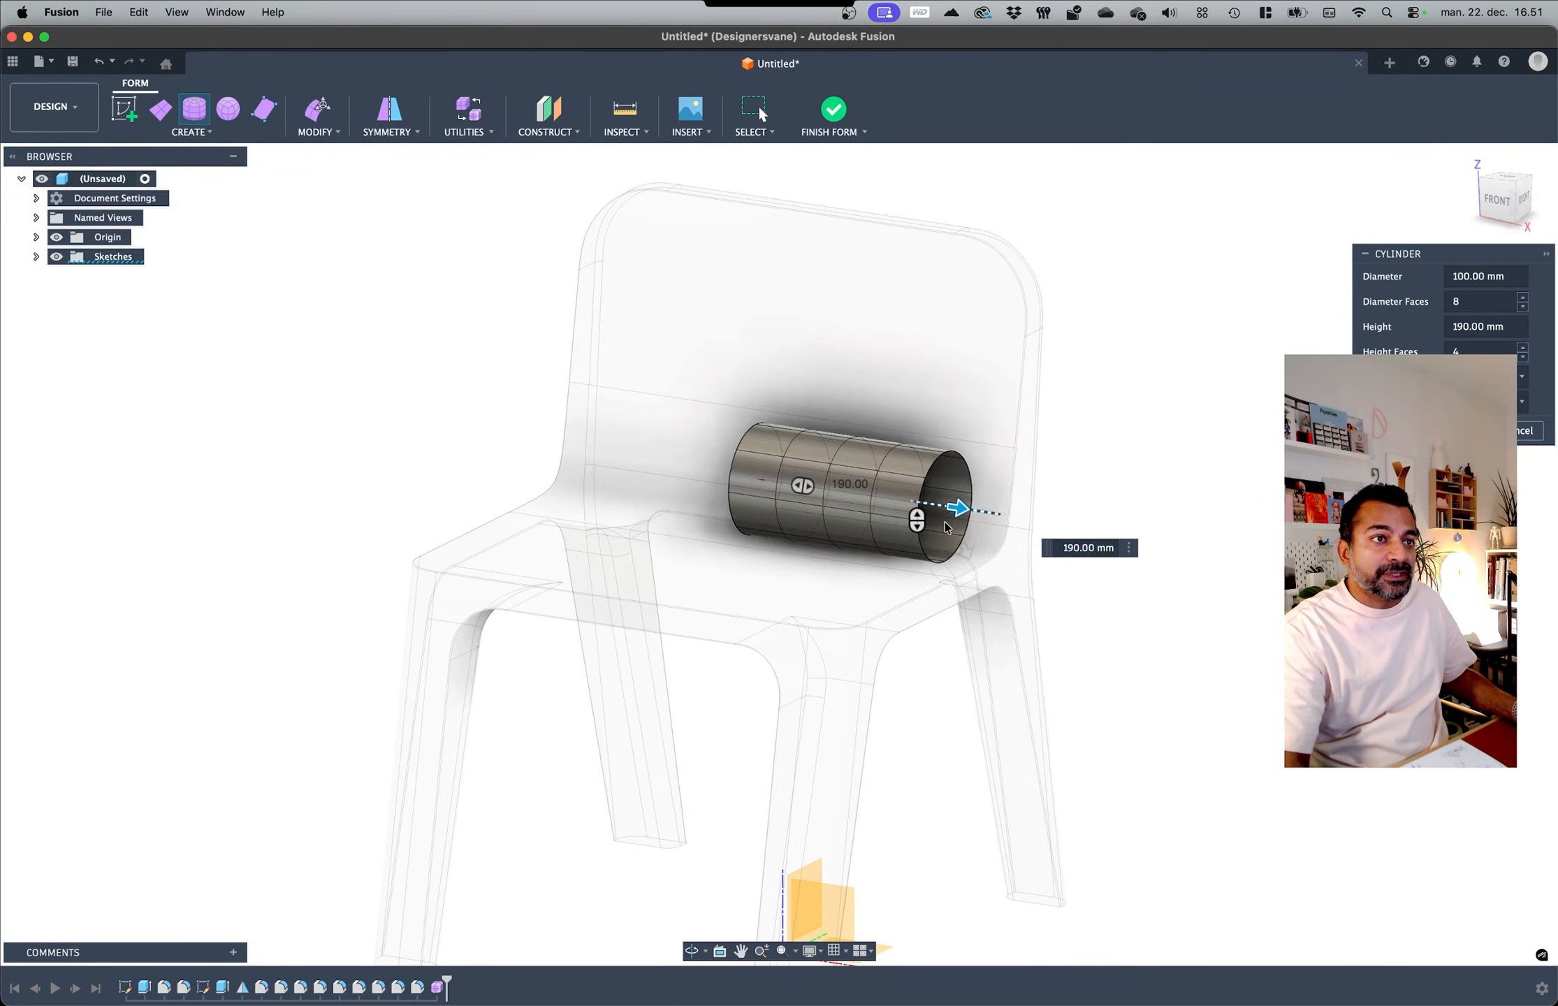
Step: Extend the cylinder in both directions across most of the seat width, with more faces along its height
{"action": "middle_click_drag", "start_coordinate": [643, 387], "coordinate": [678, 387], "text": "shift"}
{"action": "scroll", "coordinate": [678, 386], "scroll_direction": "up", "scroll_amount": 4}
{"action": "left_click", "coordinate": [1486, 377]}
{"action": "left_click", "coordinate": [1483, 425]}
{"action": "left_click_drag", "start_coordinate": [602, 486], "coordinate": [757, 501]}
{"action": "key", "text": "Return"}
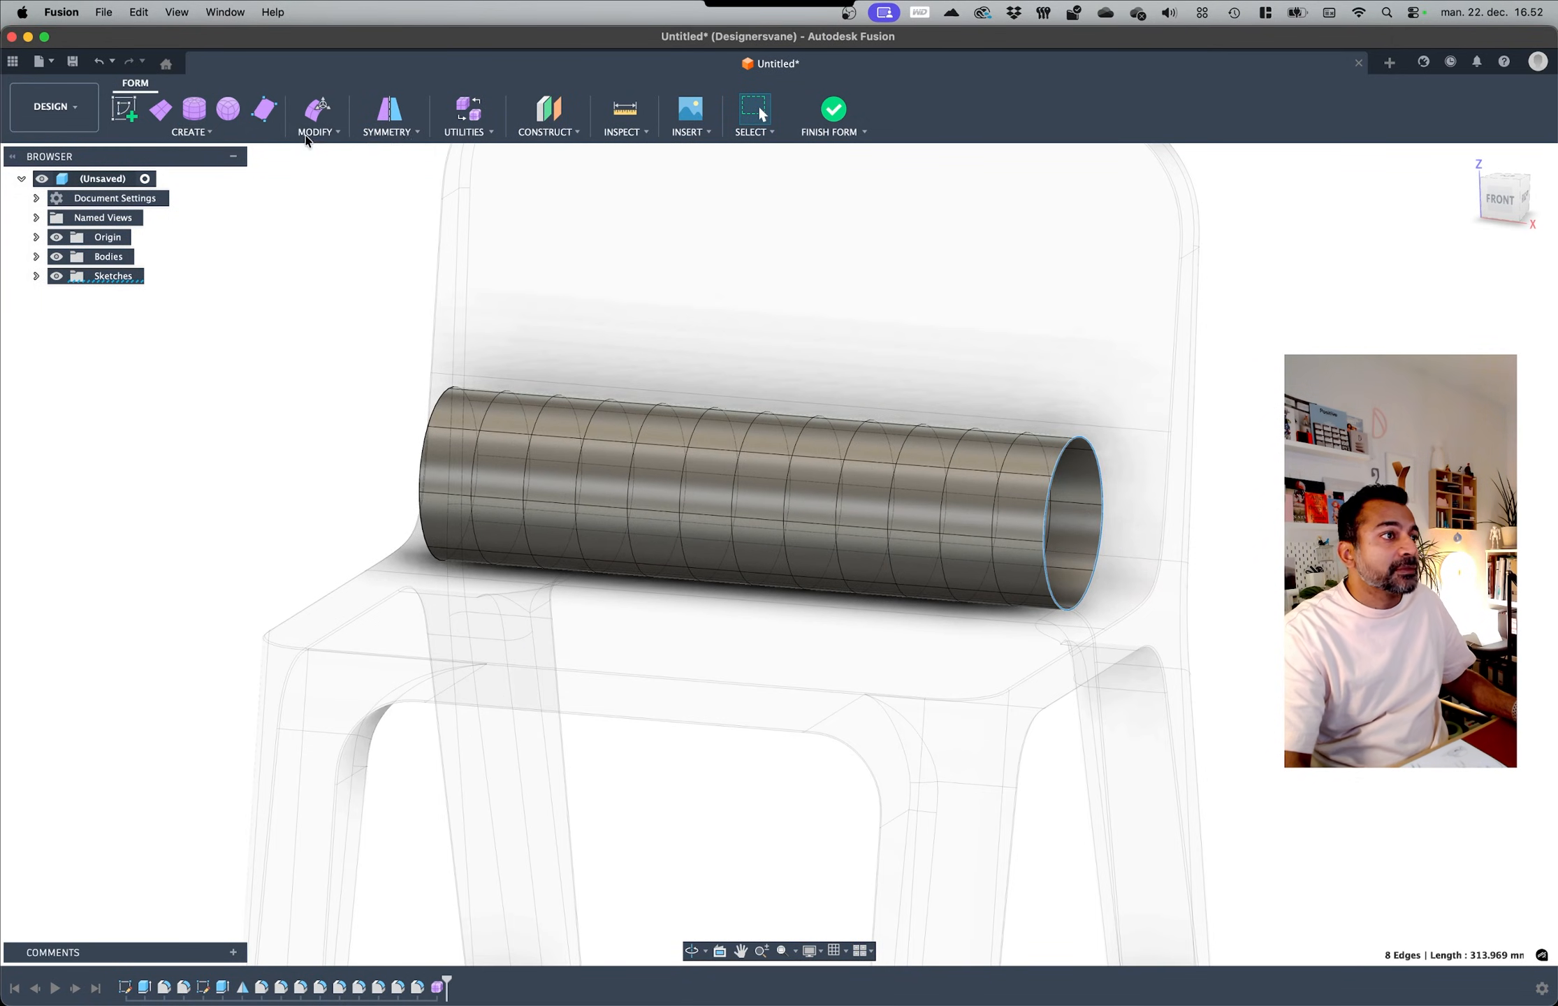
Step: Close both open ends of the cylinder with Fill Hole in Fill Star mode
{"action": "left_click", "coordinate": [307, 136]}
{"action": "left_click", "coordinate": [350, 286]}
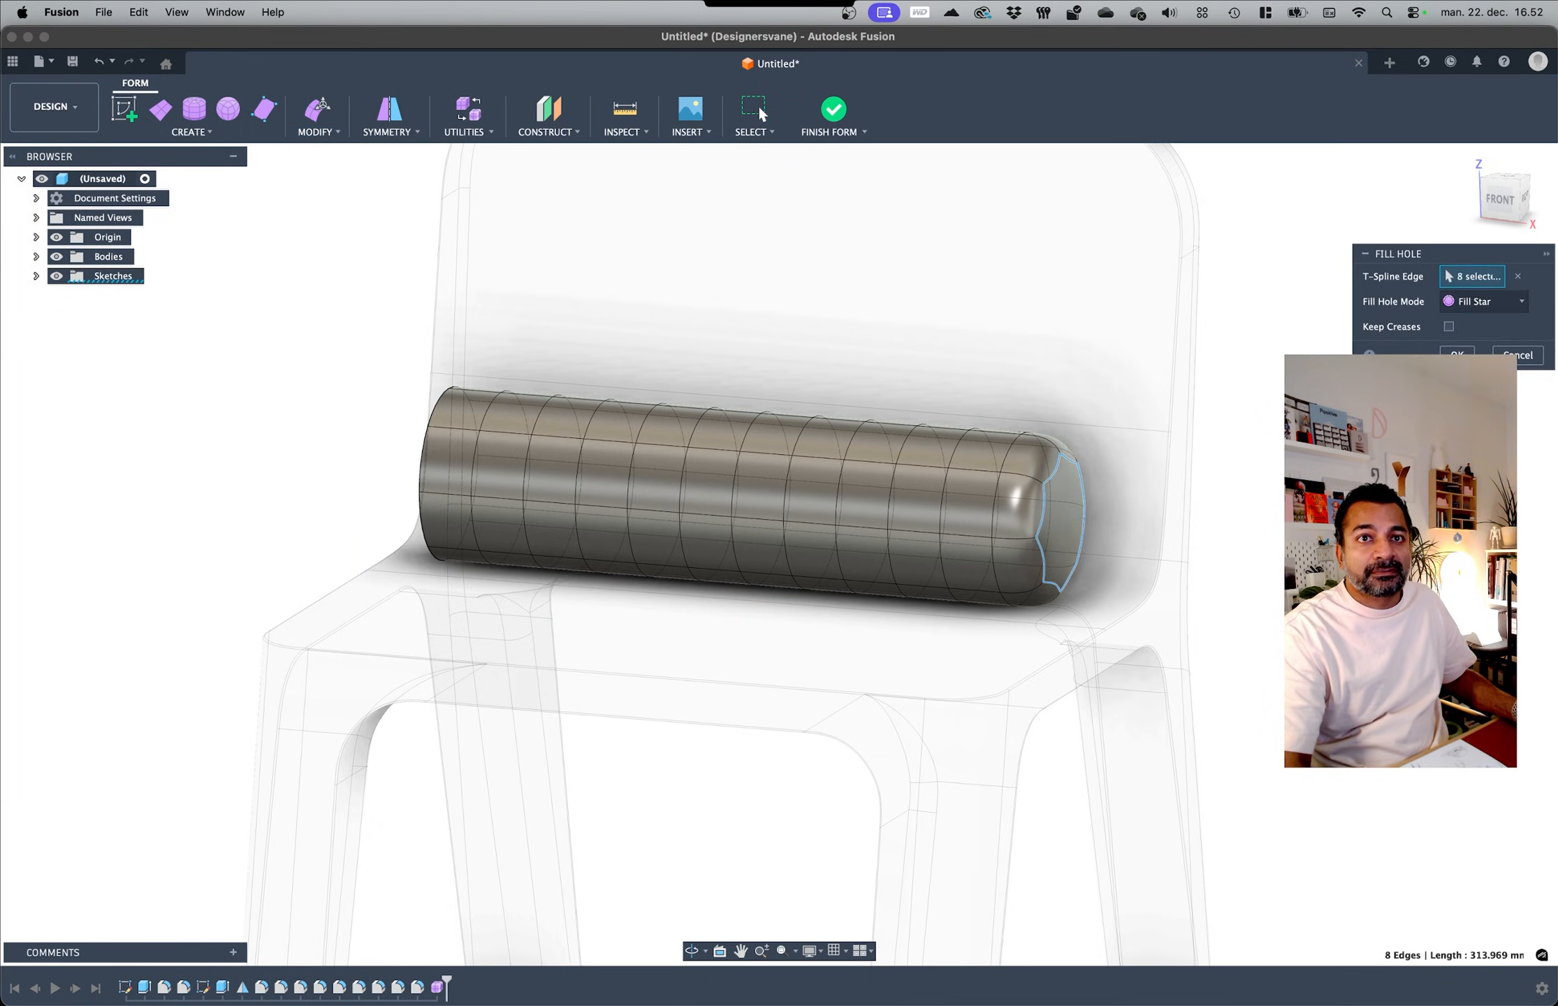
{"action": "key", "text": "Return"}
{"action": "left_click", "coordinate": [312, 132]}
{"action": "left_click", "coordinate": [343, 271]}
{"action": "key", "text": "Return"}
Step: Use Edit Form in the front view to shift an edge loop near the cushion's right end and one near its middle
{"action": "middle_click_drag", "start_coordinate": [503, 419], "coordinate": [478, 377], "text": "shift"}
{"action": "double_click", "coordinate": [890, 430]}
{"action": "left_click", "coordinate": [317, 109]}
{"action": "left_click", "coordinate": [1497, 197]}
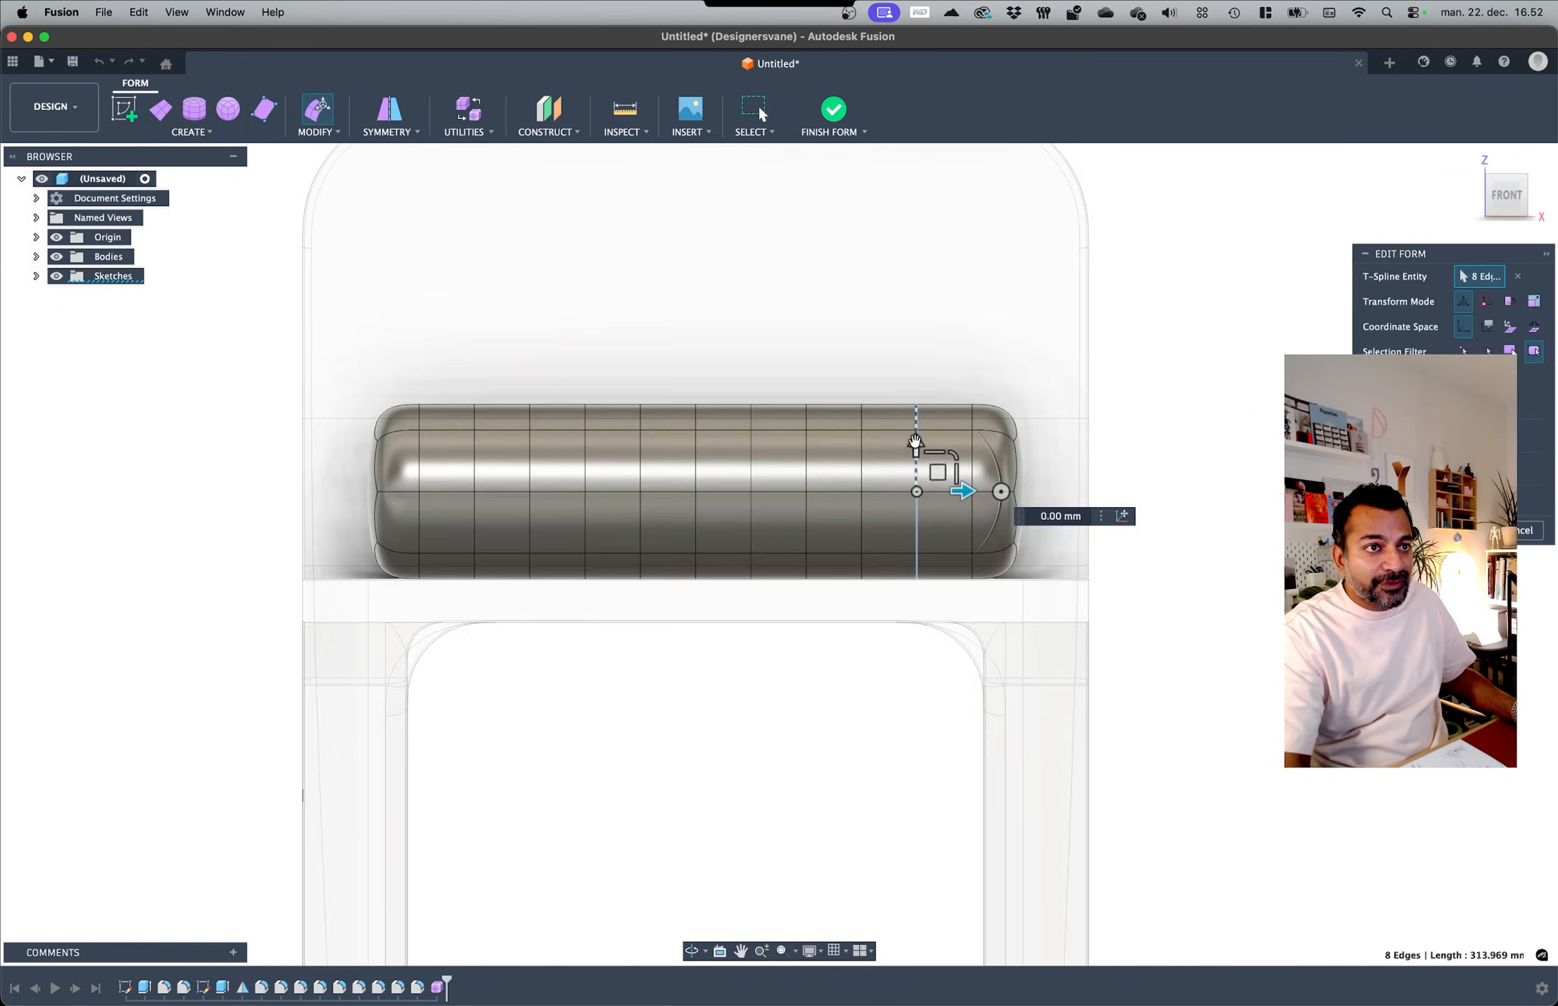
{"action": "left_click_drag", "start_coordinate": [961, 449], "coordinate": [950, 454]}
{"action": "double_click", "coordinate": [752, 421]}
{"action": "left_click_drag", "start_coordinate": [787, 454], "coordinate": [790, 452]}
Step: Move an edge loop in the cushion's left half down 5 mm and the adjacent loop outward of it down 3 mm
{"action": "middle_click_drag", "start_coordinate": [646, 436], "coordinate": [519, 441]}
{"action": "scroll", "coordinate": [518, 441], "scroll_direction": "up", "scroll_amount": 5}
{"action": "double_click", "coordinate": [515, 482]}
{"action": "double_click", "coordinate": [508, 489]}
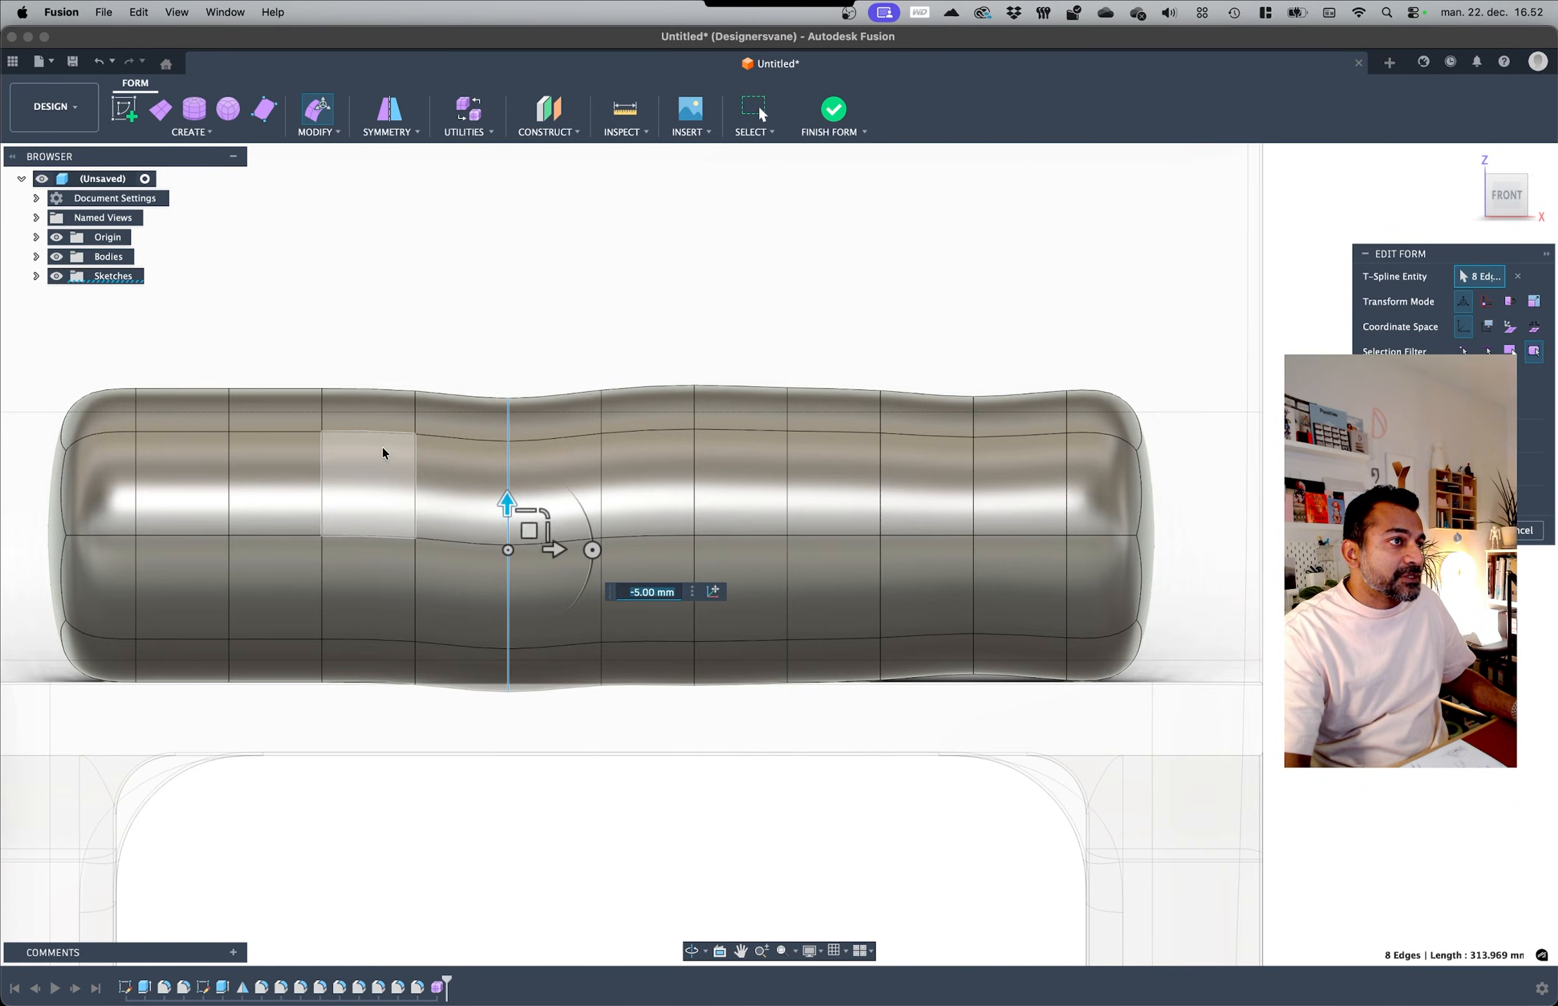
{"action": "scroll", "coordinate": [479, 556], "scroll_direction": "up", "scroll_amount": 5}
{"action": "mouse_move", "coordinate": [479, 558]}
{"action": "left_mouse_down"}
{"action": "mouse_move", "coordinate": [479, 583]}
{"action": "mouse_move", "coordinate": [479, 560]}
{"action": "left_mouse_up"}
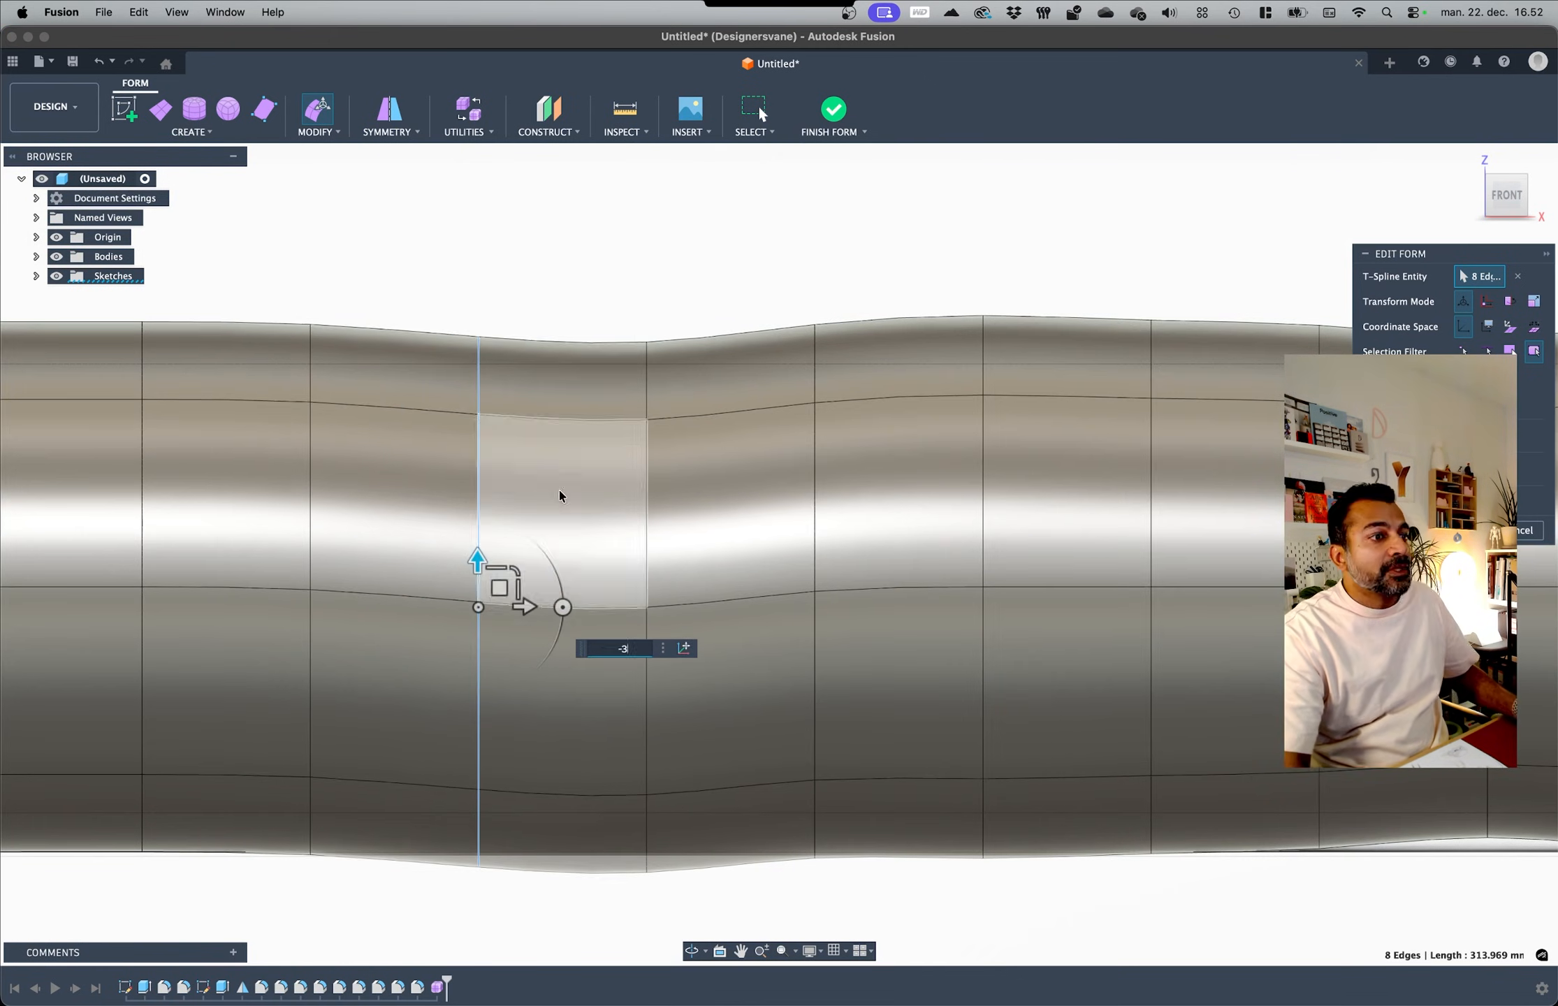
{"action": "key", "text": "Return"}
Step: Reshape the cushion's left end in the front view by scaling and adjusting its outer edge loops with Edit Form
{"action": "scroll", "coordinate": [955, 424], "scroll_direction": "down", "scroll_amount": 5}
{"action": "left_click", "coordinate": [318, 113]}
{"action": "left_click_drag", "start_coordinate": [471, 475], "coordinate": [522, 493]}
{"action": "key", "text": "super+z"}
{"action": "scroll", "coordinate": [457, 505], "scroll_direction": "up", "scroll_amount": 5}
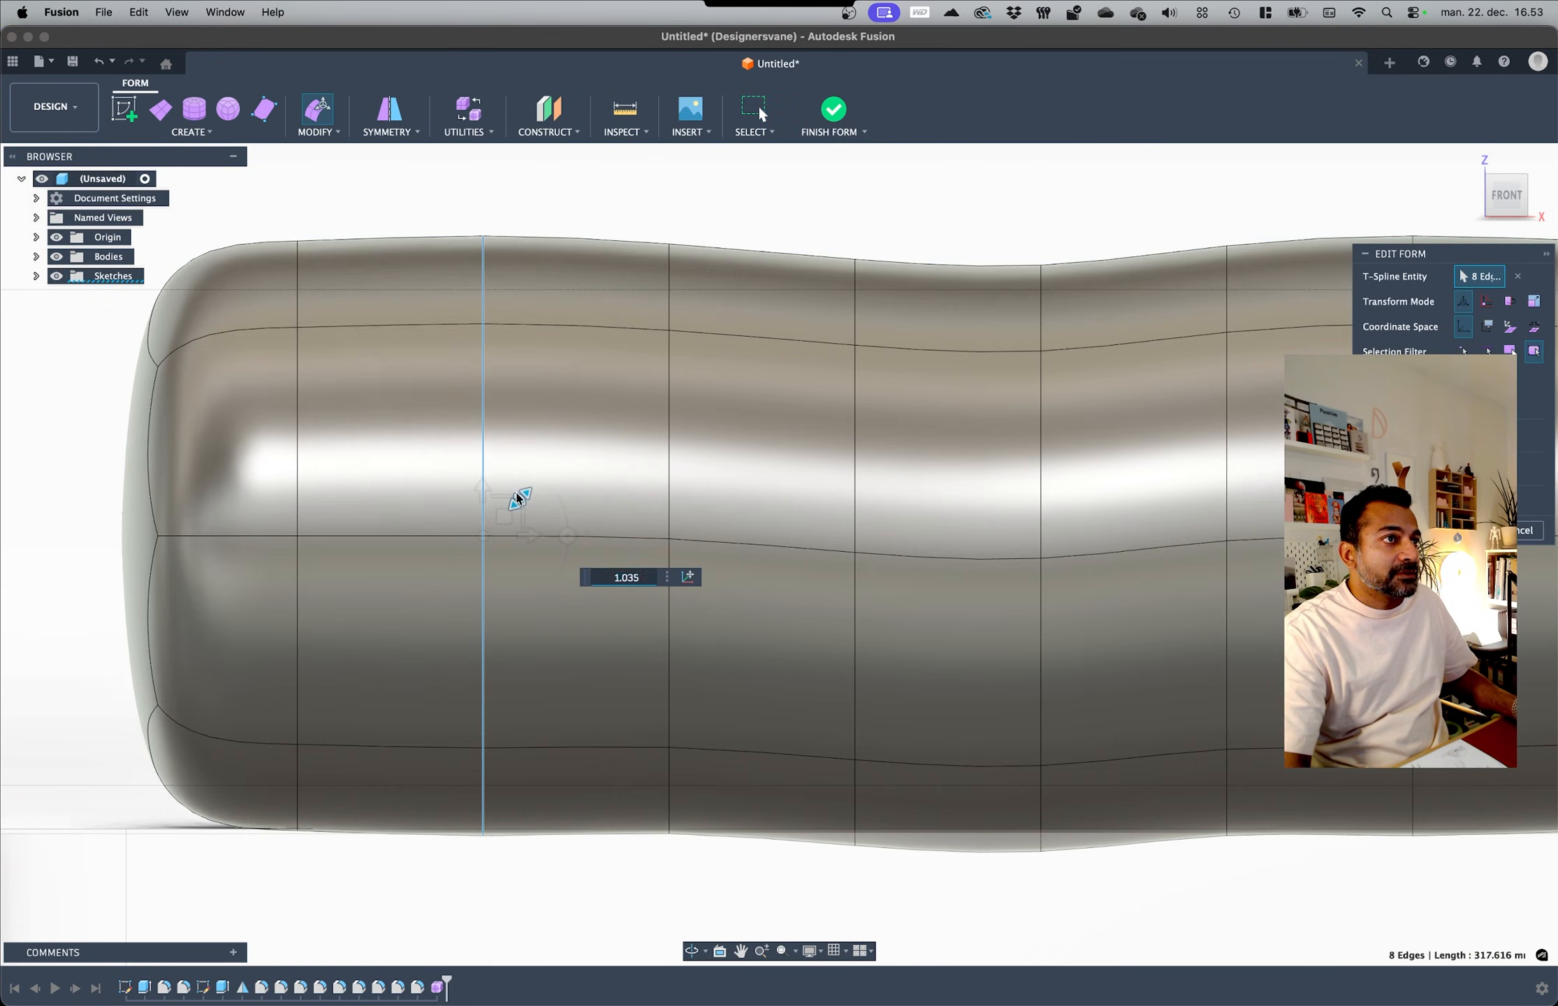
{"action": "double_click", "coordinate": [297, 300]}
{"action": "scroll", "coordinate": [702, 532], "scroll_direction": "down", "scroll_amount": 5}
{"action": "left_click_drag", "start_coordinate": [210, 317], "coordinate": [487, 754]}
{"action": "left_click_drag", "start_coordinate": [498, 535], "coordinate": [435, 526]}
{"action": "scroll", "coordinate": [489, 532], "scroll_direction": "up", "scroll_amount": 1}
{"action": "scroll", "coordinate": [314, 580], "scroll_direction": "down", "scroll_amount": 5}
Step: Adjust the edge loops at the cushion's right end to give it a similarly soft, uneven shape
{"action": "left_click_drag", "start_coordinate": [943, 426], "coordinate": [1069, 688]}
{"action": "scroll", "coordinate": [1012, 541], "scroll_direction": "up", "scroll_amount": 4}
{"action": "left_click_drag", "start_coordinate": [1002, 529], "coordinate": [1001, 526]}
{"action": "scroll", "coordinate": [1002, 526], "scroll_direction": "up", "scroll_amount": 5}
{"action": "left_click_drag", "start_coordinate": [997, 614], "coordinate": [1058, 630]}
{"action": "scroll", "coordinate": [1094, 504], "scroll_direction": "down", "scroll_amount": 5}
{"action": "scroll", "coordinate": [1094, 508], "scroll_direction": "down", "scroll_amount": 4}
{"action": "key", "text": "Return"}
Step: Finish the cushion form and return to the solid model of the whole chair
{"action": "left_click", "coordinate": [1182, 452]}
{"action": "scroll", "coordinate": [1182, 452], "scroll_direction": "down", "scroll_amount": 4}
{"action": "middle_click_drag", "start_coordinate": [1251, 391], "coordinate": [1219, 422], "text": "shift"}
{"action": "left_click", "coordinate": [833, 110]}
{"action": "middle_click_drag", "start_coordinate": [773, 311], "coordinate": [948, 494], "text": "shift"}
{"action": "scroll", "coordinate": [948, 494], "scroll_direction": "down", "scroll_amount": 5}
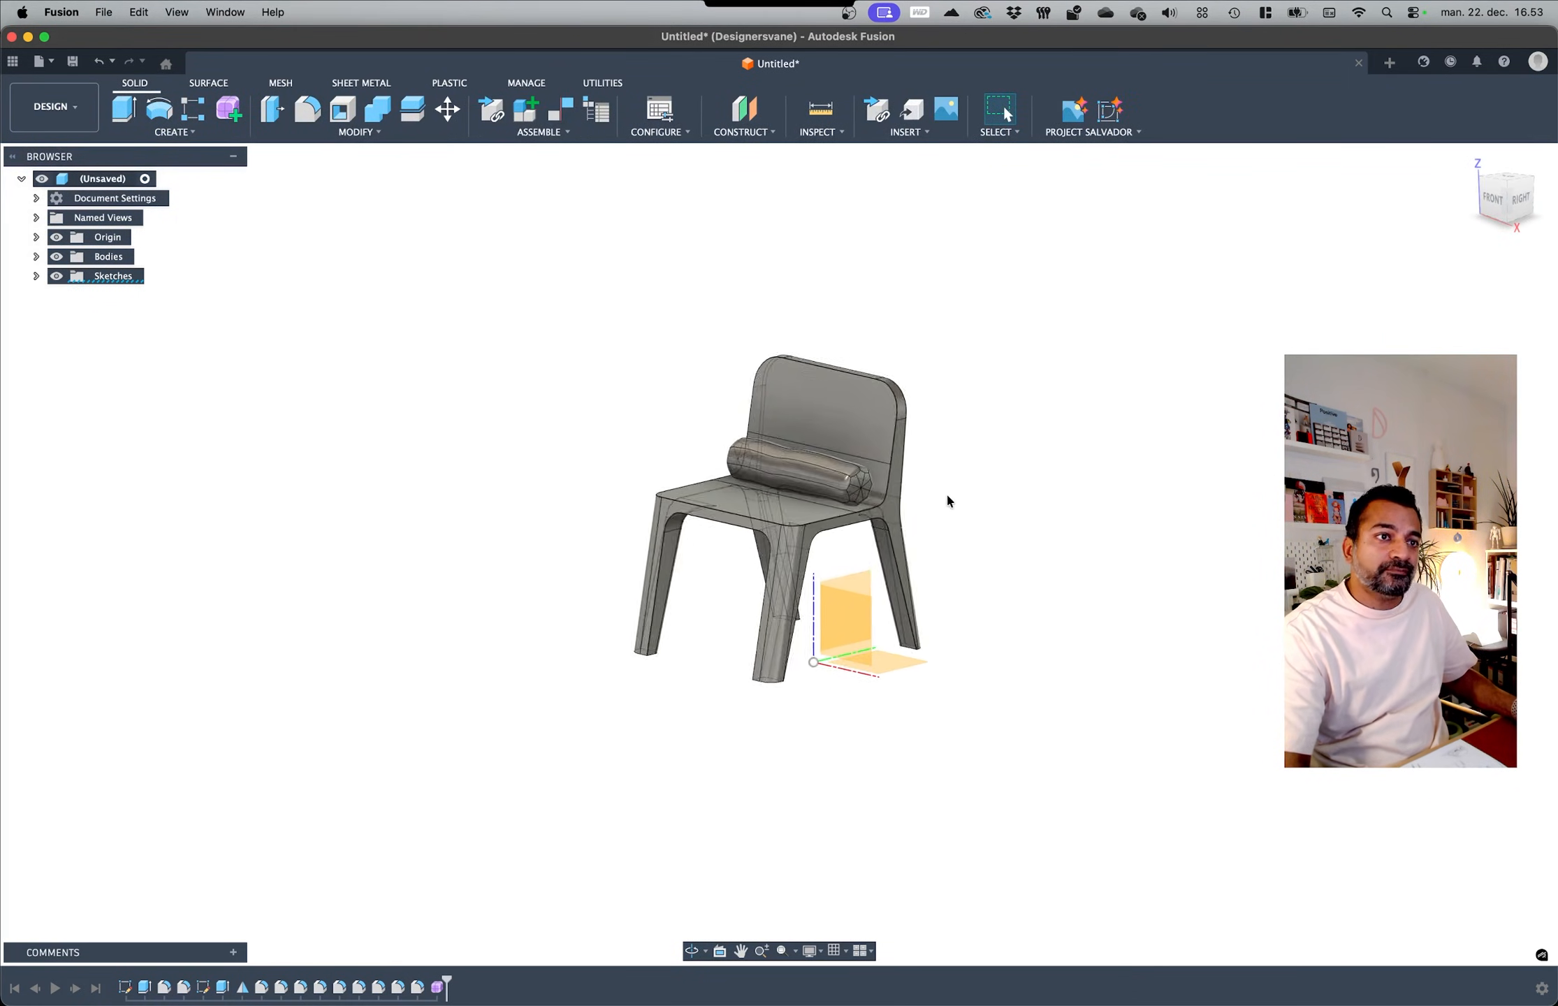
{"action": "scroll", "coordinate": [947, 495], "scroll_direction": "up", "scroll_amount": 5}
{"action": "mouse_move", "coordinate": [965, 413]}
{"action": "middle_mouse_down", "text": "shift"}
{"action": "mouse_move", "coordinate": [871, 434]}
{"action": "mouse_move", "coordinate": [976, 417]}
{"action": "middle_mouse_up", "text": "shift"}
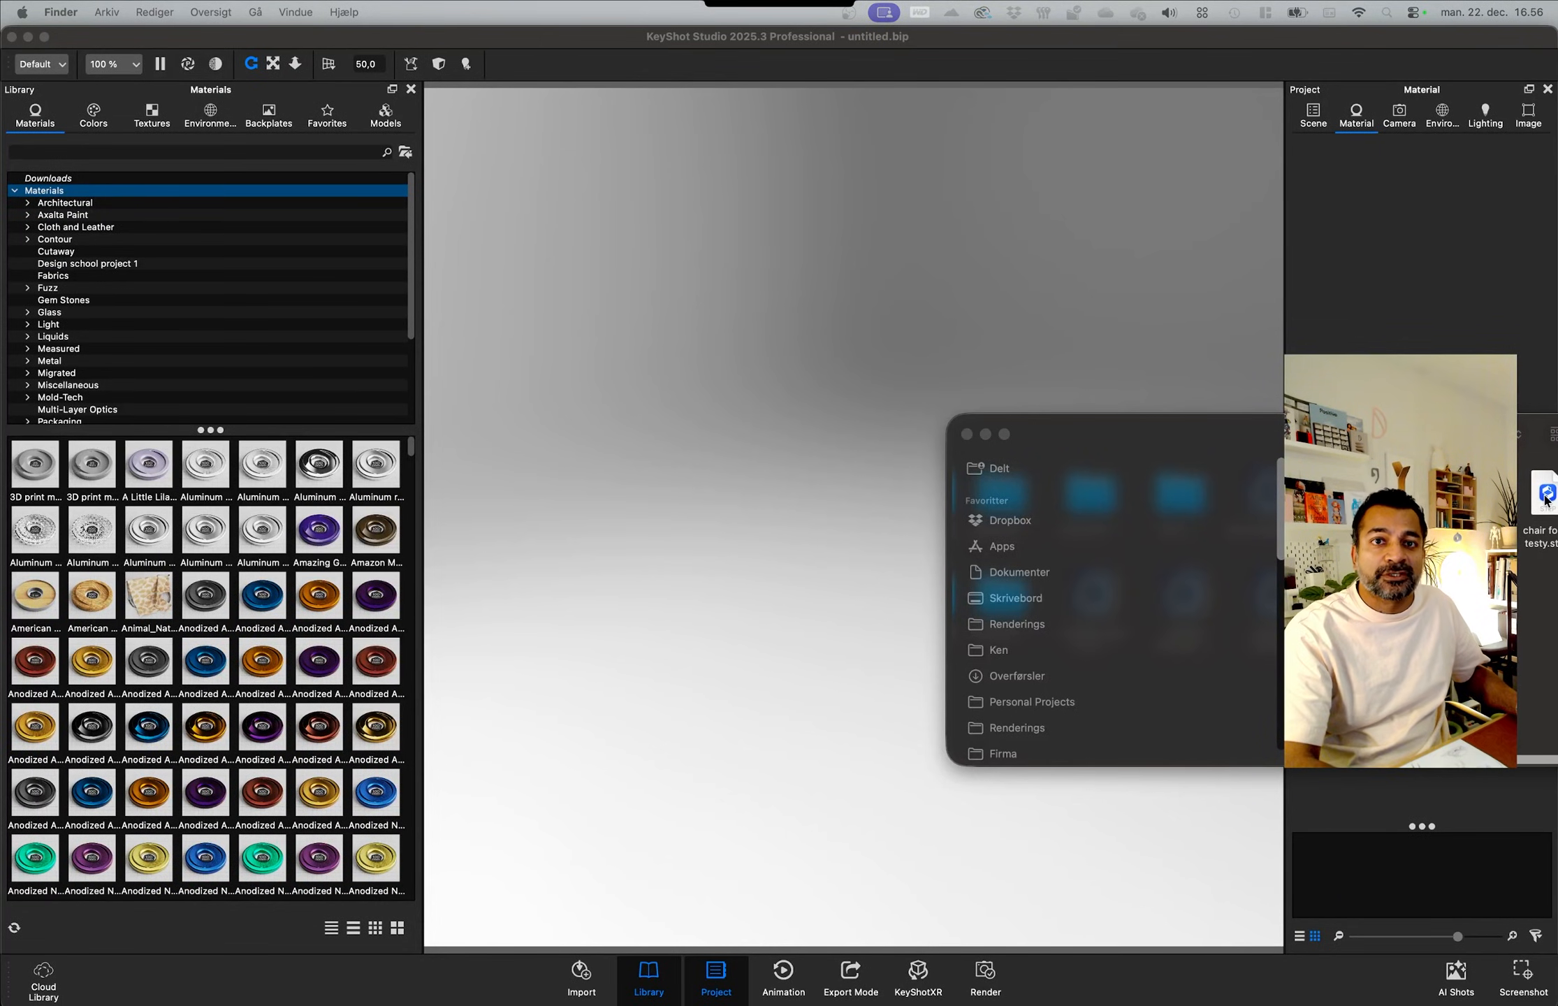
Step: Switch to KeyShot and import "chair for ai testy.step" into the Default model set with Z as up orientation
{"action": "left_click_drag", "start_coordinate": [783, 351], "coordinate": [784, 352]}
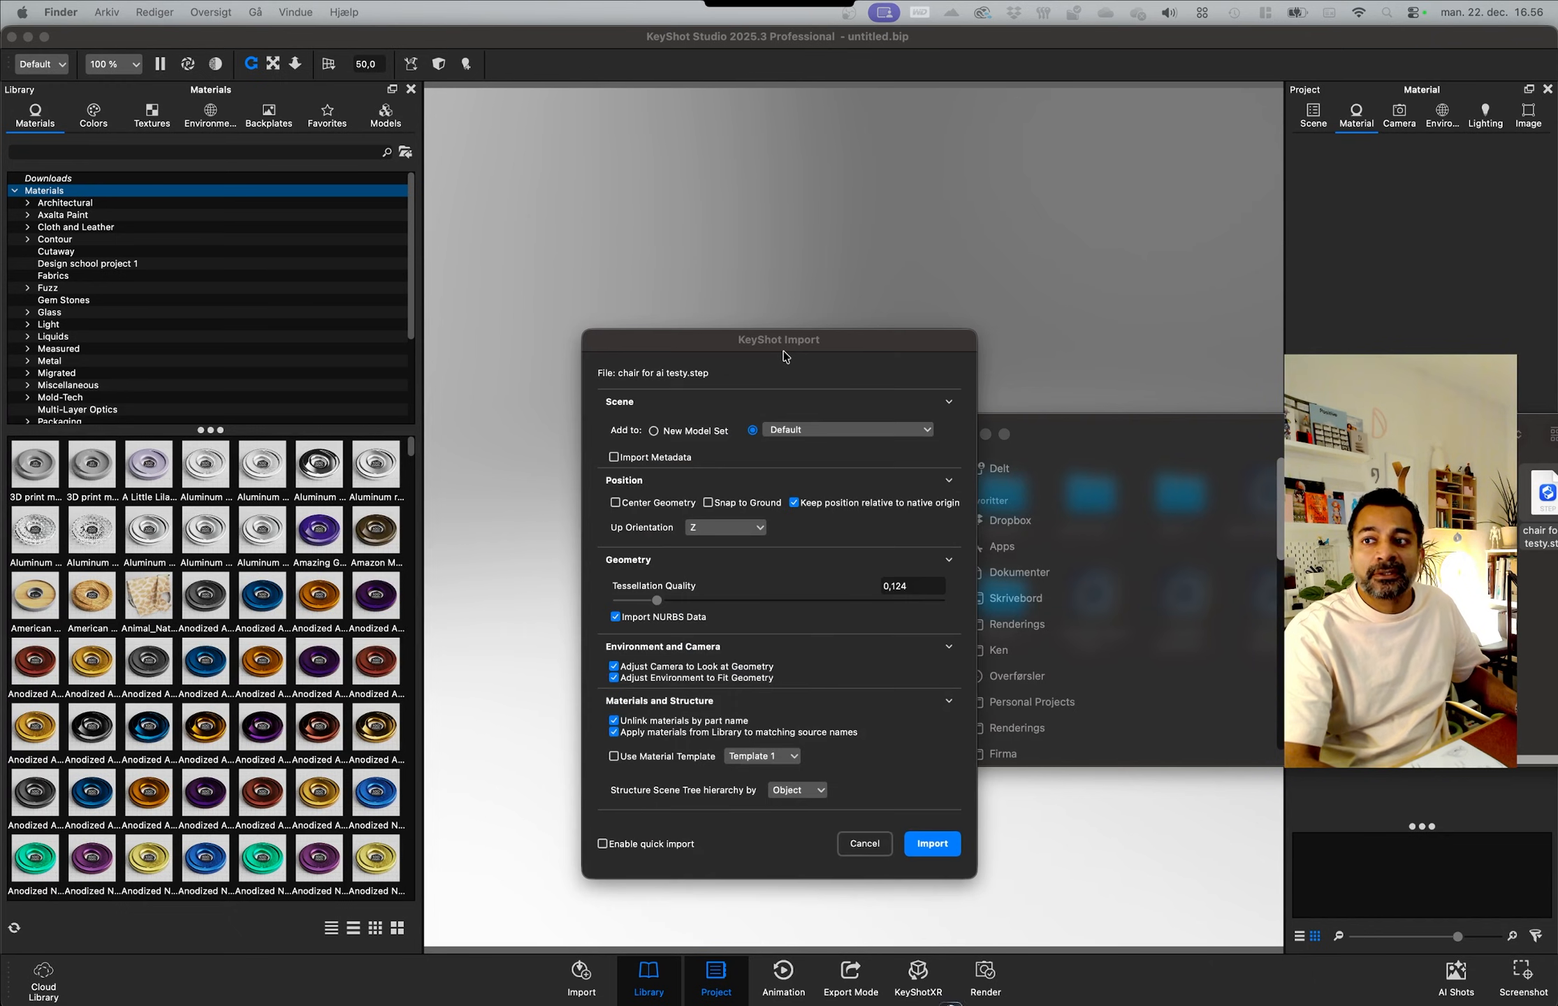
{"action": "left_click", "coordinate": [929, 845]}
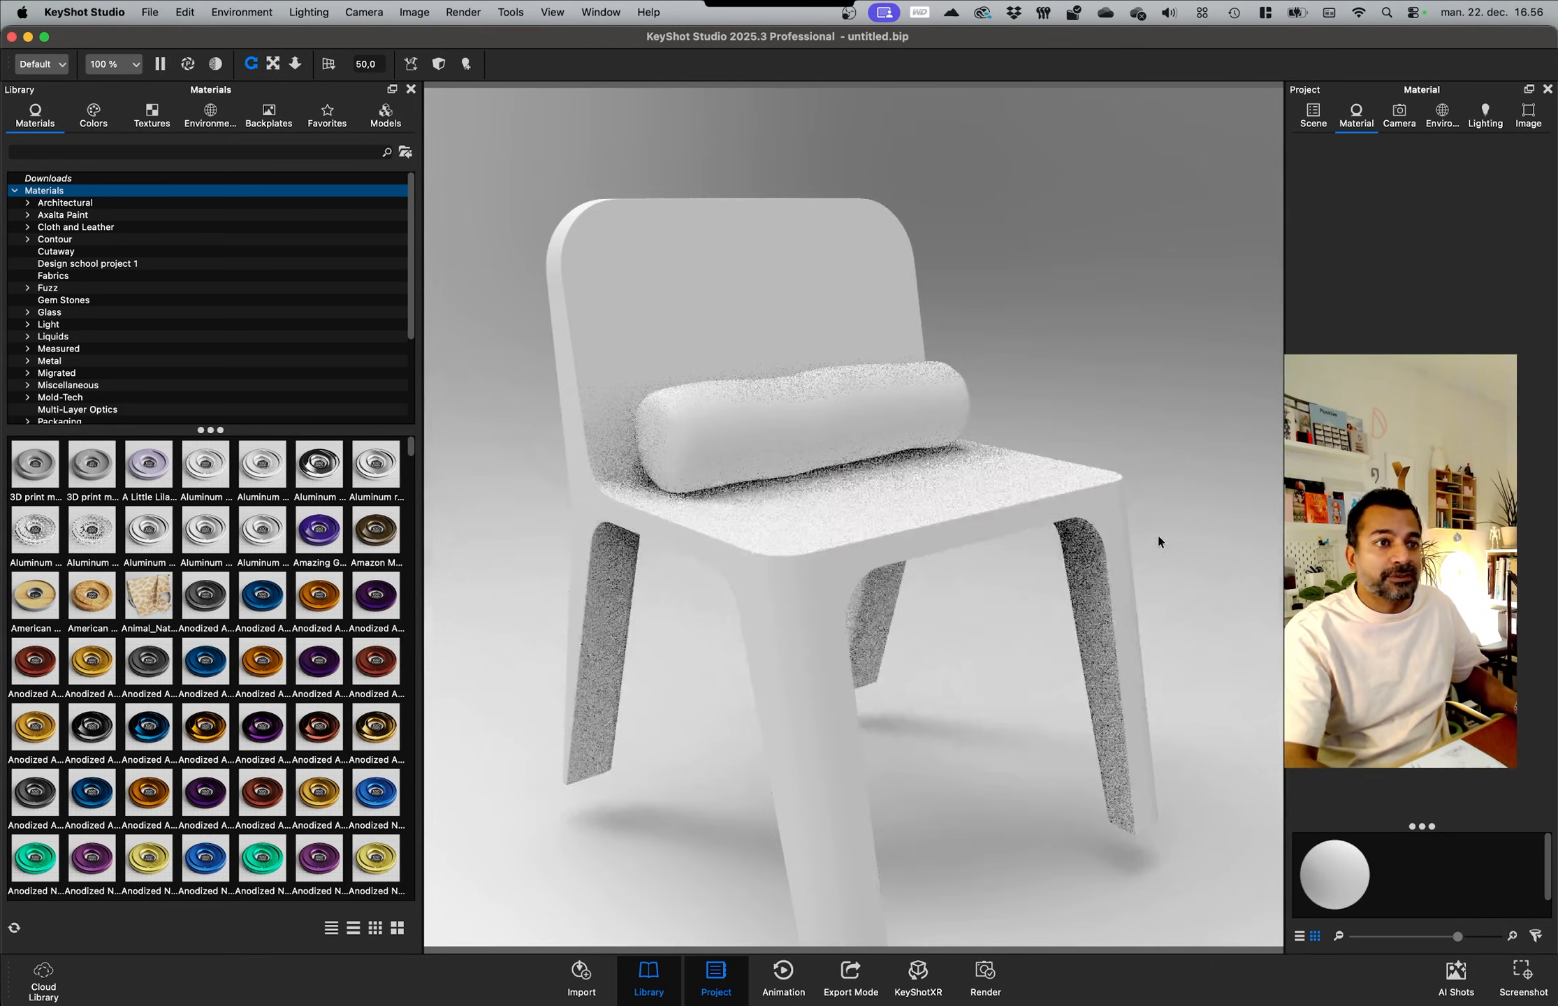
{"action": "left_click_drag", "start_coordinate": [1157, 541], "coordinate": [1155, 133]}
Step: Snap the imported chair model to the ground and frame the whole chair
{"action": "left_click", "coordinate": [1312, 115]}
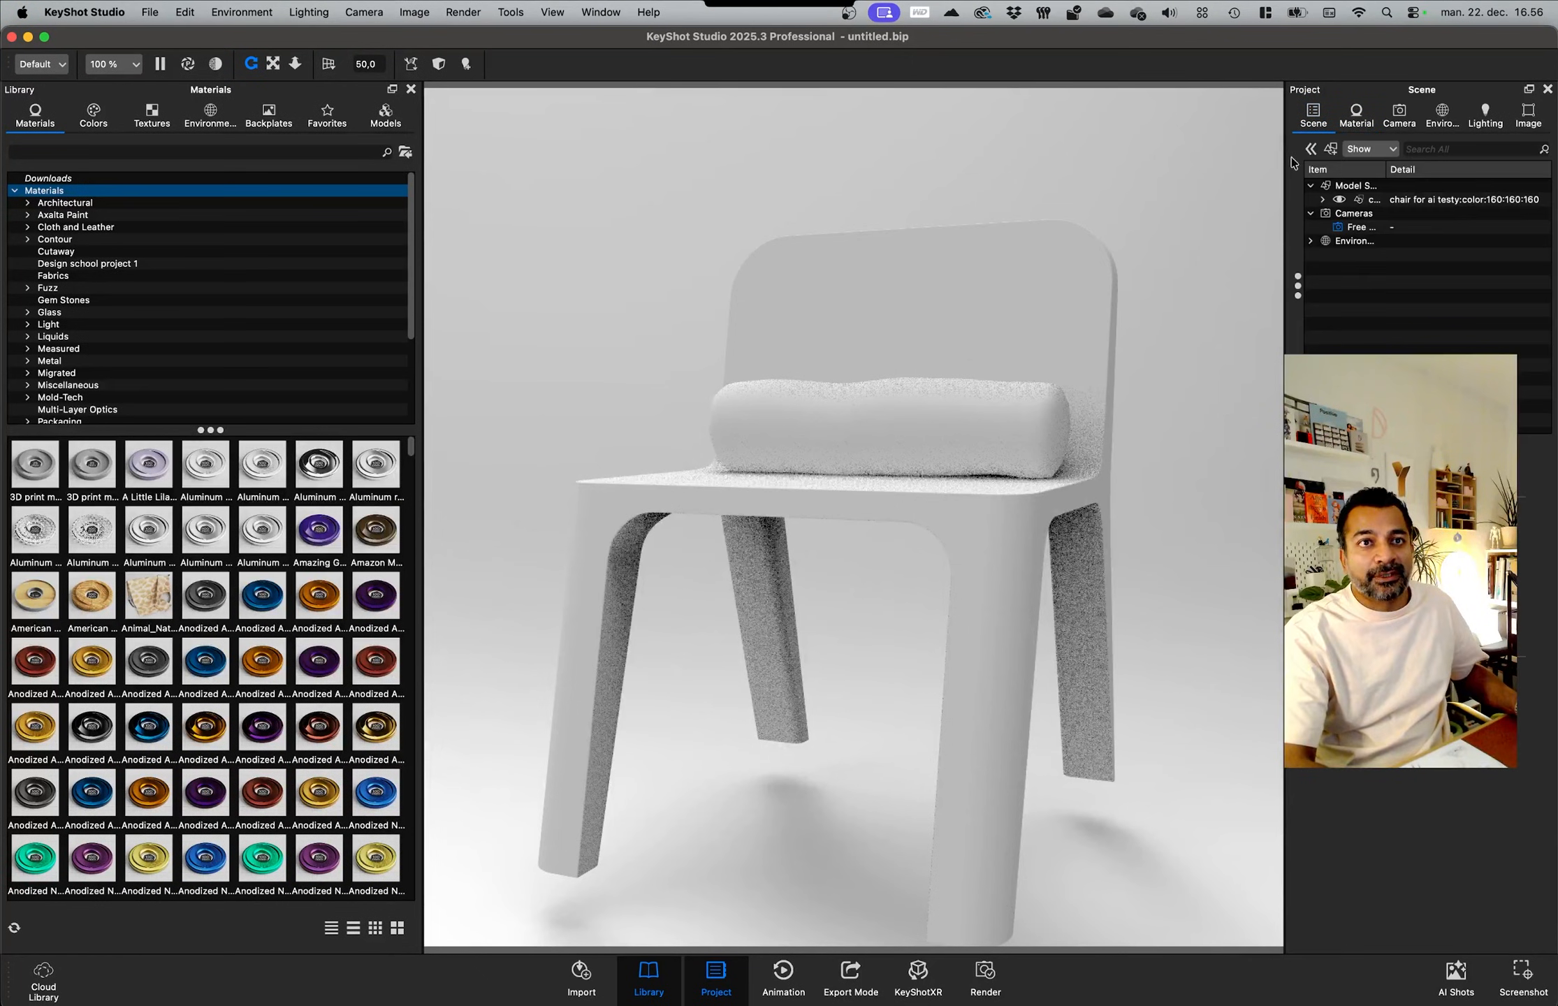
{"action": "left_click", "coordinate": [1362, 199]}
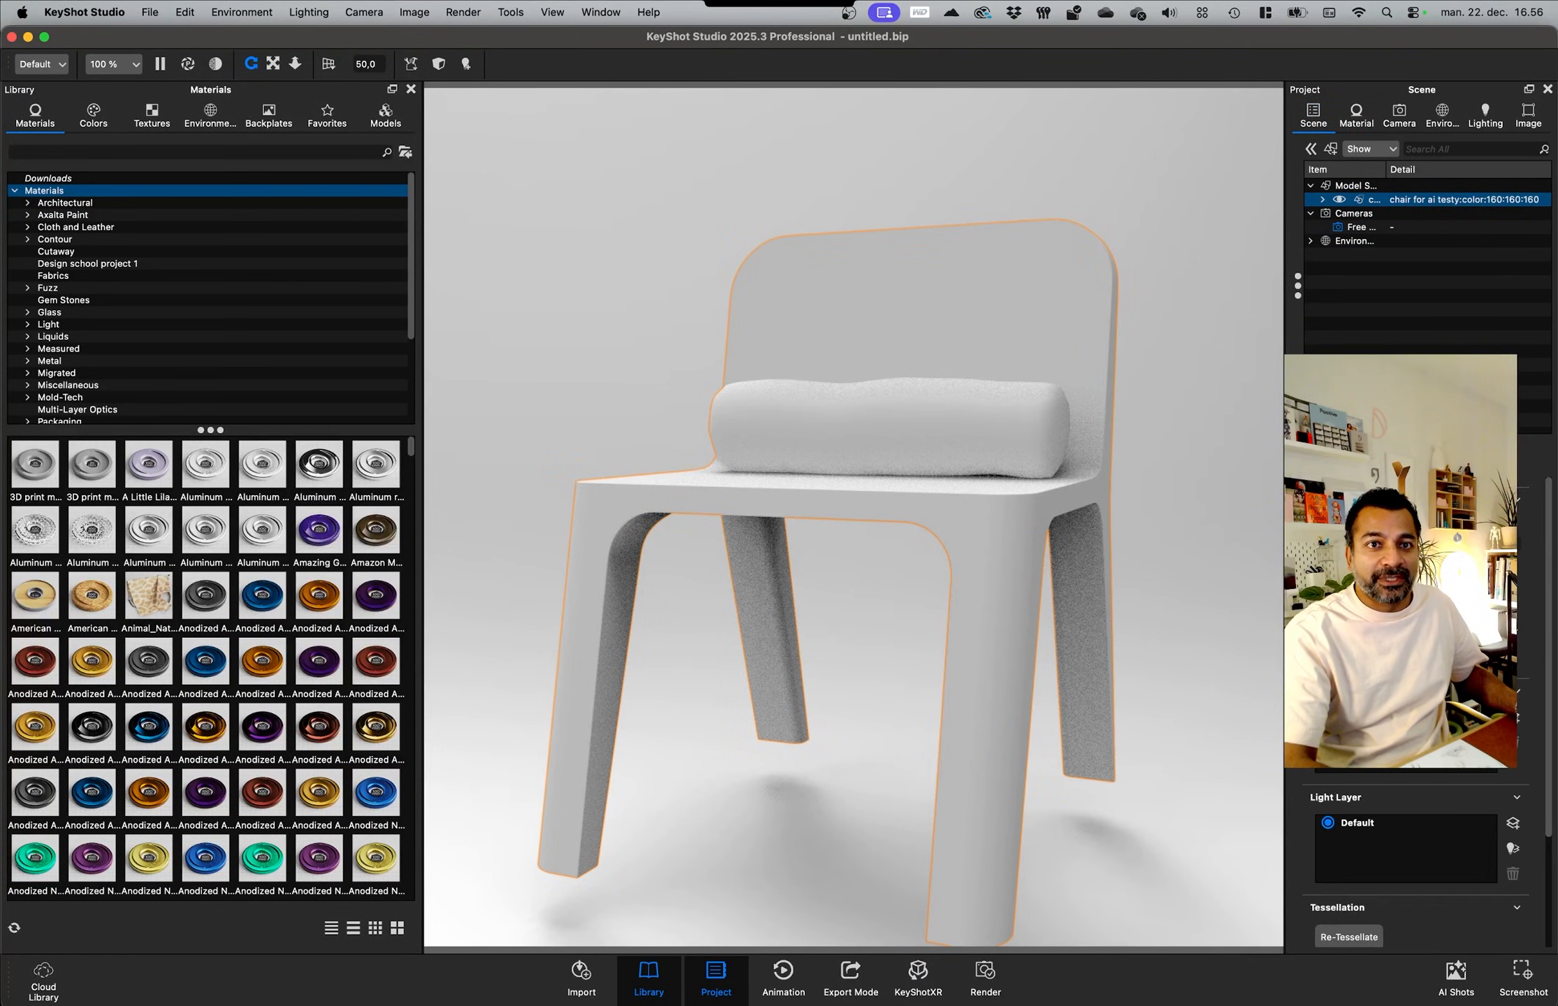
{"action": "key", "text": "super+g"}
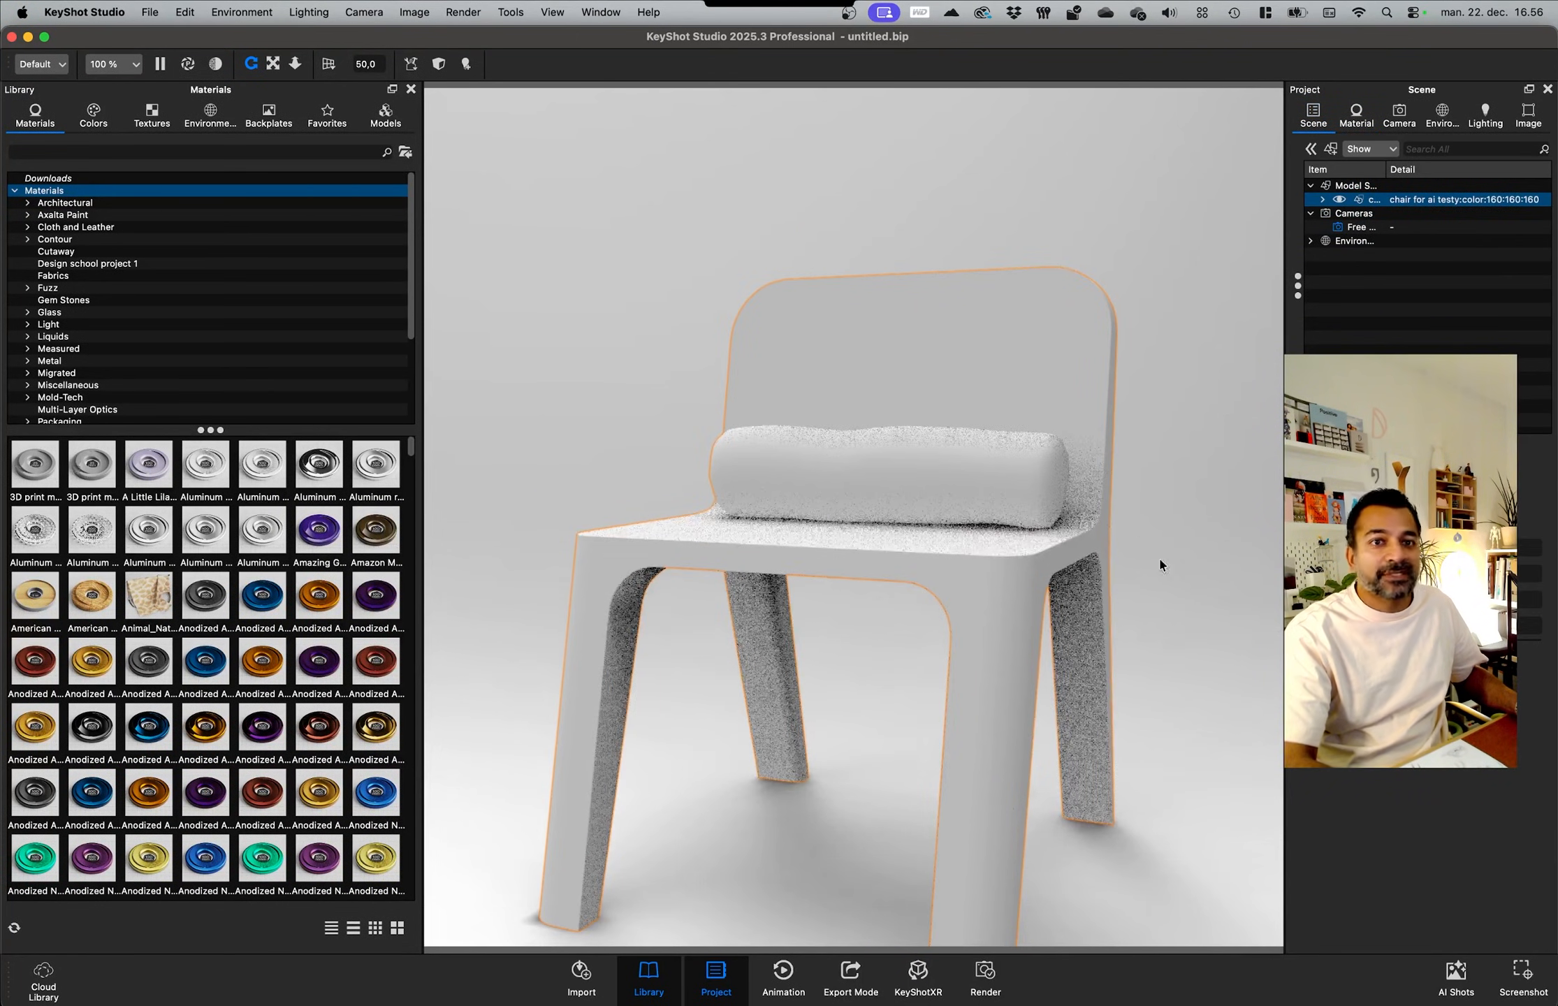
{"action": "scroll", "coordinate": [723, 292], "scroll_direction": "down", "scroll_amount": 5}
{"action": "left_click_drag", "start_coordinate": [721, 290], "coordinate": [607, 466]}
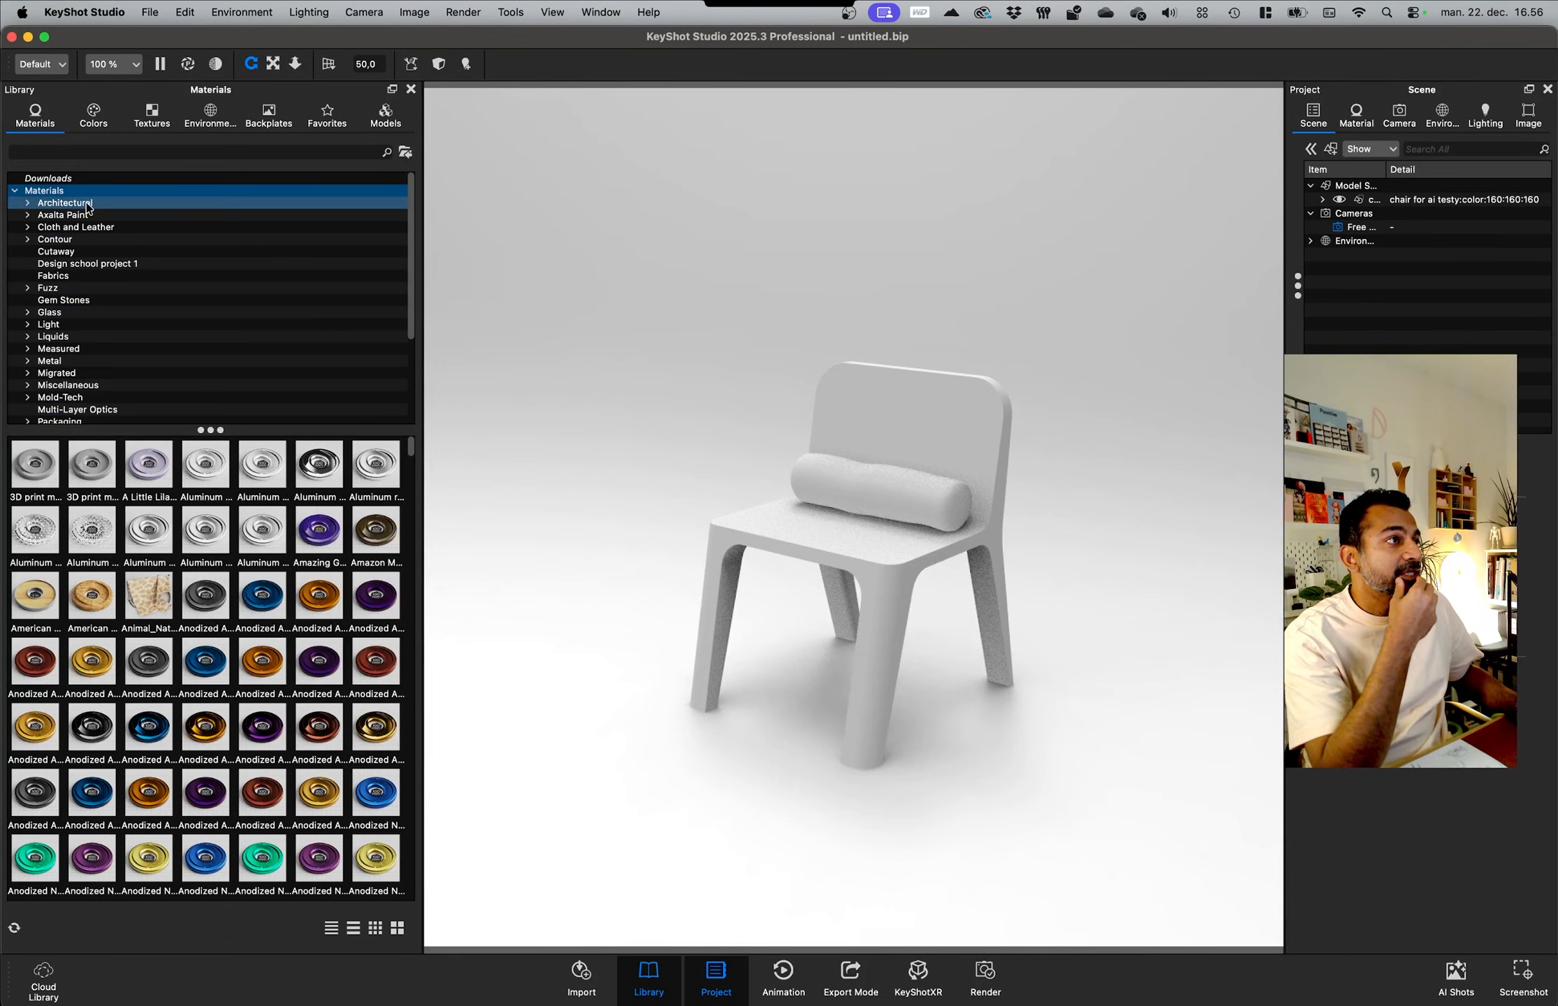
Step: Apply the downloaded Vizoo 0030 Polyester Knit Cyan material to the cushion part
{"action": "left_click", "coordinate": [48, 179]}
{"action": "scroll", "coordinate": [251, 727], "scroll_direction": "down", "scroll_amount": 6}
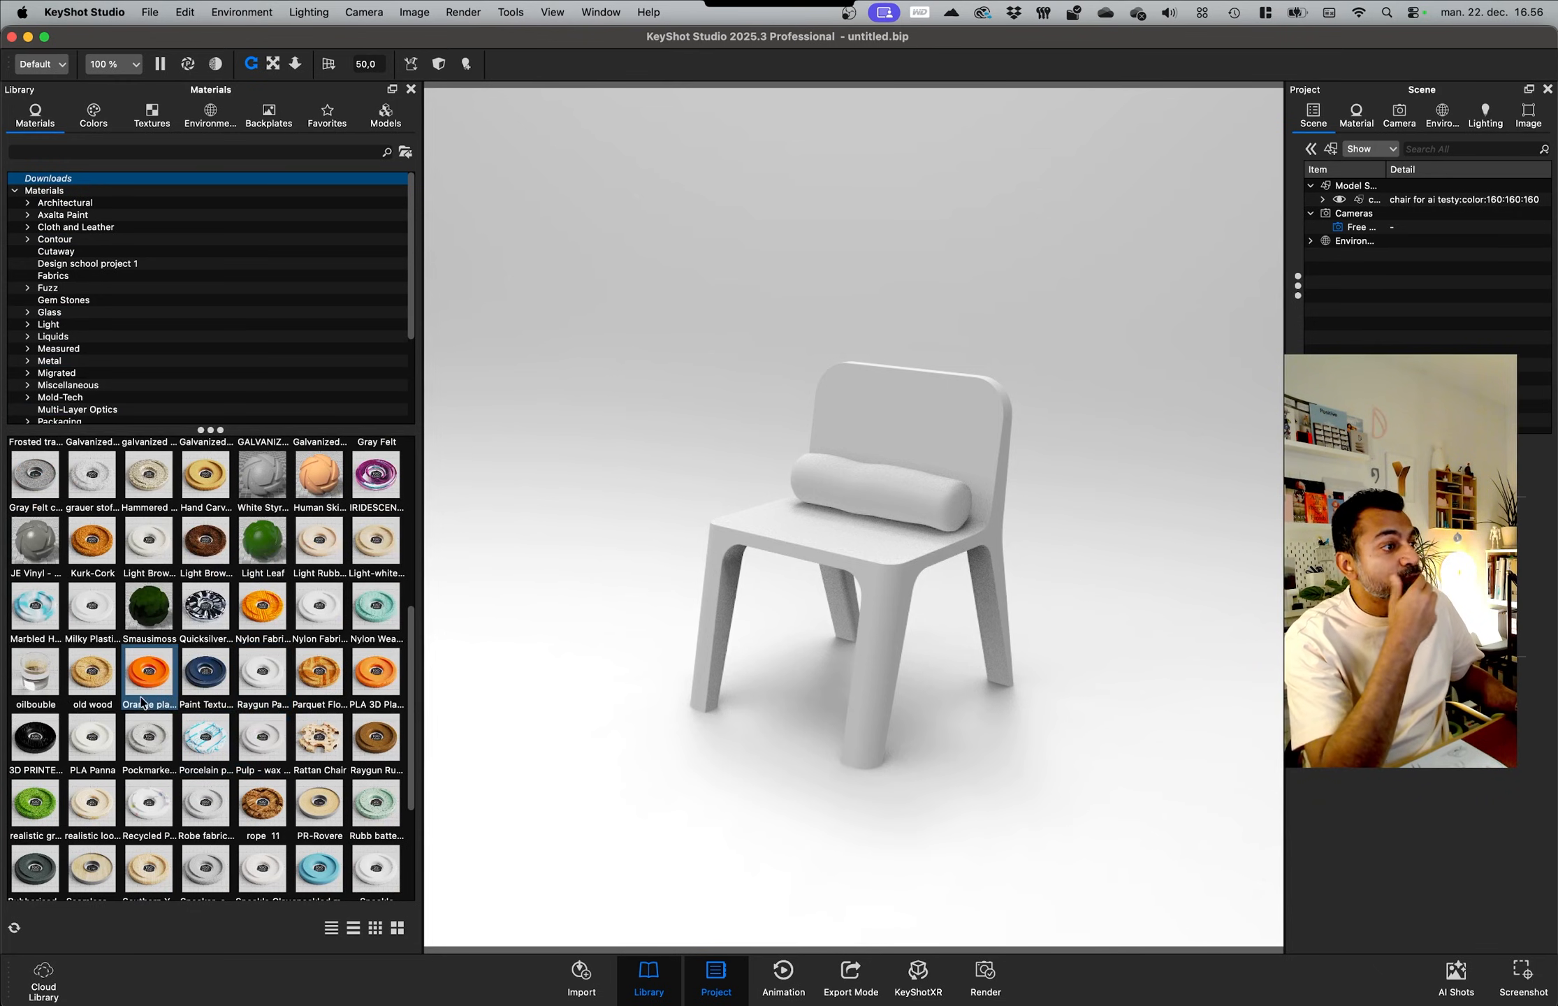
{"action": "left_click_drag", "start_coordinate": [140, 686], "coordinate": [1387, 133]}
{"action": "left_click", "coordinate": [1323, 199]}
{"action": "left_click", "coordinate": [1420, 228]}
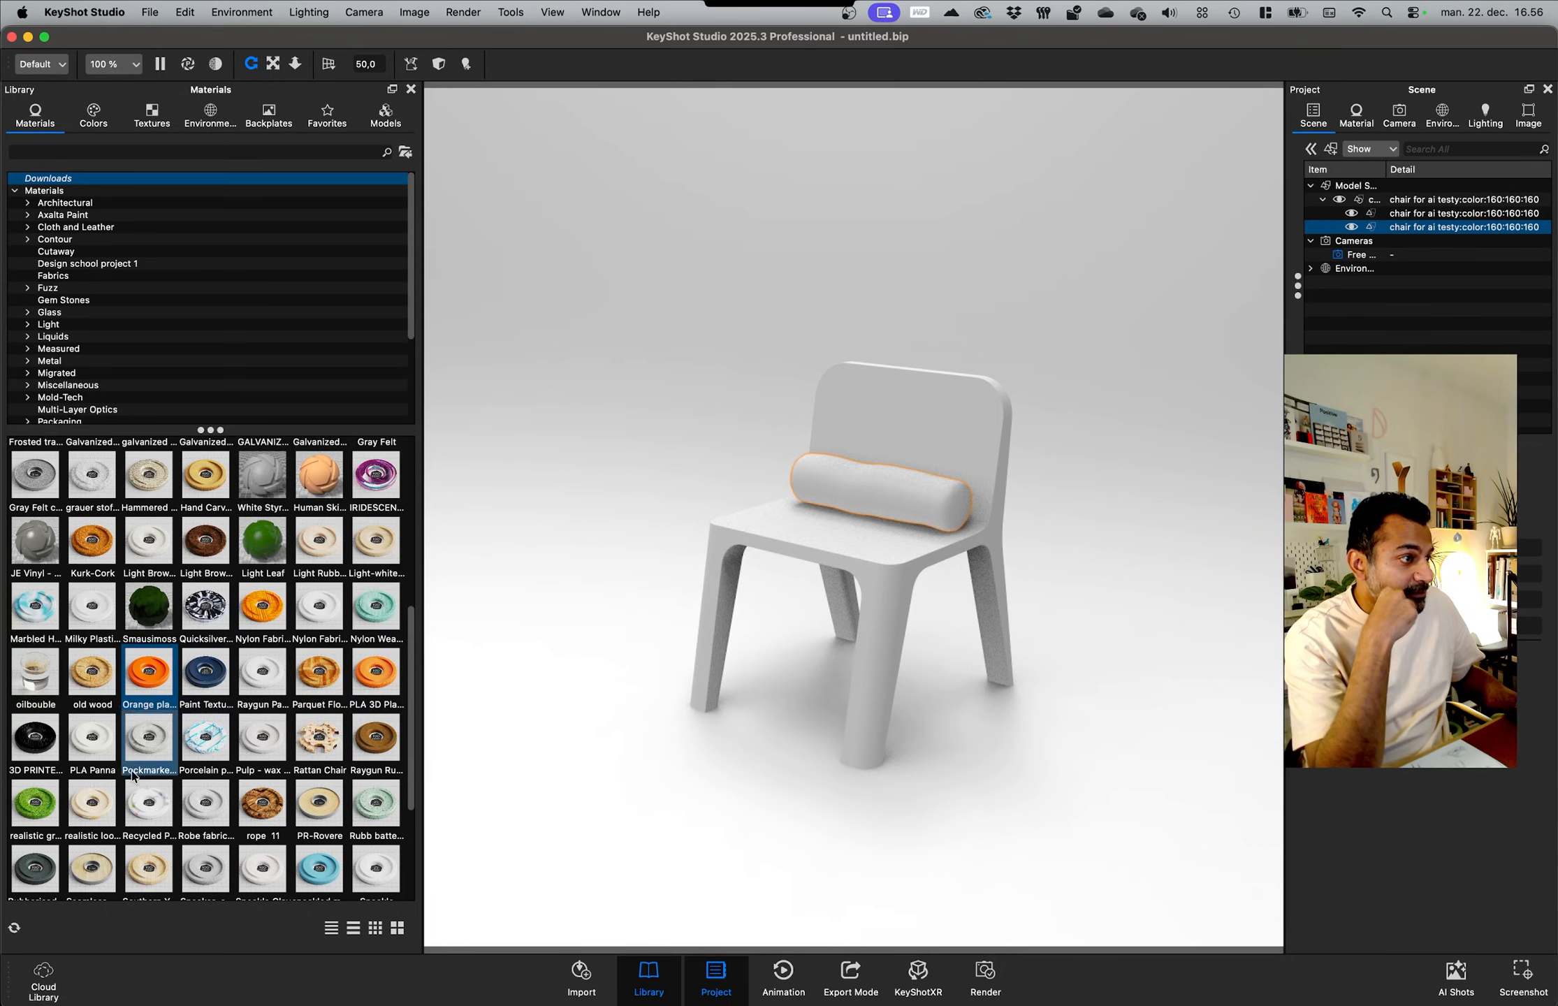
{"action": "scroll", "coordinate": [187, 803], "scroll_direction": "down", "scroll_amount": 3}
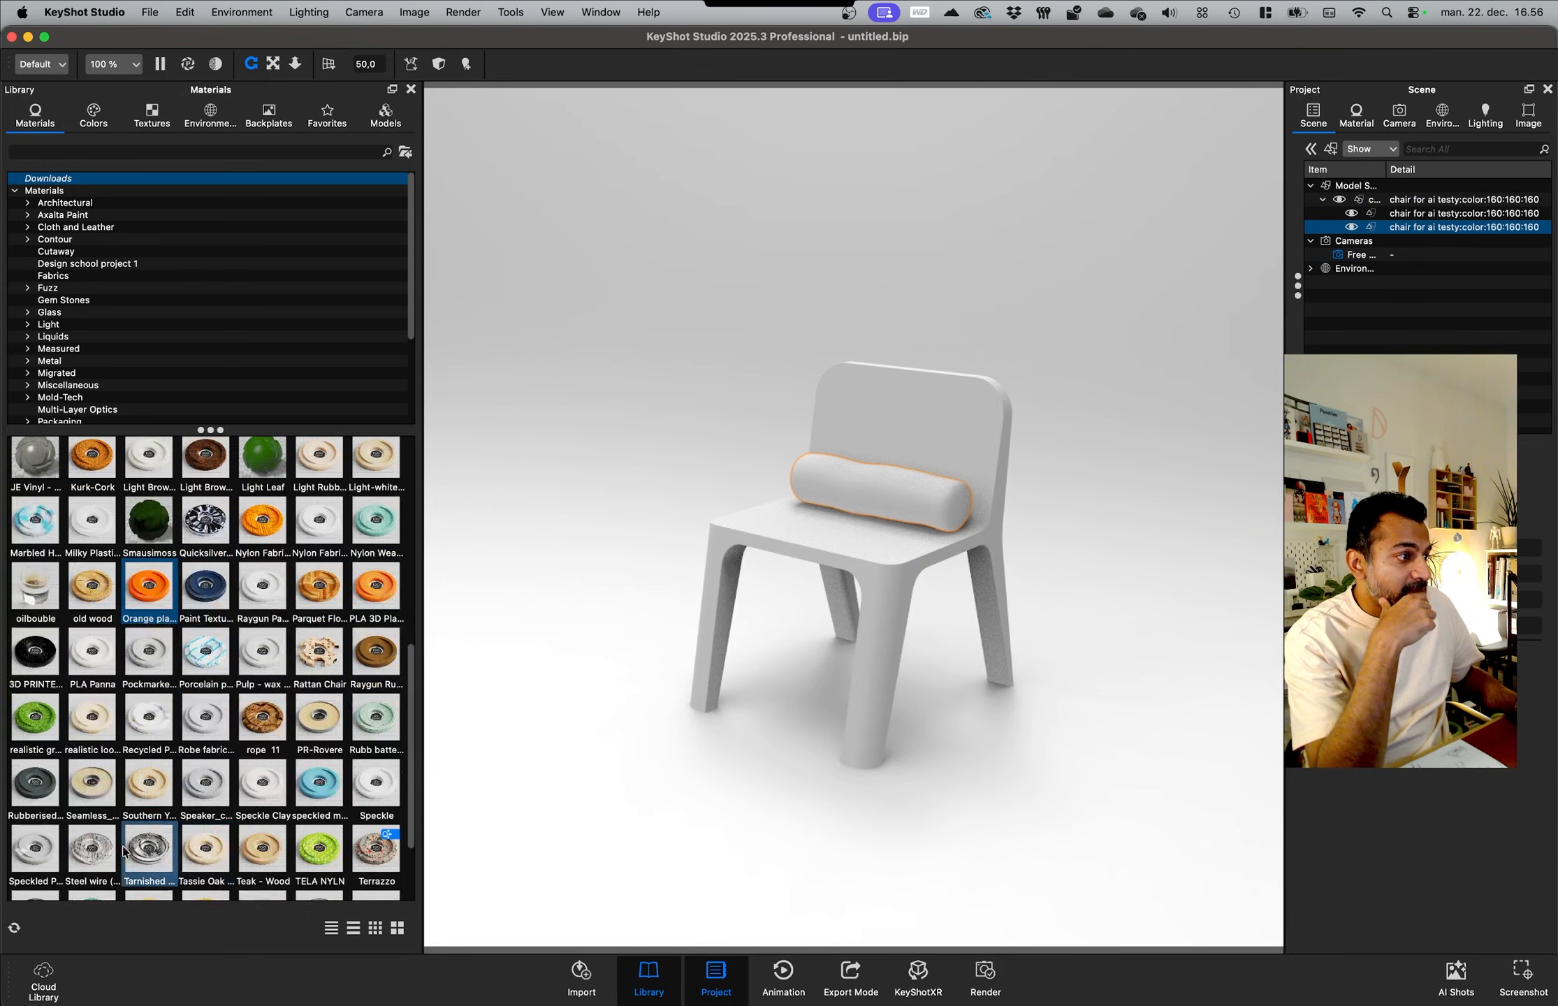
{"action": "scroll", "coordinate": [54, 849], "scroll_direction": "down", "scroll_amount": 1}
{"action": "scroll", "coordinate": [44, 684], "scroll_direction": "down", "scroll_amount": 2}
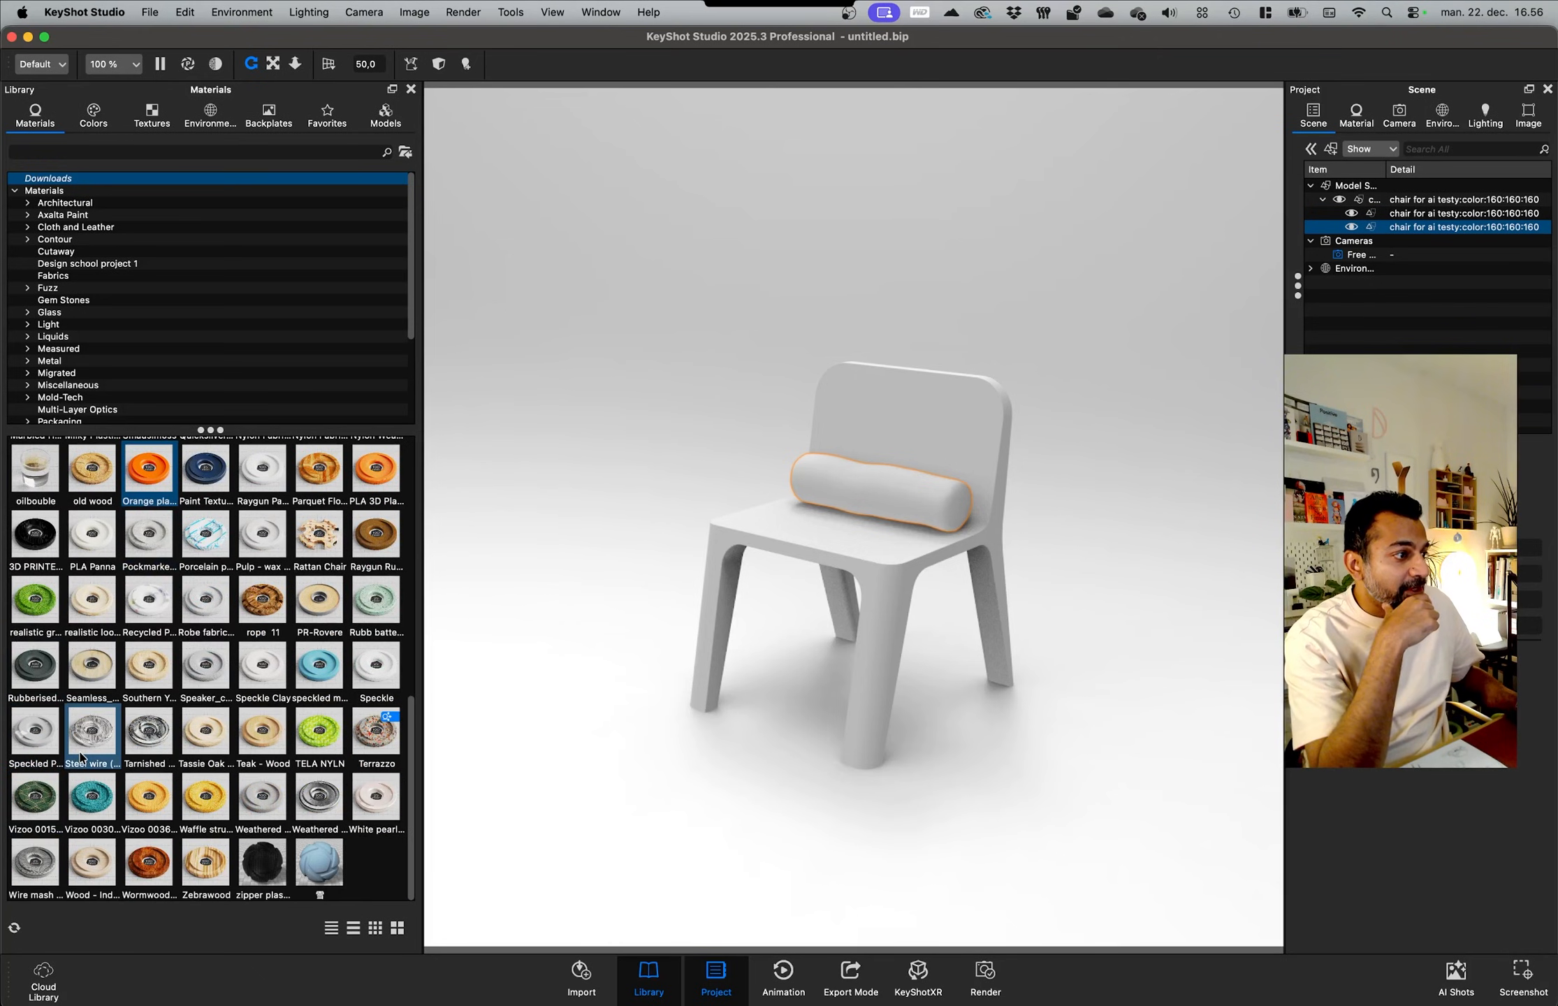
{"action": "left_click_drag", "start_coordinate": [70, 795], "coordinate": [1399, 233]}
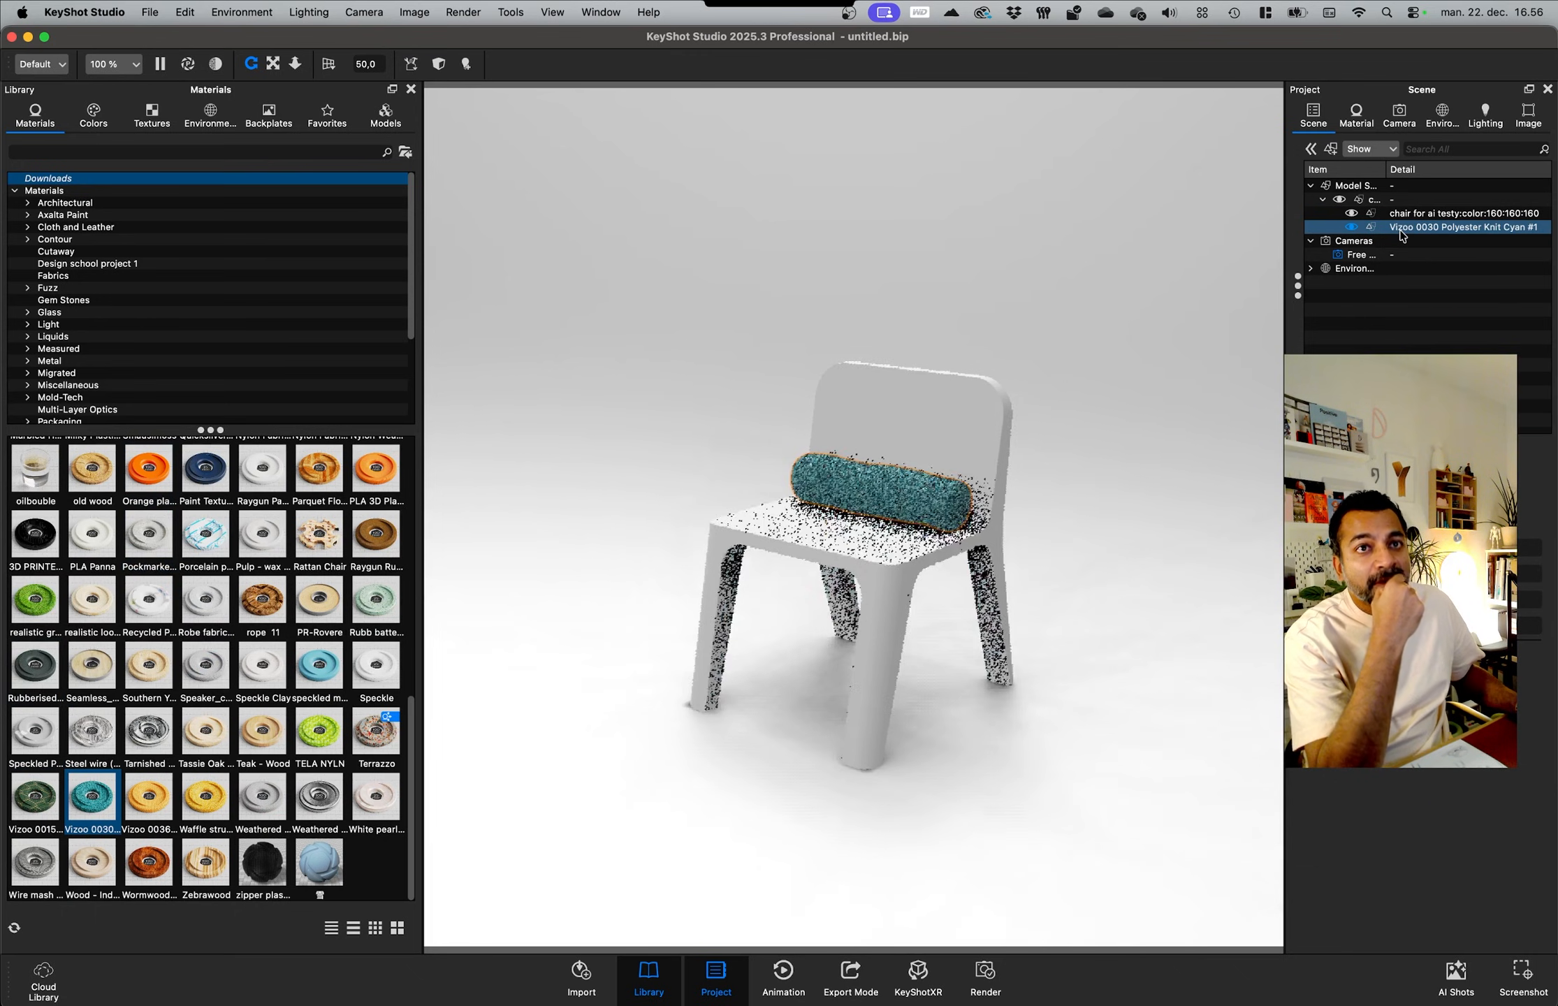
Step: Apply the downloaded Orange plastic Black & Decker material to the chair body
{"action": "left_click", "coordinate": [841, 362]}
{"action": "left_click", "coordinate": [710, 441]}
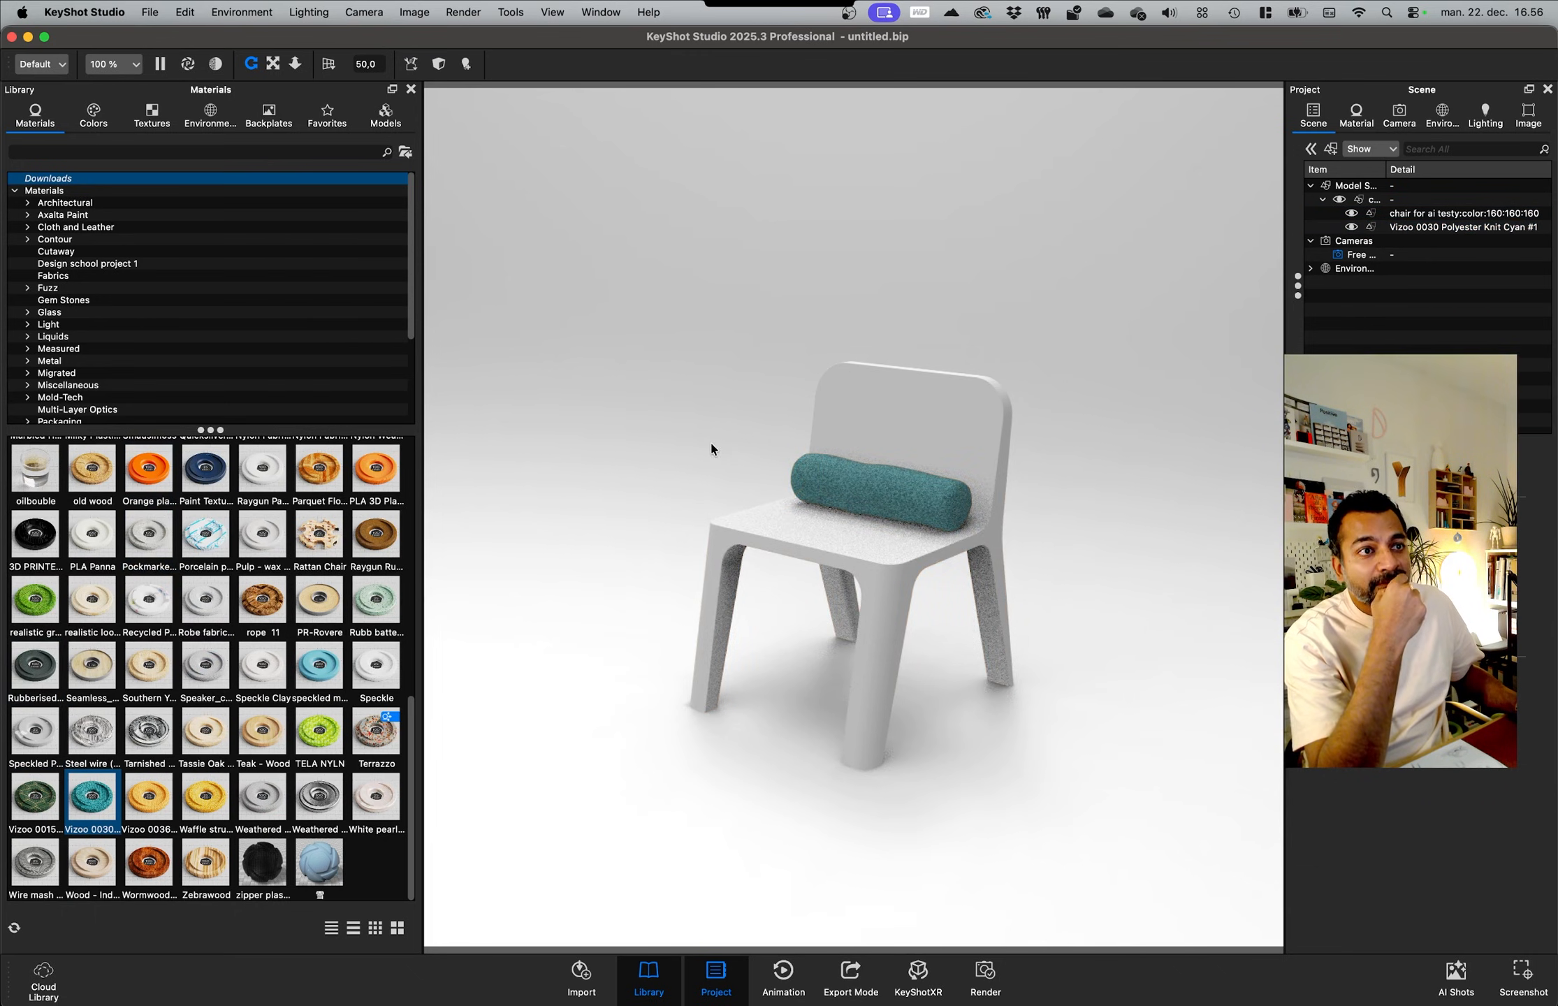
{"action": "left_click", "coordinate": [834, 531]}
{"action": "left_click_drag", "start_coordinate": [148, 468], "coordinate": [1418, 220]}
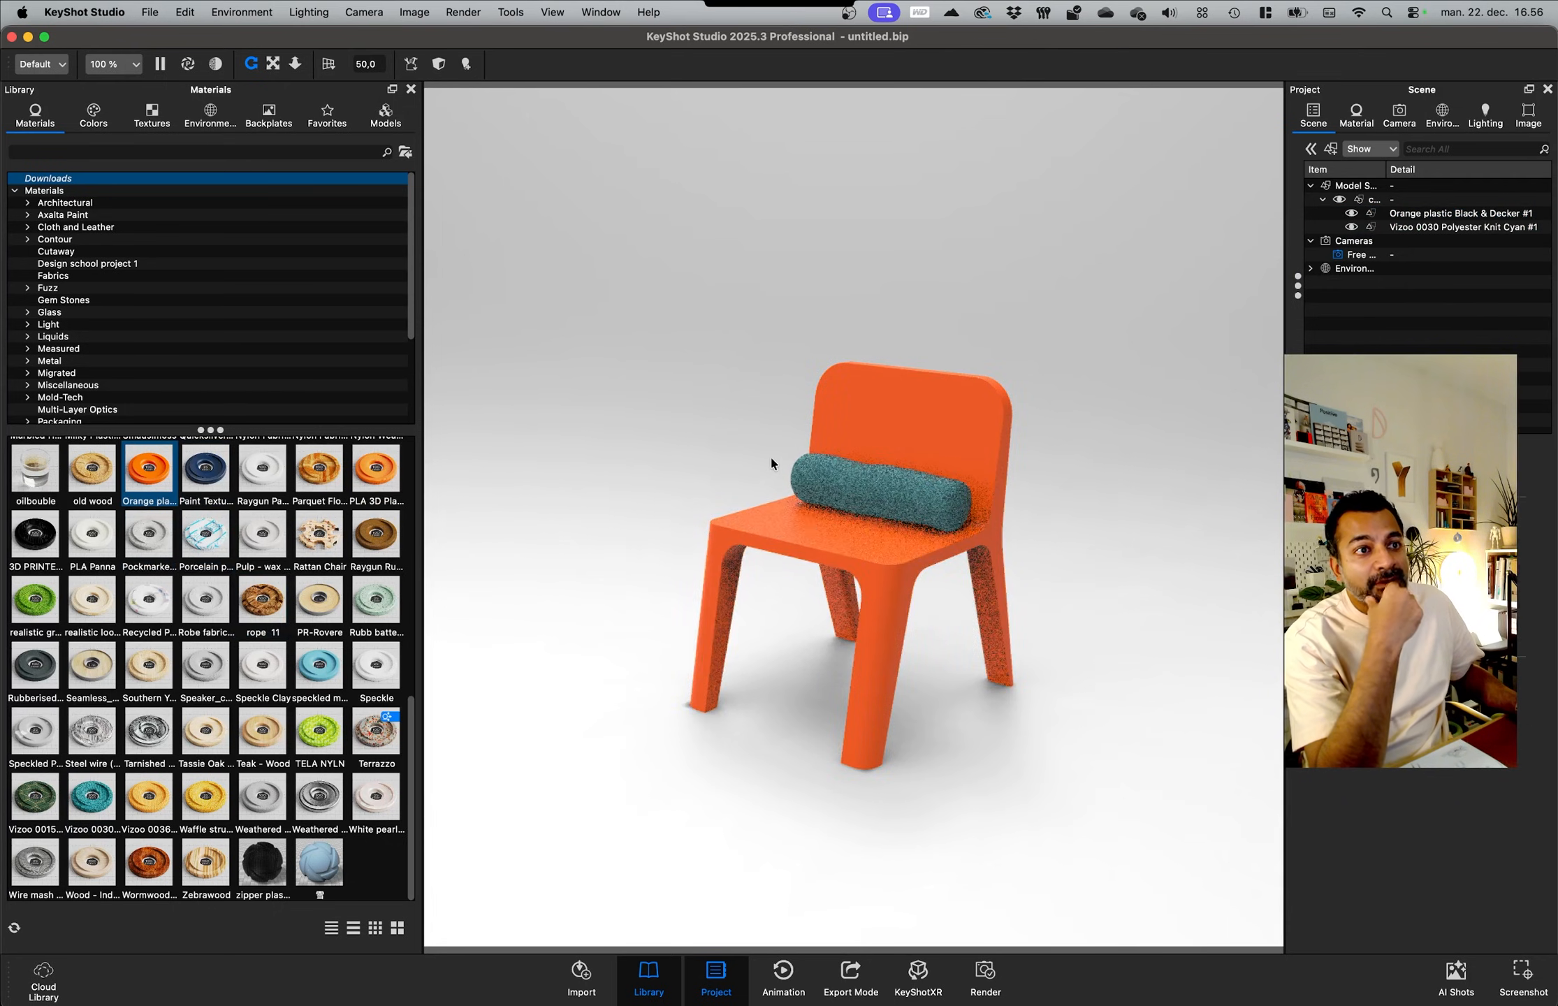
Step: Change the chair plastic's diffuse colour to the muted terracotta-red swatch from the saved colours
{"action": "double_click", "coordinate": [809, 526]}
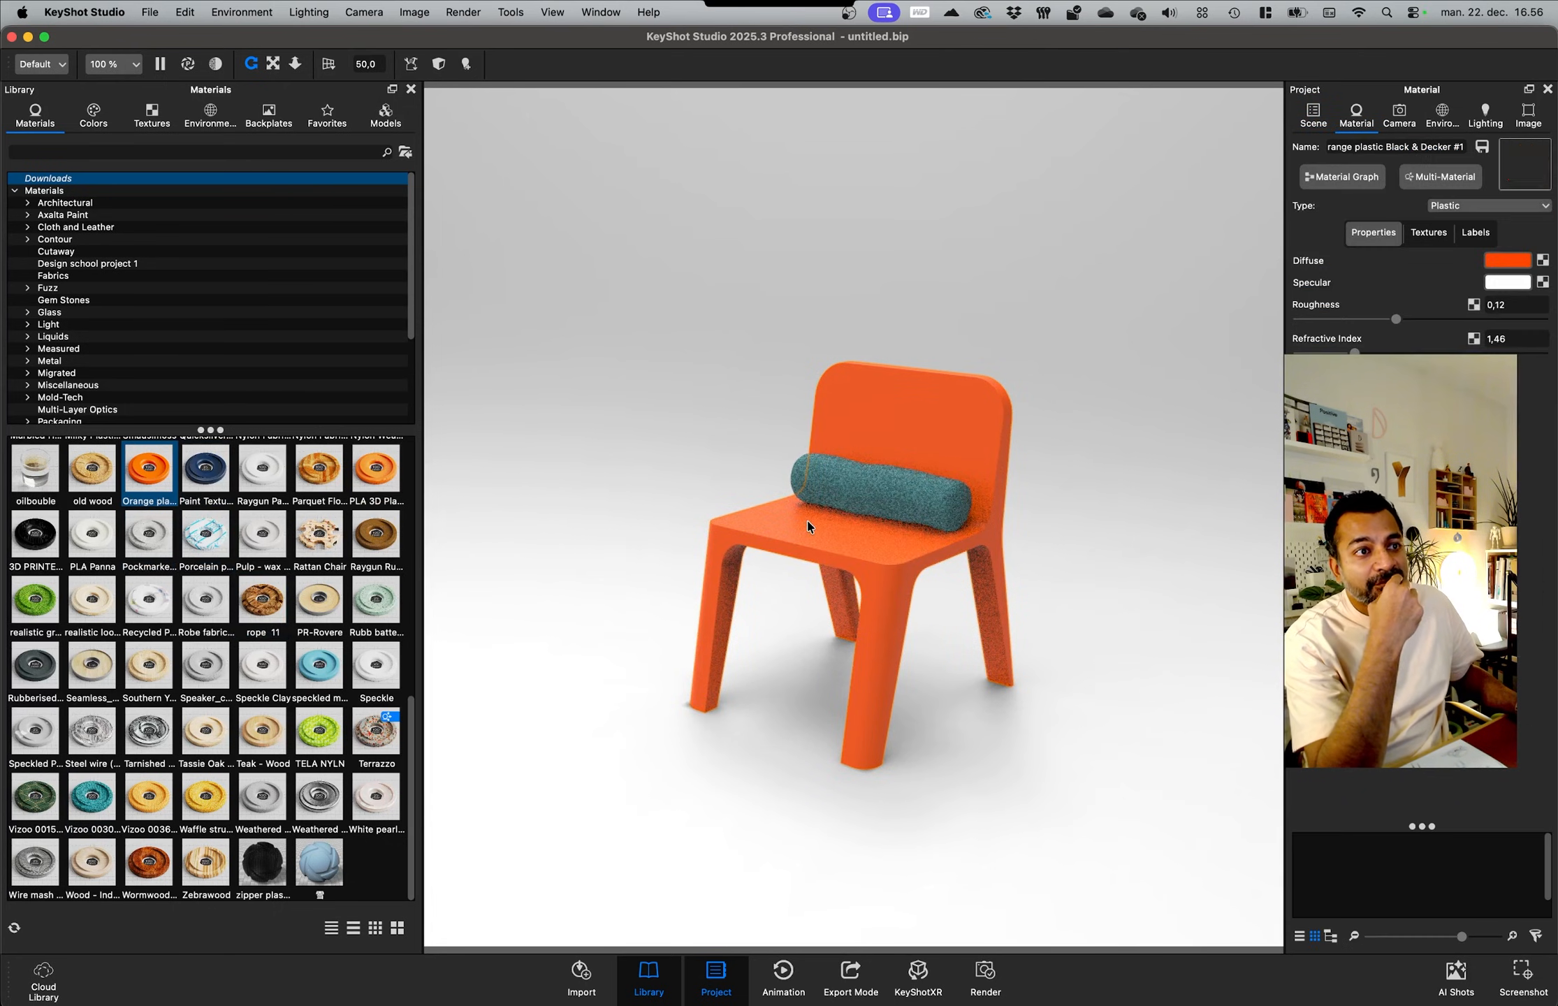
{"action": "left_click", "coordinate": [1507, 260]}
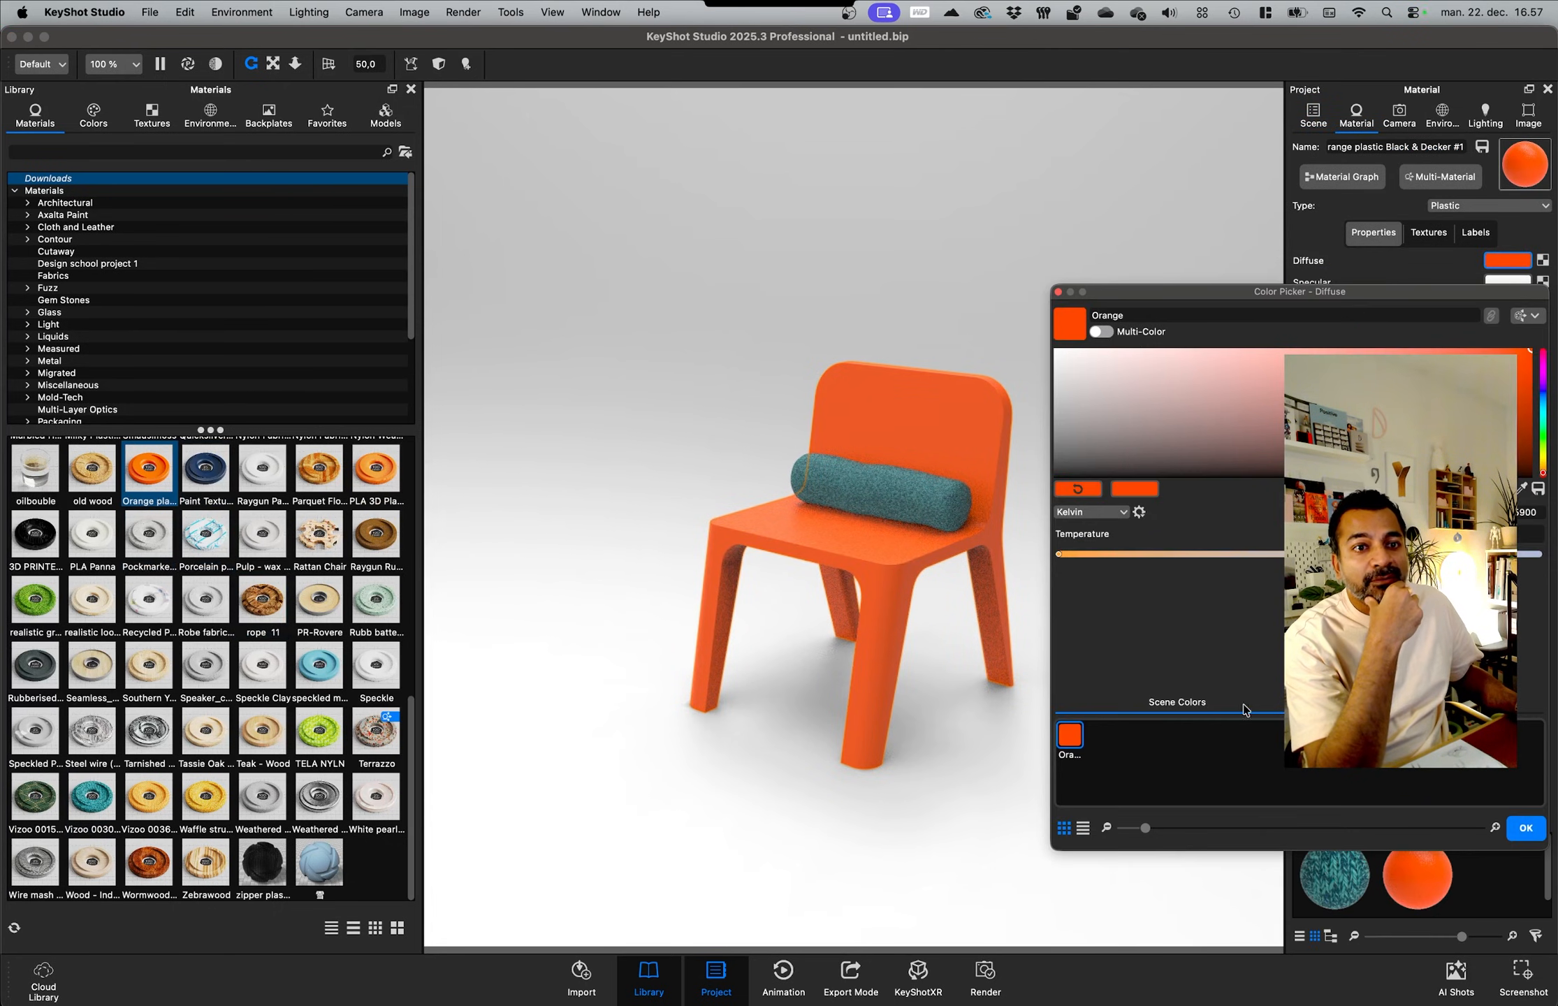
{"action": "left_click", "coordinate": [1422, 702]}
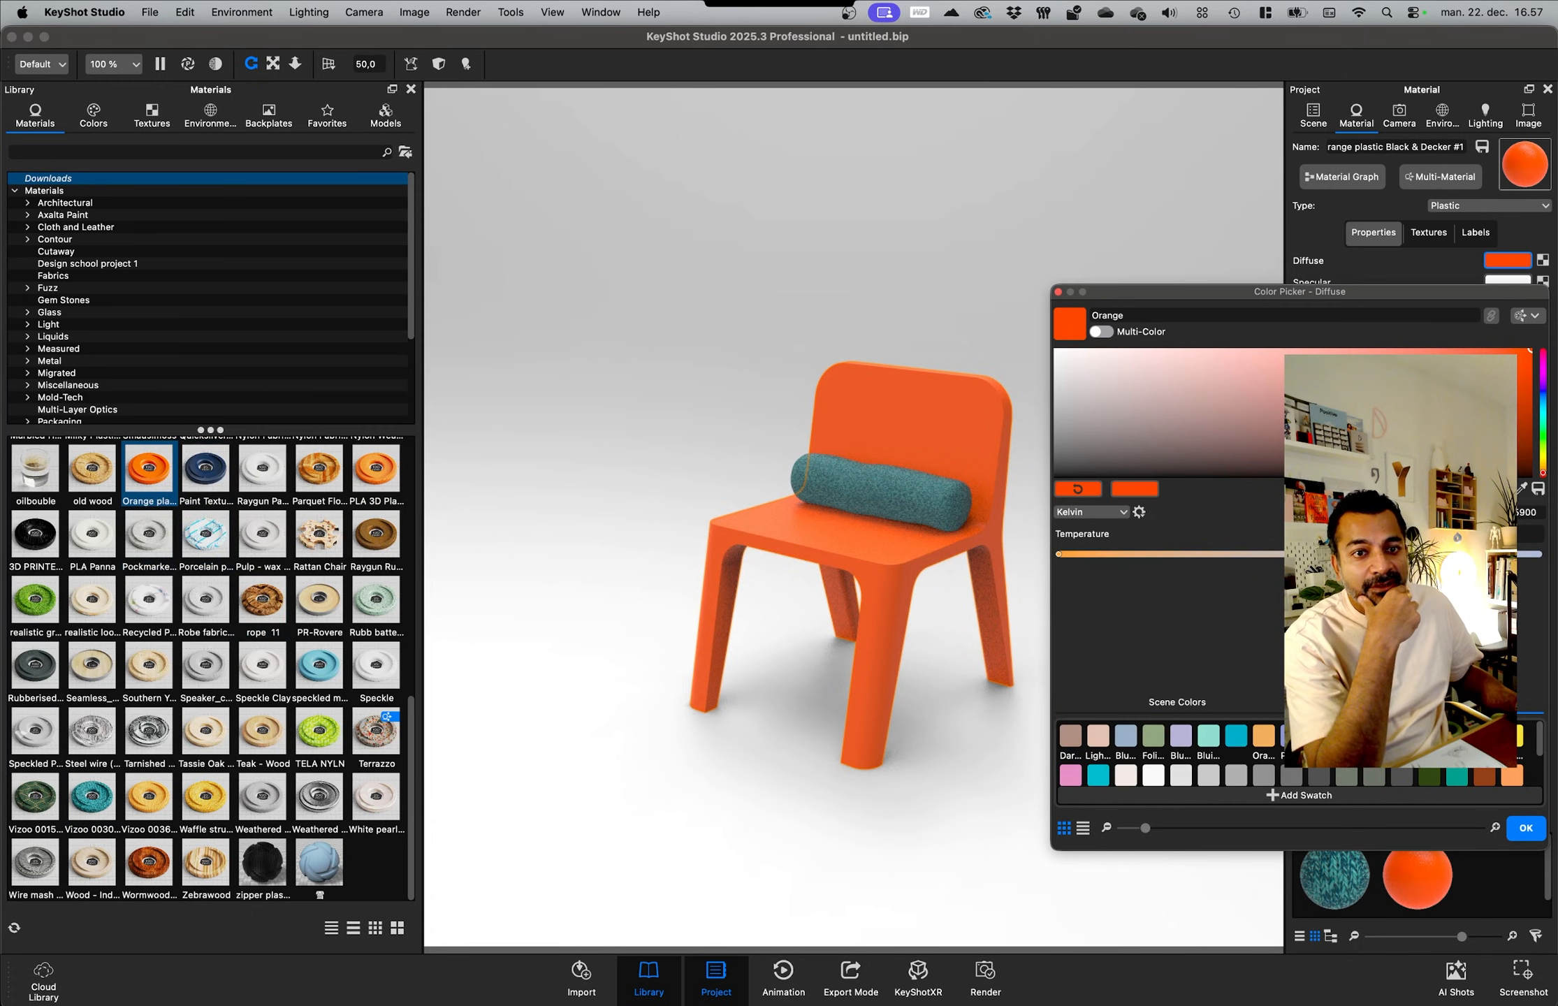
{"action": "left_click", "coordinate": [1318, 736]}
{"action": "scroll", "coordinate": [1250, 766], "scroll_direction": "down", "scroll_amount": 3}
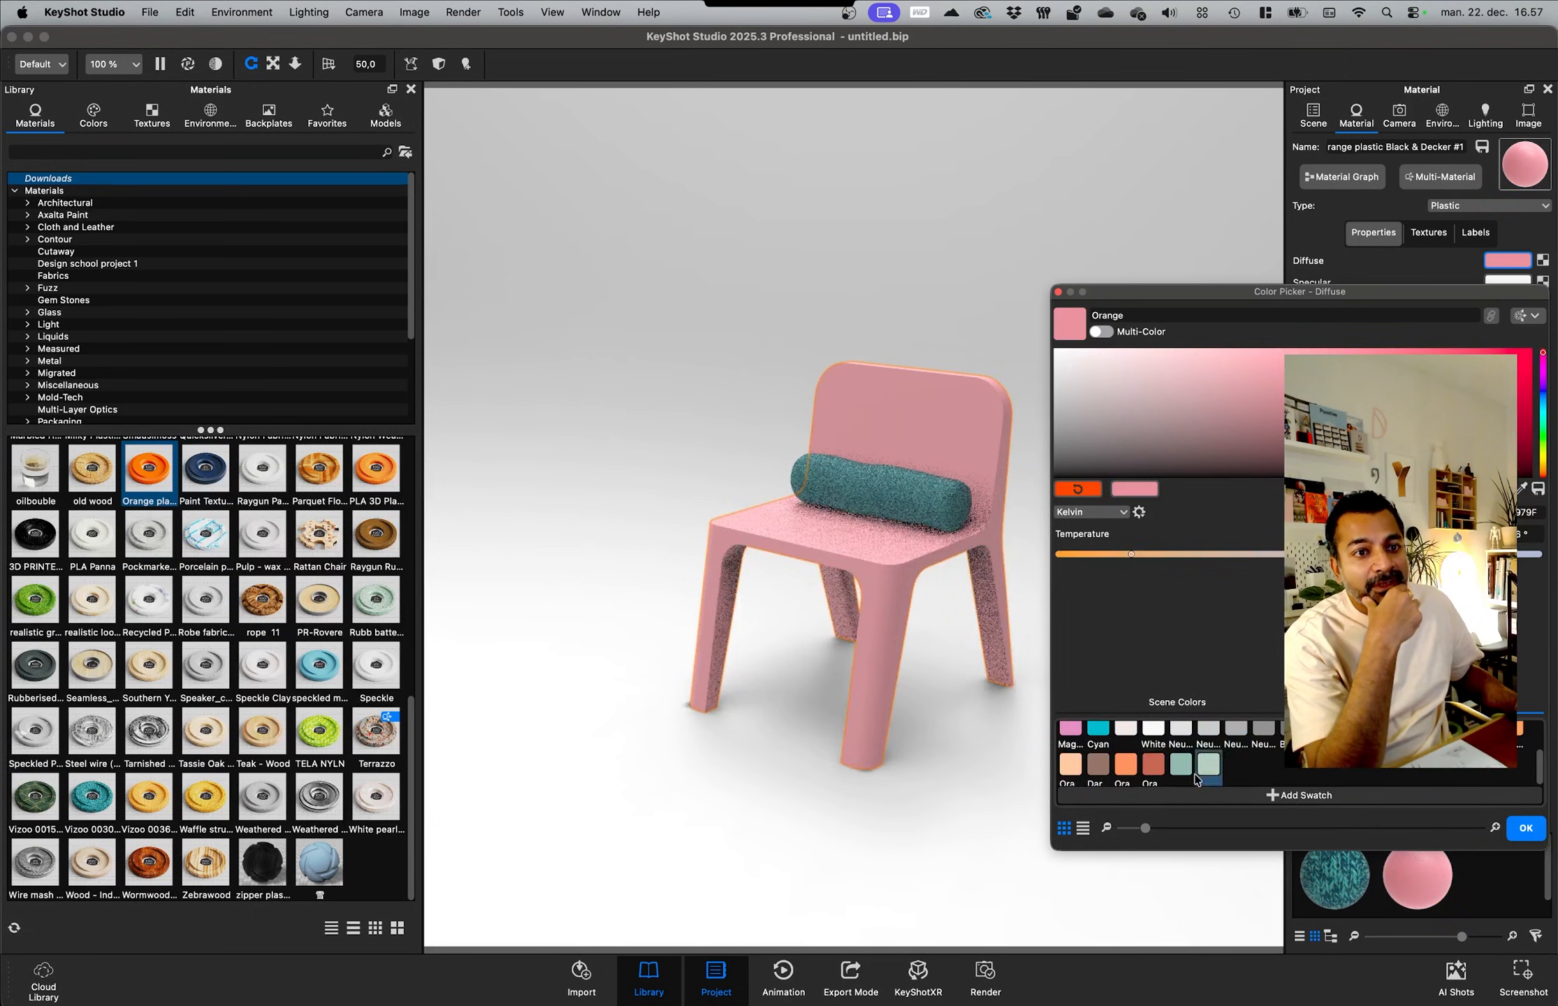
{"action": "left_click", "coordinate": [1153, 765]}
{"action": "key", "text": "Return"}
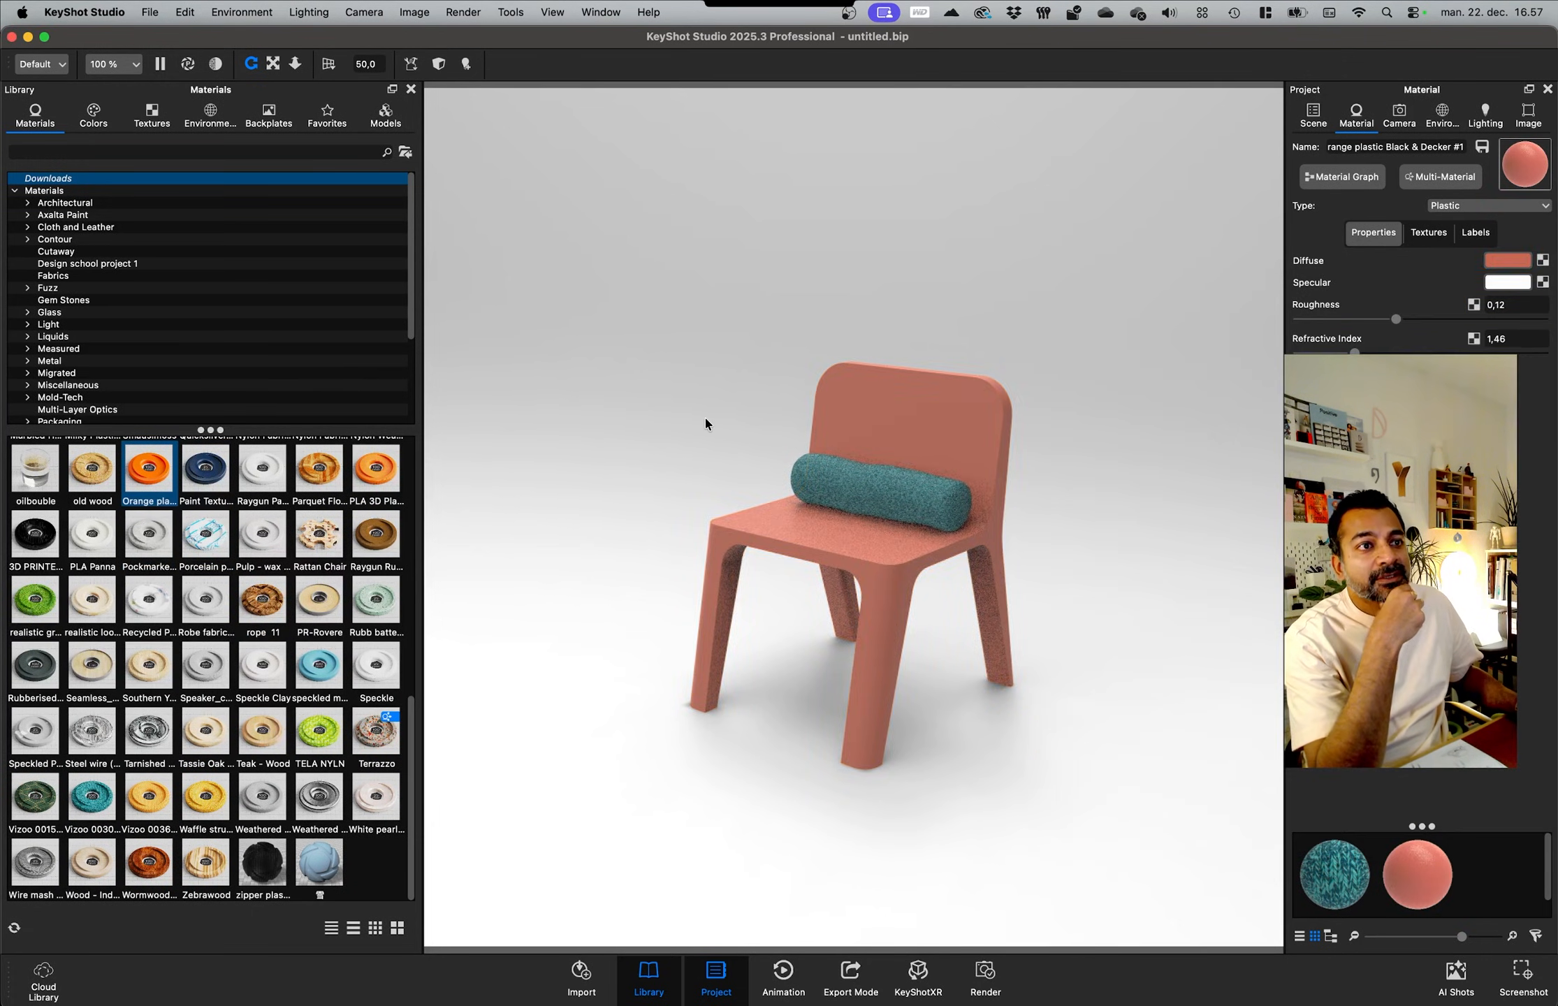
Step: Inspect the cushion fabric and seat plastic up close, and reframe the whole chair in a three-quarter view
{"action": "scroll", "coordinate": [874, 479], "scroll_direction": "down", "scroll_amount": 3}
{"action": "scroll", "coordinate": [919, 501], "scroll_direction": "up", "scroll_amount": 10}
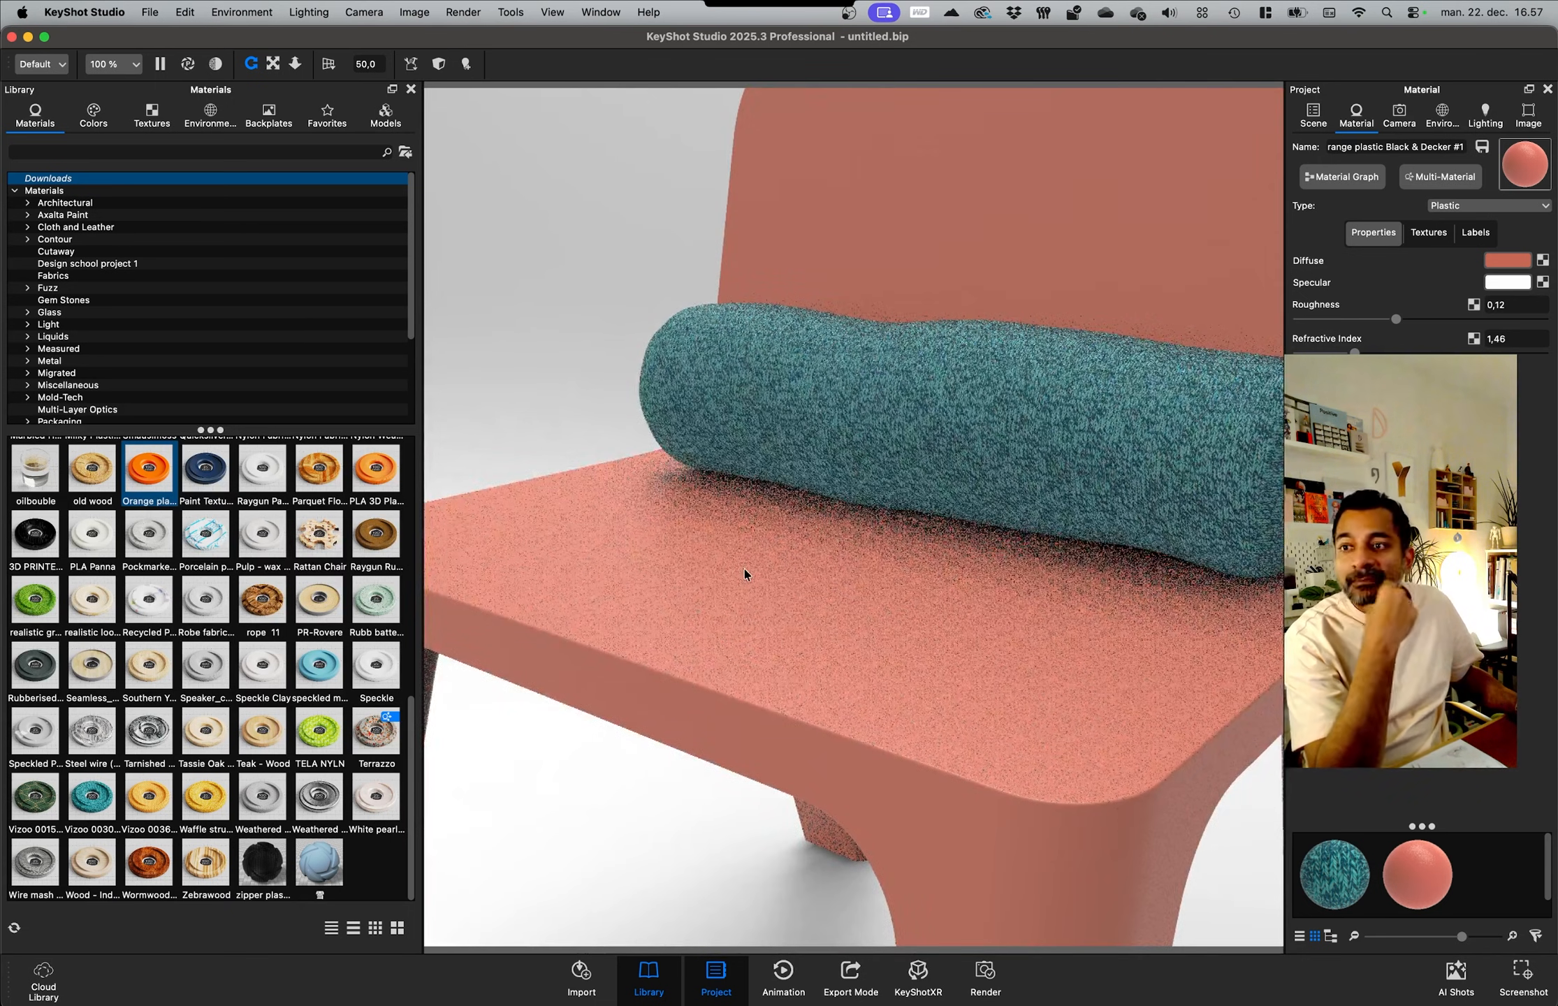
{"action": "scroll", "coordinate": [744, 574], "scroll_direction": "down", "scroll_amount": 5}
{"action": "left_click_drag", "start_coordinate": [662, 503], "coordinate": [767, 439]}
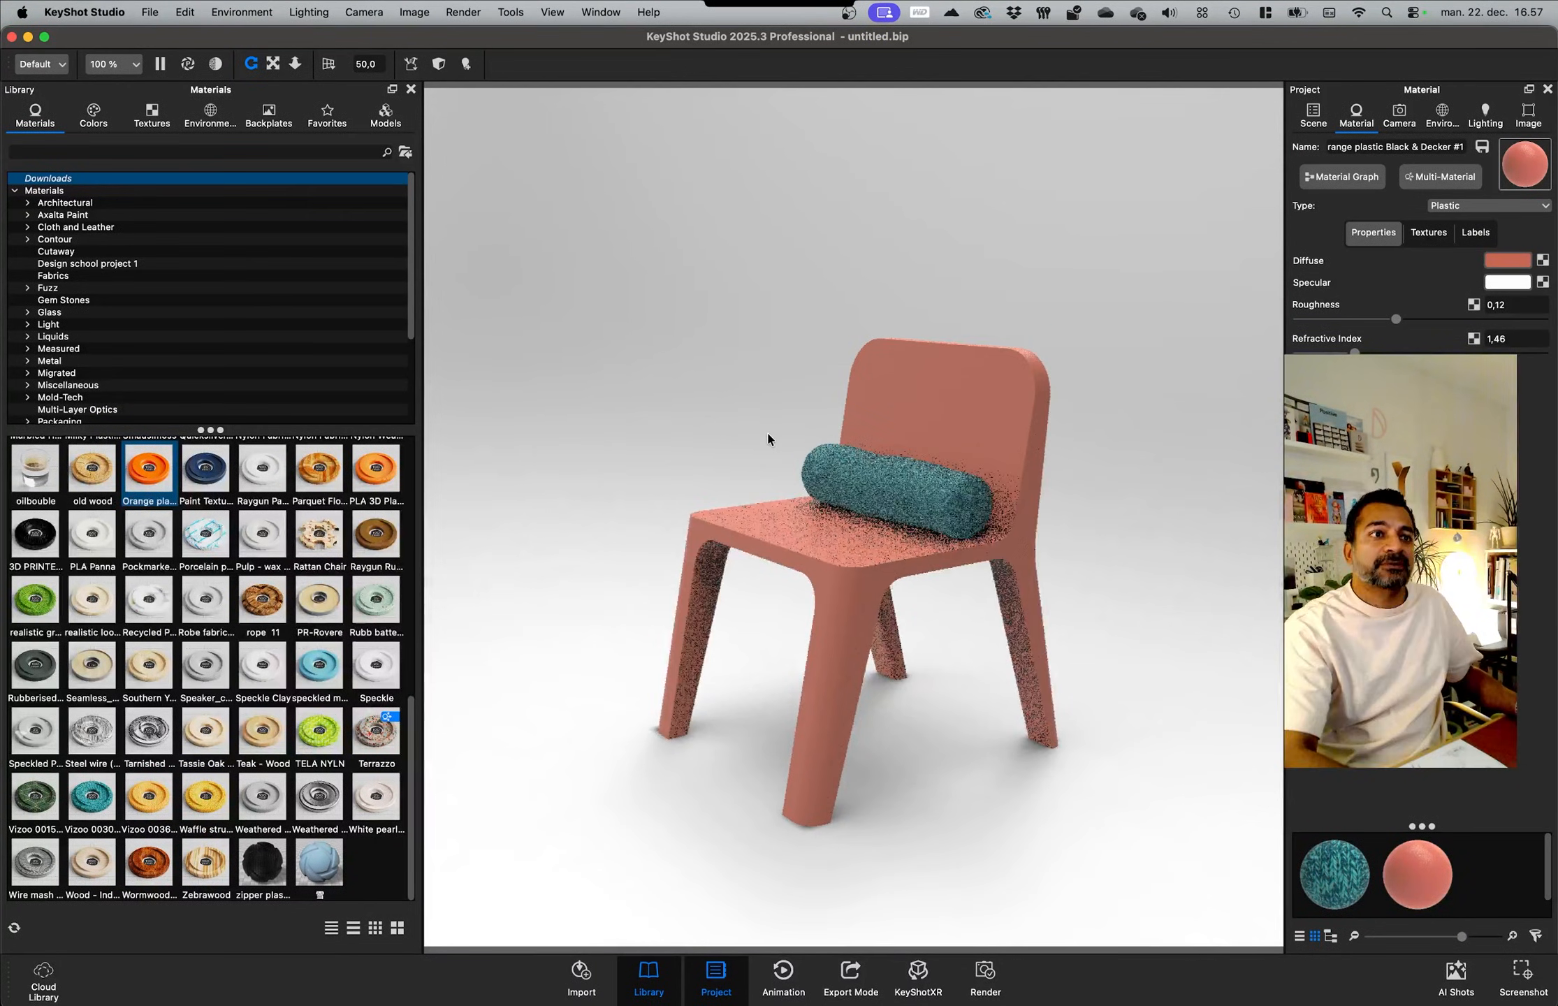
Step: Browse the studio panel and Greyscalegorilla lighting environments in the environment library
{"action": "left_click", "coordinate": [1457, 125]}
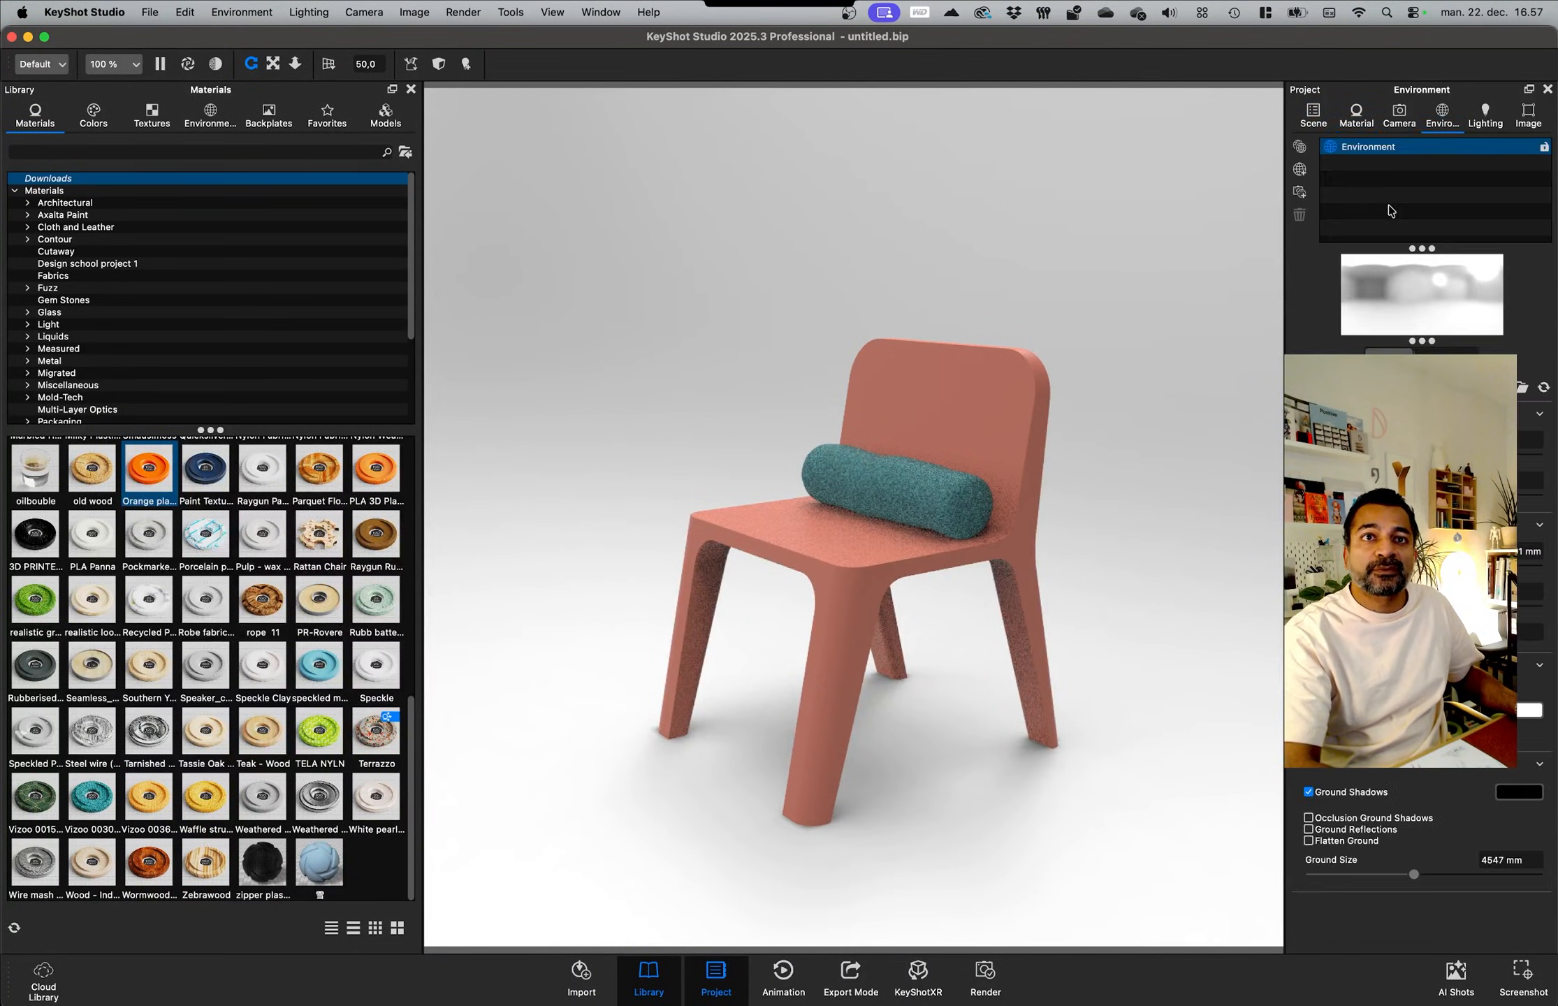
{"action": "left_click", "coordinate": [210, 116]}
{"action": "left_click", "coordinate": [116, 493]}
{"action": "mouse_move", "coordinate": [148, 491]}
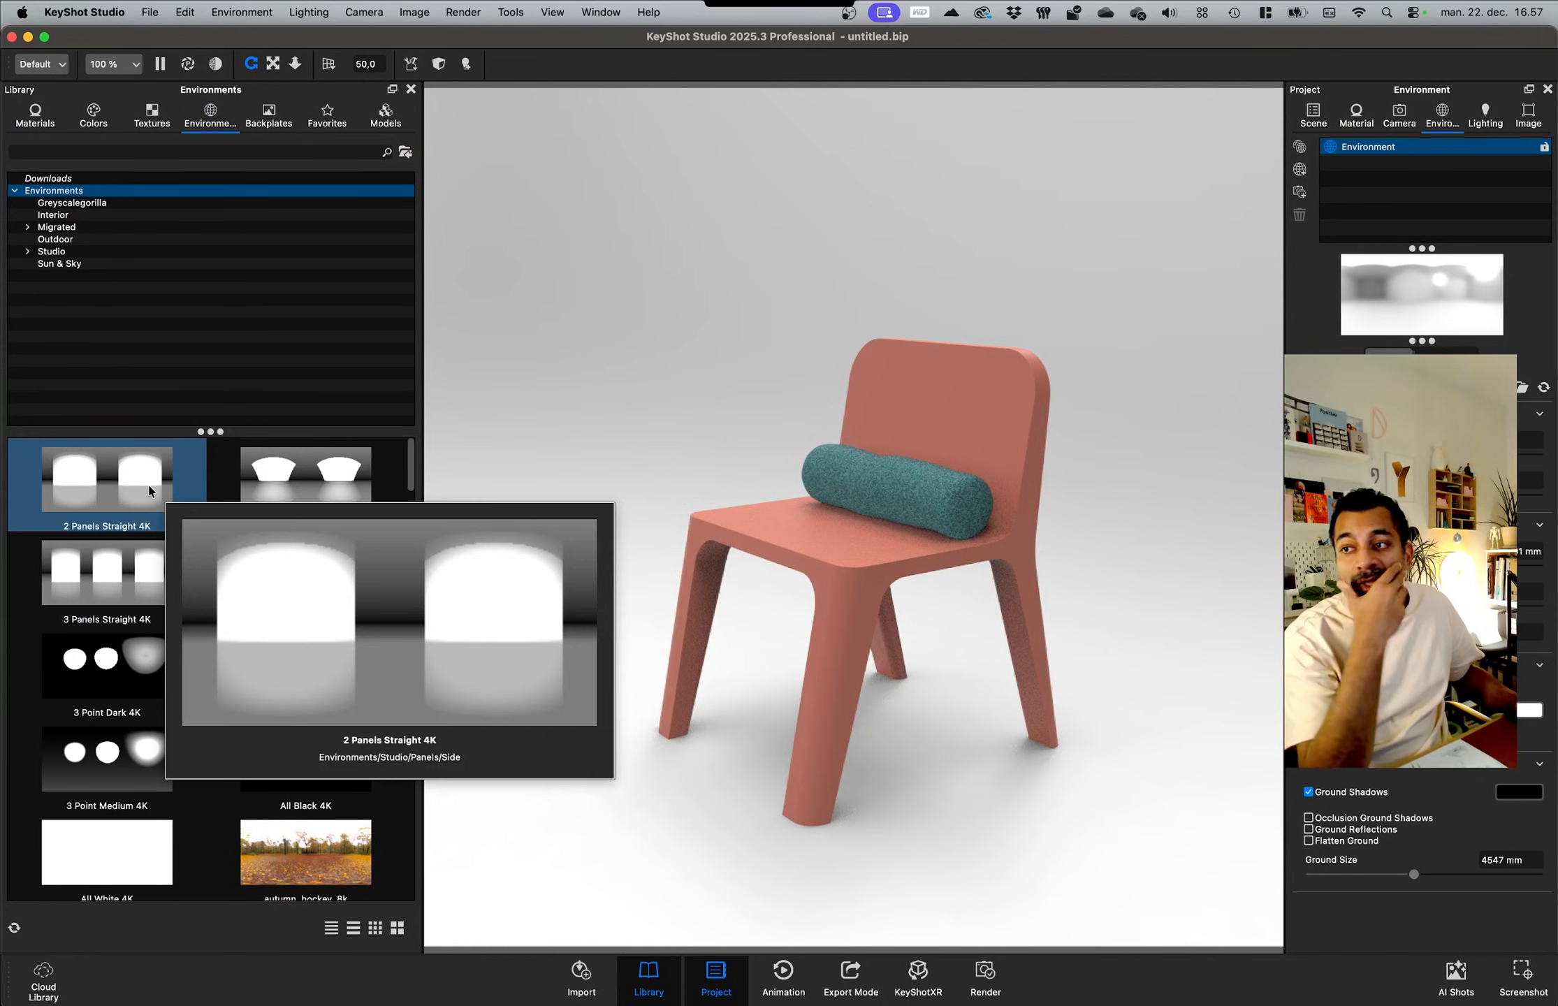
{"action": "left_click", "coordinate": [218, 518]}
{"action": "left_click", "coordinate": [239, 570]}
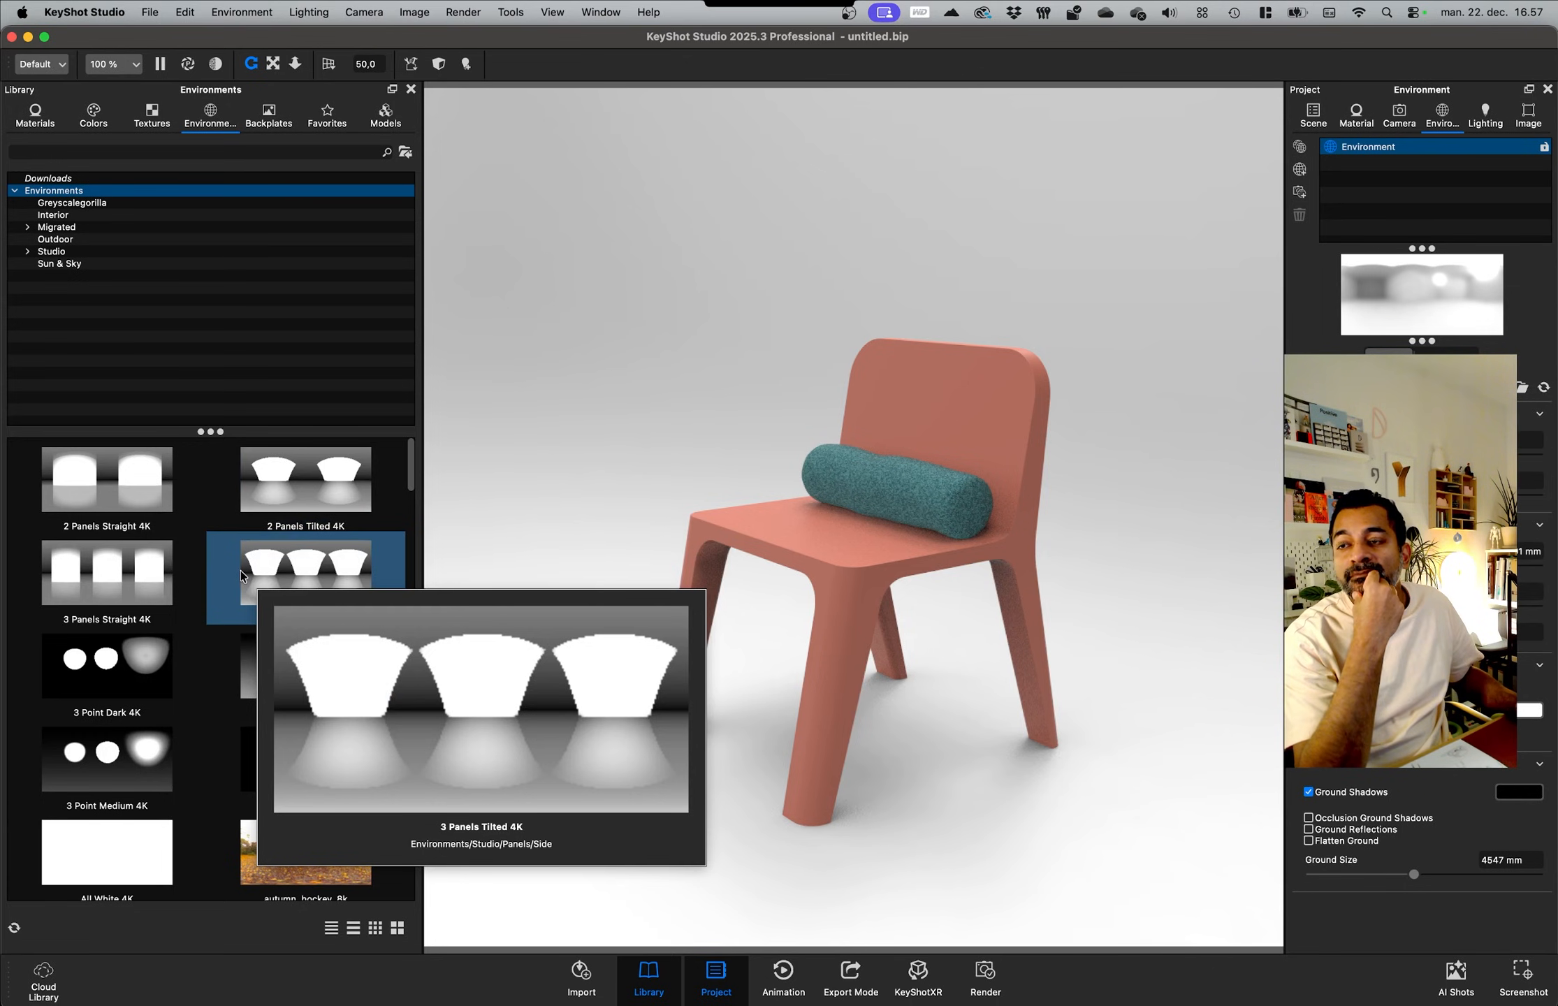
{"action": "left_click", "coordinate": [79, 203]}
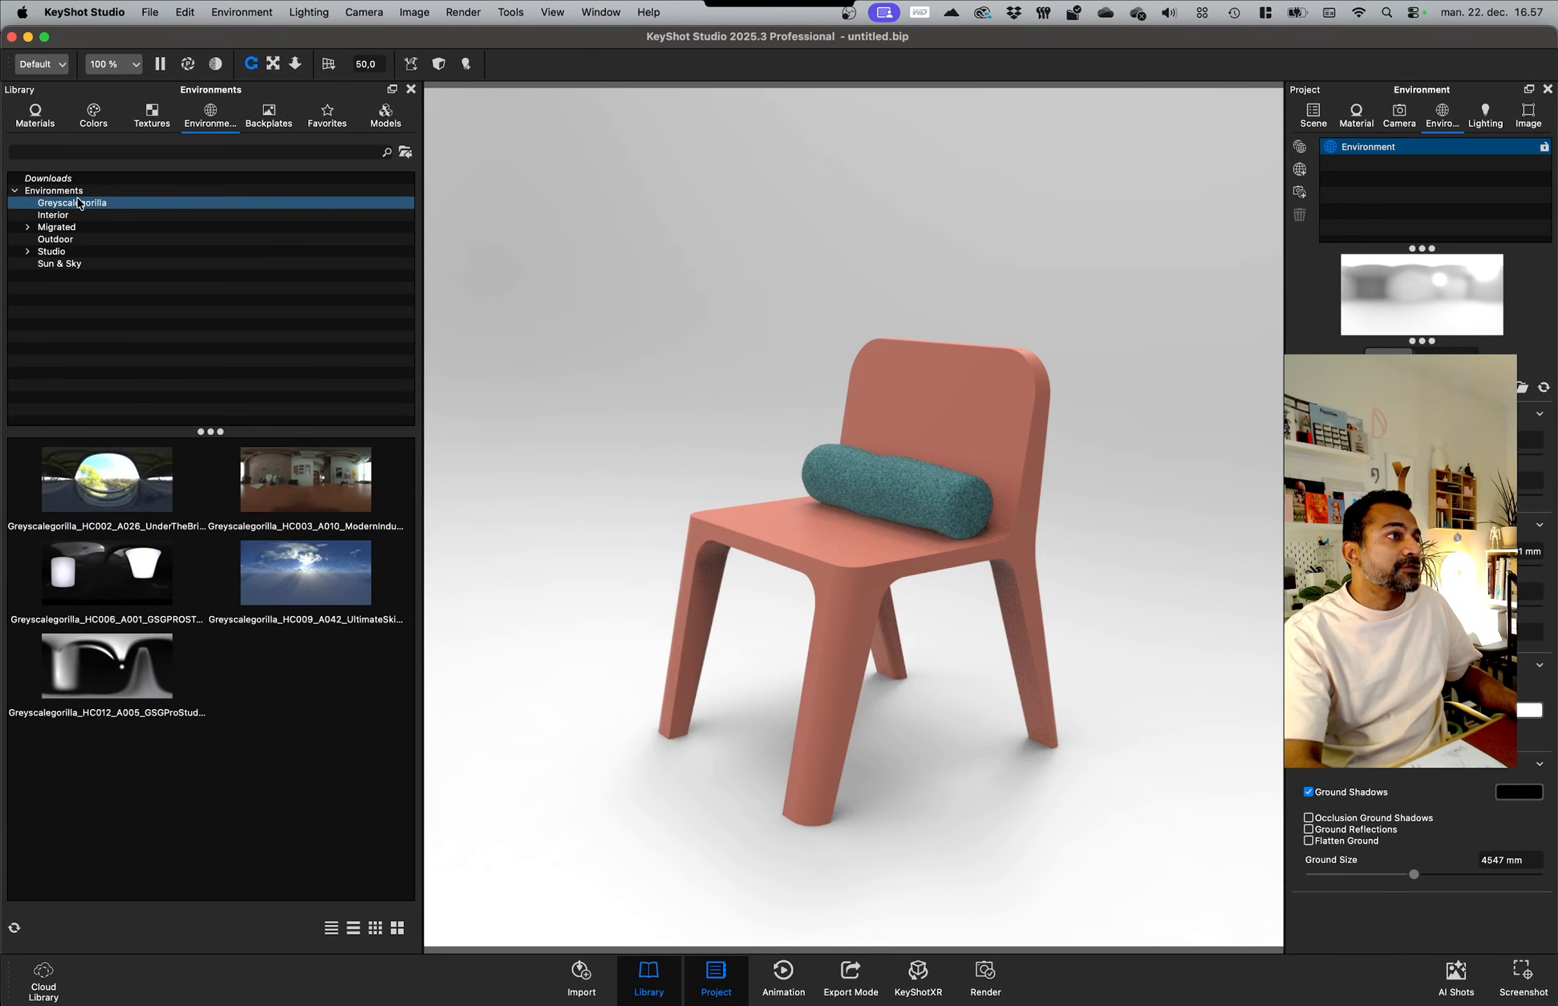
{"action": "left_click", "coordinate": [85, 656]}
{"action": "left_click", "coordinate": [98, 600]}
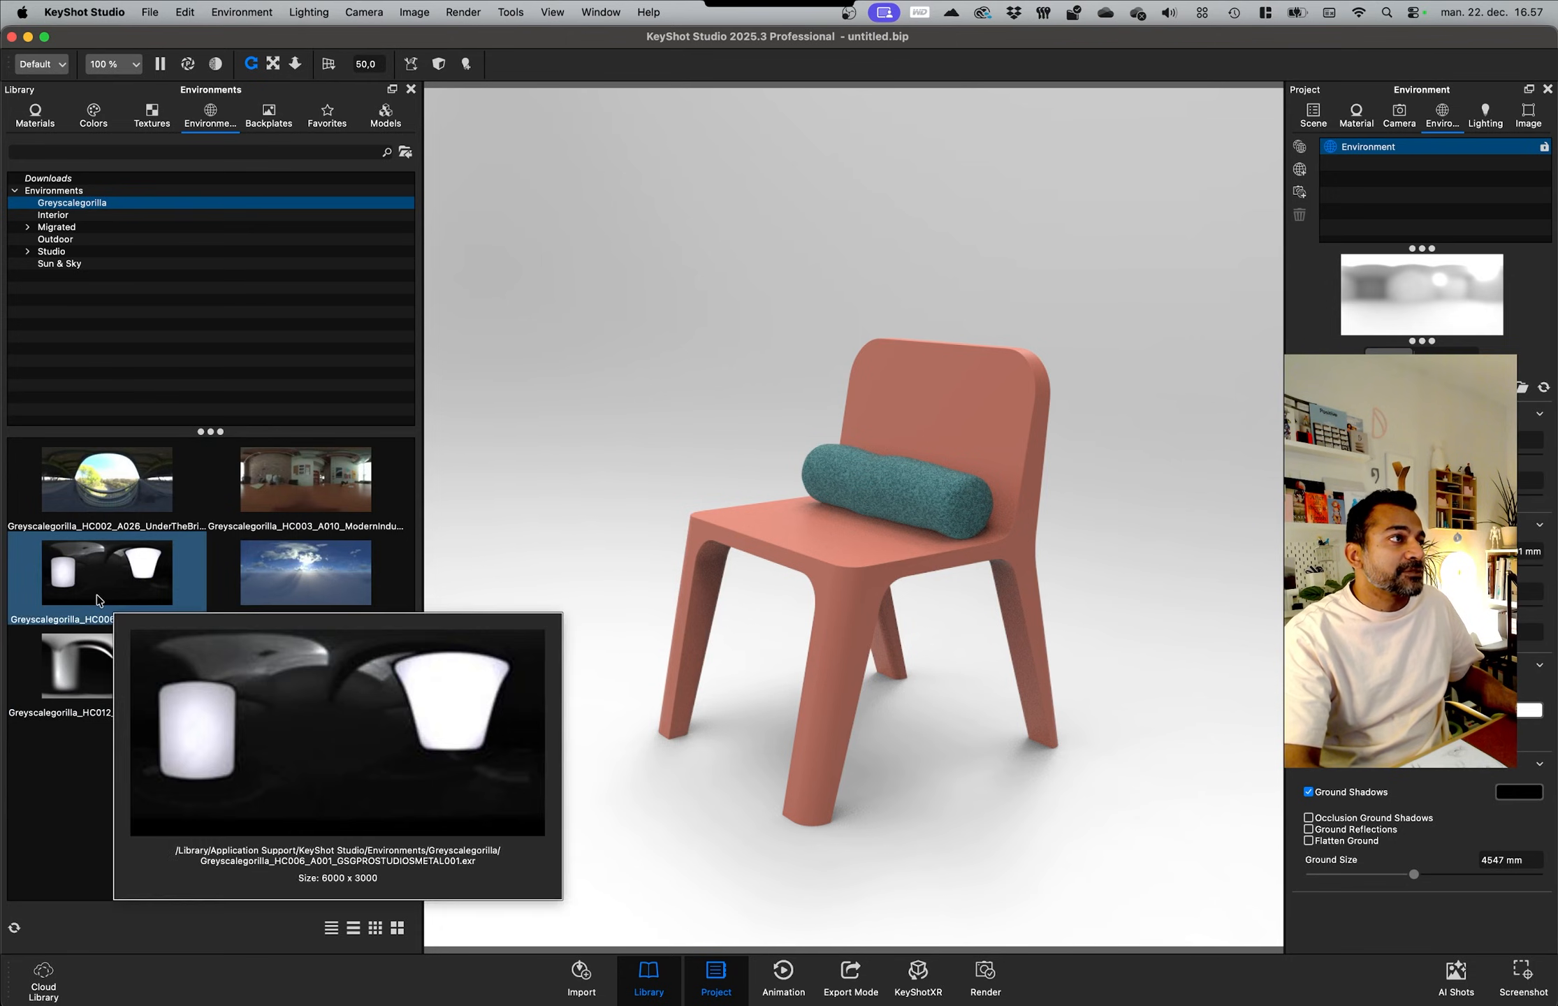
Step: Apply the downloaded For chrome materials environment to the scene and rotate its lighting around the chair
{"action": "left_click", "coordinate": [48, 178]}
{"action": "left_click", "coordinate": [107, 573]}
{"action": "left_click", "coordinate": [261, 695]}
{"action": "left_click", "coordinate": [148, 753]}
{"action": "left_click", "coordinate": [271, 675]}
{"action": "left_click", "coordinate": [147, 739]}
{"action": "left_click_drag", "start_coordinate": [306, 664], "coordinate": [654, 342]}
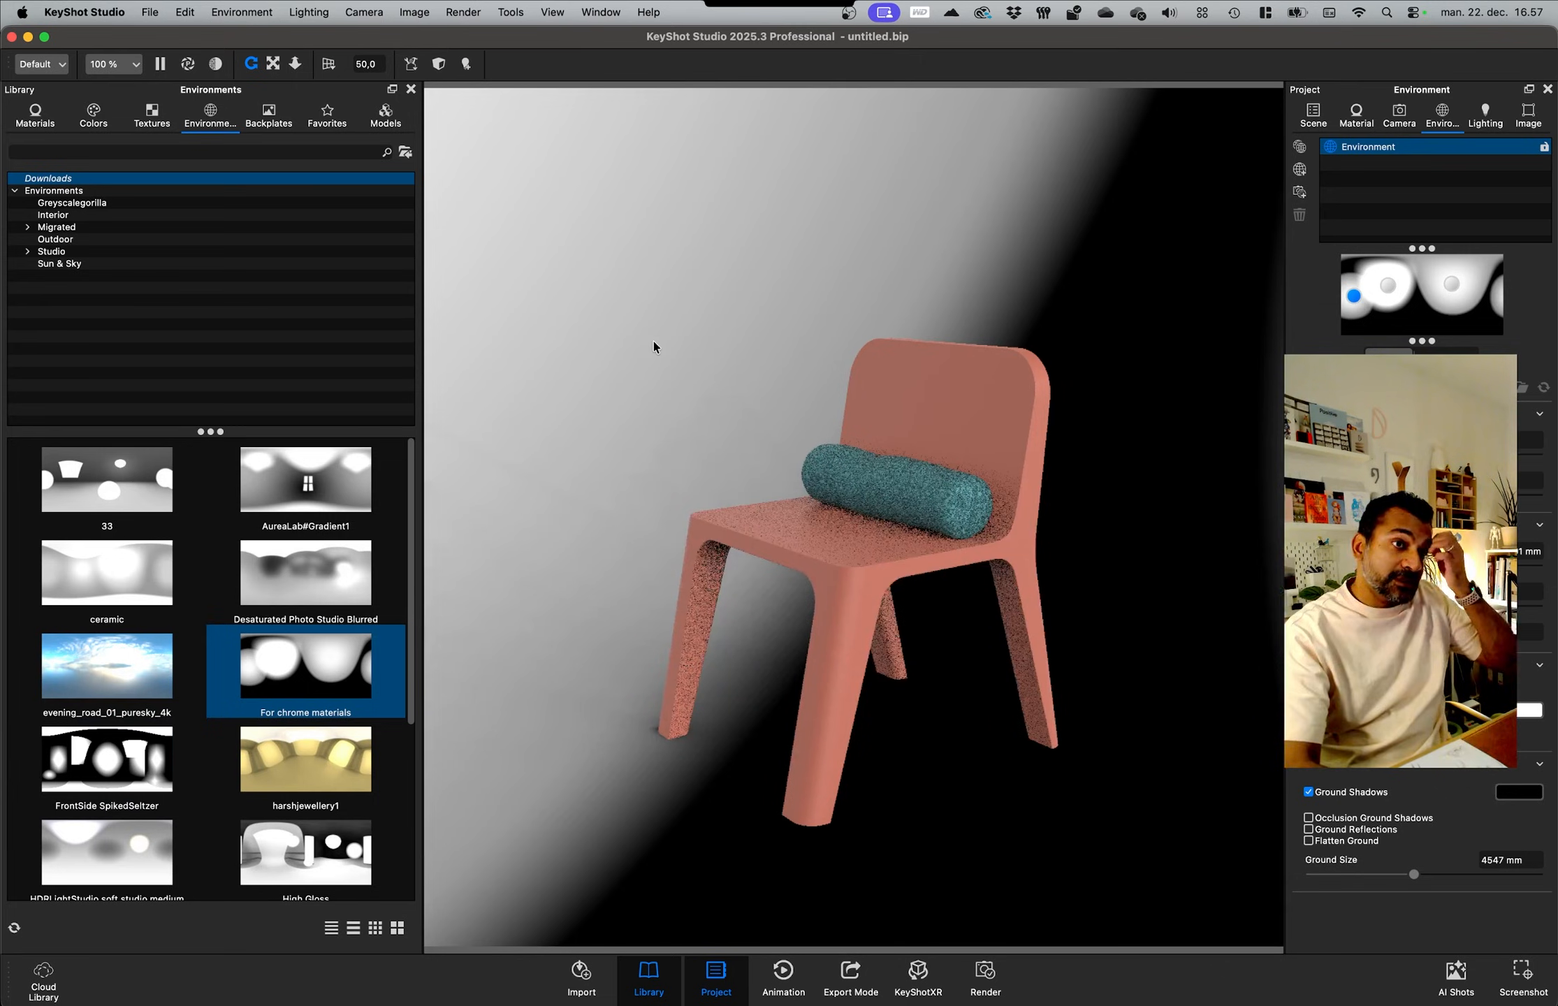
{"action": "left_click_drag", "start_coordinate": [700, 474], "coordinate": [691, 418], "text": "super"}
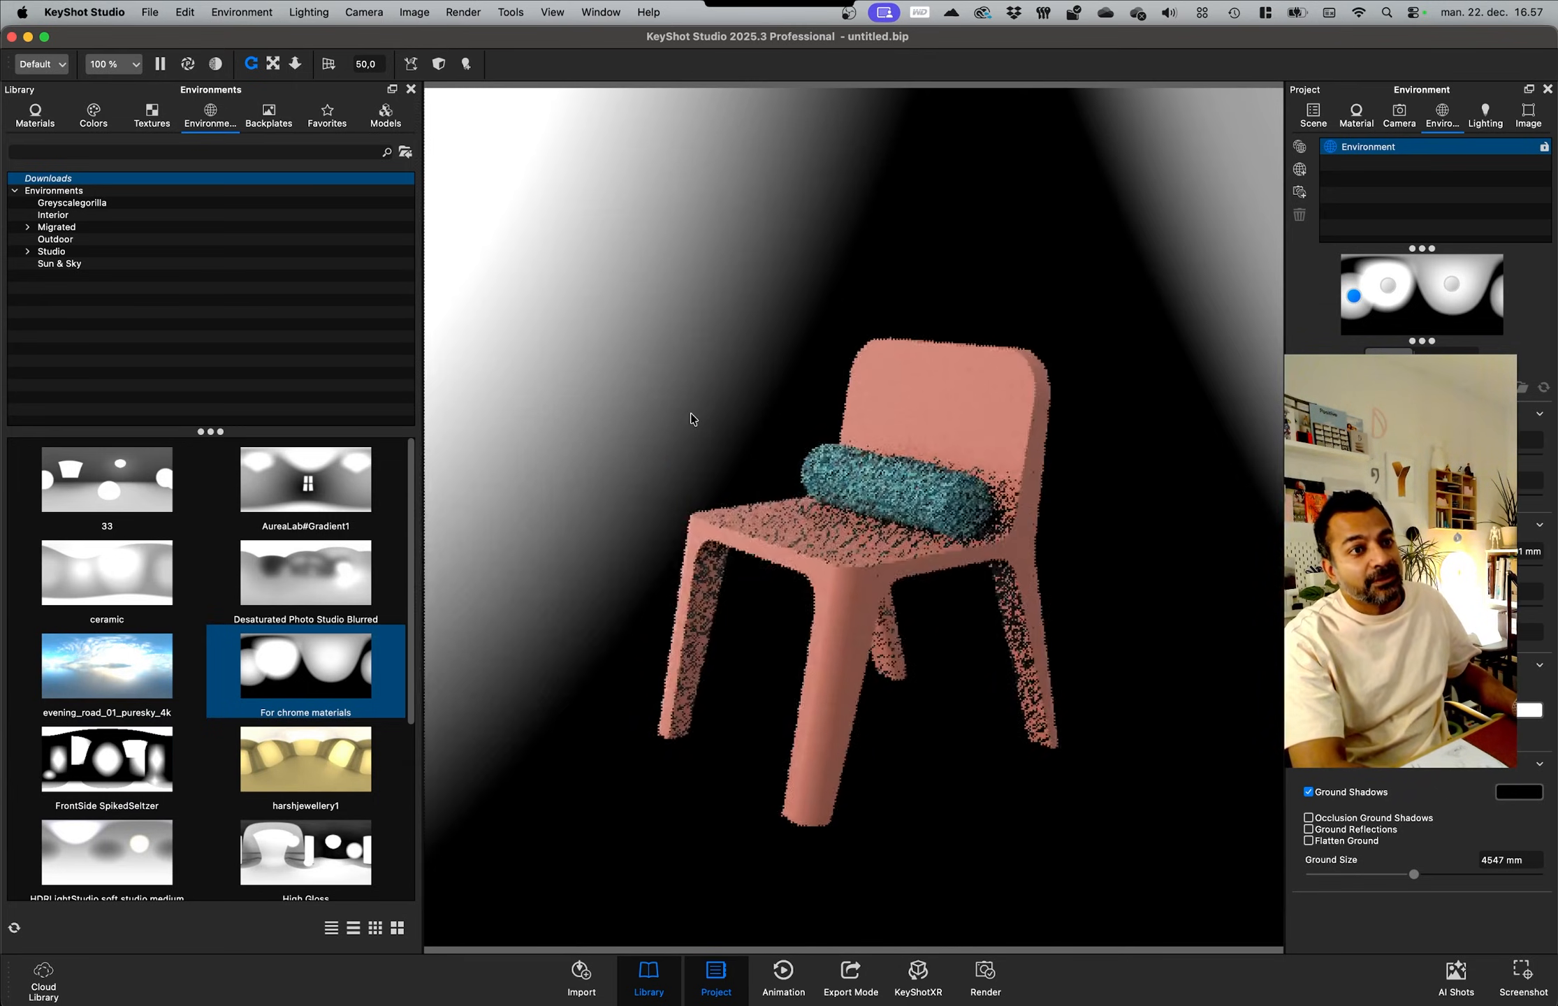
Step: Set the ground shadow quality to 5 and turn off ground shadows
{"action": "left_click", "coordinate": [1483, 120]}
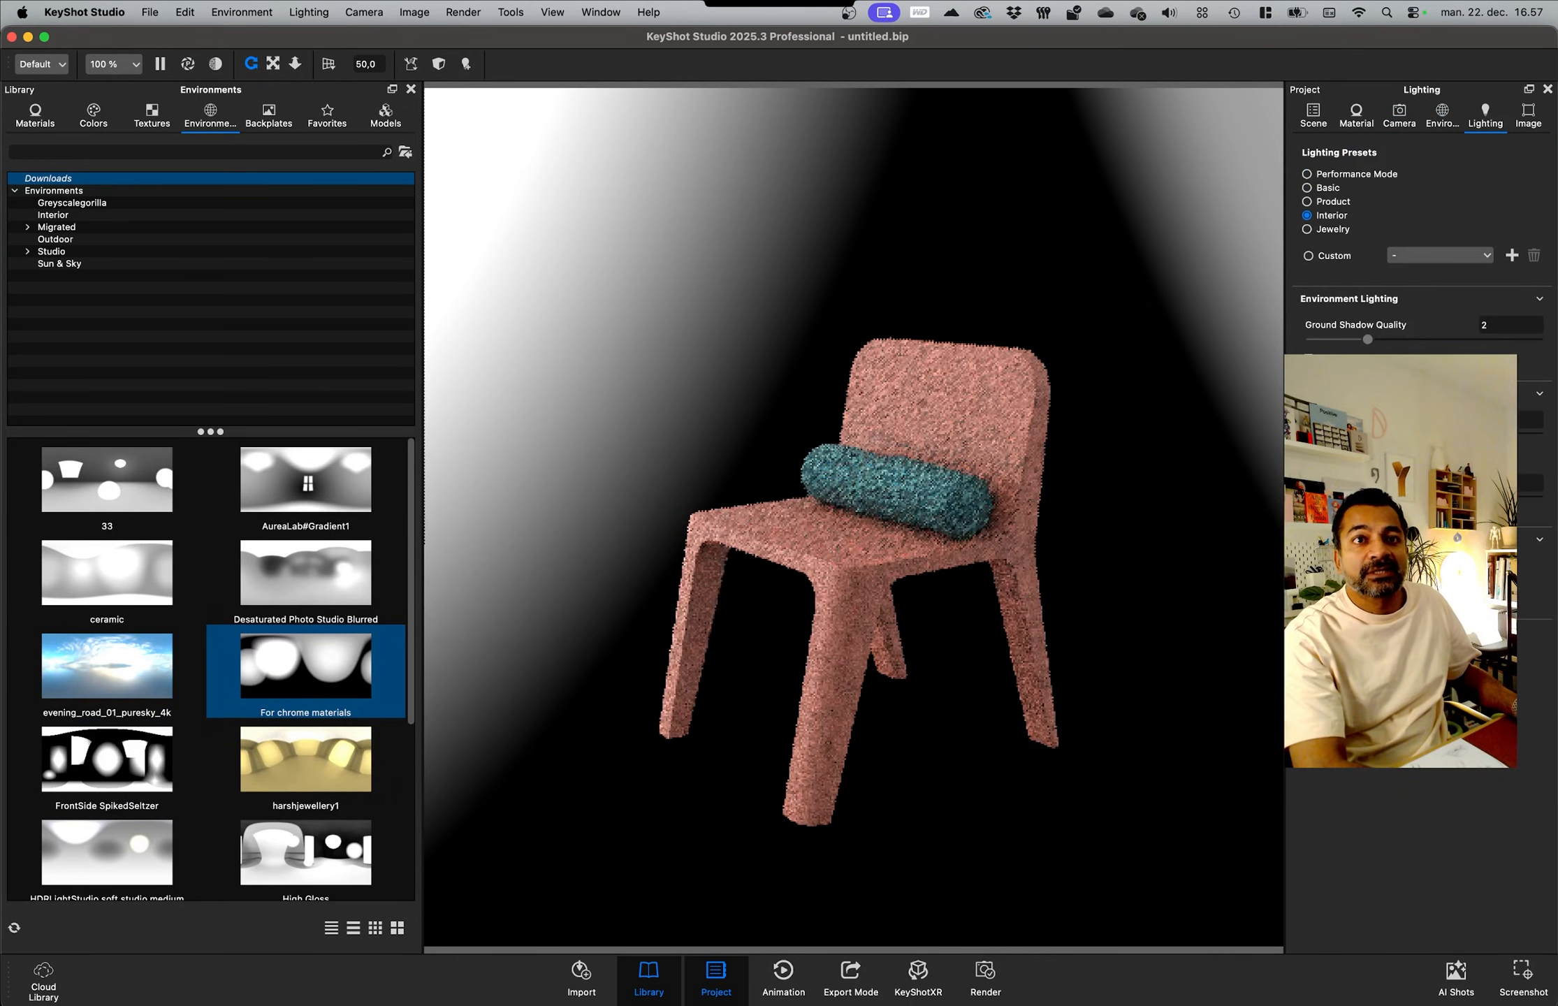
{"action": "left_click_drag", "start_coordinate": [1367, 339], "coordinate": [1537, 340]}
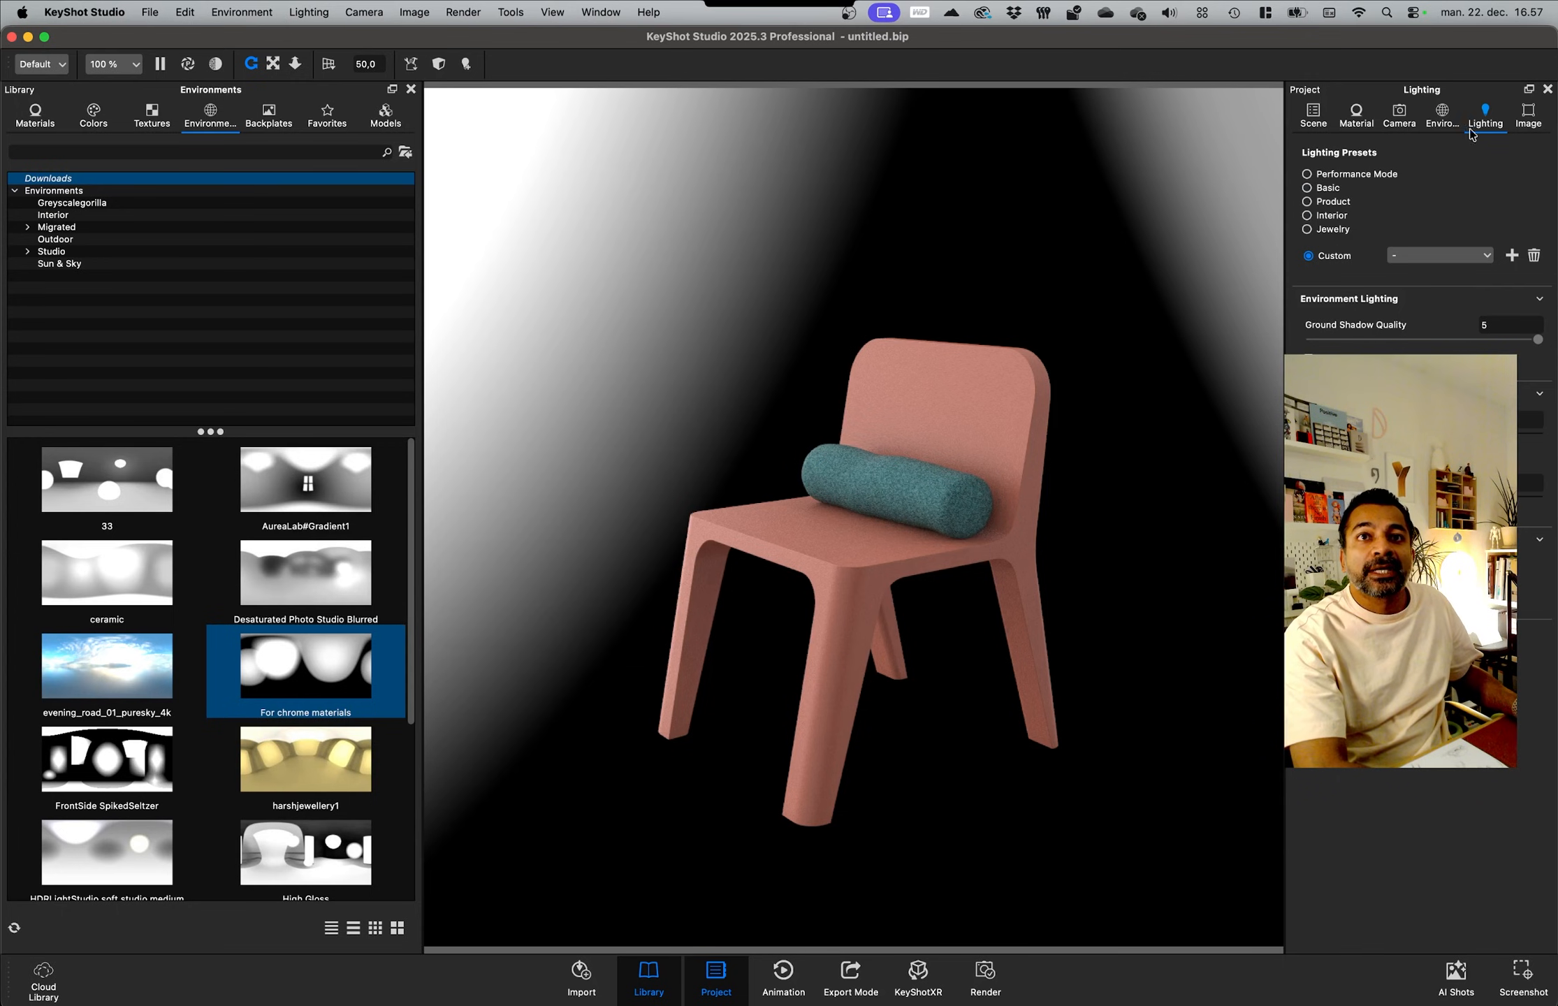
{"action": "left_click", "coordinate": [1427, 128]}
{"action": "left_click", "coordinate": [1308, 792]}
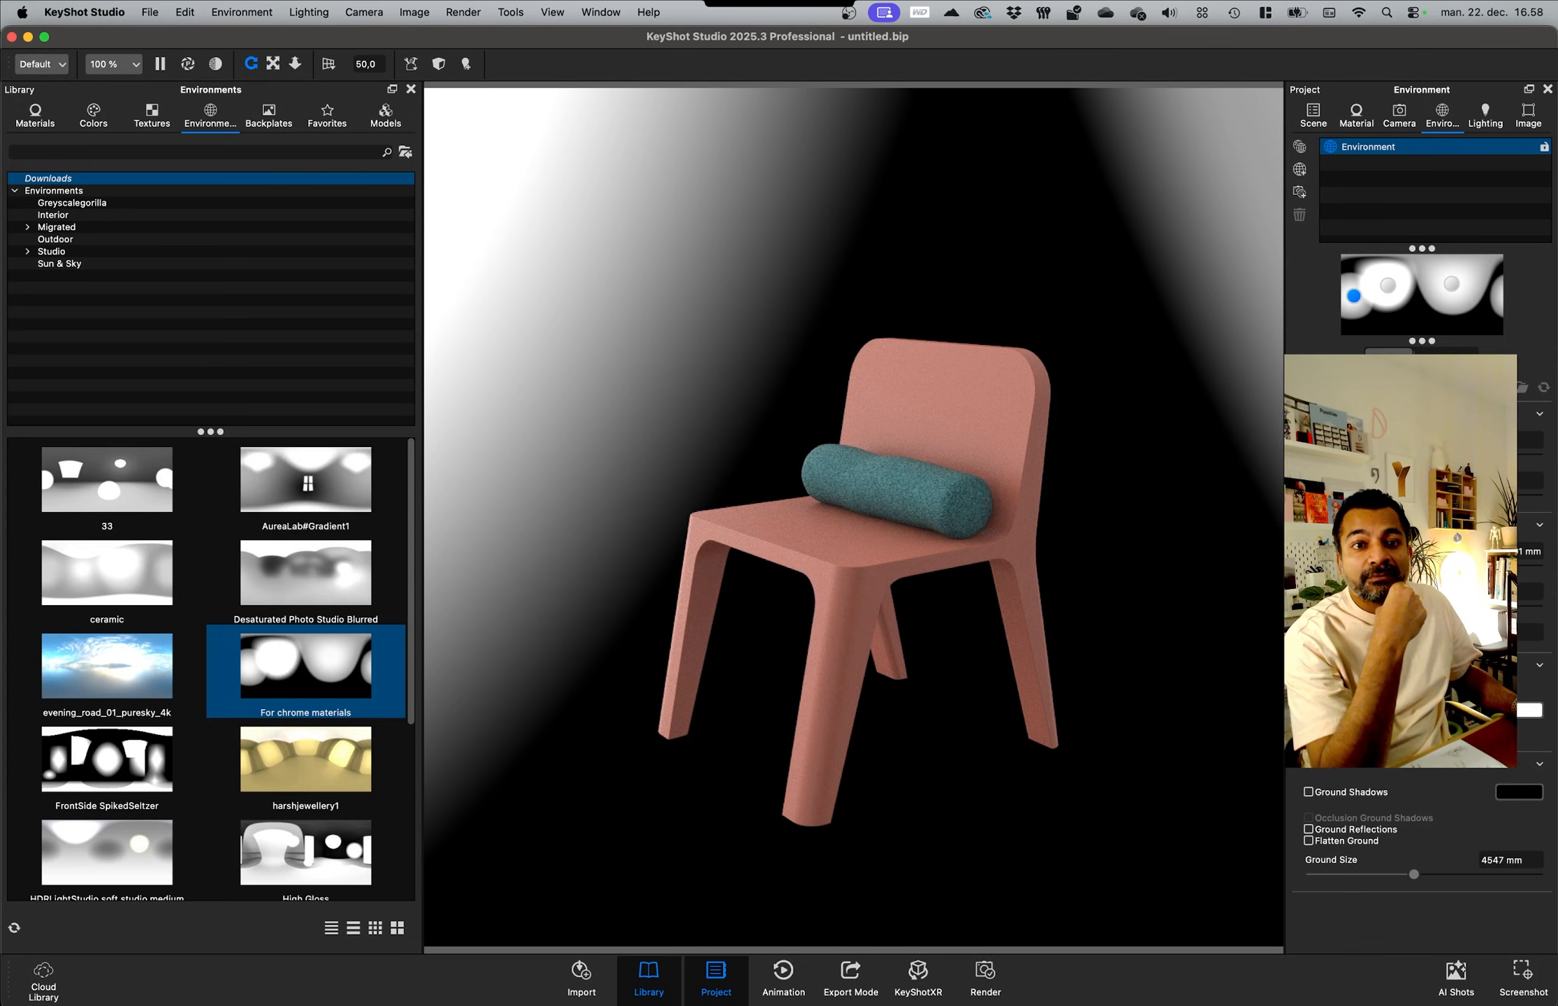
Step: Switch the backdrop to a plain white colour and add a new image style in Photographic mode
{"action": "key", "text": "c"}
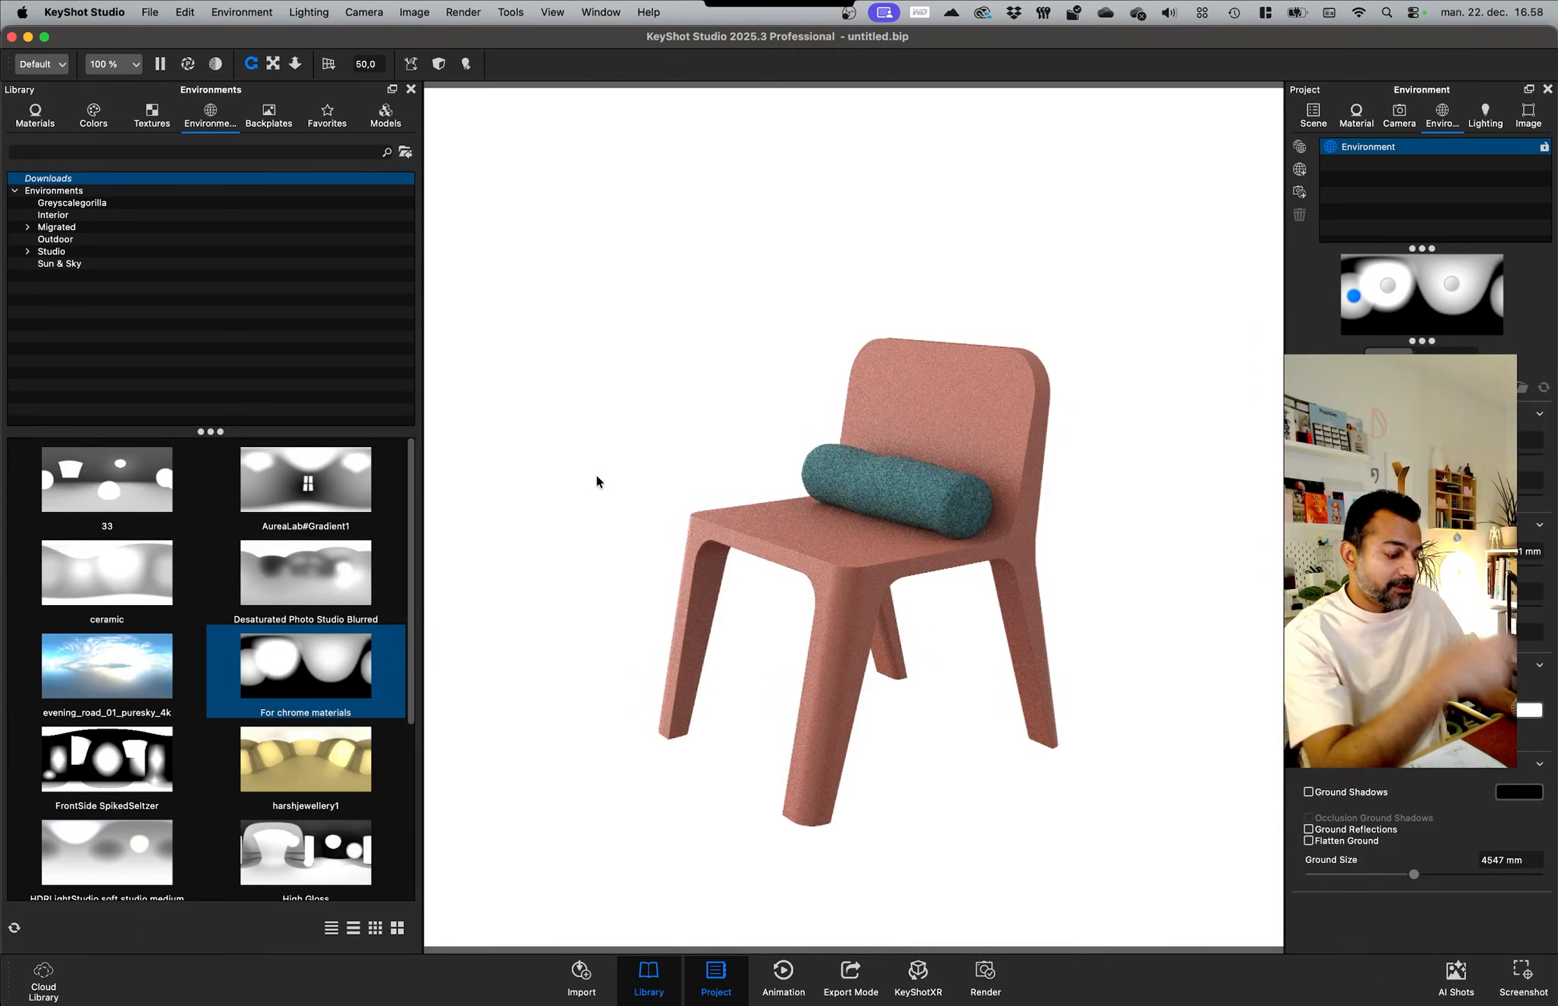
{"action": "left_click", "coordinate": [1528, 115]}
{"action": "left_click", "coordinate": [1300, 219]}
{"action": "left_click", "coordinate": [1461, 302]}
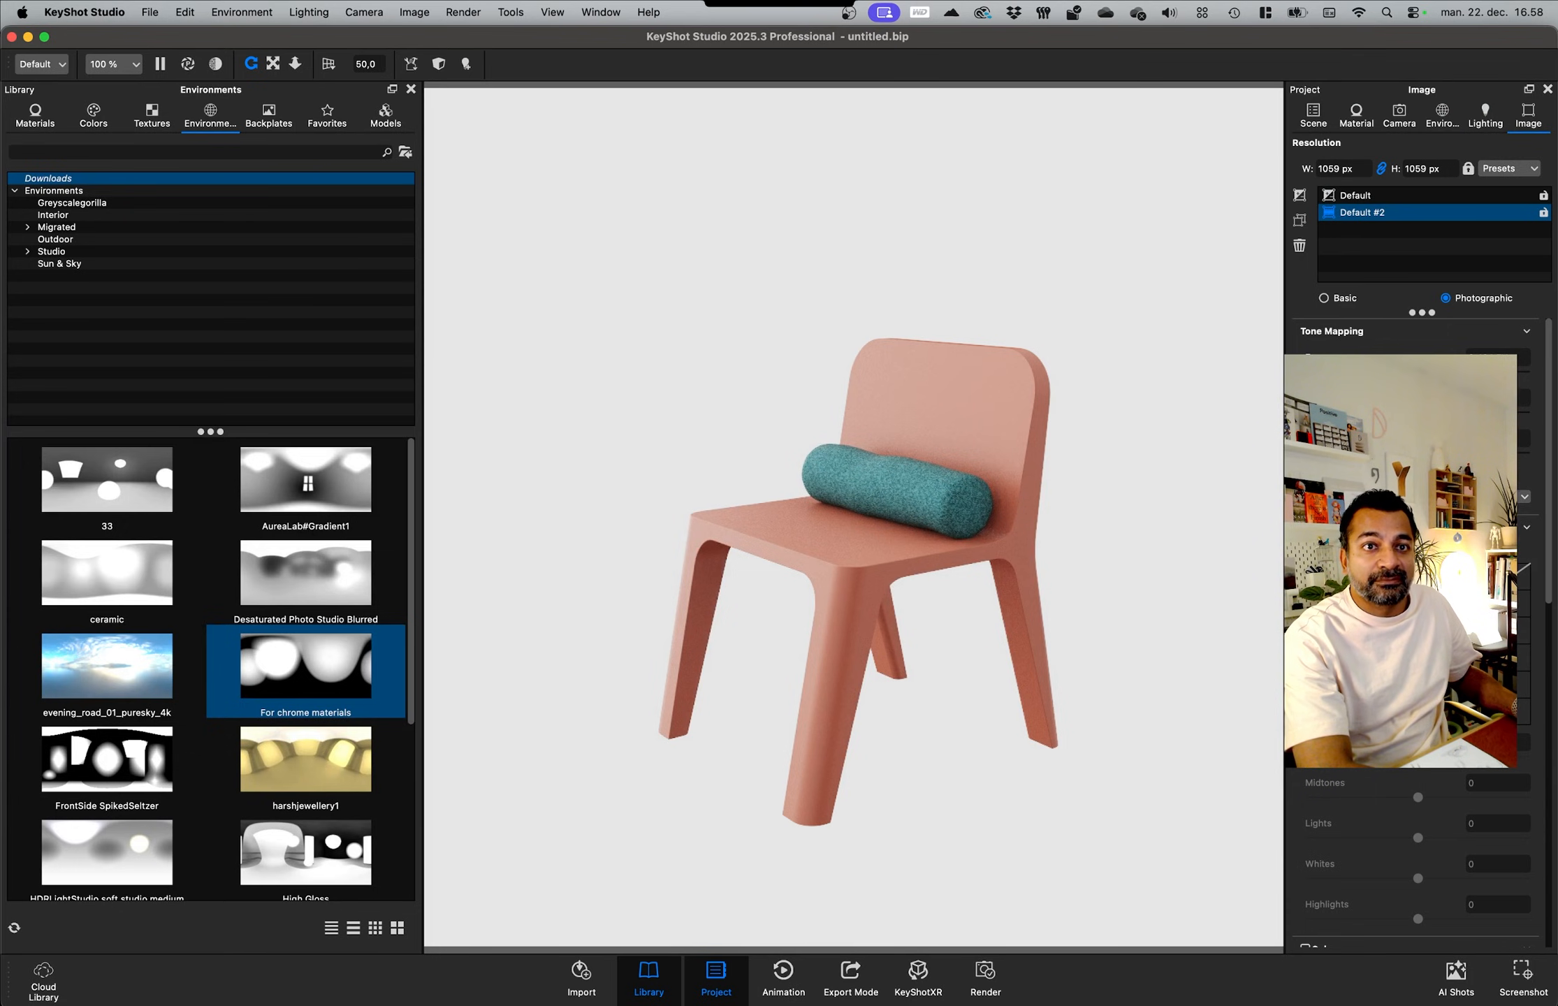
Step: Set the new image style's midtones to -0.266, whites to 0.16 and highlights to 0.31
{"action": "left_click", "coordinate": [1527, 527]}
{"action": "left_click", "coordinate": [1526, 527]}
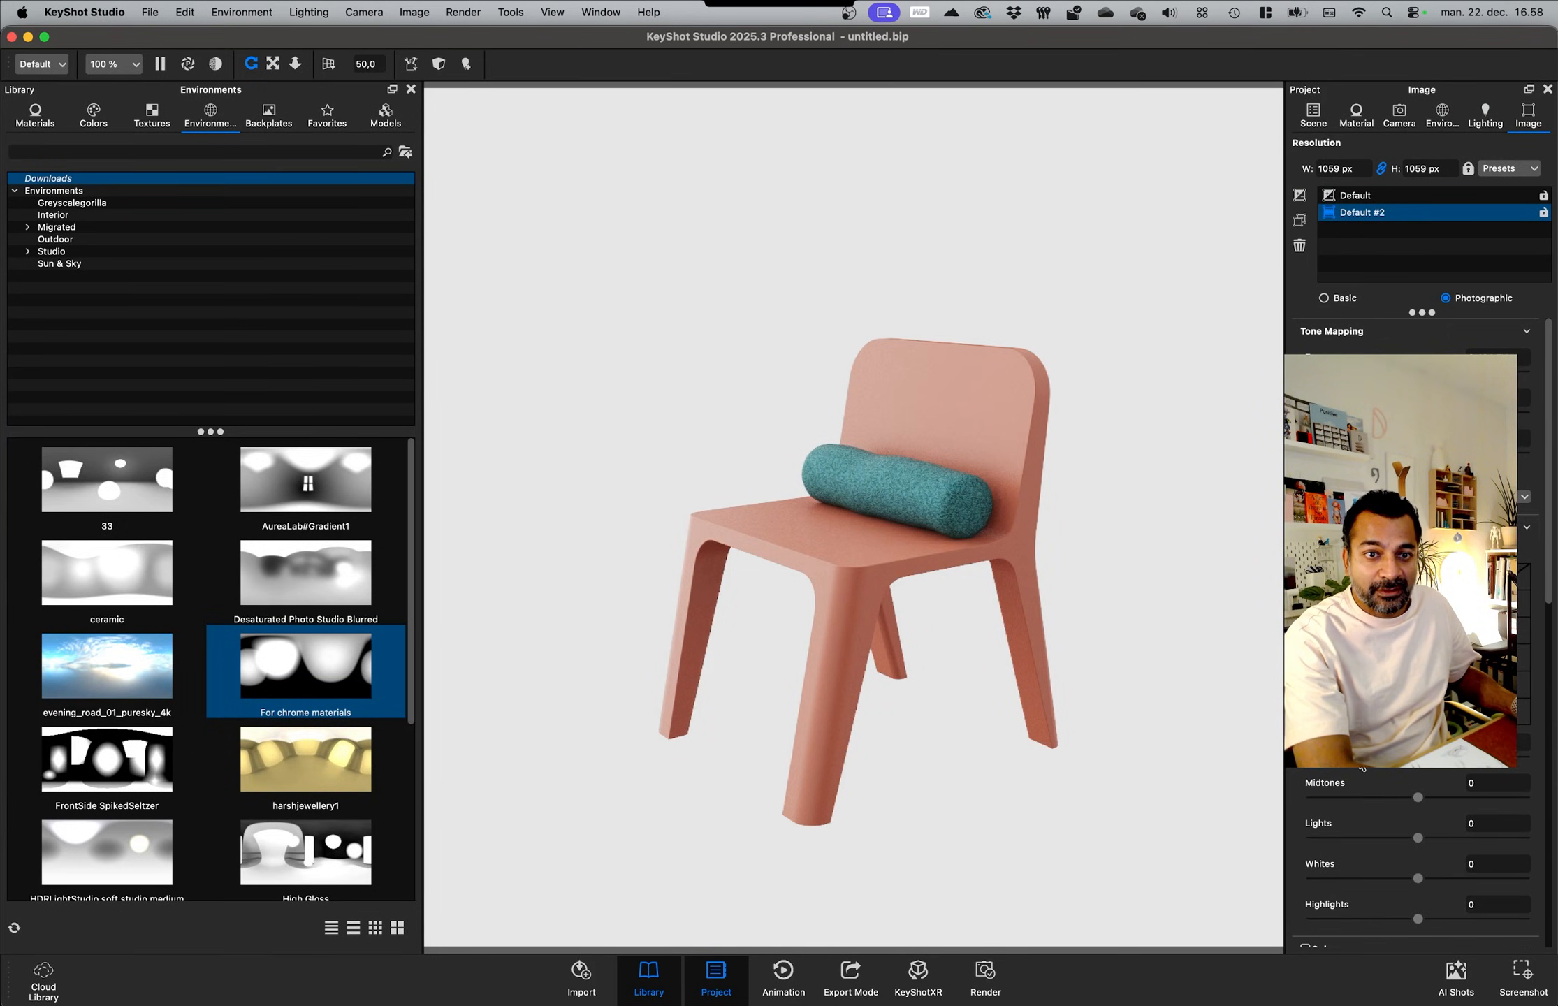
{"action": "left_click", "coordinate": [1388, 798]}
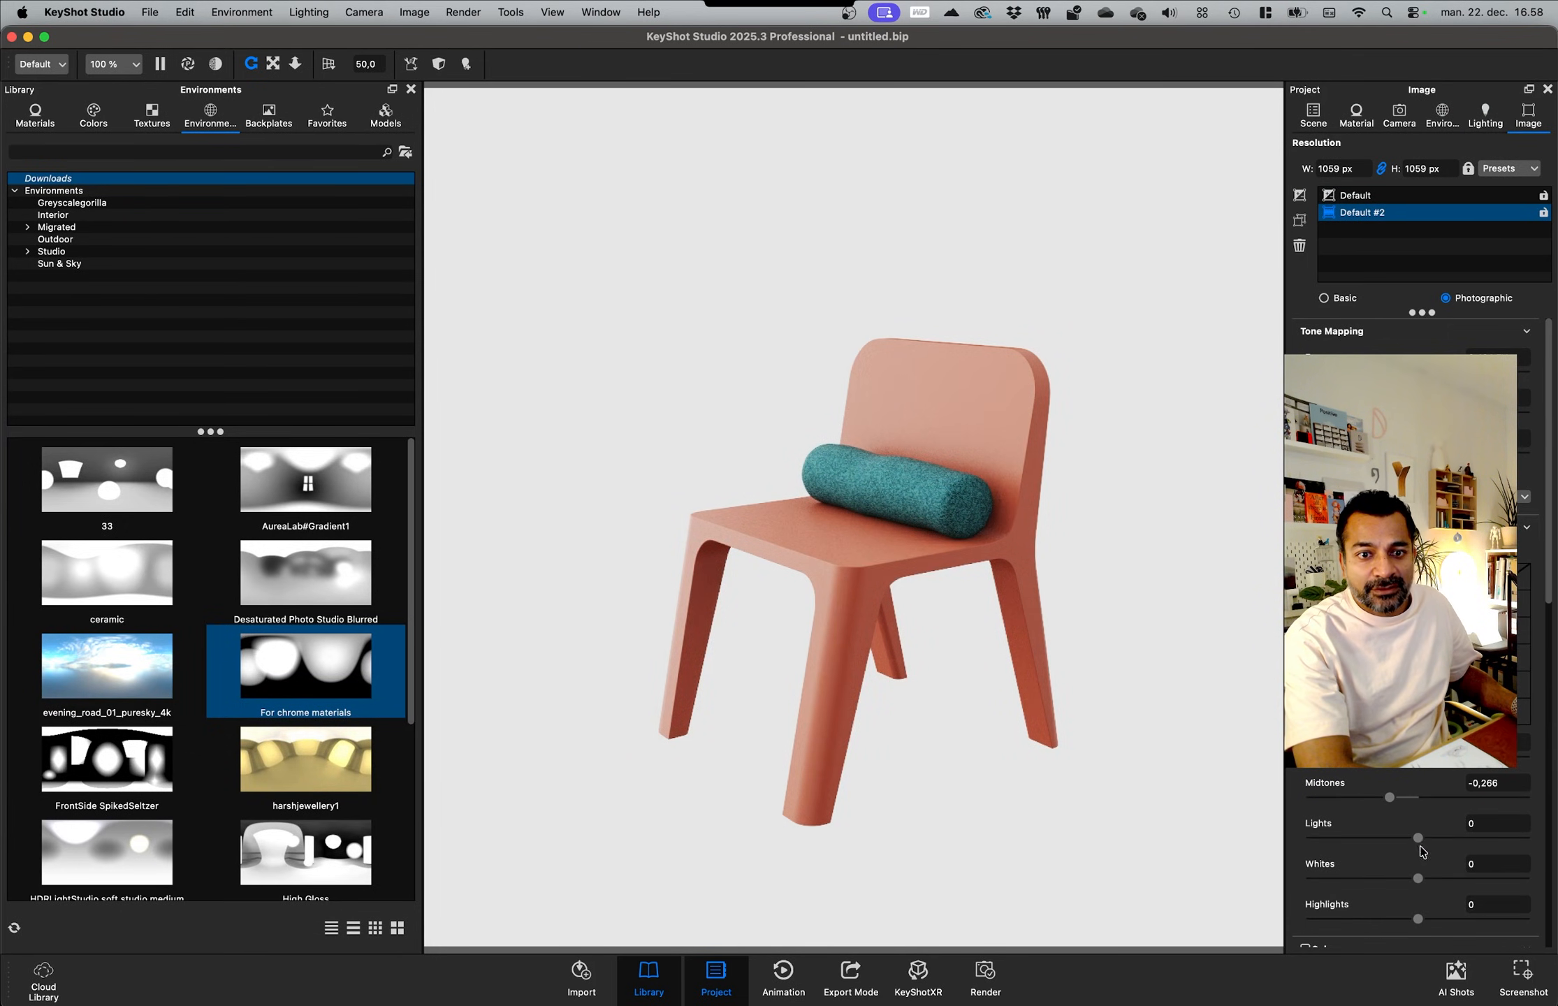
{"action": "left_click", "coordinate": [1434, 878]}
{"action": "left_click", "coordinate": [1451, 919]}
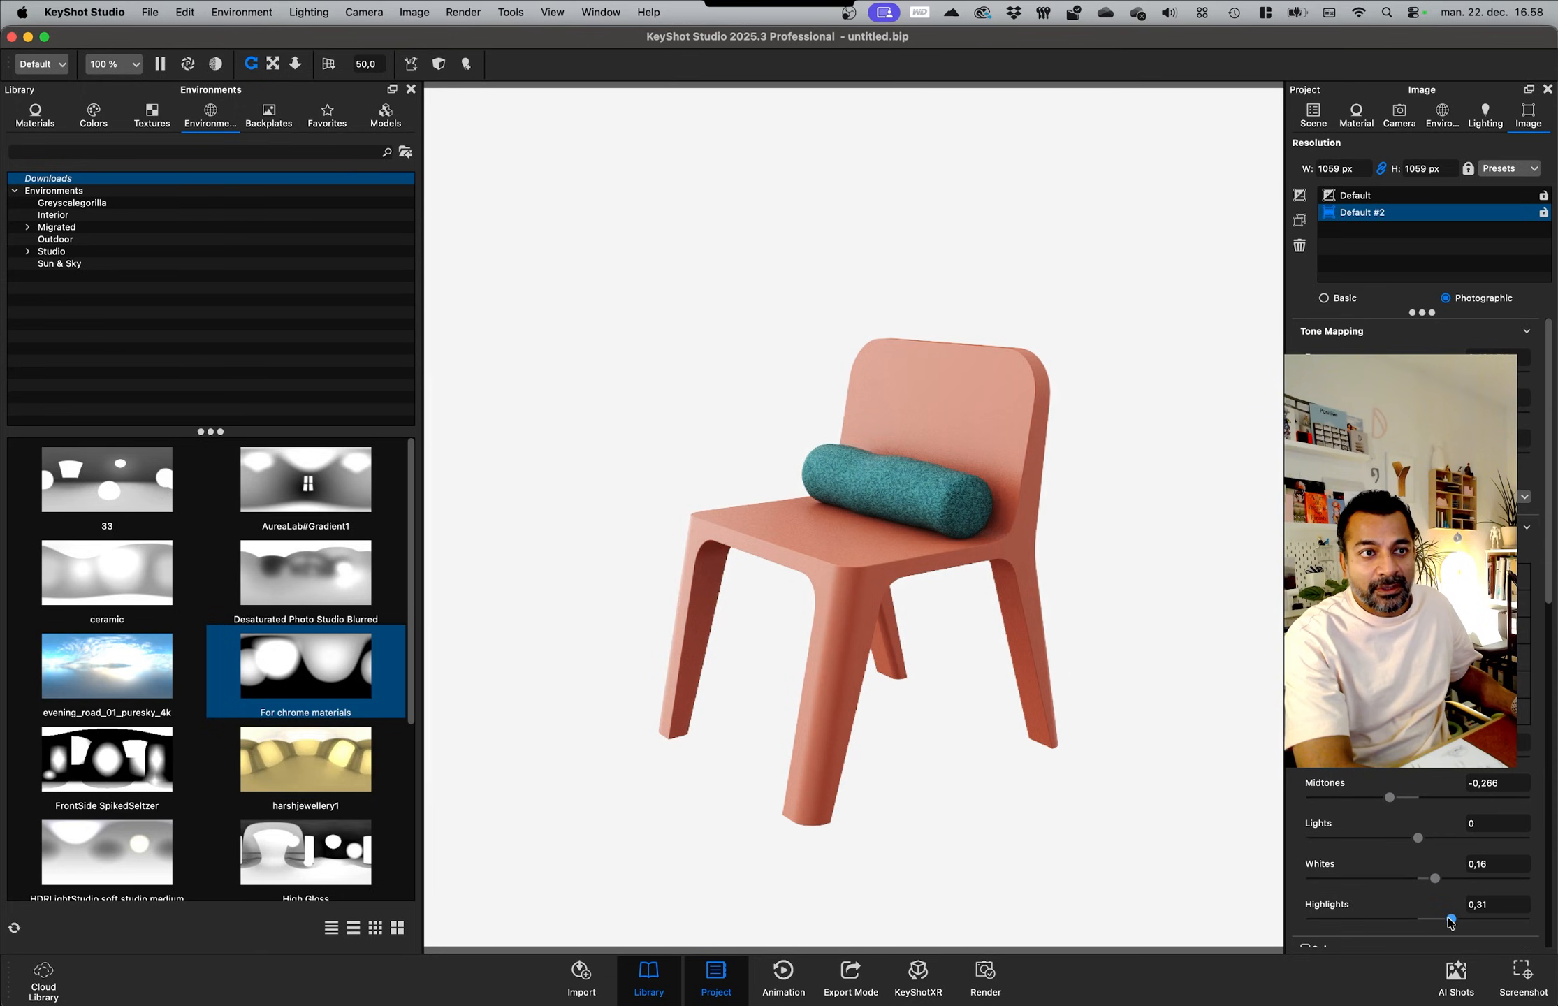
Step: Enable a white background colour in the image style's layers
{"action": "scroll", "coordinate": [1371, 823], "scroll_direction": "down", "scroll_amount": 10}
{"action": "scroll", "coordinate": [1324, 774], "scroll_direction": "down", "scroll_amount": 5}
{"action": "left_click", "coordinate": [1315, 865]}
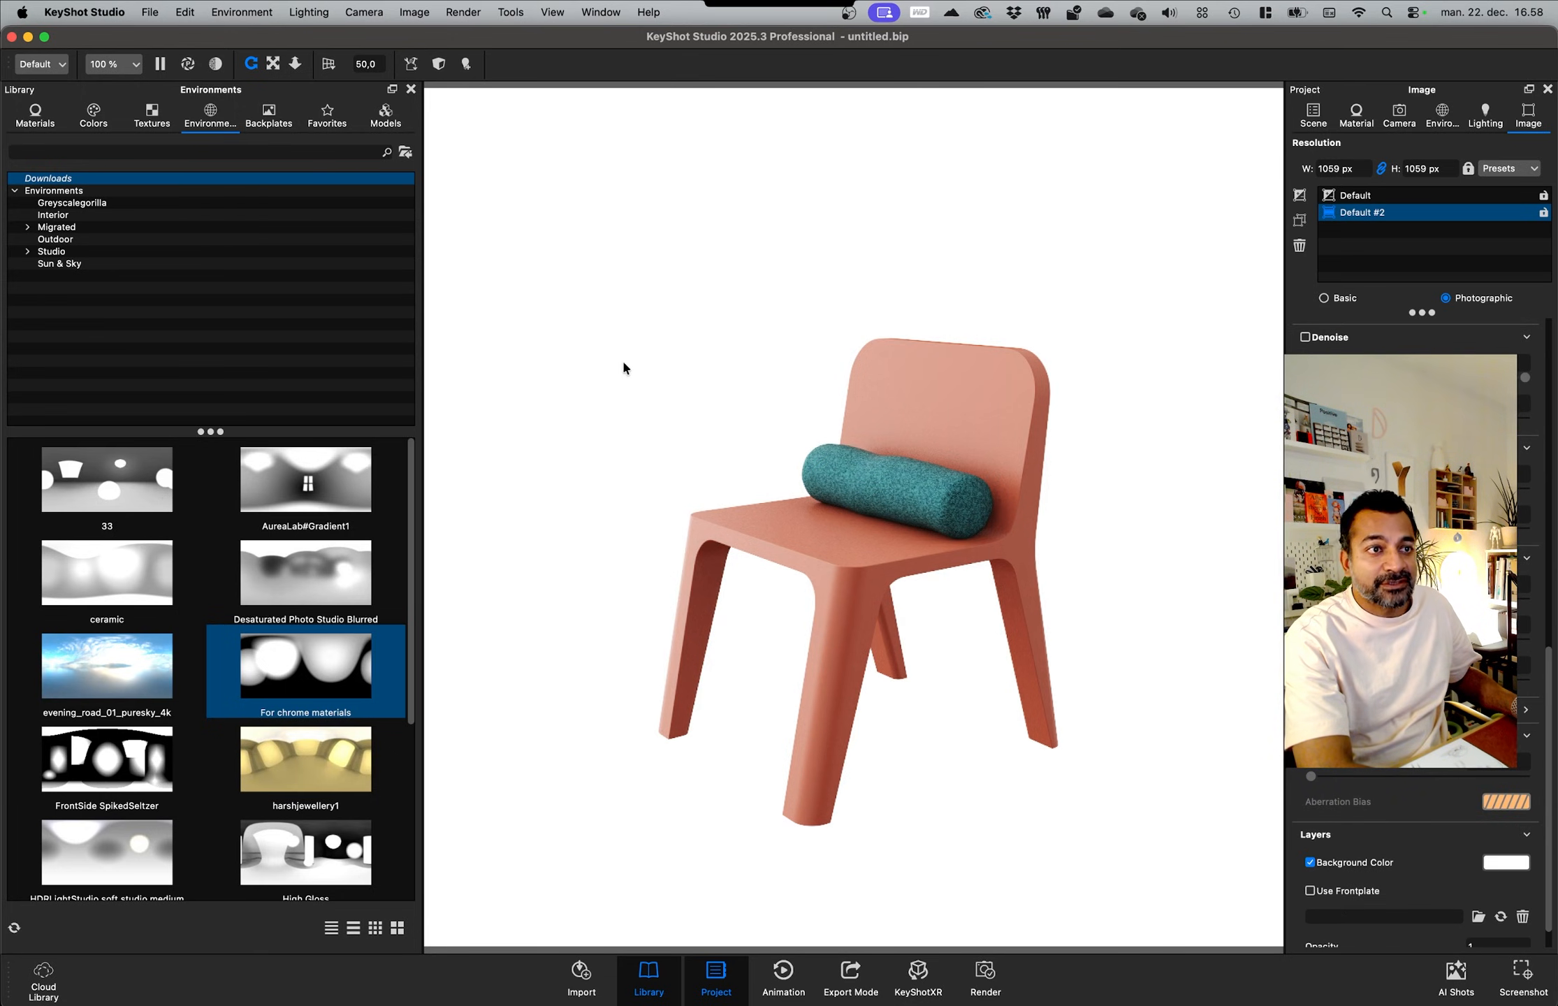
Step: Set the camera's focal length to 120 mm and reframe the whole chair in a three-quarter view
{"action": "left_click_drag", "start_coordinate": [727, 334], "coordinate": [1362, 195]}
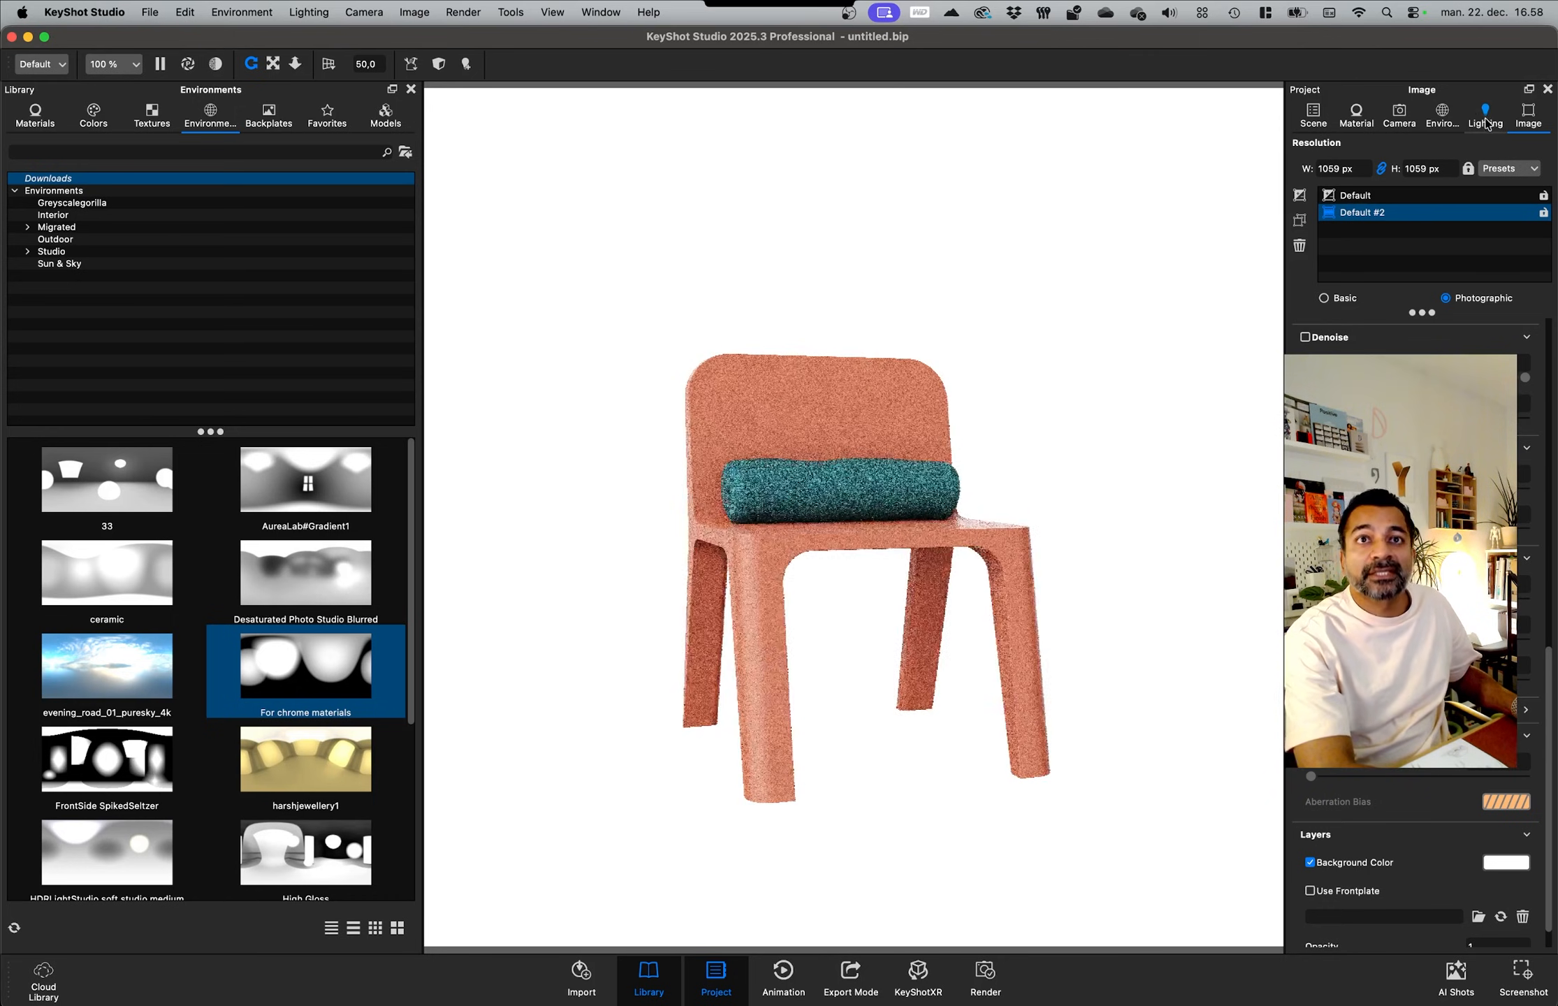
{"action": "left_click", "coordinate": [1399, 118]}
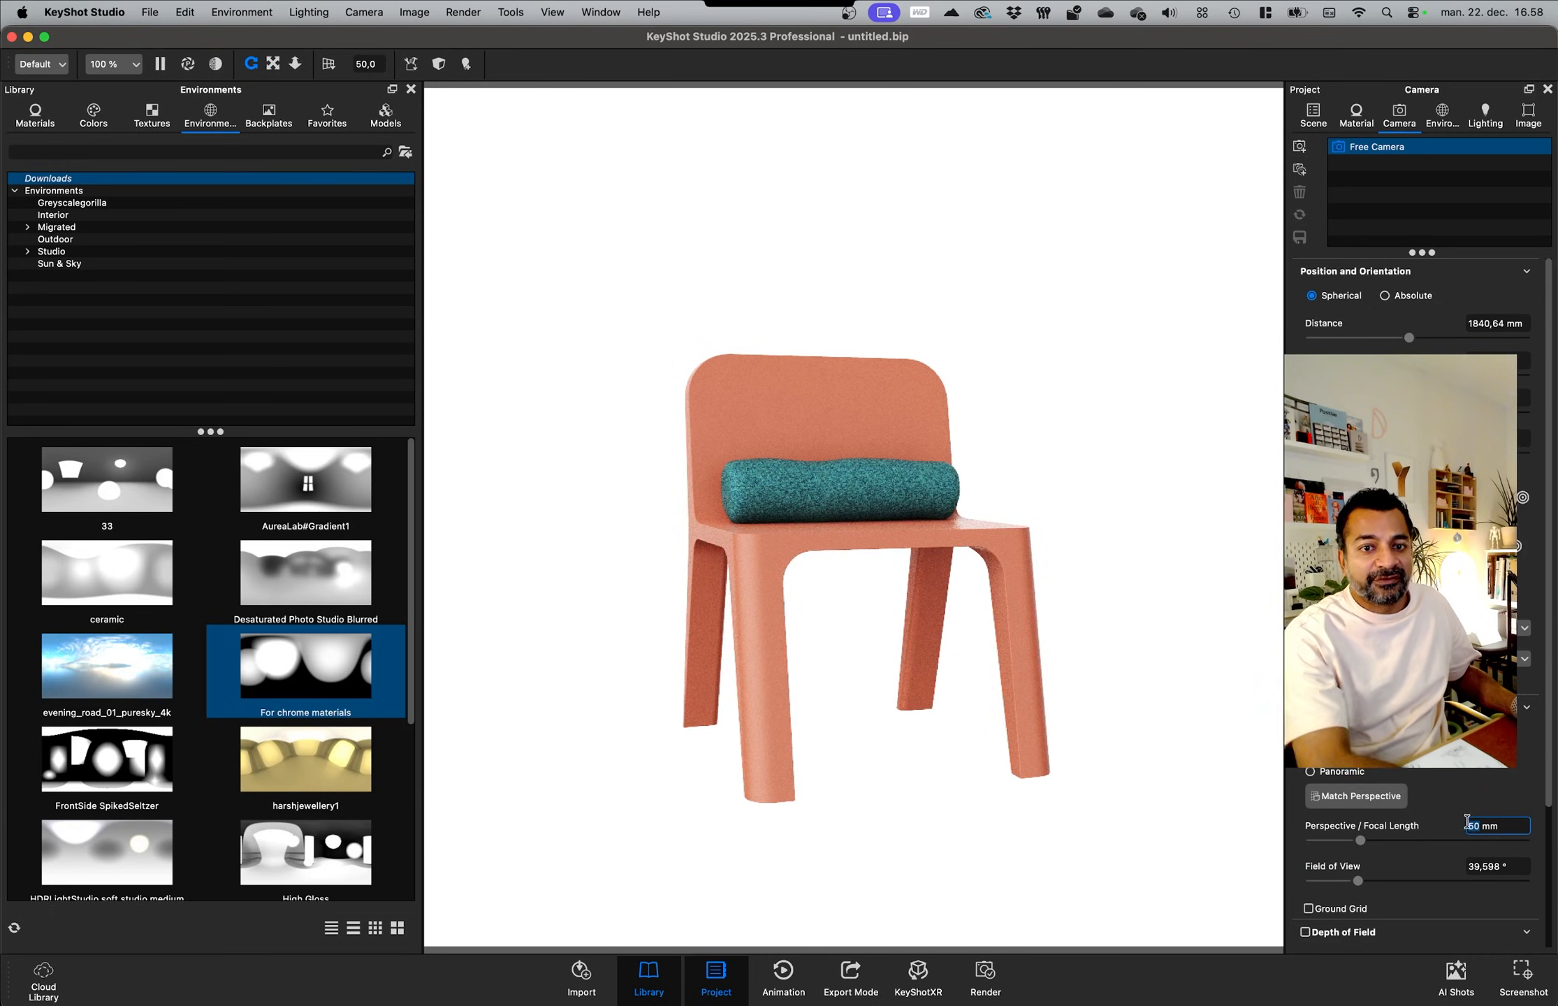
{"action": "key", "text": "super+a"}
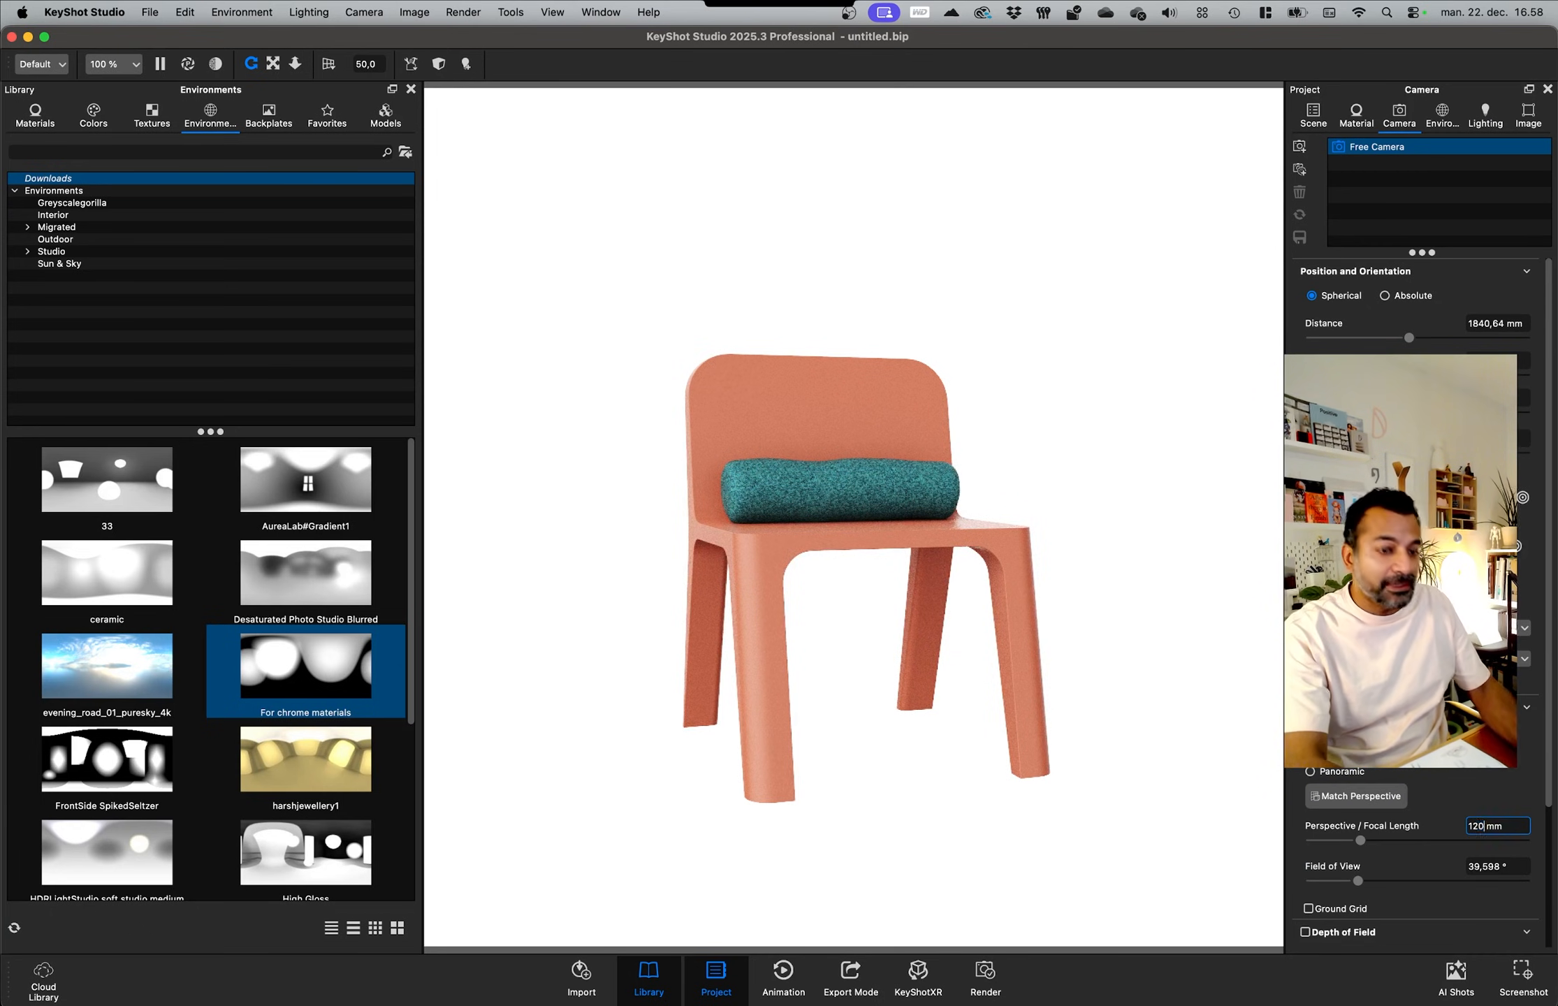
{"action": "type", "text": "120"}
{"action": "key", "text": "Return"}
{"action": "left_click_drag", "start_coordinate": [750, 556], "coordinate": [691, 431]}
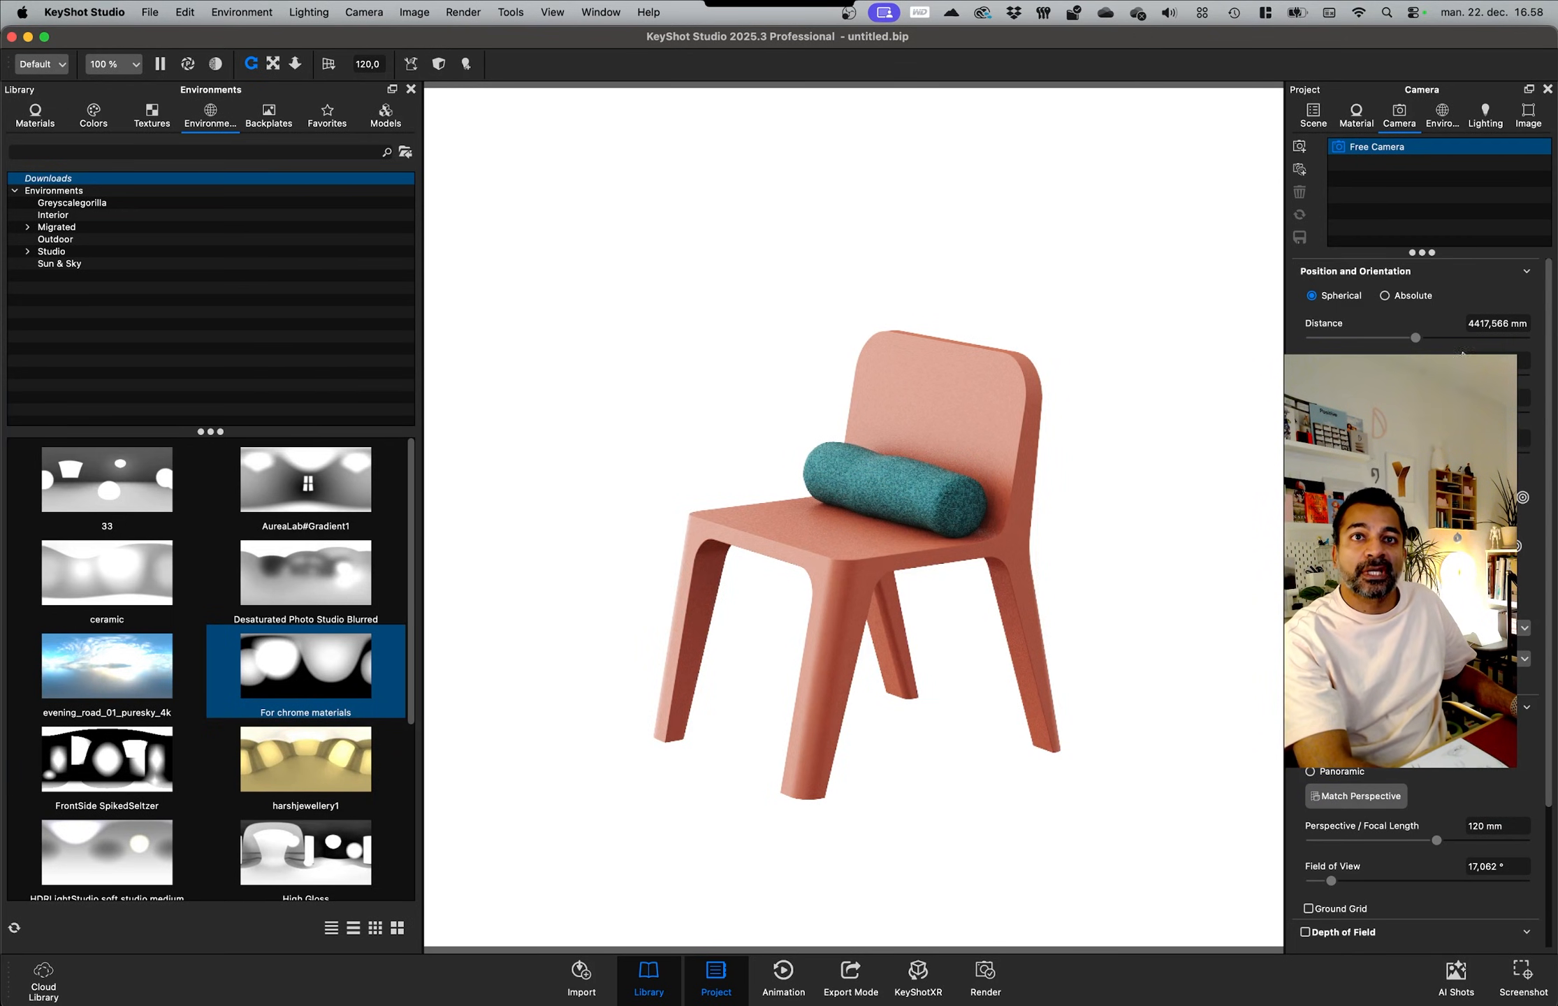
Step: Frame the chair straight on from its front and save the view as a new camera
{"action": "left_click", "coordinate": [1432, 654]}
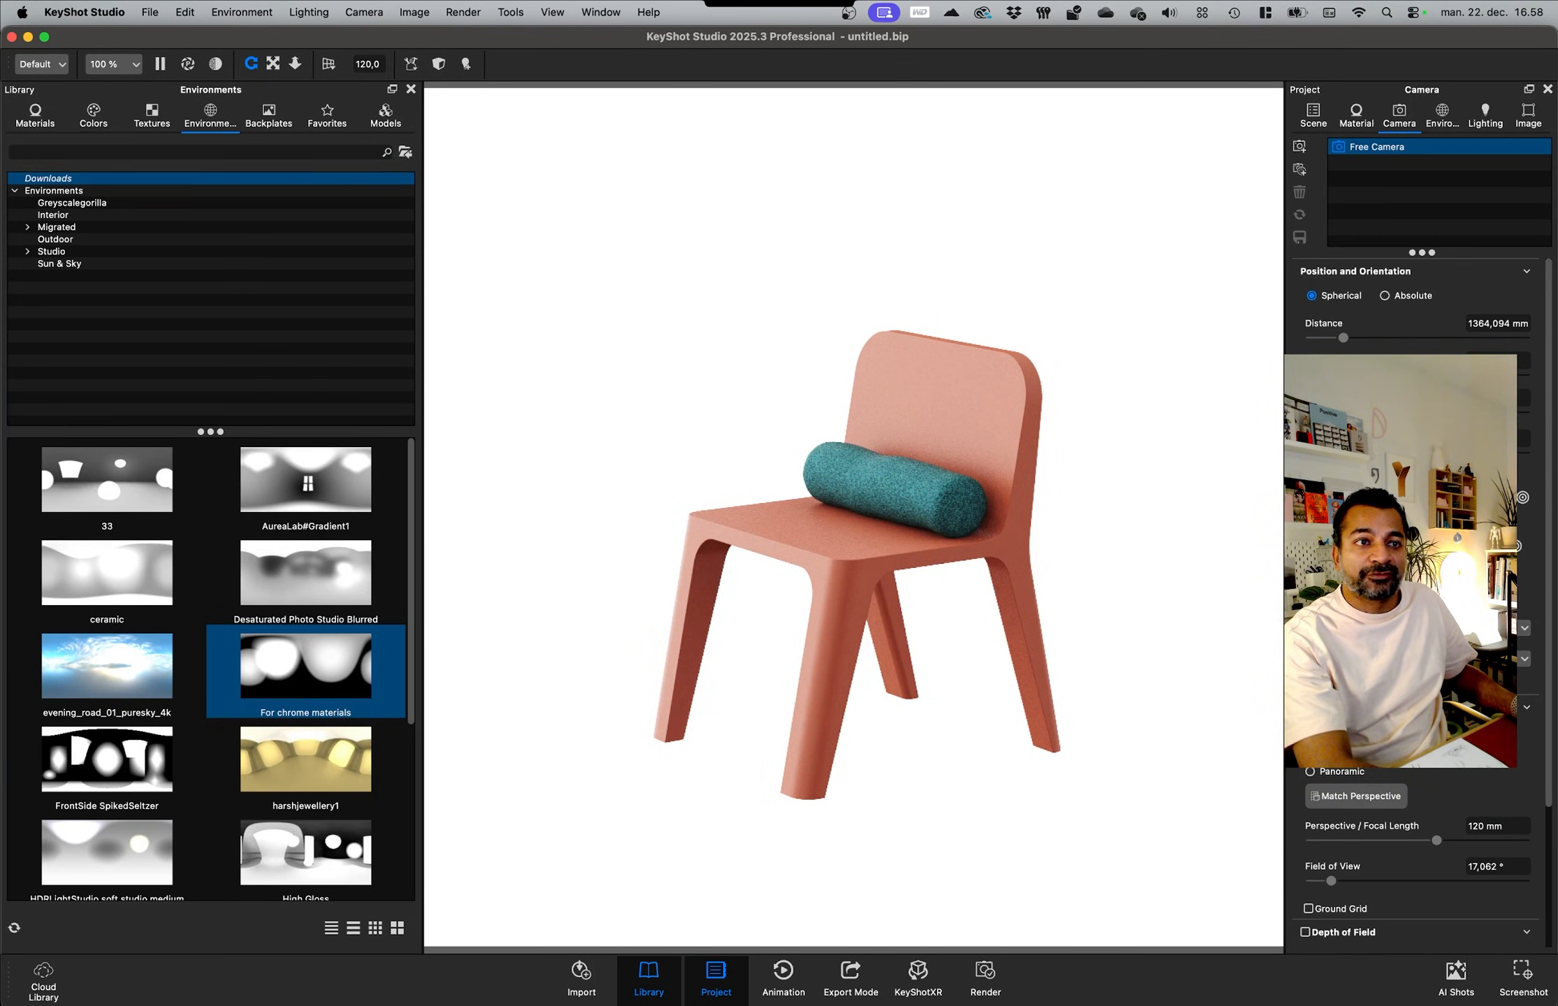
{"action": "scroll", "coordinate": [787, 521], "scroll_direction": "down", "scroll_amount": 10}
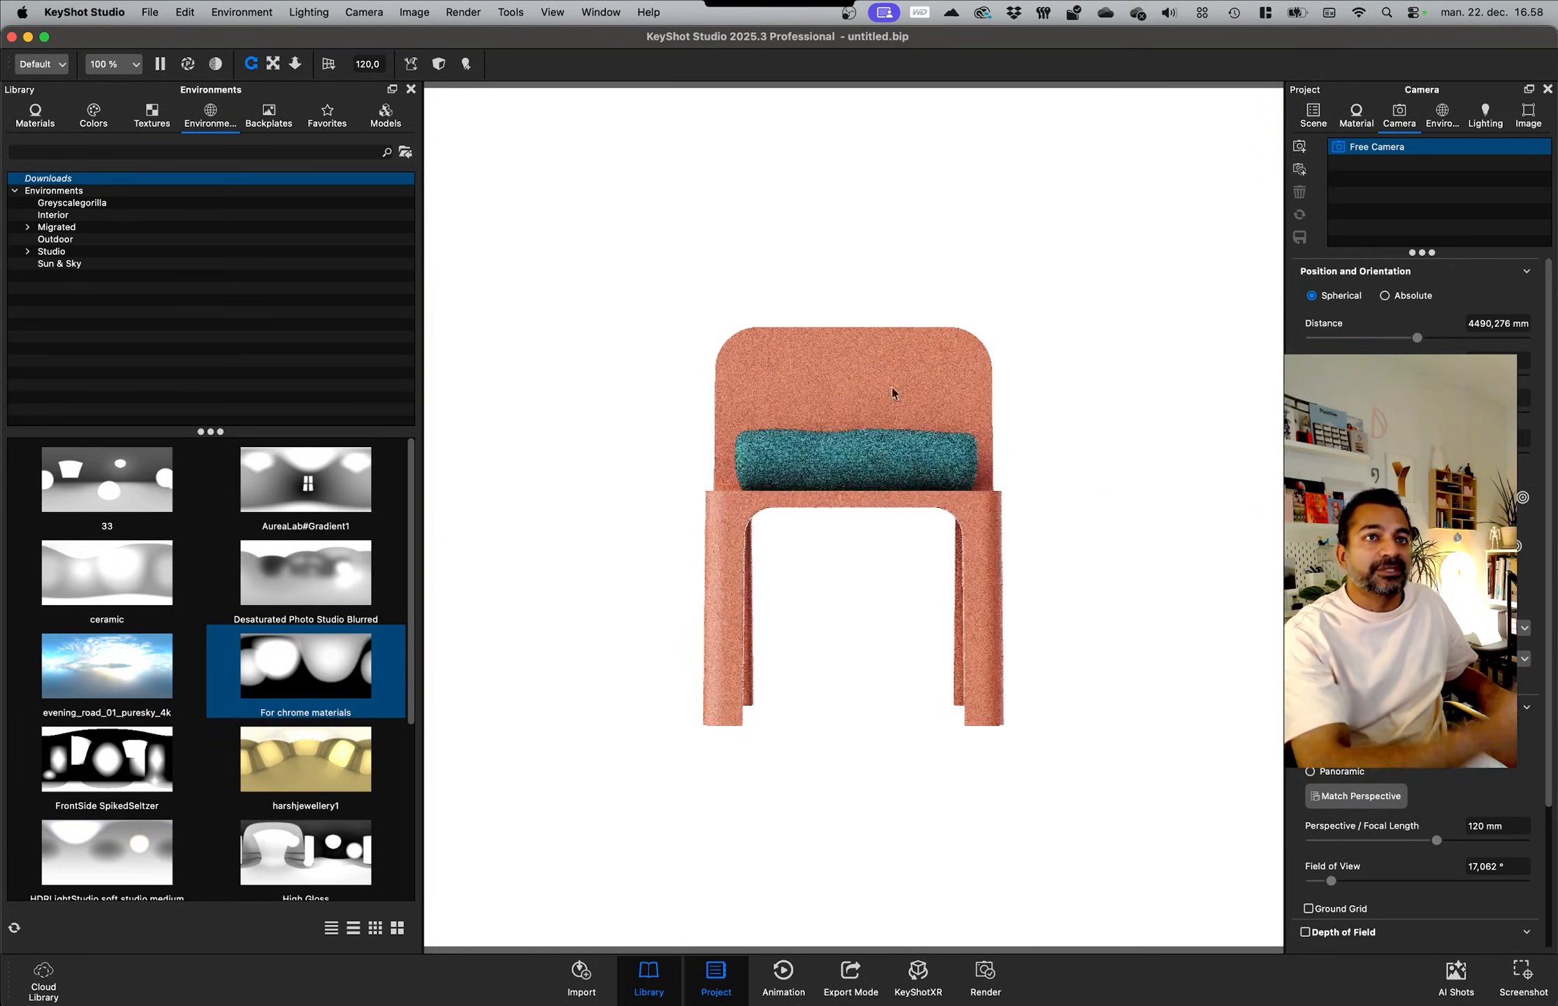
{"action": "left_click", "coordinate": [1298, 147]}
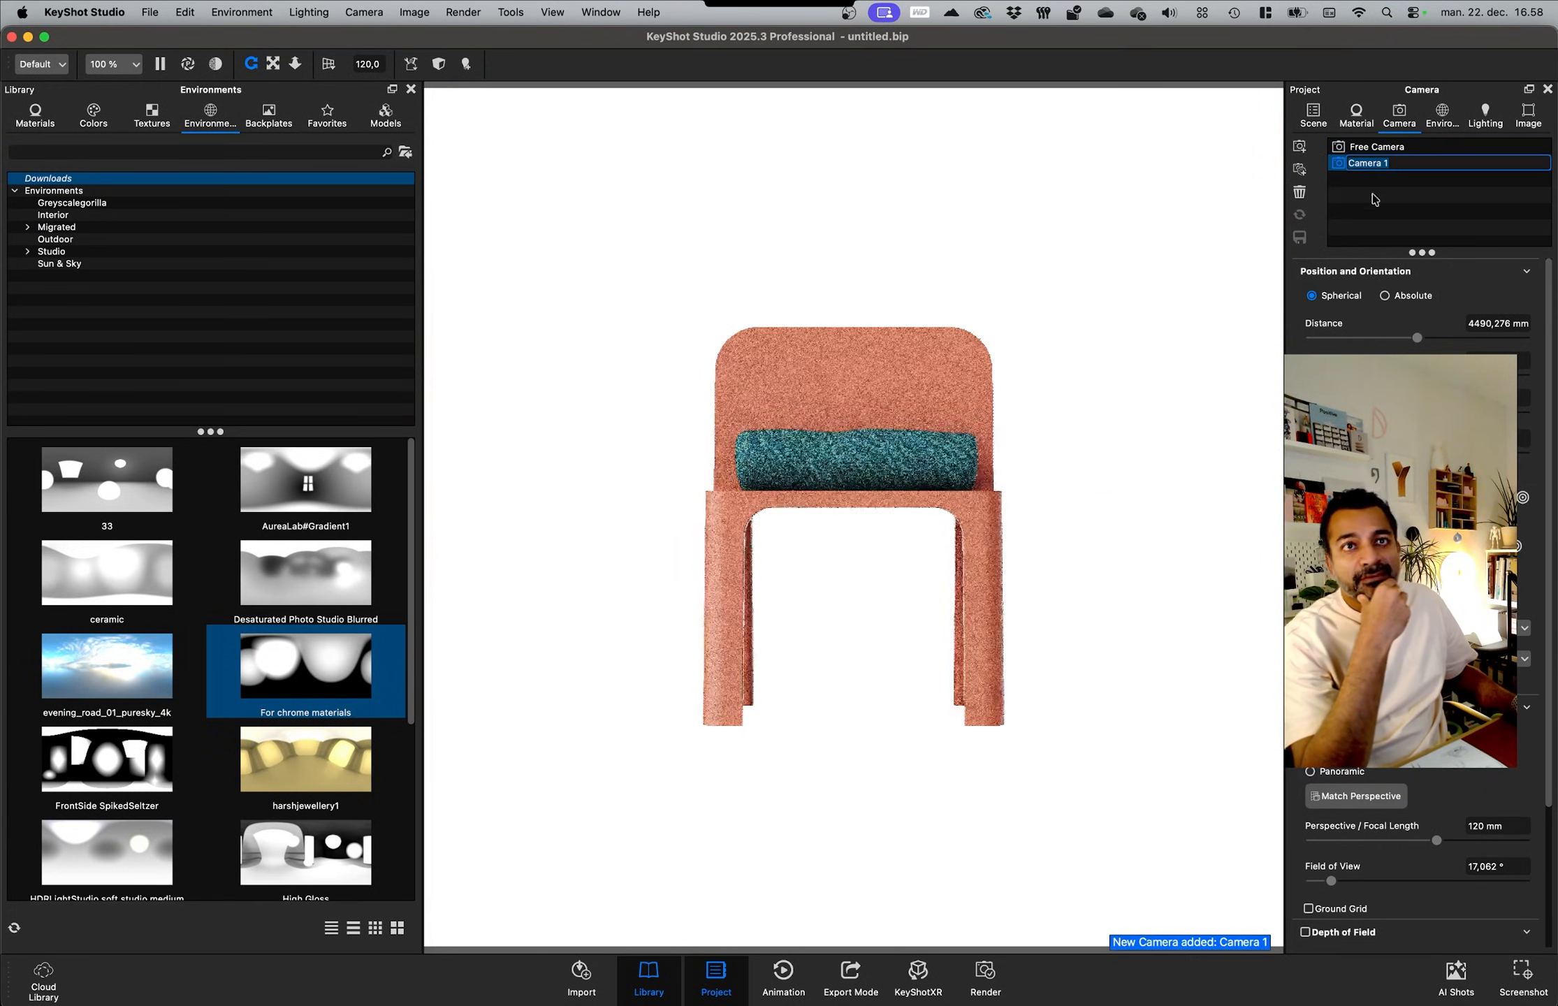
Step: Add a 2000 x 2000 px PNG still of the chair's front view to the render queue
{"action": "left_click", "coordinate": [985, 974]}
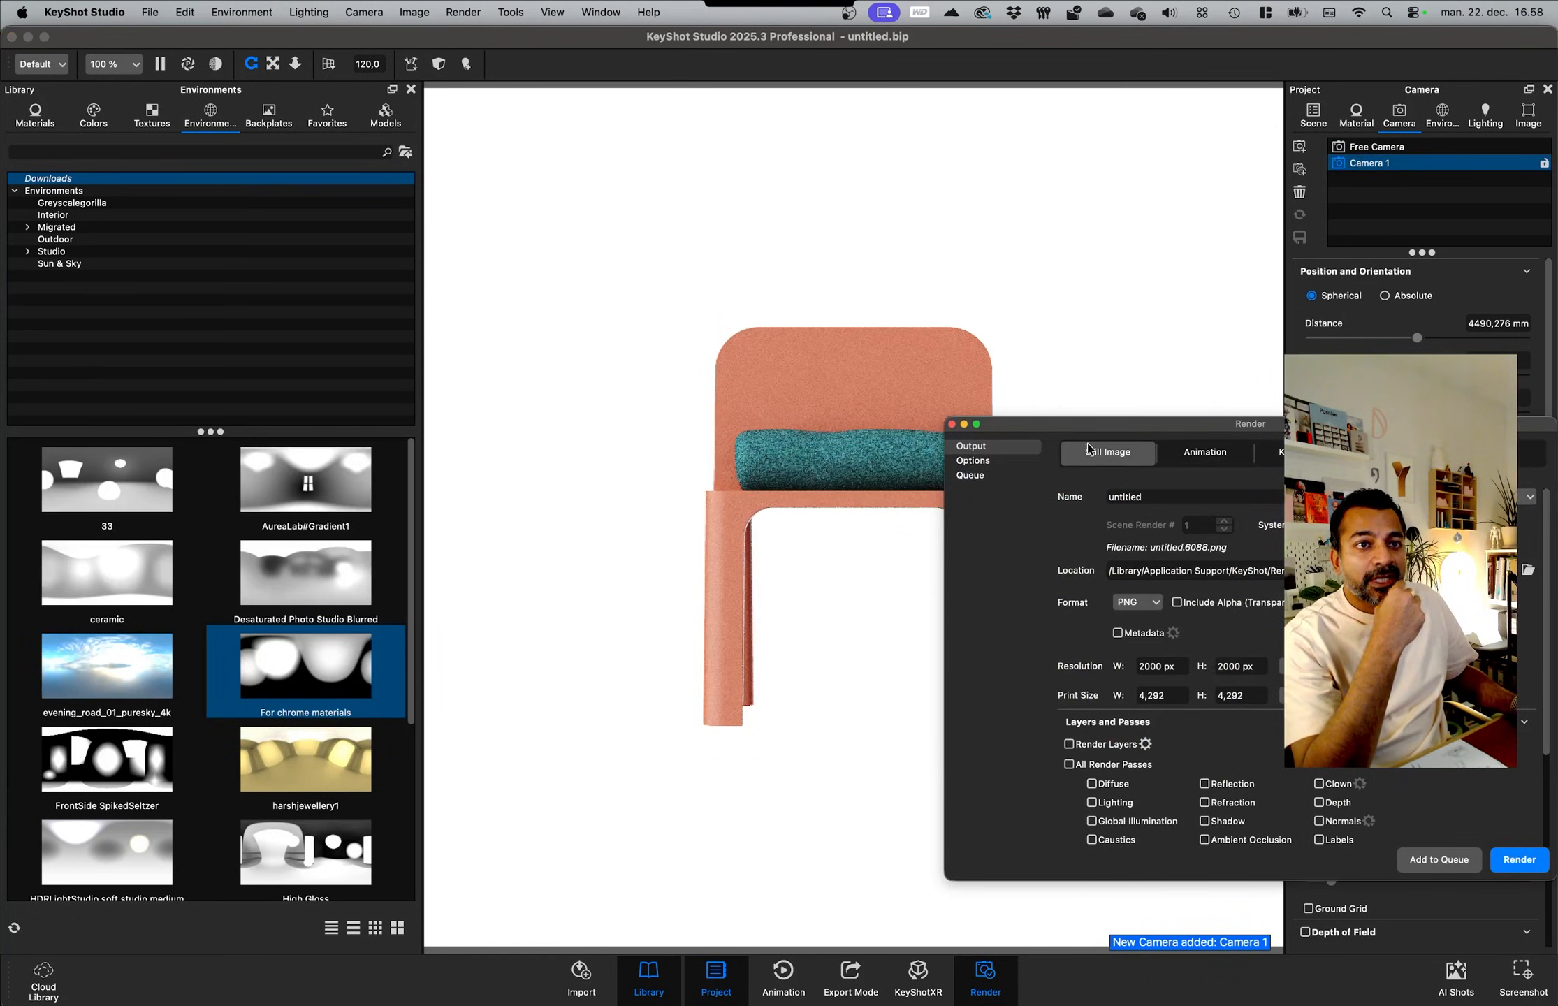
{"action": "left_click", "coordinate": [971, 475]}
{"action": "left_click", "coordinate": [1486, 503]}
{"action": "left_click_drag", "start_coordinate": [1163, 430], "coordinate": [289, 373]}
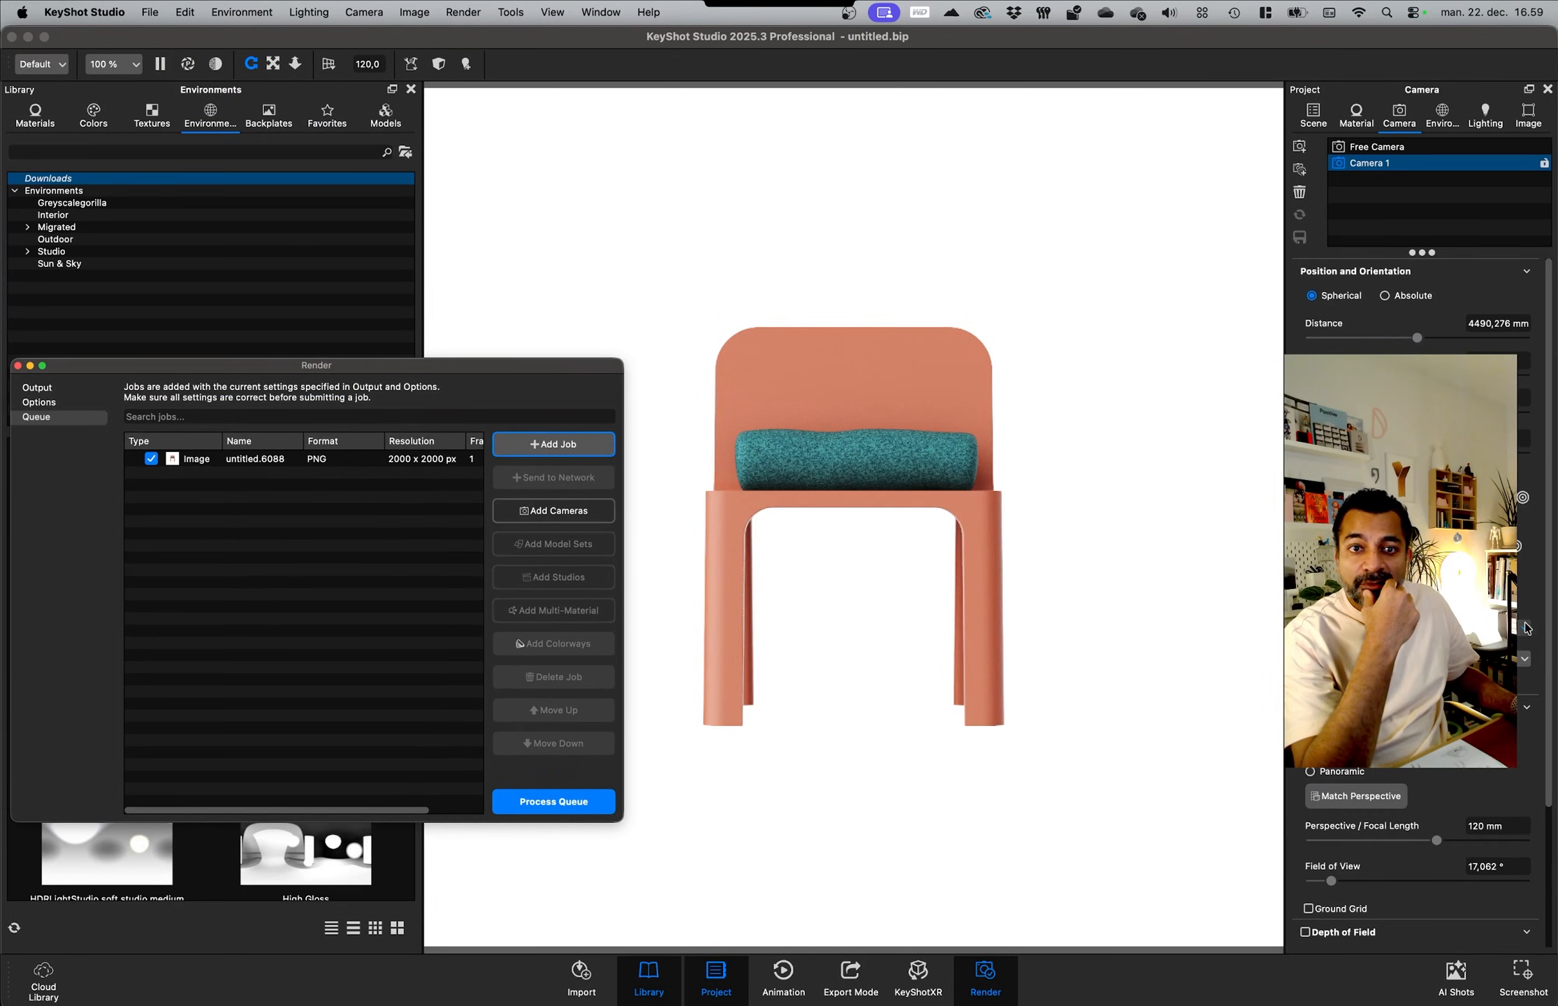
Step: Add a second camera and frame the whole chair from its side with the backrest on the left
{"action": "left_click", "coordinate": [1299, 146]}
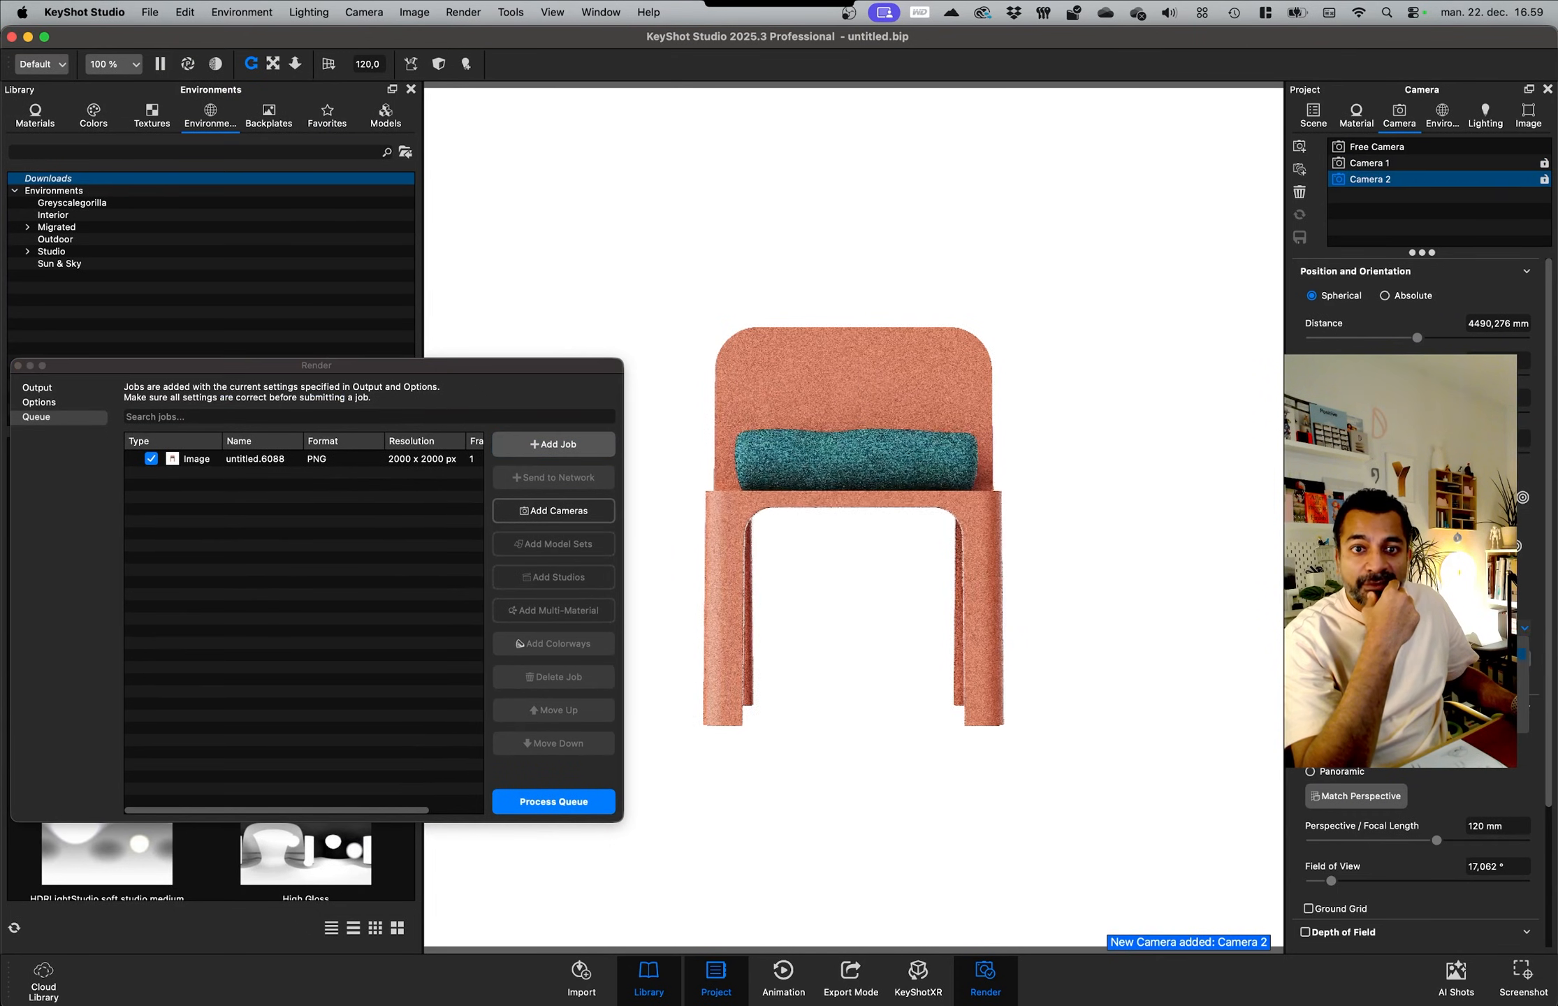
{"action": "left_click", "coordinate": [1488, 655]}
{"action": "scroll", "coordinate": [956, 590], "scroll_direction": "down", "scroll_amount": 5}
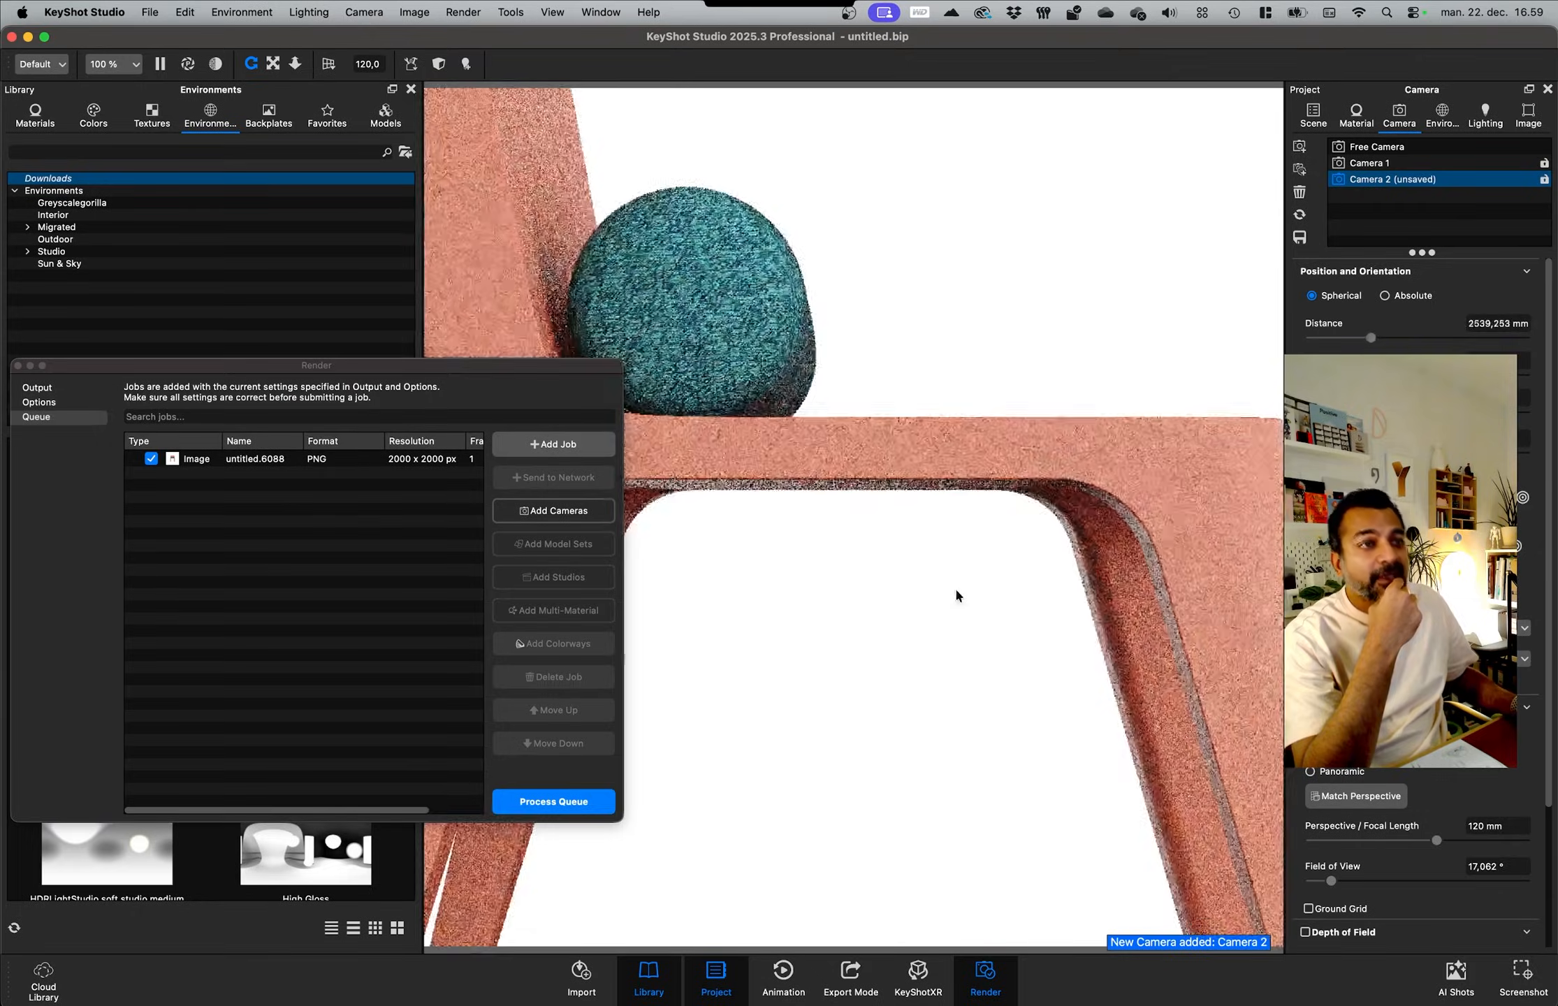
{"action": "scroll", "coordinate": [954, 587], "scroll_direction": "down", "scroll_amount": 5}
Step: Add the second camera's side view to the render queue, rendering its unsaved position as is
{"action": "left_click", "coordinate": [425, 458]}
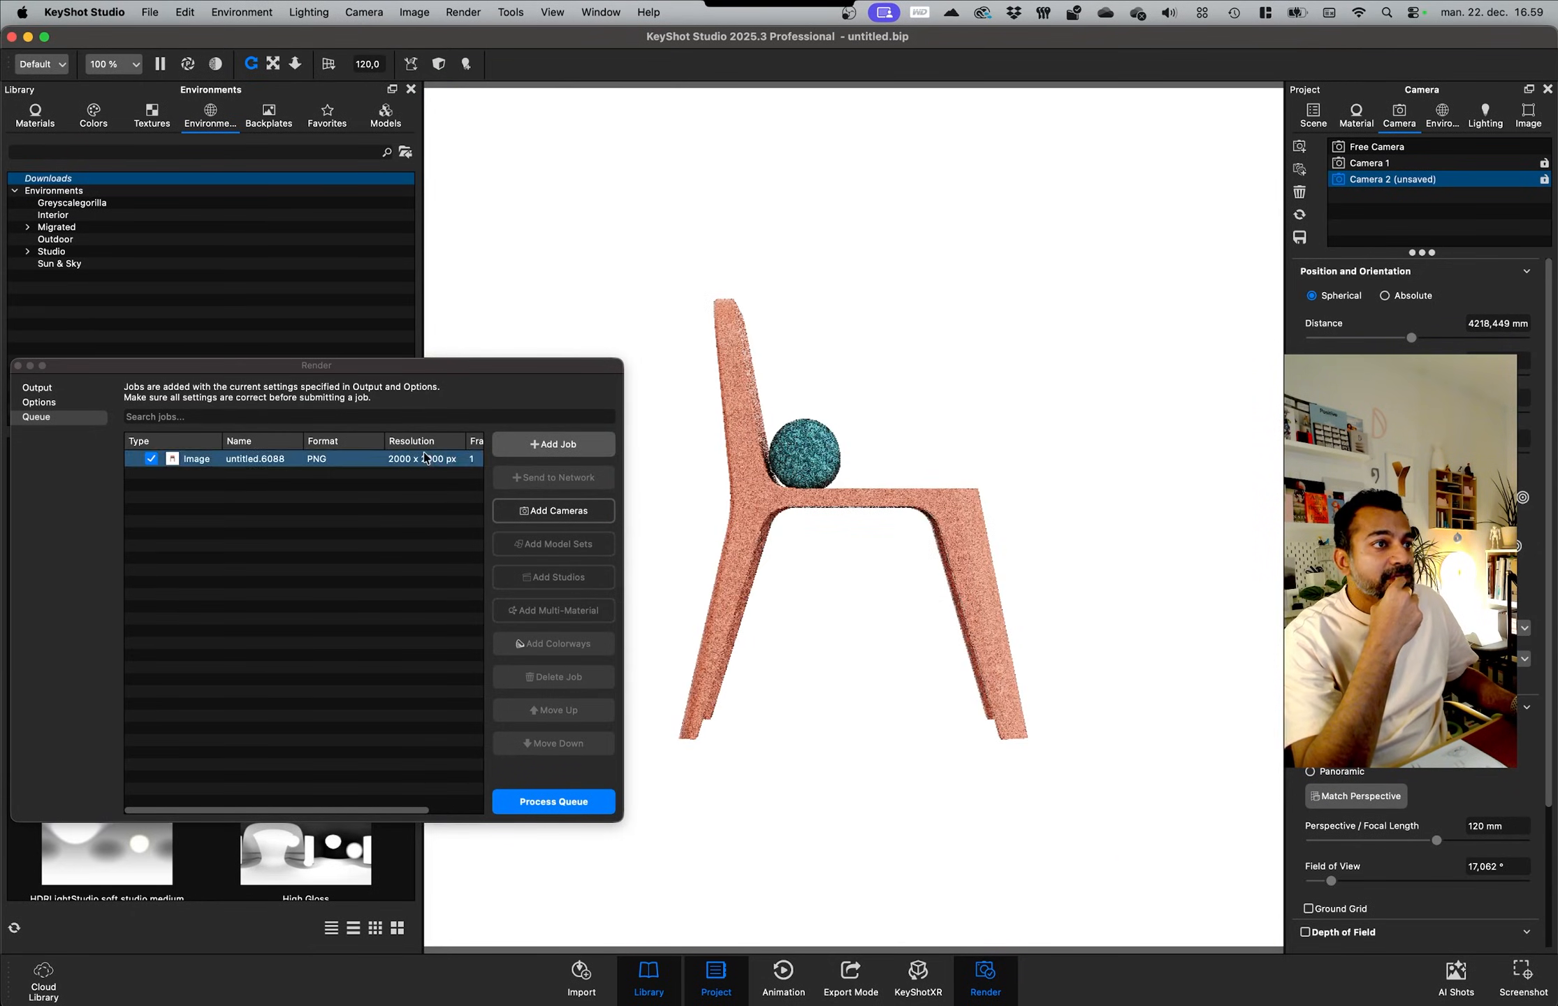
{"action": "left_click", "coordinate": [554, 445]}
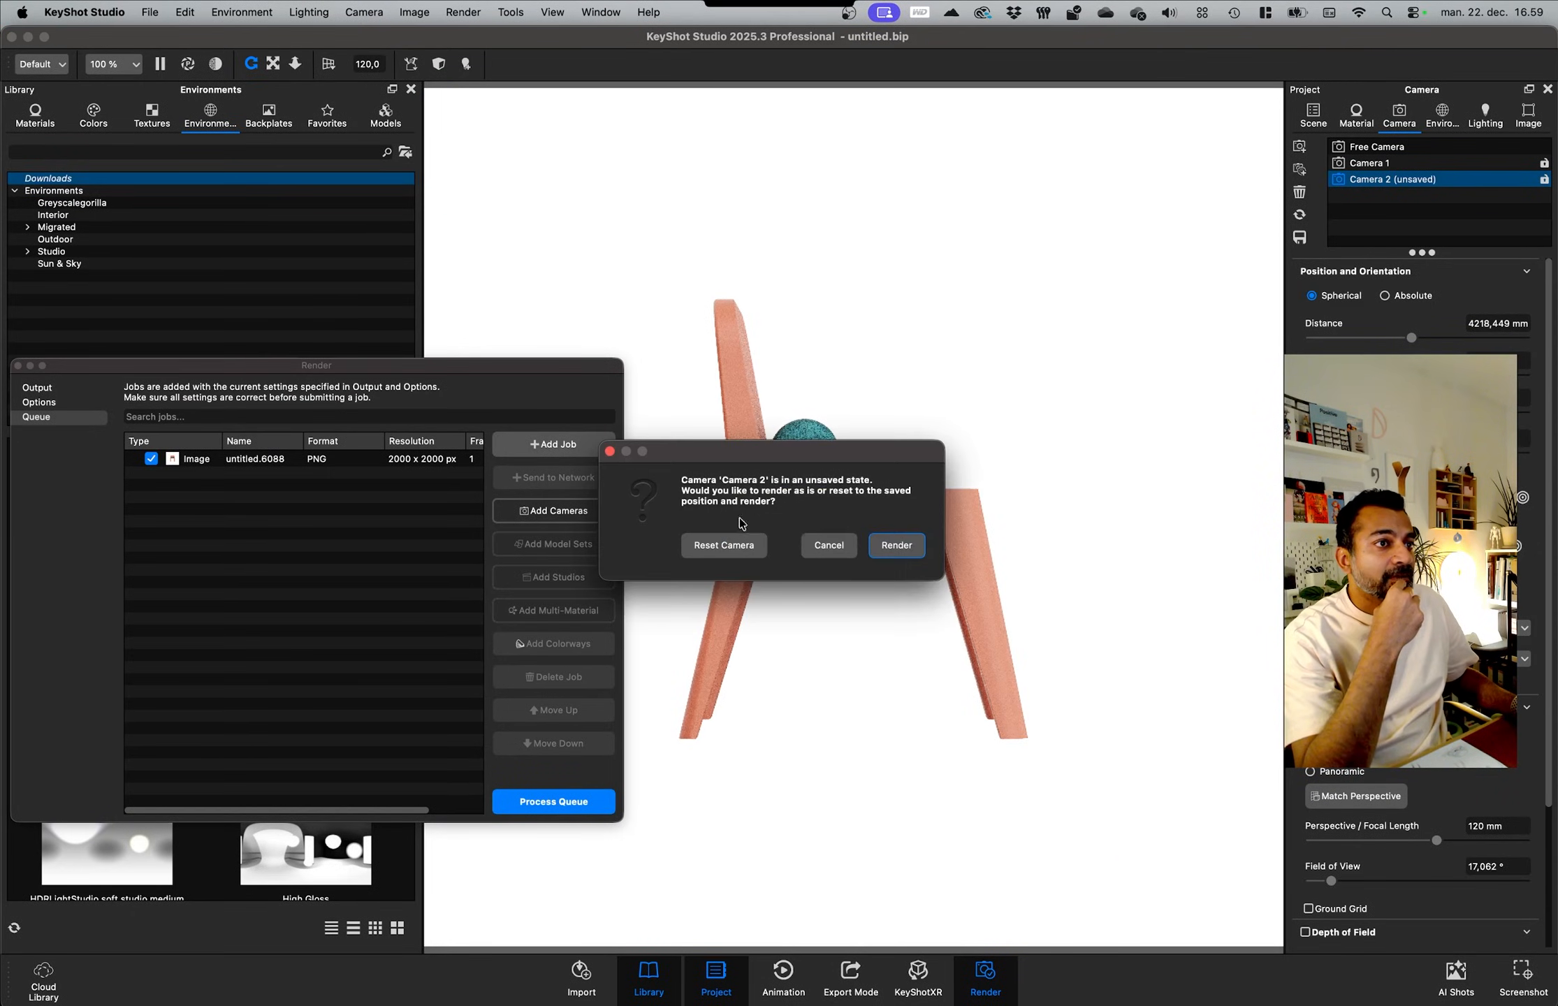
{"action": "left_click", "coordinate": [897, 545]}
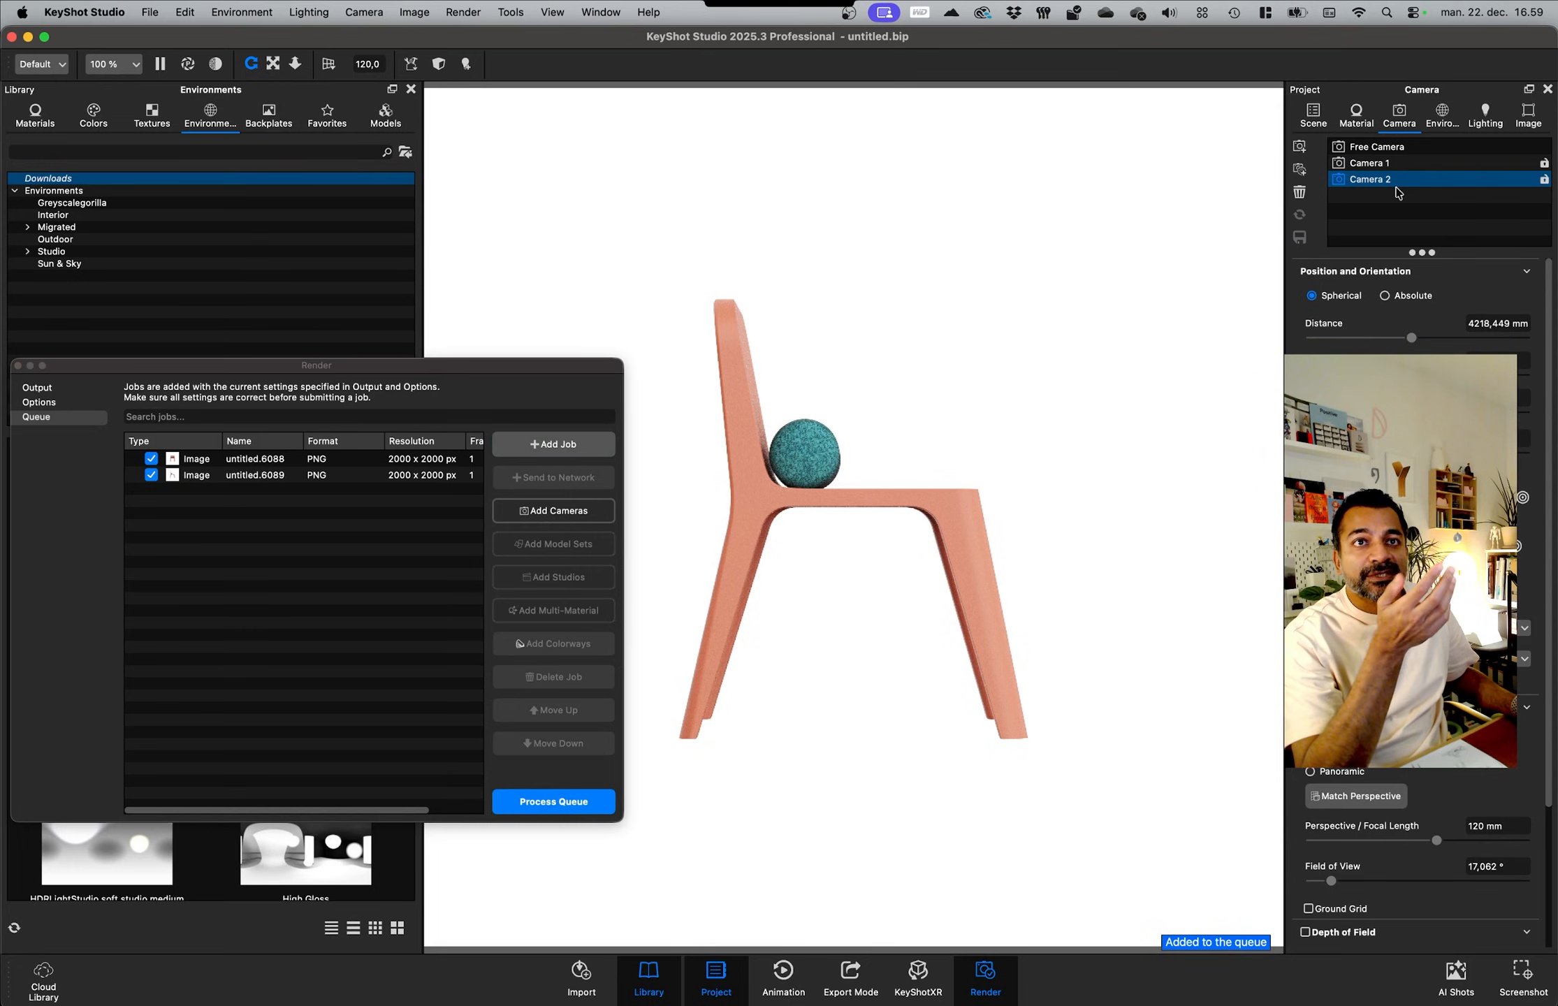
Step: Add a third camera and frame the whole chair from the opposite side, at 180° azimuth
{"action": "left_click", "coordinate": [1299, 146]}
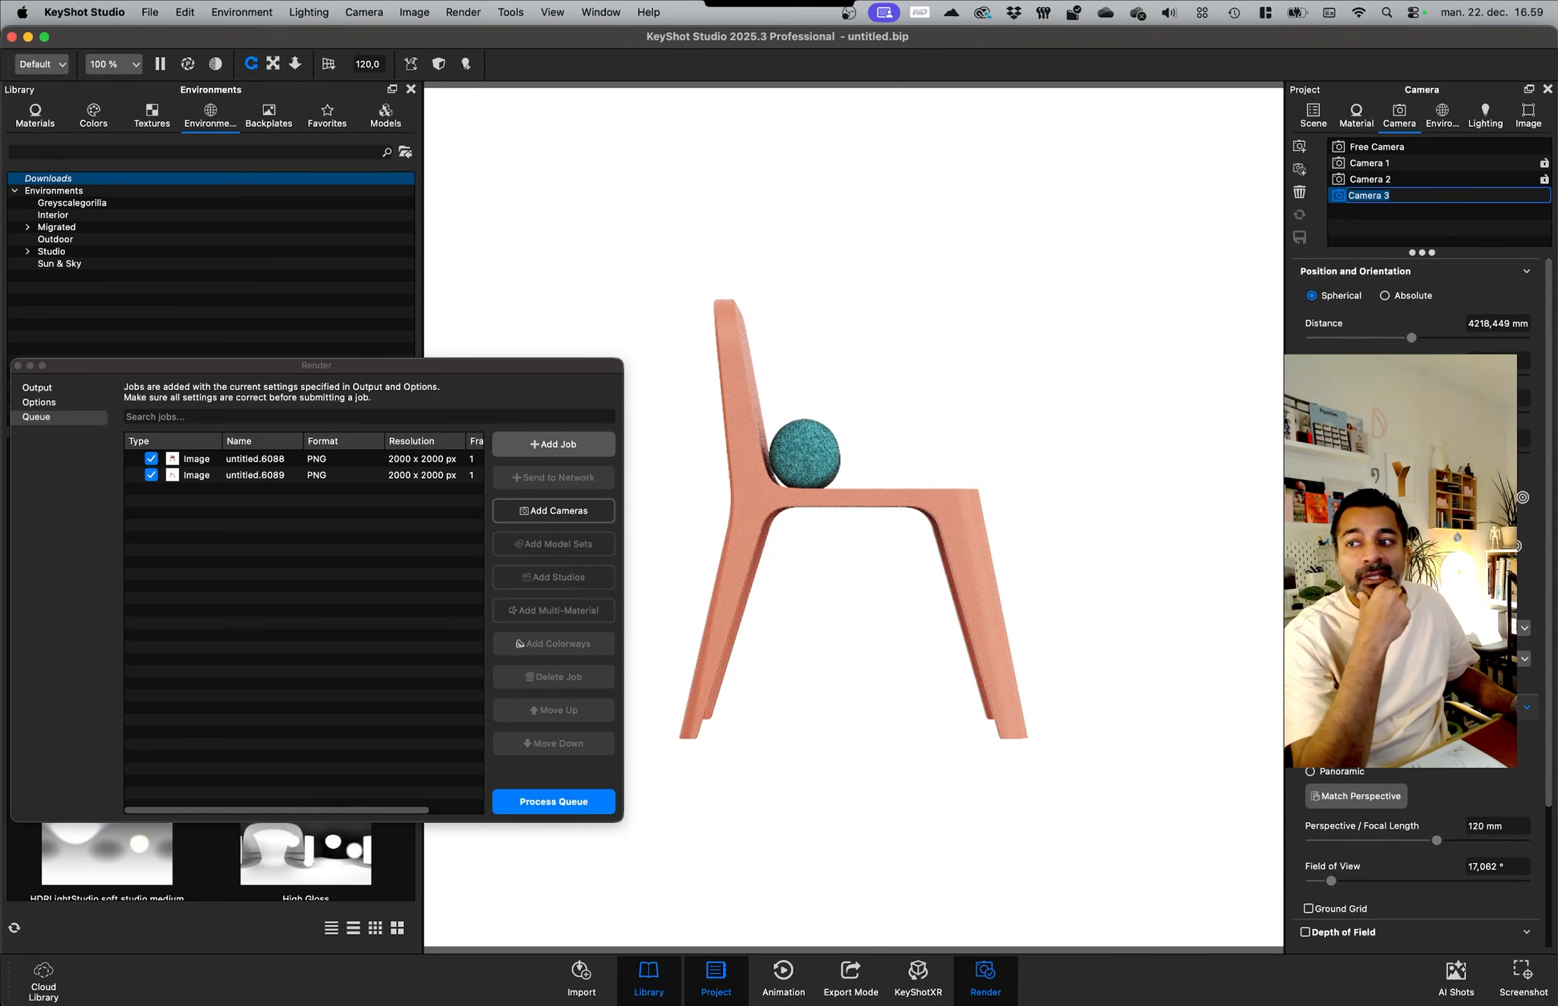
{"action": "left_click_drag", "start_coordinate": [1400, 545], "coordinate": [1153, 288]}
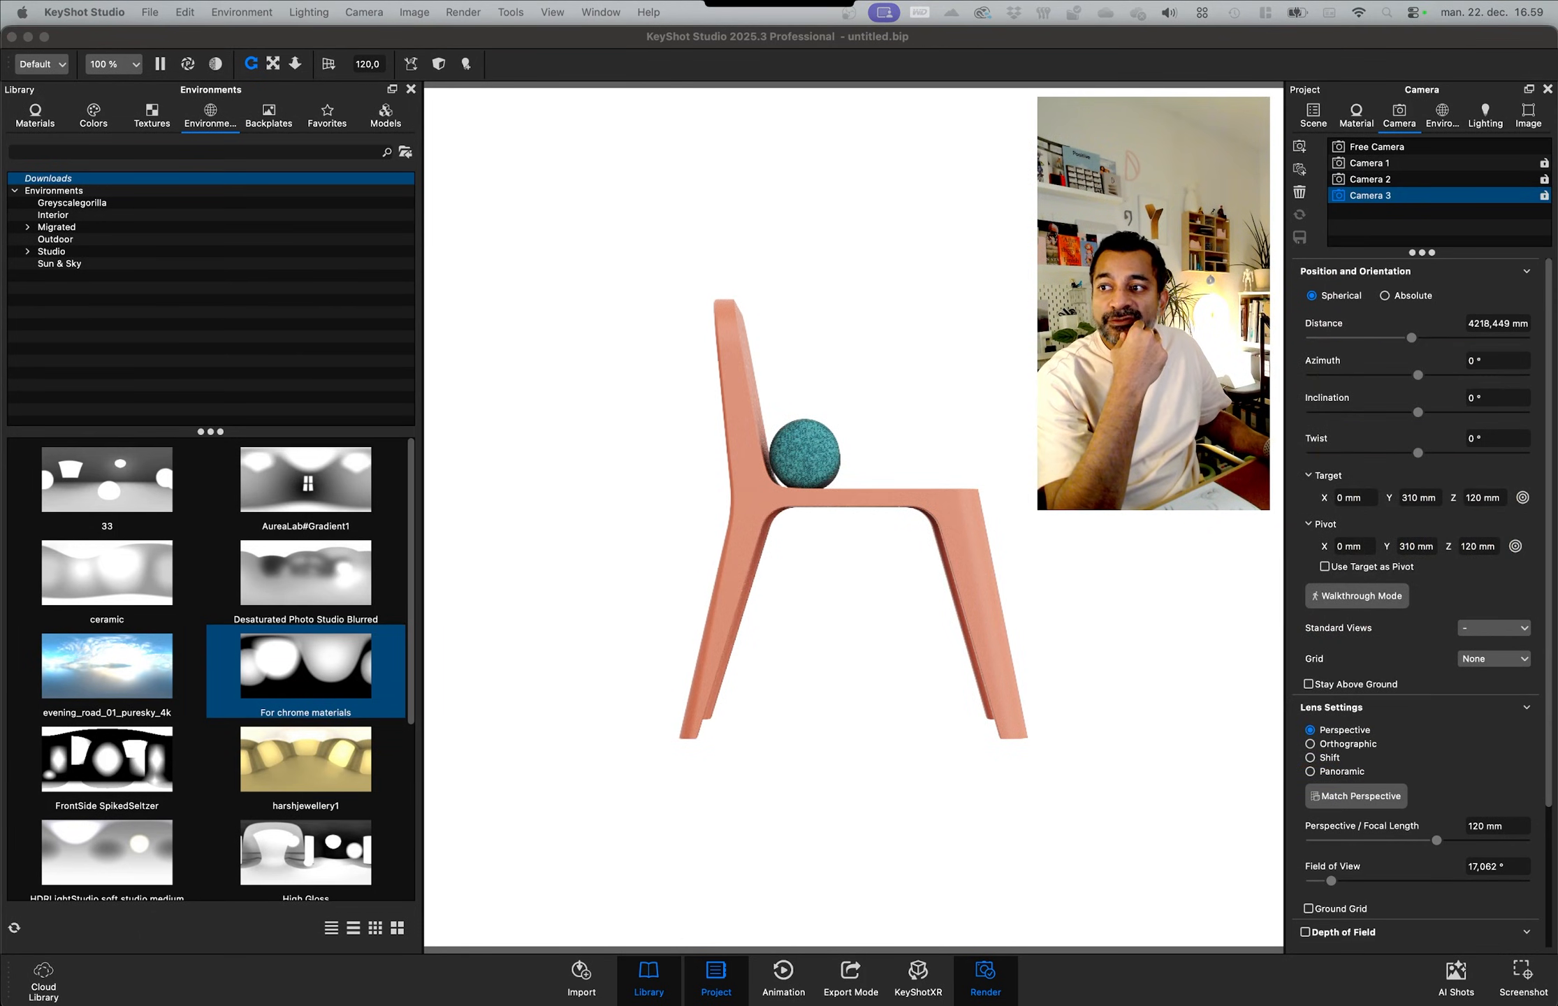
{"action": "left_click", "coordinate": [448, 891]}
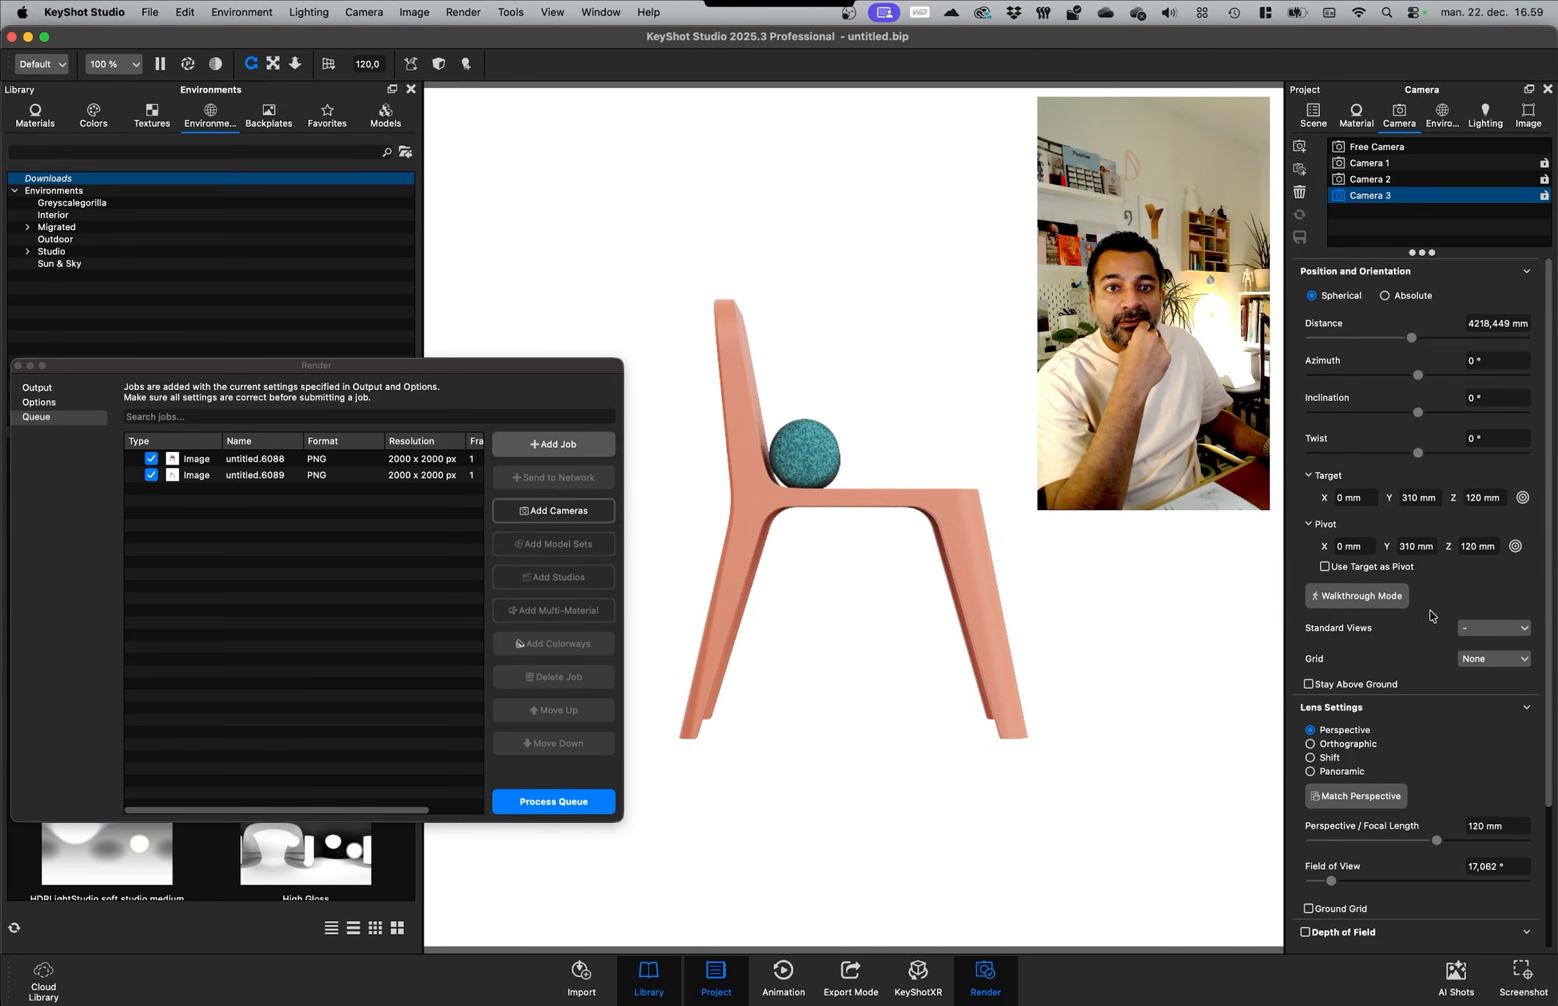
{"action": "left_click", "coordinate": [1494, 628]}
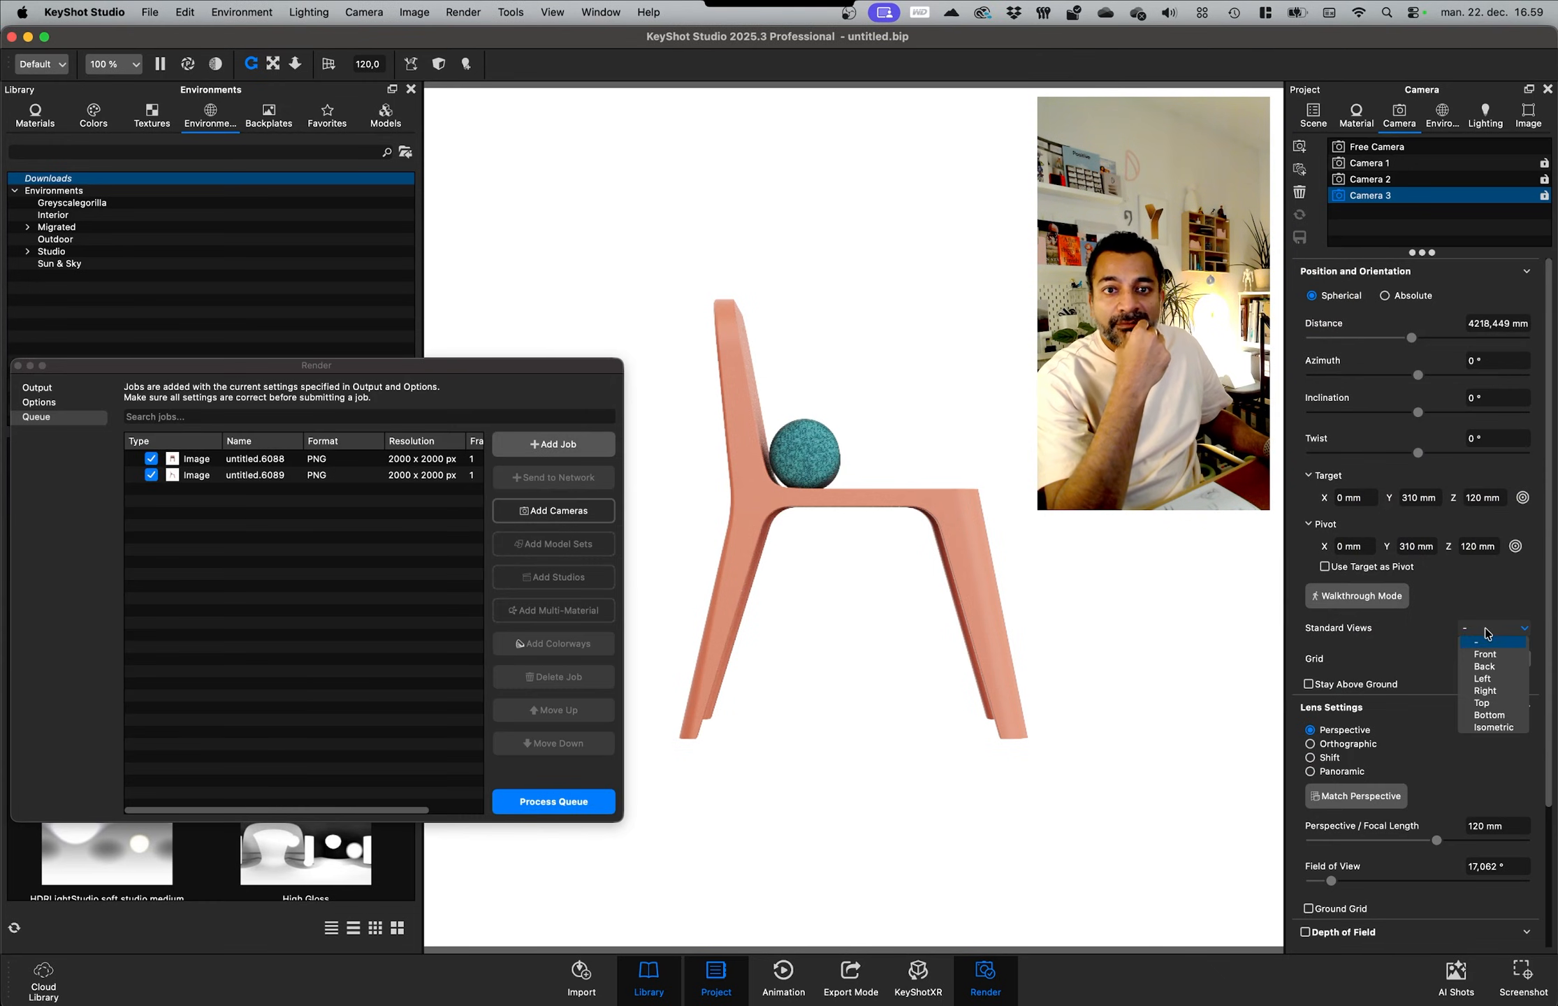
{"action": "left_click", "coordinate": [1472, 692]}
{"action": "scroll", "coordinate": [761, 613], "scroll_direction": "down", "scroll_amount": 10}
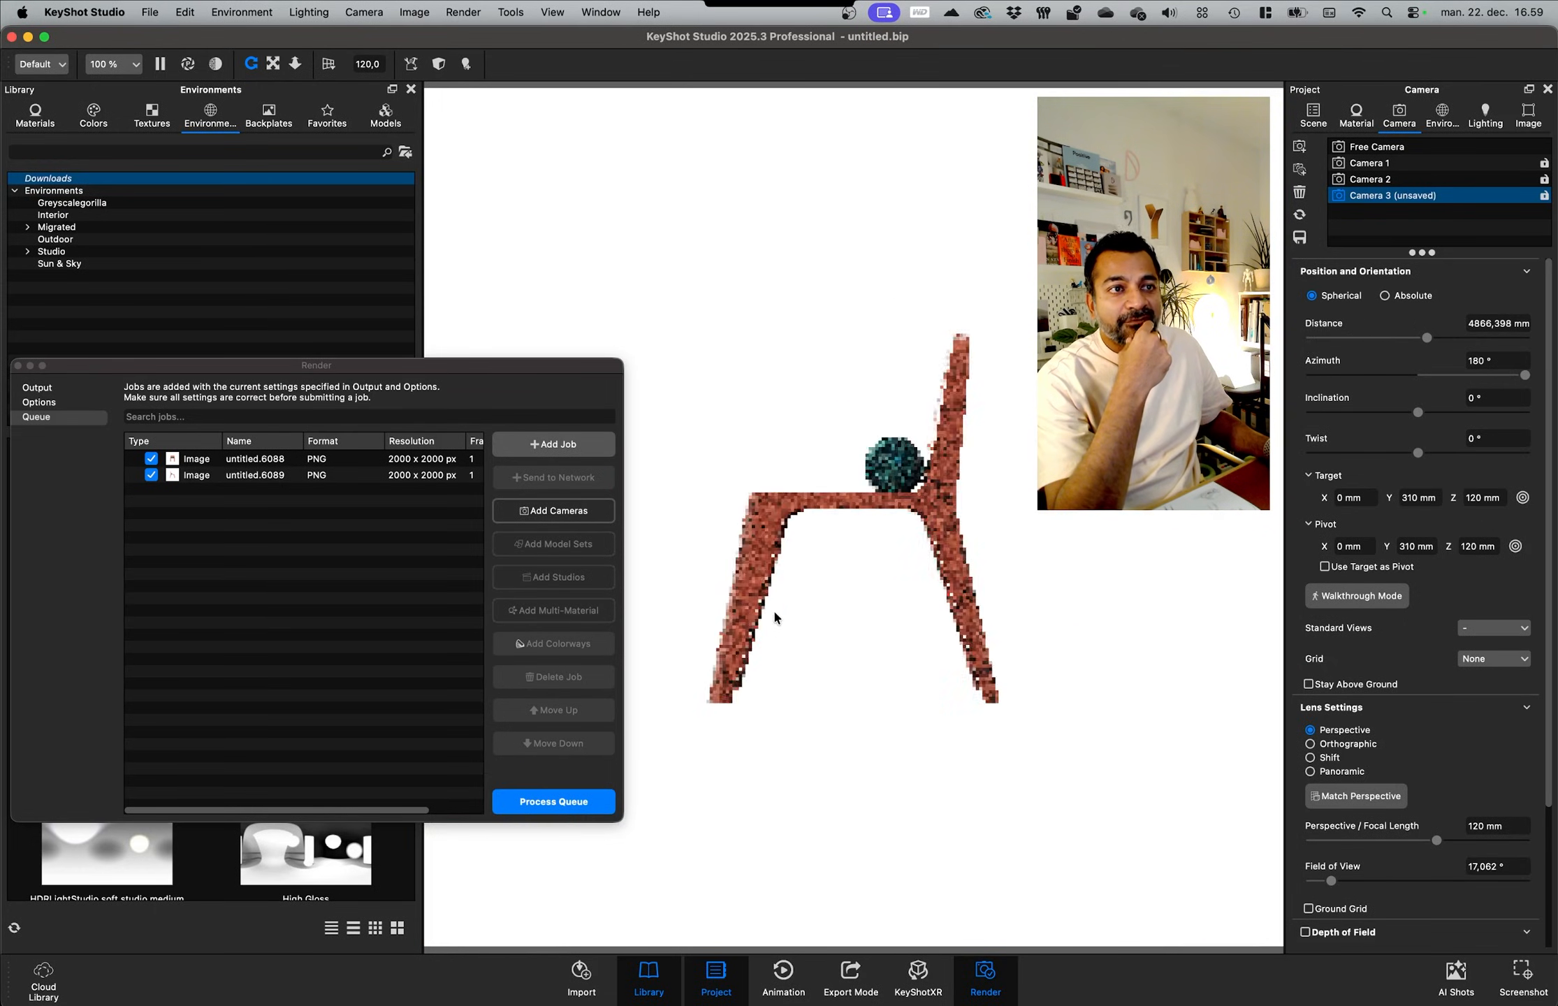
Step: Bring the third camera in to a distance of about 3826 mm and add its side view to the render queue as is
{"action": "scroll", "coordinate": [772, 615], "scroll_direction": "up", "scroll_amount": 4}
{"action": "left_click", "coordinate": [580, 451]}
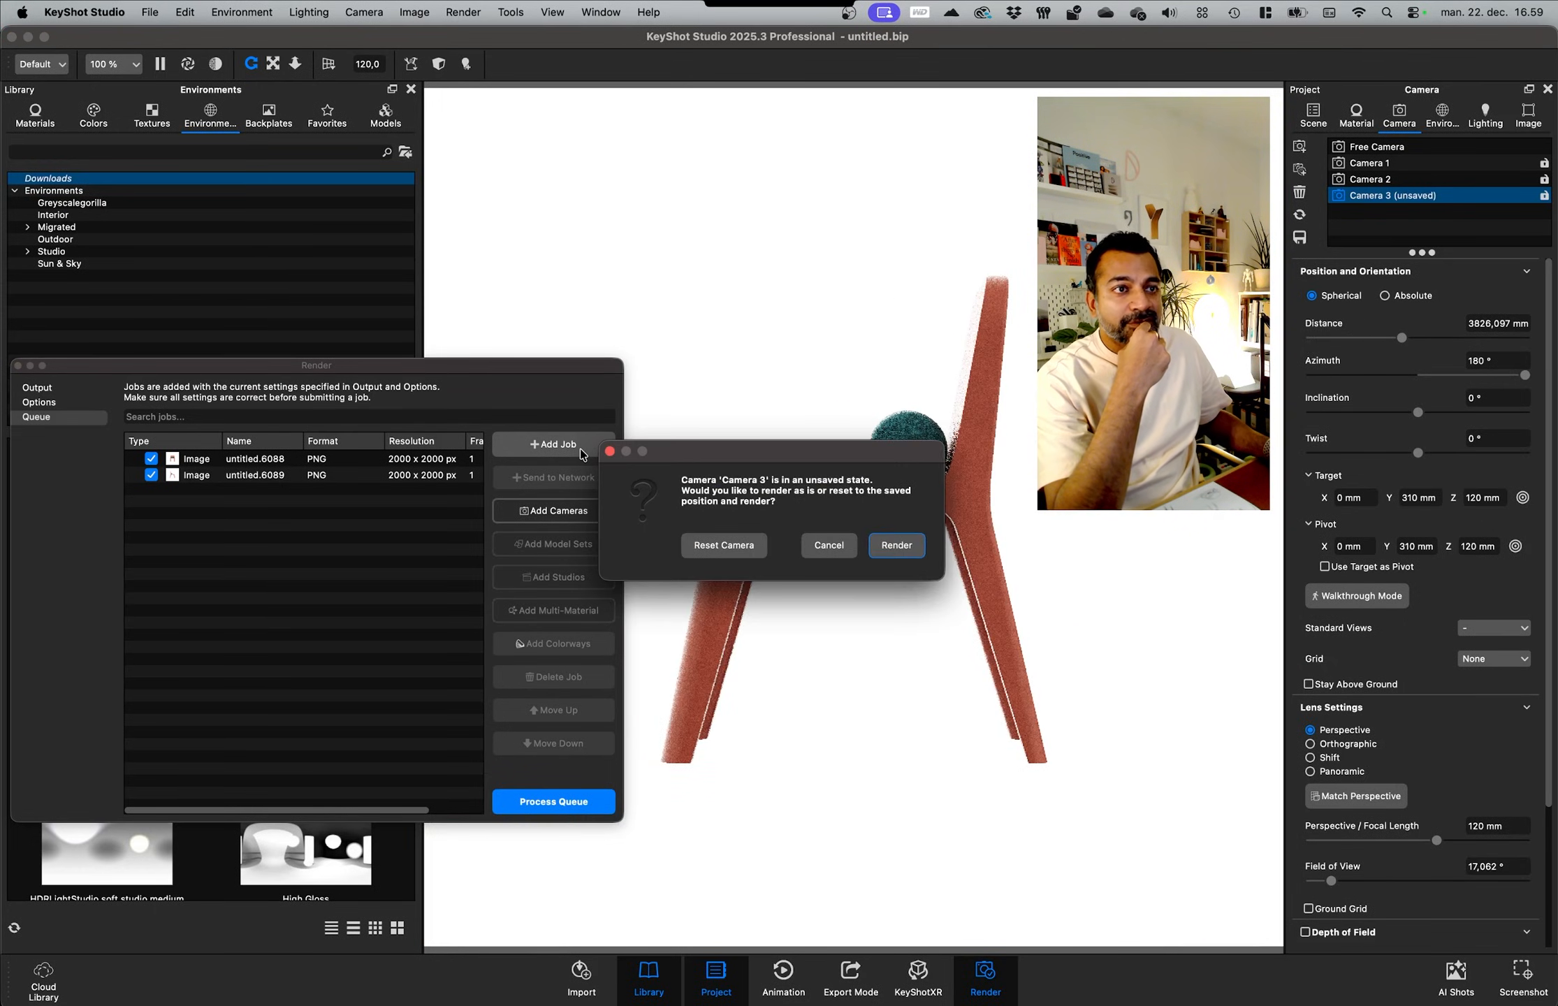
{"action": "left_click", "coordinate": [901, 549]}
Step: Set the third camera to the standard Top view at a distance of about 4734 mm and queue that view for rendering as is
{"action": "left_click", "coordinate": [1483, 632]}
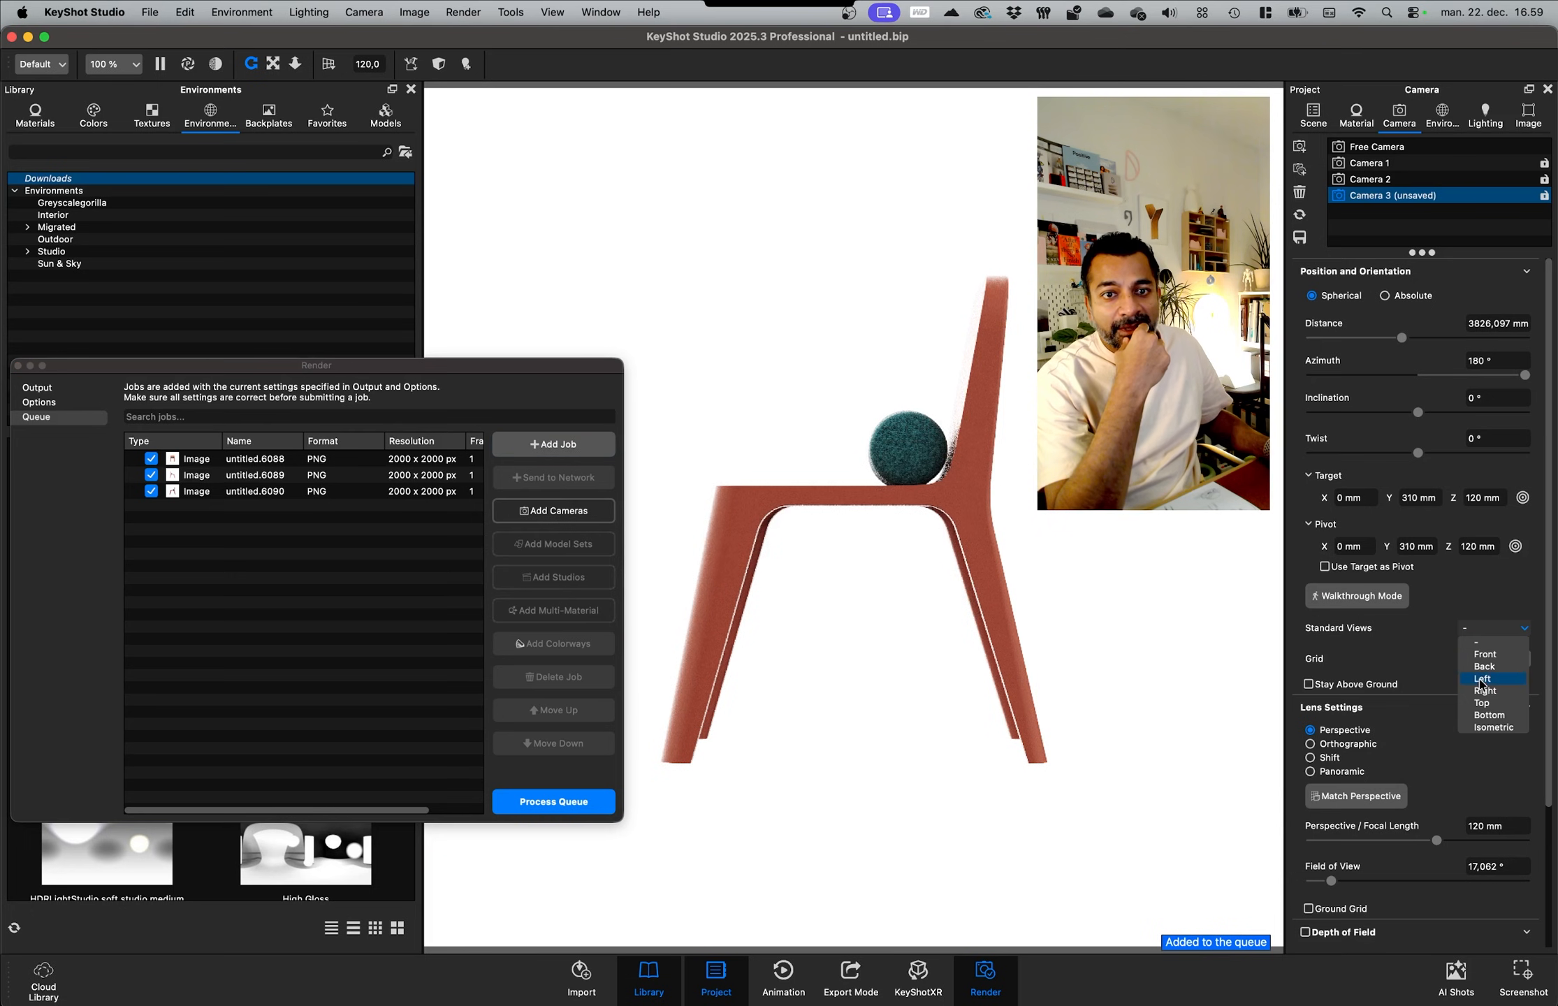
{"action": "left_click", "coordinate": [1478, 707]}
{"action": "scroll", "coordinate": [912, 519], "scroll_direction": "down", "scroll_amount": 10}
{"action": "scroll", "coordinate": [845, 578], "scroll_direction": "up", "scroll_amount": 2}
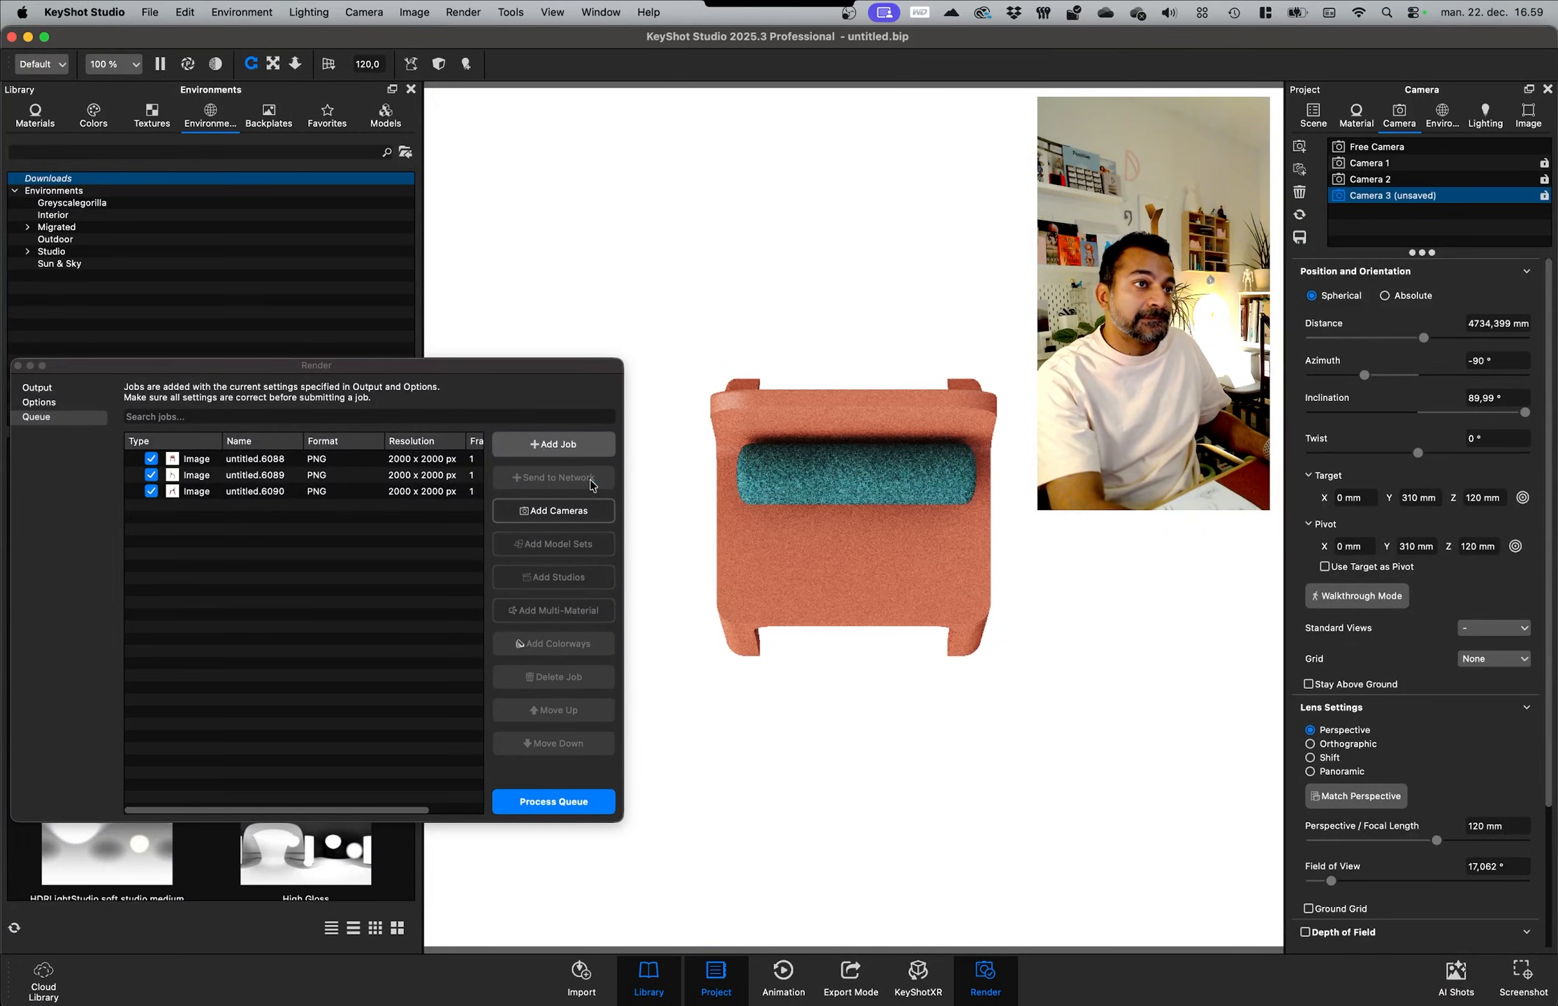
{"action": "left_click", "coordinate": [553, 443]}
{"action": "left_click", "coordinate": [897, 545]}
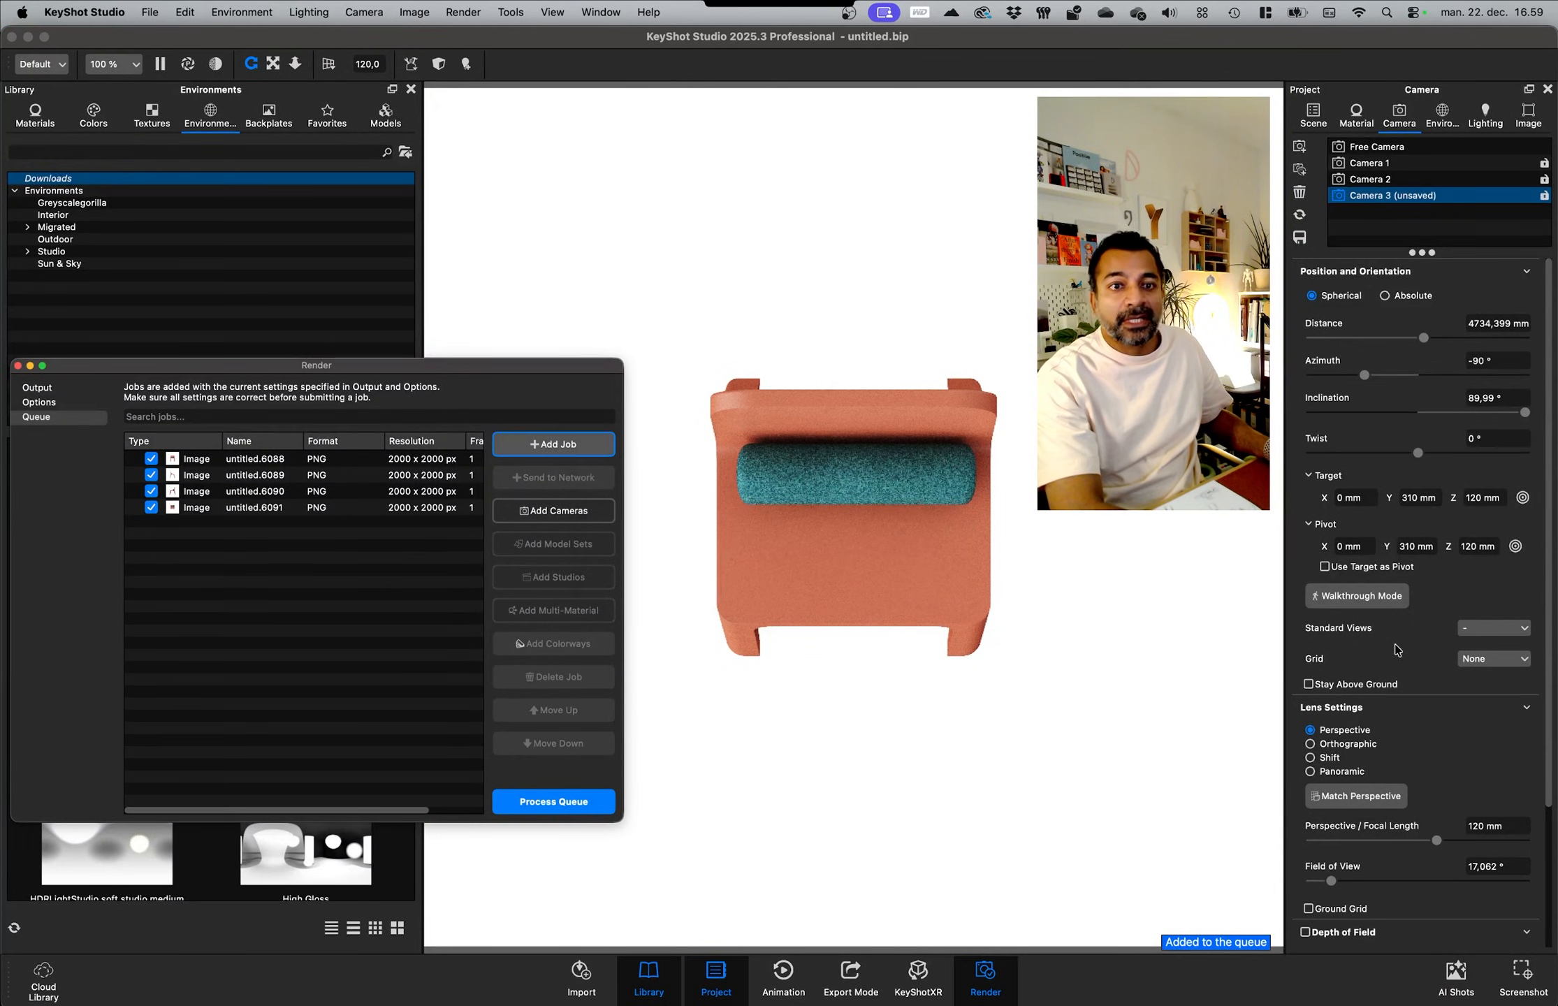
Step: Set the camera to the standard Isometric view, frame the whole chair at about 5429 mm distance, and queue it as is
{"action": "left_click", "coordinate": [1468, 658]}
{"action": "left_click", "coordinate": [1457, 631]}
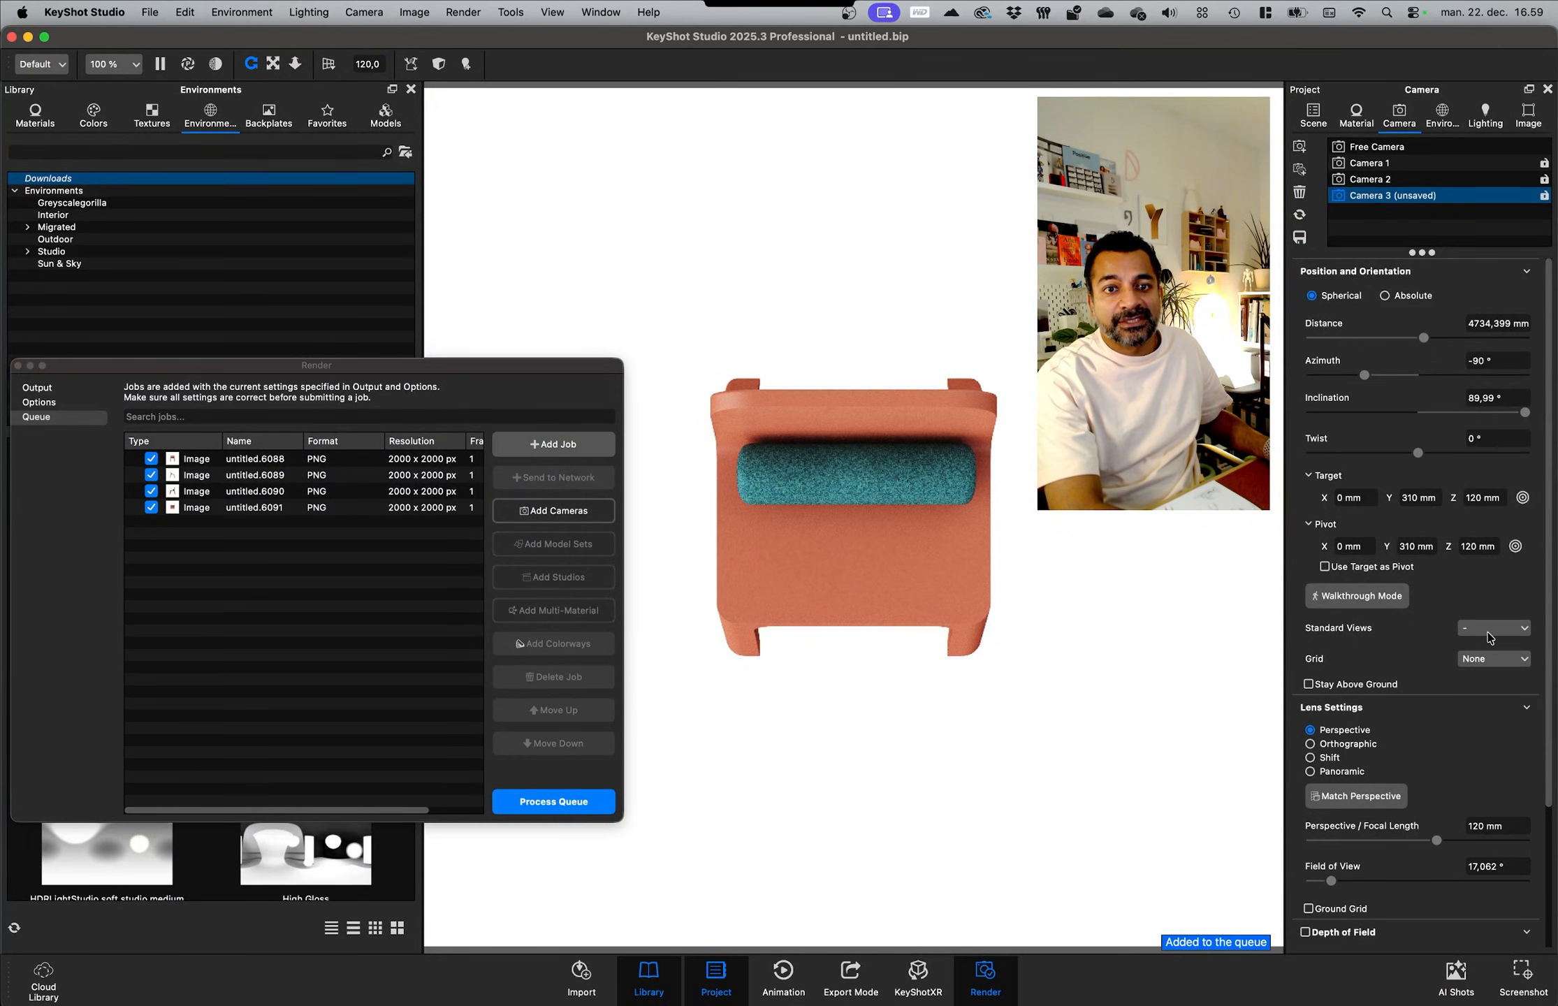
{"action": "left_click", "coordinate": [1467, 627]}
{"action": "left_click", "coordinate": [1488, 727]}
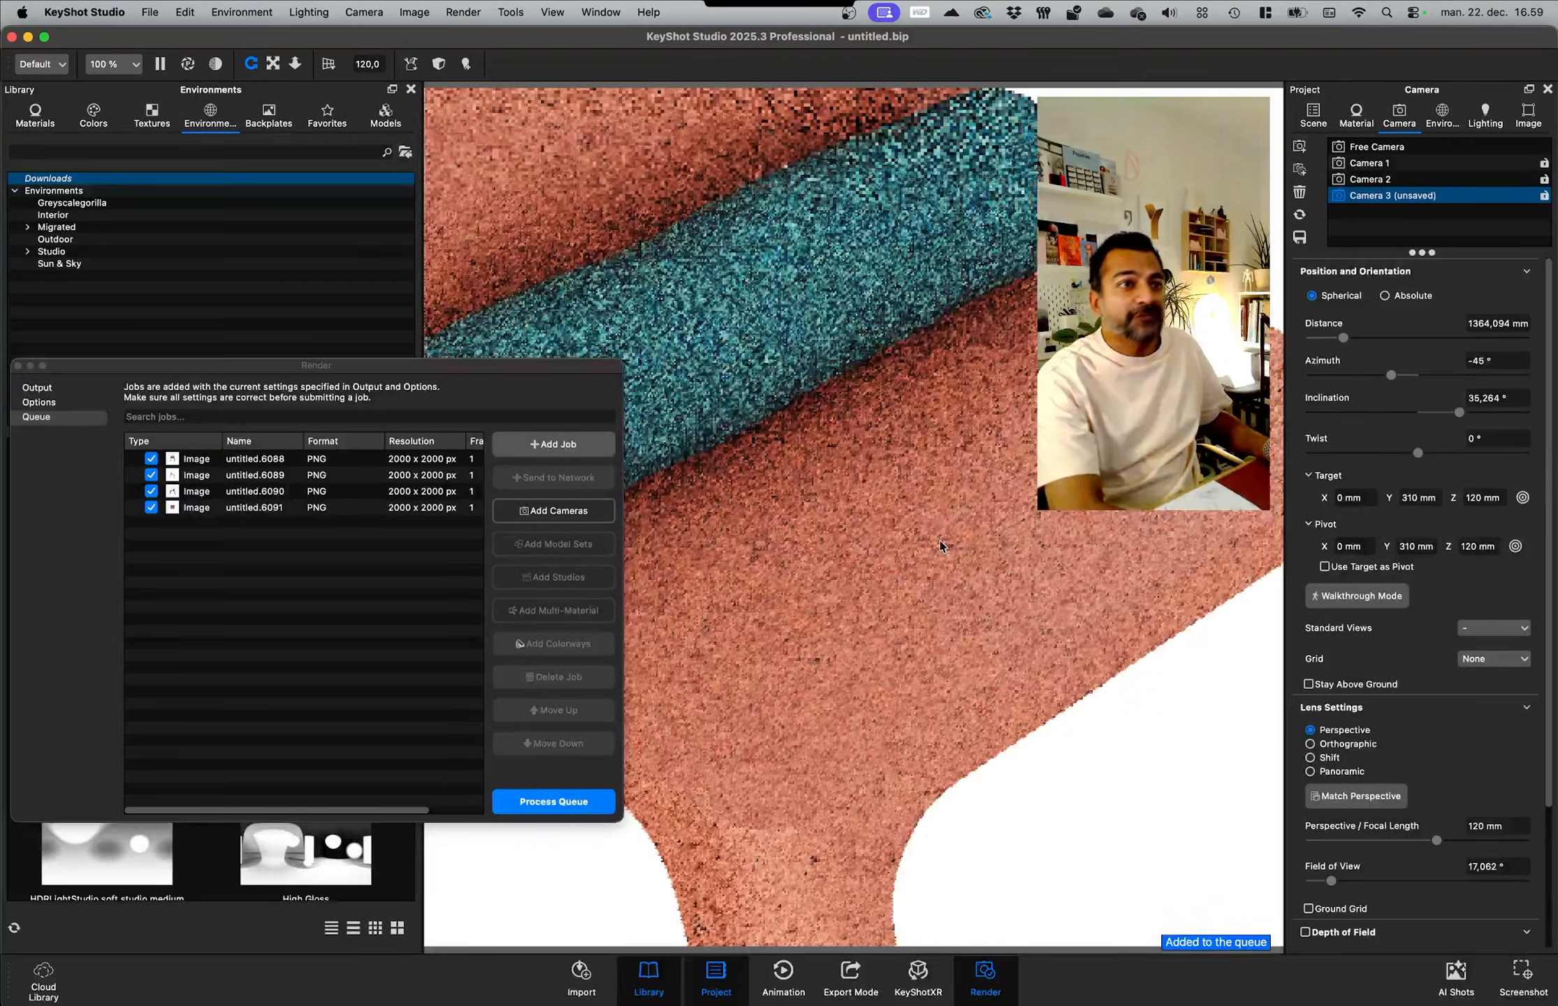
{"action": "scroll", "coordinate": [940, 541], "scroll_direction": "down", "scroll_amount": 3}
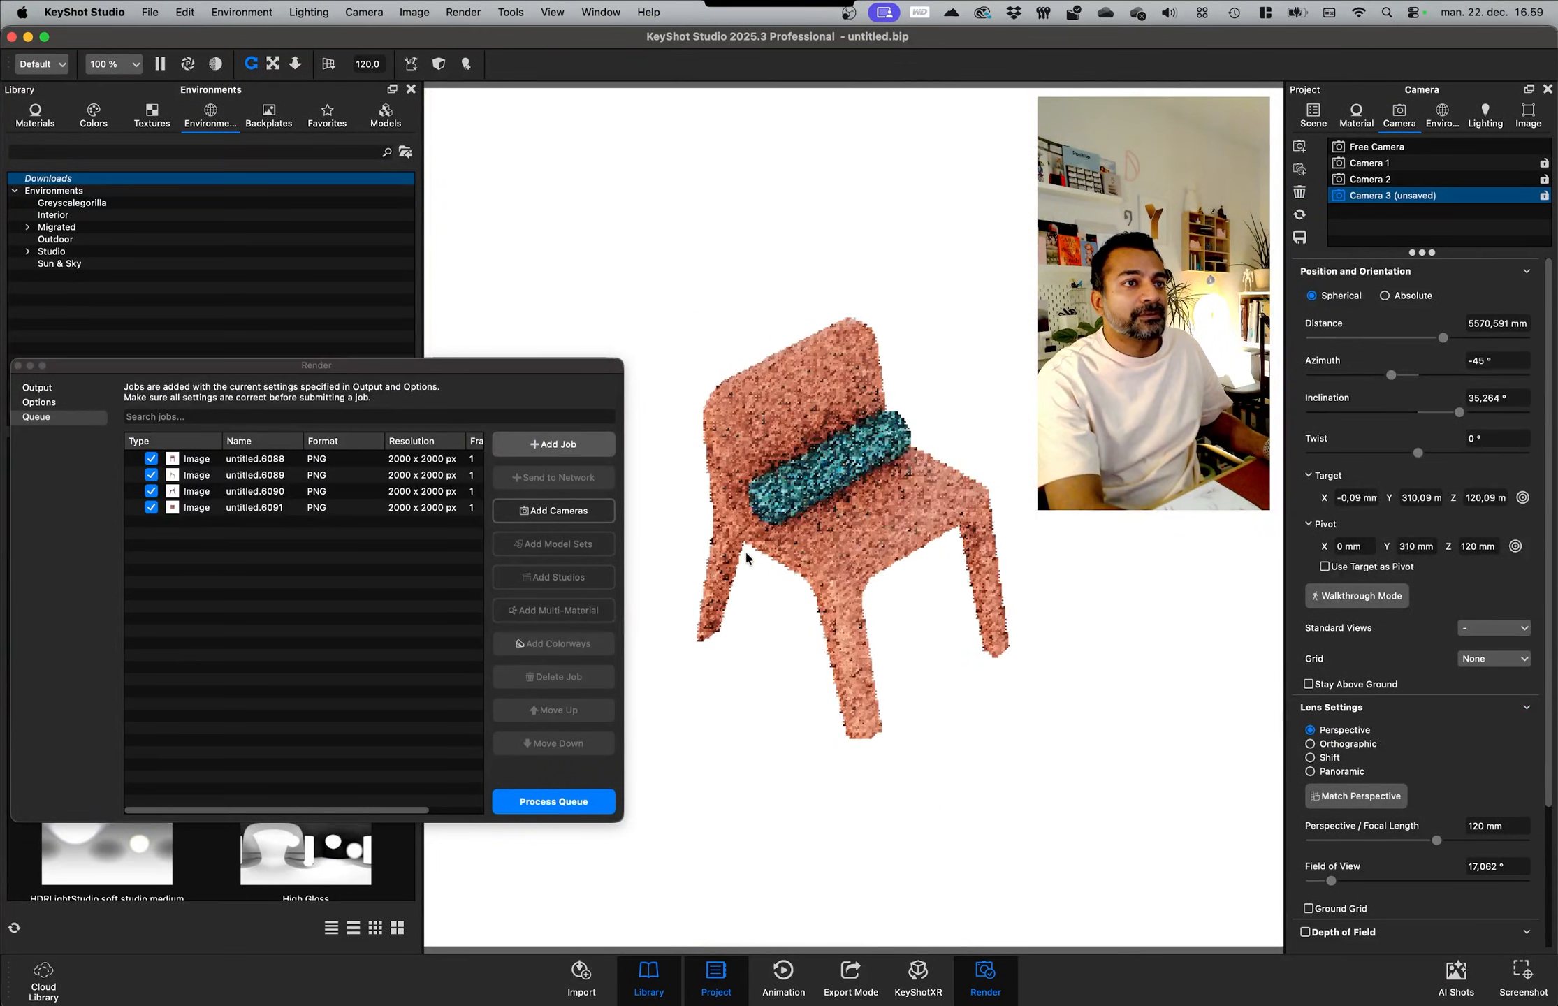
{"action": "scroll", "coordinate": [746, 550], "scroll_direction": "up", "scroll_amount": 1}
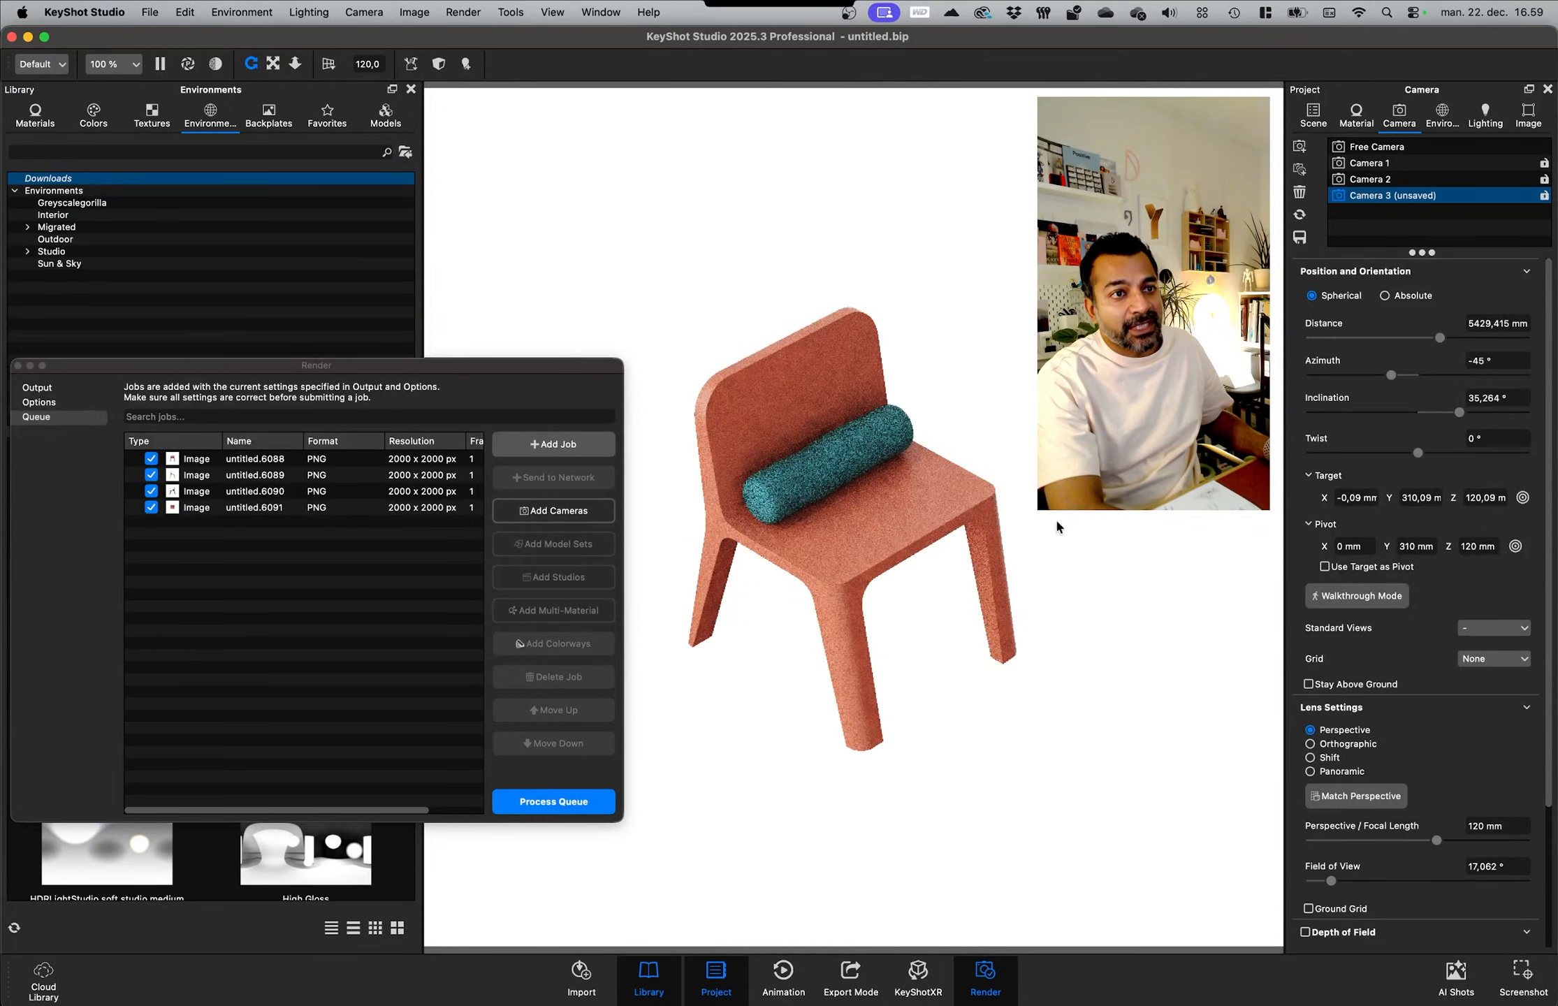
{"action": "left_click", "coordinate": [535, 445]}
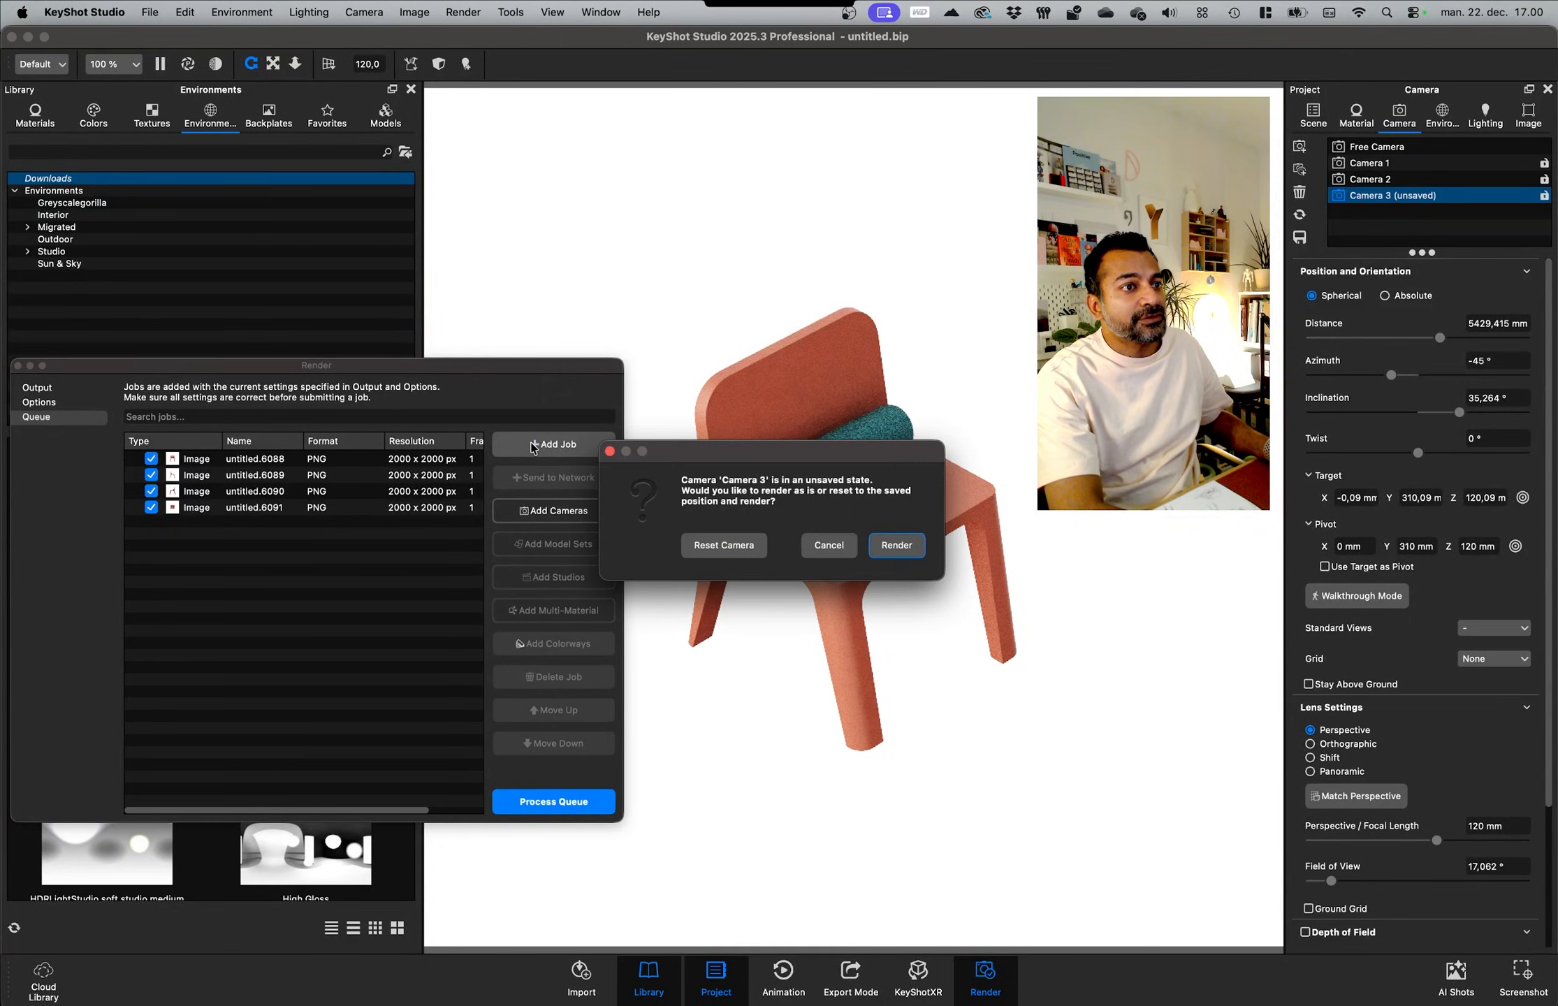
{"action": "left_click", "coordinate": [891, 547]}
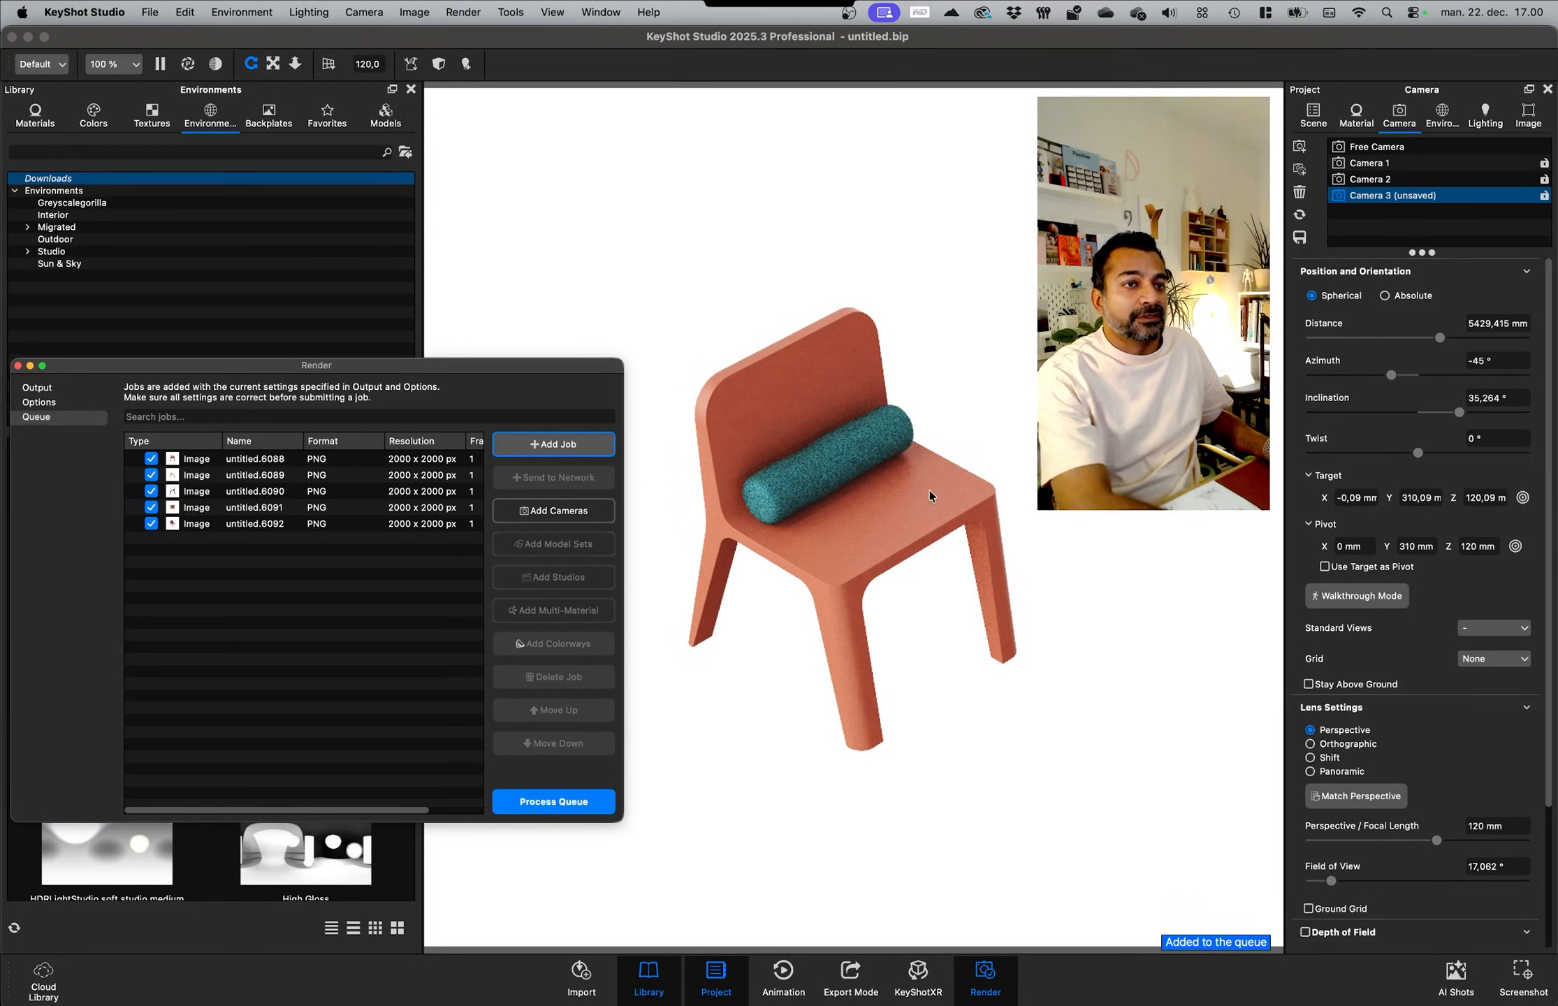
Step: Orbit the camera to about -149° azimuth and 12.5° inclination, at about 5292 mm distance, and queue this three-quarter view as is
{"action": "left_click_drag", "start_coordinate": [864, 547], "coordinate": [482, 462]}
{"action": "scroll", "coordinate": [802, 464], "scroll_direction": "up", "scroll_amount": 1}
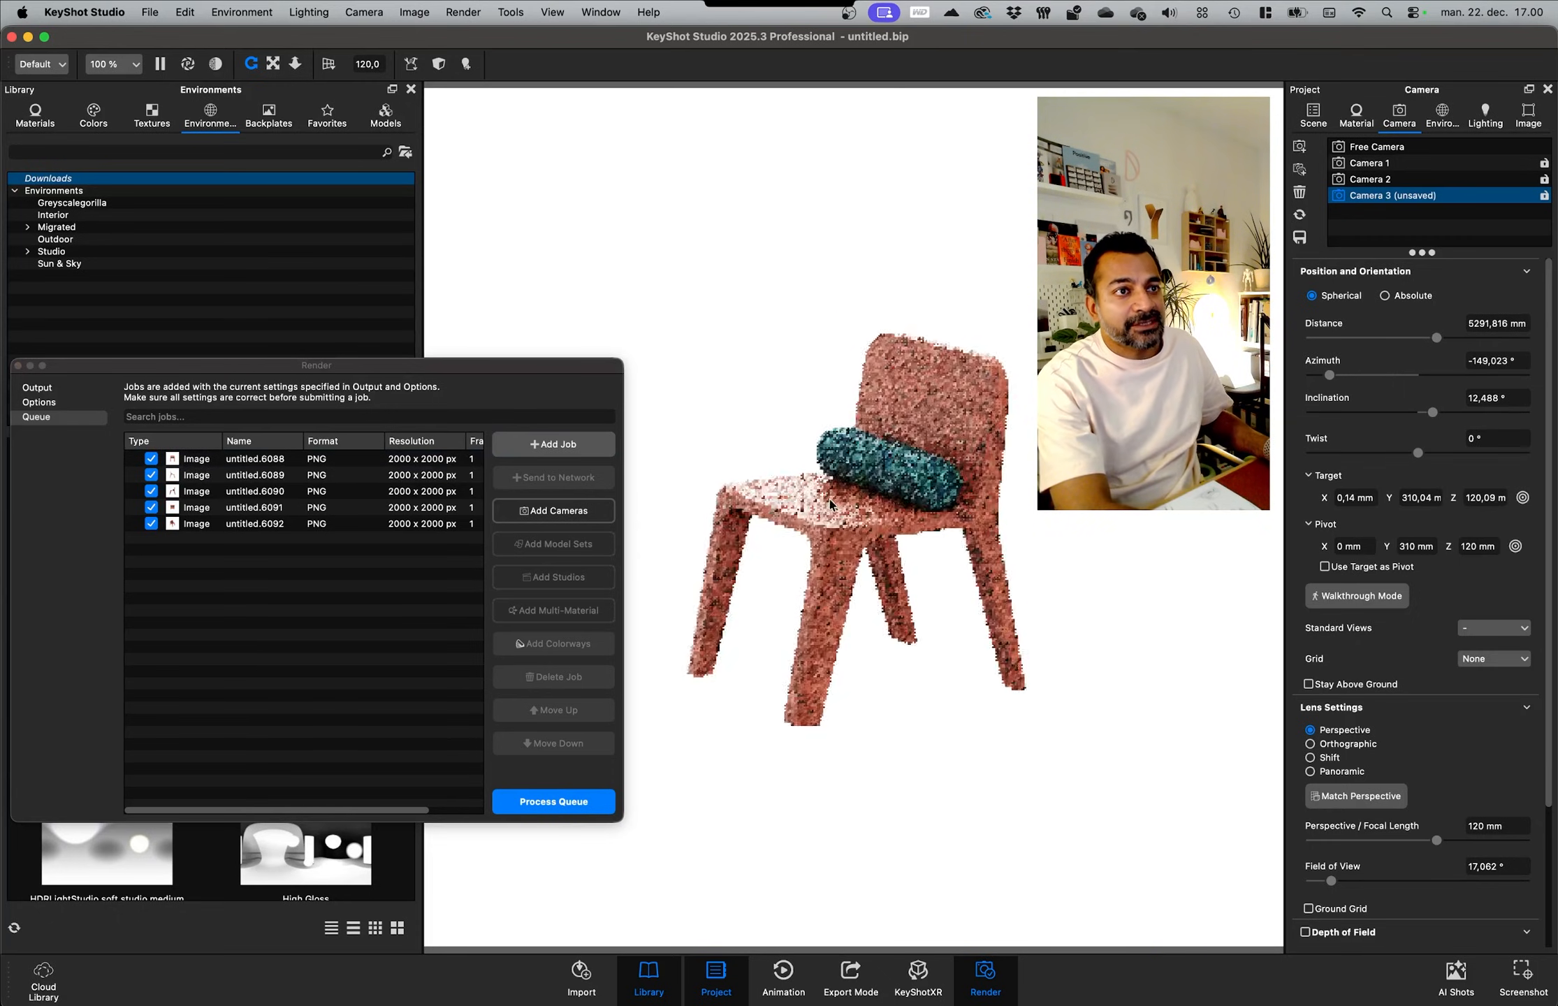
{"action": "left_click", "coordinate": [535, 445]}
{"action": "left_click", "coordinate": [873, 554]}
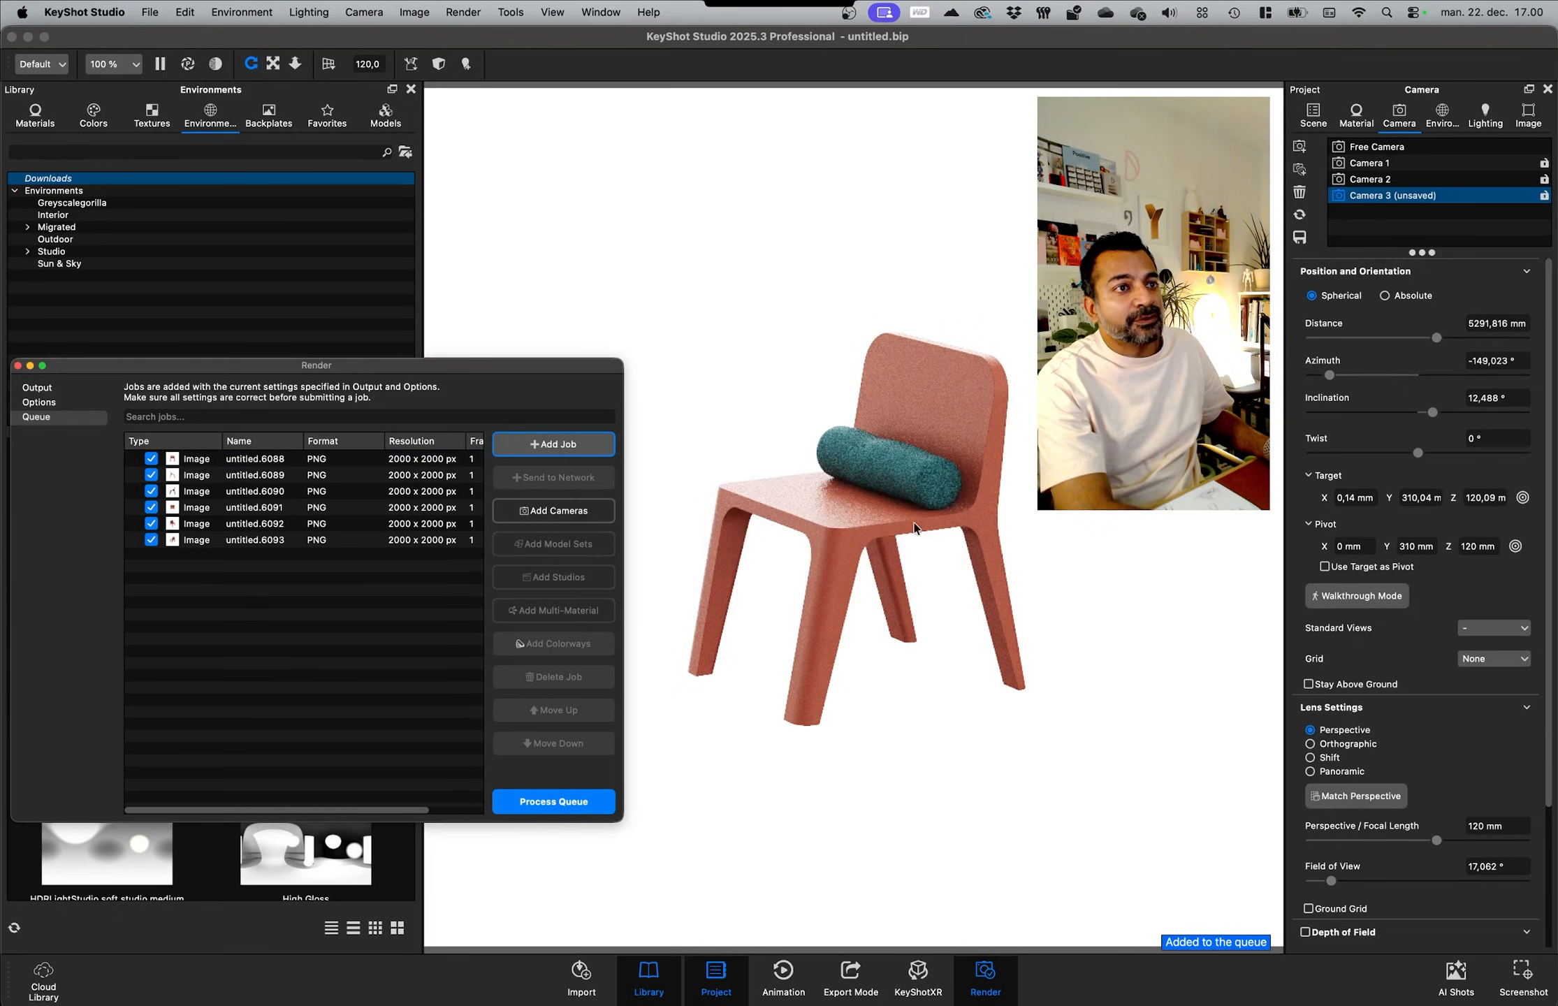
Step: Orbit to a low three-quarter front view at about -55° azimuth and 1.1° inclination and add it to the render queue as is
{"action": "left_click_drag", "start_coordinate": [755, 381], "coordinate": [1296, 308]}
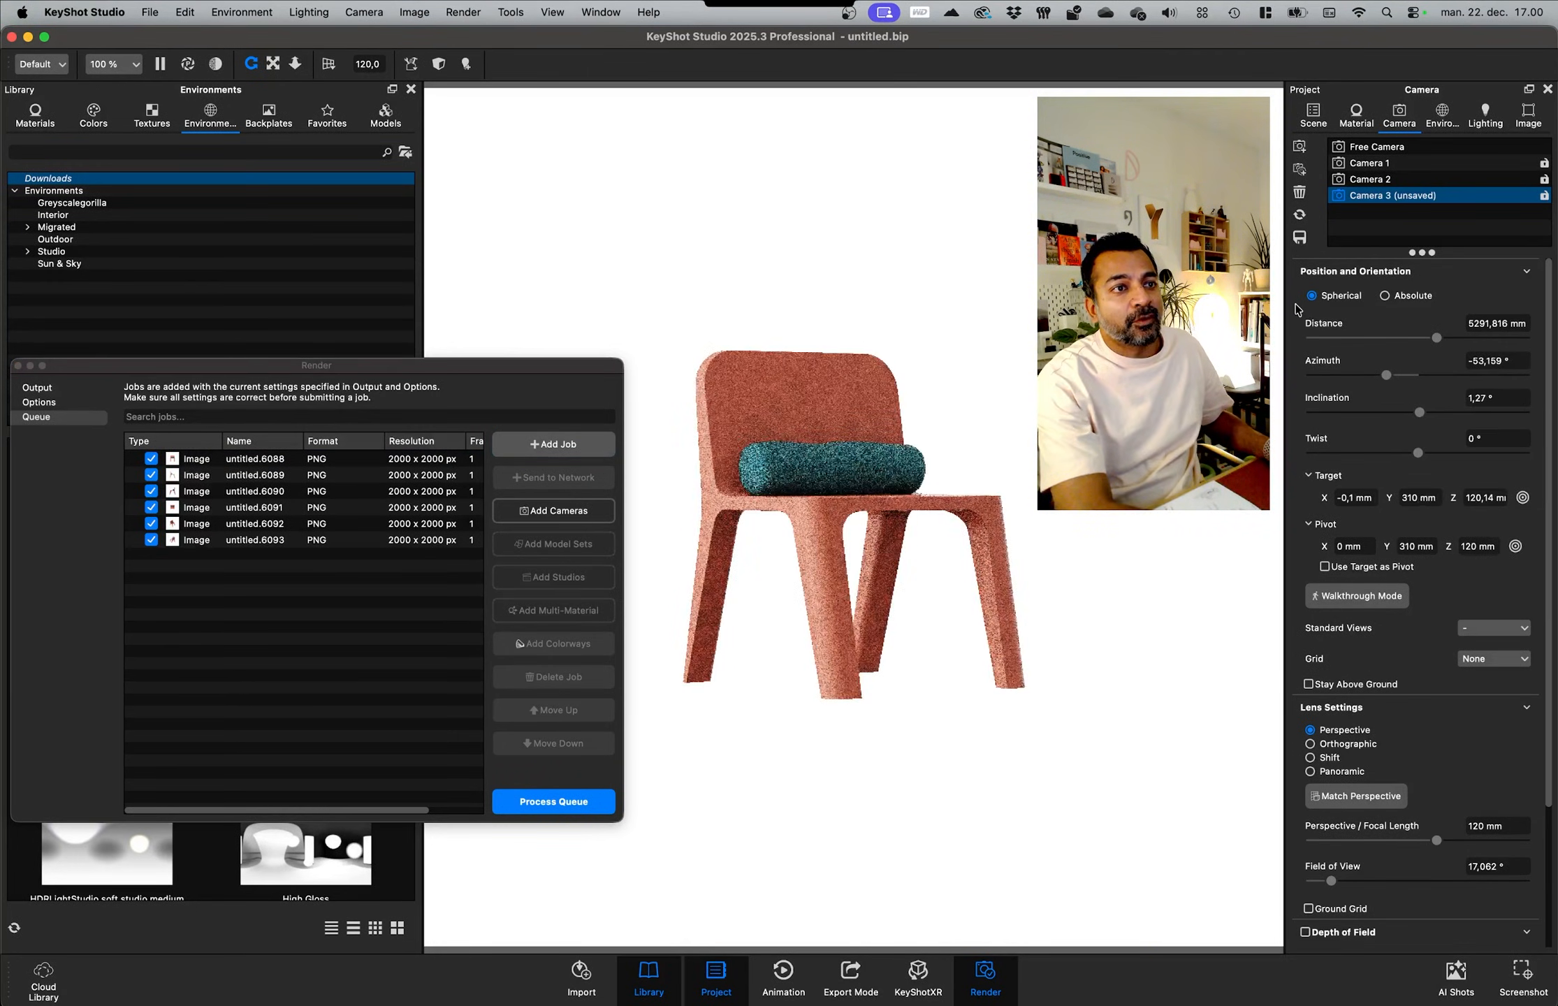
{"action": "left_click_drag", "start_coordinate": [908, 412], "coordinate": [898, 411]}
{"action": "left_click", "coordinate": [554, 444]}
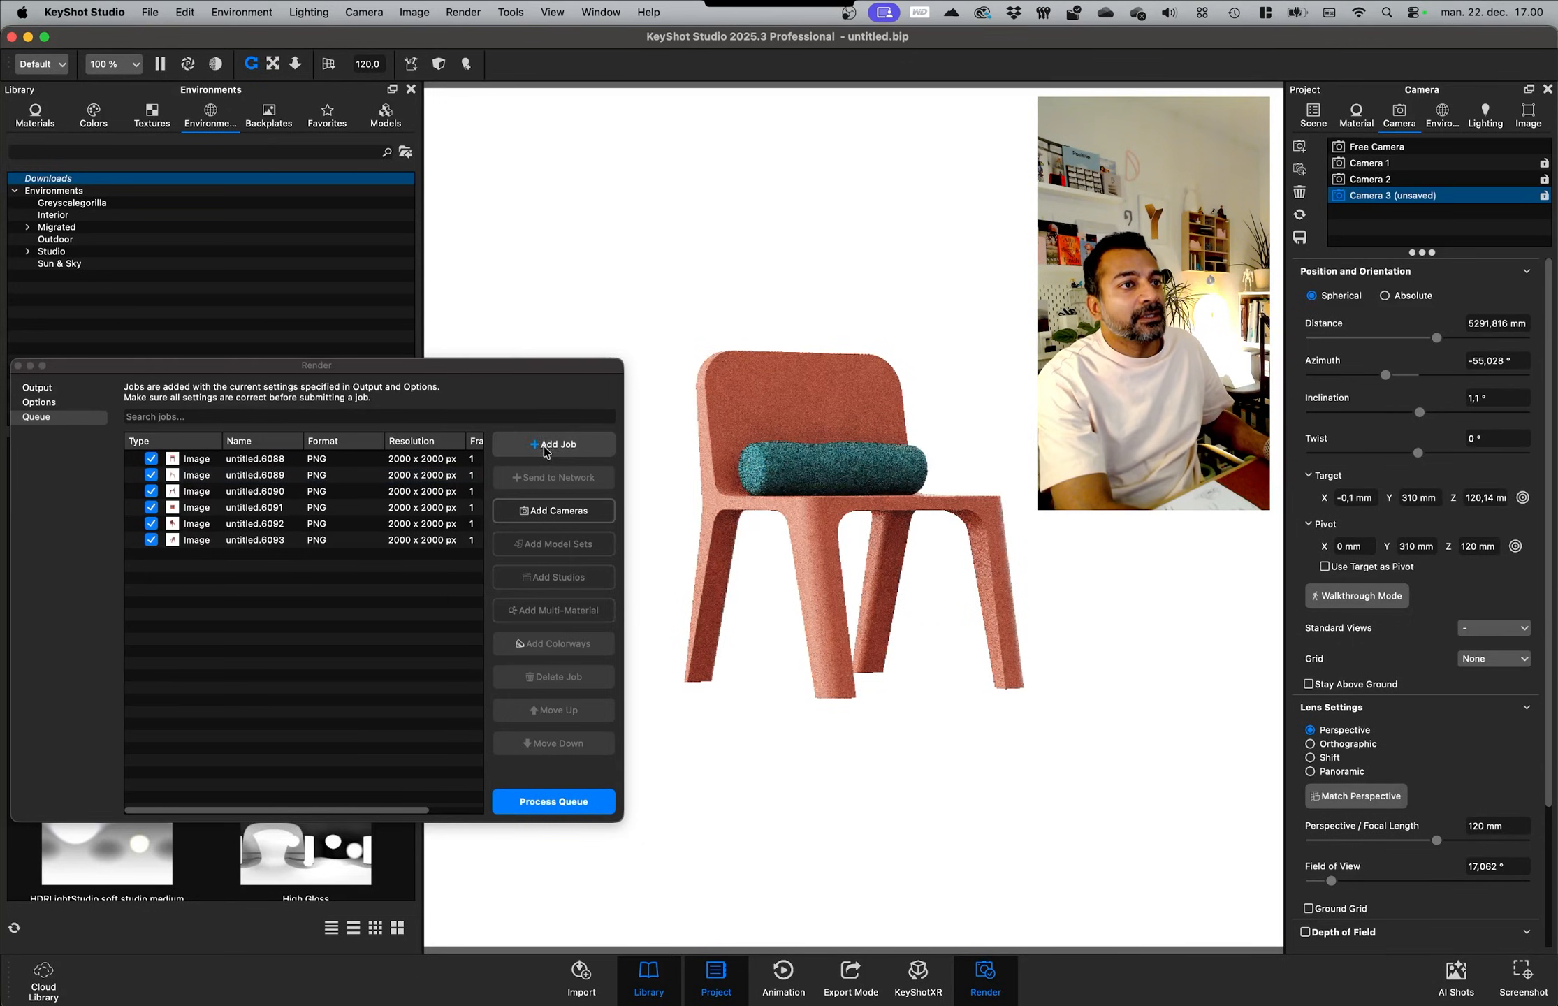
{"action": "left_click", "coordinate": [895, 545]}
Step: Try other camera angles and preview the queued render jobs to check which chair views are already covered
{"action": "left_click_drag", "start_coordinate": [849, 387], "coordinate": [664, 383]}
{"action": "left_click_drag", "start_coordinate": [922, 363], "coordinate": [491, 472]}
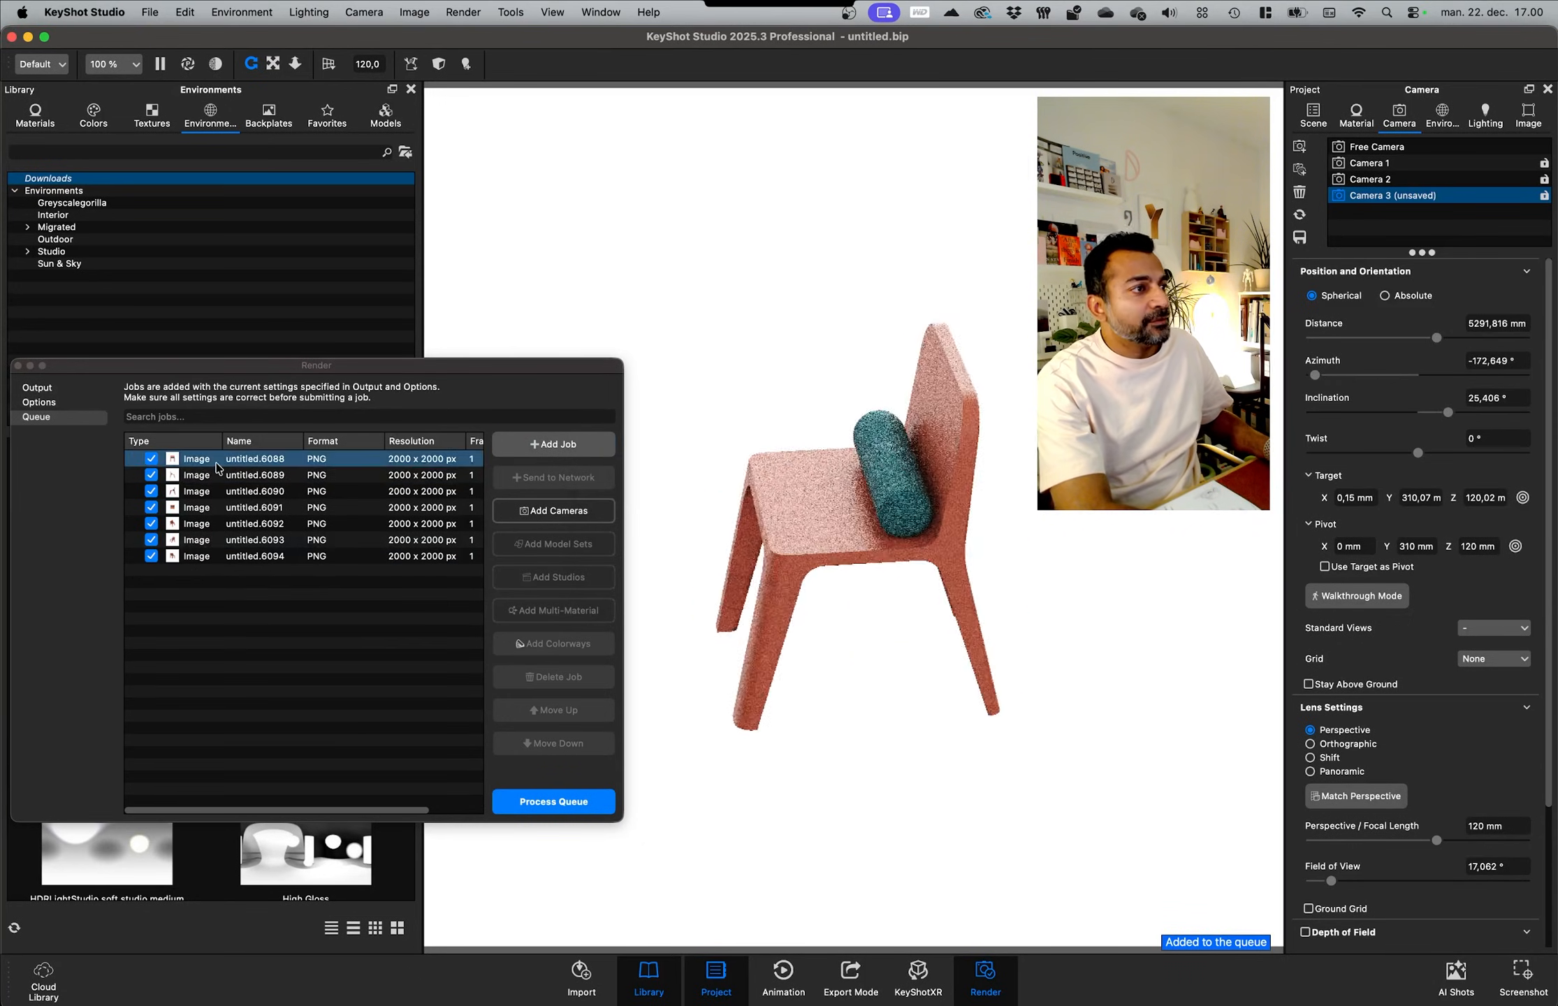
{"action": "left_click", "coordinate": [216, 491]}
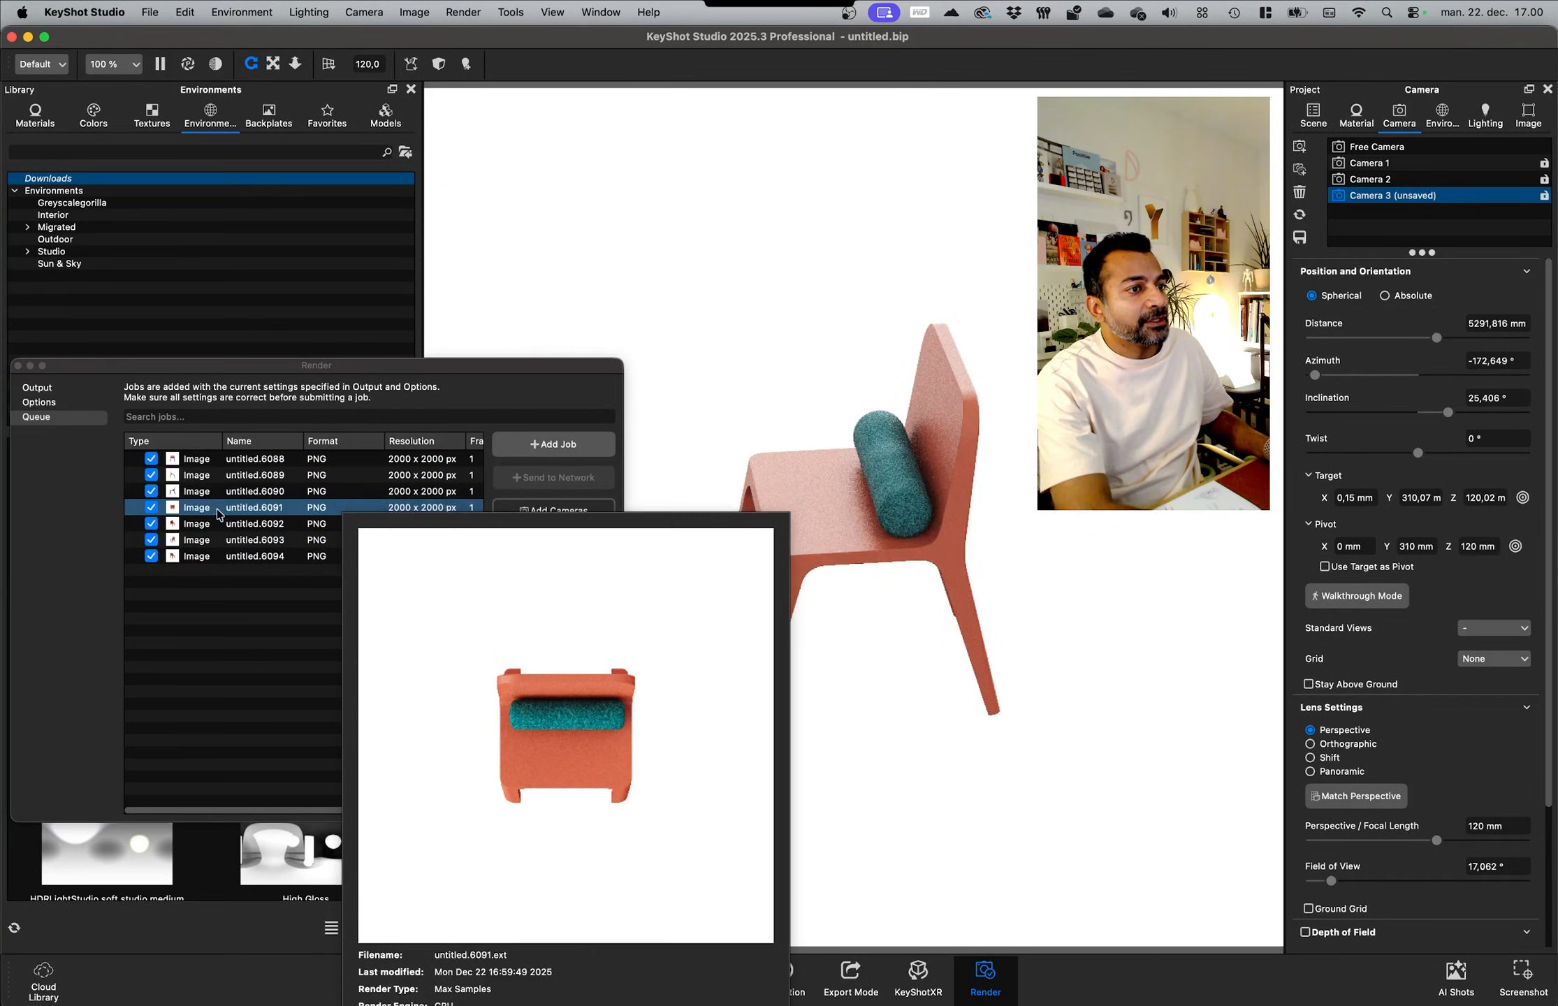
{"action": "mouse_move", "coordinate": [215, 543]}
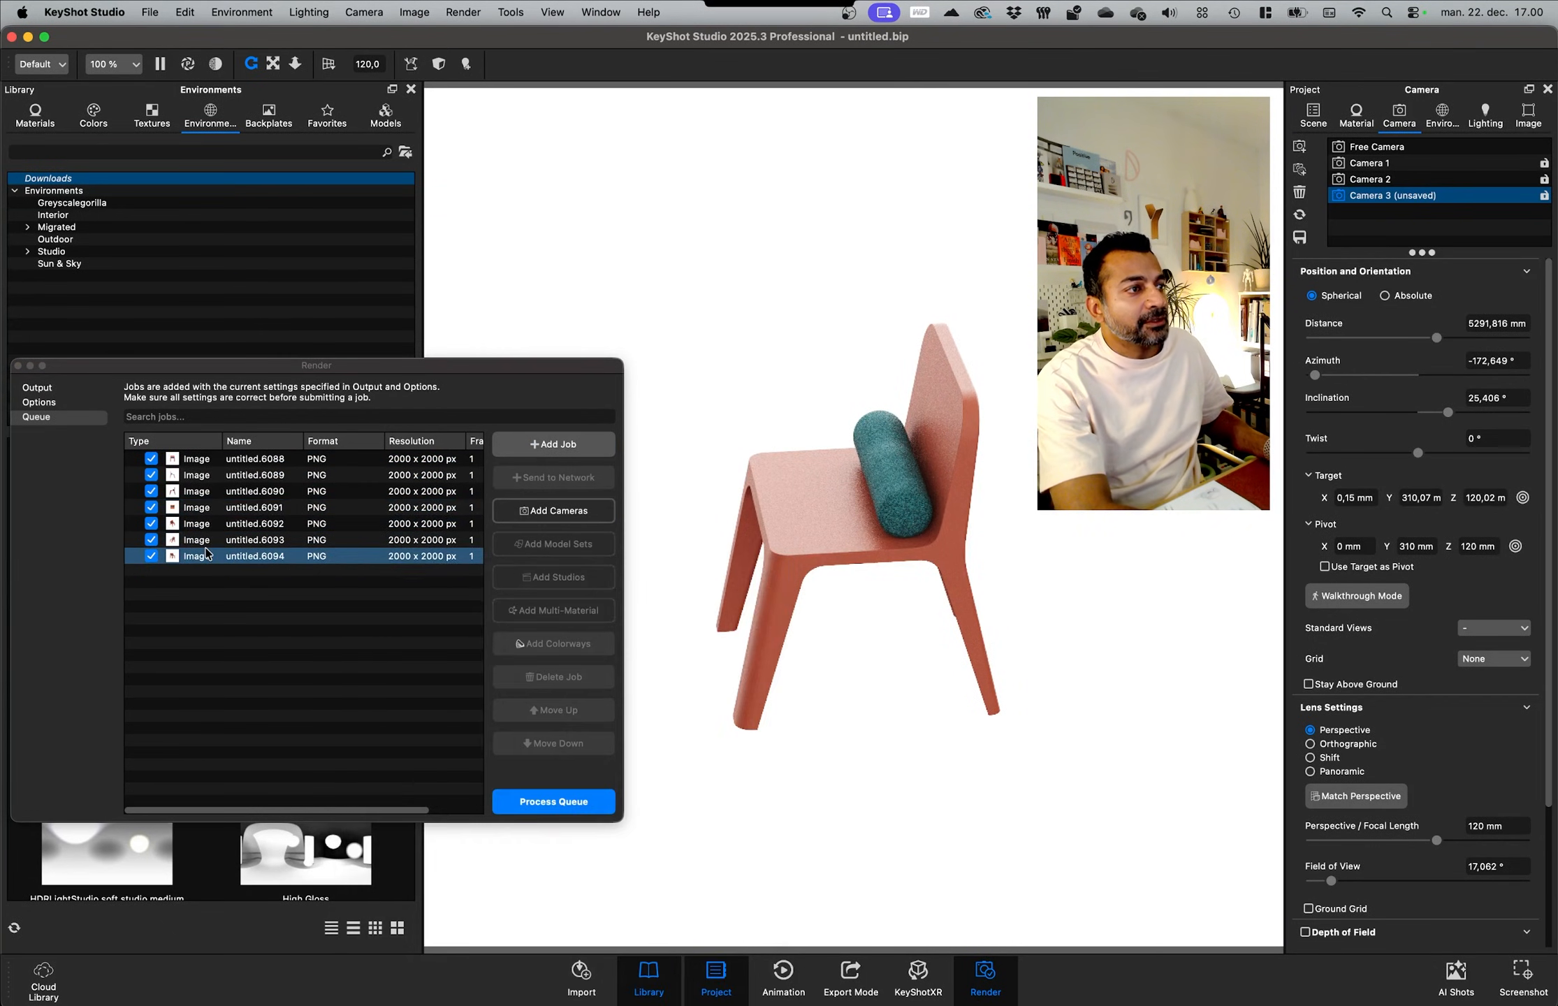
{"action": "left_click_drag", "start_coordinate": [754, 436], "coordinate": [803, 423]}
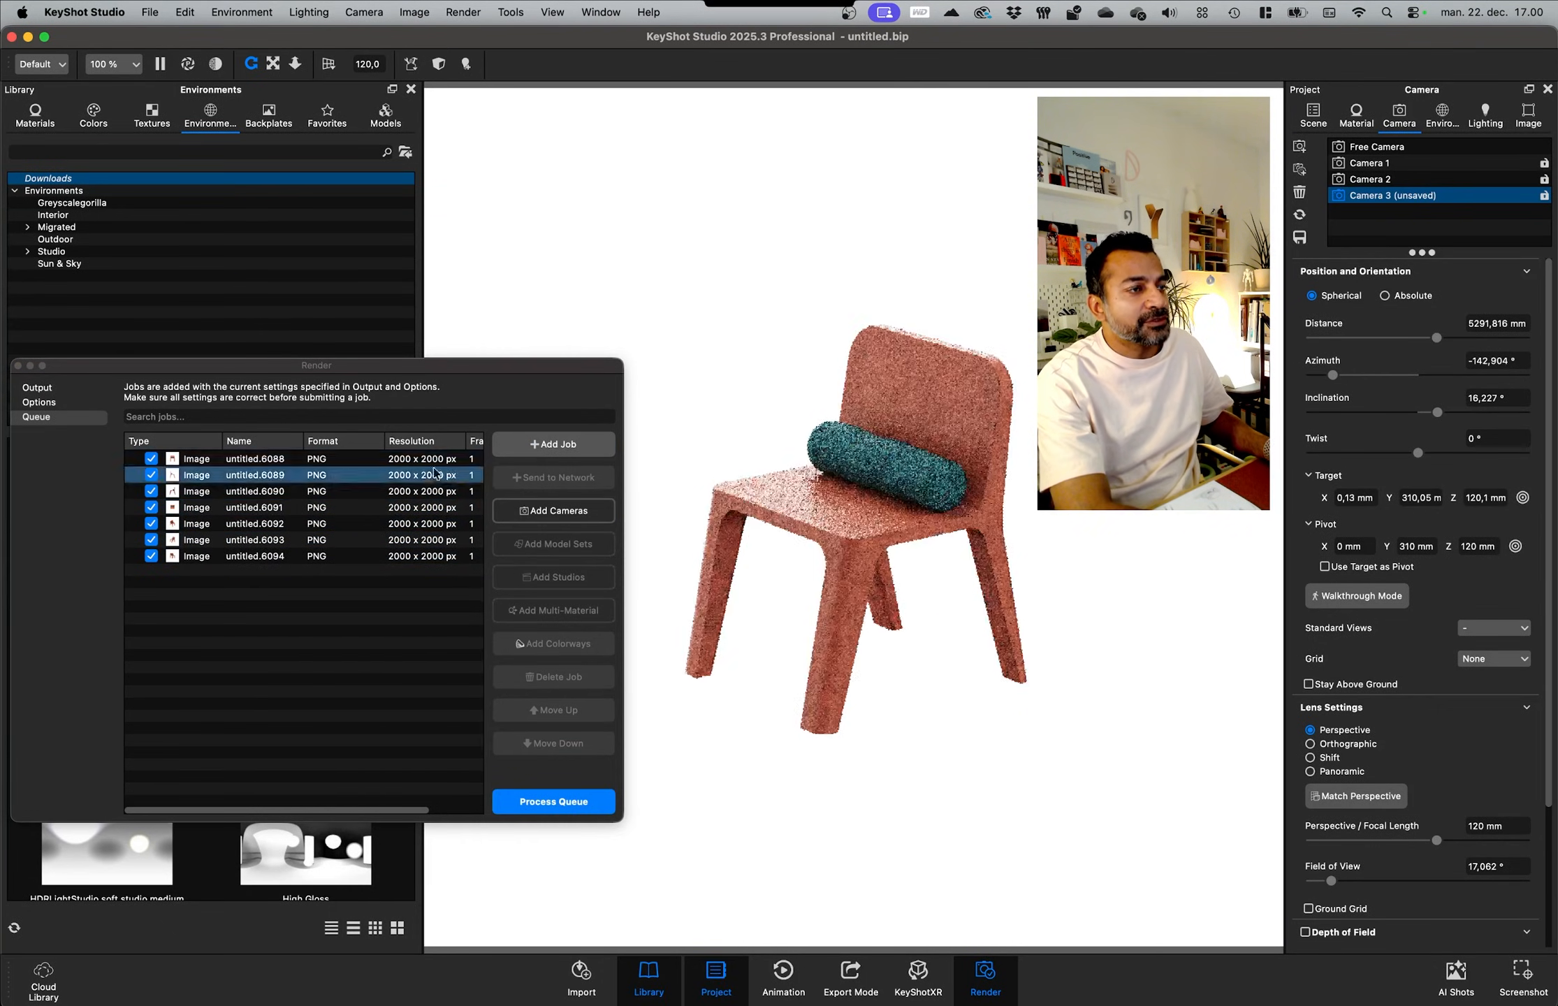
{"action": "mouse_move", "coordinate": [433, 480]}
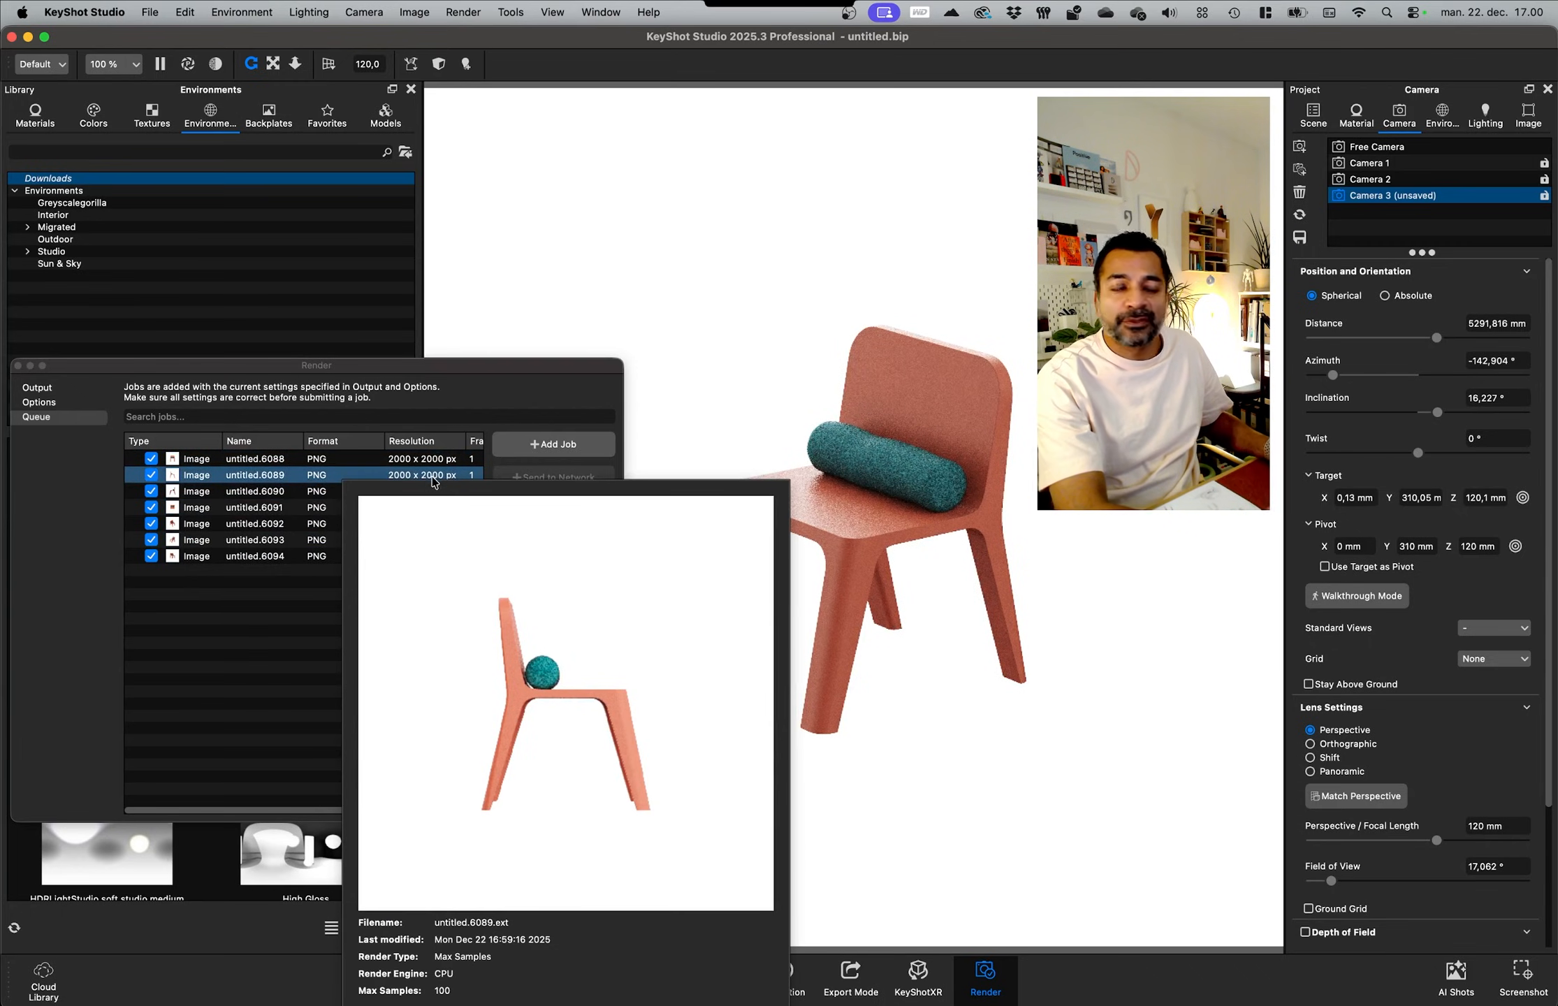
Step: Orbit to a rear three-quarter view at about 30° azimuth and 15.5° inclination and add it to the render queue as is
{"action": "left_click_drag", "start_coordinate": [703, 422], "coordinate": [1027, 421]}
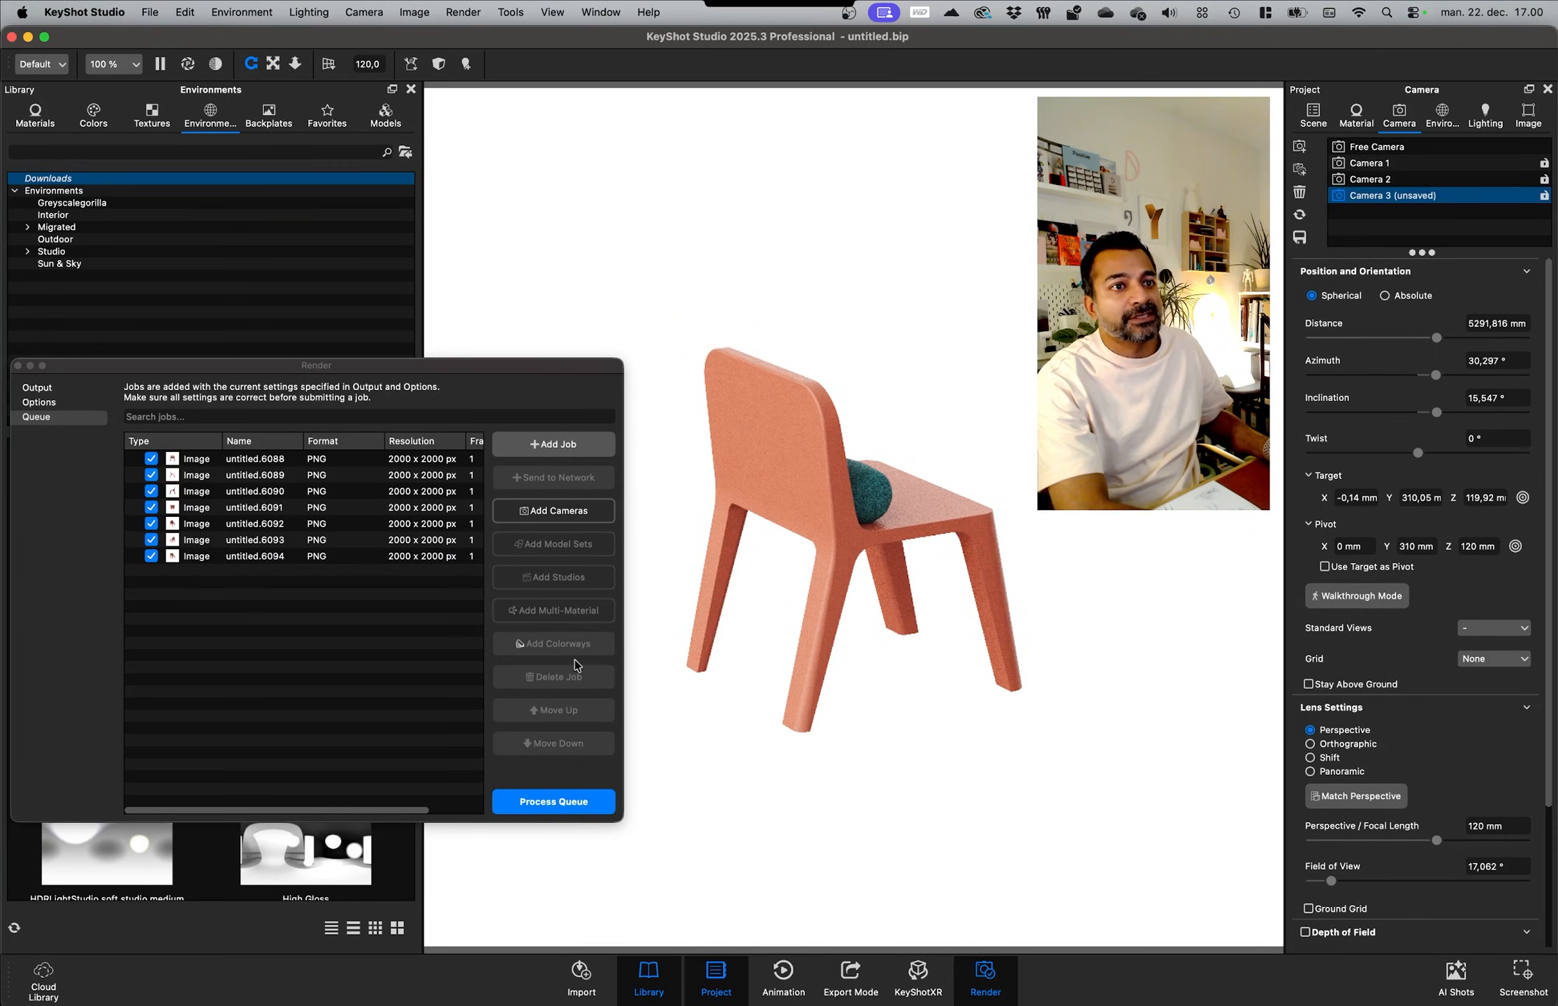
{"action": "left_click", "coordinate": [534, 447]}
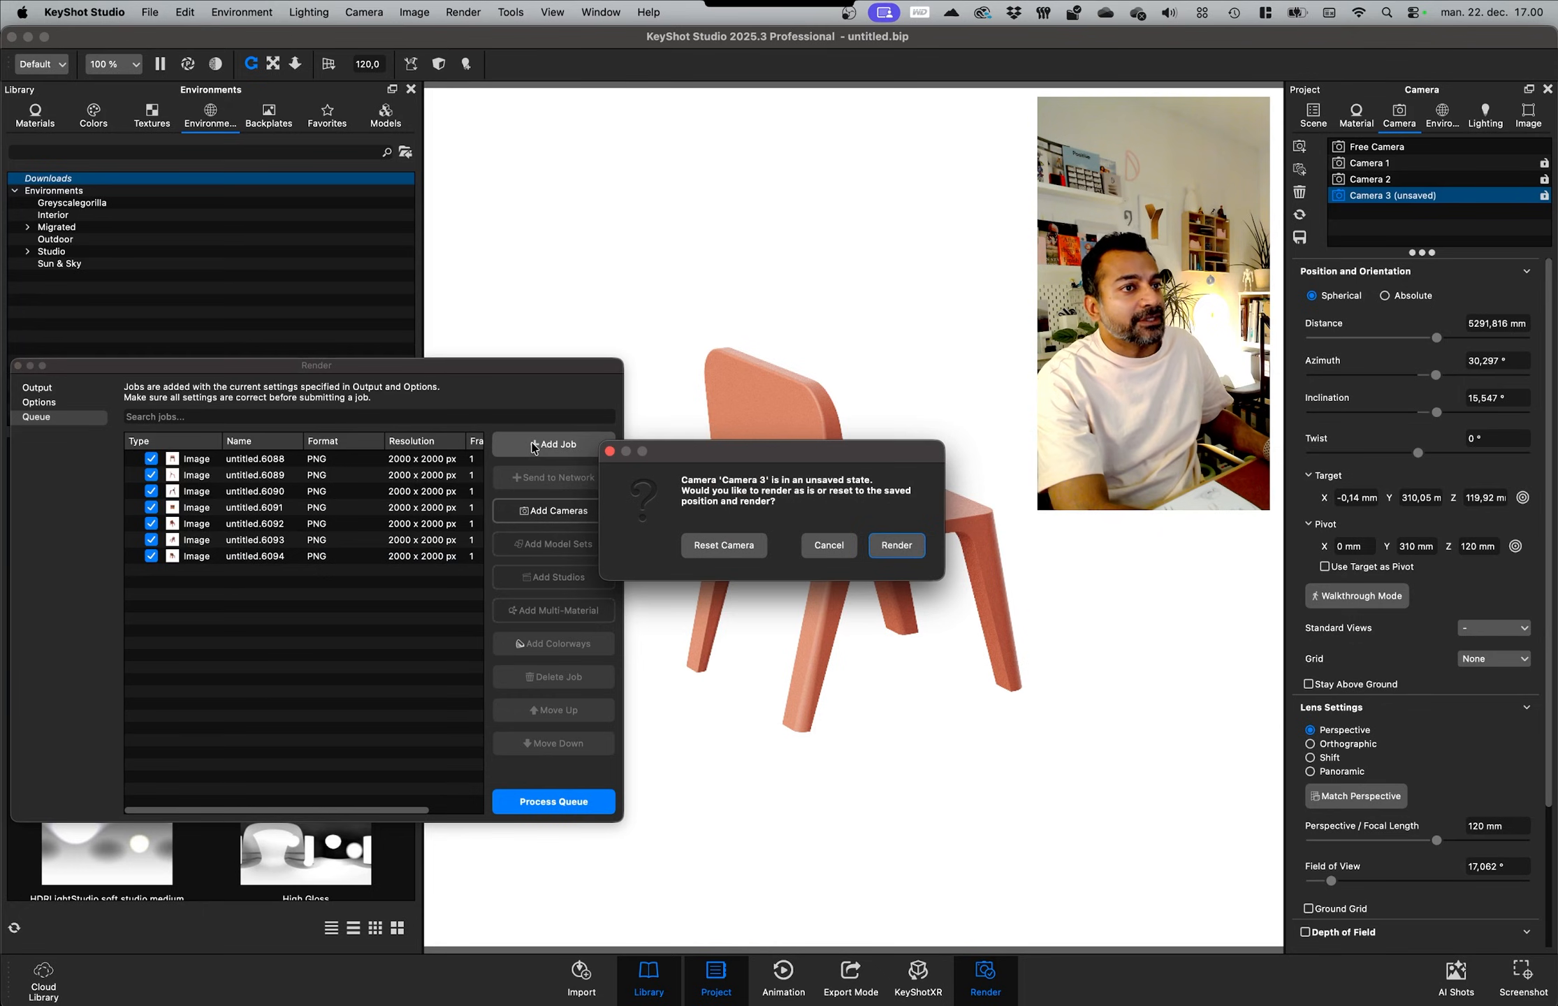
{"action": "left_click", "coordinate": [894, 547]}
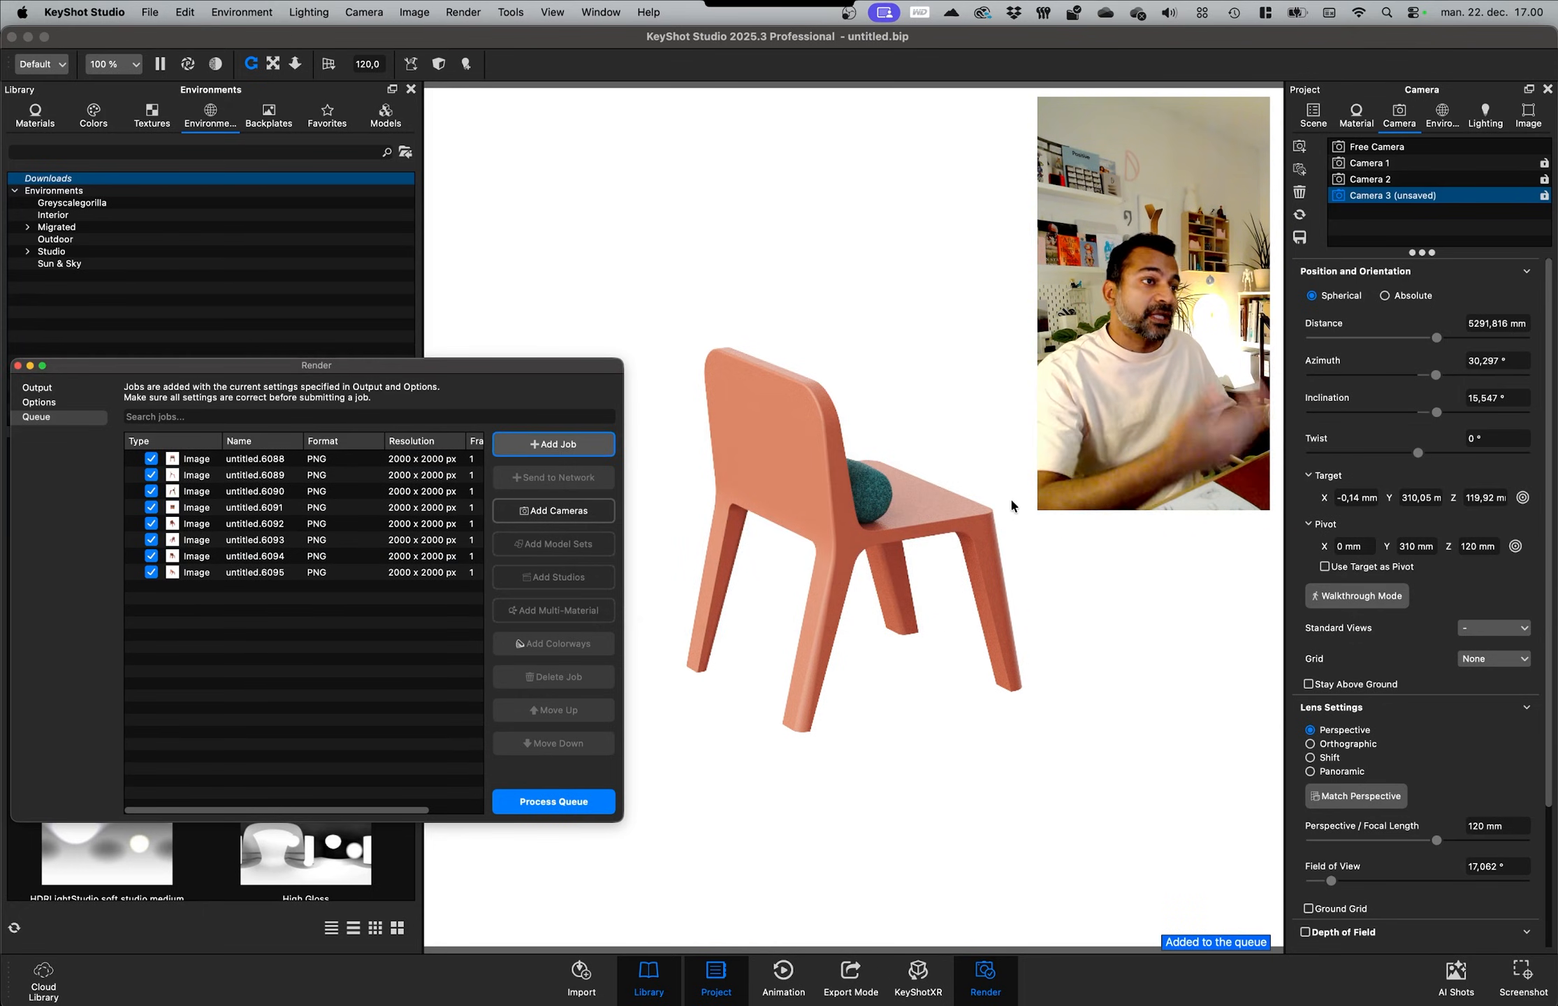
{"action": "left_click", "coordinate": [1399, 197]}
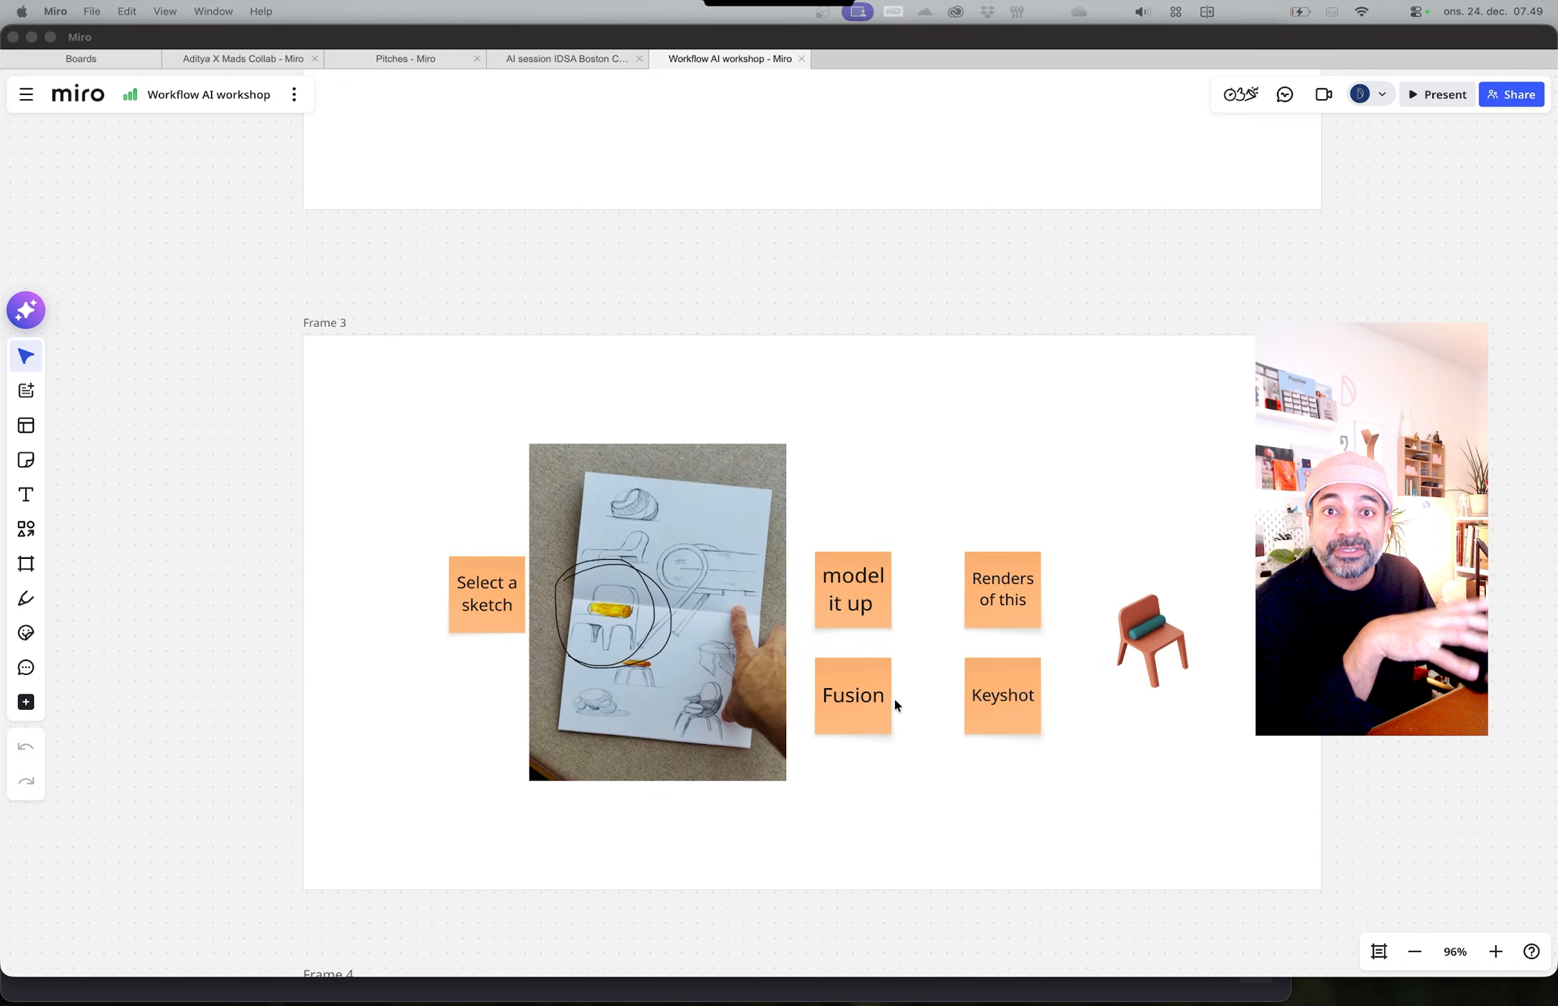
Step: In the Miro workshop board, crop the chair render from Frame 3 and move it into Frame 4 below the "Lets get to it!" note stack
{"action": "scroll", "coordinate": [1171, 643], "scroll_direction": "up", "scroll_amount": 5, "text": "ctrl"}
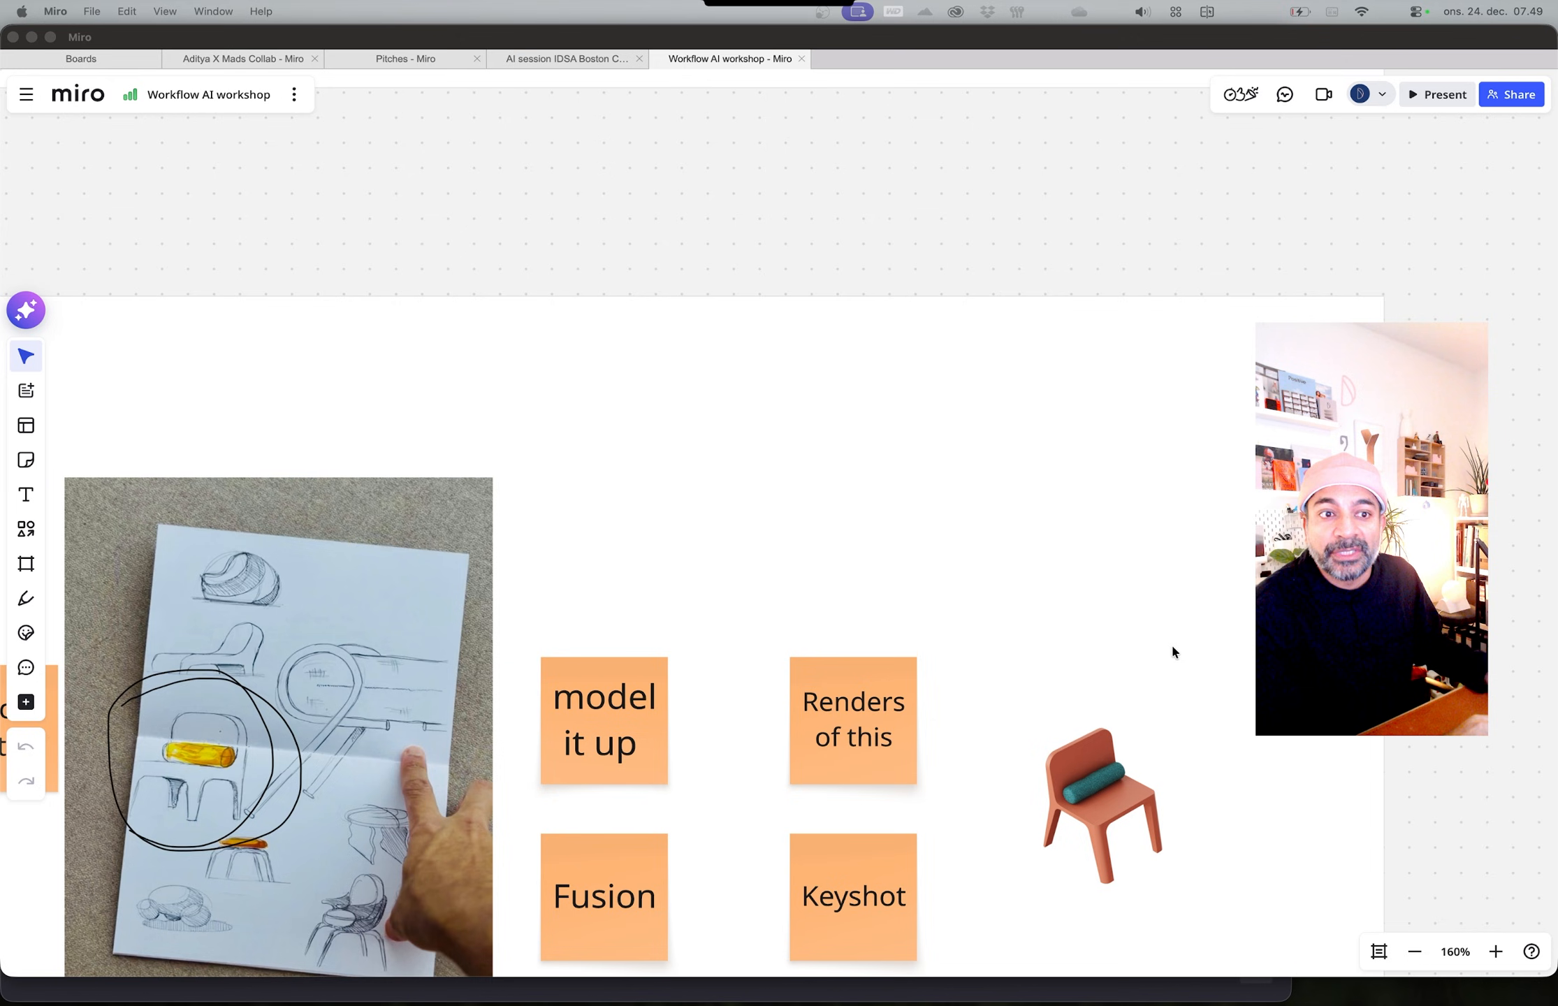
{"action": "scroll", "coordinate": [1171, 652], "scroll_direction": "up", "scroll_amount": 2, "text": "ctrl"}
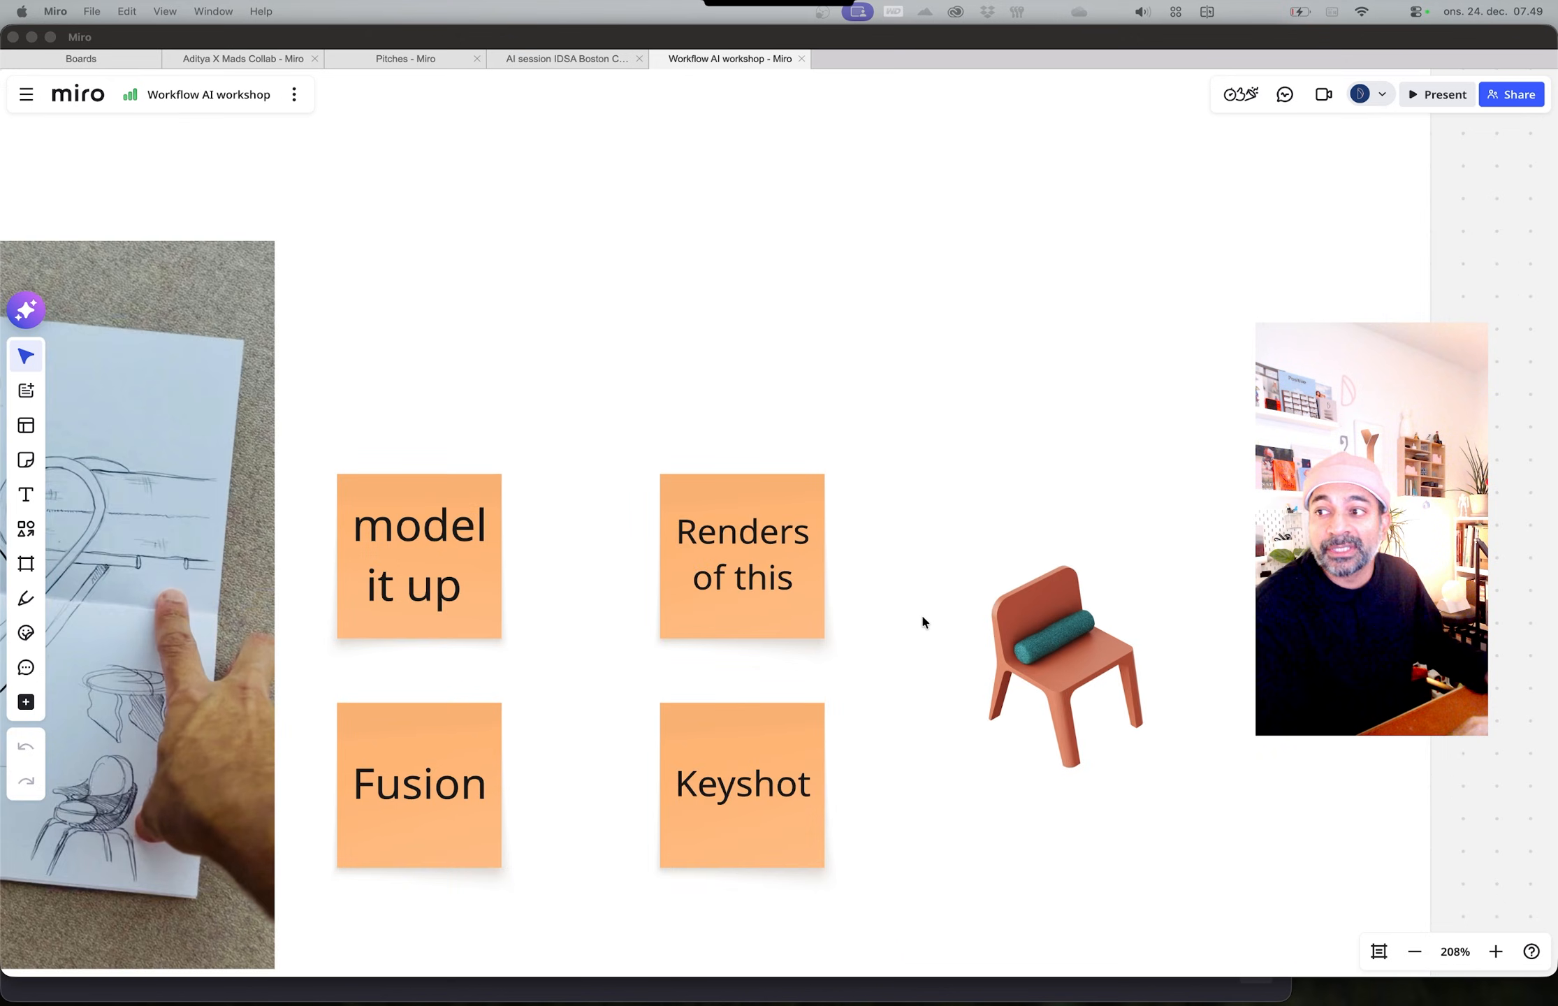
{"action": "scroll", "coordinate": [921, 612], "scroll_direction": "down", "scroll_amount": 2, "text": "ctrl"}
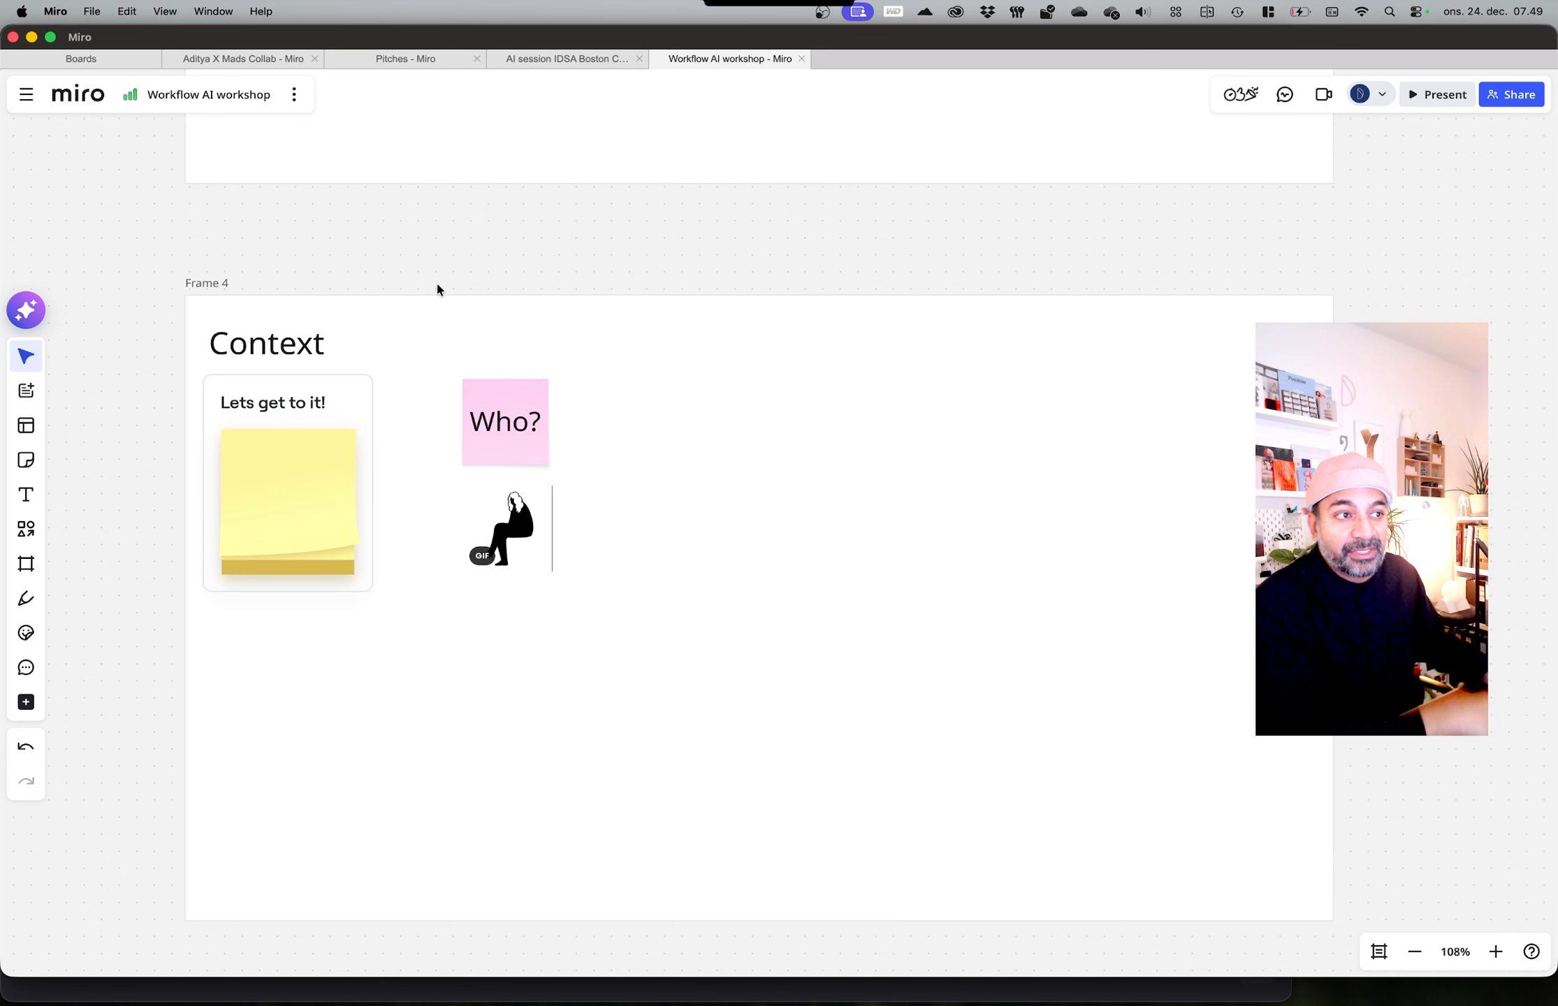
{"action": "scroll", "coordinate": [435, 285], "scroll_direction": "up", "scroll_amount": 5}
{"action": "left_click", "coordinate": [1120, 193]}
{"action": "left_click_drag", "start_coordinate": [1139, 186], "coordinate": [525, 550]}
{"action": "double_click", "coordinate": [525, 550]}
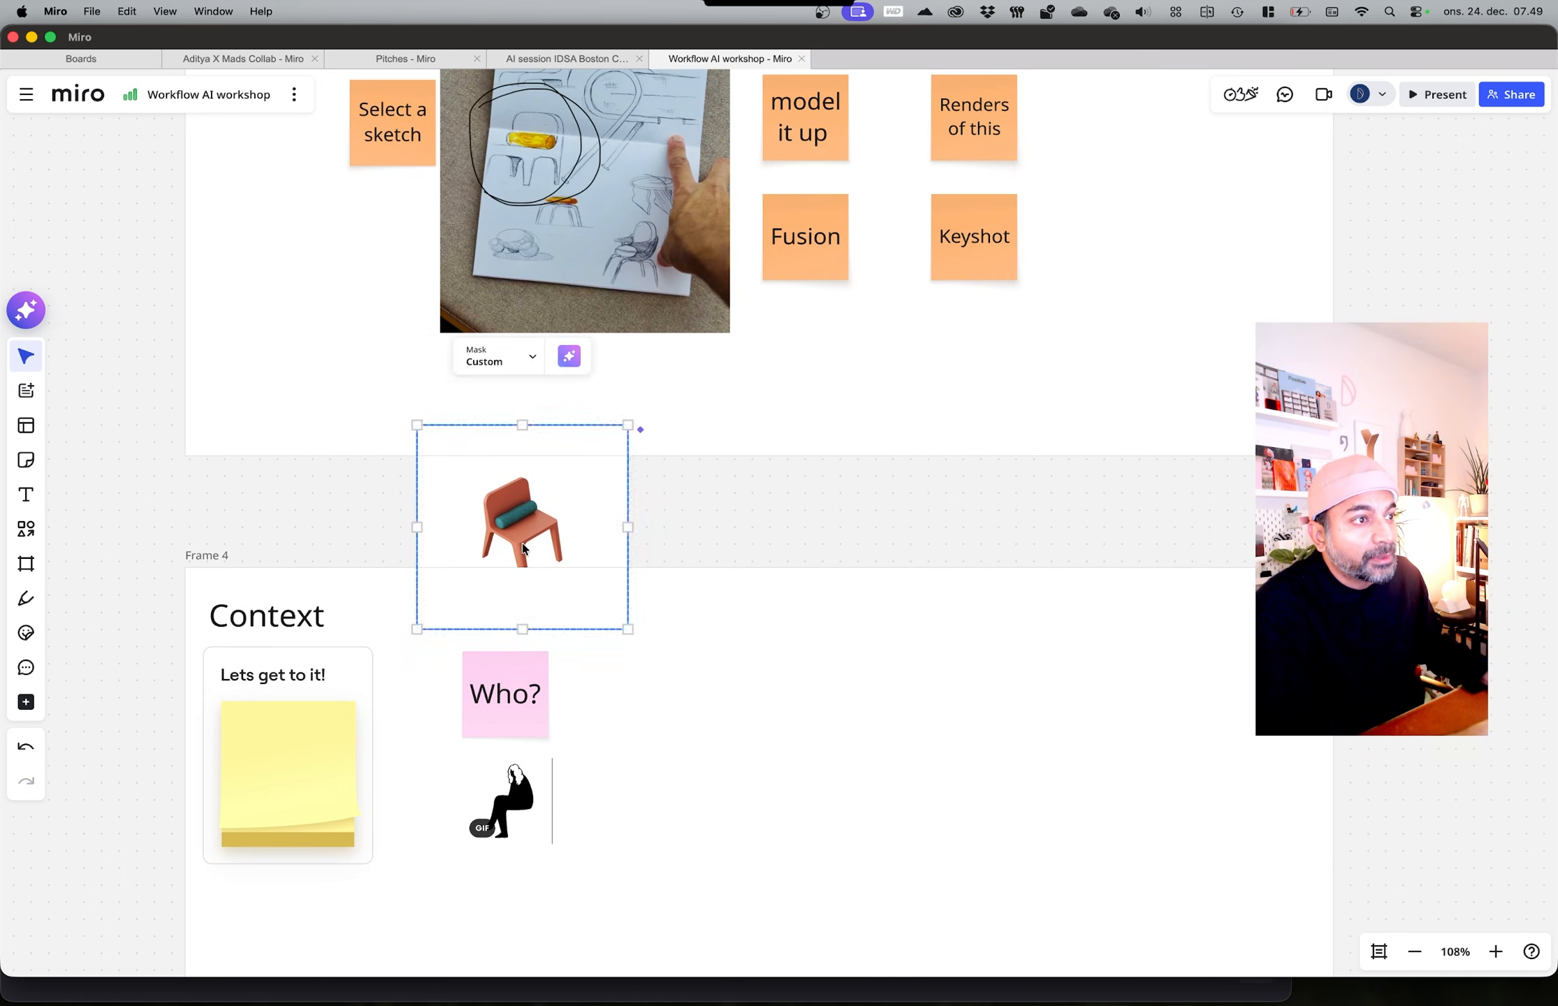
{"action": "left_click_drag", "start_coordinate": [520, 428], "coordinate": [522, 464]}
{"action": "left_click_drag", "start_coordinate": [518, 629], "coordinate": [299, 869]}
{"action": "left_click", "coordinate": [418, 525]}
{"action": "scroll", "coordinate": [183, 792], "scroll_direction": "down", "scroll_amount": 2}
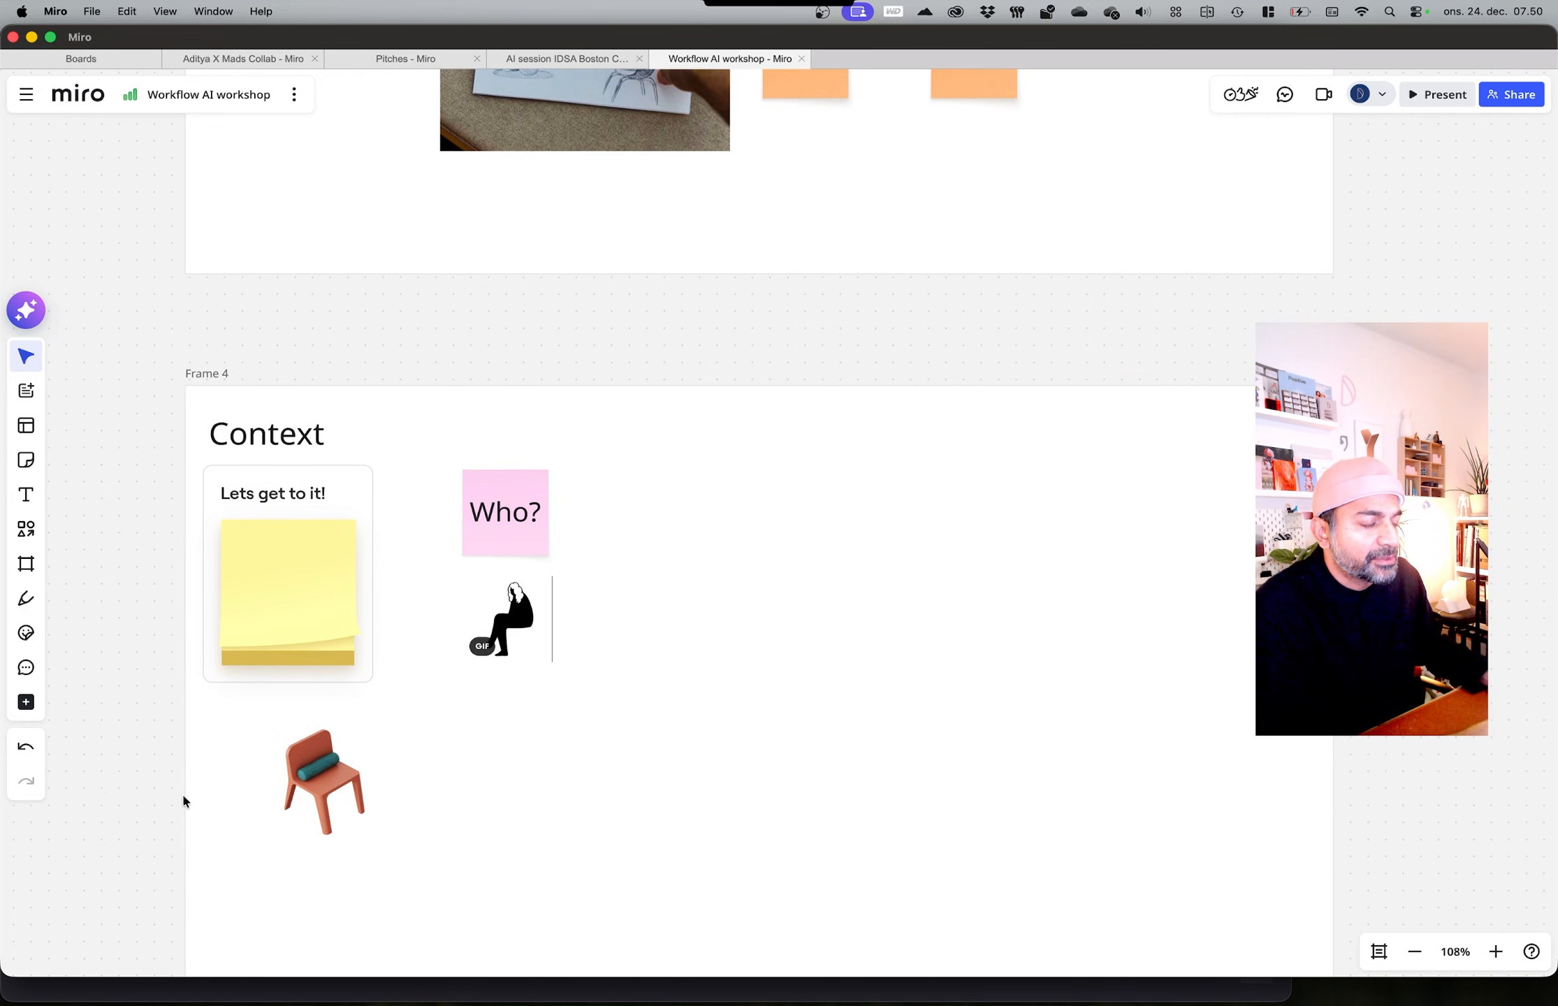
Step: Place a yellow sticky note from the stack beside the chair render and write "young couples, apartment dwellers" on it
{"action": "left_click_drag", "start_coordinate": [331, 603], "coordinate": [480, 794]}
{"action": "double_click", "coordinate": [479, 794]}
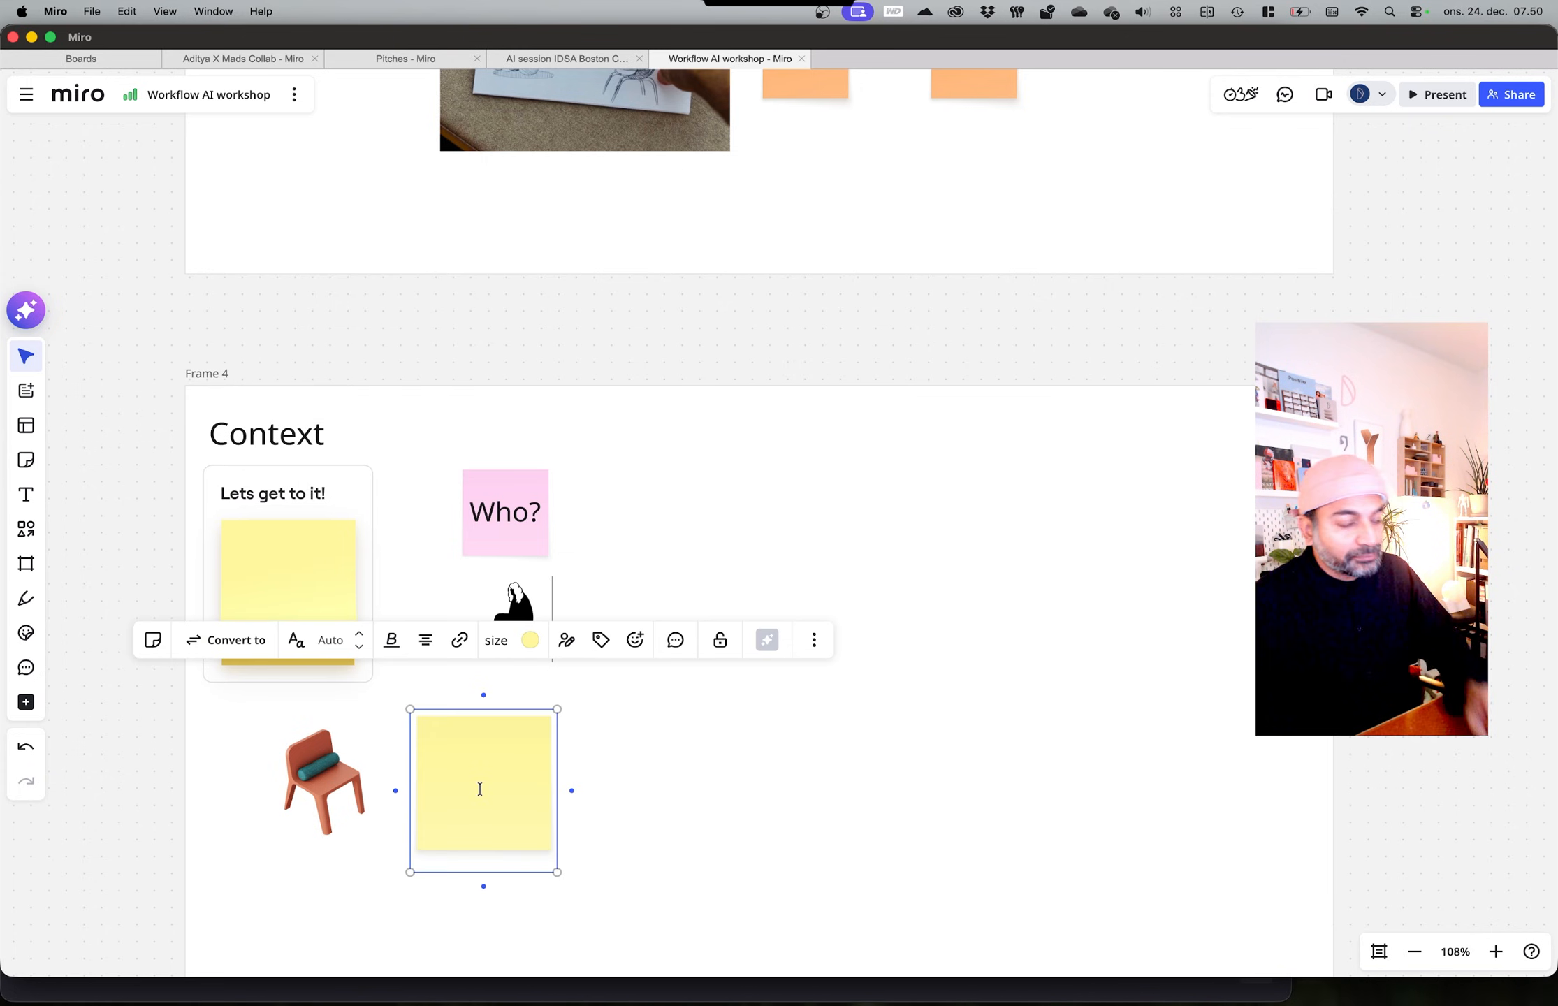
{"action": "type", "text": "young"}
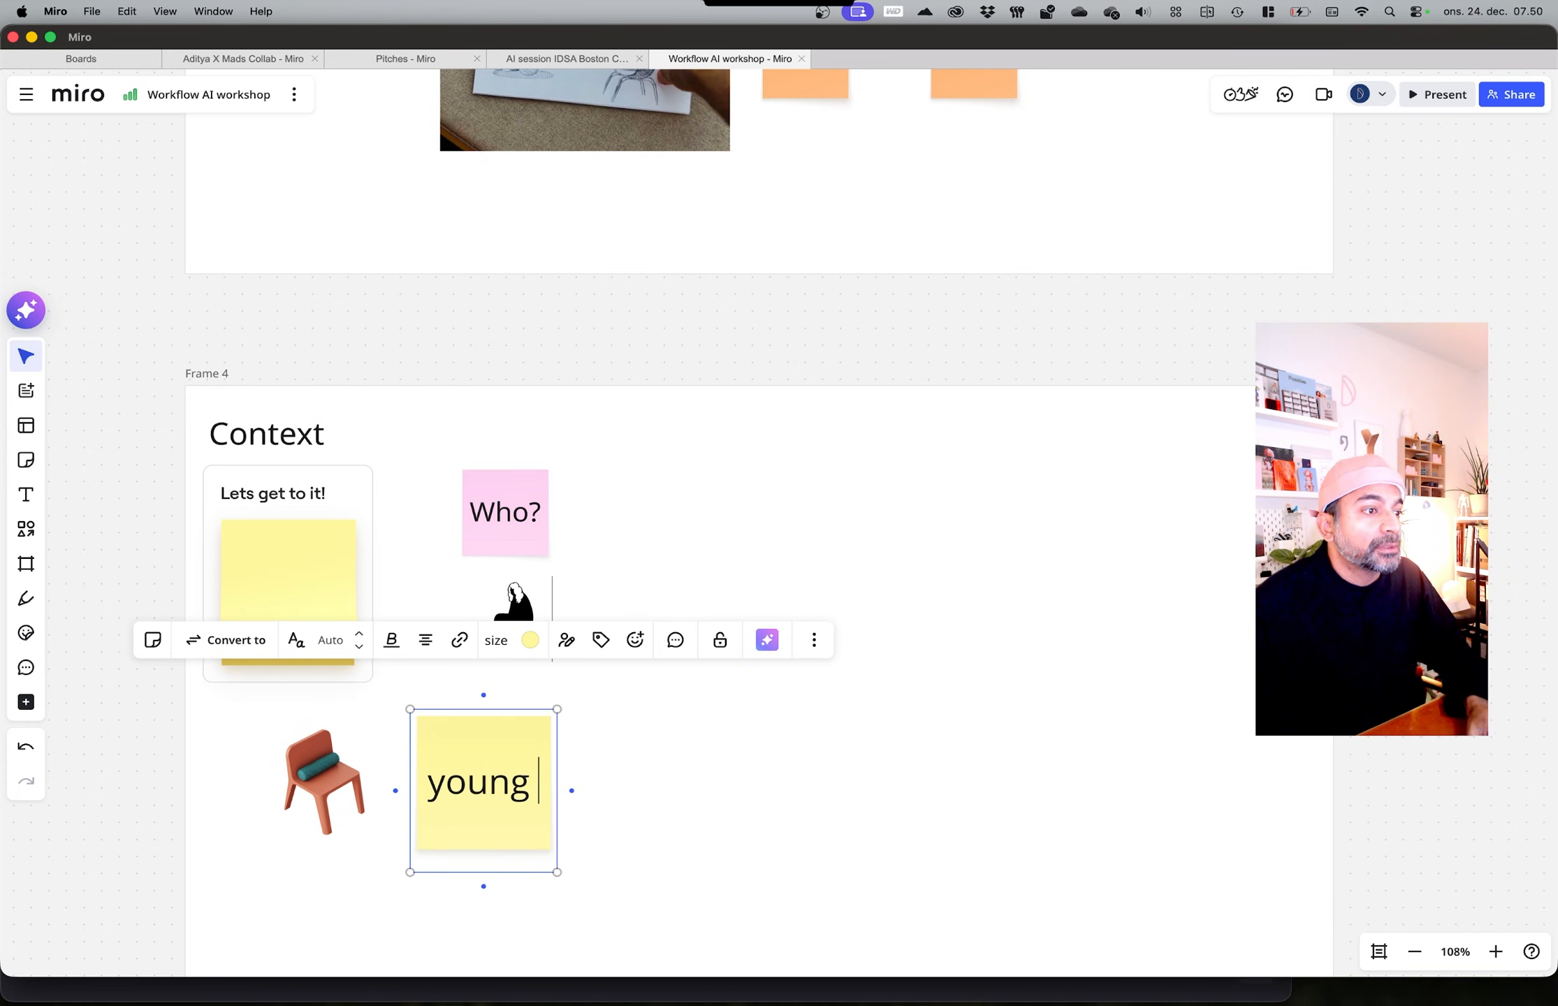
{"action": "type", "text": " couples"}
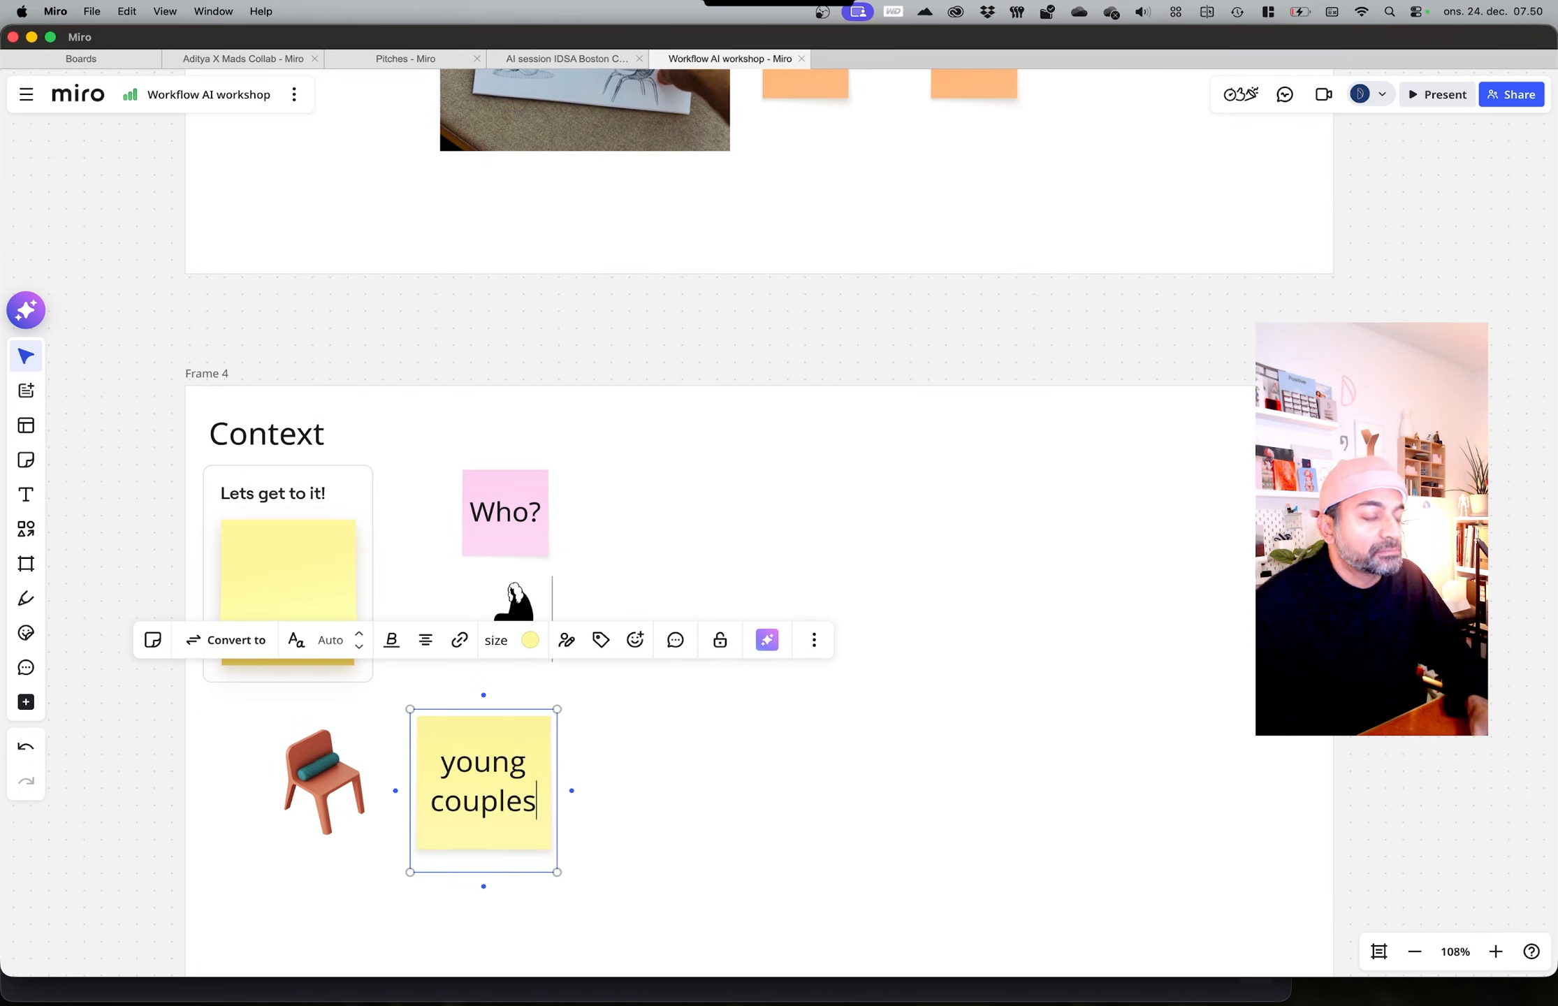
{"action": "type", "text": ", apartm"}
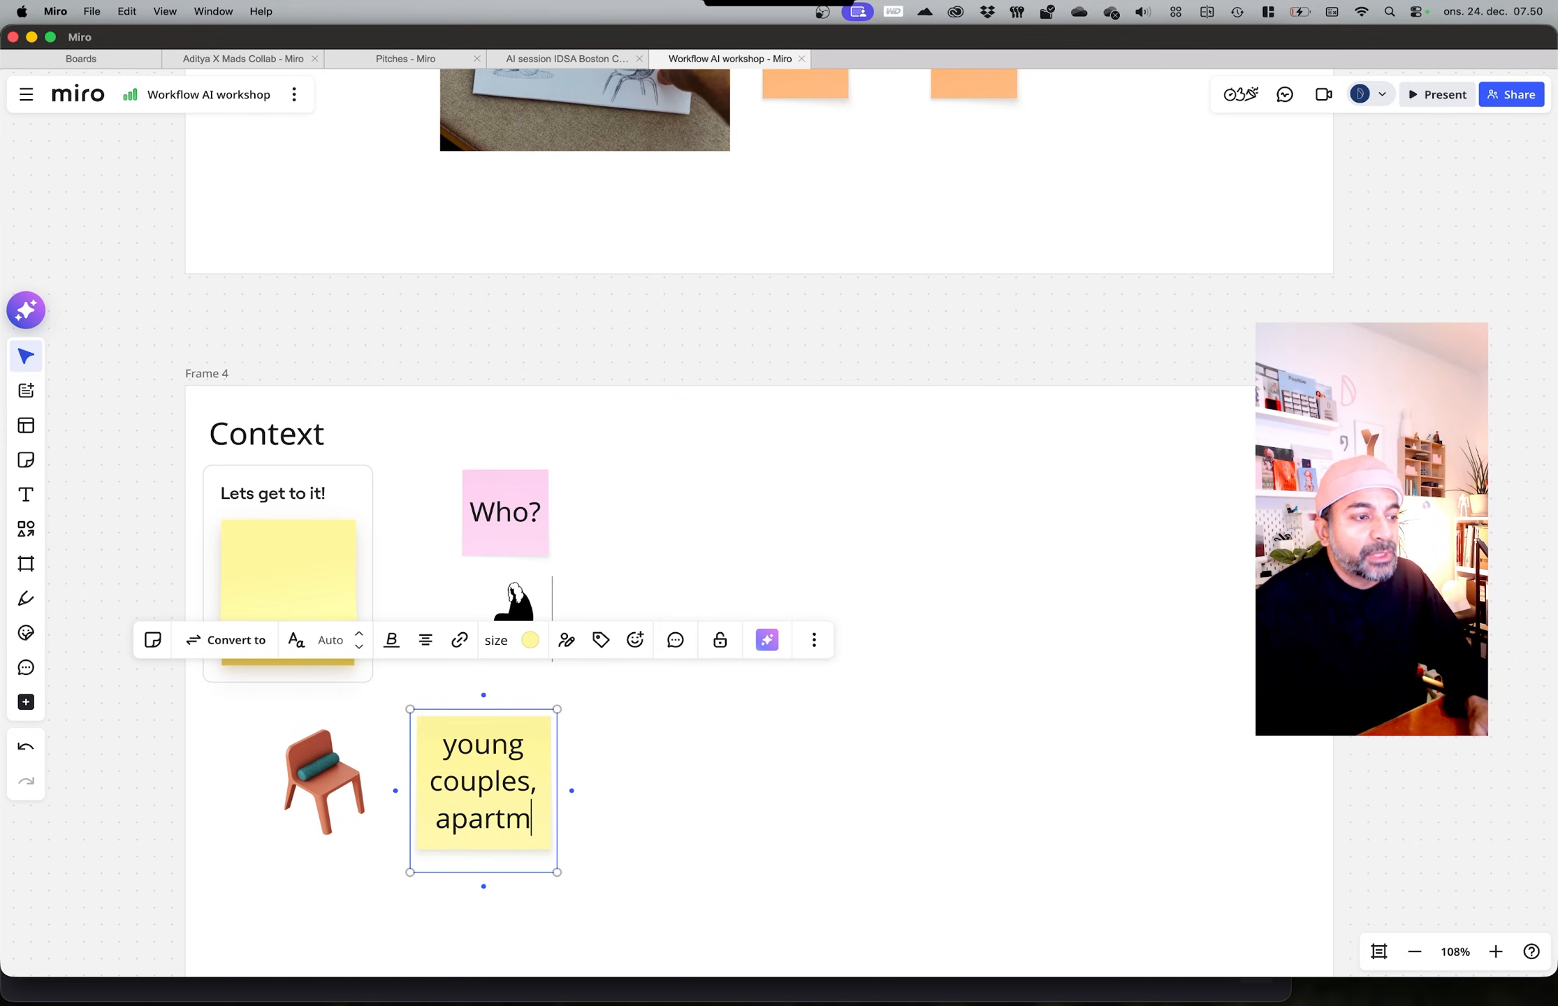
{"action": "type", "text": "ent dwel"}
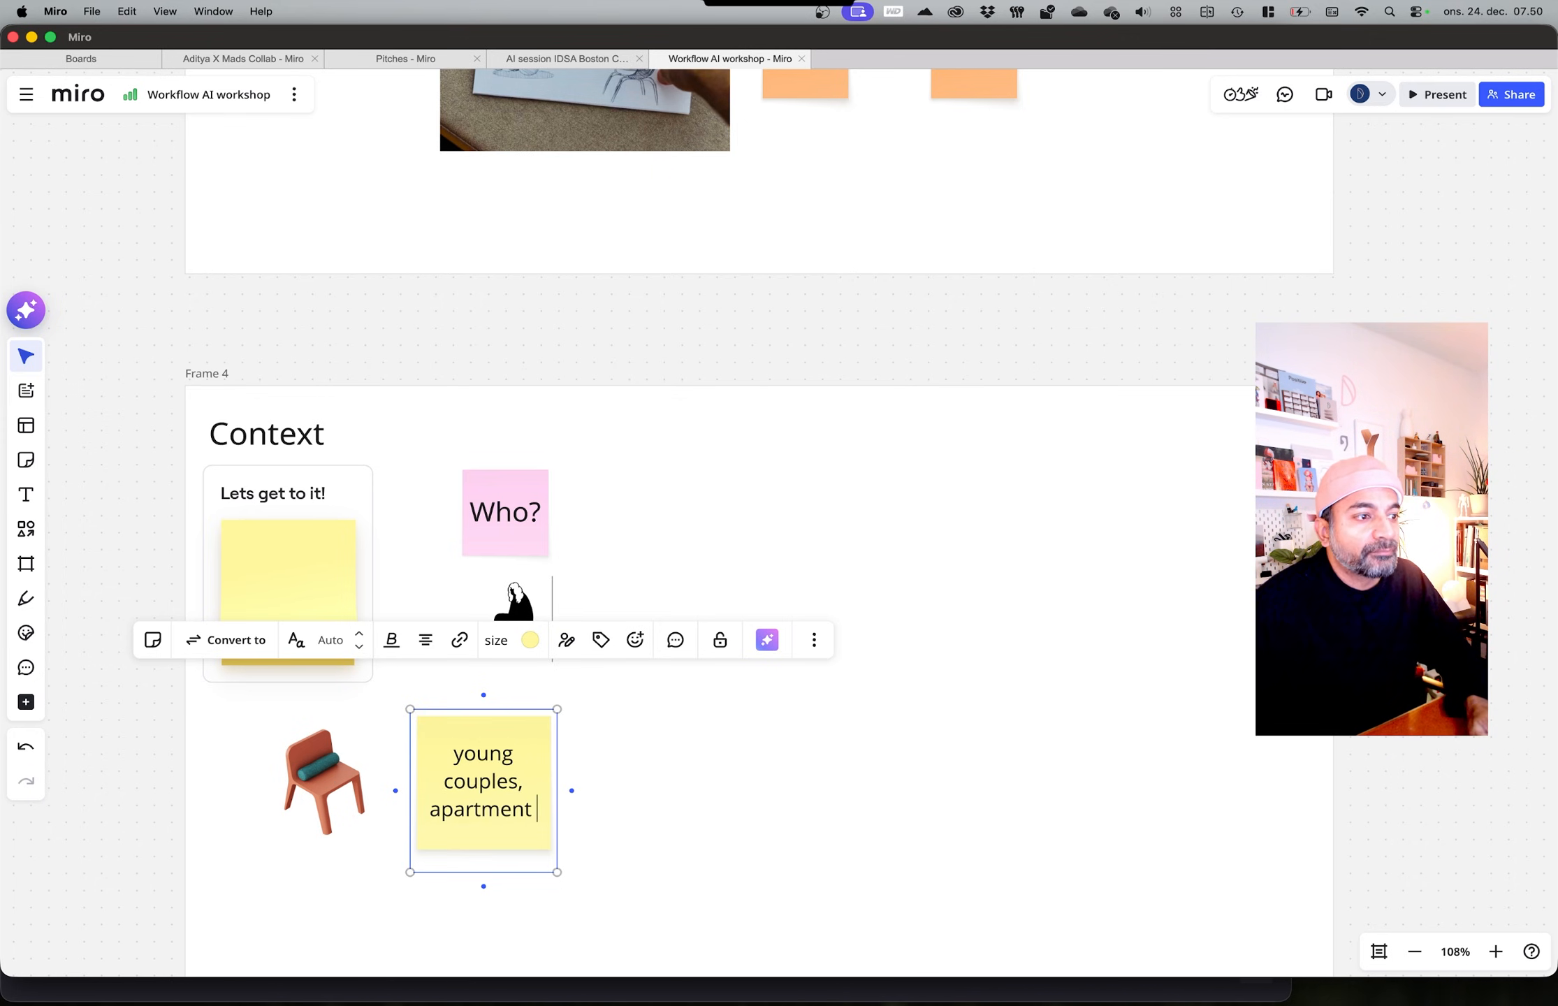
{"action": "type", "text": "lers"}
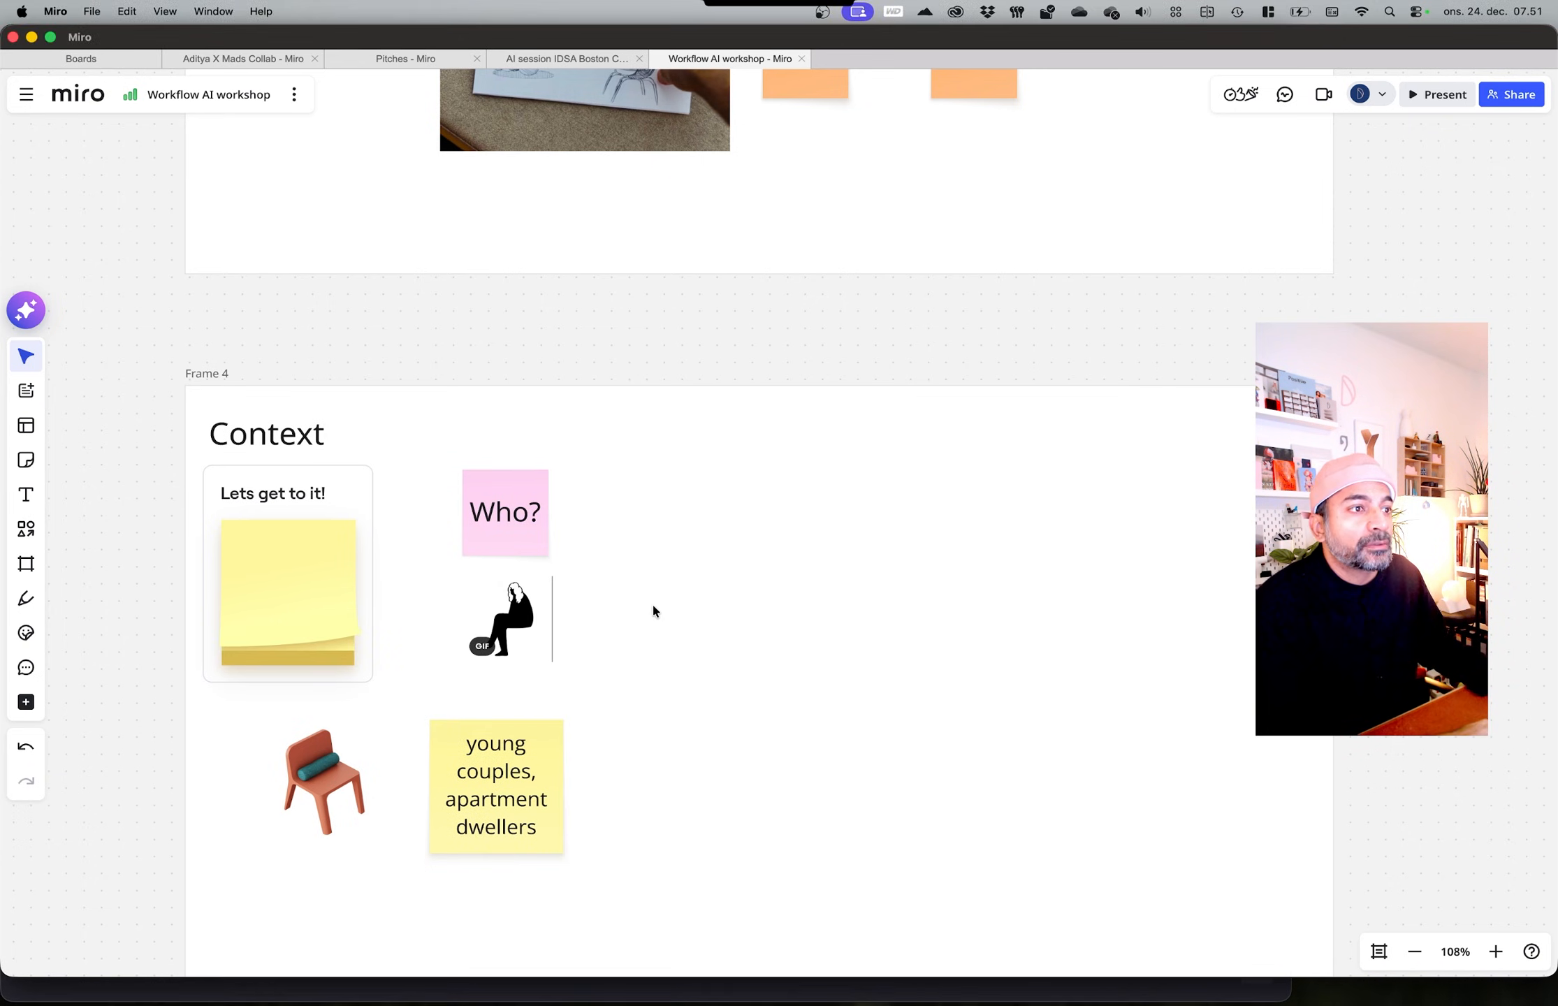
Step: Slide the blank white cover box off the "What?" note and its image in the Context frame
{"action": "left_click", "coordinate": [667, 616]}
{"action": "left_click_drag", "start_coordinate": [667, 621], "coordinate": [782, 625]}
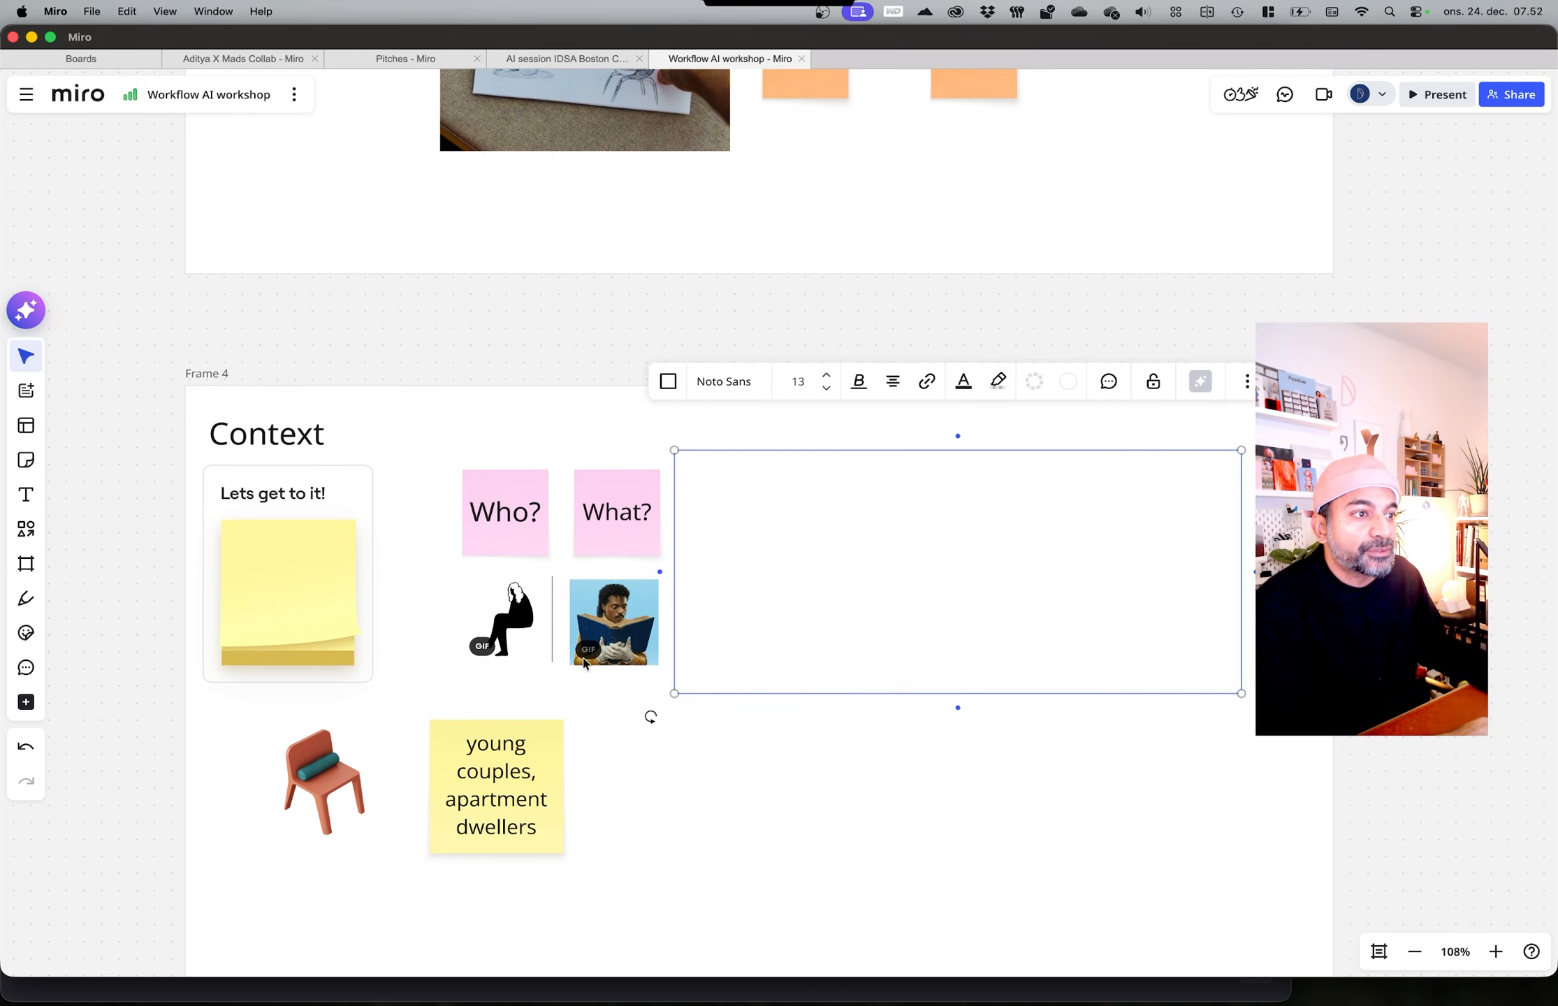
Step: Place a yellow sticky note from the stack beside the "young couples, apartment dwellers" note and write "nice natural setting." on it
{"action": "left_click", "coordinate": [605, 641]}
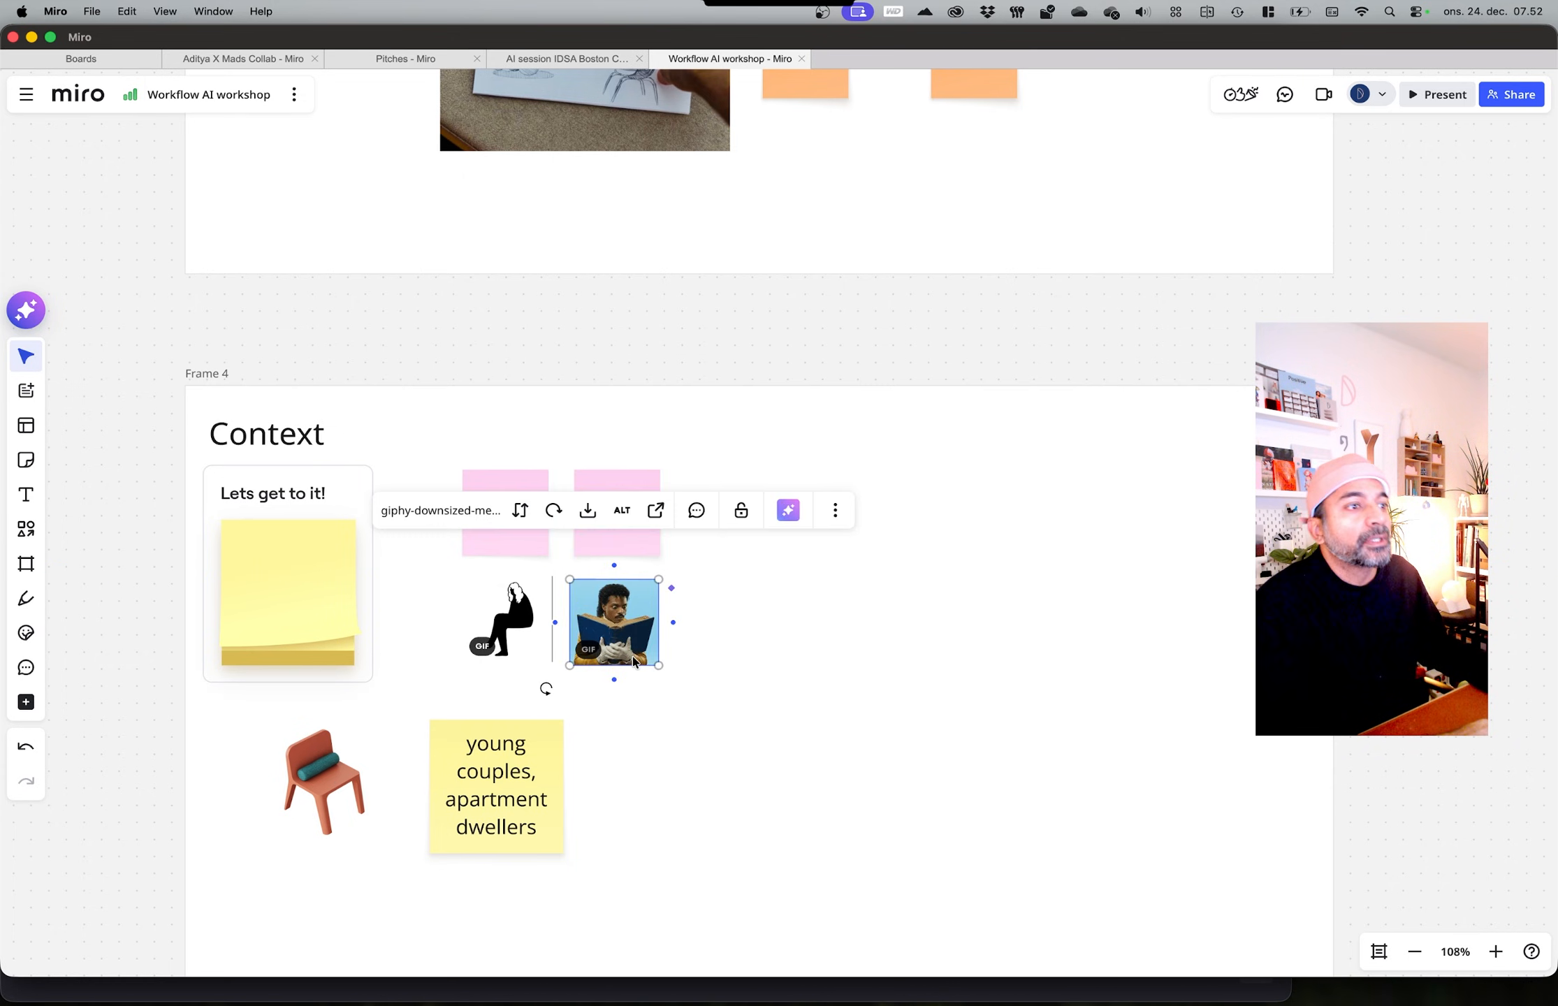
{"action": "left_click", "coordinate": [577, 381]}
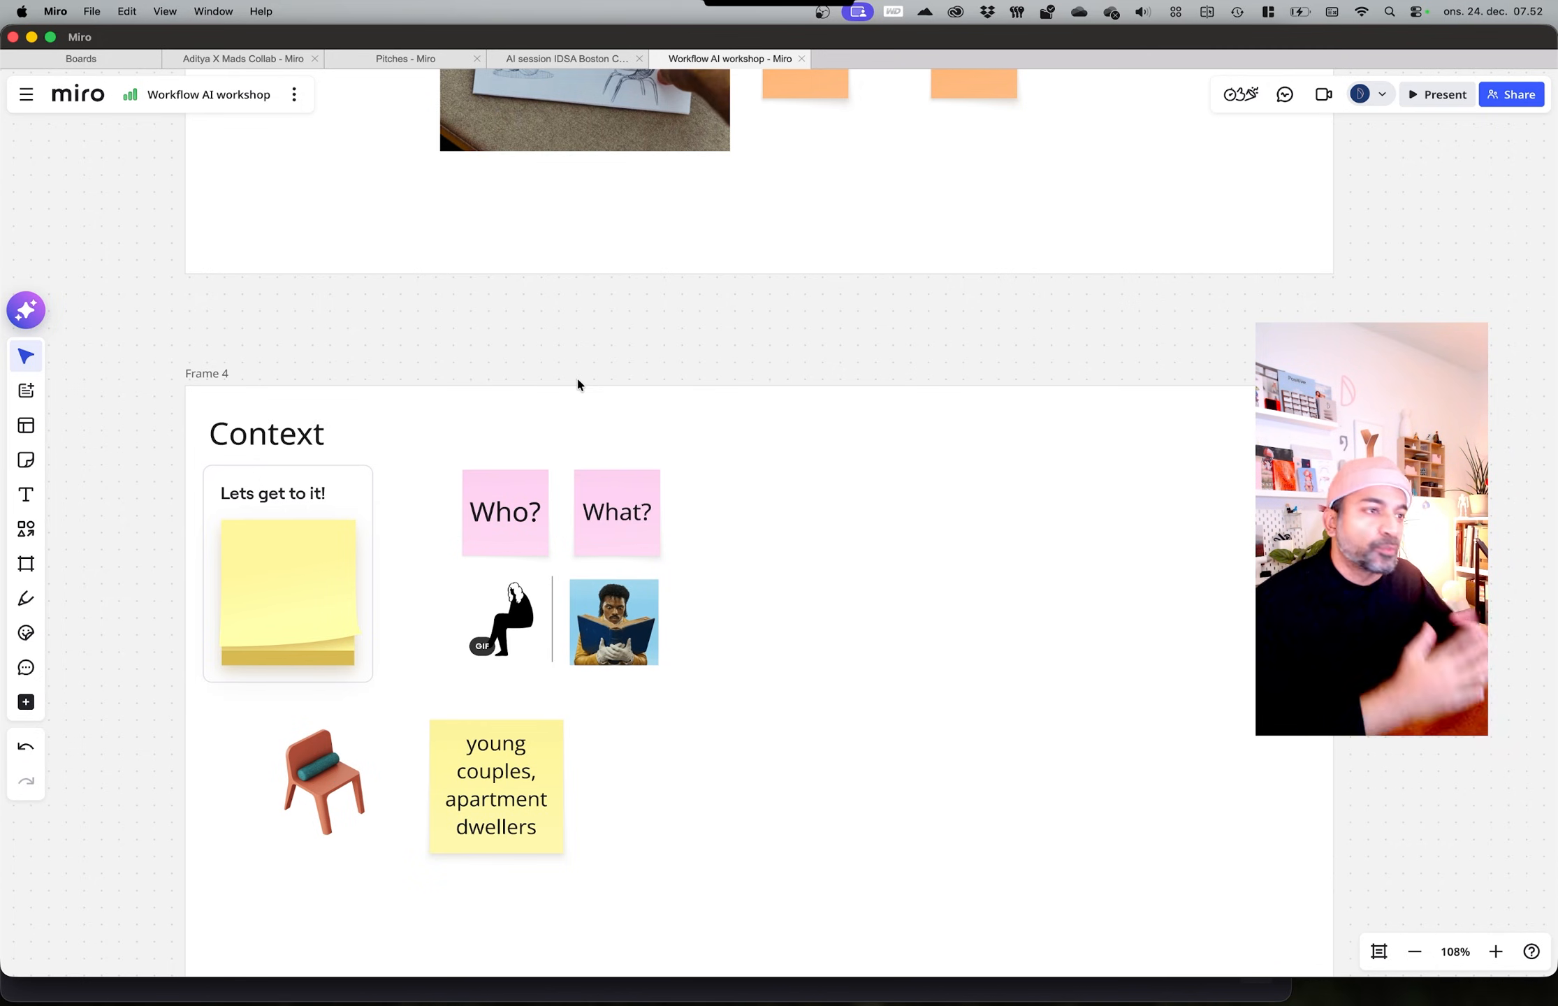
{"action": "left_click_drag", "start_coordinate": [233, 591], "coordinate": [651, 801]}
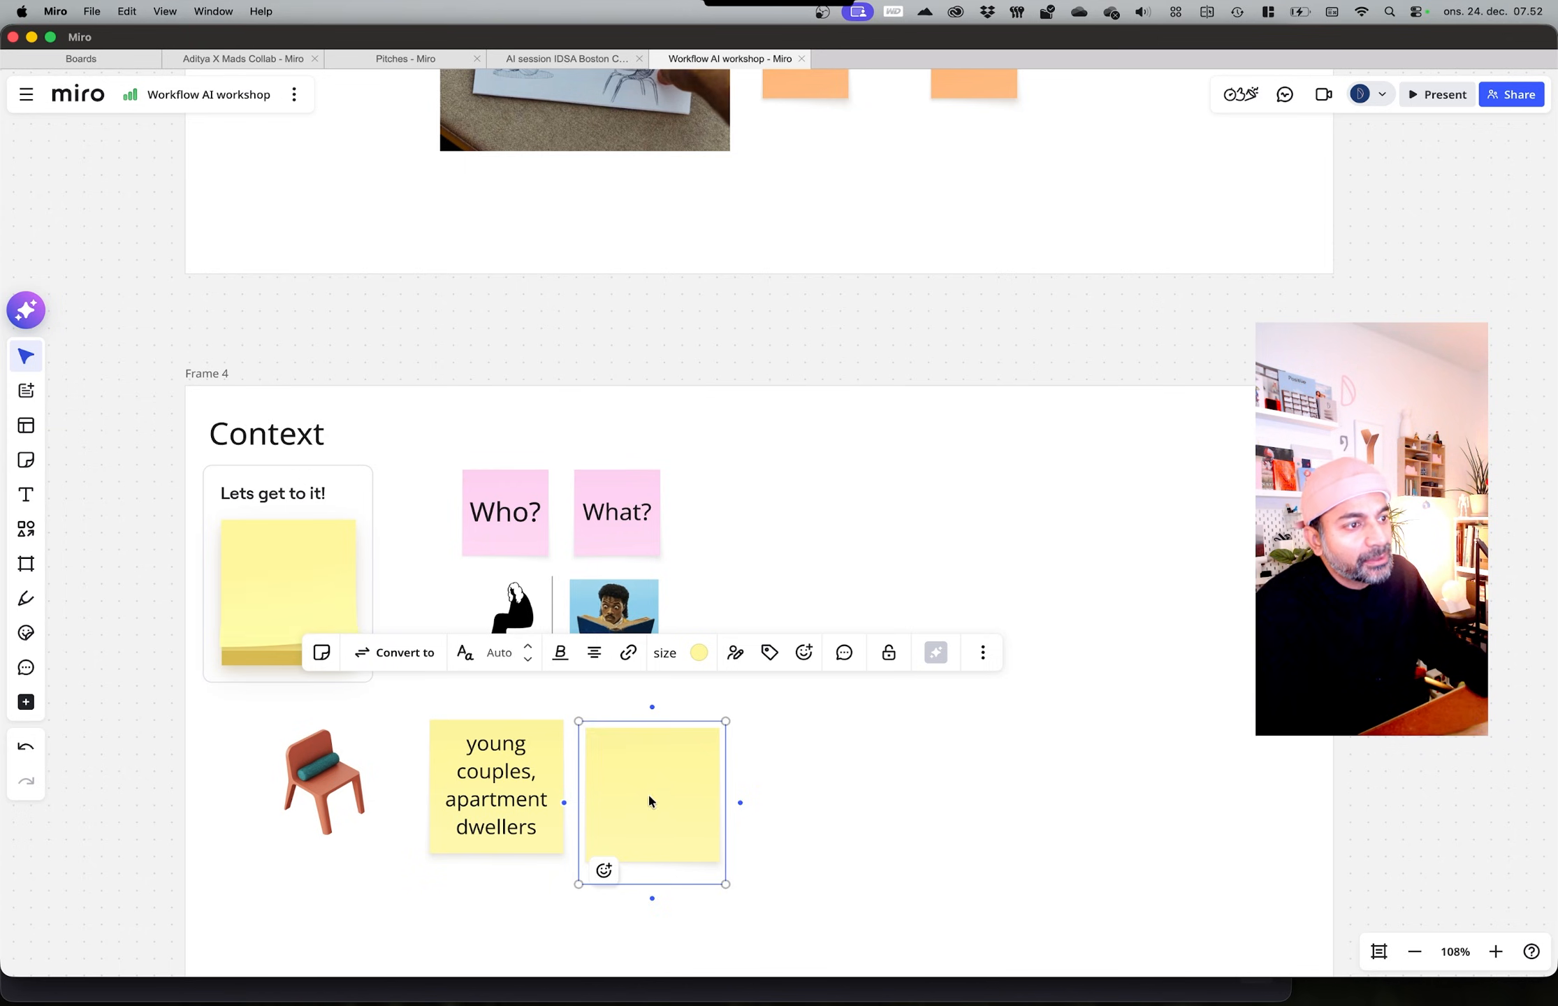
{"action": "left_click", "coordinate": [649, 792]}
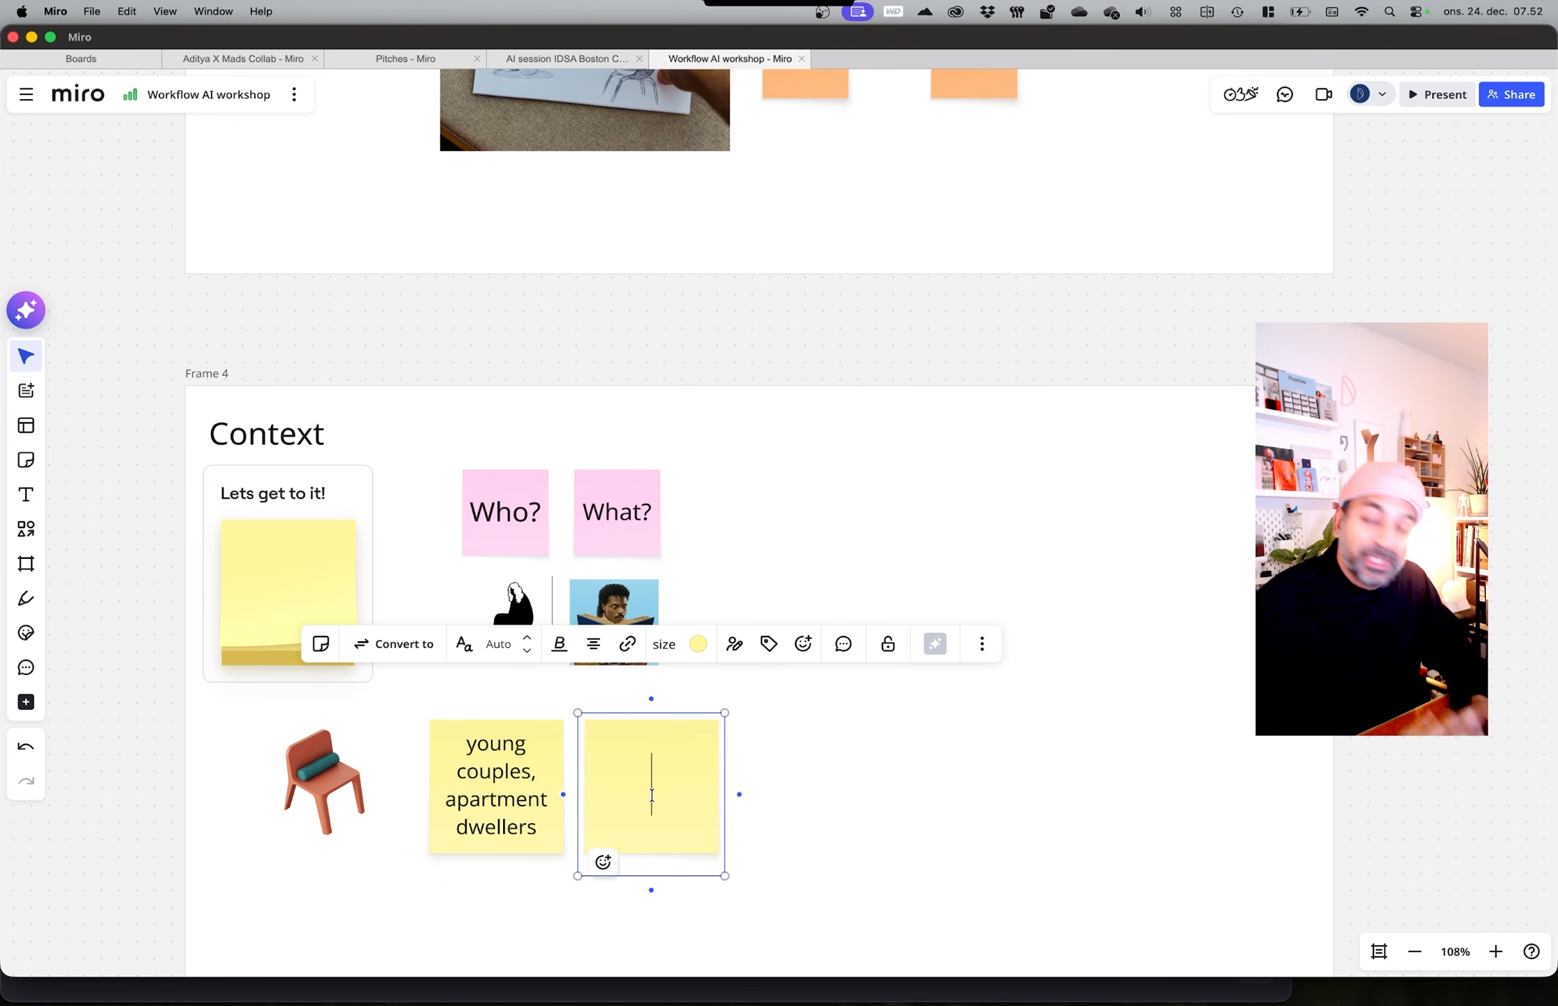
{"action": "type", "text": "ice"}
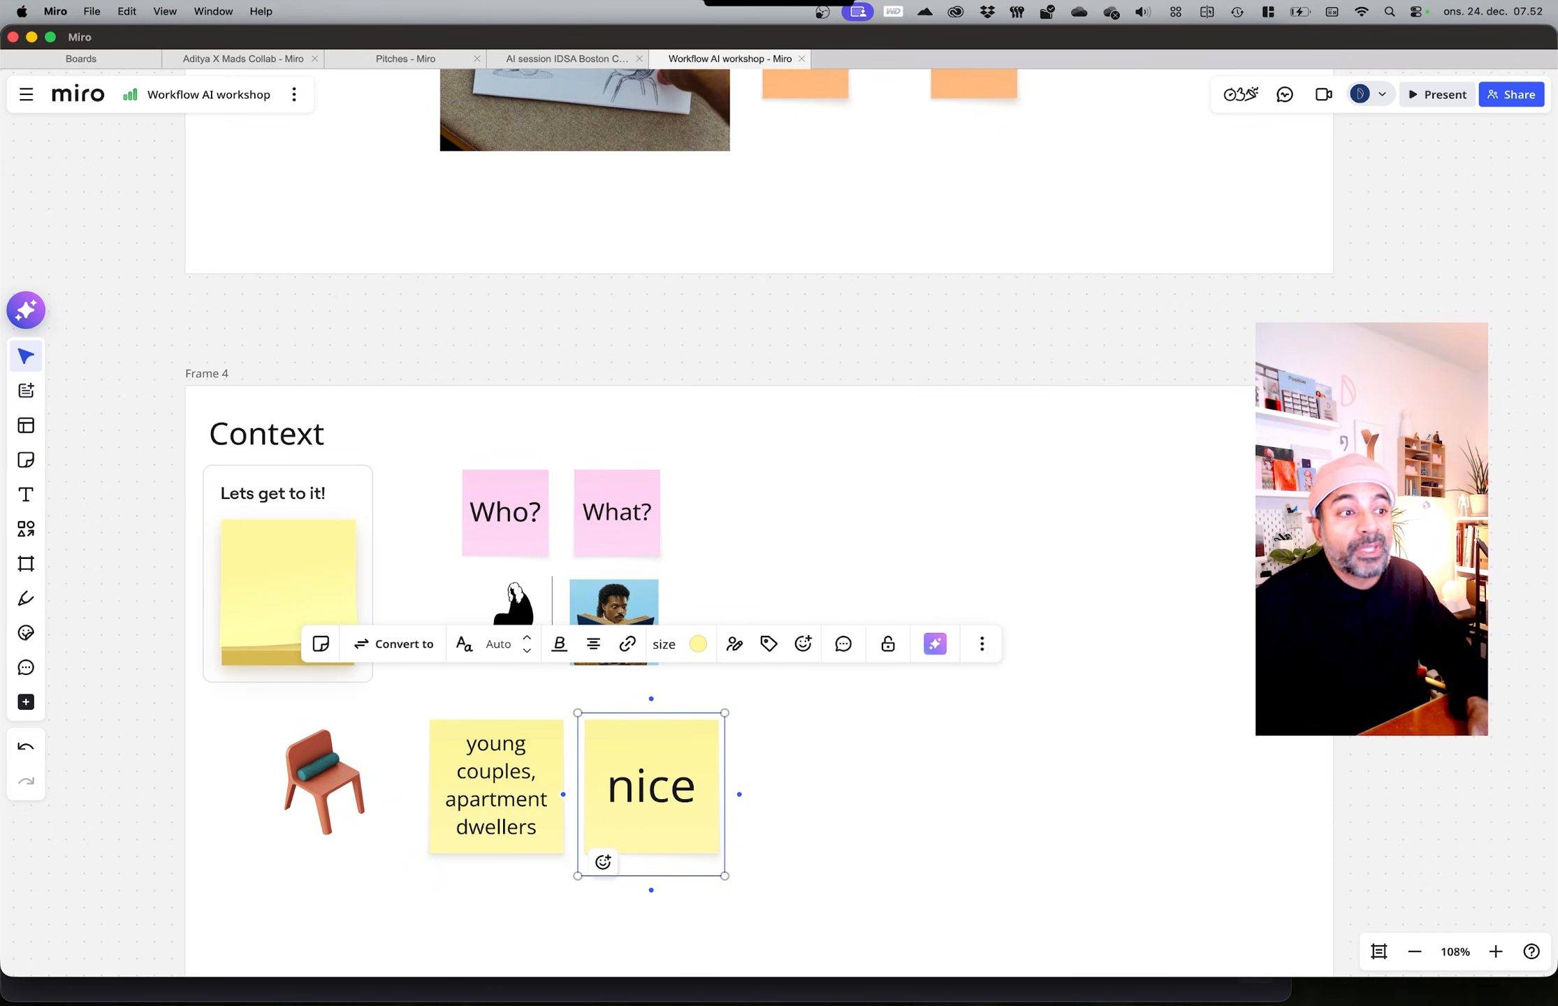
{"action": "type", "text": " natural li"}
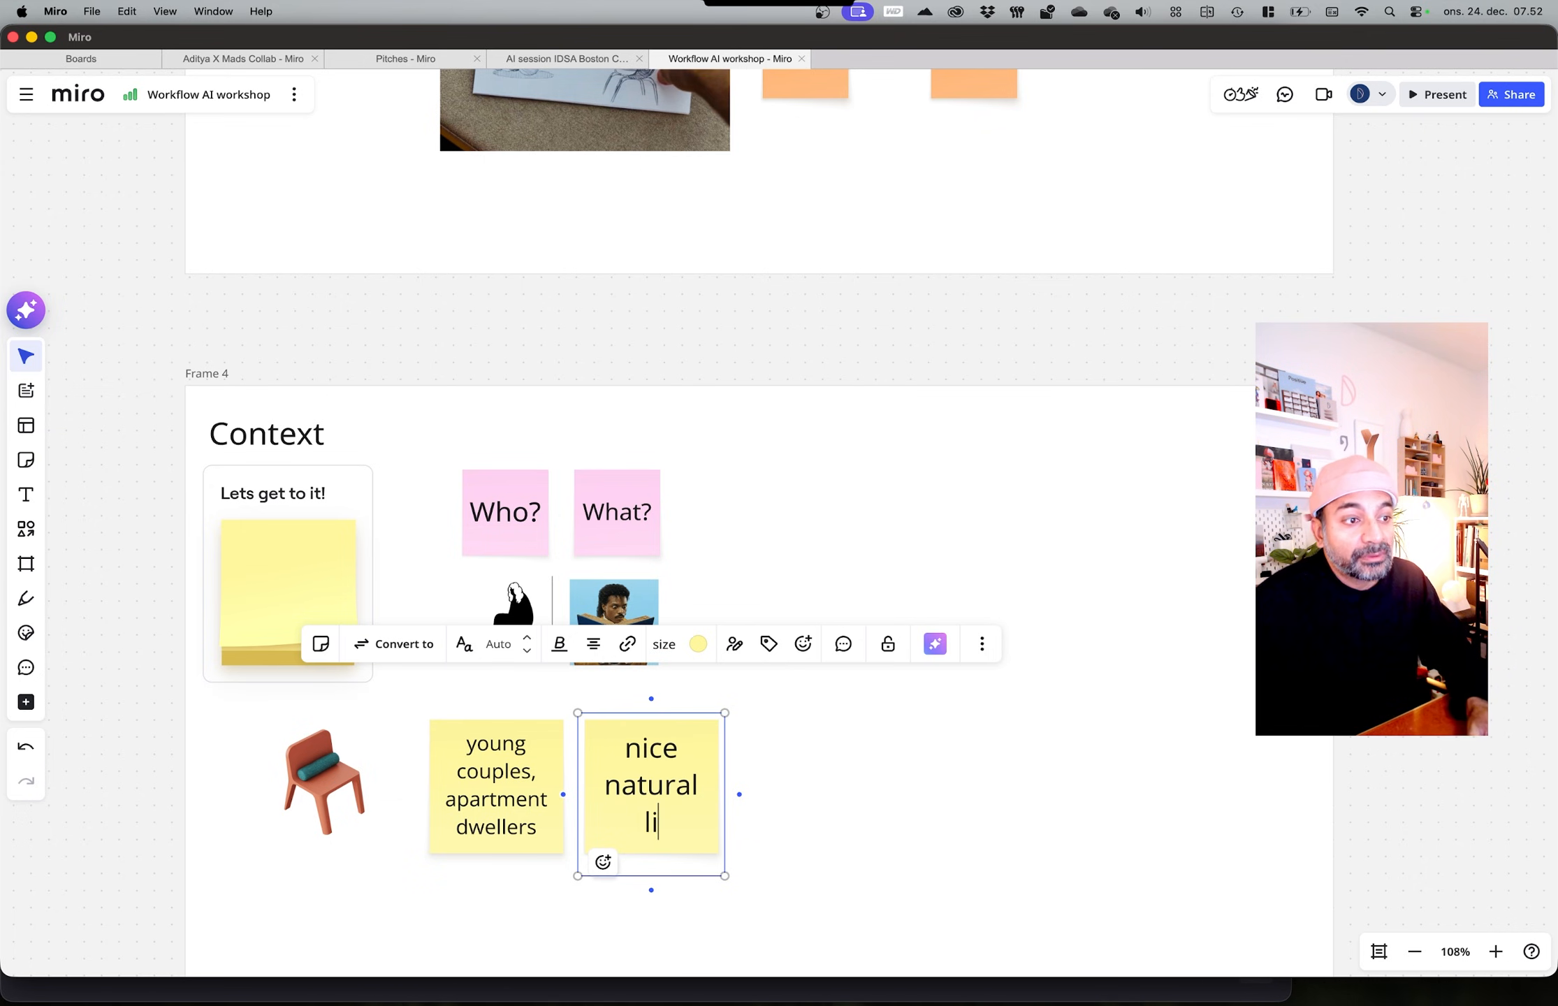
{"action": "key", "text": "BackSpace"}
{"action": "key", "text": "BackSpace"}
{"action": "type", "text": "settin"}
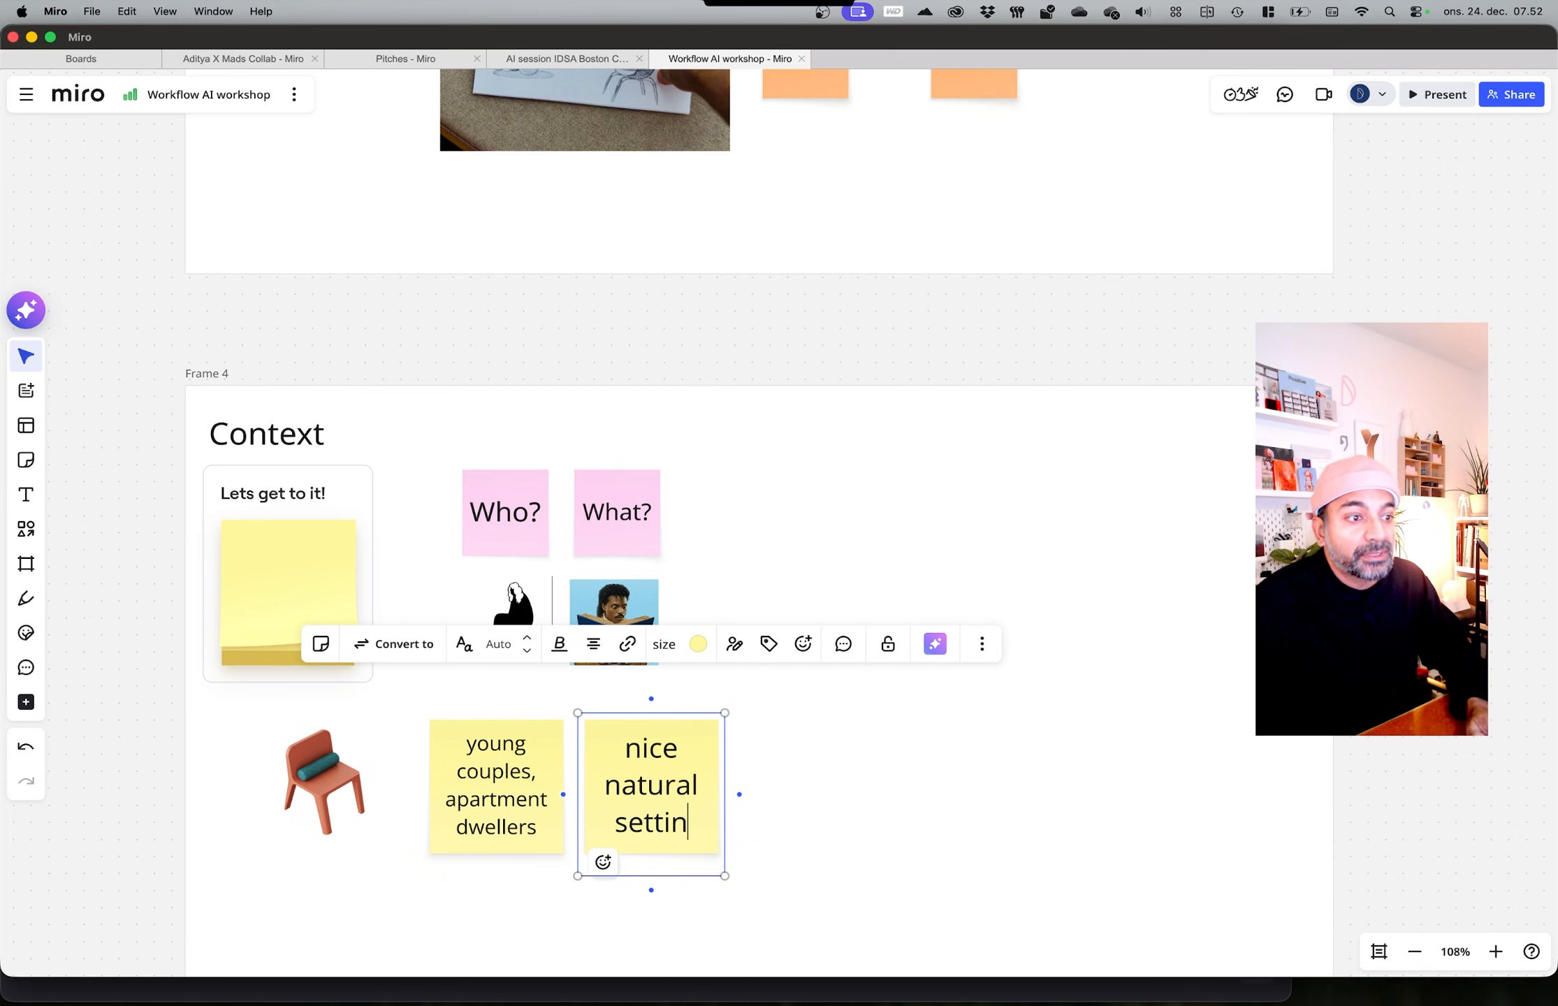
{"action": "type", "text": "g."}
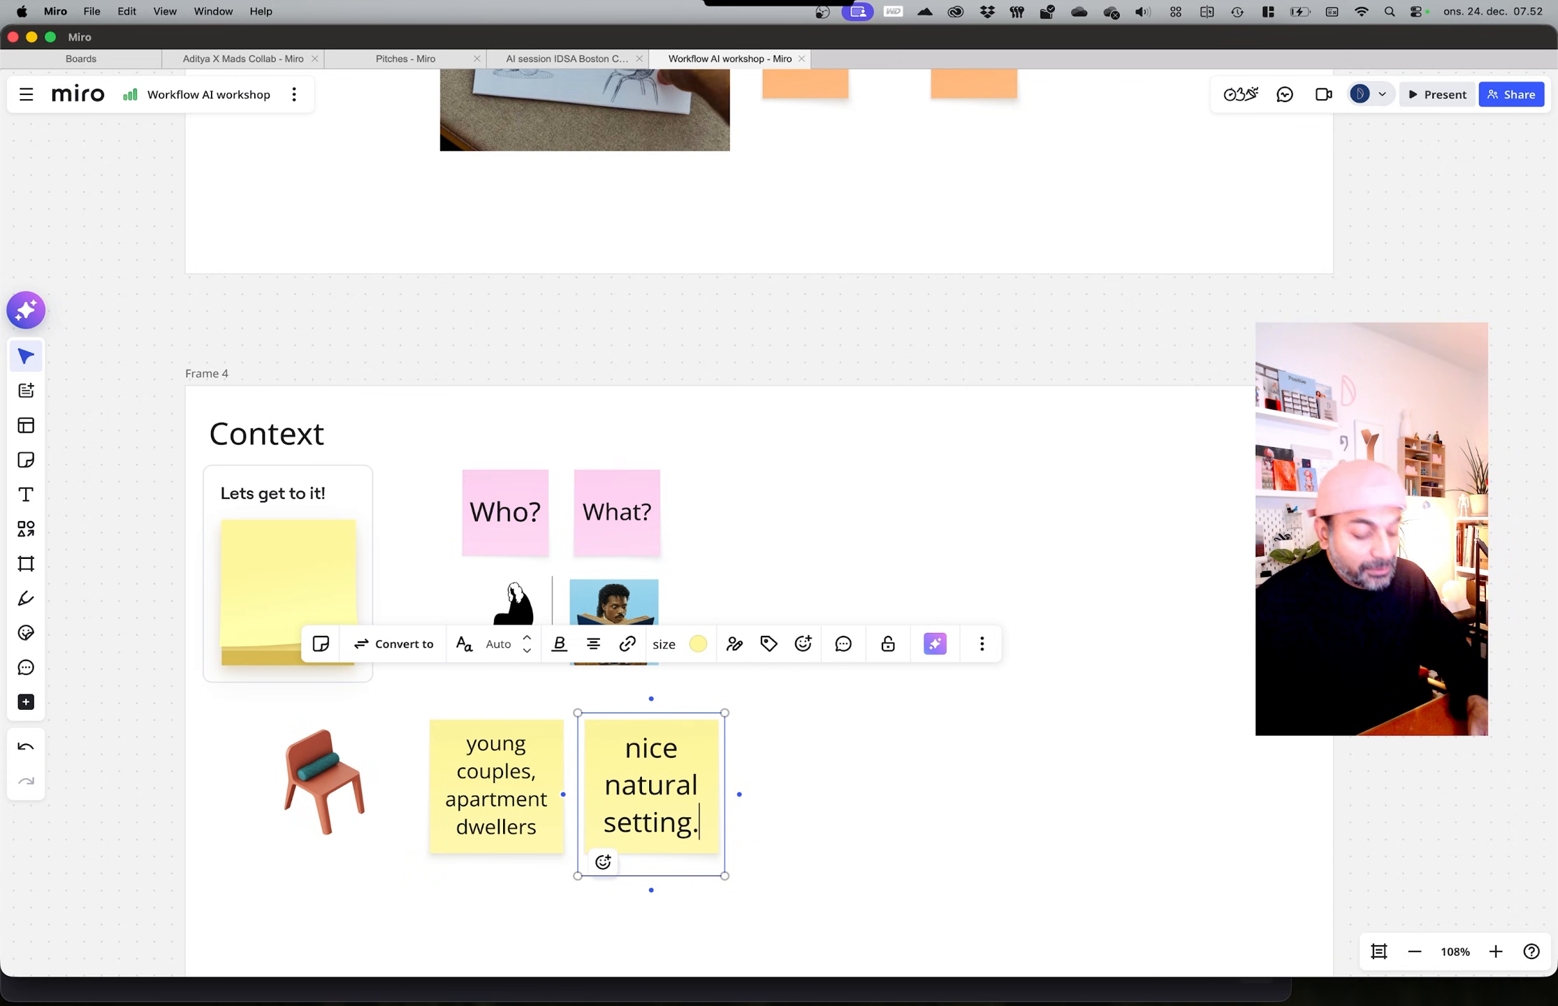
Step: Duplicate the "nice natural setting." note directly below itself and replace the copy's text with "Interaction with the chair"
{"action": "scroll", "coordinate": [697, 688], "scroll_direction": "down", "scroll_amount": 3}
{"action": "left_click", "coordinate": [622, 880]}
{"action": "left_click", "coordinate": [634, 669]}
{"action": "left_click_drag", "start_coordinate": [649, 682], "coordinate": [635, 820], "text": "alt"}
{"action": "double_click", "coordinate": [636, 821]}
{"action": "type", "text": "Int"}
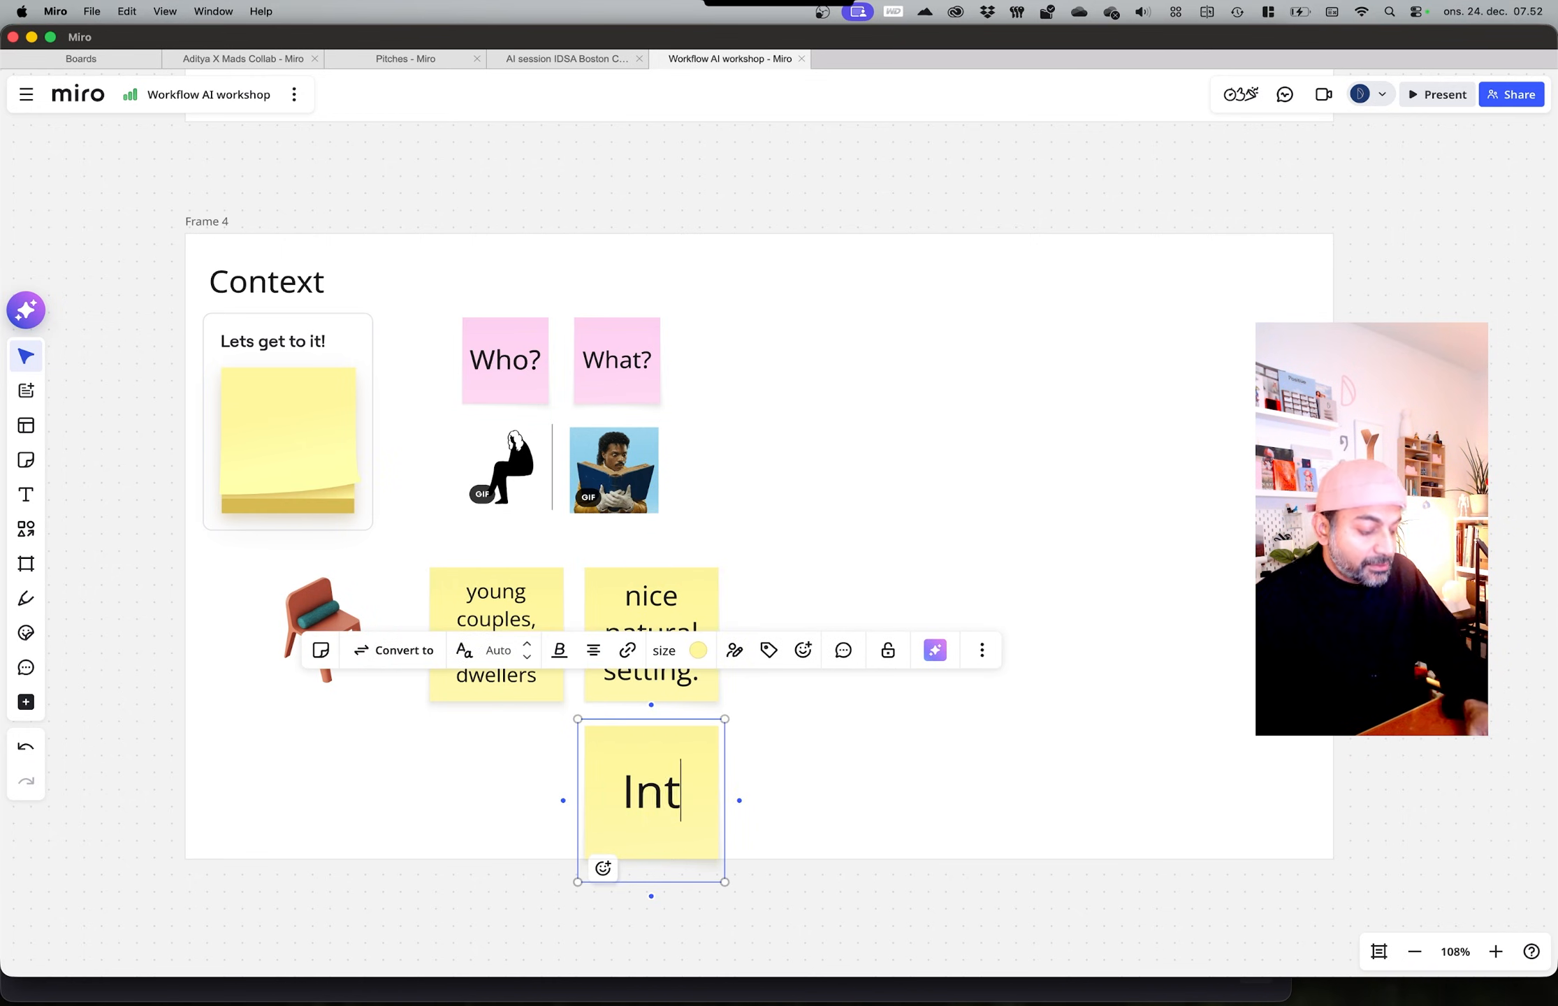
{"action": "type", "text": "eraction with the chair"}
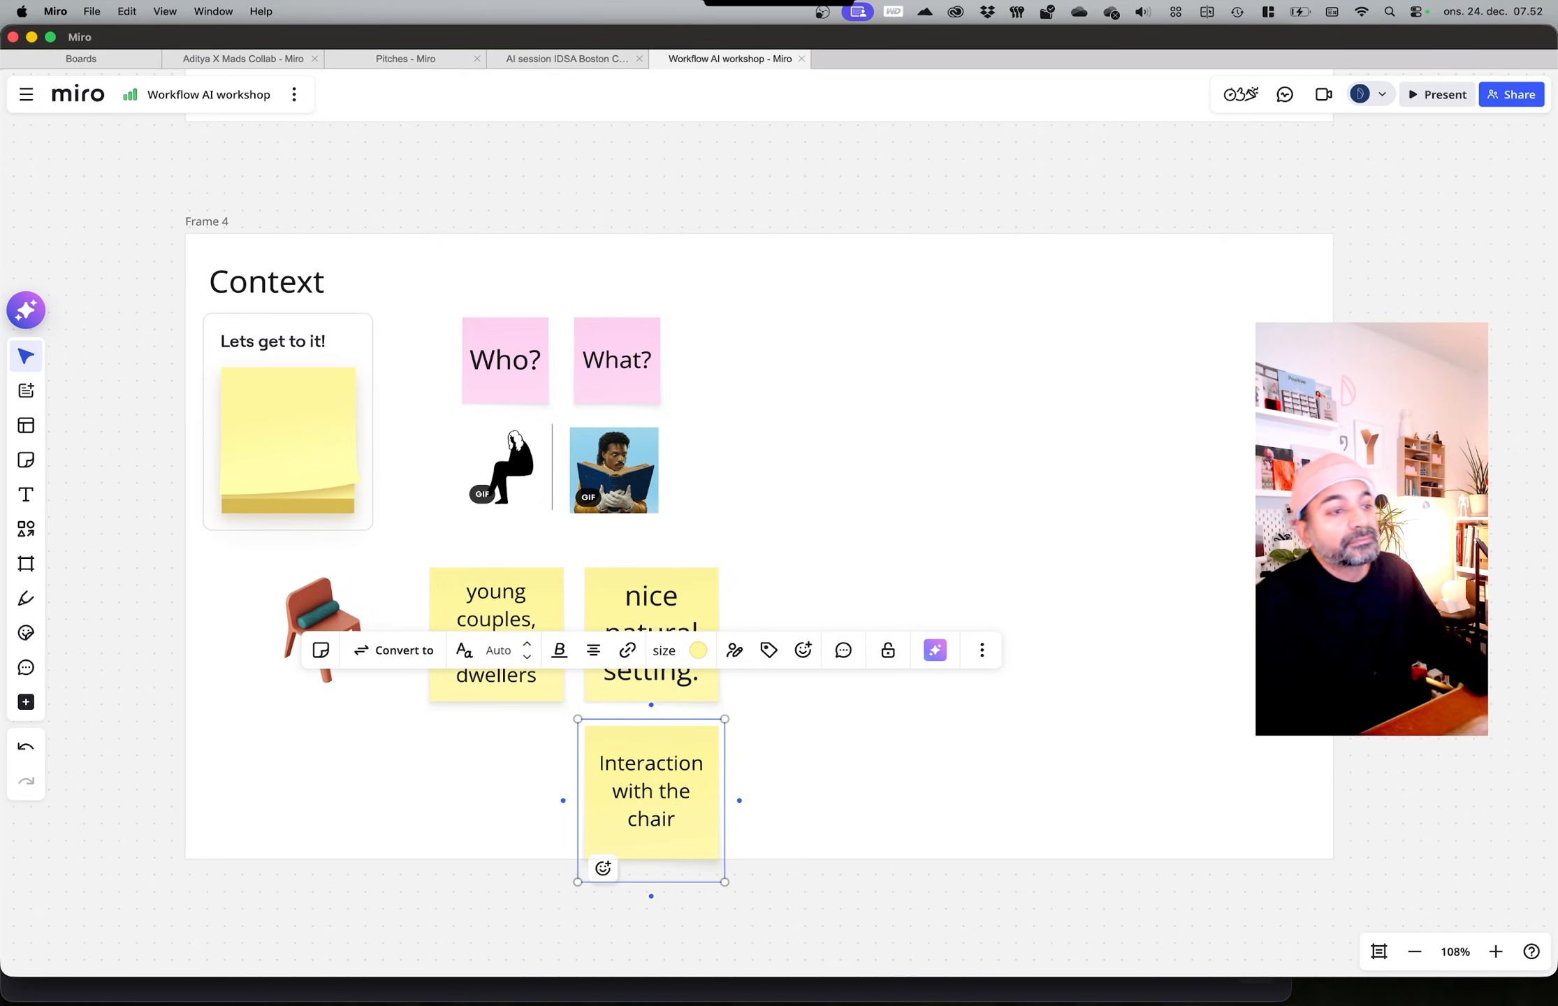
{"action": "left_click", "coordinate": [759, 884]}
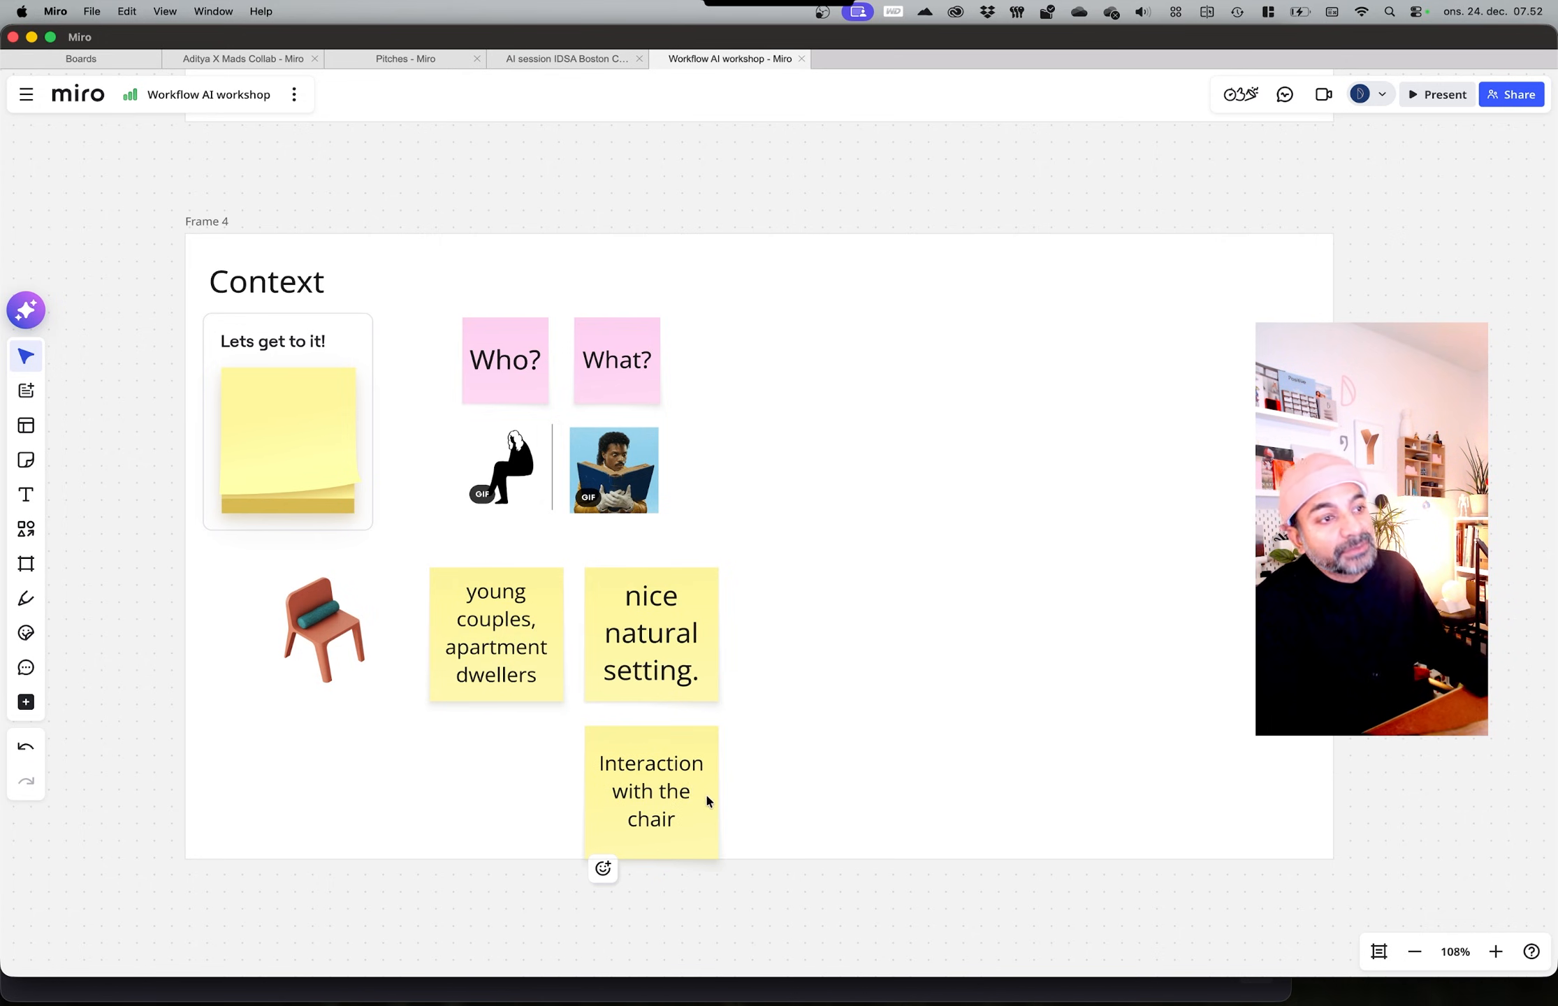
Step: Shrink the three written yellow notes slightly as a group and slide the blank cover box off the "Where?" note and its image
{"action": "left_click", "coordinate": [711, 382]}
{"action": "left_click_drag", "start_coordinate": [413, 552], "coordinate": [706, 827]}
{"action": "left_click", "coordinate": [777, 332]}
{"action": "left_click_drag", "start_coordinate": [748, 422], "coordinate": [881, 417], "text": "shift"}
{"action": "left_click_drag", "start_coordinate": [768, 313], "coordinate": [875, 313]}
{"action": "left_click", "coordinate": [724, 472]}
{"action": "left_click", "coordinate": [318, 454]}
Step: Duplicate the "nice natural setting." note beneath "Where?" and write "Apartment. in a big city, like Copenhagen, or Berlin, or perhaps New york, or Delhi."
{"action": "left_click", "coordinate": [623, 653]}
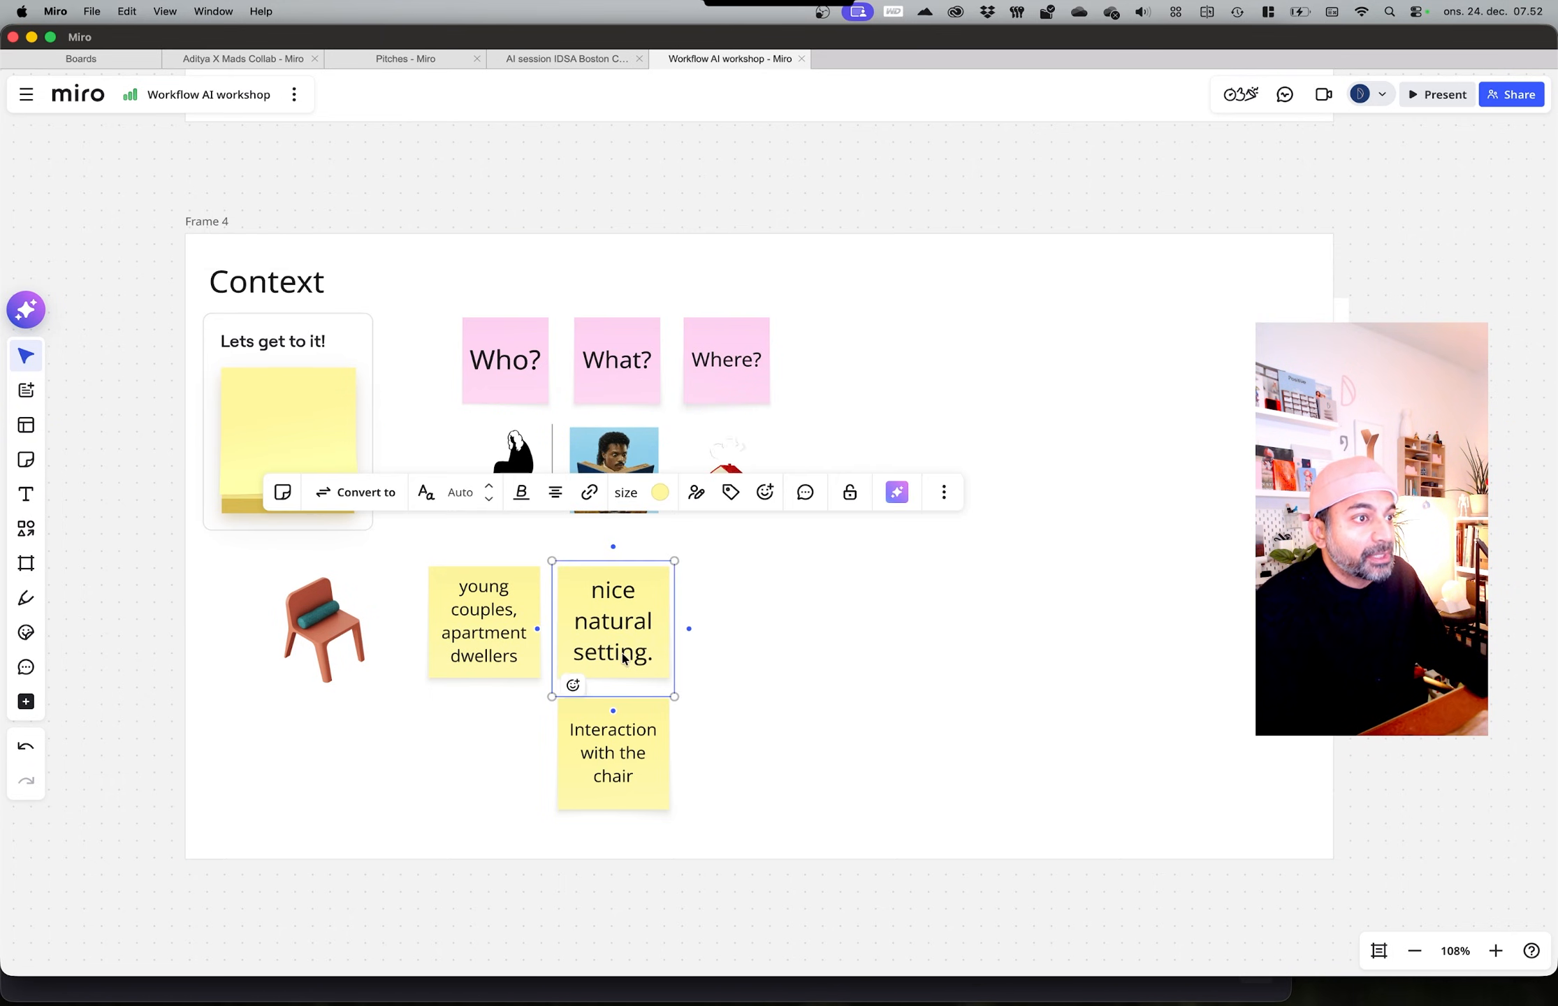
{"action": "left_click_drag", "start_coordinate": [661, 642], "coordinate": [739, 625], "text": "alt"}
{"action": "left_click", "coordinate": [718, 197]}
{"action": "double_click", "coordinate": [713, 608]}
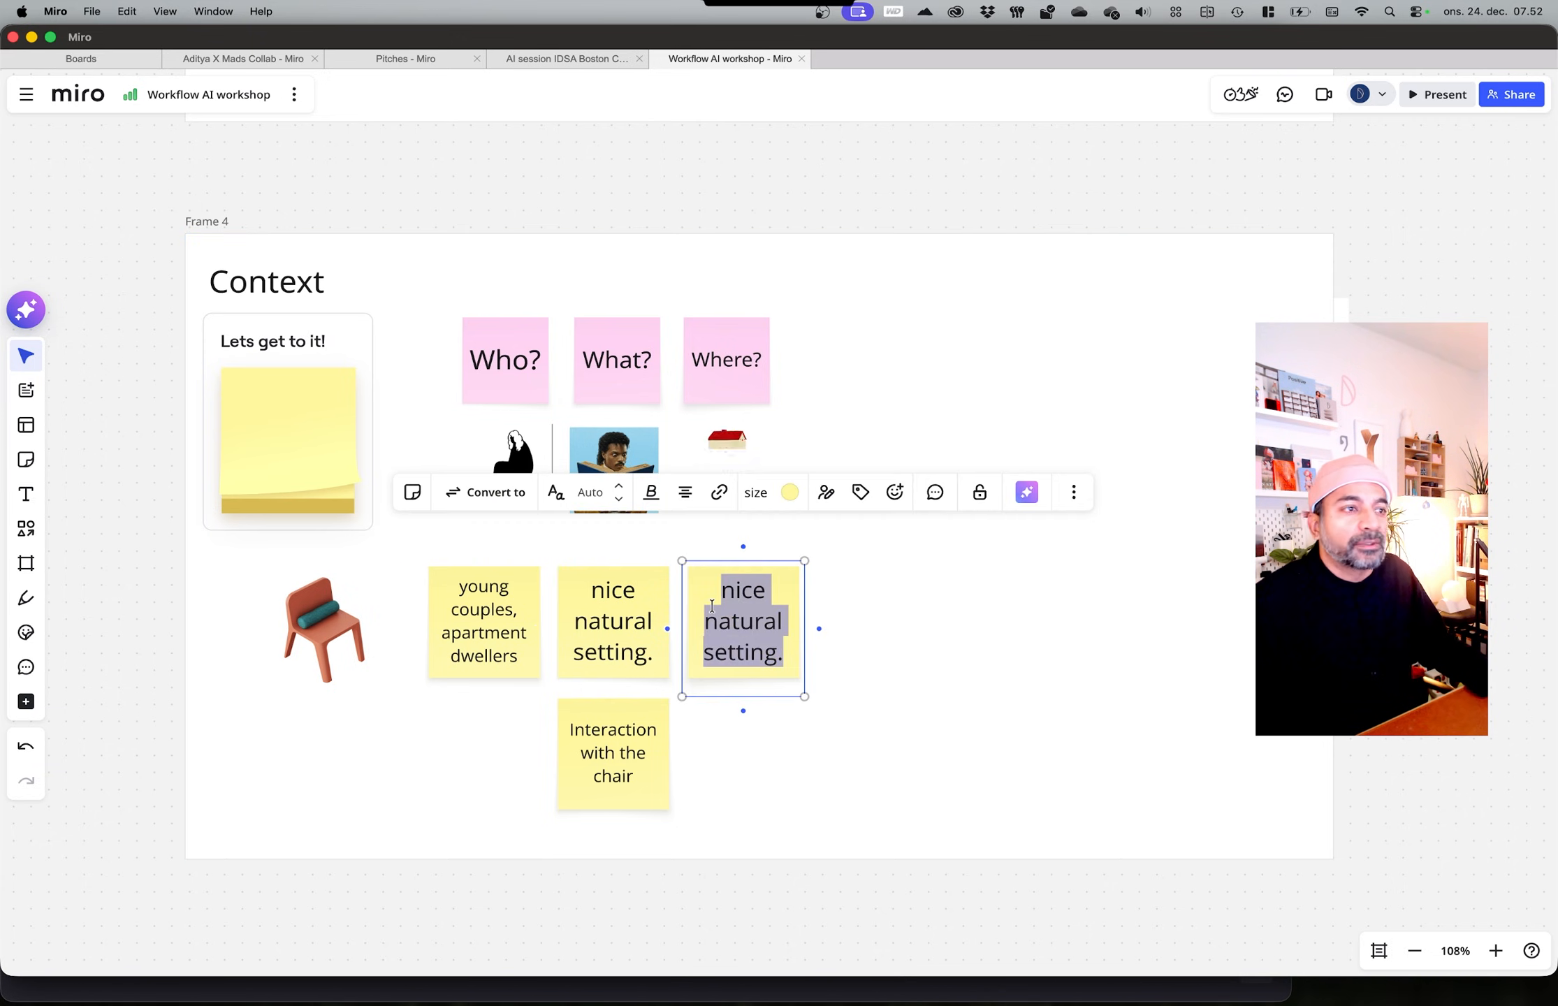
{"action": "type", "text": "A"}
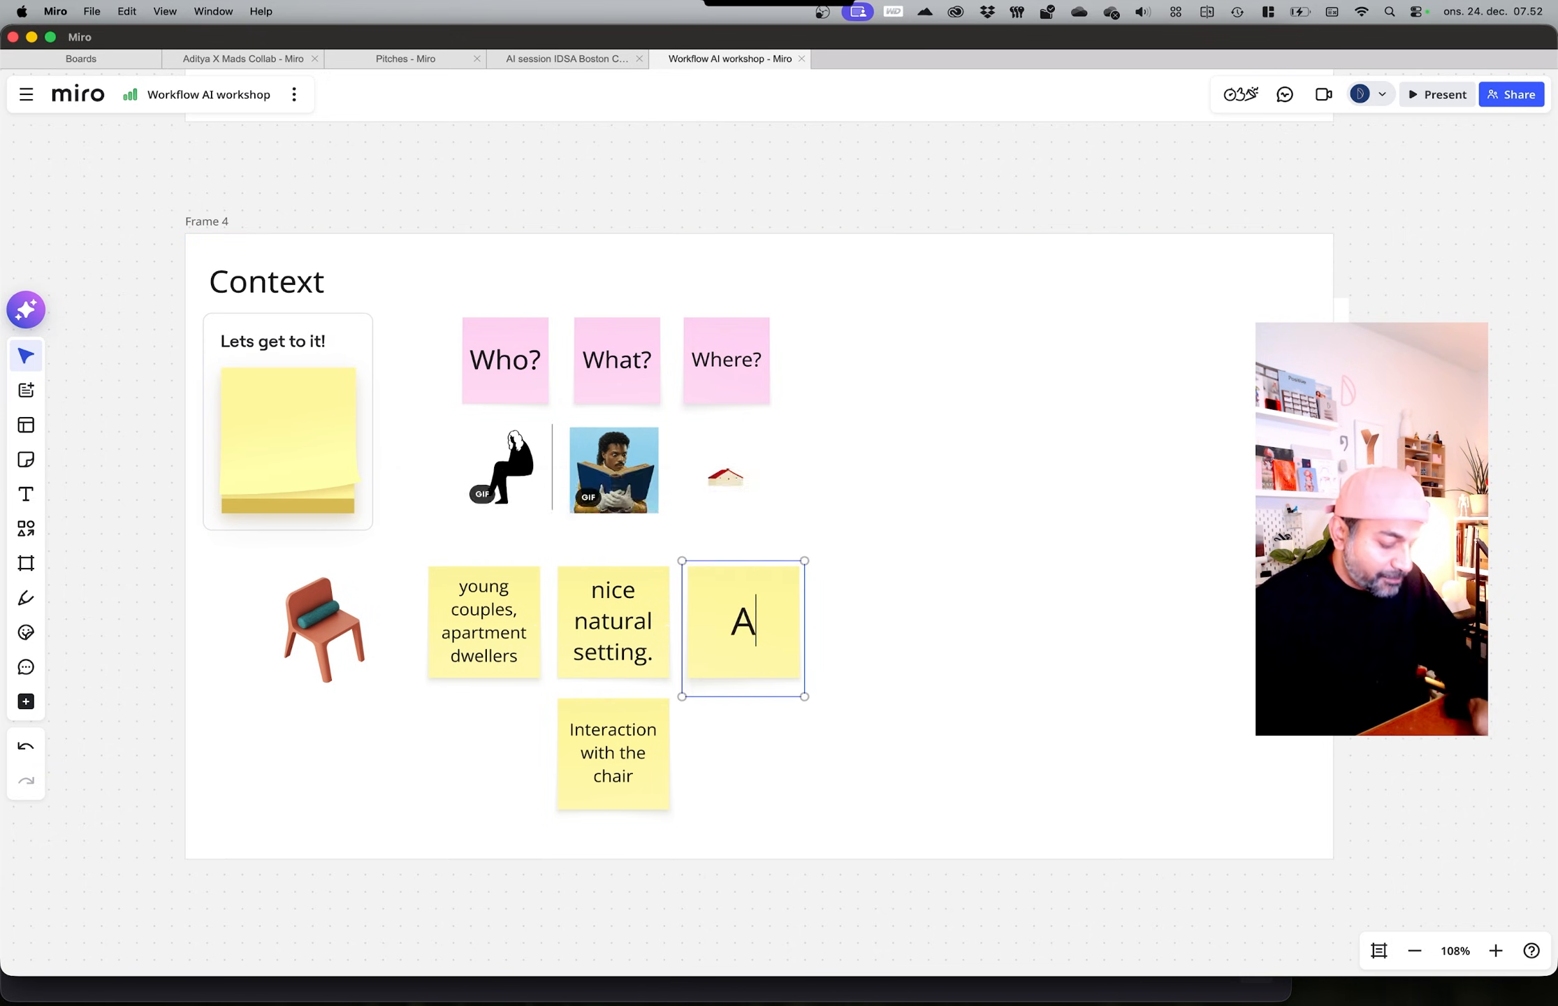
{"action": "type", "text": "partment"}
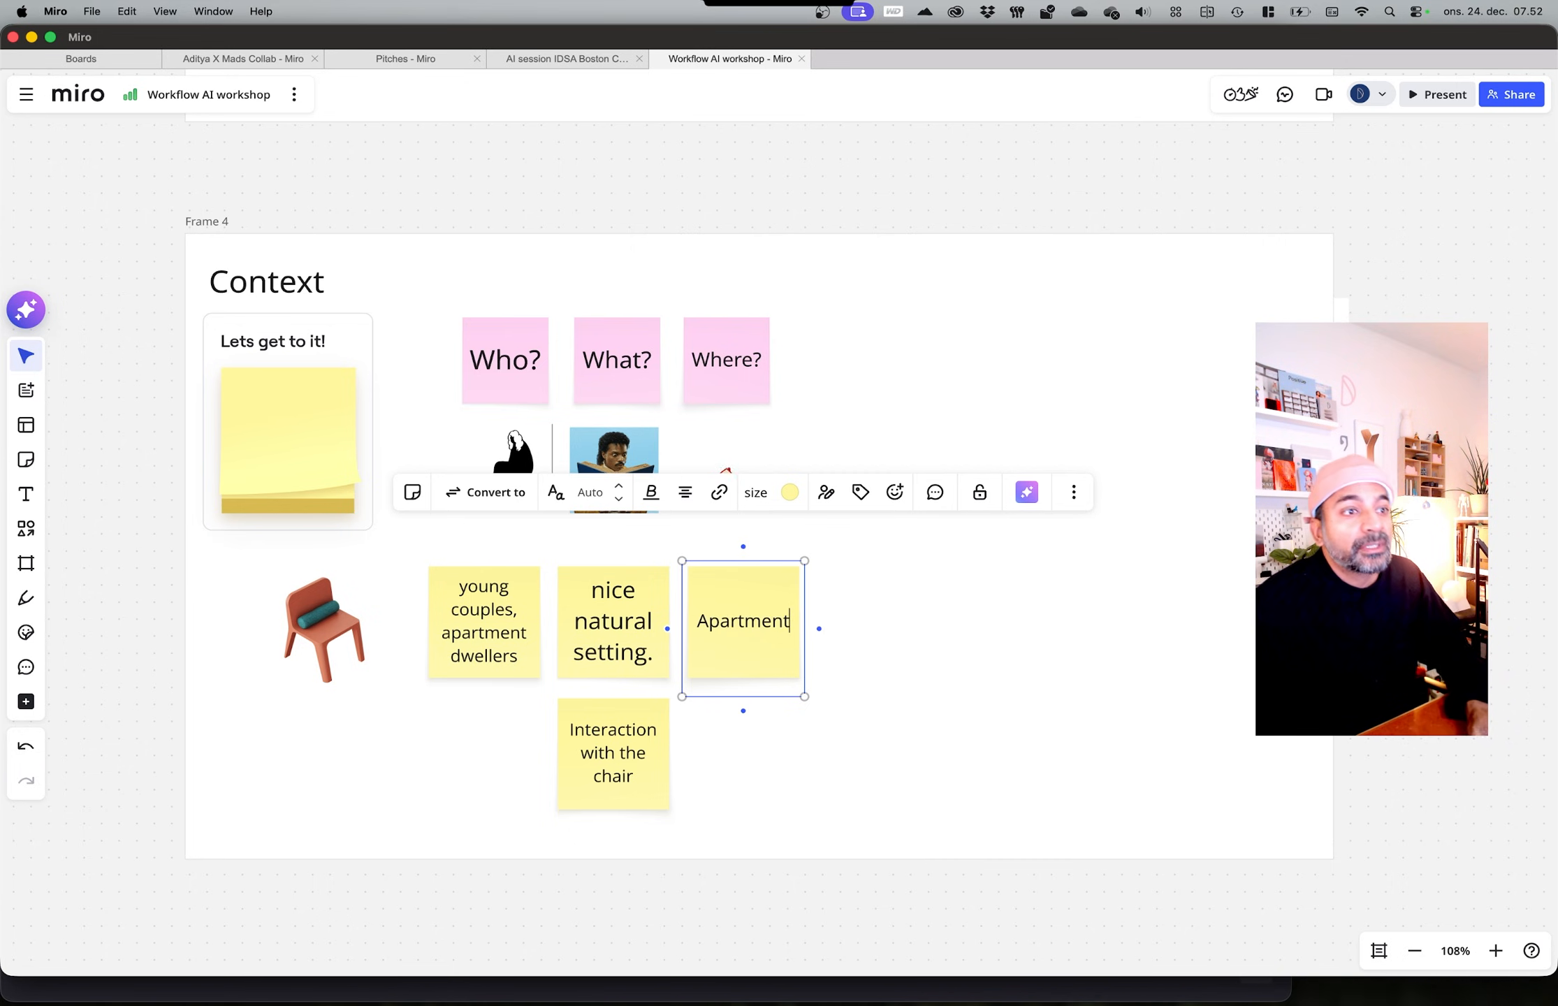
{"action": "type", "text": ". i"}
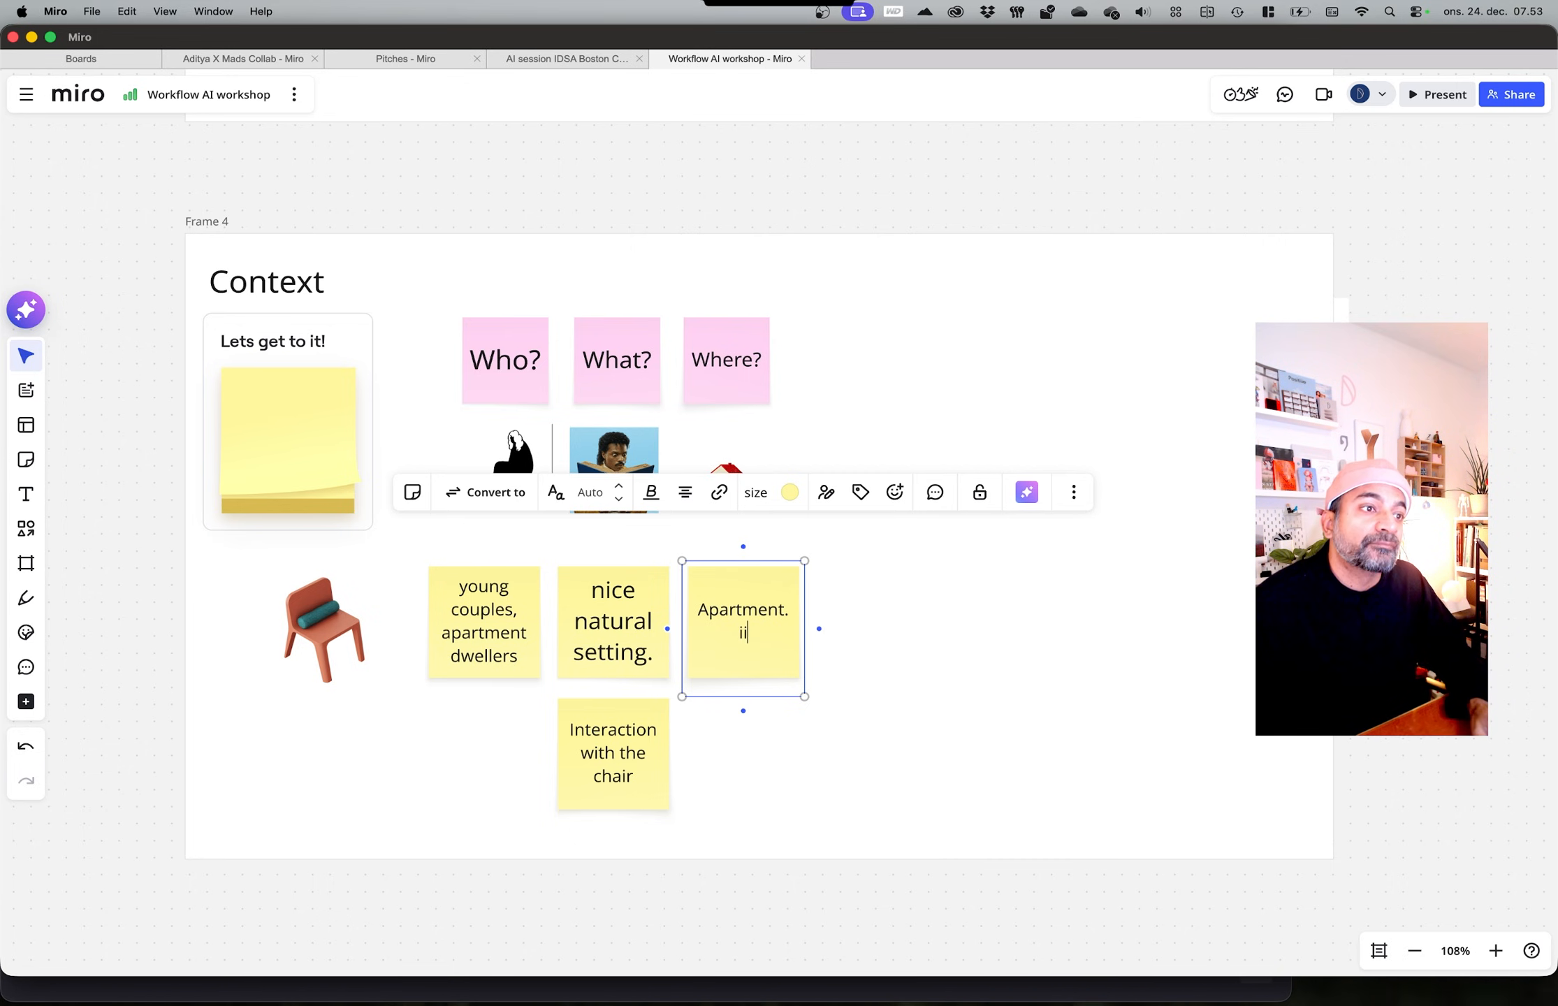
{"action": "type", "text": "n a big ci"}
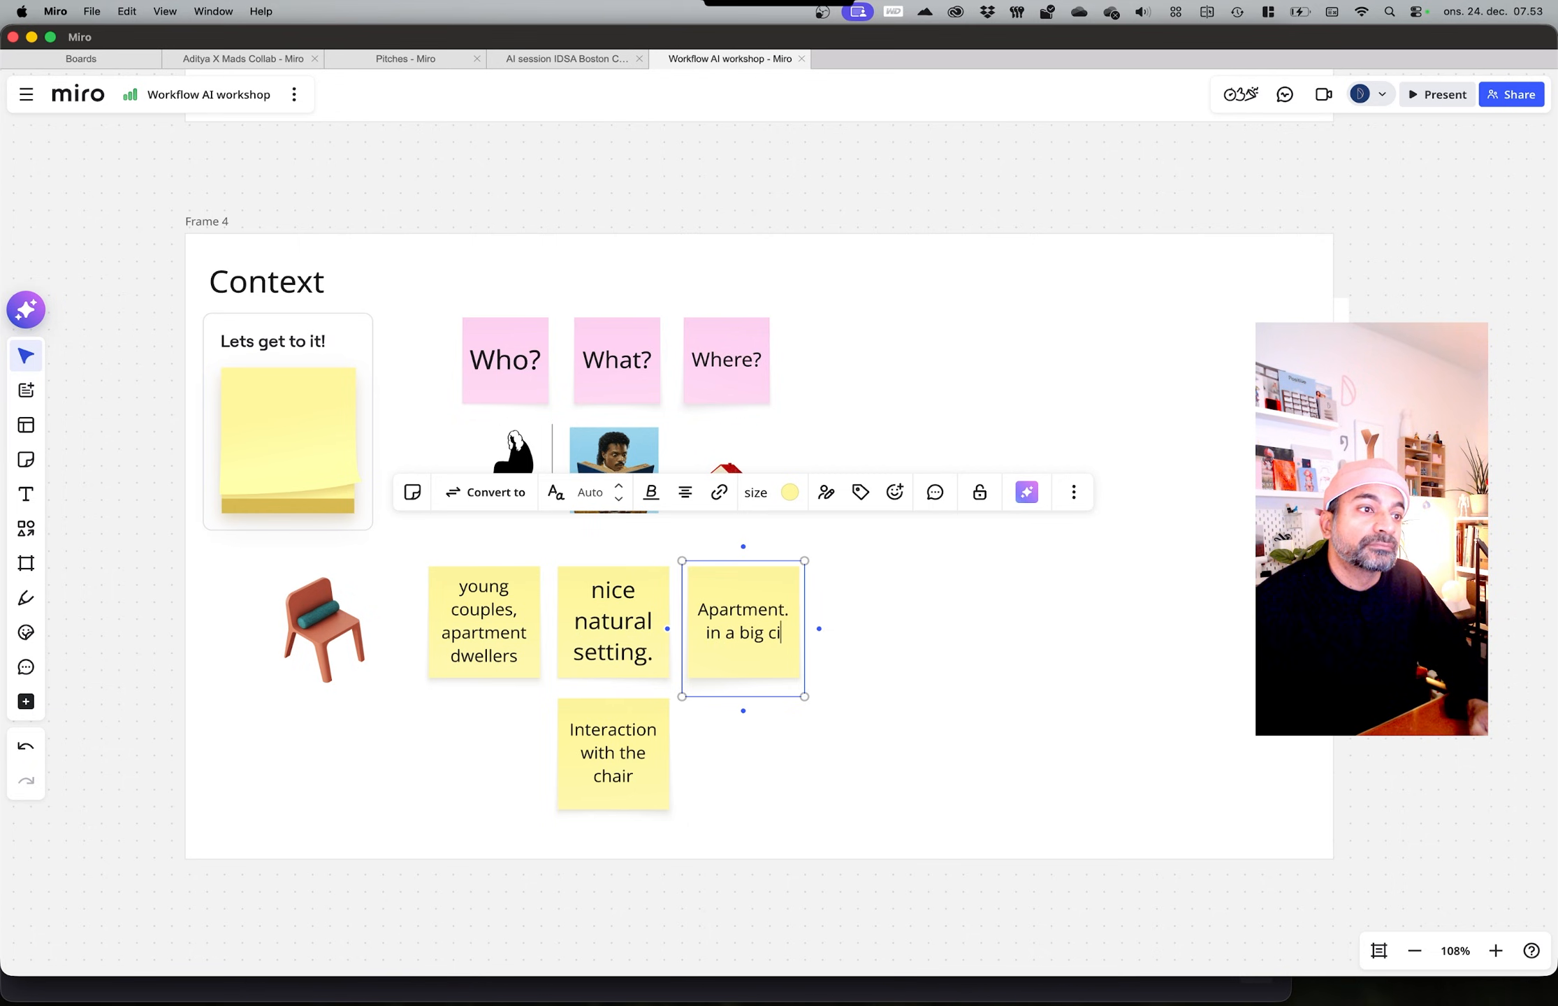
{"action": "type", "text": "ty, like Co"}
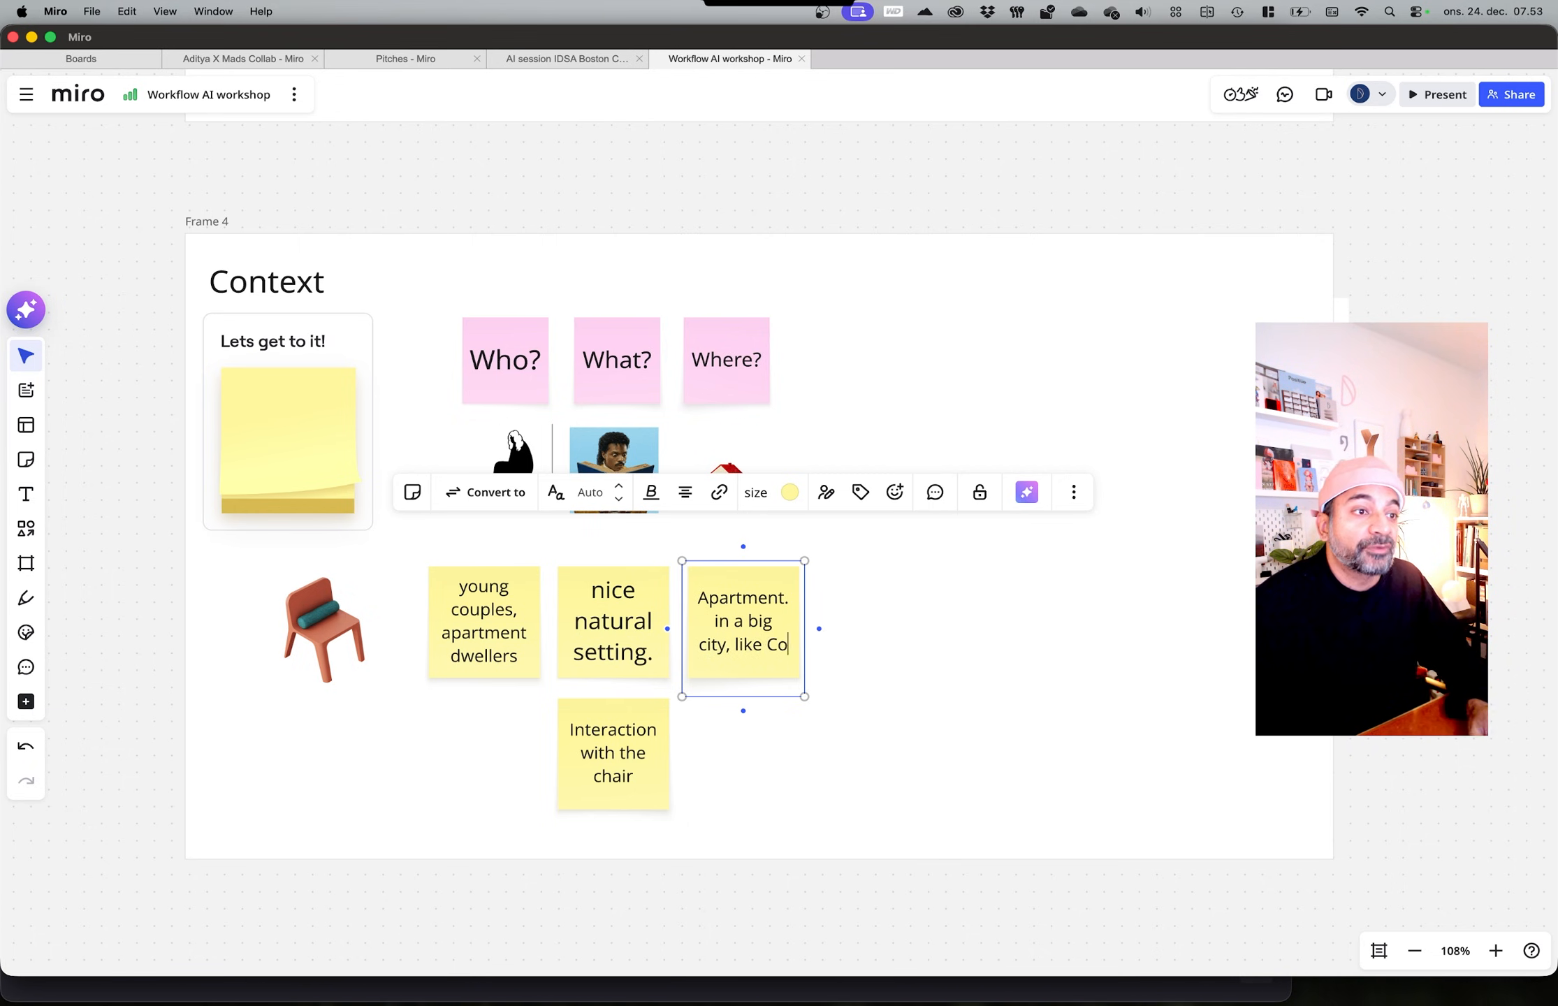
{"action": "type", "text": "penhagen, or Berlin, o"}
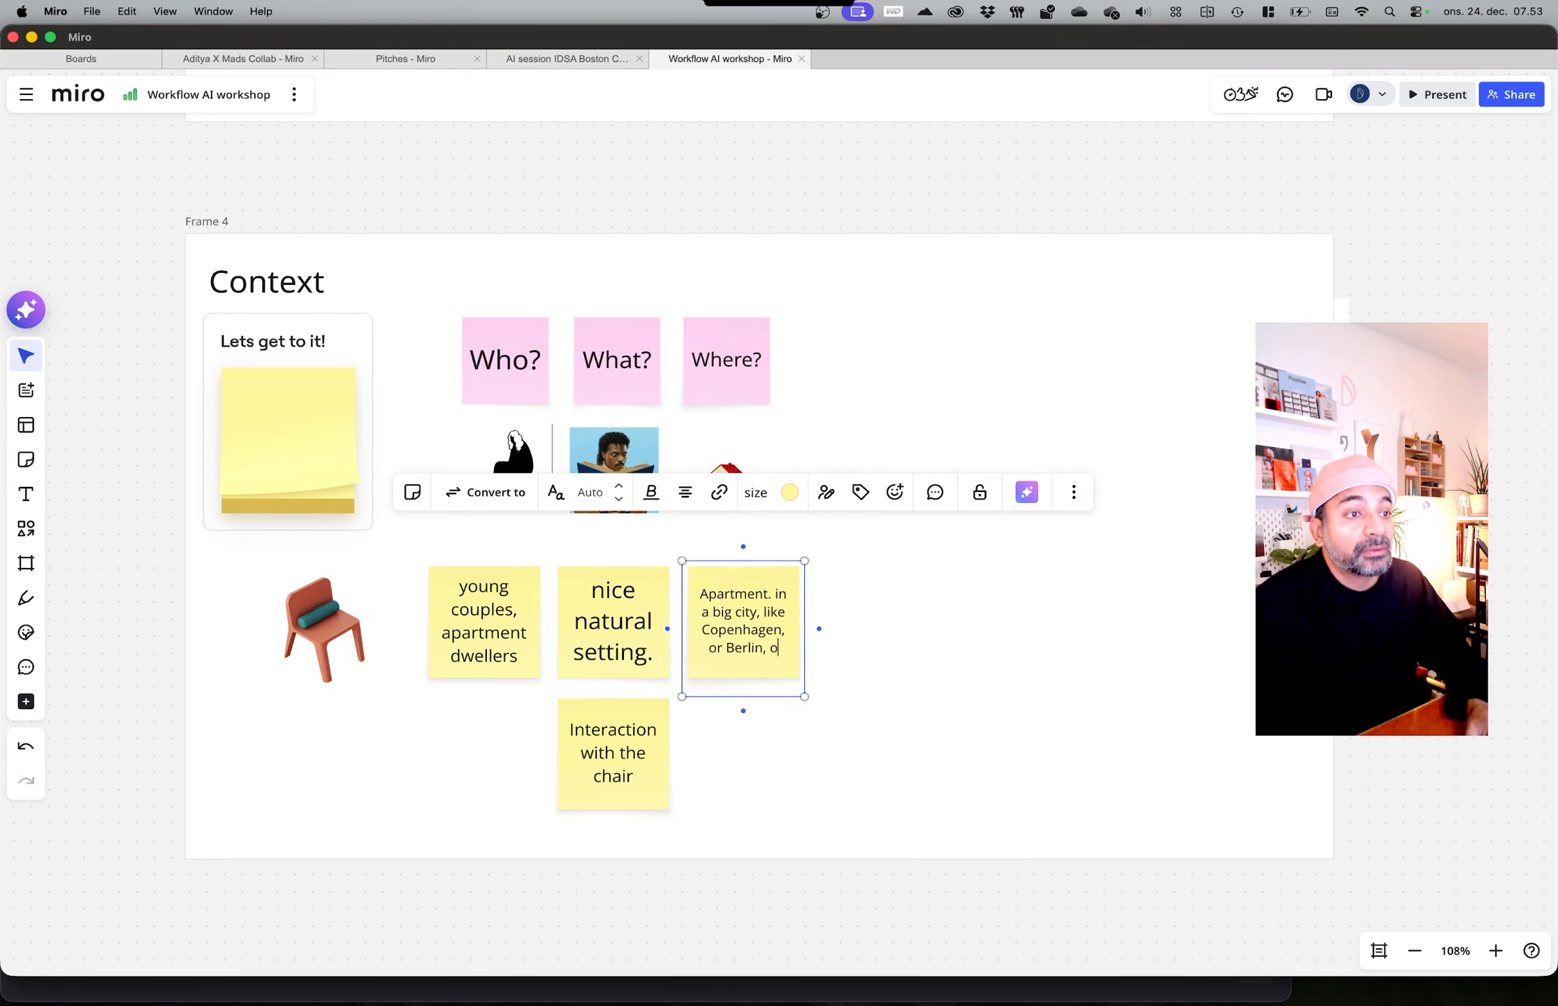
{"action": "type", "text": "r perhaps"}
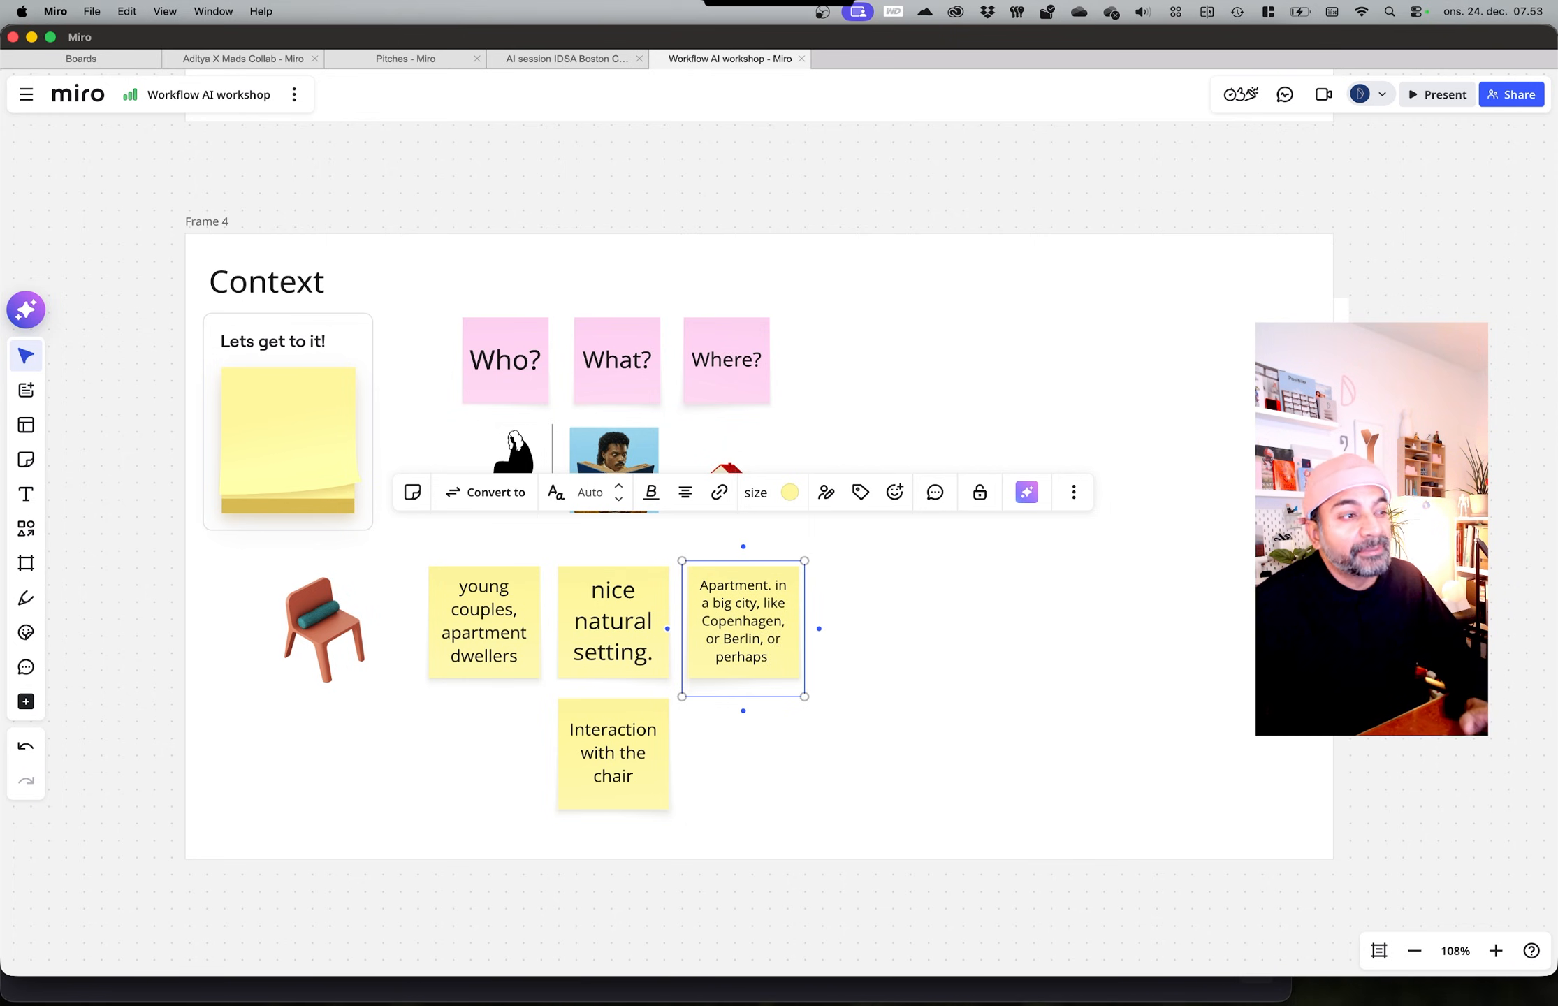
{"action": "type", "text": "New yoyu"}
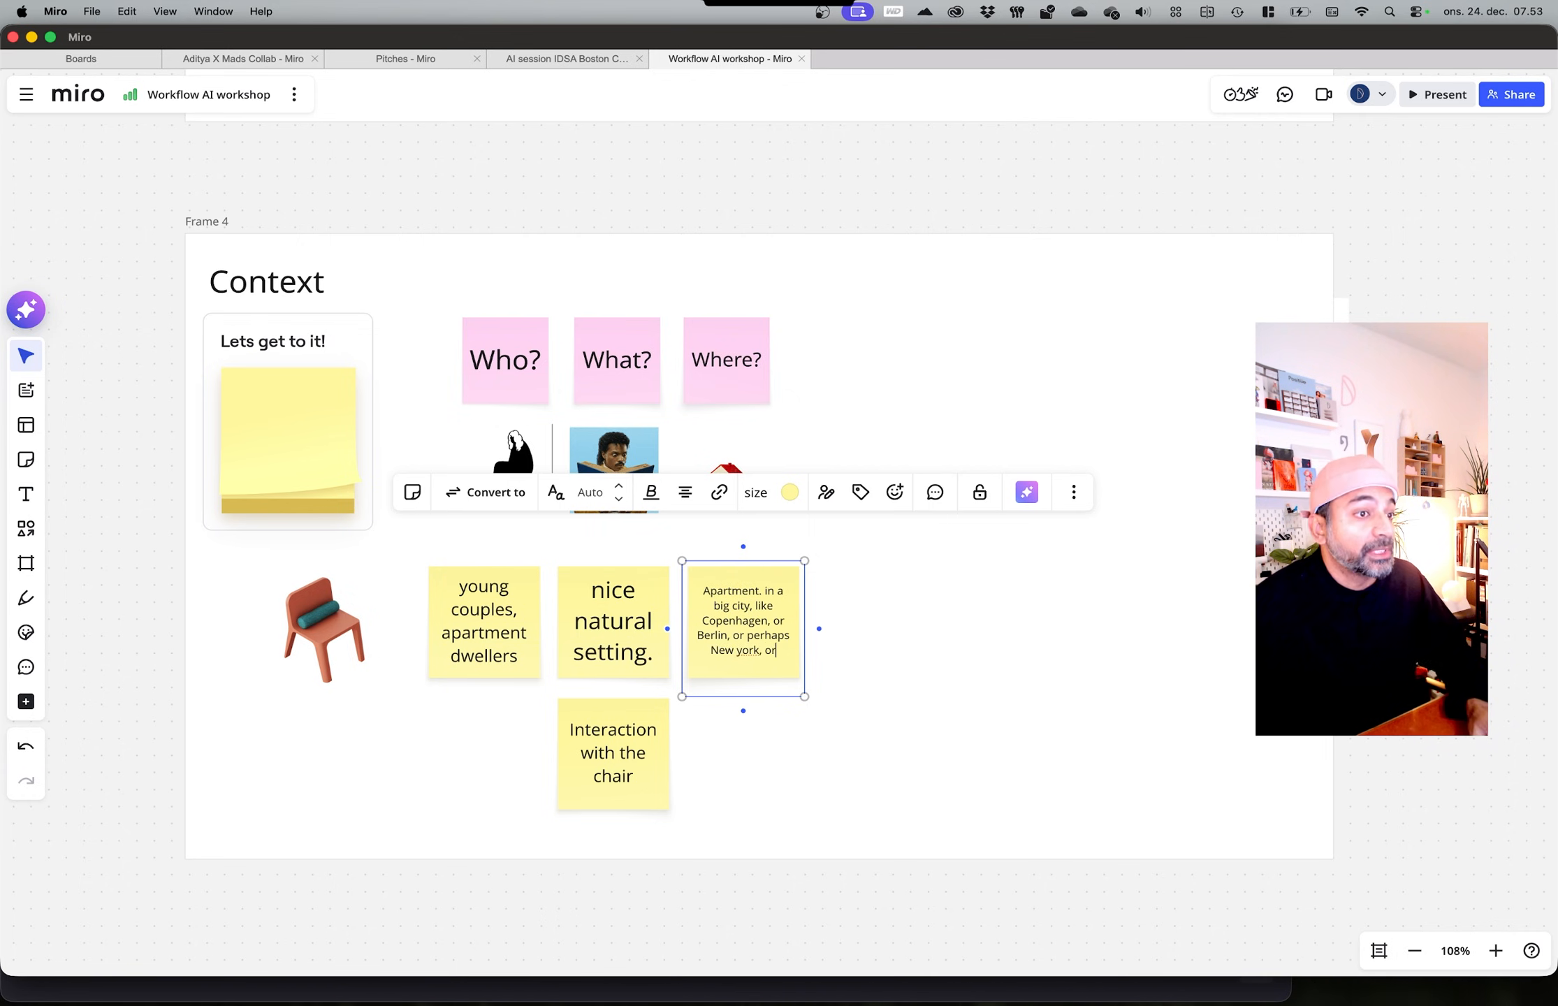
{"action": "type", "text": "hi."}
{"action": "left_click", "coordinate": [871, 431]}
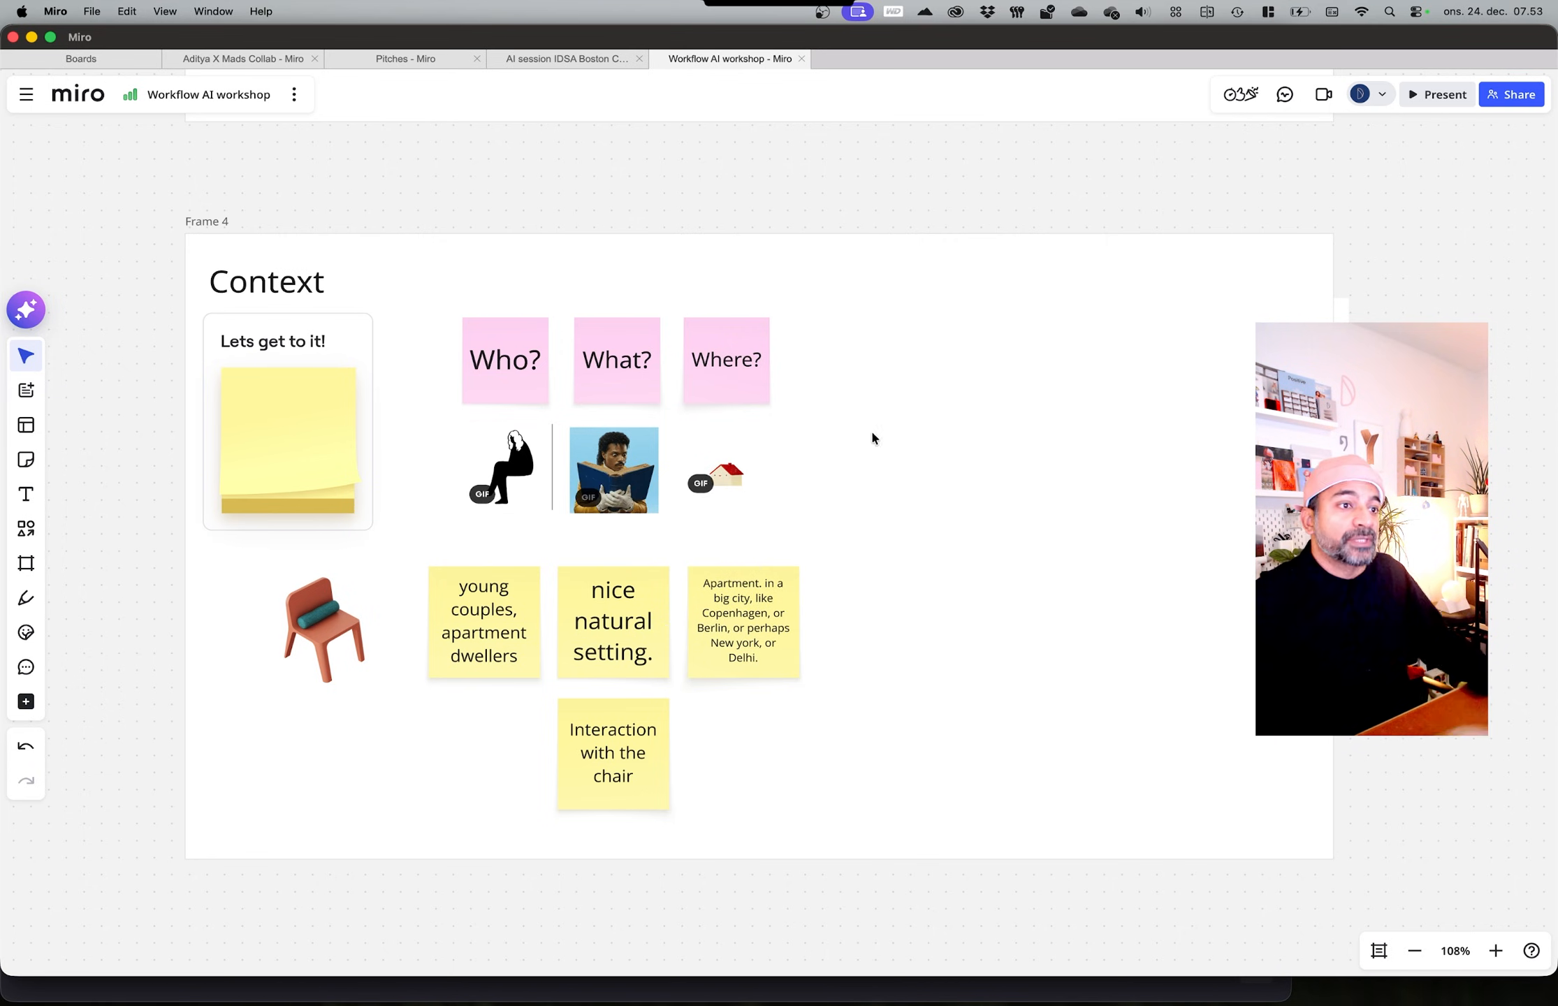
Step: Slide the blank cover box off the "When?" note and its sunset image
{"action": "left_click", "coordinate": [890, 506]}
{"action": "left_click_drag", "start_coordinate": [868, 489], "coordinate": [976, 496]}
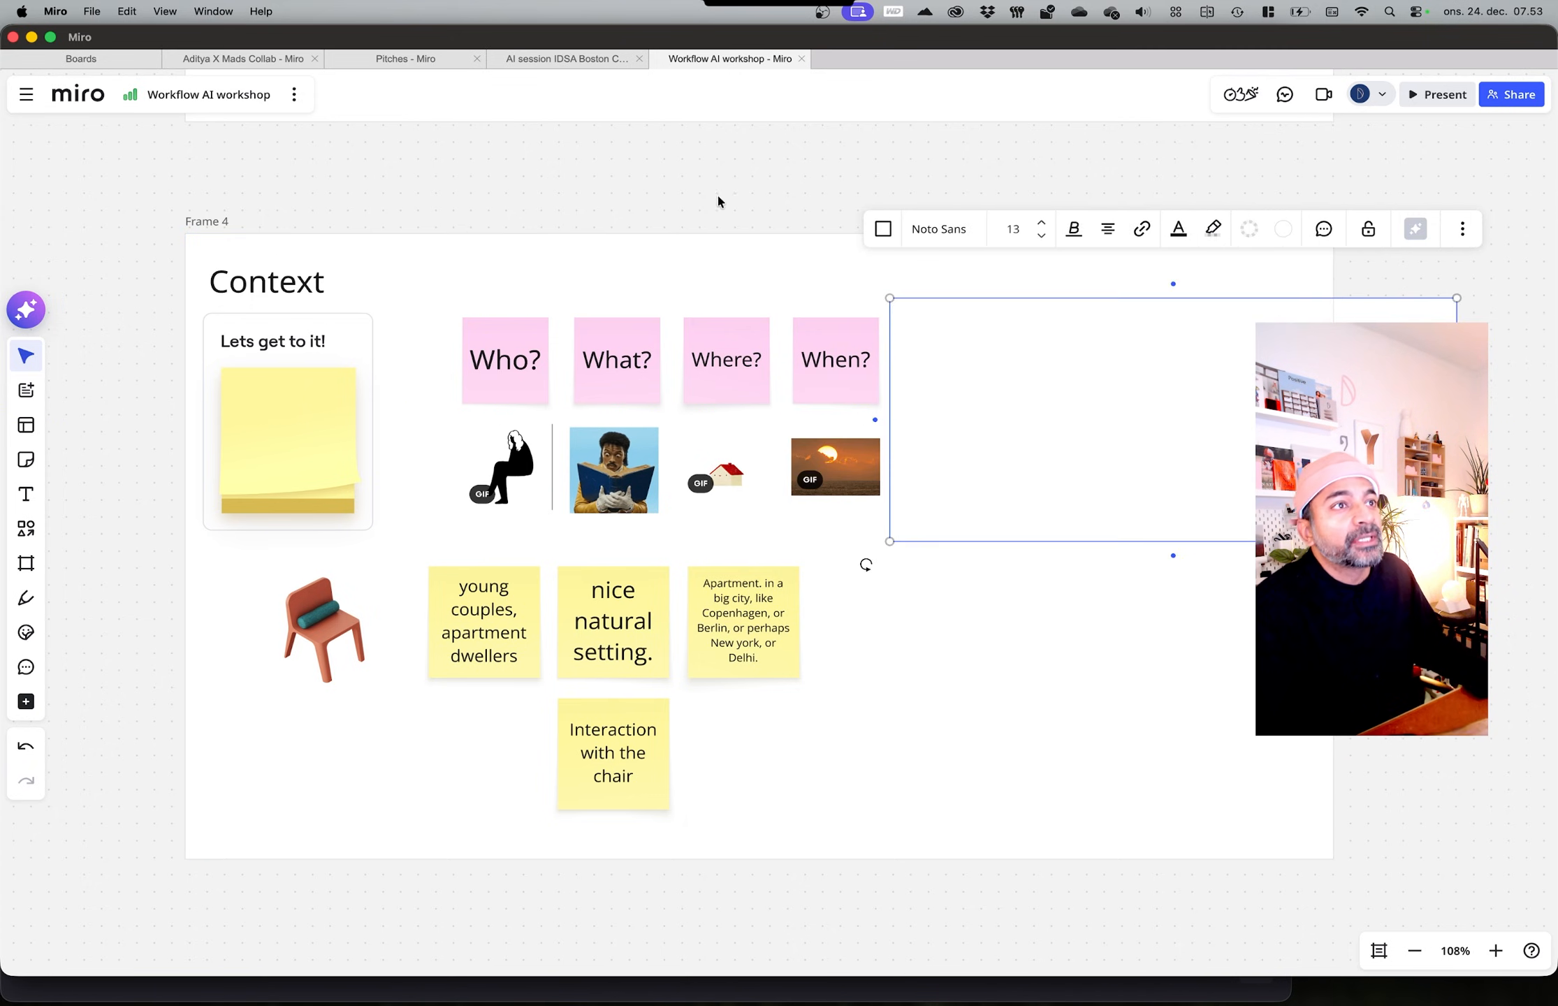
{"action": "left_click", "coordinate": [719, 197]}
Step: Duplicate the "Apartment" note into the space beneath the "When?" image and replace the copy's text with "Golden hour,"
{"action": "left_click", "coordinate": [735, 605]}
{"action": "left_click_drag", "start_coordinate": [746, 646], "coordinate": [867, 646], "text": "alt"}
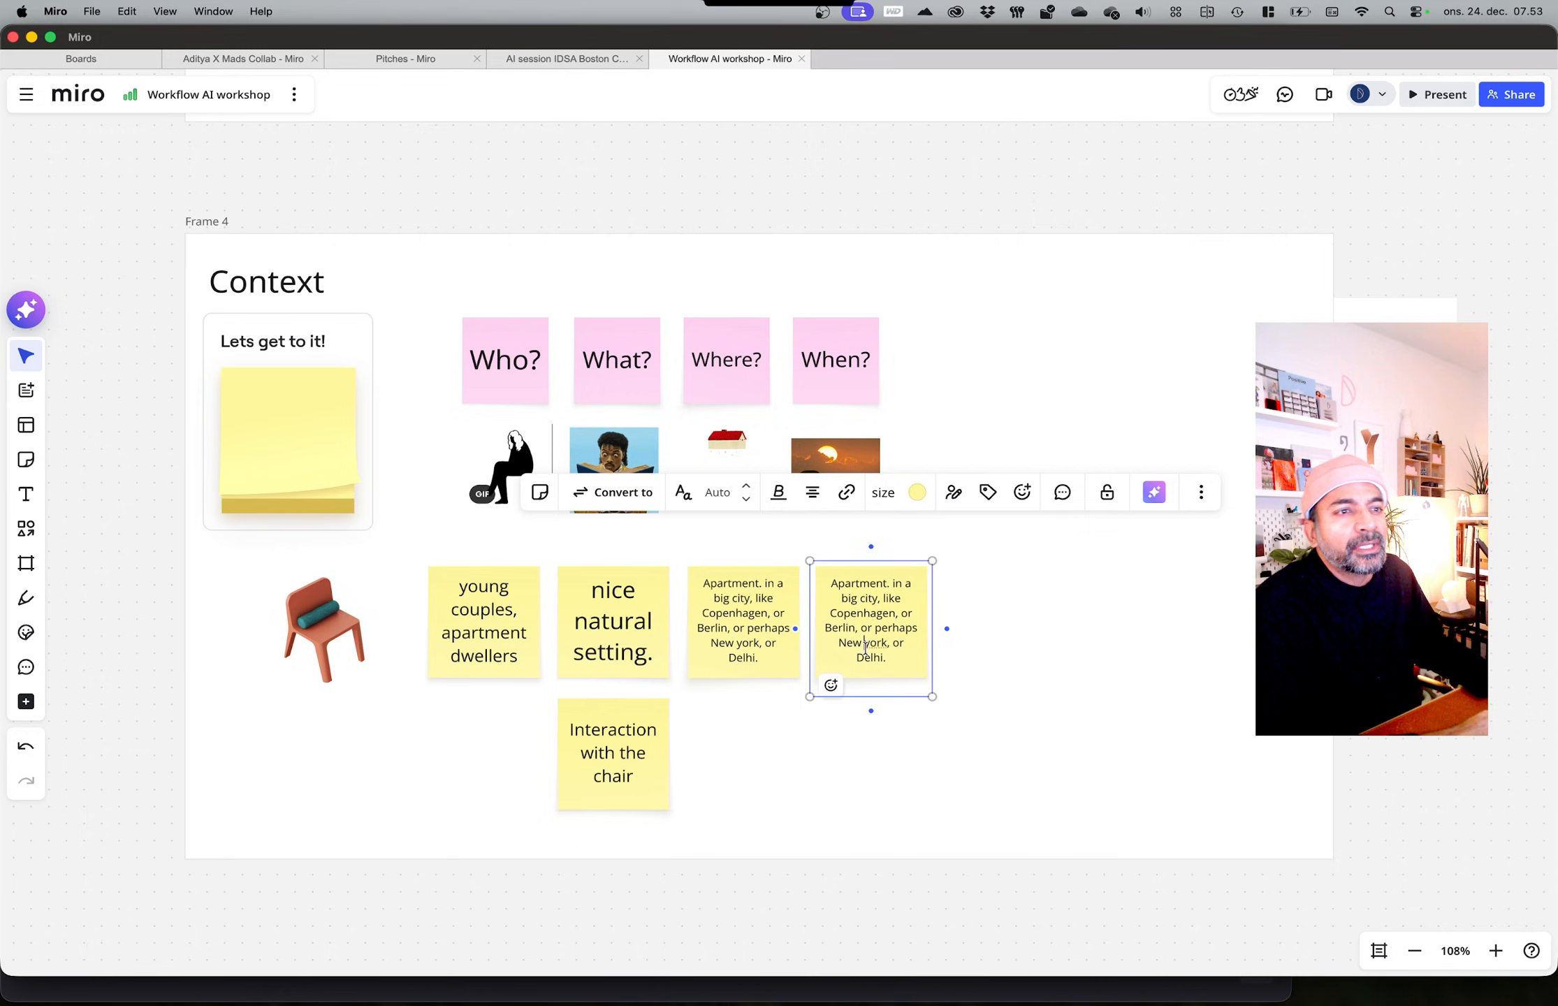
{"action": "double_click", "coordinate": [865, 648]}
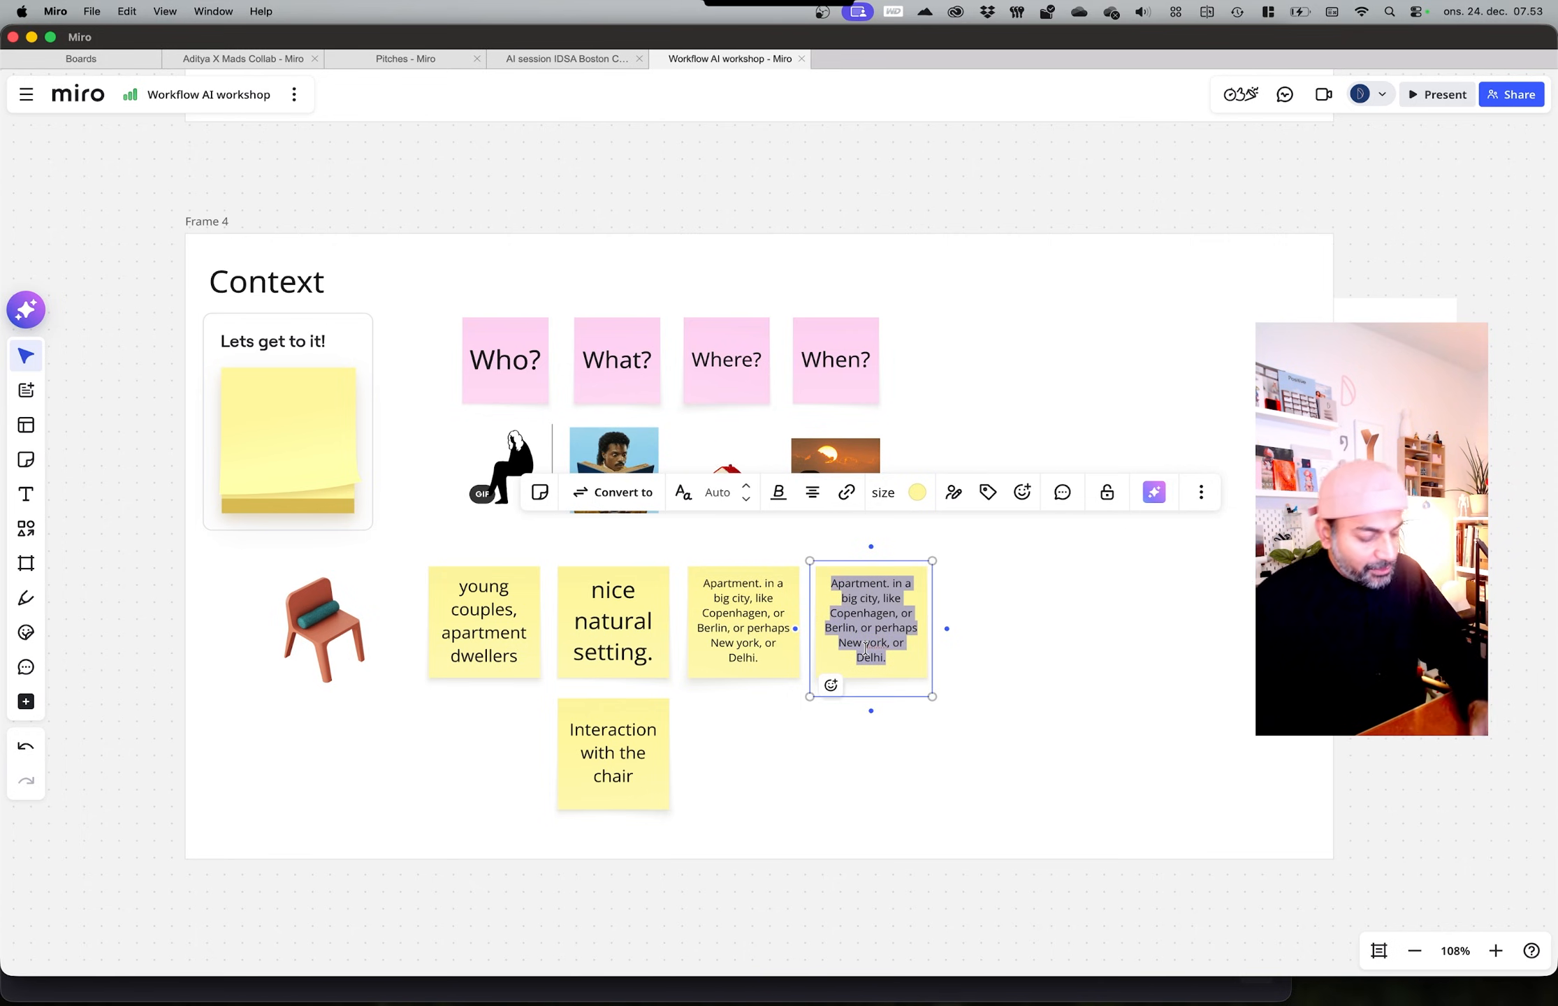
{"action": "type", "text": "Golden h"}
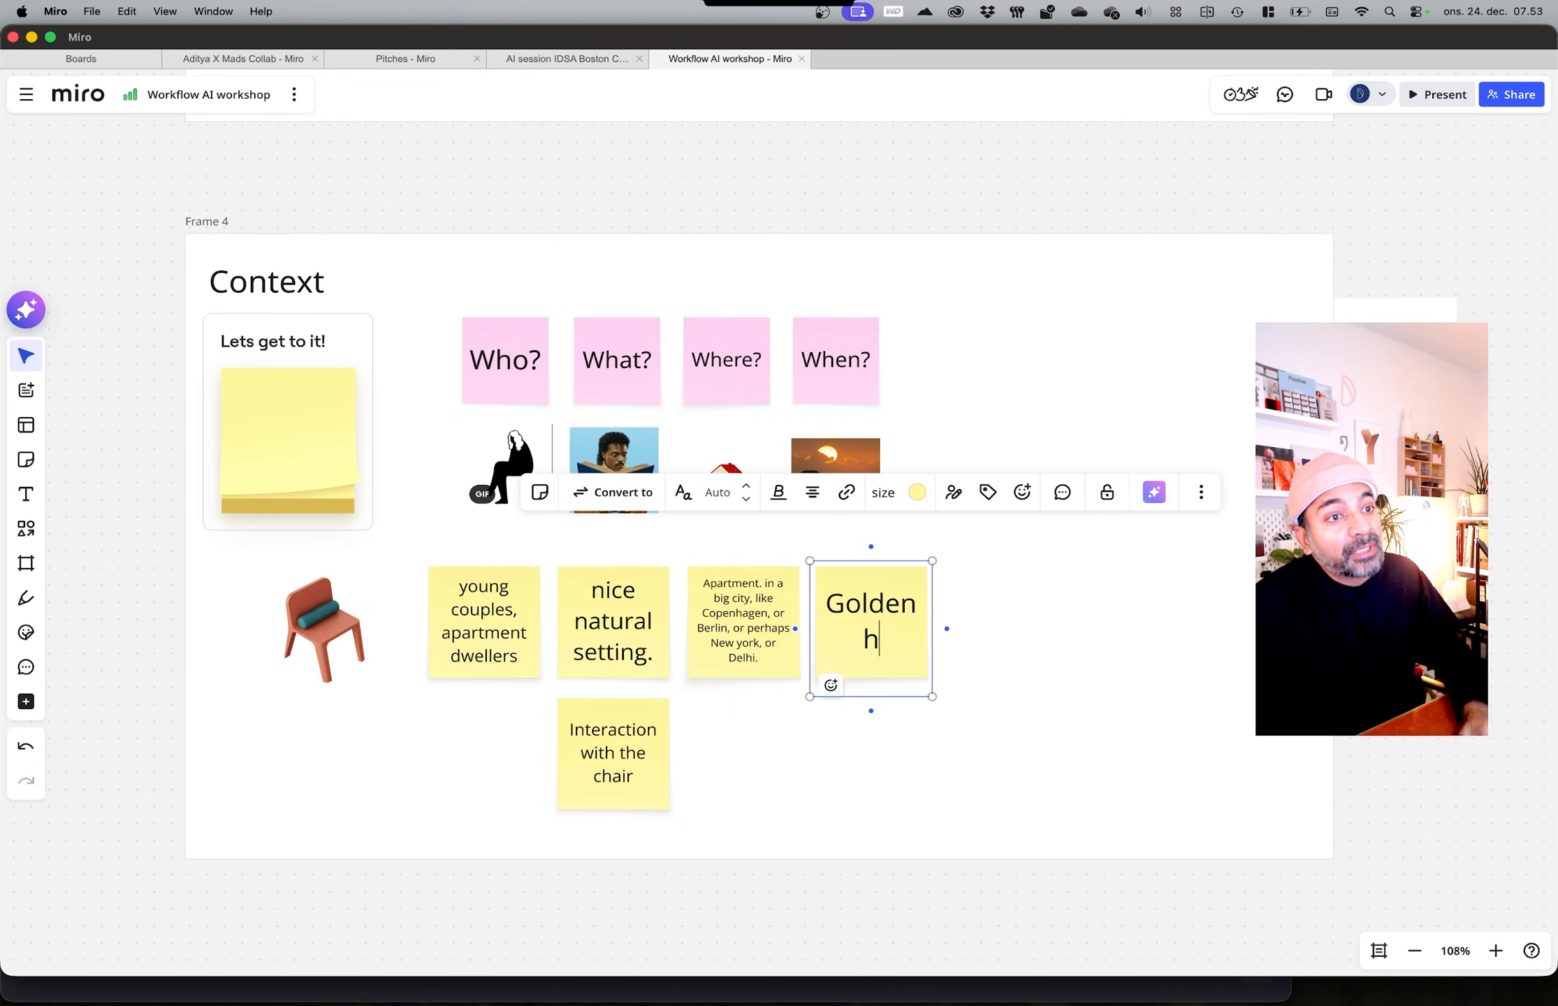
{"action": "type", "text": "our wou"}
{"action": "key", "text": "BackSpace"}
{"action": "key", "text": "BackSpace"}
{"action": "key", "text": "BackSpace"}
{"action": "key", "text": "BackSpace"}
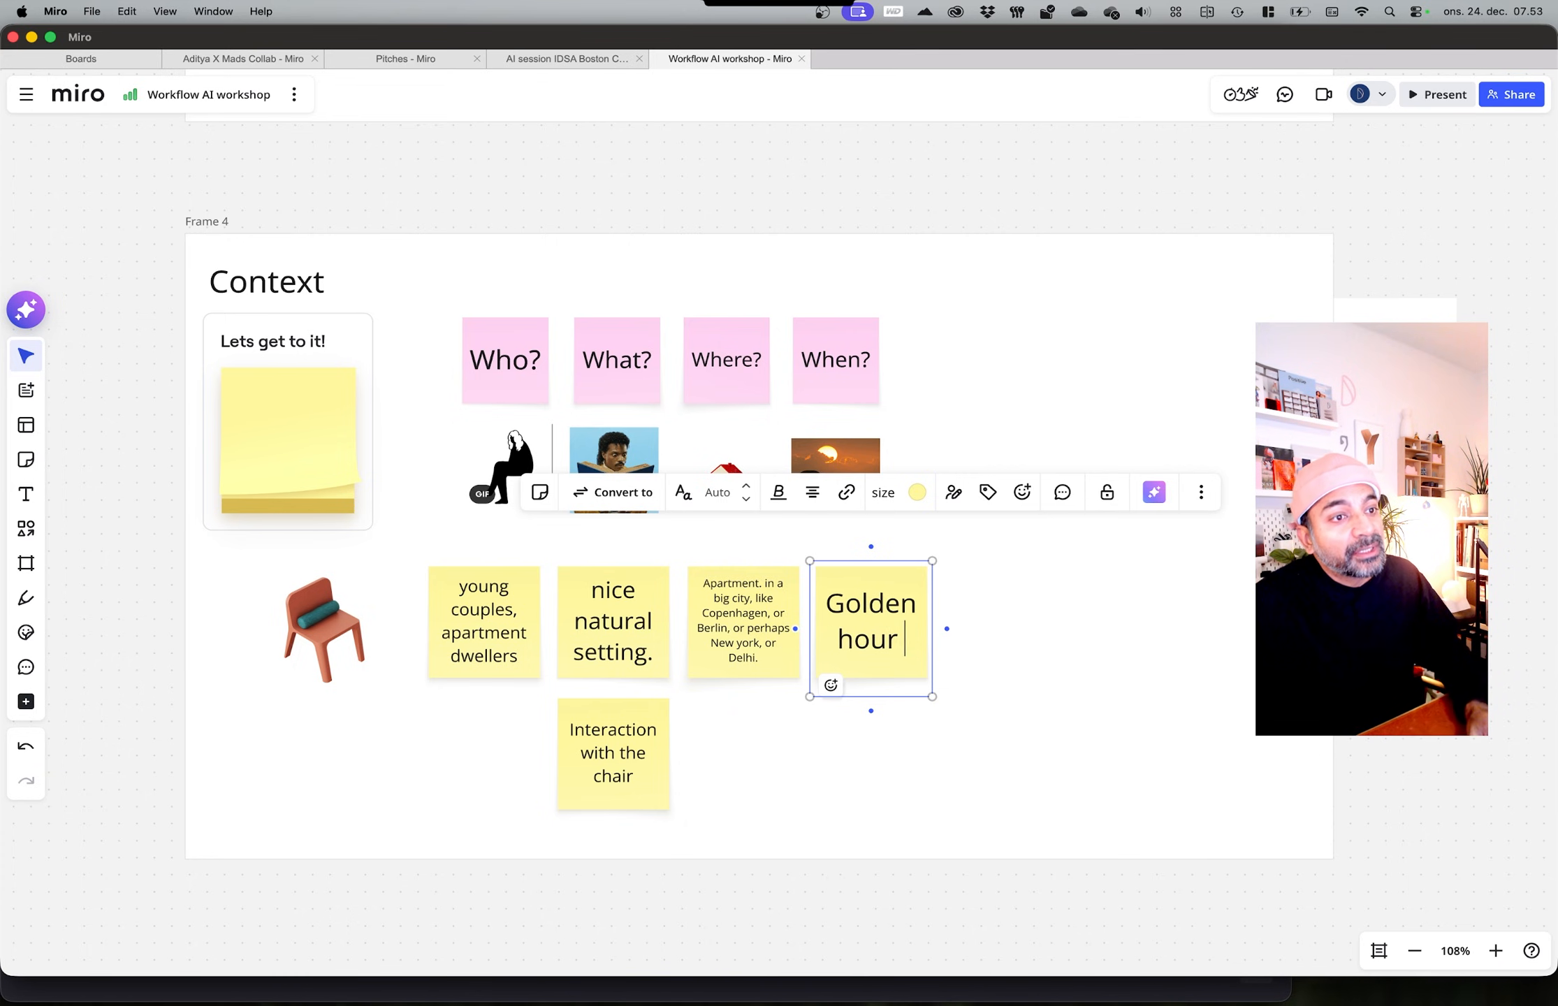
{"action": "type", "text": ","}
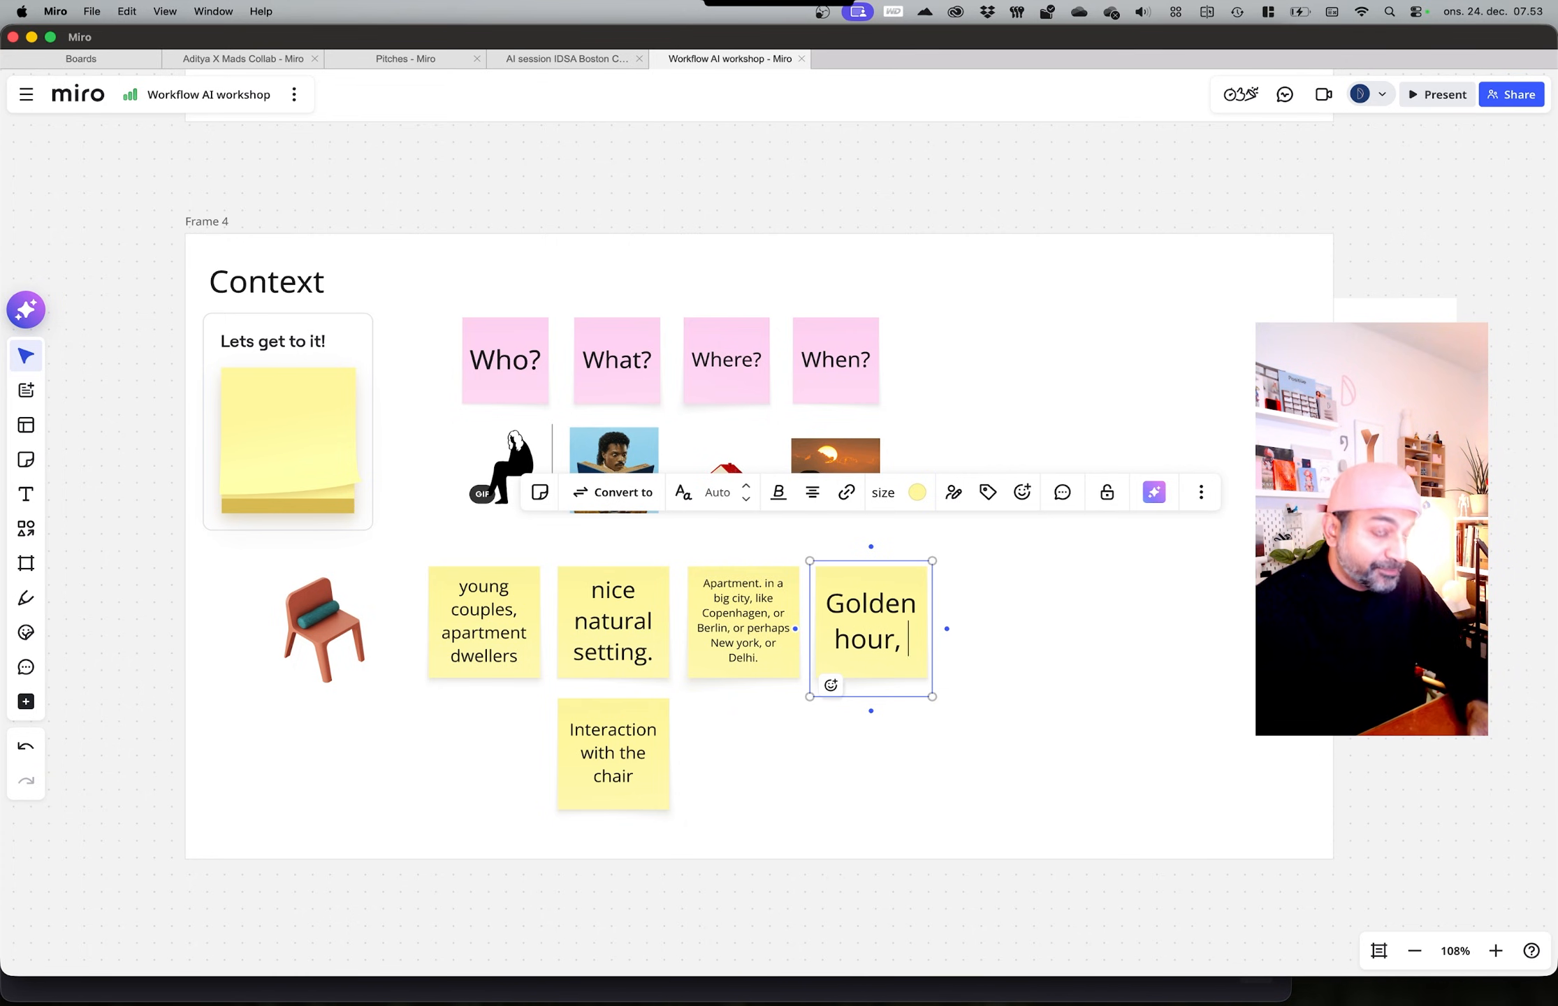
{"action": "left_click", "coordinate": [832, 456]}
{"action": "left_click", "coordinate": [781, 245]}
{"action": "left_click", "coordinate": [862, 628]}
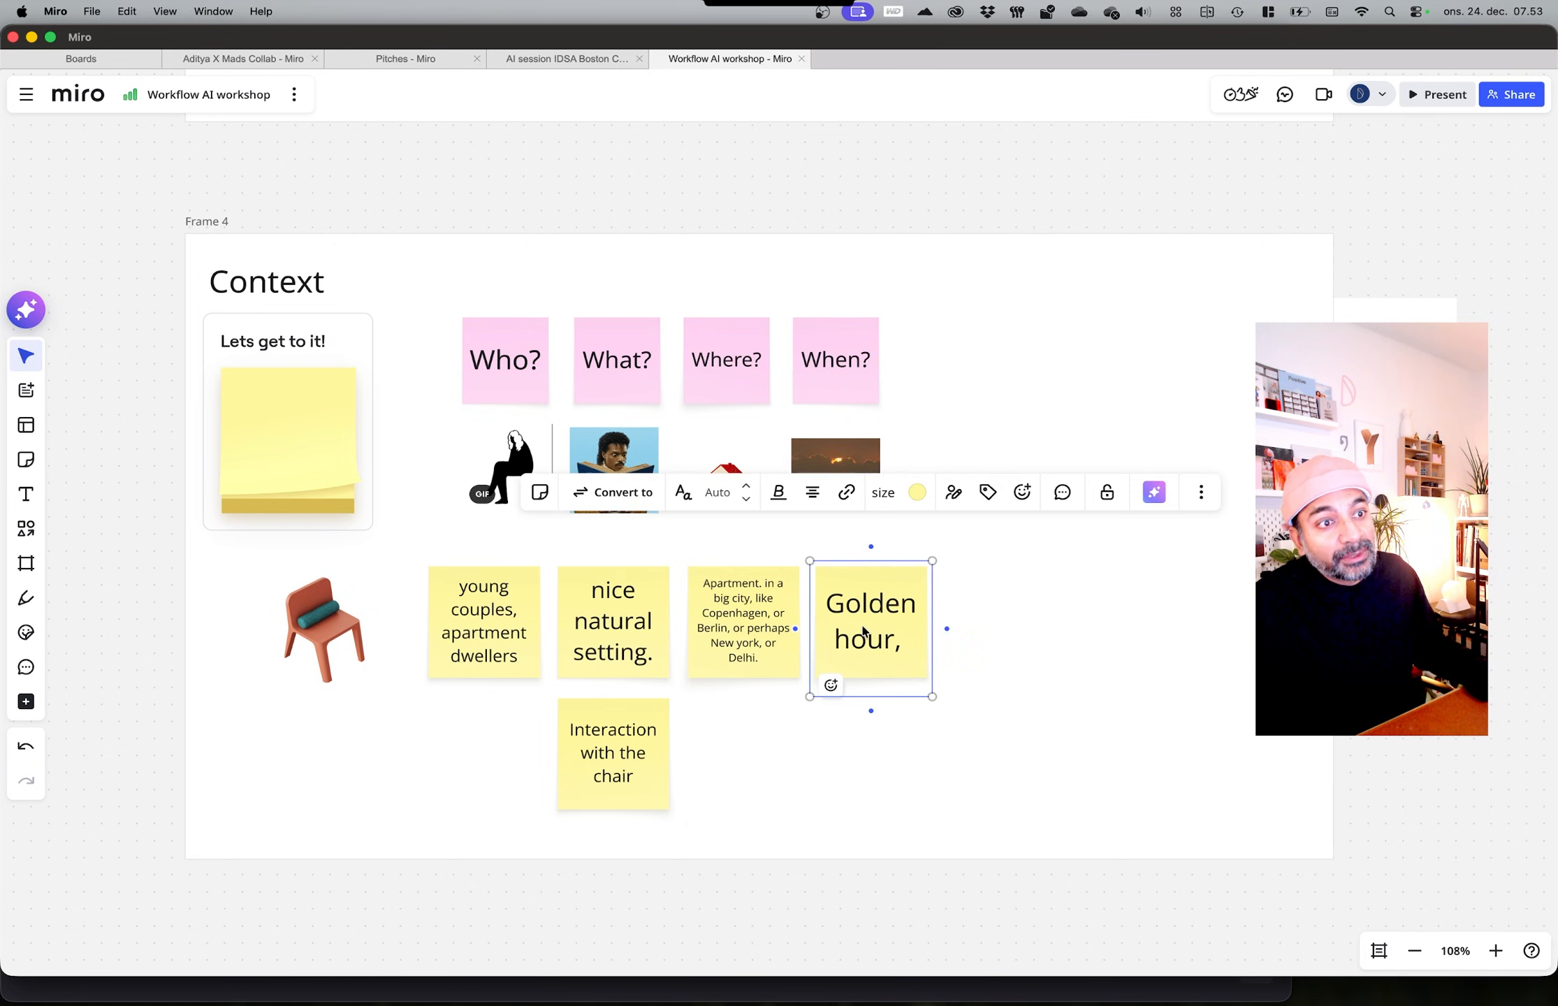
{"action": "left_click", "coordinate": [892, 640]}
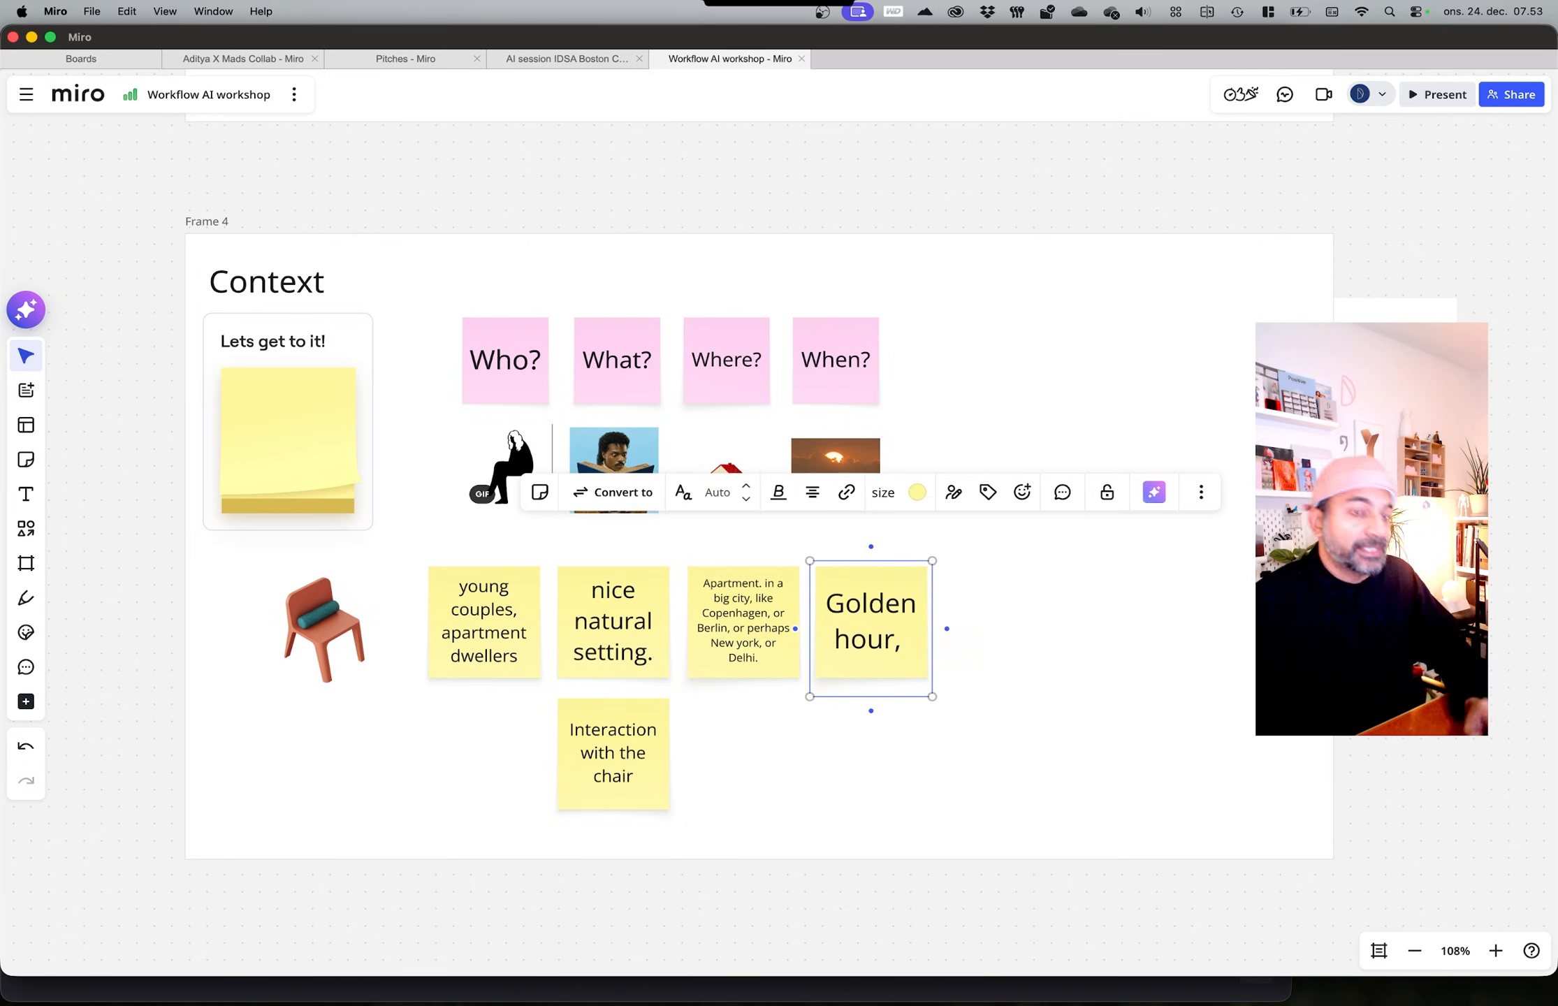
{"action": "left_click", "coordinate": [752, 249]}
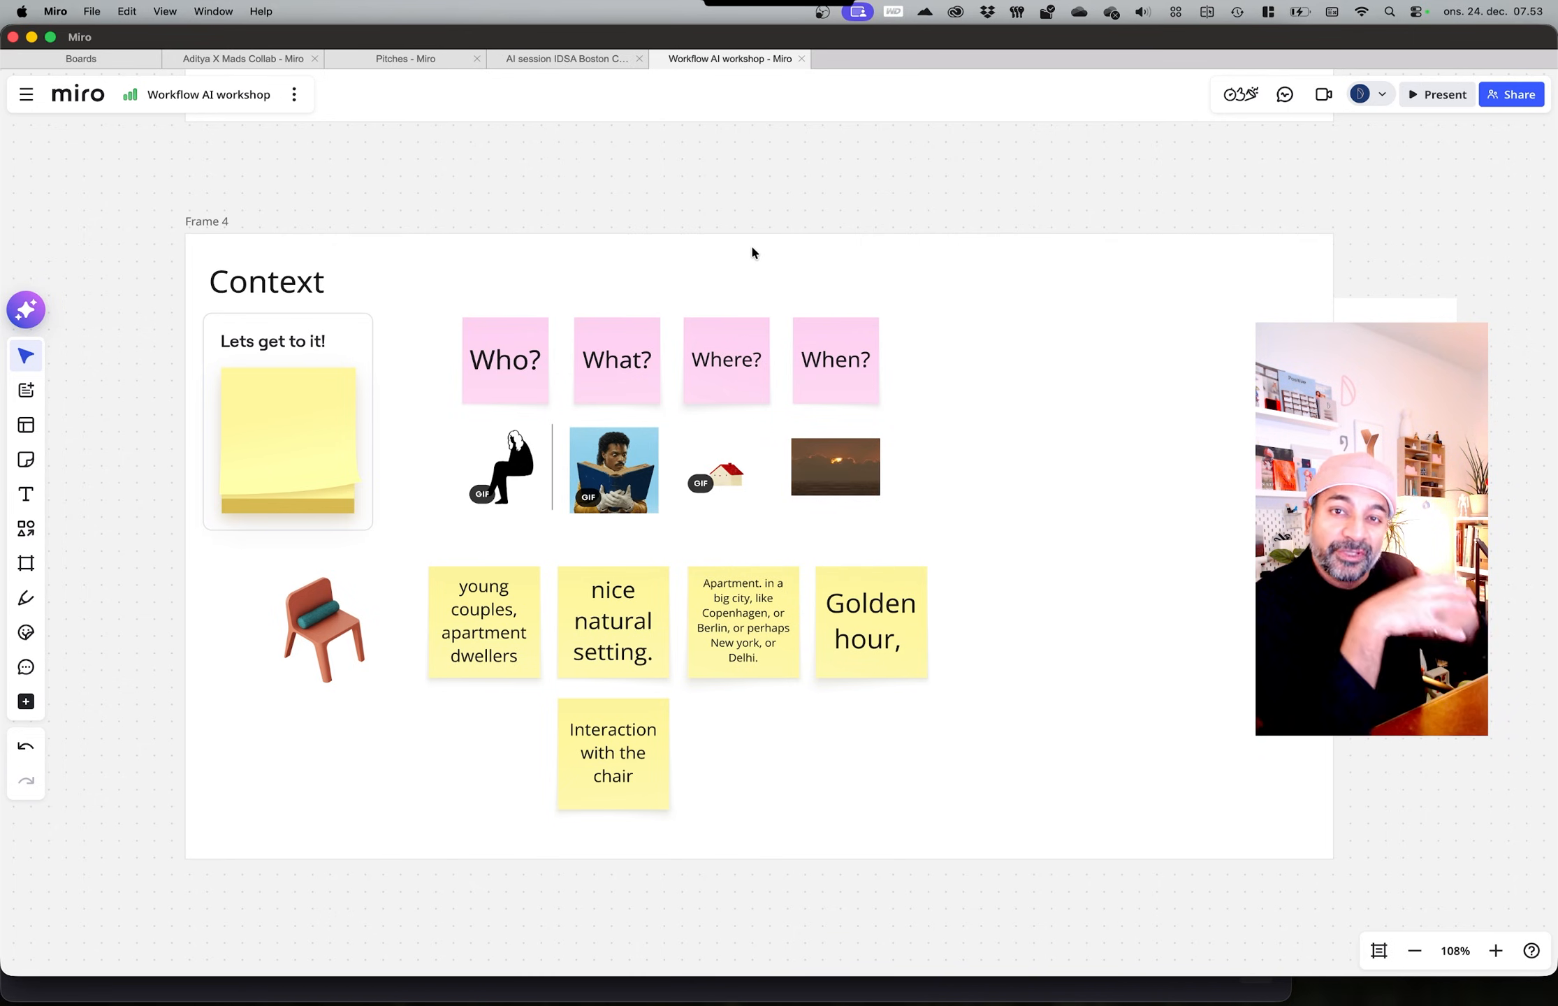
{"action": "left_click", "coordinate": [891, 648]}
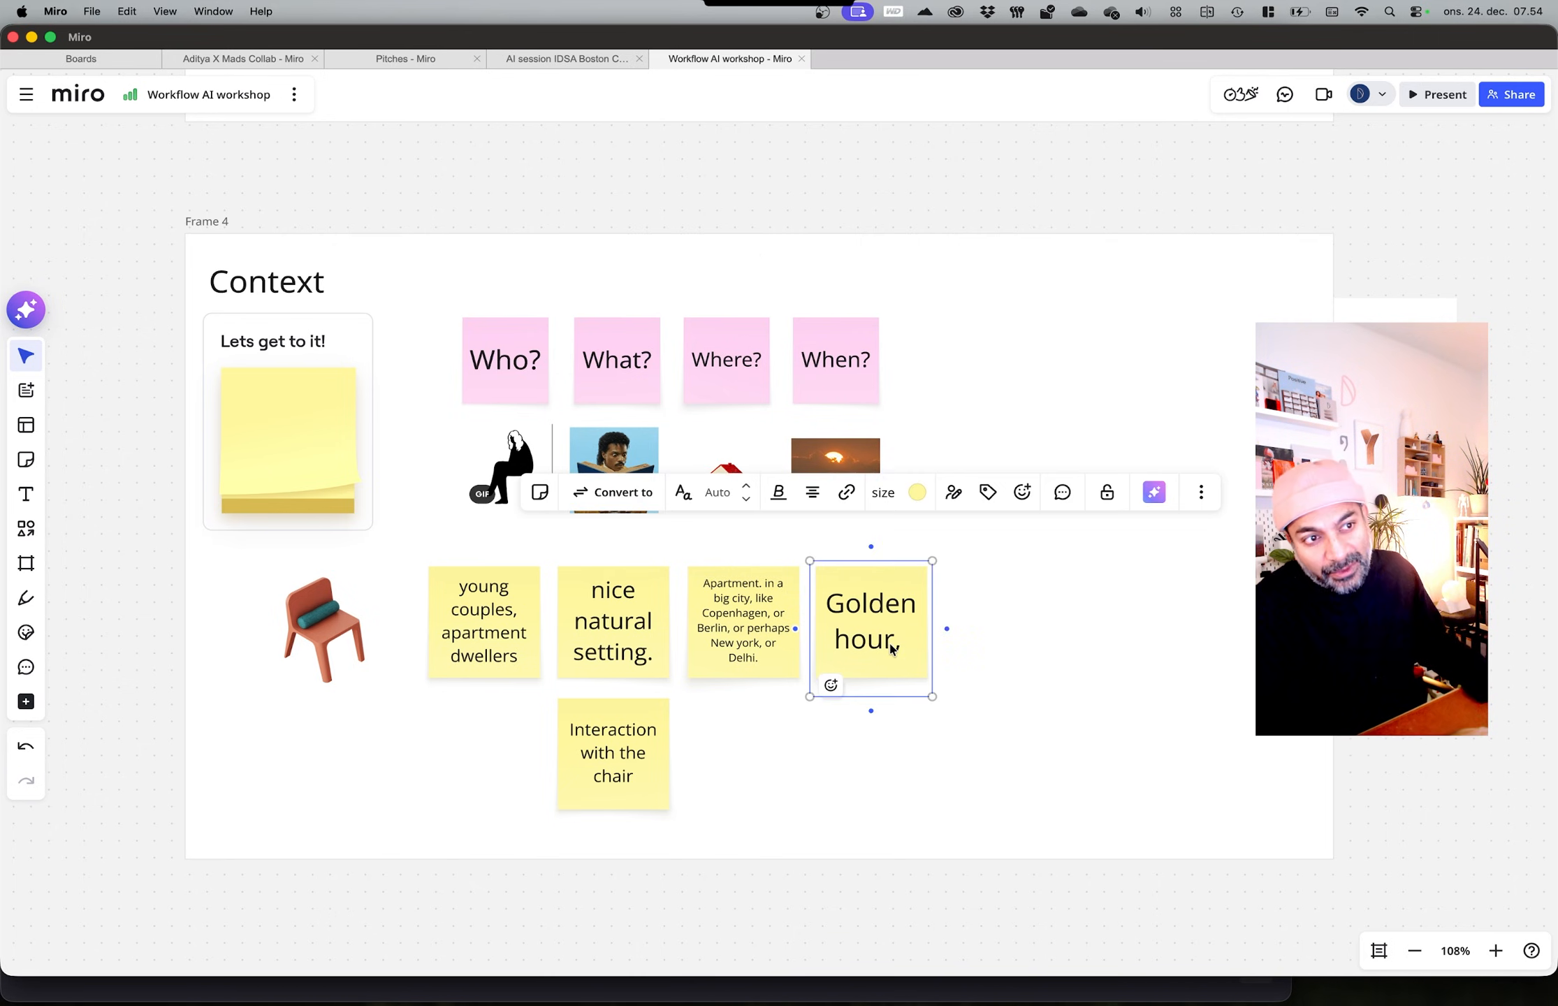
Step: Slide the blank cover box off the "How?" note and its camera image
{"action": "left_click", "coordinate": [1076, 381]}
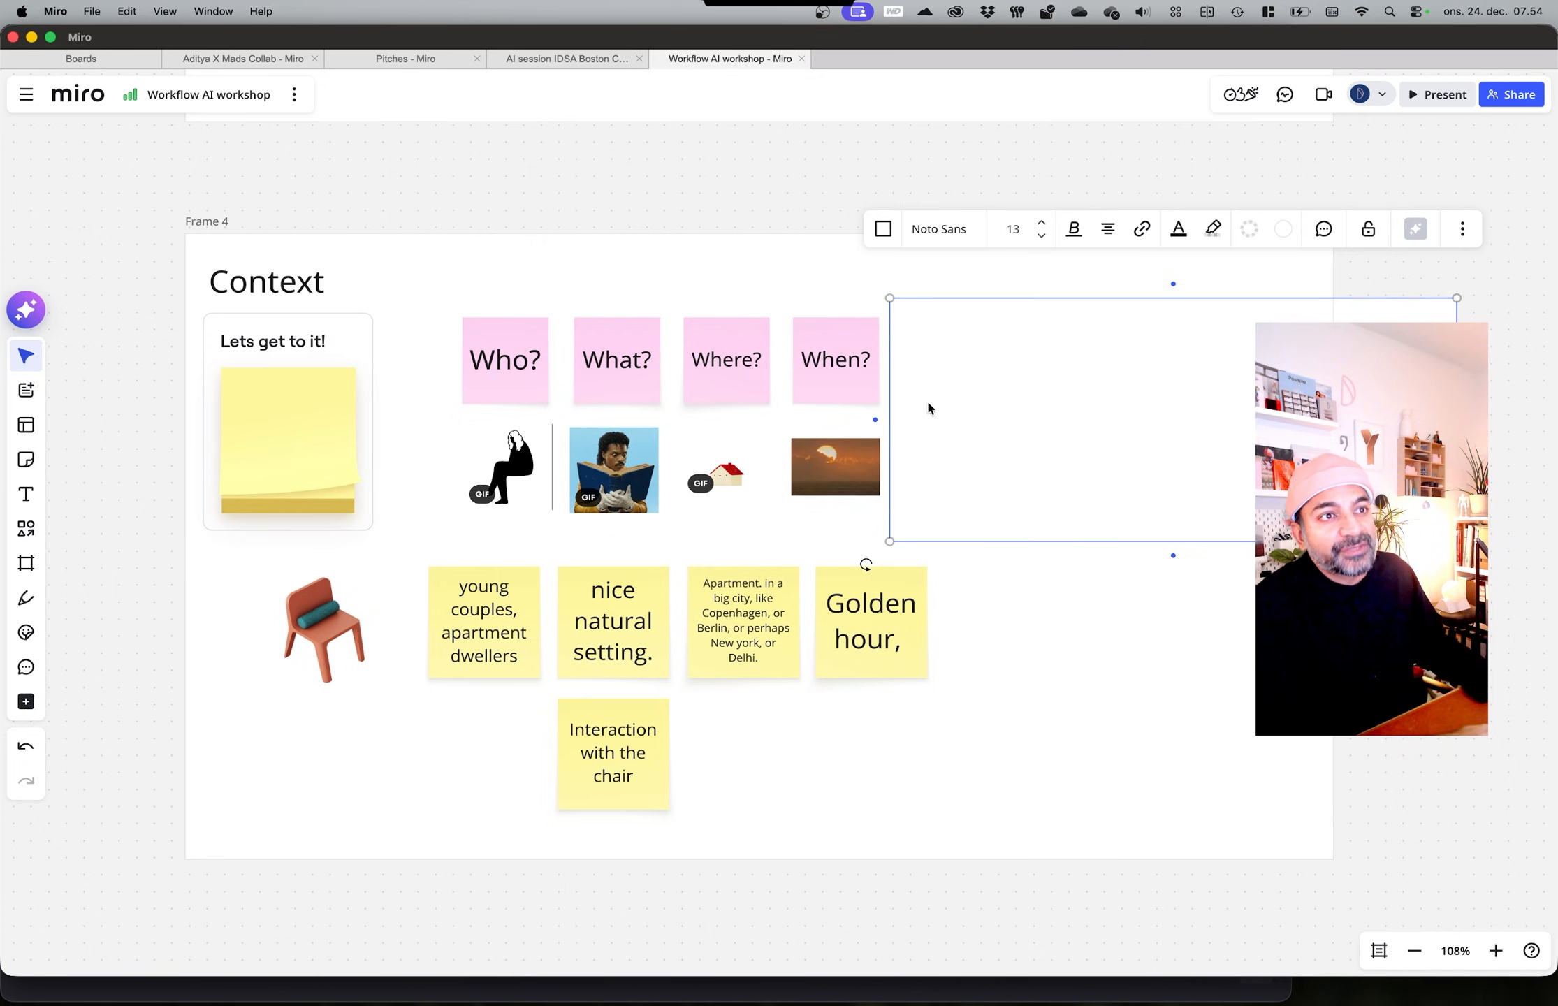
{"action": "left_click_drag", "start_coordinate": [956, 418], "coordinate": [1064, 421]}
{"action": "left_click", "coordinate": [727, 164]}
{"action": "left_click", "coordinate": [986, 500]}
{"action": "left_click", "coordinate": [958, 476]}
Step: Duplicate the "Golden hour," note into the space beneath the "How?" image and replace the copy's text with "Telelense"
{"action": "left_click", "coordinate": [865, 624]}
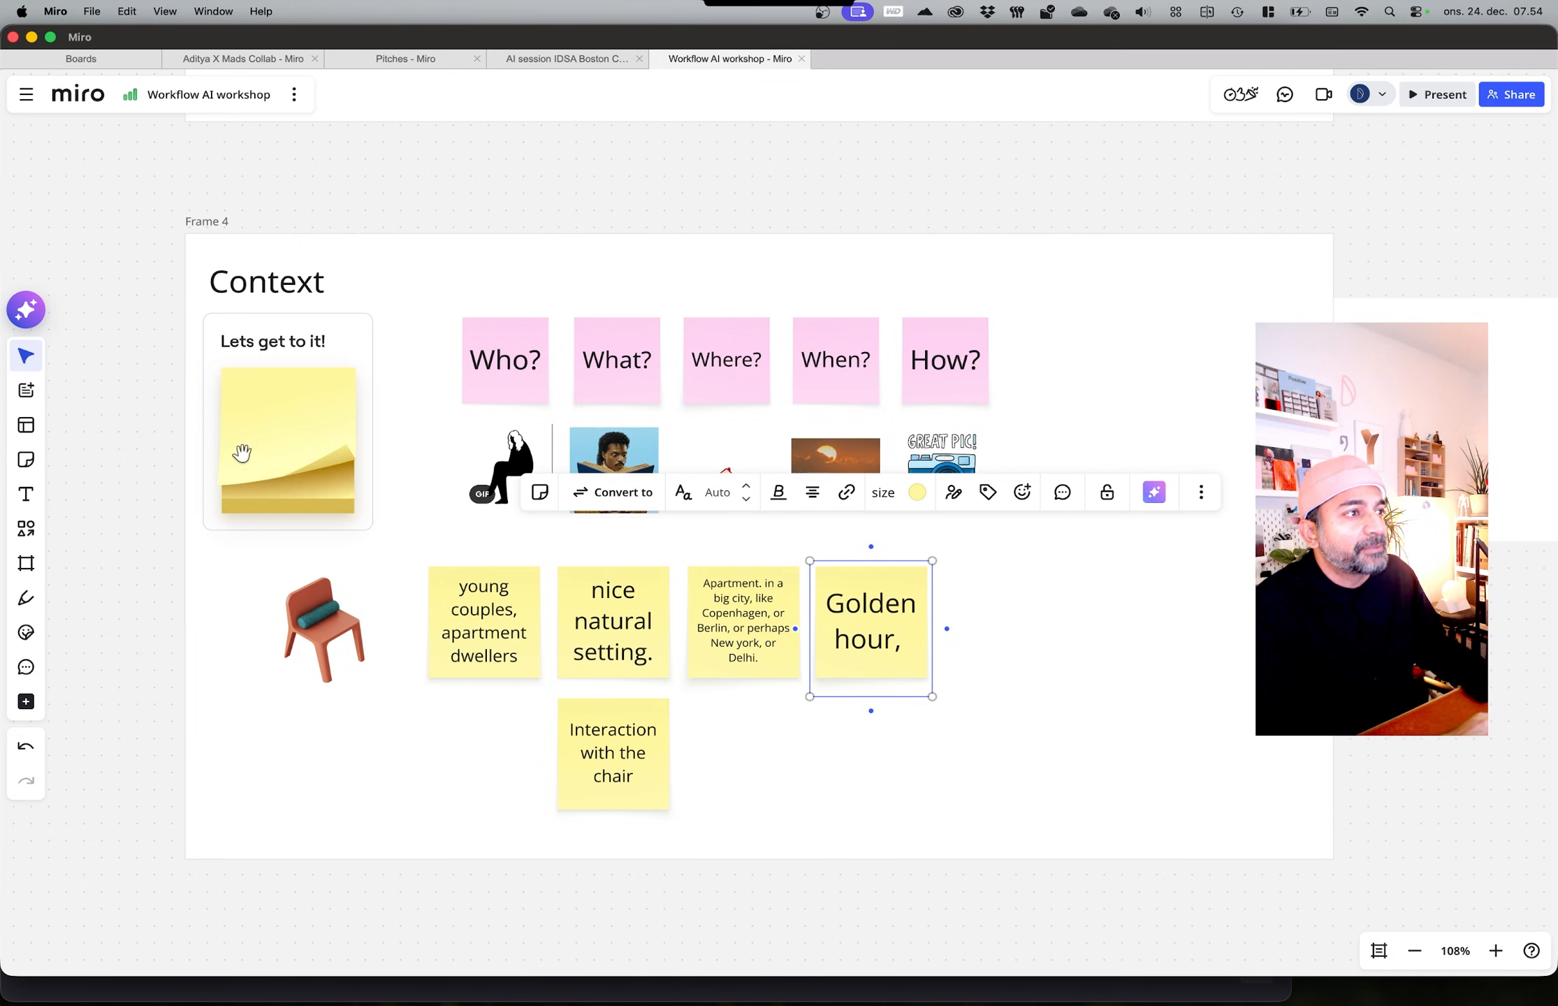
{"action": "left_click_drag", "start_coordinate": [855, 617], "coordinate": [985, 616], "text": "alt"}
{"action": "double_click", "coordinate": [985, 622]}
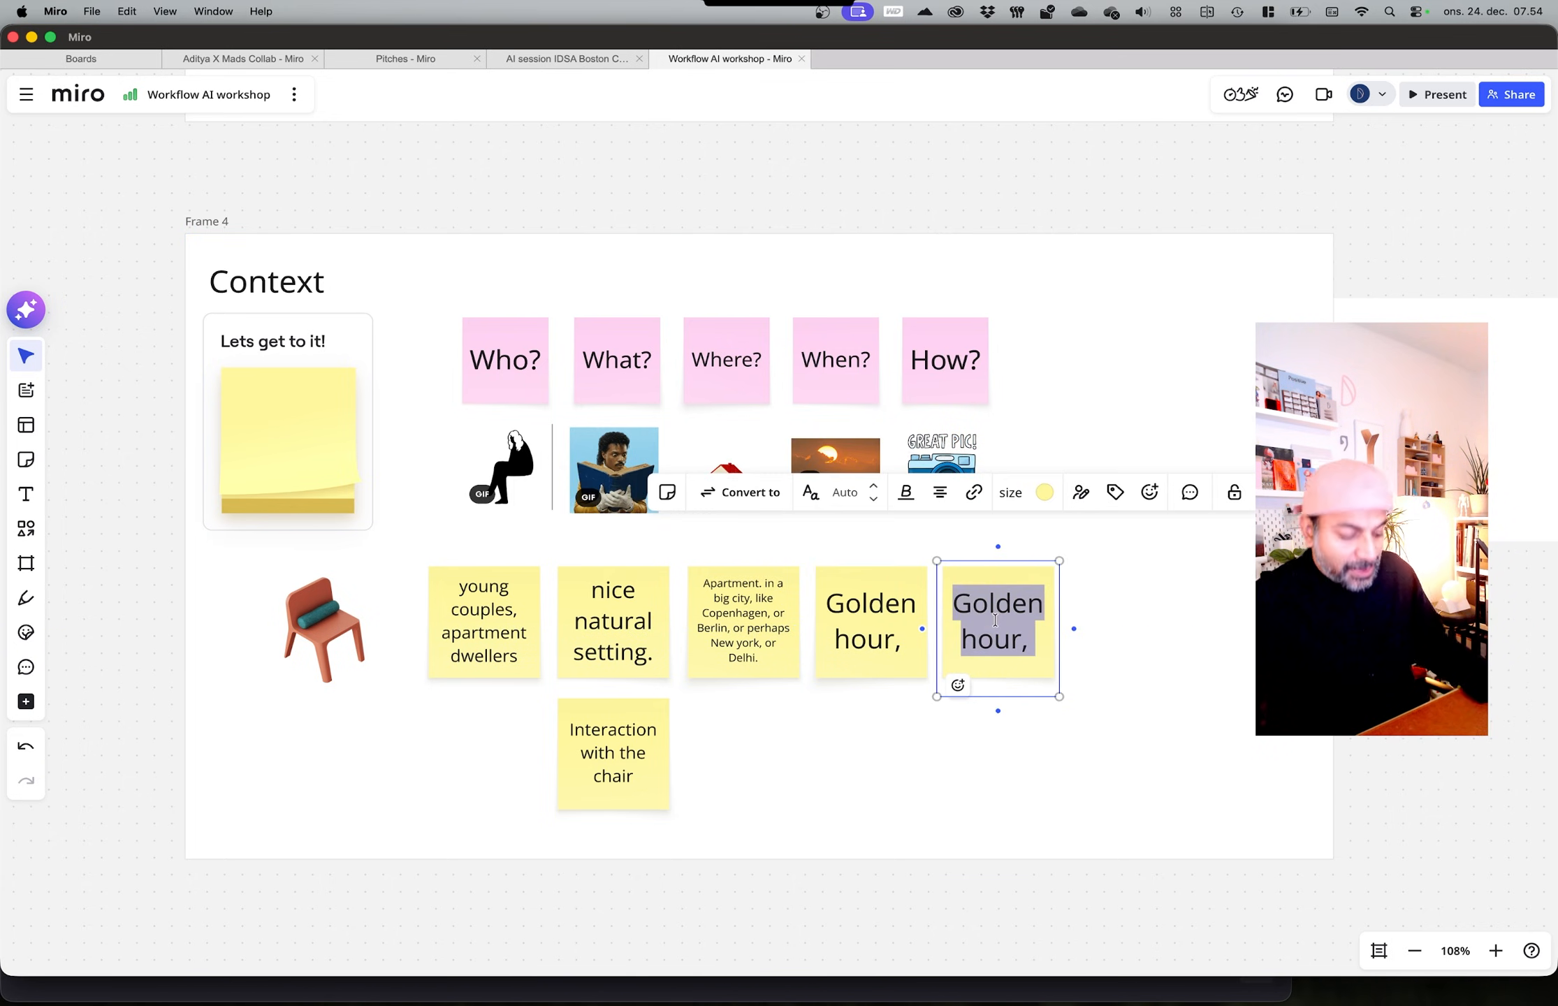
{"action": "type", "text": "T"}
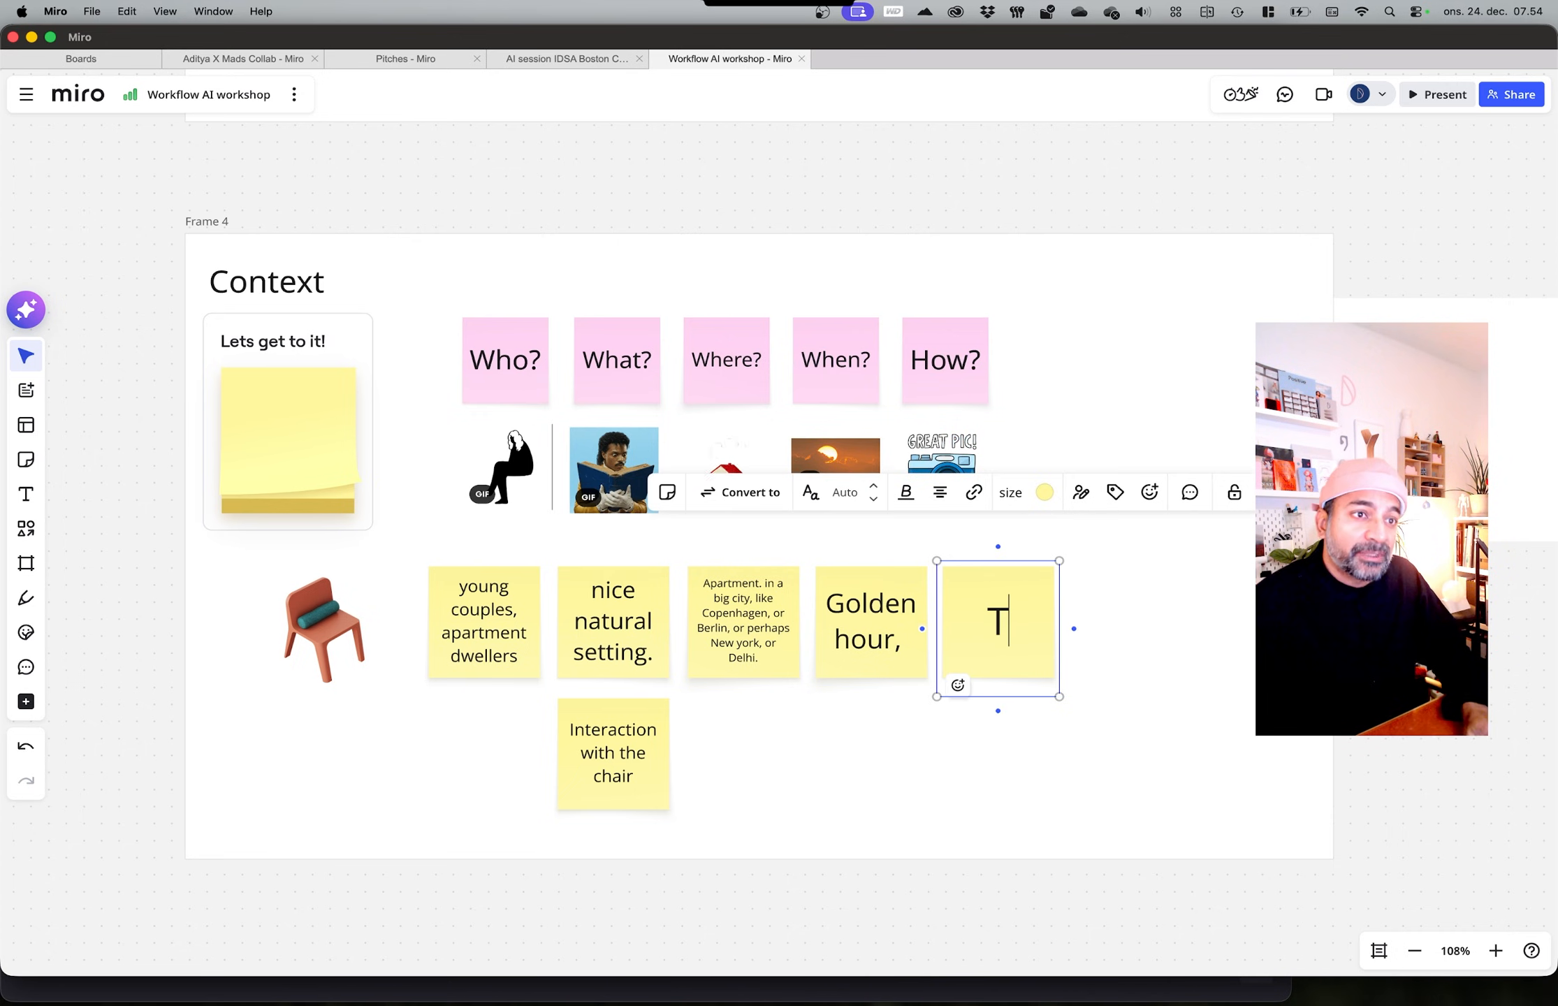
{"action": "type", "text": "elelense"}
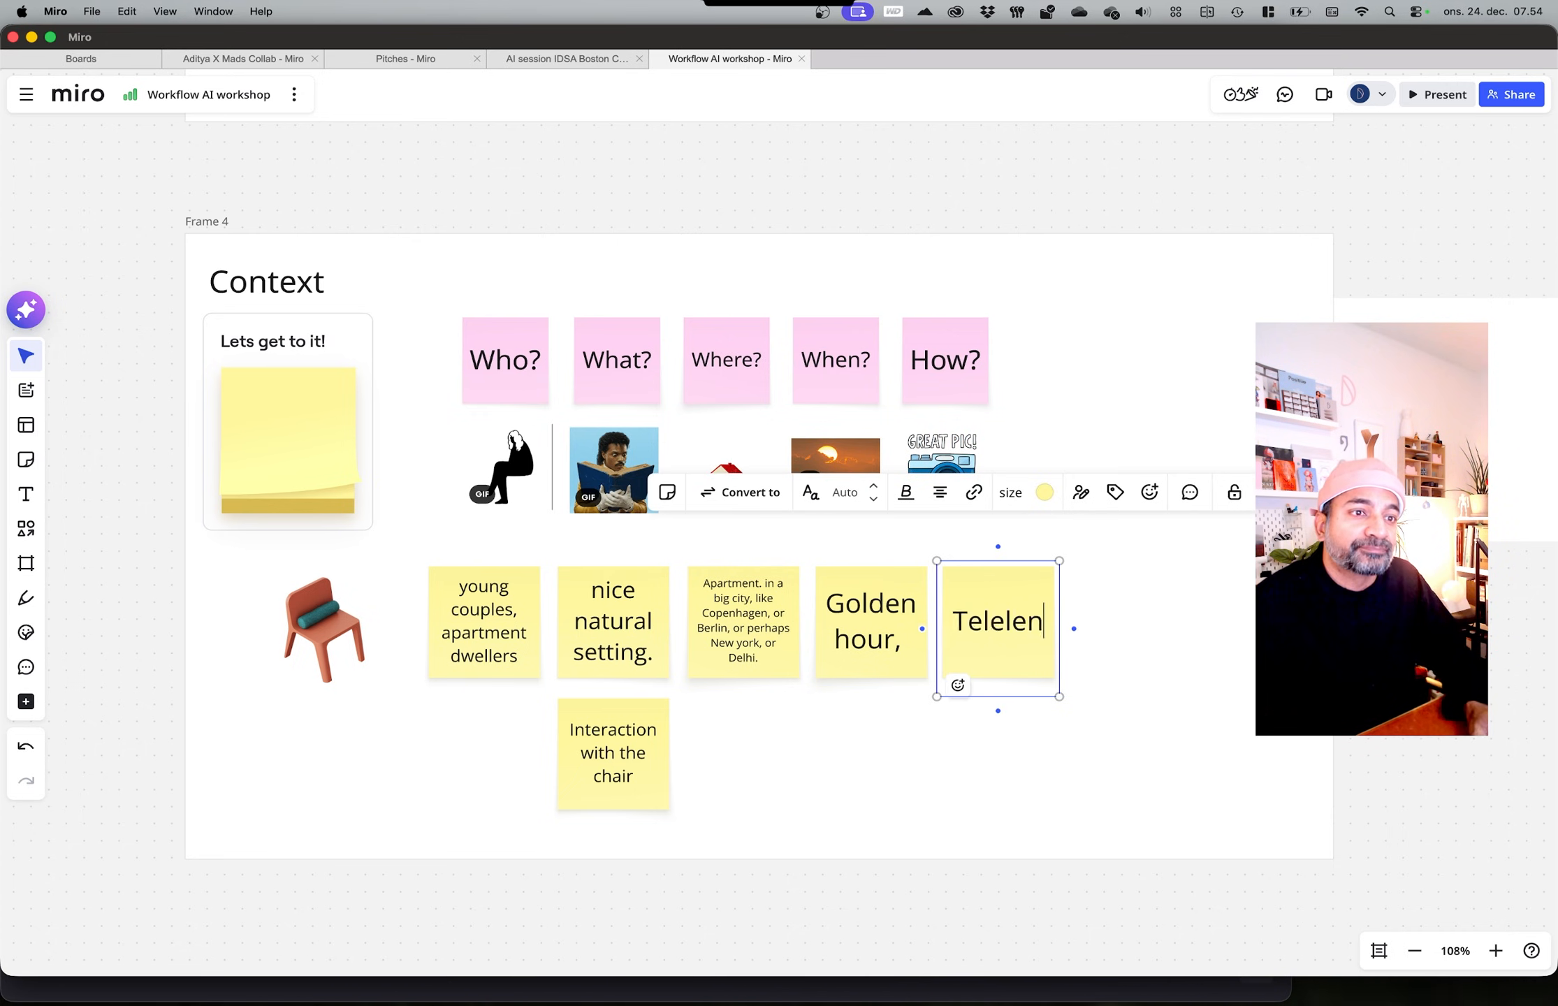
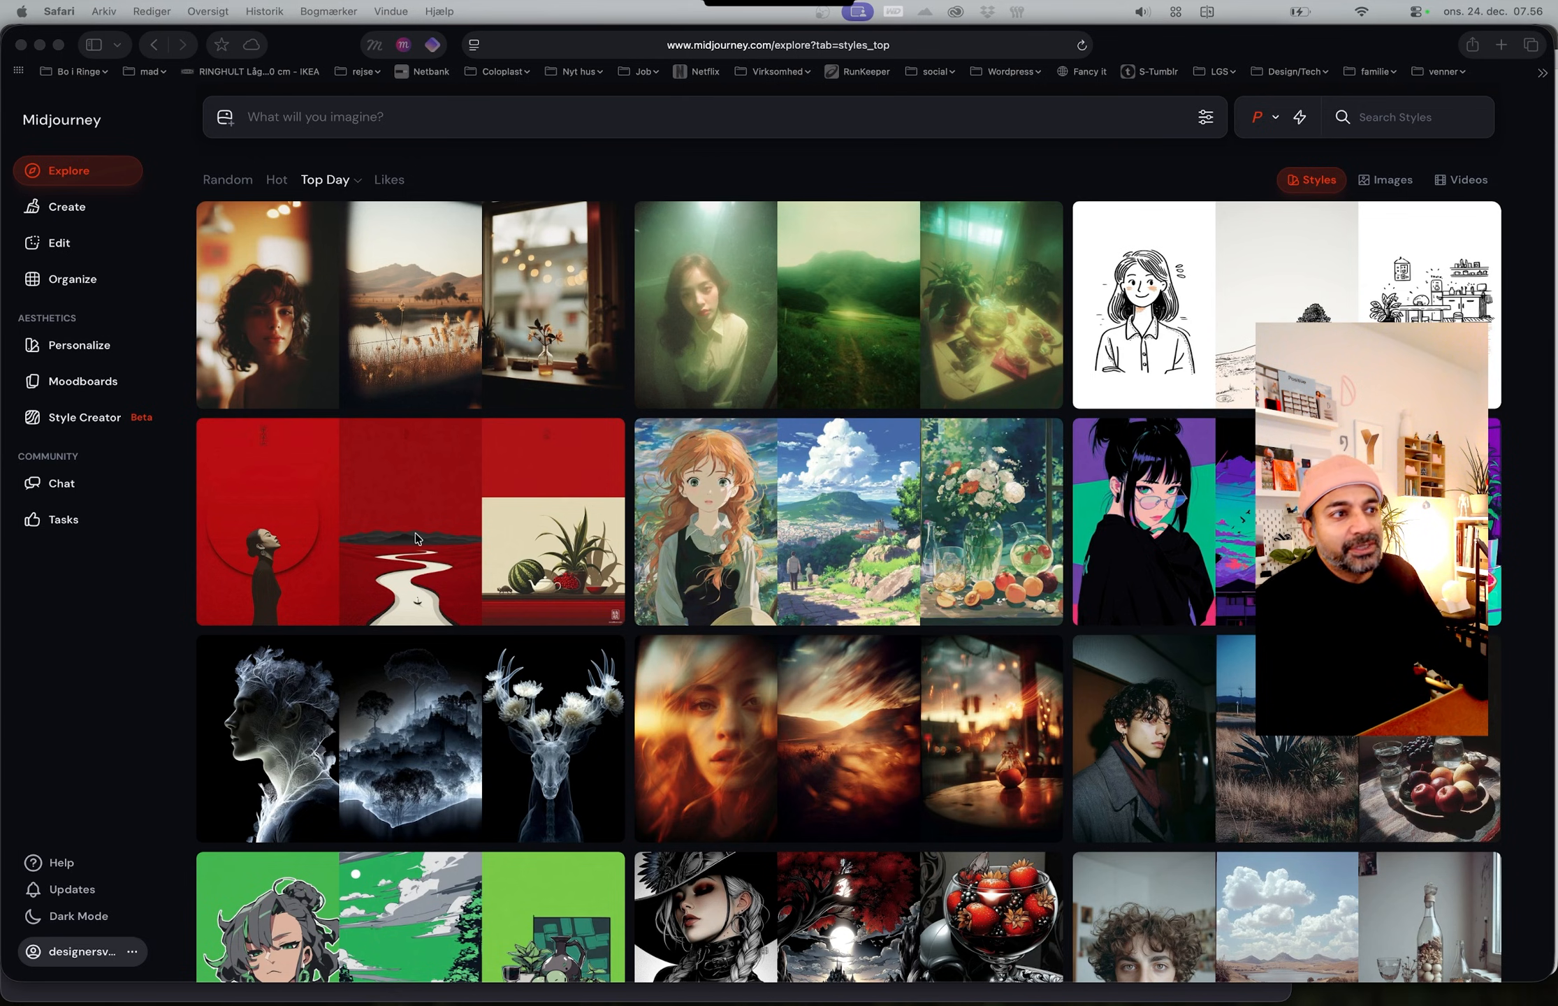
Step: In Midjourney, look through the Explore images, the personalization profiles and the moodboards
{"action": "left_click", "coordinate": [1412, 183]}
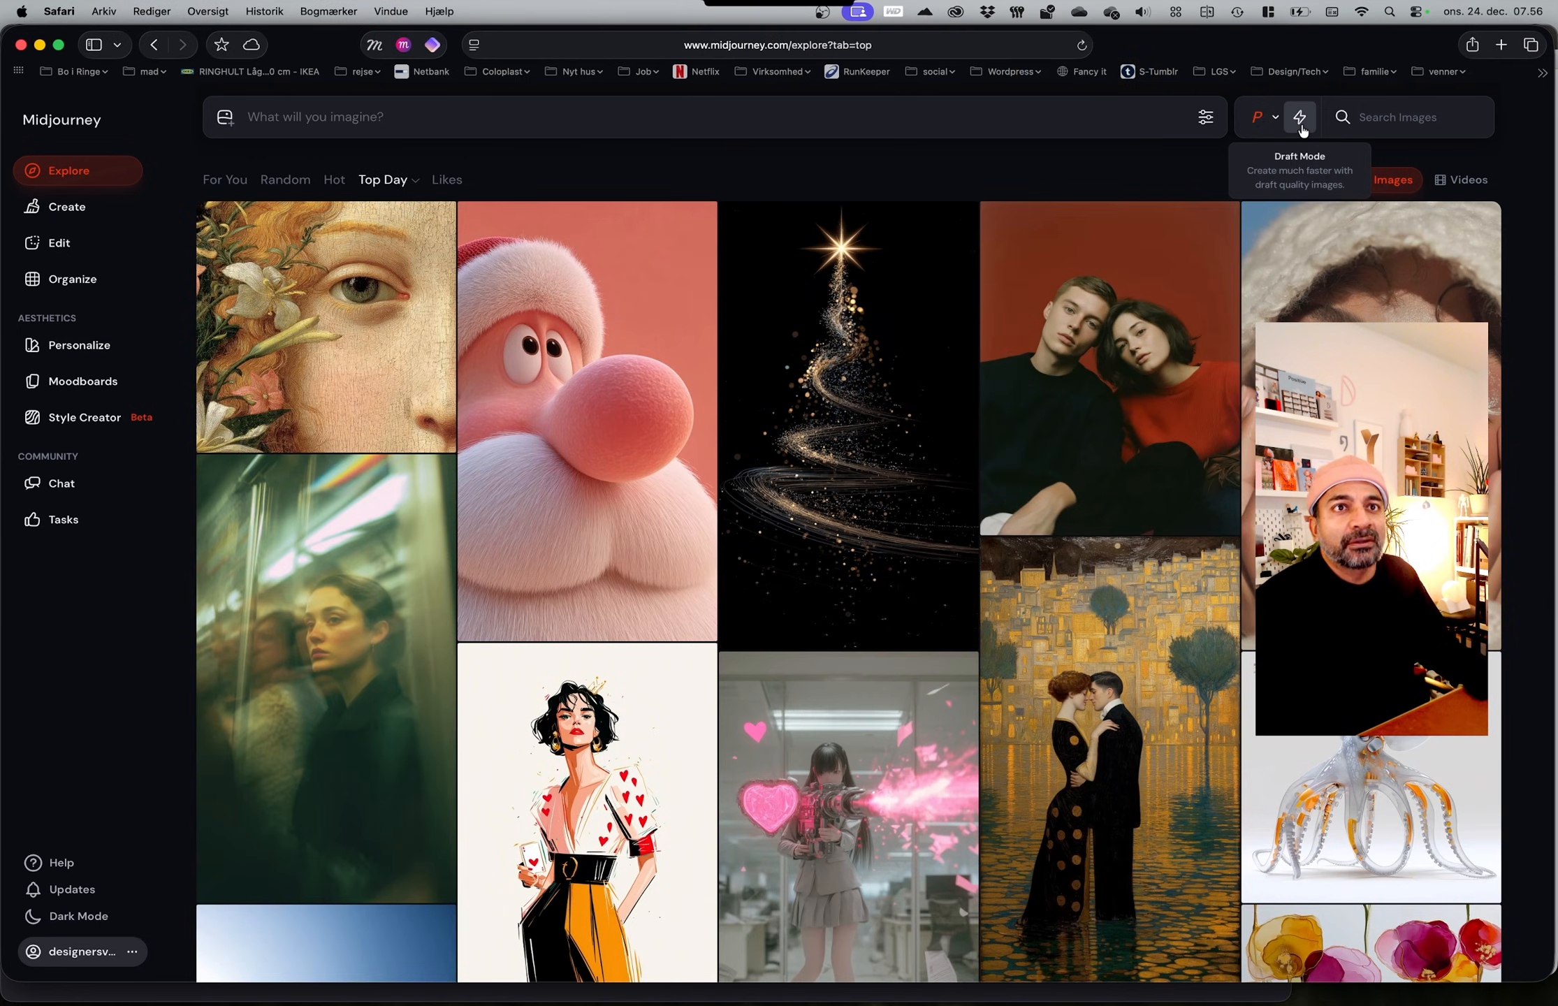
{"action": "left_click", "coordinate": [1259, 117]}
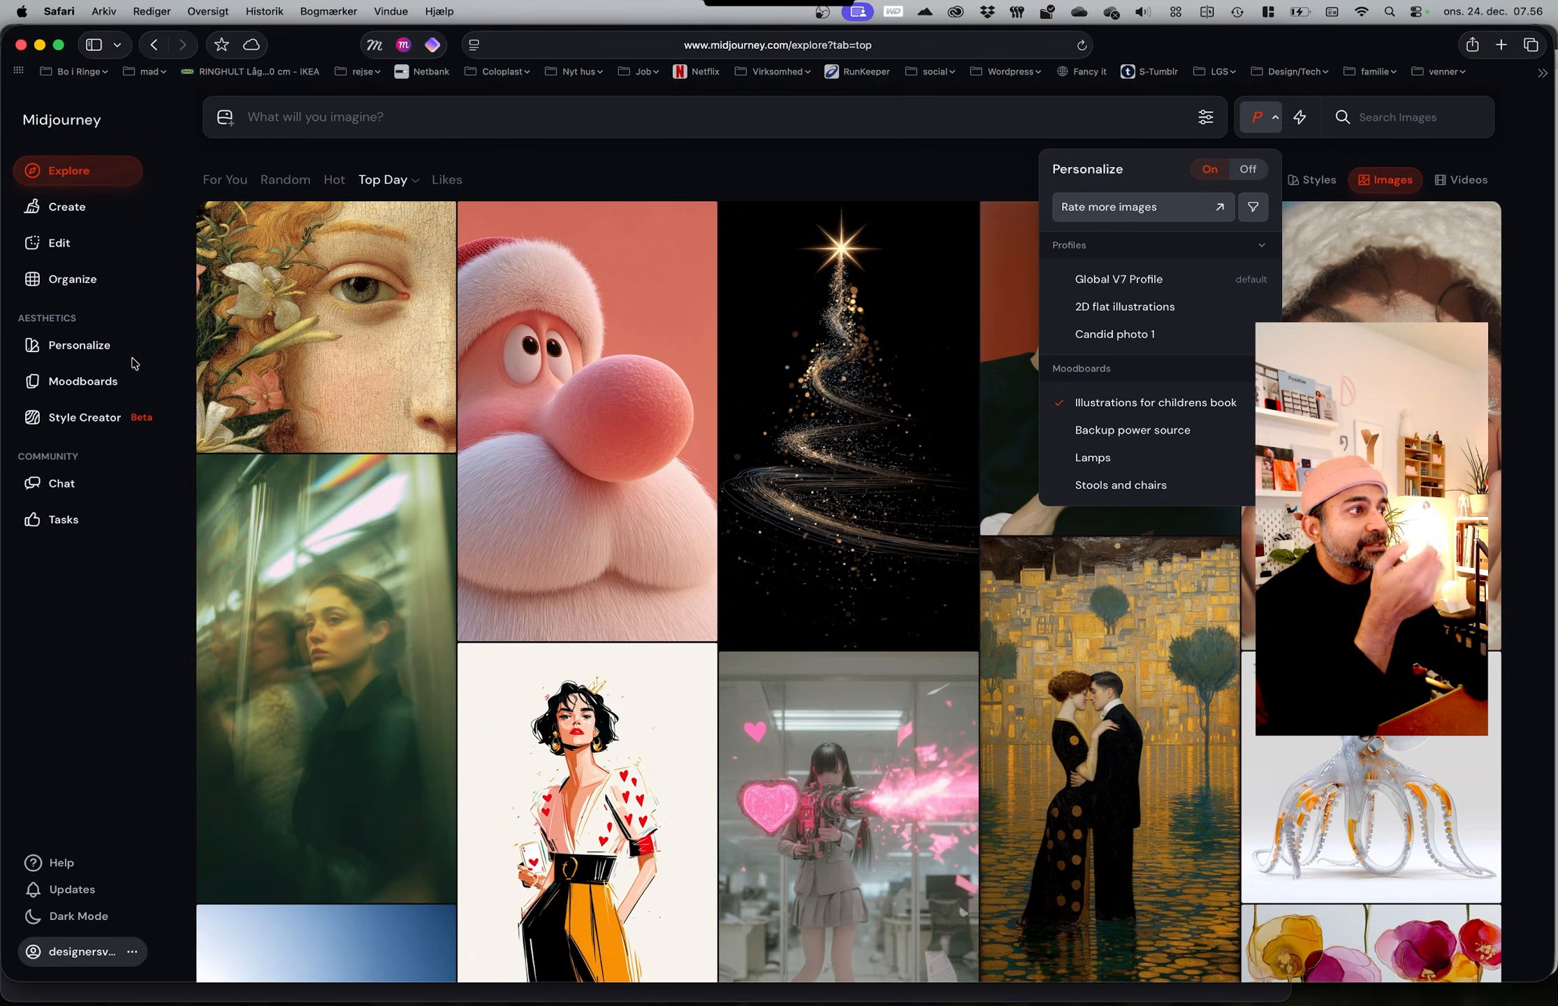
{"action": "left_click", "coordinate": [105, 349]}
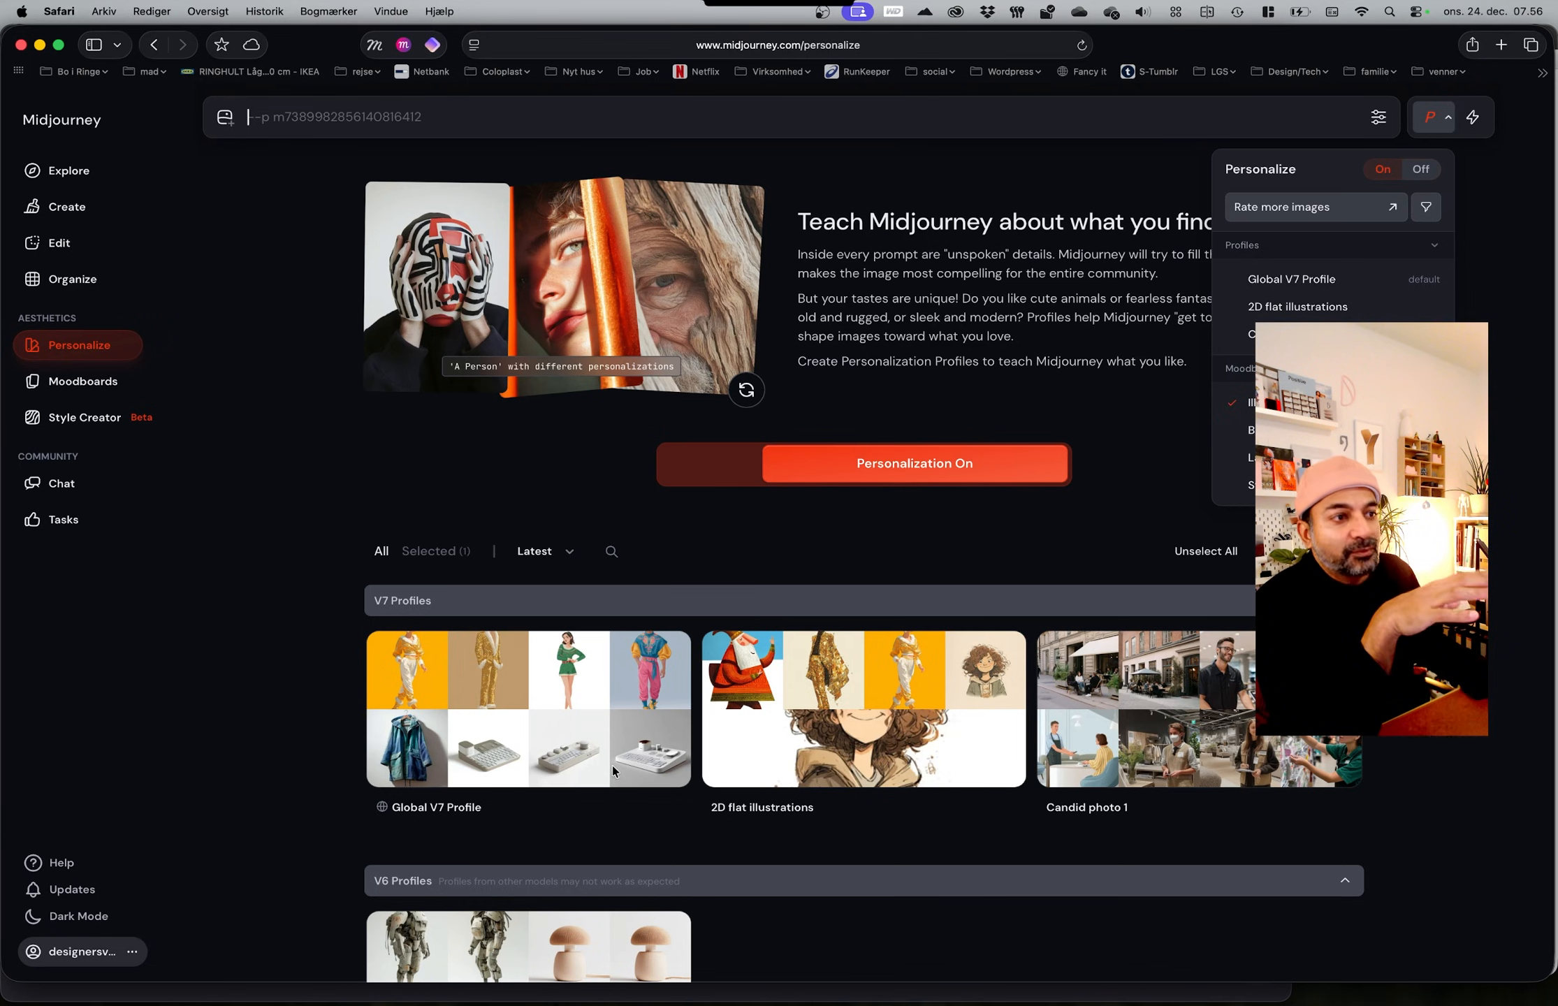
{"action": "left_click", "coordinate": [301, 688]}
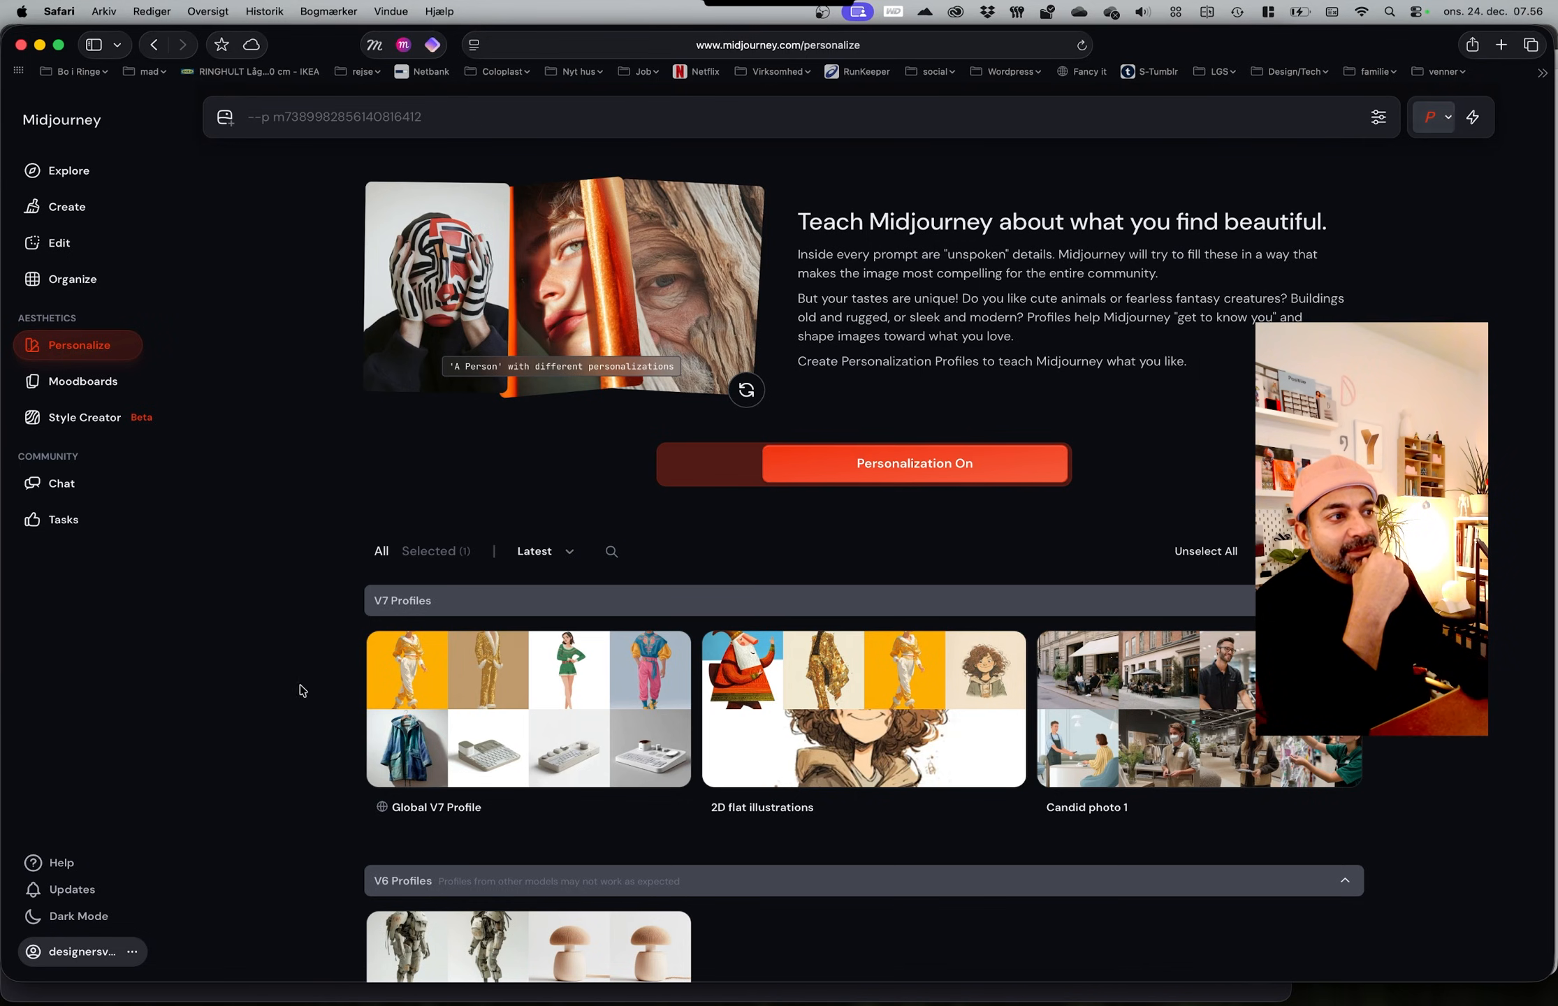
{"action": "scroll", "coordinate": [504, 727], "scroll_direction": "down", "scroll_amount": 2}
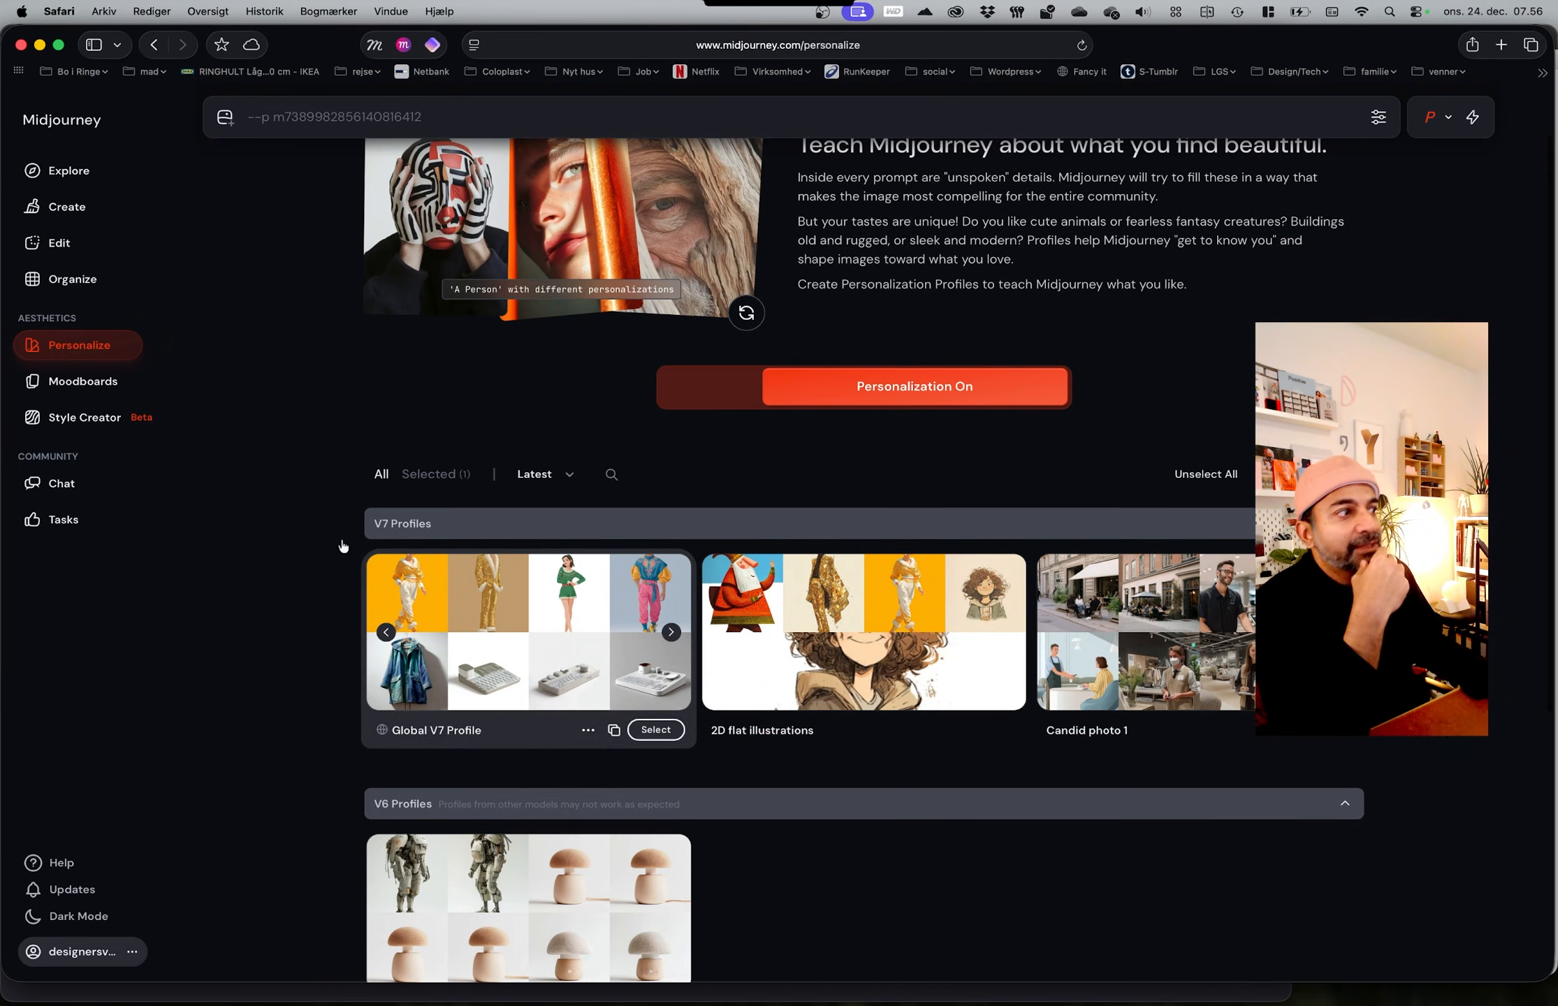
{"action": "left_click", "coordinate": [79, 381]}
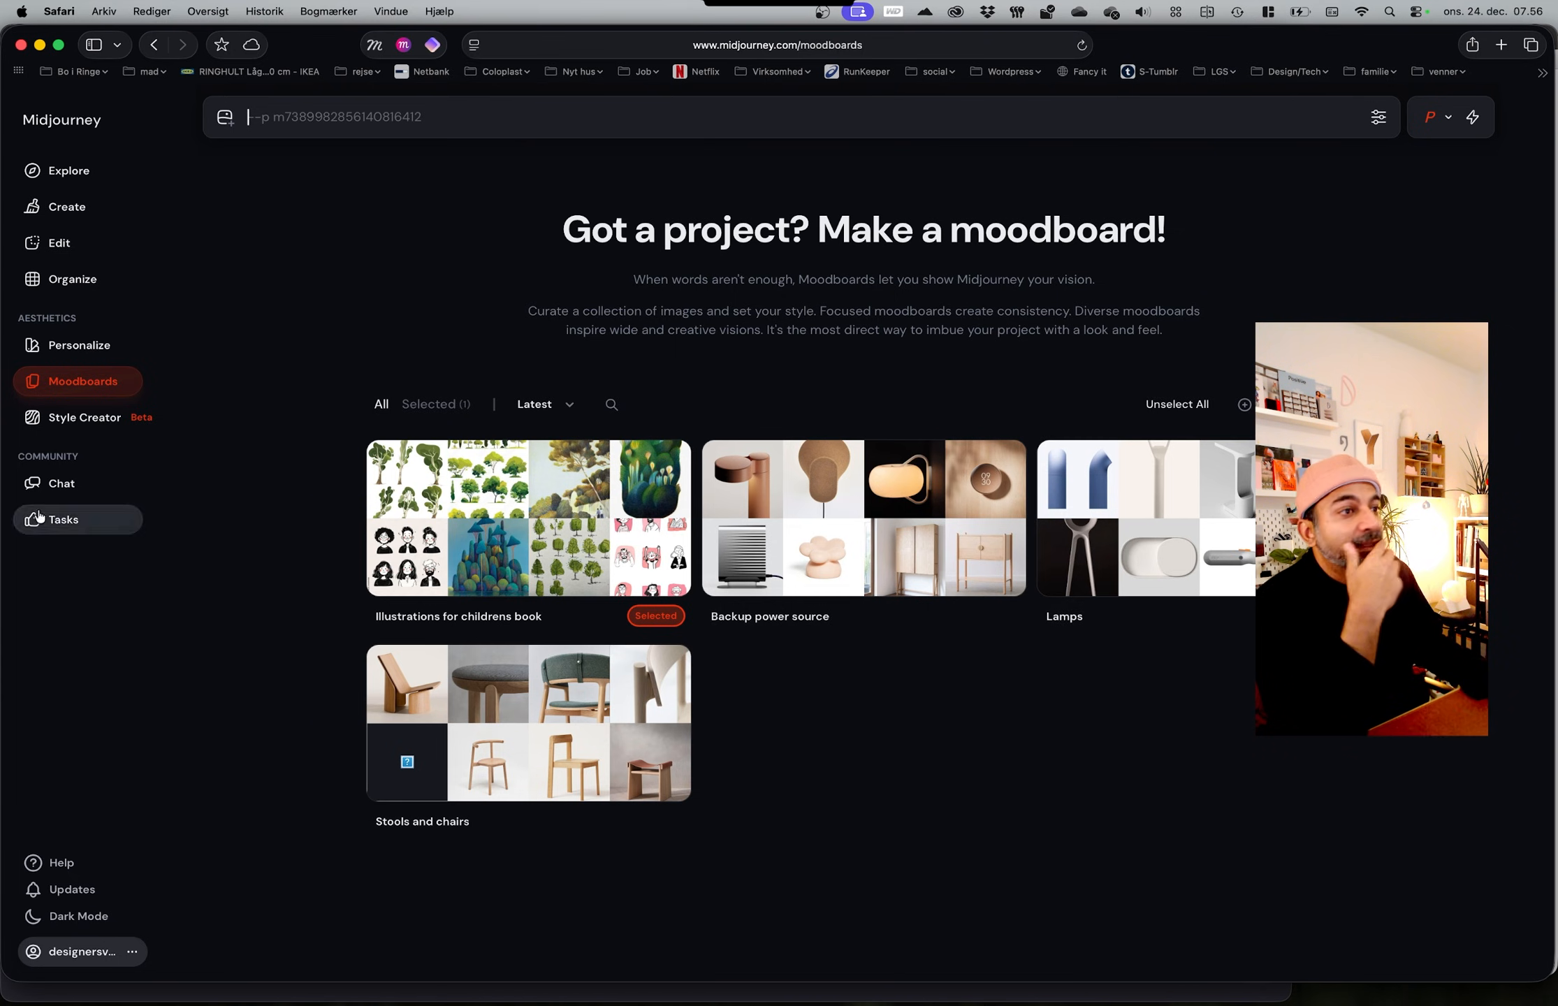
{"action": "left_click", "coordinate": [65, 350]}
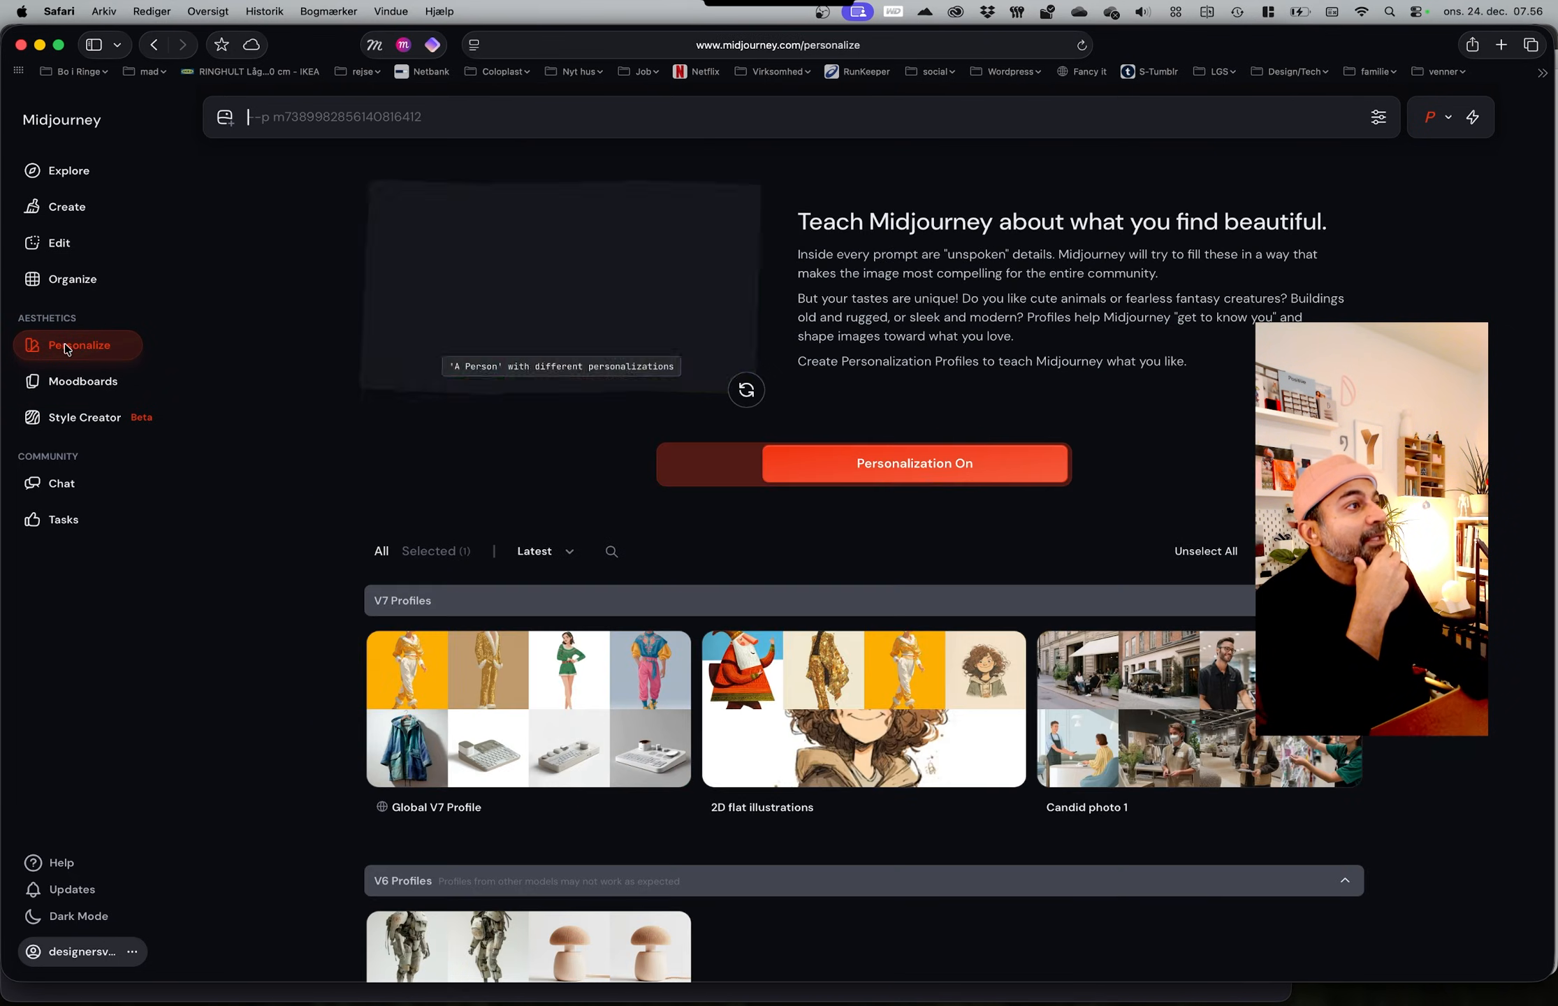
Step: On the Create page, write the prompt "a minimalist lounge chair, in a modern apartment in Delhi, at the golden hour, natural light, crisp colors and contrast,"
{"action": "left_click", "coordinate": [68, 203]}
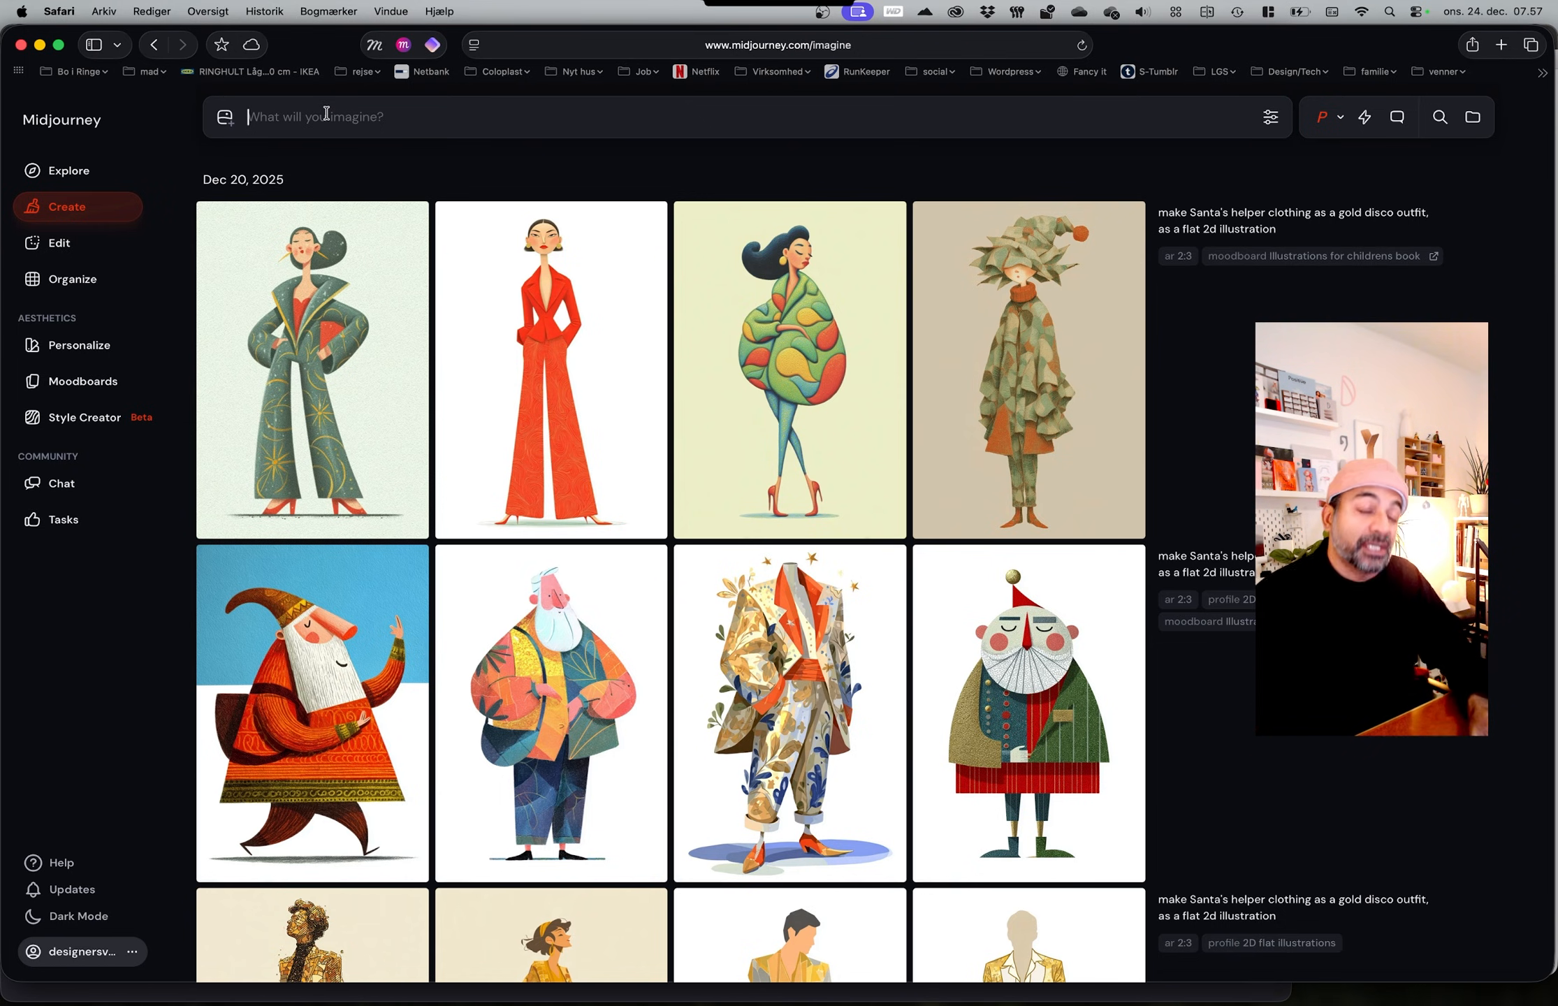
{"action": "type", "text": "a"}
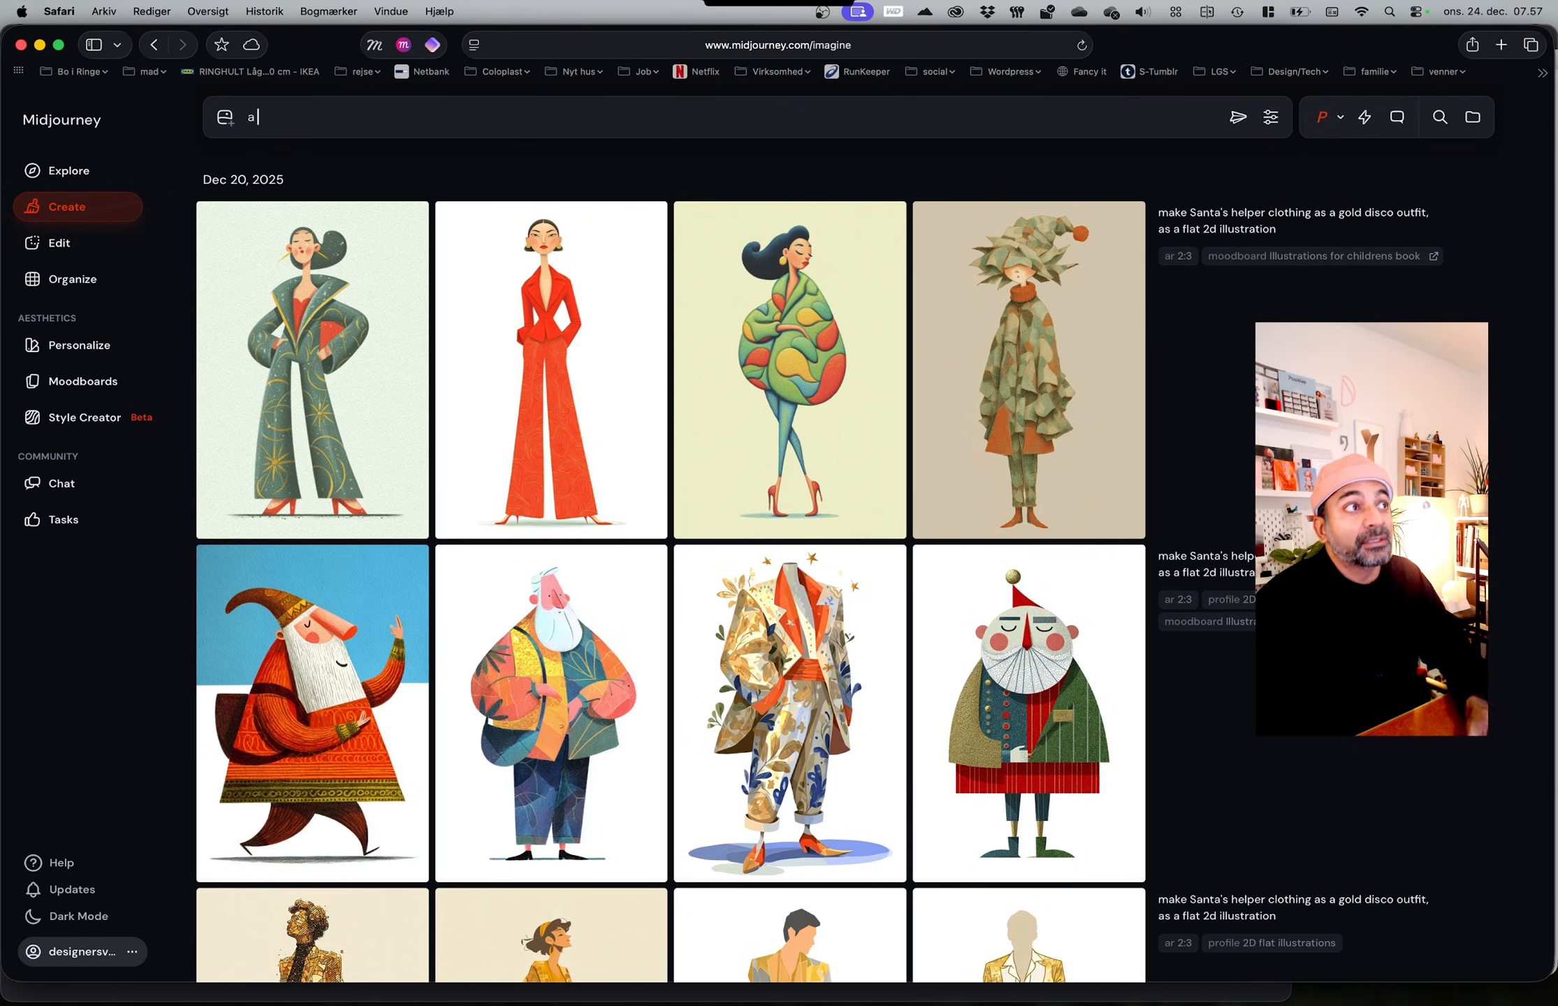
{"action": "type", "text": " minimalist"}
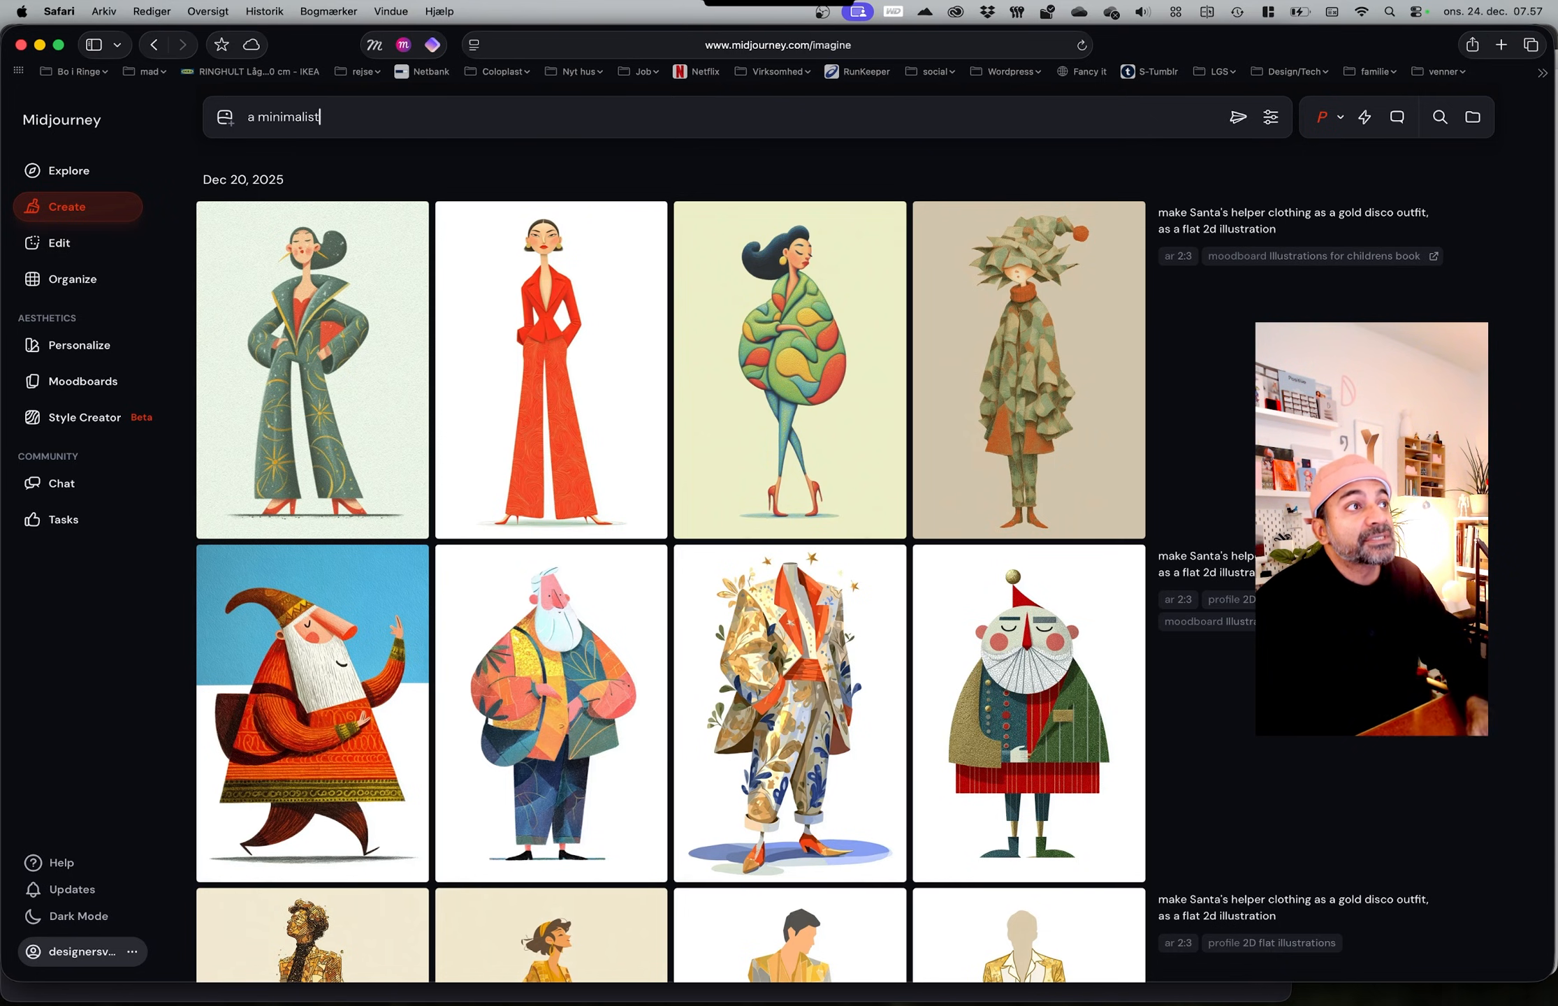
{"action": "type", "text": " lounge chair"}
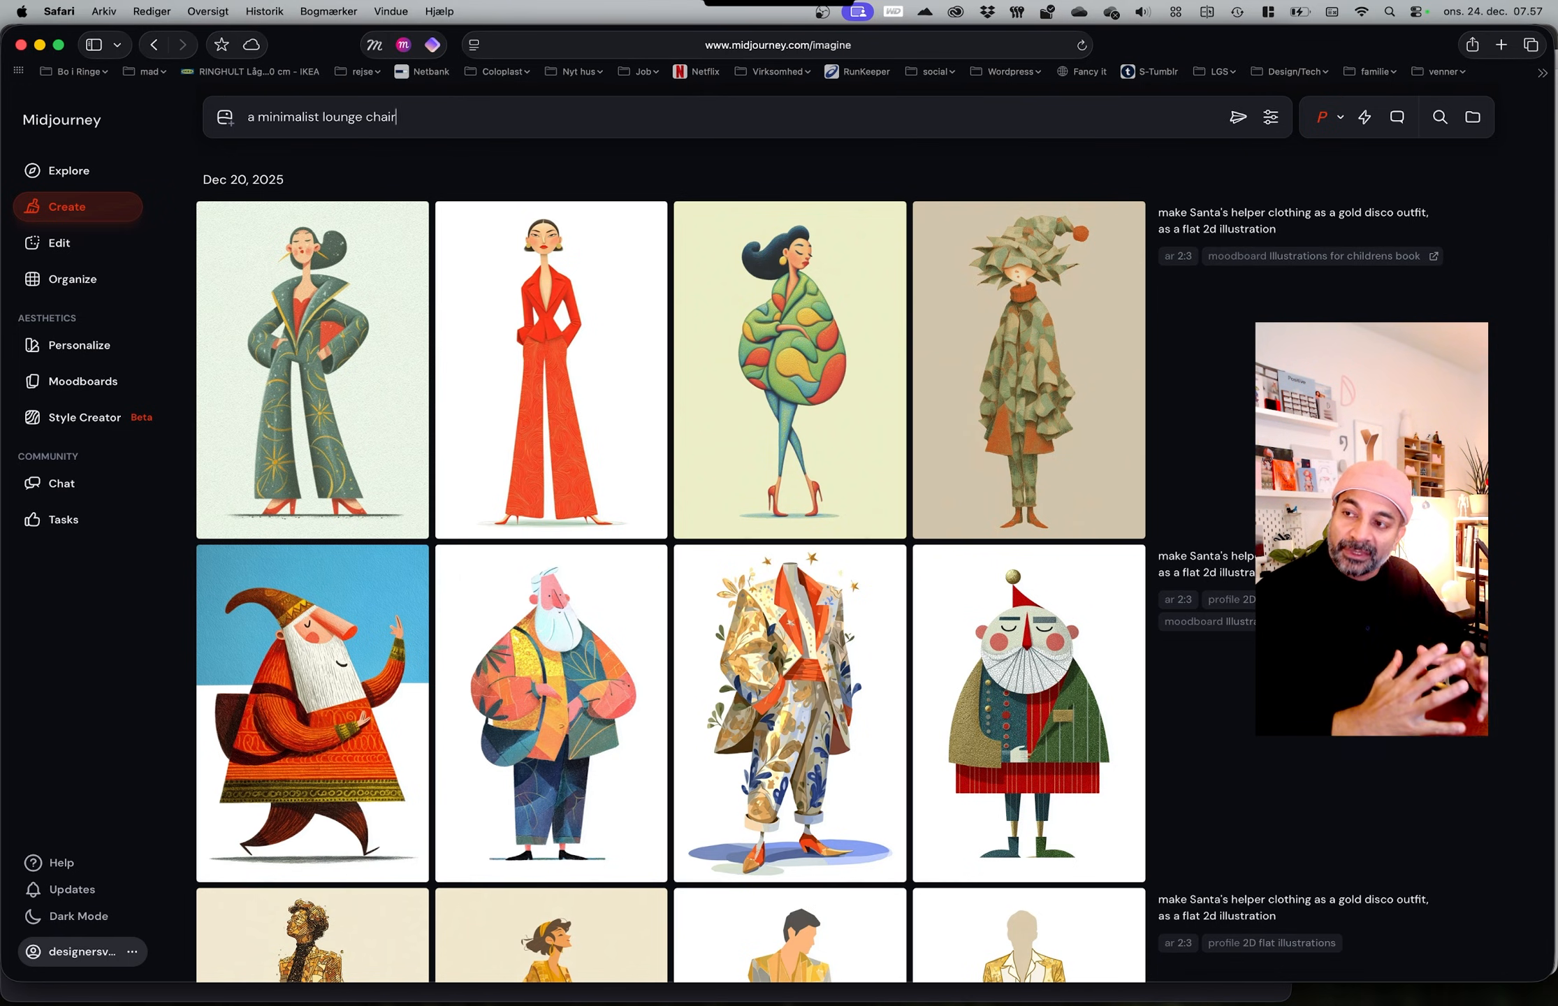
{"action": "type", "text": ","}
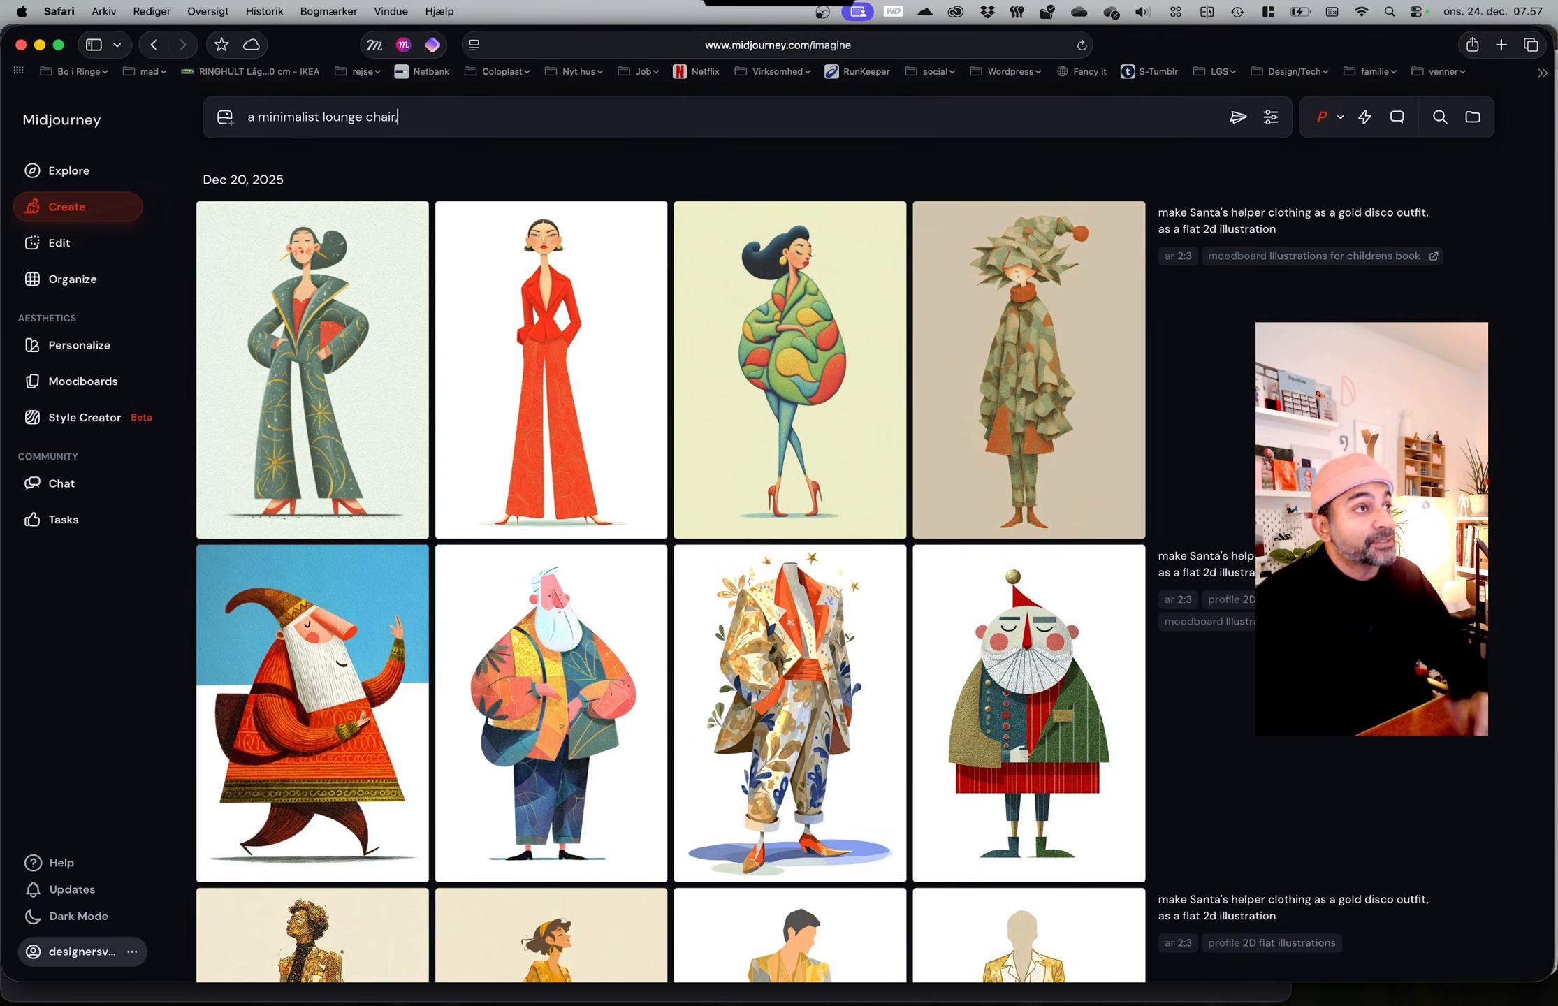
{"action": "type", "text": "in "}
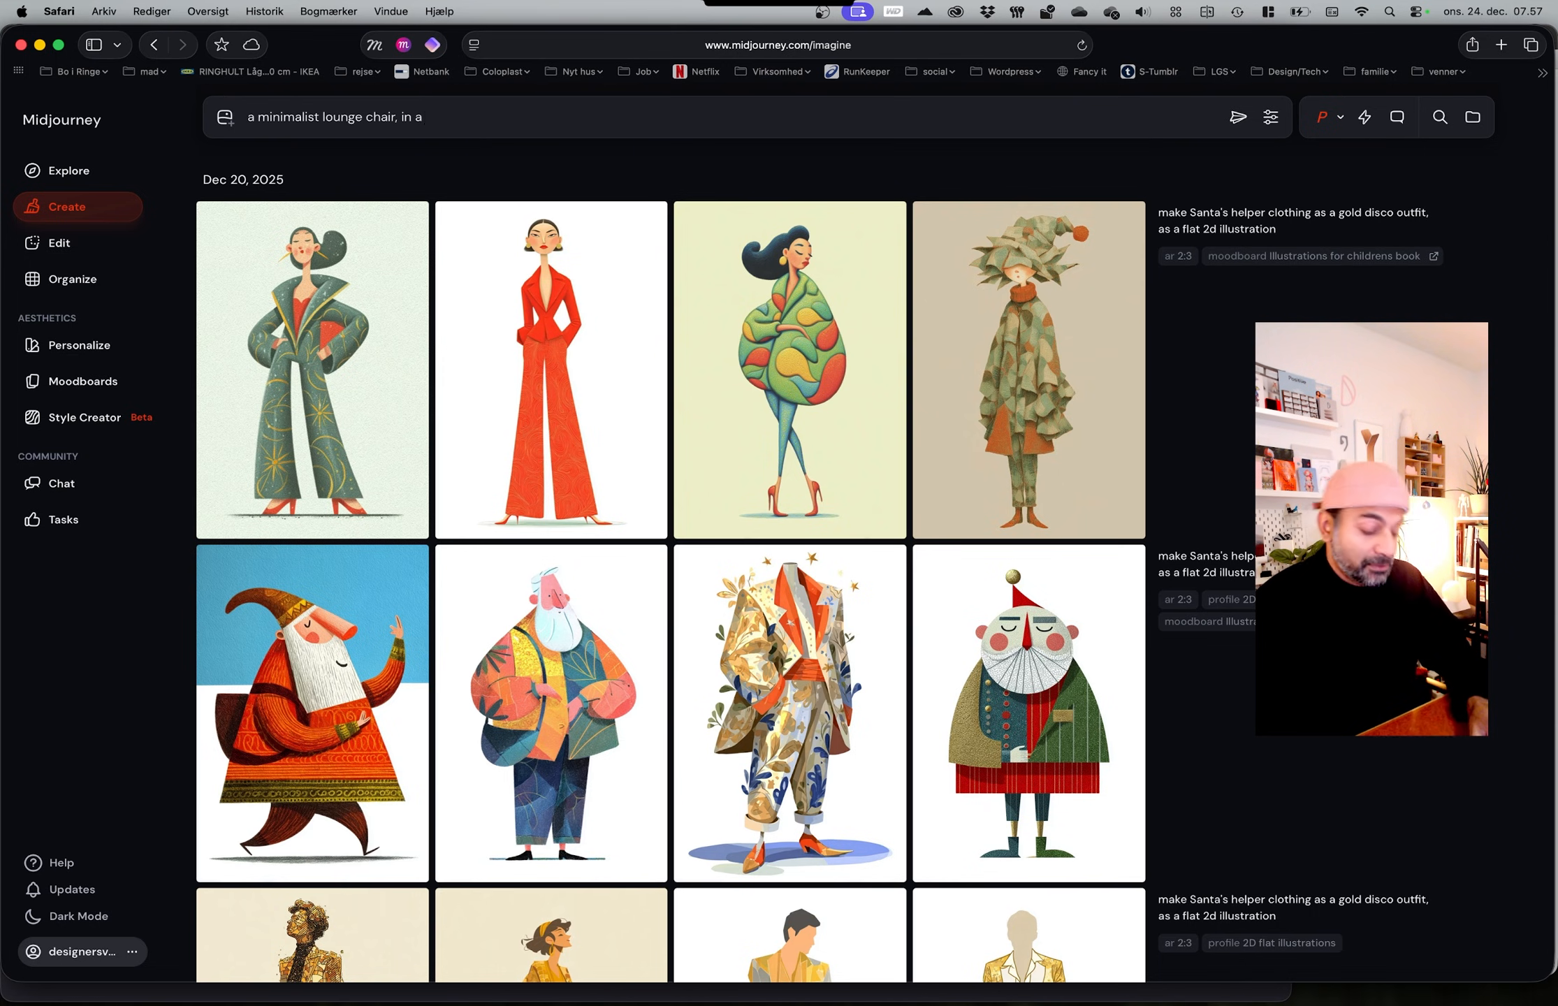
{"action": "type", "text": "a modern apartment in De"}
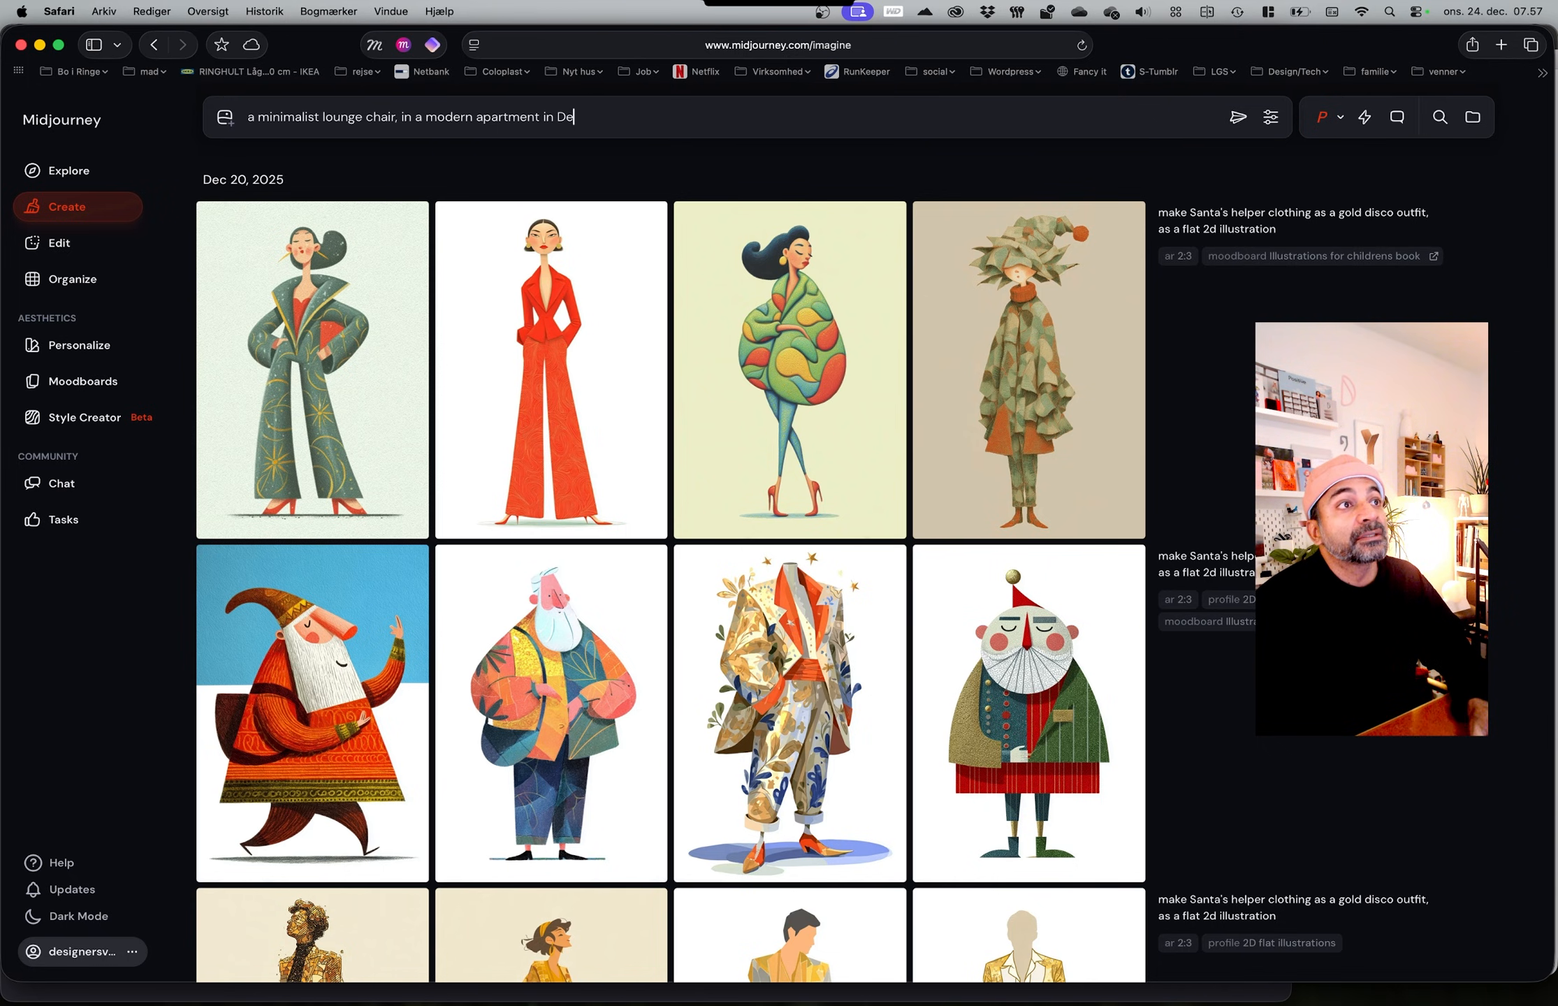
{"action": "type", "text": "lhi, at the golden"}
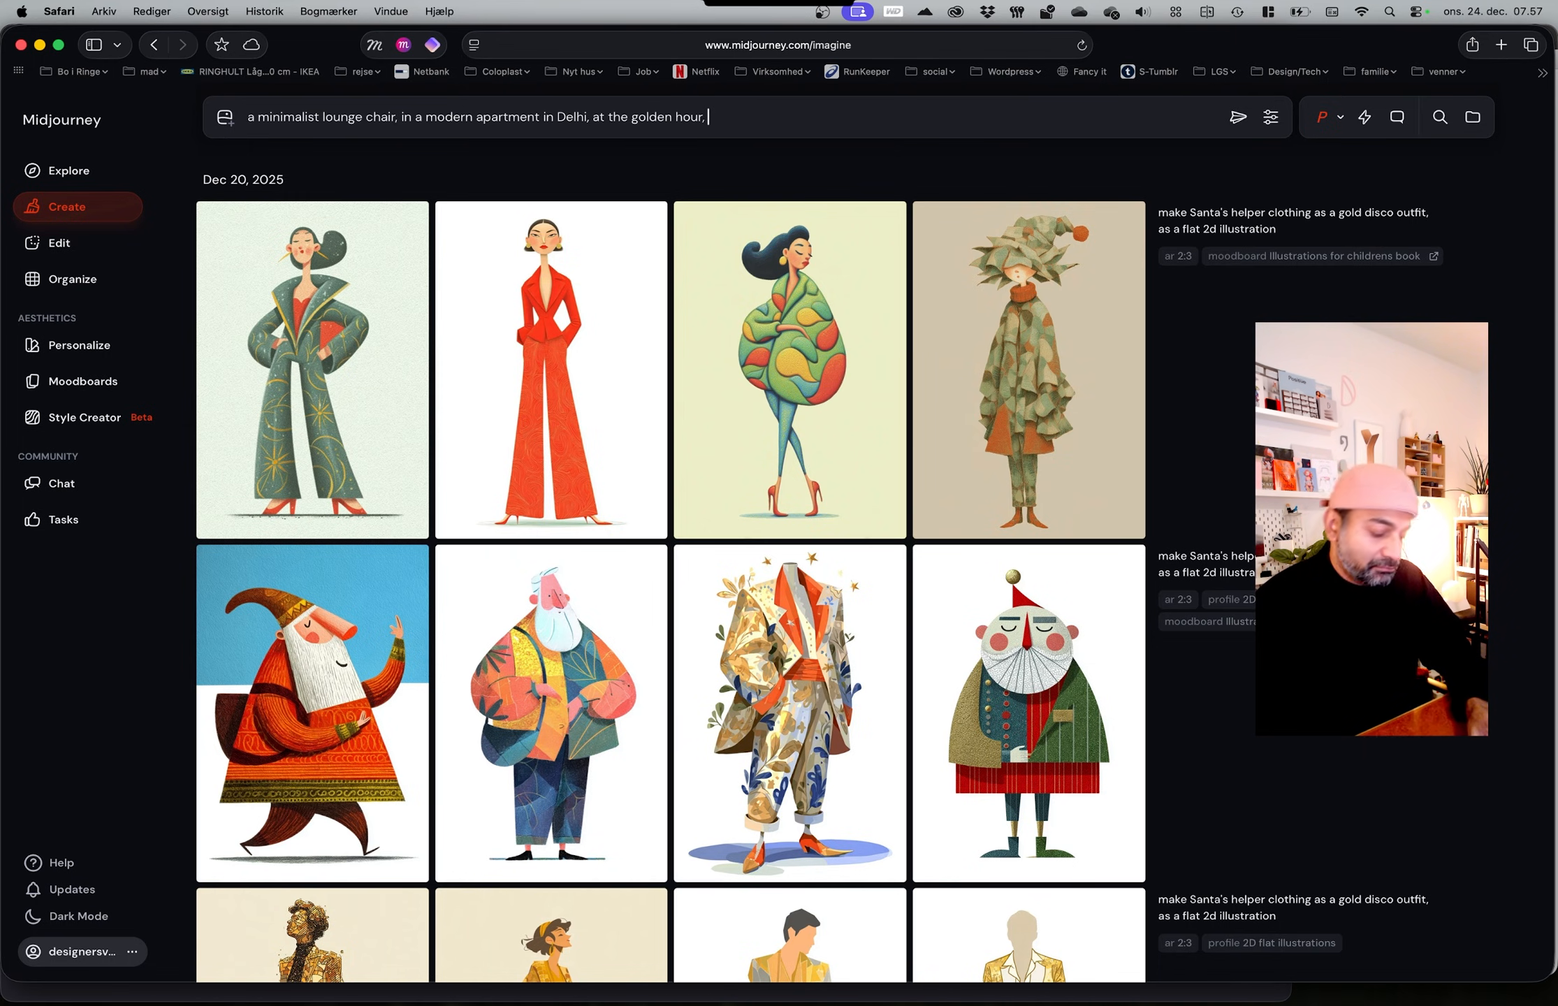
{"action": "type", "text": "hour, natural light"}
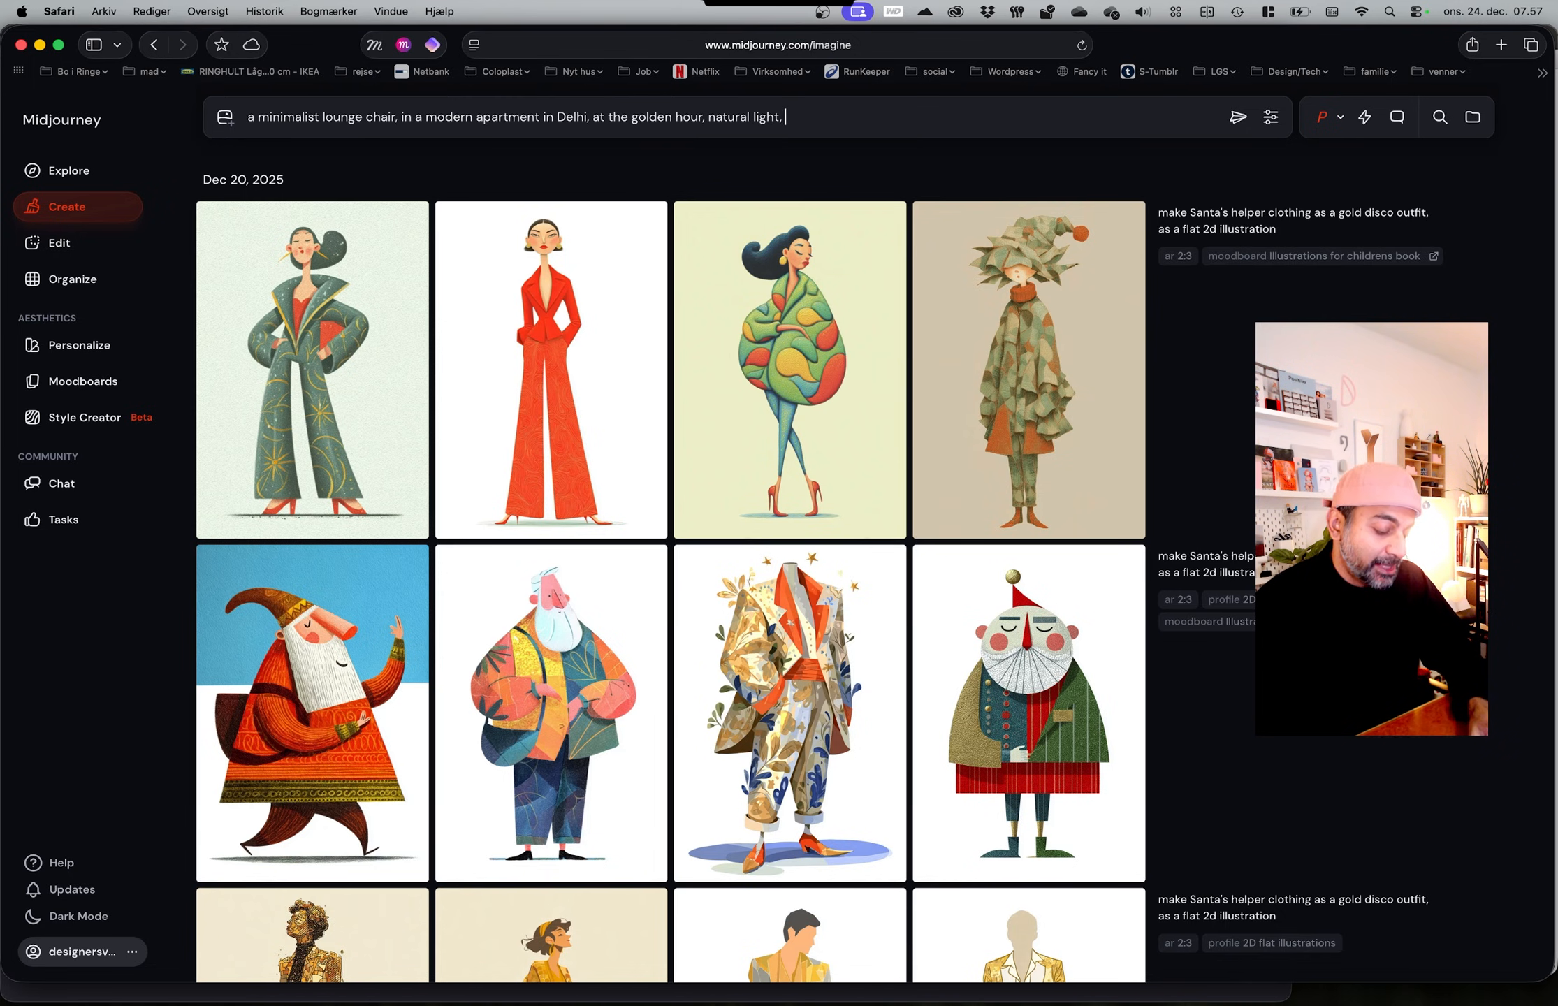
{"action": "type", "text": ", crisp colors"}
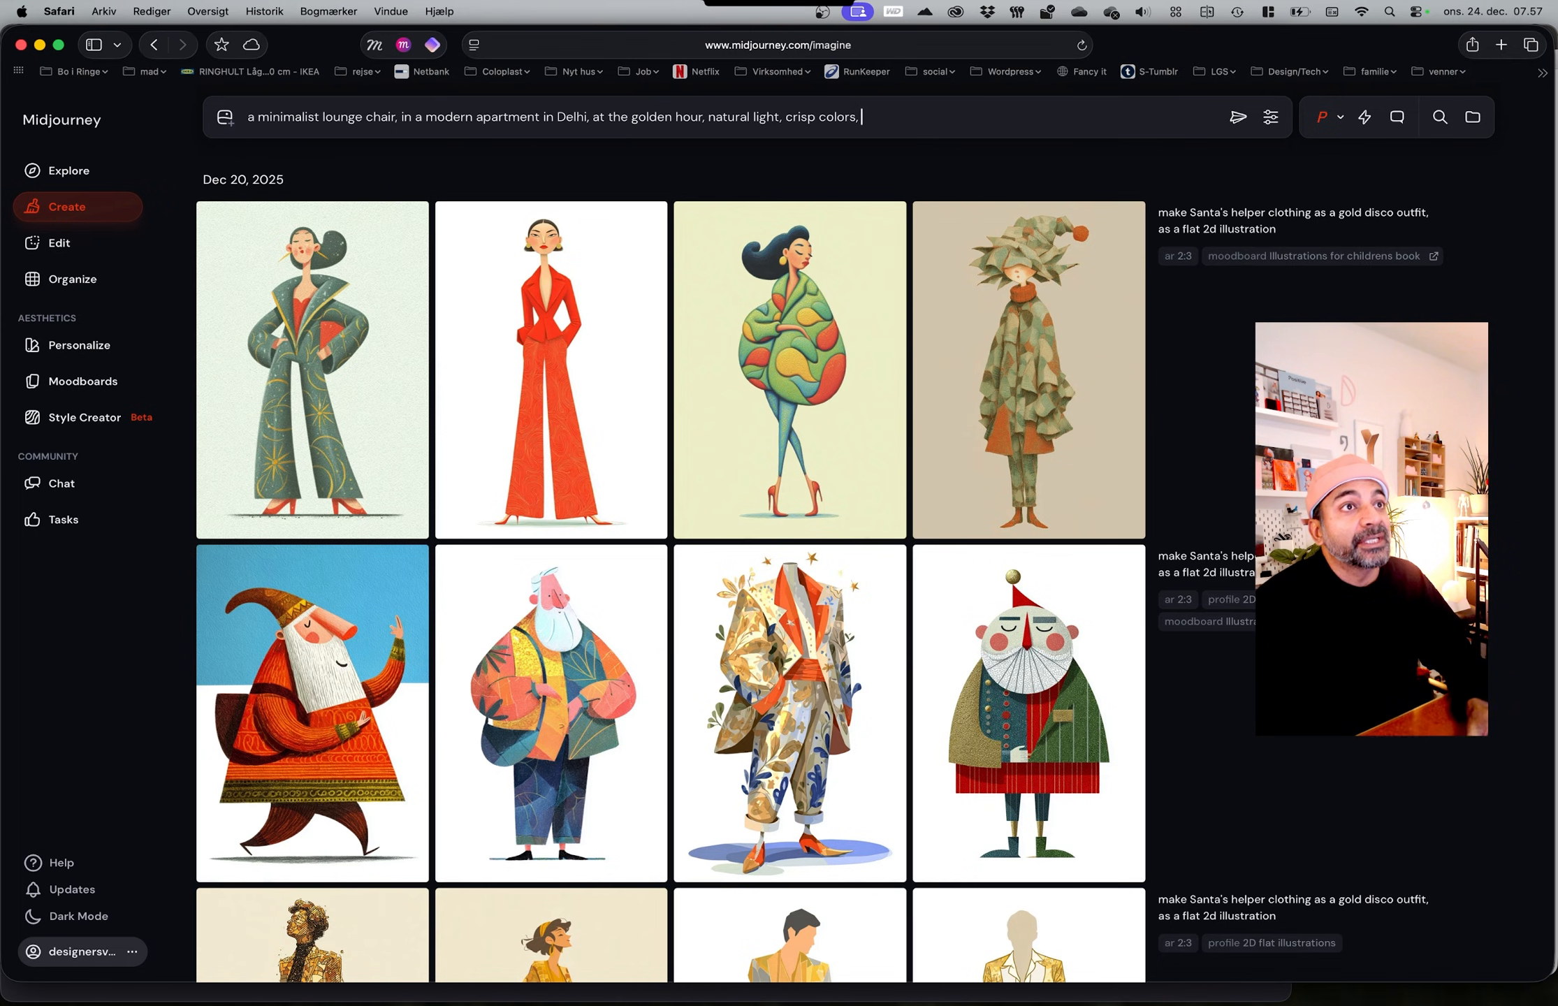
{"action": "type", "text": " and contrast"}
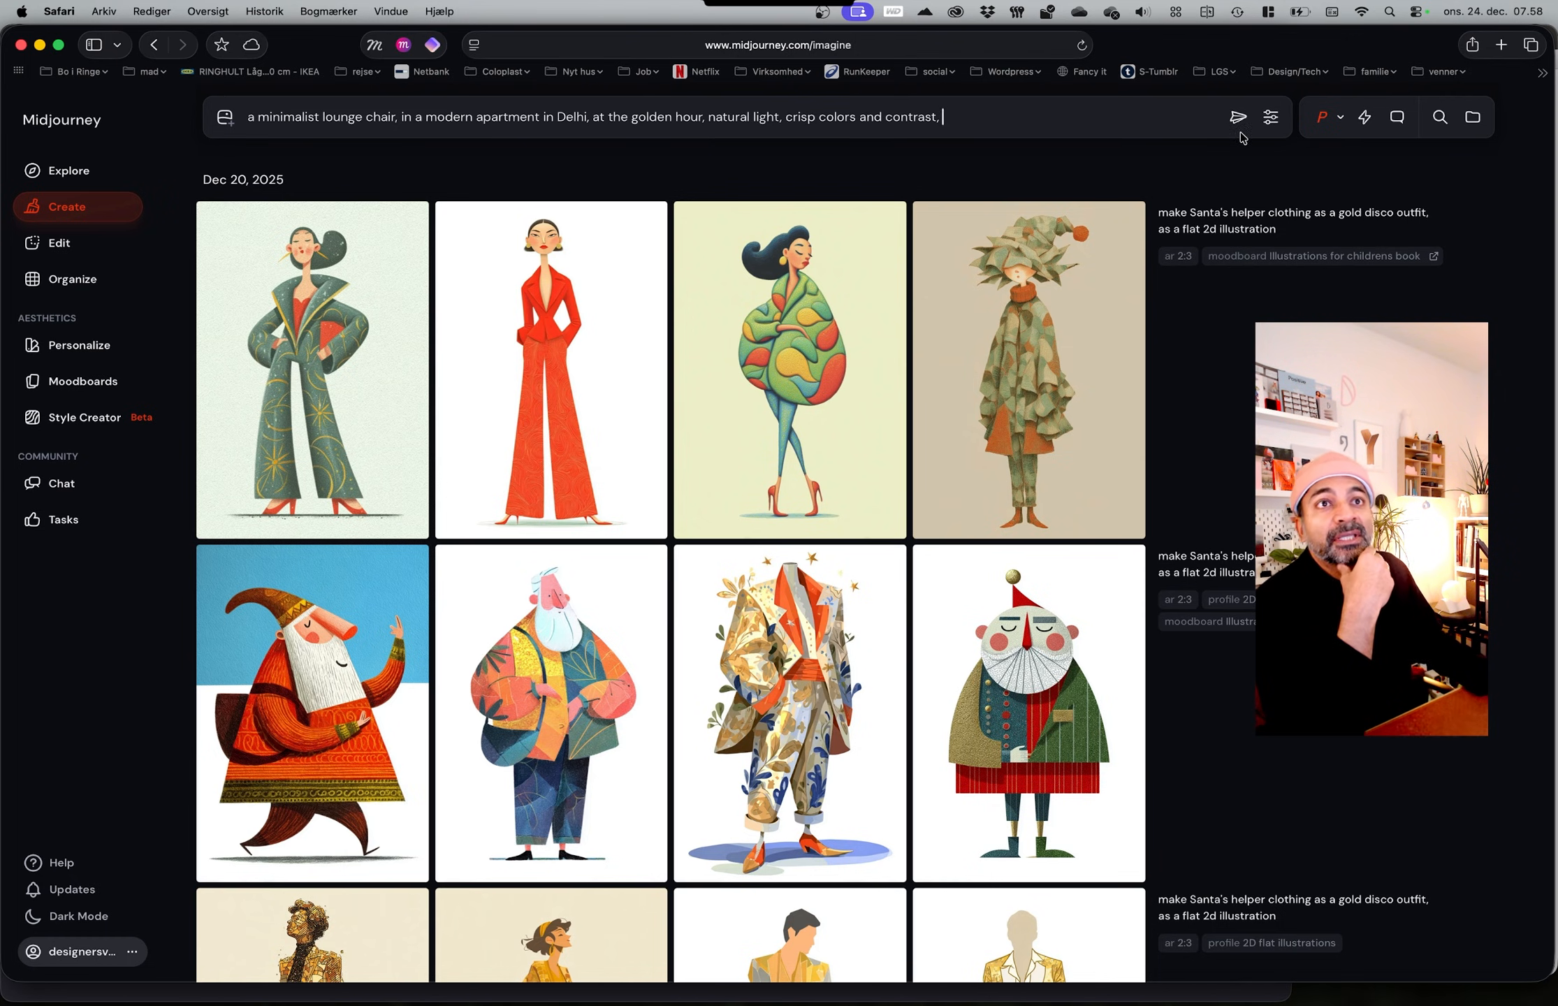
Step: Set the image size for the lounge chair prompt to landscape with a 3:2 aspect ratio
{"action": "left_click", "coordinate": [1269, 123]}
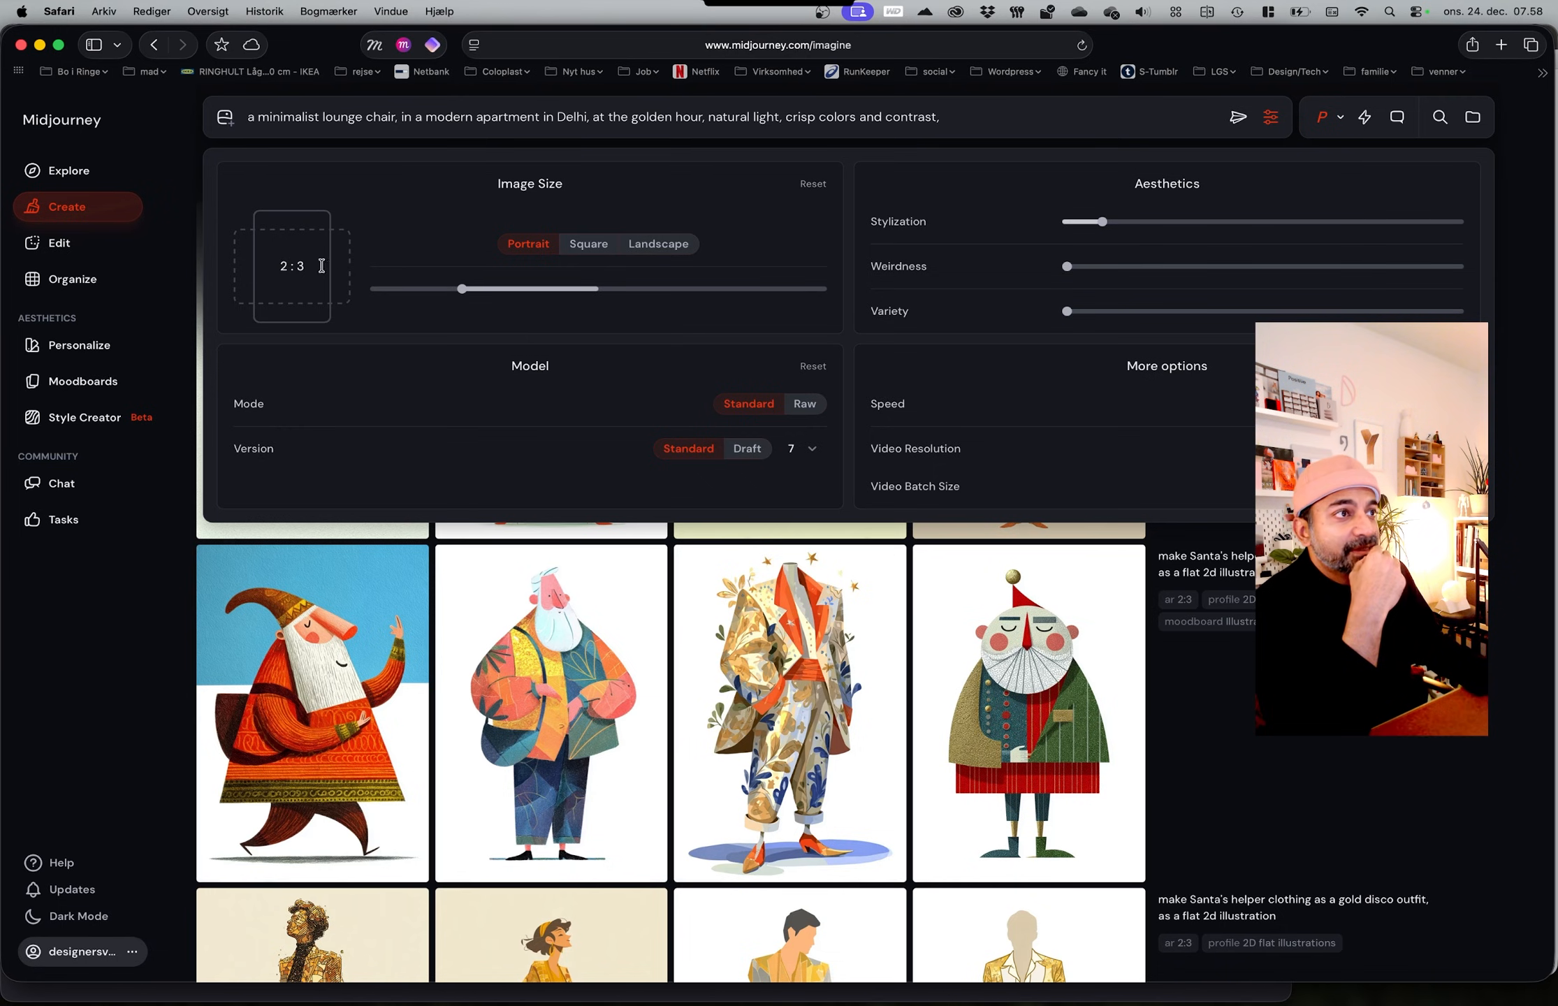
{"action": "left_click", "coordinate": [633, 244]}
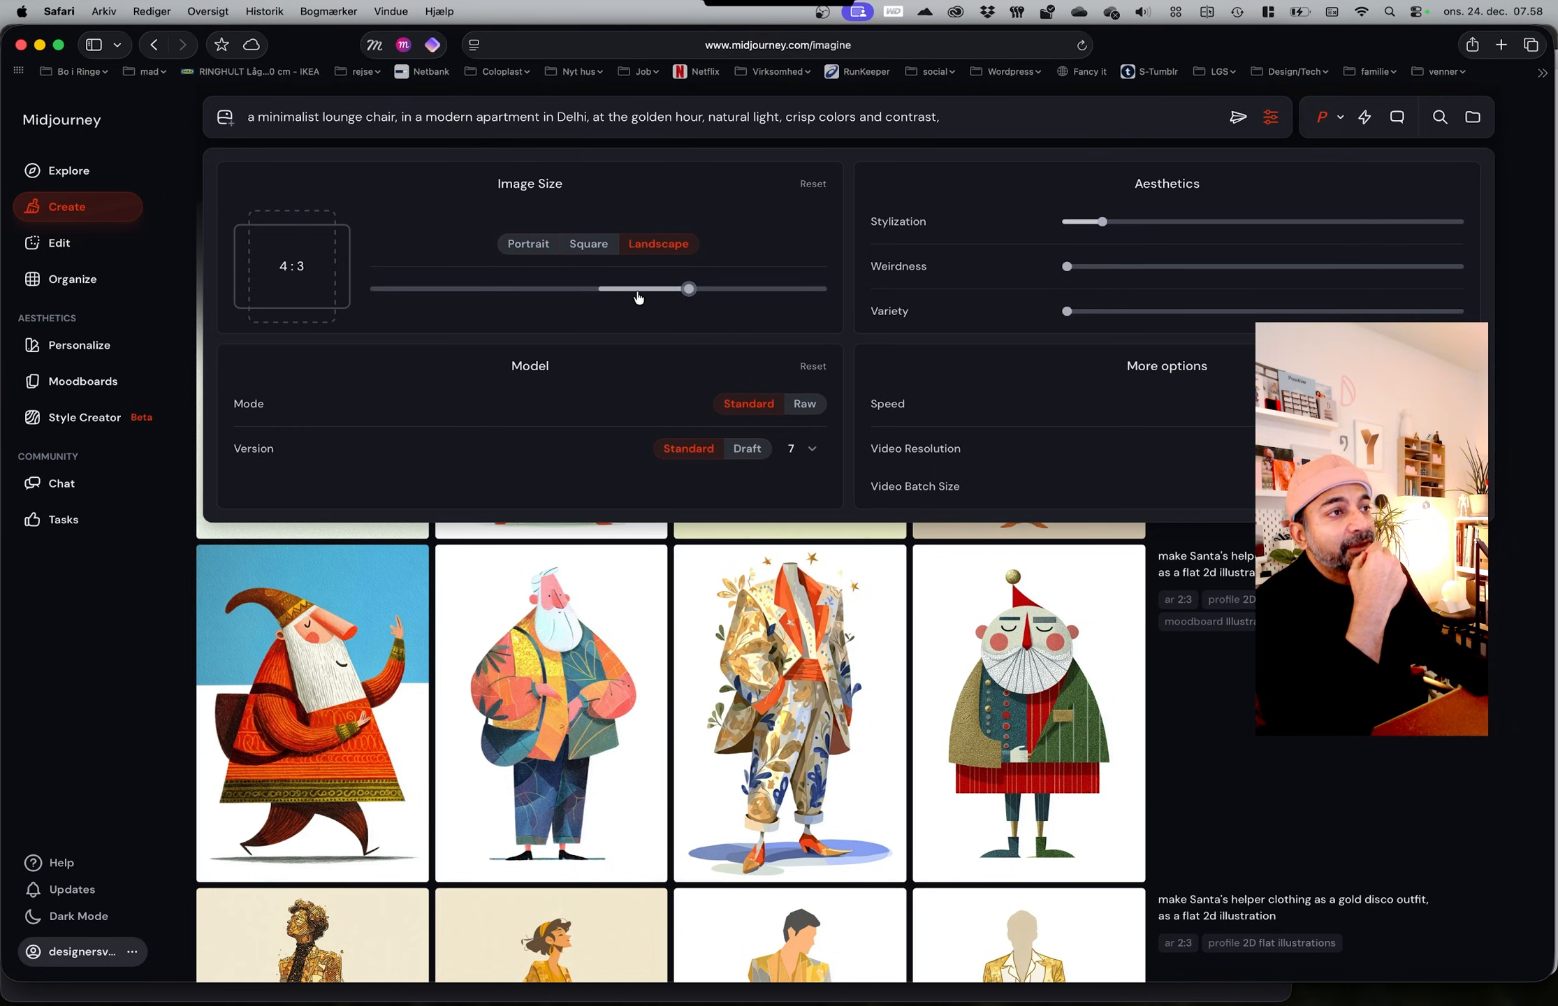
{"action": "left_click_drag", "start_coordinate": [686, 289], "coordinate": [727, 287]}
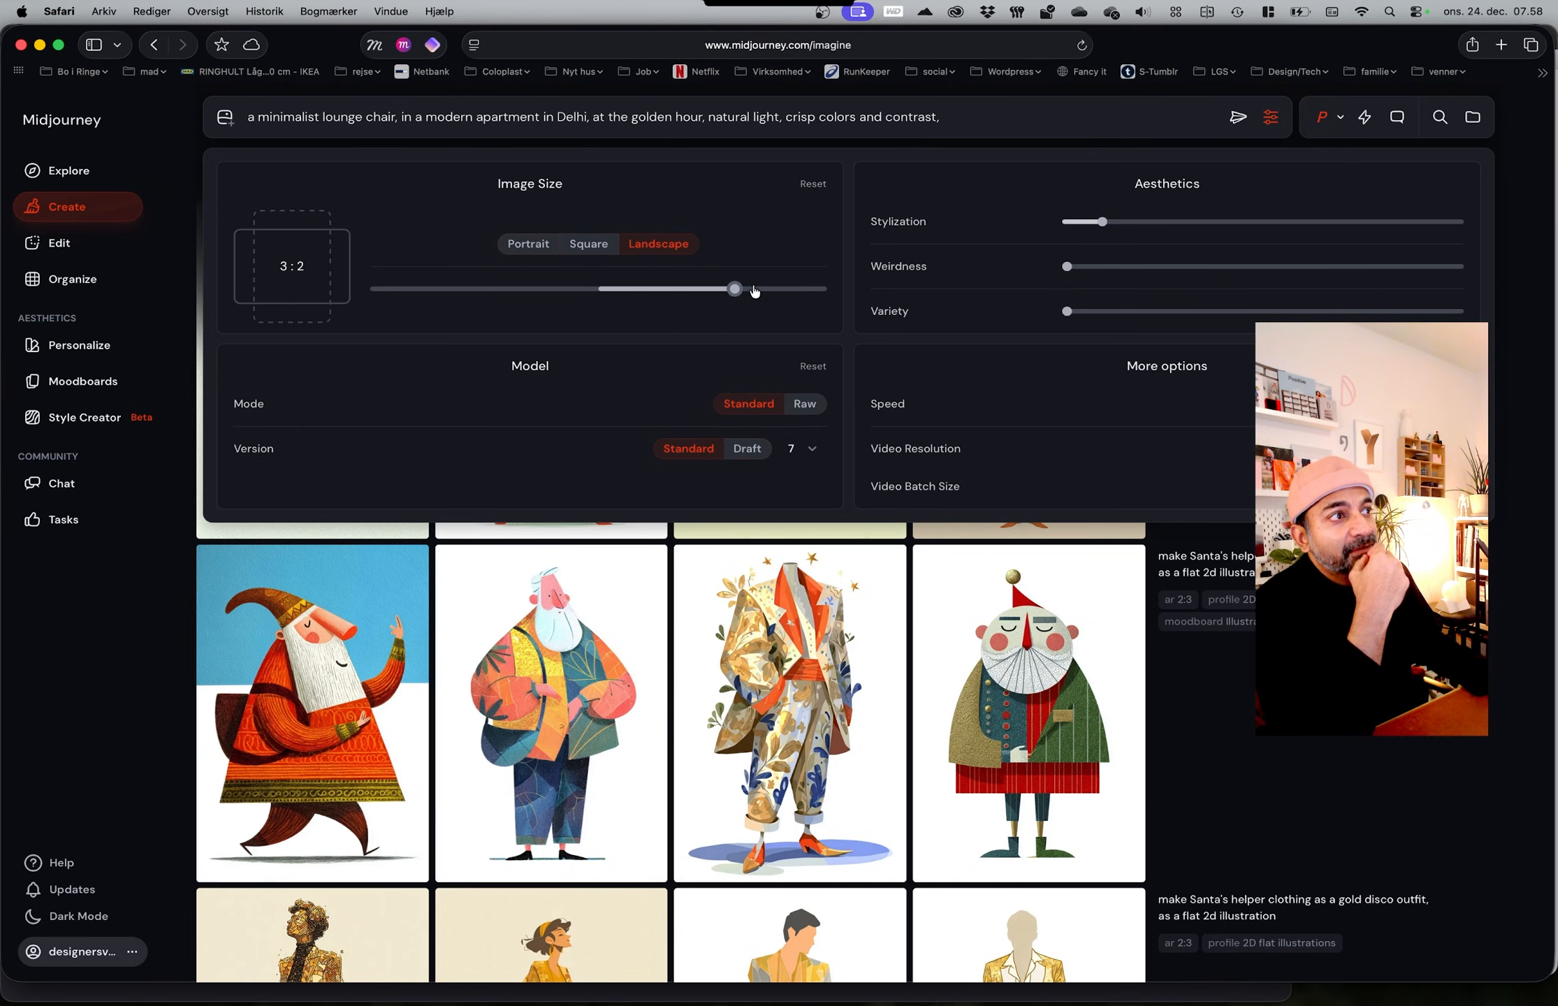
{"action": "left_click_drag", "start_coordinate": [735, 288], "coordinate": [780, 290]}
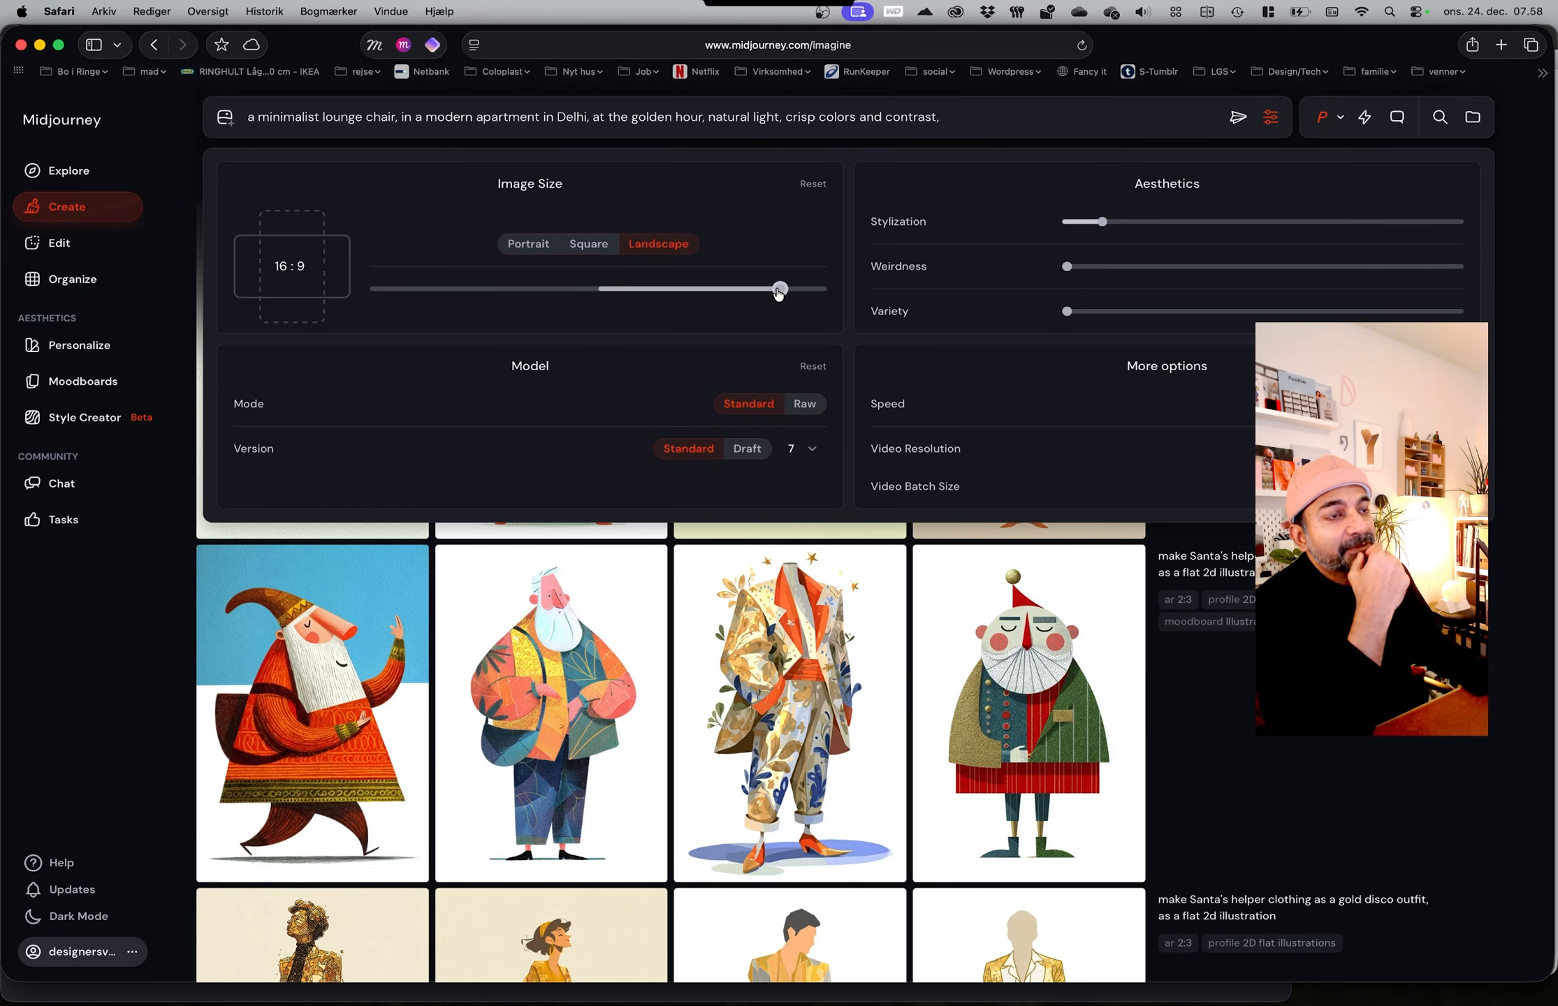
{"action": "left_click_drag", "start_coordinate": [779, 292], "coordinate": [735, 290]}
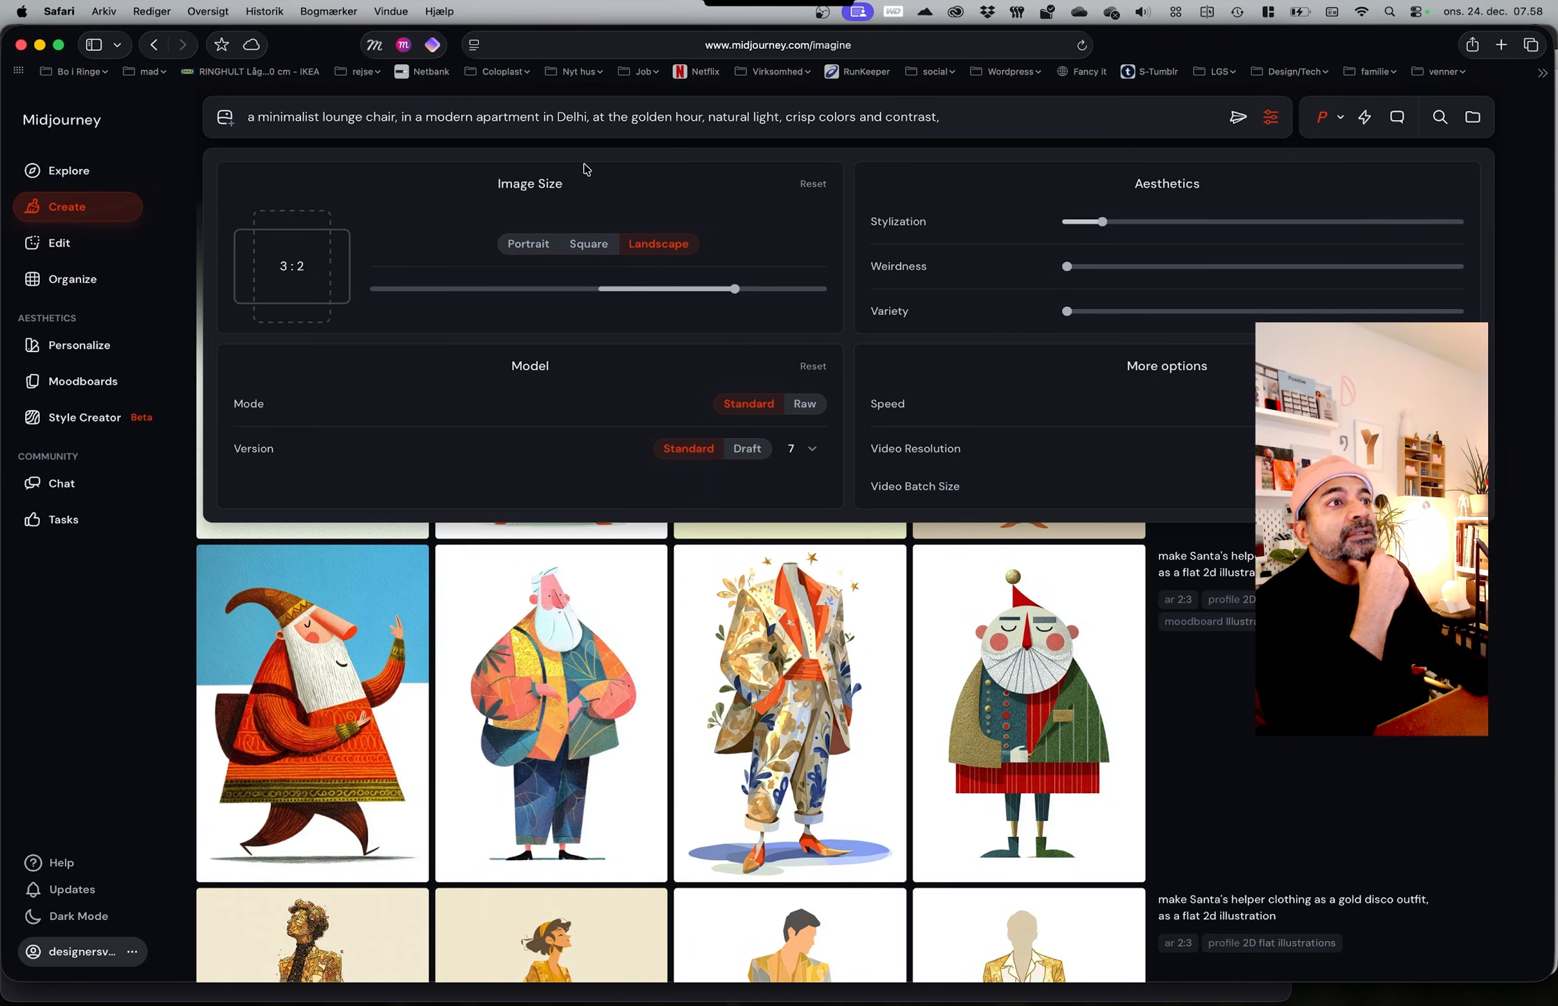
{"action": "left_click", "coordinate": [1270, 119]}
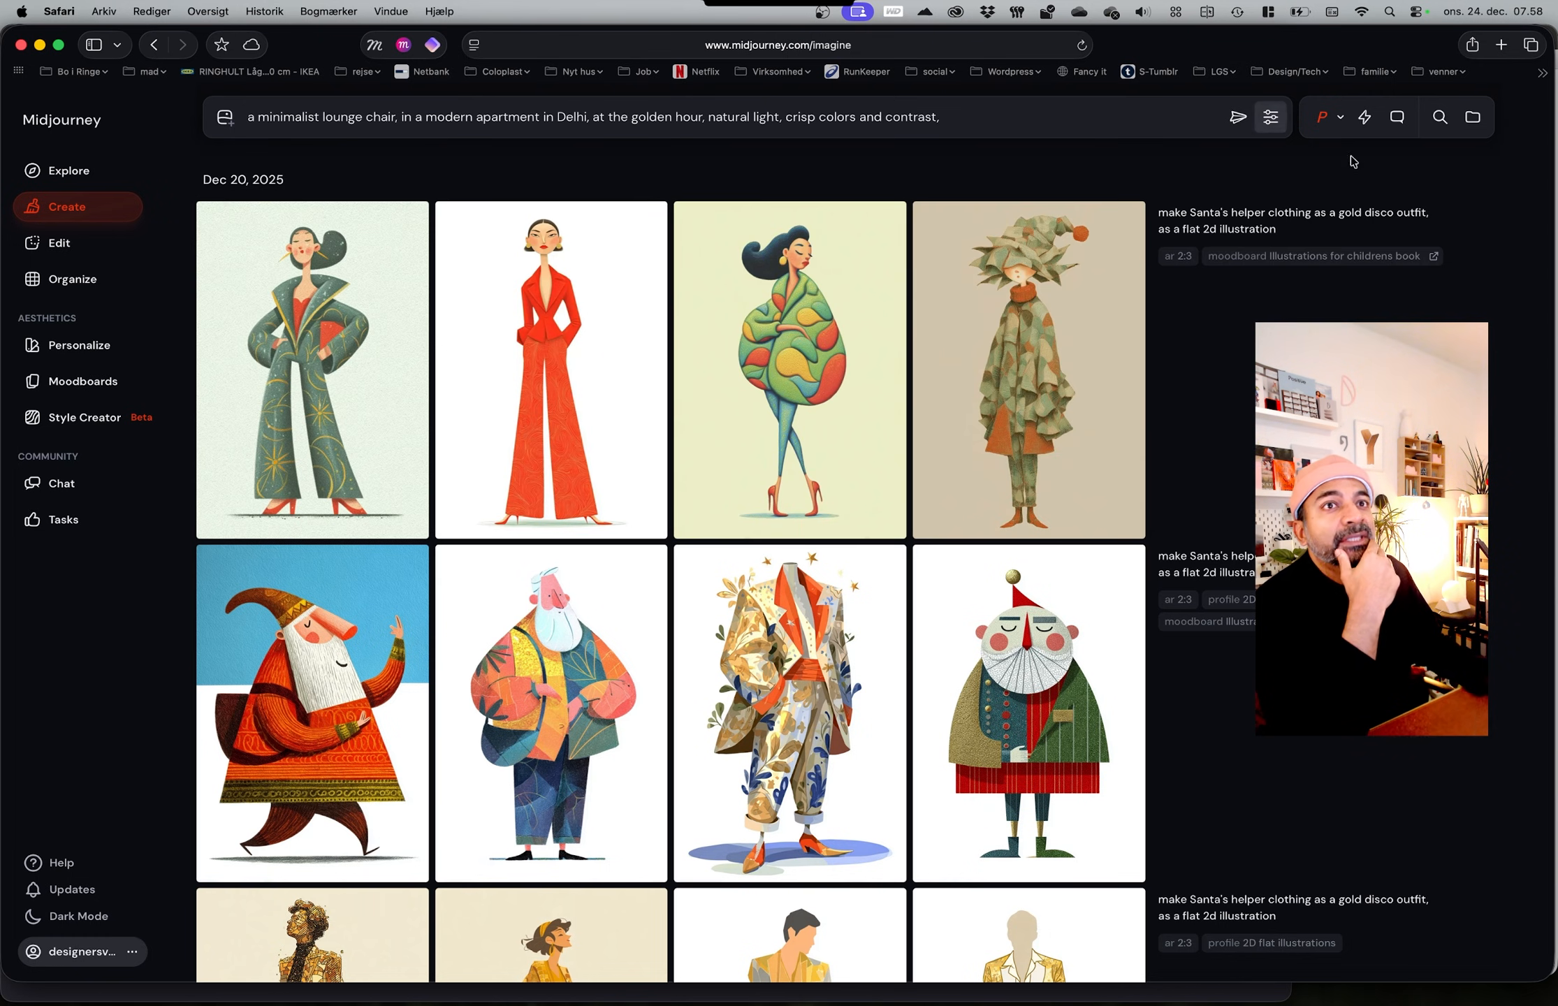
Step: Personalize the prompt with the Global V7 Profile and deselect the children's book illustrations moodboard
{"action": "left_click", "coordinate": [1340, 118]}
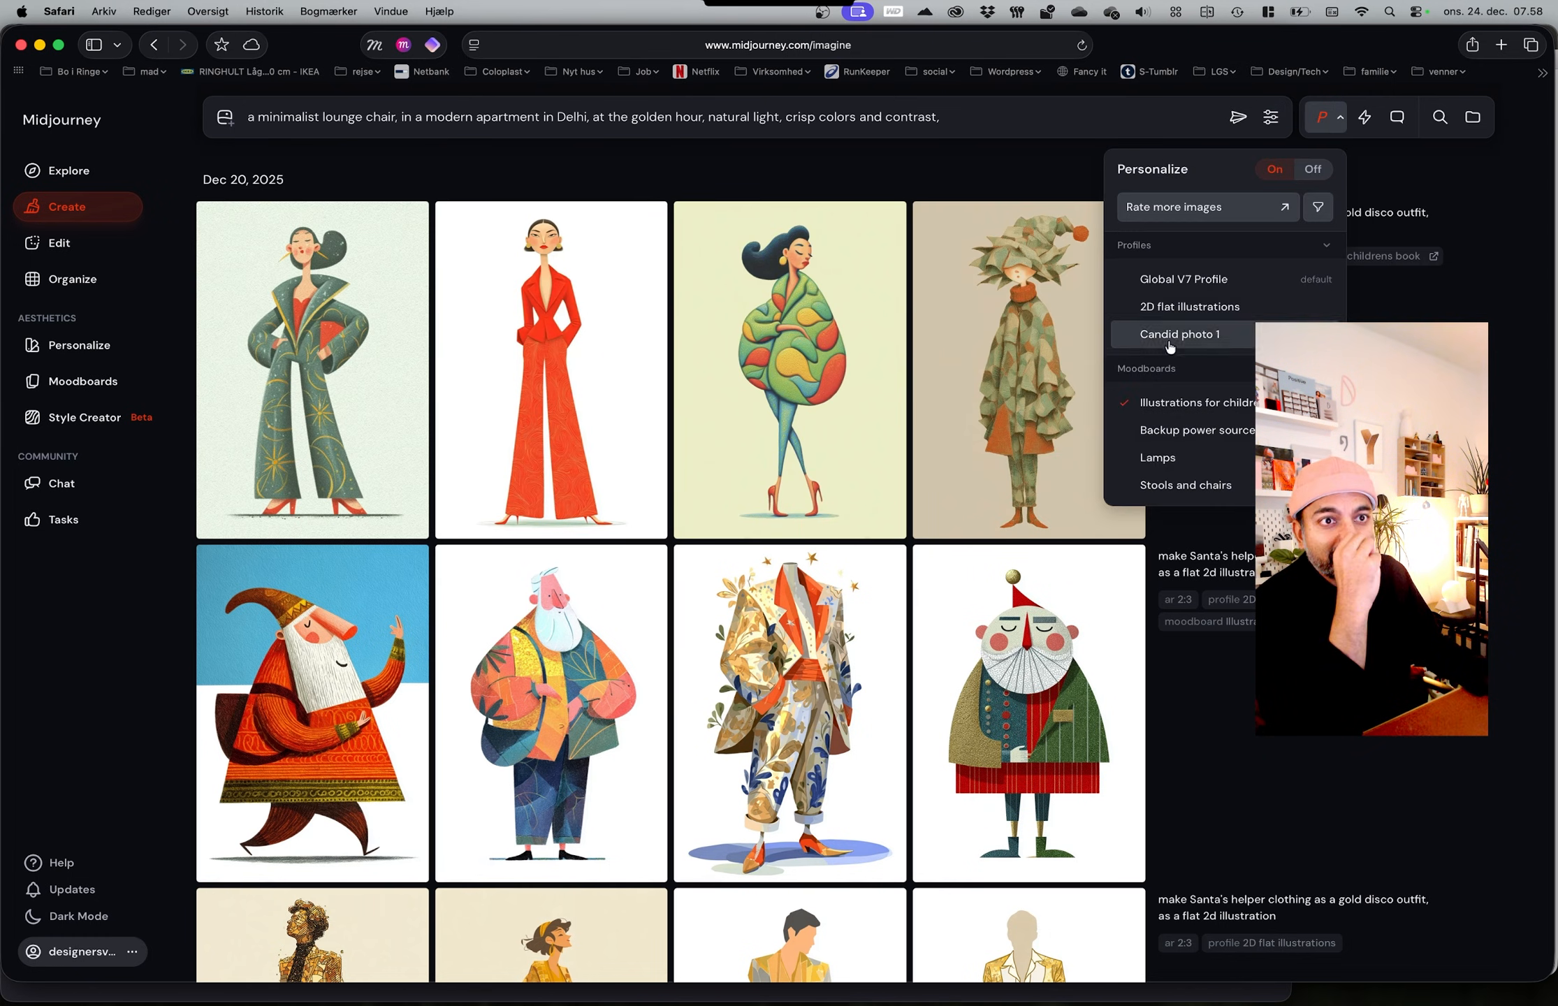
{"action": "left_click", "coordinate": [1145, 279]}
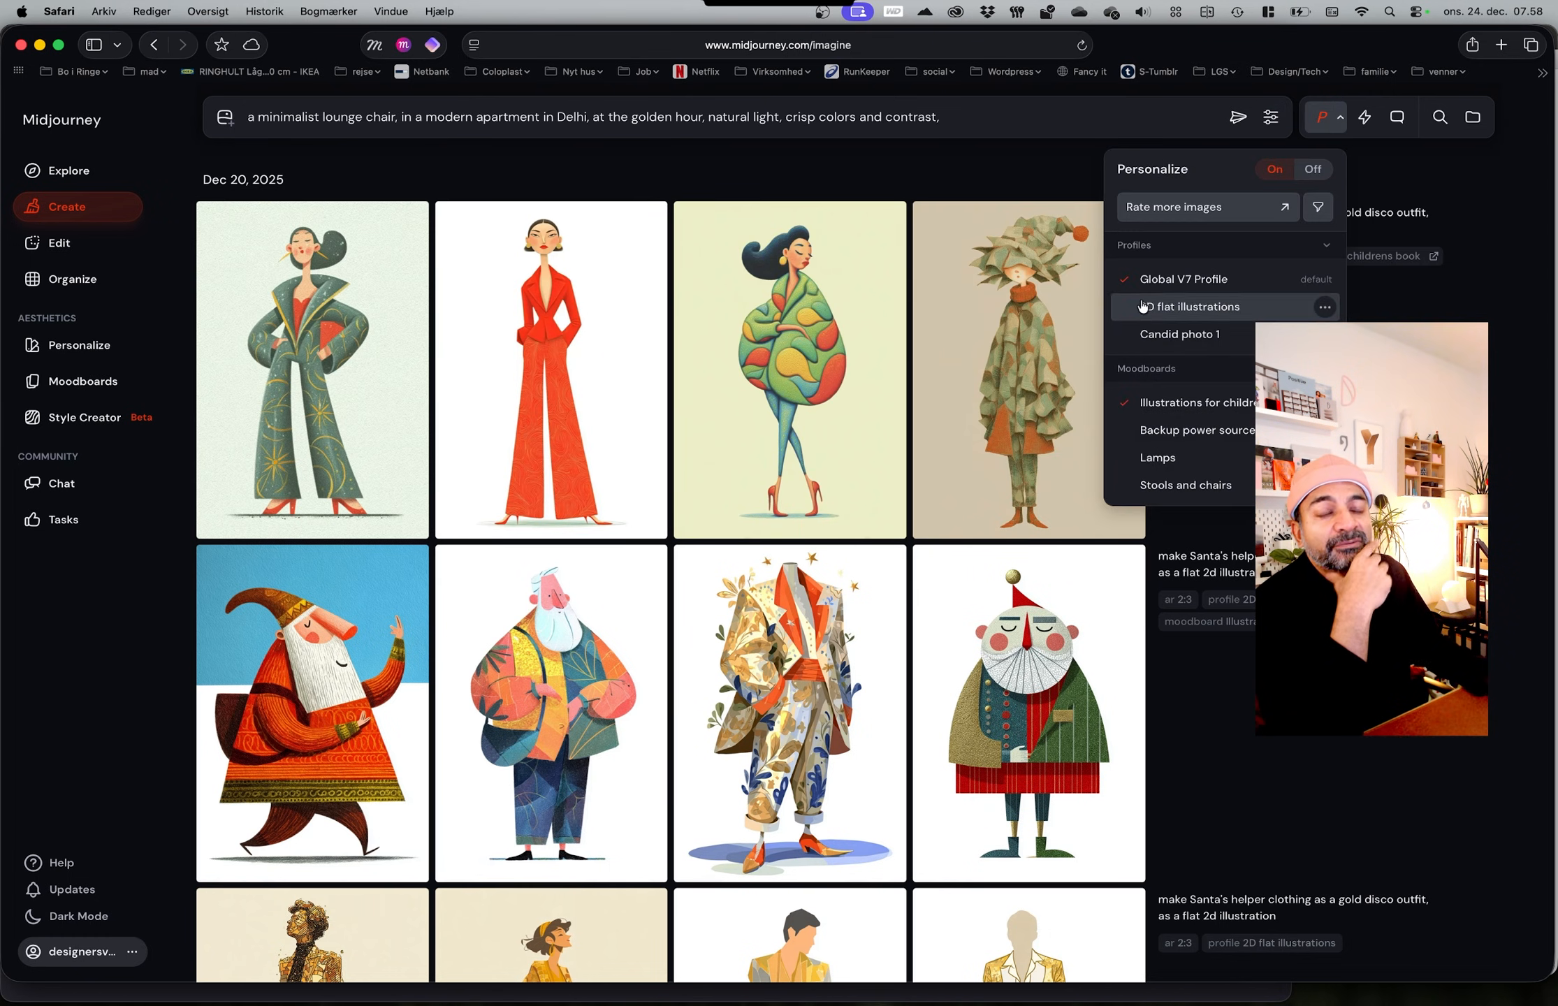
{"action": "left_click", "coordinate": [1157, 414]}
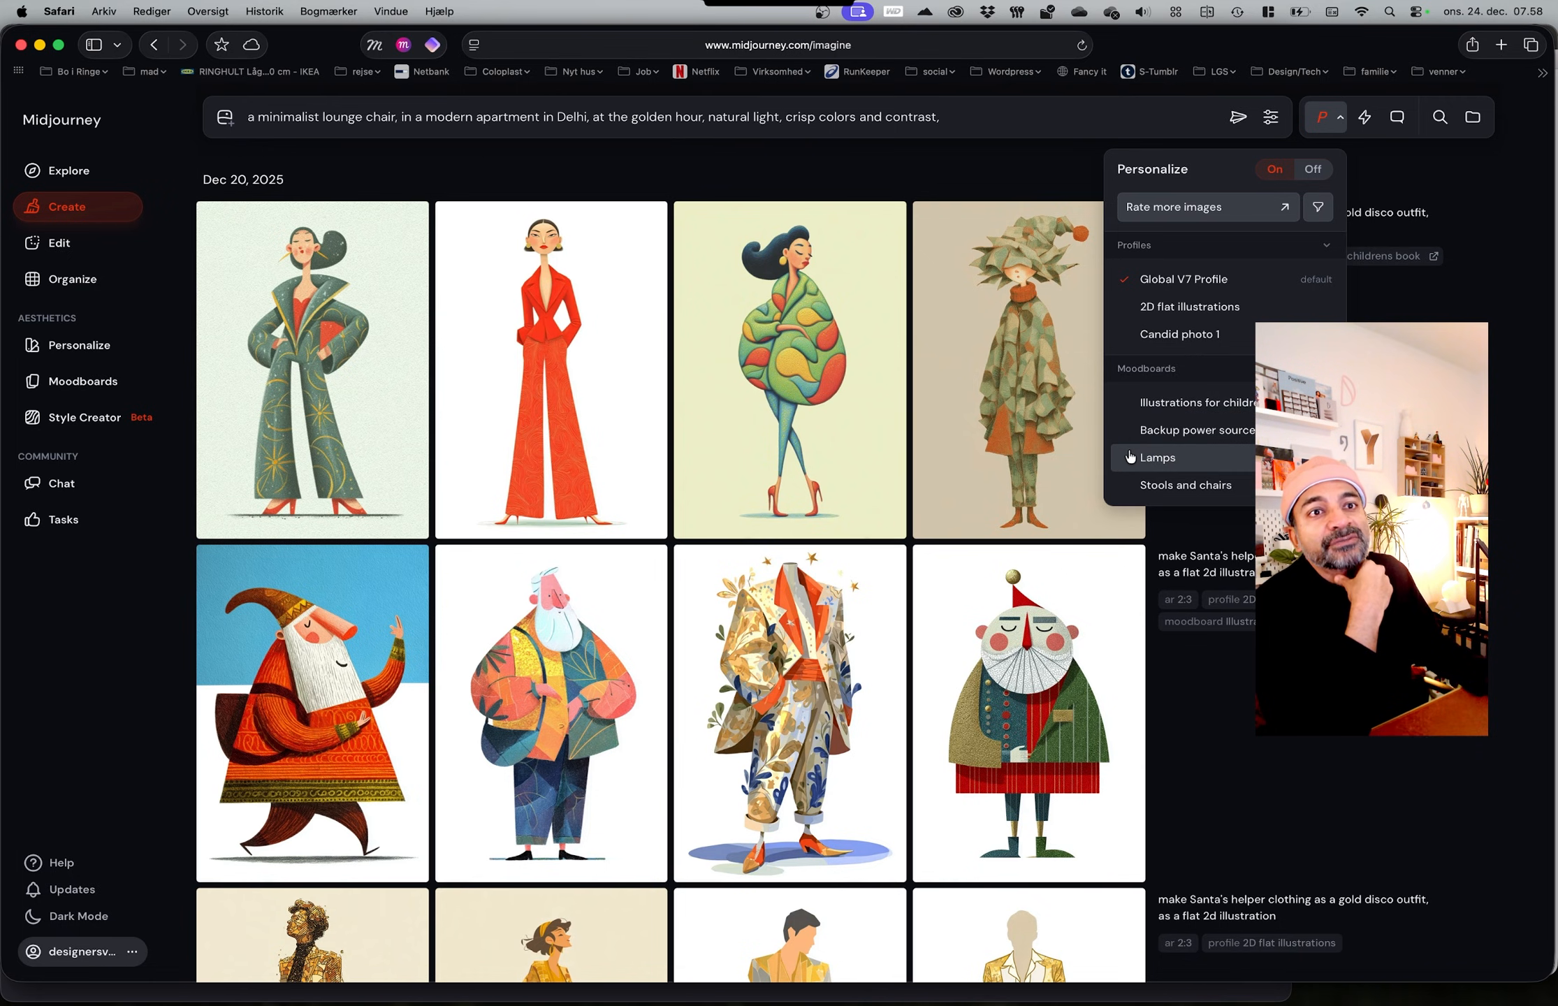
Step: Generate images from the lounge chair prompt and put its text back into the prompt field for reuse
{"action": "left_click", "coordinate": [1165, 124]}
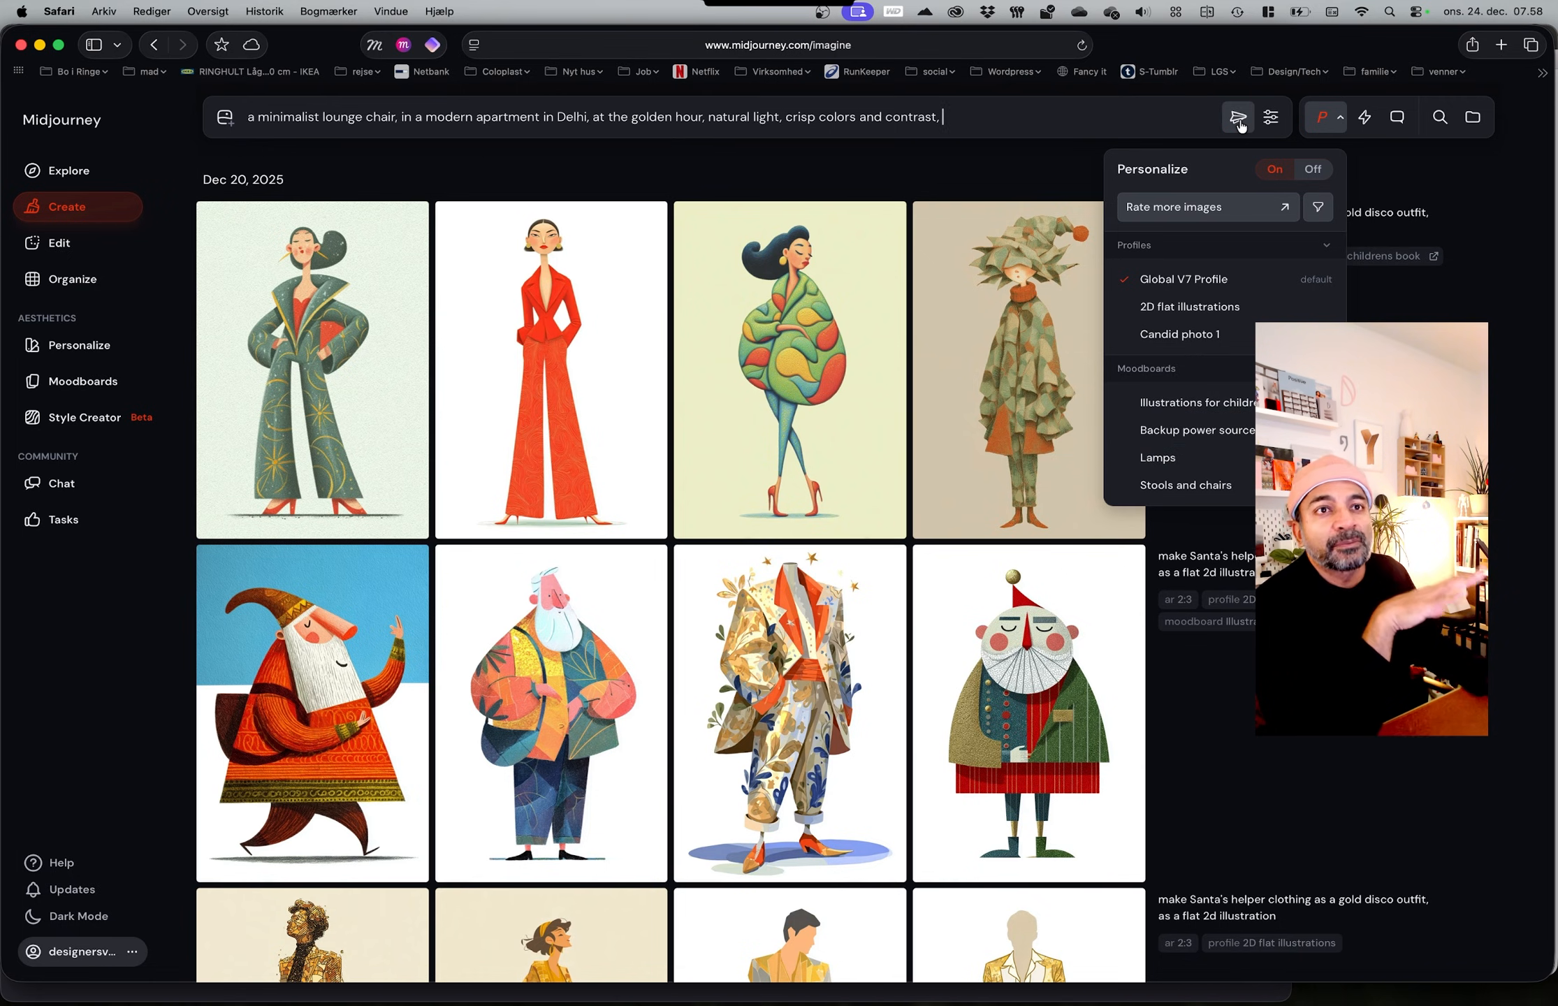
{"action": "left_click", "coordinate": [1238, 118]}
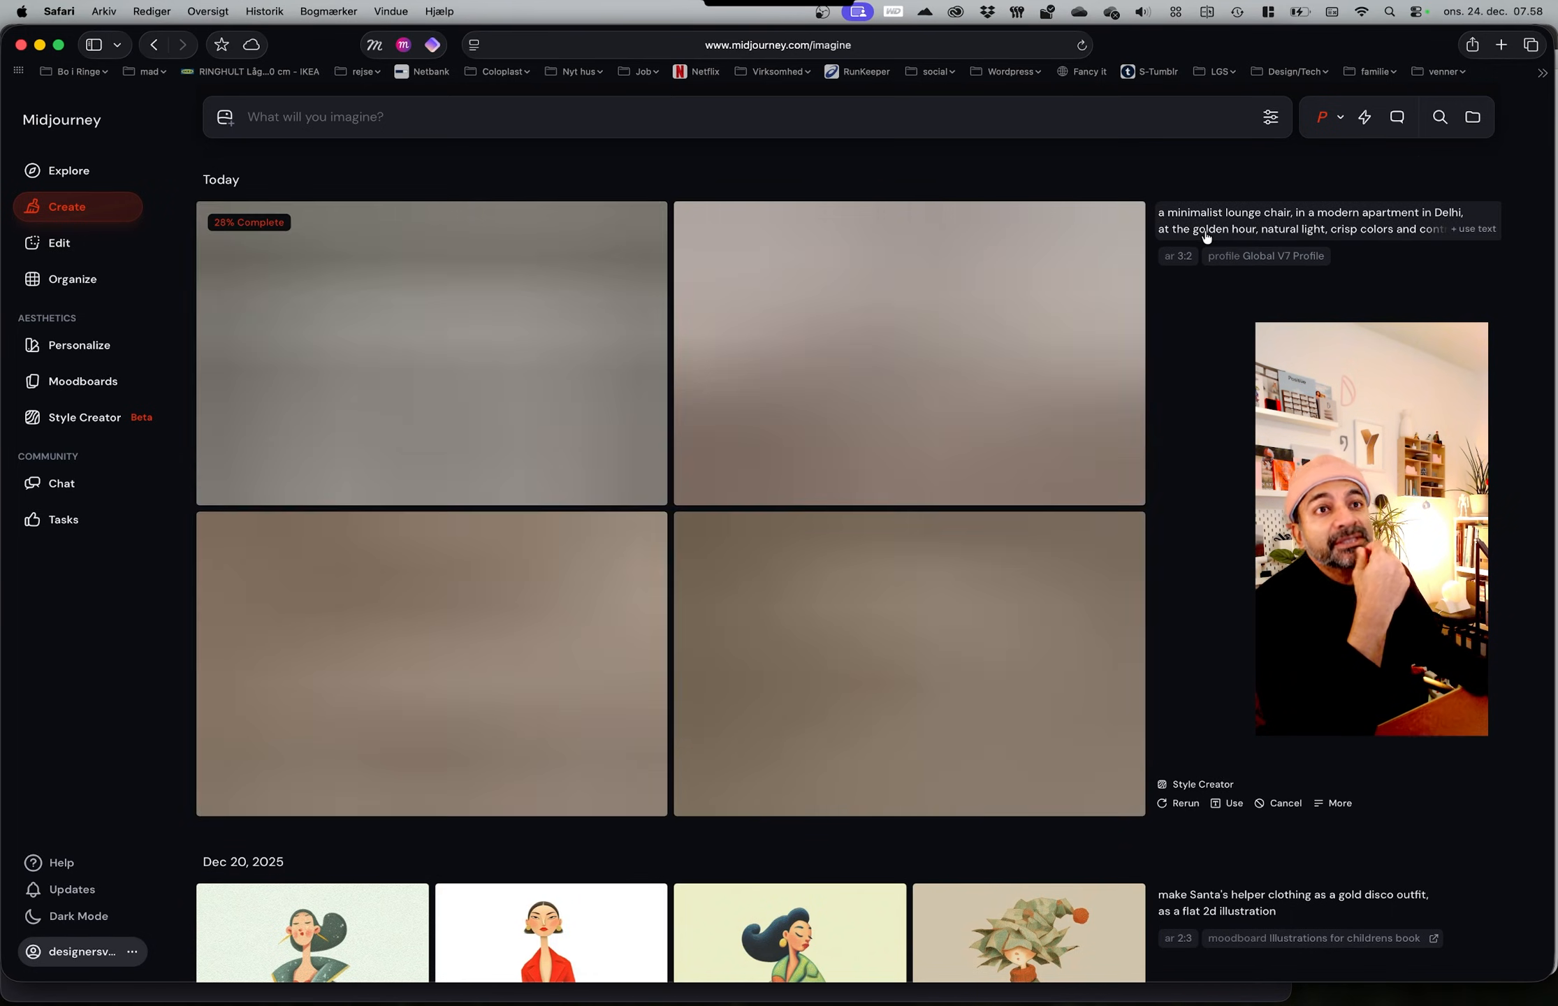
{"action": "left_click", "coordinate": [1234, 236]}
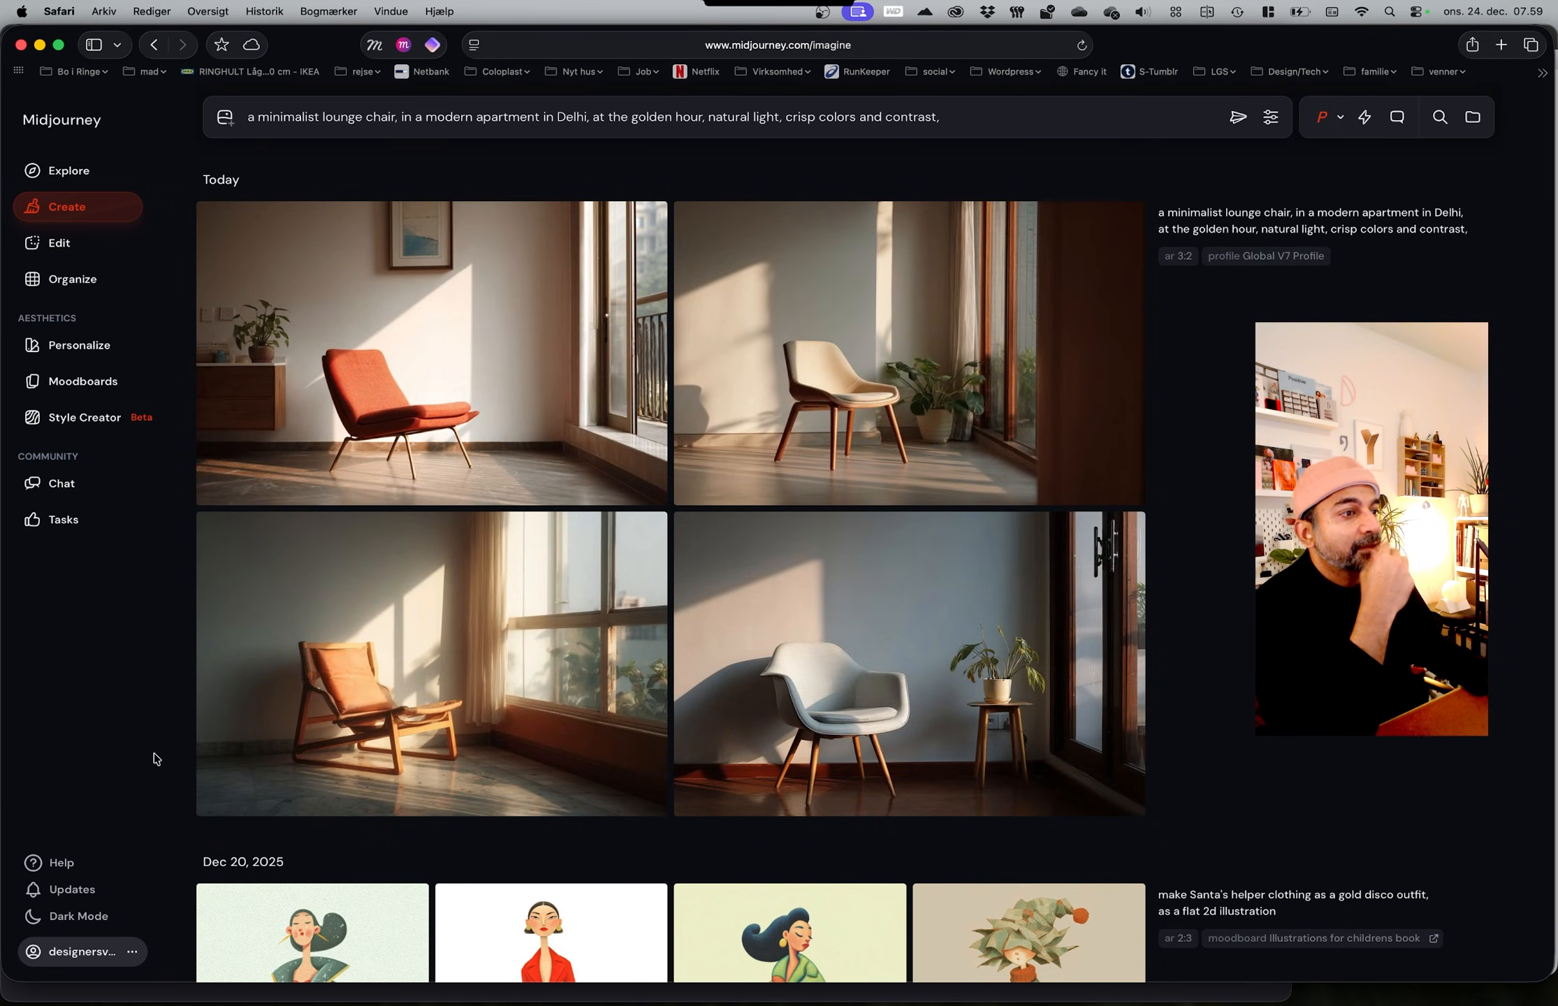
Step: Download the generated image of the wooden lounge chair with the orange cushion beside the large window and return to the image overview
{"action": "mouse_move", "coordinate": [370, 727]}
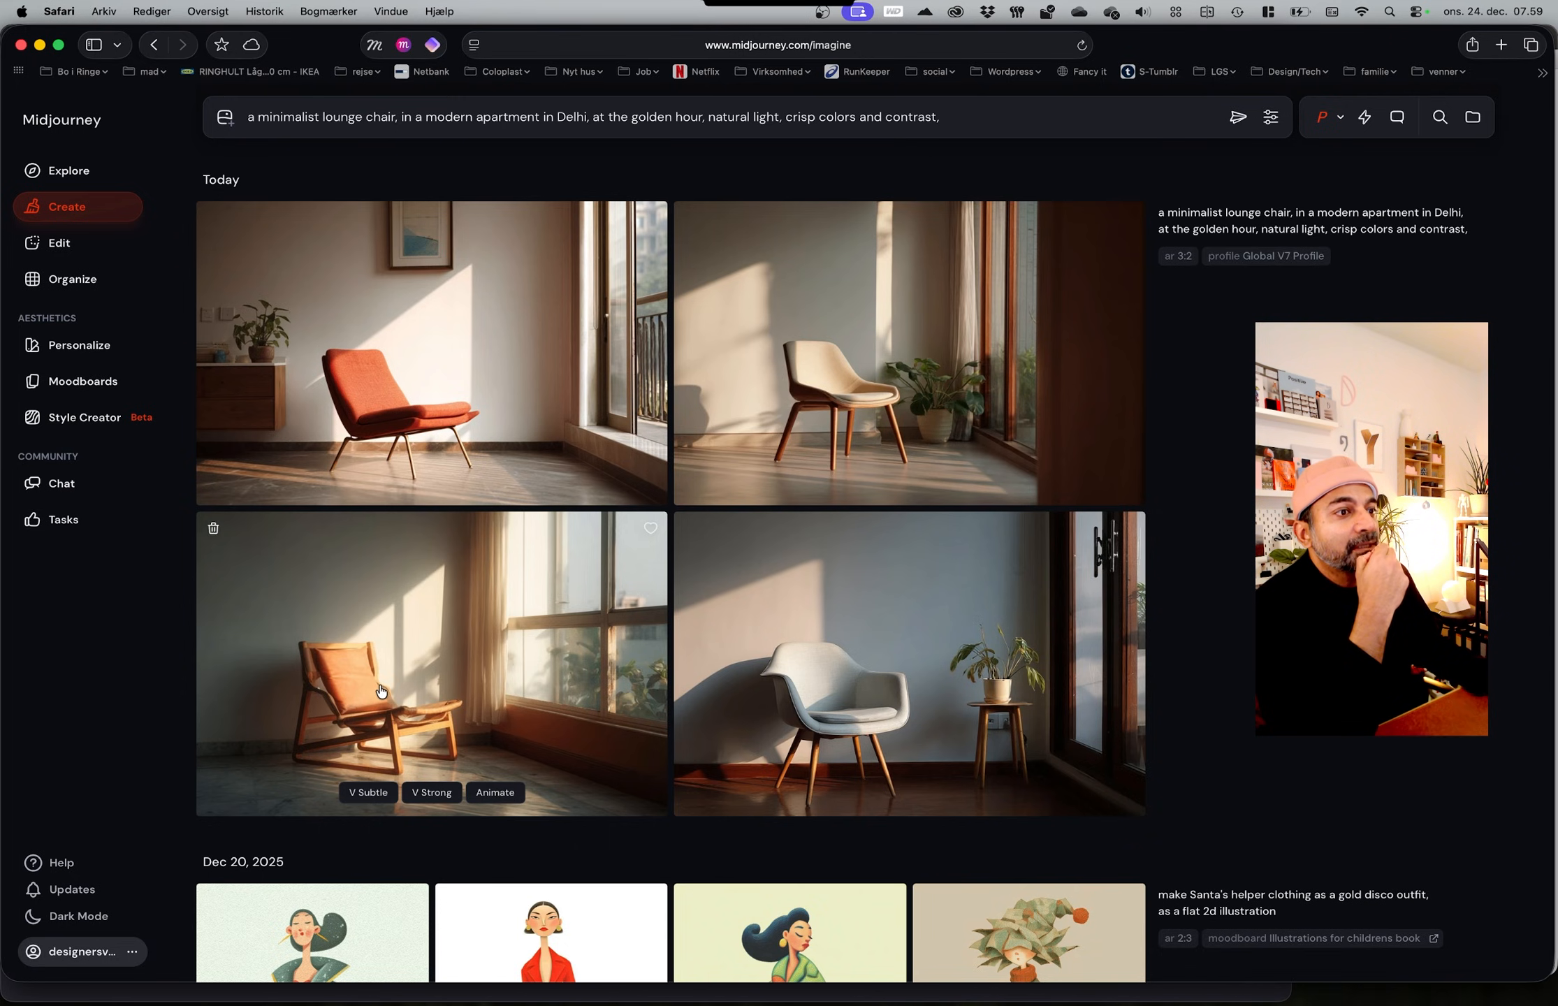
{"action": "left_click", "coordinate": [433, 704]}
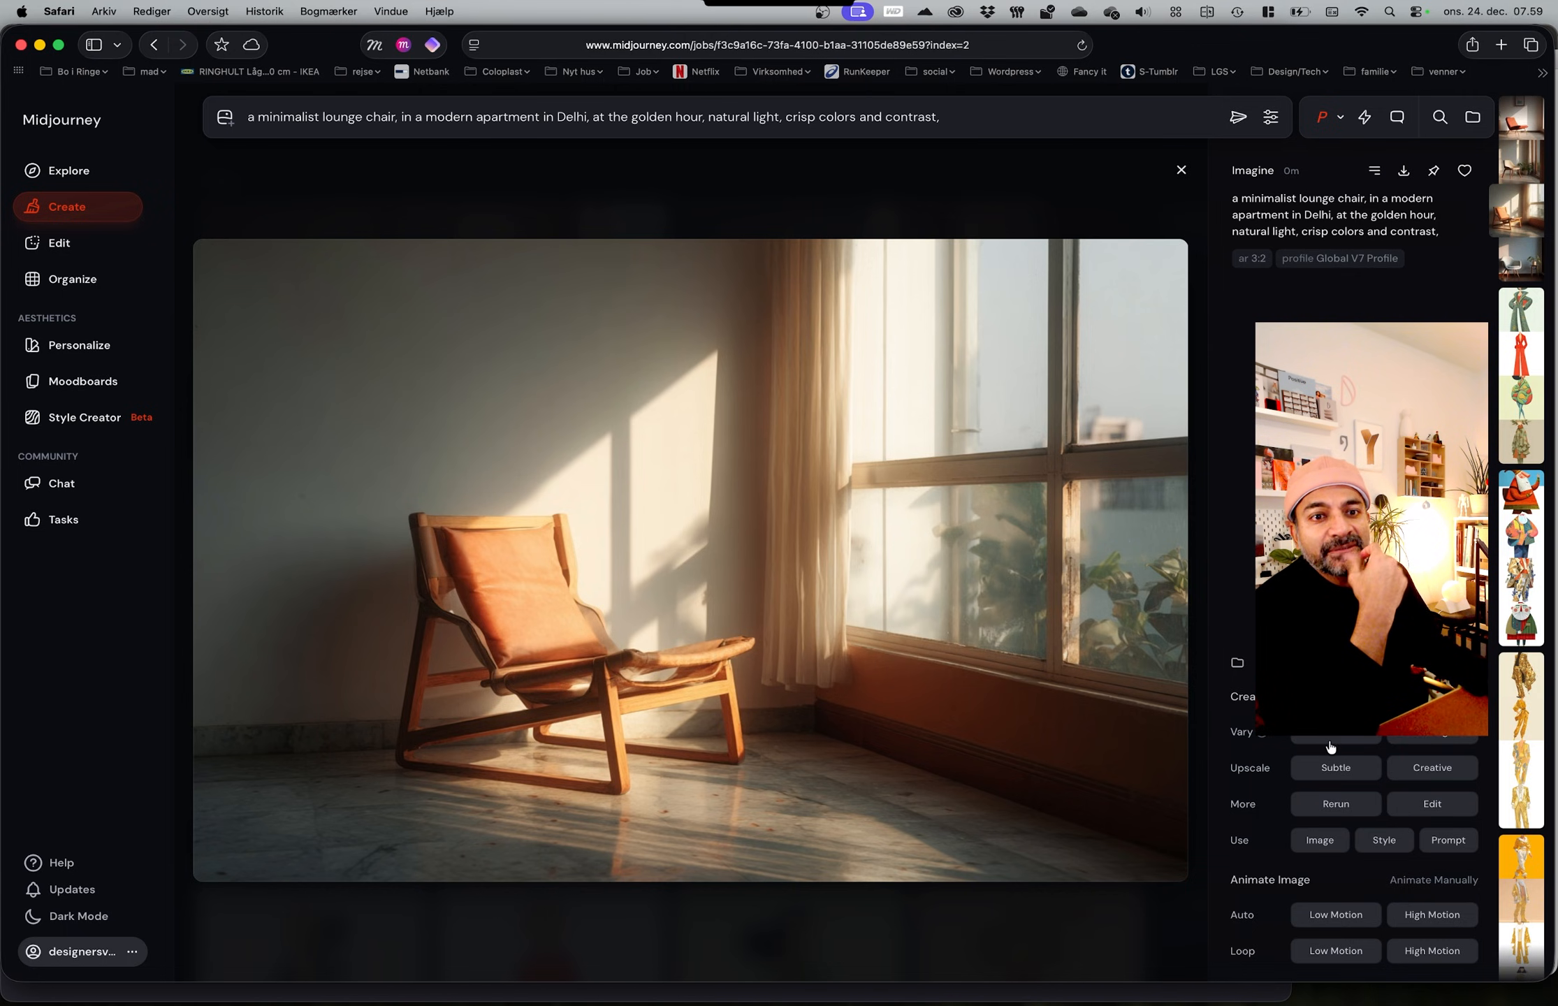
{"action": "left_click", "coordinate": [1404, 171]}
{"action": "left_click", "coordinate": [919, 582]}
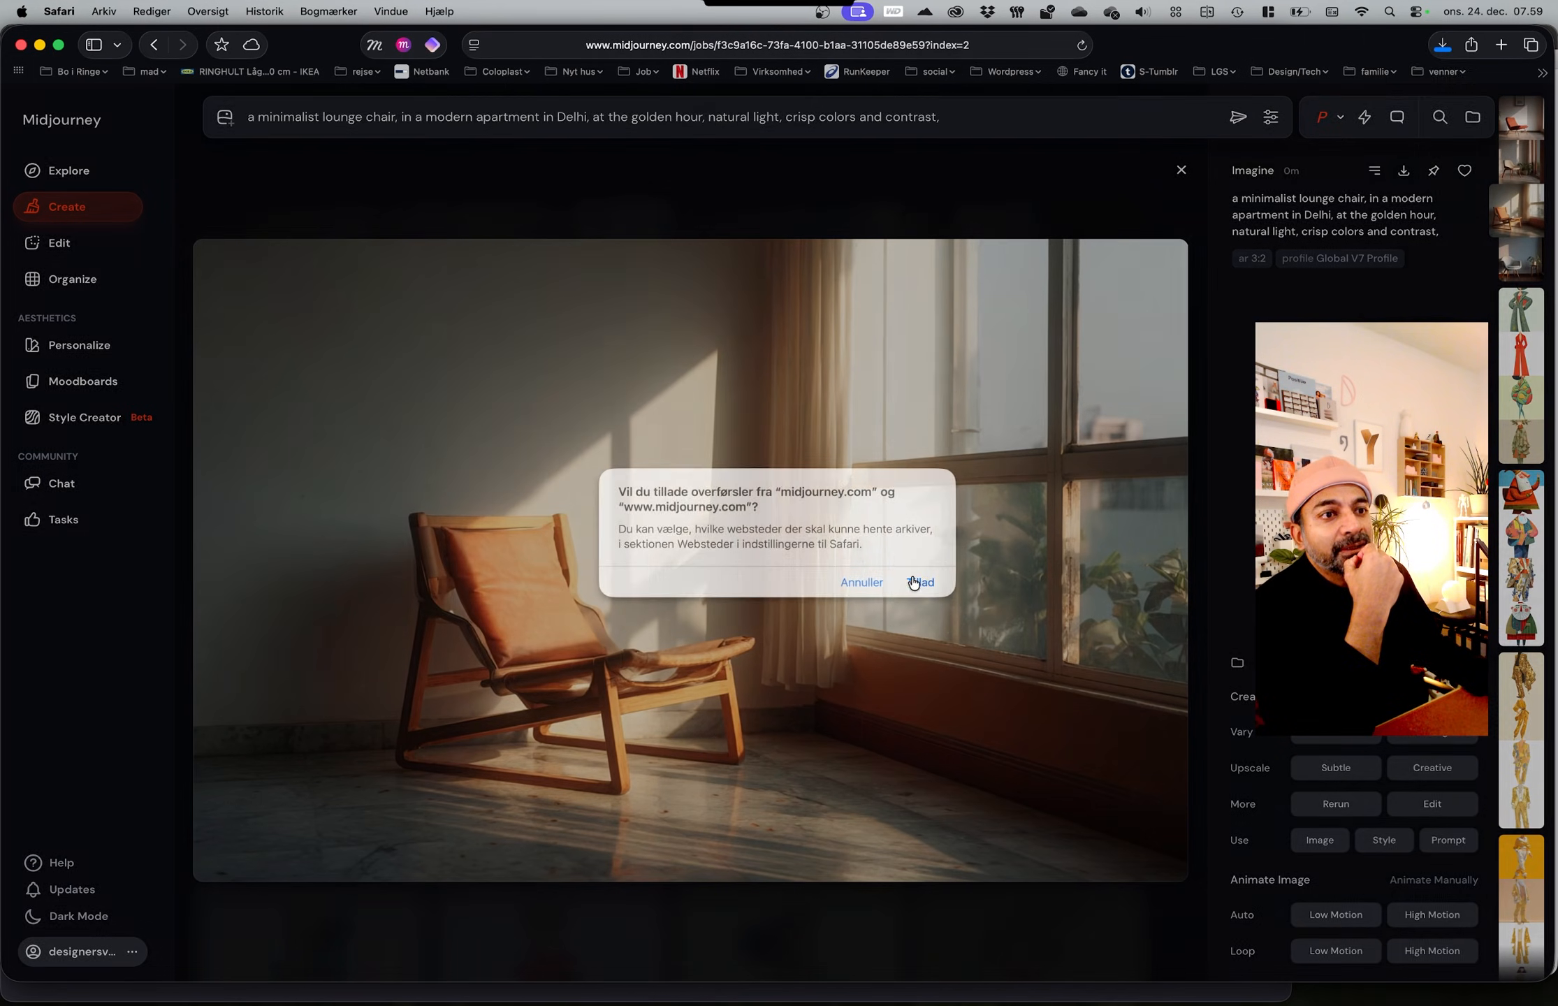
{"action": "left_click", "coordinate": [1181, 169]}
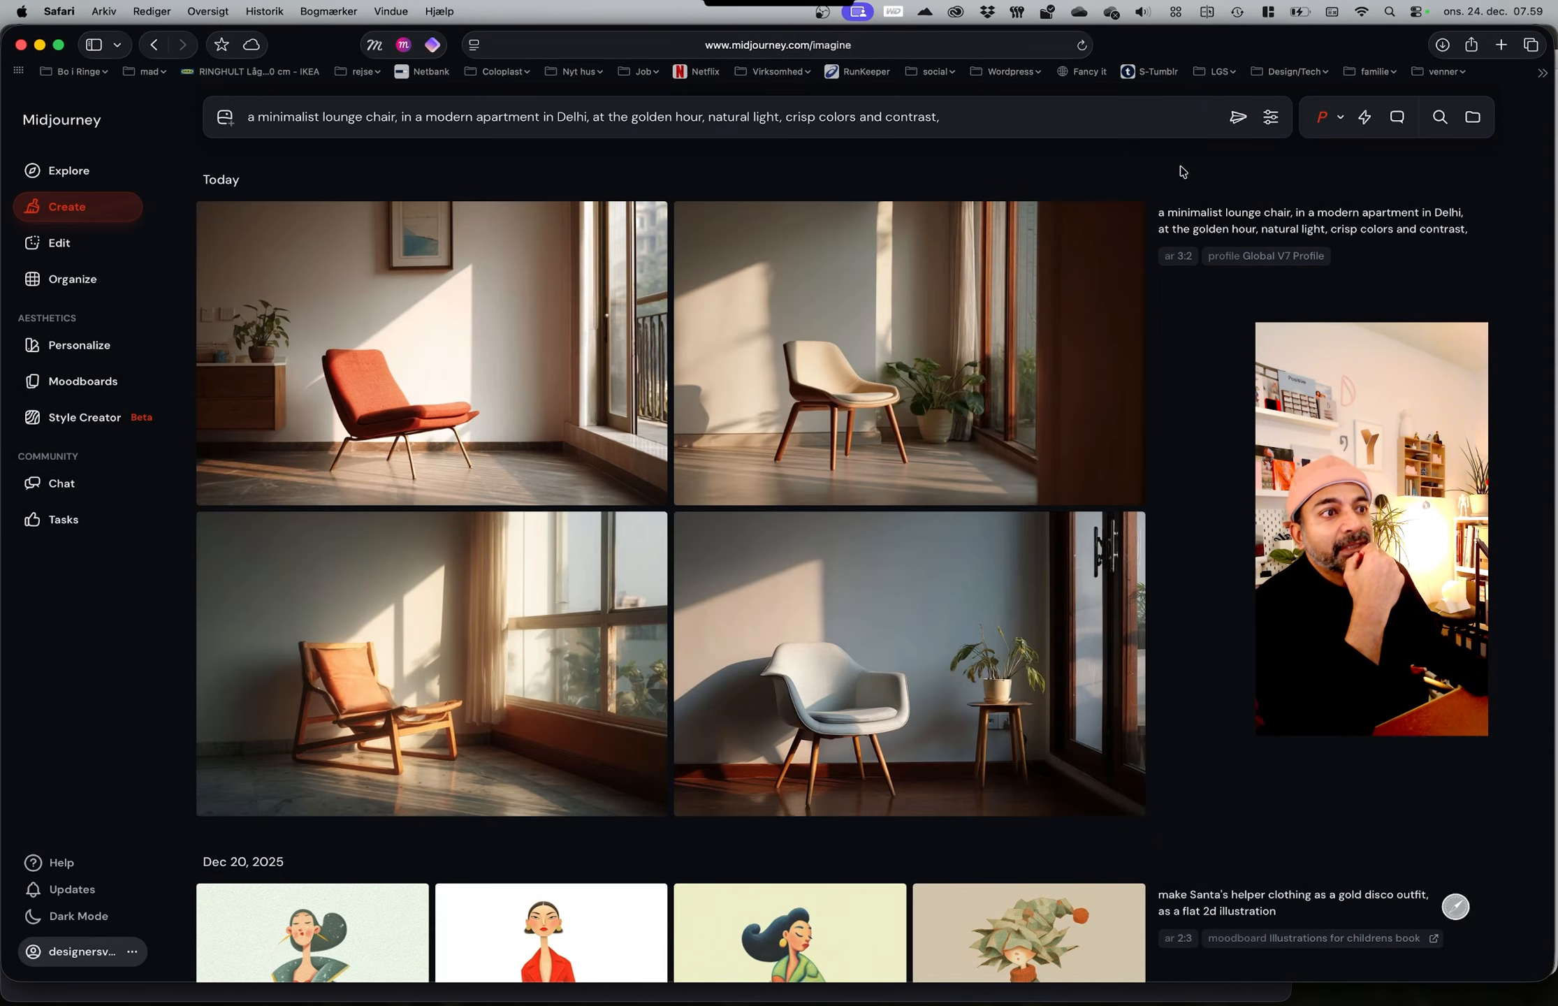
Step: Download the generated image of the cream chair next to the potted plant, allowing the transfer, and return to the image overview
{"action": "left_click", "coordinate": [809, 381]}
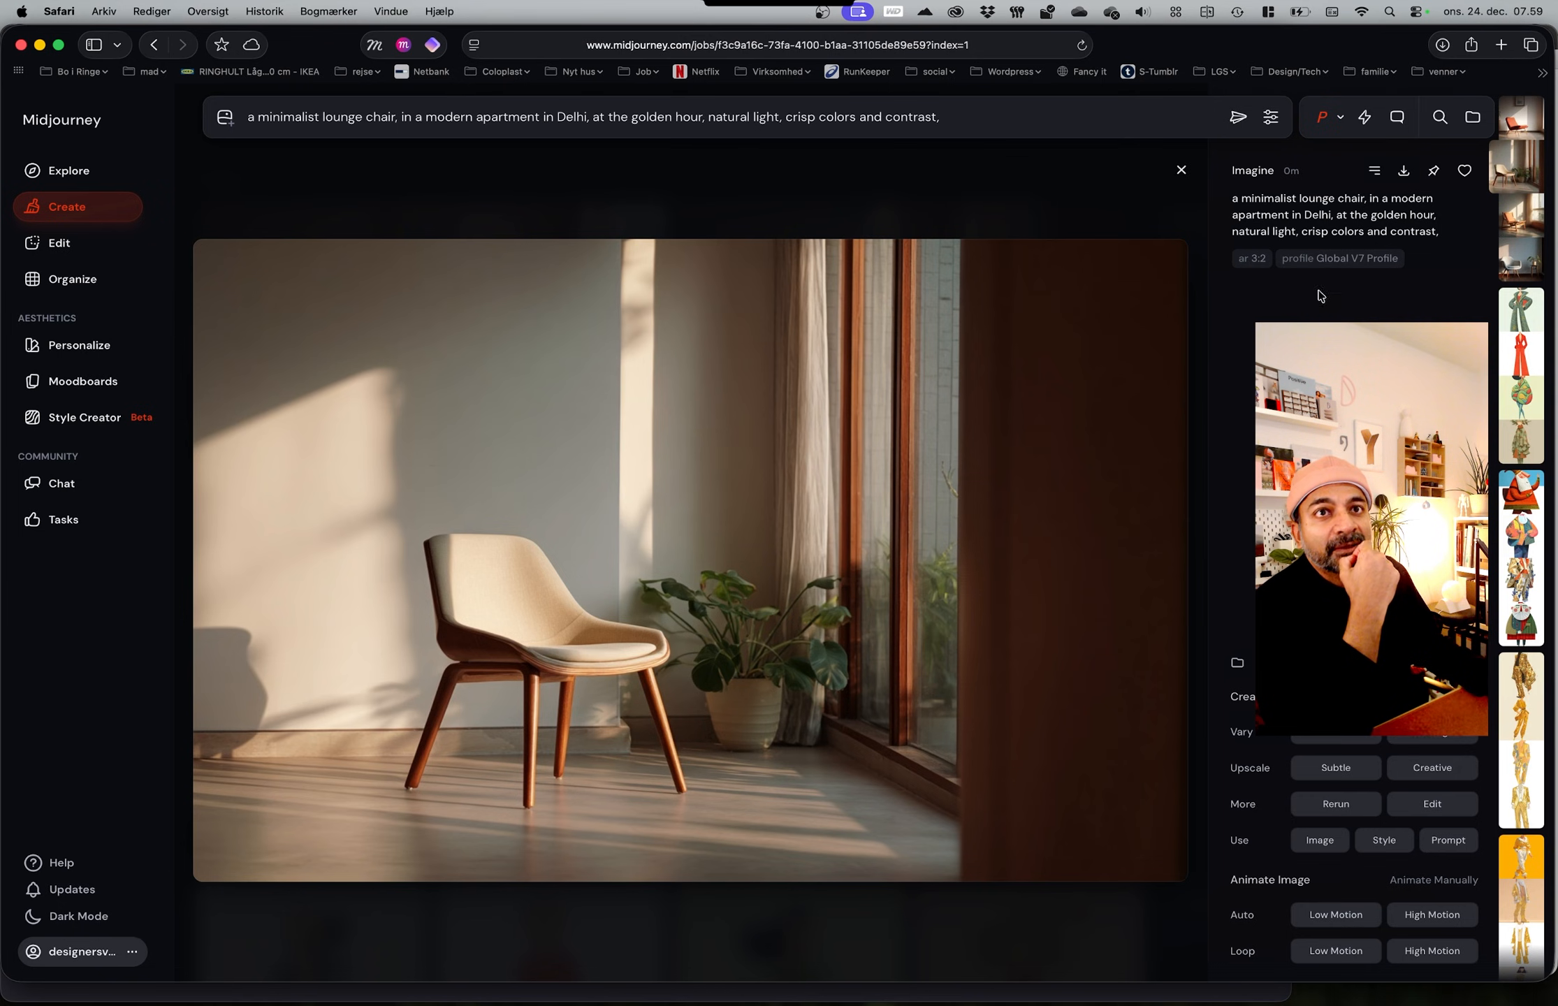
{"action": "key", "text": "d"}
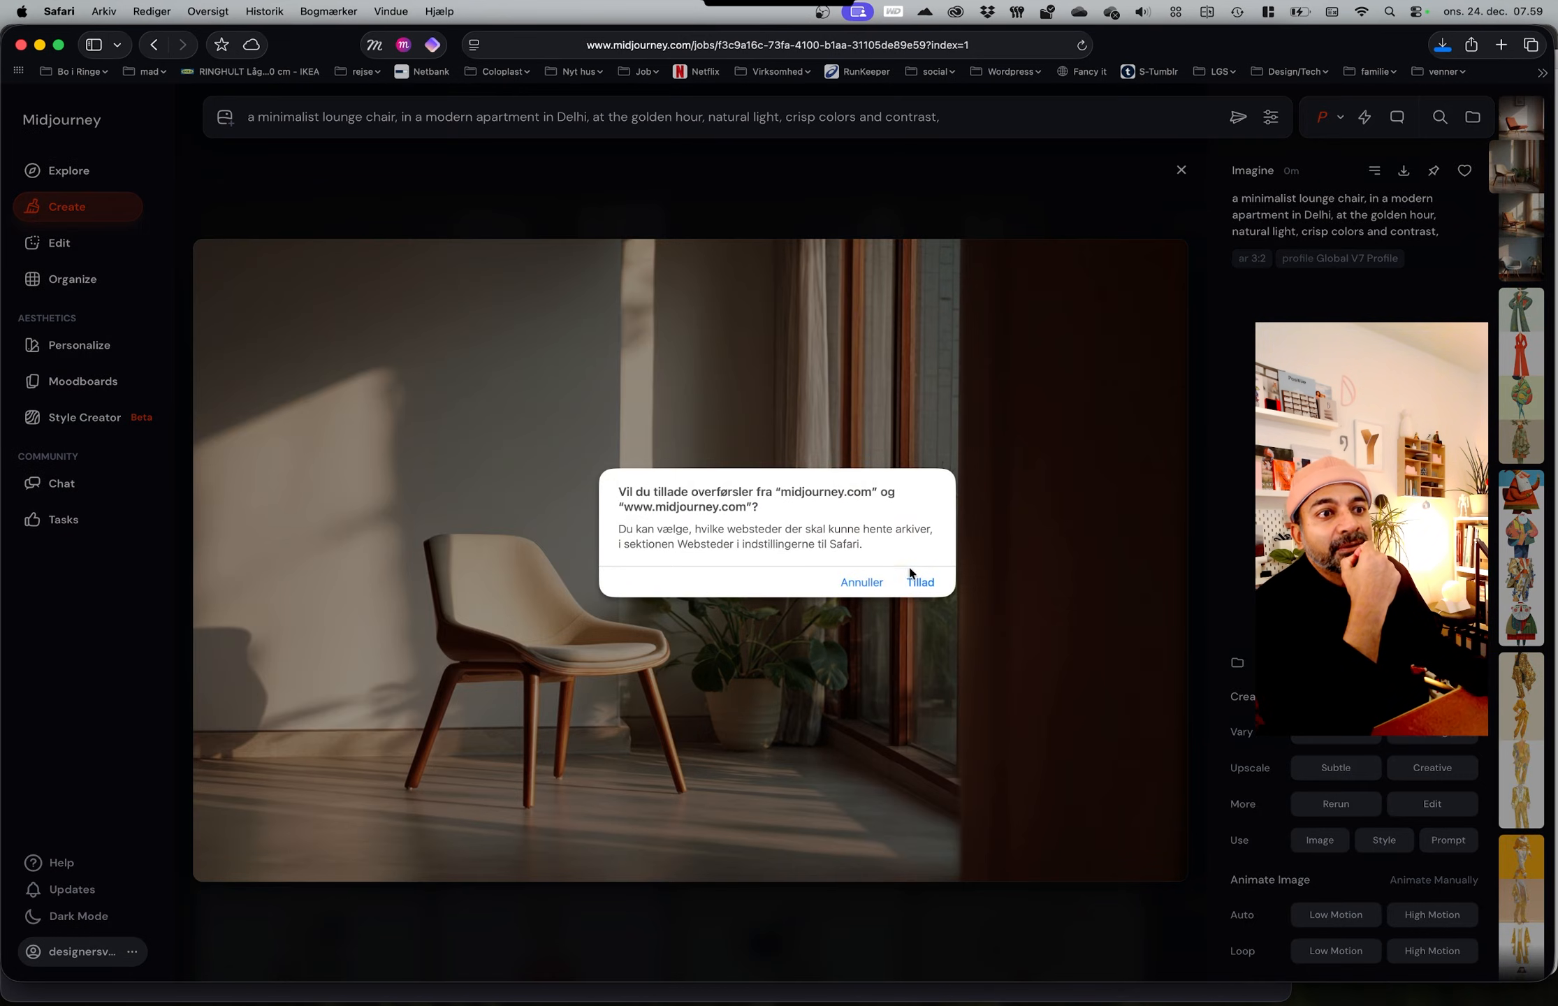
{"action": "left_click", "coordinate": [915, 582]}
{"action": "left_click", "coordinate": [1180, 170]}
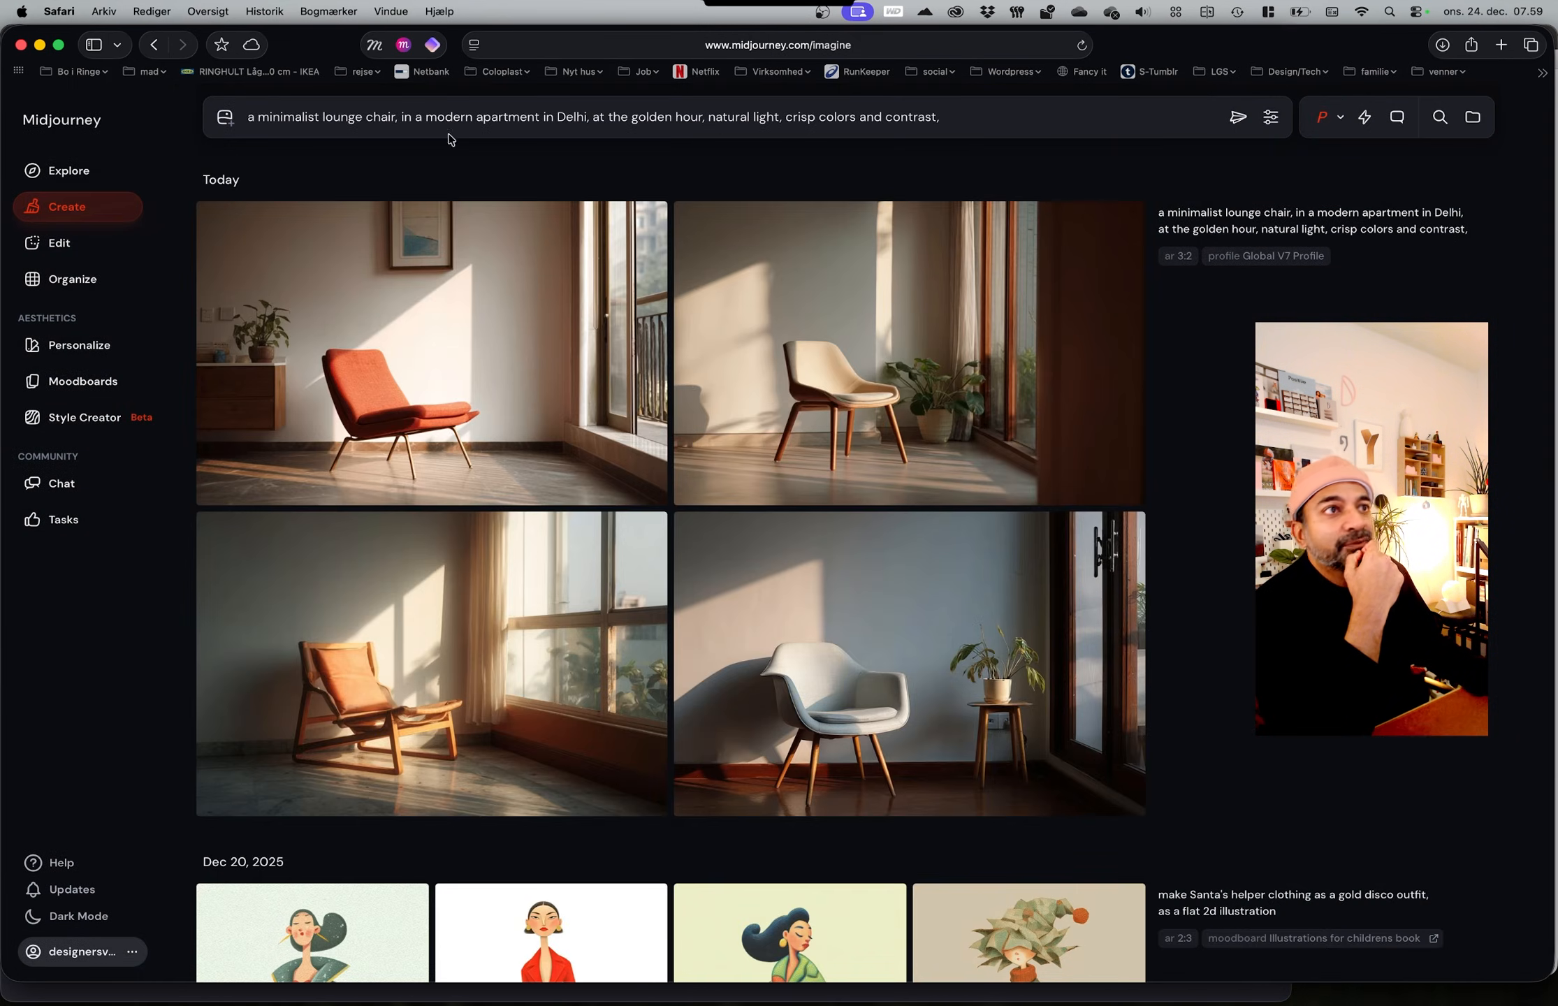
Step: Replace "Delhi" with "Copenhagen" in the lounge chair prompt
{"action": "left_click", "coordinate": [287, 120]}
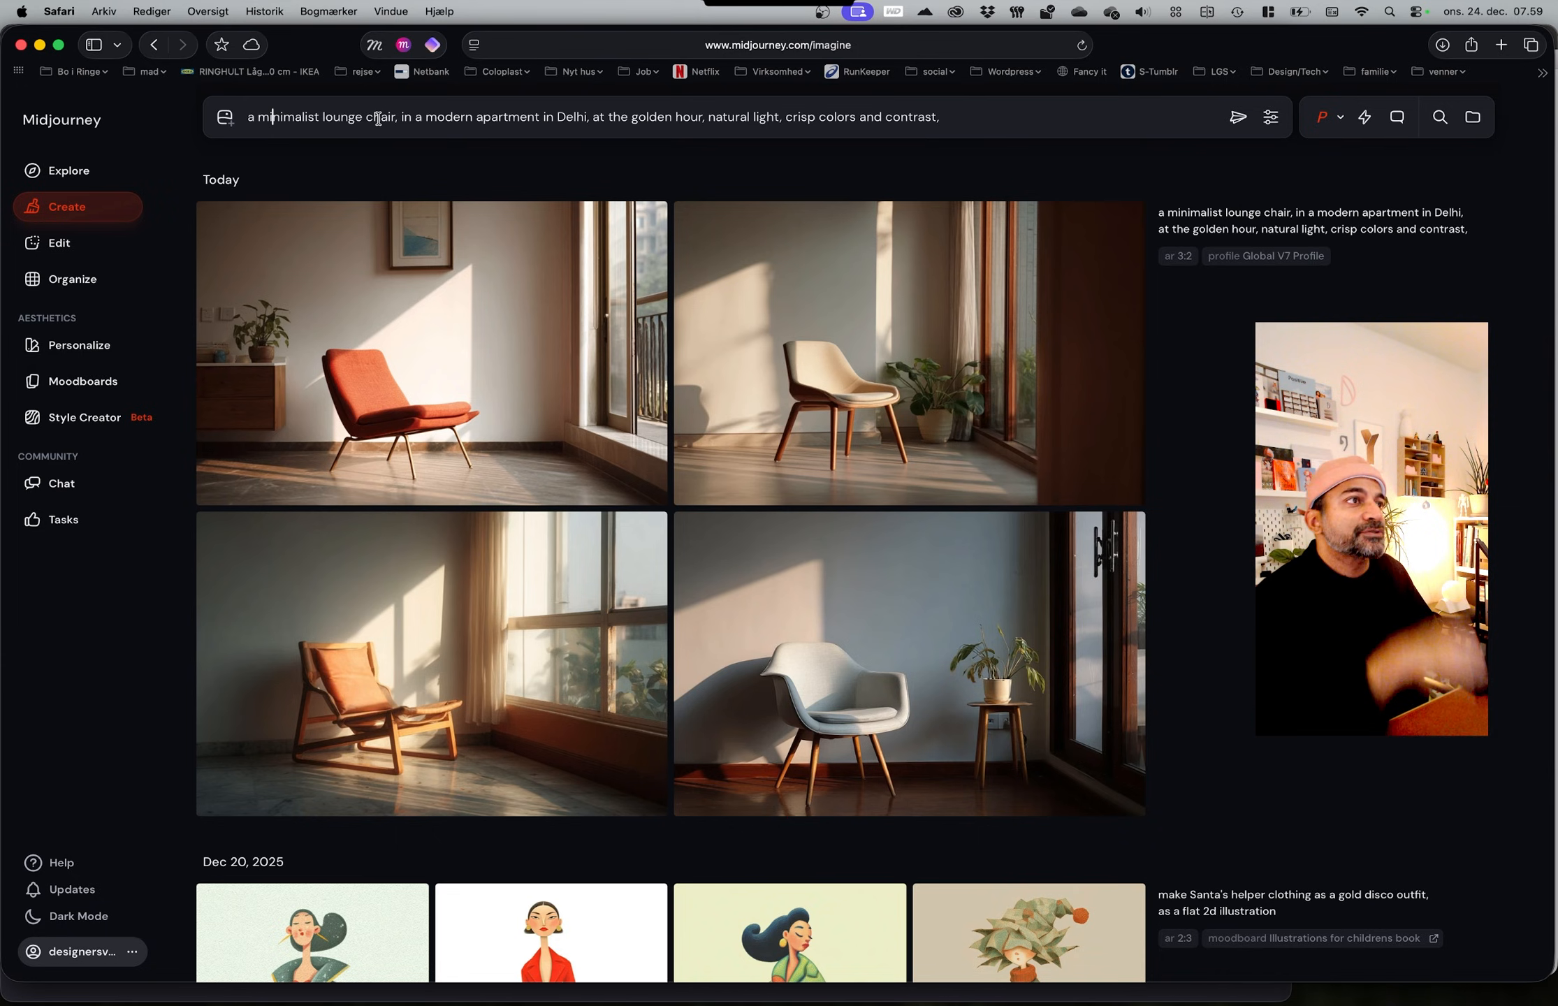
{"action": "double_click", "coordinate": [566, 118]}
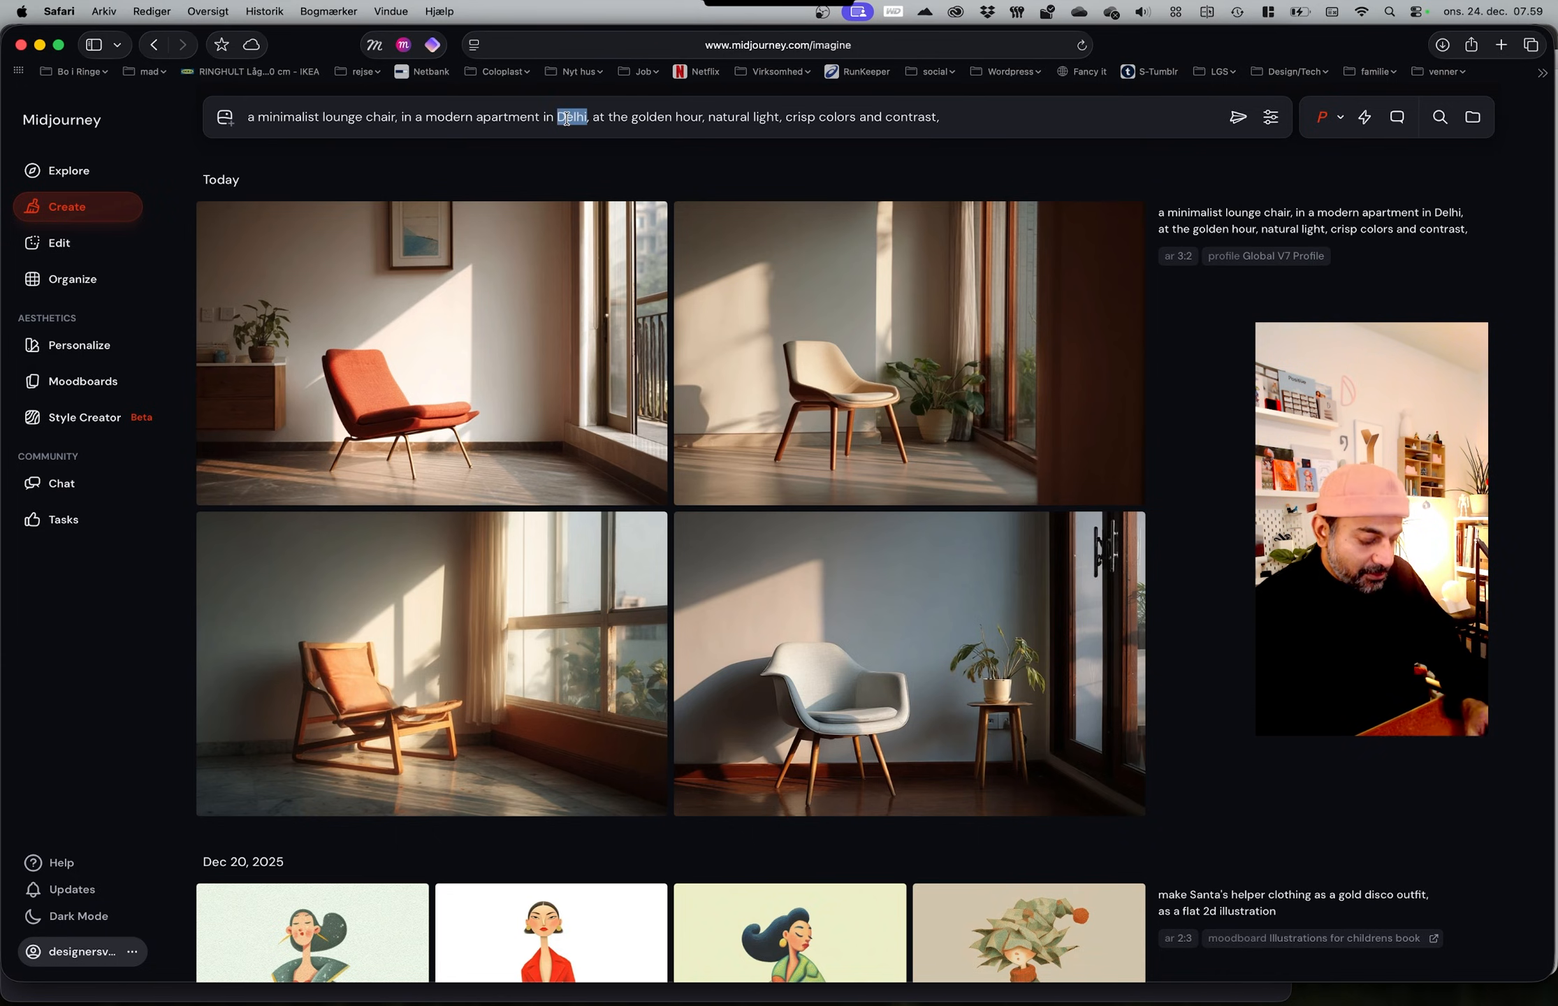
{"action": "type", "text": "Scan"}
{"action": "key", "text": "BackSpace"}
{"action": "key", "text": "BackSpace"}
{"action": "key", "text": "BackSpace"}
{"action": "key", "text": "BackSpace"}
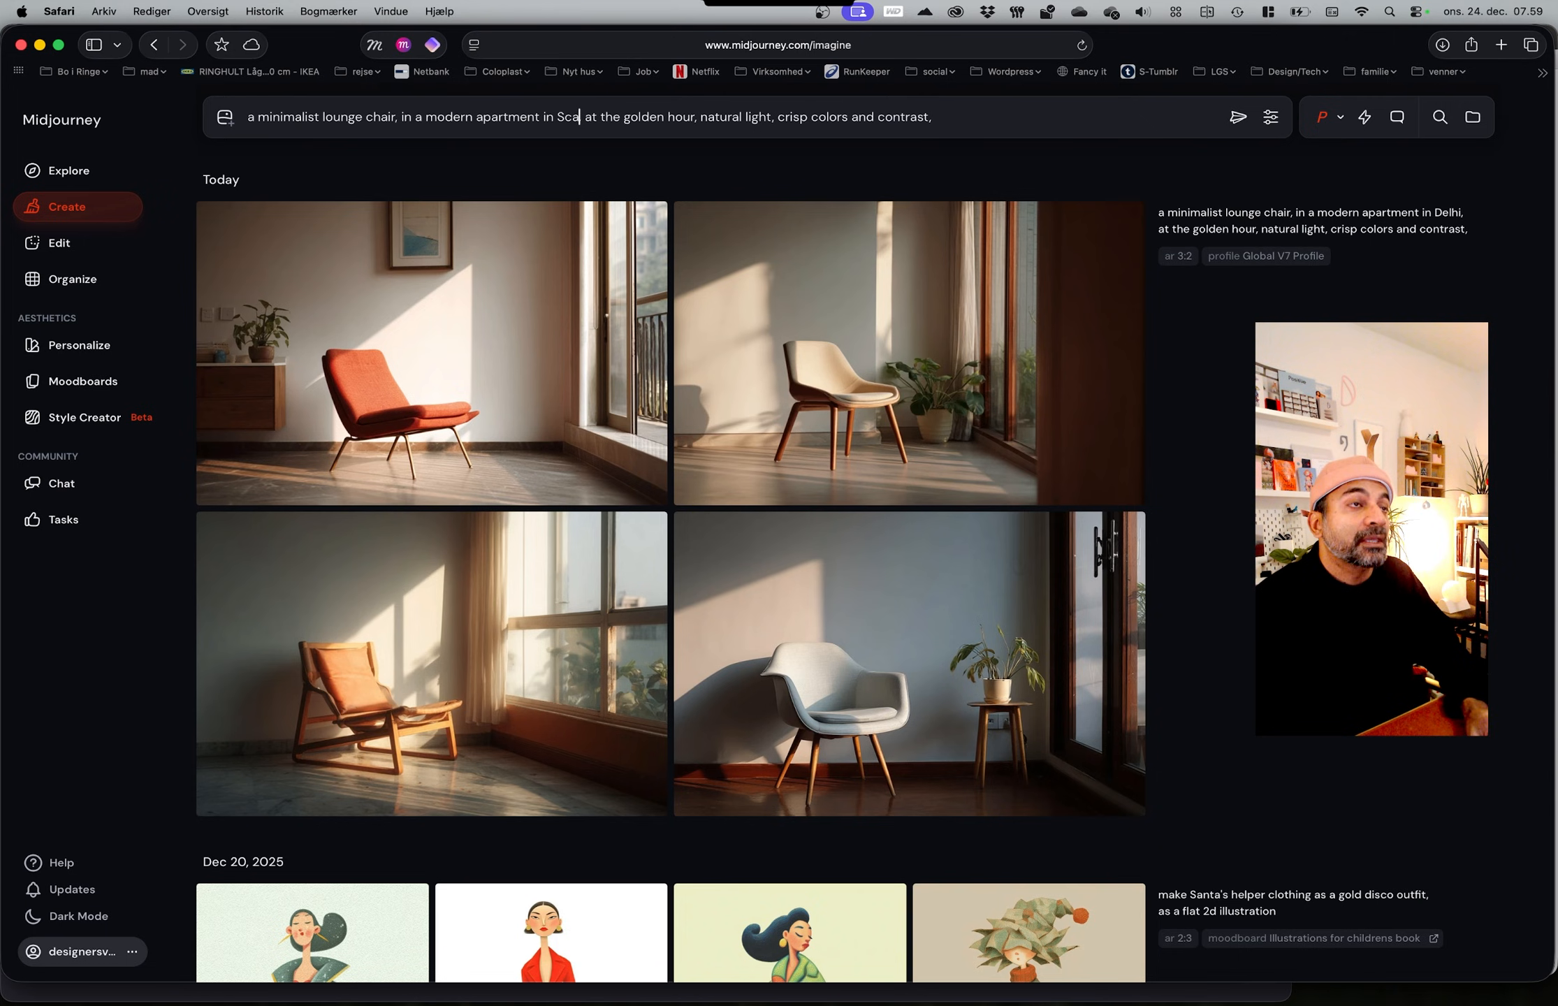
{"action": "type", "text": "Copenghag"}
{"action": "key", "text": "BackSpace"}
{"action": "key", "text": "BackSpace"}
{"action": "key", "text": "BackSpace"}
{"action": "key", "text": "BackSpace"}
{"action": "type", "text": "hagen"}
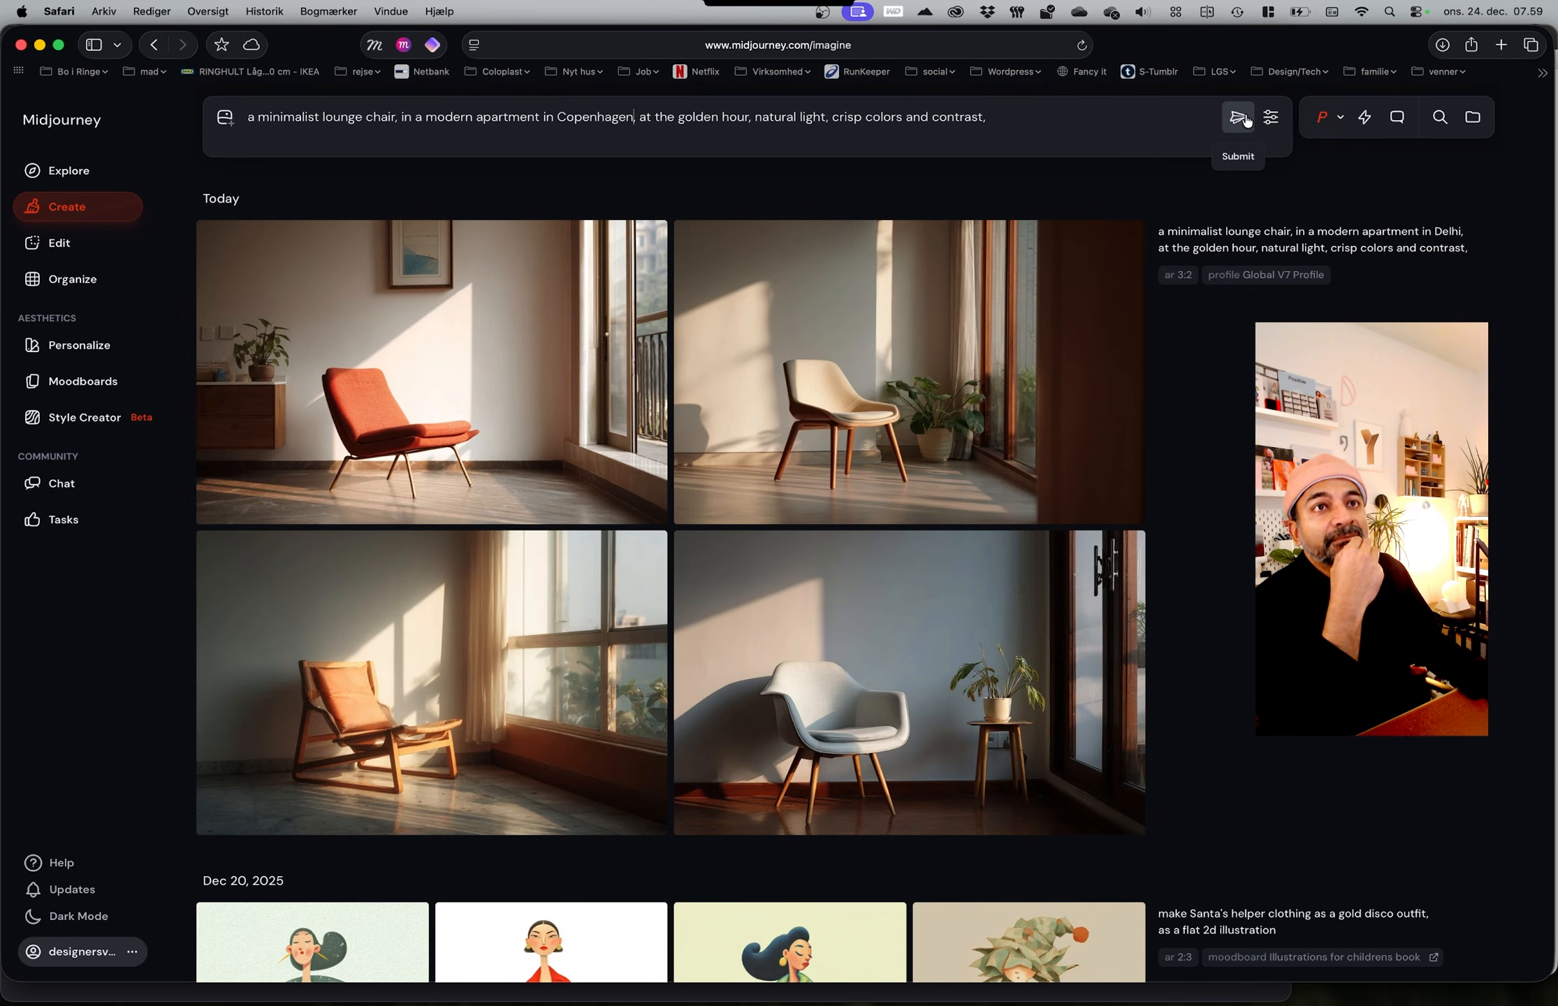
Step: Set the image size to portrait with a 2:3 aspect ratio and generate images from the Copenhagen prompt
{"action": "left_click", "coordinate": [1269, 117]}
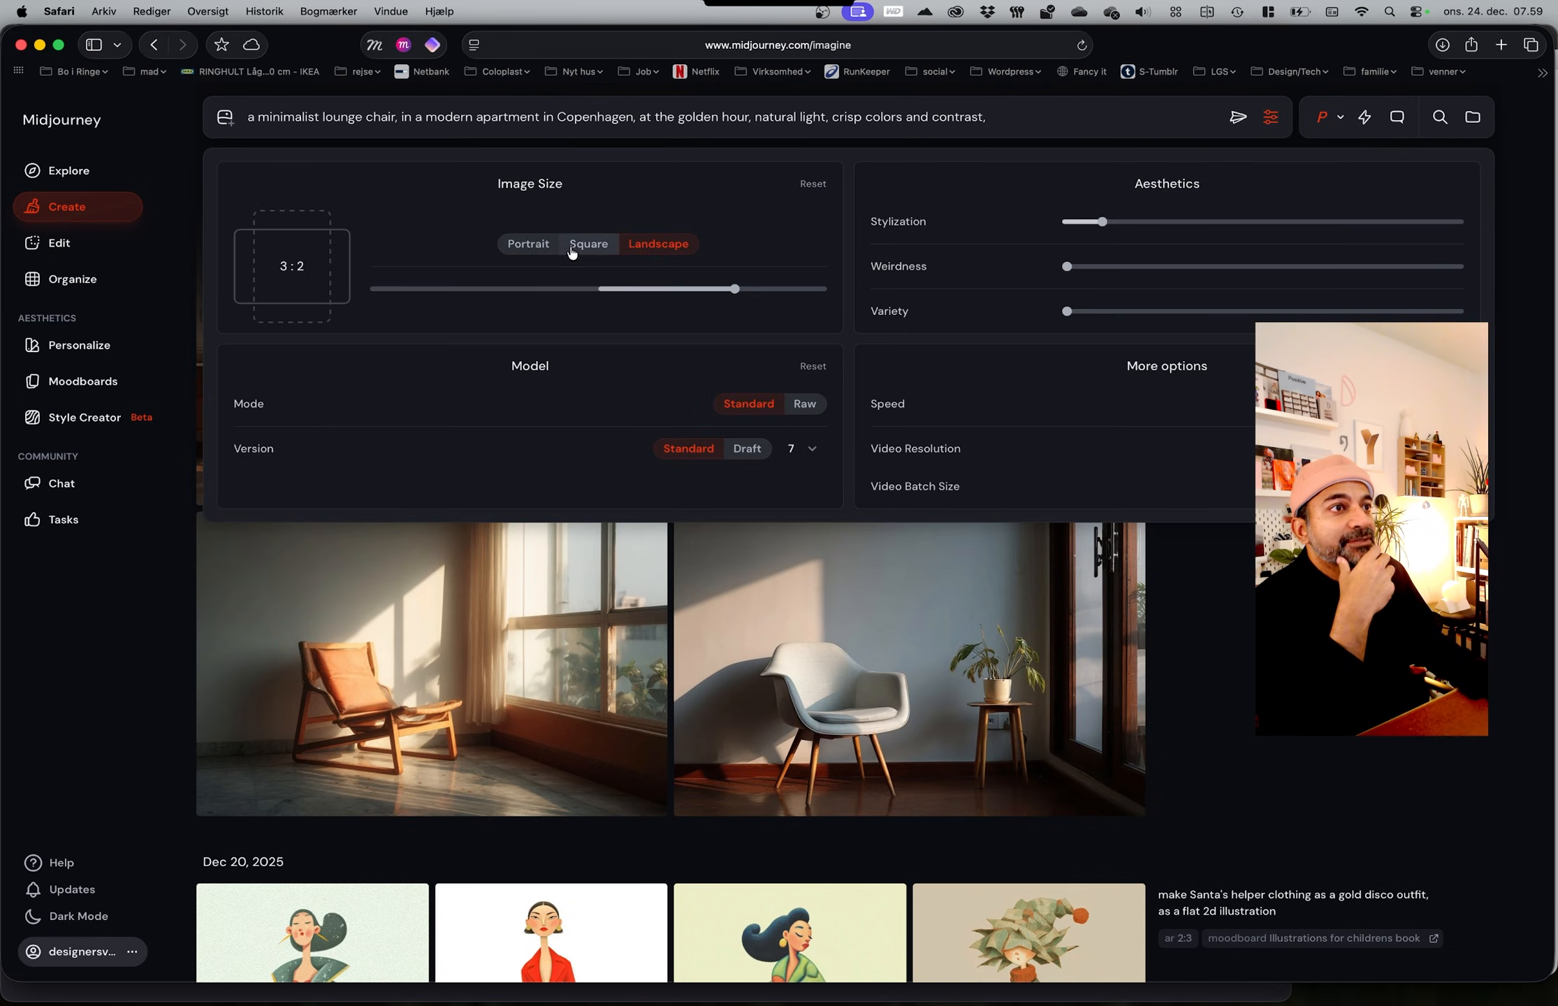
{"action": "left_click", "coordinate": [541, 245]}
{"action": "left_click", "coordinate": [480, 289]}
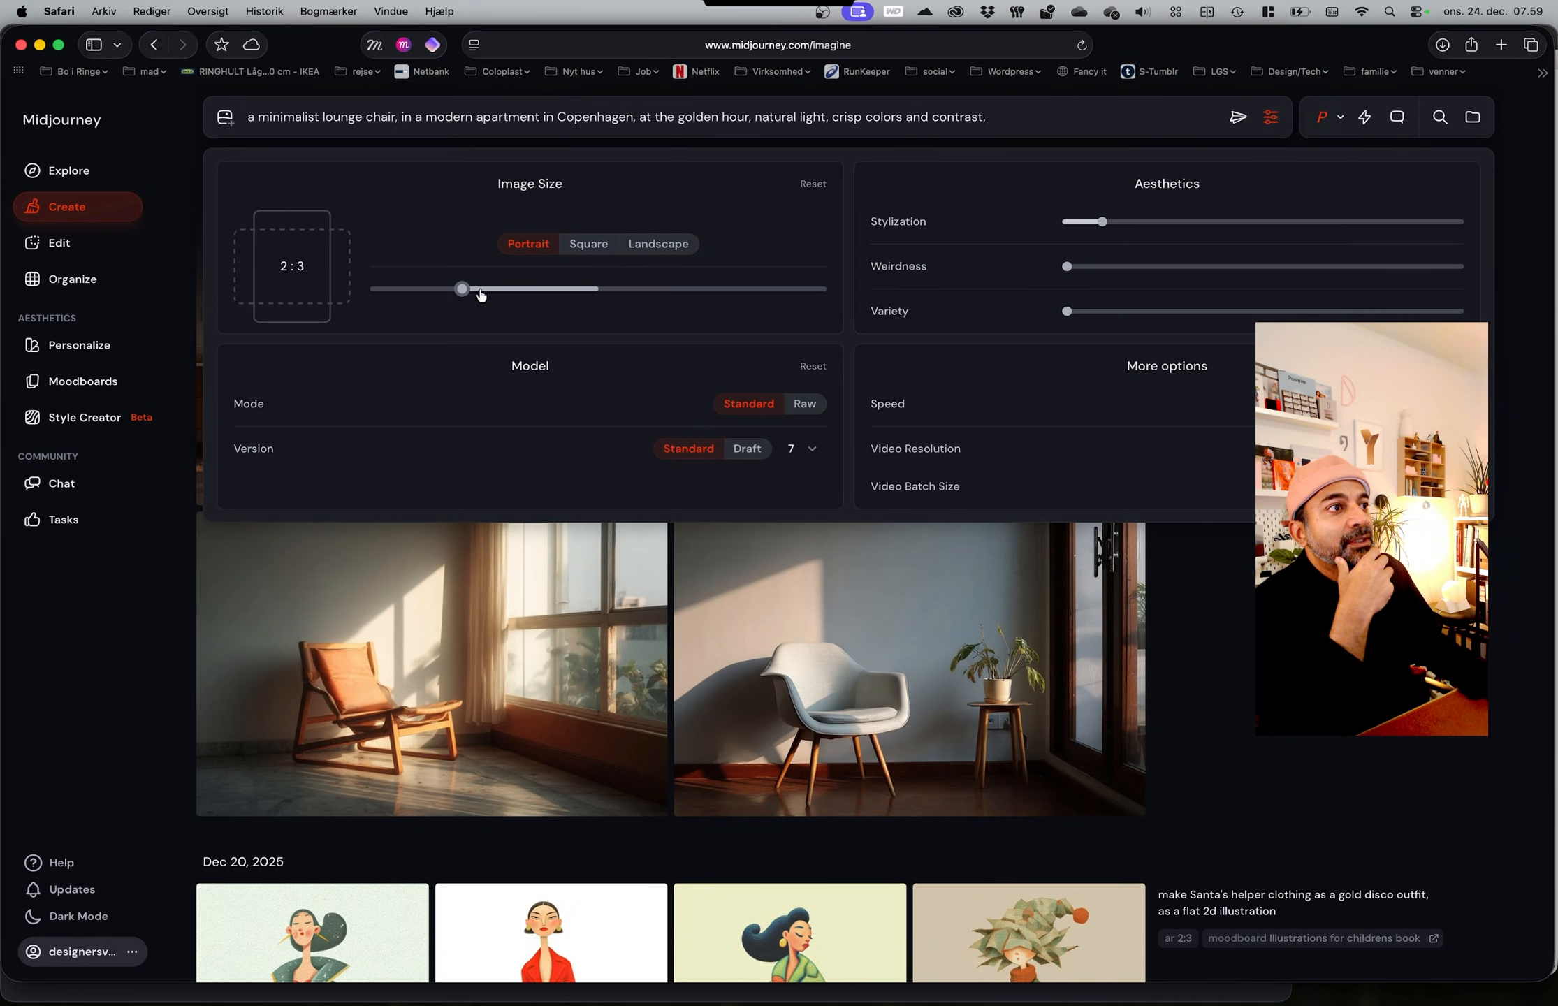
{"action": "left_click", "coordinate": [1237, 117]}
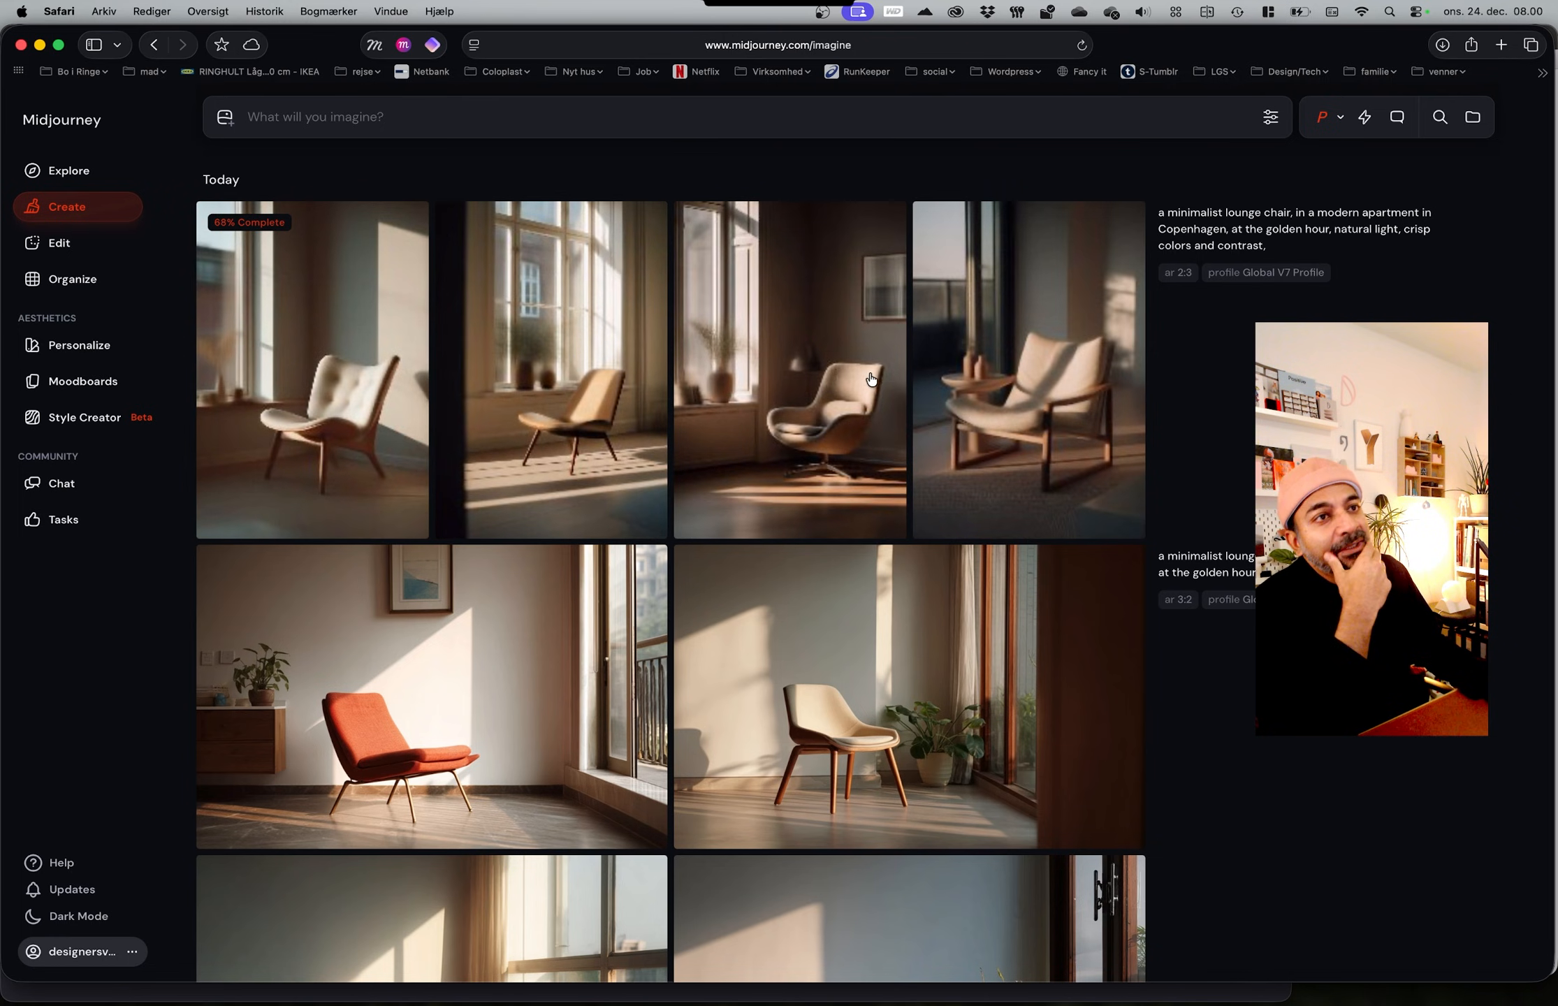
Step: Reuse the Copenhagen prompt and insert "with contemporary abstract art" directly after "Copenhagen"
{"action": "left_click", "coordinate": [1193, 240]}
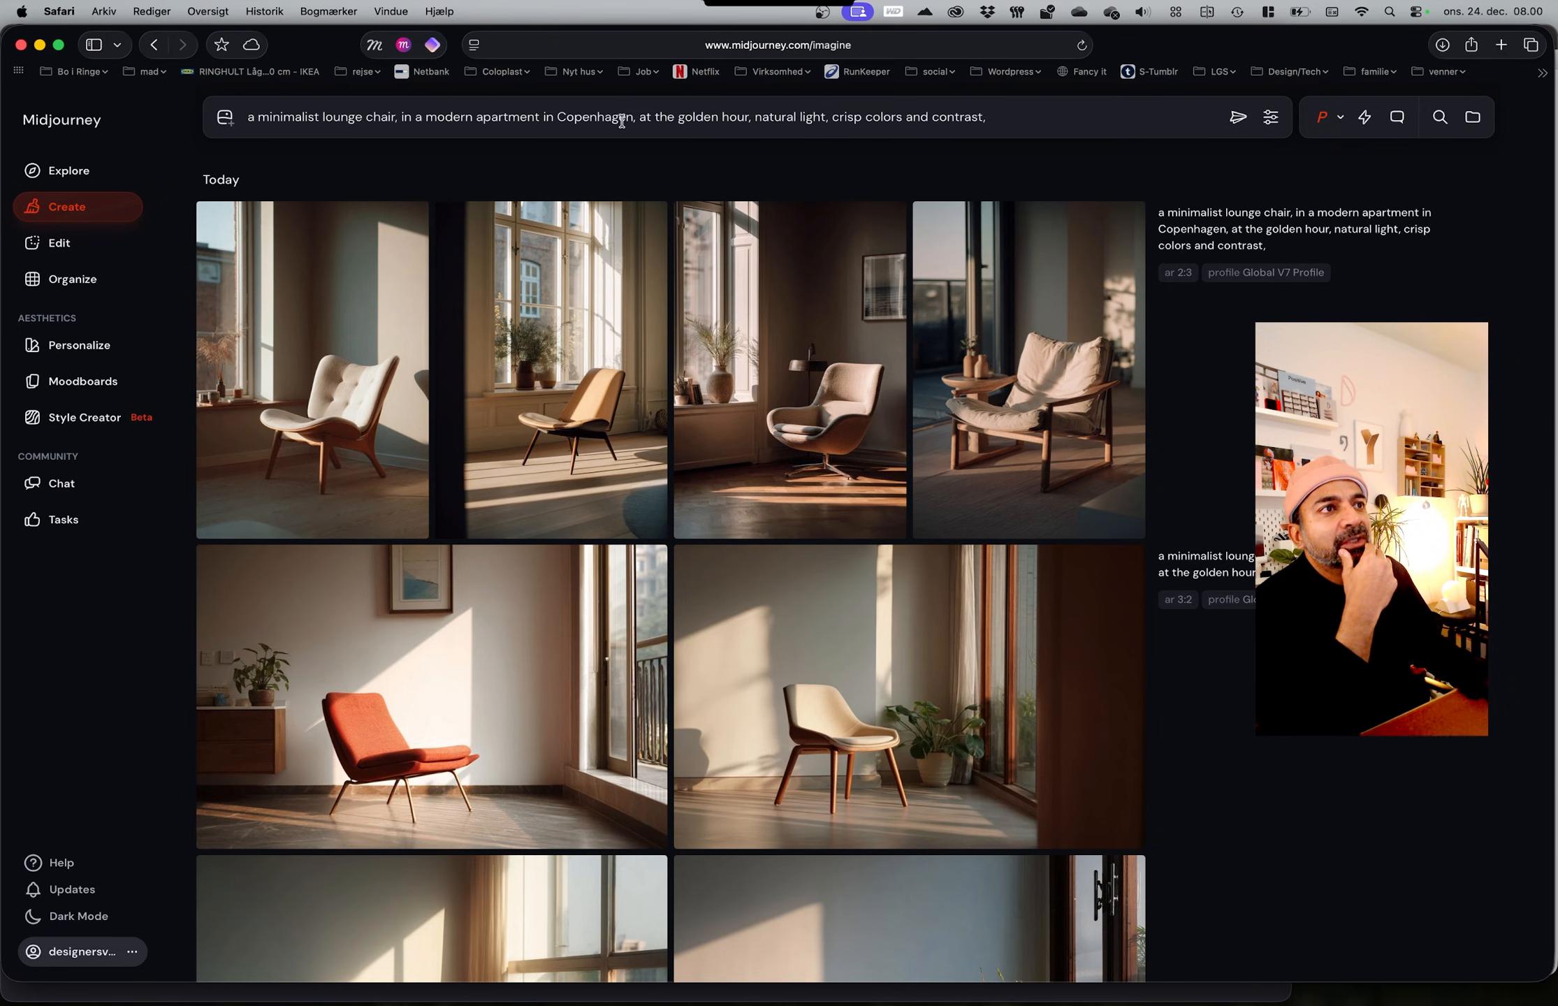
{"action": "key", "text": "Right"}
{"action": "key", "text": "Delete"}
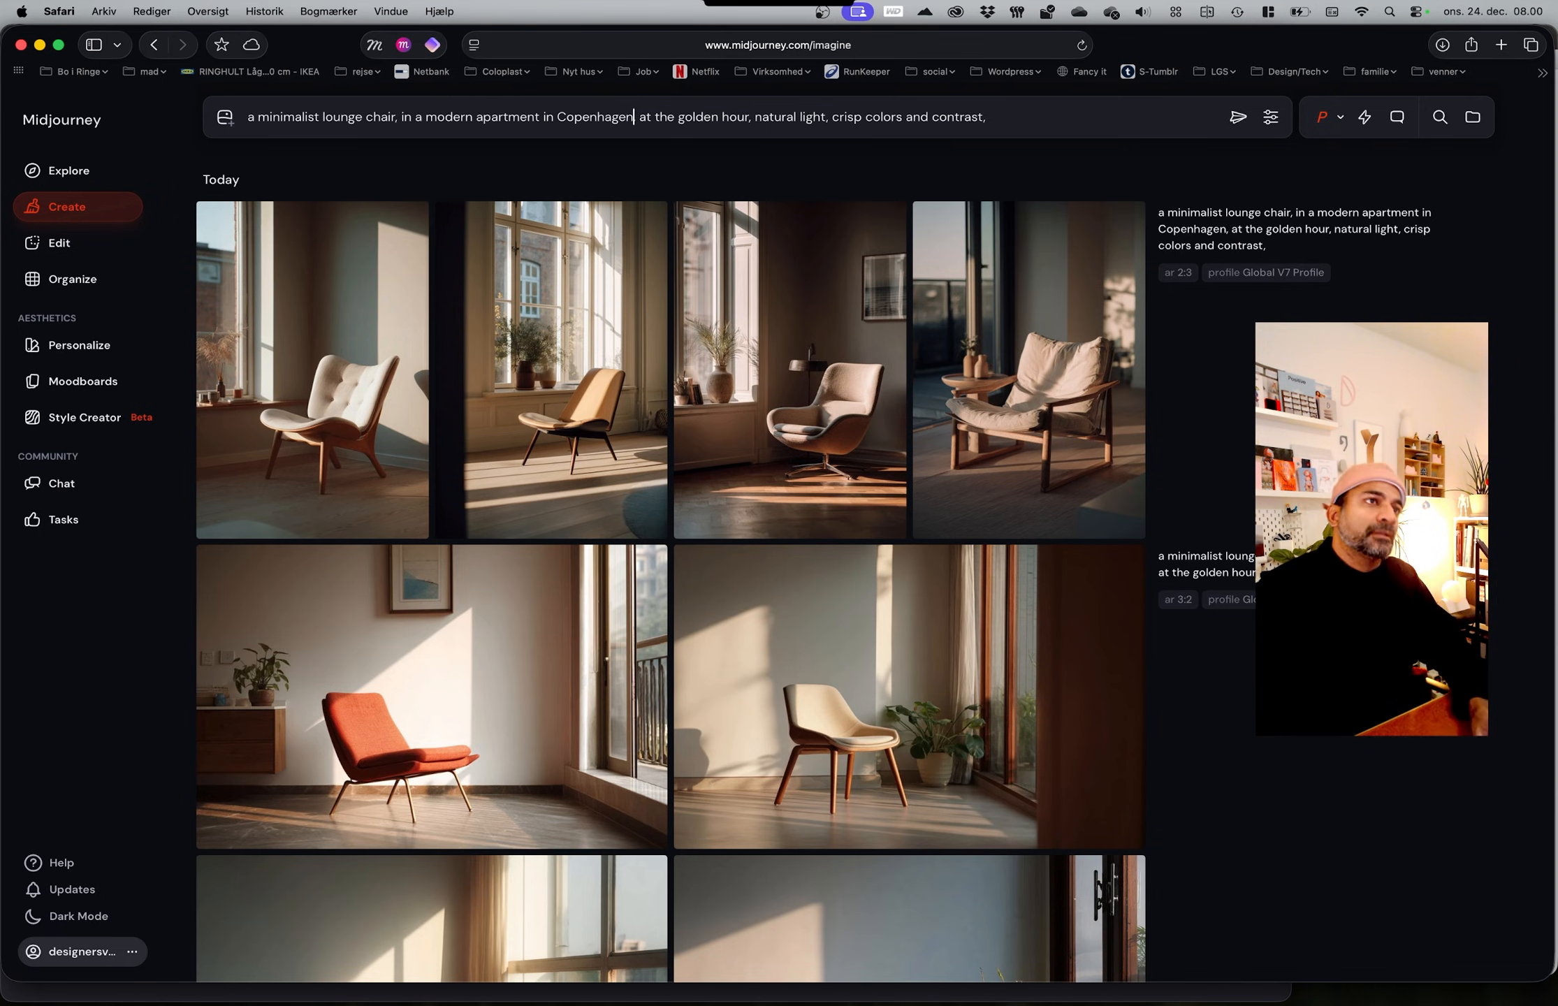
{"action": "type", "text": "wit"}
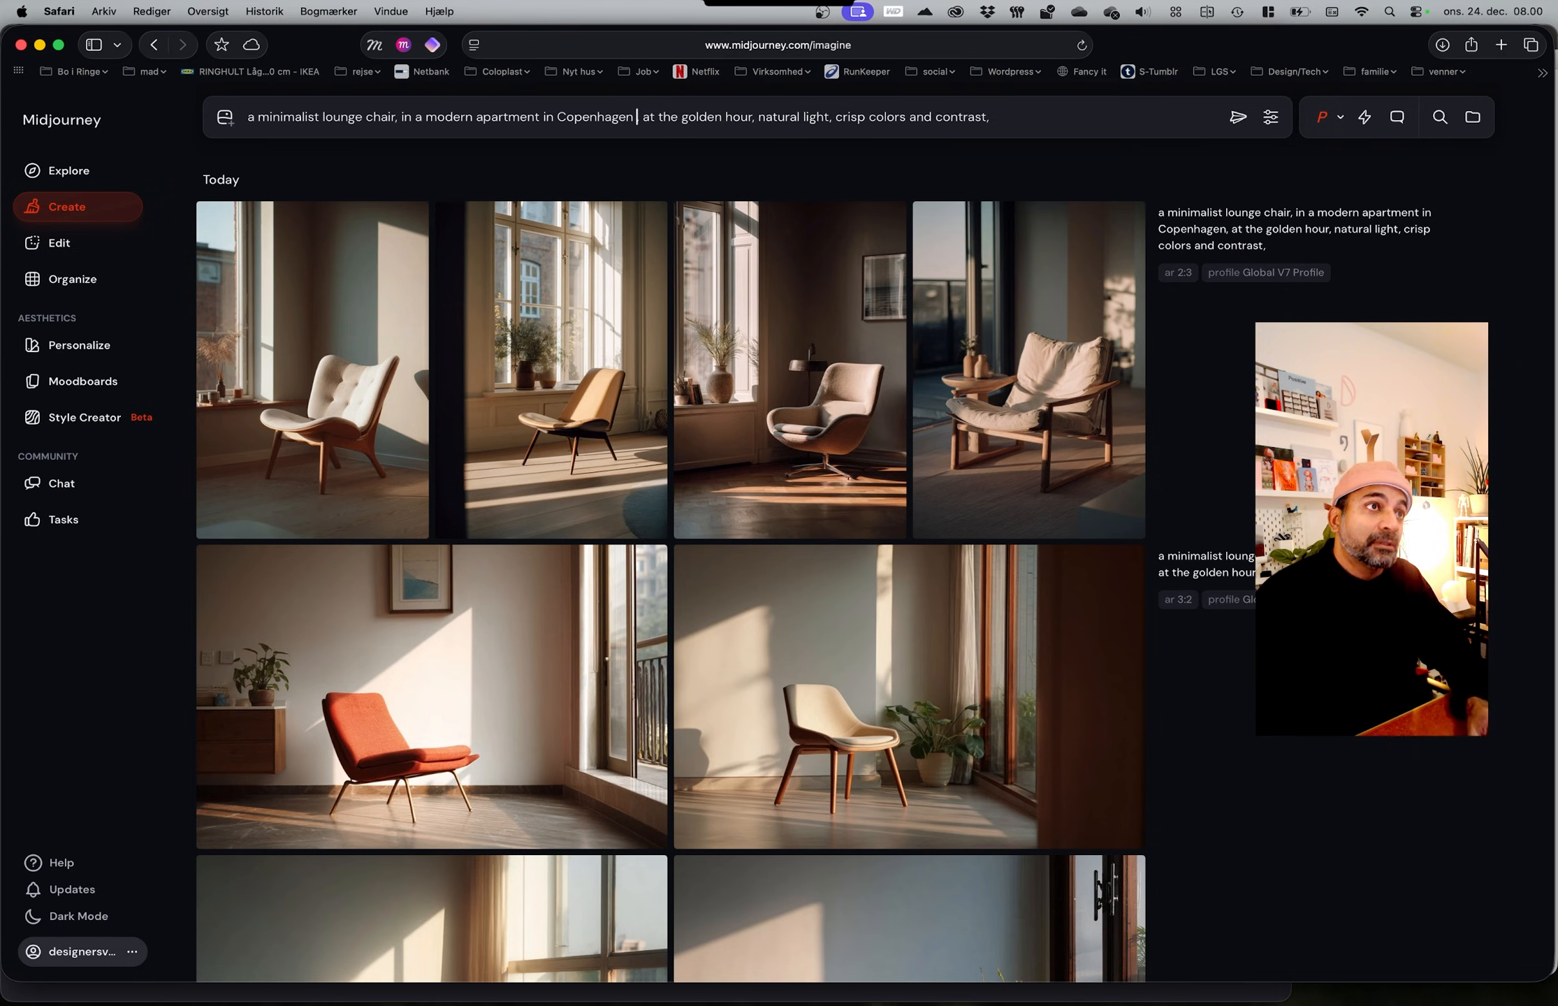
{"action": "type", "text": "h contem"}
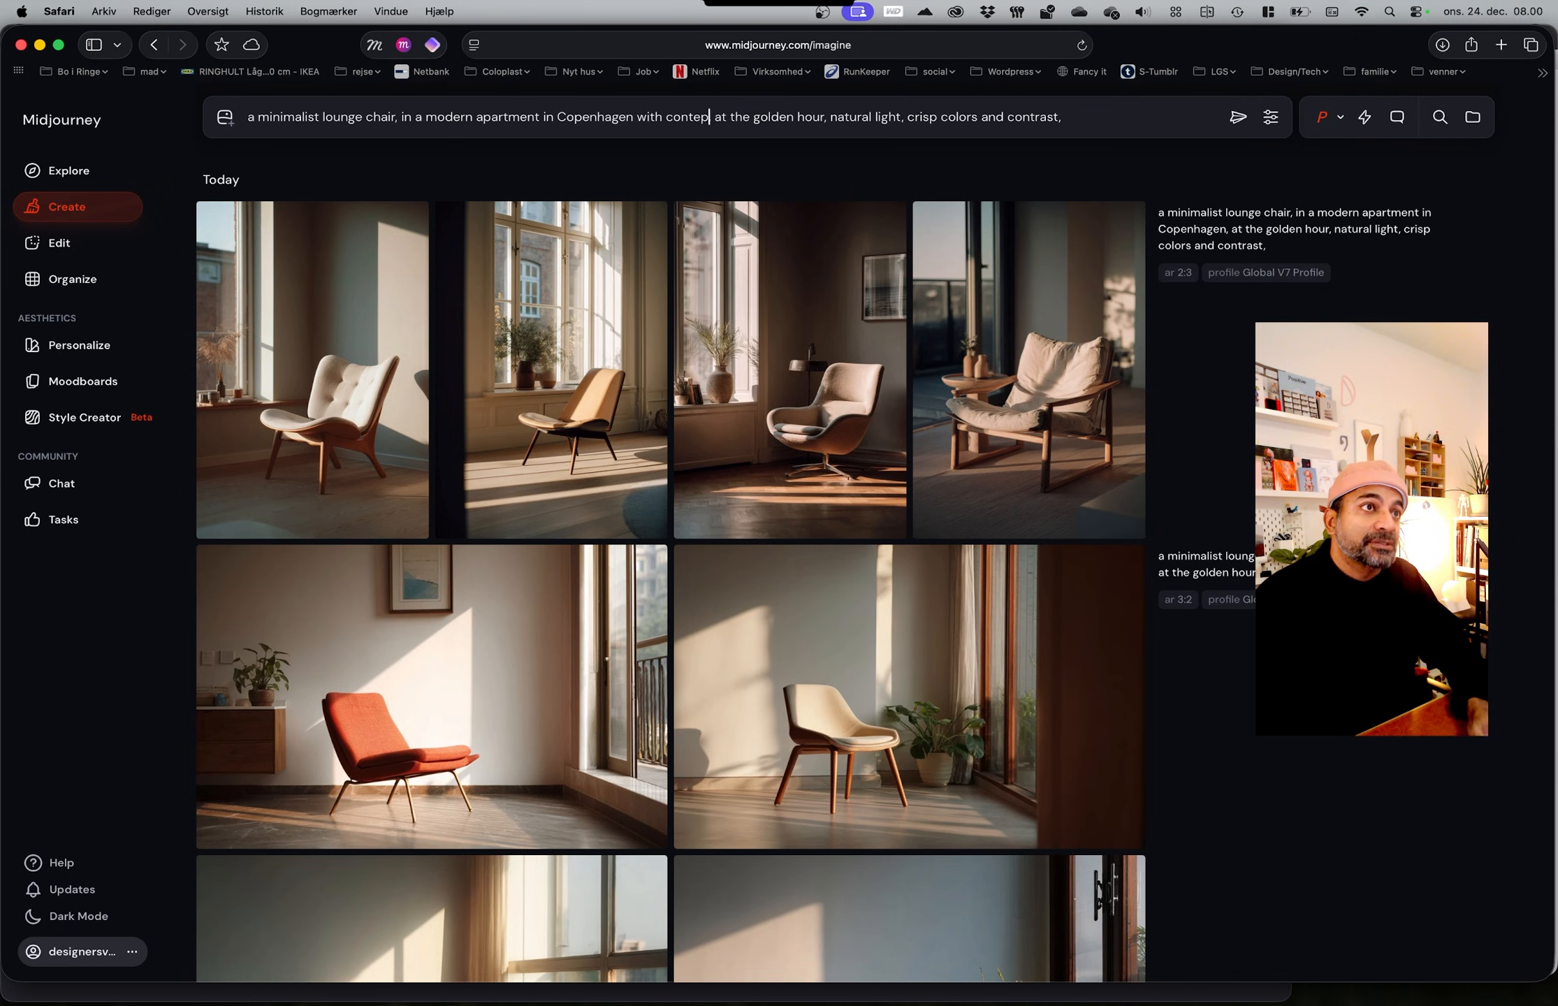
{"action": "type", "text": "porary"}
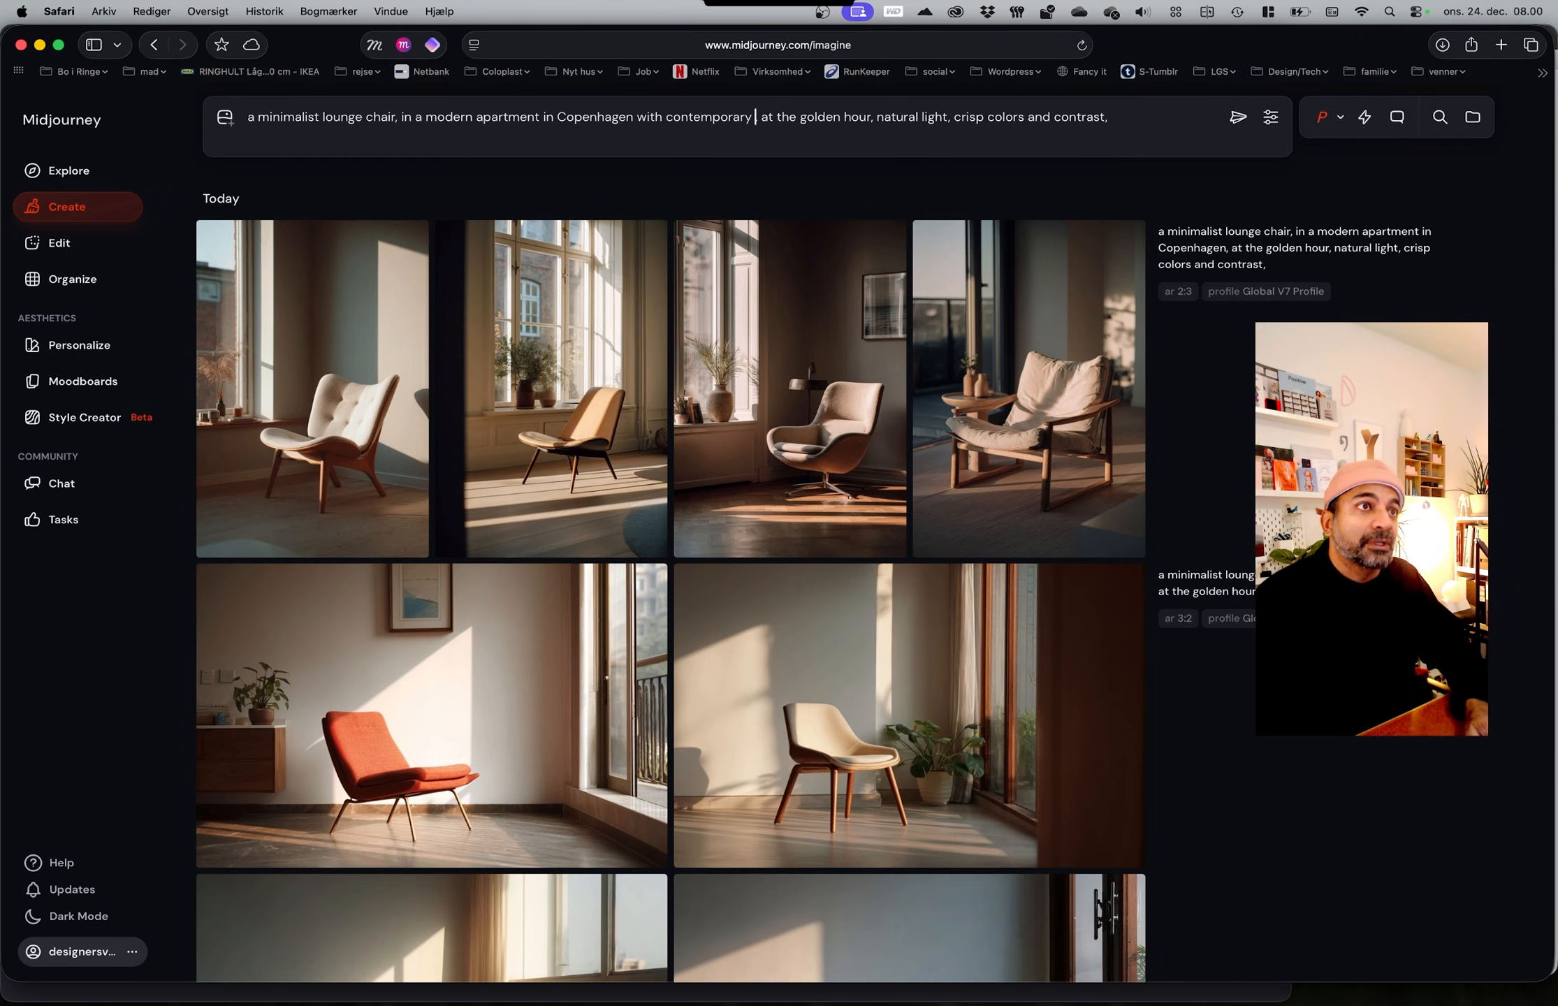
{"action": "type", "text": " abra a"}
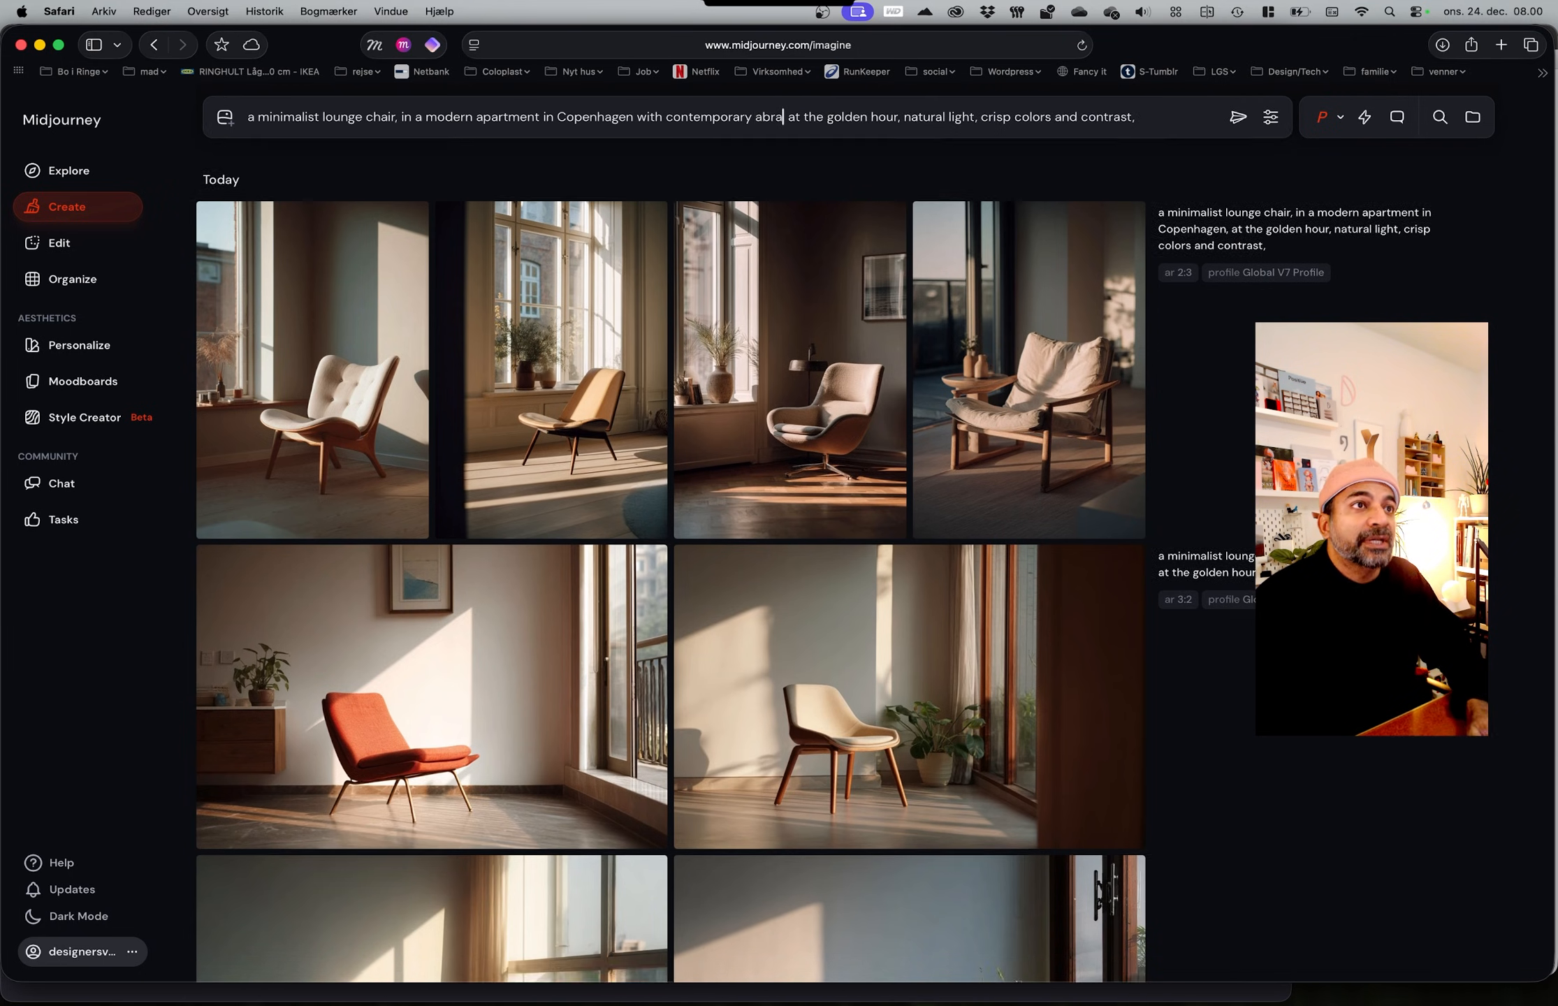
{"action": "type", "text": "star"}
{"action": "key", "text": "BackSpace"}
{"action": "key", "text": "BackSpace"}
{"action": "type", "text": "ract art"}
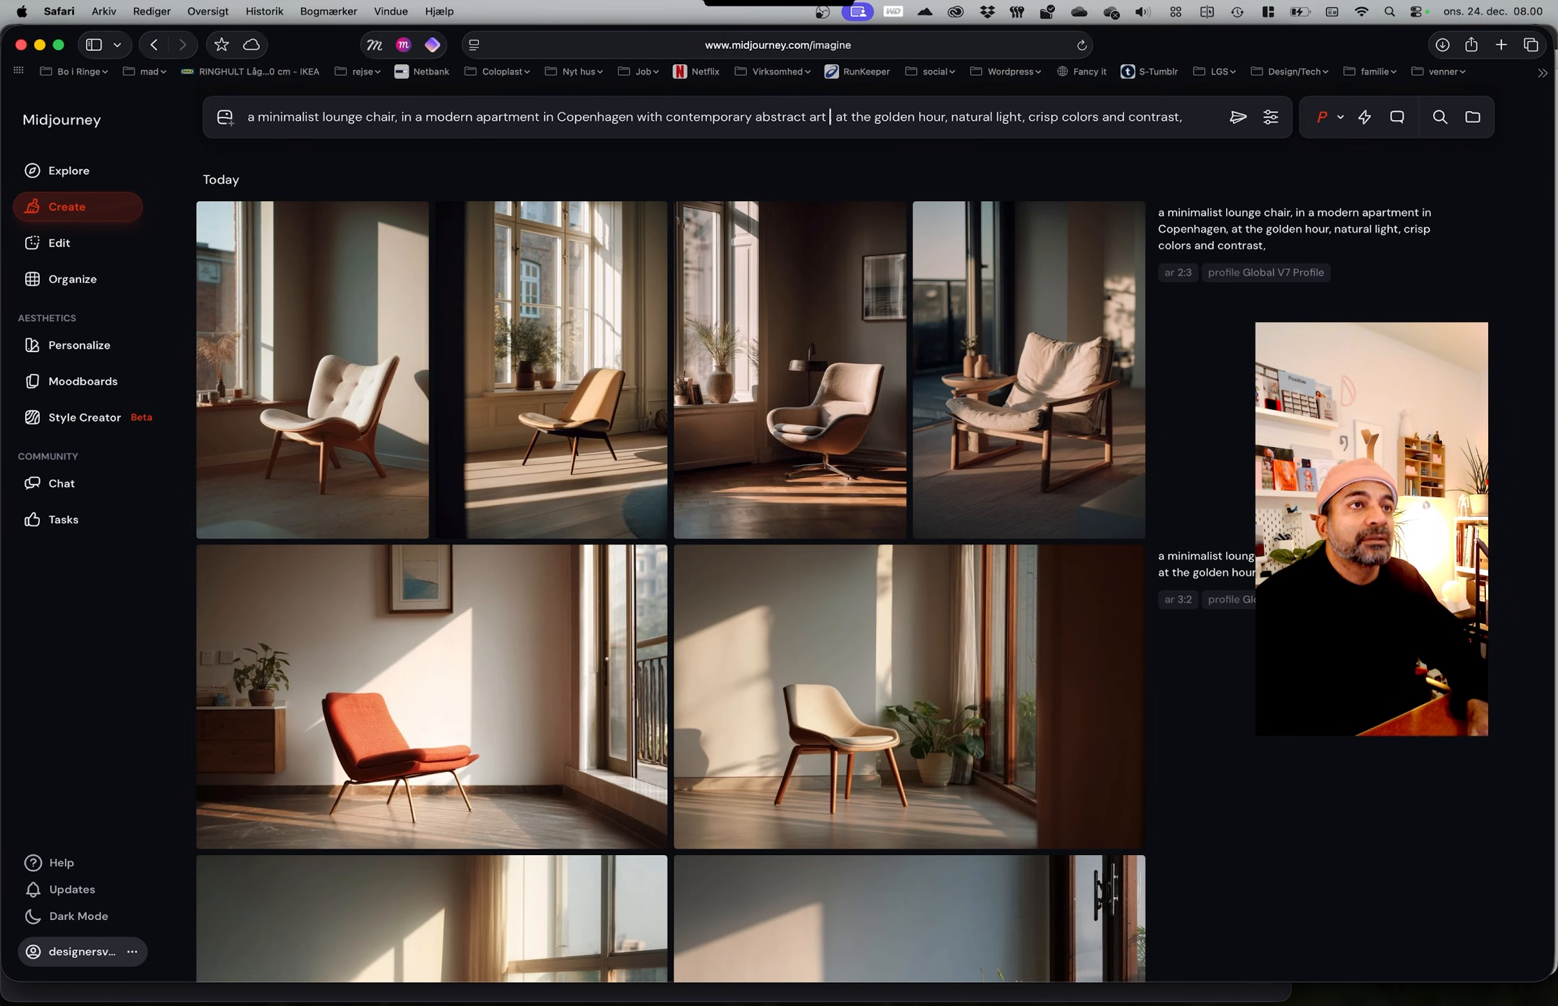
{"action": "key", "text": "BackSpace"}
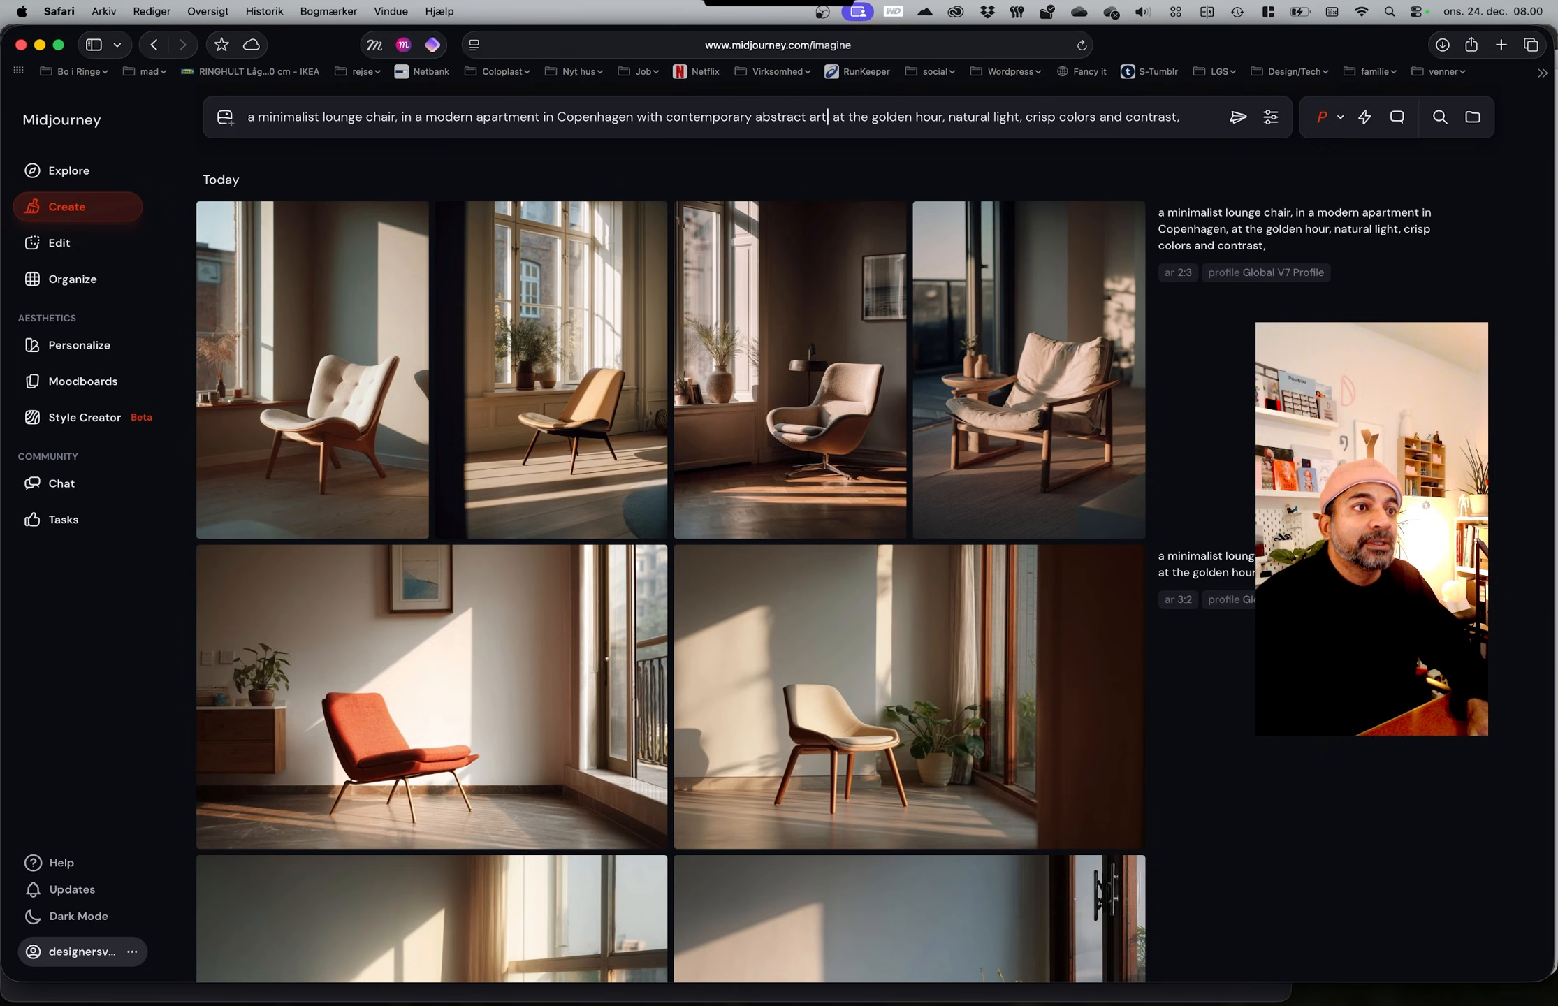
Step: Add ", whimsy colors, lots of green," after "abstract art" in the prompt and generate the images
{"action": "type", "text": ", whimsy"}
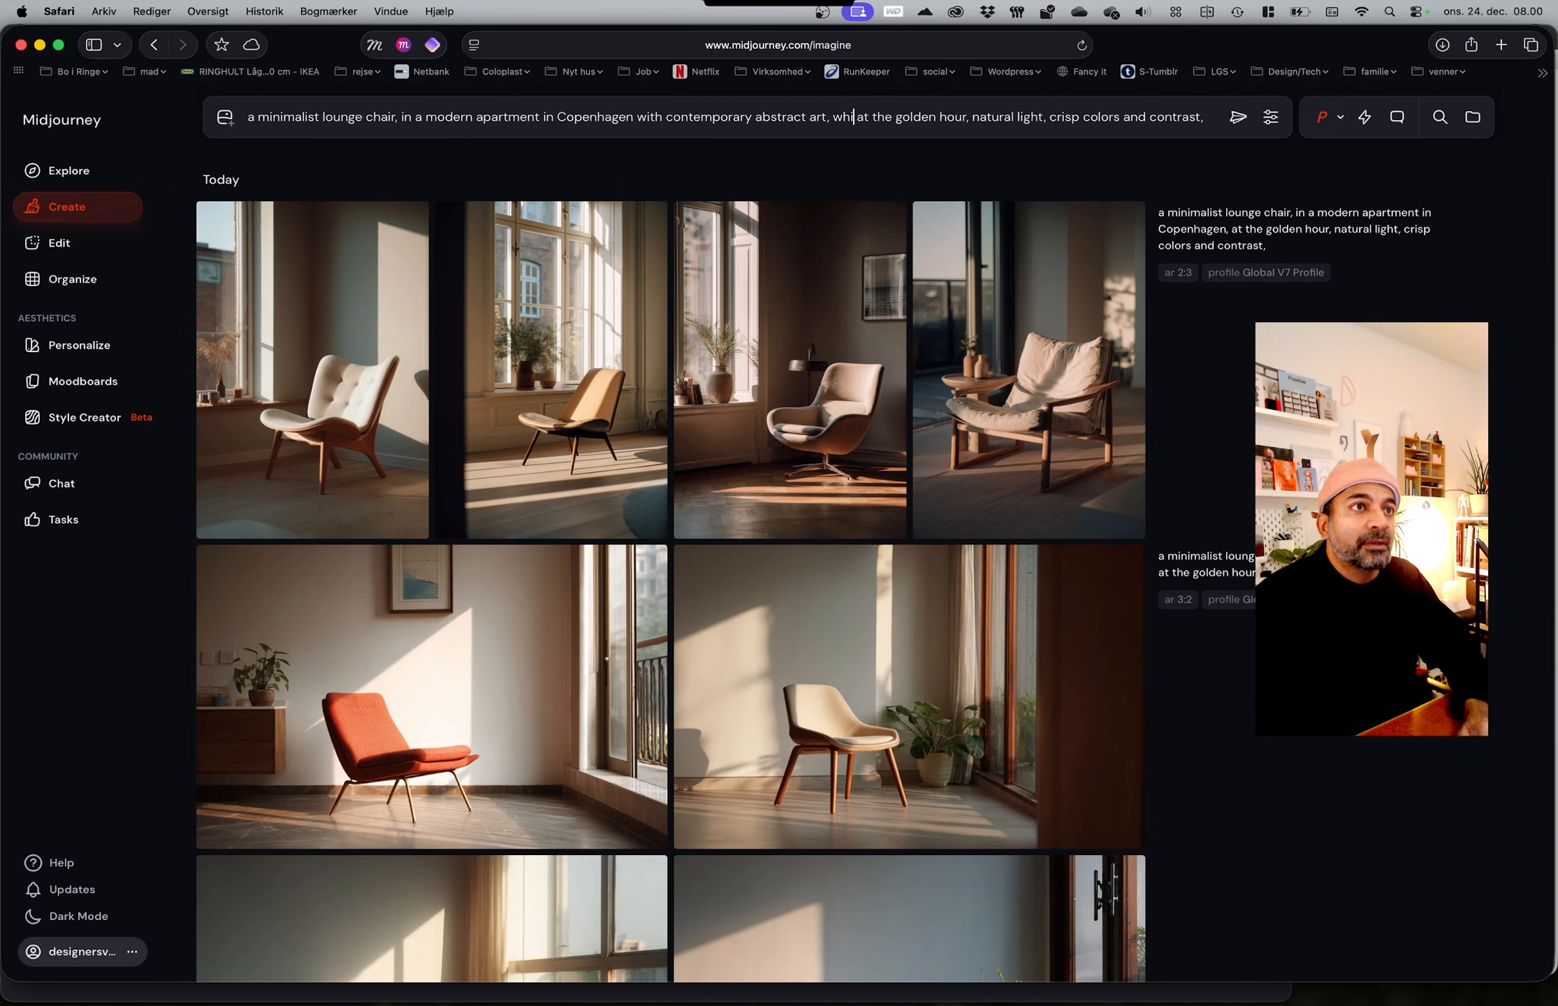
{"action": "type", "text": " colors"}
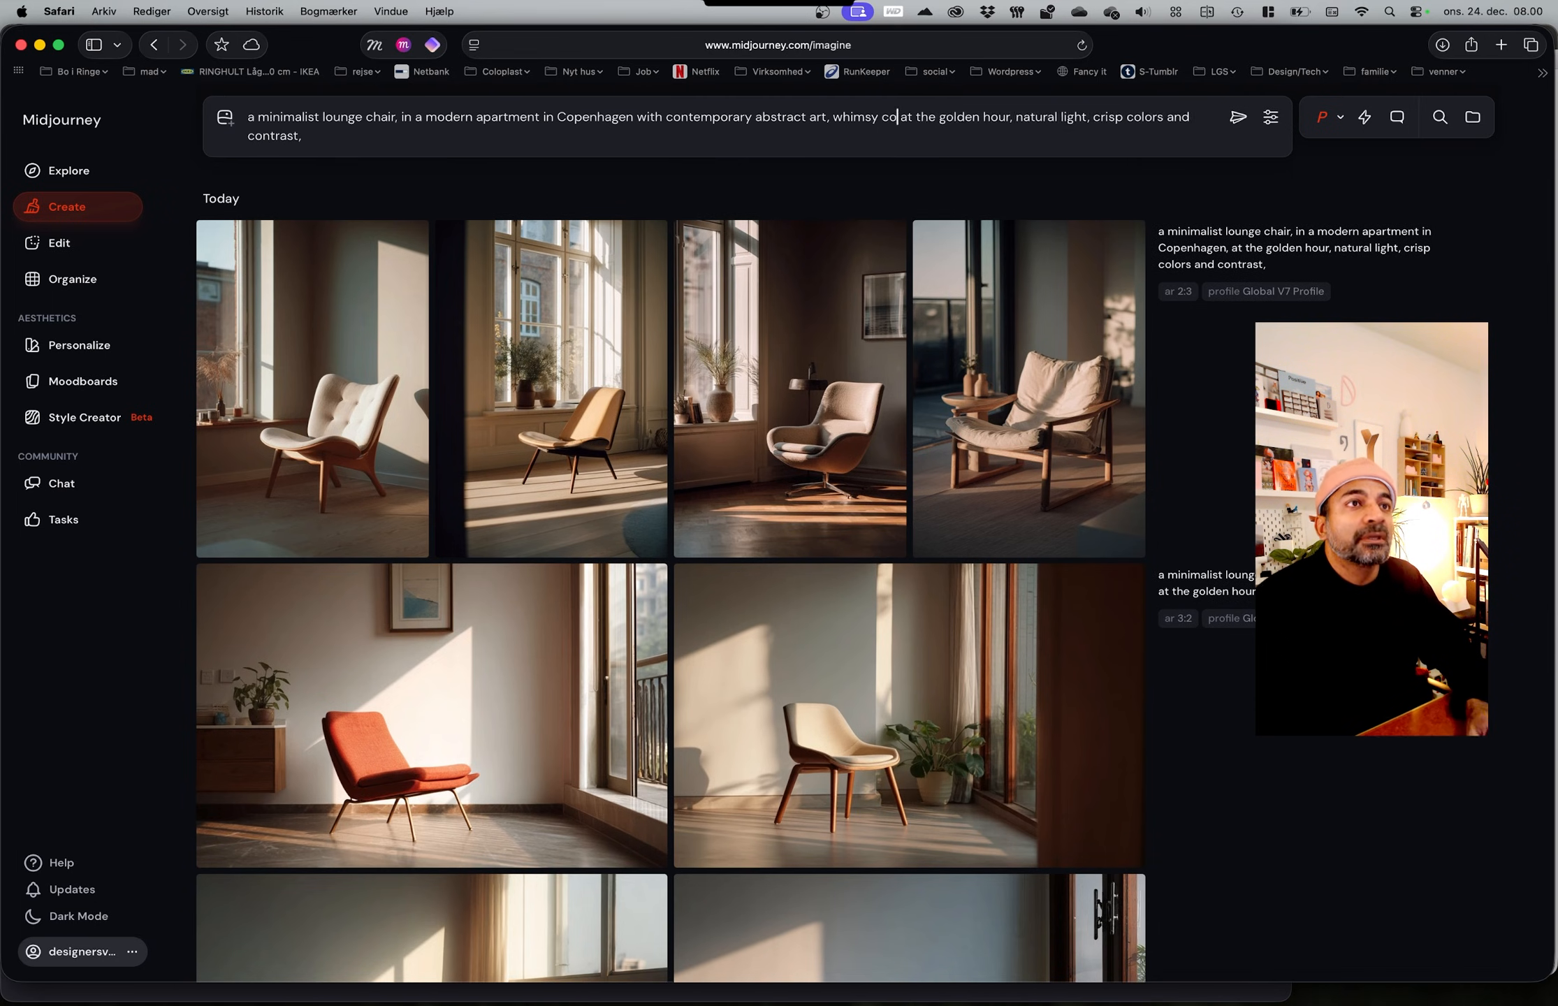
{"action": "type", "text": ","}
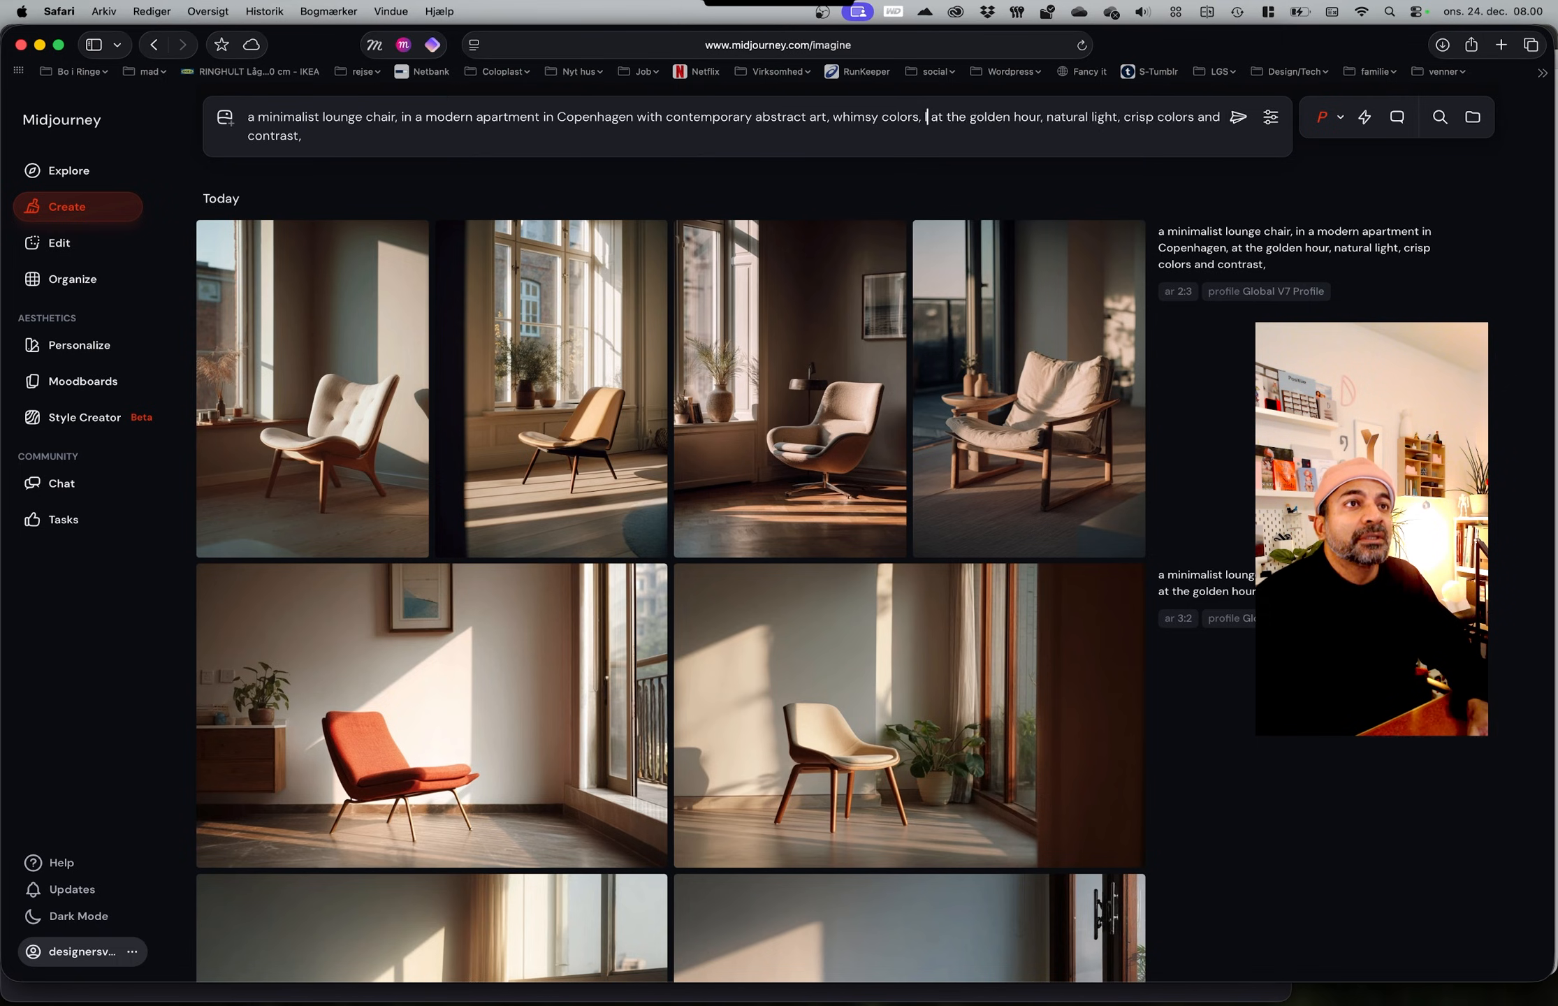
{"action": "type", "text": " lots of grene"}
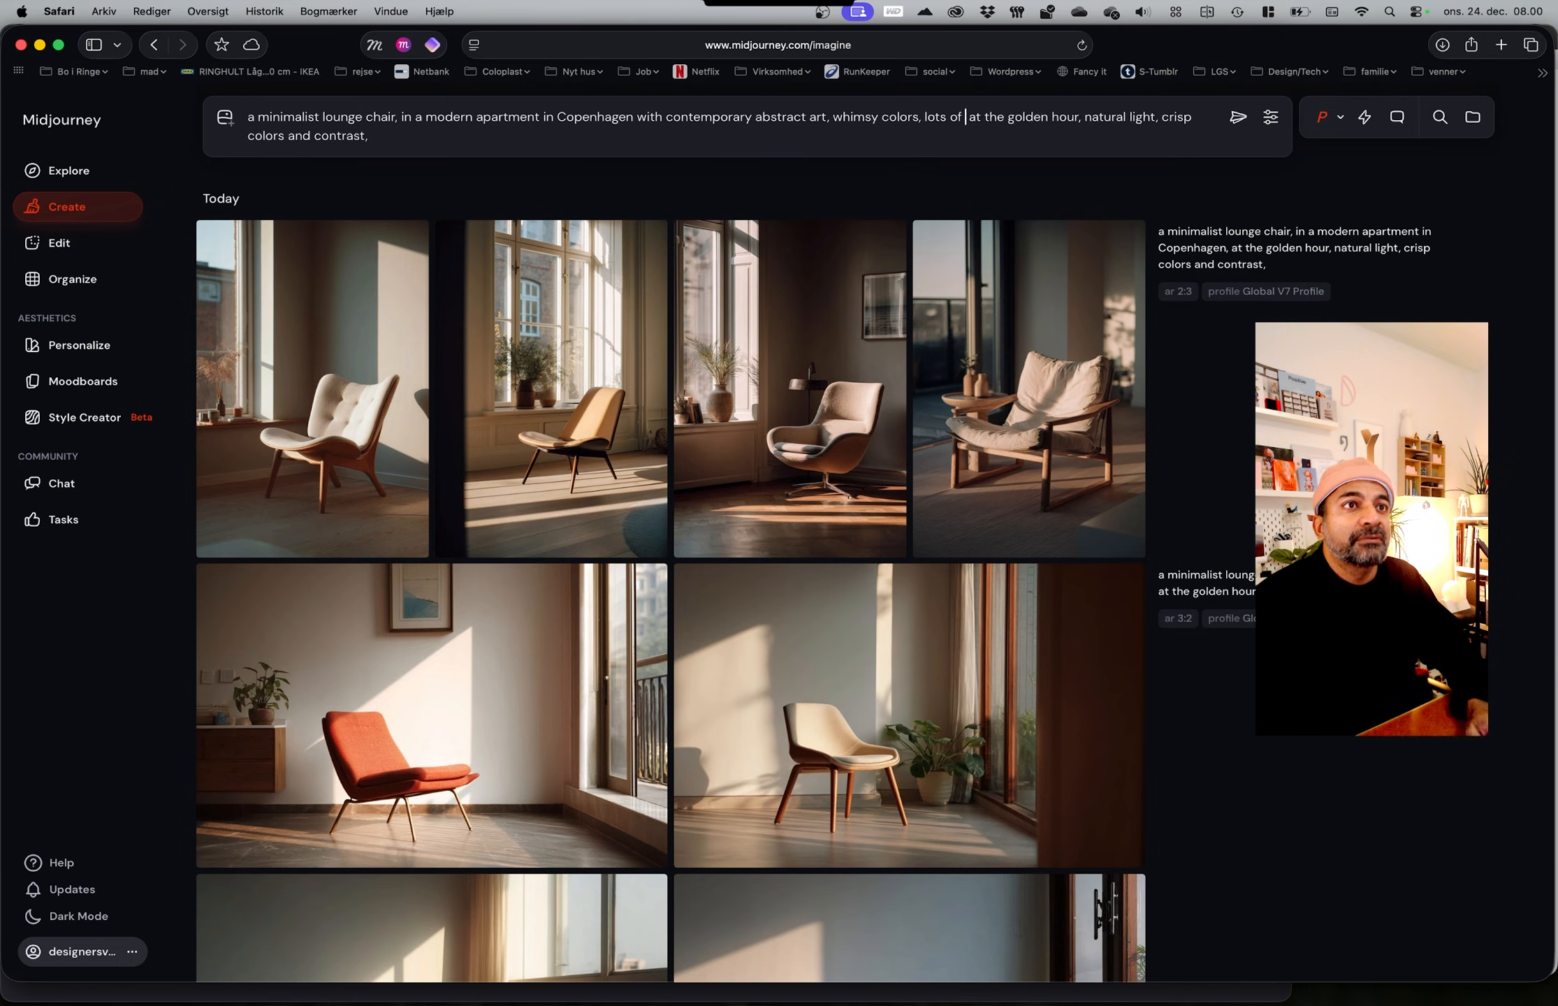
{"action": "key", "text": "BackSpace"}
{"action": "key", "text": "BackSpace"}
{"action": "type", "text": "en,"}
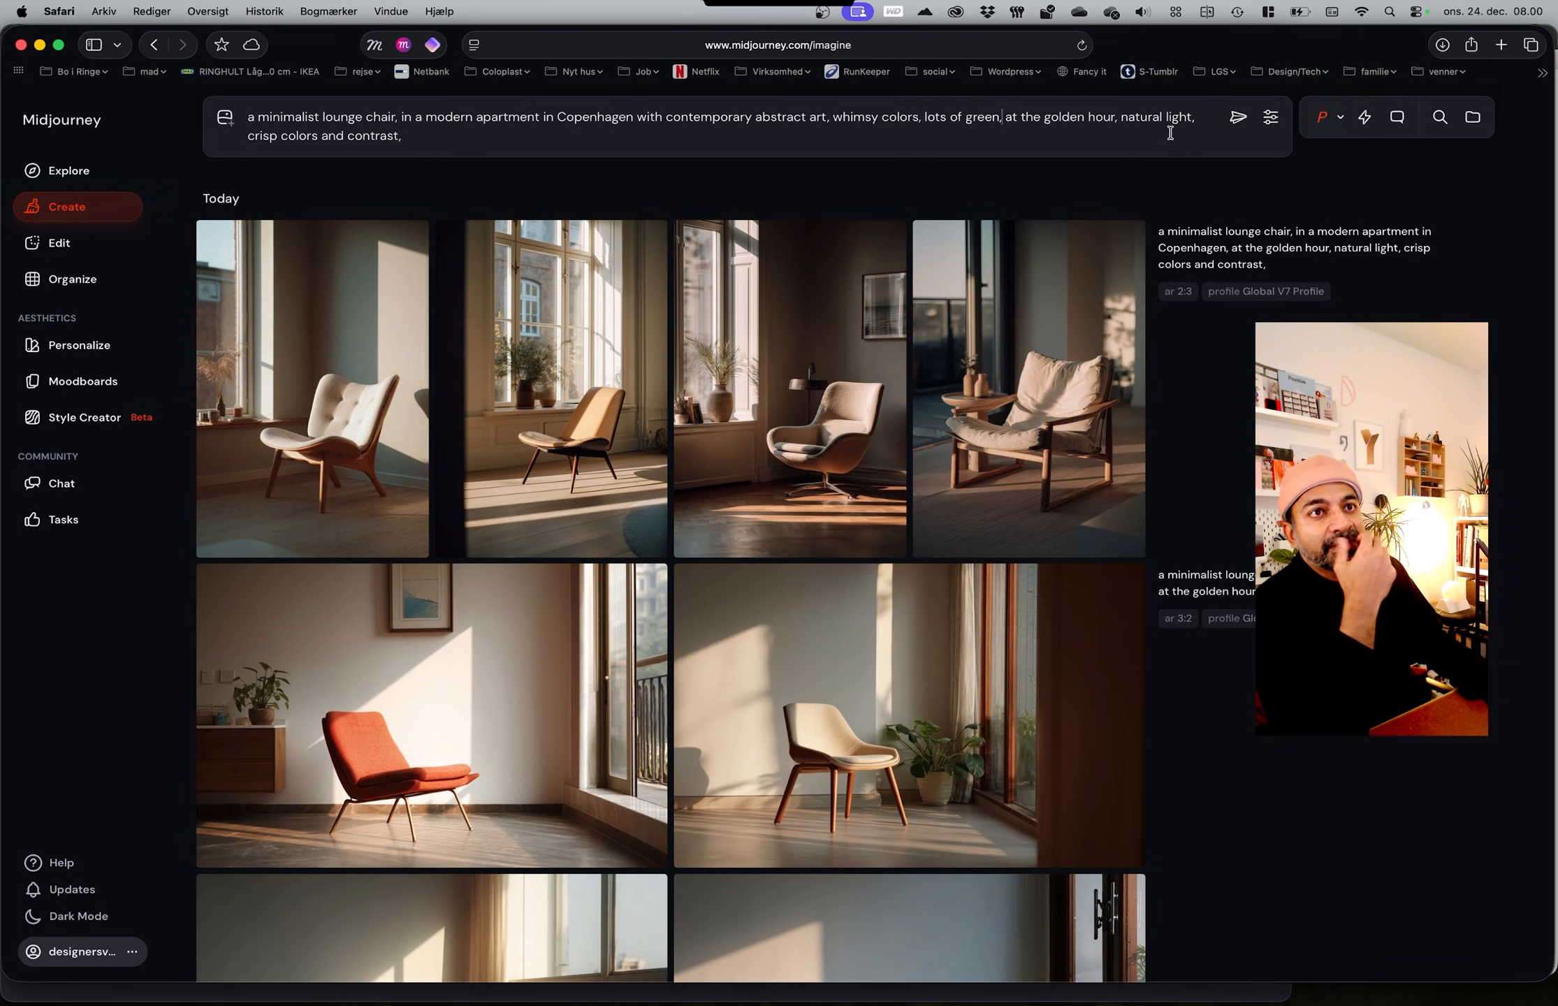
{"action": "left_click", "coordinate": [1238, 117]}
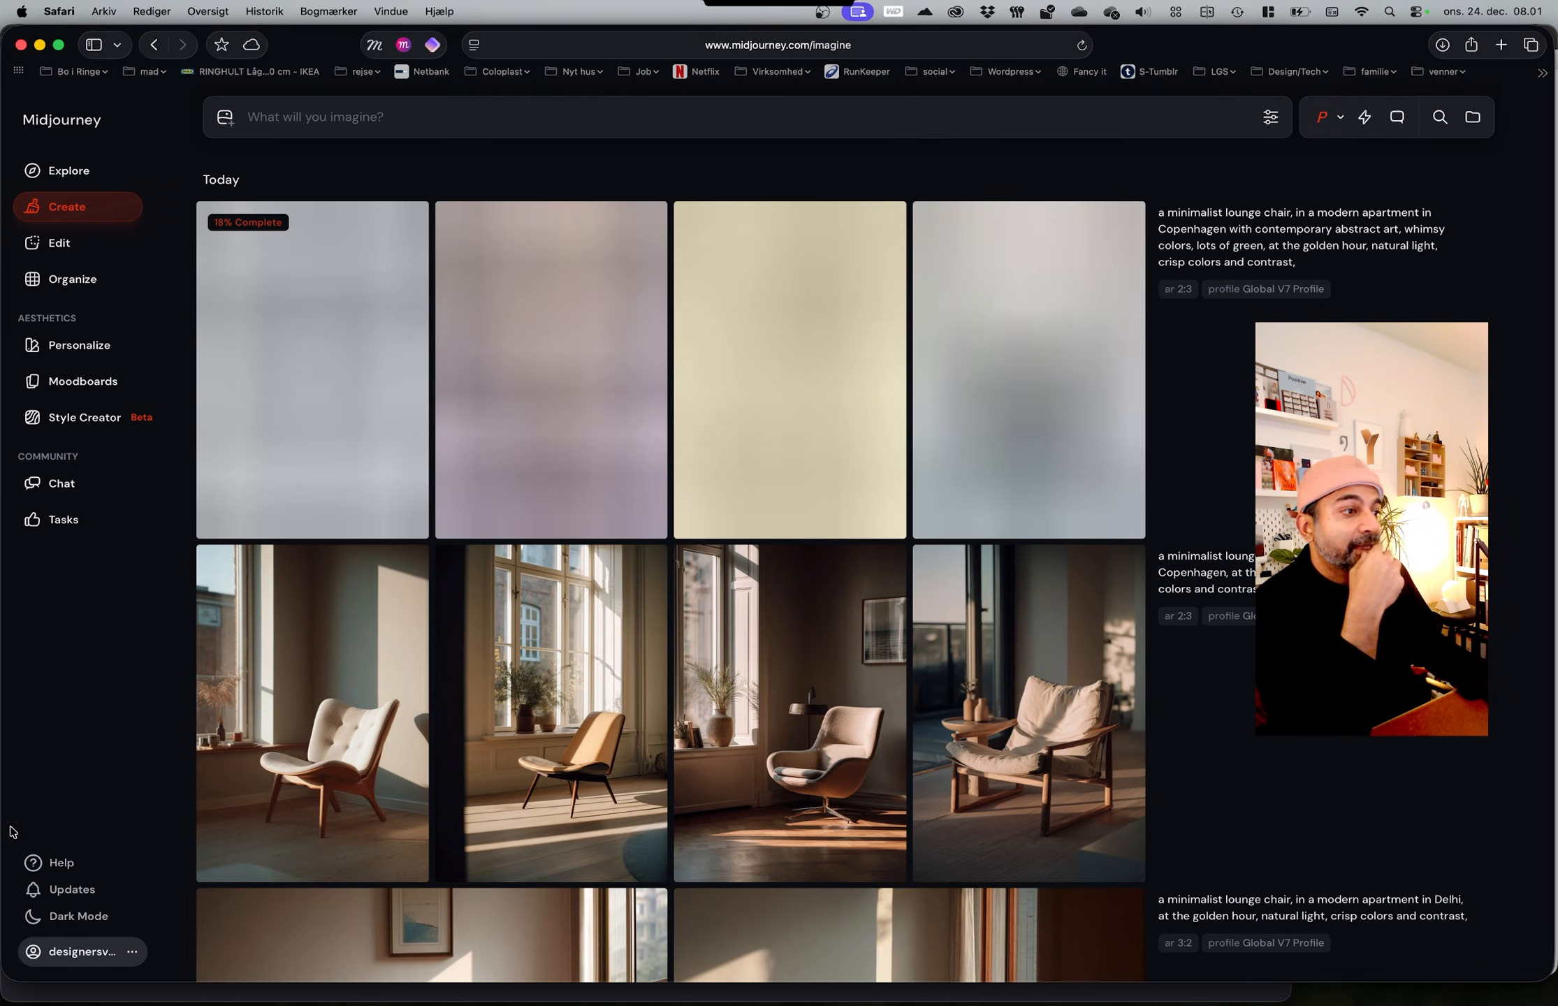
Step: Download the Copenhagen image of the tufted light chair beside the window, allowing the transfer, and return to the image overview
{"action": "left_click", "coordinate": [330, 792]}
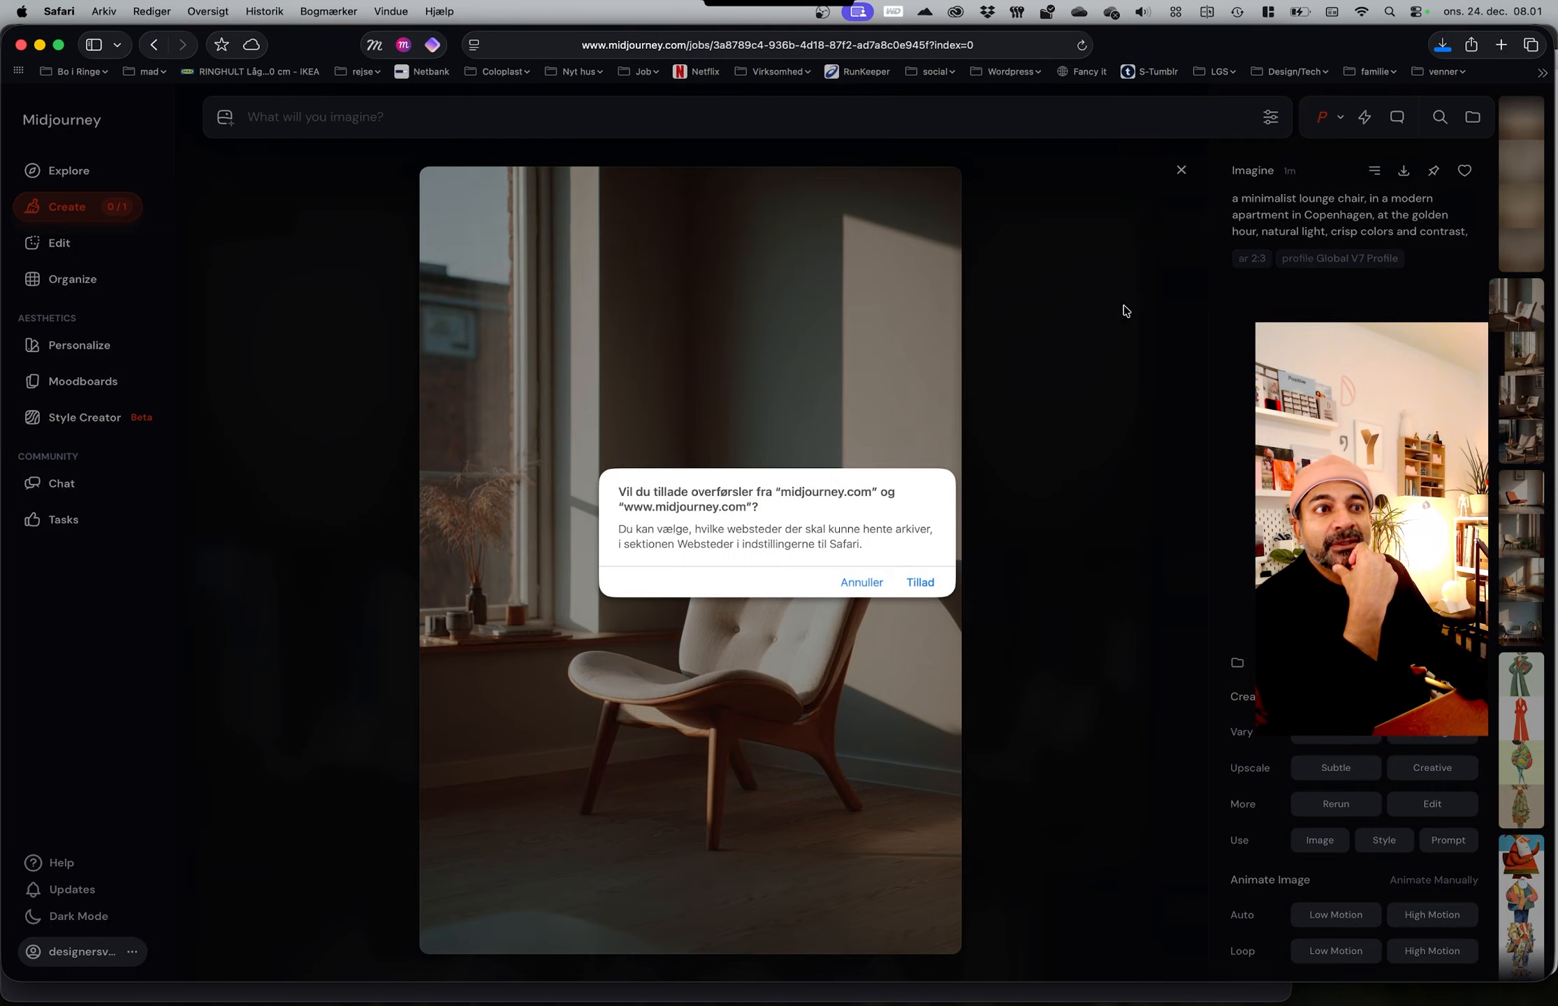
{"action": "left_click", "coordinate": [922, 581]}
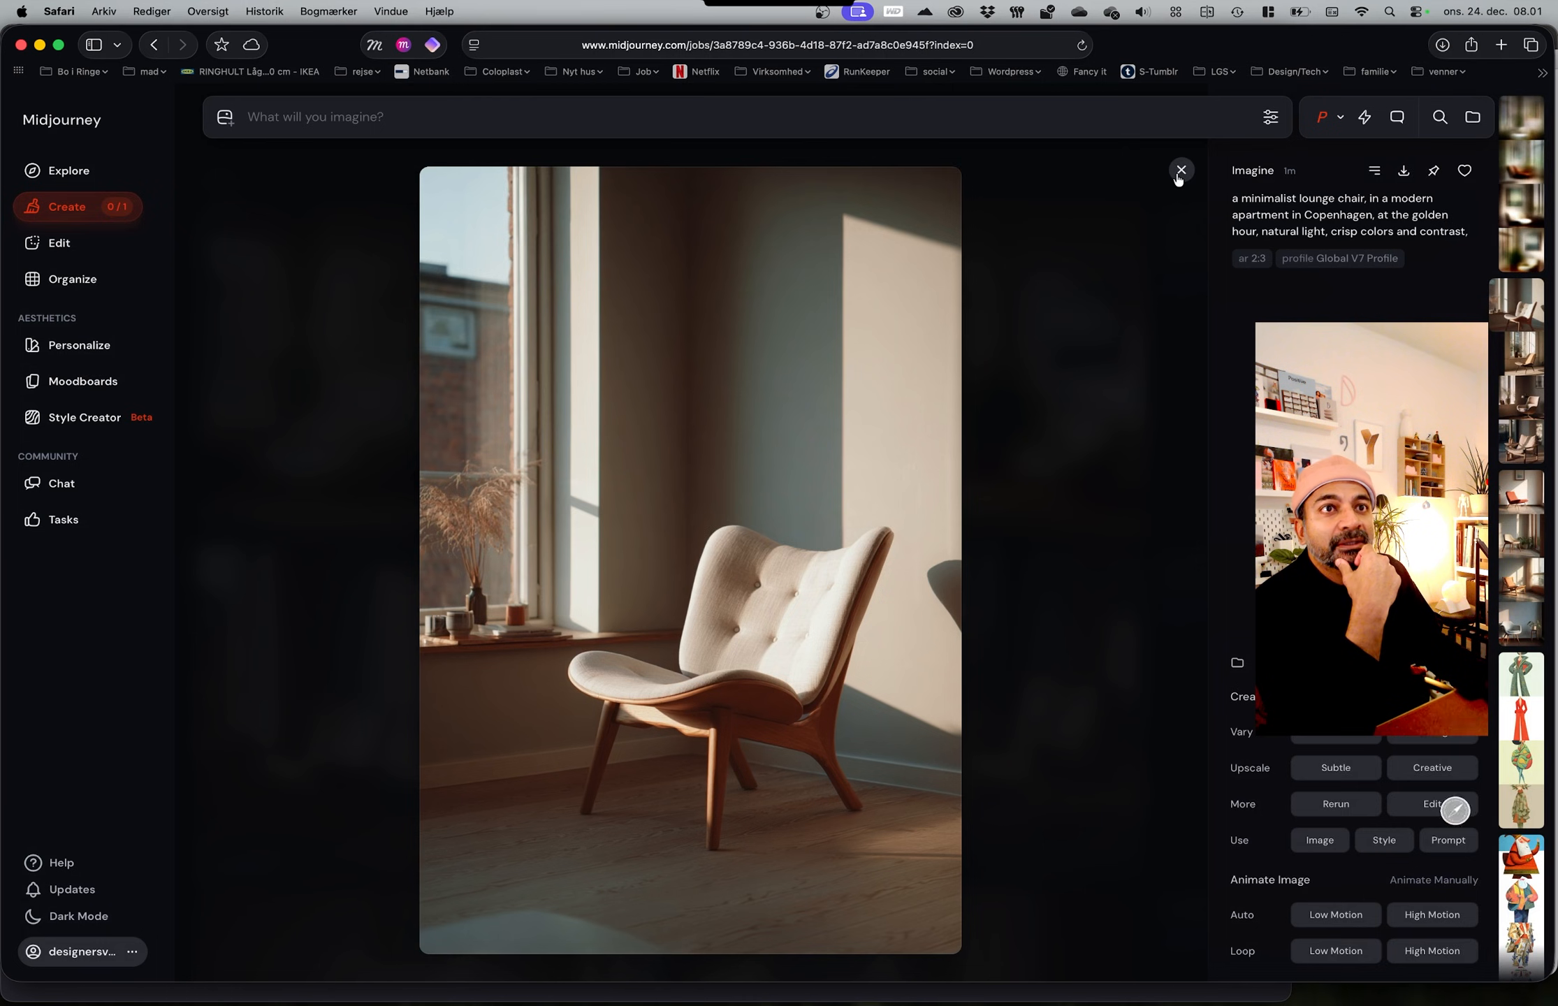
{"action": "left_click", "coordinate": [1180, 170]}
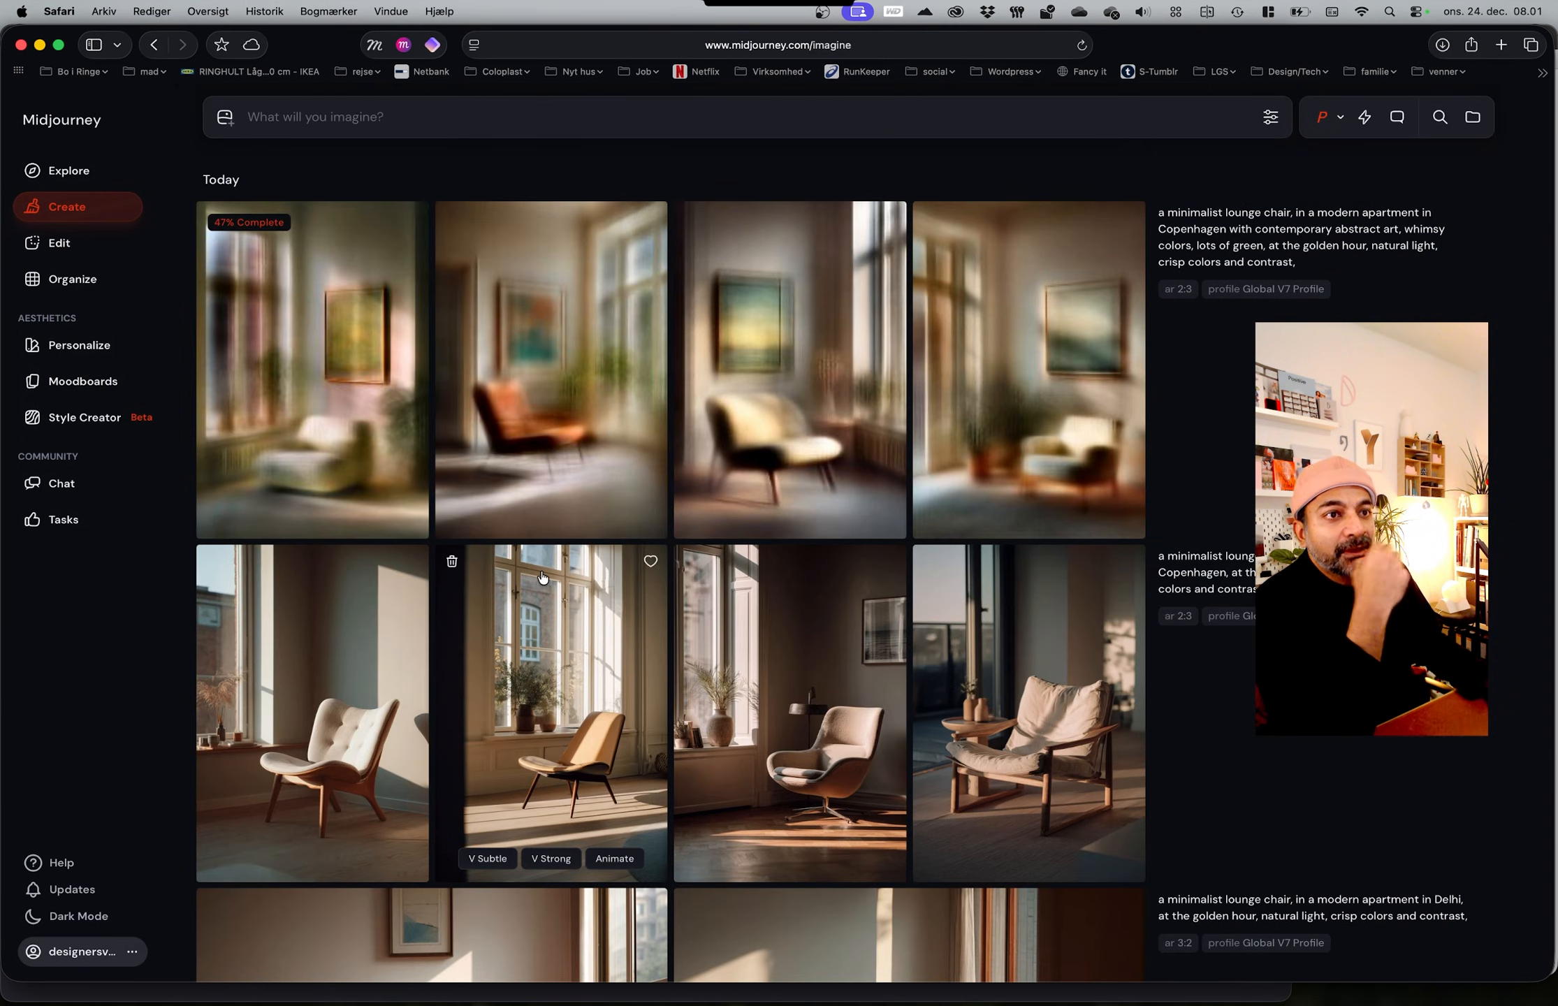
Step: Reuse the prompt with abstract art and whimsy colors, replacing "Copenhagen" with "New York"
{"action": "scroll", "coordinate": [543, 577], "scroll_direction": "down", "scroll_amount": 3}
{"action": "scroll", "coordinate": [543, 577], "scroll_direction": "up", "scroll_amount": 3}
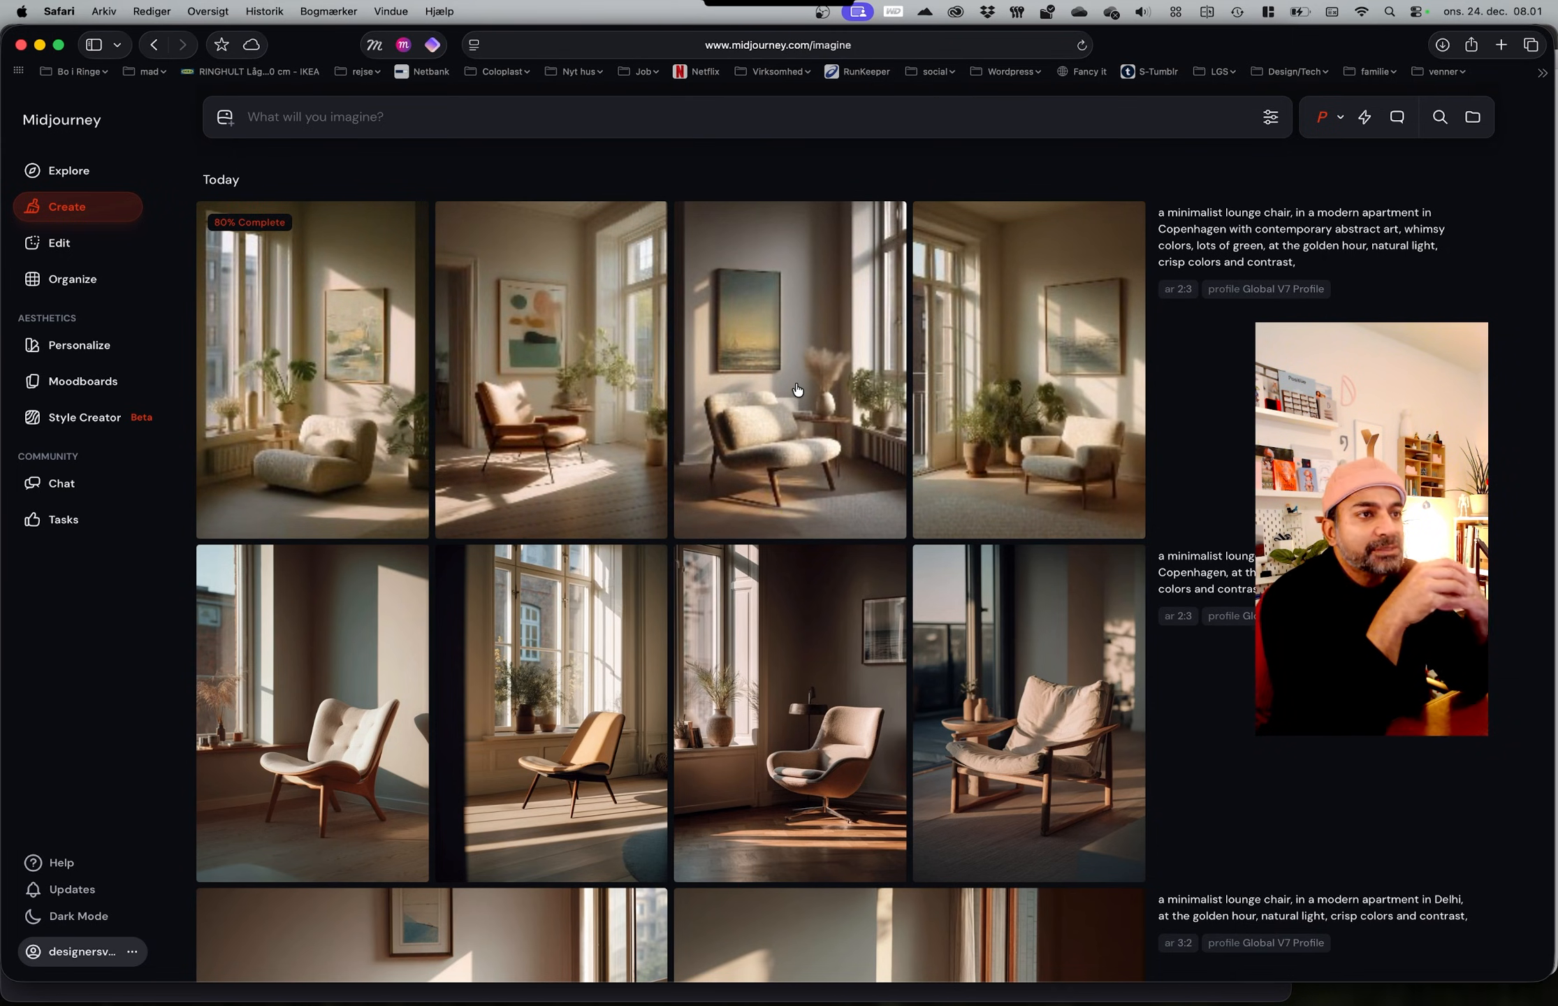
{"action": "left_click", "coordinate": [1234, 222]}
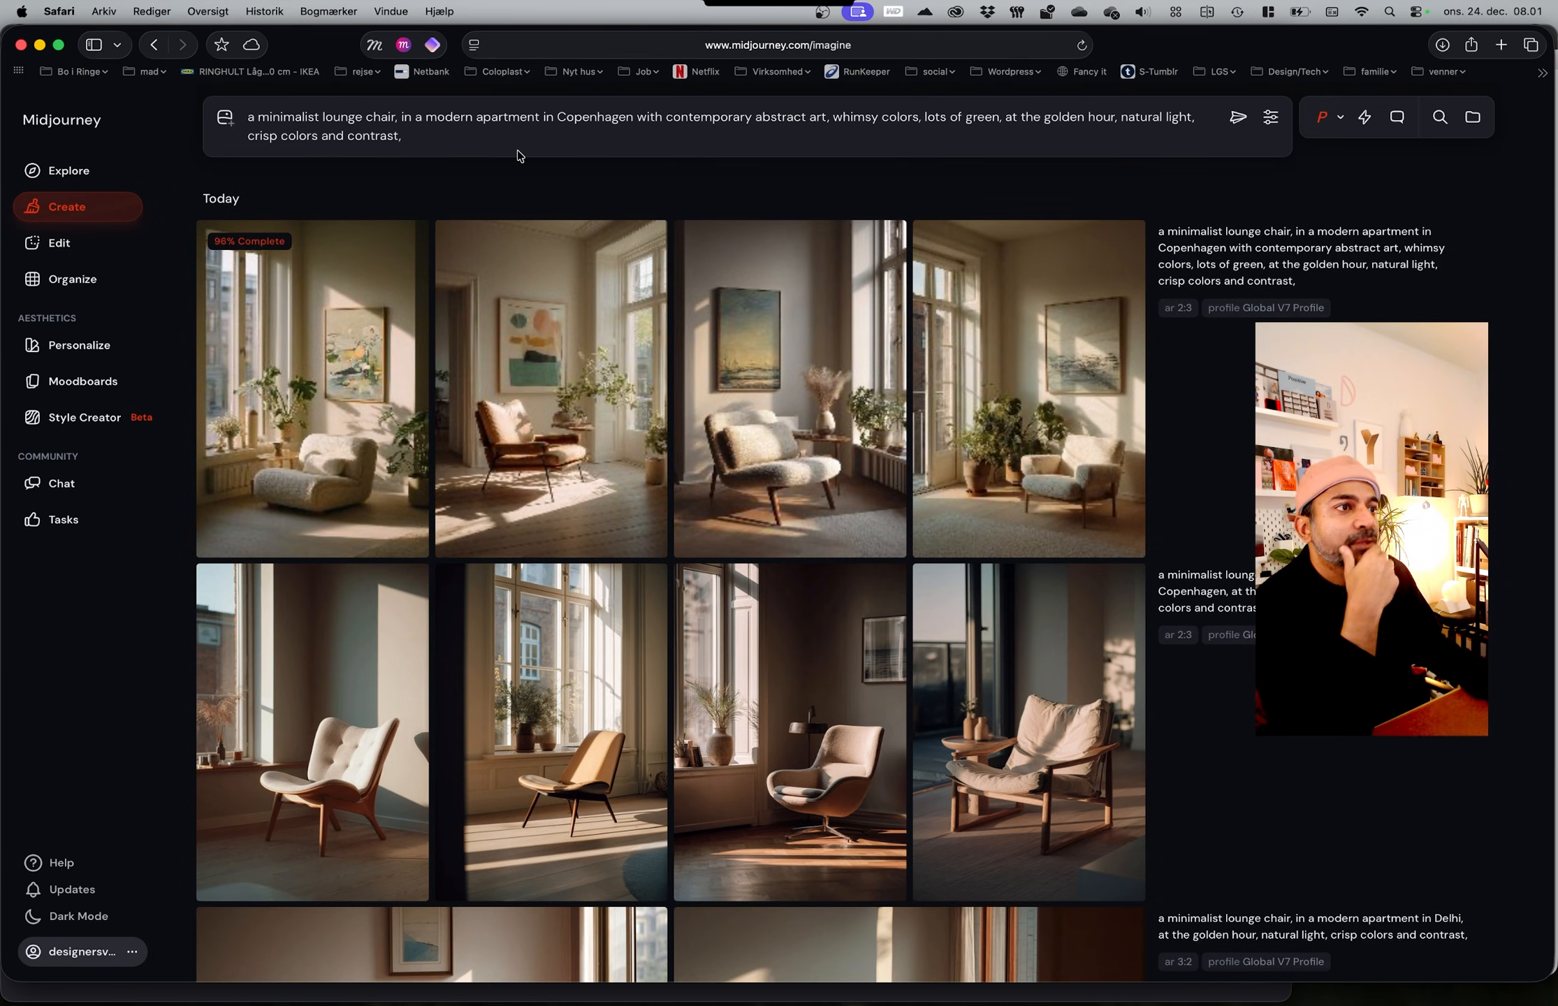
{"action": "double_click", "coordinate": [589, 116]}
{"action": "type", "text": "New you"}
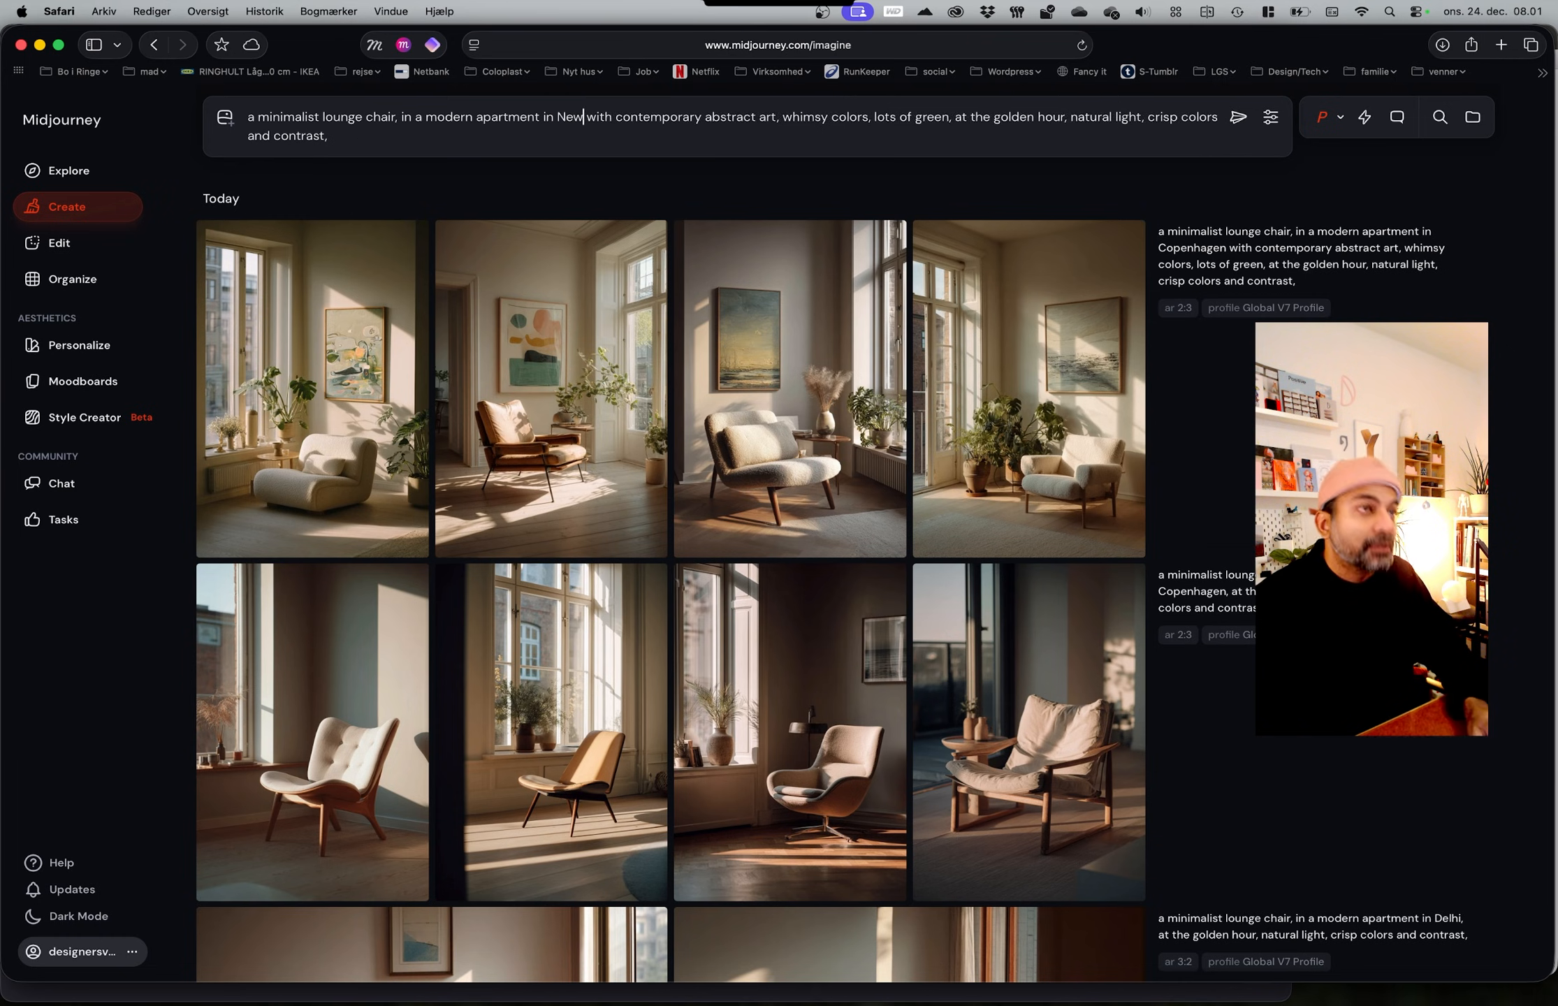
{"action": "key", "text": "BackSpace"}
{"action": "key", "text": "BackSpace"}
{"action": "key", "text": "BackSpace"}
{"action": "type", "text": "York"}
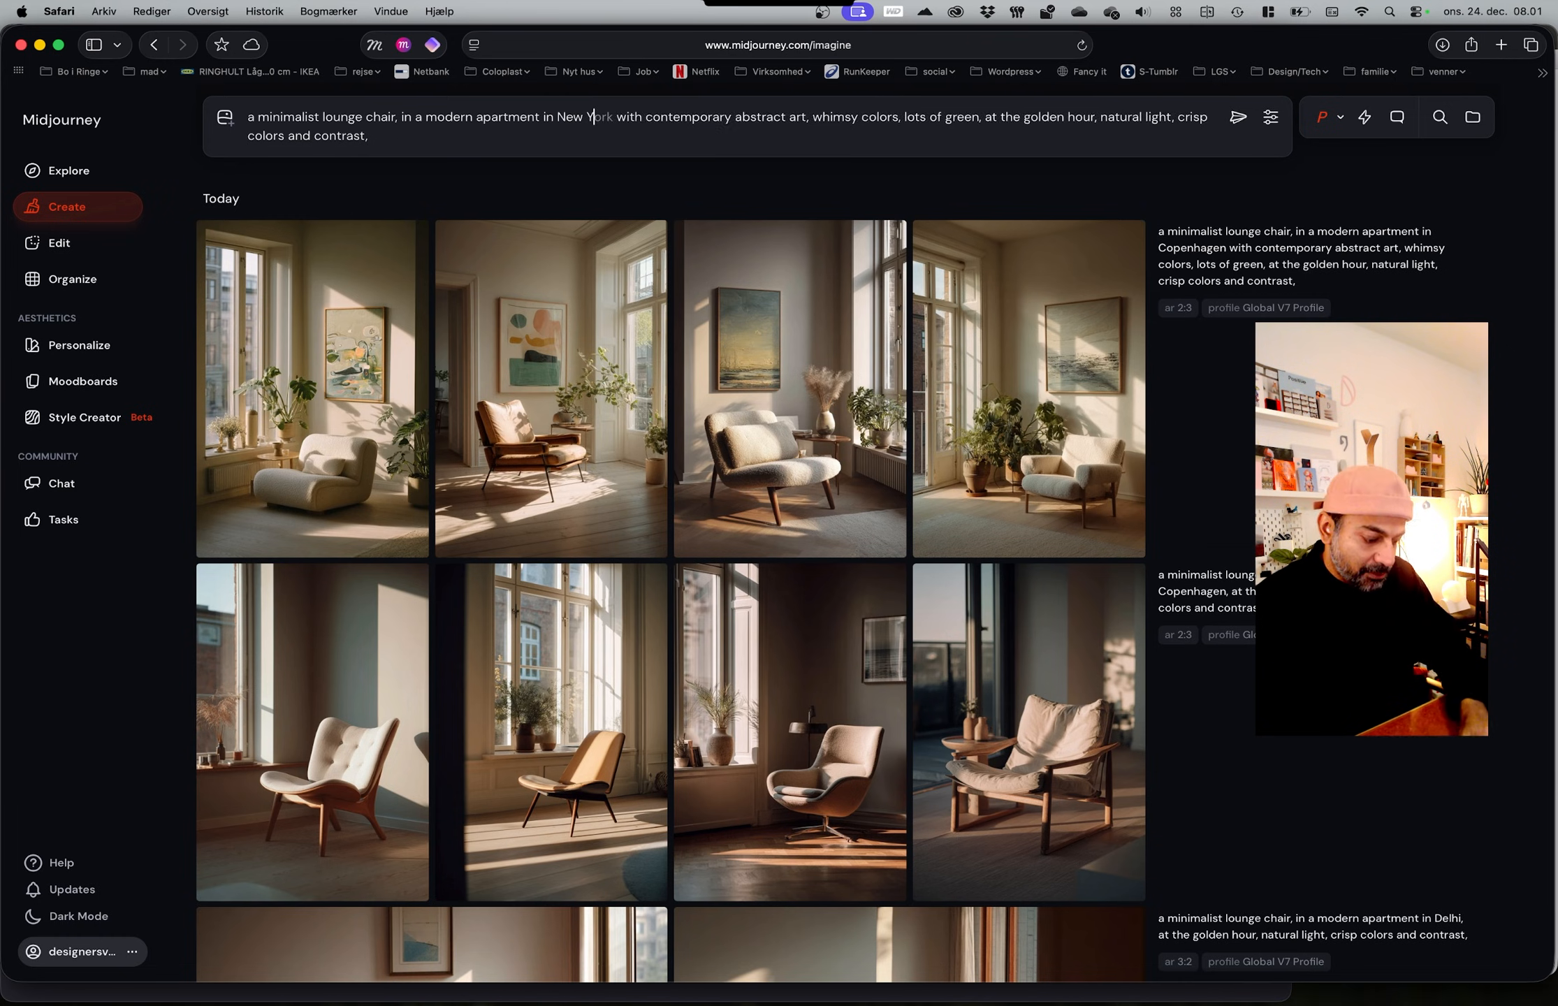
Step: Generate the New York lounge chair images from the edited prompt
{"action": "left_click", "coordinate": [1245, 121]}
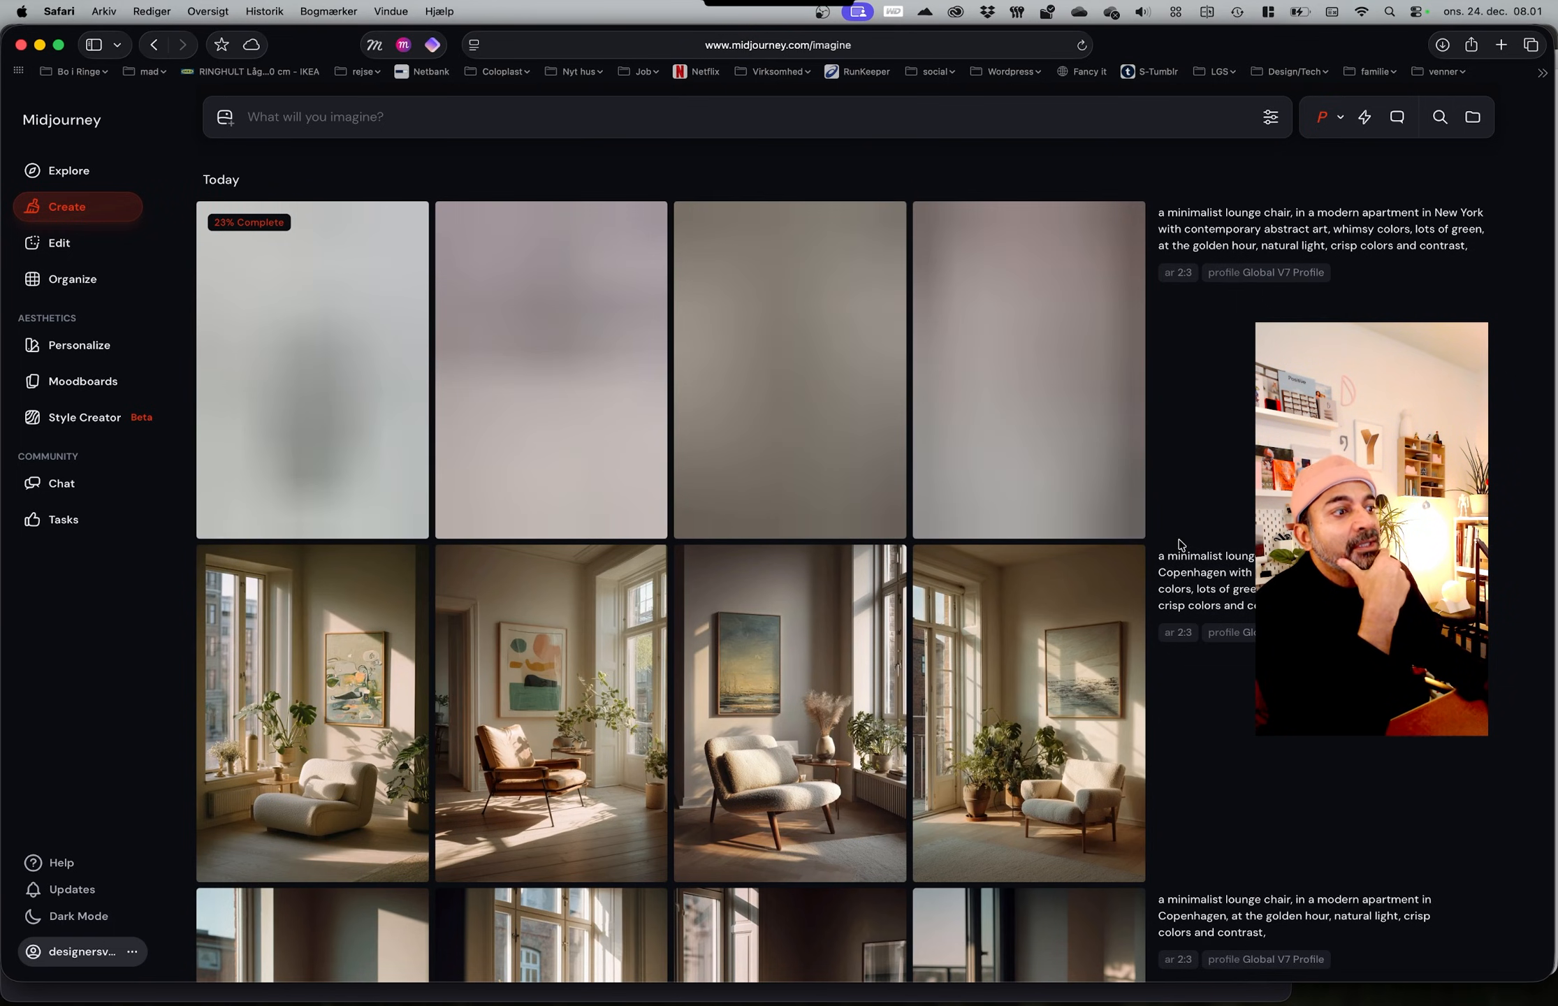
{"action": "scroll", "coordinate": [646, 585], "scroll_direction": "down", "scroll_amount": 1}
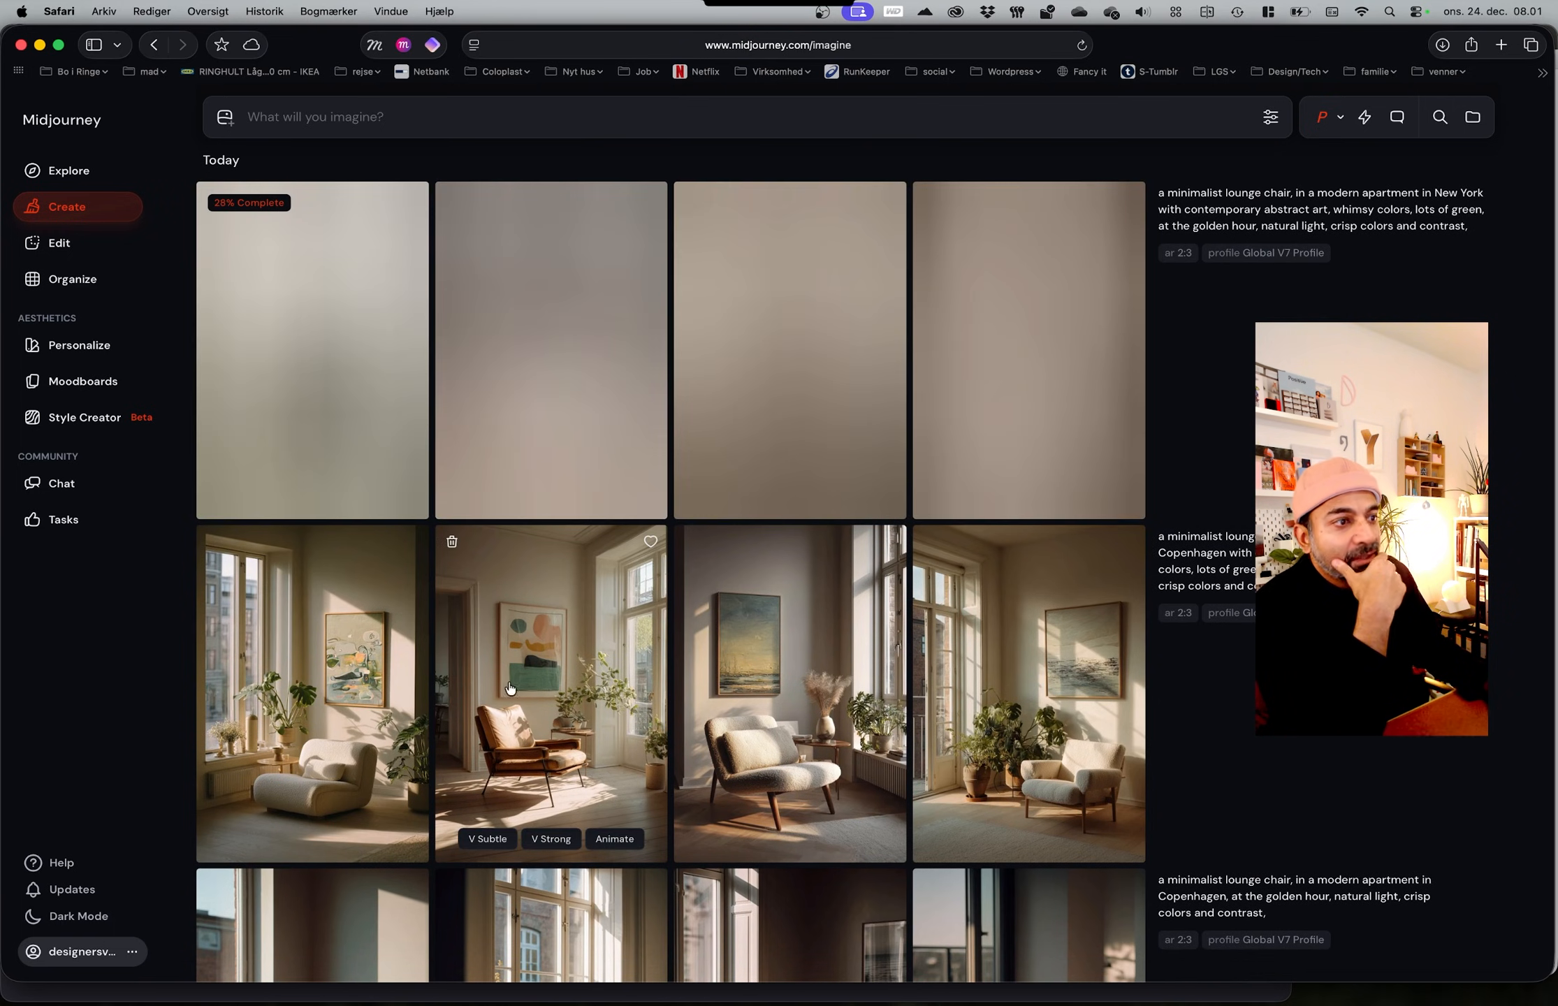
{"action": "scroll", "coordinate": [238, 644], "scroll_direction": "down", "scroll_amount": 5}
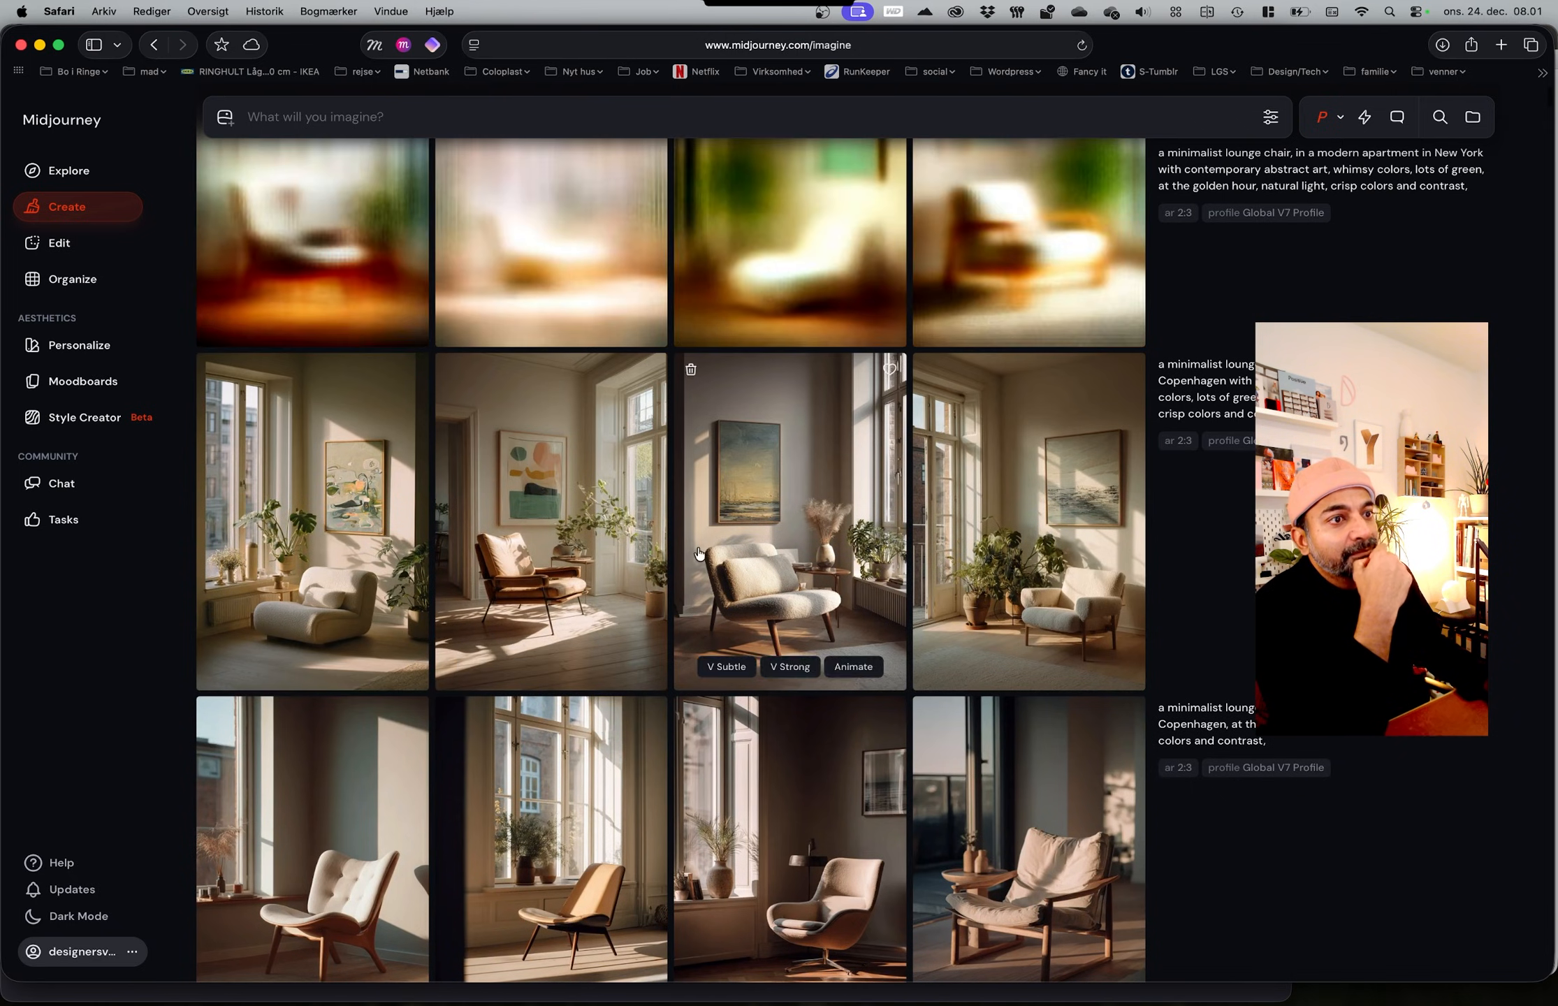
Step: Download the Copenhagen image of the brown armchair beside the abstract art print, allowing the transfer, and return to the image overview
{"action": "left_click", "coordinate": [555, 545]}
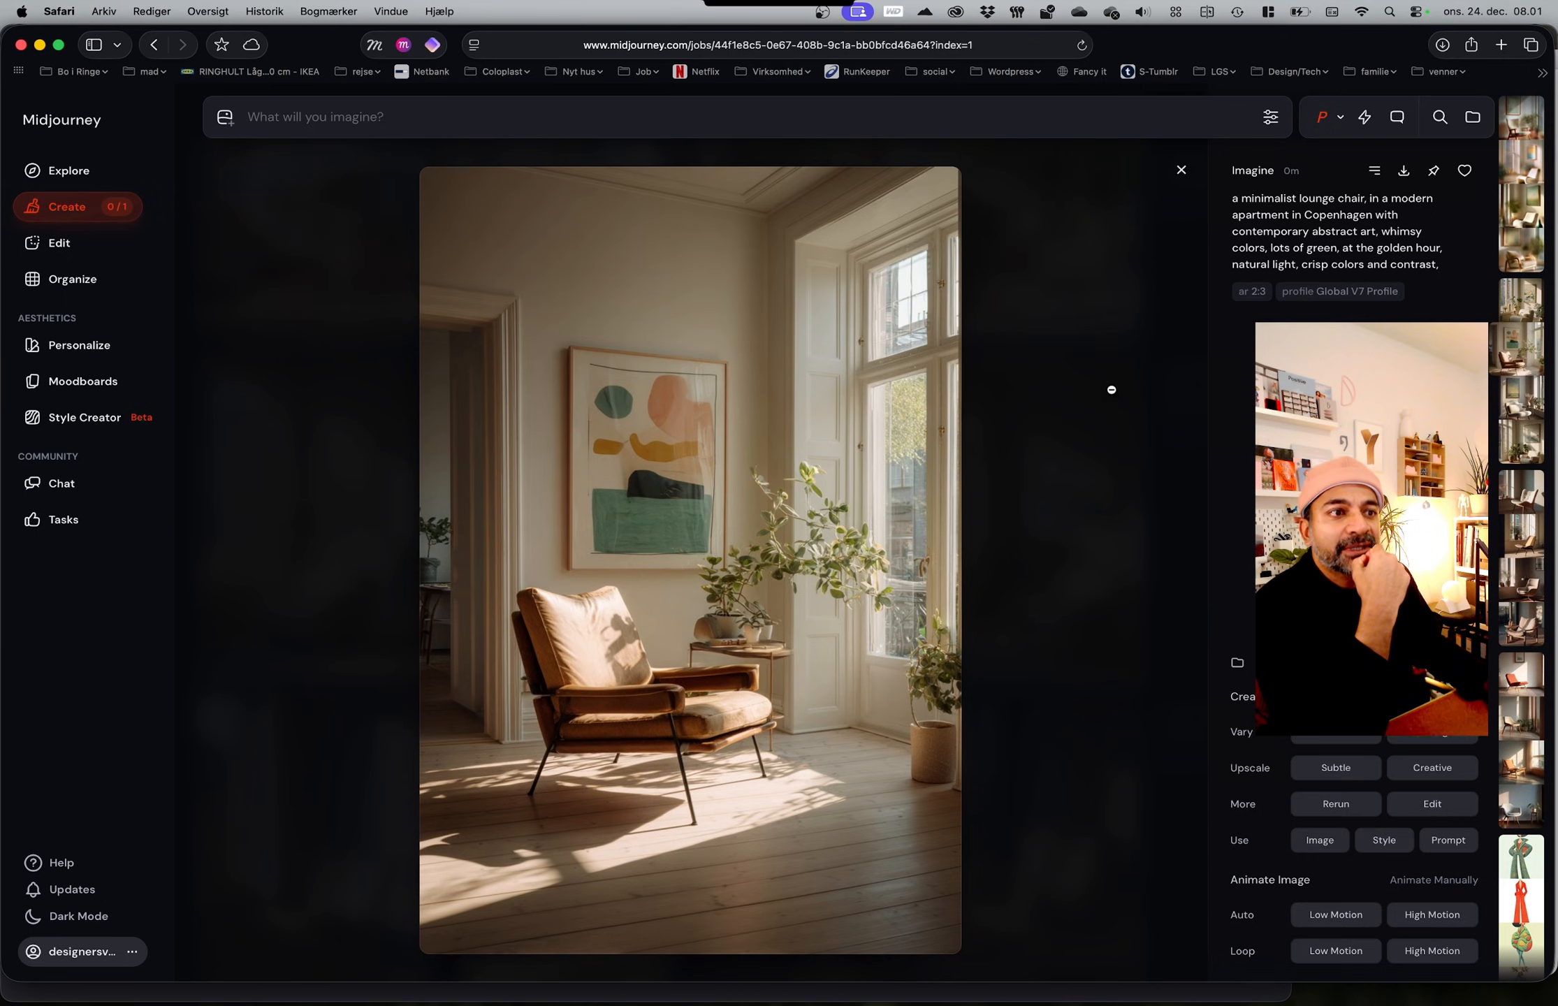
{"action": "left_click", "coordinate": [1404, 172]}
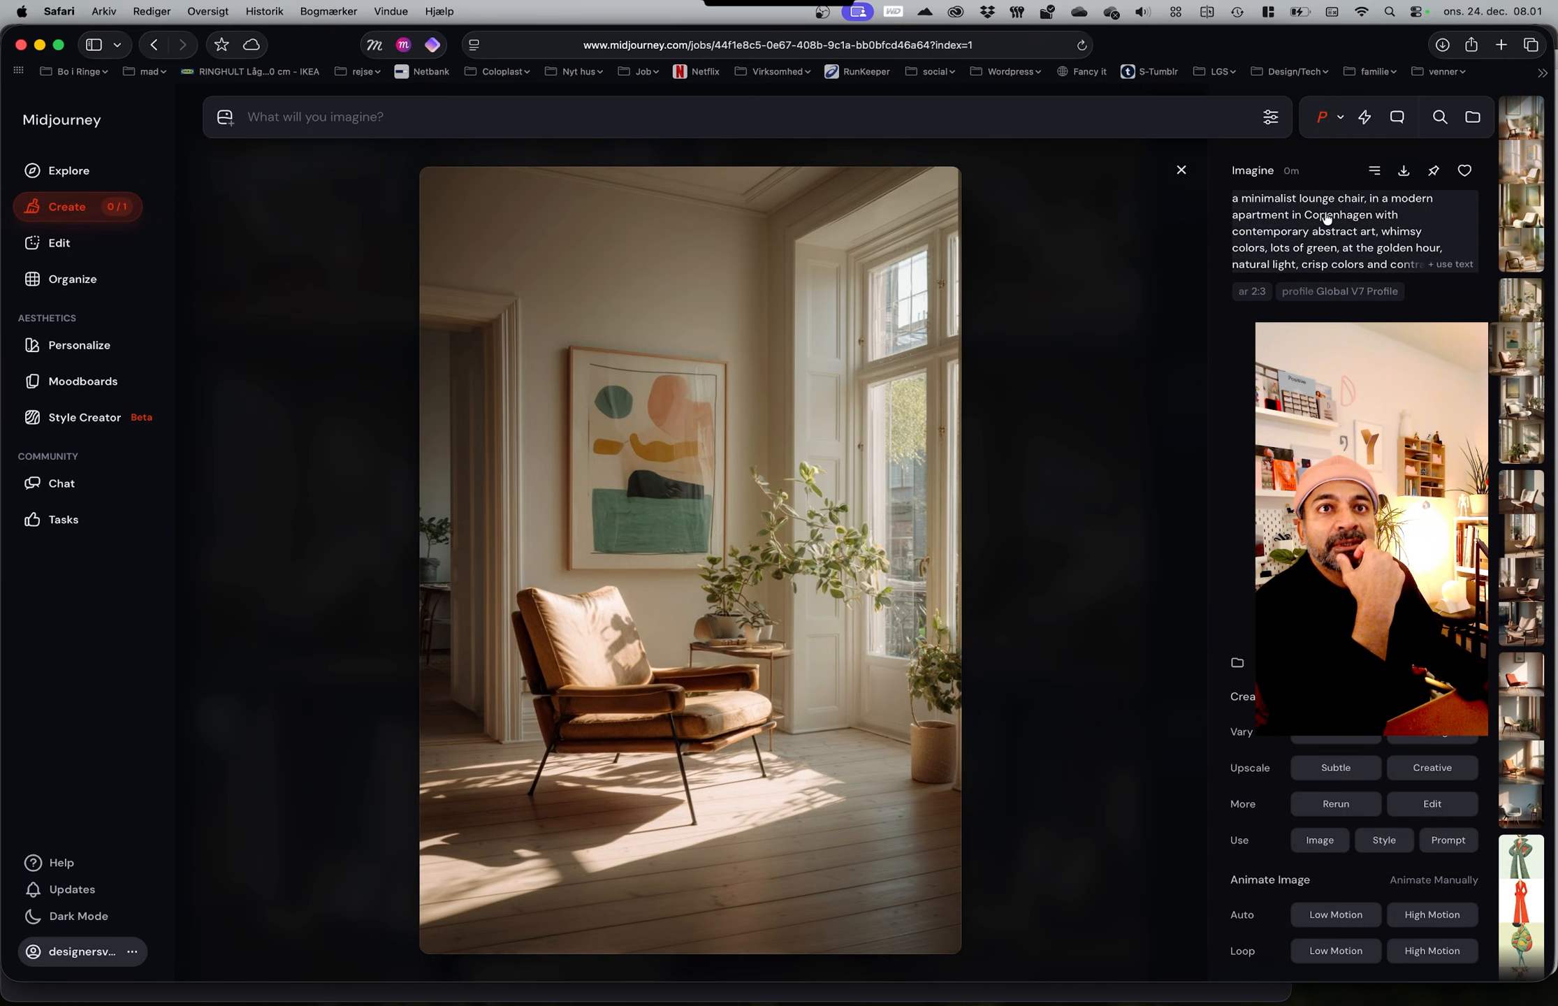
{"action": "left_click", "coordinate": [935, 580]}
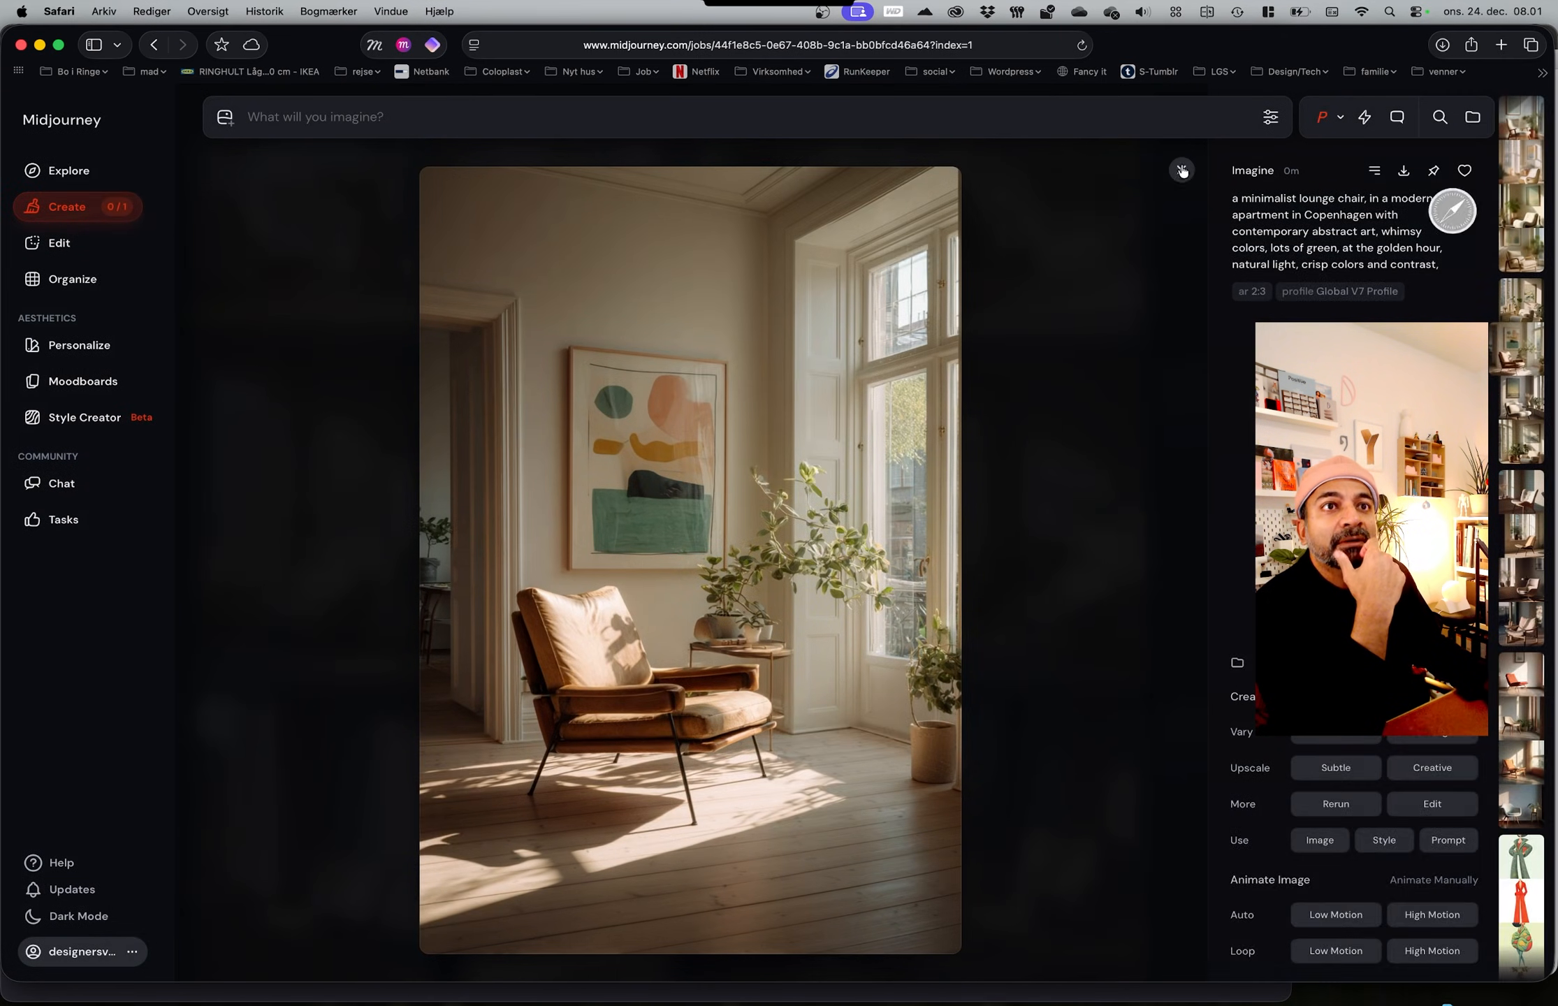
{"action": "left_click", "coordinate": [1181, 169]}
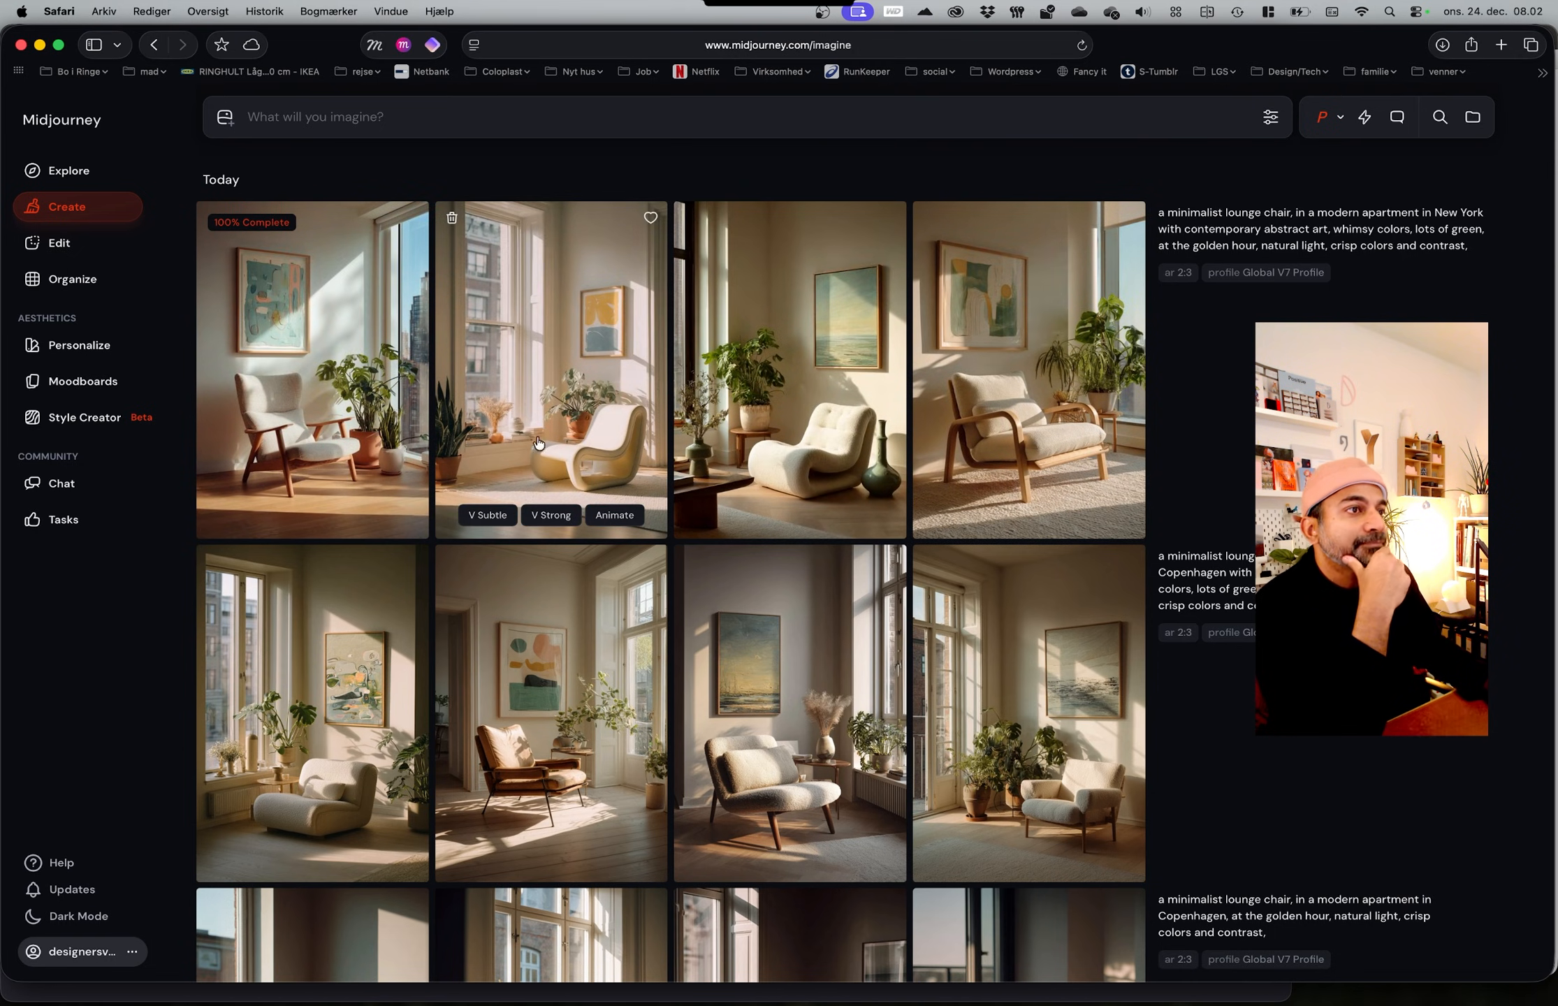
Step: Download the New York image of the light wooden-armed chair beside the potted plants, allowing the transfer, and return to the image overview
{"action": "left_click", "coordinate": [347, 424]}
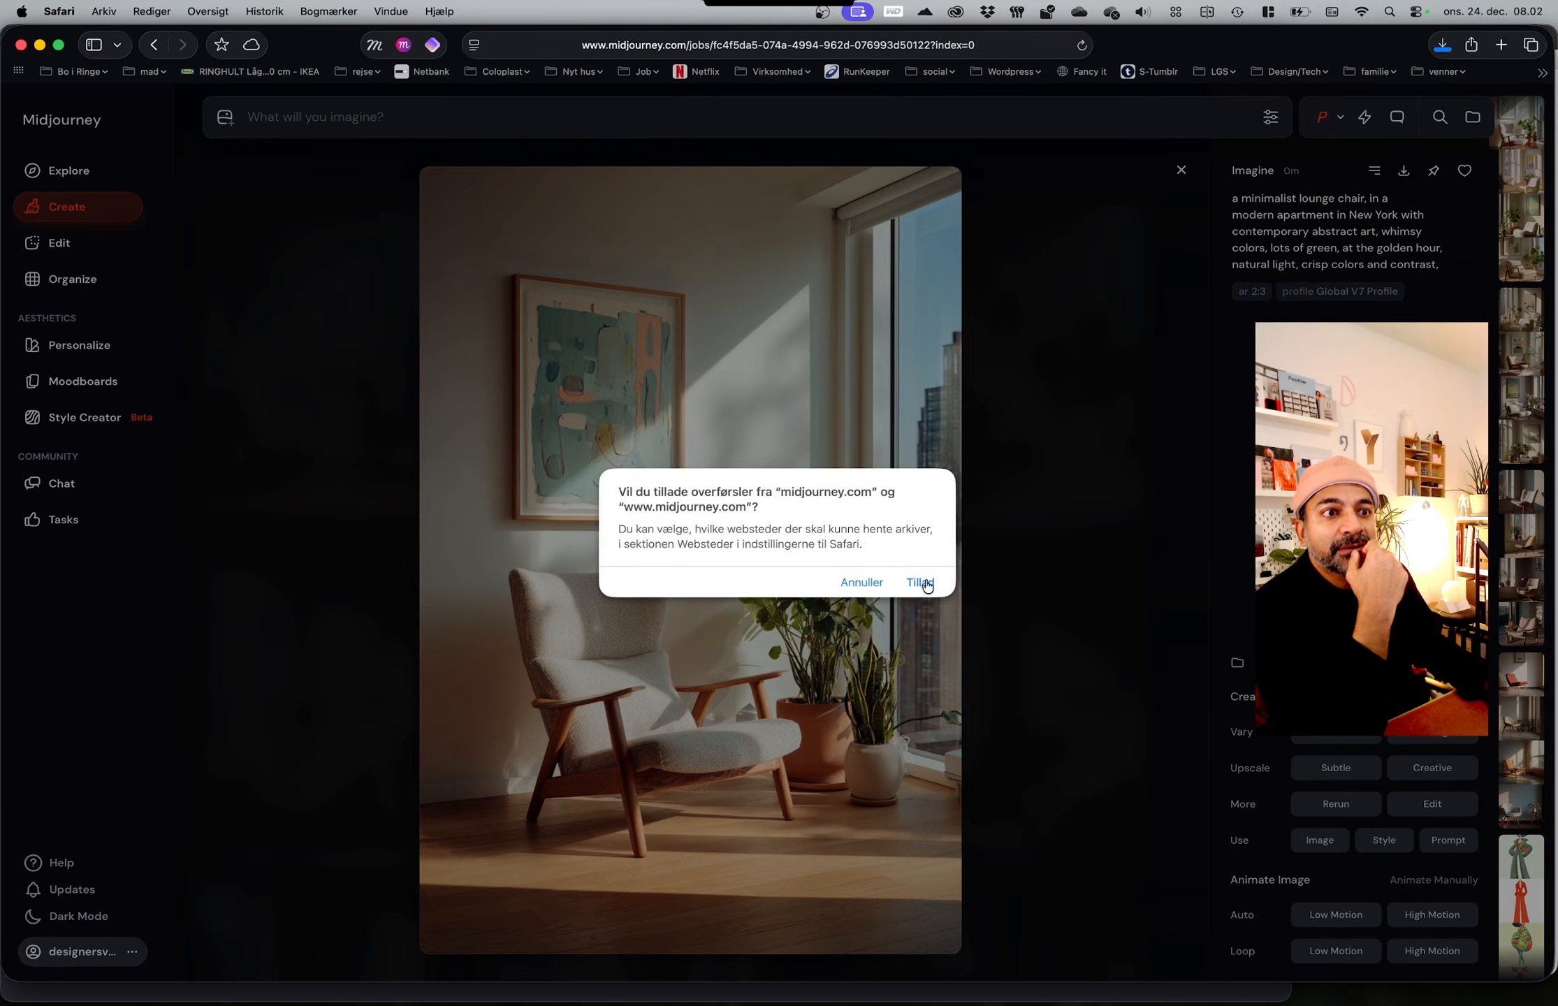
{"action": "left_click", "coordinate": [921, 583]}
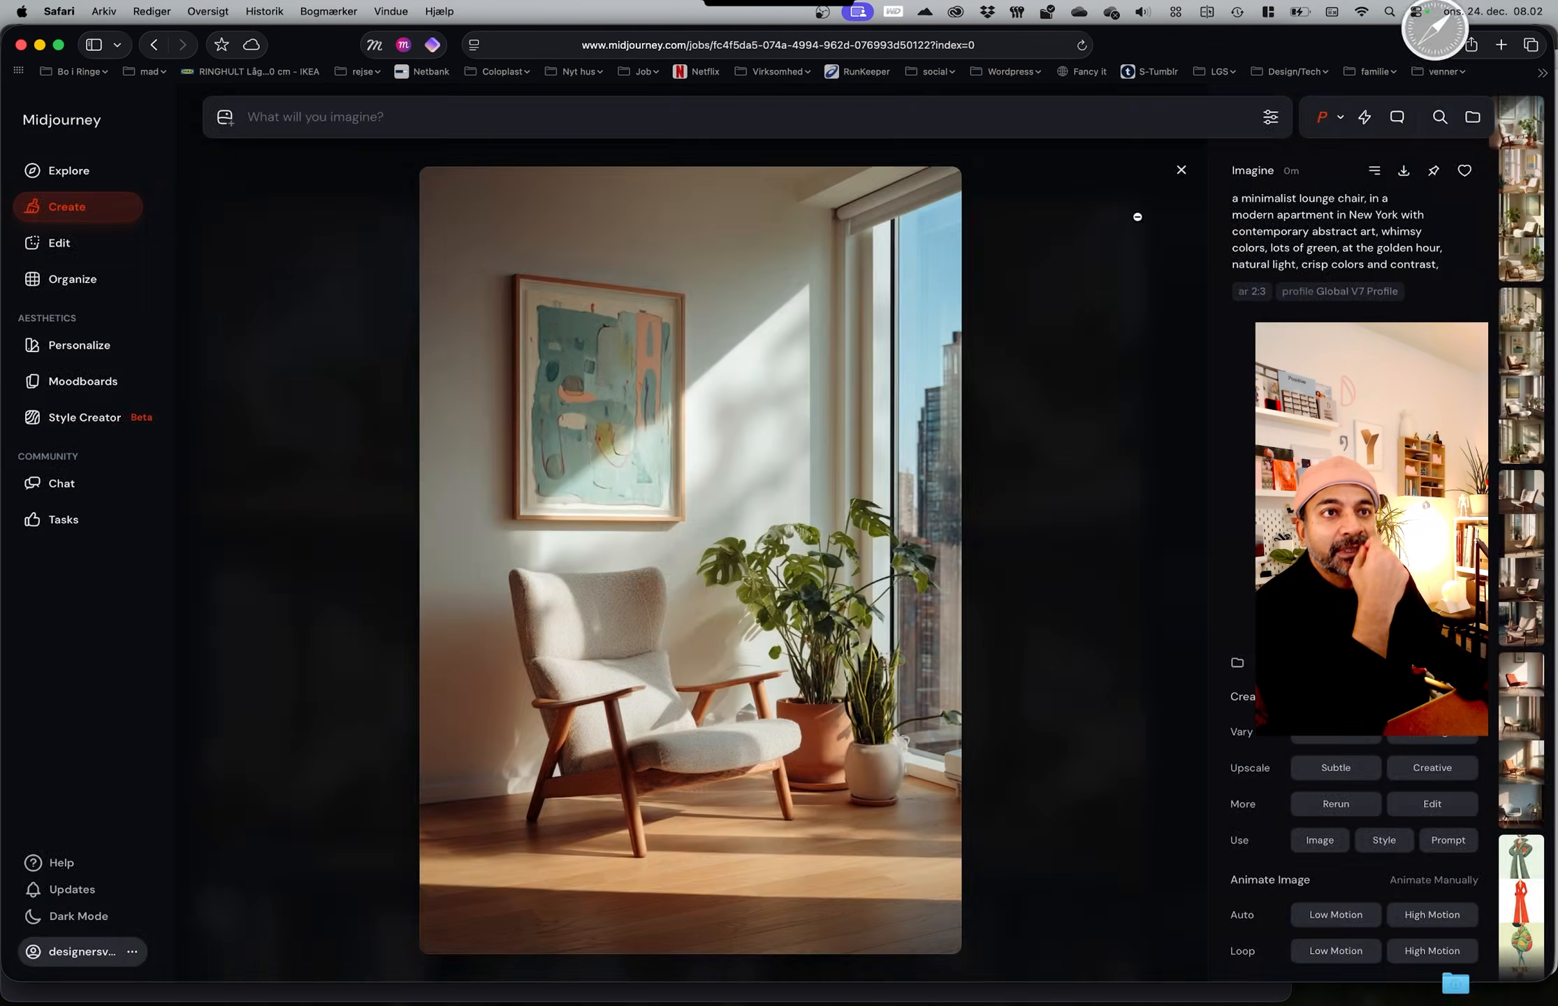
{"action": "left_click", "coordinate": [1180, 169]}
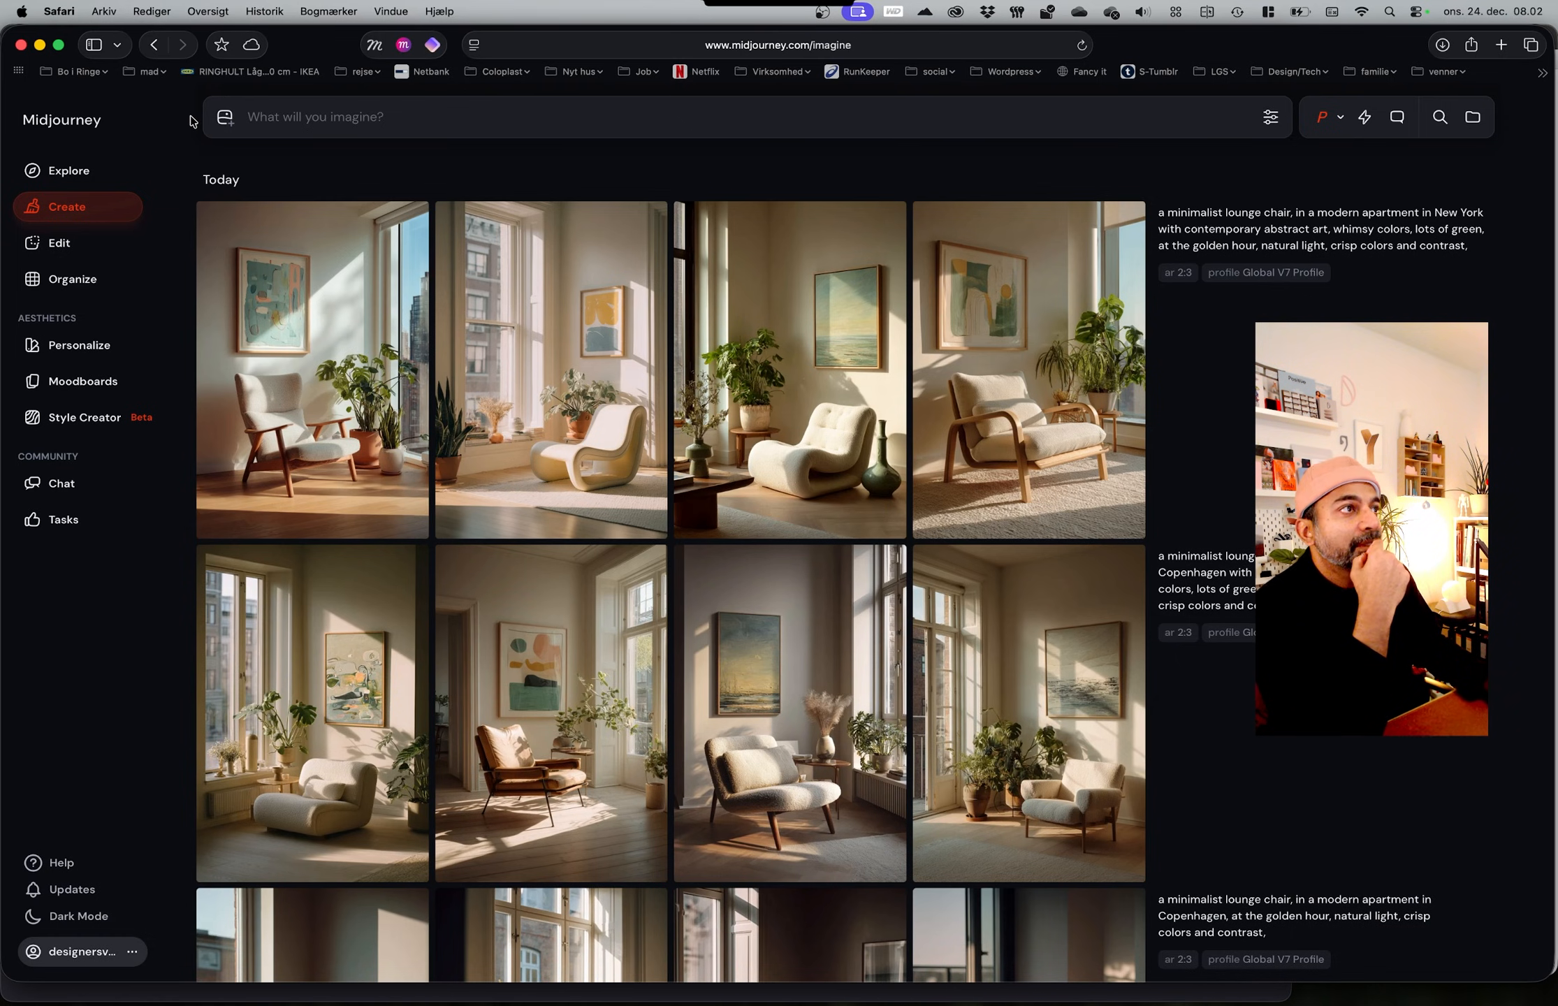
Step: Switch to Firefox, open the Vizcom website and log in to the recent files overview
{"action": "mouse_move", "coordinate": [936, 259]}
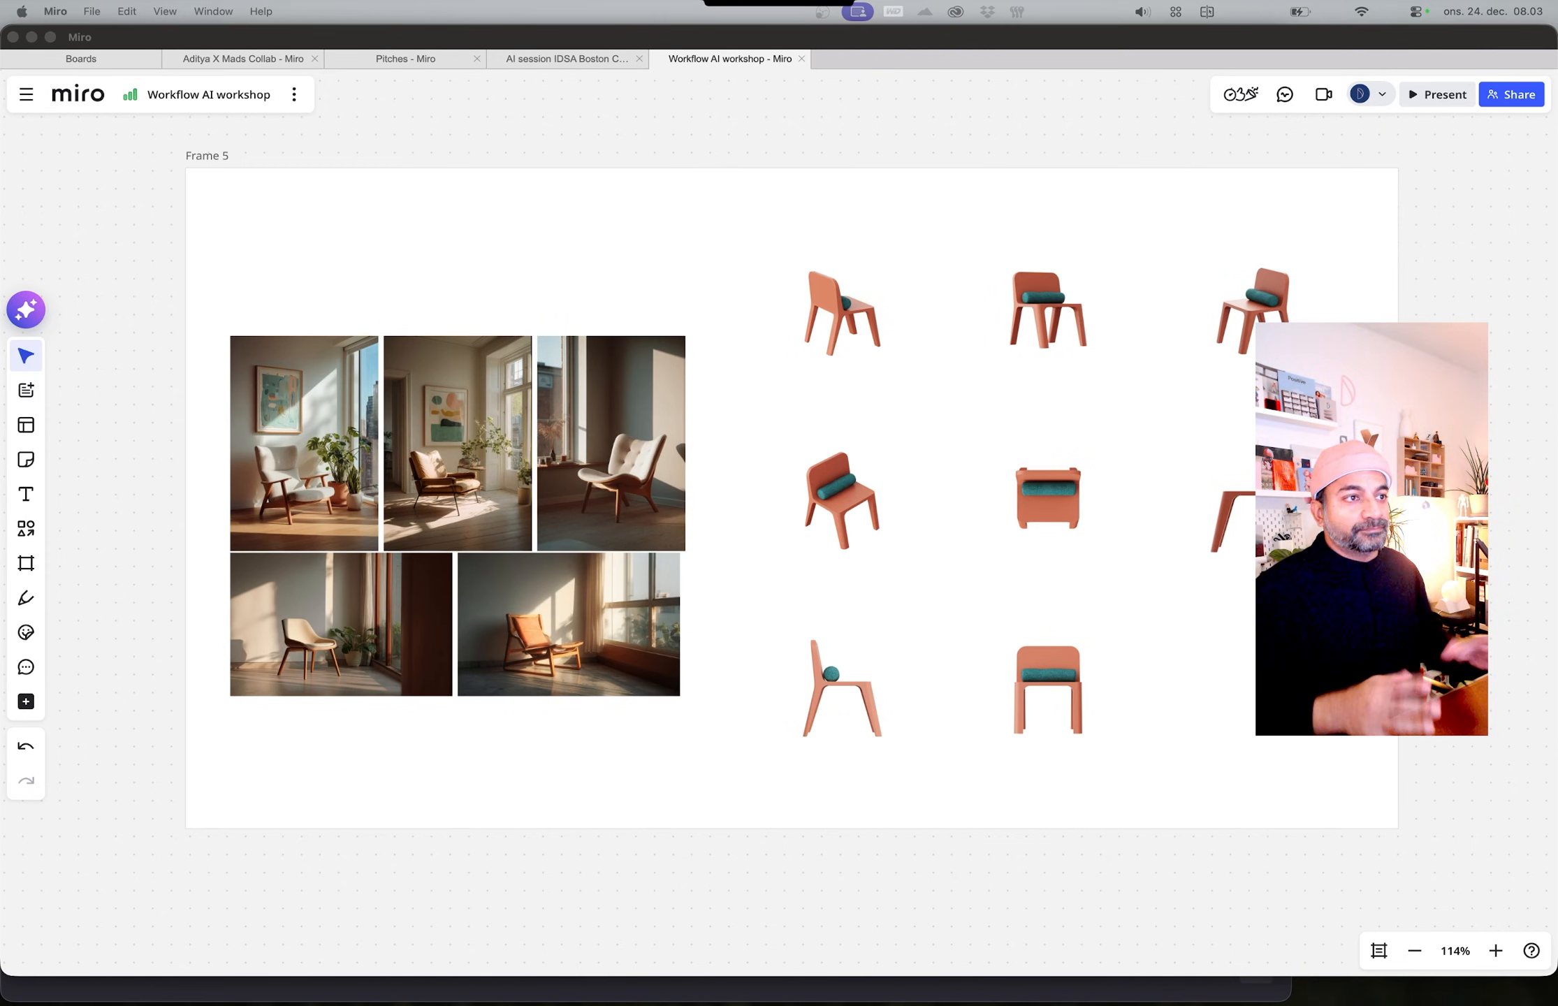
{"action": "right_click_drag", "start_coordinate": [1238, 716], "coordinate": [1142, 739]}
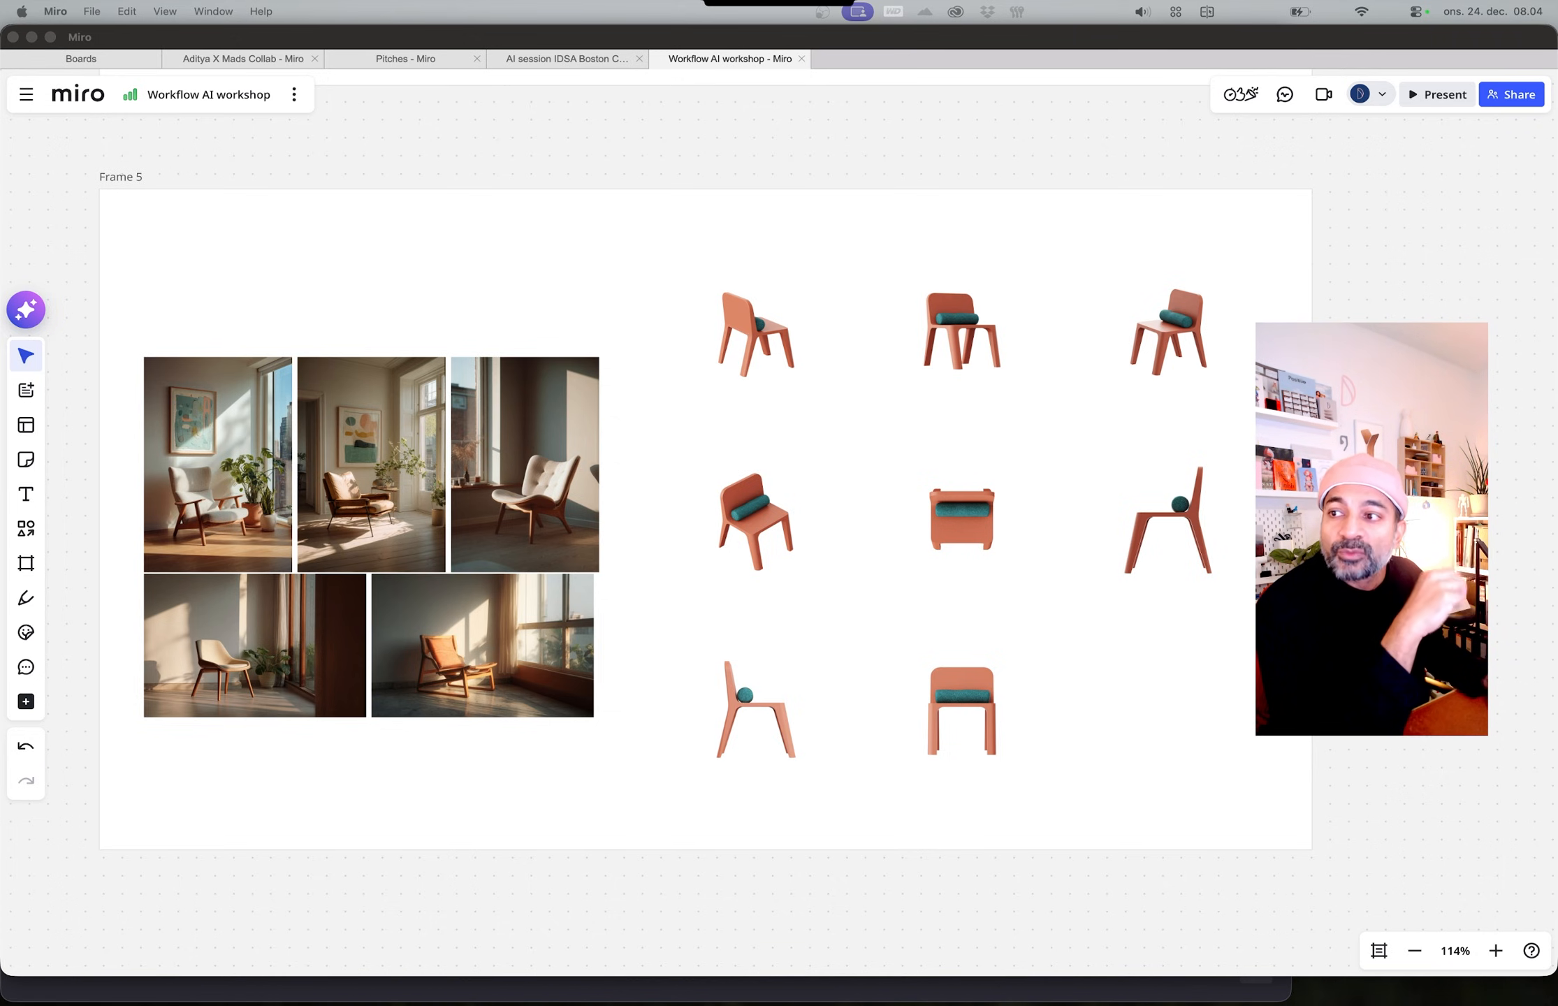
{"action": "key", "text": "super+Tab"}
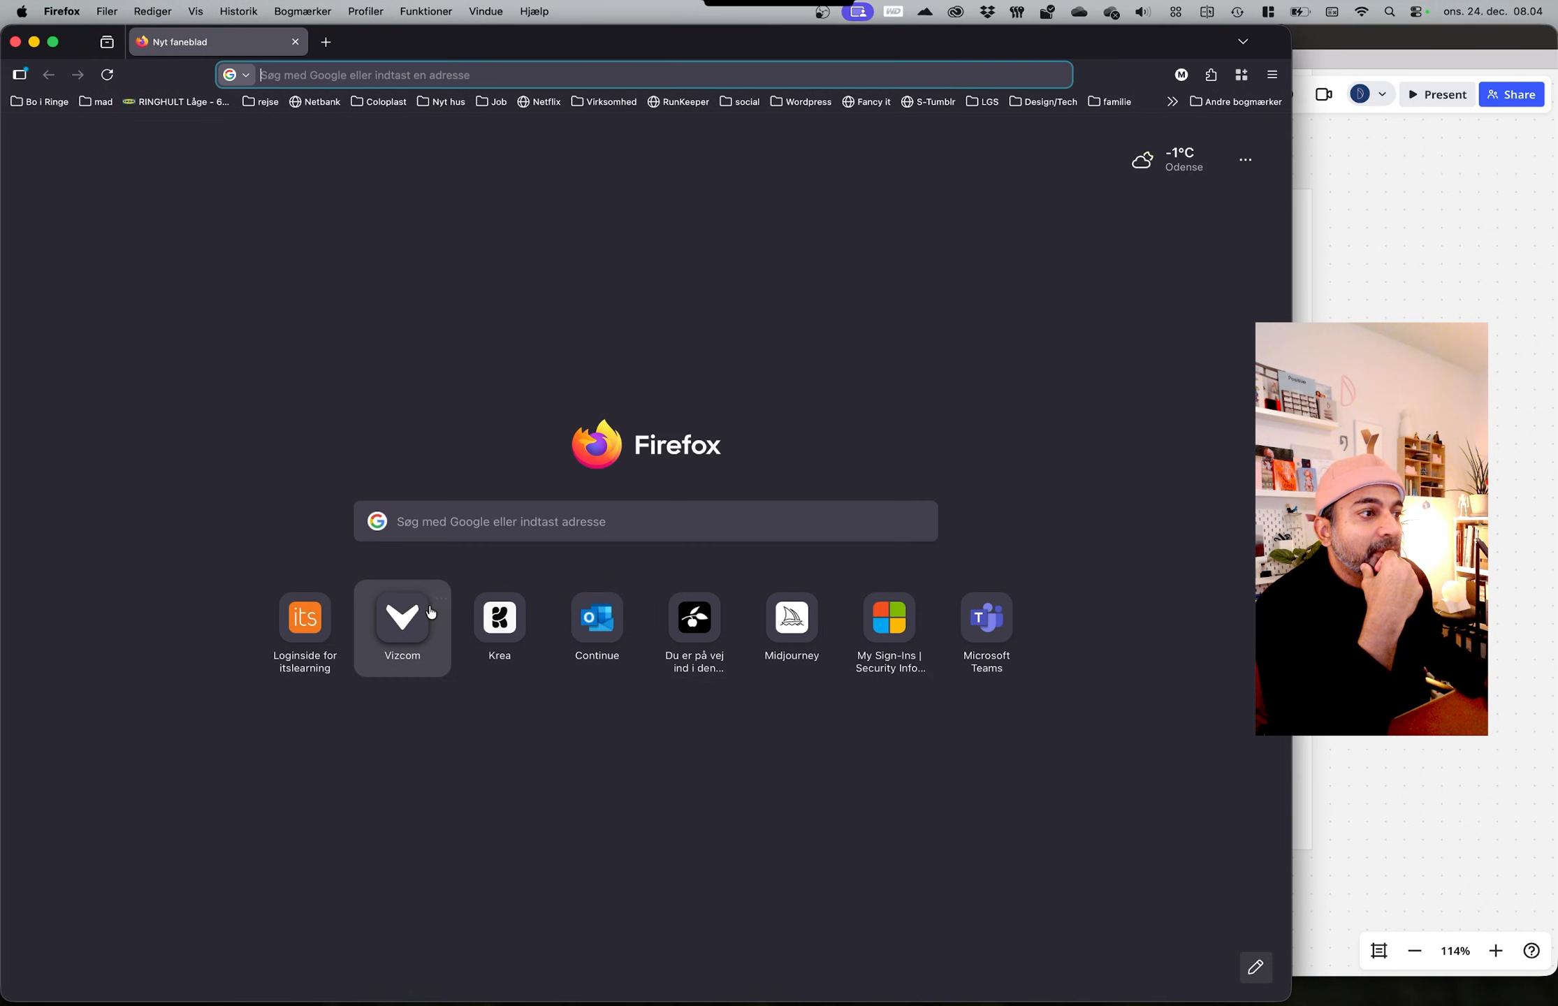
{"action": "left_click", "coordinate": [402, 616]}
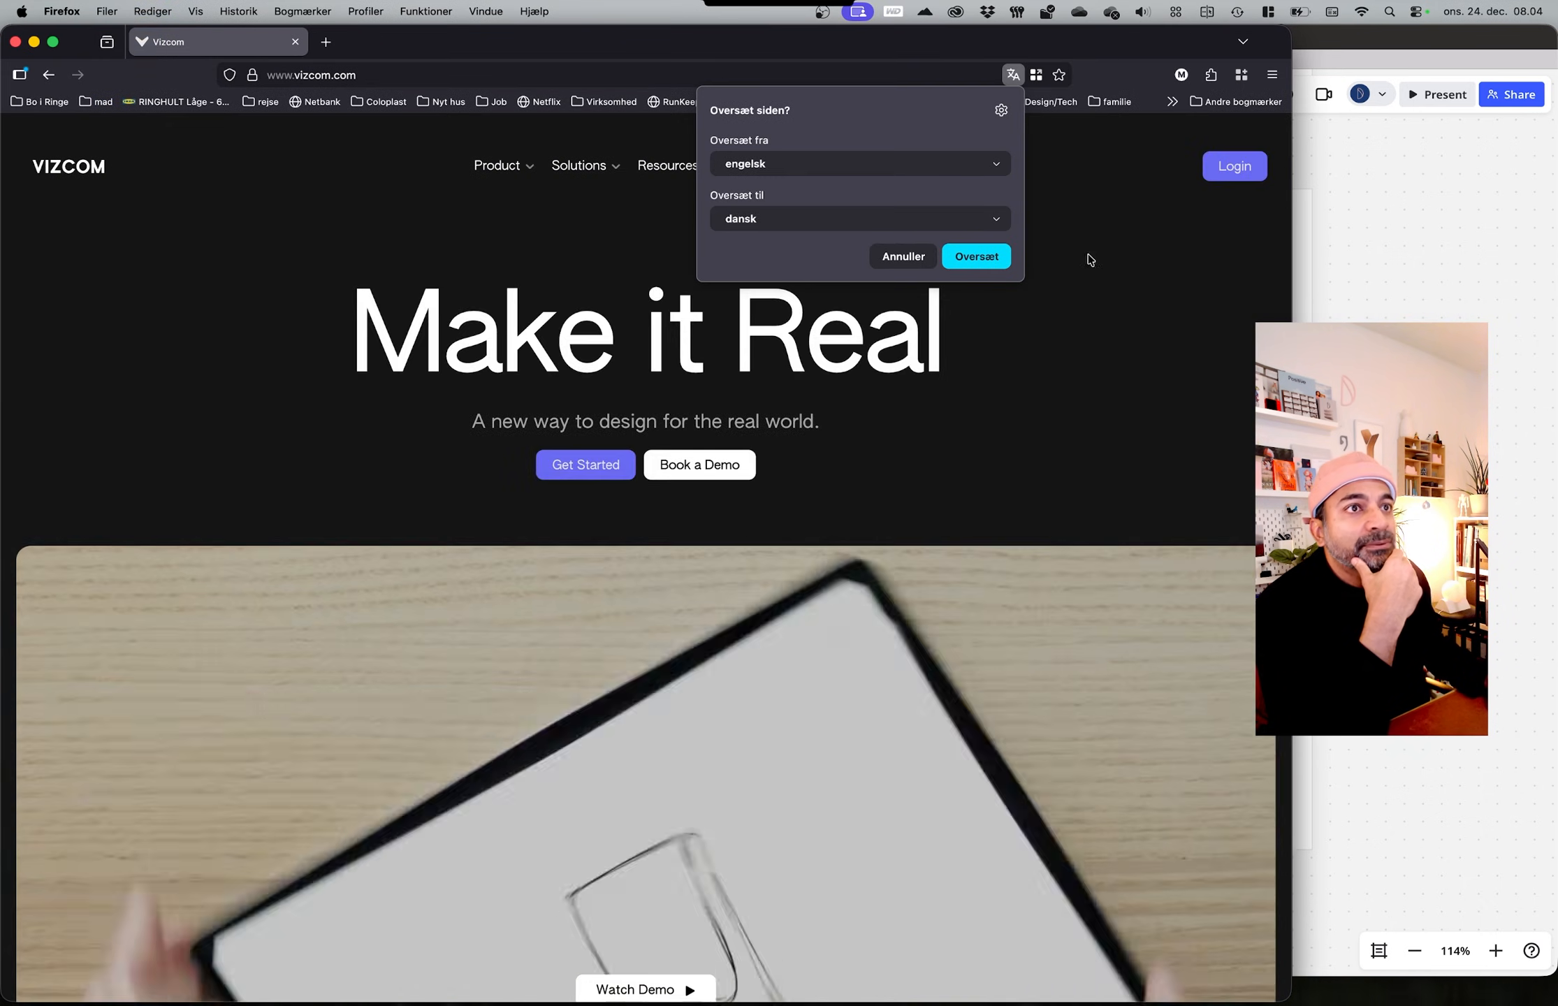
{"action": "left_click", "coordinate": [1251, 174]}
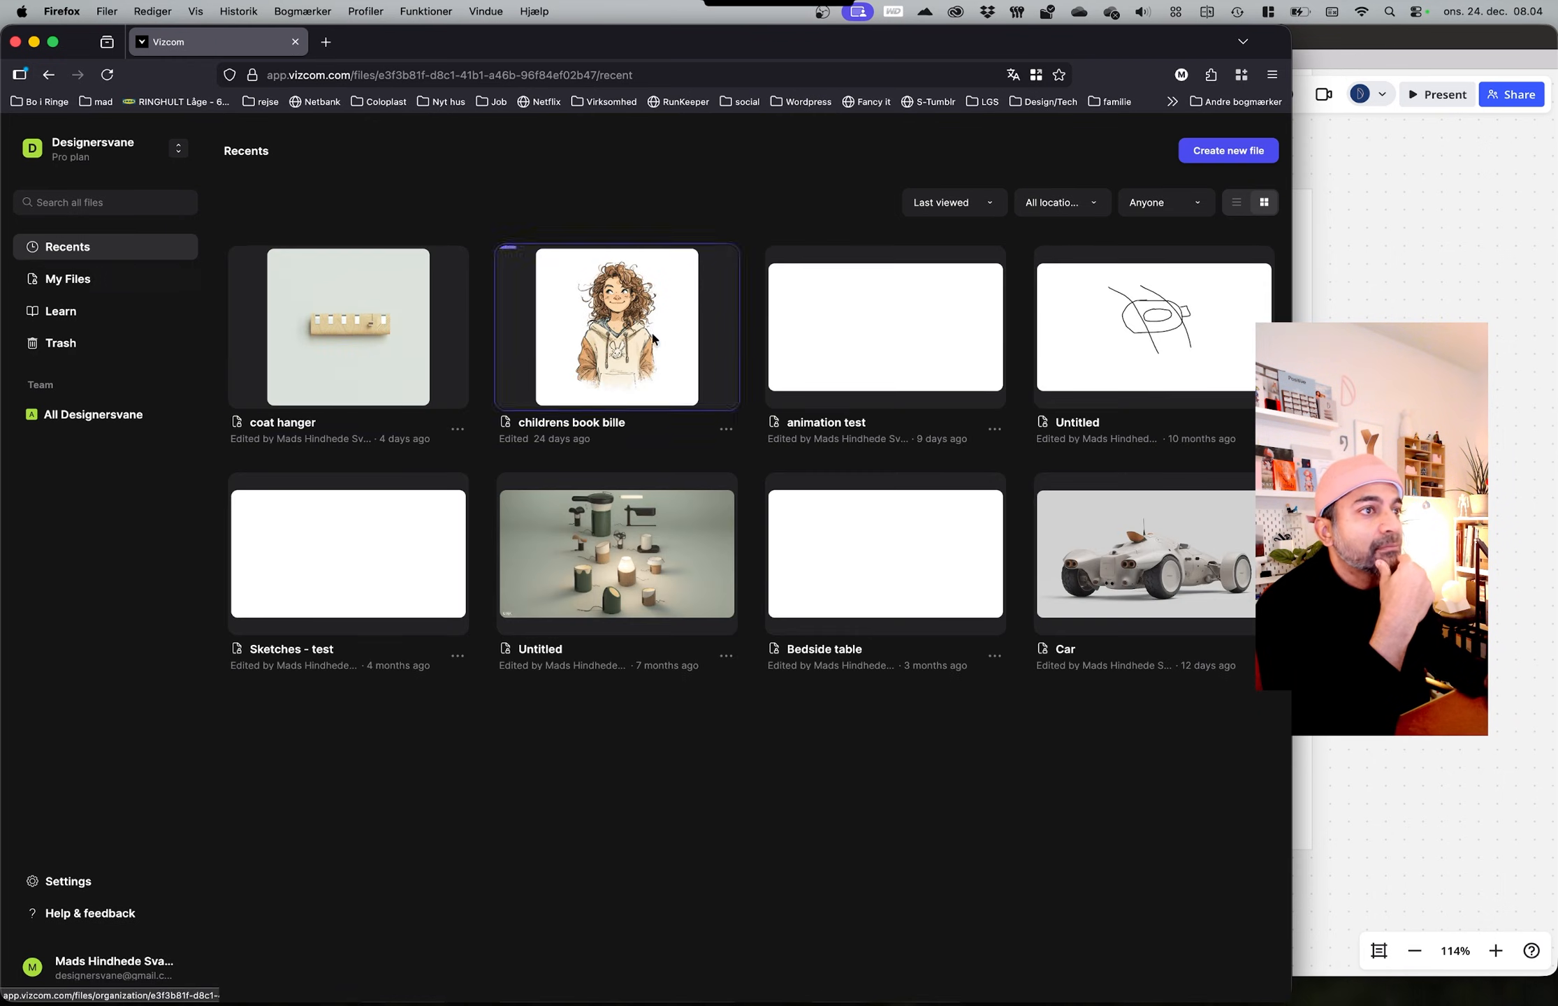
Step: Create a new Vizcom file named "Chair" and start it in Workbench
{"action": "left_click", "coordinate": [1240, 158]}
{"action": "double_click", "coordinate": [507, 521]}
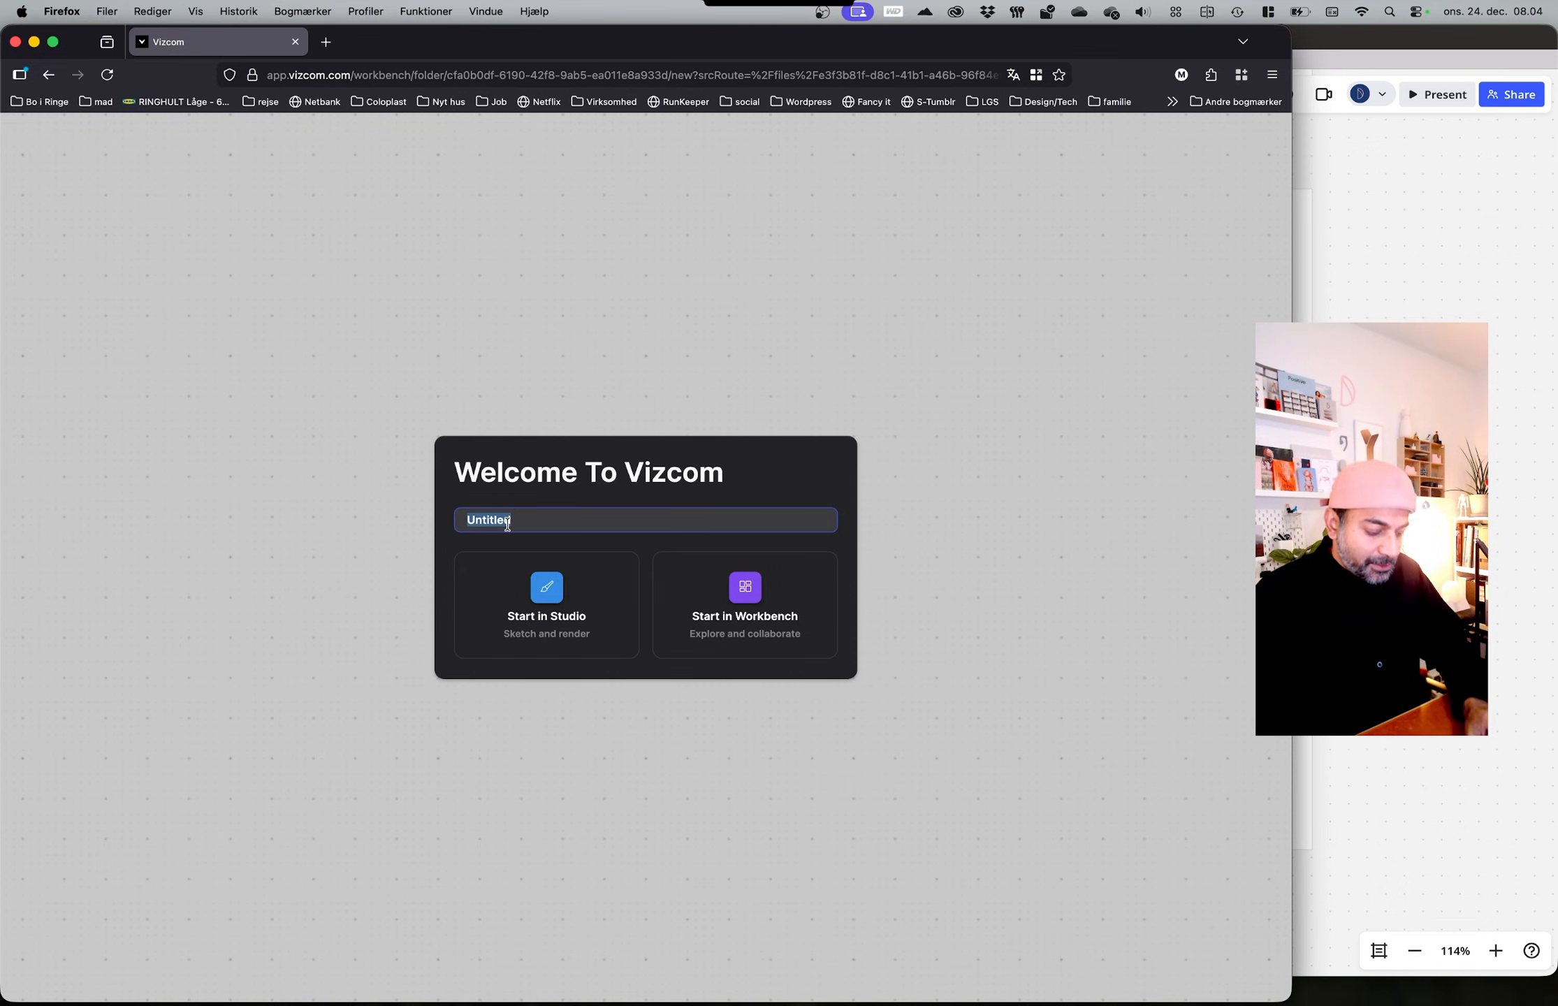
{"action": "type", "text": "Chair"}
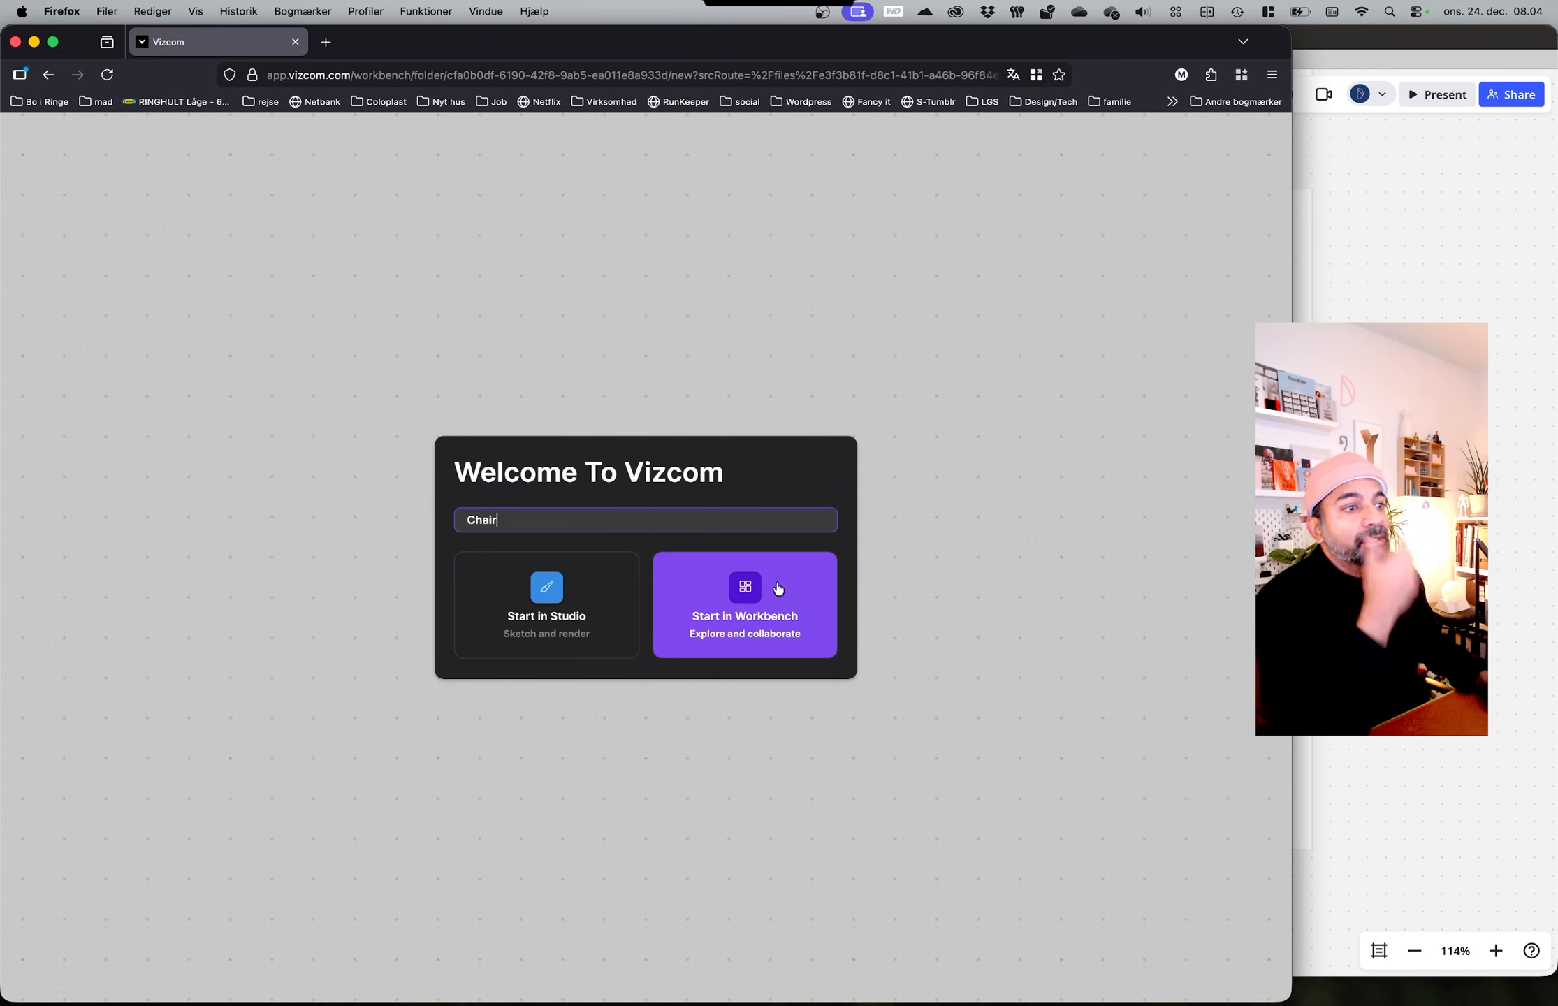
{"action": "left_click", "coordinate": [787, 613]}
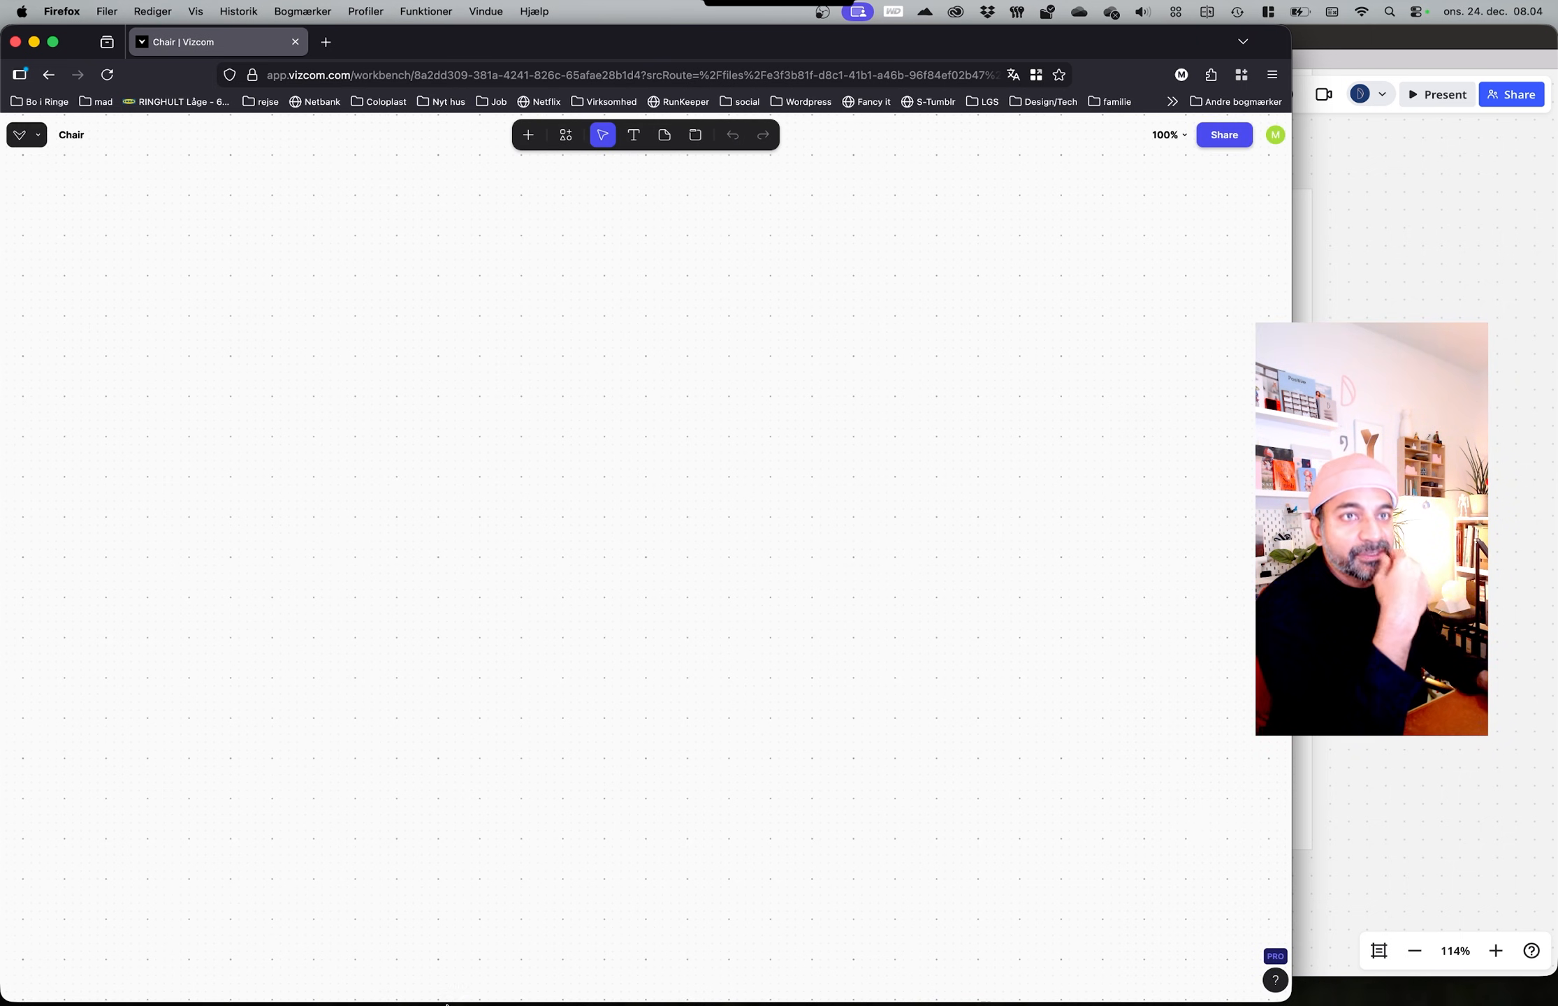
Step: Import the eight selected chair renderings from the Renderings folder and the five selected context images from Overførsler onto the workbench
{"action": "mouse_move", "coordinate": [132, 1003]}
{"action": "left_click", "coordinate": [56, 982]}
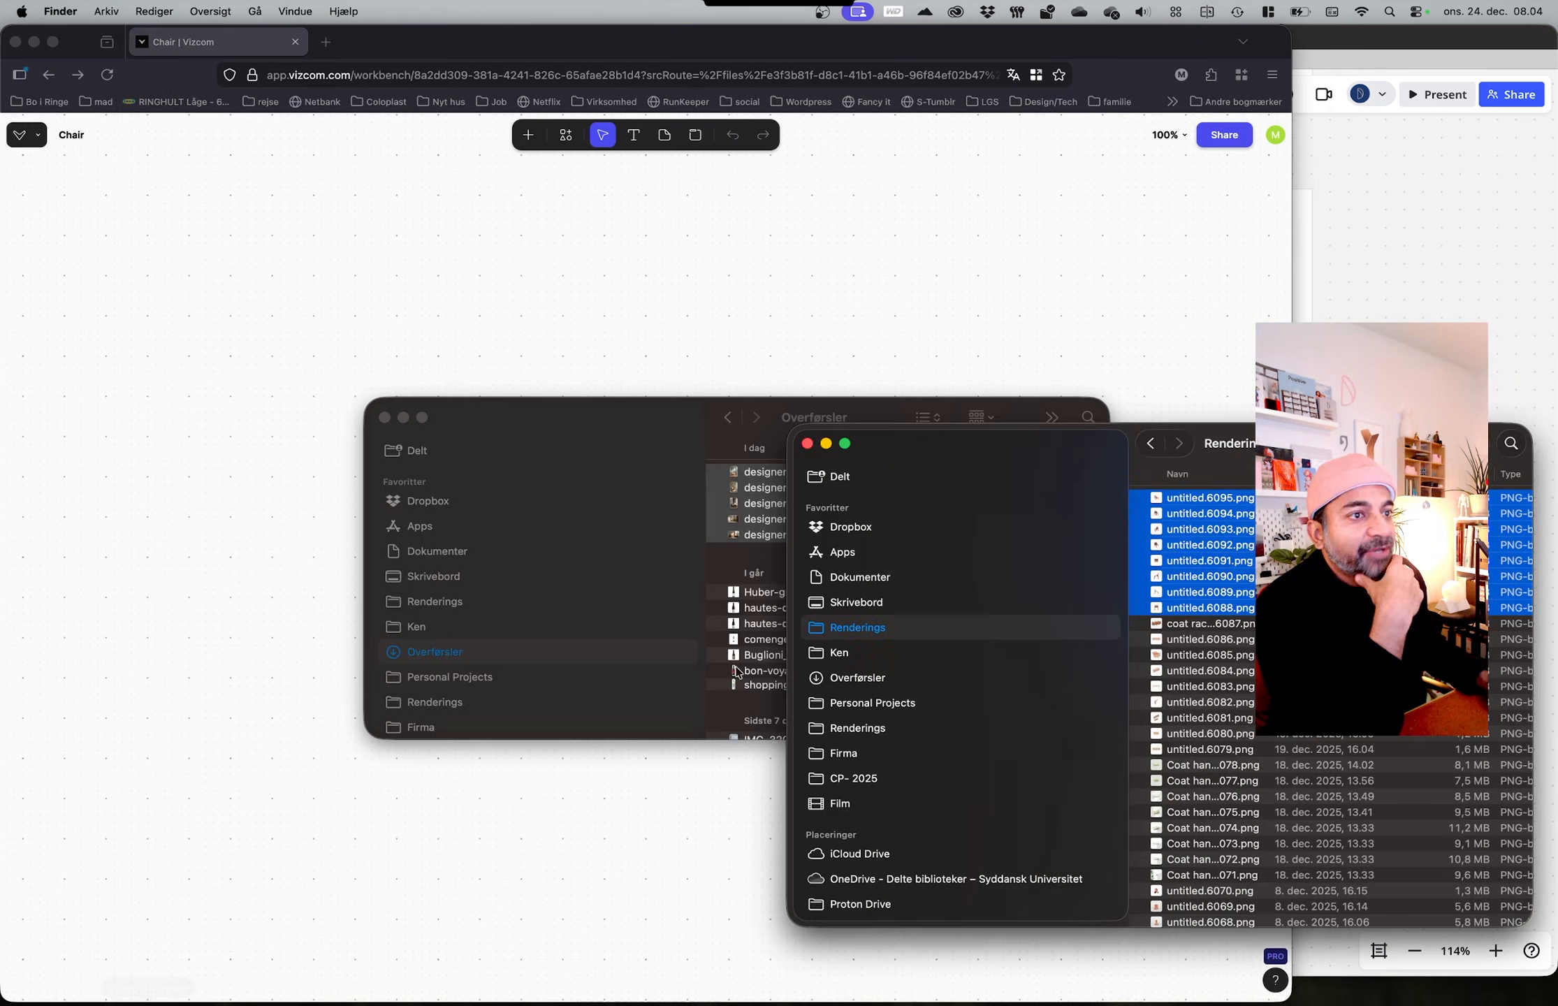
{"action": "left_click_drag", "start_coordinate": [1251, 542], "coordinate": [182, 310]}
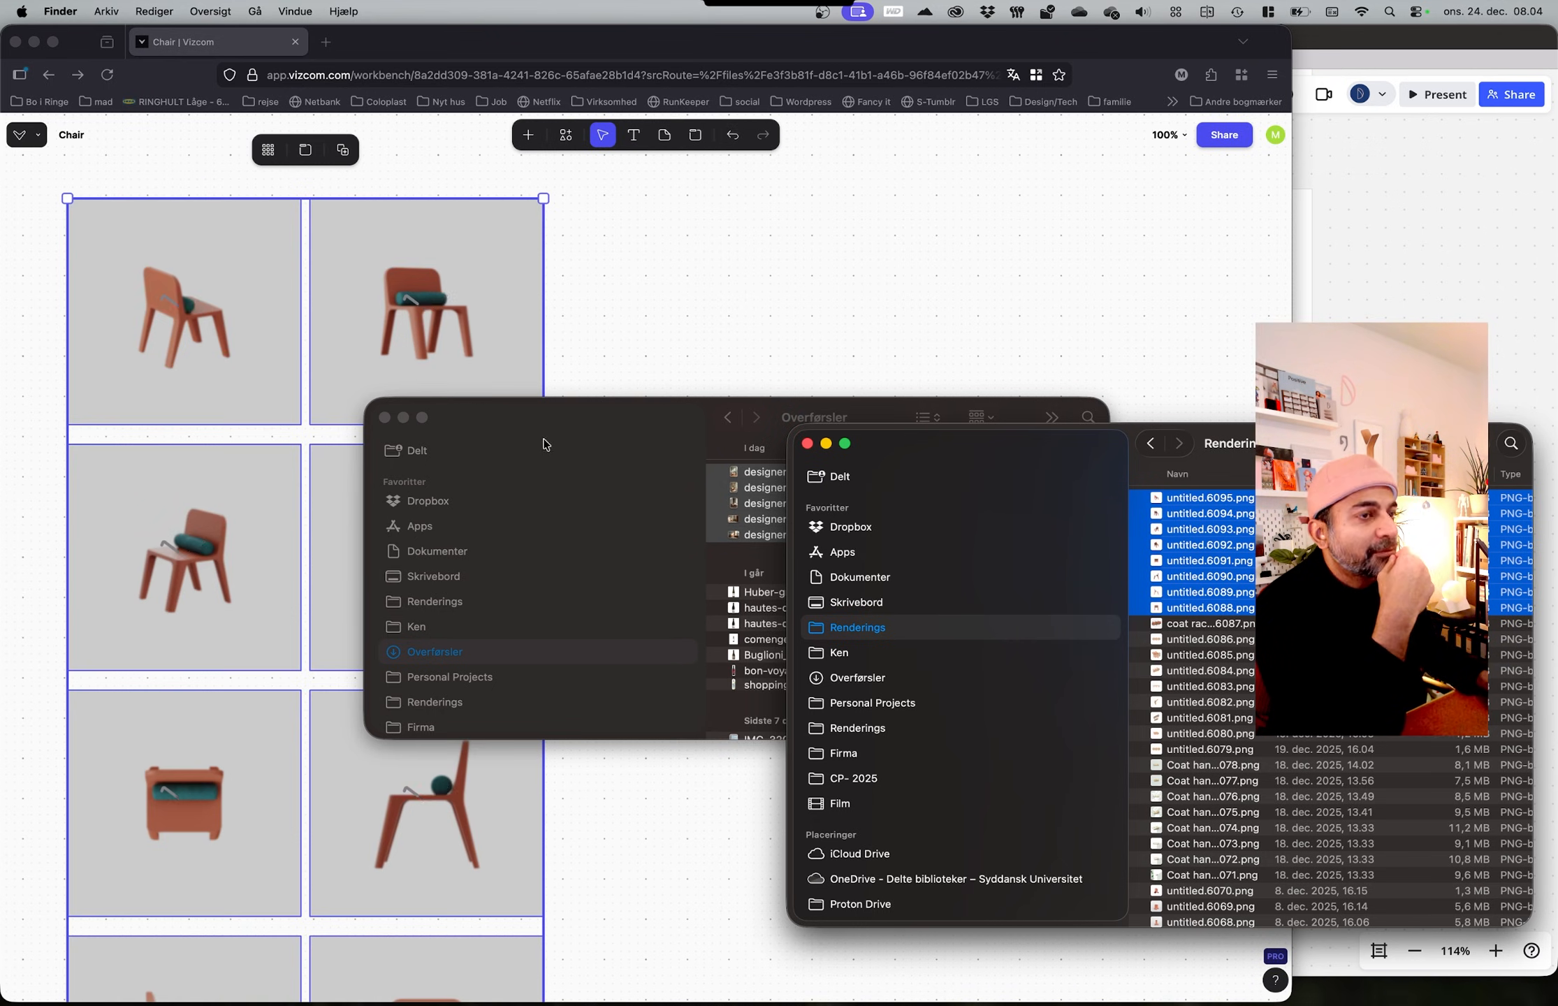
{"action": "left_click", "coordinate": [644, 408]}
{"action": "left_click_drag", "start_coordinate": [803, 503], "coordinate": [699, 299]}
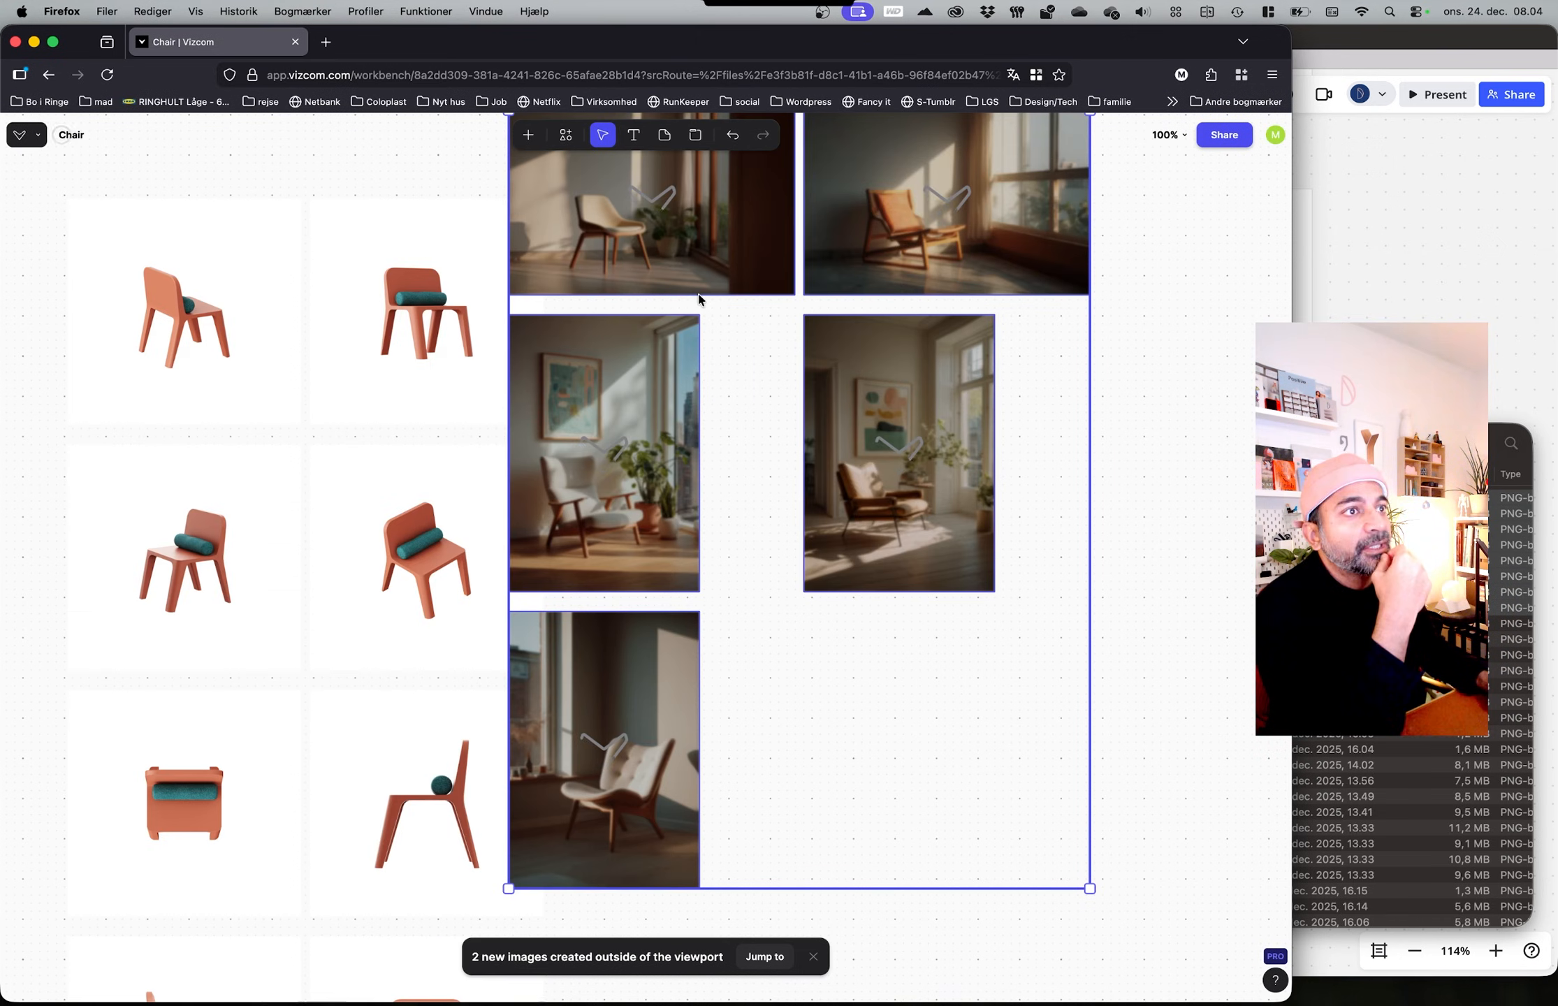
Step: Move the five context images as a group directly above the chair renderings, aligned with their left edge
{"action": "scroll", "coordinate": [305, 542], "scroll_direction": "down", "scroll_amount": 5, "text": "ctrl"}
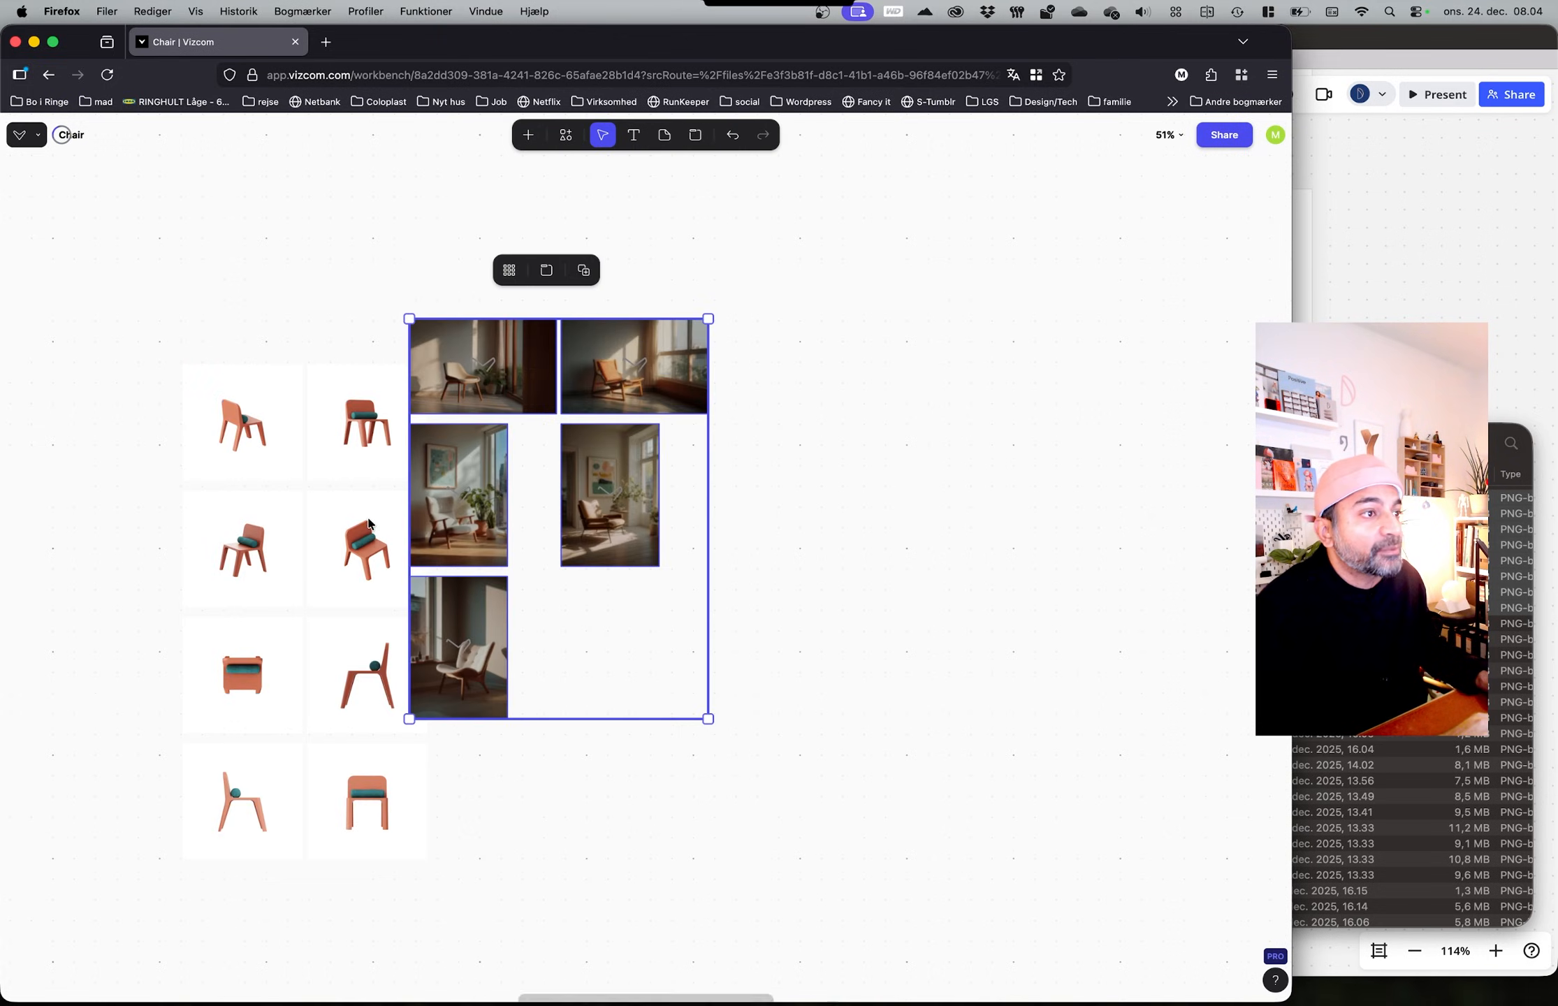
{"action": "scroll", "coordinate": [739, 535], "scroll_direction": "down", "scroll_amount": 3, "text": "ctrl"}
{"action": "left_click_drag", "start_coordinate": [550, 421], "coordinate": [722, 216]}
{"action": "left_click", "coordinate": [590, 591]}
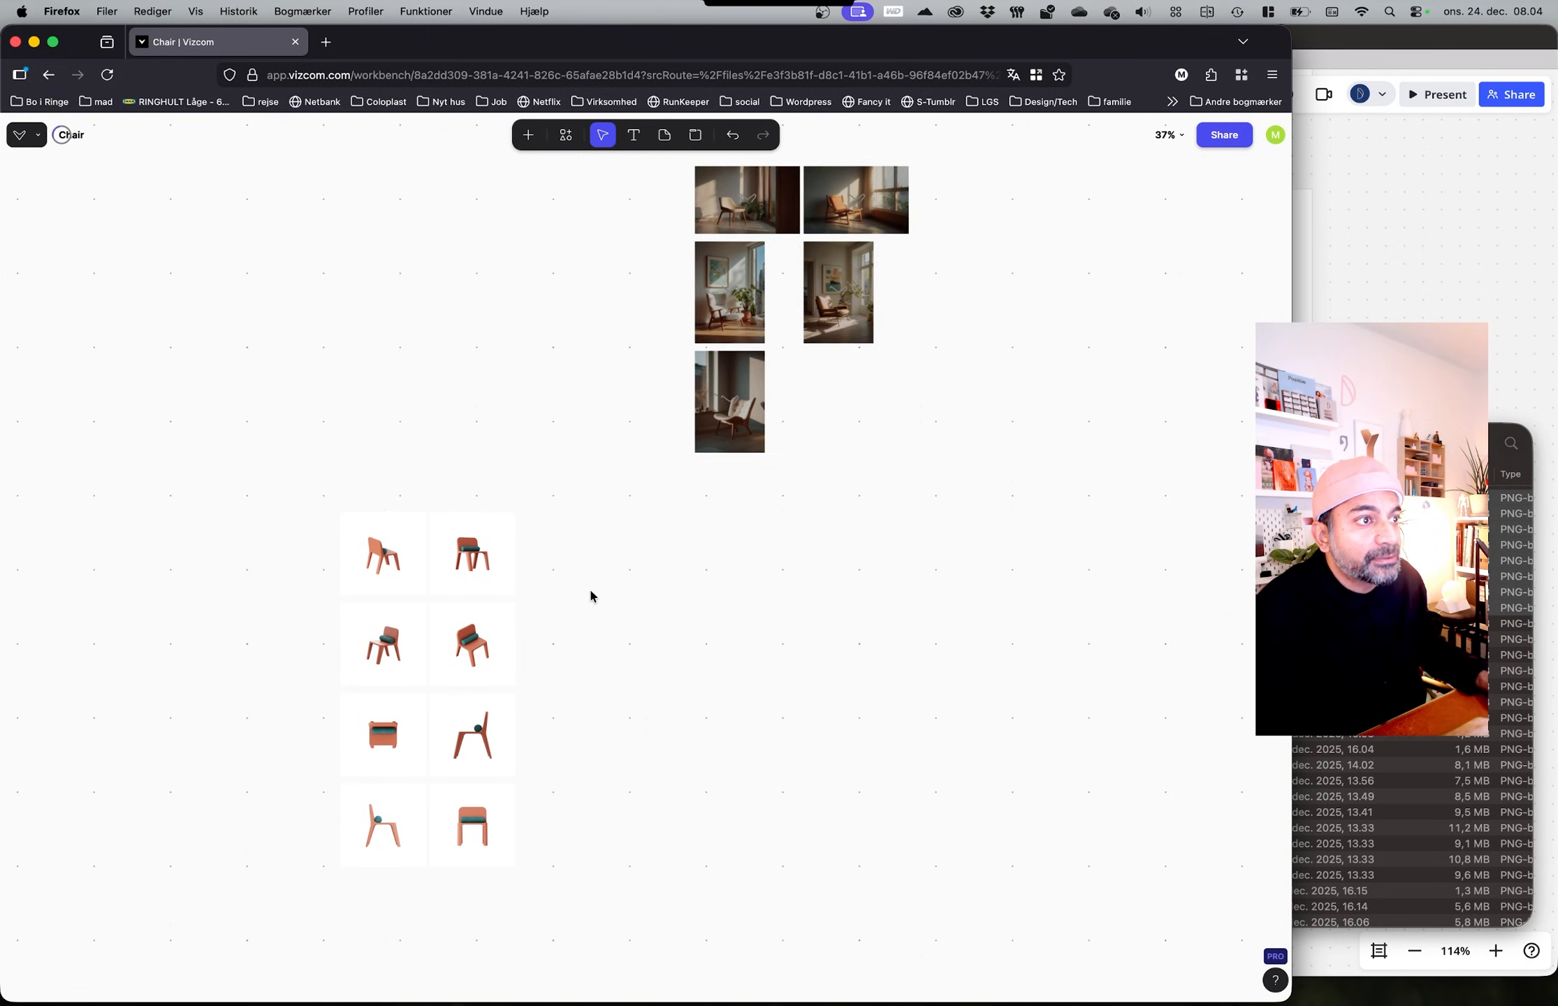
{"action": "middle_click_drag", "start_coordinate": [621, 620], "coordinate": [529, 640]}
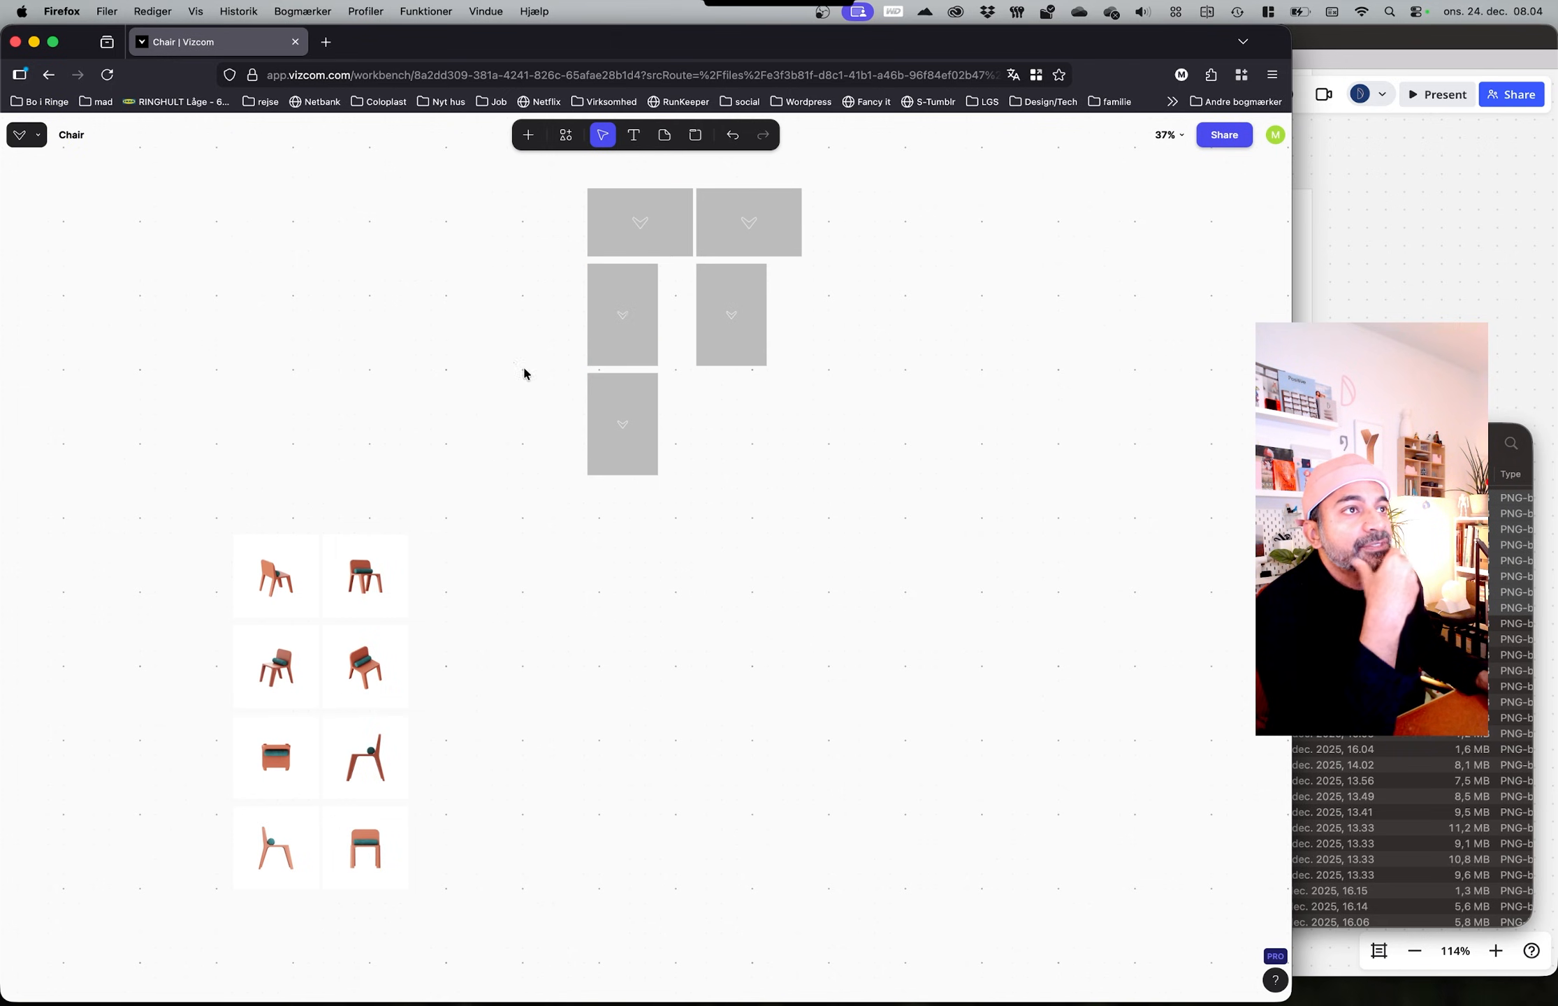
{"action": "left_click_drag", "start_coordinate": [564, 262], "coordinate": [752, 400]}
{"action": "left_click_drag", "start_coordinate": [465, 169], "coordinate": [872, 496]}
{"action": "left_click_drag", "start_coordinate": [653, 244], "coordinate": [298, 281]}
{"action": "left_click", "coordinate": [570, 510]}
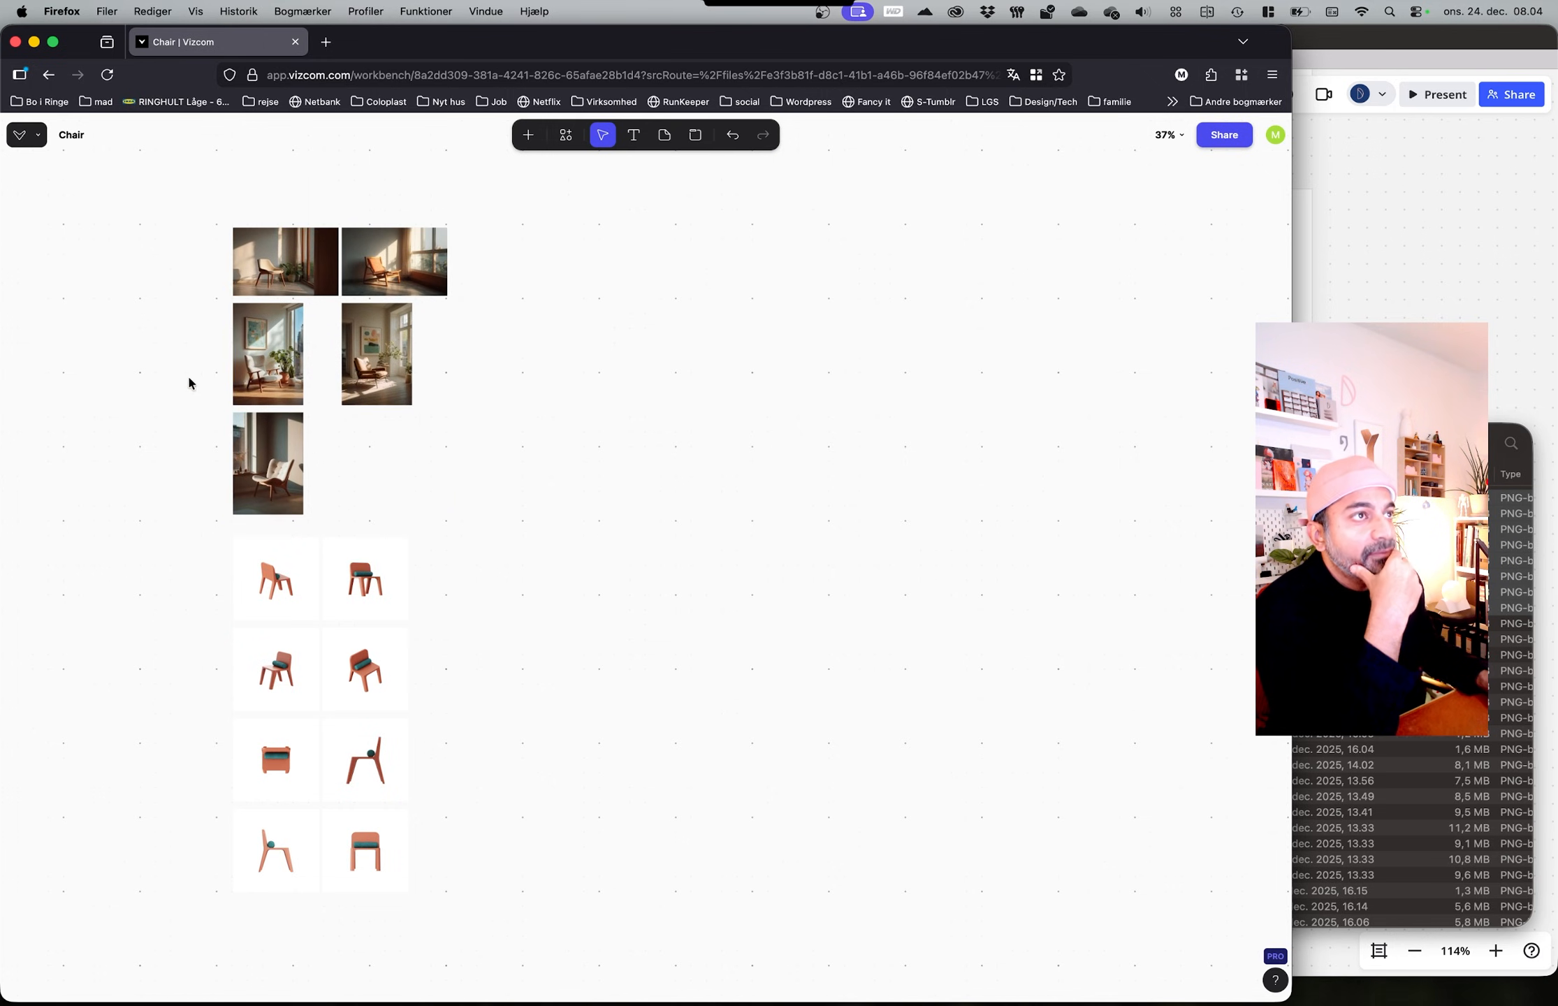
Step: Add a yellow sticky note beside the upper row of context images with the text "Context"
{"action": "left_click", "coordinate": [664, 134]}
{"action": "left_click", "coordinate": [451, 263]}
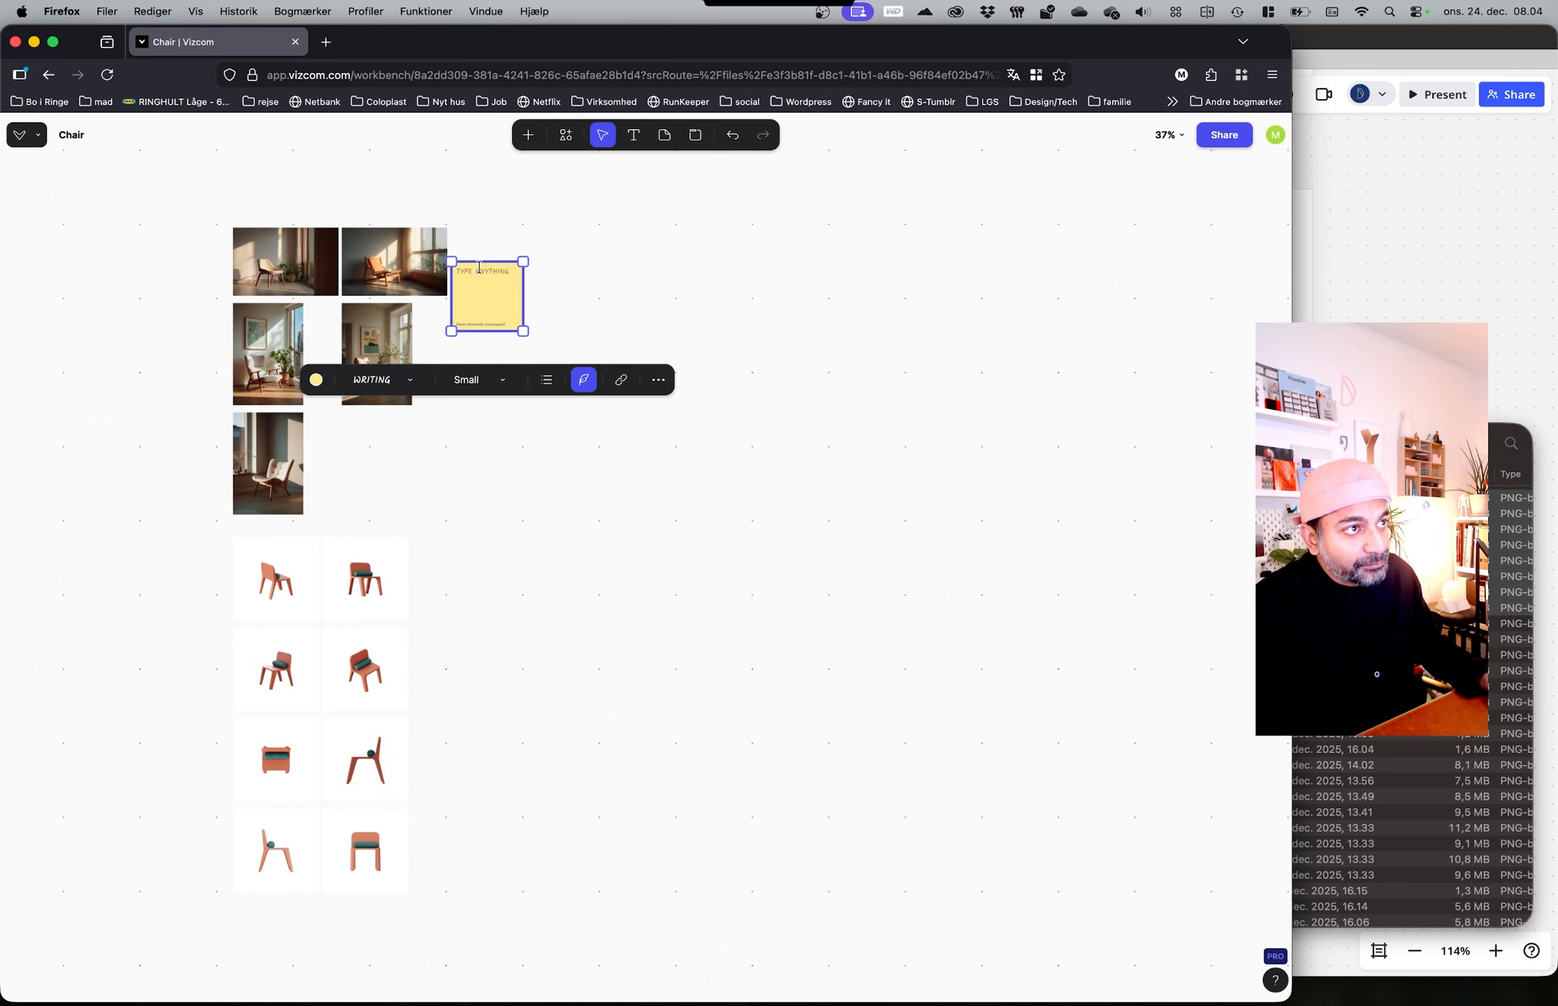
{"action": "type", "text": "Context"}
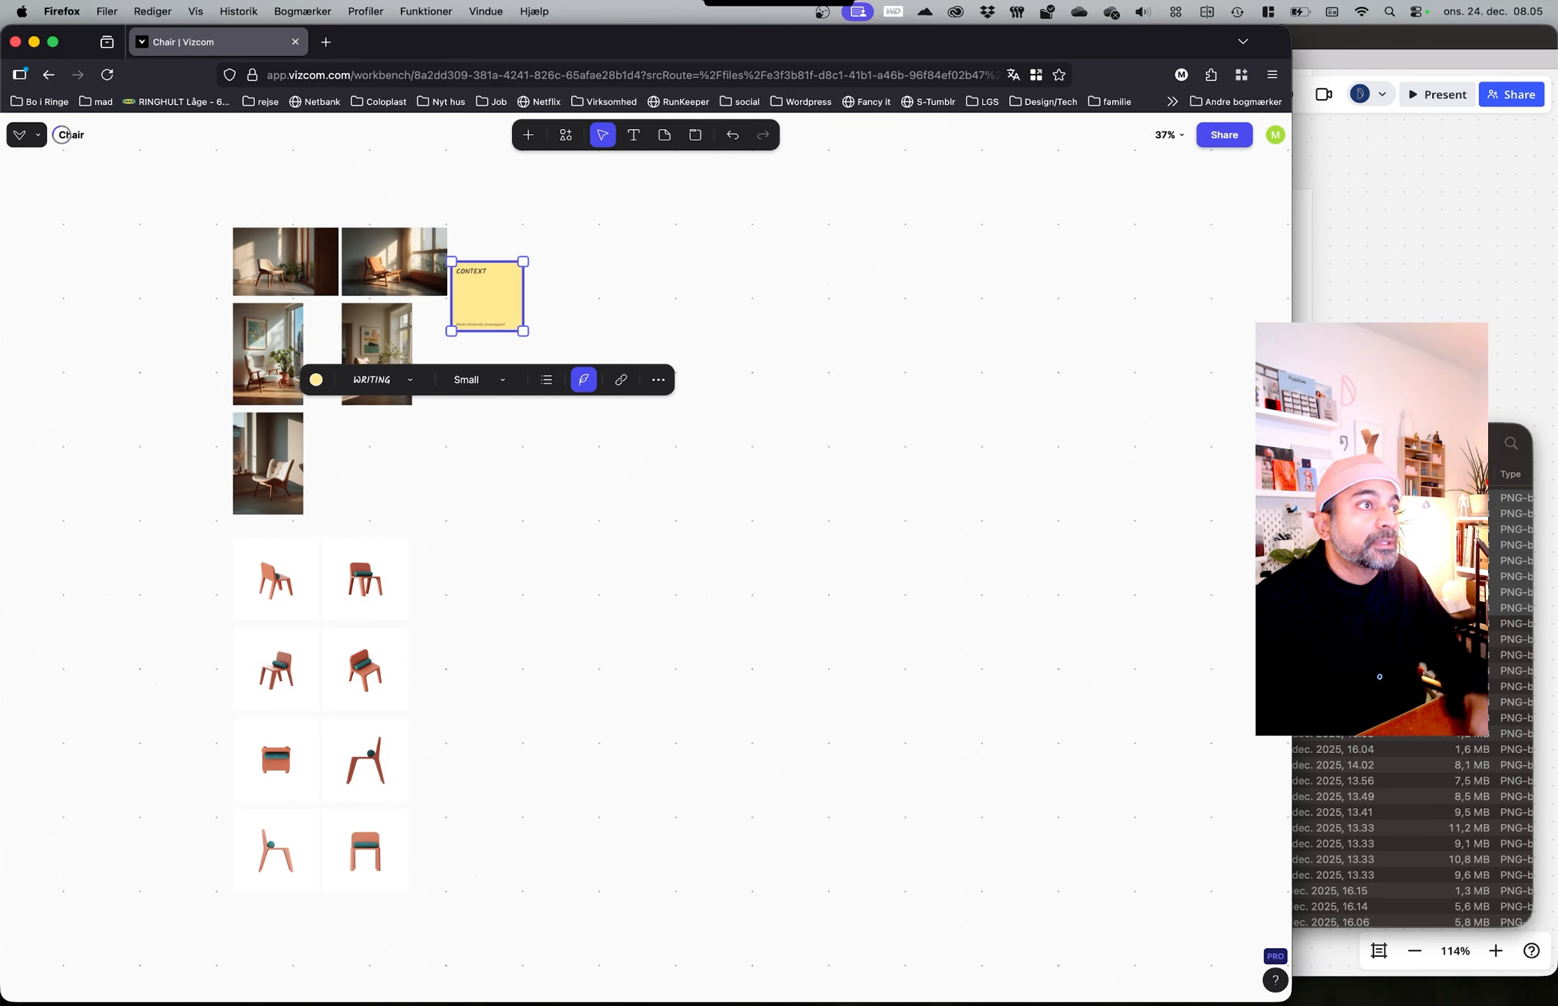
Step: Place the CONTEXT note beside the room photos and a copy beside the chair renders, relabelled SUBJECT
{"action": "left_click", "coordinate": [703, 264]}
{"action": "left_click_drag", "start_coordinate": [512, 282], "coordinate": [184, 562]}
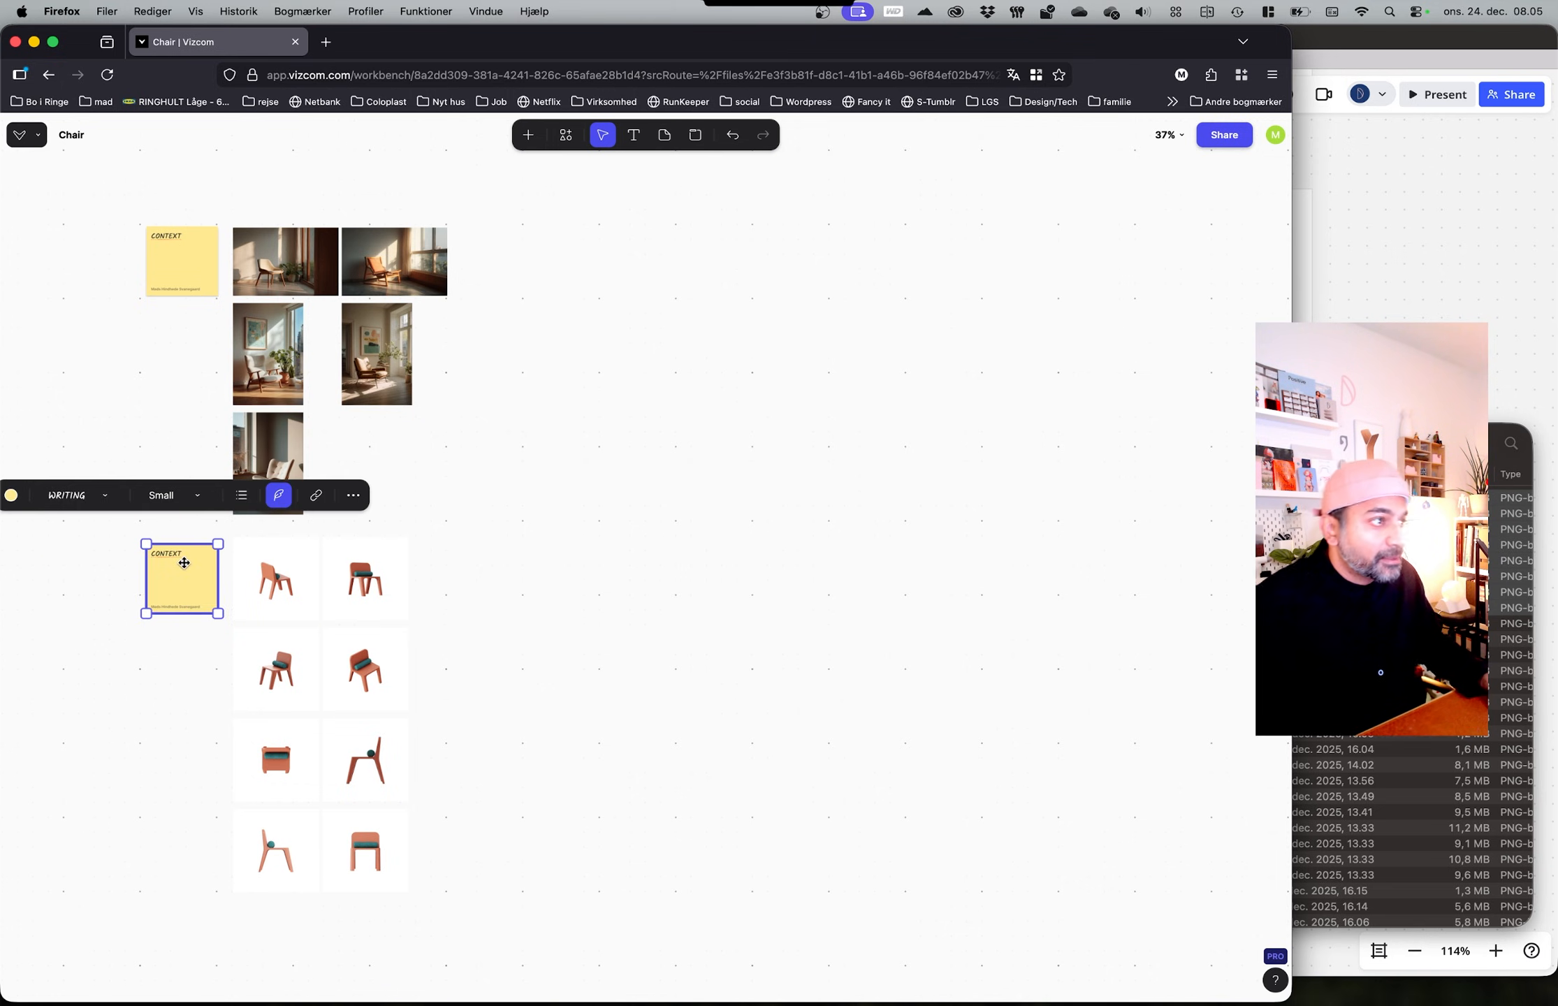
{"action": "type", "text": "SUBJECT"}
{"action": "left_click", "coordinate": [142, 814]}
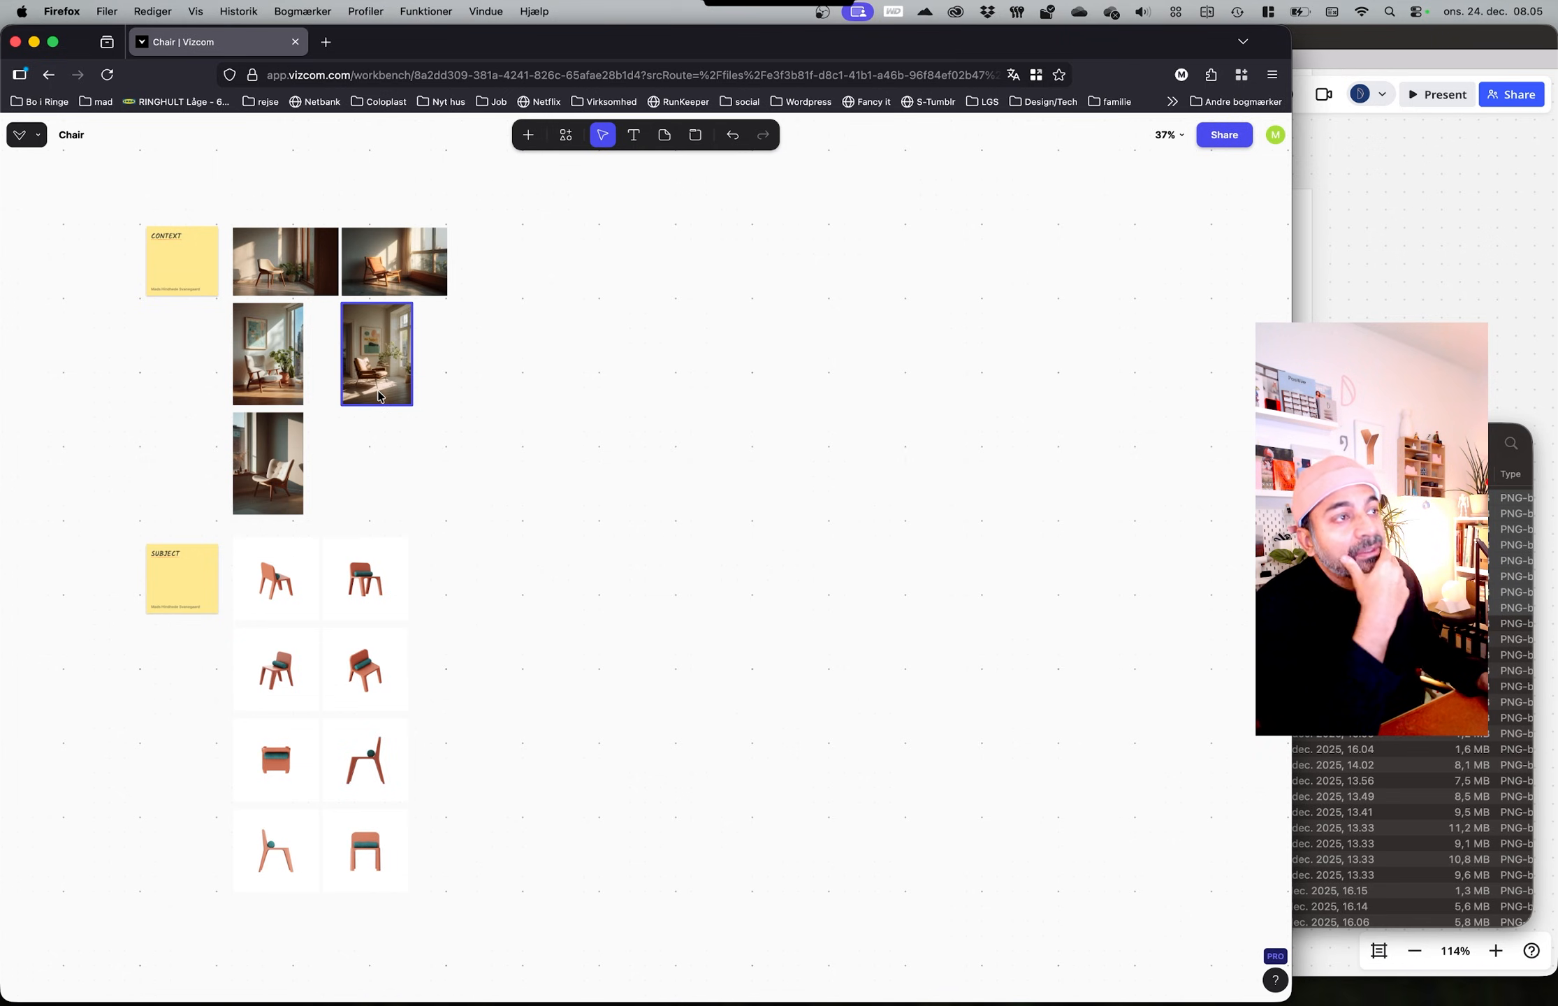
Step: Move the orange lounge chair room photo out of the context group to empty canvas near the chair renders
{"action": "left_click", "coordinate": [382, 275]}
{"action": "left_click_drag", "start_coordinate": [384, 276], "coordinate": [498, 487]}
{"action": "scroll", "coordinate": [498, 483], "scroll_direction": "up", "scroll_amount": 8}
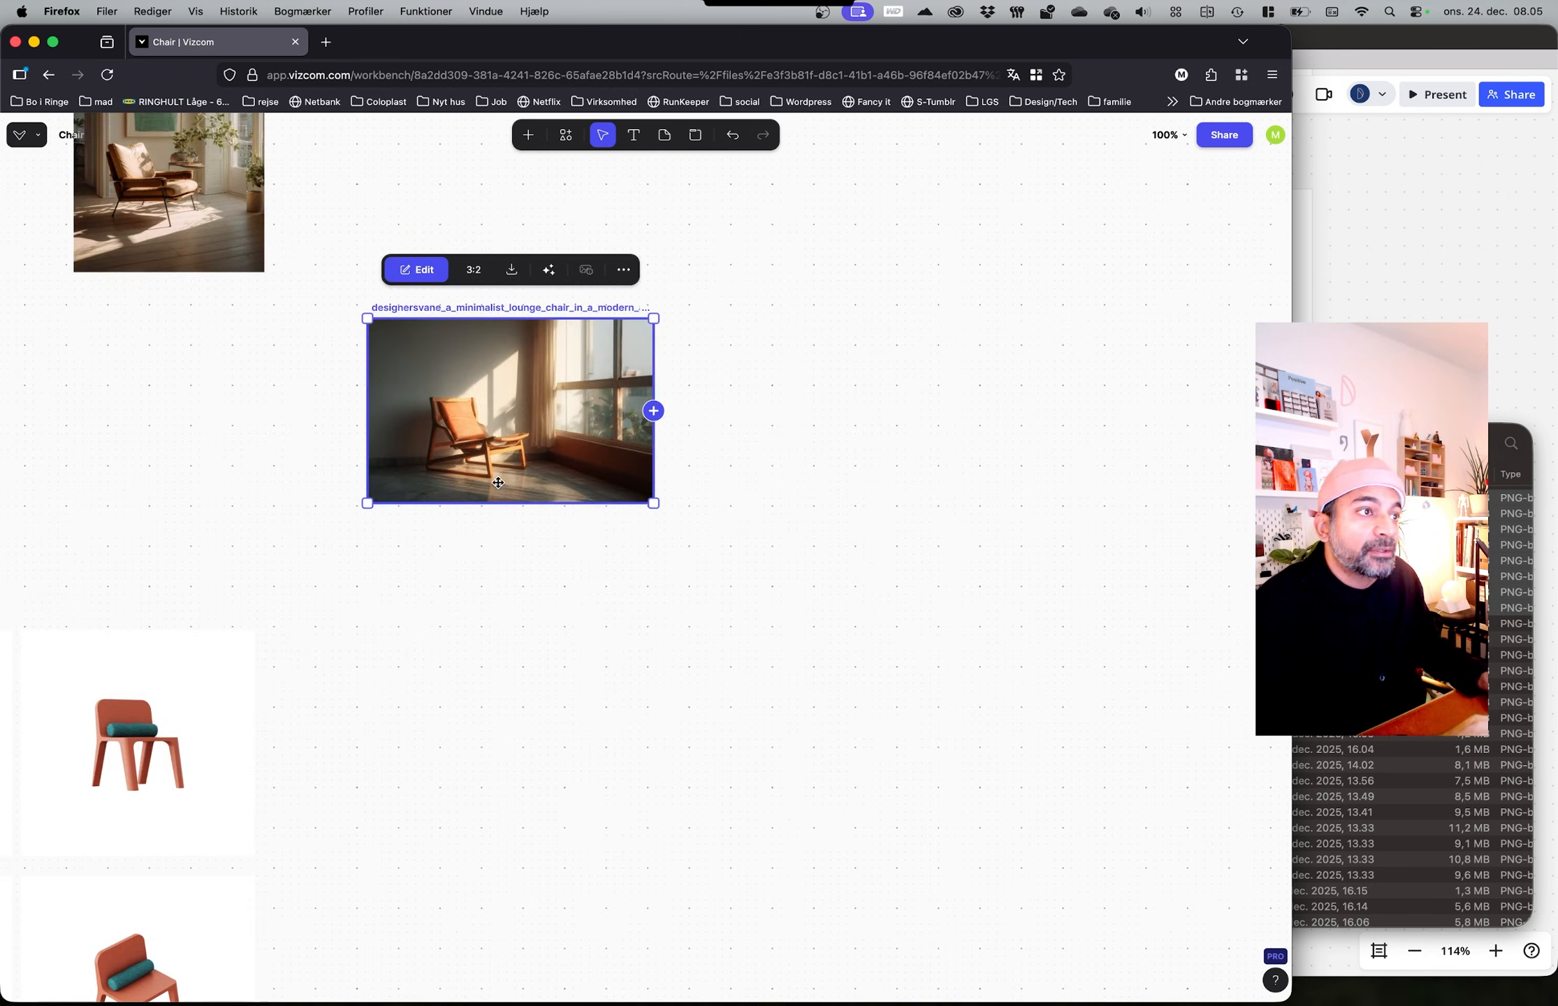
{"action": "middle_click_drag", "start_coordinate": [529, 632], "coordinate": [577, 642]}
{"action": "scroll", "coordinate": [577, 642], "scroll_direction": "down", "scroll_amount": 1}
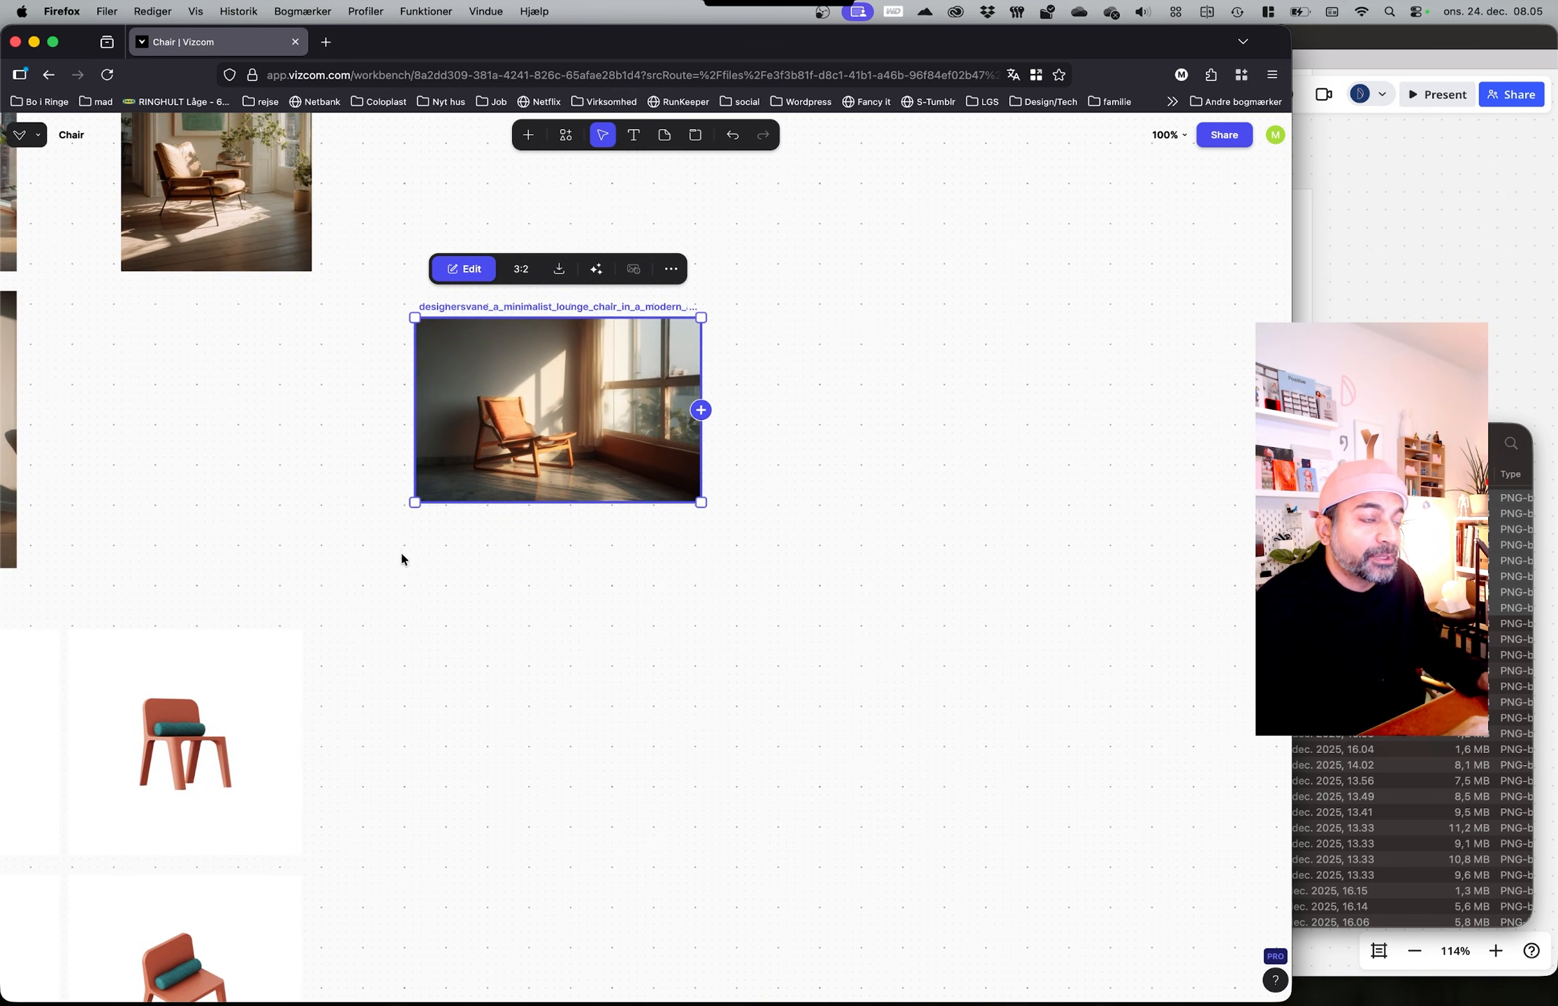
Step: Connect the chair render untitled.6092.png to a new Modify block with a free-form change description
{"action": "left_click", "coordinate": [253, 734]}
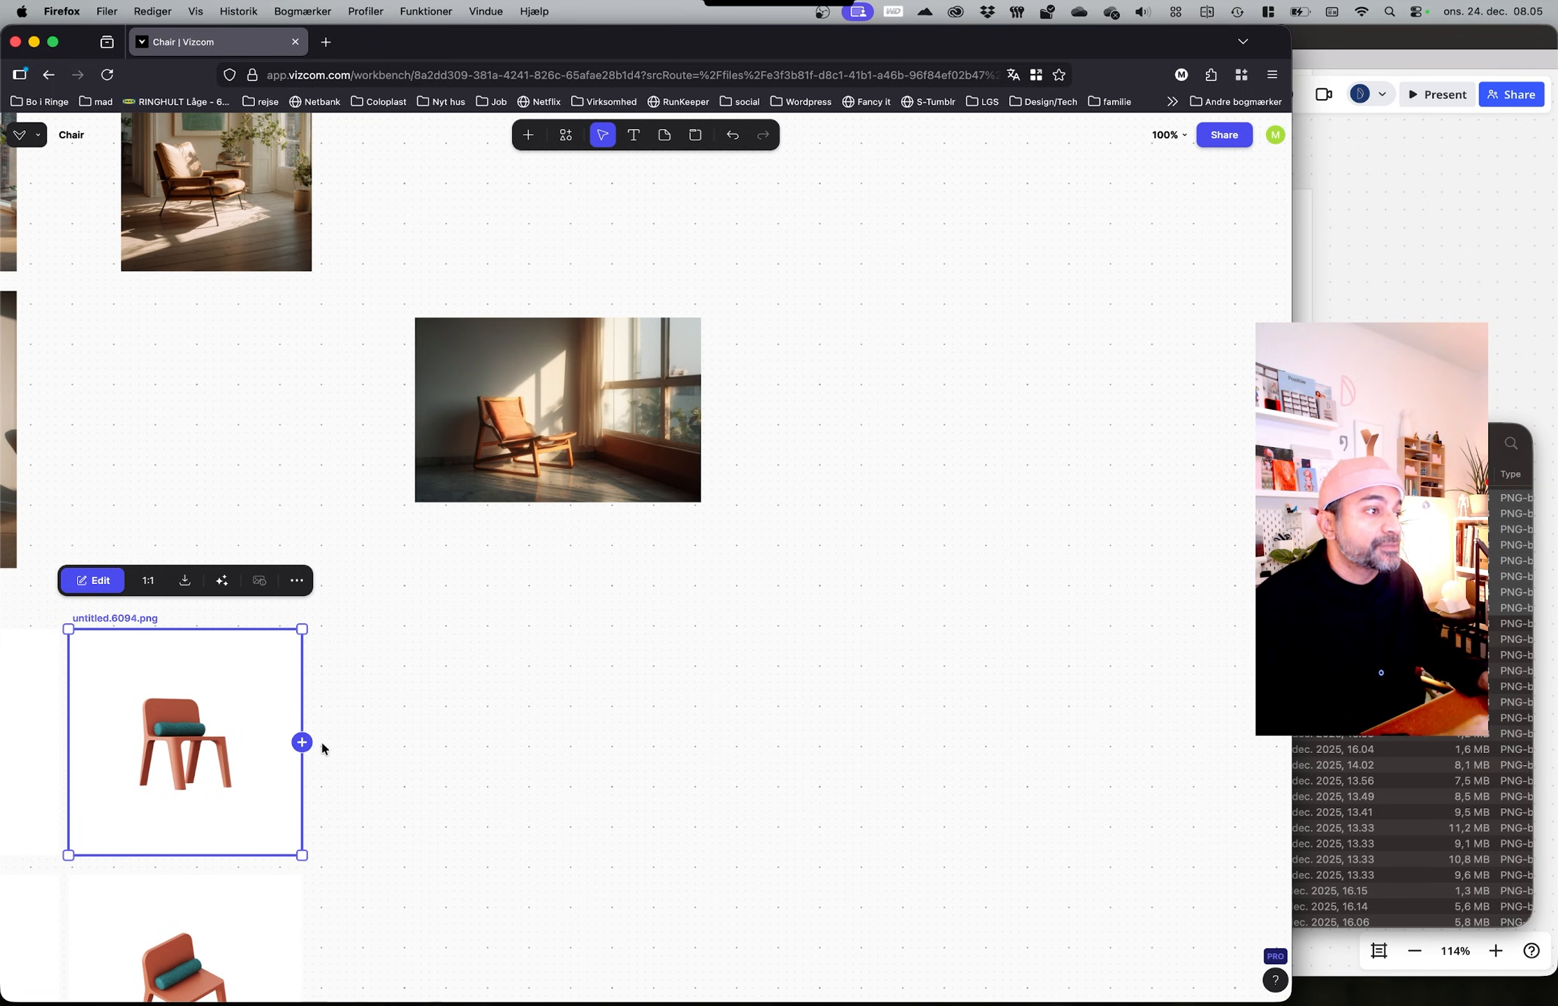
{"action": "middle_click_drag", "start_coordinate": [372, 718], "coordinate": [504, 553]}
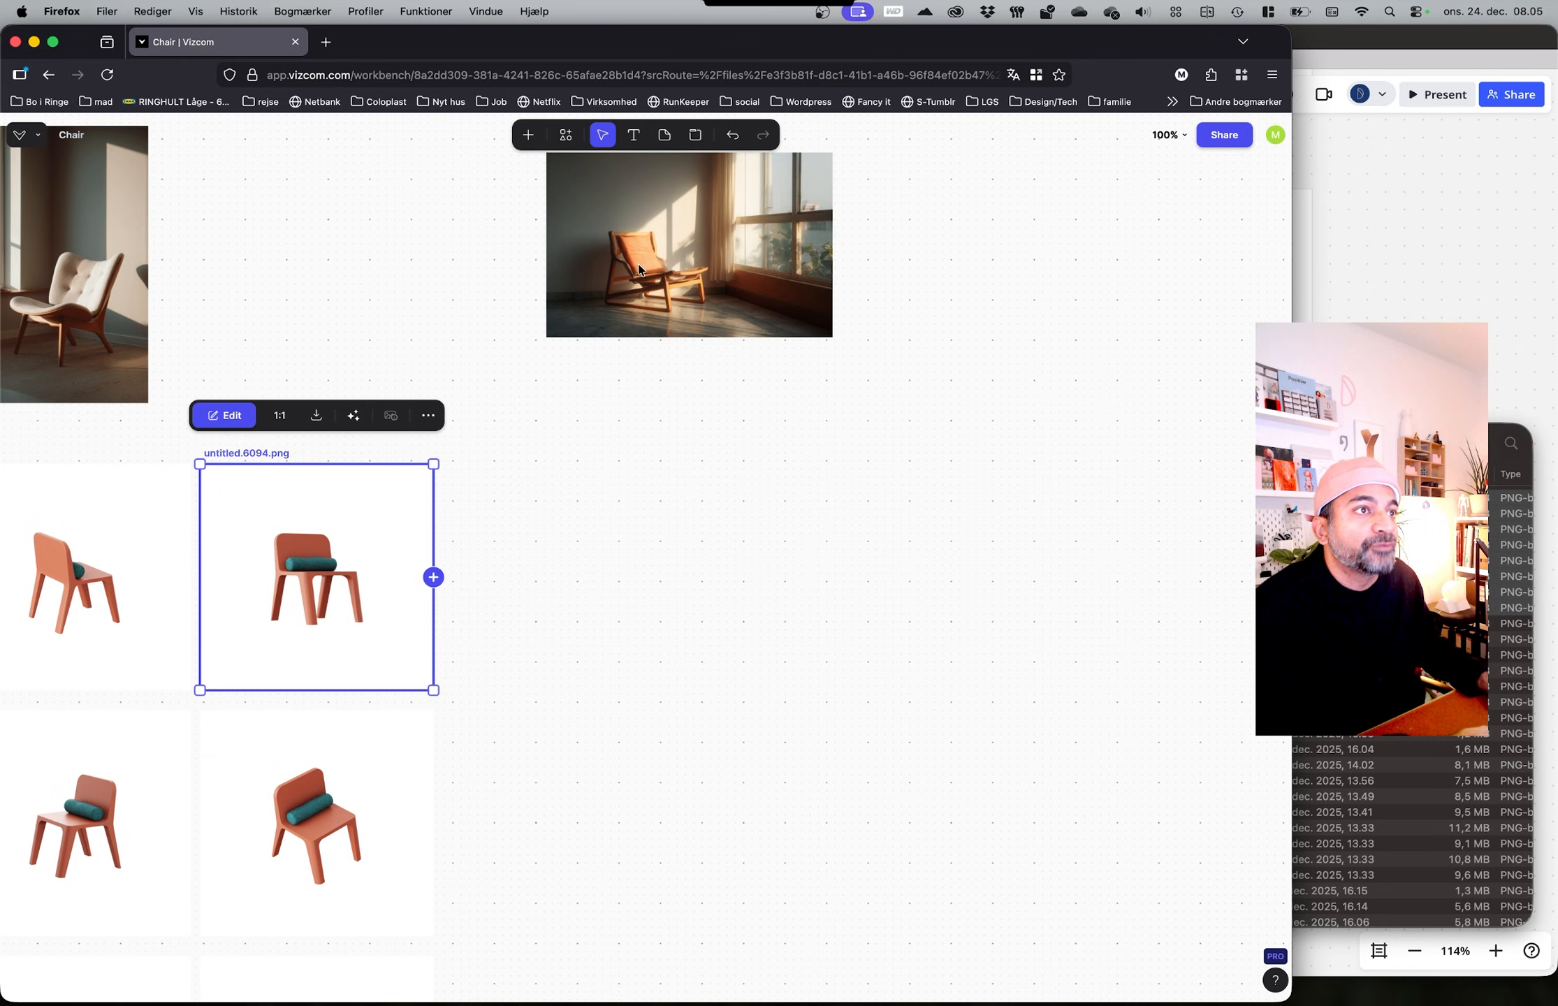
{"action": "left_click", "coordinate": [393, 796]}
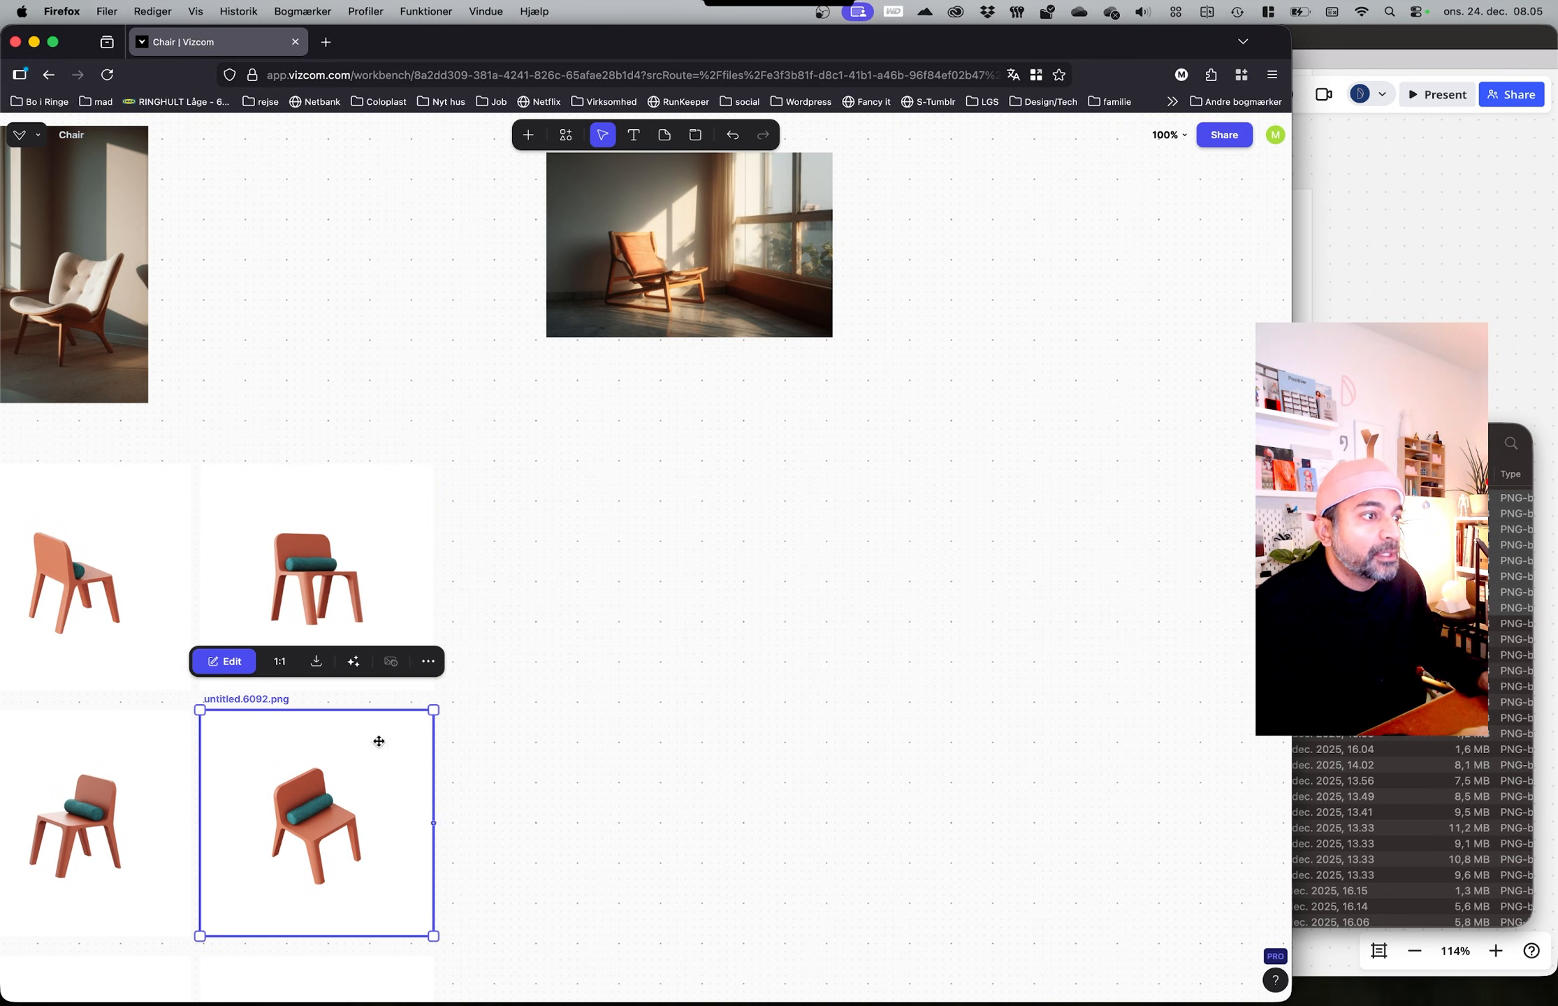
{"action": "left_click", "coordinate": [383, 644]}
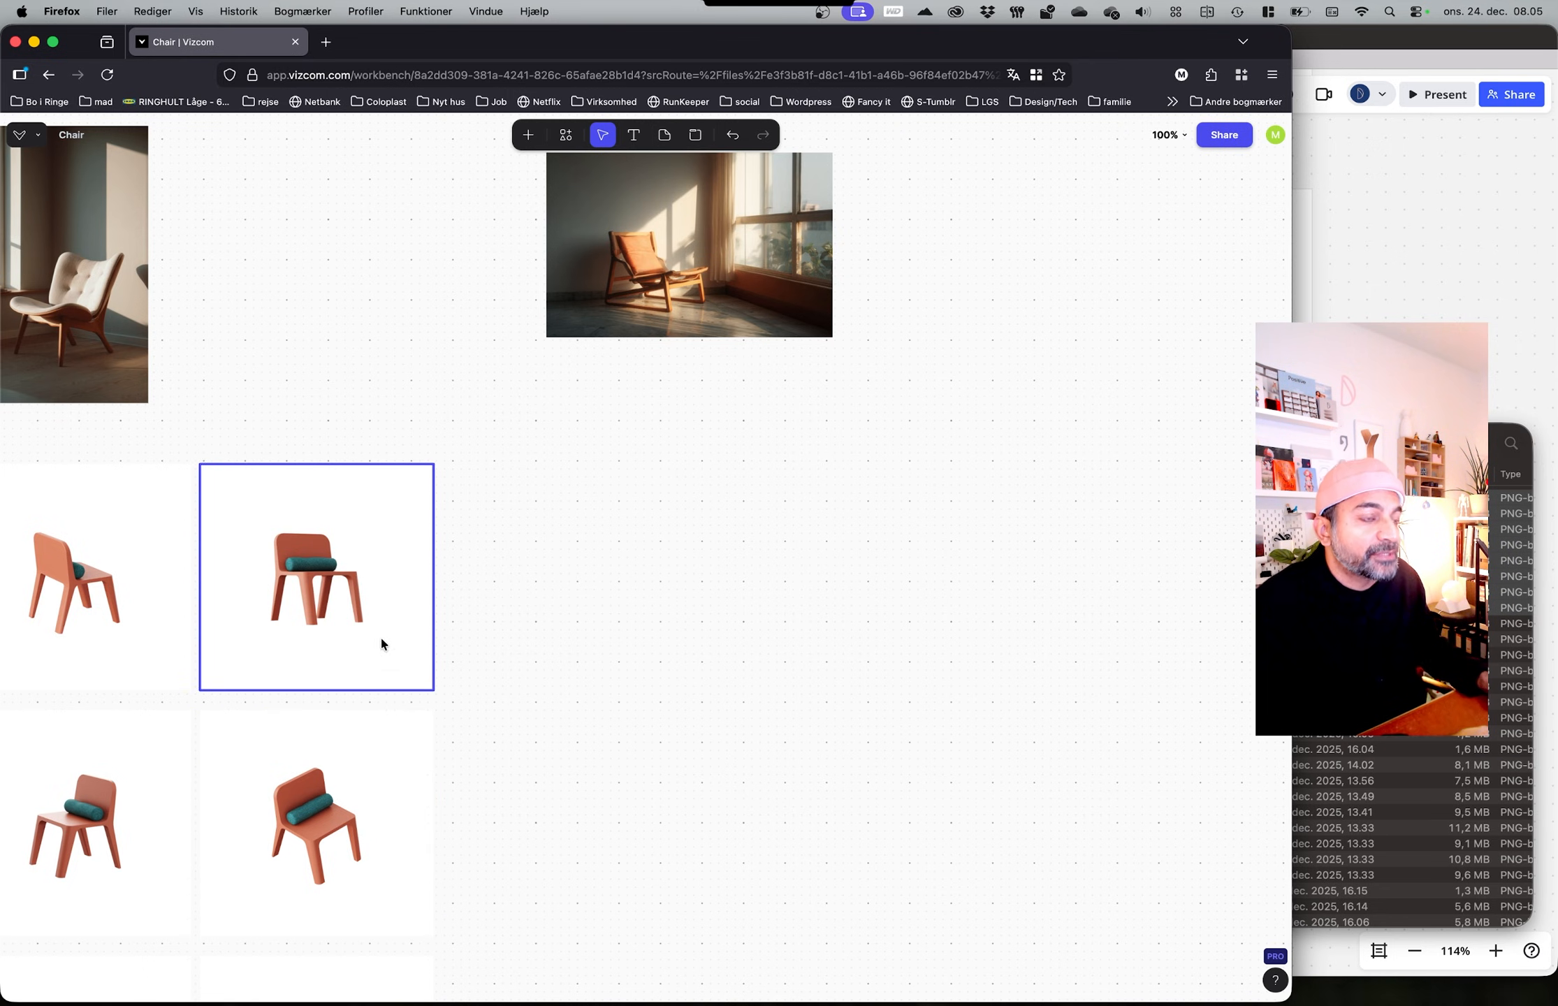
{"action": "left_click", "coordinate": [367, 817]}
{"action": "left_click_drag", "start_coordinate": [434, 823], "coordinate": [685, 605]}
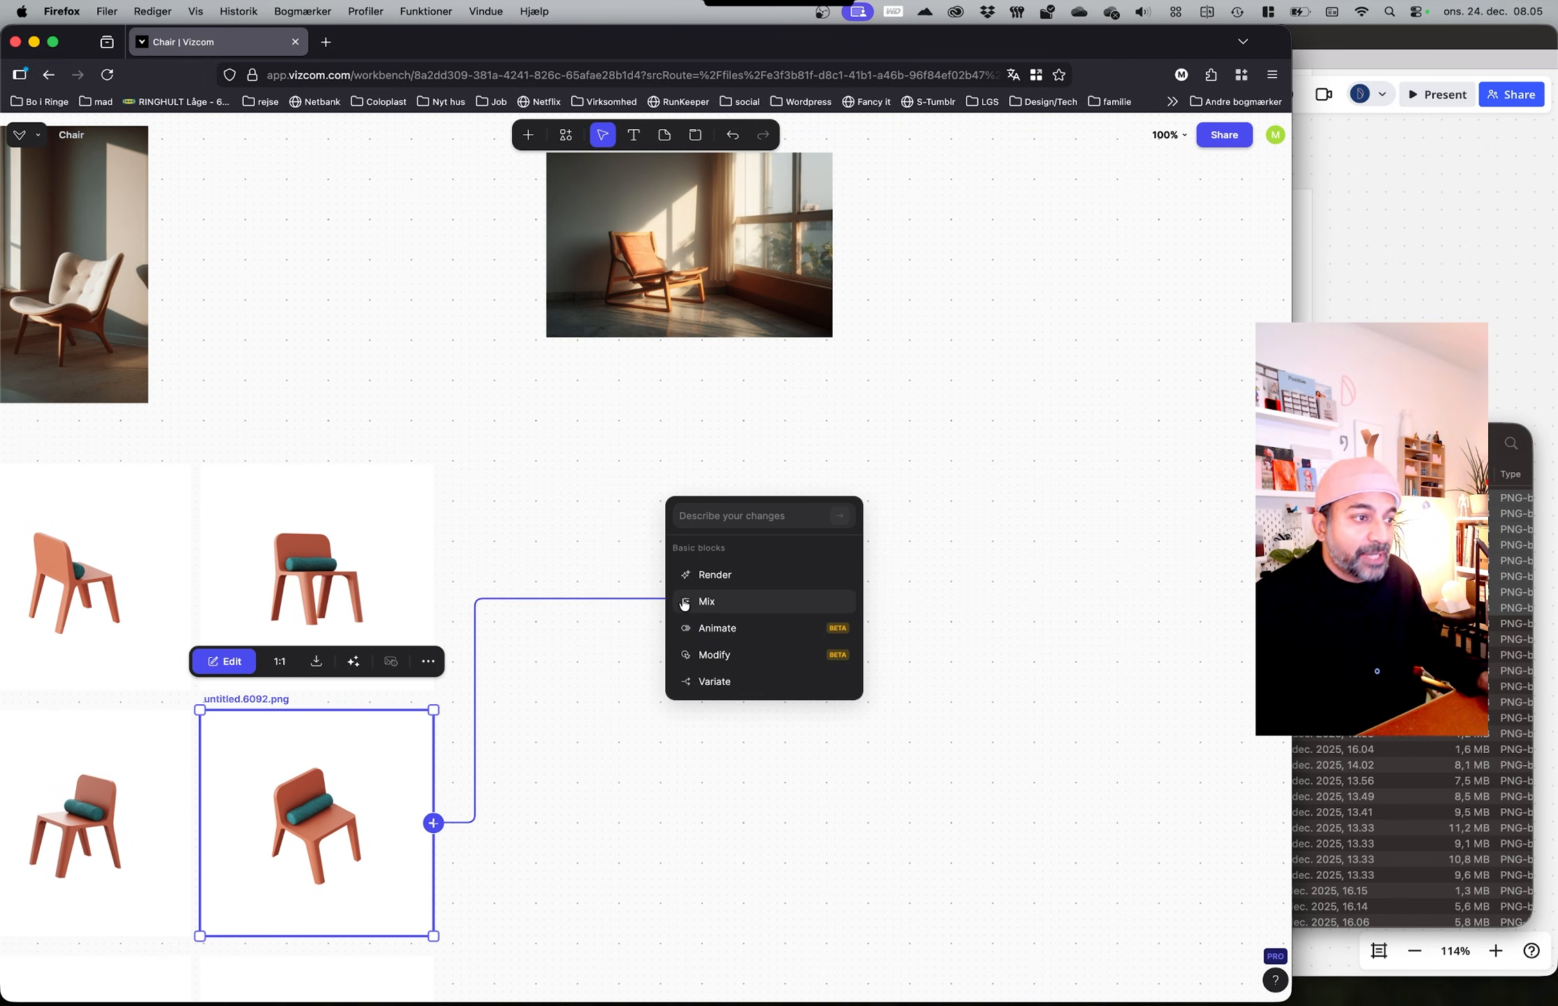
{"action": "left_click", "coordinate": [720, 661]}
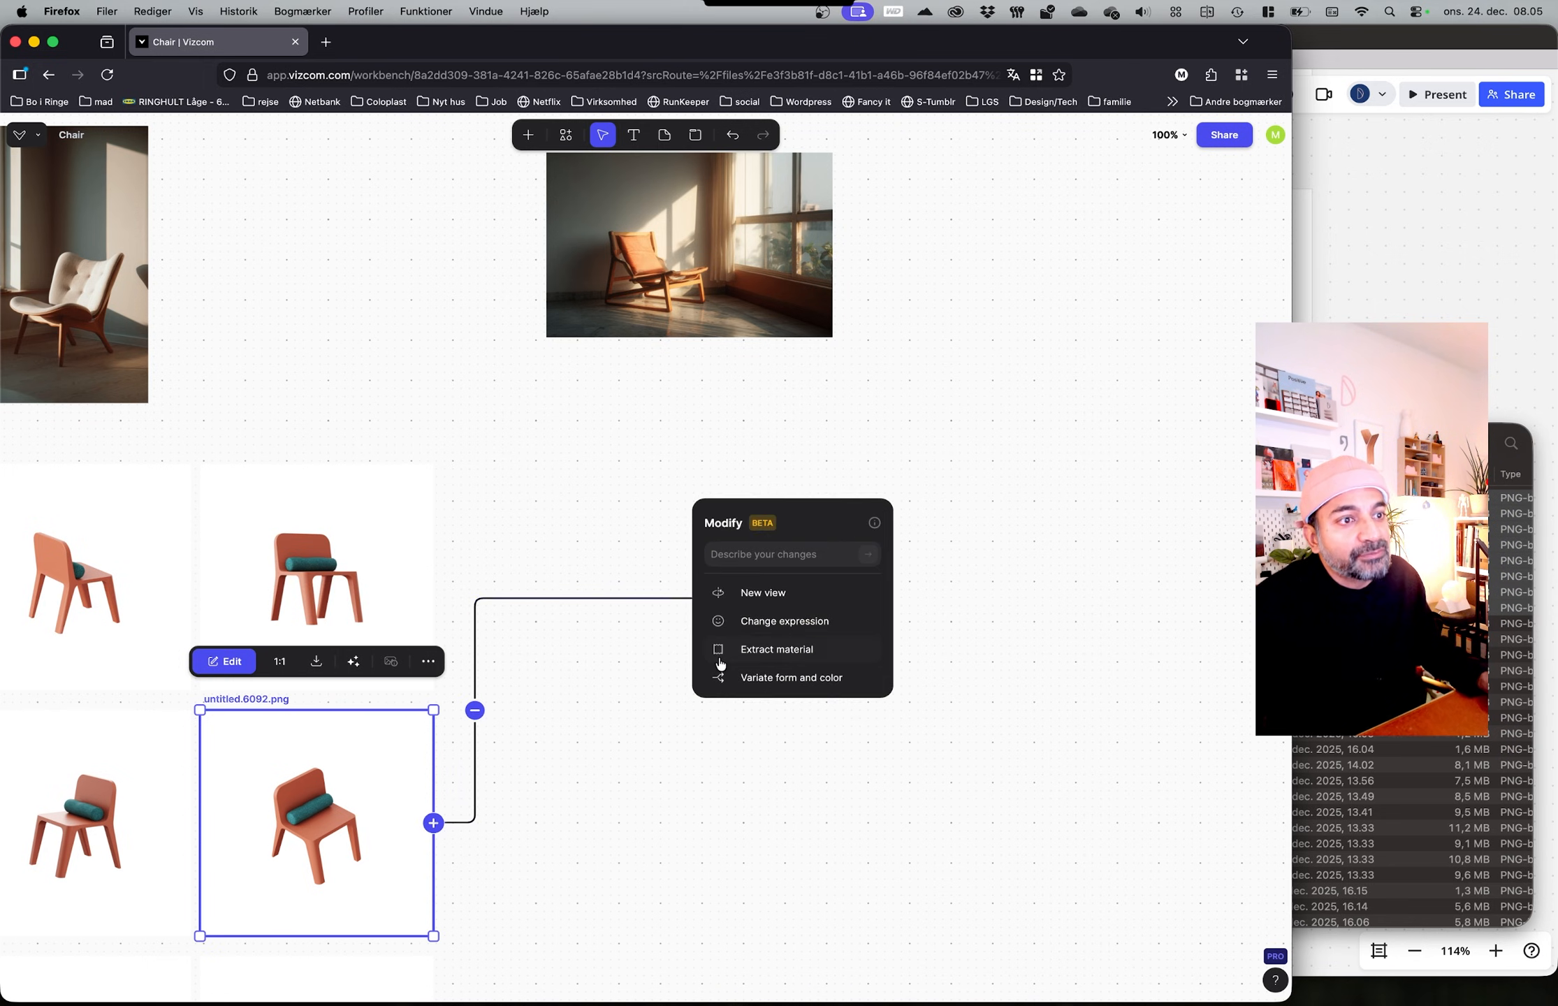
{"action": "left_click", "coordinate": [765, 556]}
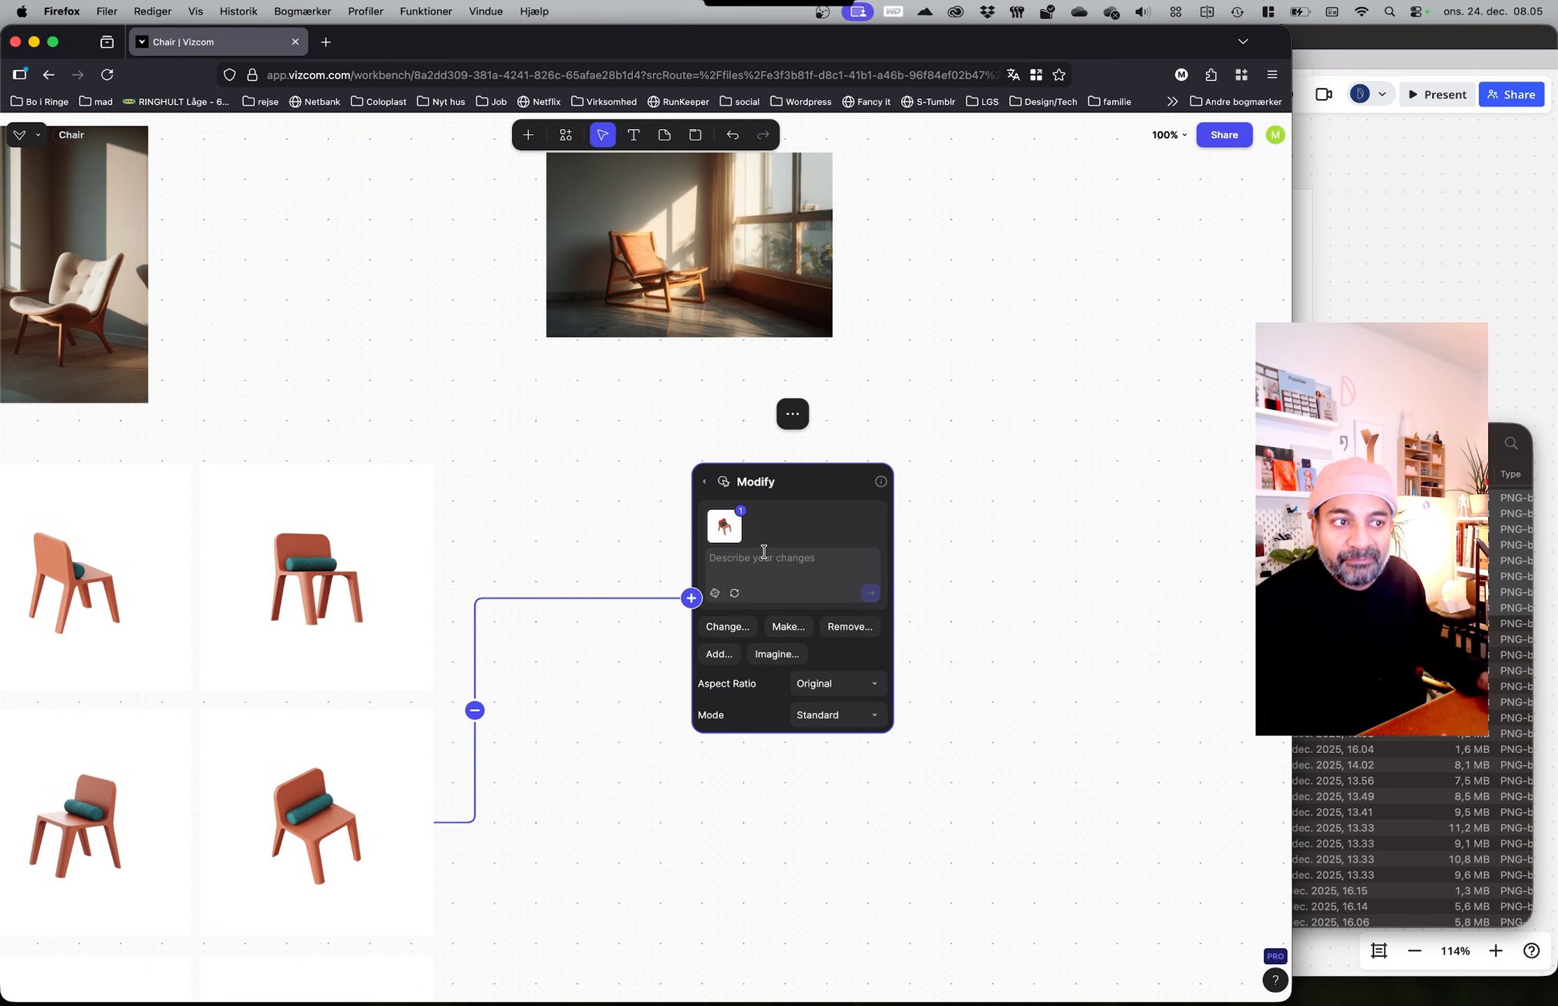
Step: Connect the render untitled.6094.png and the lounge chair room photo to the Modify block as images 2 and 3
{"action": "left_click", "coordinate": [377, 592]}
{"action": "left_click_drag", "start_coordinate": [459, 584], "coordinate": [695, 600]}
{"action": "left_click", "coordinate": [389, 584]}
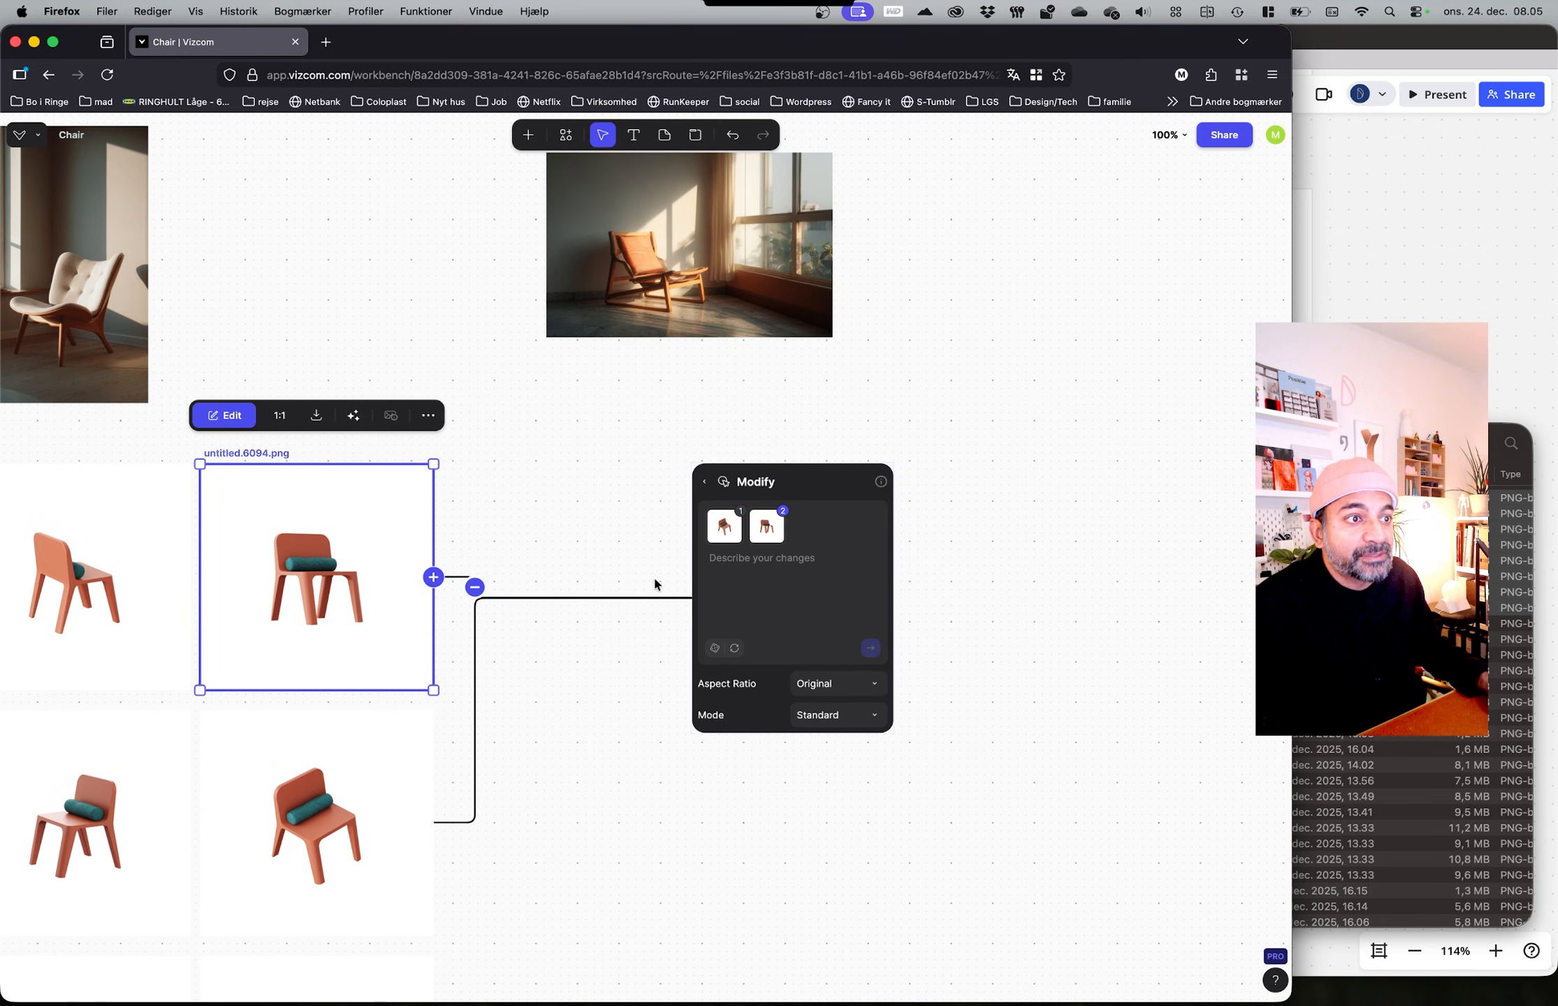
{"action": "left_click", "coordinate": [678, 294]}
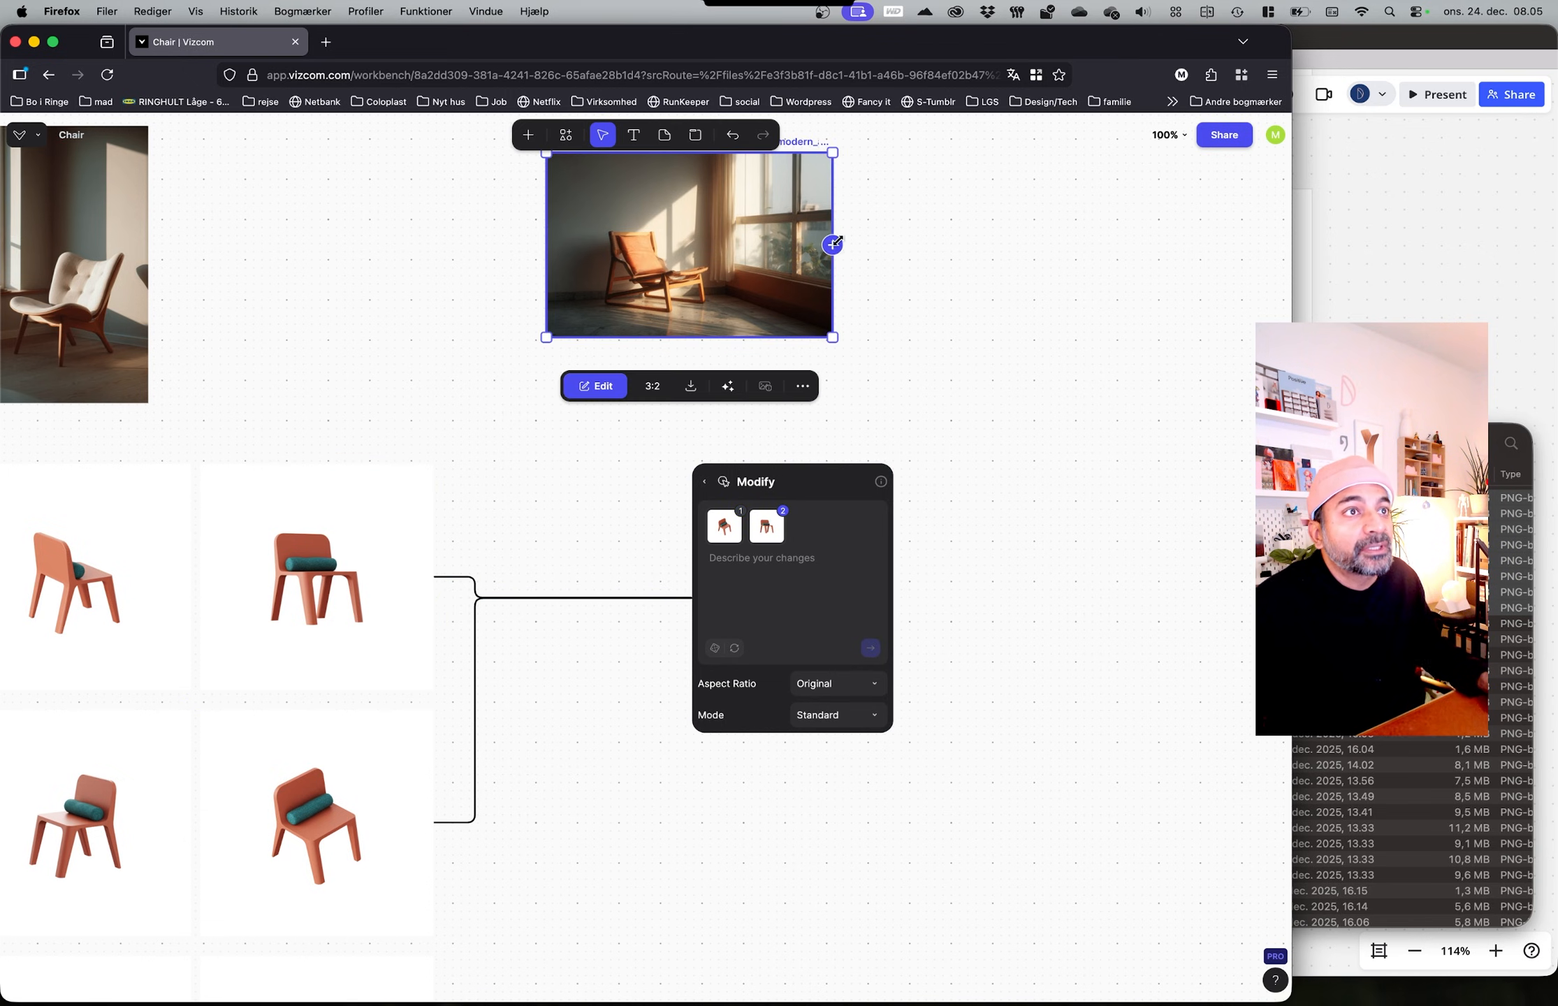
{"action": "left_click_drag", "start_coordinate": [832, 246], "coordinate": [709, 598]}
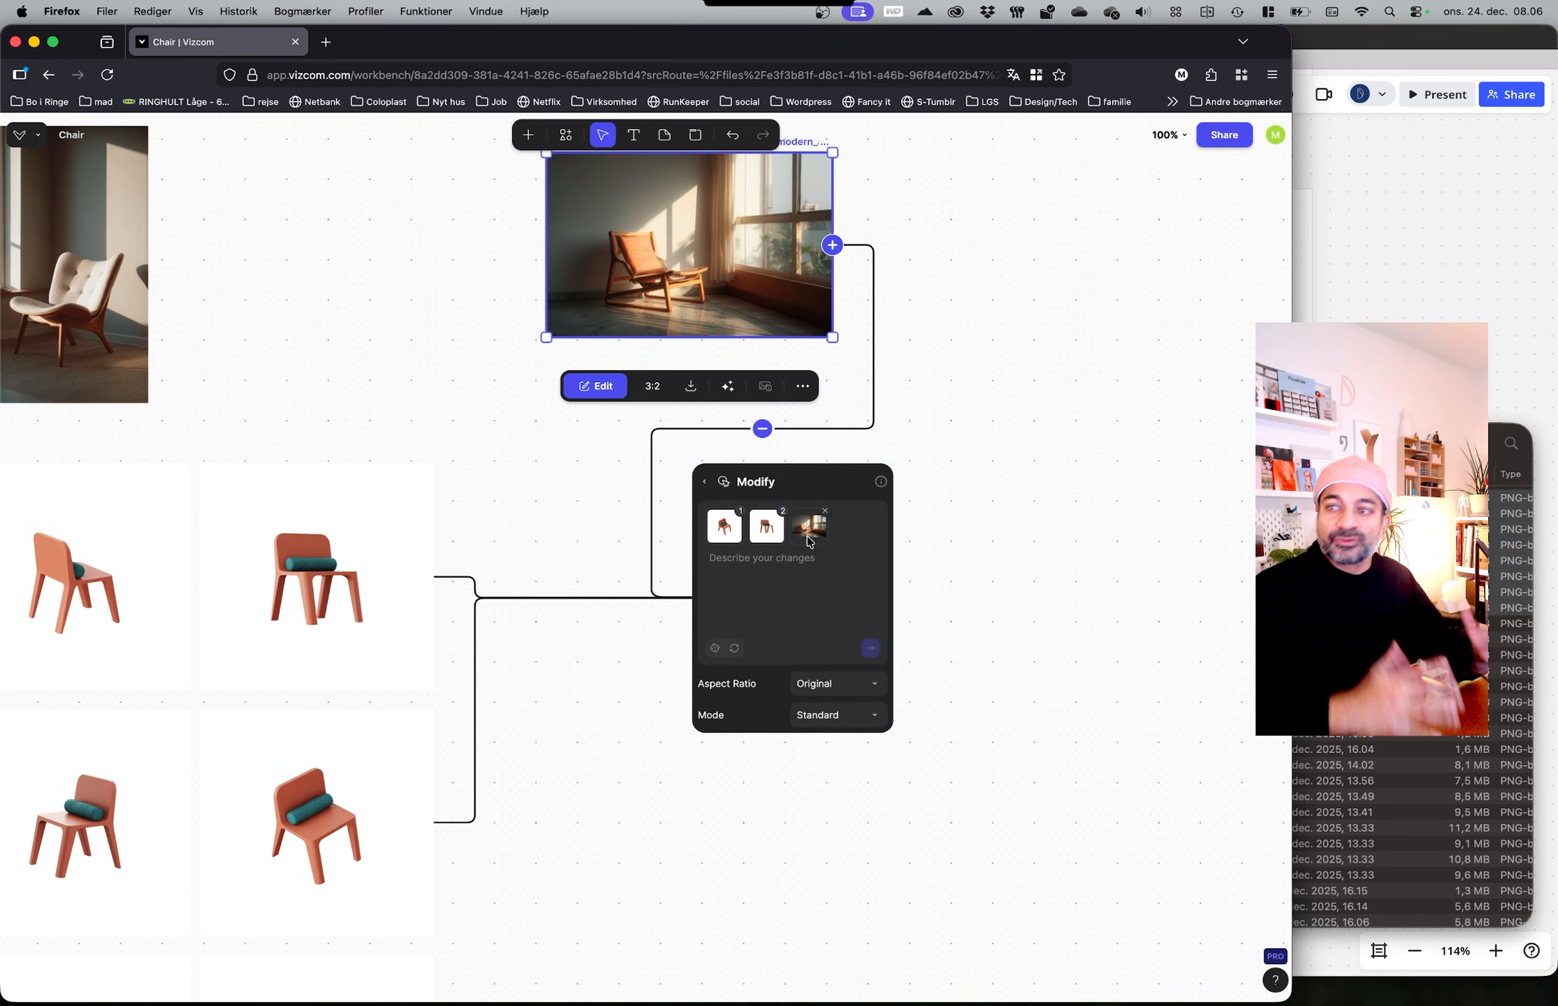
Step: Generate with prompt "Replace the chair in image 3 with the brown chair from image 1 and 2, keeping proportions and colors accurate and aligned with image 3."
{"action": "left_click", "coordinate": [828, 690]}
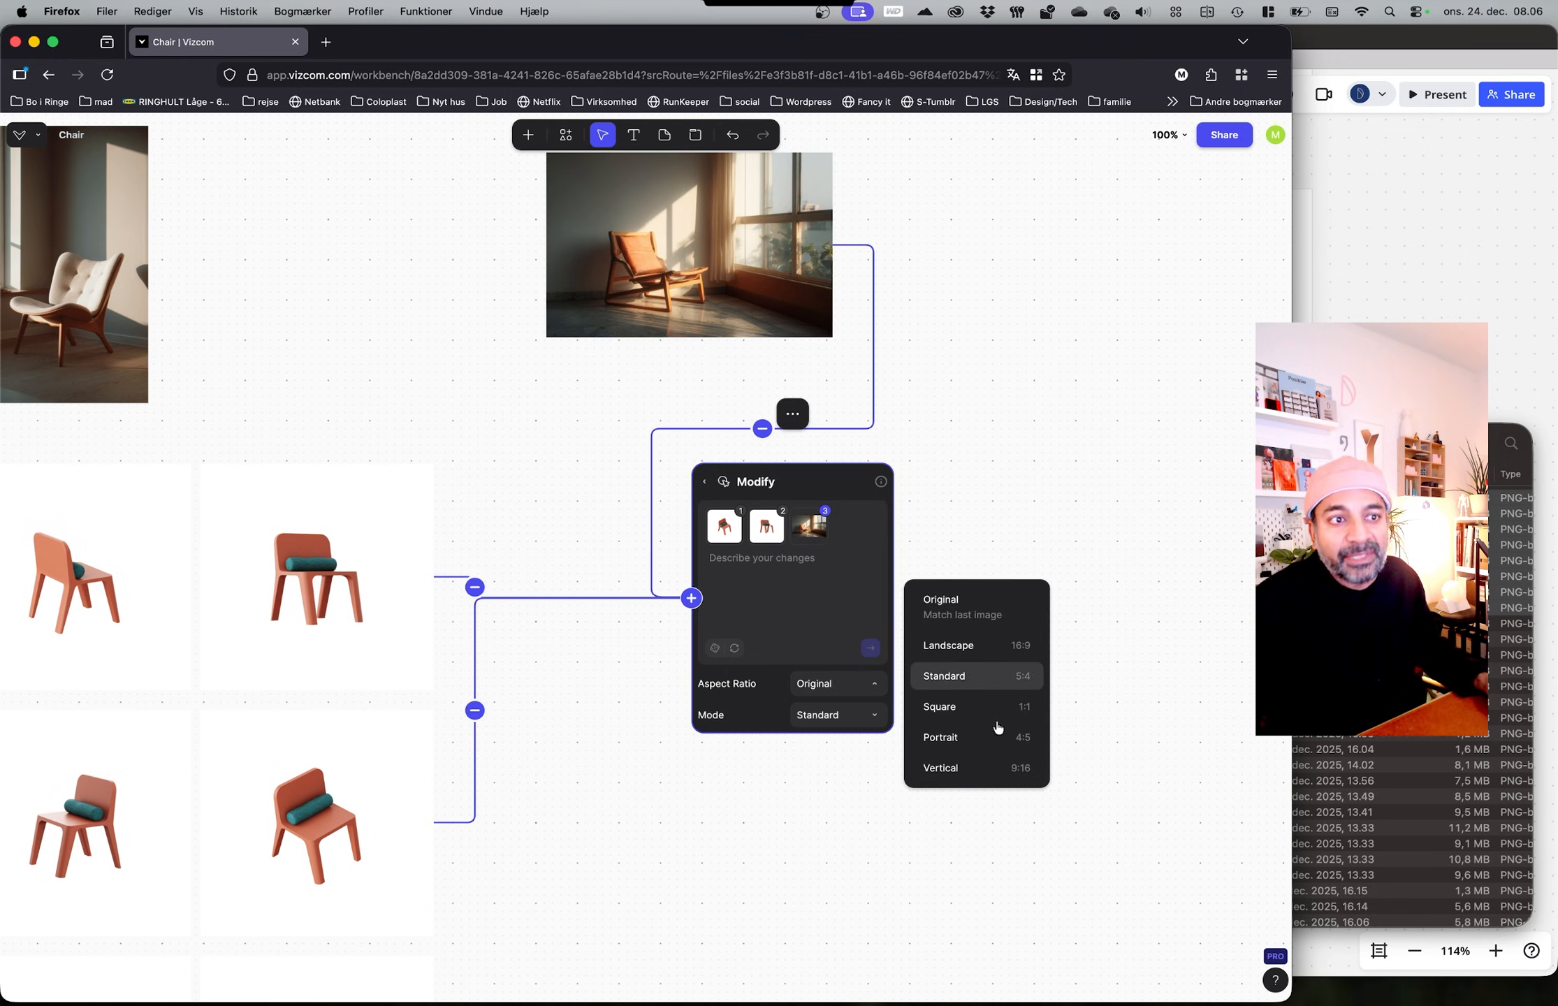
{"action": "left_click", "coordinate": [774, 582]}
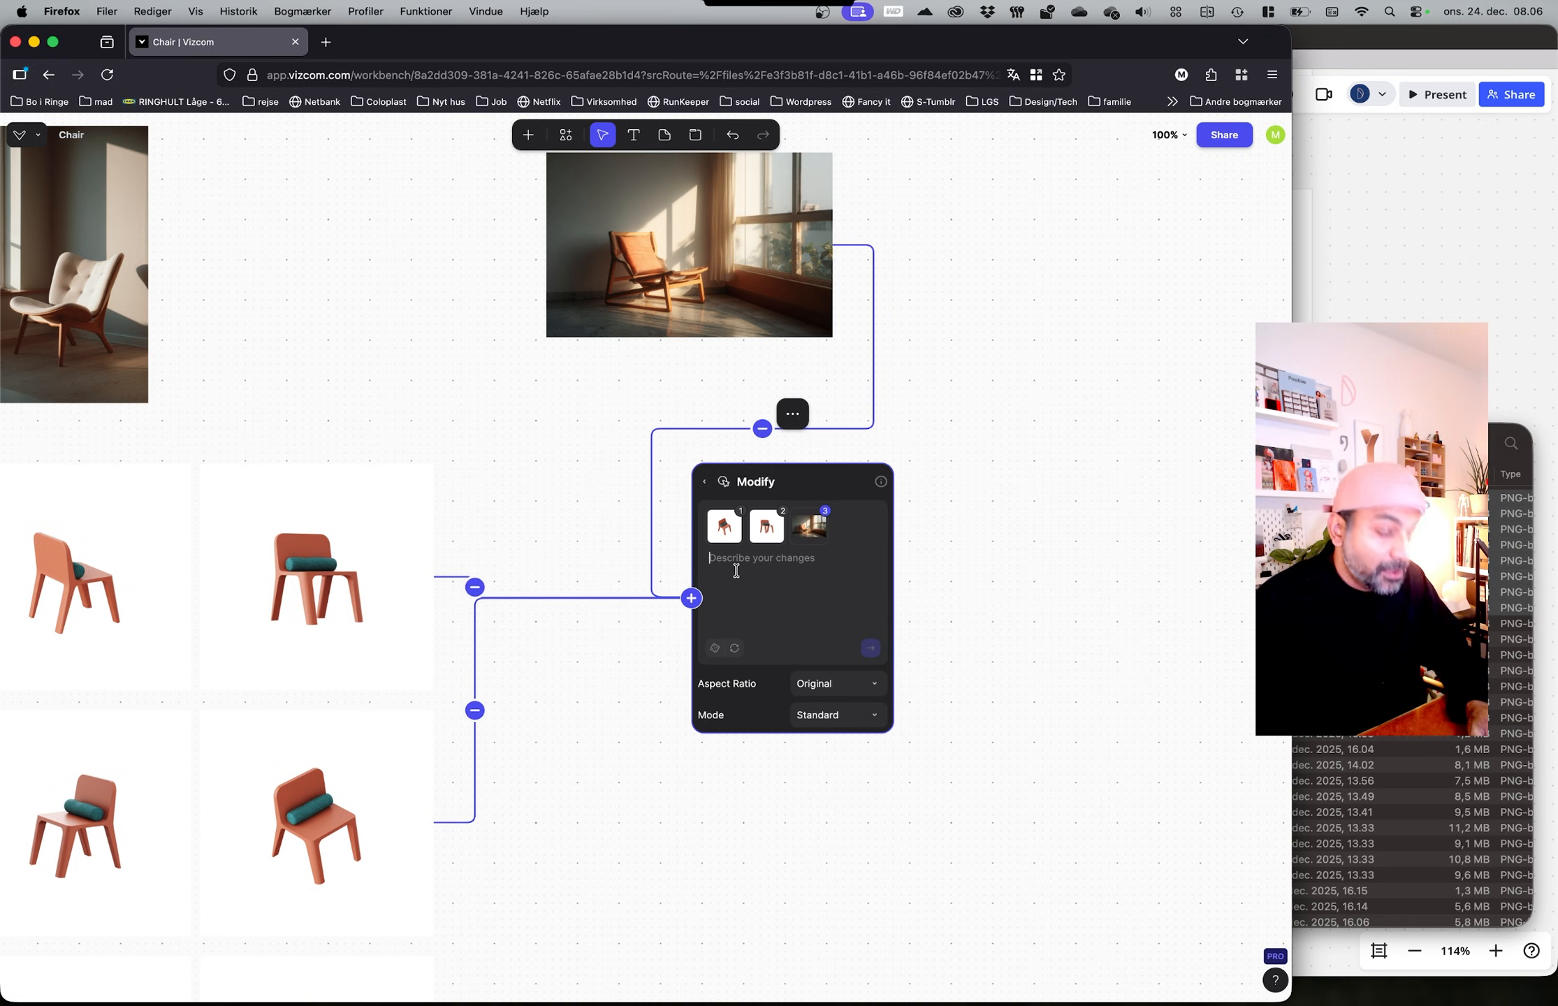
{"action": "type", "text": "Replace the chair in image 3 wi"}
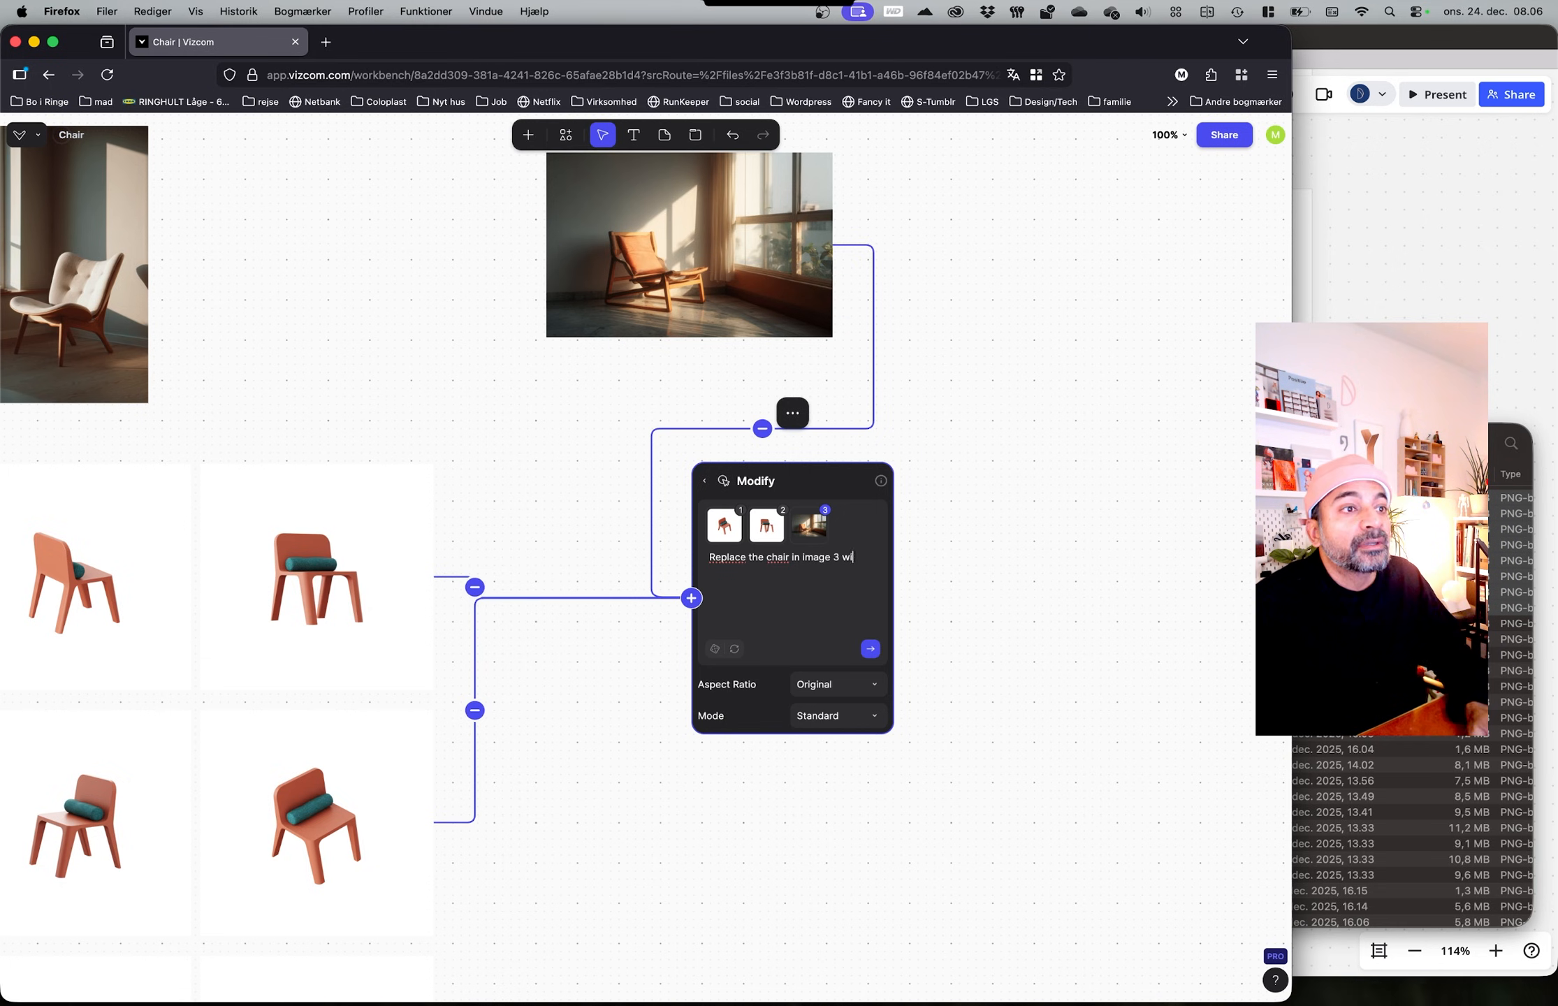
{"action": "type", "text": "he o"}
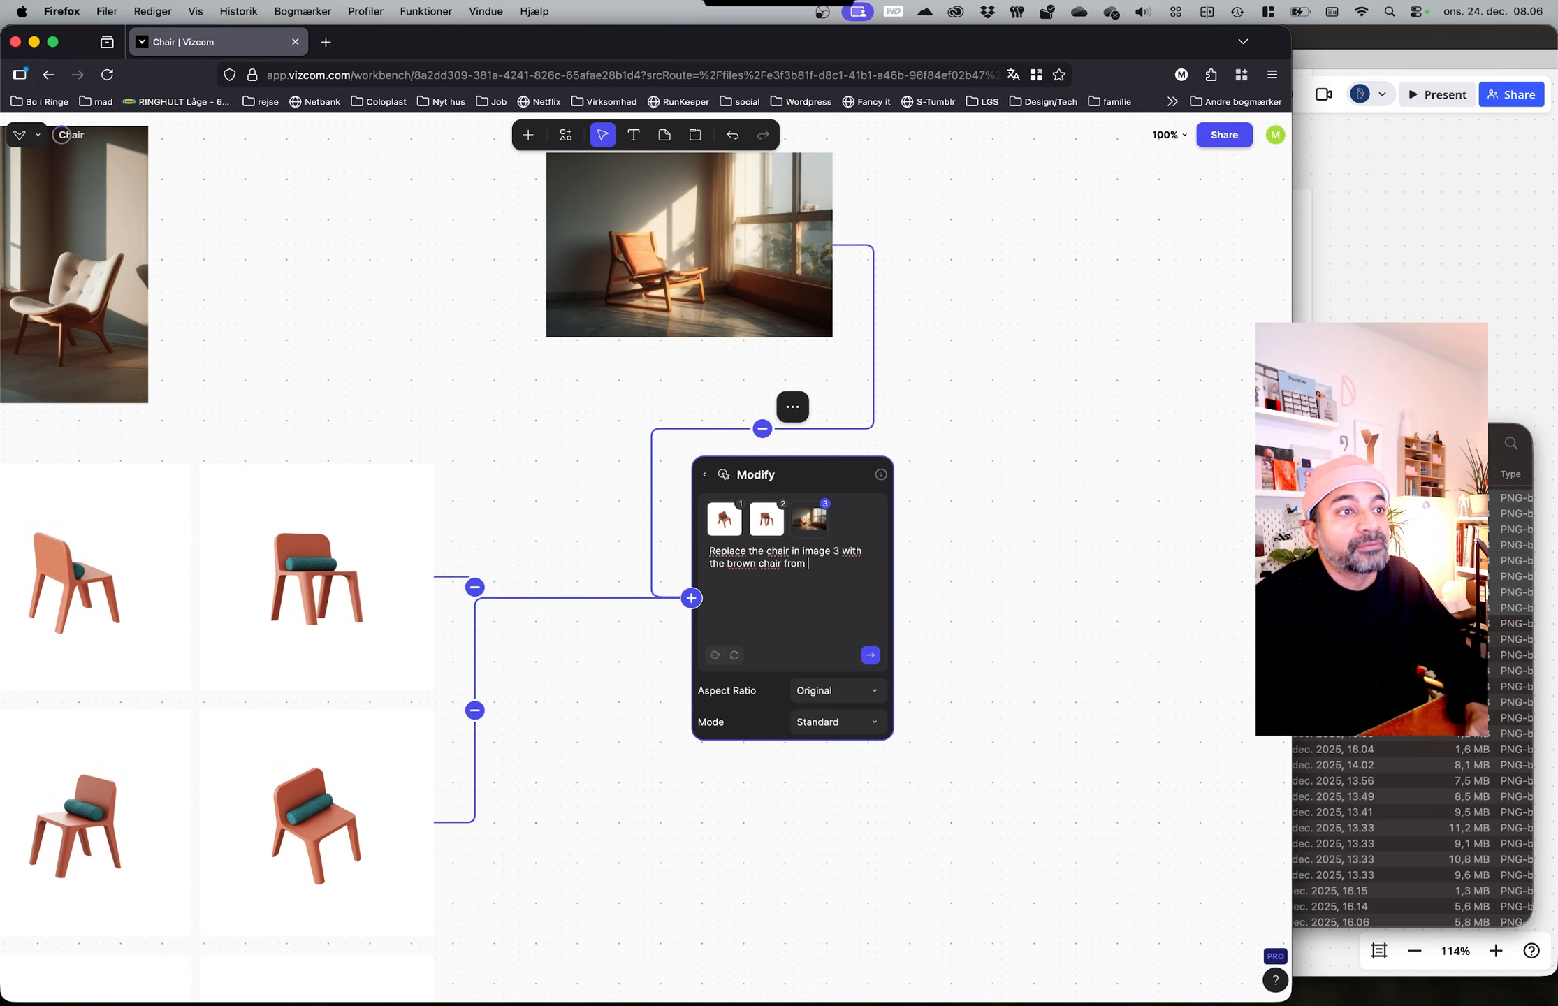
{"action": "type", "text": "e 1 and 2, keeping proportions and colors acu"}
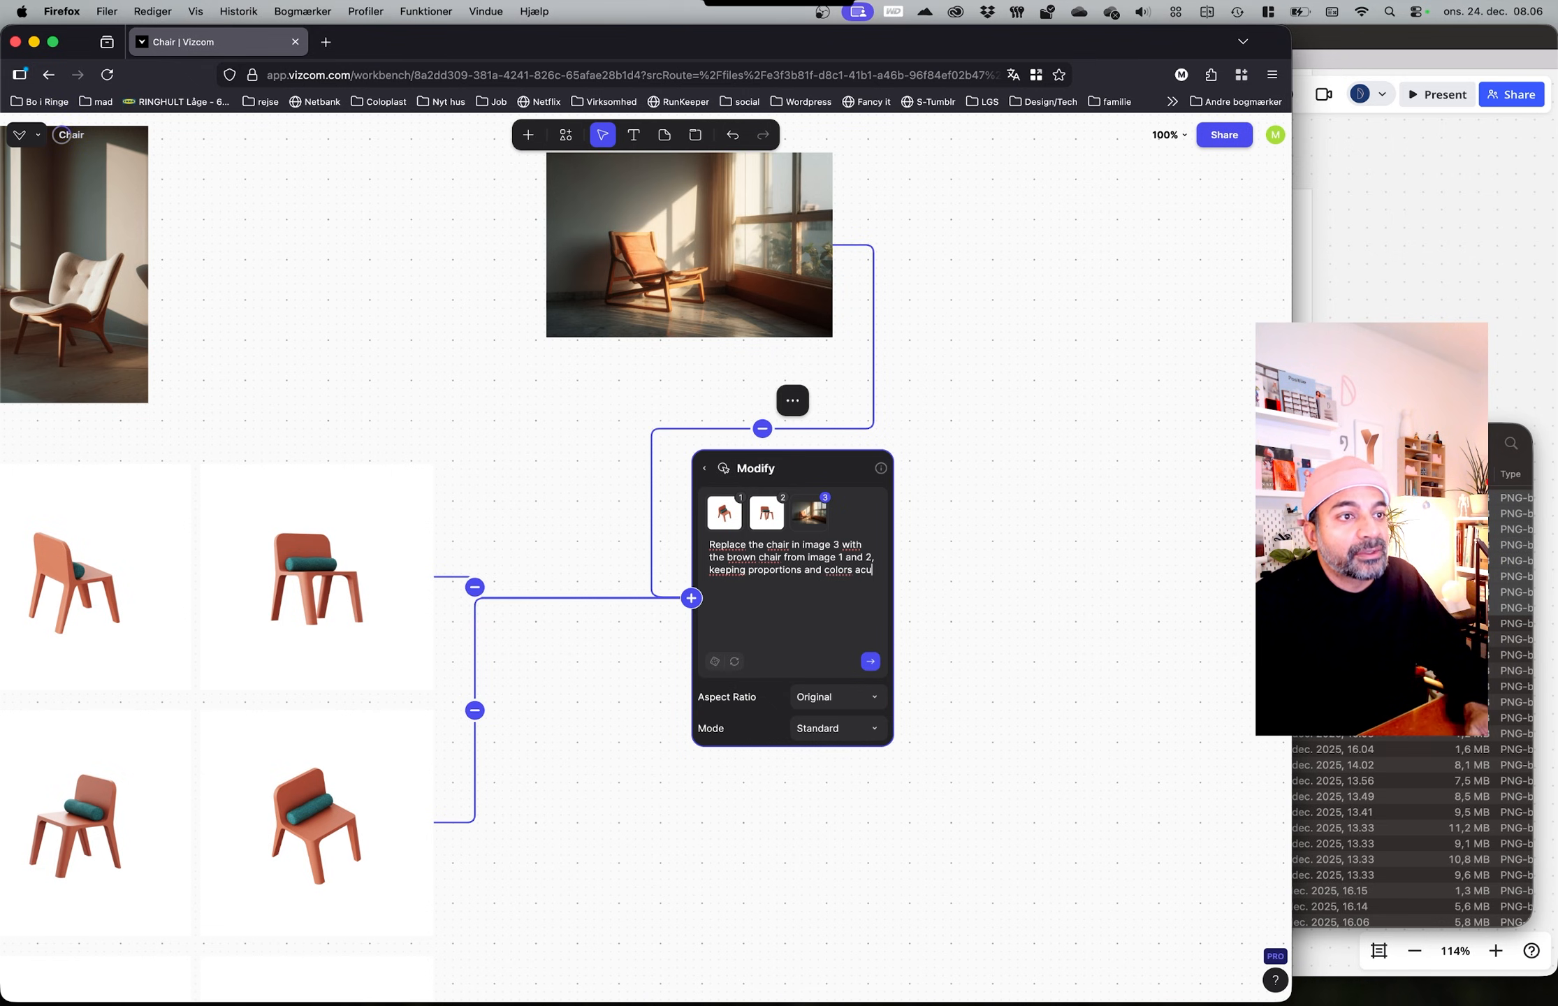
{"action": "key", "text": "BackSpace"}
{"action": "type", "text": "curate and al"}
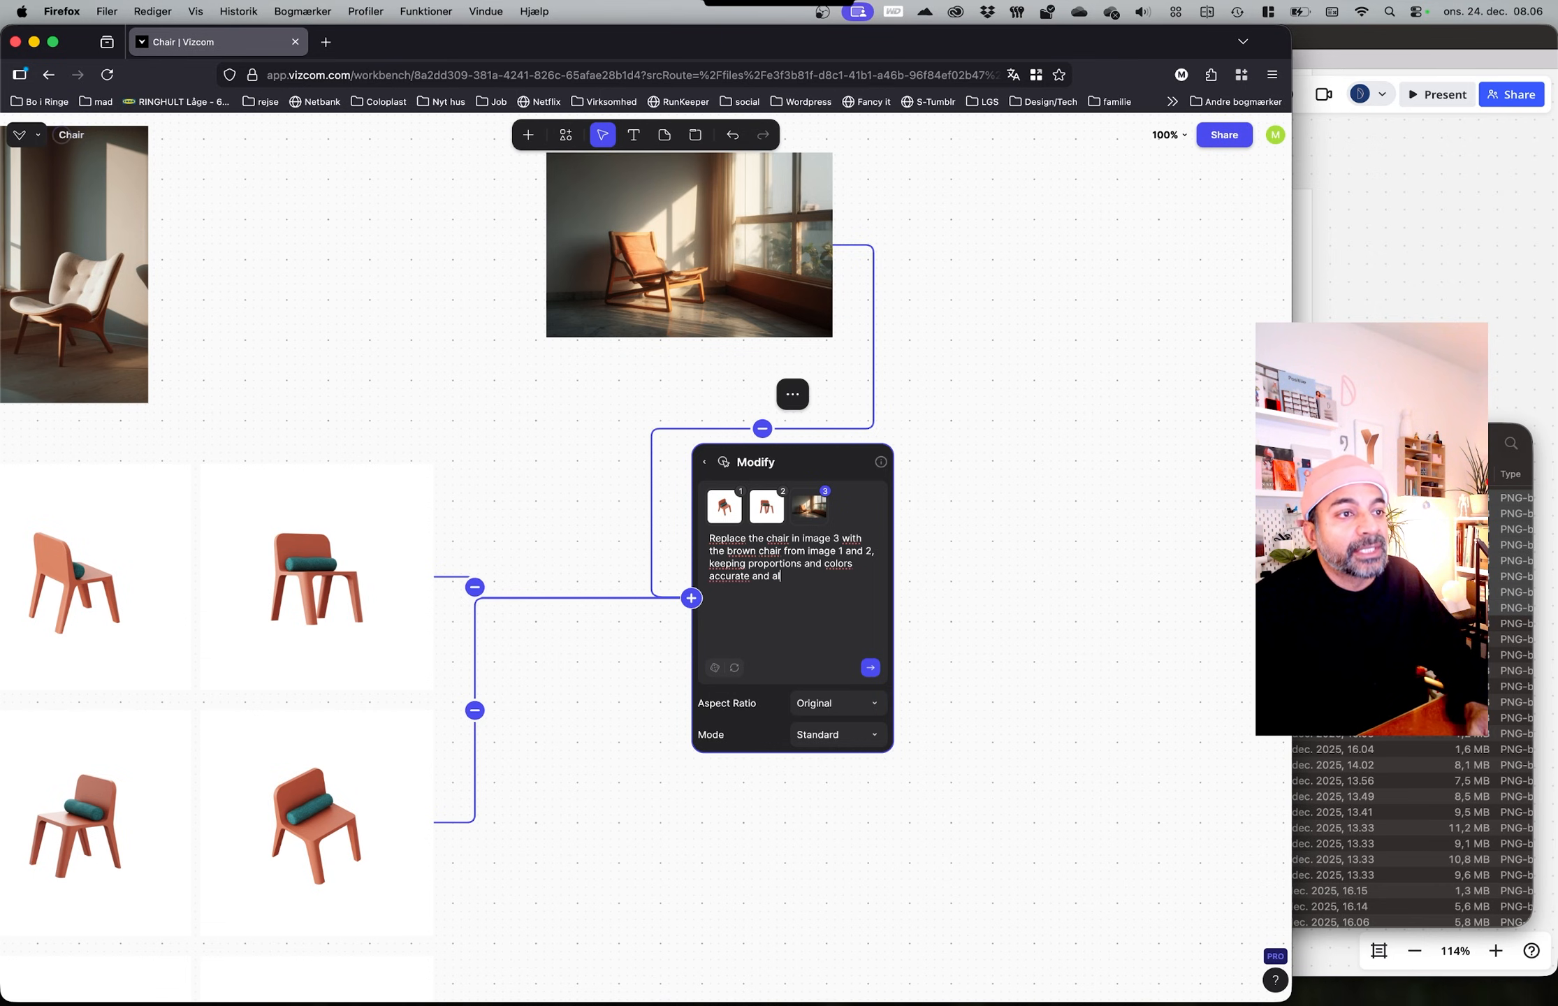
{"action": "type", "text": "h image 3."}
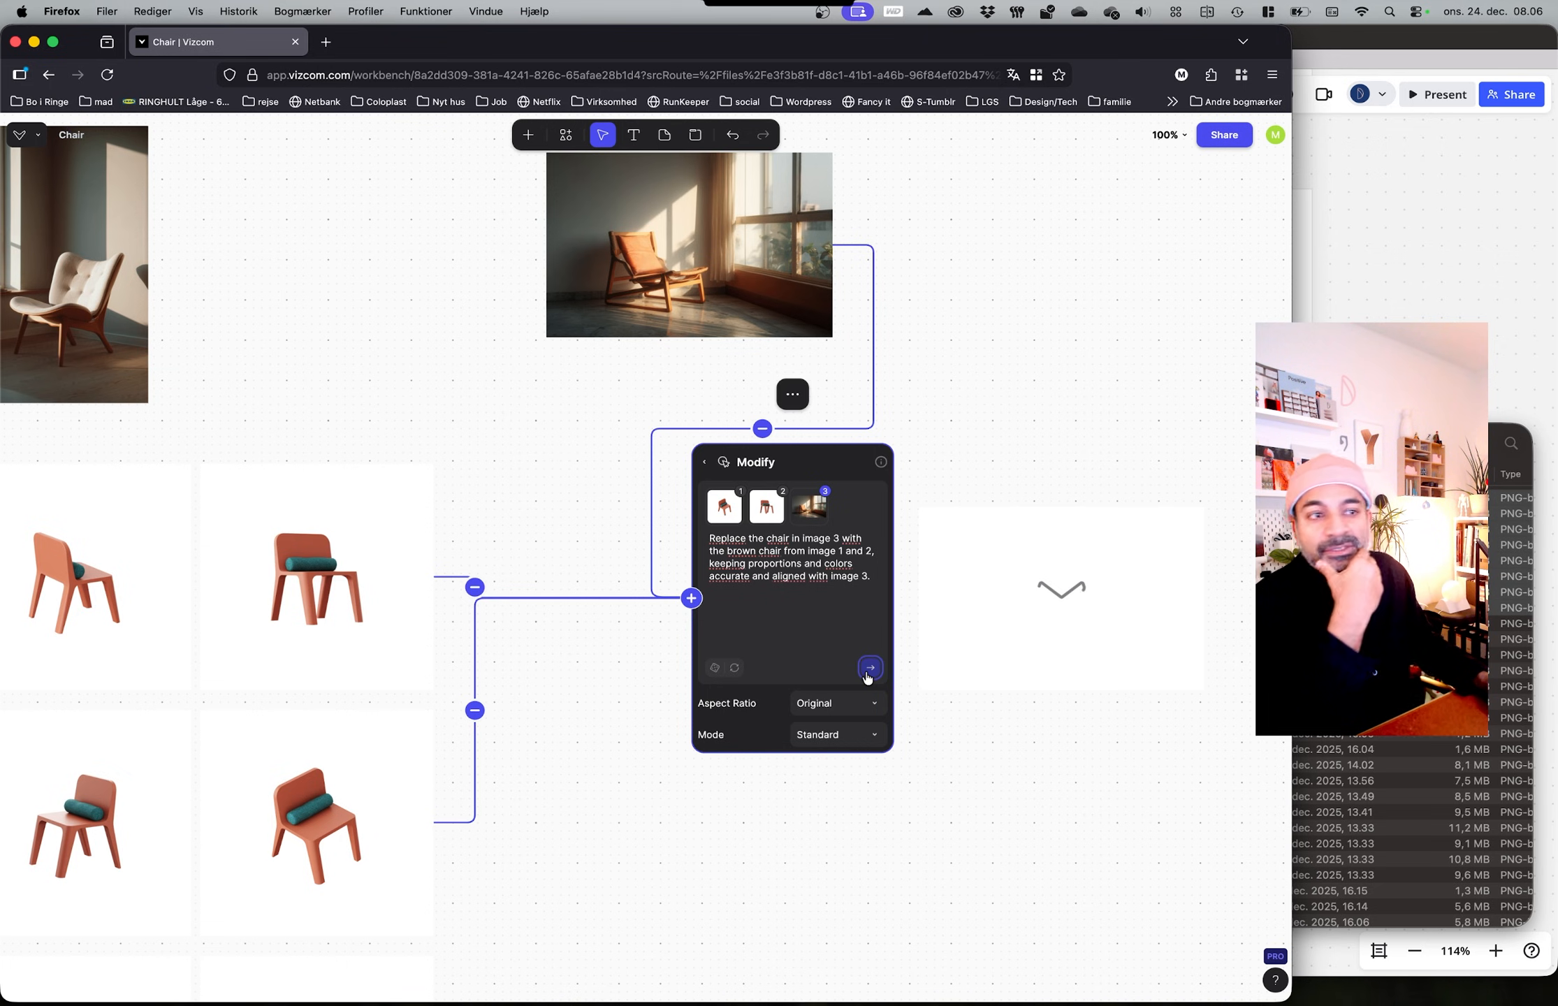
Step: Move the lounge chair room photo above the chair renders, clear of the Modify block
{"action": "scroll", "coordinate": [901, 559], "scroll_direction": "right", "scroll_amount": 5}
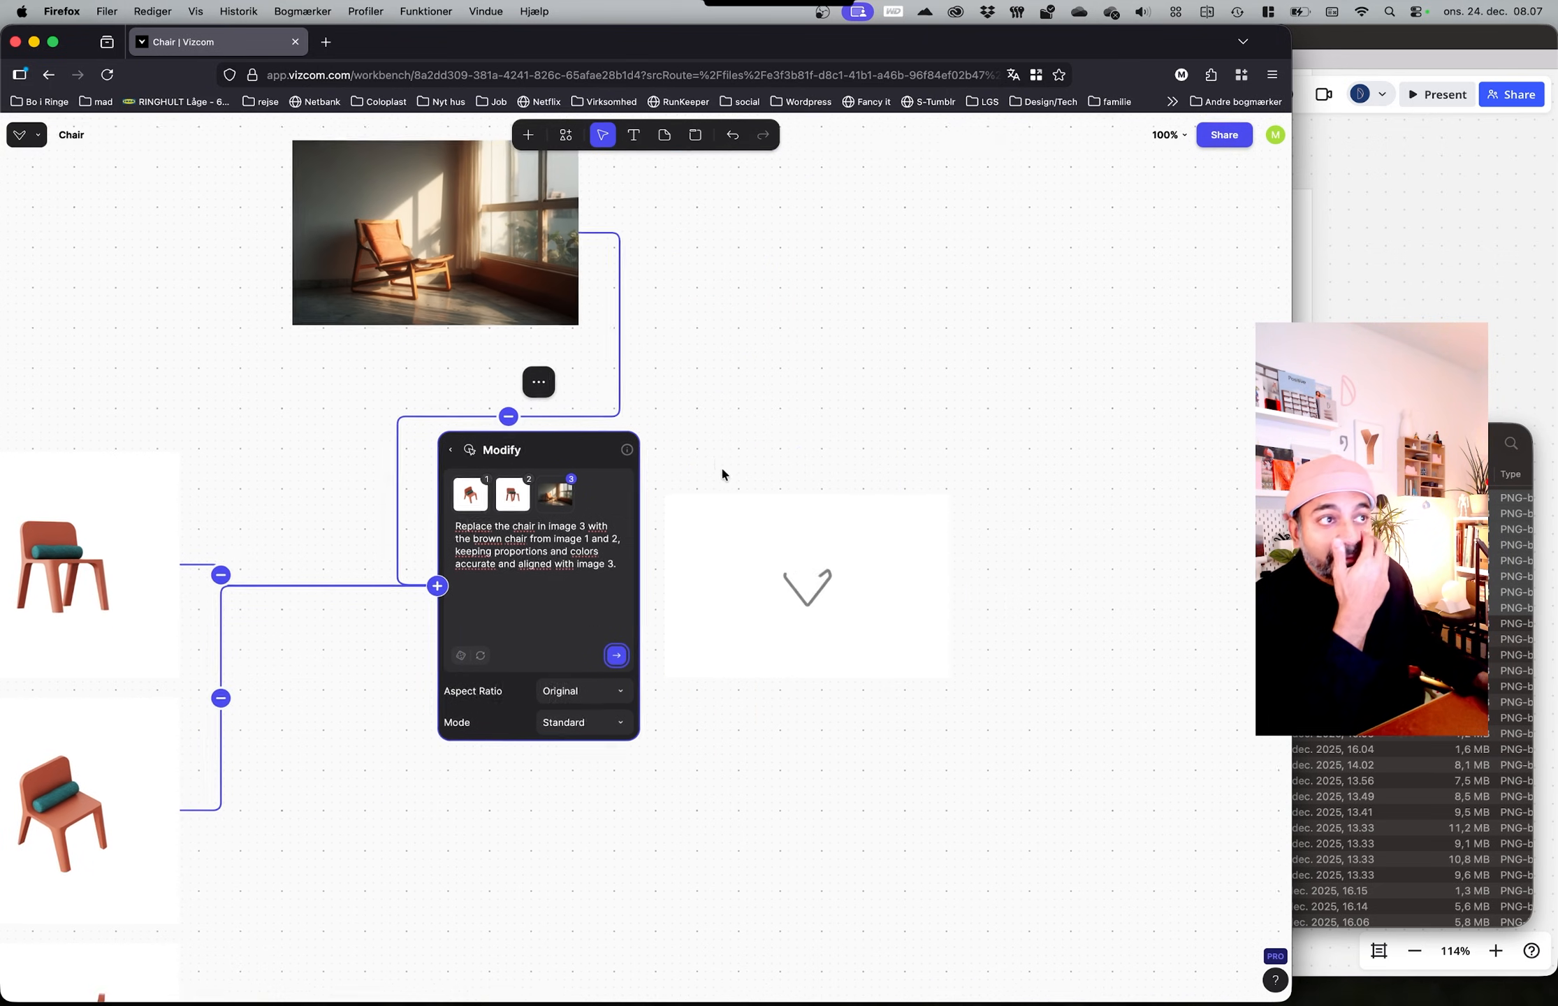
{"action": "scroll", "coordinate": [720, 466], "scroll_direction": "up", "scroll_amount": 2}
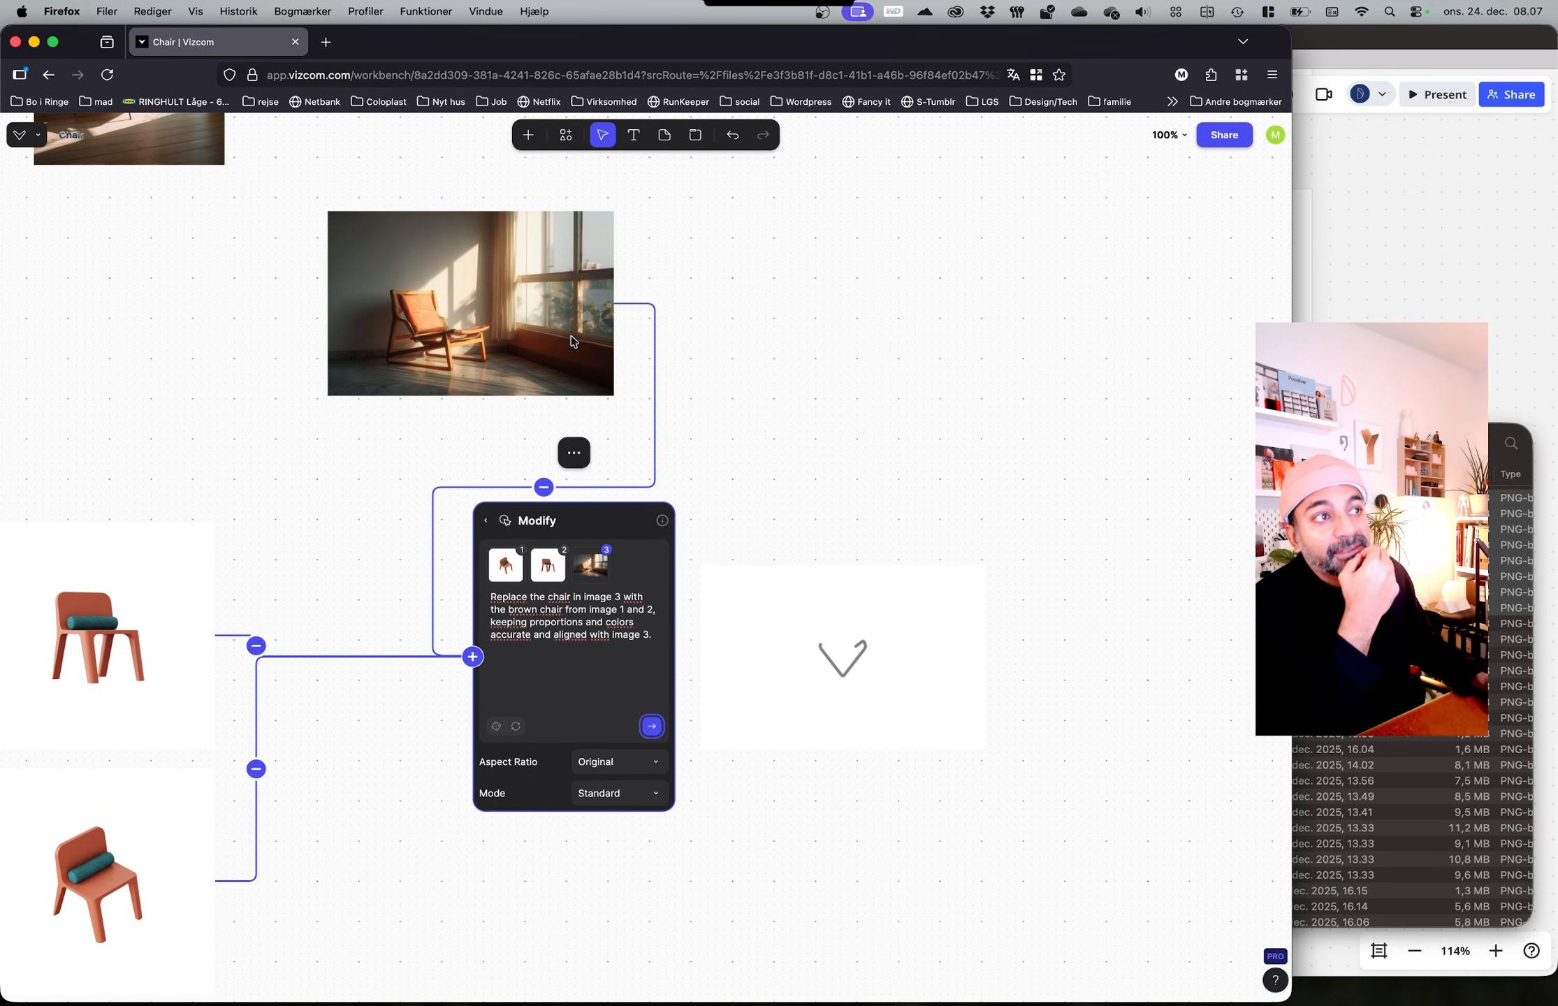
{"action": "left_click_drag", "start_coordinate": [549, 344], "coordinate": [255, 344]}
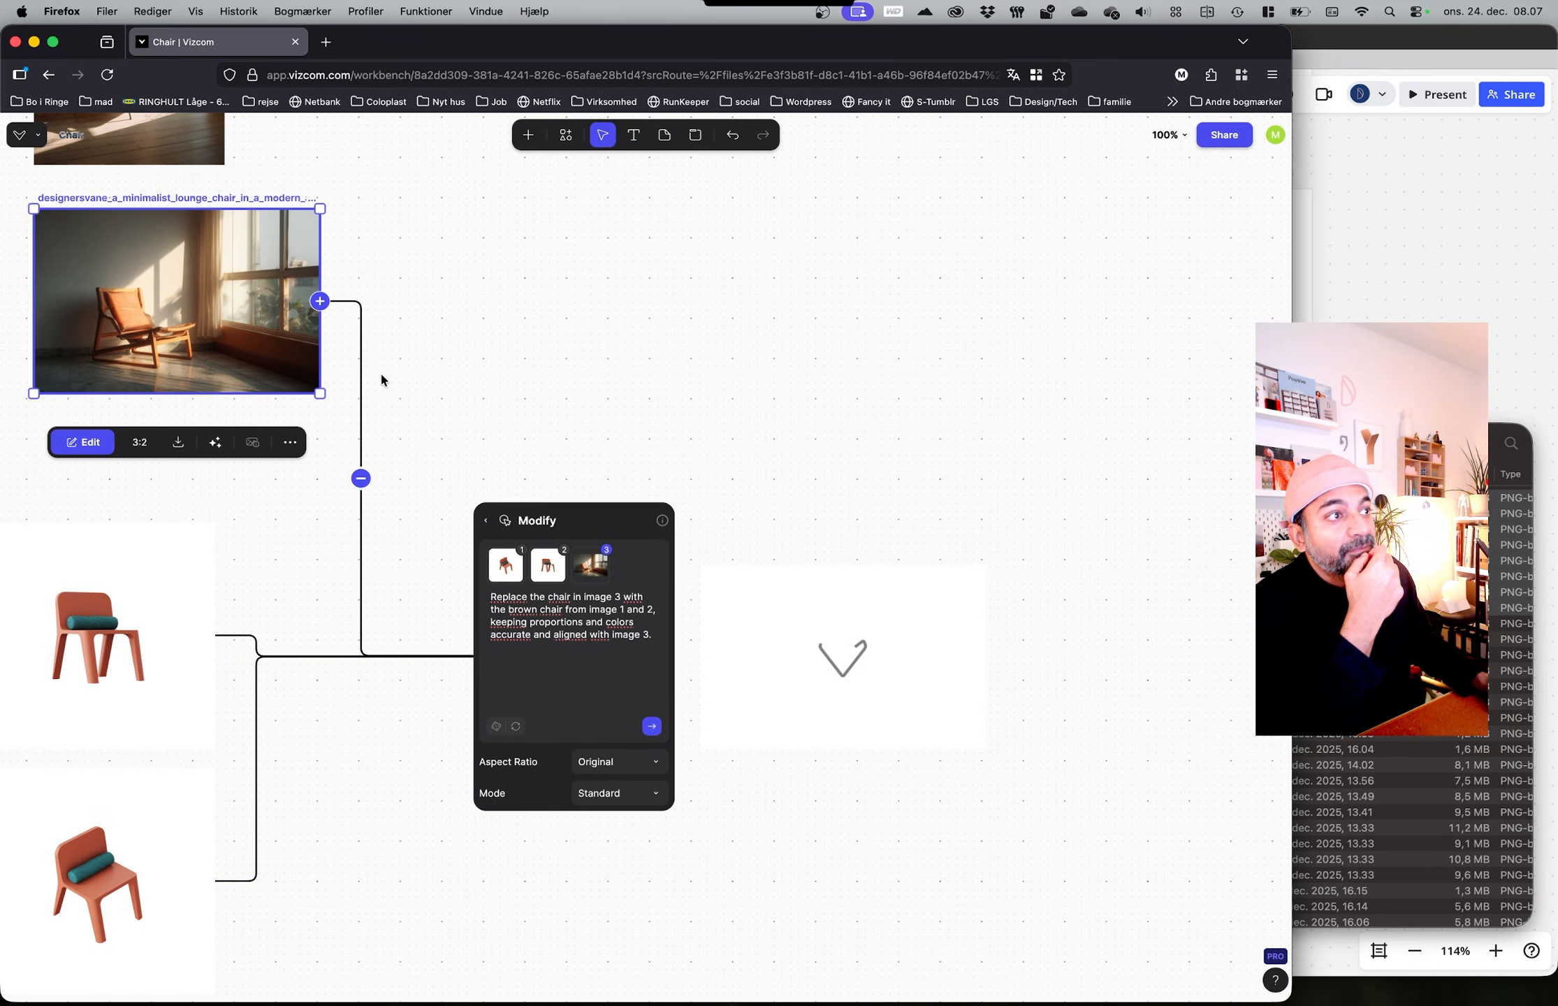
{"action": "scroll", "coordinate": [723, 707], "scroll_direction": "up", "scroll_amount": 5, "text": "ctrl"}
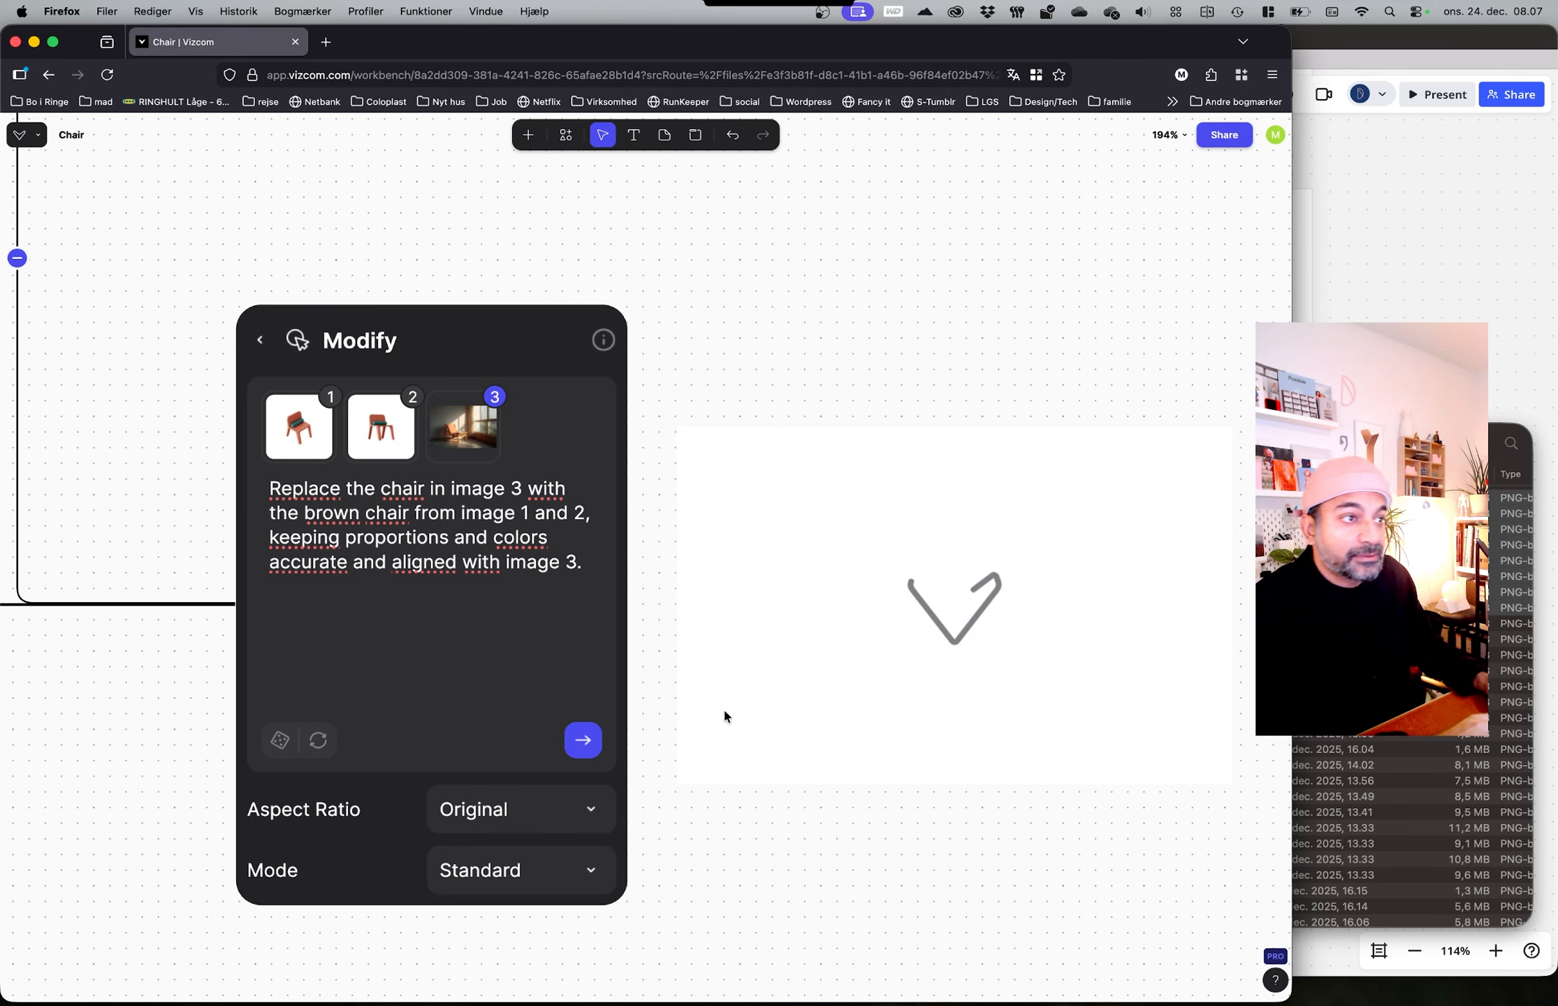
Step: Bring the Finder window with the Renderings folder forward and close it
{"action": "scroll", "coordinate": [814, 484], "scroll_direction": "right", "scroll_amount": 2}
{"action": "scroll", "coordinate": [635, 432], "scroll_direction": "down", "scroll_amount": 1}
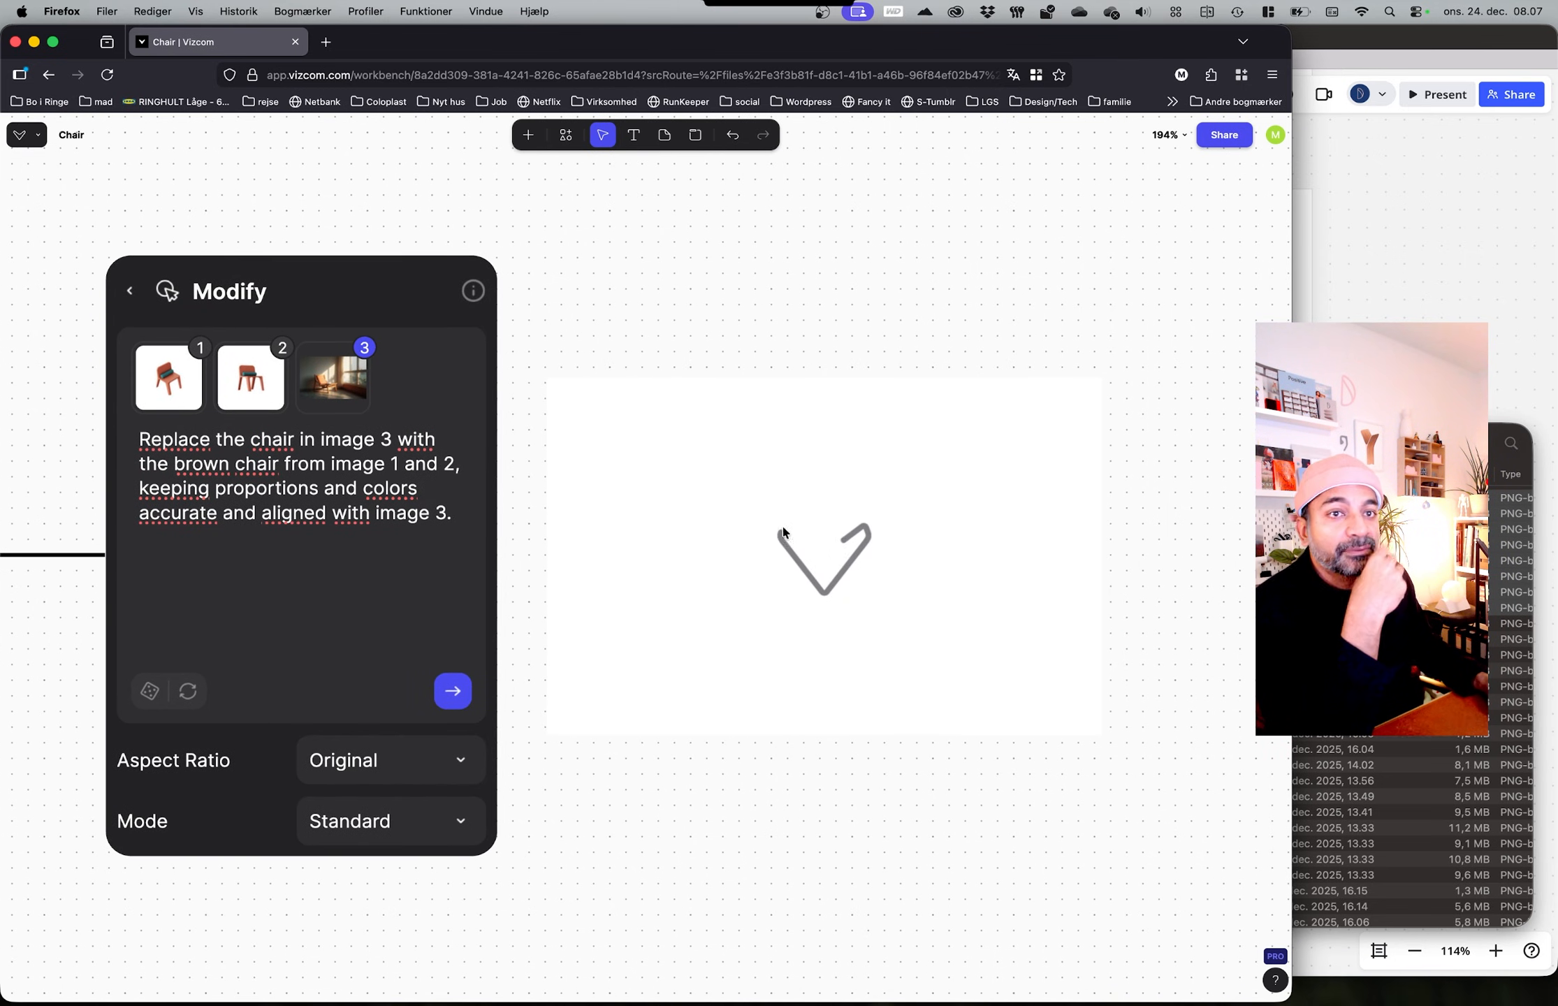
{"action": "left_click", "coordinate": [1363, 447]}
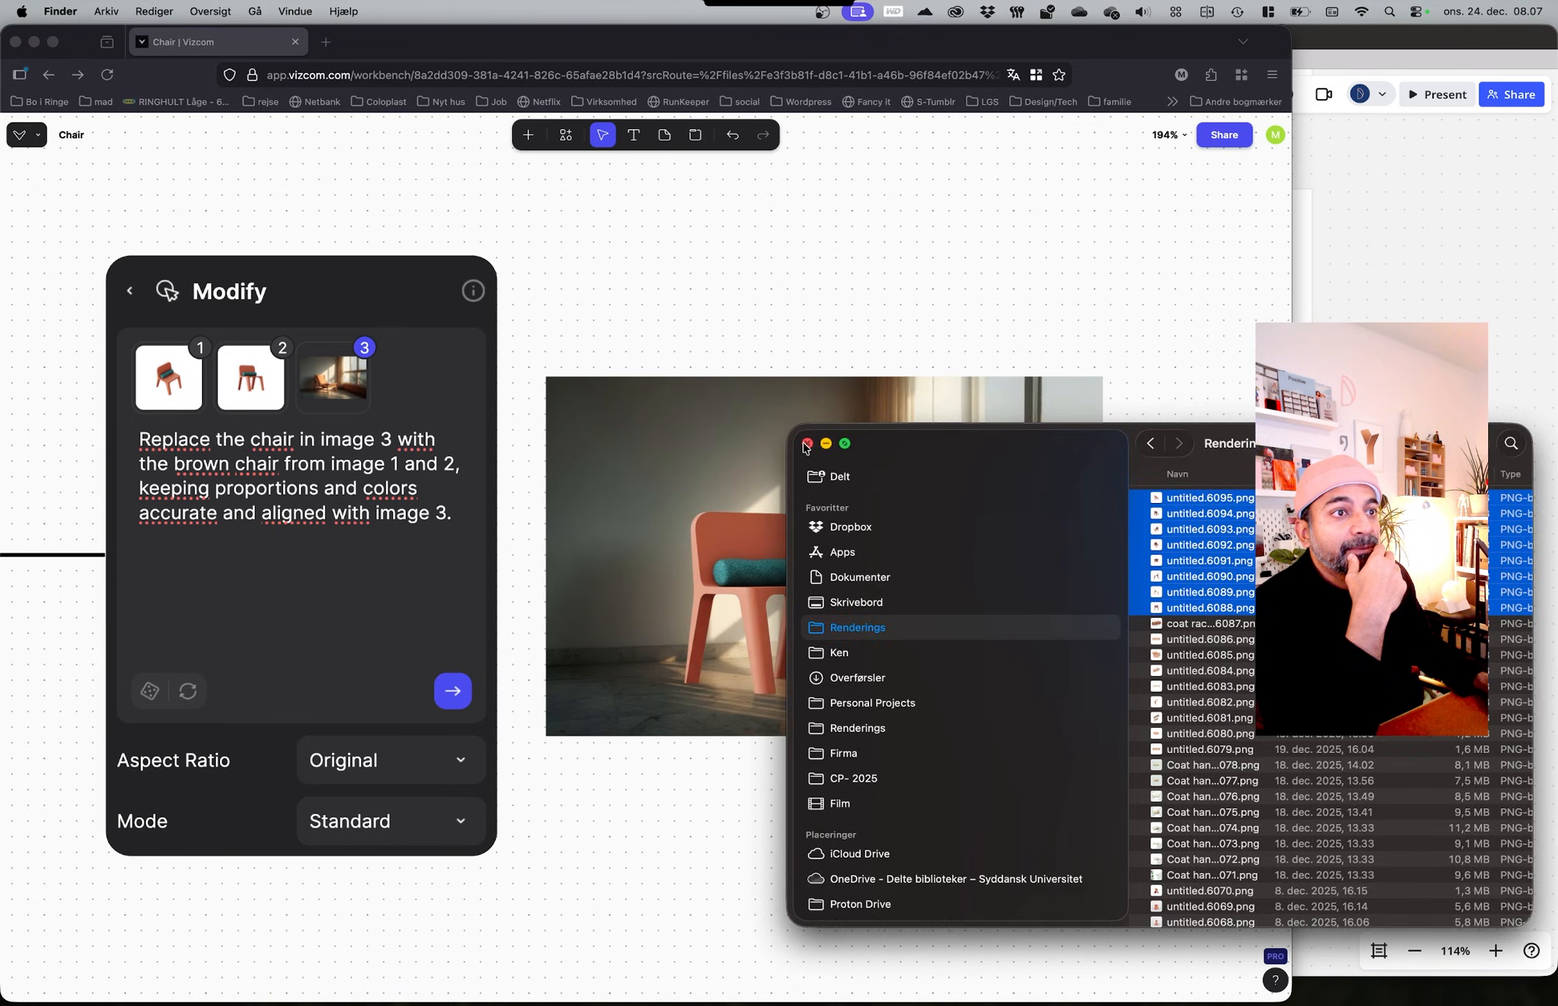
{"action": "left_click", "coordinate": [808, 309]}
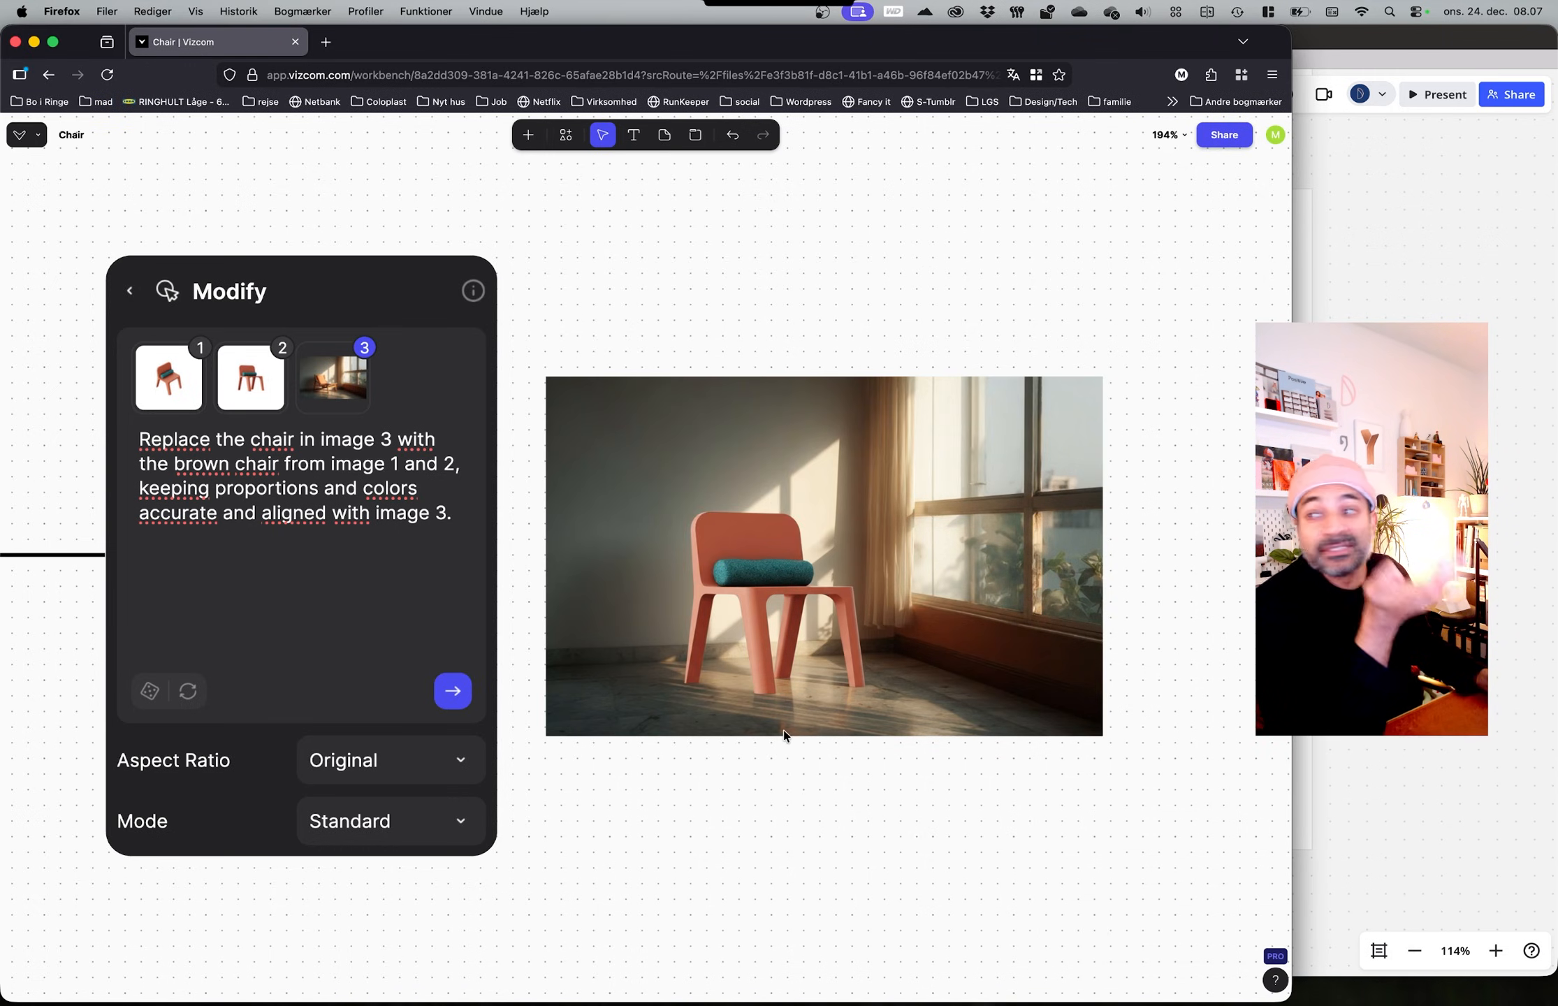
Step: Generate another variation from the same prompt in Standard mode and one more with the mode set to Pro
{"action": "left_click", "coordinate": [369, 513]}
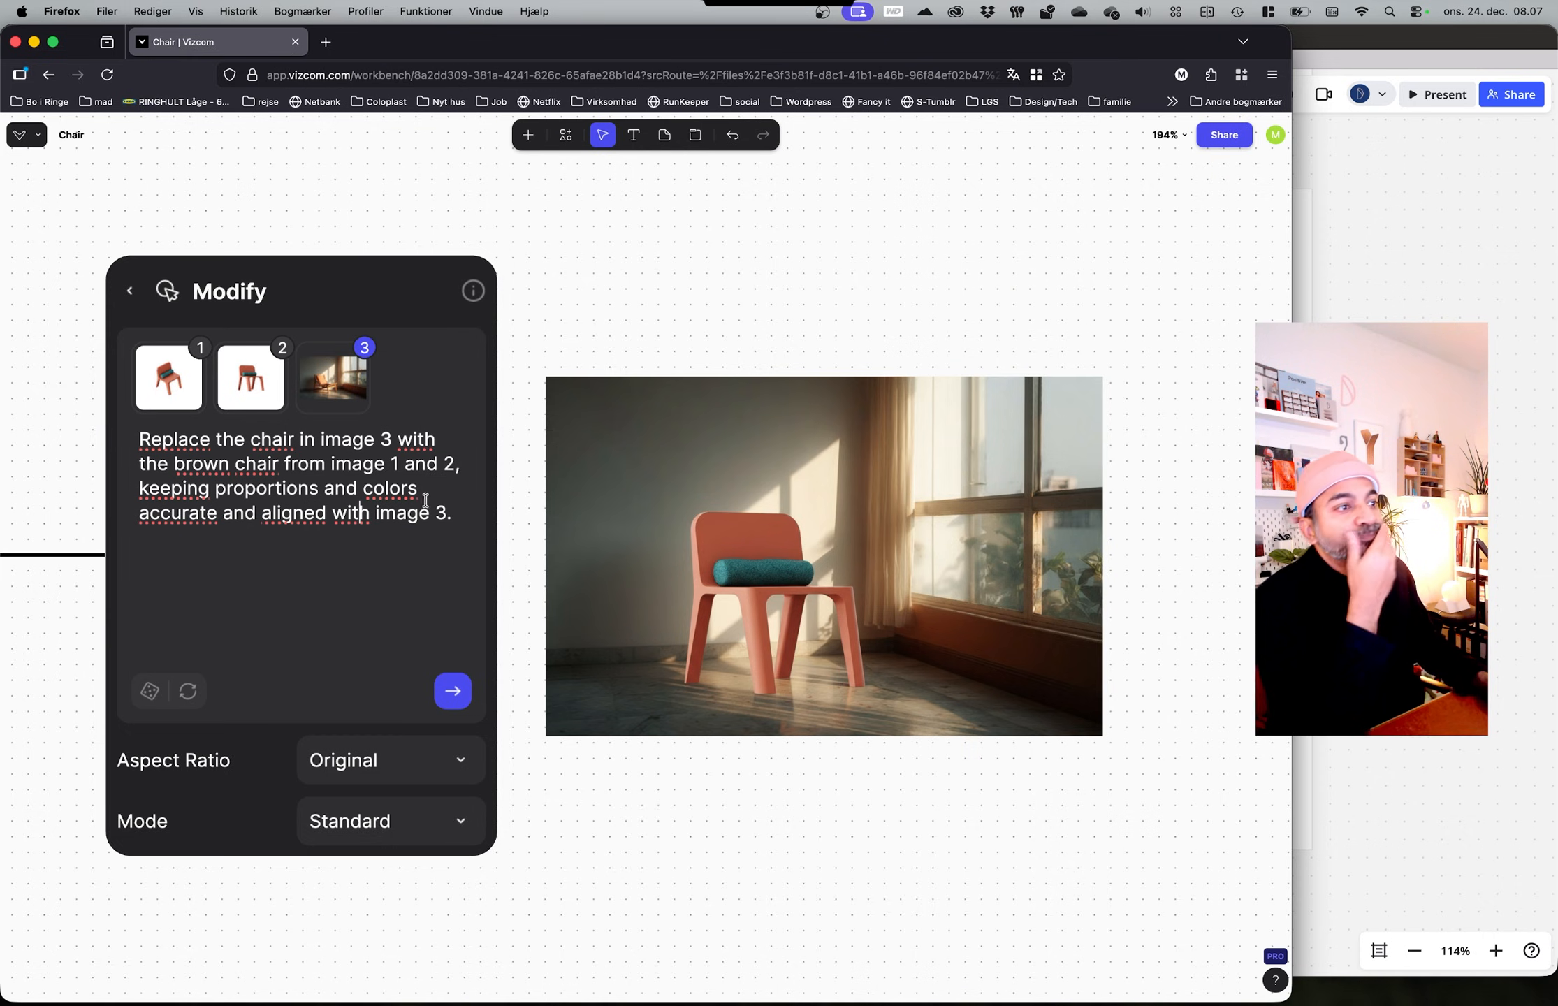
{"action": "left_click", "coordinate": [449, 693]}
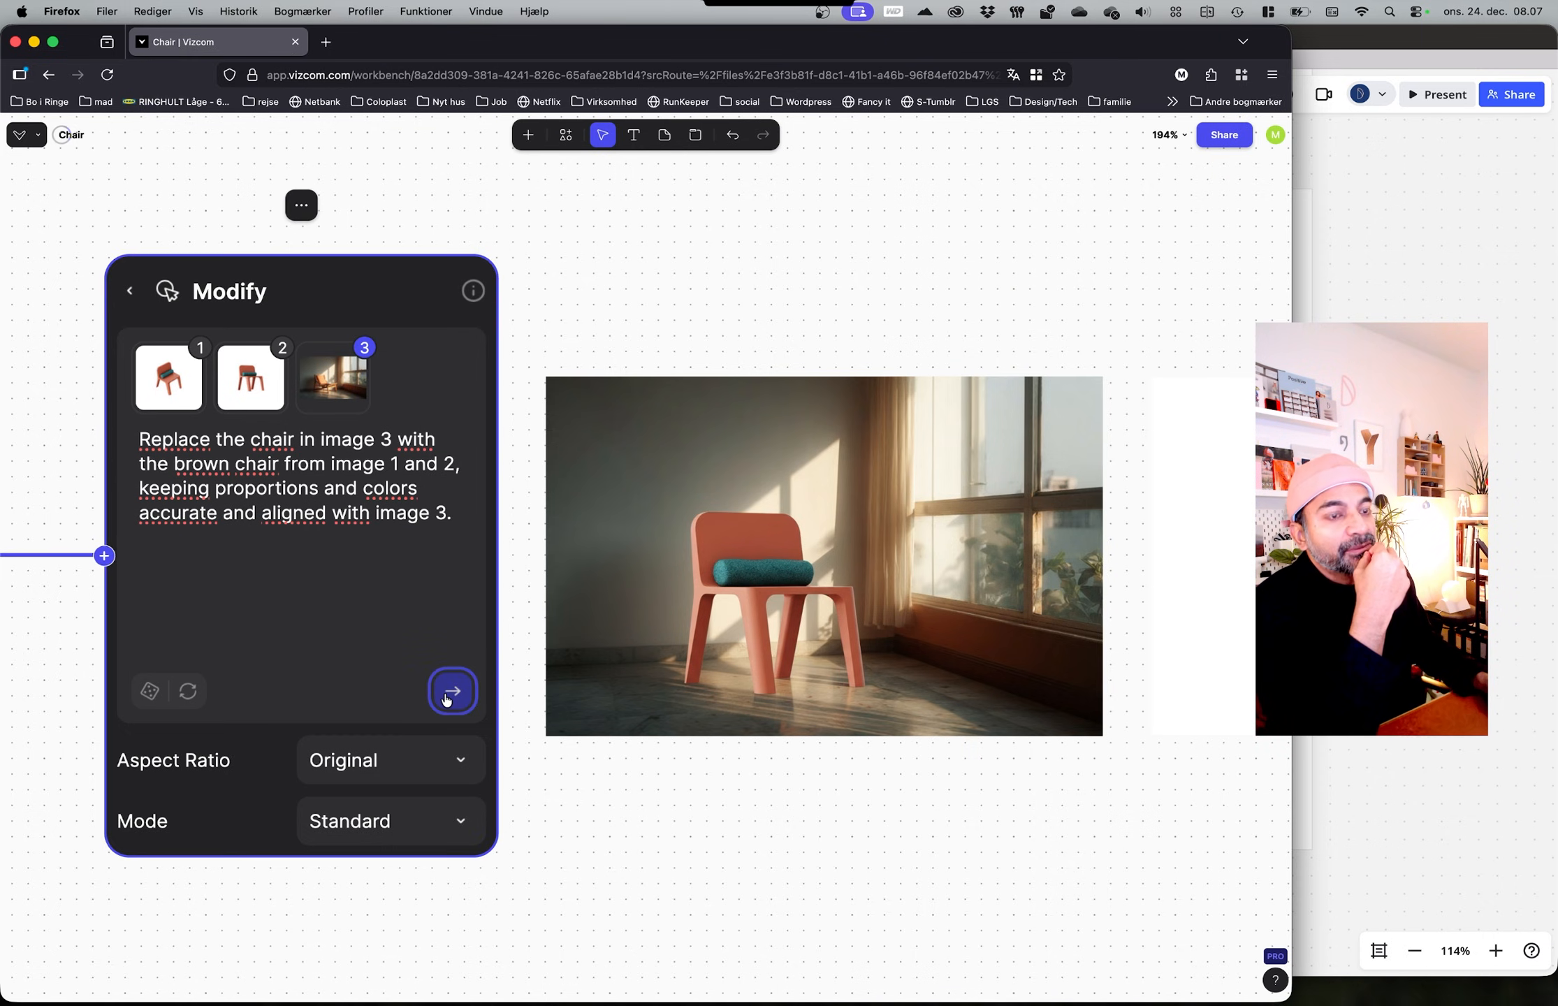
{"action": "left_click", "coordinate": [420, 835]}
{"action": "left_click", "coordinate": [531, 833]}
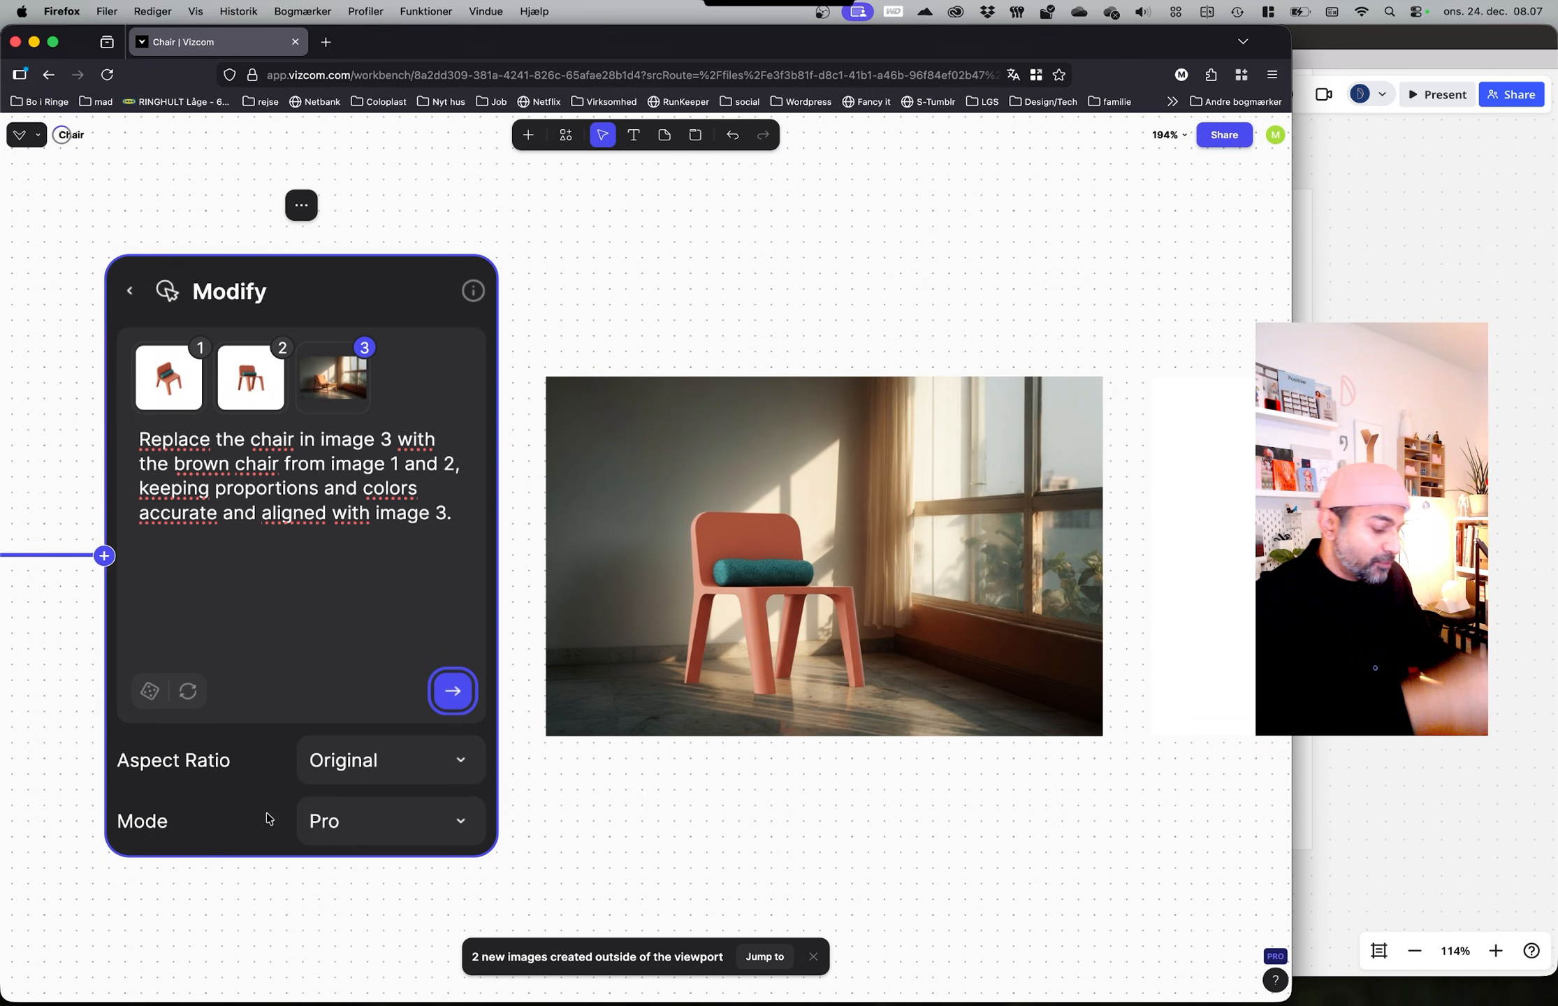
Step: Stack the first two generated images vertically and place the Pro mode image beside the upper one
{"action": "scroll", "coordinate": [383, 626], "scroll_direction": "down", "scroll_amount": 1}
{"action": "scroll", "coordinate": [316, 670], "scroll_direction": "down", "scroll_amount": 3, "text": "ctrl"}
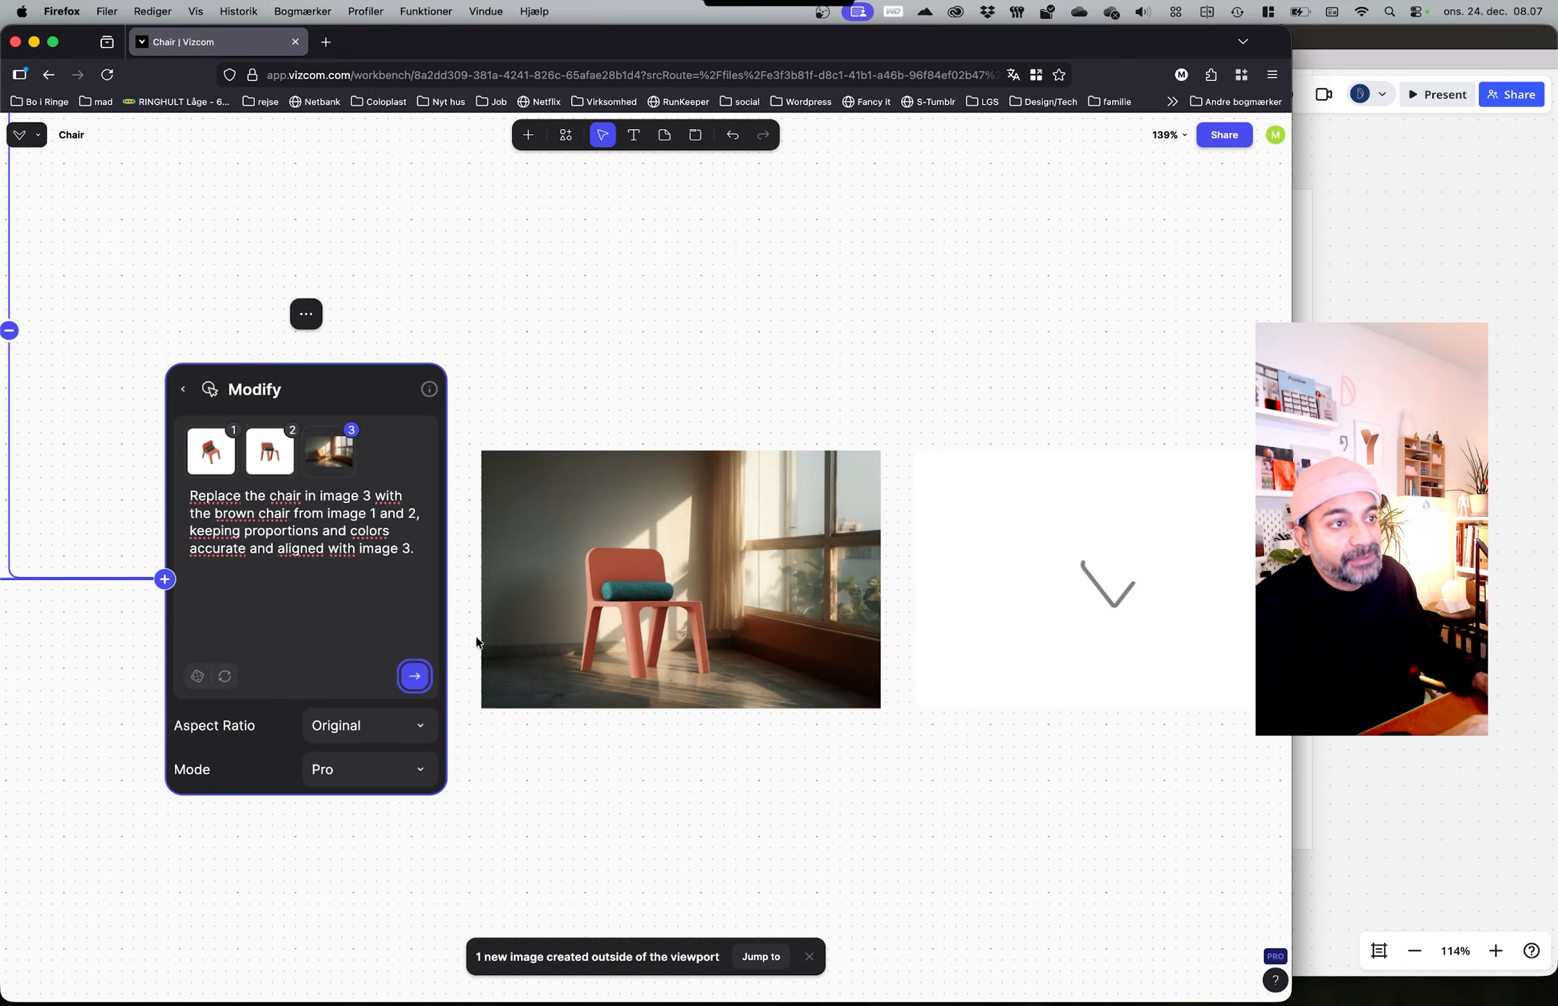
{"action": "scroll", "coordinate": [606, 733], "scroll_direction": "right", "scroll_amount": 4}
{"action": "scroll", "coordinate": [607, 733], "scroll_direction": "right", "scroll_amount": 2}
{"action": "left_click", "coordinate": [508, 628]}
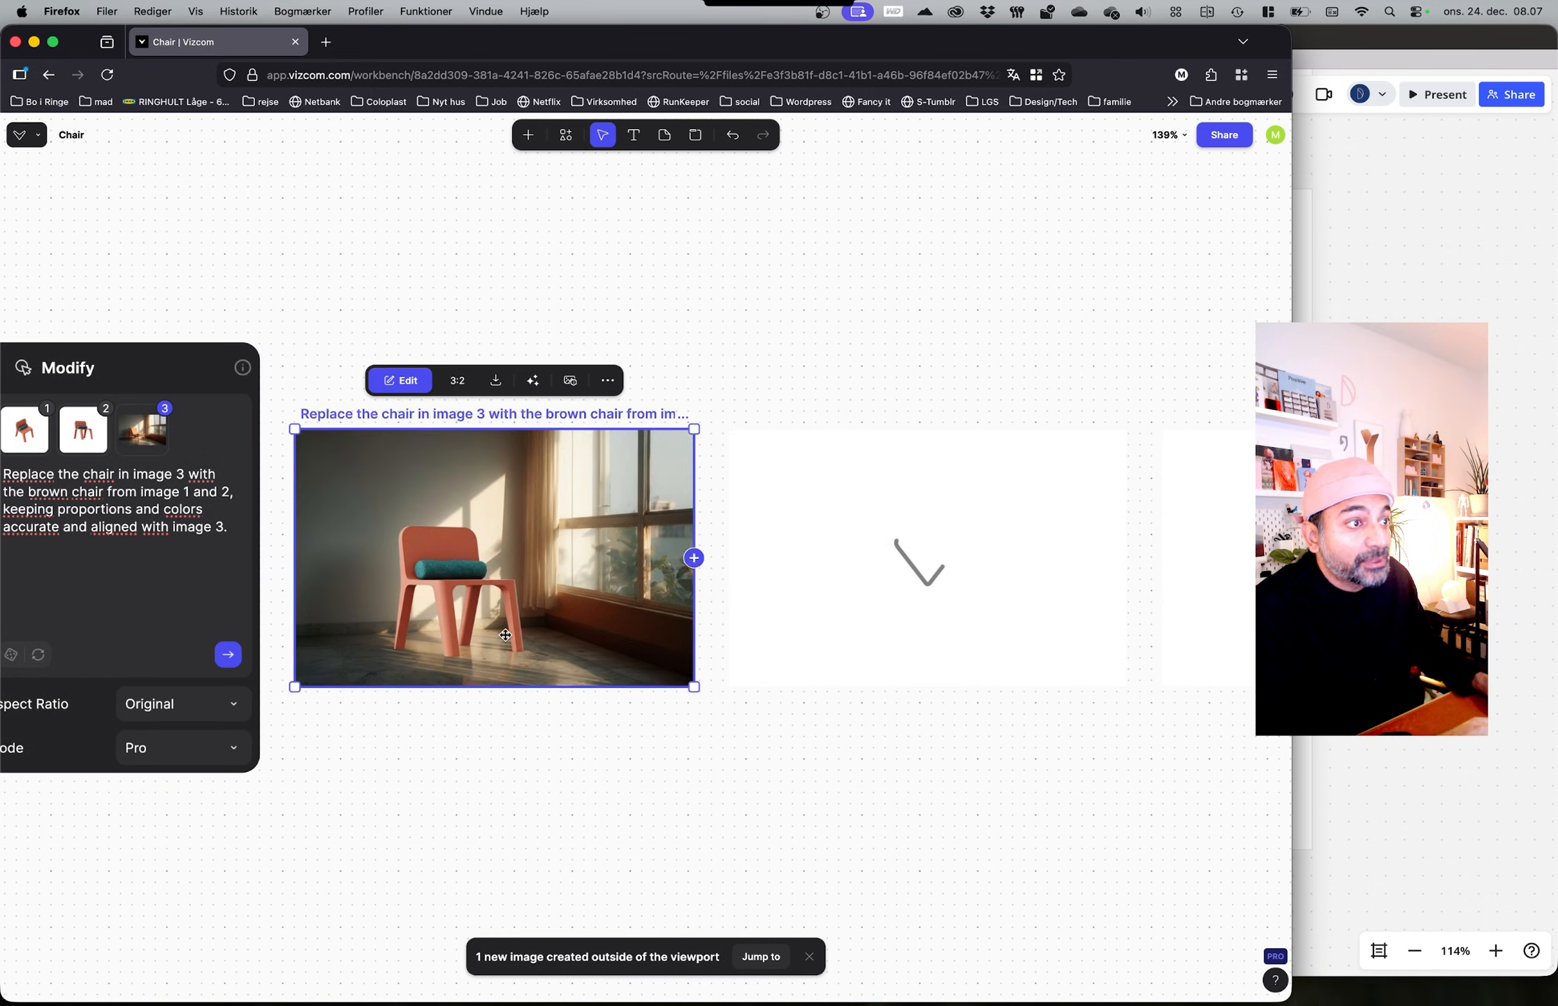
{"action": "left_click_drag", "start_coordinate": [508, 628], "coordinate": [504, 548]}
{"action": "left_click_drag", "start_coordinate": [923, 598], "coordinate": [486, 784]}
{"action": "left_click_drag", "start_coordinate": [1251, 536], "coordinate": [811, 448]}
{"action": "left_click", "coordinate": [834, 667]}
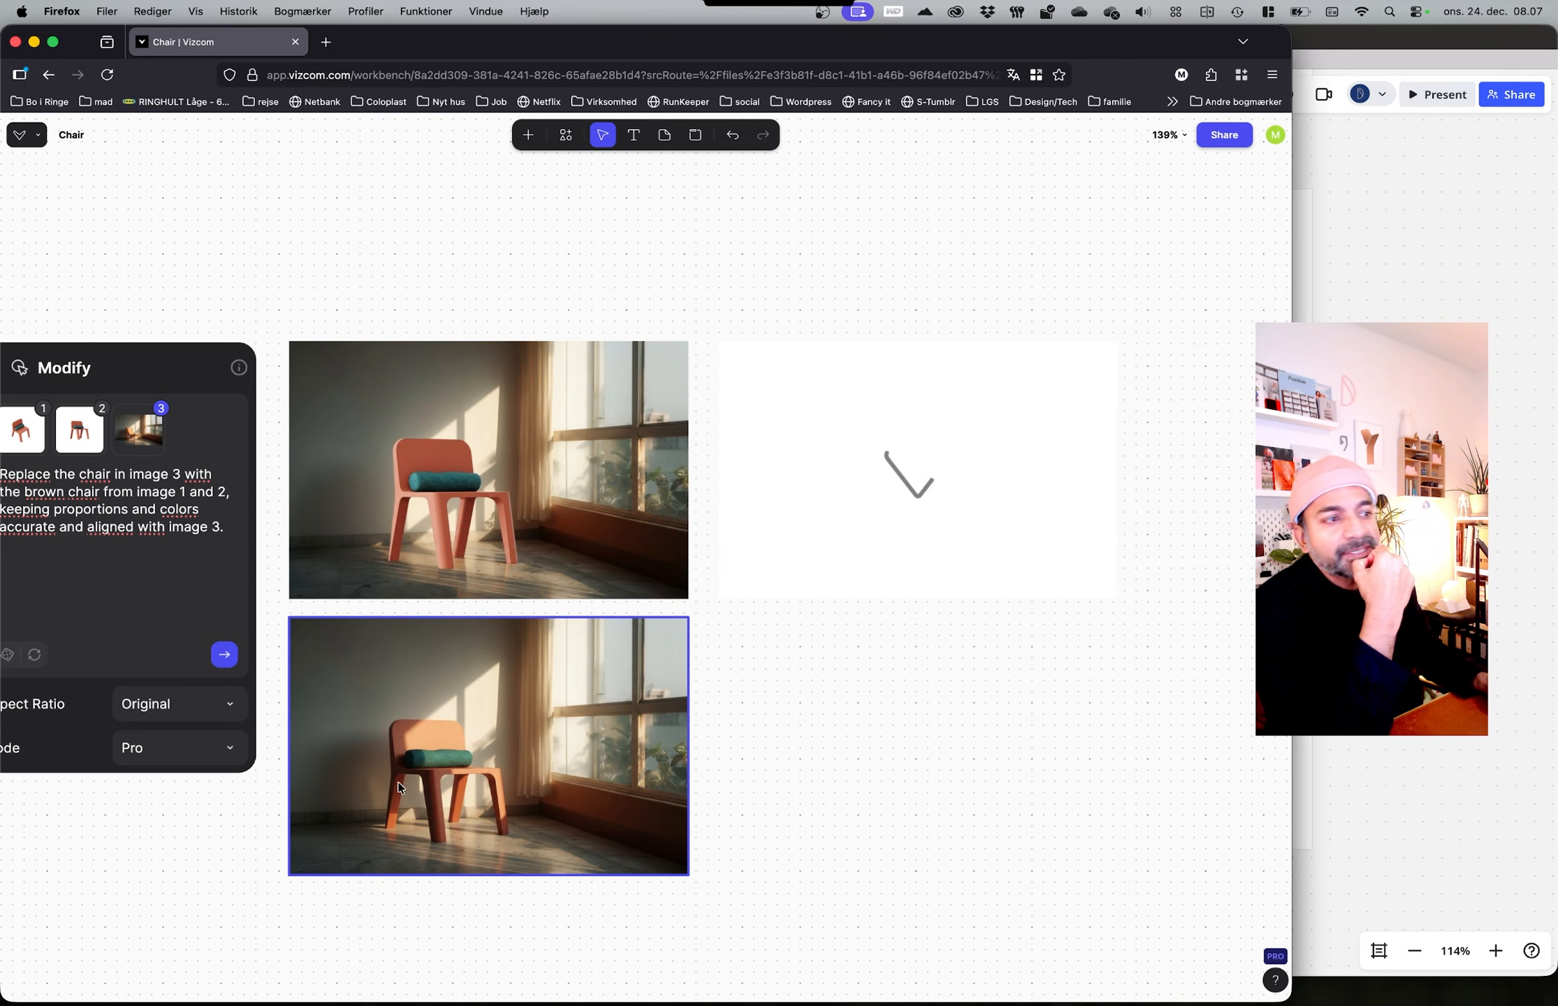
Step: Delete "keeping proportions and colors accurate and aligned with image 3." from the Modify block's prompt
{"action": "left_click", "coordinate": [97, 546]}
{"action": "middle_click_drag", "start_coordinate": [120, 586], "coordinate": [278, 586]}
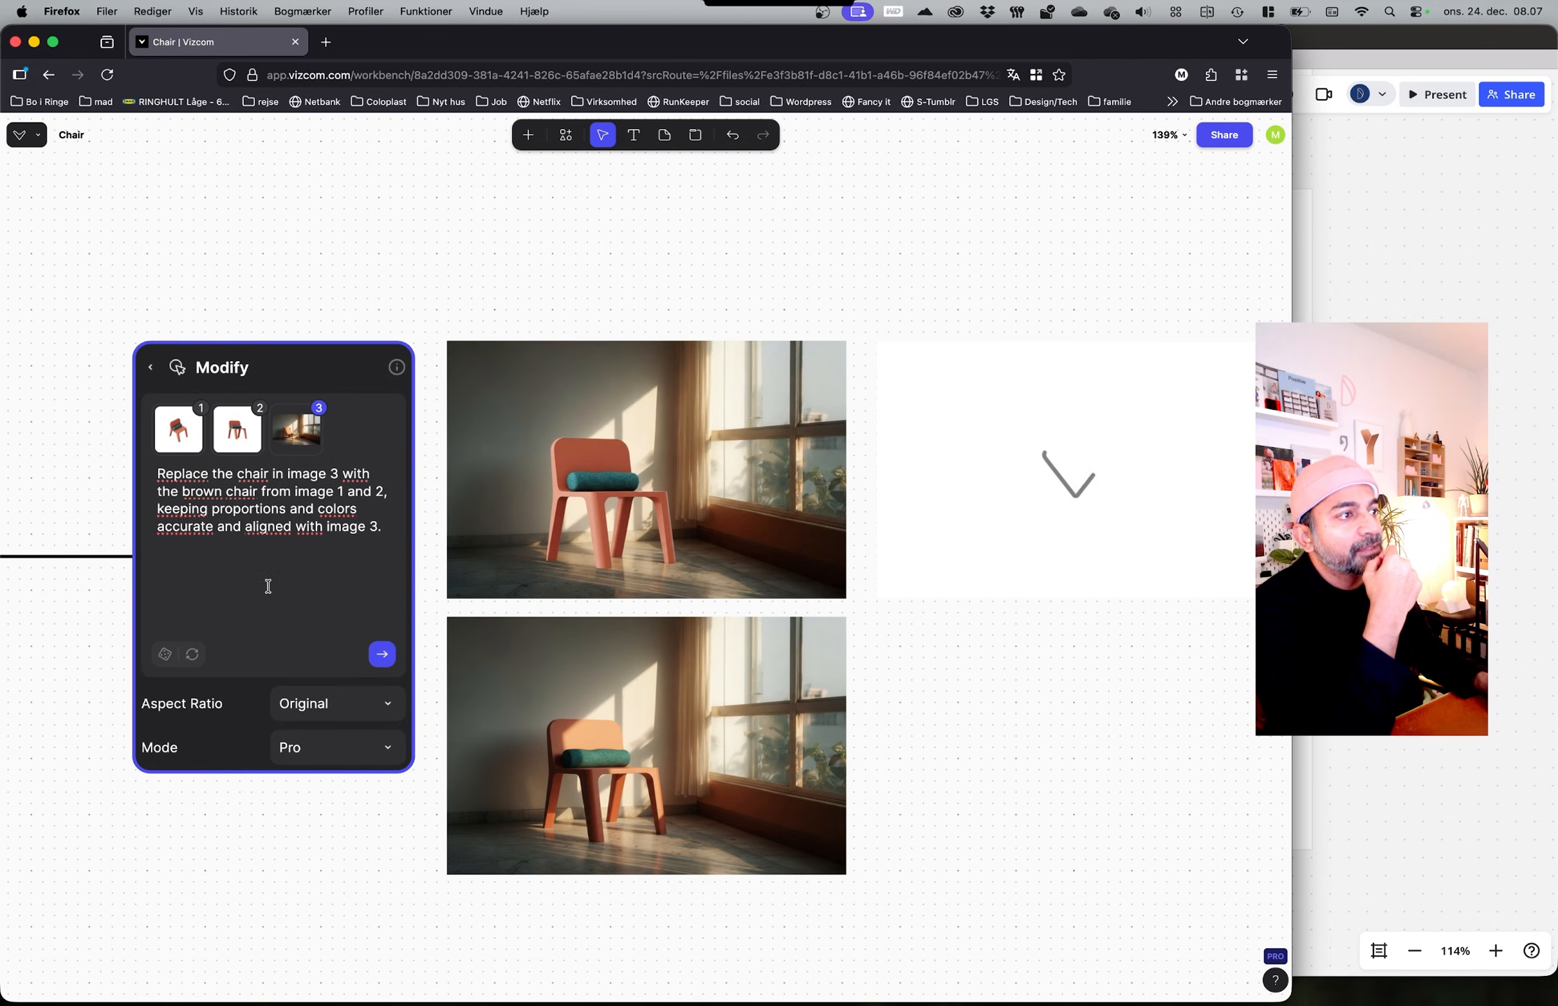
{"action": "left_click_drag", "start_coordinate": [375, 525], "coordinate": [274, 510]}
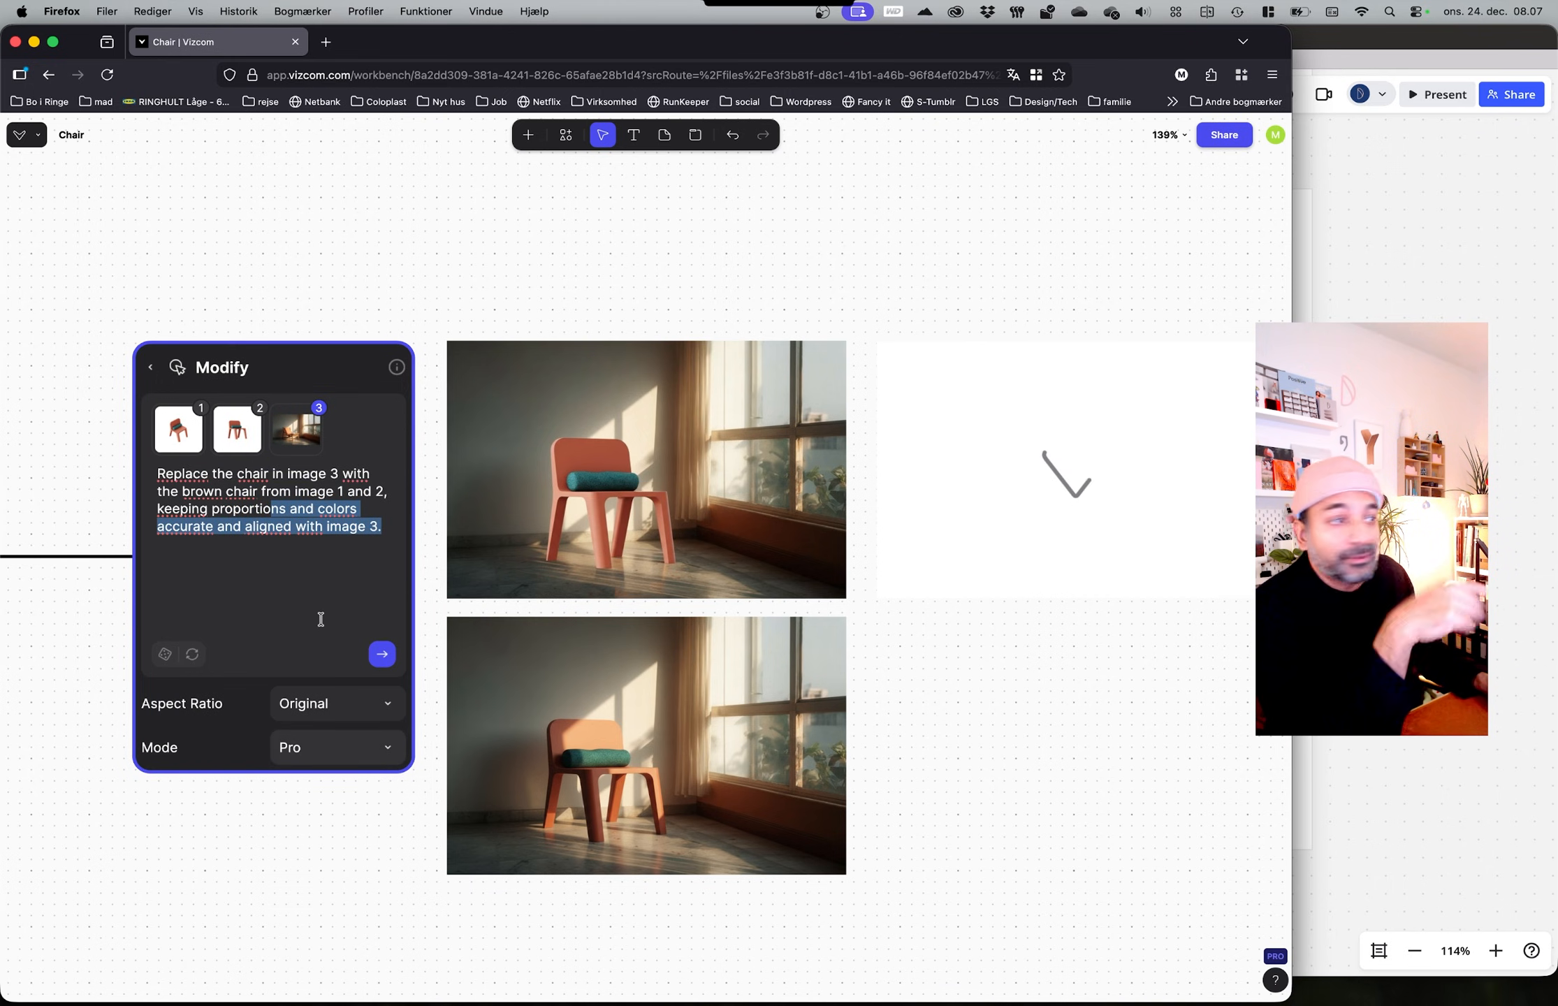
{"action": "left_click", "coordinate": [328, 525]}
{"action": "left_click_drag", "start_coordinate": [382, 525], "coordinate": [157, 512]}
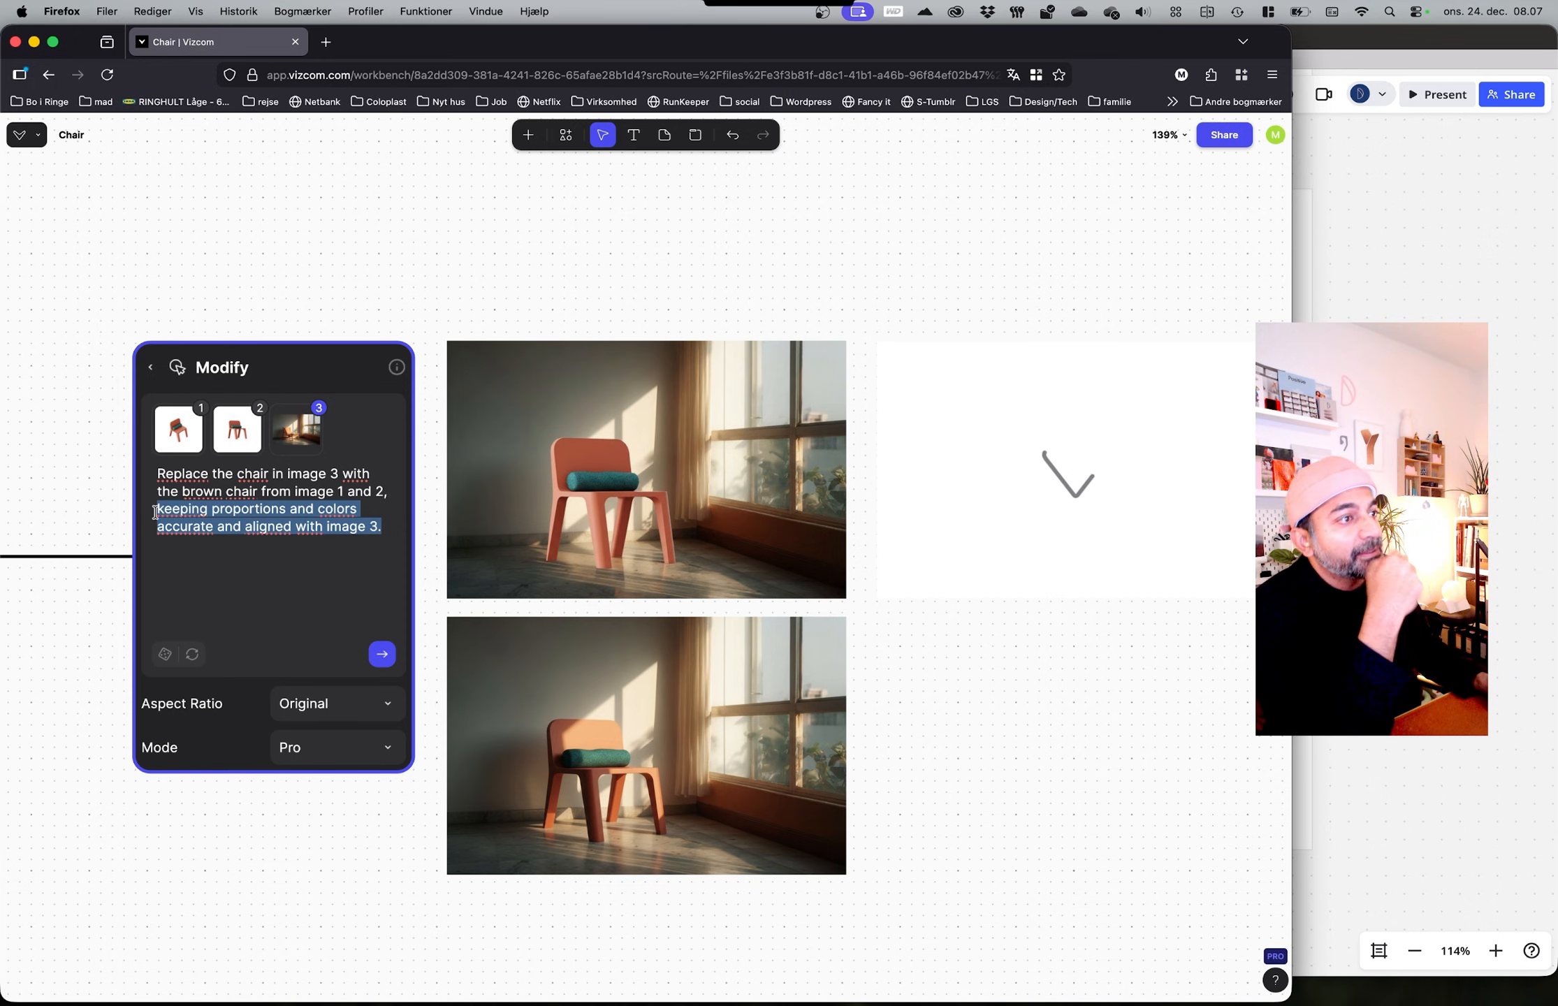
{"action": "key", "text": "BackSpace"}
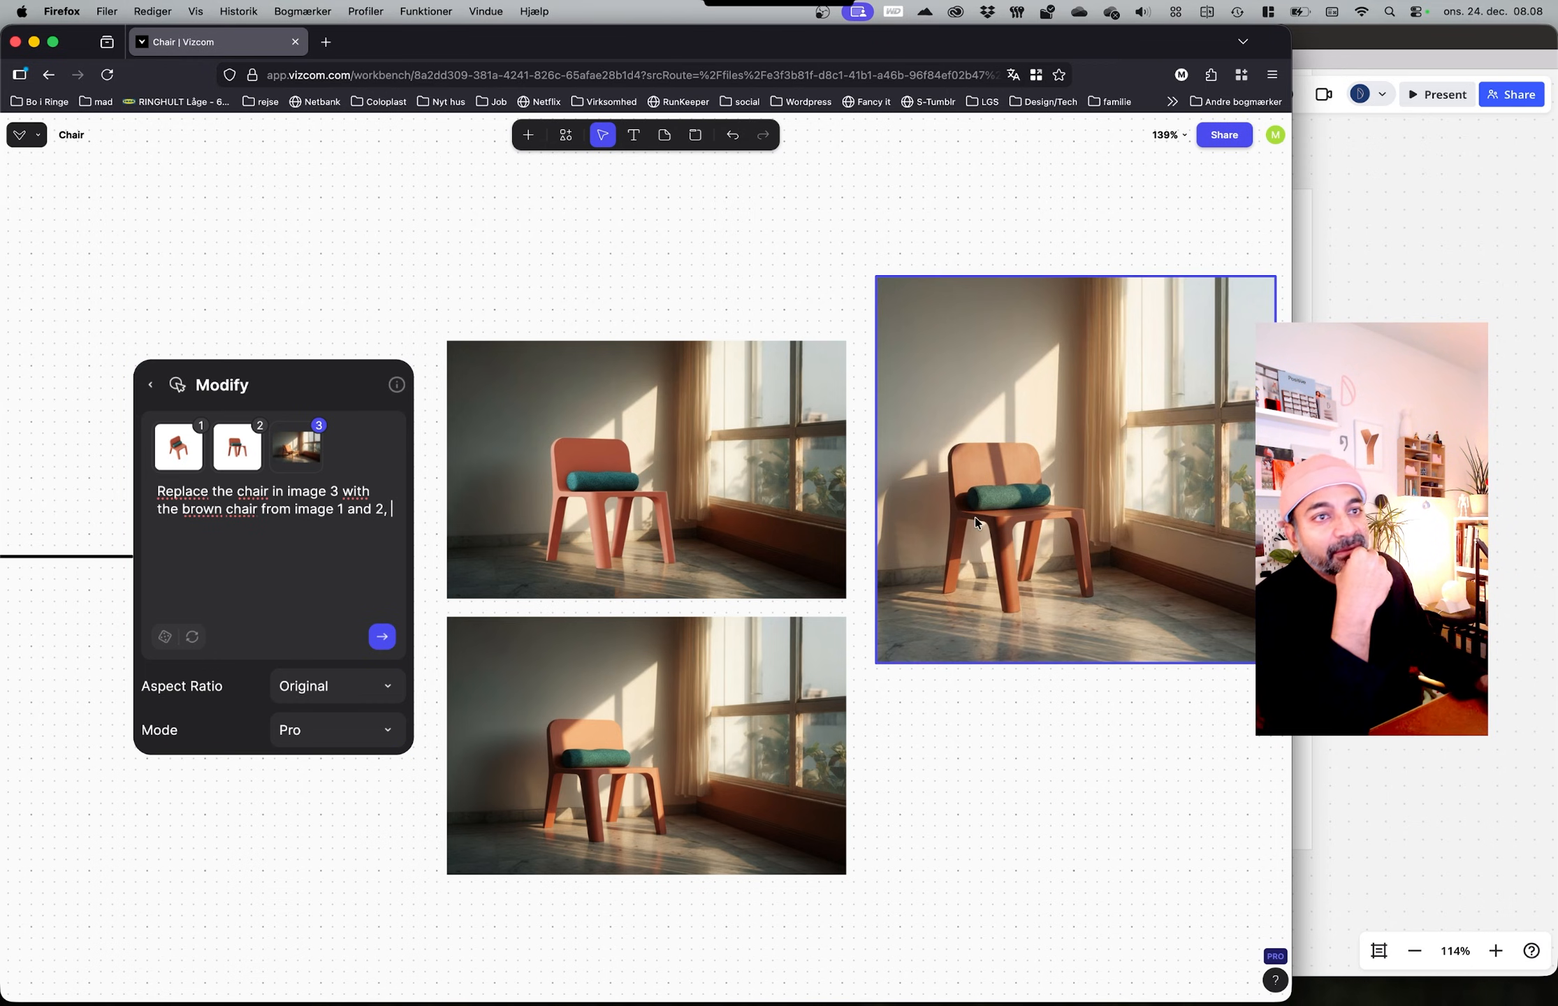
Step: Set the Modify block's aspect ratio to Landscape and generate another image in Pro mode
{"action": "left_click", "coordinate": [342, 693]}
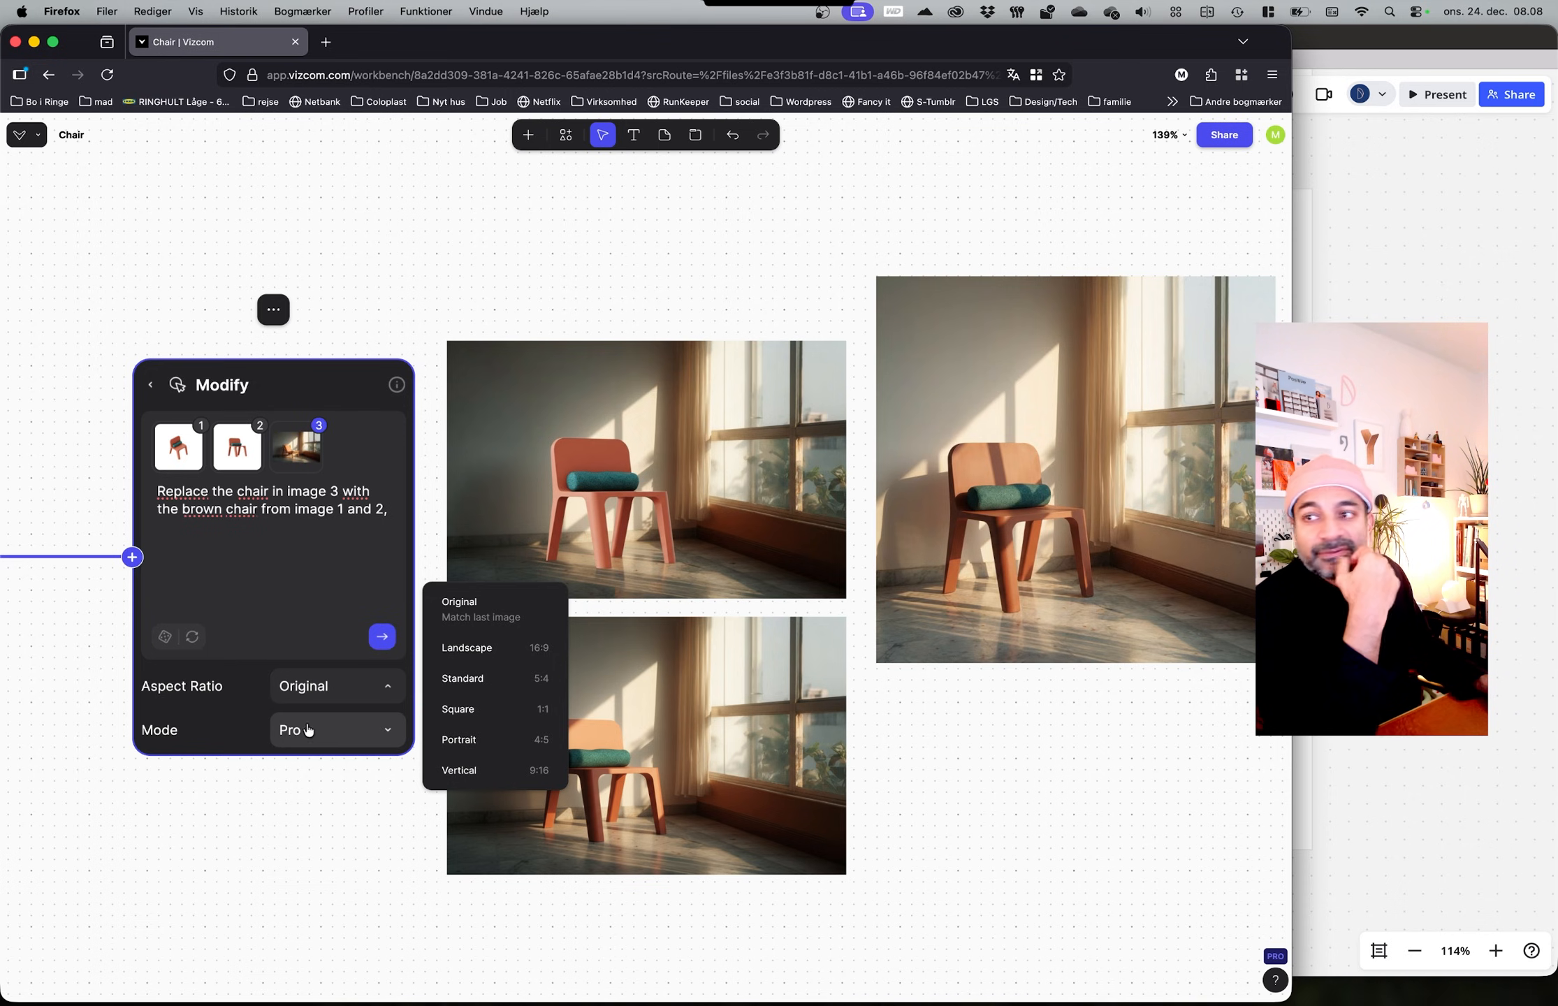
{"action": "left_click", "coordinate": [467, 648]}
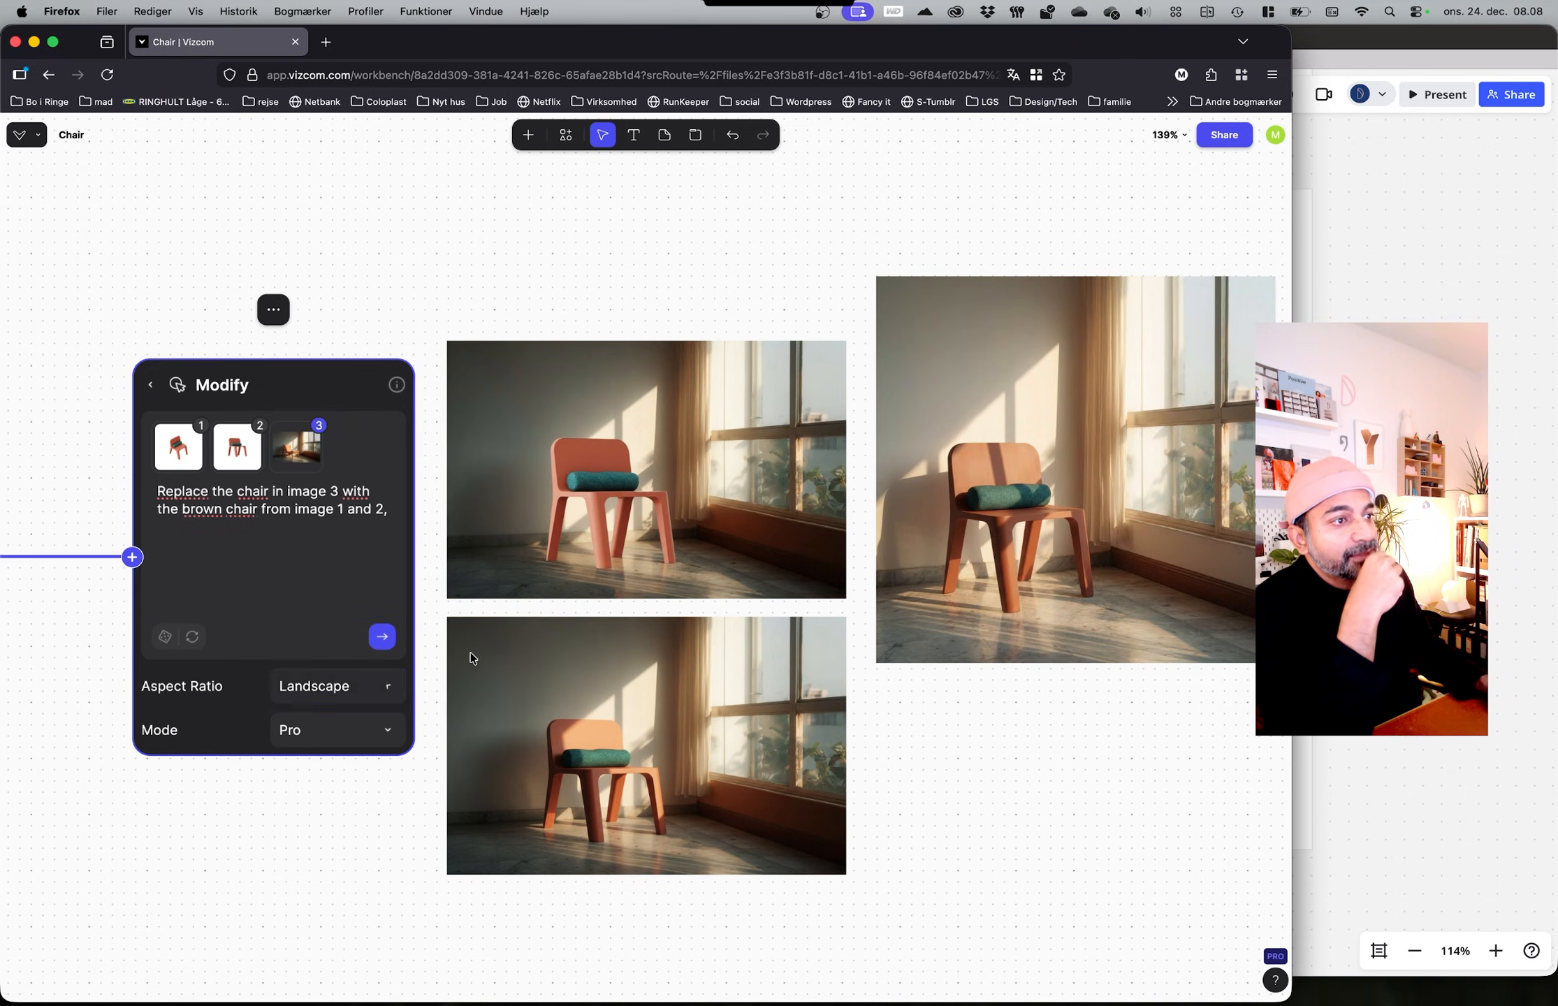
{"action": "left_click", "coordinate": [381, 642]}
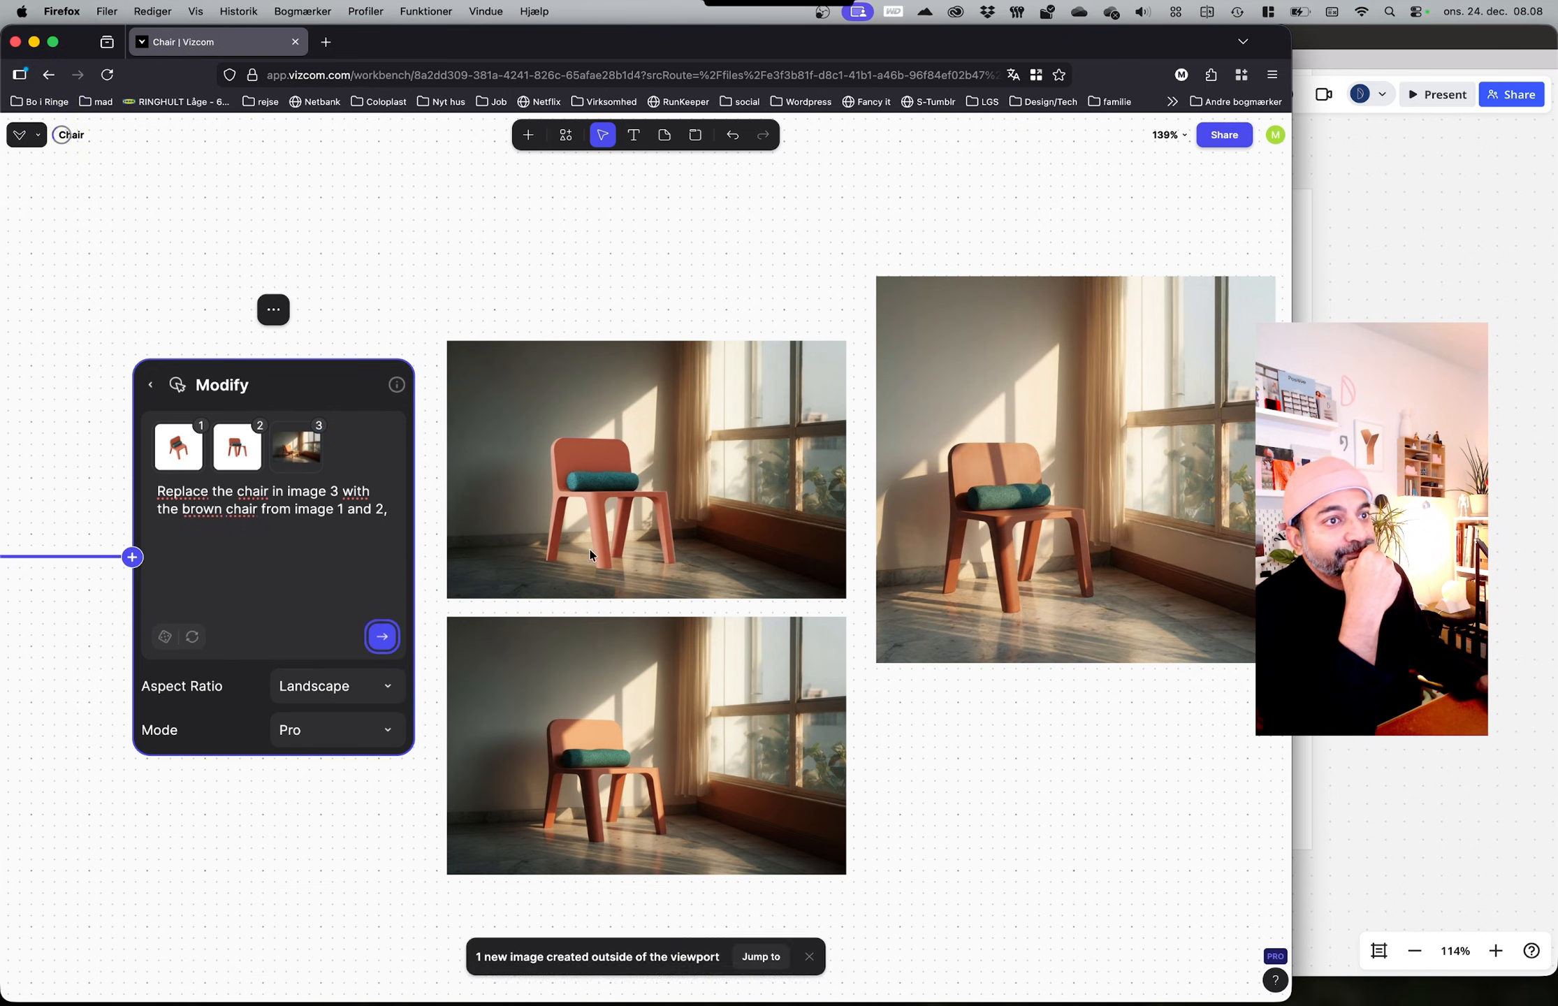
Step: Place the newly generated landscape image below the taller Pro mode image, leaving a small gap between them
{"action": "scroll", "coordinate": [420, 539], "scroll_direction": "right", "scroll_amount": 5}
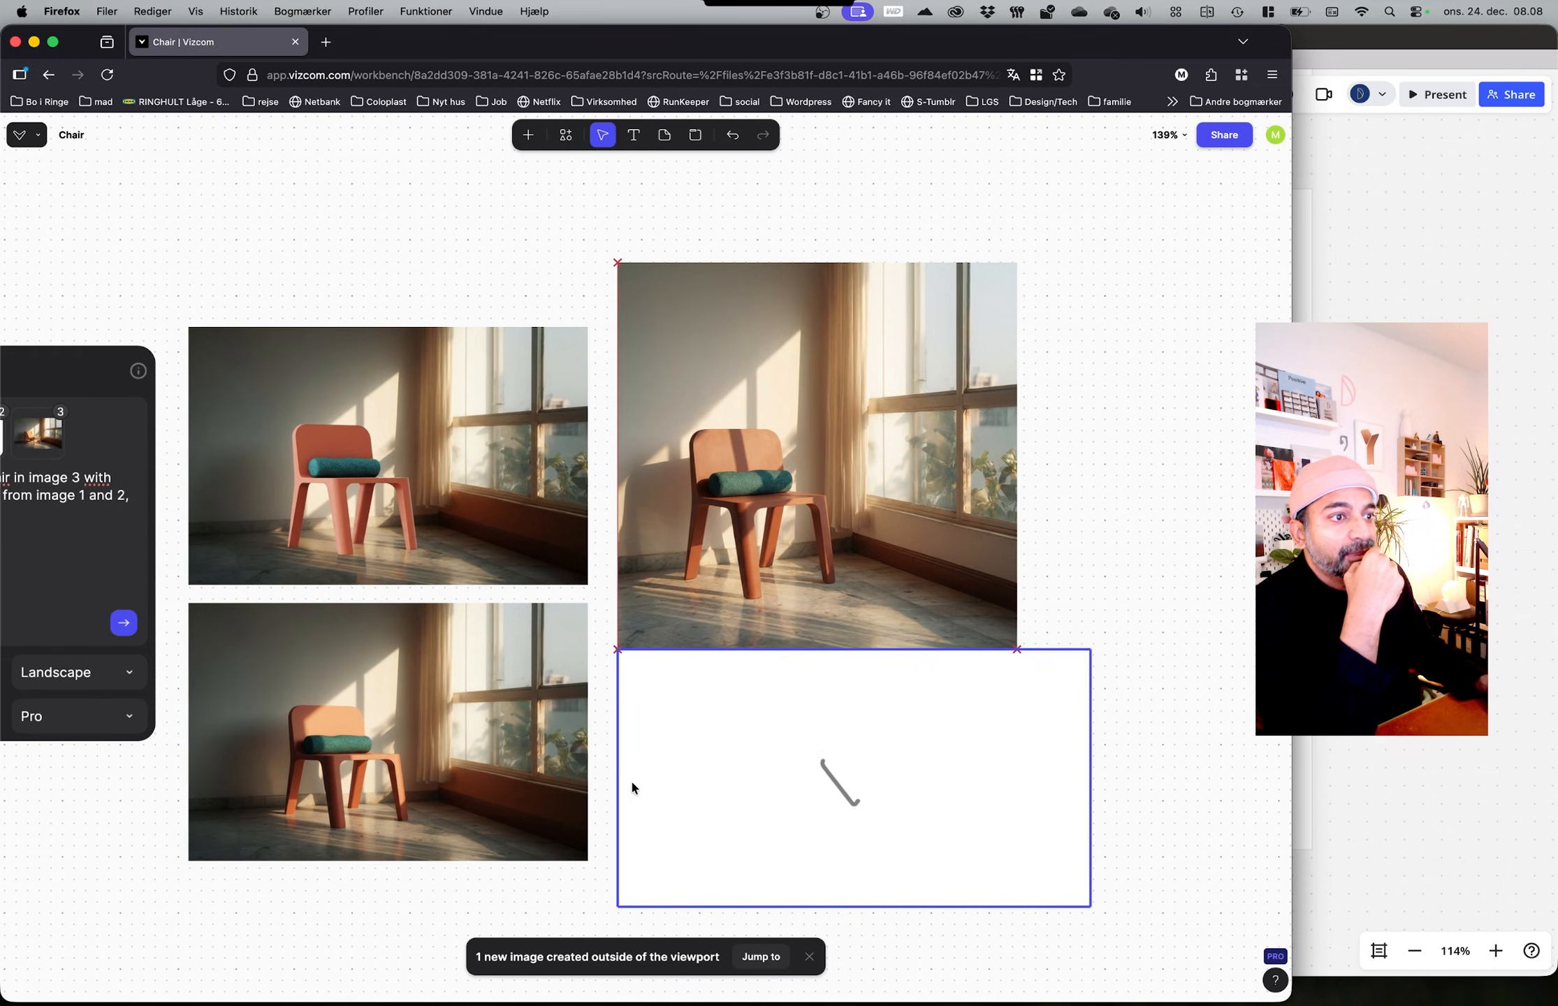
{"action": "left_click", "coordinate": [632, 797]}
{"action": "left_click", "coordinate": [448, 240]}
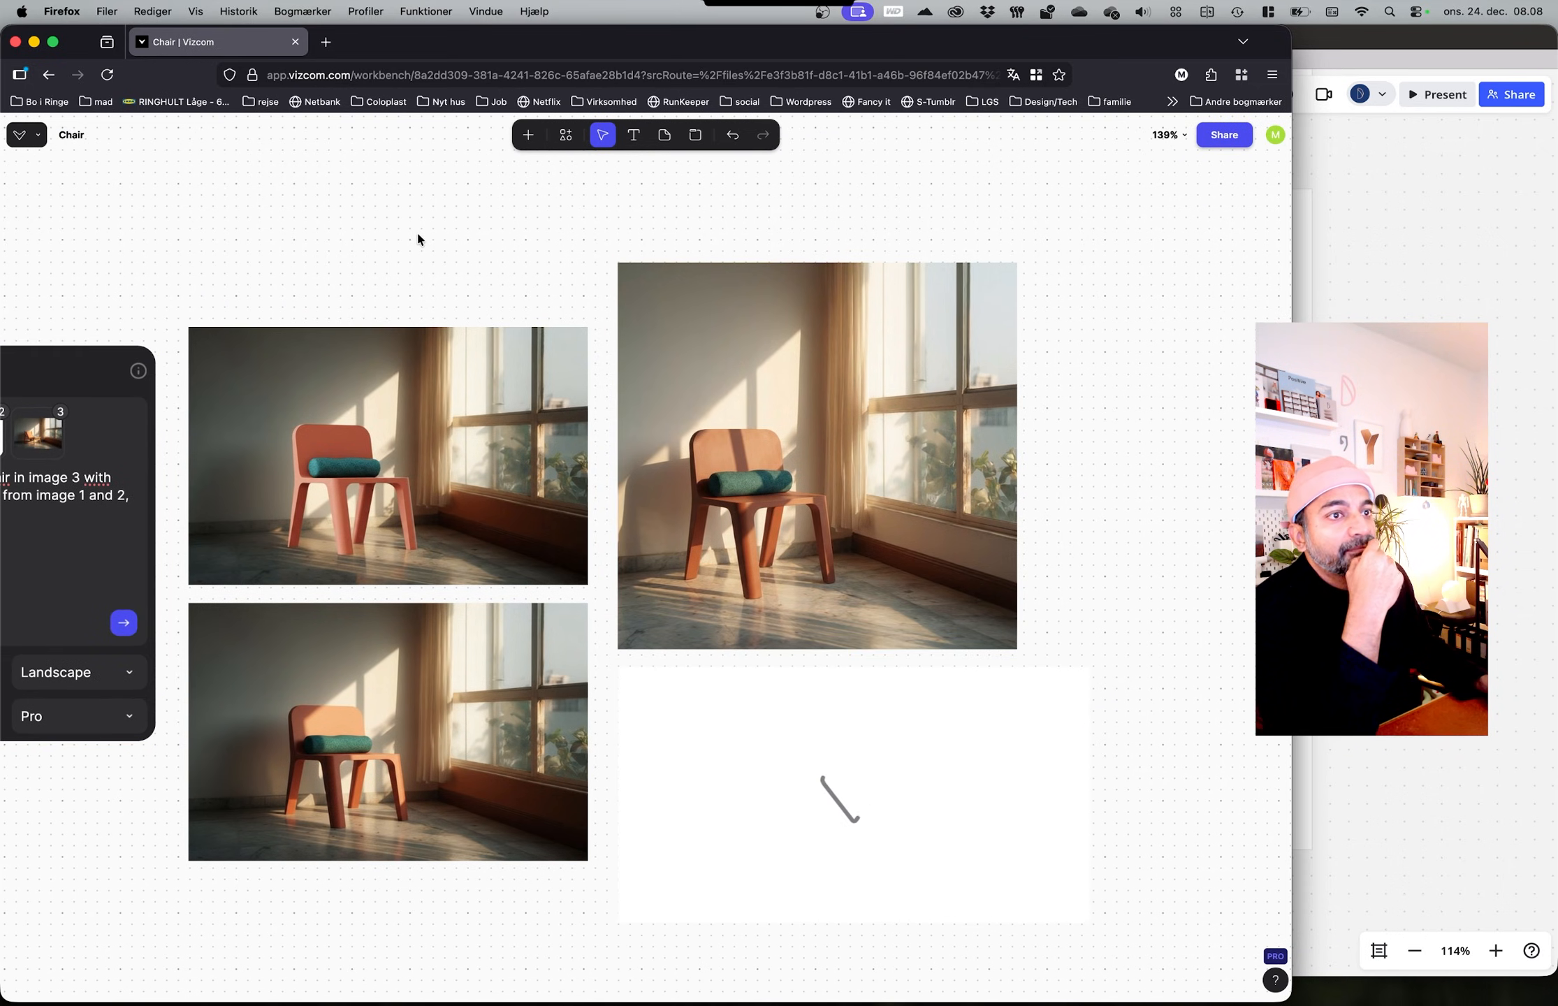
{"action": "middle_click_drag", "start_coordinate": [421, 233], "coordinate": [552, 243]}
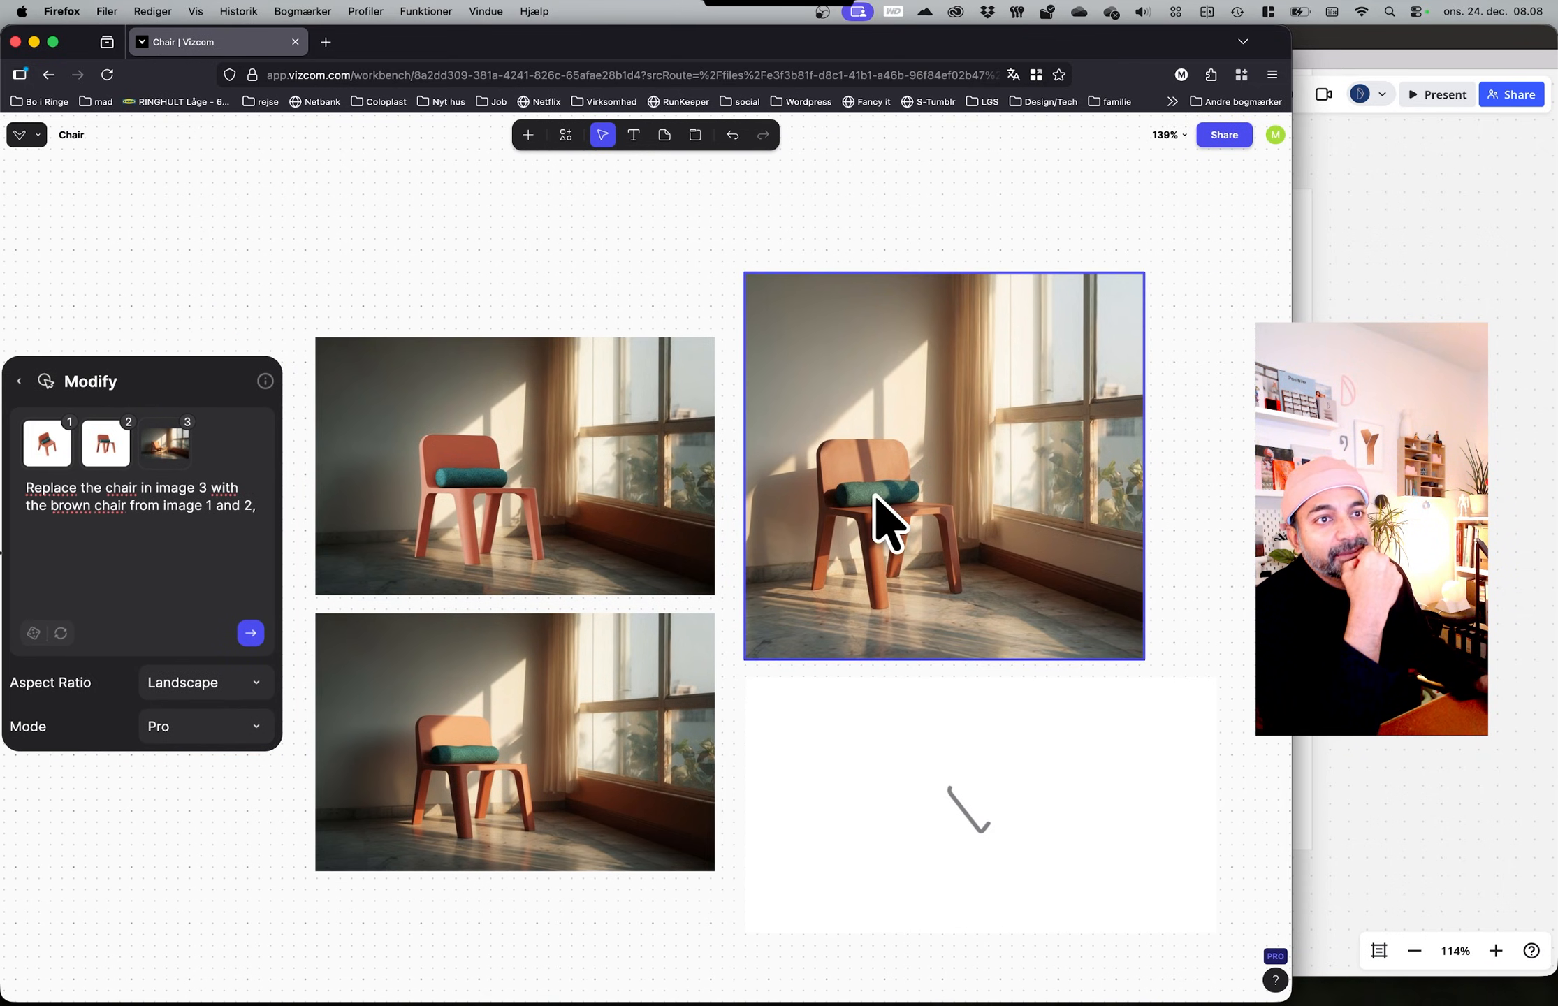
{"action": "scroll", "coordinate": [872, 525], "scroll_direction": "up", "scroll_amount": 1}
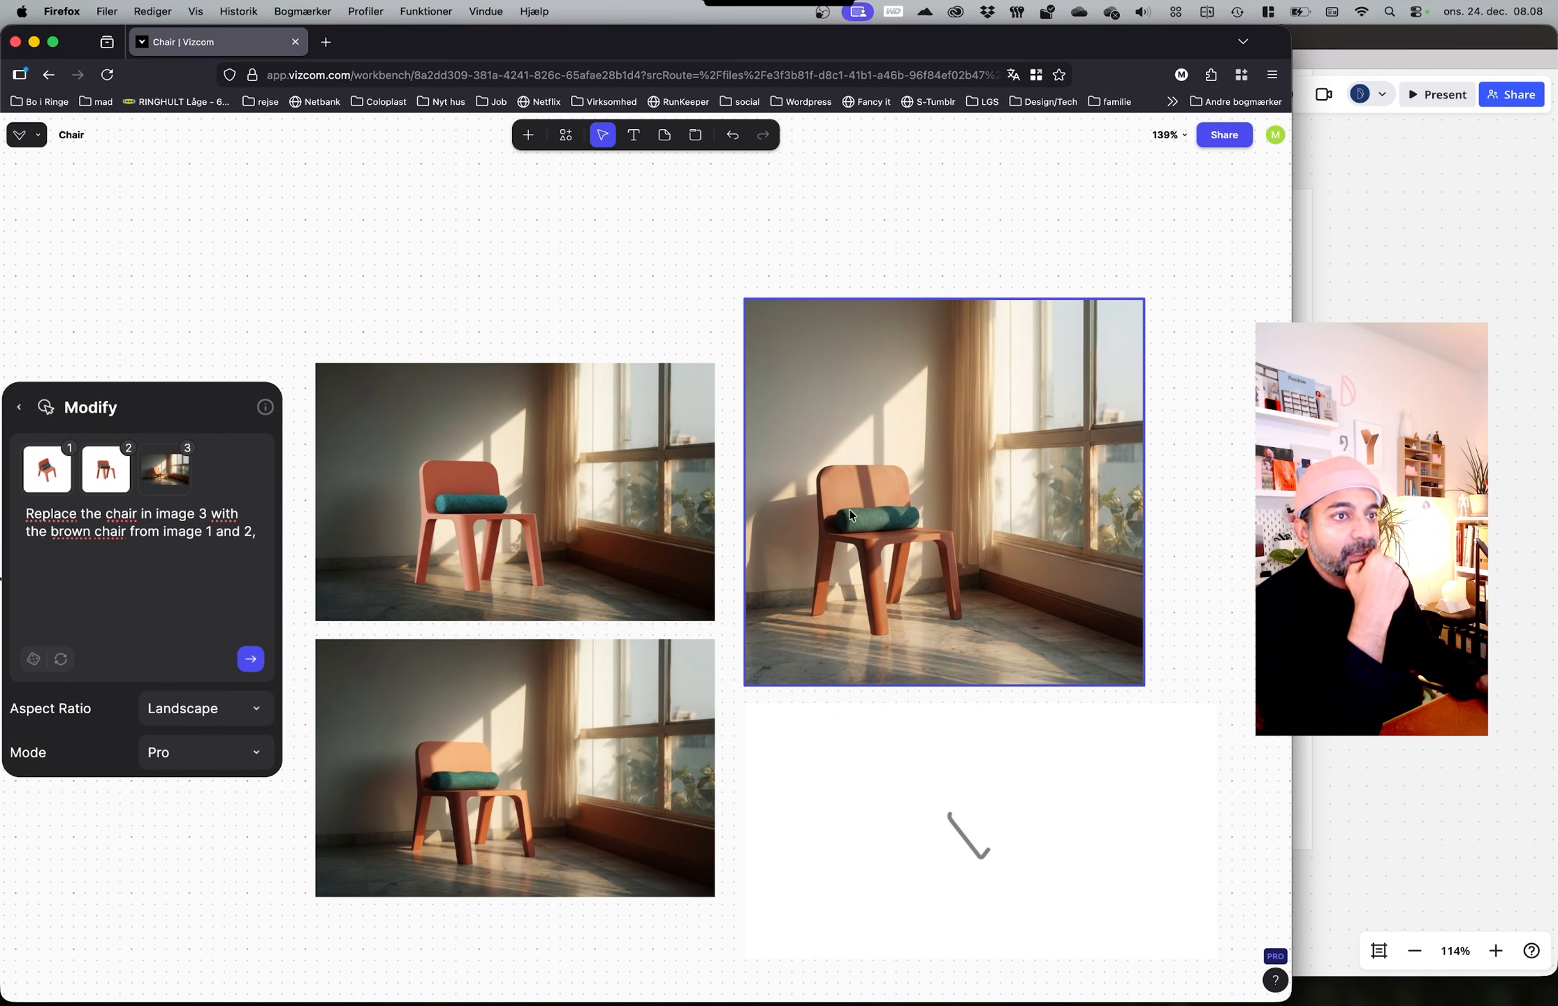
{"action": "left_click", "coordinate": [184, 578]}
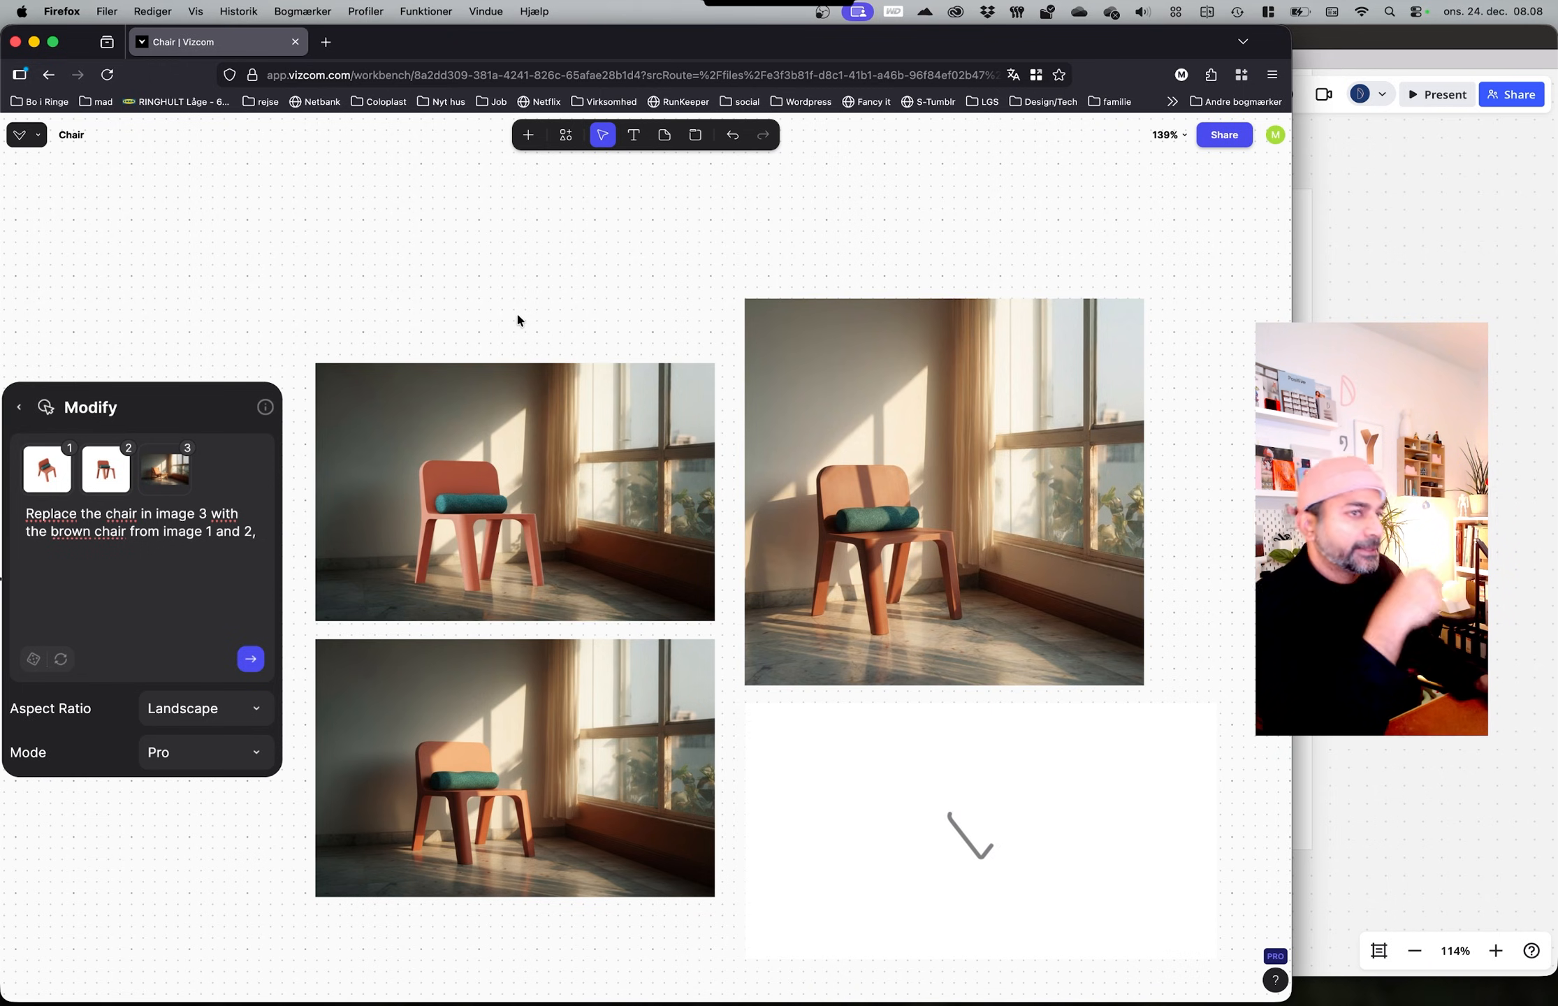
Step: Download the landscape Pro mode image of the chair in the room
{"action": "scroll", "coordinate": [600, 538], "scroll_direction": "down", "scroll_amount": 5, "text": "ctrl"}
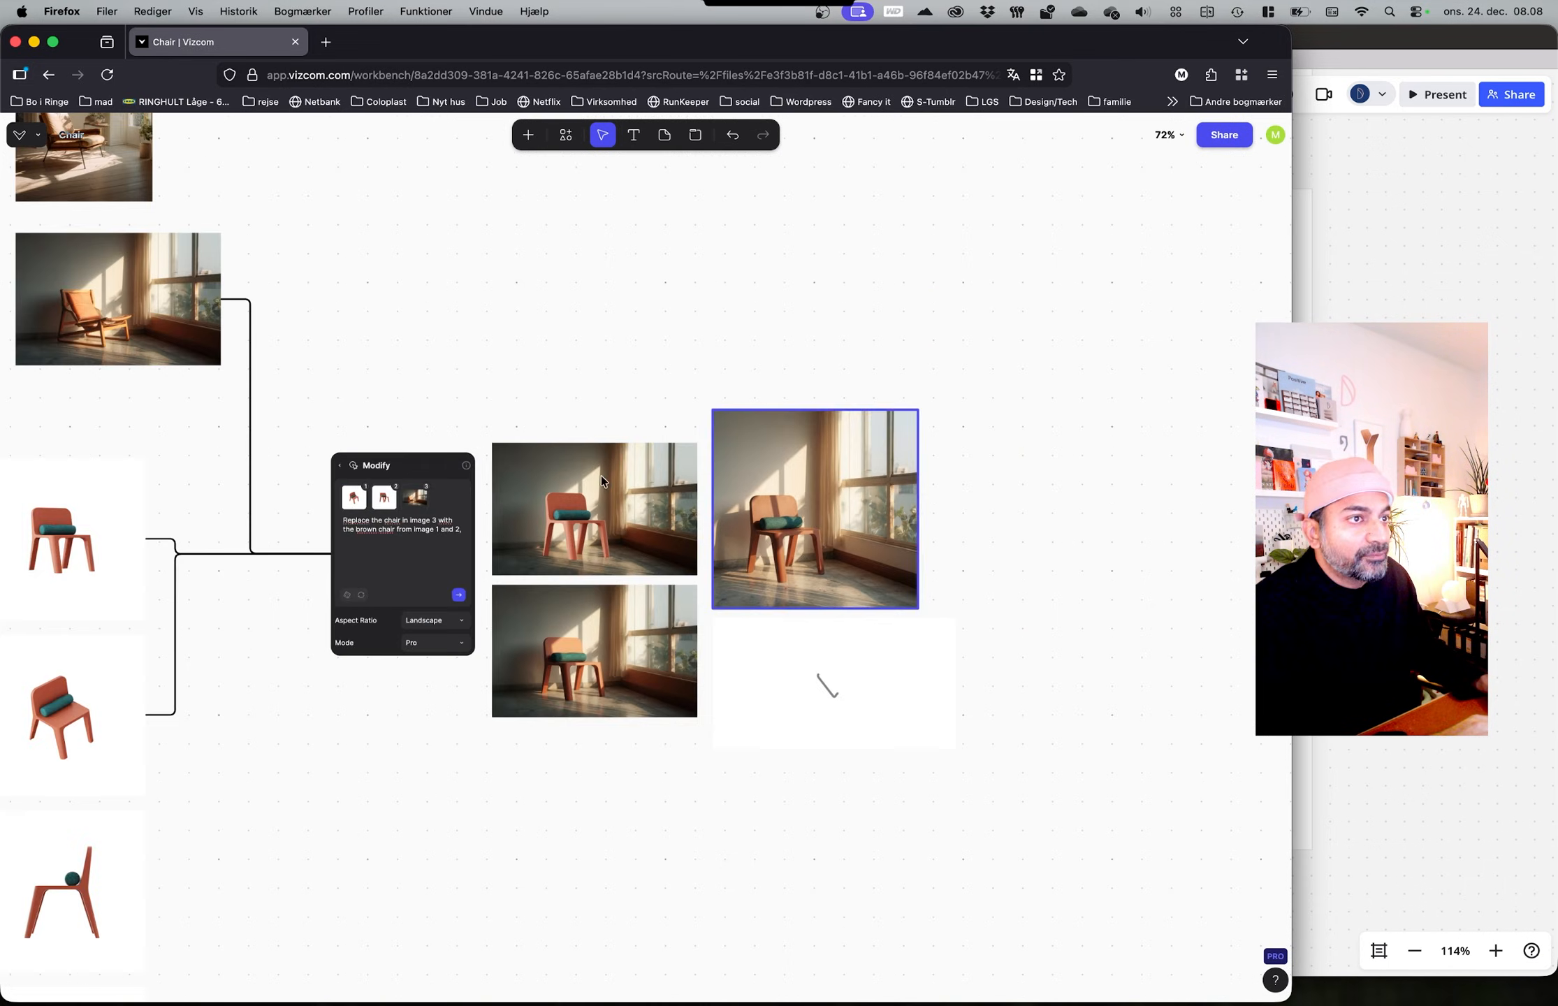
{"action": "scroll", "coordinate": [669, 349], "scroll_direction": "left", "scroll_amount": 5}
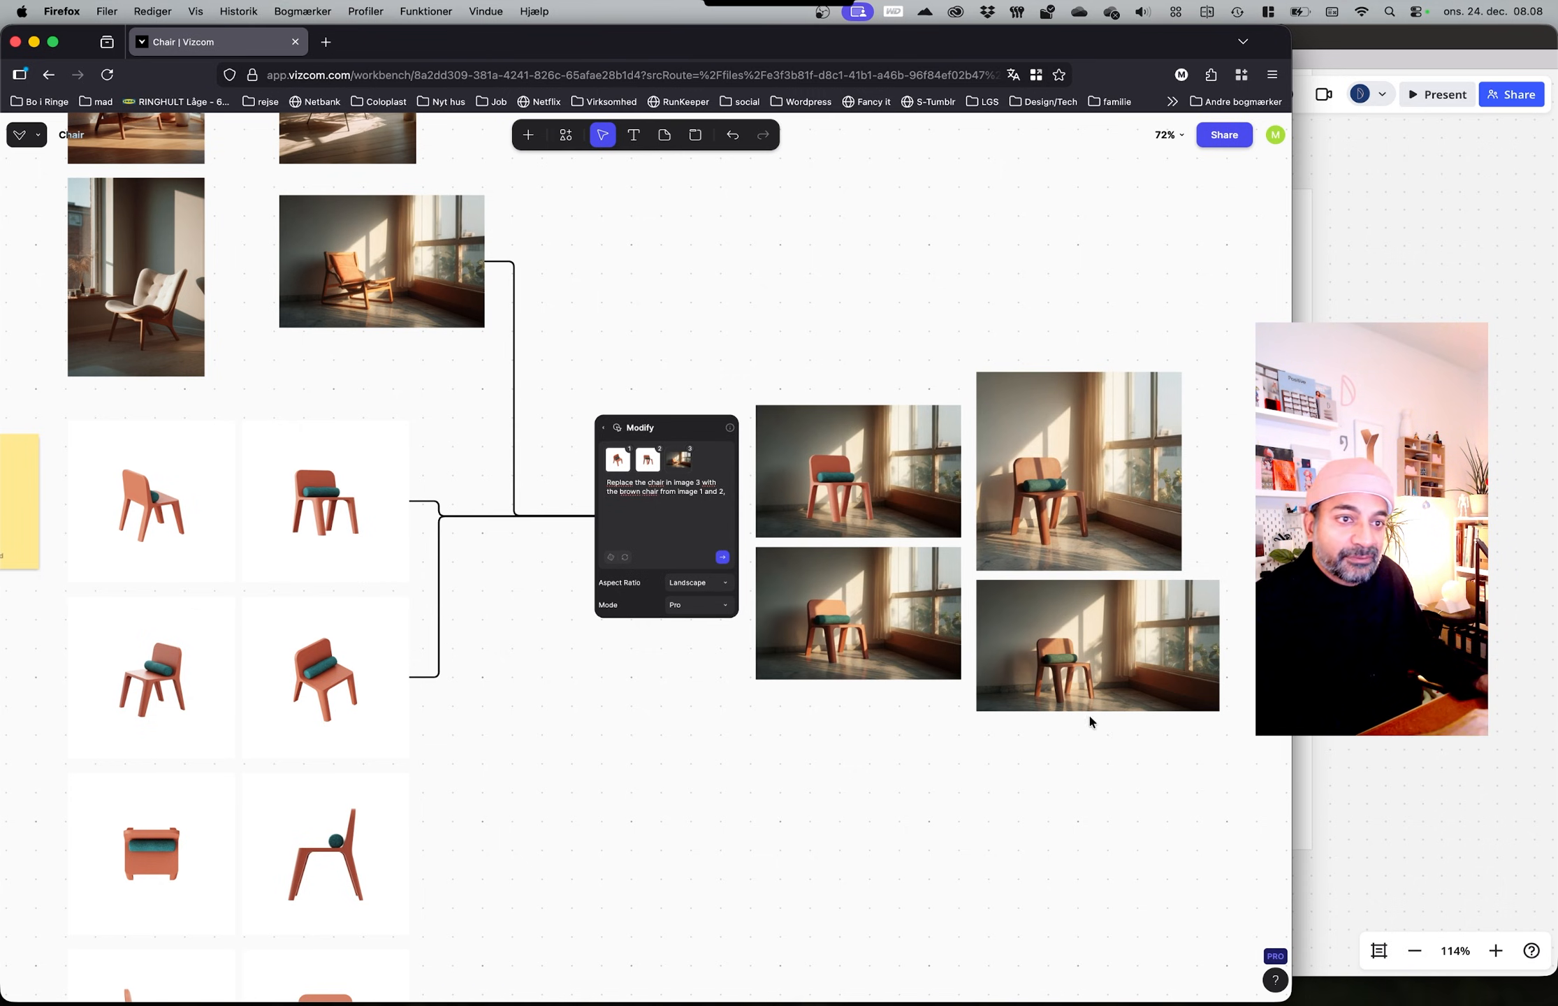
{"action": "scroll", "coordinate": [1145, 712], "scroll_direction": "up", "scroll_amount": 10, "text": "ctrl"}
{"action": "scroll", "coordinate": [663, 743], "scroll_direction": "down", "scroll_amount": 5, "text": "ctrl"}
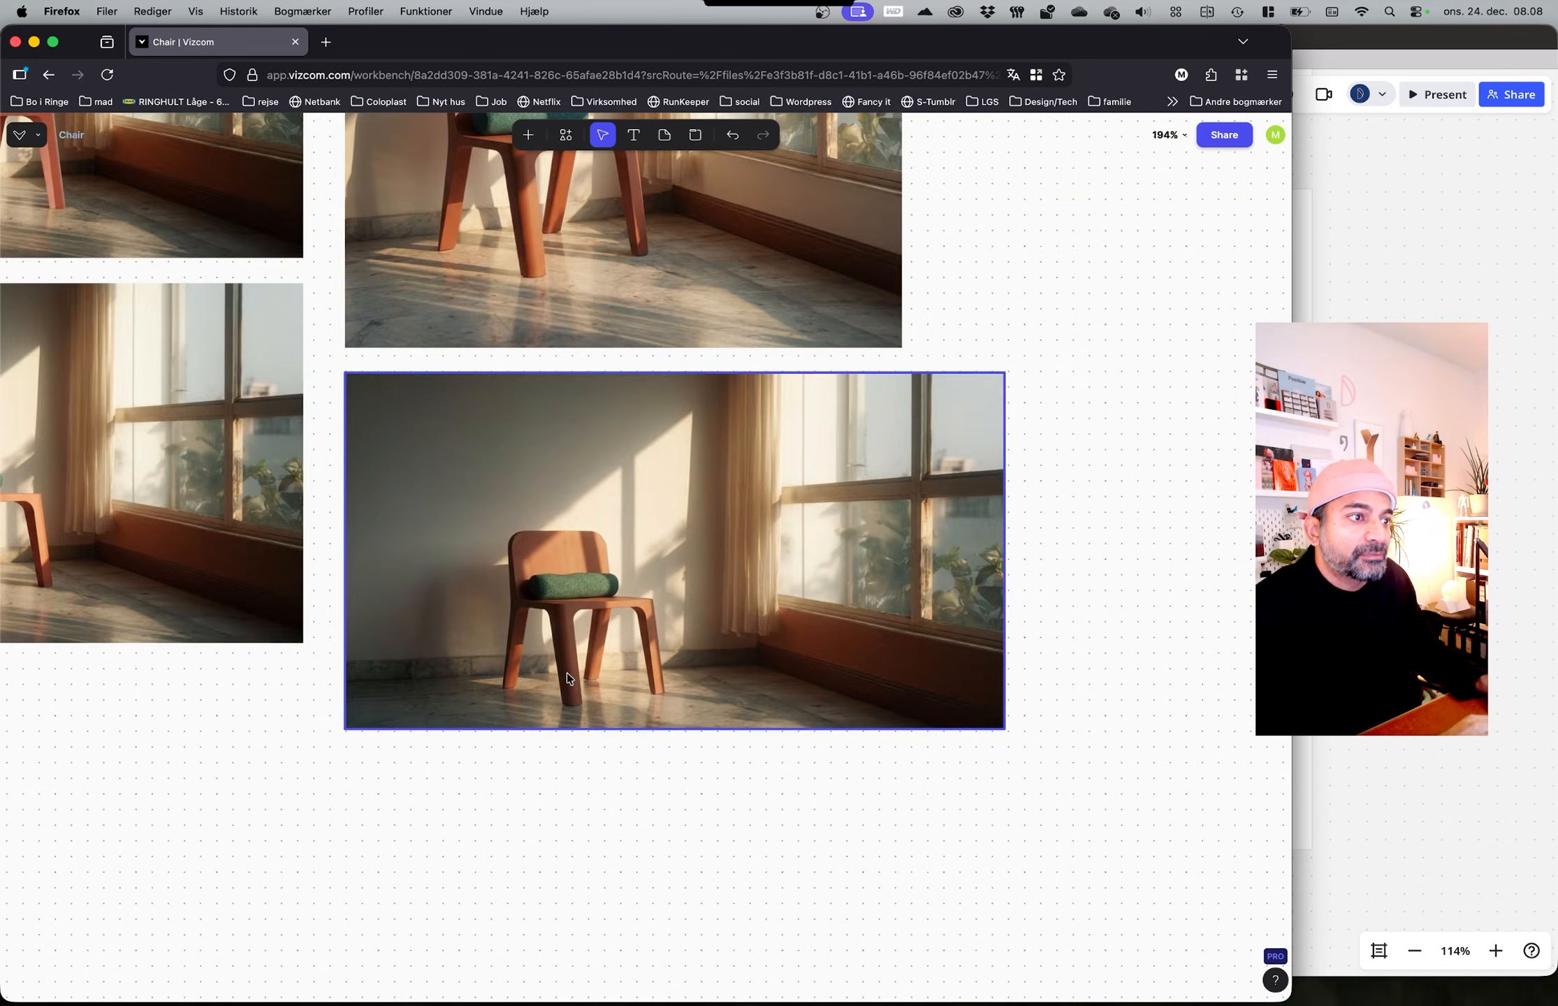
{"action": "left_click", "coordinate": [571, 674]}
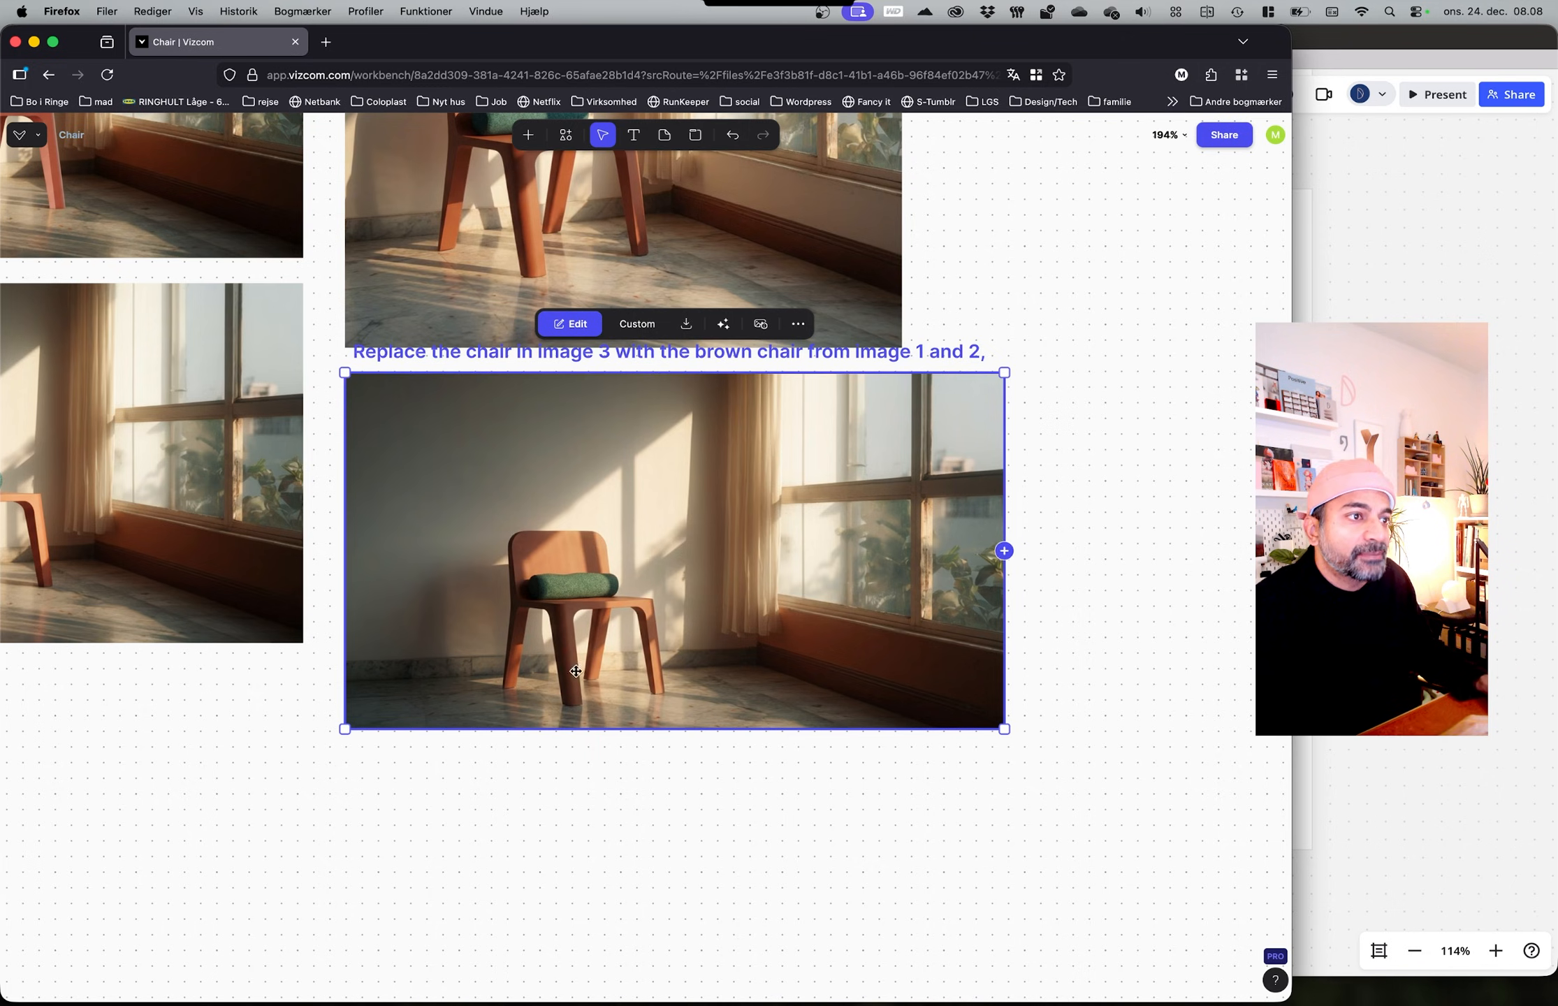
{"action": "left_click", "coordinate": [686, 323]}
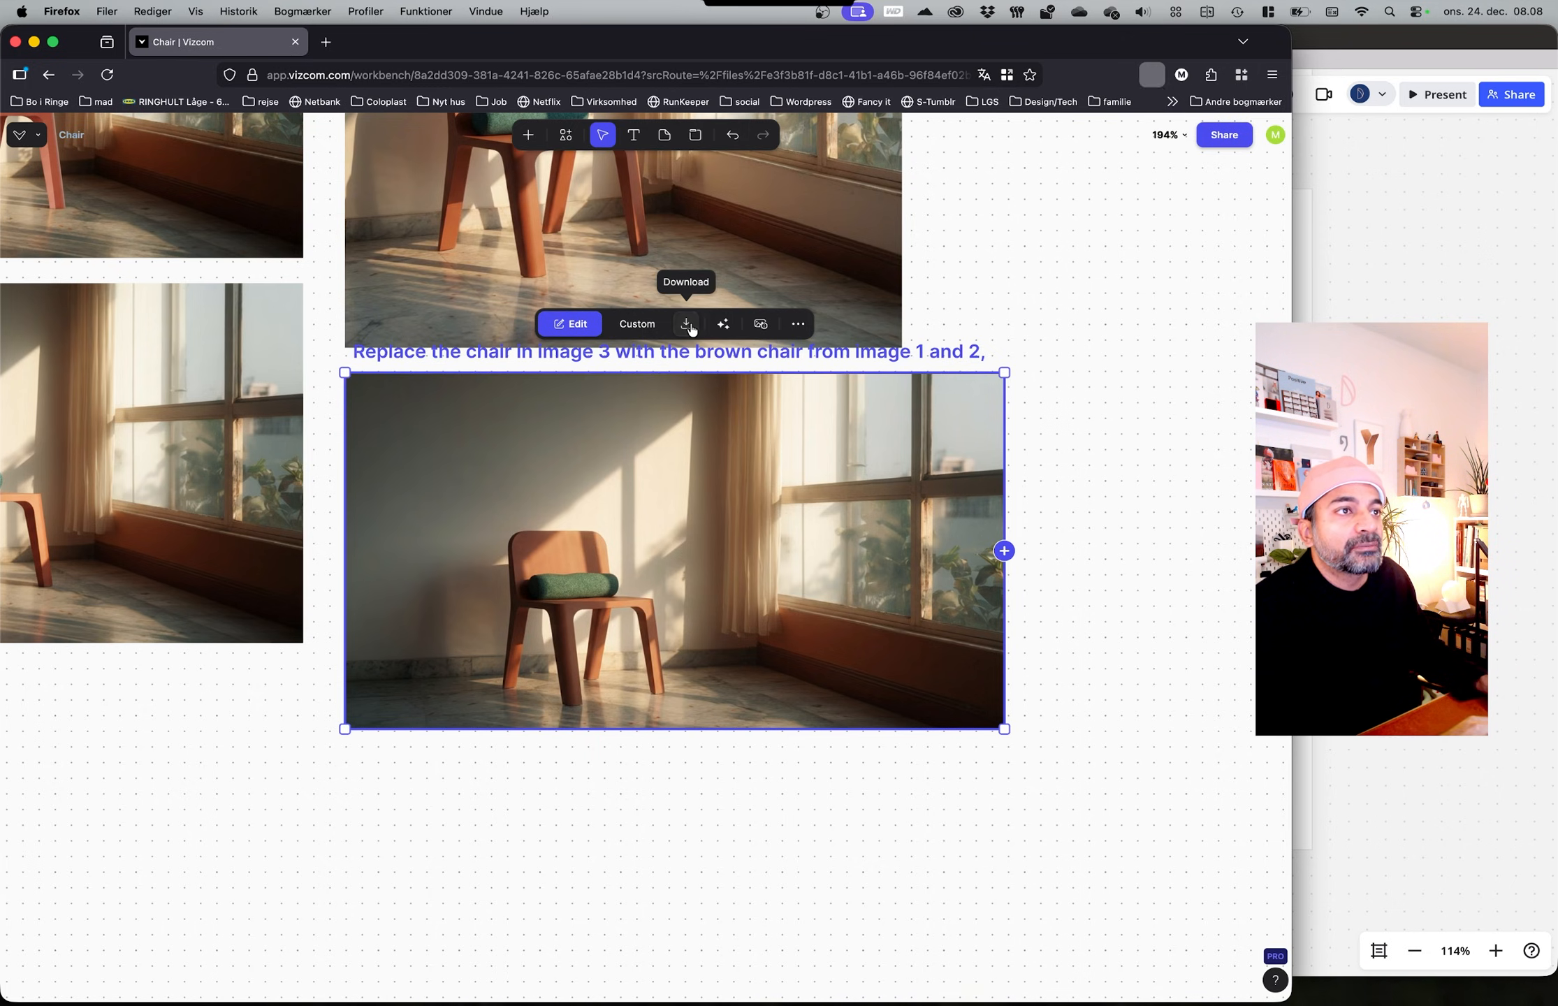
{"action": "left_click", "coordinate": [1021, 255]}
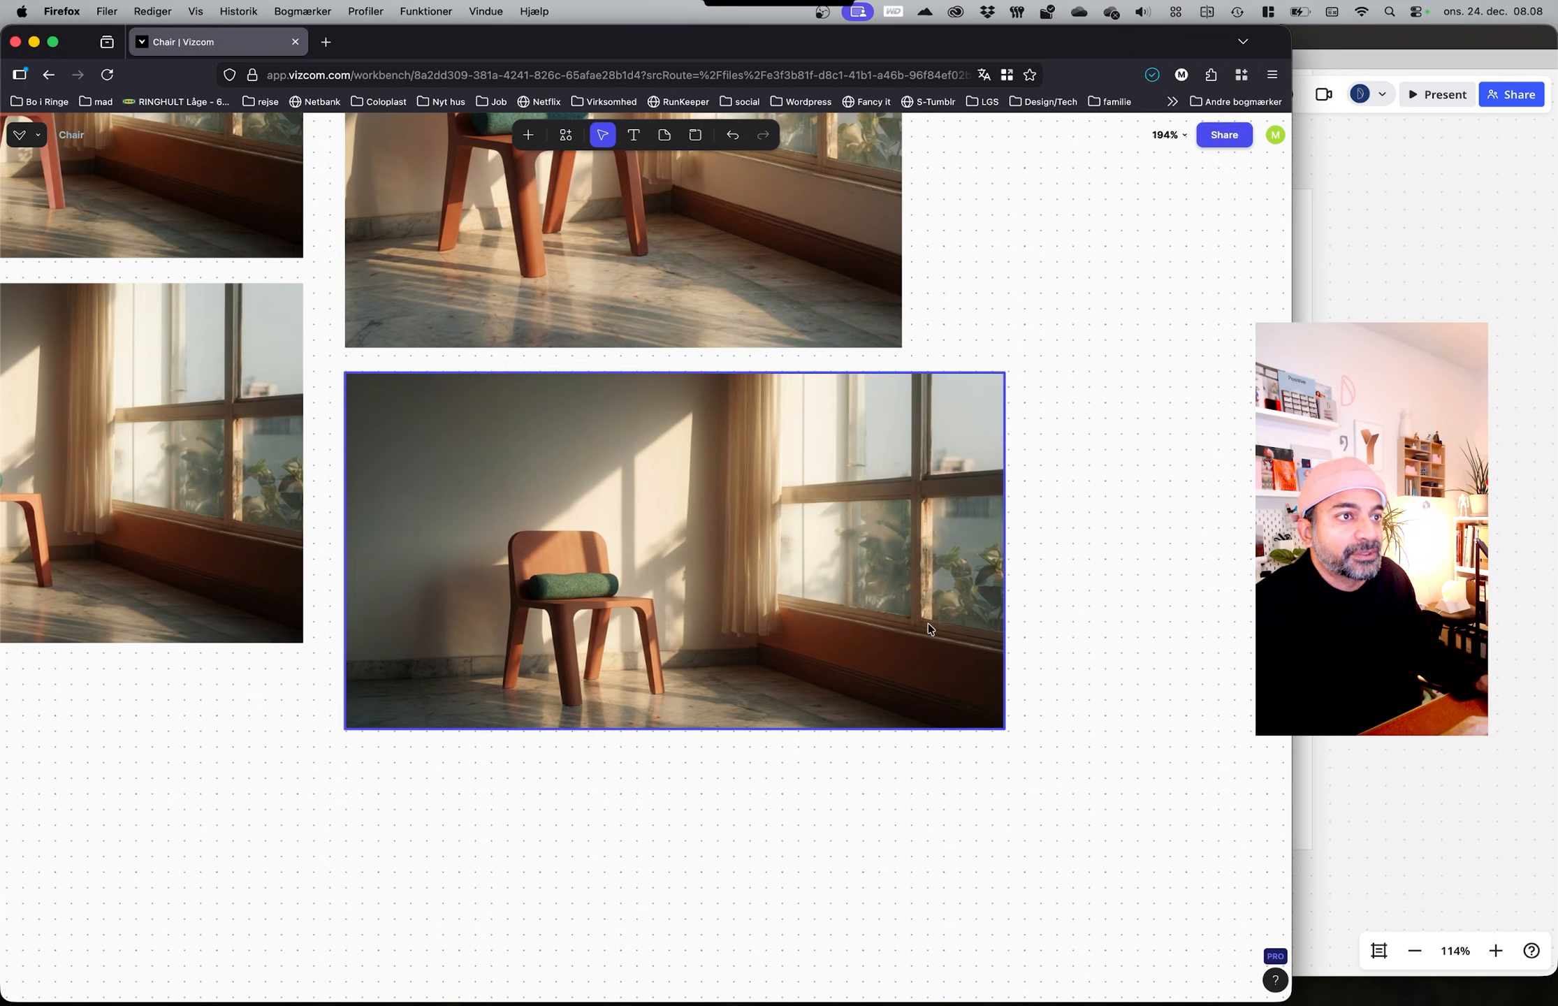
Step: Duplicate the landscape context photo with the beige lounge chair and place the copy in the empty area below the first Modify setup
{"action": "scroll", "coordinate": [1023, 584], "scroll_direction": "down", "scroll_amount": 10, "text": "ctrl"}
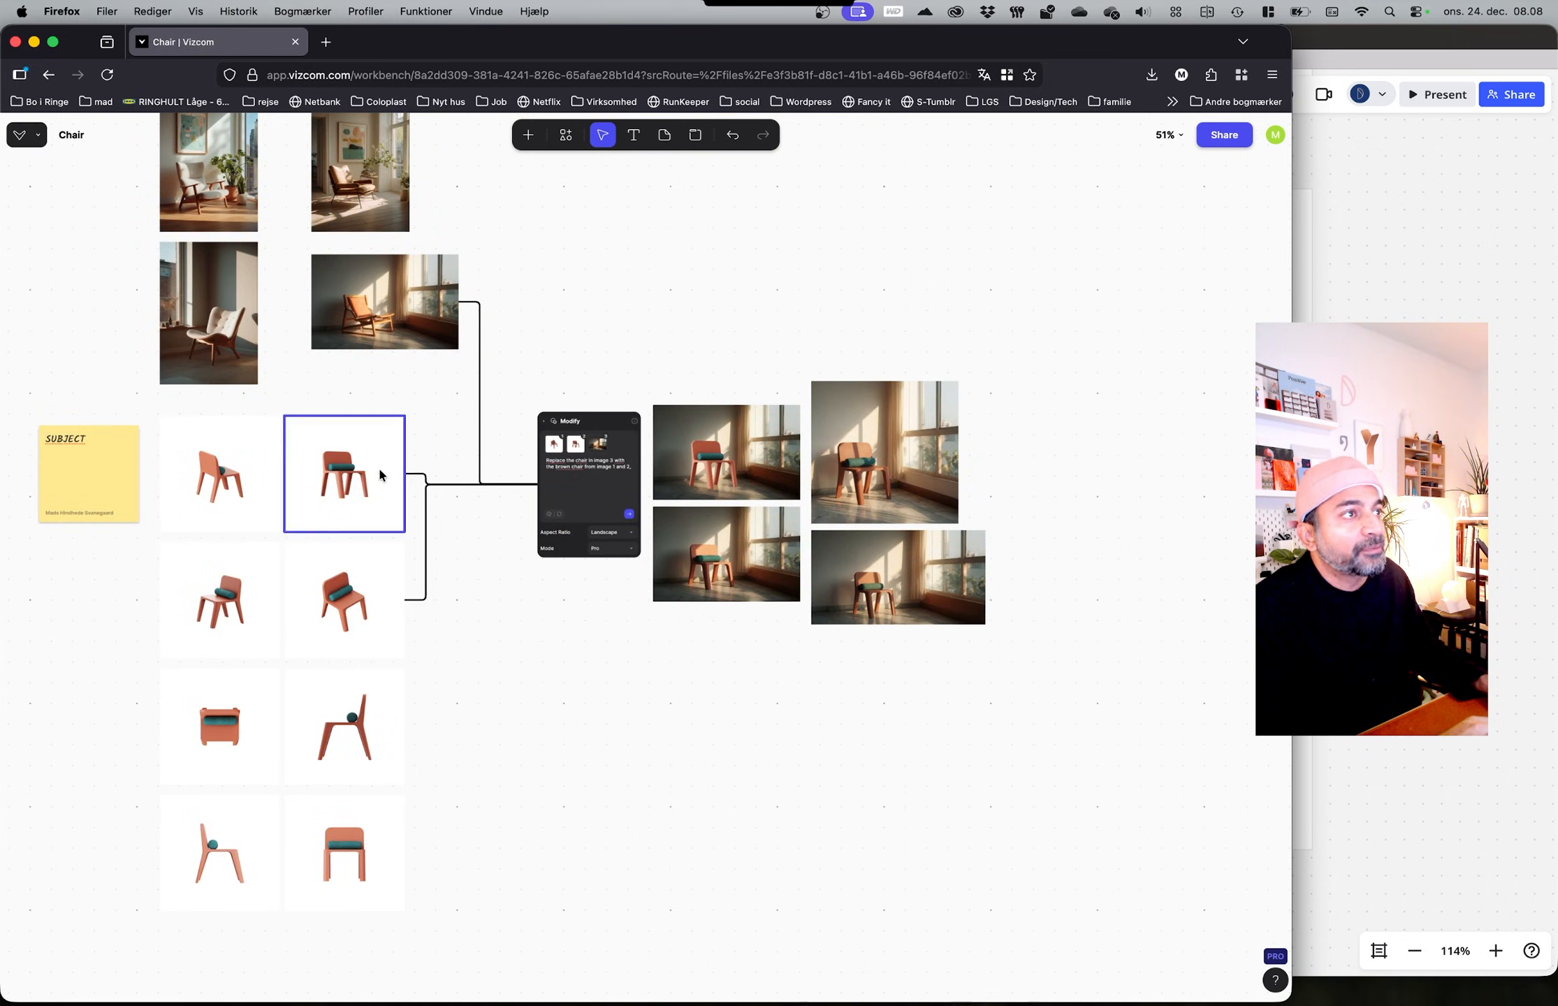
{"action": "scroll", "coordinate": [611, 609], "scroll_direction": "left", "scroll_amount": 1}
{"action": "scroll", "coordinate": [611, 615], "scroll_direction": "up", "scroll_amount": 5}
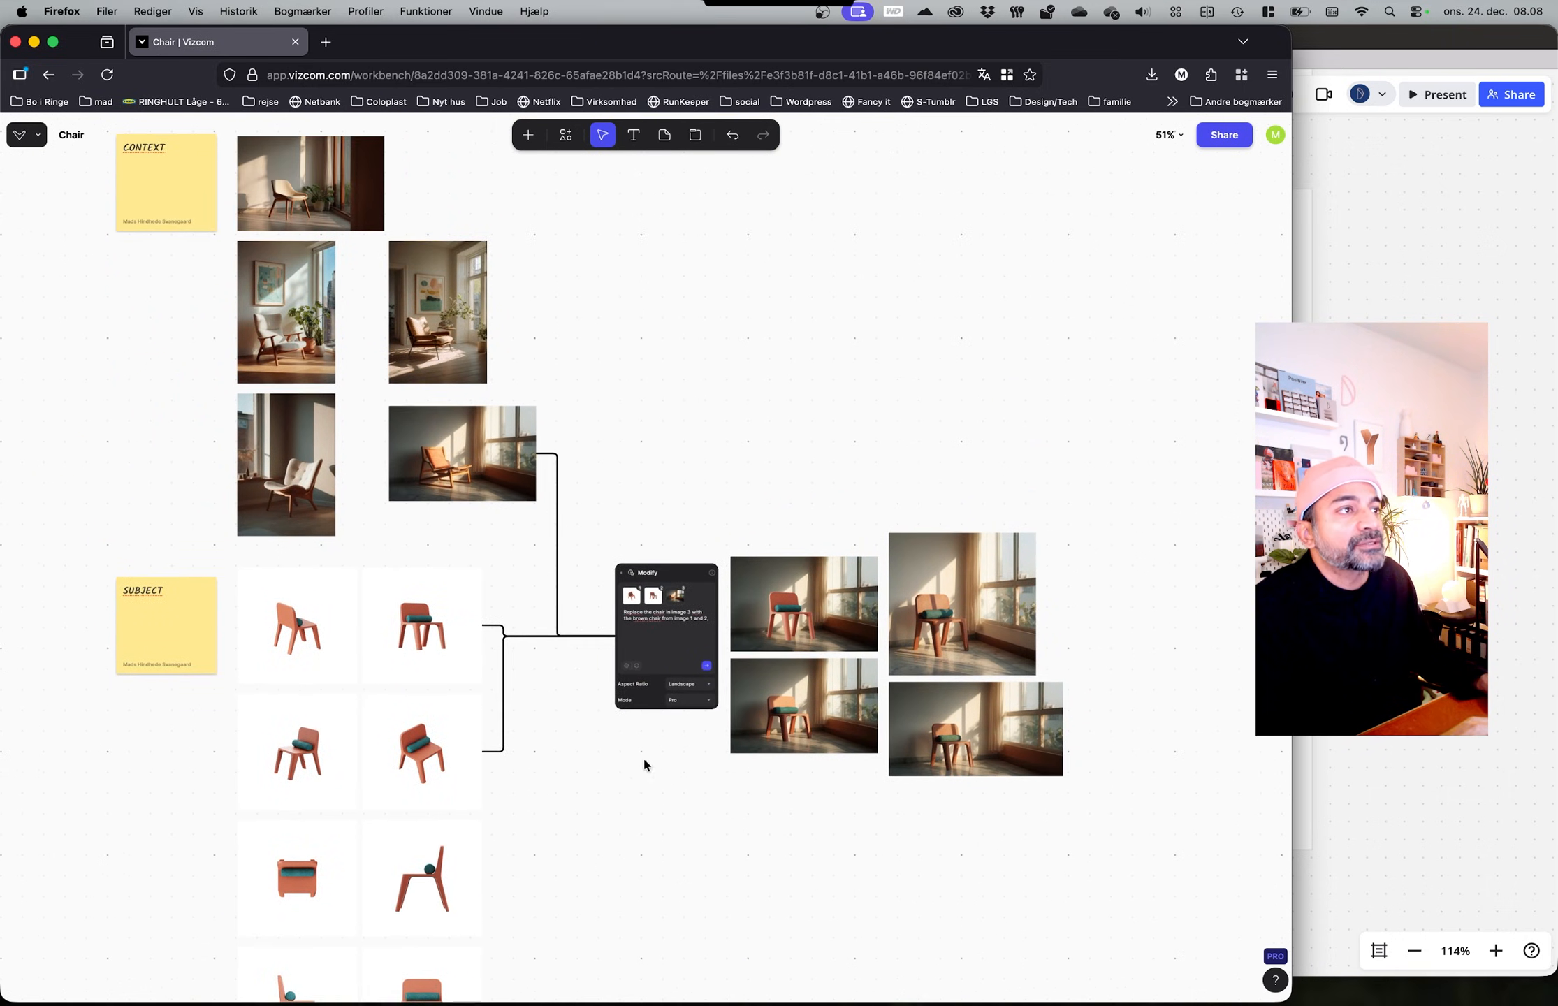
{"action": "left_click", "coordinate": [429, 316]}
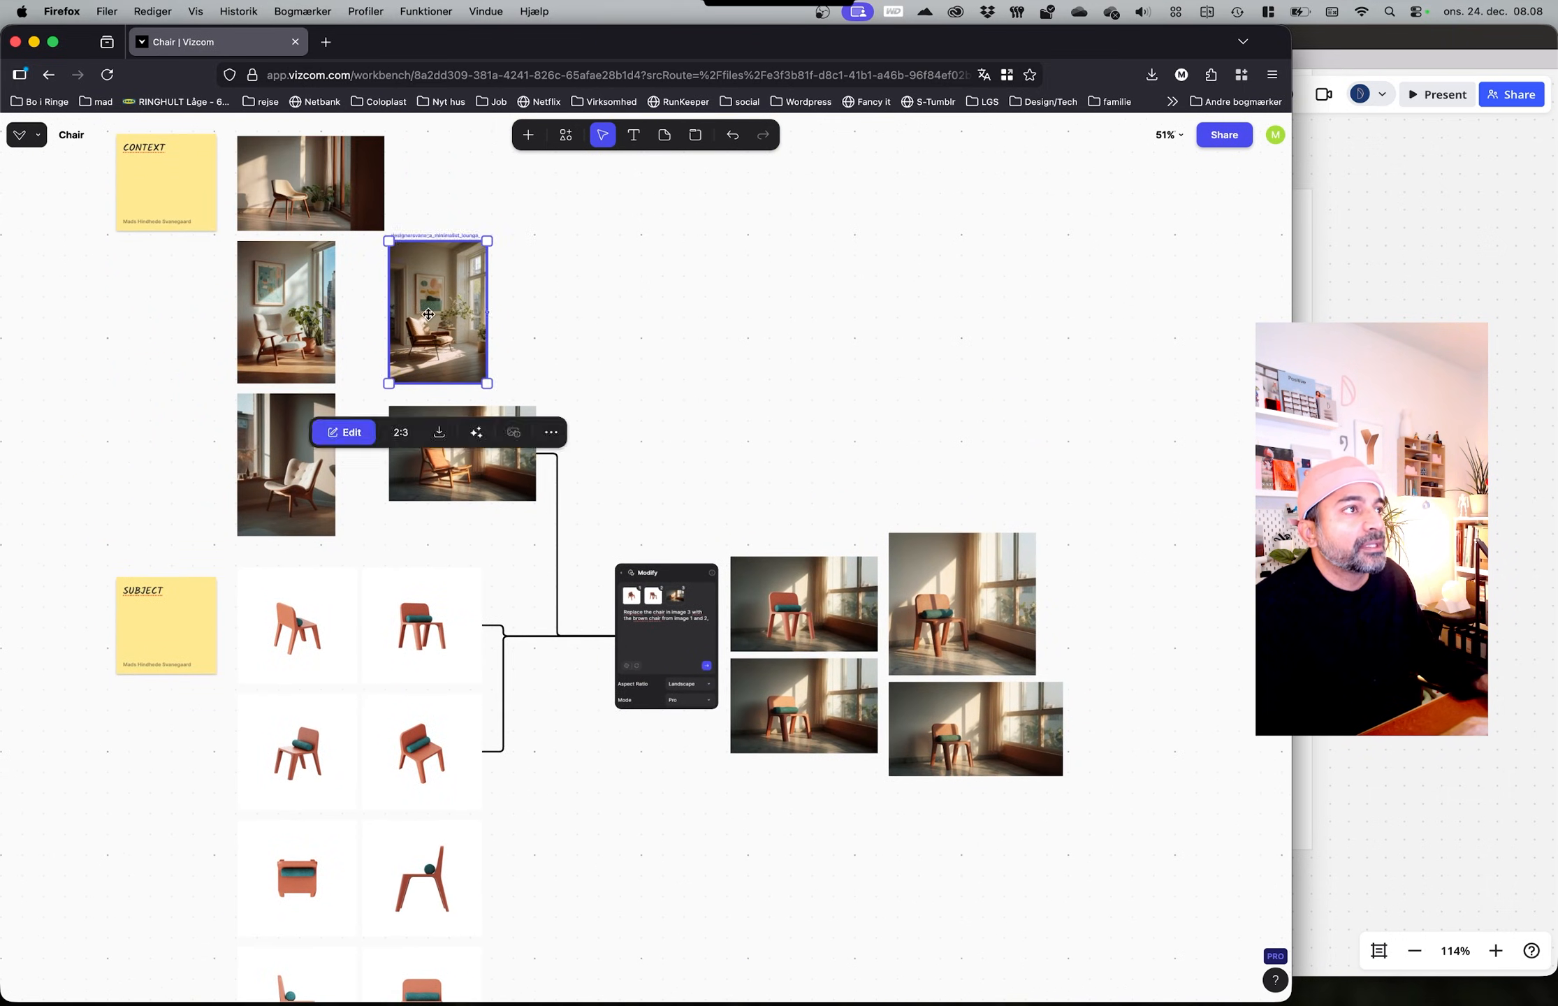
{"action": "left_click", "coordinate": [298, 187]}
{"action": "left_click_drag", "start_coordinate": [308, 203], "coordinate": [685, 904], "text": "alt"}
{"action": "scroll", "coordinate": [474, 302], "scroll_direction": "down", "scroll_amount": 6}
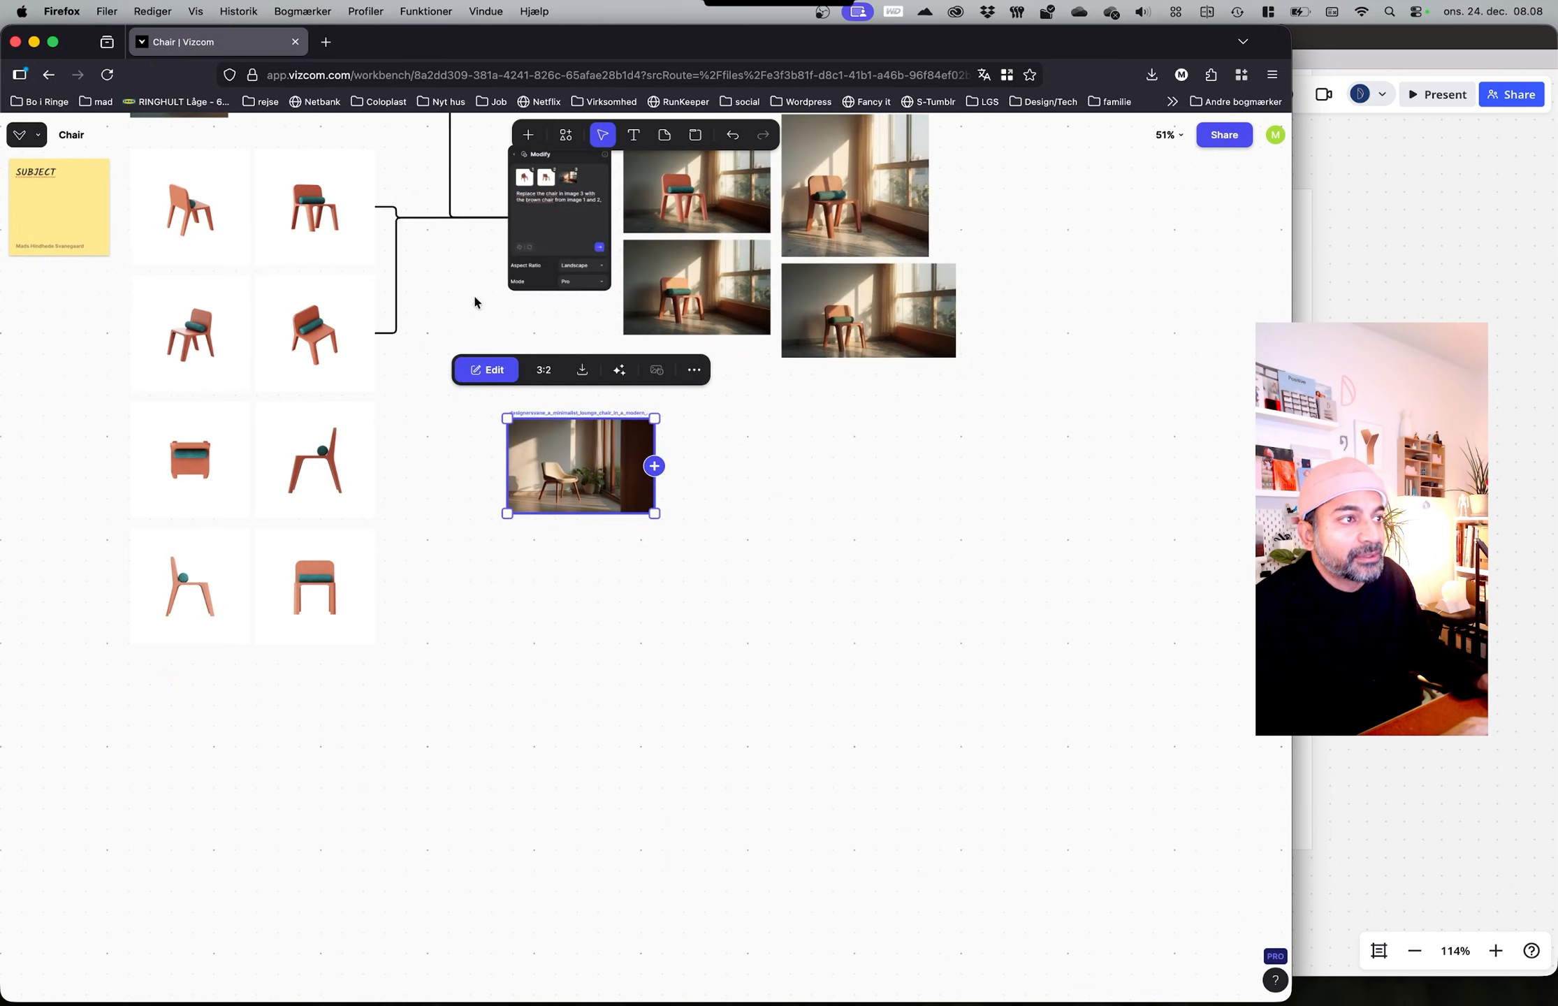
{"action": "left_click_drag", "start_coordinate": [573, 511], "coordinate": [503, 805]}
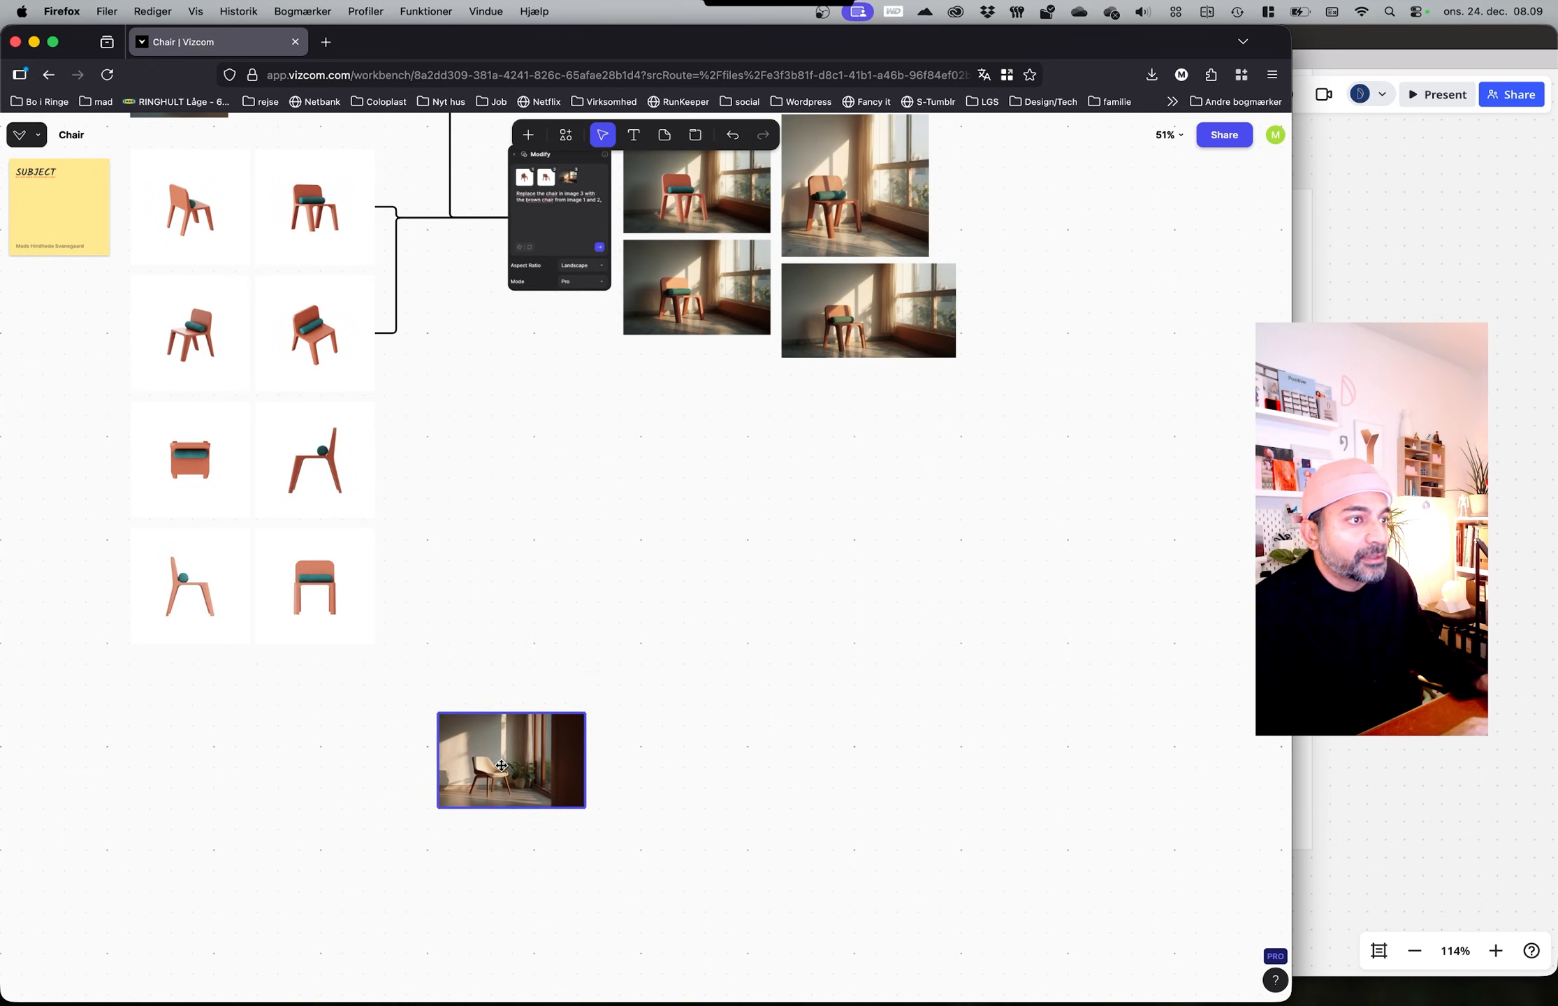
Step: Duplicate the two chair renders used in the first setup and stack the copies above the copied room photo, roughly aligning the photo beneath them
{"action": "left_click", "coordinate": [303, 258]}
{"action": "left_click", "coordinate": [304, 364]}
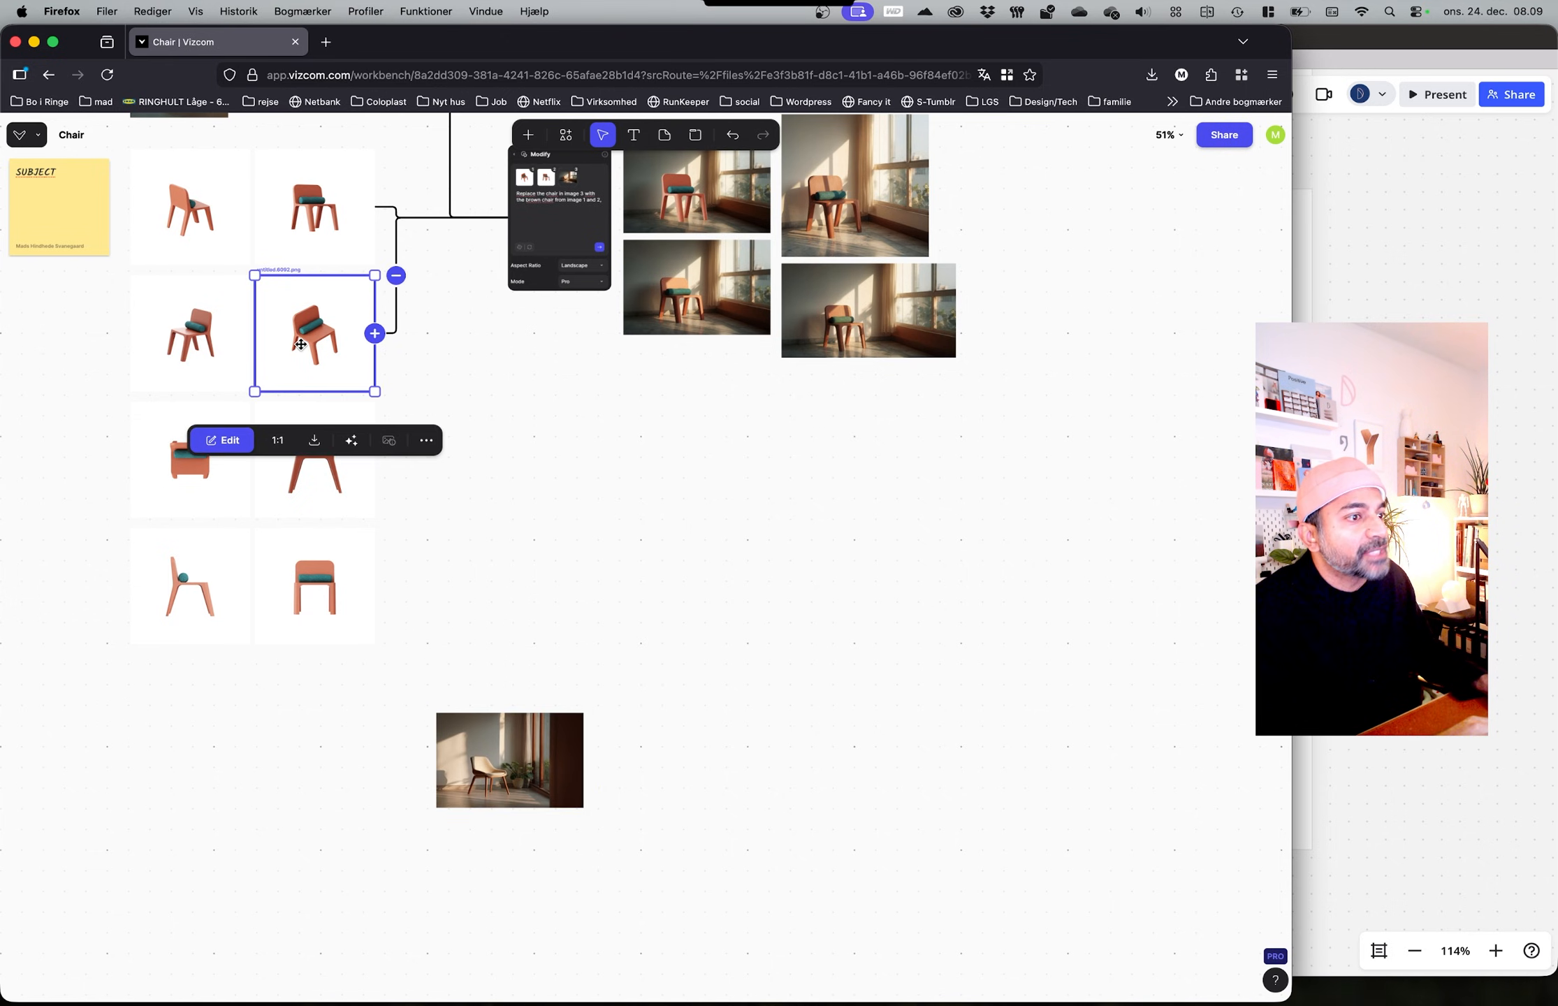
{"action": "left_click_drag", "start_coordinate": [302, 346], "coordinate": [540, 643]}
{"action": "left_click", "coordinate": [295, 229]}
{"action": "left_click_drag", "start_coordinate": [295, 228], "coordinate": [541, 514]}
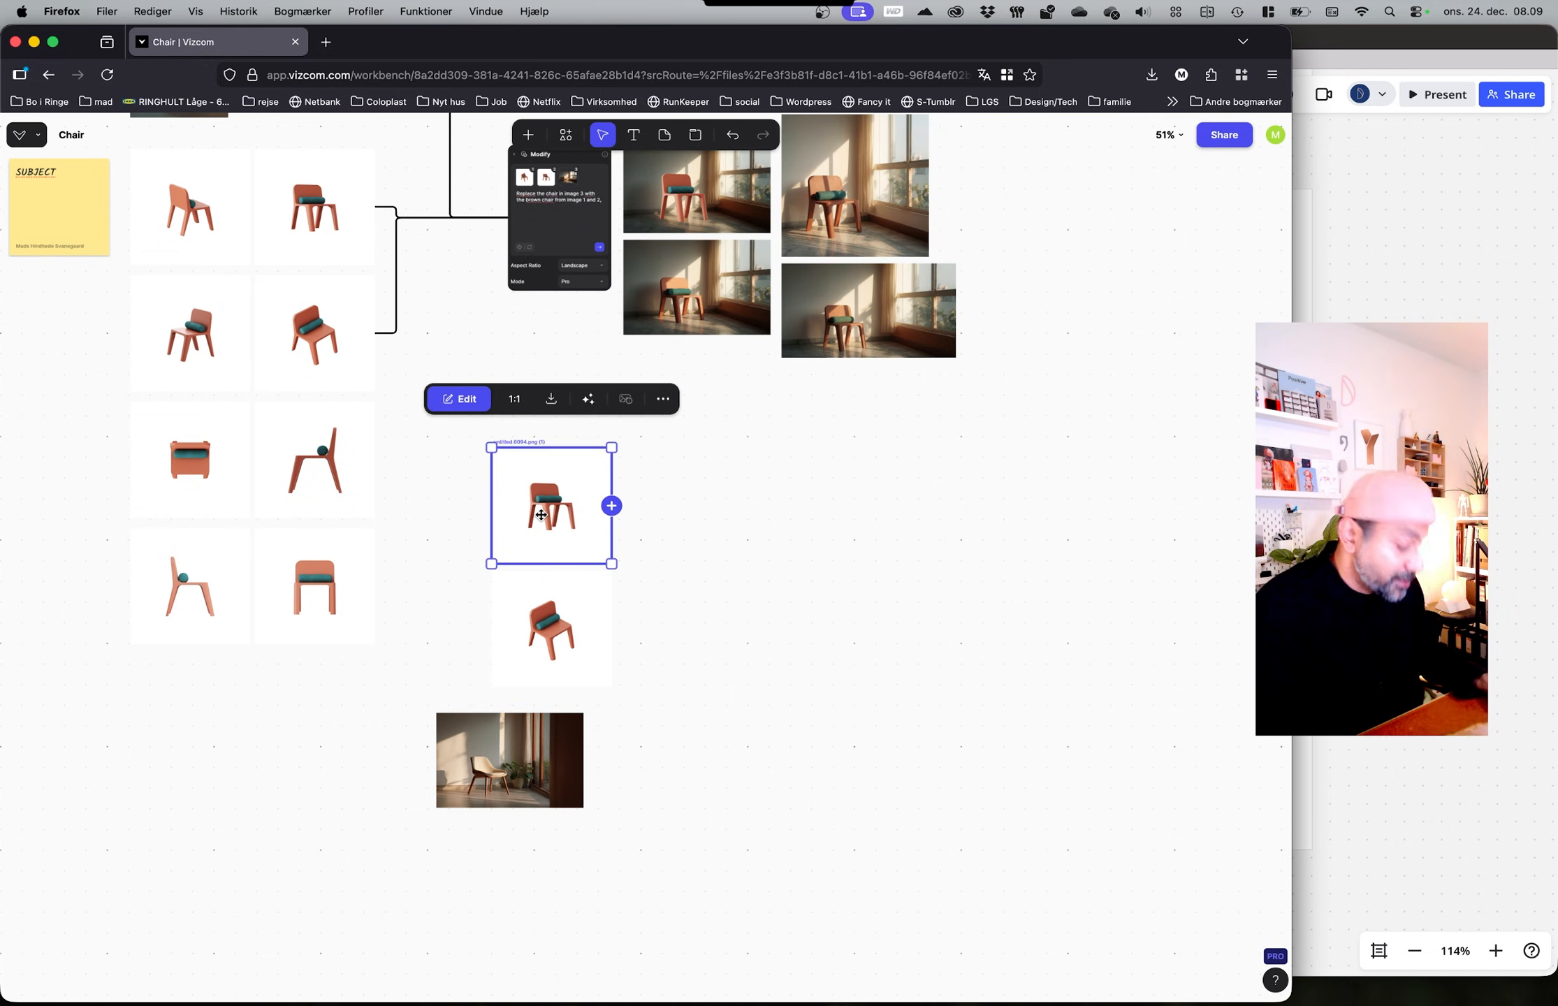
{"action": "left_click", "coordinate": [637, 658]}
{"action": "left_click_drag", "start_coordinate": [542, 763], "coordinate": [564, 765]}
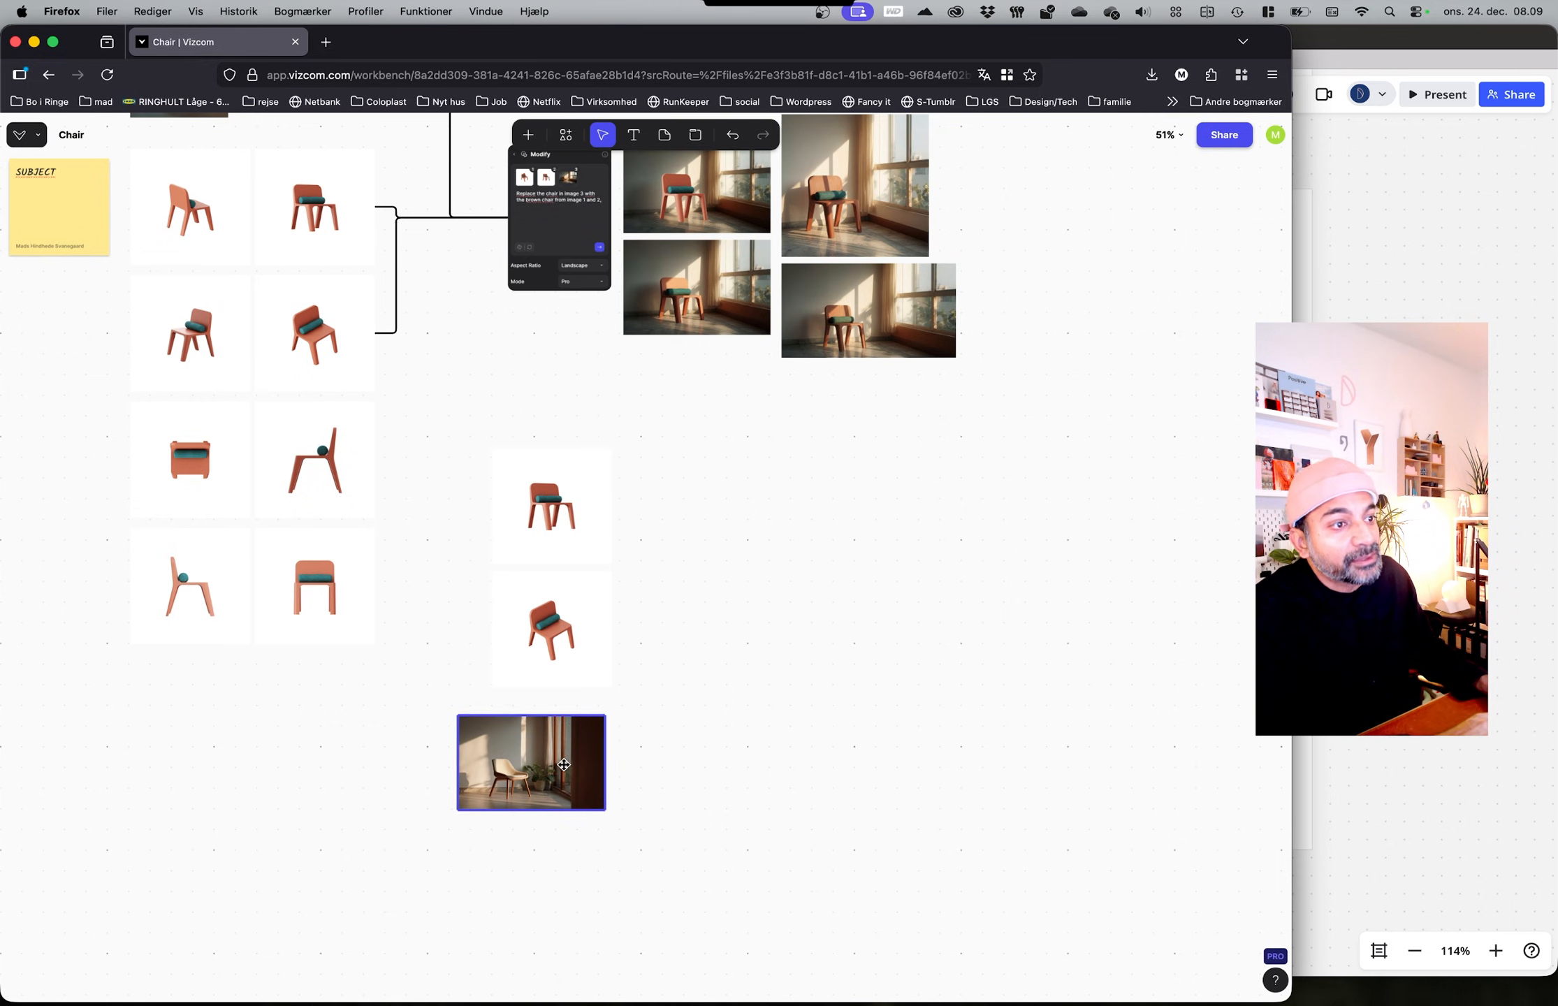
Step: Create a Modify block from the upper chair render copy, place it beside the renders, and connect the lower render copy to it
{"action": "left_click", "coordinate": [583, 520]}
{"action": "left_click_drag", "start_coordinate": [611, 505], "coordinate": [751, 609]}
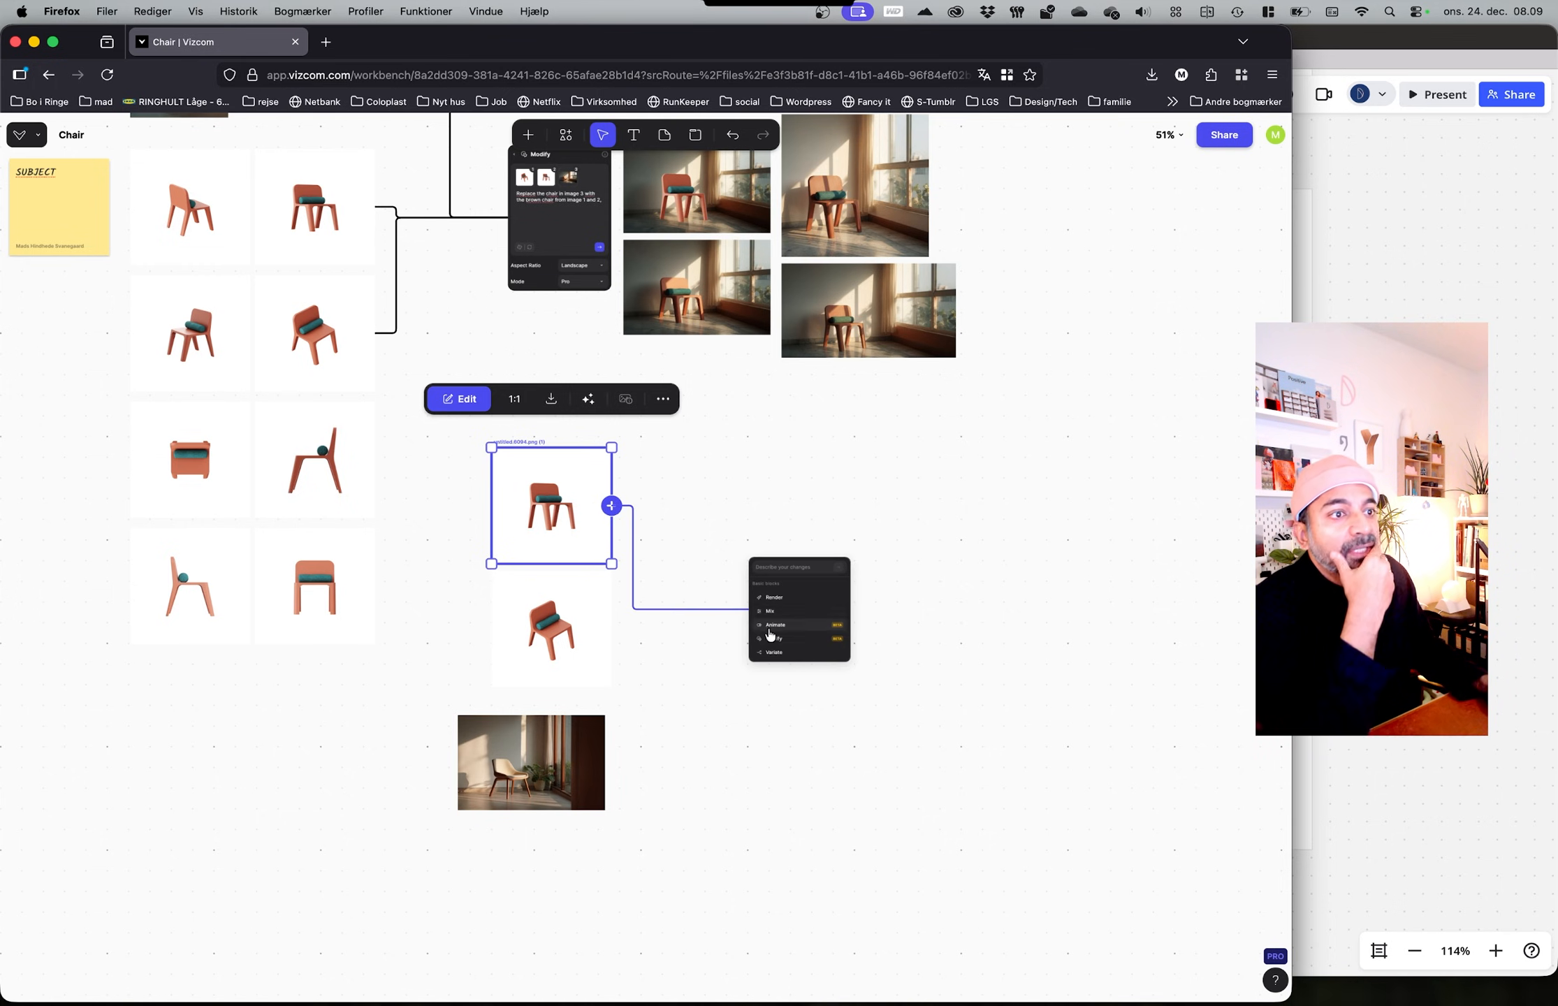
{"action": "left_click", "coordinate": [771, 636]}
{"action": "scroll", "coordinate": [775, 644], "scroll_direction": "up", "scroll_amount": 2}
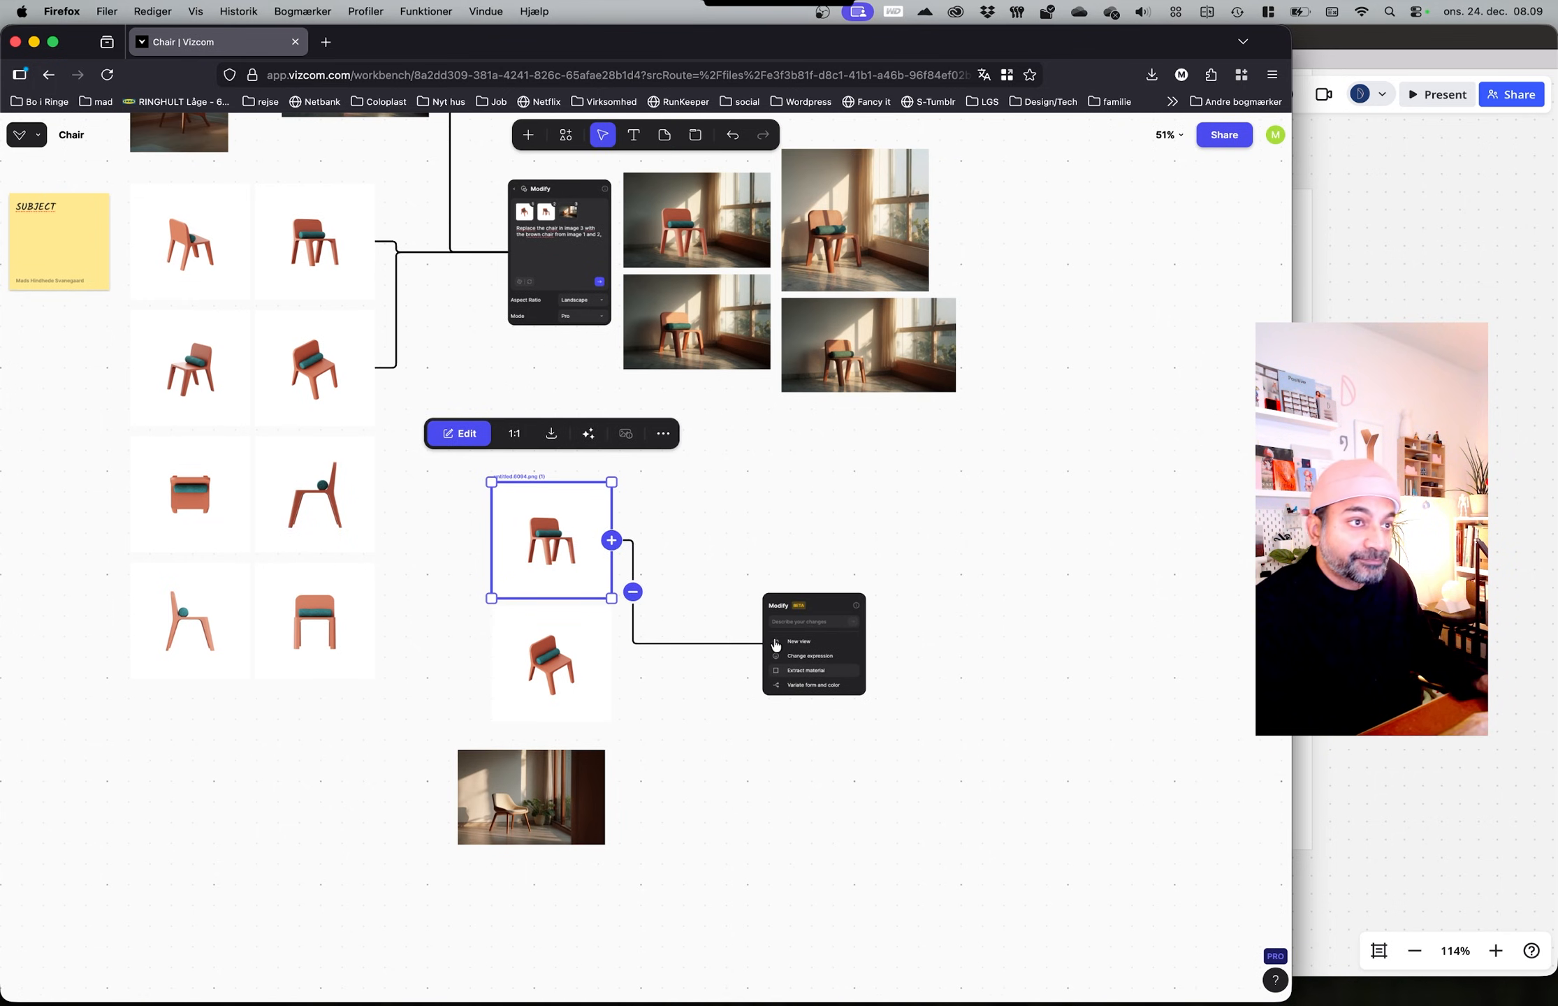
{"action": "scroll", "coordinate": [759, 707], "scroll_direction": "up", "scroll_amount": 5, "text": "ctrl"}
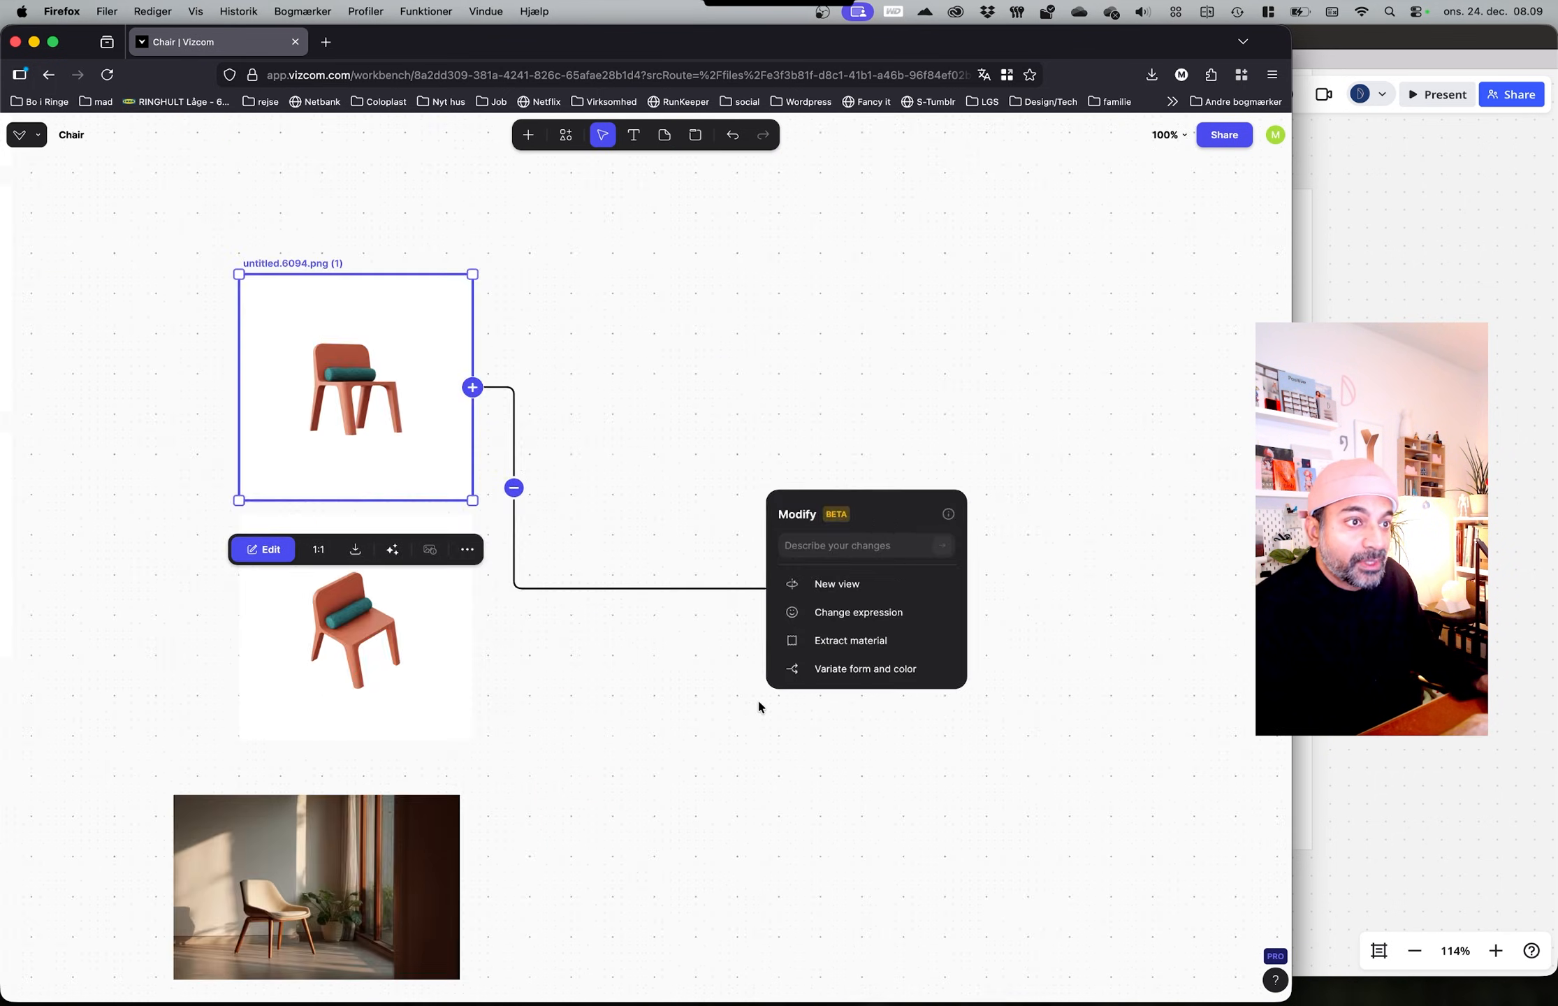
{"action": "left_click", "coordinate": [835, 546]}
{"action": "left_click_drag", "start_coordinate": [870, 475], "coordinate": [774, 345]}
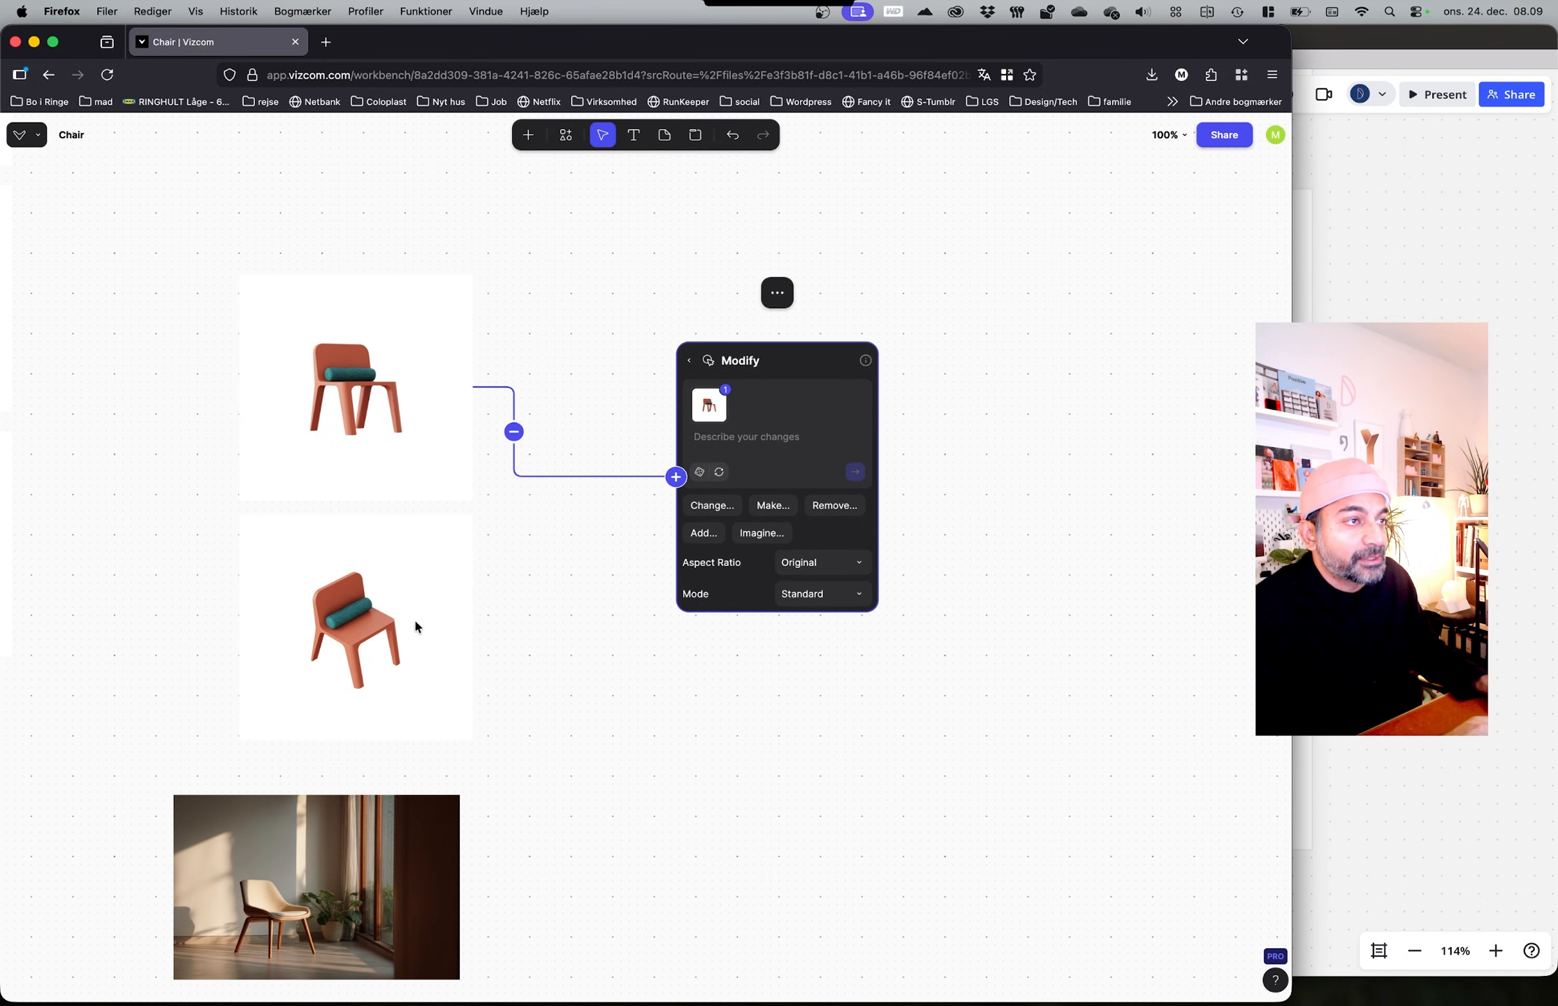
{"action": "left_click", "coordinate": [466, 622]}
{"action": "left_click_drag", "start_coordinate": [472, 627], "coordinate": [701, 466]}
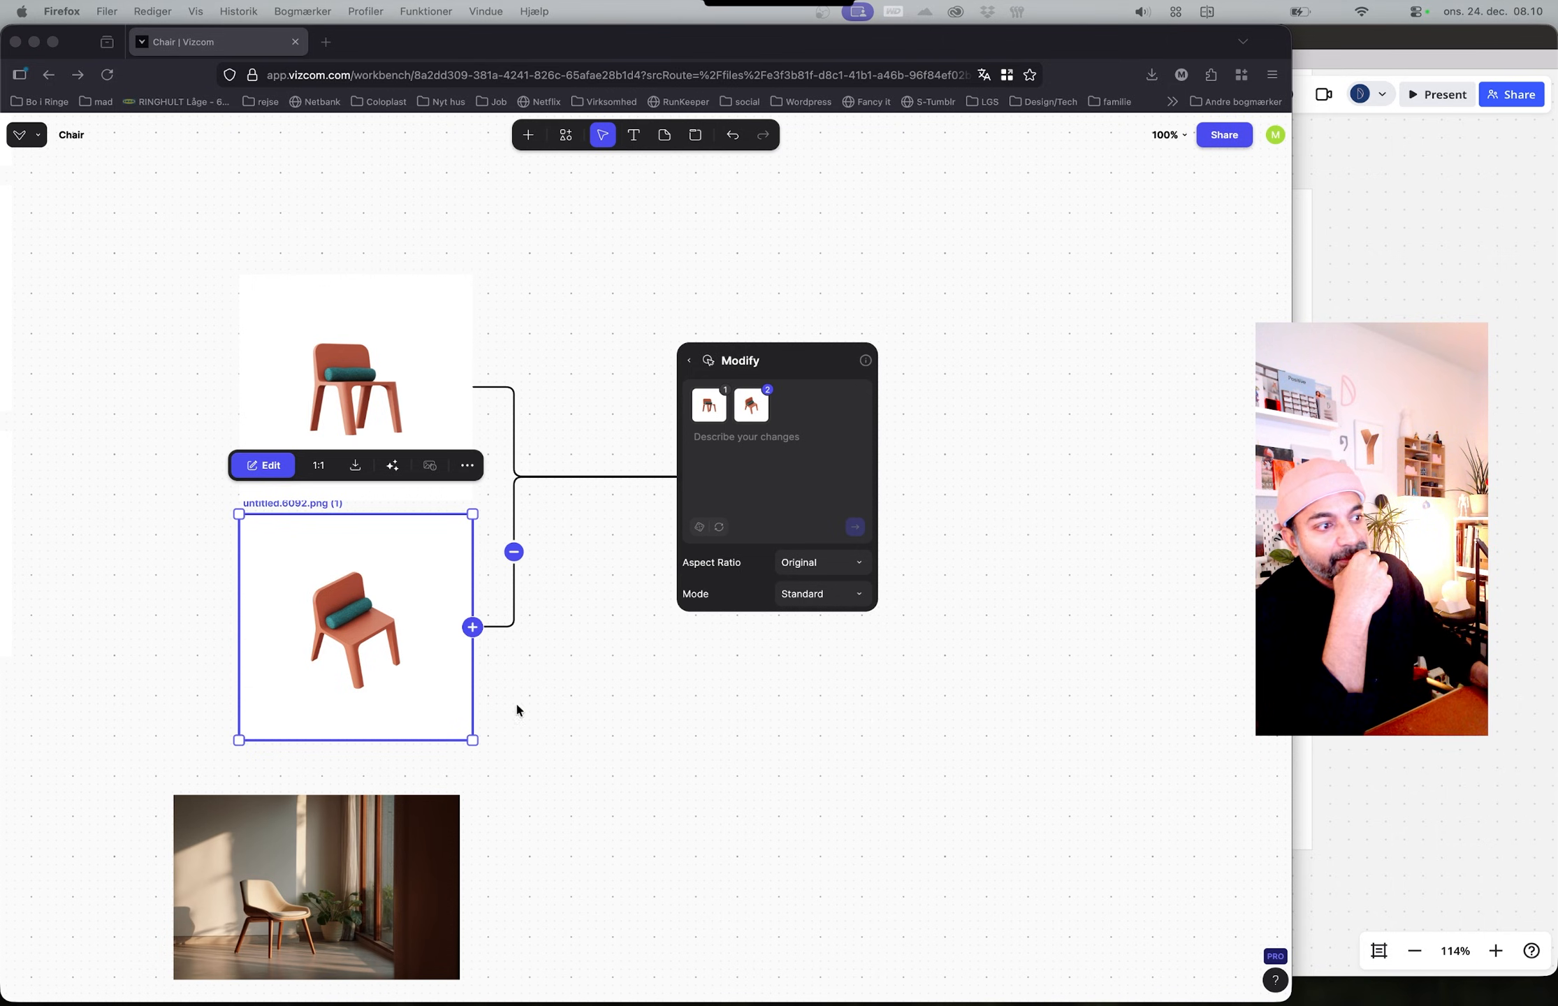
Step: Create a separate Modify block from the copied beige lounge chair room photo and open its prompt for editing
{"action": "left_click", "coordinate": [295, 866]}
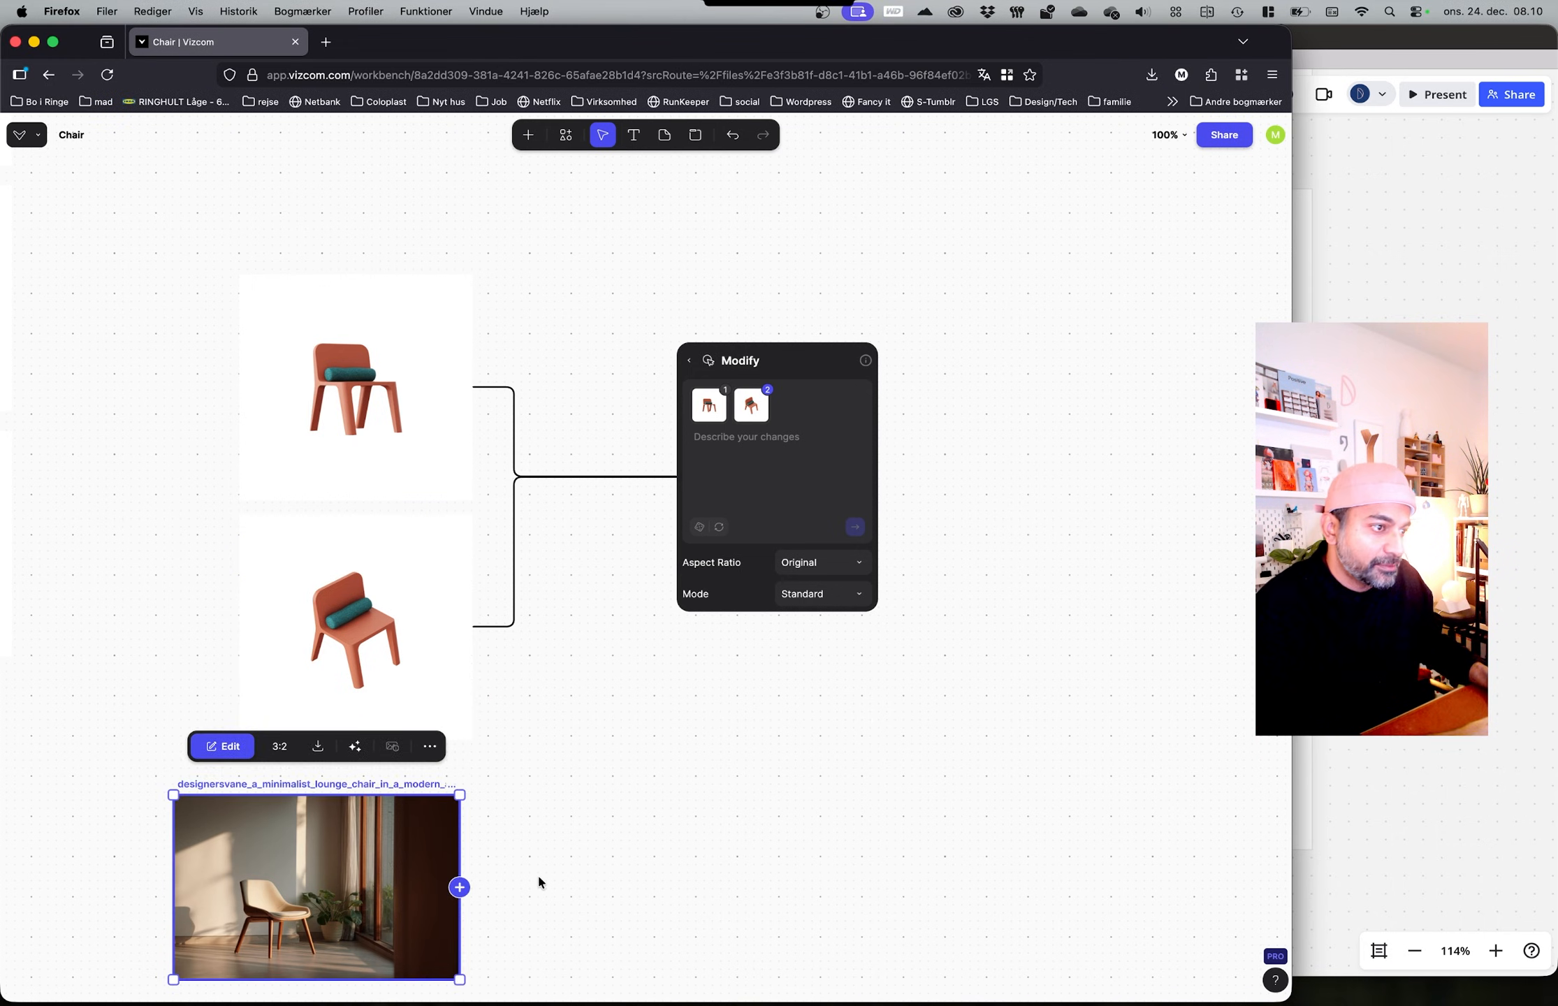
{"action": "middle_click_drag", "start_coordinate": [540, 880], "coordinate": [595, 664]}
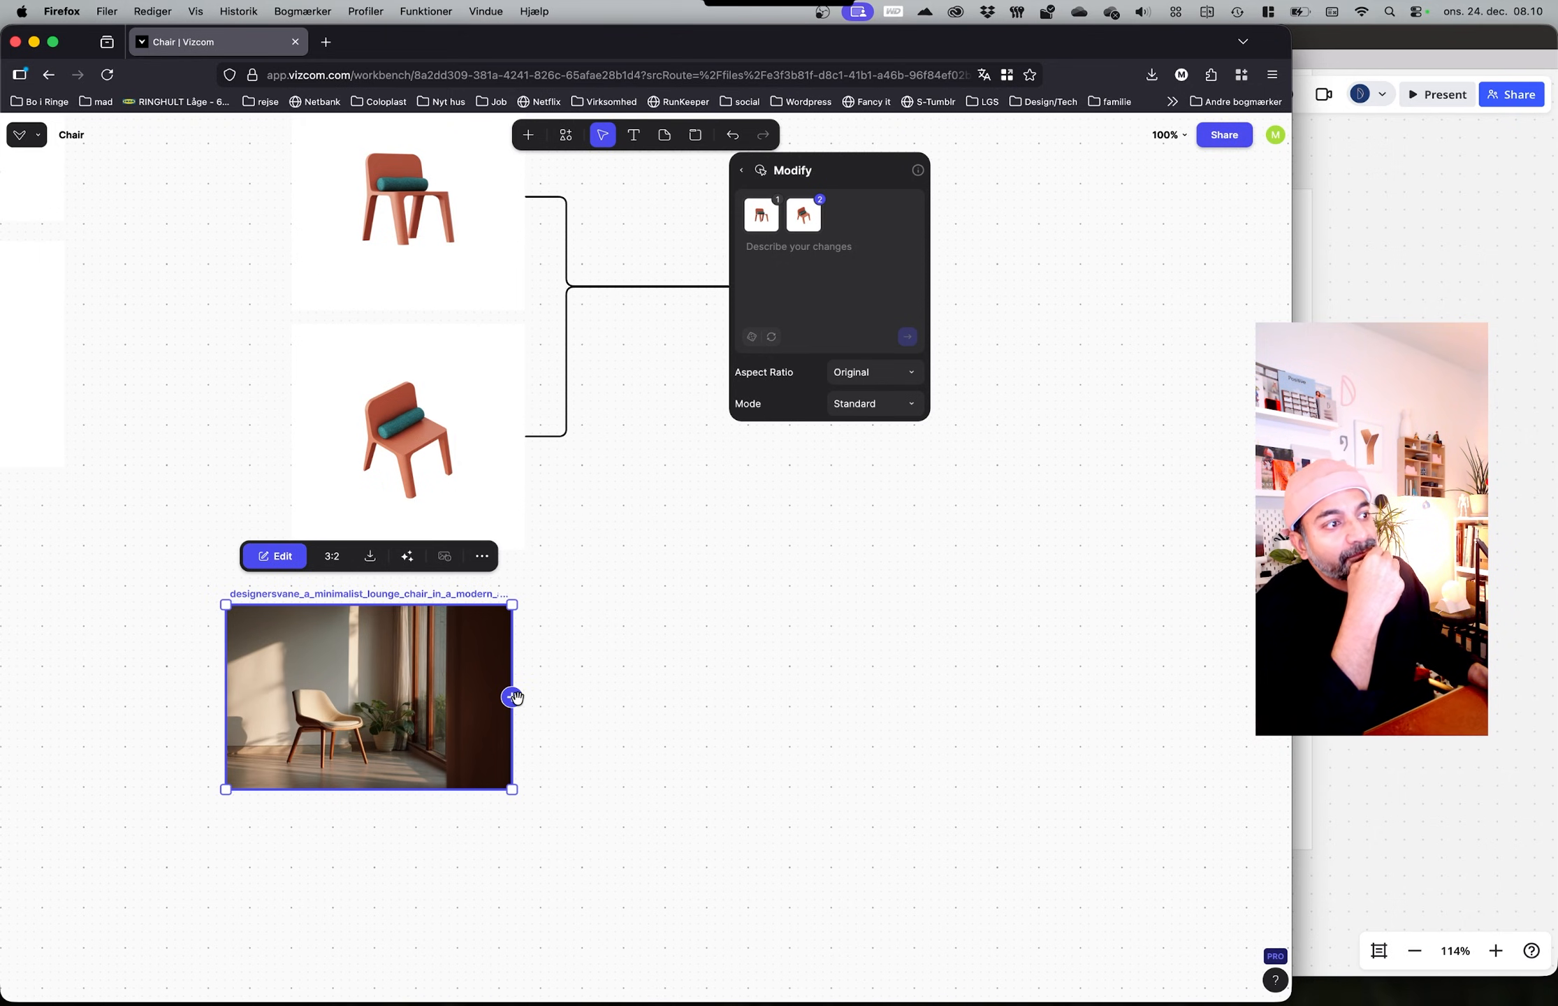
{"action": "left_click_drag", "start_coordinate": [514, 696], "coordinate": [682, 679]}
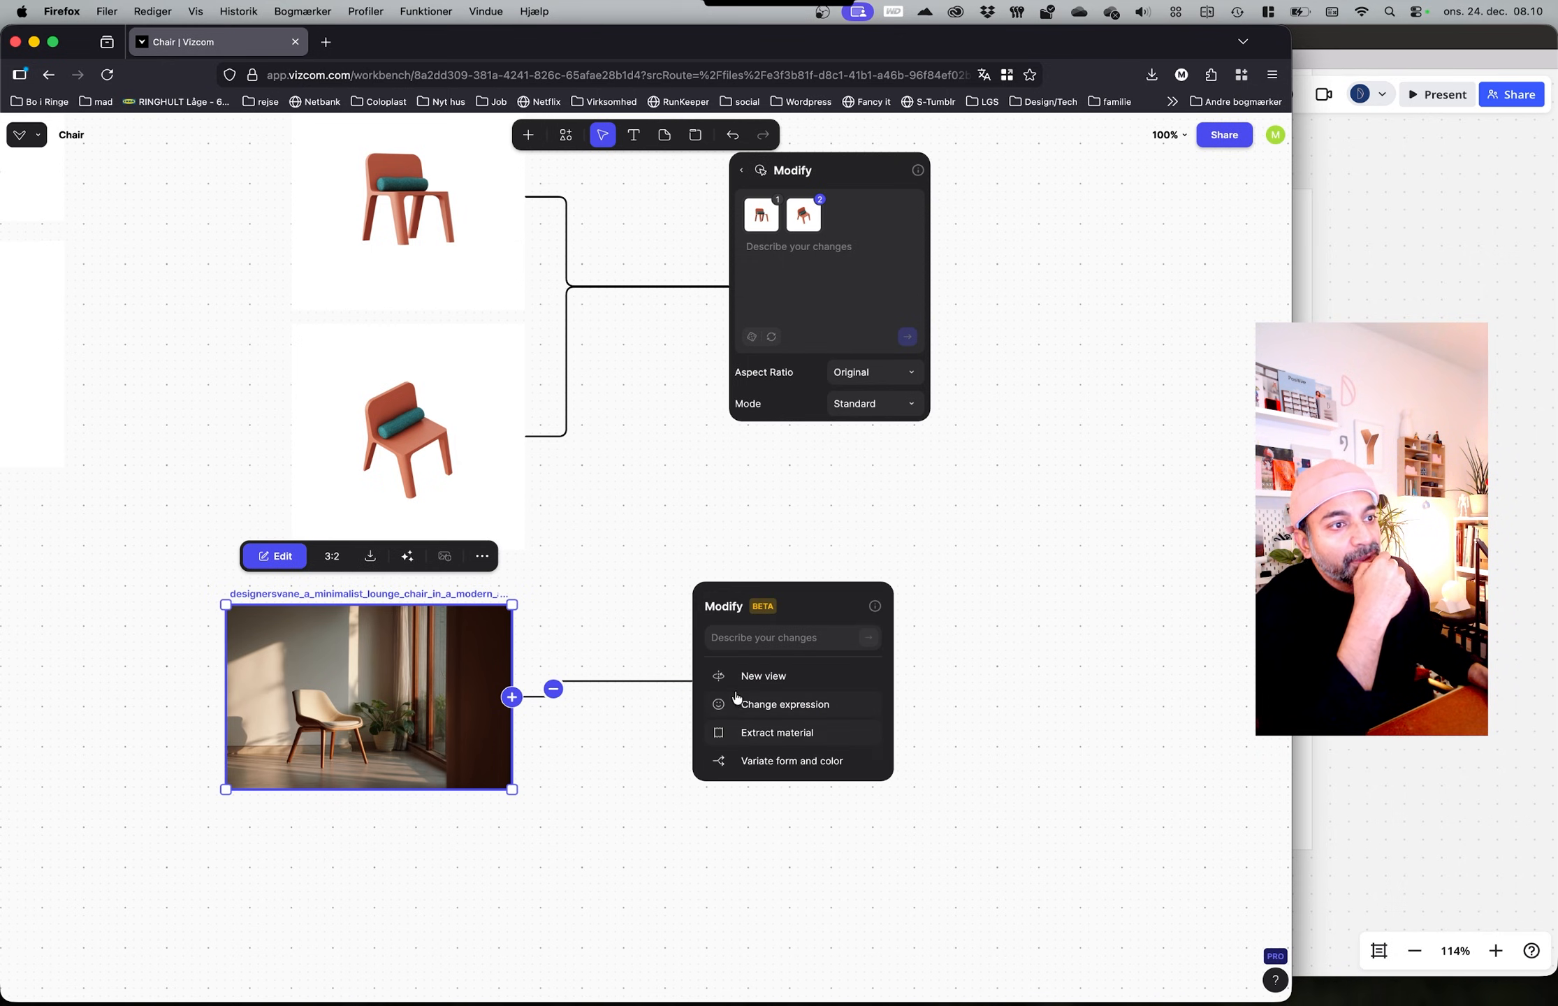
{"action": "left_click", "coordinate": [741, 639]}
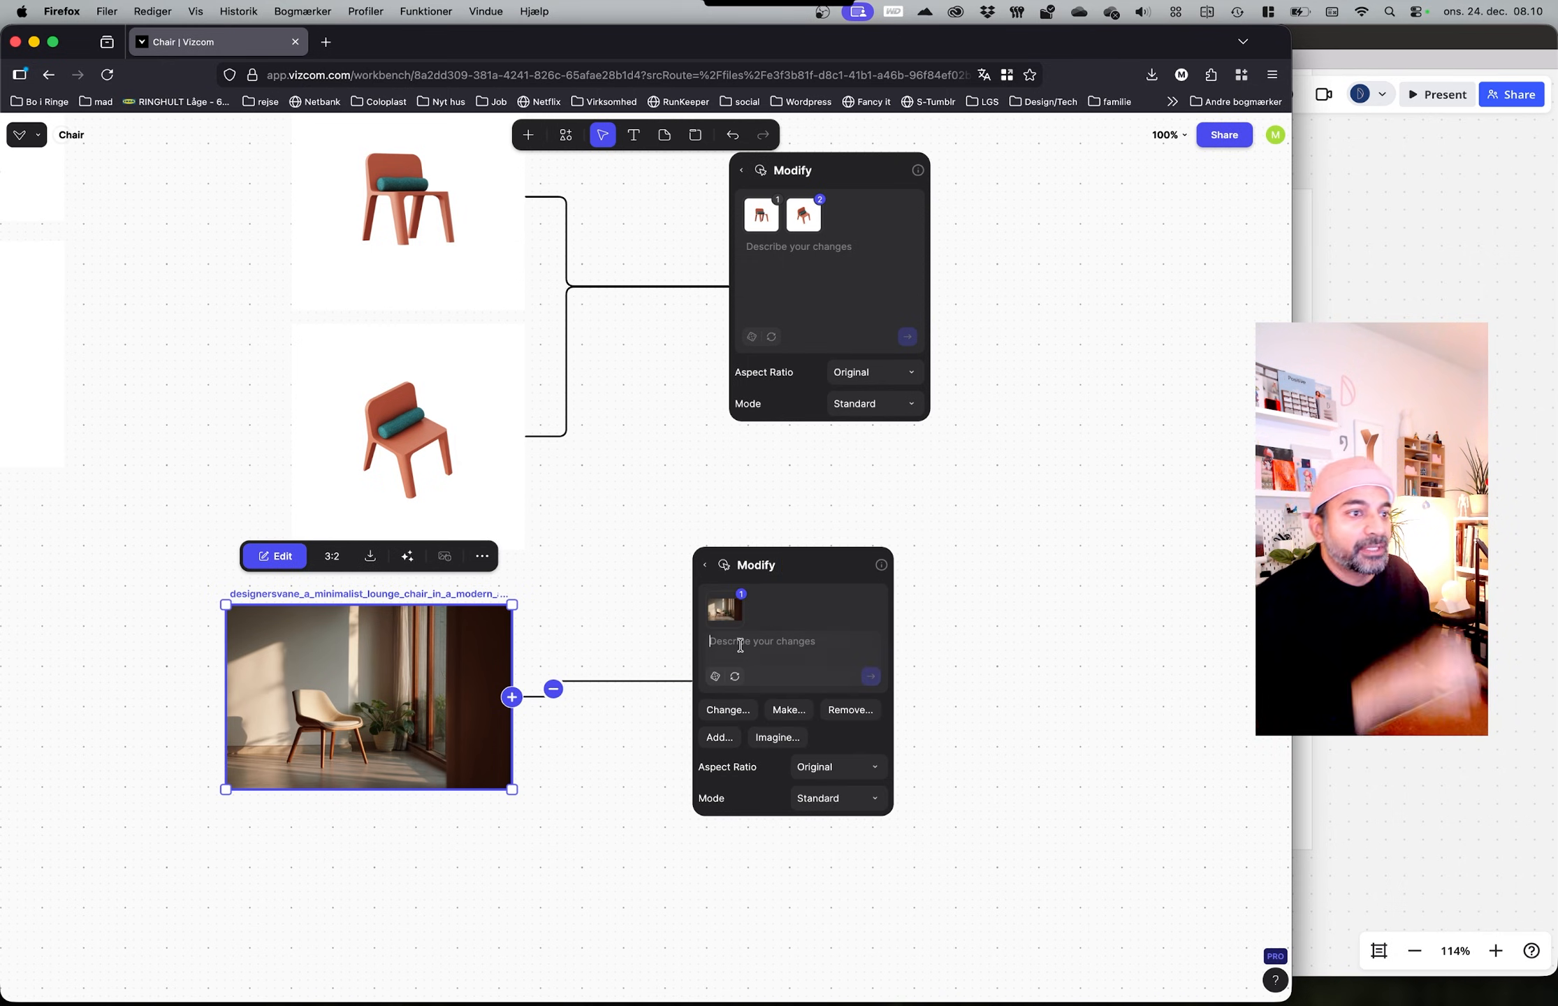
Step: Enter the prompt "Remove chair" for the beige lounge chair room photo and generate the image
{"action": "type", "text": "Remove chair"}
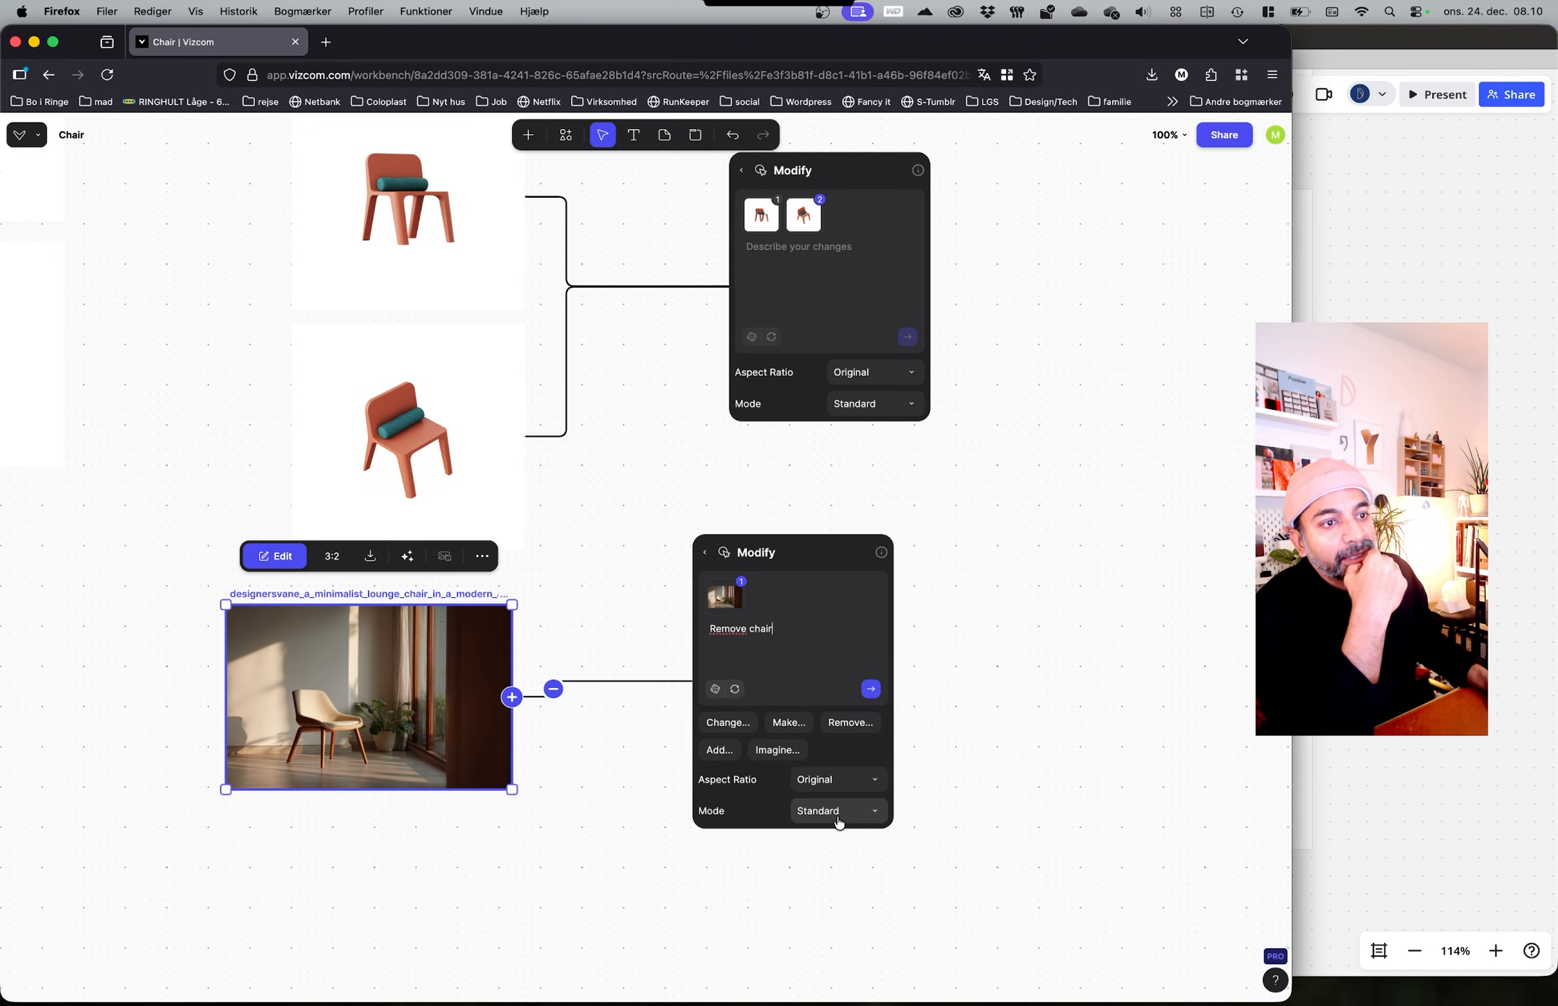
{"action": "left_click", "coordinate": [871, 690]}
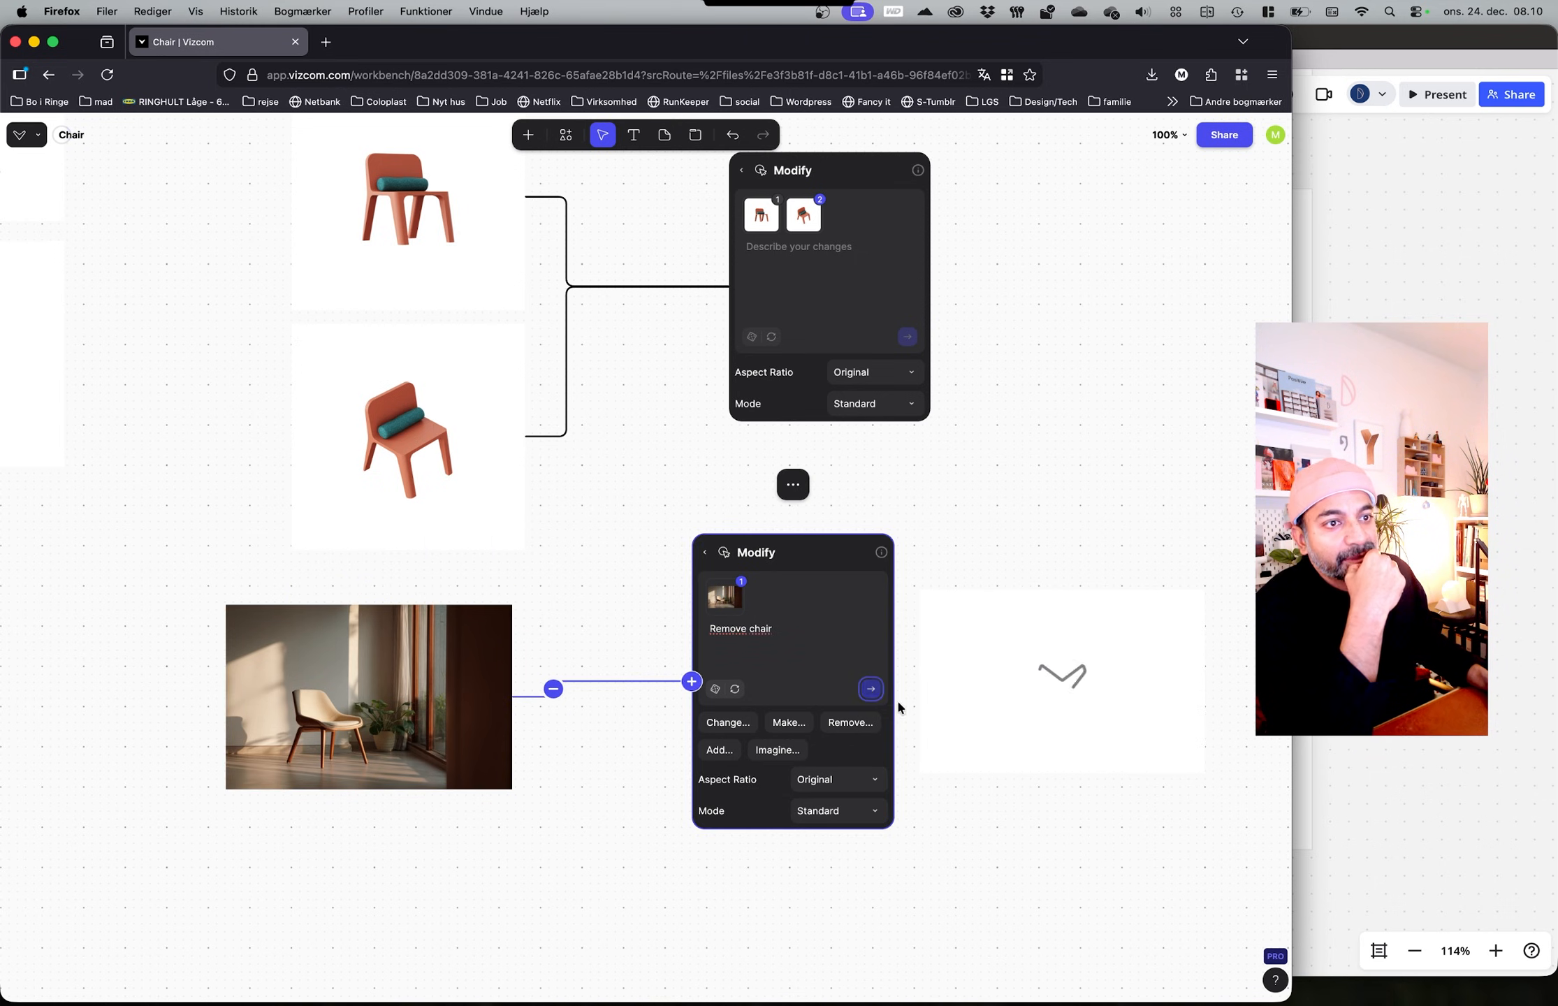
{"action": "scroll", "coordinate": [941, 588], "scroll_direction": "right", "scroll_amount": 5}
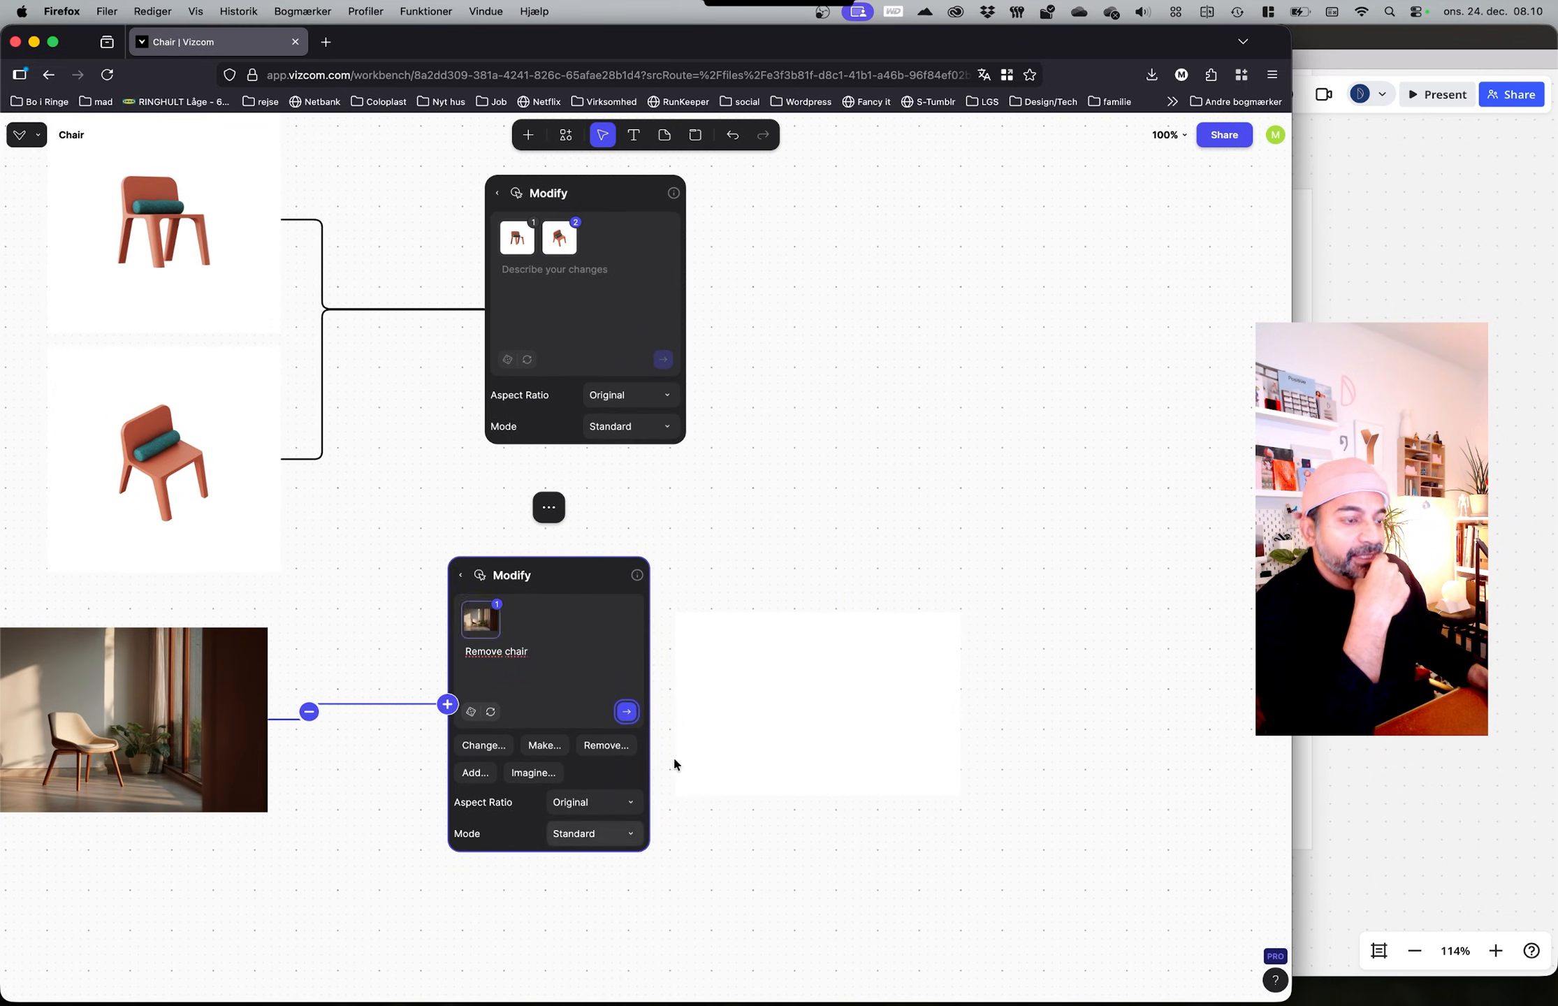
{"action": "scroll", "coordinate": [706, 729], "scroll_direction": "up", "scroll_amount": 3, "text": "ctrl"}
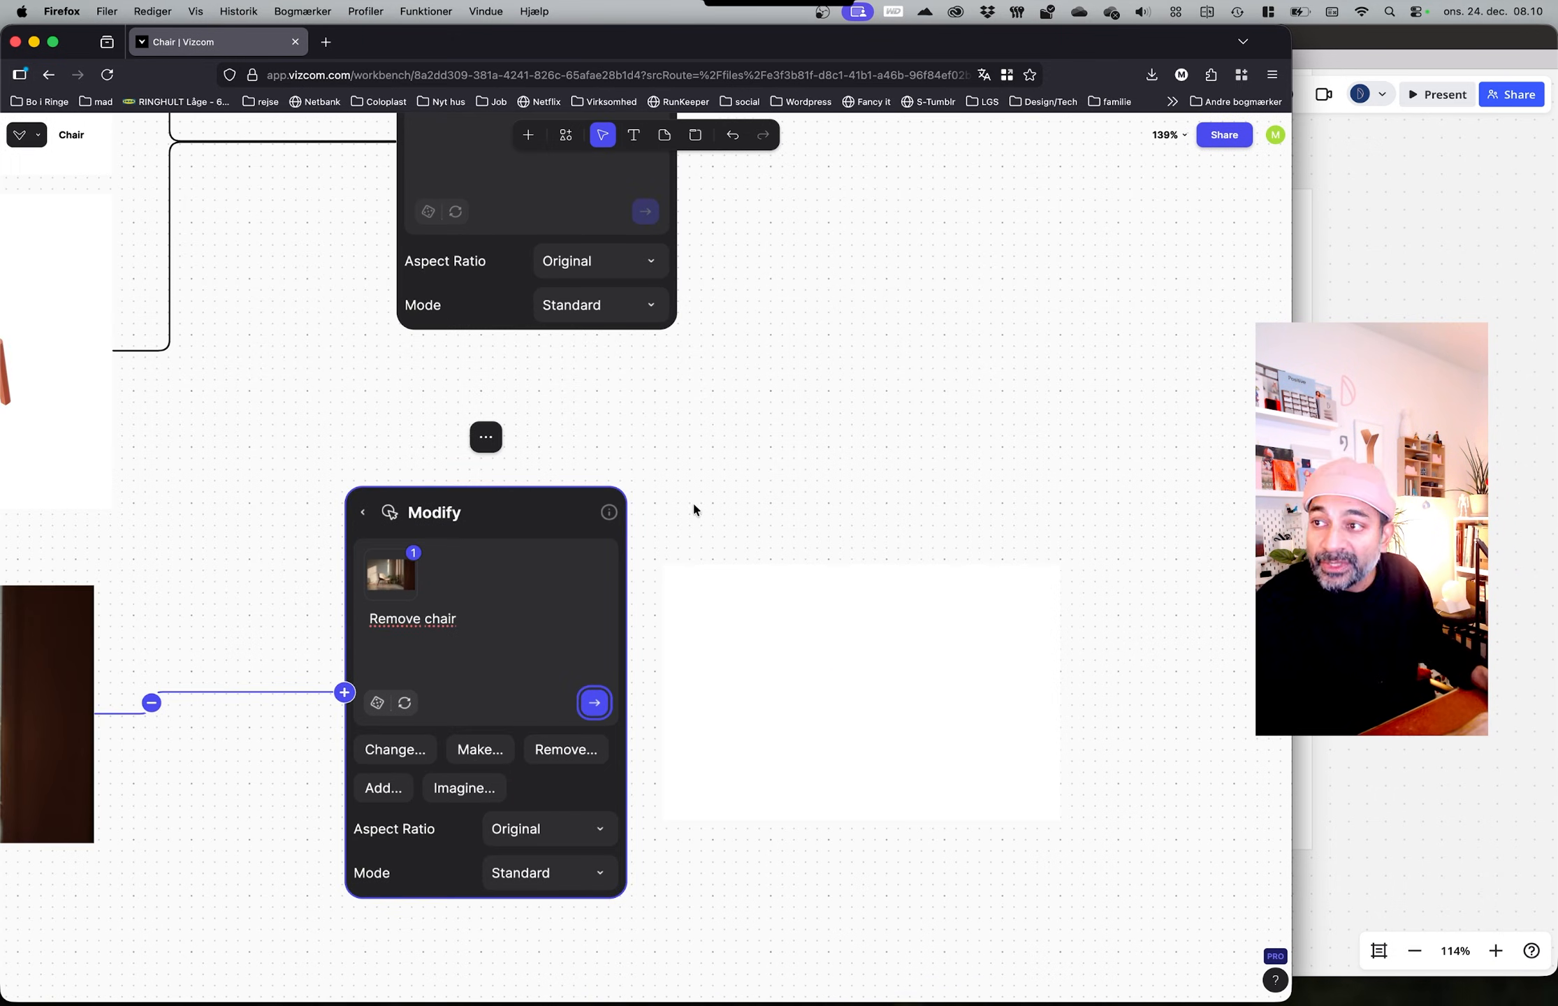
{"action": "middle_click_drag", "start_coordinate": [621, 539], "coordinate": [787, 471]}
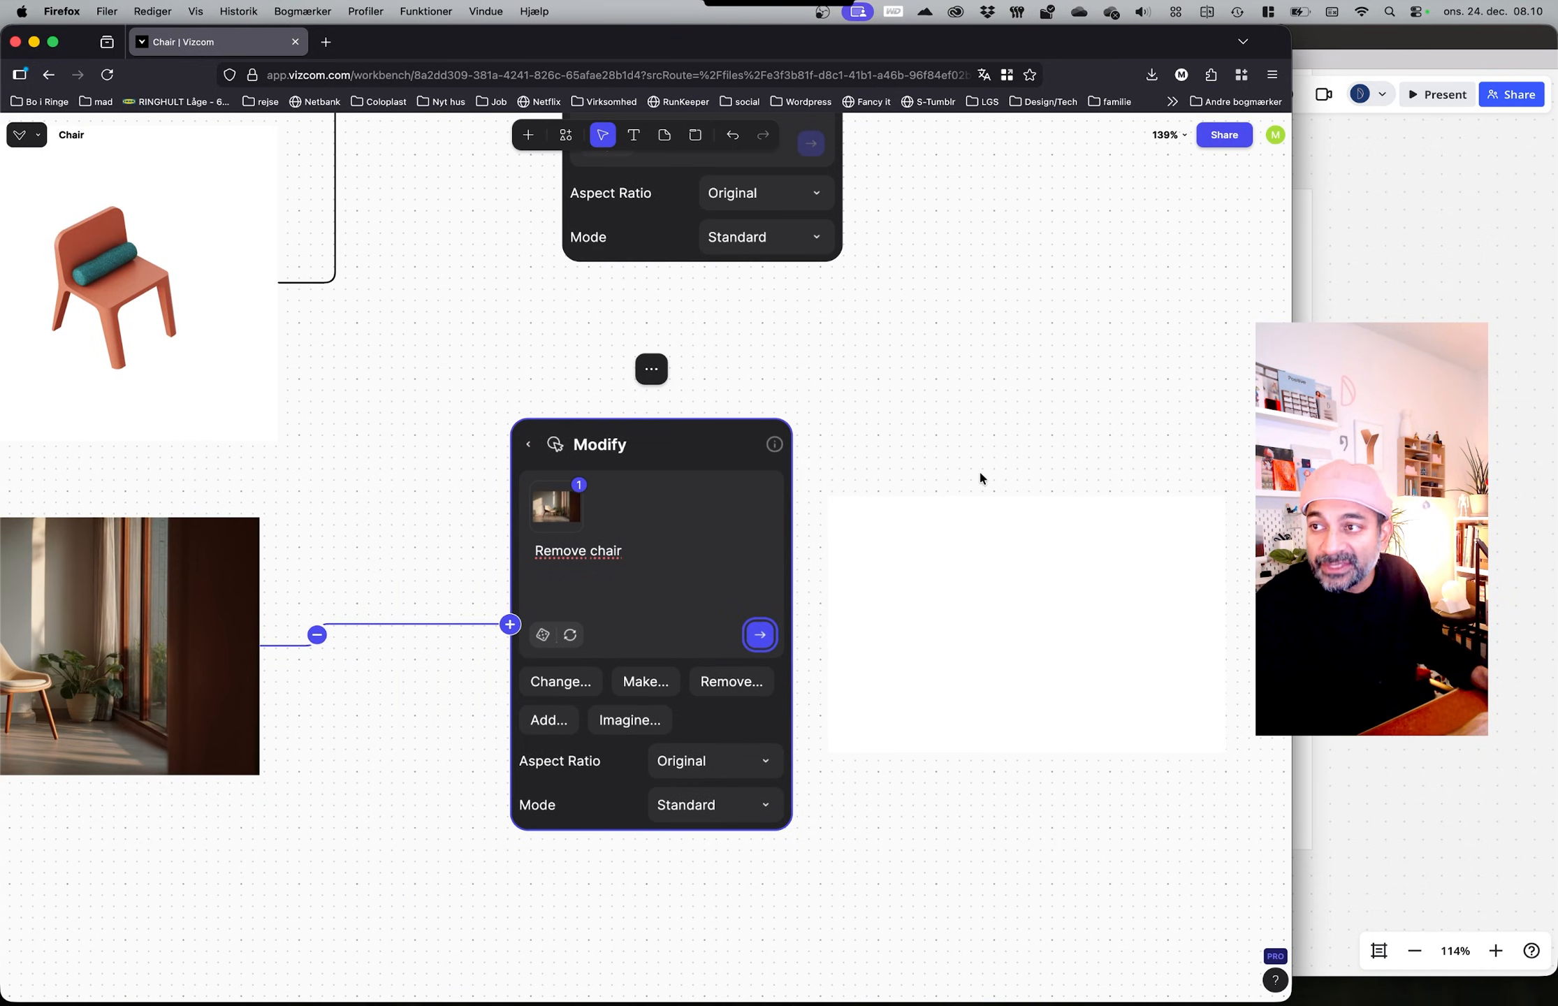
{"action": "middle_click_drag", "start_coordinate": [979, 478], "coordinate": [707, 628]}
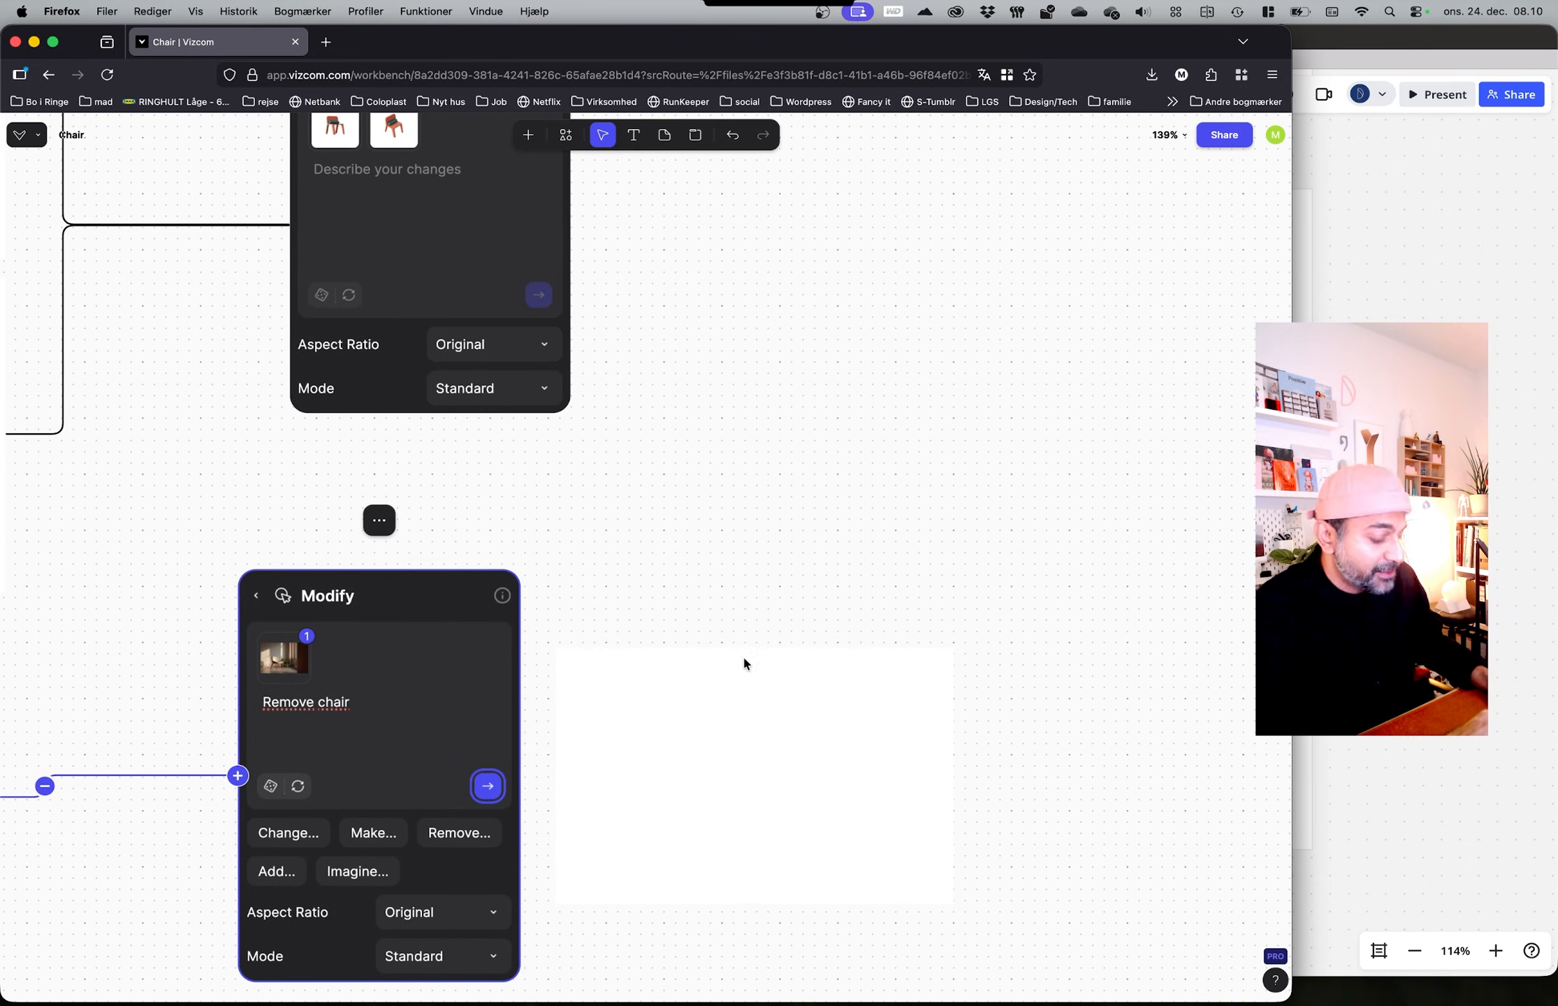
{"action": "scroll", "coordinate": [743, 655], "scroll_direction": "down", "scroll_amount": 5, "text": "ctrl"}
{"action": "middle_click_drag", "start_coordinate": [708, 619], "coordinate": [786, 602]}
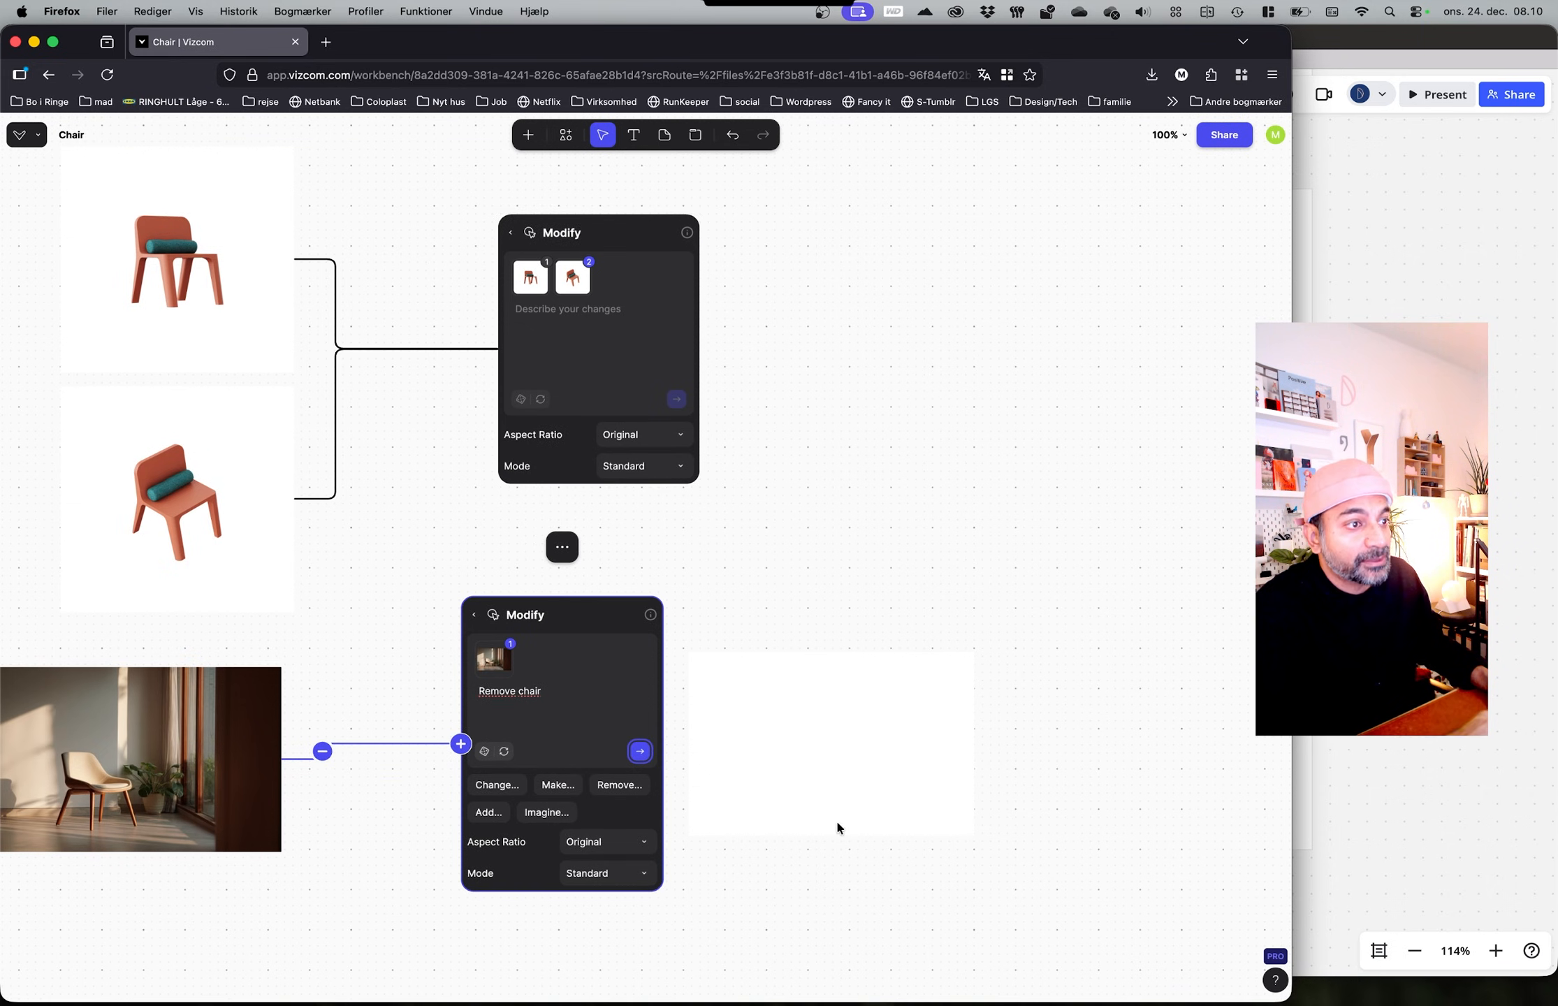
{"action": "scroll", "coordinate": [769, 821], "scroll_direction": "up", "scroll_amount": 5, "text": "ctrl"}
{"action": "scroll", "coordinate": [800, 821], "scroll_direction": "right", "scroll_amount": 5}
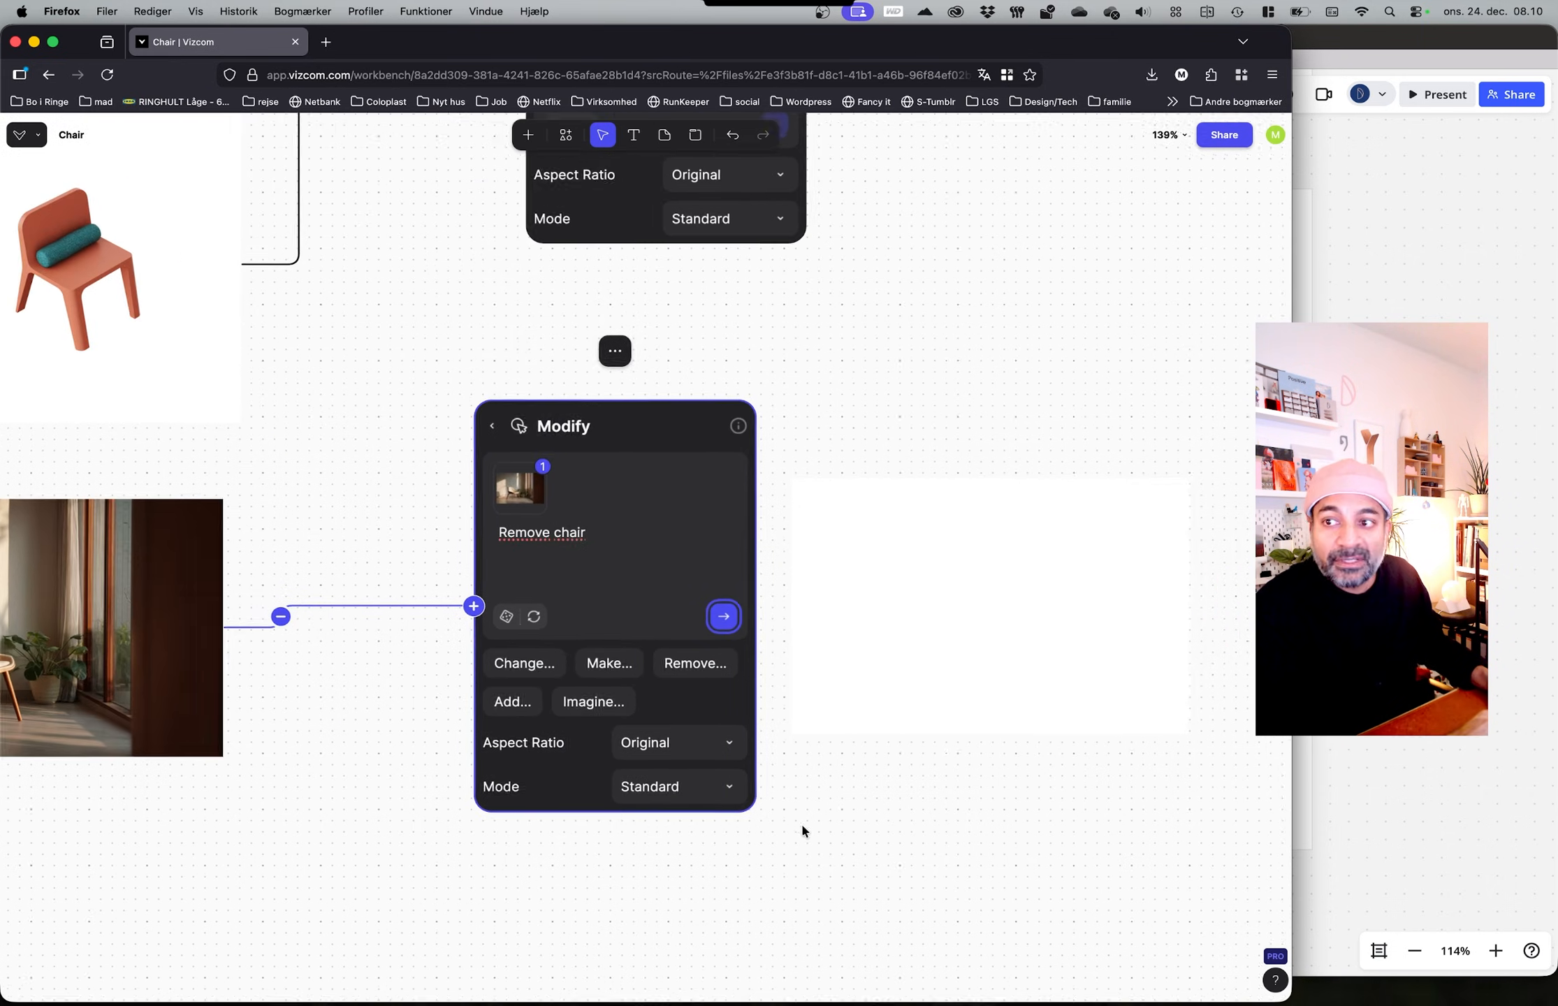
Step: Examine the generated room image up close and compare it with the original lounge chair photo
{"action": "scroll", "coordinate": [838, 817], "scroll_direction": "up", "scroll_amount": 5, "text": "ctrl"}
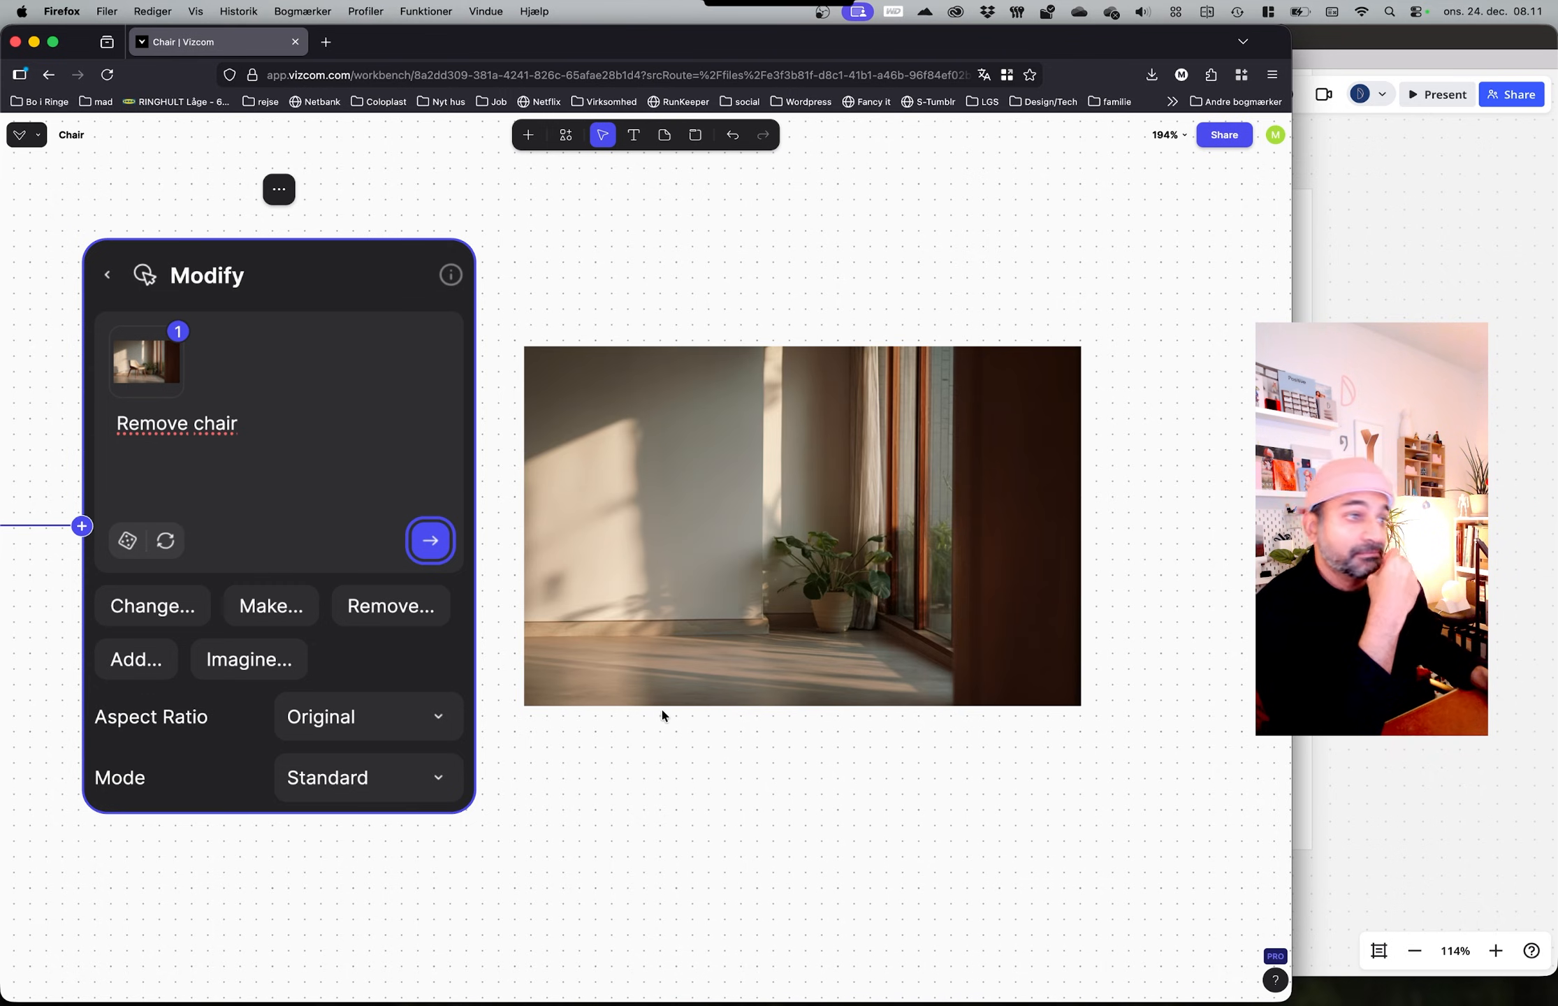
{"action": "scroll", "coordinate": [519, 777], "scroll_direction": "left", "scroll_amount": 10}
{"action": "scroll", "coordinate": [908, 758], "scroll_direction": "down", "scroll_amount": 3, "text": "ctrl"}
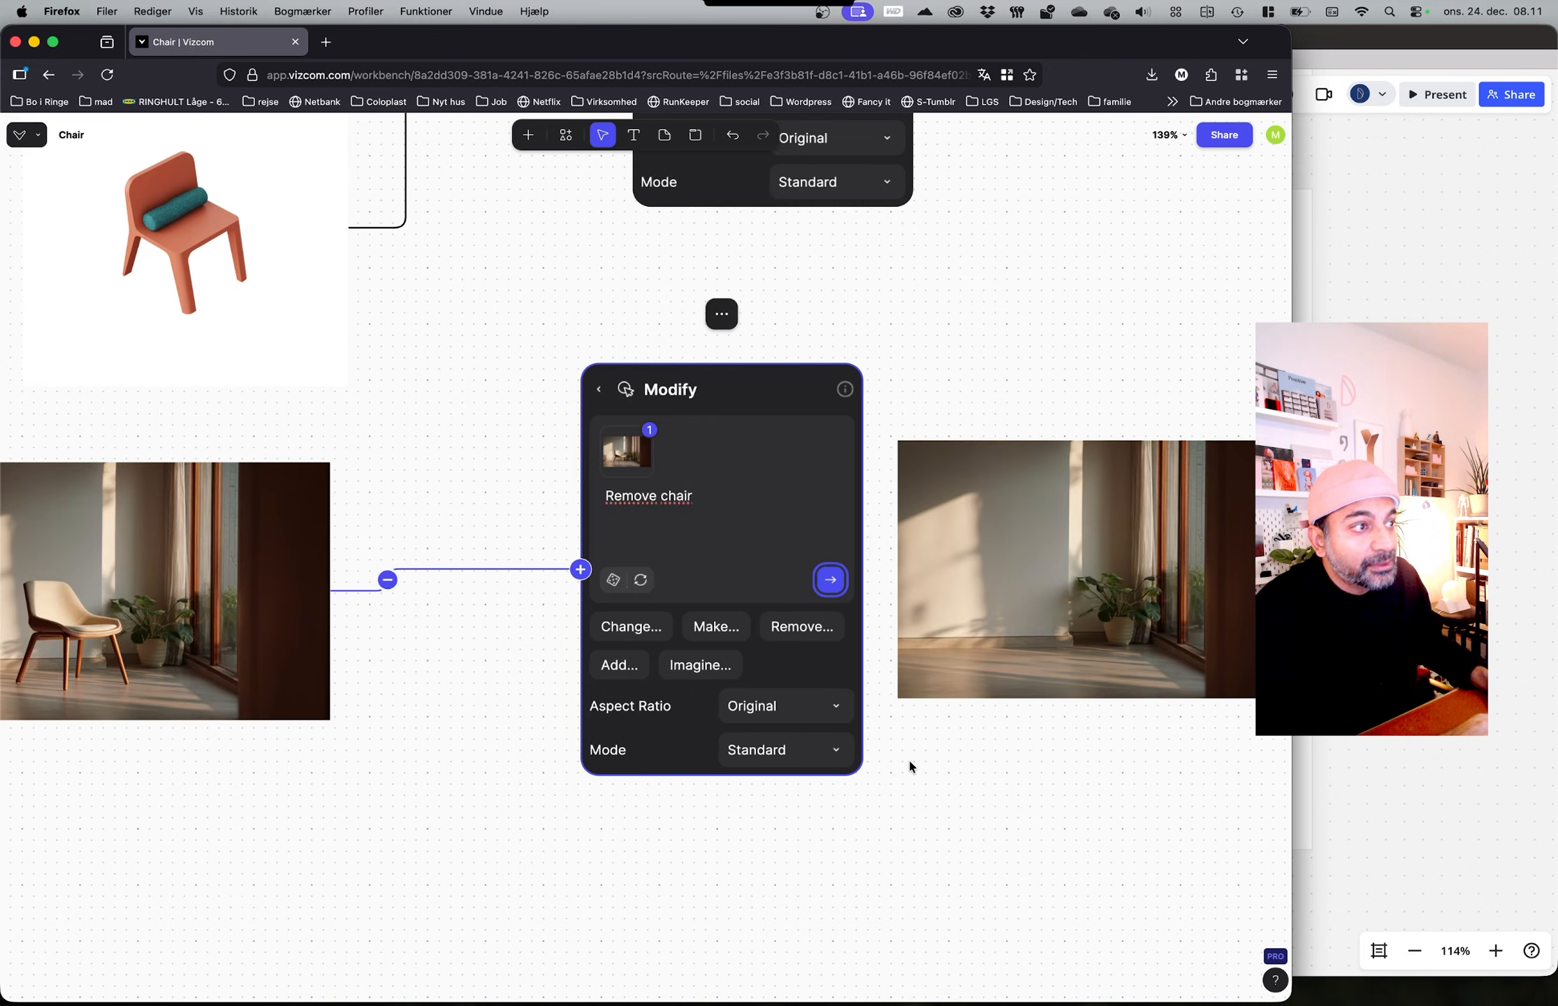
{"action": "scroll", "coordinate": [633, 818], "scroll_direction": "left", "scroll_amount": 3}
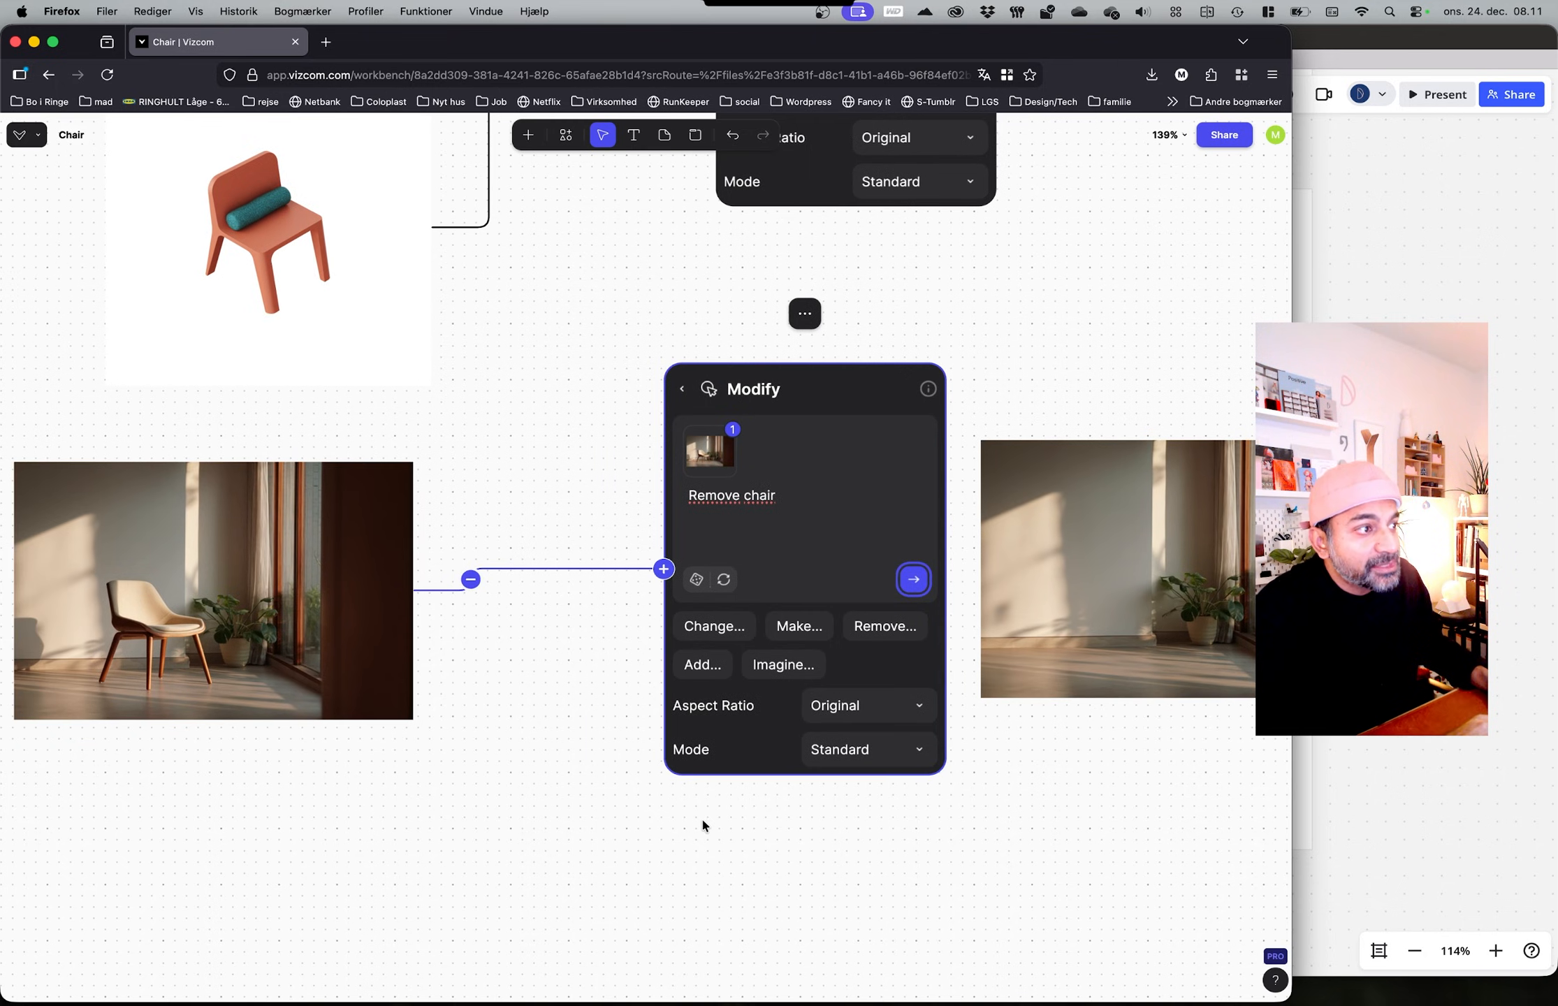
{"action": "middle_click_drag", "start_coordinate": [702, 820], "coordinate": [524, 791]}
{"action": "scroll", "coordinate": [878, 612], "scroll_direction": "up", "scroll_amount": 5}
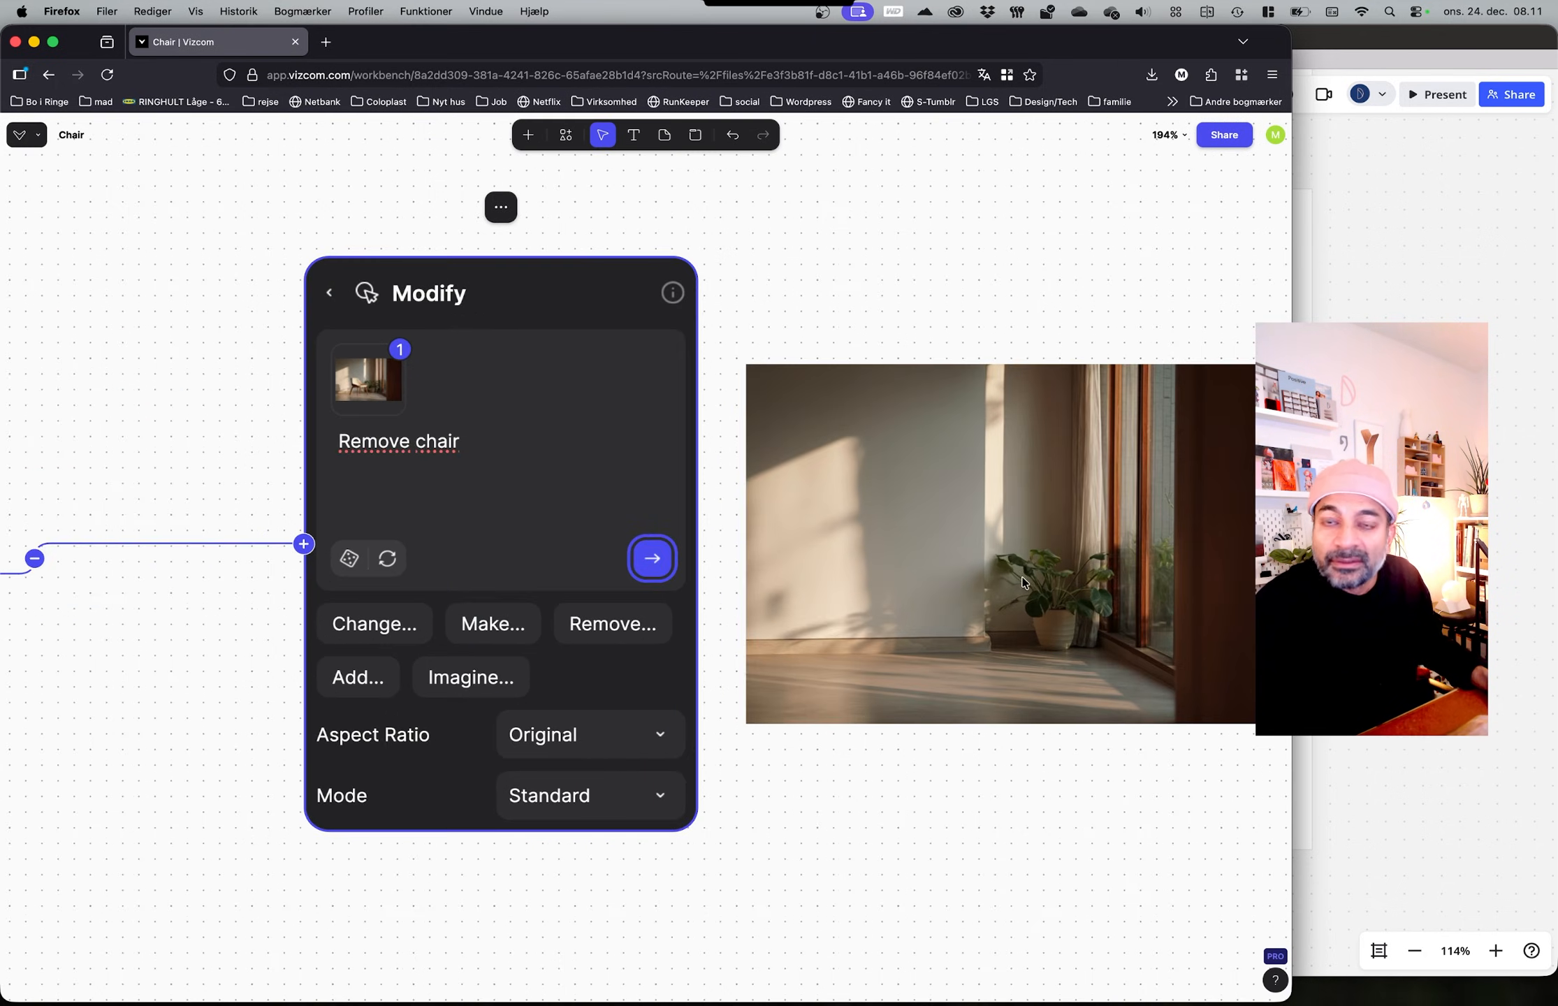
{"action": "middle_click_drag", "start_coordinate": [748, 786], "coordinate": [375, 730]}
{"action": "scroll", "coordinate": [527, 602], "scroll_direction": "up", "scroll_amount": 5}
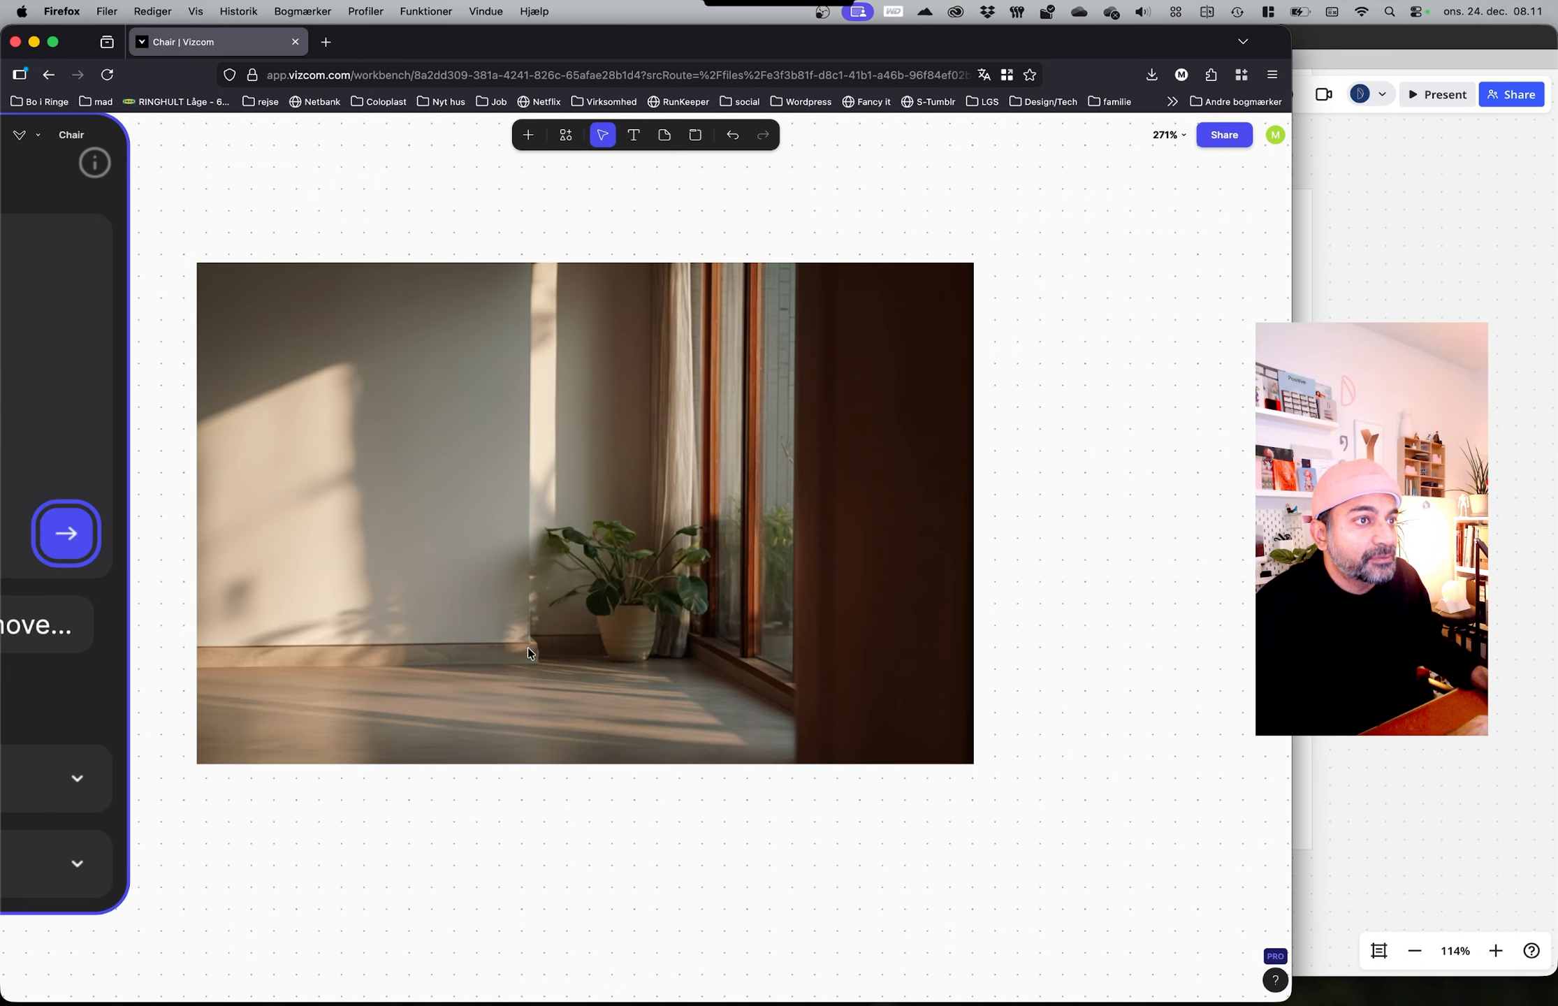
{"action": "scroll", "coordinate": [654, 711], "scroll_direction": "down", "scroll_amount": 10}
{"action": "scroll", "coordinate": [655, 712], "scroll_direction": "down", "scroll_amount": 5}
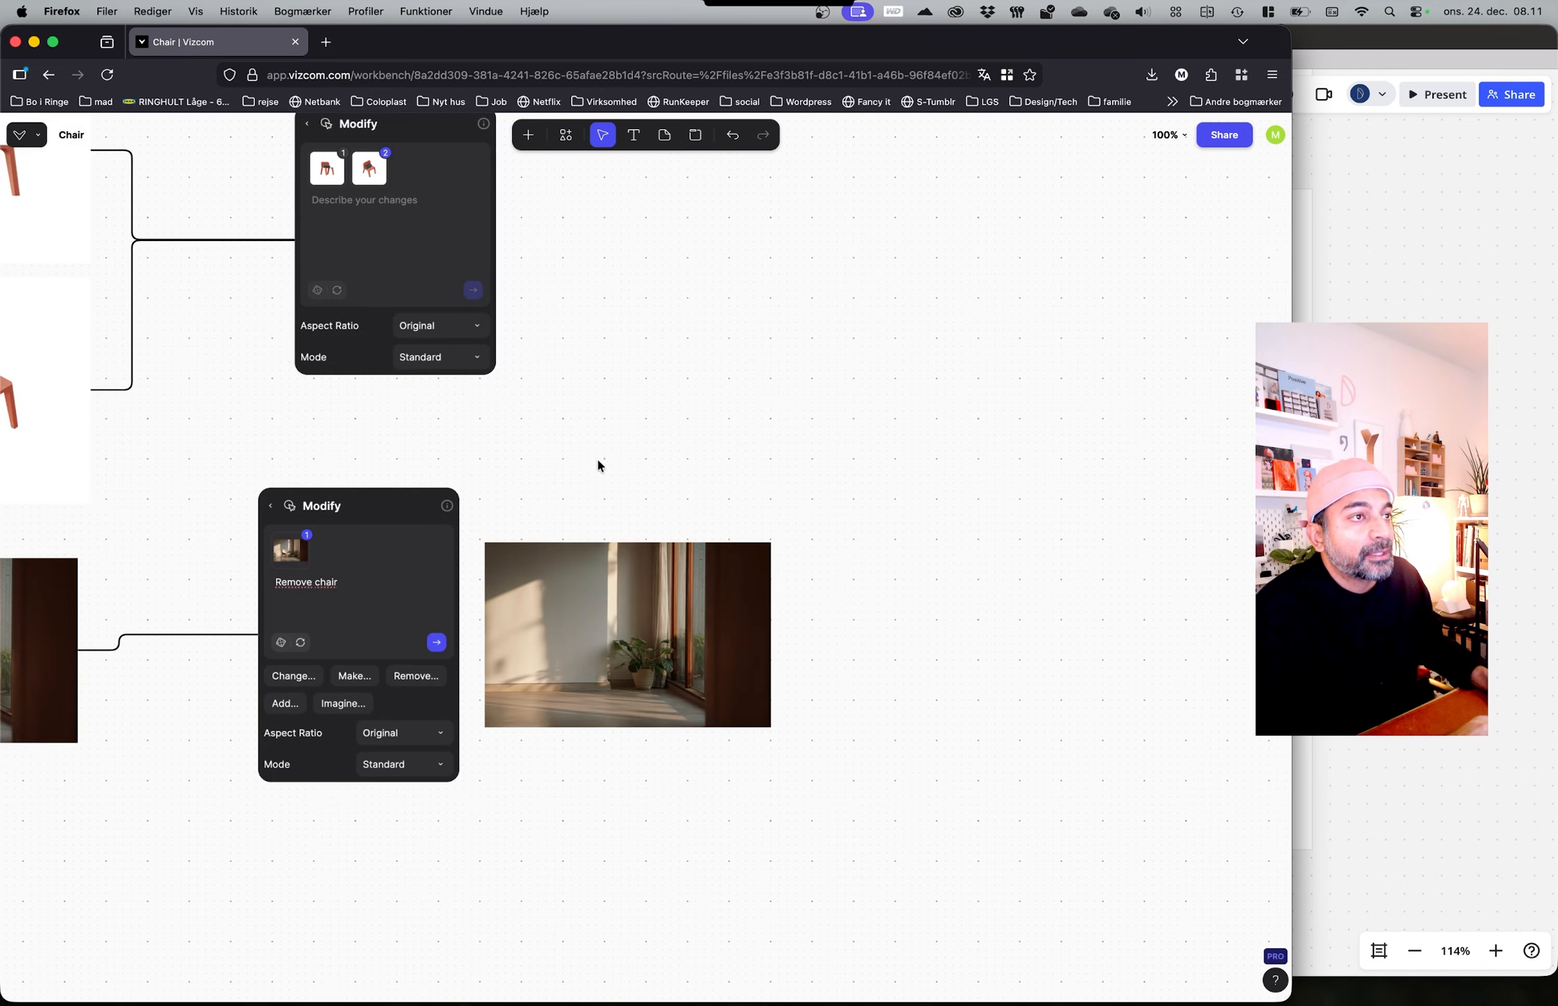
Step: Duplicate the generated empty room image and place the copy above the two chair renders
{"action": "left_click", "coordinate": [637, 636]}
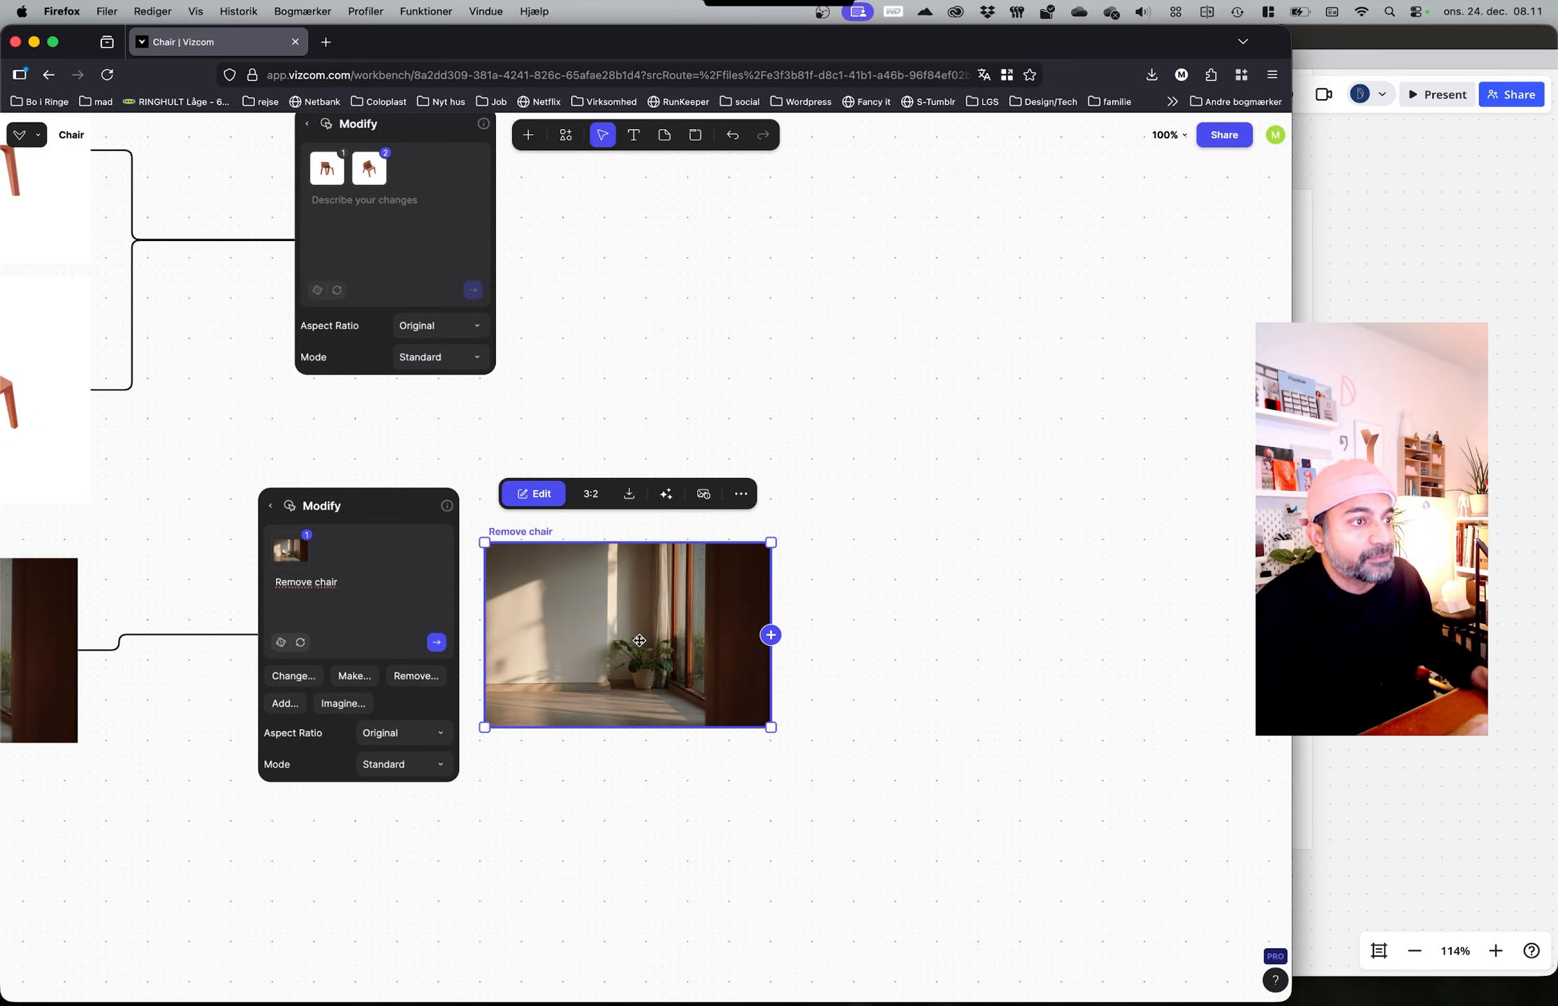
{"action": "left_click_drag", "start_coordinate": [632, 641], "coordinate": [566, 886]}
{"action": "left_click_drag", "start_coordinate": [608, 626], "coordinate": [749, 298], "text": "alt"}
{"action": "scroll", "coordinate": [765, 720], "scroll_direction": "up", "scroll_amount": 5}
{"action": "scroll", "coordinate": [765, 720], "scroll_direction": "left", "scroll_amount": 8}
{"action": "scroll", "coordinate": [765, 719], "scroll_direction": "up", "scroll_amount": 1}
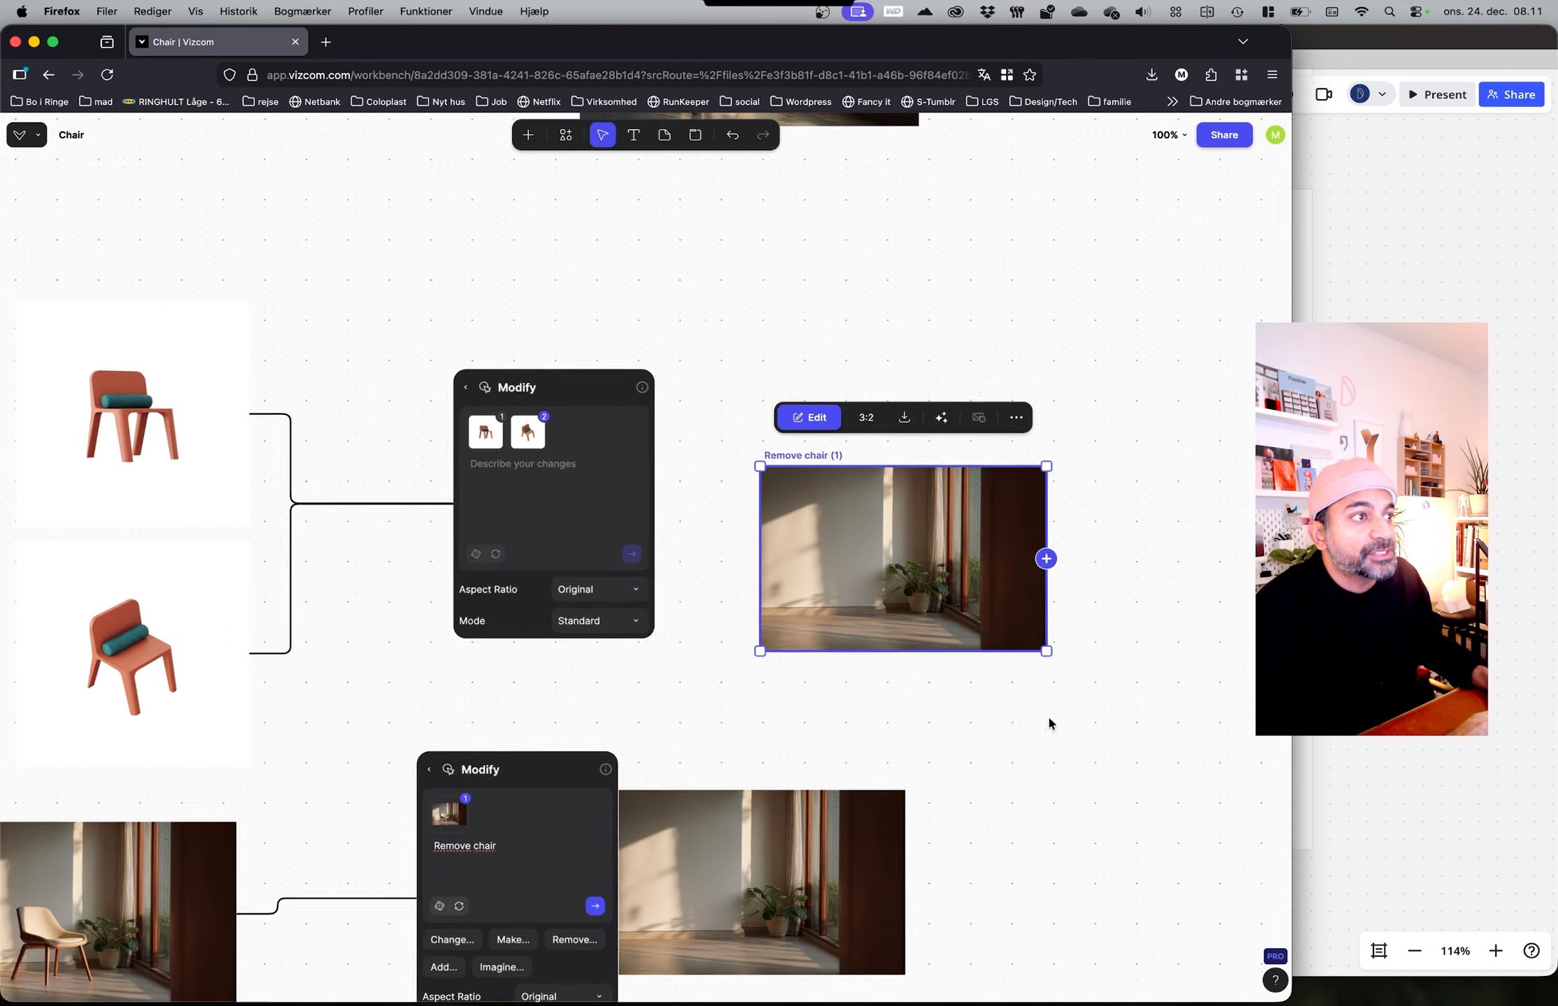
{"action": "left_click_drag", "start_coordinate": [1108, 601], "coordinate": [298, 266]}
{"action": "left_click", "coordinate": [365, 535]}
{"action": "scroll", "coordinate": [132, 599], "scroll_direction": "down", "scroll_amount": 1}
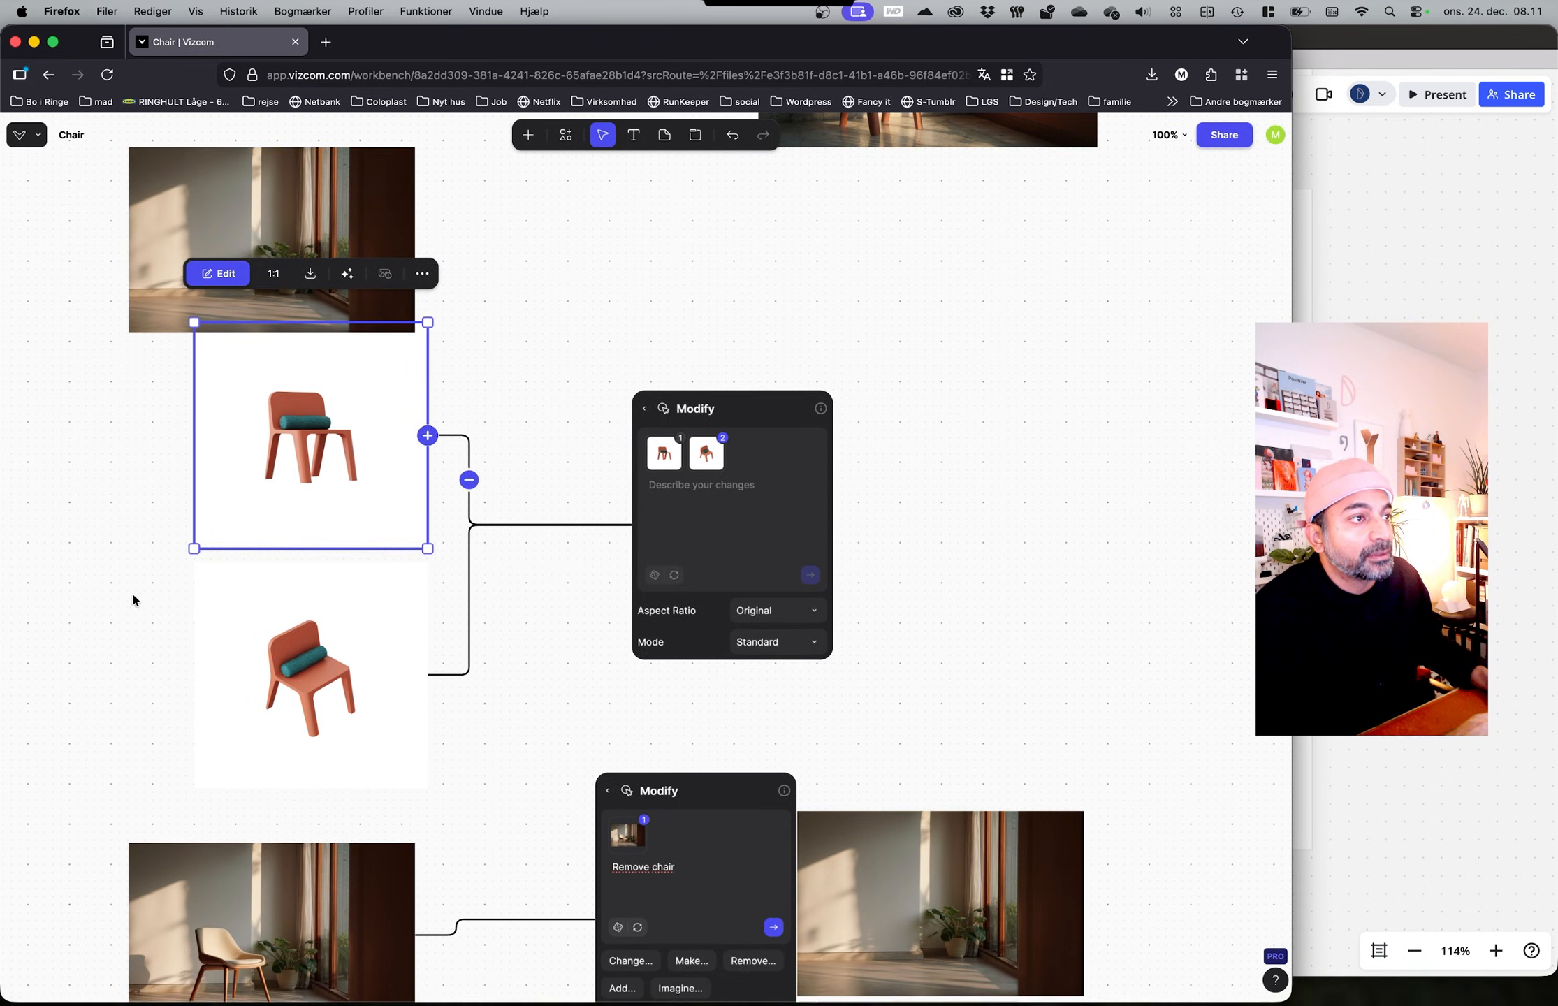
Step: Move the empty room copy, the two chair renders and their Modify block together to the free canvas area beside the earlier scene results
{"action": "scroll", "coordinate": [632, 604], "scroll_direction": "down", "scroll_amount": 5, "text": "ctrl"}
{"action": "left_click_drag", "start_coordinate": [337, 362], "coordinate": [742, 703]}
{"action": "left_click_drag", "start_coordinate": [704, 502], "coordinate": [1174, 501]}
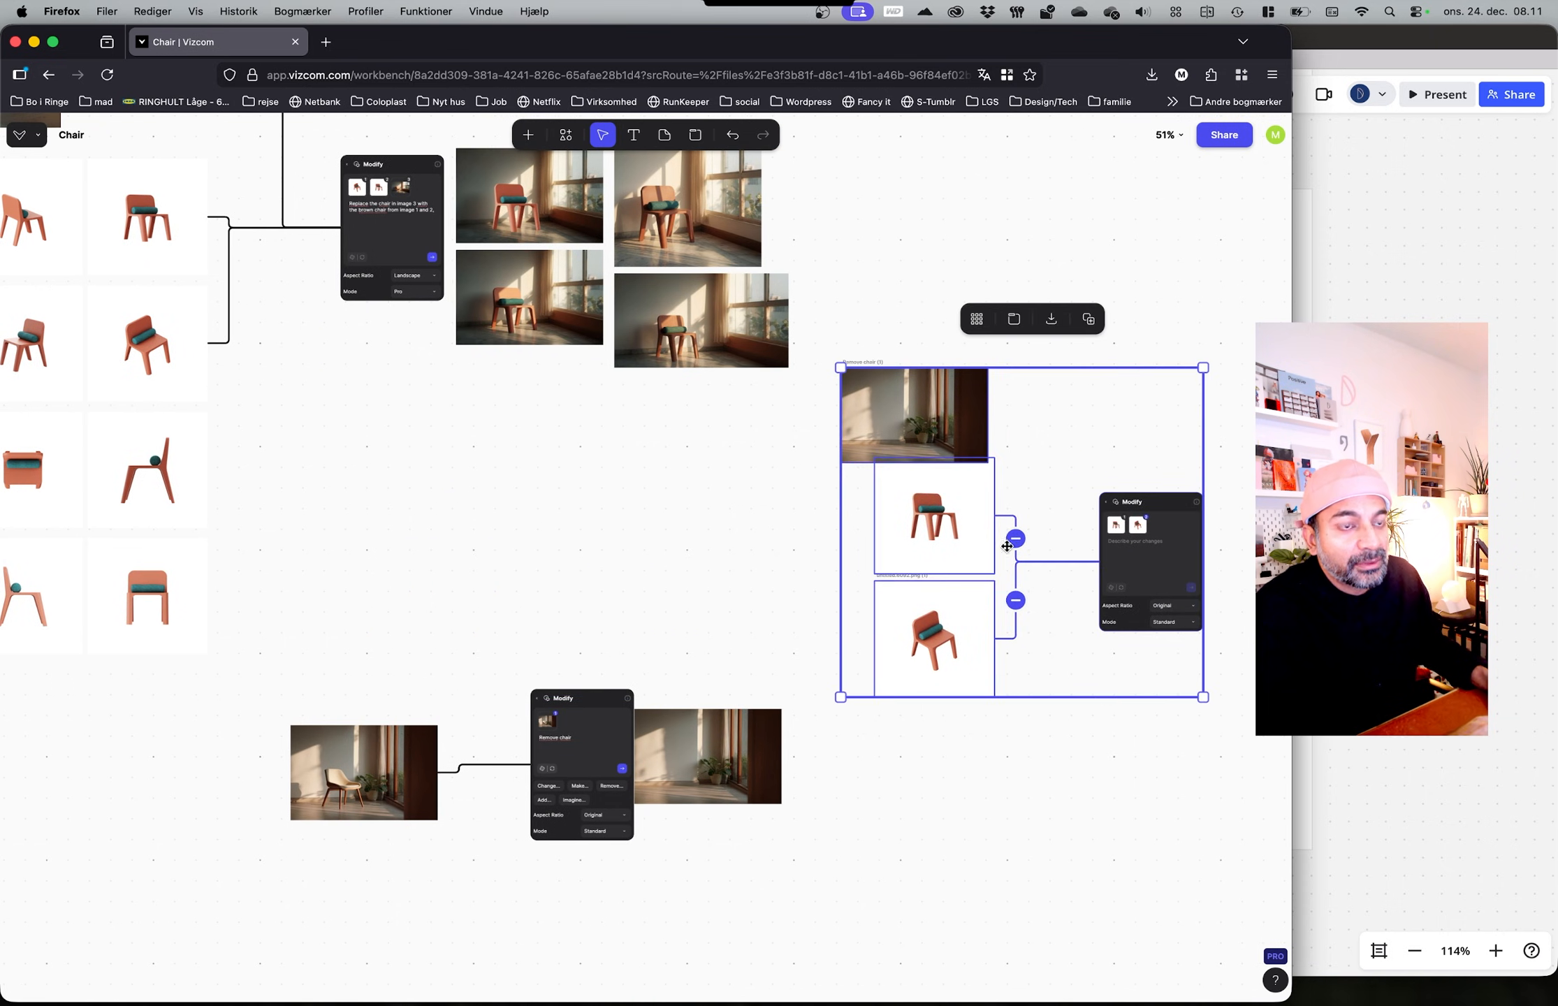
Step: Reposition the empty room image just above the chair renders and connect it to their Modify block as the third input
{"action": "scroll", "coordinate": [1115, 553], "scroll_direction": "up", "scroll_amount": 5, "text": "ctrl"}
{"action": "left_click", "coordinate": [1019, 482]}
{"action": "middle_click_drag", "start_coordinate": [975, 459], "coordinate": [707, 495]}
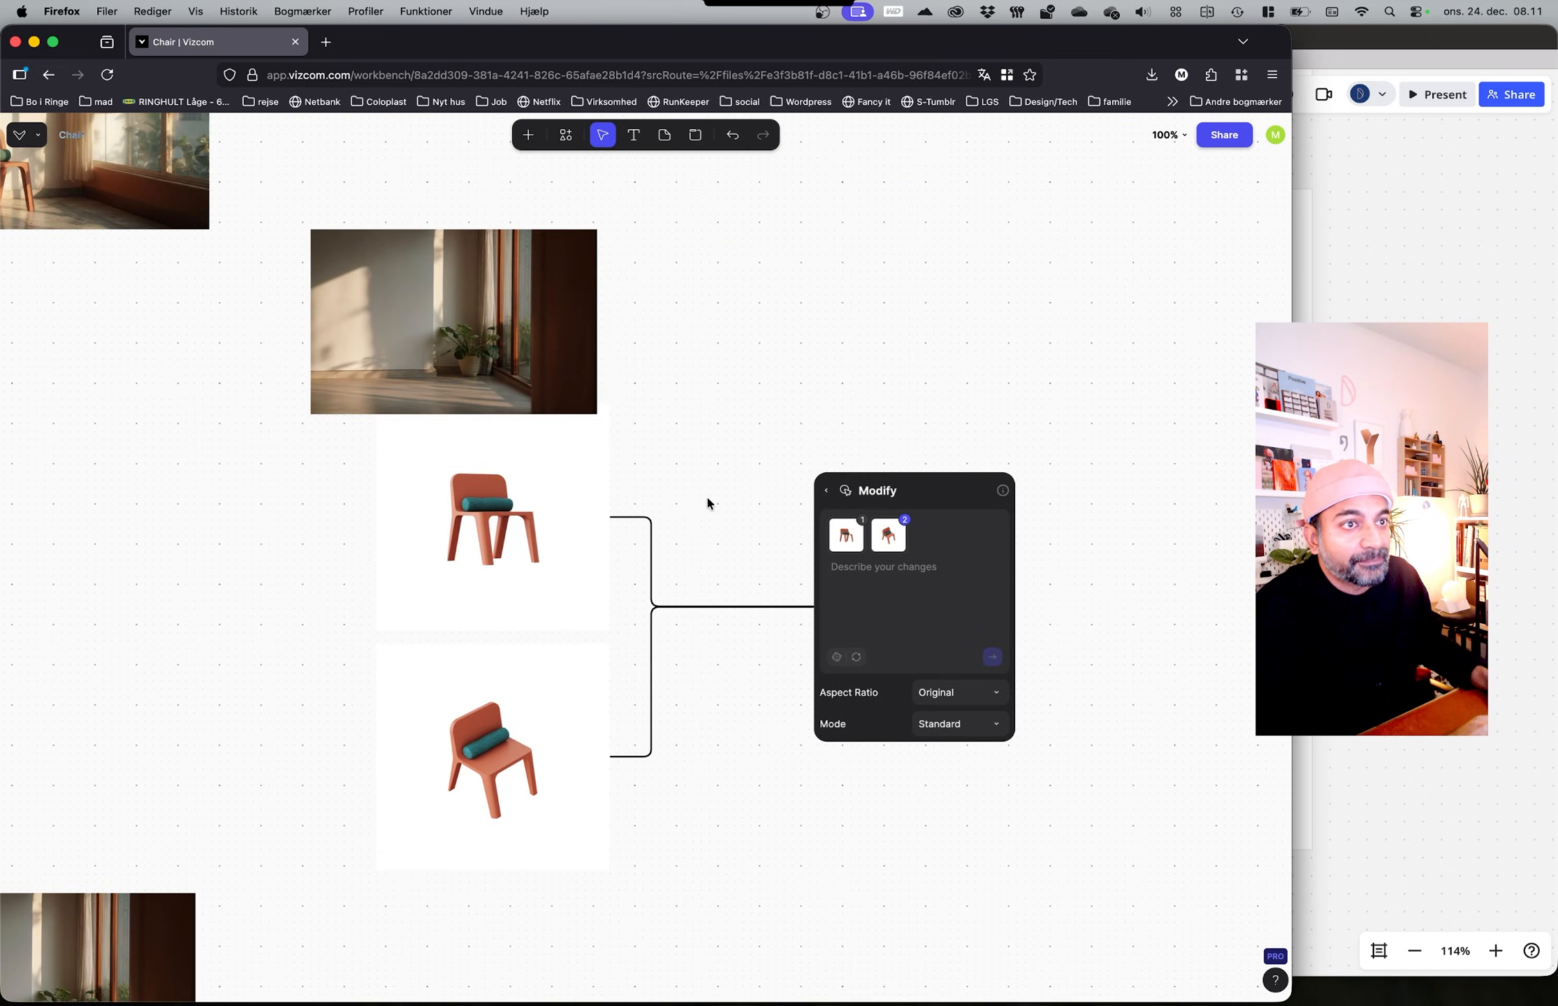
{"action": "left_click_drag", "start_coordinate": [440, 384], "coordinate": [454, 361]}
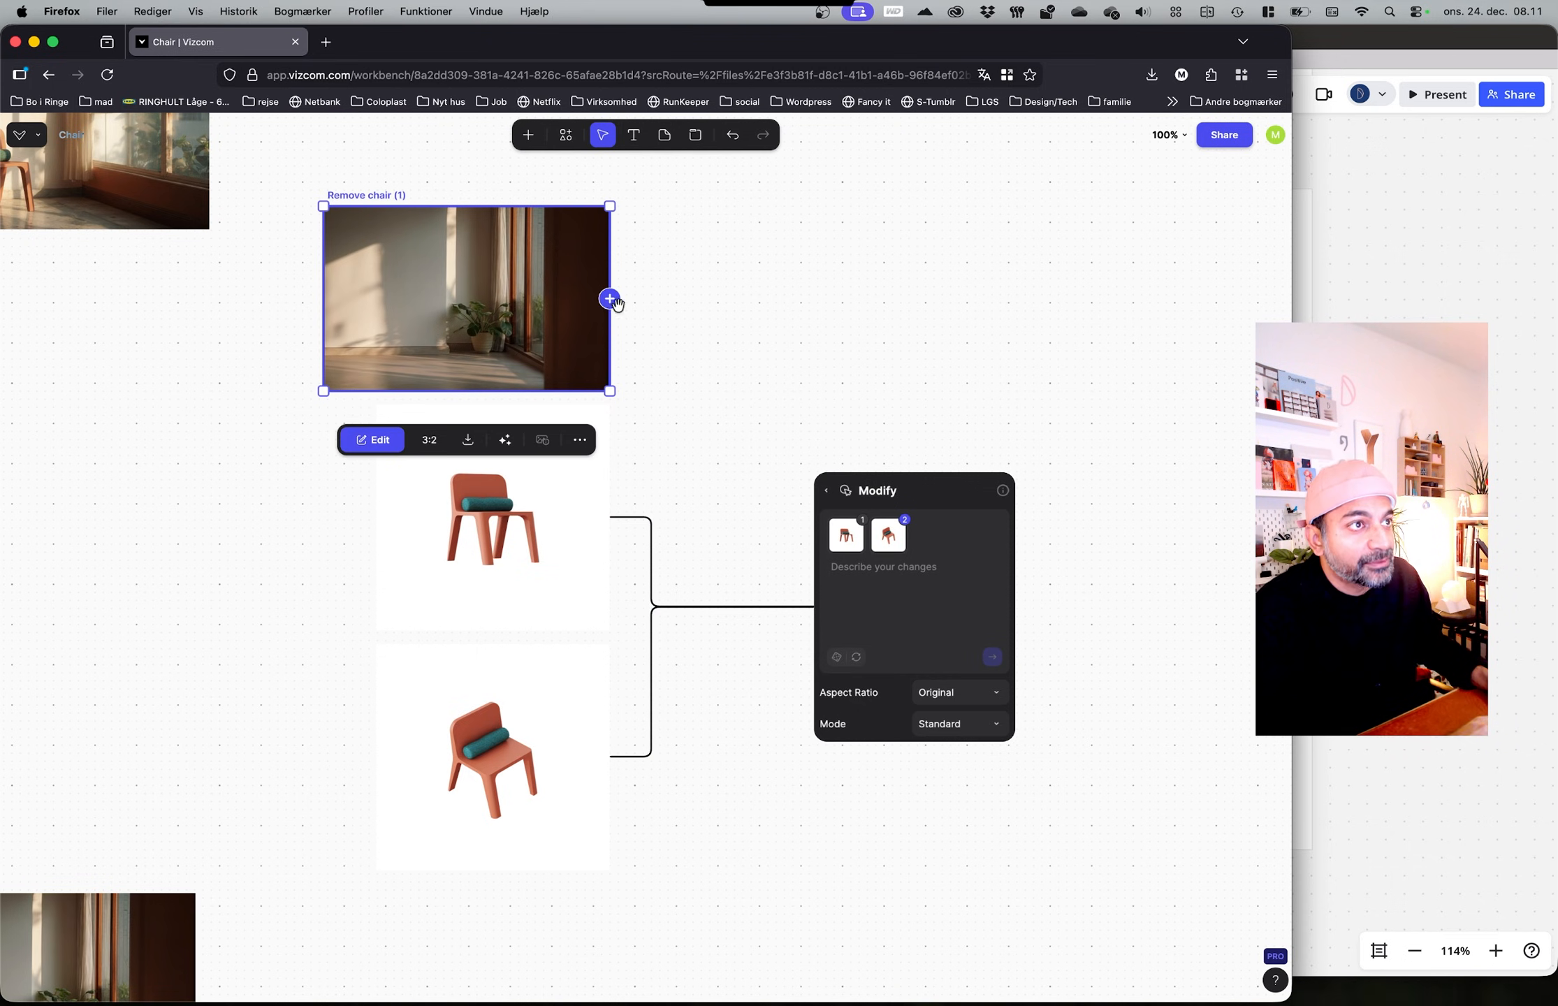
{"action": "left_click_drag", "start_coordinate": [609, 299], "coordinate": [833, 597]}
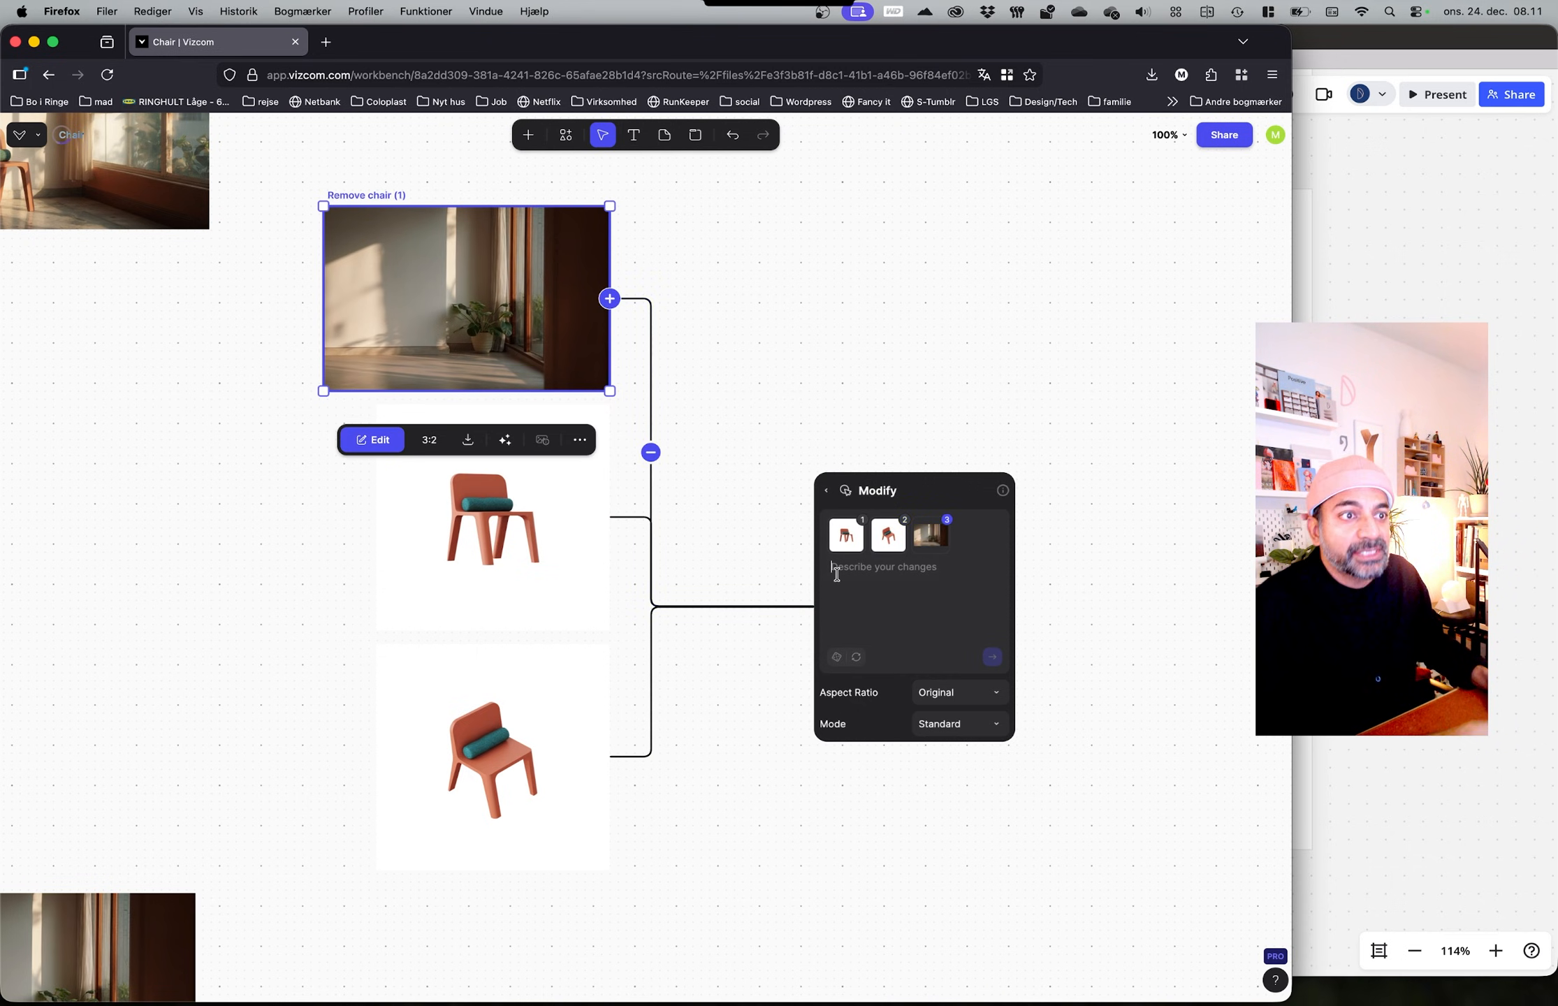
Step: Write the Modify prompt "Place the chair from image 1 and 2 on the floor in the light on image 3"
{"action": "left_click", "coordinate": [837, 574]}
{"action": "type", "text": "Place"}
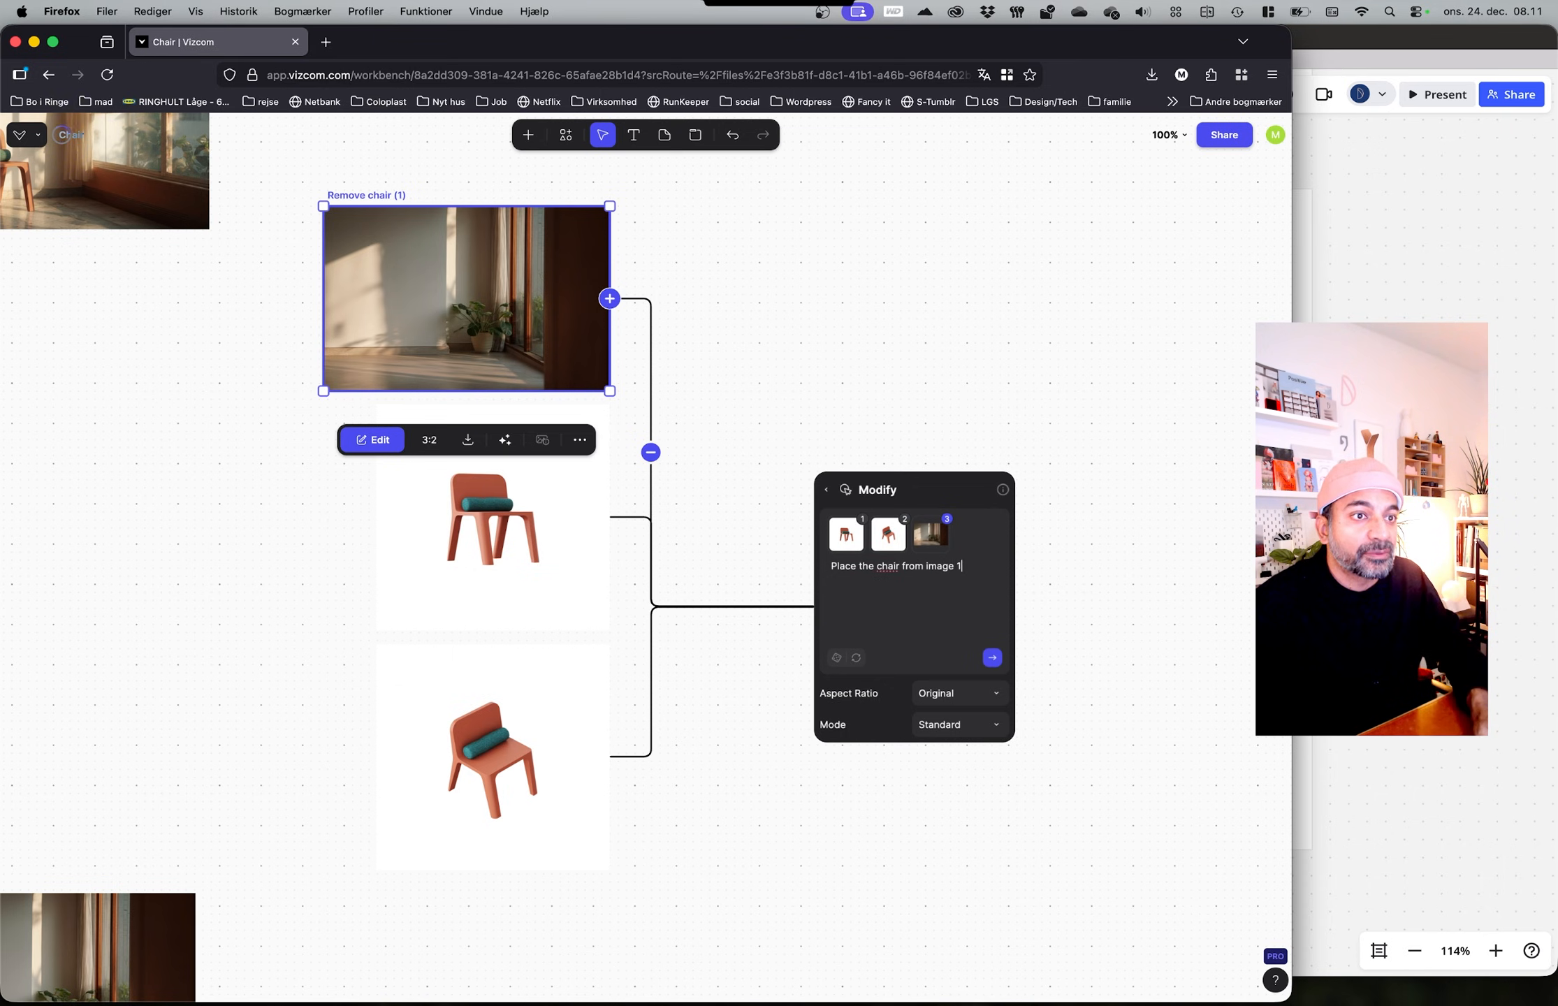
{"action": "type", "text": "the chair from image 1 and 2 "}
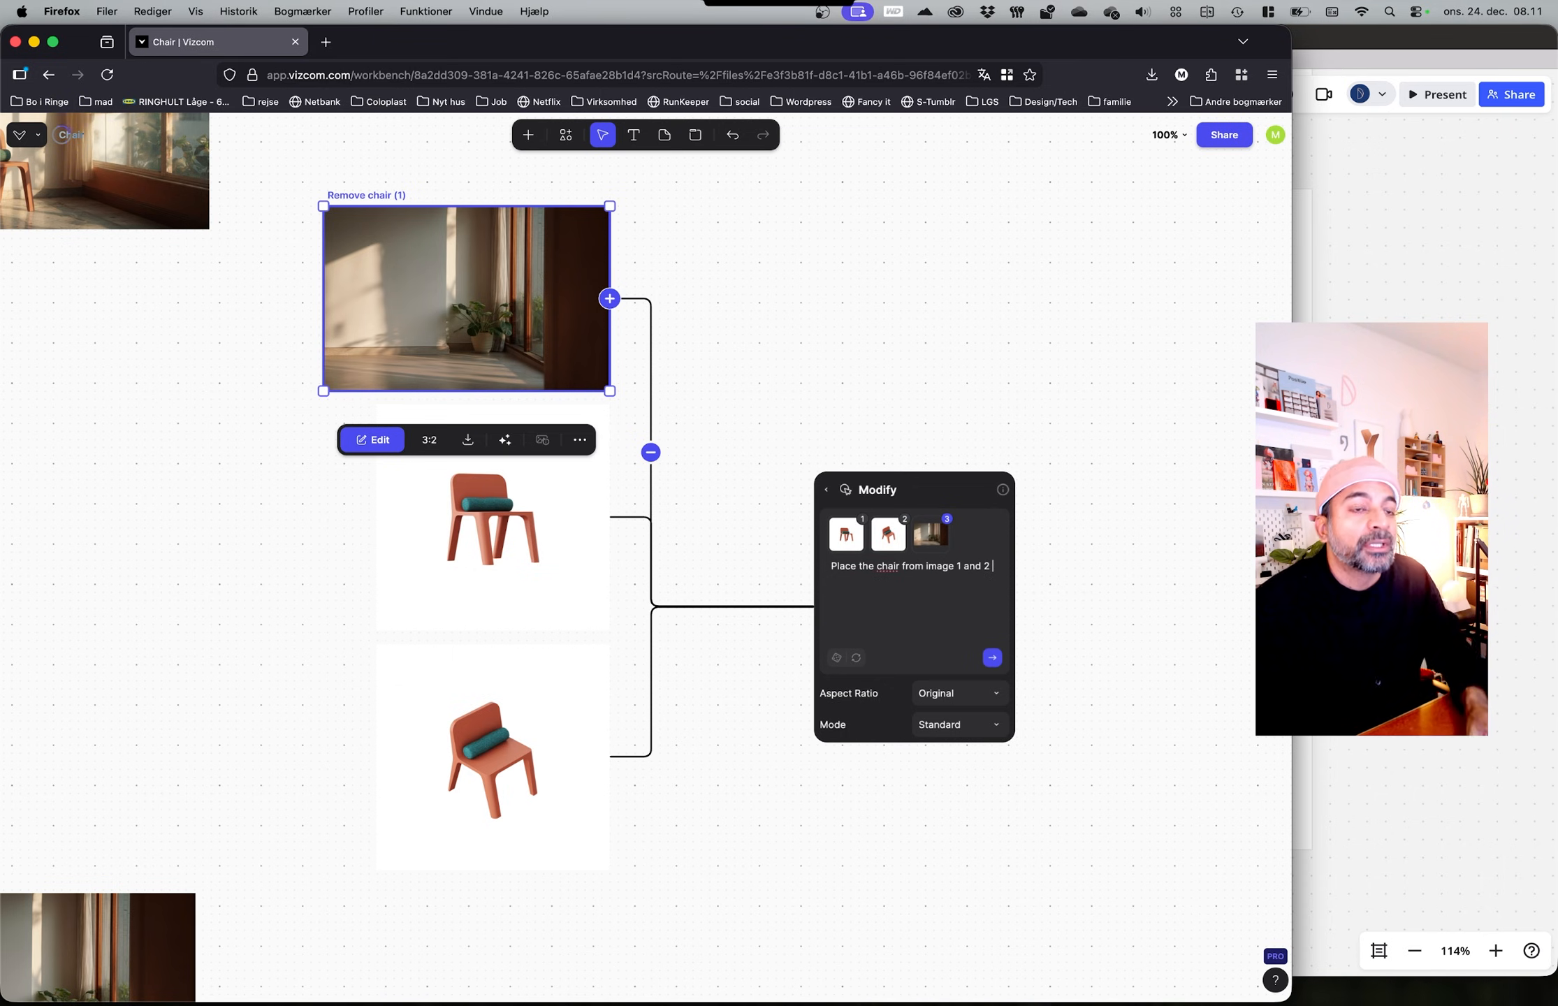
{"action": "type", "text": "on"}
{"action": "key", "text": "BackSpace"}
{"action": "key", "text": "BackSpace"}
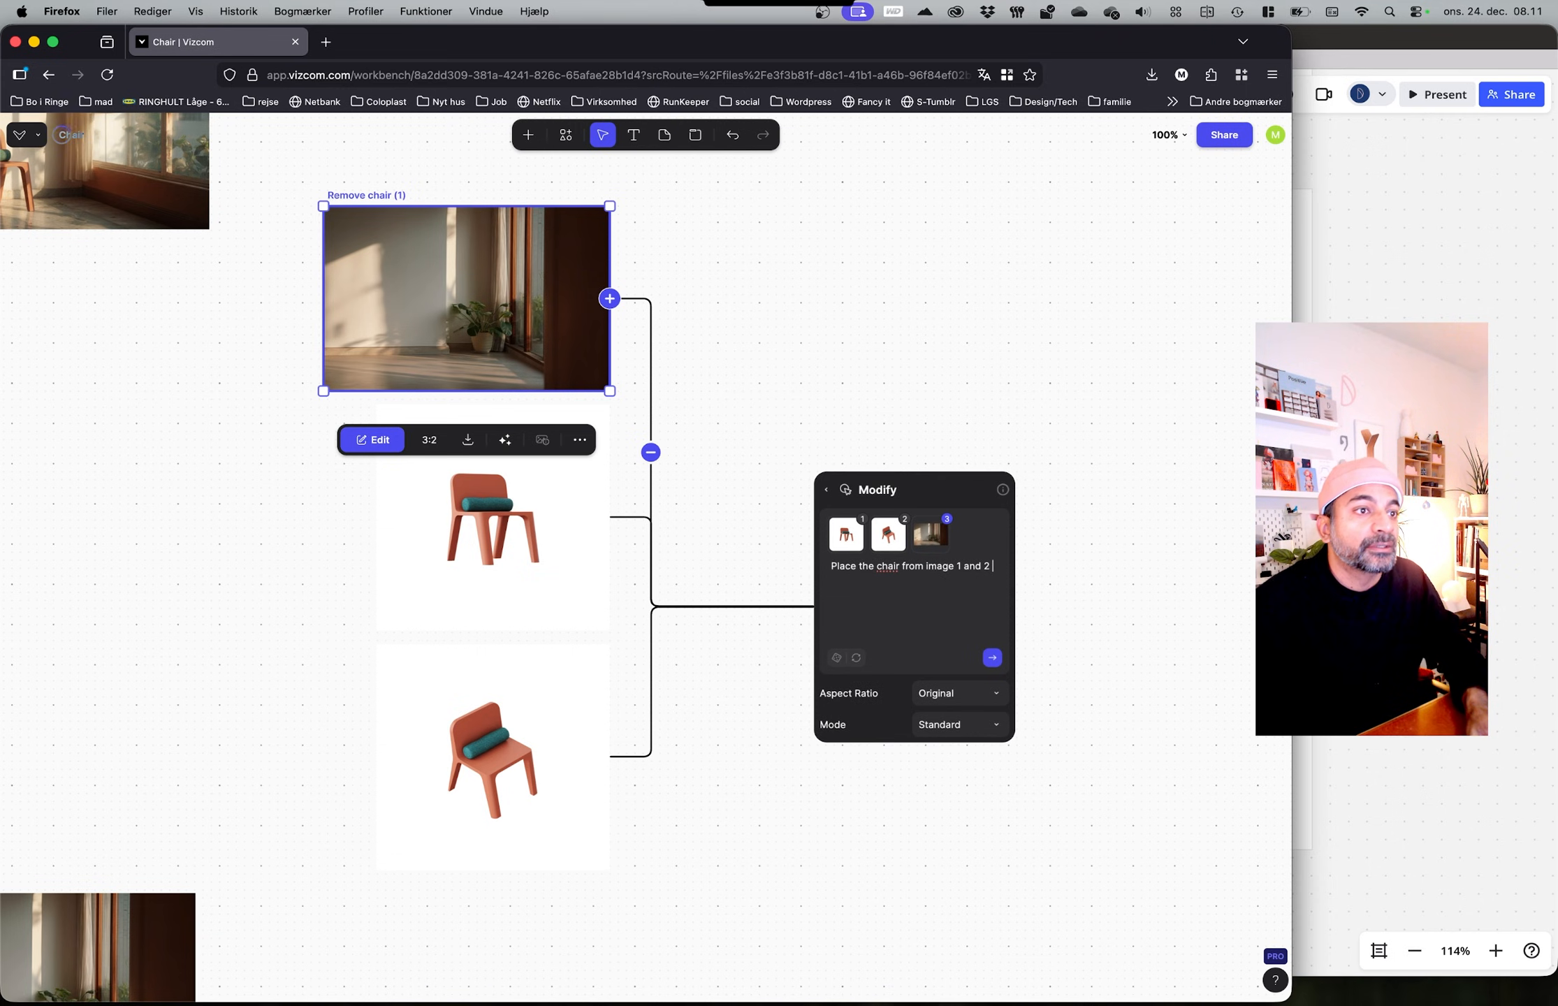
{"action": "type", "text": "on the floor in the light on"}
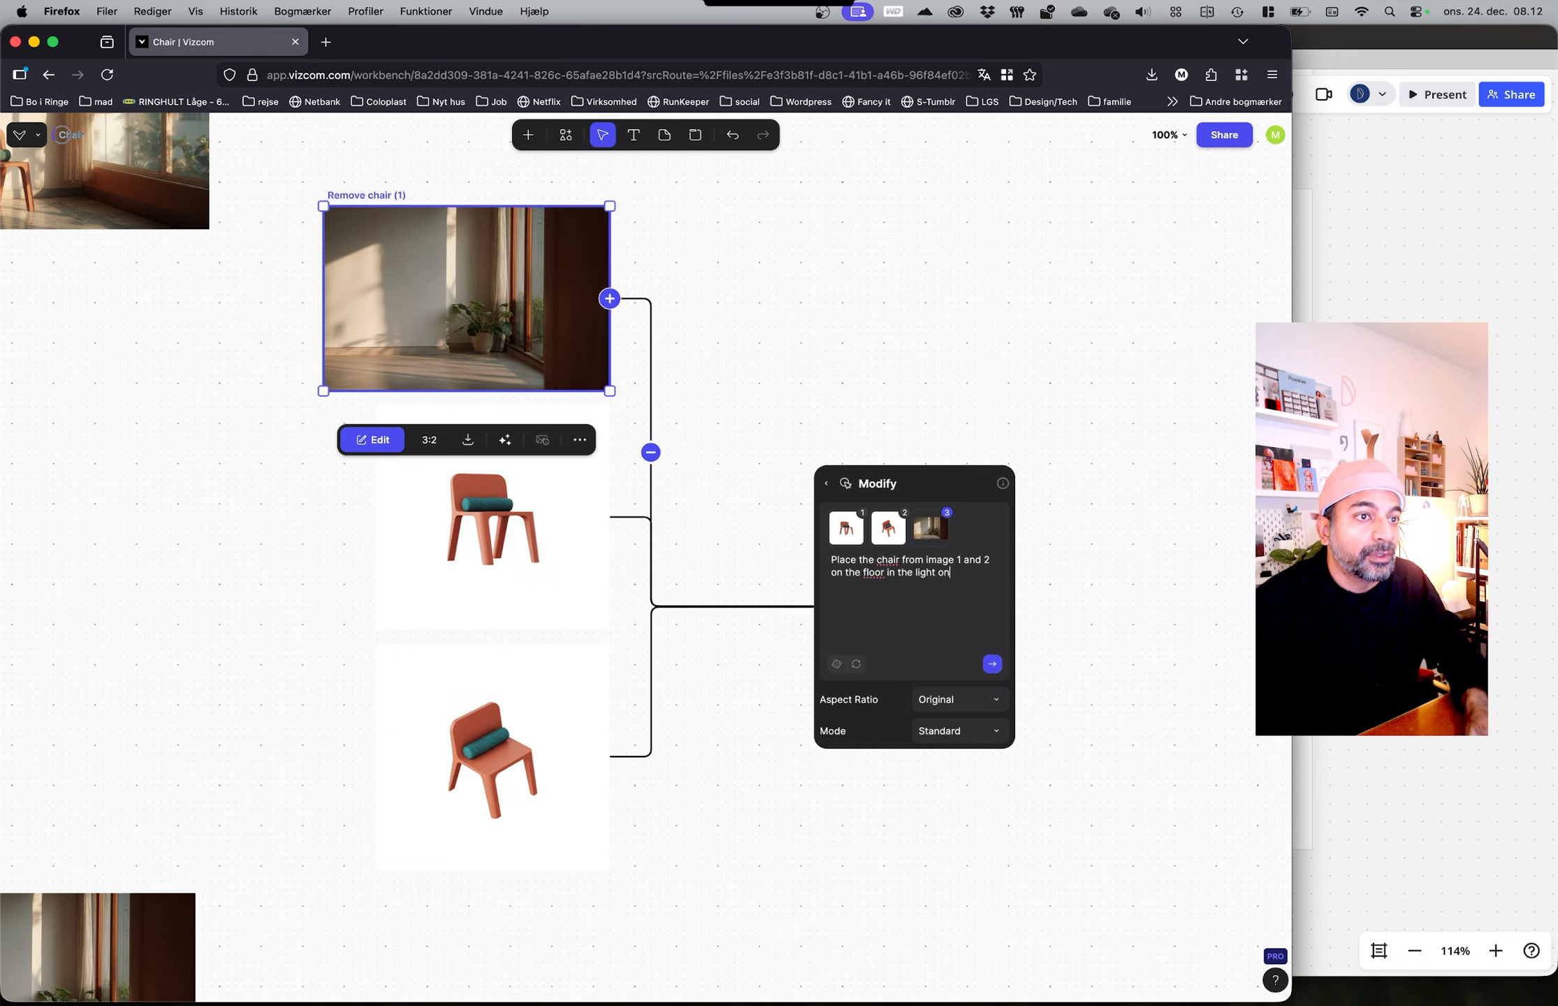
{"action": "type", "text": "3"}
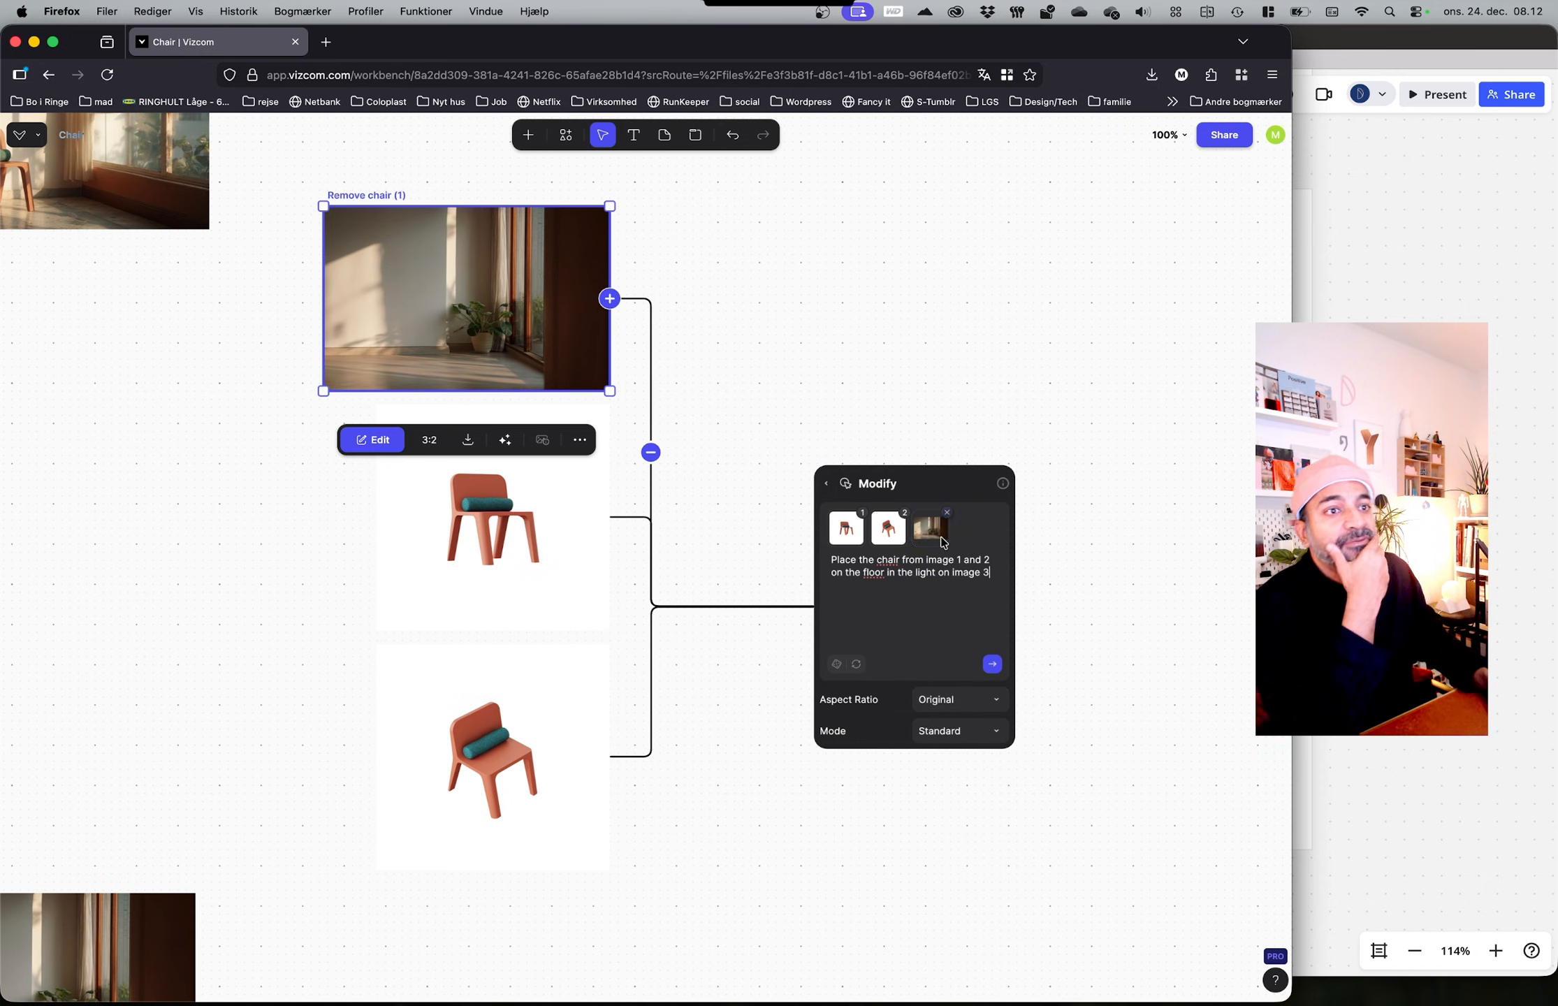
Step: Generate the chair scene once in Standard mode and once in Pro mode, keeping the Original aspect ratio
{"action": "left_click", "coordinate": [970, 701]}
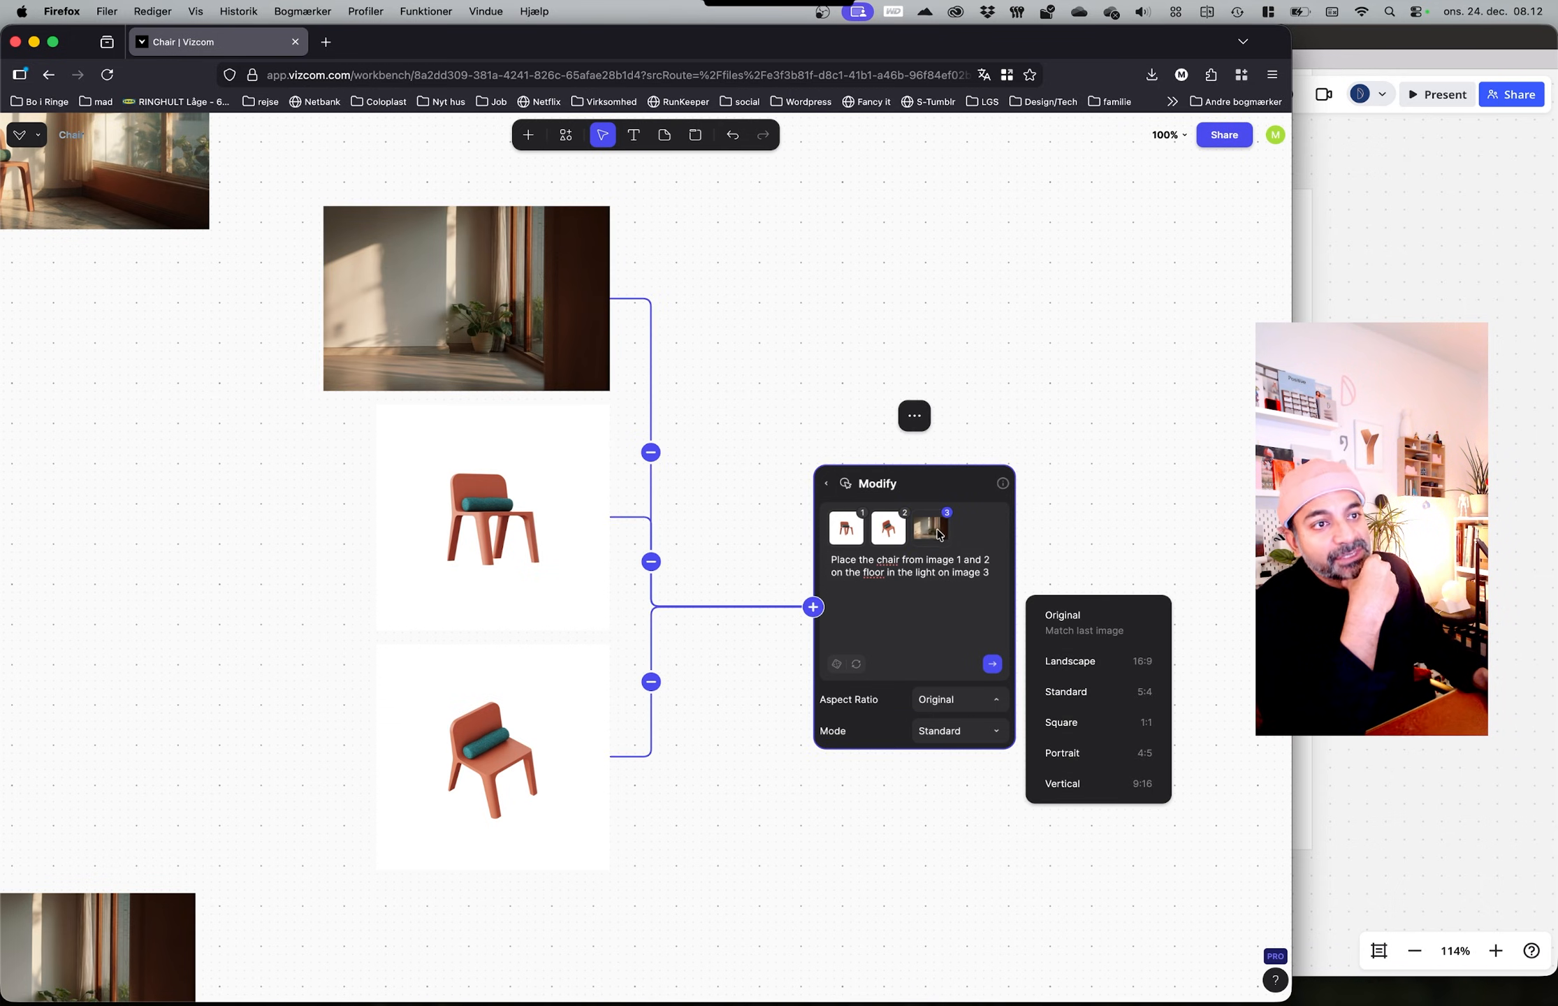
{"action": "left_click", "coordinate": [972, 641]}
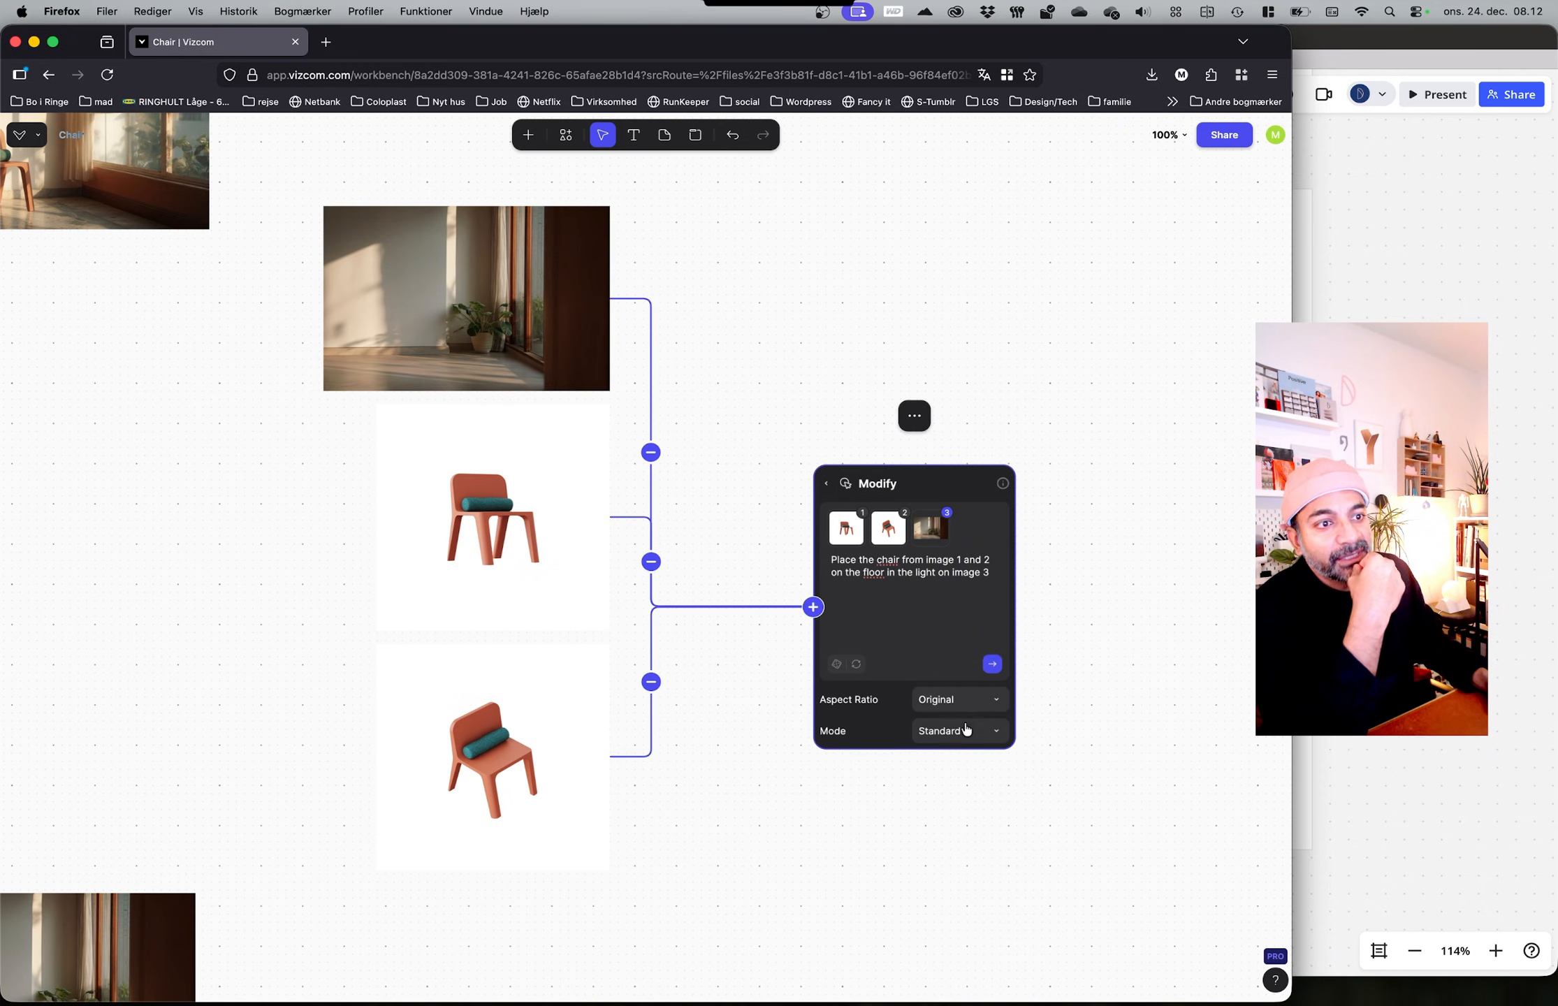
{"action": "scroll", "coordinate": [1067, 550], "scroll_direction": "right", "scroll_amount": 5}
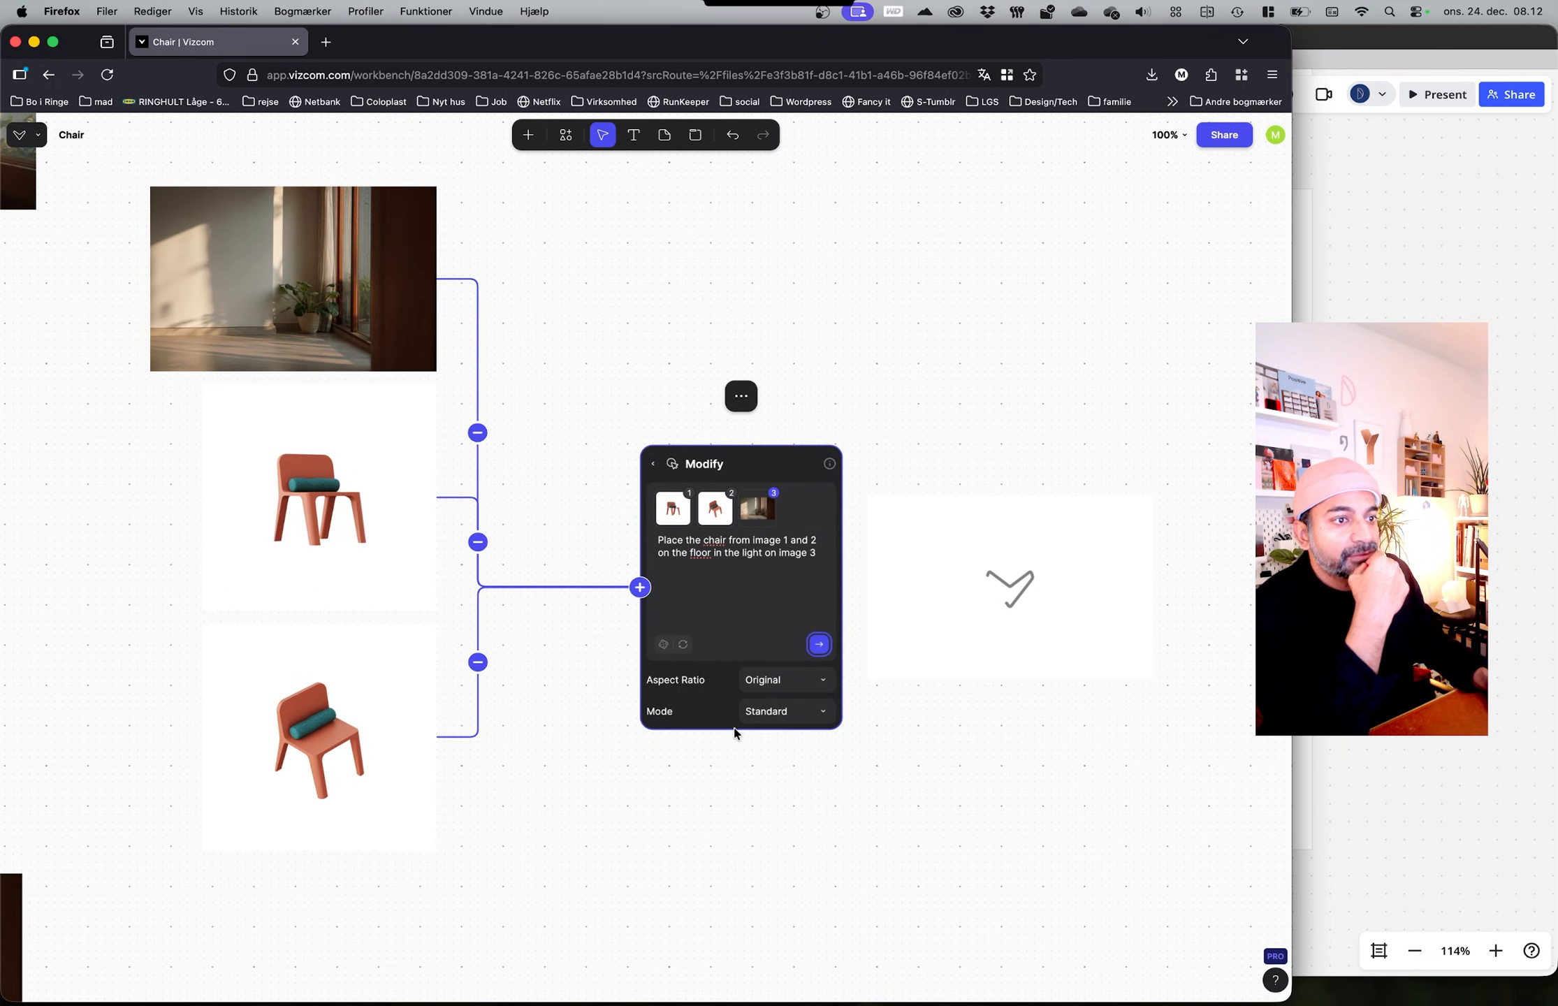
{"action": "left_click", "coordinate": [776, 712]}
{"action": "left_click", "coordinate": [877, 733]}
{"action": "left_click", "coordinate": [819, 644]}
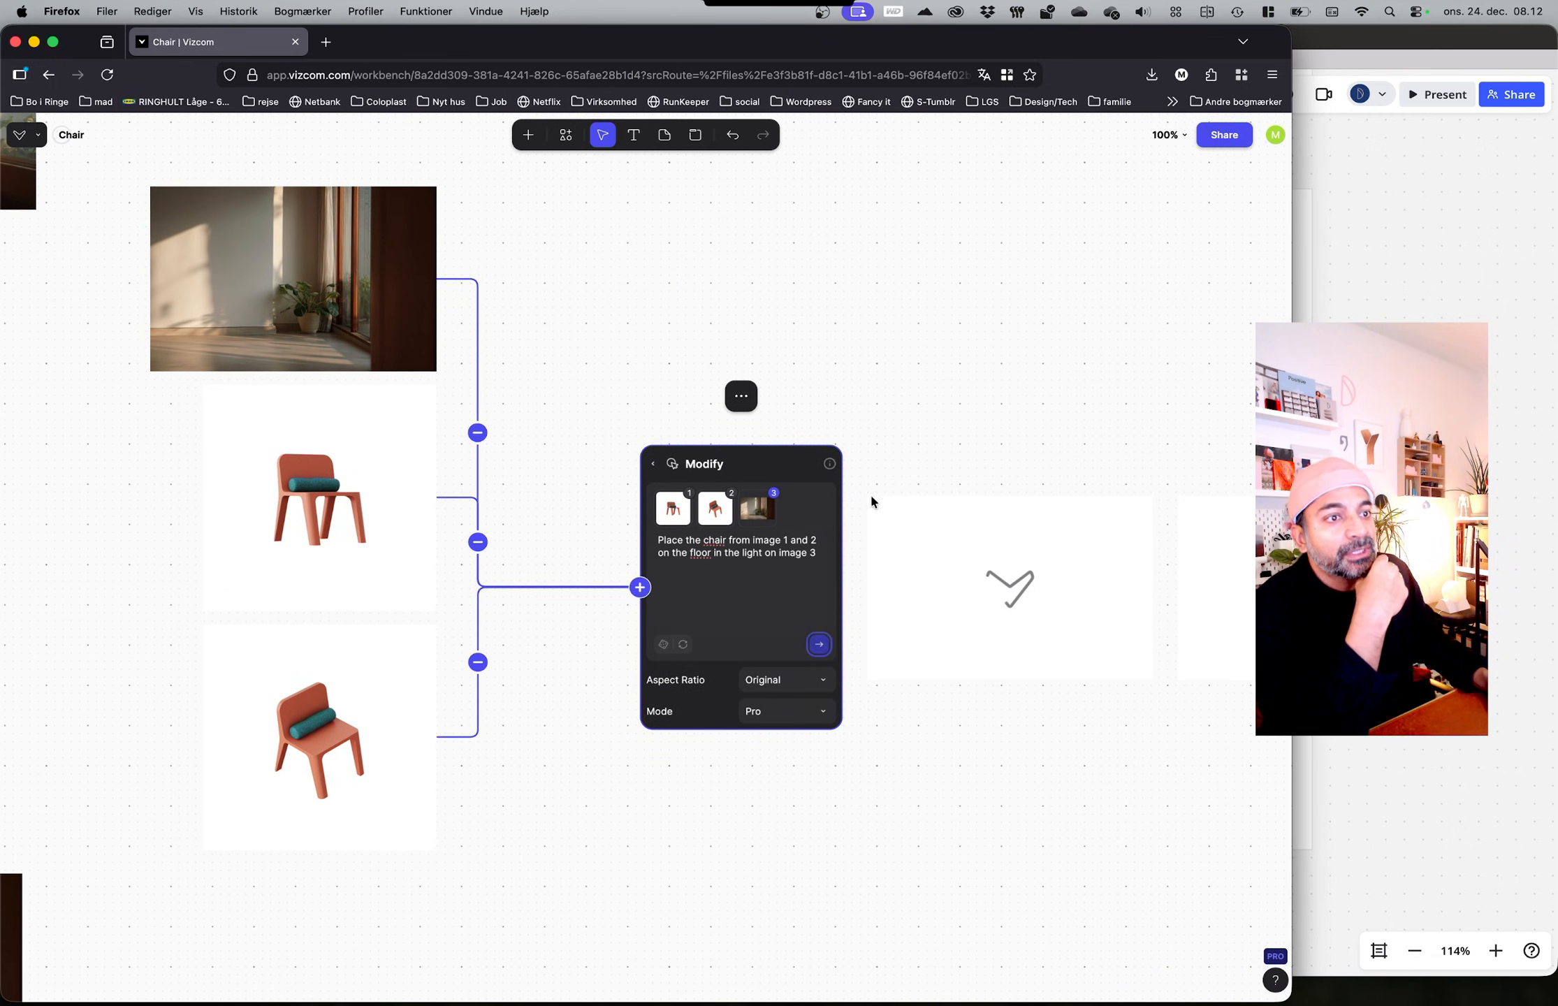
Step: Stack the Standard and Pro results vertically beside the Modify block
{"action": "scroll", "coordinate": [880, 475], "scroll_direction": "right", "scroll_amount": 6}
{"action": "scroll", "coordinate": [720, 437], "scroll_direction": "right", "scroll_amount": 3}
{"action": "left_click_drag", "start_coordinate": [684, 584], "coordinate": [685, 447]}
{"action": "left_click_drag", "start_coordinate": [925, 610], "coordinate": [647, 682]}
{"action": "scroll", "coordinate": [727, 573], "scroll_direction": "up", "scroll_amount": 3, "text": "ctrl"}
{"action": "left_click", "coordinate": [417, 358]}
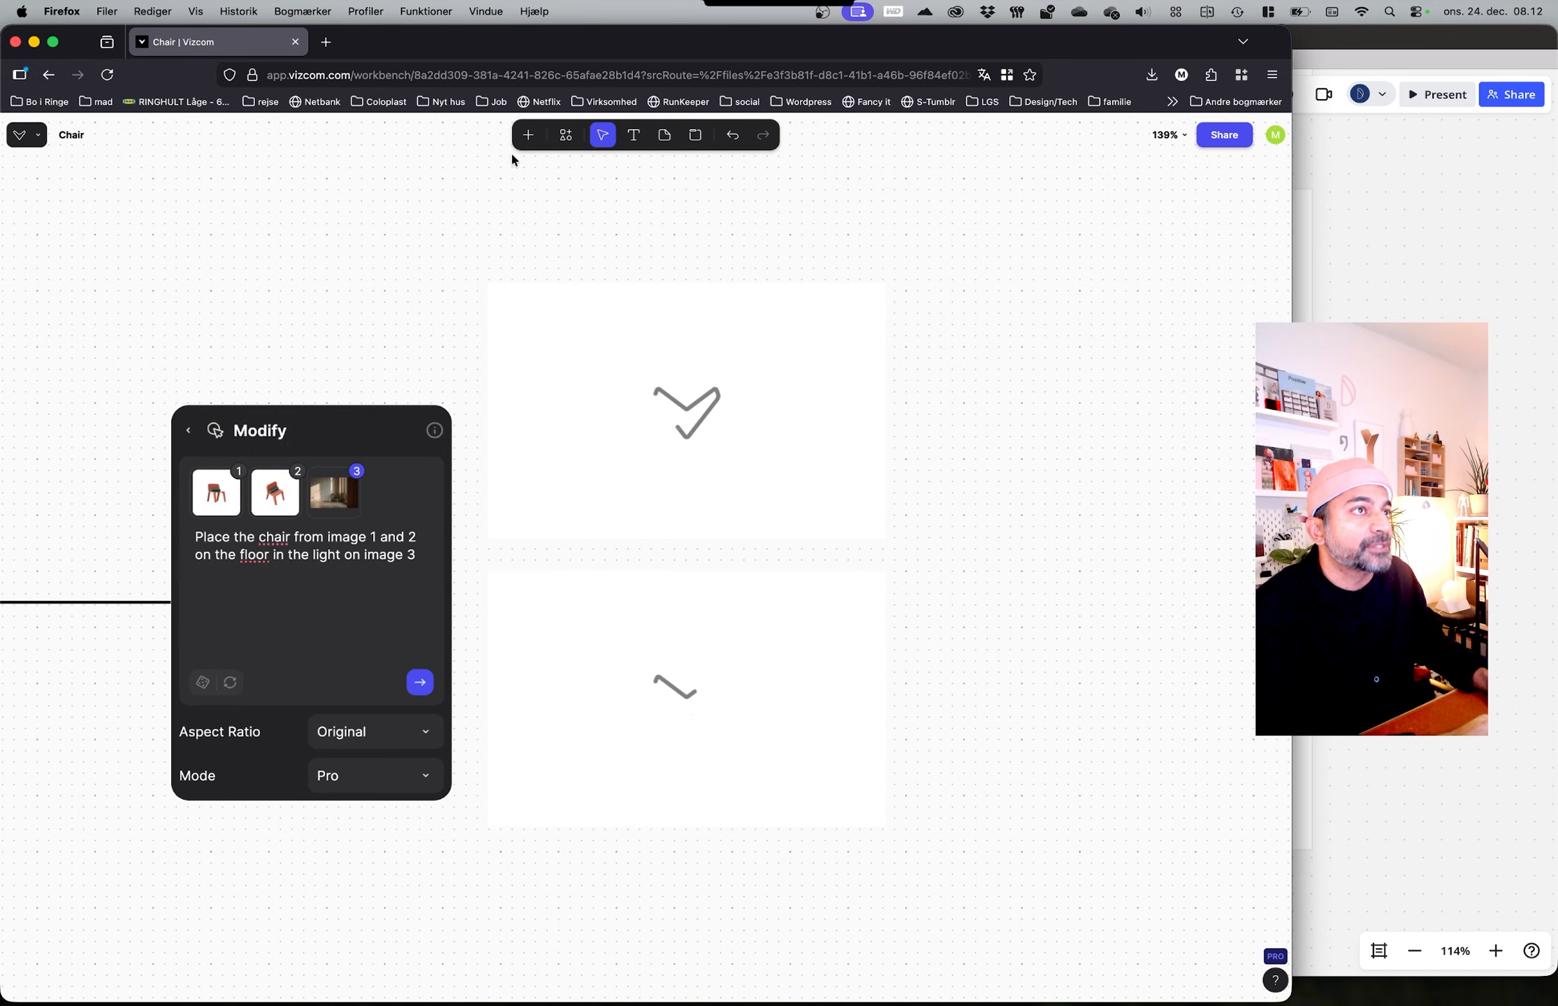
{"action": "left_click", "coordinate": [664, 135]}
{"action": "left_click", "coordinate": [431, 225]}
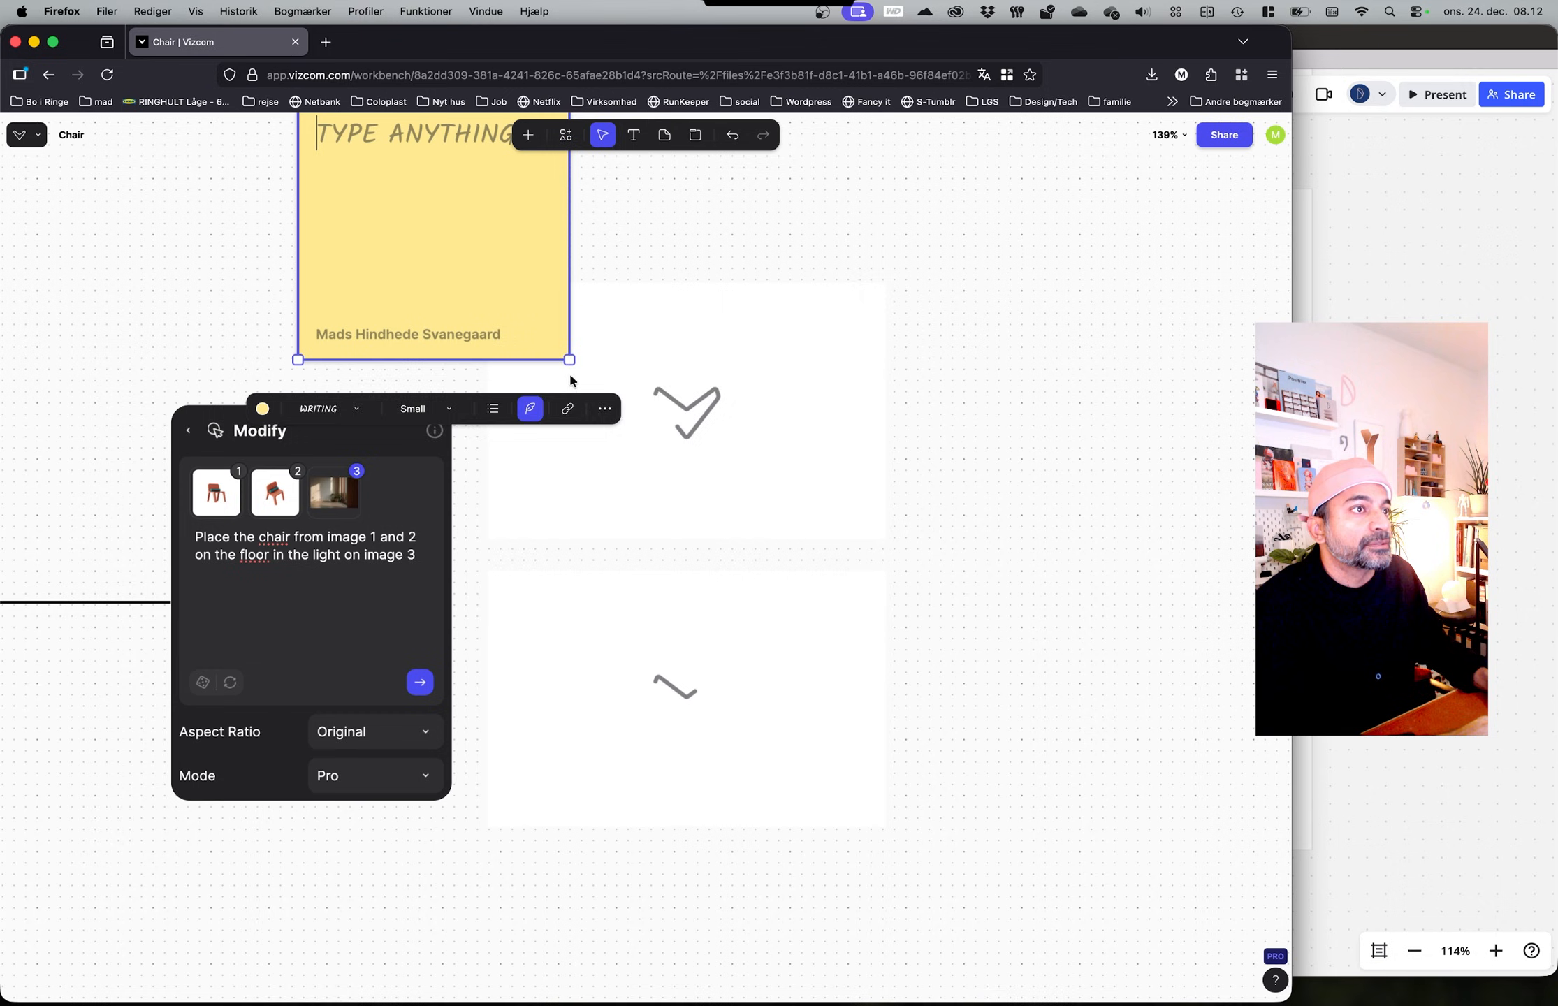
{"action": "left_click_drag", "start_coordinate": [390, 181], "coordinate": [293, 206]}
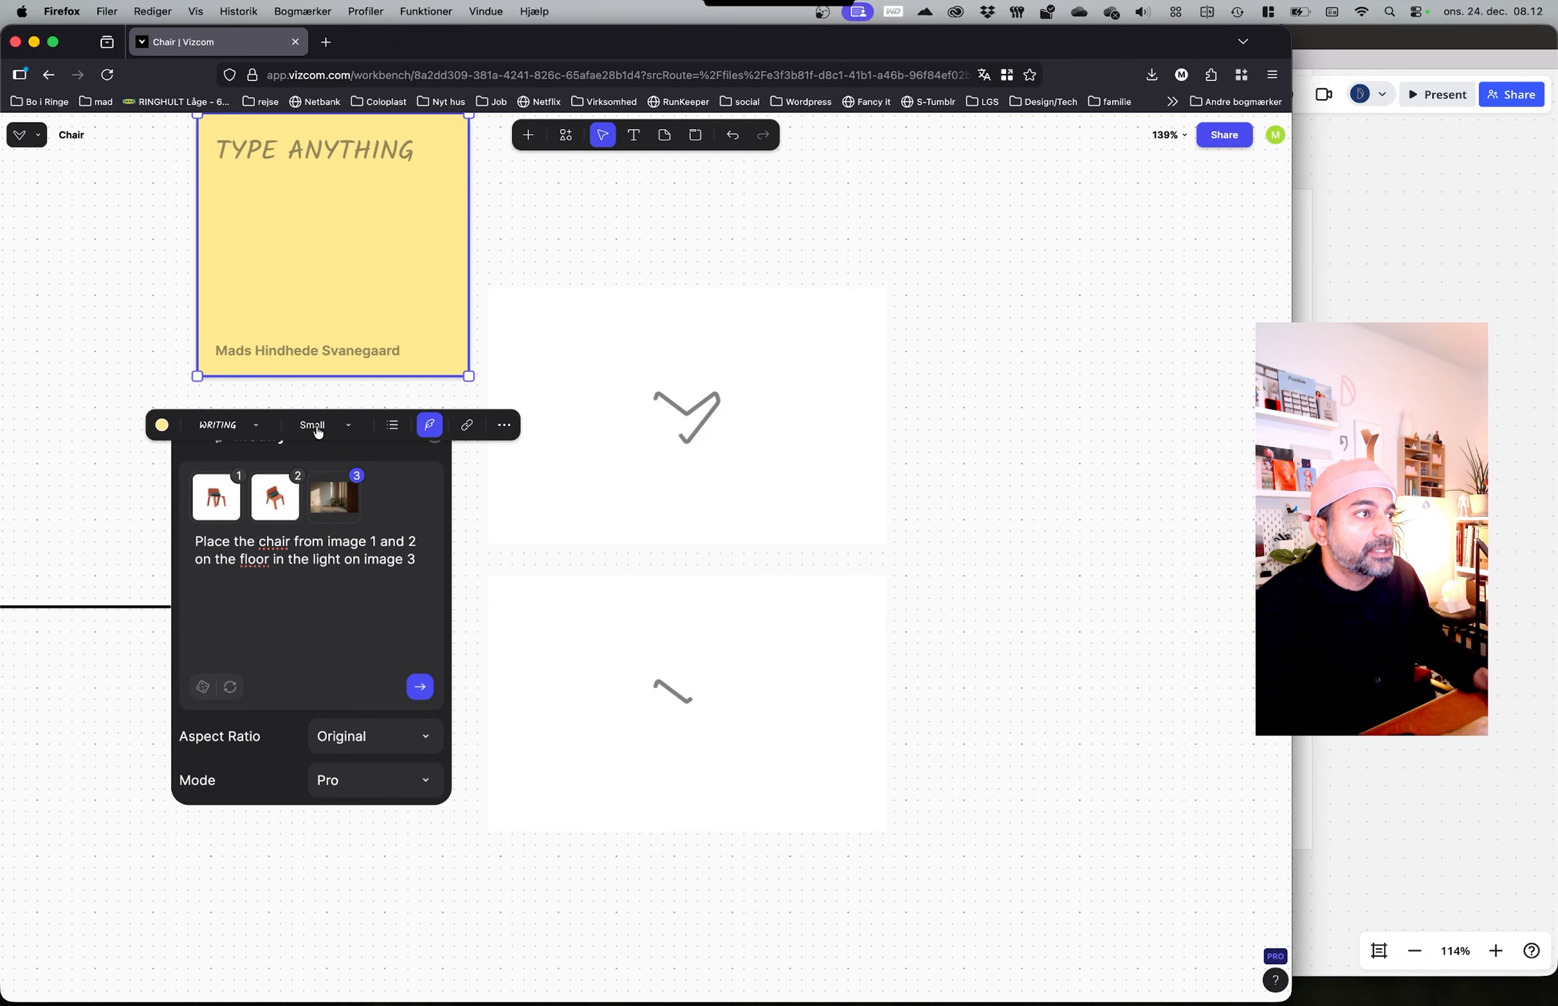
{"action": "left_click", "coordinate": [315, 425]}
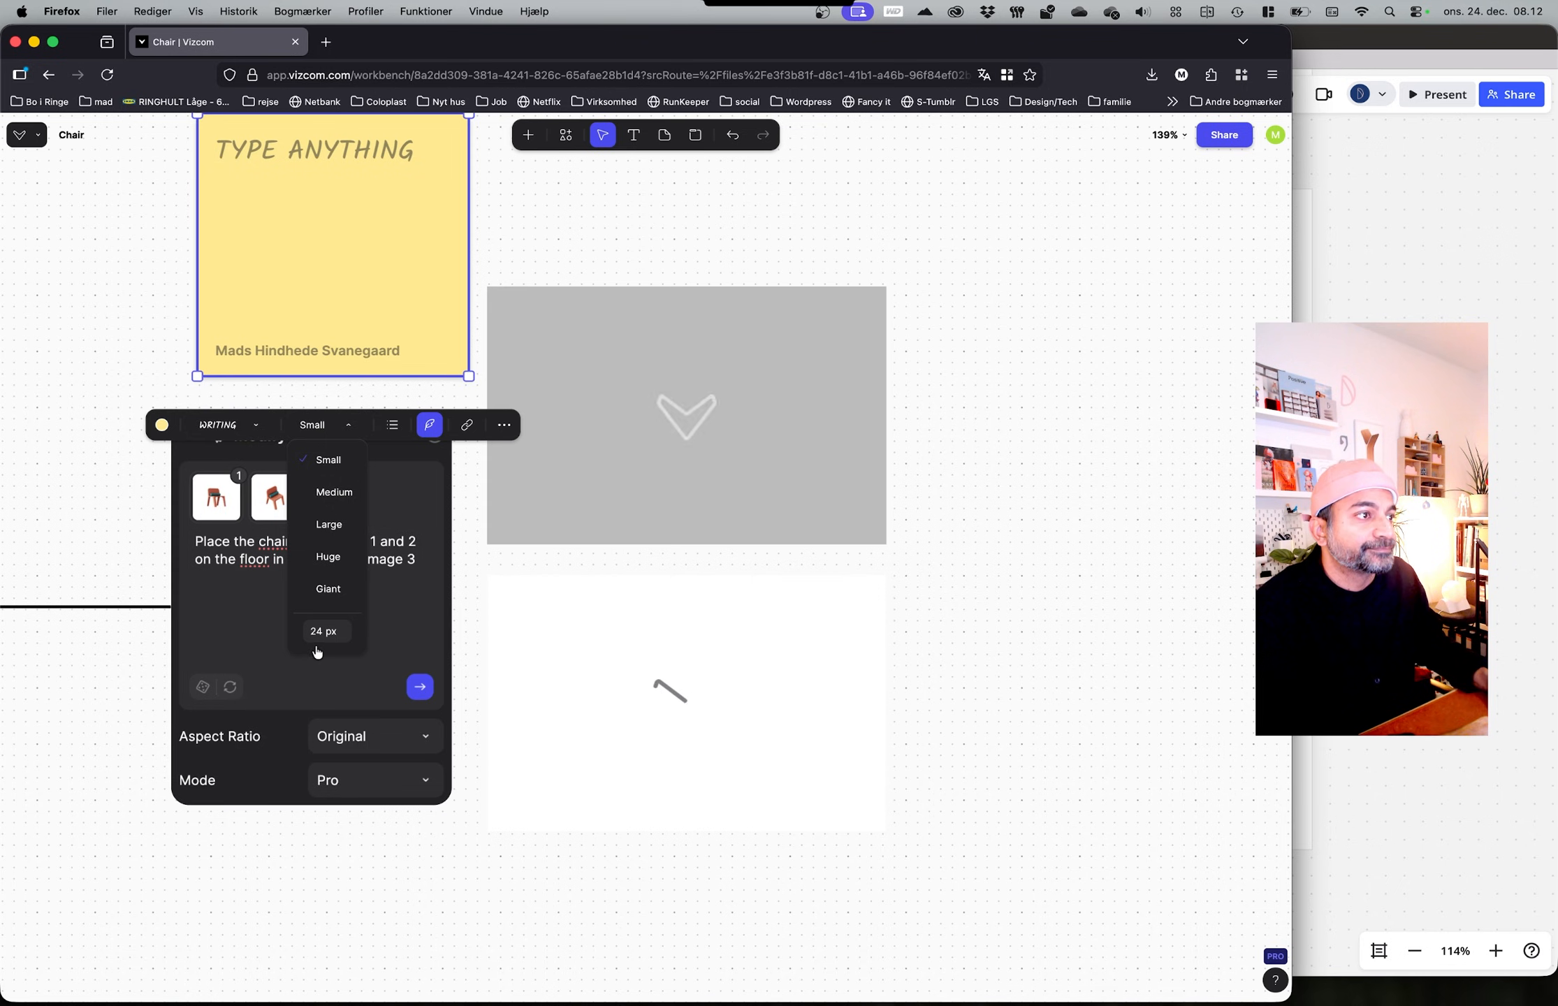
{"action": "left_click", "coordinate": [294, 234]}
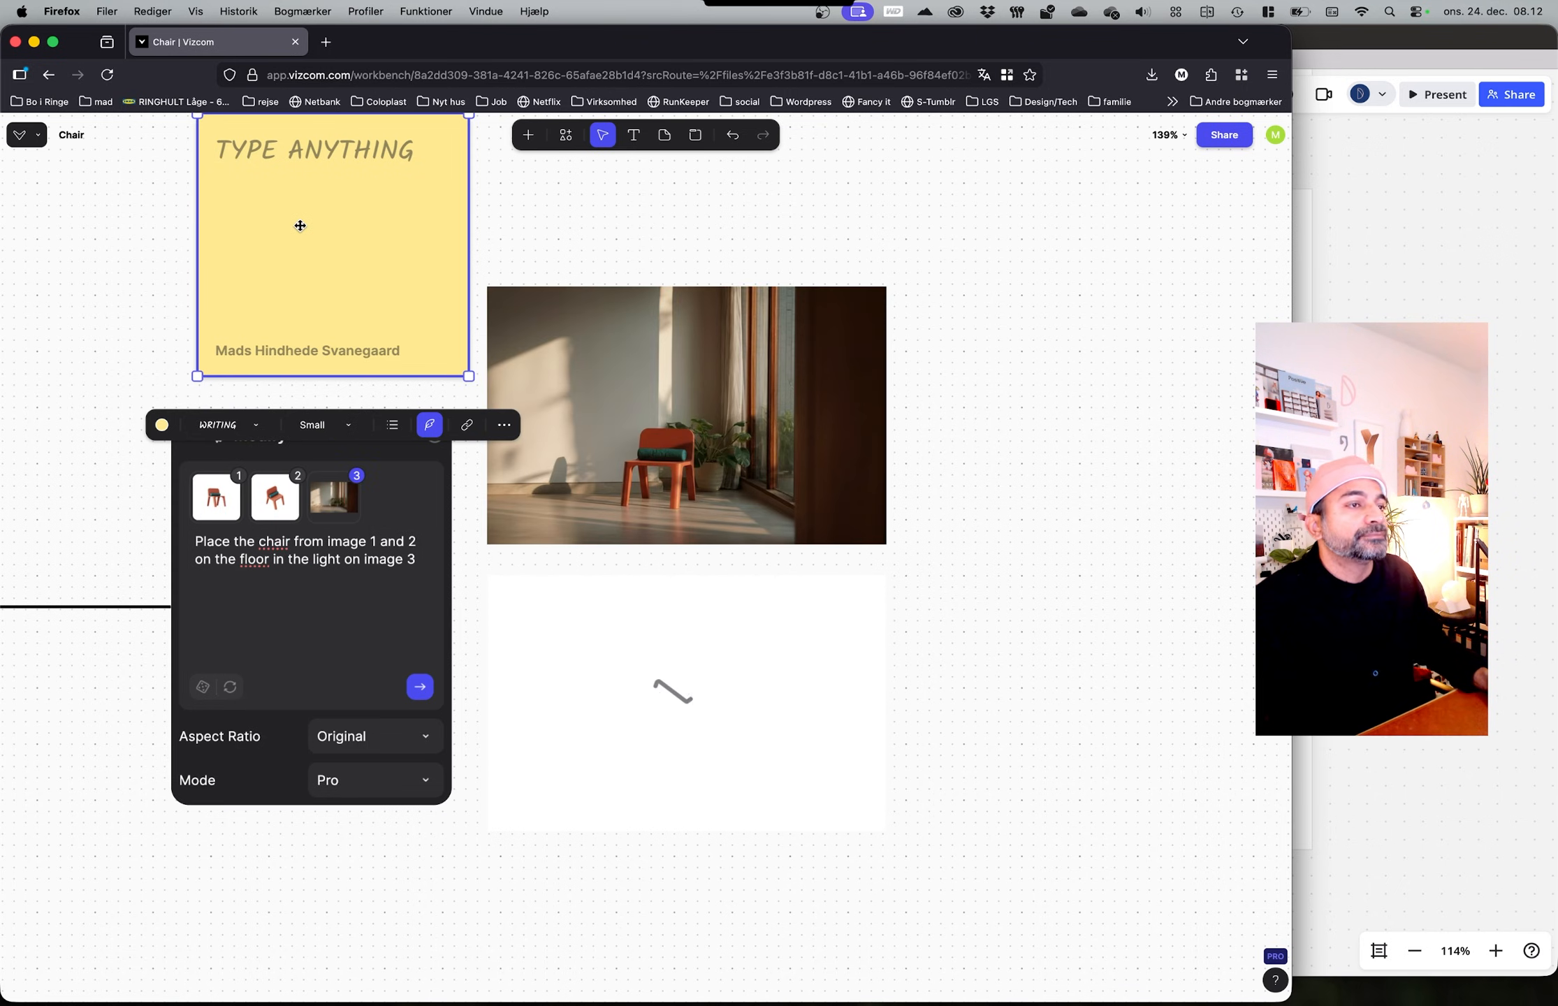
{"action": "key", "text": "BackSpace"}
Step: Move the square Pro result down so it sits directly below the Standard result without overlapping it
{"action": "left_click", "coordinate": [618, 525]}
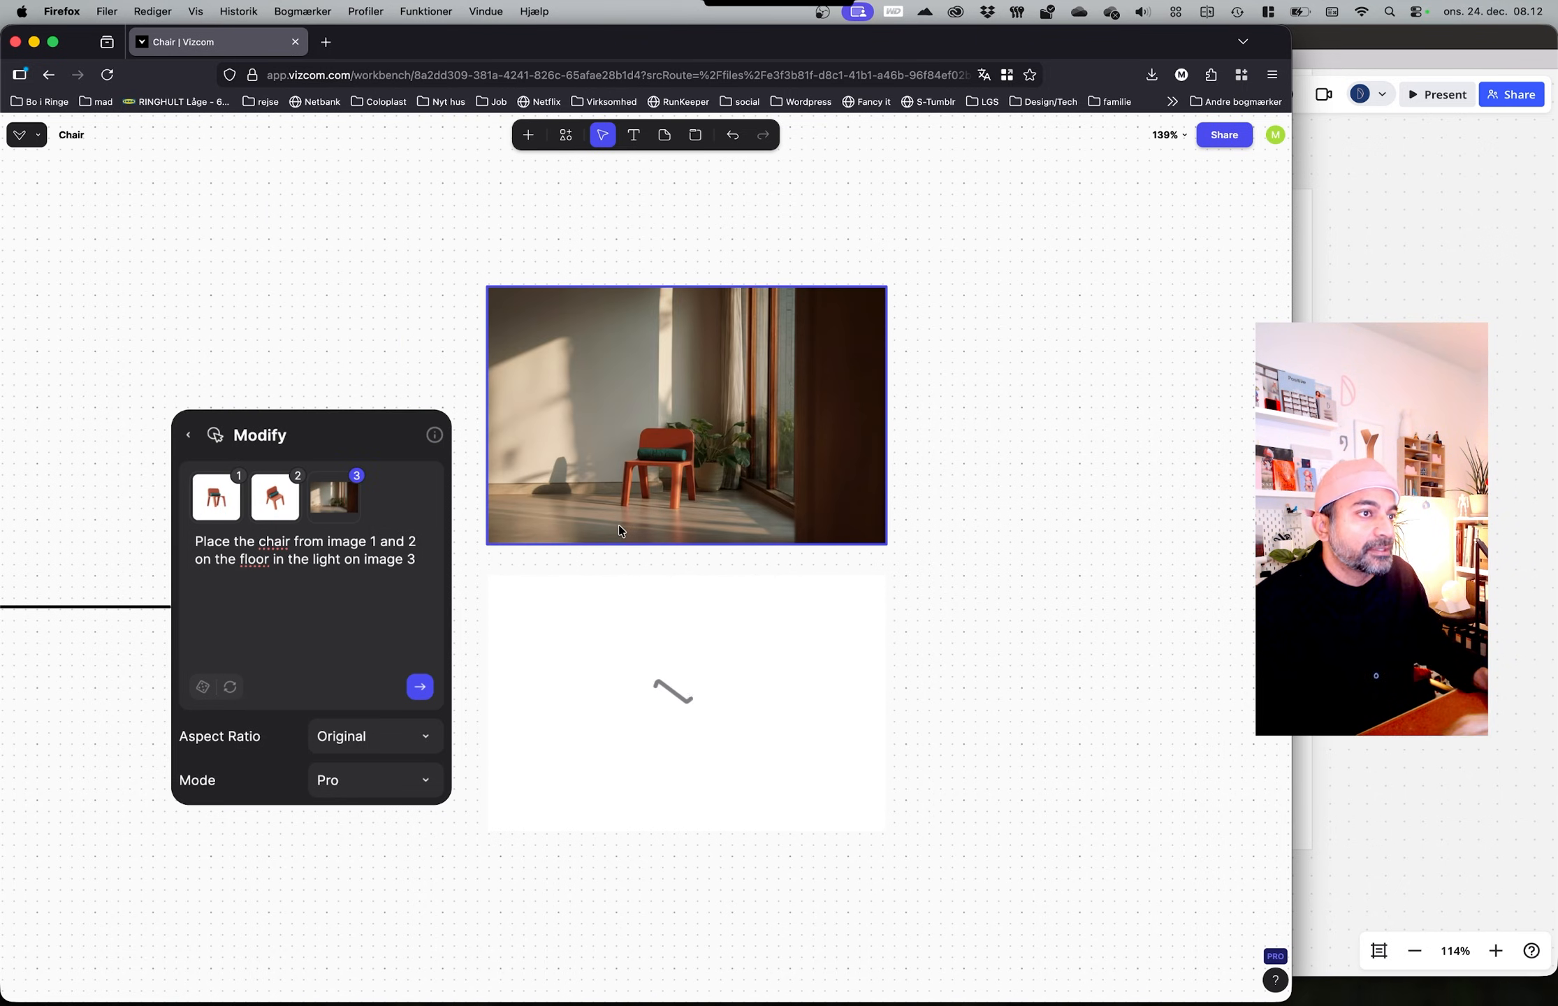
{"action": "scroll", "coordinate": [643, 532], "scroll_direction": "up", "scroll_amount": 2}
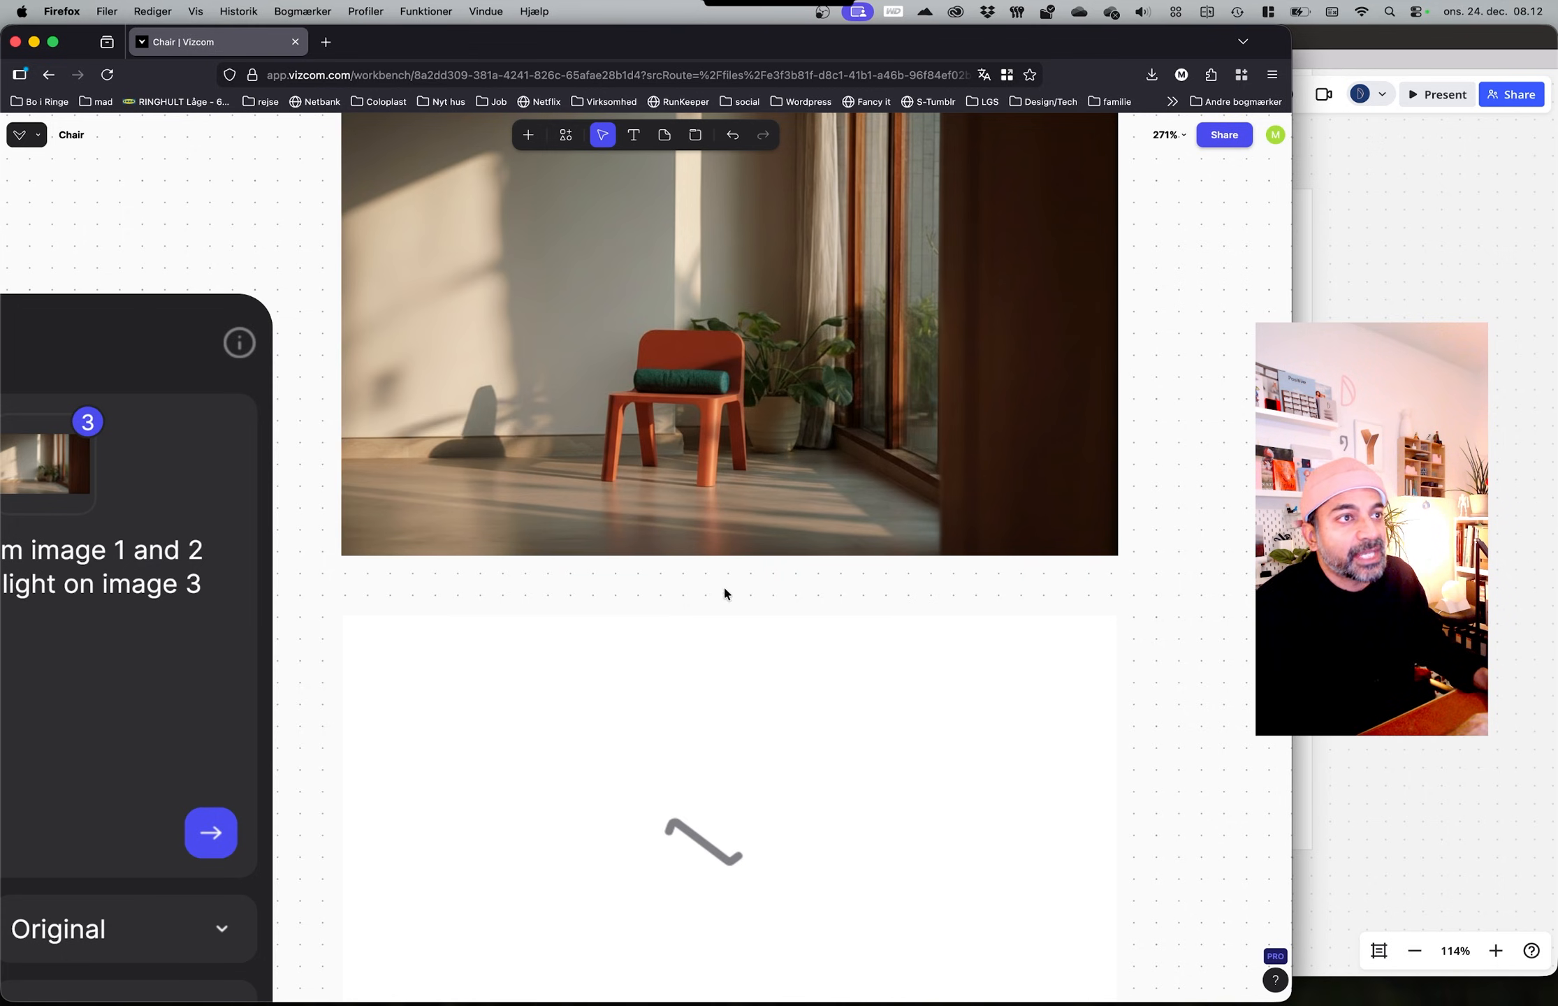
{"action": "scroll", "coordinate": [730, 592], "scroll_direction": "down", "scroll_amount": 1}
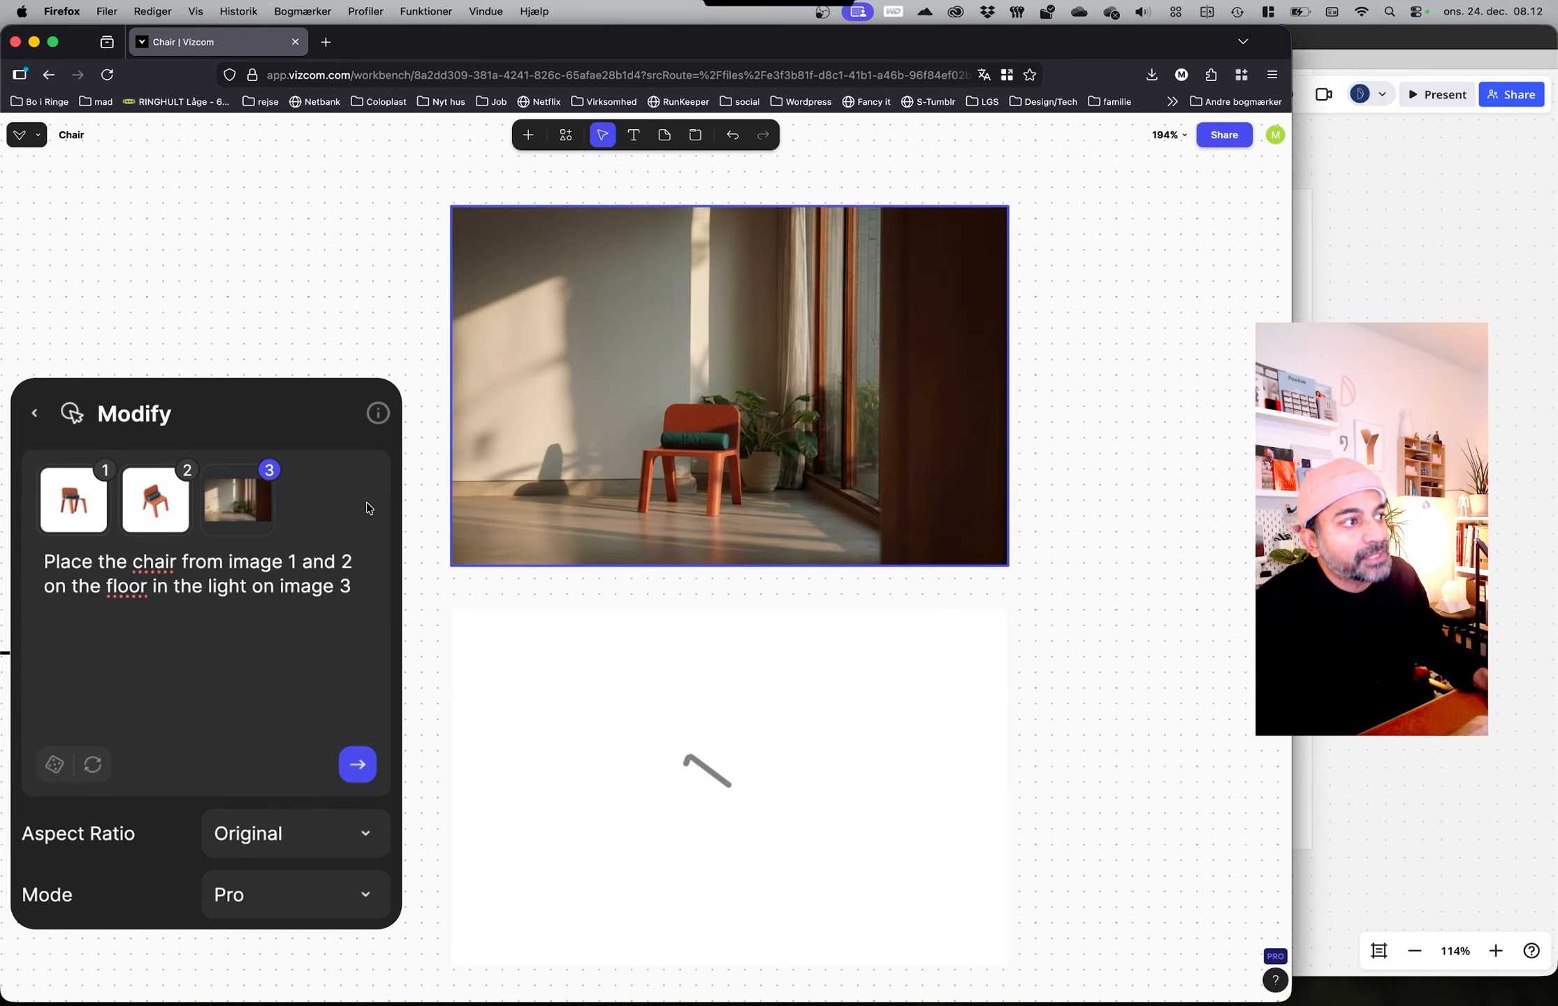
{"action": "scroll", "coordinate": [837, 474], "scroll_direction": "up", "scroll_amount": 3}
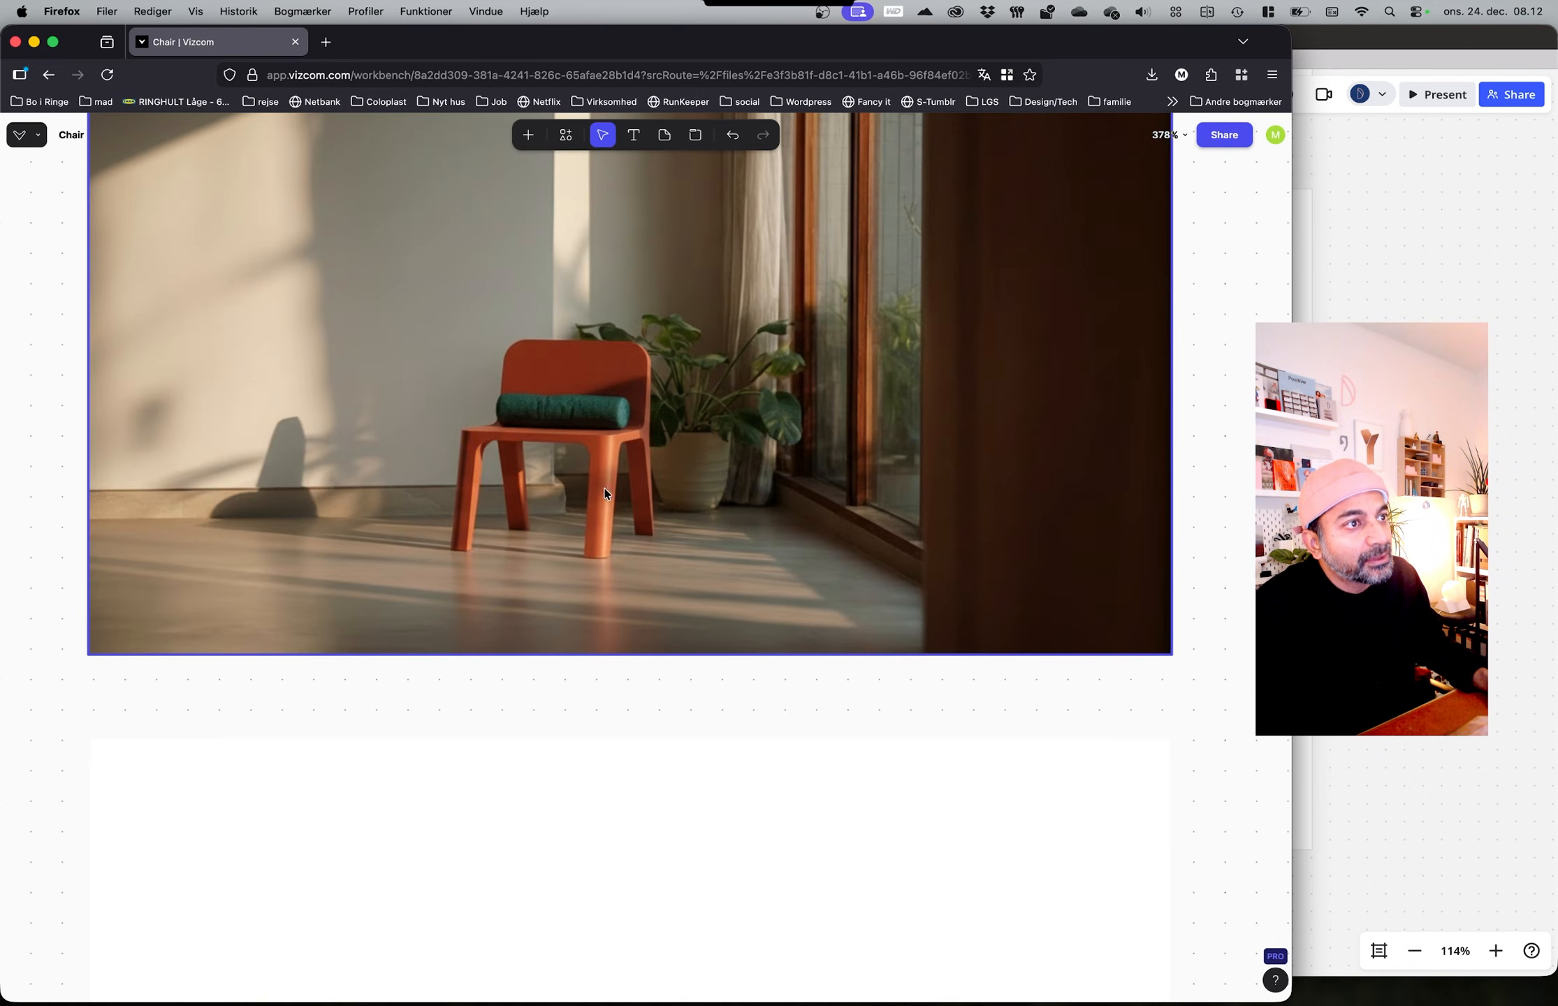
{"action": "scroll", "coordinate": [685, 436], "scroll_direction": "down", "scroll_amount": 3}
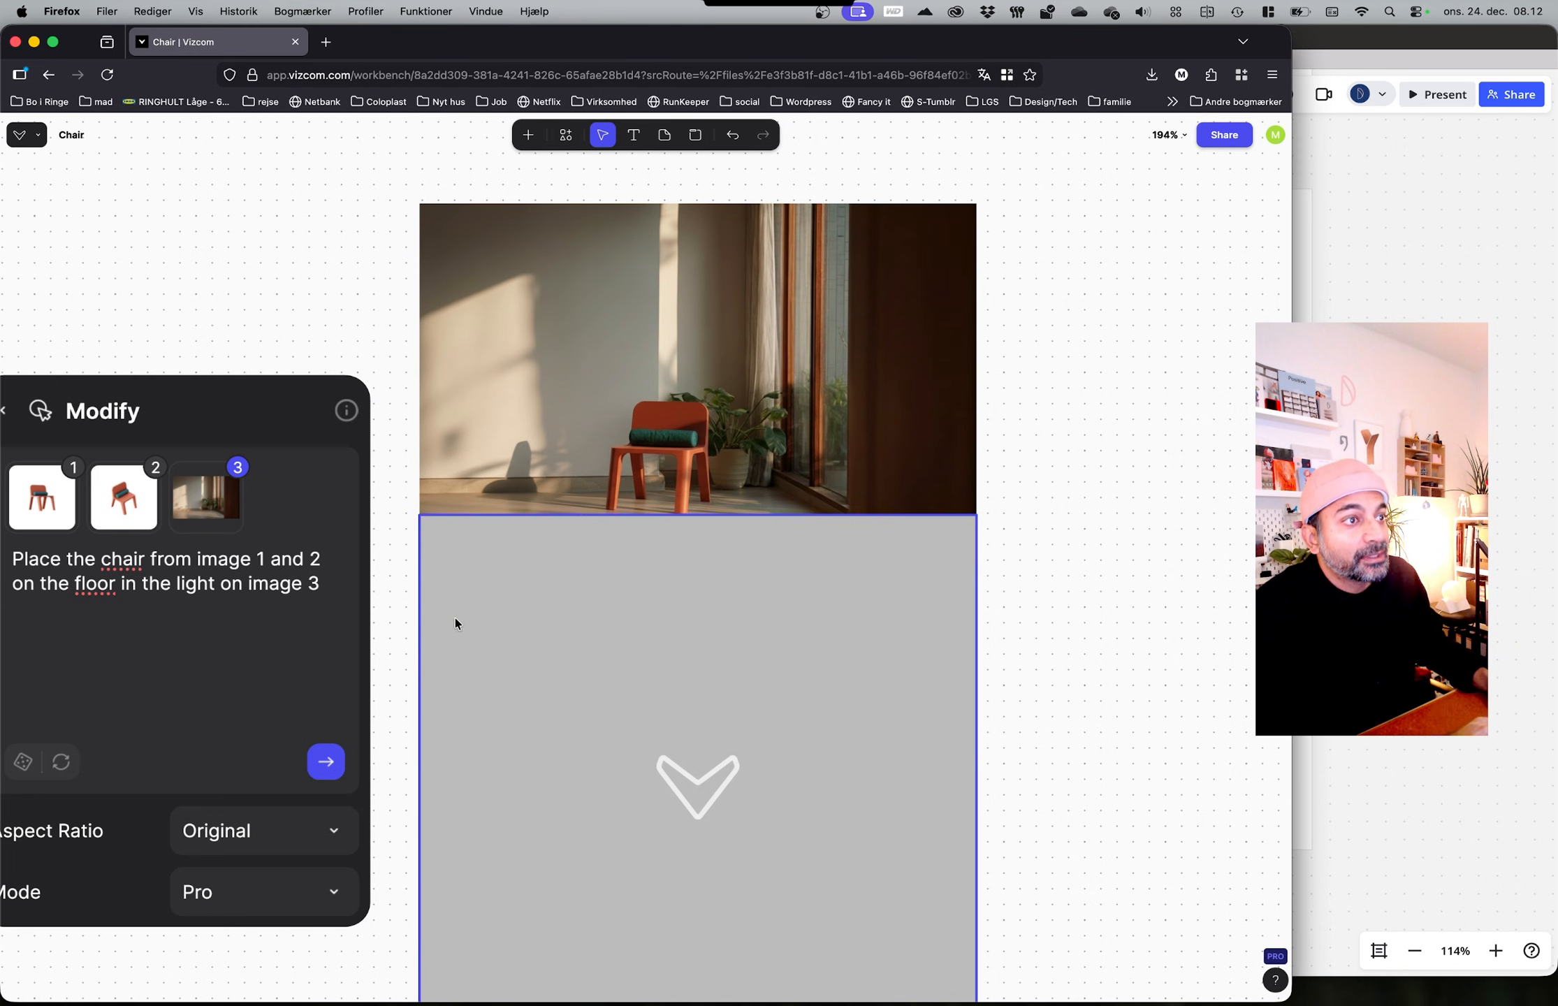
{"action": "scroll", "coordinate": [456, 617], "scroll_direction": "down", "scroll_amount": 5}
{"action": "left_click_drag", "start_coordinate": [574, 453], "coordinate": [634, 605]}
{"action": "scroll", "coordinate": [533, 711], "scroll_direction": "down", "scroll_amount": 3, "text": "ctrl"}
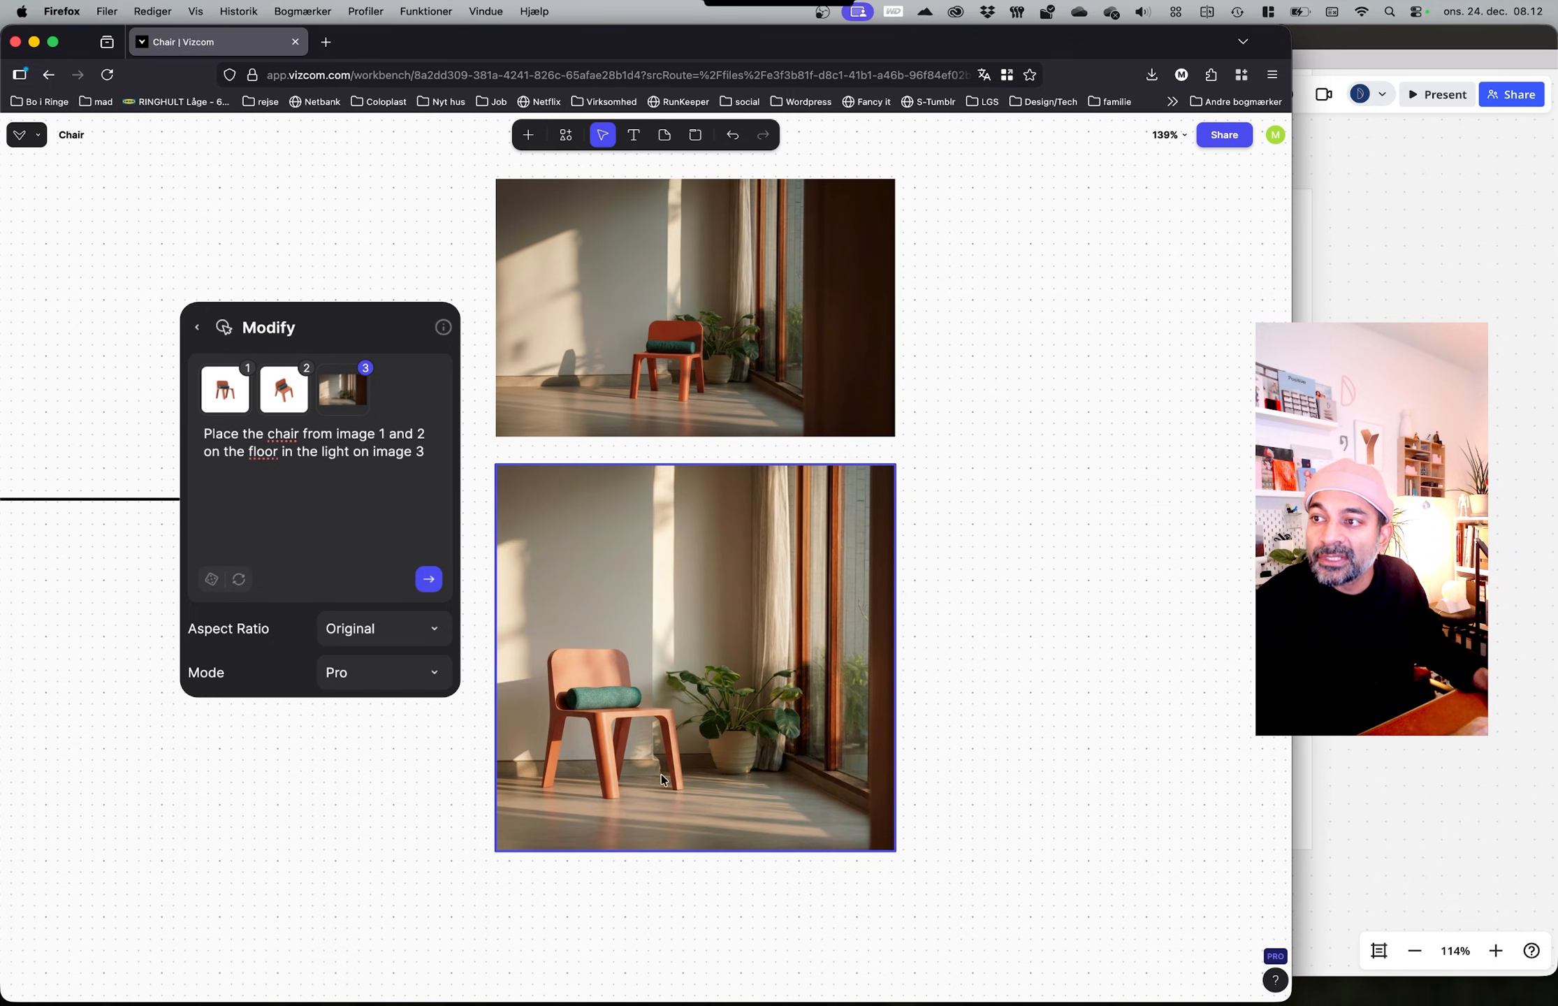
Step: Review the aspect ratio options offered by the Modify block
{"action": "left_click", "coordinate": [597, 696]}
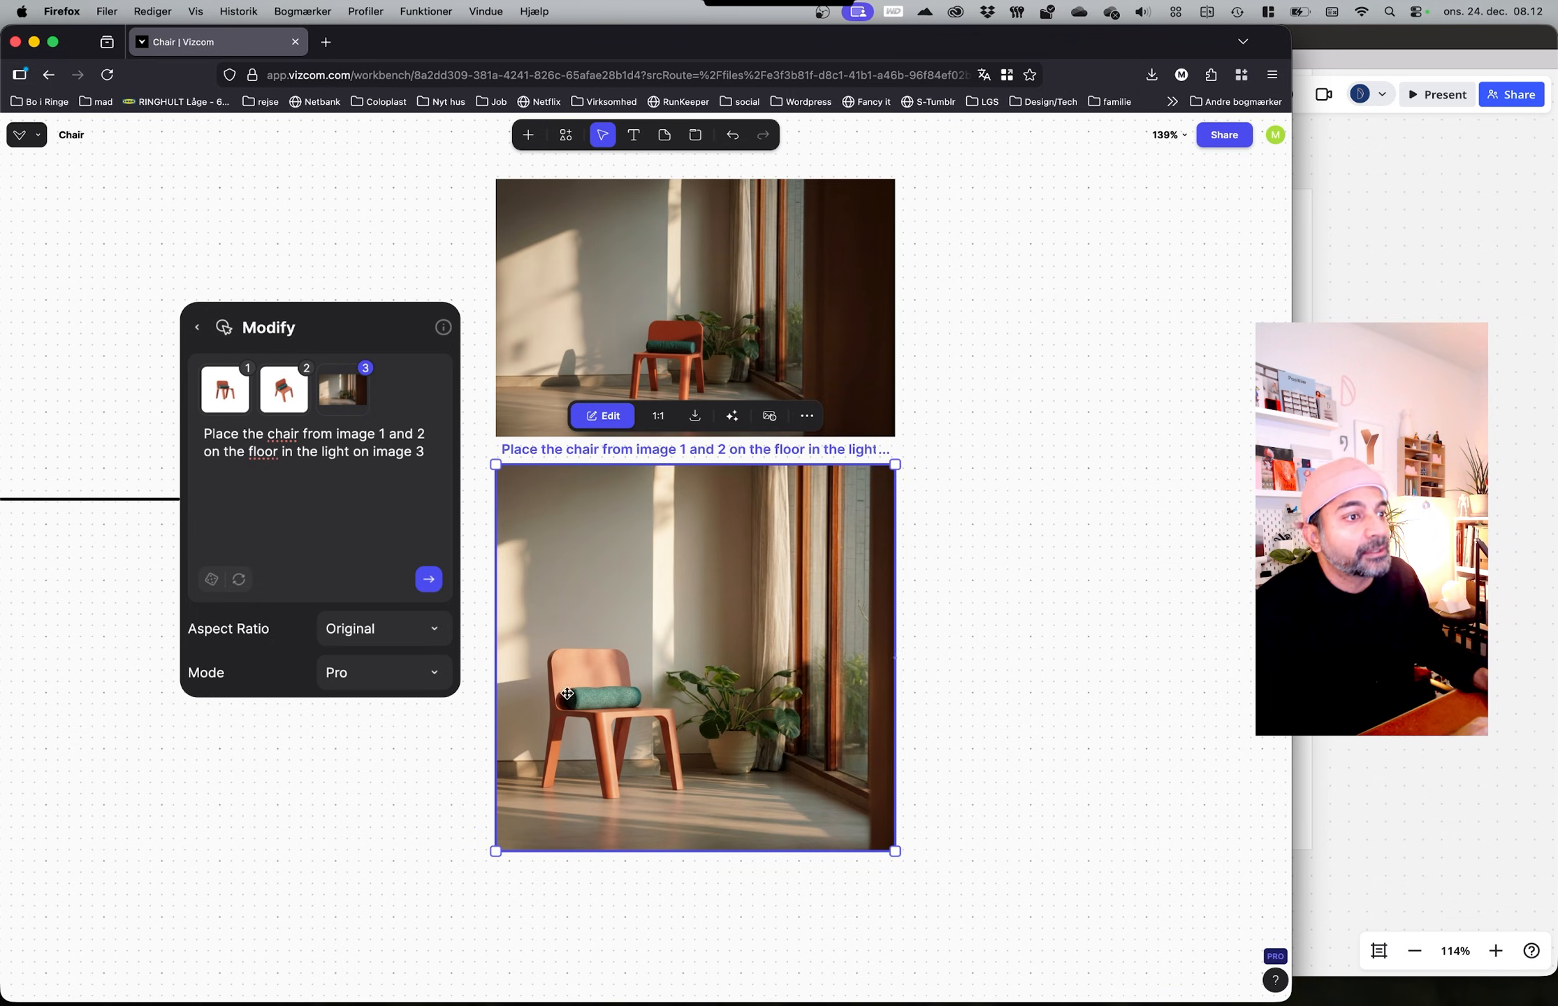
{"action": "left_click", "coordinate": [393, 635]}
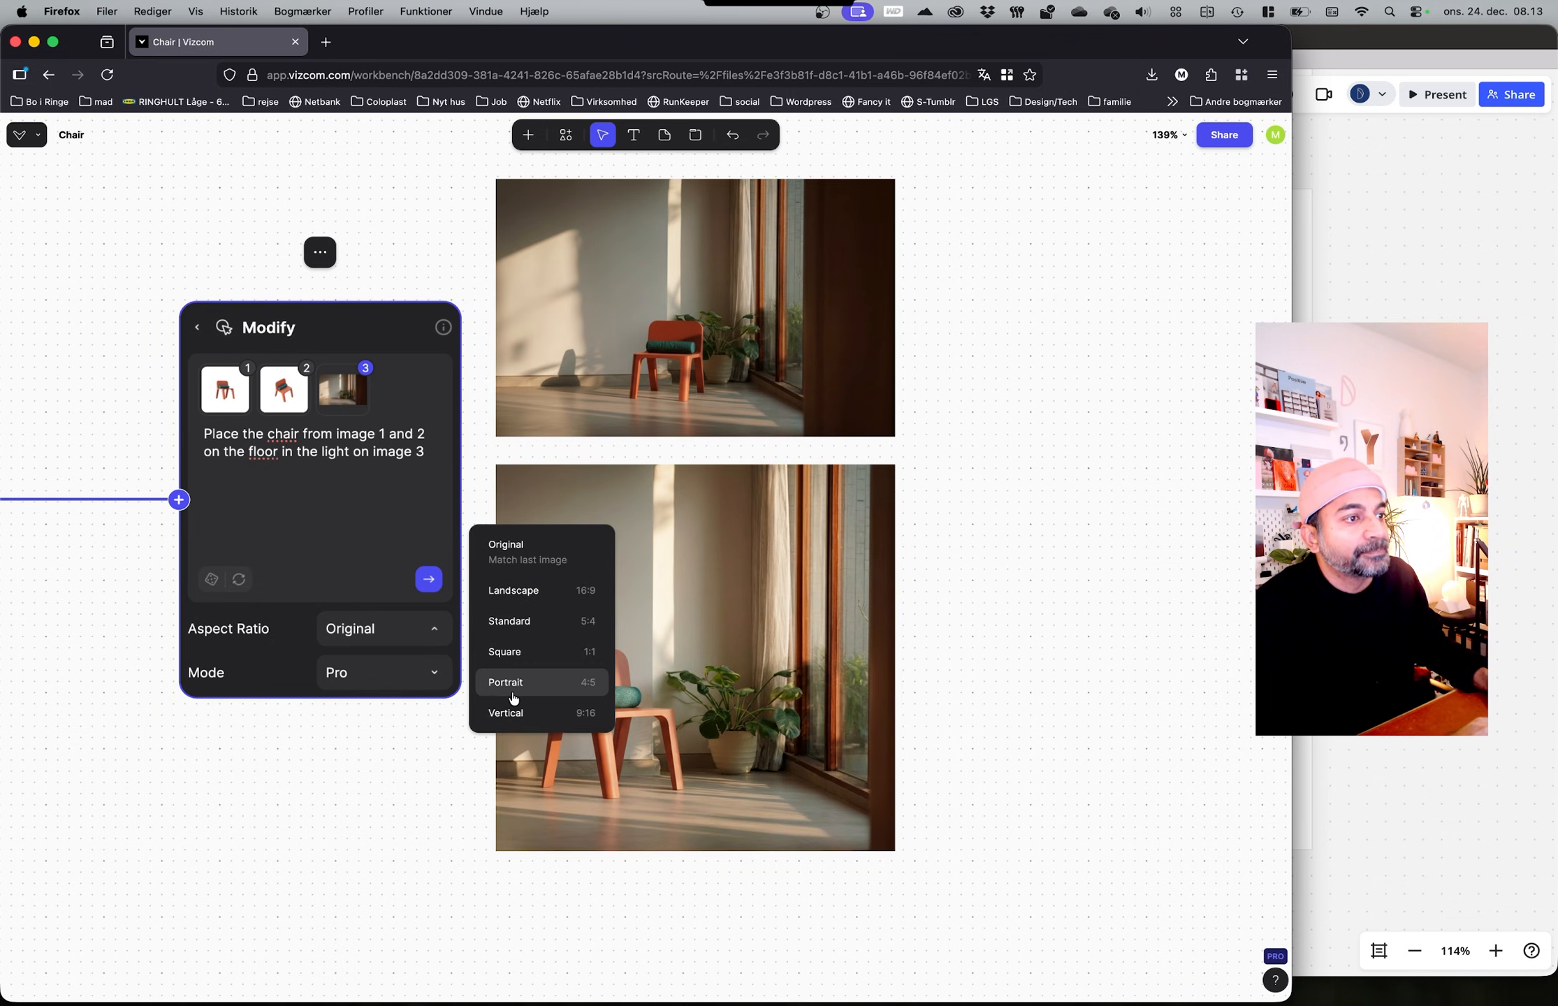
{"action": "left_click", "coordinate": [419, 760]}
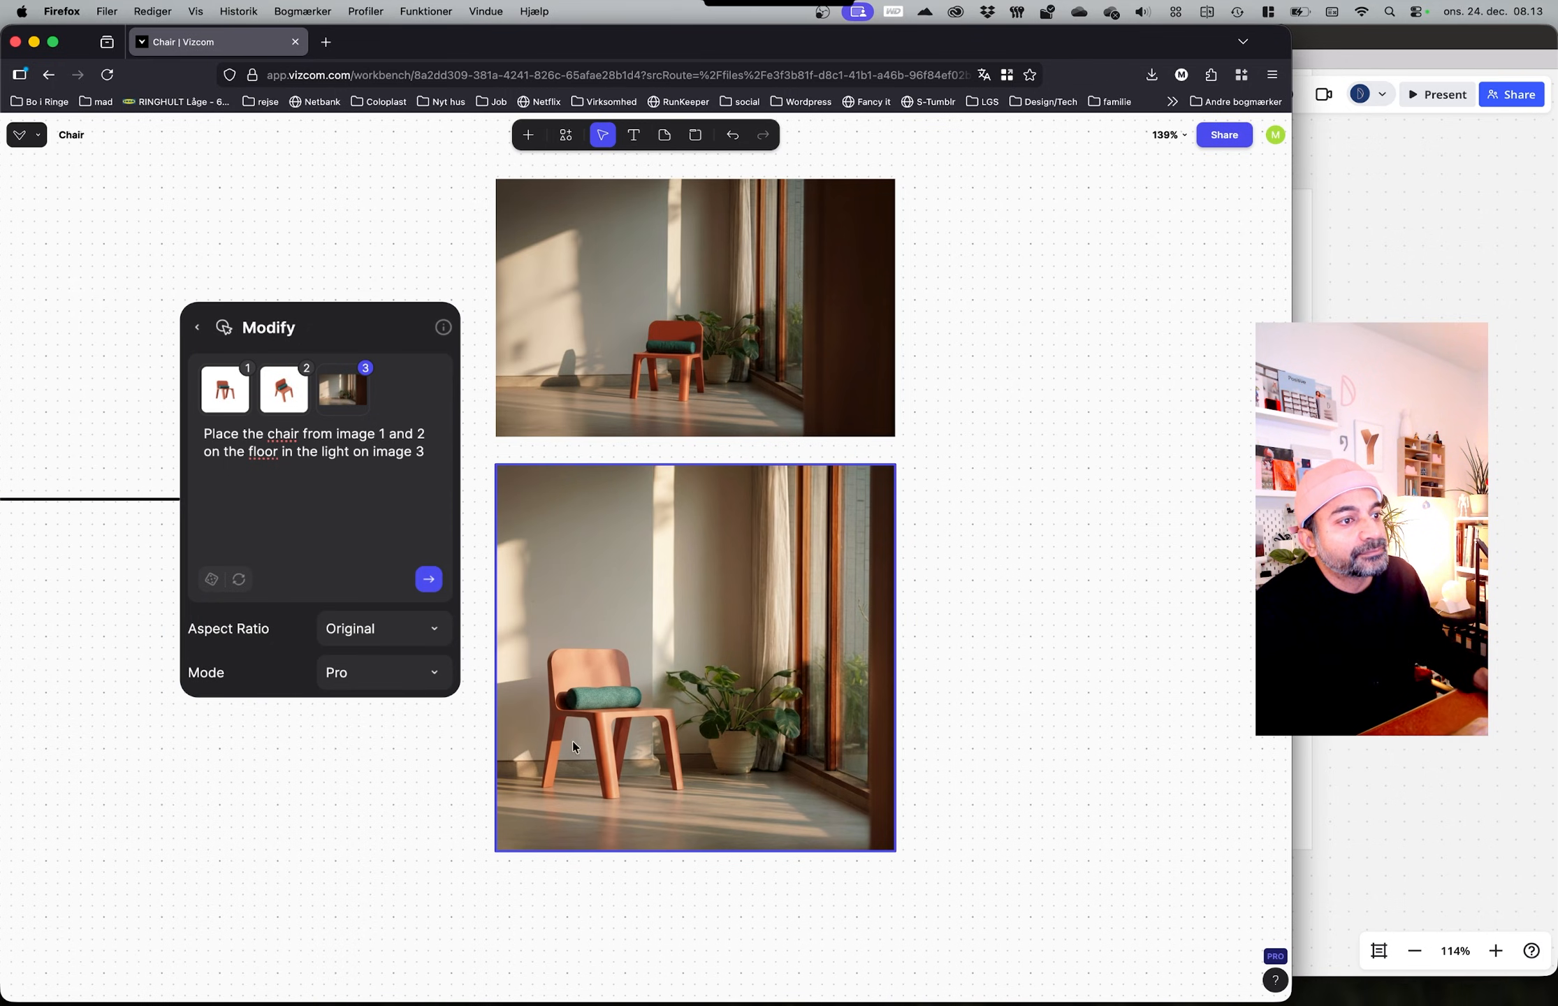
Step: Download the square Pro result of the chair in the second room
{"action": "left_click", "coordinate": [660, 650]}
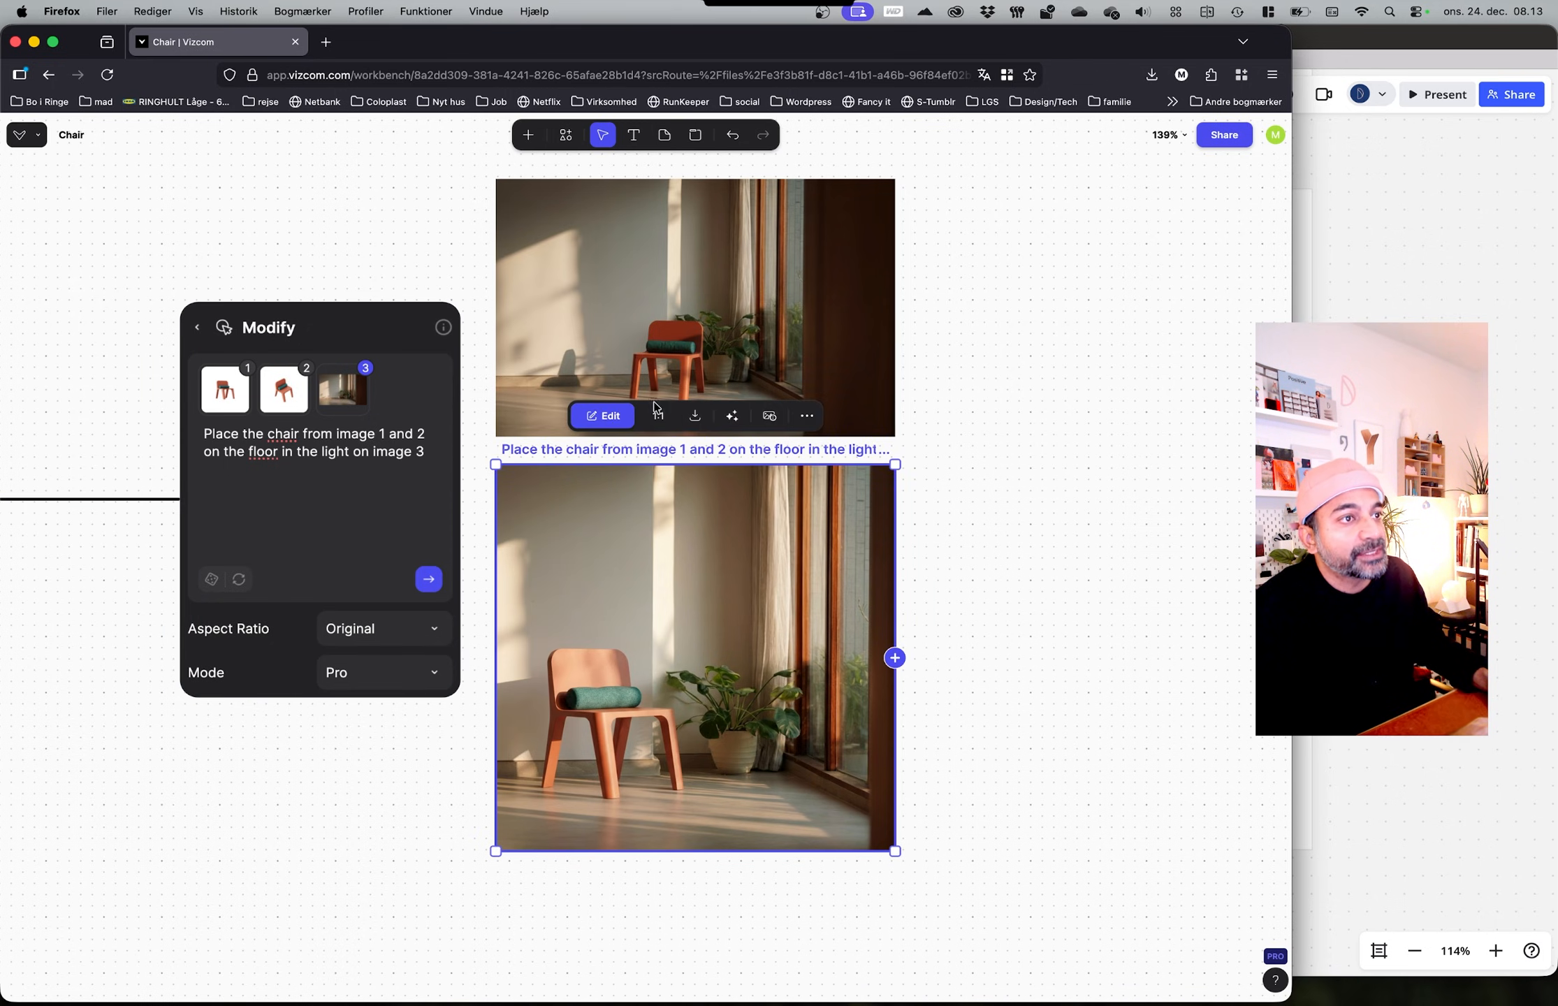
{"action": "left_click", "coordinate": [694, 415]}
{"action": "left_click", "coordinate": [1017, 610]}
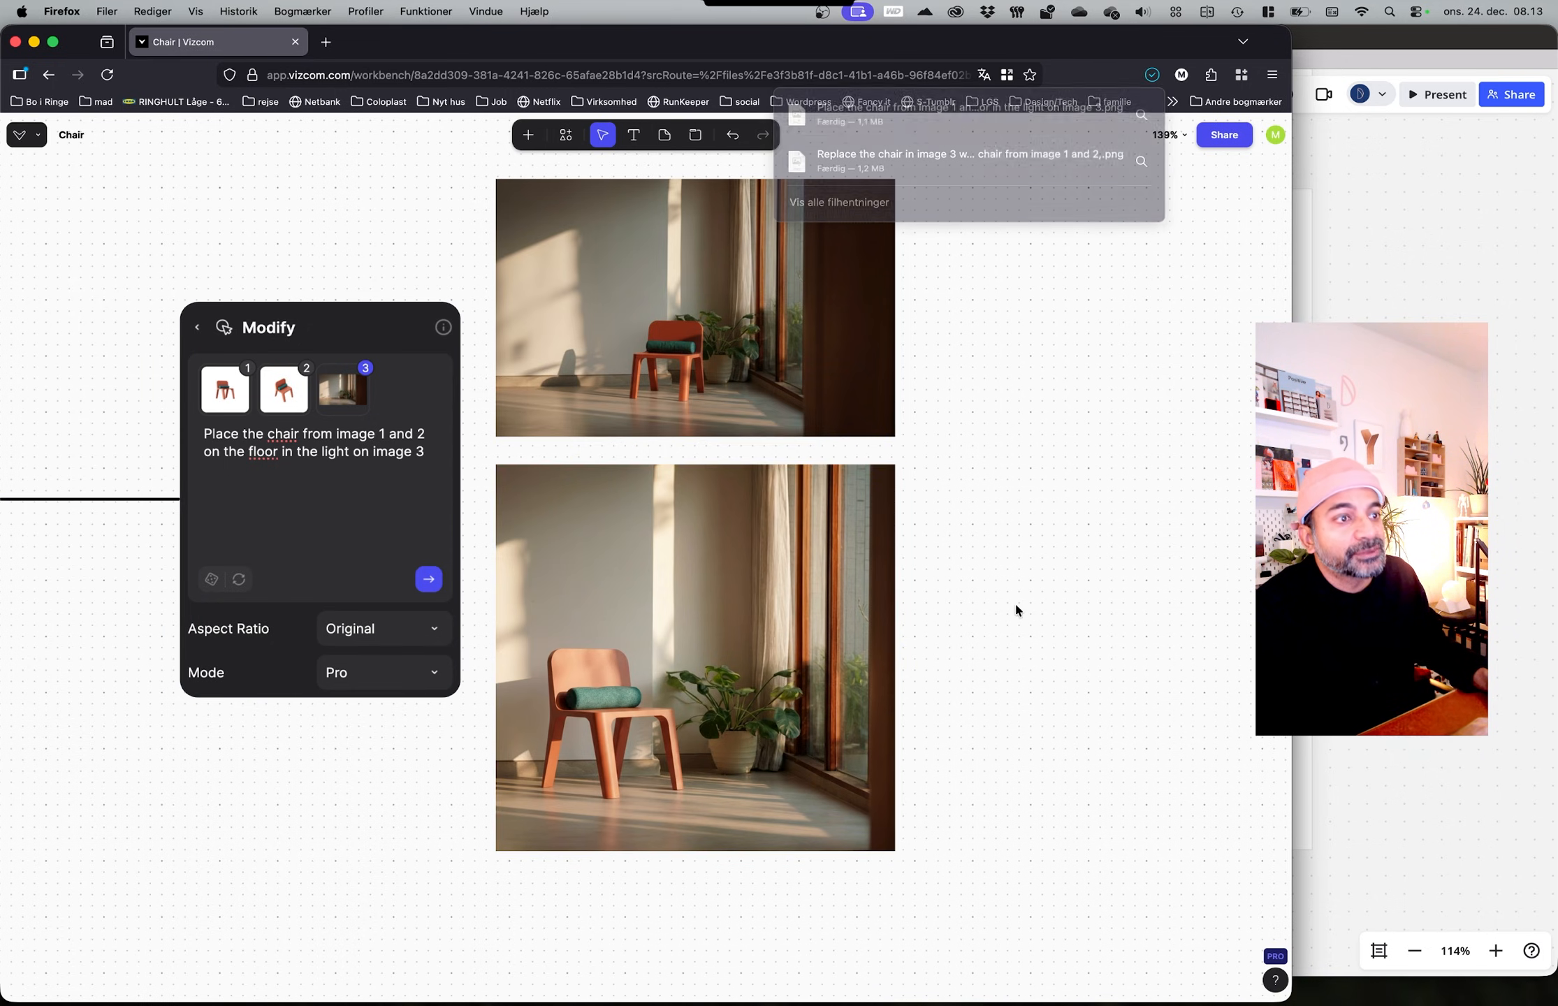
Step: Change the Pro result's canvas aspect ratio to 3:2
{"action": "scroll", "coordinate": [822, 677], "scroll_direction": "down", "scroll_amount": 3, "text": "ctrl"}
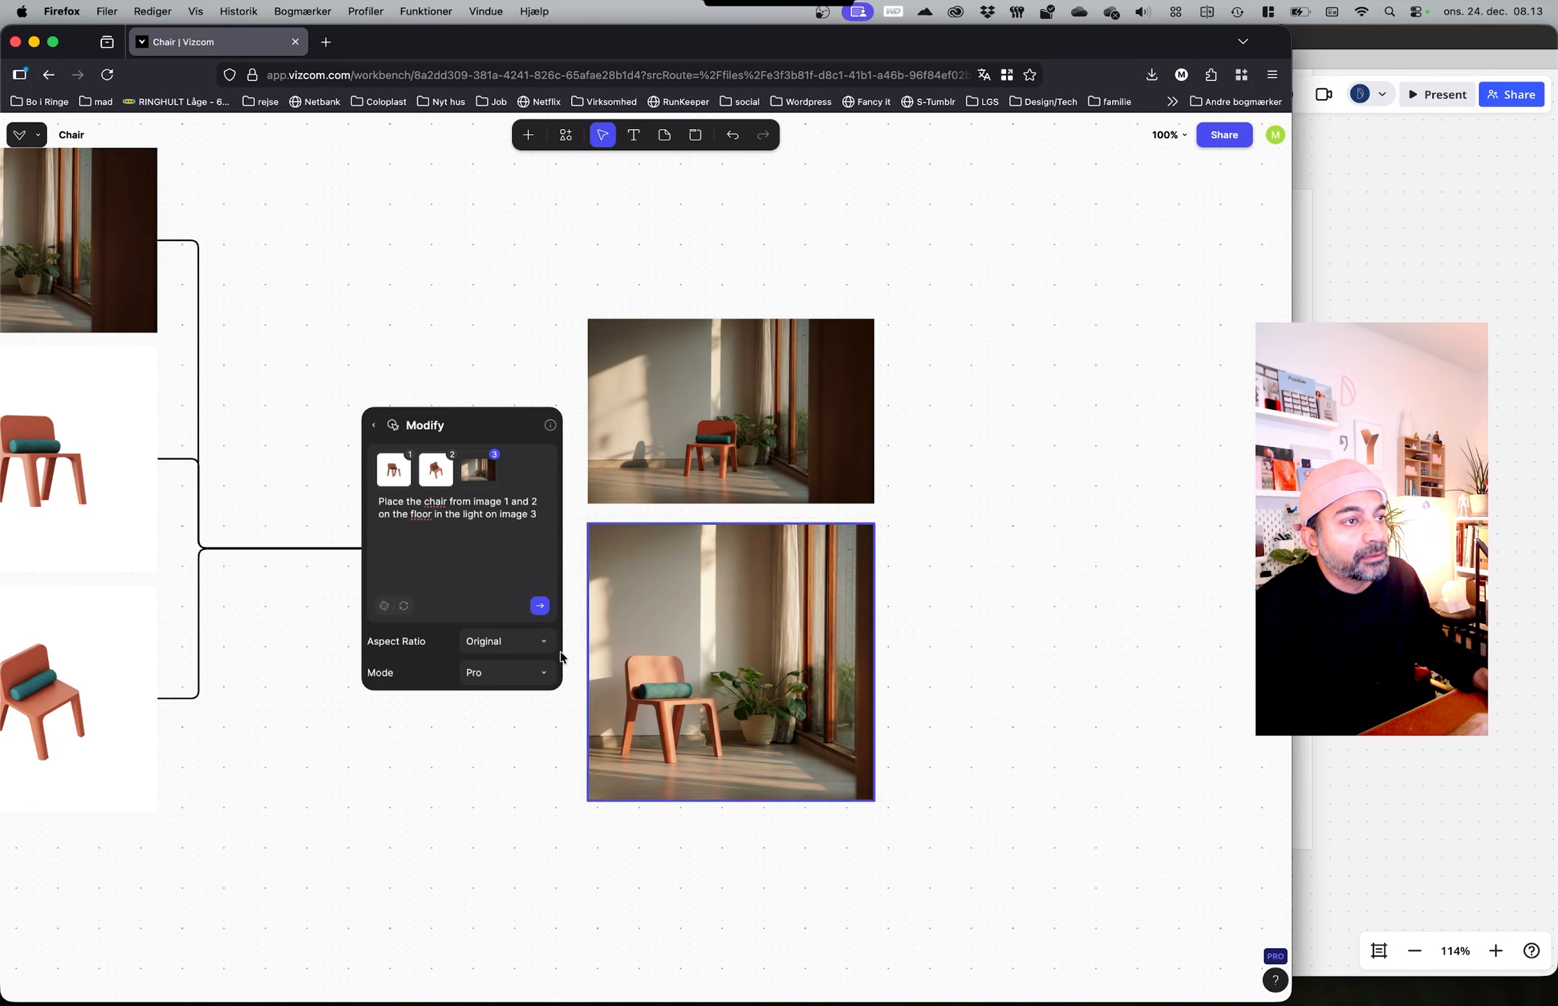
{"action": "left_click", "coordinate": [615, 653]}
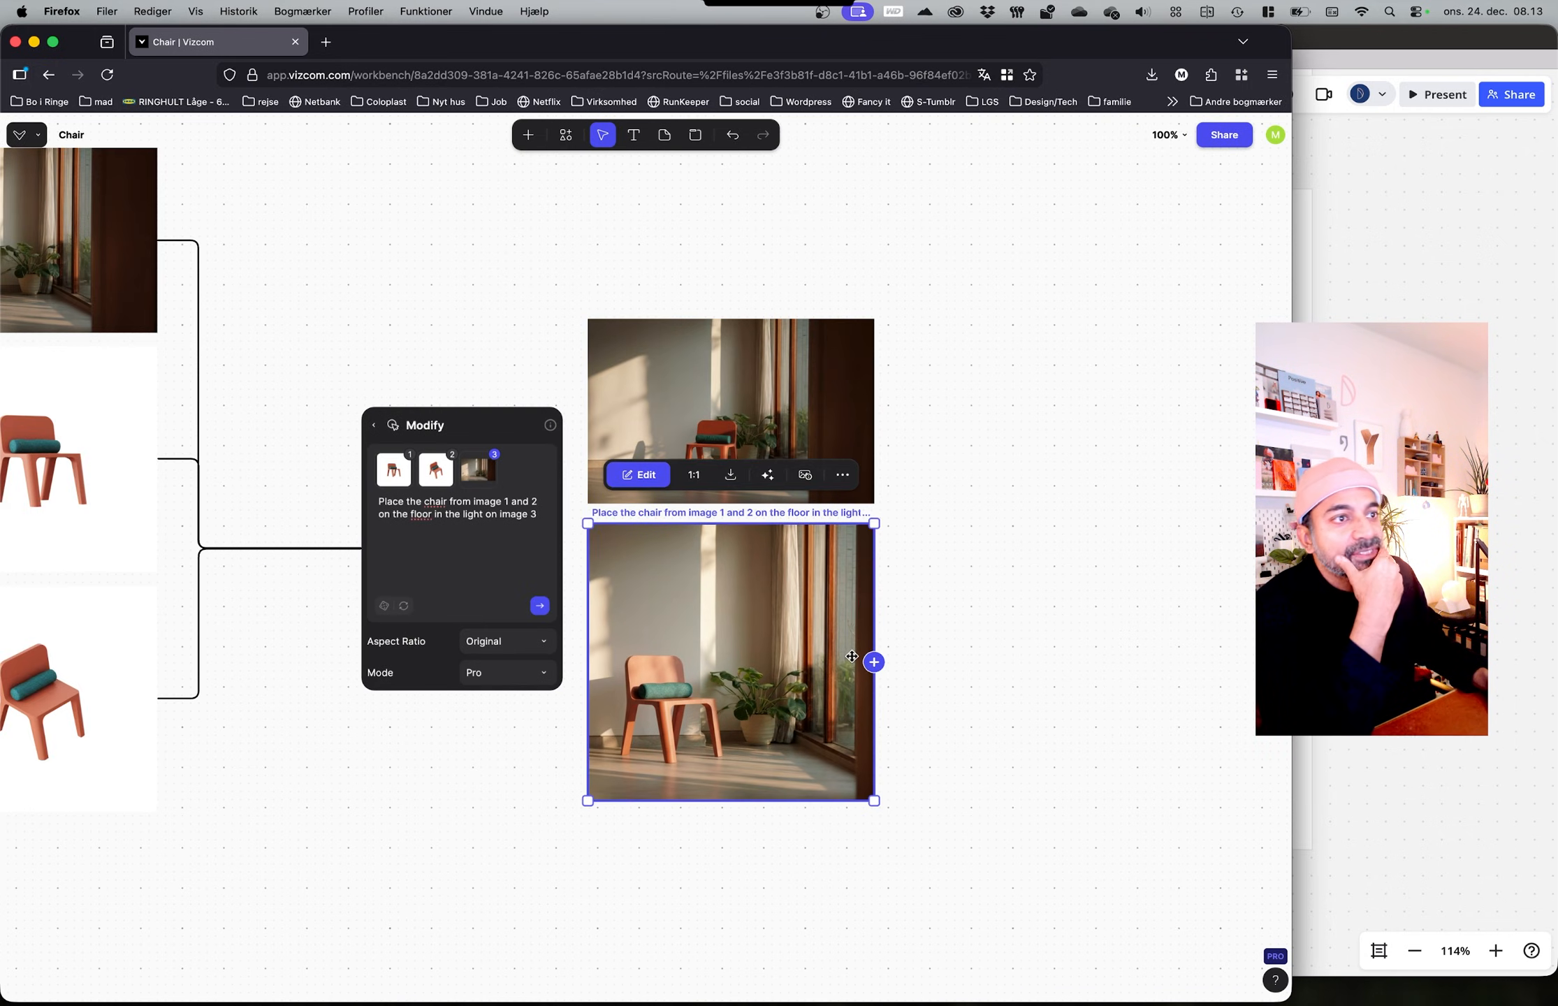
{"action": "left_click", "coordinate": [694, 476]}
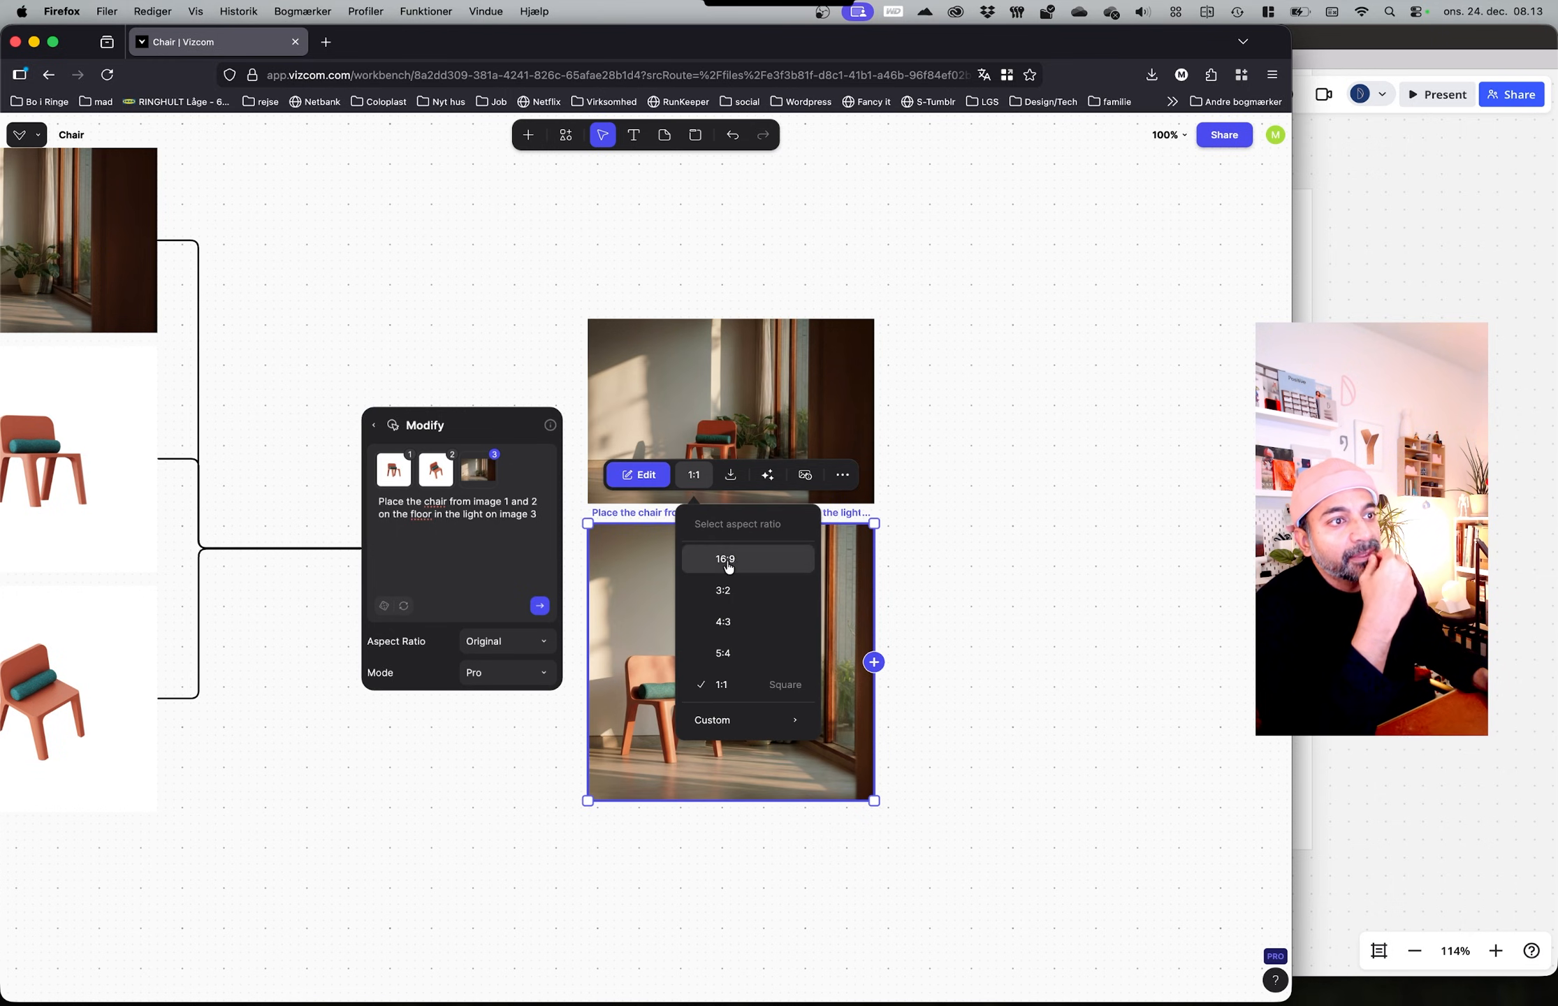
{"action": "left_click", "coordinate": [727, 593]}
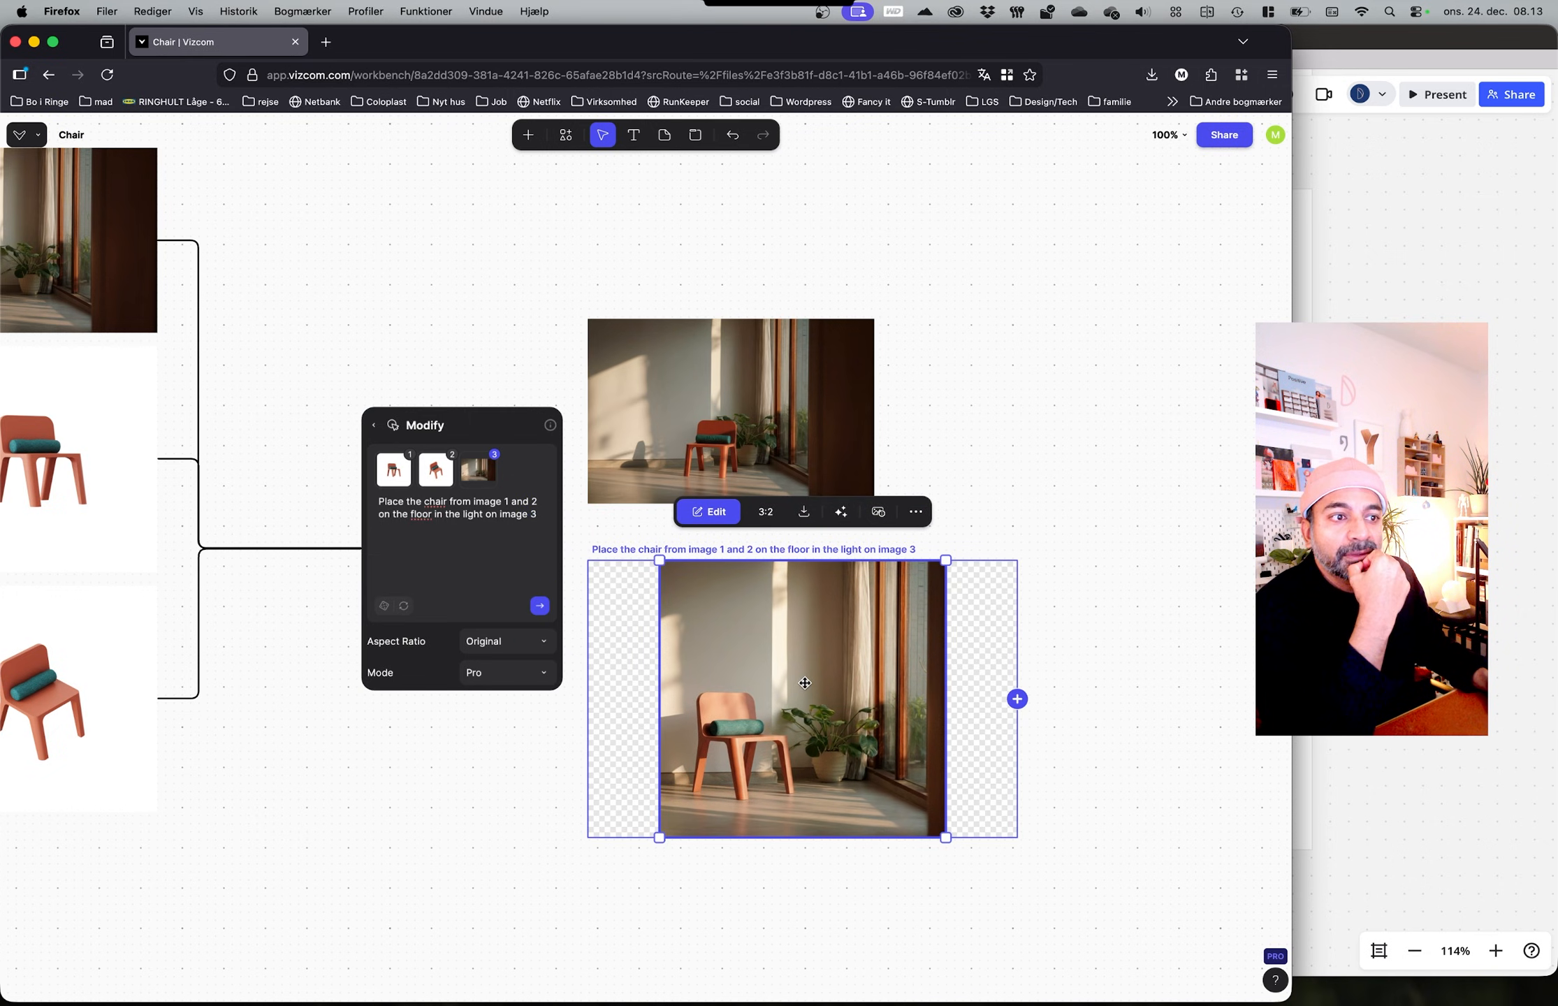
Step: In the drawing editor, scale and position the chair scene layer to cover the whole 3:2 canvas, and return to the workbench
{"action": "double_click", "coordinate": [940, 813]}
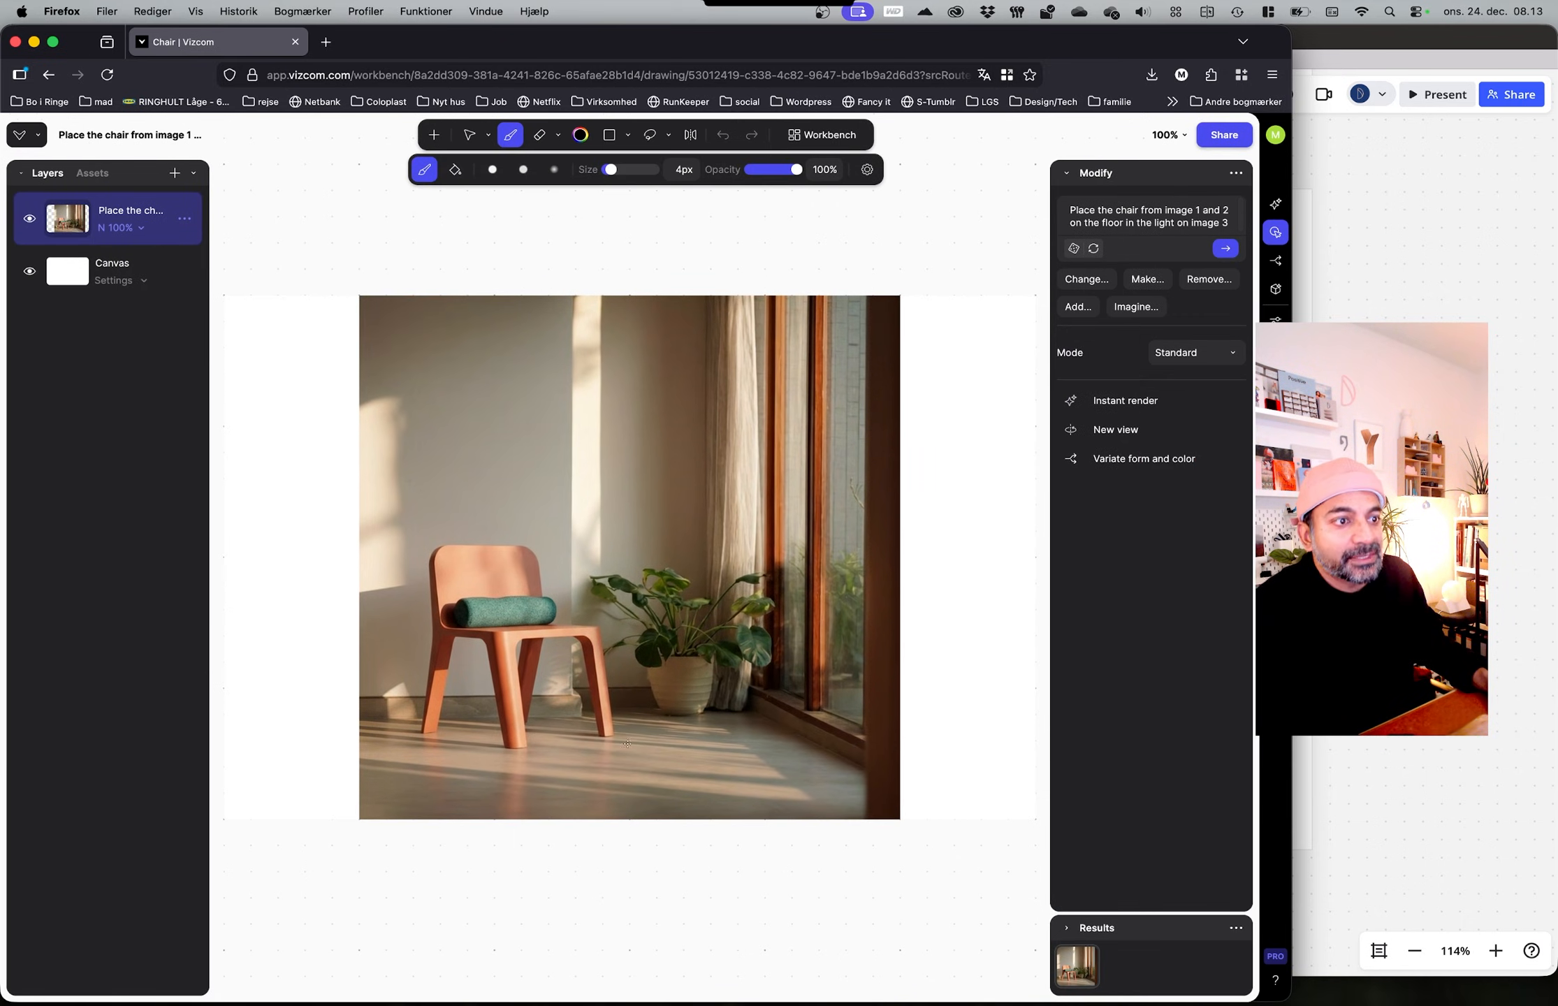
{"action": "left_click", "coordinate": [454, 135]}
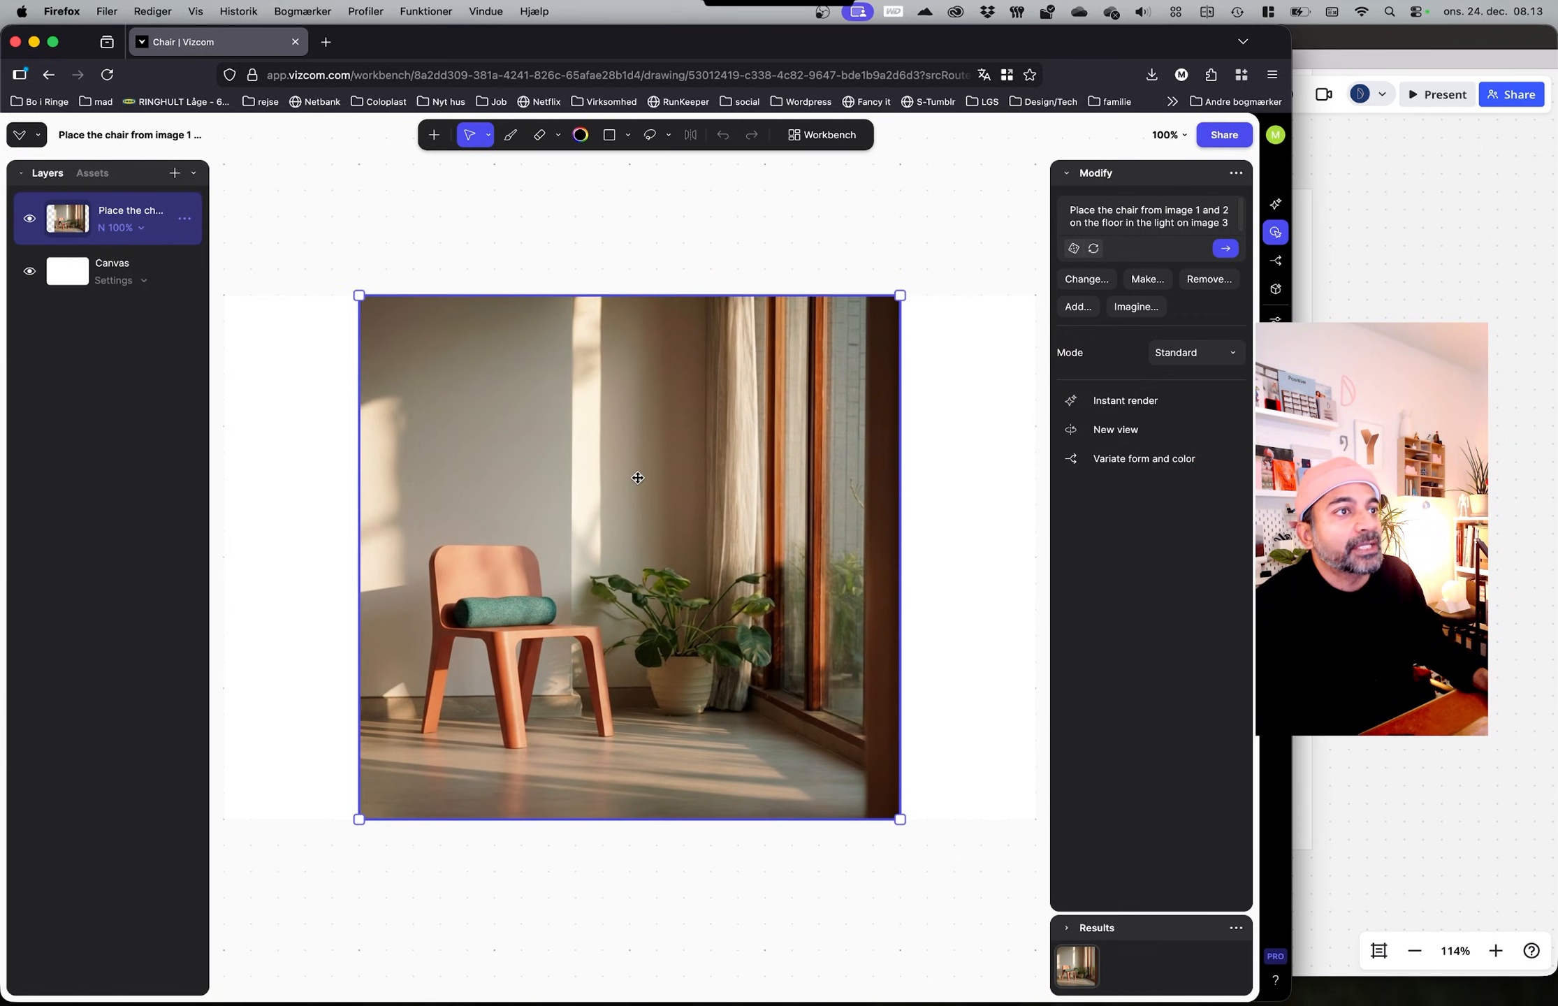
{"action": "scroll", "coordinate": [475, 545], "scroll_direction": "down", "scroll_amount": 5, "text": "ctrl"}
{"action": "left_click_drag", "start_coordinate": [696, 687], "coordinate": [769, 708]}
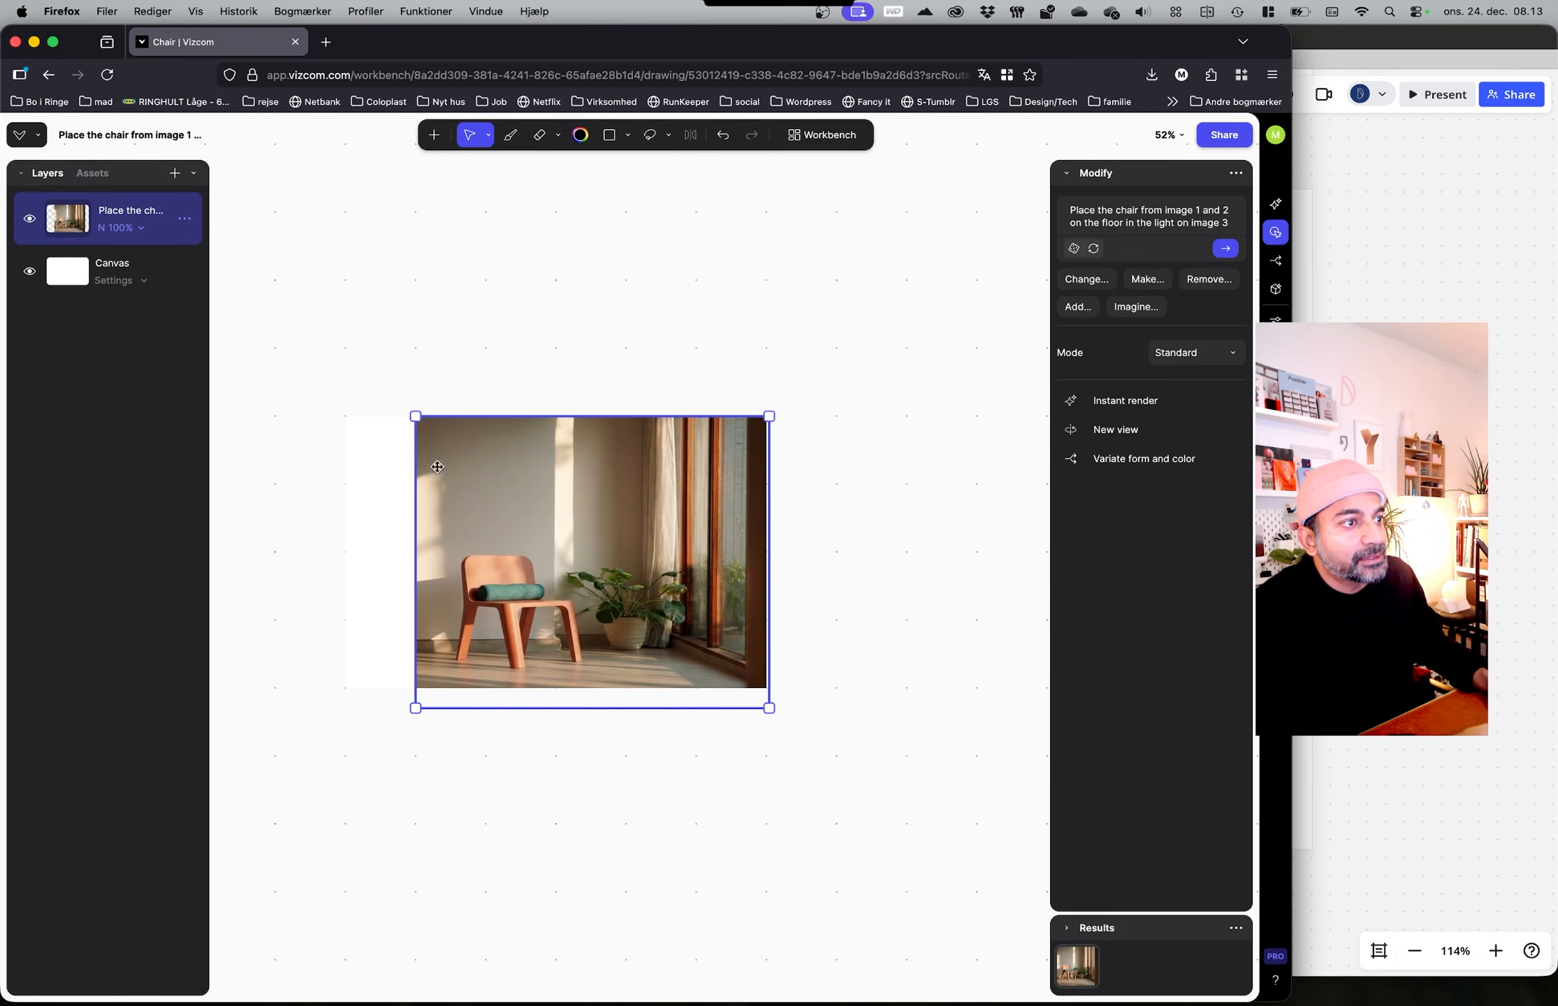
{"action": "key", "text": "super+z"}
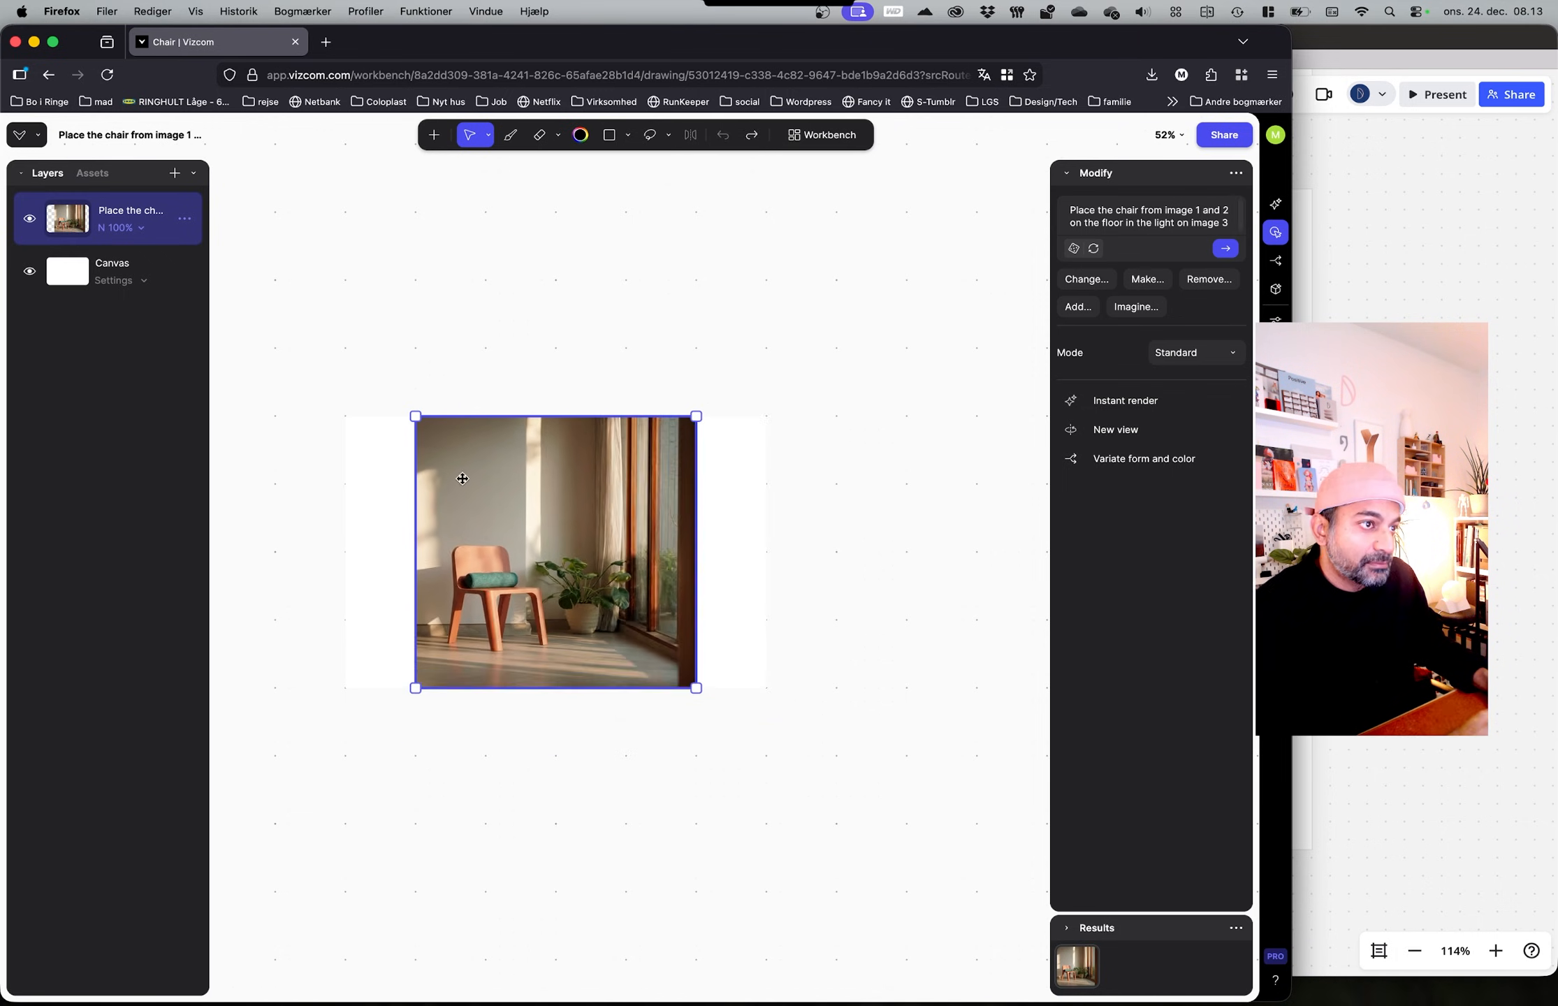
{"action": "left_click_drag", "start_coordinate": [696, 687], "coordinate": [766, 755]}
{"action": "left_click_drag", "start_coordinate": [410, 416], "coordinate": [336, 345]}
{"action": "left_click_drag", "start_coordinate": [480, 603], "coordinate": [477, 567]}
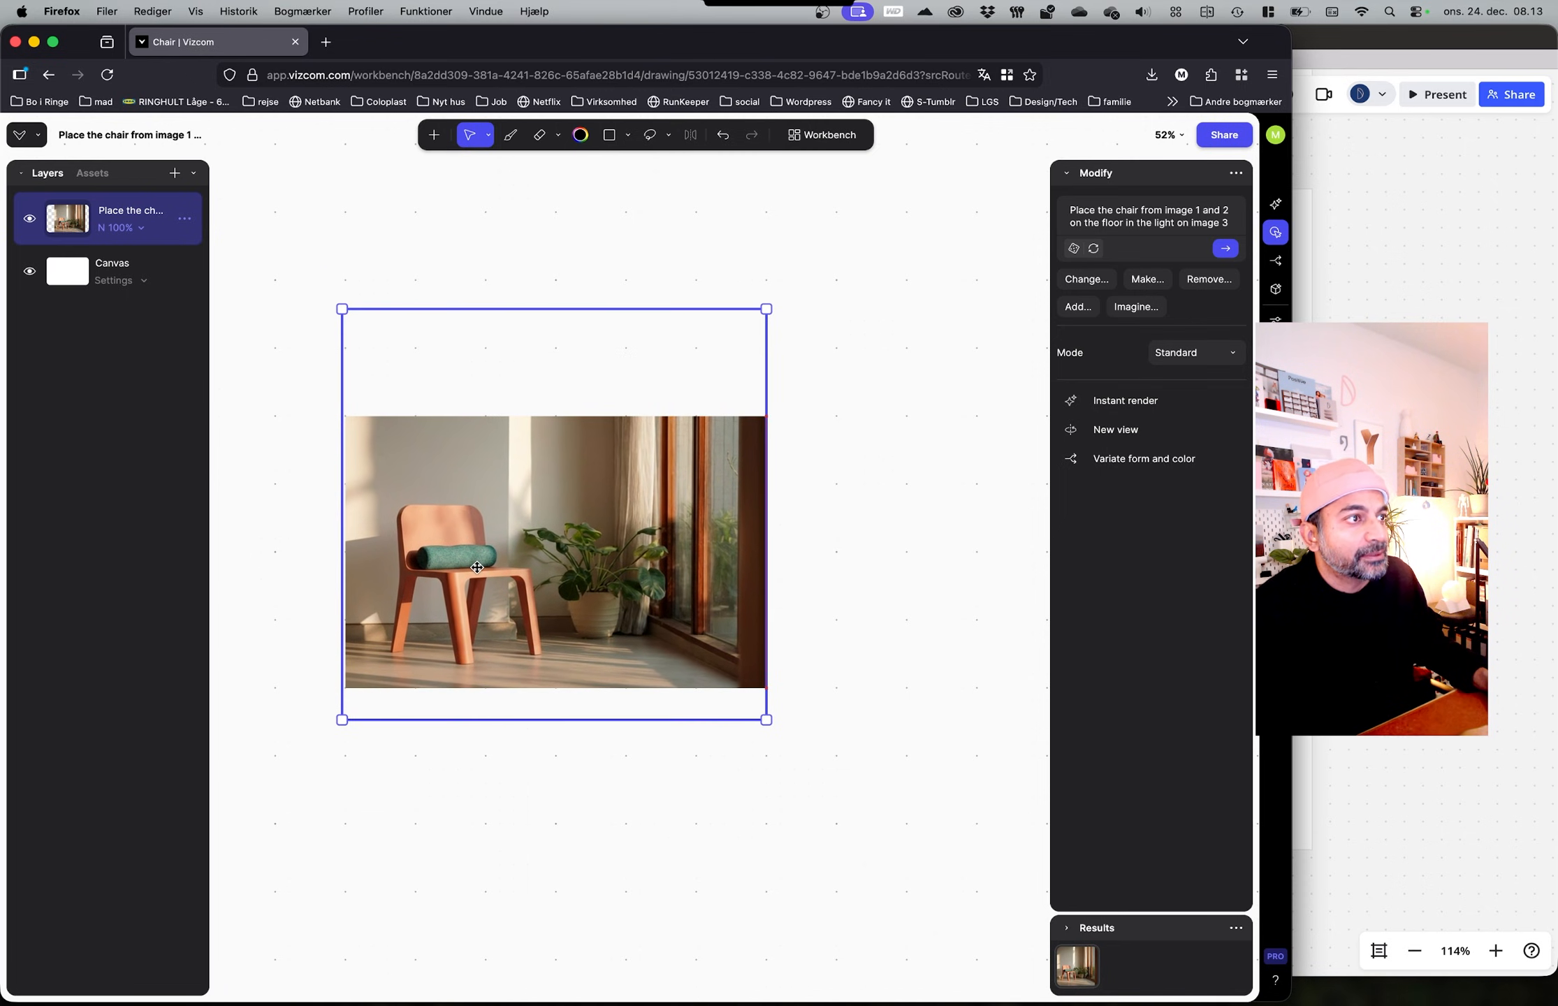
{"action": "left_click", "coordinate": [864, 398]}
{"action": "left_click", "coordinate": [828, 135]}
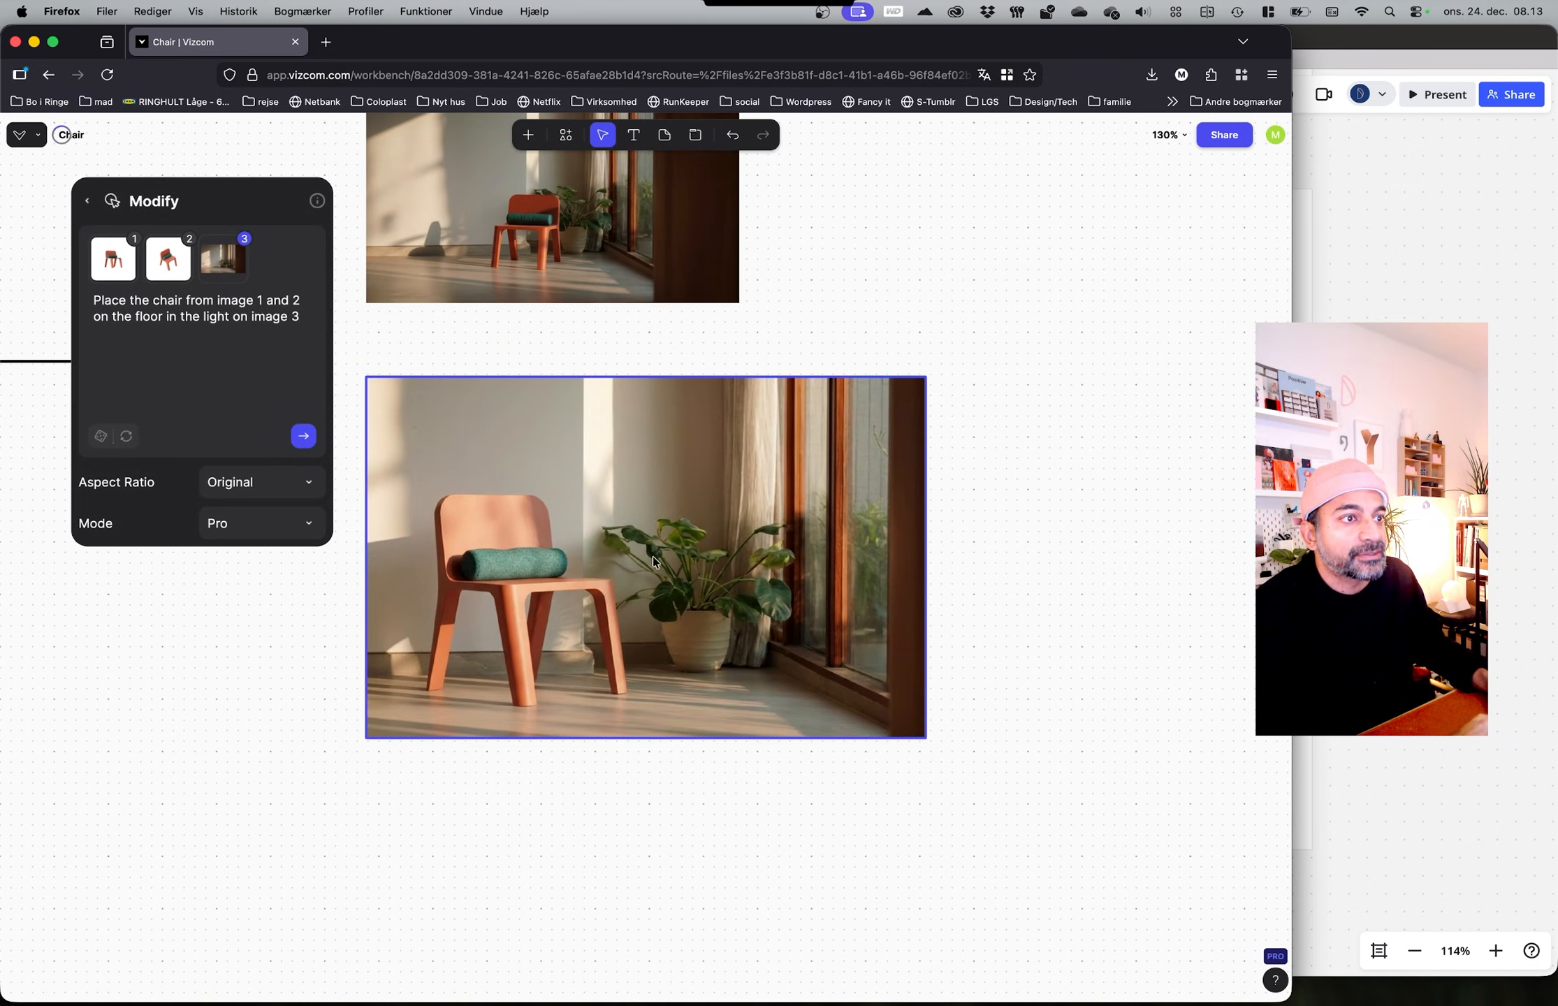
Step: Download the 3:2 version of the Pro chair scene
{"action": "left_click", "coordinate": [529, 630]}
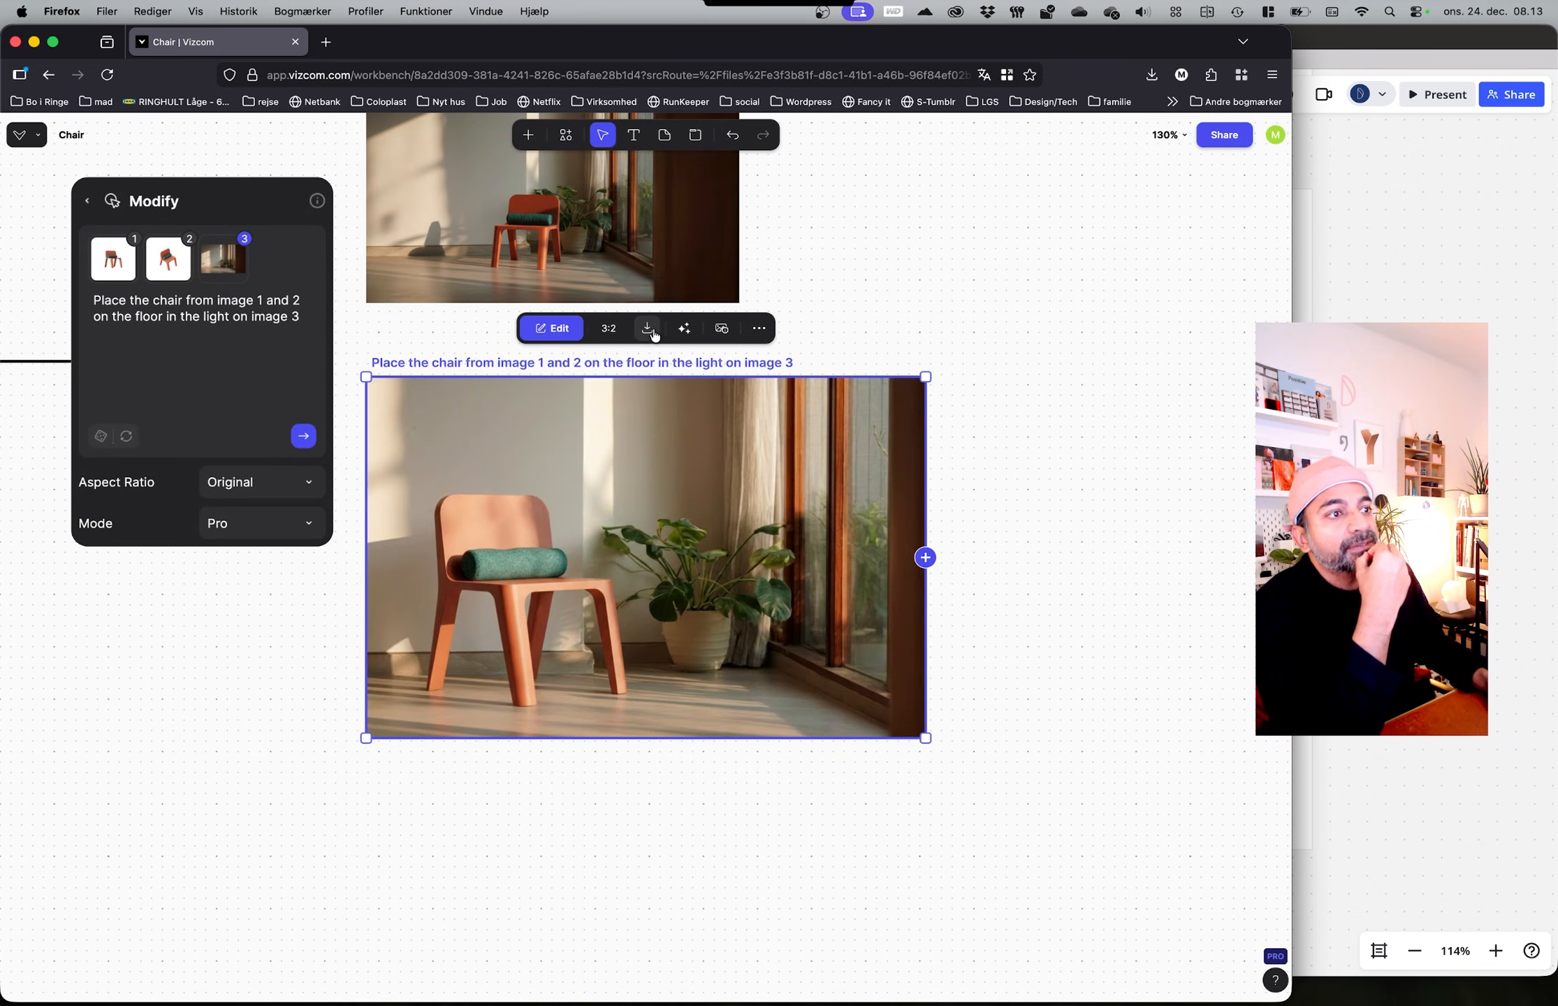
{"action": "left_click", "coordinate": [649, 334]}
{"action": "left_click", "coordinate": [932, 313]}
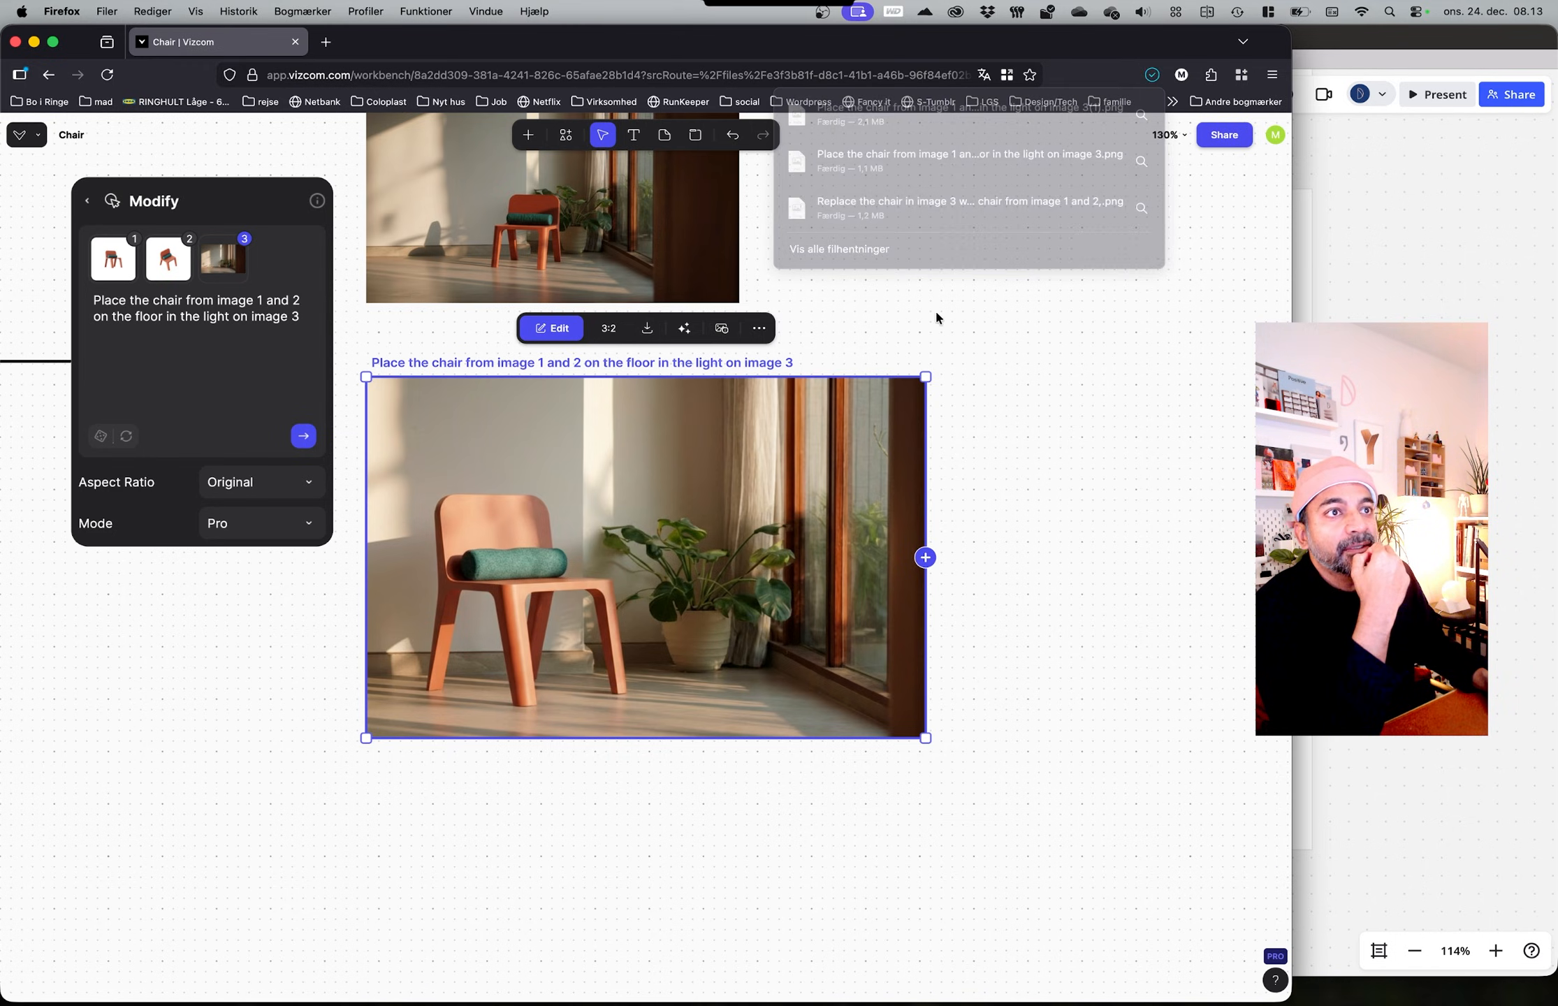
Step: Examine the workbench from the second-room results back to the first-room results, comparing the generated chair scenes with their source images
{"action": "scroll", "coordinate": [904, 570], "scroll_direction": "down", "scroll_amount": 6, "text": "ctrl"}
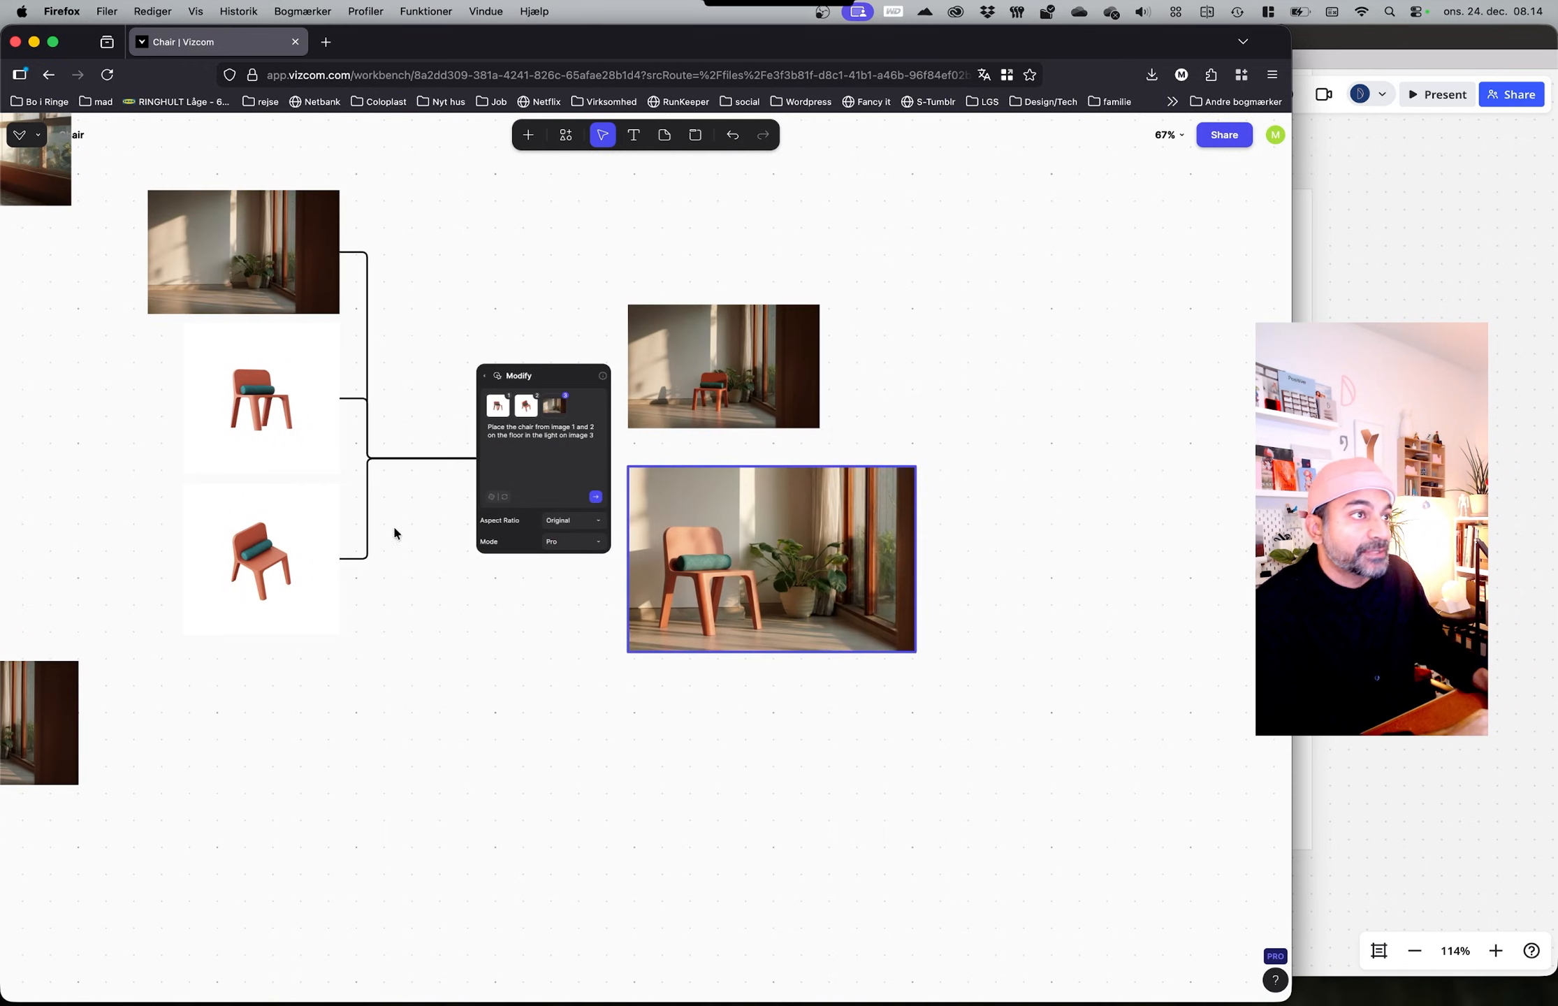
{"action": "scroll", "coordinate": [376, 512], "scroll_direction": "up", "scroll_amount": 3}
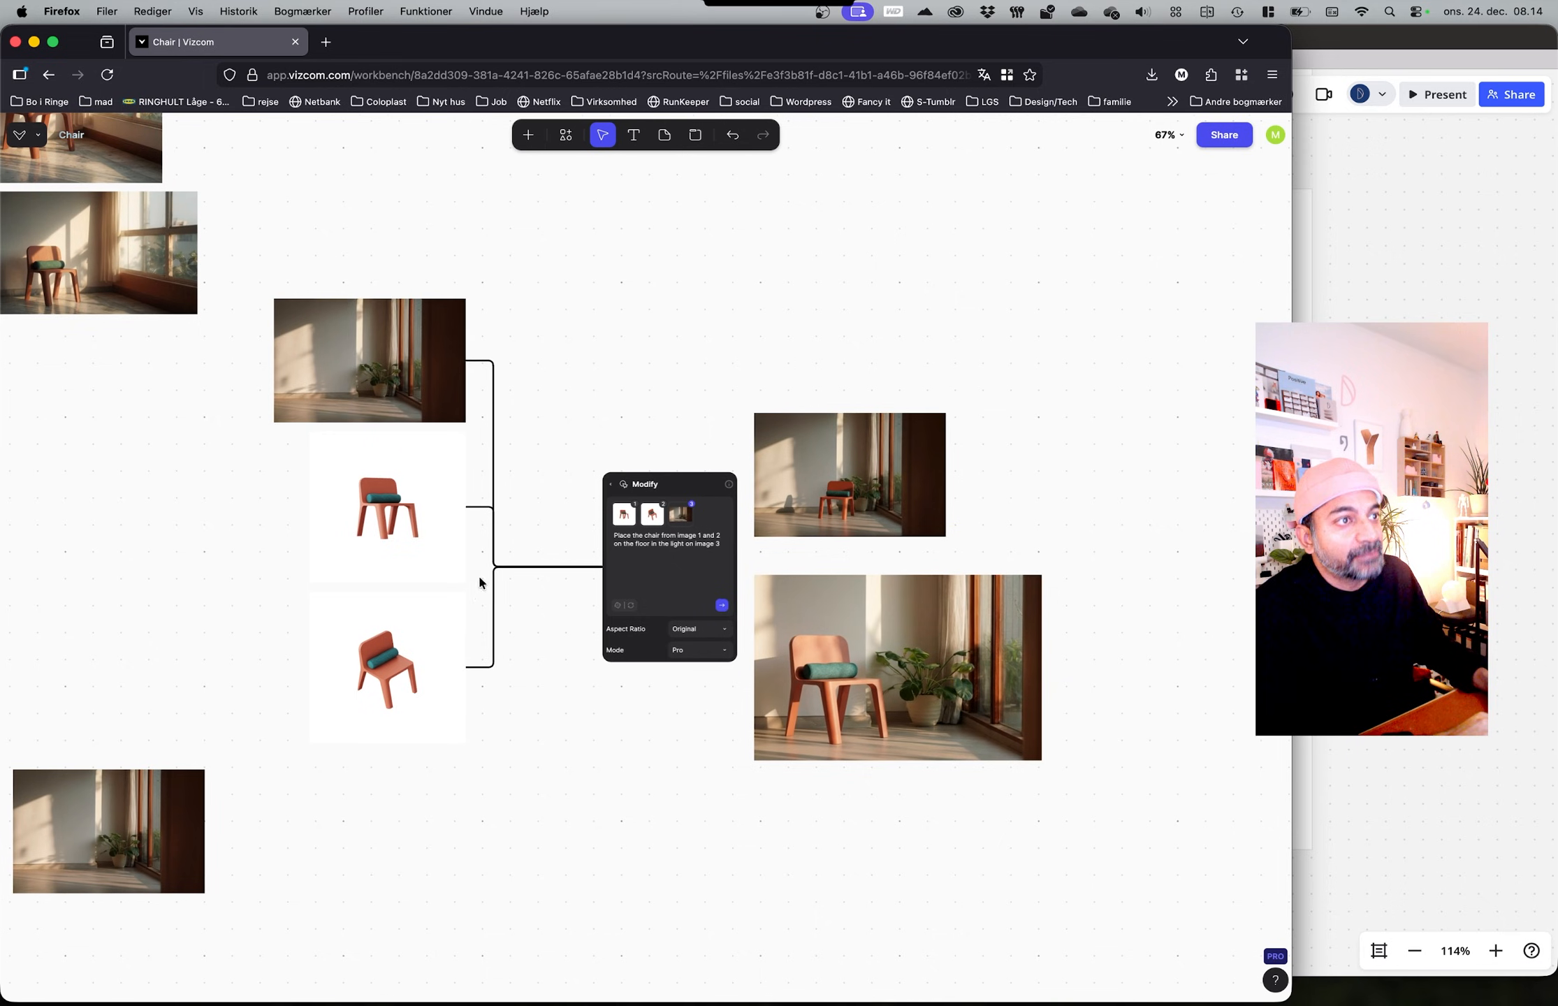
{"action": "scroll", "coordinate": [208, 615], "scroll_direction": "left", "scroll_amount": 4}
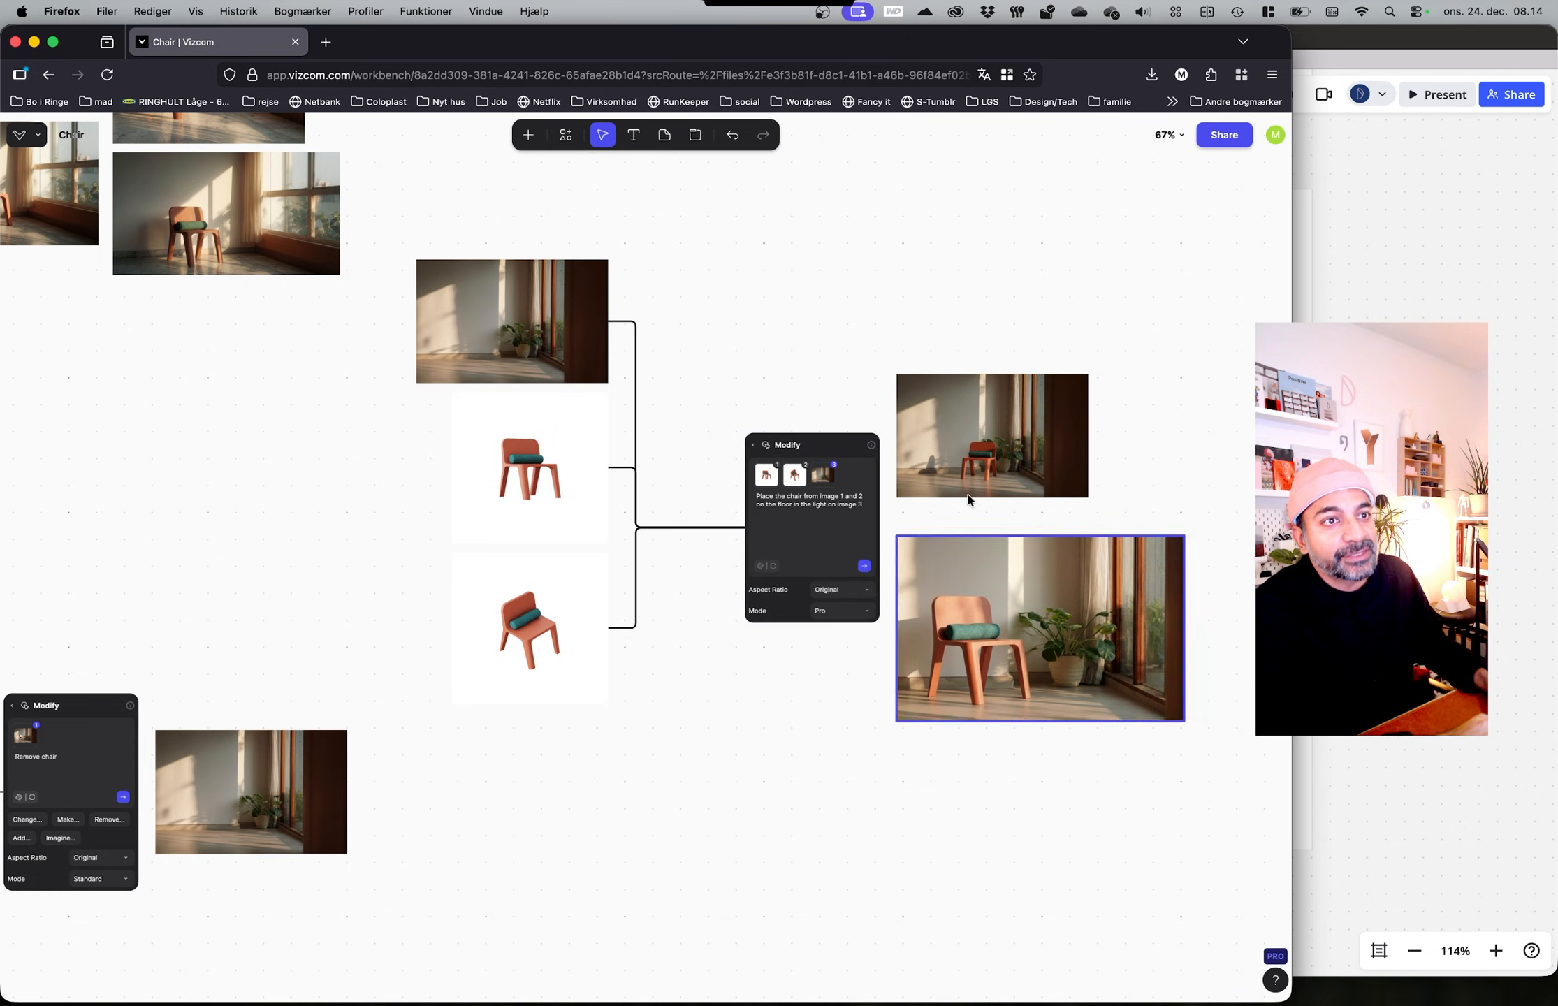
{"action": "scroll", "coordinate": [692, 563], "scroll_direction": "left", "scroll_amount": 5}
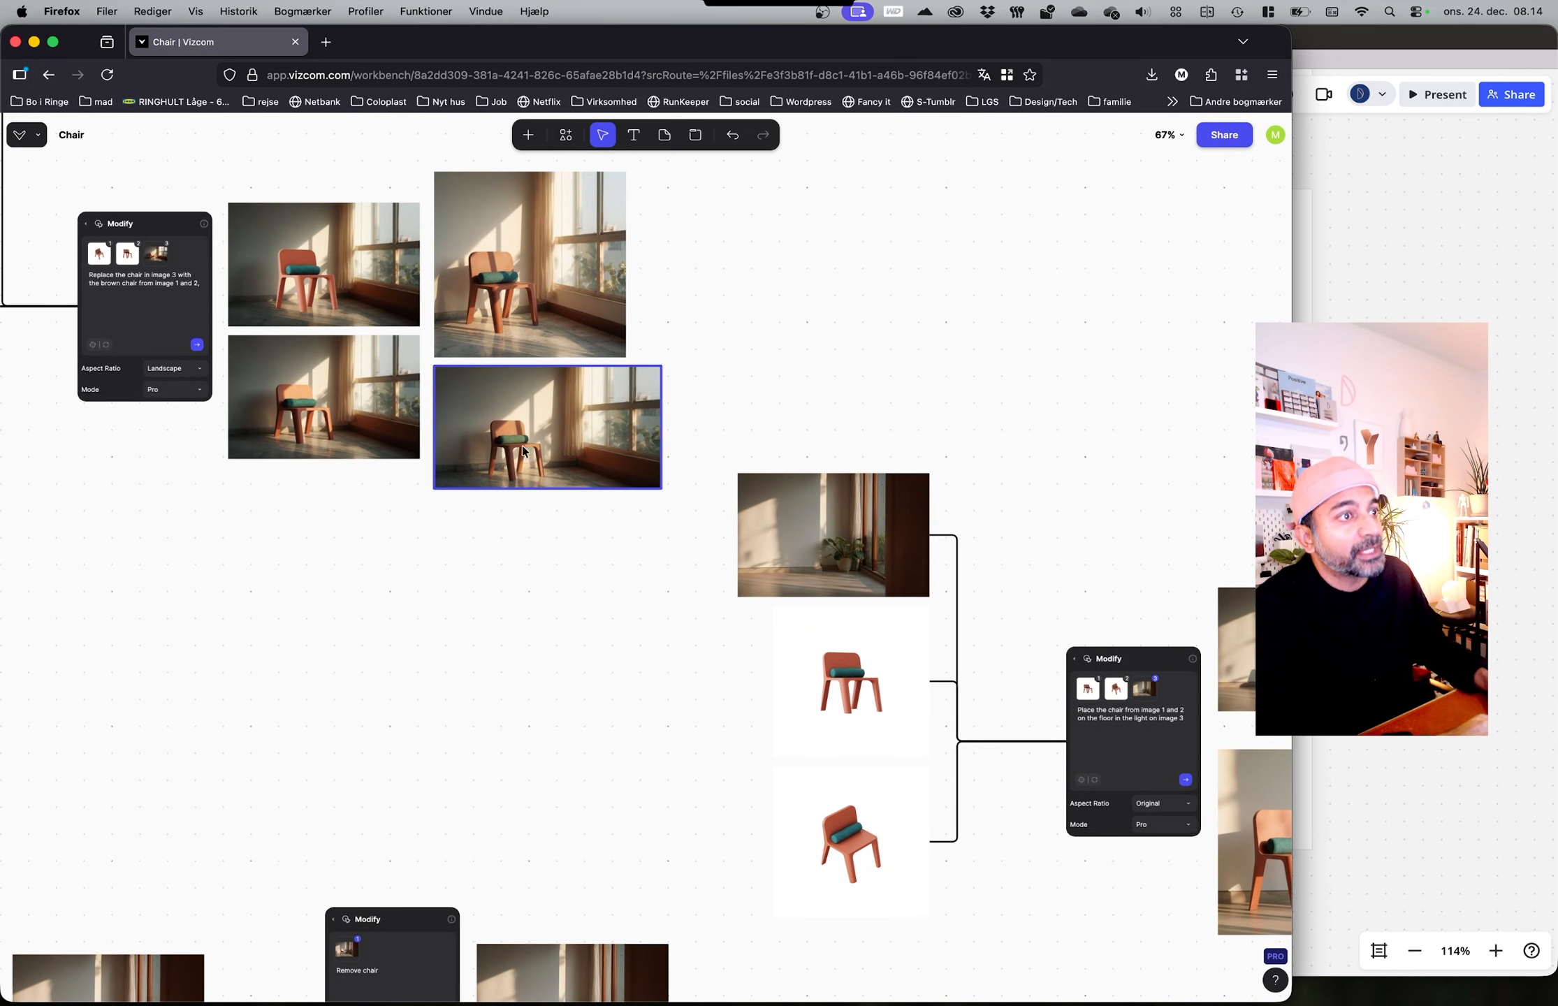
{"action": "scroll", "coordinate": [491, 385], "scroll_direction": "up", "scroll_amount": 10, "text": "ctrl"}
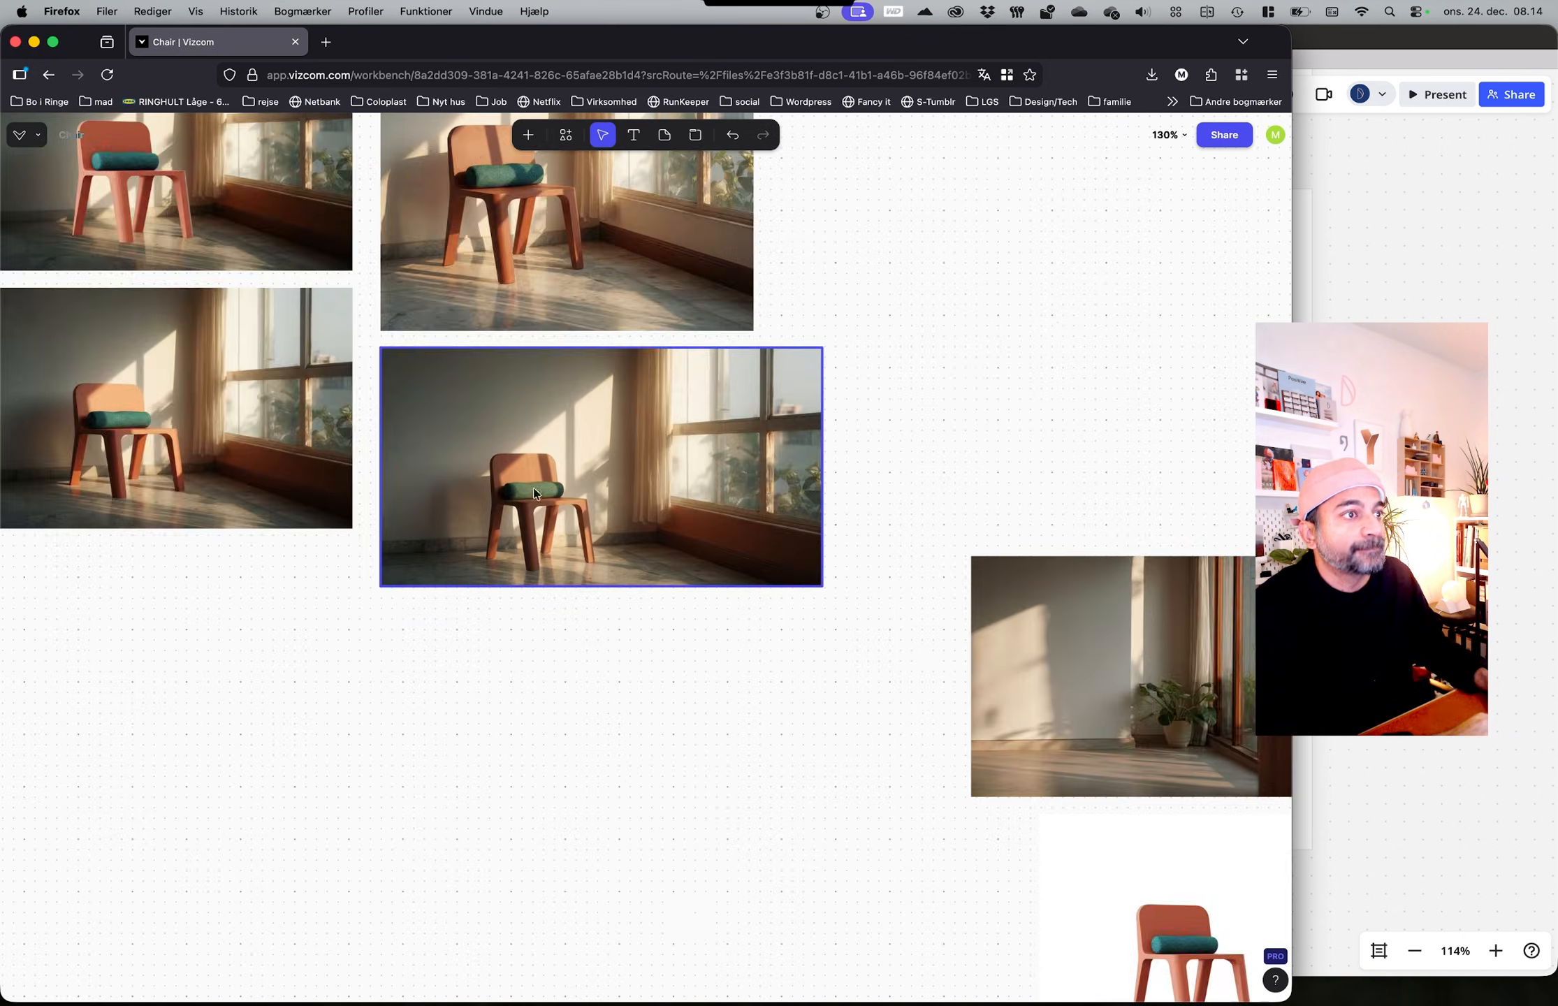
{"action": "scroll", "coordinate": [381, 631], "scroll_direction": "down", "scroll_amount": 3, "text": "ctrl"}
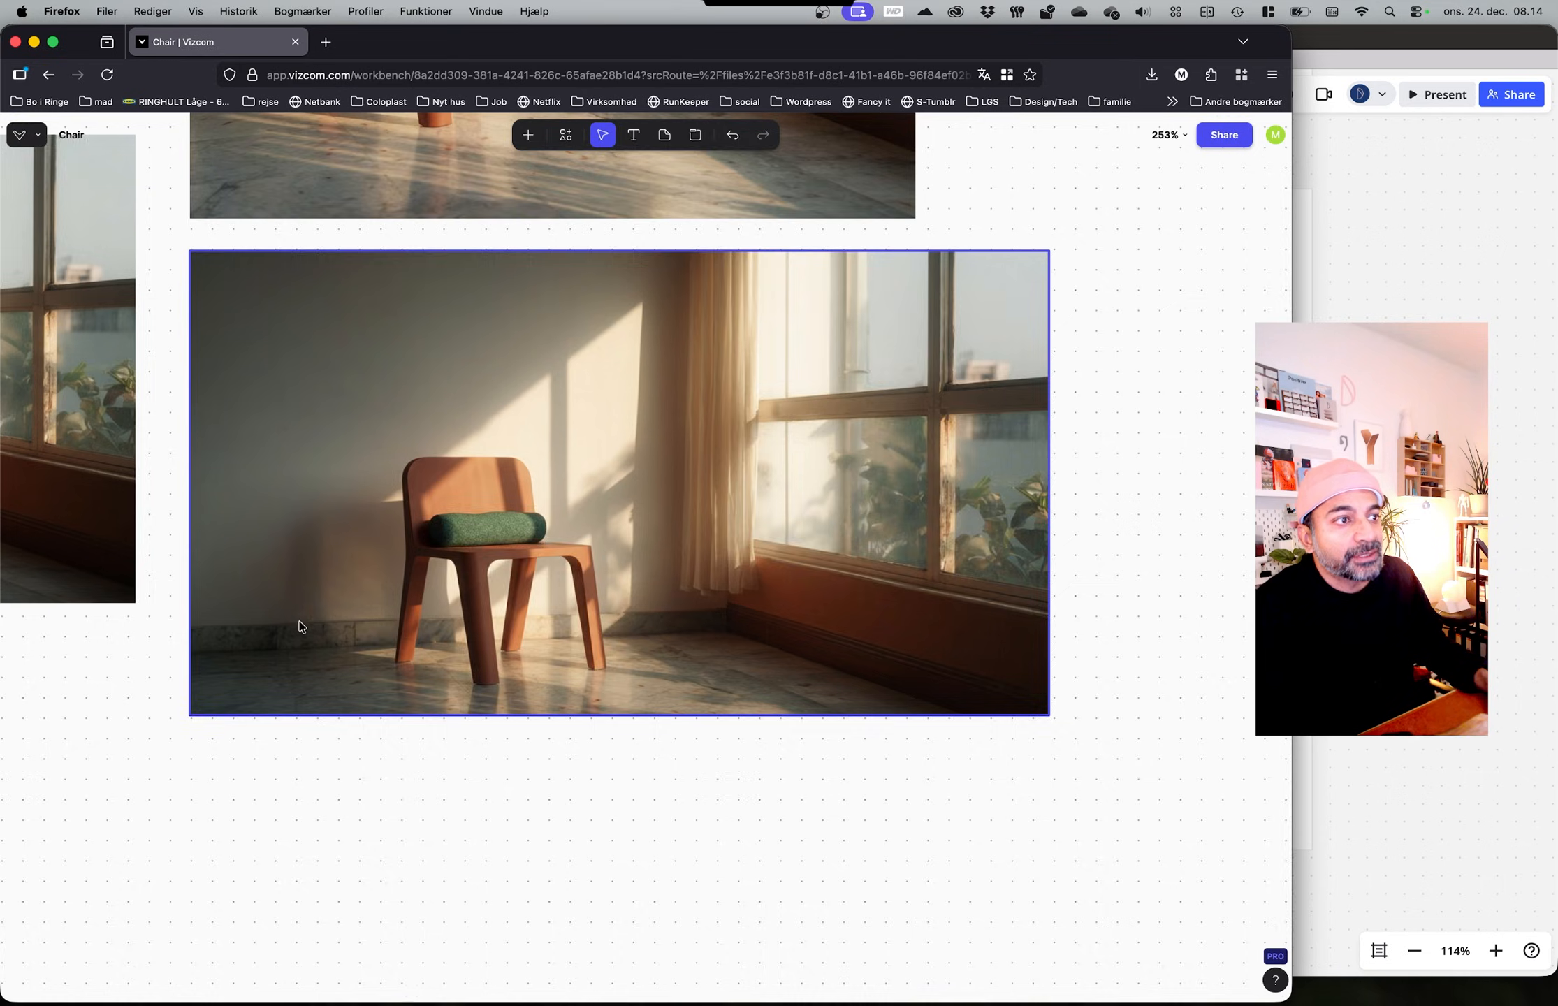
{"action": "scroll", "coordinate": [299, 622], "scroll_direction": "down", "scroll_amount": 10, "text": "ctrl"}
{"action": "middle_click_drag", "start_coordinate": [677, 521], "coordinate": [711, 367]}
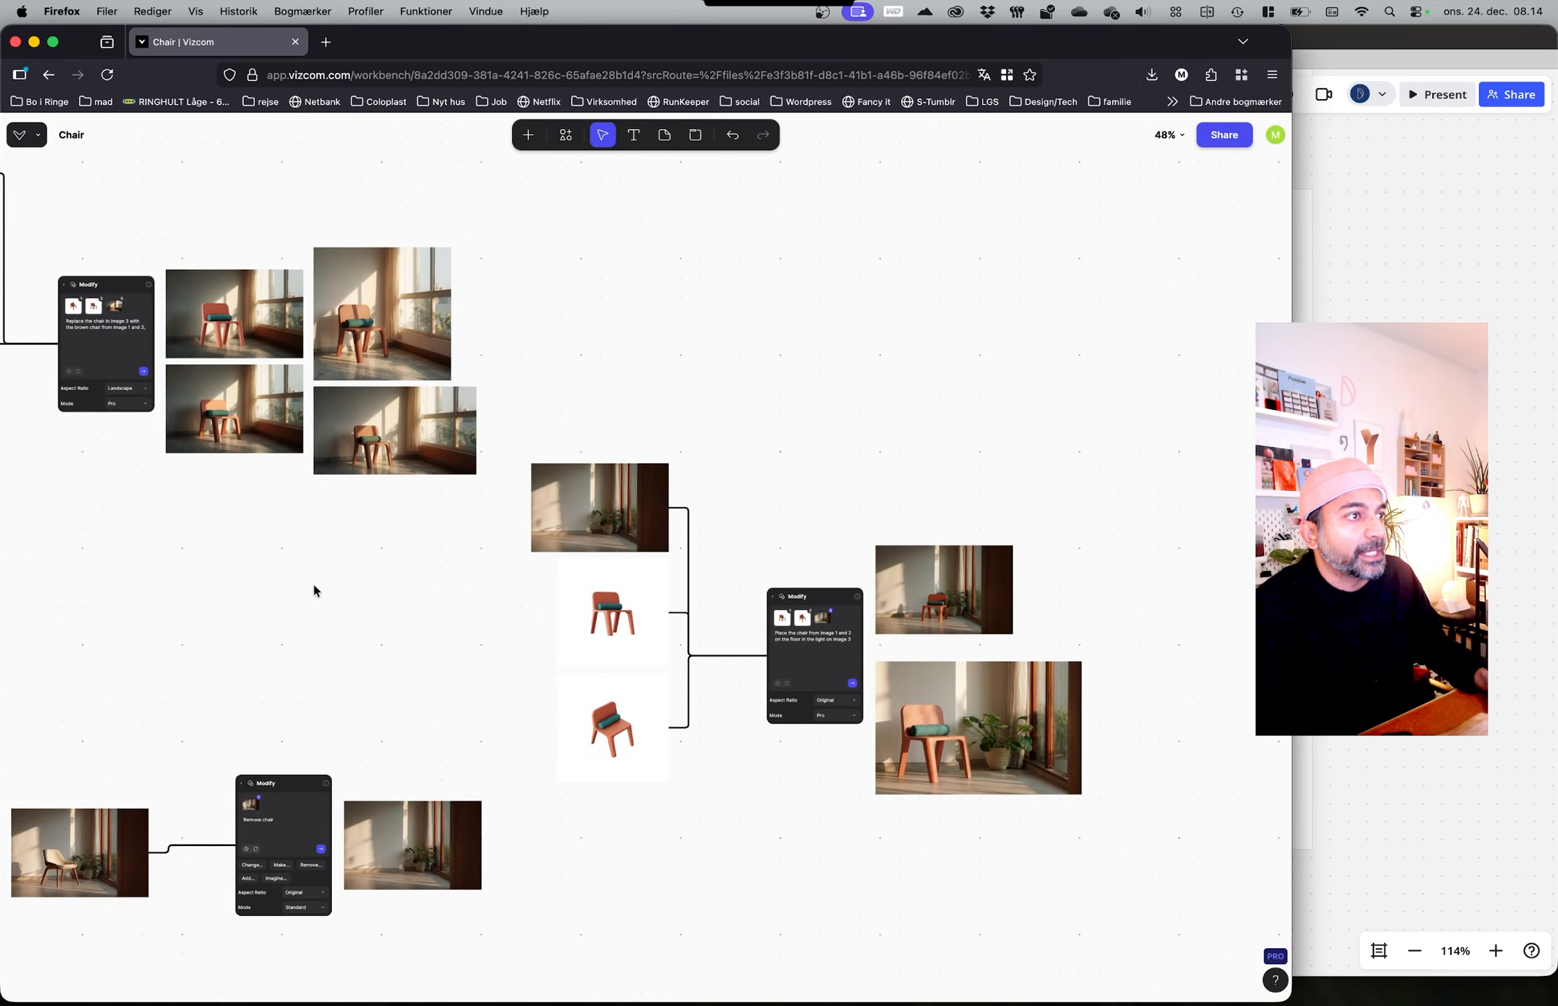
{"action": "middle_click_drag", "start_coordinate": [313, 591], "coordinate": [508, 545]}
{"action": "mouse_move", "coordinate": [372, 550]}
{"action": "middle_mouse_down"}
{"action": "mouse_move", "coordinate": [636, 591]}
{"action": "mouse_move", "coordinate": [601, 585]}
{"action": "mouse_move", "coordinate": [700, 690]}
{"action": "middle_mouse_up"}
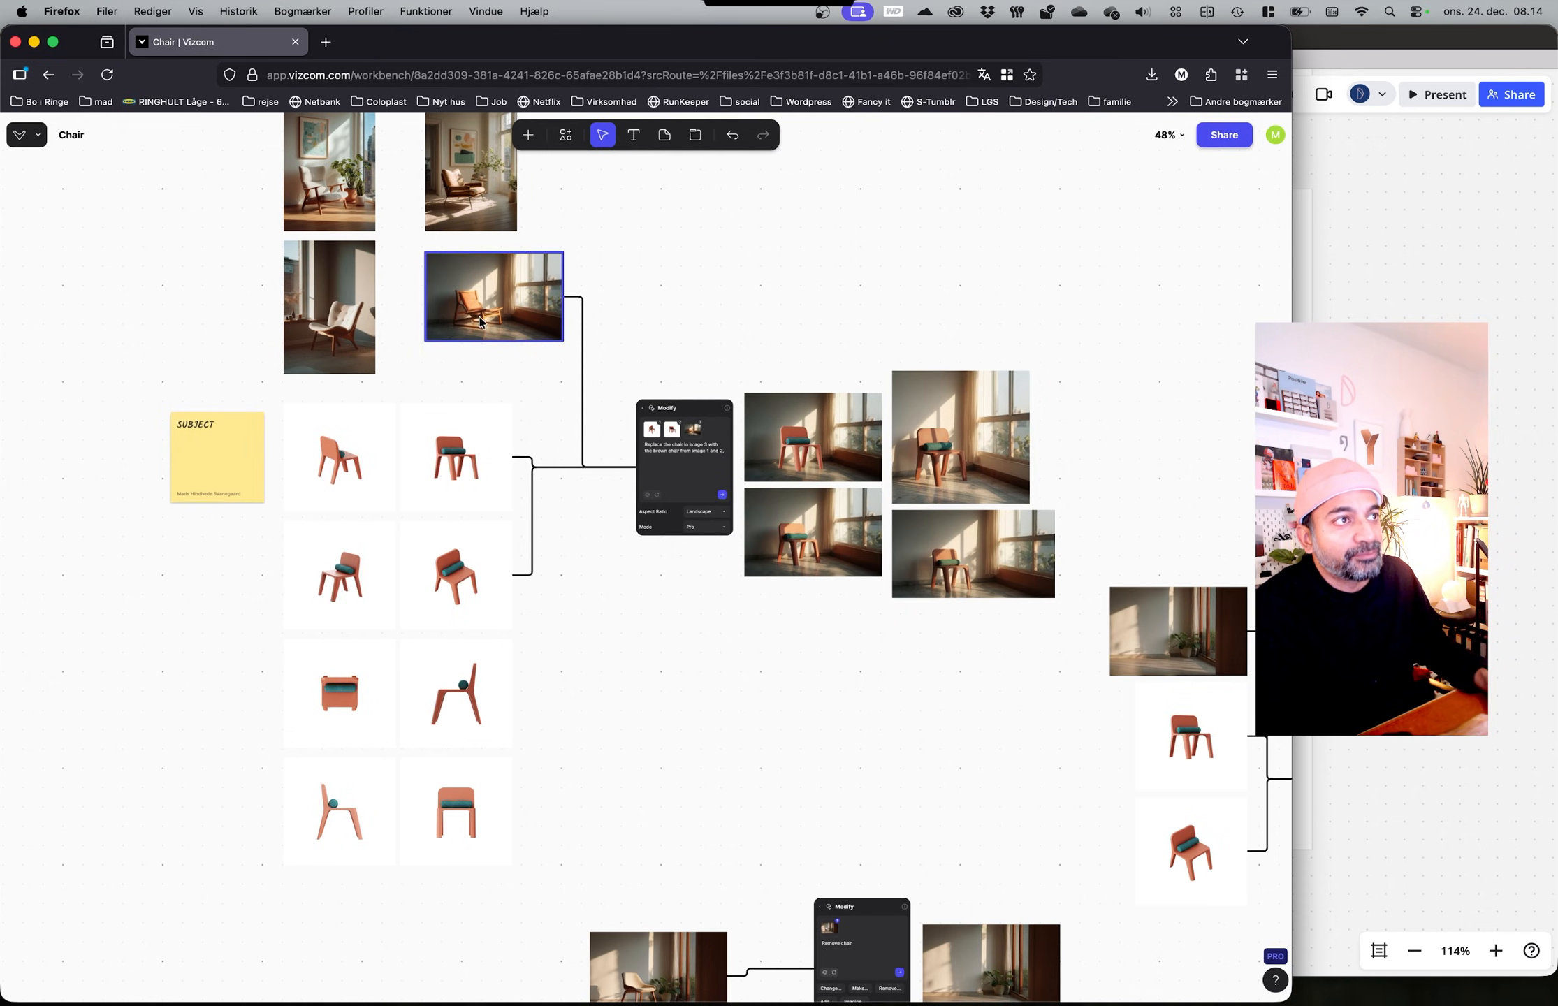
Step: Duplicate the portrait context photo of the cream lounge chair beside the window into an empty area of the workbench
{"action": "middle_click_drag", "start_coordinate": [600, 605], "coordinate": [338, 442]}
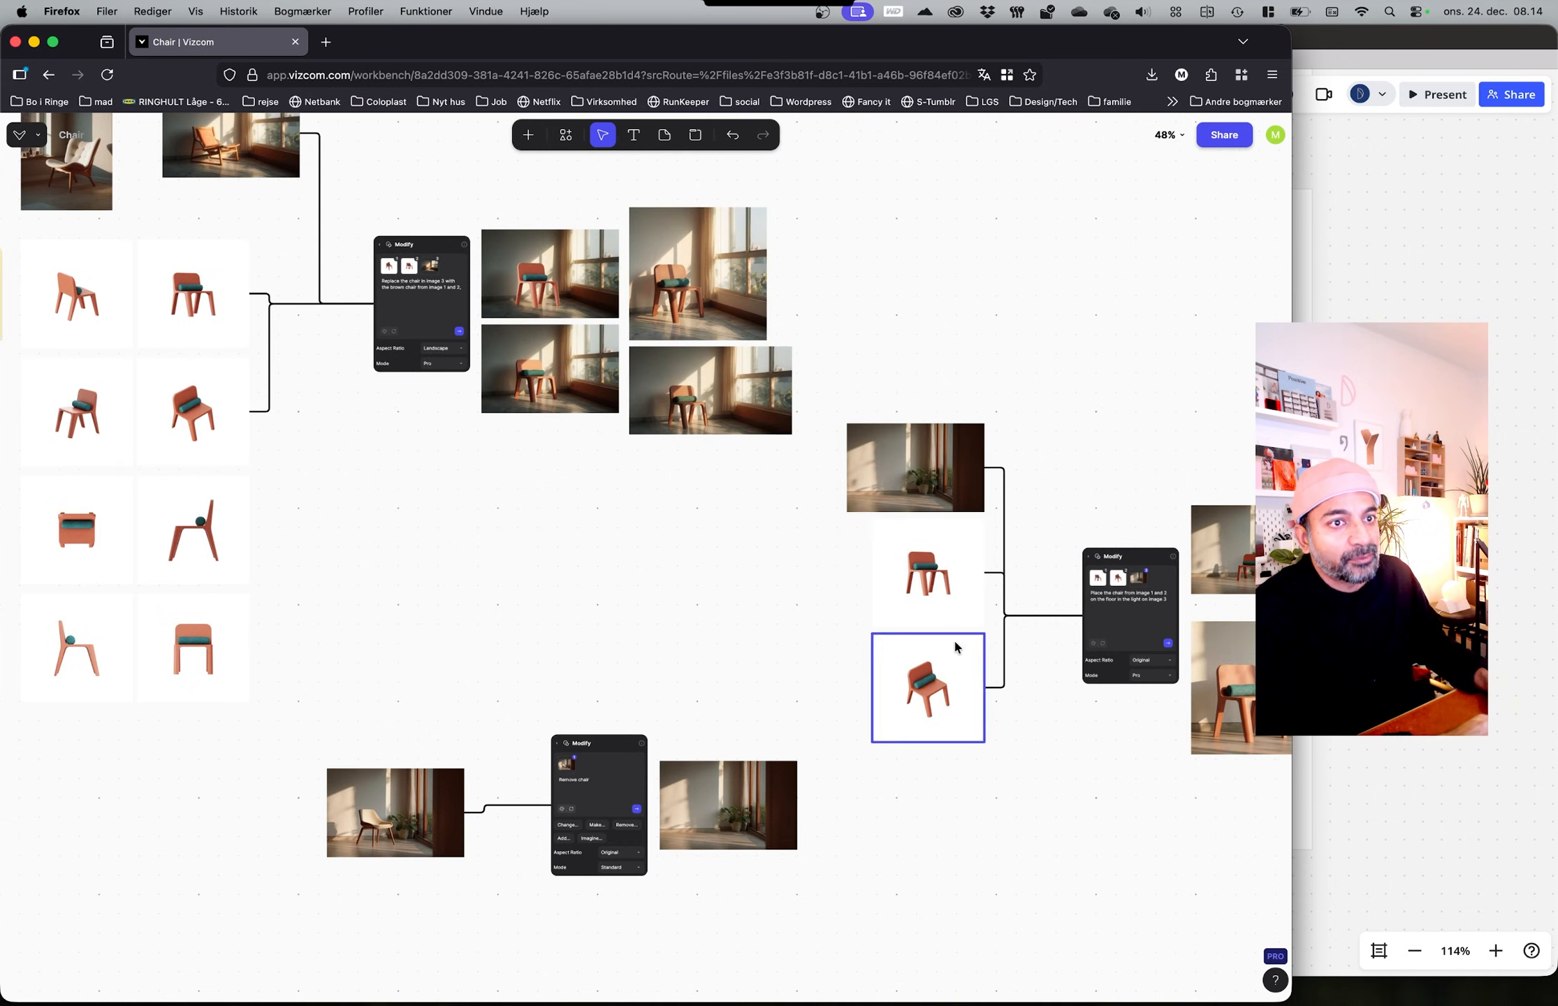
{"action": "middle_click_drag", "start_coordinate": [567, 575], "coordinate": [891, 802]}
{"action": "middle_click_drag", "start_coordinate": [640, 600], "coordinate": [346, 706]}
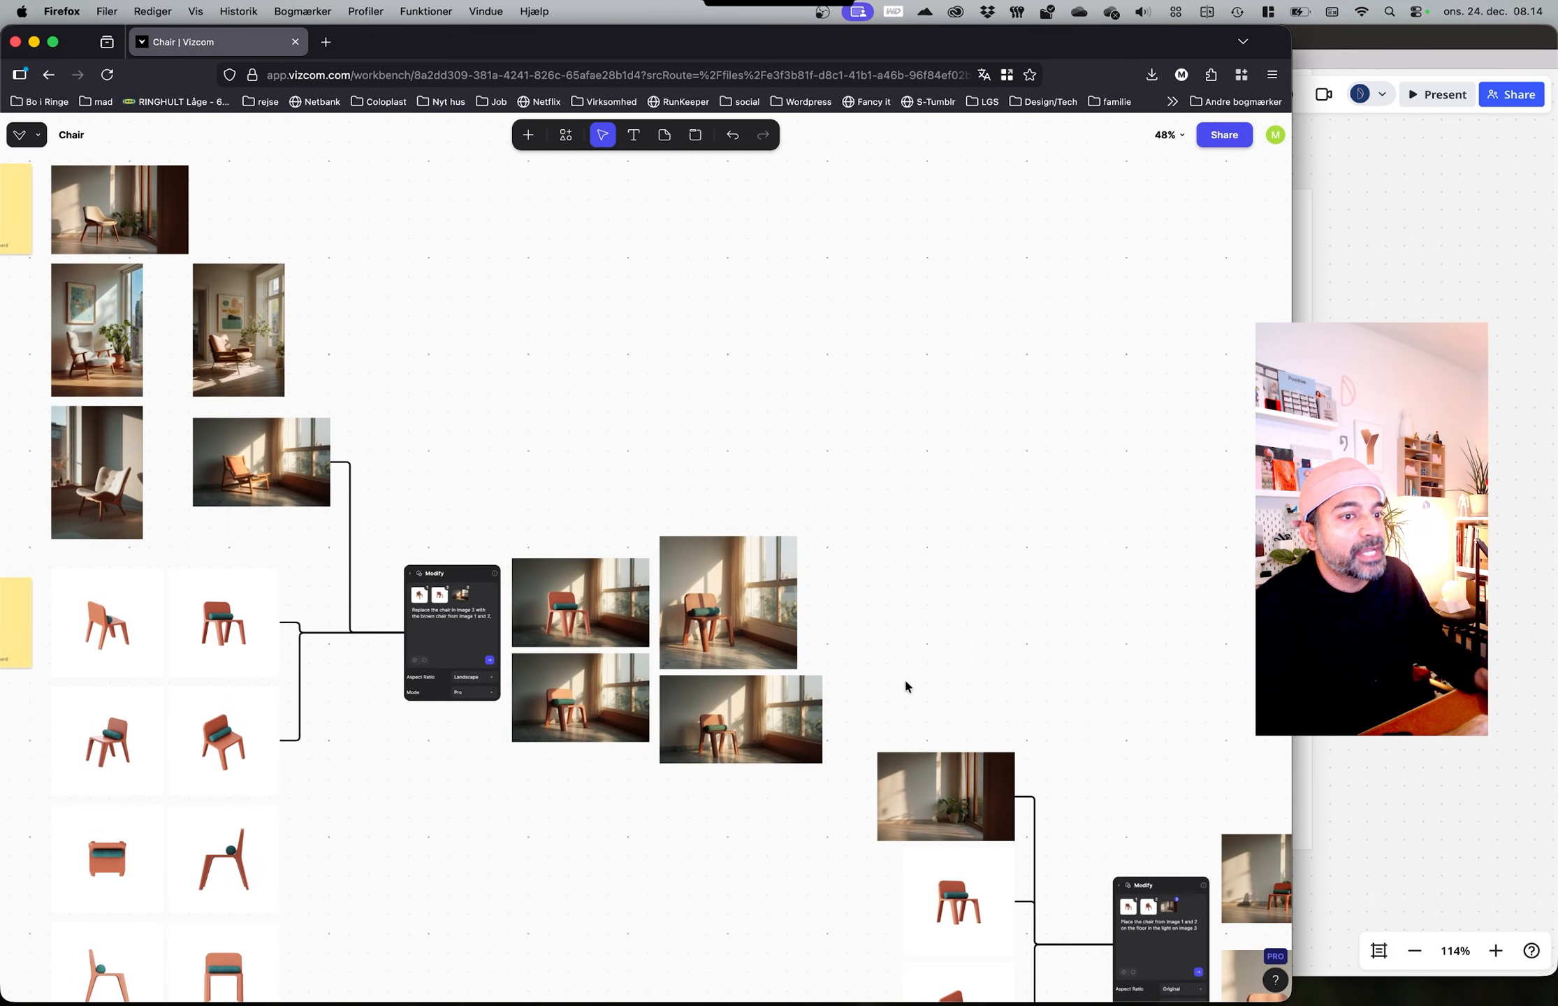
{"action": "scroll", "coordinate": [773, 589], "scroll_direction": "up", "scroll_amount": 5}
{"action": "scroll", "coordinate": [774, 589], "scroll_direction": "left", "scroll_amount": 5}
{"action": "scroll", "coordinate": [460, 597], "scroll_direction": "up", "scroll_amount": 5, "text": "ctrl"}
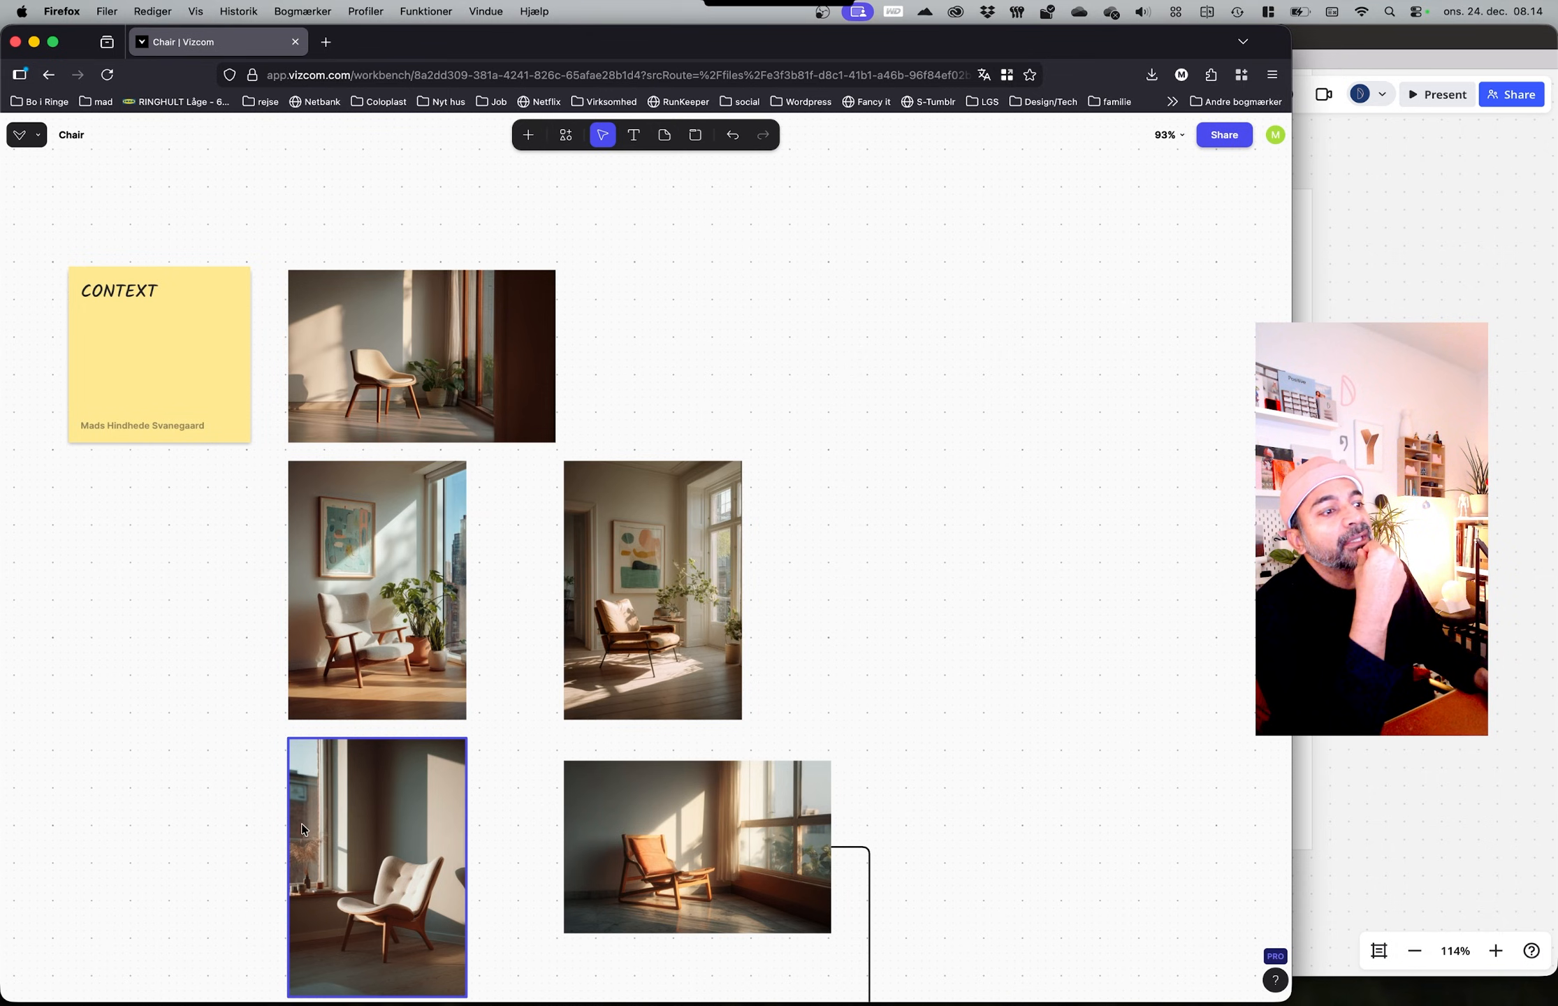
{"action": "left_click", "coordinate": [350, 833]}
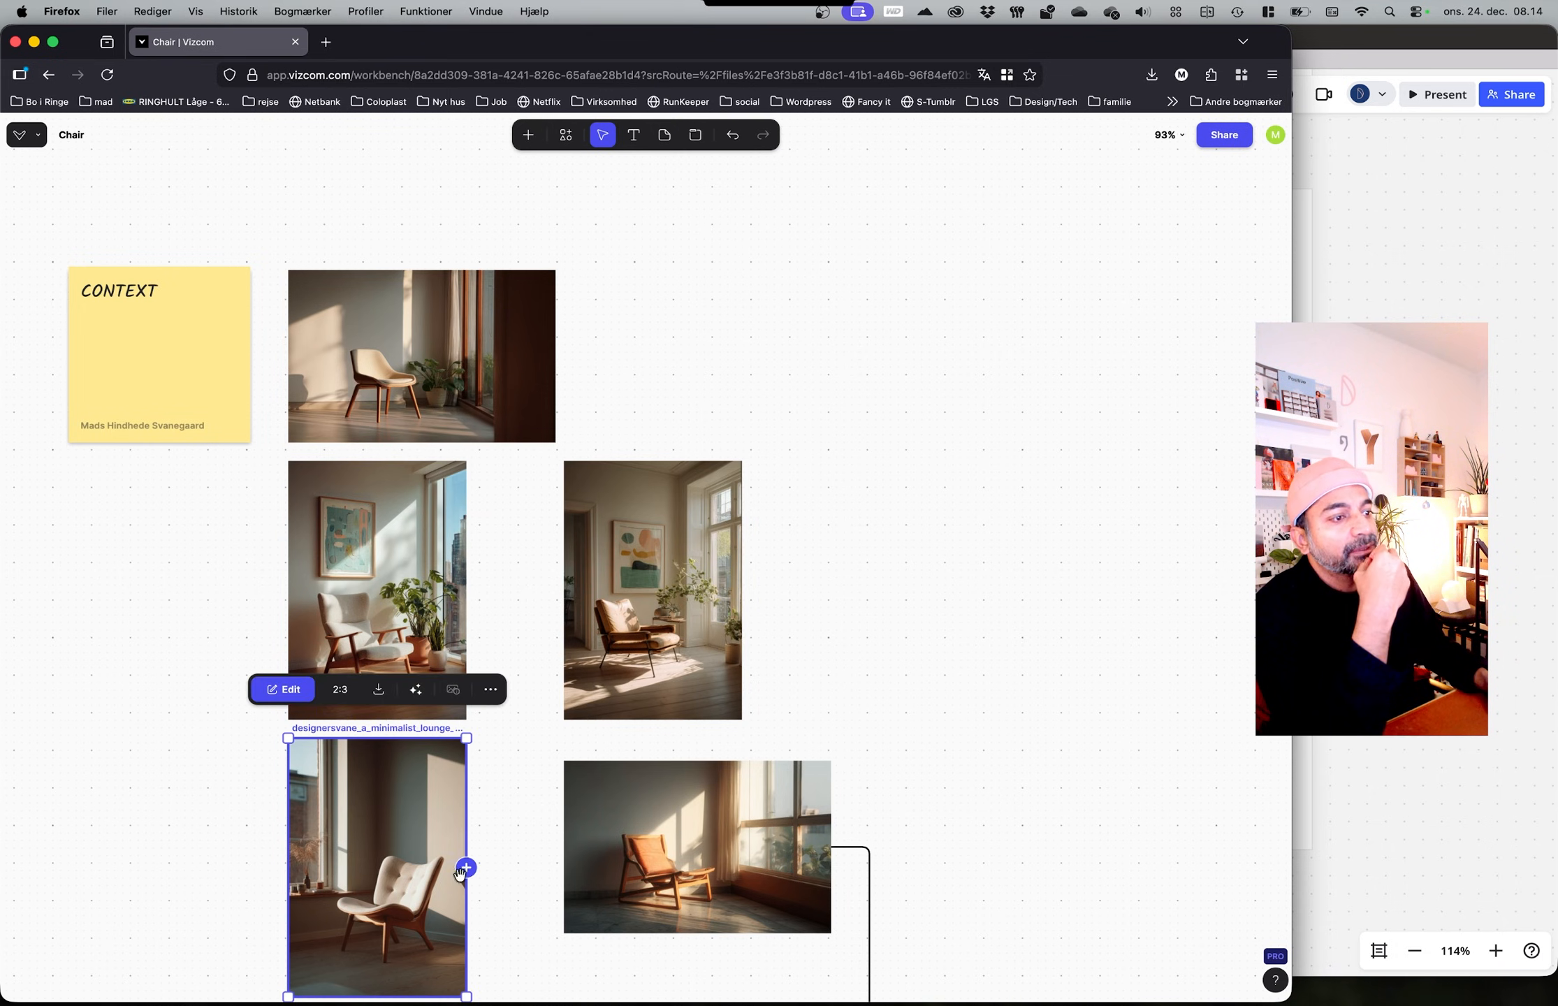
{"action": "left_click_drag", "start_coordinate": [424, 869], "coordinate": [1093, 433]}
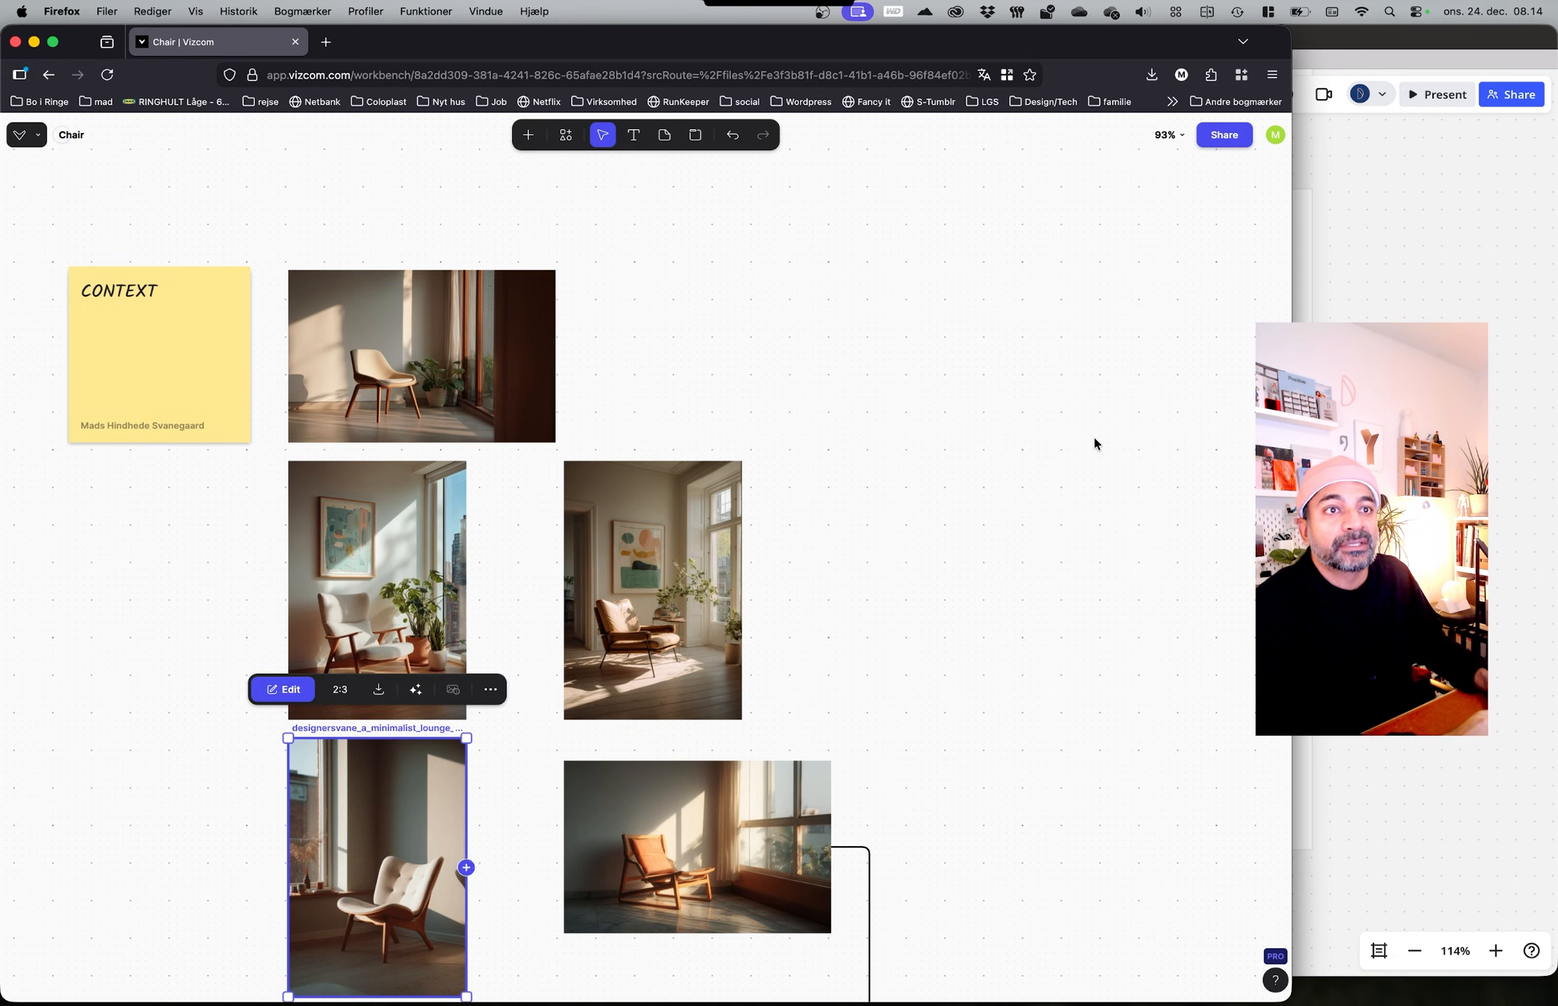
{"action": "left_click_drag", "start_coordinate": [369, 827], "coordinate": [1068, 418], "text": "alt"}
{"action": "left_click", "coordinate": [912, 427]}
{"action": "middle_click_drag", "start_coordinate": [834, 408], "coordinate": [387, 481]}
{"action": "middle_click_drag", "start_coordinate": [627, 568], "coordinate": [753, 432]}
{"action": "middle_click_drag", "start_coordinate": [566, 455], "coordinate": [338, 667]}
{"action": "scroll", "coordinate": [433, 676], "scroll_direction": "up", "scroll_amount": 2}
{"action": "left_click_drag", "start_coordinate": [577, 629], "coordinate": [693, 517]}
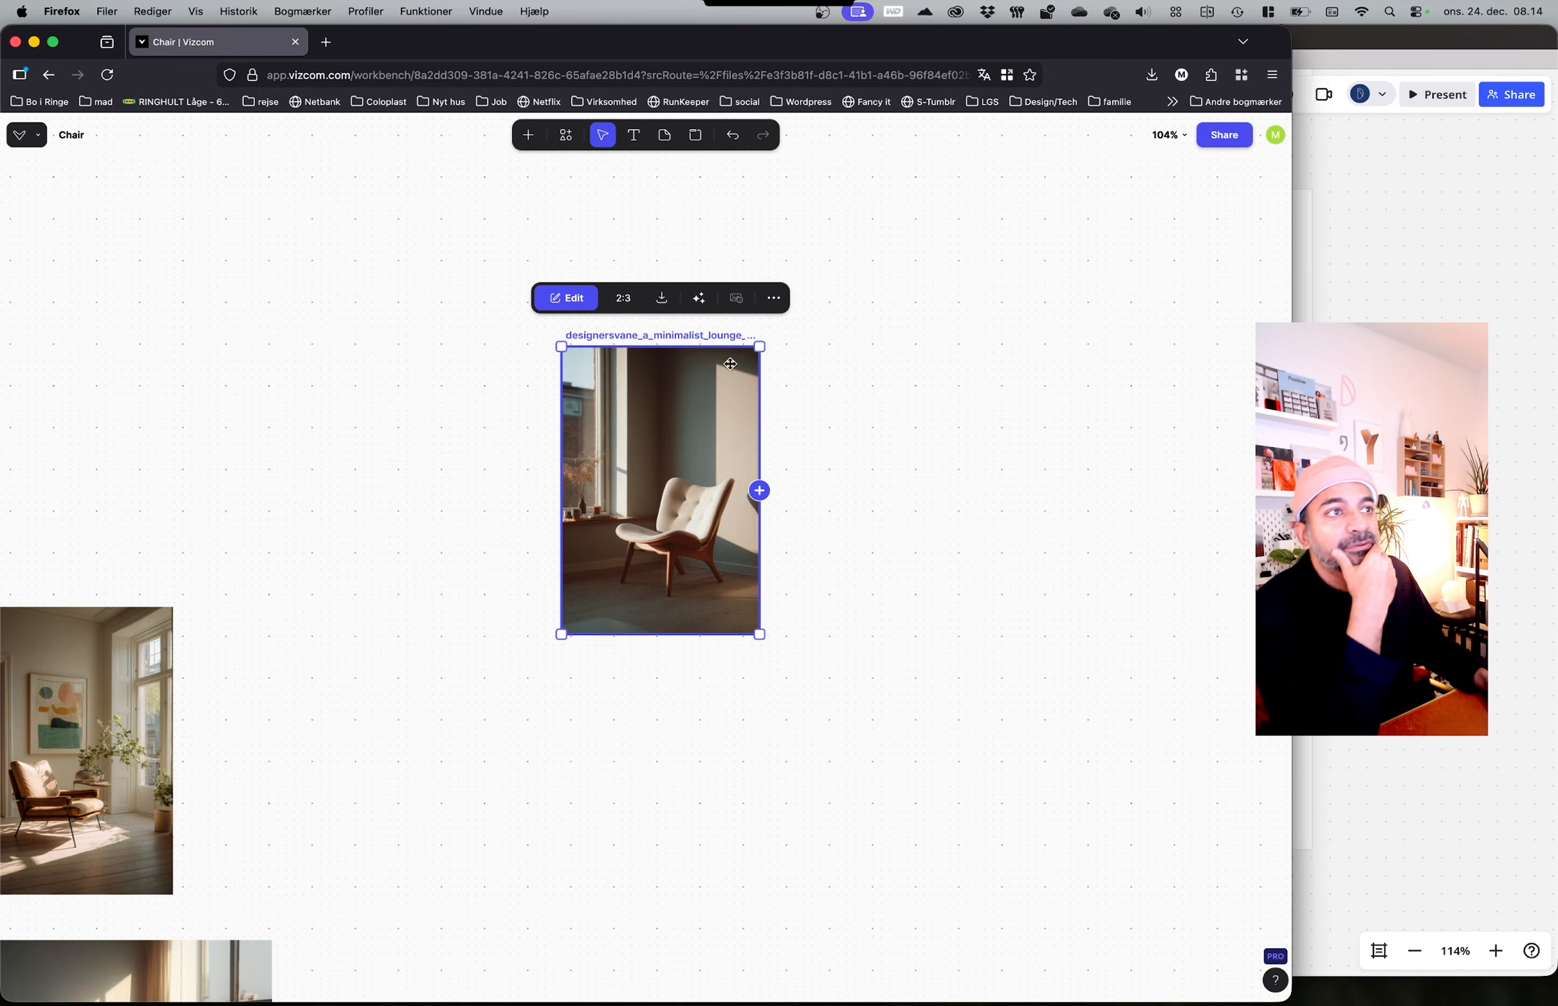
Step: Open the duplicated photo in the drawing editor, look through the Create, Make 3D, Adjust and Eraser options, and return to the workbench
{"action": "left_click", "coordinate": [700, 300]}
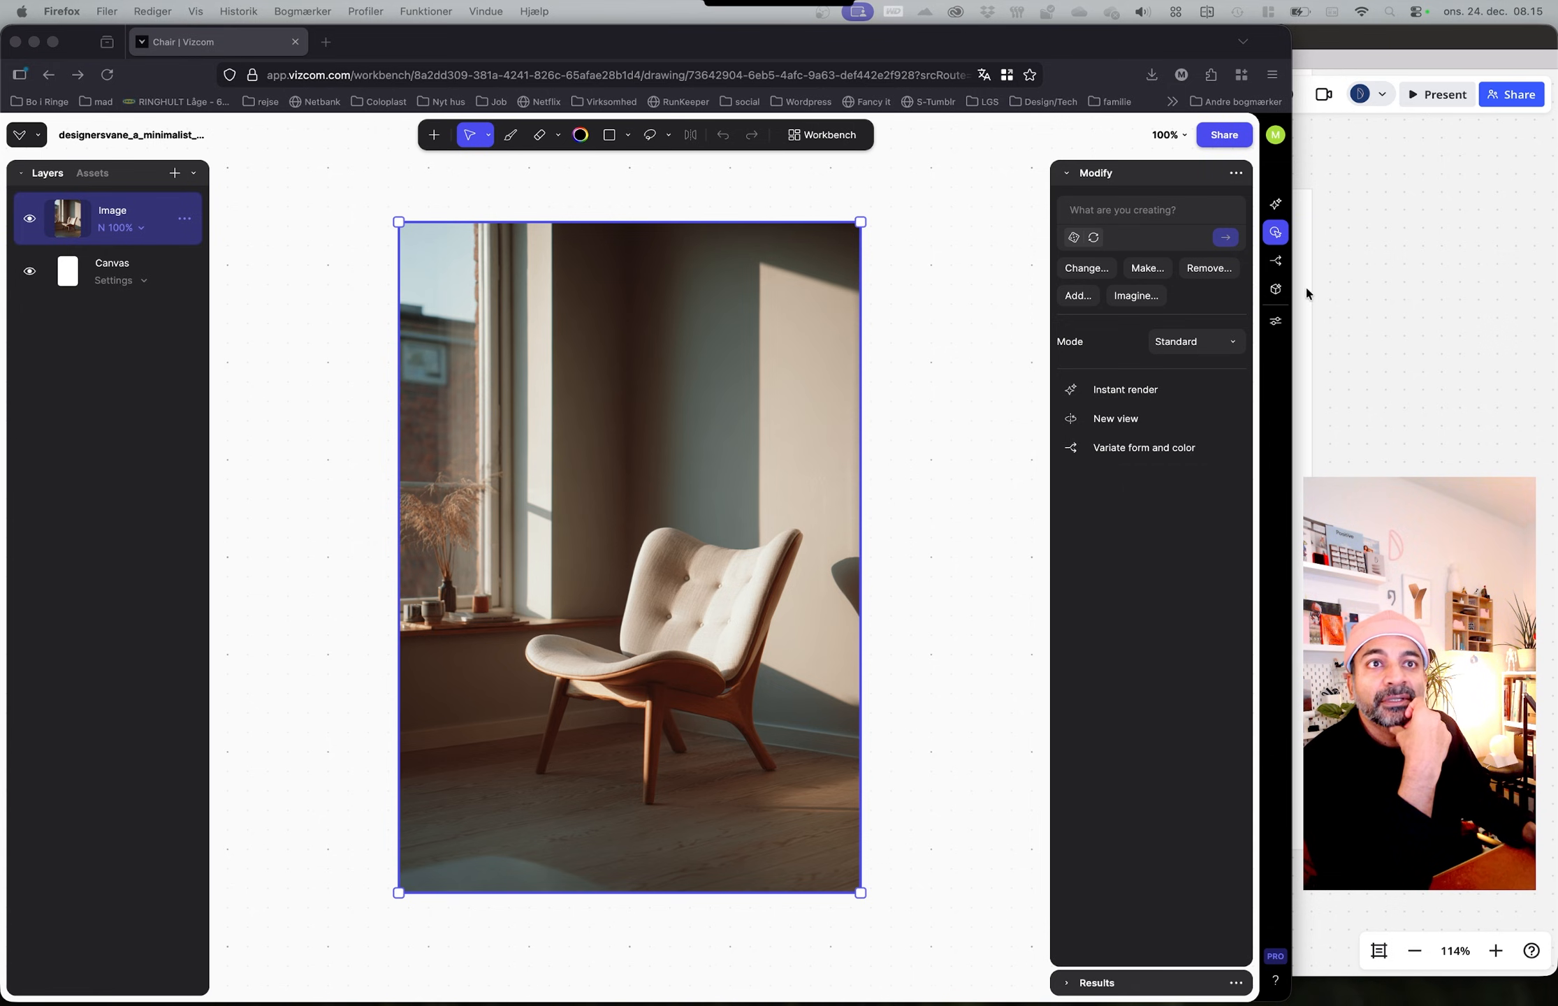
{"action": "left_click", "coordinate": [1274, 204]}
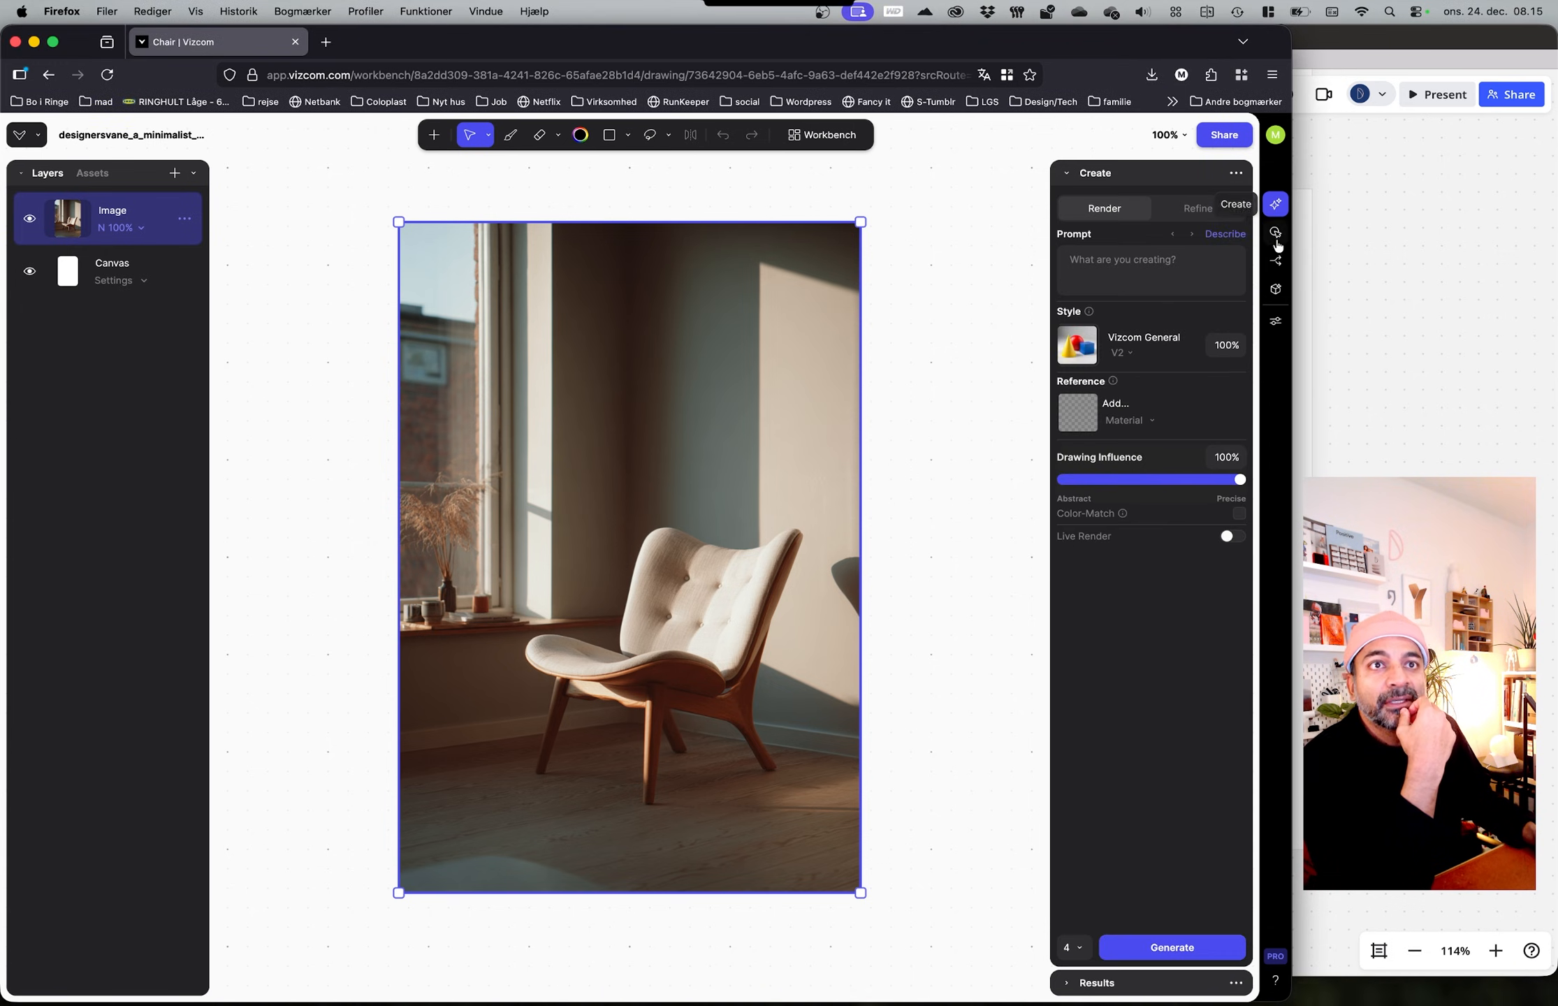
{"action": "left_click", "coordinate": [1276, 260]}
{"action": "left_click", "coordinate": [1276, 288]}
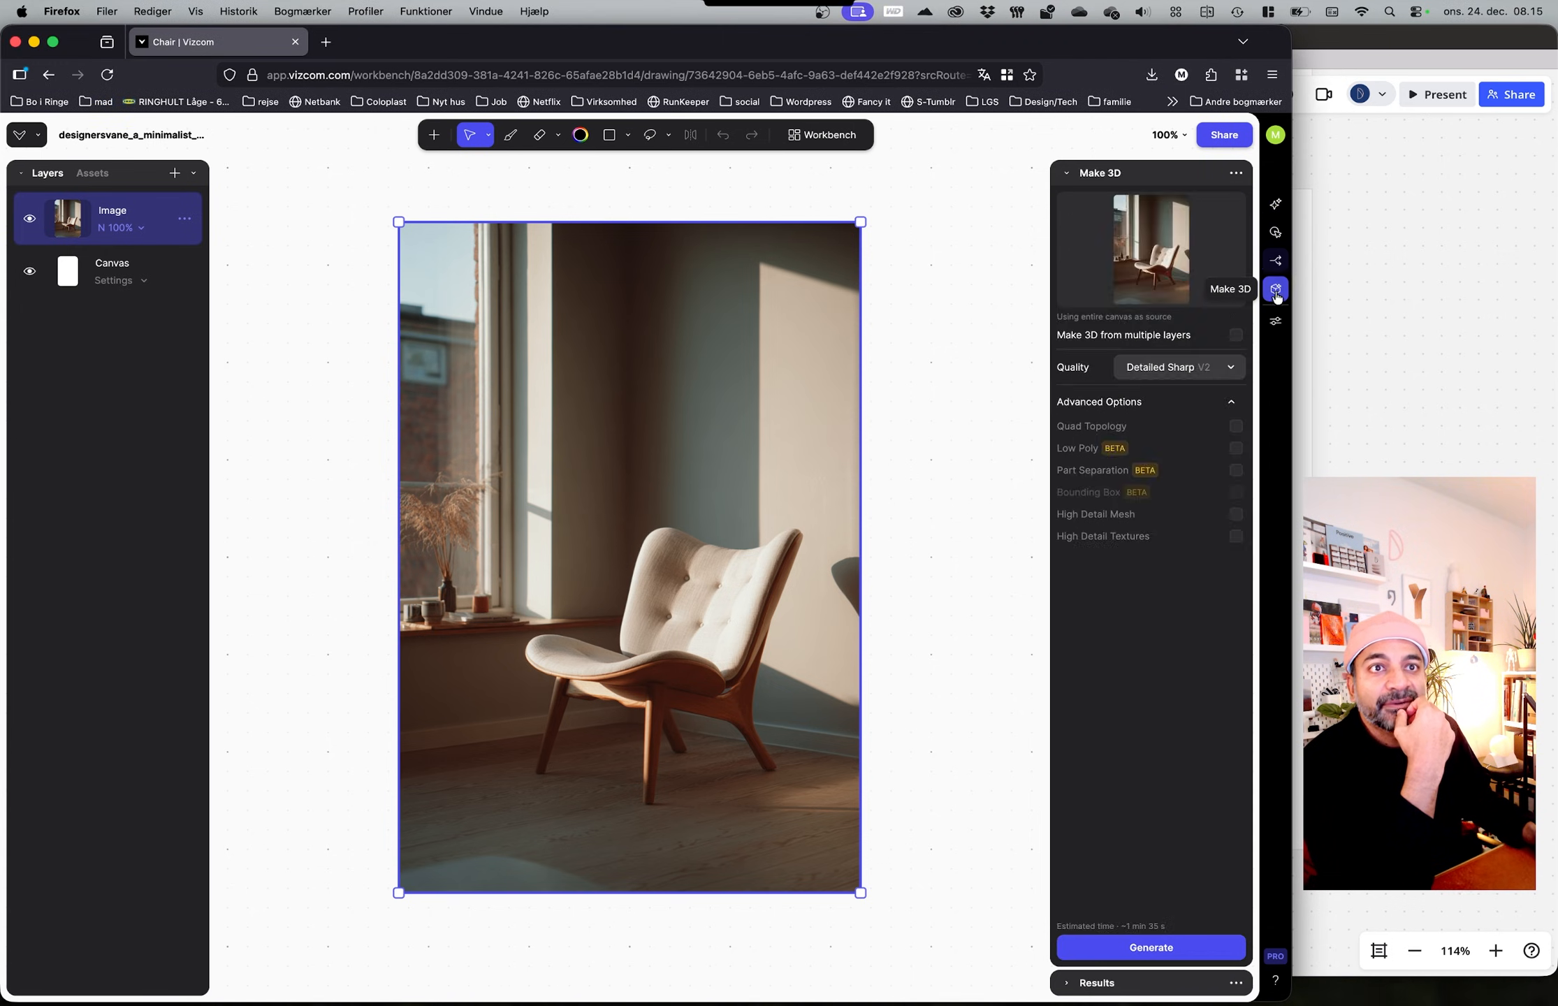
{"action": "left_click", "coordinate": [1275, 321]}
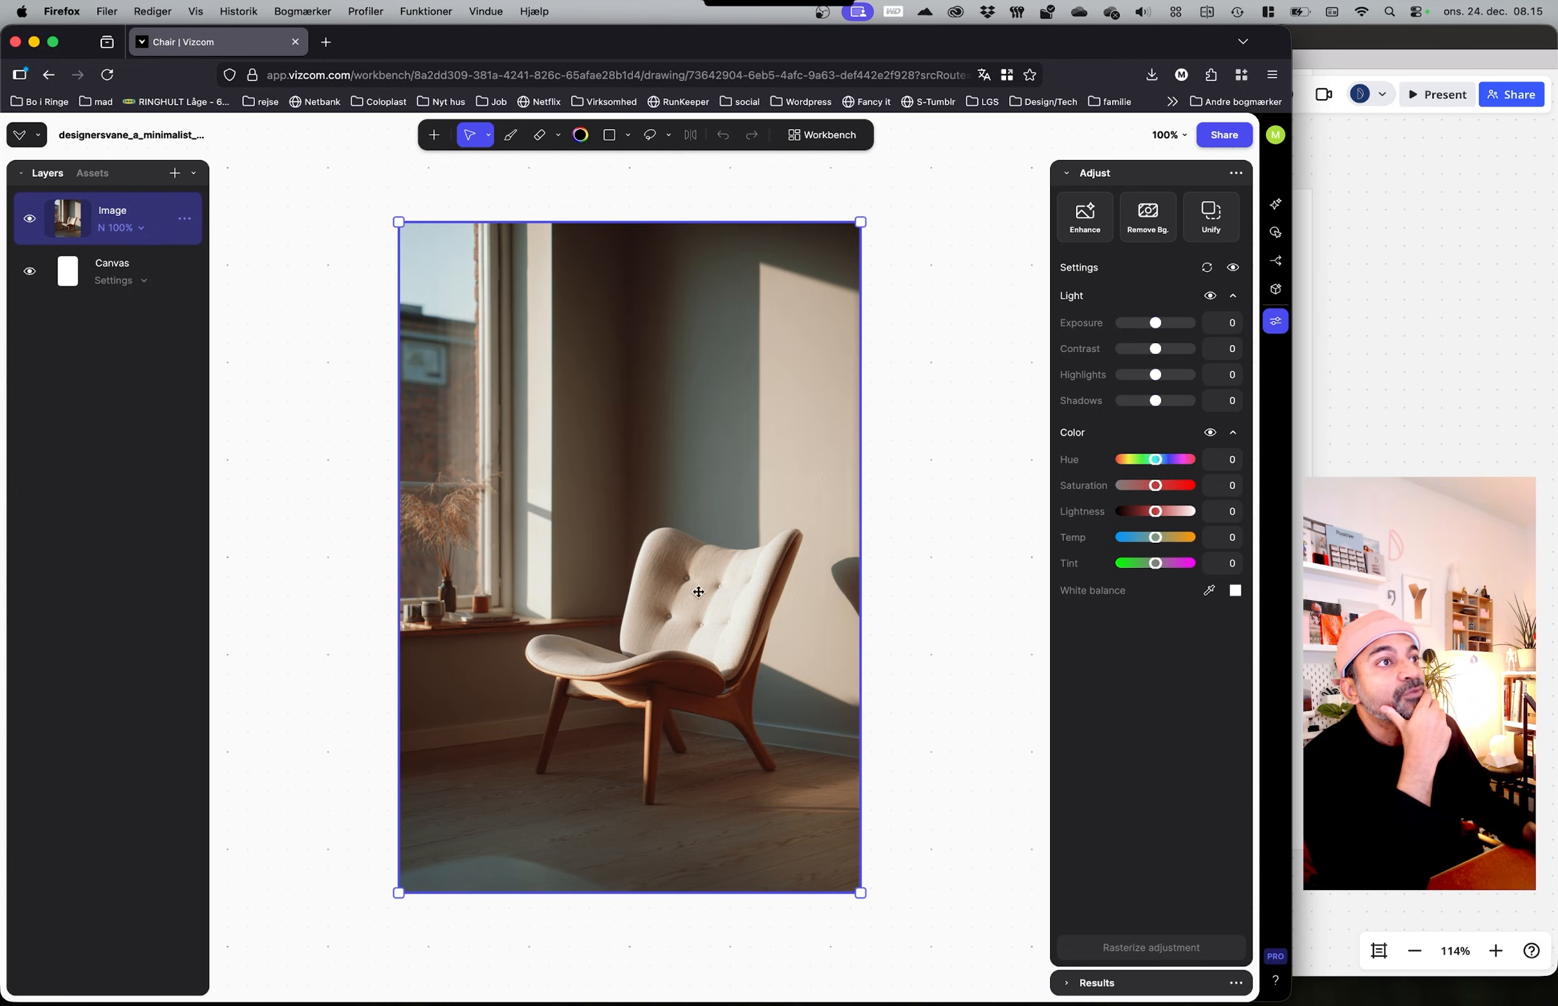
{"action": "left_click", "coordinate": [539, 134]}
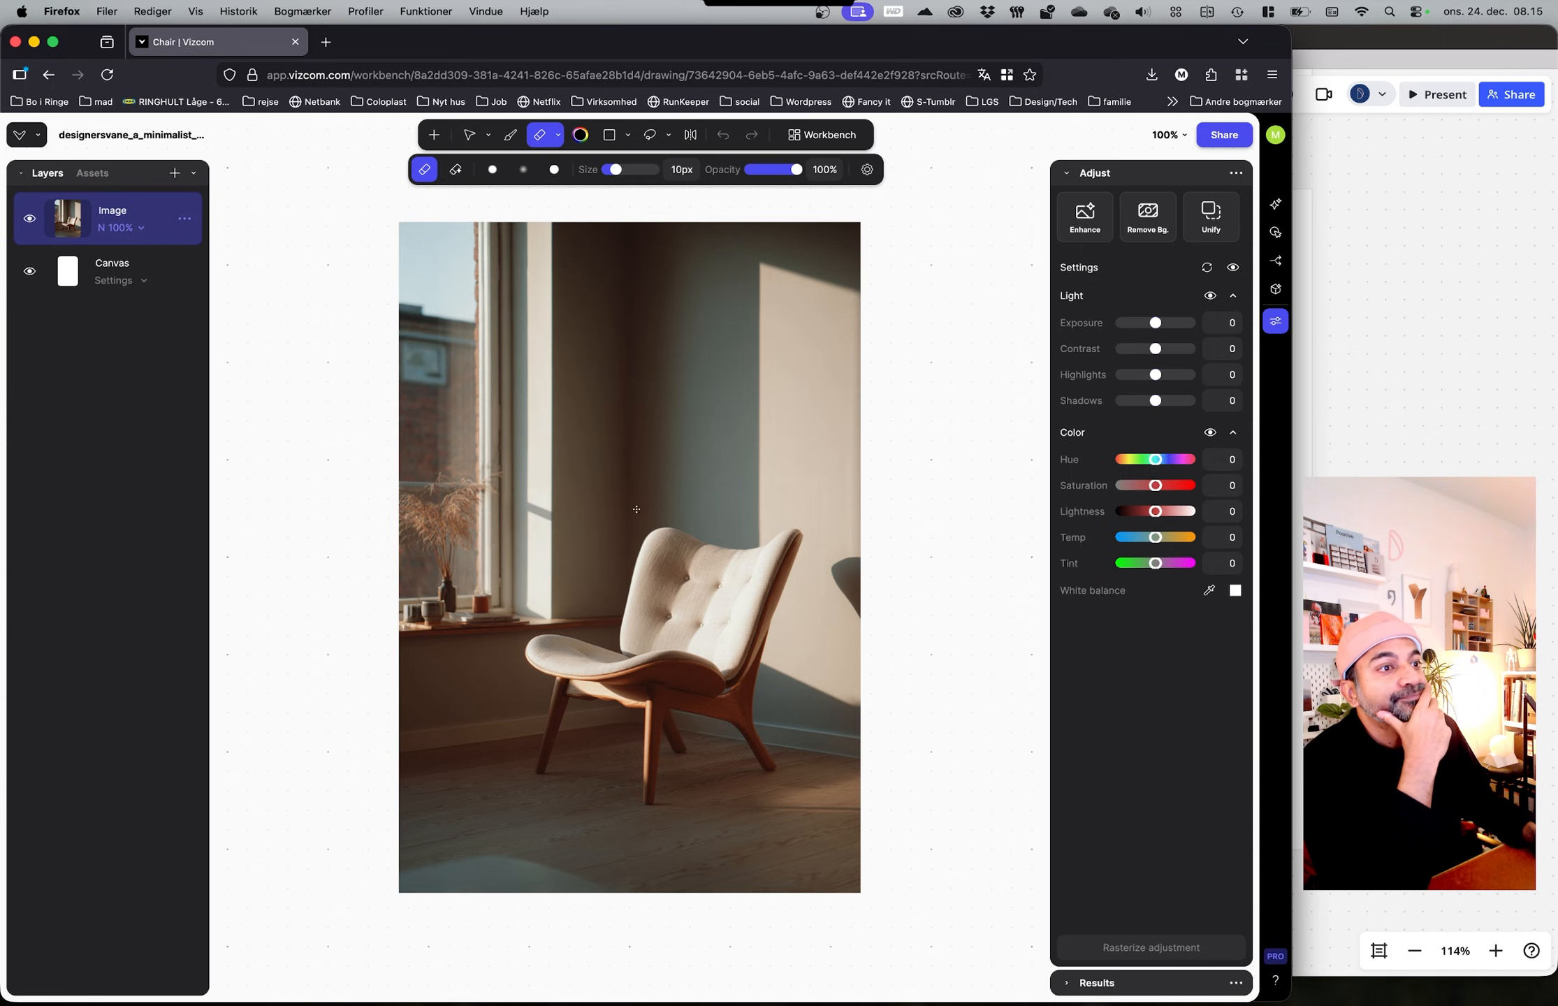
{"action": "left_click", "coordinate": [802, 135]}
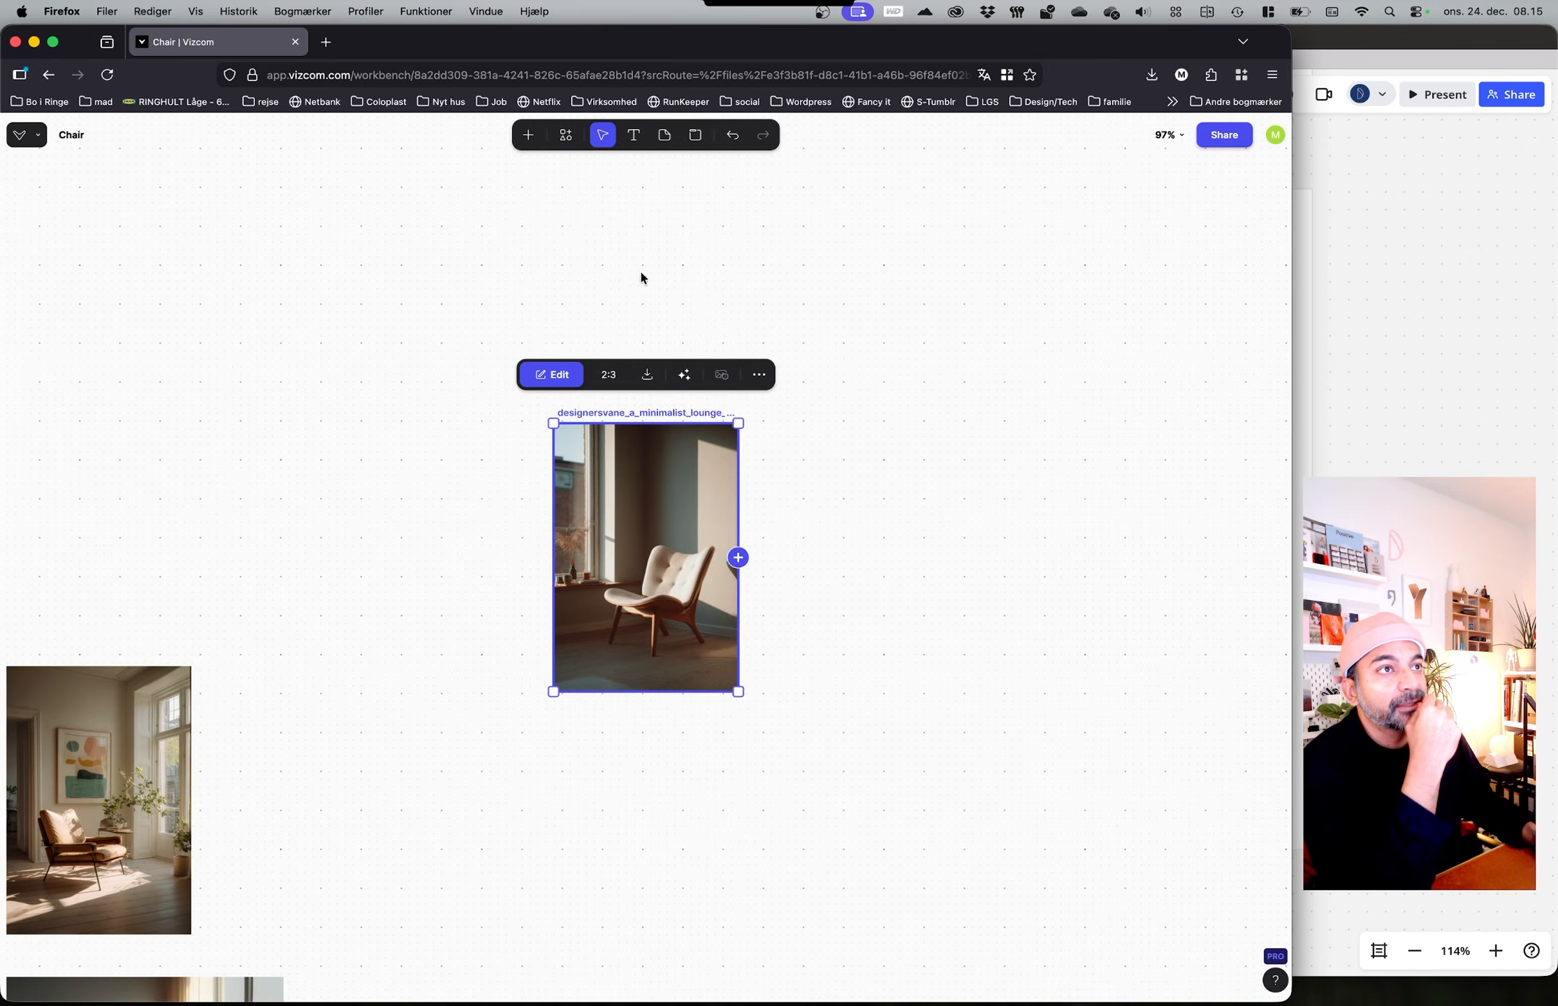
Step: Edit the duplicated photo and generate Standard-mode Modify results with the prompt "Remove the chair in the image"
{"action": "left_click", "coordinate": [558, 377]}
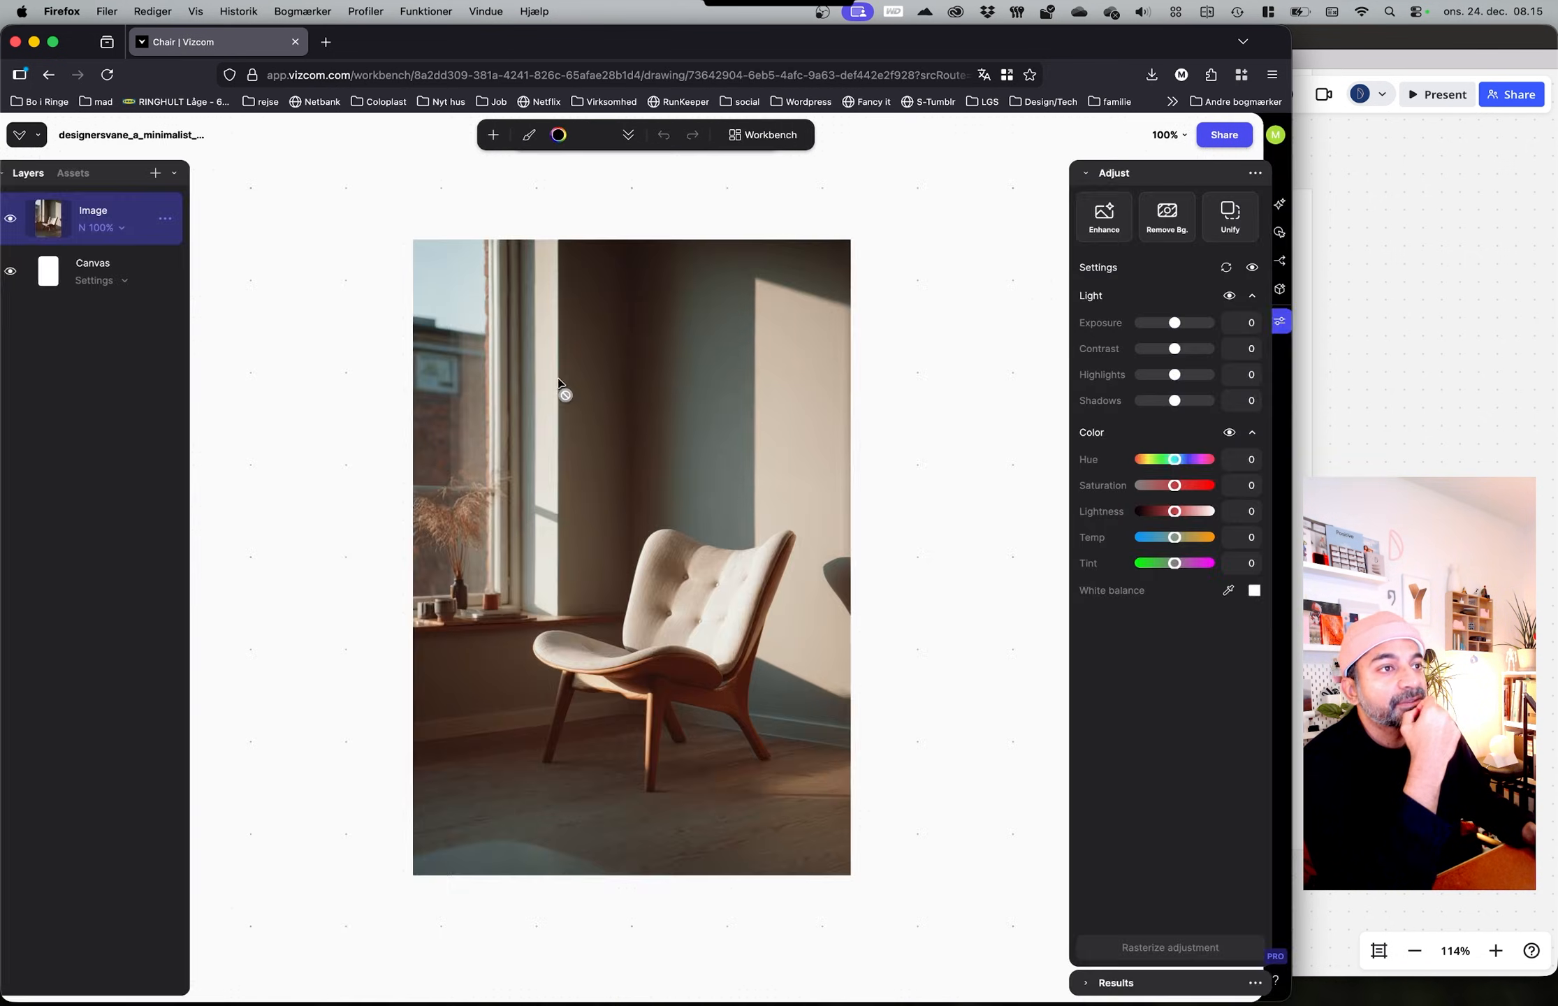
{"action": "left_click", "coordinate": [1275, 234]}
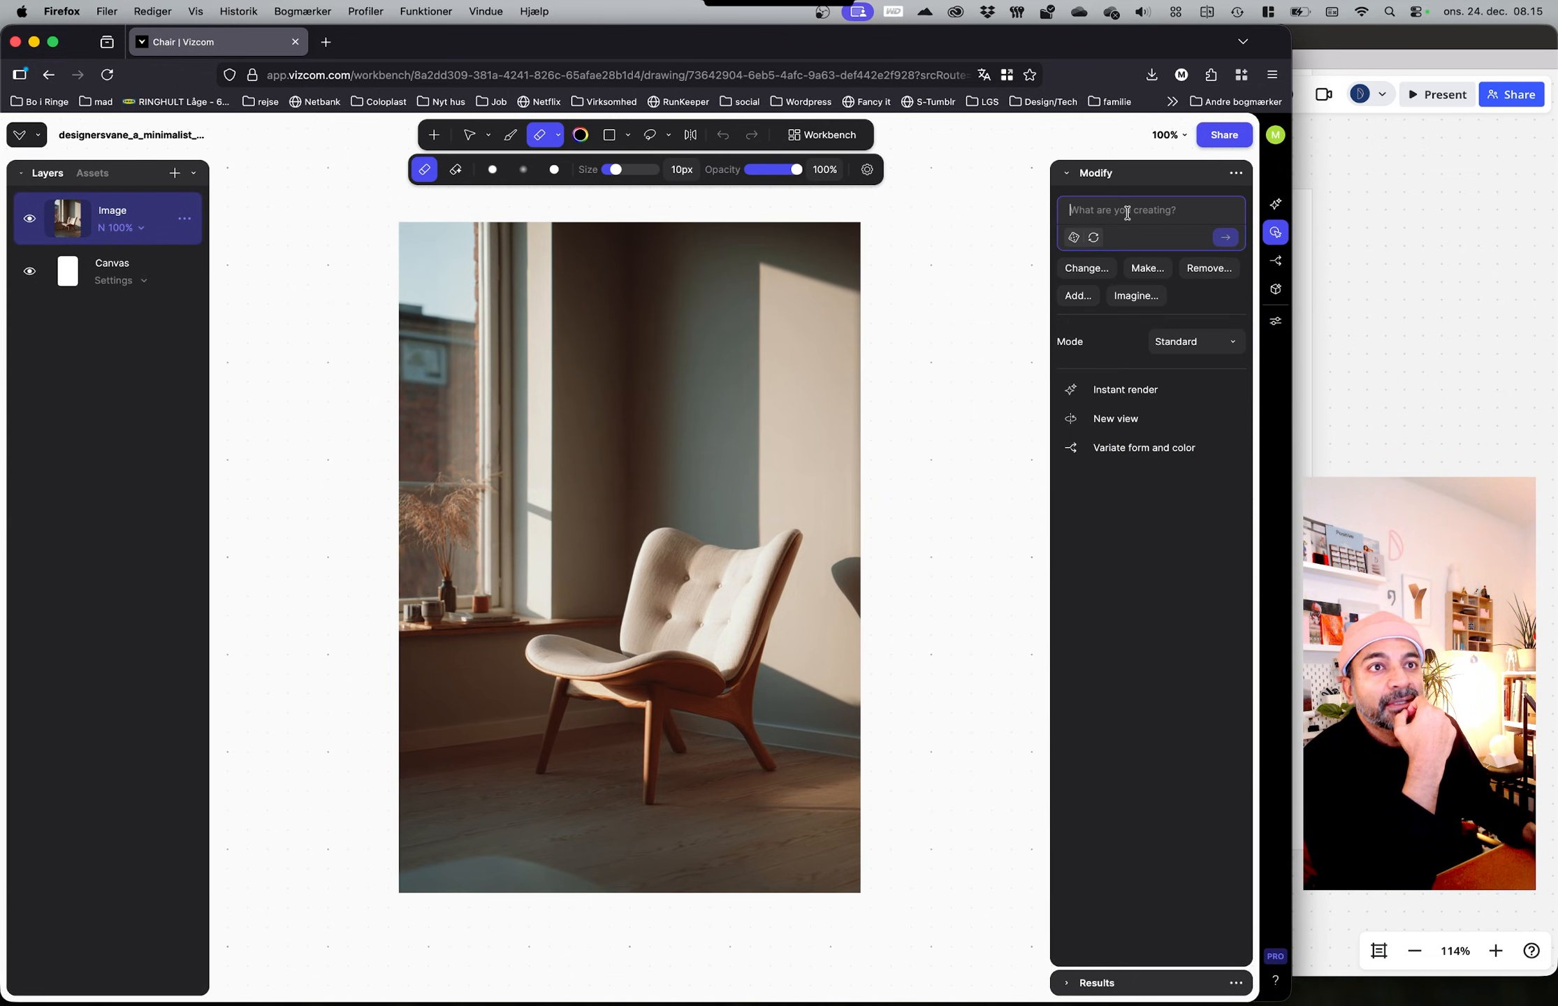
{"action": "type", "text": "REmove the chair in the image"}
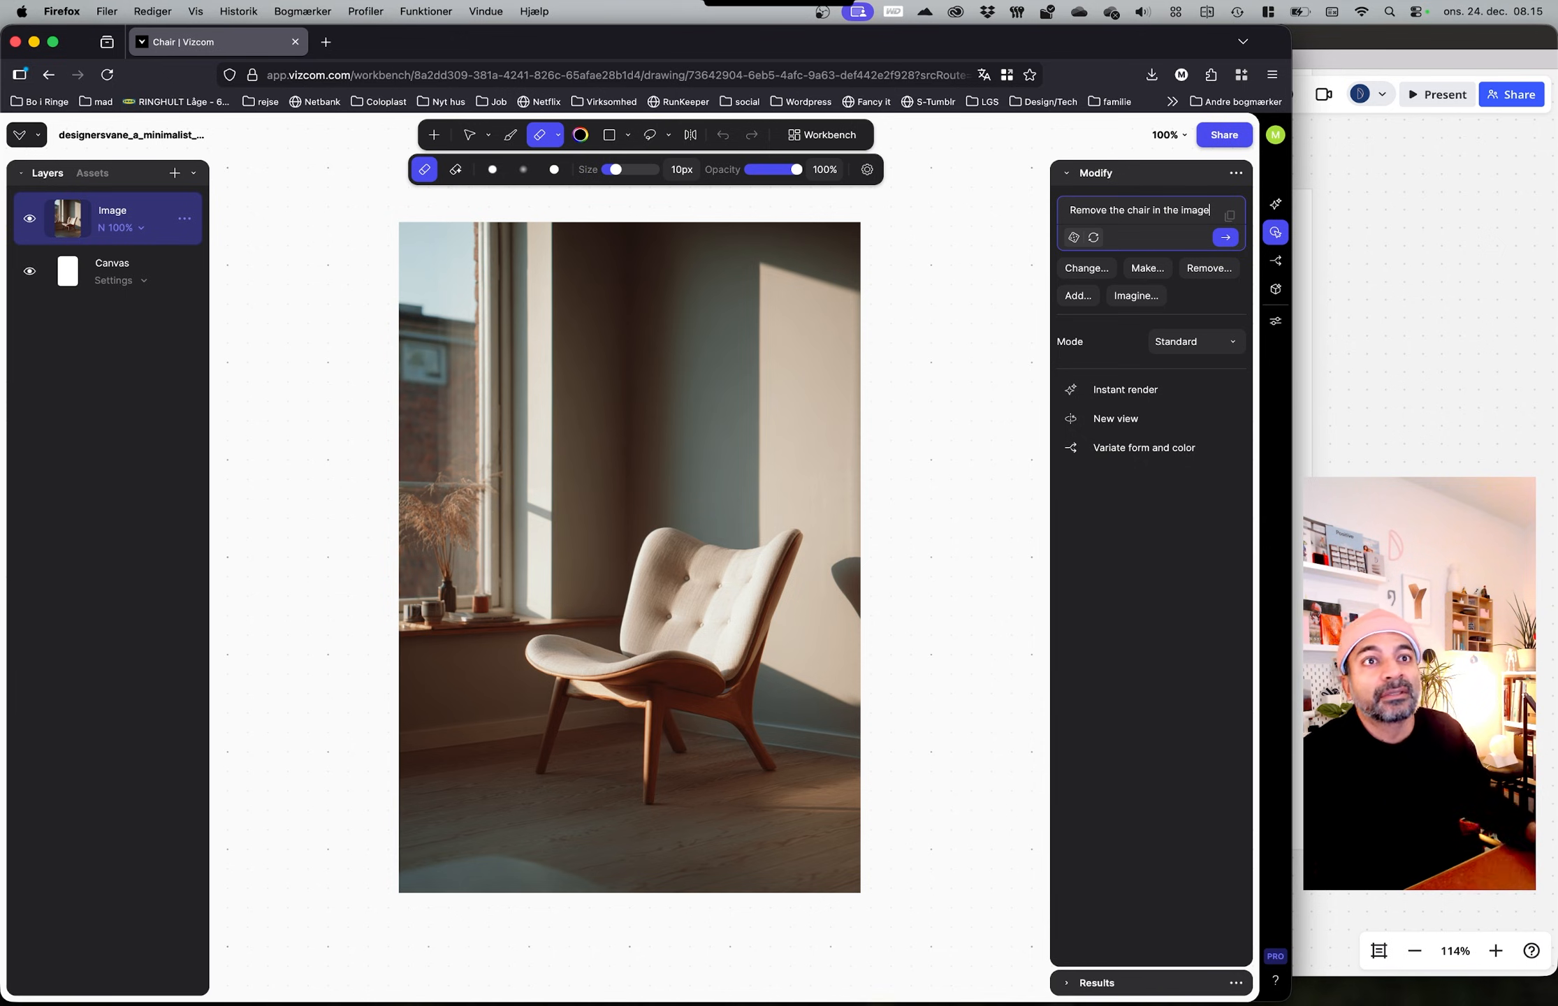
{"action": "left_click", "coordinate": [1225, 237]}
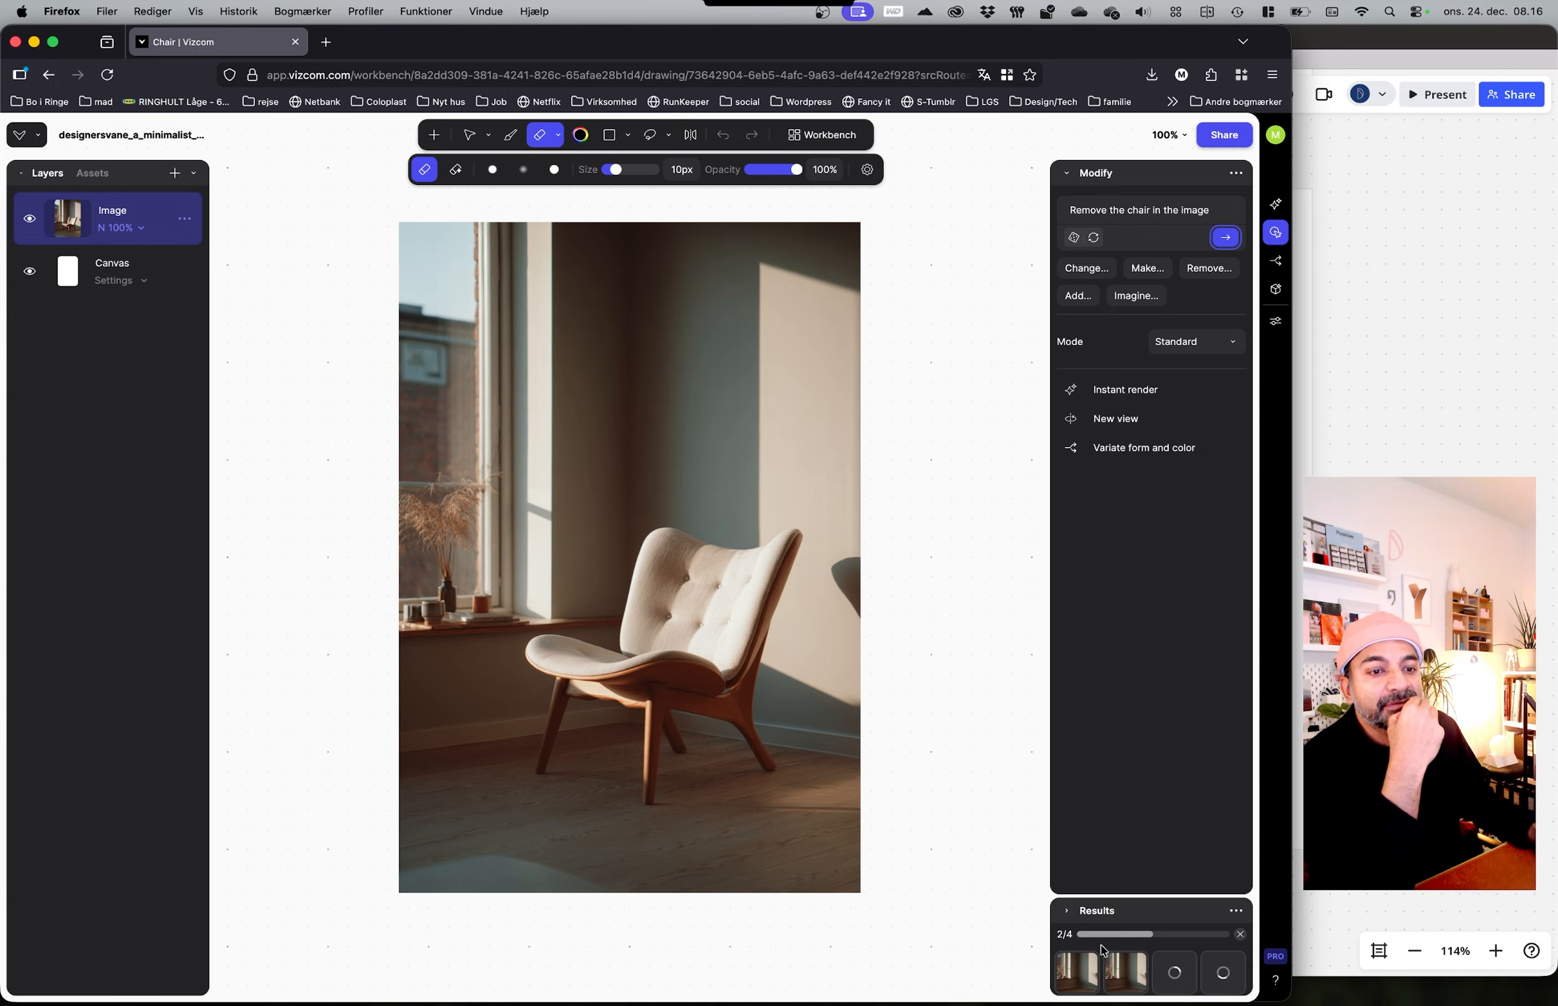
Step: Compare the generated empty-room results and add the fourth one to the drawing as a layer
{"action": "left_click", "coordinate": [1088, 965]}
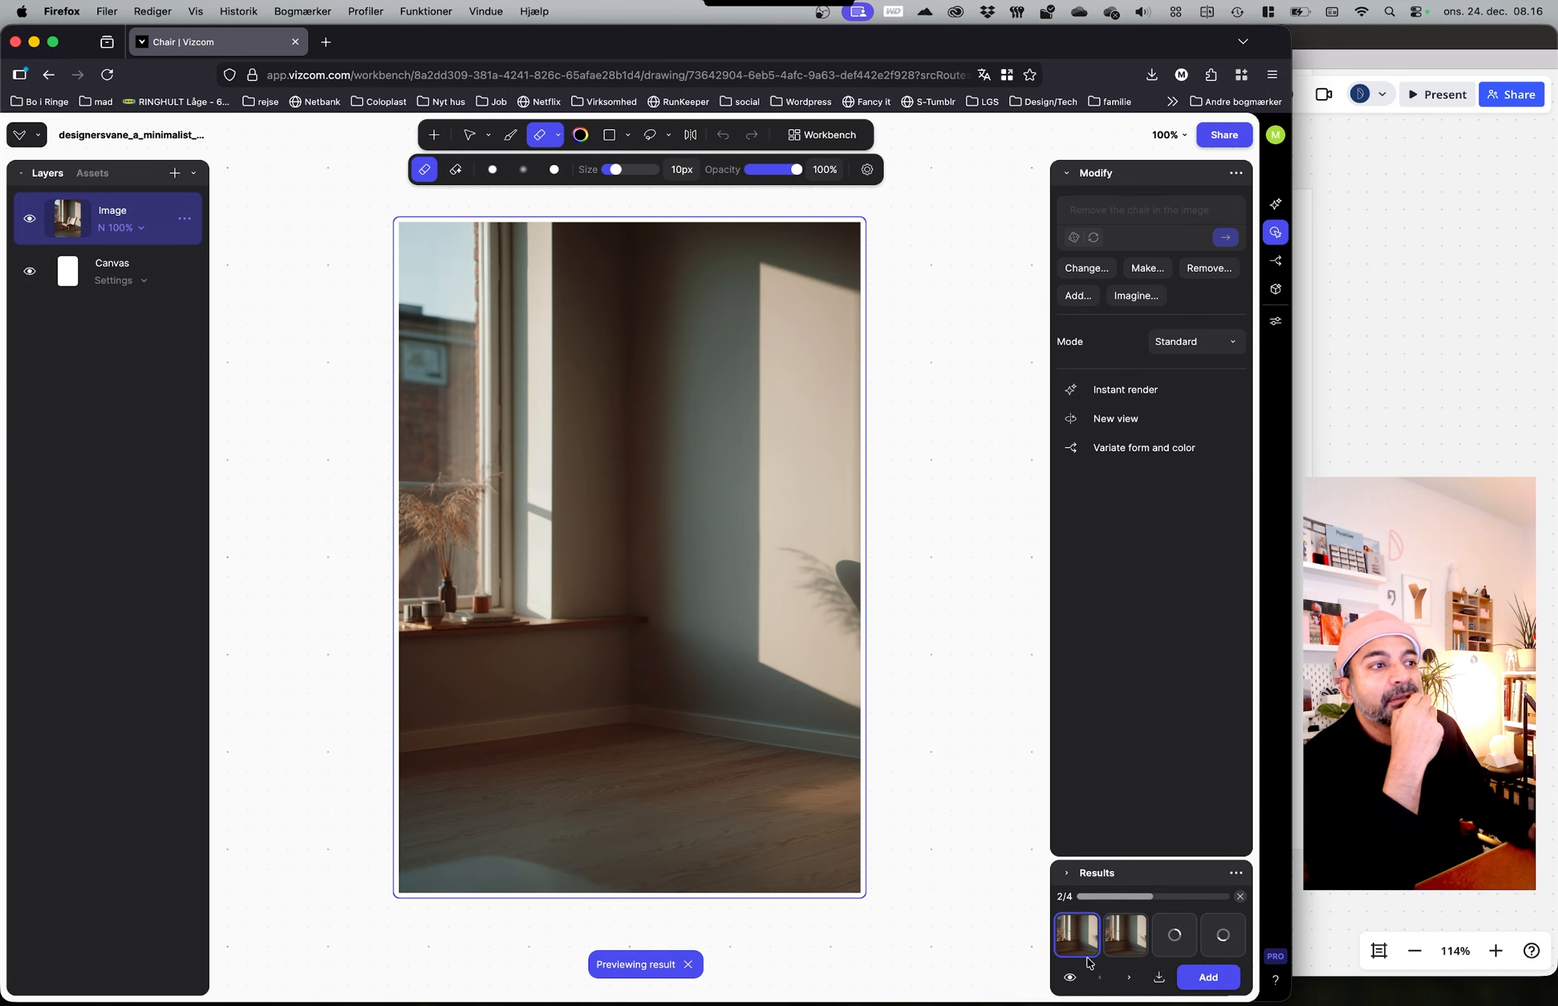
{"action": "left_click", "coordinate": [1126, 947]}
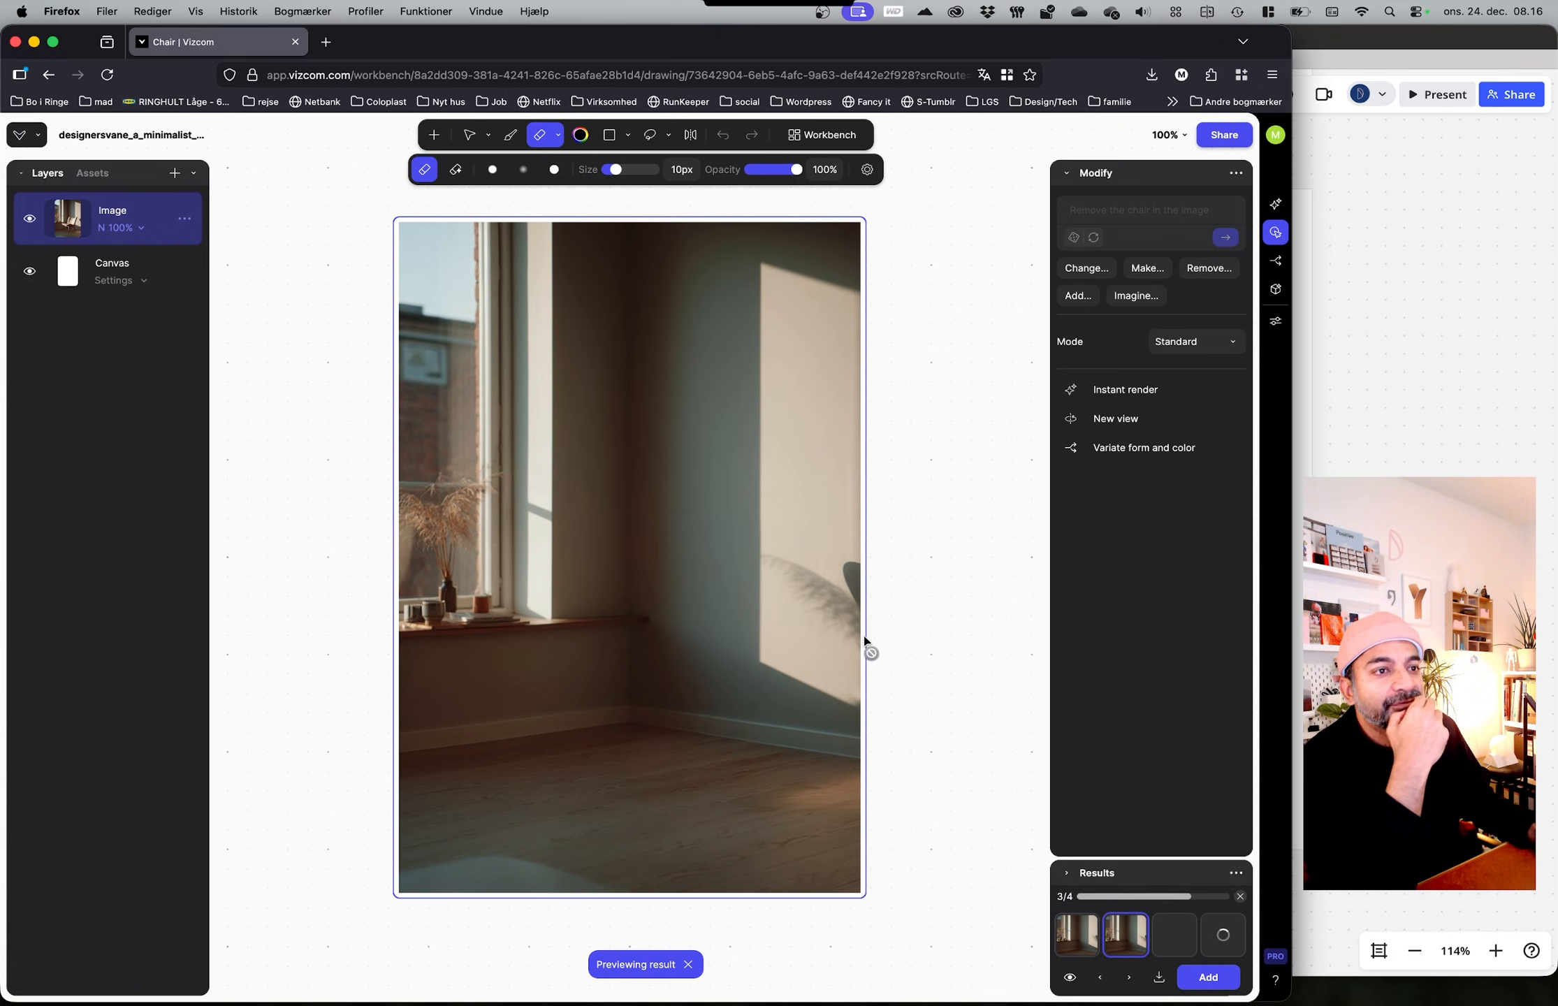
{"action": "left_click", "coordinate": [1174, 935]}
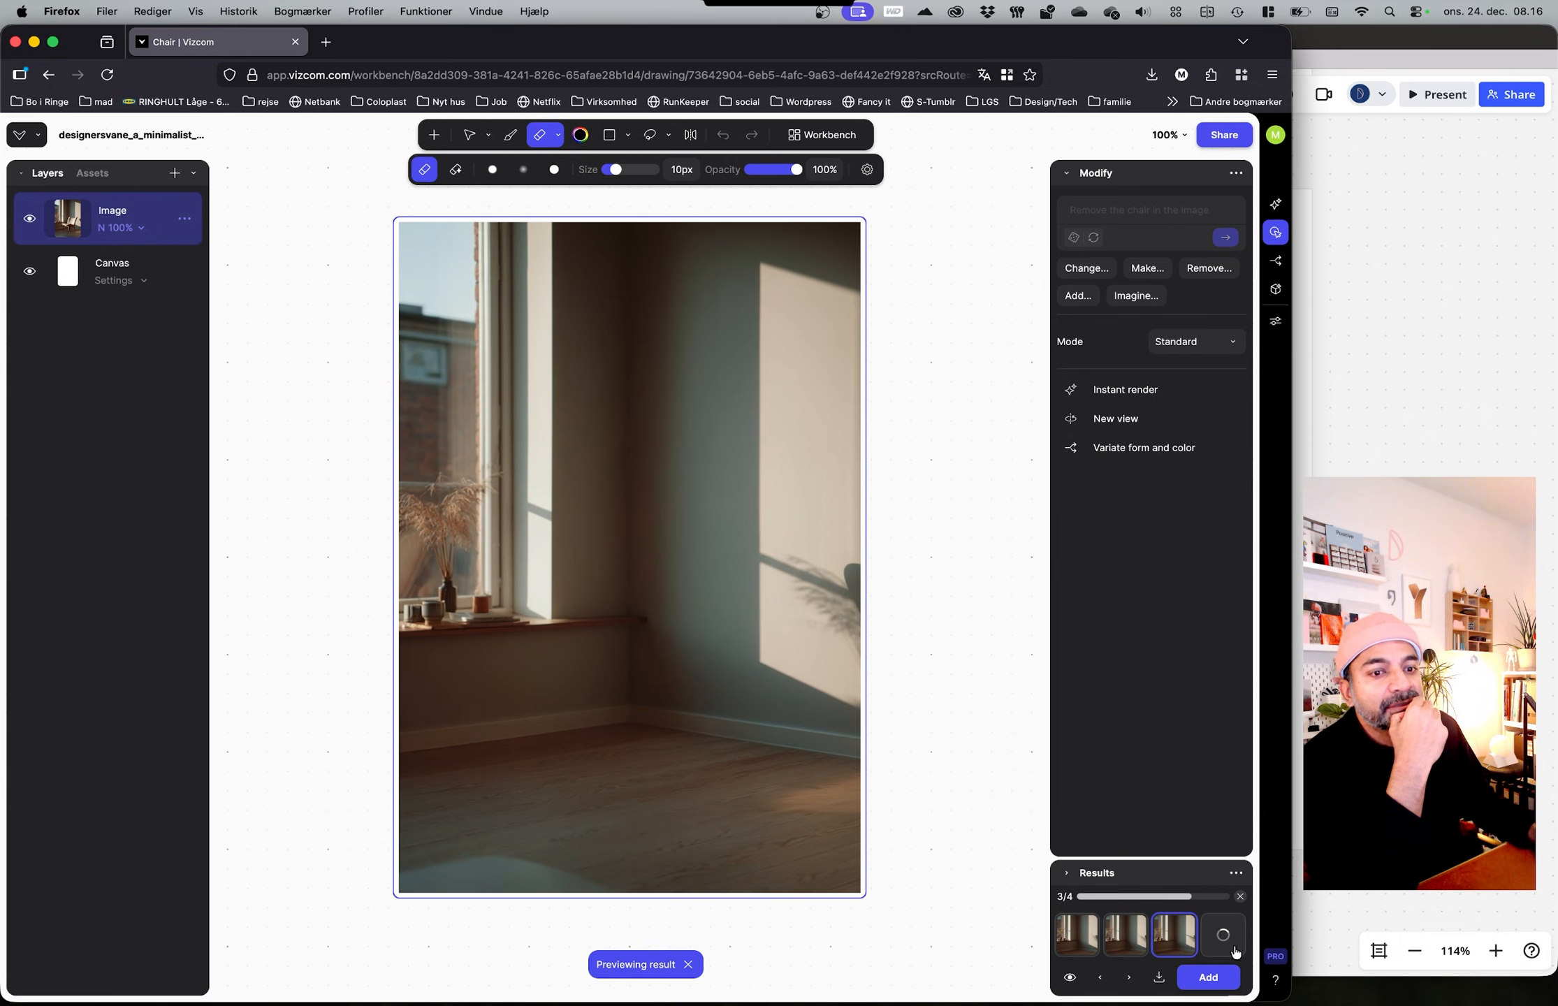
{"action": "left_click", "coordinate": [1233, 943]}
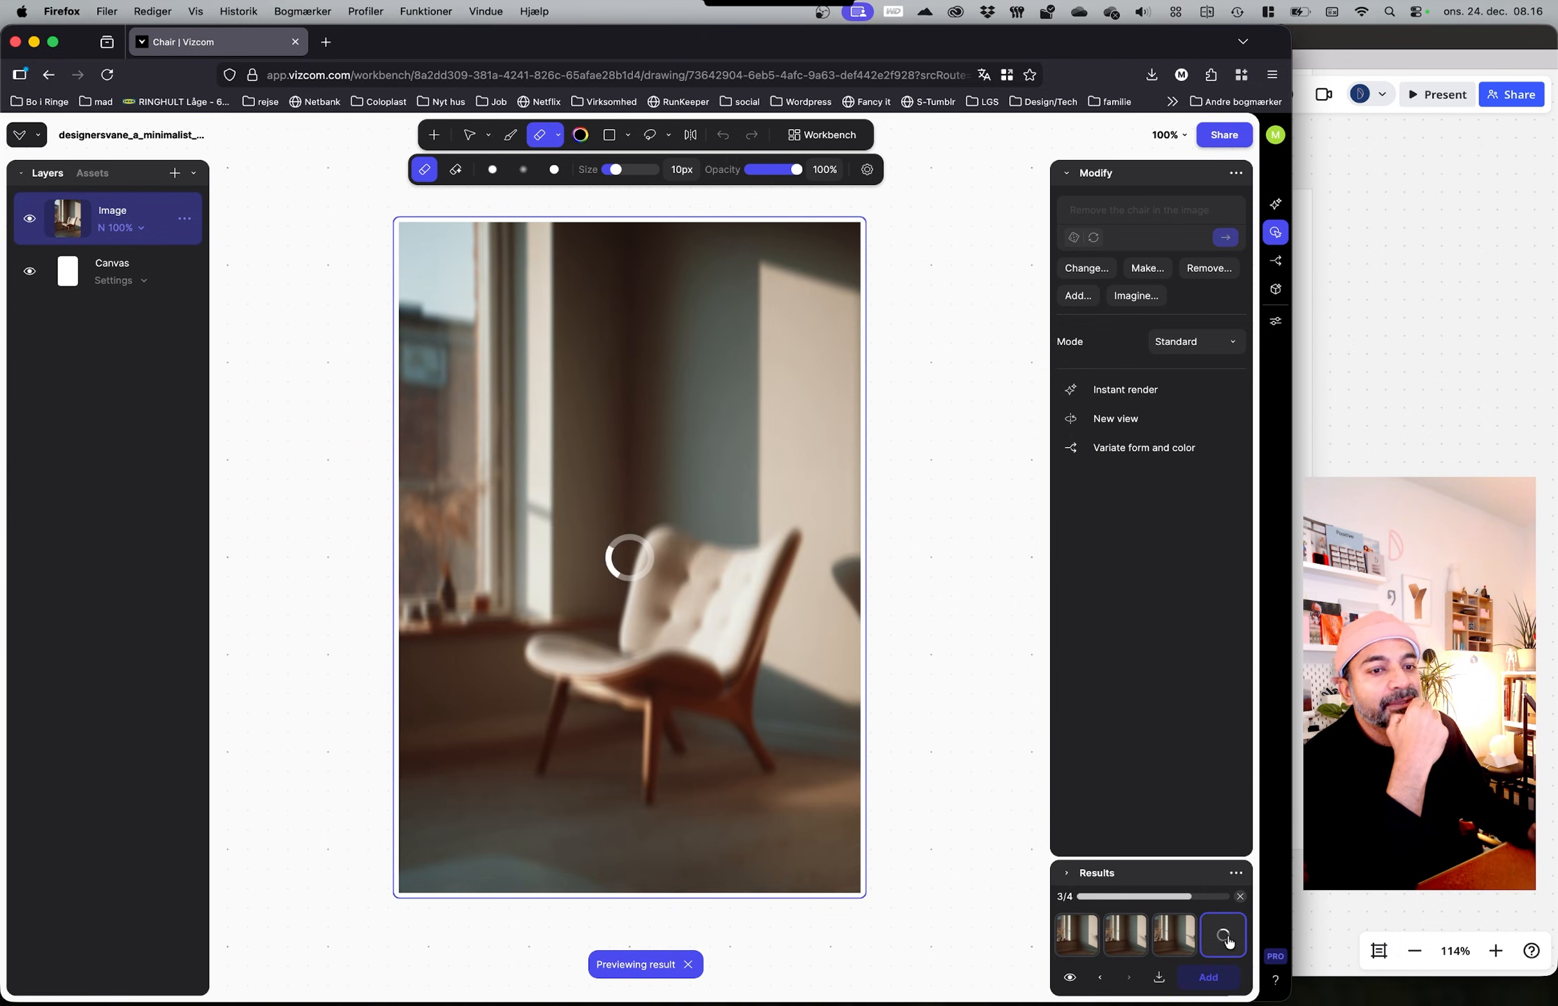
{"action": "left_click", "coordinate": [1182, 941]}
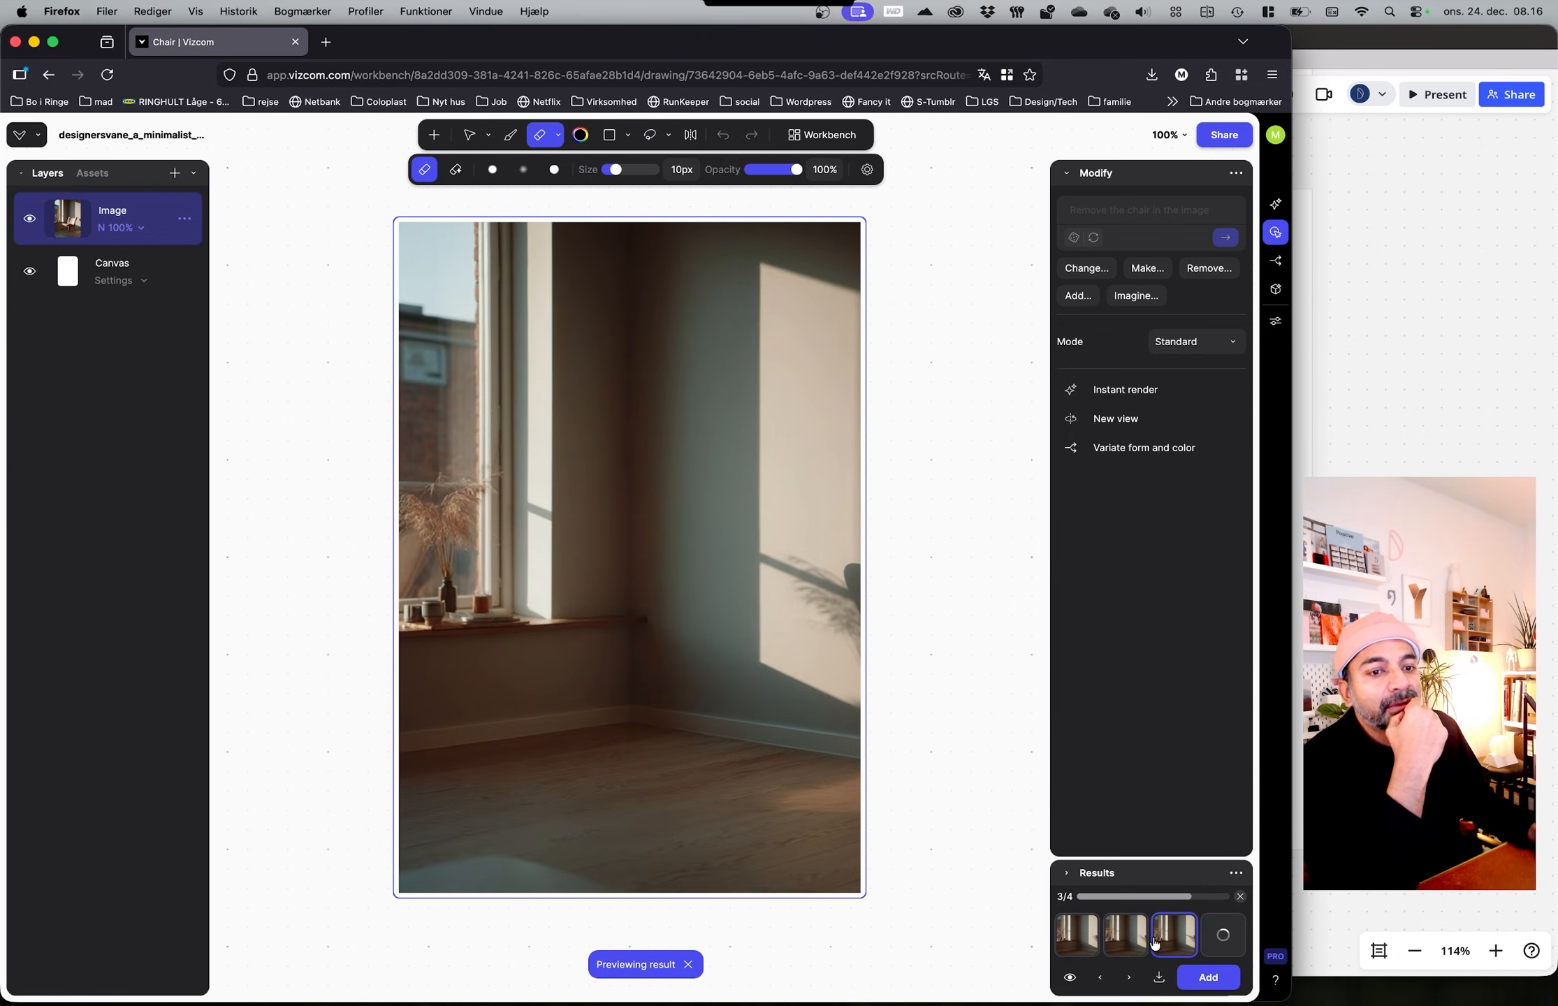
{"action": "left_click", "coordinate": [1078, 944]}
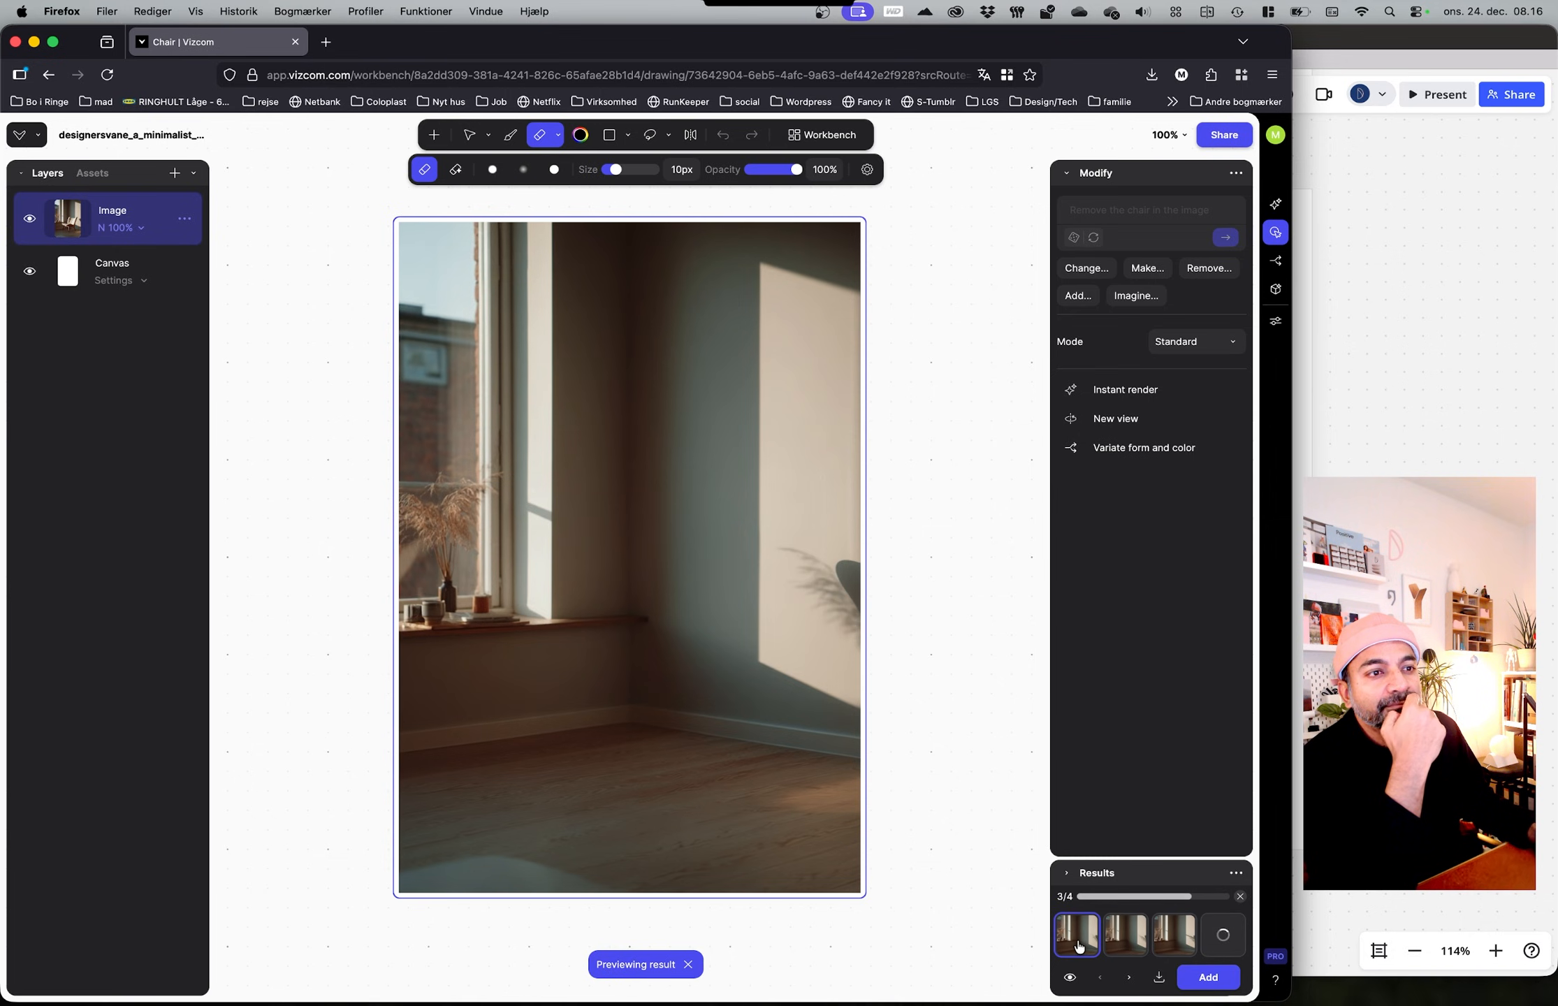
{"action": "left_click", "coordinate": [1124, 940]}
{"action": "left_click", "coordinate": [1182, 943]}
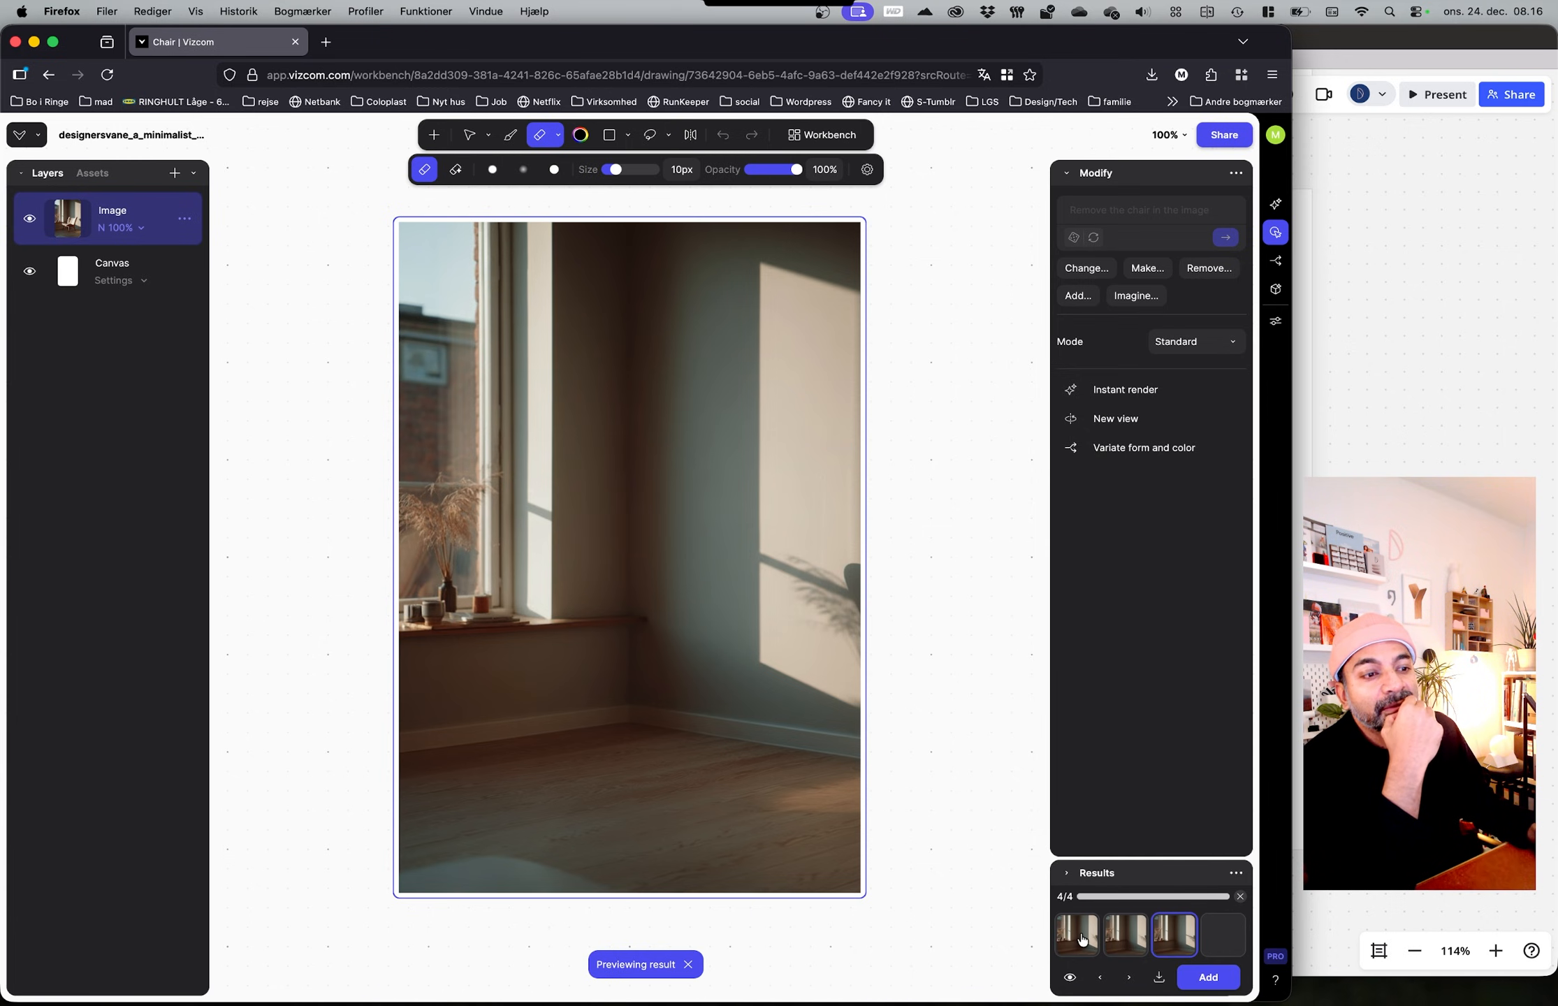
{"action": "left_click", "coordinate": [1215, 941]}
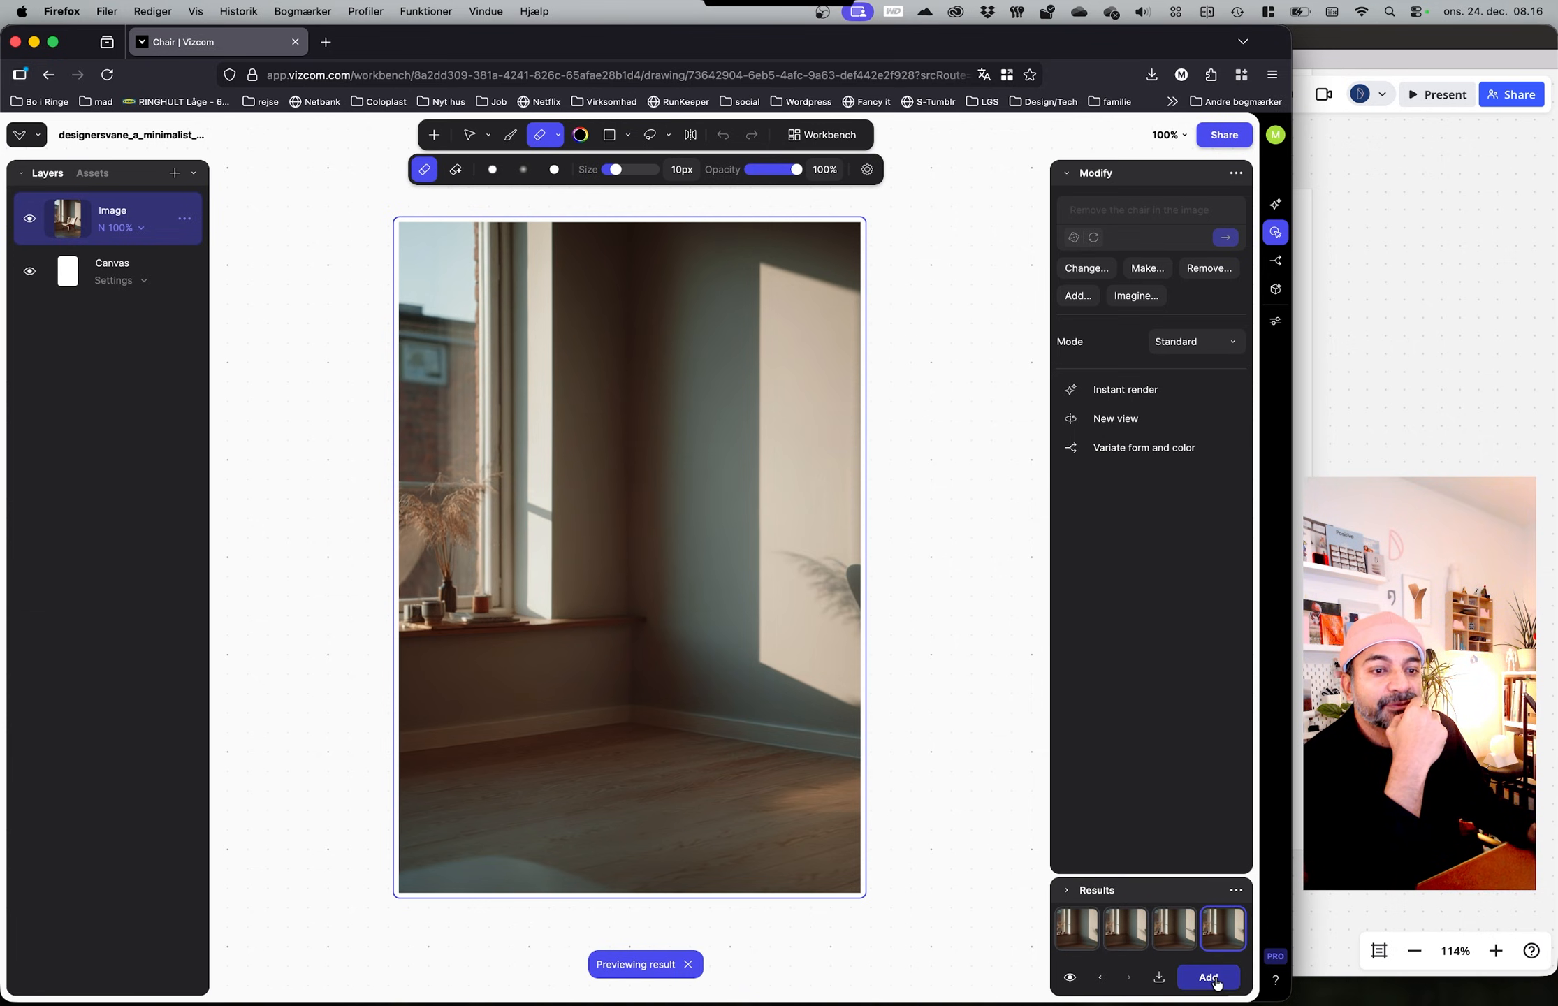
{"action": "left_click", "coordinate": [1215, 981]}
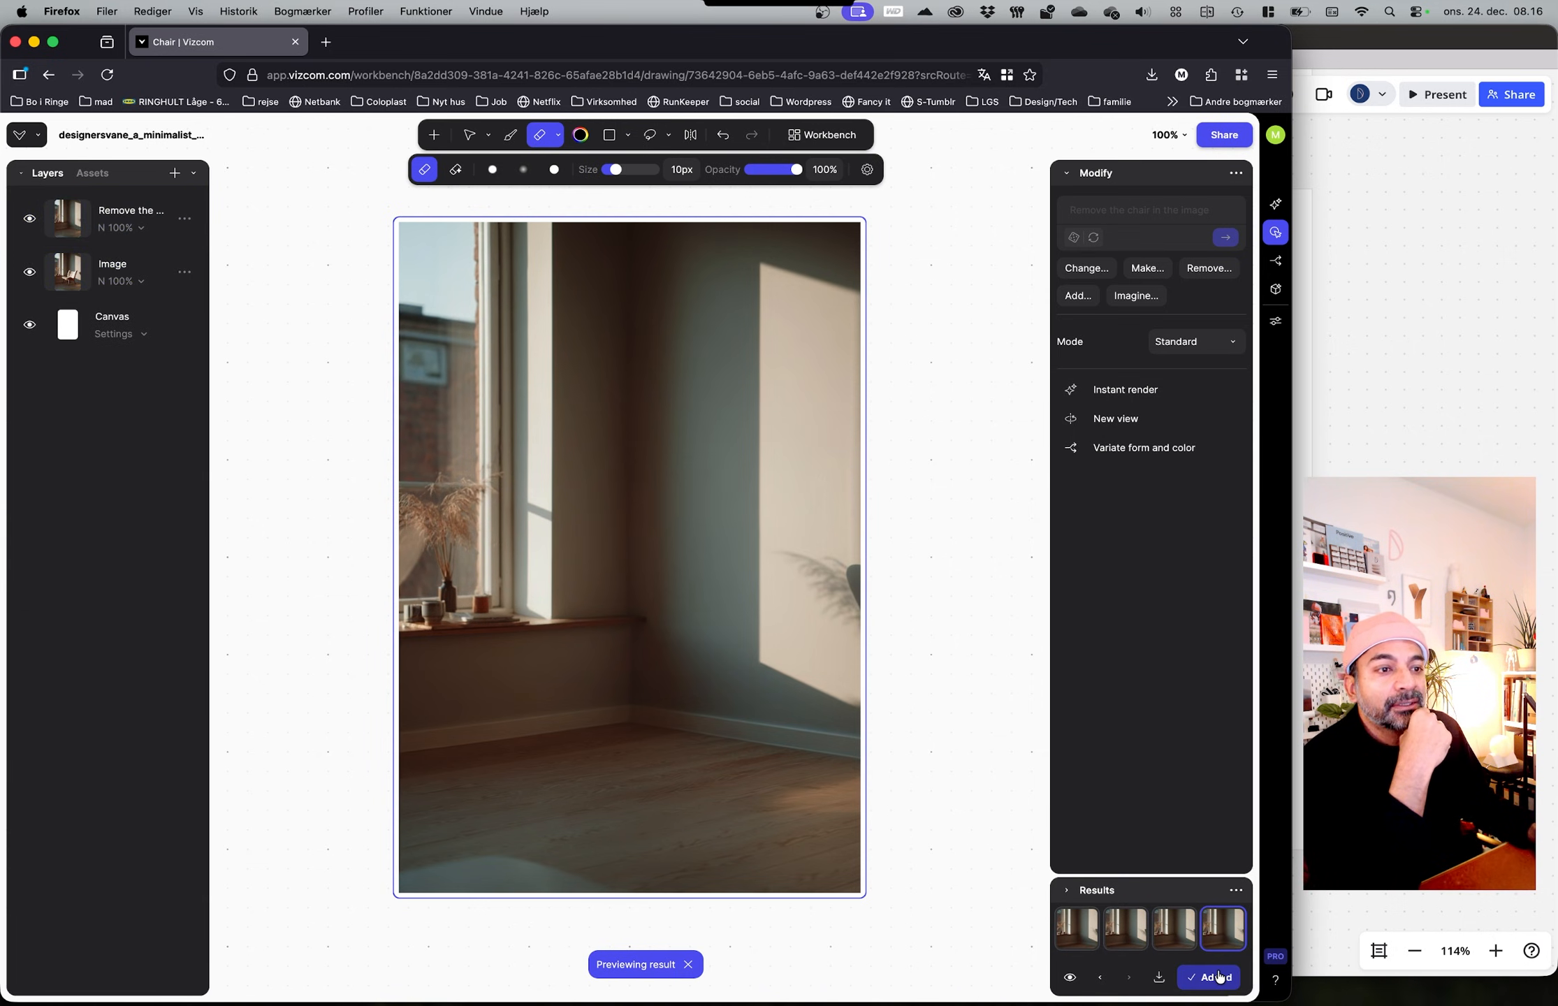
Step: Add a new empty layer above the chair-removed room layer
{"action": "left_click", "coordinate": [129, 231]}
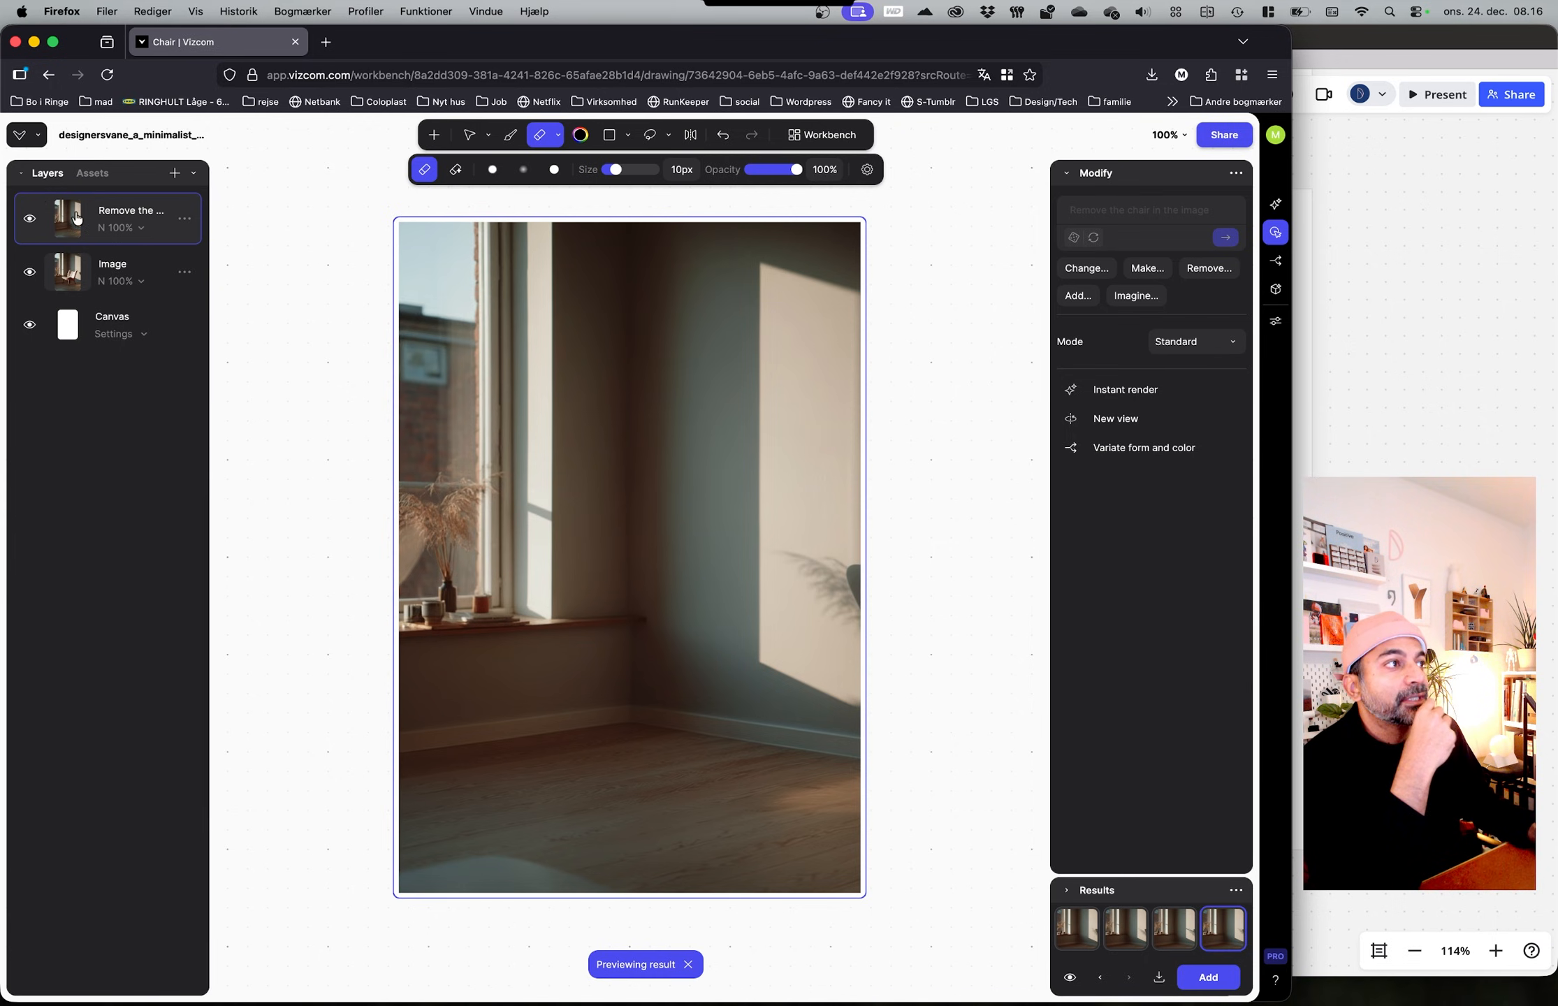
{"action": "left_click", "coordinate": [92, 173]}
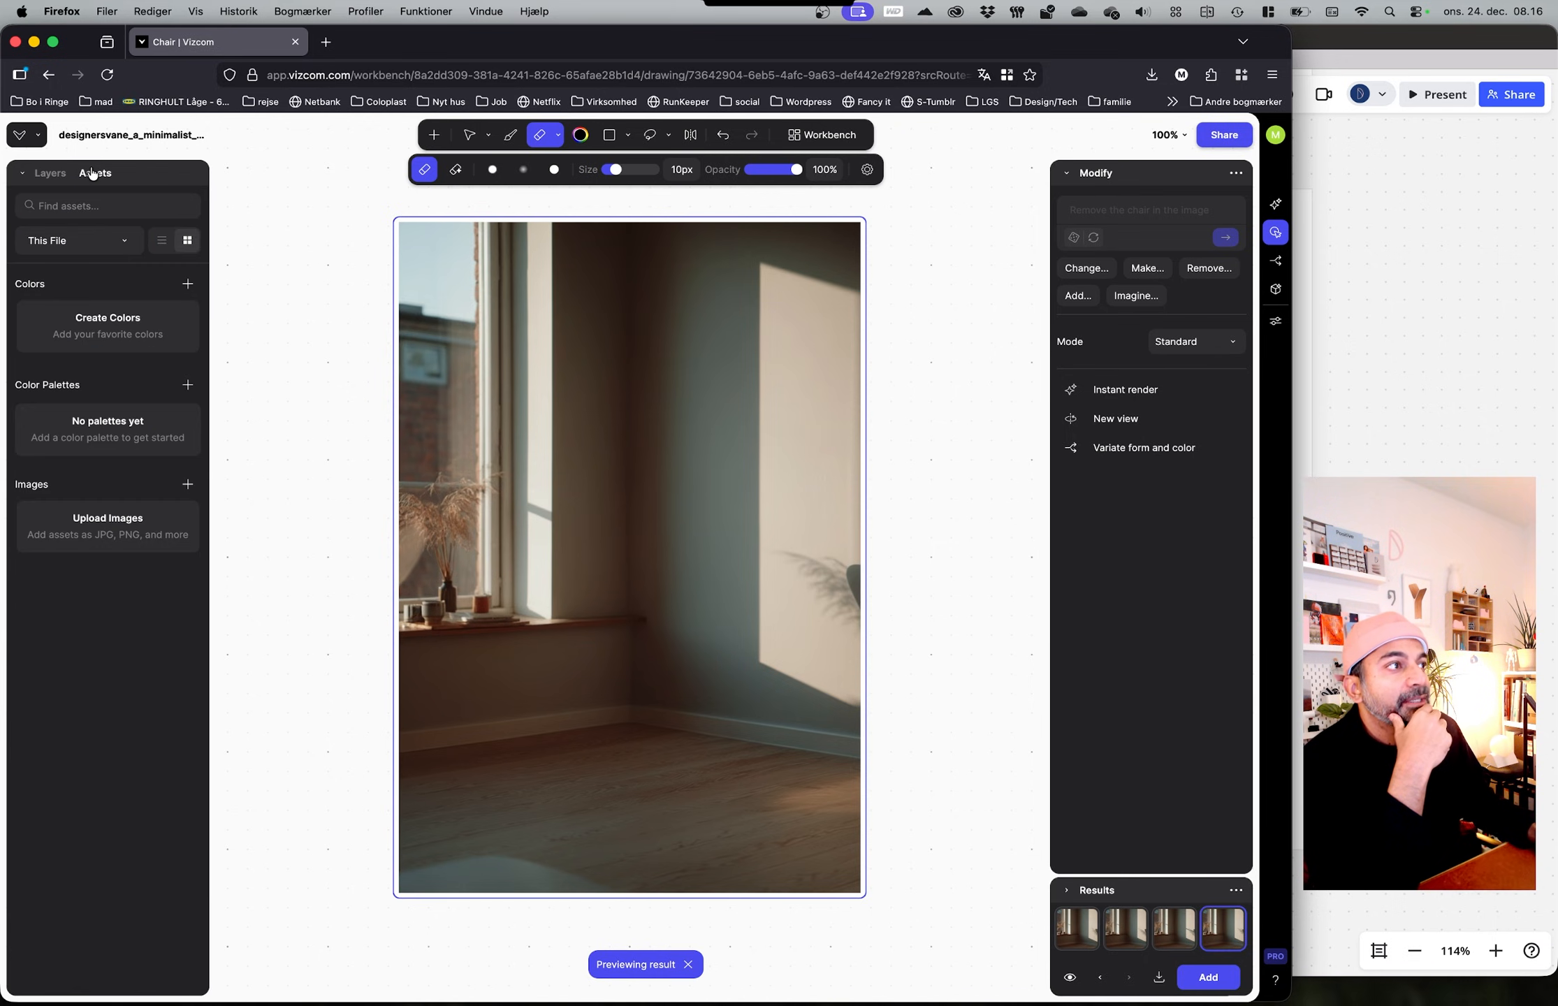
{"action": "left_click", "coordinate": [42, 174]}
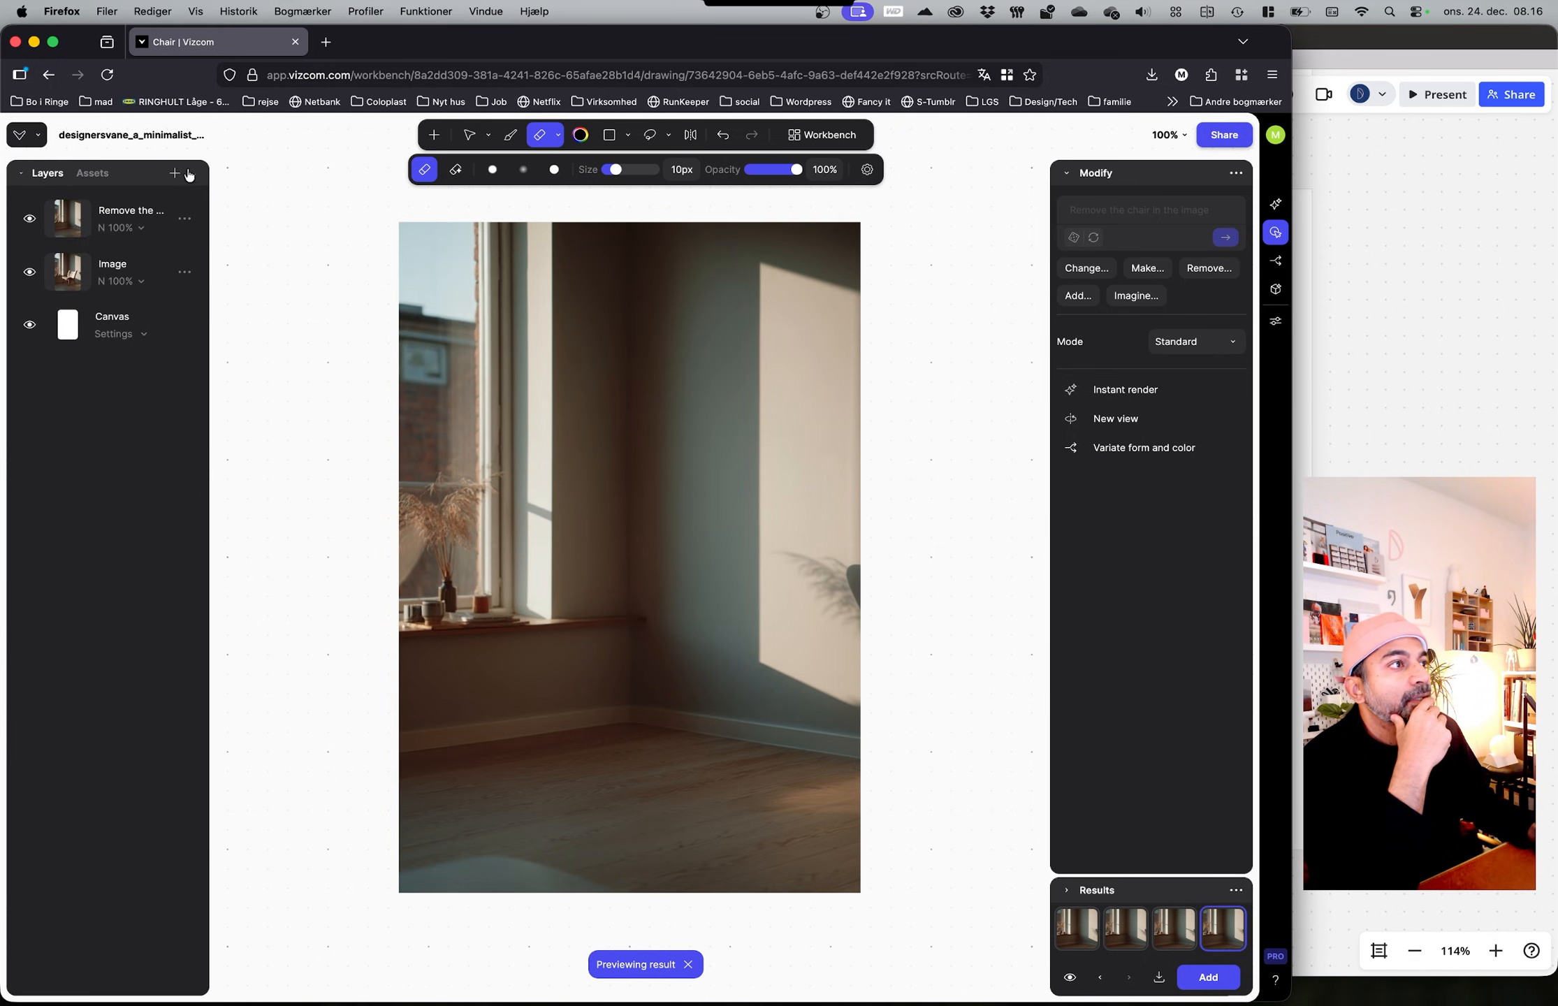
{"action": "left_click", "coordinate": [176, 173]}
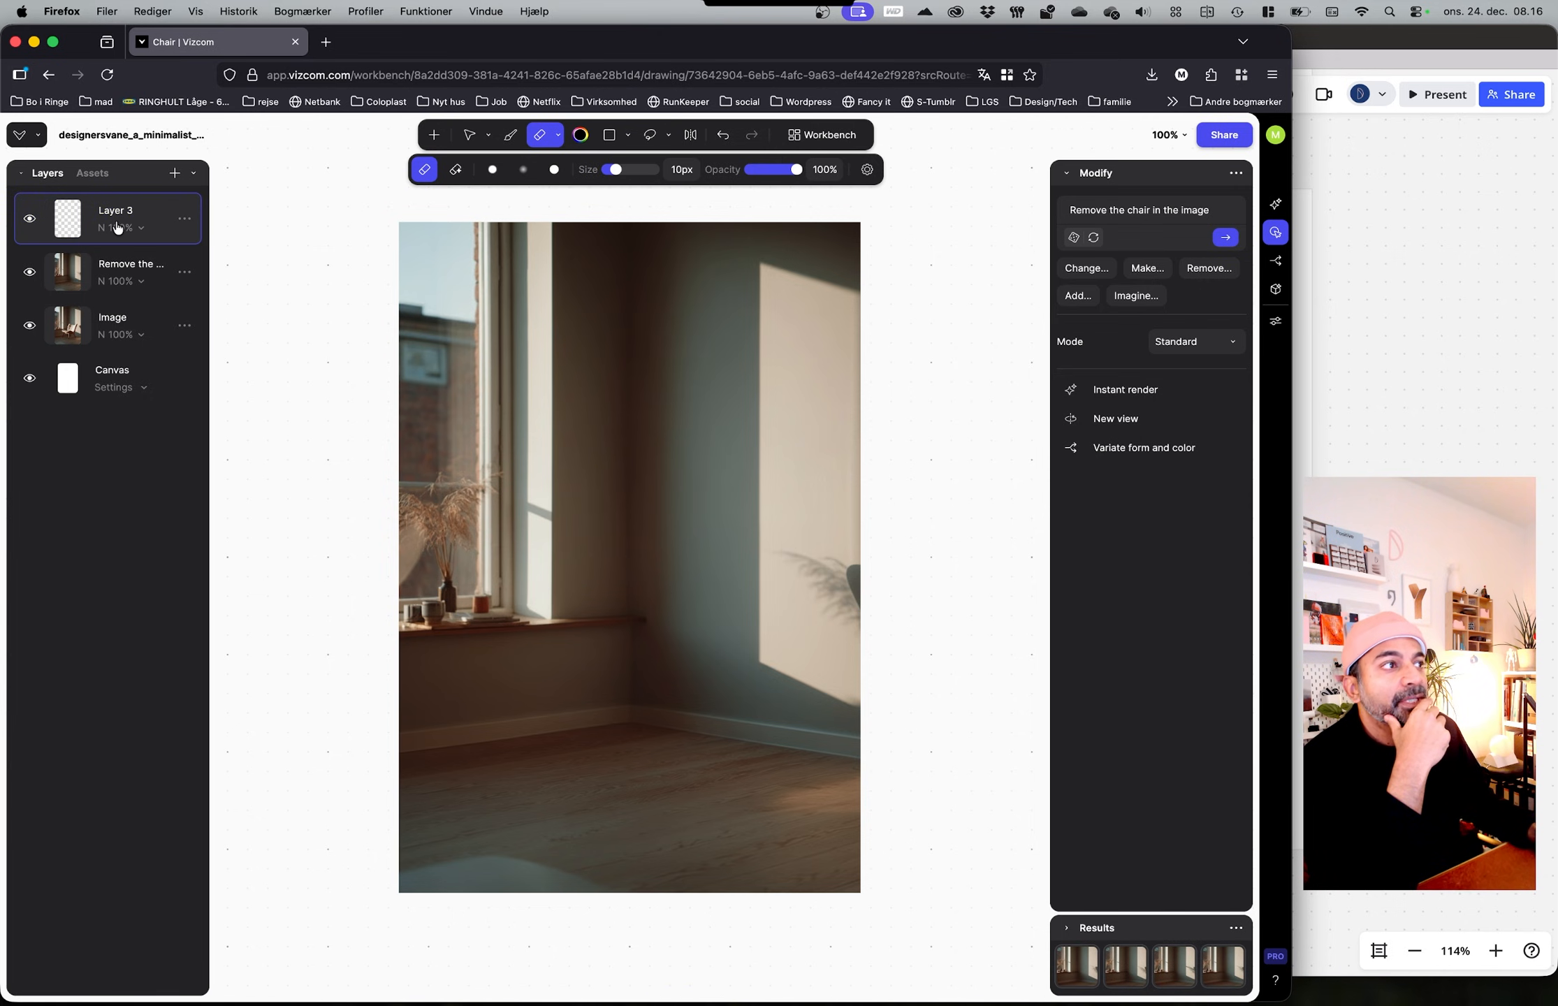
{"action": "left_click", "coordinate": [182, 220]}
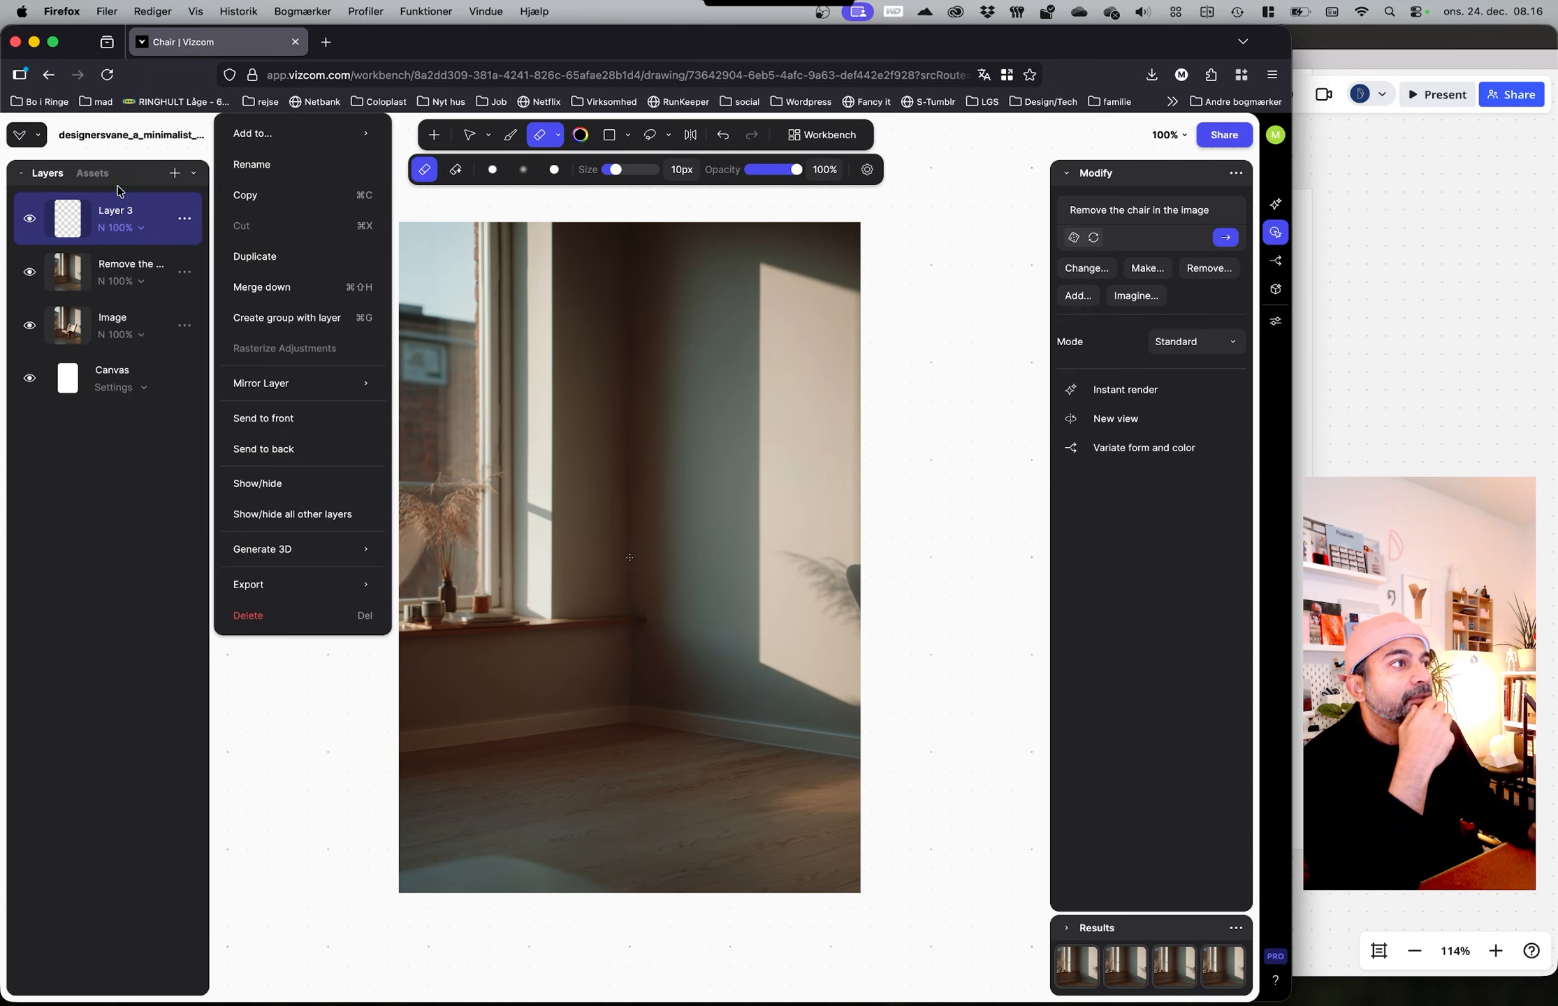
{"action": "left_click", "coordinate": [106, 484]}
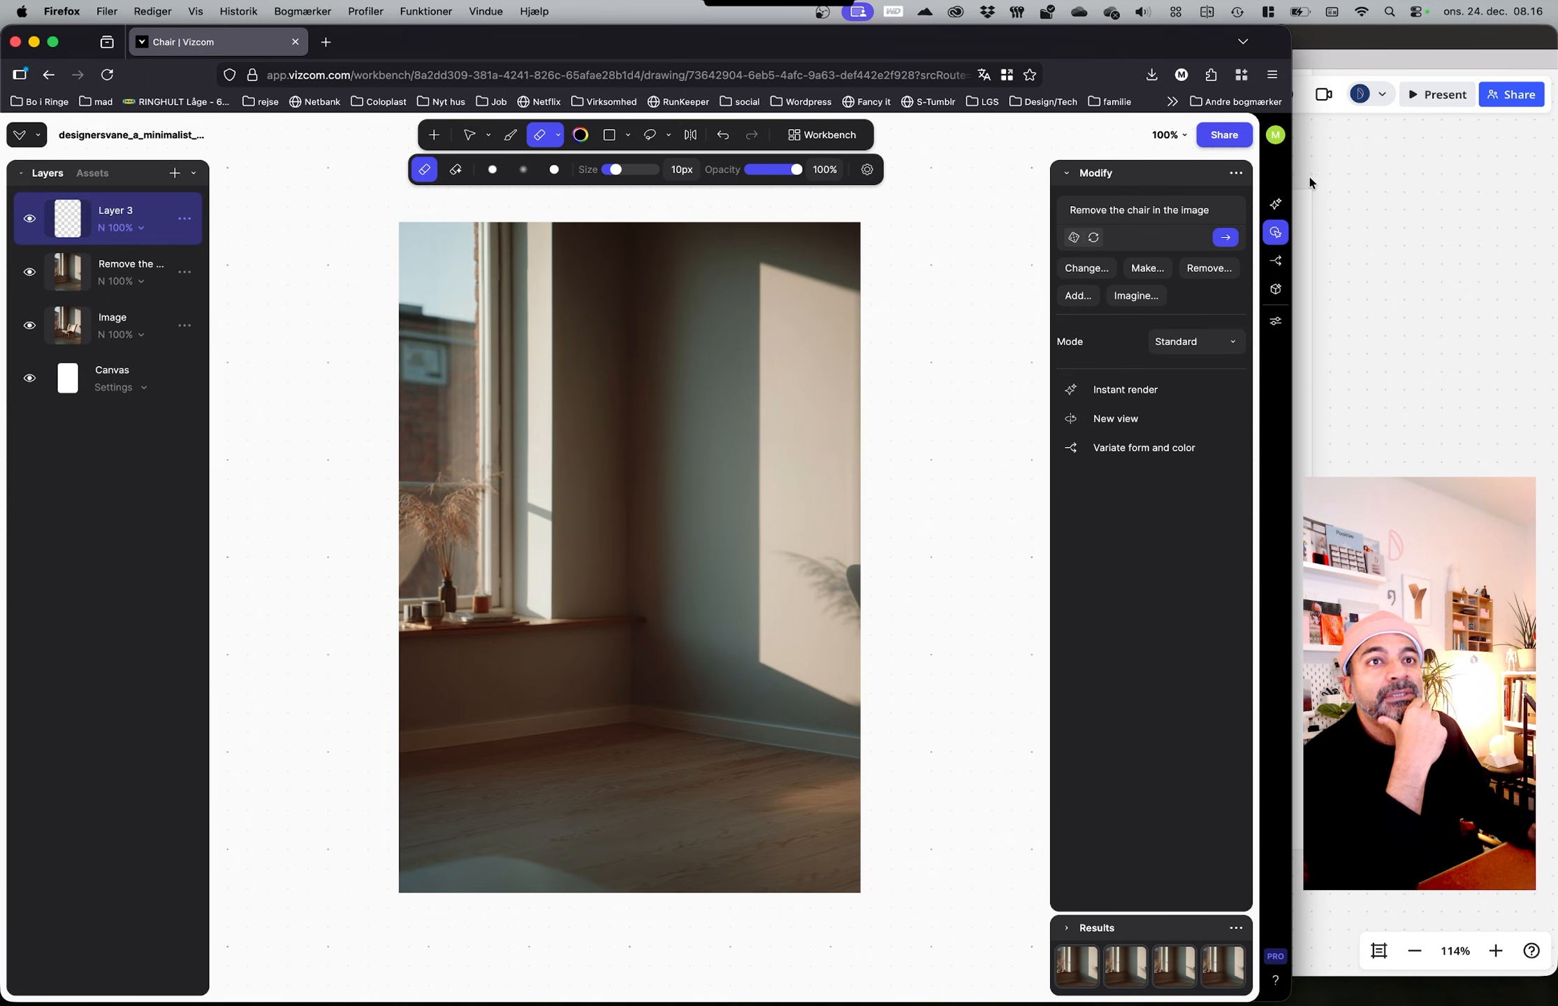
Step: Switch to Finder, open the Renderings folder and preview untitled.6094.png
{"action": "mouse_move", "coordinate": [858, 999]}
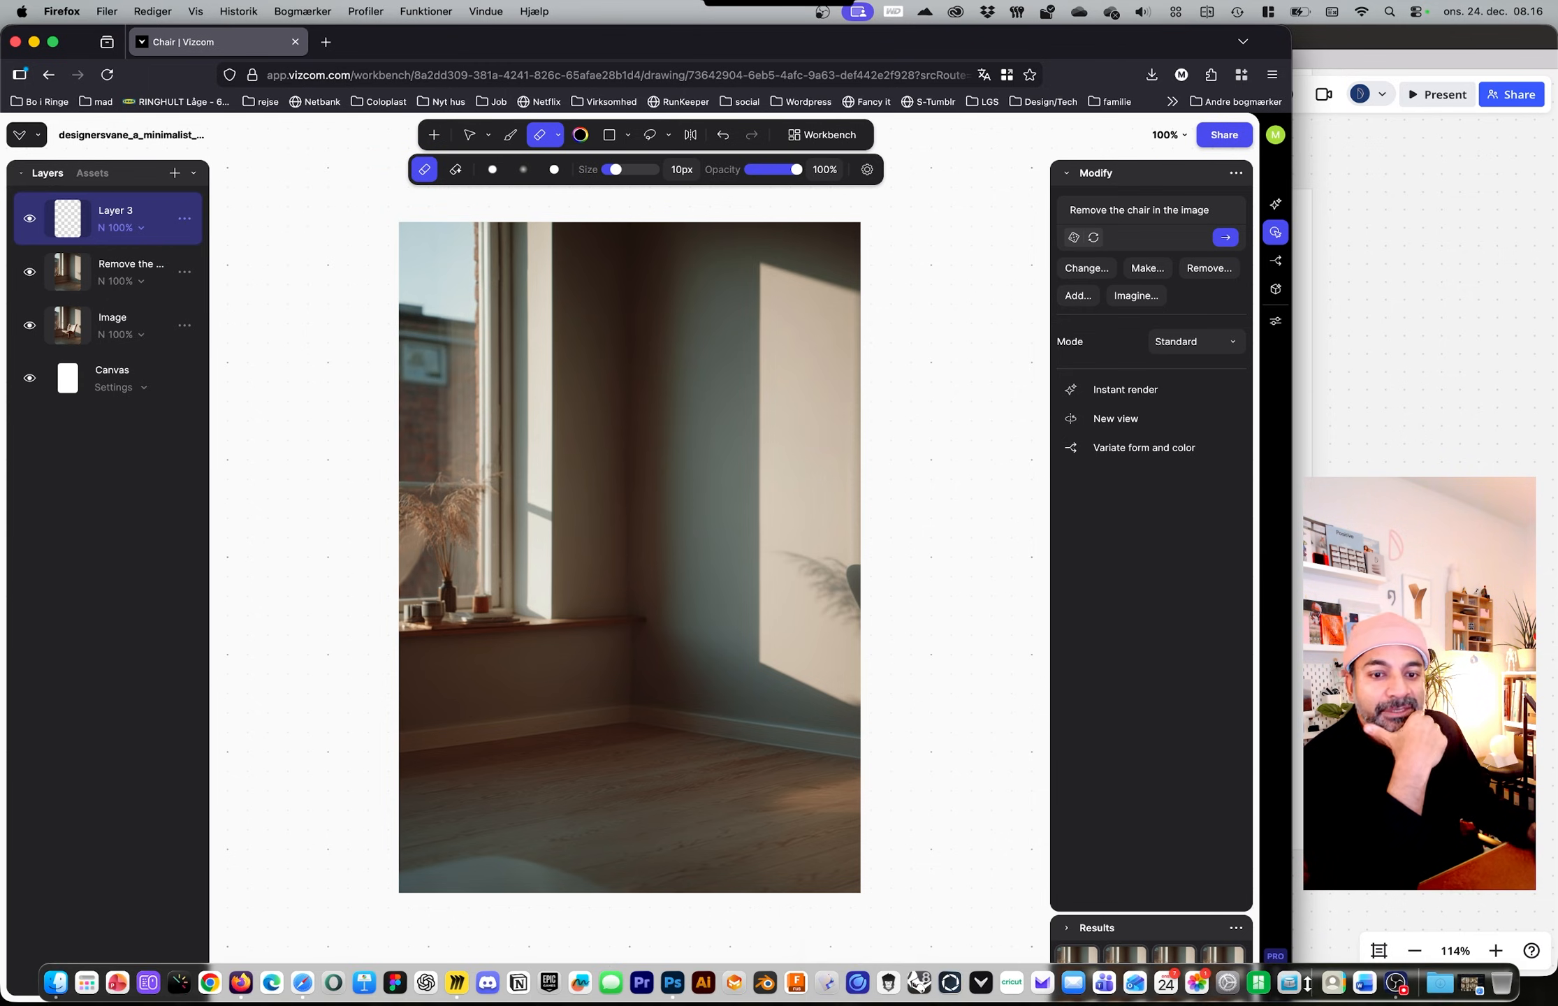
{"action": "left_click", "coordinate": [56, 983]}
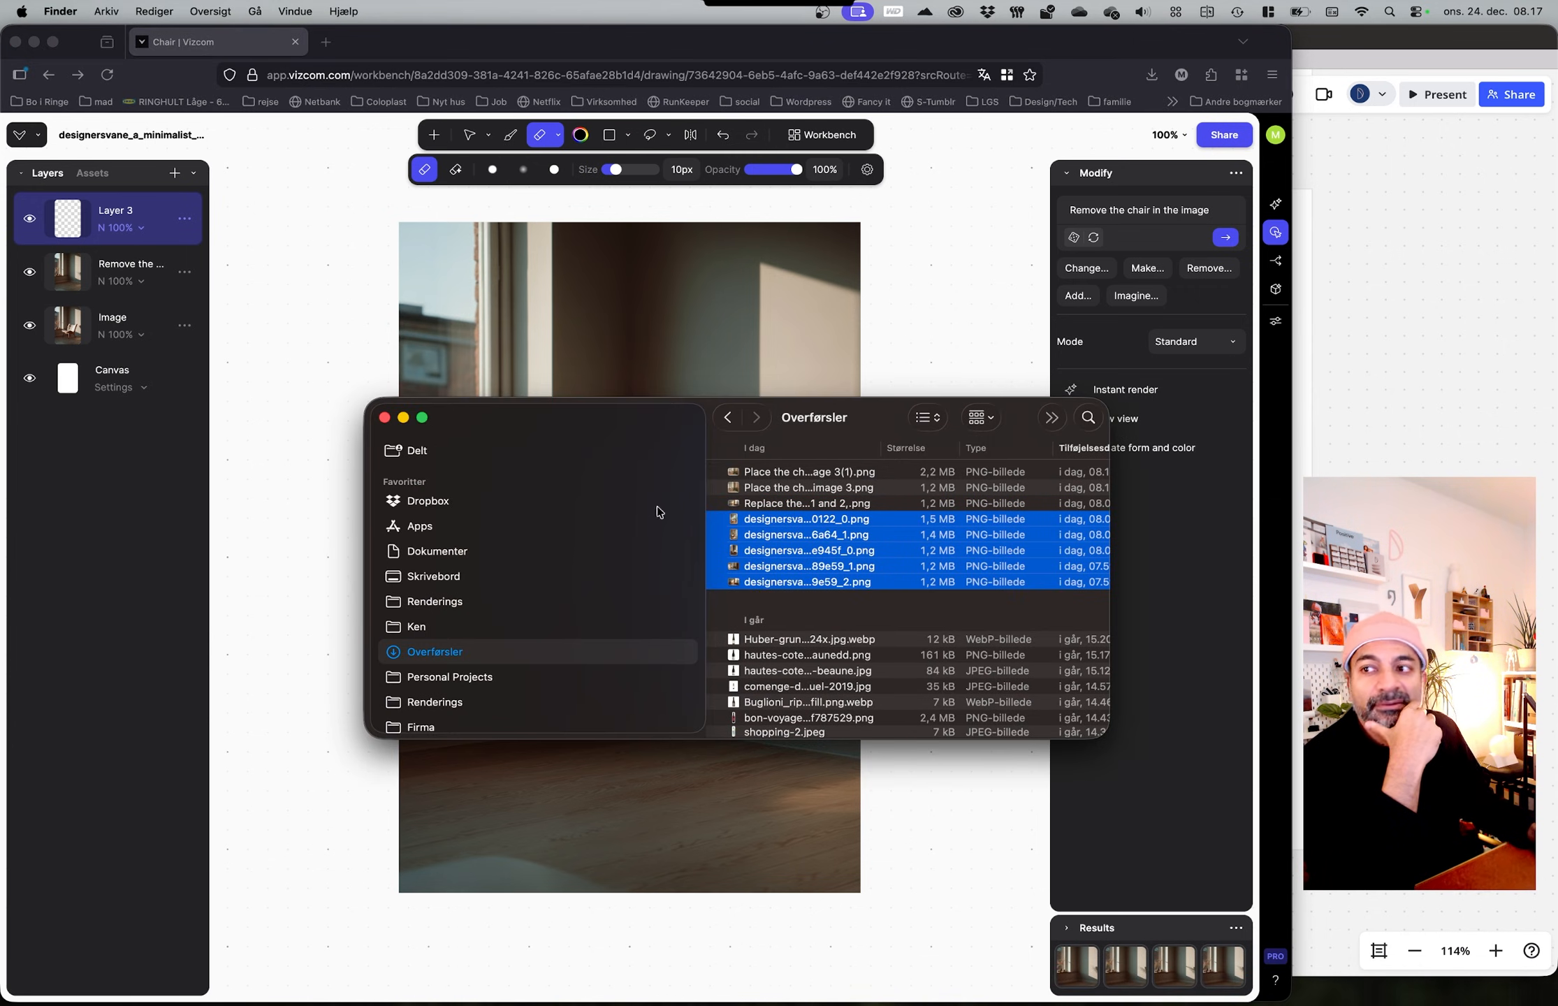
{"action": "left_click", "coordinate": [443, 602]}
{"action": "left_click", "coordinate": [744, 487]}
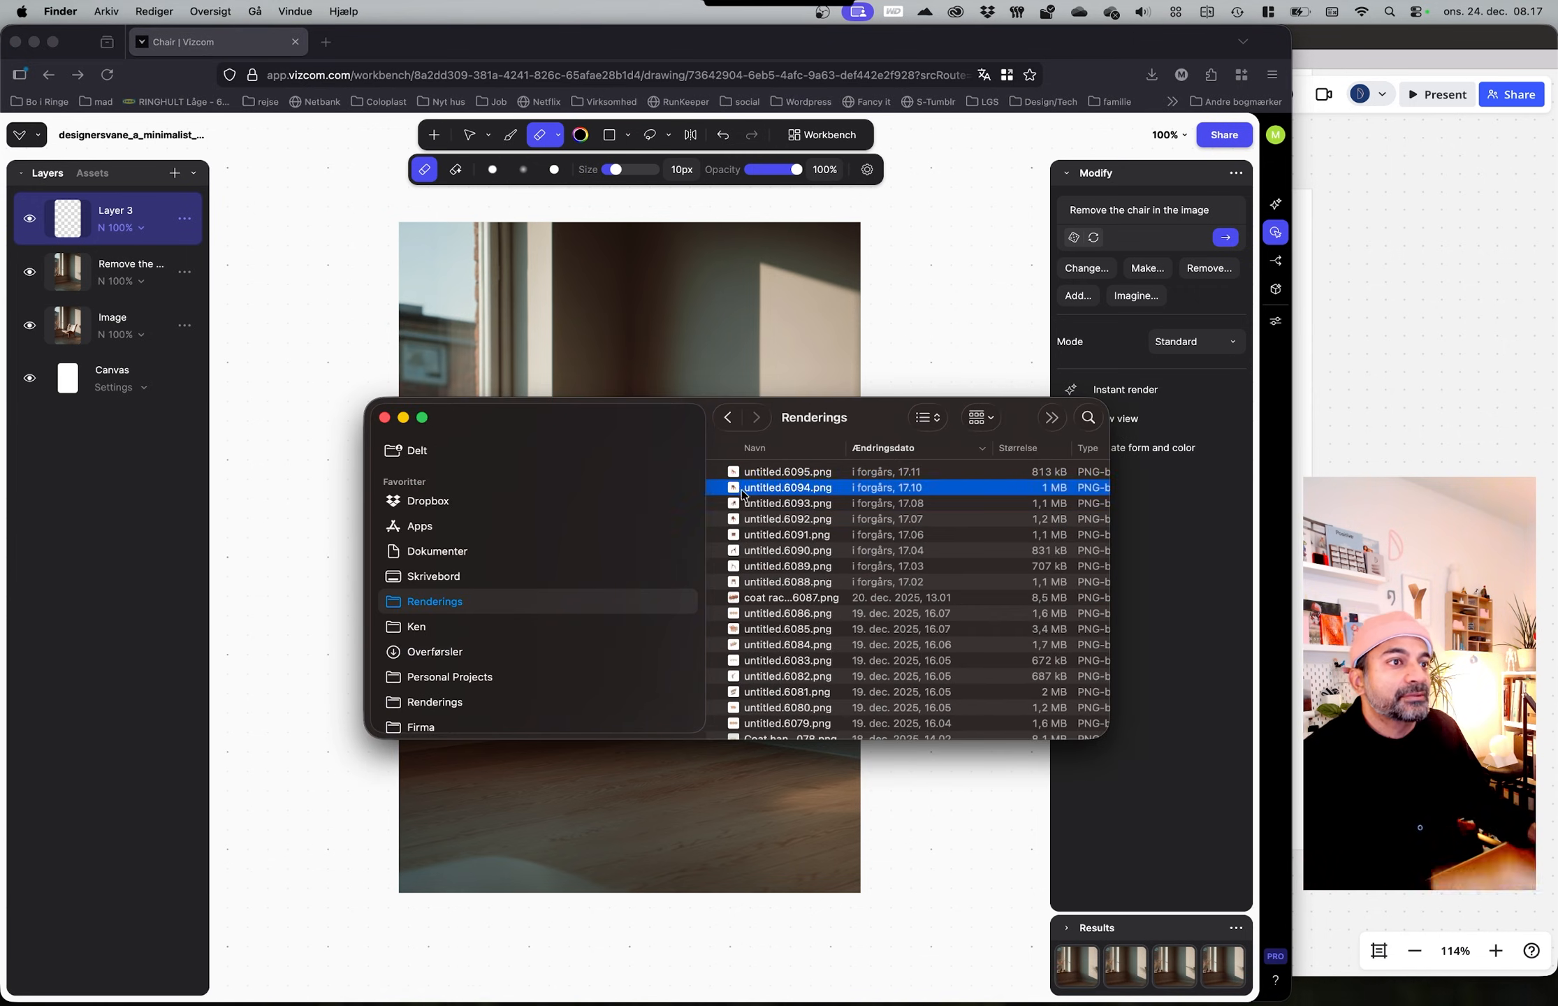
{"action": "key", "text": "space"}
{"action": "key", "text": "space"}
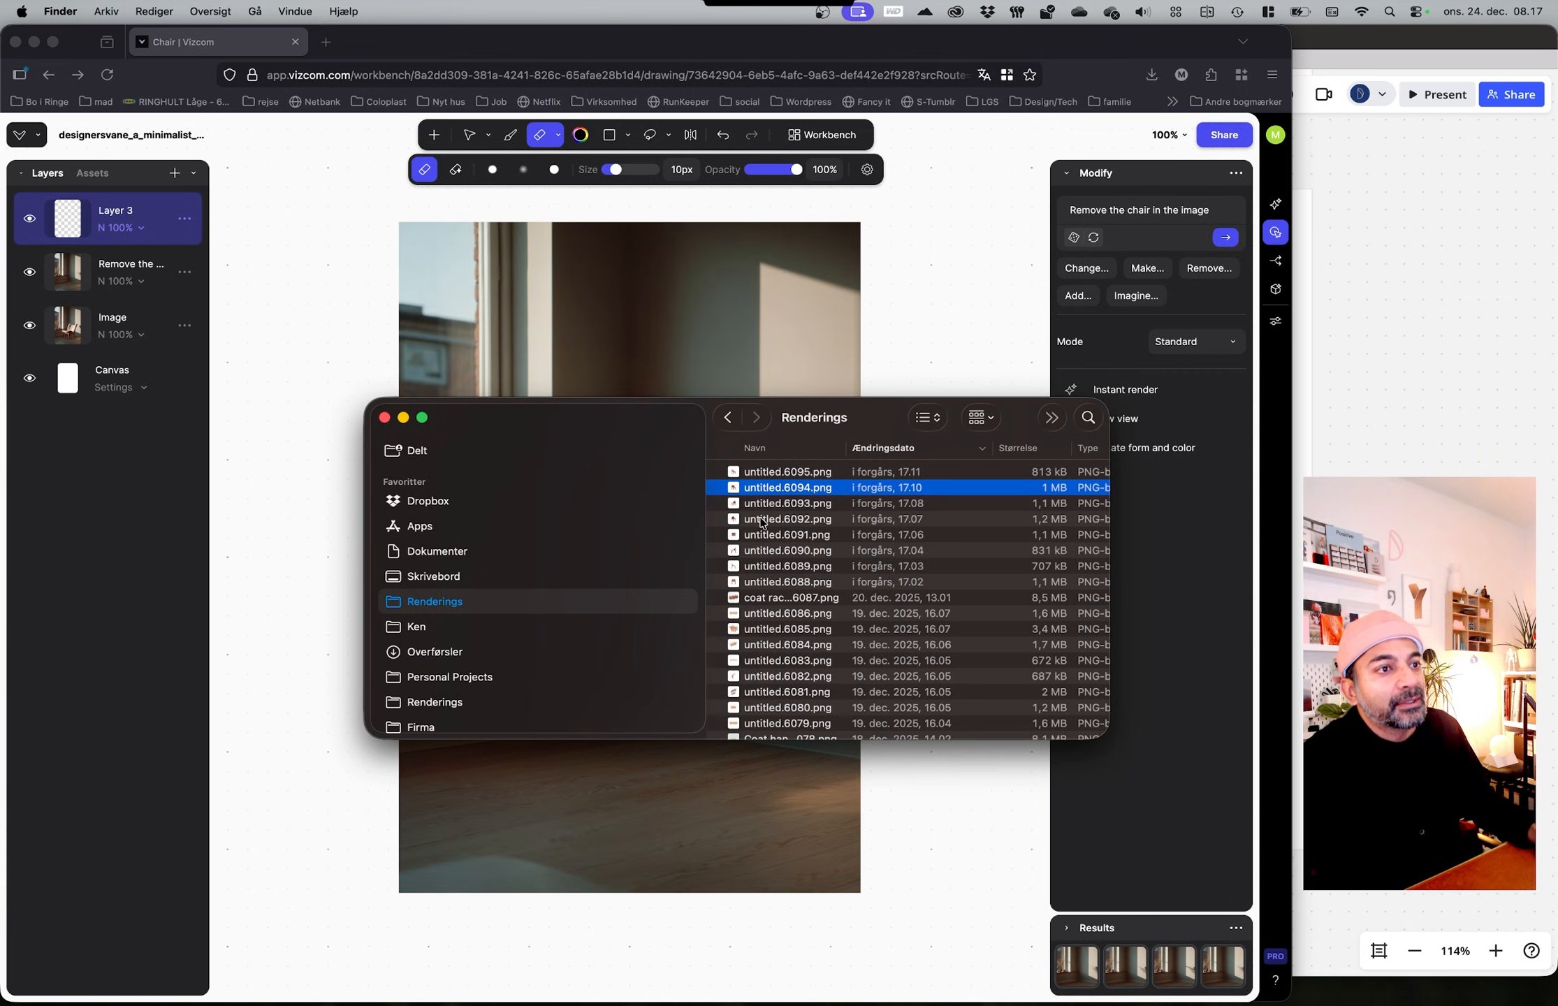
Step: Preview the chair rendering untitled.6093.png and add it to the drawing as the uppermost layer
{"action": "left_click_drag", "start_coordinate": [866, 419], "coordinate": [995, 571]}
{"action": "left_click", "coordinate": [906, 672]}
{"action": "key", "text": "space"}
{"action": "key", "text": "Up"}
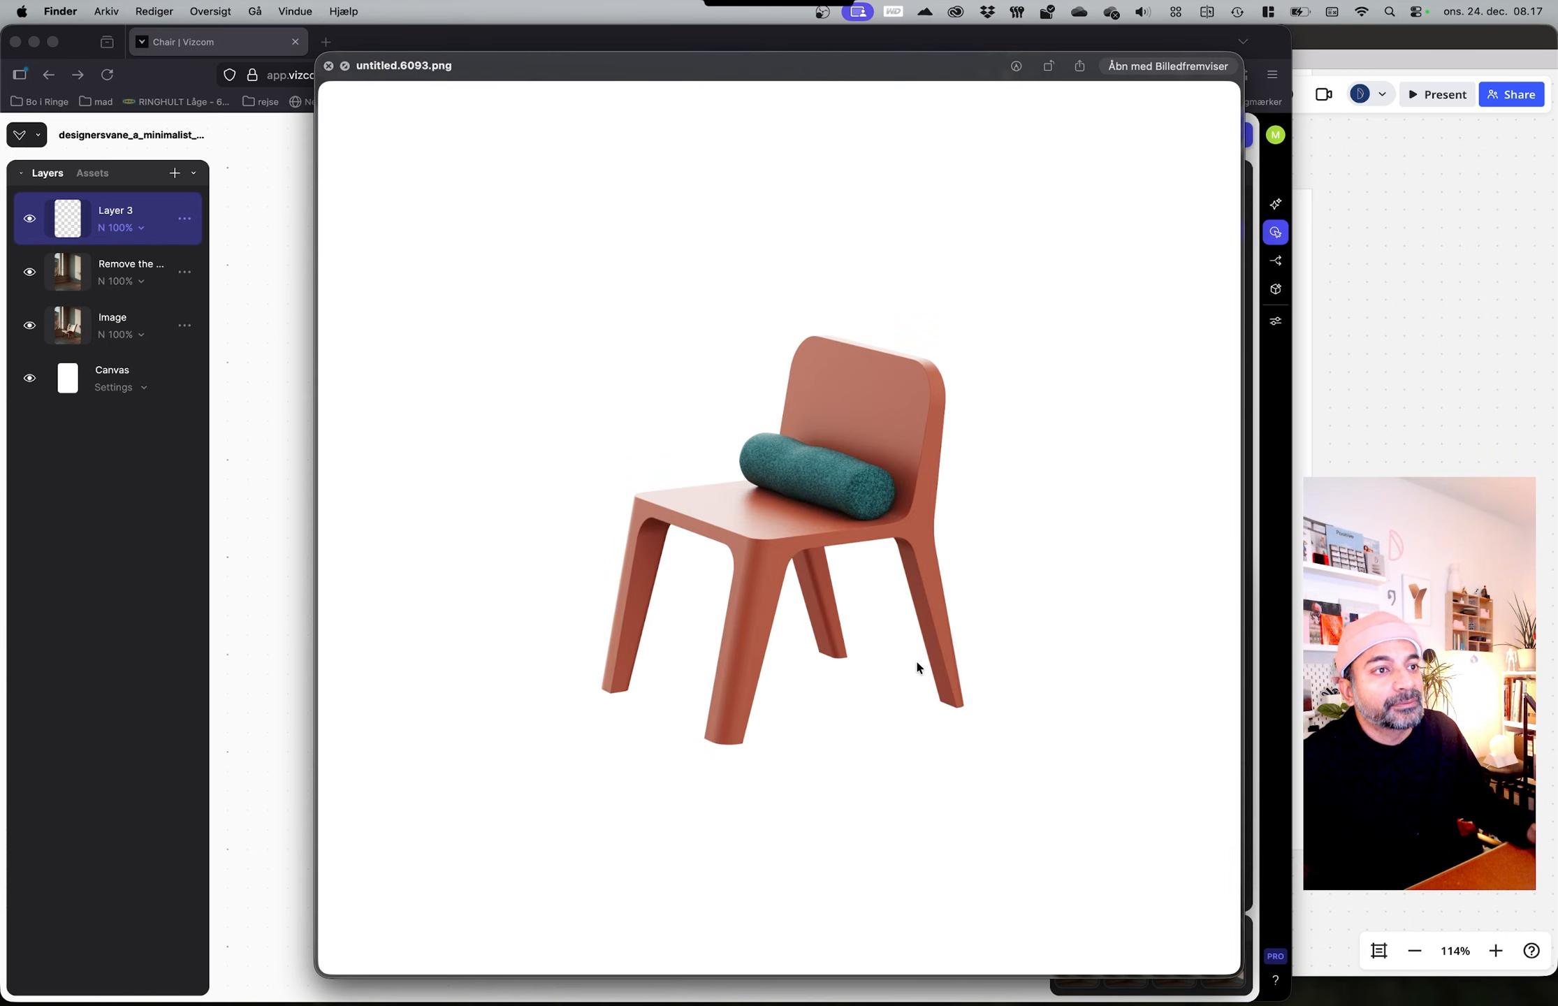
{"action": "key", "text": "space"}
{"action": "left_click_drag", "start_coordinate": [884, 656], "coordinate": [333, 370]}
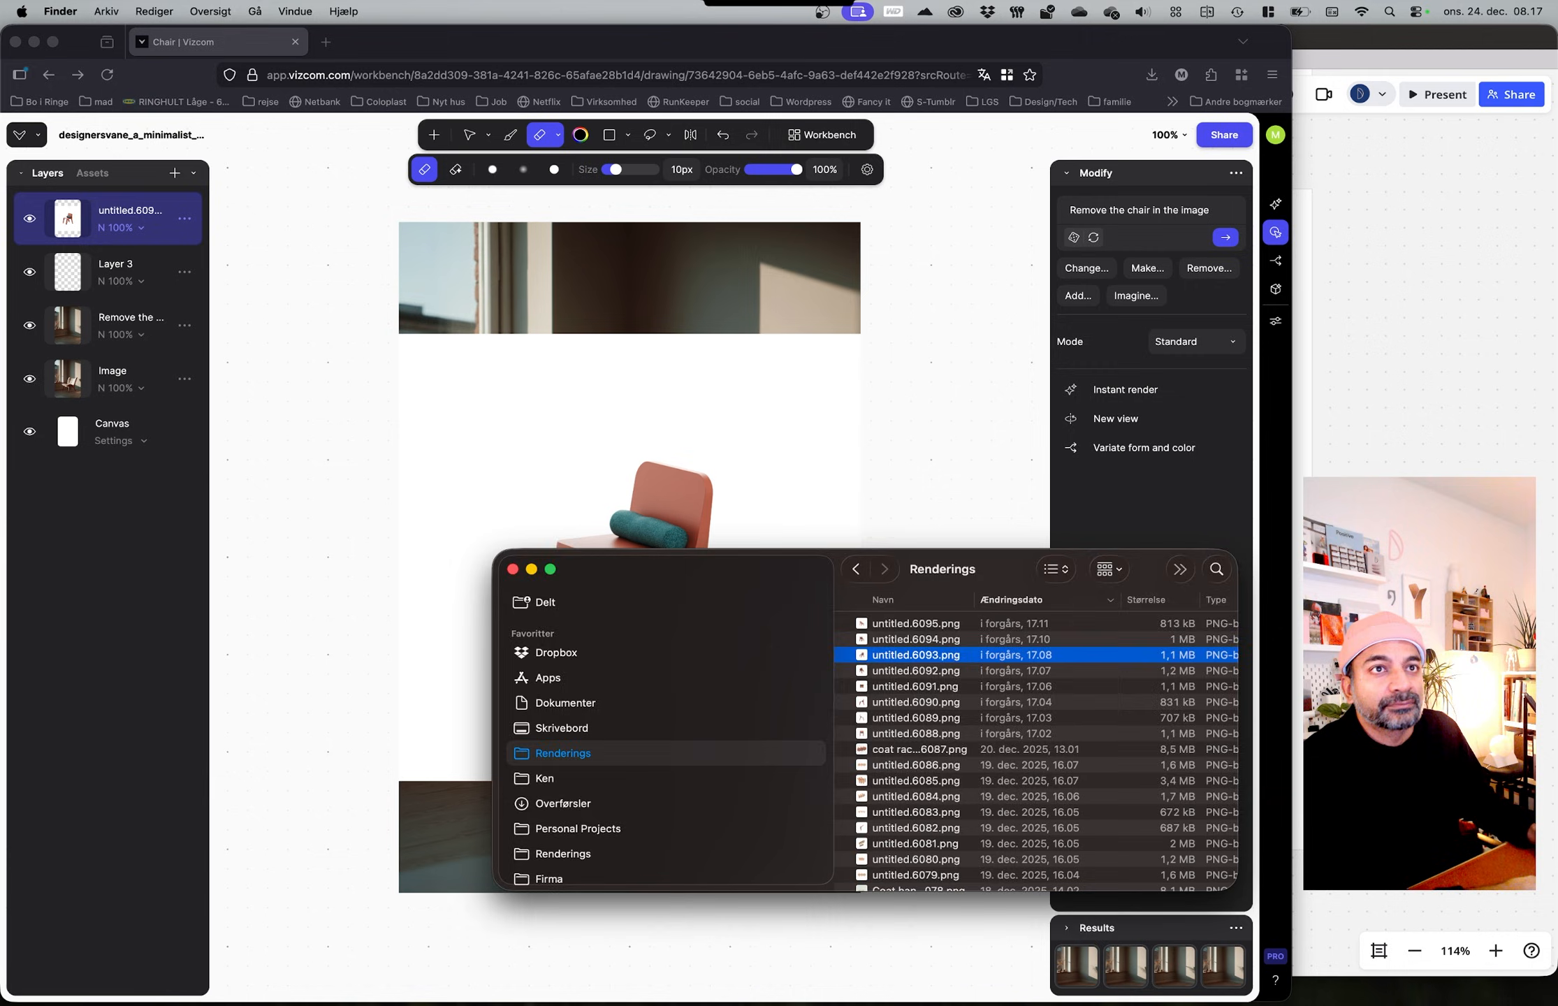
{"action": "left_click", "coordinate": [29, 286]}
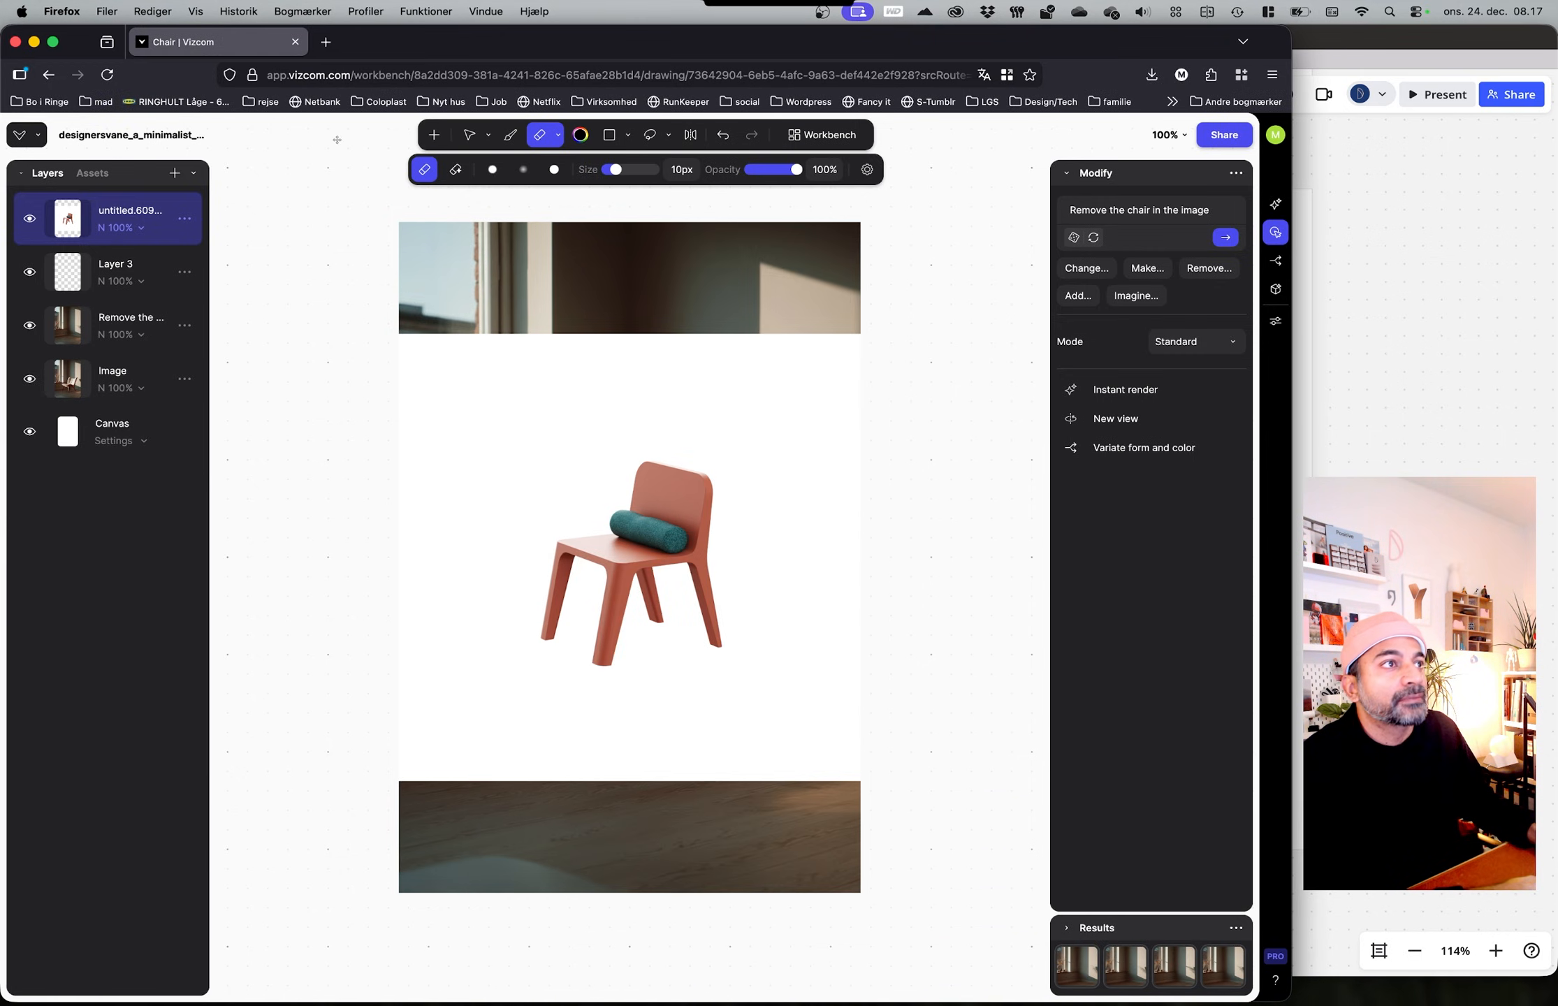
Step: Remove the background from the chair rendering, approve the result, and hide the original white-background rendering layer
{"action": "left_click", "coordinate": [465, 140]}
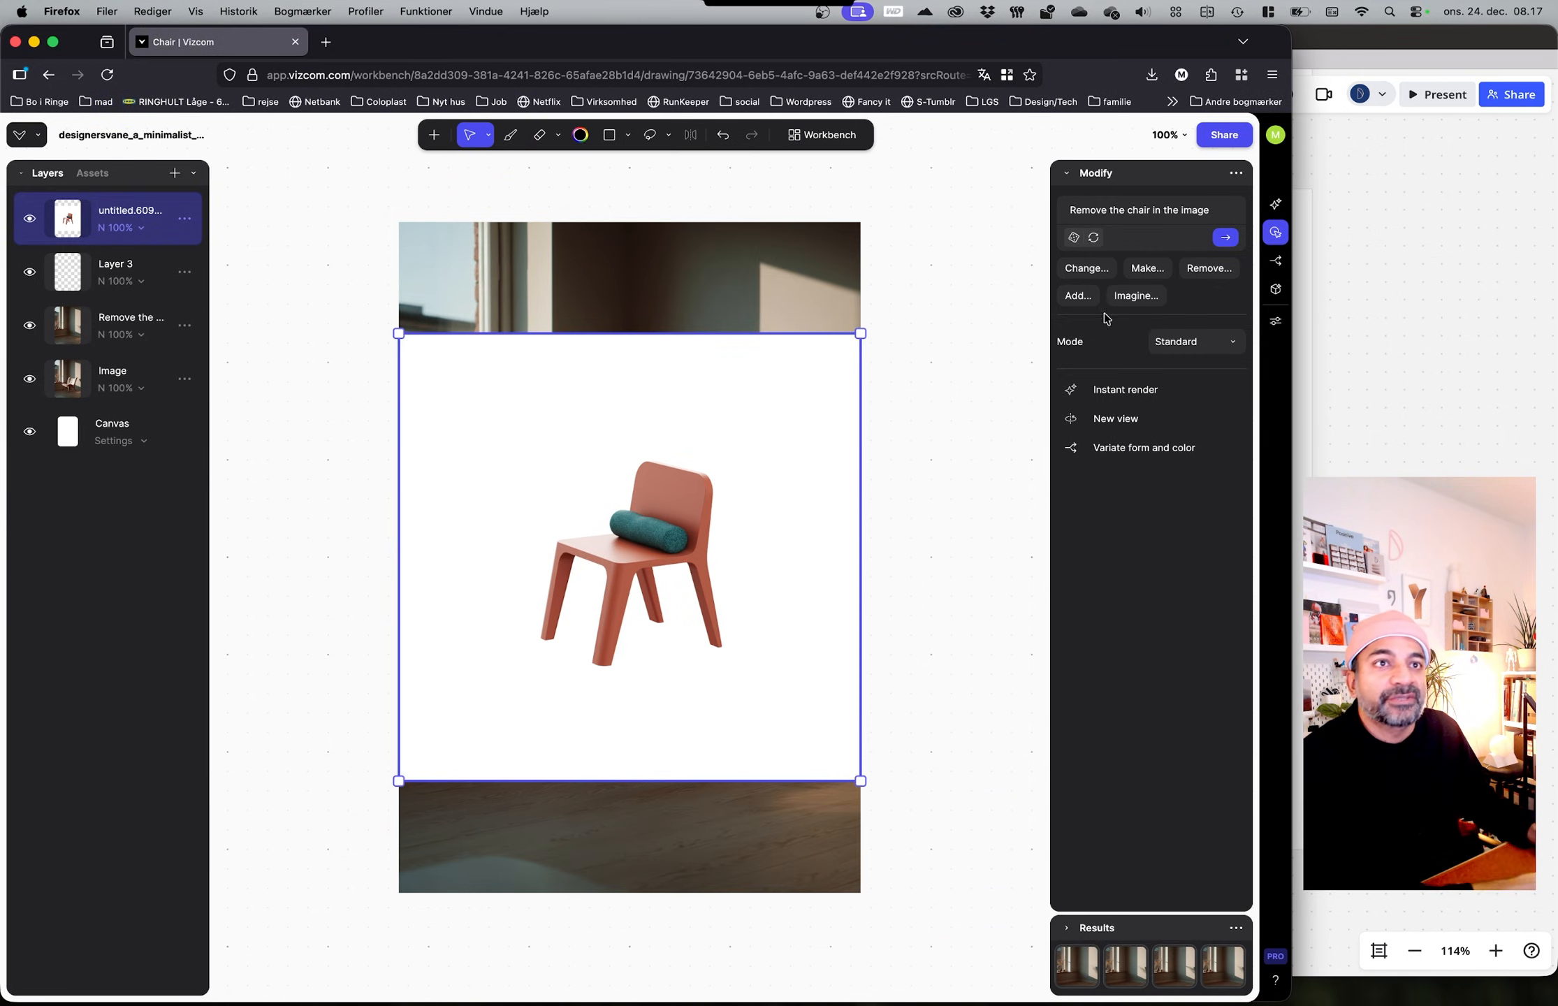
{"action": "left_click", "coordinate": [1277, 325]}
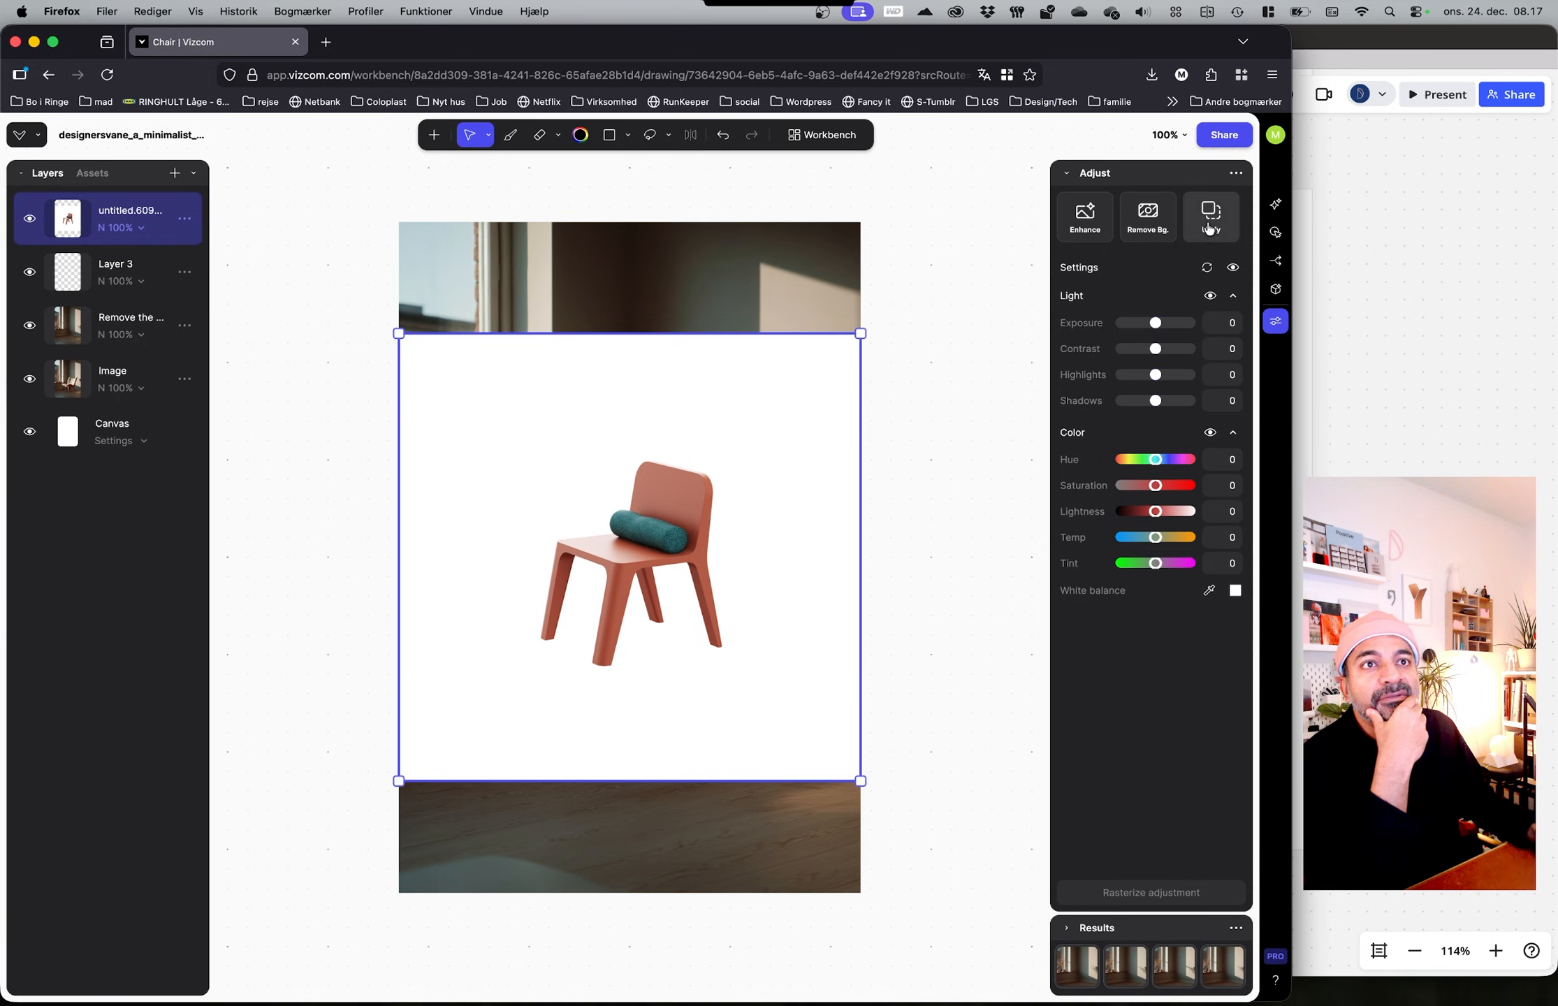
{"action": "left_click", "coordinate": [1152, 223]}
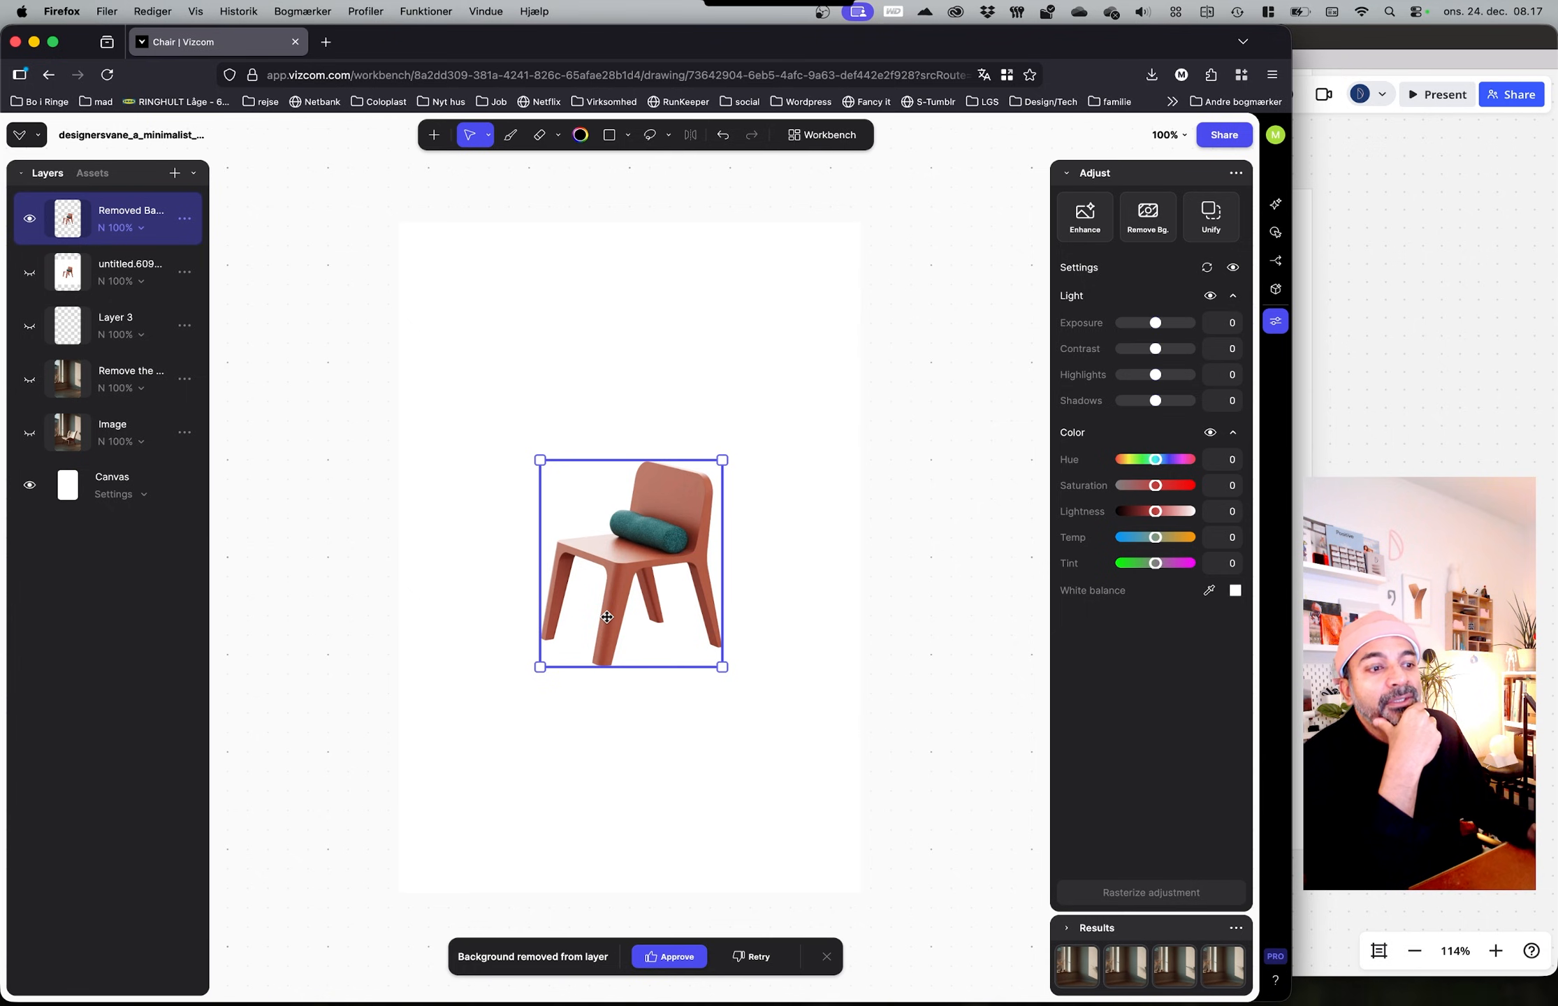
{"action": "left_click", "coordinate": [665, 952]}
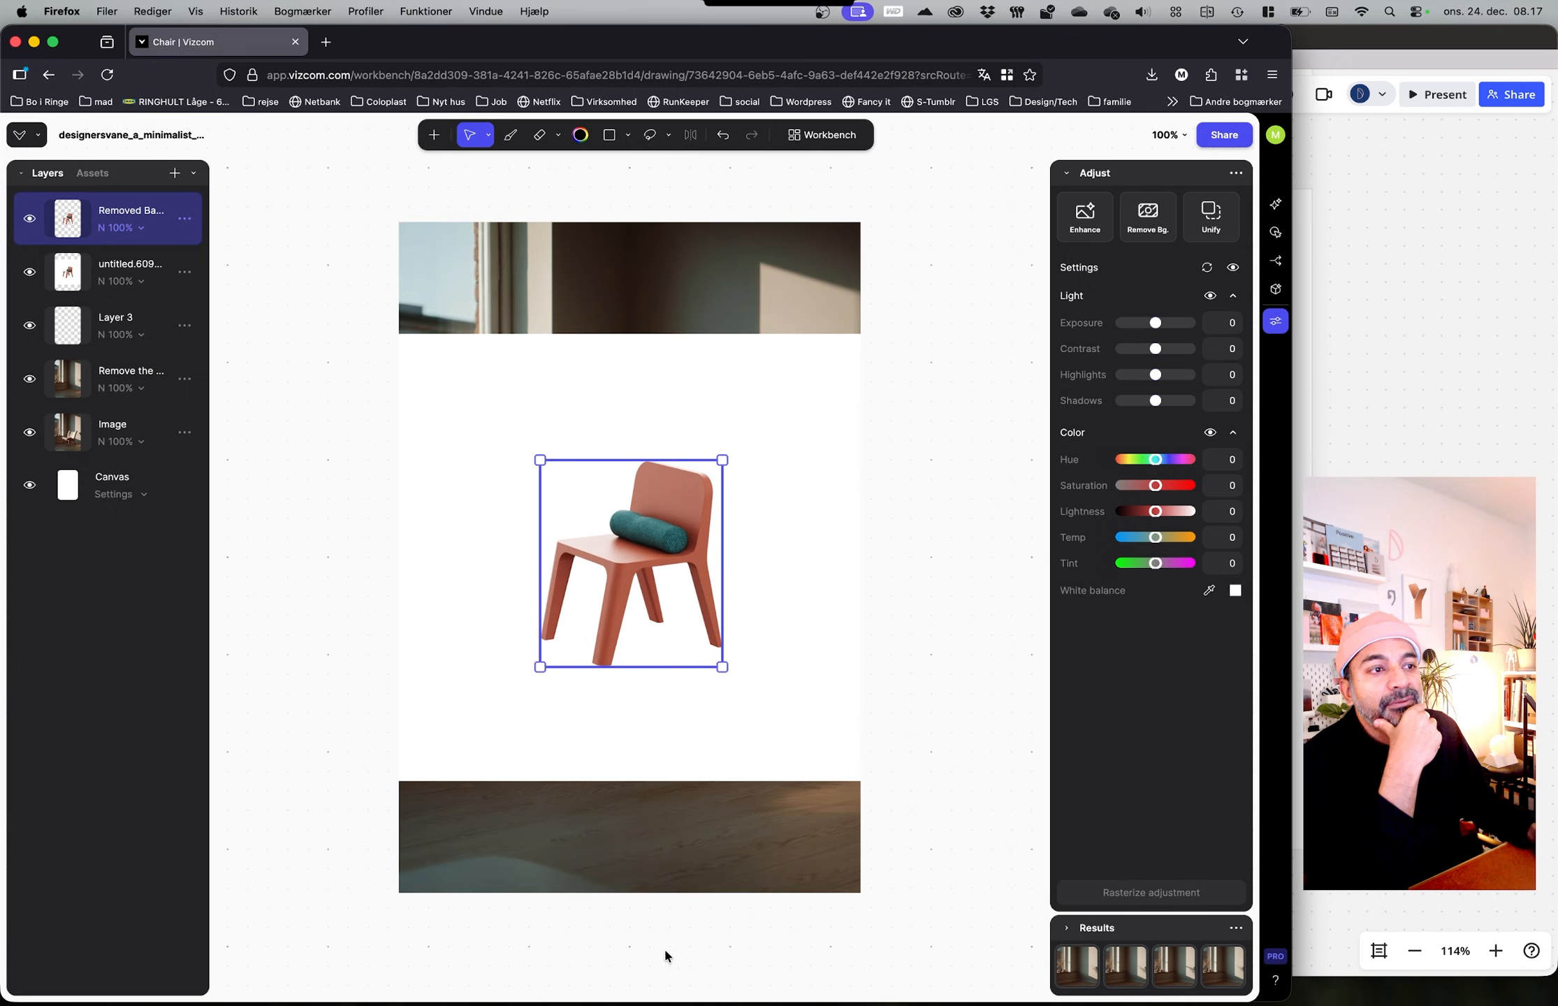
{"action": "left_click", "coordinate": [29, 272]}
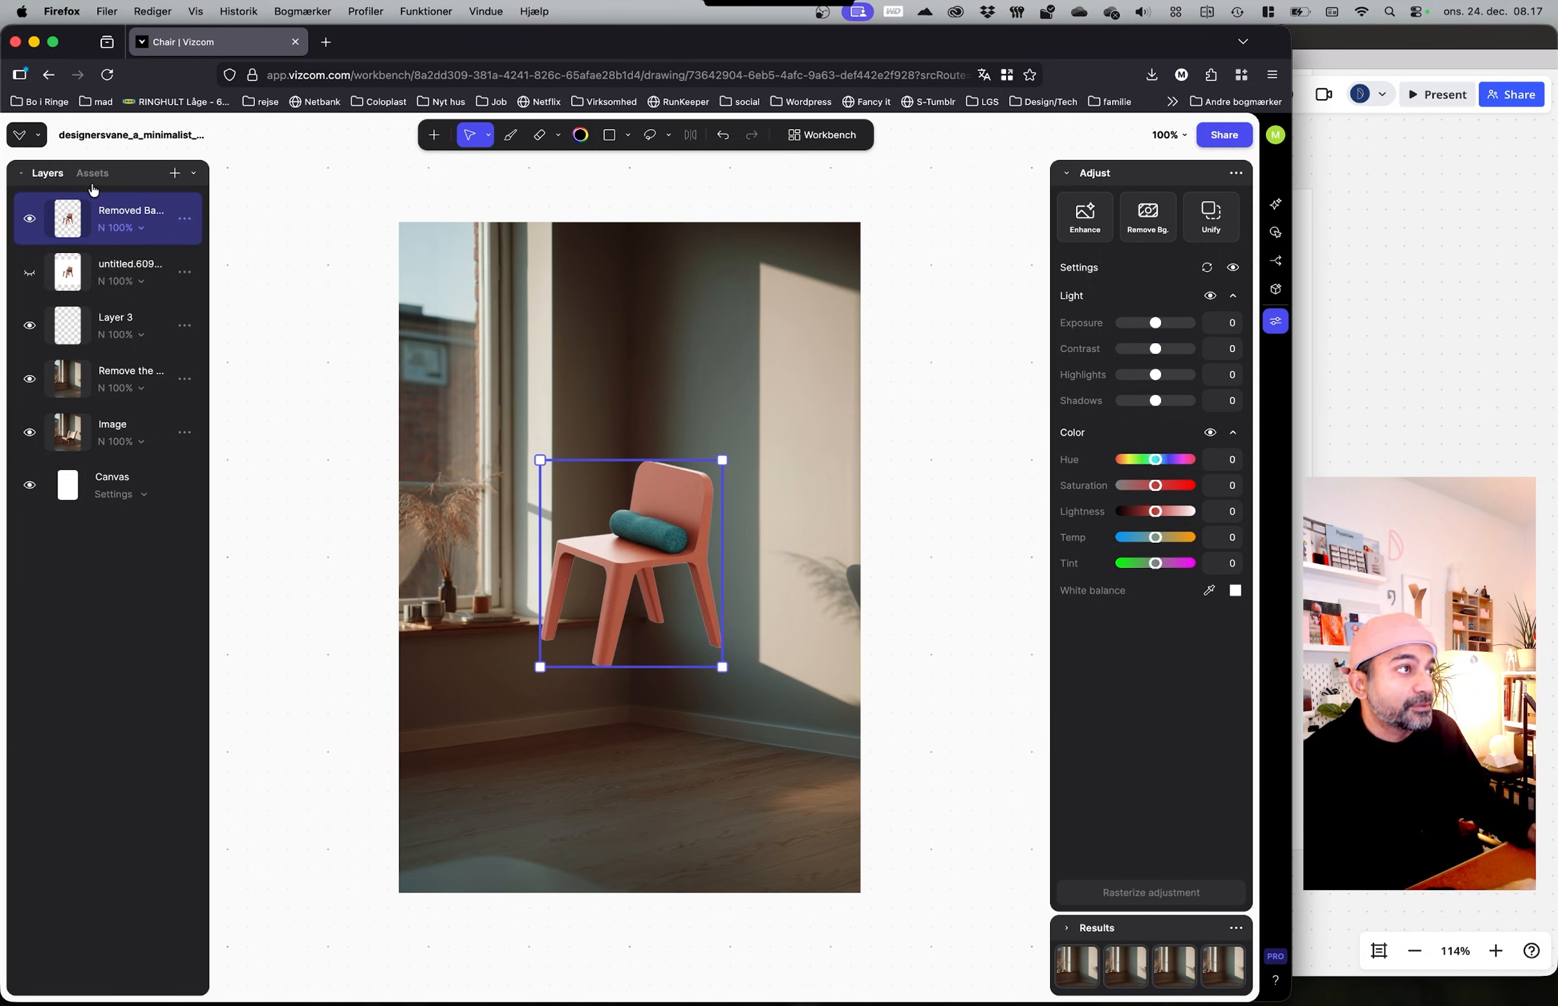
Step: Enlarge the cut-out chair and place it on the floor in the corner of the empty room
{"action": "left_click_drag", "start_coordinate": [639, 569], "coordinate": [686, 712]}
{"action": "left_click_drag", "start_coordinate": [768, 612], "coordinate": [815, 543]}
{"action": "mouse_move", "coordinate": [667, 719]}
{"action": "left_mouse_down"}
{"action": "mouse_move", "coordinate": [645, 731]}
{"action": "mouse_move", "coordinate": [644, 708]}
{"action": "left_mouse_up"}
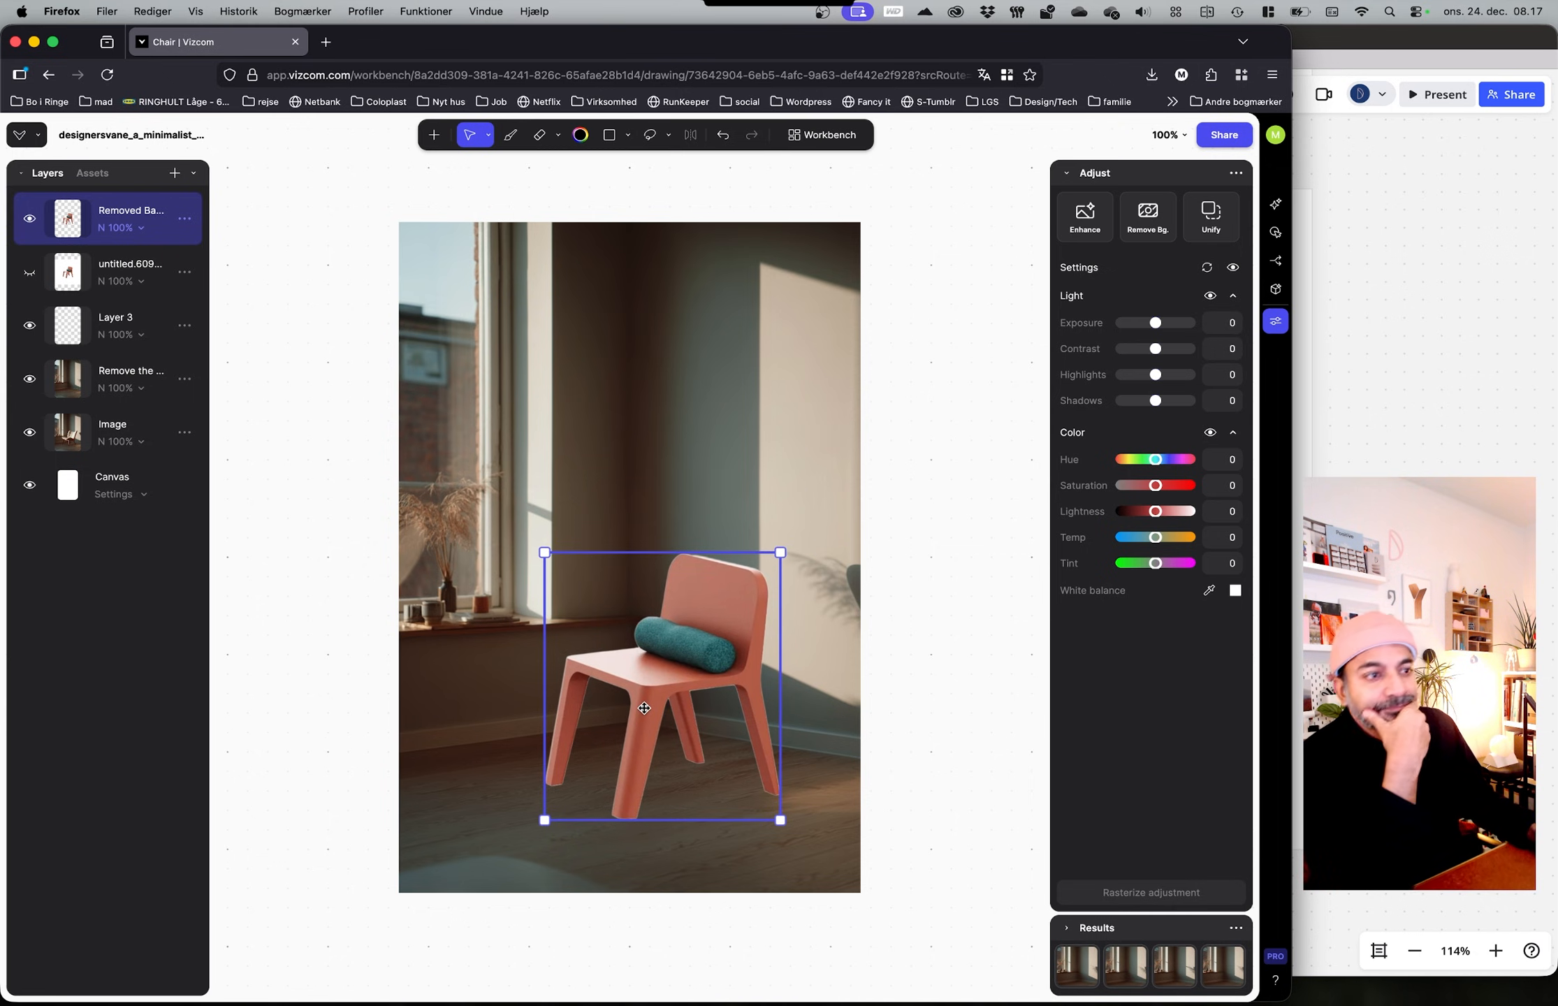
Step: Unify the cut-out chair with the room and hide the Unified layer to show the plain composite
{"action": "left_click", "coordinate": [1219, 231]}
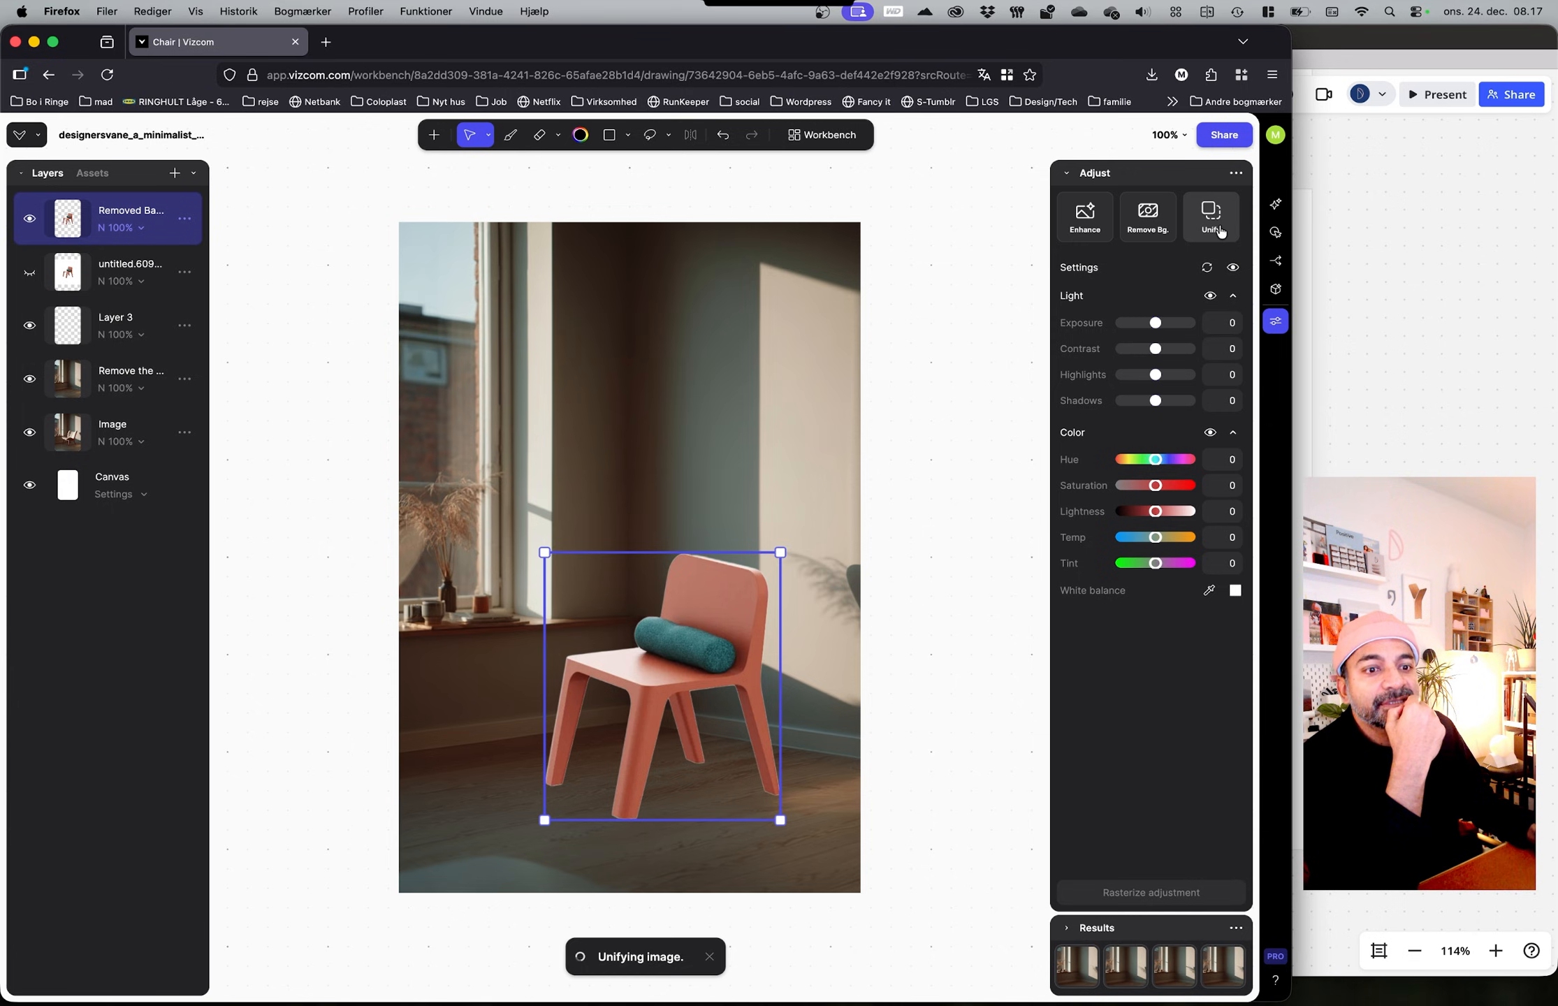
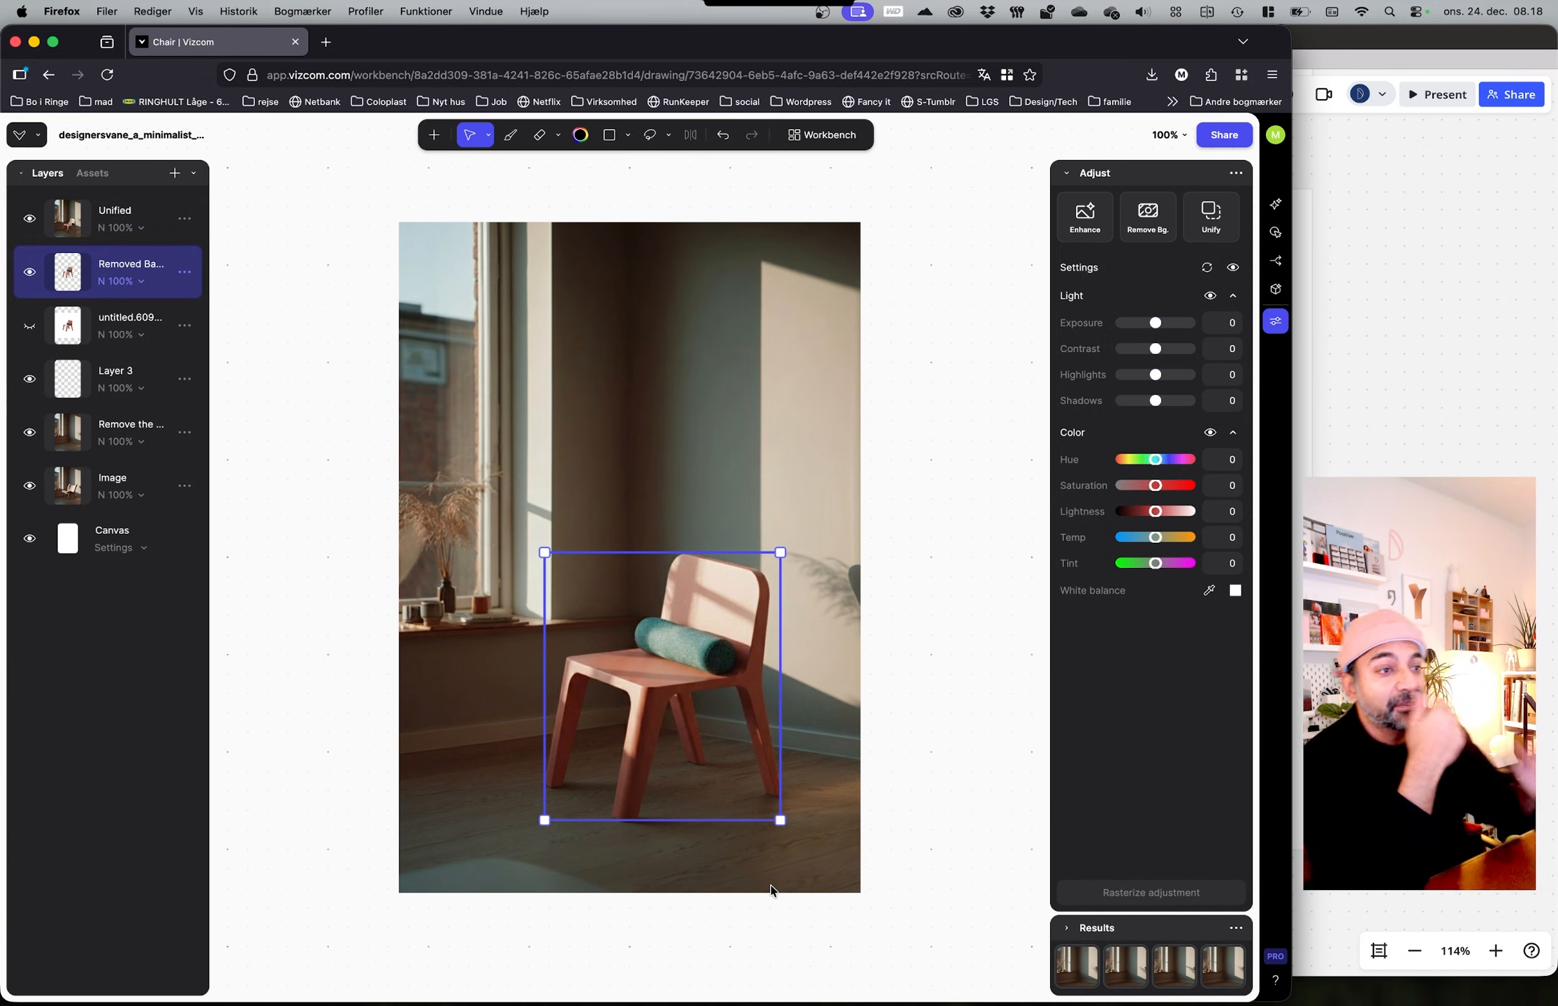
{"action": "left_click", "coordinate": [916, 739]}
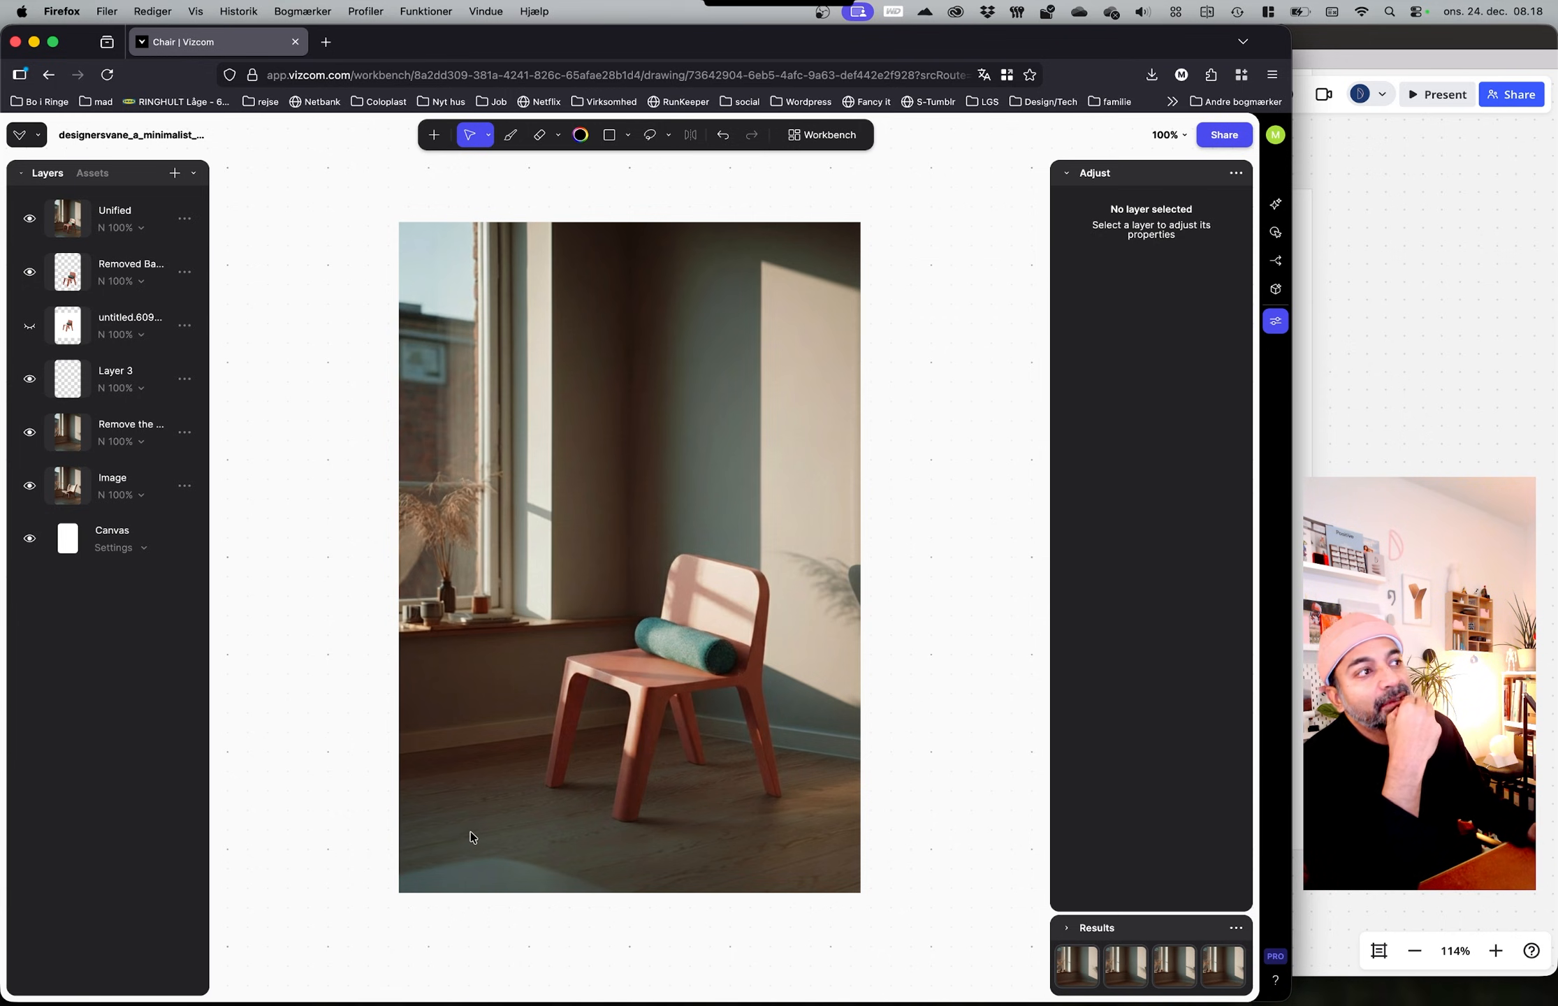
{"action": "left_click", "coordinate": [29, 222]}
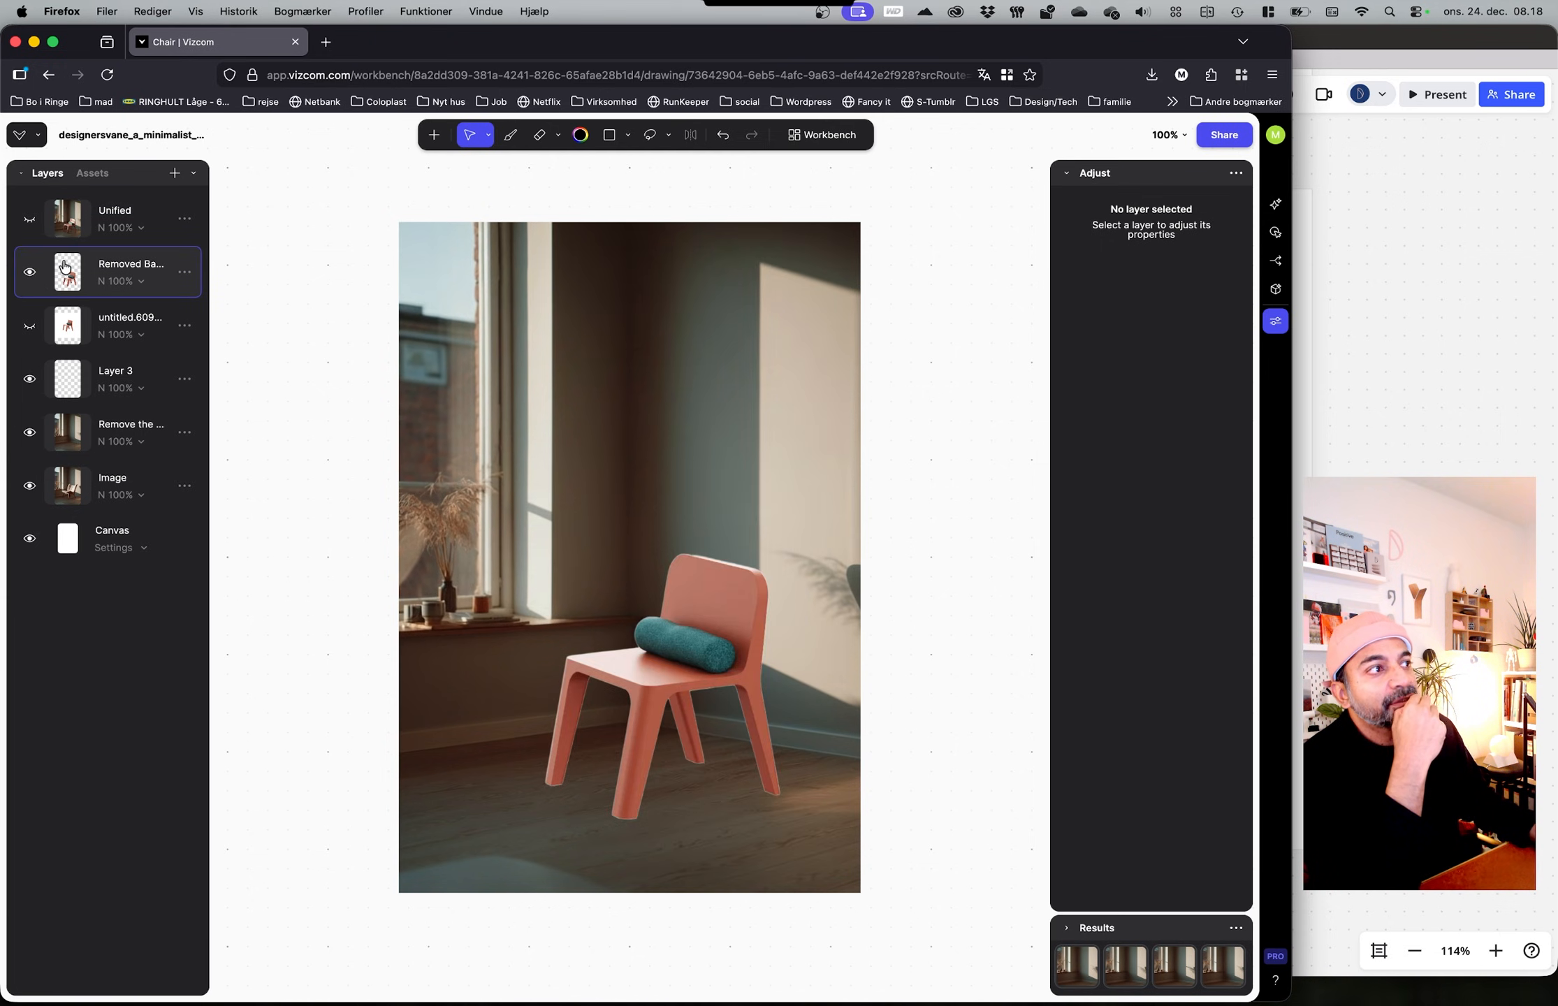
Step: Look through the cut-out chair layer's options, view the composite on the workbench, and reopen the drawing for editing
{"action": "right_click", "coordinate": [68, 270]}
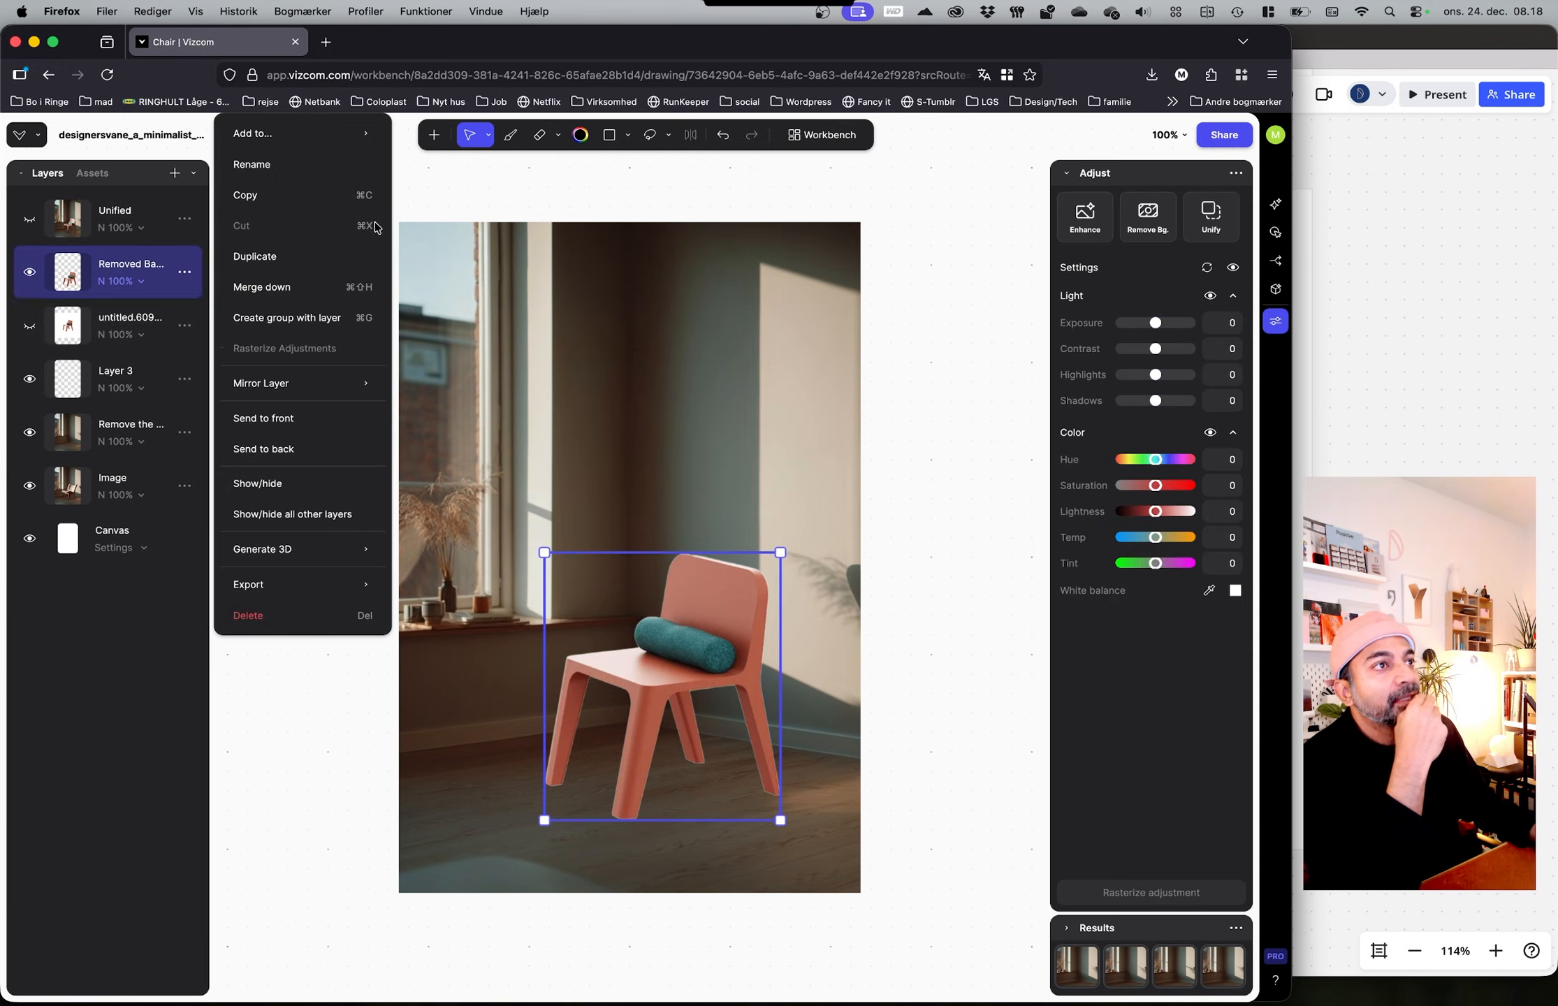
{"action": "left_click", "coordinate": [882, 166]}
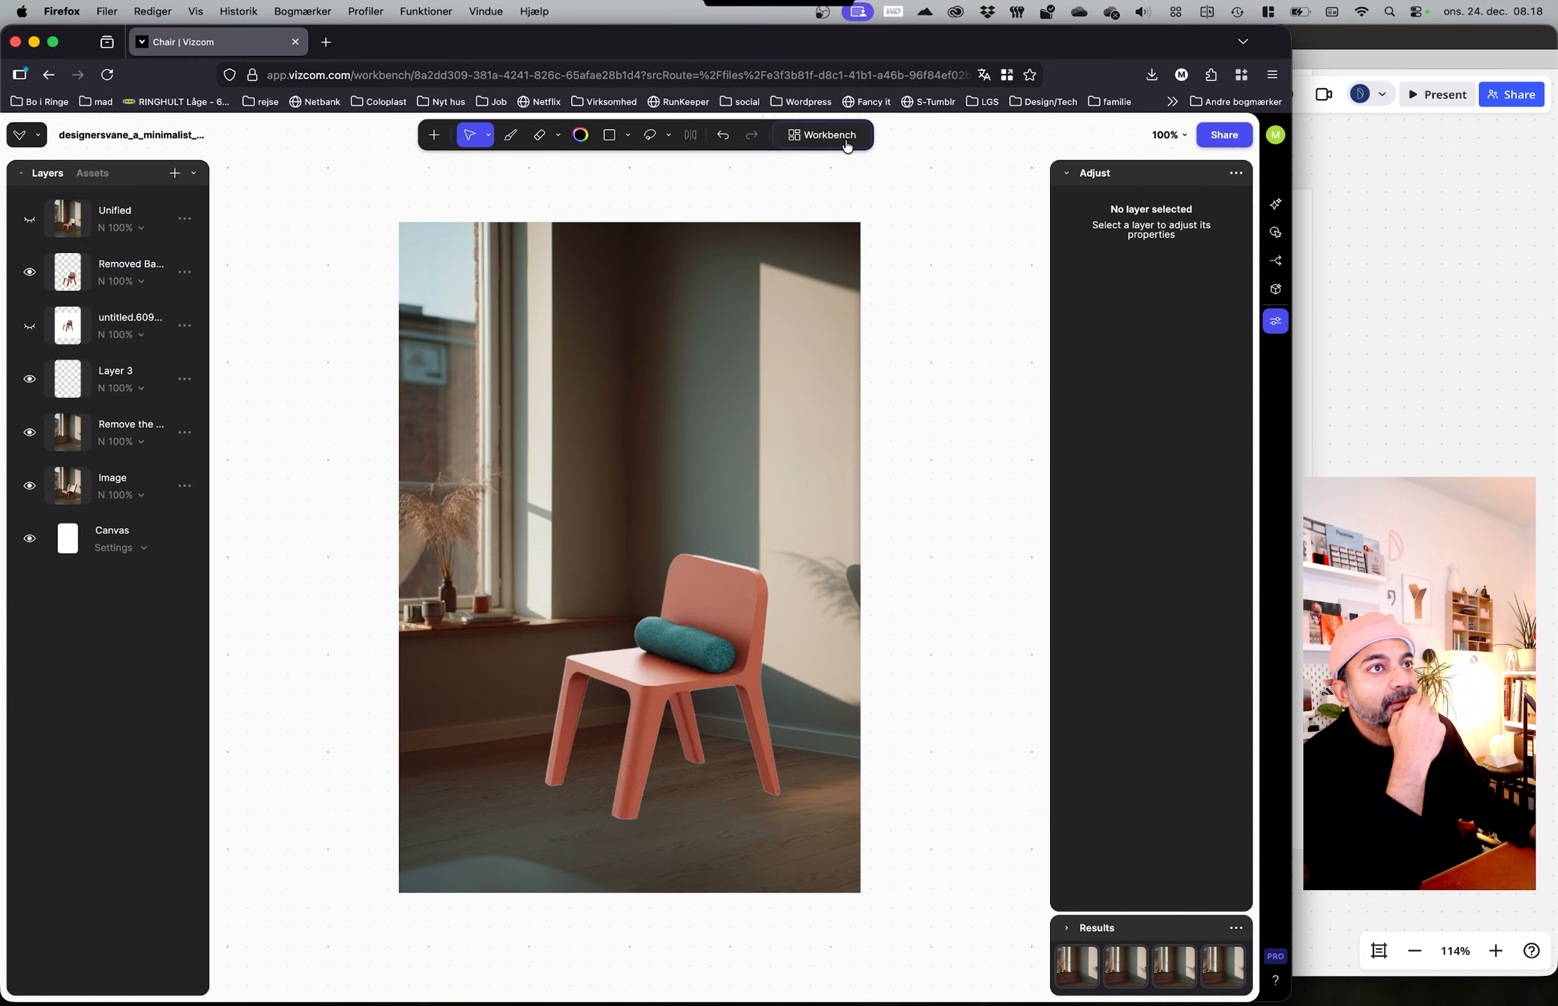
{"action": "left_click", "coordinate": [843, 136]}
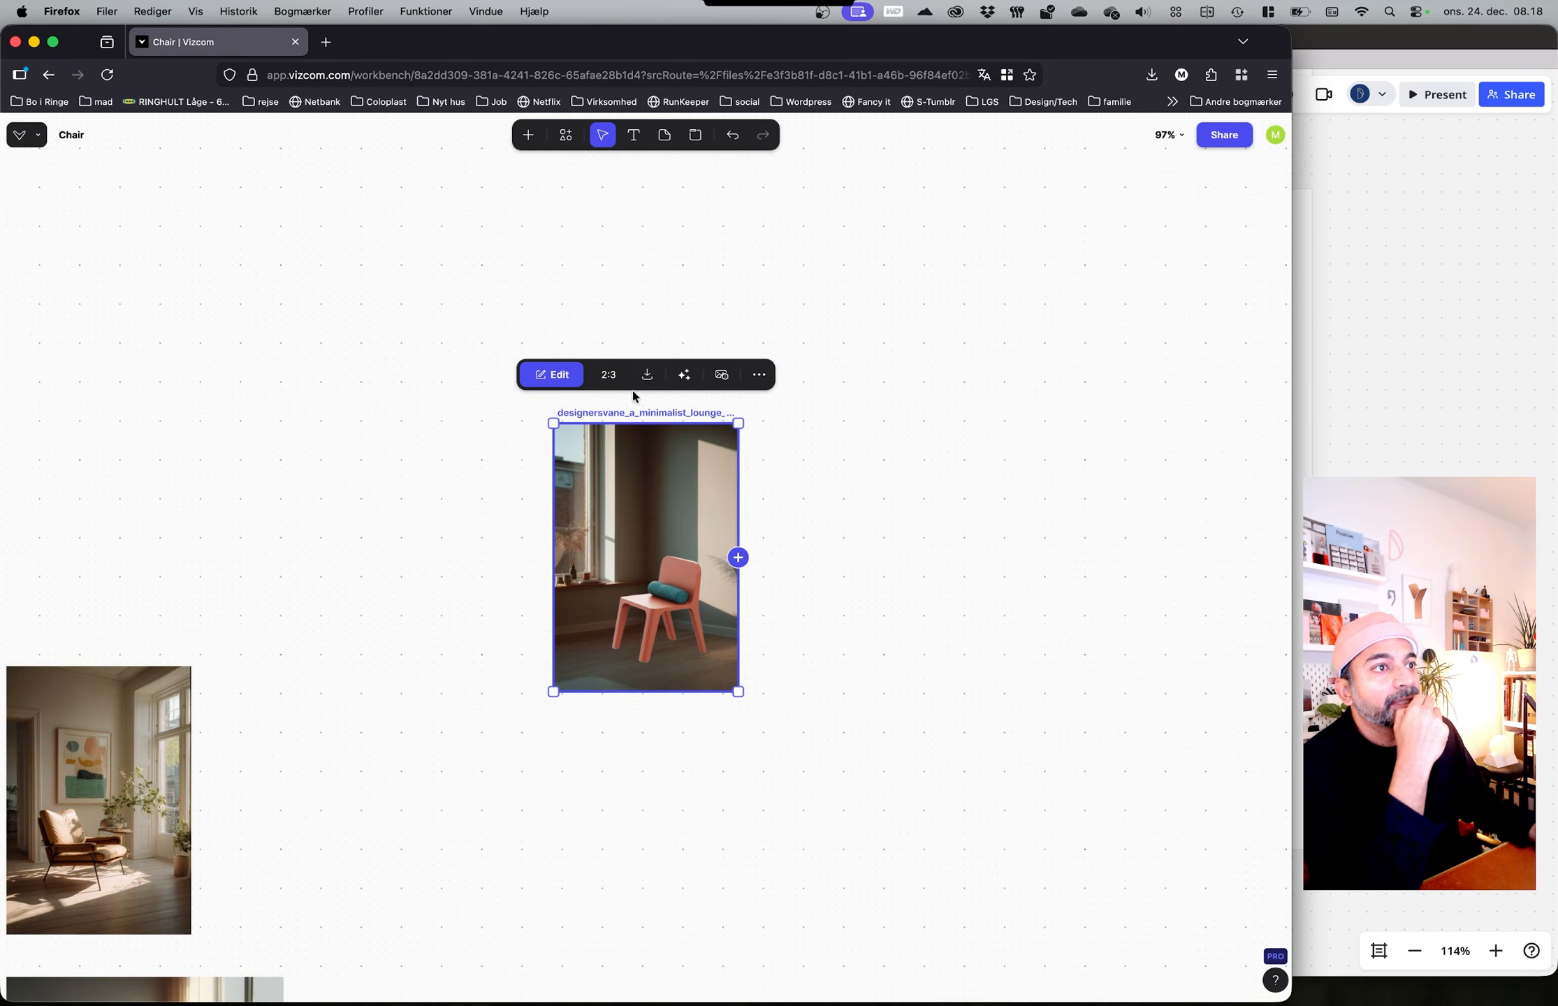
{"action": "left_click", "coordinate": [392, 596]}
{"action": "left_click", "coordinate": [645, 574]}
{"action": "left_click", "coordinate": [553, 374]}
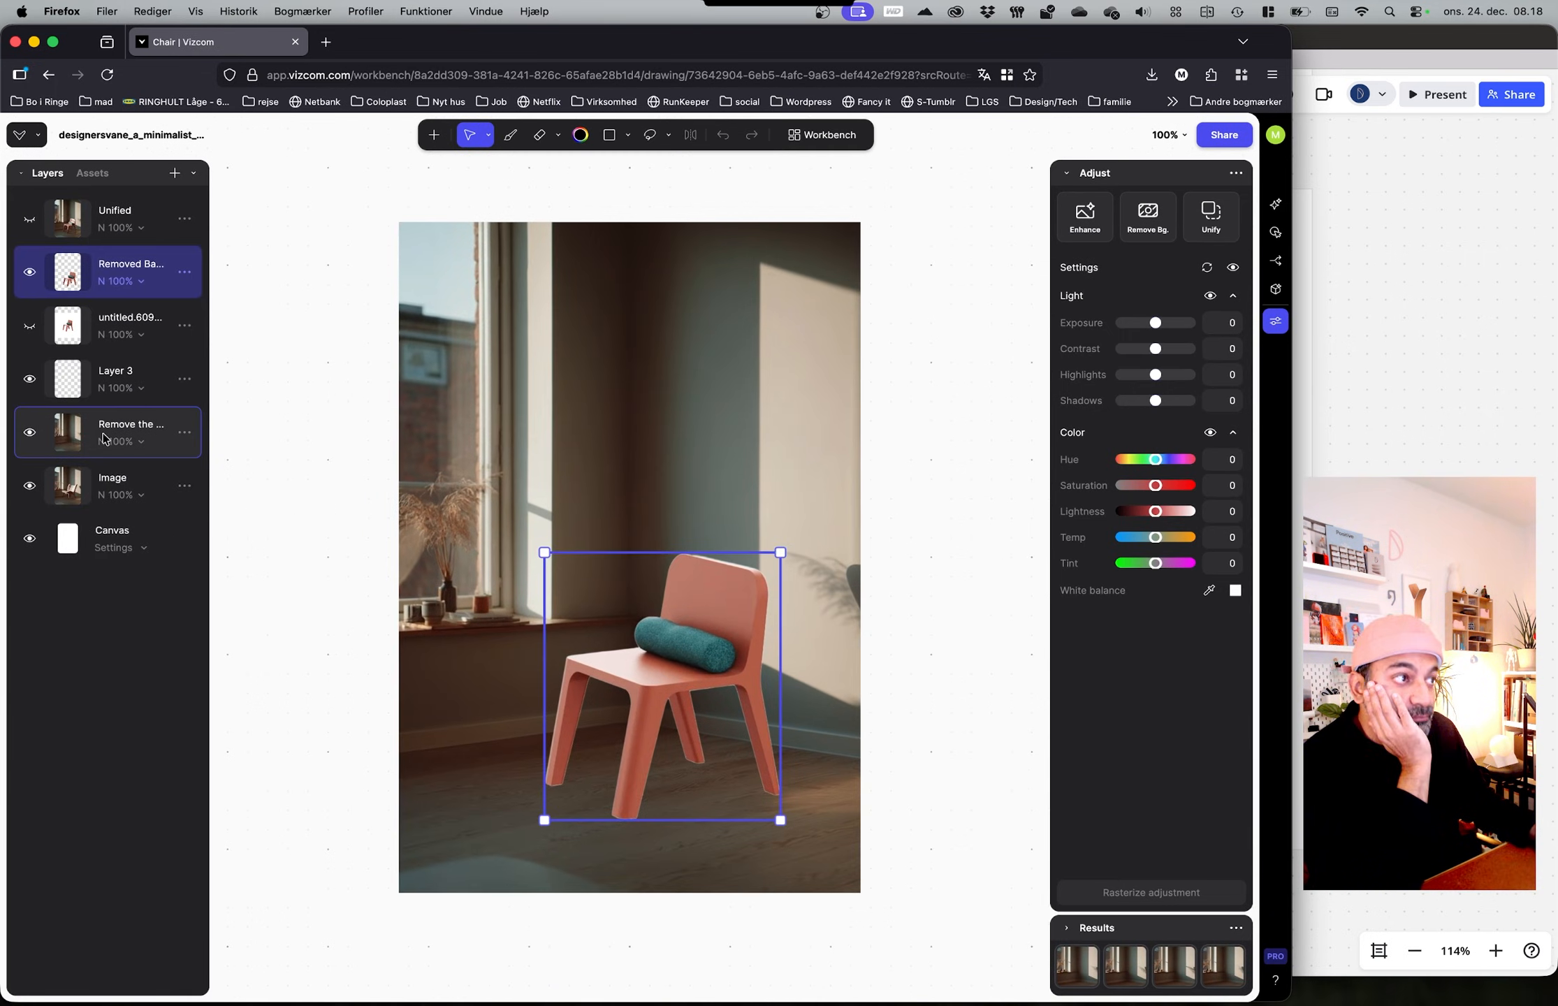
Step: Hide the layers above the chair-removed room layer and add that room layer to the workbench
{"action": "left_click", "coordinate": [104, 438]}
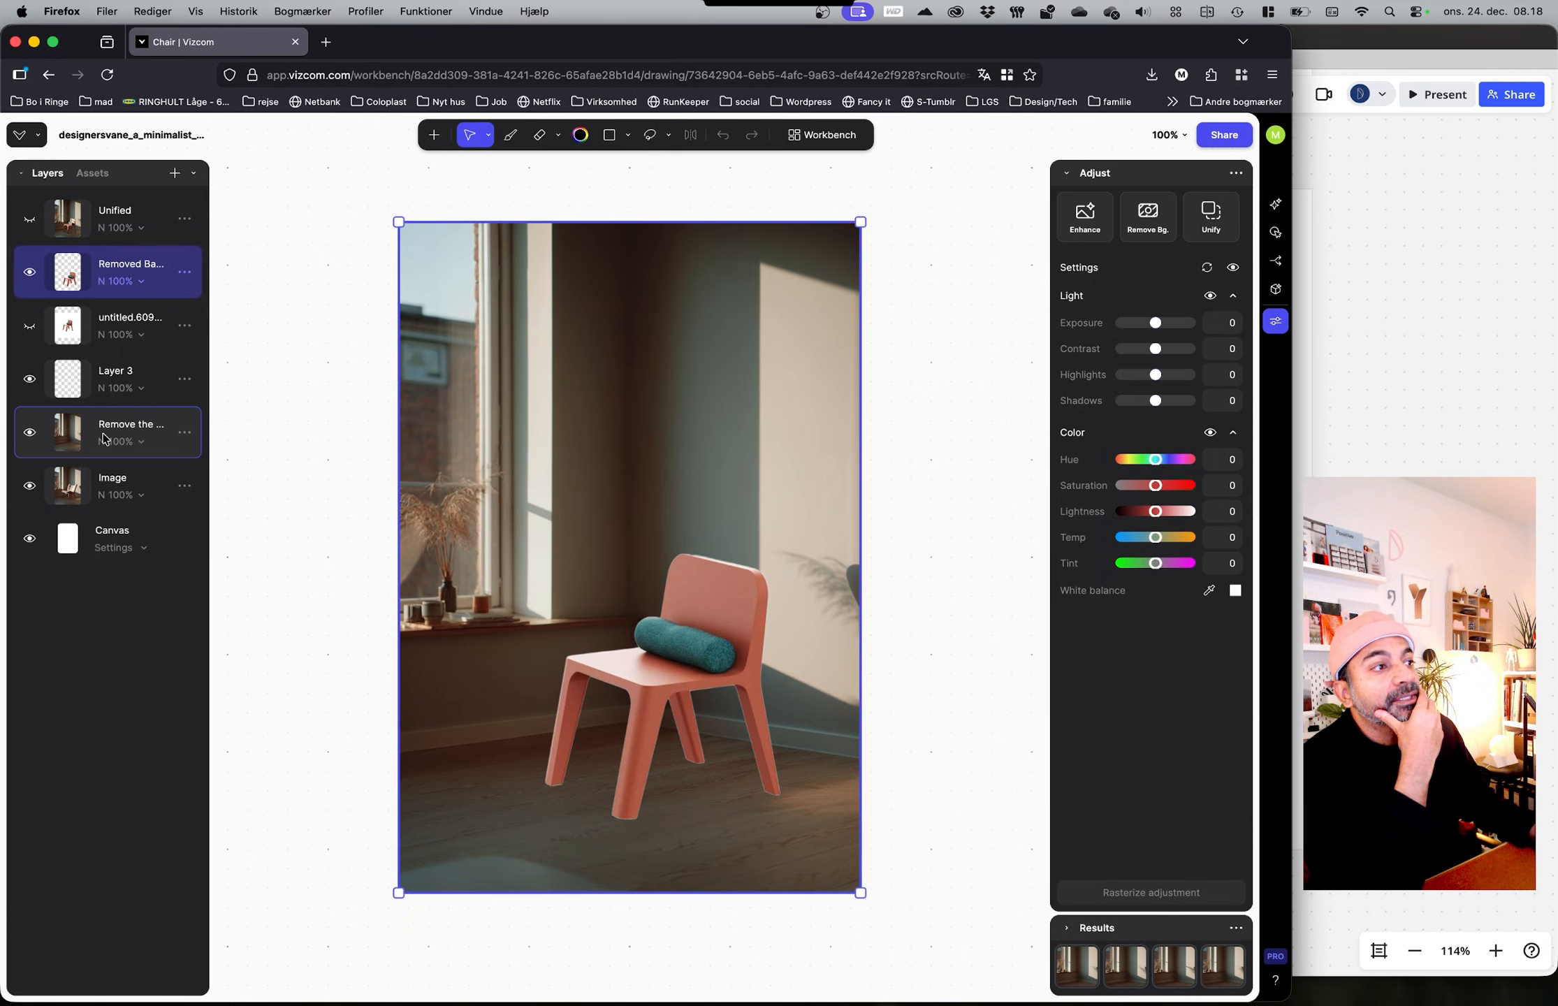
{"action": "left_click", "coordinate": [30, 325]}
{"action": "left_click", "coordinate": [29, 272]}
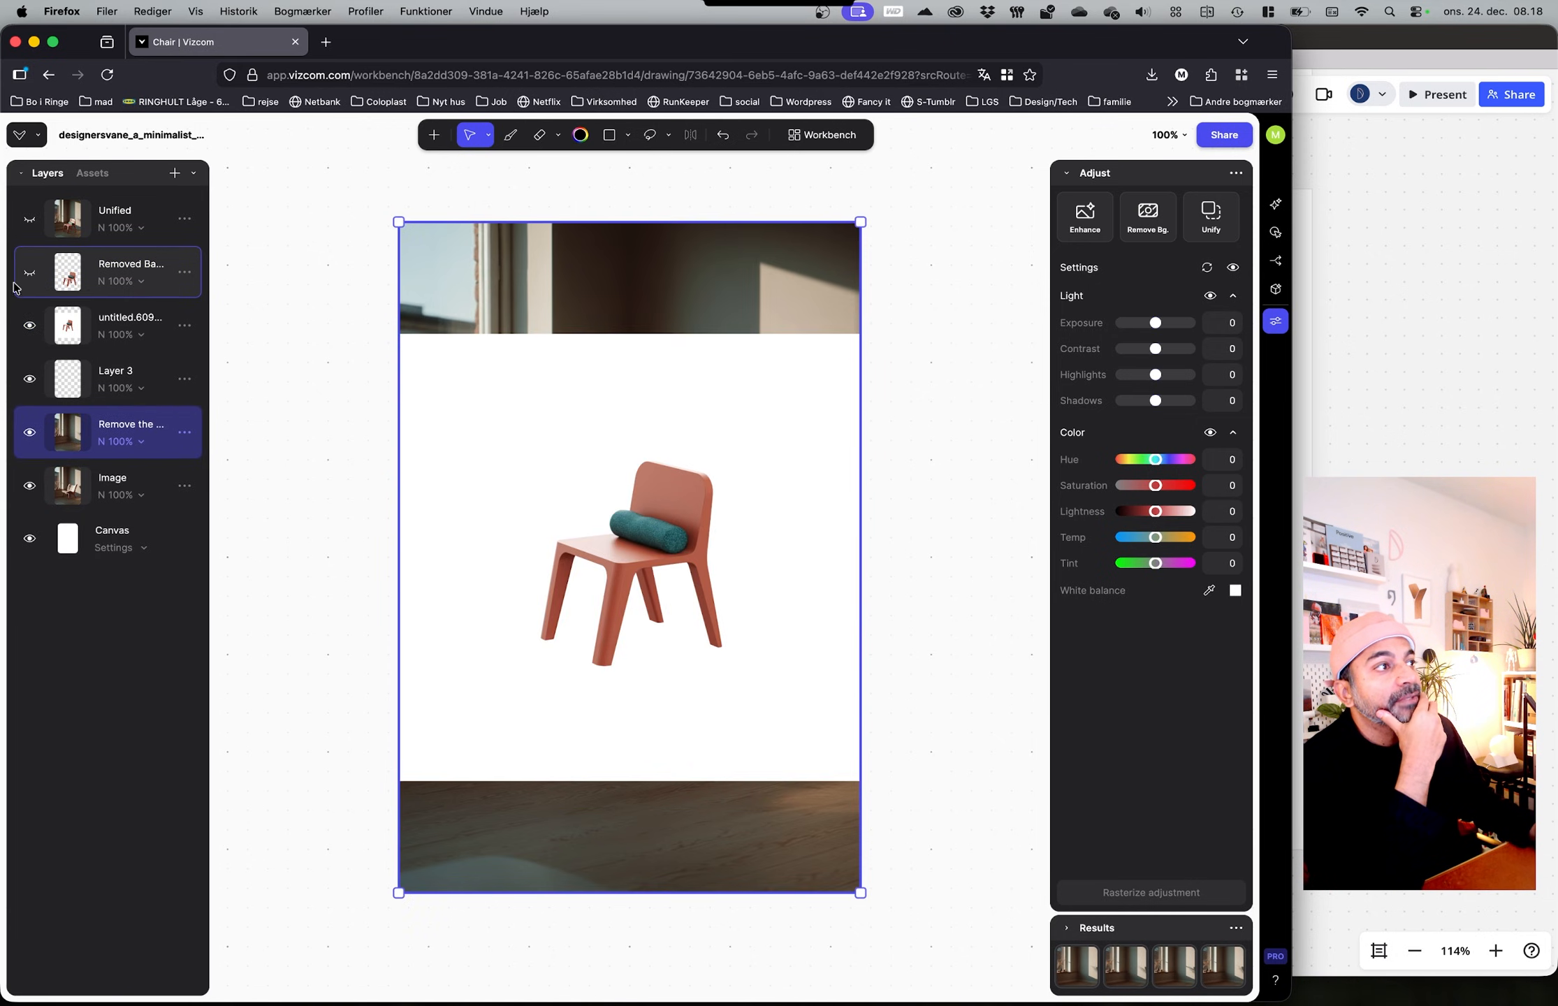
{"action": "left_click", "coordinate": [30, 325]}
{"action": "left_click", "coordinate": [29, 379]}
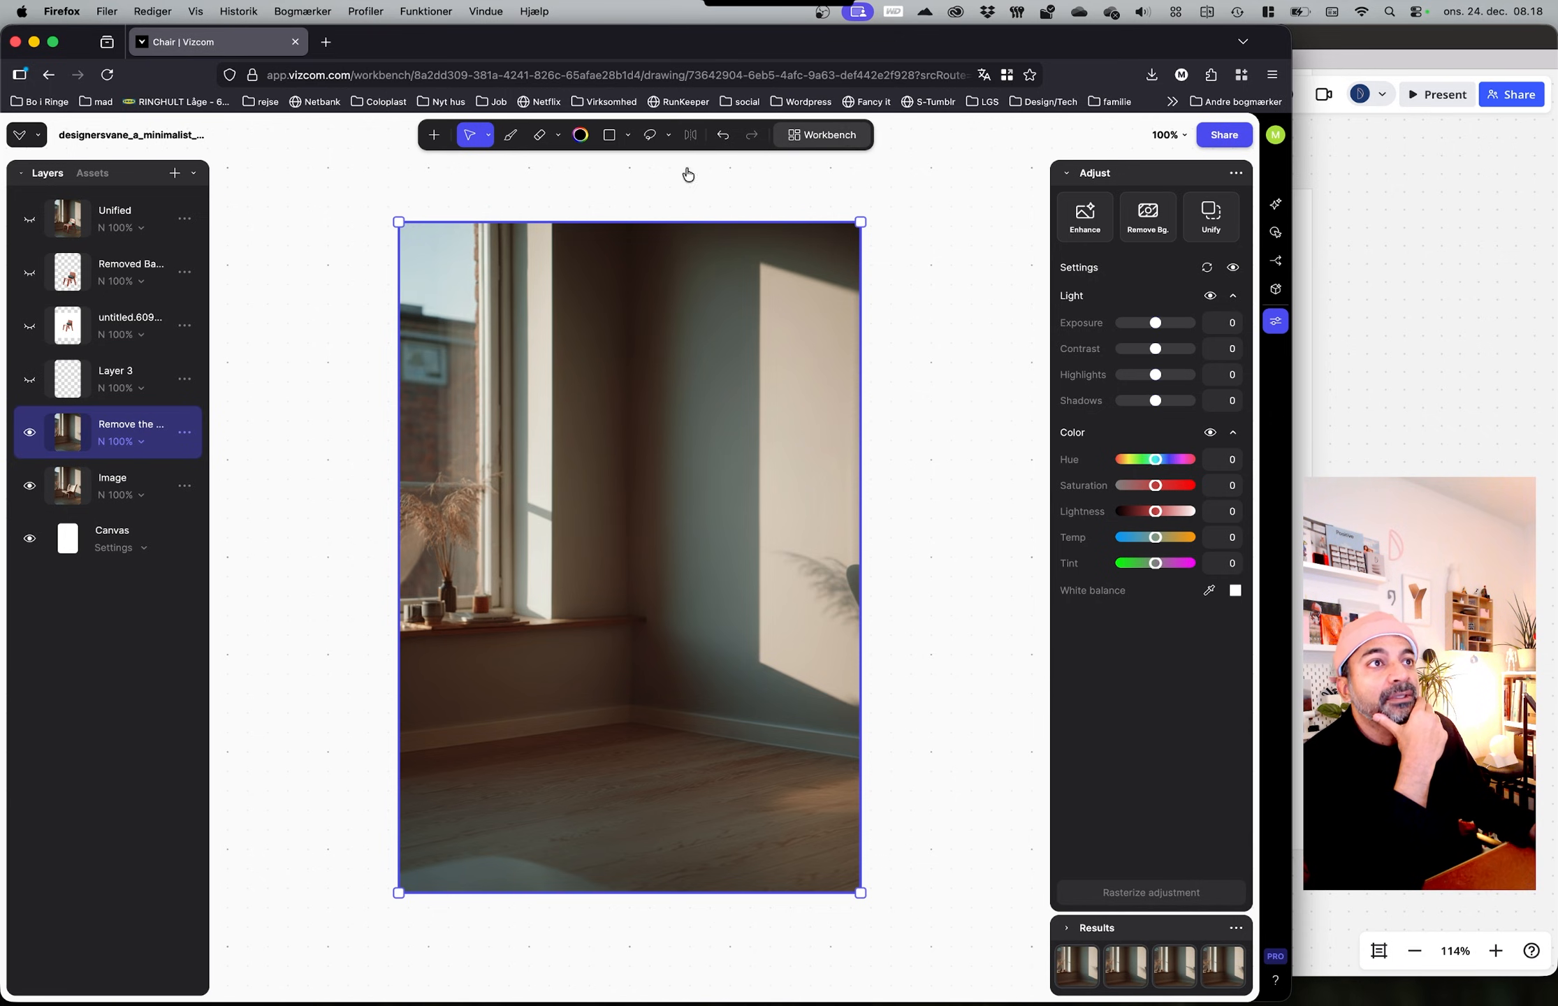
{"action": "left_click", "coordinate": [183, 432]}
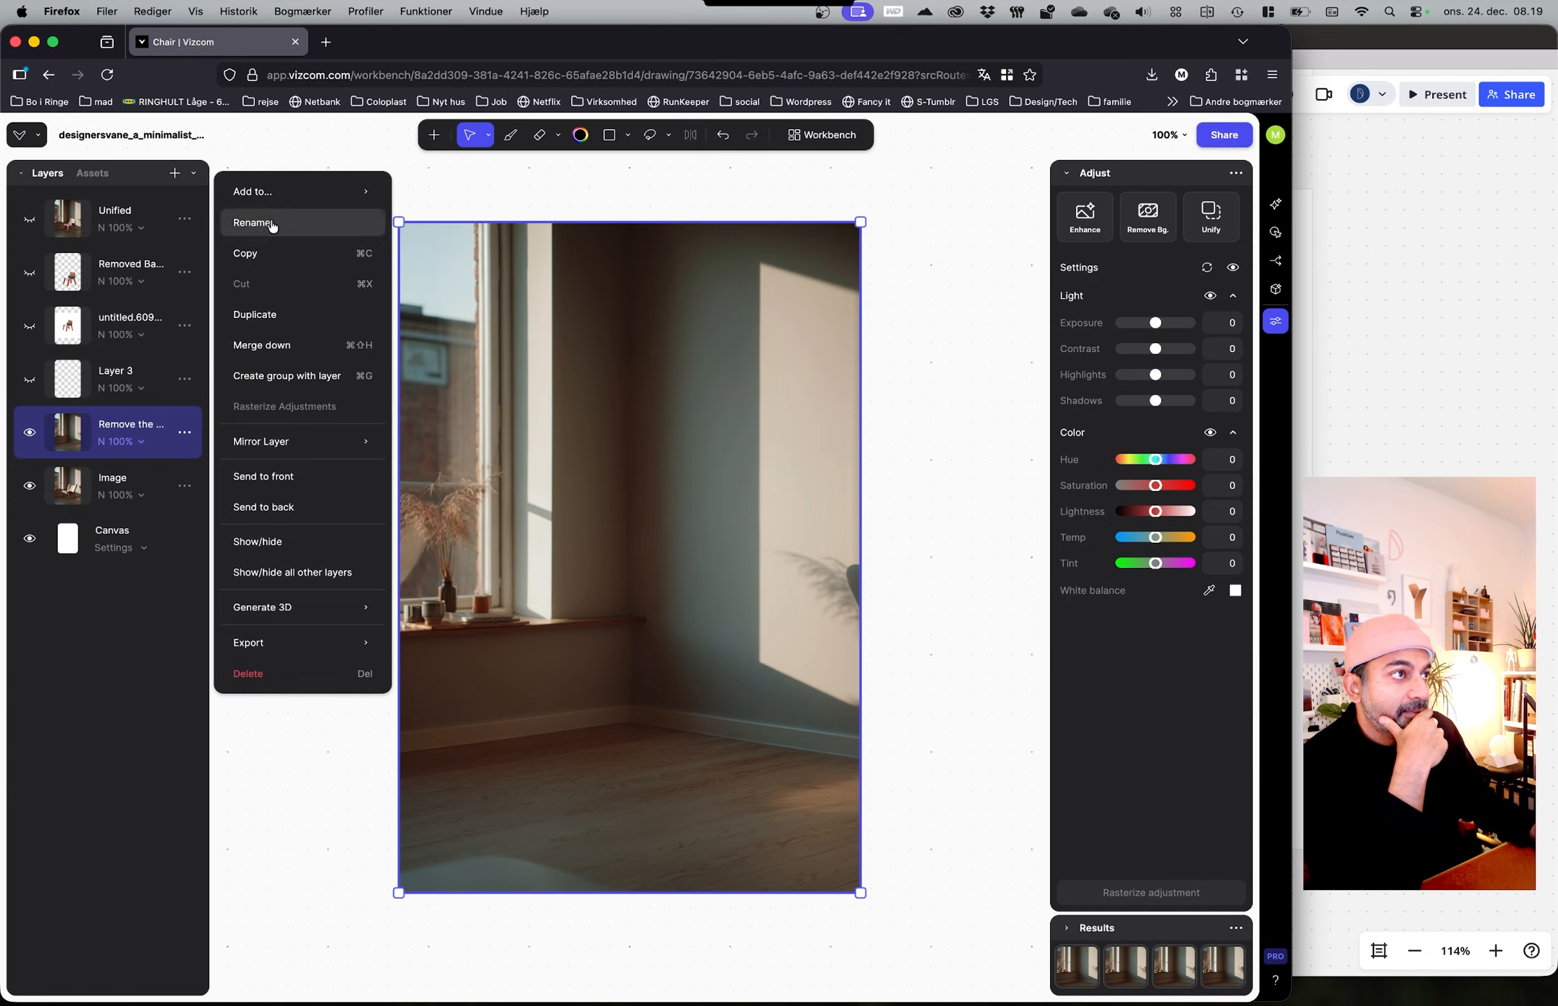
{"action": "mouse_move", "coordinate": [329, 191]}
{"action": "left_click", "coordinate": [455, 260]}
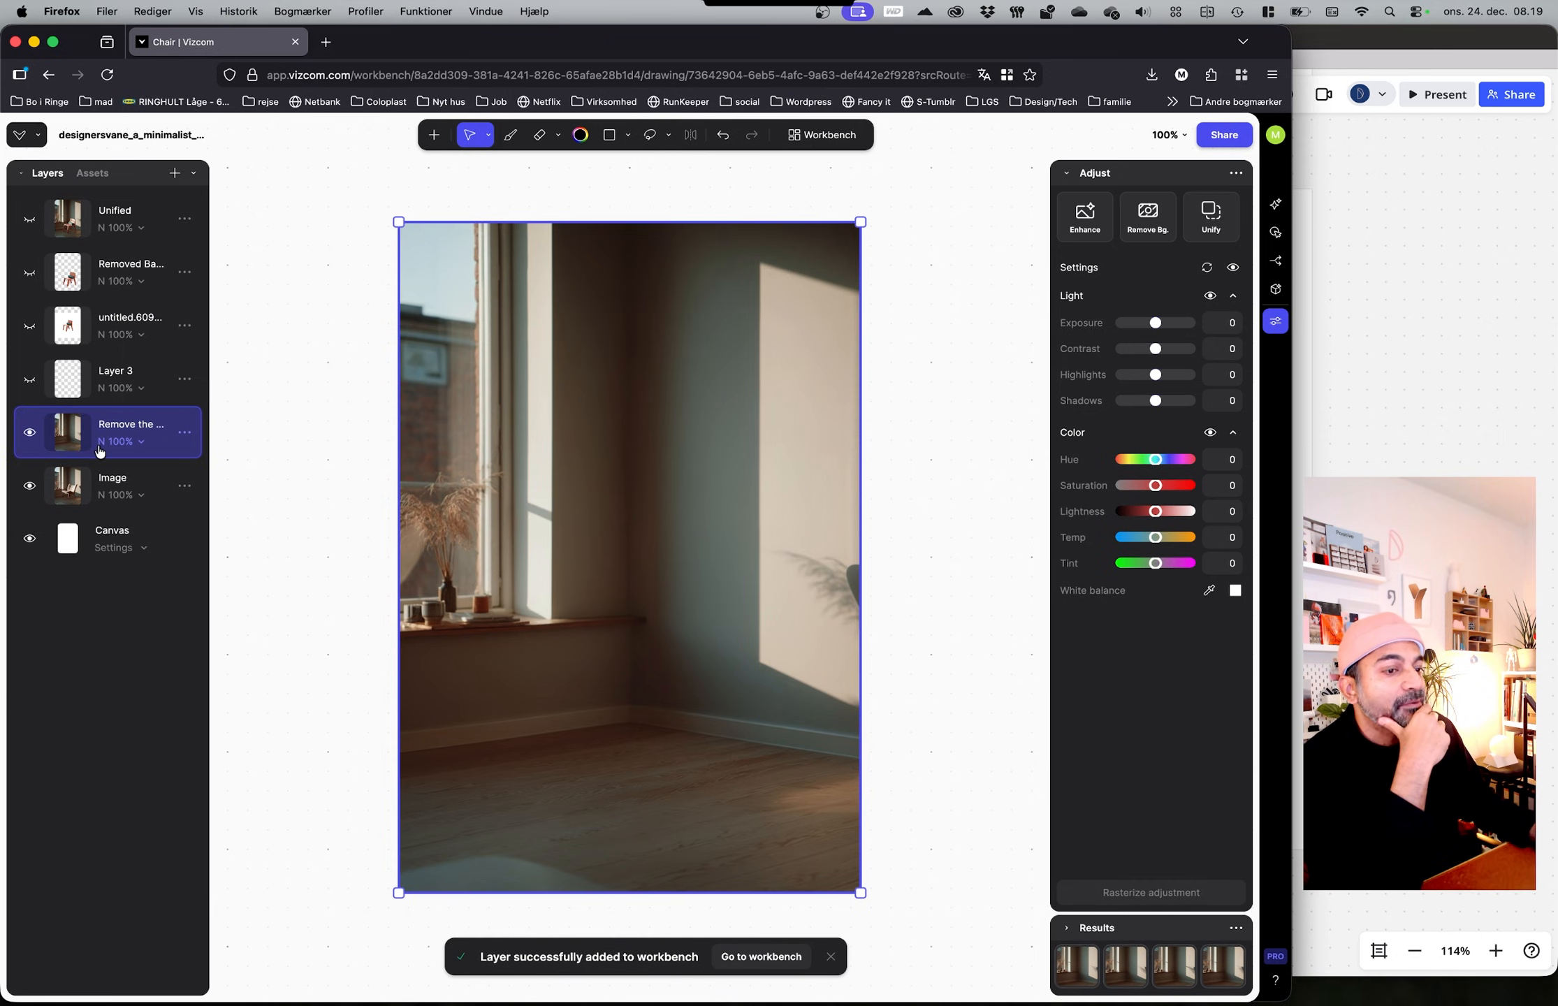
Step: Show the original white-background chair rendering layer again and return to the workbench
{"action": "left_click", "coordinate": [30, 326]}
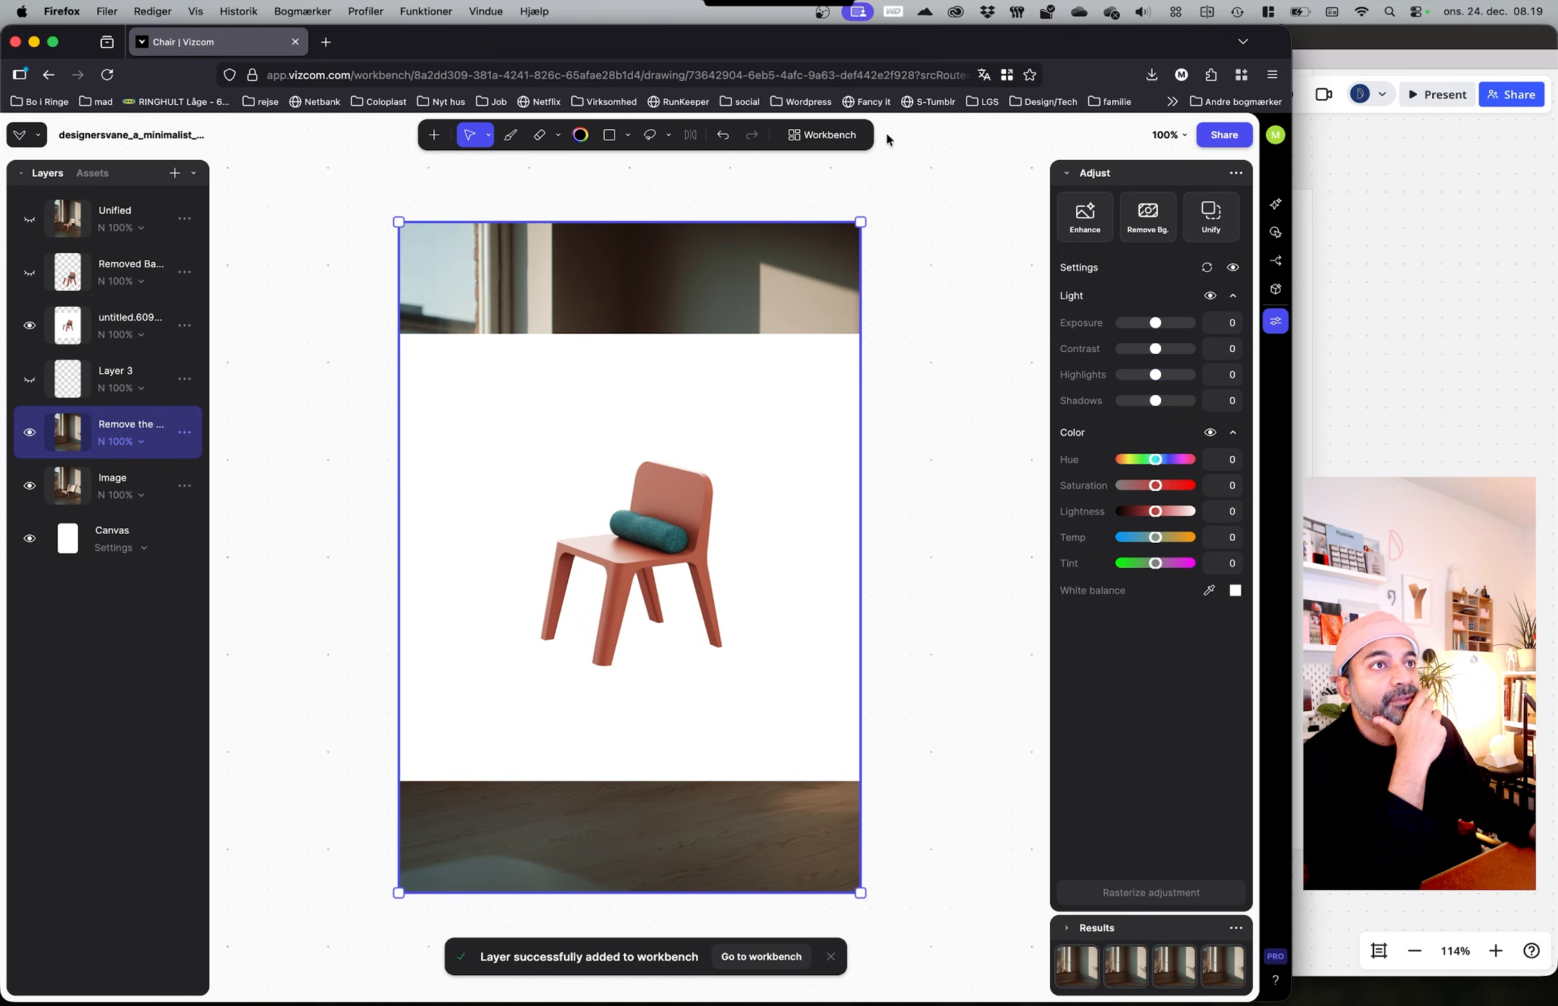
{"action": "left_click", "coordinate": [95, 290]}
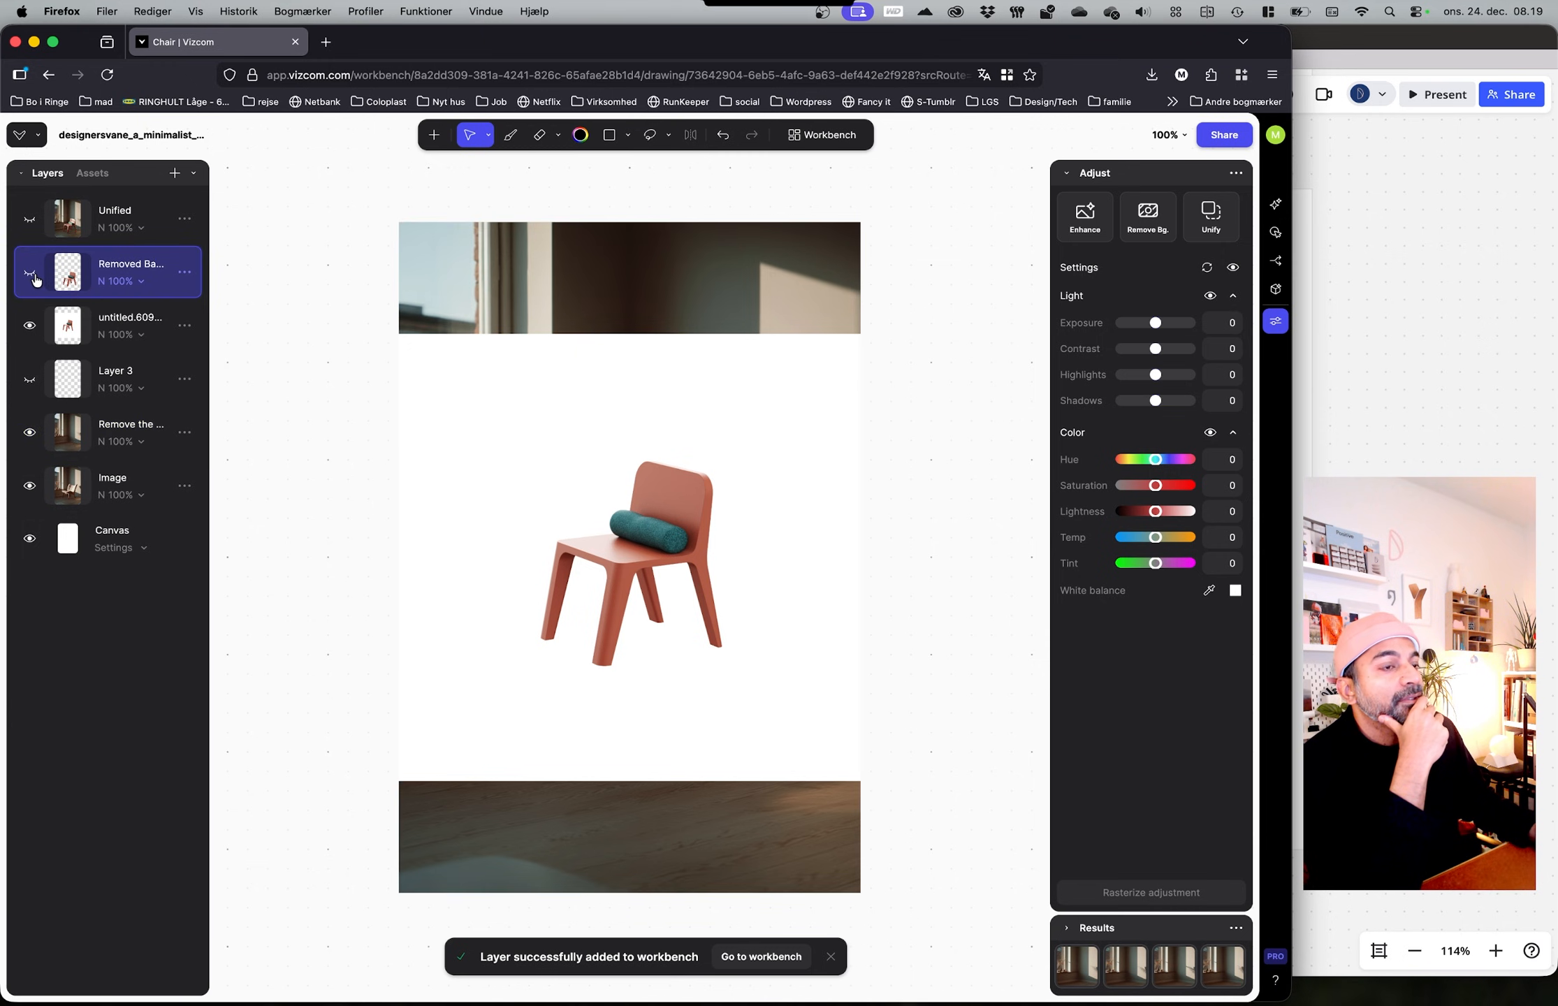
{"action": "left_click", "coordinate": [832, 135]}
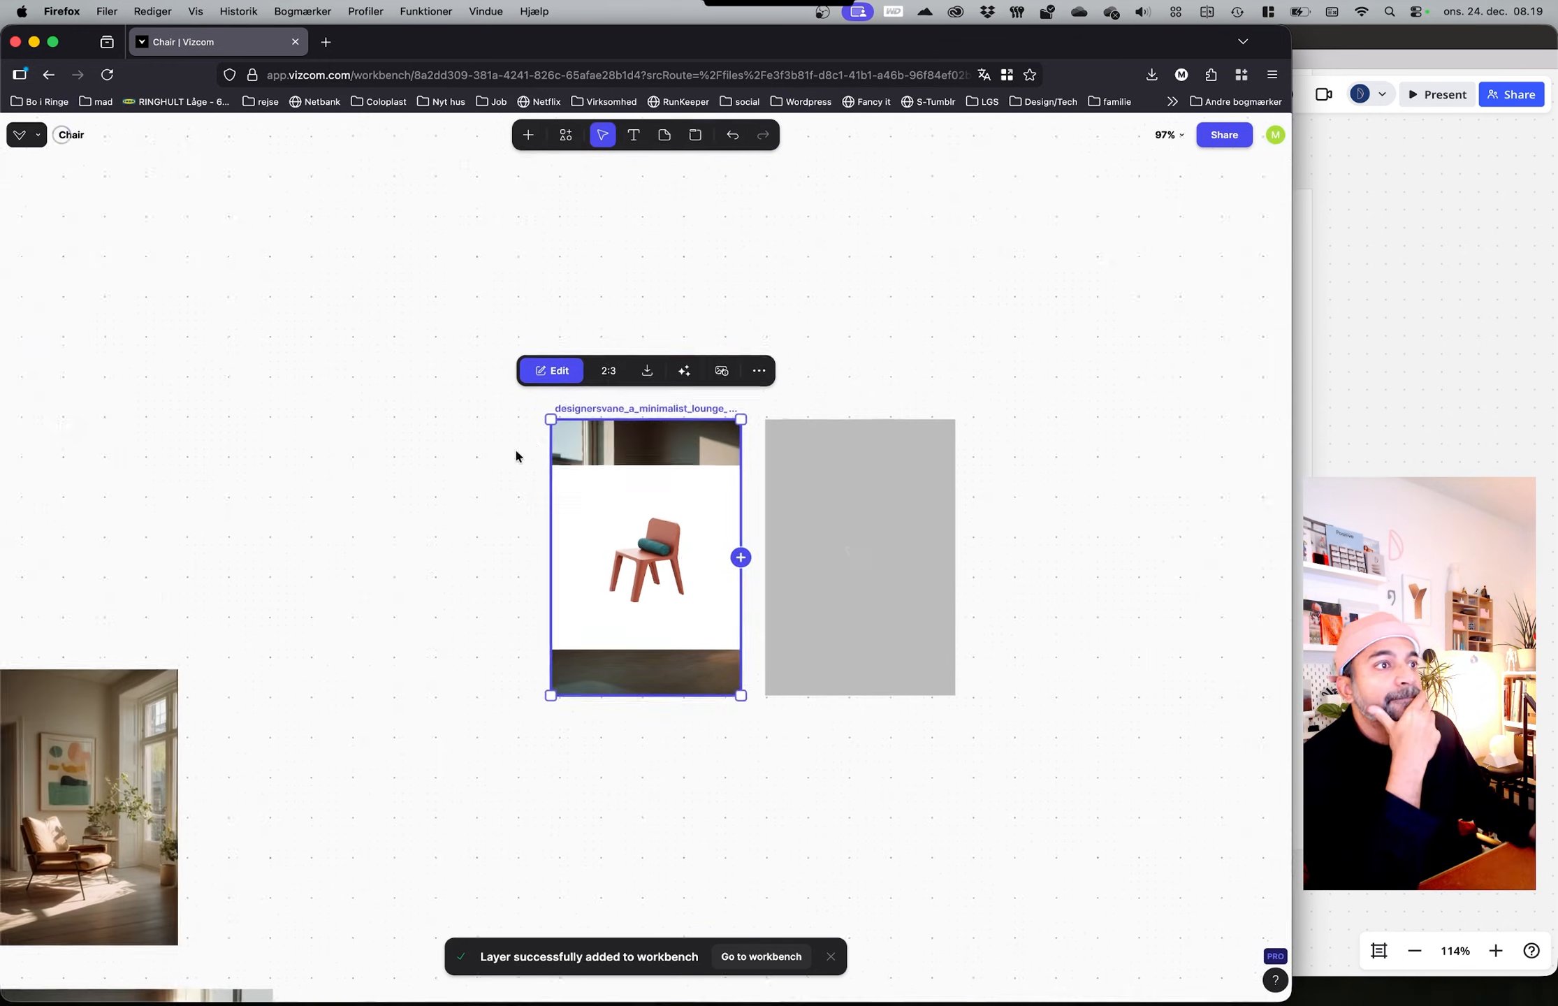
Step: Move the layered drawing up and away from the newly added empty-room image
{"action": "left_click_drag", "start_coordinate": [617, 511], "coordinate": [515, 378]}
{"action": "scroll", "coordinate": [712, 597], "scroll_direction": "up", "scroll_amount": 4}
{"action": "scroll", "coordinate": [712, 597], "scroll_direction": "left", "scroll_amount": 3}
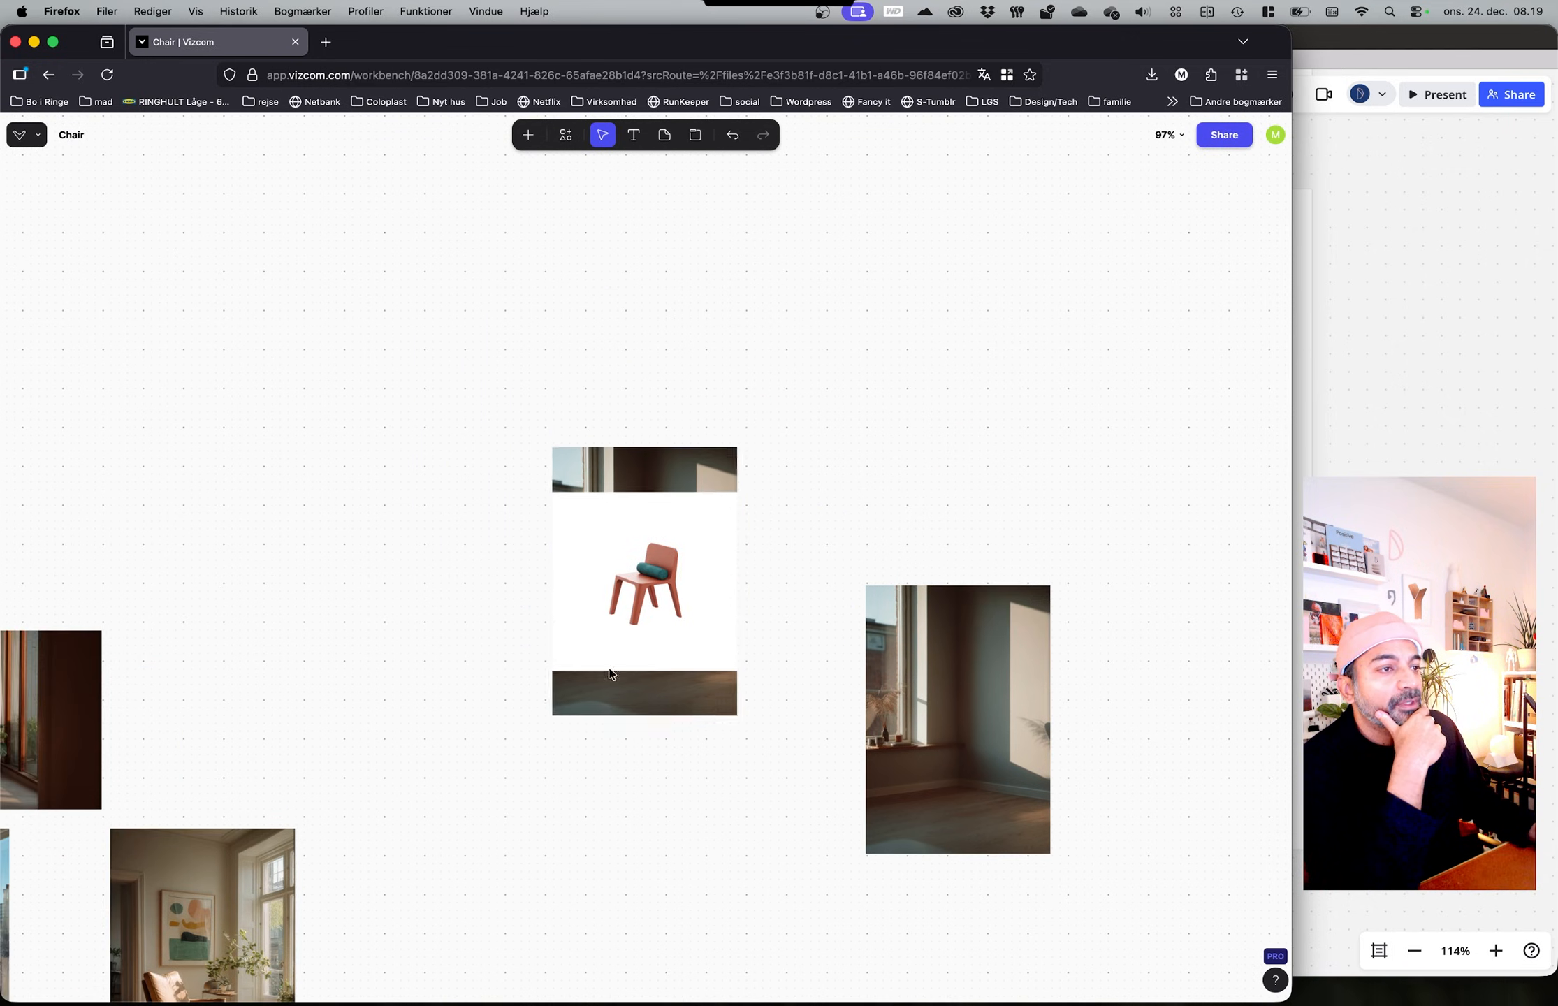
Step: Try placing the chair rendering from the second row of the SUBJECT group beside the empty-room image, and undo it
{"action": "scroll", "coordinate": [938, 615], "scroll_direction": "down", "scroll_amount": 5, "text": "ctrl"}
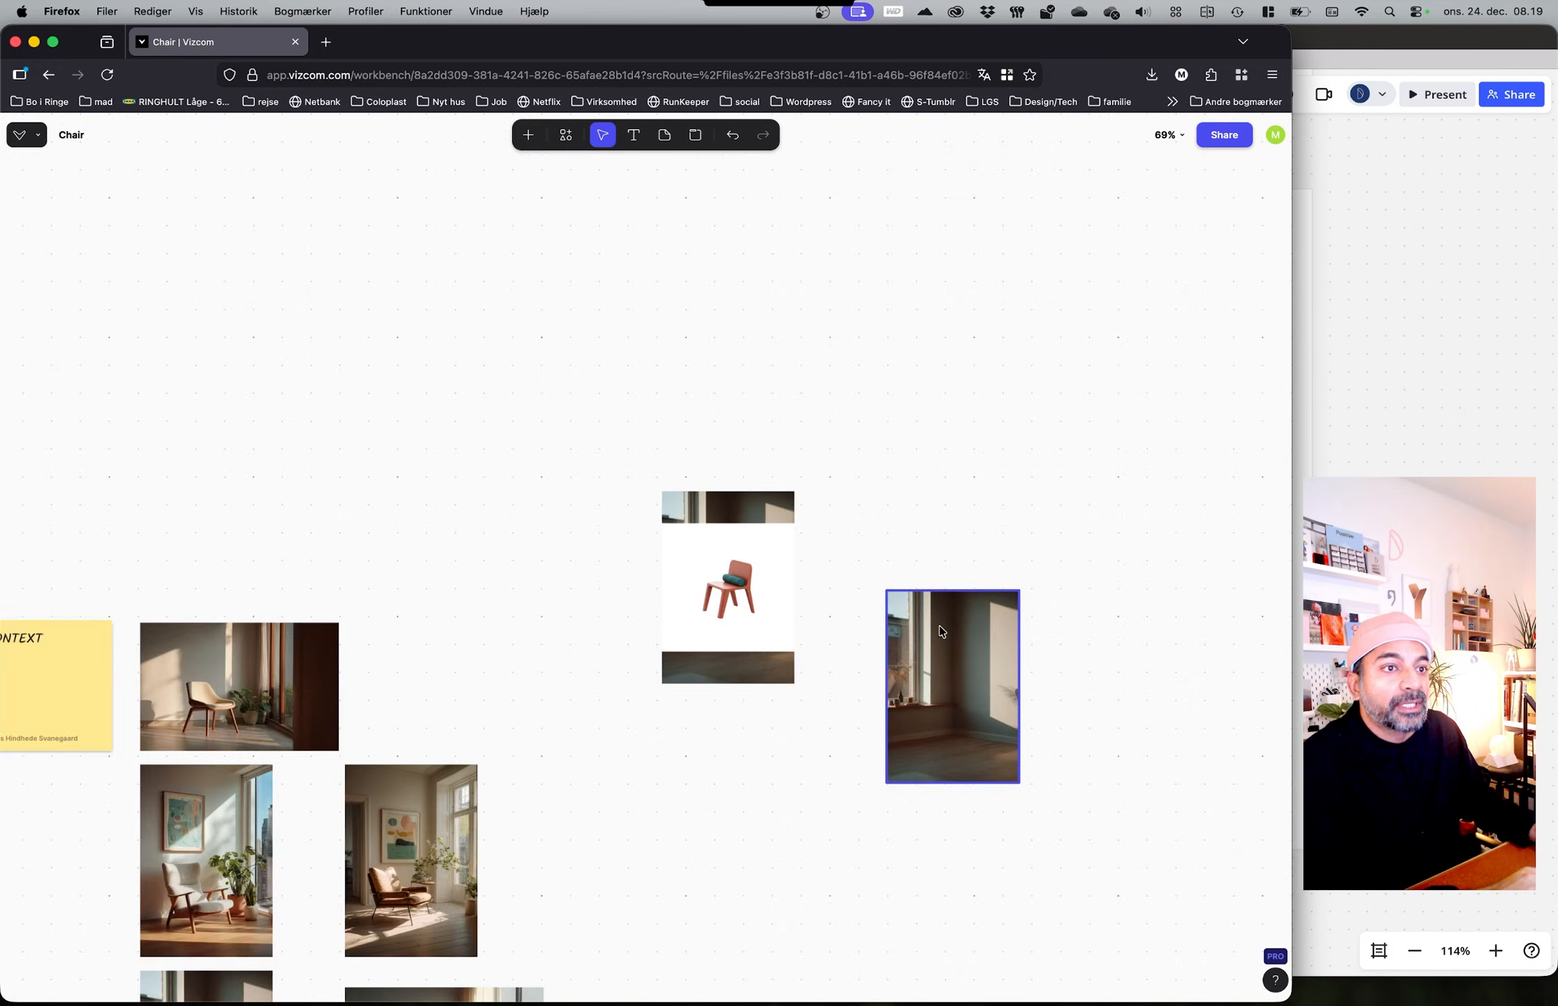
{"action": "scroll", "coordinate": [672, 602], "scroll_direction": "down", "scroll_amount": 5}
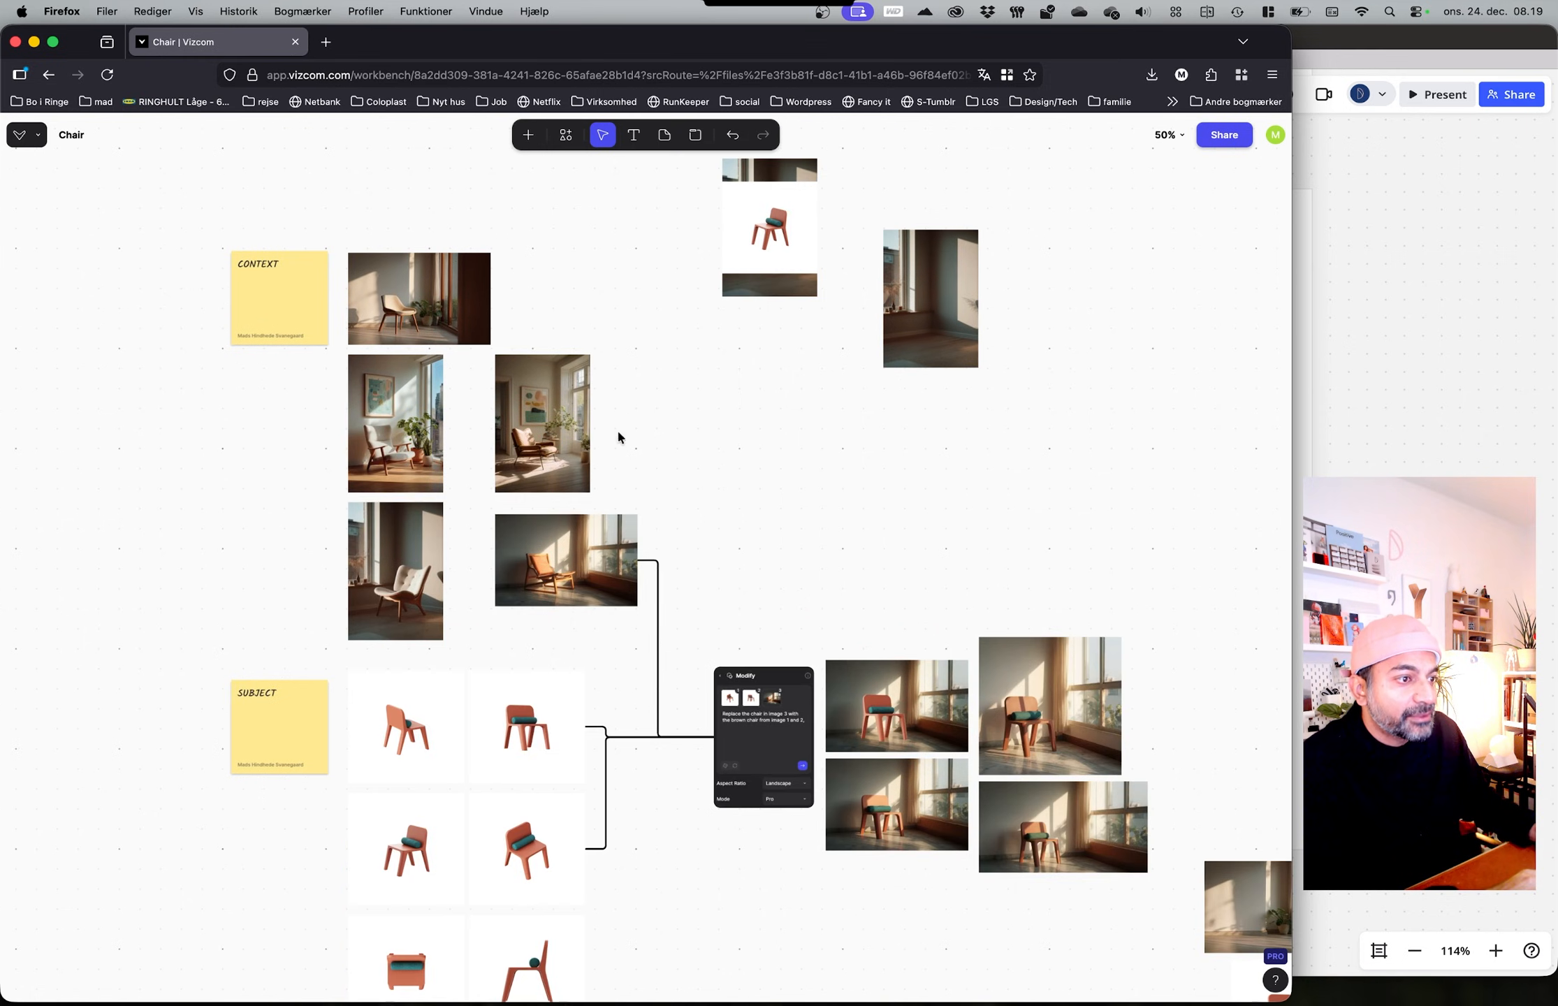
{"action": "left_click", "coordinate": [405, 861]}
{"action": "left_click_drag", "start_coordinate": [405, 861], "coordinate": [786, 393]}
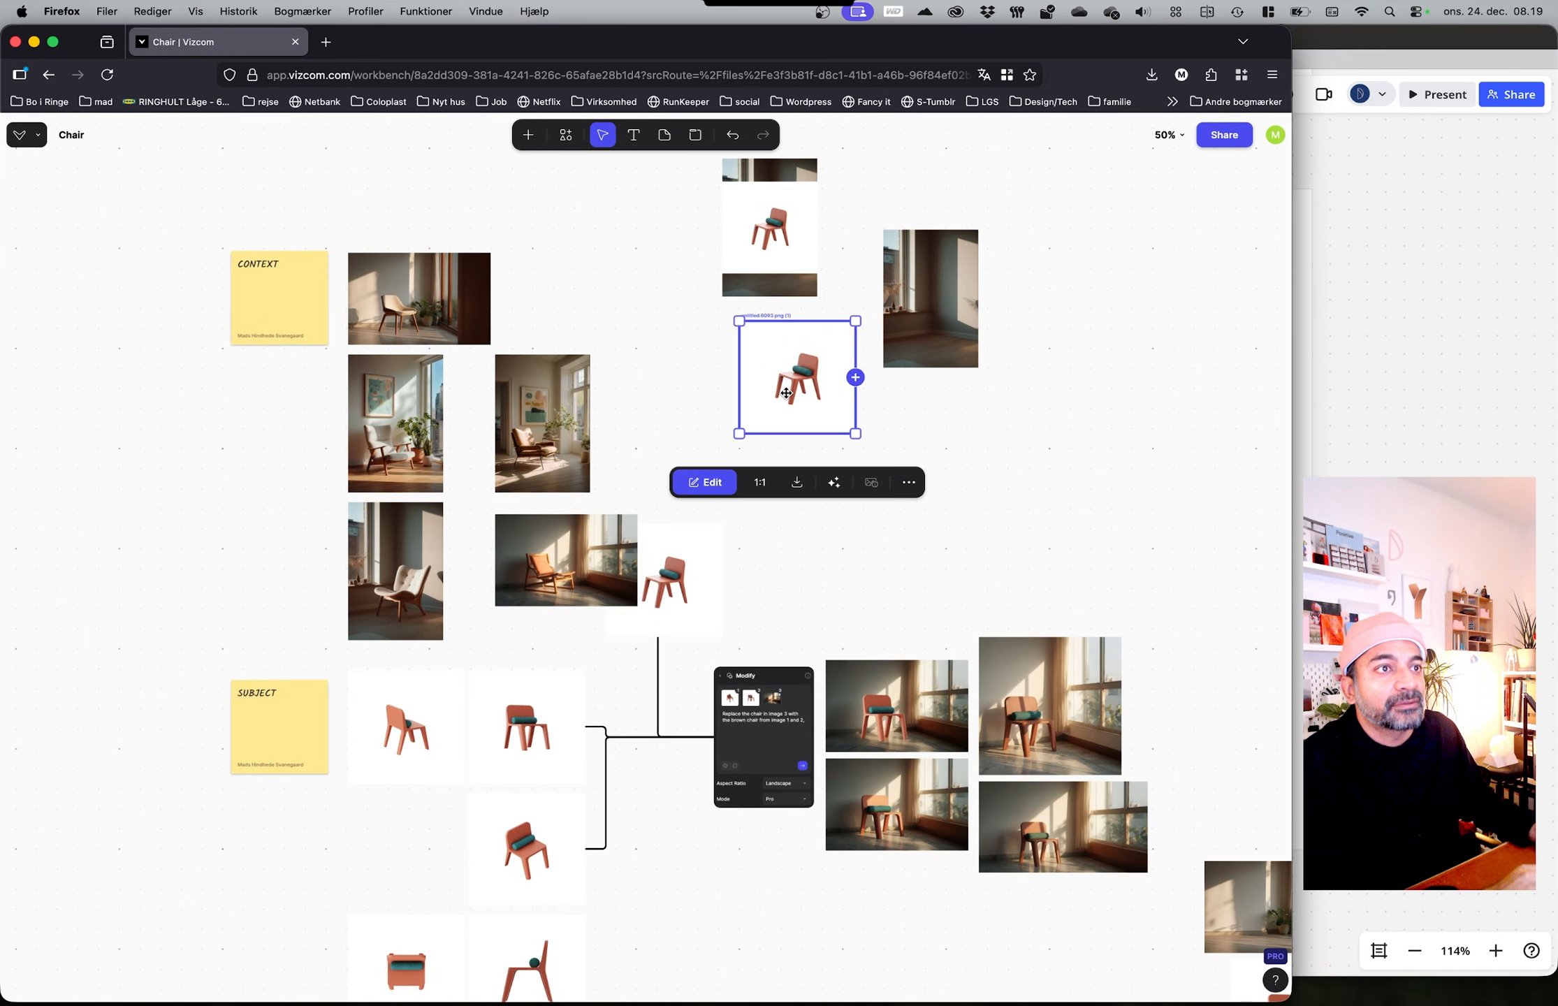
{"action": "key", "text": "super+z"}
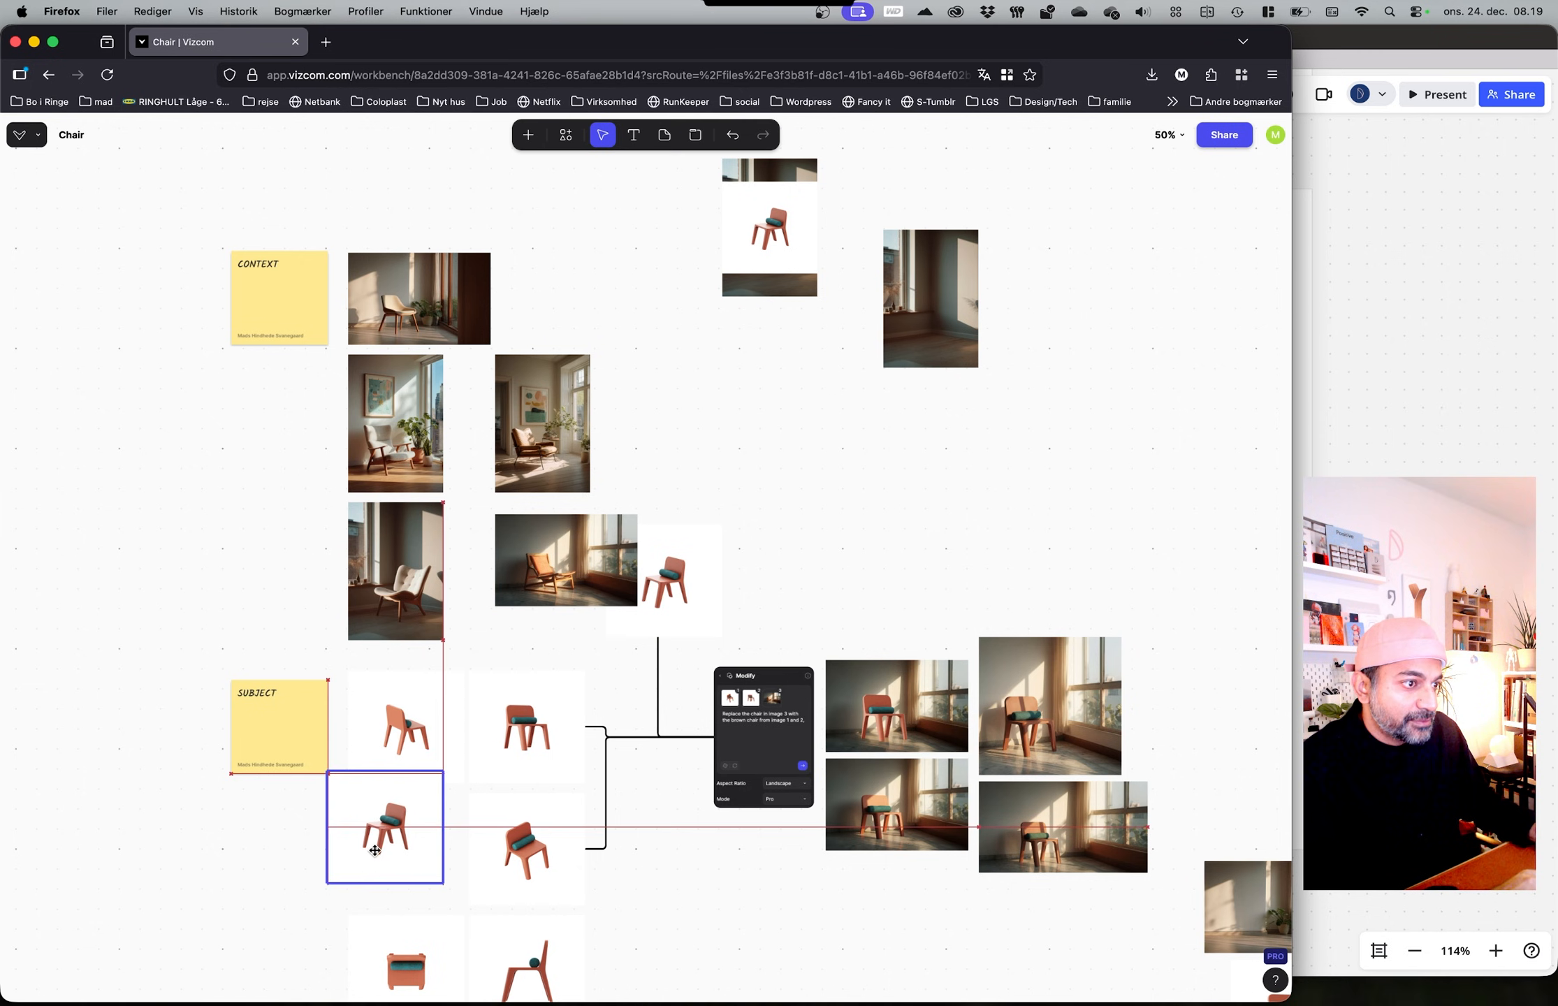
Step: Delete the loose chair rendering that overlaps the orange armchair photo
{"action": "left_click", "coordinate": [913, 330]}
{"action": "mouse_move", "coordinate": [1135, 1003]}
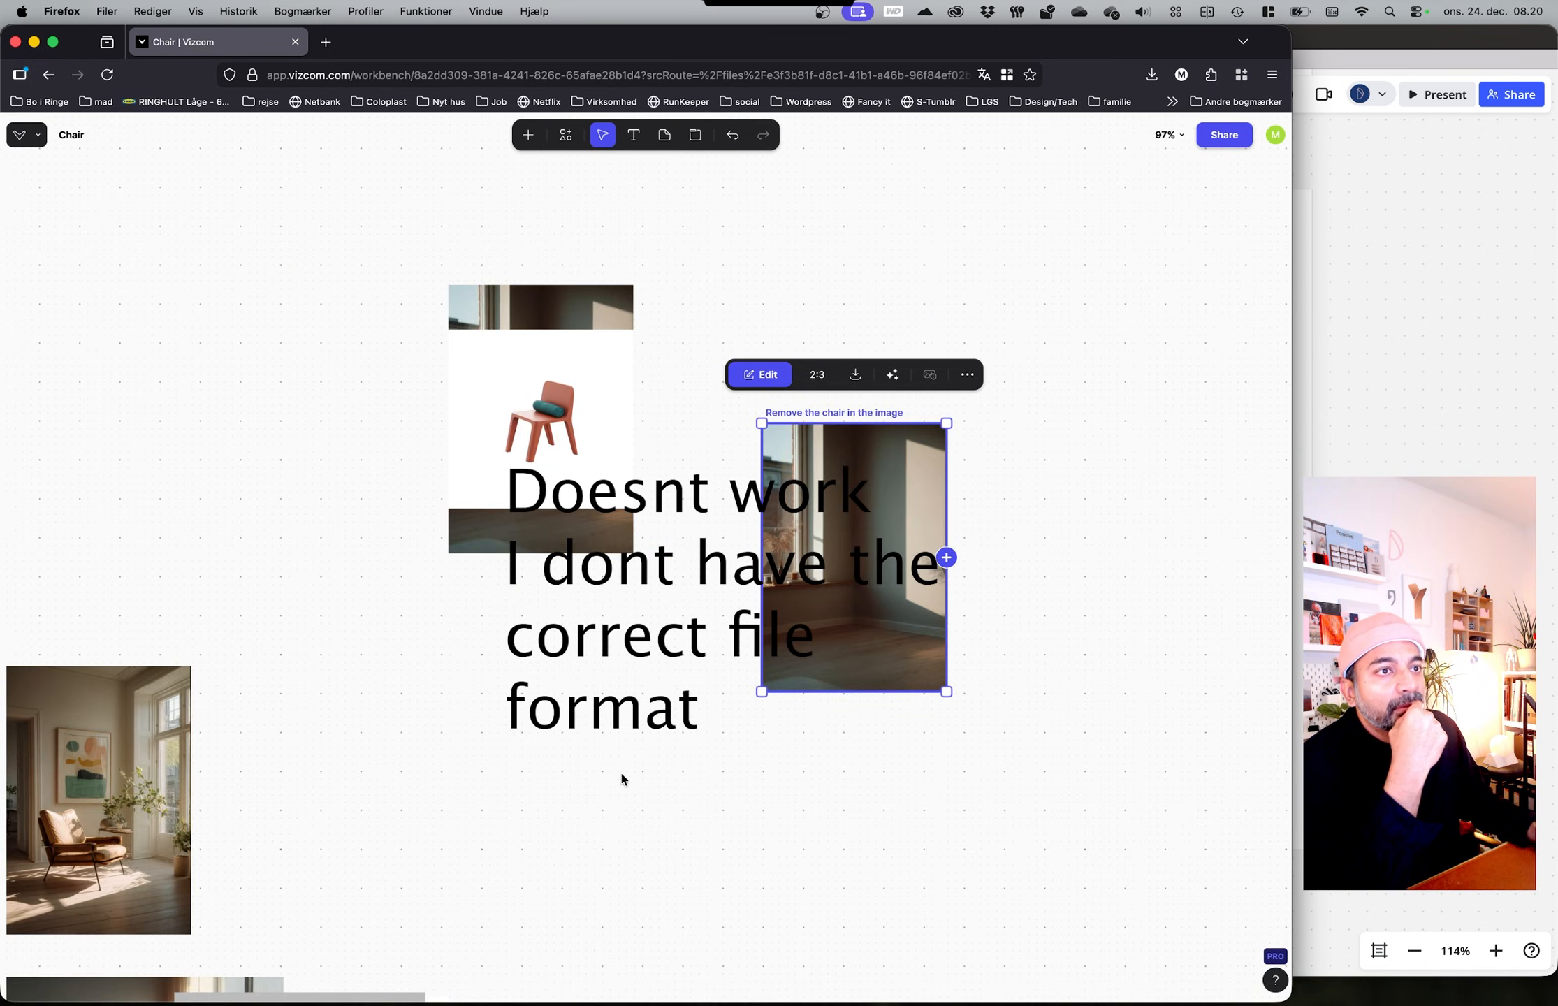
{"action": "middle_click_drag", "start_coordinate": [620, 770], "coordinate": [898, 592]}
{"action": "left_click_drag", "start_coordinate": [607, 930], "coordinate": [752, 656]}
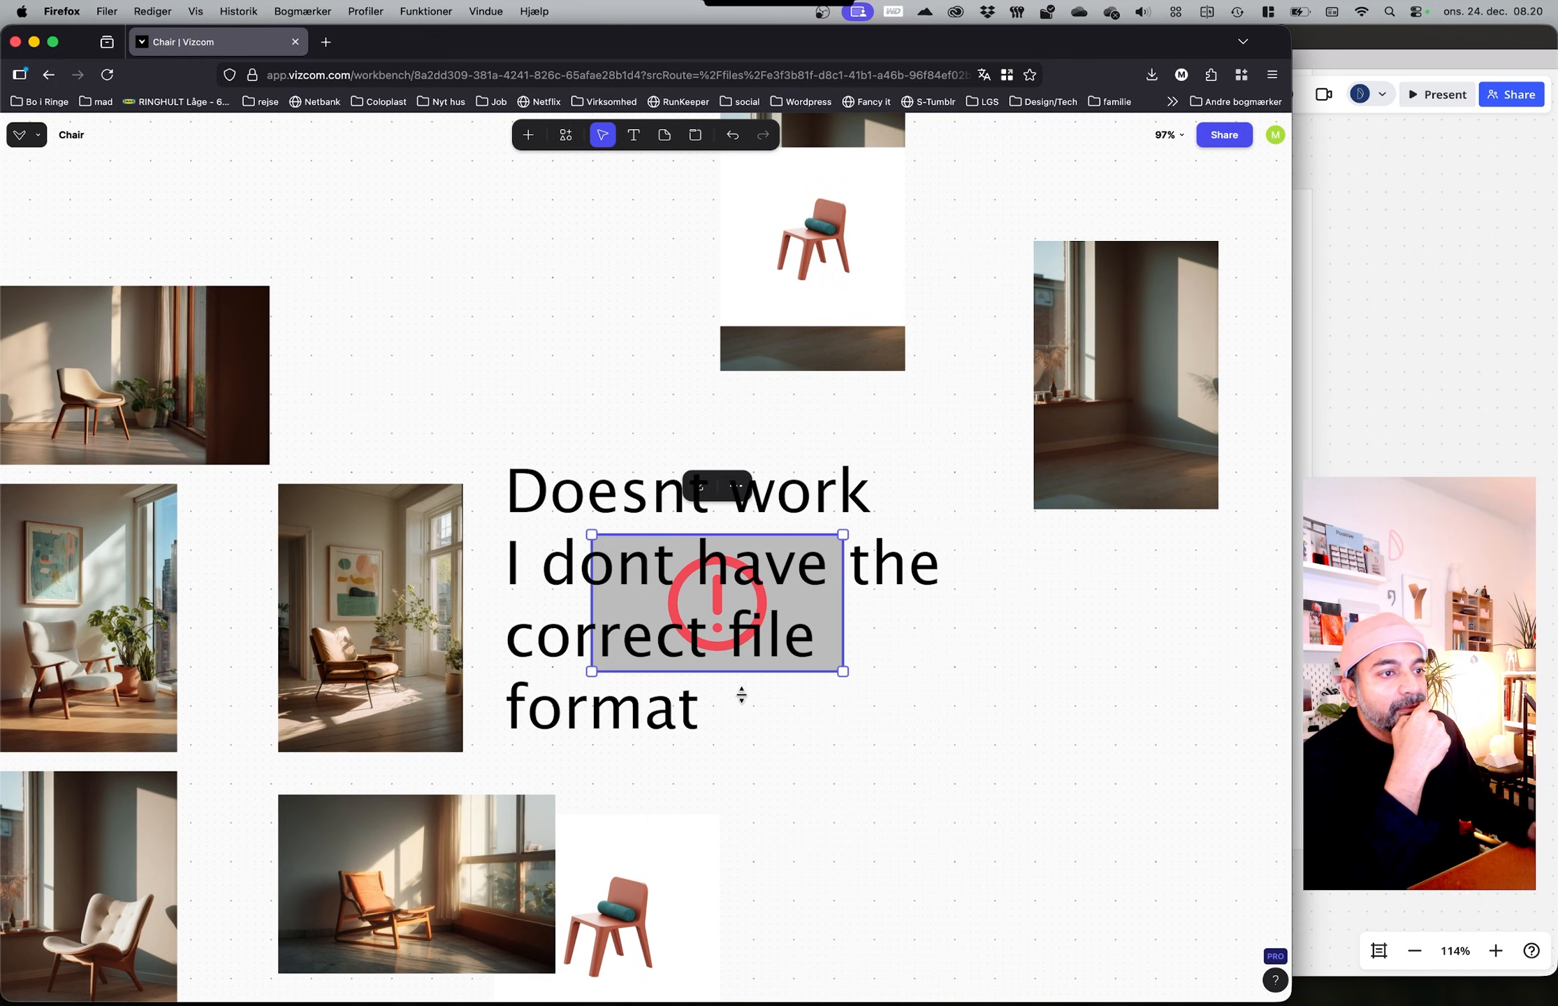
{"action": "left_click", "coordinate": [646, 914]}
{"action": "key", "text": "Delete"}
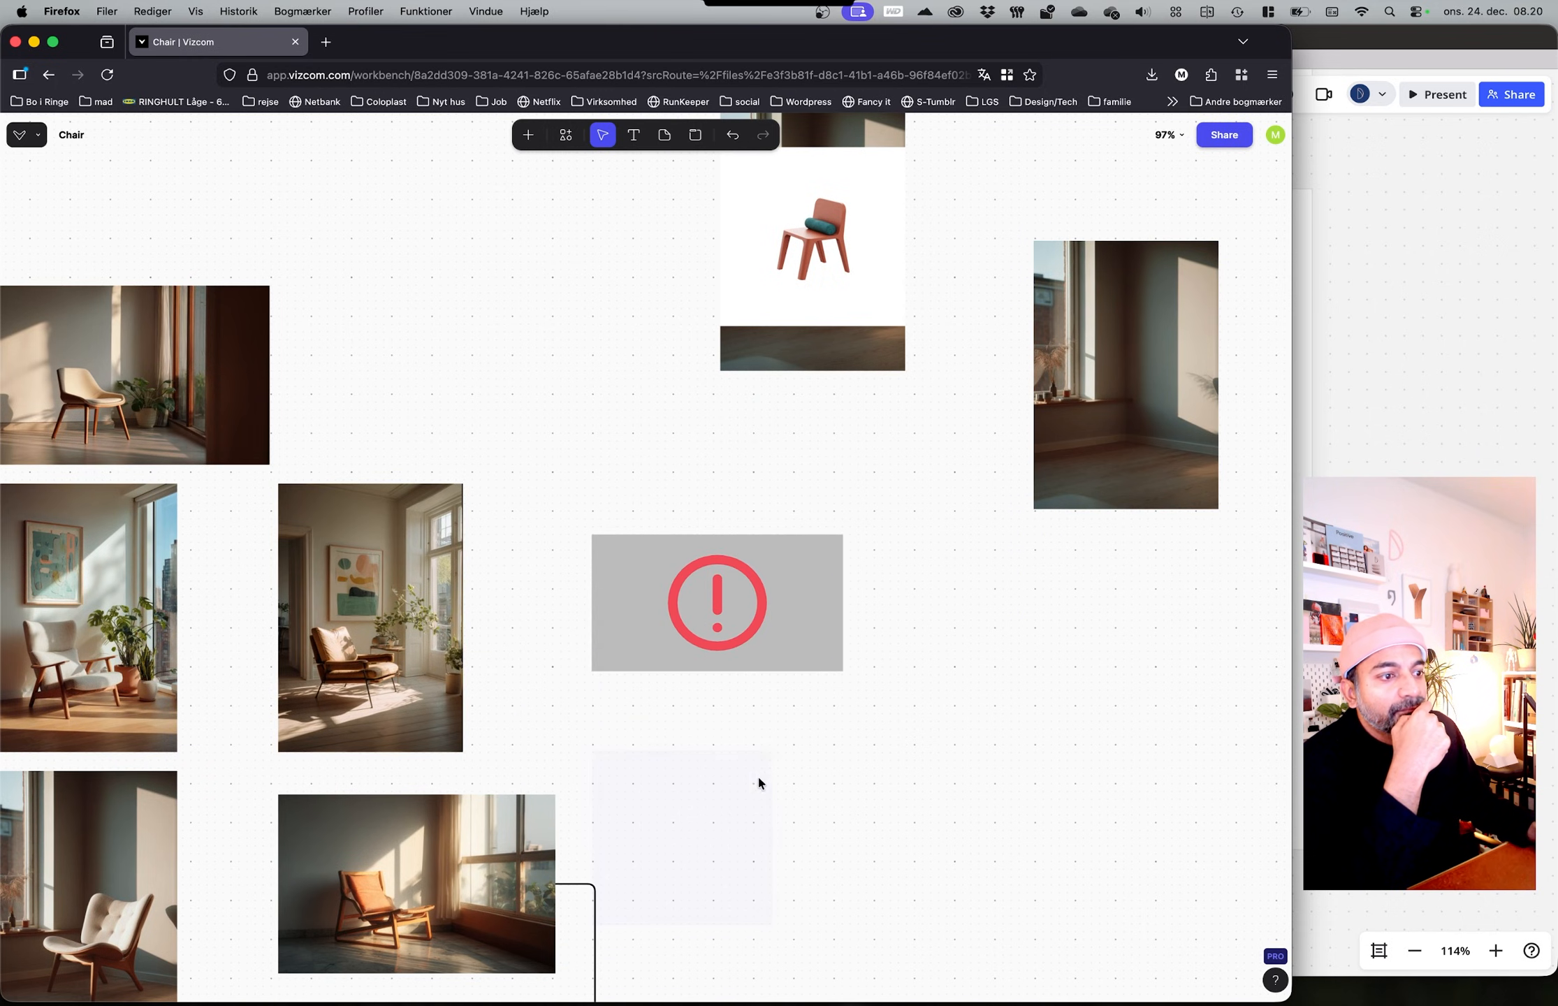
Step: Try to open the greyed-out 3D placeholder for editing, and leave it
{"action": "left_click", "coordinate": [700, 651]}
{"action": "left_click", "coordinate": [699, 486]}
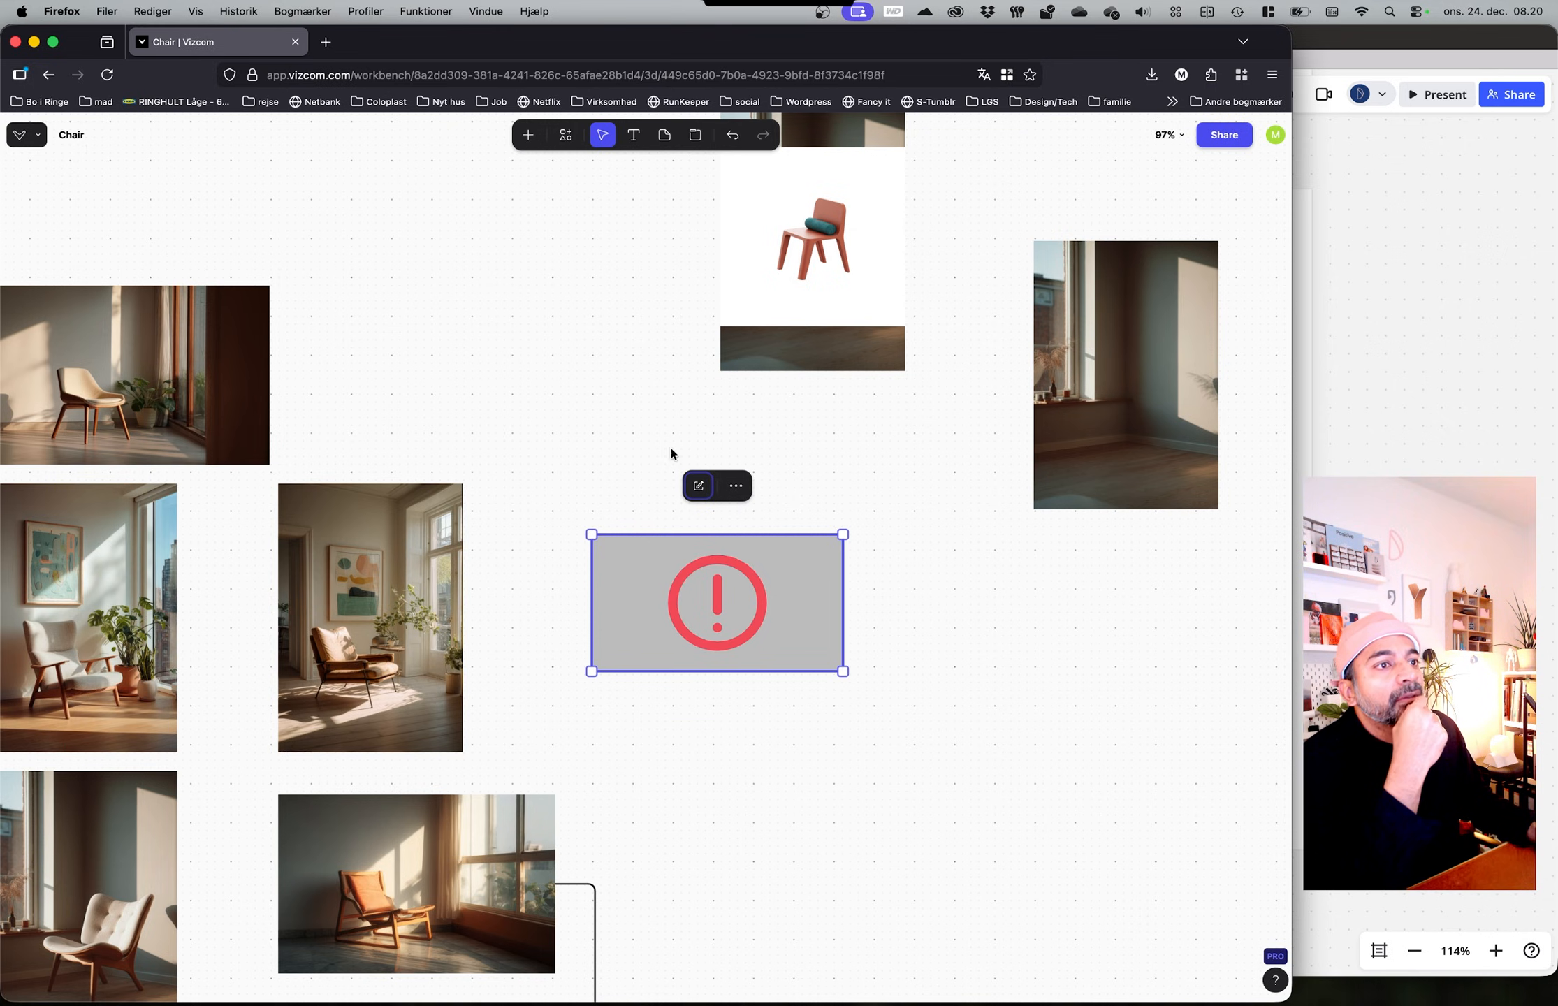
{"action": "left_click", "coordinate": [40, 140]}
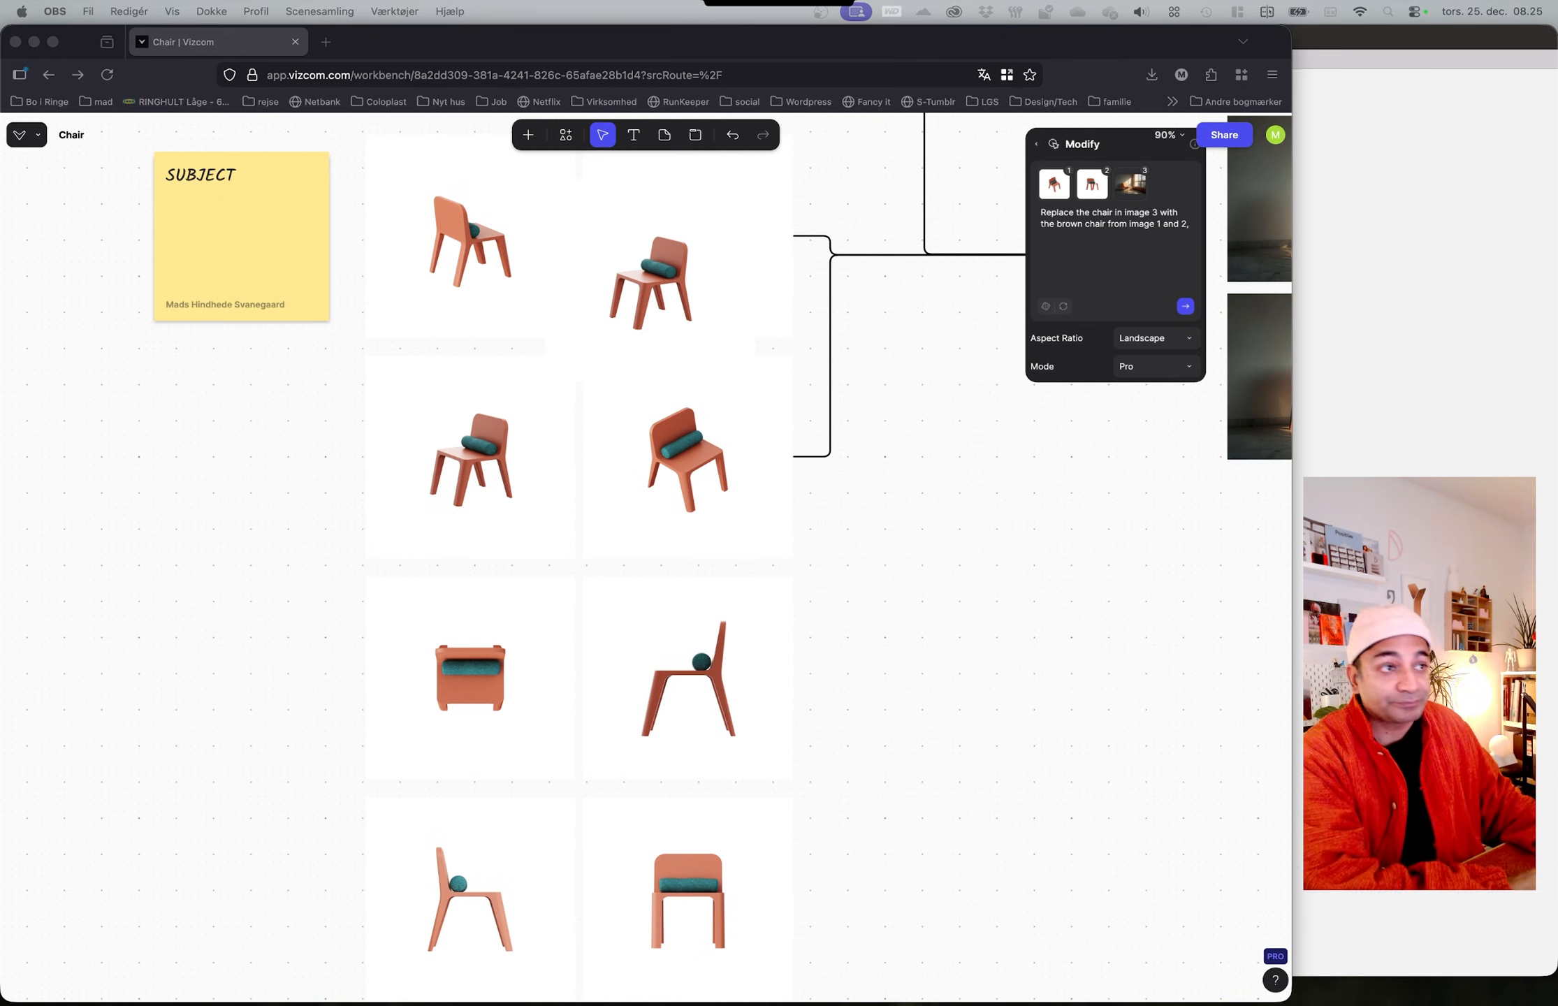
{"action": "left_click", "coordinate": [481, 488]}
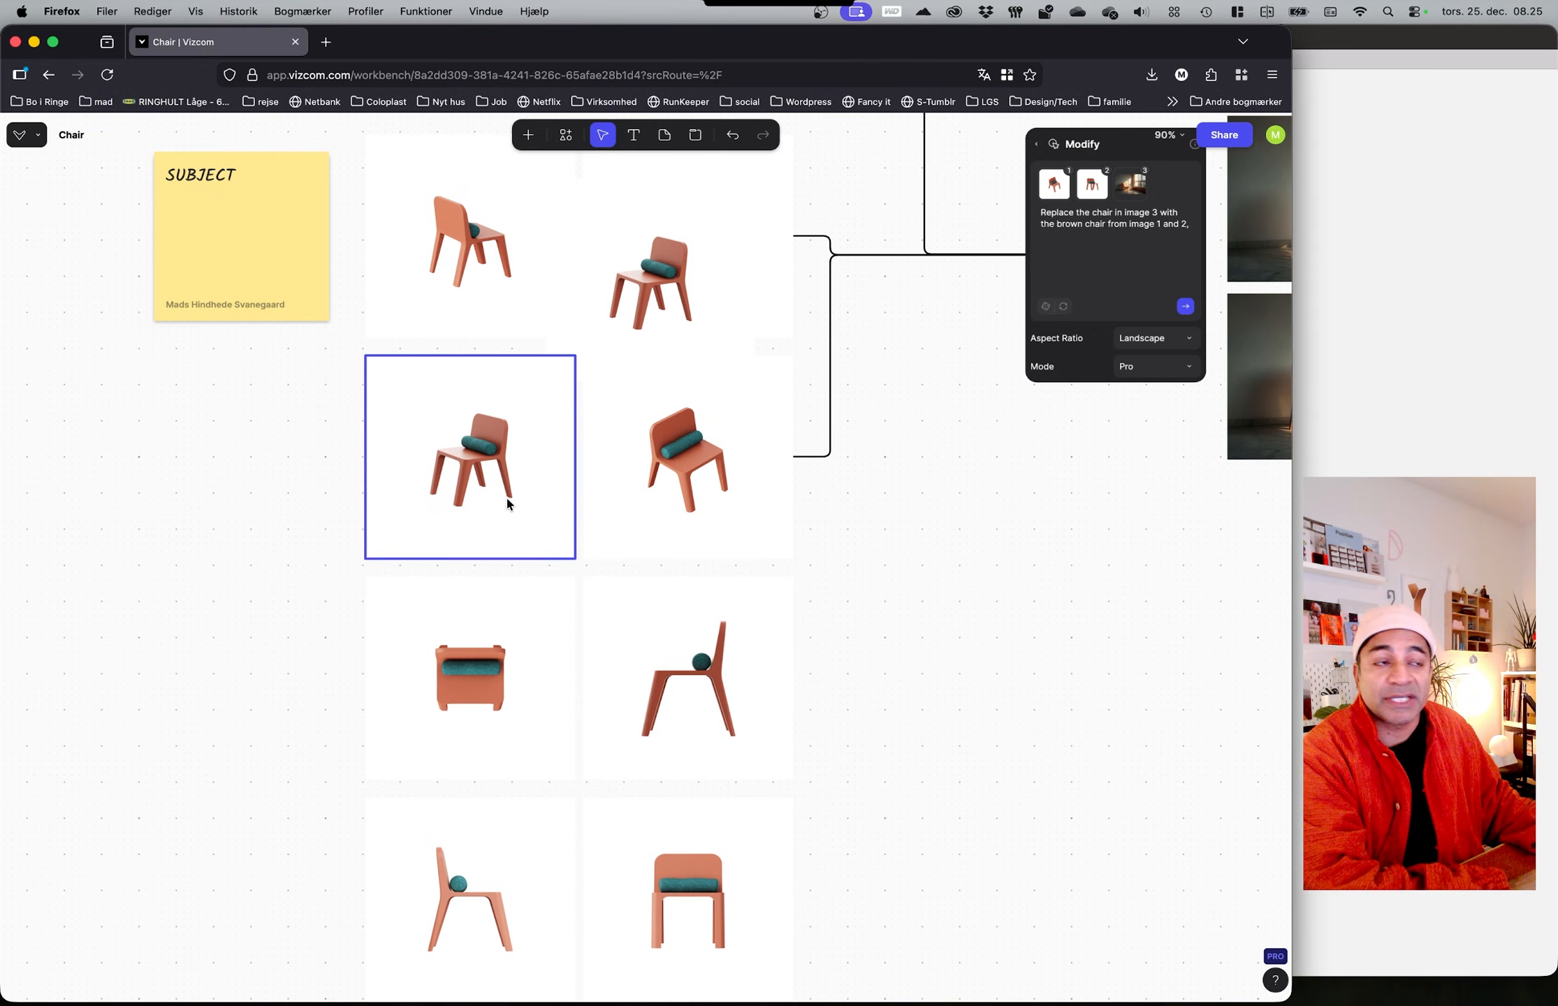
{"action": "left_click", "coordinate": [507, 495]}
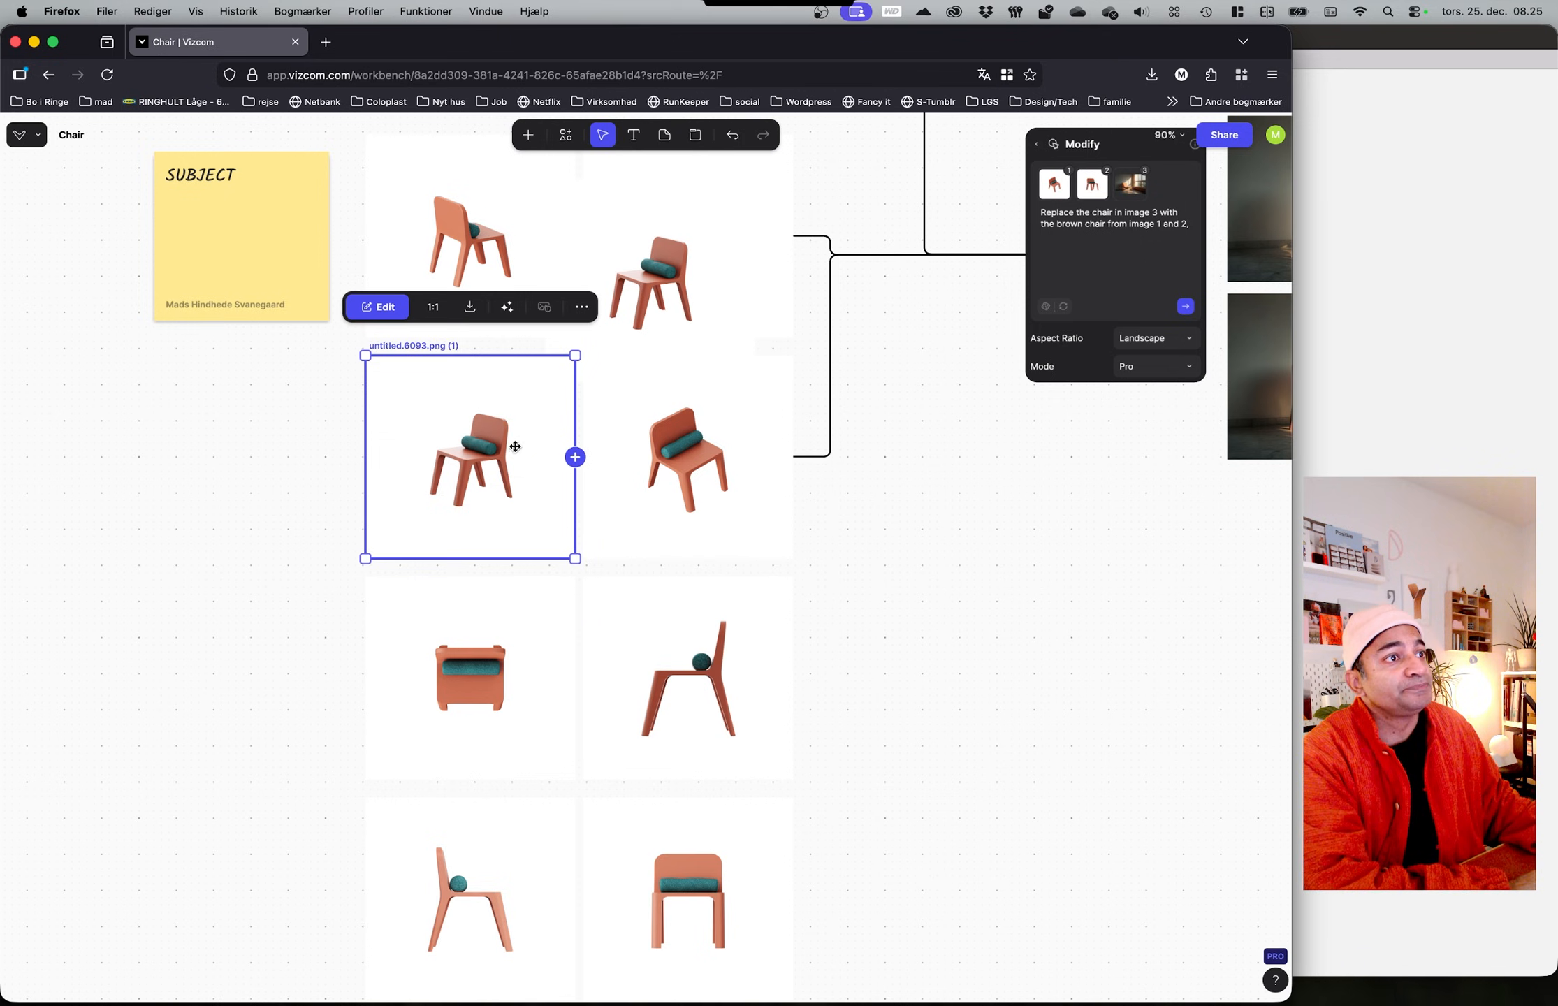
{"action": "left_click", "coordinate": [581, 308]}
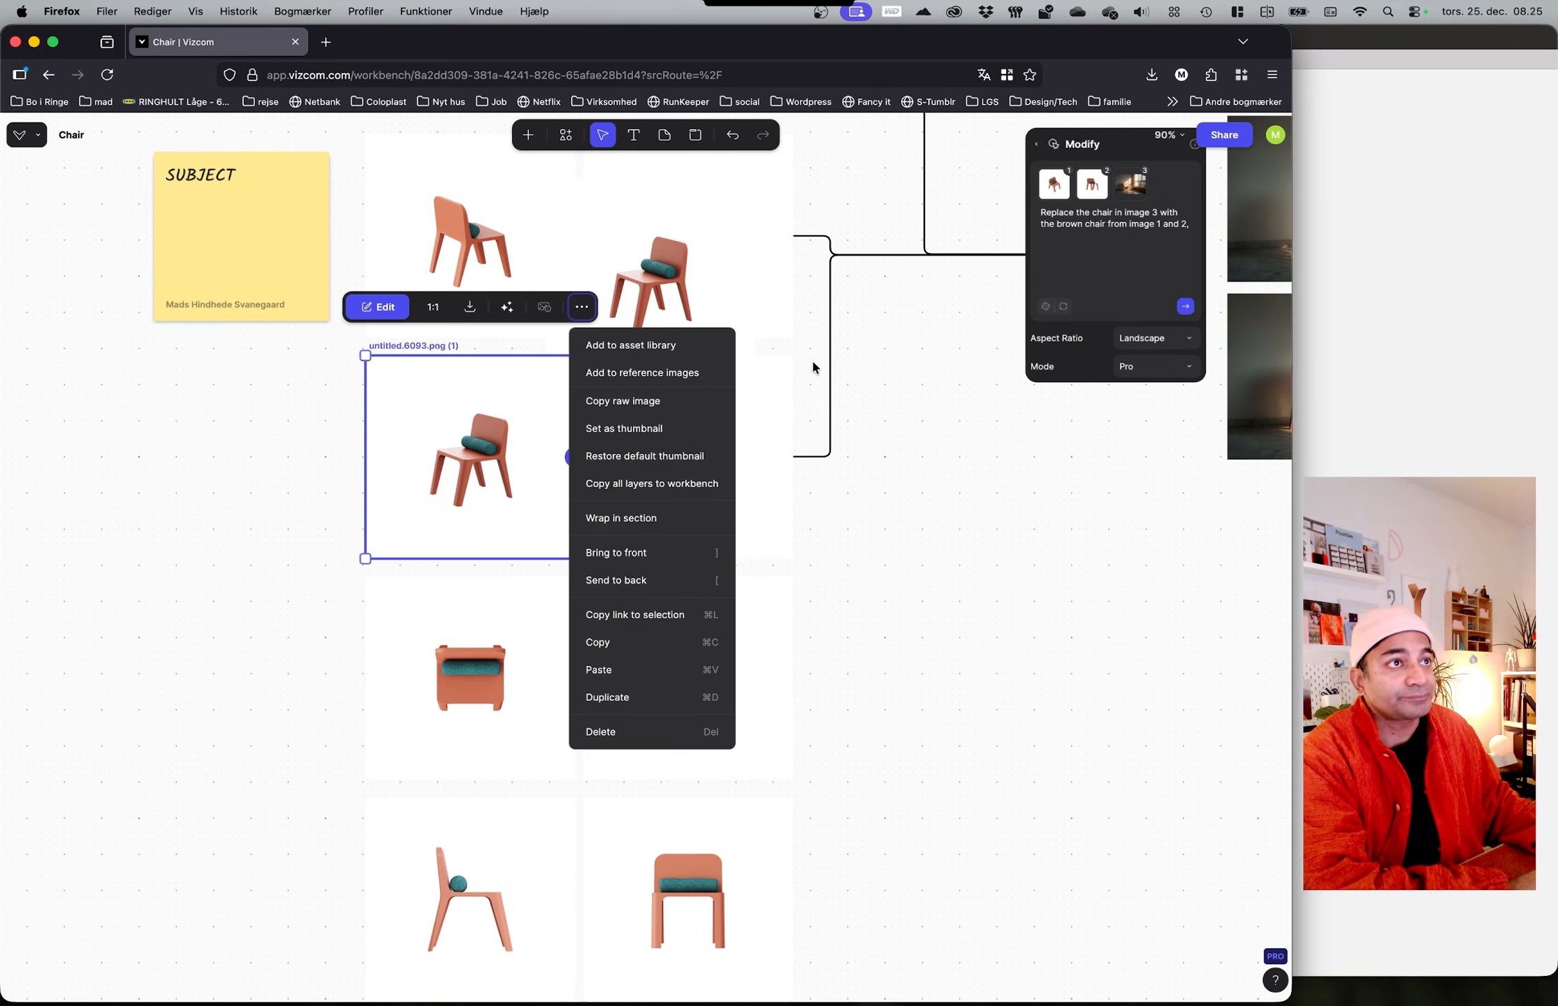
{"action": "left_click", "coordinate": [562, 126]}
{"action": "left_click", "coordinate": [529, 134]}
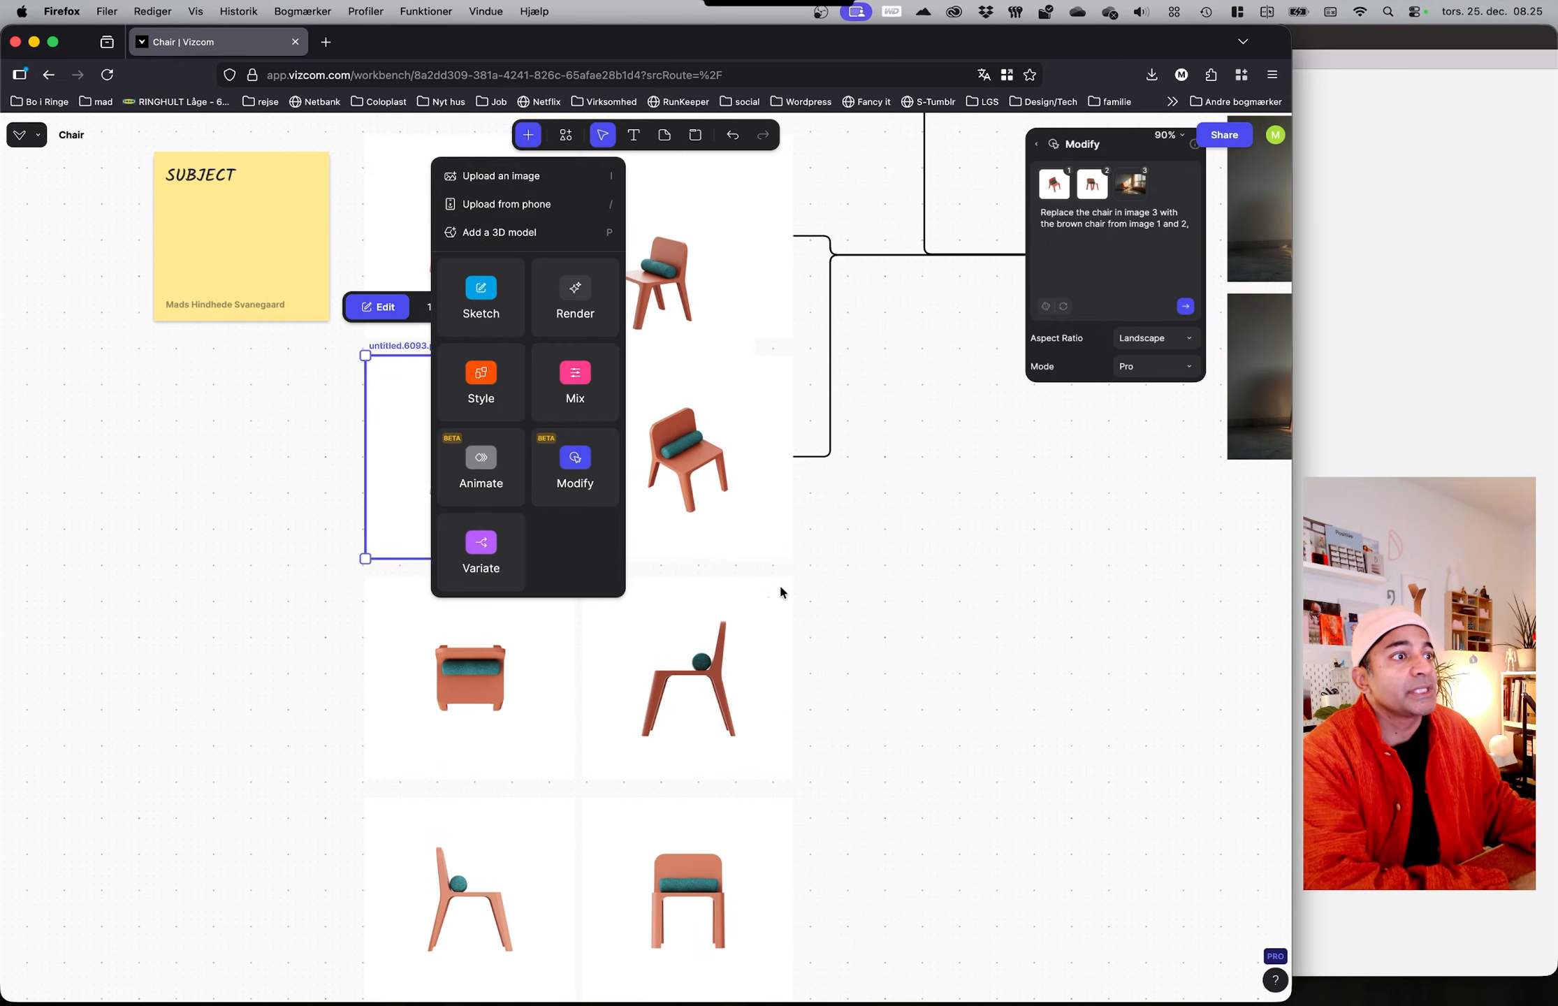
{"action": "left_click", "coordinate": [897, 621]}
Step: Convert the chair rendering from the second row of the SUBJECT group into a 3D model
{"action": "left_click", "coordinate": [447, 475]}
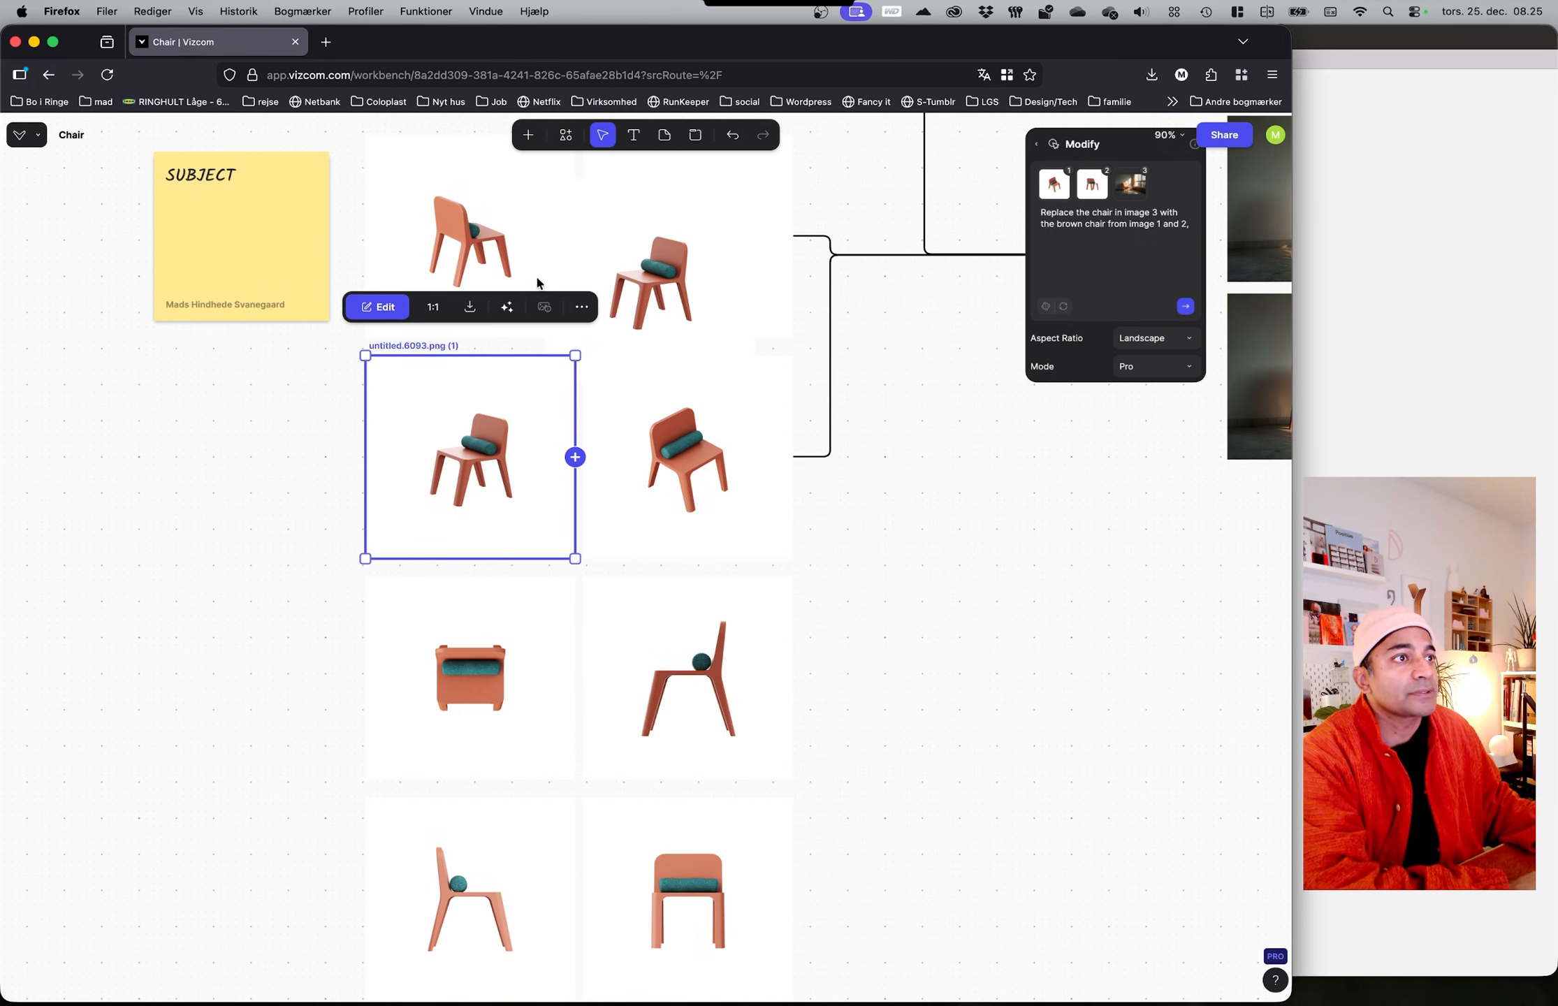
{"action": "left_click", "coordinate": [507, 307]}
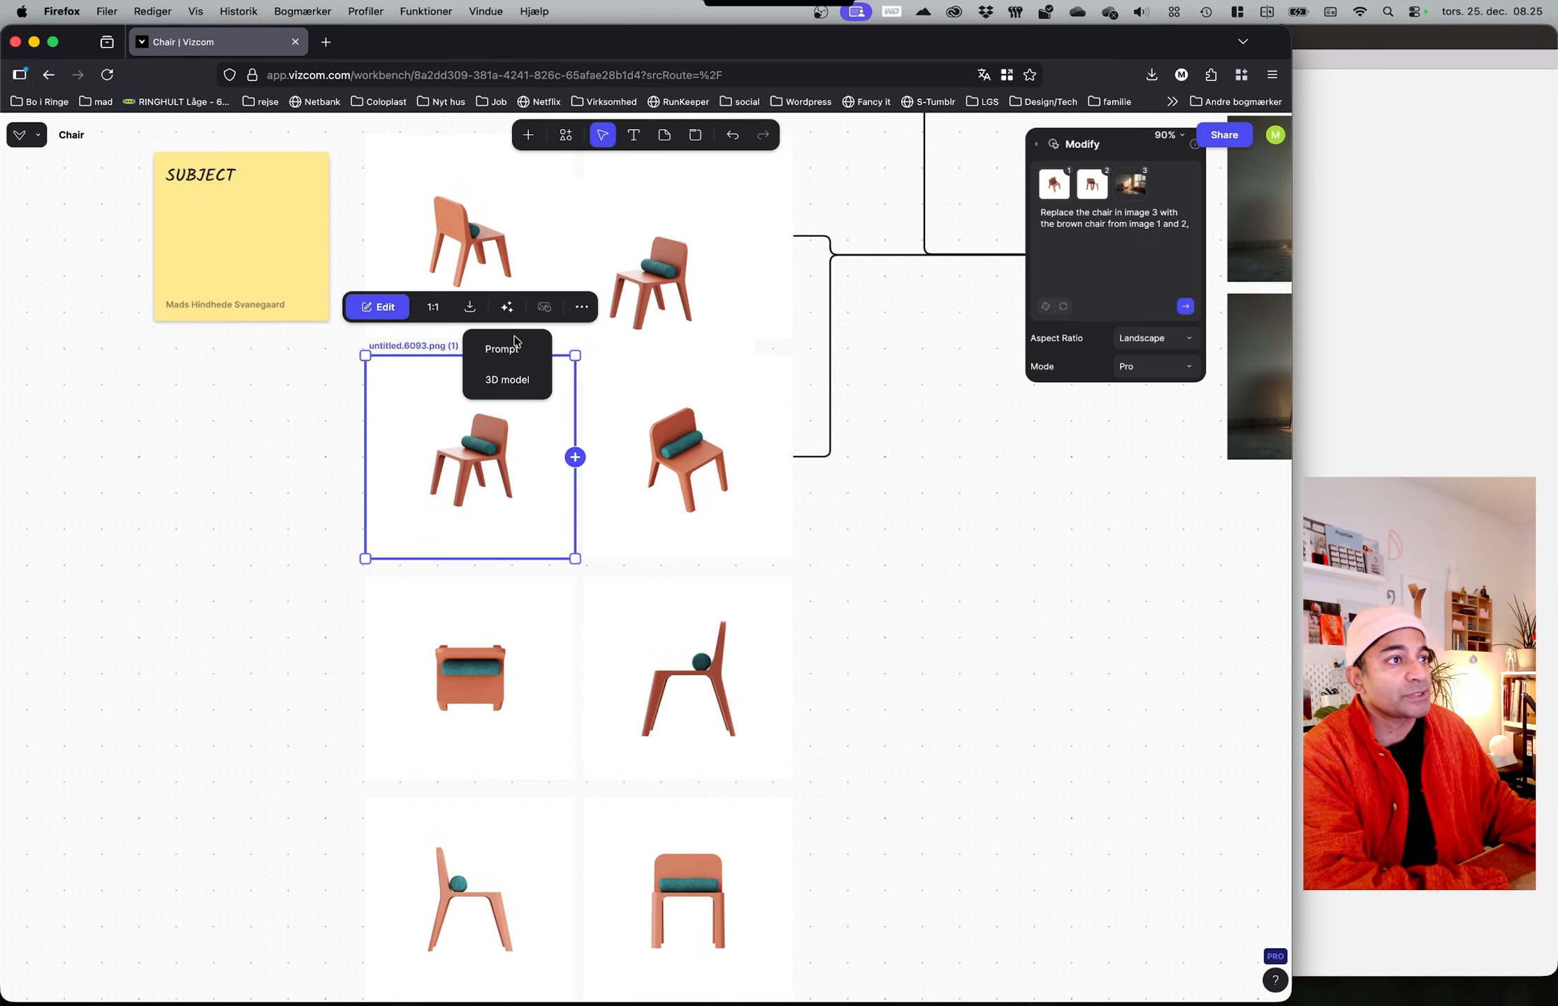
{"action": "left_click", "coordinate": [505, 381]}
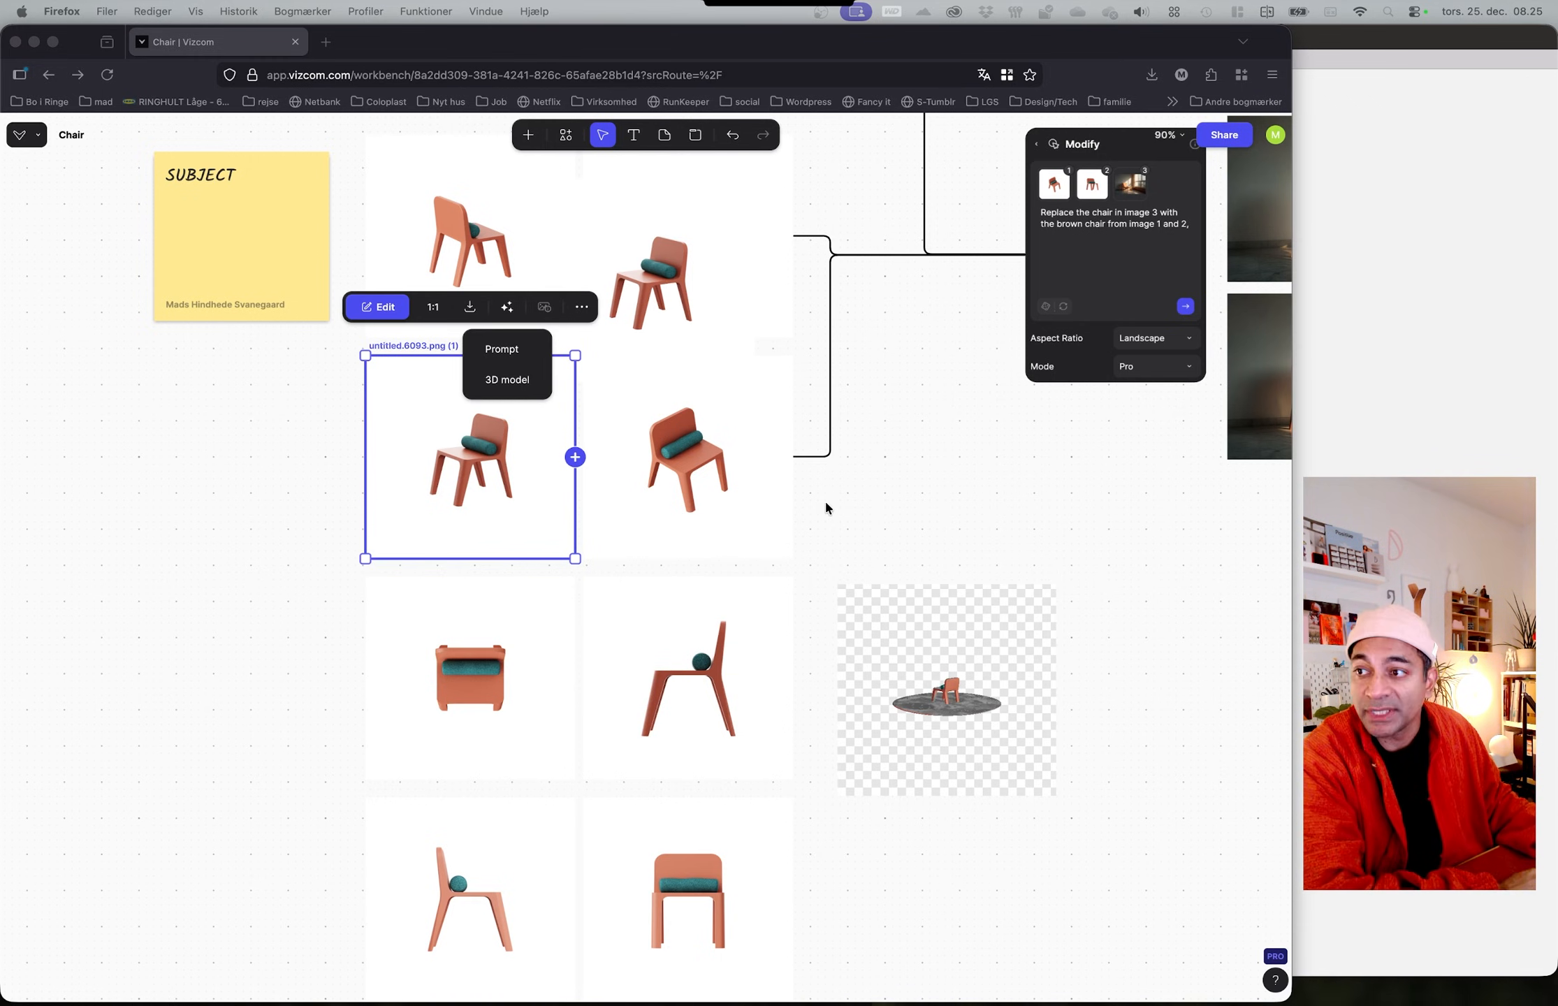
Step: Open the 3D scene beside the SUBJECT renderings and inspect the chair model from a three-quarter view
{"action": "scroll", "coordinate": [912, 720], "scroll_direction": "down", "scroll_amount": 2}
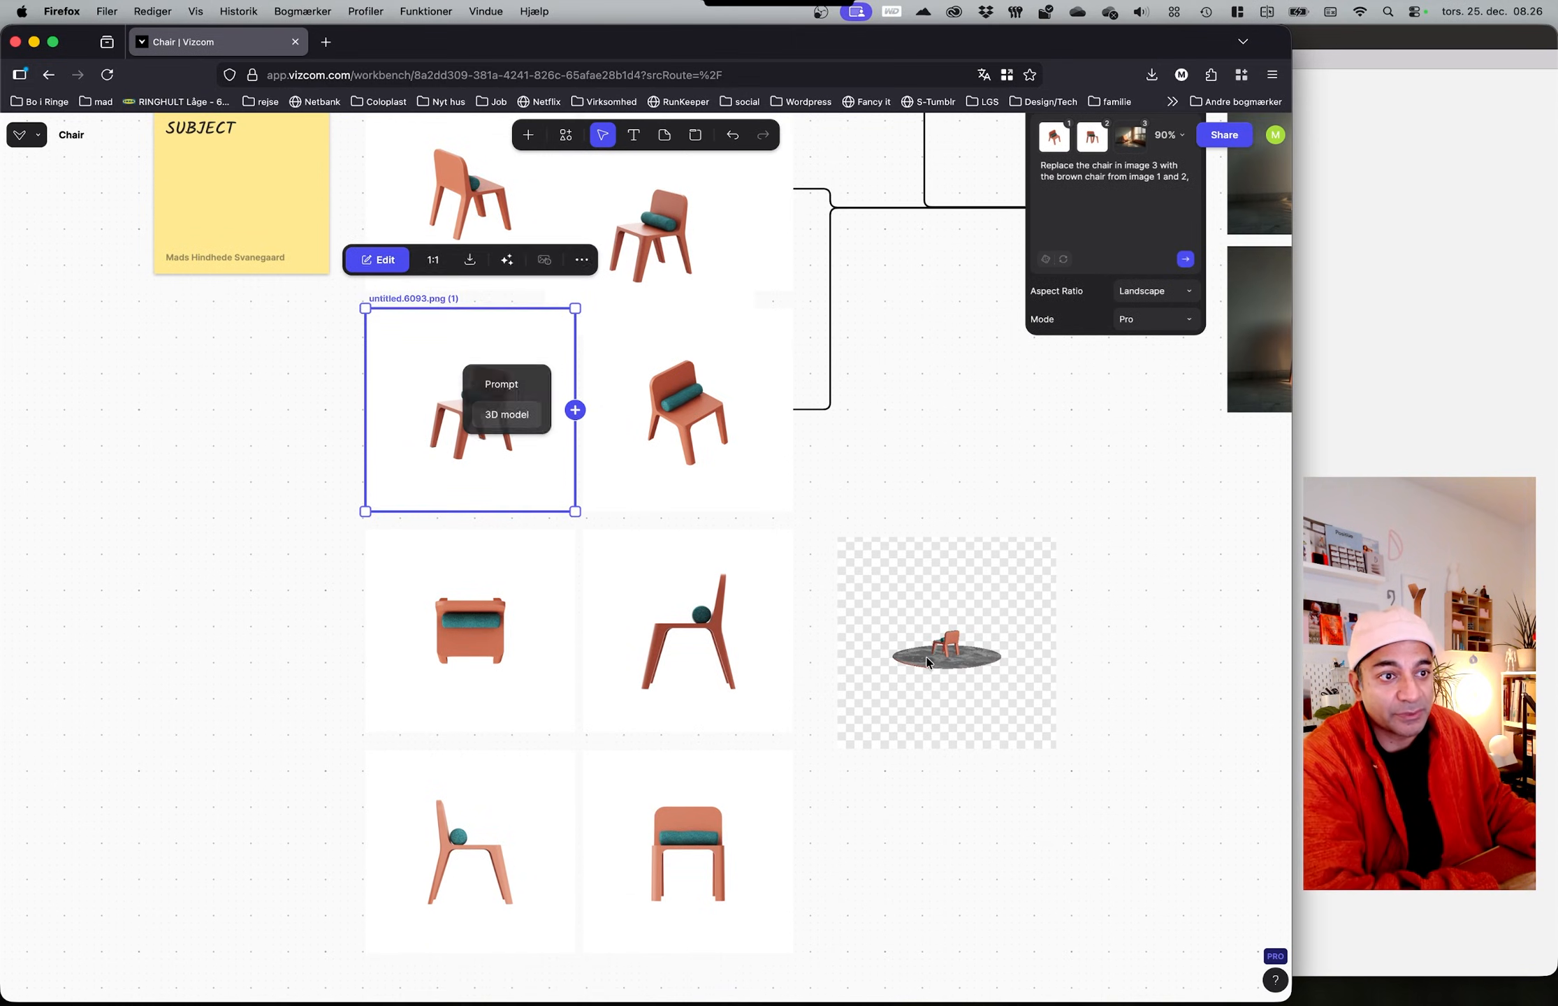
{"action": "left_click", "coordinate": [957, 654]}
{"action": "double_click", "coordinate": [957, 655]}
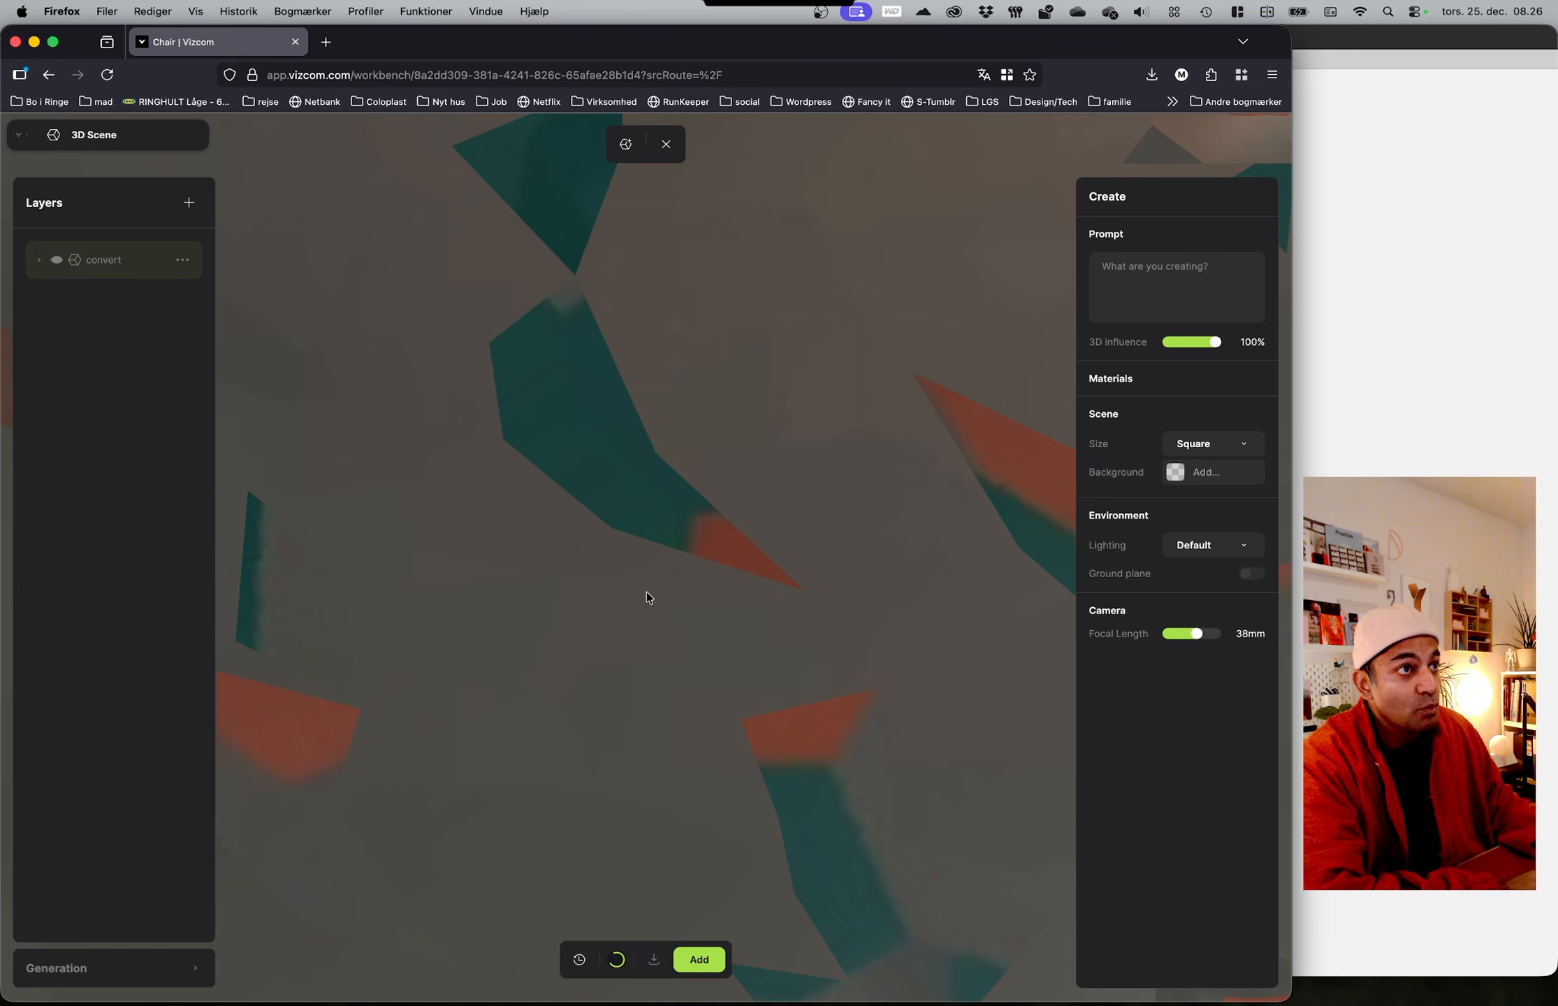
{"action": "left_click", "coordinate": [652, 523]}
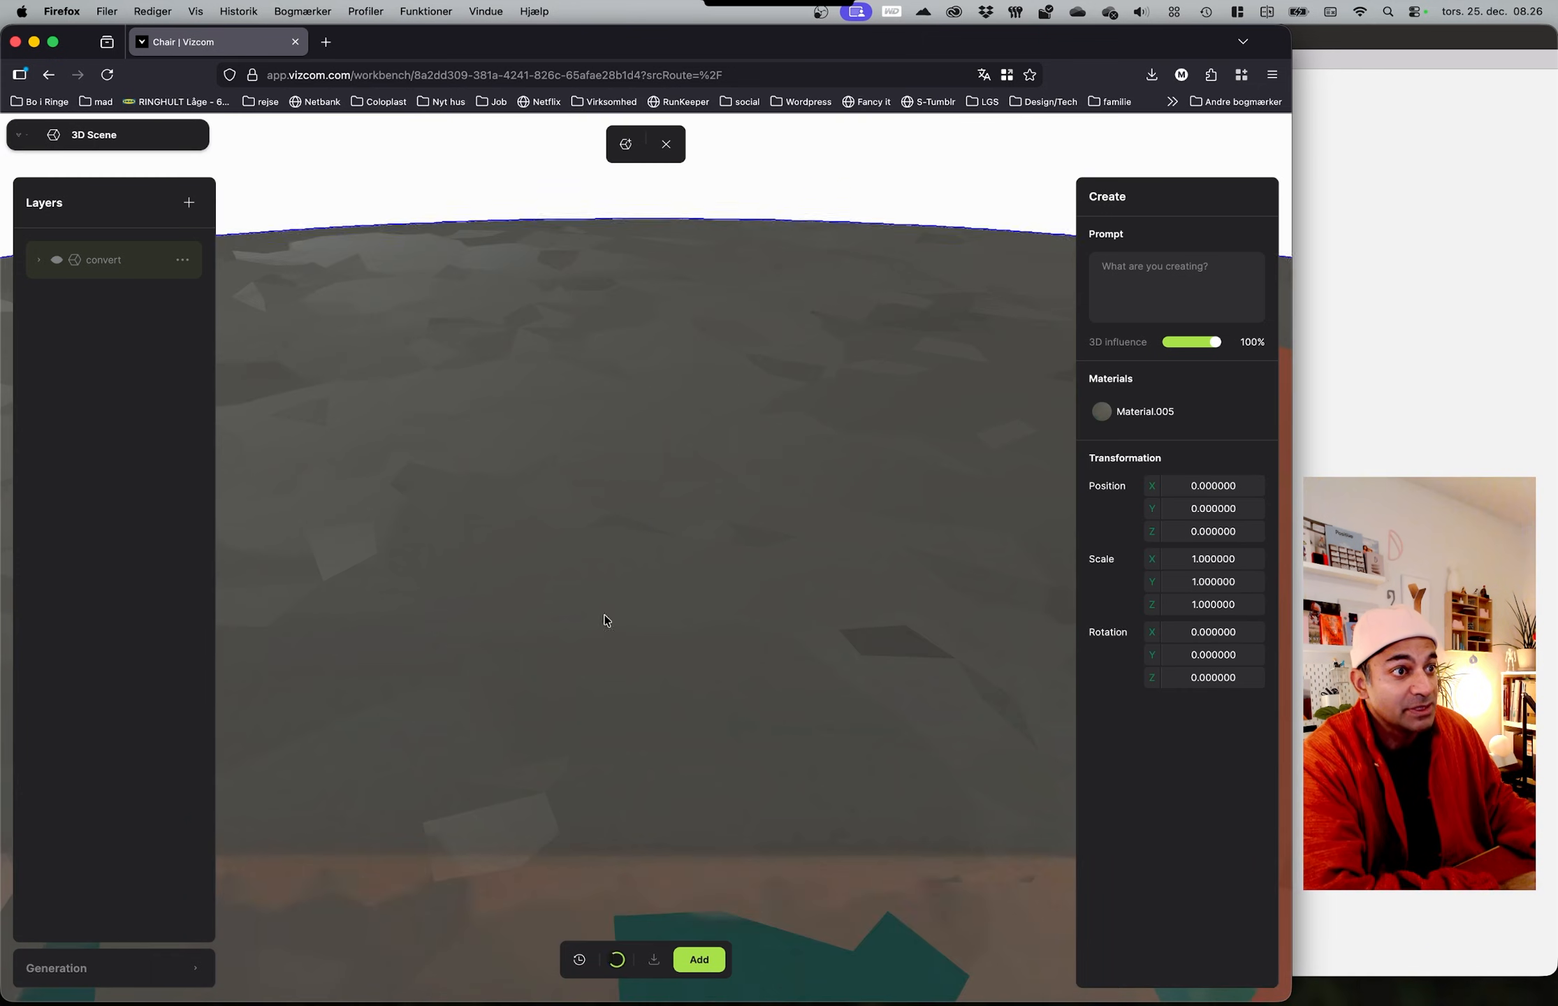
{"action": "left_click_drag", "start_coordinate": [904, 627], "coordinate": [744, 617]}
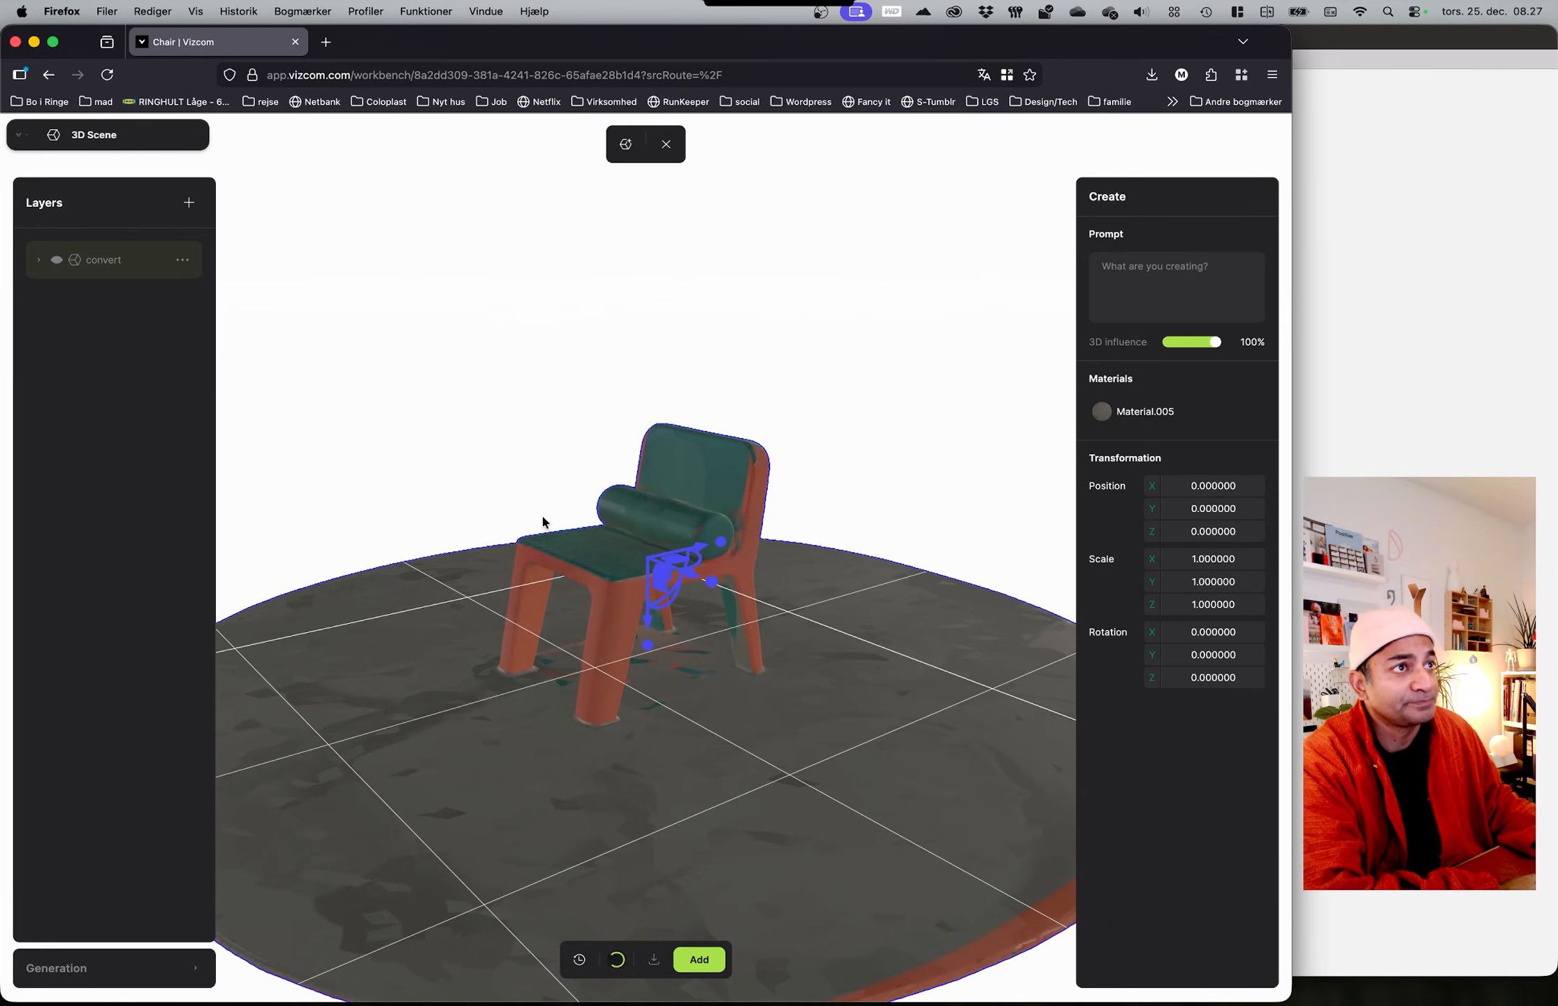
{"action": "left_click", "coordinate": [624, 145]}
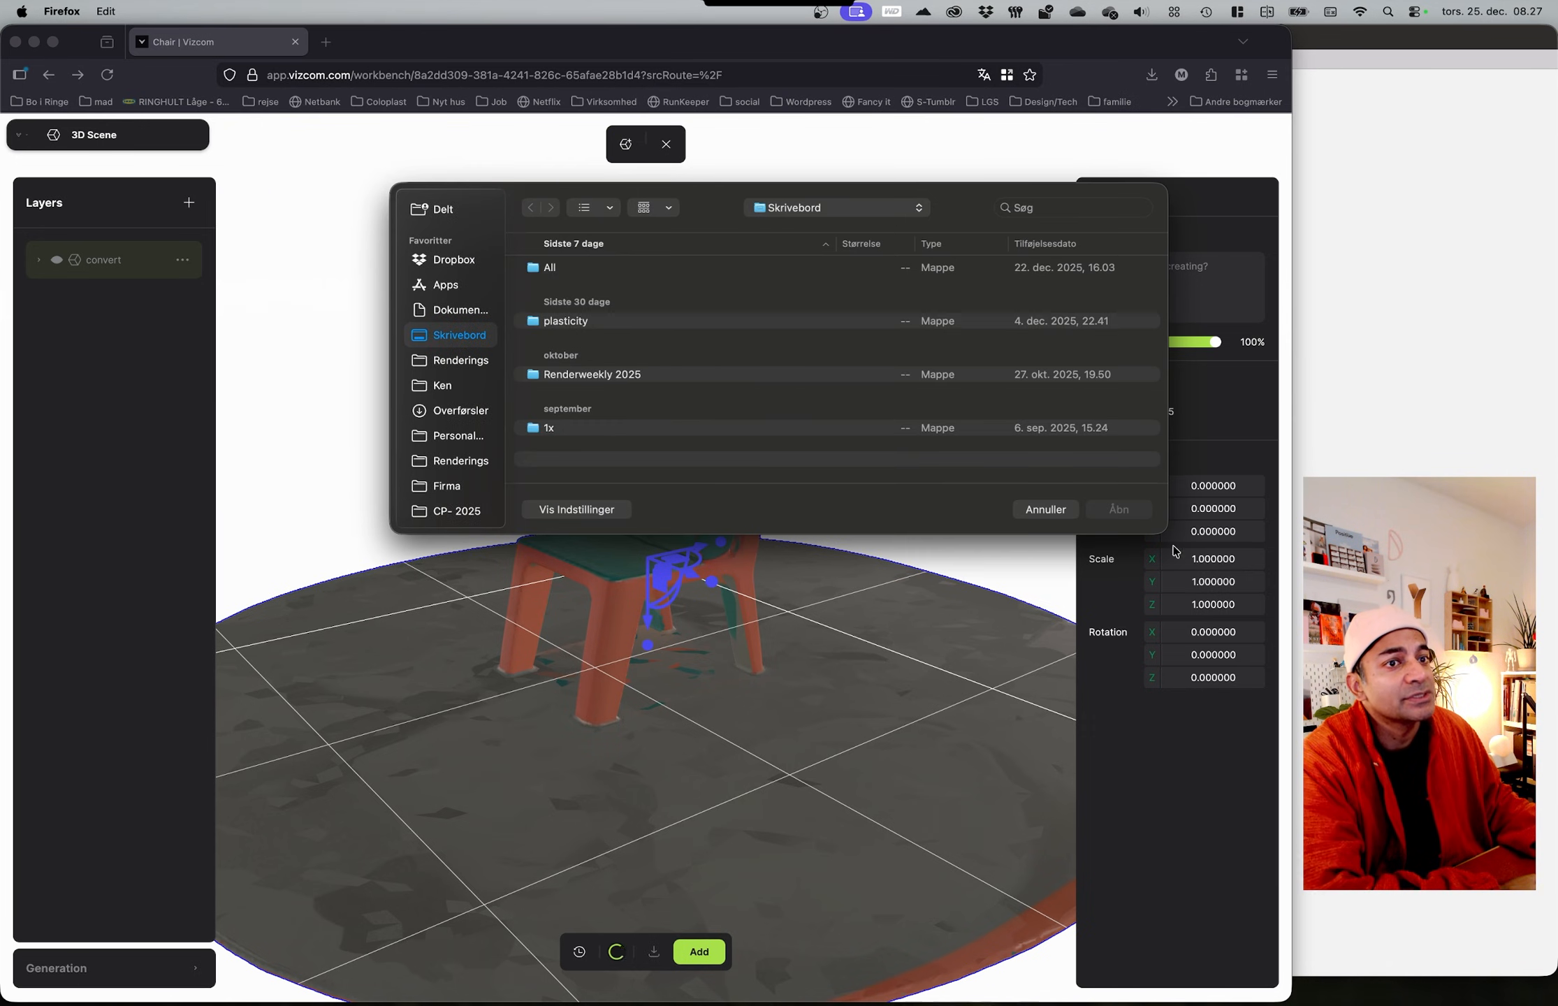
{"action": "key", "text": "Escape"}
{"action": "left_click", "coordinate": [623, 148]}
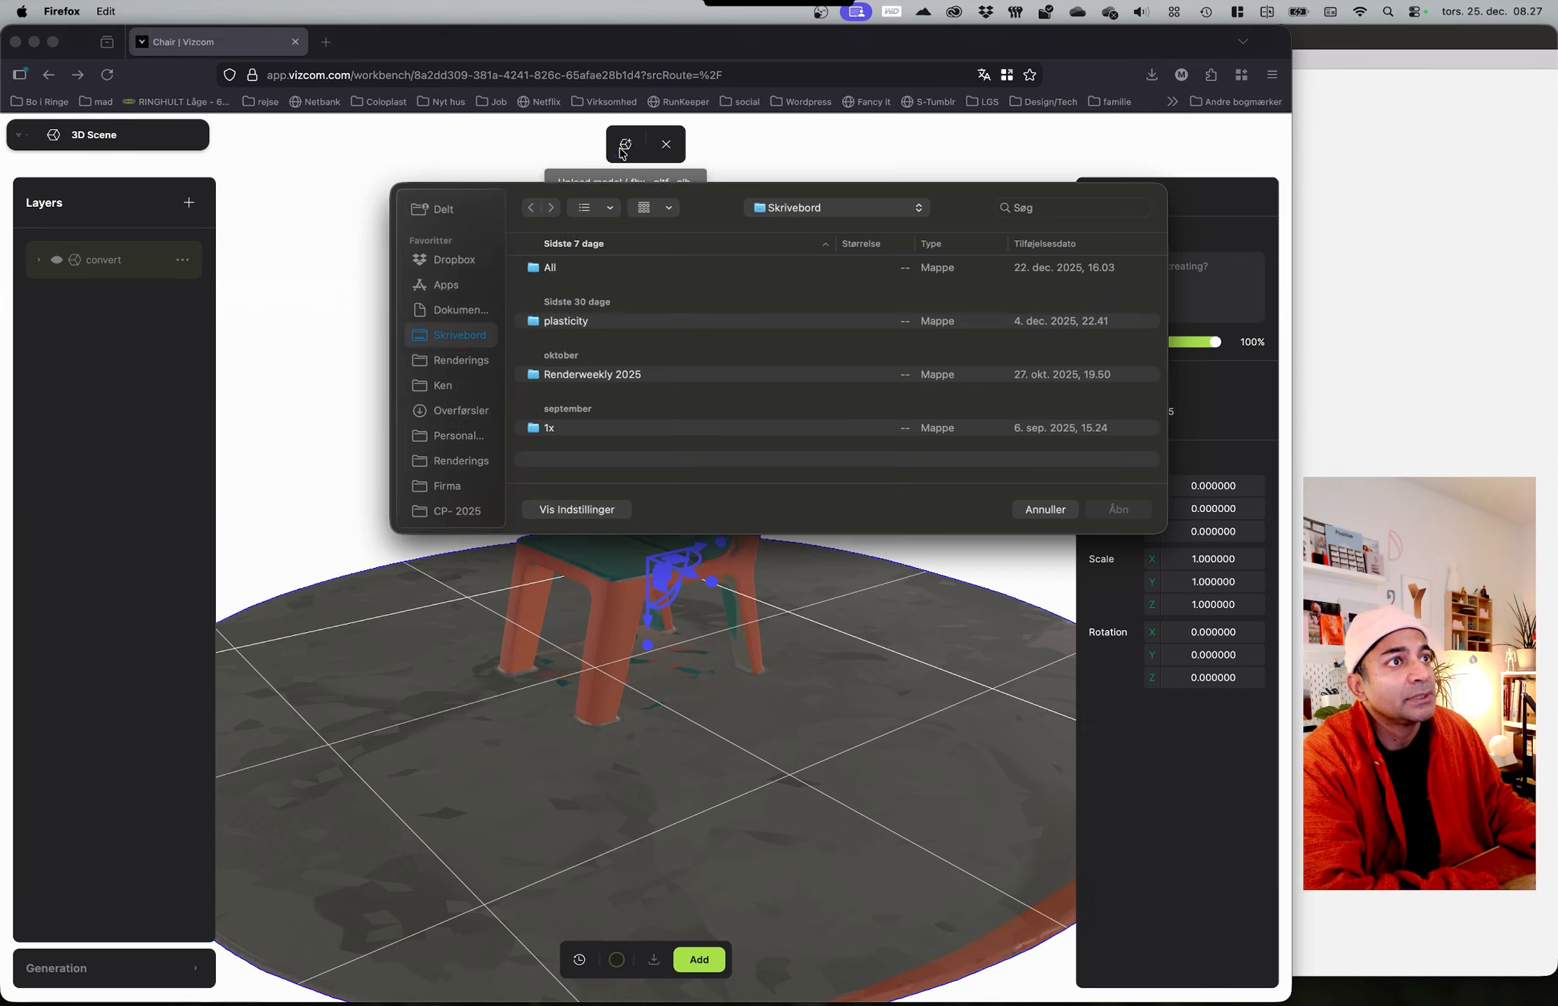
{"action": "left_click", "coordinate": [1046, 511]}
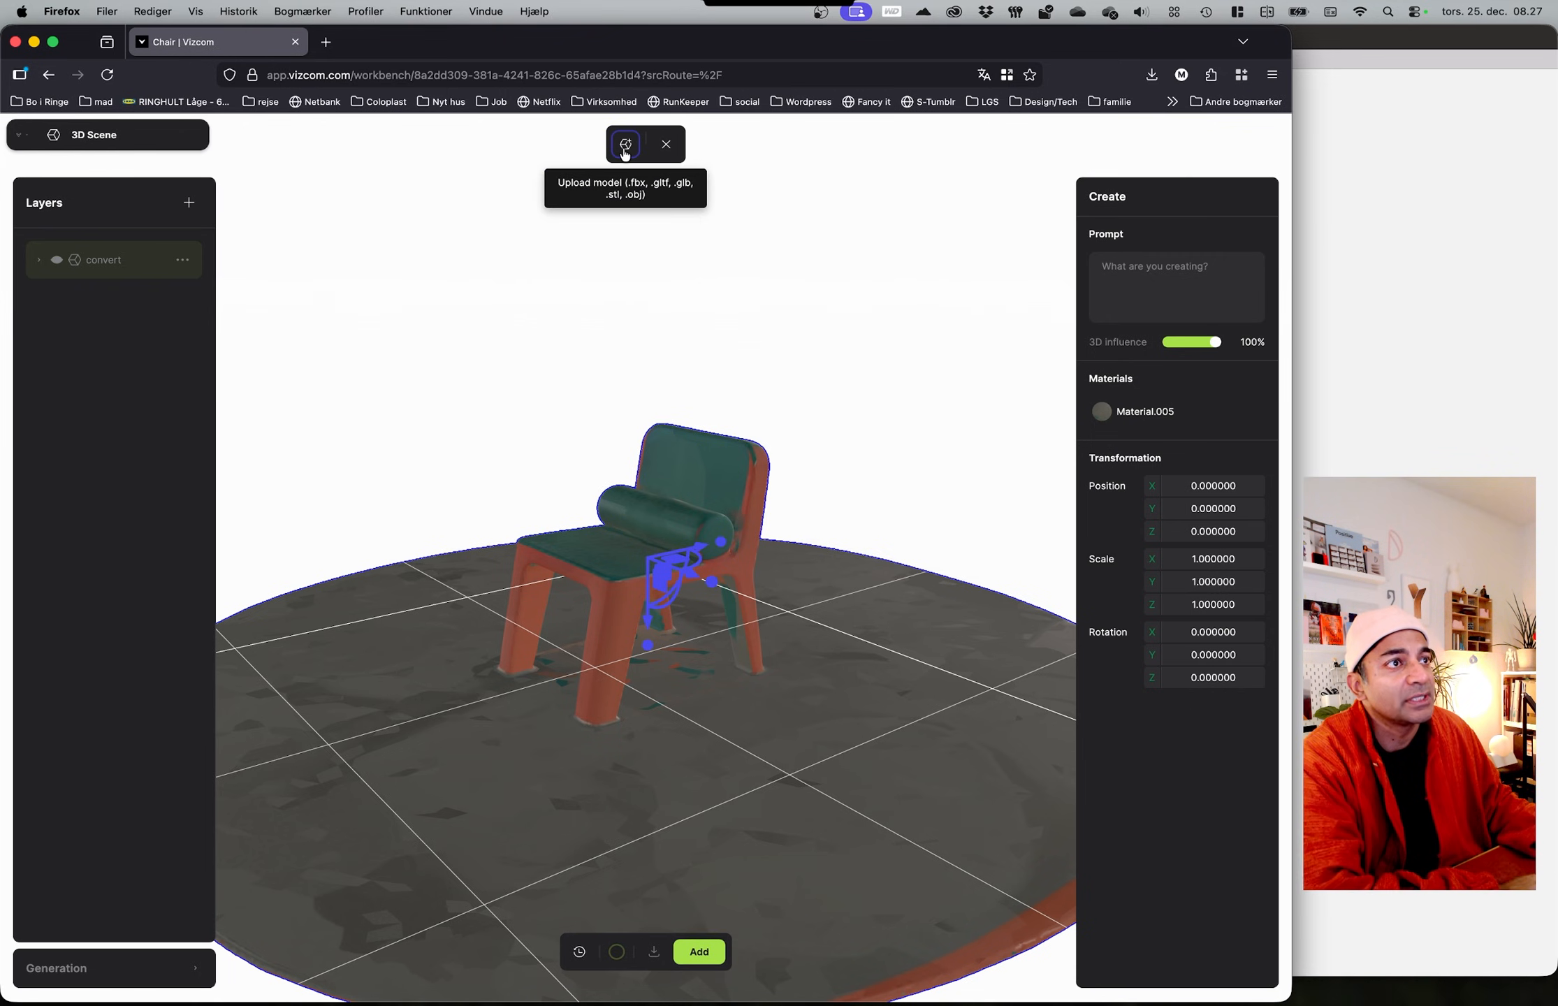
Step: Deselect the model, close the 3D scene and go back to the SUBJECT renderings on the workbench
{"action": "left_click", "coordinate": [723, 282]}
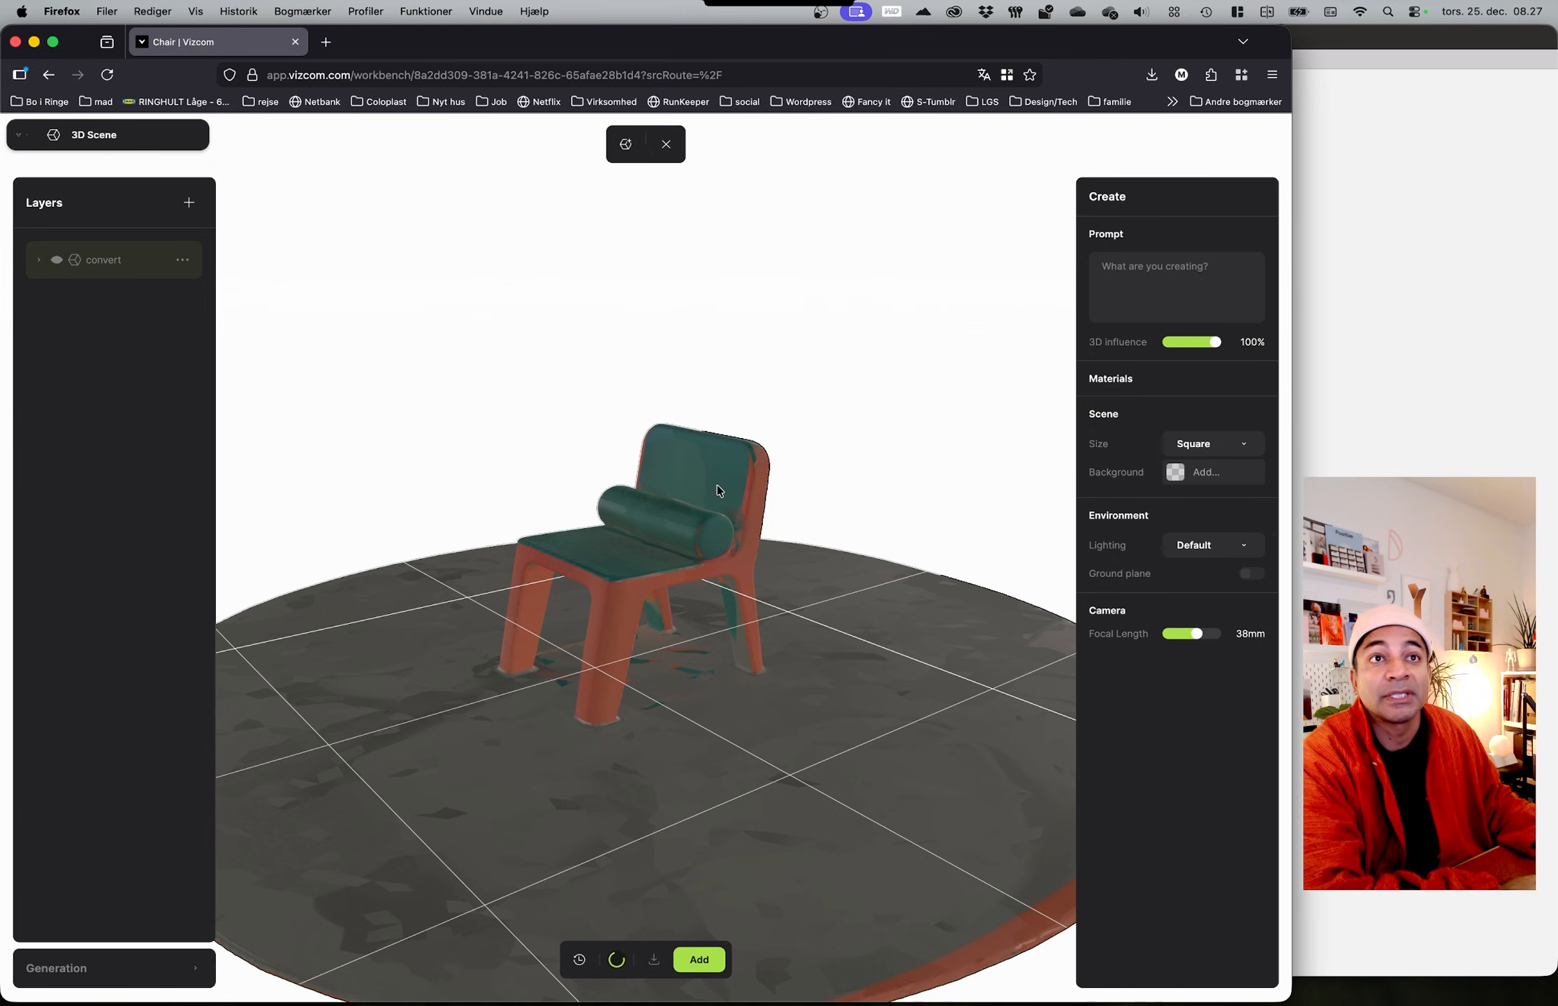
{"action": "left_click", "coordinate": [666, 143]}
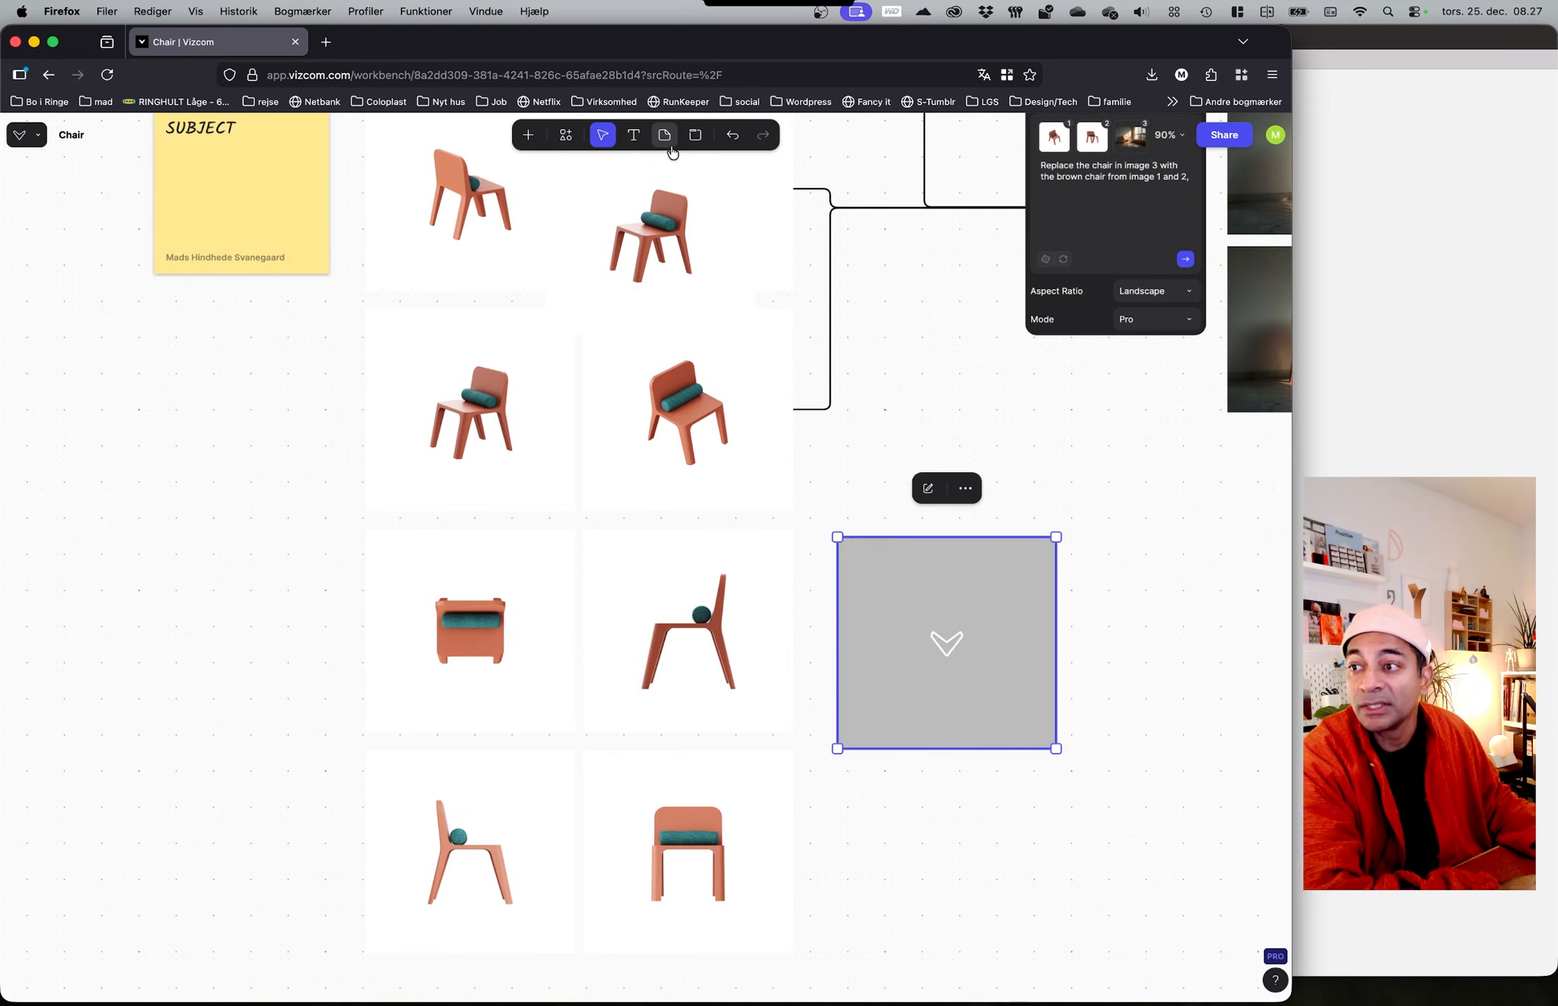
{"action": "left_click", "coordinate": [788, 483]}
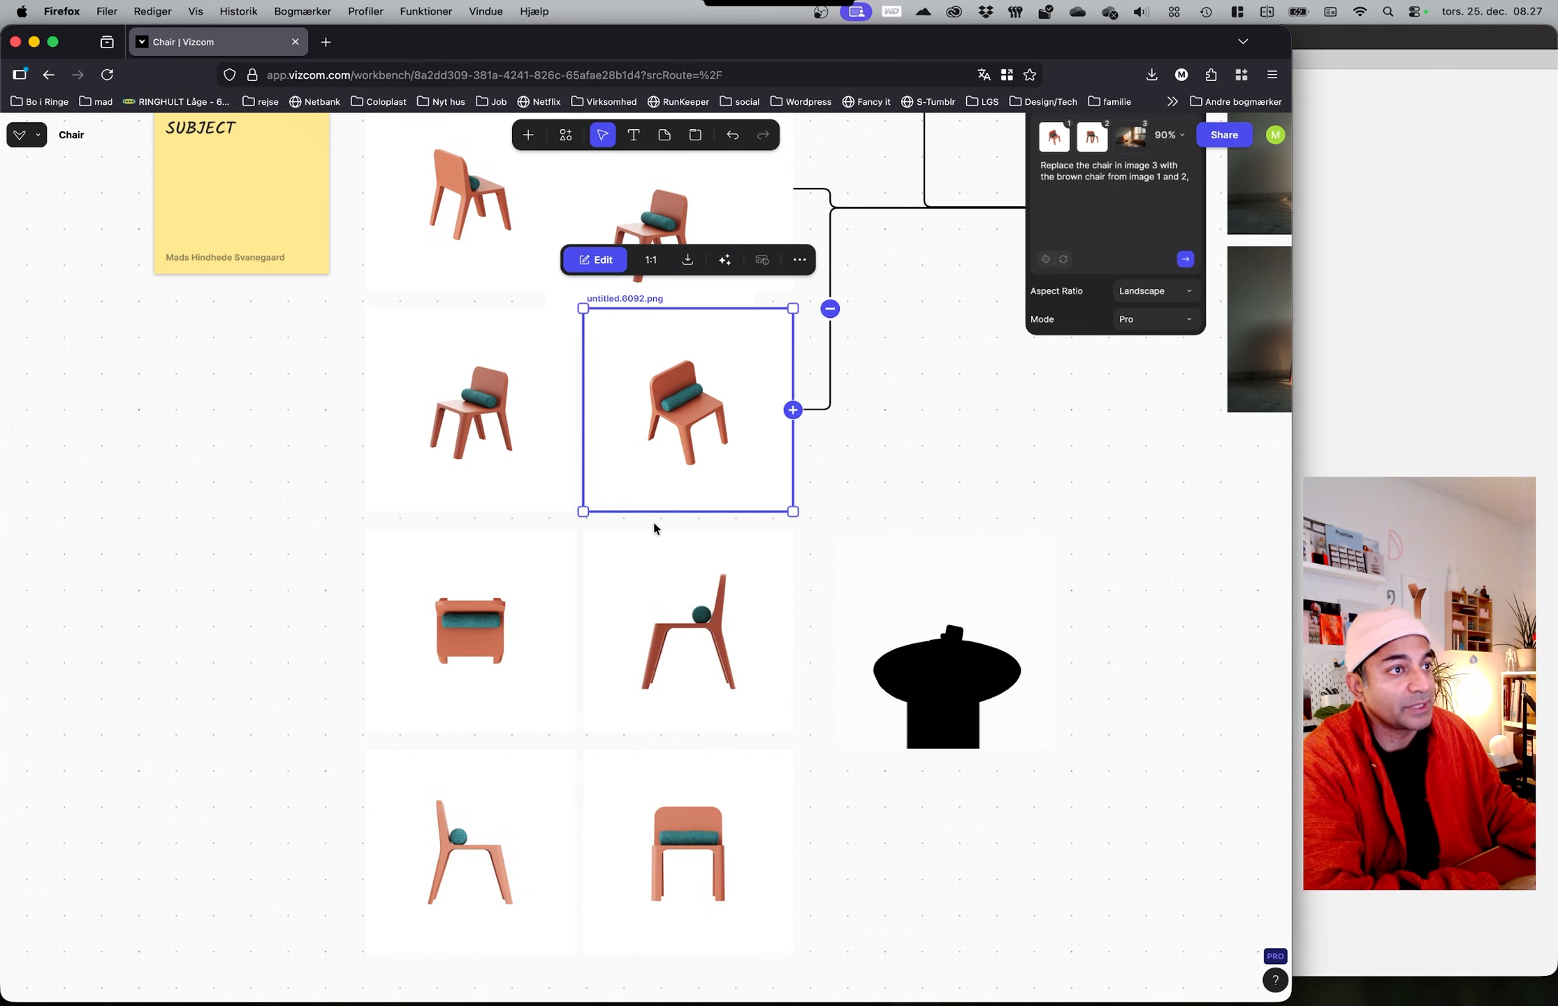
{"action": "scroll", "coordinate": [286, 628], "scroll_direction": "up", "scroll_amount": 2}
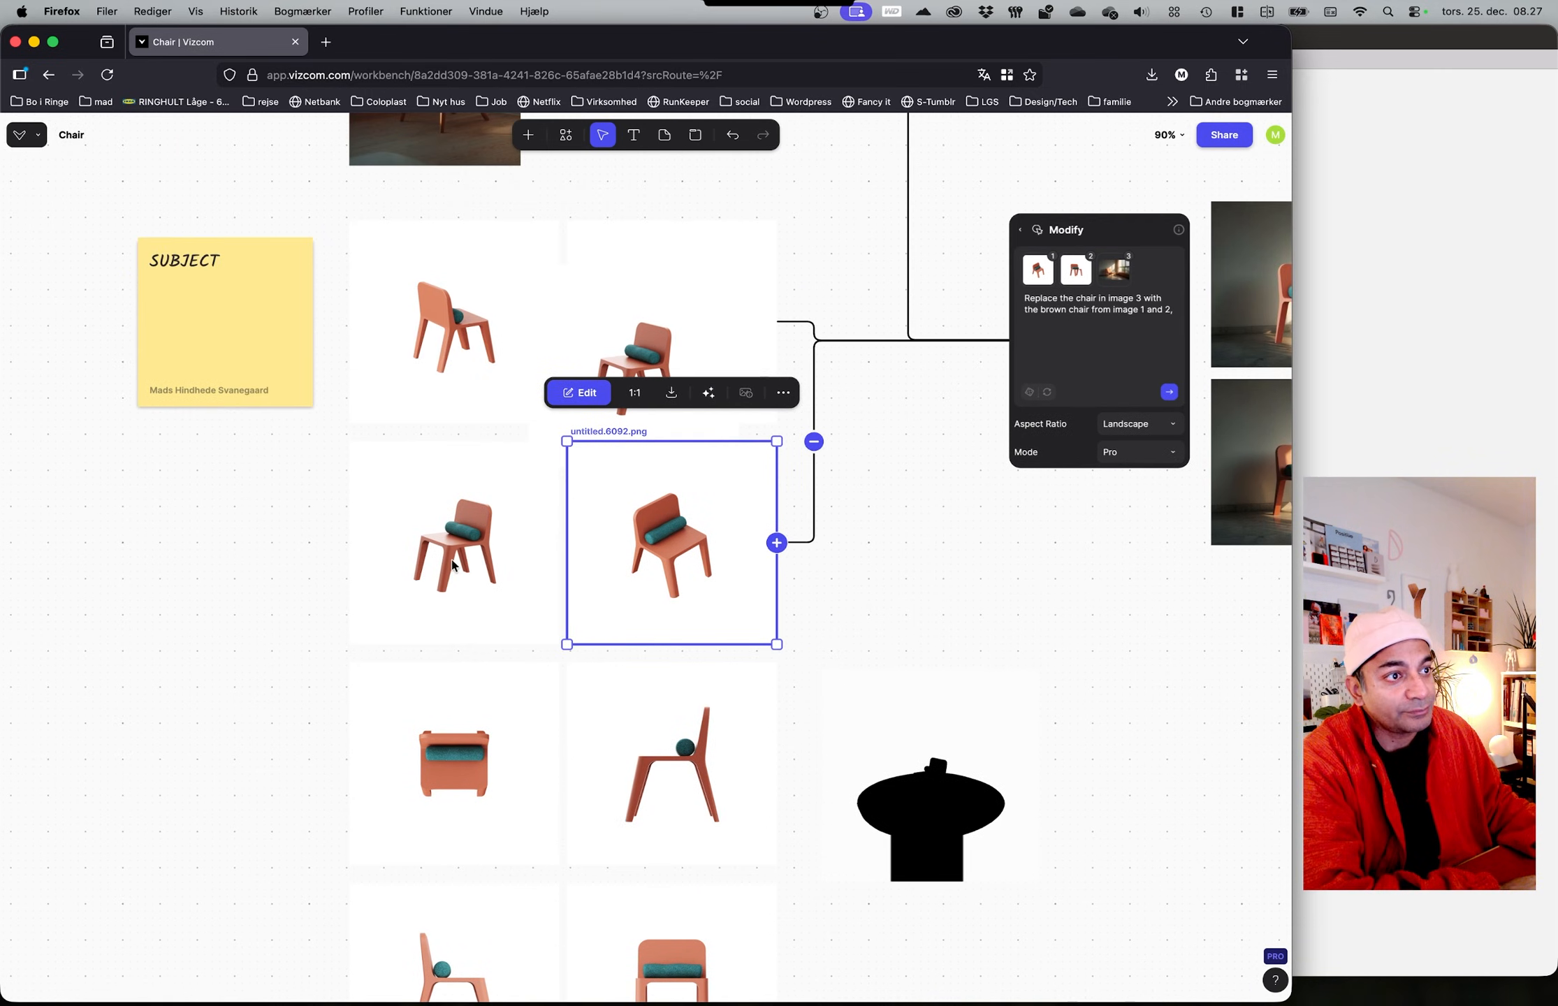
Step: Open the untitled.6093.png (1) chair rendering for editing and set up Make 3D with Detailed Sharp quality
{"action": "double_click", "coordinate": [452, 564]}
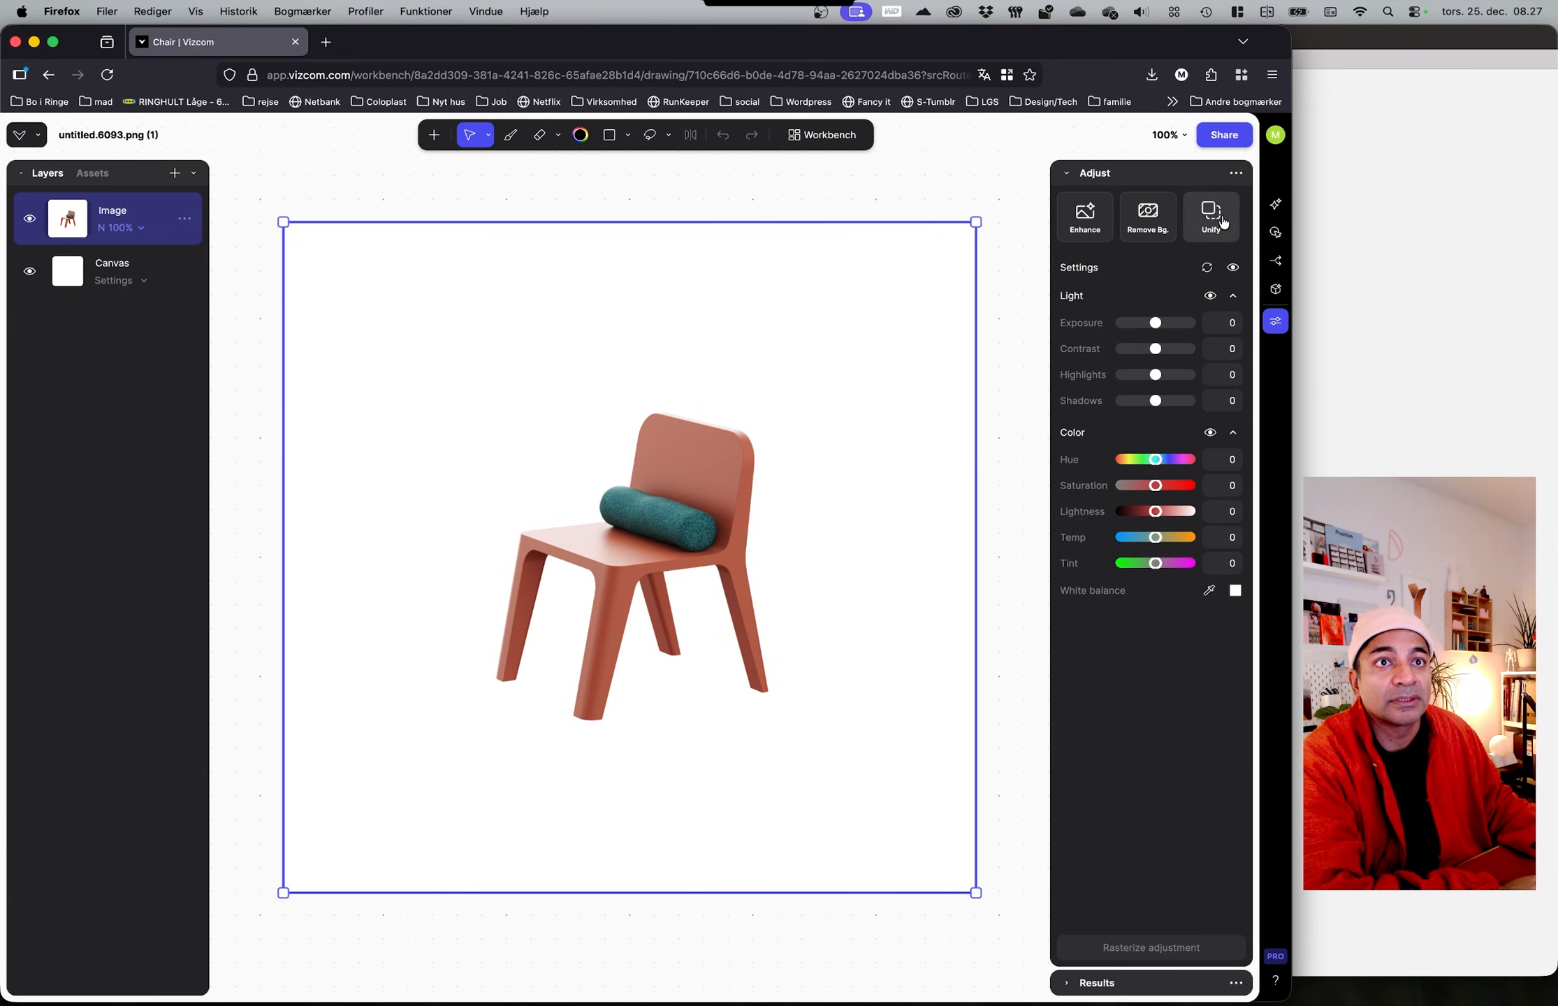
{"action": "left_click", "coordinate": [1275, 290]}
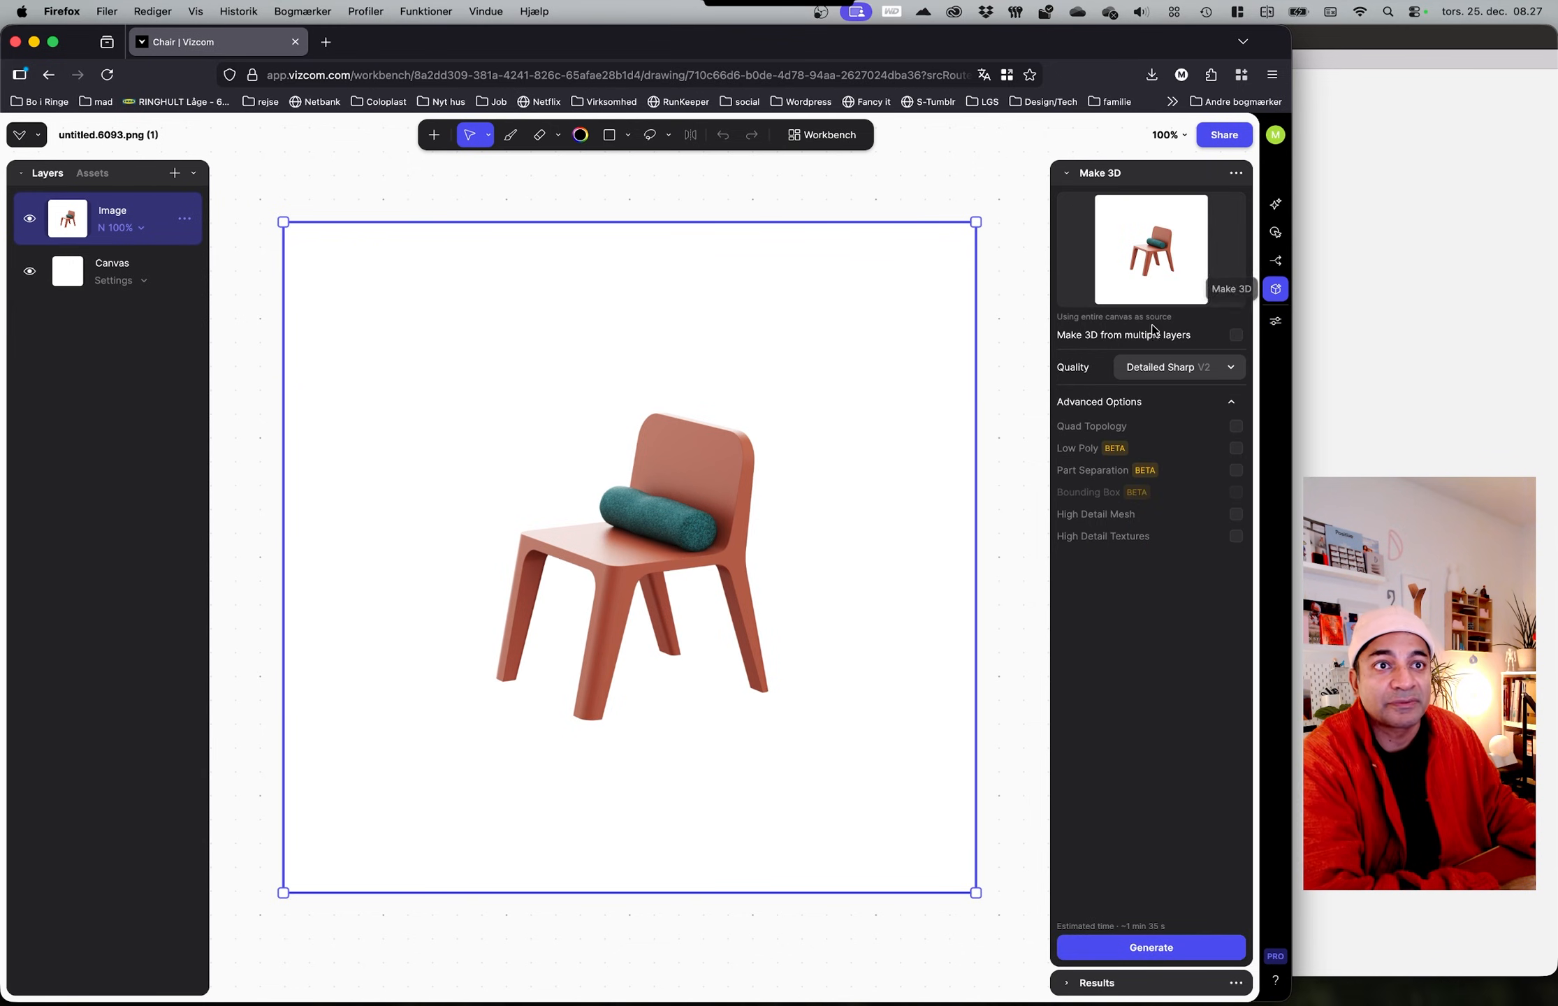
{"action": "left_click", "coordinate": [1143, 369]}
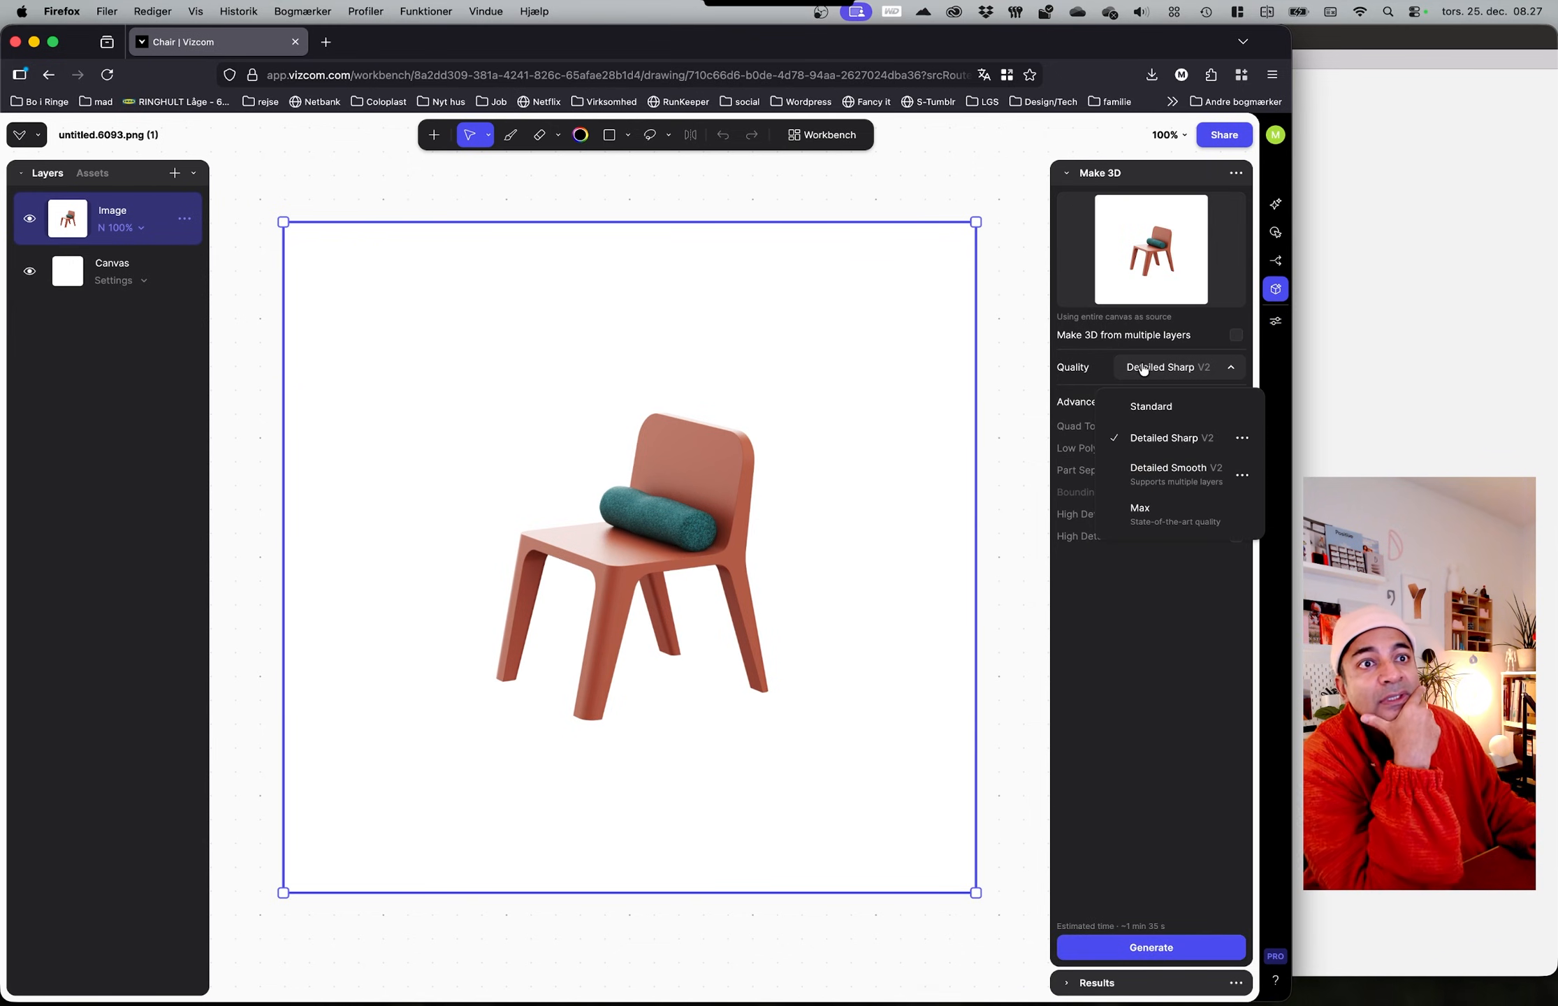
{"action": "mouse_move", "coordinate": [1140, 461]}
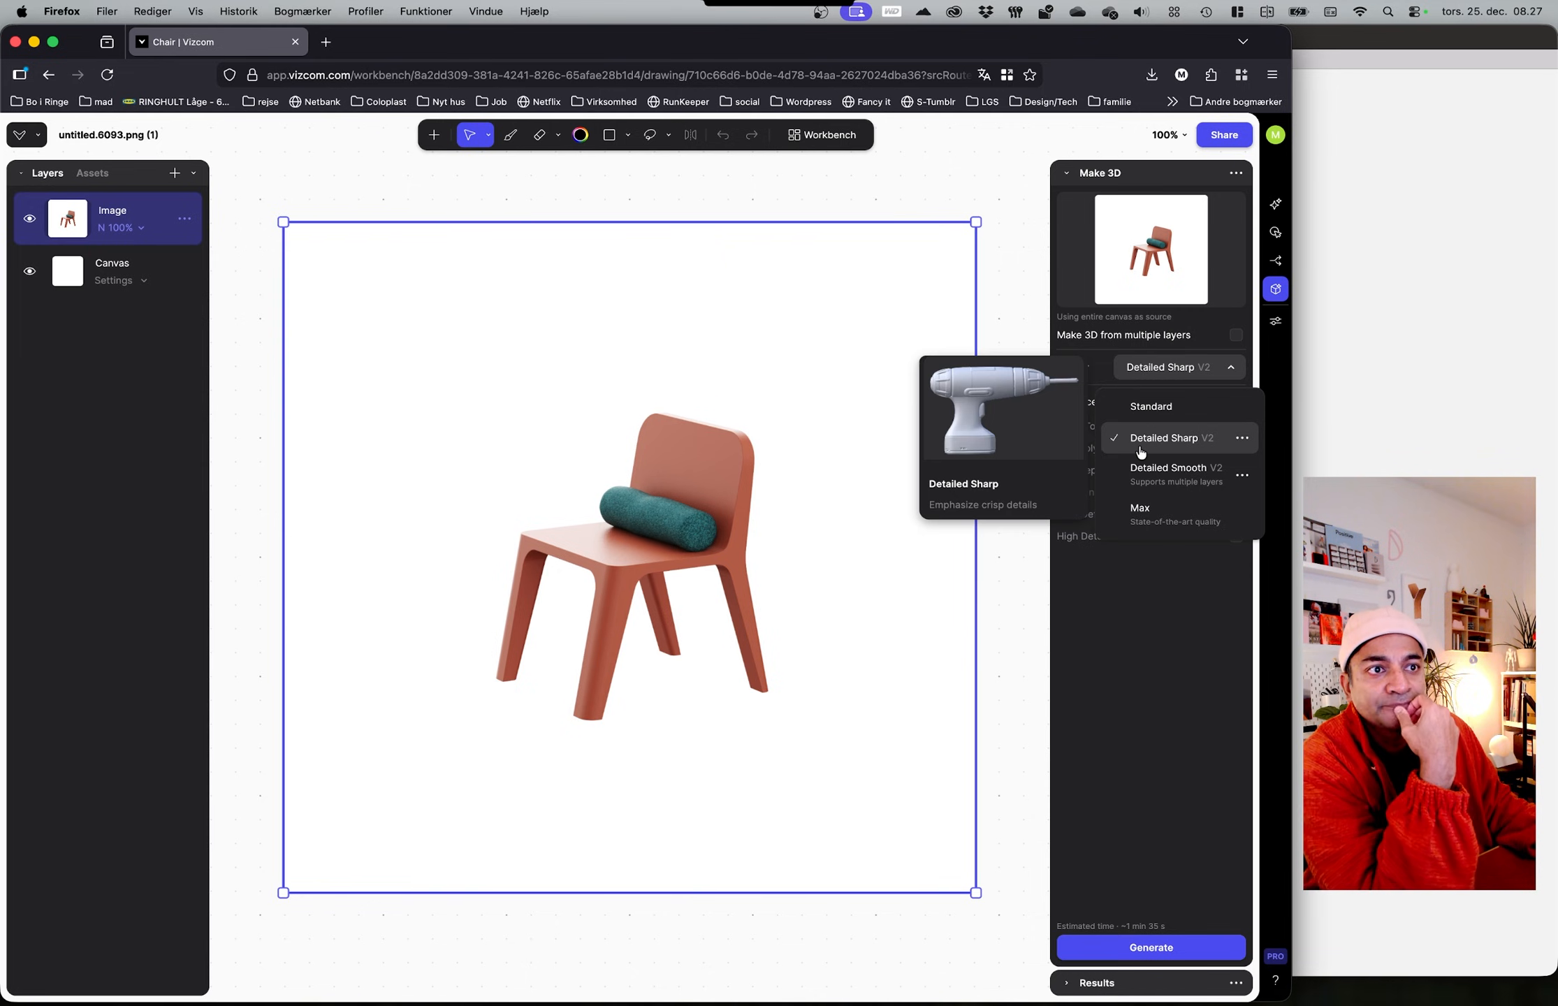
{"action": "left_click", "coordinate": [1169, 624]}
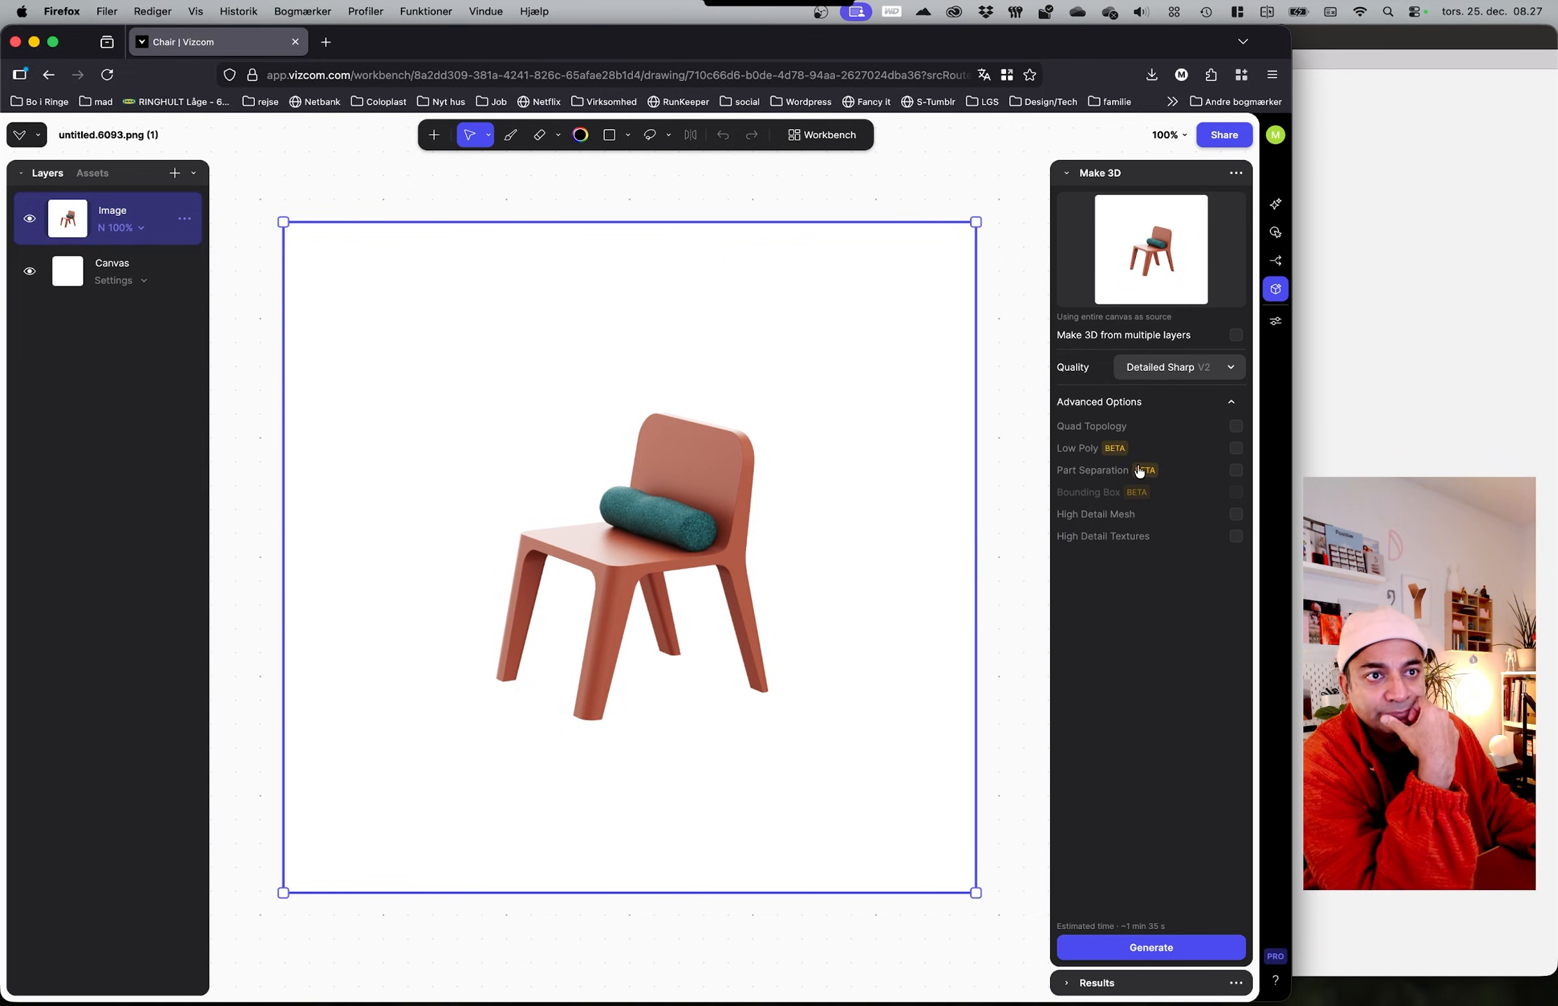
Step: Enable Quad Topology, High Detail Mesh and High Detail Textures, and generate the chair's 3D model
{"action": "left_click", "coordinate": [1236, 427]}
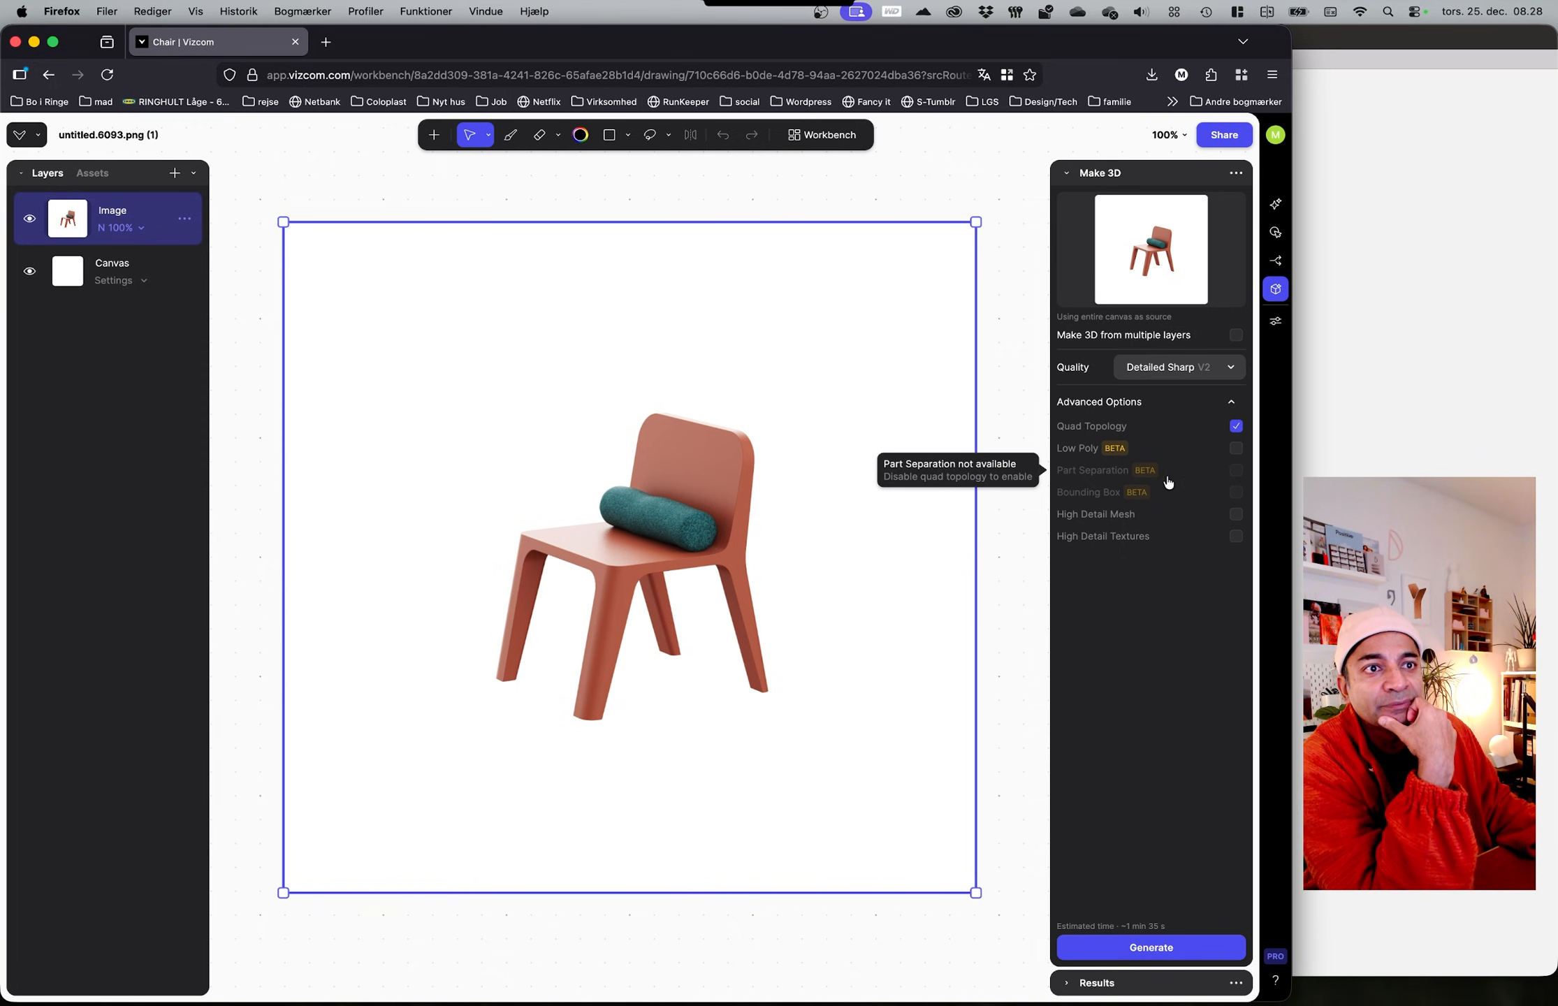
{"action": "left_click", "coordinate": [1234, 515]}
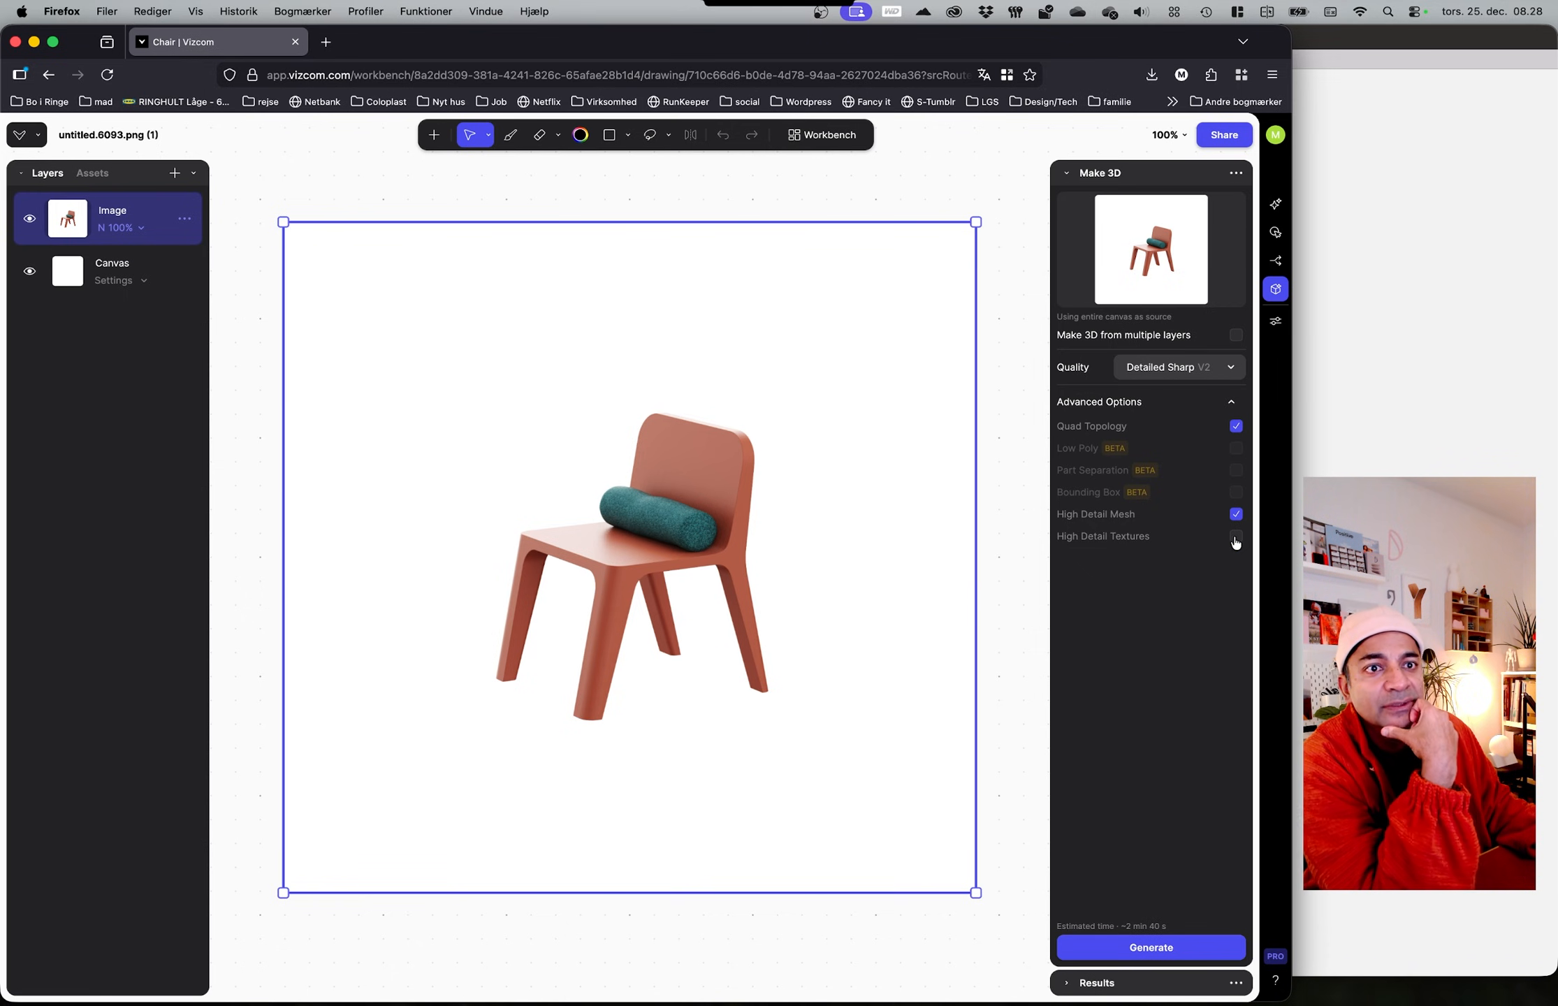
{"action": "left_click", "coordinate": [1234, 538]}
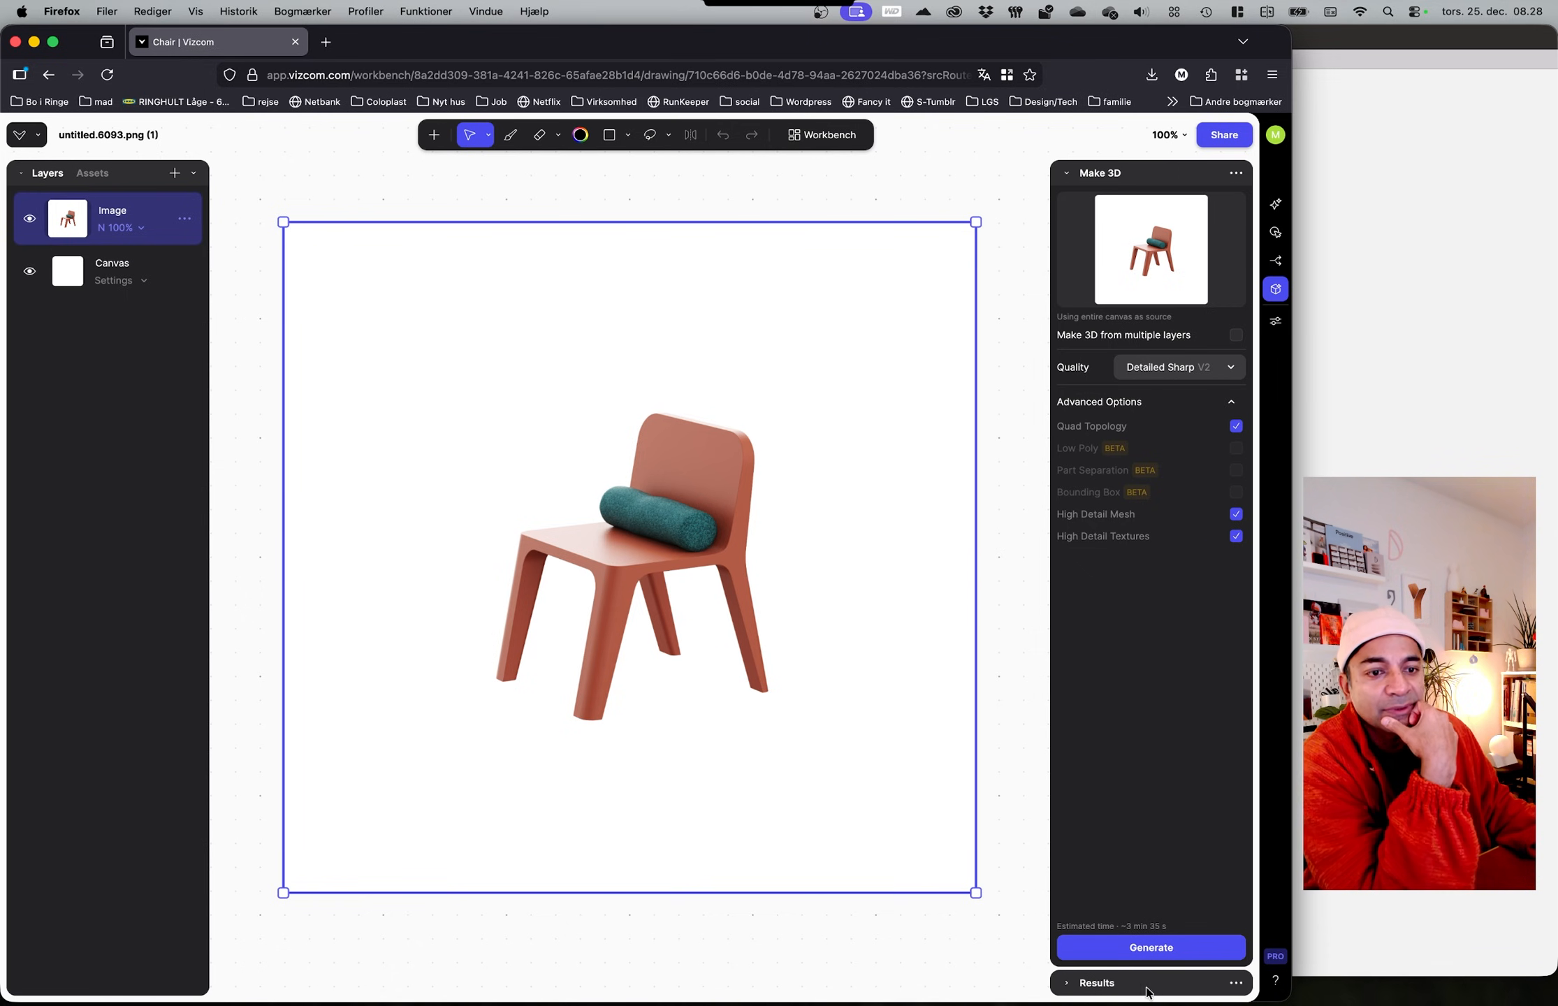
{"action": "left_click", "coordinate": [1138, 948]}
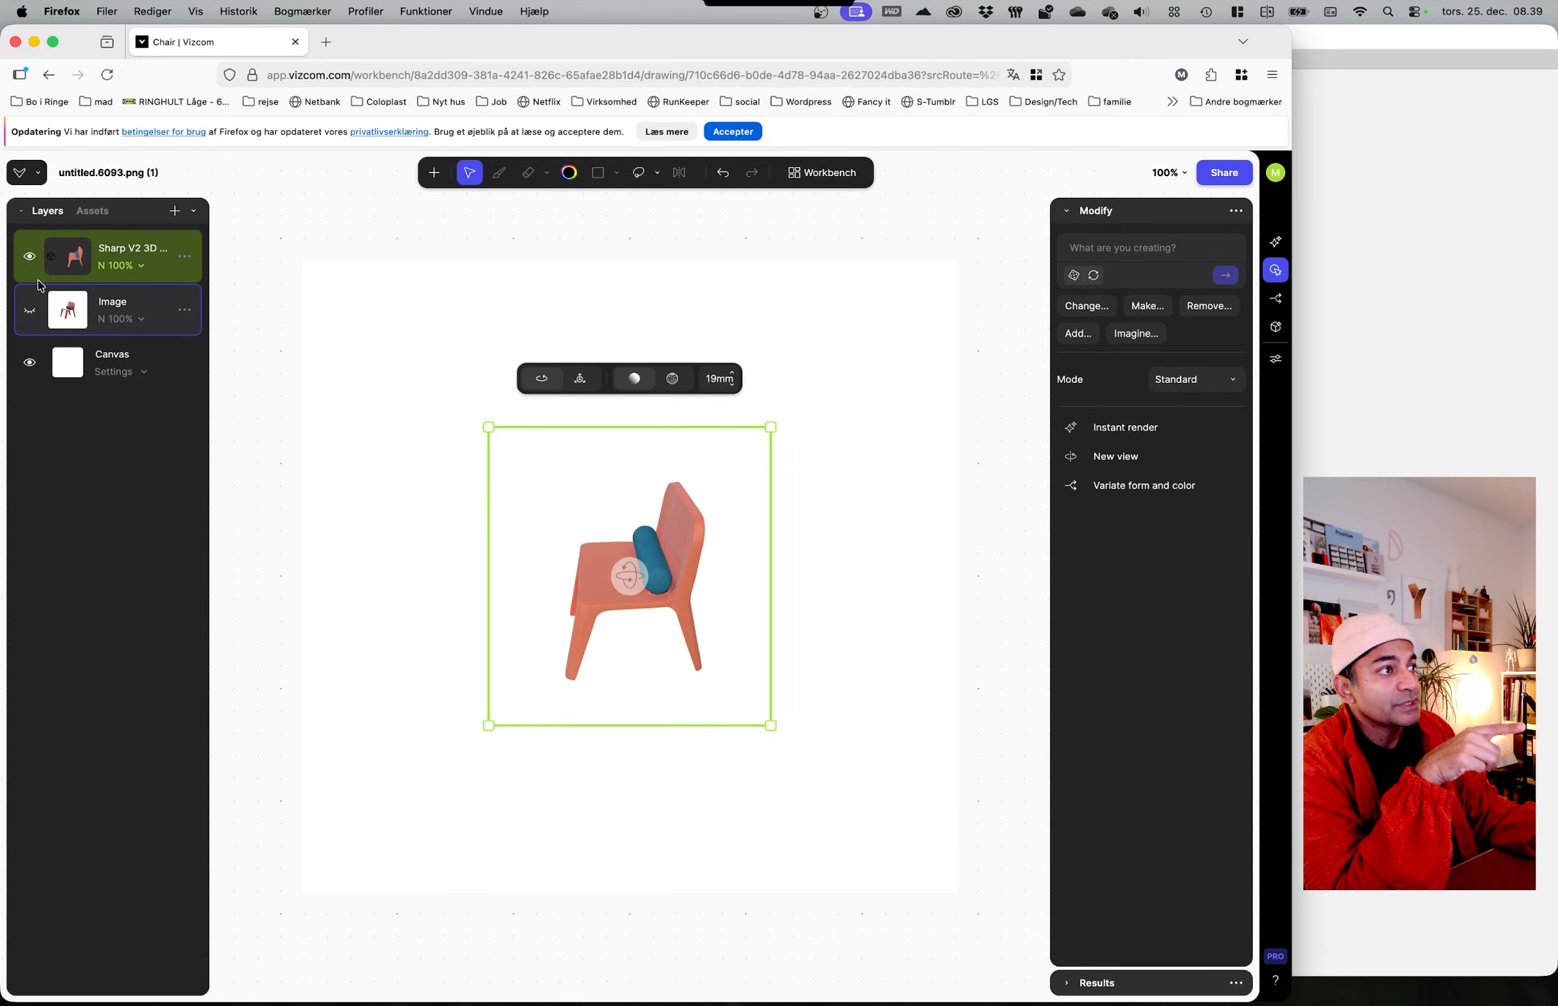
Step: Rotate the generated 3D chair to a front three-quarter view and return to the workbench overview
{"action": "mouse_move", "coordinate": [633, 577]}
{"action": "left_mouse_down"}
{"action": "mouse_move", "coordinate": [785, 557]}
{"action": "mouse_move", "coordinate": [800, 508]}
{"action": "mouse_move", "coordinate": [323, 505]}
{"action": "mouse_move", "coordinate": [553, 539]}
{"action": "mouse_move", "coordinate": [956, 557]}
{"action": "mouse_move", "coordinate": [574, 539]}
{"action": "mouse_move", "coordinate": [720, 557]}
{"action": "mouse_move", "coordinate": [630, 569]}
{"action": "mouse_move", "coordinate": [867, 550]}
{"action": "mouse_move", "coordinate": [605, 539]}
{"action": "mouse_move", "coordinate": [630, 553]}
{"action": "mouse_move", "coordinate": [614, 574]}
{"action": "mouse_move", "coordinate": [627, 578]}
{"action": "left_mouse_up"}
{"action": "left_click", "coordinate": [823, 173]}
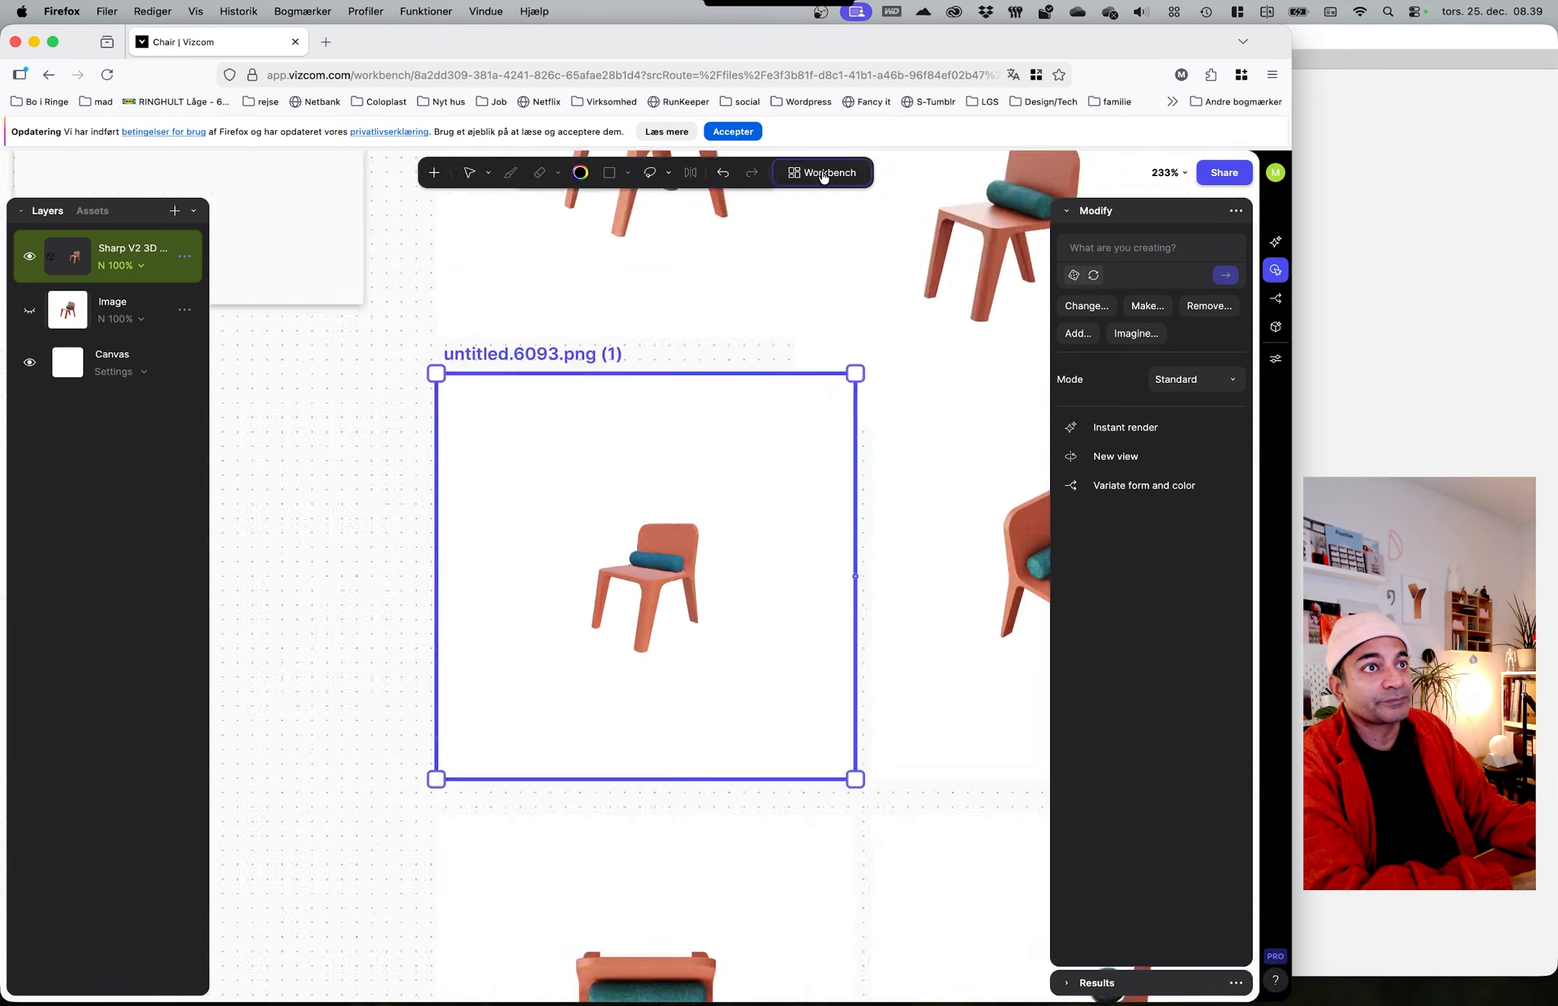
{"action": "scroll", "coordinate": [423, 615], "scroll_direction": "up", "scroll_amount": 5, "text": "ctrl"}
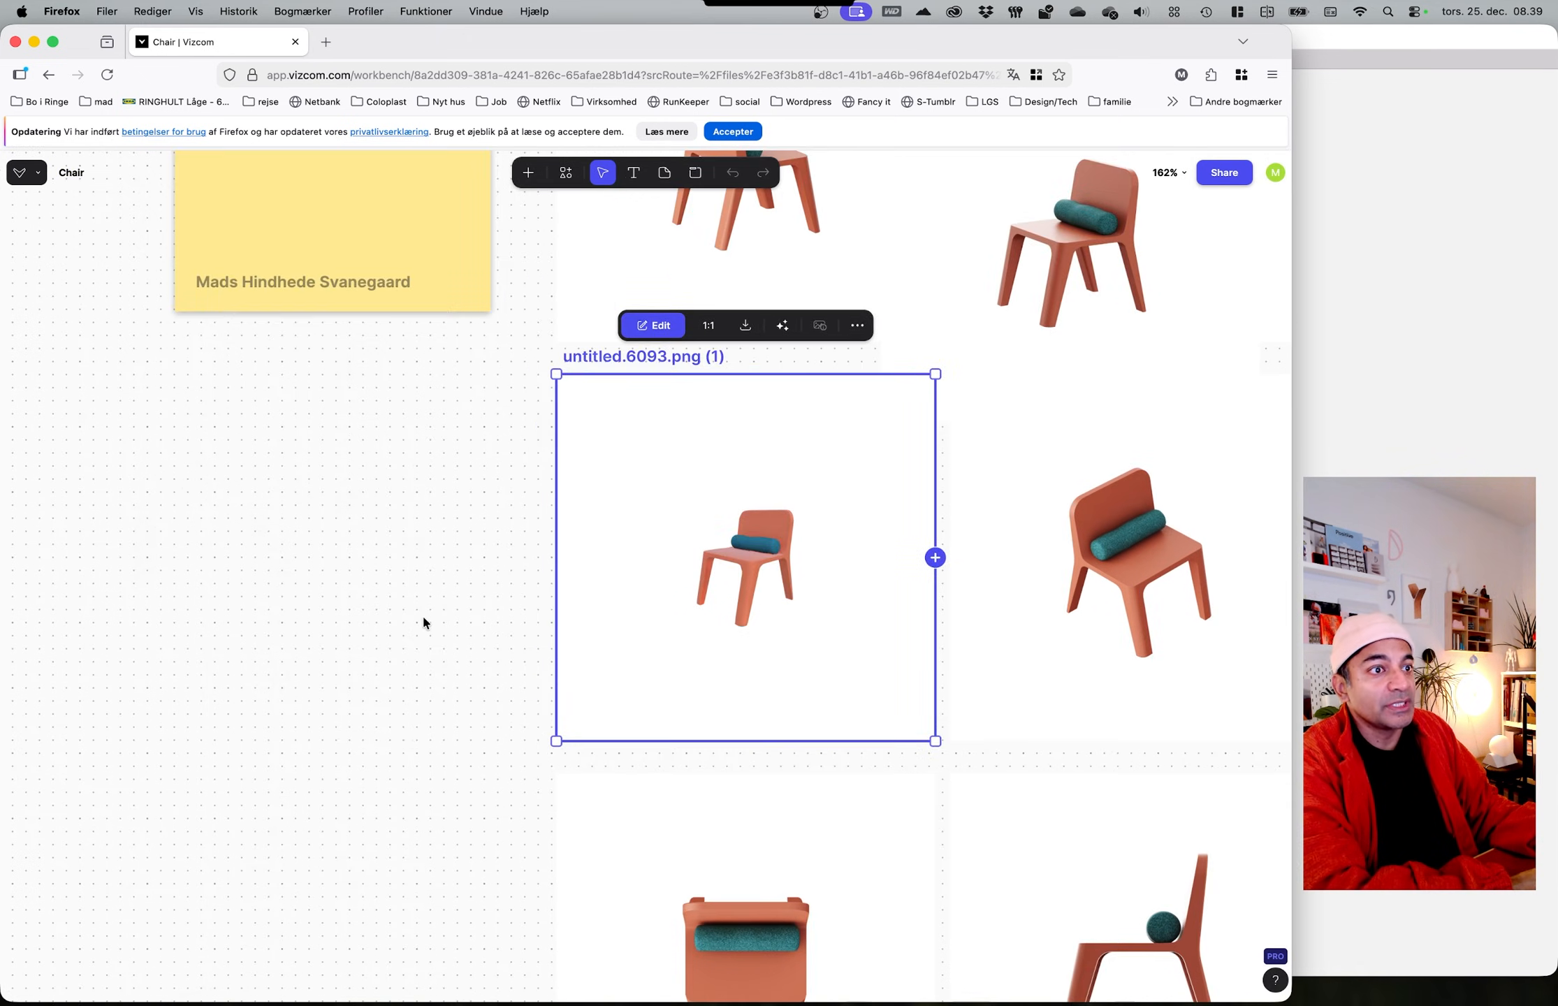
{"action": "scroll", "coordinate": [423, 614], "scroll_direction": "down", "scroll_amount": 3}
{"action": "scroll", "coordinate": [224, 577], "scroll_direction": "down", "scroll_amount": 10, "text": "ctrl"}
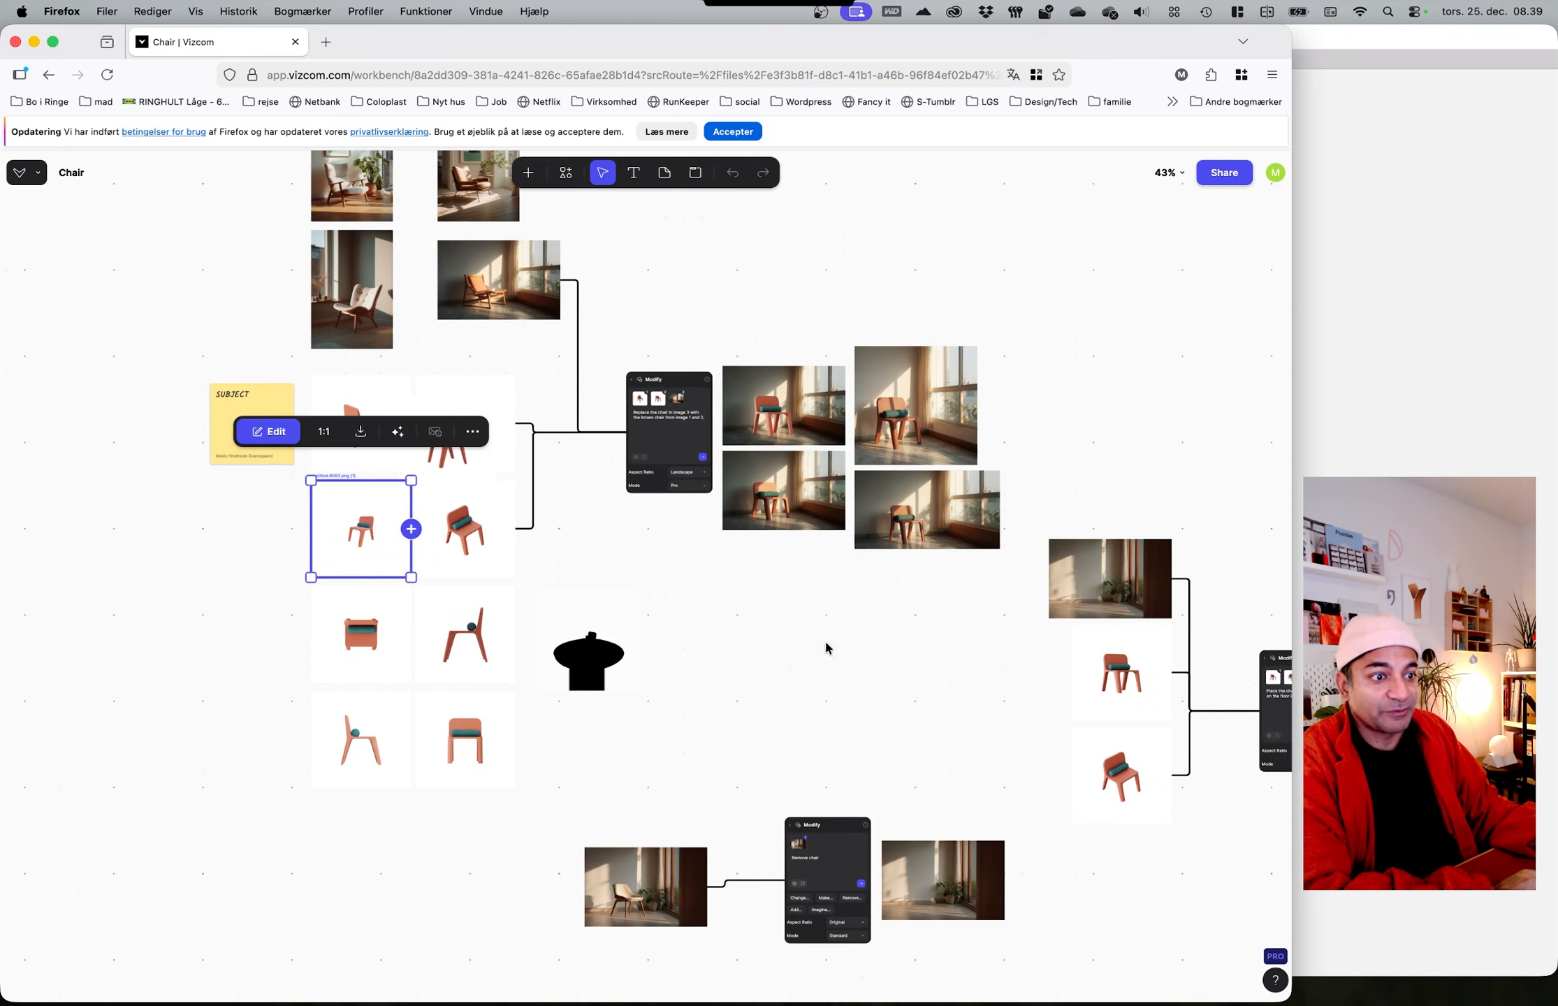
Step: Place a copy of the untitled.6093.png (1) chair rendering below the empty portrait room photo and open it for editing
{"action": "scroll", "coordinate": [826, 648], "scroll_direction": "up", "scroll_amount": 5}
{"action": "left_click_drag", "start_coordinate": [704, 339], "coordinate": [797, 339]}
{"action": "left_click", "coordinate": [271, 817]}
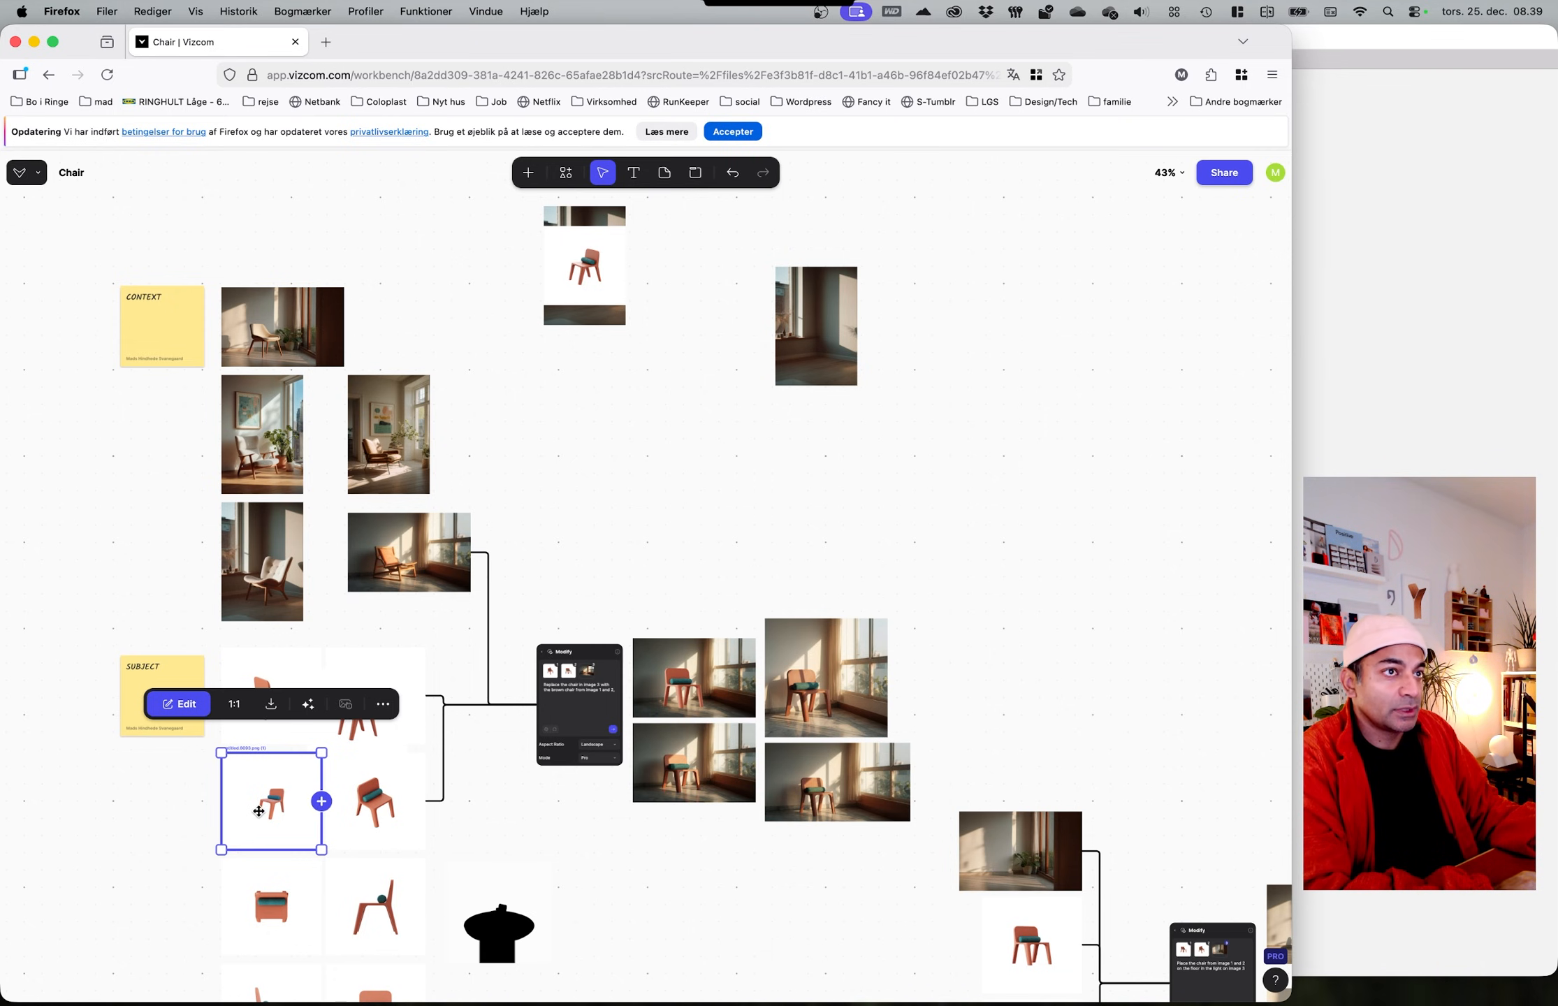
{"action": "left_click_drag", "start_coordinate": [337, 783], "coordinate": [886, 424], "text": "alt"}
{"action": "scroll", "coordinate": [844, 345], "scroll_direction": "up", "scroll_amount": 10, "text": "ctrl"}
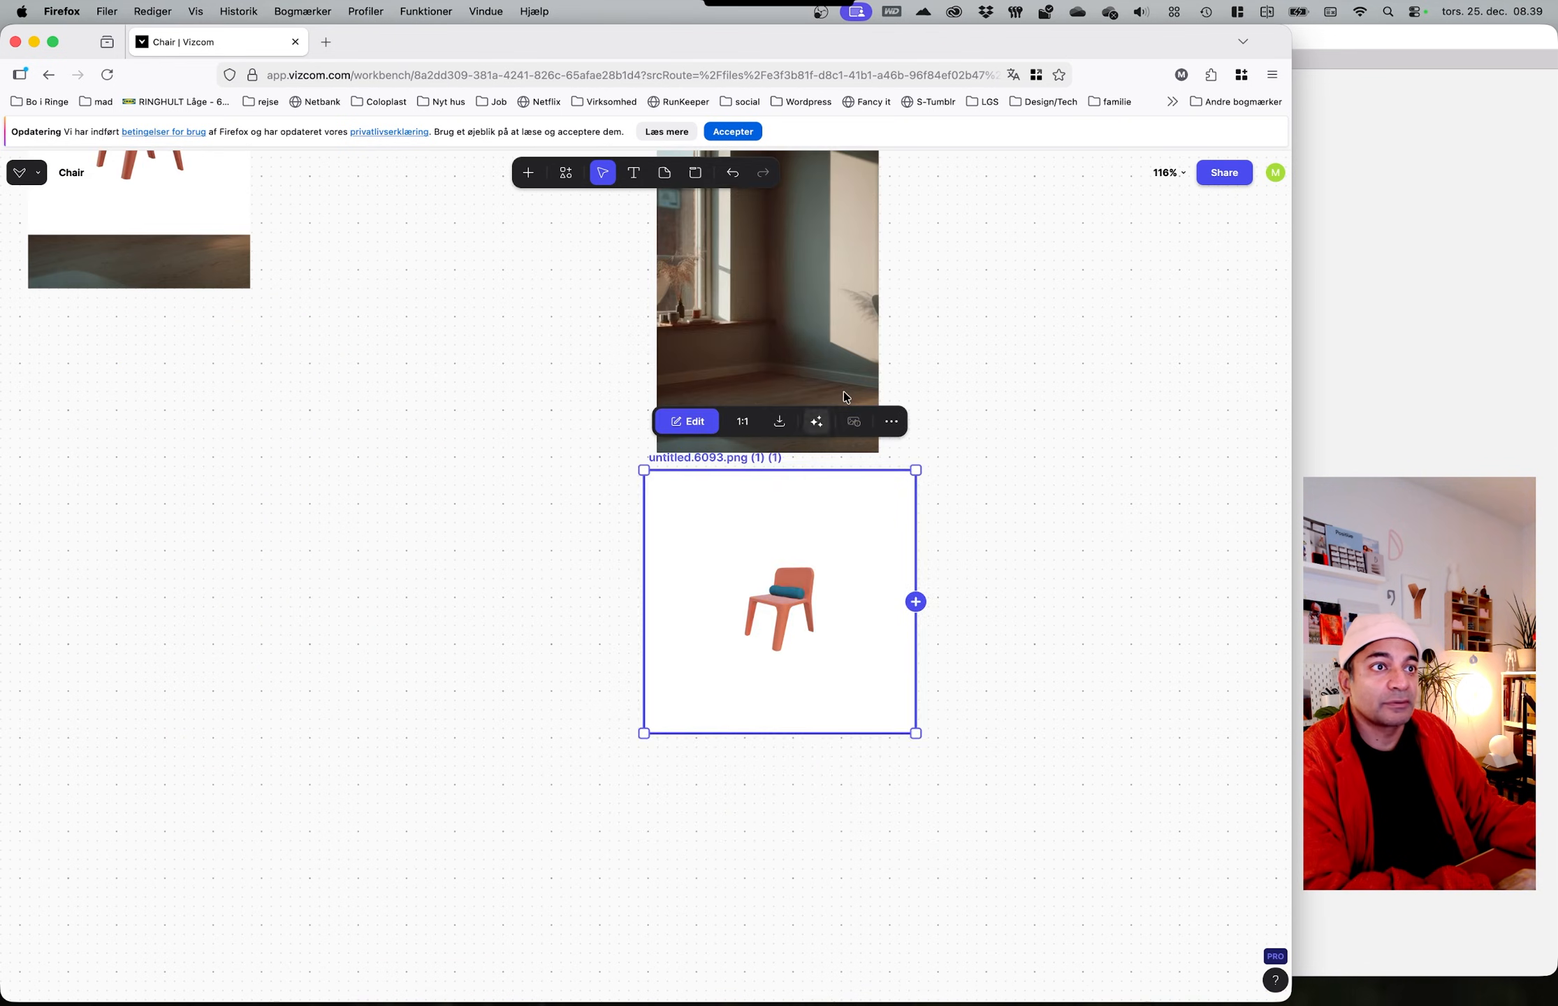
{"action": "middle_click_drag", "start_coordinate": [487, 541], "coordinate": [514, 701]}
{"action": "left_click_drag", "start_coordinate": [696, 760], "coordinate": [693, 757]}
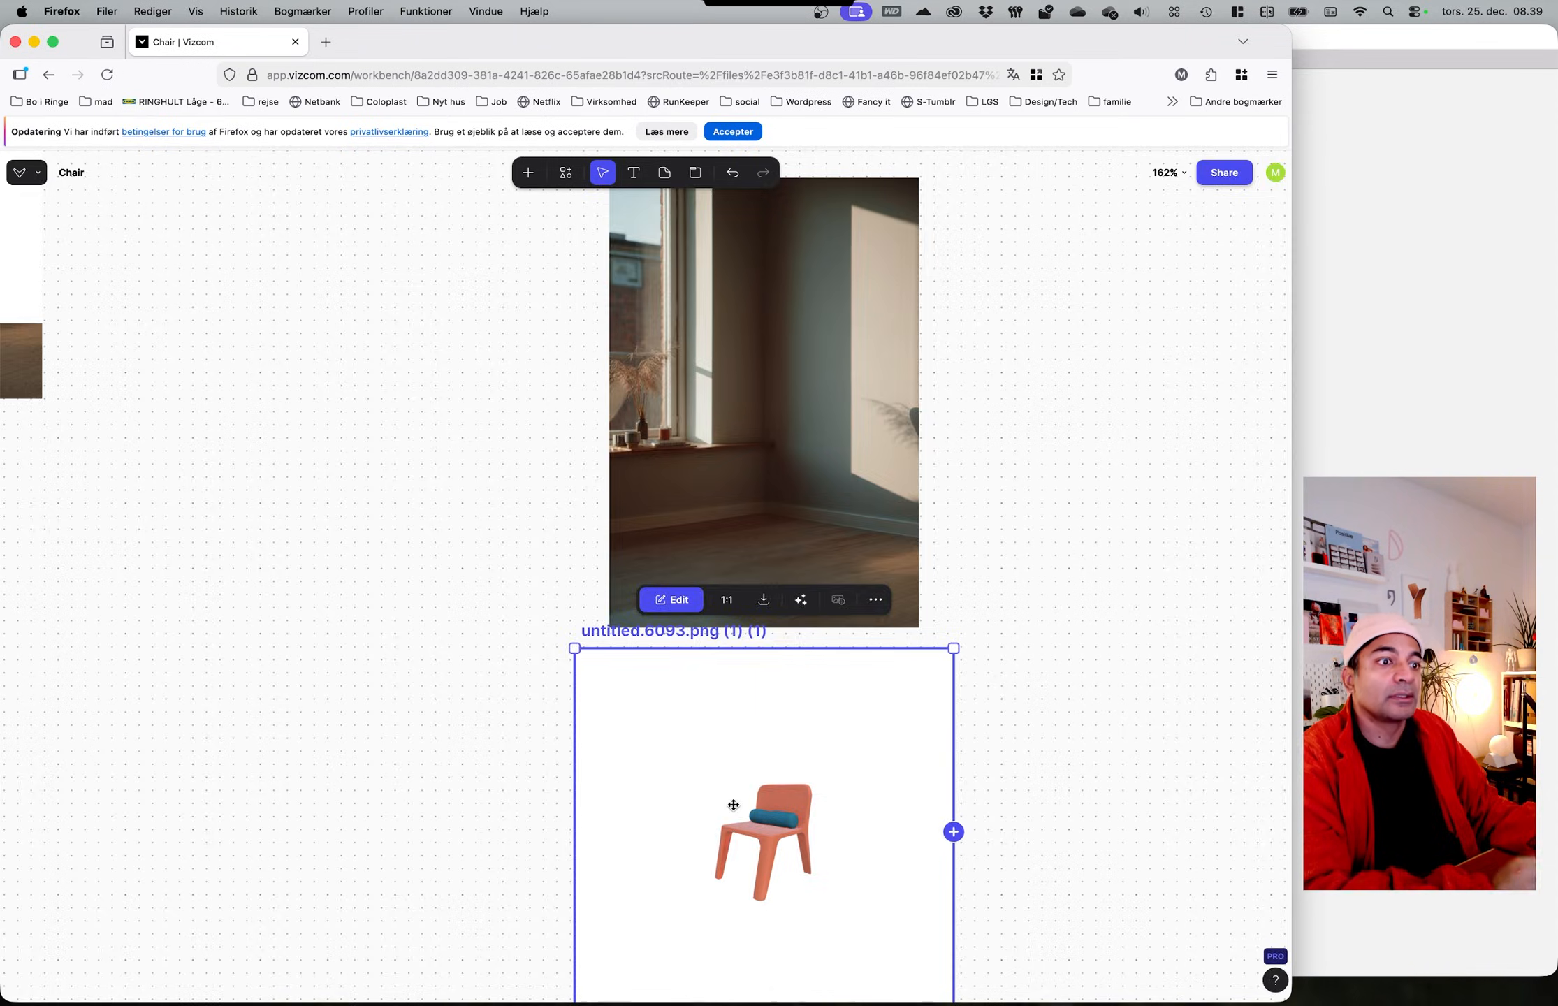
{"action": "double_click", "coordinate": [692, 757]}
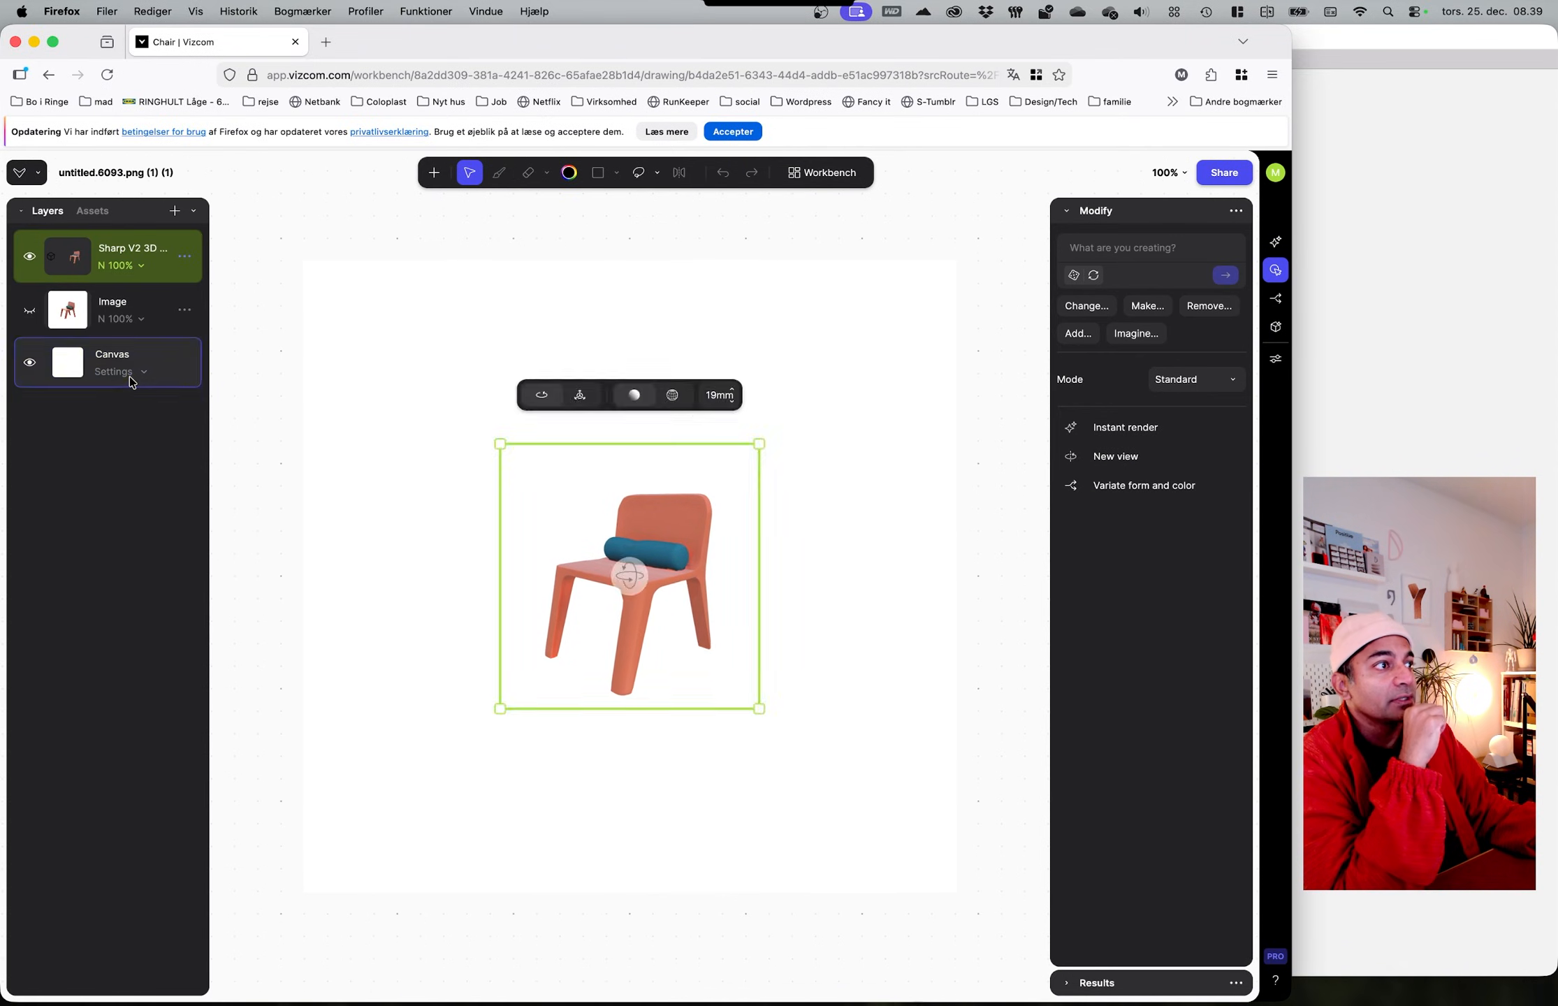
Step: Add a new empty layer above the 3D chair layer
{"action": "left_click", "coordinate": [129, 374]}
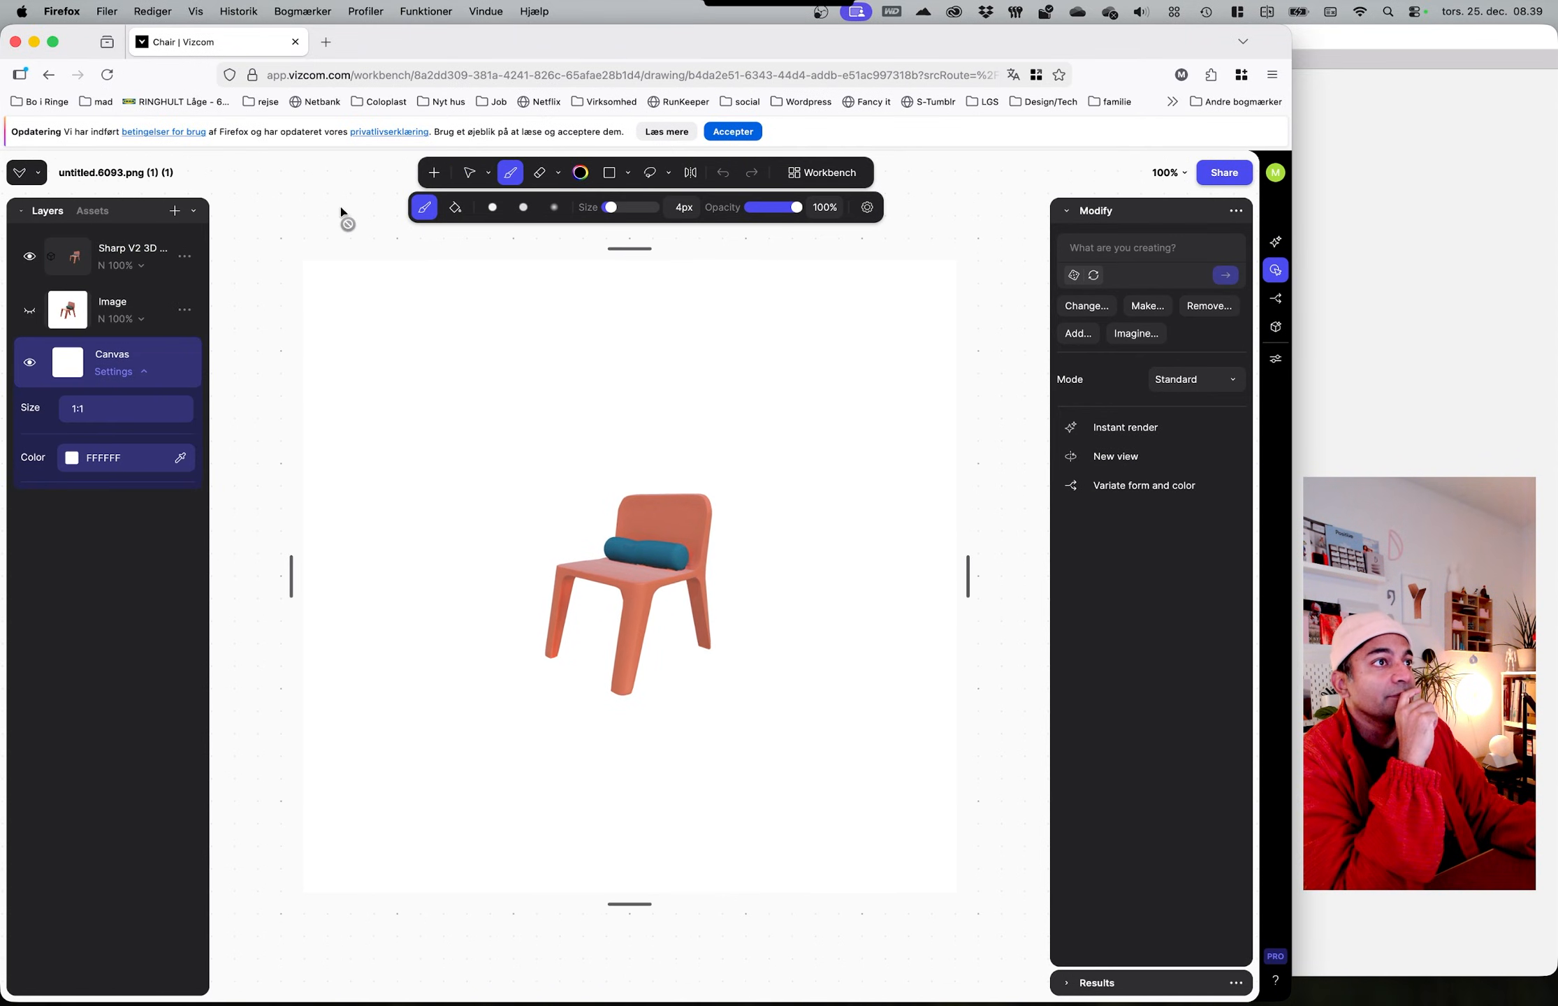
{"action": "left_click", "coordinate": [183, 211]}
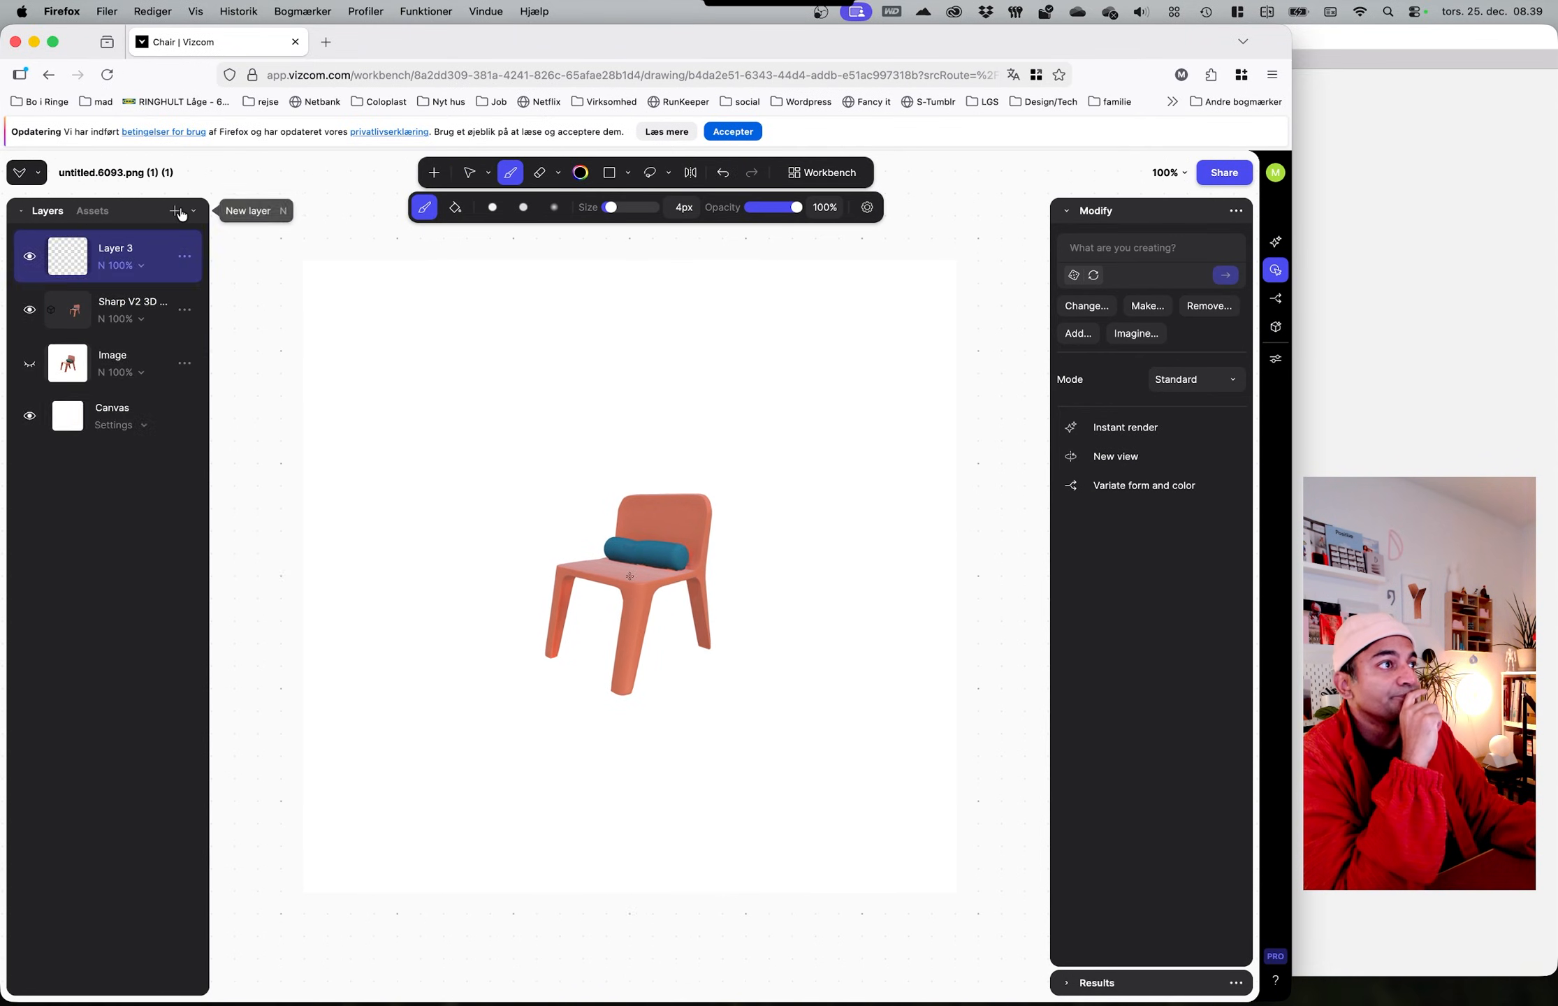
{"action": "left_click", "coordinate": [180, 255]}
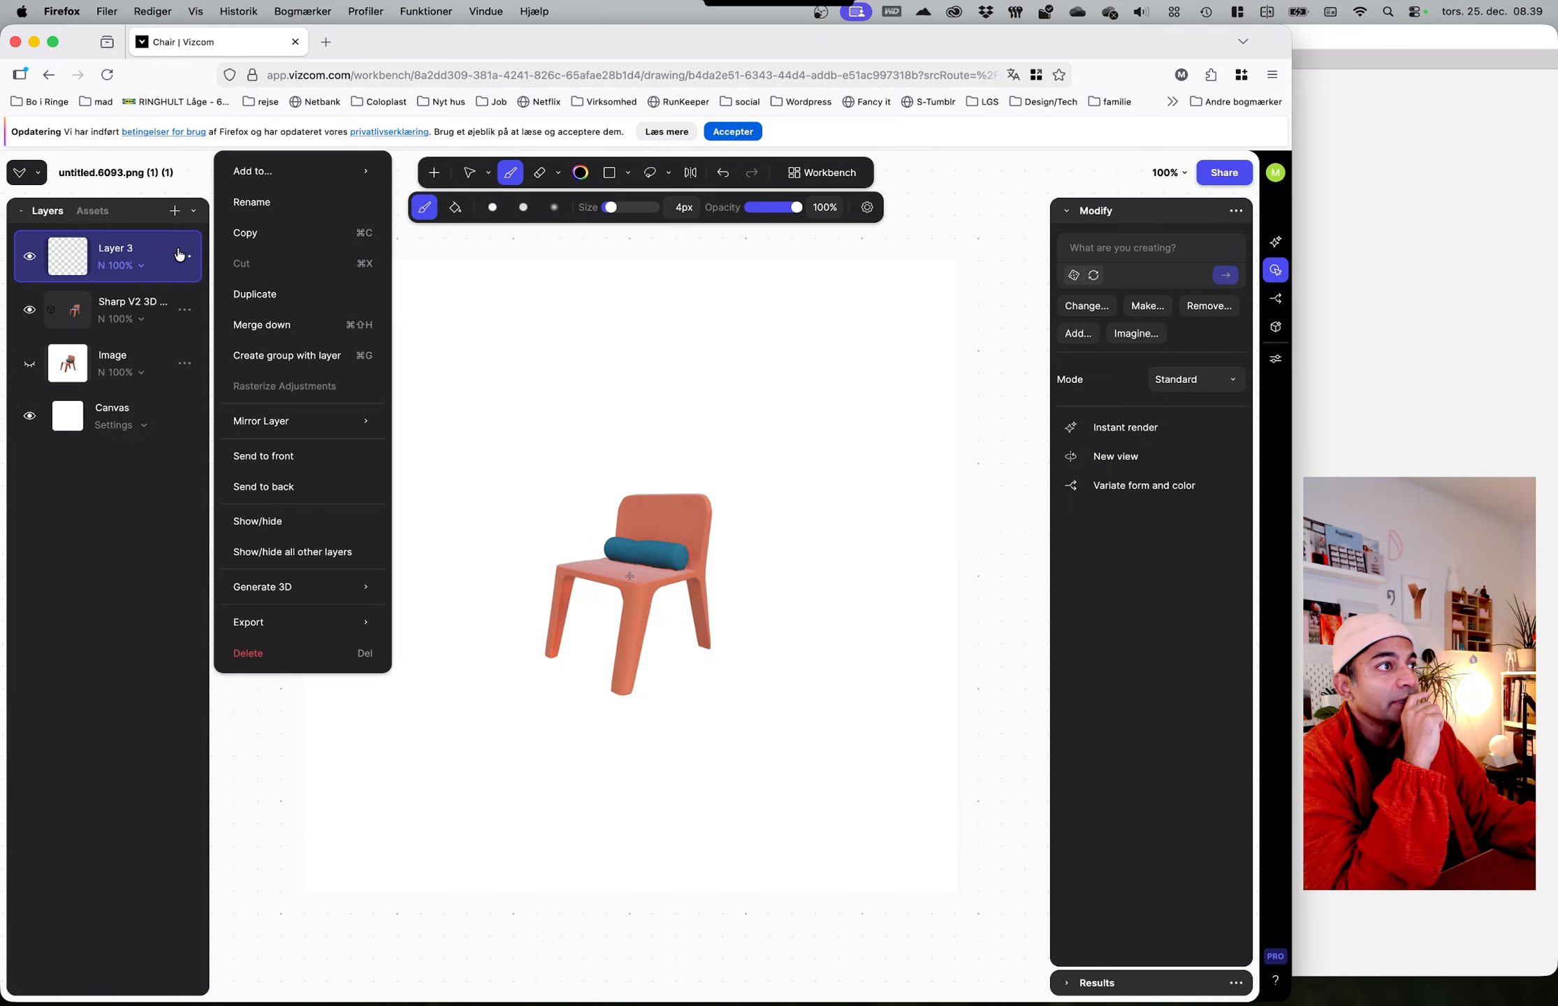
{"action": "left_click", "coordinate": [159, 546]}
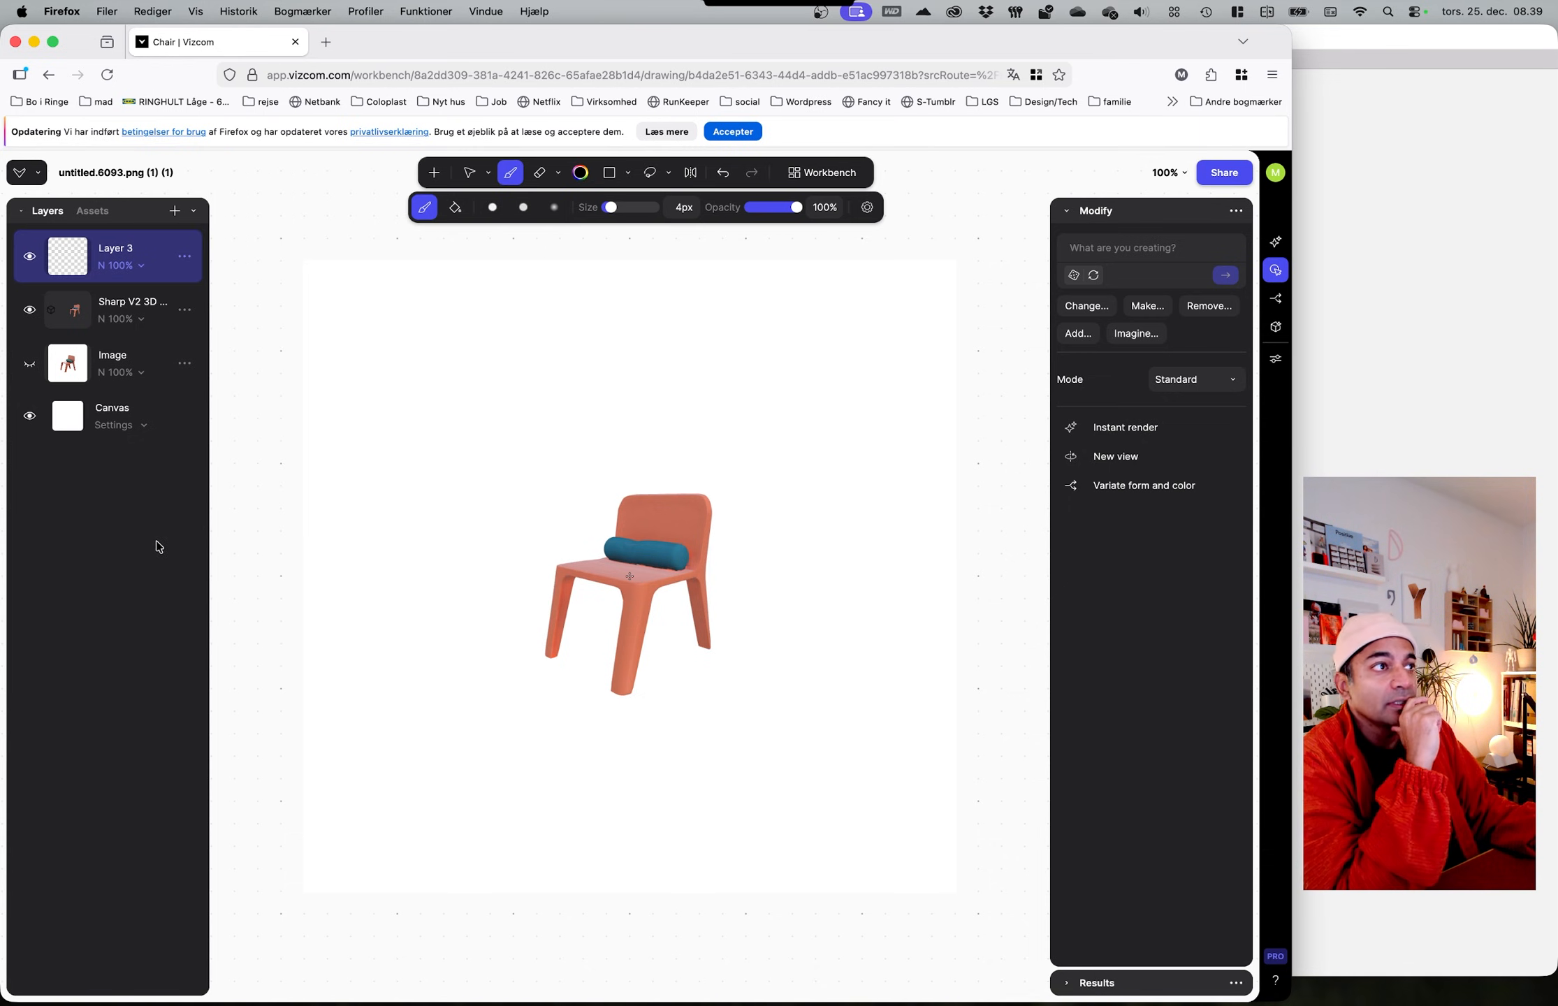
{"action": "left_click", "coordinate": [194, 212]}
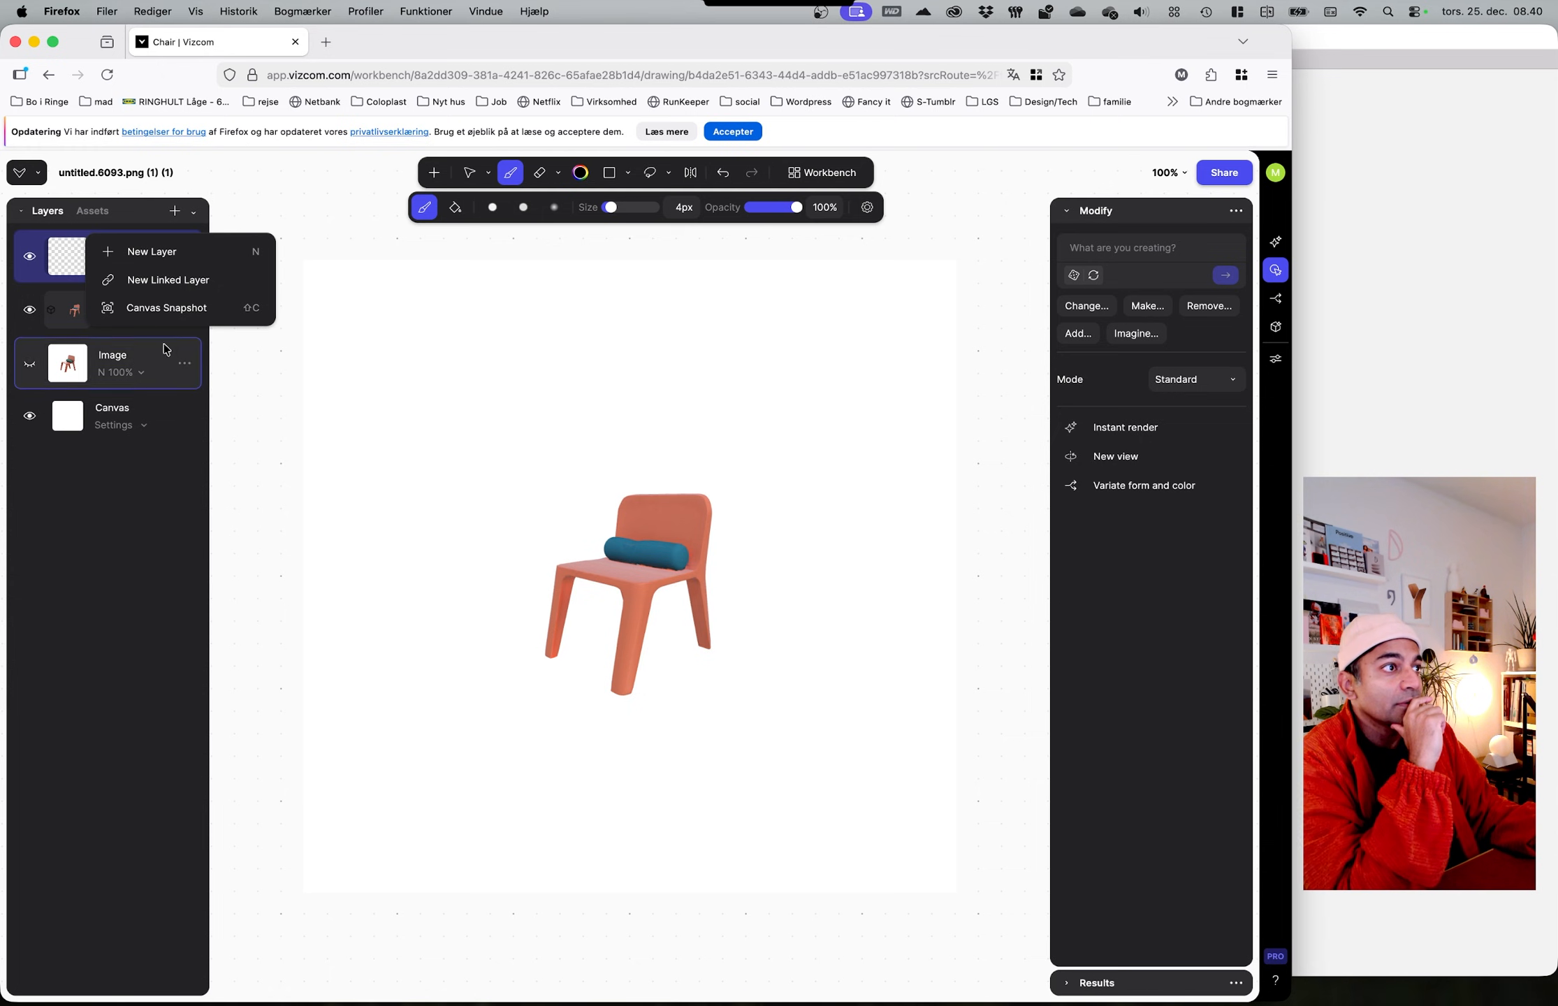
{"action": "left_click", "coordinate": [166, 307]}
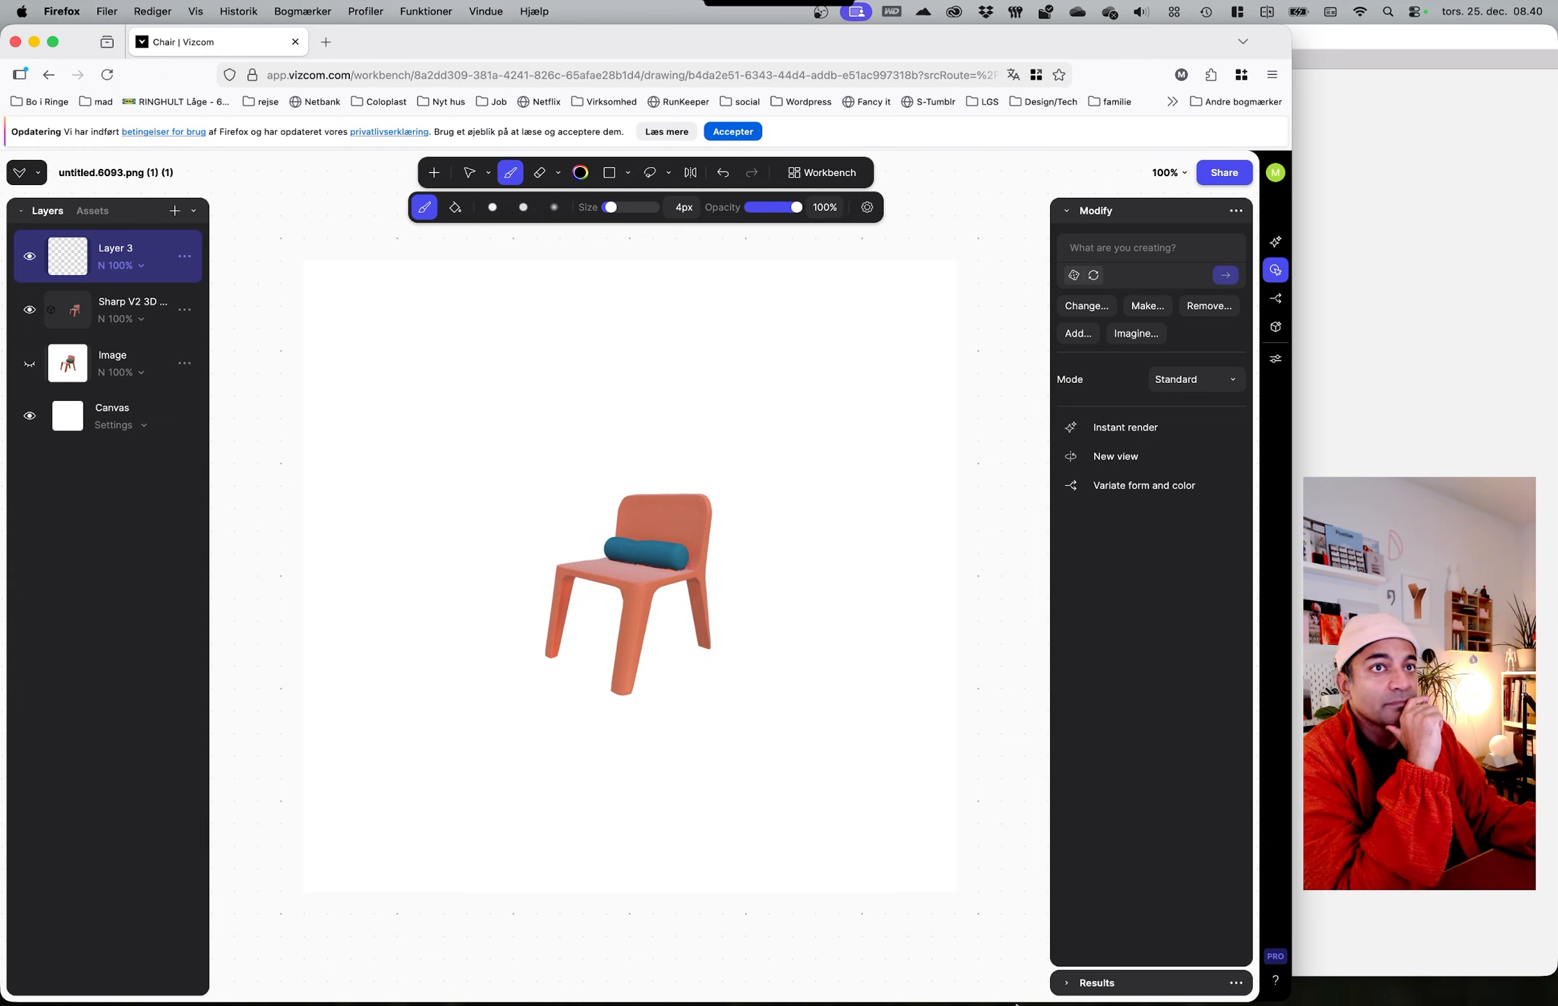
Step: Download the empty portrait room image from the workbench and reopen the duplicated chair rendering for editing
{"action": "mouse_move", "coordinate": [1394, 987]}
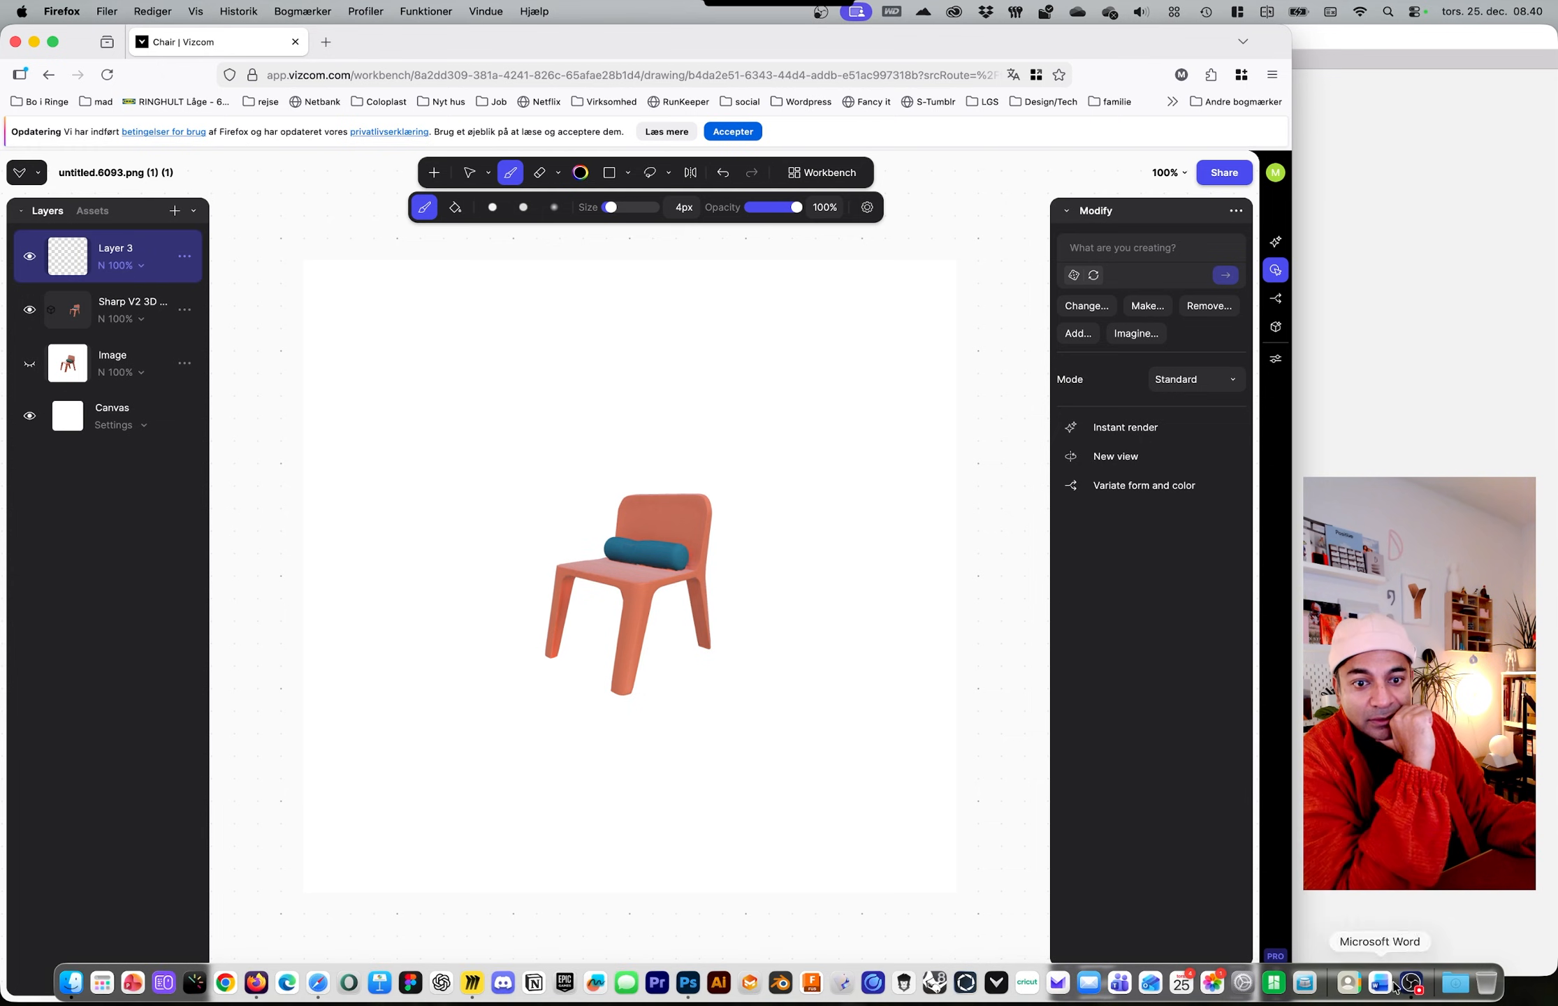
{"action": "left_click", "coordinate": [1455, 984]}
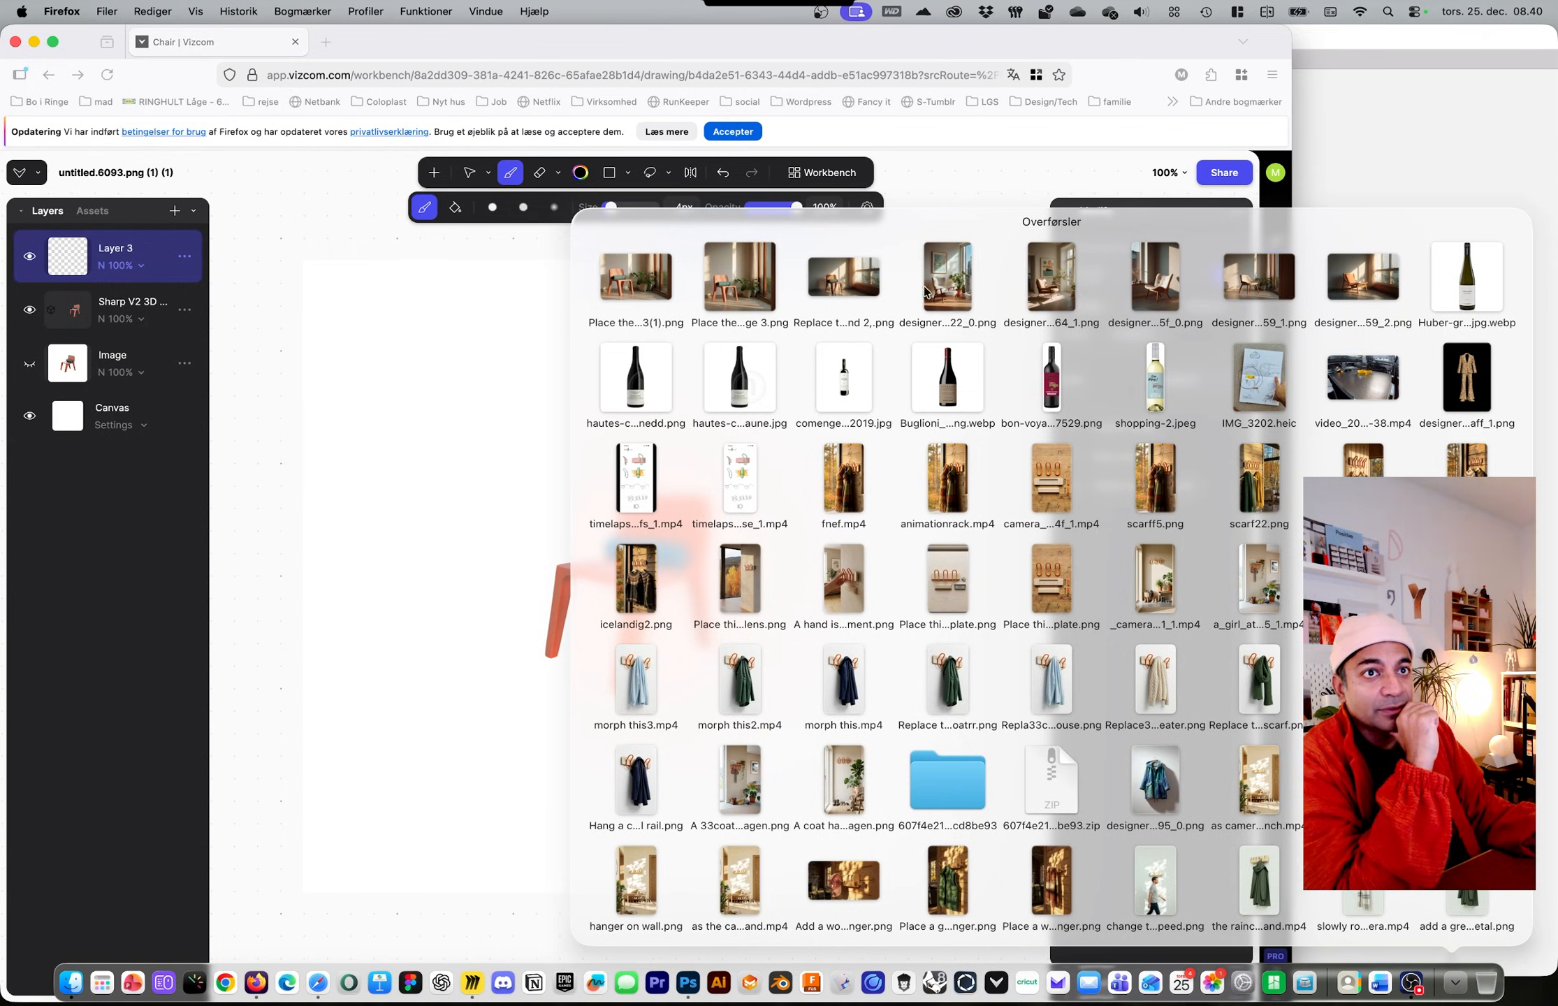
{"action": "key", "text": "Escape"}
{"action": "left_click", "coordinate": [810, 174]}
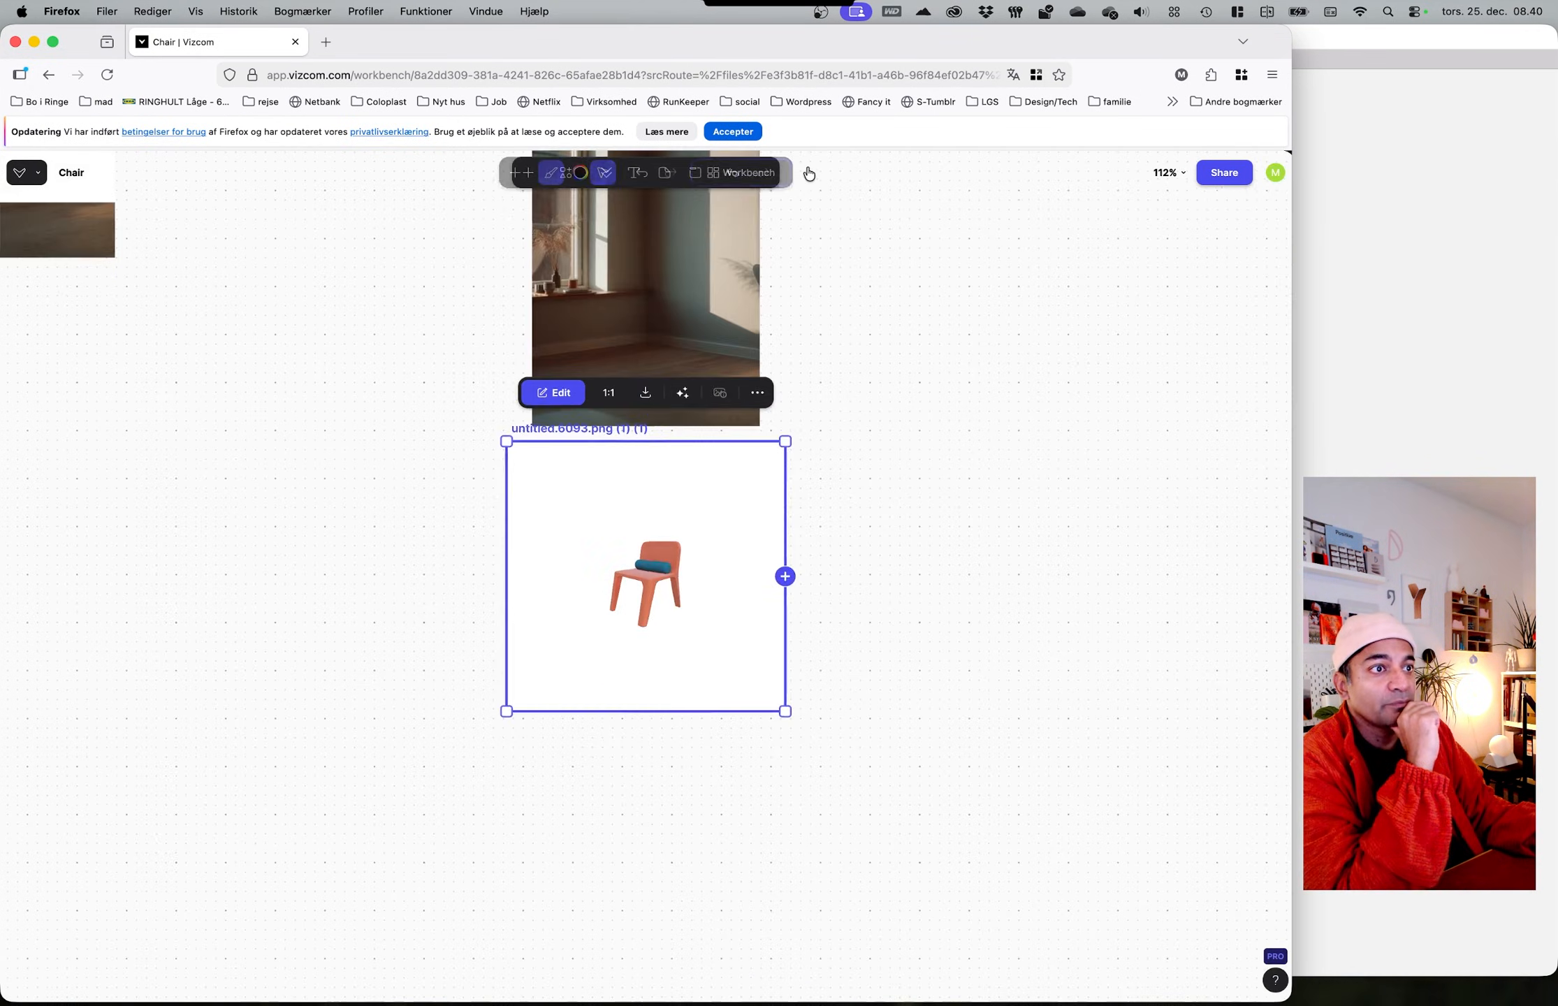
{"action": "left_click", "coordinate": [669, 293]}
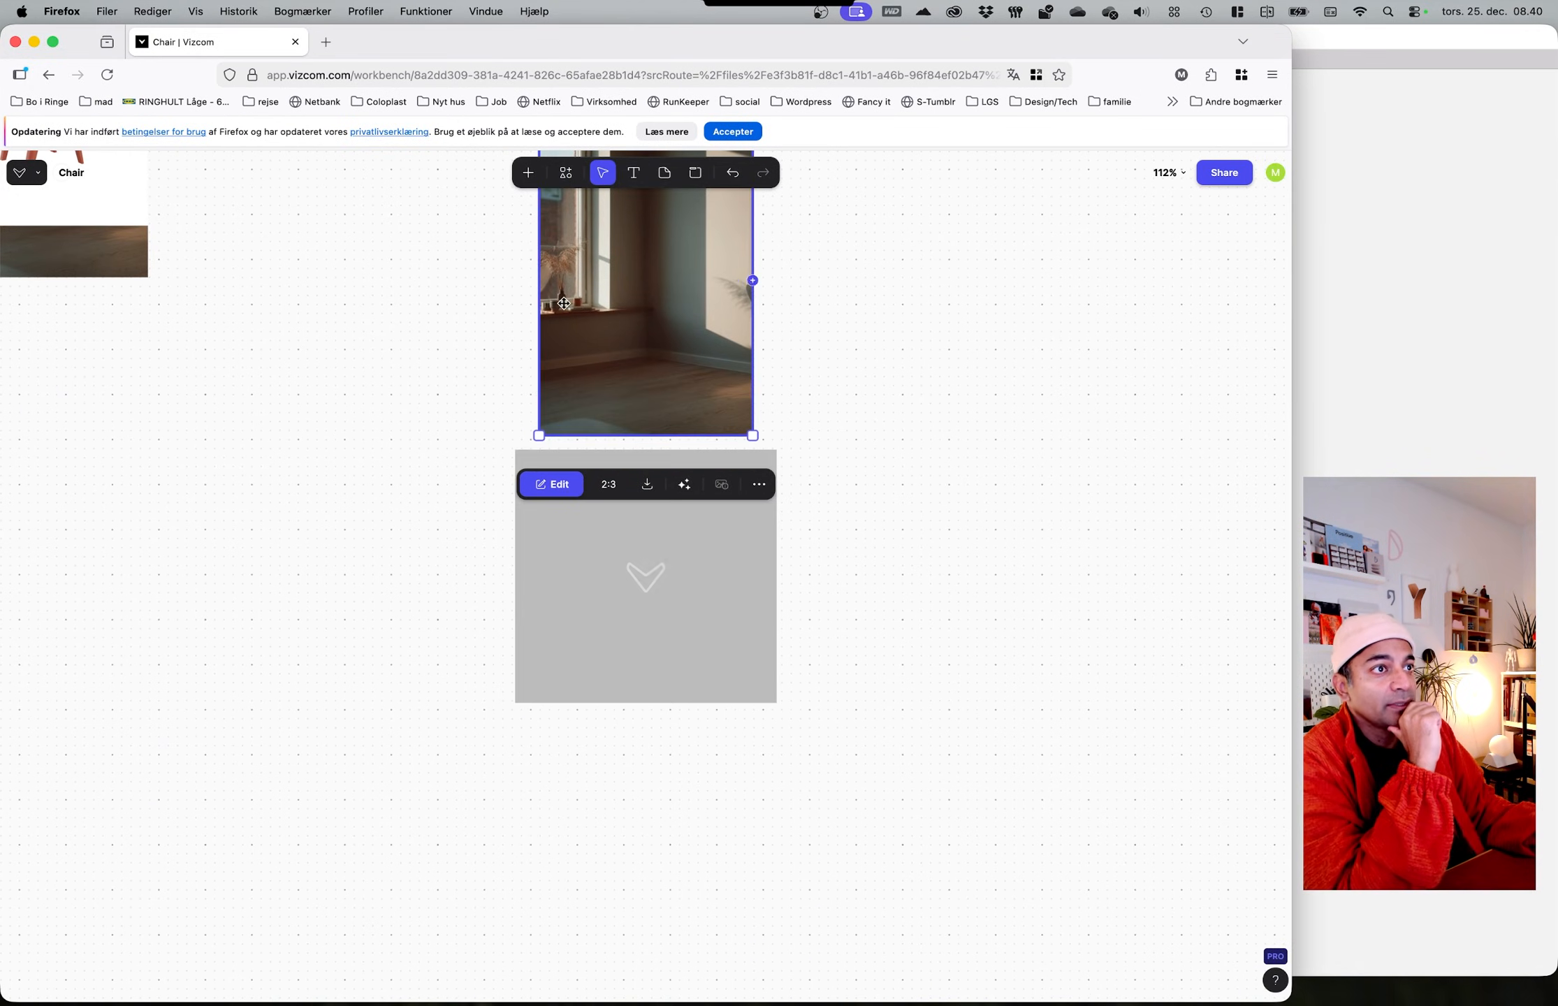
{"action": "left_click", "coordinate": [649, 488]}
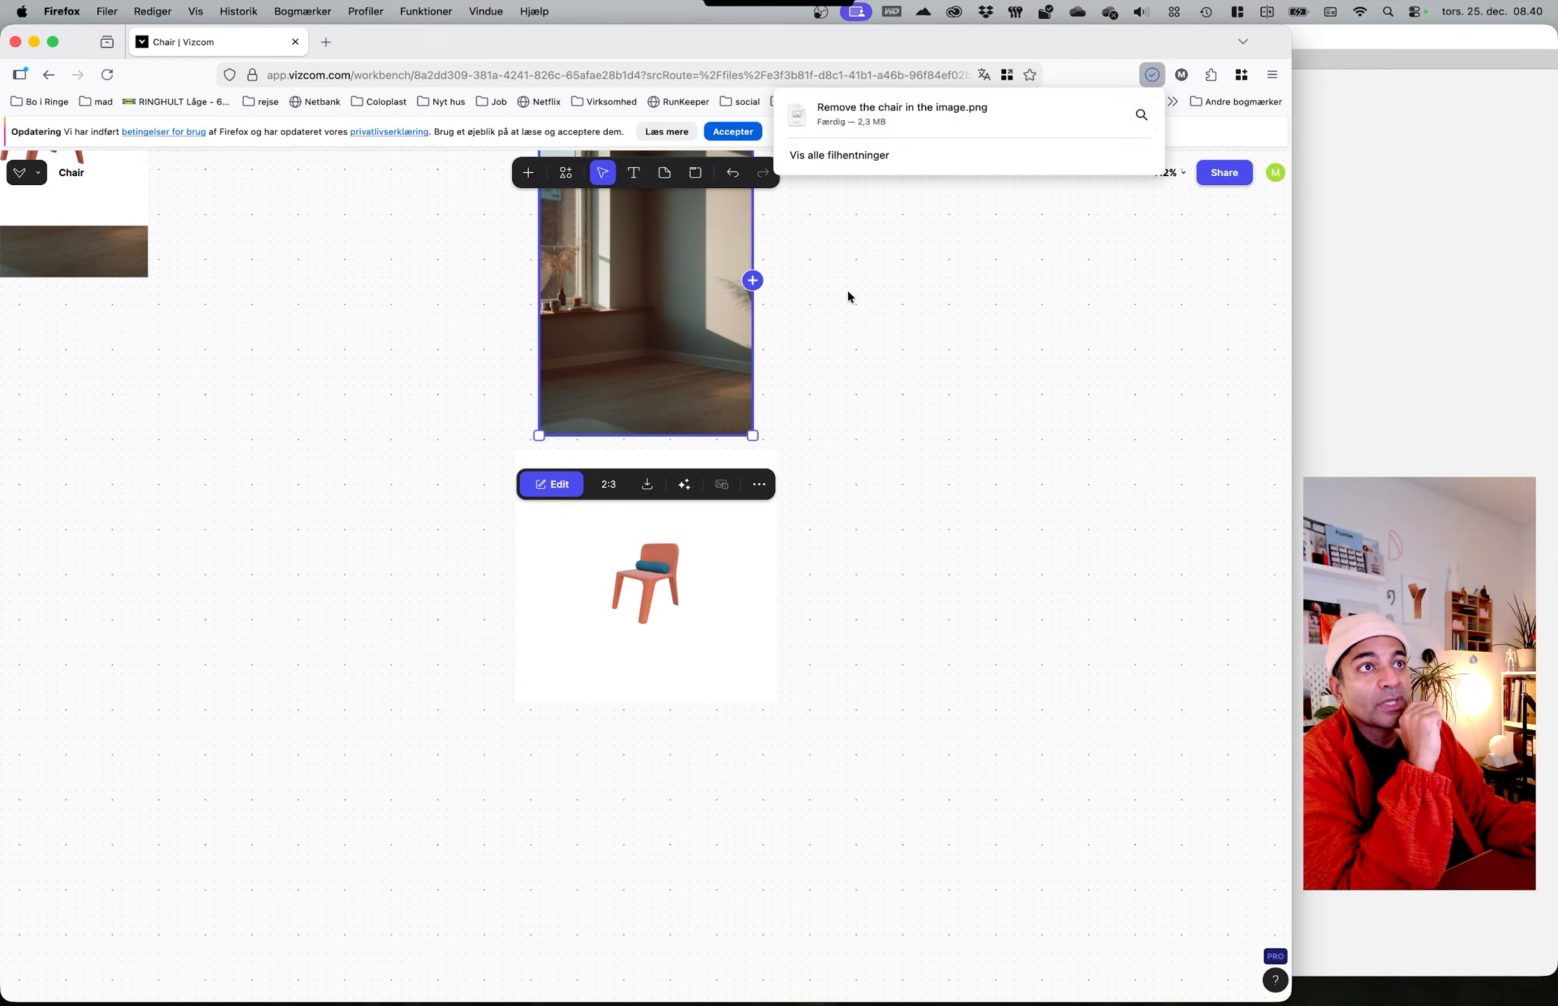
{"action": "left_click", "coordinate": [743, 568]}
{"action": "double_click", "coordinate": [745, 568]}
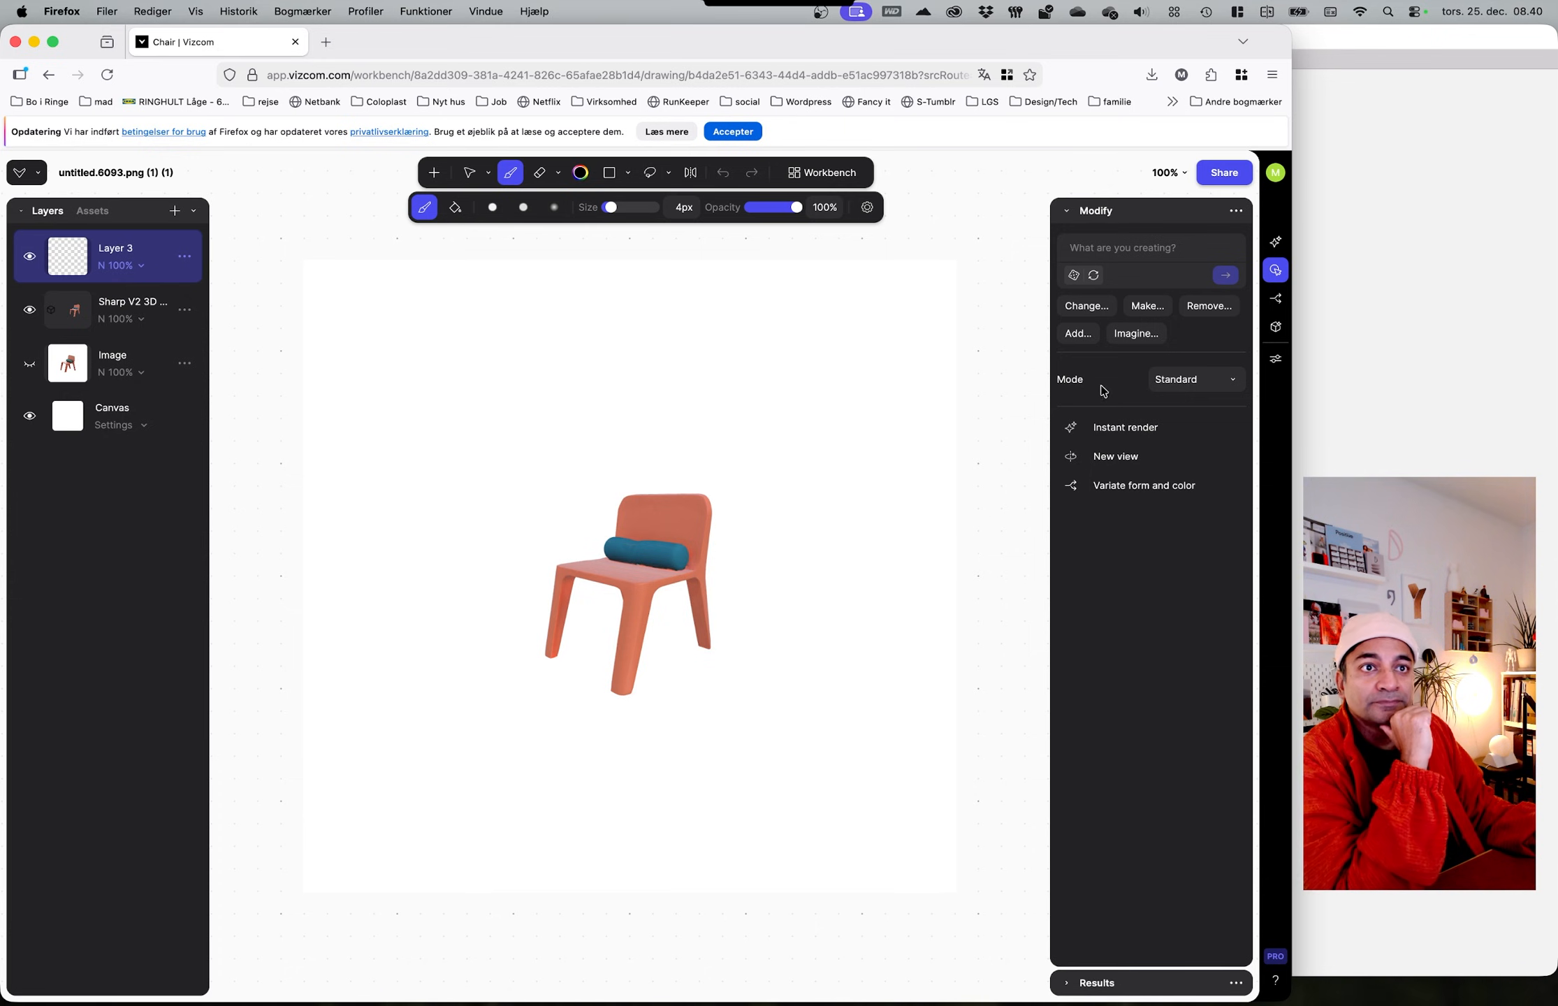
{"action": "left_click", "coordinate": [1277, 242]}
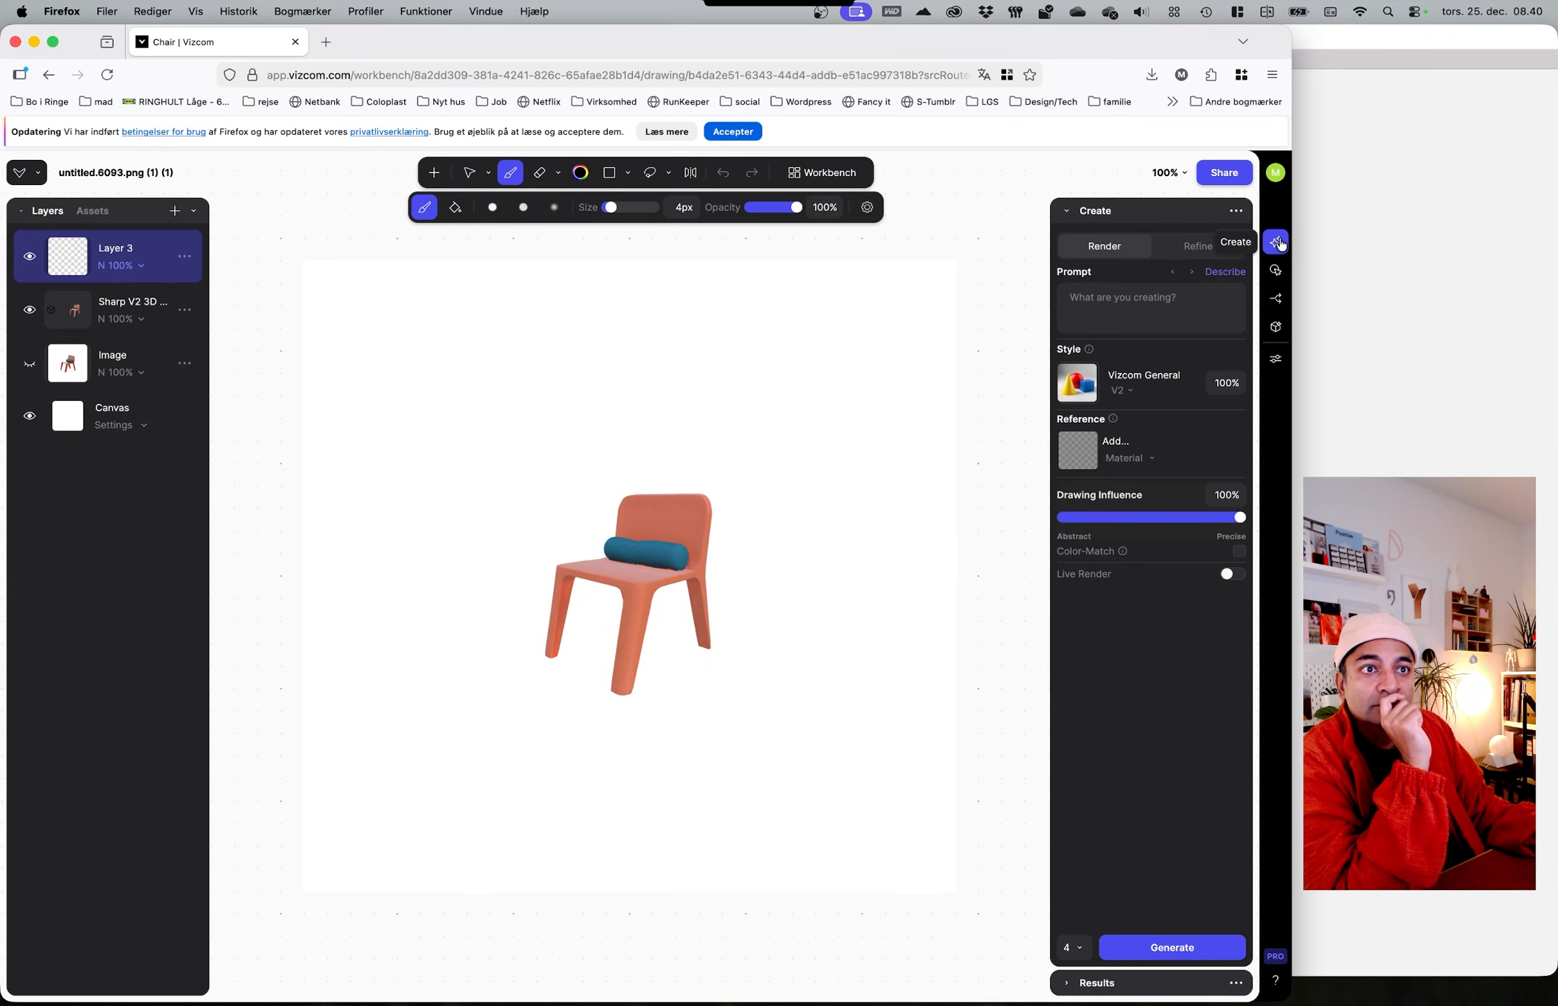
{"action": "left_click", "coordinate": [1275, 299]}
{"action": "left_click", "coordinate": [1276, 326]}
{"action": "left_click", "coordinate": [1274, 360]}
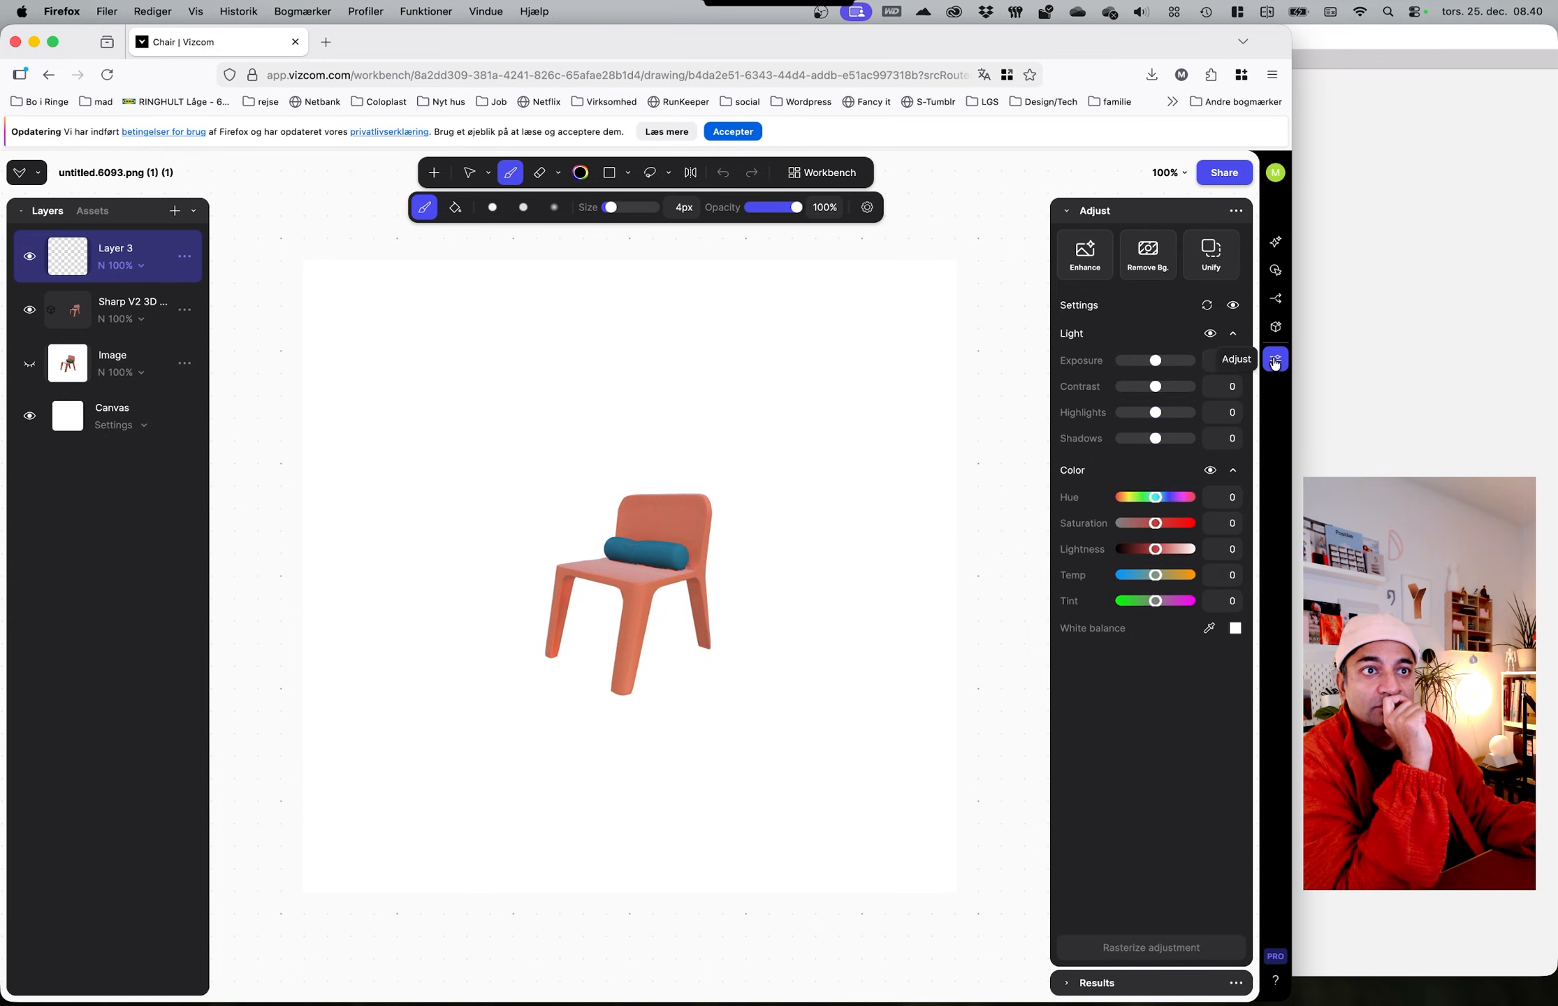
{"action": "mouse_move", "coordinate": [1131, 1003]}
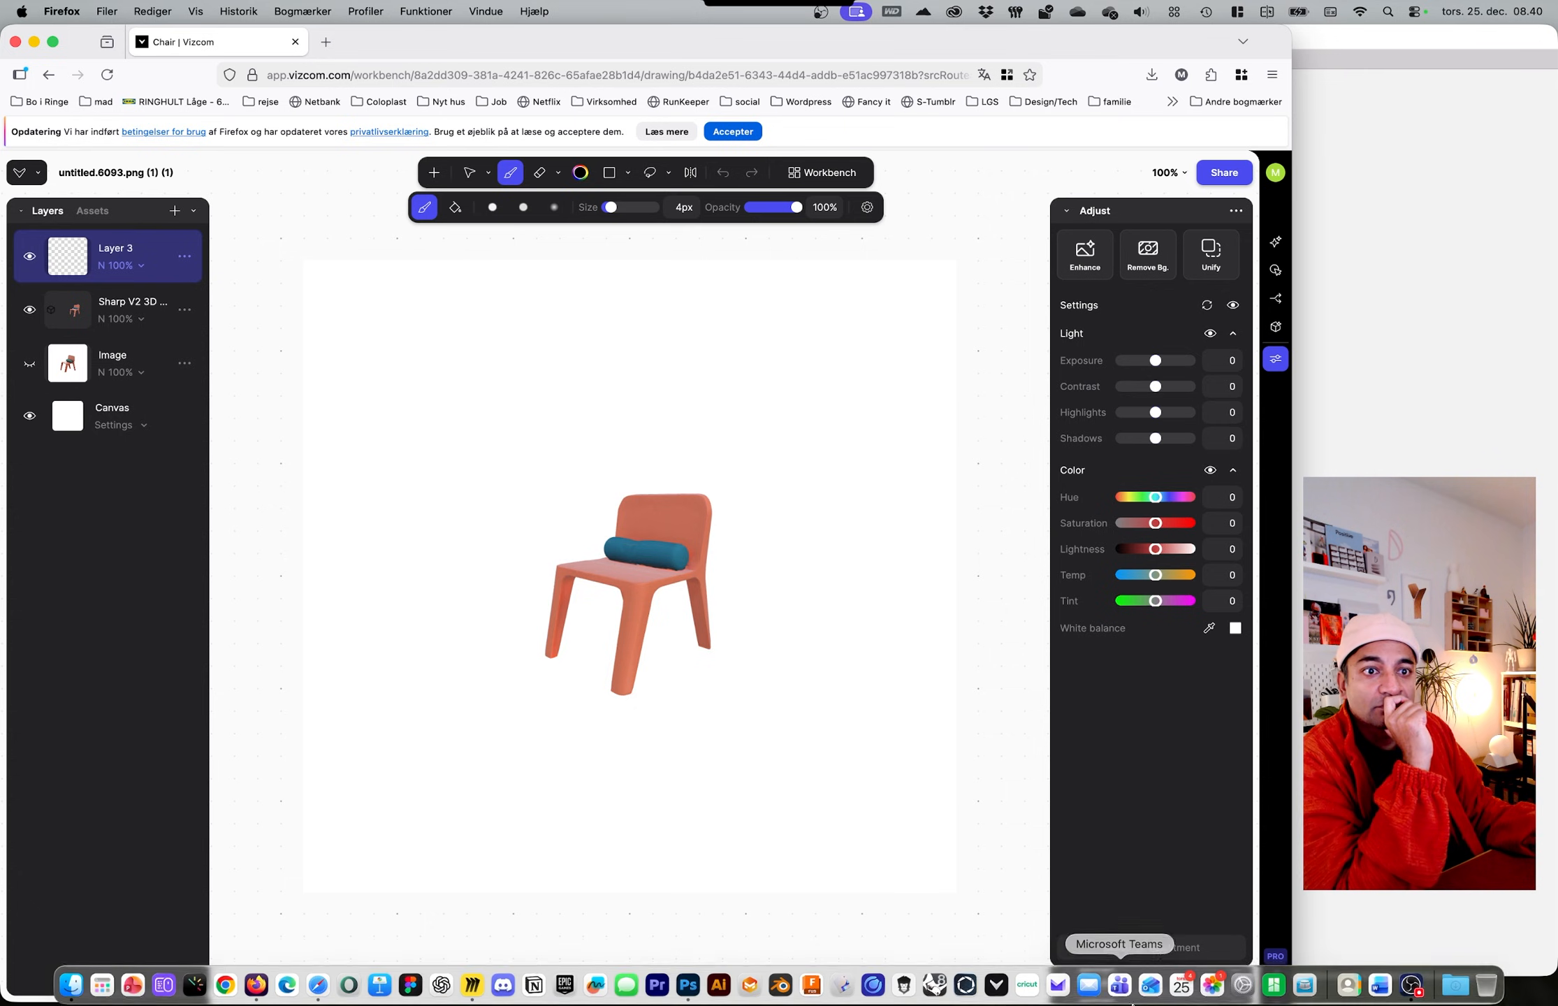
Step: Try the landscape aspect ratios 5:4 and 3:2 for the chair drawing's canvas
{"action": "left_click", "coordinate": [143, 427]}
{"action": "left_click", "coordinate": [107, 463]}
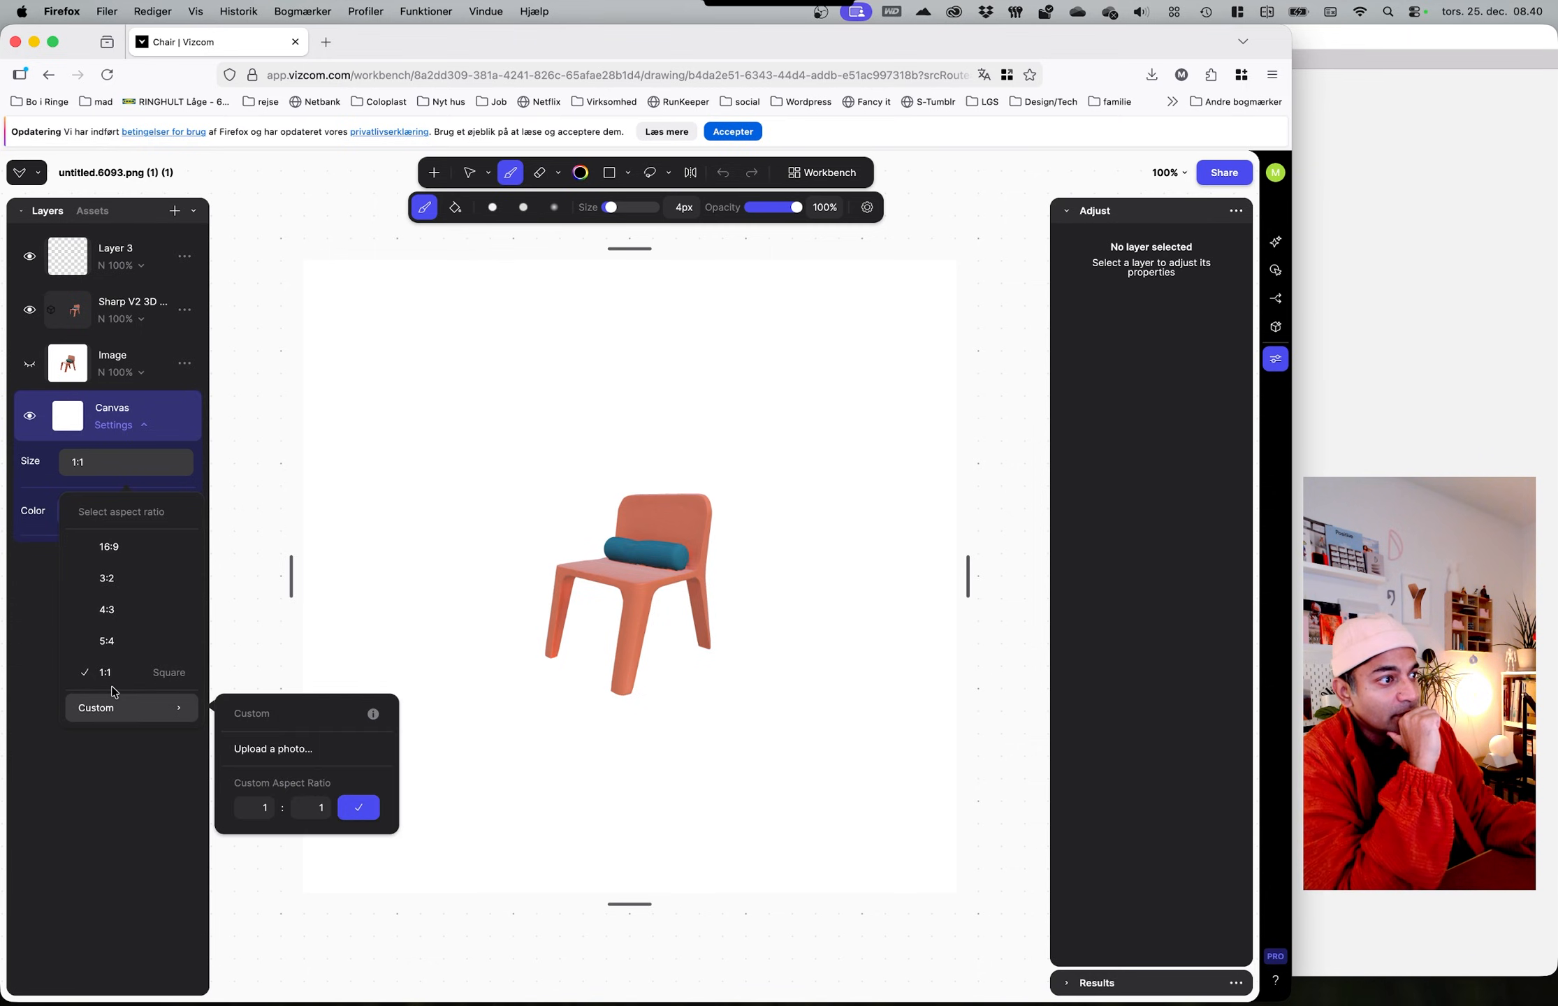
{"action": "left_click", "coordinate": [105, 643]}
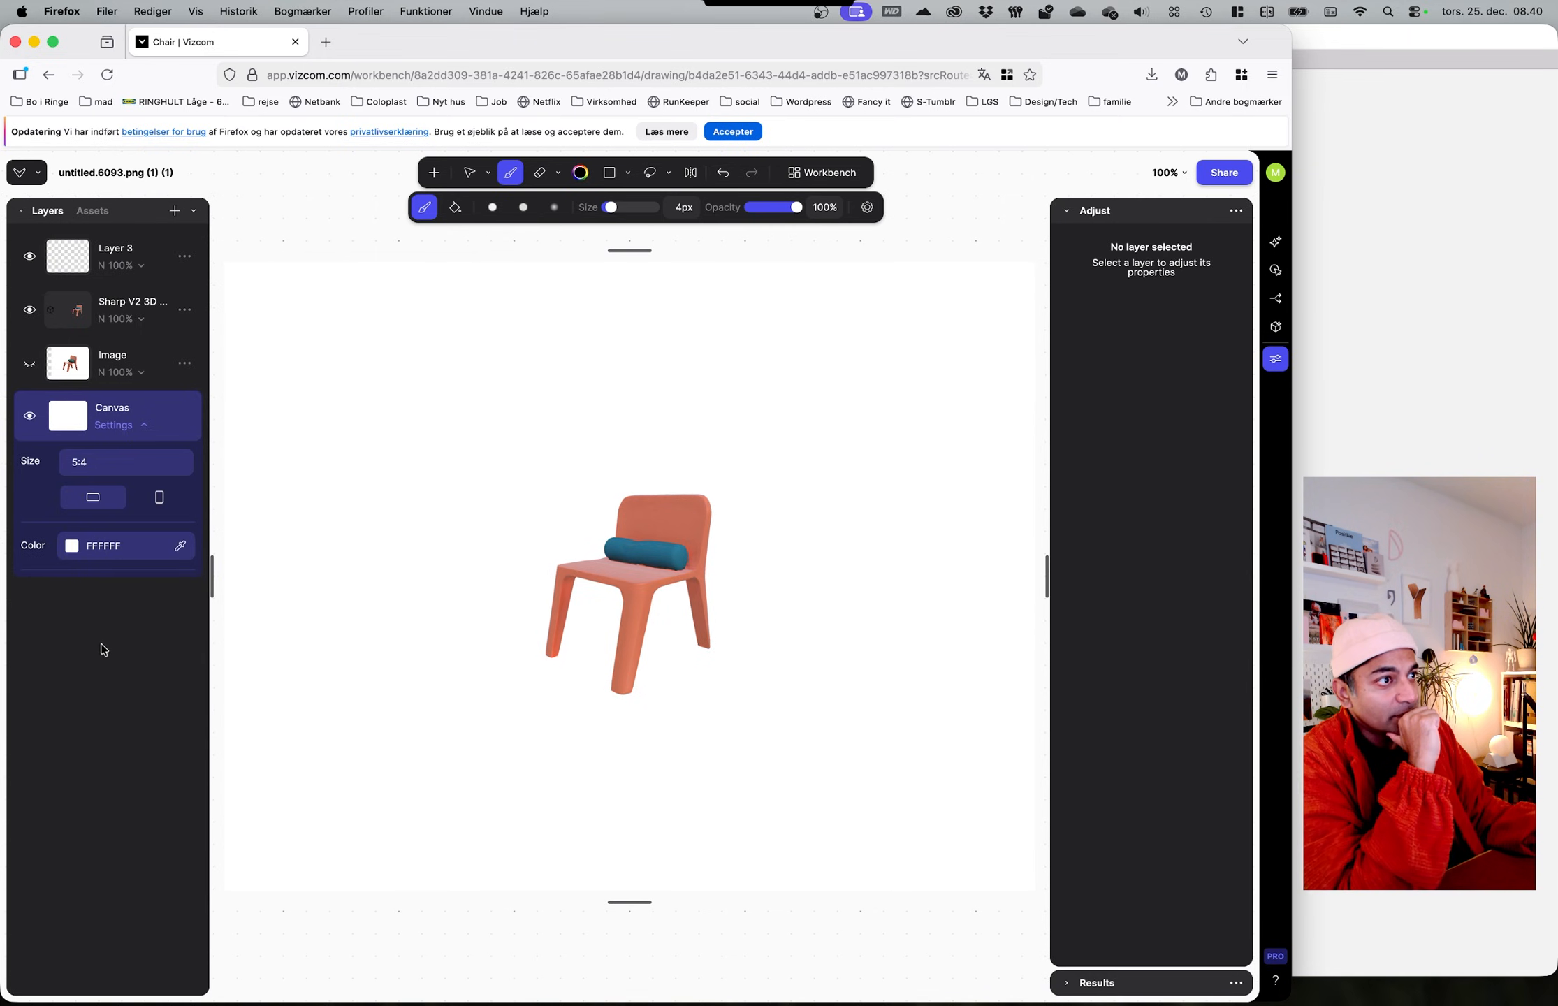
{"action": "left_click", "coordinate": [126, 464]}
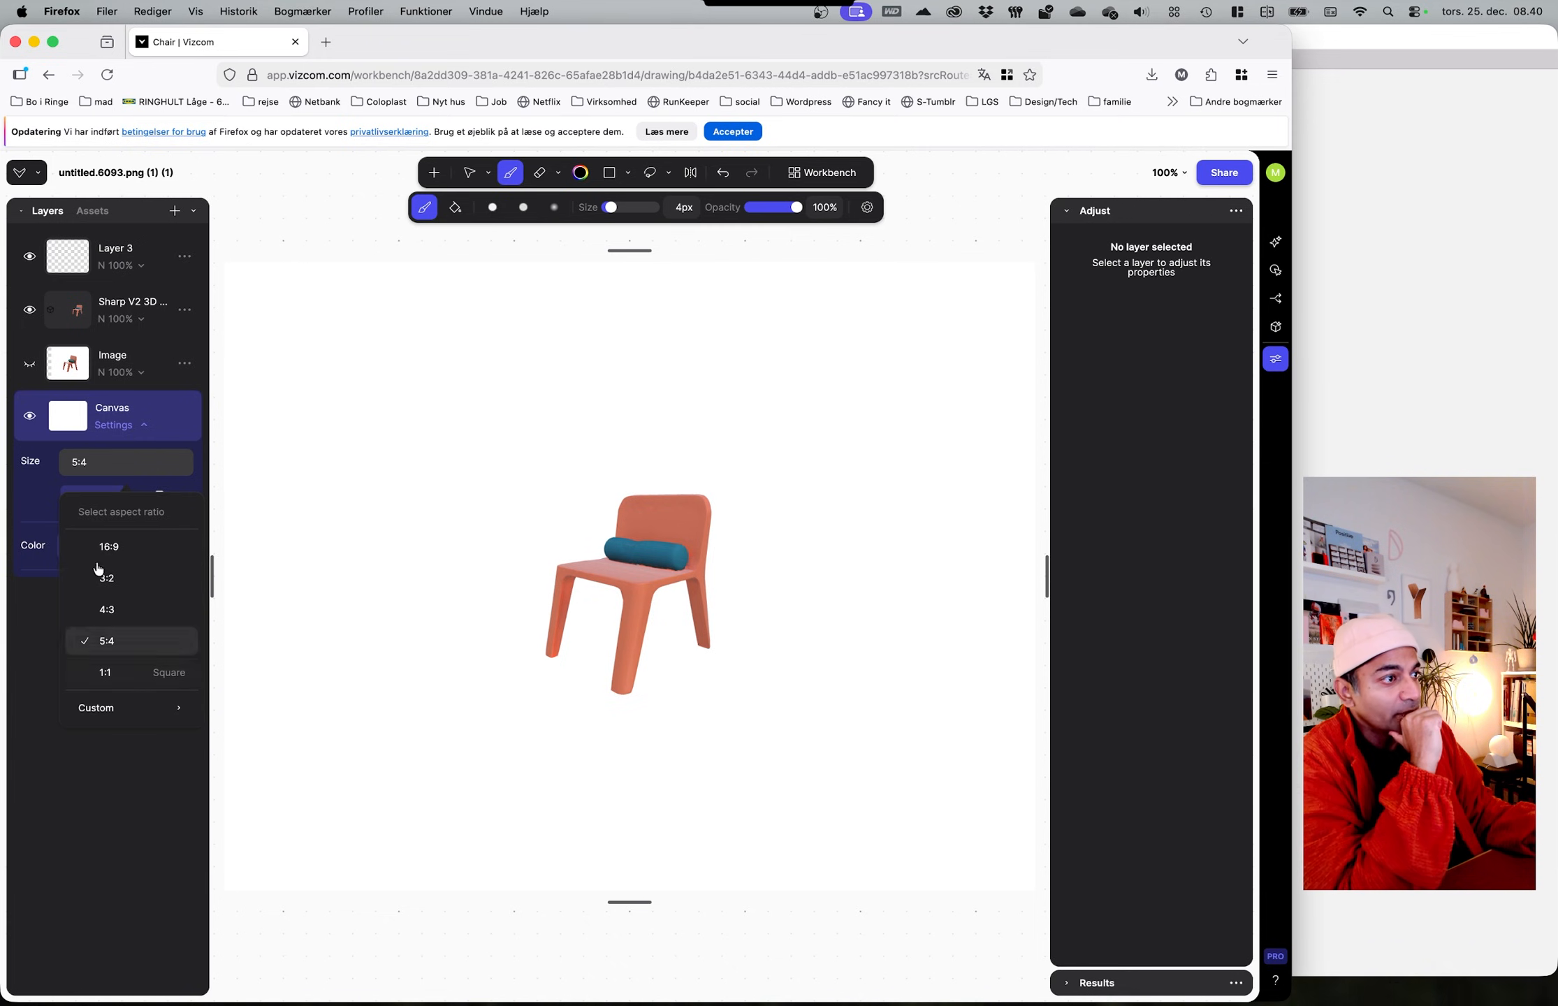
{"action": "left_click", "coordinate": [105, 584]}
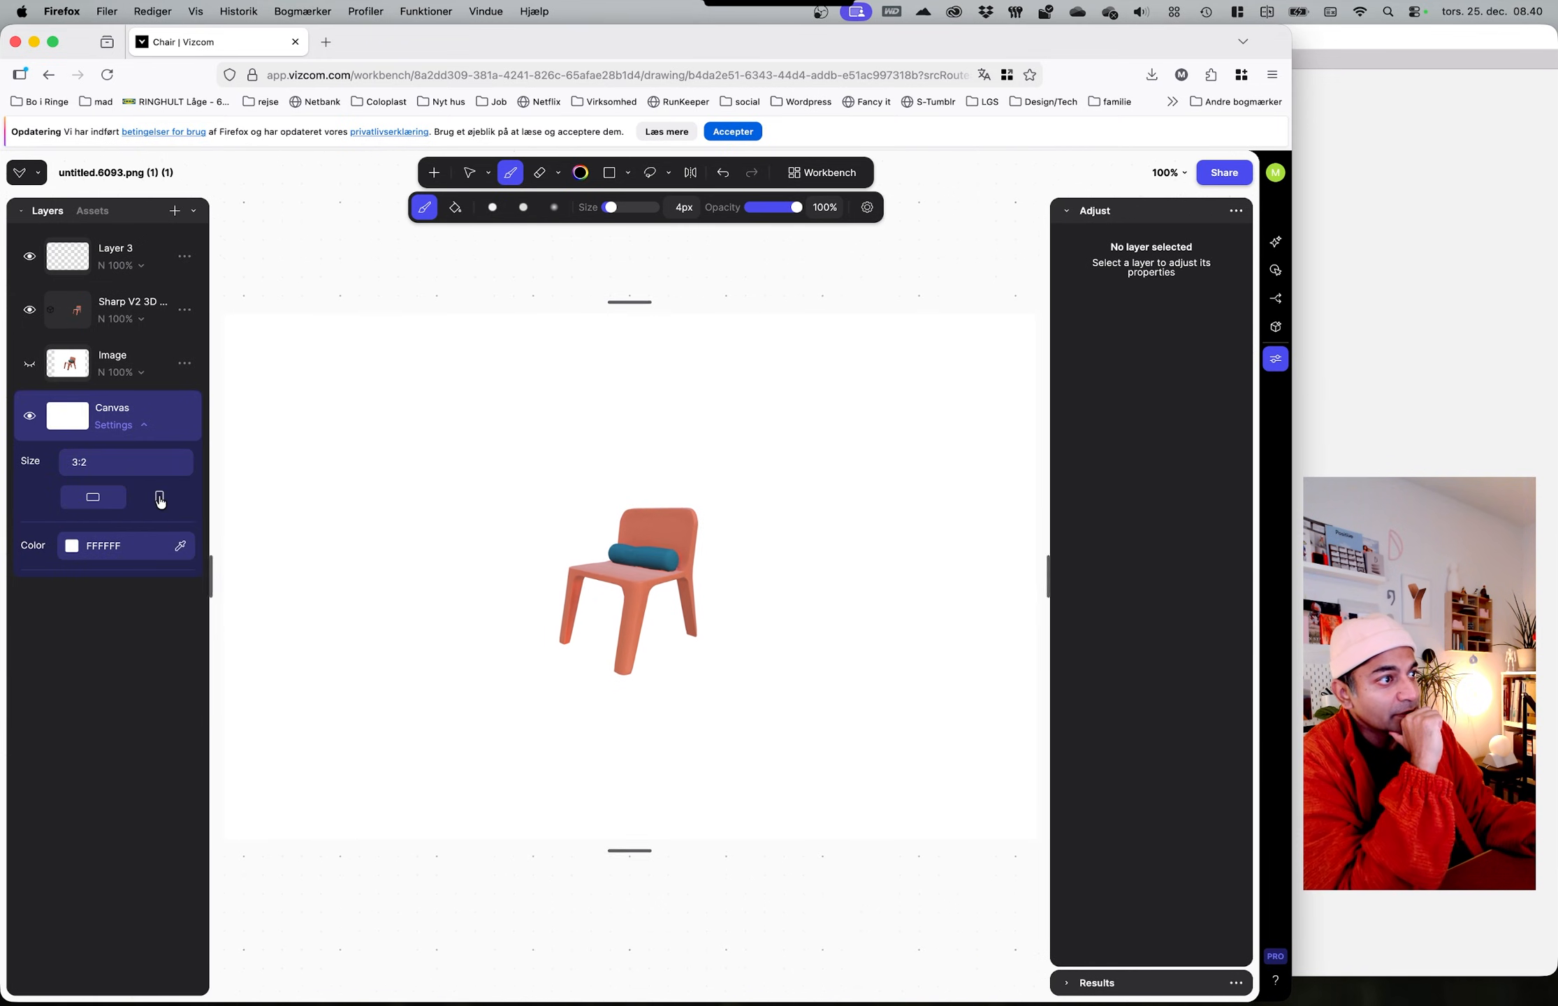
{"action": "right_click", "coordinate": [85, 375]}
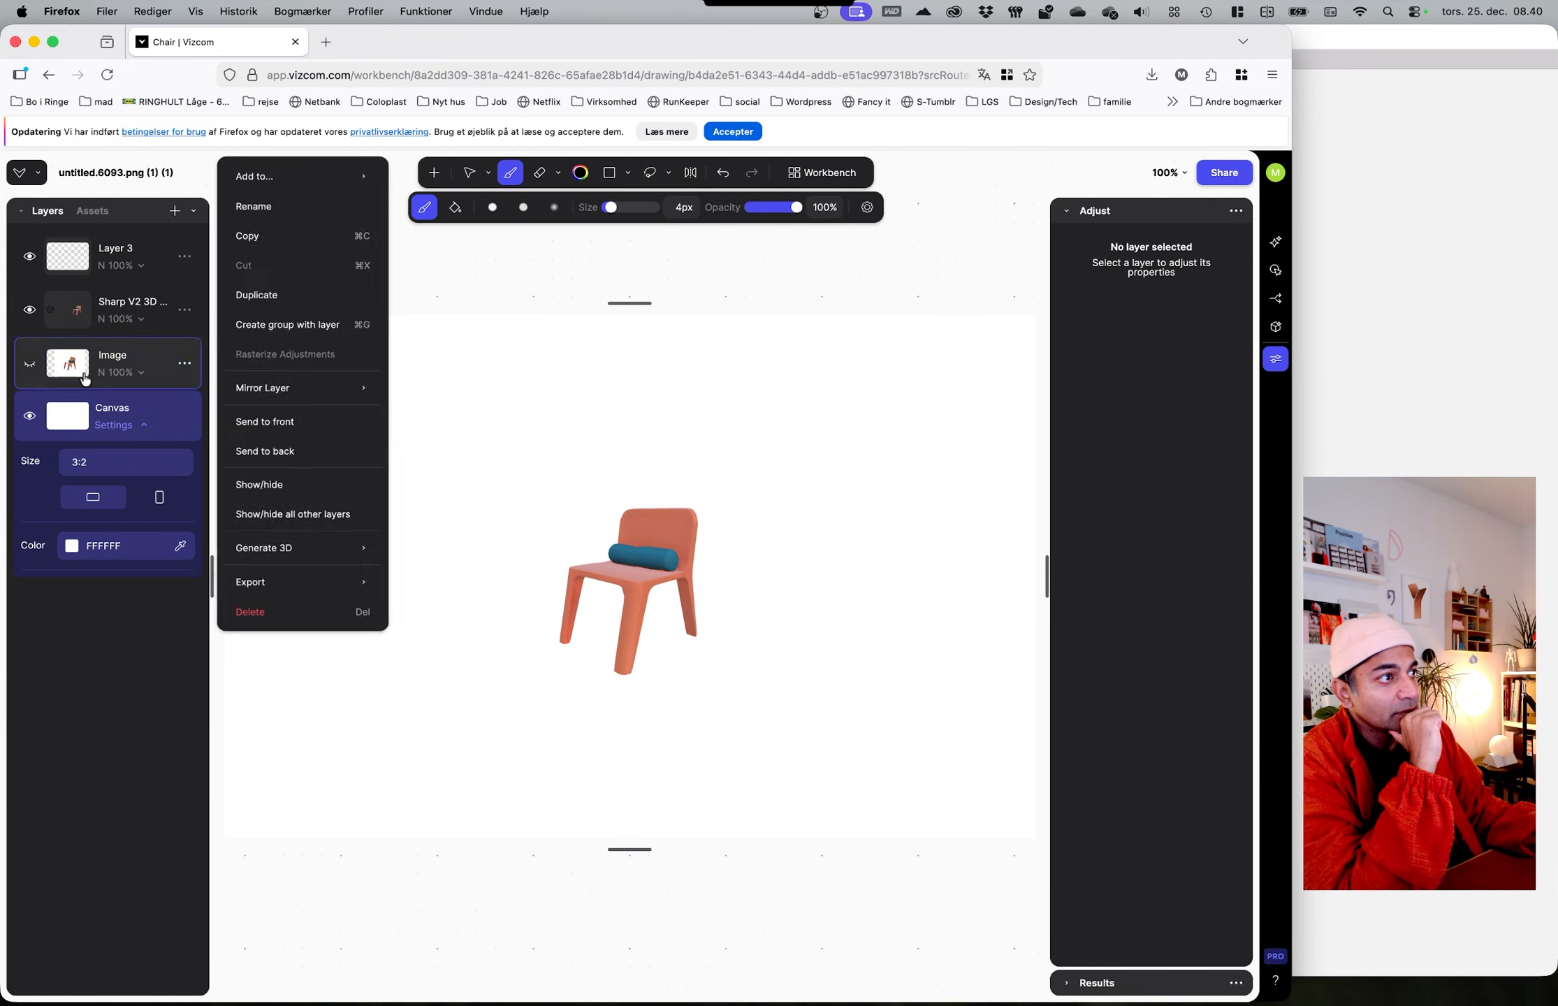
{"action": "left_click", "coordinate": [127, 427]}
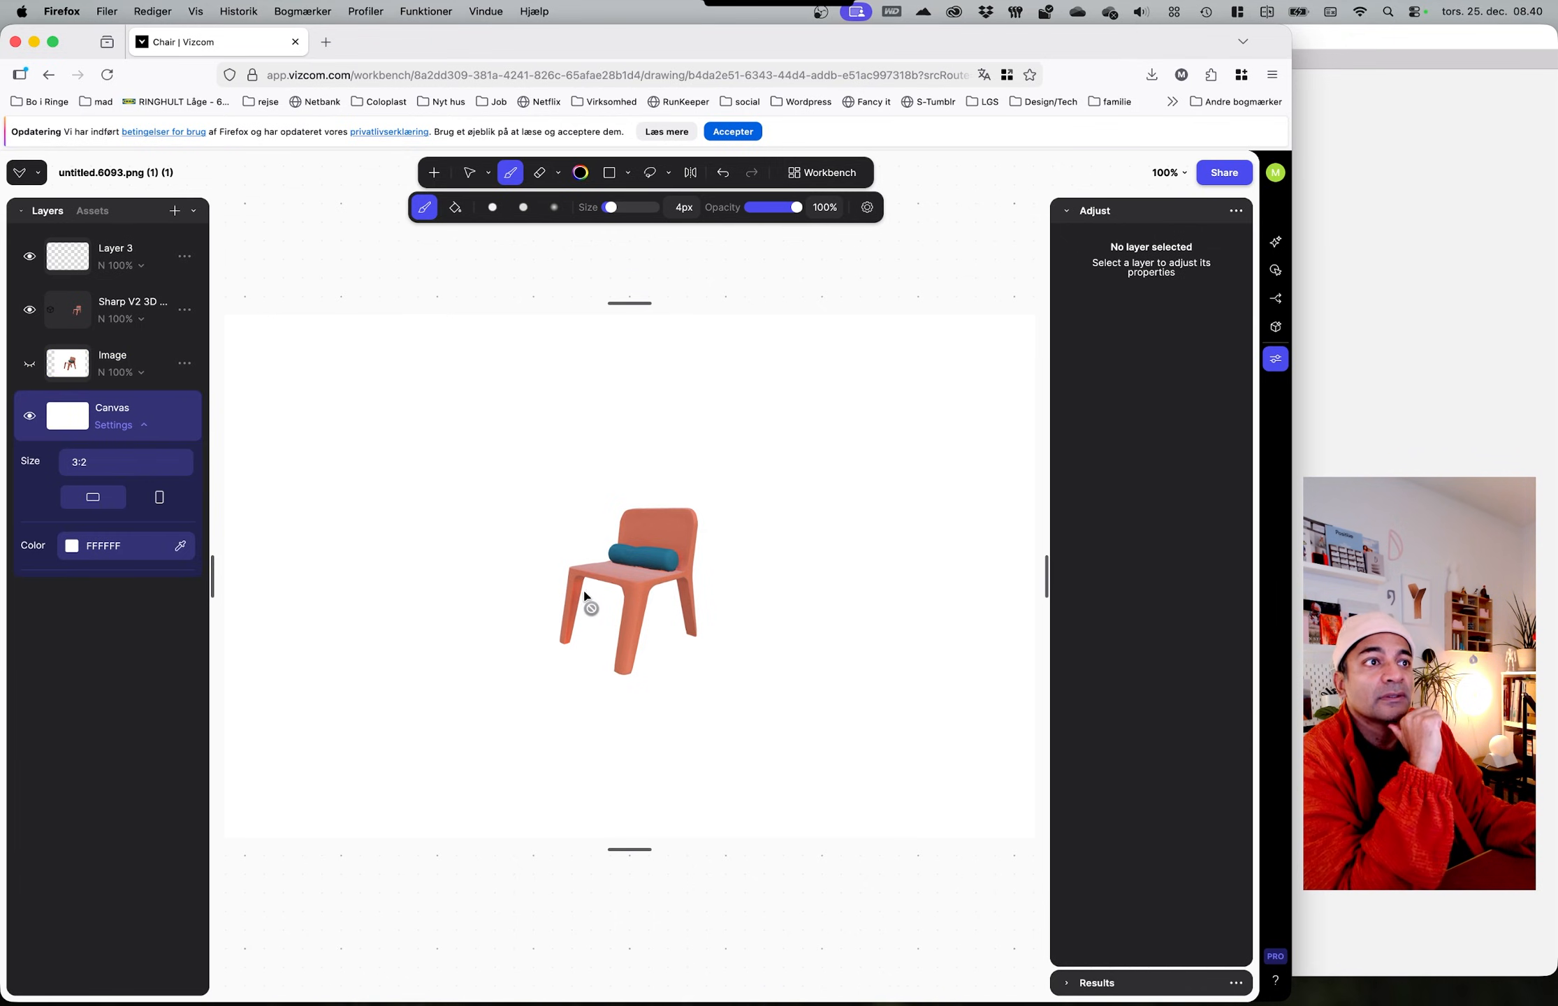
Step: Narrow the canvas sides and adjust its height to reach a 2:3 portrait aspect ratio
{"action": "scroll", "coordinate": [584, 604], "scroll_direction": "down", "scroll_amount": 3, "text": "ctrl"}
{"action": "scroll", "coordinate": [594, 608], "scroll_direction": "down", "scroll_amount": 2}
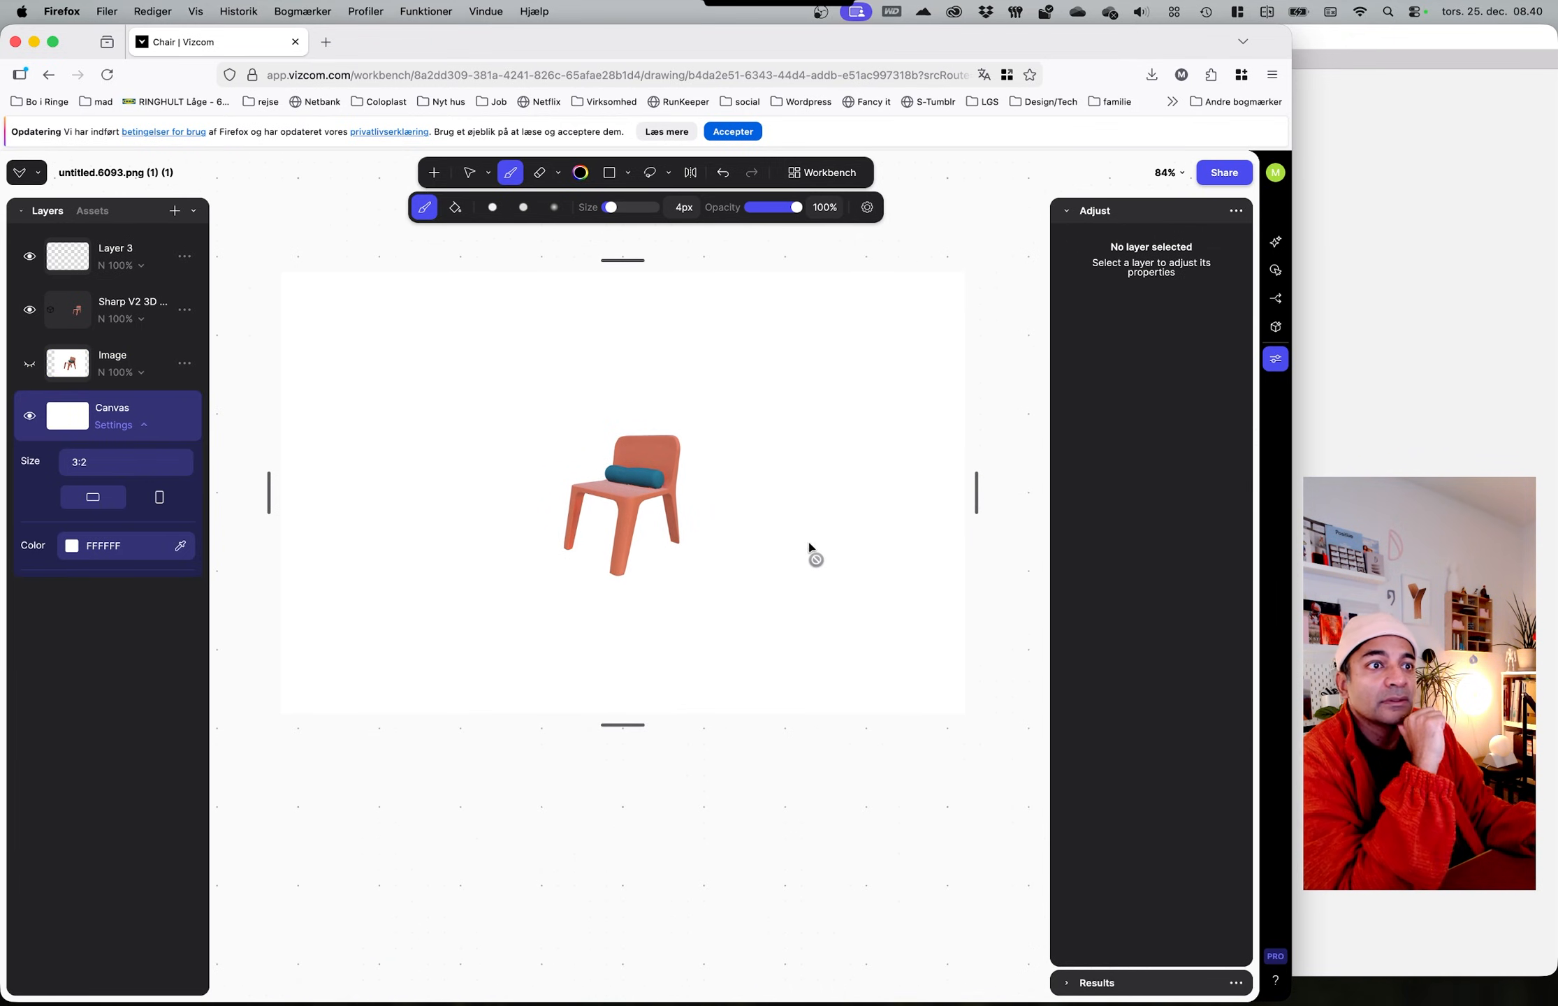
{"action": "left_click", "coordinate": [141, 435]}
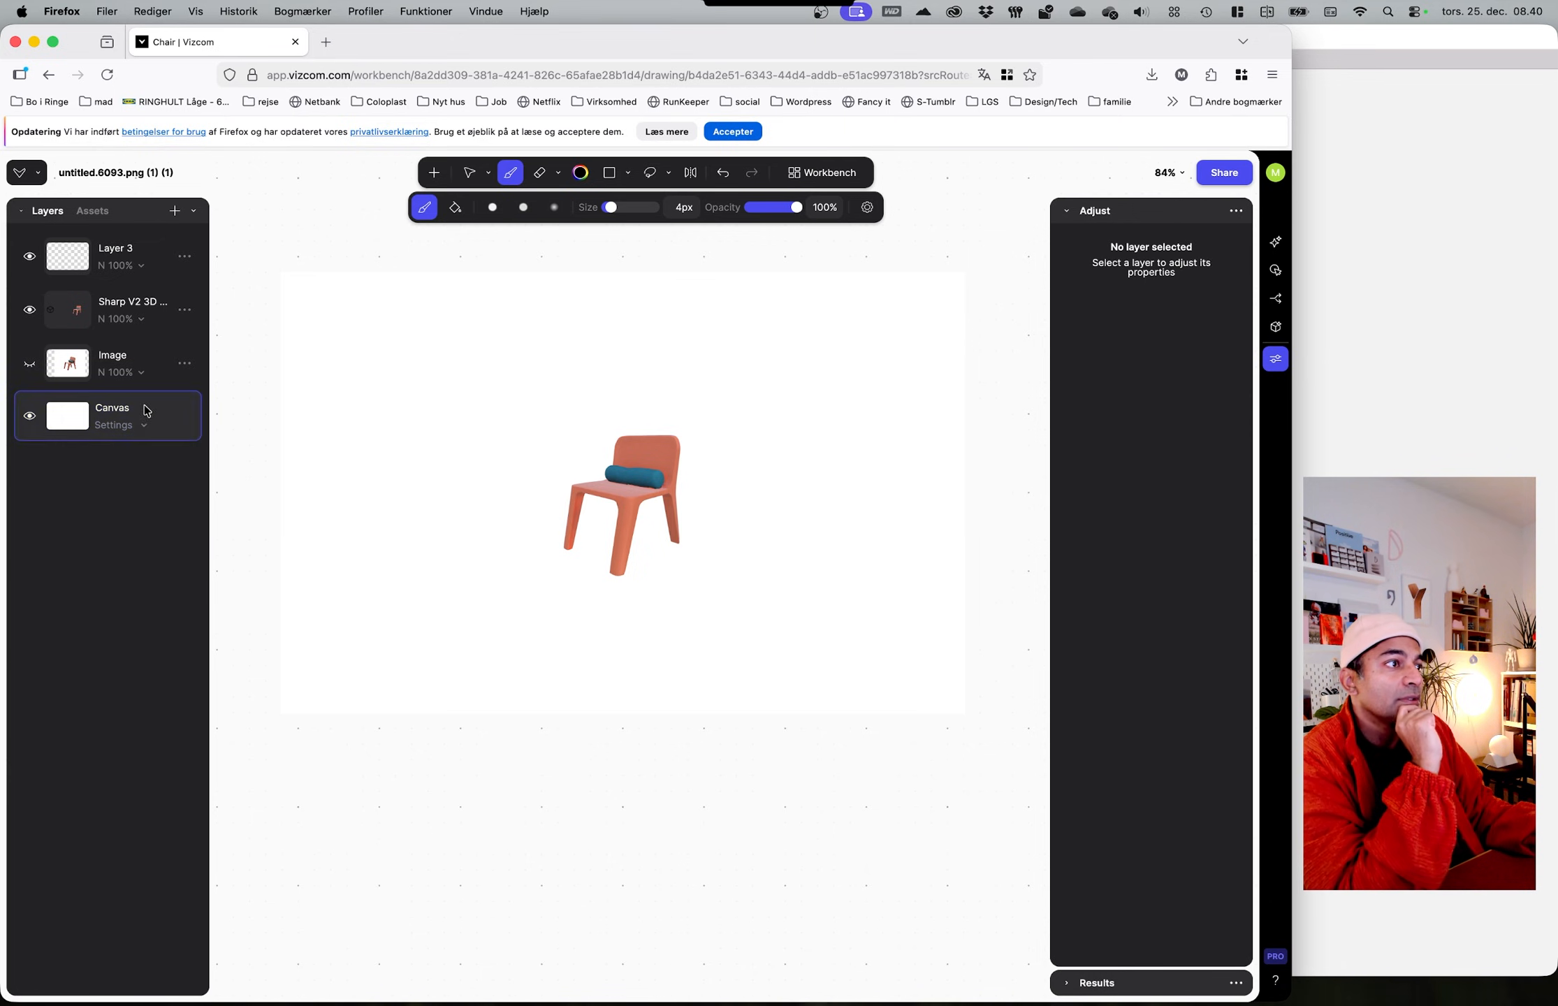
{"action": "left_click", "coordinate": [140, 430]}
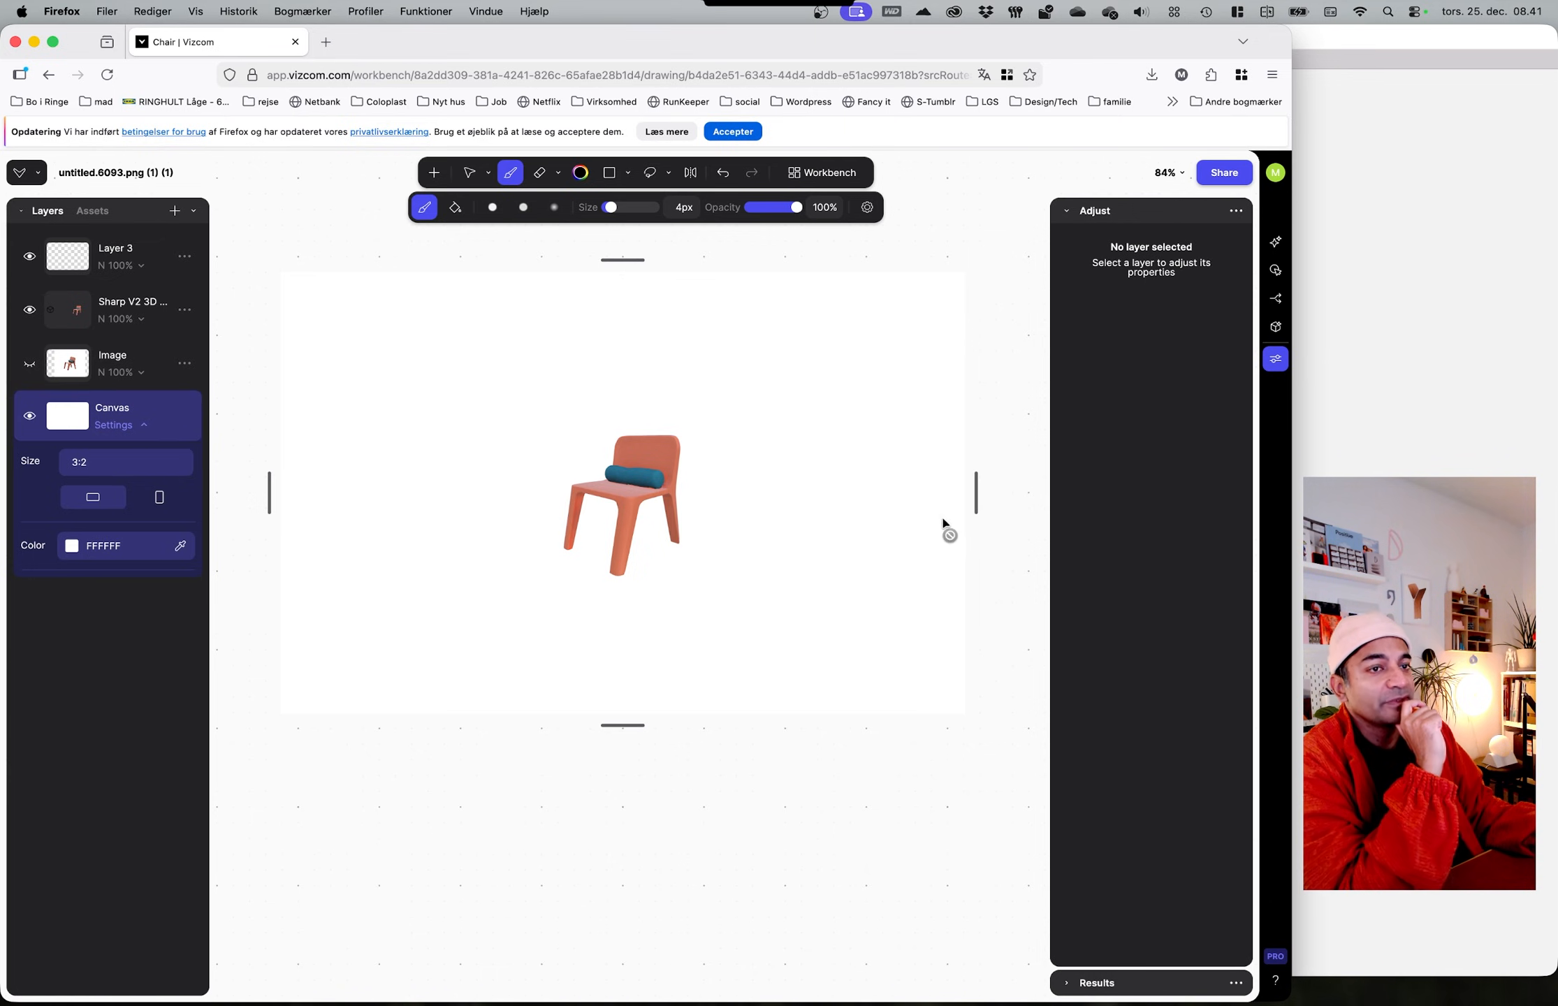
{"action": "left_click_drag", "start_coordinate": [976, 492], "coordinate": [797, 483]}
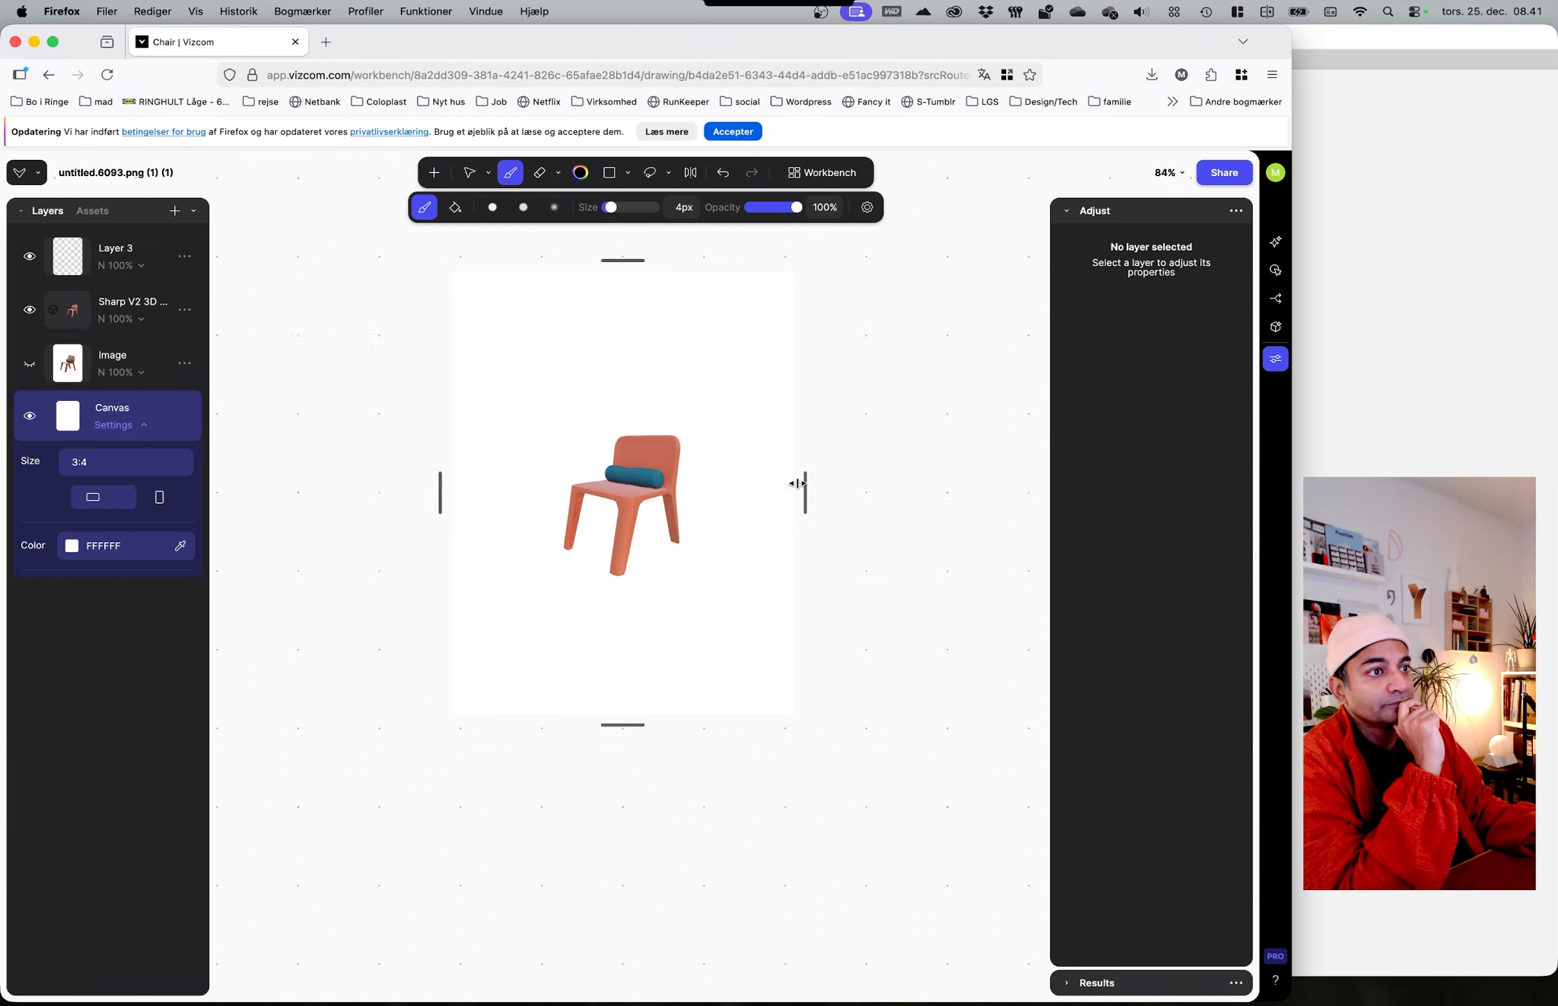
{"action": "left_click_drag", "start_coordinate": [626, 900], "coordinate": [619, 943]}
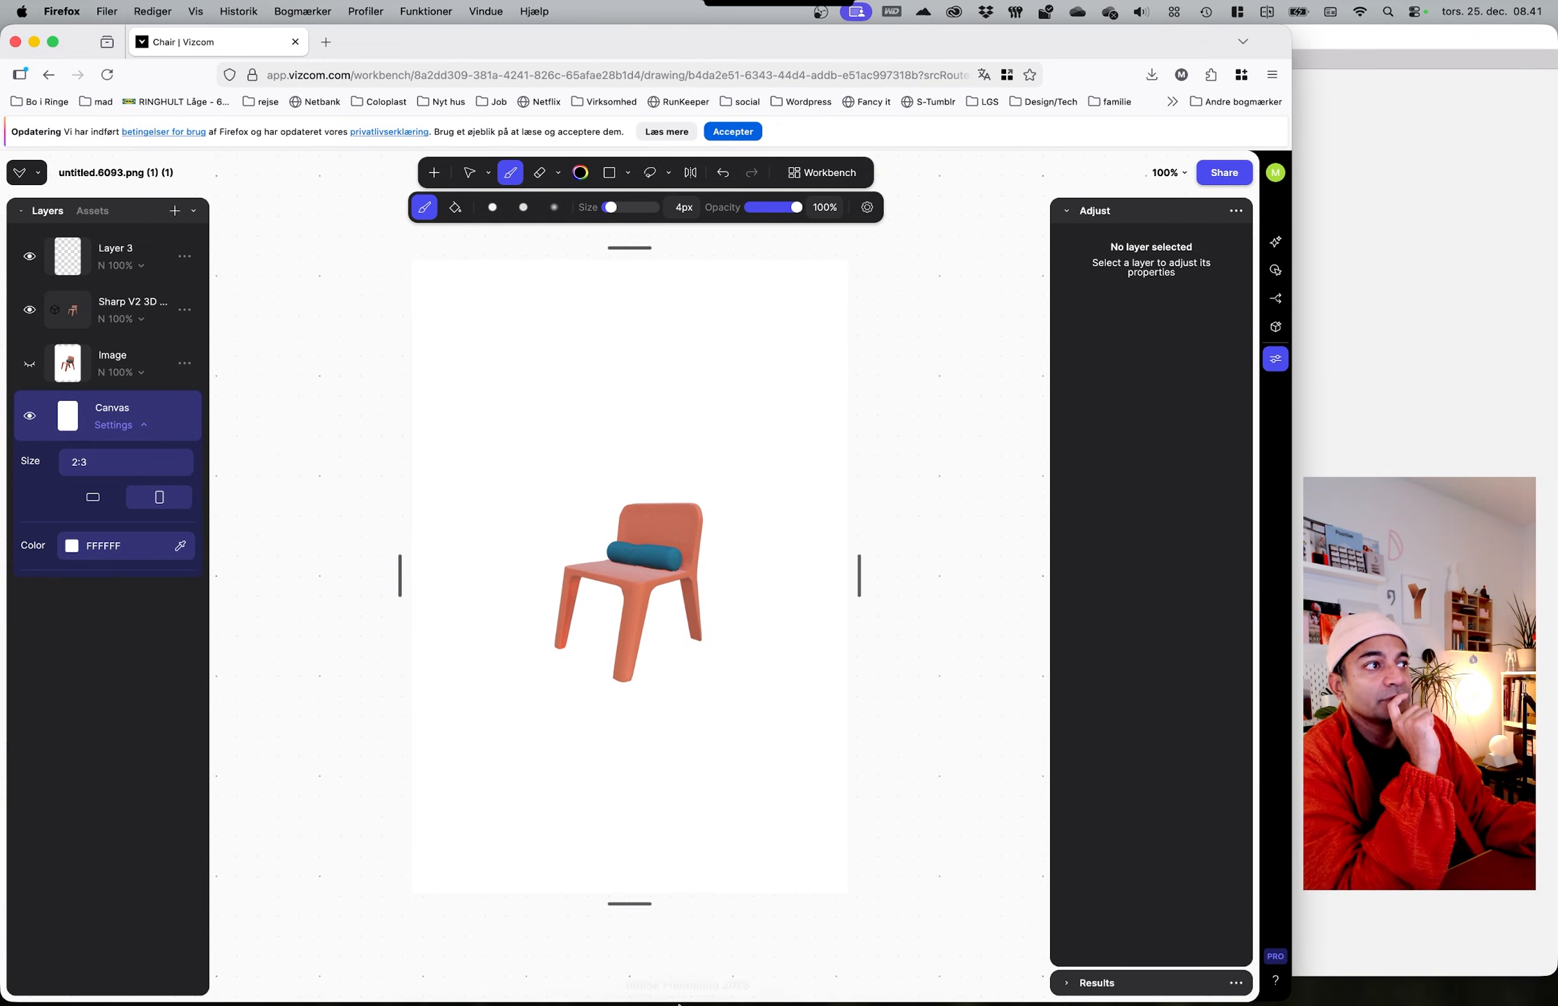
Step: Insert the downloaded empty-room image as a layer and bring the Sharp V2 3D chair layer above it
{"action": "mouse_move", "coordinate": [679, 1004]}
{"action": "left_click", "coordinate": [1455, 982]}
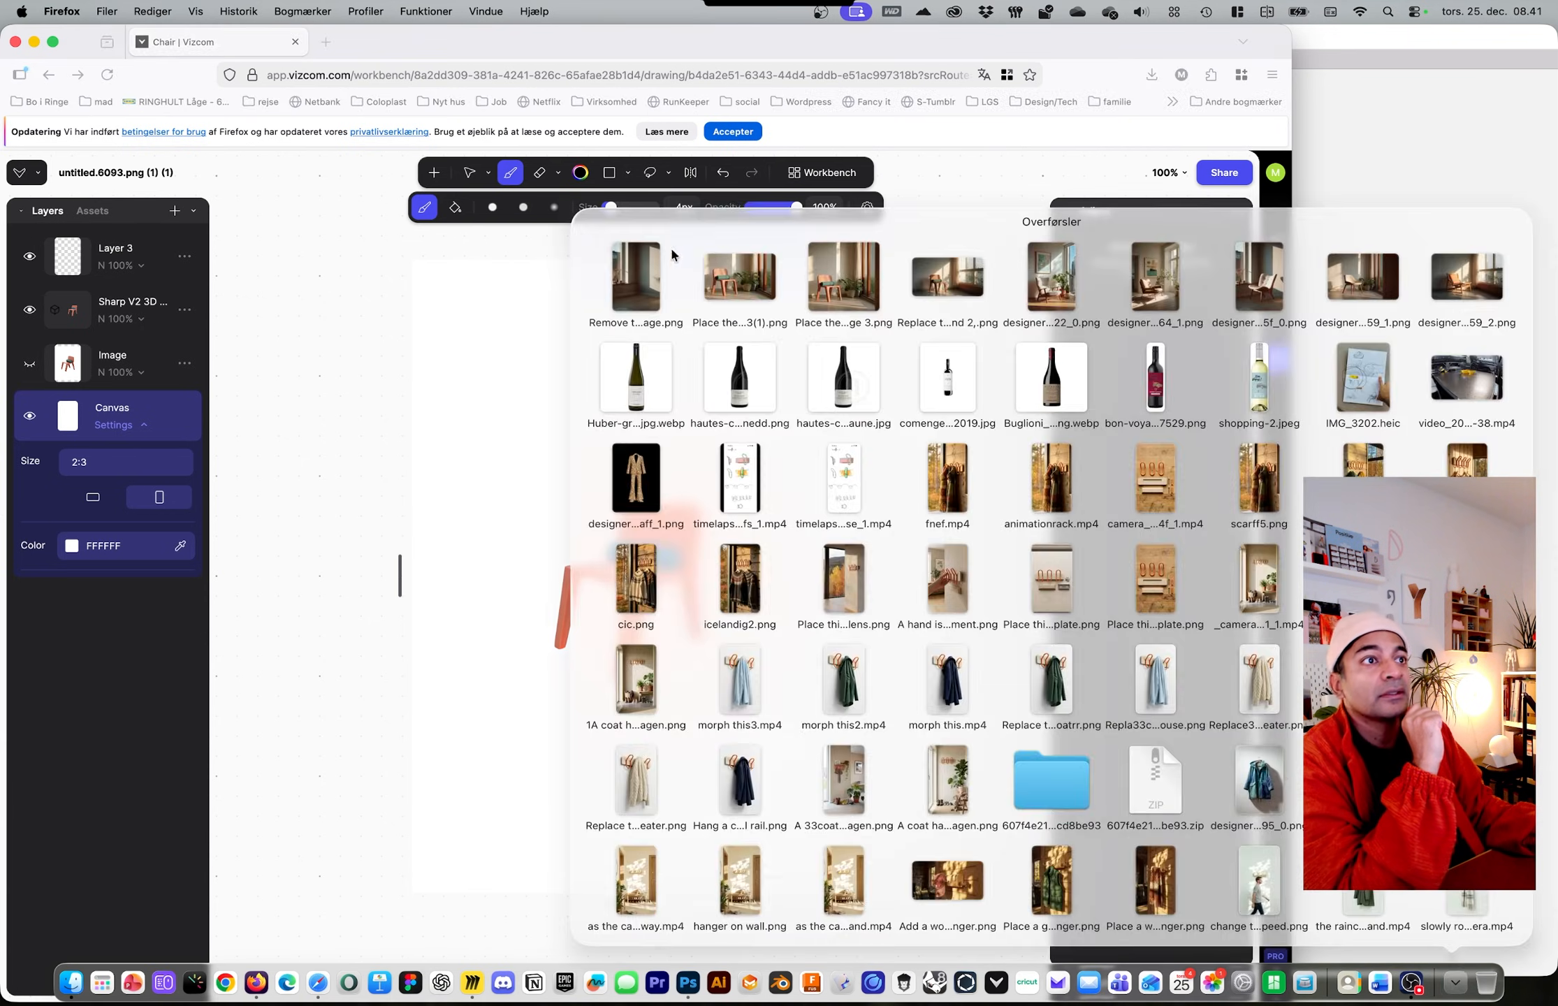
{"action": "left_click_drag", "start_coordinate": [643, 270], "coordinate": [530, 292]}
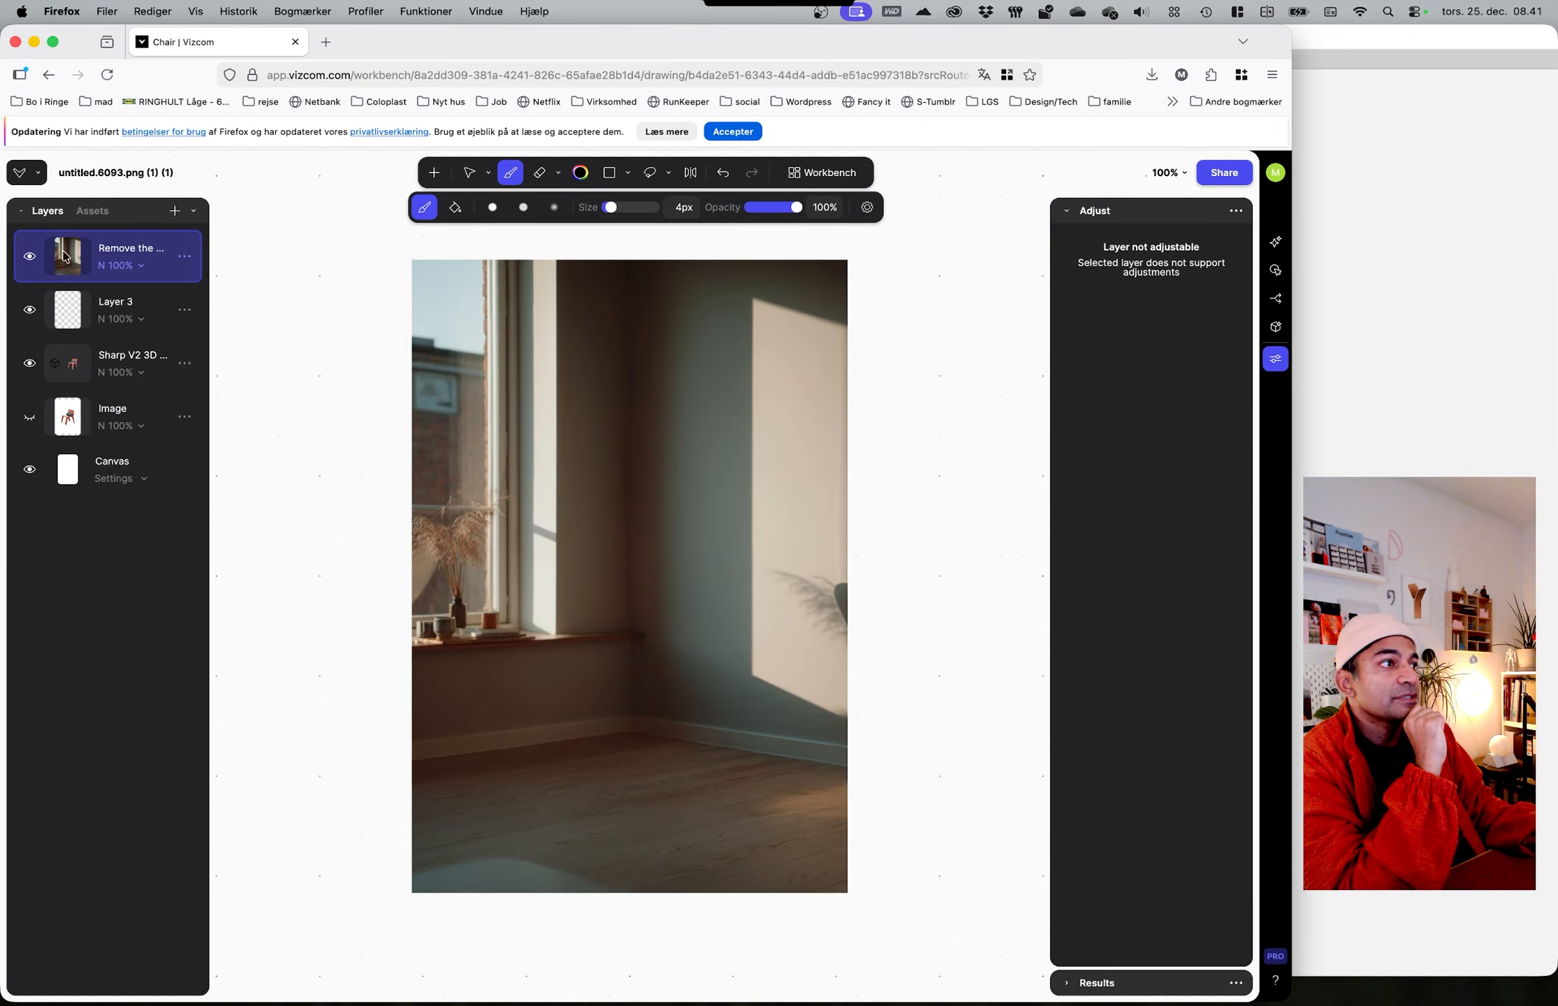
{"action": "left_click_drag", "start_coordinate": [112, 418], "coordinate": [107, 218]}
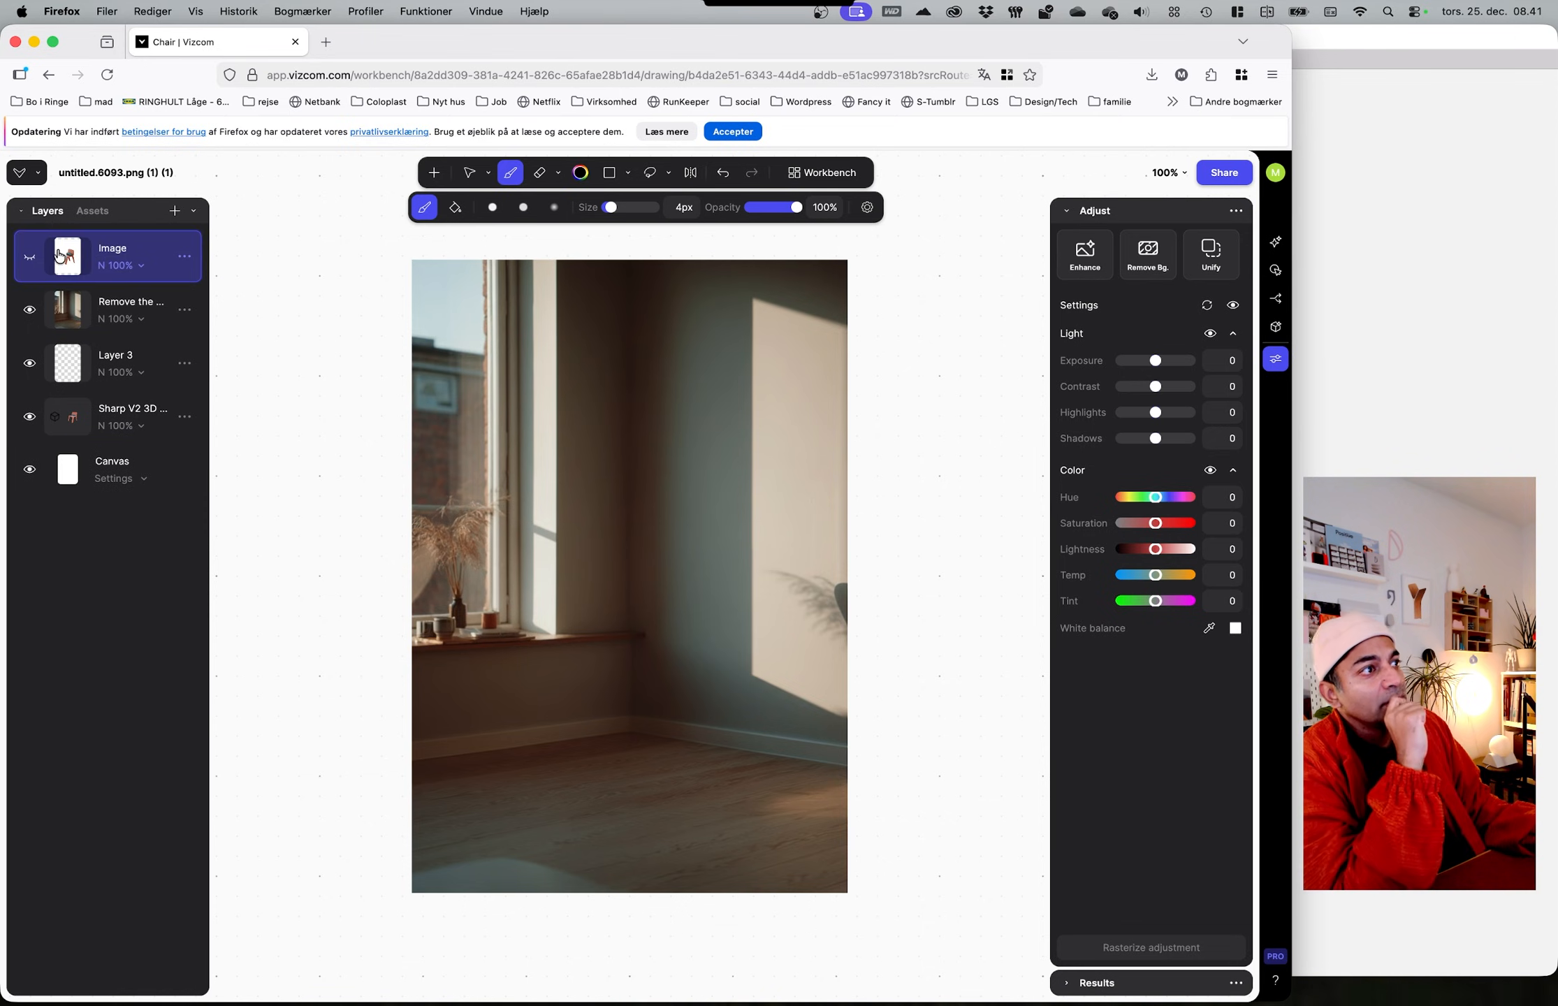
{"action": "left_click_drag", "start_coordinate": [73, 277], "coordinate": [114, 213]}
Step: Move the 3D chair down onto the room's wooden floor and change its focal length
{"action": "left_click_drag", "start_coordinate": [652, 607], "coordinate": [683, 730]}
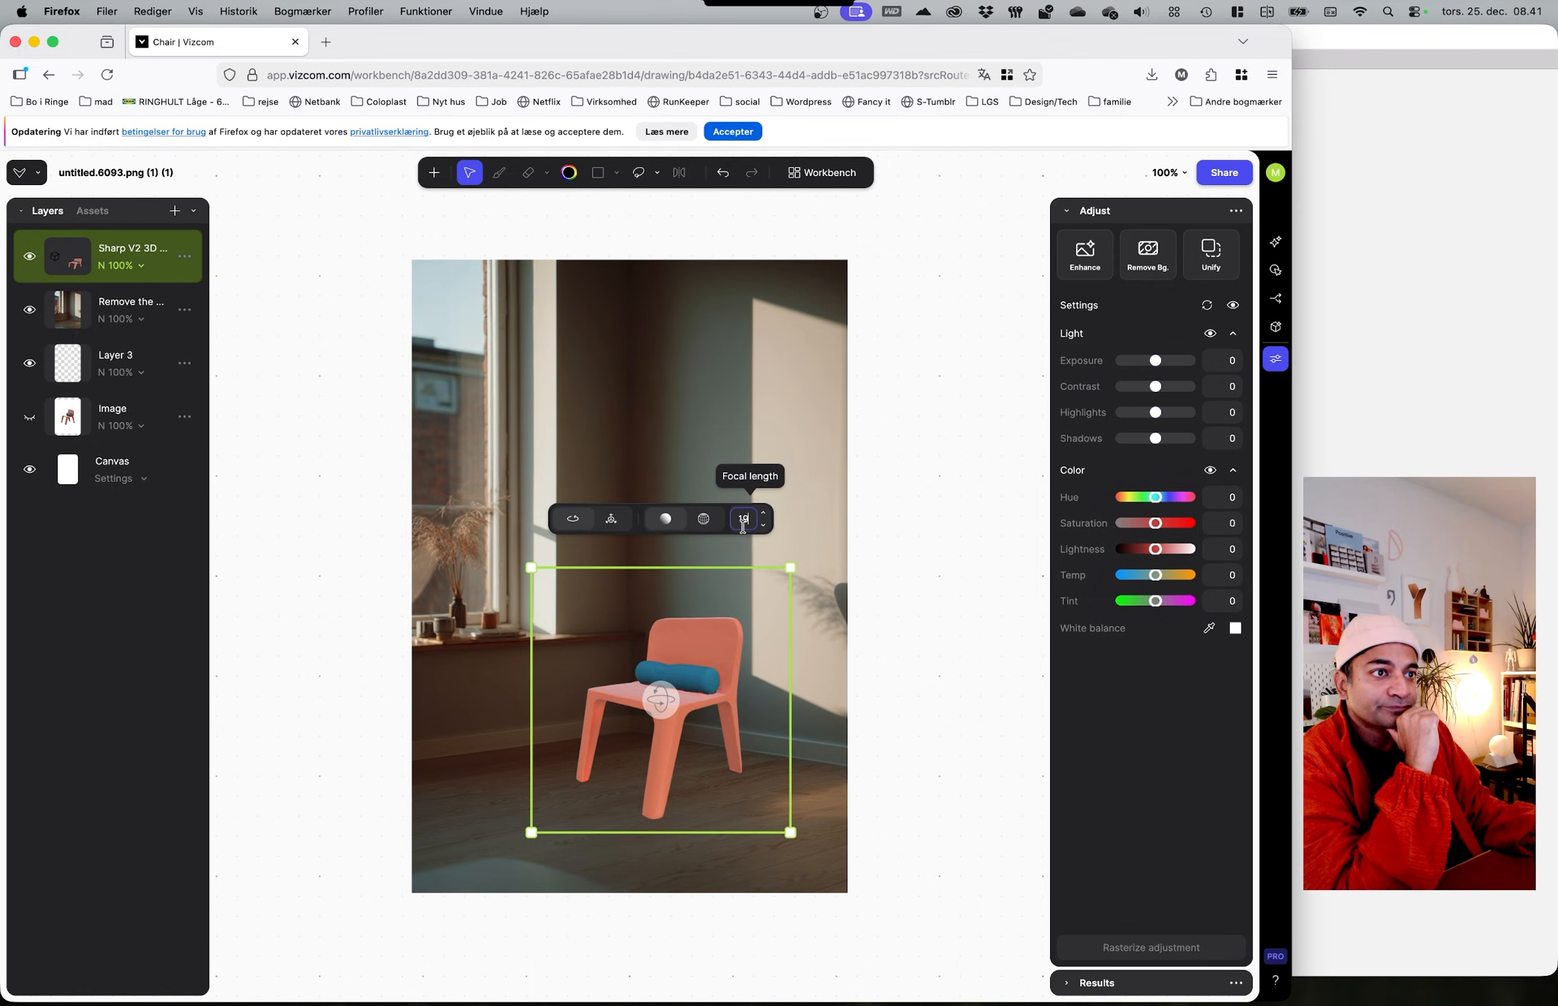
{"action": "left_click", "coordinate": [691, 500]}
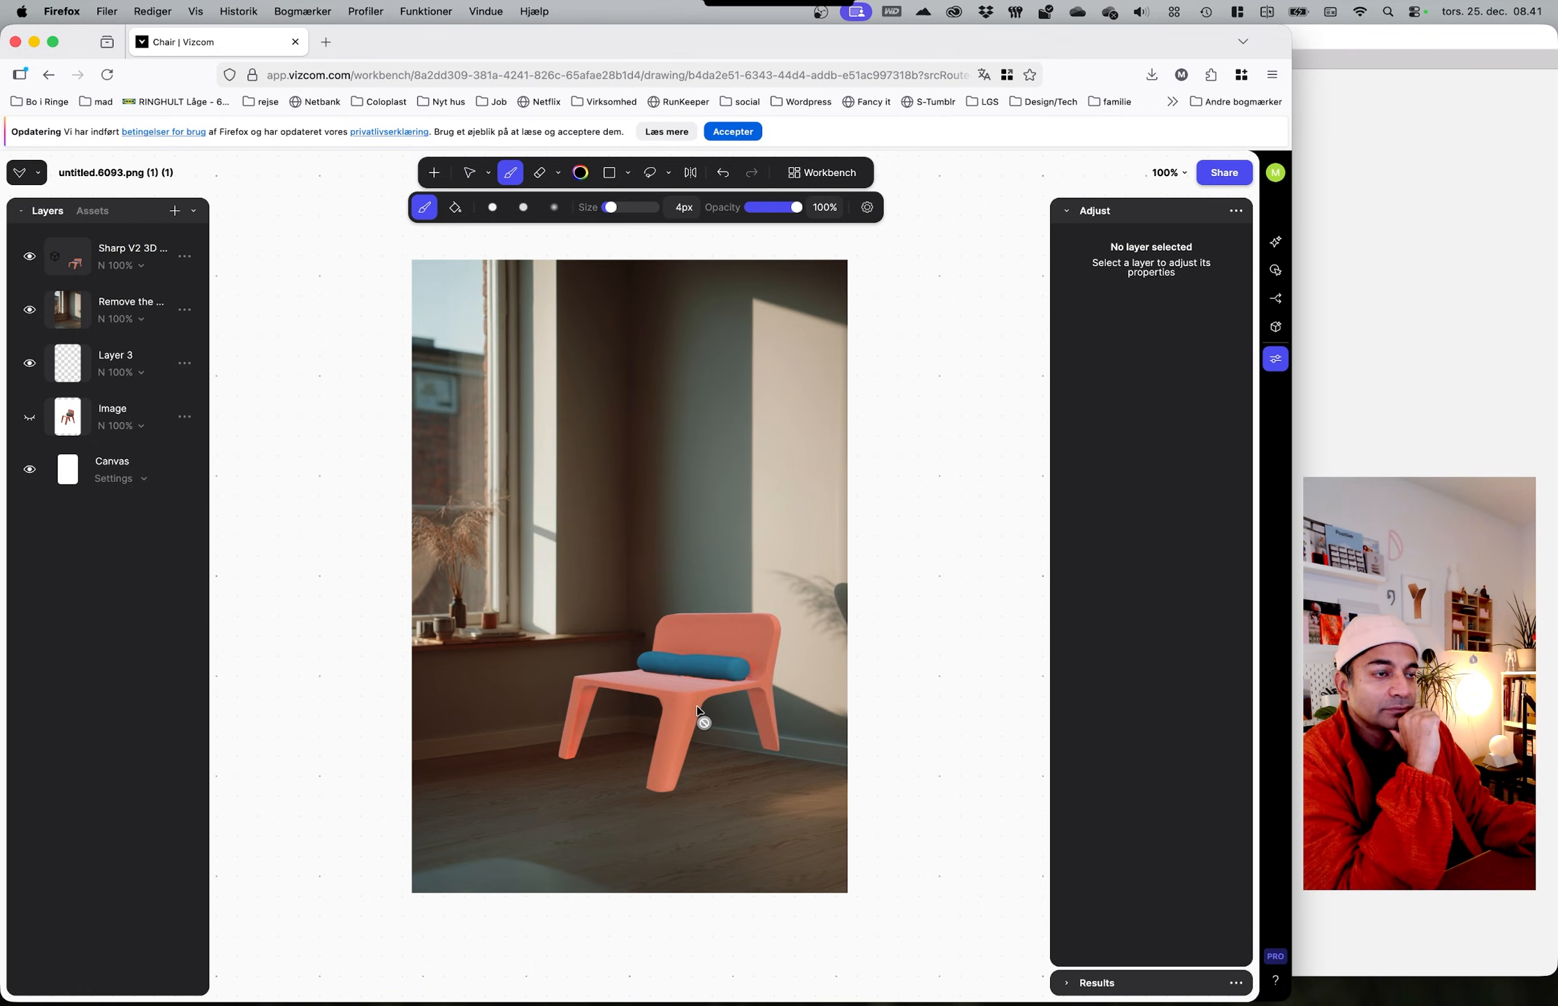
Step: Try focal lengths of 120 mm and 85 mm on the 3D chair layer
{"action": "left_click", "coordinate": [184, 257]}
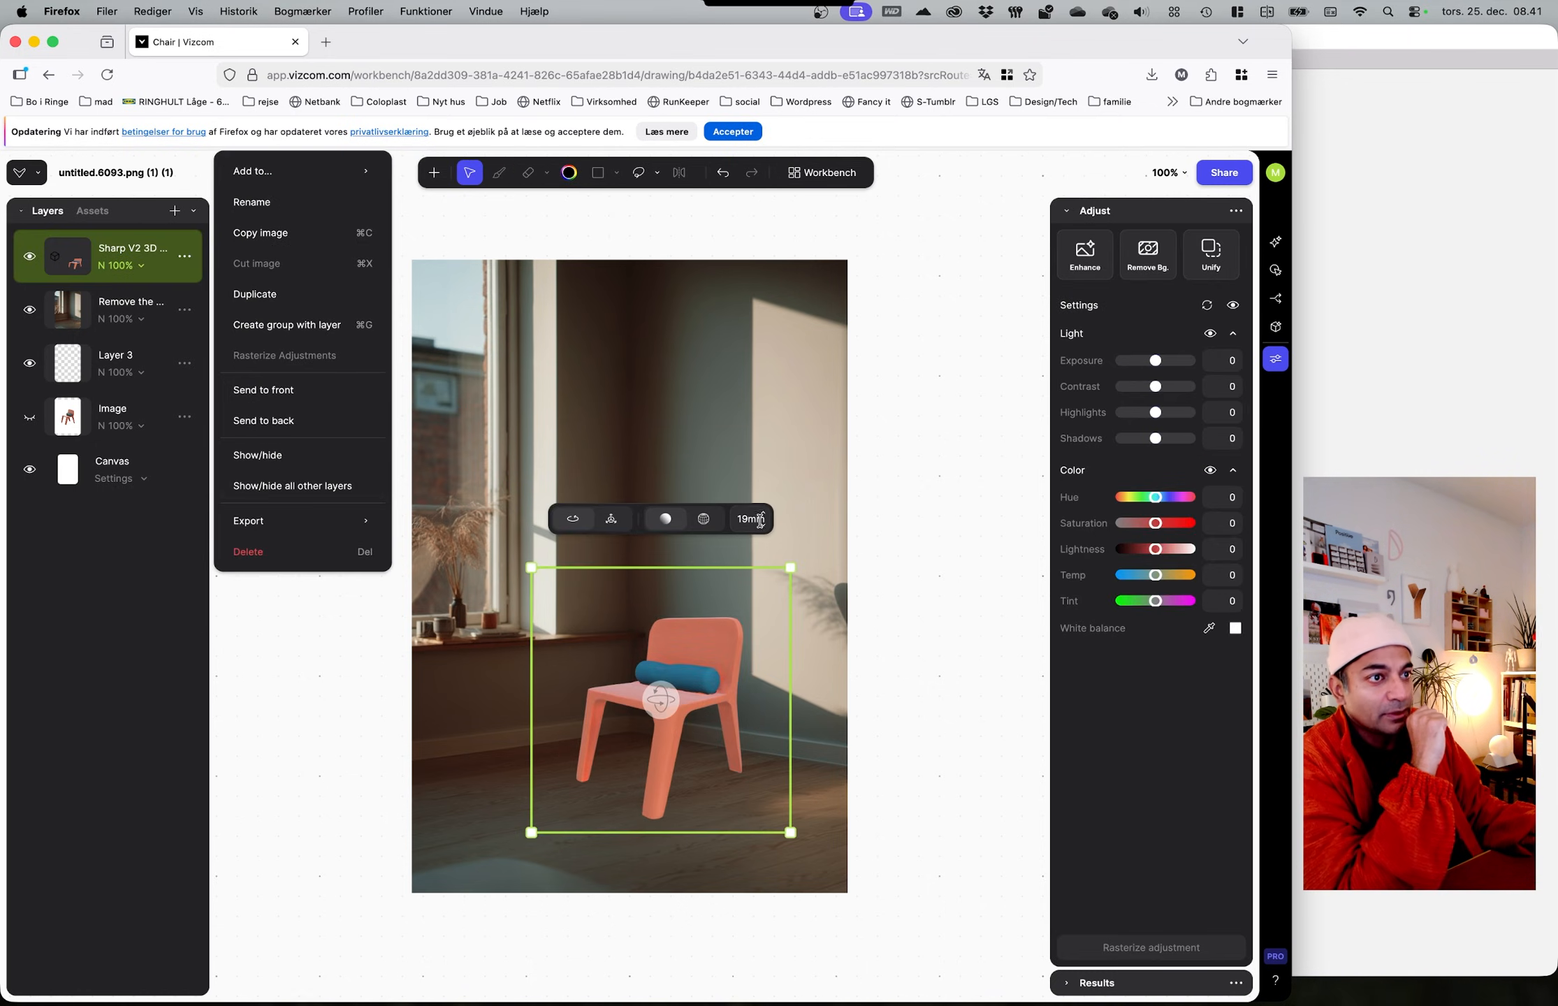
{"action": "left_click", "coordinate": [759, 521]}
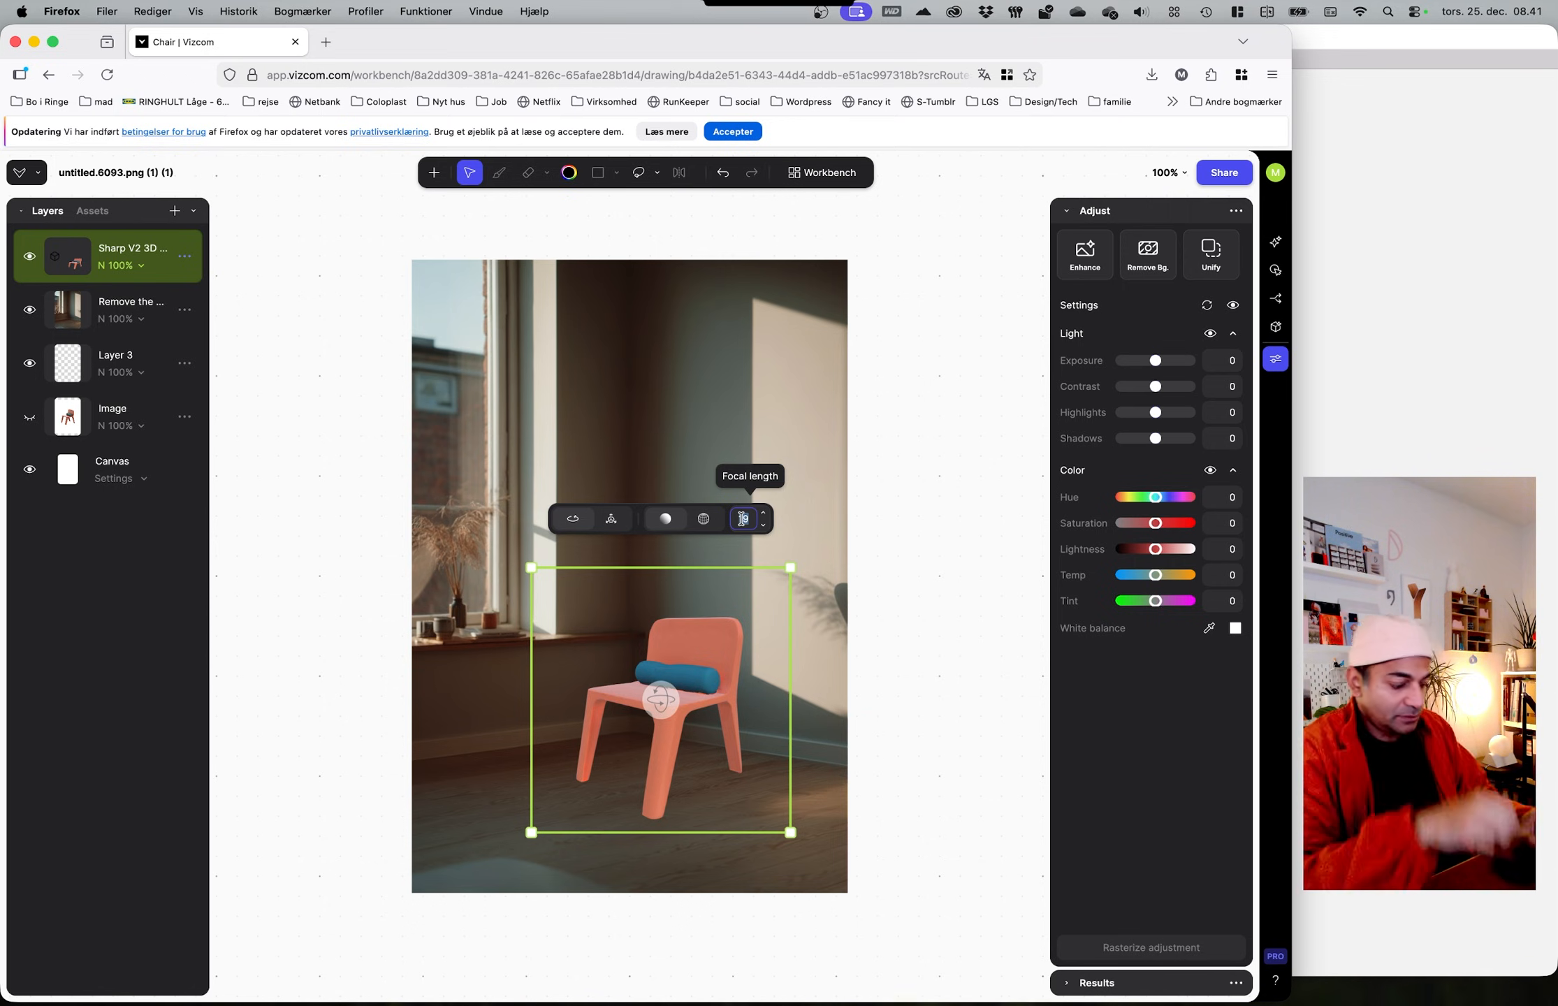
{"action": "type", "text": "120"}
{"action": "key", "text": "Return"}
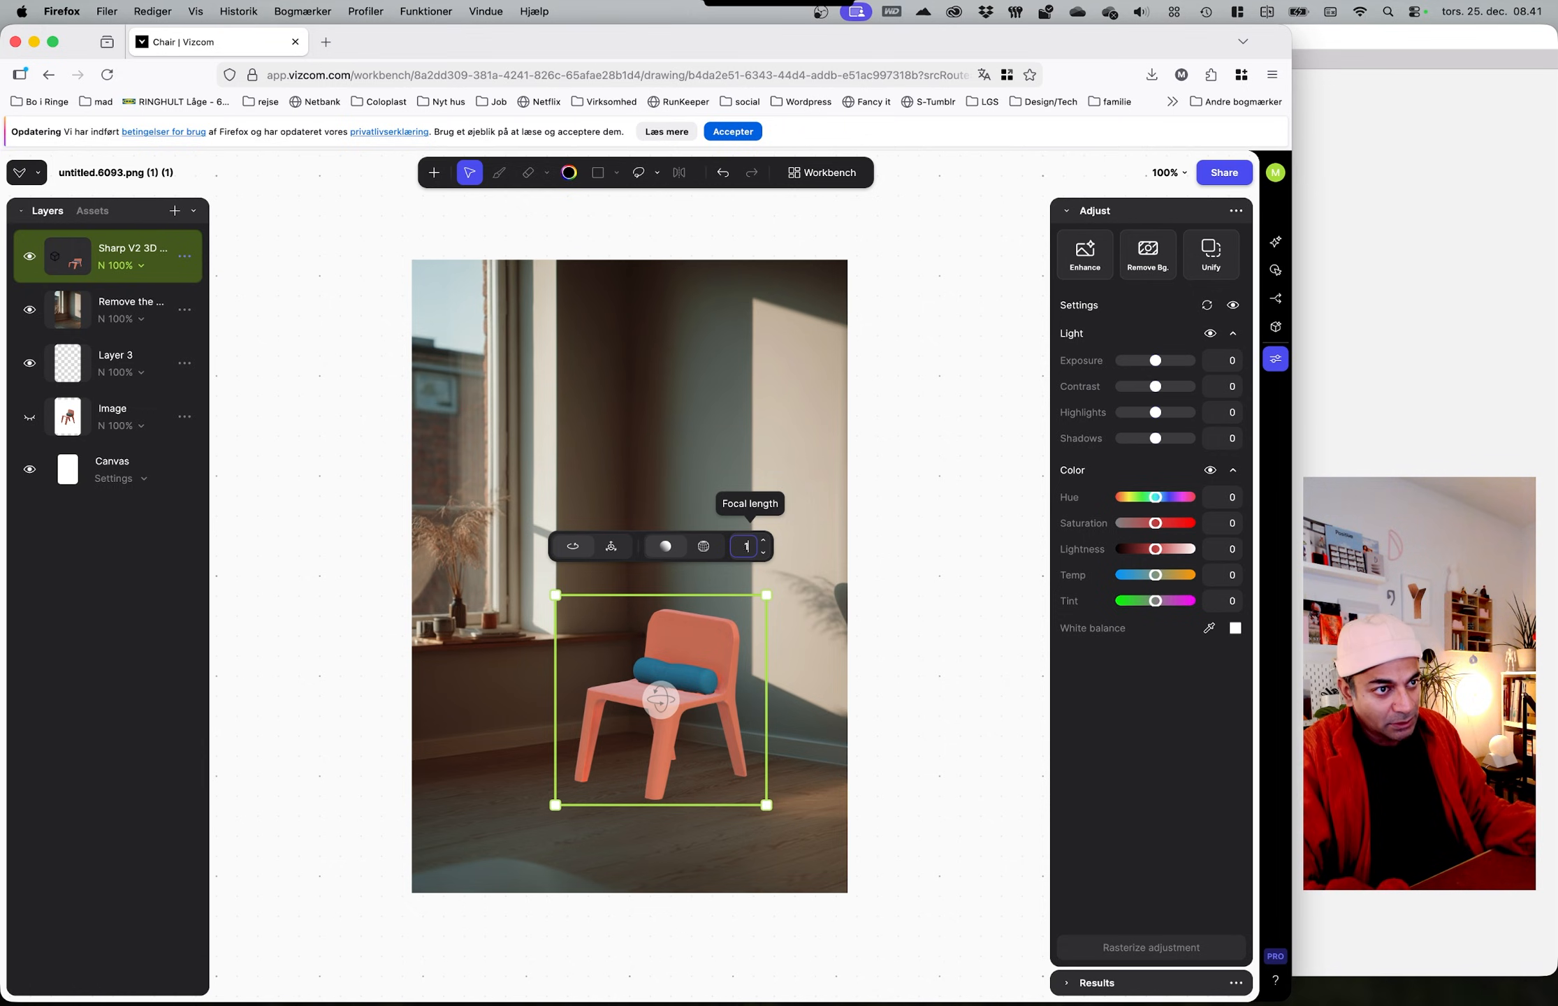
{"action": "type", "text": "85"}
{"action": "key", "text": "Return"}
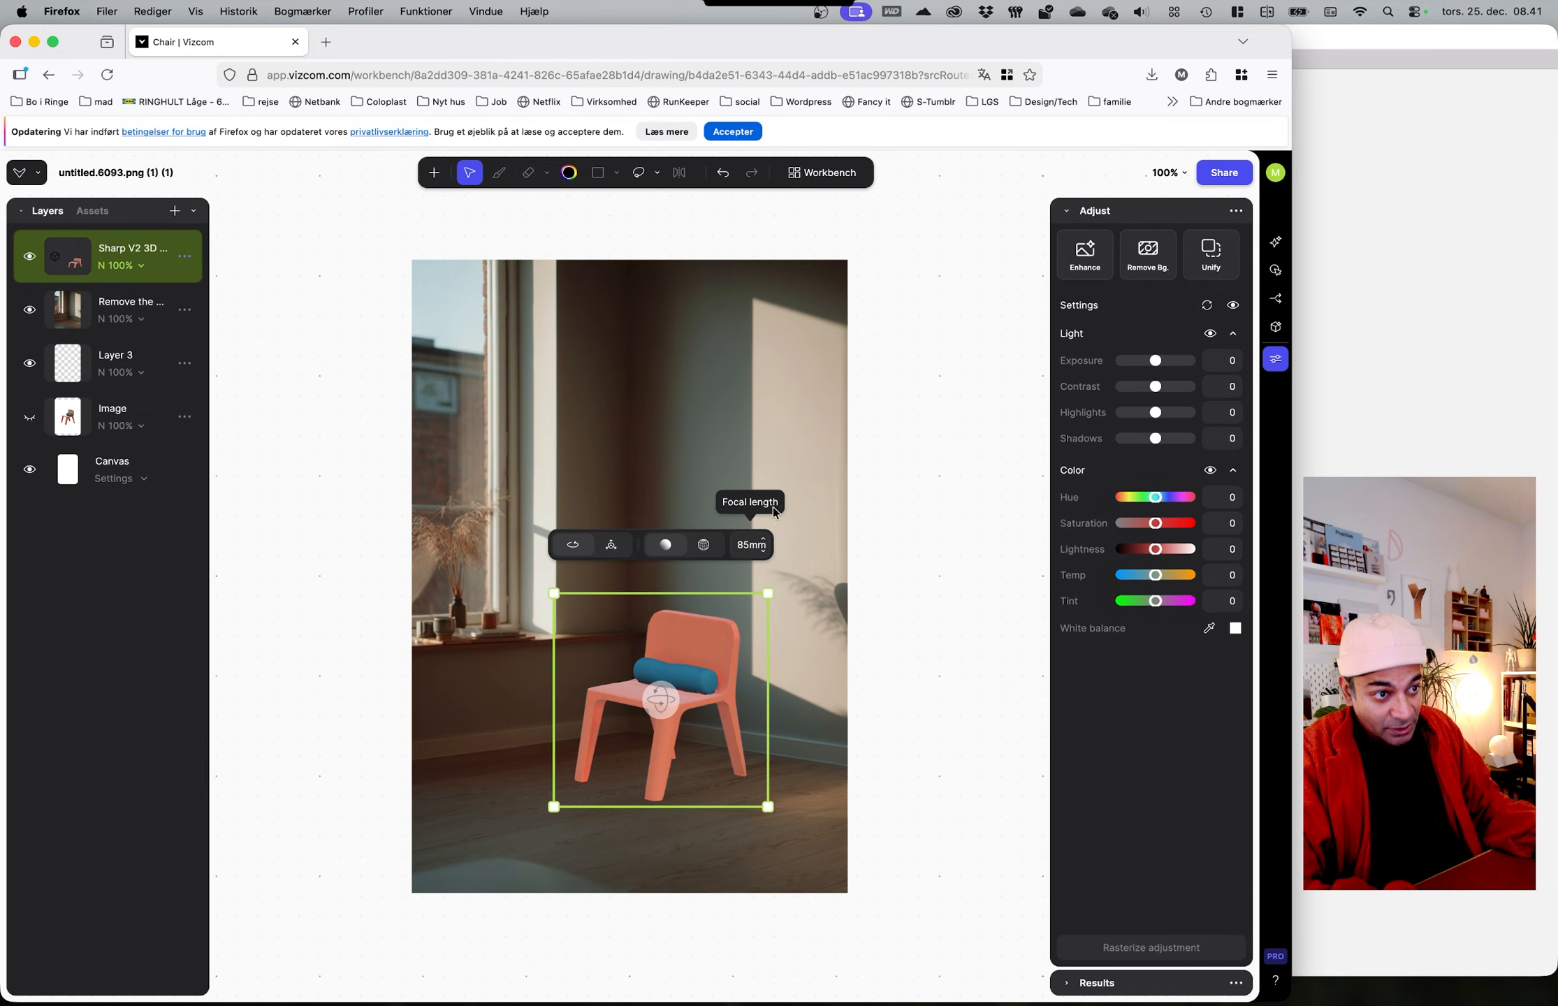
Step: Enlarge the 3D chair slightly and reposition it on the wooden floor near the sunlit wall
{"action": "left_click_drag", "start_coordinate": [656, 707], "coordinate": [702, 764]}
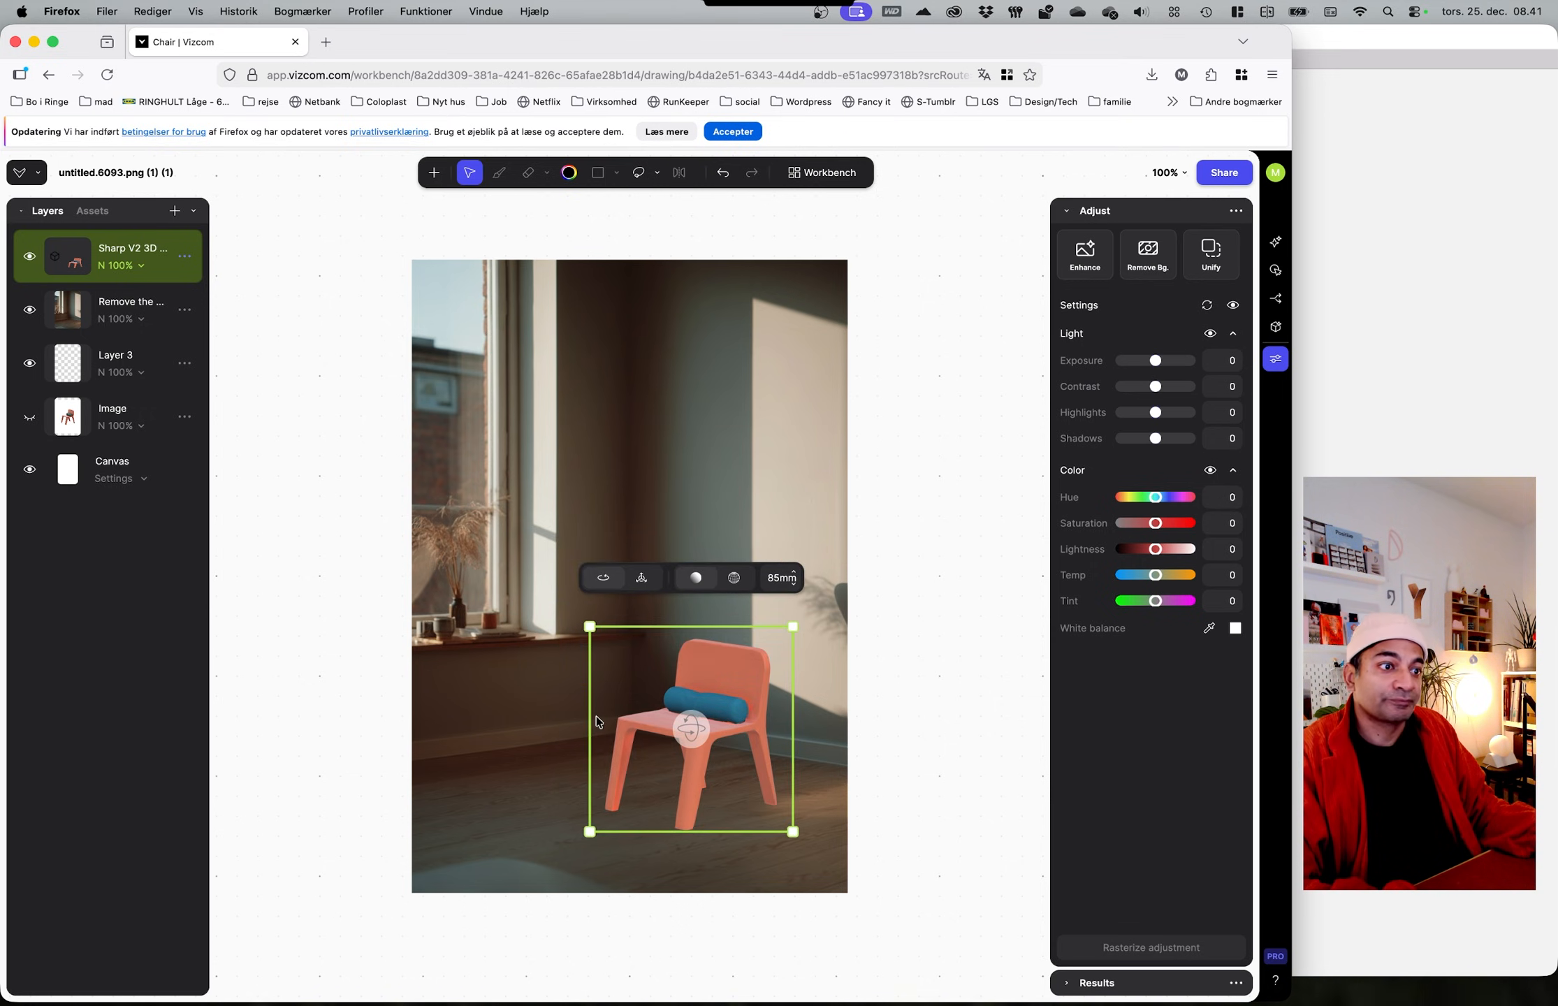
{"action": "mouse_move", "coordinate": [798, 624]}
{"action": "left_mouse_down"}
{"action": "mouse_move", "coordinate": [835, 591]}
{"action": "mouse_move", "coordinate": [821, 606]}
{"action": "left_mouse_up"}
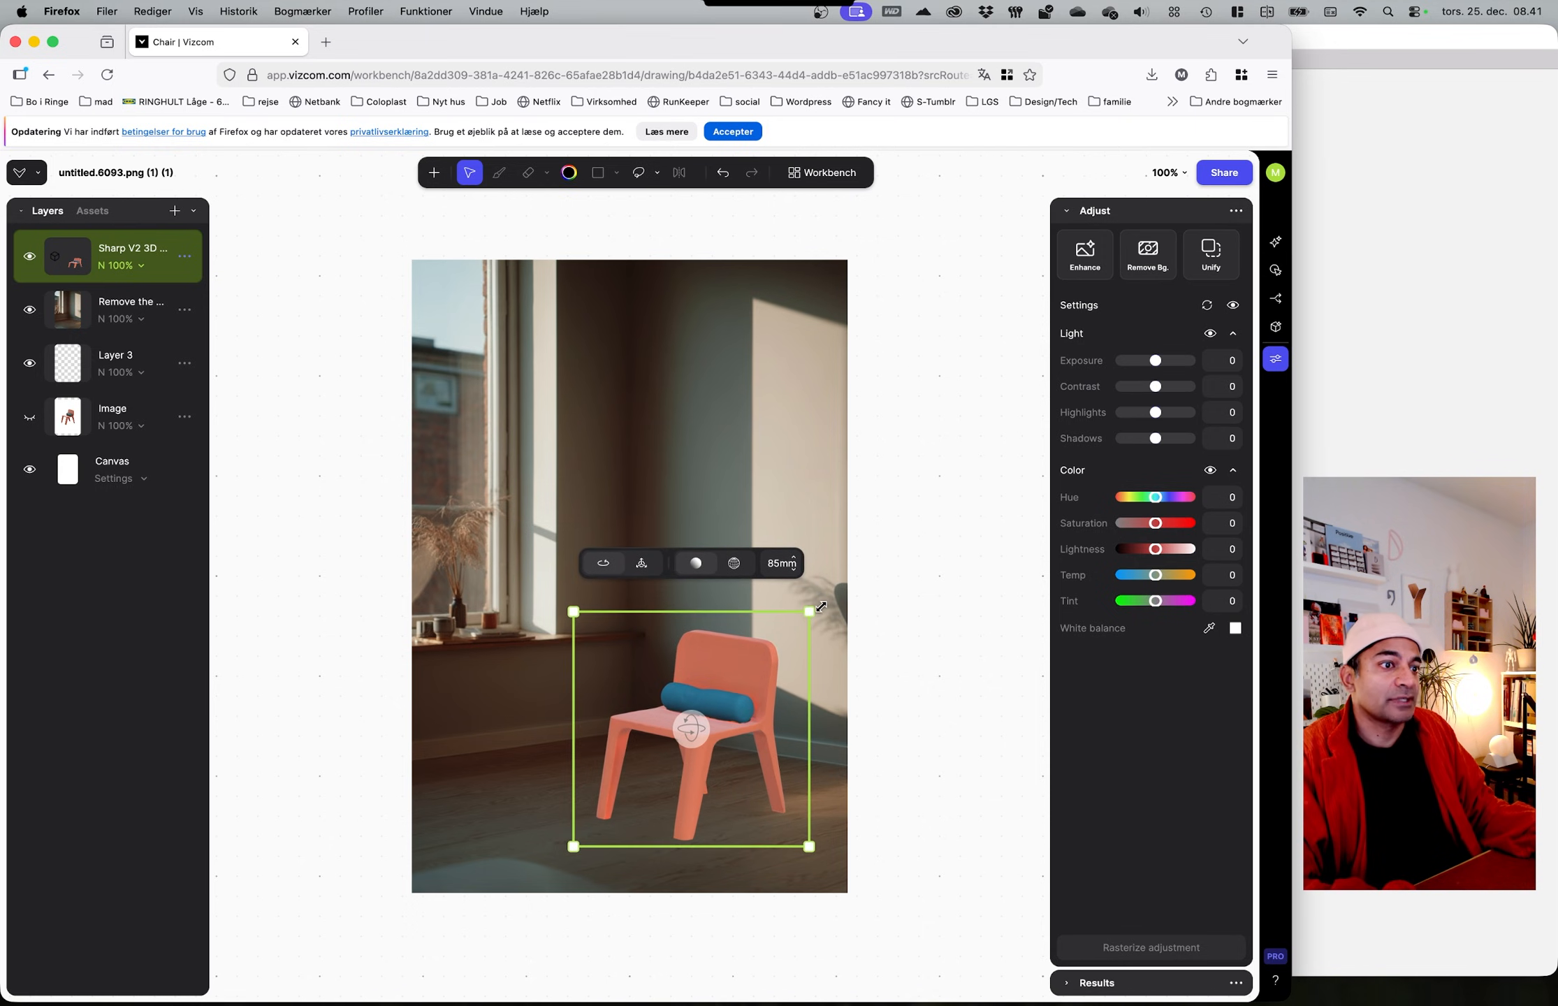
{"action": "left_click_drag", "start_coordinate": [728, 715], "coordinate": [682, 689]}
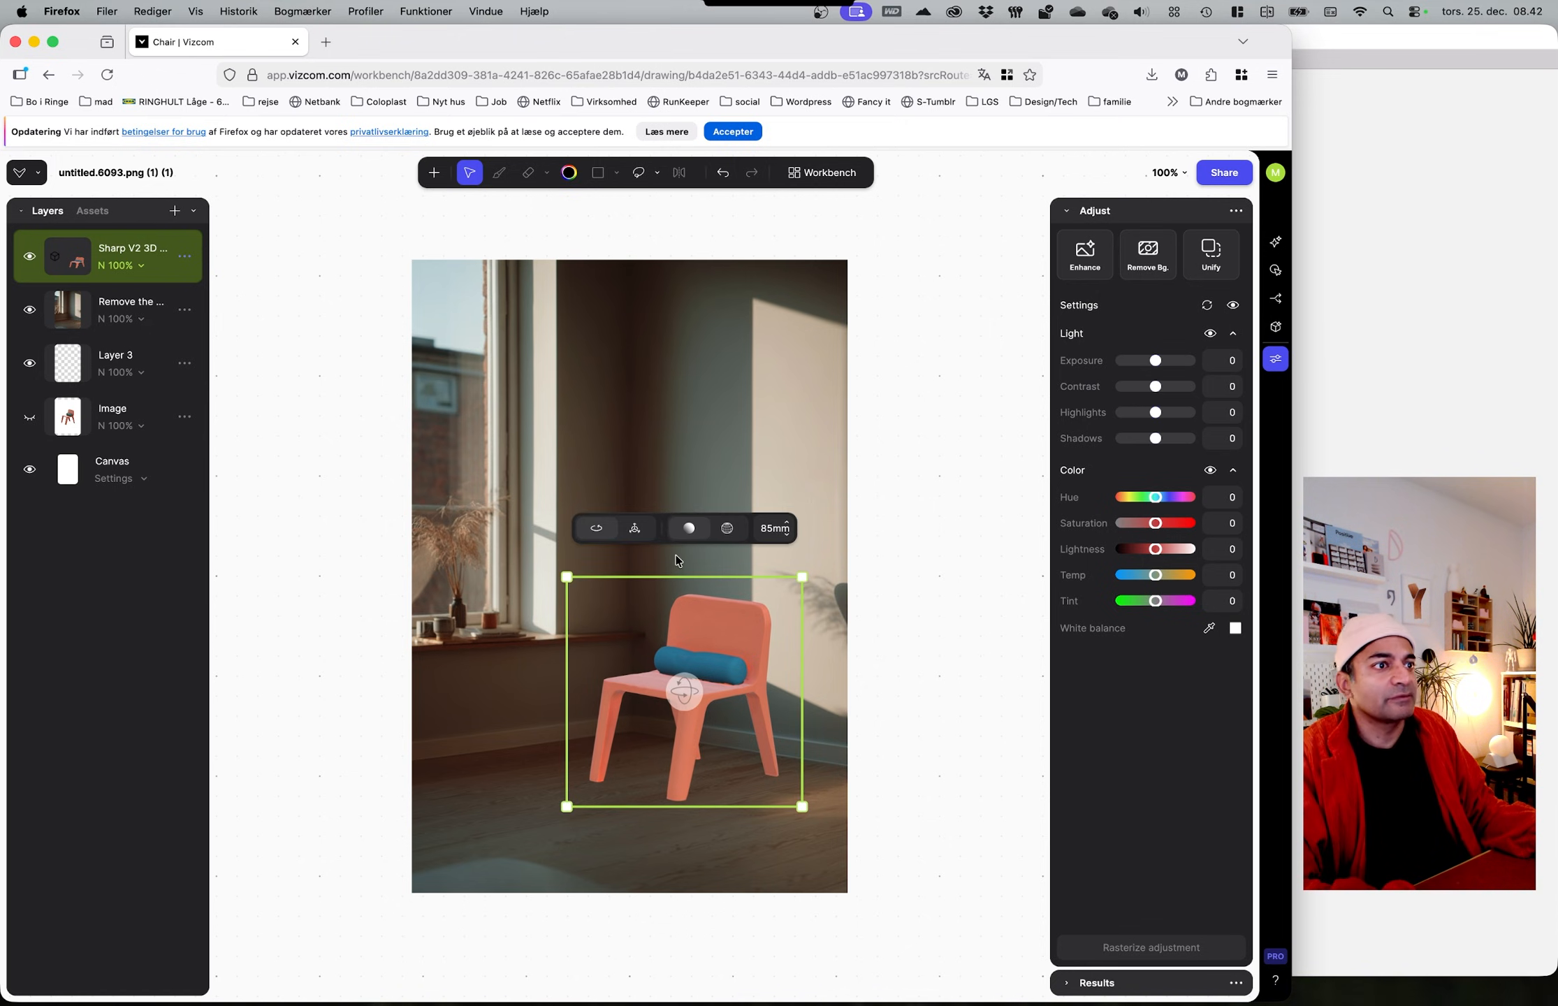
Step: Activate the chair's Transform gizmo, preview the model as an untextured mesh and restore its textured shading
{"action": "left_click", "coordinate": [635, 529]}
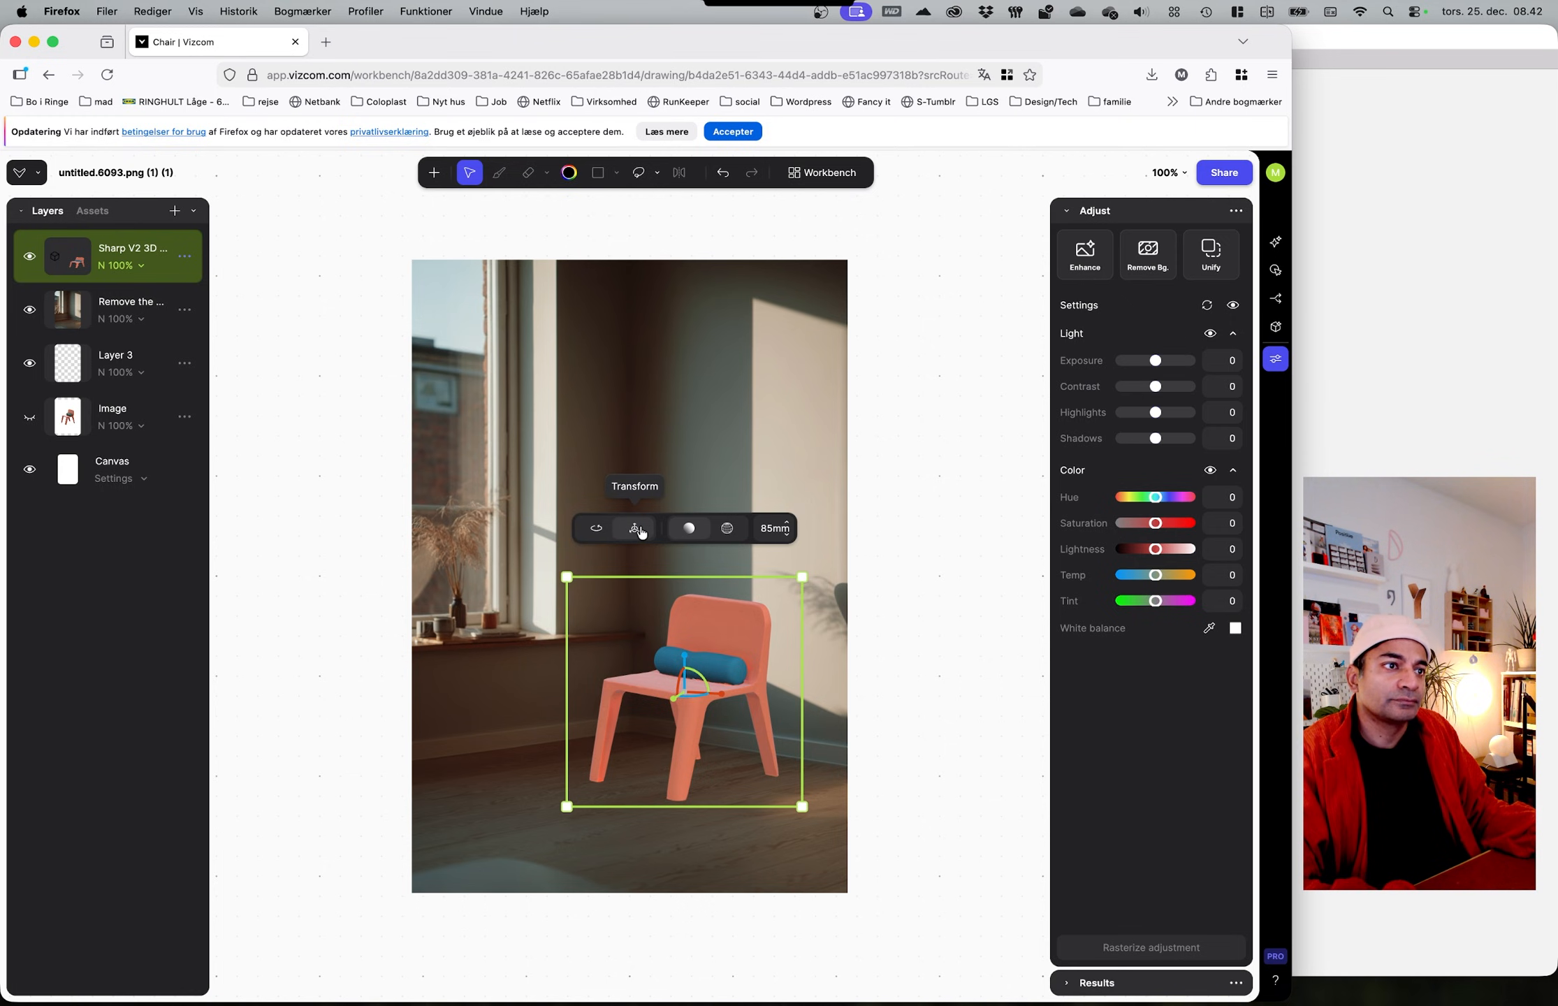
{"action": "left_click", "coordinate": [733, 536]}
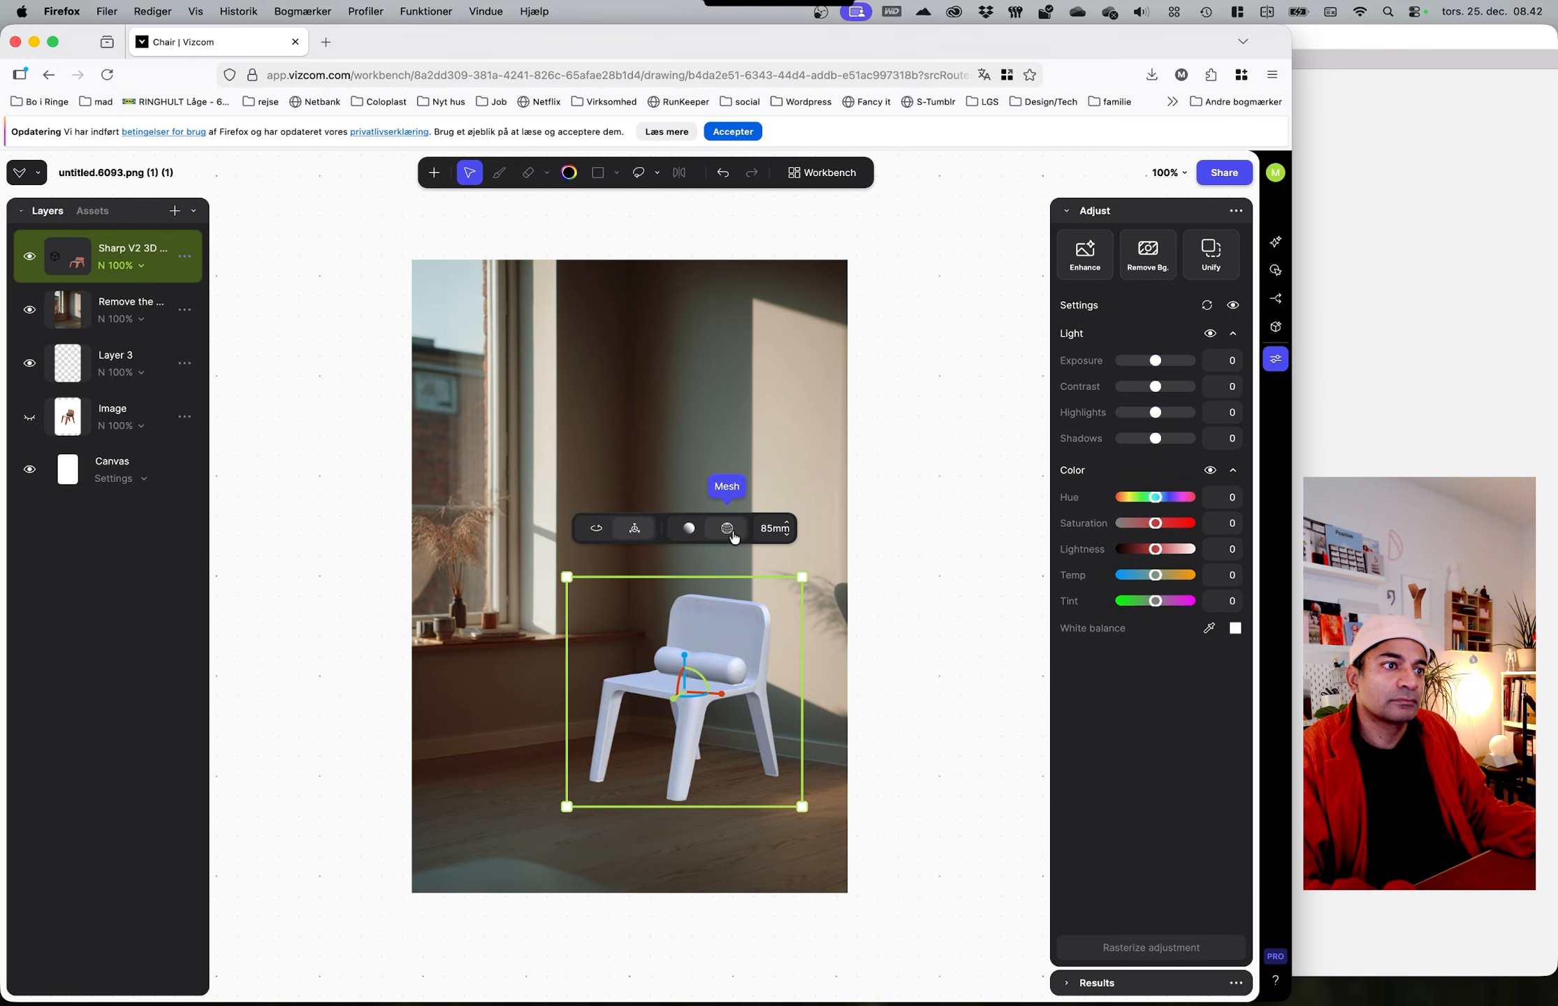
{"action": "left_click", "coordinate": [689, 533]}
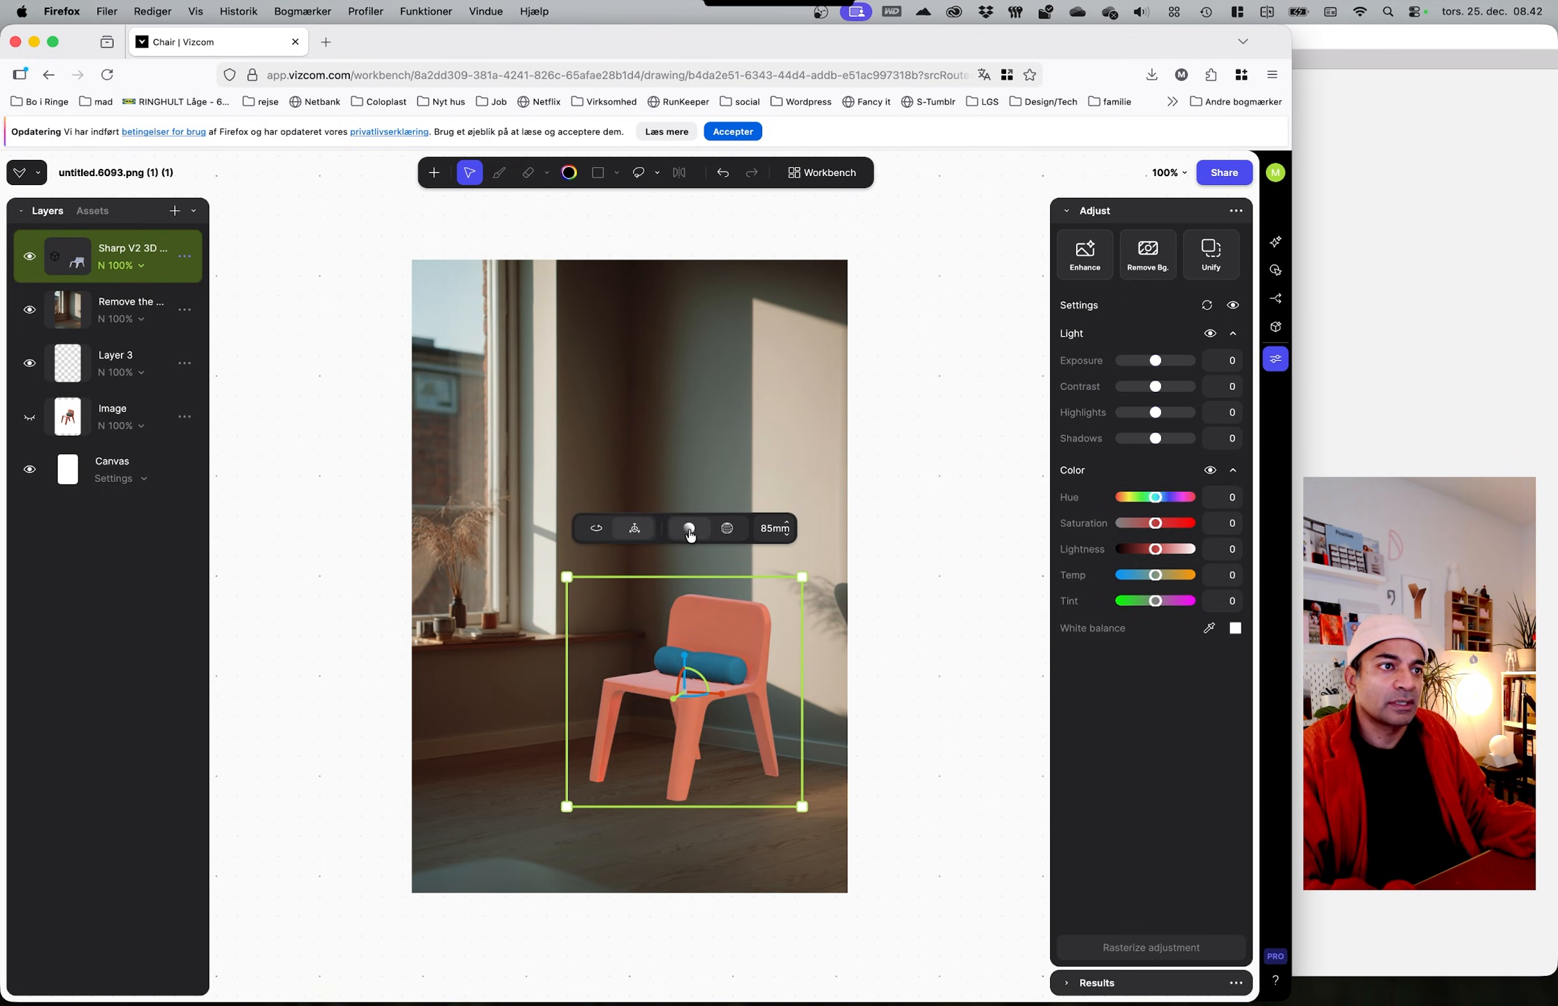
Step: Set the 3D chair's focal length to 65 mm and nudge the chair slightly to the right
{"action": "left_click", "coordinate": [776, 530]}
{"action": "type", "text": "65"}
{"action": "key", "text": "Return"}
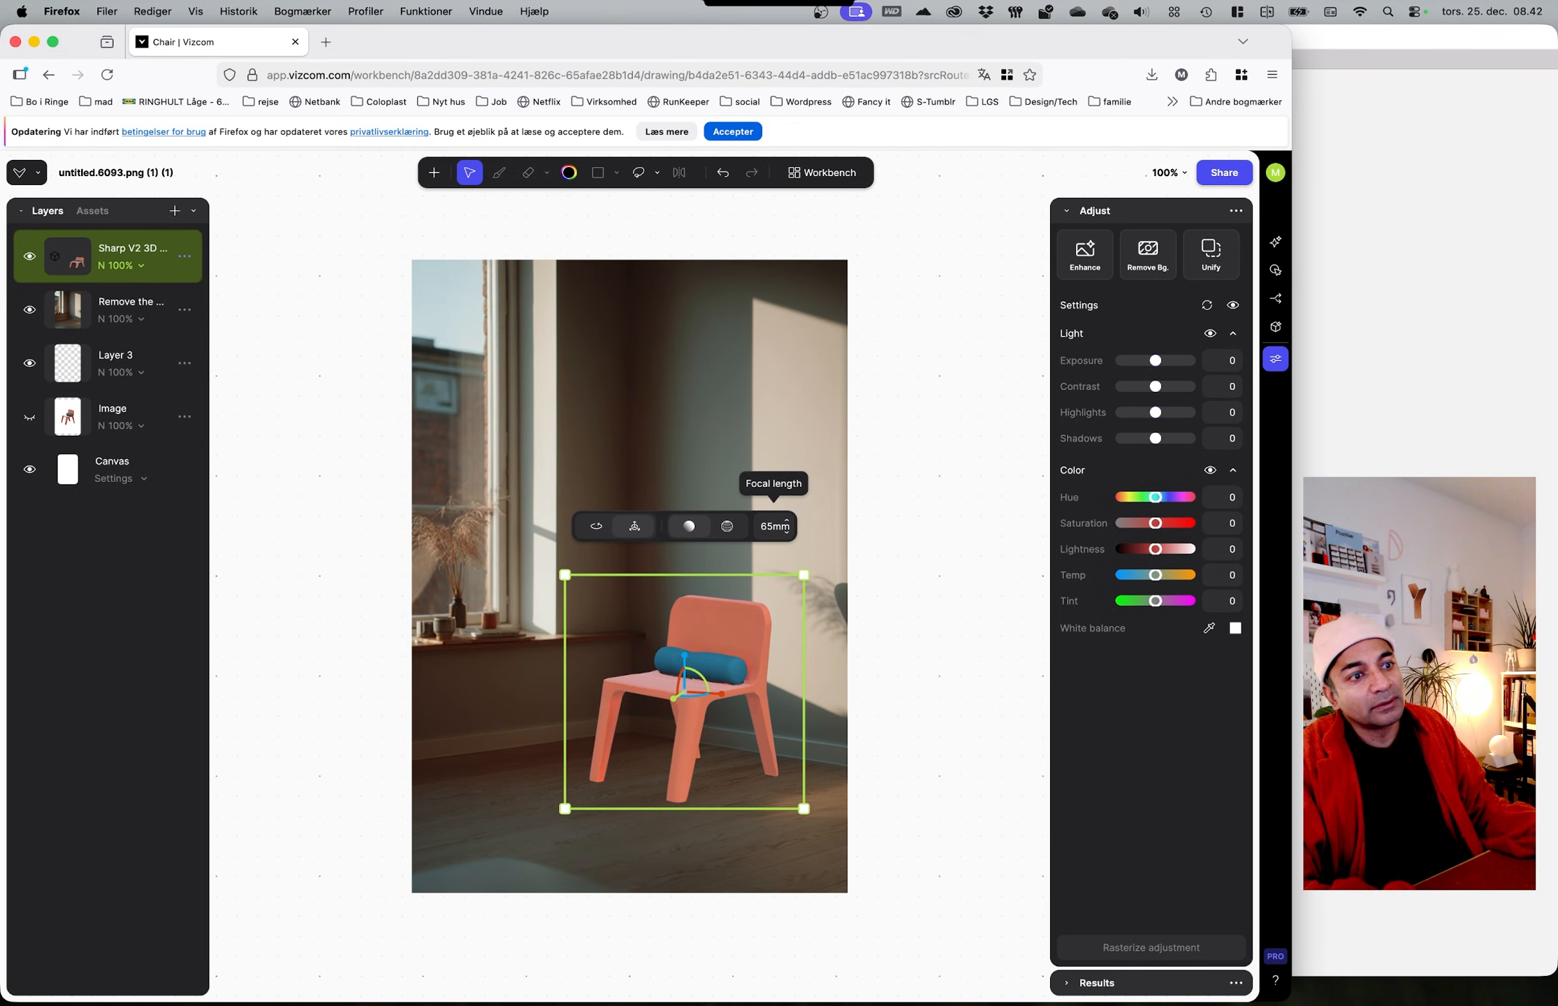
{"action": "mouse_move", "coordinate": [714, 776]}
{"action": "left_mouse_down"}
{"action": "mouse_move", "coordinate": [700, 772]}
{"action": "mouse_move", "coordinate": [721, 777]}
{"action": "left_mouse_up"}
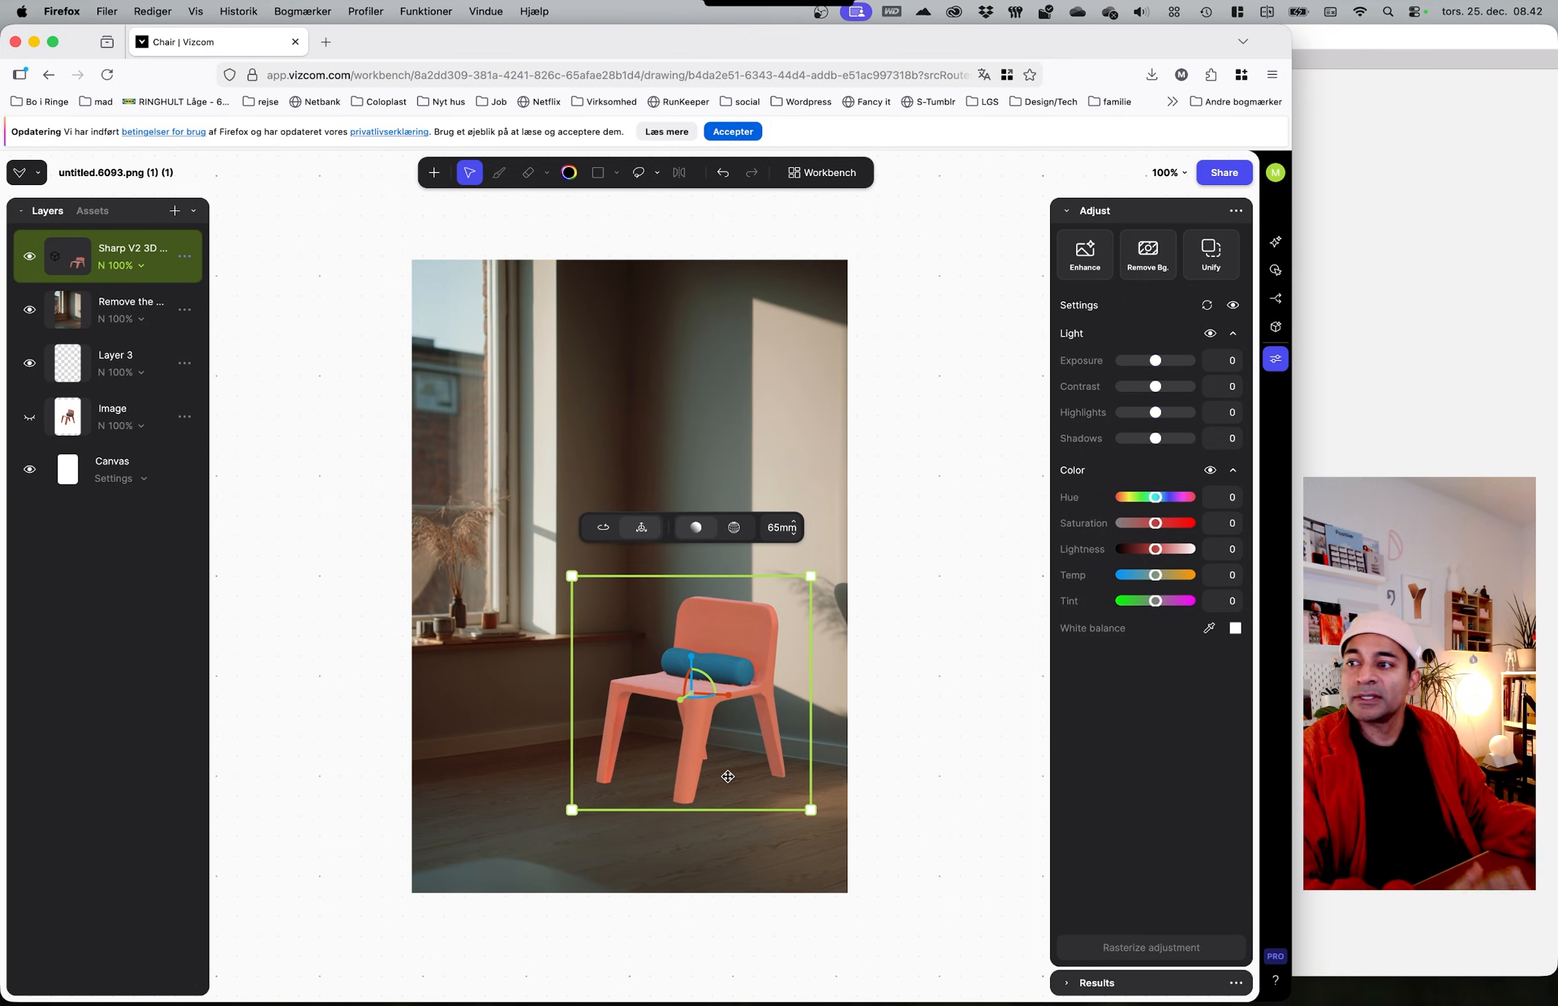
Step: Run Unify on the Sharp V2 3D chair layer to blend it into the room image
{"action": "key", "text": "b"}
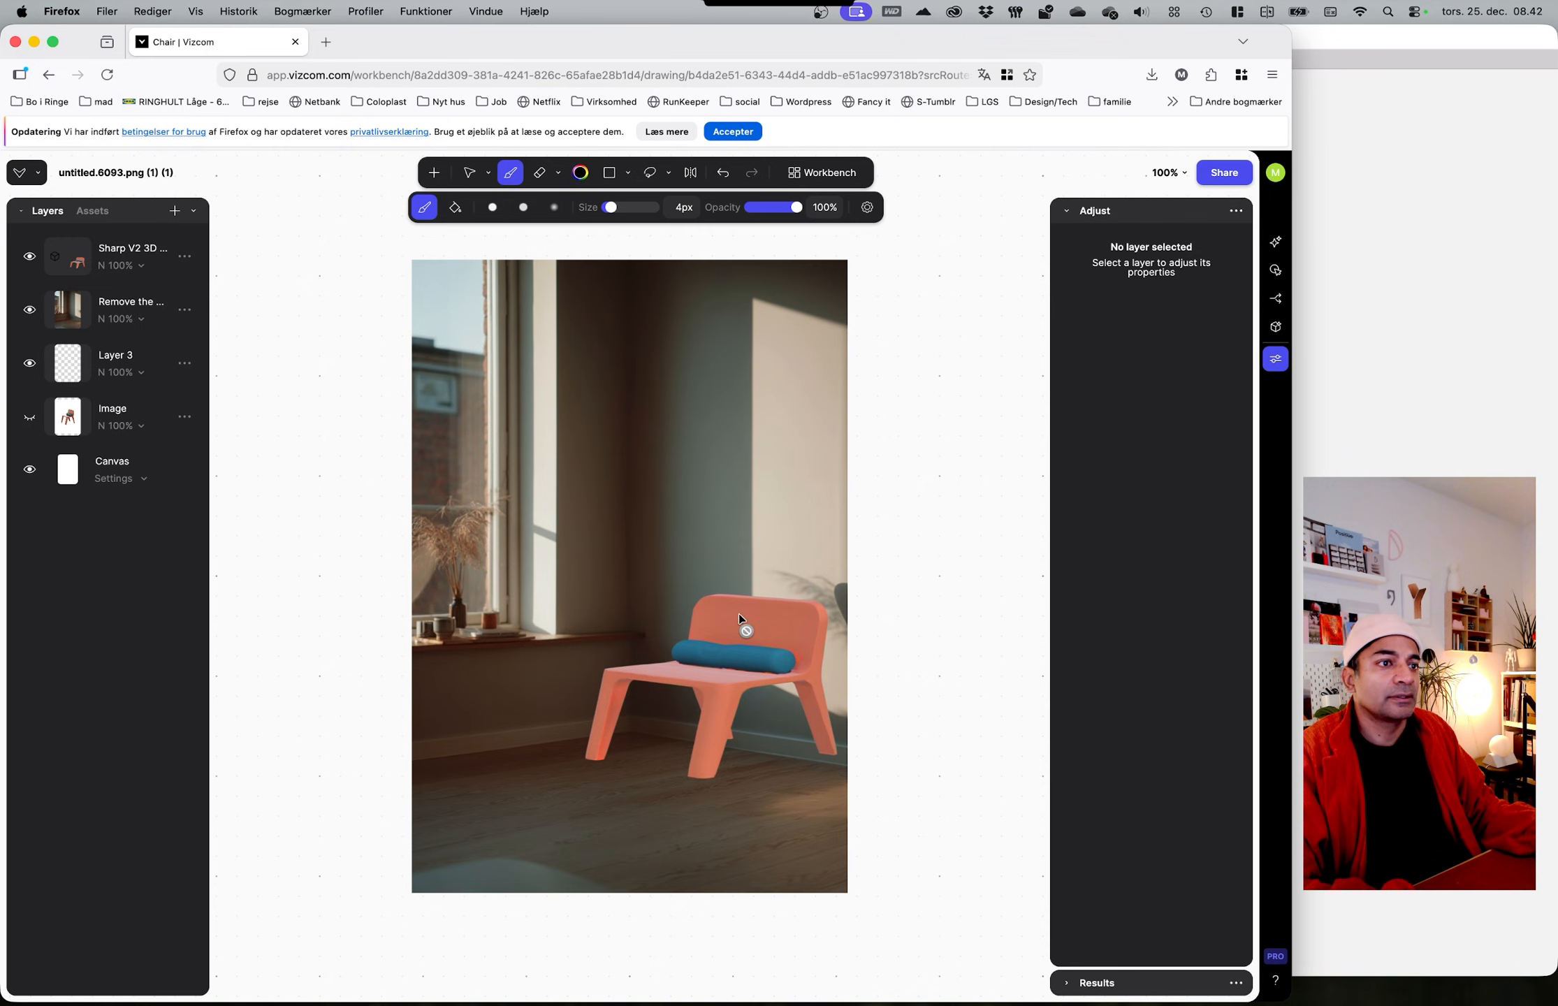
{"action": "left_click", "coordinate": [115, 262]}
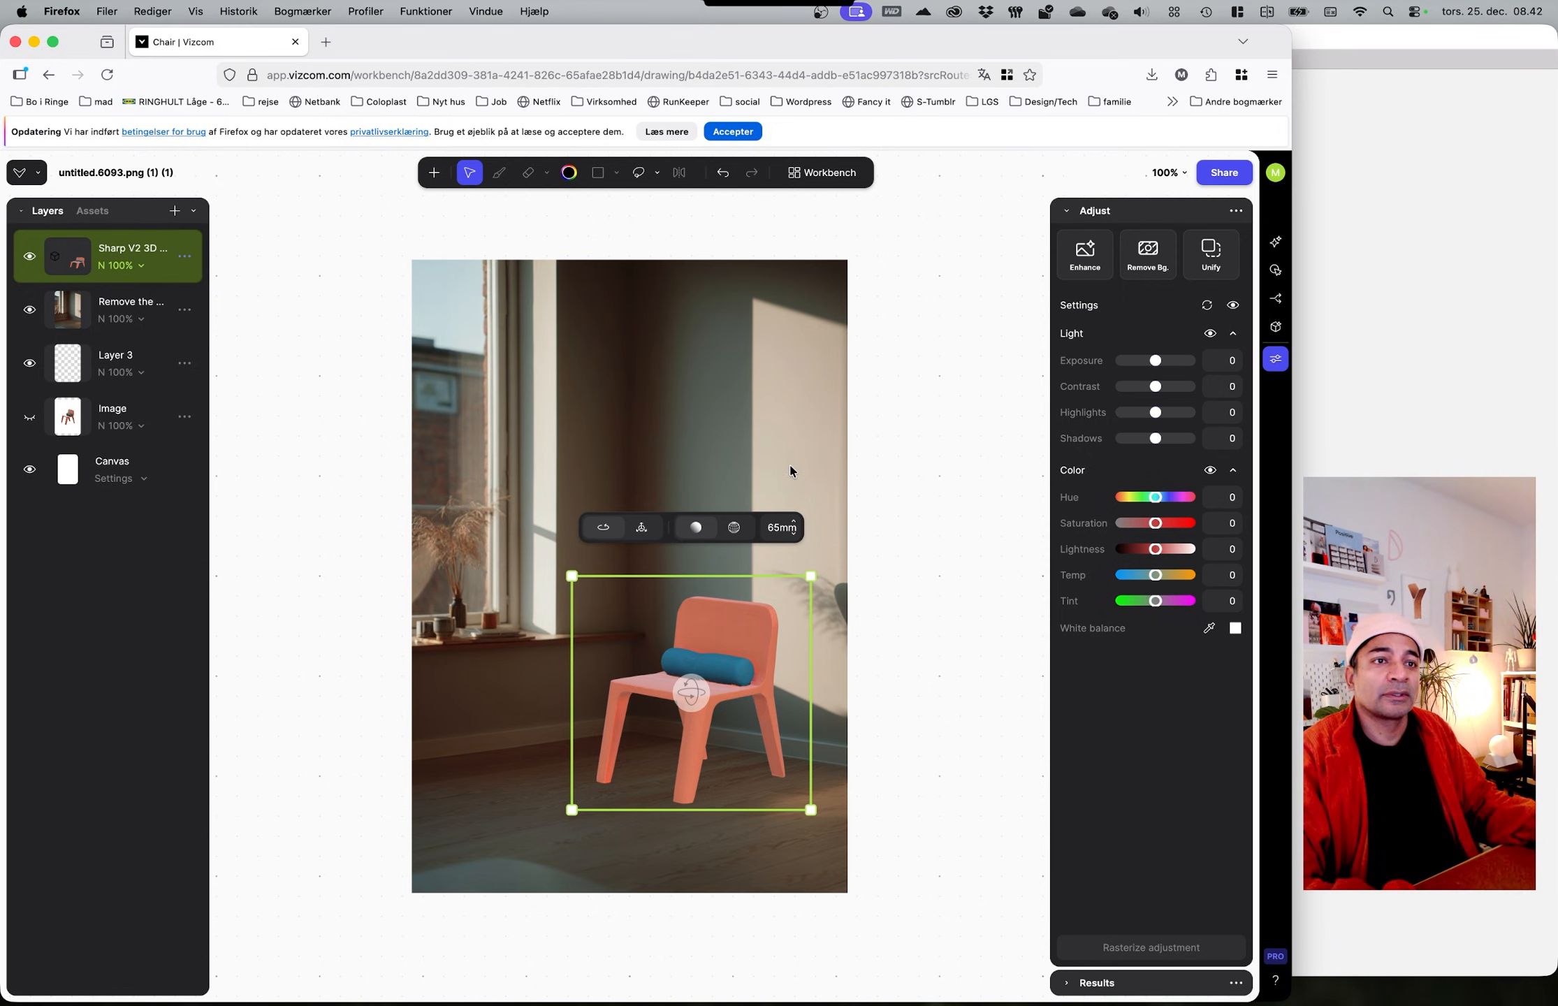
{"action": "left_click", "coordinate": [1205, 271]}
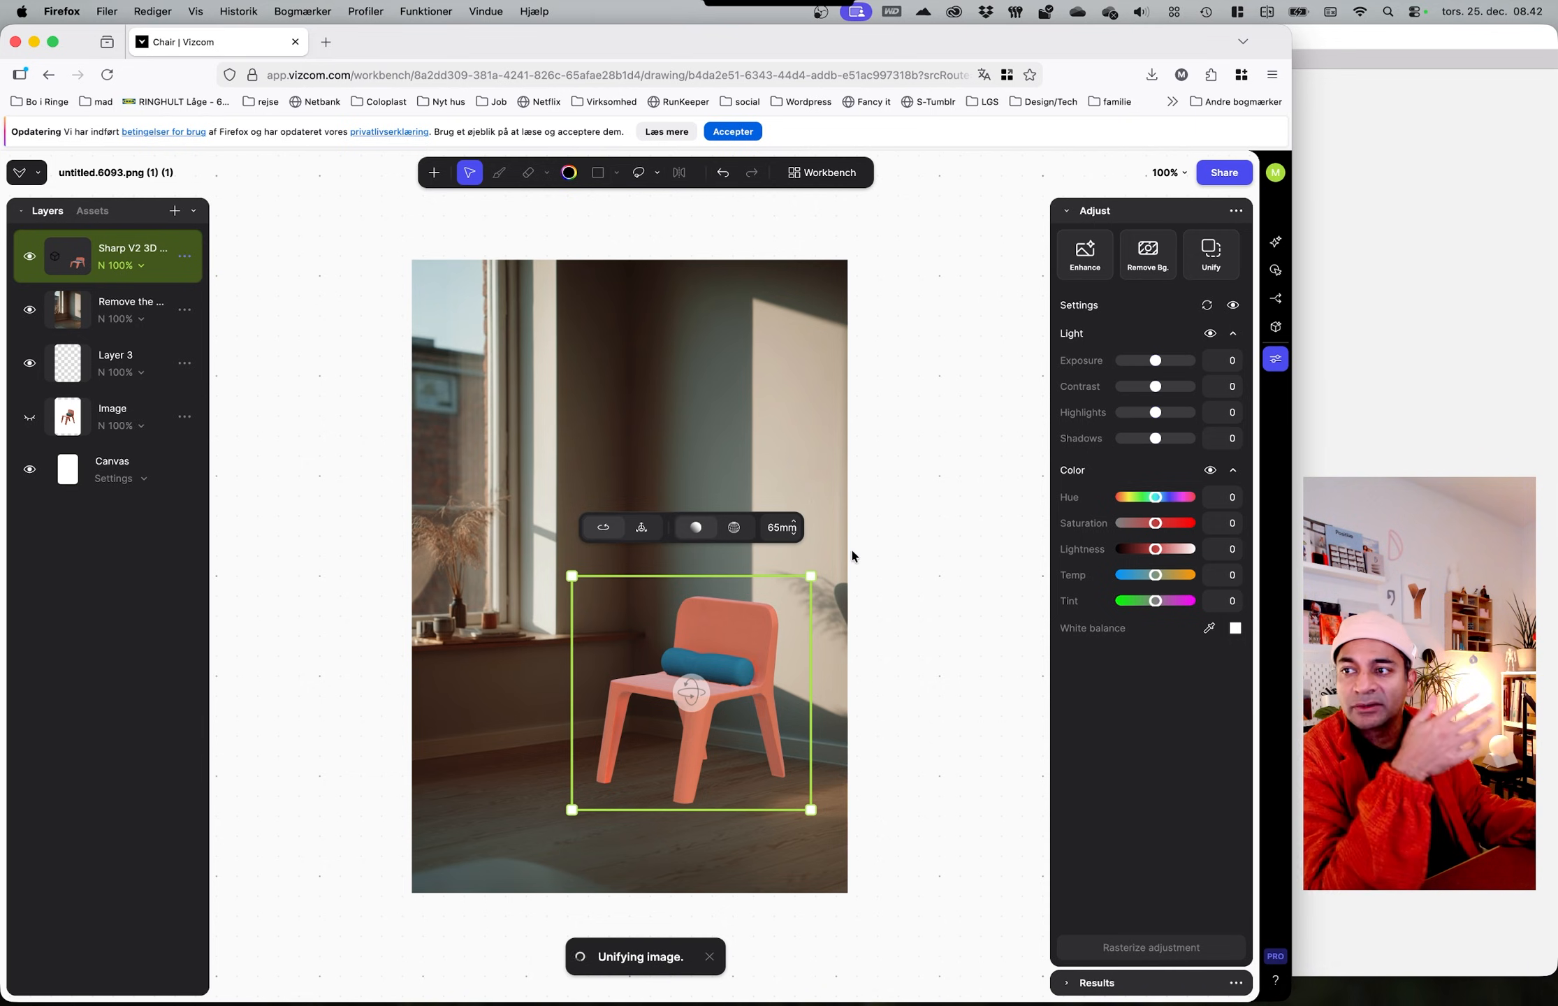
{"action": "left_click", "coordinate": [107, 322]}
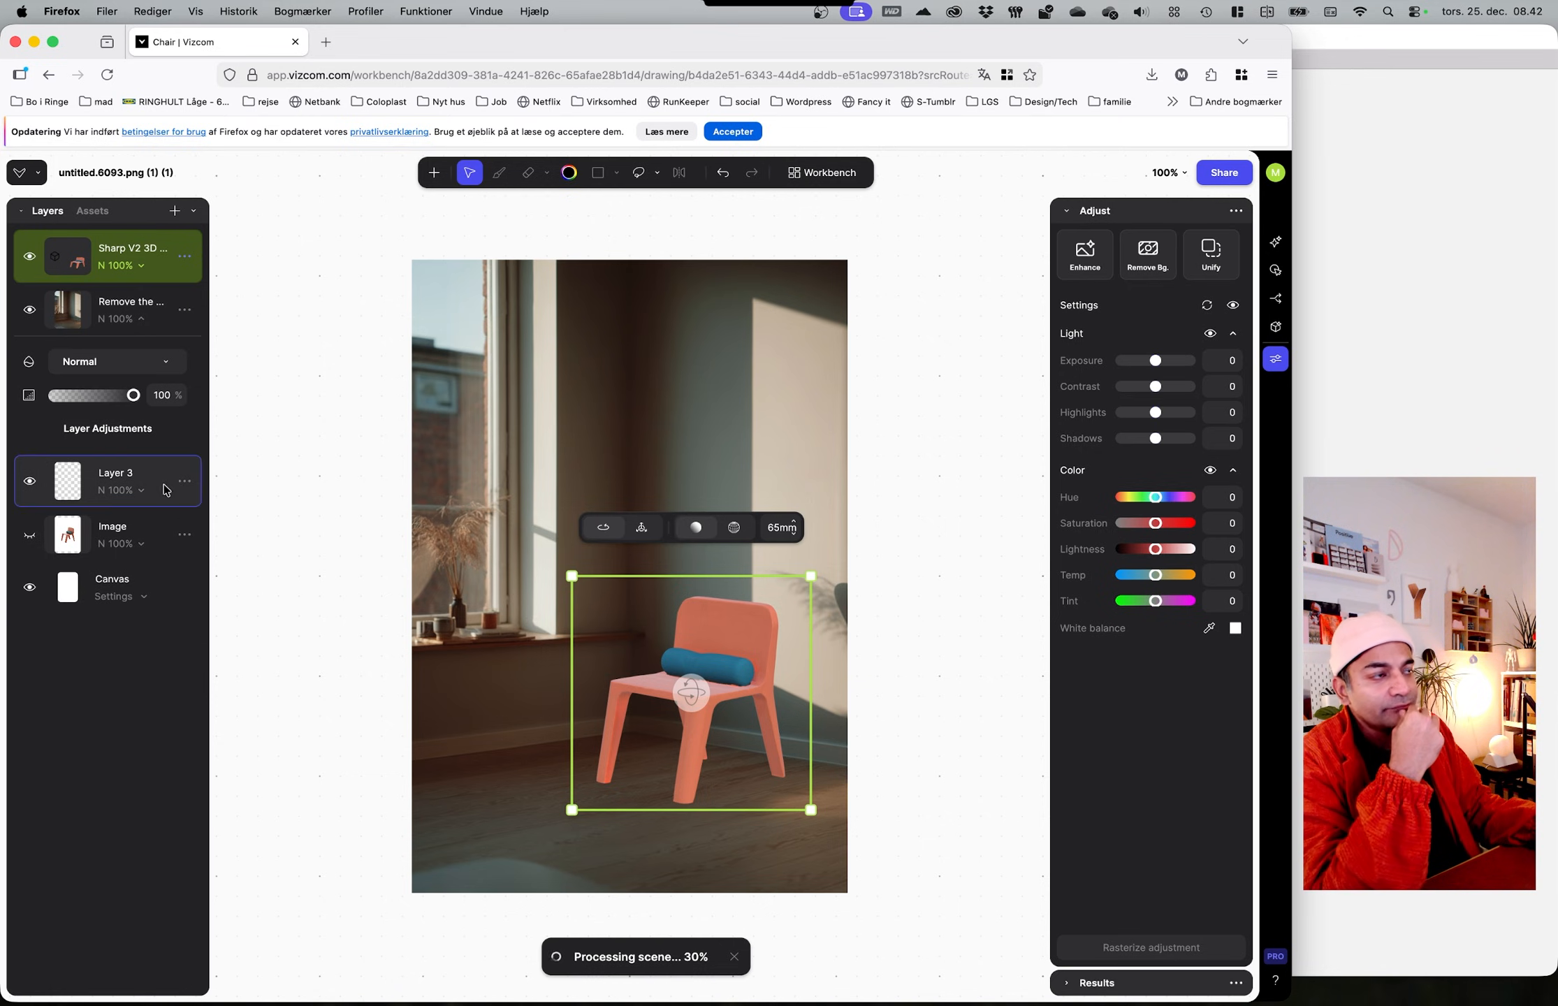
{"action": "left_click", "coordinate": [252, 338]}
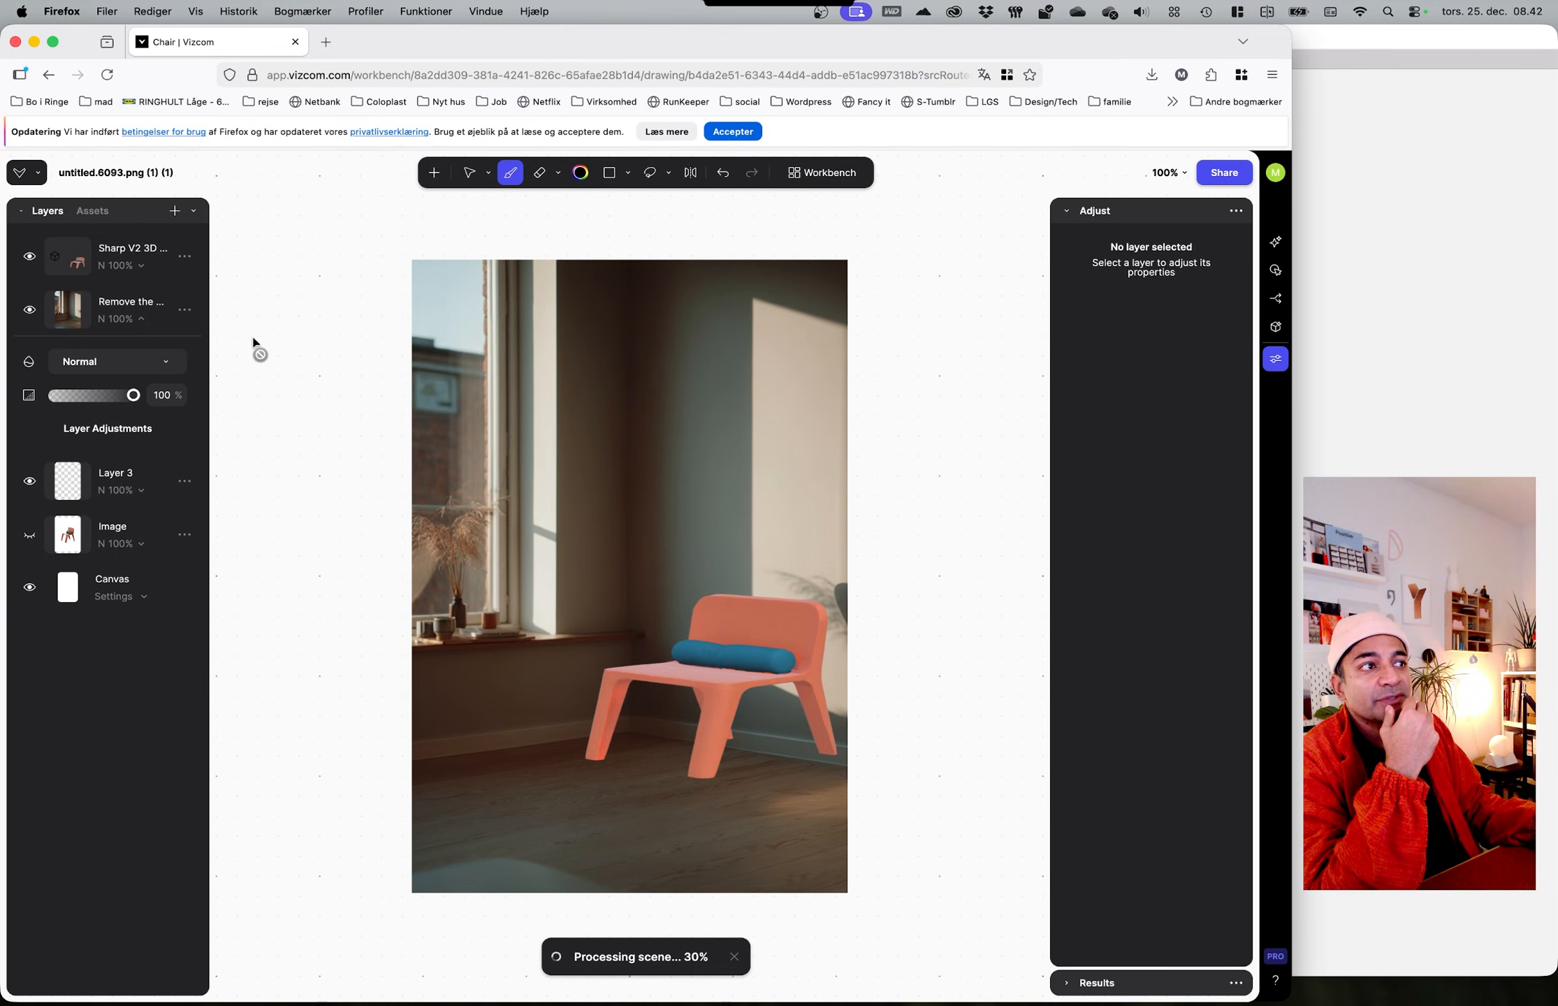
{"action": "key", "text": "b"}
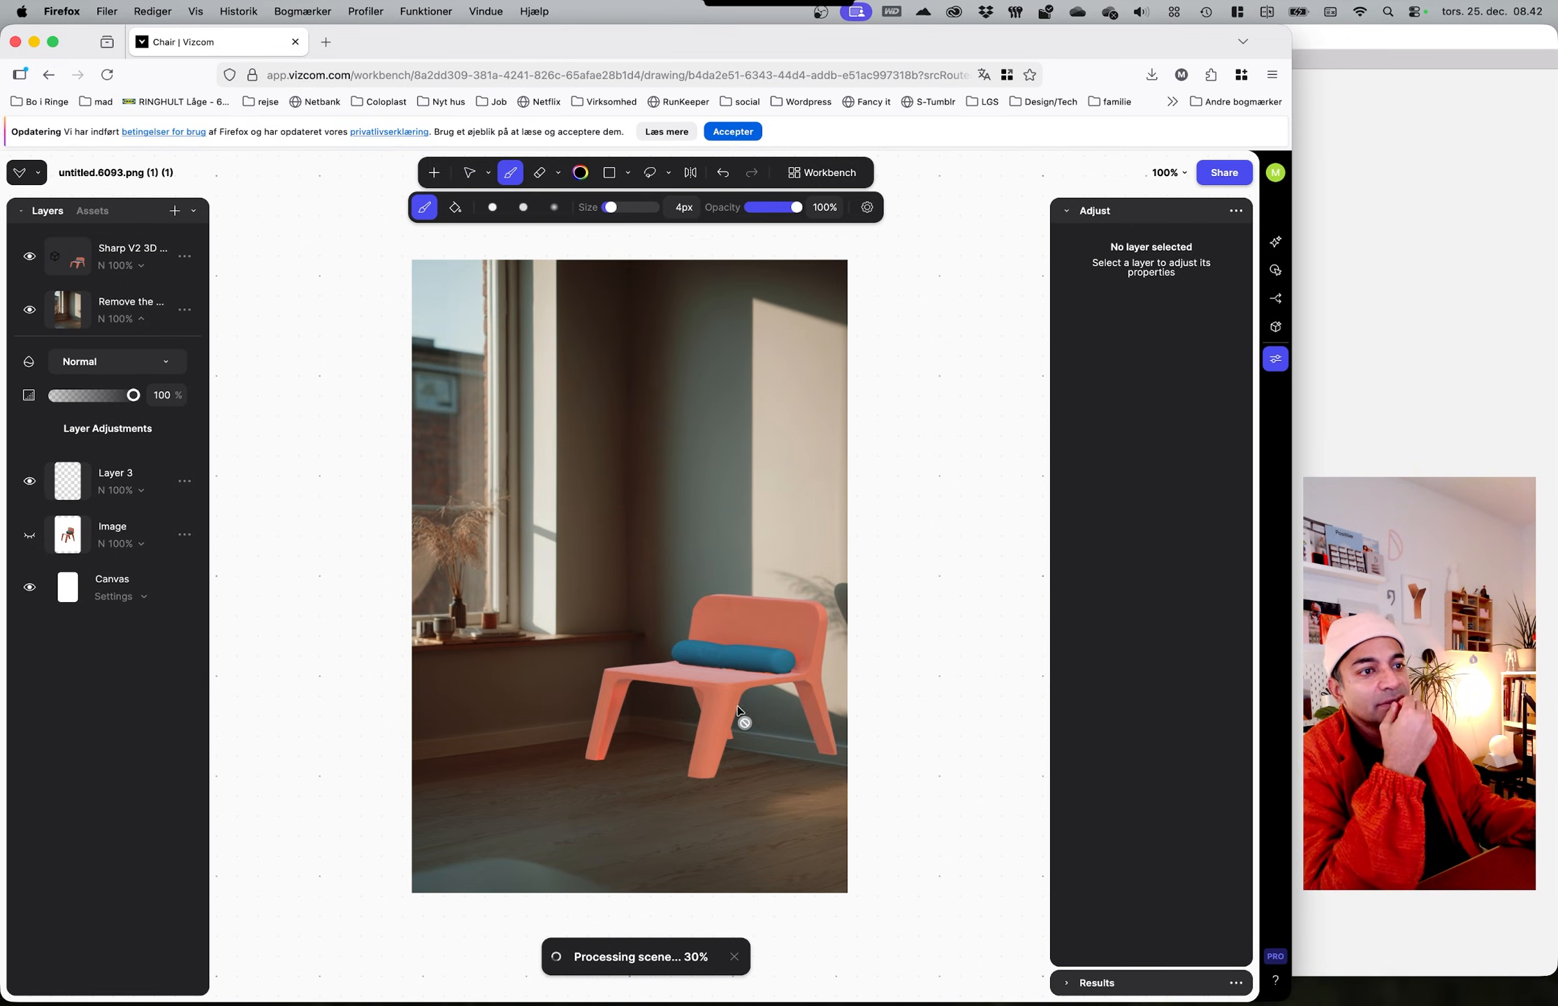
Step: Shift the 3D chair slightly up and to the left, activate its Transform gizmo and deselect the layer
{"action": "left_click", "coordinate": [126, 256]}
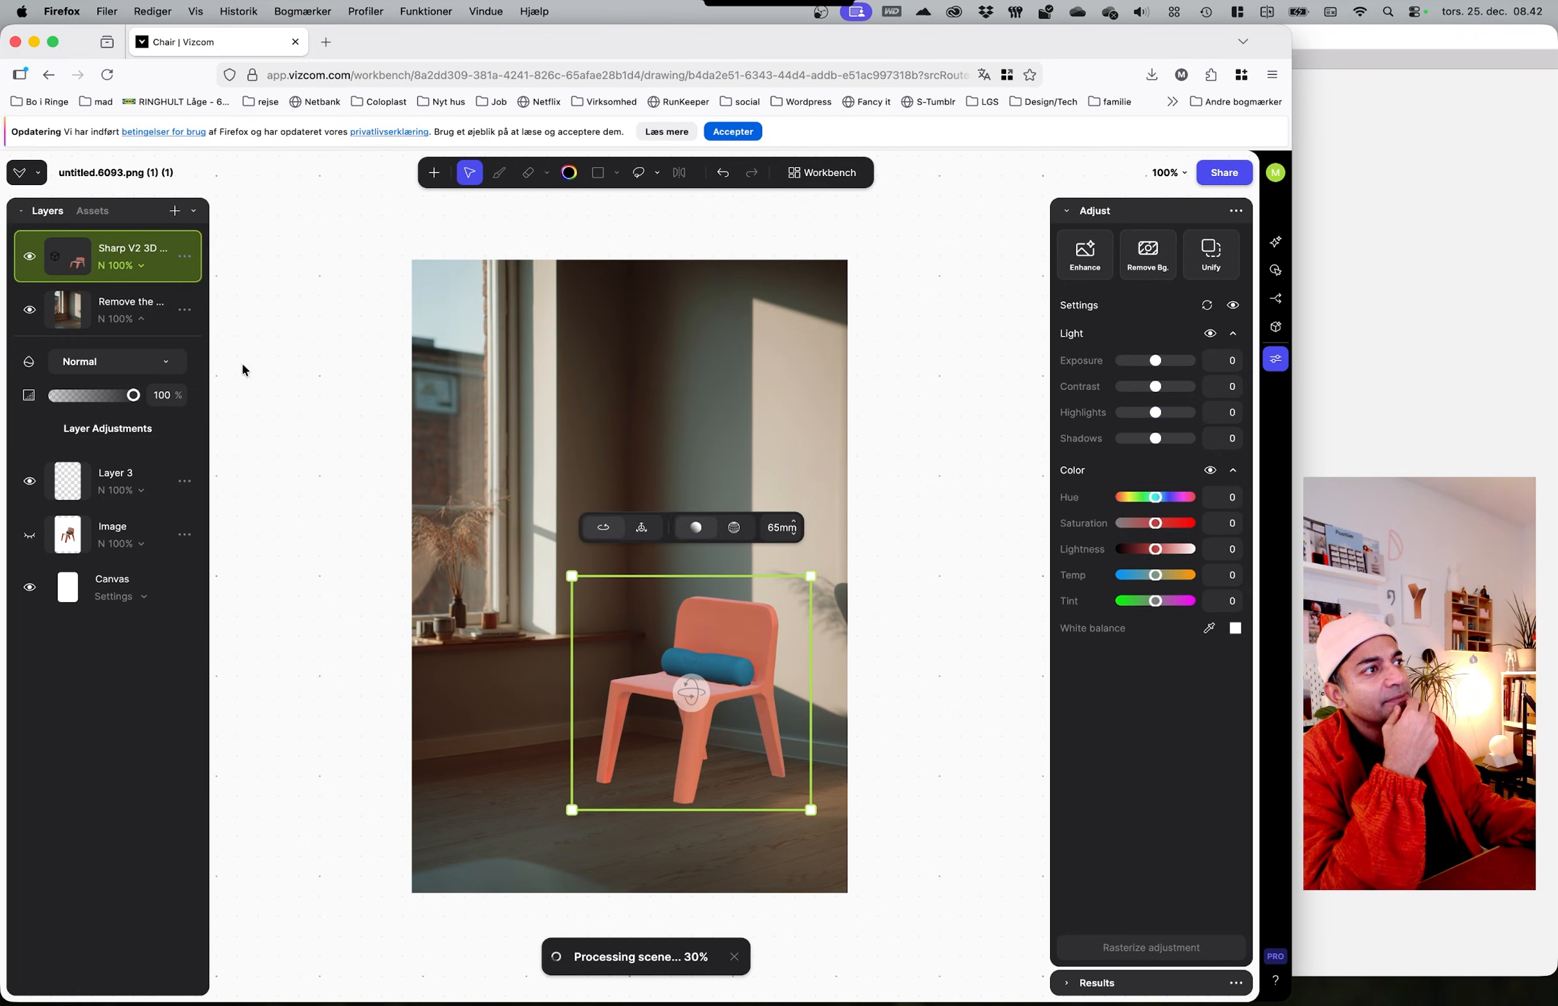
{"action": "left_click_drag", "start_coordinate": [636, 695], "coordinate": [631, 691]}
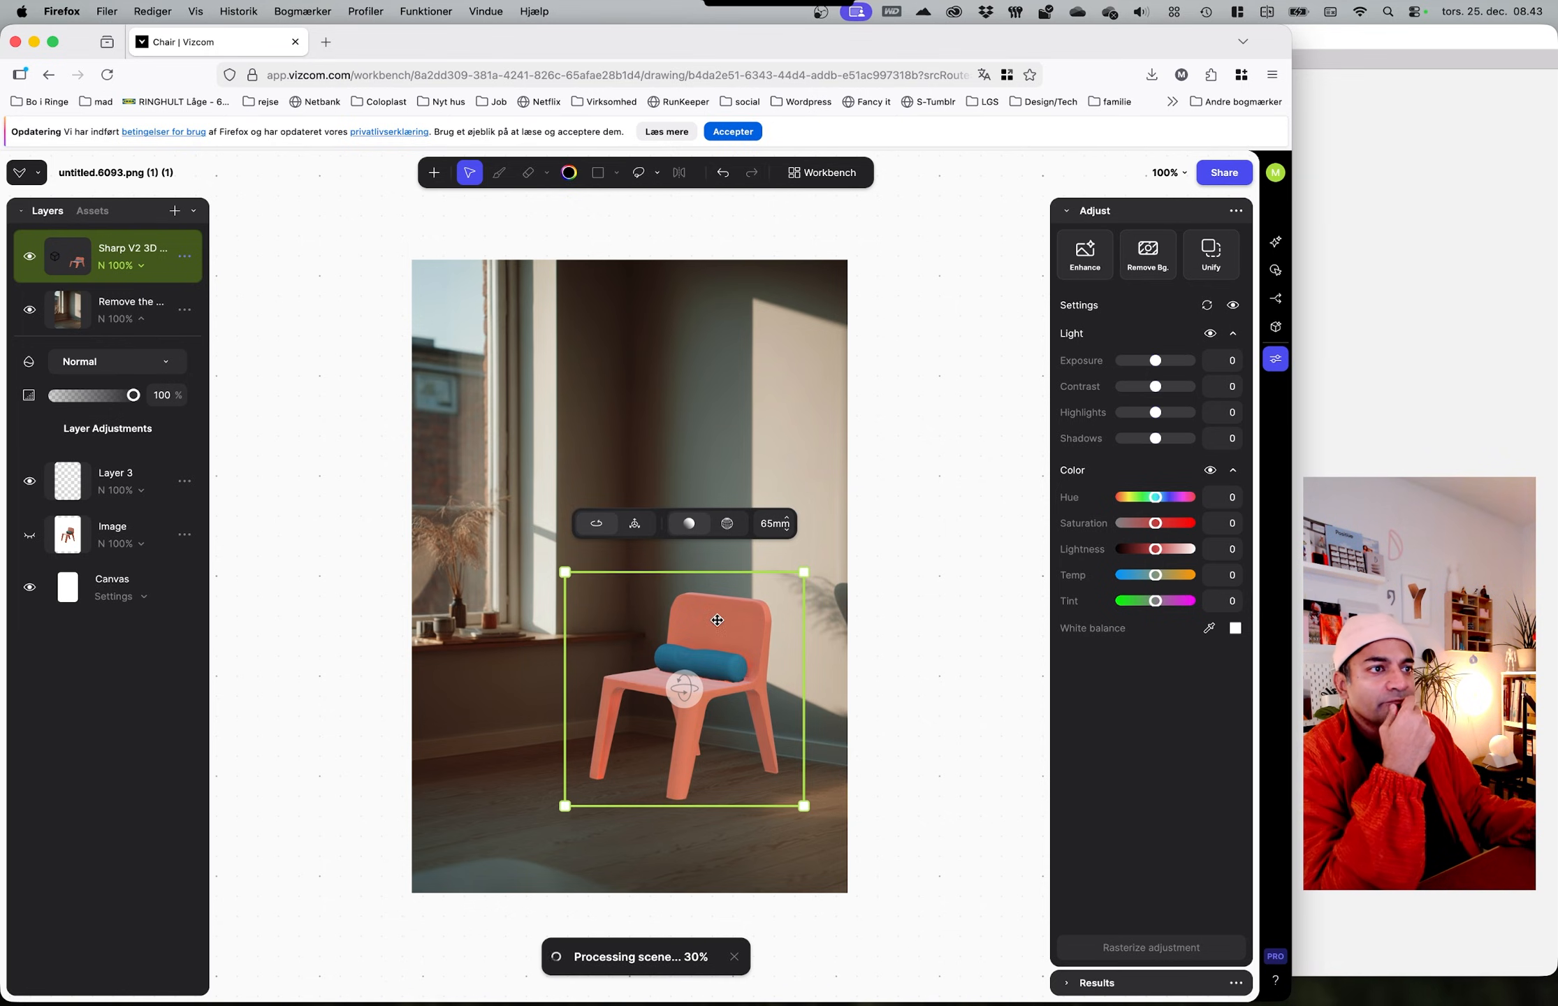
{"action": "left_click", "coordinate": [643, 529]}
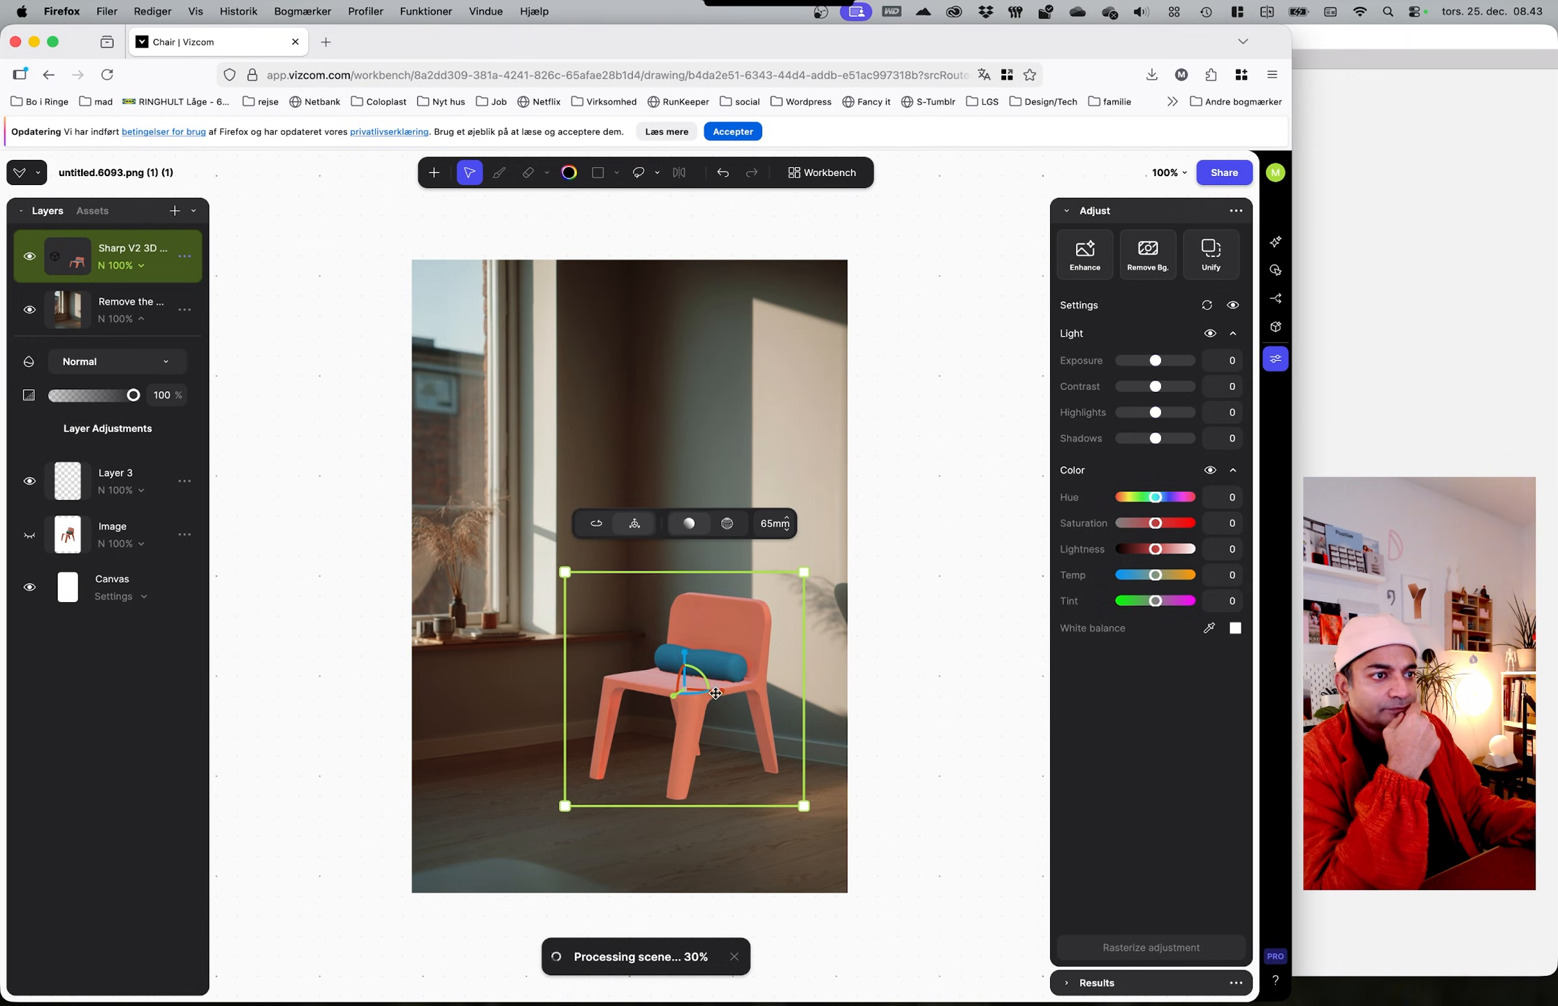
{"action": "left_click_drag", "start_coordinate": [705, 696], "coordinate": [715, 695]}
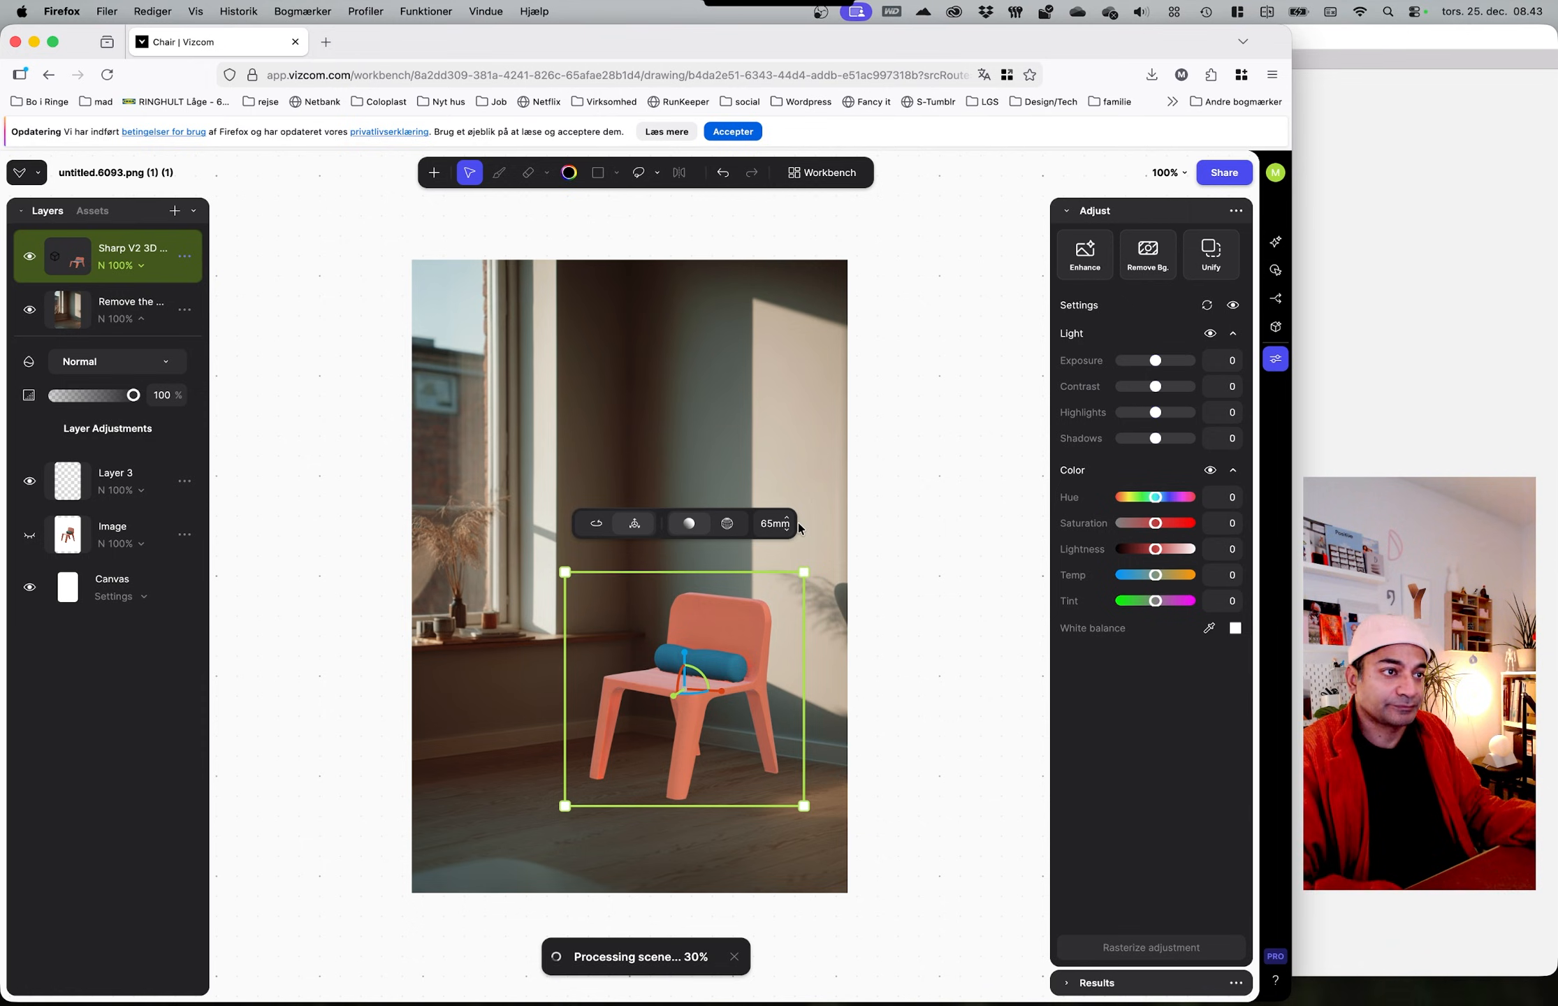
{"action": "left_click", "coordinate": [358, 568]}
{"action": "key", "text": "b"}
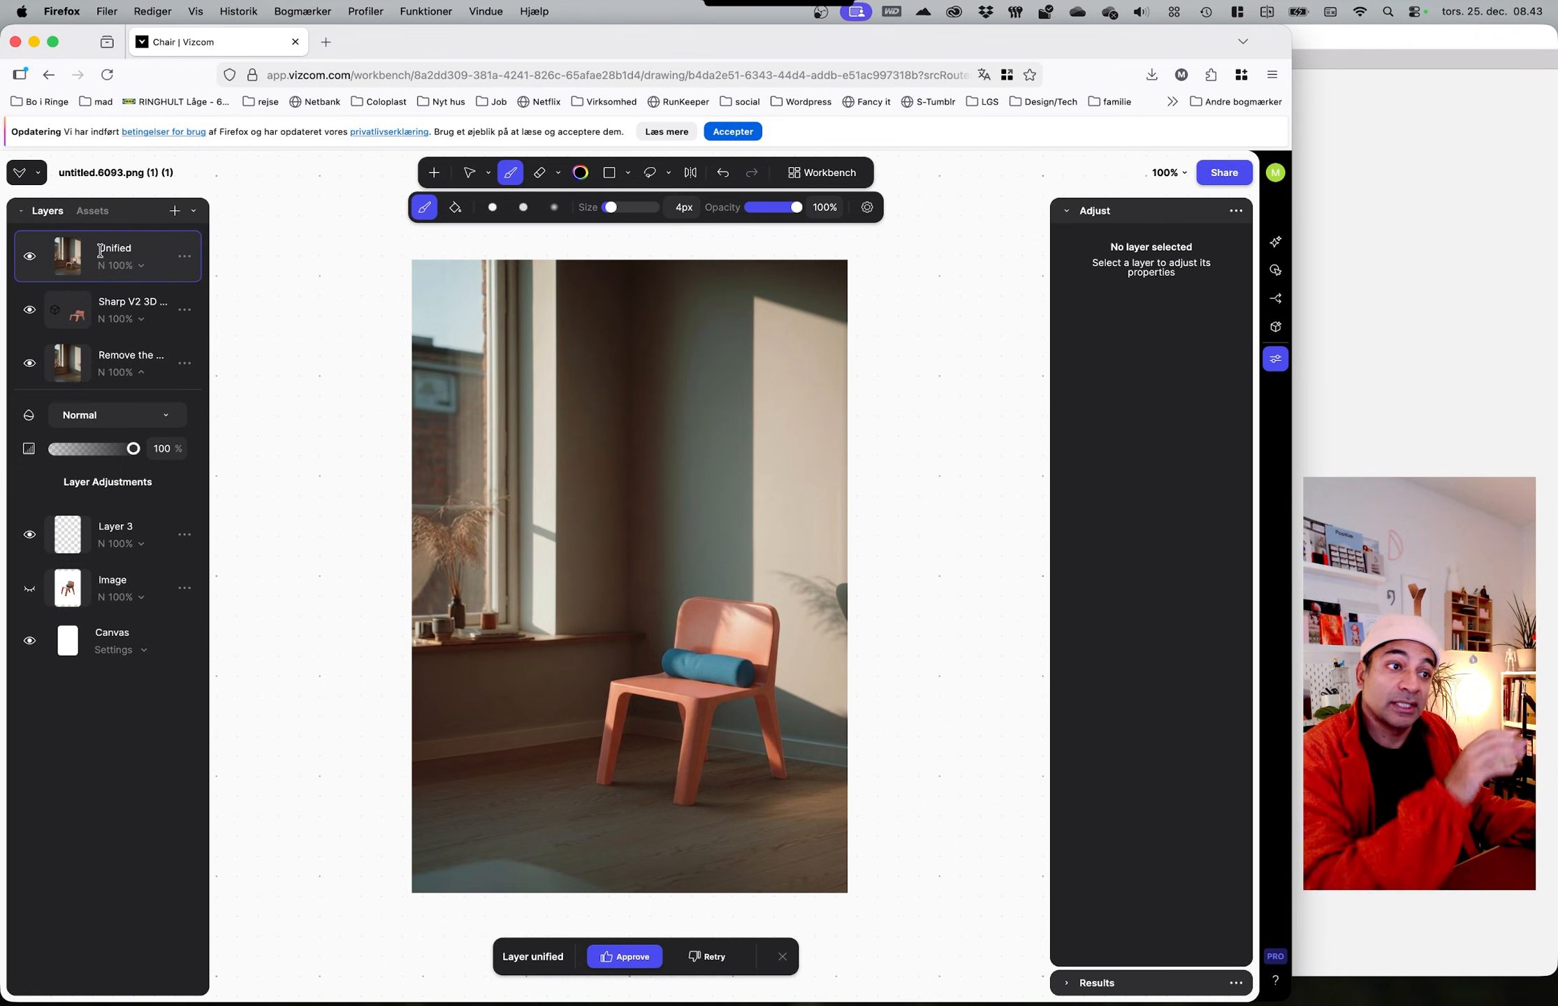
Step: Examine the chair's lighting, shadows and cushion in the unified image, both close up and in the full room
{"action": "left_click_drag", "start_coordinate": [623, 561], "coordinate": [669, 562]}
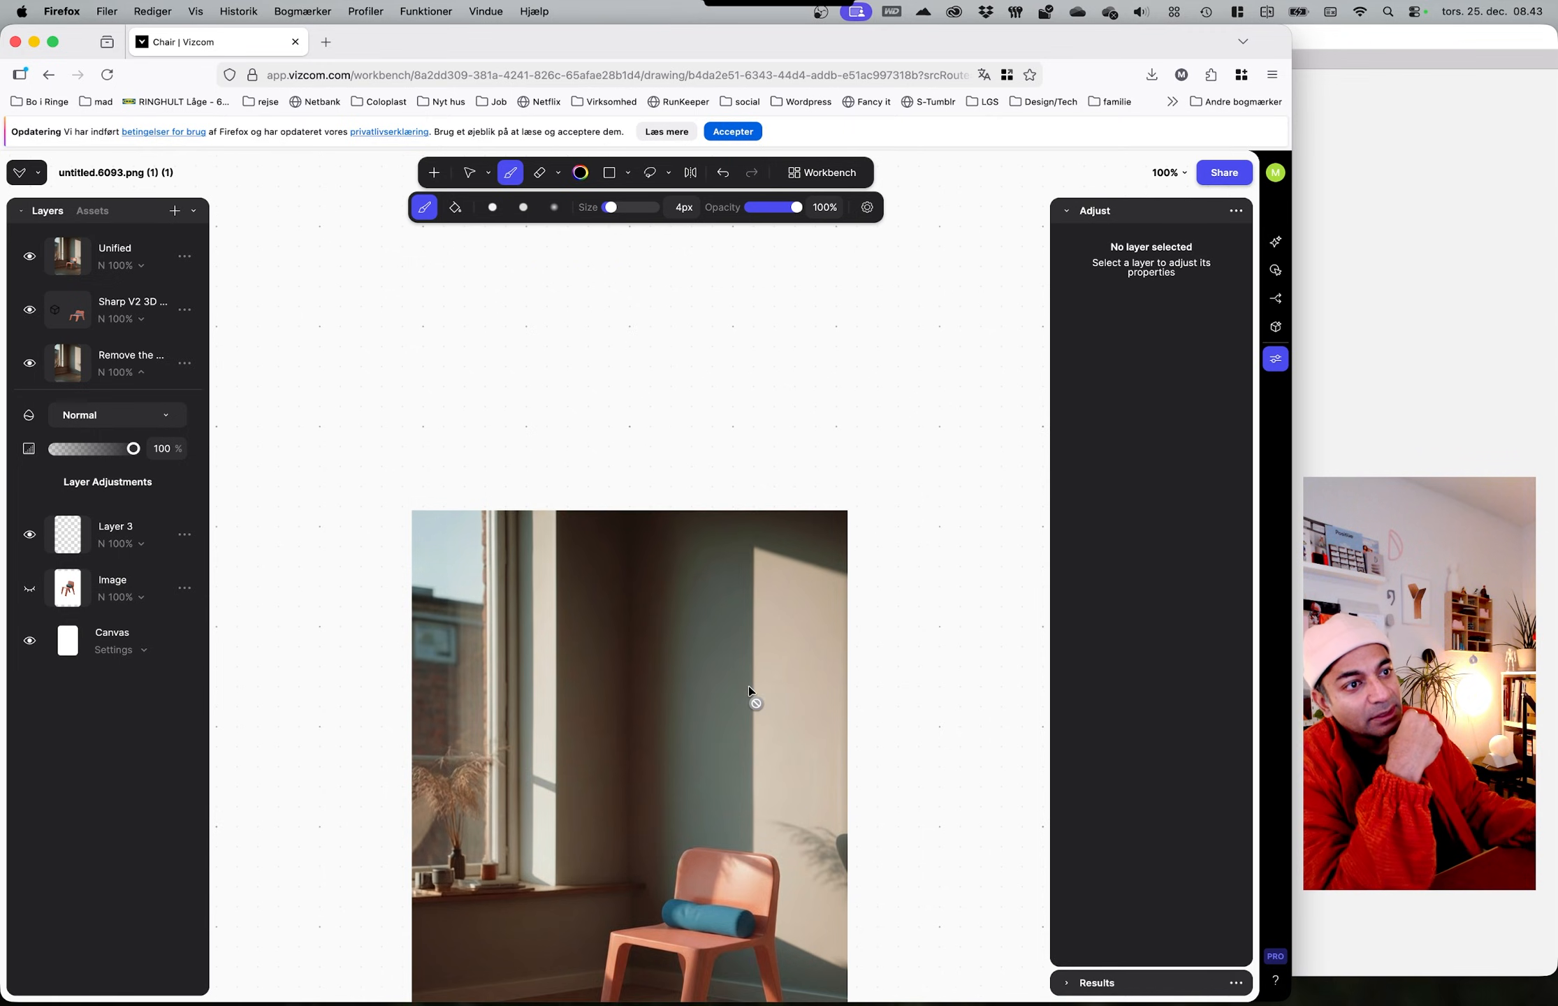
{"action": "scroll", "coordinate": [748, 685], "scroll_direction": "up", "scroll_amount": 5, "text": "ctrl"}
{"action": "scroll", "coordinate": [748, 694], "scroll_direction": "up", "scroll_amount": 5, "text": "ctrl"}
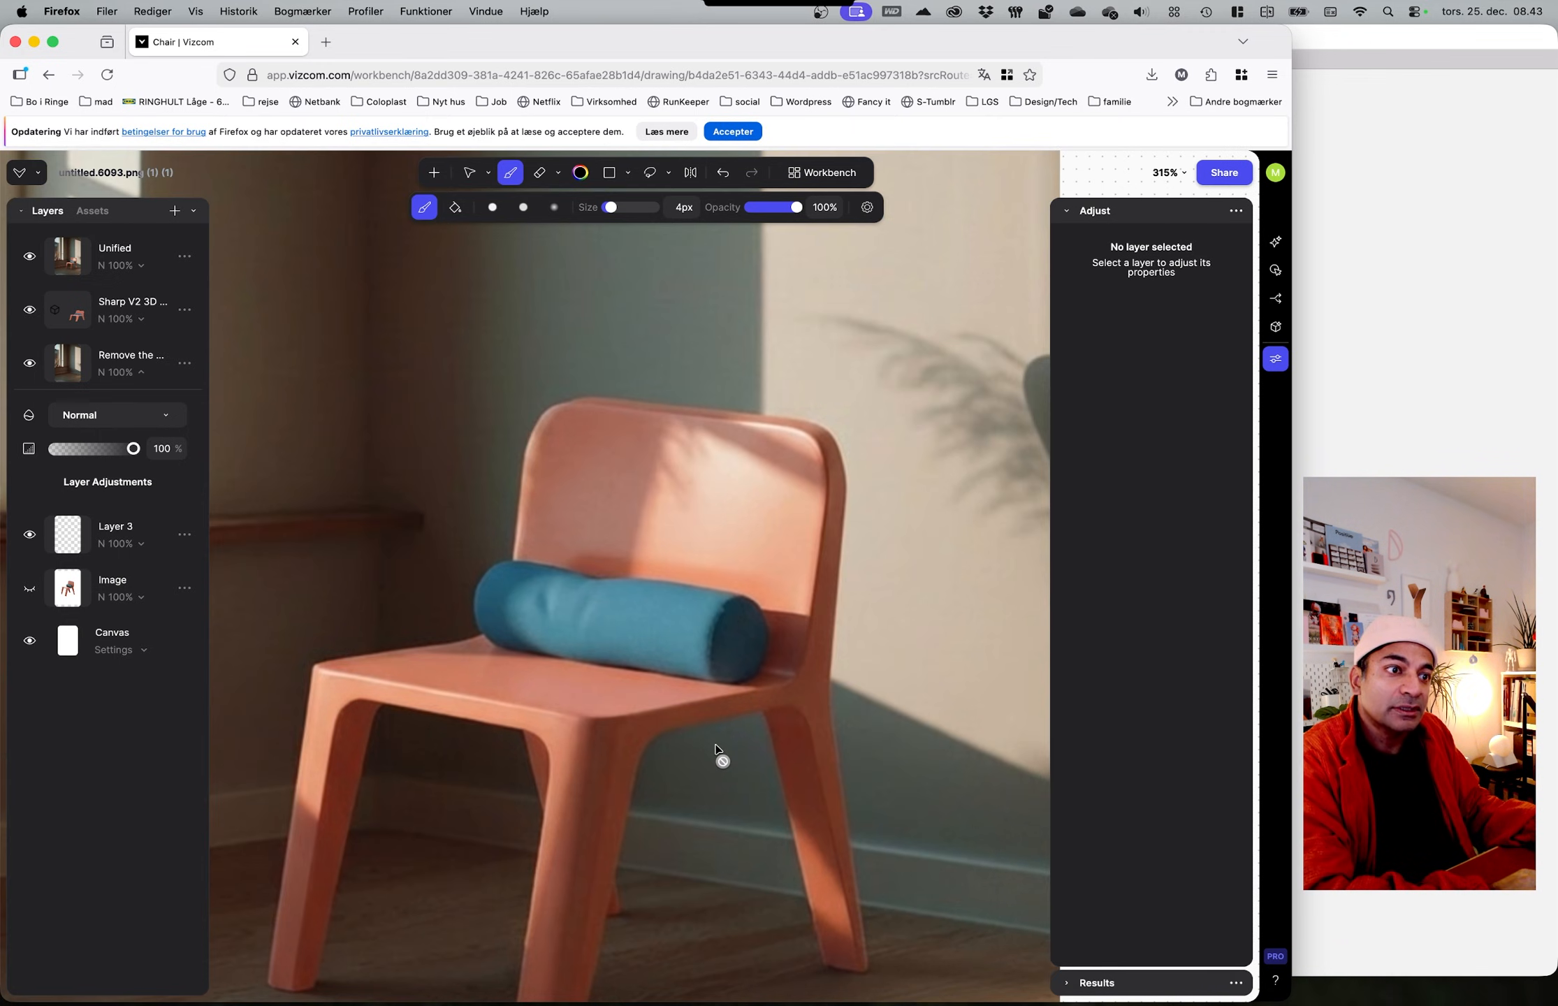
{"action": "scroll", "coordinate": [716, 746], "scroll_direction": "down", "scroll_amount": 4, "text": "ctrl"}
{"action": "scroll", "coordinate": [626, 807], "scroll_direction": "down", "scroll_amount": 6, "text": "ctrl"}
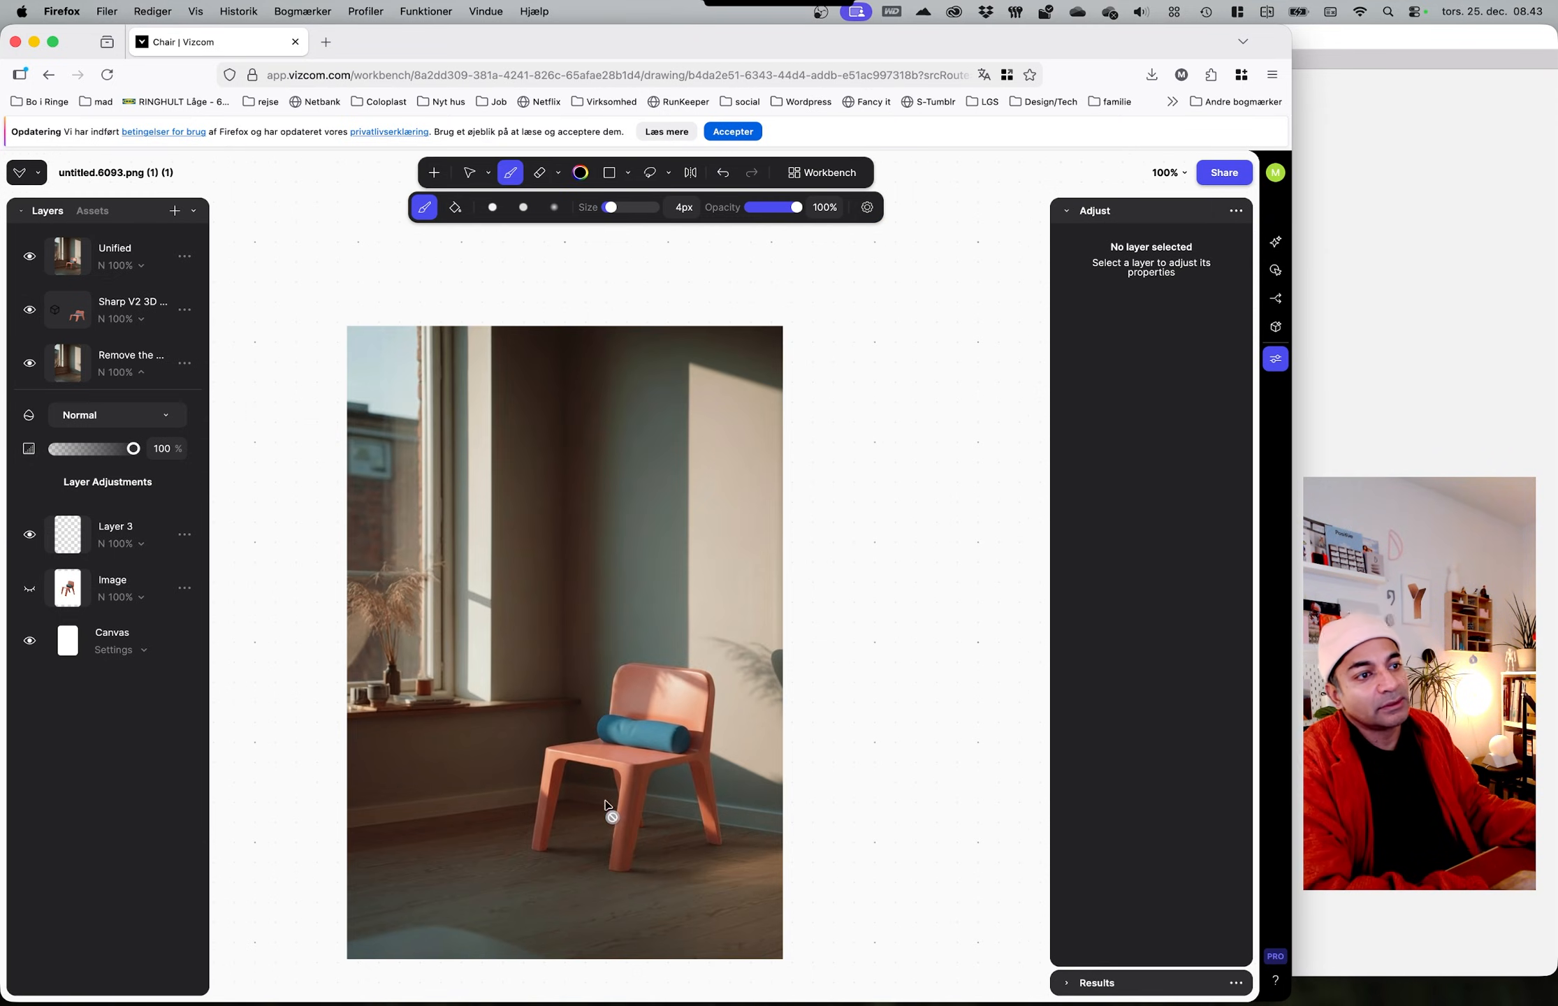
{"action": "scroll", "coordinate": [670, 772], "scroll_direction": "up", "scroll_amount": 2, "text": "ctrl"}
{"action": "scroll", "coordinate": [674, 775], "scroll_direction": "up", "scroll_amount": 3, "text": "ctrl"}
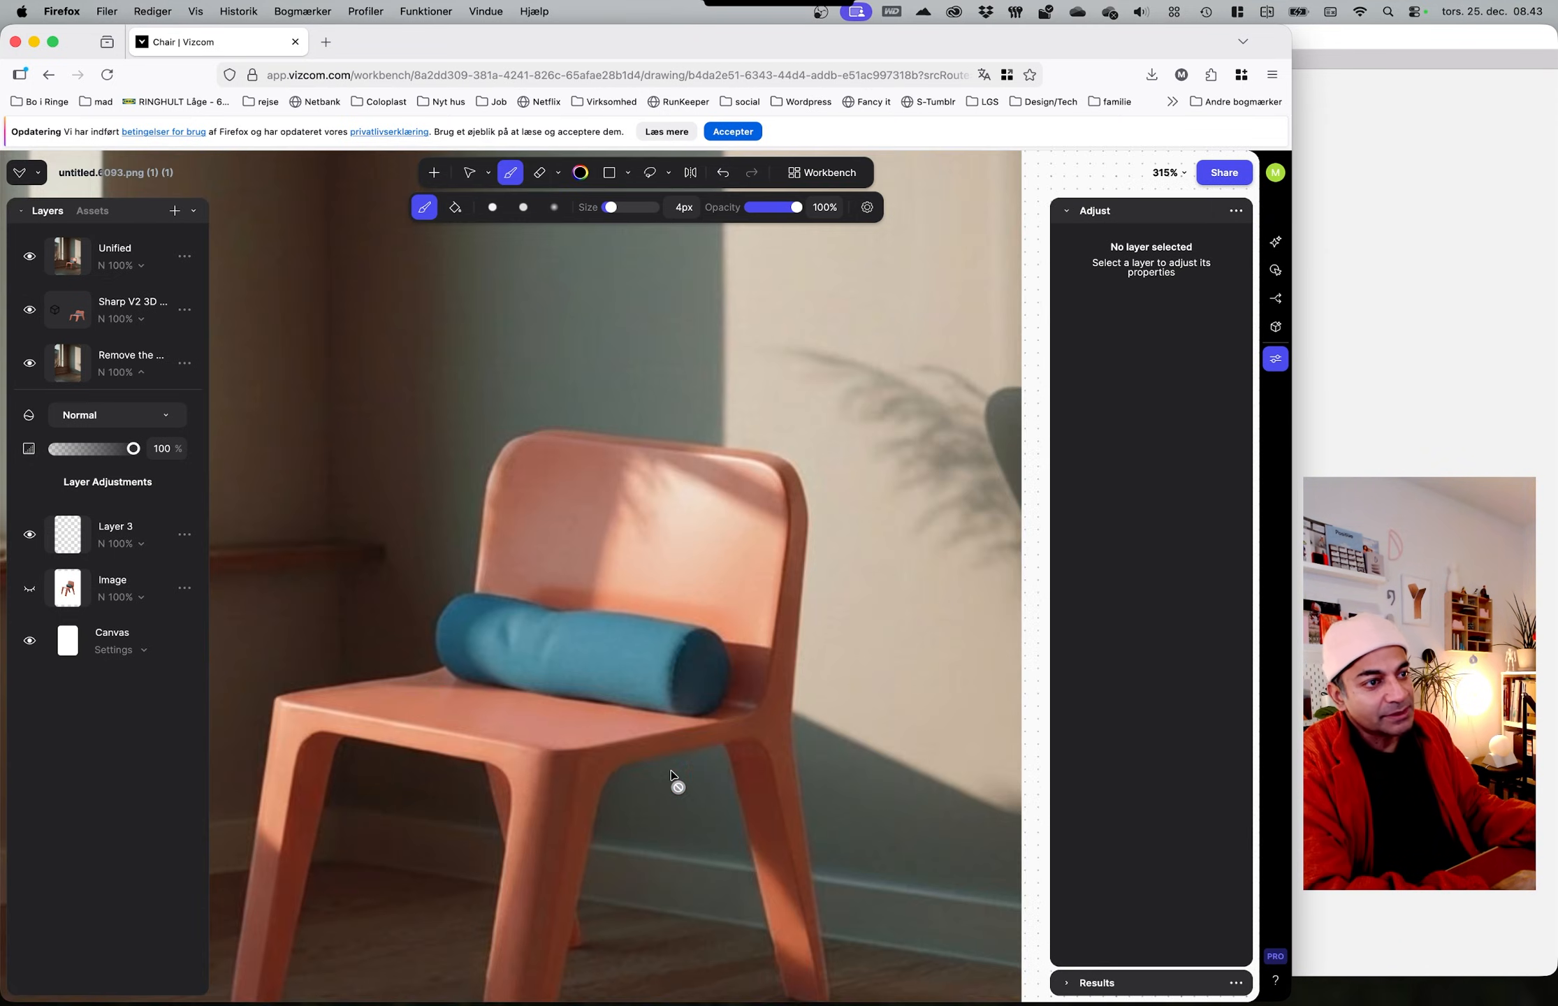
{"action": "scroll", "coordinate": [691, 730], "scroll_direction": "down", "scroll_amount": 5, "text": "ctrl"}
{"action": "scroll", "coordinate": [687, 725], "scroll_direction": "down", "scroll_amount": 2, "text": "ctrl"}
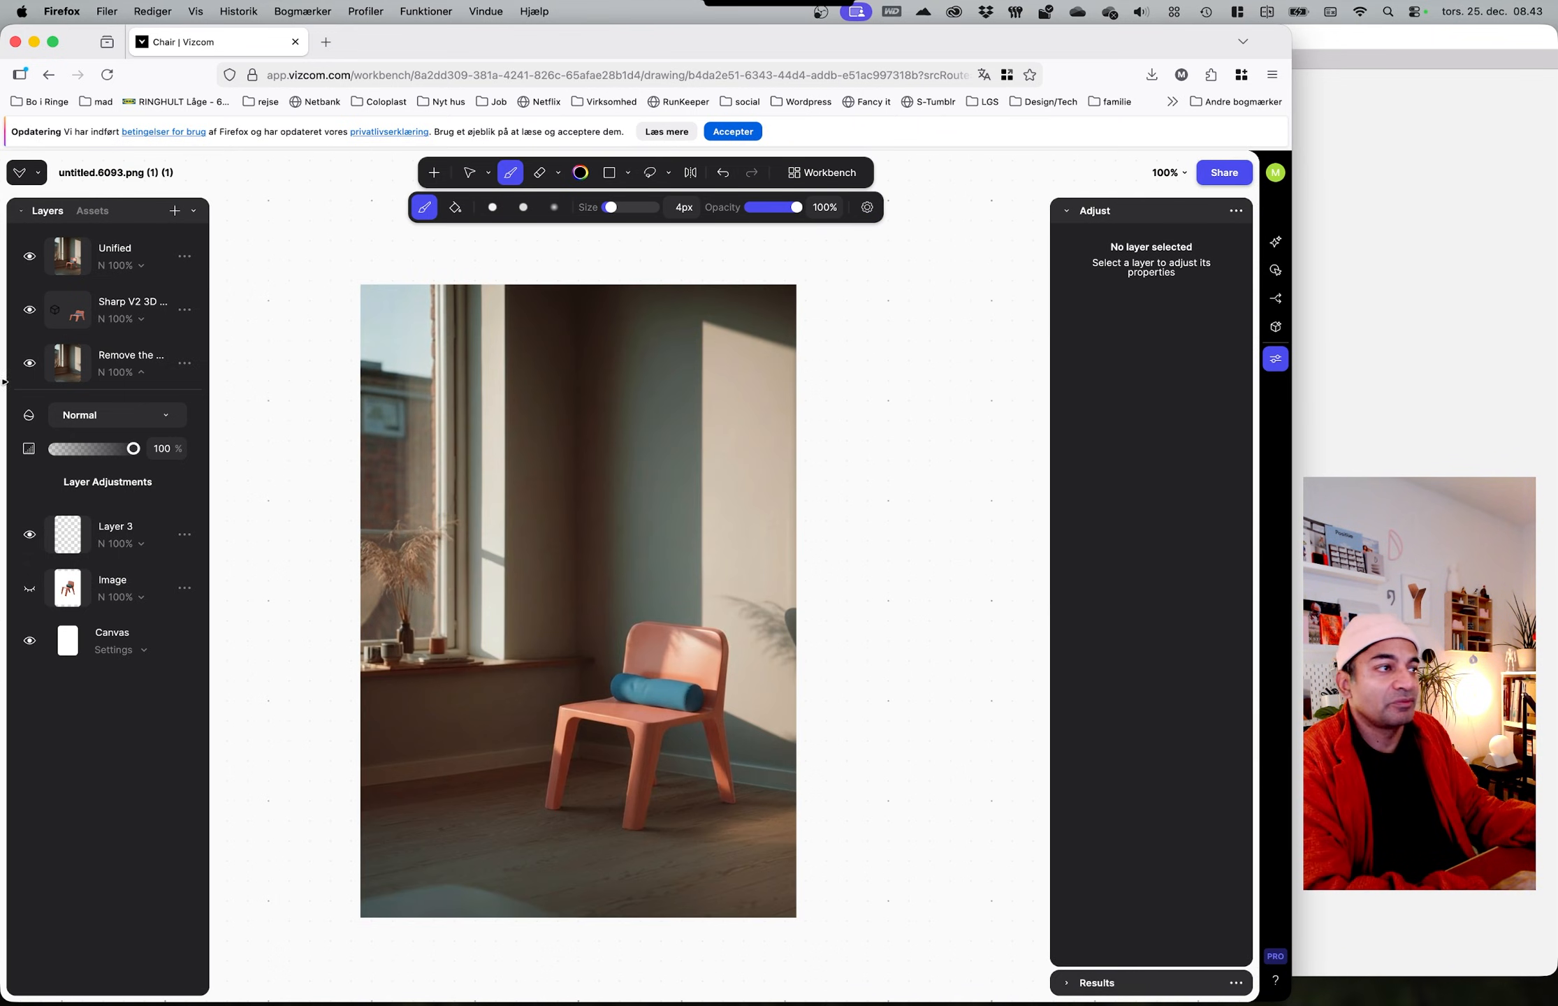
Step: Add the Unified layer to the workbench
{"action": "left_click", "coordinate": [183, 256]}
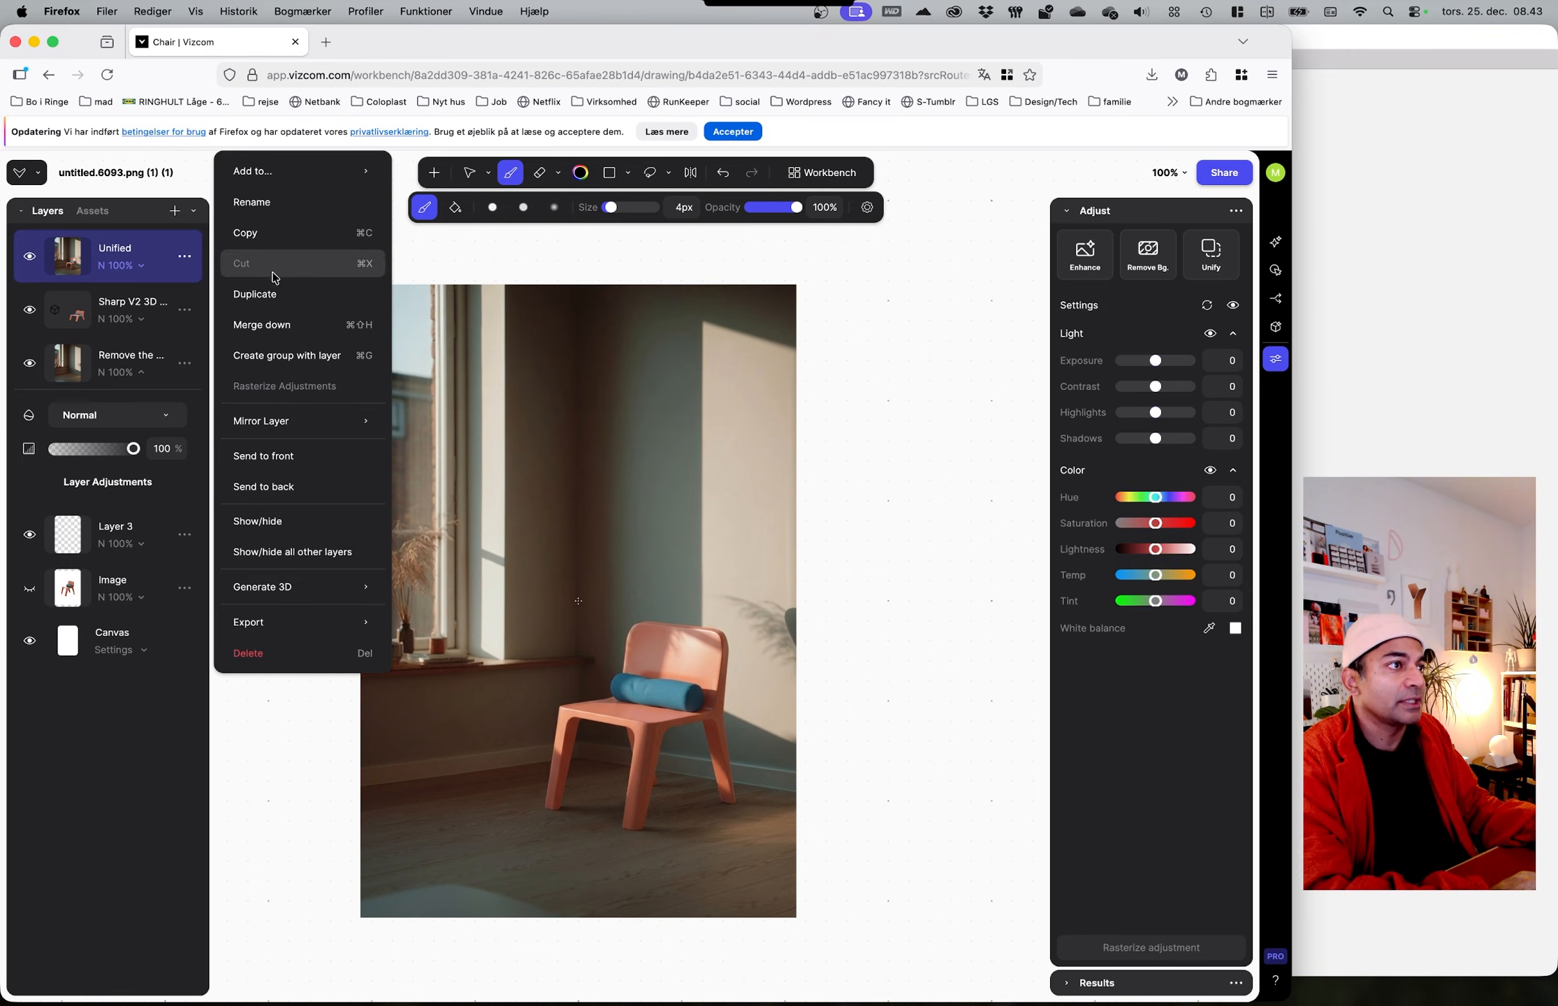
{"action": "mouse_move", "coordinate": [302, 636]}
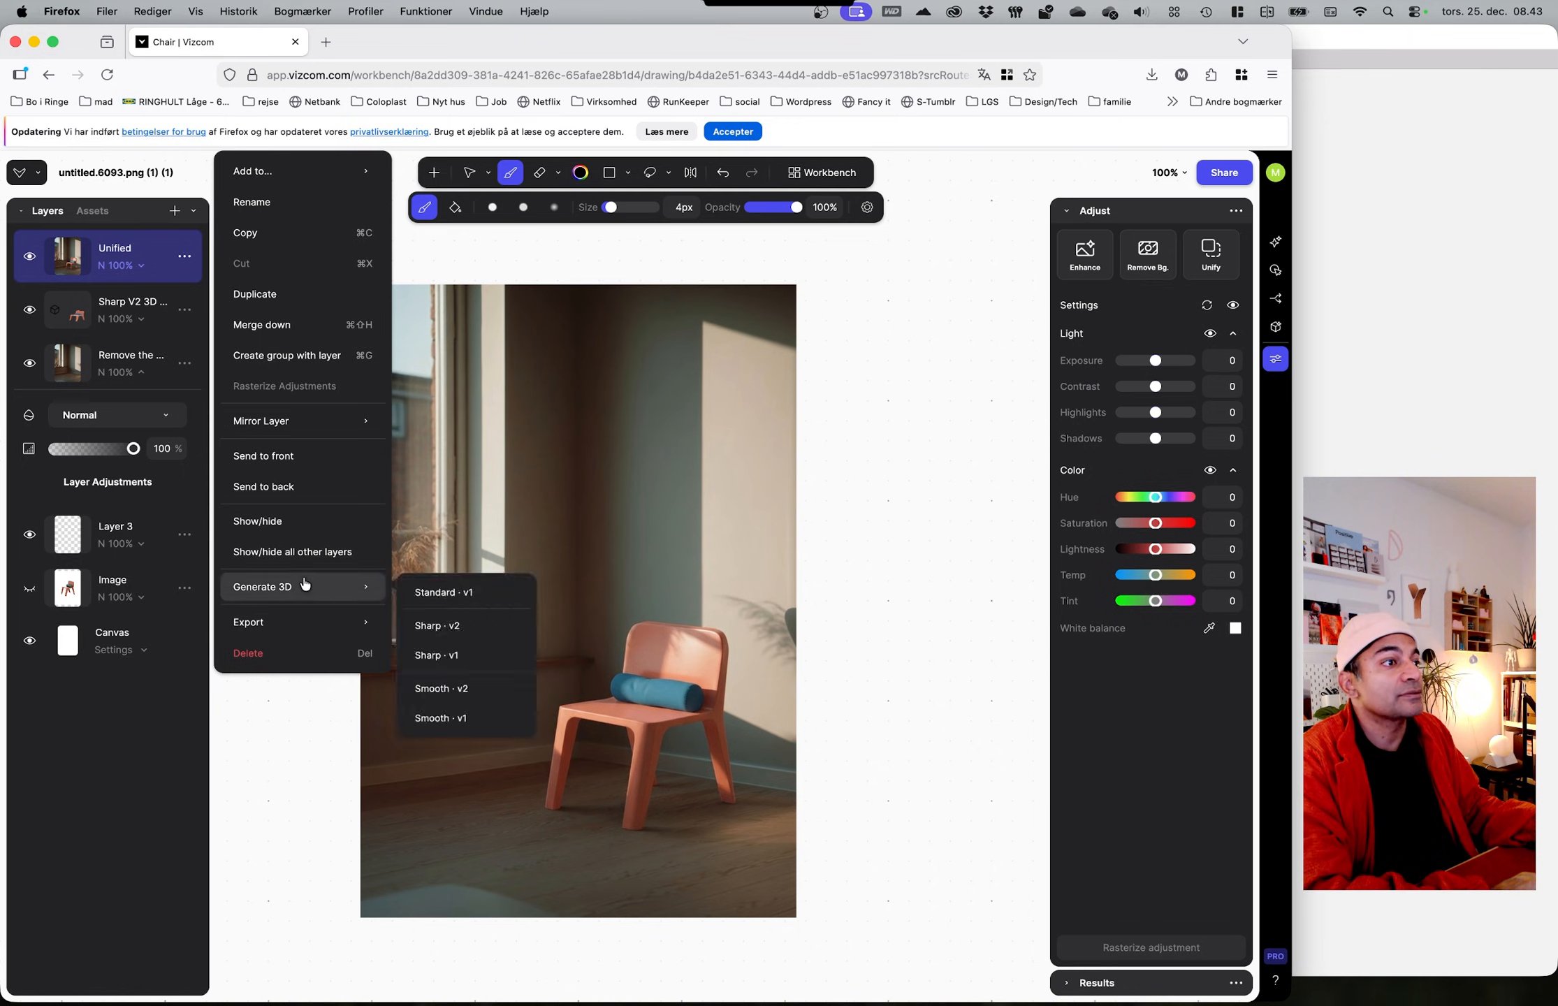
{"action": "mouse_move", "coordinate": [307, 171]}
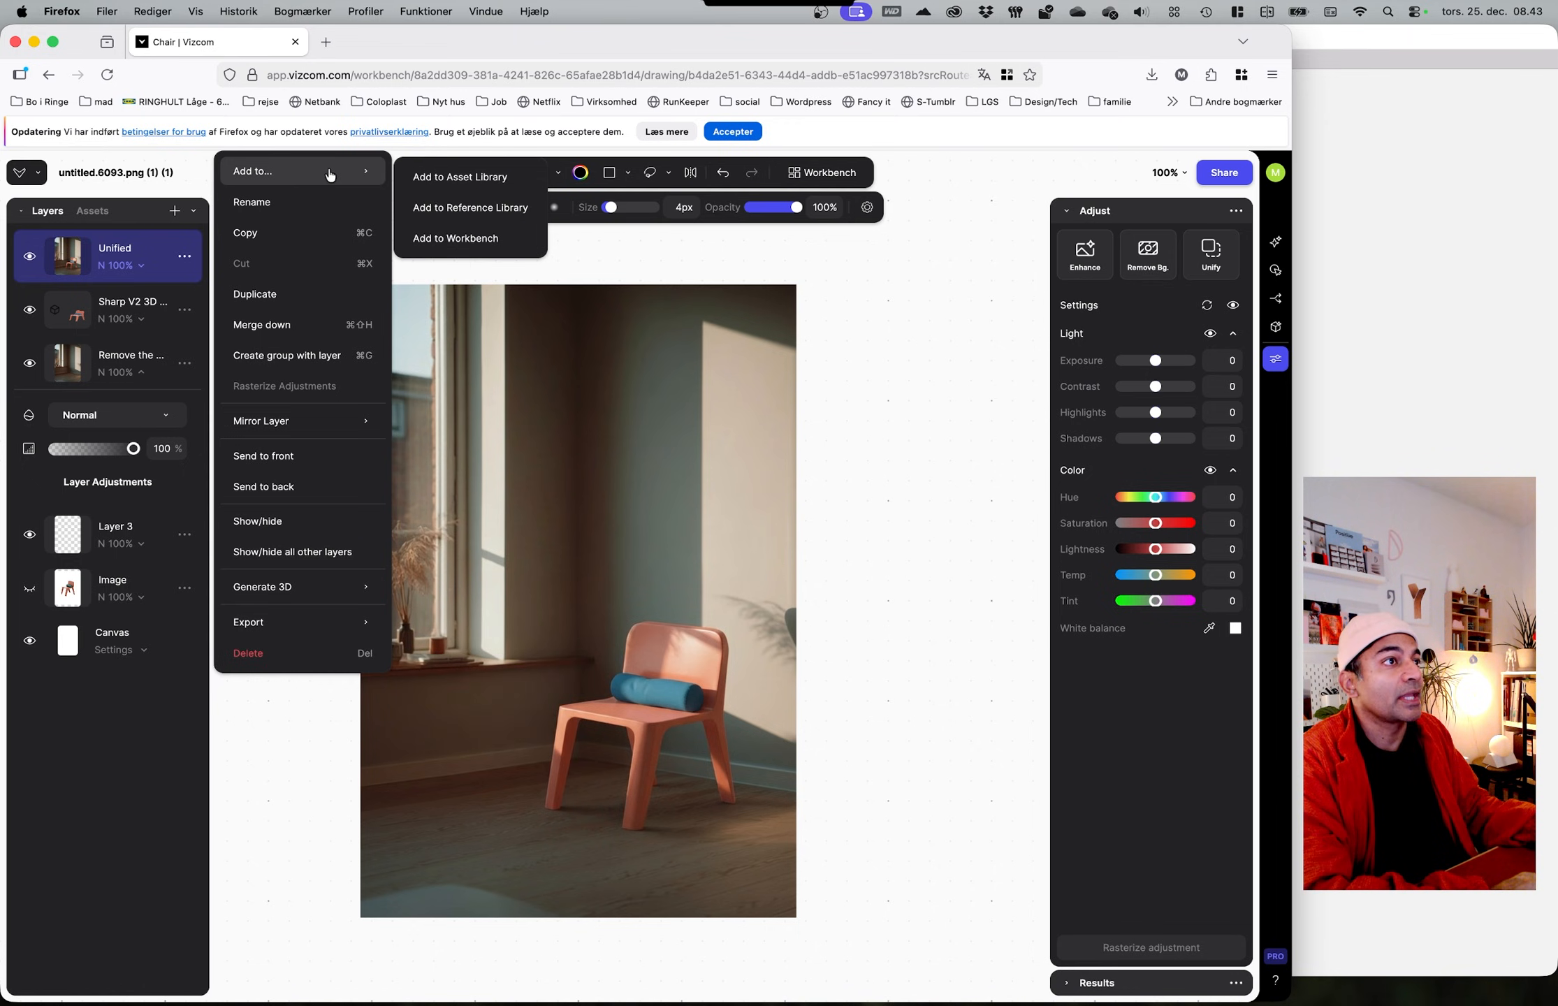
{"action": "left_click", "coordinate": [450, 238]}
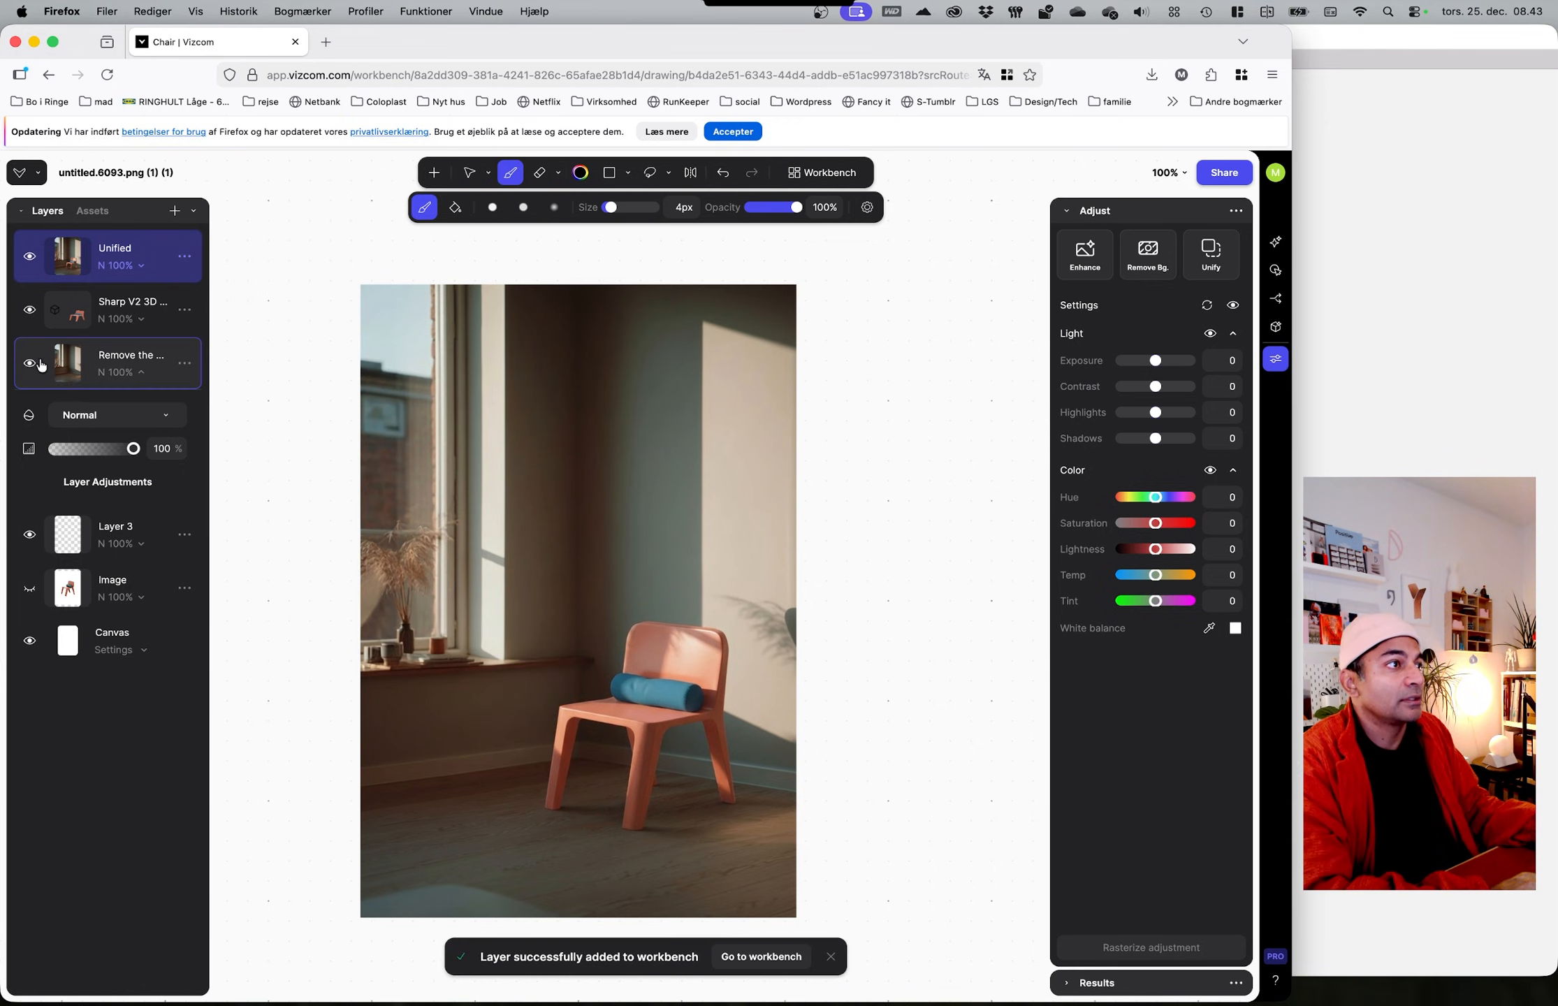
Step: Hide the Unified layer and rotate the 3D chair so that its backrest is on the left and its seat faces right
{"action": "left_click", "coordinate": [30, 257]}
{"action": "left_click", "coordinate": [593, 711]}
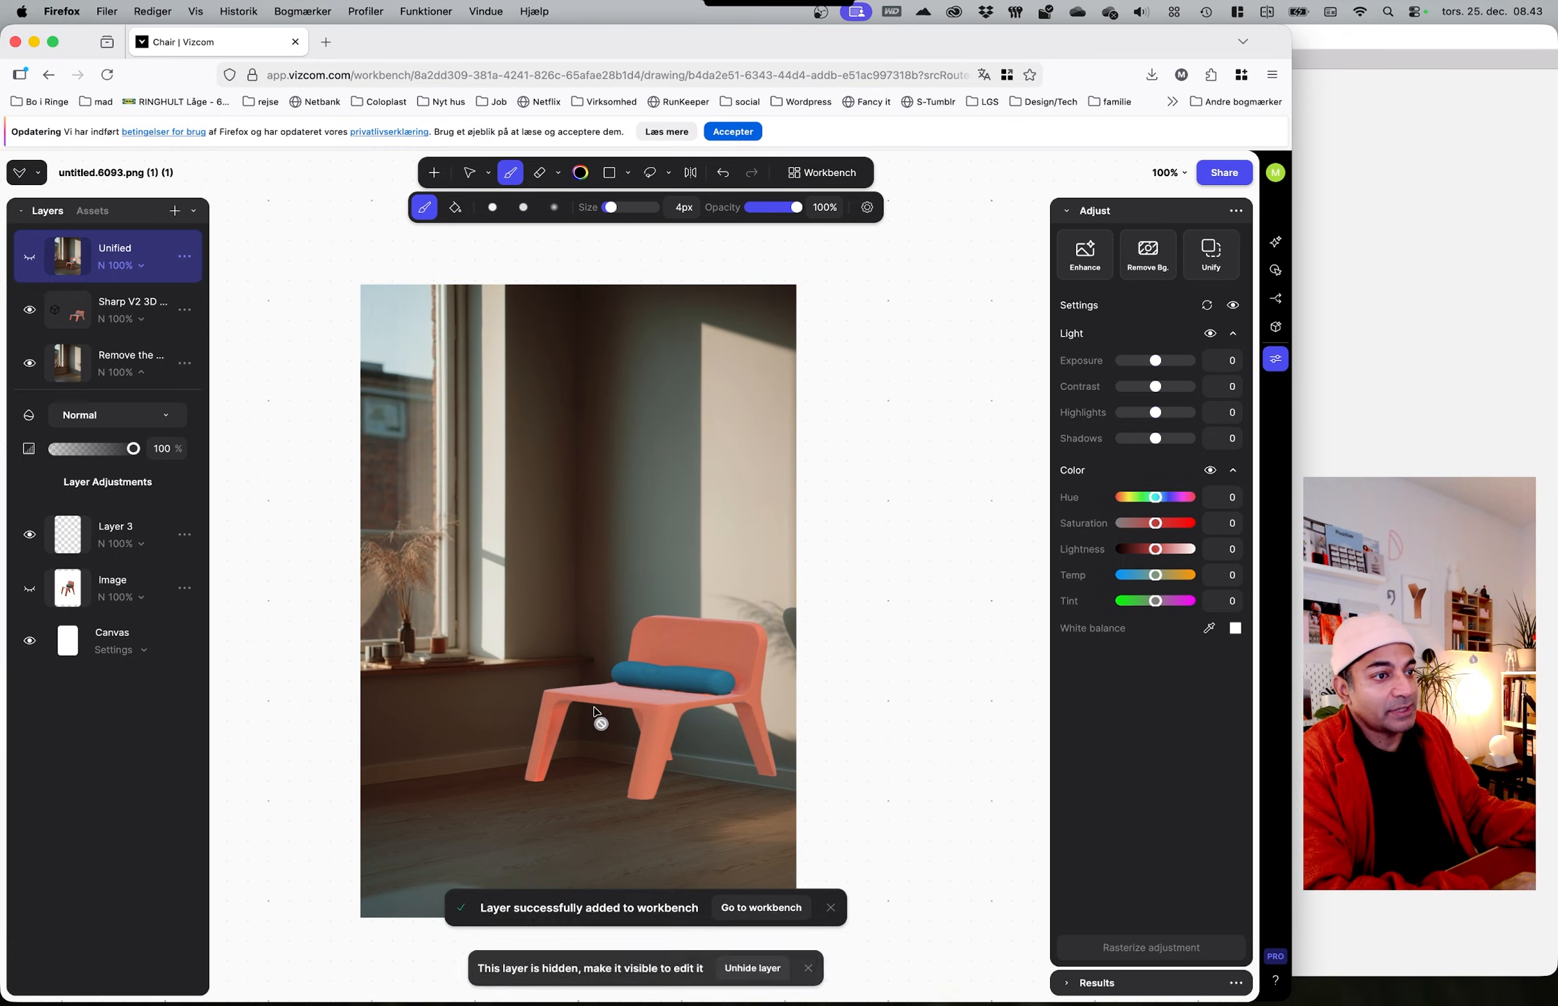
{"action": "left_click", "coordinate": [608, 709]}
{"action": "key", "text": "v"}
{"action": "left_click_drag", "start_coordinate": [644, 714], "coordinate": [782, 712]}
{"action": "mouse_move", "coordinate": [599, 743]}
{"action": "left_mouse_down"}
{"action": "mouse_move", "coordinate": [586, 826]}
{"action": "mouse_move", "coordinate": [629, 786]}
{"action": "mouse_move", "coordinate": [581, 729]}
{"action": "mouse_move", "coordinate": [695, 735]}
{"action": "mouse_move", "coordinate": [660, 732]}
{"action": "mouse_move", "coordinate": [669, 750]}
{"action": "mouse_move", "coordinate": [684, 747]}
{"action": "mouse_move", "coordinate": [611, 739]}
{"action": "left_mouse_up"}
{"action": "left_click", "coordinate": [292, 723]}
{"action": "key", "text": "b"}
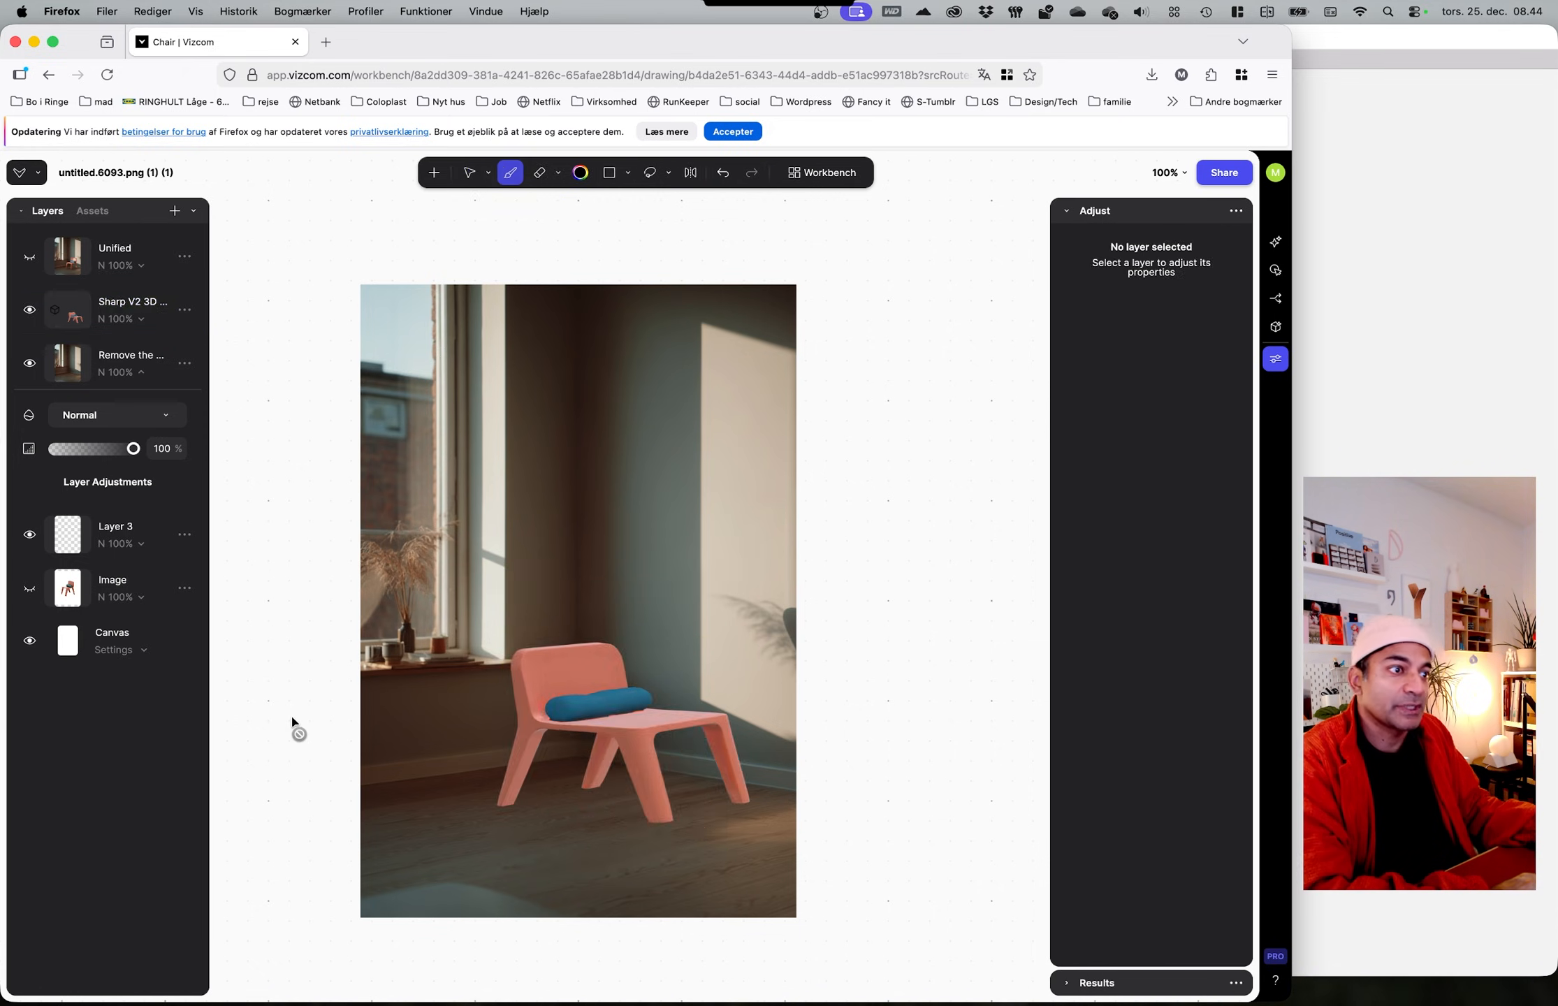
Step: Unify the Sharp V2 3D chair layer with the room scene and deselect it
{"action": "left_click", "coordinate": [89, 316]}
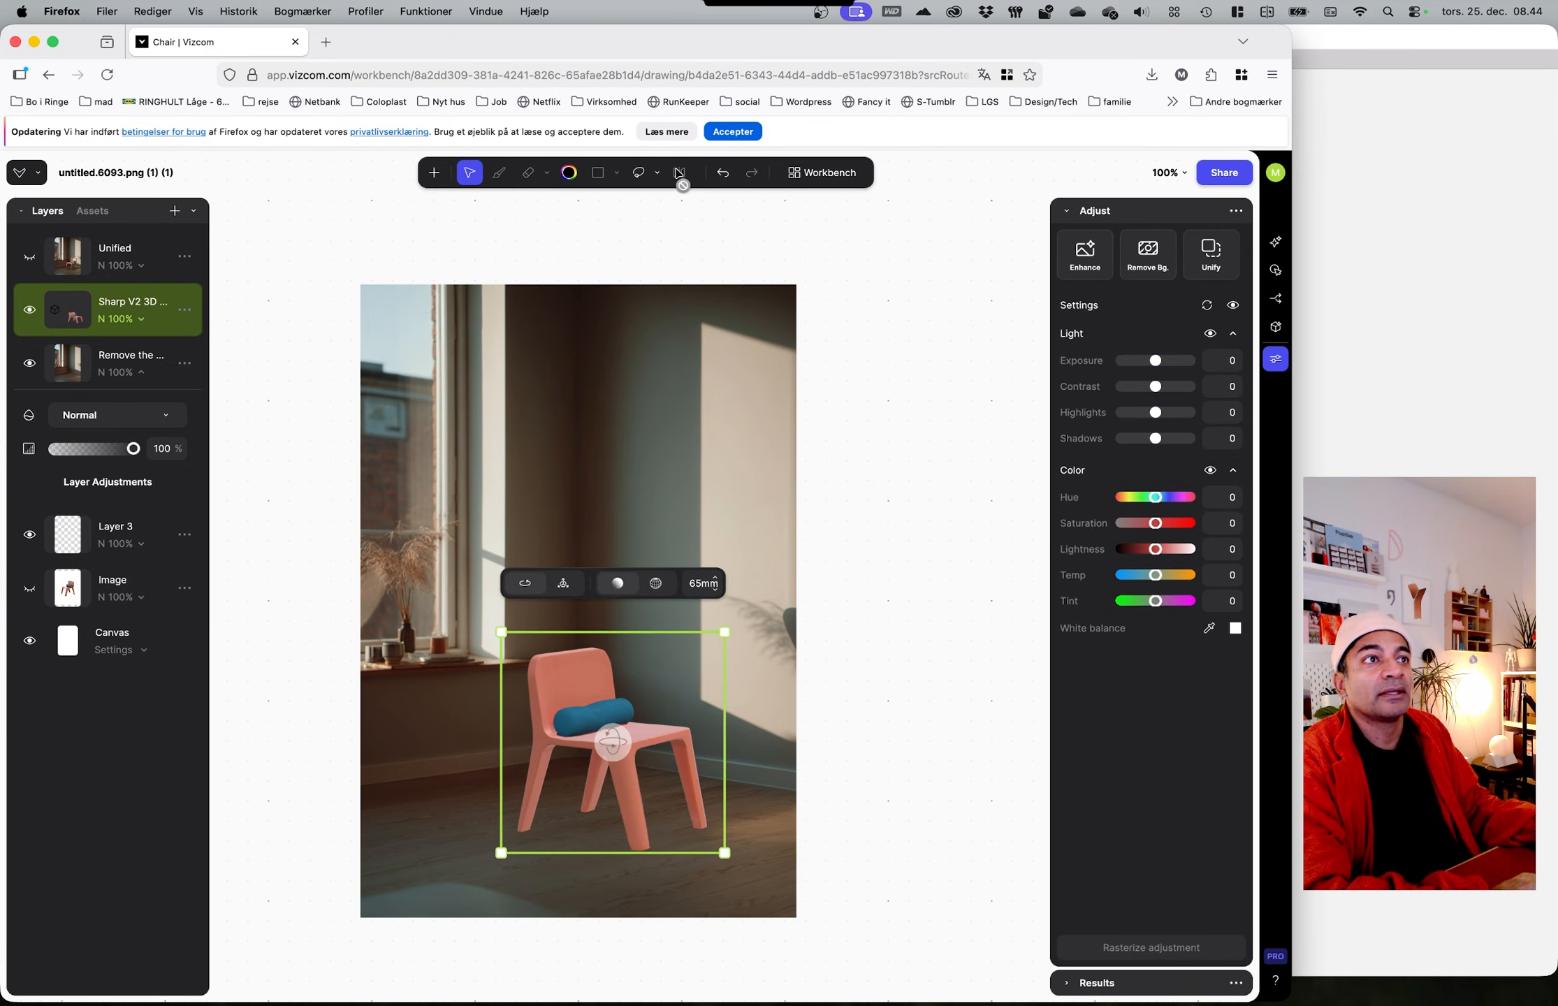
{"action": "left_click", "coordinate": [1211, 253]}
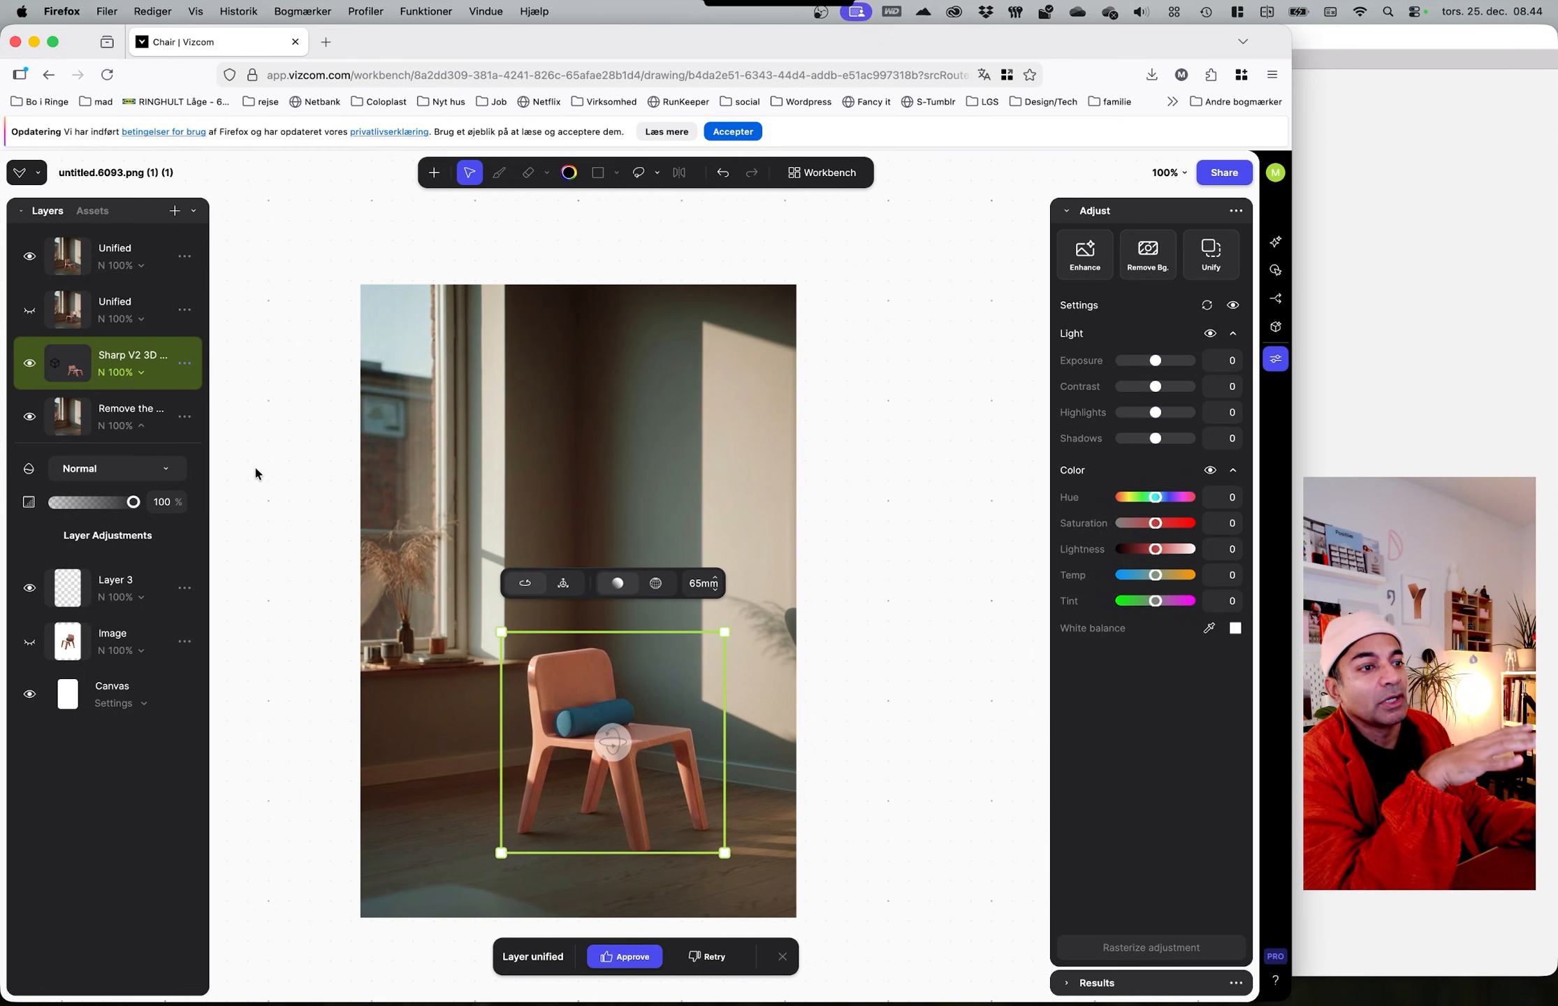
{"action": "left_click", "coordinate": [909, 788]}
{"action": "key", "text": "b"}
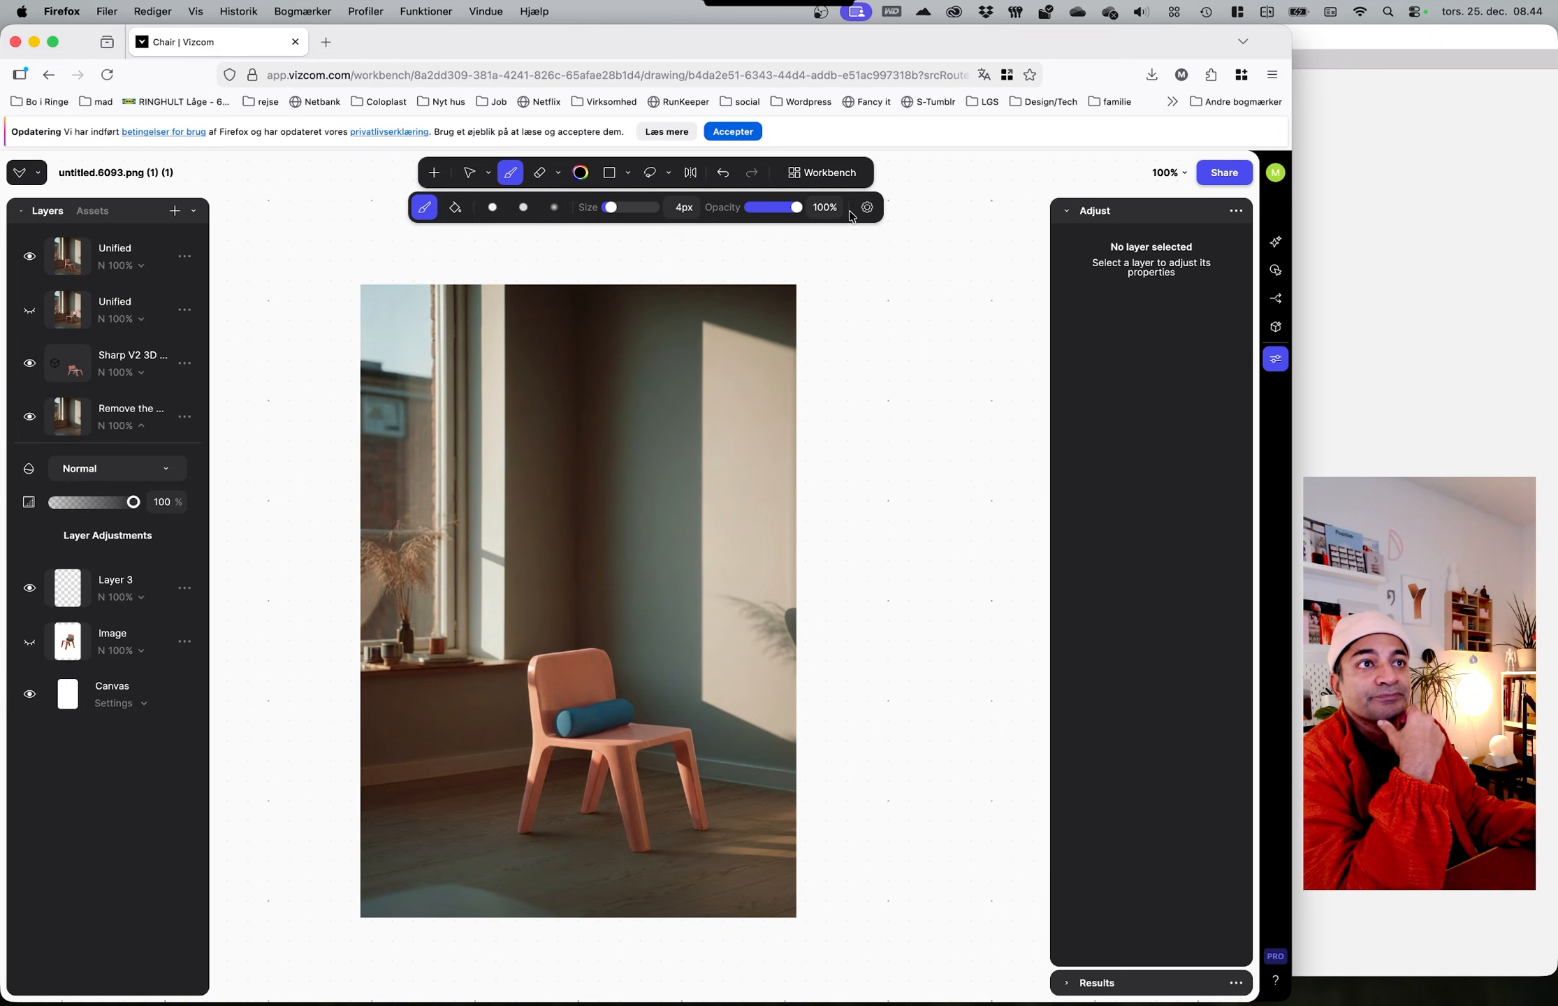
Step: Add the new topmost Unified layer to the workbench
{"action": "left_click", "coordinate": [178, 260]}
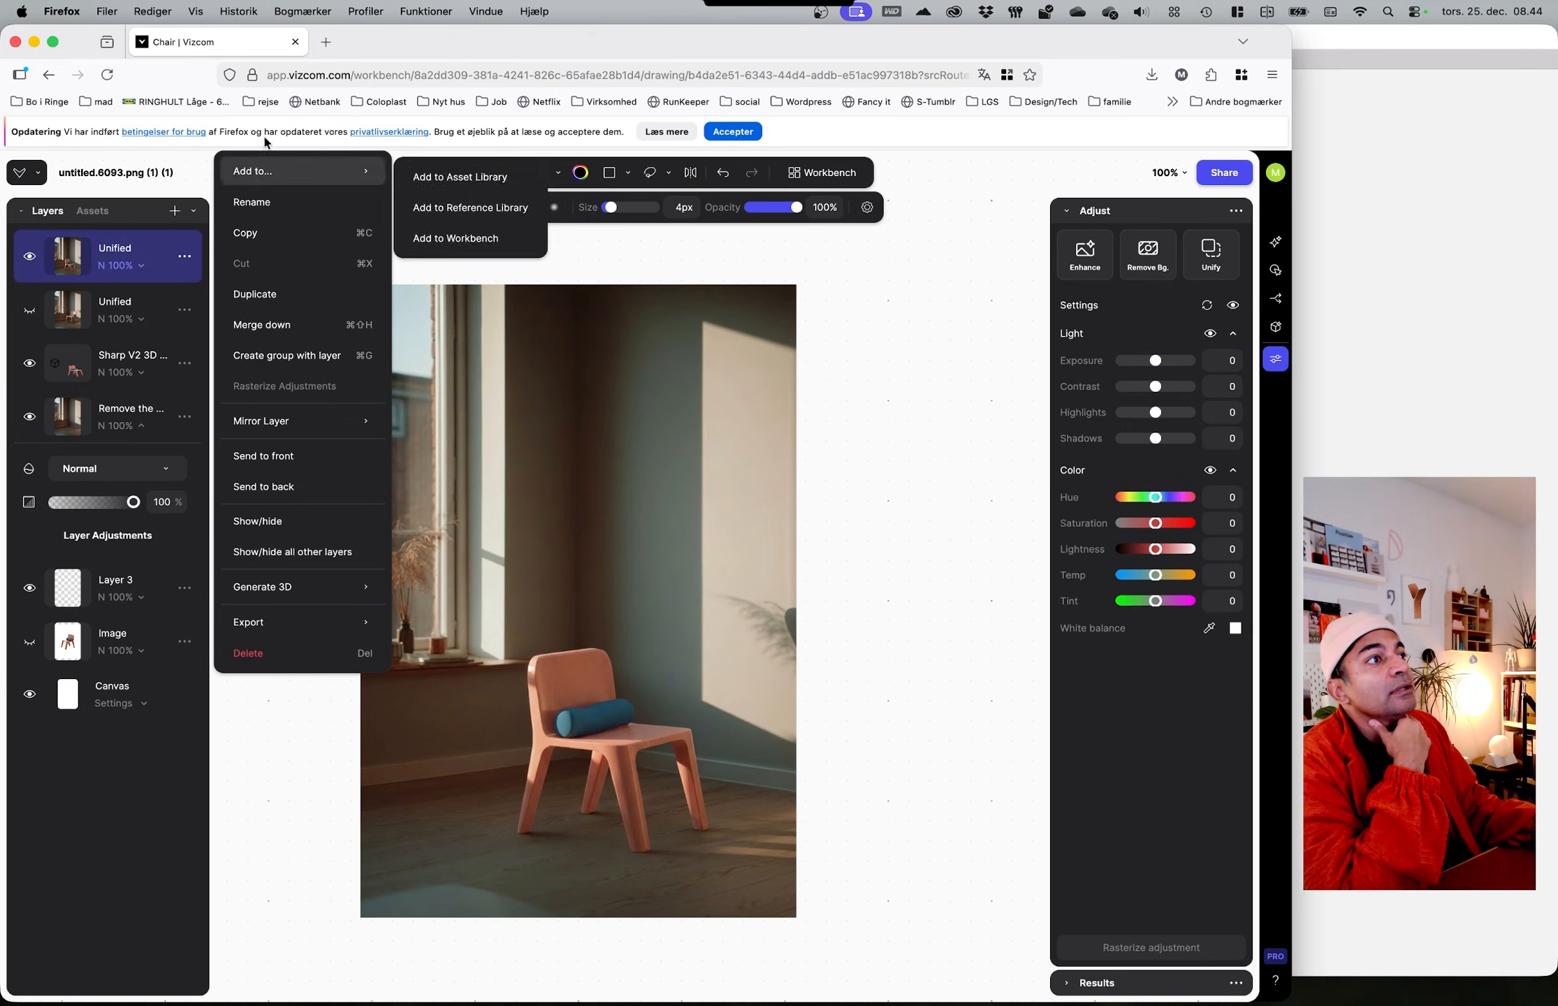
{"action": "mouse_move", "coordinate": [258, 172]}
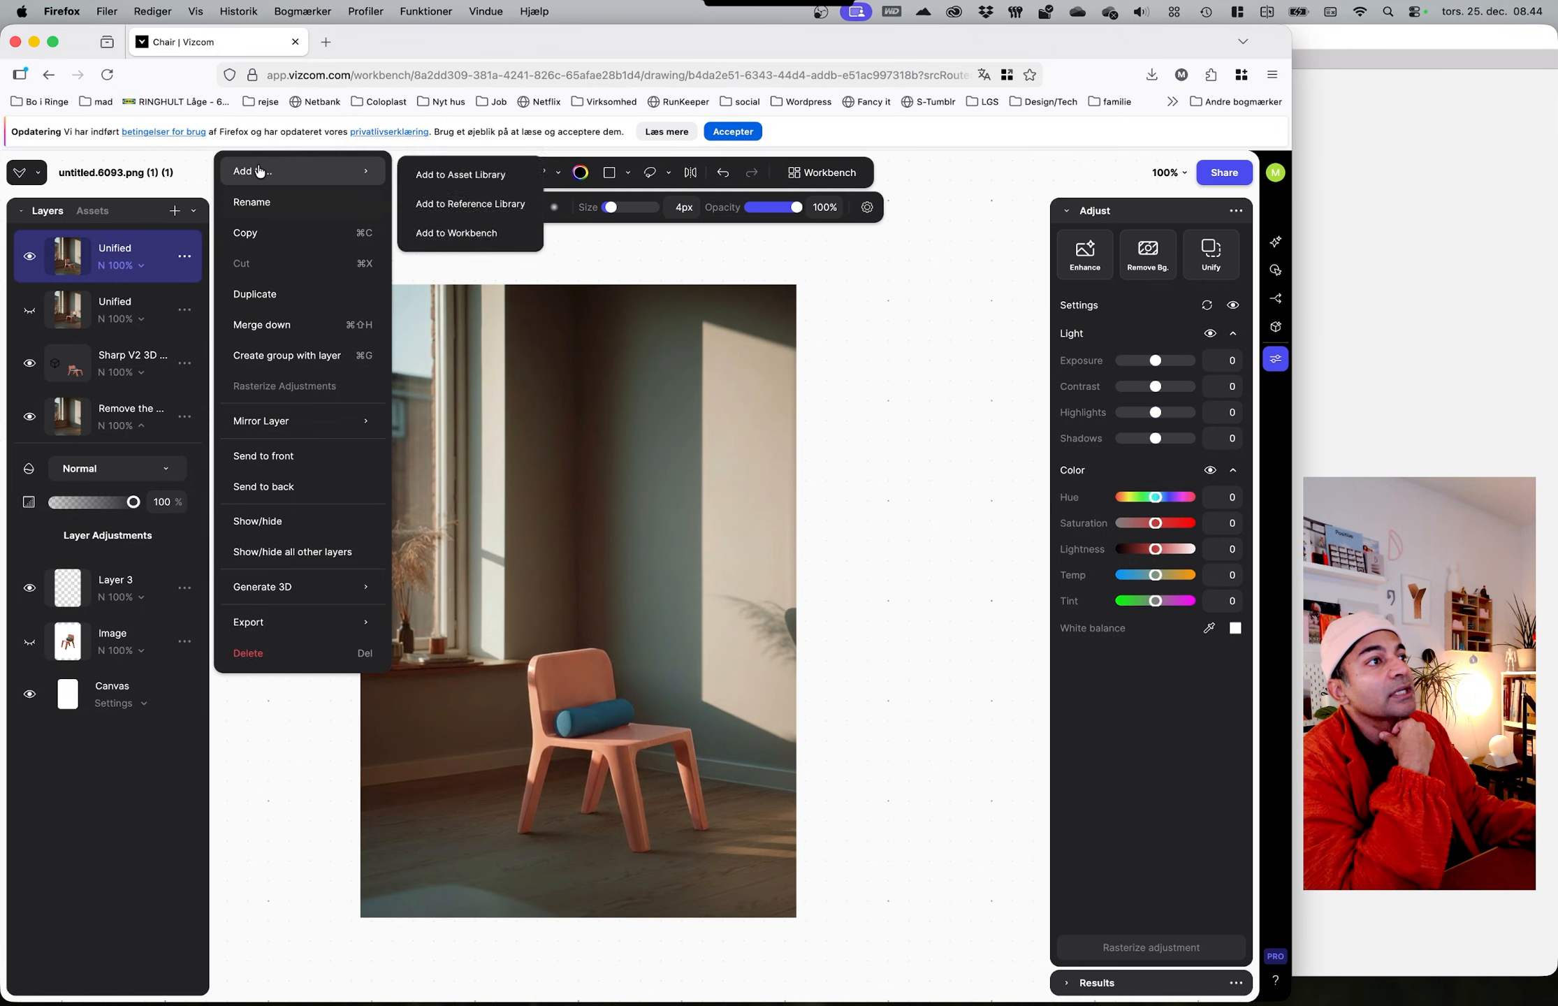
{"action": "left_click", "coordinate": [479, 238]}
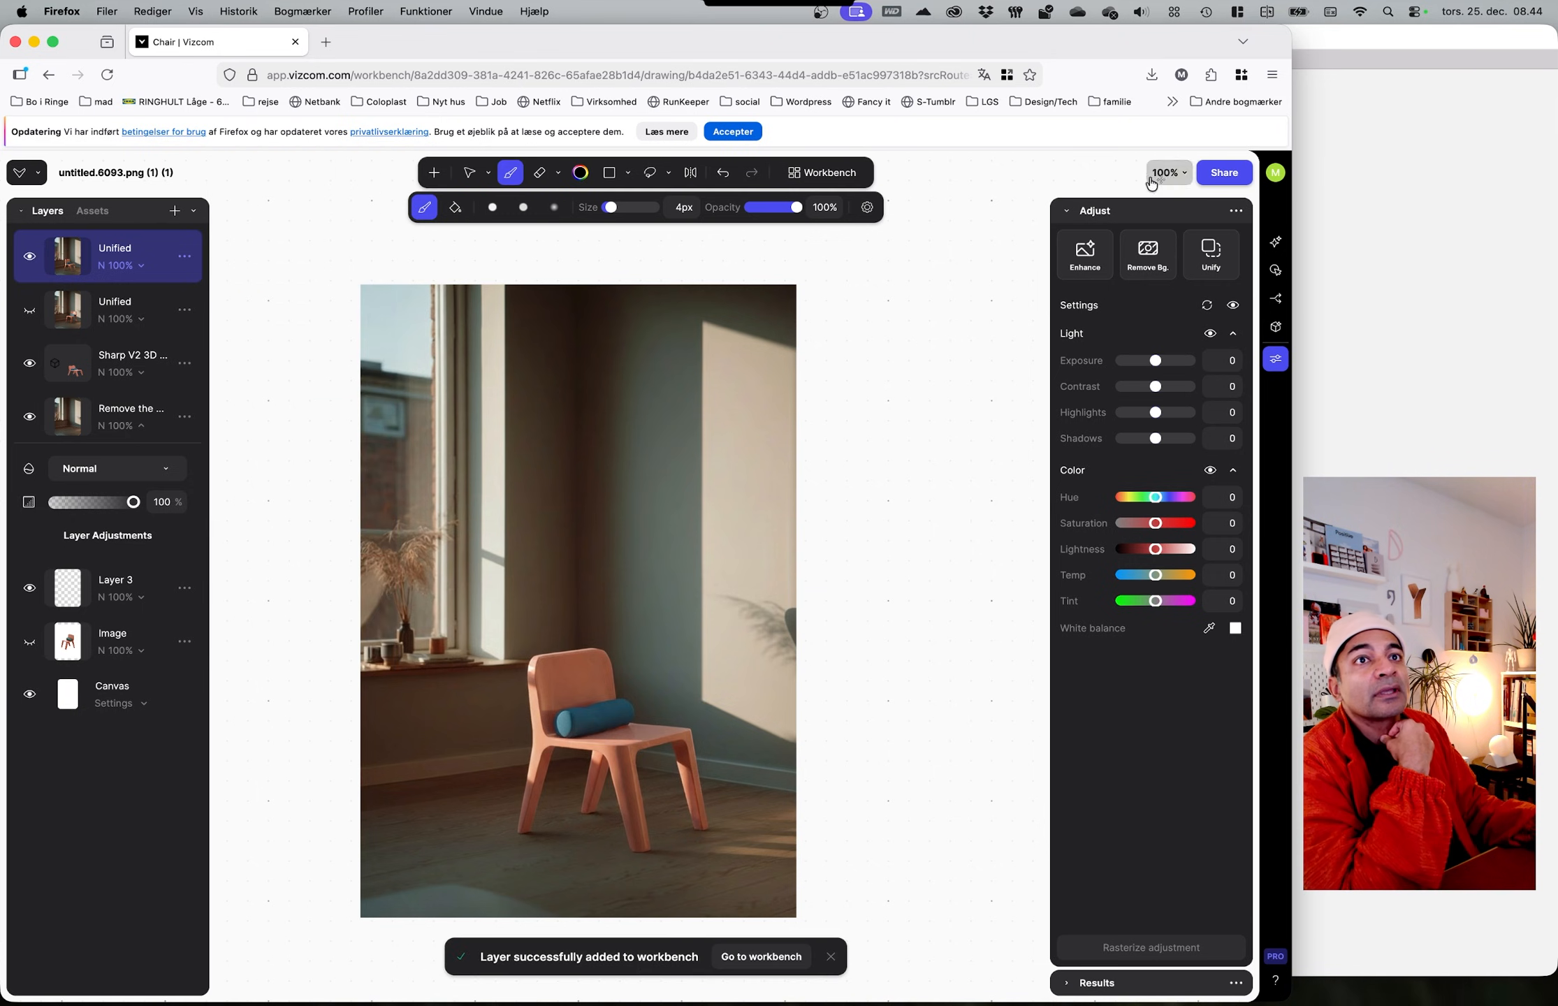
Step: Go to the workbench and move the two Unified images together beside the earlier chair render below the empty room
{"action": "left_click", "coordinate": [819, 171]}
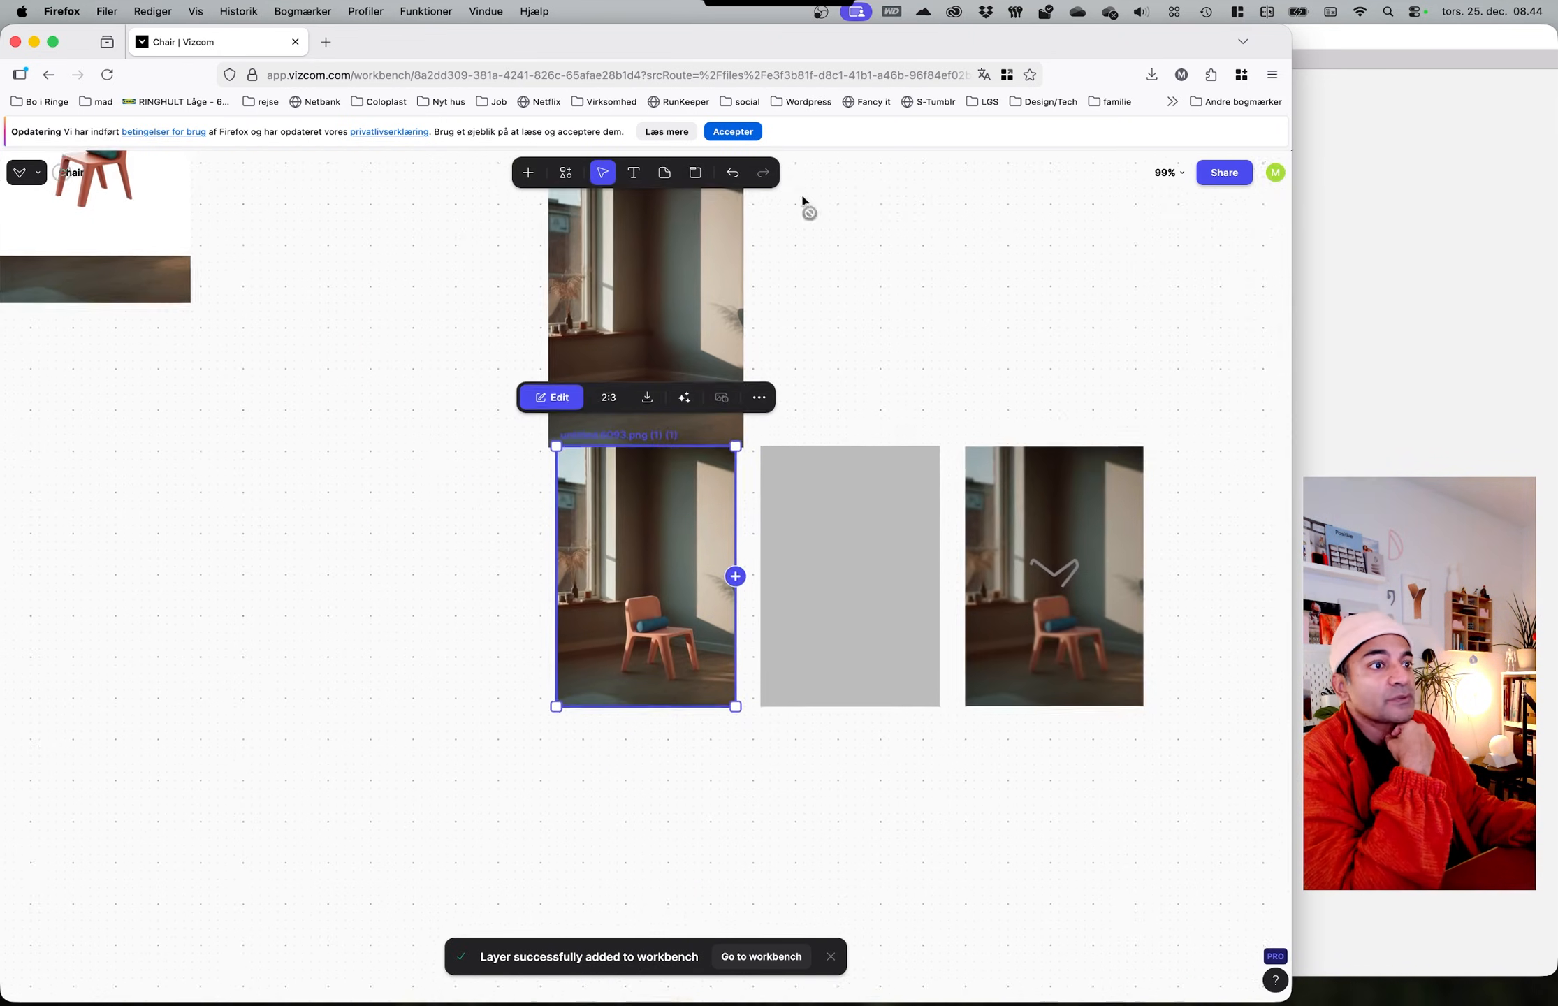
{"action": "left_click_drag", "start_coordinate": [342, 609], "coordinate": [342, 635]}
{"action": "left_click", "coordinate": [578, 489]}
{"action": "left_click_drag", "start_coordinate": [614, 470], "coordinate": [790, 551]}
{"action": "mouse_move", "coordinate": [598, 633]}
{"action": "left_mouse_down"}
{"action": "mouse_move", "coordinate": [598, 660]}
{"action": "mouse_move", "coordinate": [619, 660]}
{"action": "left_mouse_up"}
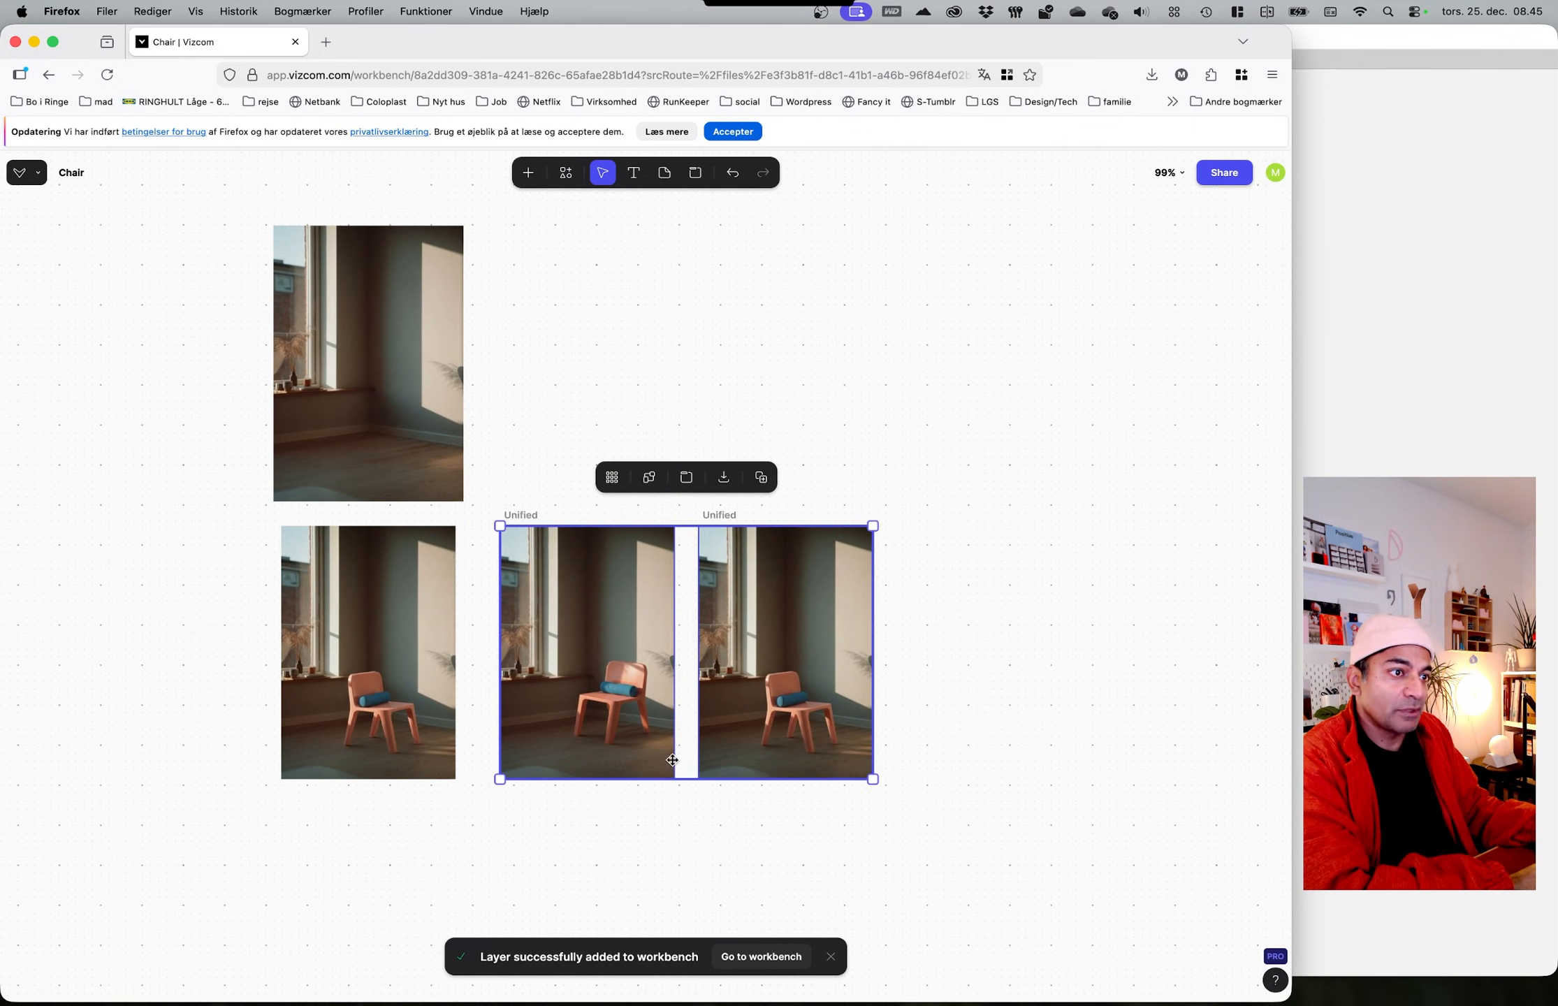
{"action": "scroll", "coordinate": [685, 833], "scroll_direction": "up", "scroll_amount": 2}
{"action": "left_click", "coordinate": [685, 833]}
Step: Open the middle Unified chair image for editing from the workbench
{"action": "left_click", "coordinate": [613, 689]}
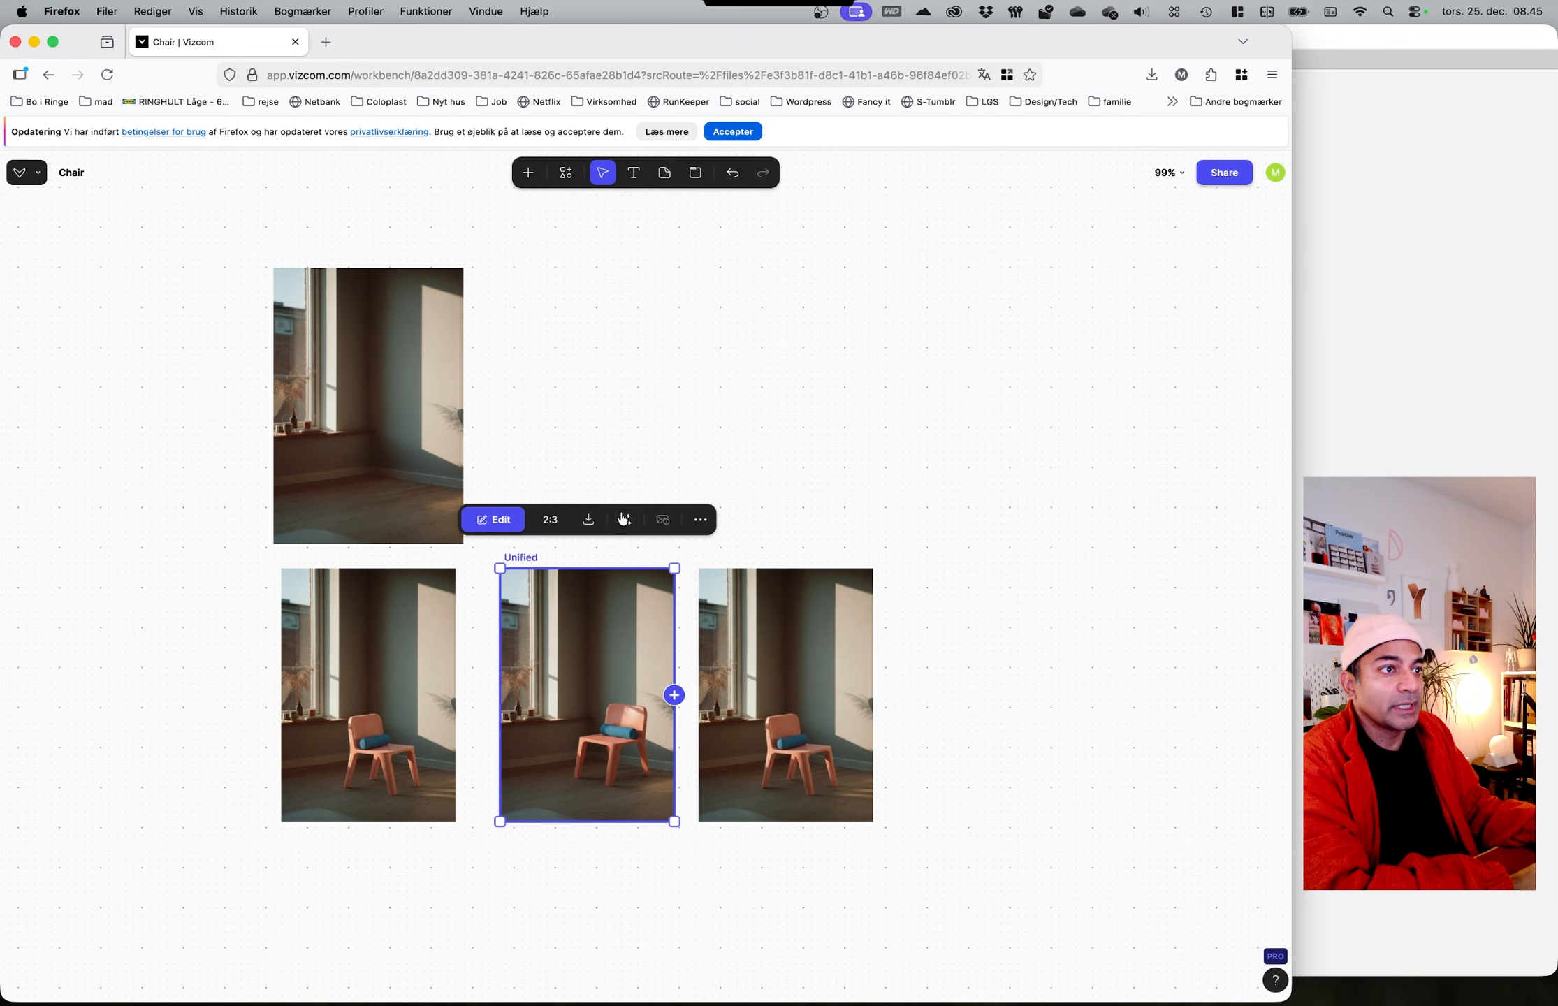
{"action": "left_click", "coordinate": [700, 520]}
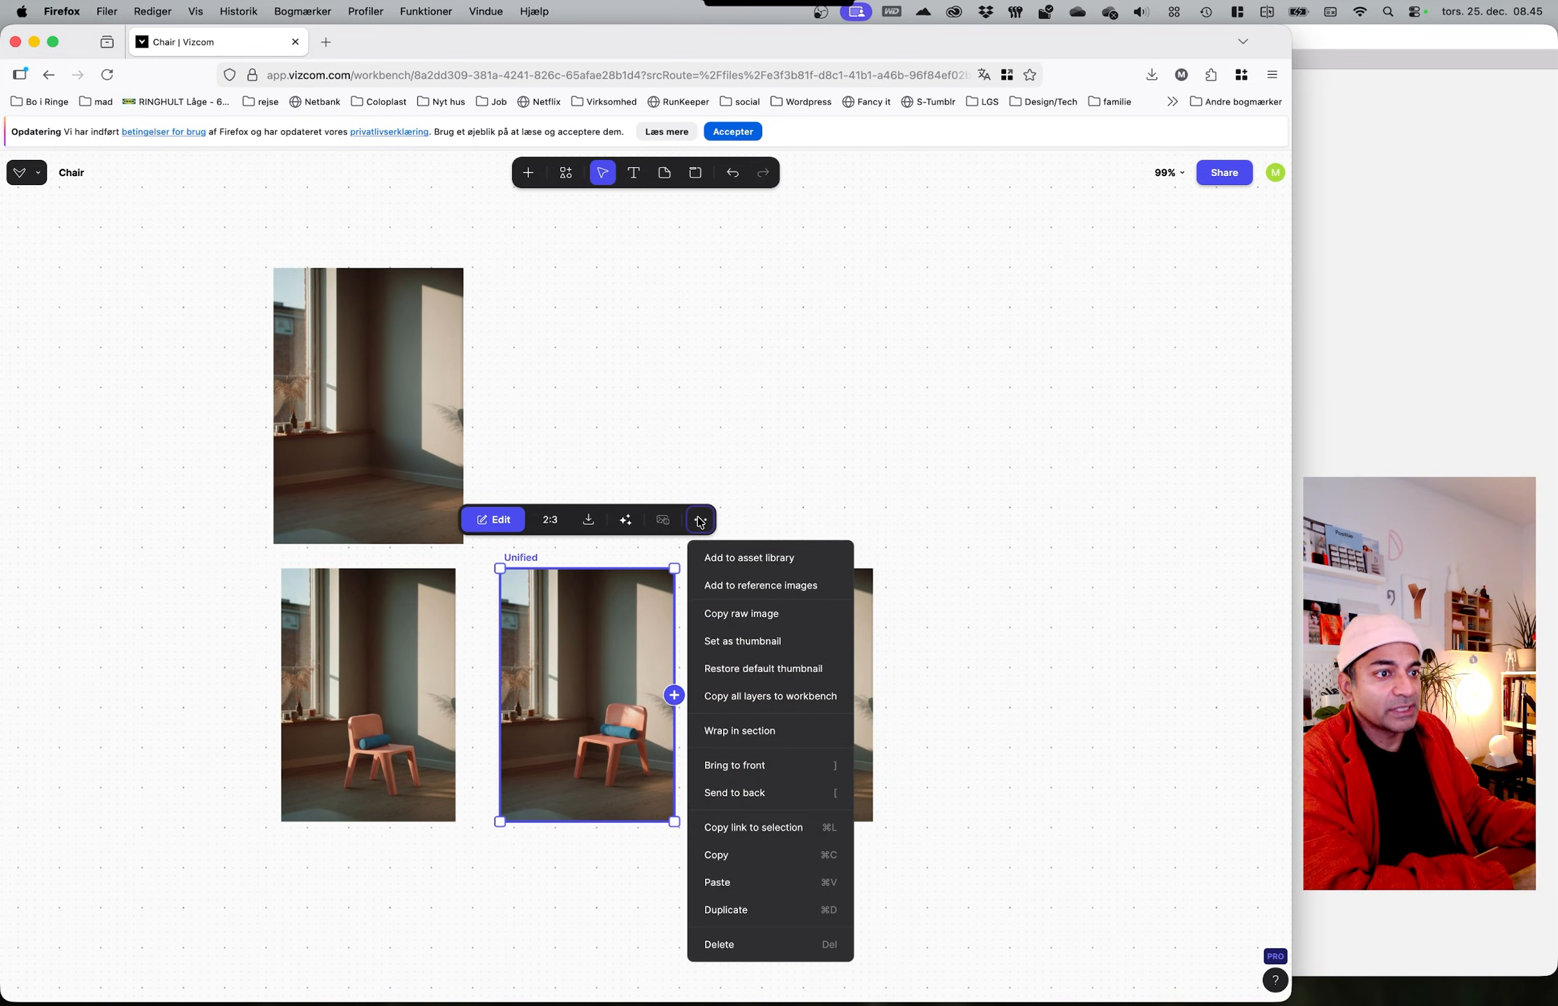
{"action": "left_click", "coordinate": [692, 461]}
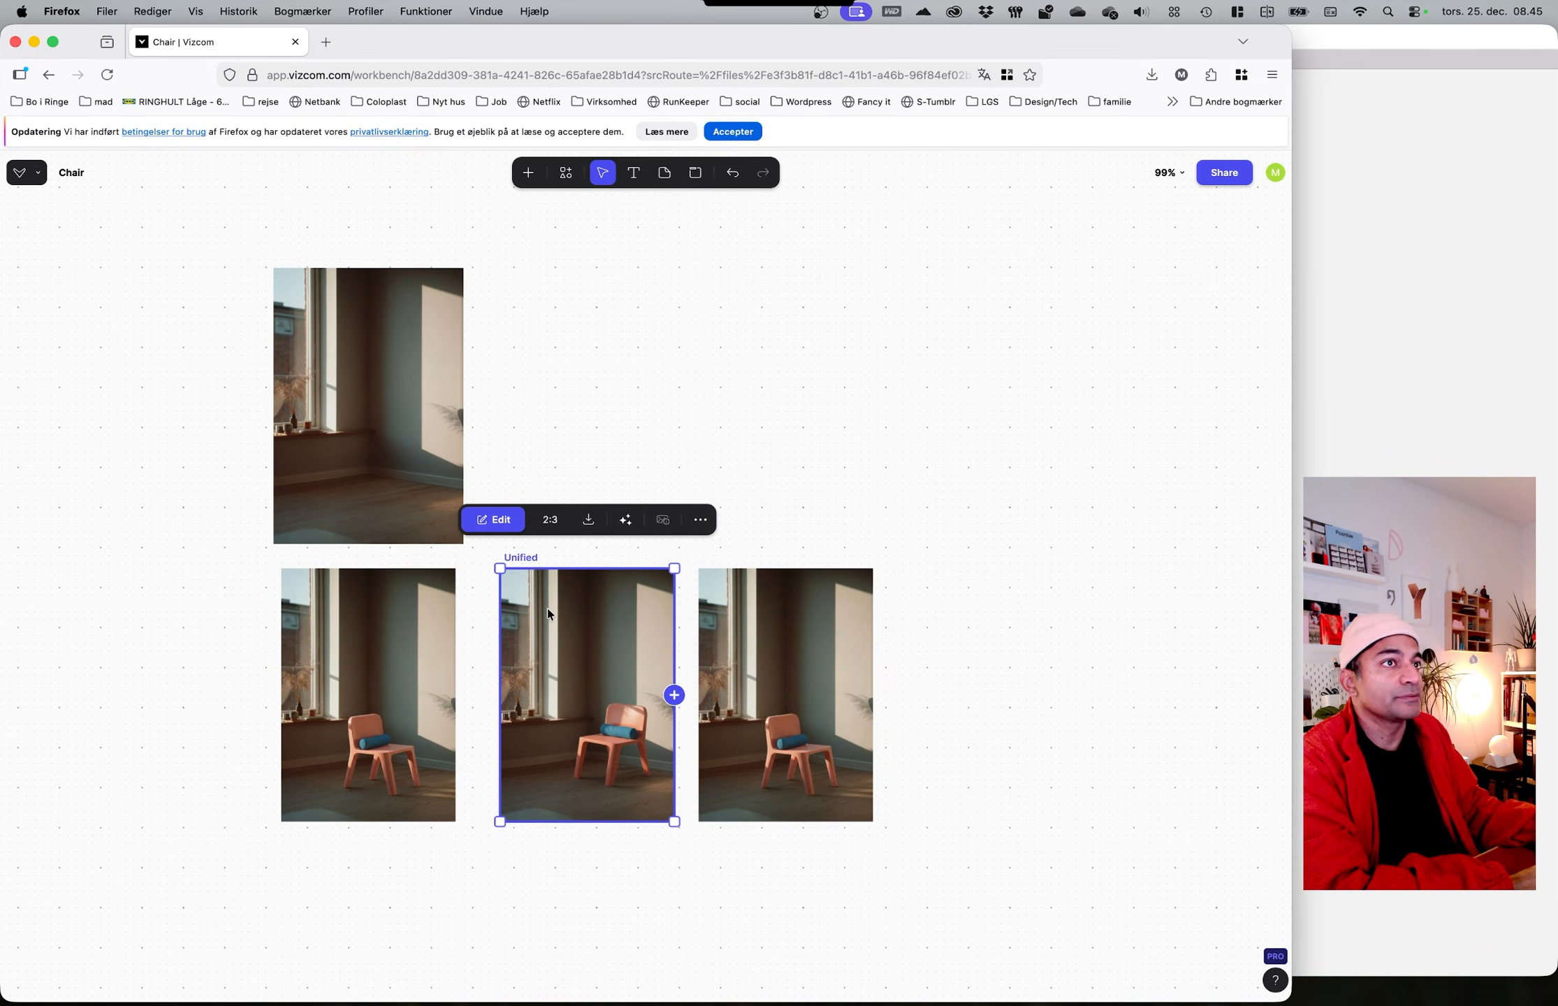
{"action": "left_click", "coordinate": [491, 519]}
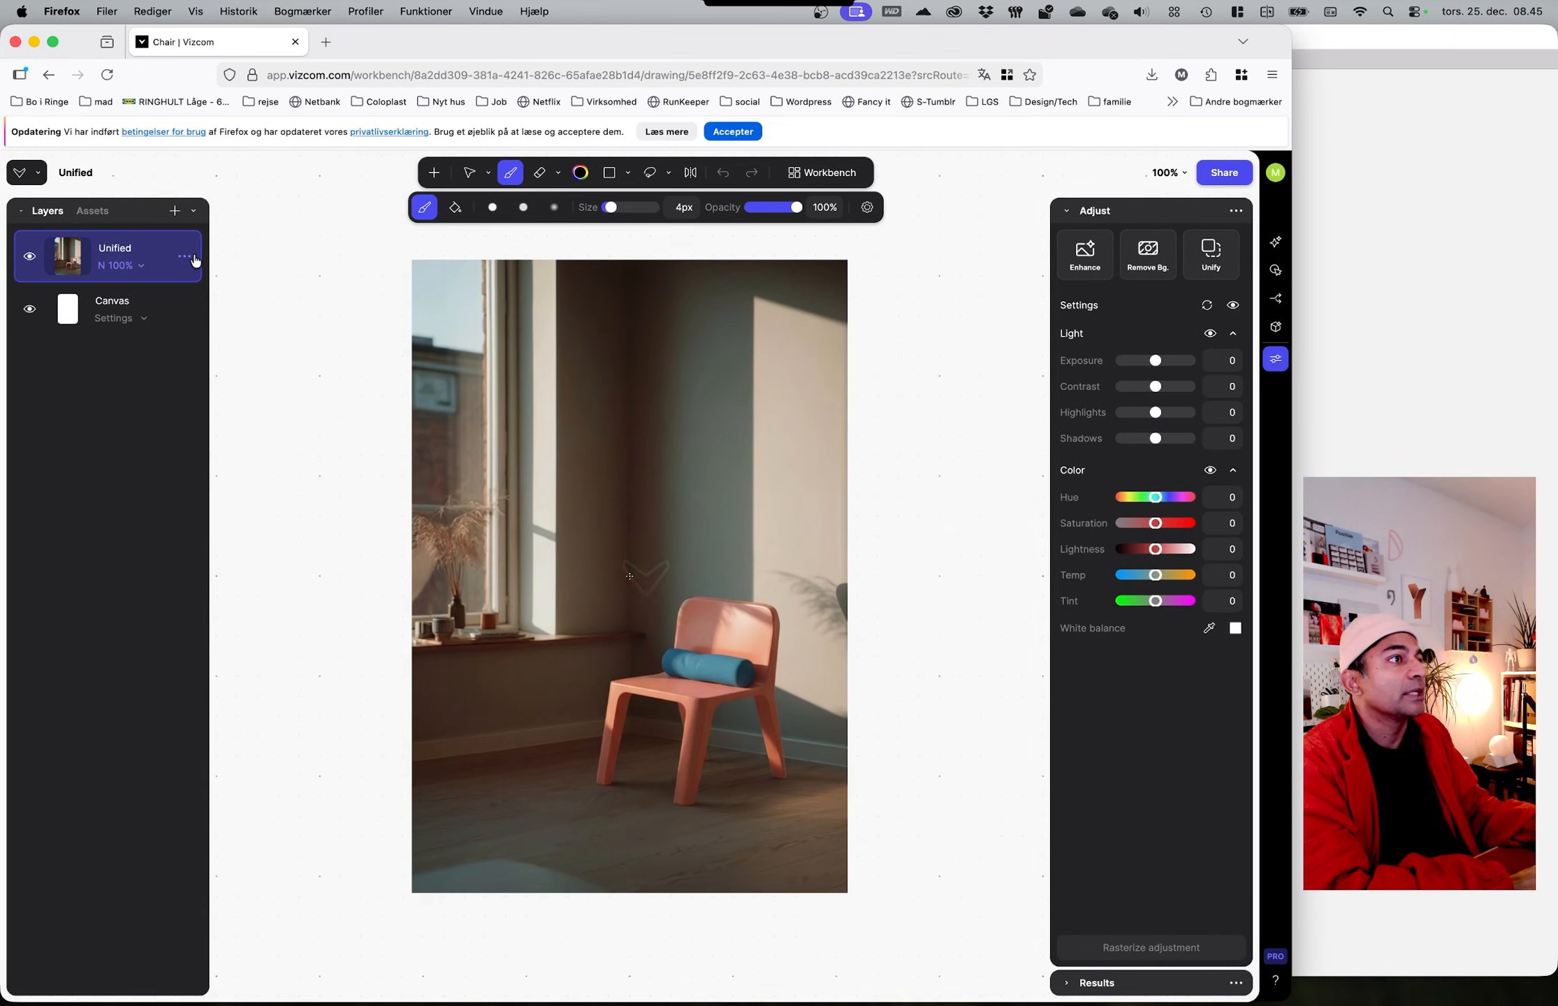
Step: Export the Unified layer as a 4x image and accept the browser's terms update notice
{"action": "left_click", "coordinate": [188, 258]}
{"action": "mouse_move", "coordinate": [275, 591]}
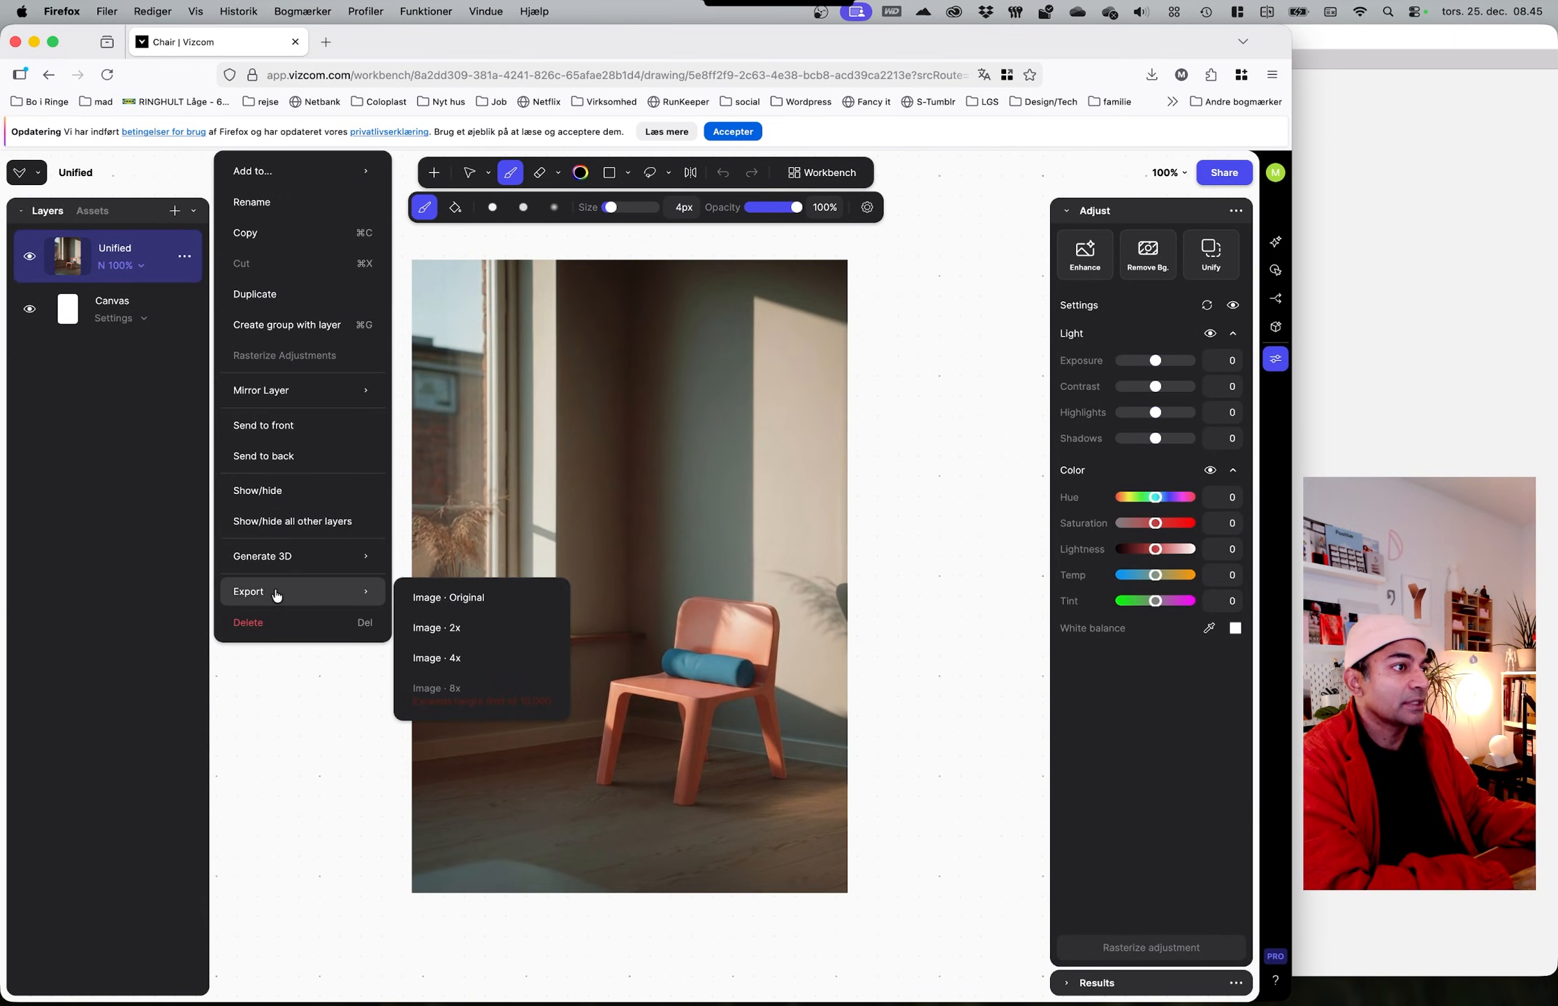
{"action": "left_click", "coordinate": [437, 656]}
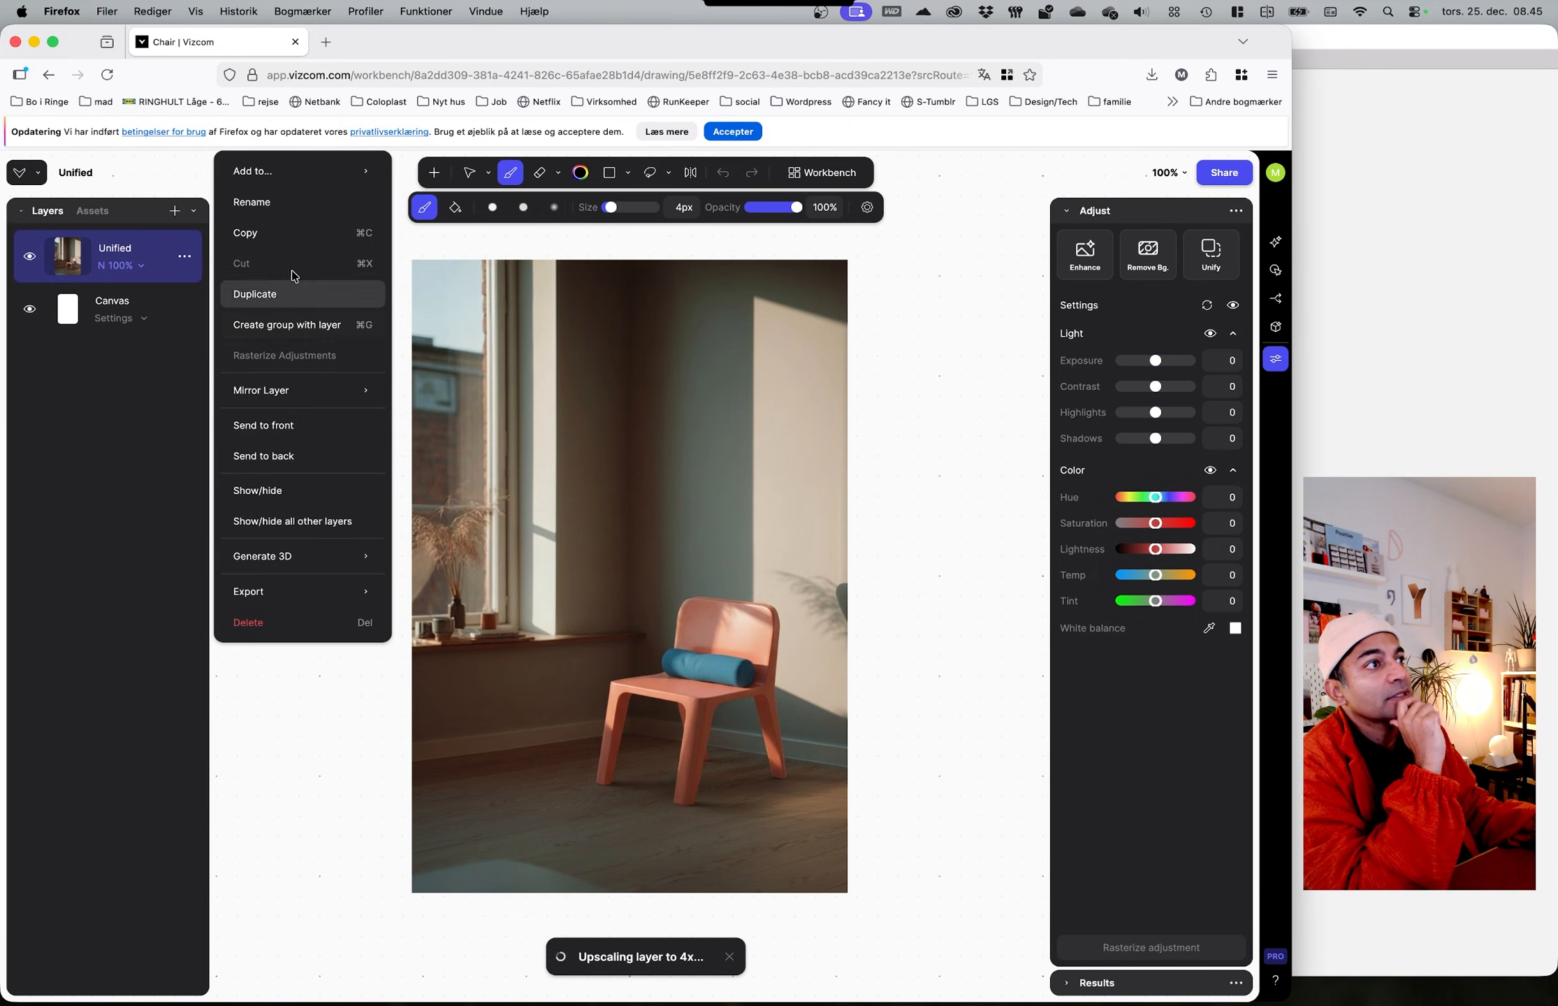
{"action": "left_click", "coordinate": [733, 131]}
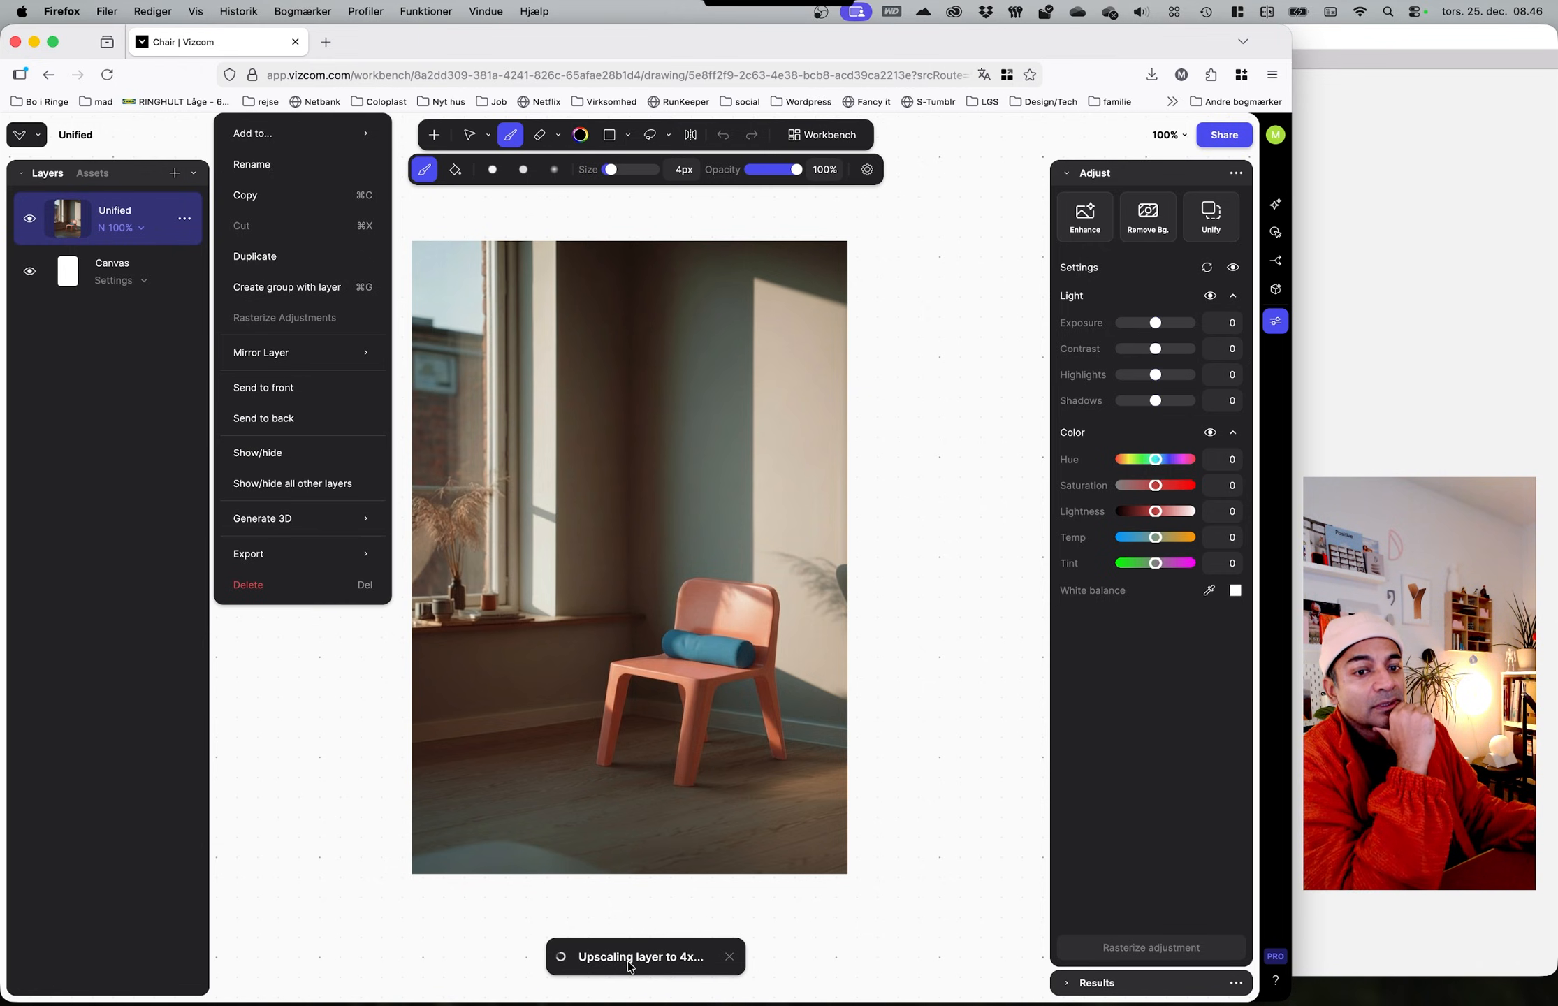
{"action": "left_click", "coordinate": [1079, 982]}
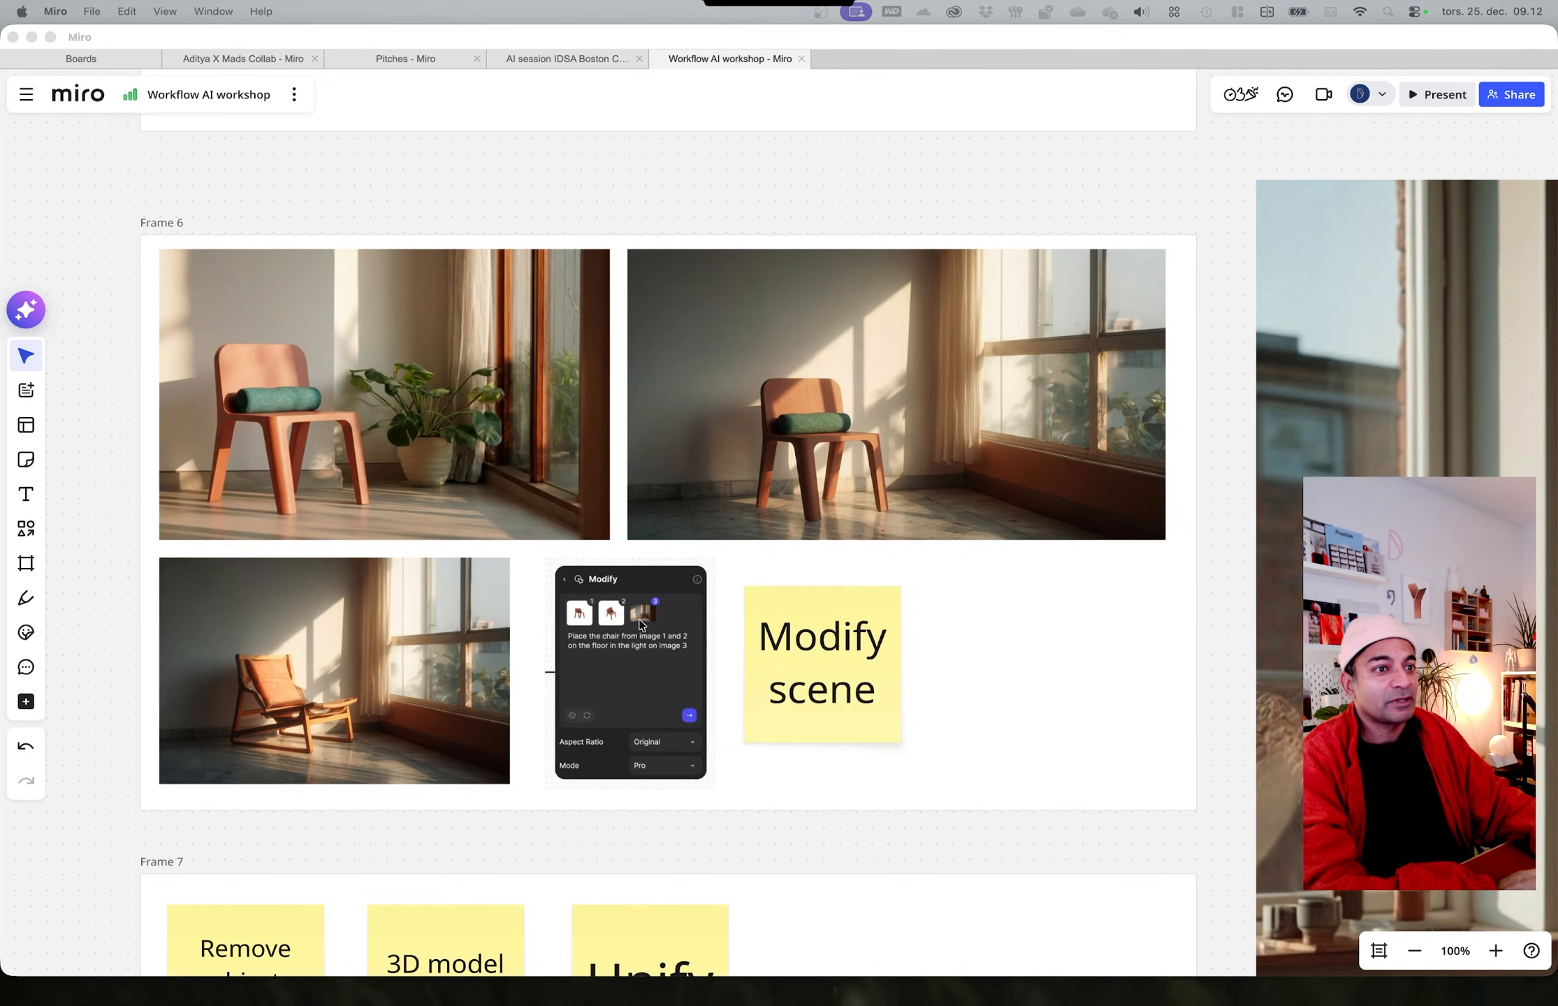
Step: Examine the Modify prompt, its three reference images and the resulting chair scenes in Frame 6 of the Miro workflow board
{"action": "scroll", "coordinate": [681, 845], "scroll_direction": "up", "scroll_amount": 3}
{"action": "scroll", "coordinate": [671, 845], "scroll_direction": "up", "scroll_amount": 5, "text": "ctrl"}
{"action": "scroll", "coordinate": [764, 349], "scroll_direction": "down", "scroll_amount": 1}
{"action": "scroll", "coordinate": [763, 349], "scroll_direction": "left", "scroll_amount": 1}
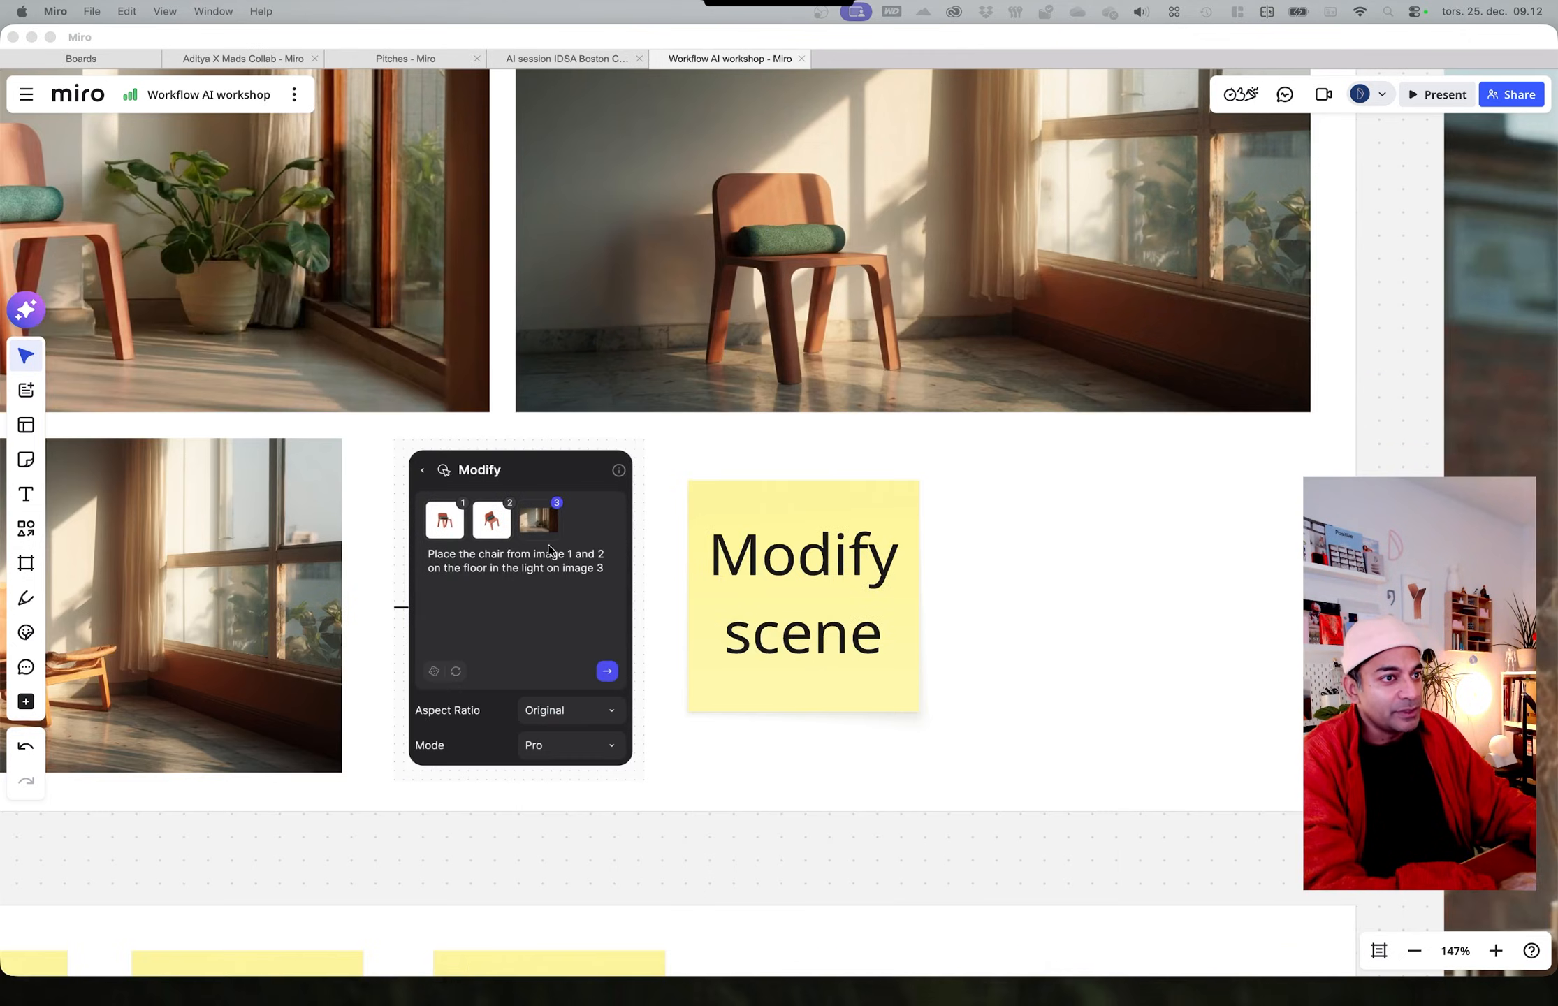
{"action": "scroll", "coordinate": [780, 321], "scroll_direction": "up", "scroll_amount": 3, "text": "ctrl"}
{"action": "scroll", "coordinate": [605, 545], "scroll_direction": "left", "scroll_amount": 4}
{"action": "scroll", "coordinate": [605, 545], "scroll_direction": "down", "scroll_amount": 1}
{"action": "scroll", "coordinate": [720, 559], "scroll_direction": "up", "scroll_amount": 3, "text": "ctrl"}
{"action": "scroll", "coordinate": [722, 558], "scroll_direction": "up", "scroll_amount": 4, "text": "ctrl"}
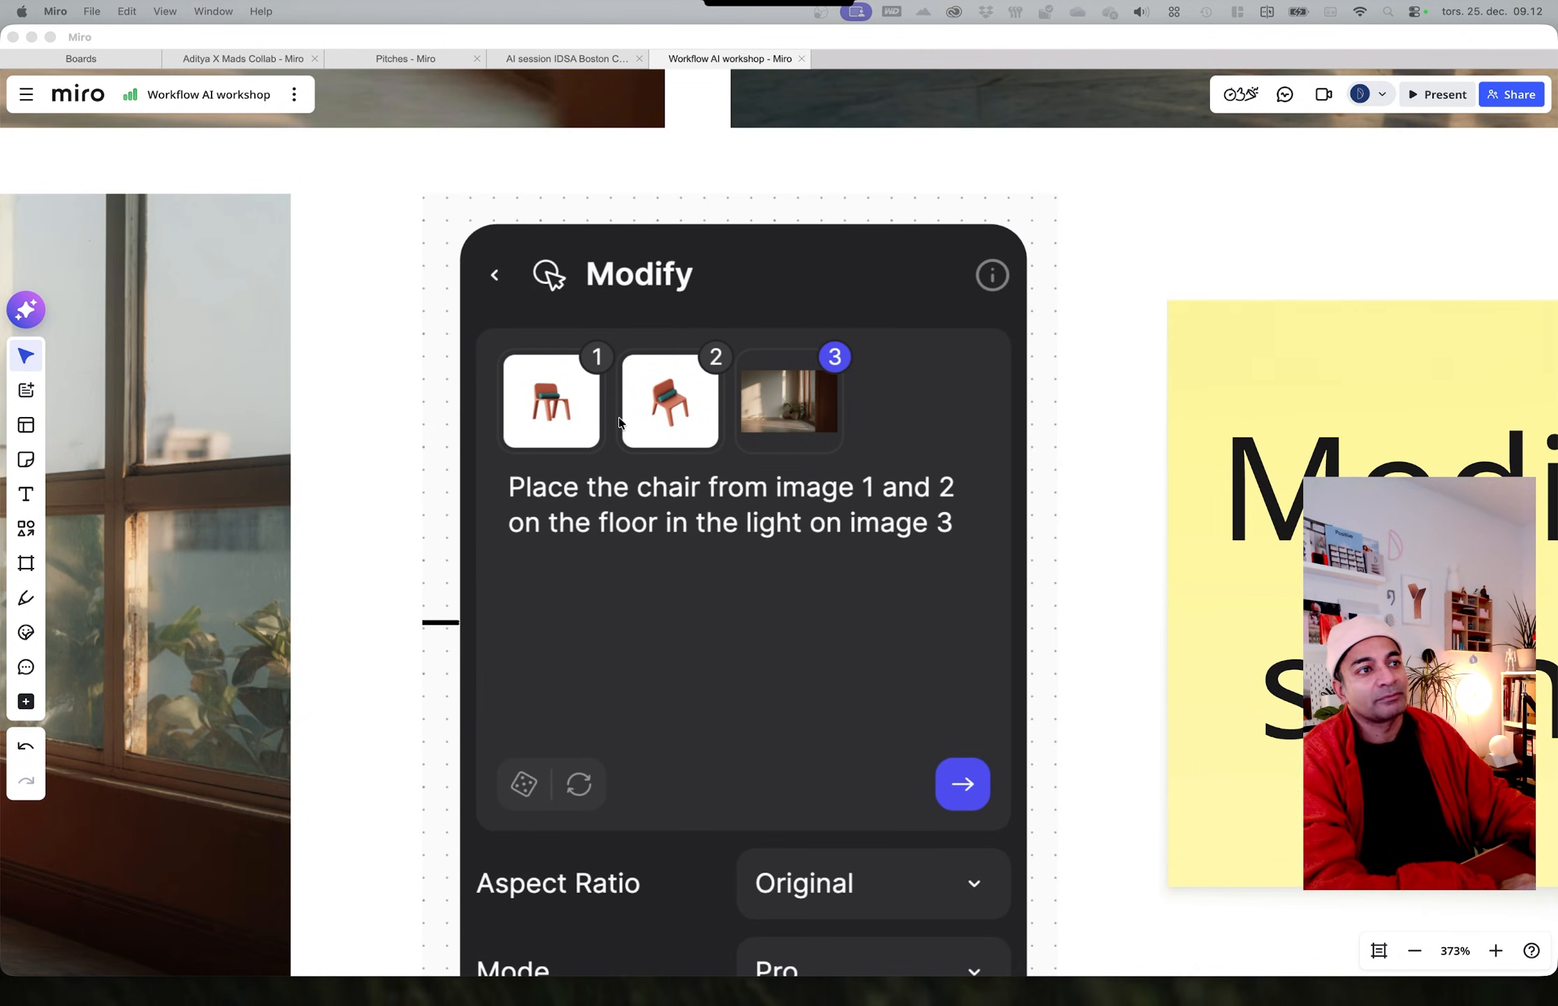
{"action": "scroll", "coordinate": [740, 368], "scroll_direction": "up", "scroll_amount": 1, "text": "ctrl"}
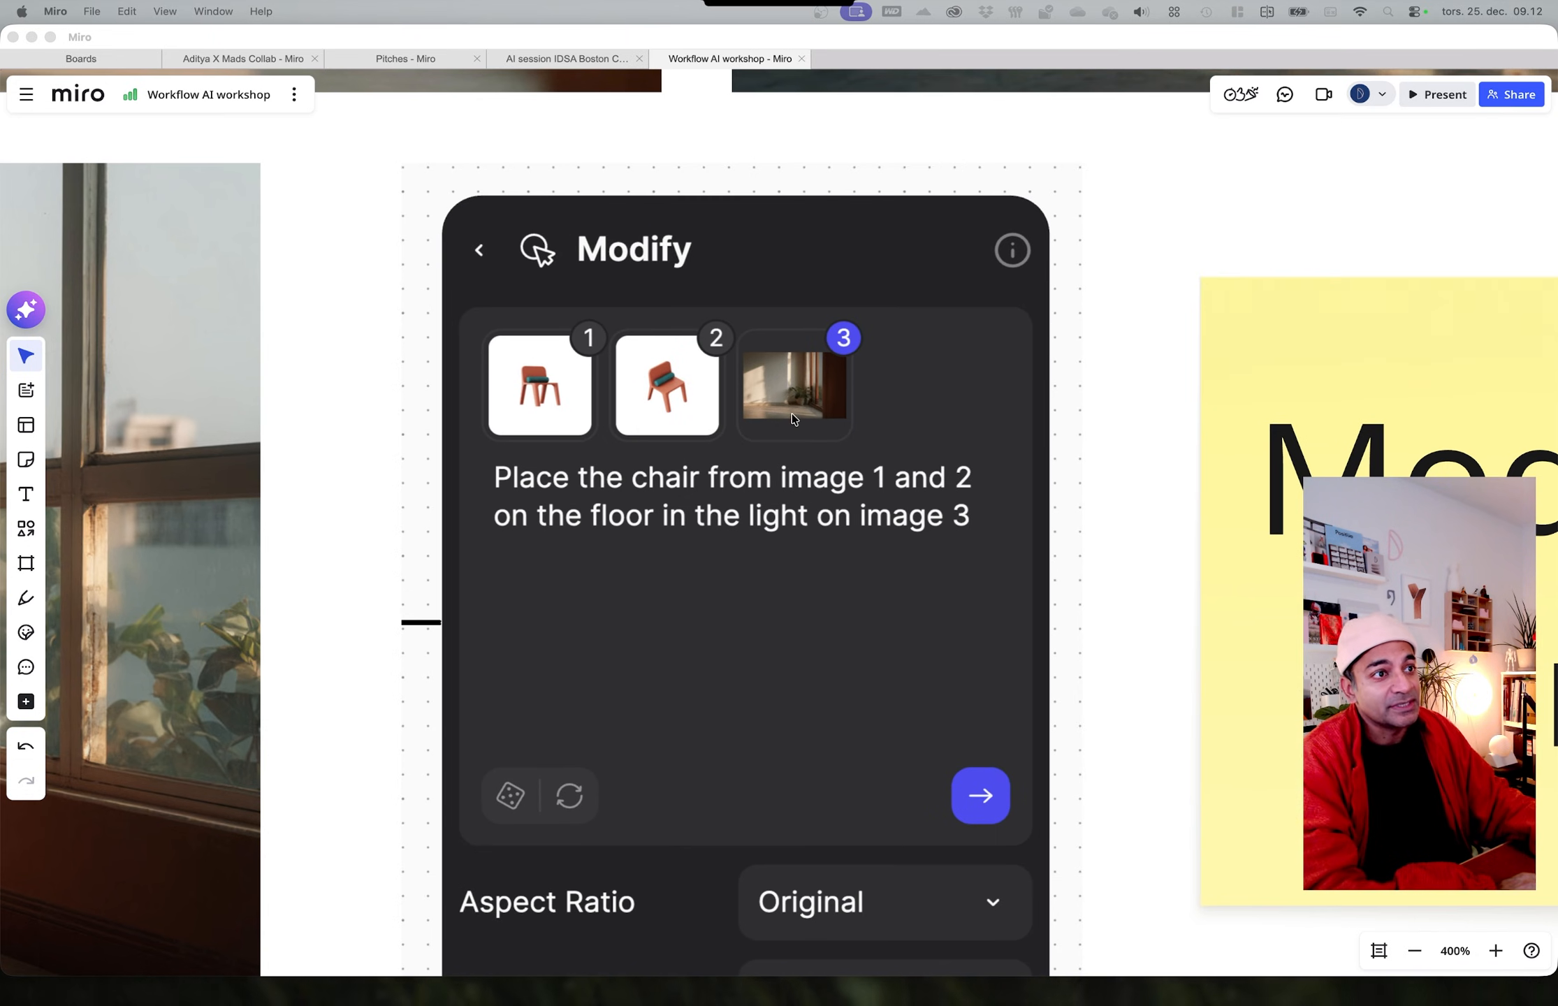
{"action": "scroll", "coordinate": [766, 422], "scroll_direction": "down", "scroll_amount": 10, "text": "ctrl"}
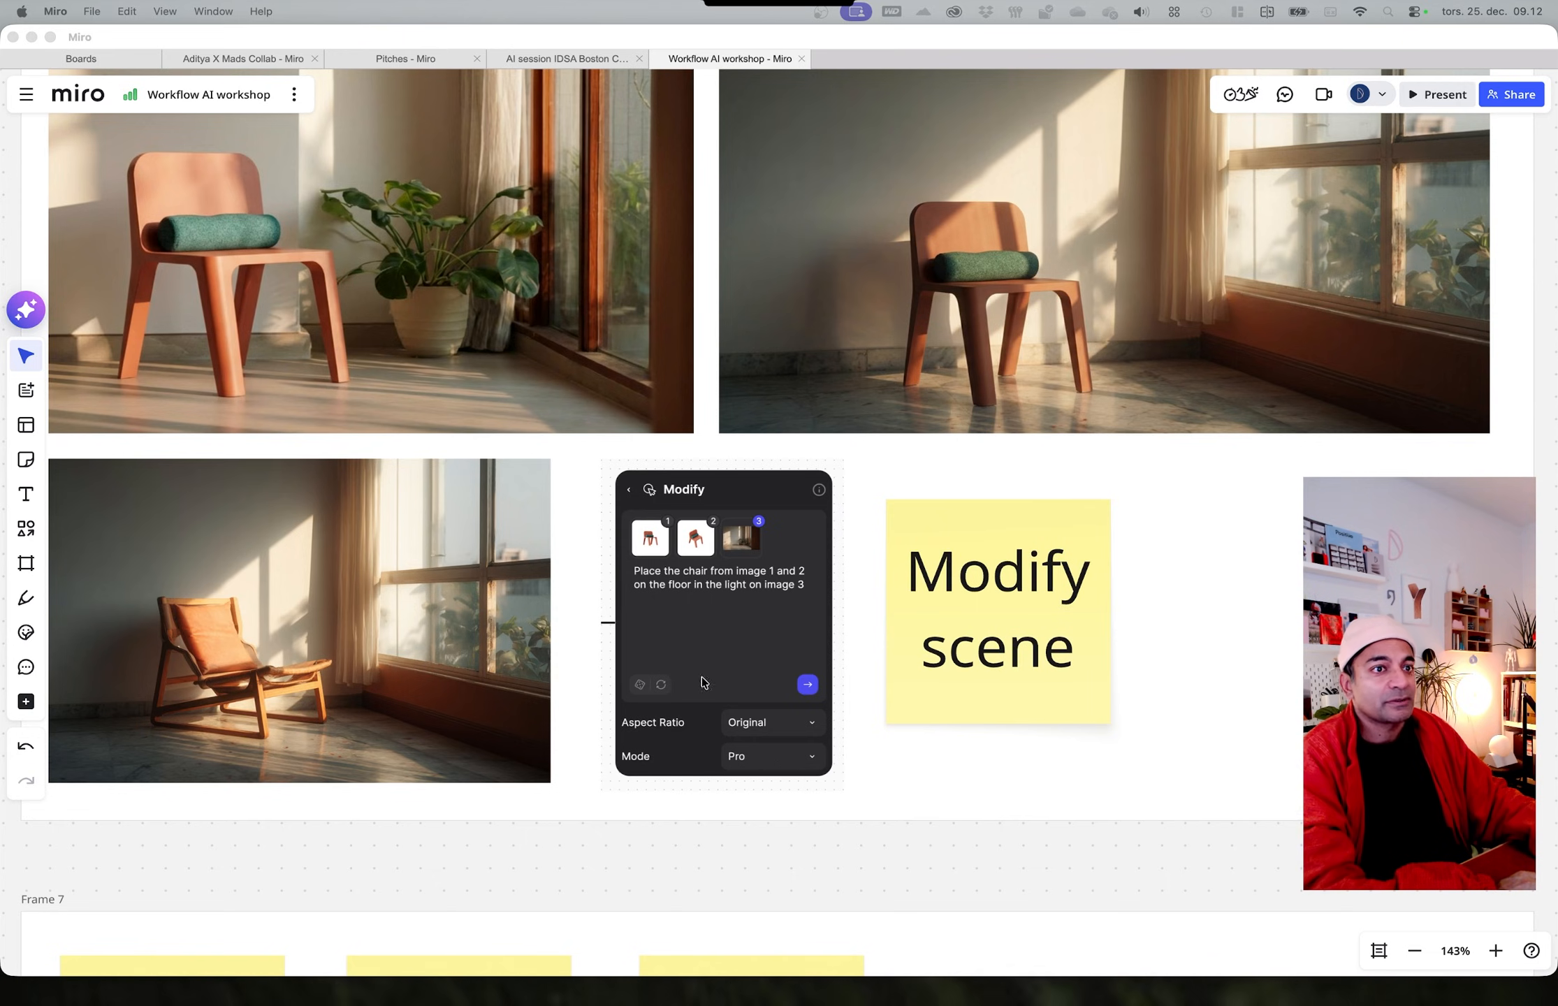
{"action": "scroll", "coordinate": [291, 544], "scroll_direction": "up", "scroll_amount": 5}
{"action": "scroll", "coordinate": [295, 538], "scroll_direction": "up", "scroll_amount": 5, "text": "ctrl"}
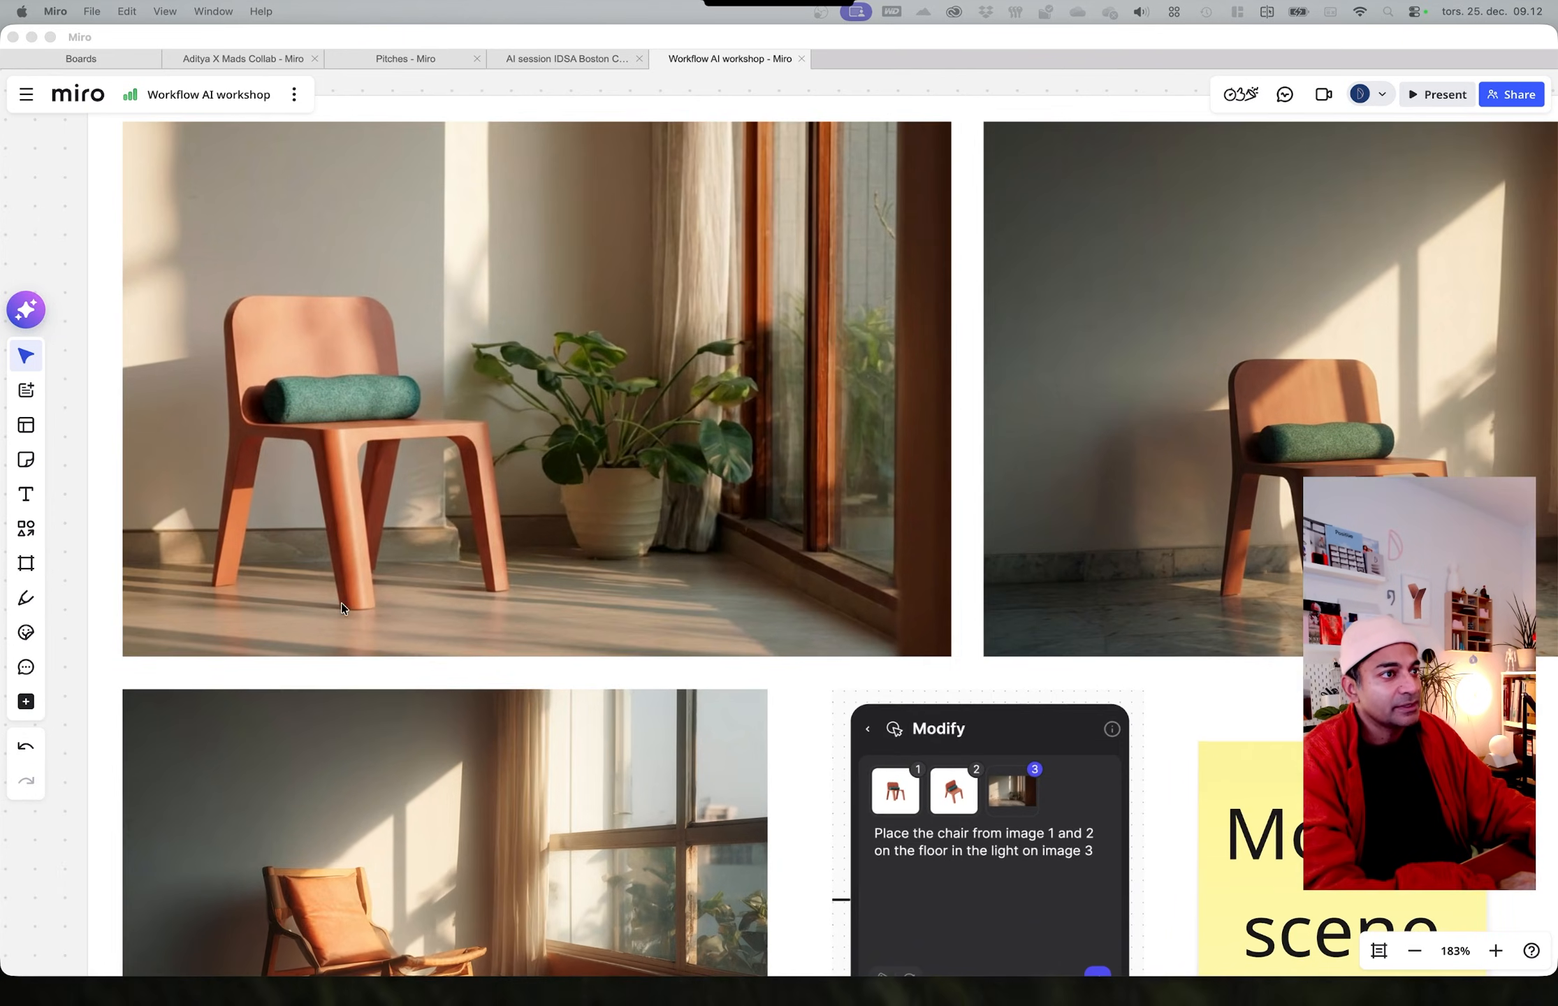
{"action": "scroll", "coordinate": [185, 645], "scroll_direction": "down", "scroll_amount": 5, "text": "ctrl"}
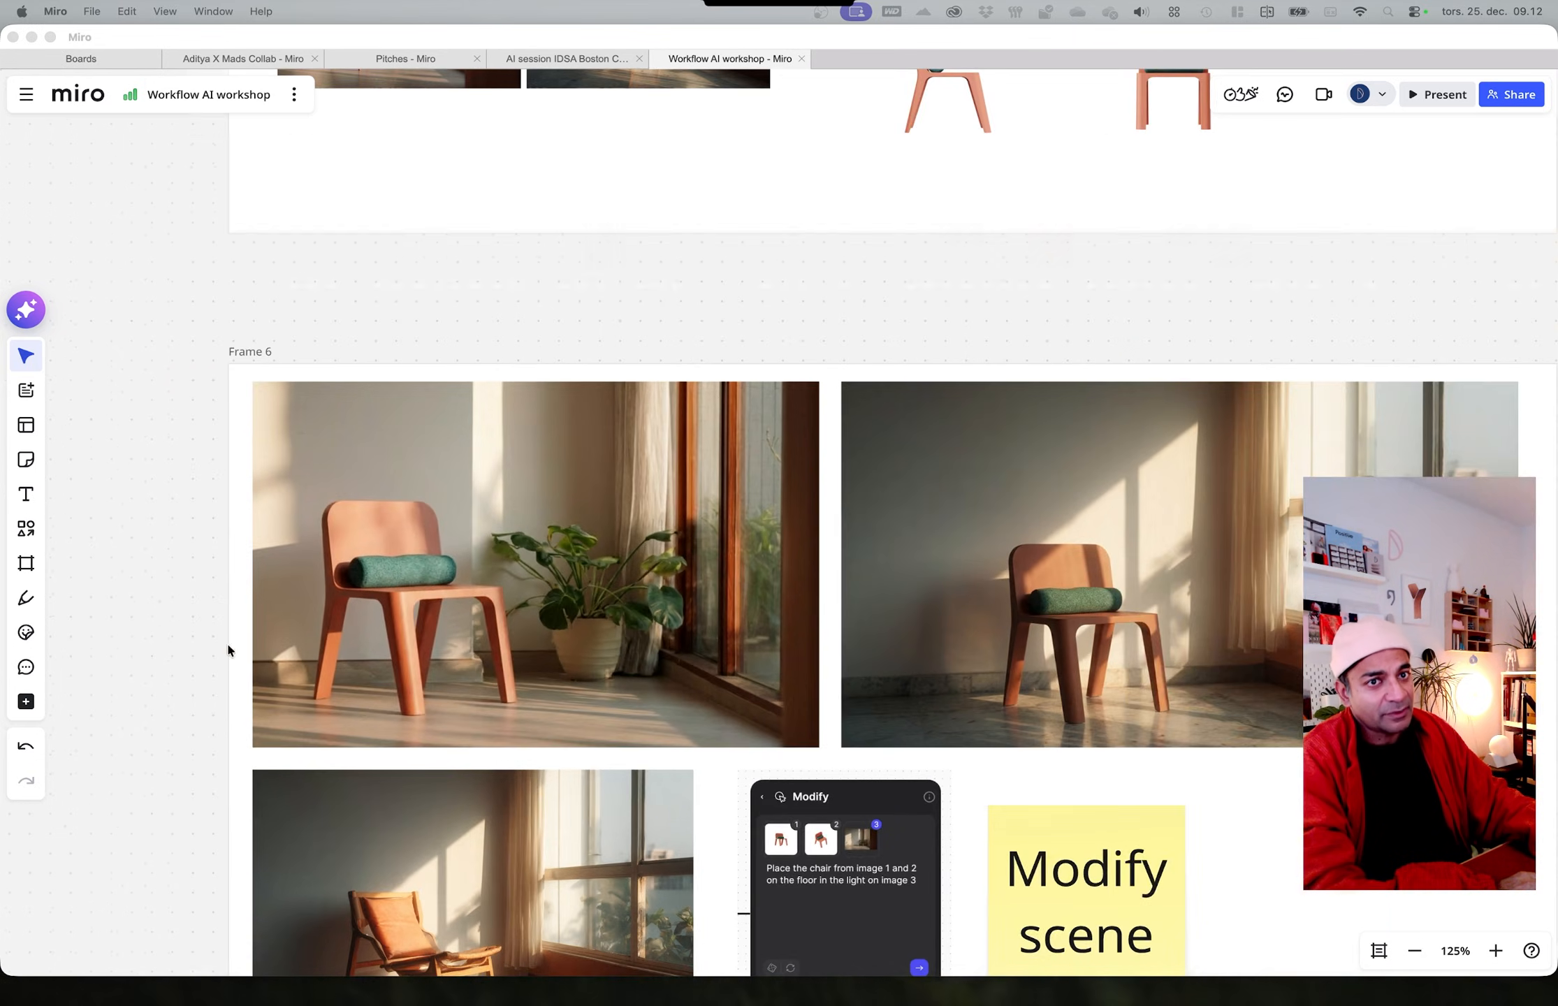
{"action": "middle_click_drag", "start_coordinate": [511, 705], "coordinate": [333, 472]}
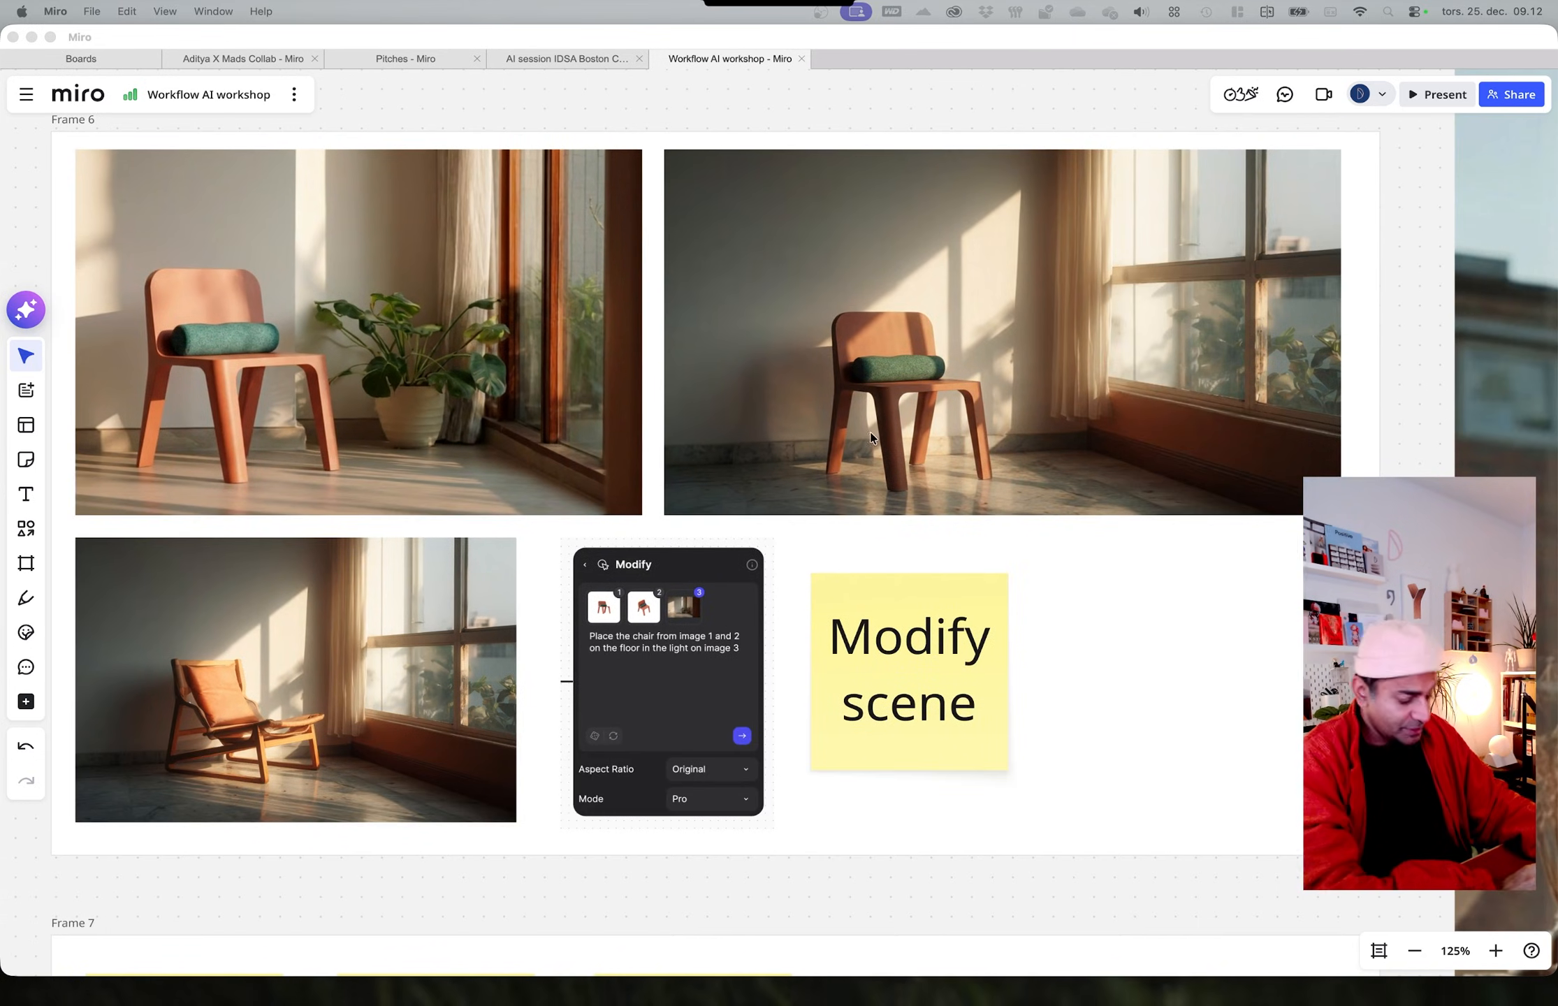
Step: Examine the Frame 7 workflow: the emptied room scene, the generated 3D chair model and the Unify adjustment
{"action": "scroll", "coordinate": [873, 438], "scroll_direction": "down", "scroll_amount": 10}
{"action": "middle_click_drag", "start_coordinate": [737, 518], "coordinate": [934, 450]}
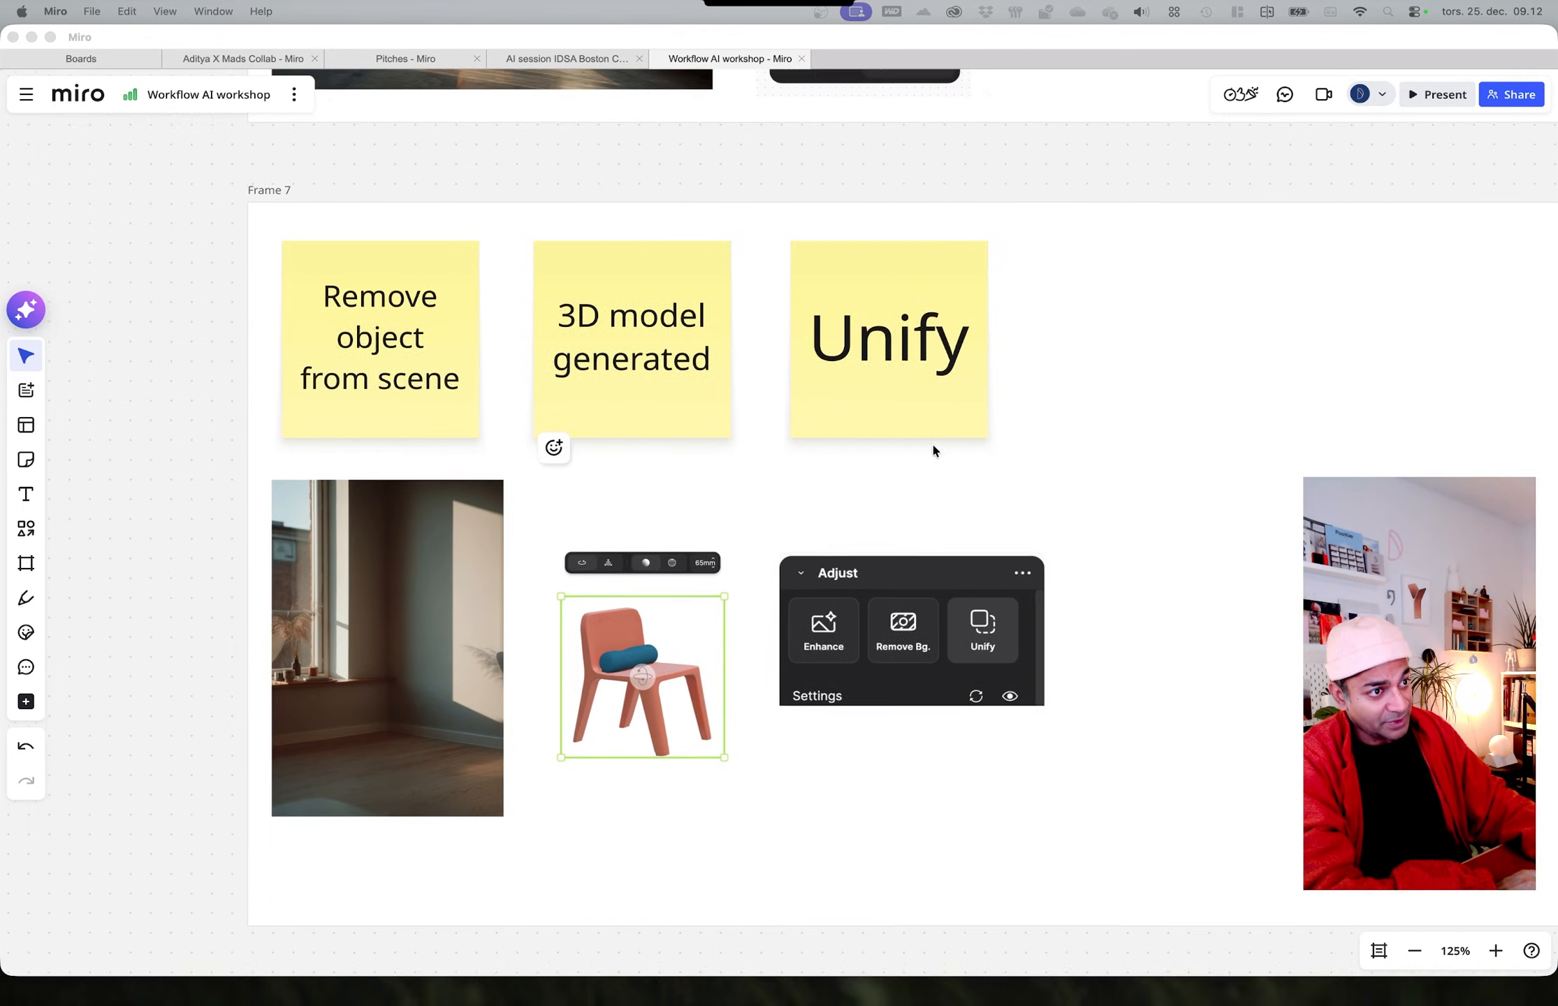
{"action": "scroll", "coordinate": [962, 737], "scroll_direction": "up", "scroll_amount": 3, "text": "ctrl"}
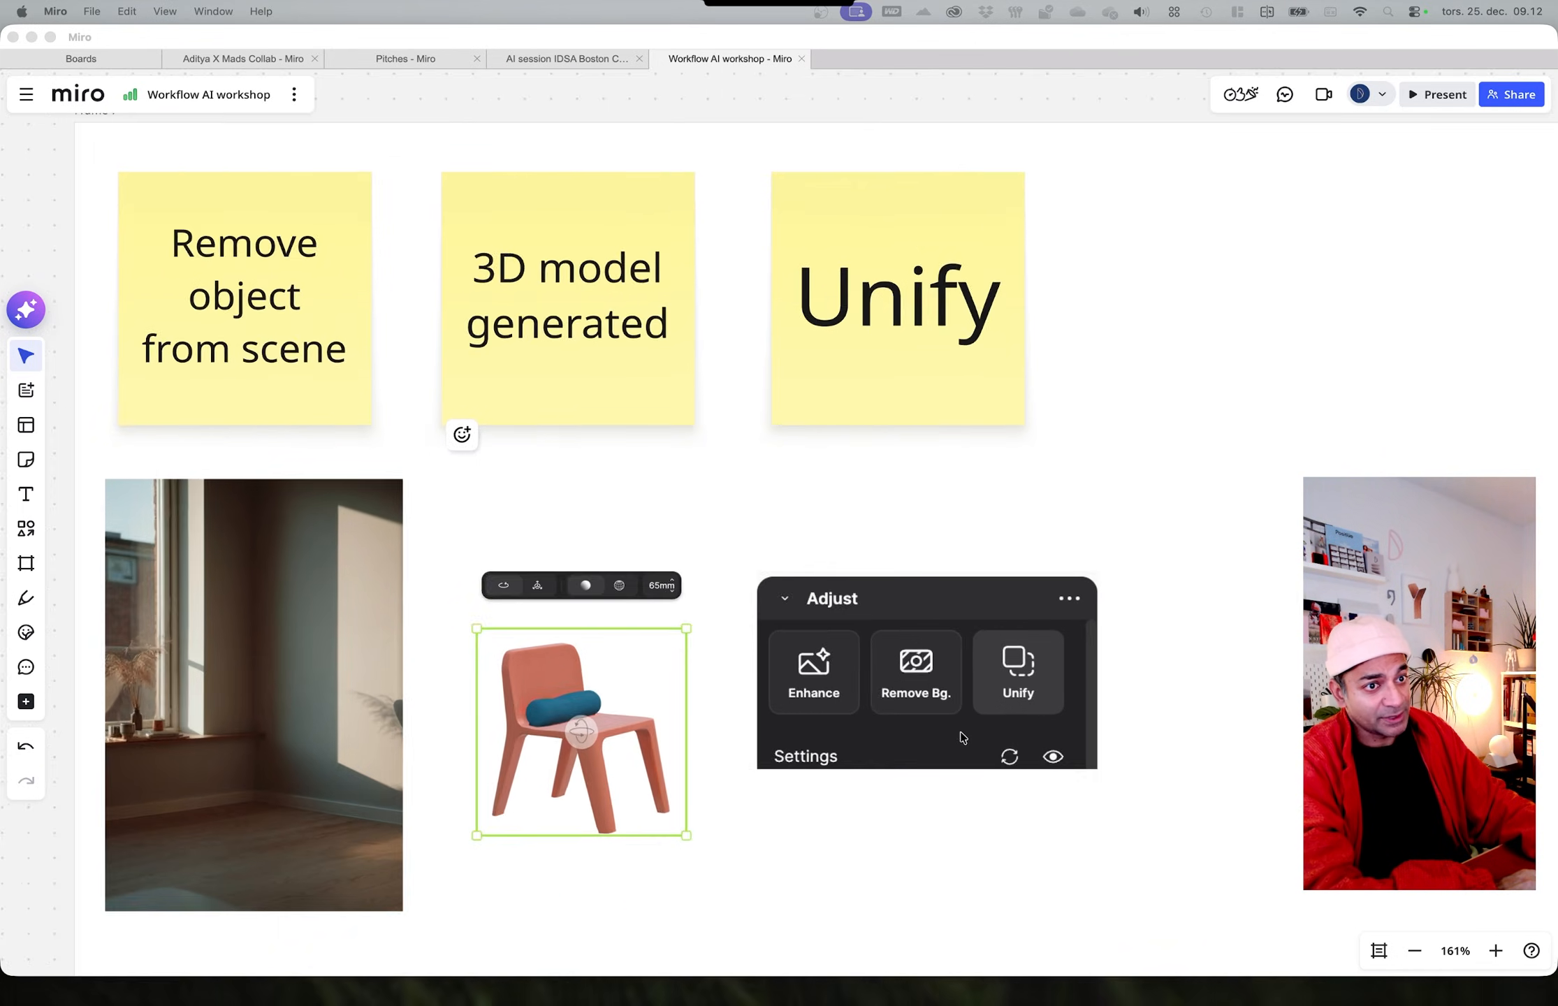
{"action": "scroll", "coordinate": [908, 671], "scroll_direction": "up", "scroll_amount": 2, "text": "ctrl"}
{"action": "scroll", "coordinate": [742, 358], "scroll_direction": "up", "scroll_amount": 2, "text": "ctrl"}
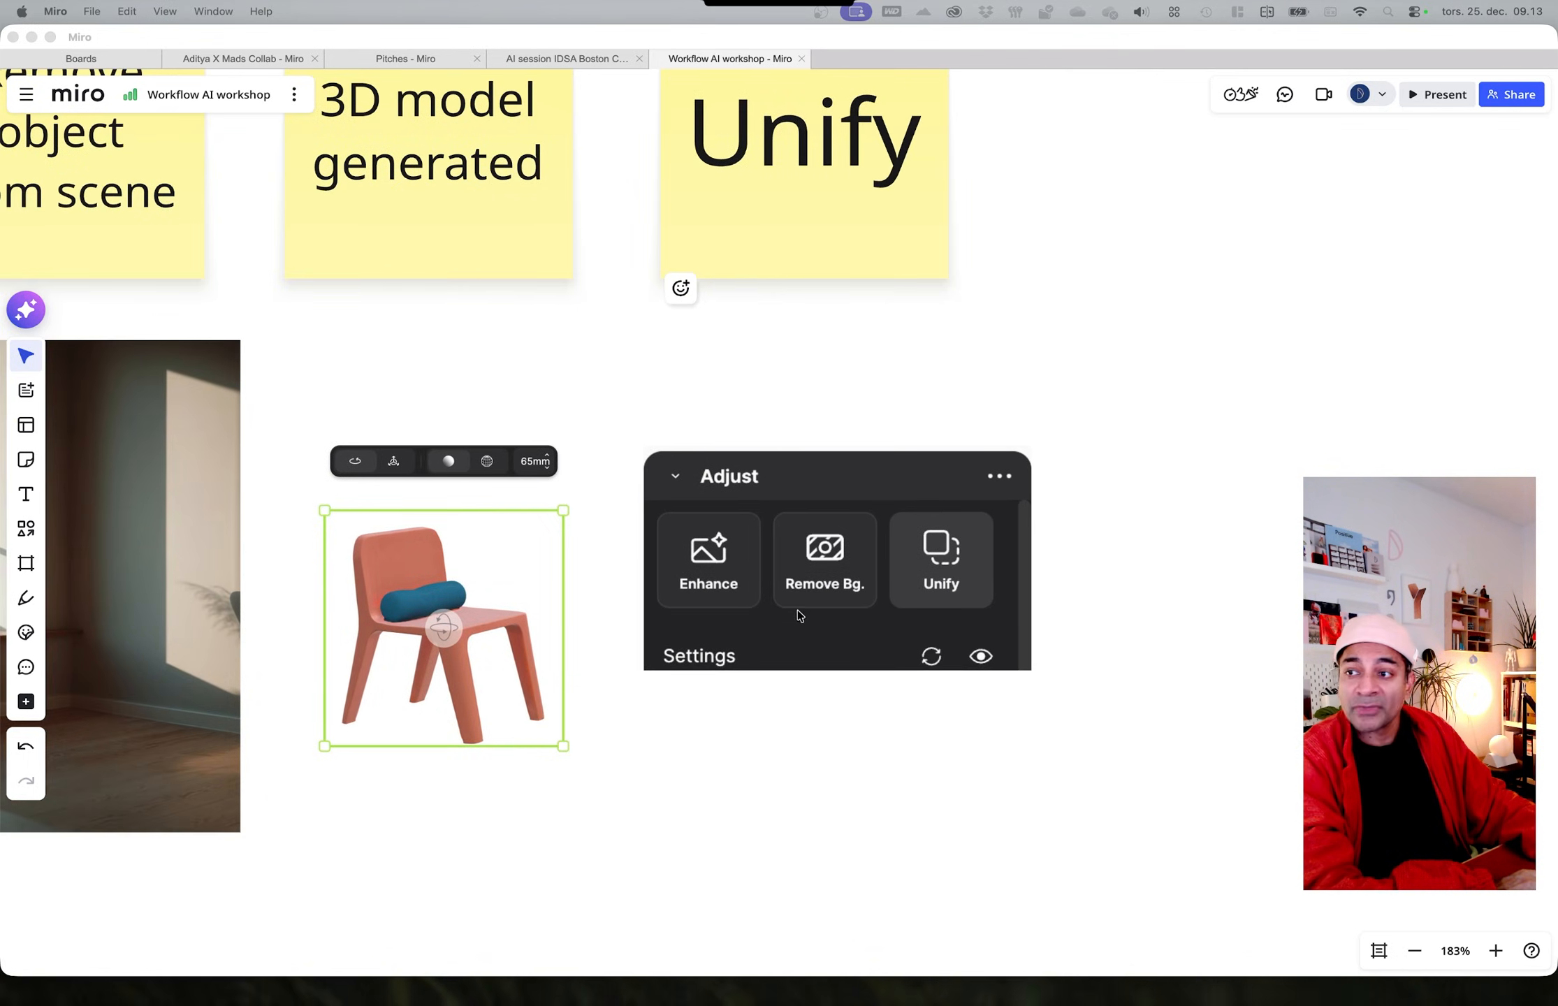
{"action": "middle_click_drag", "start_coordinate": [615, 682], "coordinate": [951, 674]}
{"action": "scroll", "coordinate": [816, 597], "scroll_direction": "up", "scroll_amount": 5, "text": "ctrl"}
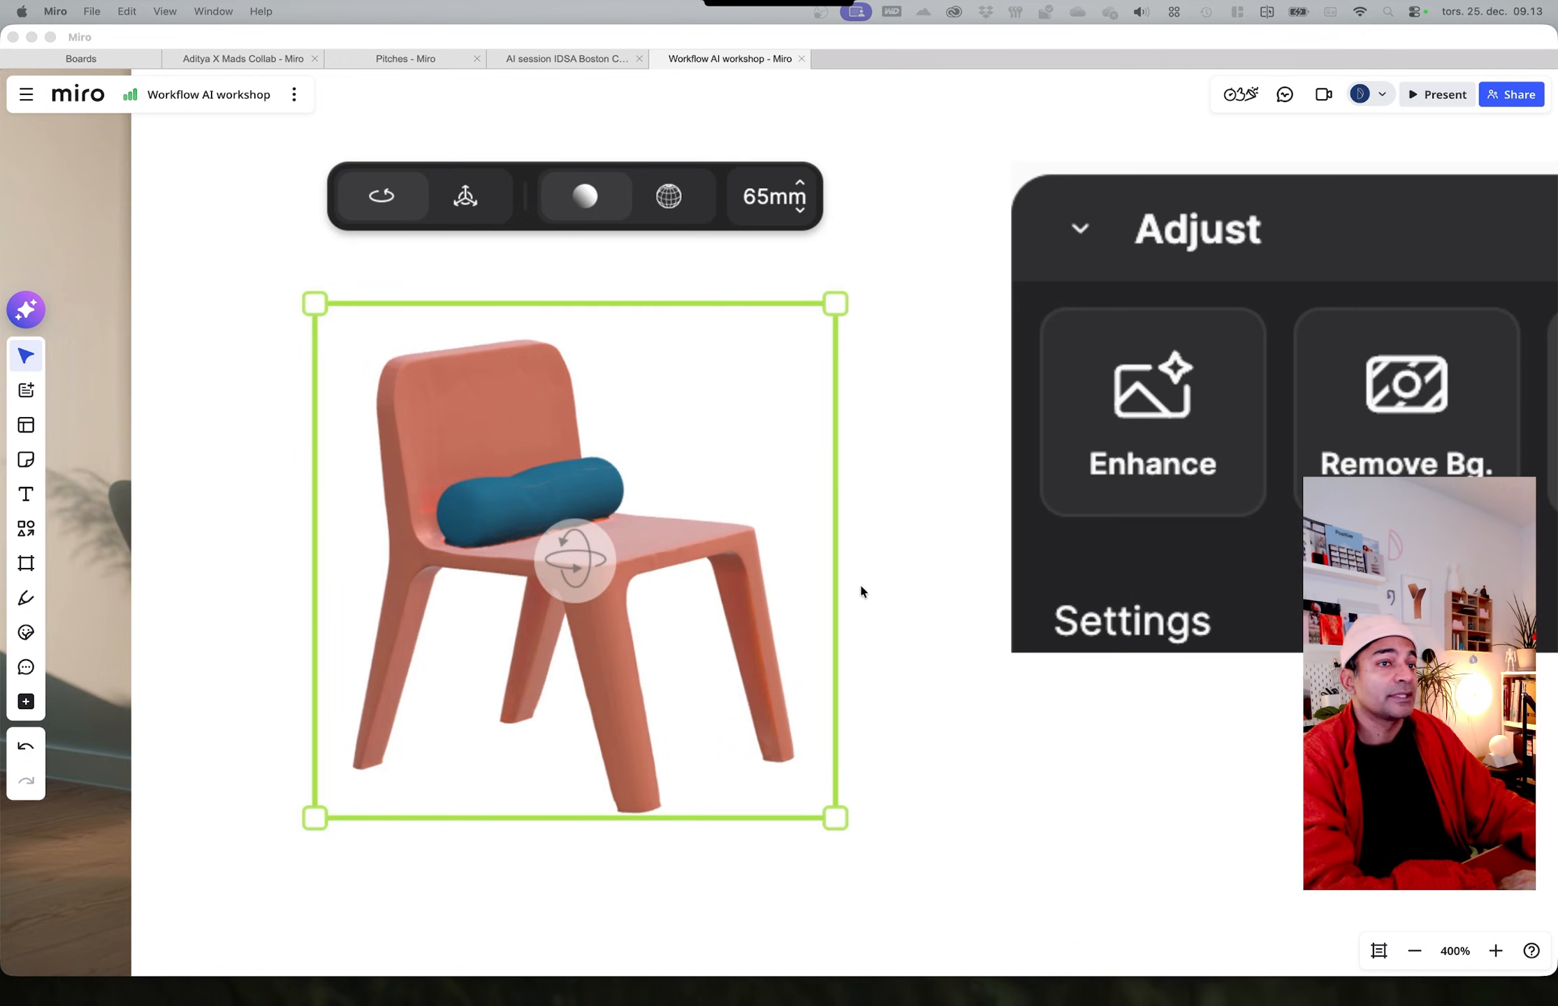
{"action": "scroll", "coordinate": [728, 731], "scroll_direction": "left", "scroll_amount": 8}
{"action": "scroll", "coordinate": [501, 668], "scroll_direction": "down", "scroll_amount": 5}
{"action": "scroll", "coordinate": [1033, 715], "scroll_direction": "up", "scroll_amount": 5}
{"action": "scroll", "coordinate": [1031, 713], "scroll_direction": "down", "scroll_amount": 2}
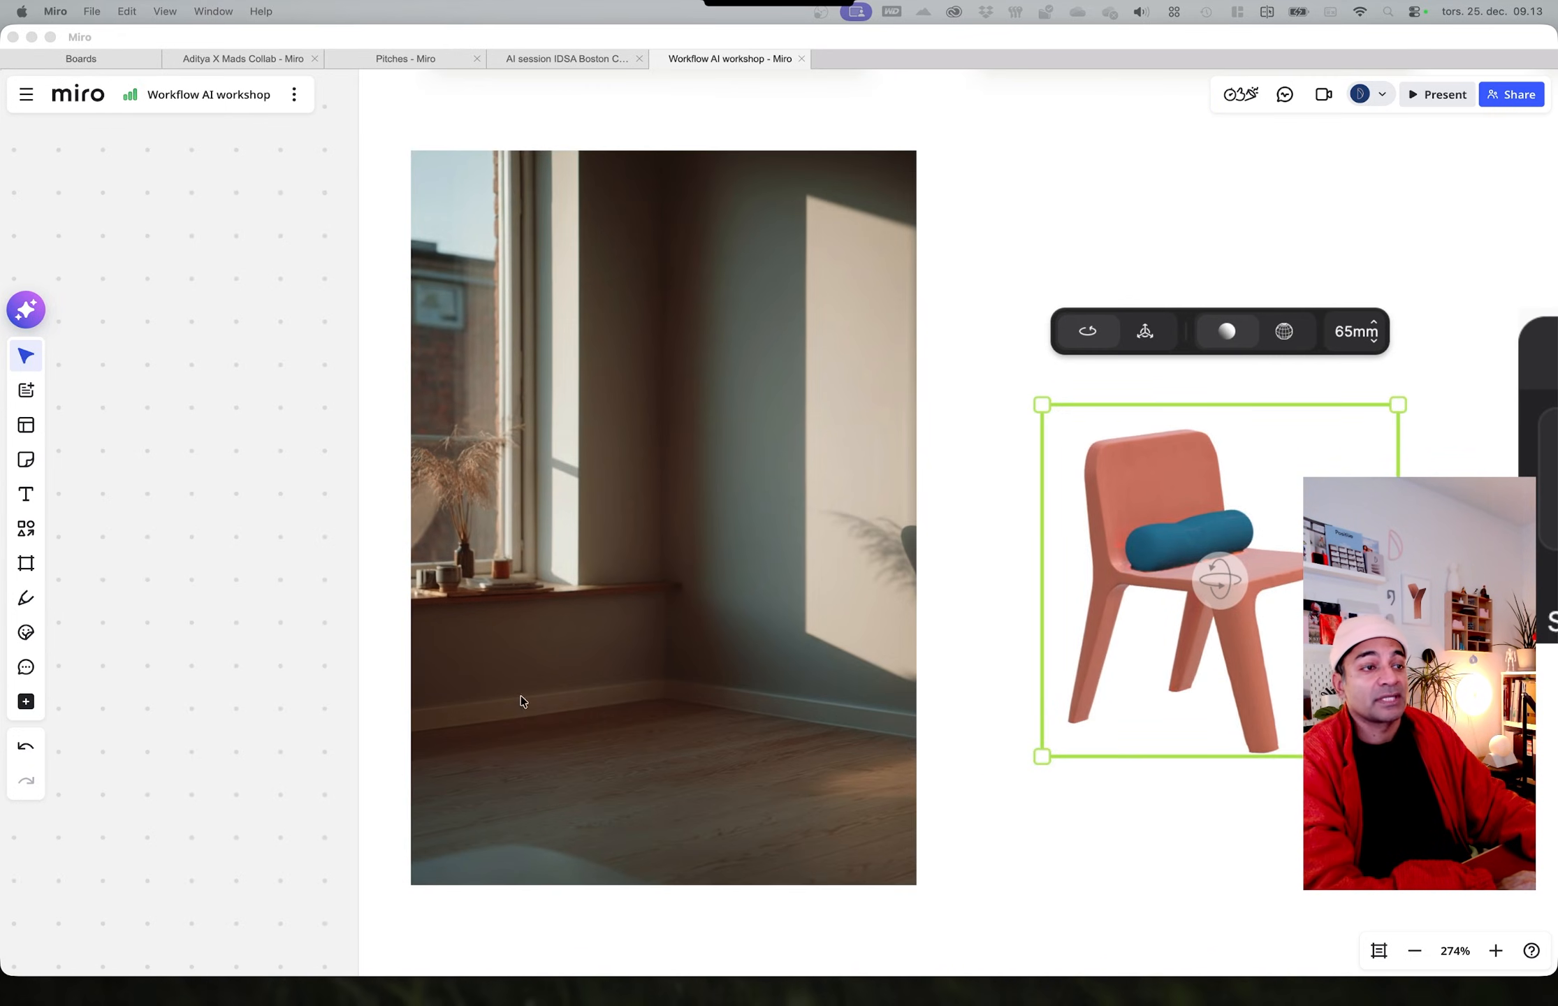
{"action": "scroll", "coordinate": [336, 733], "scroll_direction": "right", "scroll_amount": 4}
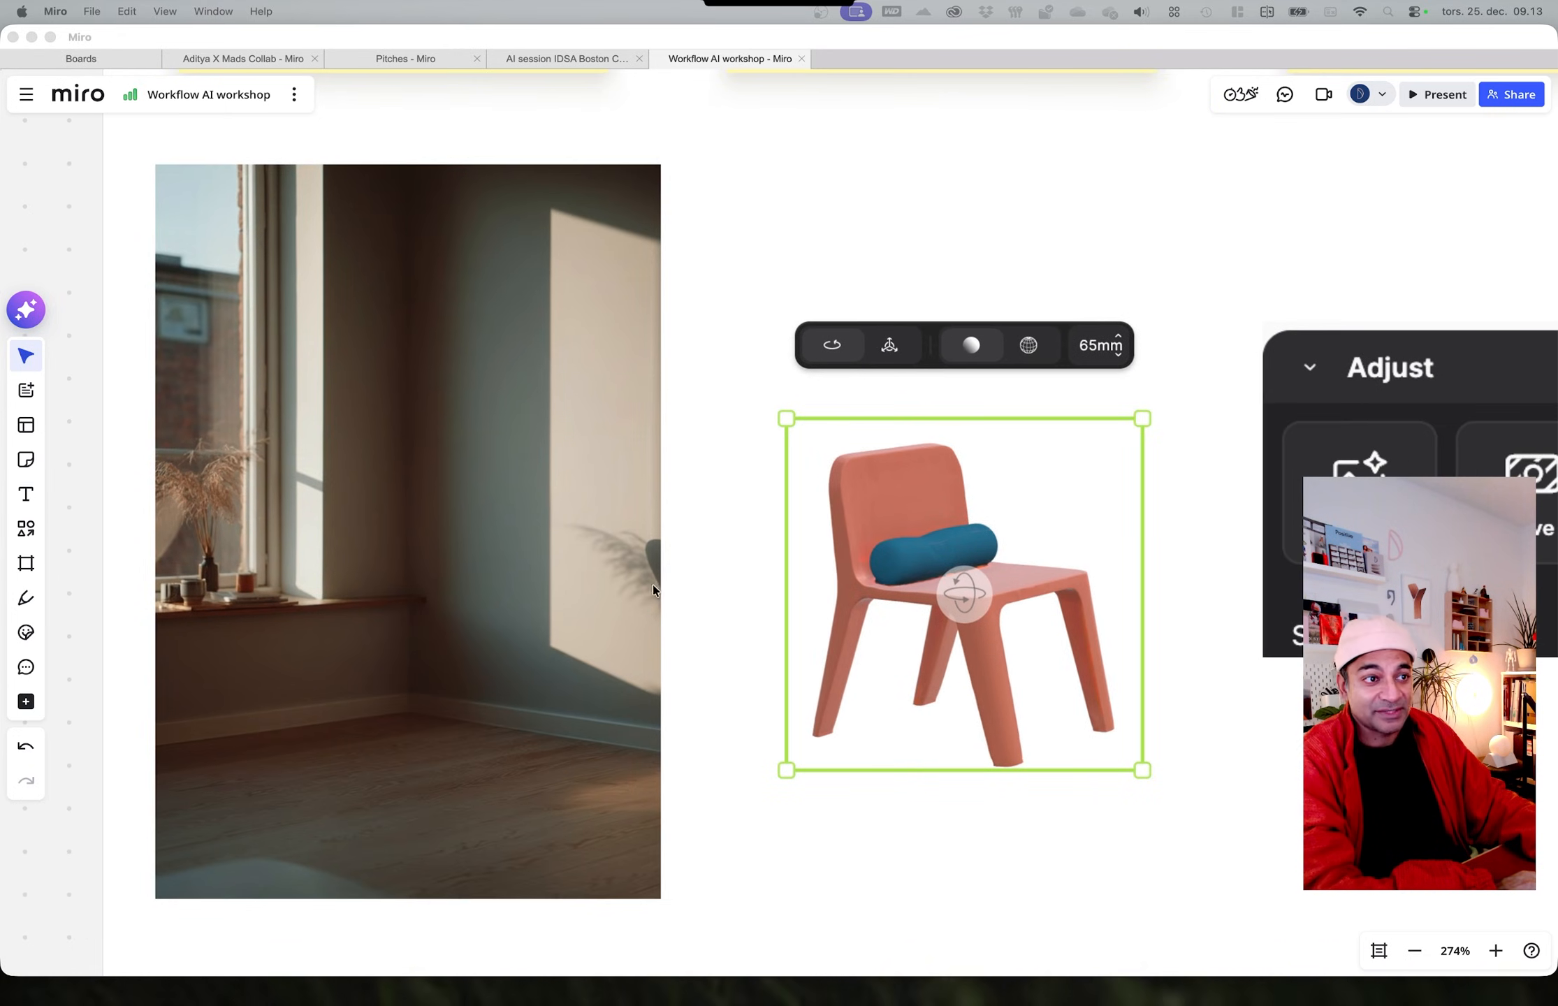
Step: Go from Frame 7 to the Original chair render and examine its chair and cushion in close-up detail
{"action": "scroll", "coordinate": [412, 748], "scroll_direction": "down", "scroll_amount": 1}
{"action": "scroll", "coordinate": [376, 750], "scroll_direction": "down", "scroll_amount": 2}
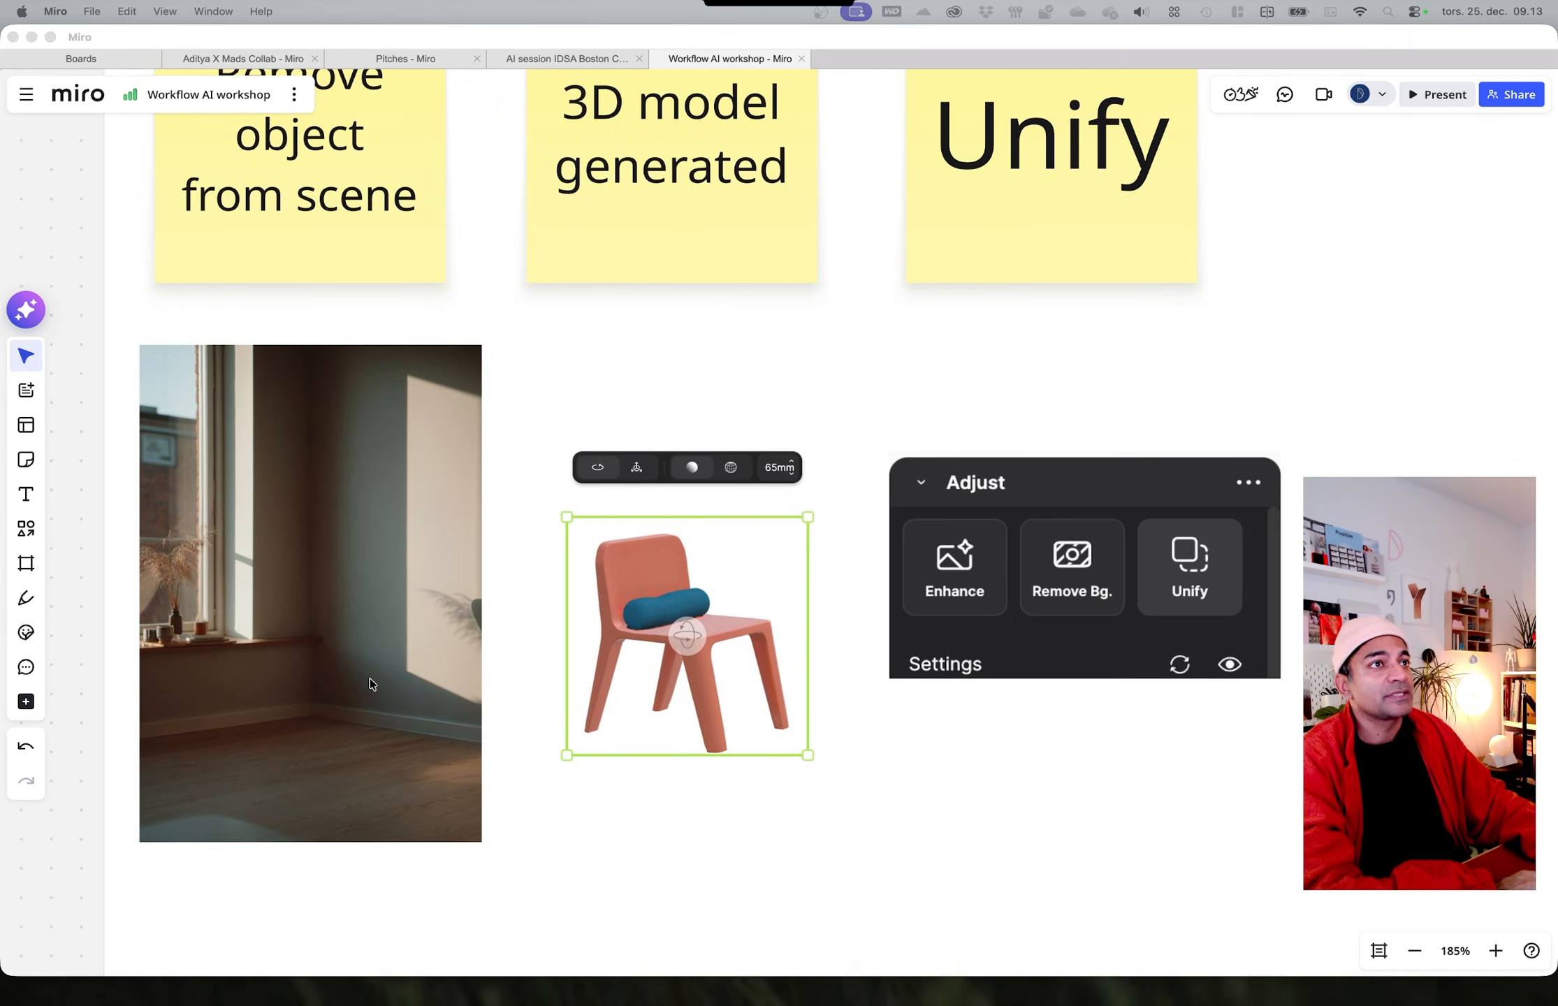
{"action": "scroll", "coordinate": [381, 688], "scroll_direction": "down", "scroll_amount": 3}
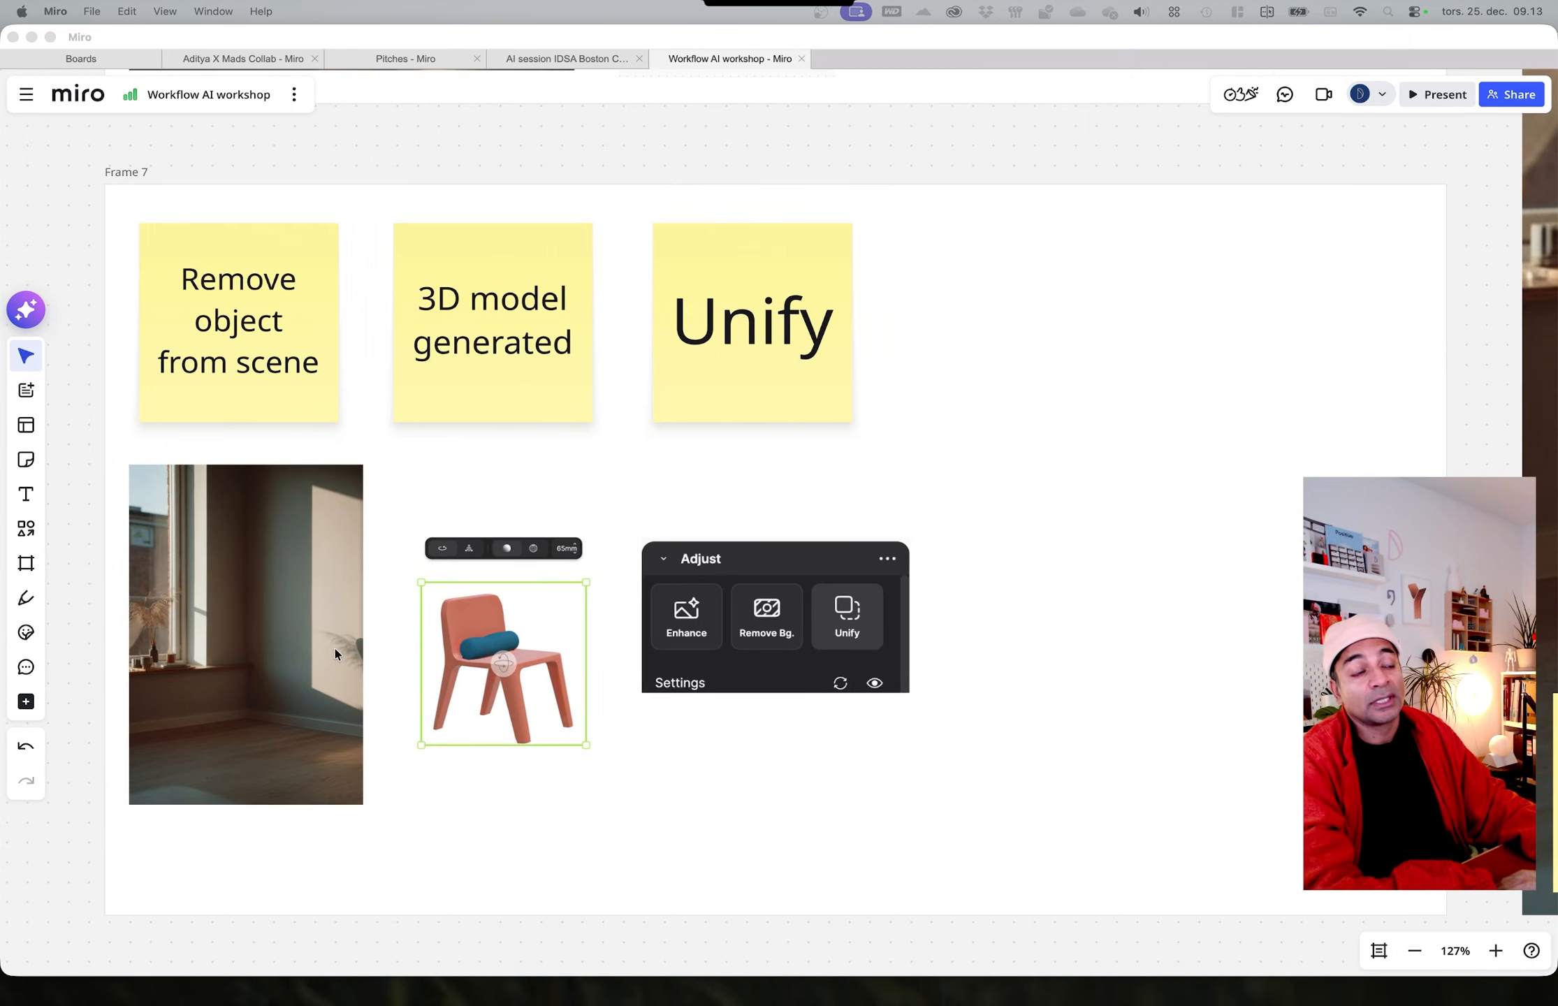
{"action": "left_click_drag", "start_coordinate": [652, 806], "coordinate": [325, 827]}
{"action": "scroll", "coordinate": [325, 822], "scroll_direction": "down", "scroll_amount": 5}
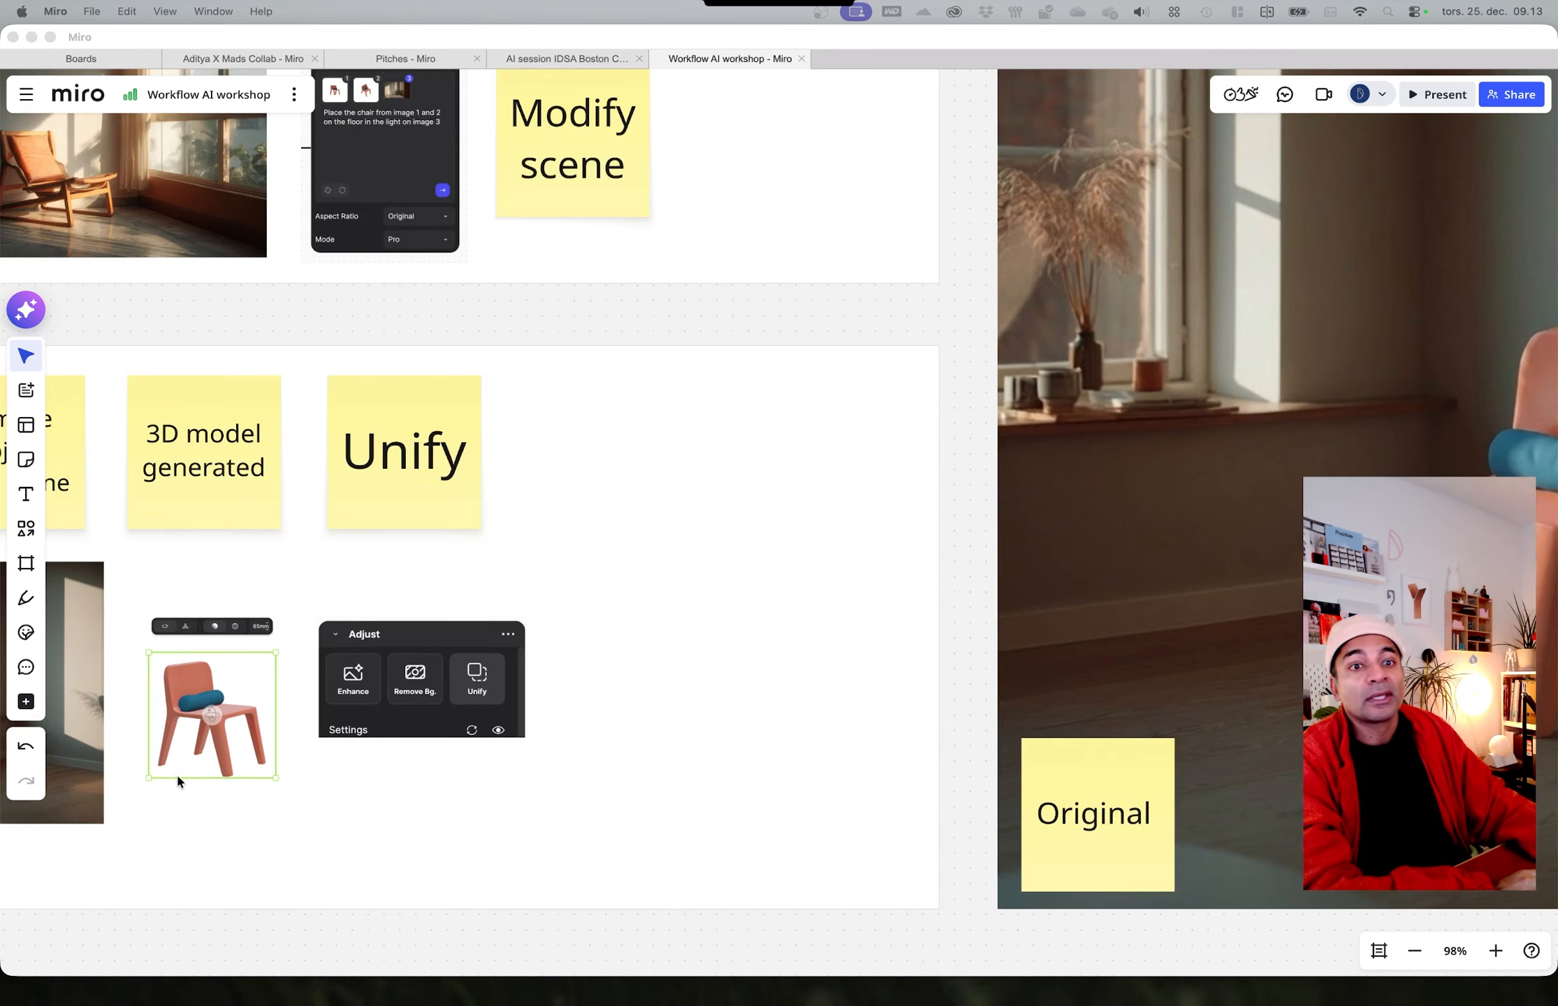
{"action": "left_click_drag", "start_coordinate": [686, 705], "coordinate": [207, 813]}
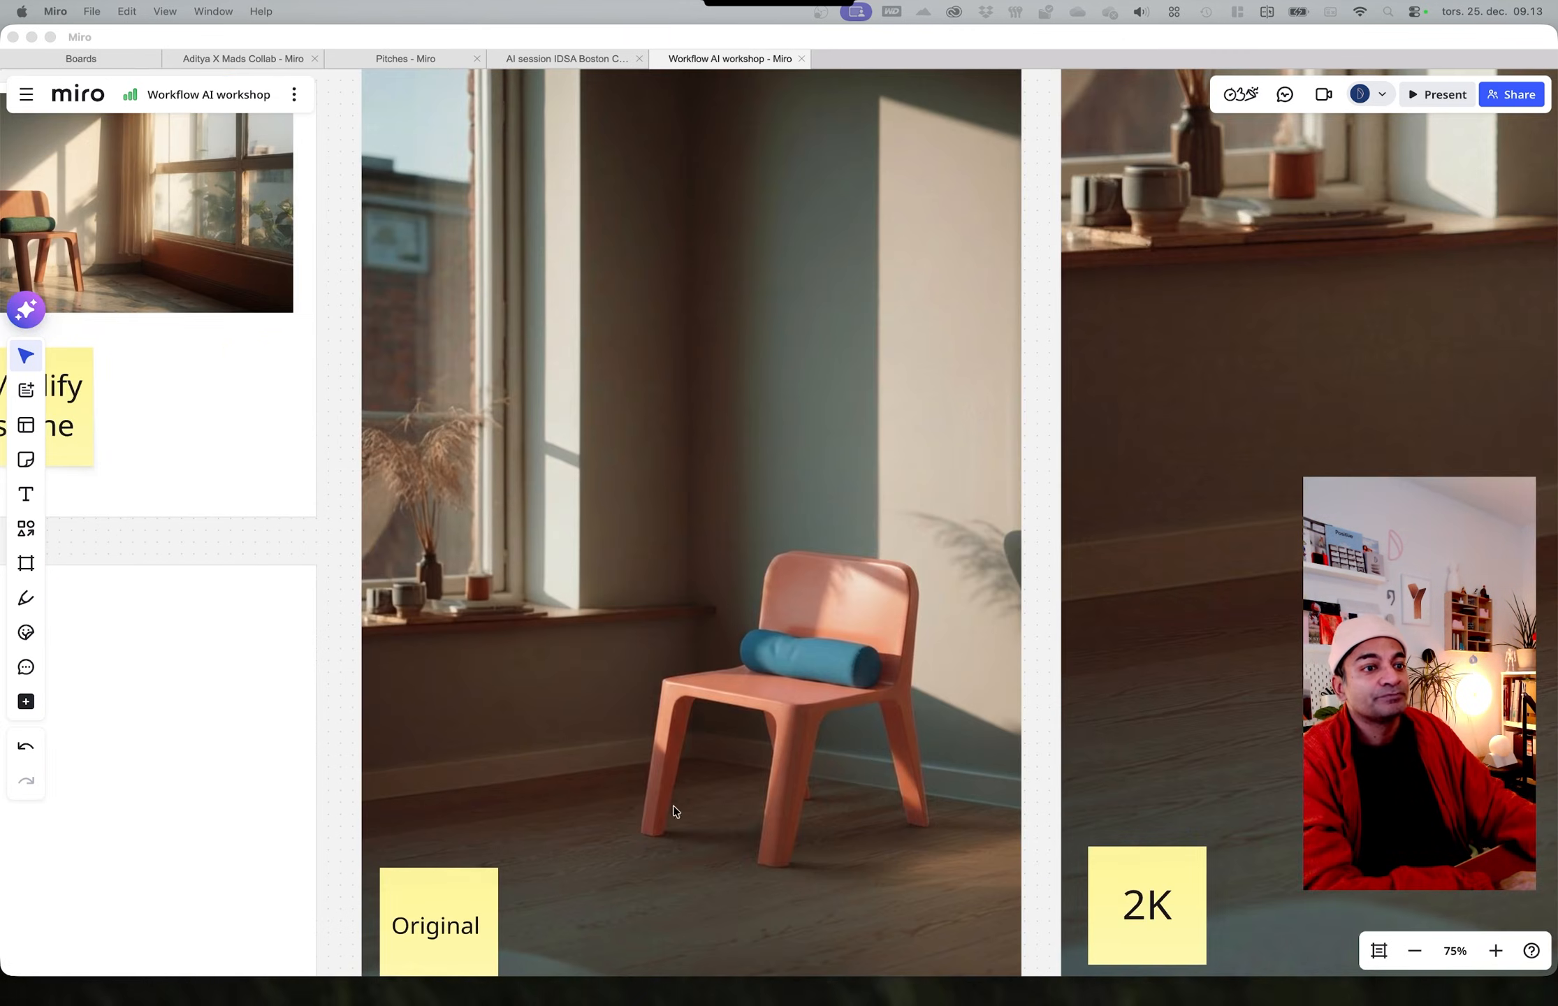
{"action": "scroll", "coordinate": [627, 765], "scroll_direction": "down", "scroll_amount": 4}
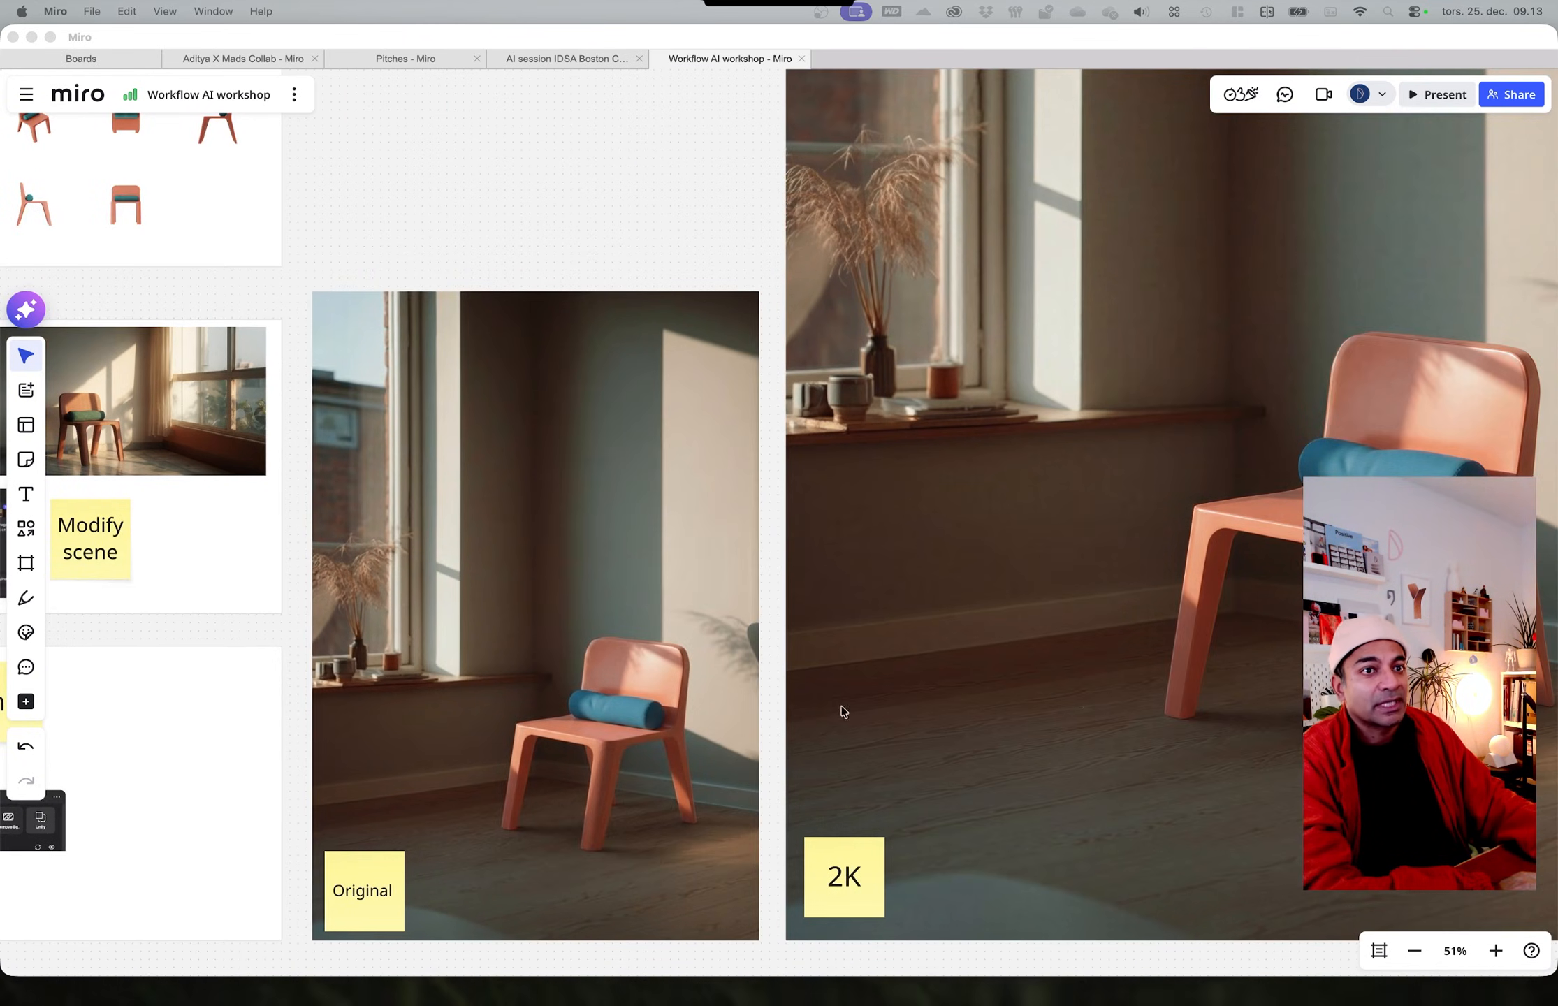
{"action": "scroll", "coordinate": [492, 772], "scroll_direction": "down", "scroll_amount": 2}
{"action": "scroll", "coordinate": [539, 862], "scroll_direction": "up", "scroll_amount": 5}
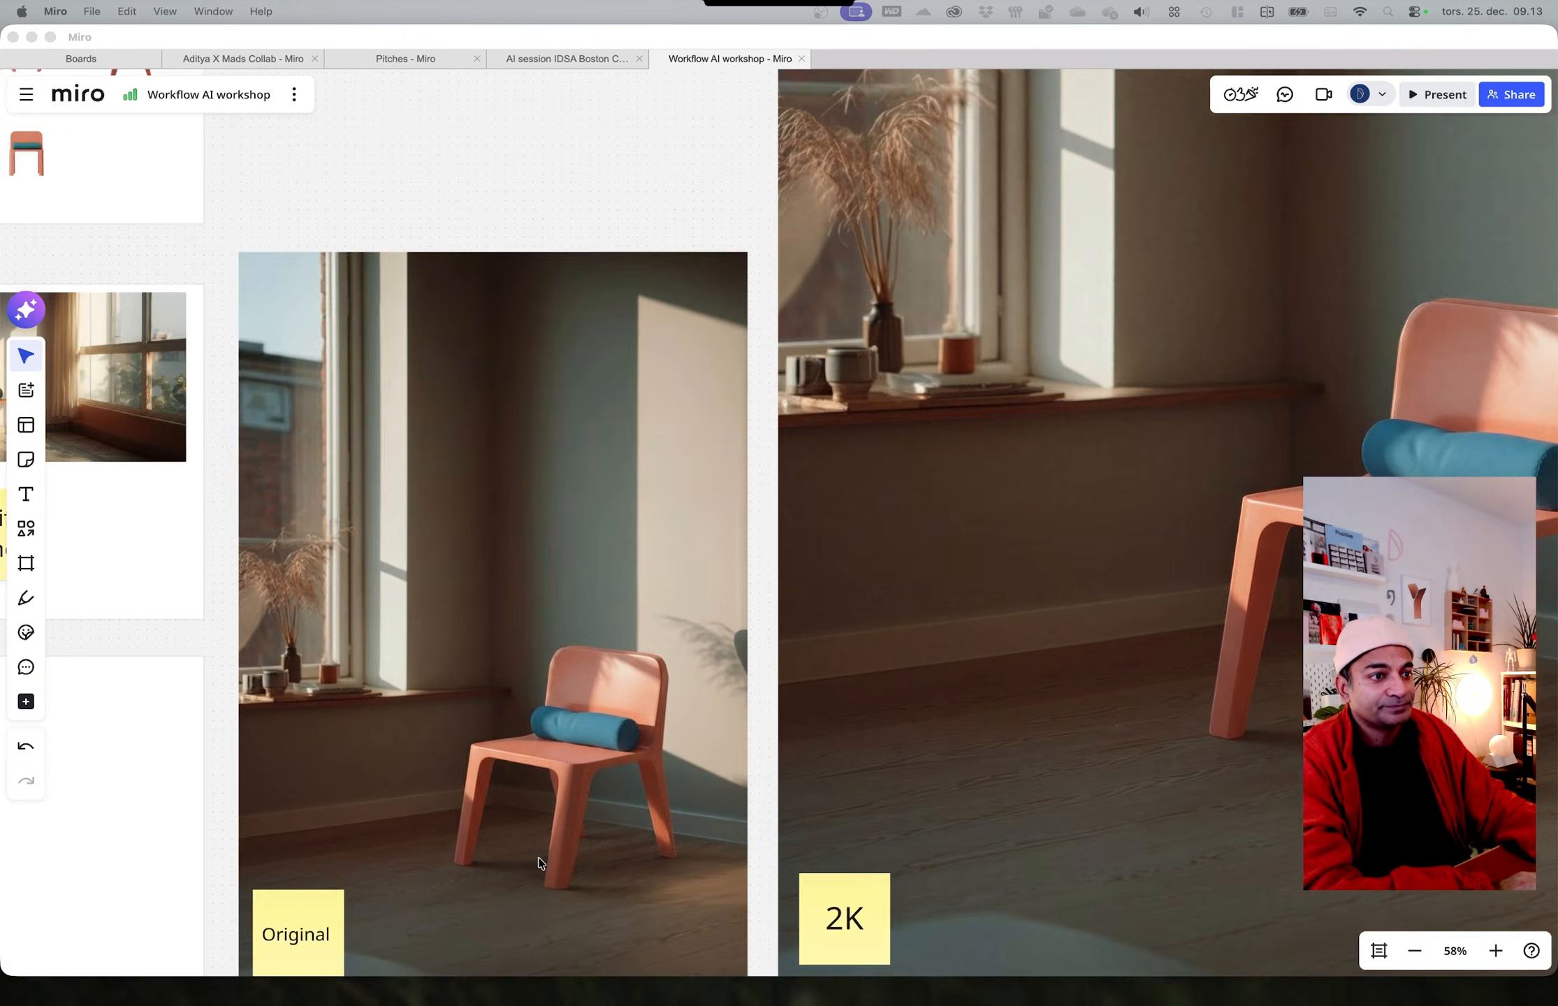
{"action": "scroll", "coordinate": [552, 802], "scroll_direction": "down", "scroll_amount": 2}
{"action": "scroll", "coordinate": [728, 697], "scroll_direction": "up", "scroll_amount": 4}
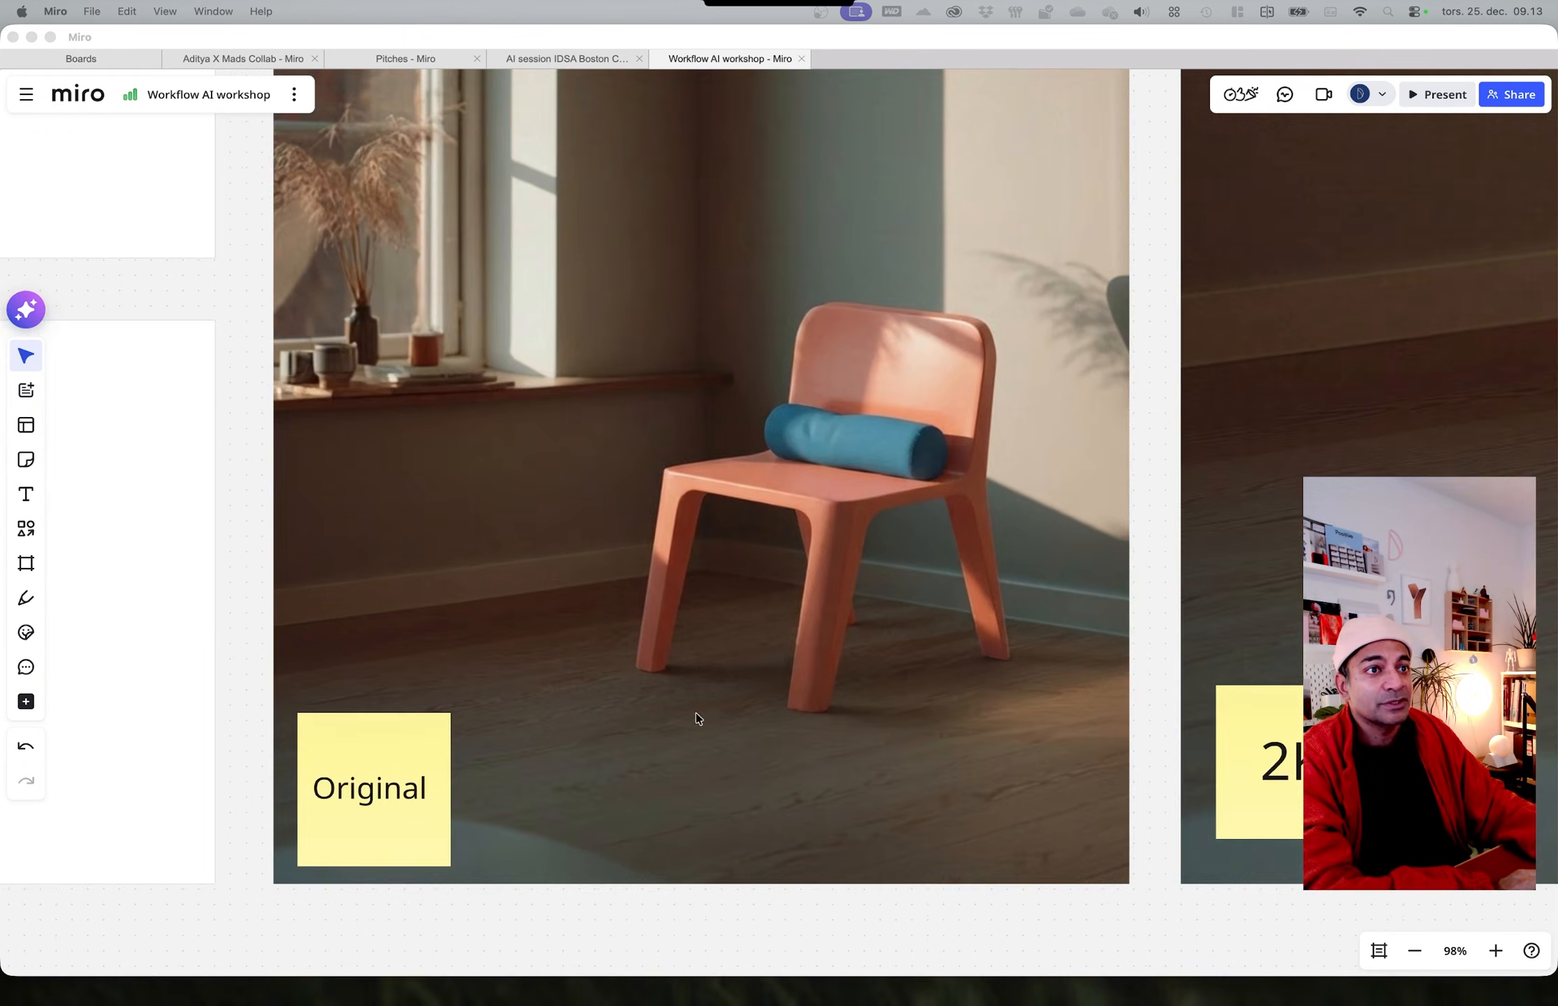
{"action": "scroll", "coordinate": [505, 388], "scroll_direction": "up", "scroll_amount": 5}
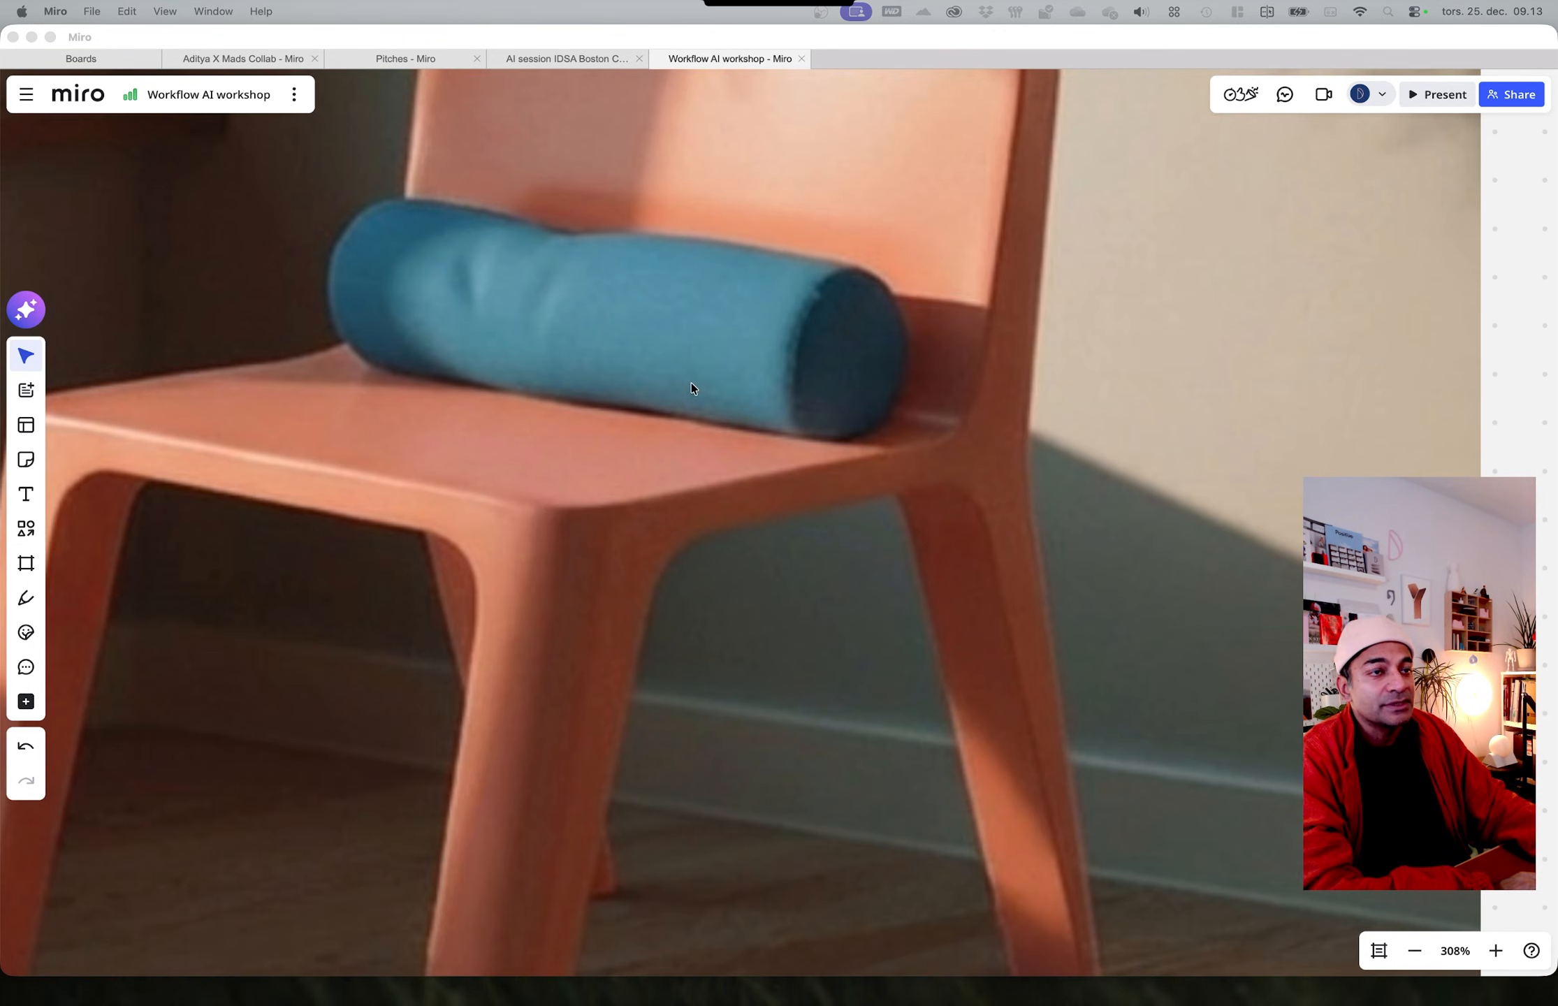
{"action": "scroll", "coordinate": [699, 454], "scroll_direction": "down", "scroll_amount": 4}
{"action": "scroll", "coordinate": [795, 601], "scroll_direction": "down", "scroll_amount": 2}
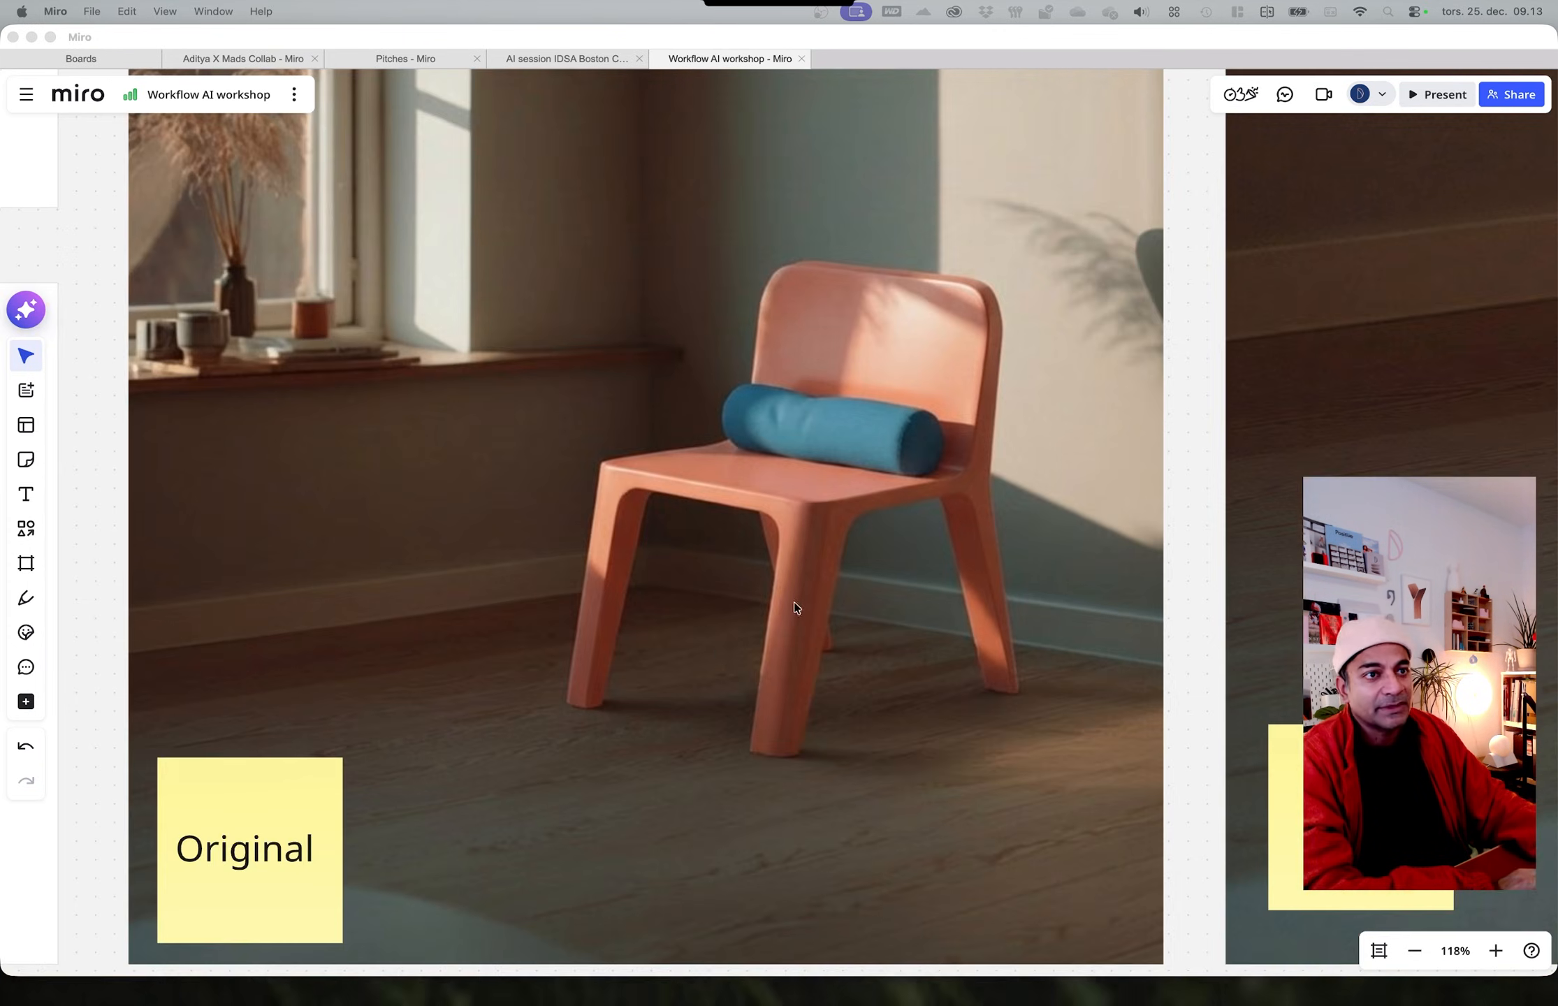
Step: Examine the 2K render, inspecting the cushion's fabric and stitching and the chair's surface up close
{"action": "scroll", "coordinate": [925, 556], "scroll_direction": "right", "scroll_amount": 10}
{"action": "scroll", "coordinate": [1088, 529], "scroll_direction": "up", "scroll_amount": 4}
{"action": "scroll", "coordinate": [668, 552], "scroll_direction": "down", "scroll_amount": 2}
{"action": "scroll", "coordinate": [673, 517], "scroll_direction": "up", "scroll_amount": 2}
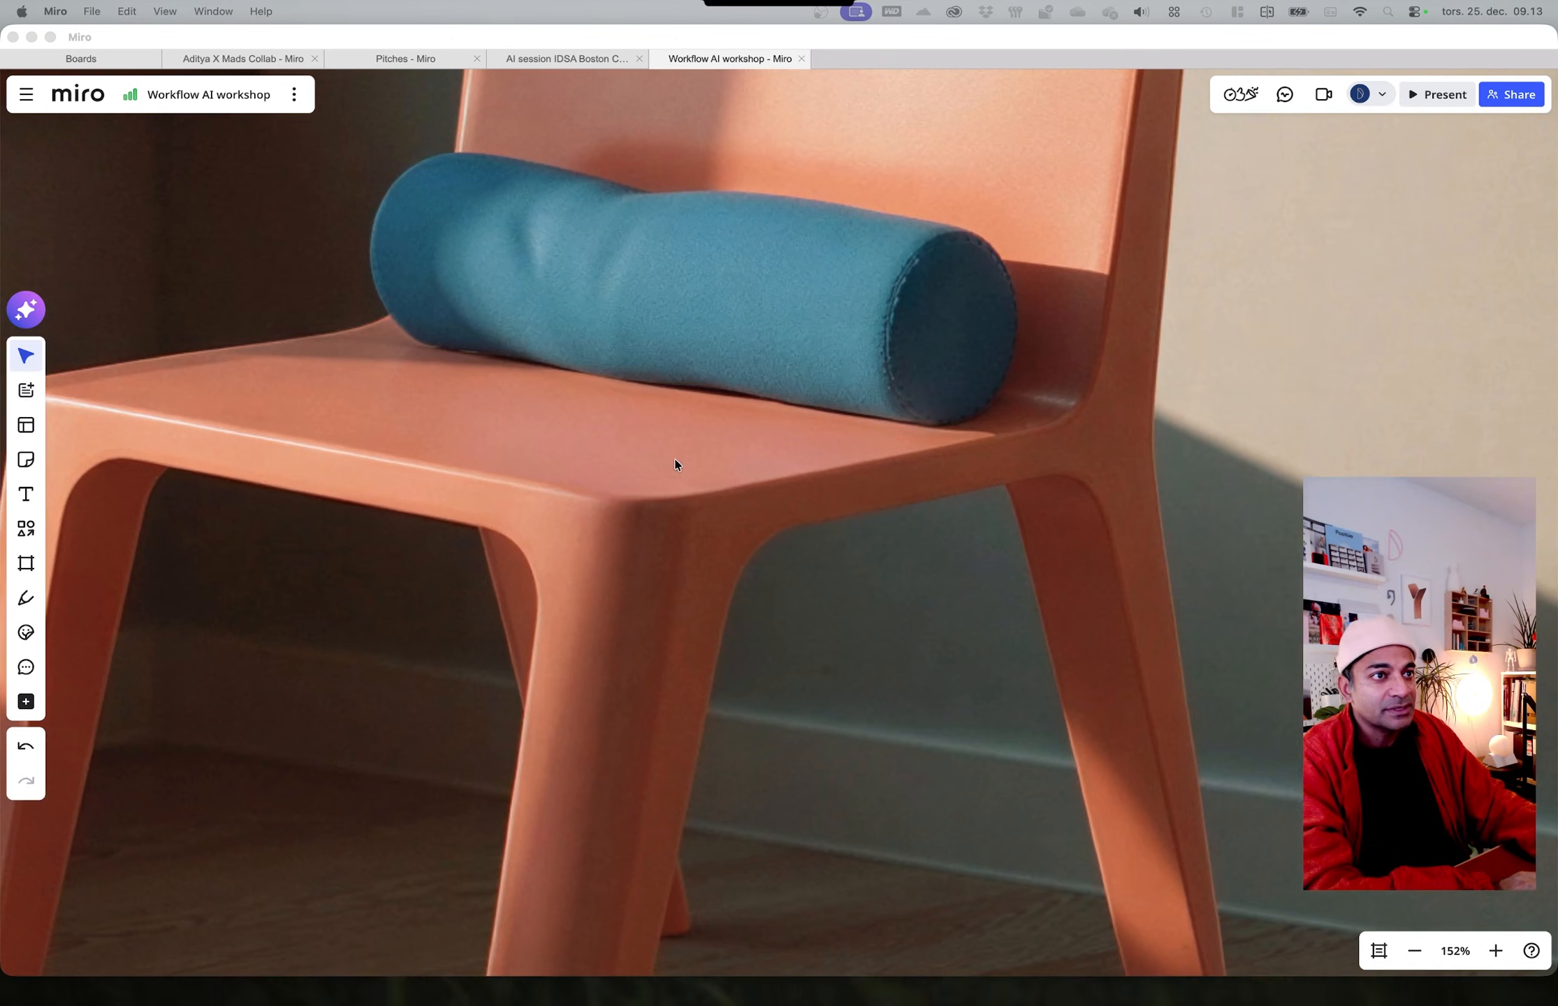
{"action": "scroll", "coordinate": [783, 568], "scroll_direction": "down", "scroll_amount": 2}
{"action": "scroll", "coordinate": [871, 479], "scroll_direction": "up", "scroll_amount": 4}
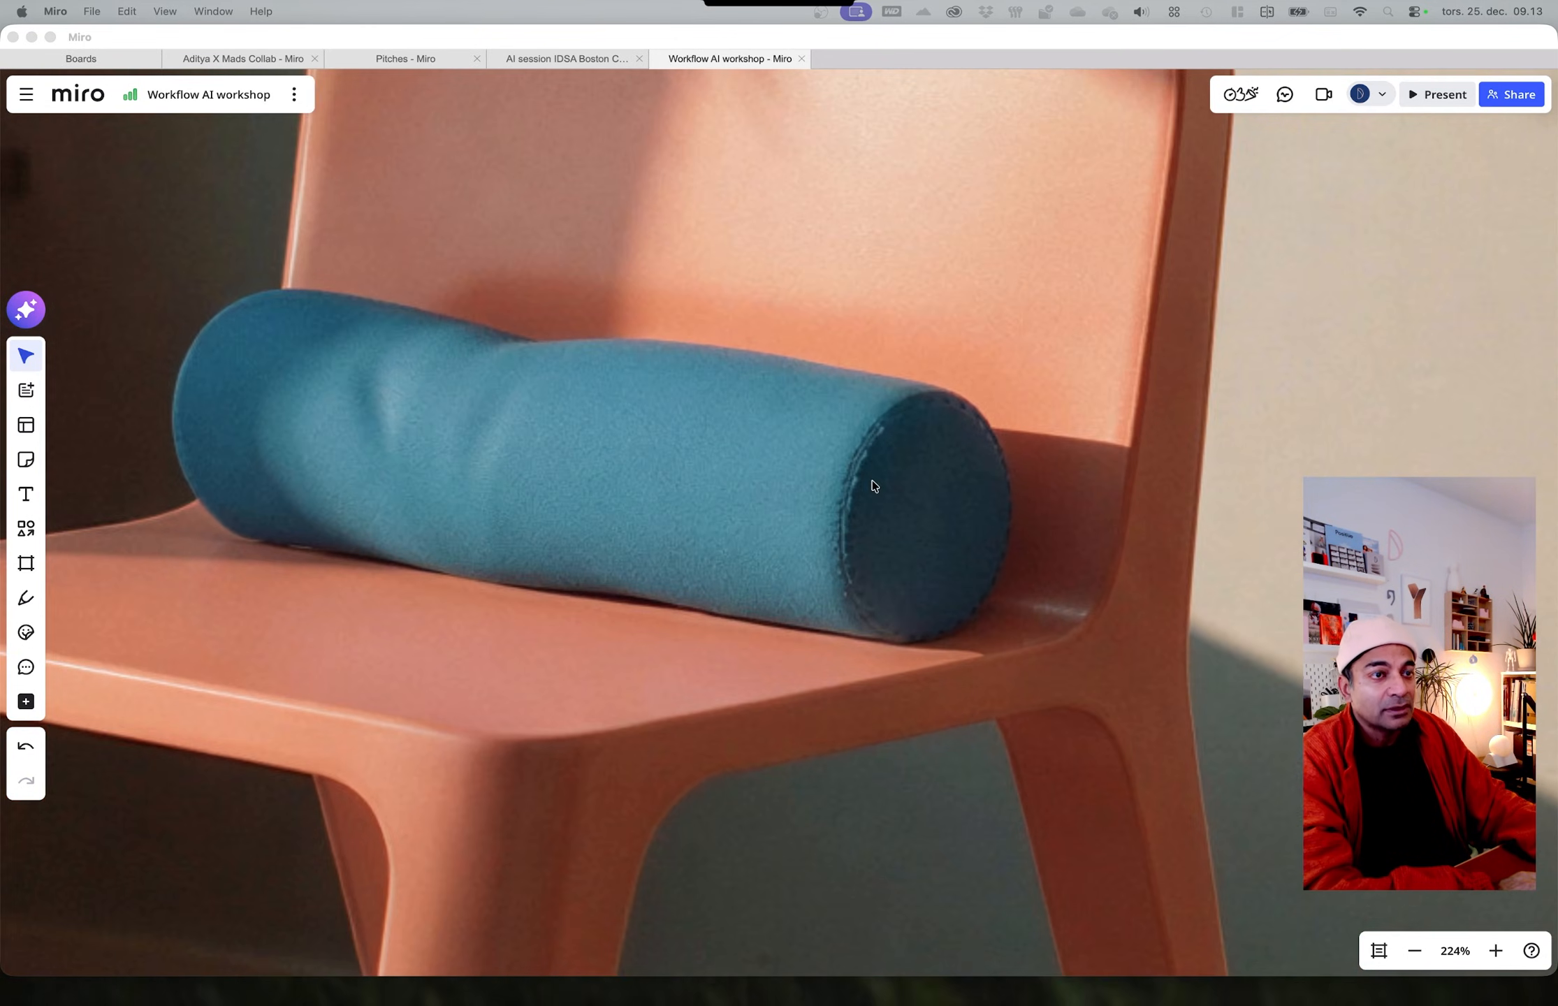
{"action": "scroll", "coordinate": [908, 692], "scroll_direction": "down", "scroll_amount": 5}
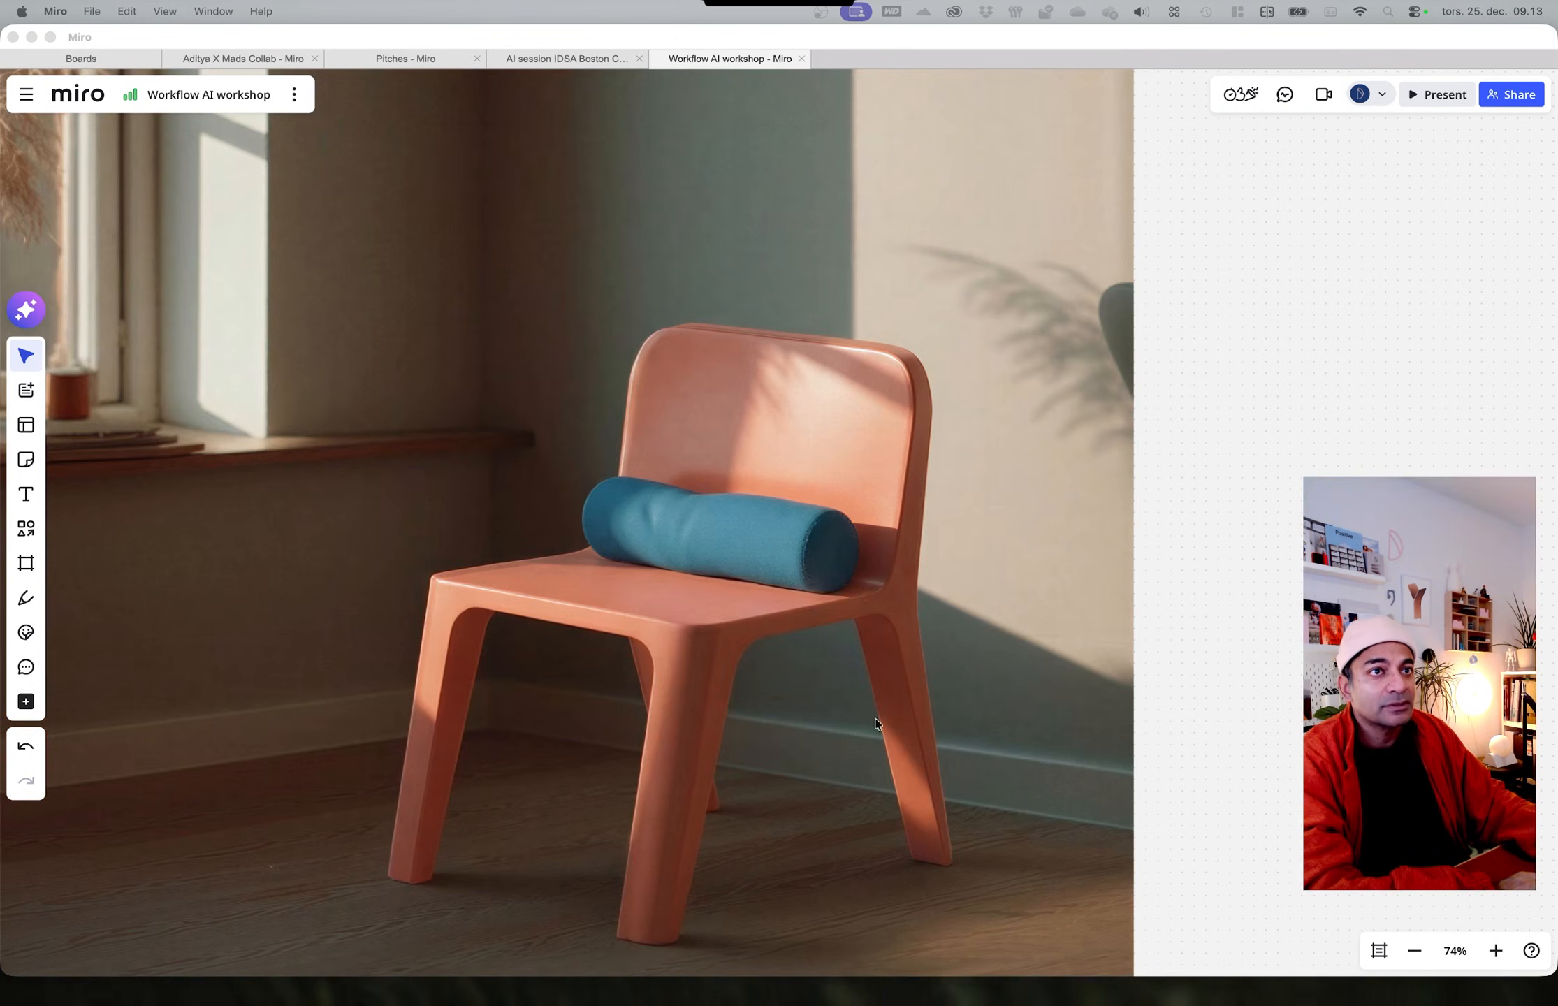
Step: Compare the Original and 2K renders side by side and review them alongside Frames 4 to 7 of the workflow board
{"action": "scroll", "coordinate": [861, 705], "scroll_direction": "down", "scroll_amount": 3}
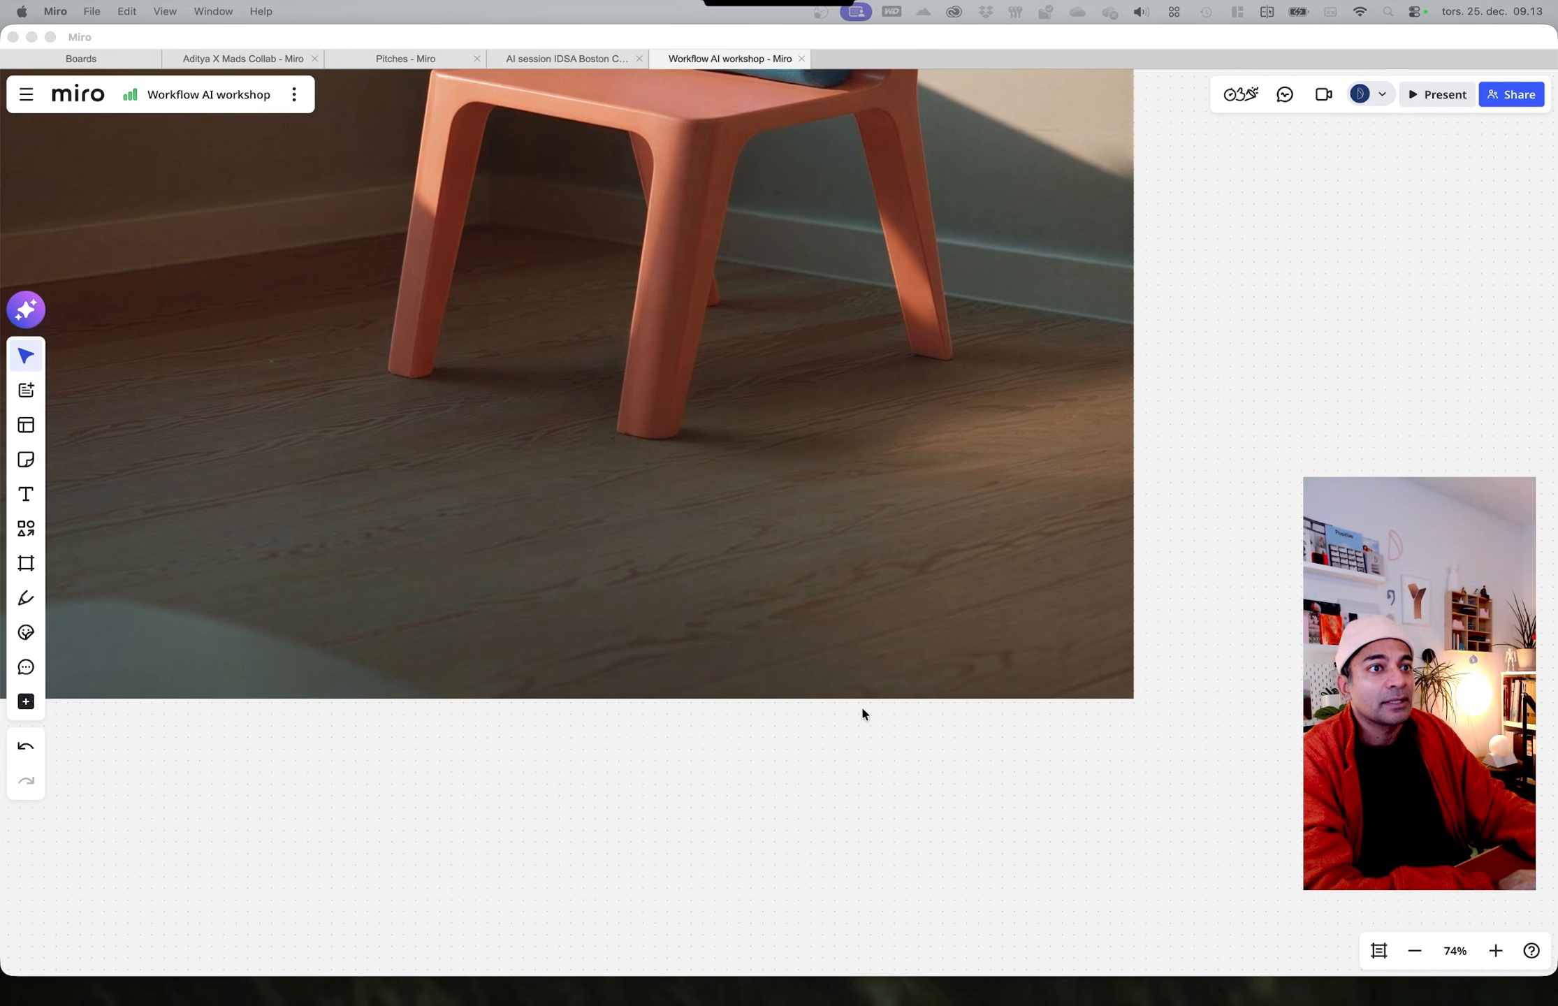
{"action": "scroll", "coordinate": [733, 668], "scroll_direction": "down", "scroll_amount": 2}
{"action": "scroll", "coordinate": [839, 729], "scroll_direction": "down", "scroll_amount": 3}
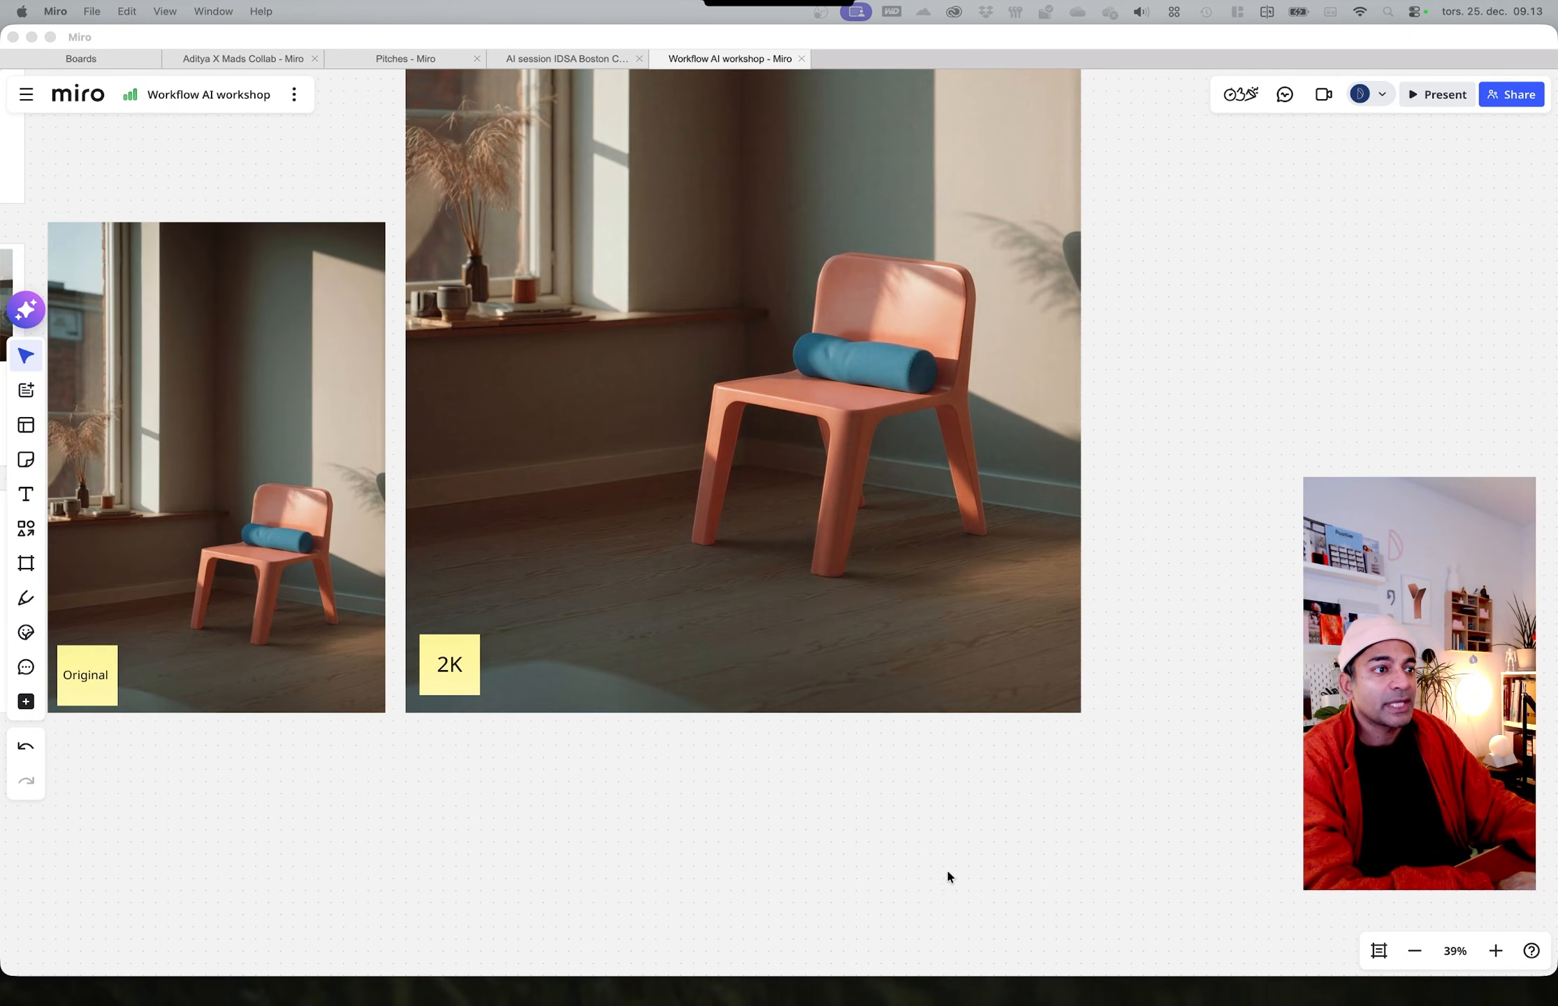
{"action": "scroll", "coordinate": [985, 838], "scroll_direction": "down", "scroll_amount": 3}
{"action": "left_click_drag", "start_coordinate": [675, 793], "coordinate": [897, 887]}
{"action": "scroll", "coordinate": [897, 887], "scroll_direction": "down", "scroll_amount": 1}
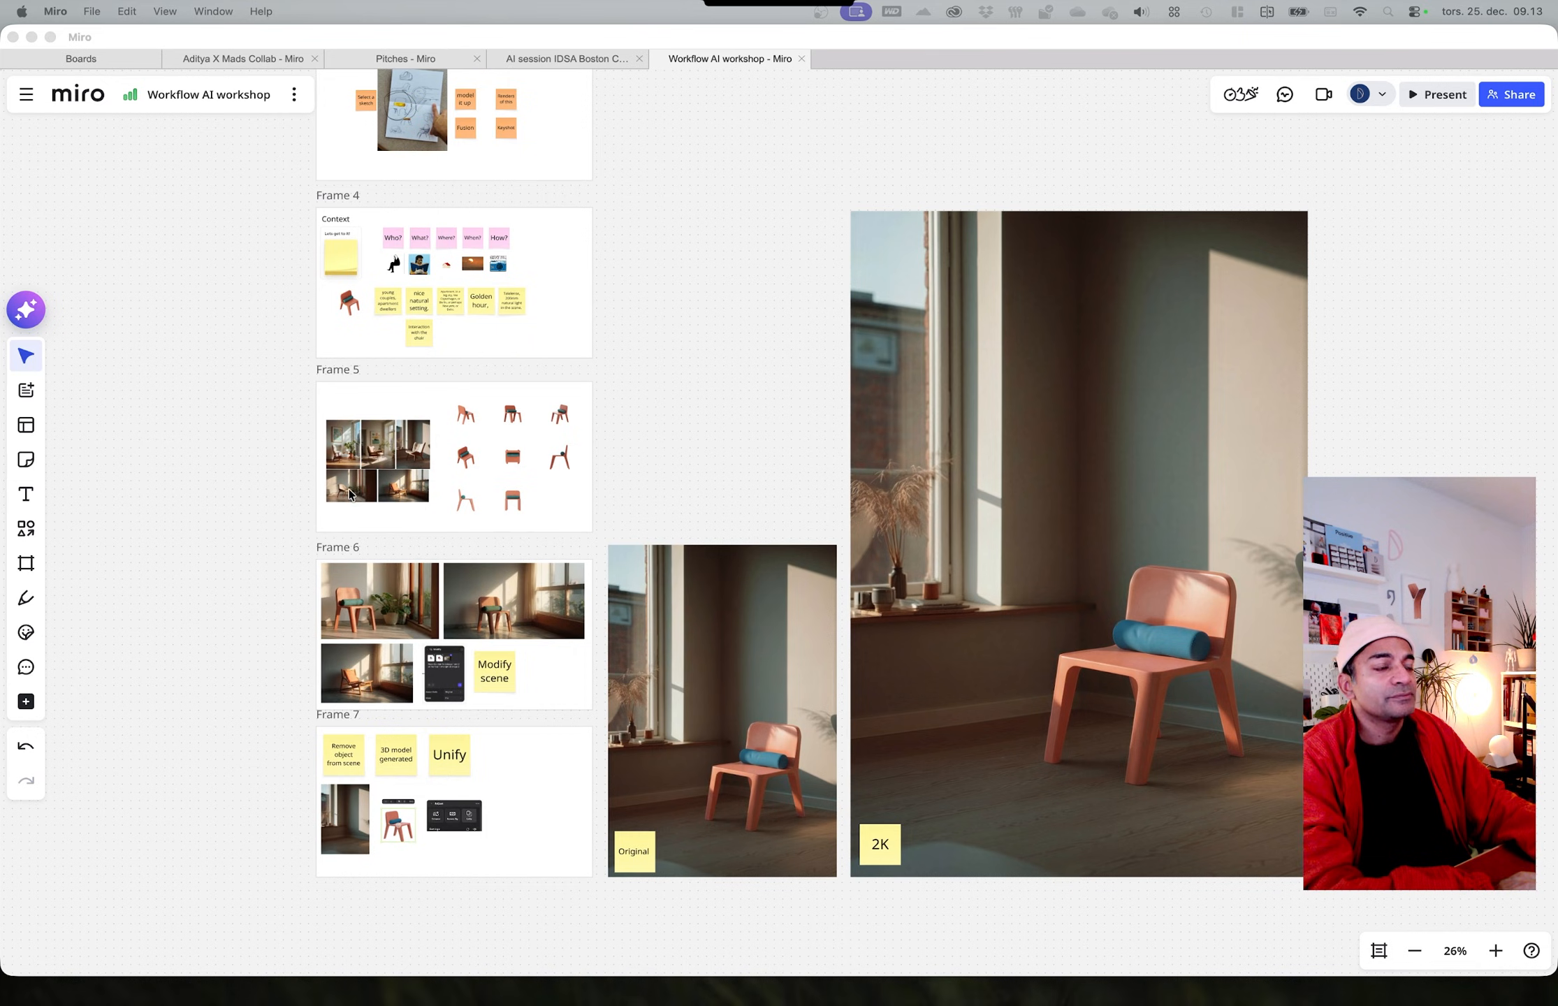
{"action": "left_click_drag", "start_coordinate": [752, 464], "coordinate": [848, 417]}
{"action": "scroll", "coordinate": [849, 417], "scroll_direction": "left", "scroll_amount": 2}
{"action": "scroll", "coordinate": [849, 417], "scroll_direction": "down", "scroll_amount": 1}
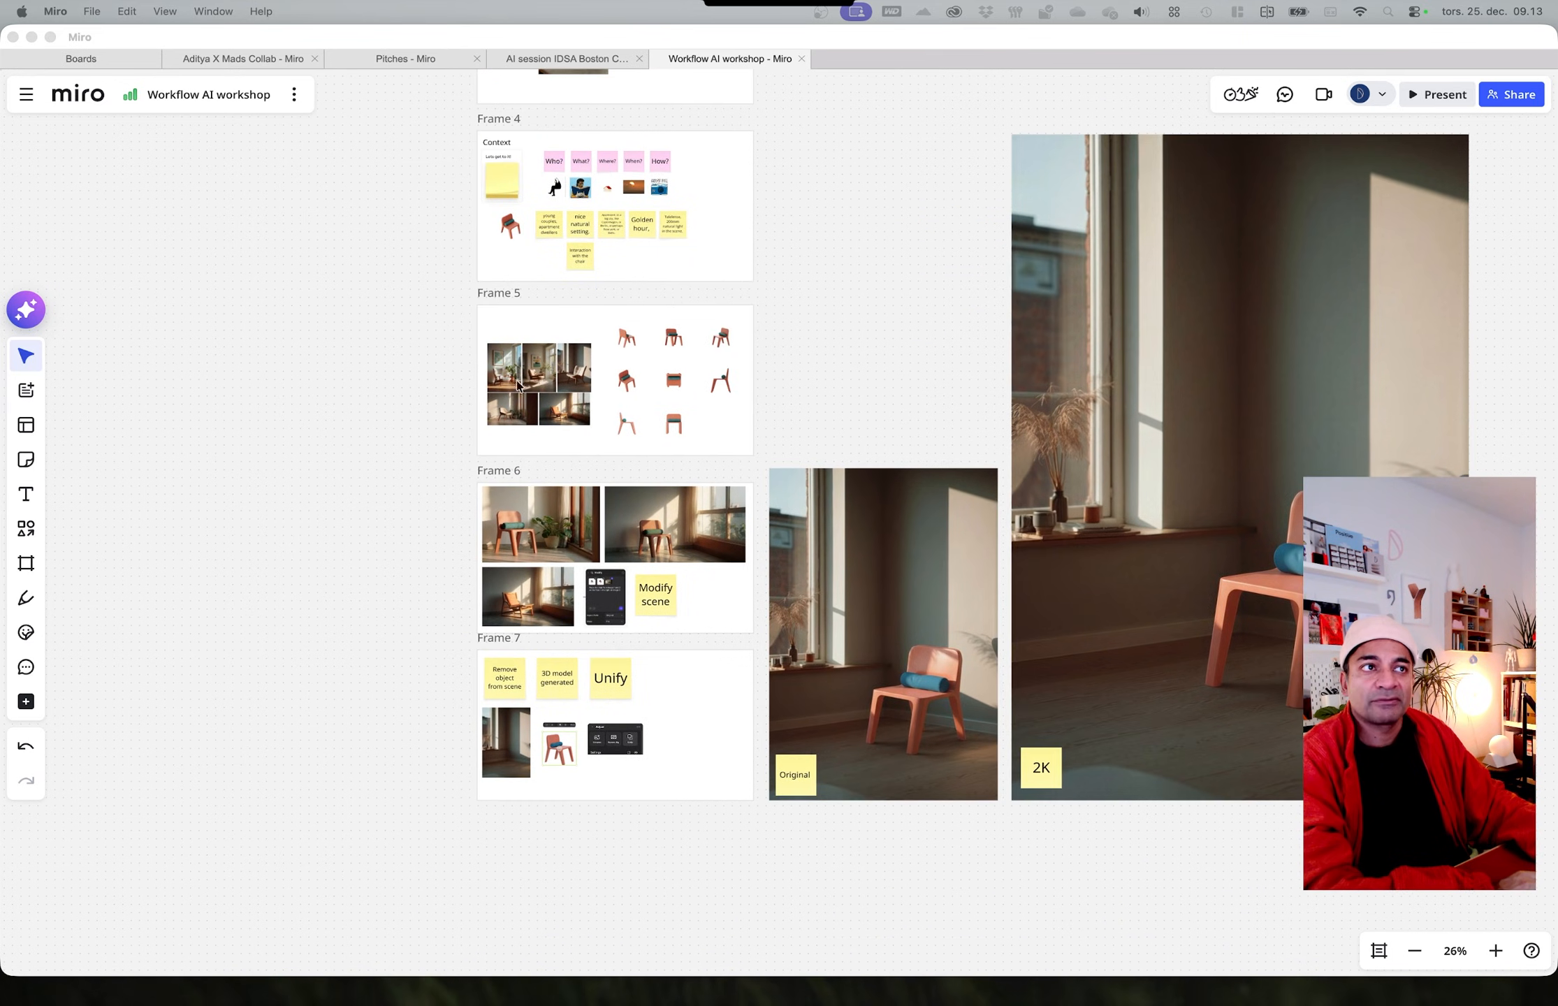
Step: Switch to the Chair file in Vizcom and open its workbench at the context reference images
{"action": "mouse_move", "coordinate": [691, 995]}
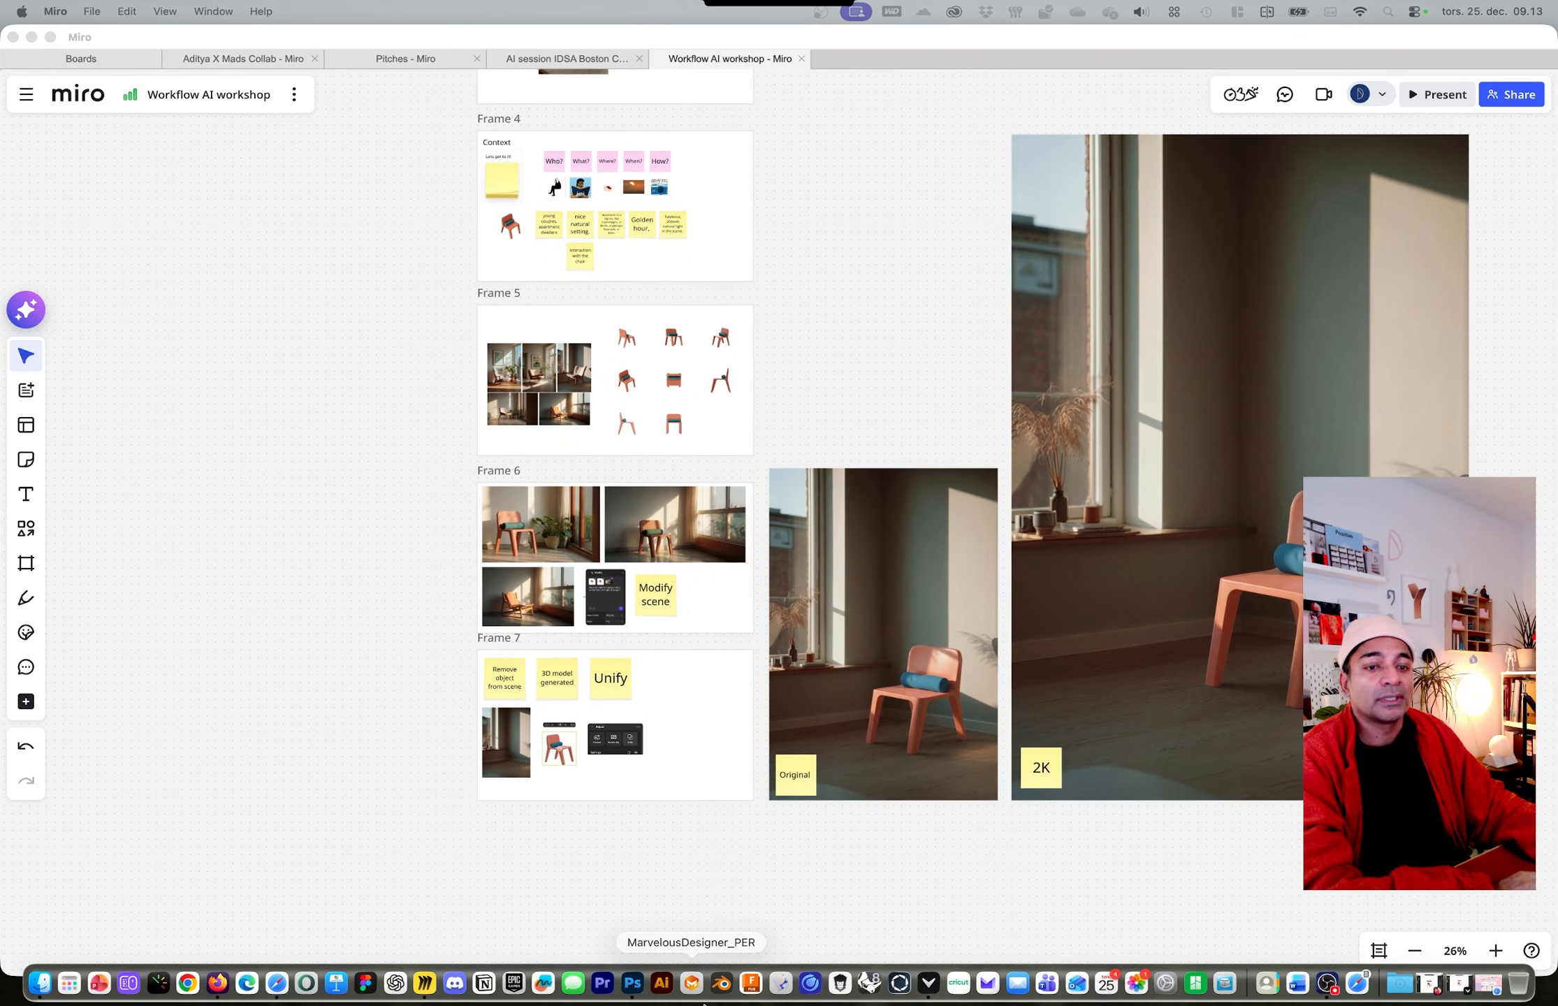
{"action": "left_click", "coordinate": [1438, 992]}
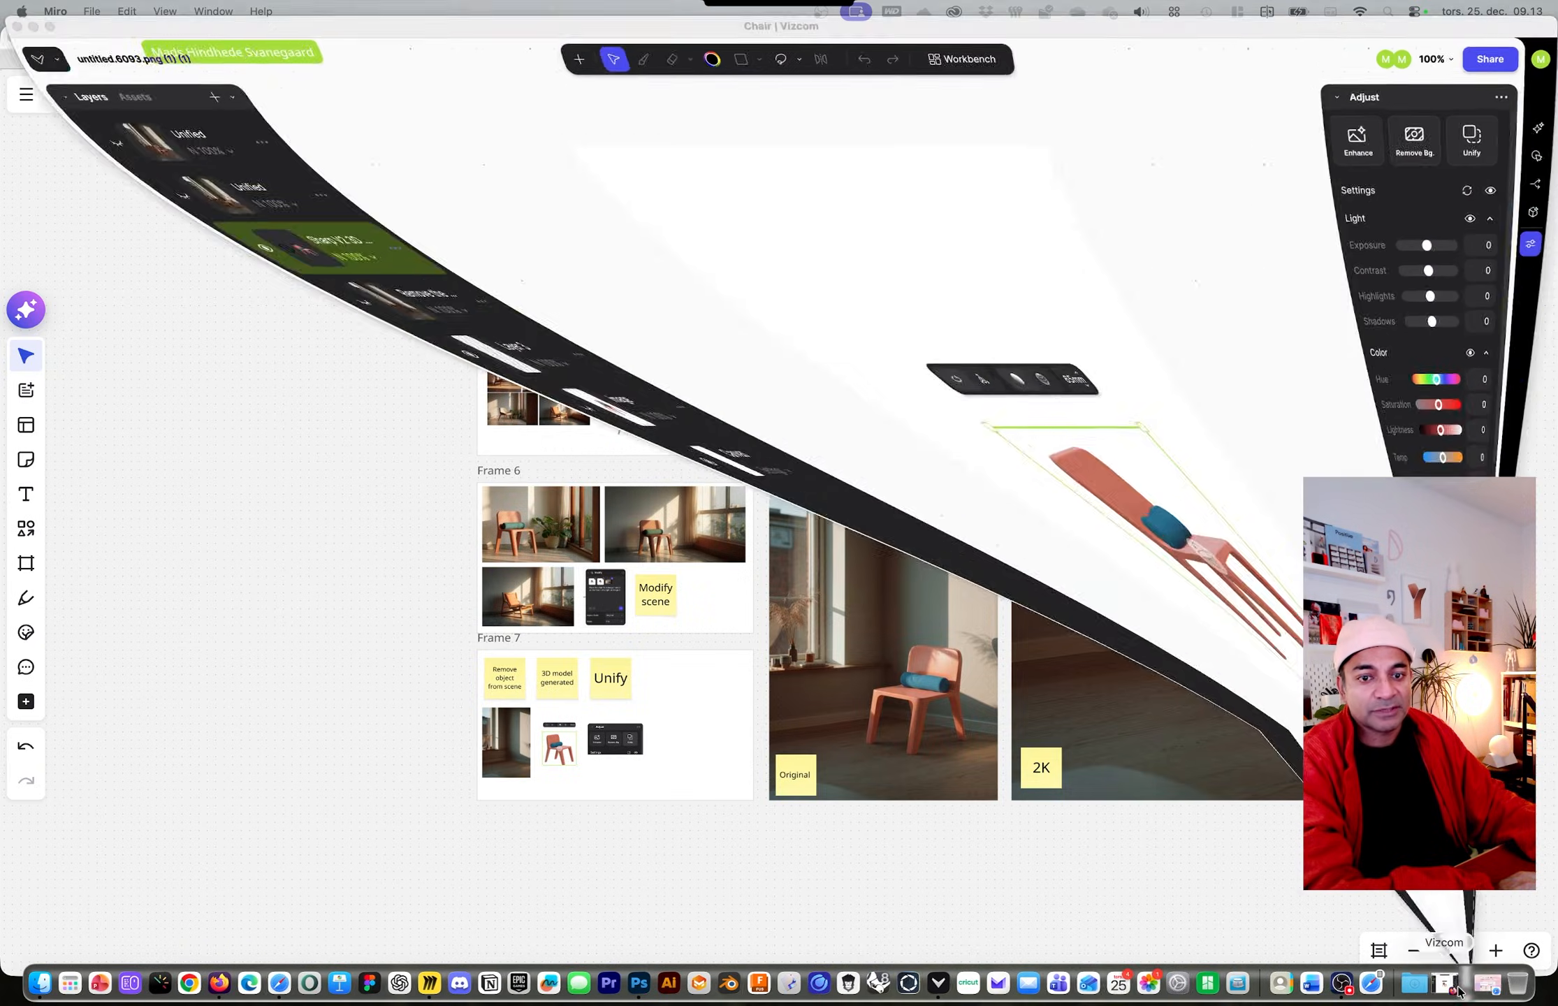
{"action": "left_click", "coordinate": [962, 68]}
{"action": "middle_click_drag", "start_coordinate": [472, 505], "coordinate": [895, 682]}
{"action": "middle_click_drag", "start_coordinate": [671, 642], "coordinate": [1445, 579]}
{"action": "middle_click_drag", "start_coordinate": [330, 684], "coordinate": [390, 507]}
{"action": "middle_click_drag", "start_coordinate": [558, 896], "coordinate": [558, 916]}
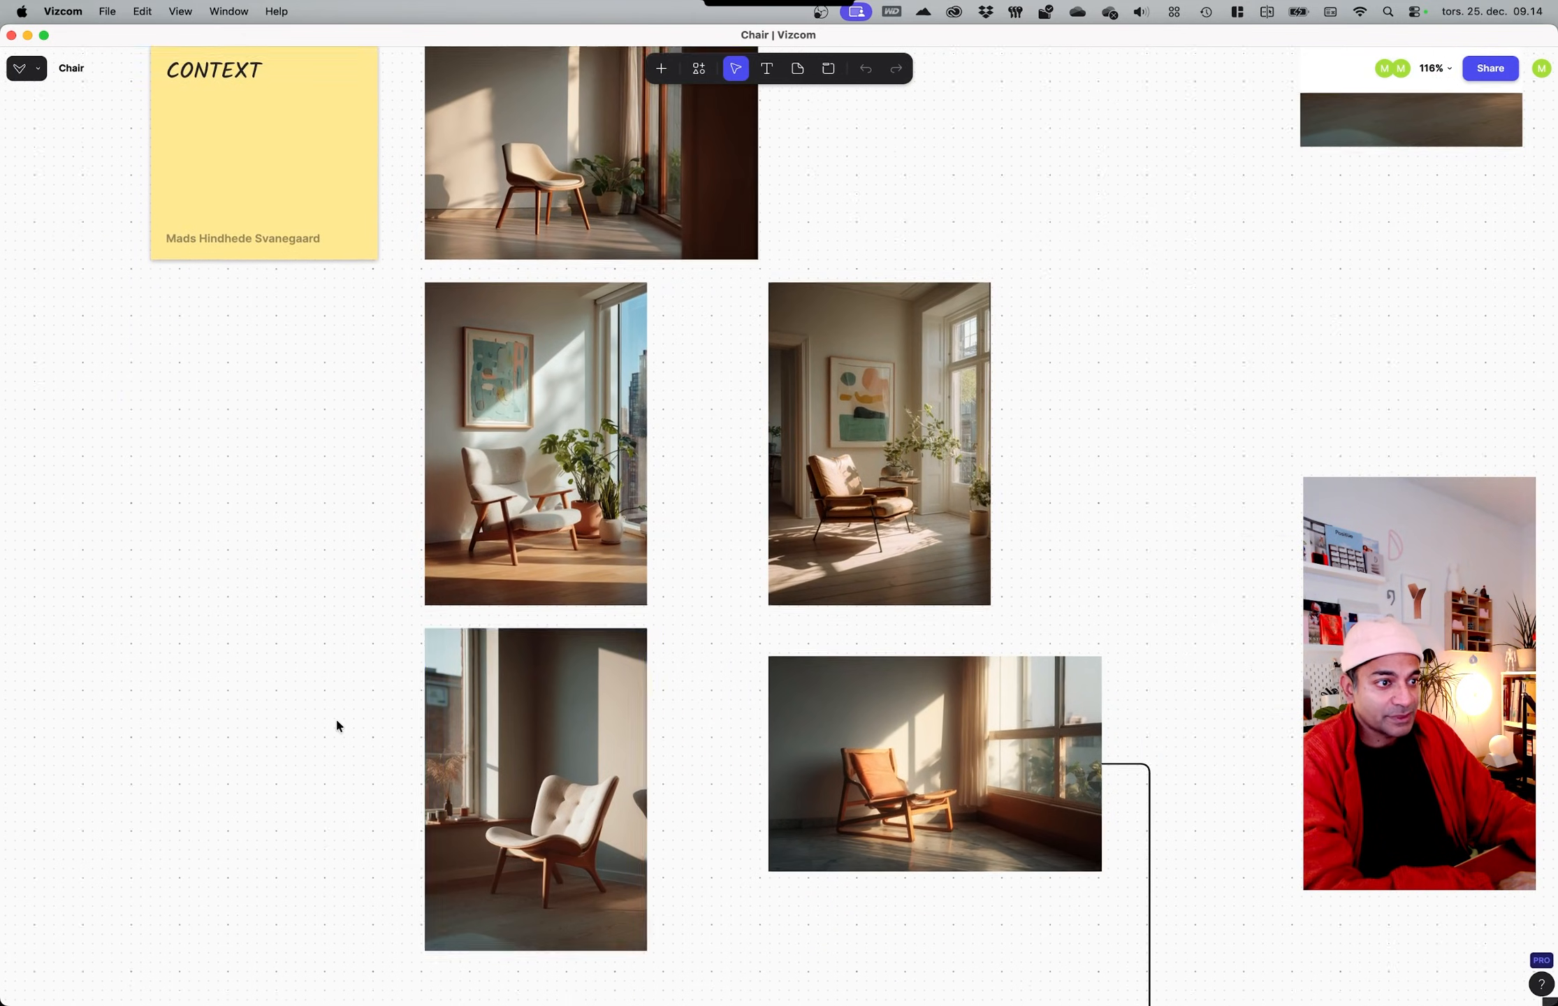
Step: Examine the Modify prompt that replaces the chair in image 3, its reference images and the generated chair scenes
{"action": "middle_click_drag", "start_coordinate": [336, 717], "coordinate": [29, 237]}
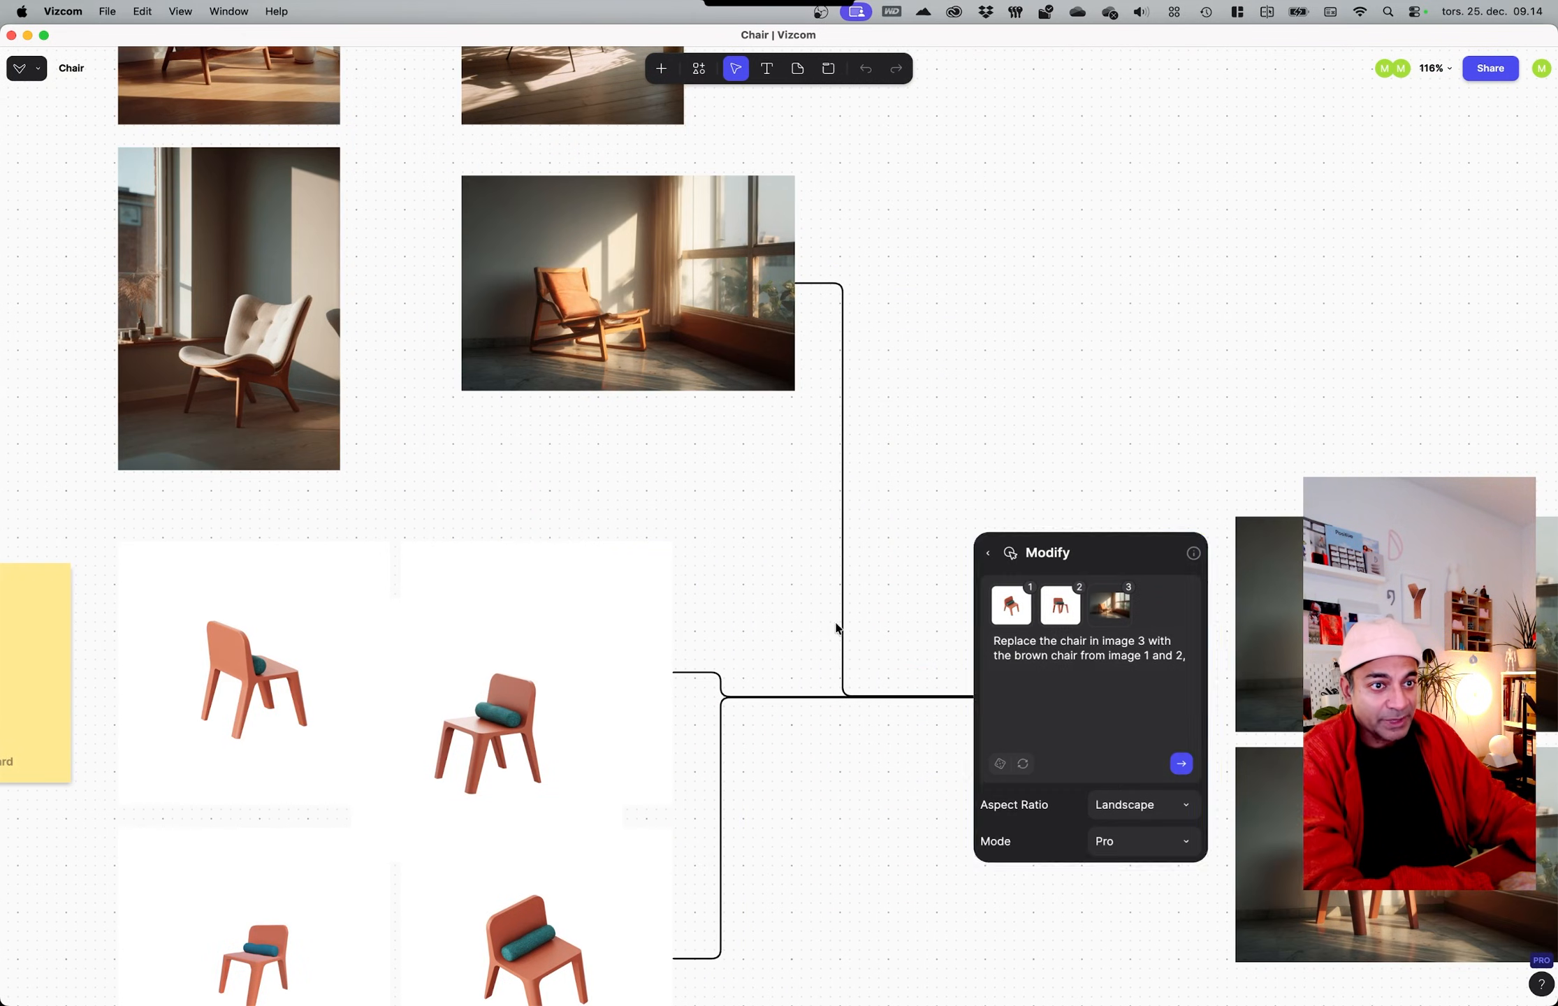
{"action": "middle_click_drag", "start_coordinate": [887, 633], "coordinate": [407, 466]}
{"action": "scroll", "coordinate": [989, 732], "scroll_direction": "up", "scroll_amount": 3}
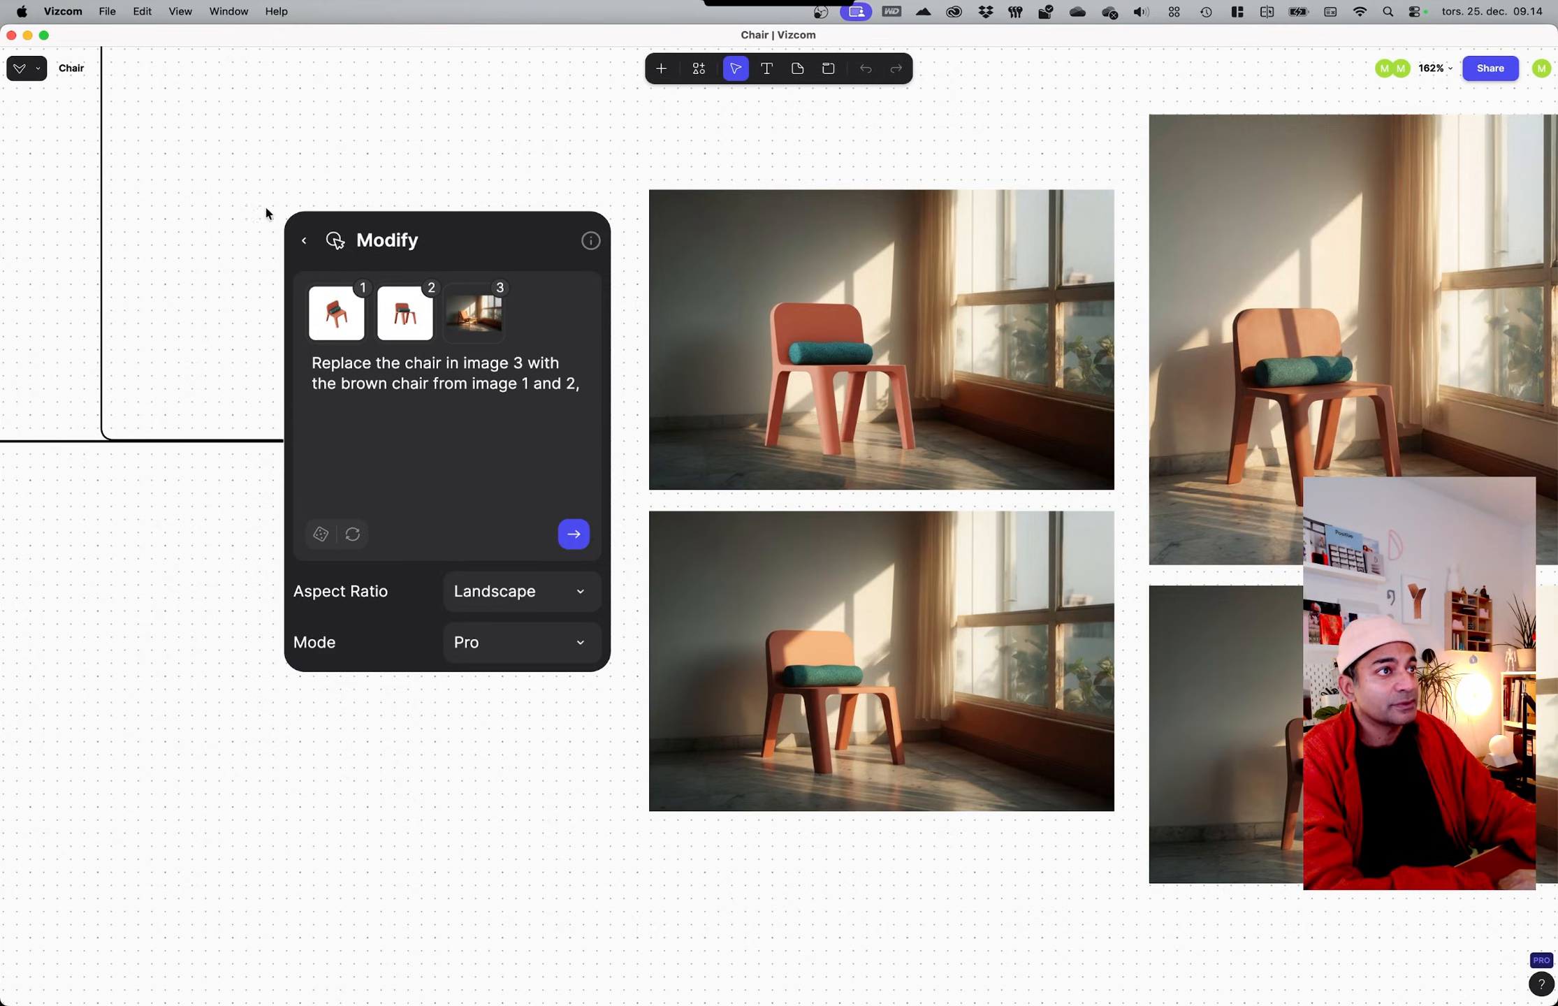
{"action": "scroll", "coordinate": [393, 290], "scroll_direction": "up", "scroll_amount": 5}
{"action": "scroll", "coordinate": [568, 351], "scroll_direction": "up", "scroll_amount": 5}
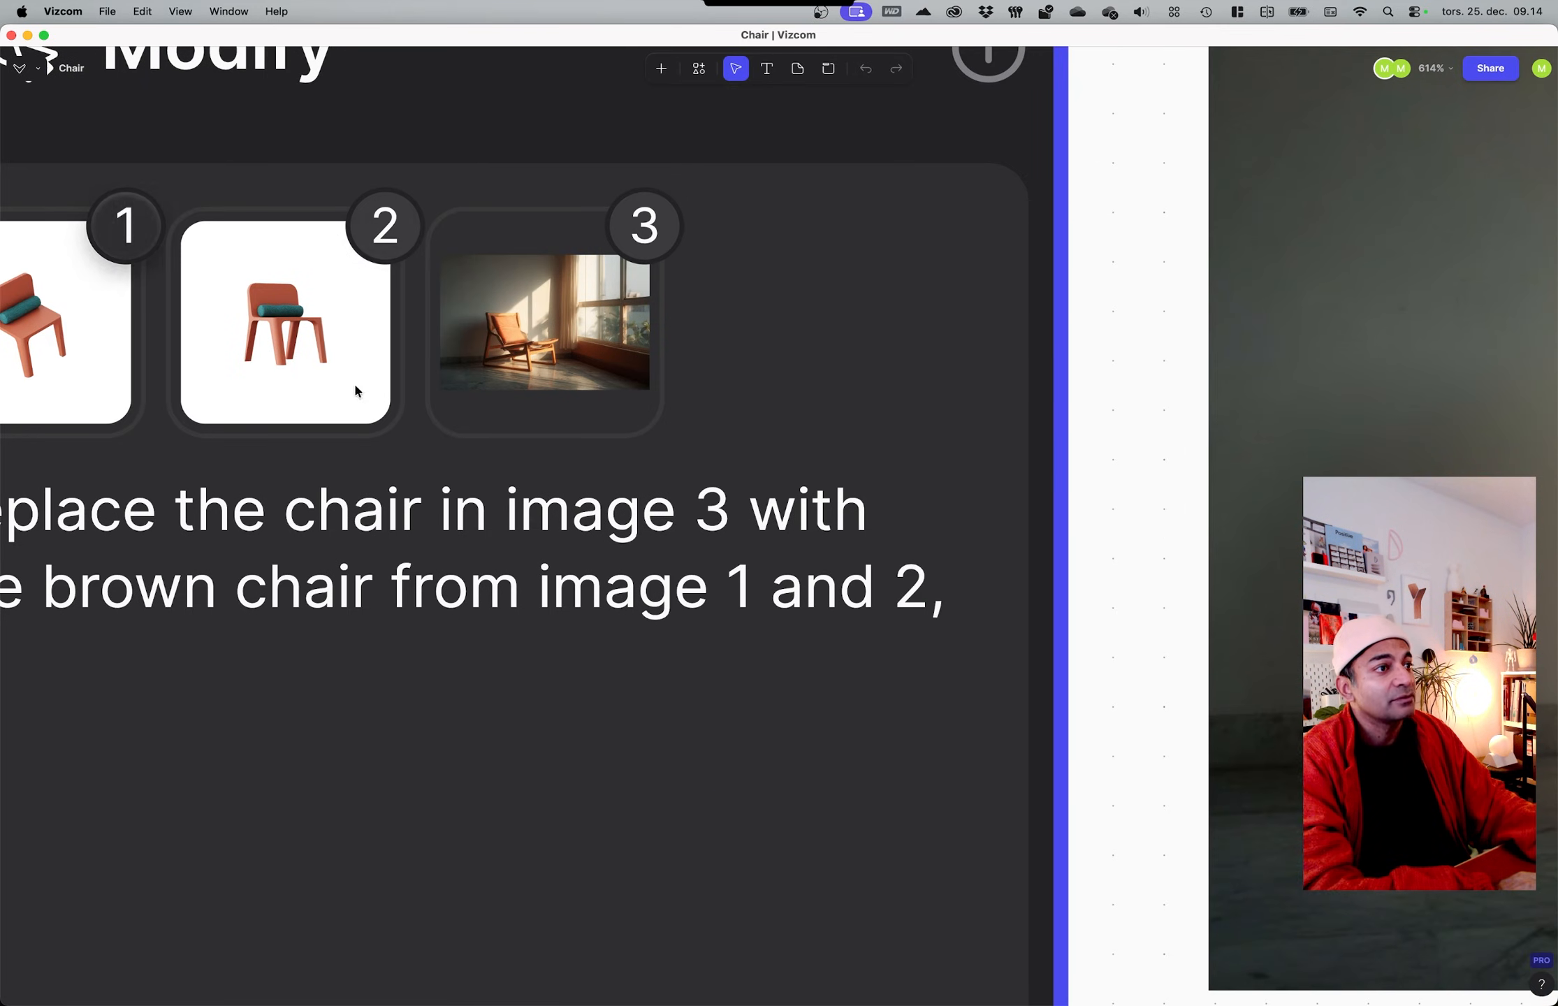
{"action": "scroll", "coordinate": [468, 510], "scroll_direction": "down", "scroll_amount": 10}
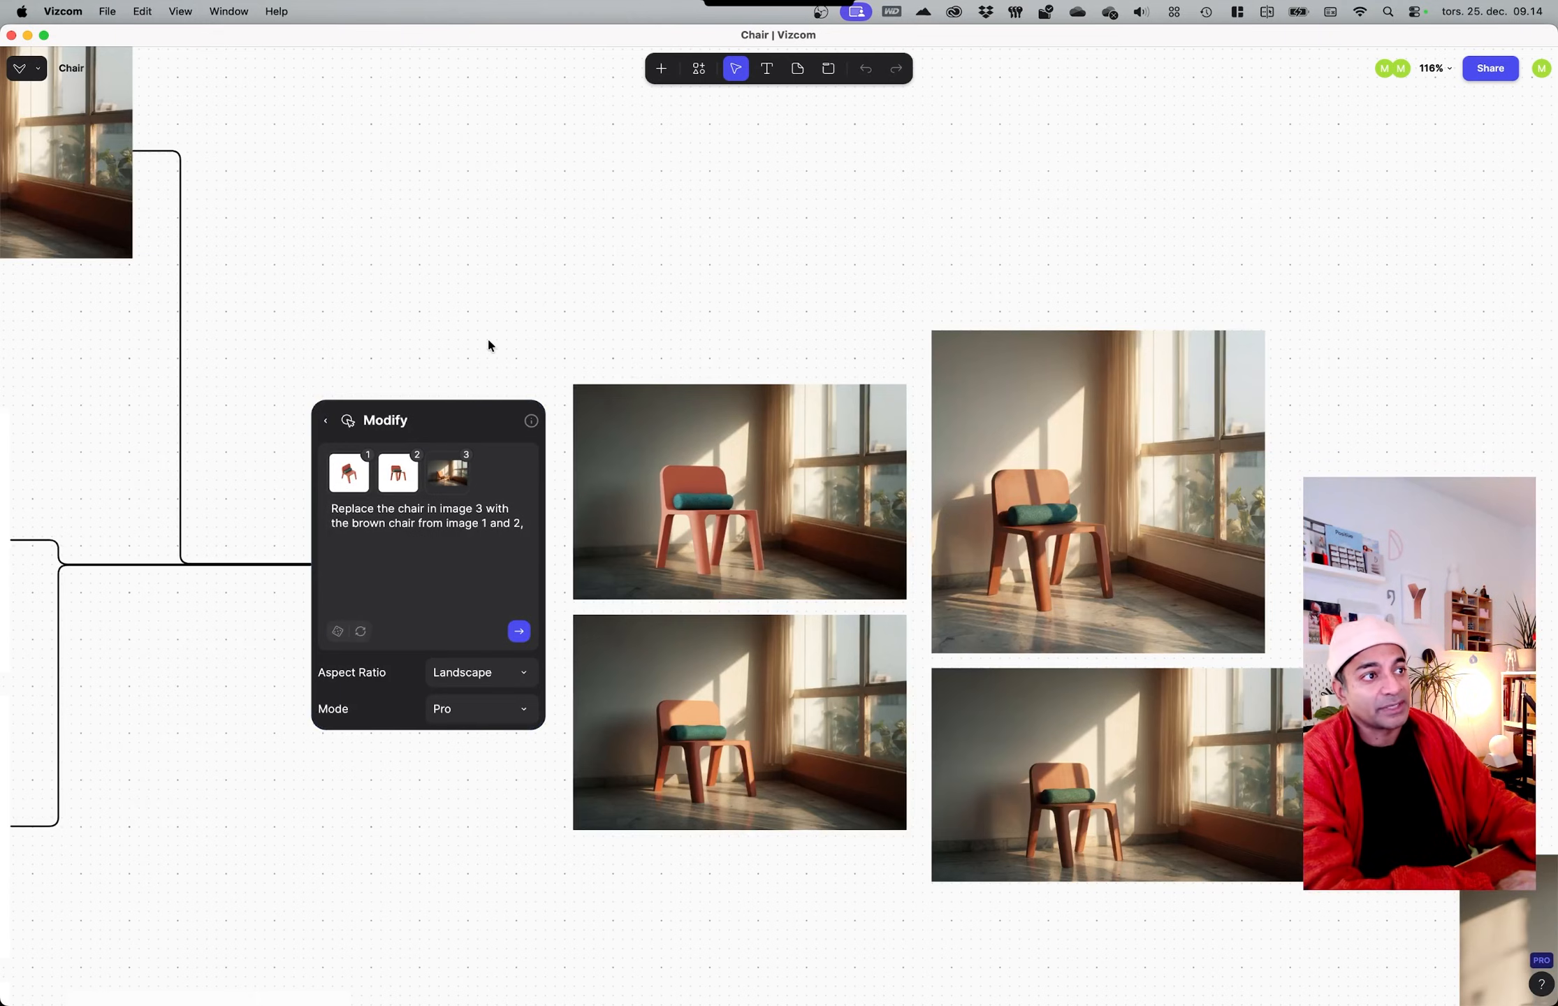
{"action": "middle_click_drag", "start_coordinate": [658, 313], "coordinate": [453, 288]}
{"action": "scroll", "coordinate": [516, 508], "scroll_direction": "down", "scroll_amount": 1}
{"action": "scroll", "coordinate": [516, 507], "scroll_direction": "down", "scroll_amount": 7}
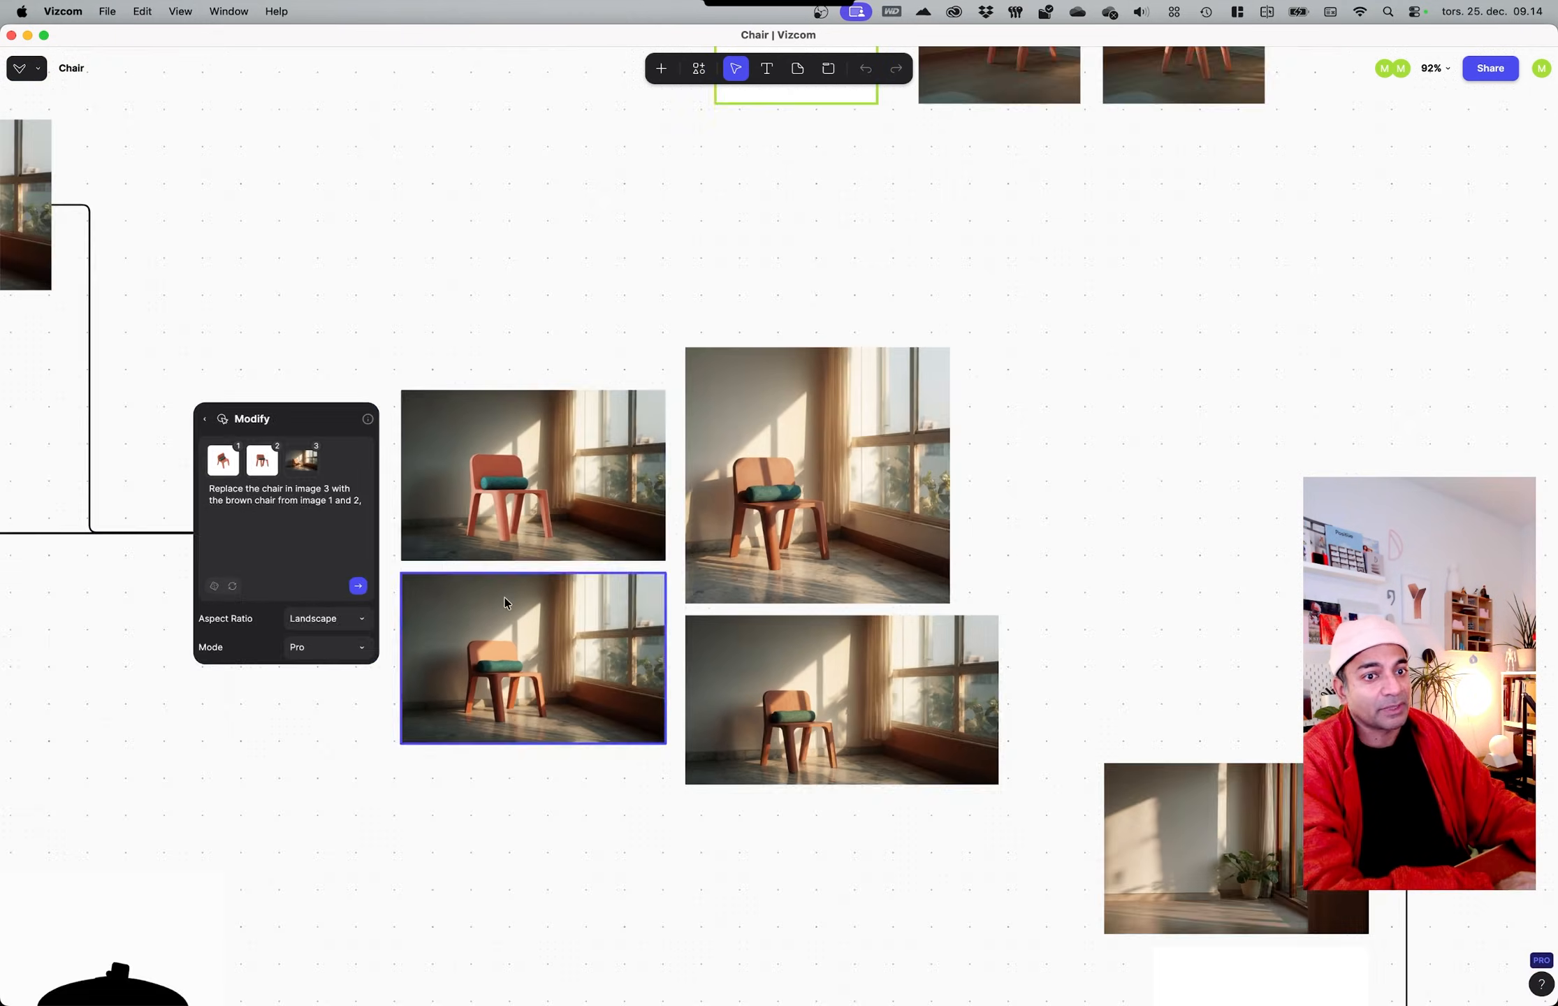
Step: Examine the "Remove chair" Modify setup with its source room image and the emptied scene
{"action": "middle_click_drag", "start_coordinate": [660, 730], "coordinate": [517, 475]}
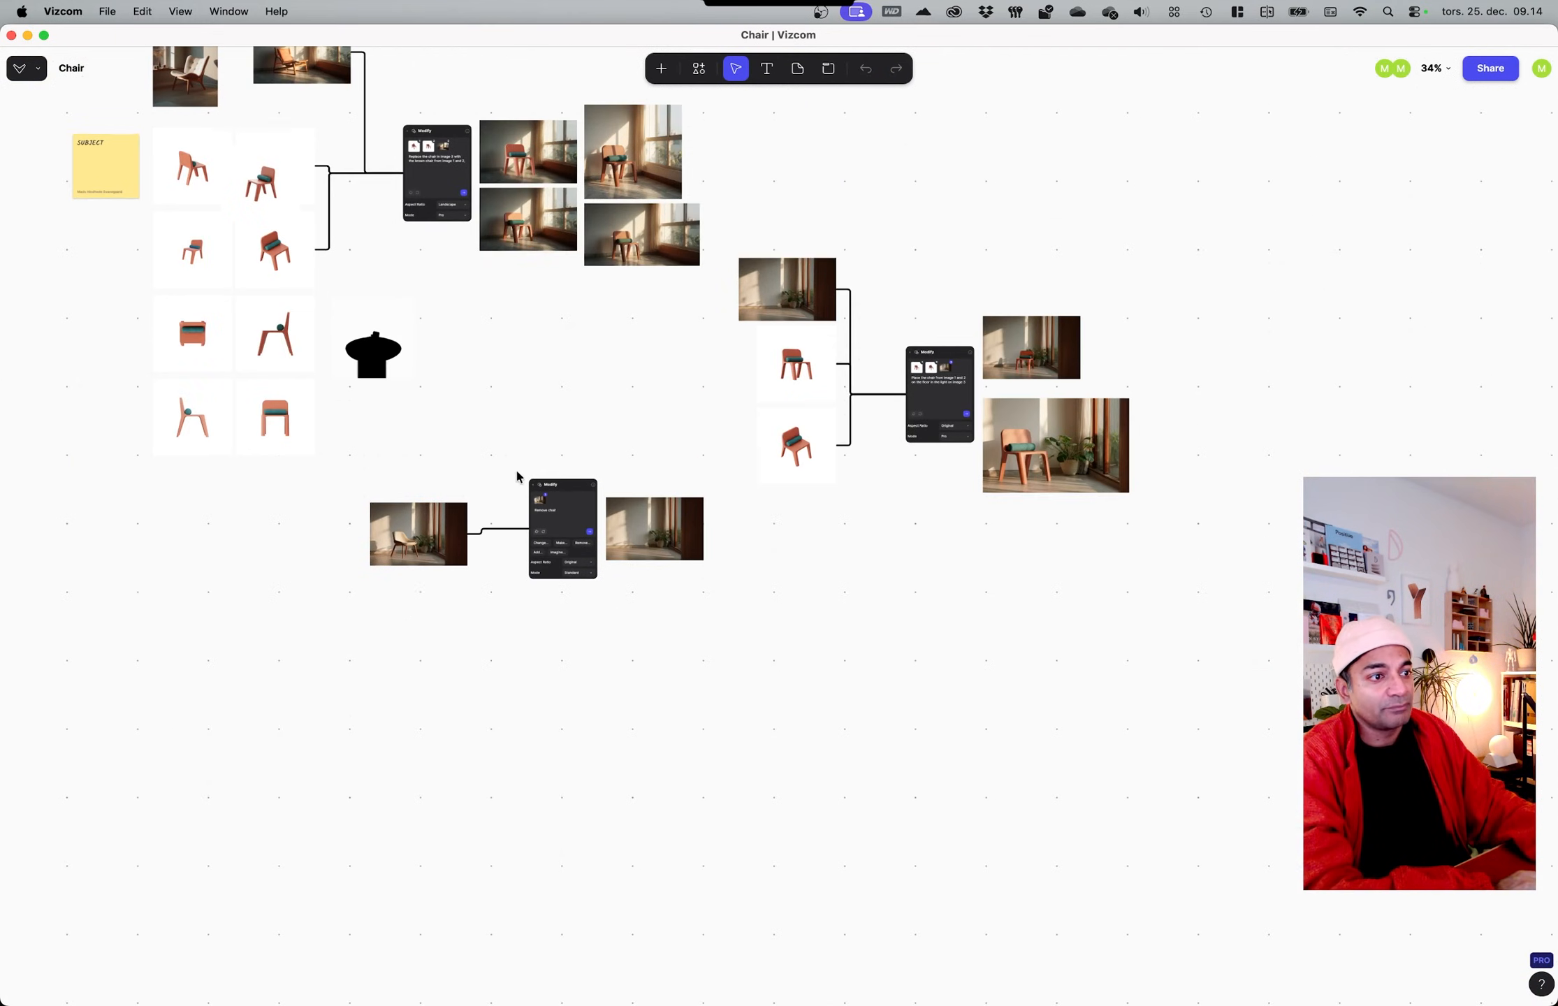
{"action": "scroll", "coordinate": [464, 570], "scroll_direction": "up", "scroll_amount": 10}
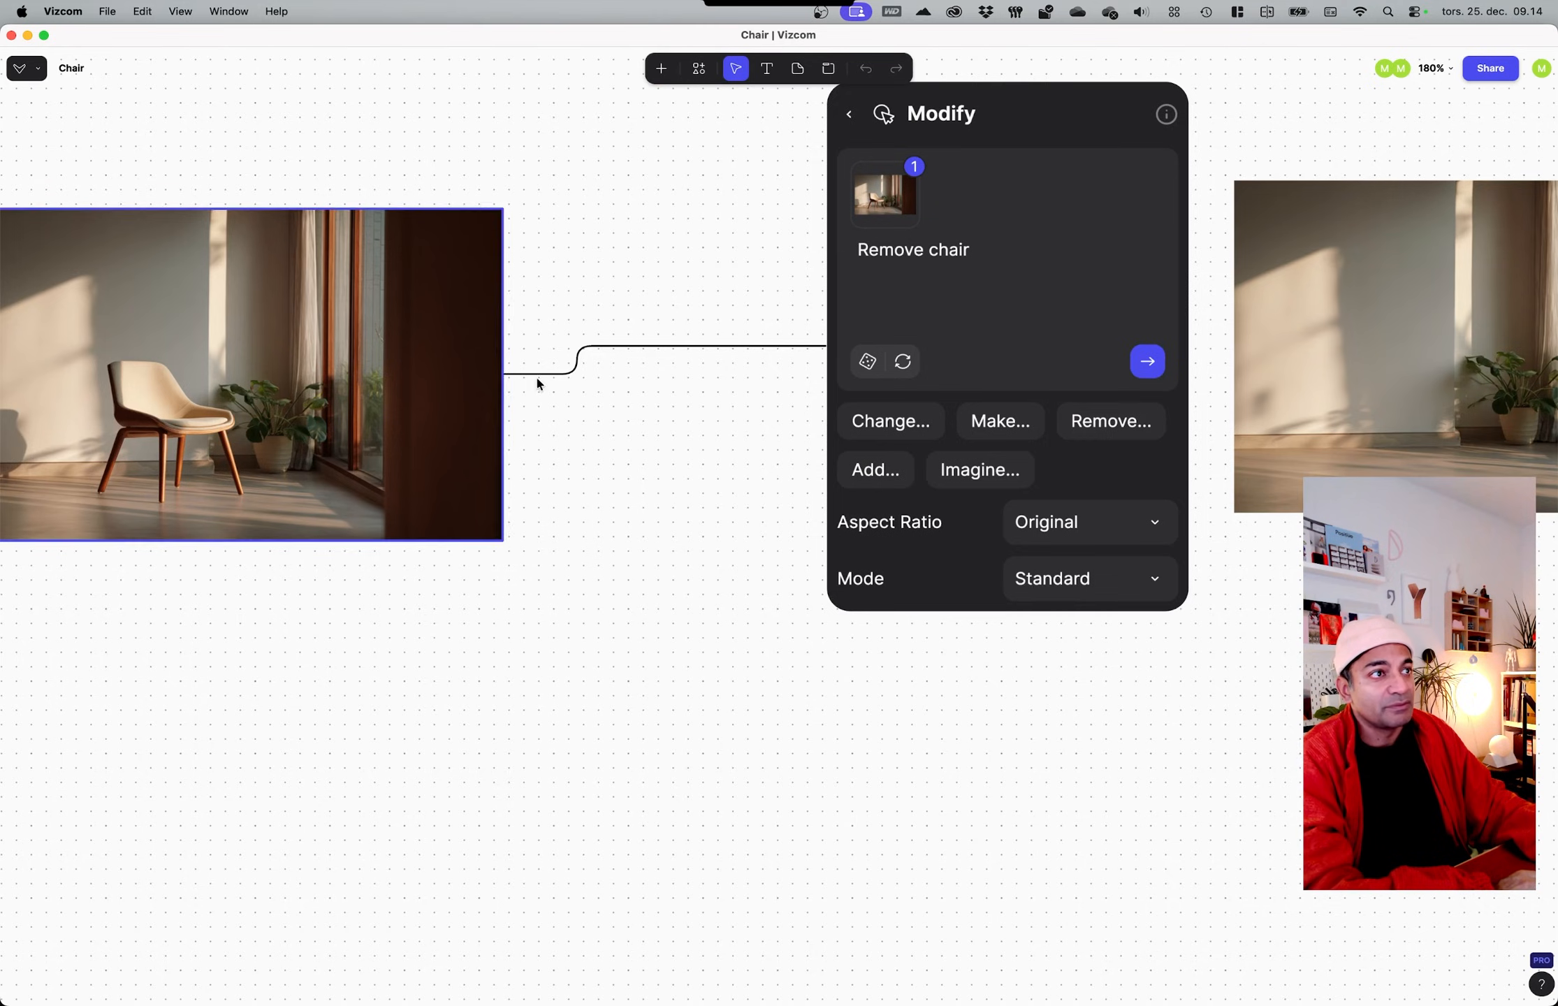
{"action": "scroll", "coordinate": [996, 594], "scroll_direction": "up", "scroll_amount": 1}
{"action": "scroll", "coordinate": [829, 542], "scroll_direction": "right", "scroll_amount": 5}
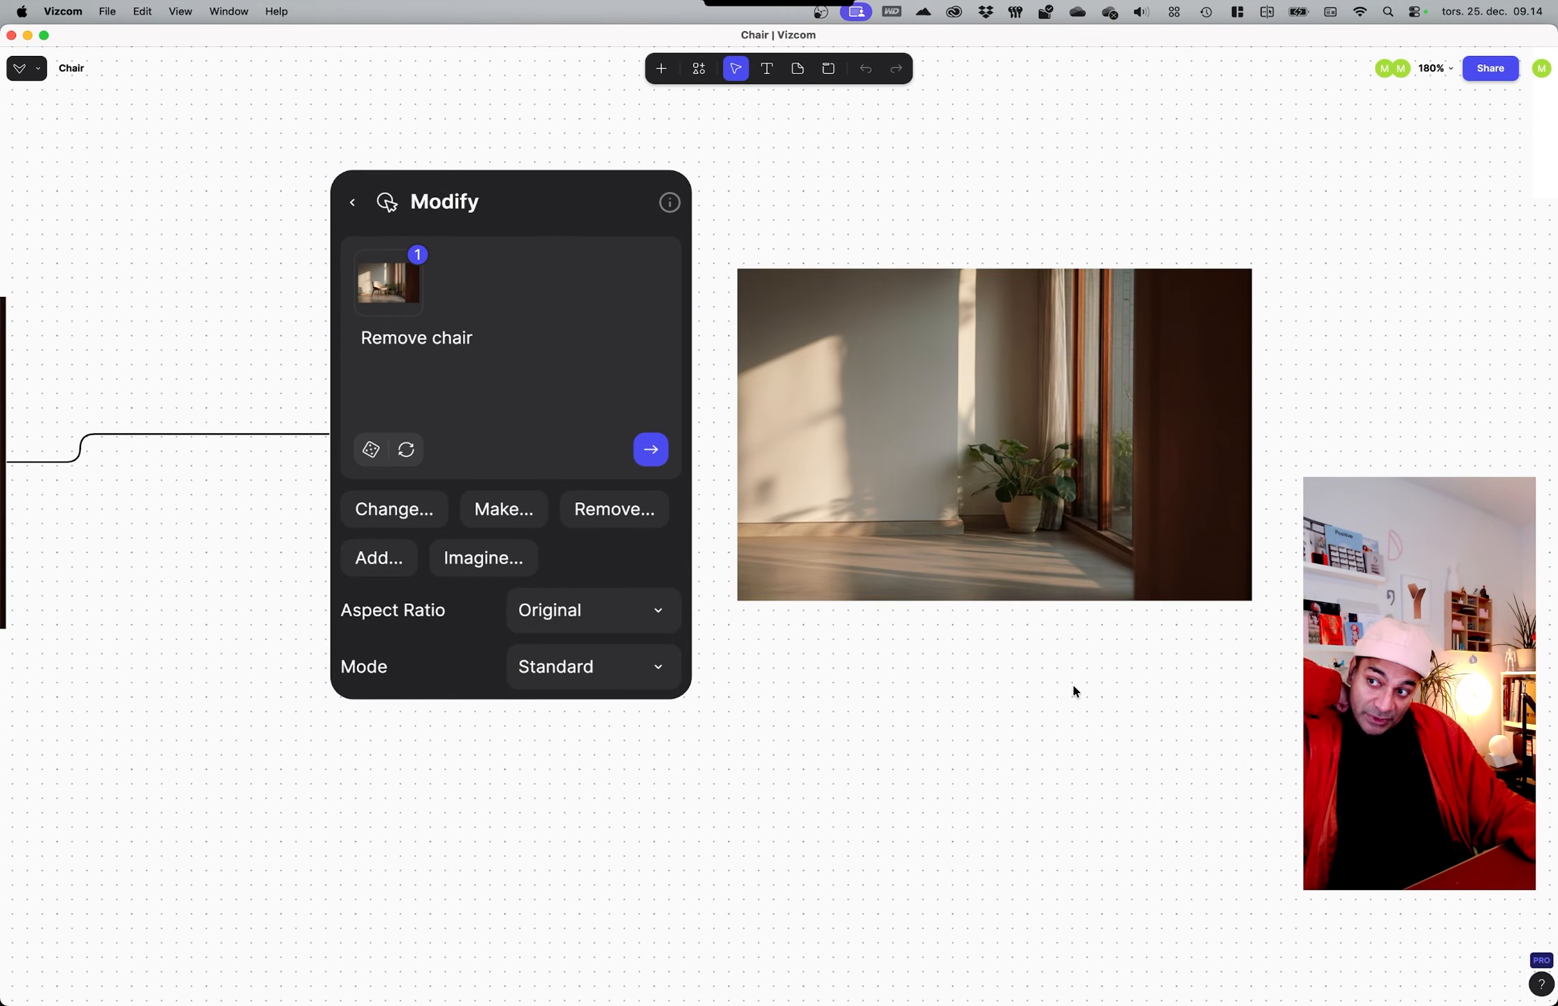
{"action": "scroll", "coordinate": [872, 649], "scroll_direction": "down", "scroll_amount": 4}
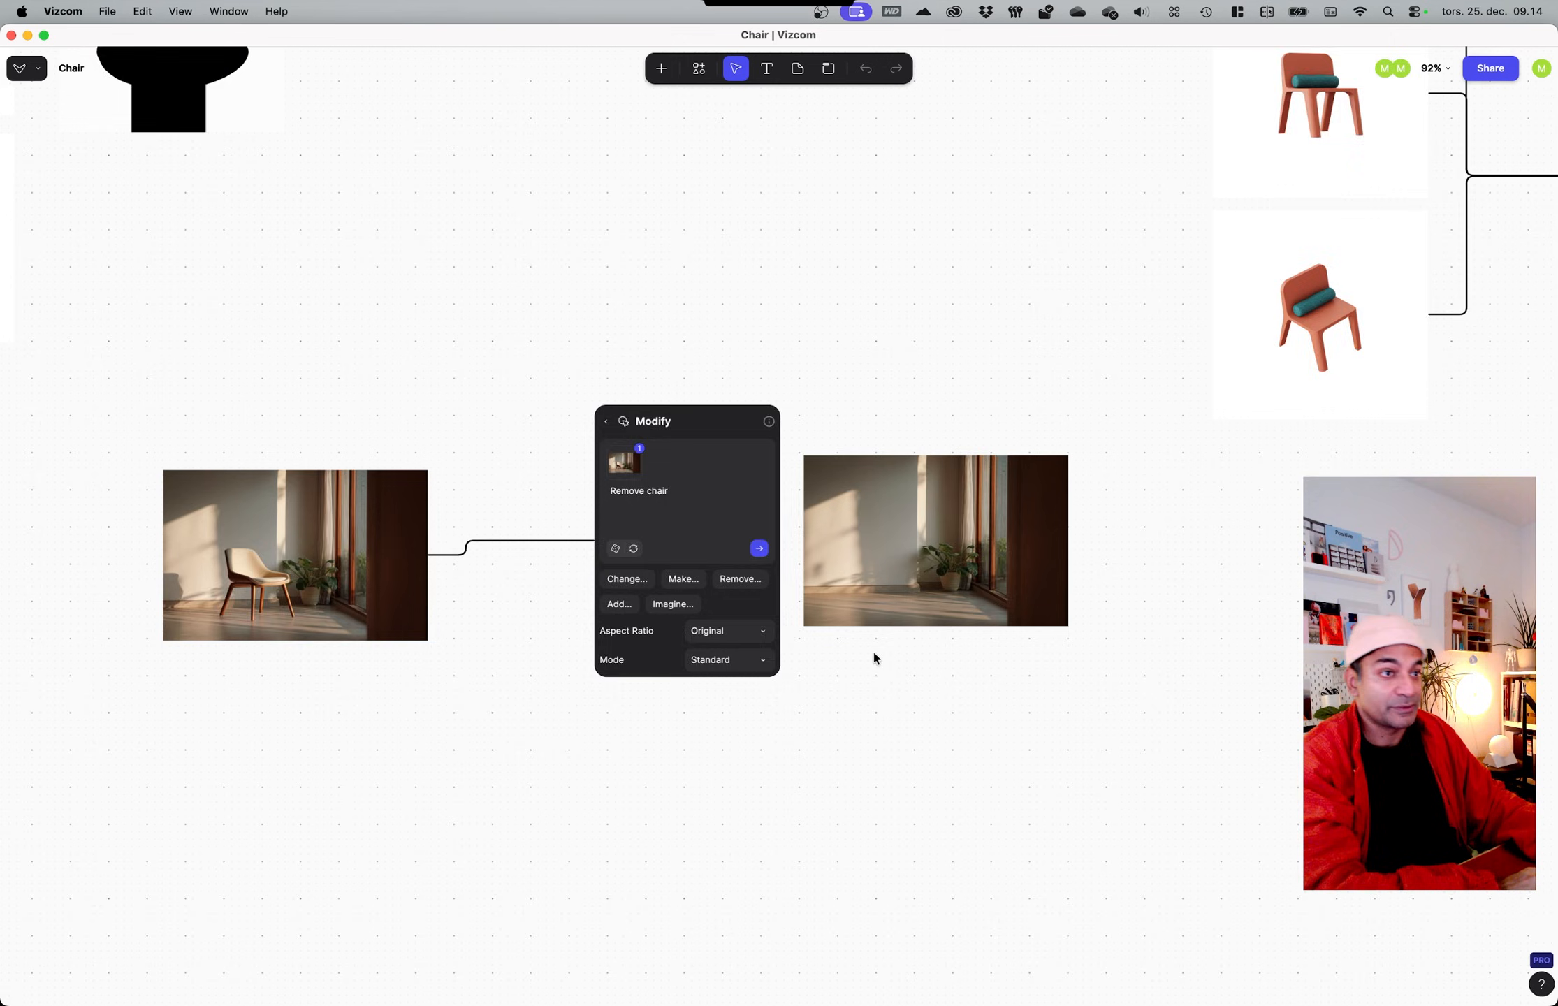
Step: Look over the workbench's context images, subject views, Modify setups and chair renders as a whole
{"action": "scroll", "coordinate": [798, 677], "scroll_direction": "down", "scroll_amount": 4}
{"action": "middle_click_drag", "start_coordinate": [946, 493], "coordinate": [786, 618]}
{"action": "middle_click_drag", "start_coordinate": [720, 548], "coordinate": [1053, 715]}
{"action": "middle_click_drag", "start_coordinate": [514, 427], "coordinate": [612, 673]}
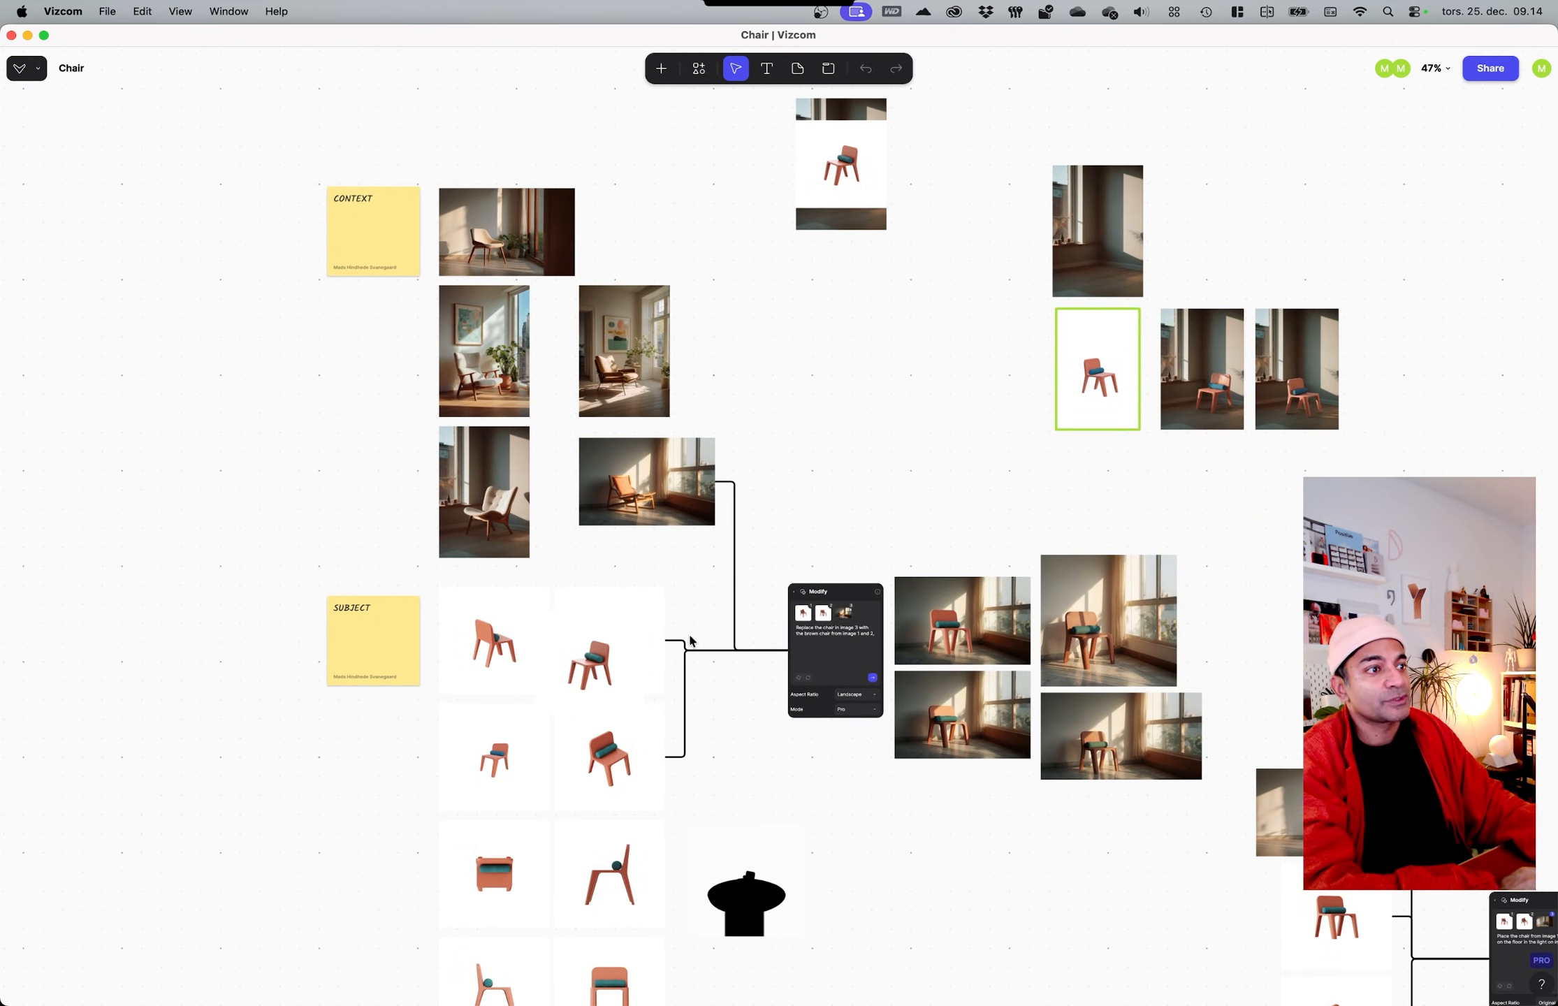
{"action": "middle_click_drag", "start_coordinate": [908, 487], "coordinate": [668, 386]}
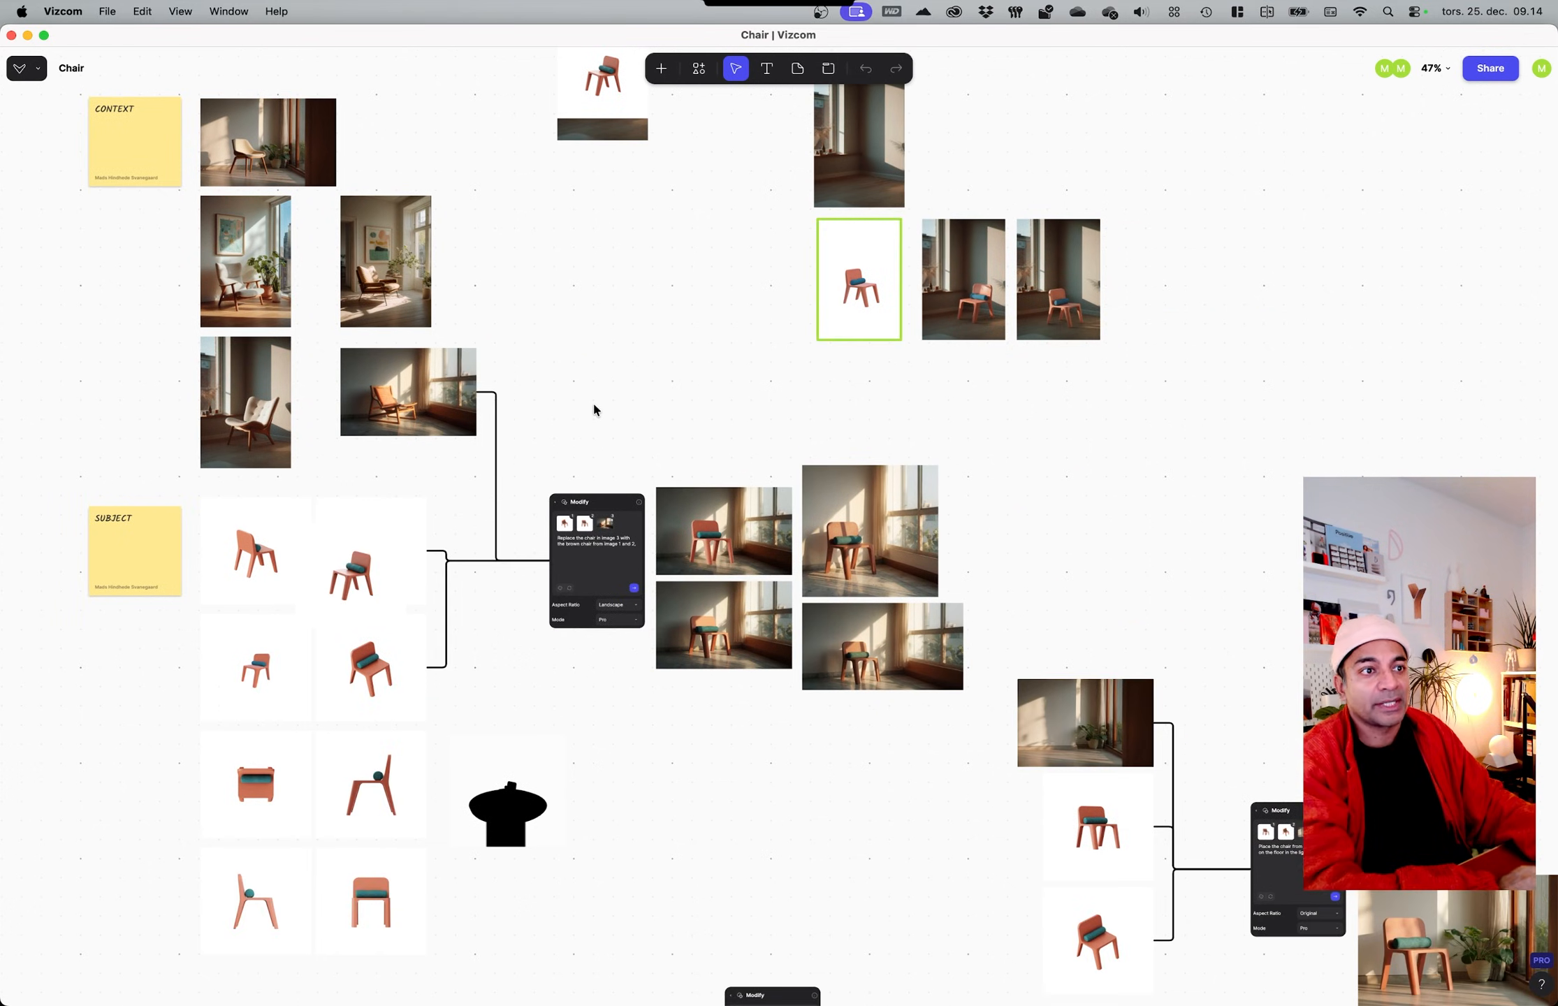
{"action": "middle_click_drag", "start_coordinate": [866, 771], "coordinate": [616, 585]}
{"action": "middle_click_drag", "start_coordinate": [1016, 595], "coordinate": [545, 459]}
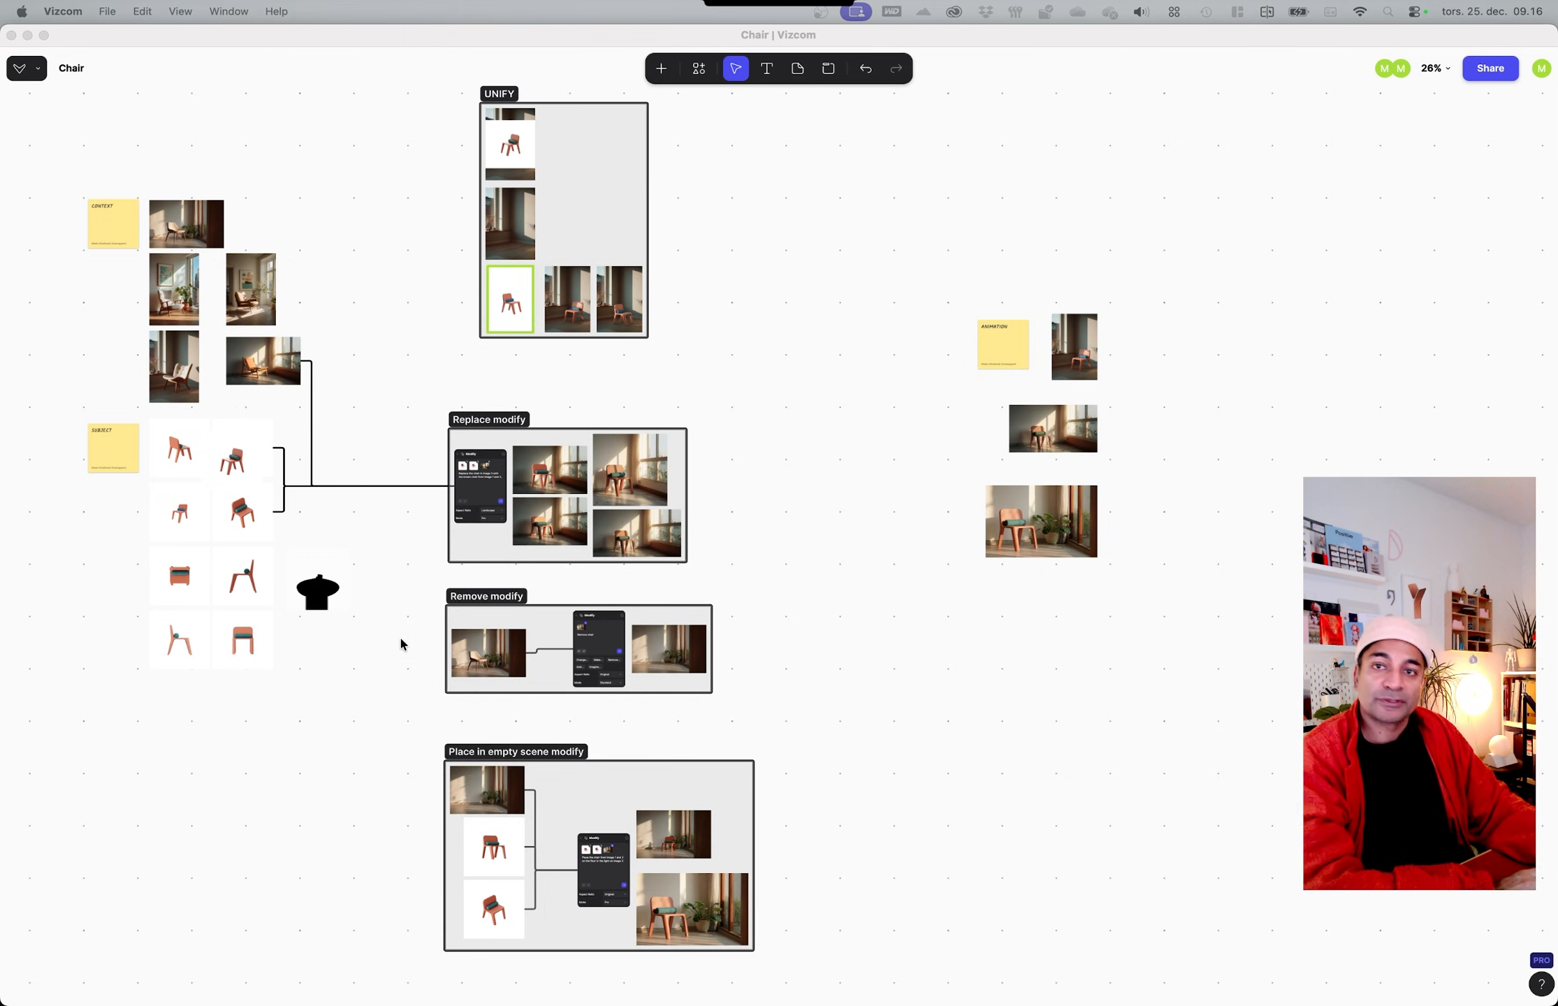
Step: Examine the prompt text and three reference images of the Modify setup in the "Replace modify" frame
{"action": "scroll", "coordinate": [401, 644], "scroll_direction": "up", "scroll_amount": 10, "text": "ctrl"}
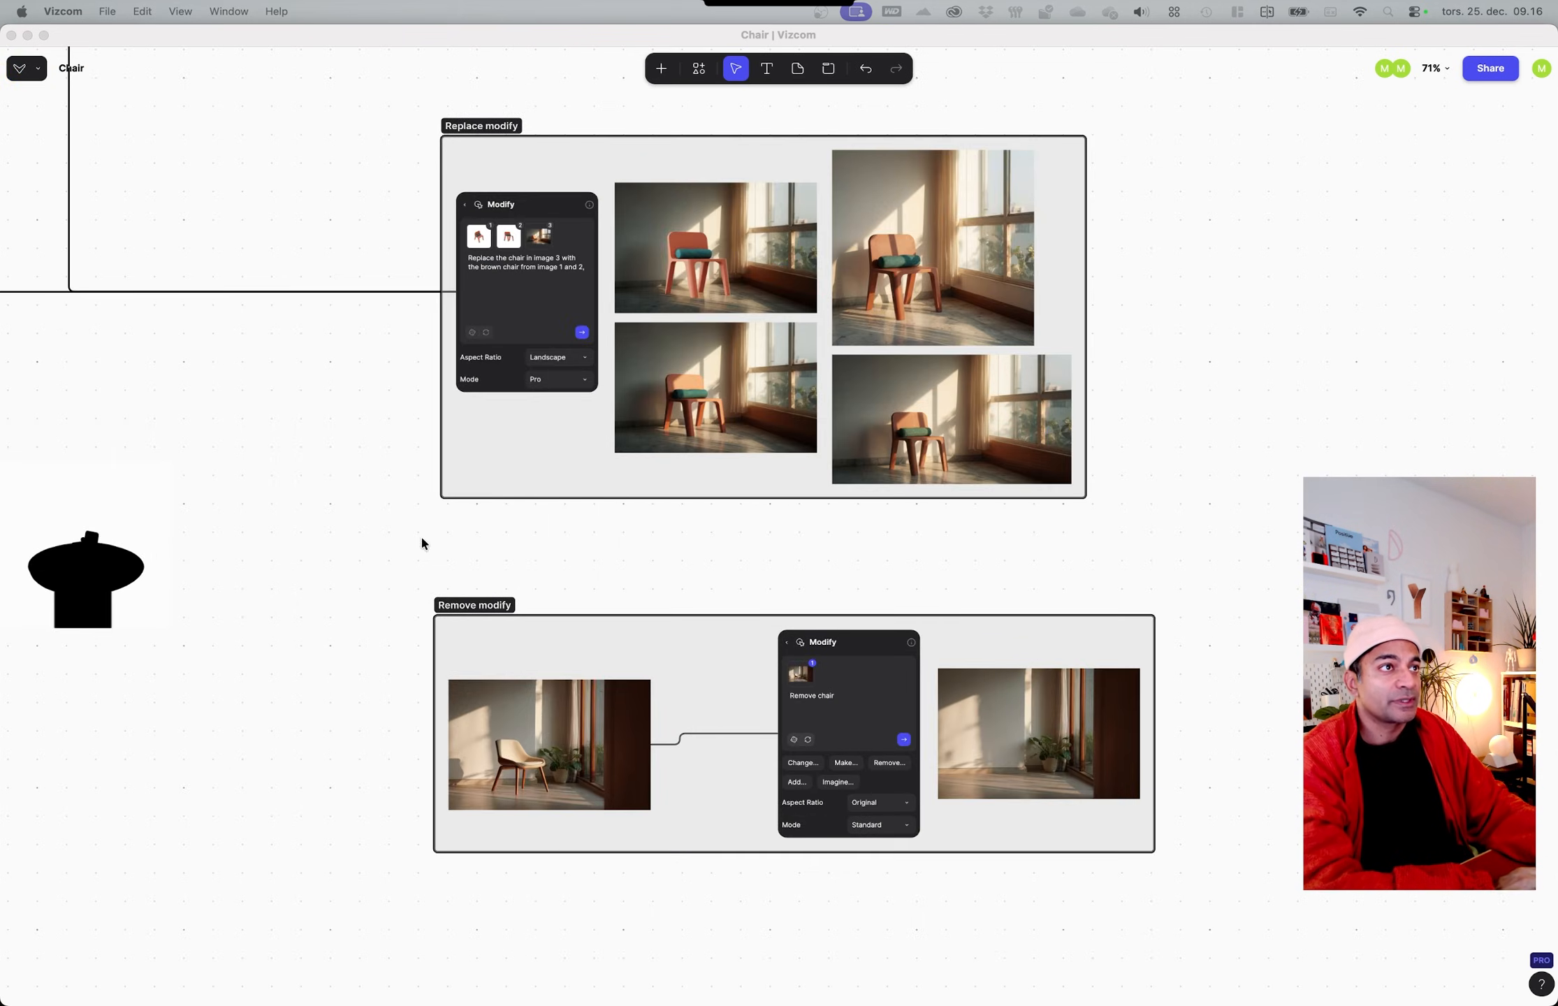
{"action": "scroll", "coordinate": [422, 539], "scroll_direction": "up", "scroll_amount": 5}
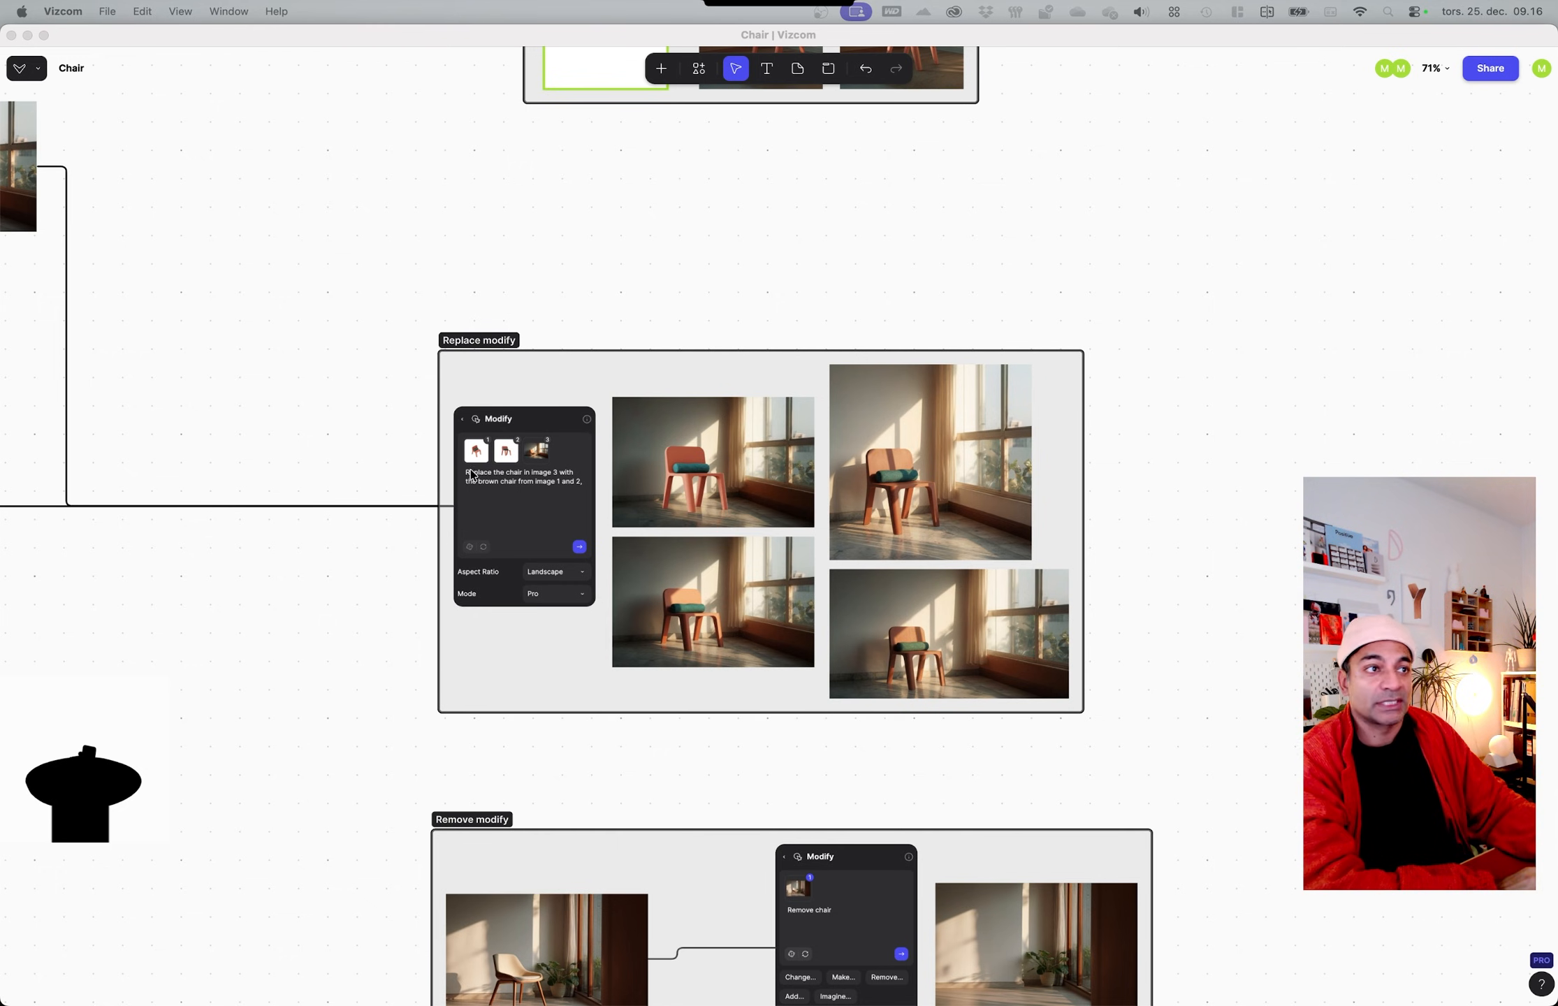
{"action": "scroll", "coordinate": [436, 384], "scroll_direction": "up", "scroll_amount": 3, "text": "ctrl"}
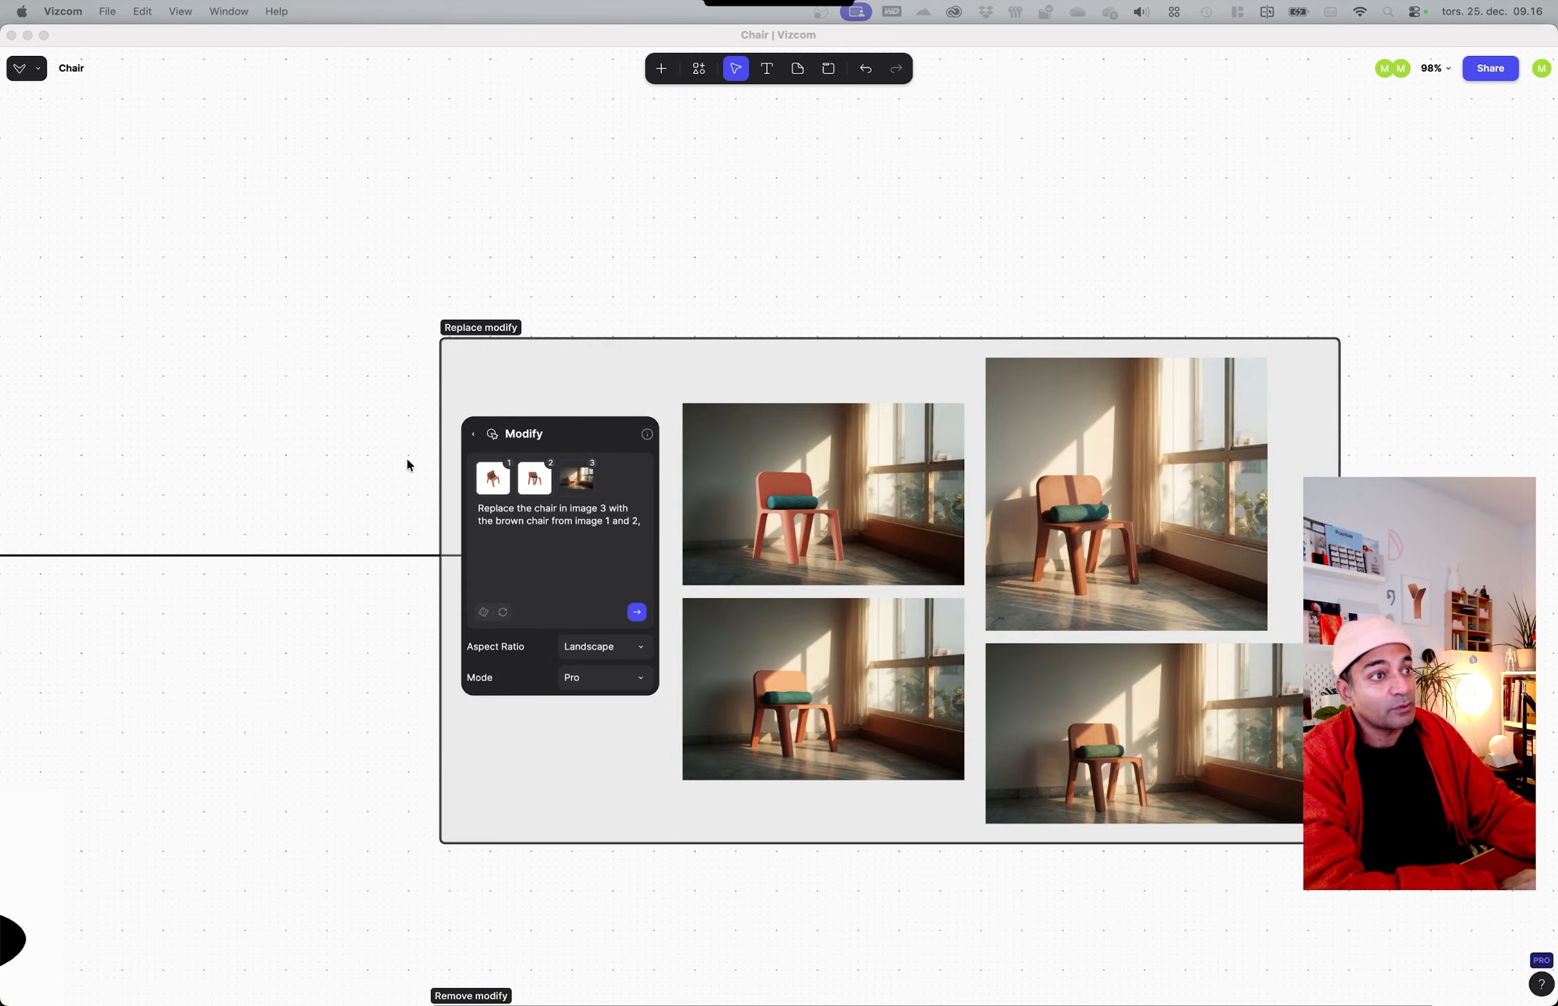
{"action": "scroll", "coordinate": [479, 503], "scroll_direction": "up", "scroll_amount": 15, "text": "ctrl"}
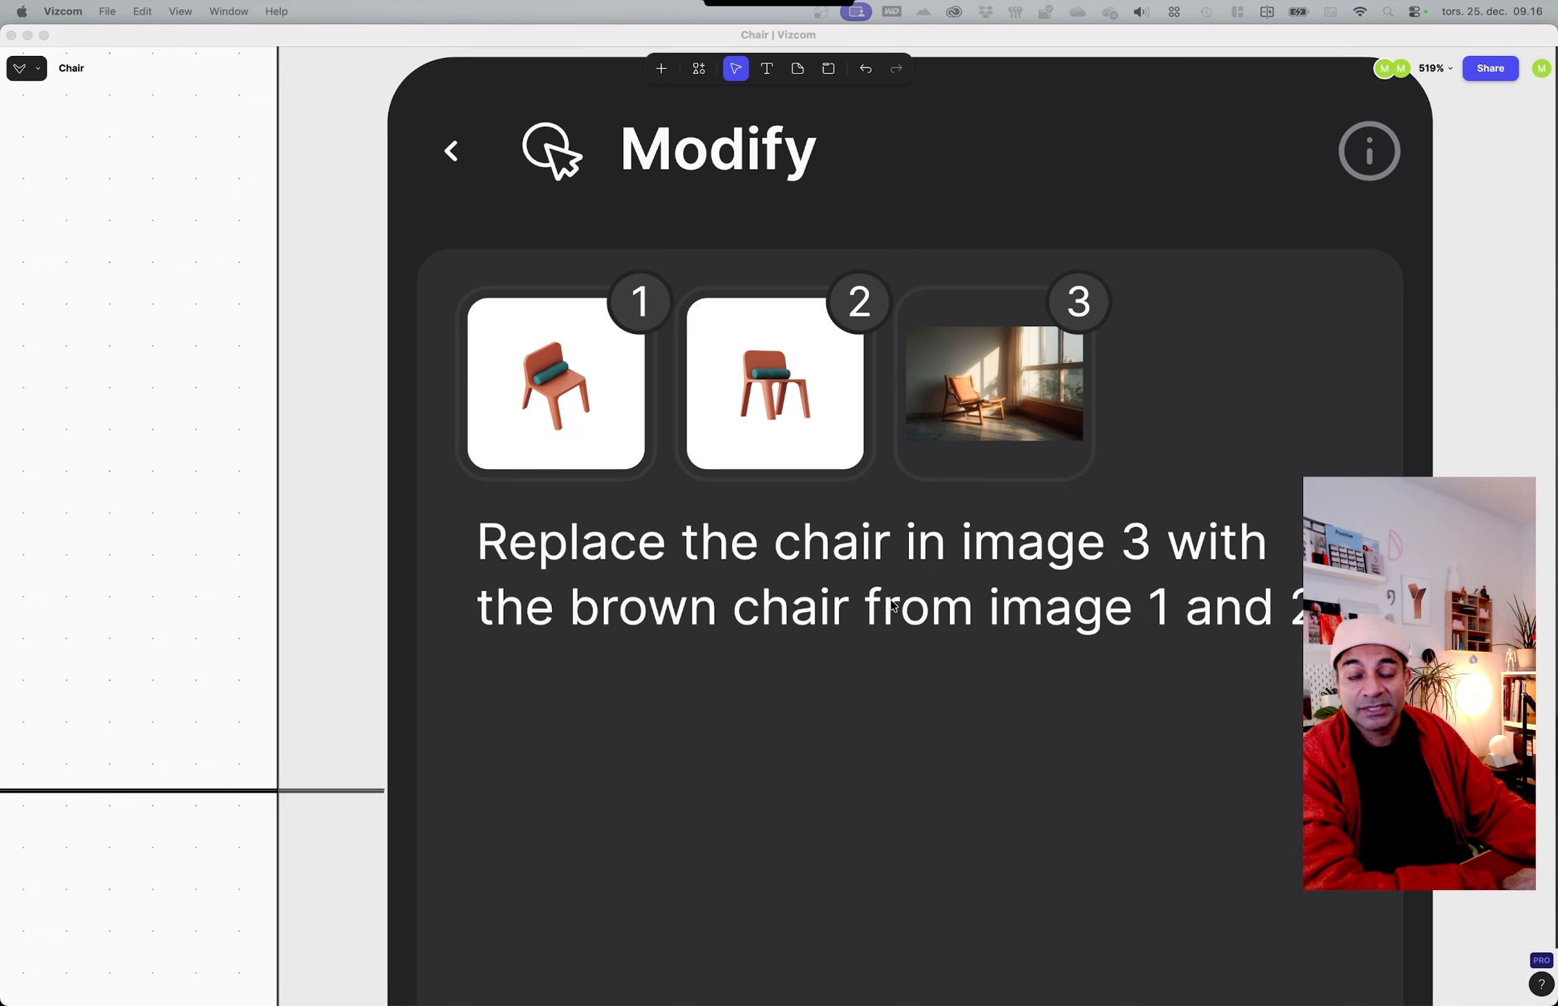
Step: Examine the generated chair scenes beside the Modify setup in the "Replace modify" frame
{"action": "scroll", "coordinate": [892, 605], "scroll_direction": "down", "scroll_amount": 10, "text": "ctrl"}
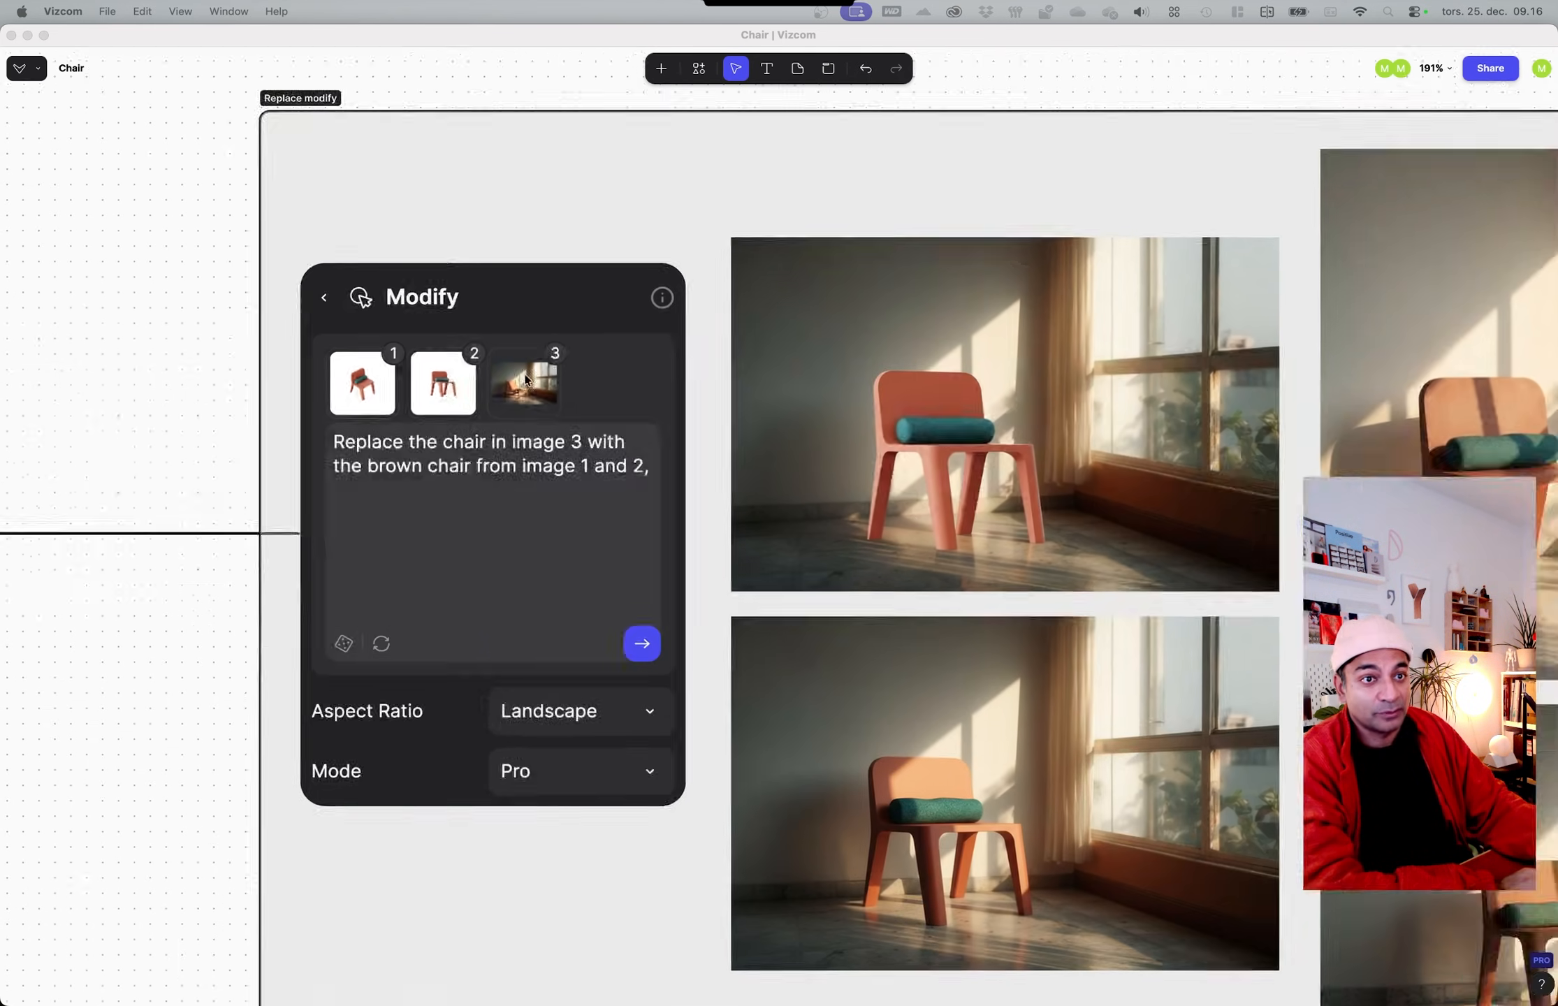
{"action": "scroll", "coordinate": [698, 364], "scroll_direction": "right", "scroll_amount": 5}
{"action": "scroll", "coordinate": [699, 364], "scroll_direction": "down", "scroll_amount": 4}
{"action": "scroll", "coordinate": [724, 558], "scroll_direction": "right", "scroll_amount": 7}
{"action": "scroll", "coordinate": [725, 557], "scroll_direction": "down", "scroll_amount": 2}
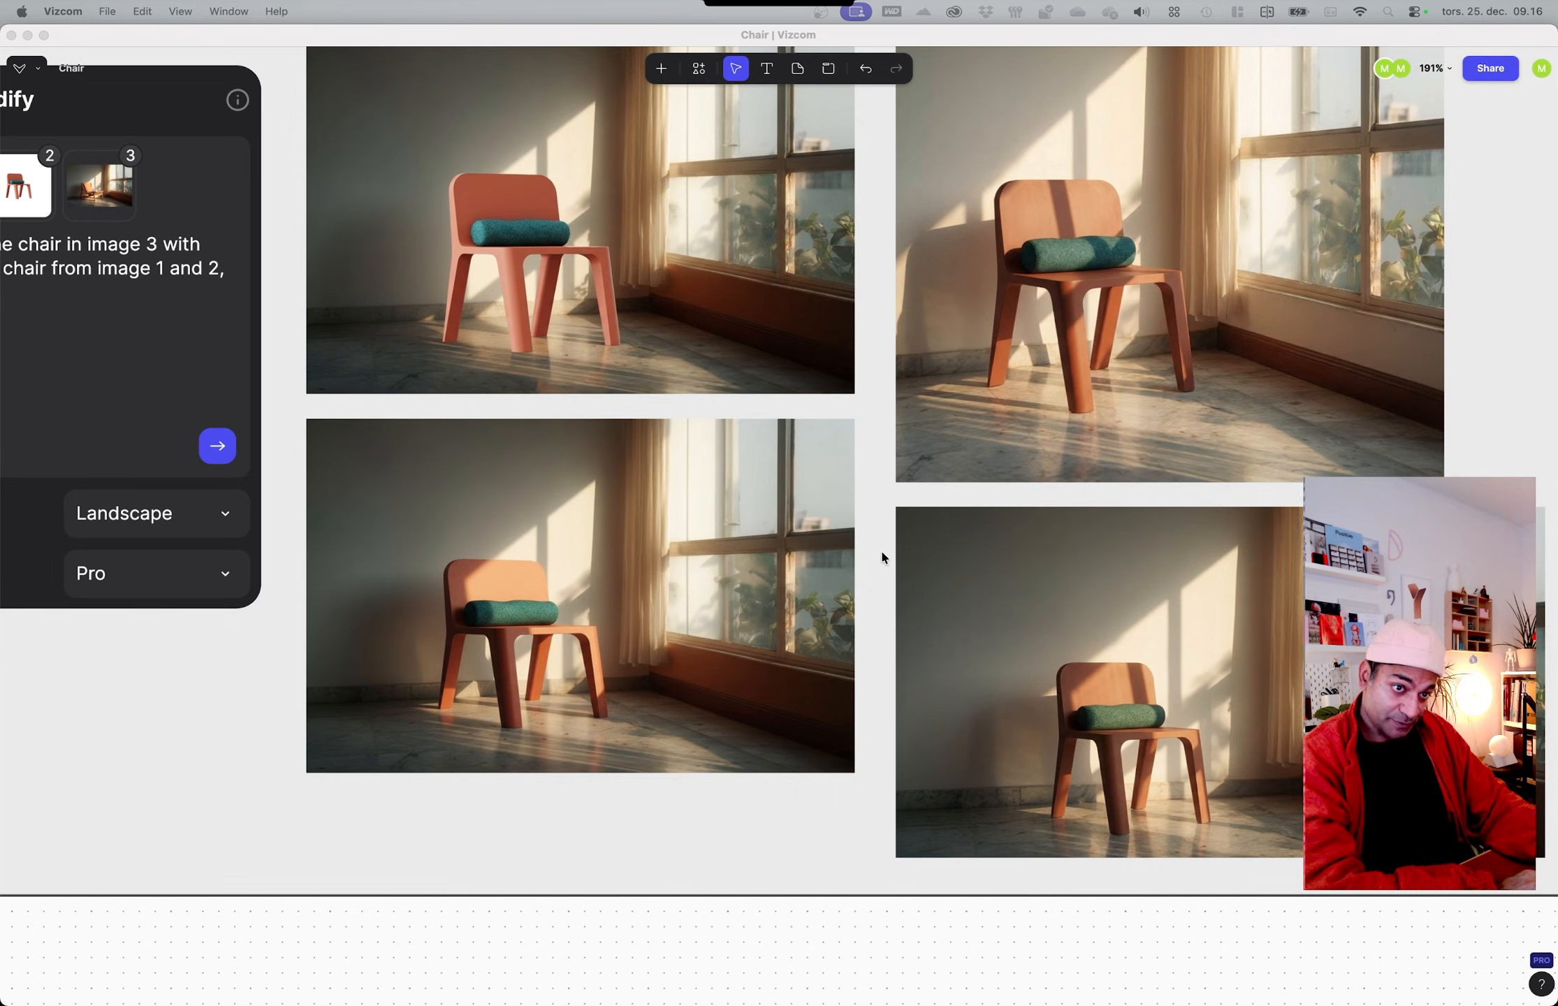
{"action": "scroll", "coordinate": [880, 549], "scroll_direction": "down", "scroll_amount": 3, "text": "ctrl"}
{"action": "scroll", "coordinate": [1068, 653], "scroll_direction": "down", "scroll_amount": 5, "text": "ctrl"}
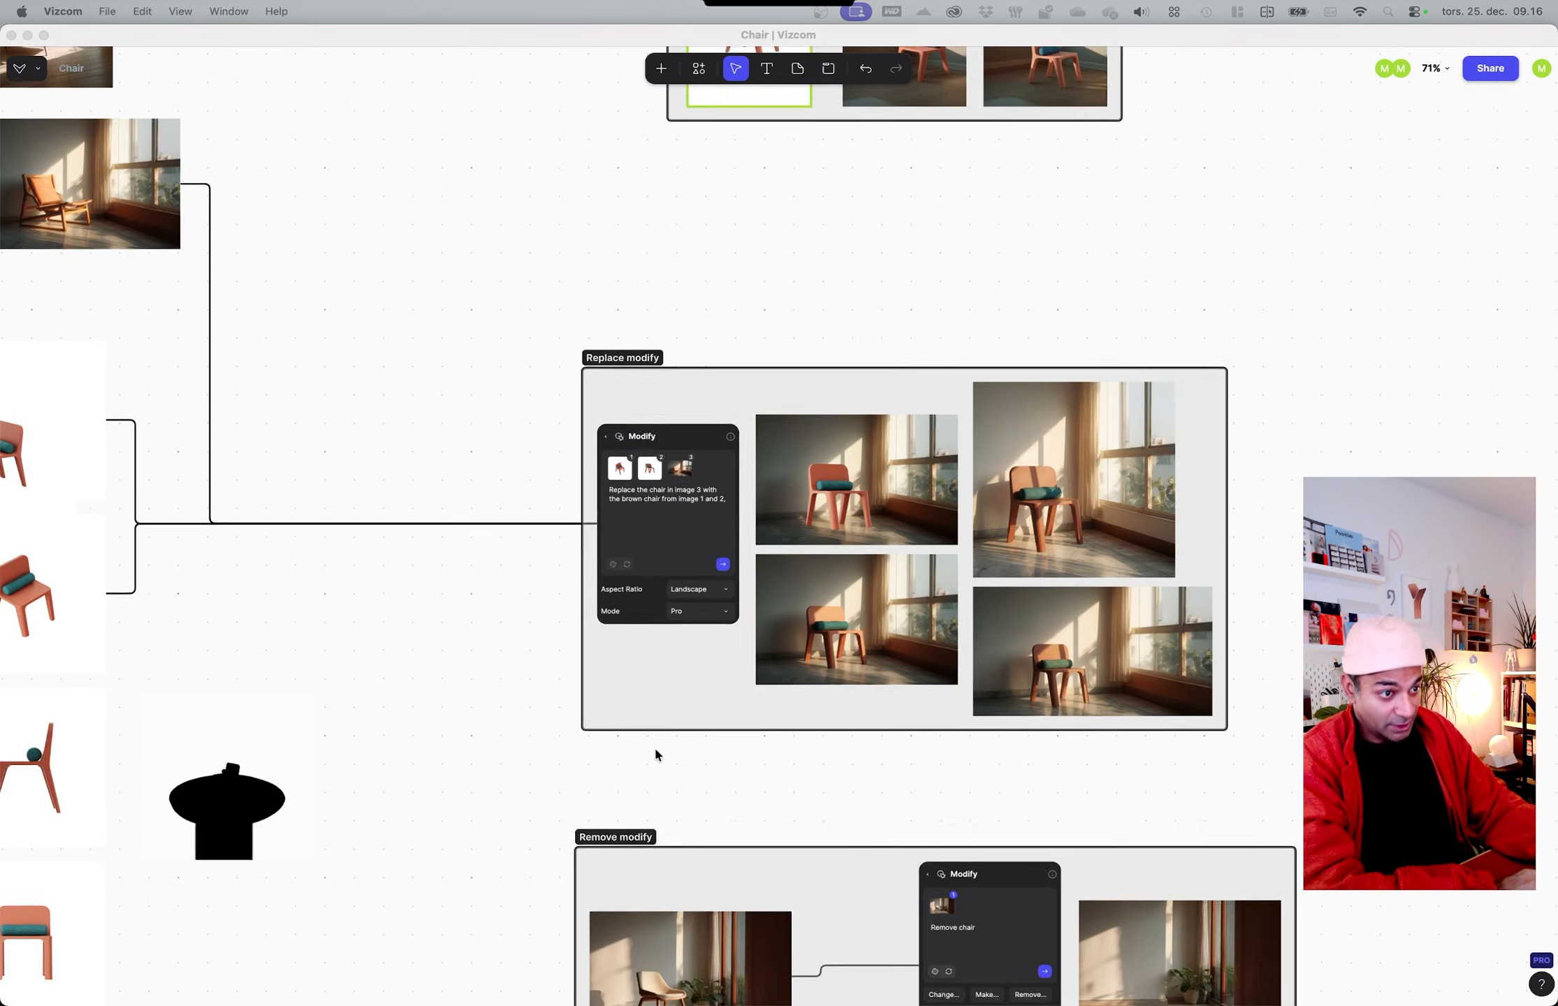
Step: Examine the "Remove modify" frame with its source room image, "Remove chair" prompt and emptied scene
{"action": "scroll", "coordinate": [668, 466], "scroll_direction": "down", "scroll_amount": 8}
{"action": "scroll", "coordinate": [643, 561], "scroll_direction": "up", "scroll_amount": 8, "text": "ctrl"}
{"action": "scroll", "coordinate": [563, 556], "scroll_direction": "down", "scroll_amount": 8, "text": "ctrl"}
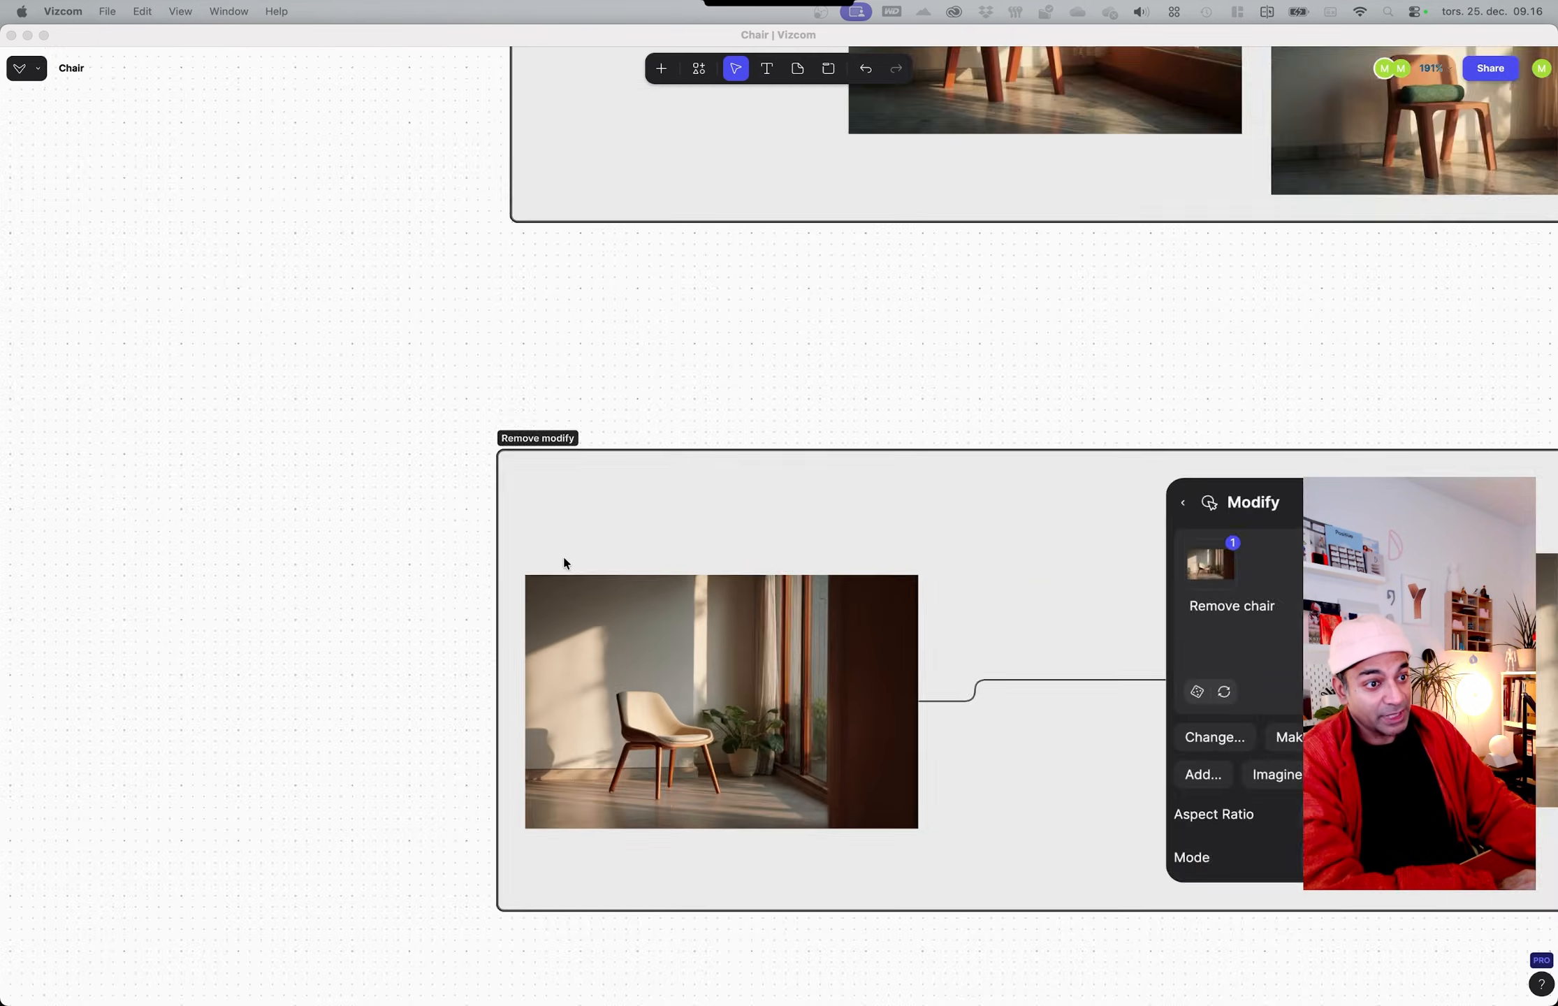
{"action": "scroll", "coordinate": [454, 571], "scroll_direction": "right", "scroll_amount": 2}
{"action": "scroll", "coordinate": [454, 570], "scroll_direction": "down", "scroll_amount": 1}
{"action": "scroll", "coordinate": [507, 638], "scroll_direction": "up", "scroll_amount": 5, "text": "ctrl"}
{"action": "scroll", "coordinate": [477, 564], "scroll_direction": "down", "scroll_amount": 3, "text": "ctrl"}
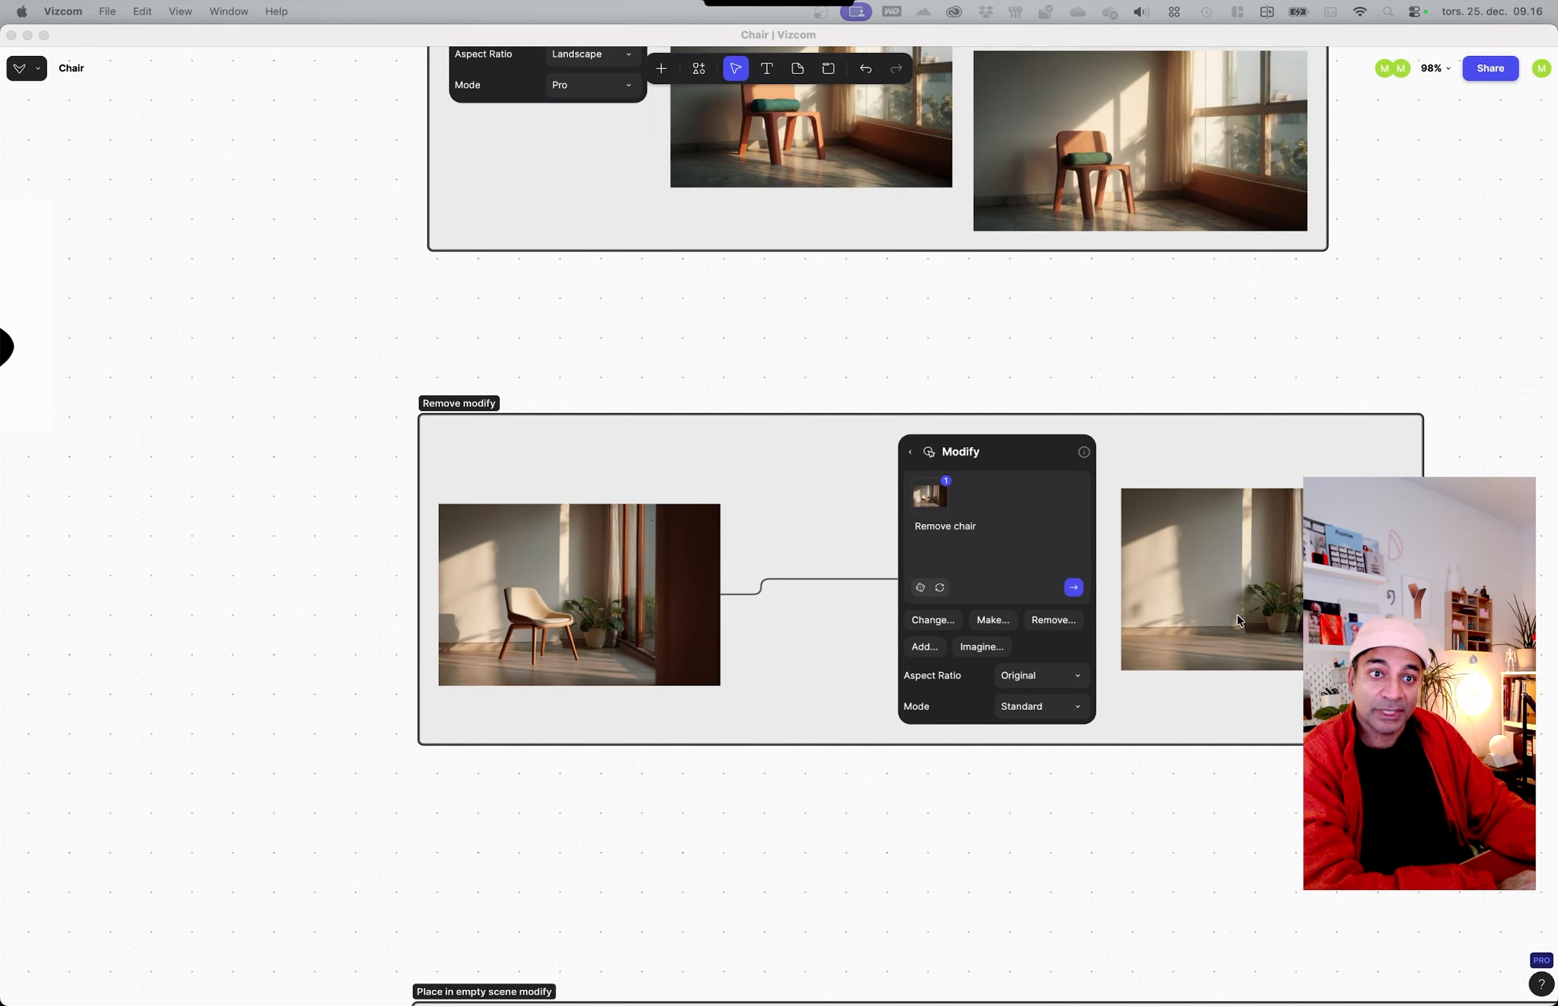
Step: Examine the input images, placement prompt and resulting chair scenes in the "Place in empty scene modify" frame
{"action": "scroll", "coordinate": [362, 619], "scroll_direction": "down", "scroll_amount": 6}
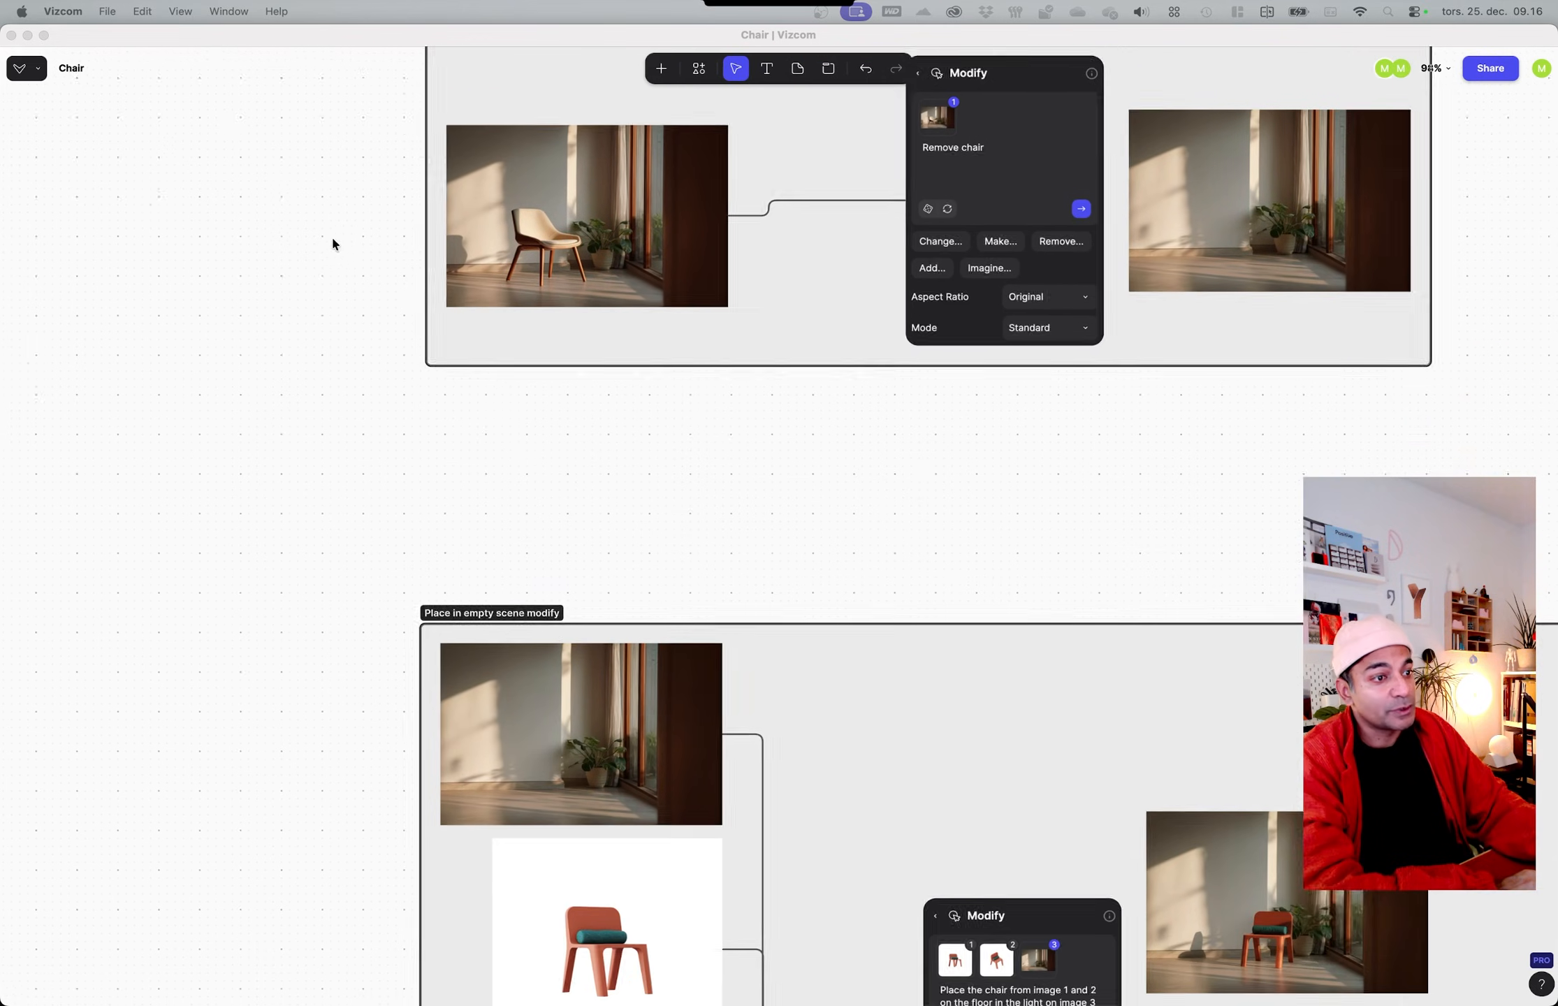
{"action": "scroll", "coordinate": [570, 607], "scroll_direction": "down", "scroll_amount": 5}
{"action": "scroll", "coordinate": [570, 606], "scroll_direction": "right", "scroll_amount": 3}
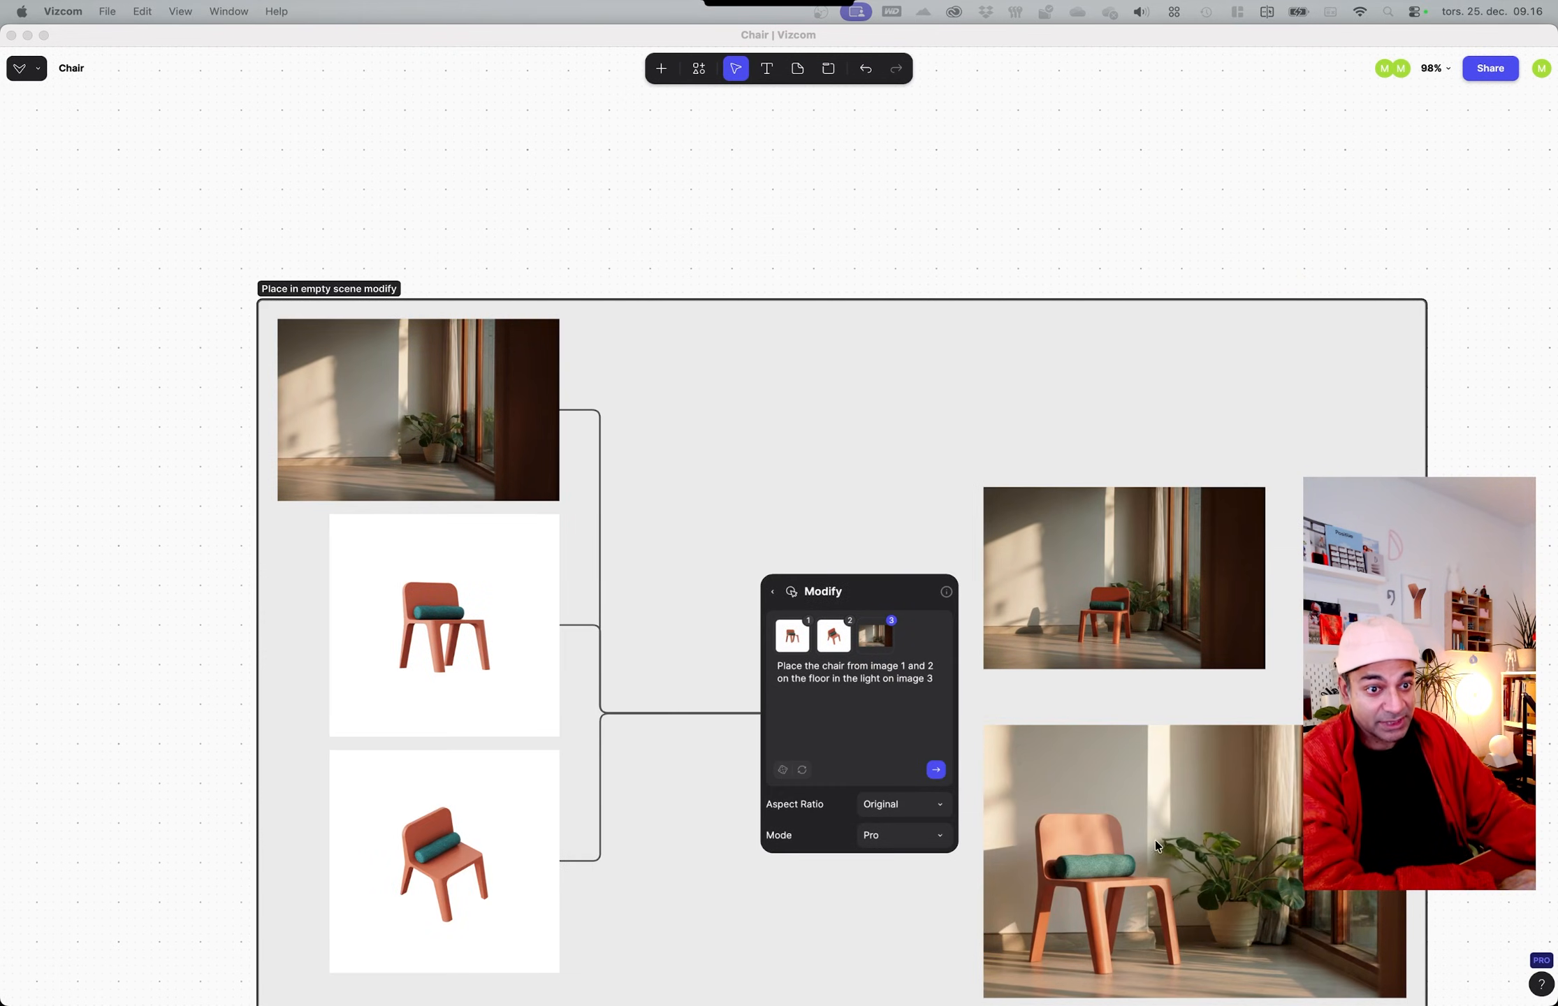
{"action": "scroll", "coordinate": [845, 515], "scroll_direction": "down", "scroll_amount": 3}
{"action": "scroll", "coordinate": [845, 515], "scroll_direction": "right", "scroll_amount": 3}
{"action": "scroll", "coordinate": [935, 603], "scroll_direction": "up", "scroll_amount": 5, "text": "ctrl"}
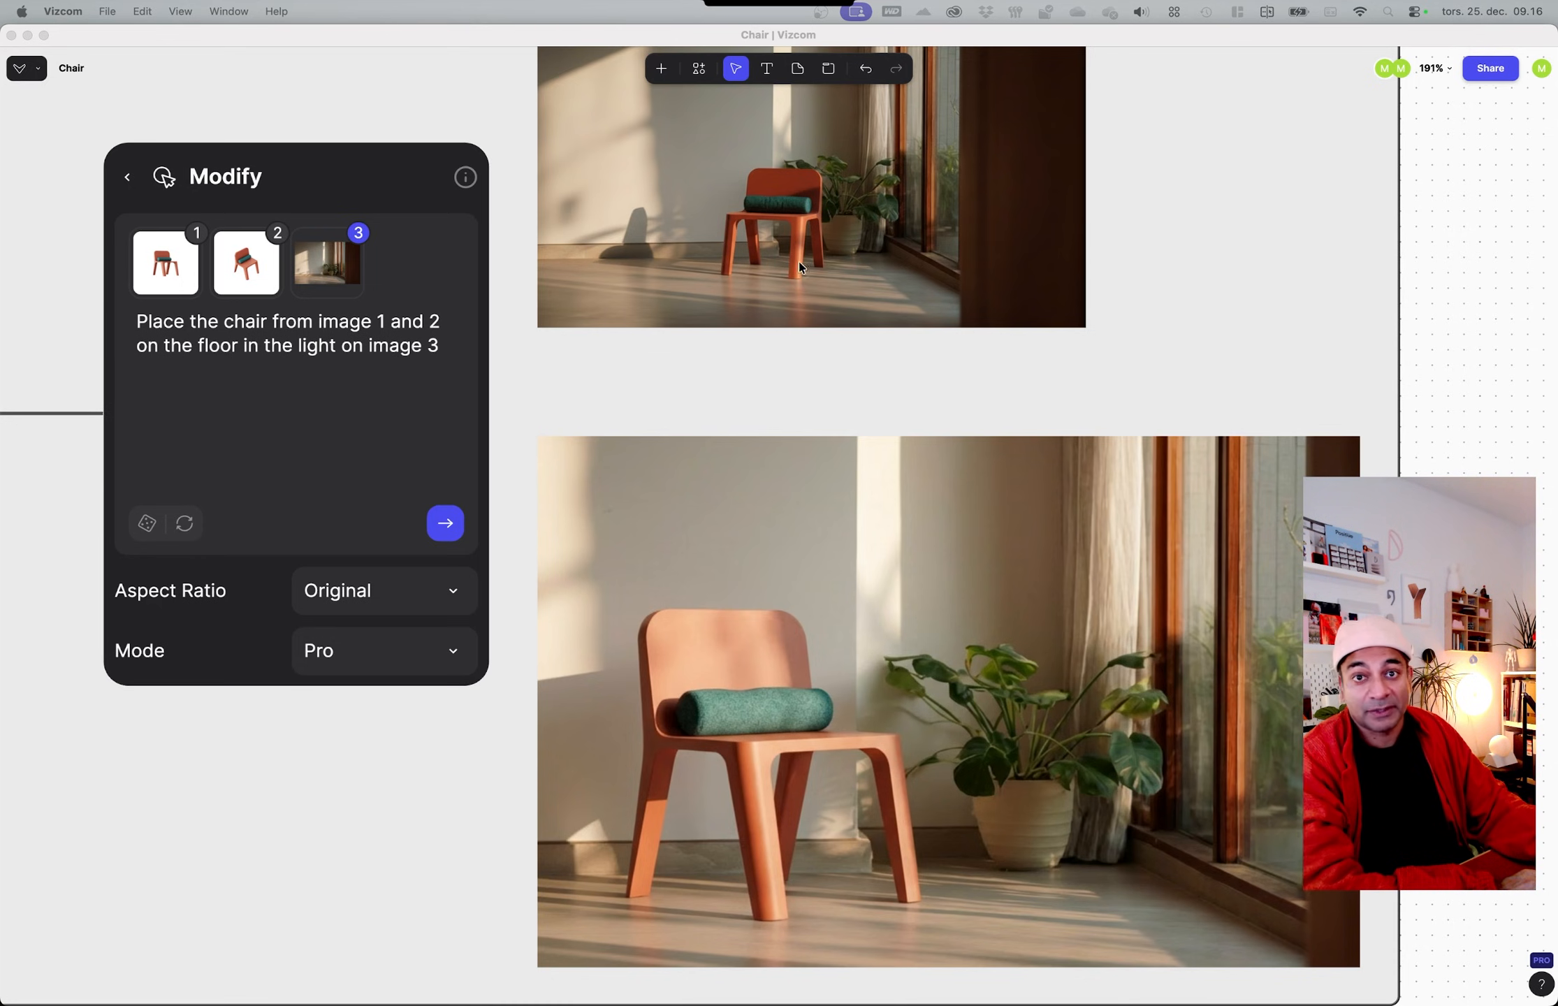
Step: Examine the room image, cut-out chair and unified chair renders in the "UNIFY" frame
{"action": "scroll", "coordinate": [820, 725], "scroll_direction": "down", "scroll_amount": 3, "text": "ctrl"}
{"action": "scroll", "coordinate": [820, 725], "scroll_direction": "down", "scroll_amount": 10, "text": "ctrl"}
{"action": "scroll", "coordinate": [478, 782], "scroll_direction": "up", "scroll_amount": 9}
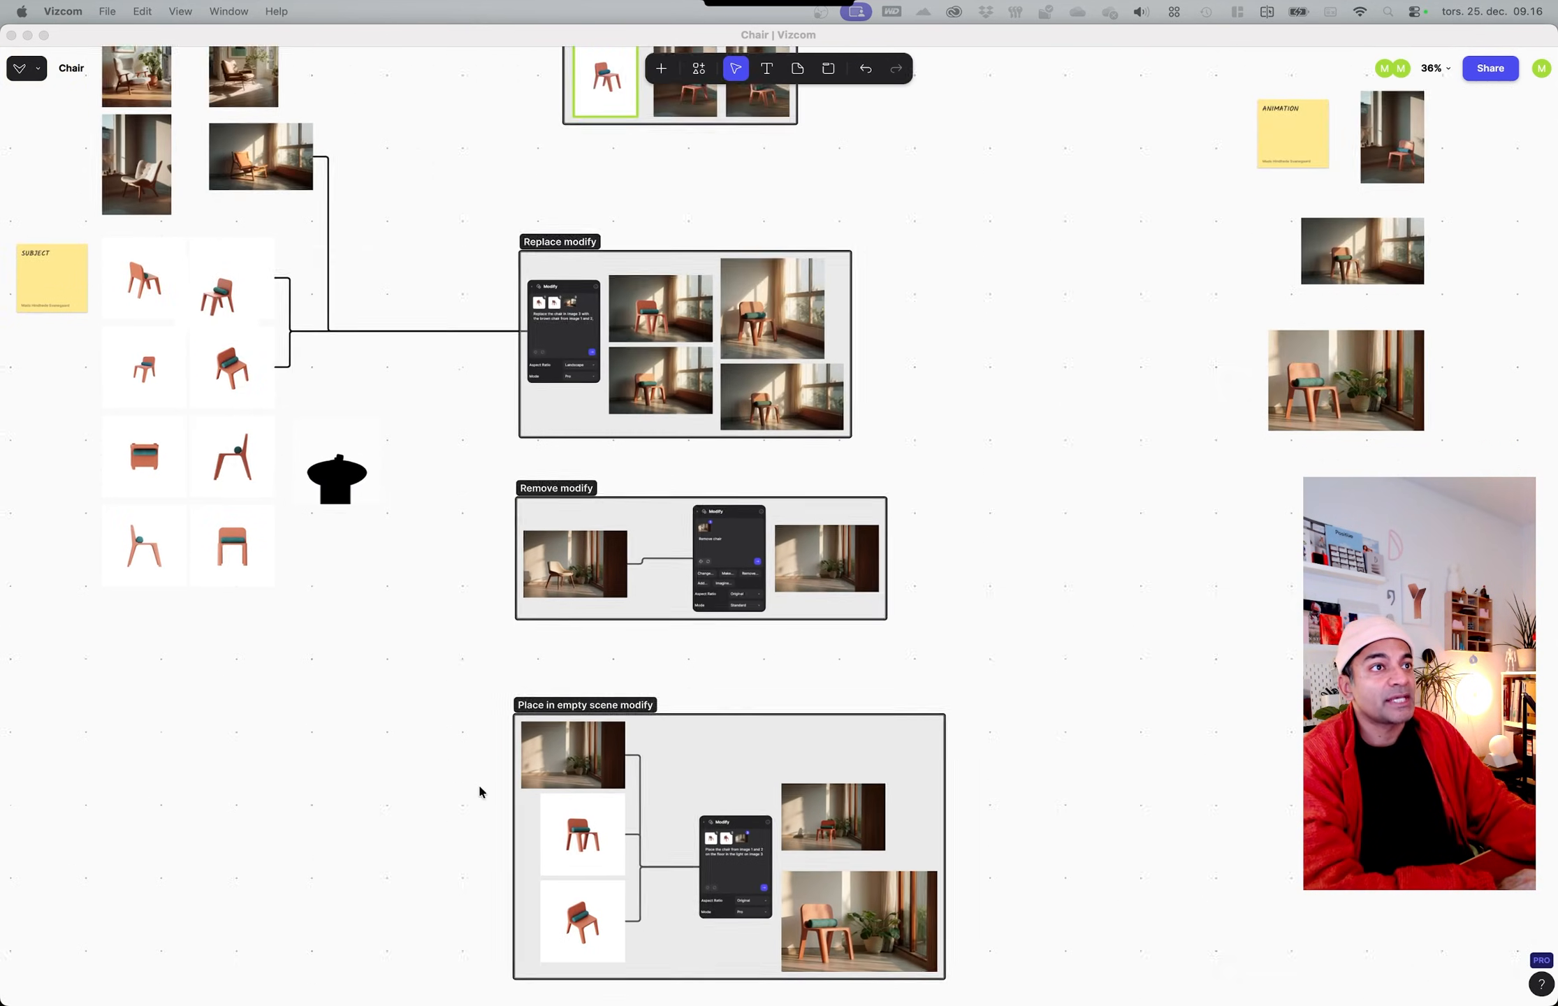
{"action": "scroll", "coordinate": [492, 266], "scroll_direction": "up", "scroll_amount": 10}
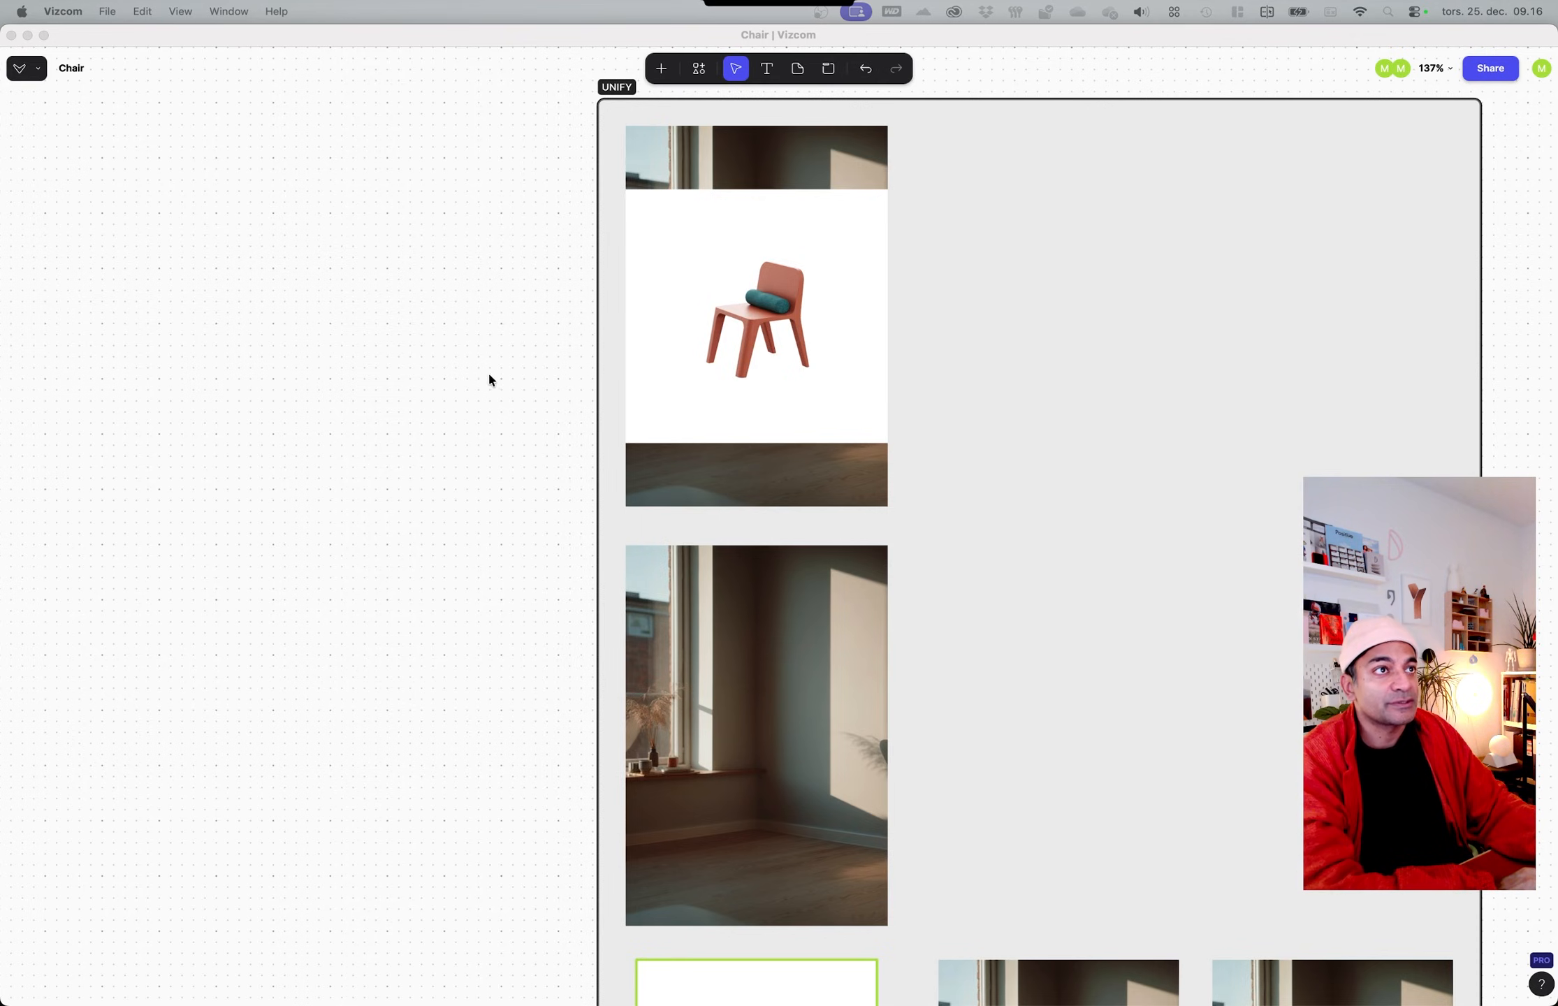
{"action": "middle_click_drag", "start_coordinate": [478, 374], "coordinate": [300, 231]}
{"action": "middle_click_drag", "start_coordinate": [450, 633], "coordinate": [314, 376]}
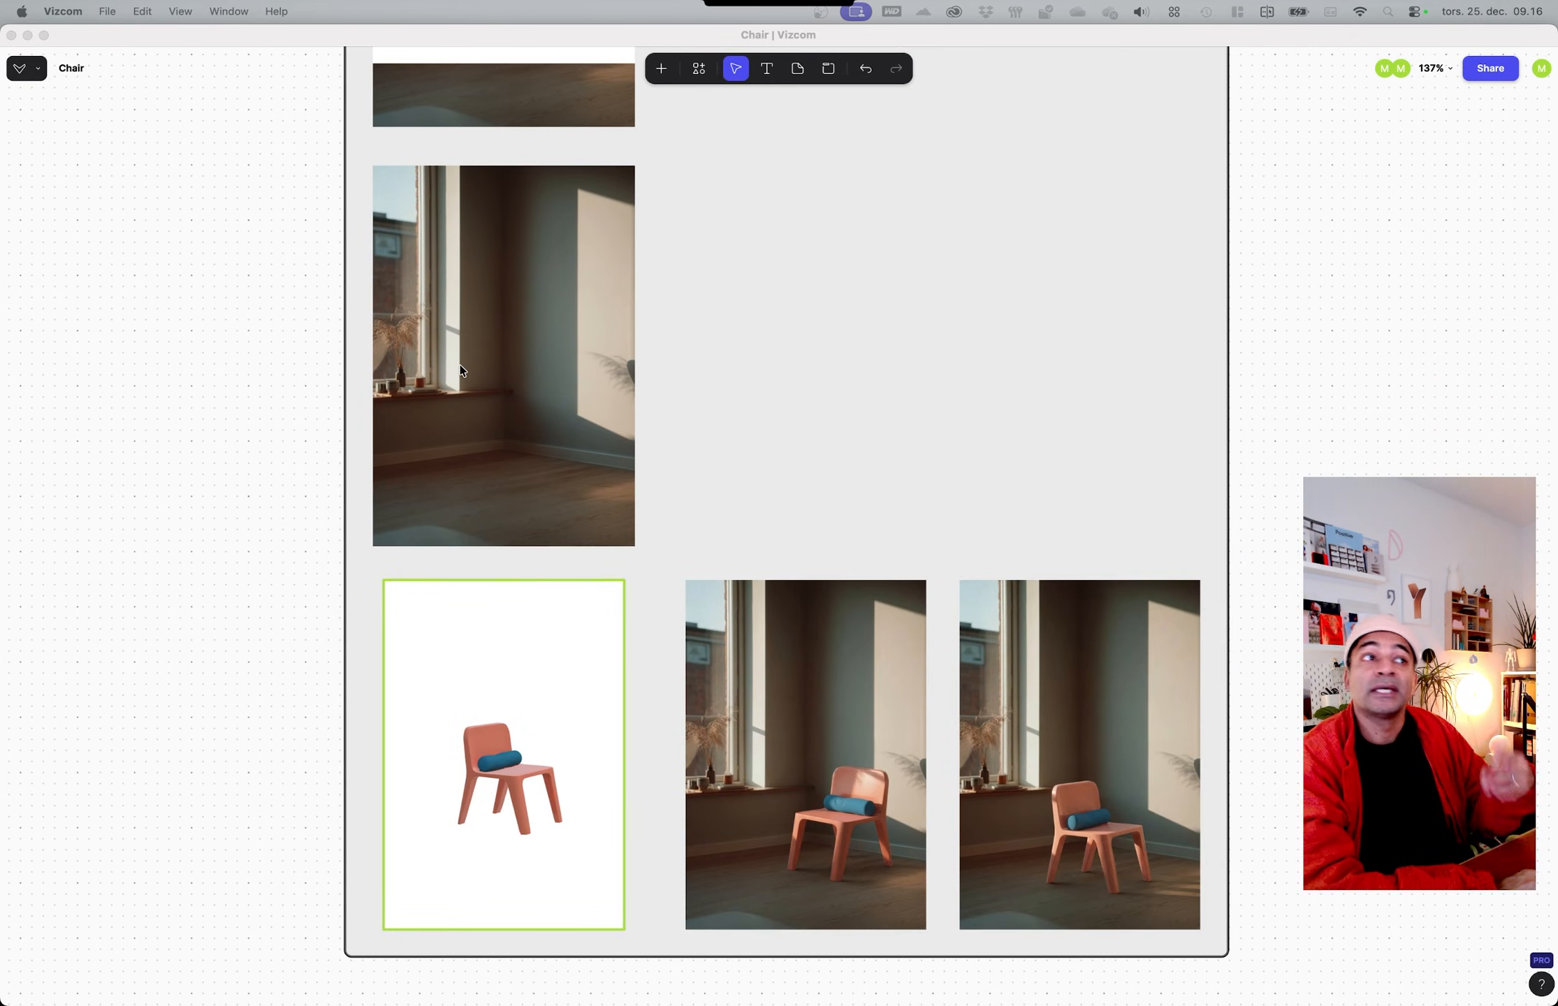
{"action": "scroll", "coordinate": [1013, 936], "scroll_direction": "up", "scroll_amount": 5}
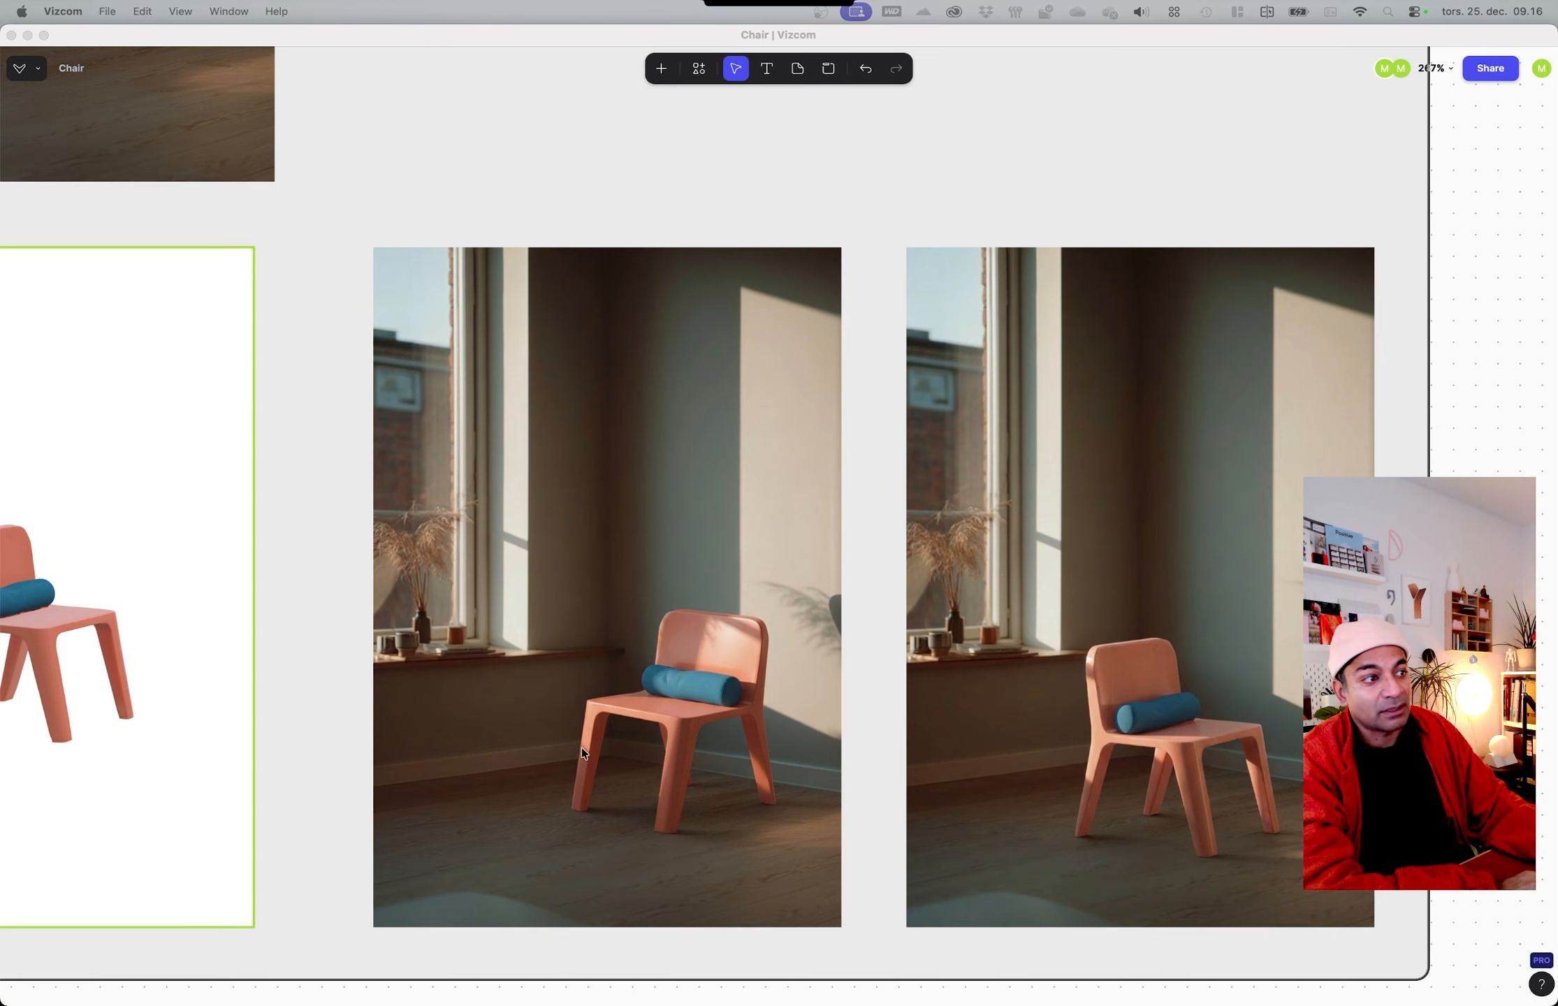
{"action": "scroll", "coordinate": [1135, 750], "scroll_direction": "down", "scroll_amount": 5}
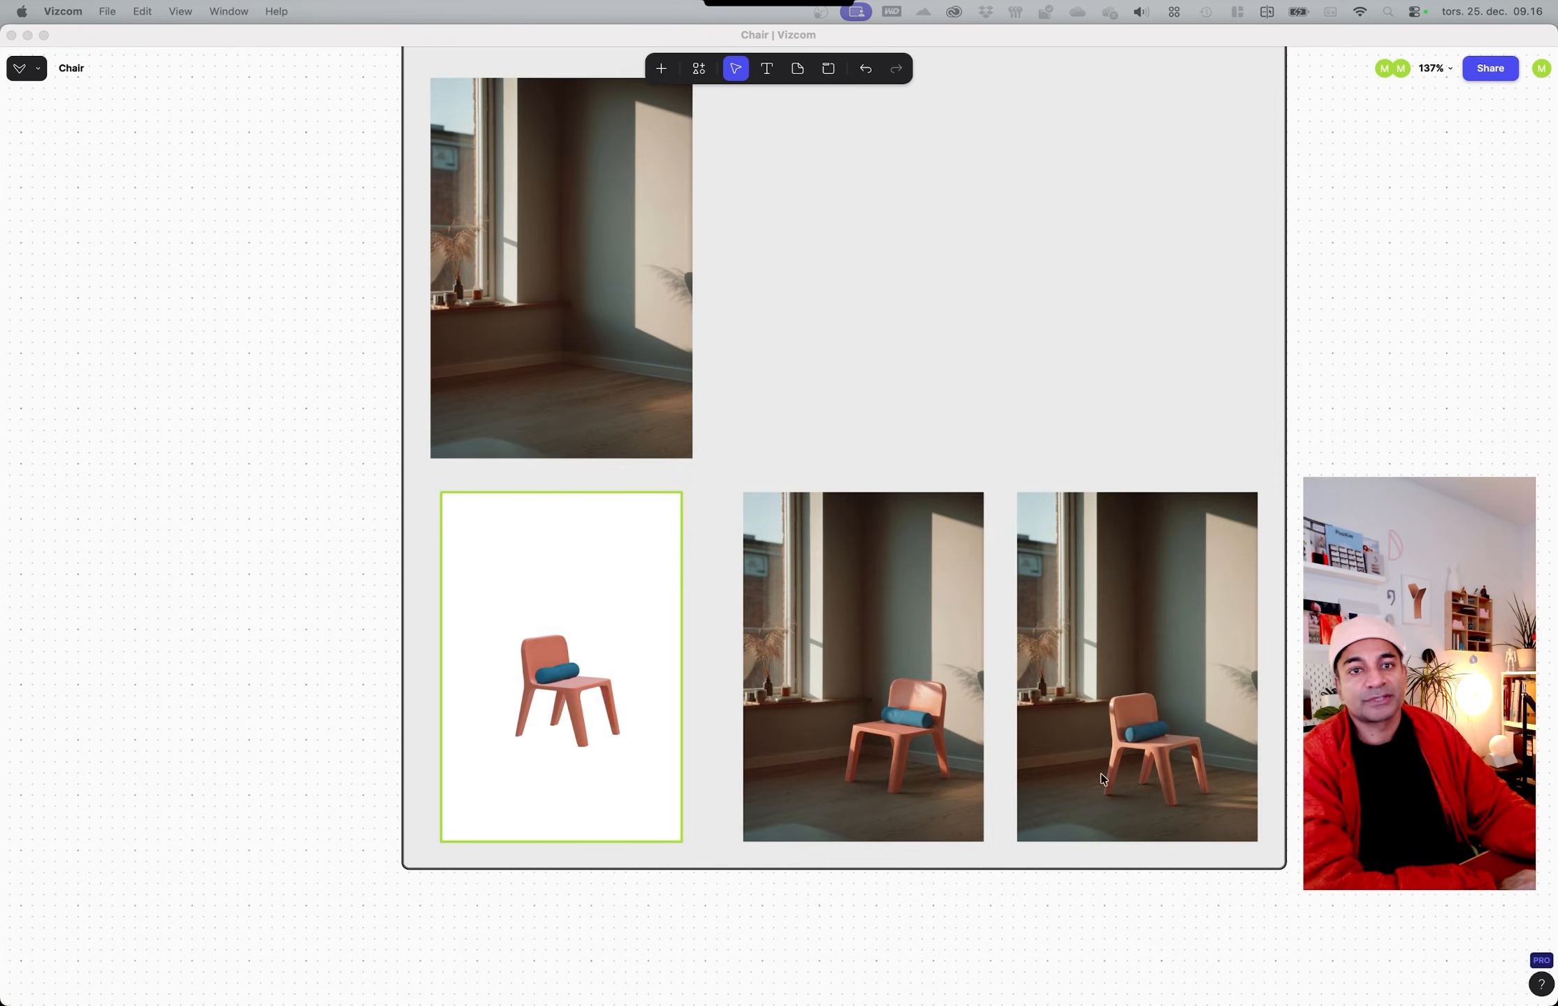
Step: Examine the three chair scenes gathered beside the "ANIMATION" sticky note
{"action": "scroll", "coordinate": [535, 616], "scroll_direction": "down", "scroll_amount": 5}
{"action": "scroll", "coordinate": [985, 629], "scroll_direction": "right", "scroll_amount": 10}
{"action": "scroll", "coordinate": [729, 577], "scroll_direction": "down", "scroll_amount": 3}
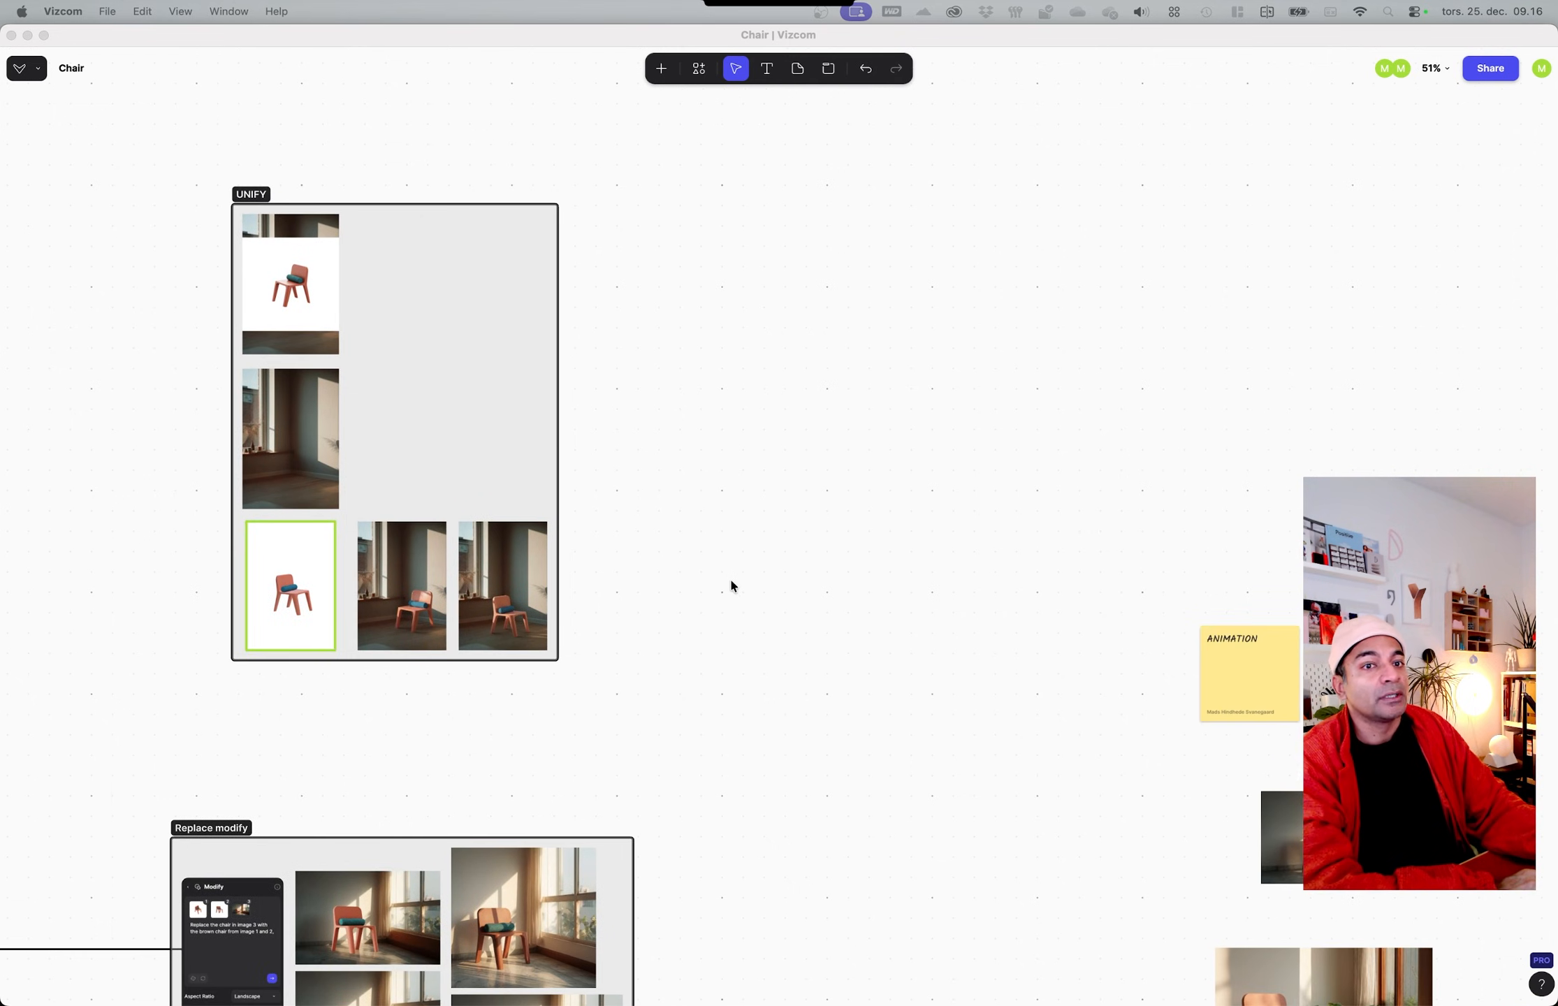
{"action": "scroll", "coordinate": [1009, 795], "scroll_direction": "right", "scroll_amount": 10}
{"action": "scroll", "coordinate": [809, 677], "scroll_direction": "down", "scroll_amount": 3}
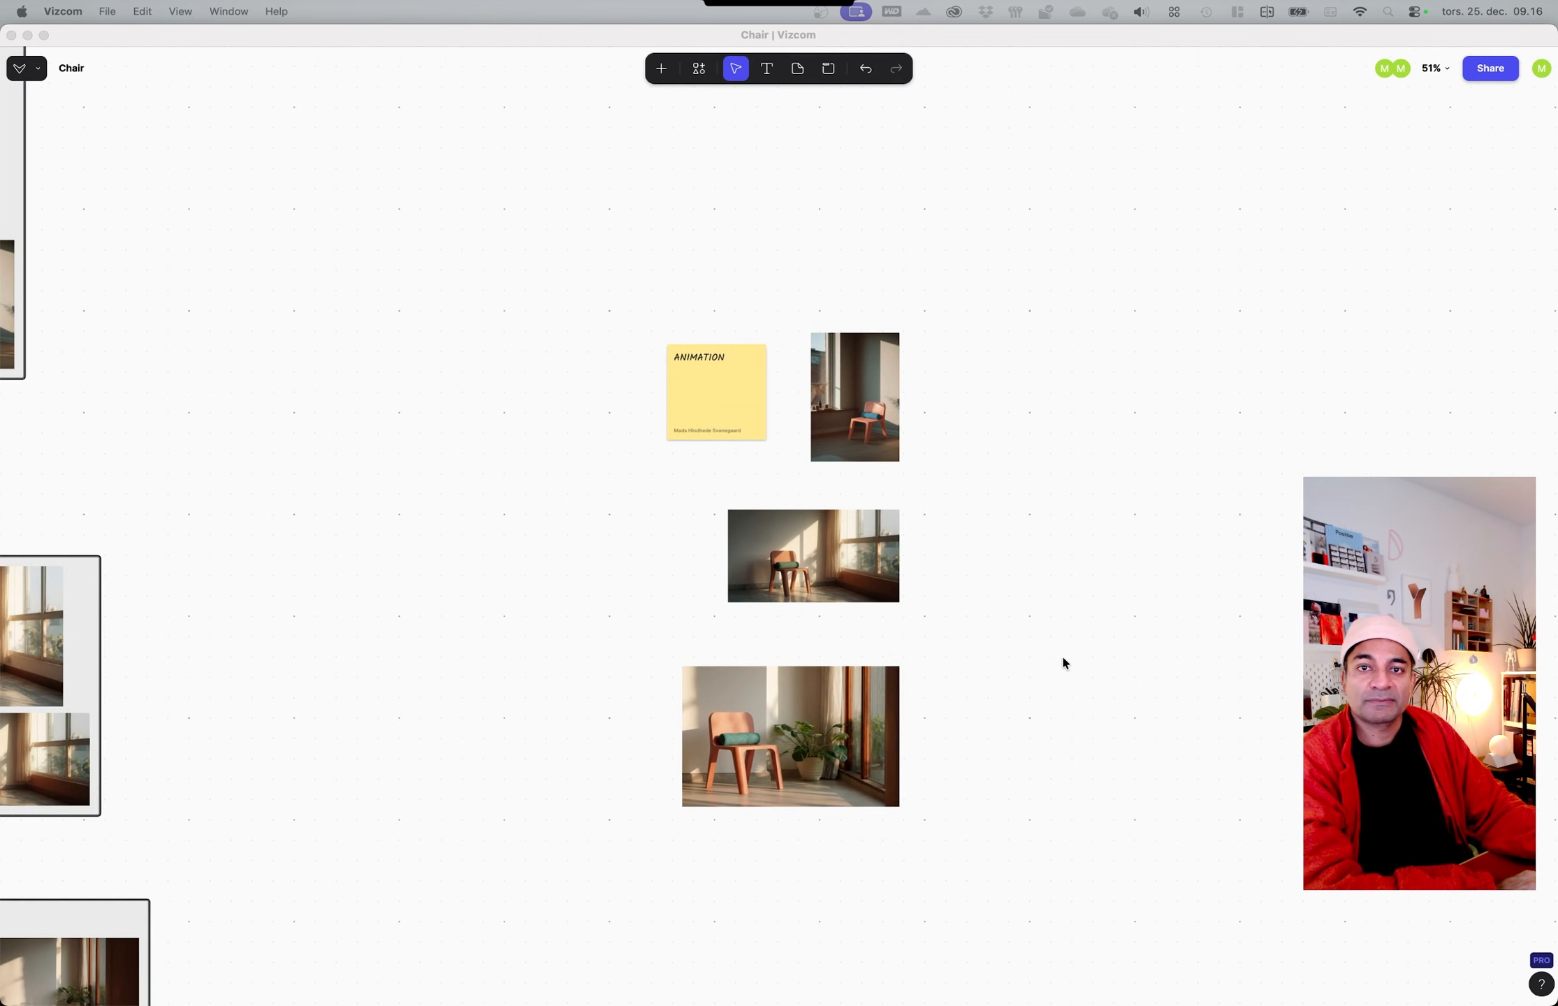
{"action": "scroll", "coordinate": [1063, 661], "scroll_direction": "up", "scroll_amount": 5}
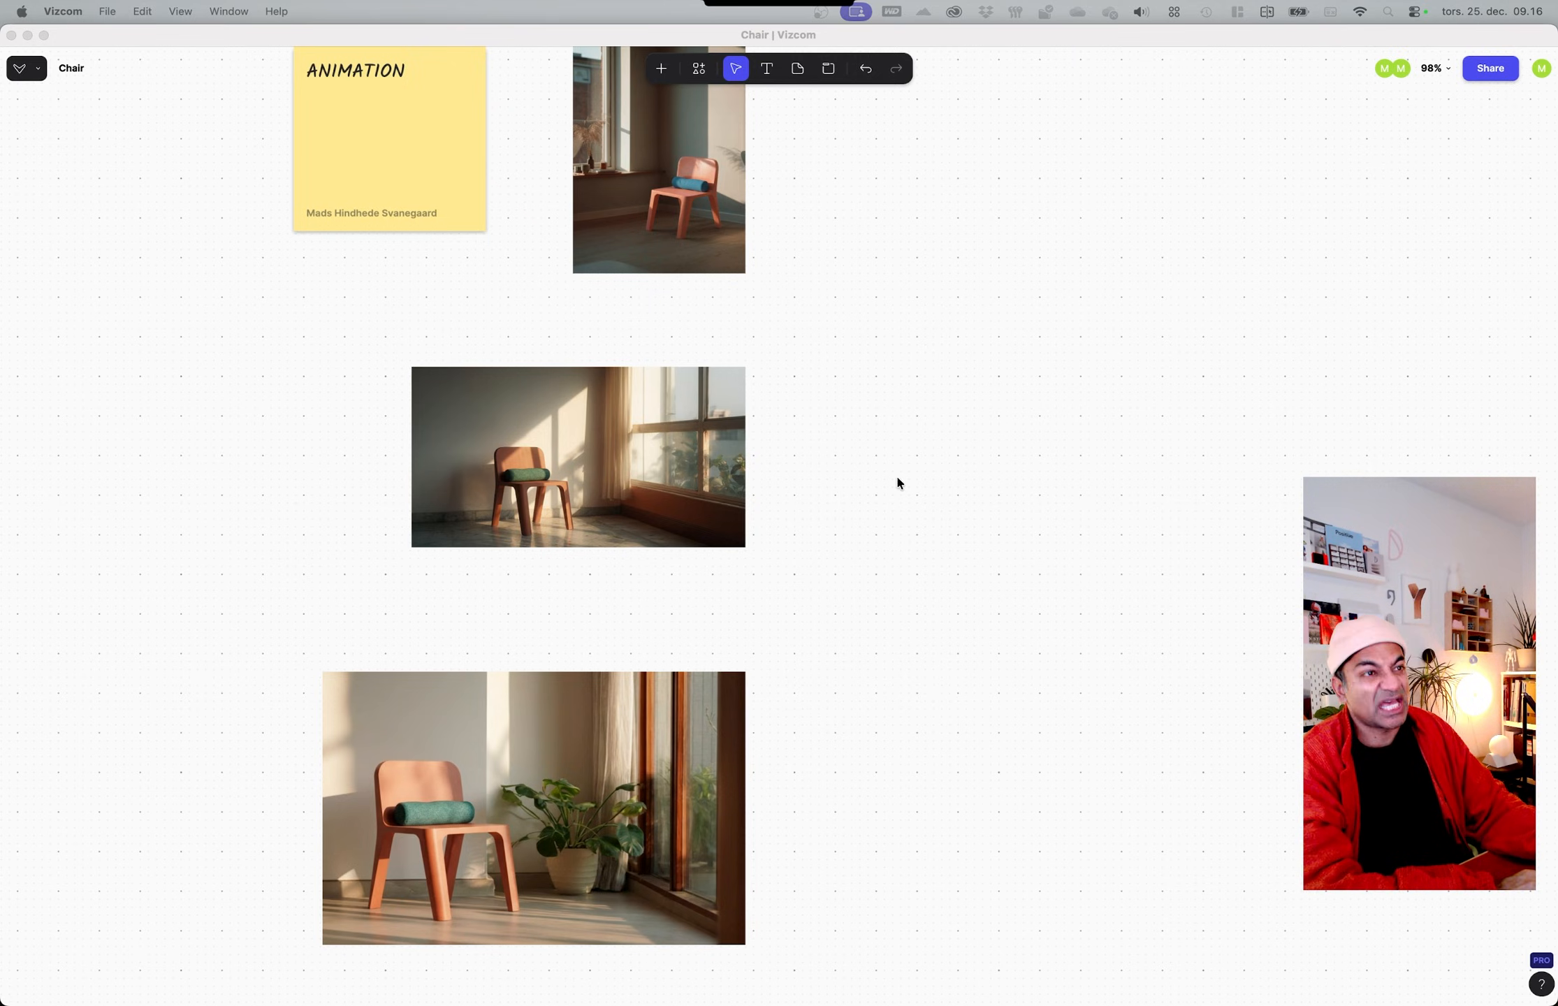
{"action": "scroll", "coordinate": [897, 482], "scroll_direction": "up", "scroll_amount": 6}
{"action": "scroll", "coordinate": [897, 482], "scroll_direction": "left", "scroll_amount": 5}
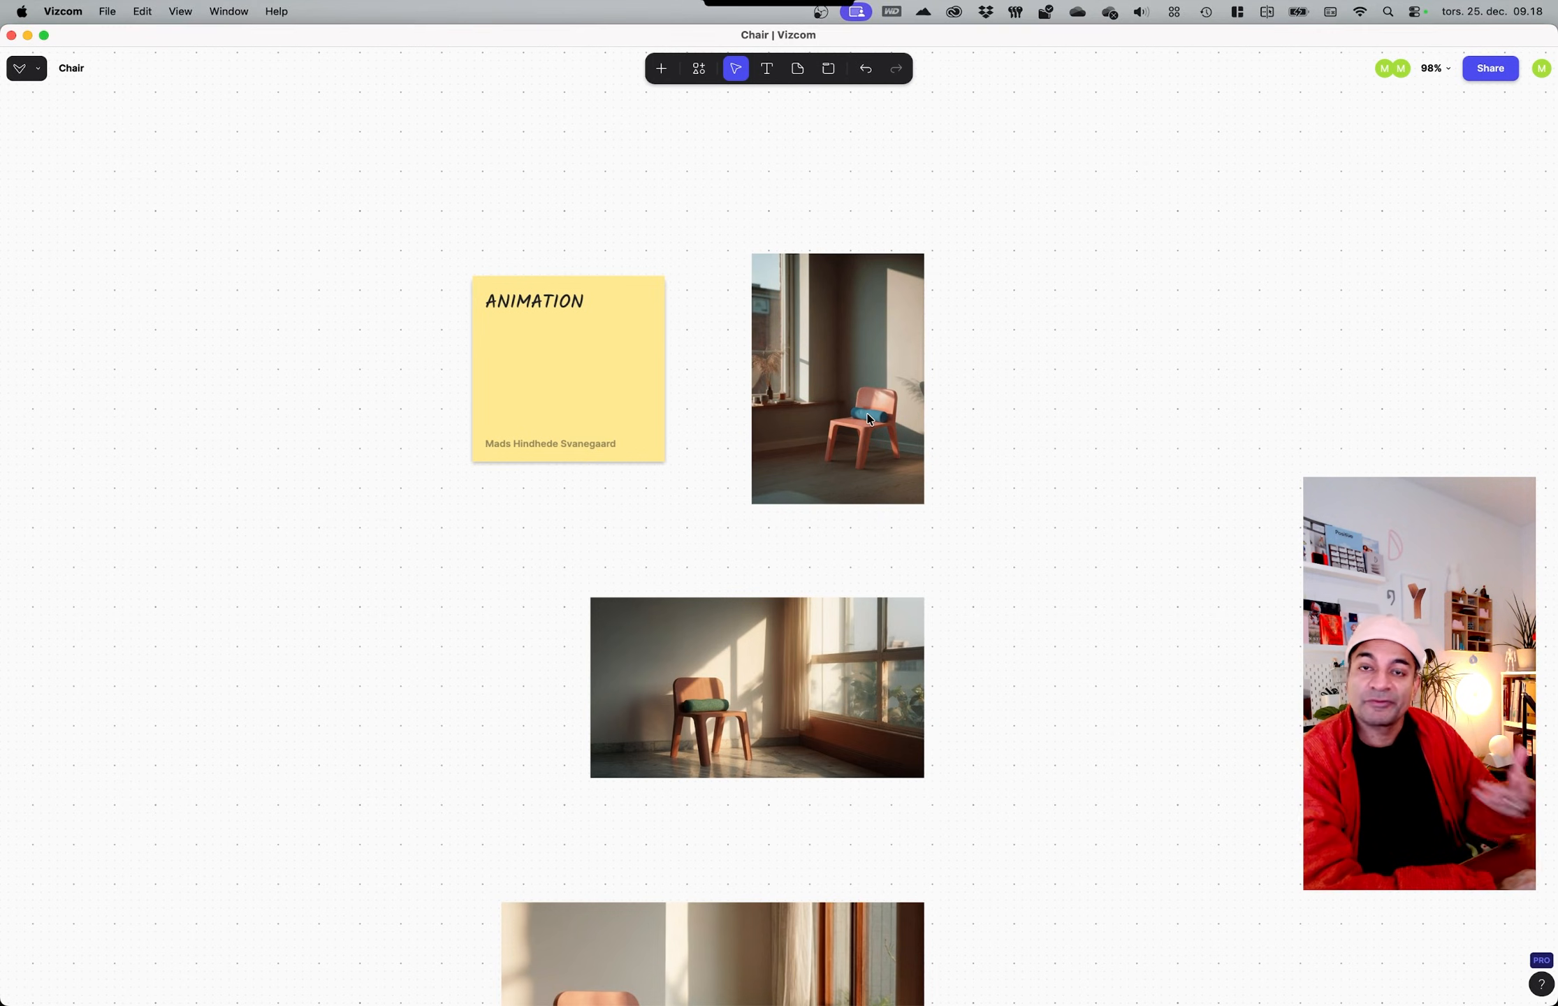
Step: Connect an Animate block to the chair scene with the potted plant below the "ANIMATION" note
{"action": "left_click", "coordinate": [868, 414]}
{"action": "left_click", "coordinate": [1011, 419]}
{"action": "left_click", "coordinate": [868, 398]}
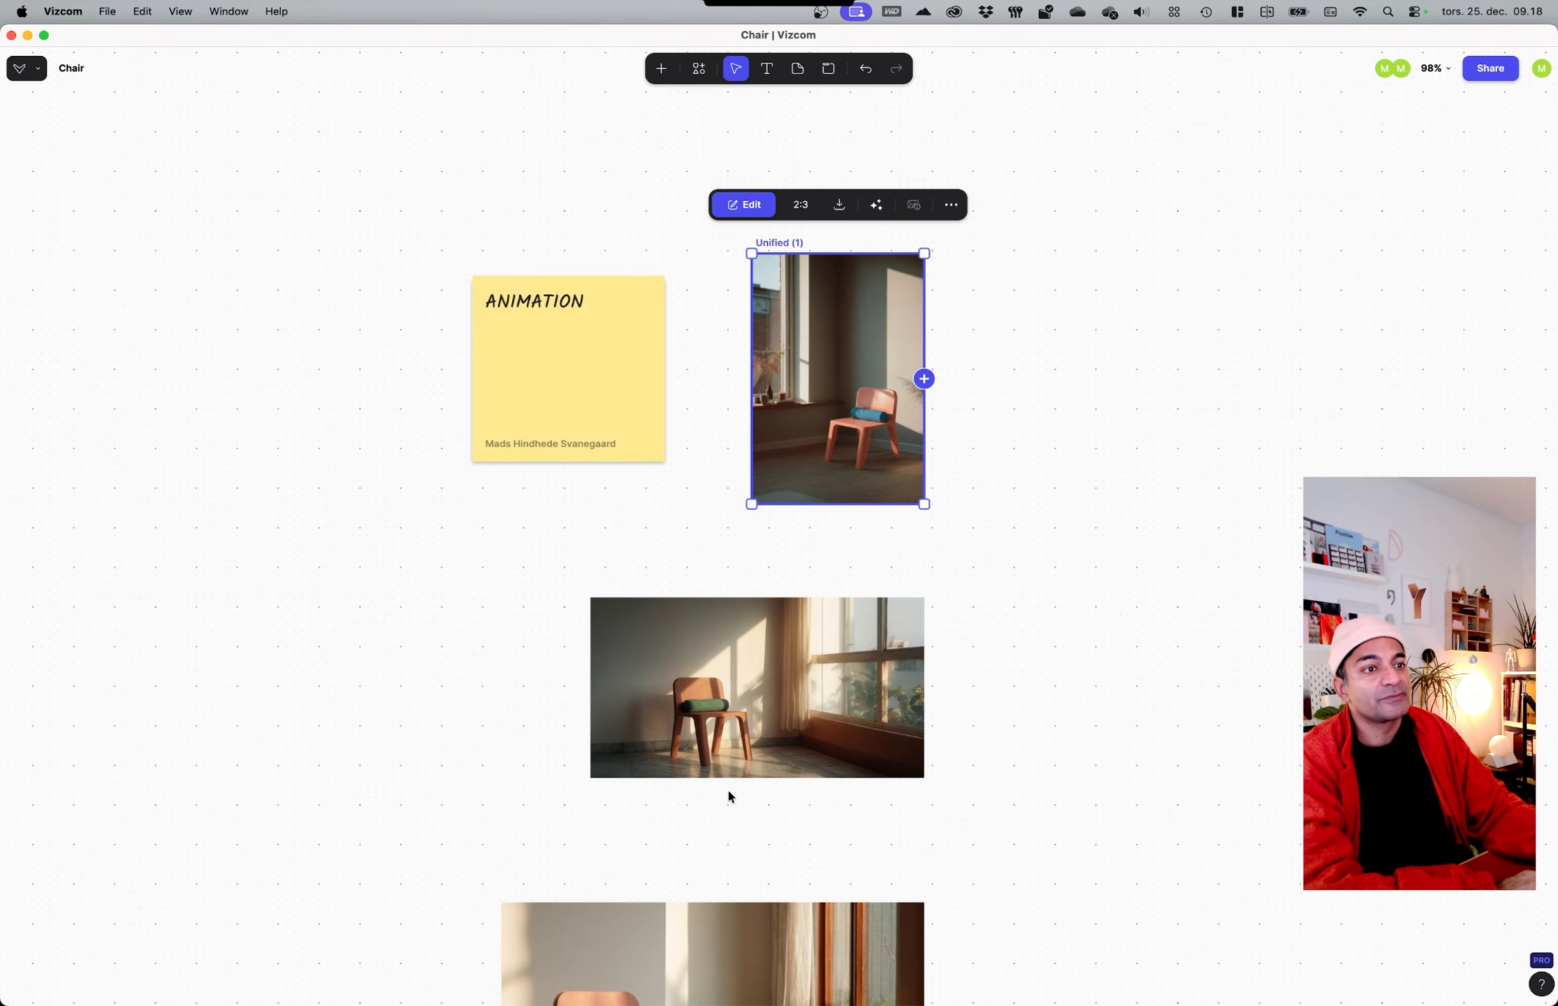
{"action": "scroll", "coordinate": [627, 690], "scroll_direction": "down", "scroll_amount": 5, "text": "ctrl"}
{"action": "scroll", "coordinate": [489, 614], "scroll_direction": "down", "scroll_amount": 4}
{"action": "left_click", "coordinate": [775, 760]}
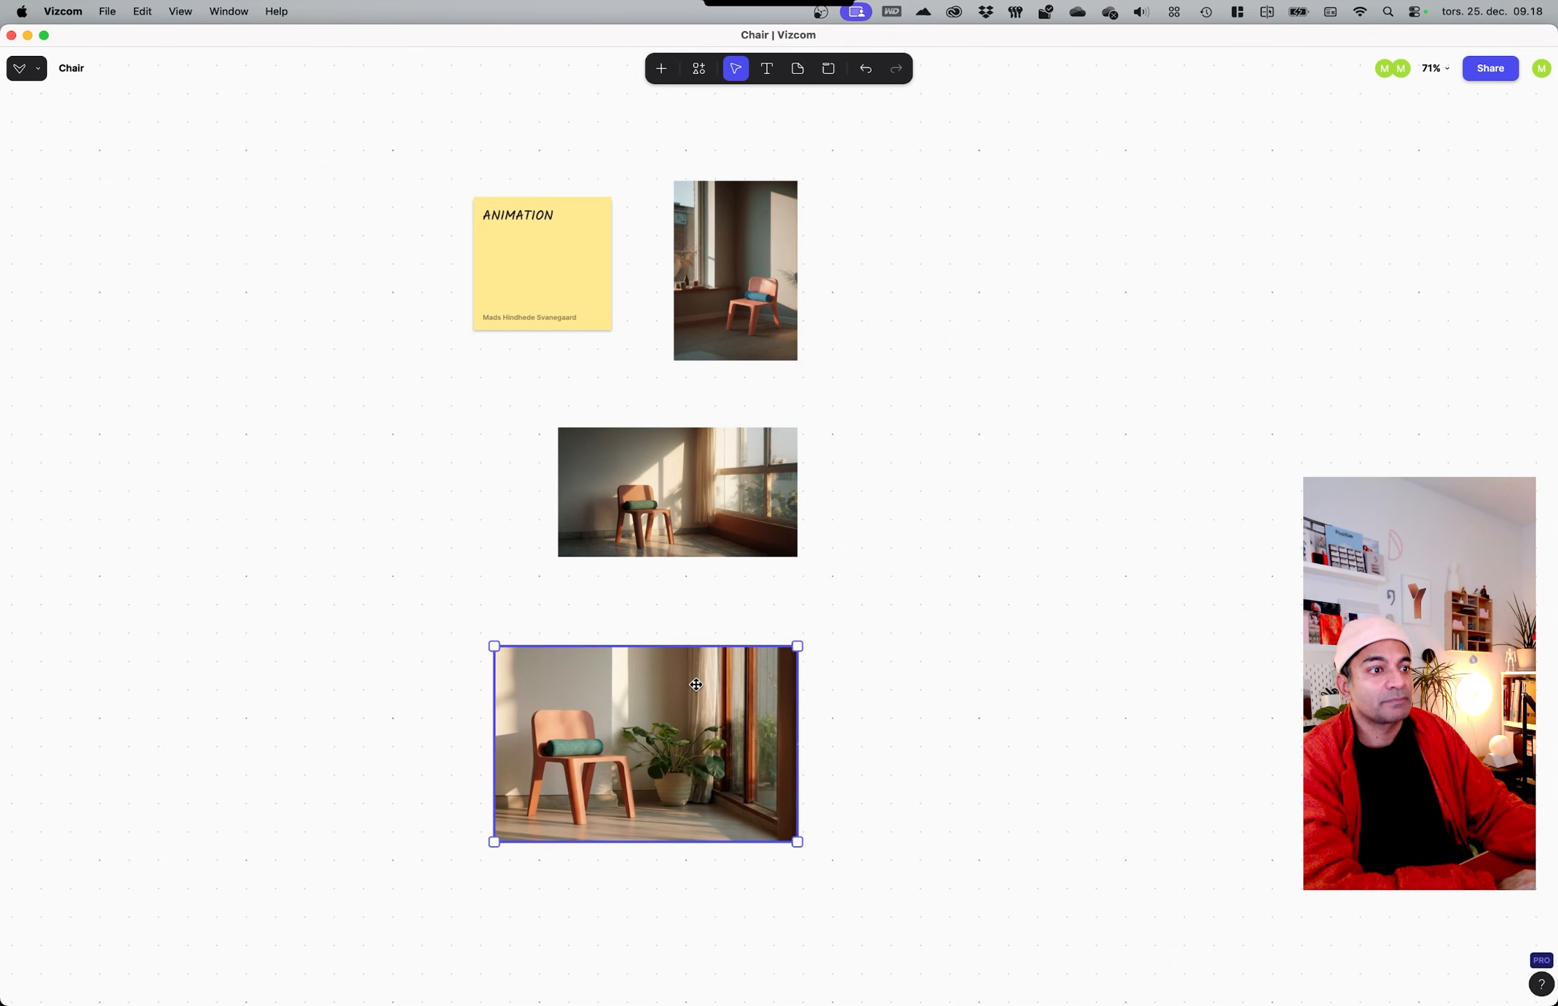
{"action": "left_click_drag", "start_coordinate": [795, 744], "coordinate": [957, 738]}
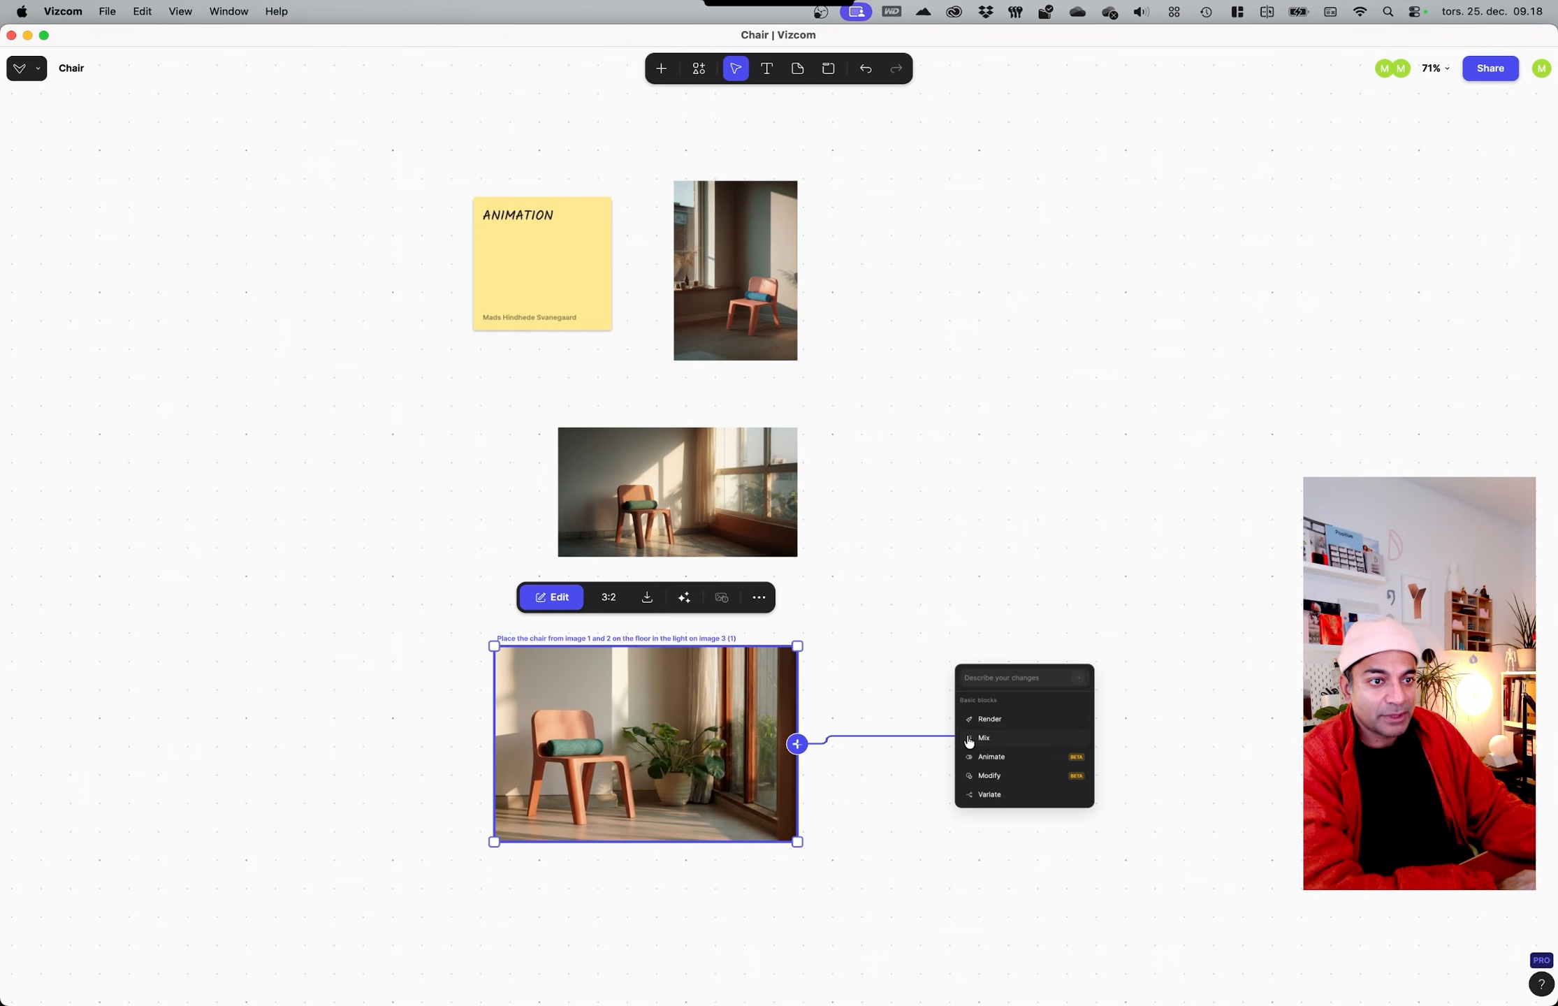
{"action": "left_click", "coordinate": [1004, 761]}
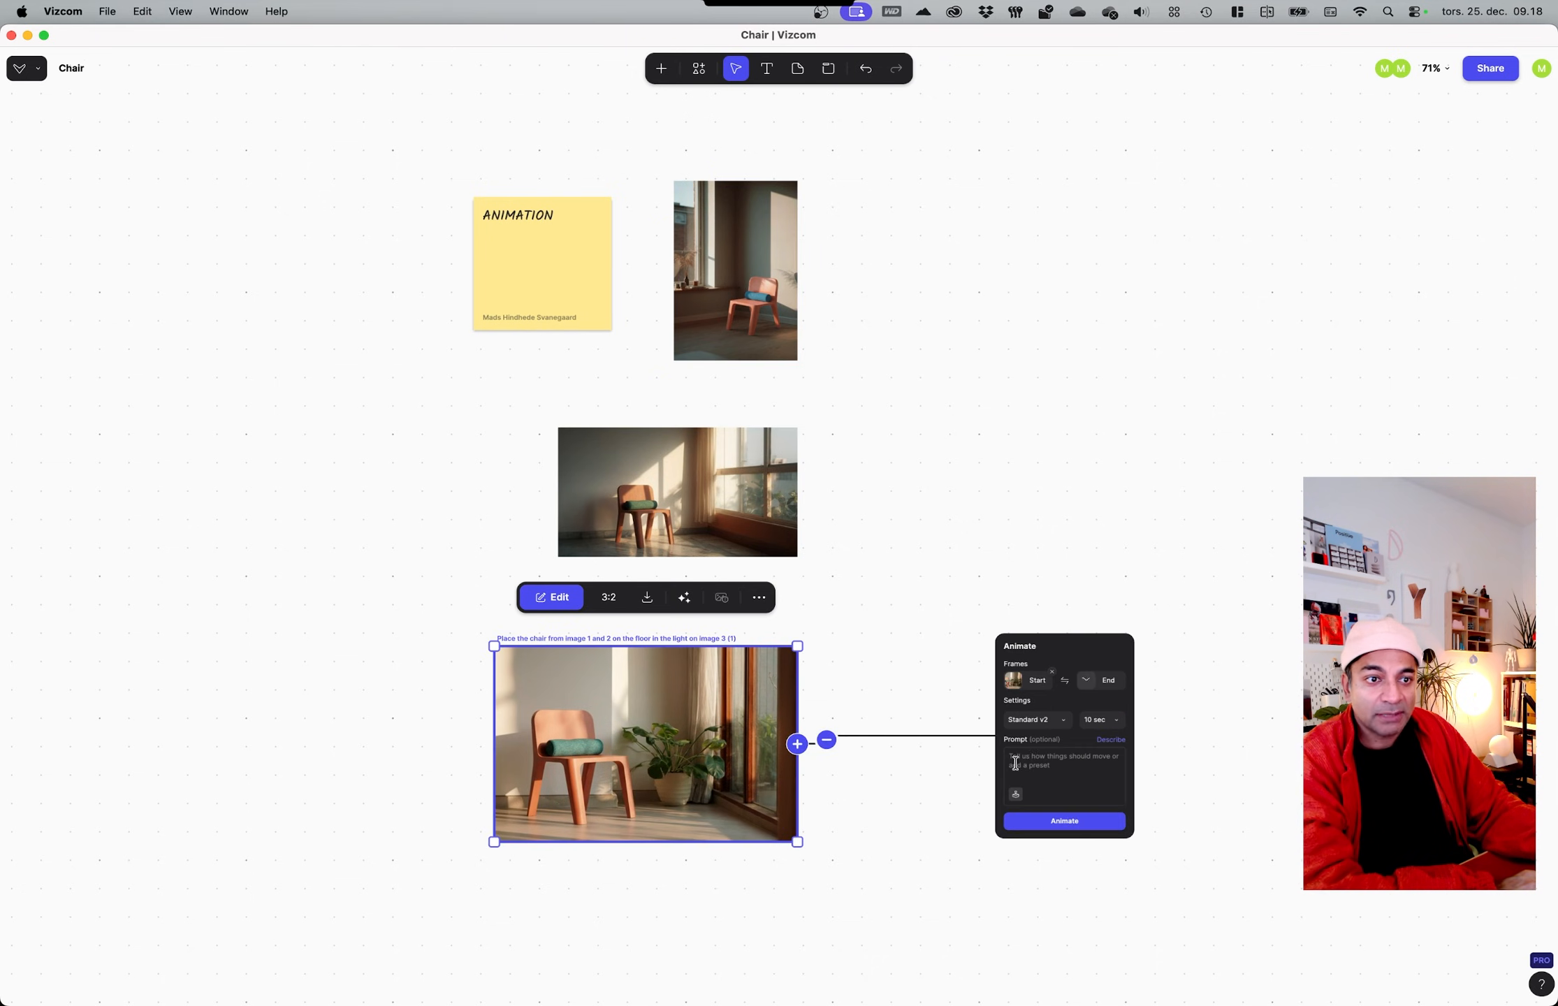
Step: Delete the Animate block and reselect the chair scene with the potted plant
{"action": "scroll", "coordinate": [1026, 767], "scroll_direction": "up", "scroll_amount": 5, "text": "ctrl"}
{"action": "left_click", "coordinate": [547, 544]}
{"action": "left_click_drag", "start_coordinate": [867, 557], "coordinate": [1144, 988]}
{"action": "key", "text": "BackSpace"}
{"action": "left_click", "coordinate": [347, 658]}
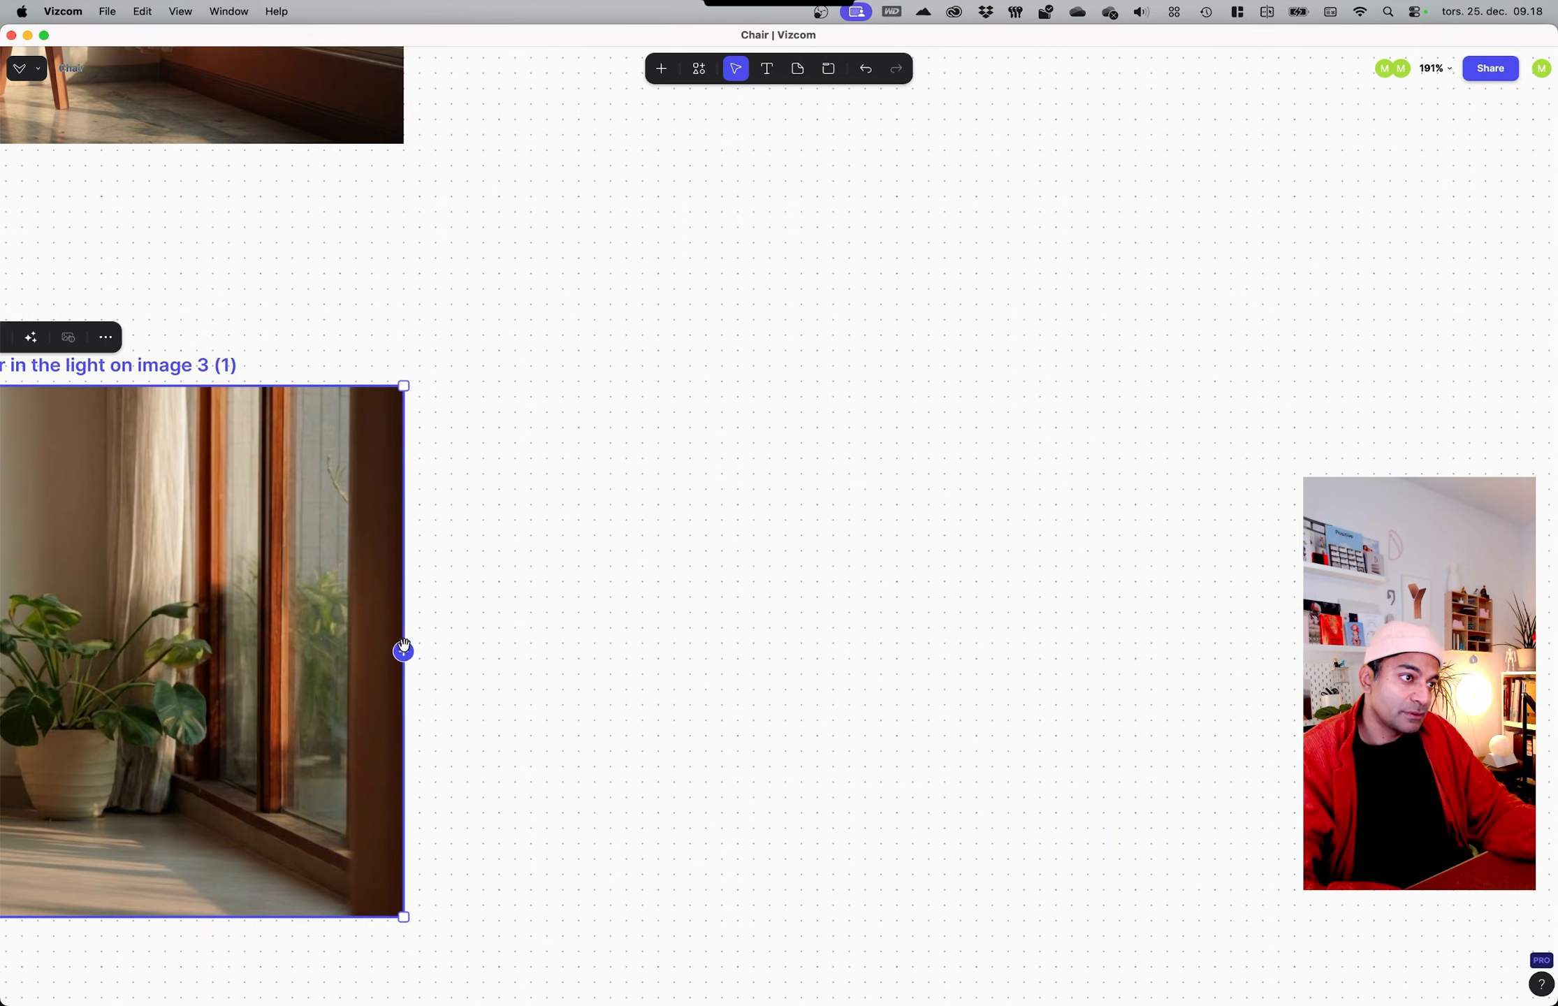
Step: Connect a new Animate block to the potted-plant chair scene and look over its frame settings
{"action": "left_click_drag", "start_coordinate": [403, 651], "coordinate": [891, 640]}
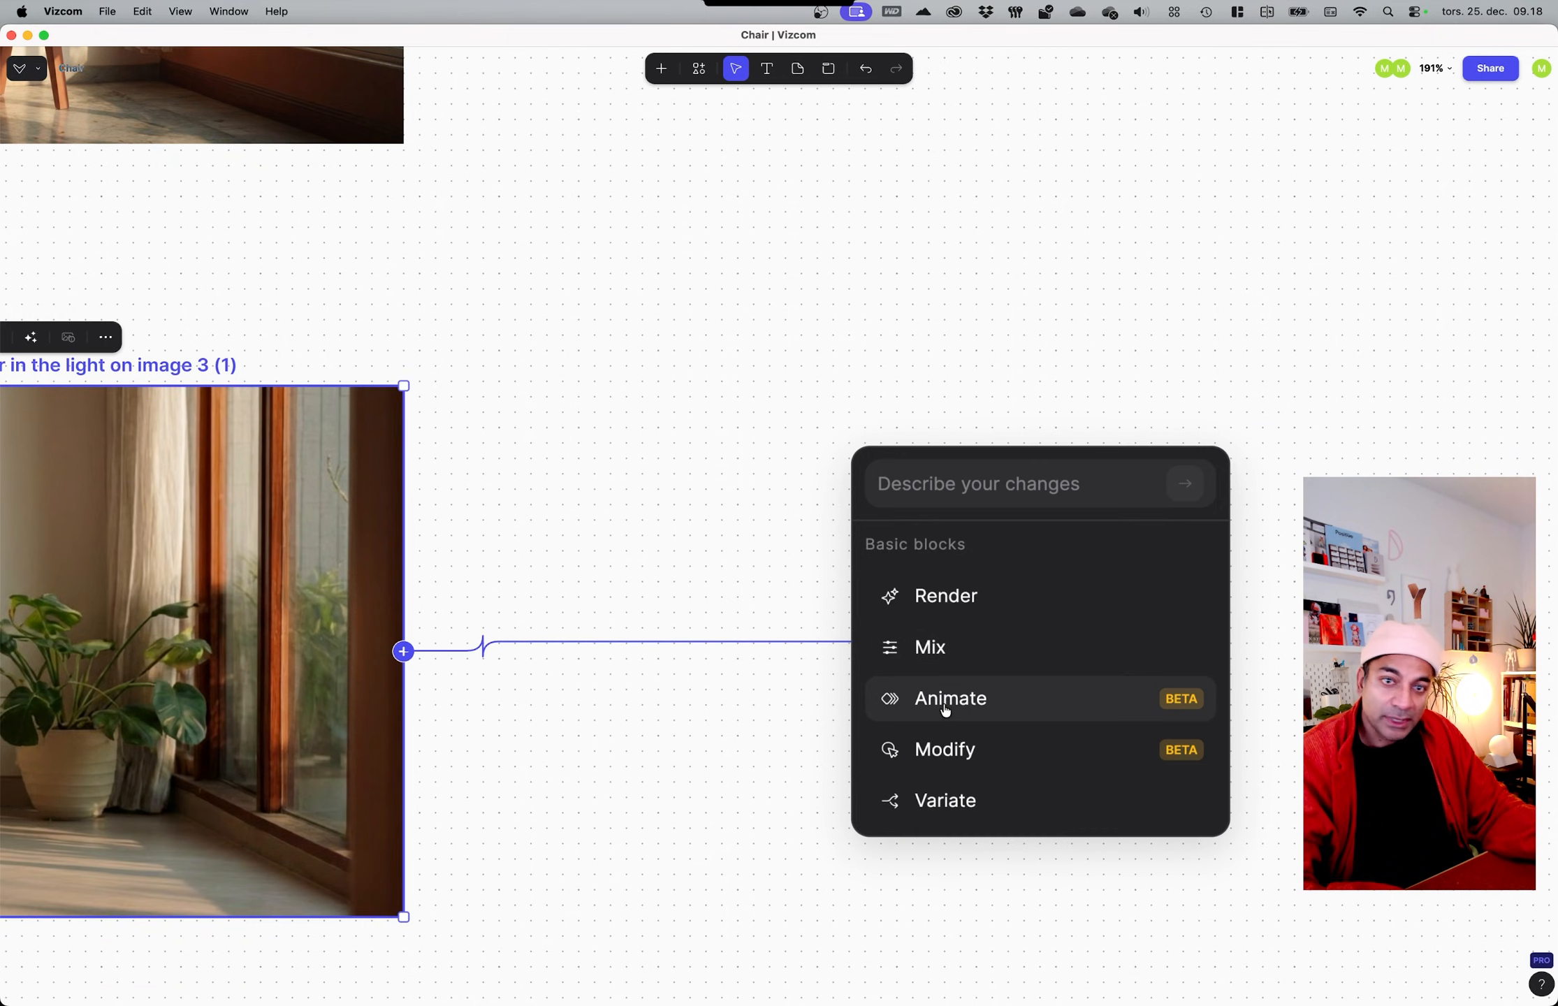
{"action": "left_click", "coordinate": [943, 703]}
{"action": "scroll", "coordinate": [705, 659], "scroll_direction": "right", "scroll_amount": 5}
{"action": "scroll", "coordinate": [480, 544], "scroll_direction": "down", "scroll_amount": 1}
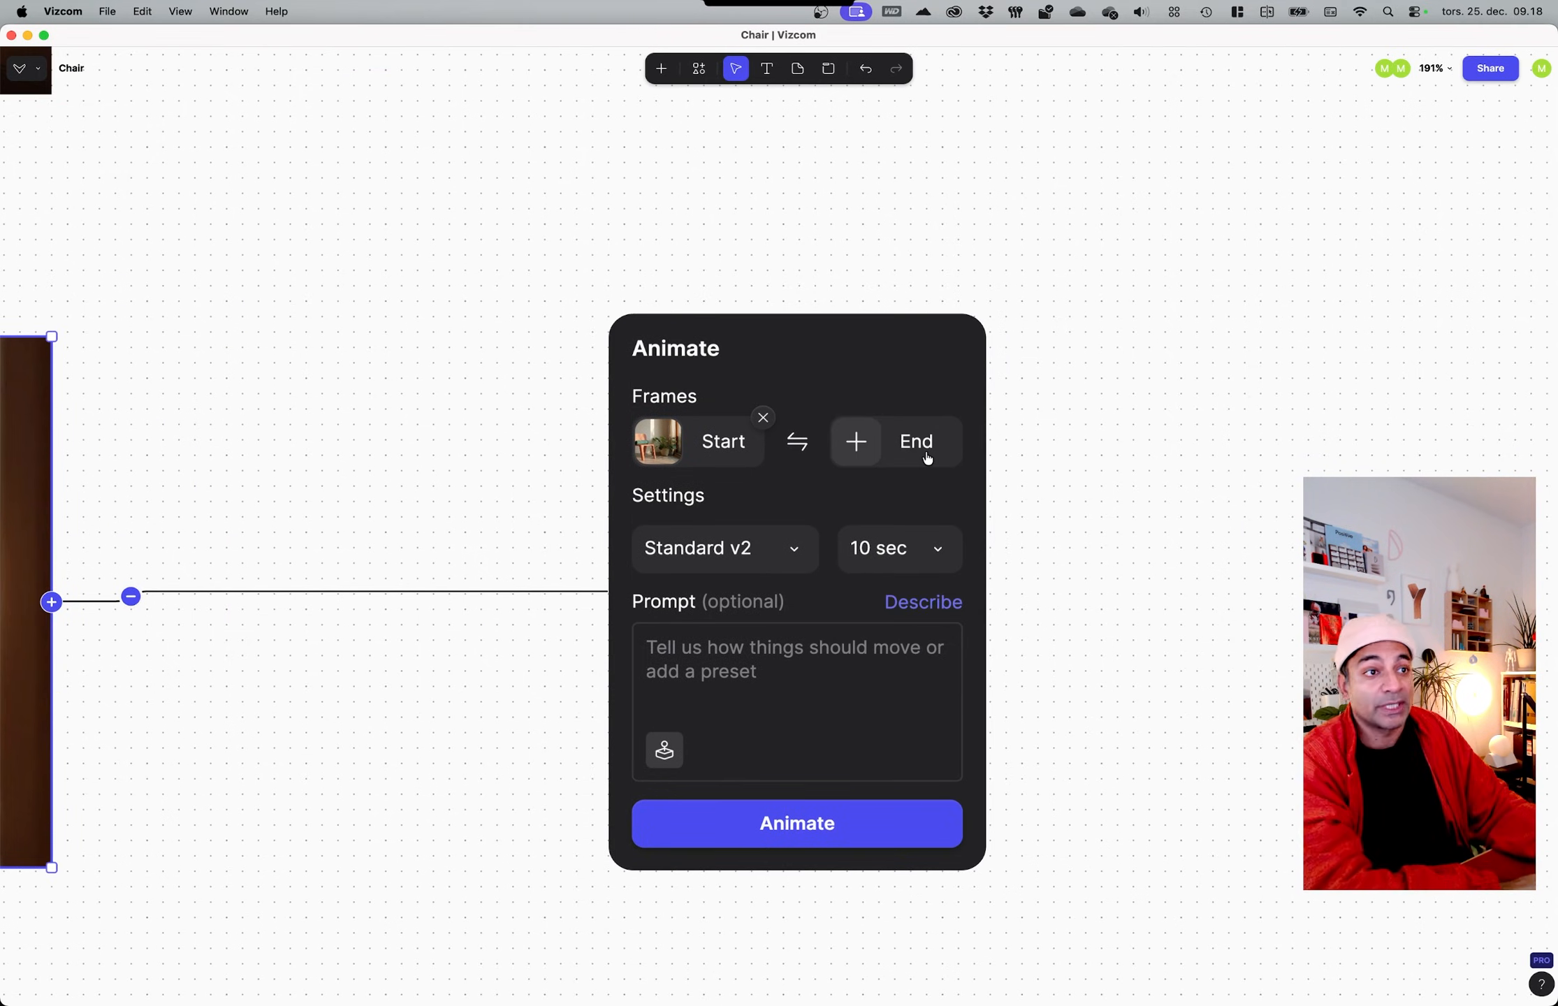
{"action": "scroll", "coordinate": [552, 506], "scroll_direction": "left", "scroll_amount": 1}
{"action": "scroll", "coordinate": [699, 440], "scroll_direction": "left", "scroll_amount": 10}
{"action": "scroll", "coordinate": [842, 386], "scroll_direction": "down", "scroll_amount": 5}
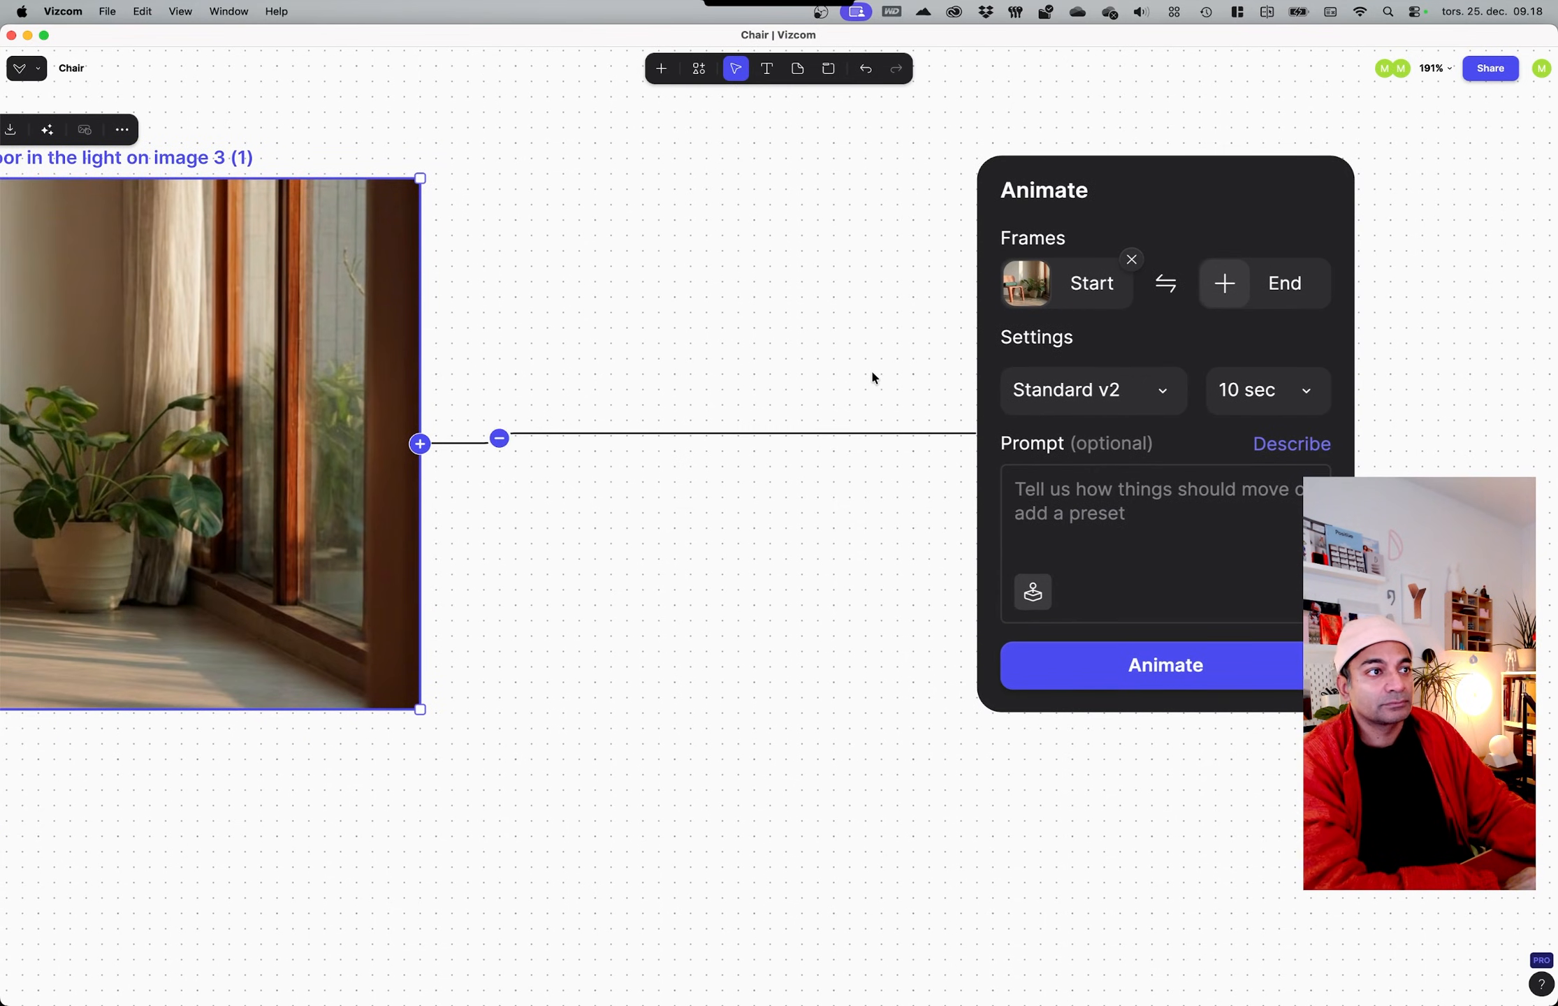
Step: Examine the Animate block's duration setting, model choices and camera motion presets
{"action": "left_click", "coordinate": [1257, 392]}
{"action": "left_click", "coordinate": [1250, 401]}
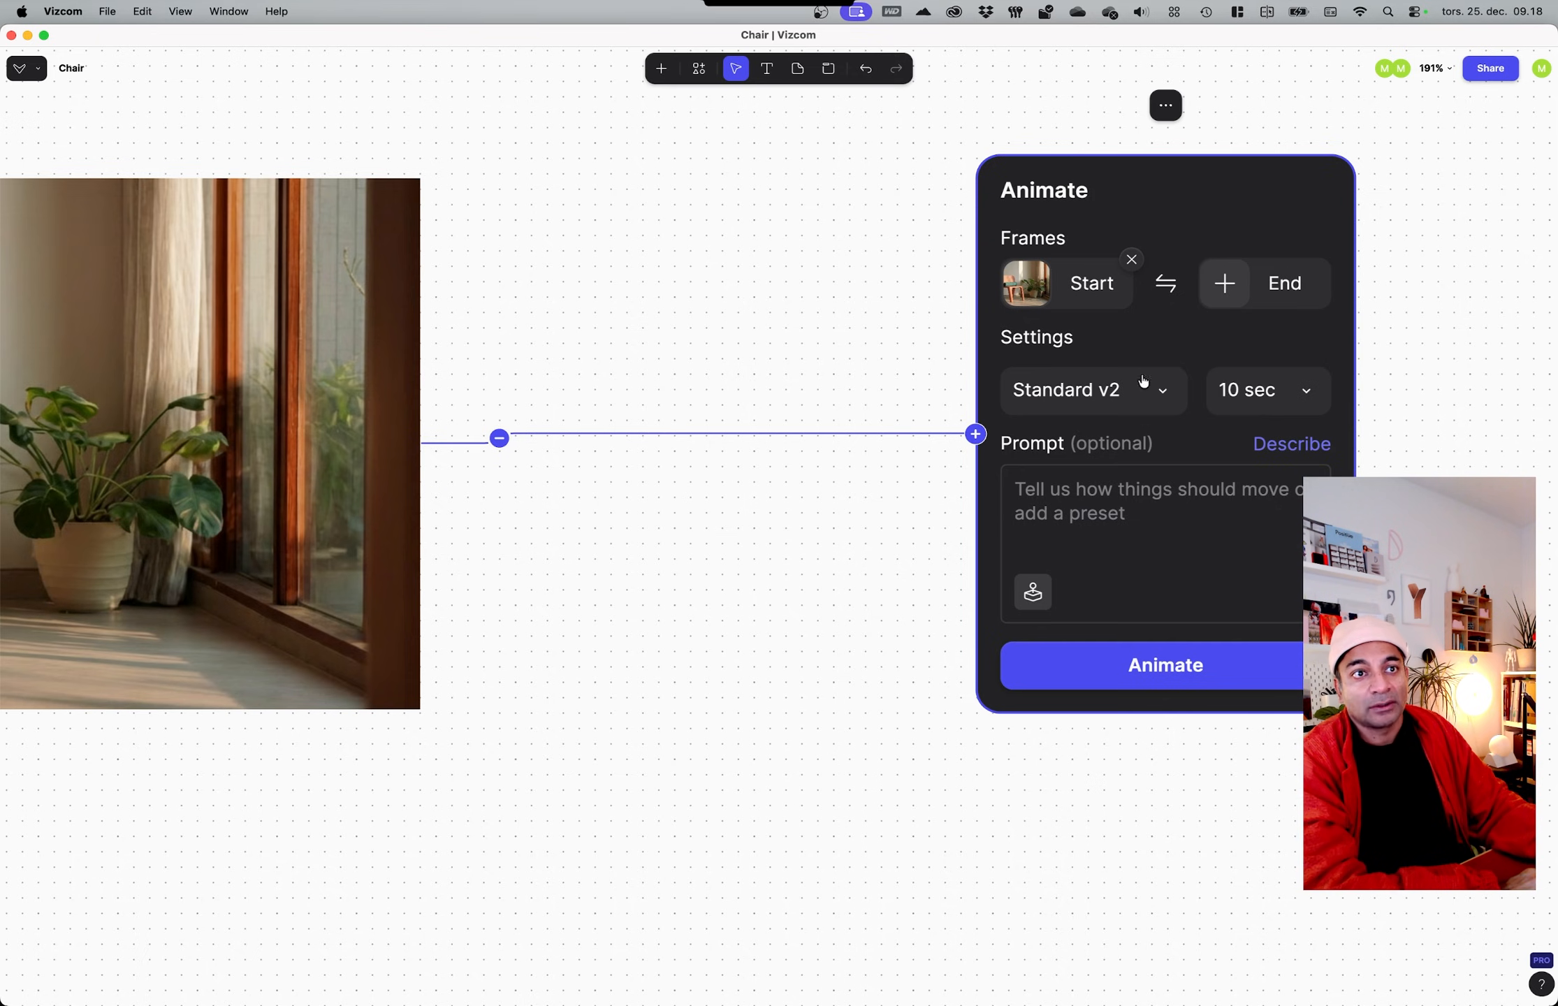
{"action": "left_click", "coordinate": [1142, 381]}
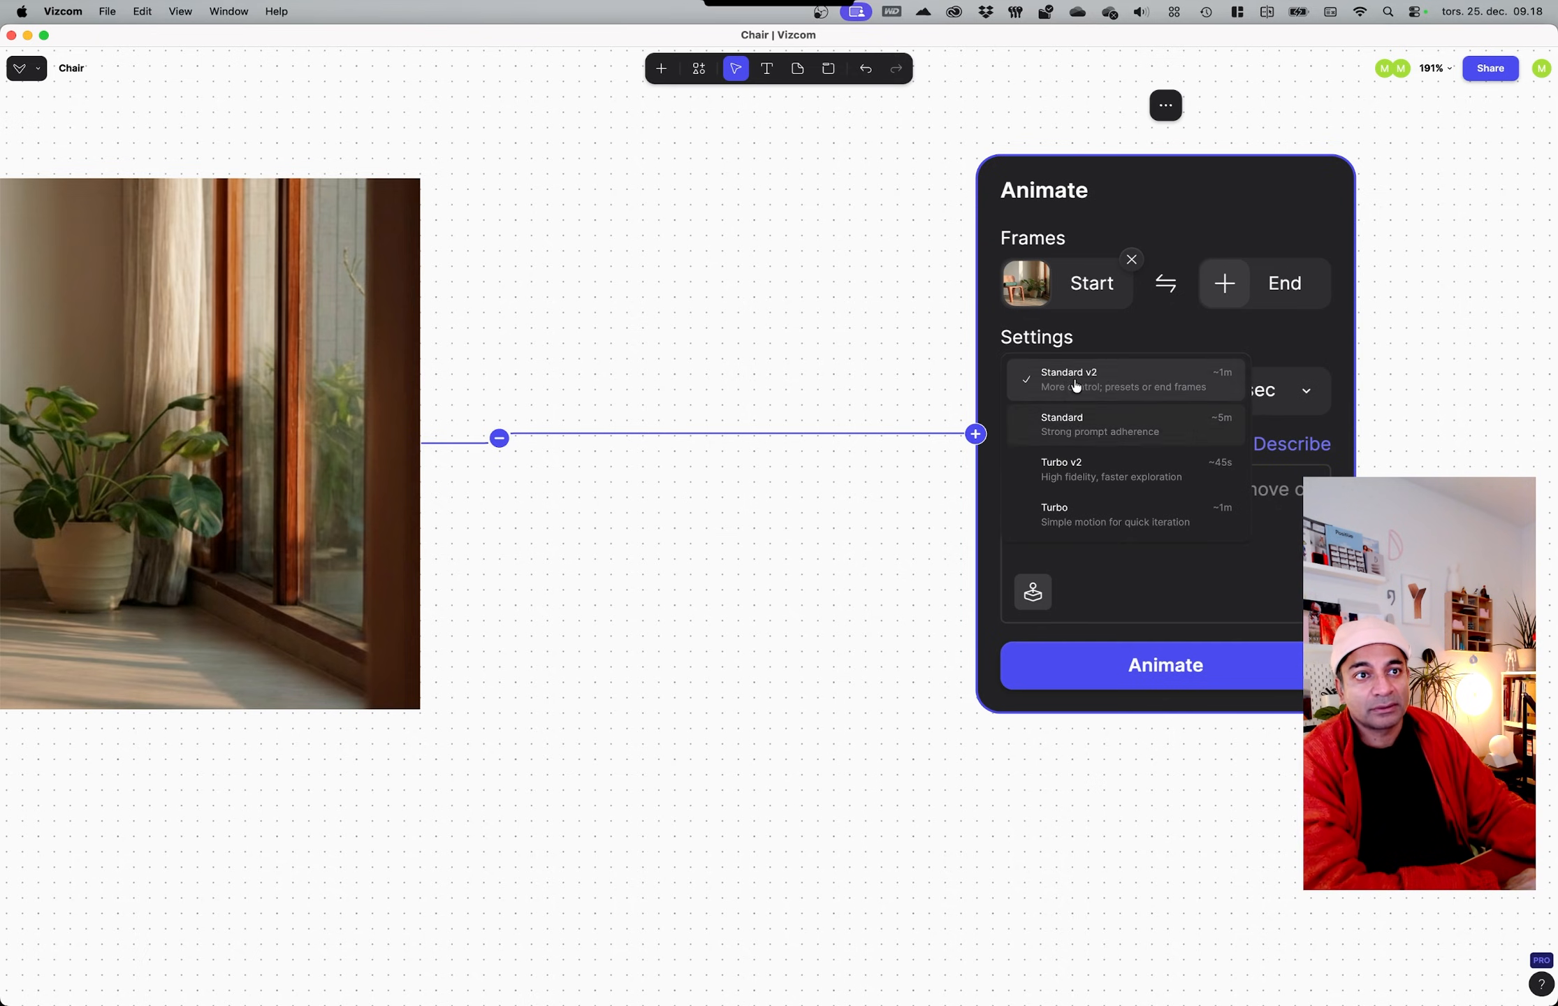
{"action": "left_click", "coordinate": [1158, 389]}
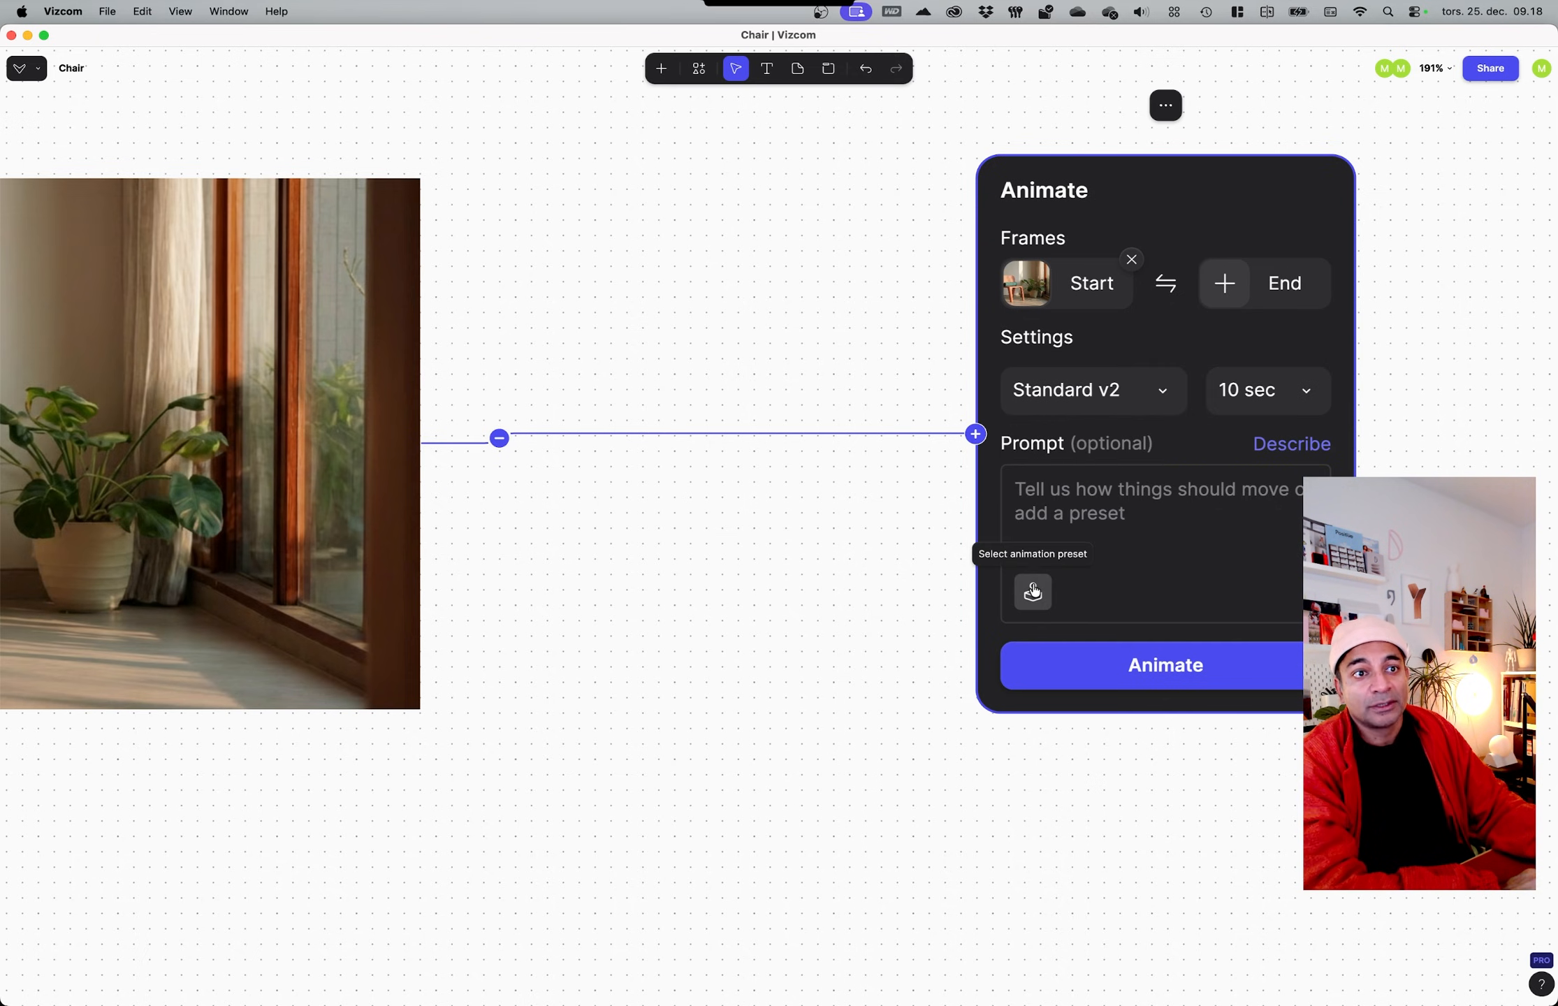
{"action": "left_click", "coordinate": [1032, 591]}
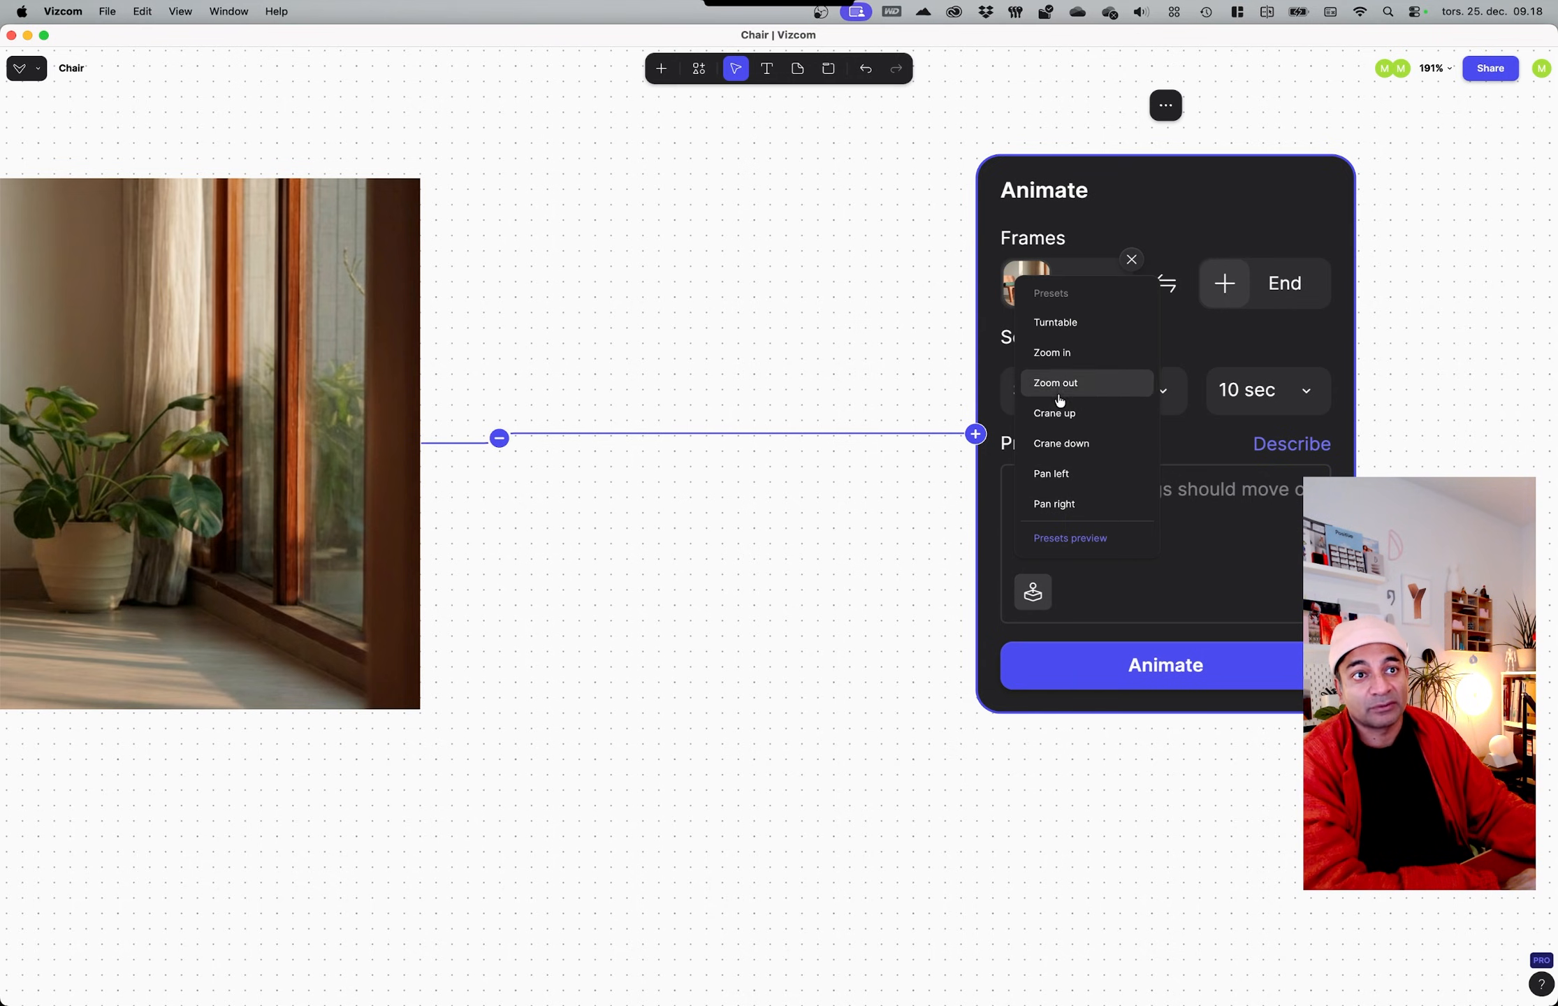
{"action": "left_click", "coordinate": [1201, 592]}
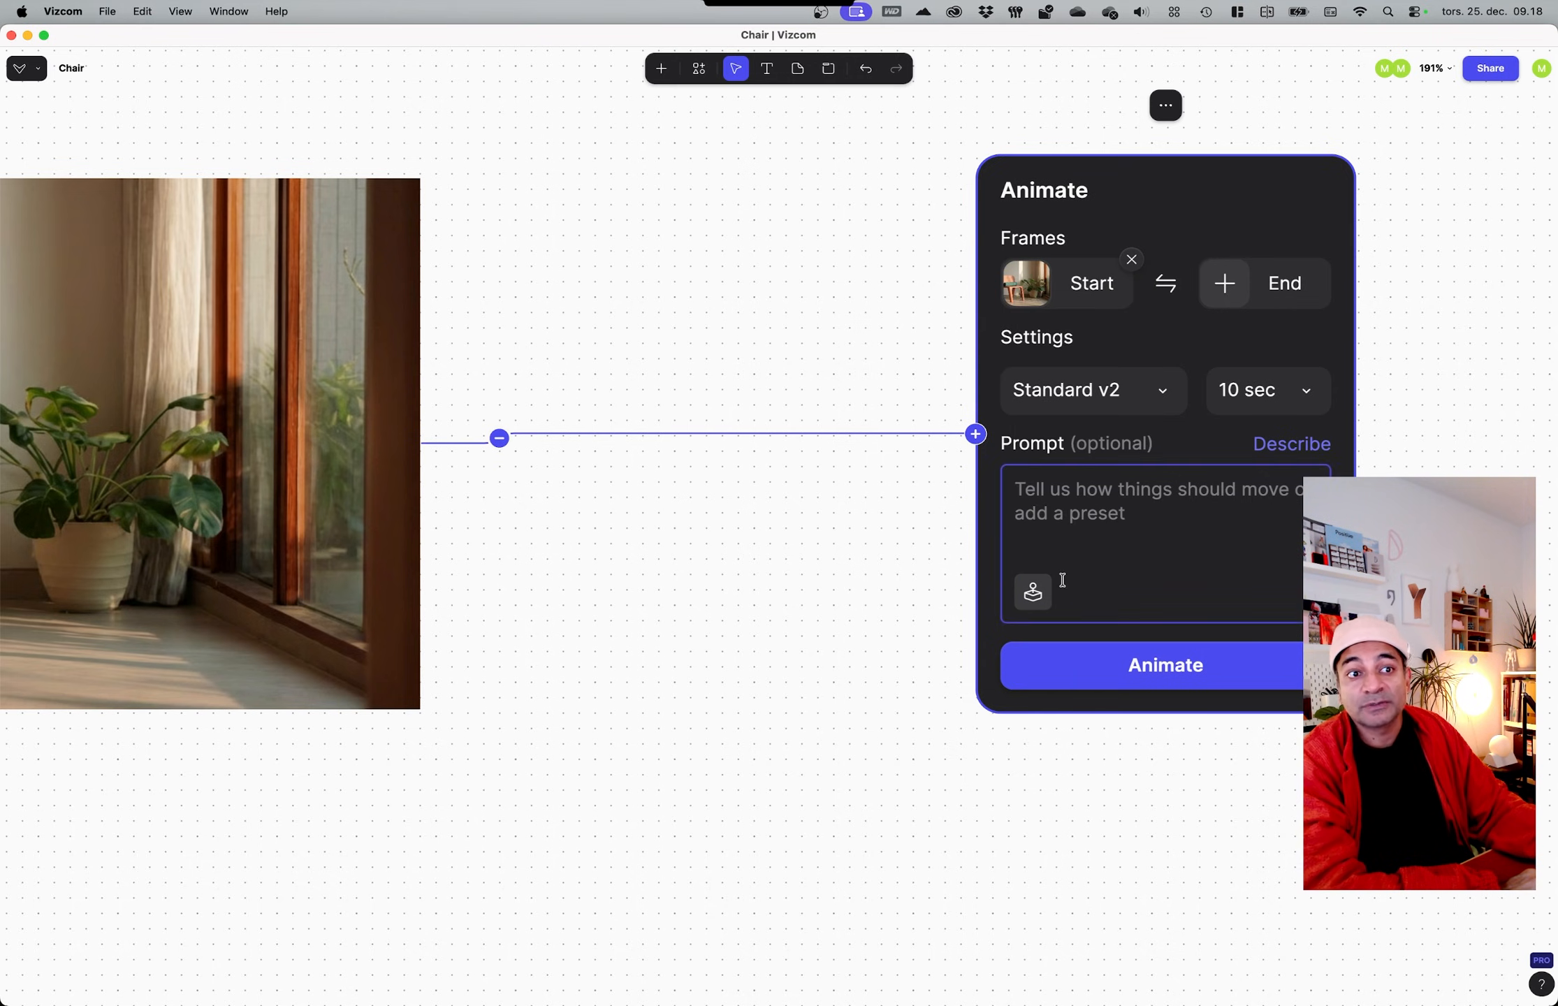
Step: Delete the Animate block connected to the potted-plant chair scene
{"action": "scroll", "coordinate": [1107, 683], "scroll_direction": "down", "scroll_amount": 5, "text": "ctrl"}
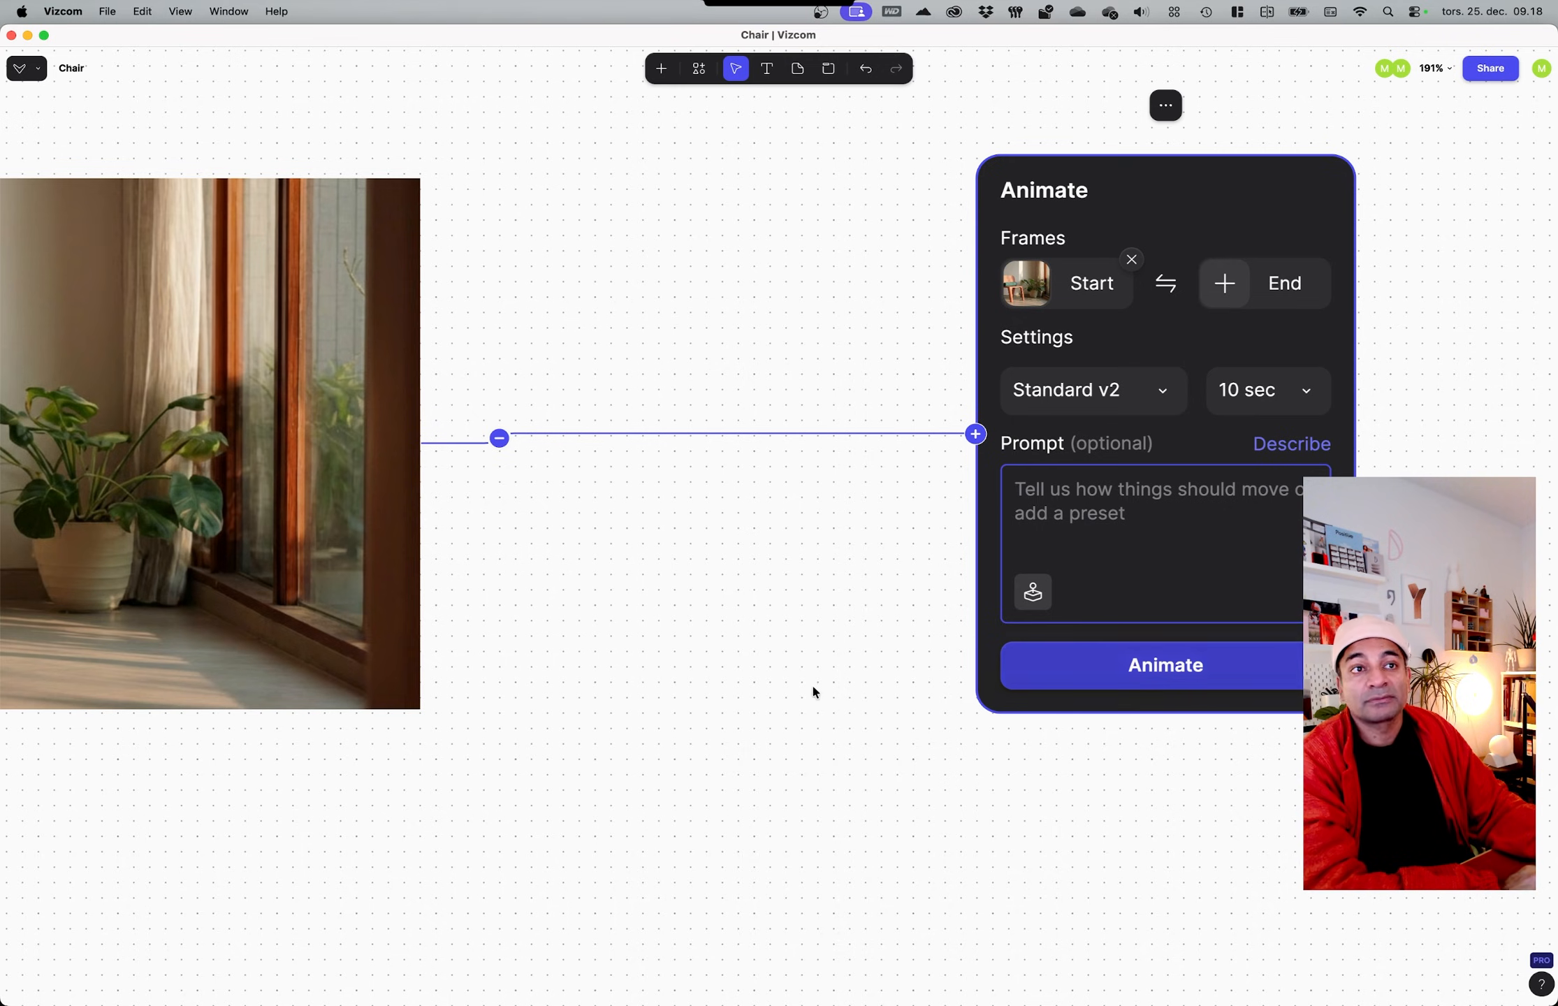
{"action": "scroll", "coordinate": [1008, 723], "scroll_direction": "left", "scroll_amount": 5}
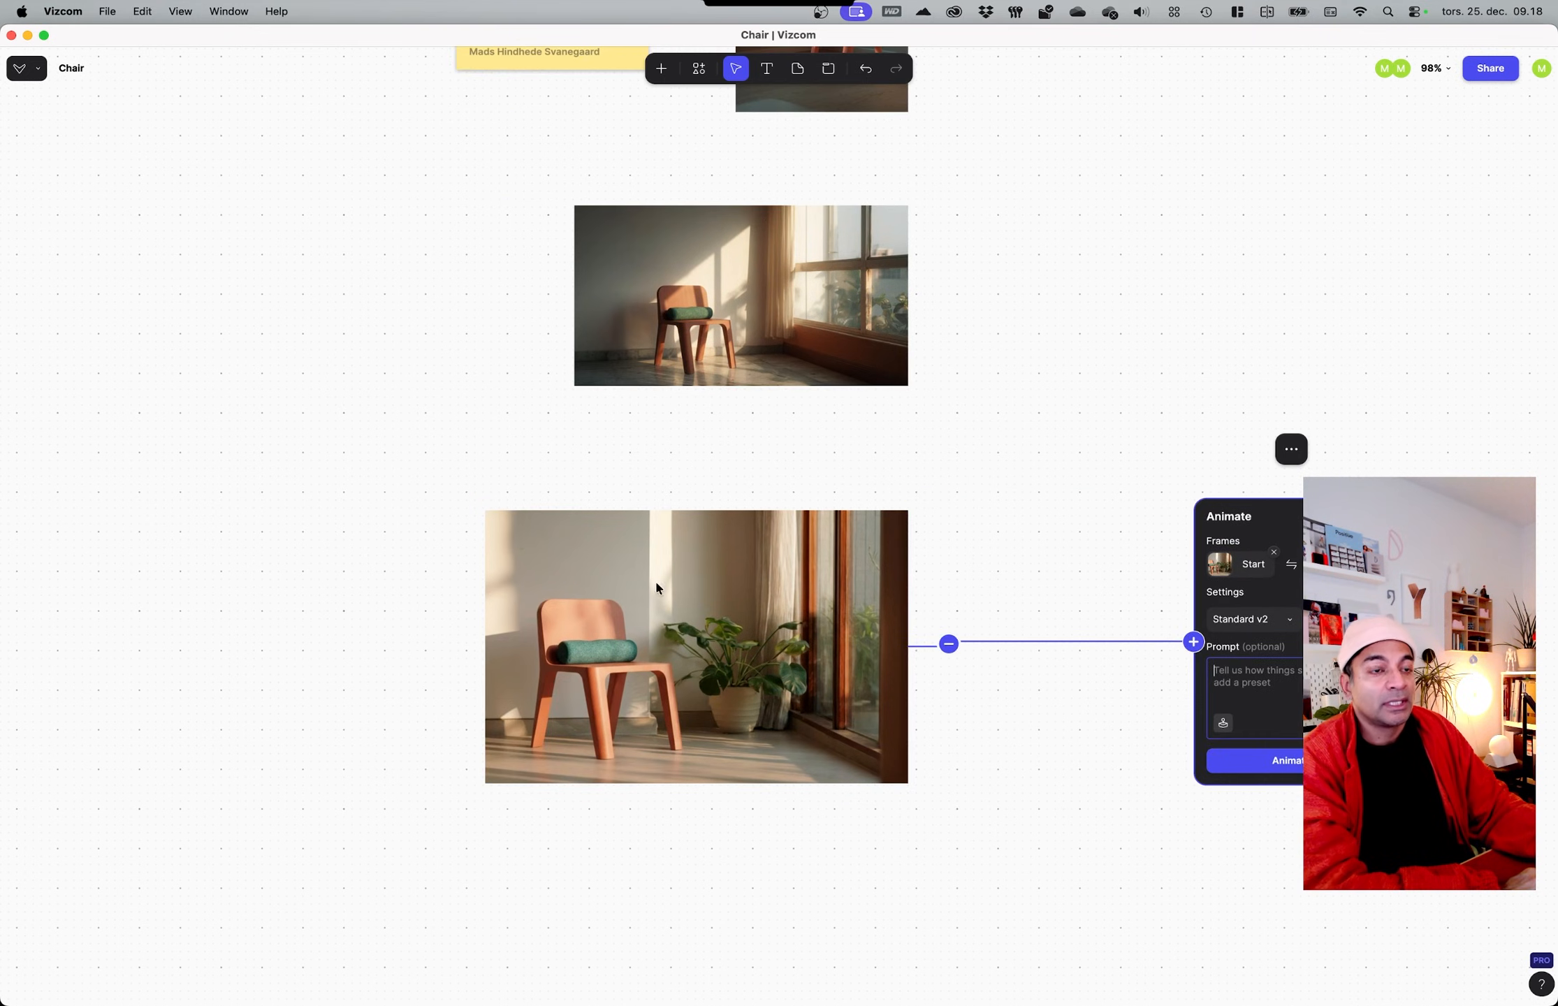
{"action": "scroll", "coordinate": [1149, 441], "scroll_direction": "right", "scroll_amount": 1}
{"action": "key", "text": "BackSpace"}
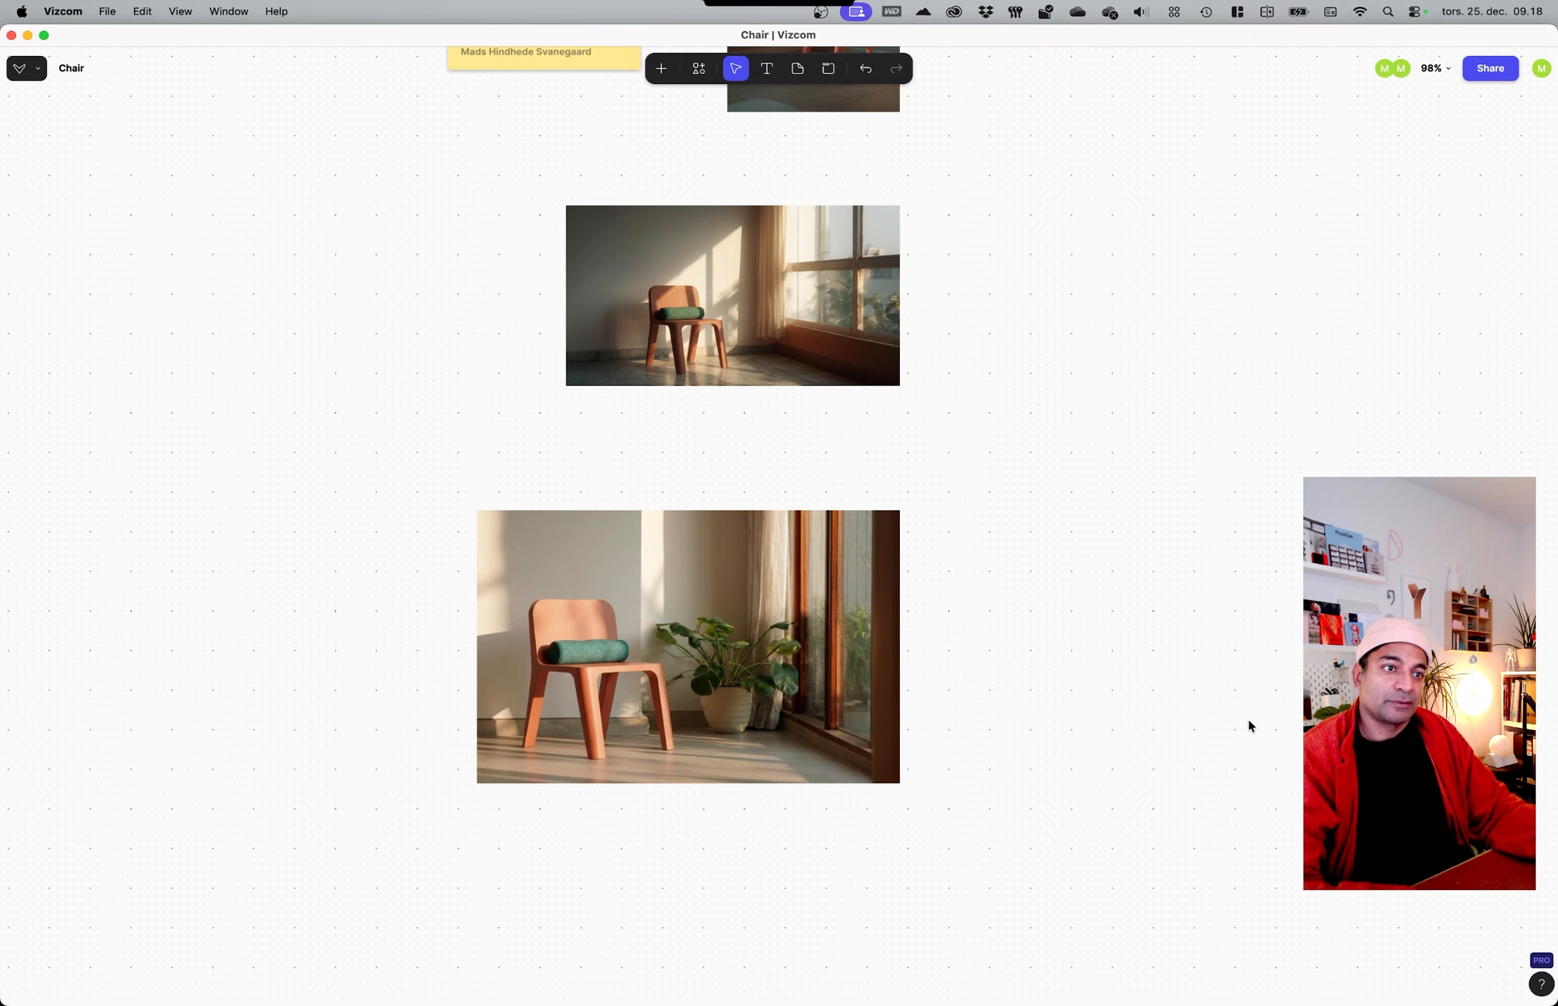
Step: Connect a new Modify block to the chair scene with the potted plant
{"action": "left_click", "coordinate": [531, 615]}
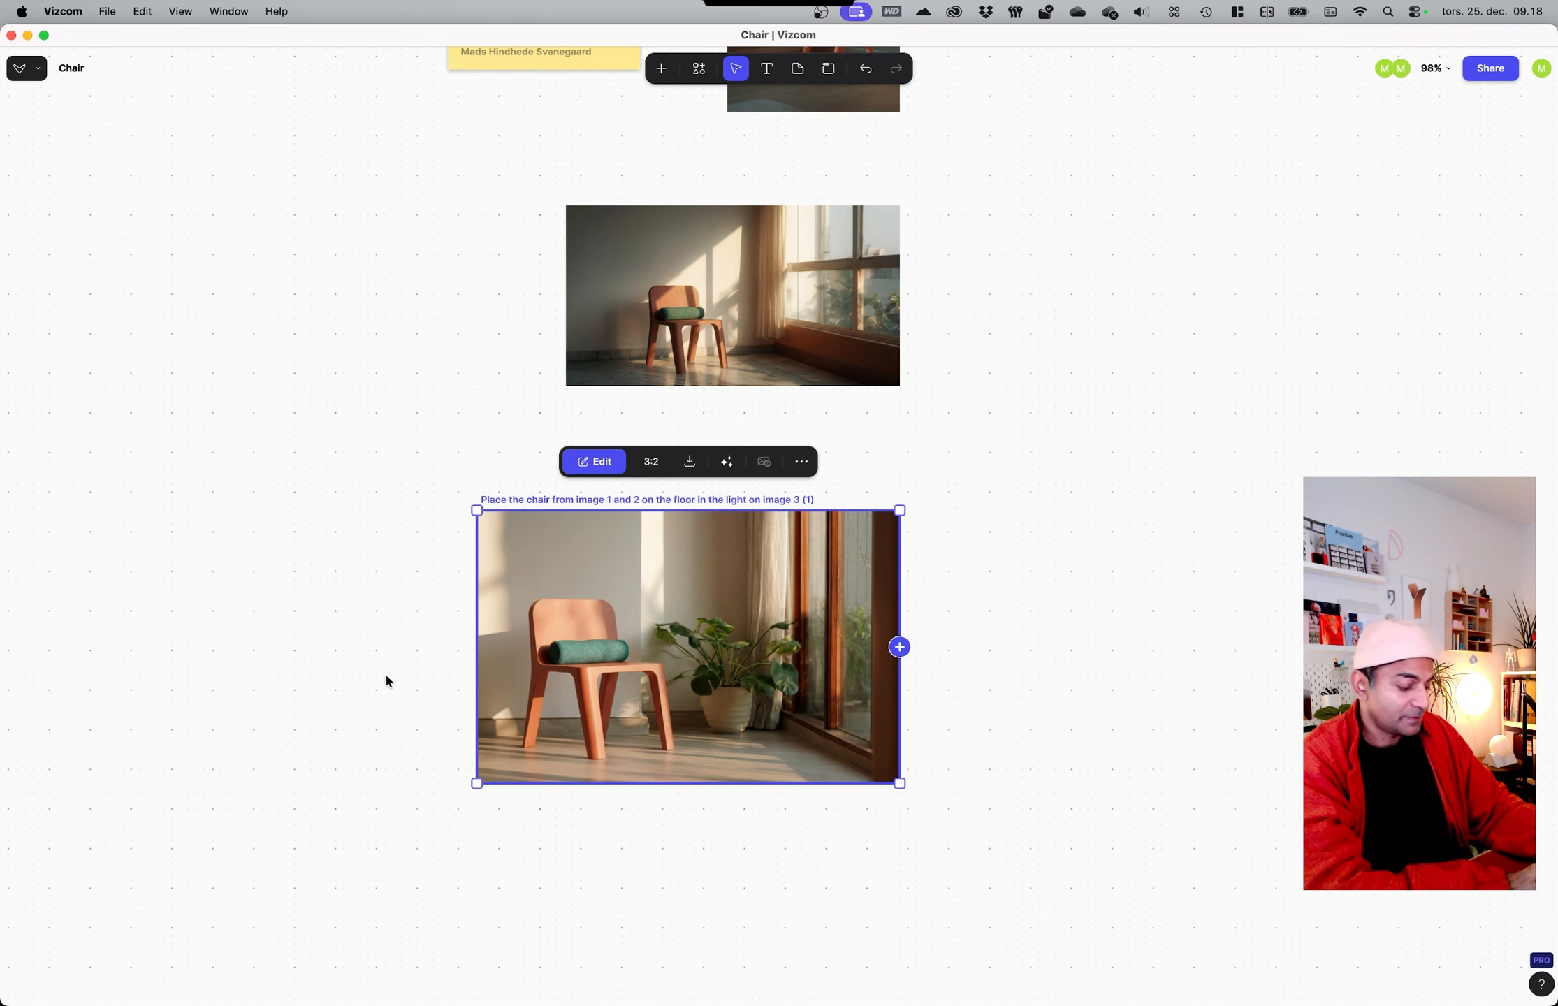
{"action": "scroll", "coordinate": [321, 517], "scroll_direction": "down", "scroll_amount": 5}
{"action": "scroll", "coordinate": [321, 517], "scroll_direction": "left", "scroll_amount": 1}
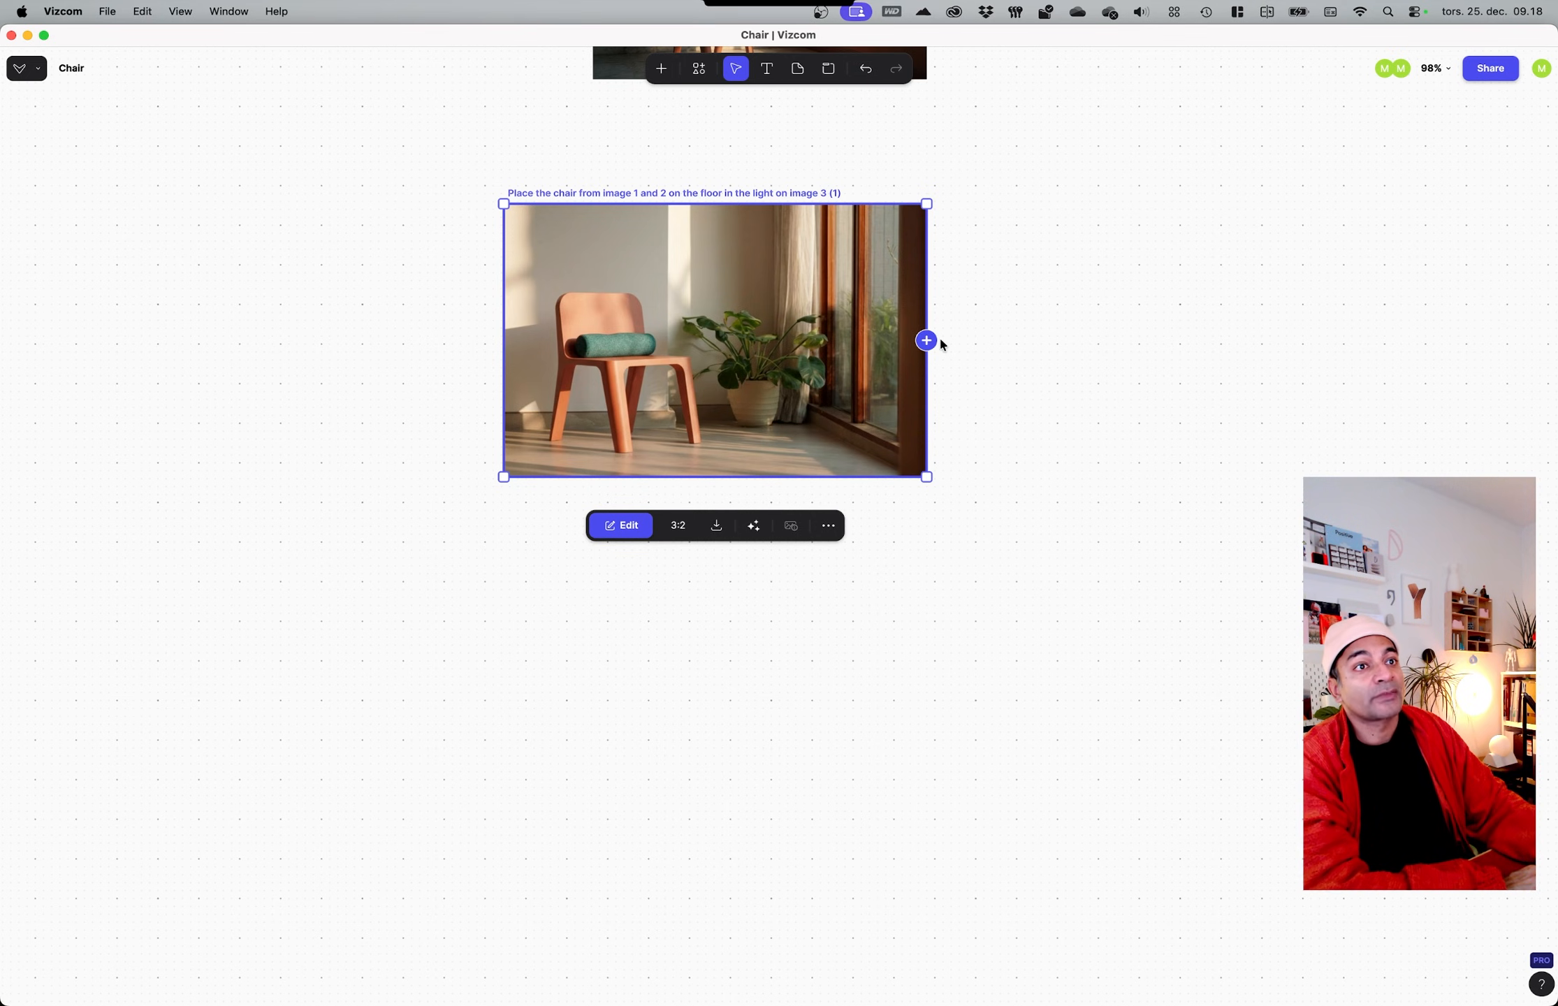
{"action": "left_click_drag", "start_coordinate": [942, 350], "coordinate": [1066, 461]}
{"action": "scroll", "coordinate": [1193, 538], "scroll_direction": "up", "scroll_amount": 3, "text": "ctrl"}
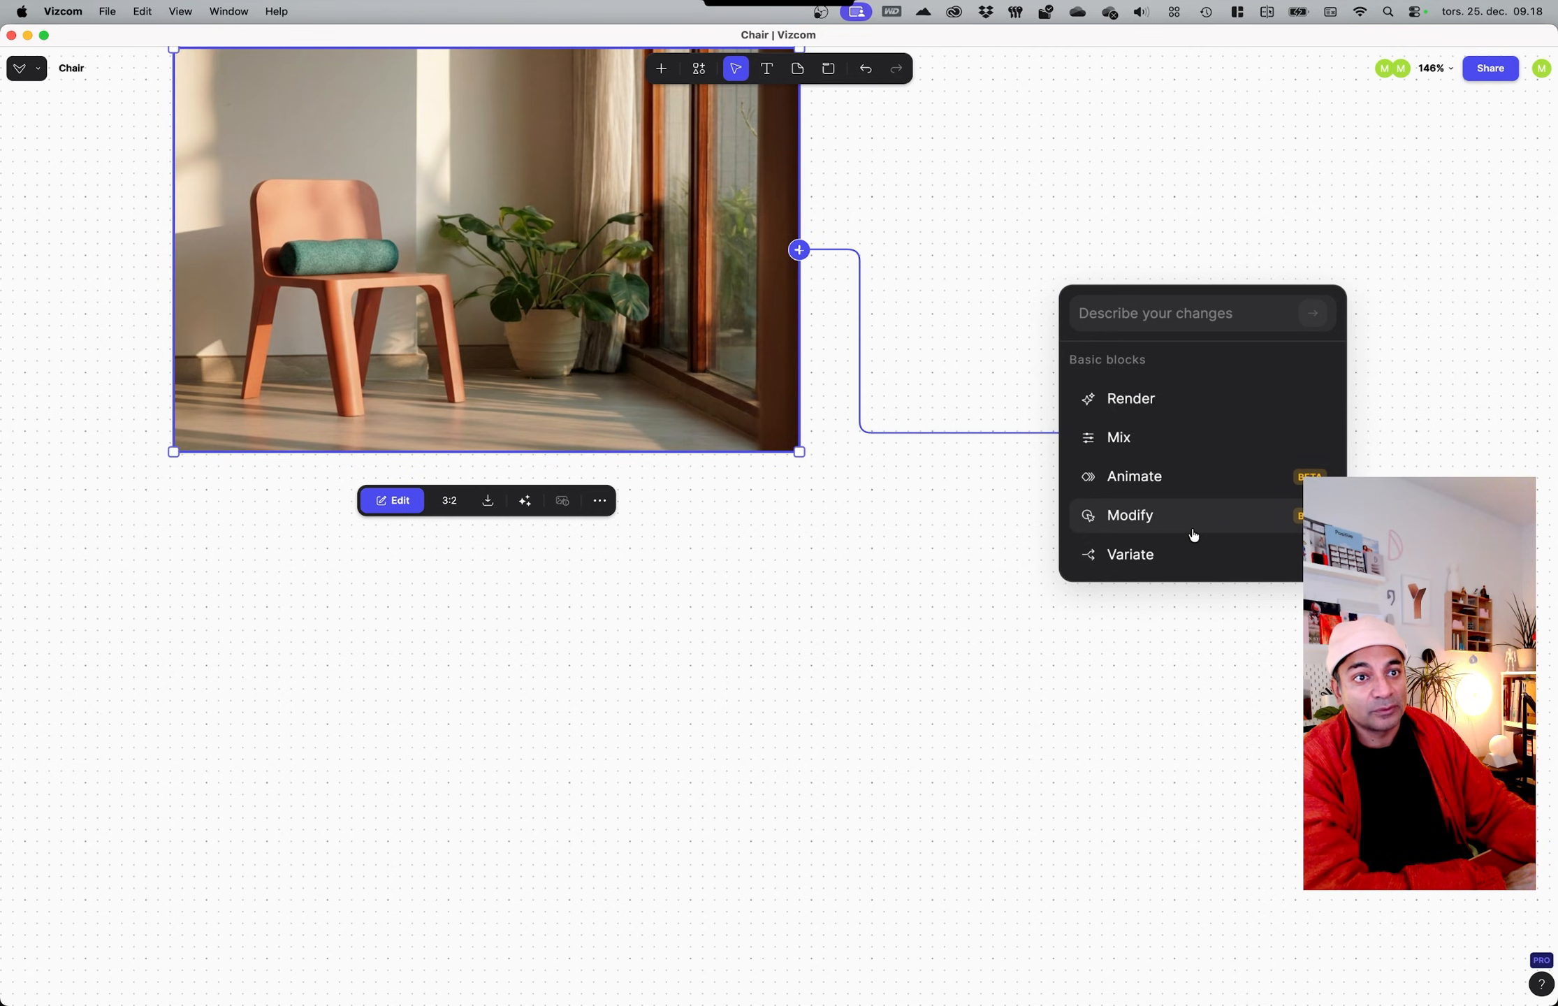
{"action": "left_click", "coordinate": [1189, 528]}
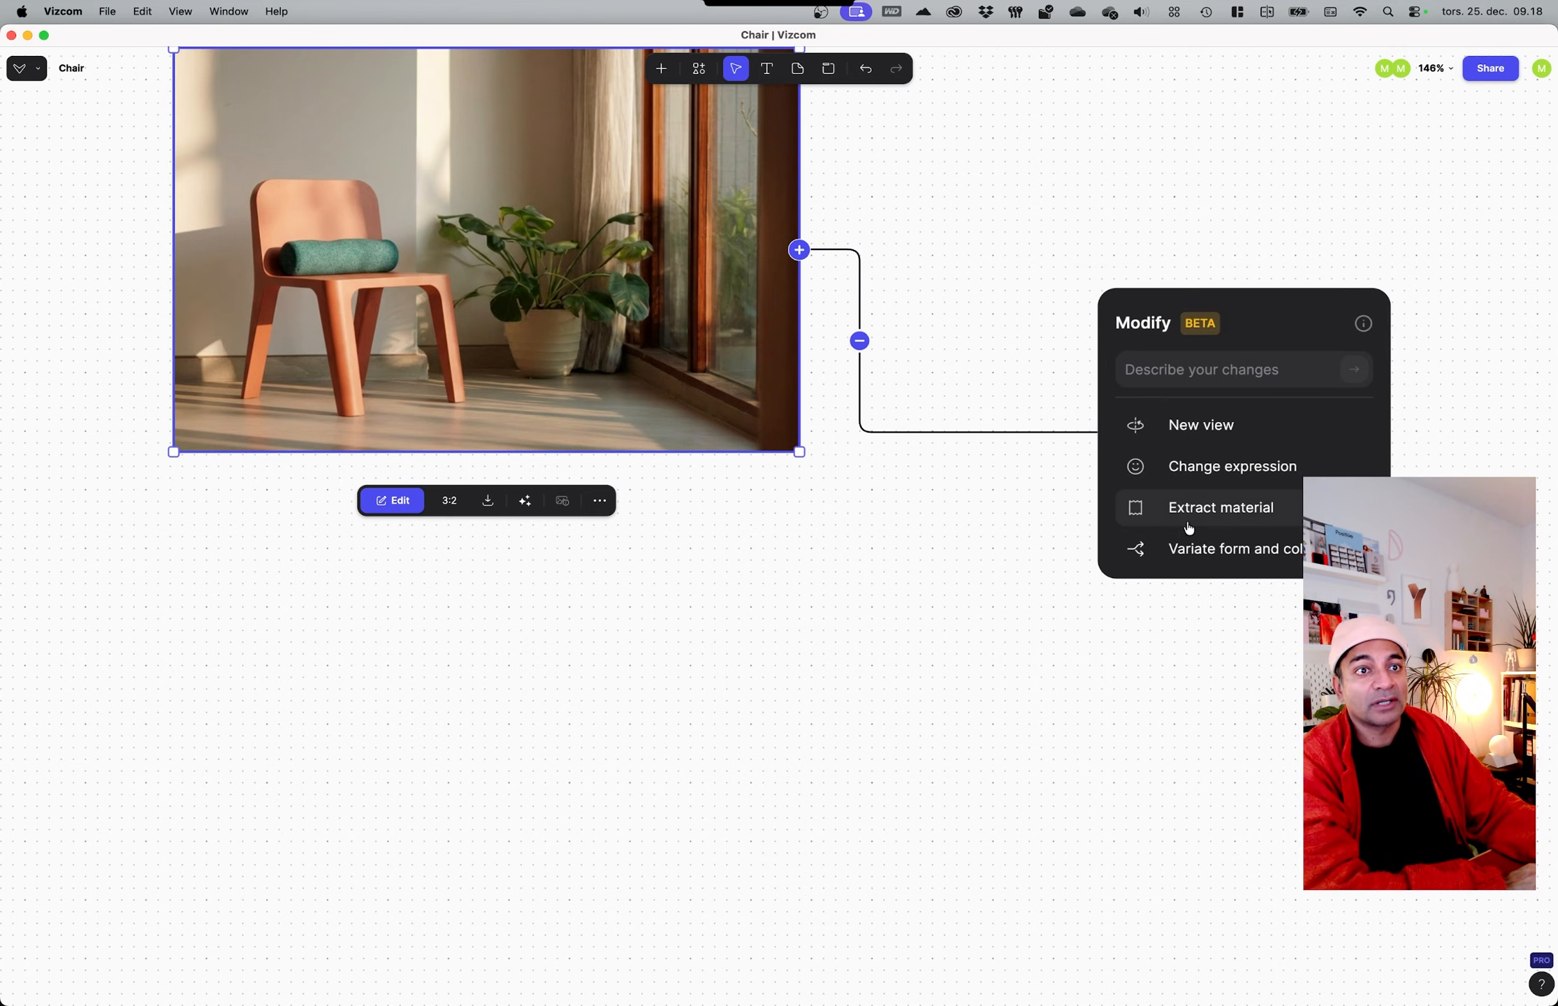
Step: Enter the prompt "A birds eye view of this scene" in the Modify block
{"action": "left_click", "coordinate": [1158, 370]}
{"action": "type", "text": "A "}
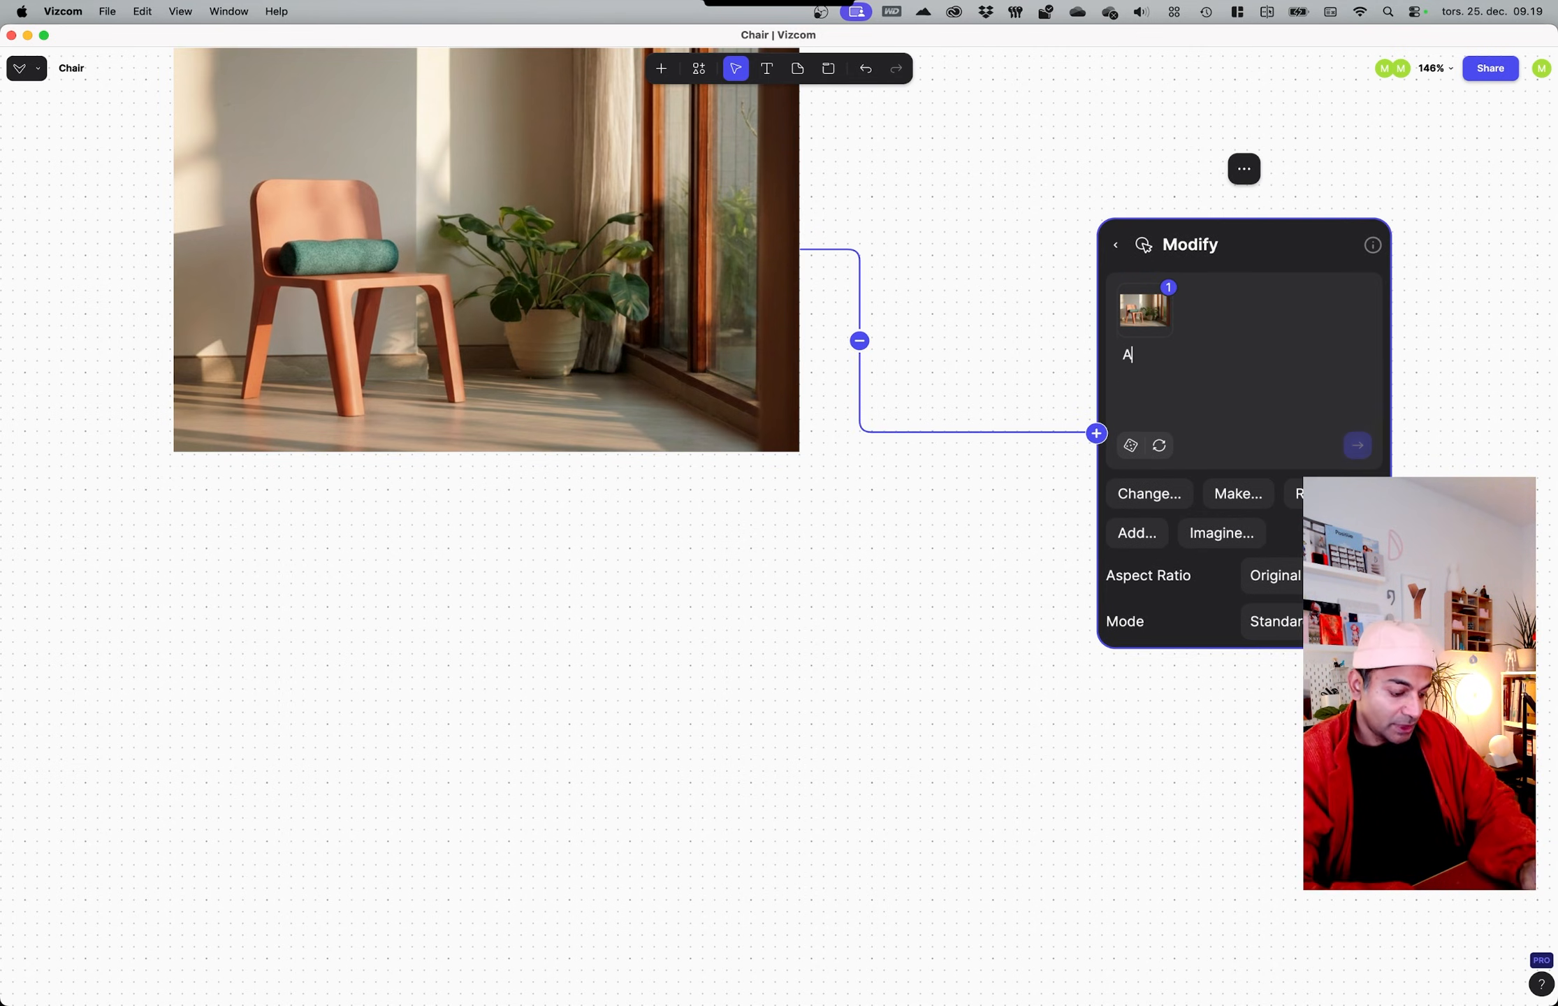
{"action": "type", "text": "birds"}
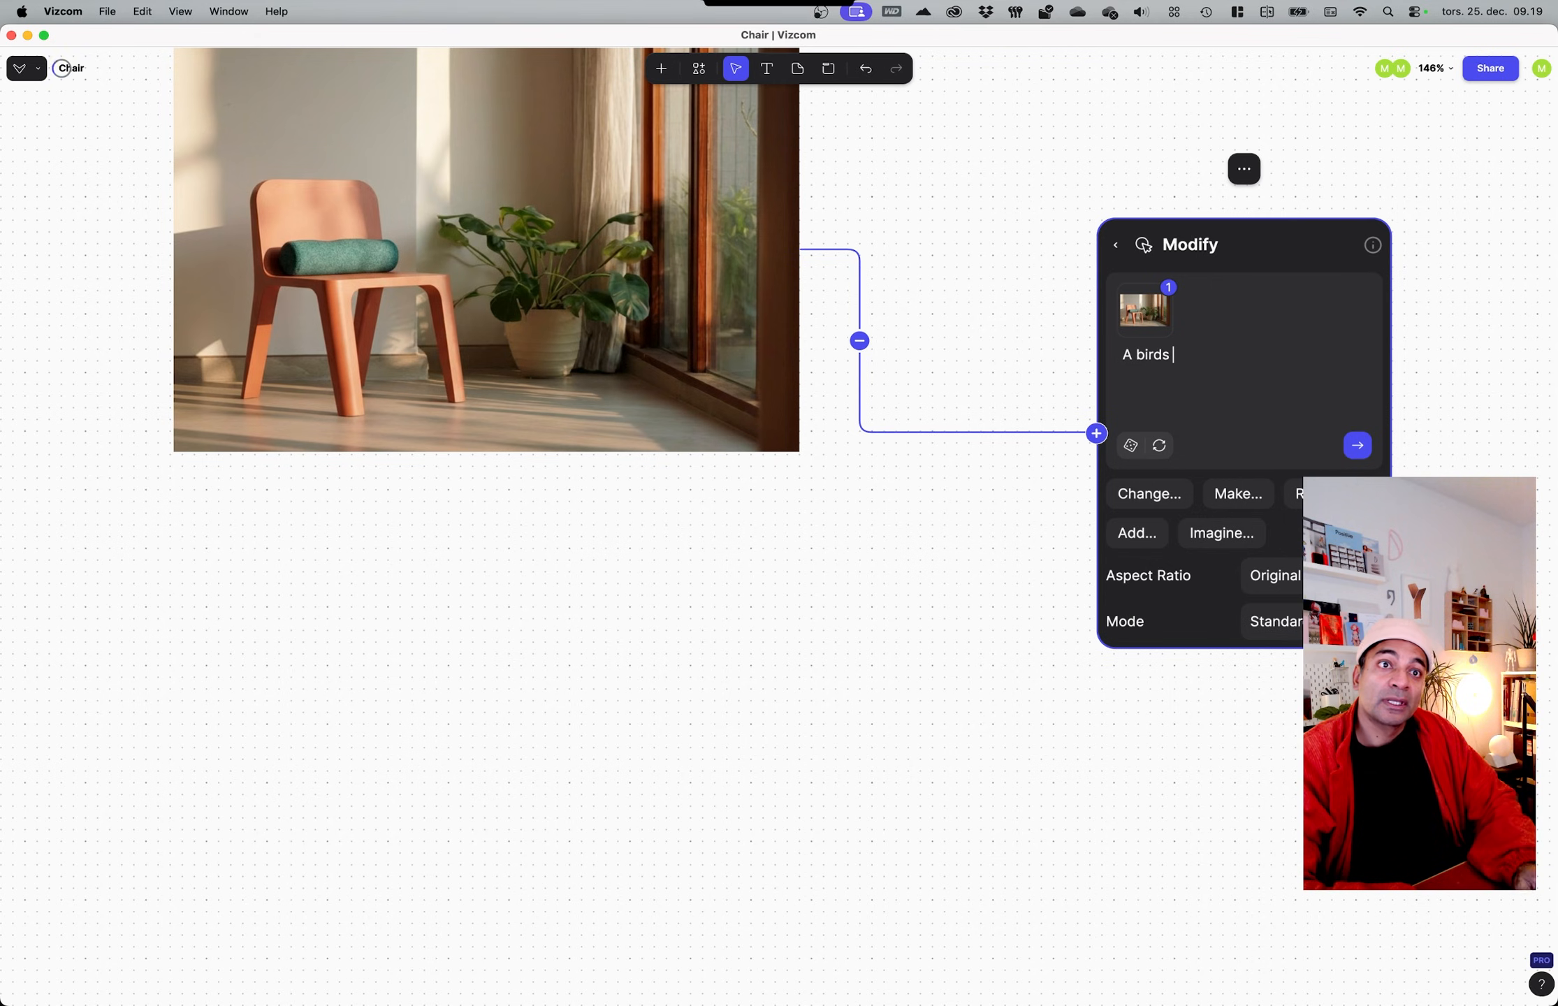
{"action": "type", "text": " eye view of this sdc"}
{"action": "type", "text": "ne"}
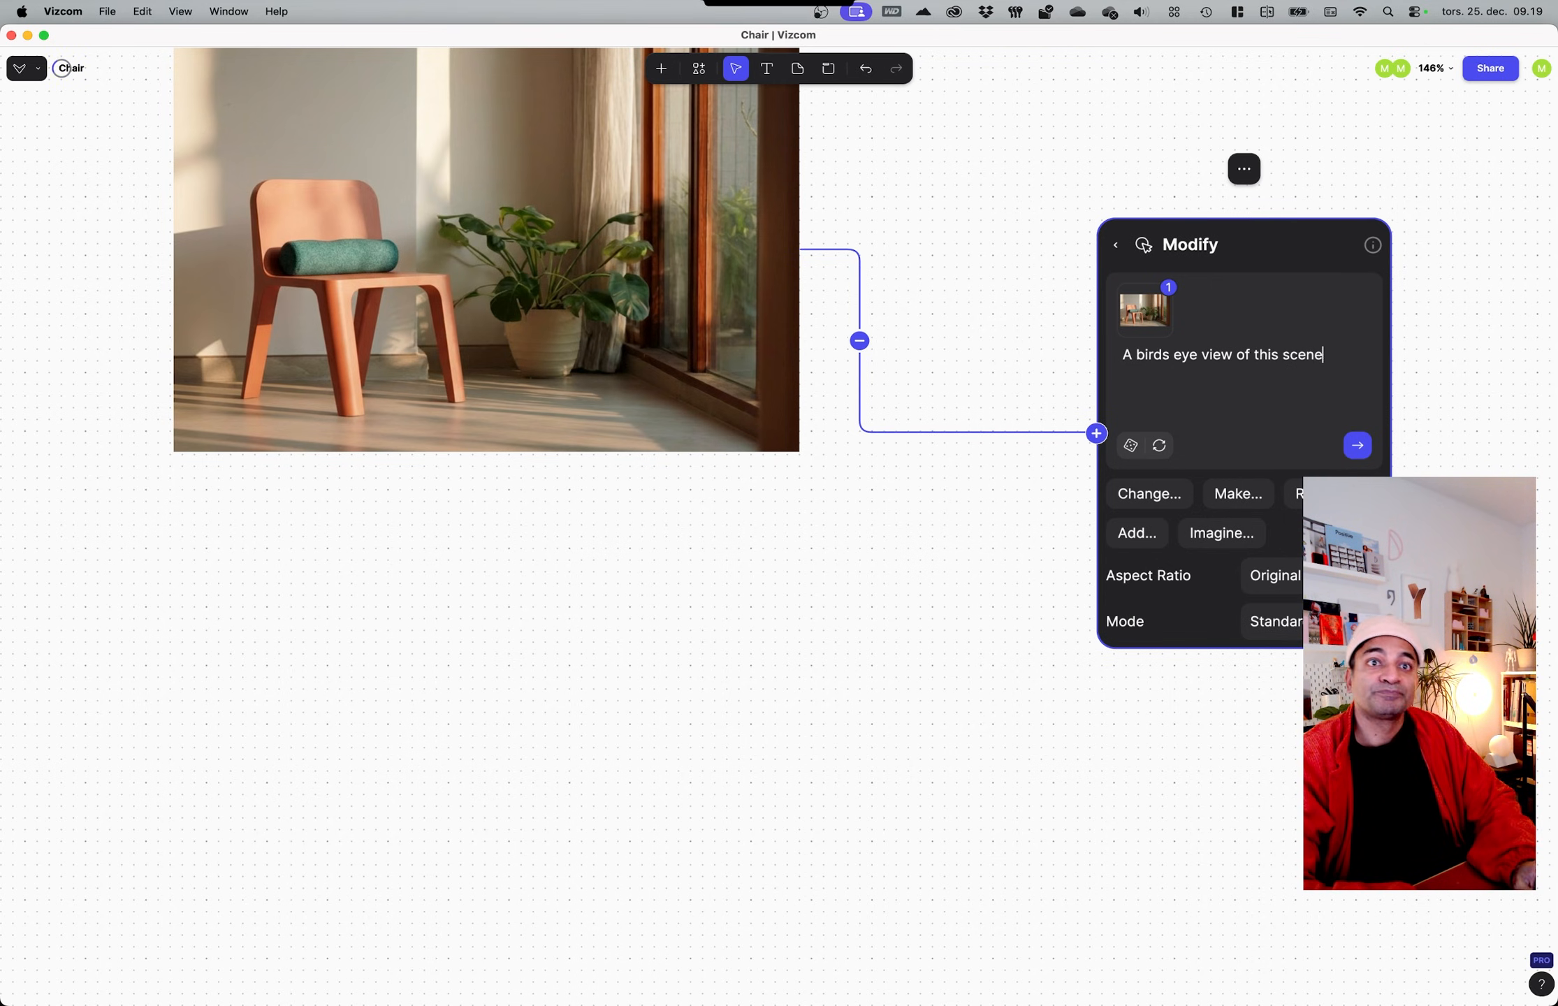
{"action": "key", "text": "BackSpace"}
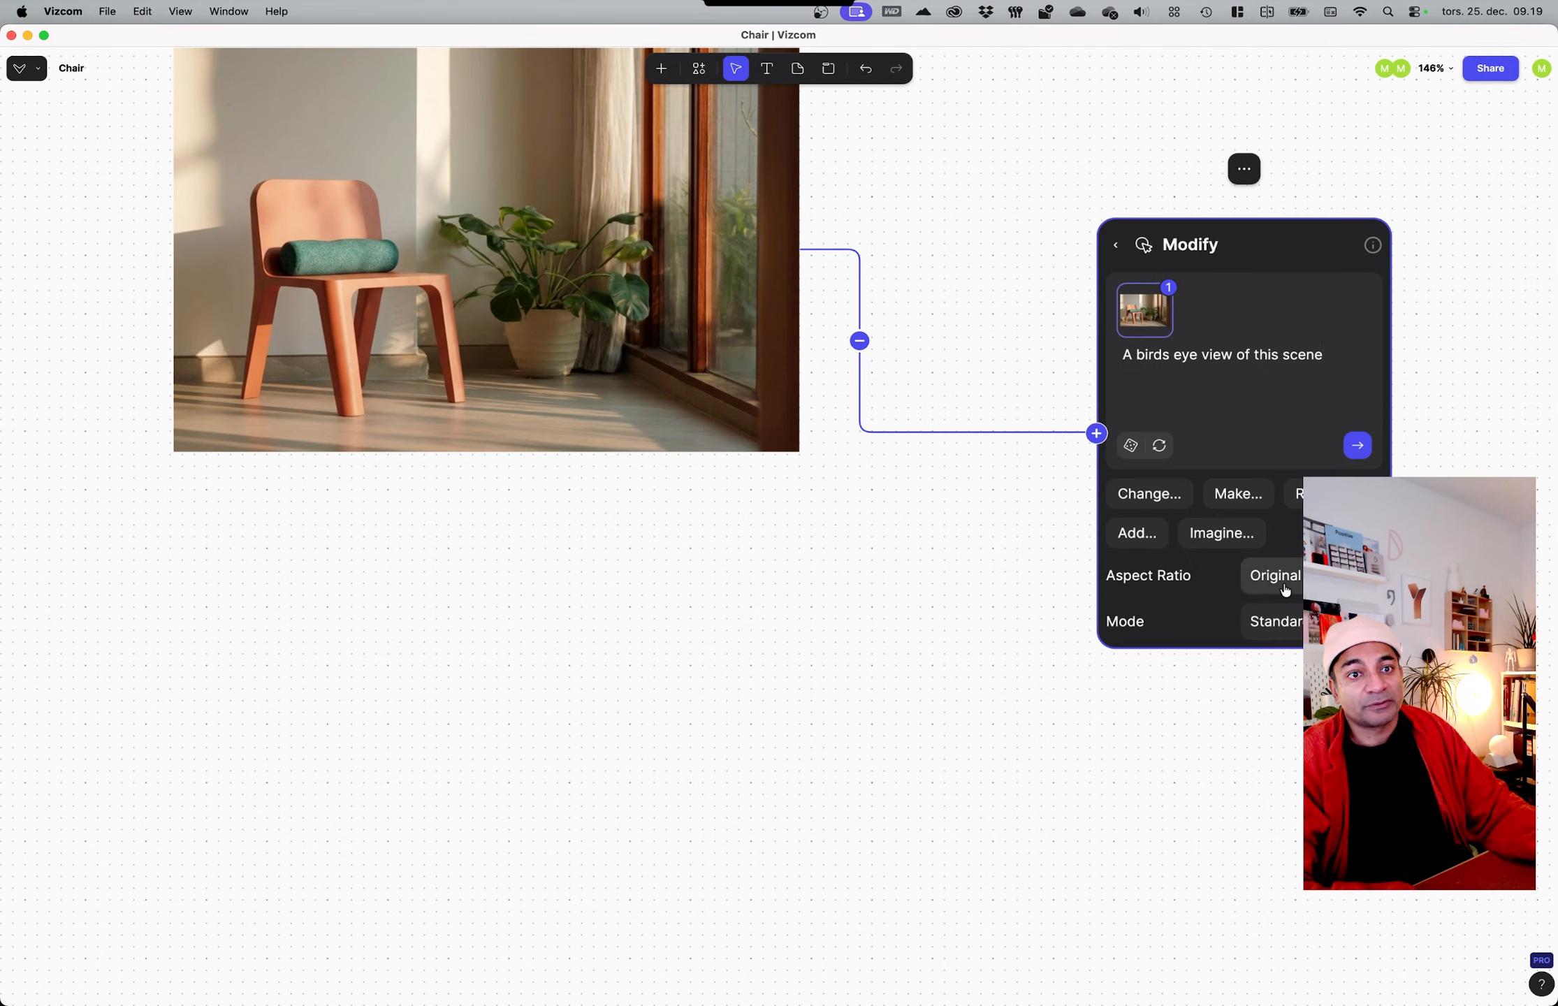
Step: Generate the bird's-eye view once in Pro mode and once more in Standard mode
{"action": "left_click", "coordinate": [1289, 623]}
{"action": "left_click", "coordinate": [1191, 625]}
{"action": "left_click", "coordinate": [1357, 445]}
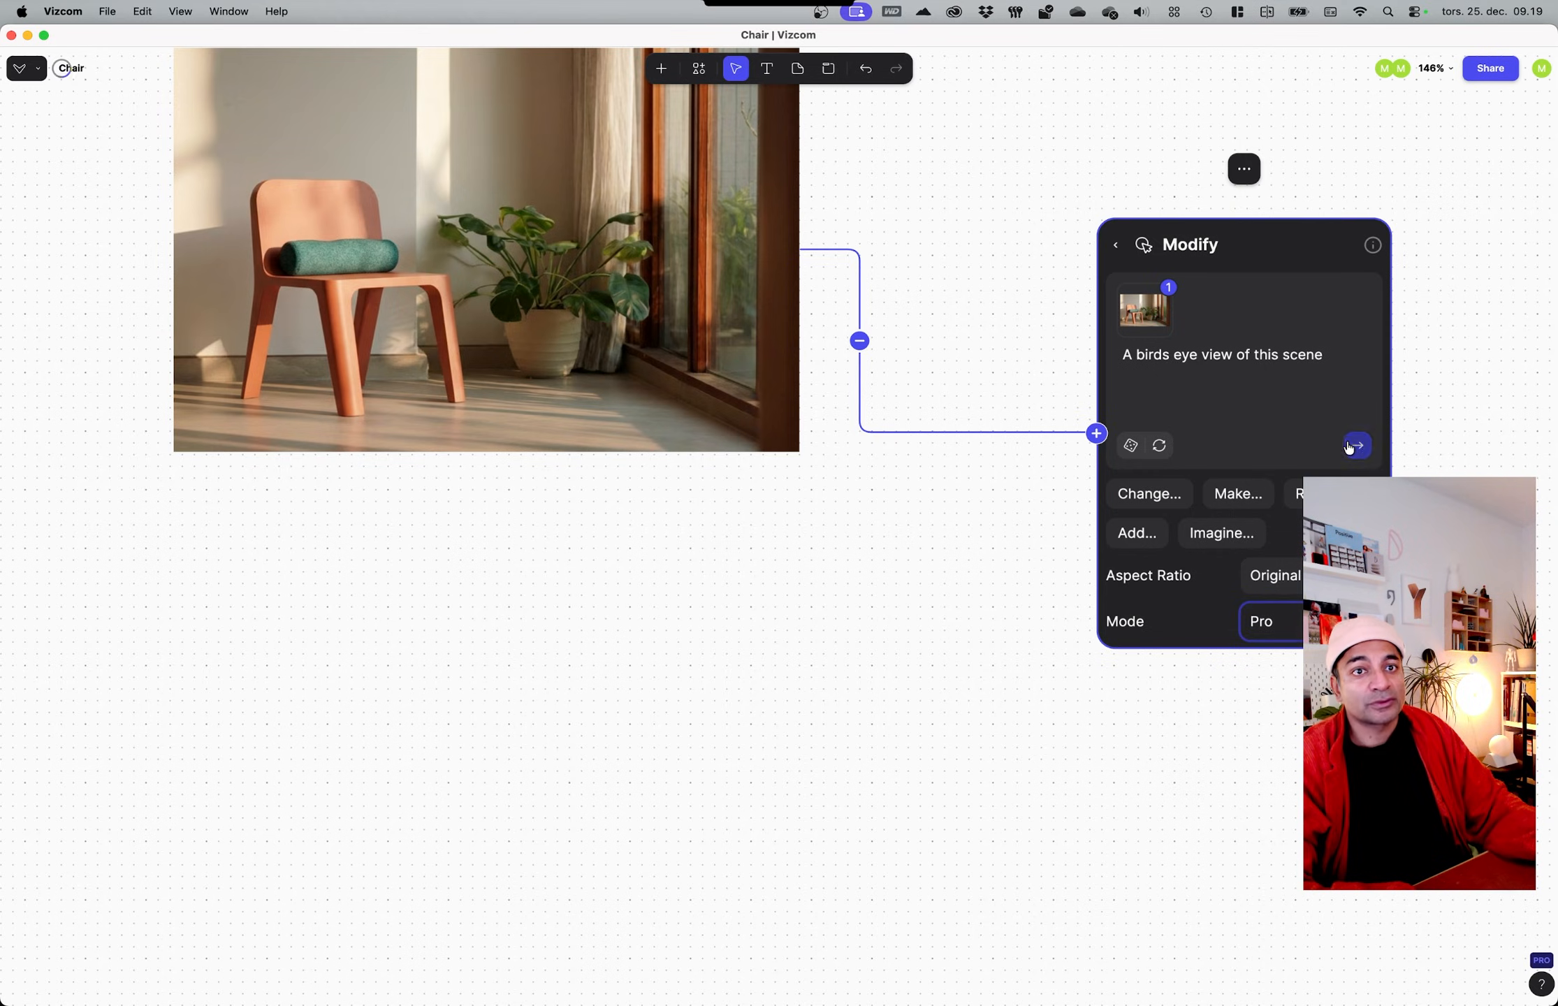
{"action": "middle_click_drag", "start_coordinate": [828, 626], "coordinate": [95, 641]}
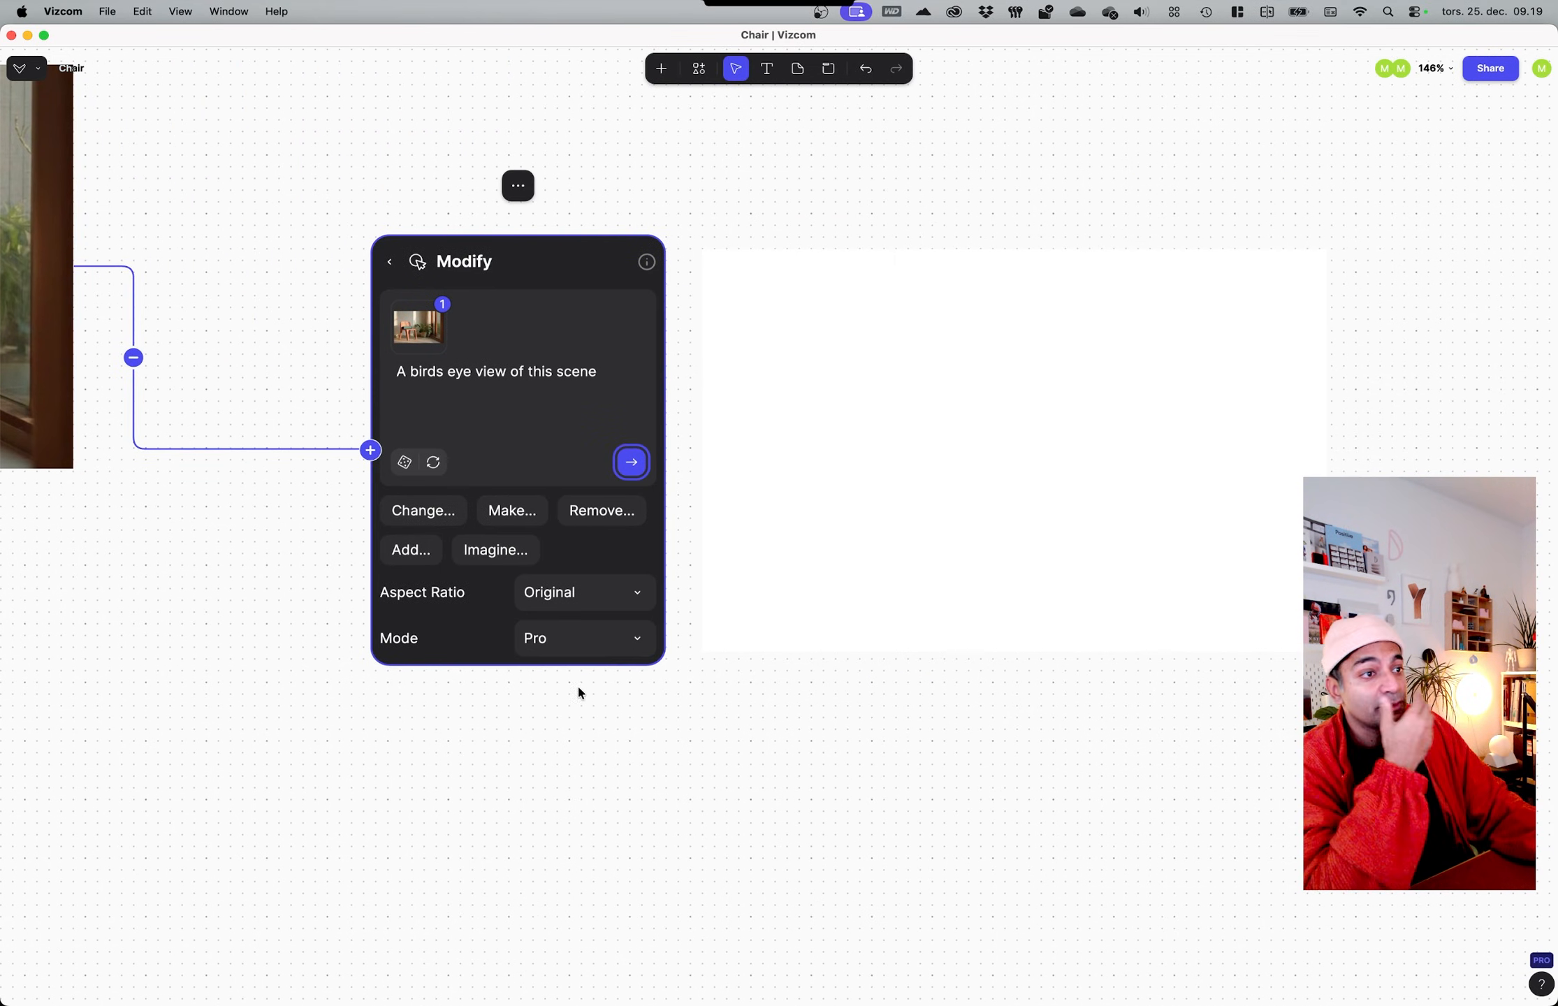
{"action": "left_click", "coordinate": [598, 640]}
{"action": "left_click", "coordinate": [698, 612]}
{"action": "left_click", "coordinate": [631, 462]}
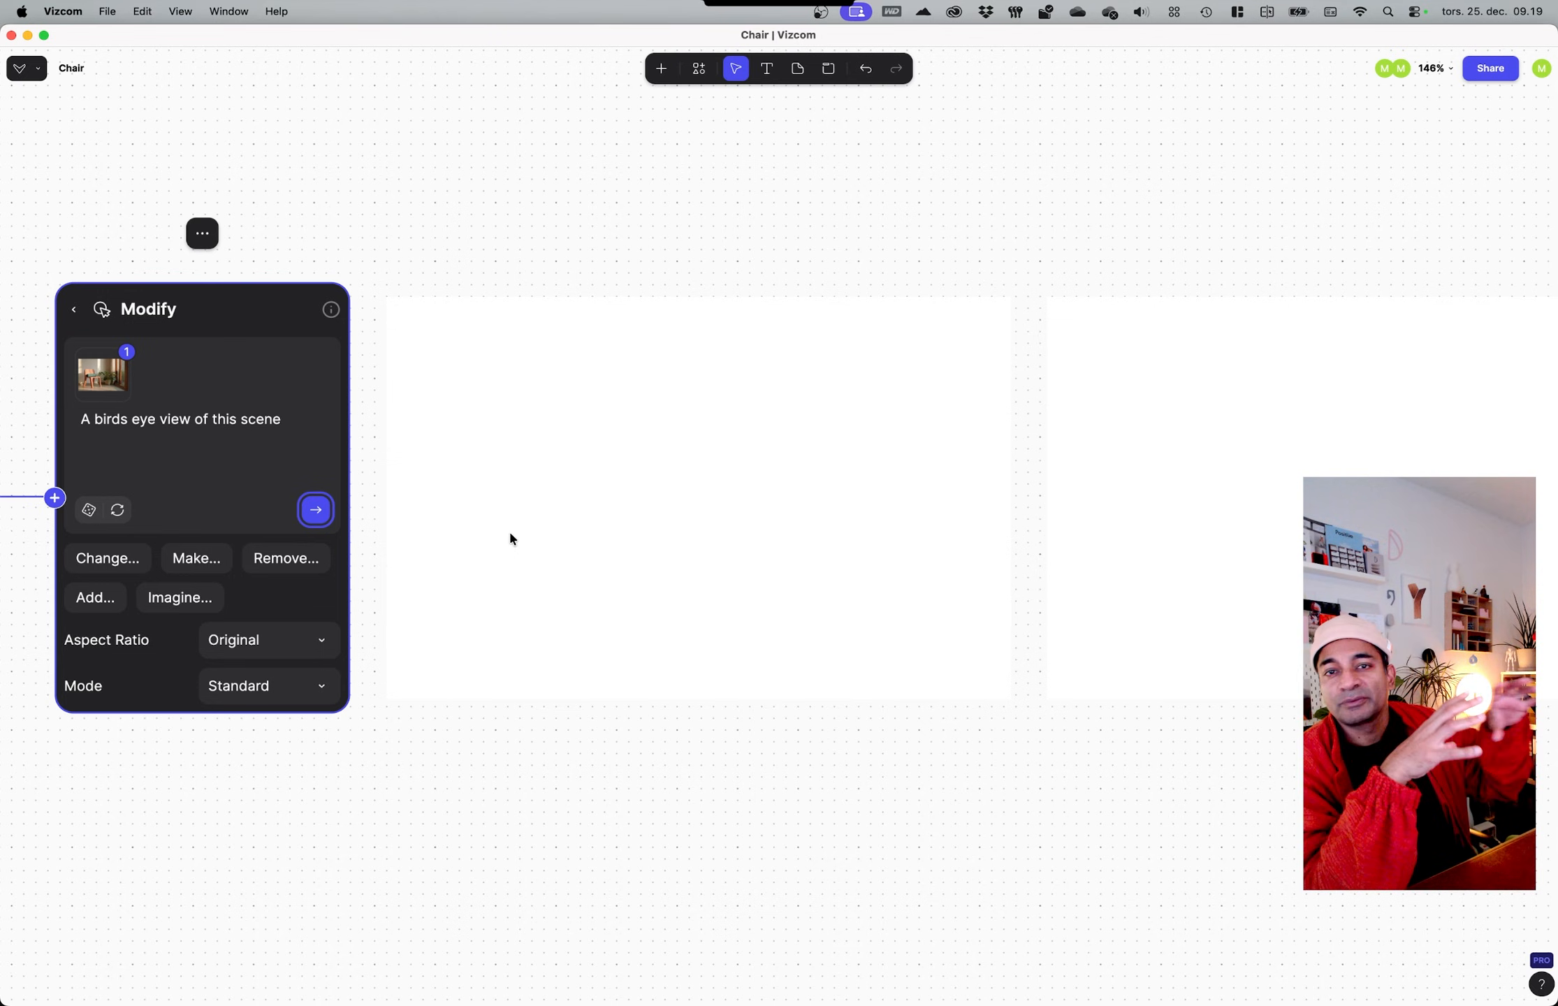
{"action": "left_click", "coordinate": [149, 466]}
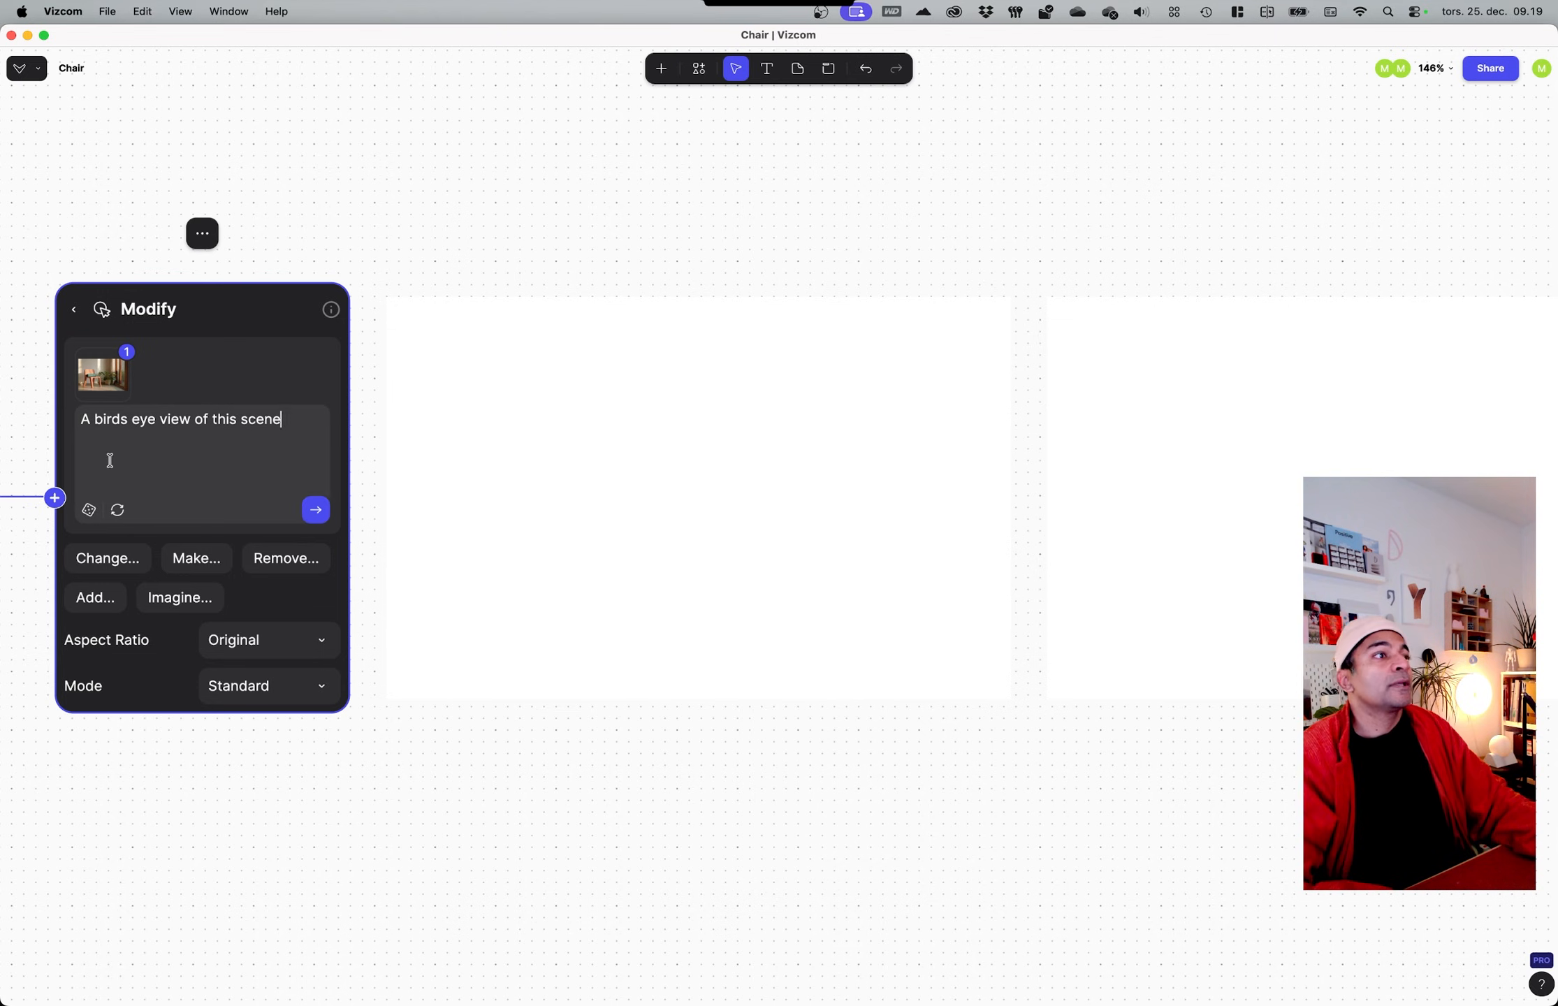
{"action": "left_click_drag", "start_coordinate": [293, 418], "coordinate": [83, 417]}
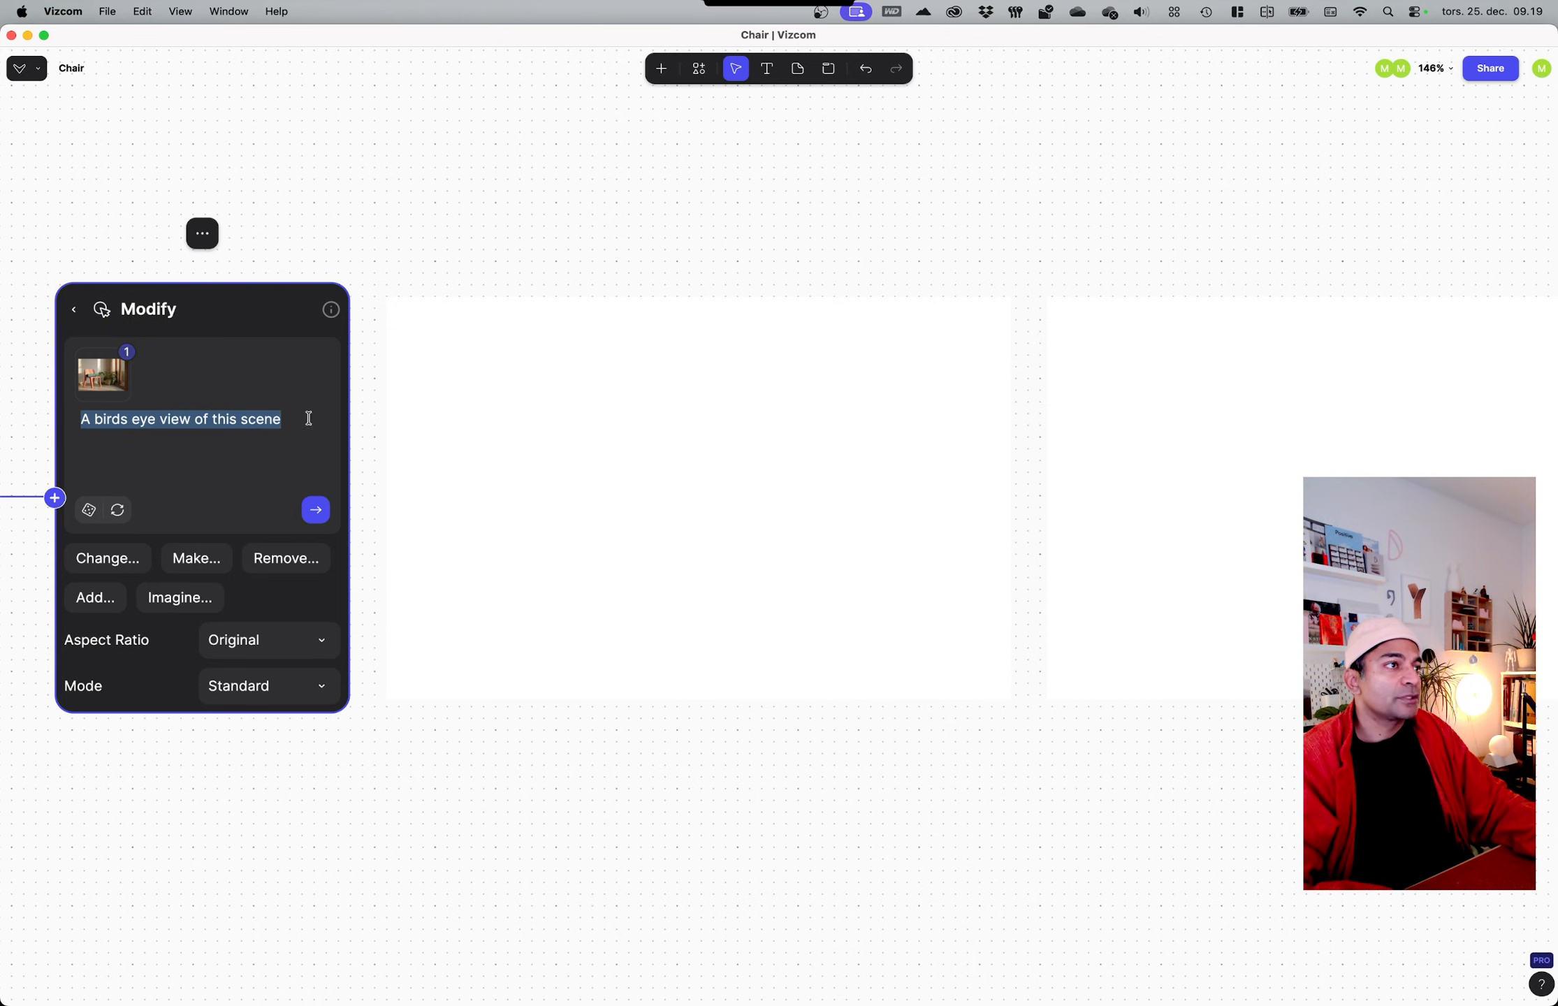
{"action": "left_click", "coordinate": [536, 145]}
Step: Connect a second Modify block to the potted-plant chair scene and set it to New view
{"action": "middle_click_drag", "start_coordinate": [431, 255], "coordinate": [765, 133]}
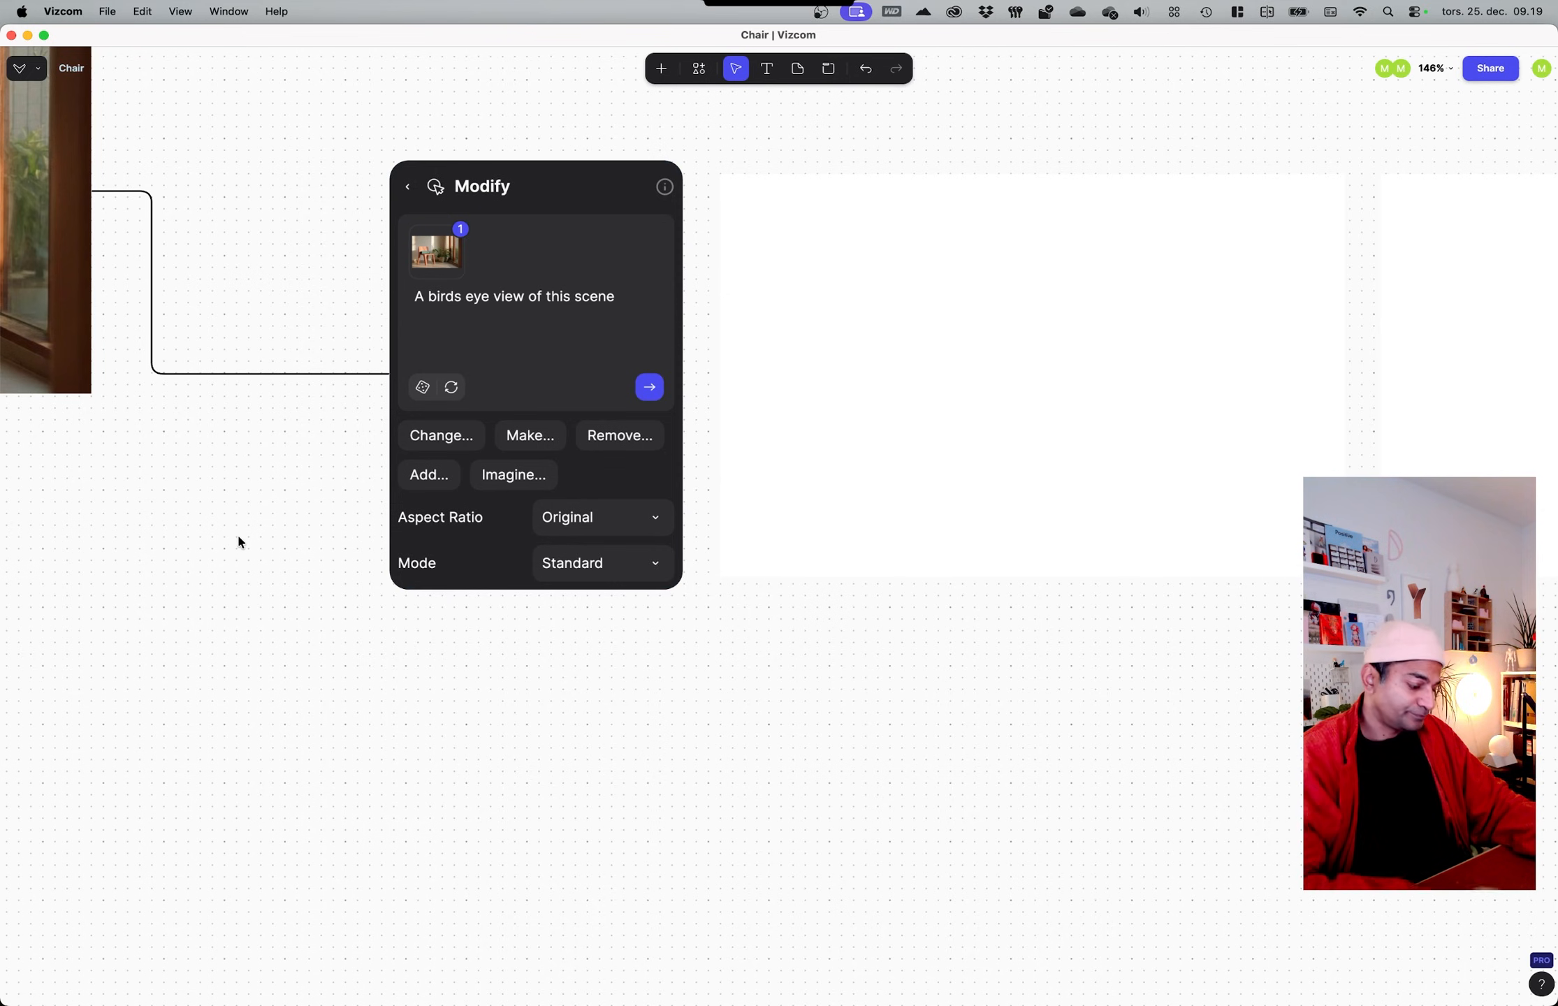
{"action": "left_click", "coordinate": [68, 241]}
{"action": "left_click_drag", "start_coordinate": [91, 192], "coordinate": [404, 783]}
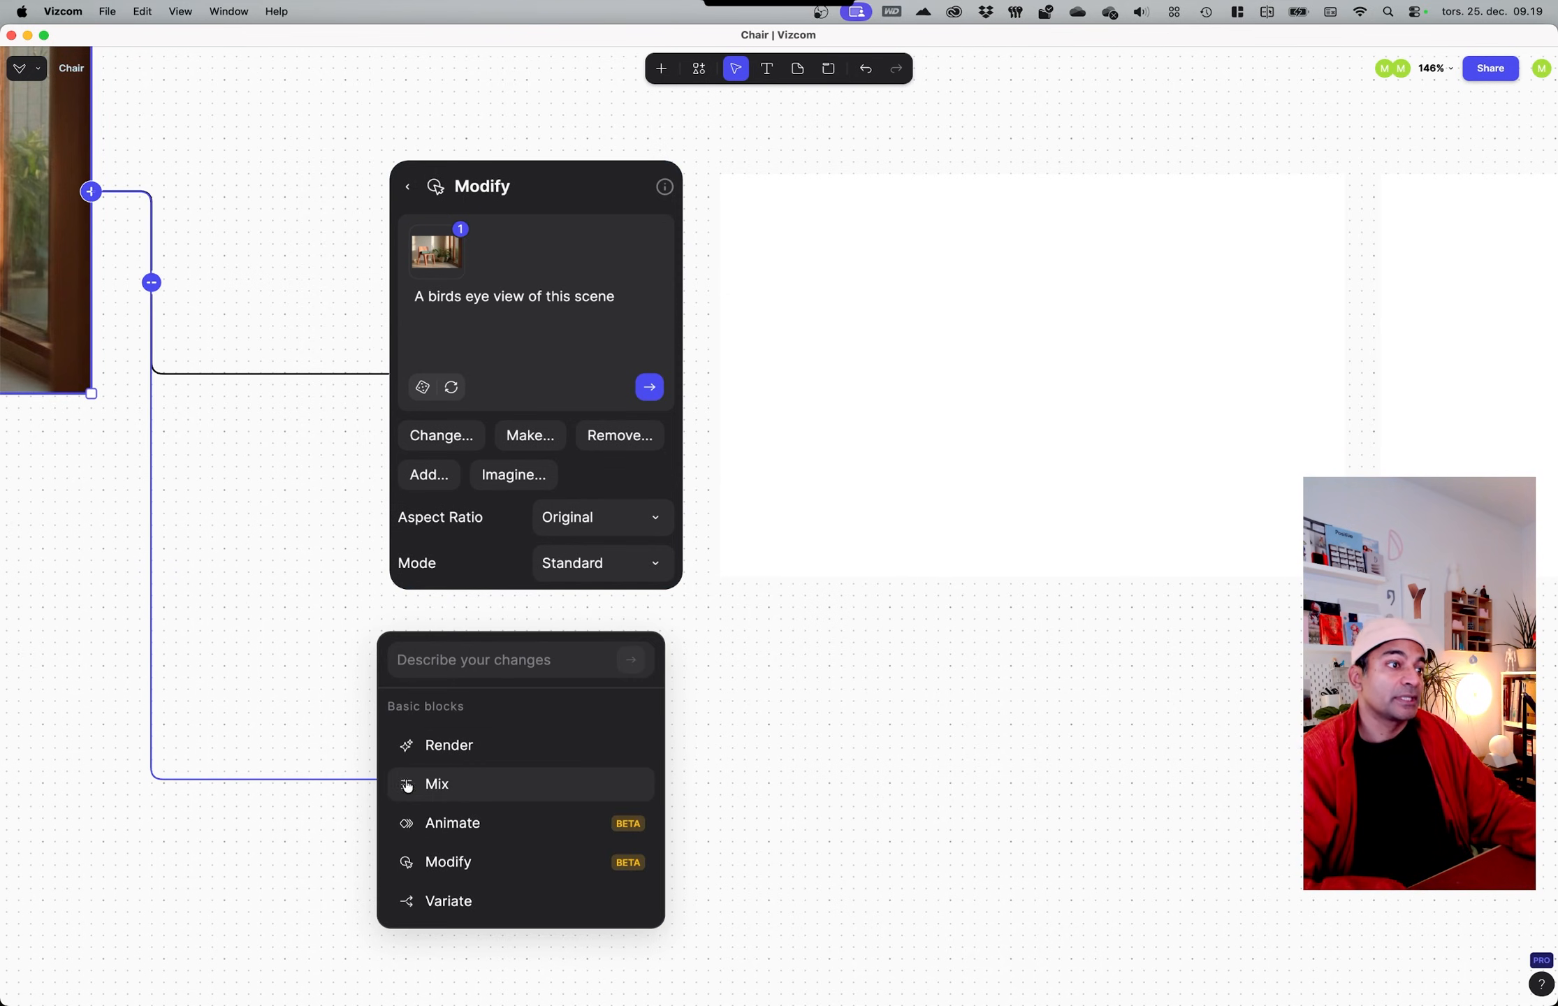
{"action": "left_click", "coordinate": [447, 862]}
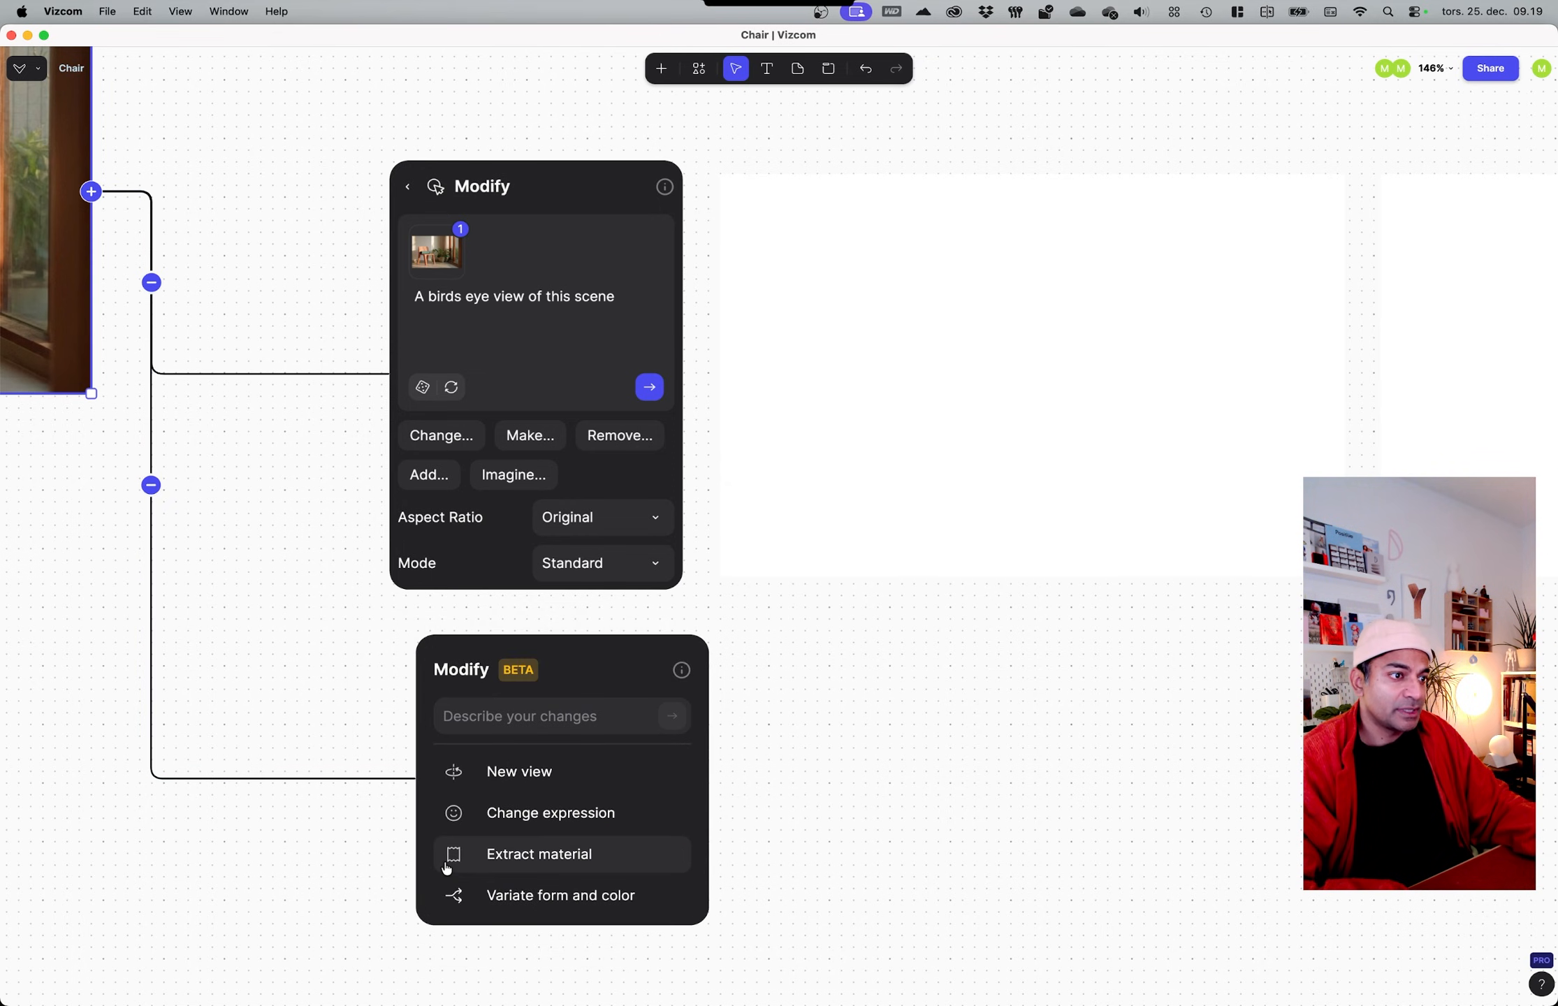
{"action": "left_click", "coordinate": [491, 771]}
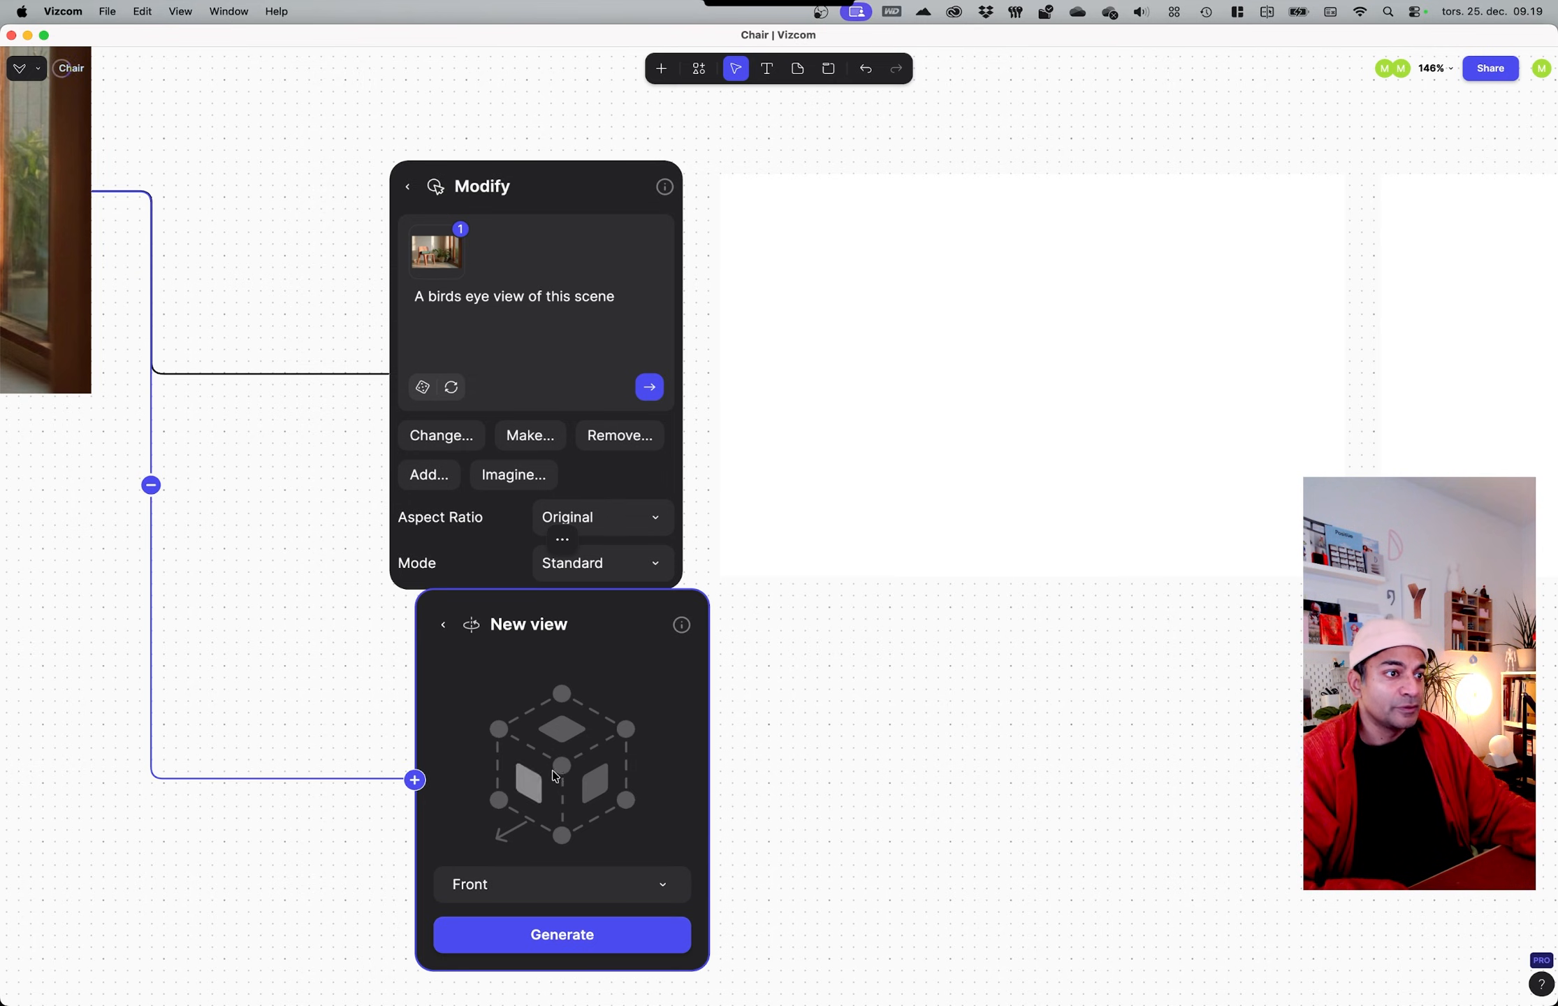
Step: Generate Left, Front Left 3/4 and Front Right 3/4 views of the chair scene
{"action": "left_click", "coordinate": [587, 781]}
{"action": "left_click", "coordinate": [550, 934]}
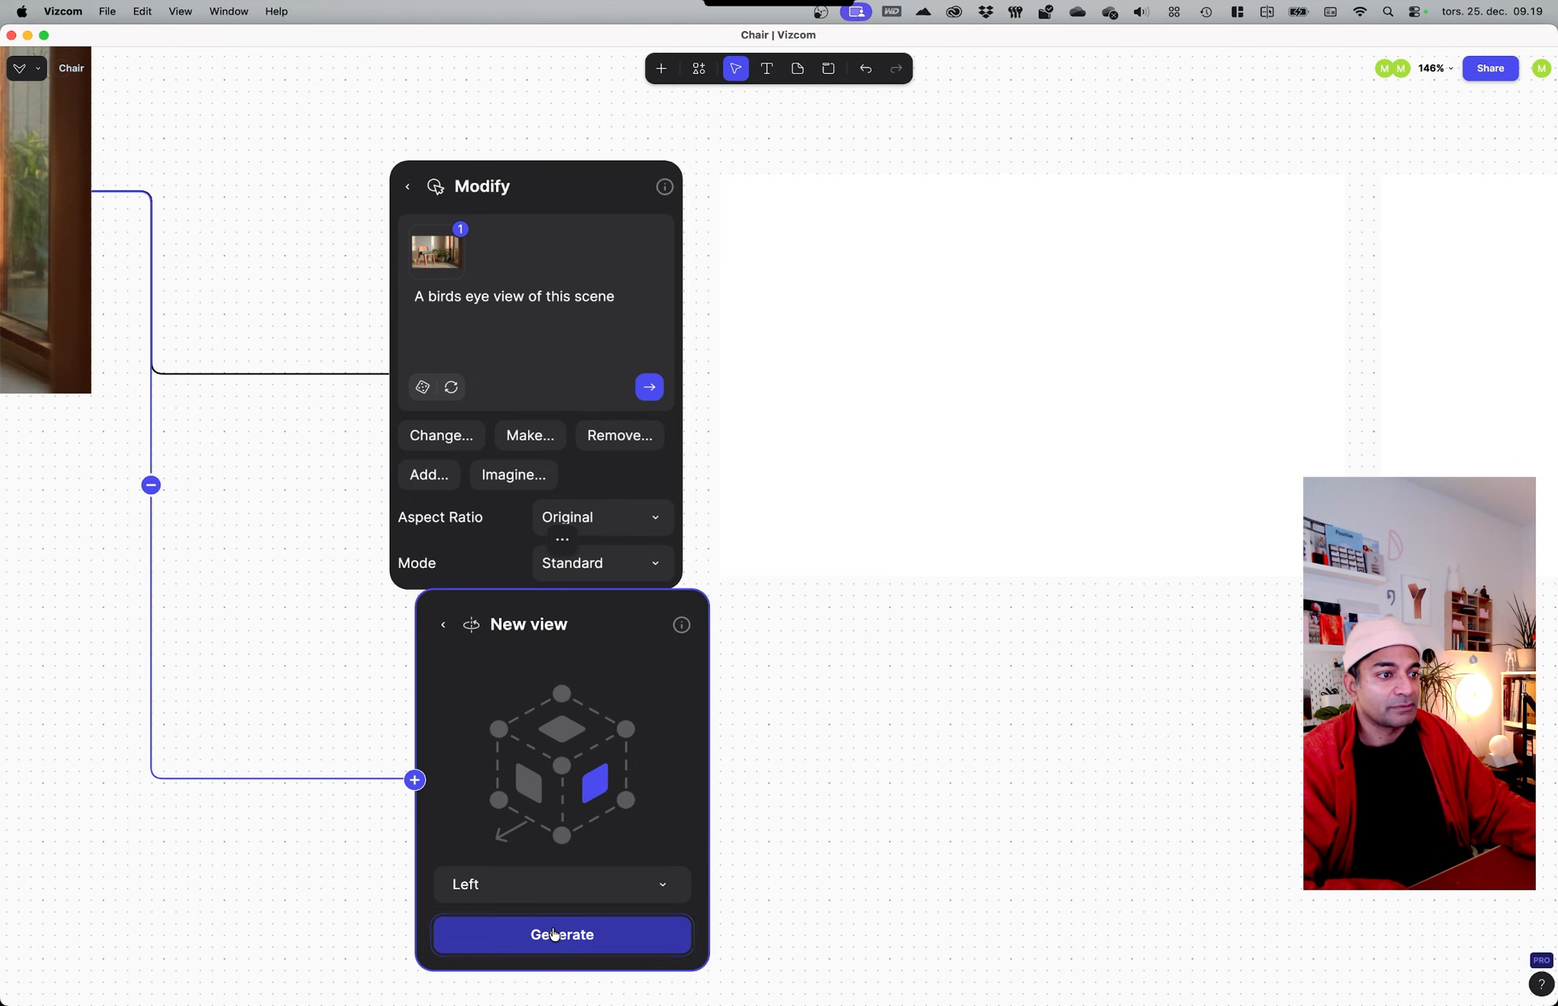
{"action": "left_click", "coordinate": [562, 765]}
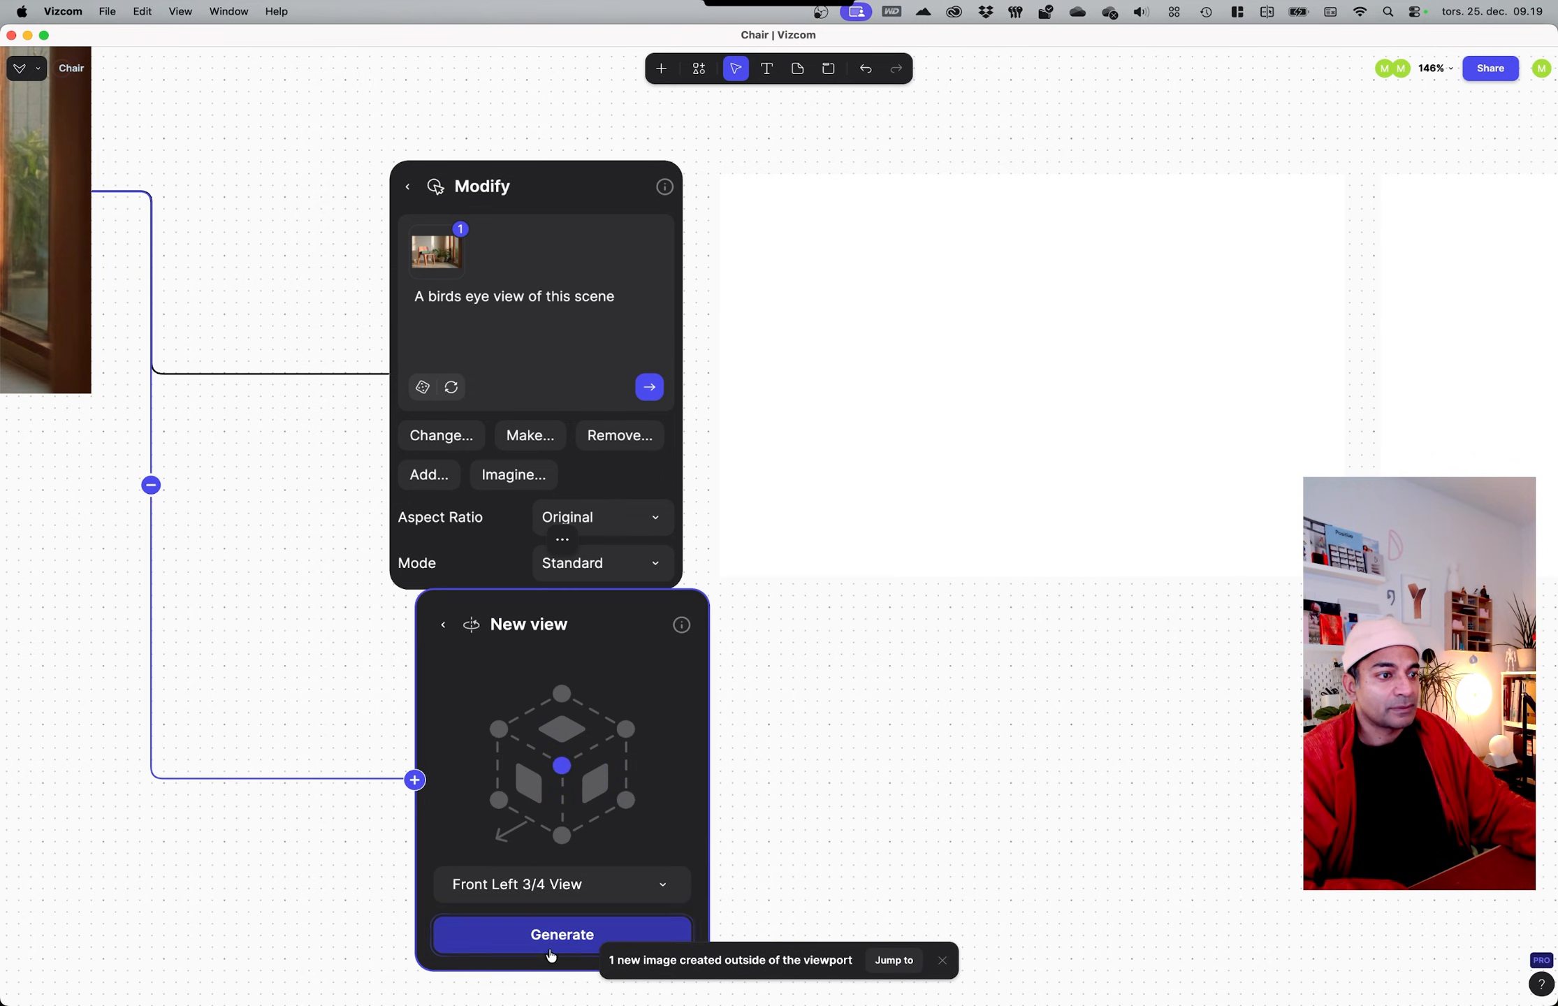
{"action": "left_click", "coordinate": [499, 729]}
{"action": "left_click", "coordinate": [539, 933]}
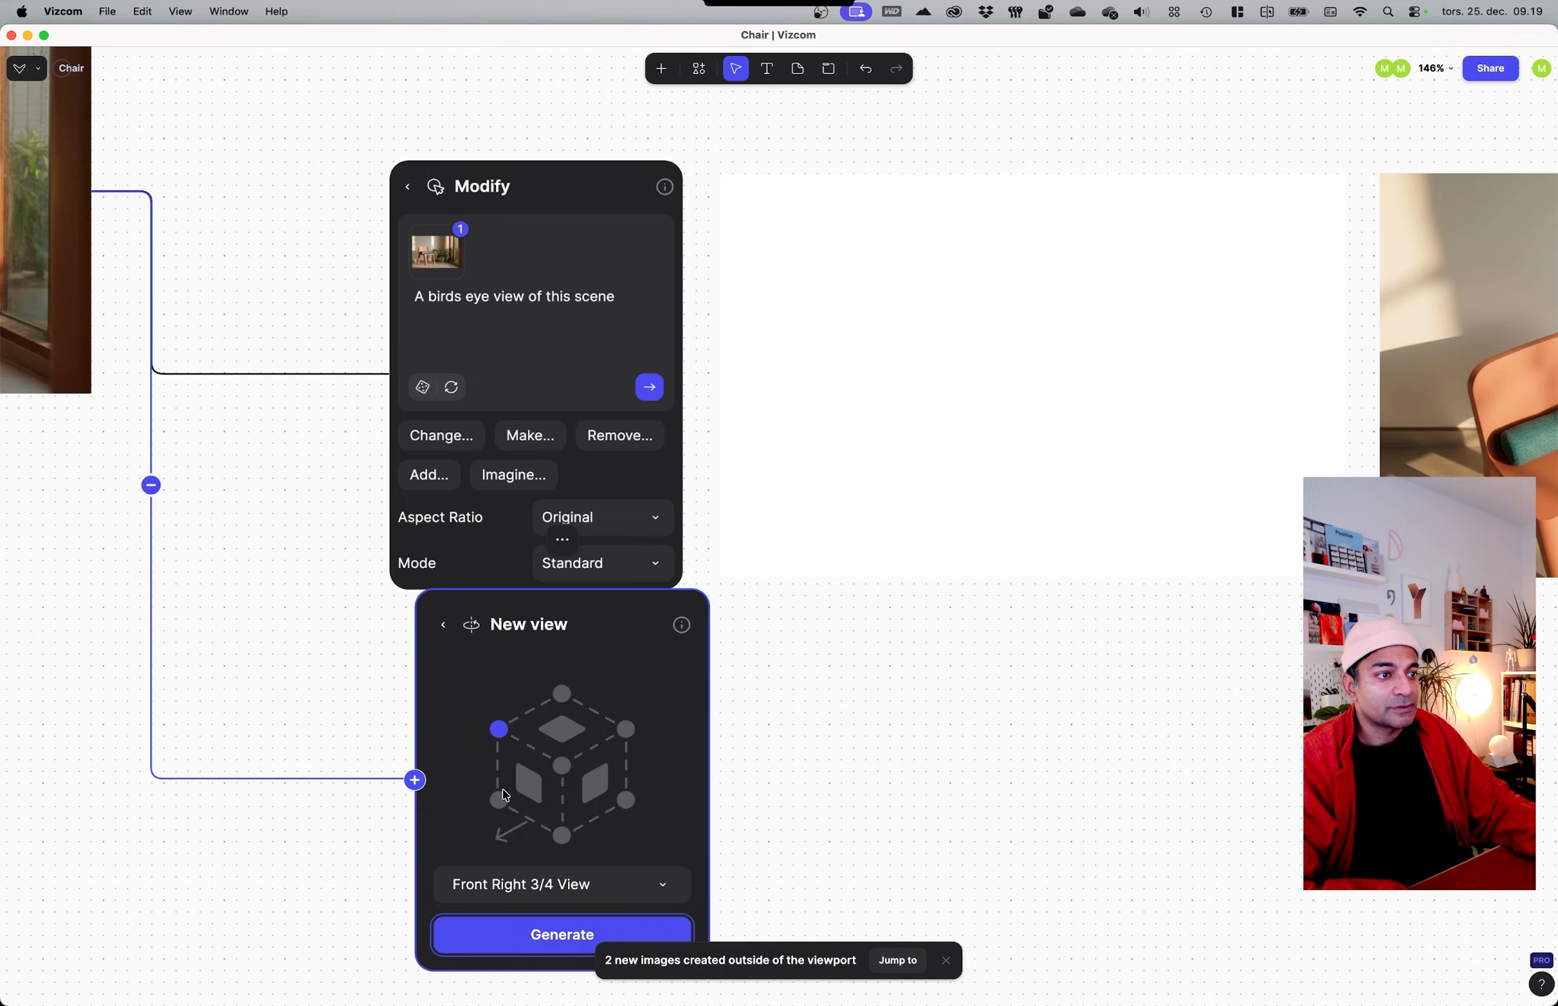
Step: Arrange the three generated new-view images in rows beneath the two bird's-eye images
{"action": "scroll", "coordinate": [377, 797], "scroll_direction": "down", "scroll_amount": 1}
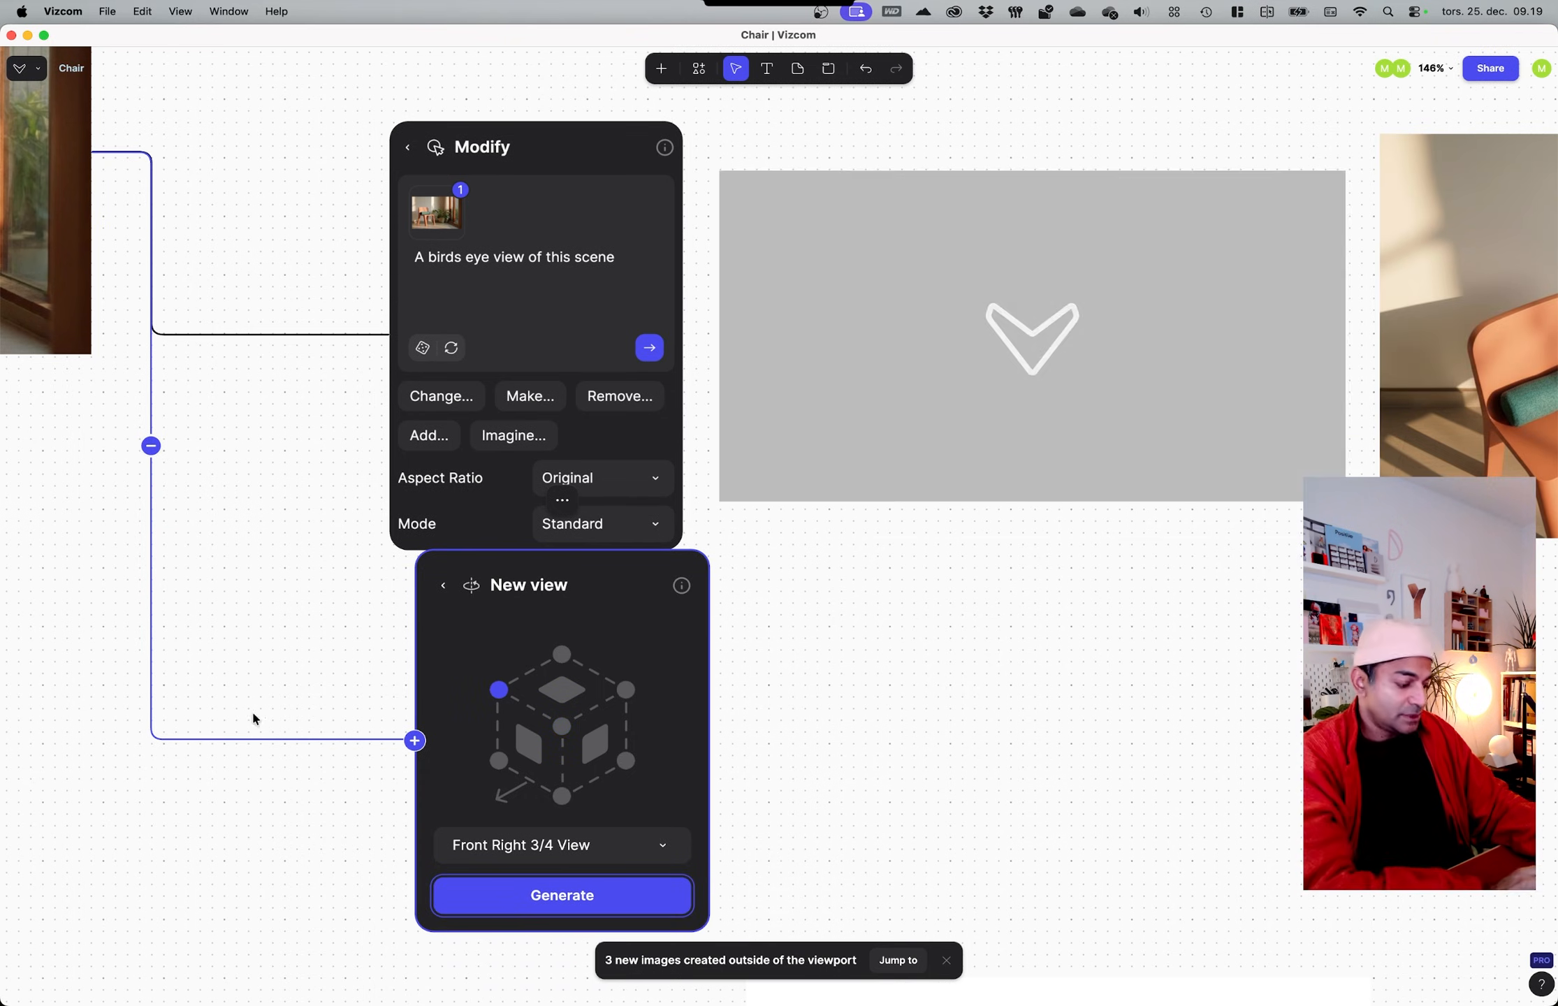
{"action": "scroll", "coordinate": [233, 713], "scroll_direction": "down", "scroll_amount": 5, "text": "ctrl"}
{"action": "middle_click_drag", "start_coordinate": [569, 789], "coordinate": [629, 626]}
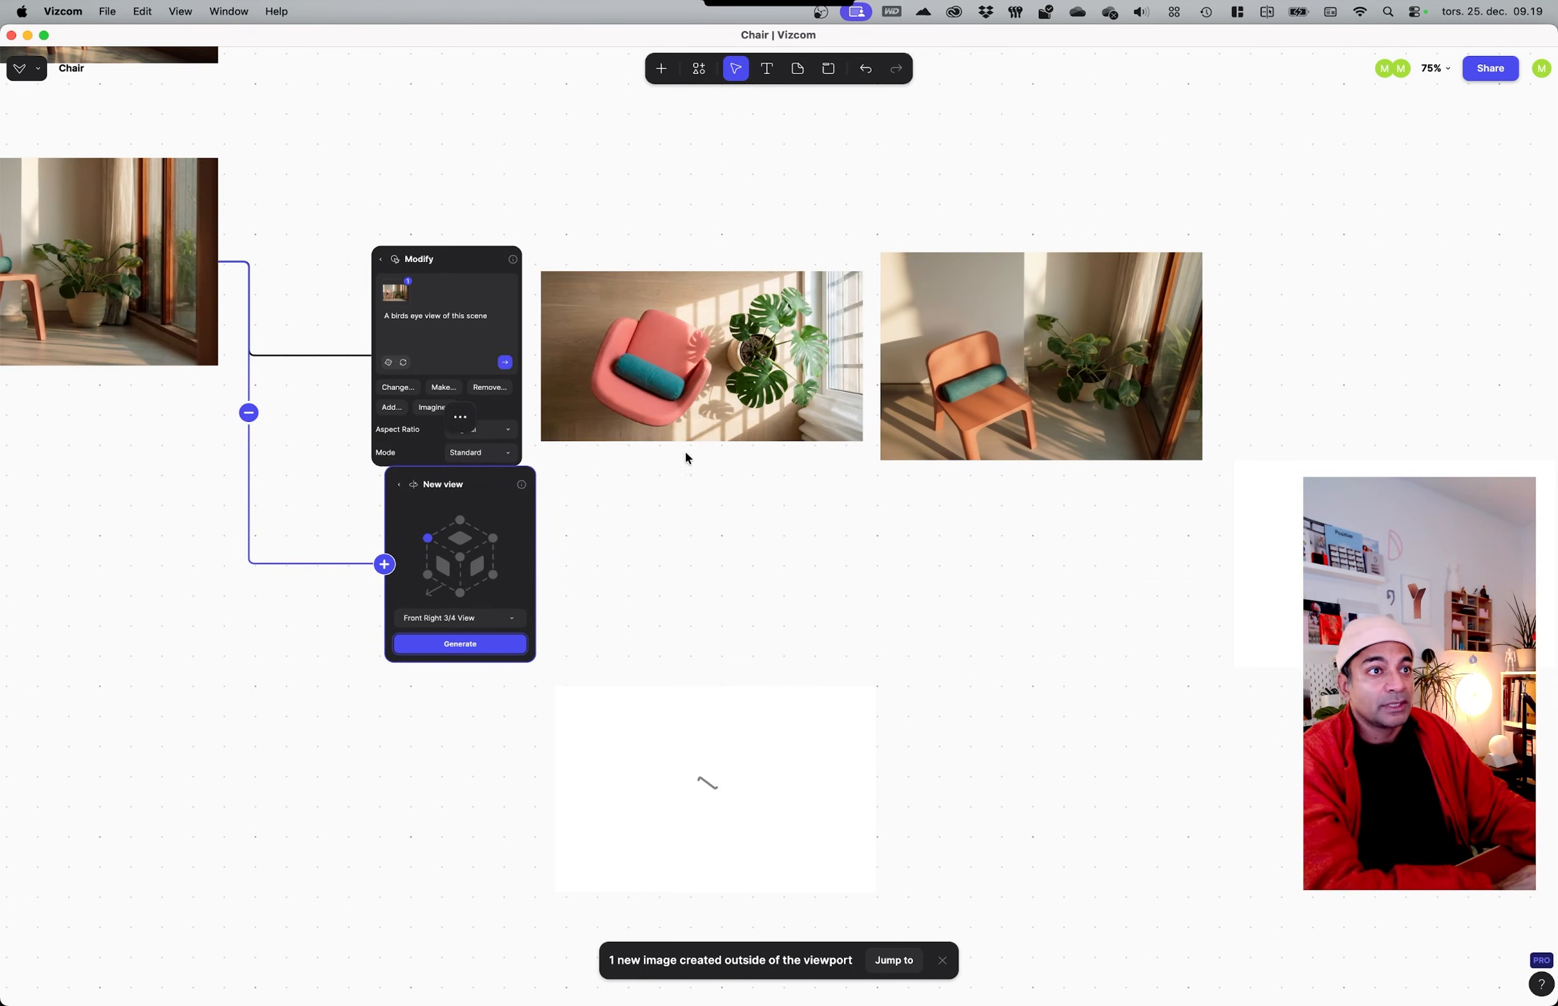
{"action": "left_click", "coordinate": [674, 378]}
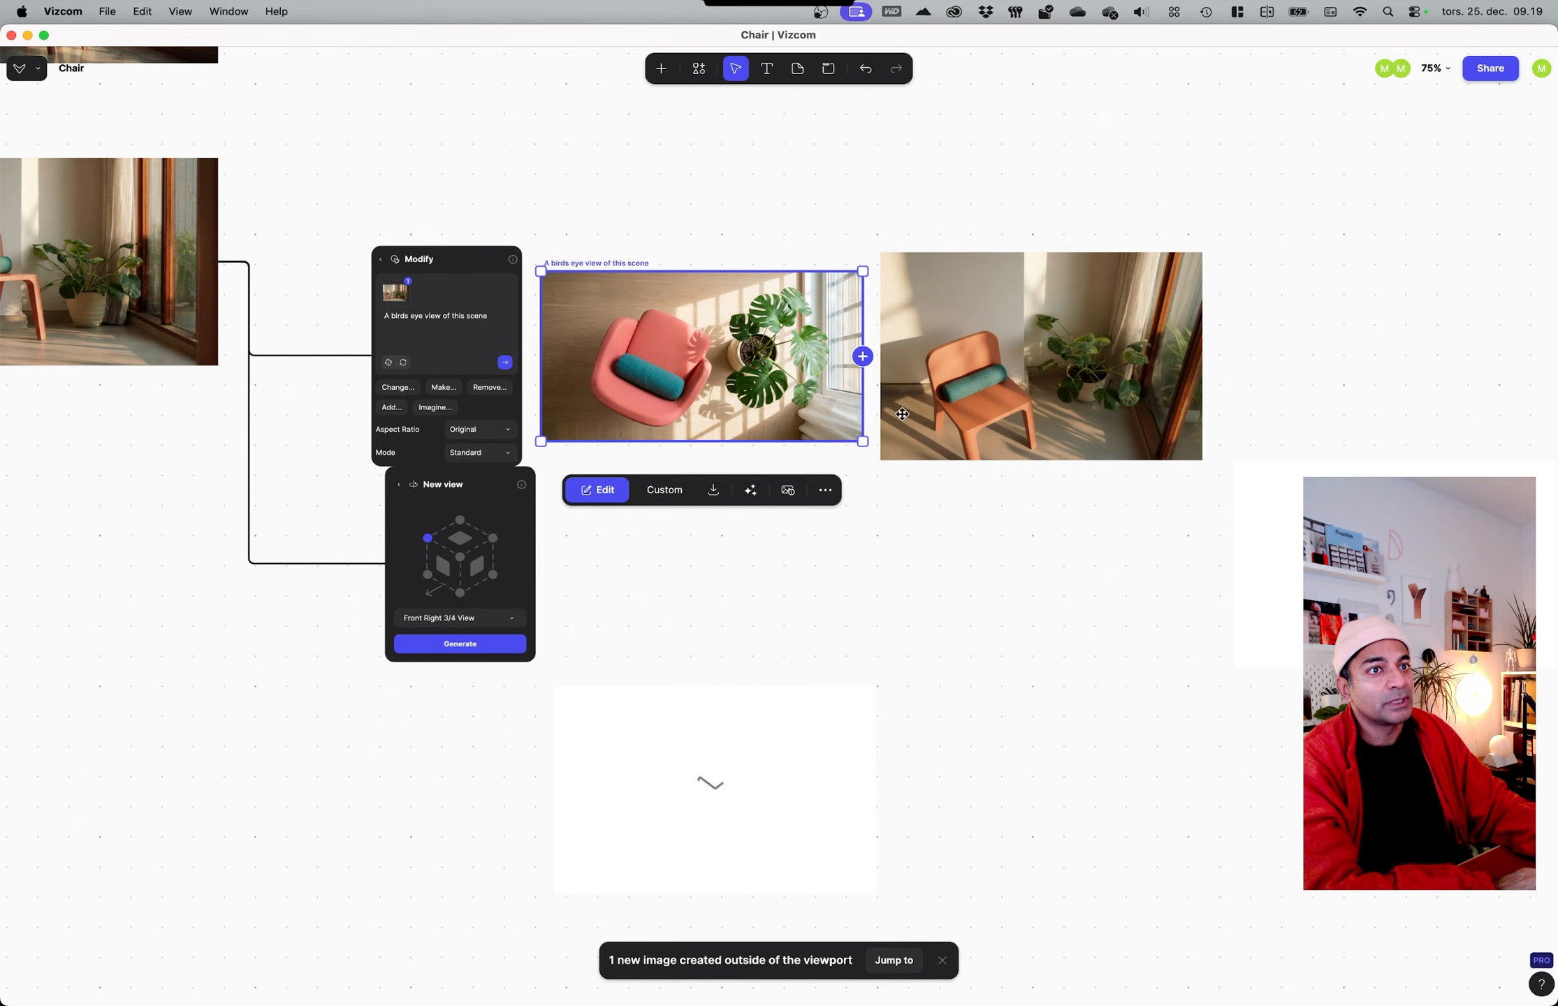
{"action": "left_click", "coordinate": [1081, 413]}
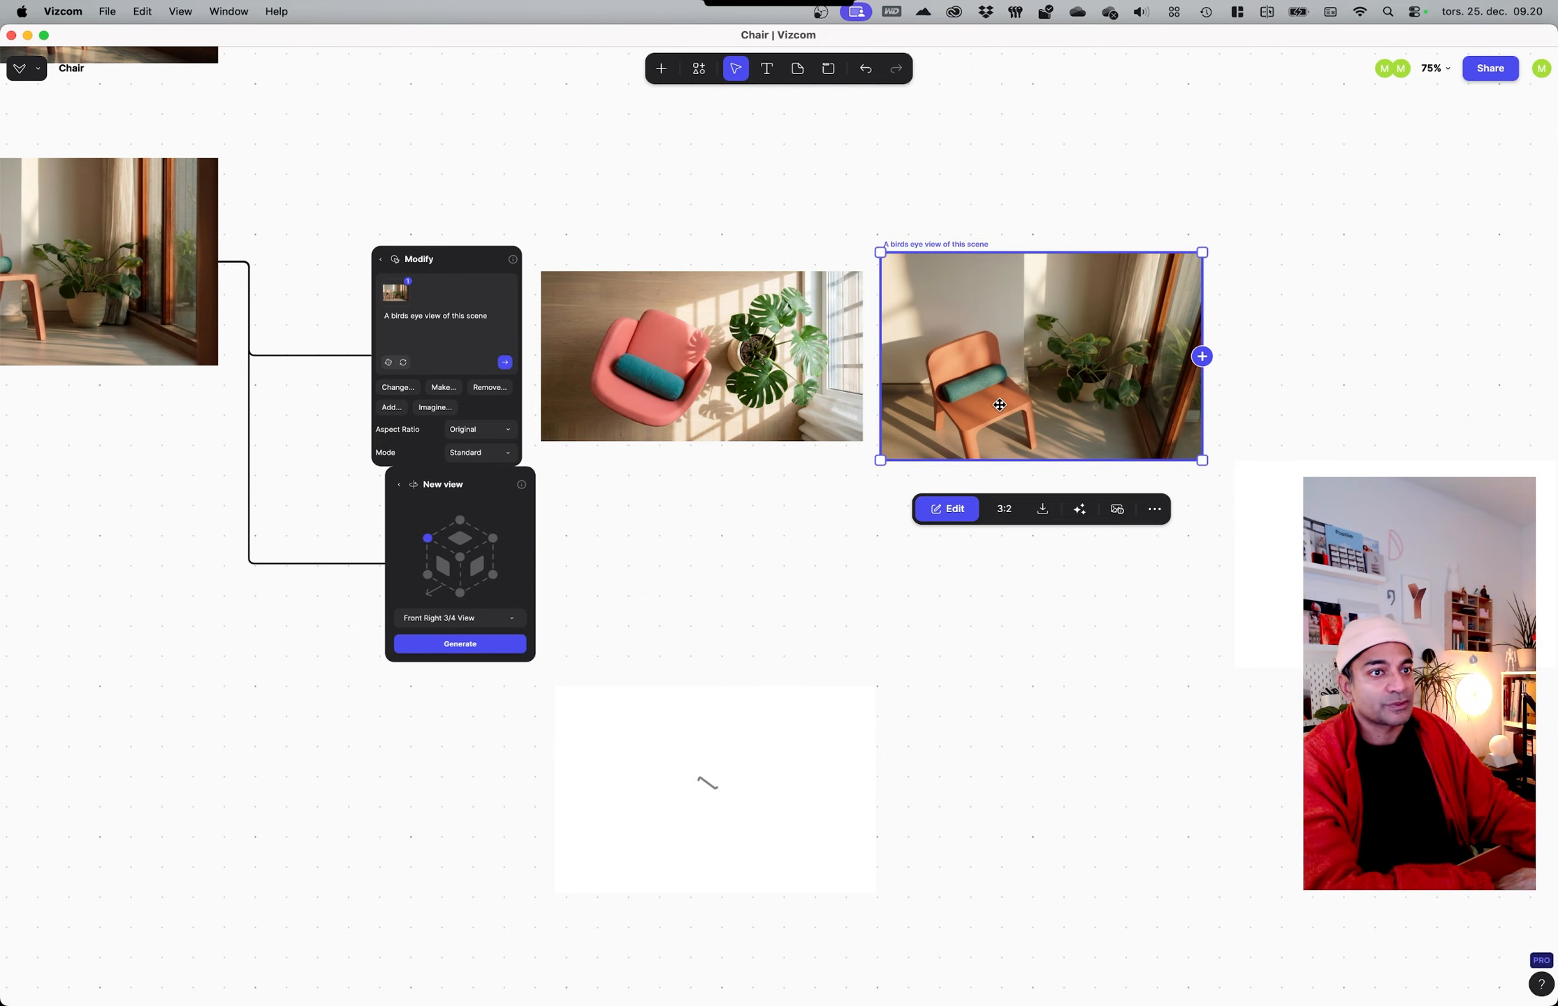
{"action": "left_click_drag", "start_coordinate": [1298, 621], "coordinate": [640, 637]}
{"action": "left_click_drag", "start_coordinate": [631, 633], "coordinate": [1055, 577]}
{"action": "left_click", "coordinate": [711, 726]}
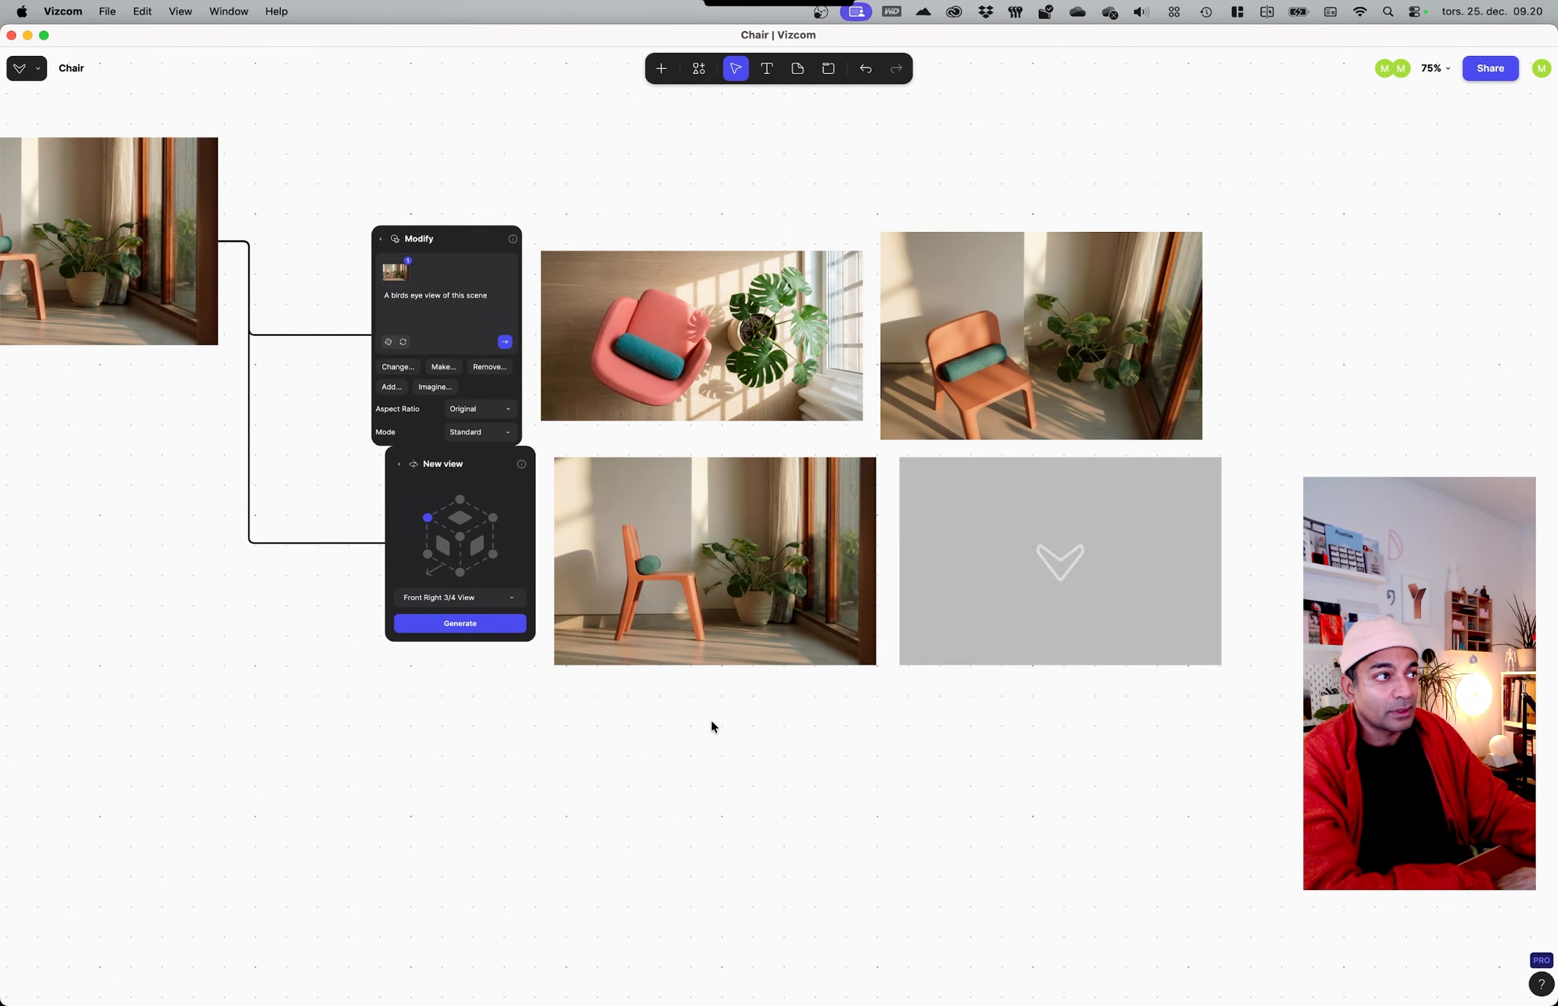
{"action": "scroll", "coordinate": [558, 734], "scroll_direction": "down", "scroll_amount": 5, "text": "ctrl"}
{"action": "left_click_drag", "start_coordinate": [883, 742], "coordinate": [654, 750]}
{"action": "scroll", "coordinate": [592, 712], "scroll_direction": "up", "scroll_amount": 2}
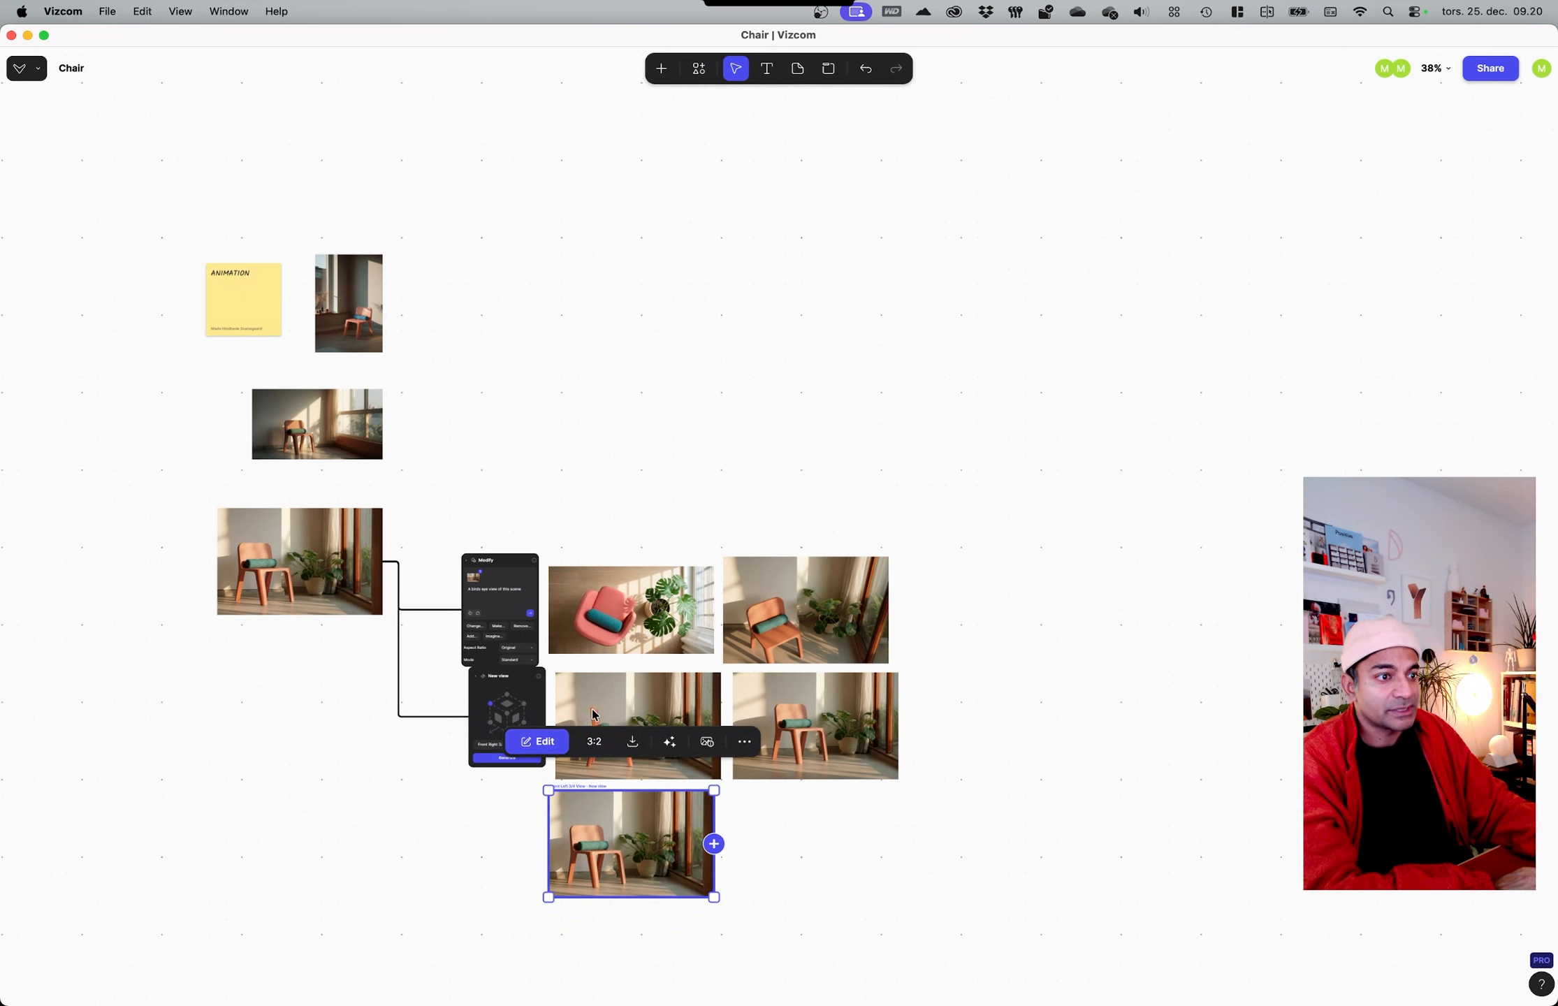
Step: Move the New view block clear of the bird's-eye Modify block and return it to the Modify options
{"action": "scroll", "coordinate": [632, 844], "scroll_direction": "up", "scroll_amount": 5, "text": "ctrl"}
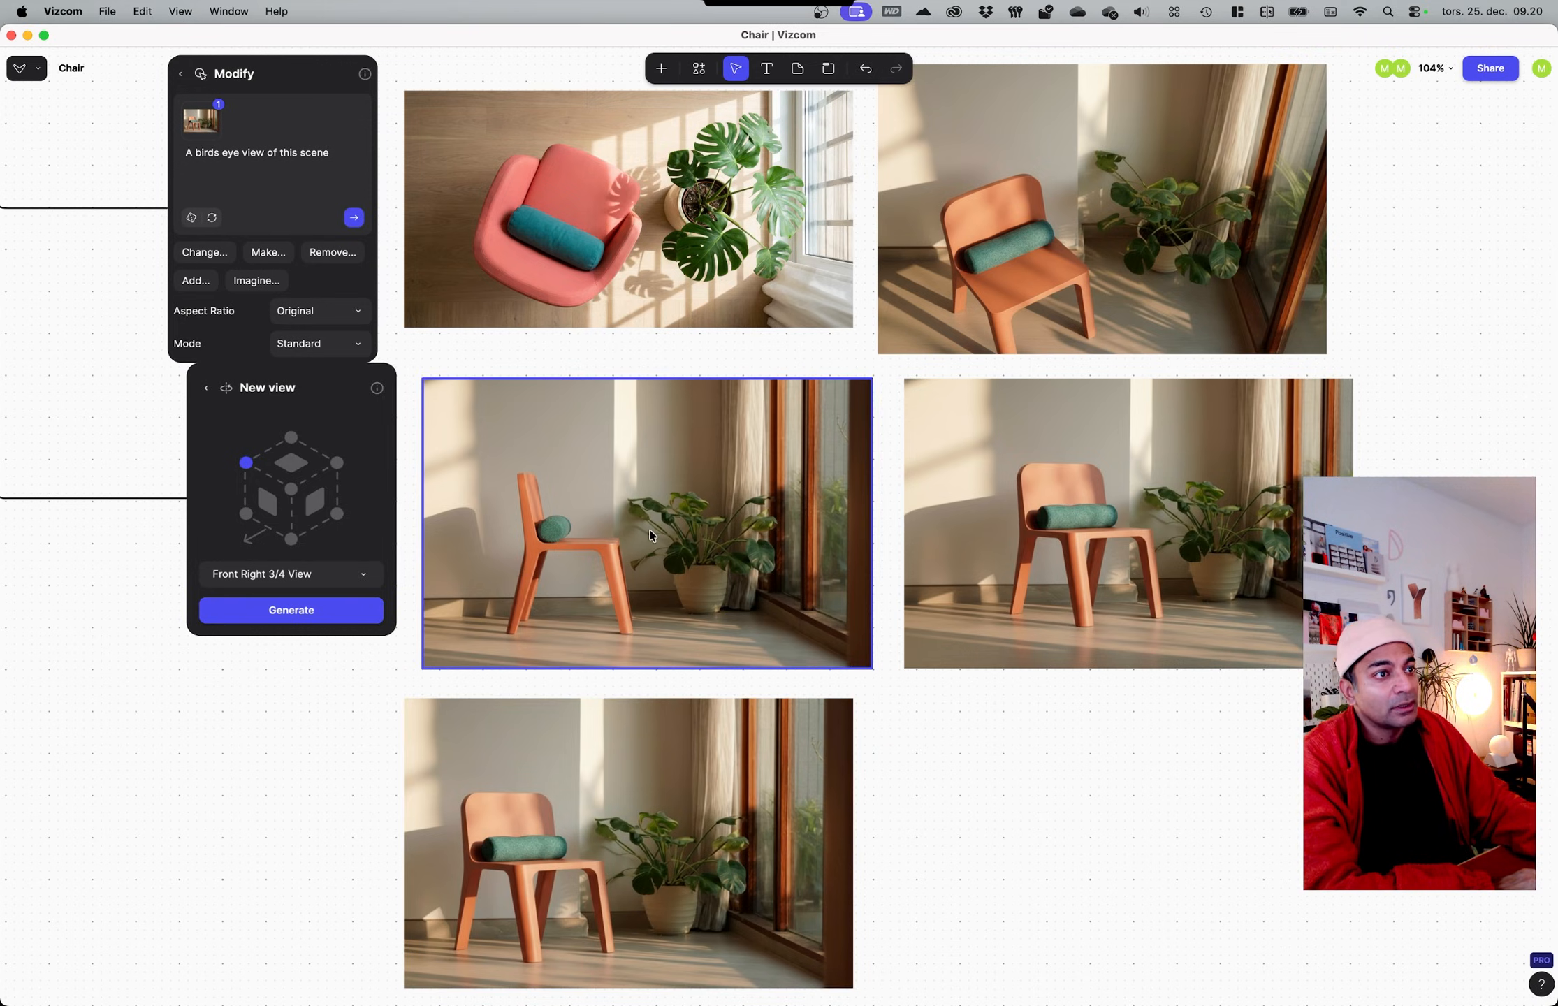
{"action": "scroll", "coordinate": [565, 642], "scroll_direction": "down", "scroll_amount": 2, "text": "ctrl"}
{"action": "middle_click_drag", "start_coordinate": [276, 690], "coordinate": [682, 729]}
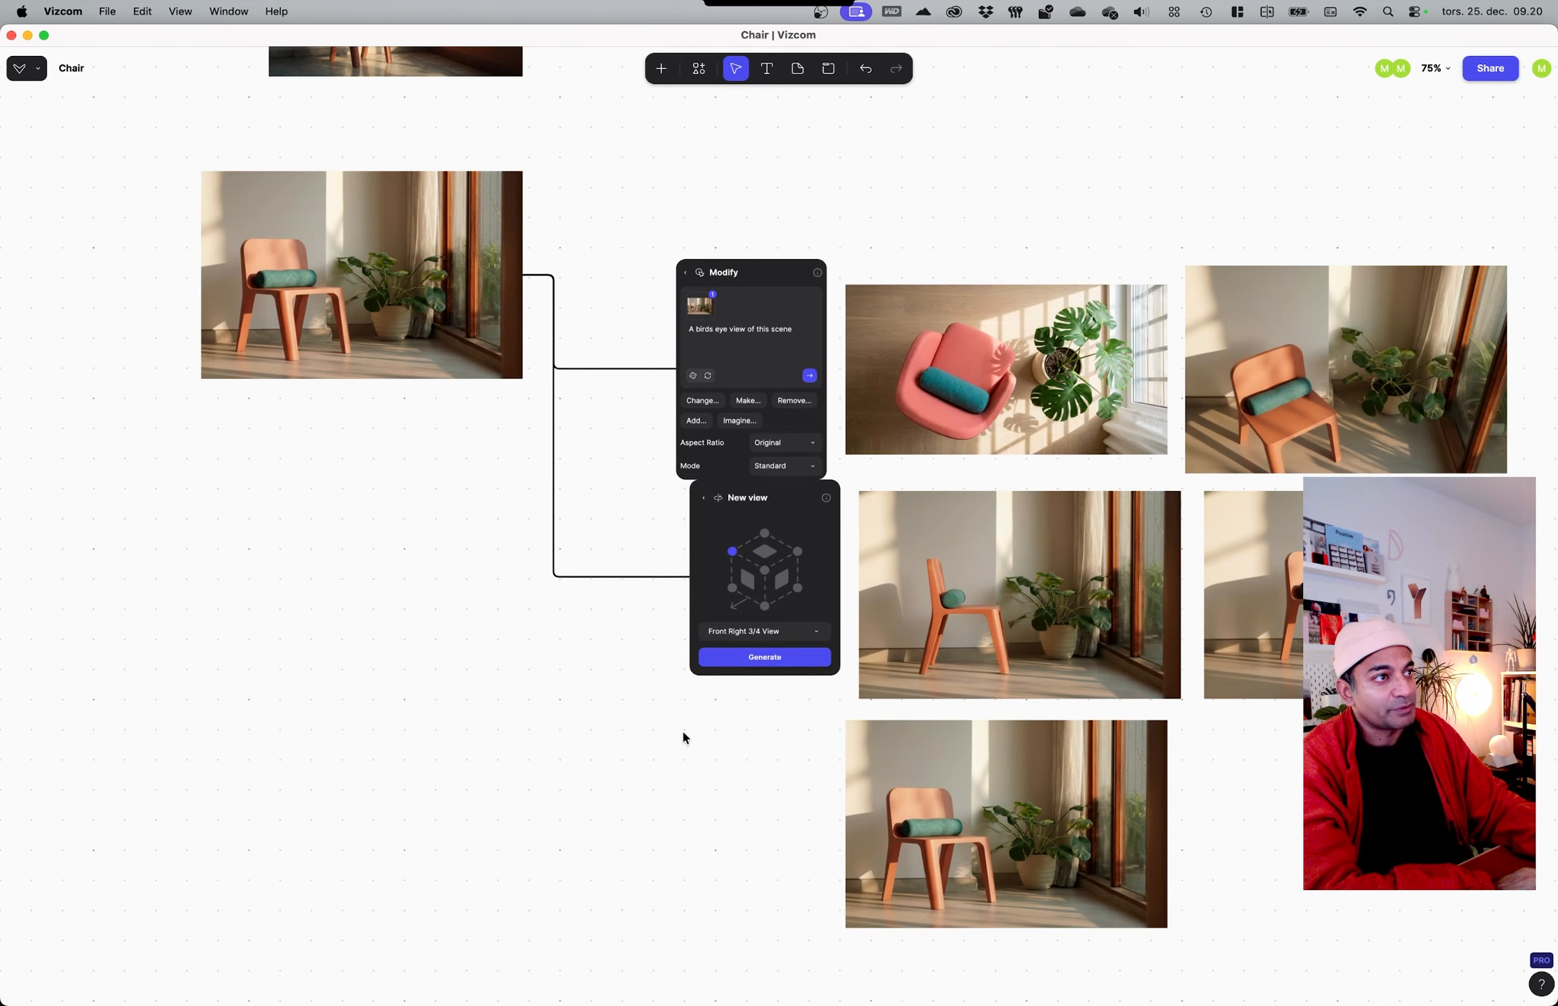
{"action": "left_click", "coordinate": [1034, 647]}
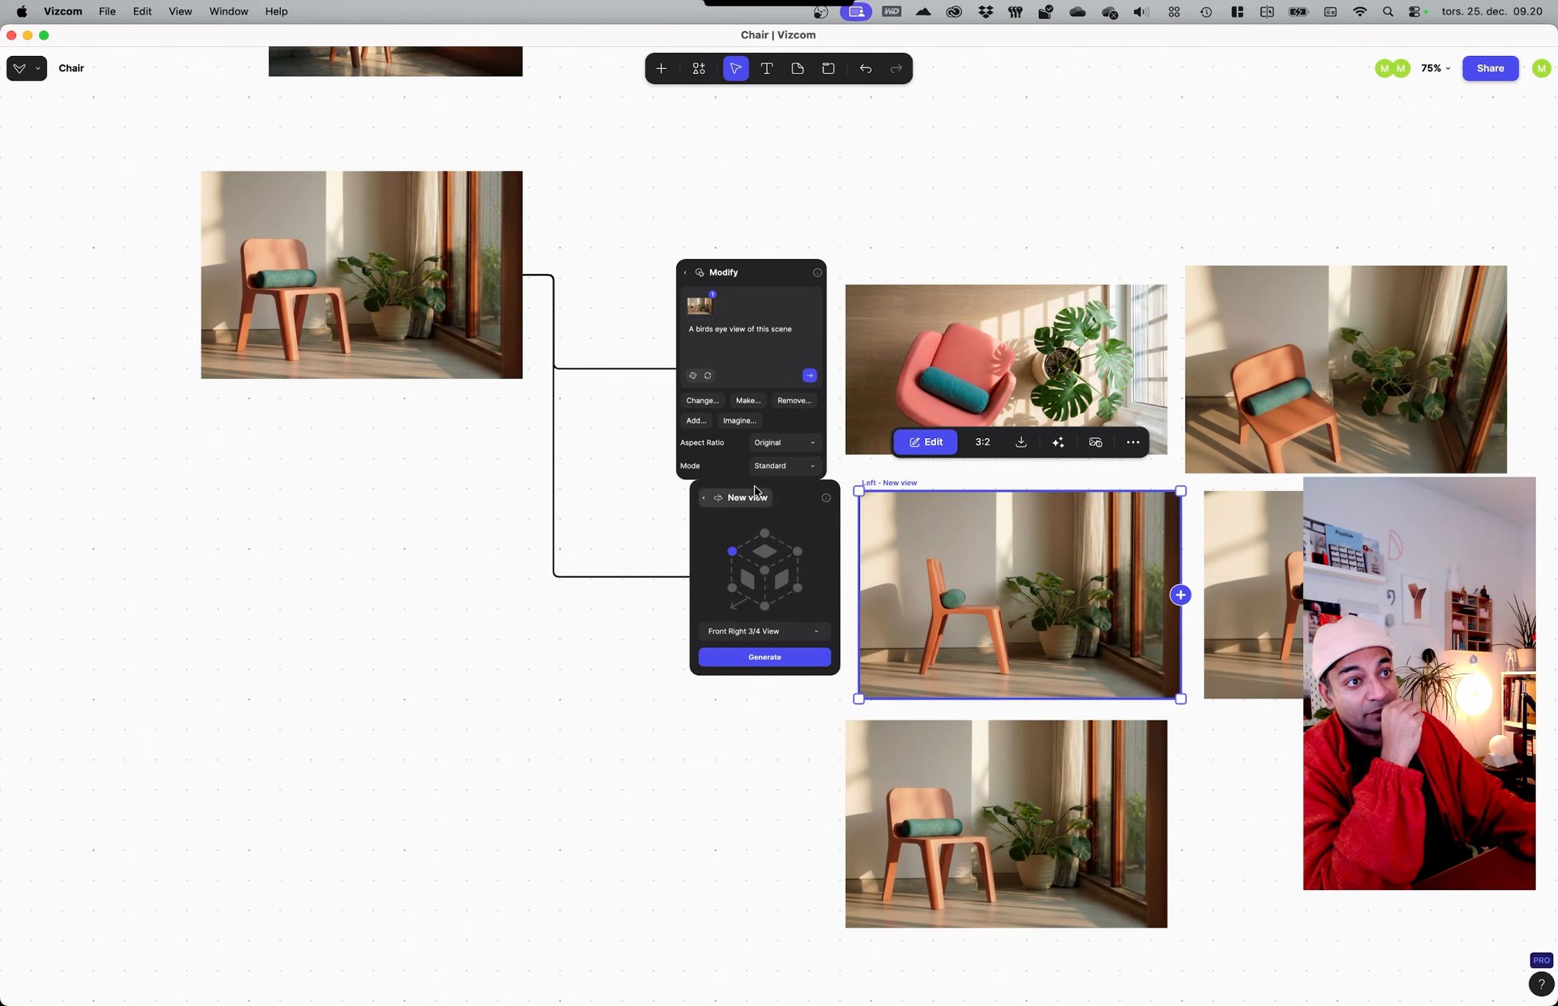
{"action": "left_click_drag", "start_coordinate": [786, 494], "coordinate": [771, 539]}
{"action": "left_click", "coordinate": [719, 543]}
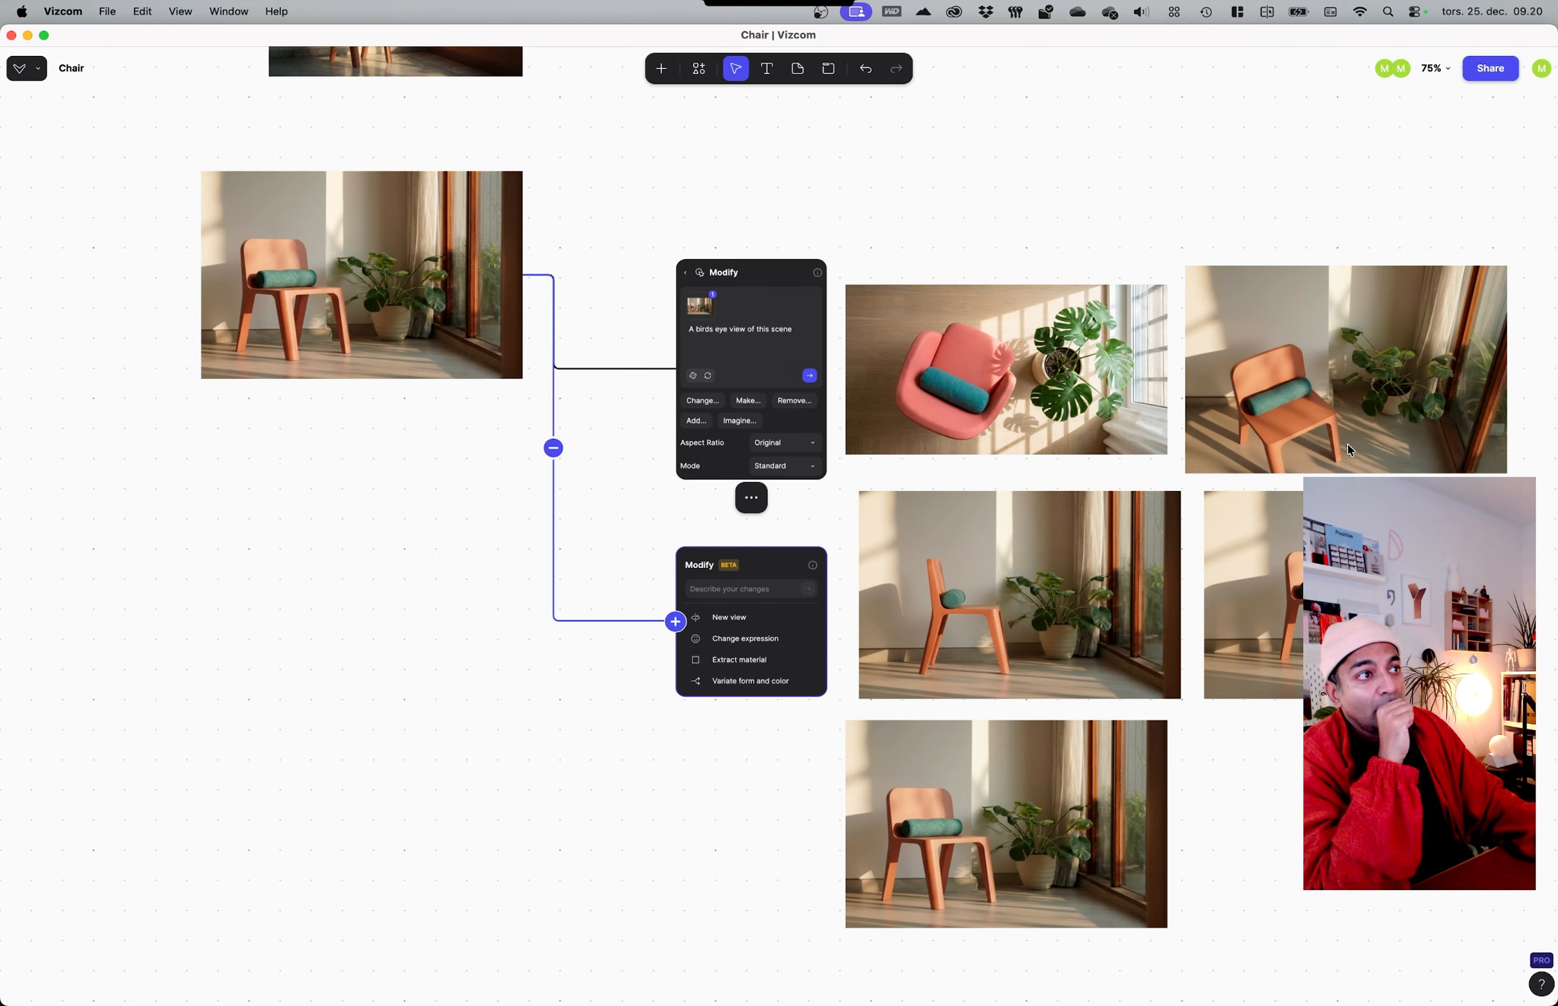
Step: Generate an image from the second Modify block with the prompt "Zoom in on pillow on chair"
{"action": "left_click", "coordinate": [723, 588]}
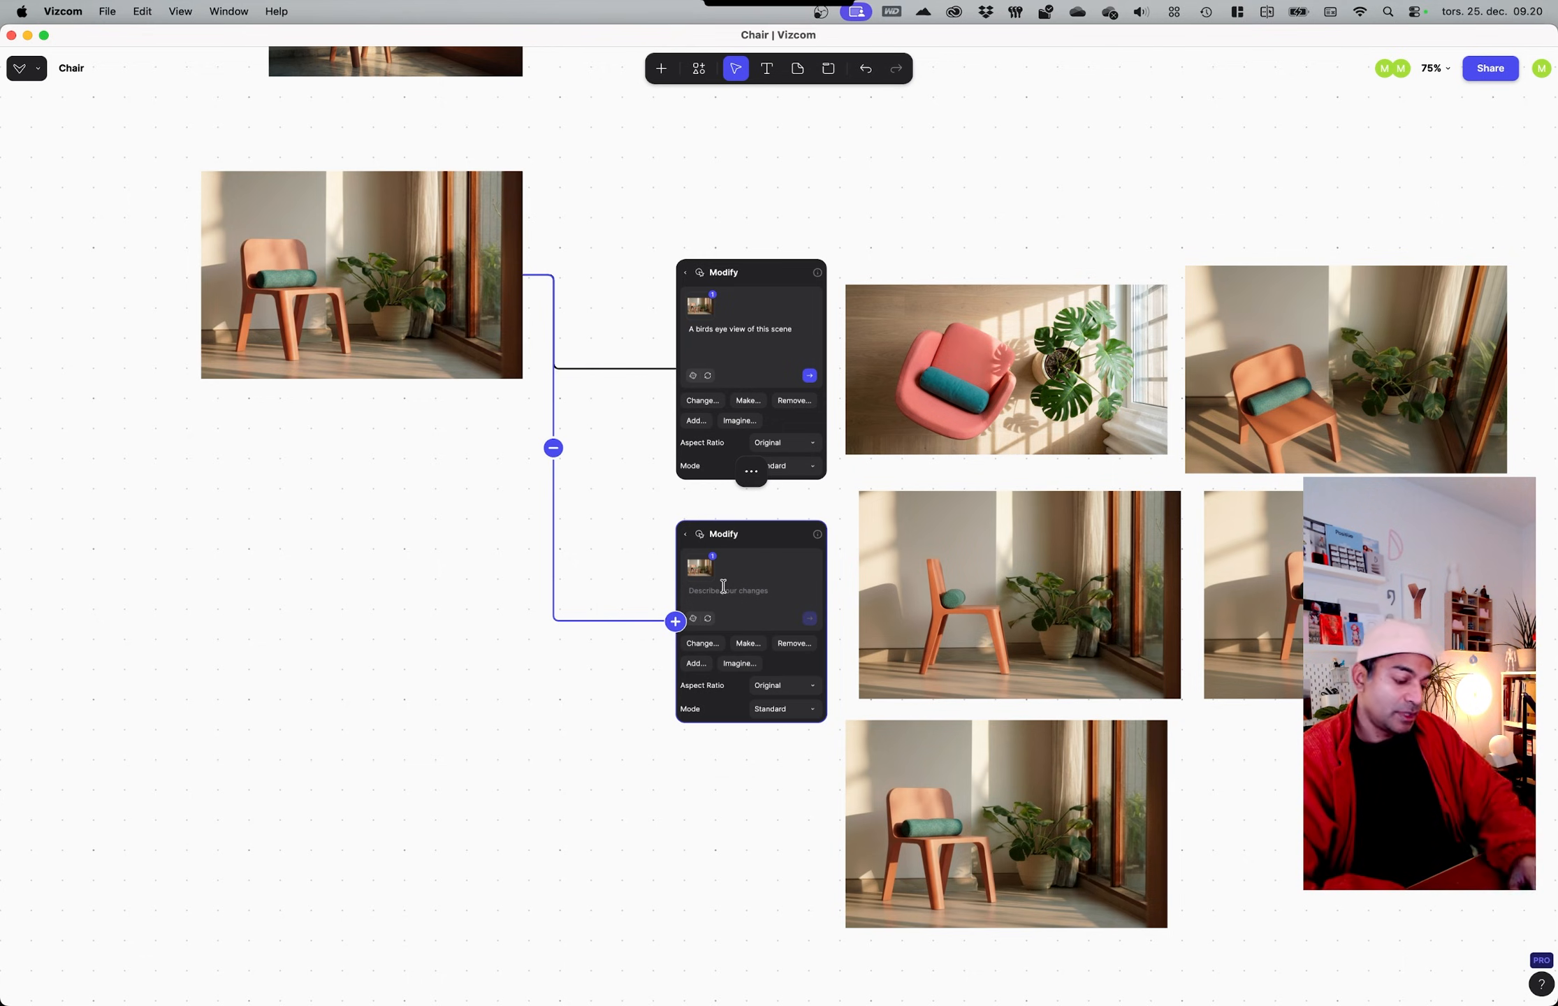
{"action": "type", "text": "c"}
{"action": "key", "text": "BackSpace"}
{"action": "type", "text": "Zoom in on "}
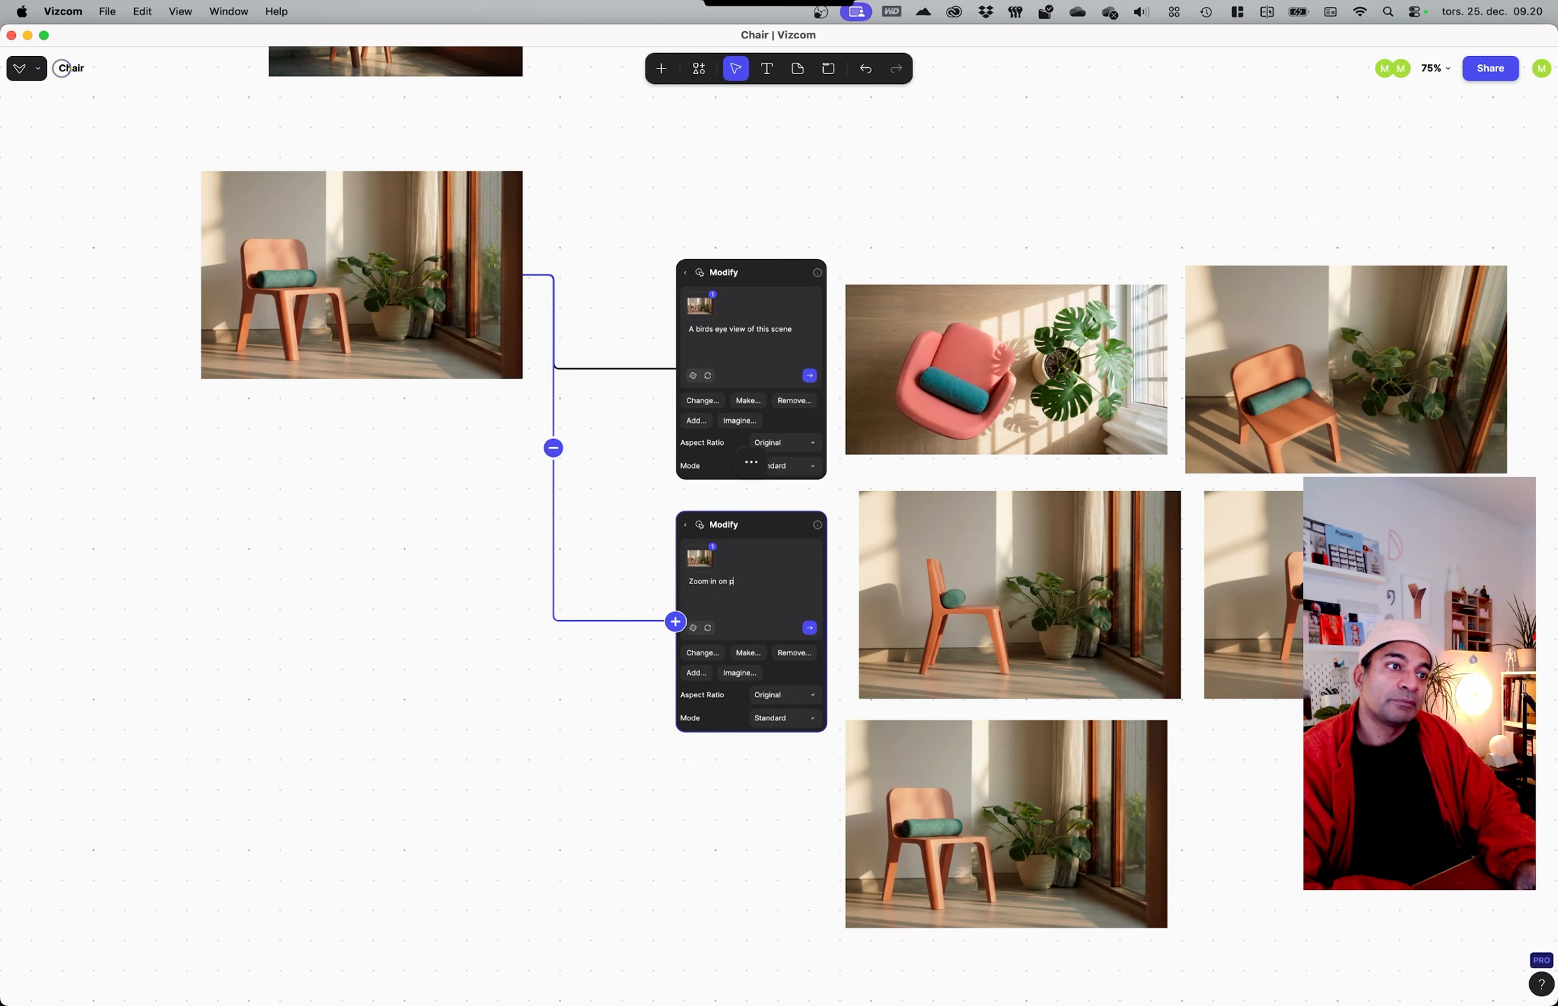
{"action": "type", "text": "pillow on chair"}
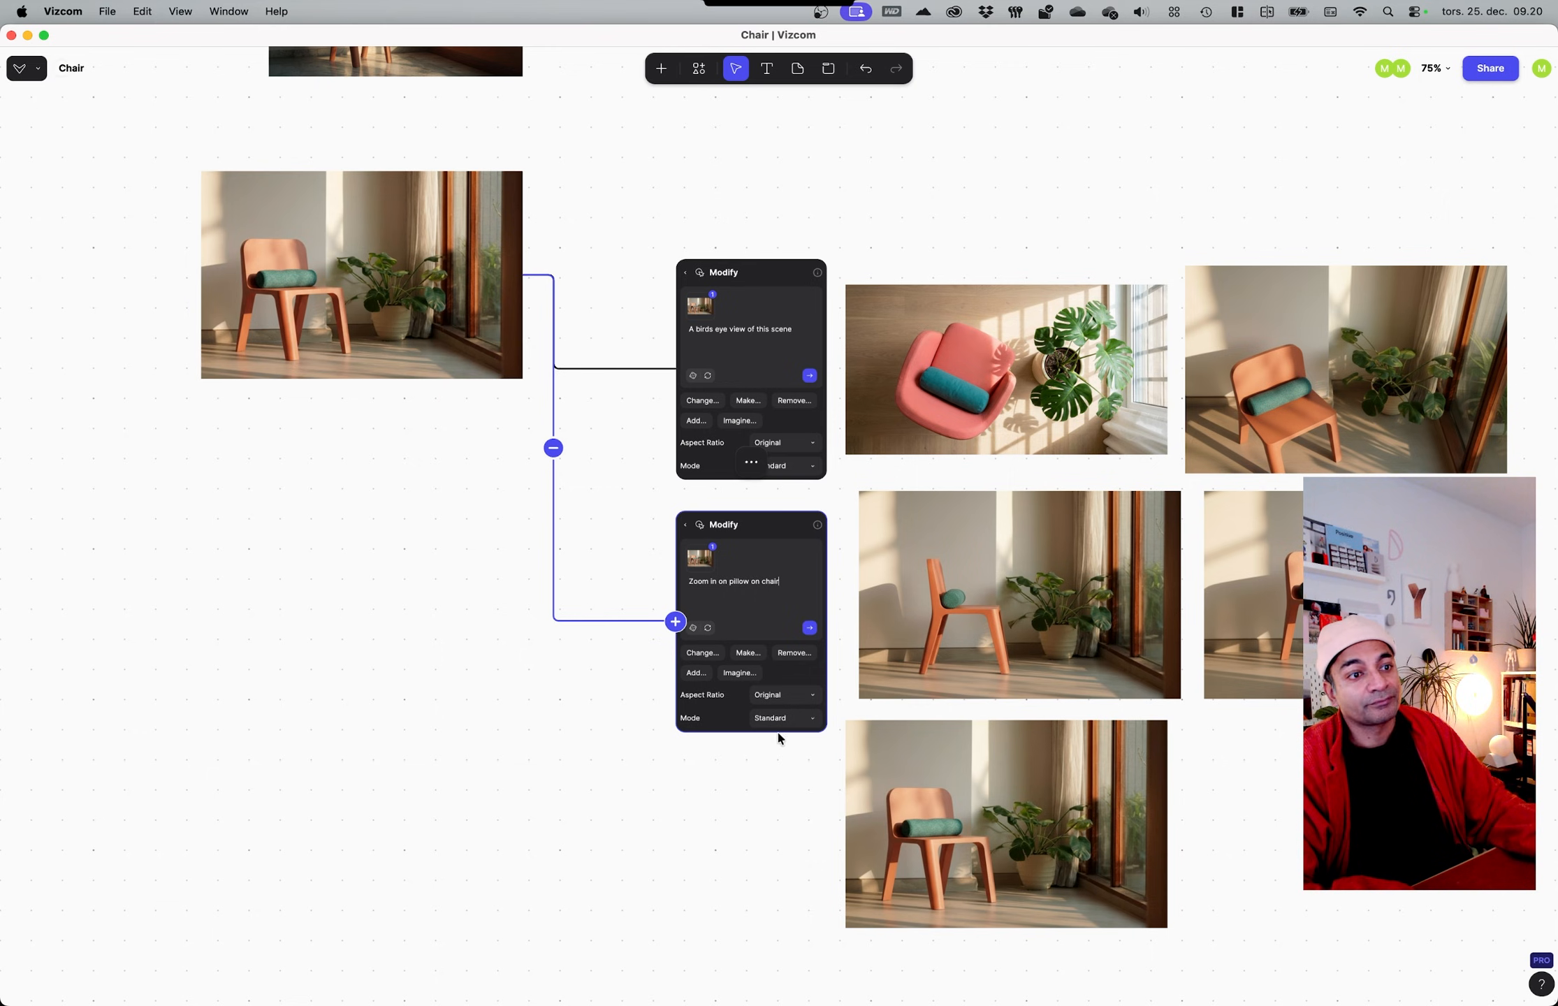
{"action": "left_click", "coordinate": [809, 627]}
Step: Move the pillow close-up's Modify block below the generated views and place its output image beside it
{"action": "scroll", "coordinate": [647, 630], "scroll_direction": "down", "scroll_amount": 4}
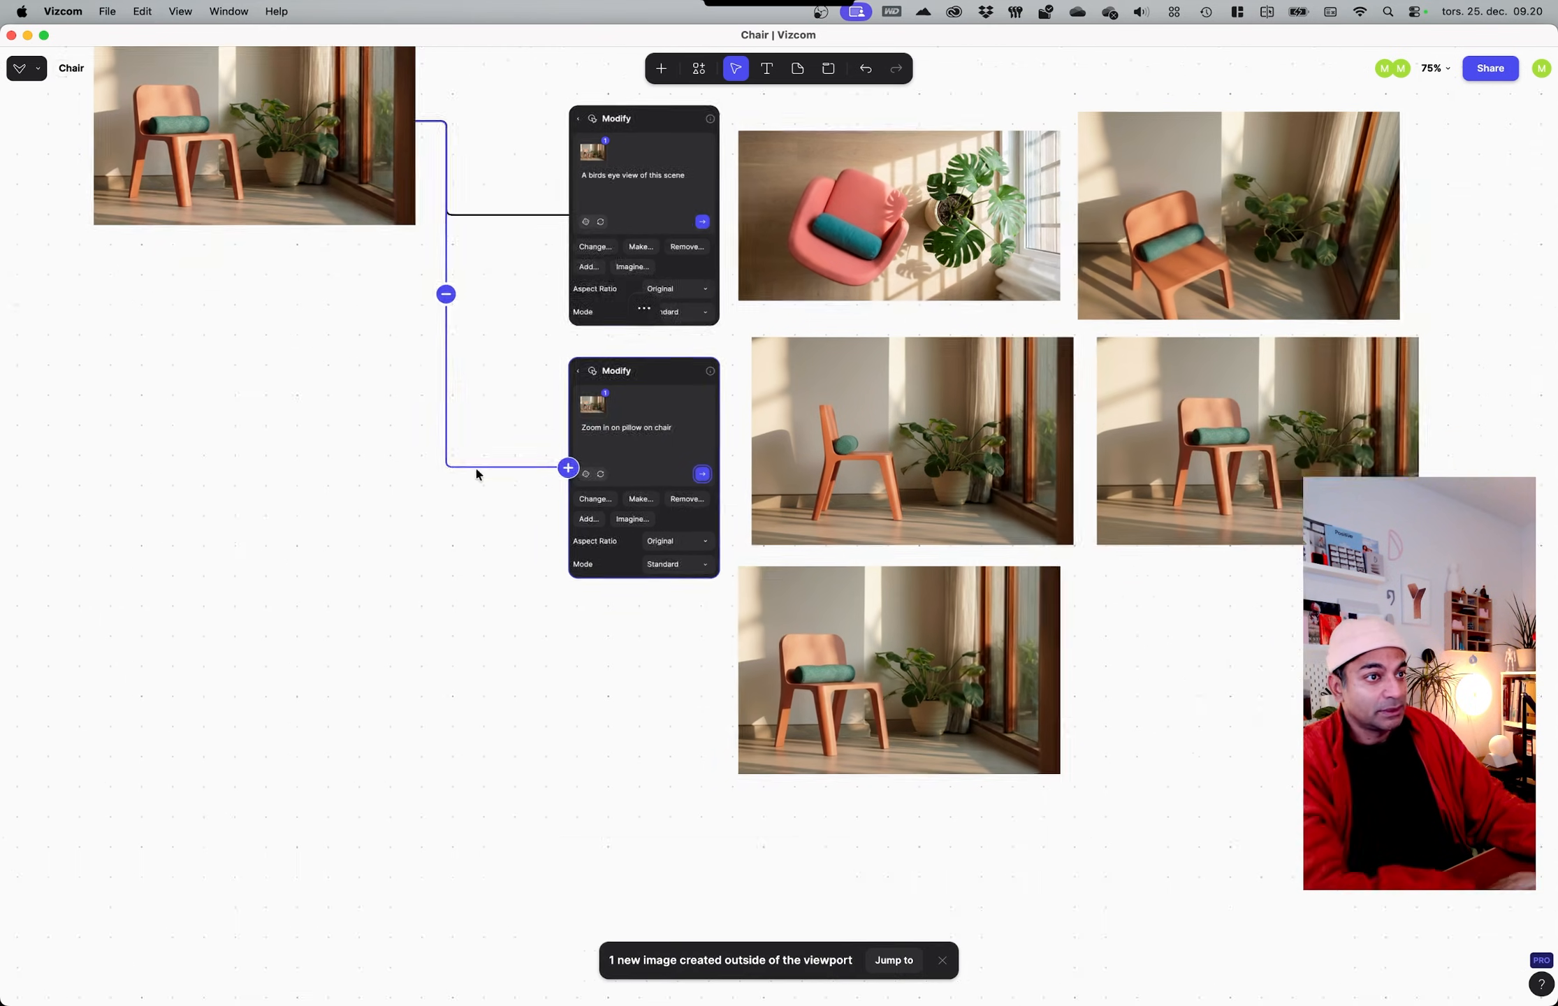
{"action": "scroll", "coordinate": [476, 474], "scroll_direction": "down", "scroll_amount": 3}
{"action": "left_click_drag", "start_coordinate": [555, 246], "coordinate": [557, 699]}
{"action": "scroll", "coordinate": [419, 468], "scroll_direction": "down", "scroll_amount": 3, "text": "ctrl"}
{"action": "left_click_drag", "start_coordinate": [1446, 342], "coordinate": [656, 695]}
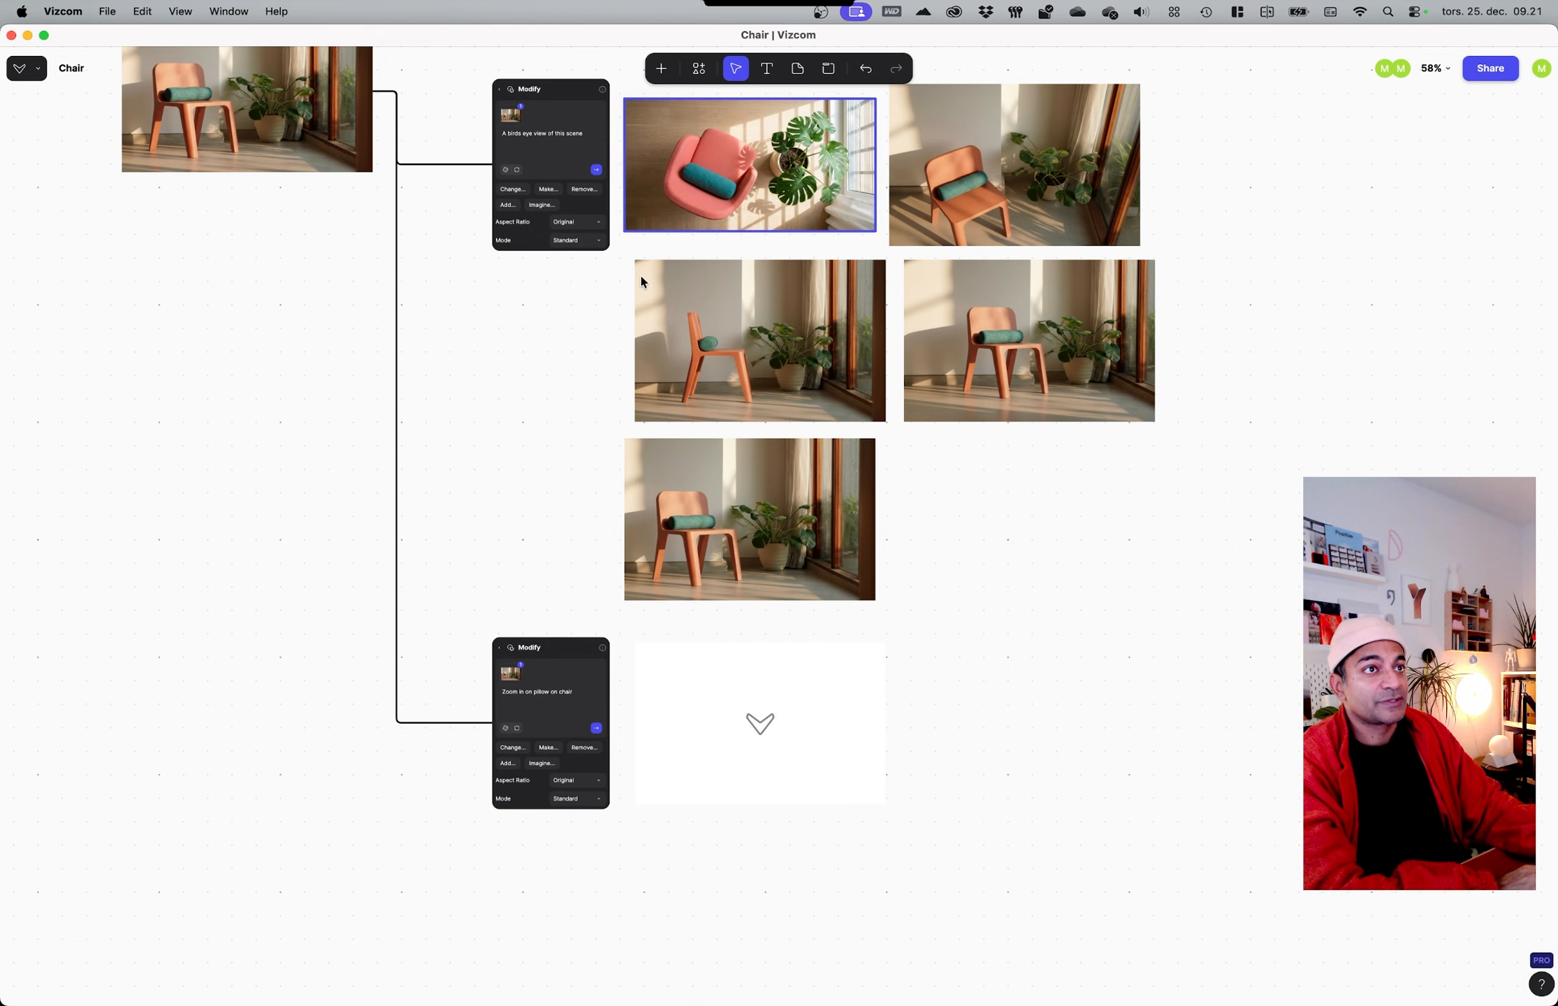
Step: Examine the bird's-eye image with the pink armchair and the neighbouring high-angle image of the orange chair
{"action": "scroll", "coordinate": [641, 282], "scroll_direction": "left", "scroll_amount": 3}
{"action": "left_click", "coordinate": [901, 257]}
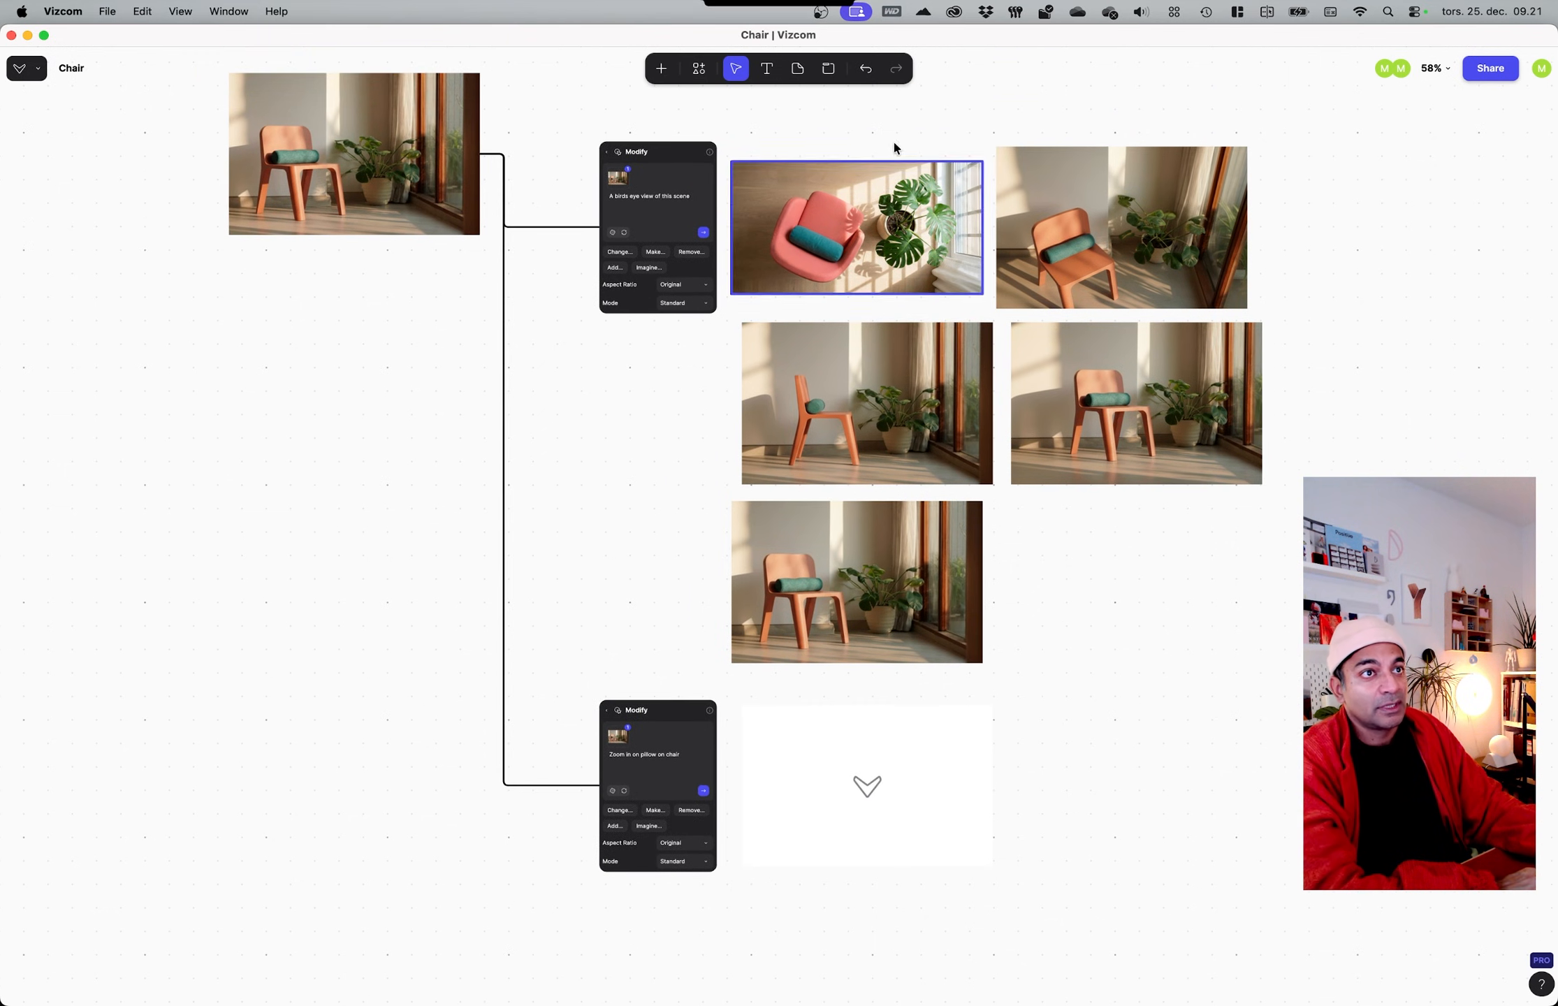
{"action": "scroll", "coordinate": [909, 258], "scroll_direction": "up", "scroll_amount": 2}
{"action": "scroll", "coordinate": [919, 258], "scroll_direction": "up", "scroll_amount": 10, "text": "ctrl"}
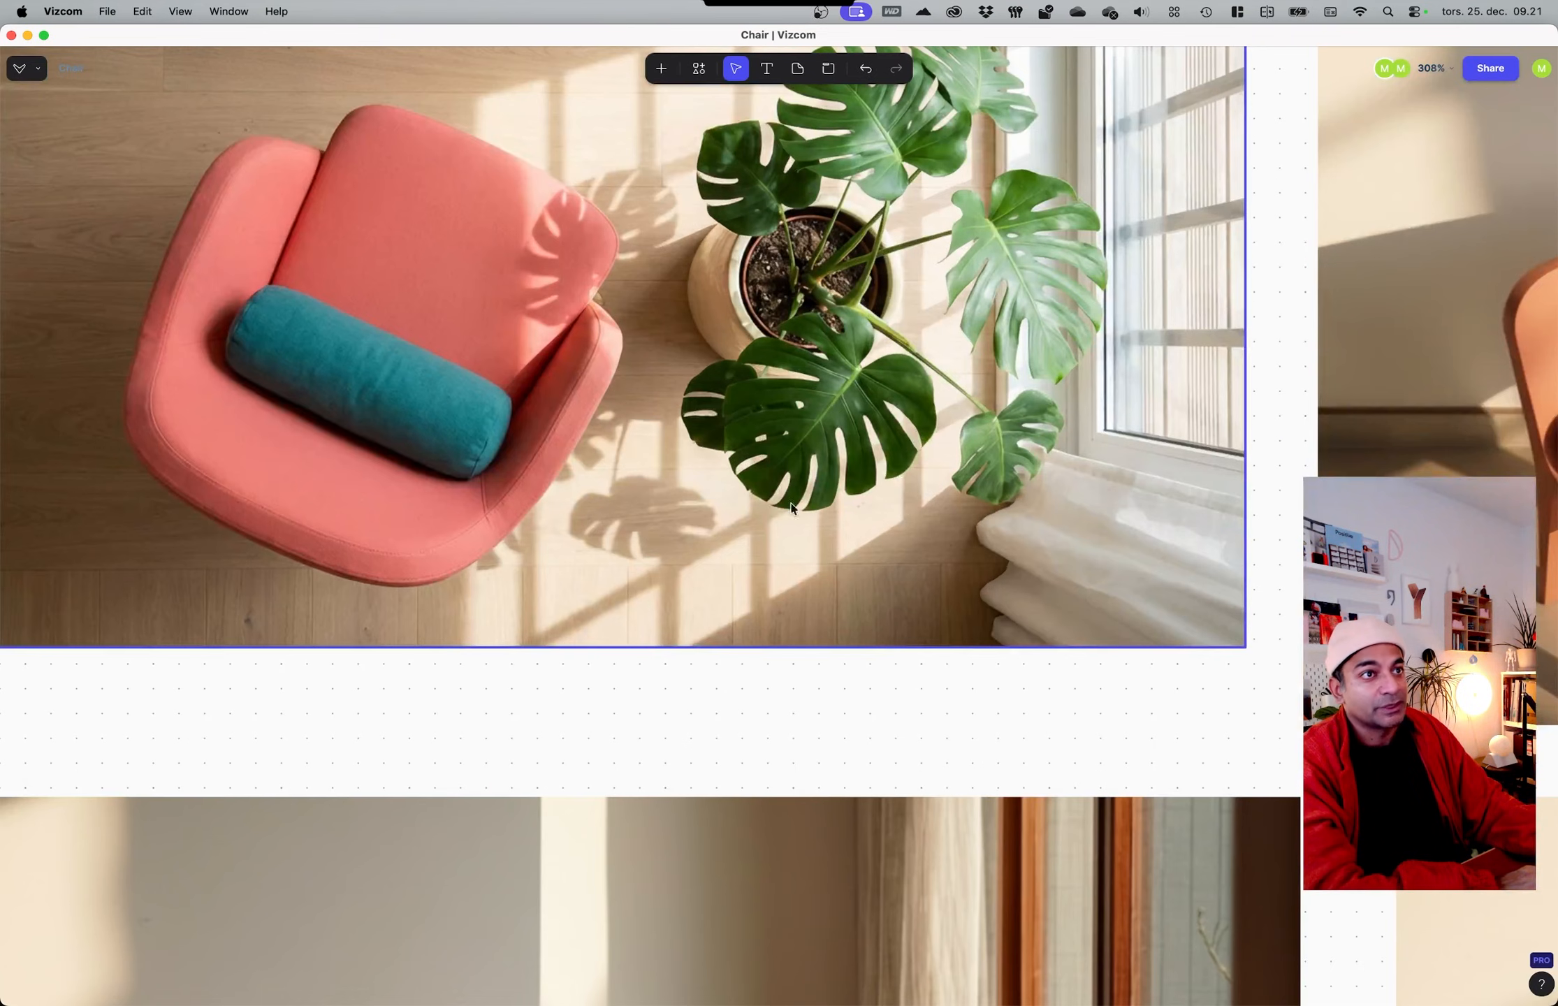
{"action": "scroll", "coordinate": [305, 538], "scroll_direction": "down", "scroll_amount": 4, "text": "ctrl"}
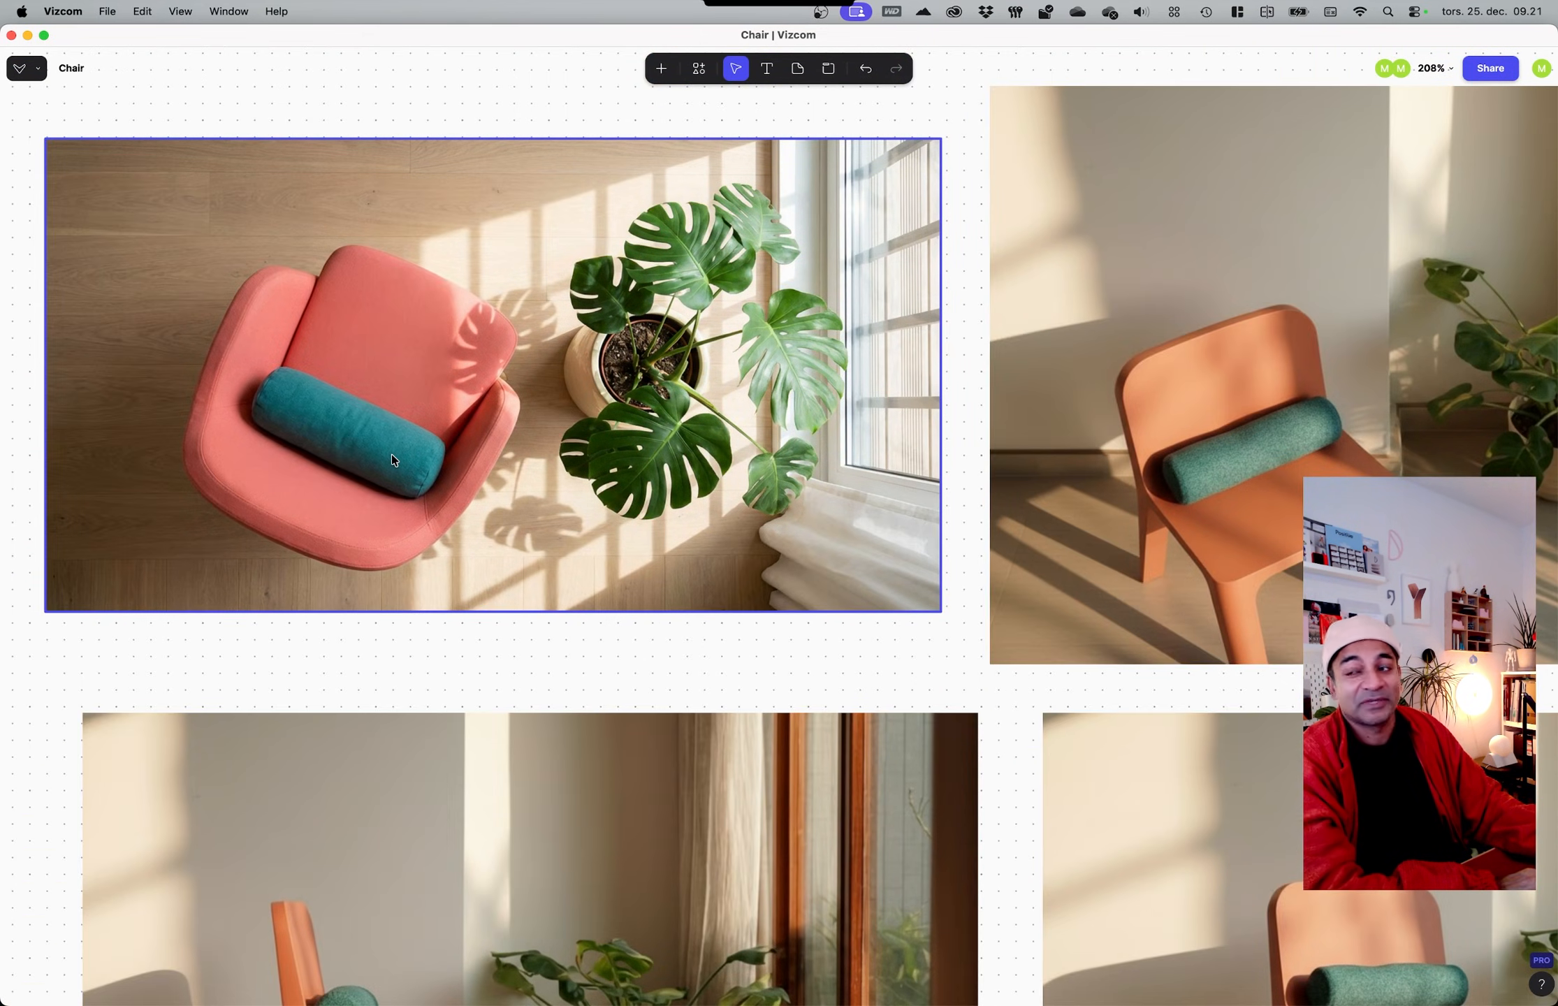
{"action": "left_click_drag", "start_coordinate": [470, 557], "coordinate": [116, 519]}
{"action": "left_click", "coordinate": [948, 462]}
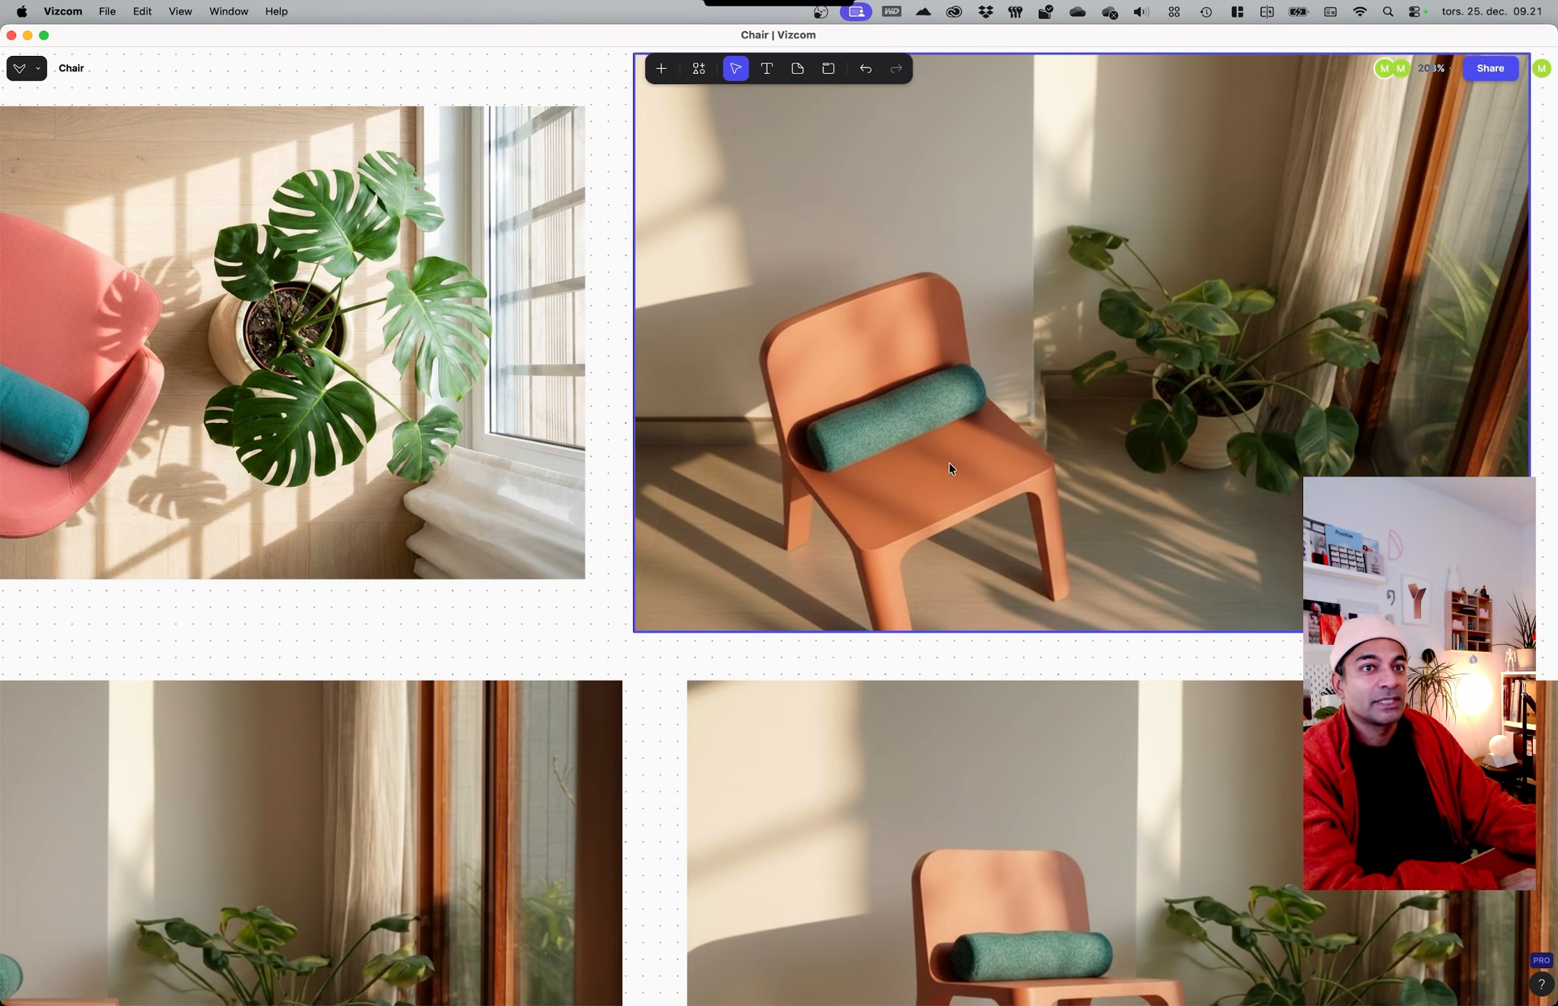
{"action": "scroll", "coordinate": [959, 512], "scroll_direction": "down", "scroll_amount": 5, "text": "ctrl"}
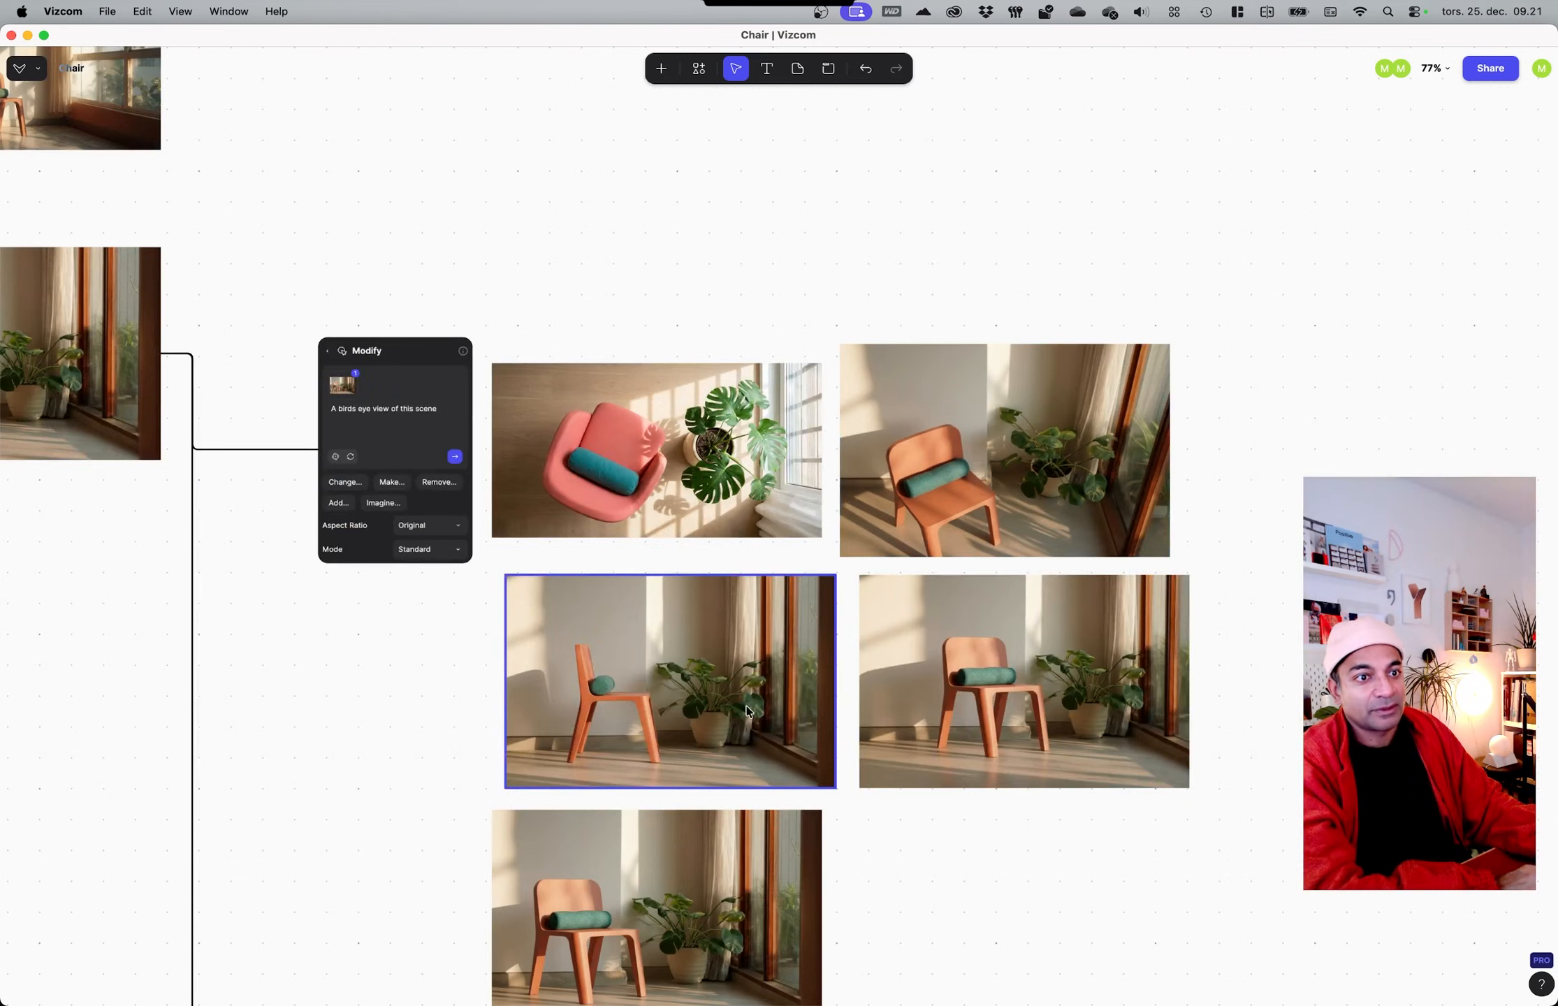
Step: Check the lower generated chair view and the pillow close-up's Modify block with its output image
{"action": "scroll", "coordinate": [747, 705], "scroll_direction": "down", "scroll_amount": 5}
{"action": "left_click", "coordinate": [714, 589]}
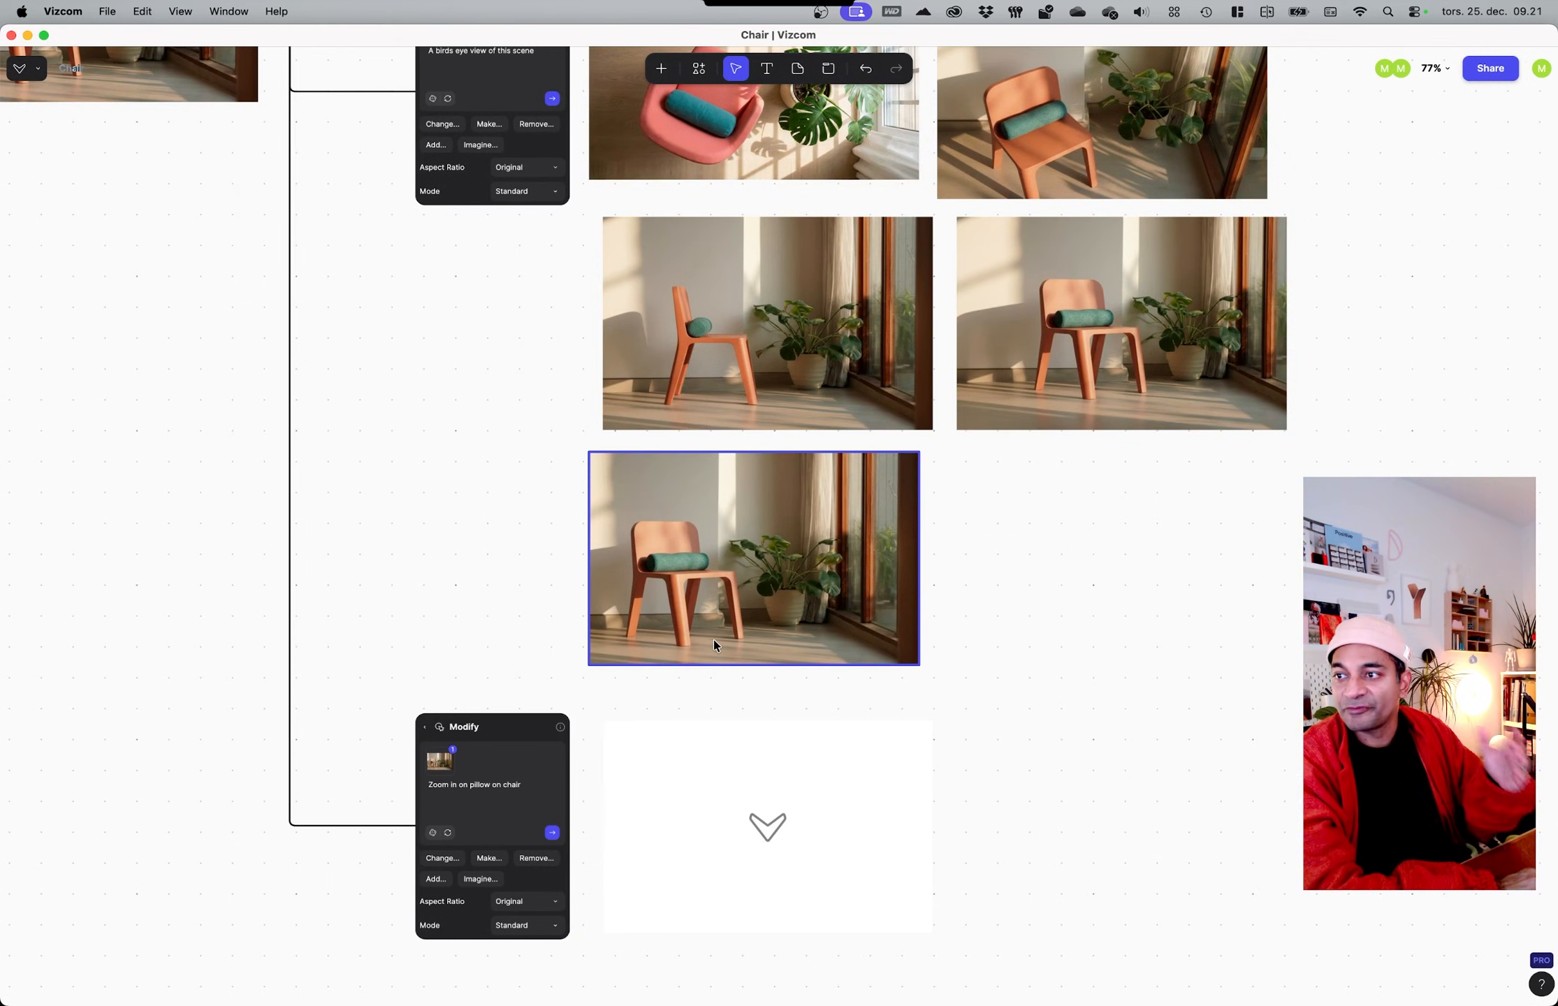
{"action": "left_click_drag", "start_coordinate": [484, 616], "coordinate": [539, 491]}
{"action": "left_click", "coordinate": [796, 660]}
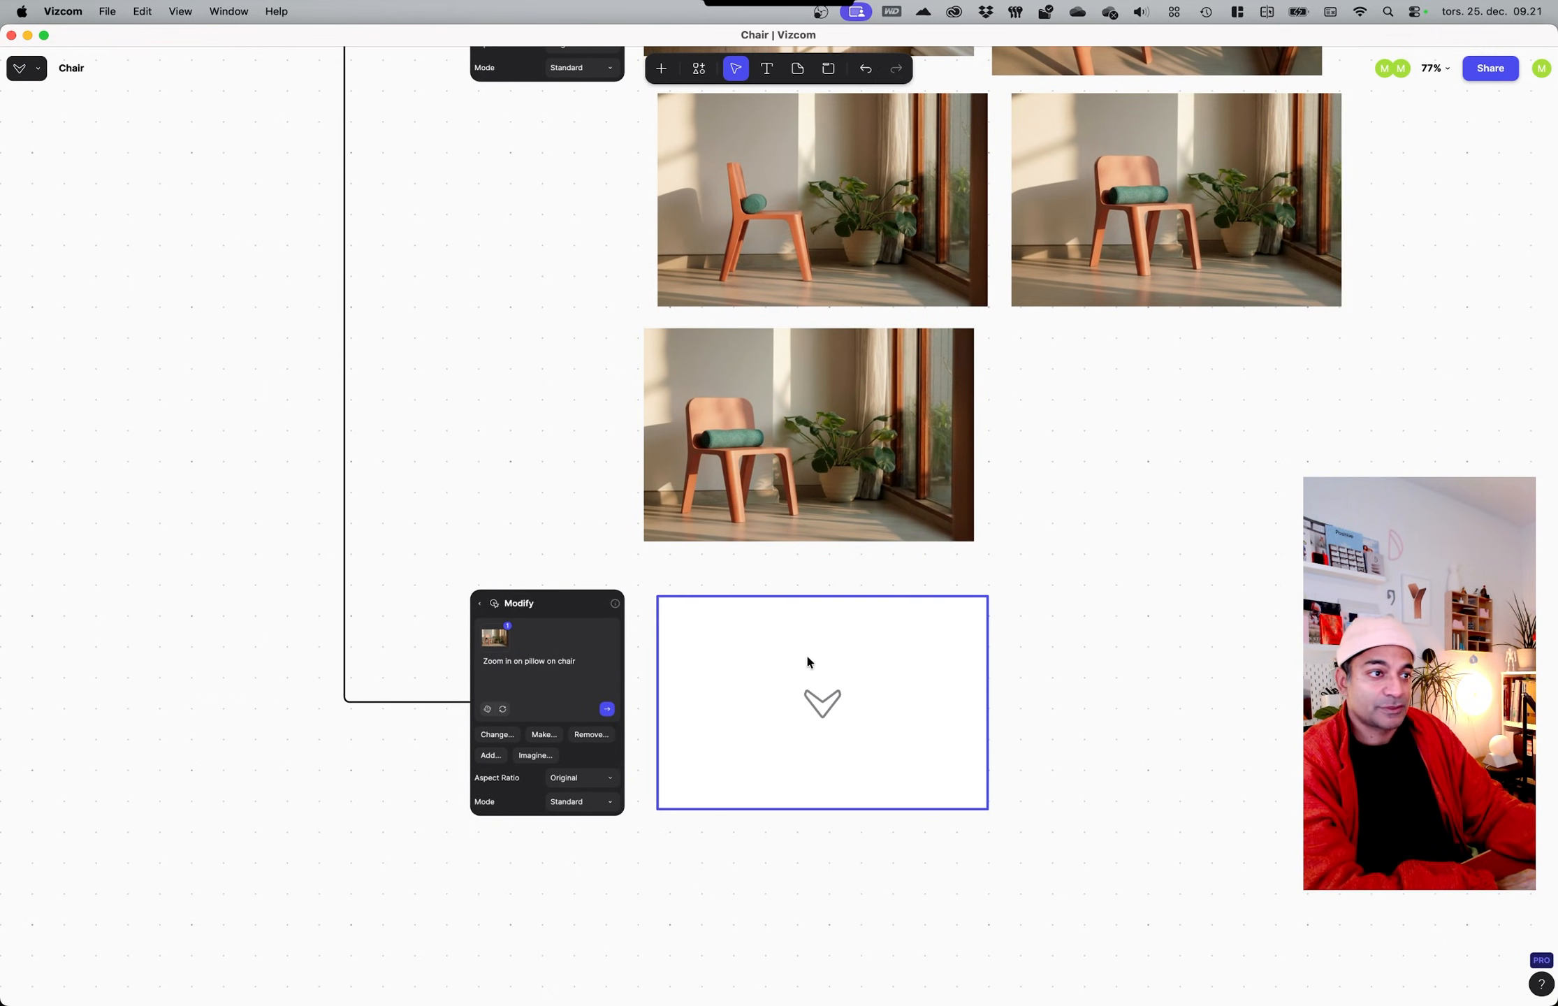
{"action": "scroll", "coordinate": [671, 790], "scroll_direction": "up", "scroll_amount": 5, "text": "ctrl"}
{"action": "left_click", "coordinate": [346, 612]}
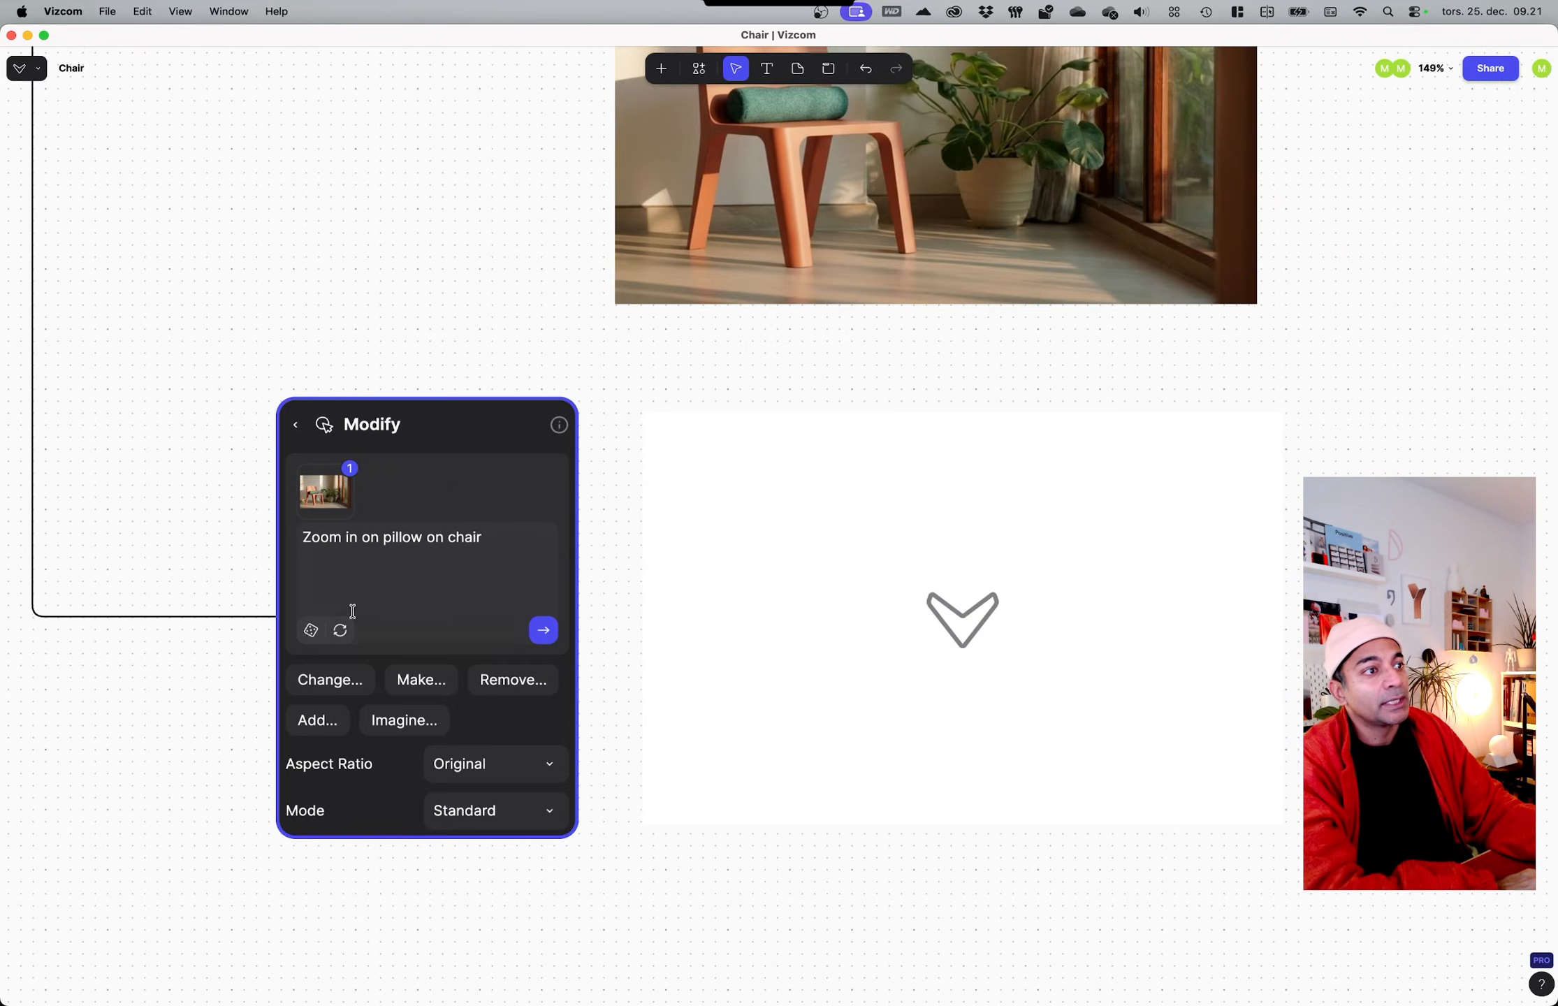
{"action": "left_click", "coordinate": [443, 361]}
Step: Branch a new Modify block from the original plant-and-chair scene and place it above the bird's-eye Modify block
{"action": "scroll", "coordinate": [446, 361], "scroll_direction": "down", "scroll_amount": 5, "text": "ctrl"}
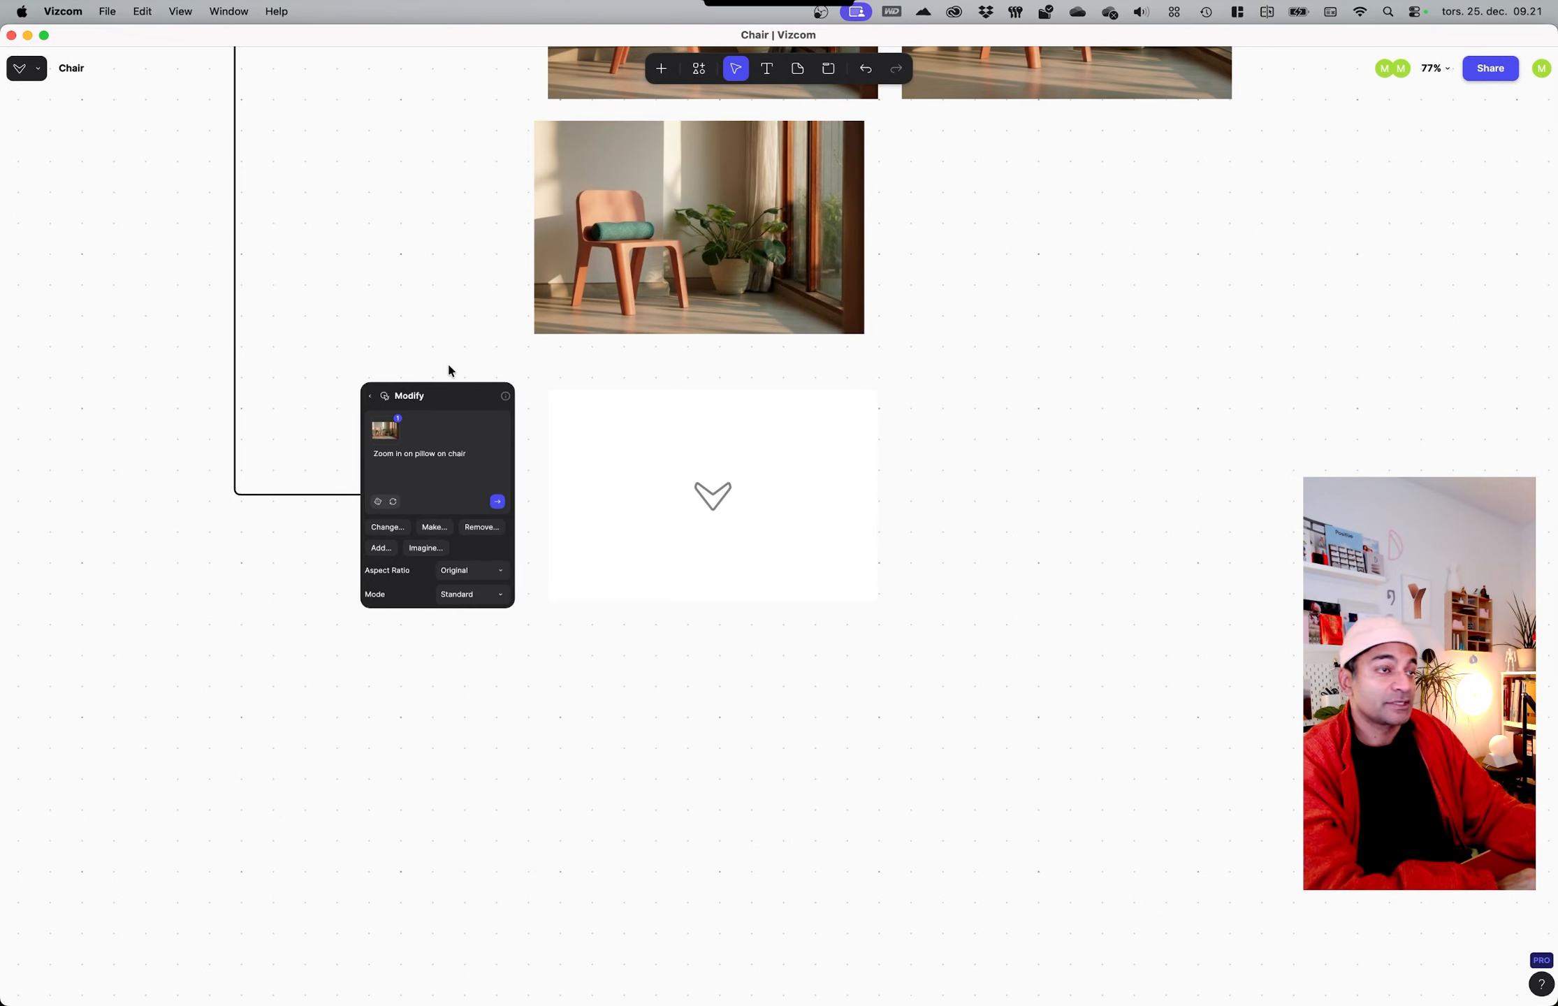
{"action": "scroll", "coordinate": [499, 408], "scroll_direction": "up", "scroll_amount": 5}
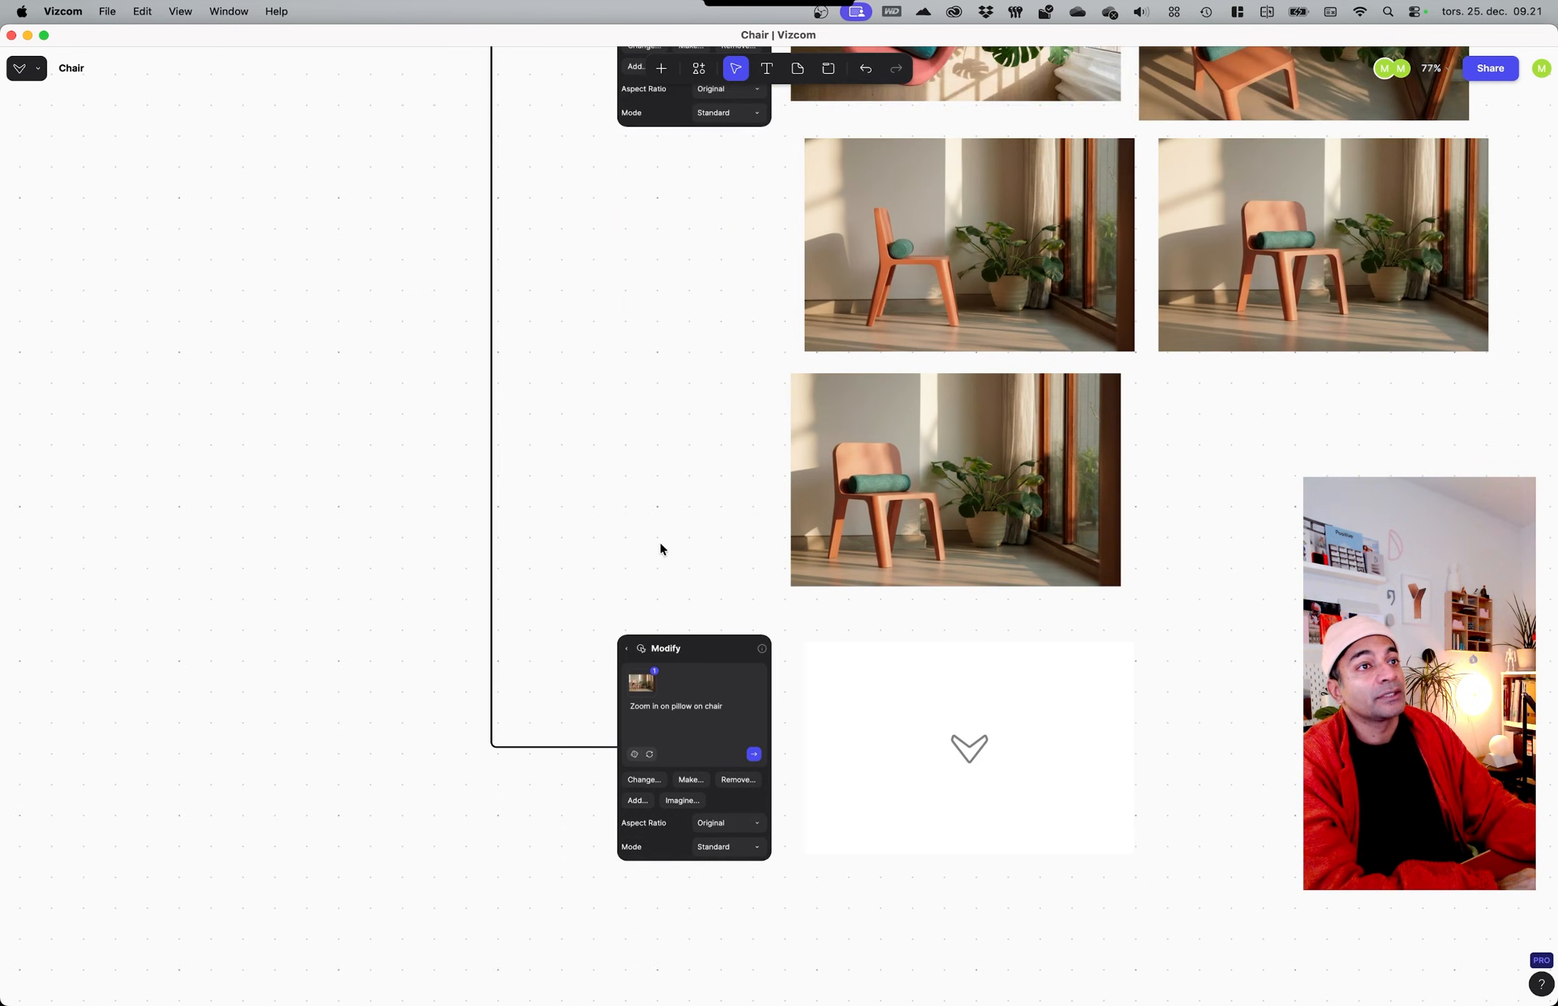
{"action": "scroll", "coordinate": [594, 662], "scroll_direction": "down", "scroll_amount": 3, "text": "ctrl"}
{"action": "middle_click_drag", "start_coordinate": [593, 503], "coordinate": [637, 727]}
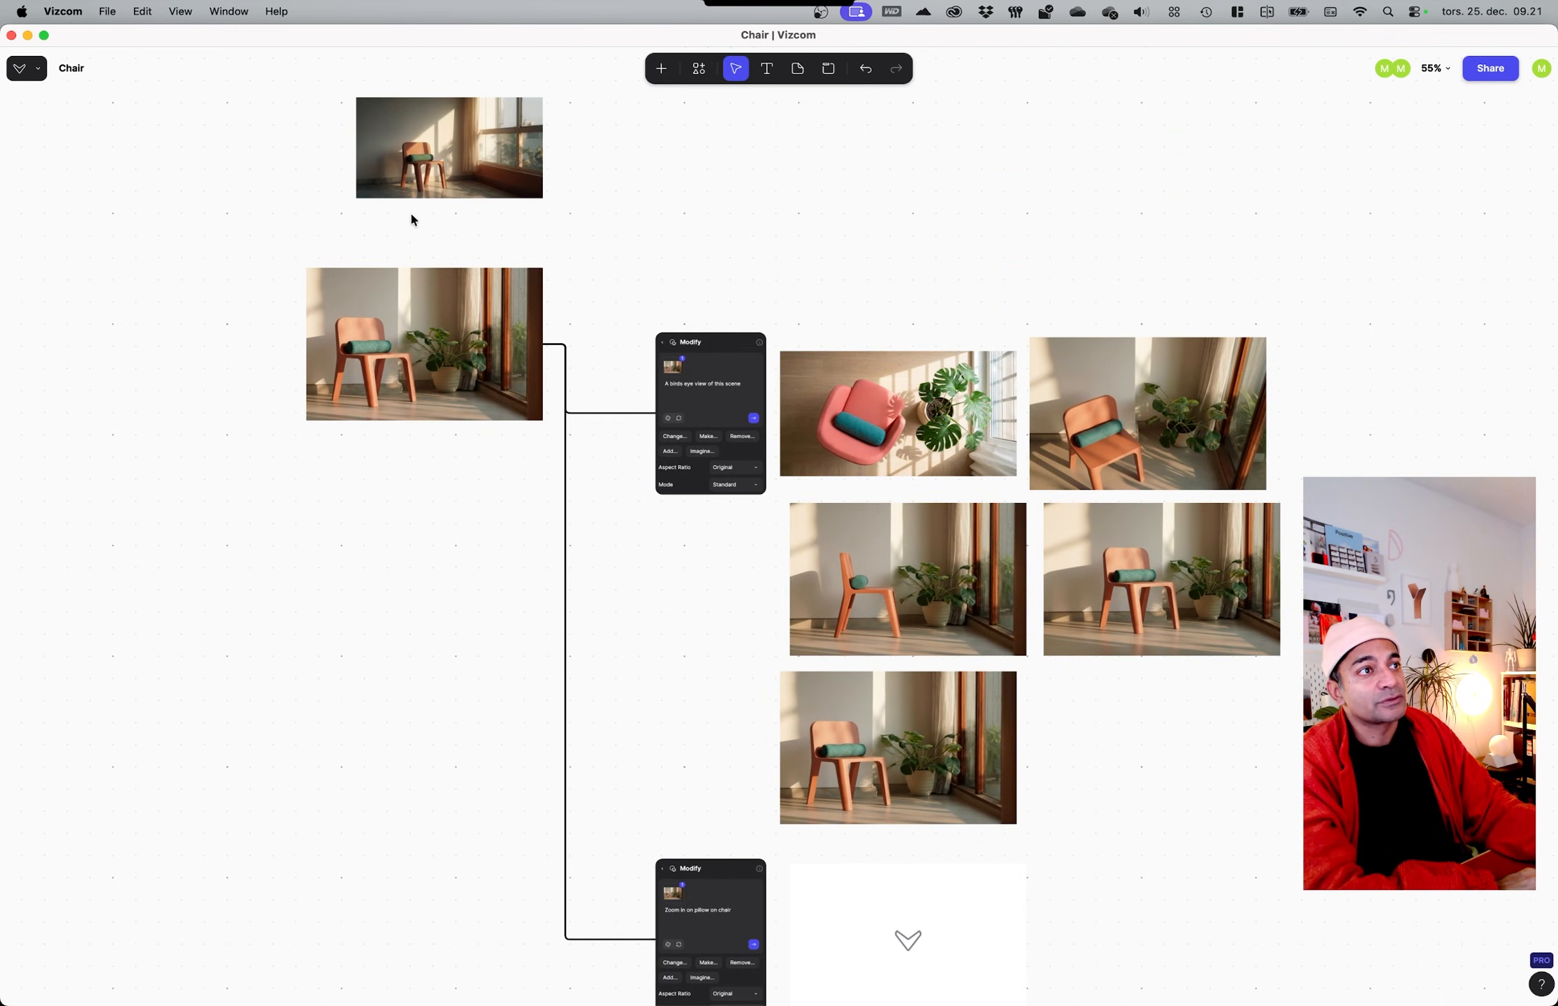
{"action": "left_click", "coordinate": [423, 300]}
{"action": "left_click_drag", "start_coordinate": [542, 344], "coordinate": [781, 225]}
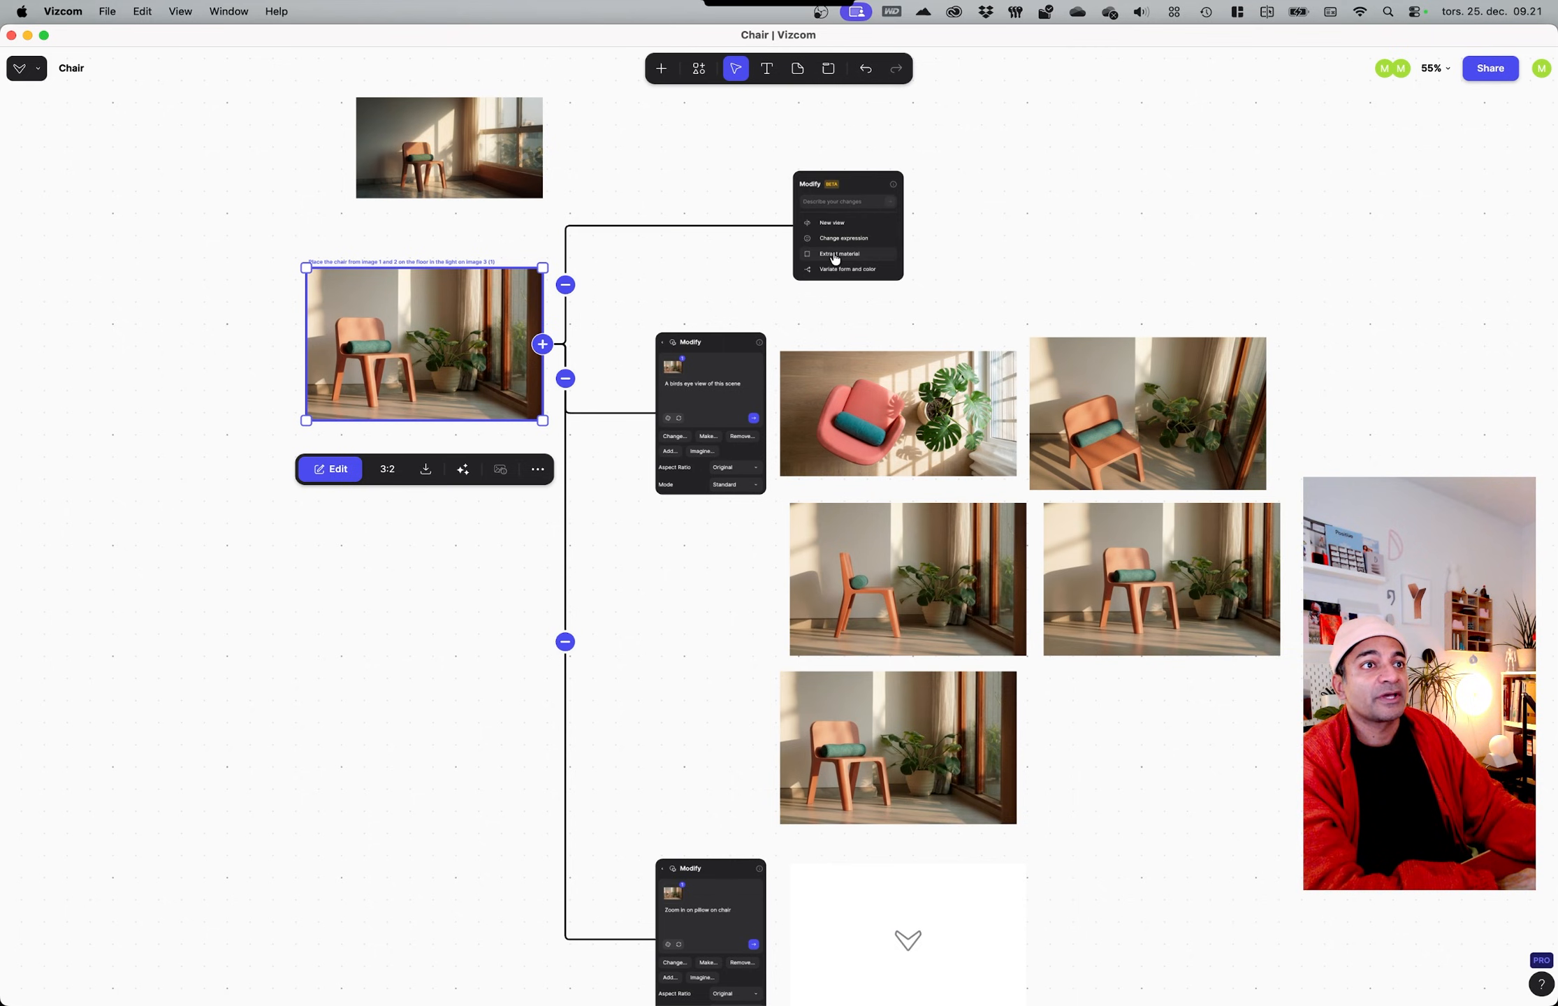
Step: Generate an image from the new block with the prompt "Place a woman from india in the chair looking out of the window"
{"action": "left_click", "coordinate": [823, 204]}
{"action": "type", "text": "Pla"}
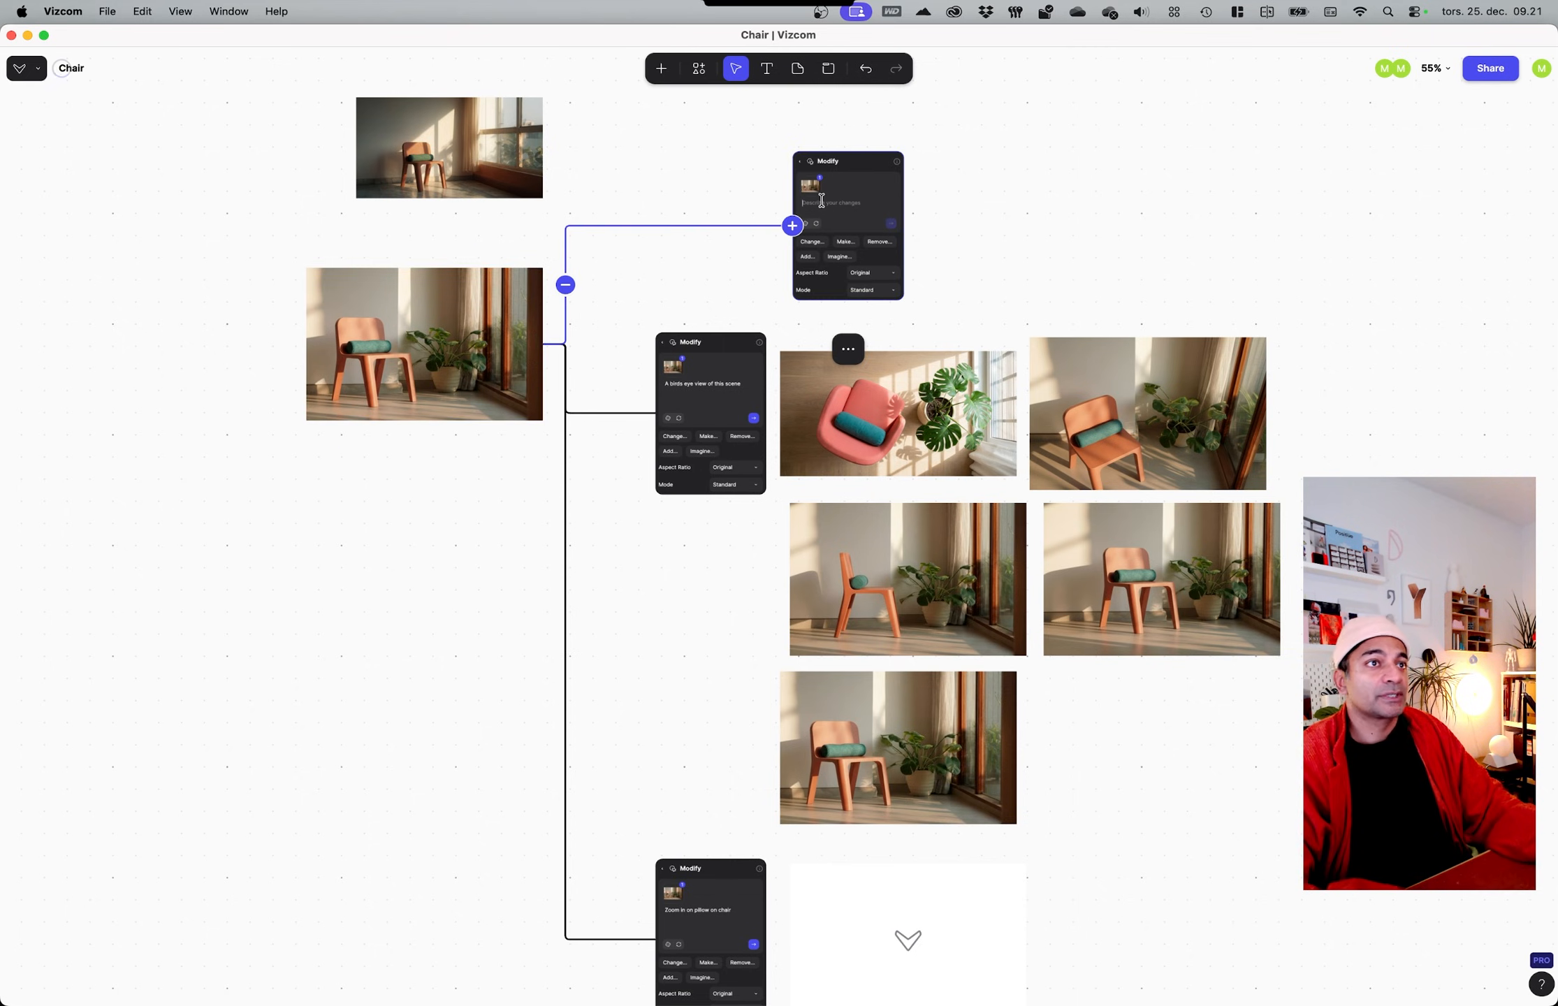
{"action": "type", "text": "ce"}
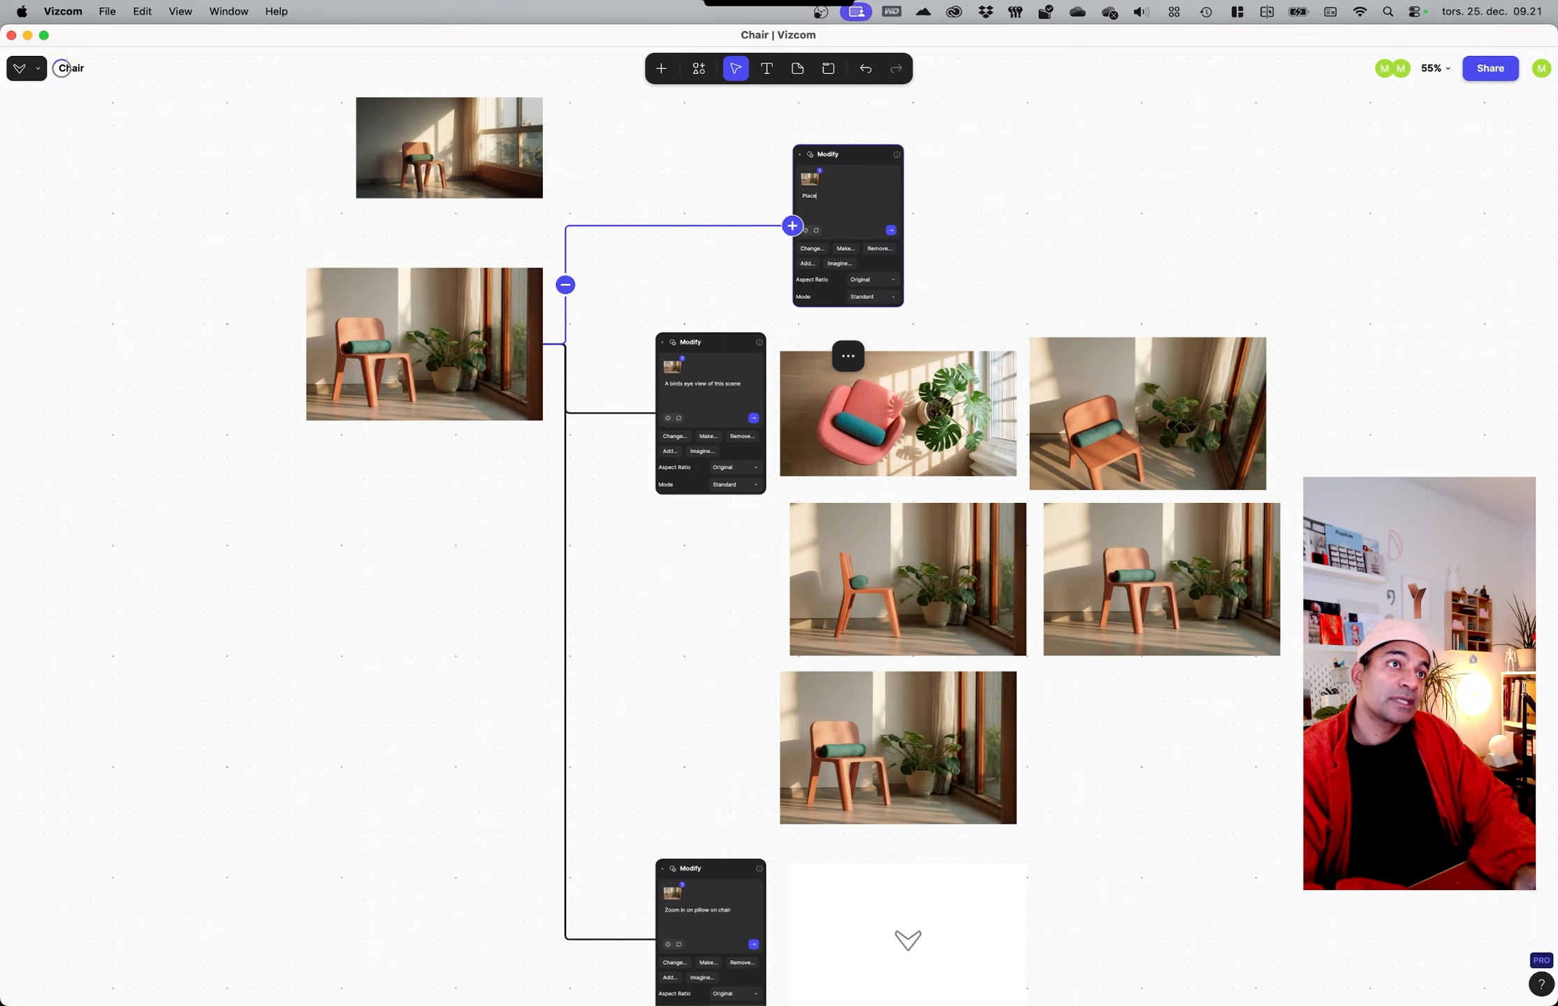
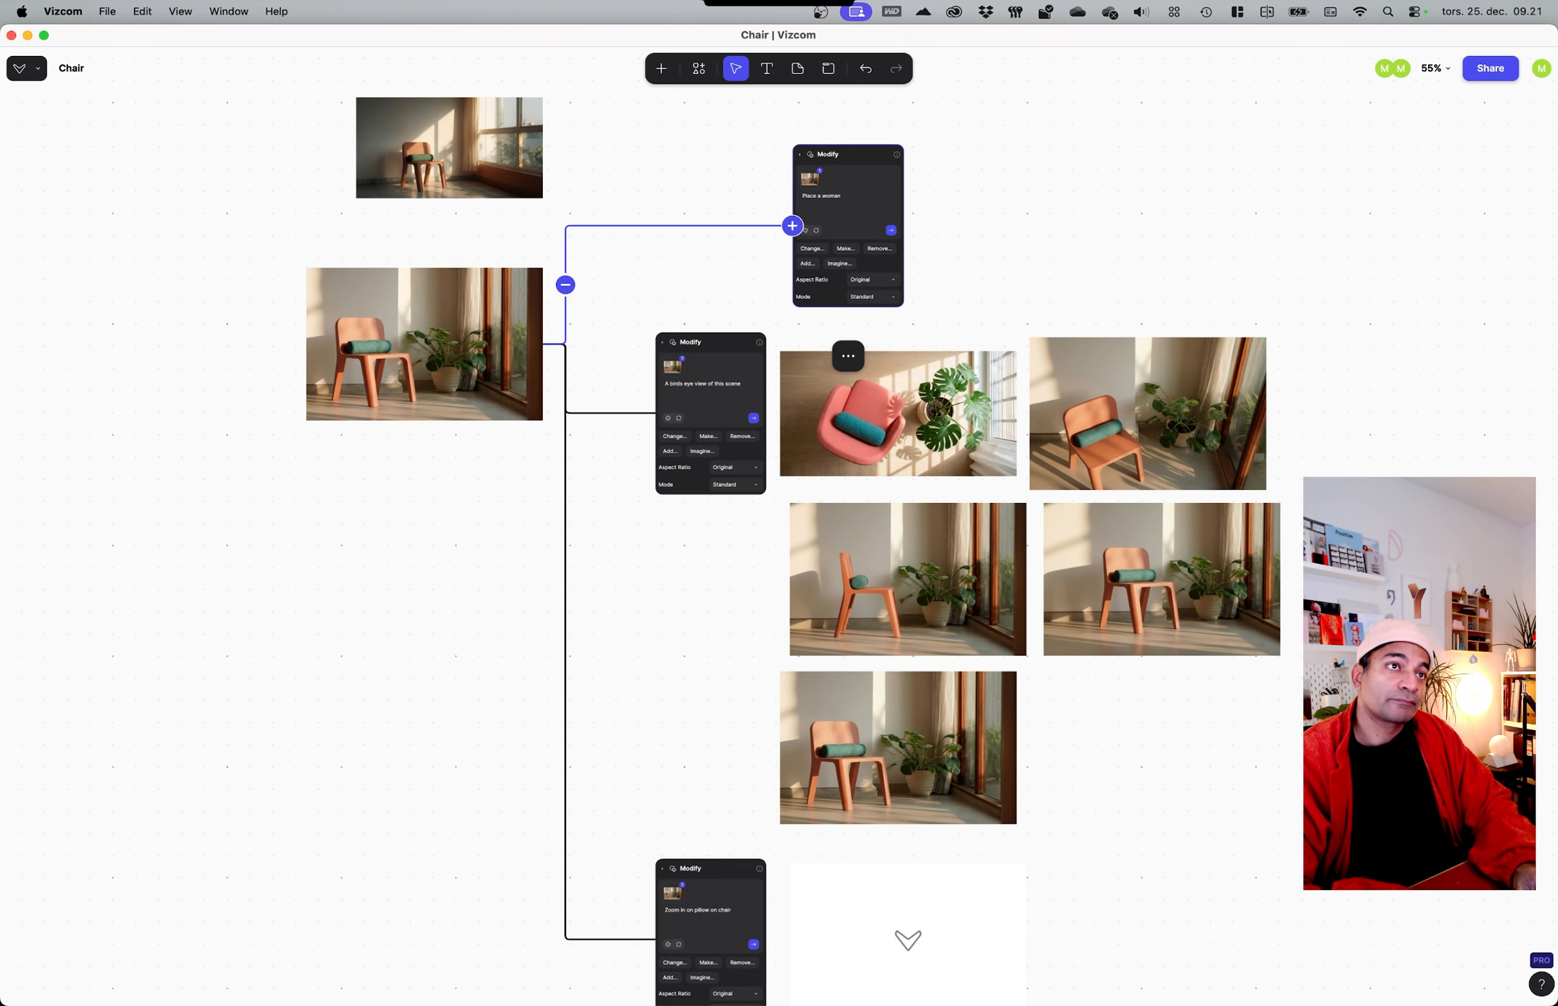
{"action": "type", "text": "id"}
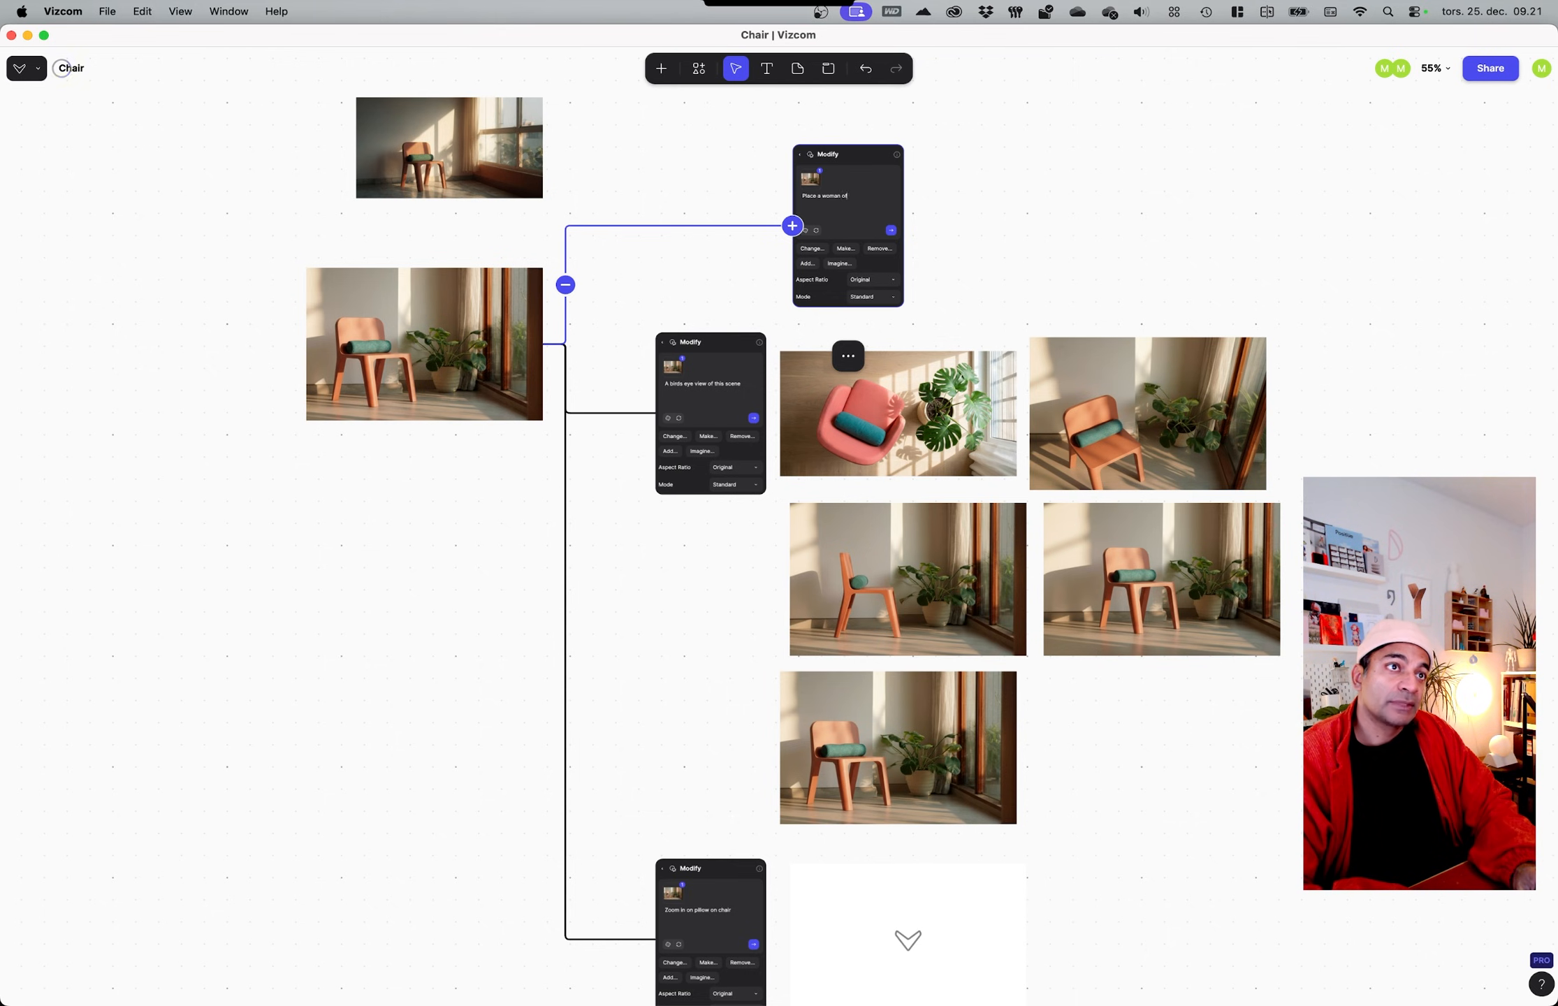
{"action": "type", "text": " india in"}
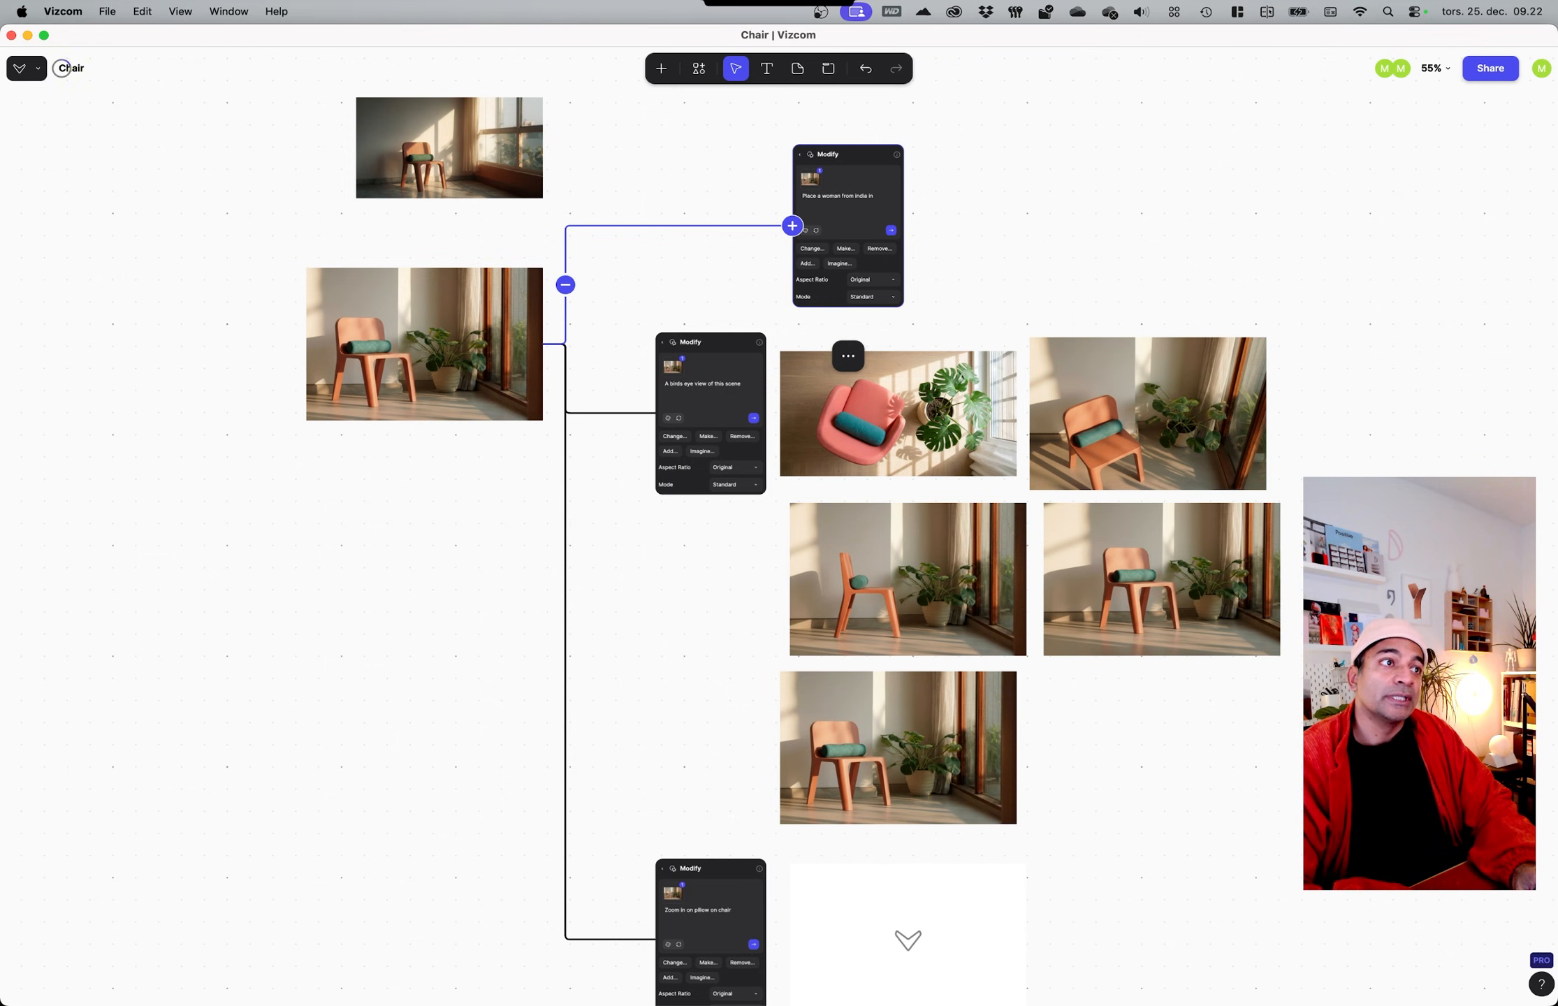
{"action": "type", "text": " the chair"}
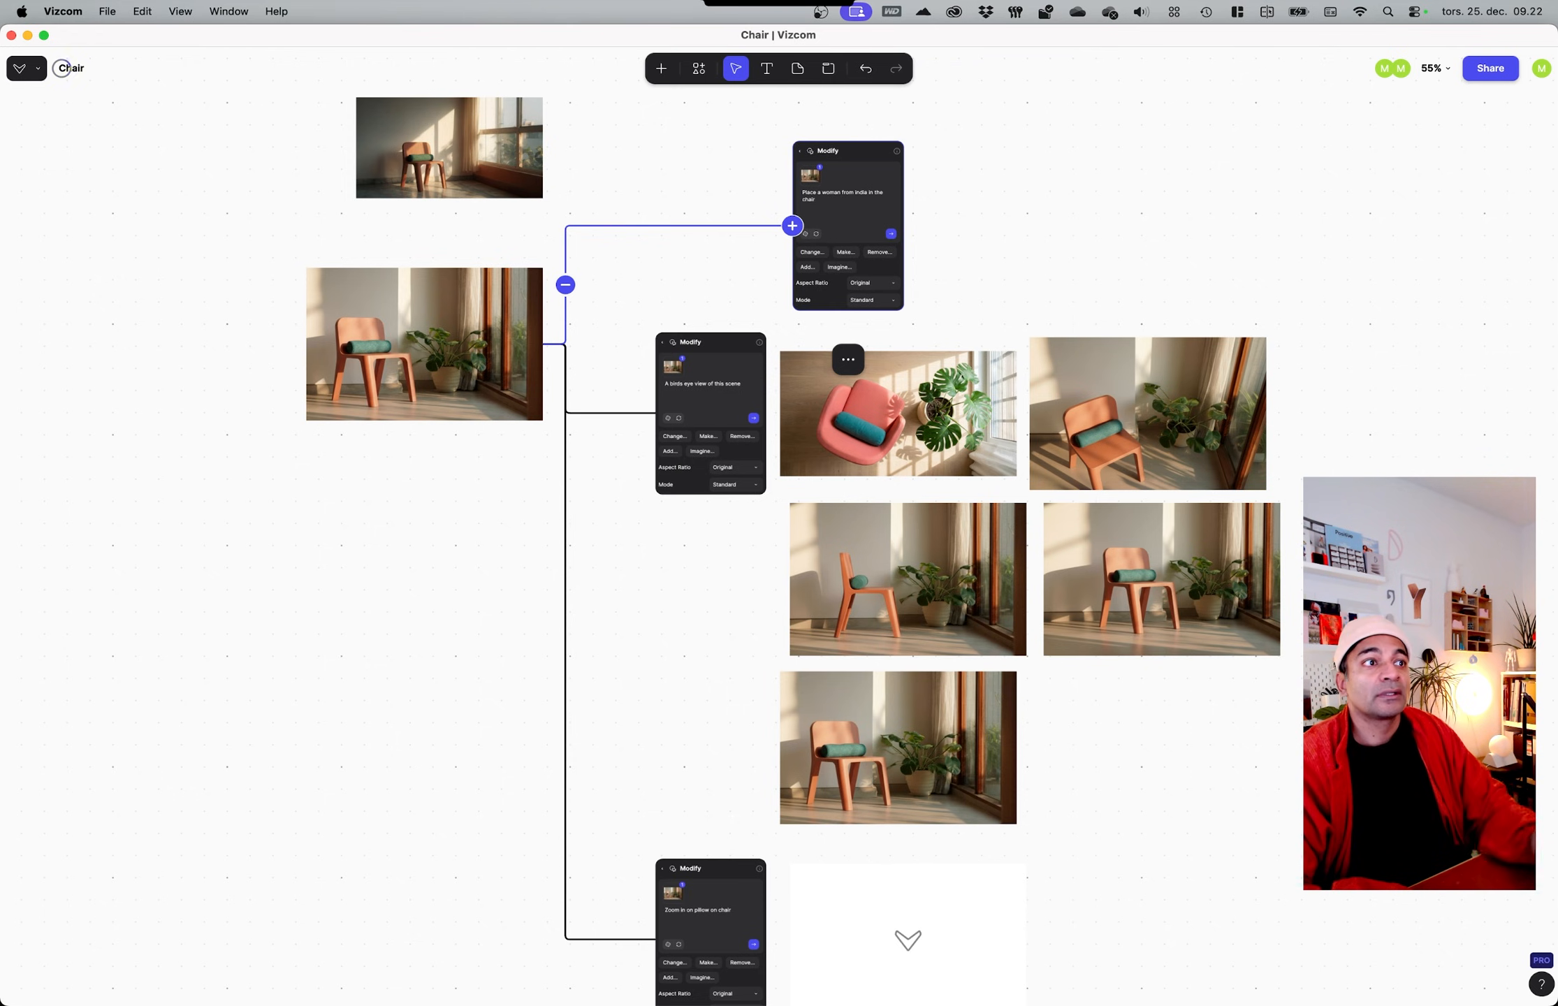
{"action": "type", "text": " looking out of the window"}
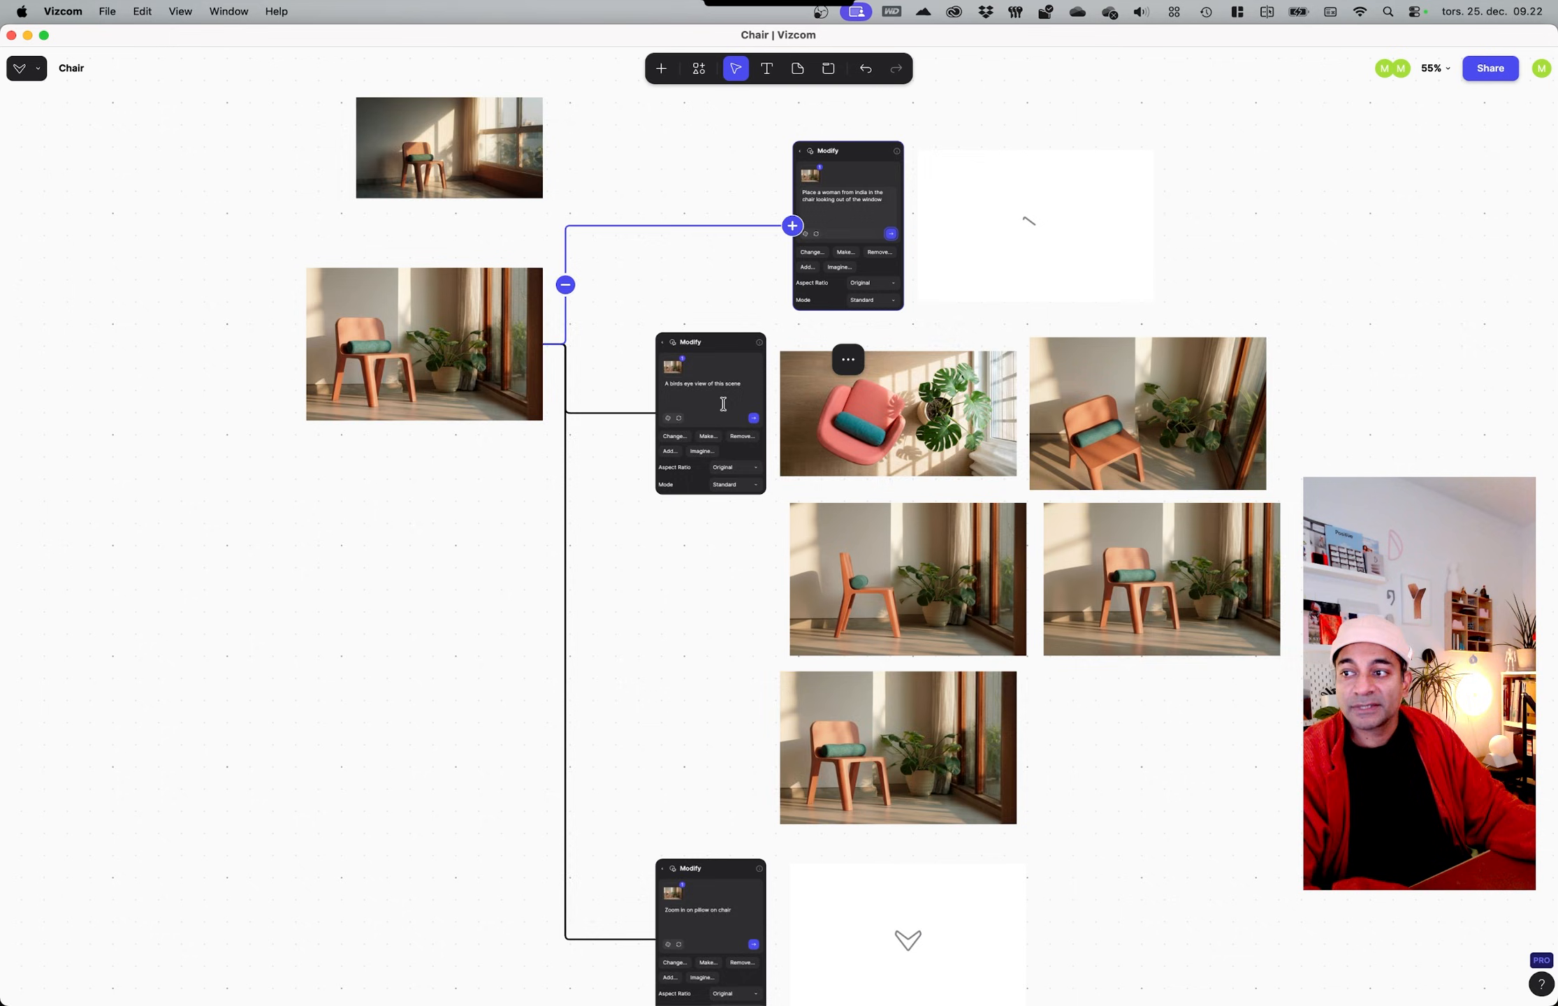
Step: Check the pillow close-up's output and examine the generated image of the woman seated in the chair
{"action": "scroll", "coordinate": [723, 403], "scroll_direction": "down", "scroll_amount": 5}
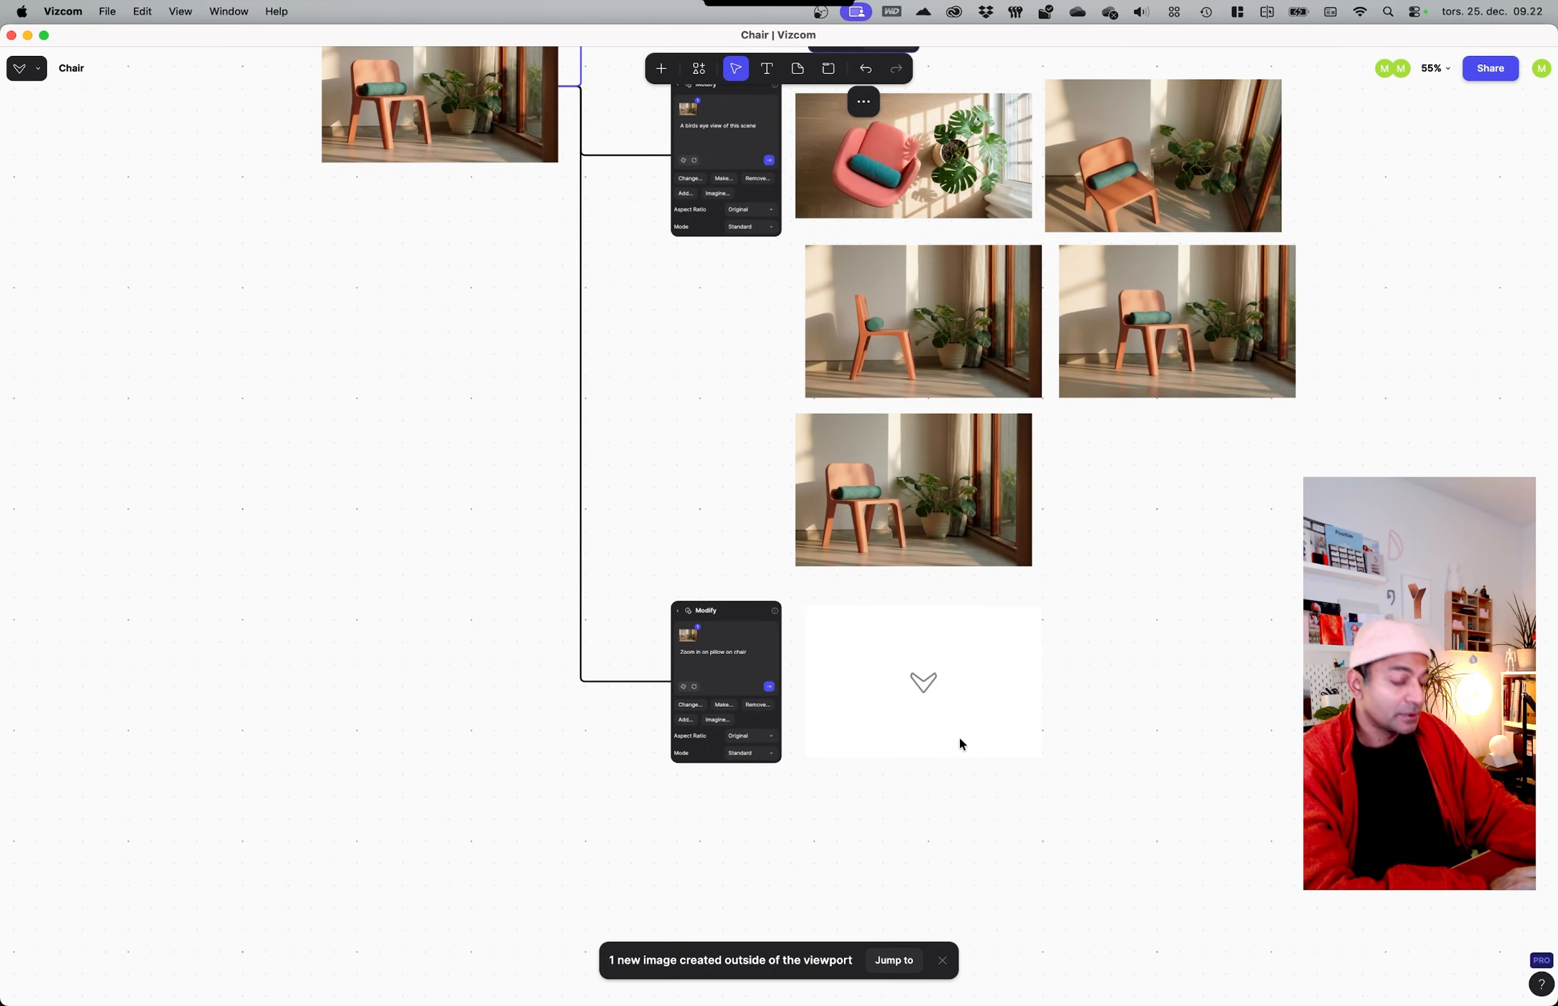
{"action": "scroll", "coordinate": [863, 821], "scroll_direction": "up", "scroll_amount": 1}
{"action": "scroll", "coordinate": [955, 787], "scroll_direction": "up", "scroll_amount": 5, "text": "ctrl"}
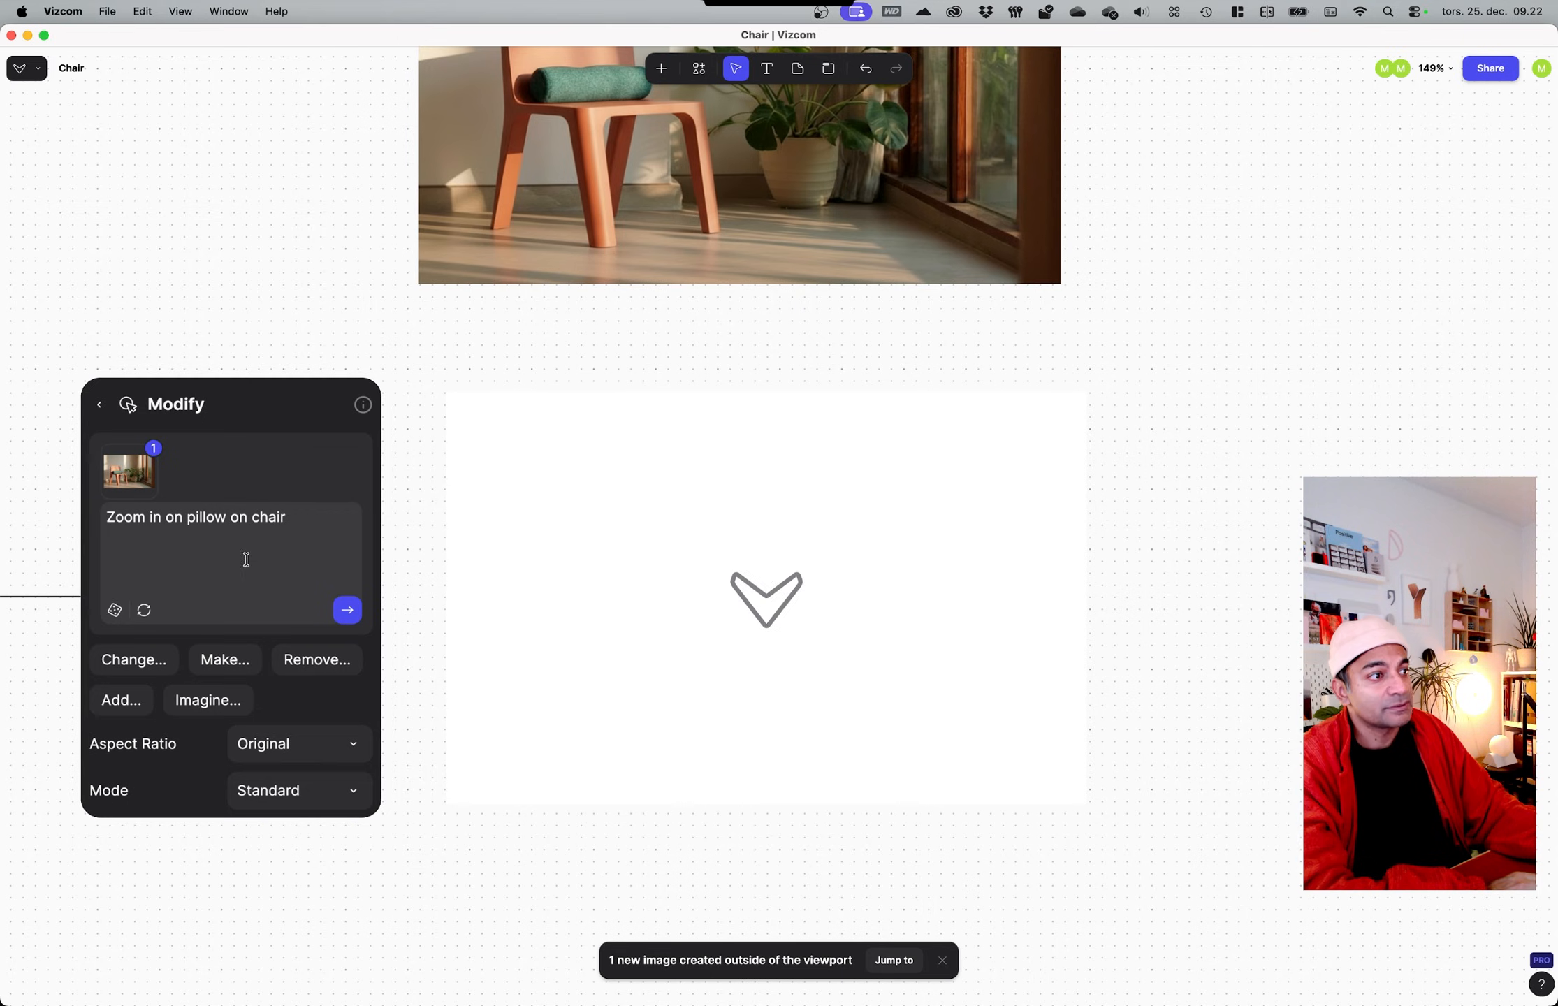
{"action": "scroll", "coordinate": [634, 725], "scroll_direction": "down", "scroll_amount": 5, "text": "ctrl"}
{"action": "scroll", "coordinate": [520, 467], "scroll_direction": "up", "scroll_amount": 4}
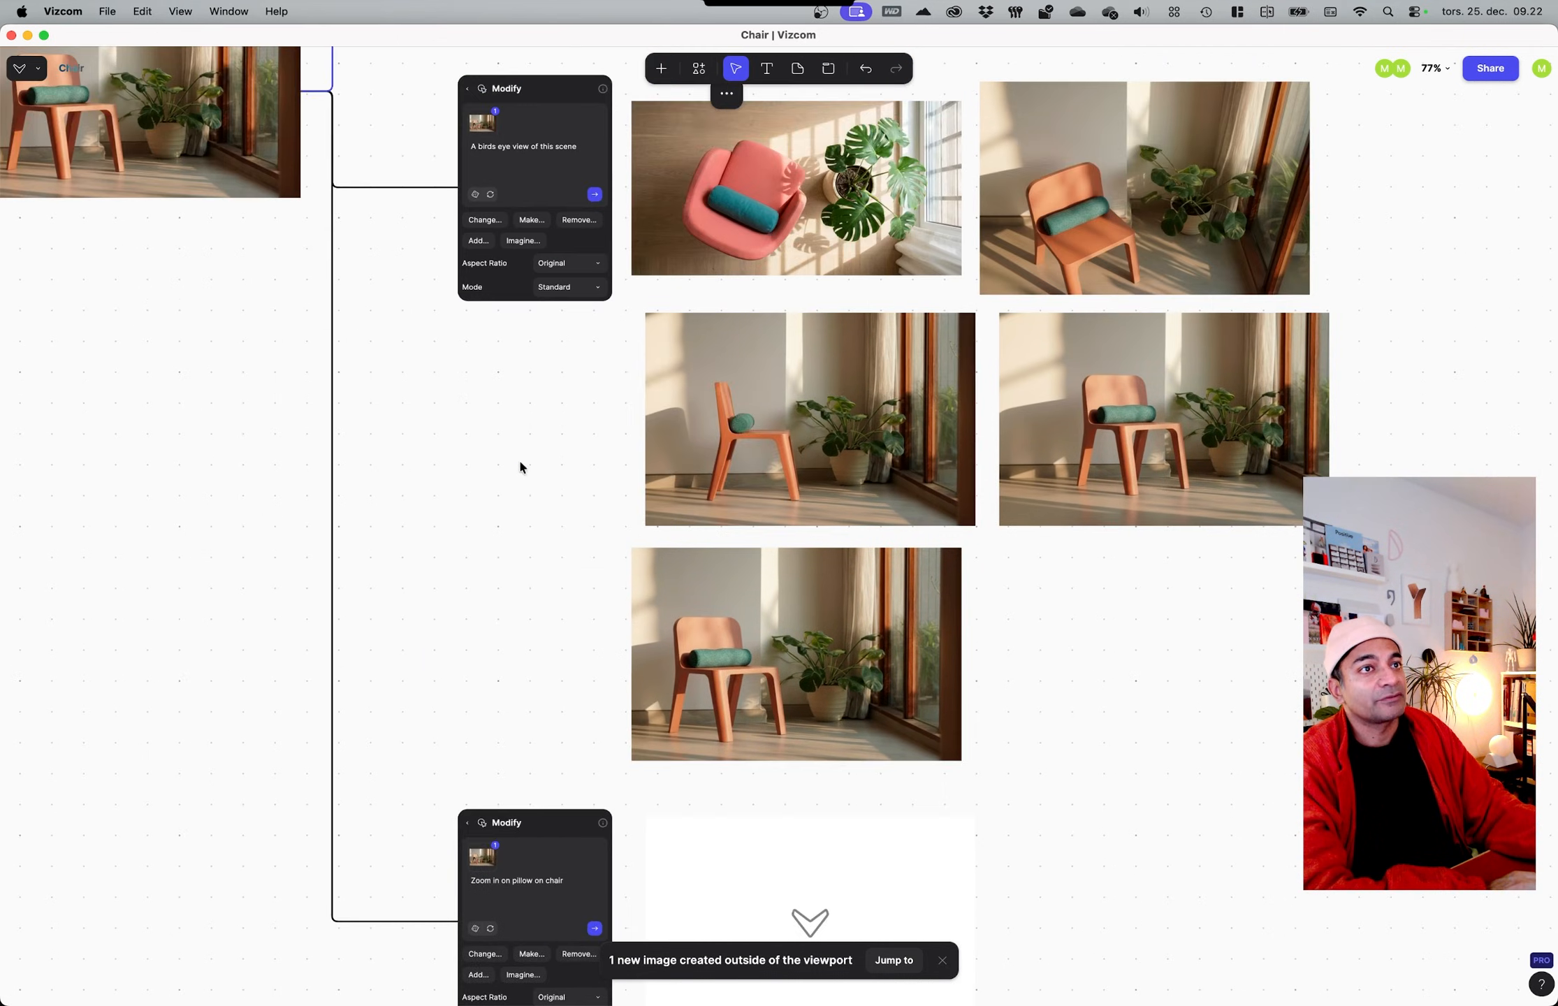
{"action": "scroll", "coordinate": [521, 467], "scroll_direction": "up", "scroll_amount": 8}
{"action": "scroll", "coordinate": [974, 536], "scroll_direction": "up", "scroll_amount": 5, "text": "ctrl"}
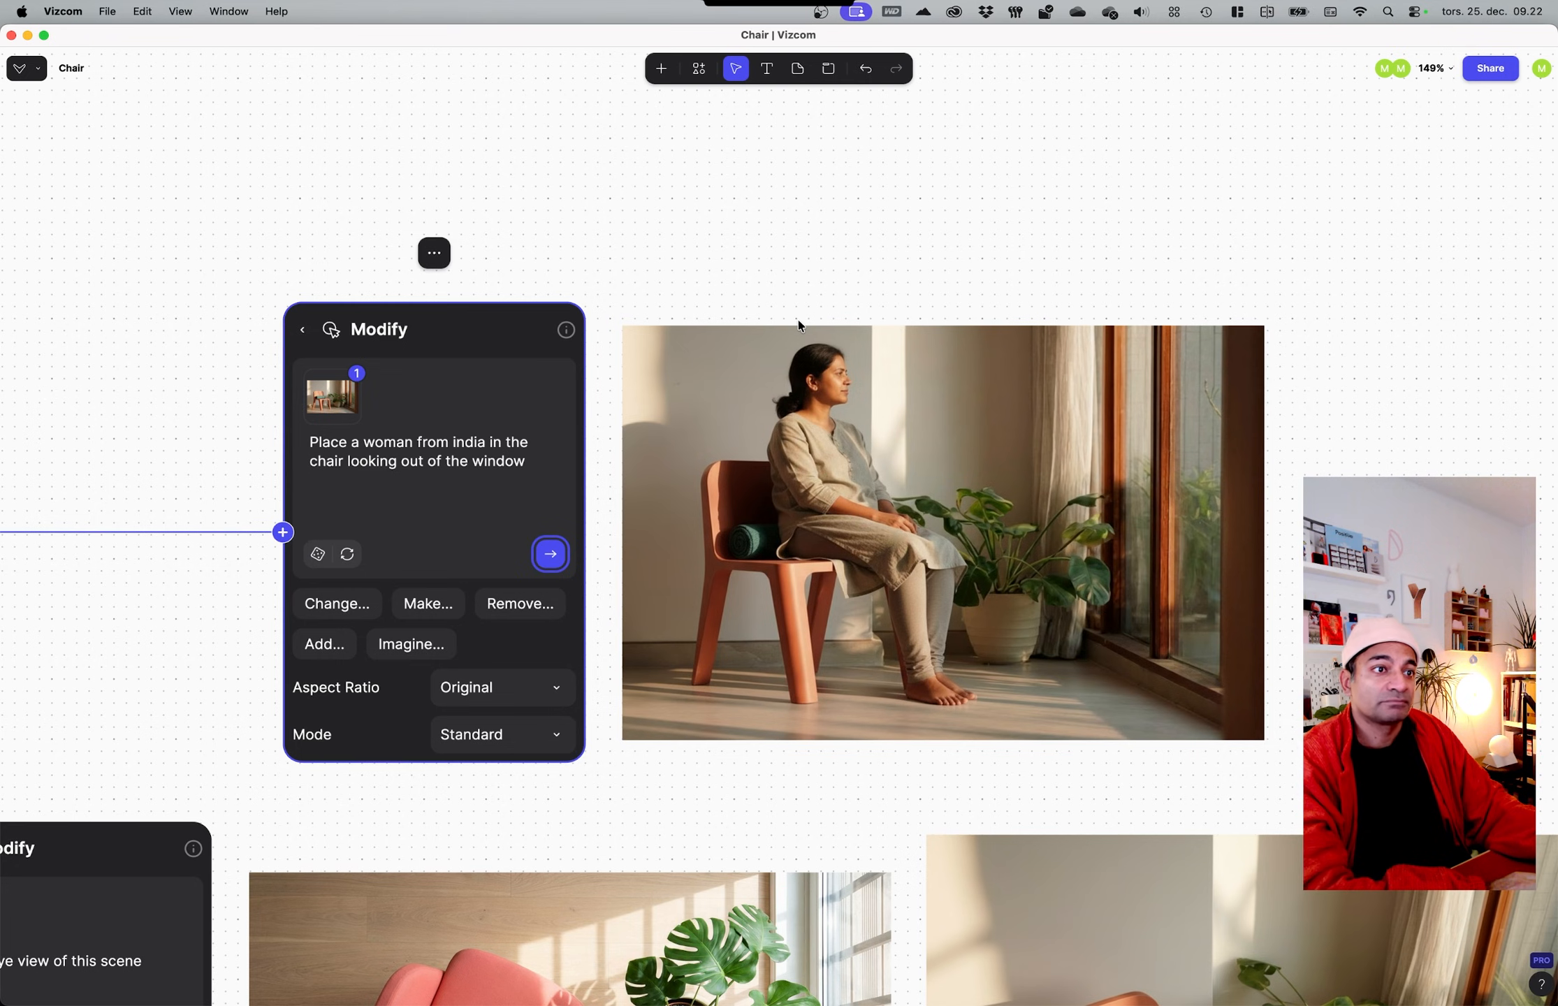
{"action": "scroll", "coordinate": [720, 336], "scroll_direction": "down", "scroll_amount": 3, "text": "ctrl"}
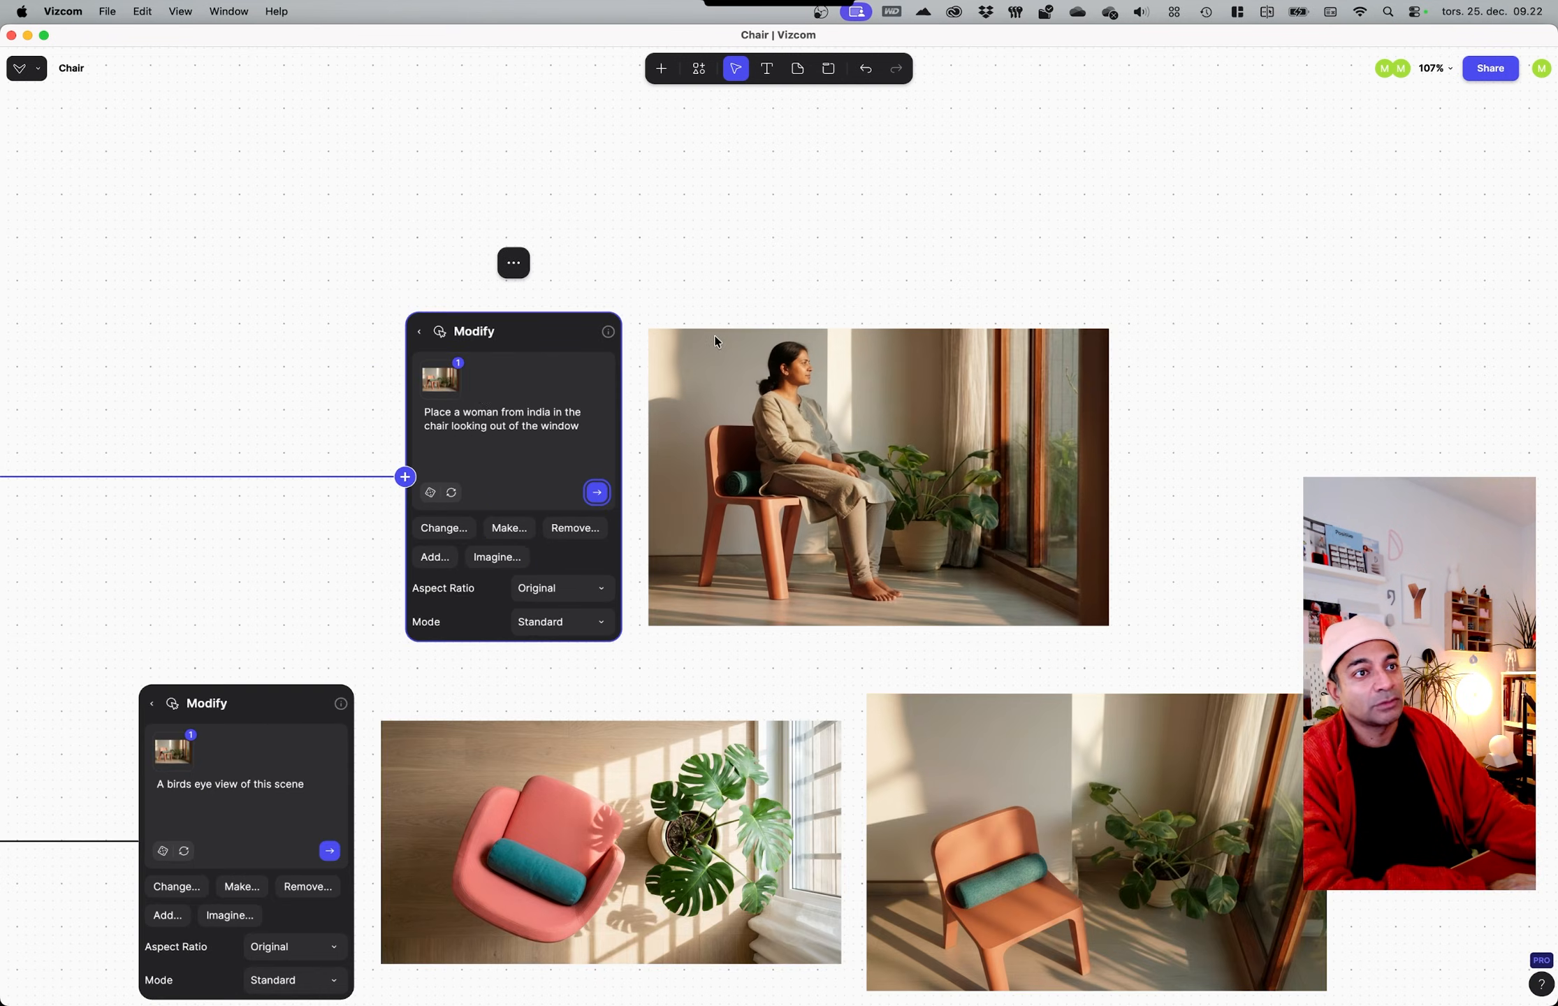
Step: Replace "woman" with "man" in the prompt of the Modify block beside the seated woman's image
{"action": "double_click", "coordinate": [465, 411]}
{"action": "type", "text": "Man"}
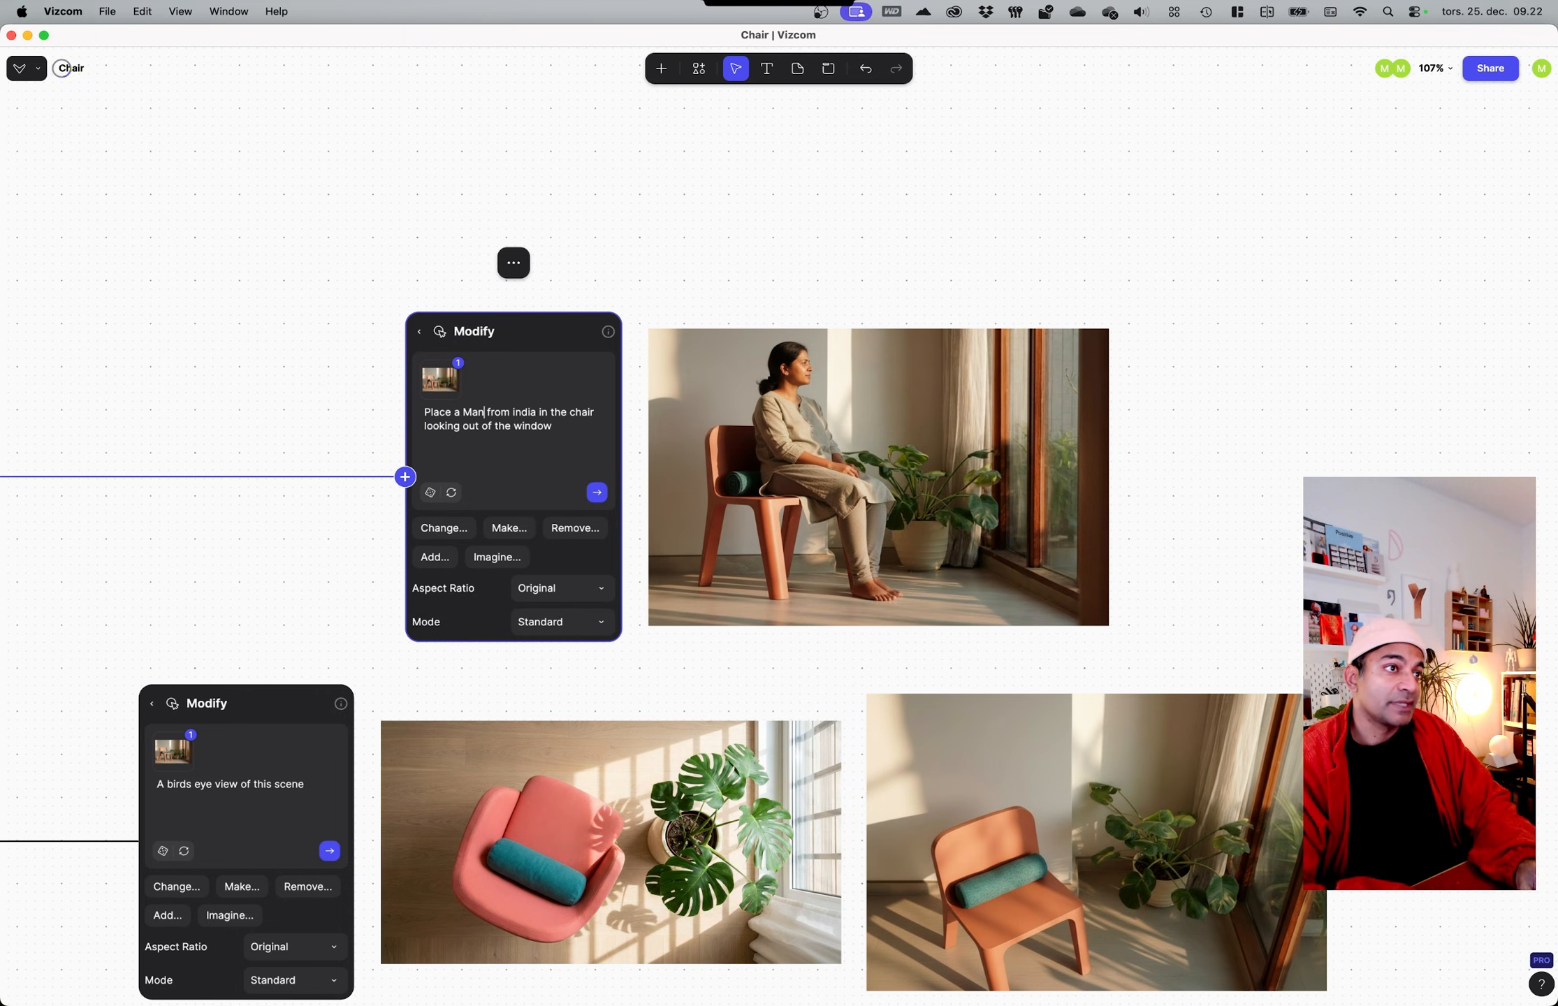
{"action": "key", "text": "BackSpace"}
{"action": "key", "text": "BackSpace"}
{"action": "key", "text": "BackSpace"}
{"action": "type", "text": "man"}
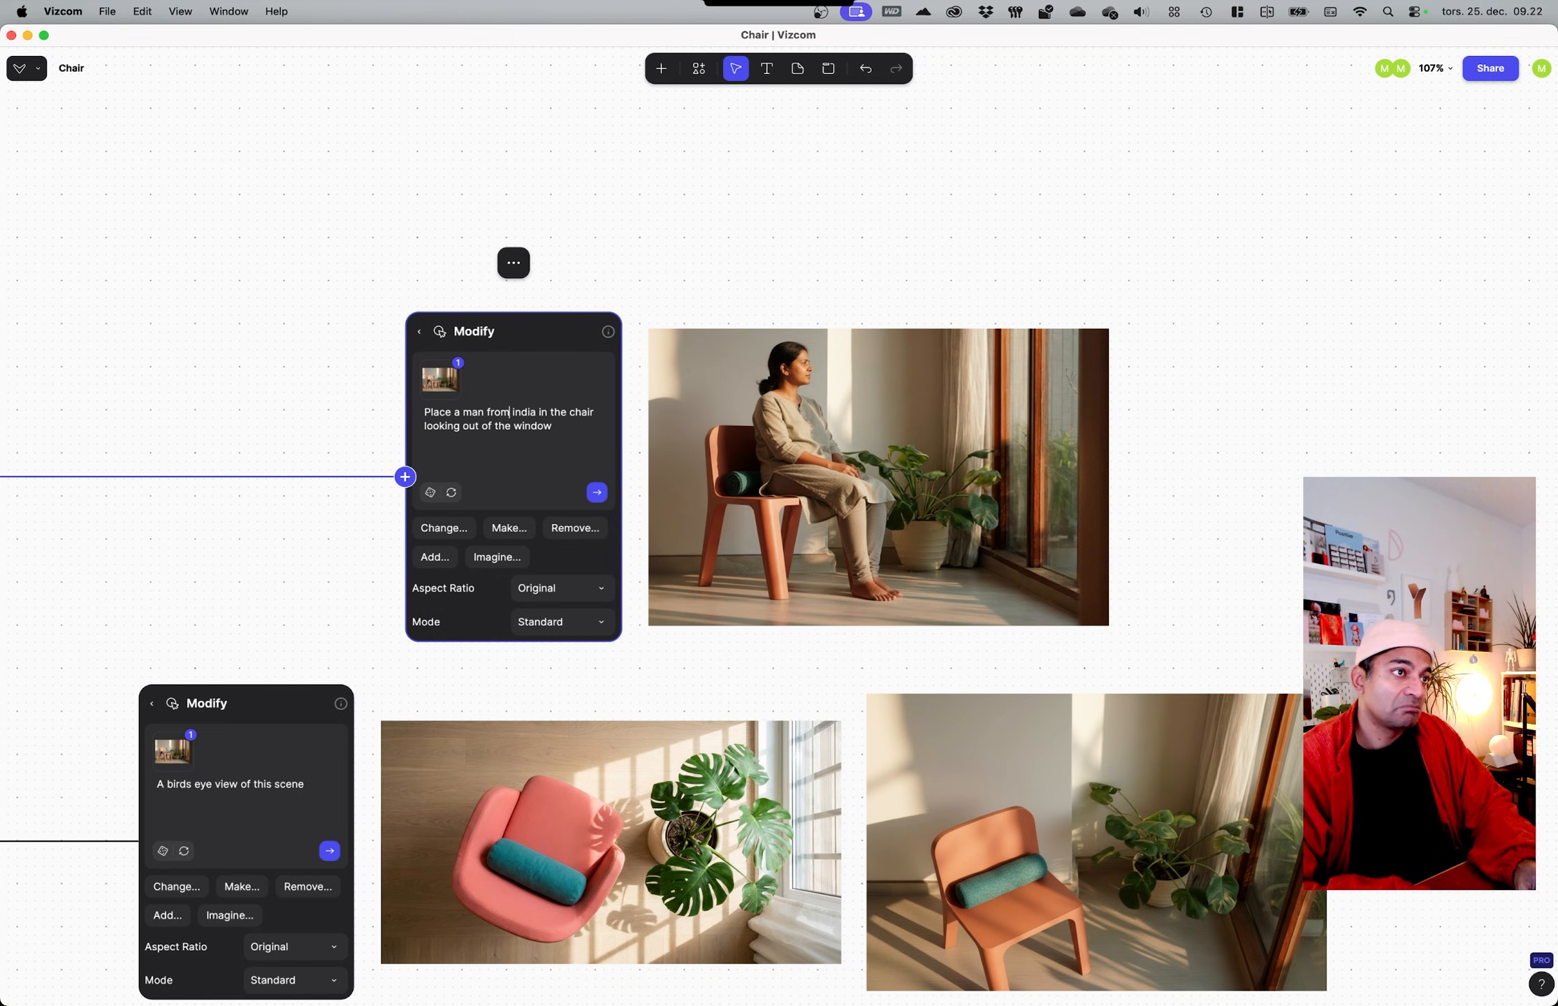
Step: Replace "from india" with "in his 50s" in the man's prompt and generate an image from it
{"action": "key", "text": "BackSpace"}
{"action": "key", "text": "BackSpace"}
{"action": "key", "text": "BackSpace"}
{"action": "key", "text": "BackSpace"}
{"action": "key", "text": "BackSpace"}
{"action": "key", "text": "BackSpace"}
{"action": "key", "text": "BackSpace"}
{"action": "key", "text": "BackSpace"}
{"action": "key", "text": "BackSpace"}
{"action": "key", "text": "BackSpace"}
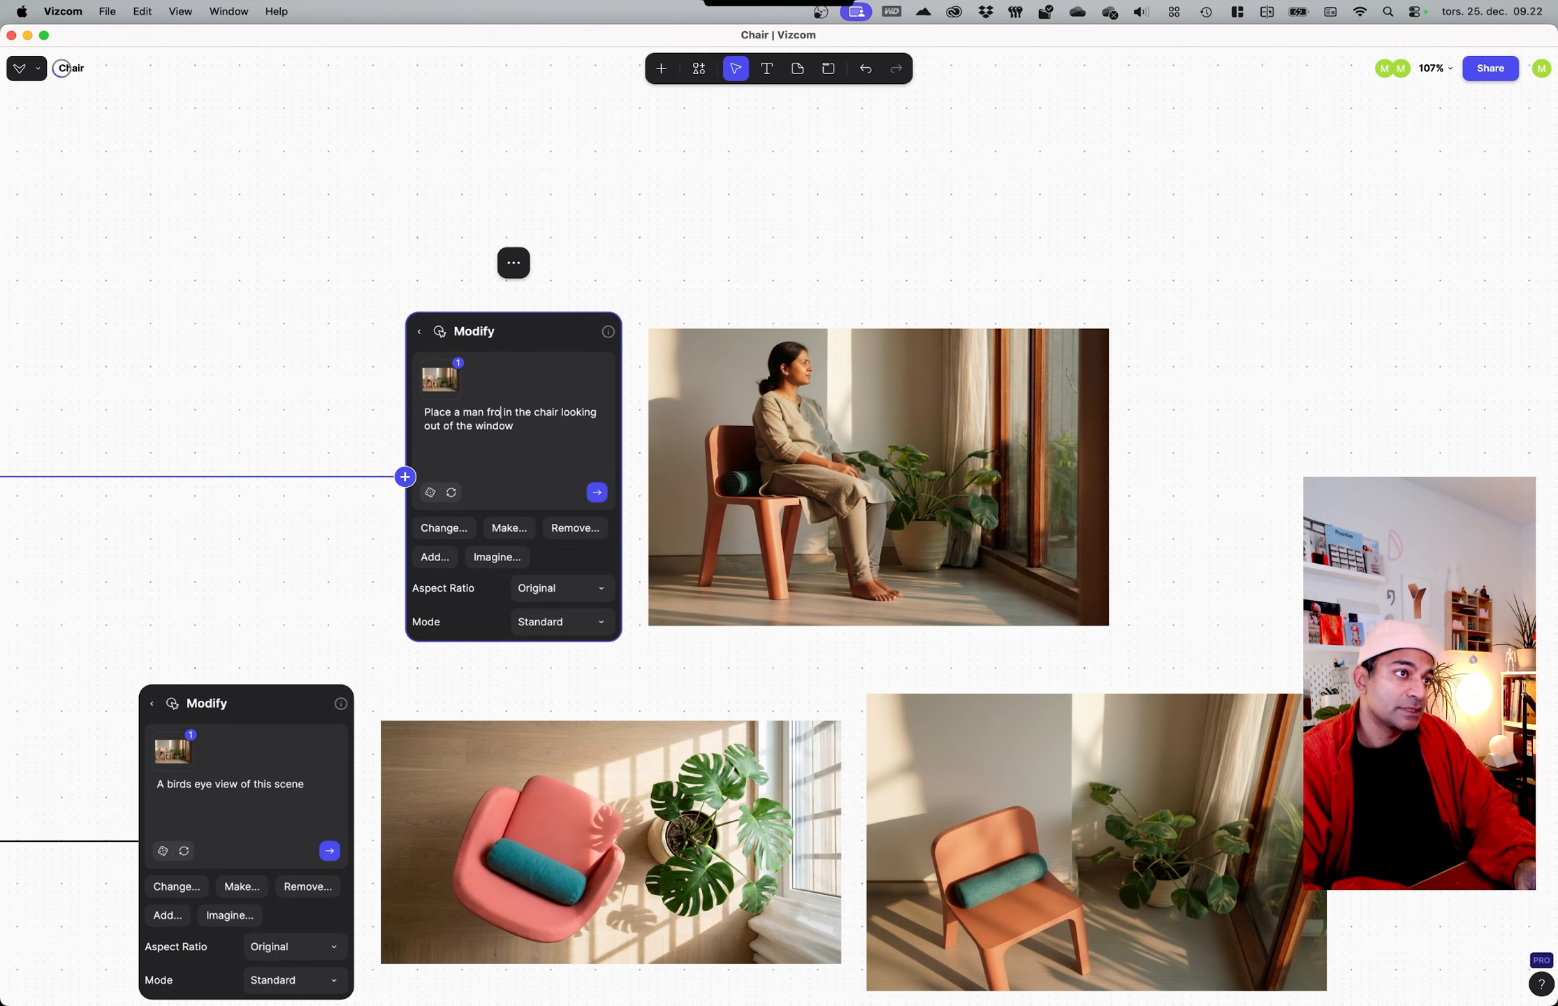
{"action": "type", "text": "in his"}
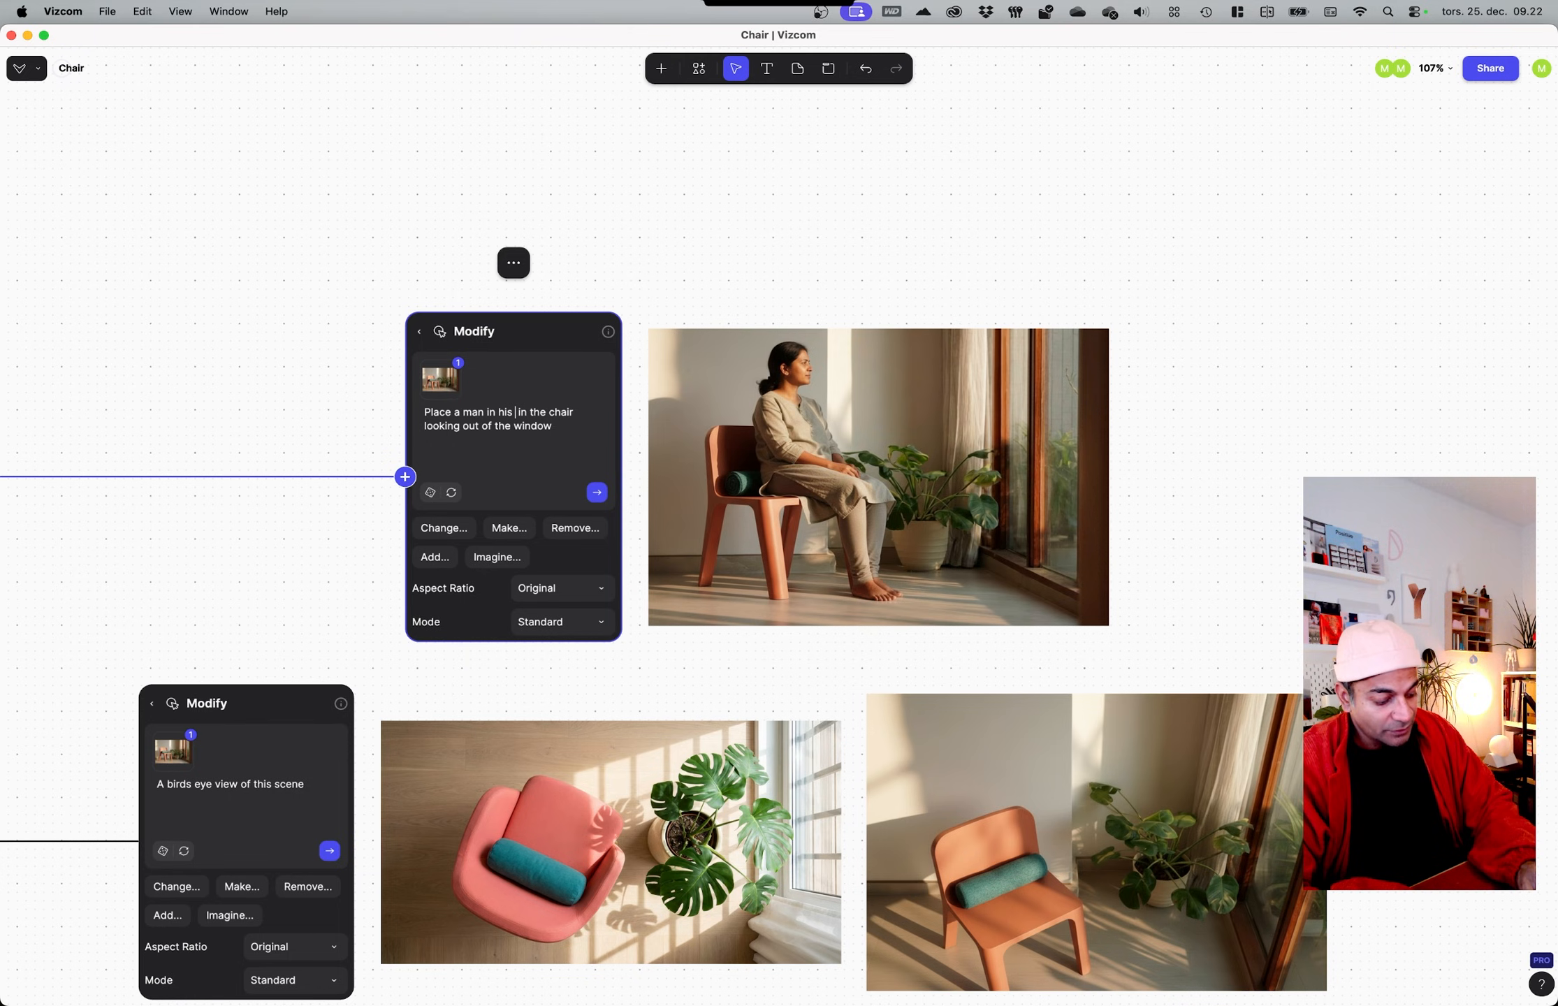
{"action": "type", "text": " 50s"}
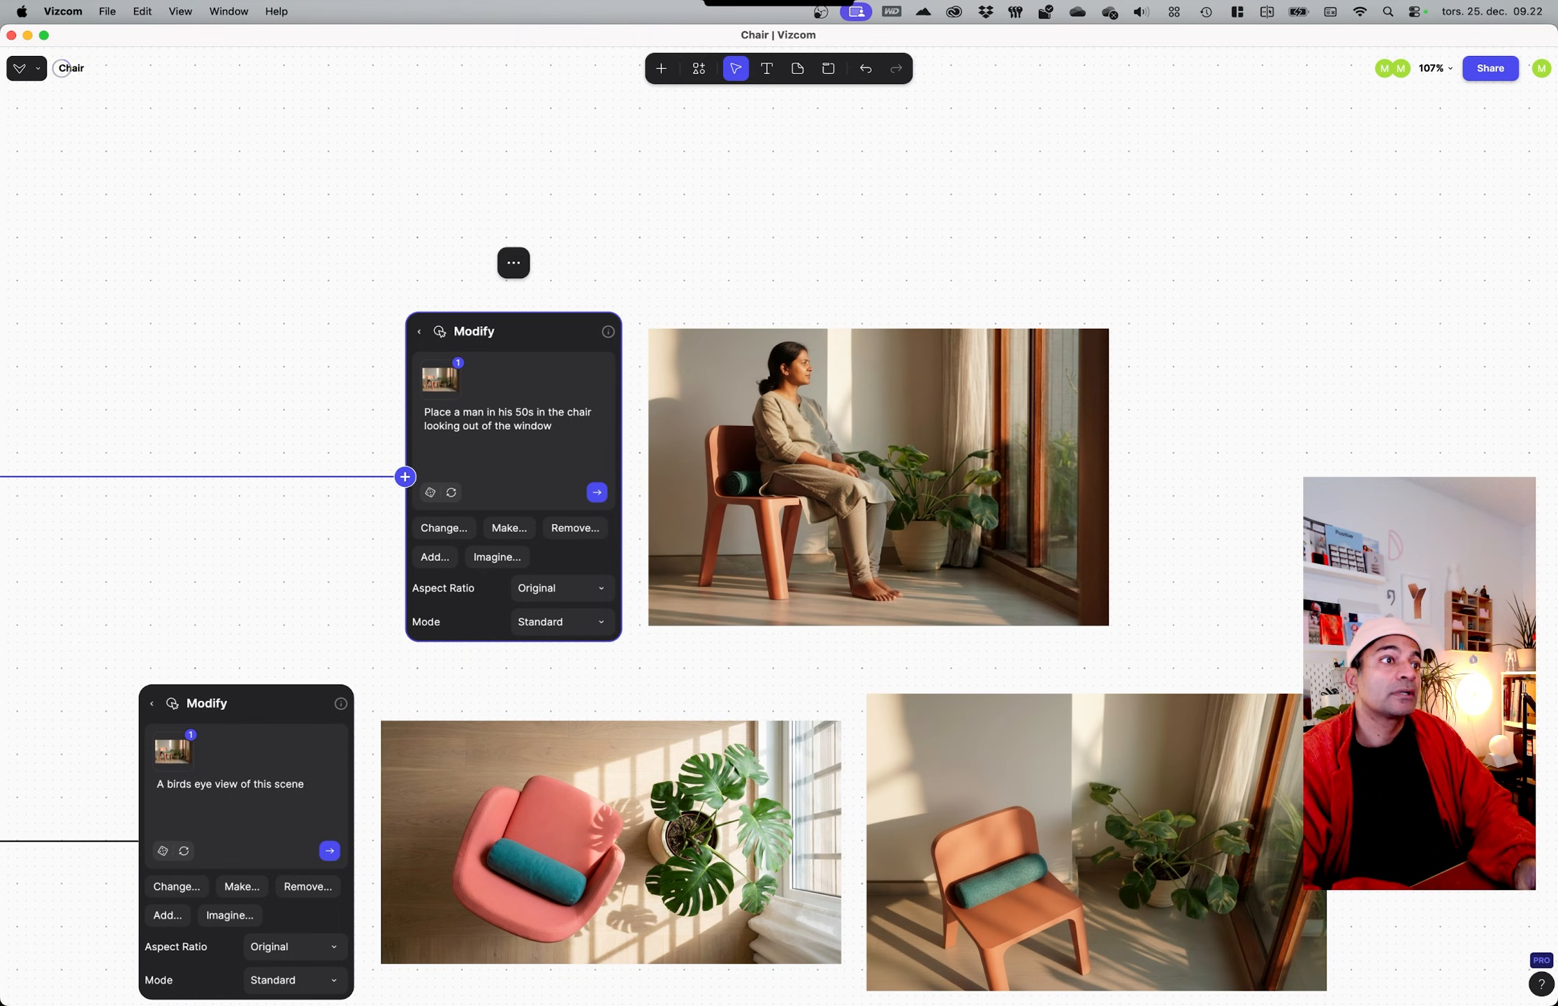
{"action": "left_click", "coordinate": [603, 492]}
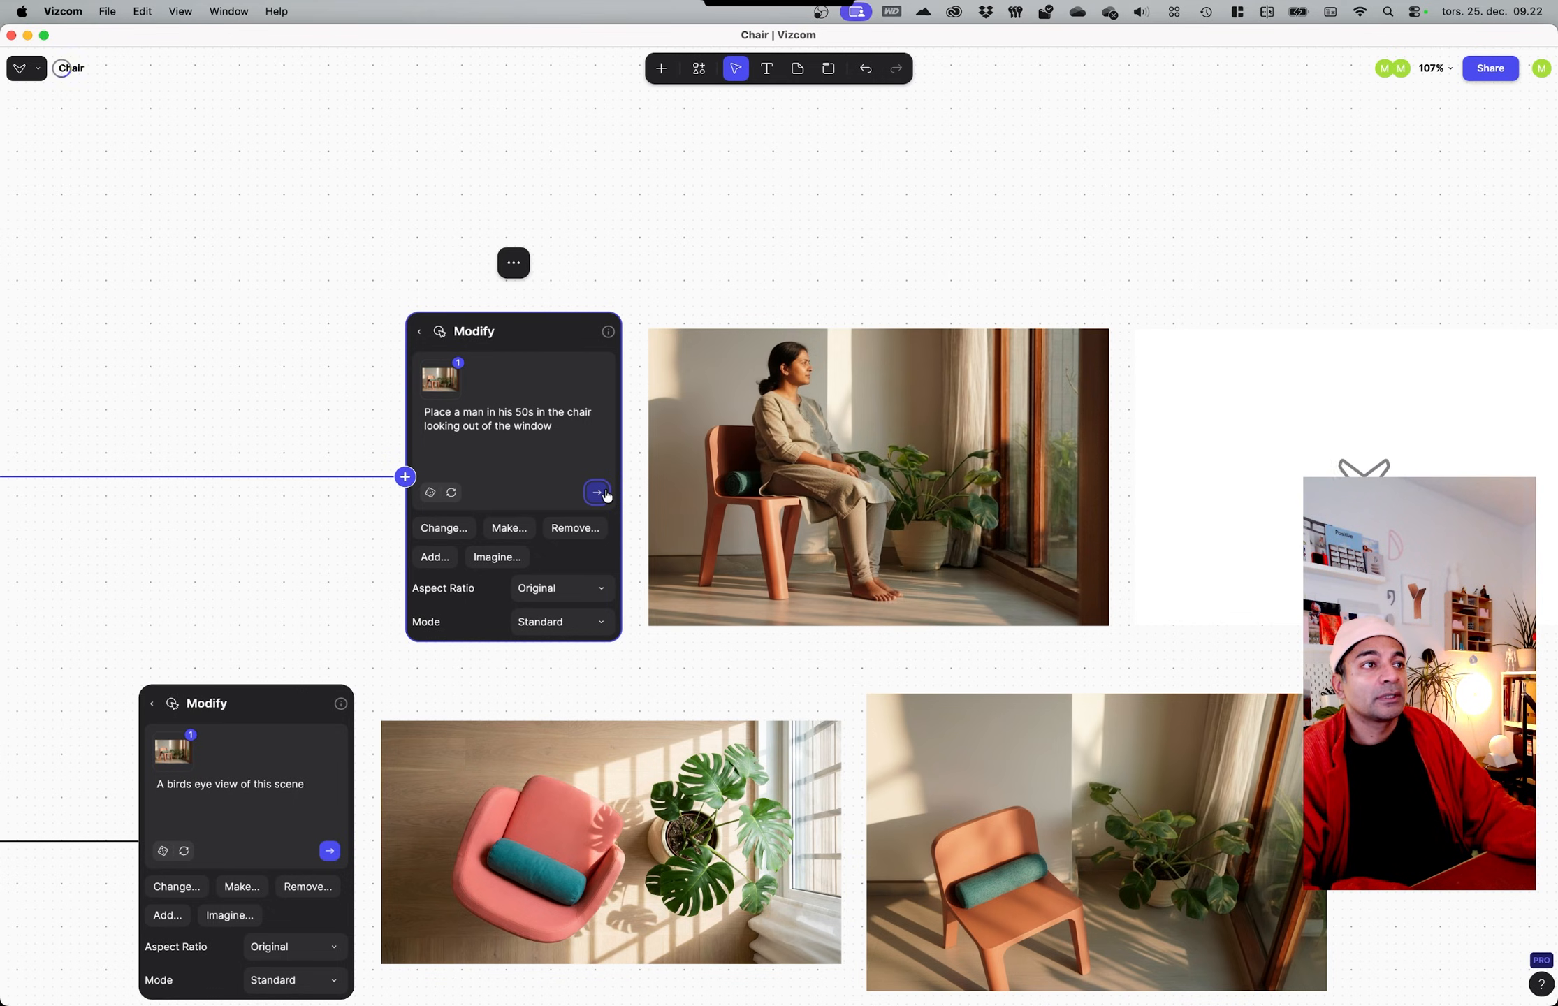
Step: Branch an empty Modify block from the image of the seated woman and place it above the row of people images
{"action": "middle_click_drag", "start_coordinate": [833, 226], "coordinate": [746, 219]}
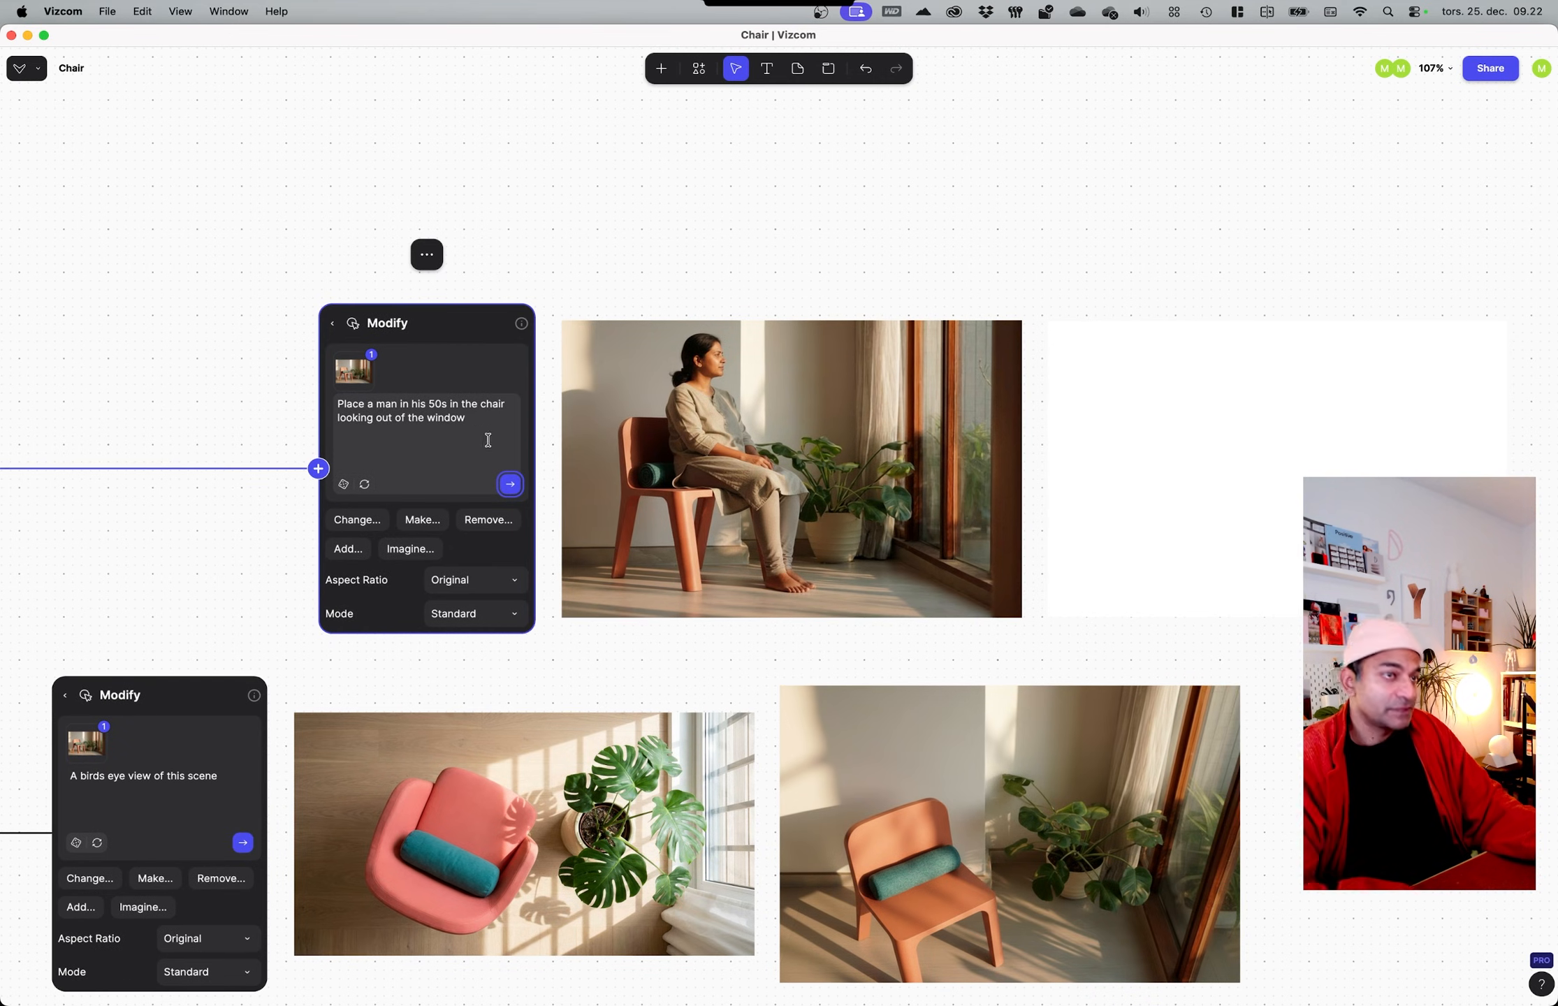
{"action": "scroll", "coordinate": [692, 368], "scroll_direction": "down", "scroll_amount": 1}
{"action": "scroll", "coordinate": [579, 406], "scroll_direction": "down", "scroll_amount": 3, "text": "ctrl"}
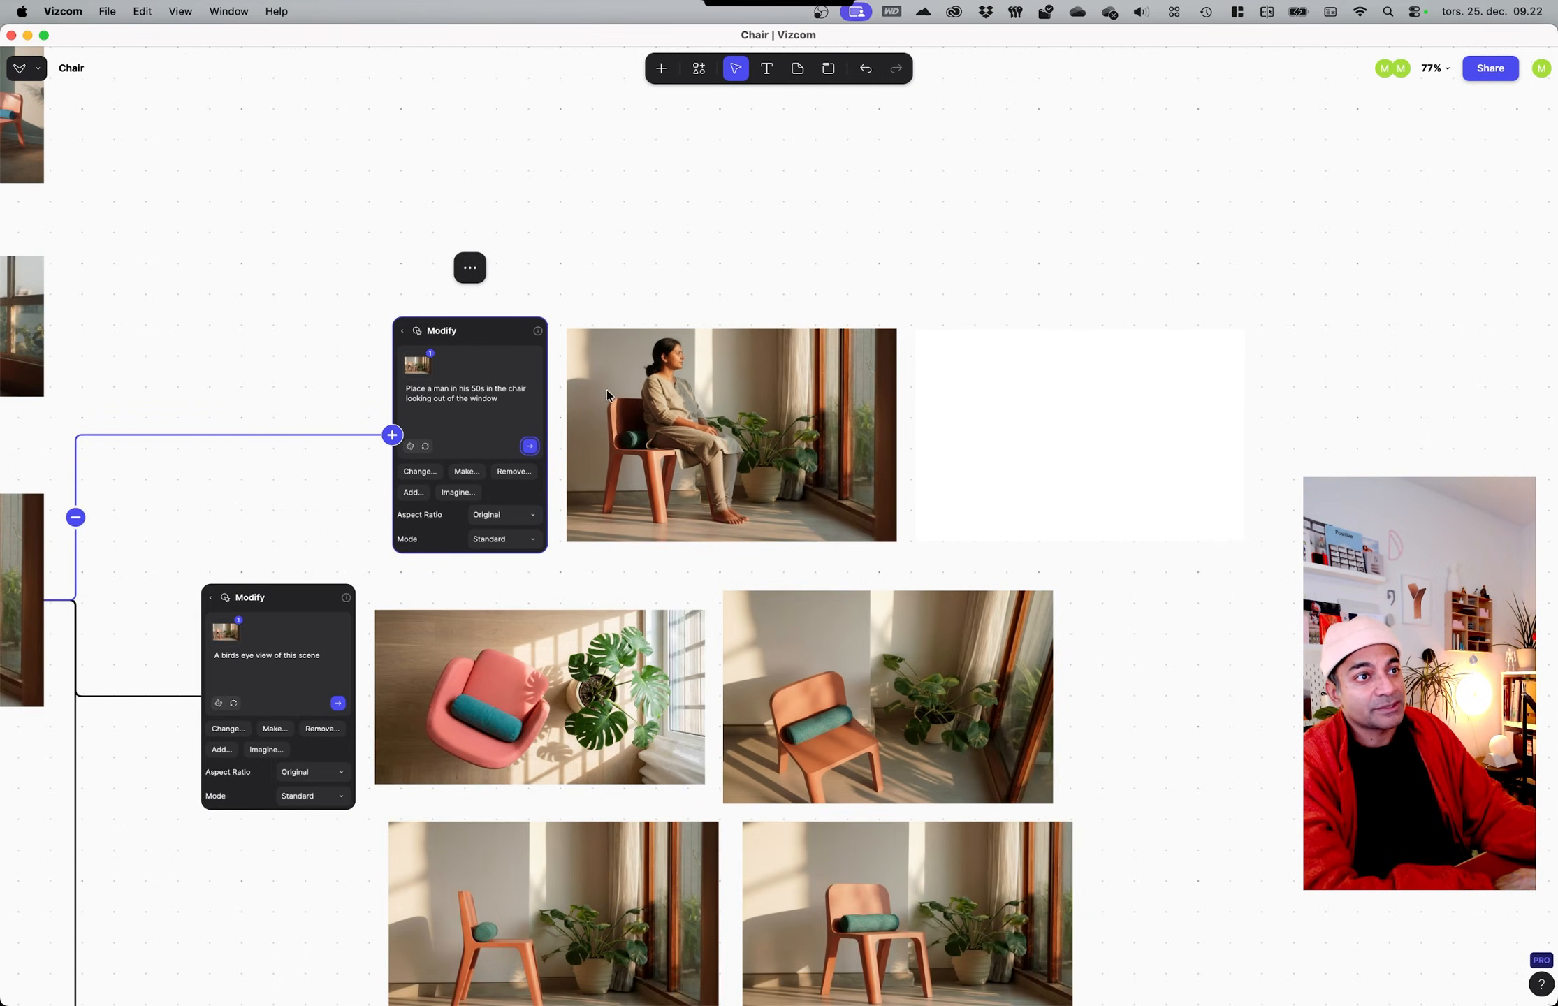
{"action": "middle_click_drag", "start_coordinate": [630, 310], "coordinate": [744, 105]}
{"action": "middle_click_drag", "start_coordinate": [785, 264], "coordinate": [705, 509]}
{"action": "left_click", "coordinate": [705, 514]}
{"action": "left_click_drag", "start_coordinate": [924, 475], "coordinate": [912, 200]}
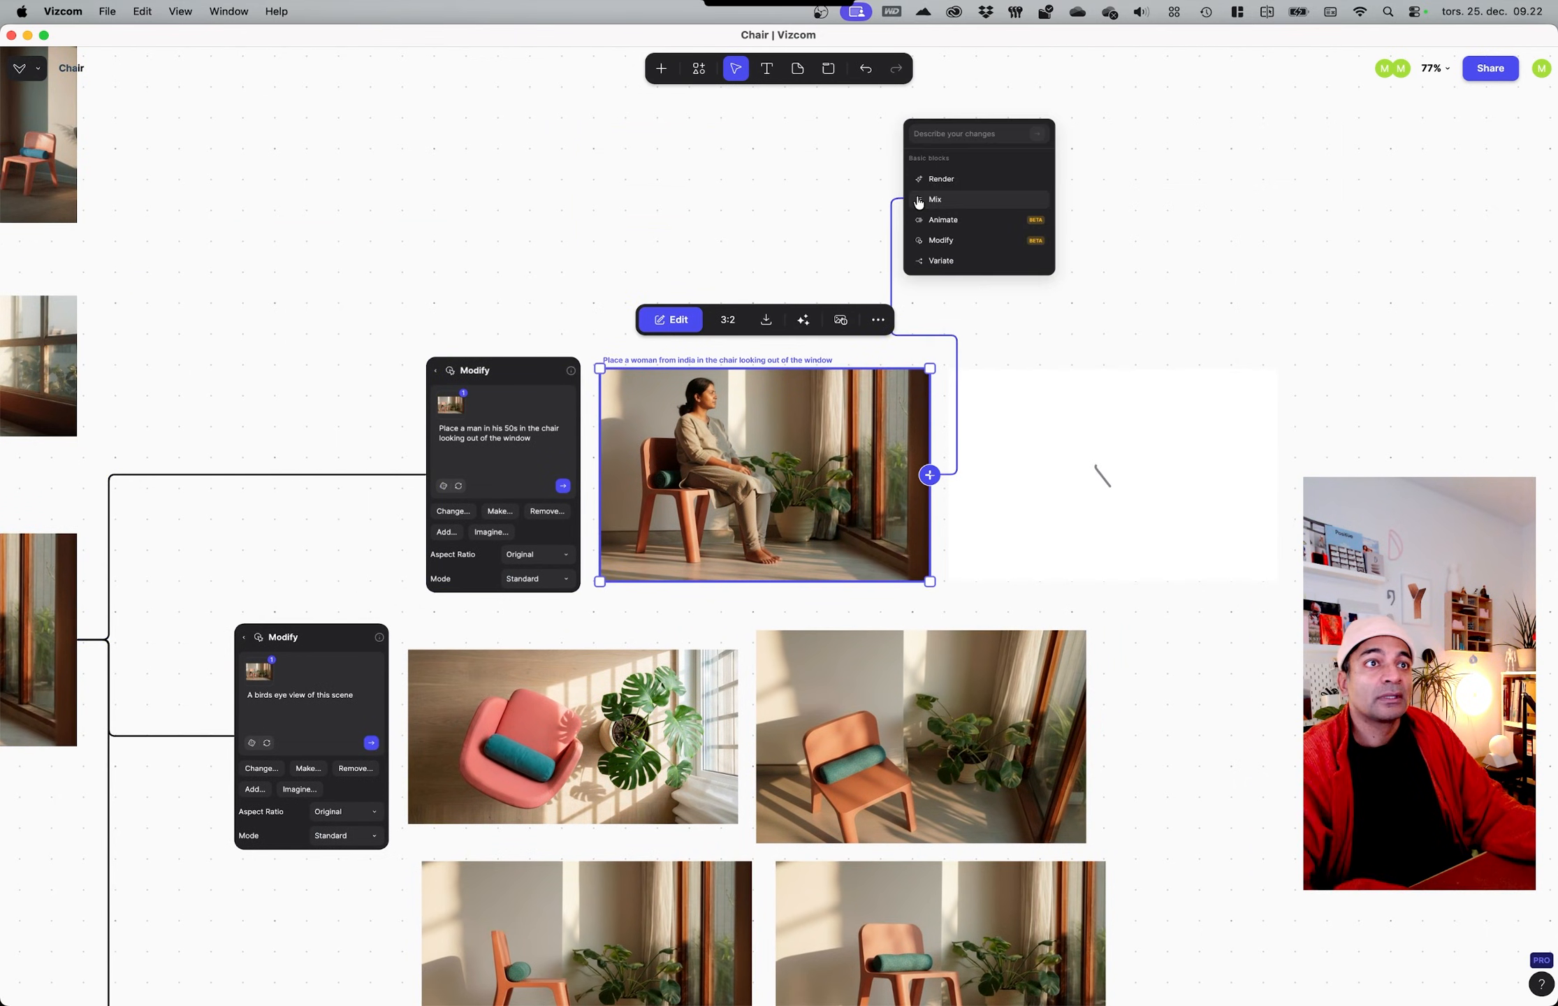
{"action": "left_click", "coordinate": [940, 240]}
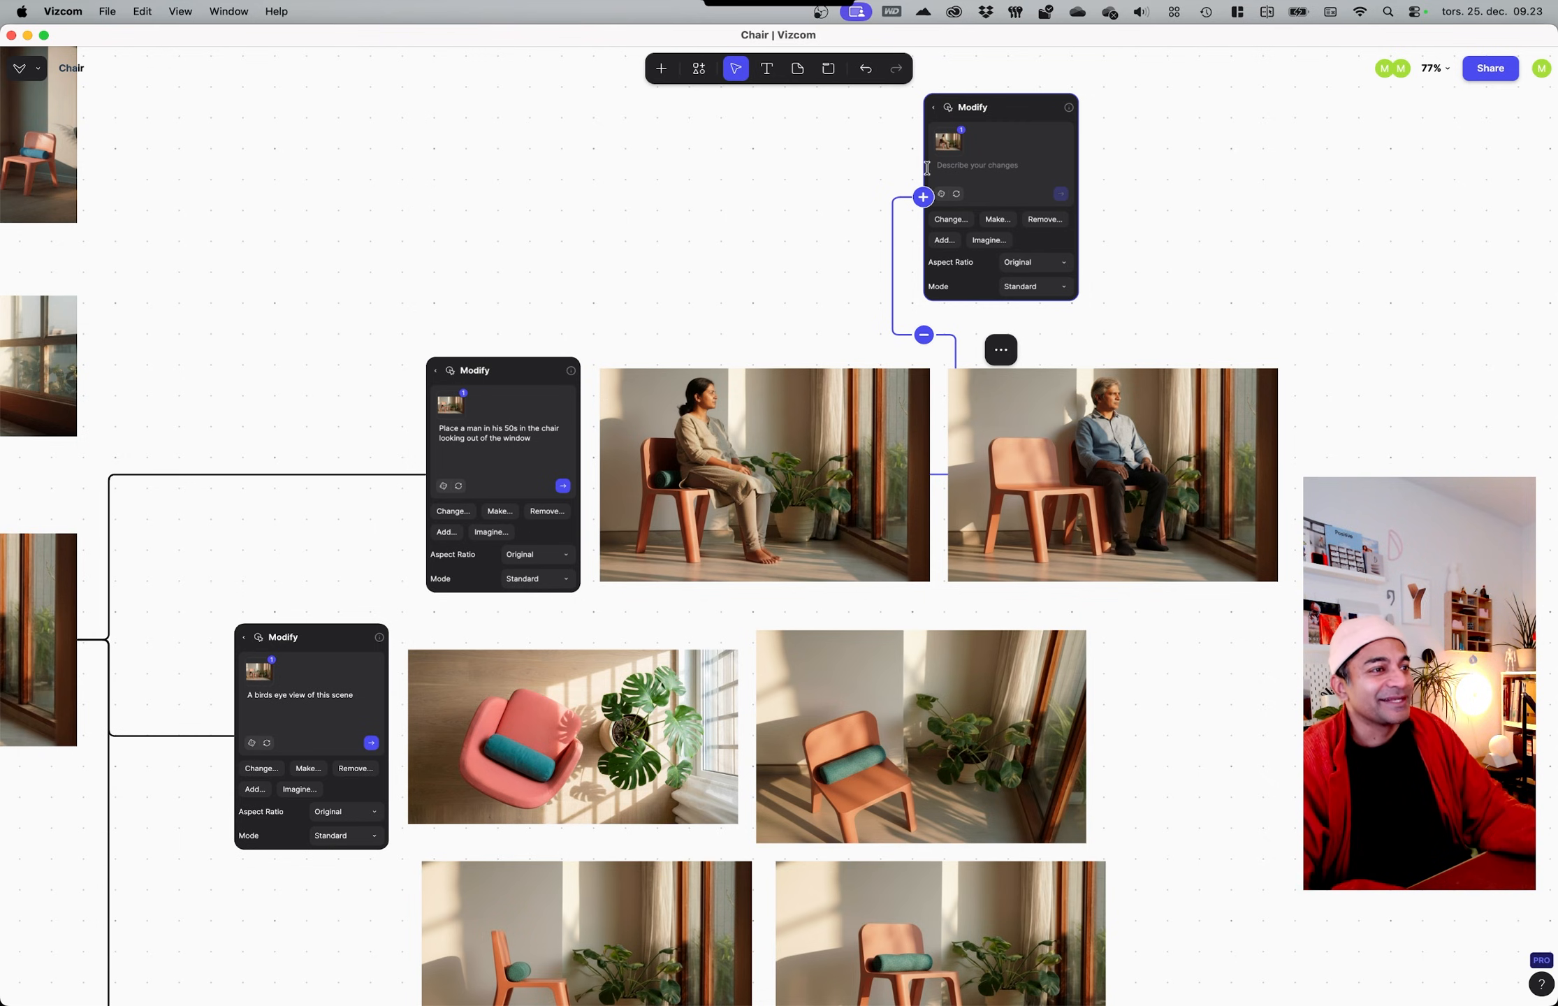
Step: Generate another image from the block with the prompt "Place a man in his 50s in the chair looking out of the window"
{"action": "left_click", "coordinate": [564, 488]}
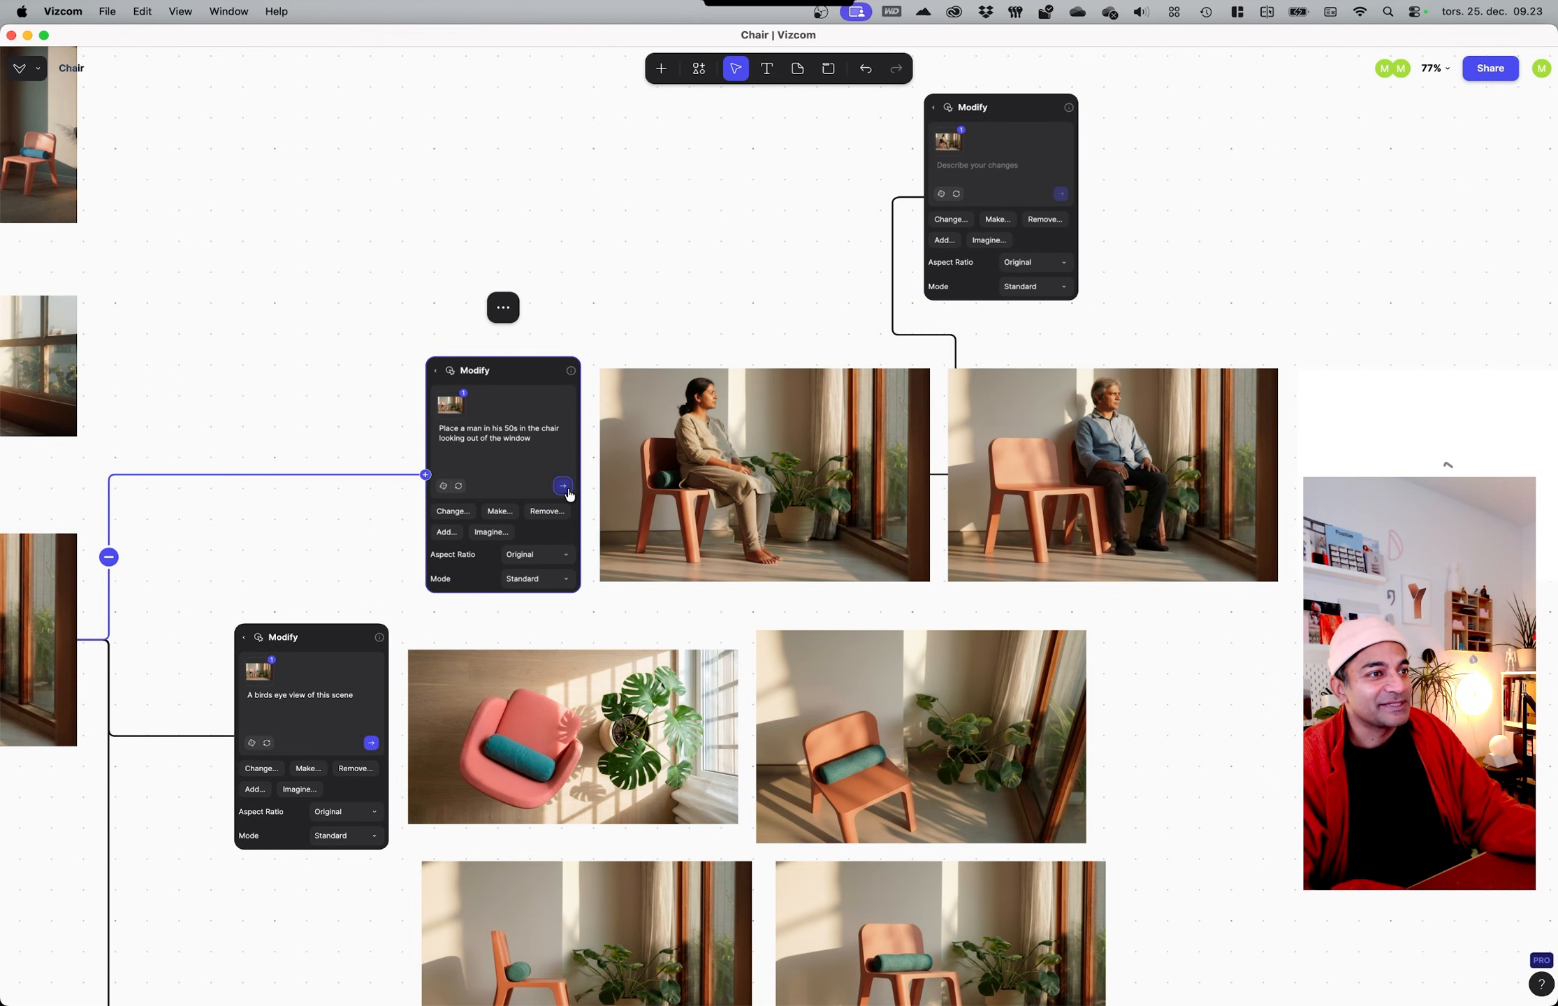
Step: Enter the prompt "Put sneakers on her feet" in the empty Modify block above the people images and generate from it
{"action": "left_click", "coordinate": [1031, 177]}
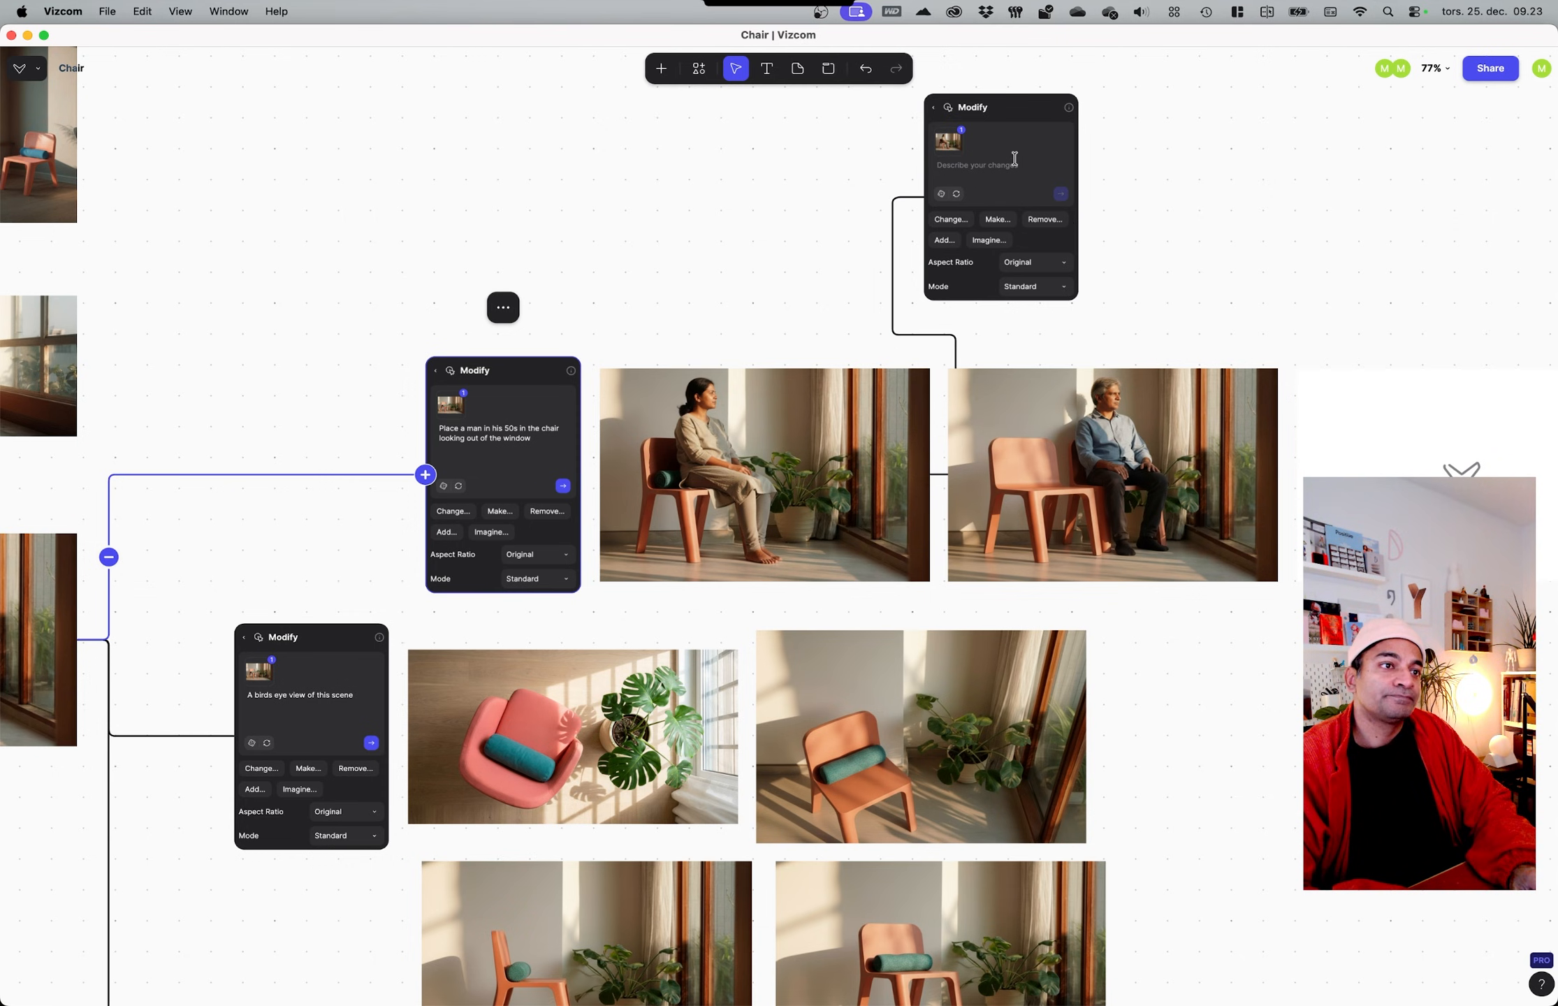
{"action": "type", "text": "ChaPut sneak"}
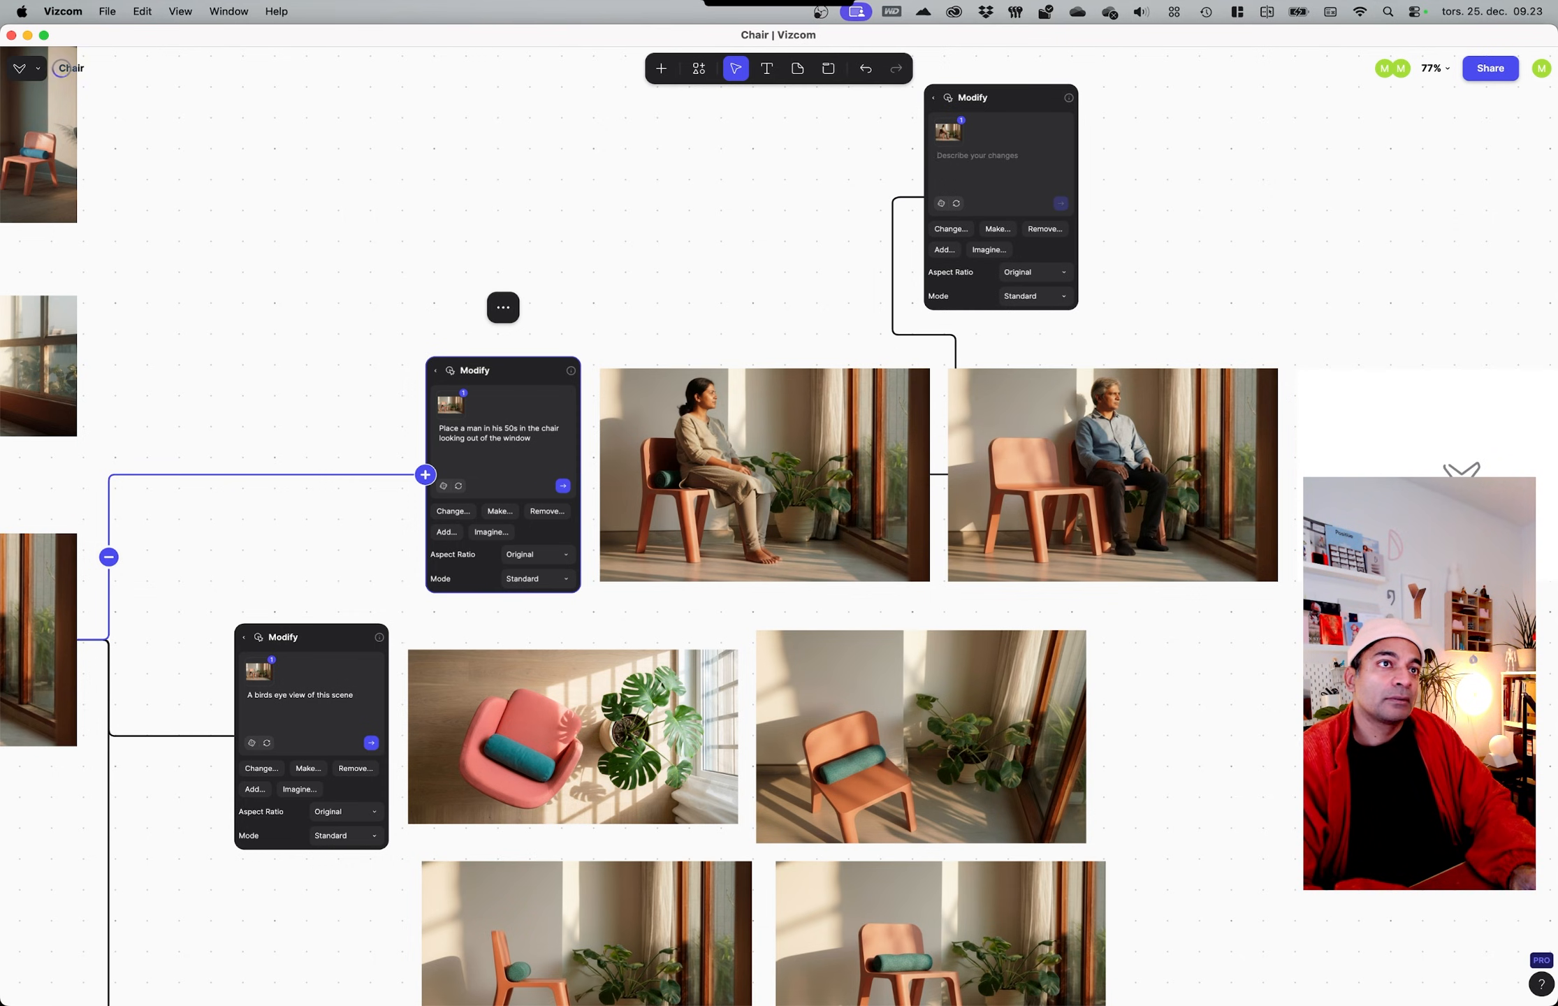
{"action": "type", "text": "ers"}
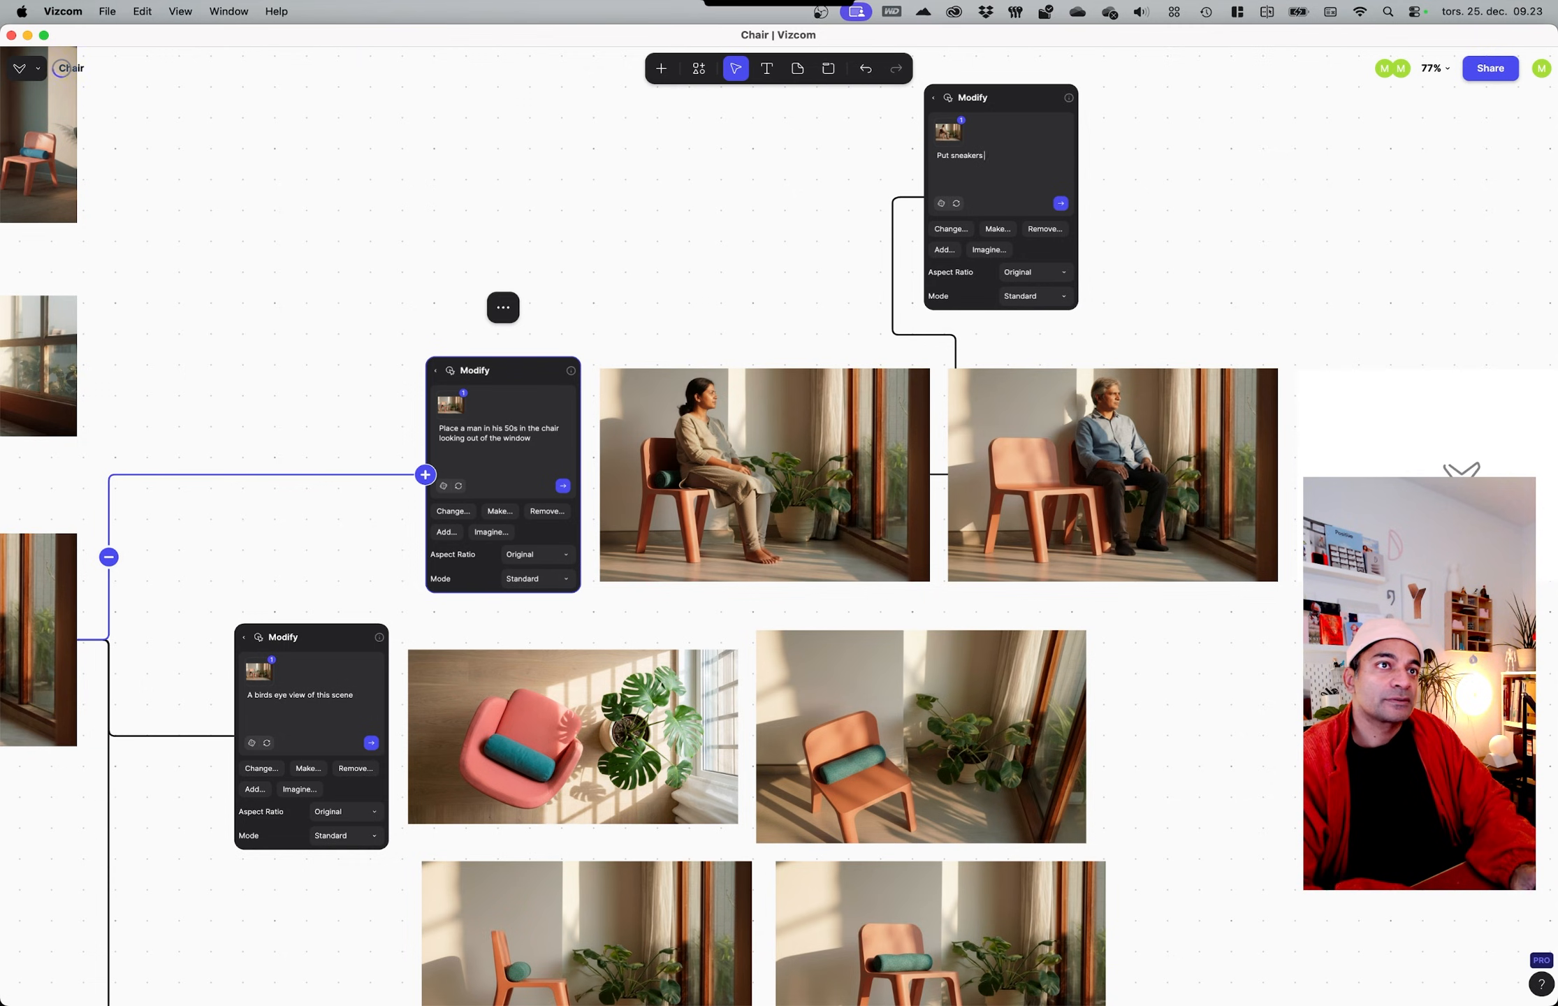
{"action": "type", "text": " on her  feet"}
{"action": "key", "text": "Return"}
Step: Examine the newly generated images of the seated man and of the seated woman wearing sneakers
{"action": "scroll", "coordinate": [735, 253], "scroll_direction": "right", "scroll_amount": 5}
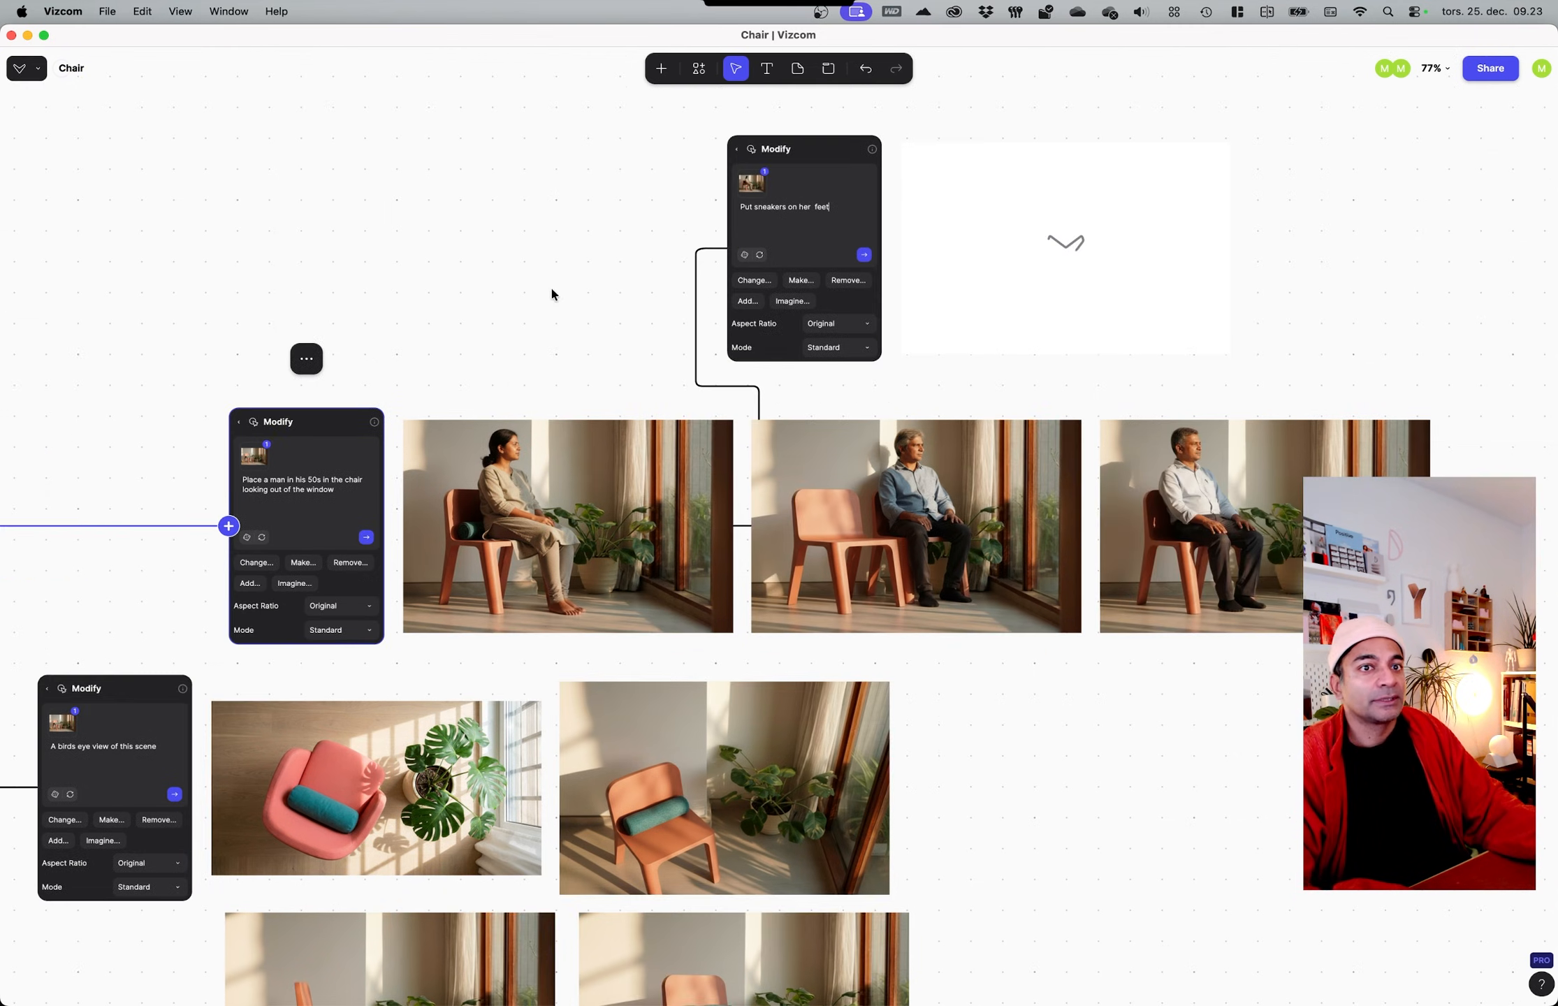
{"action": "scroll", "coordinate": [917, 605], "scroll_direction": "right", "scroll_amount": 4}
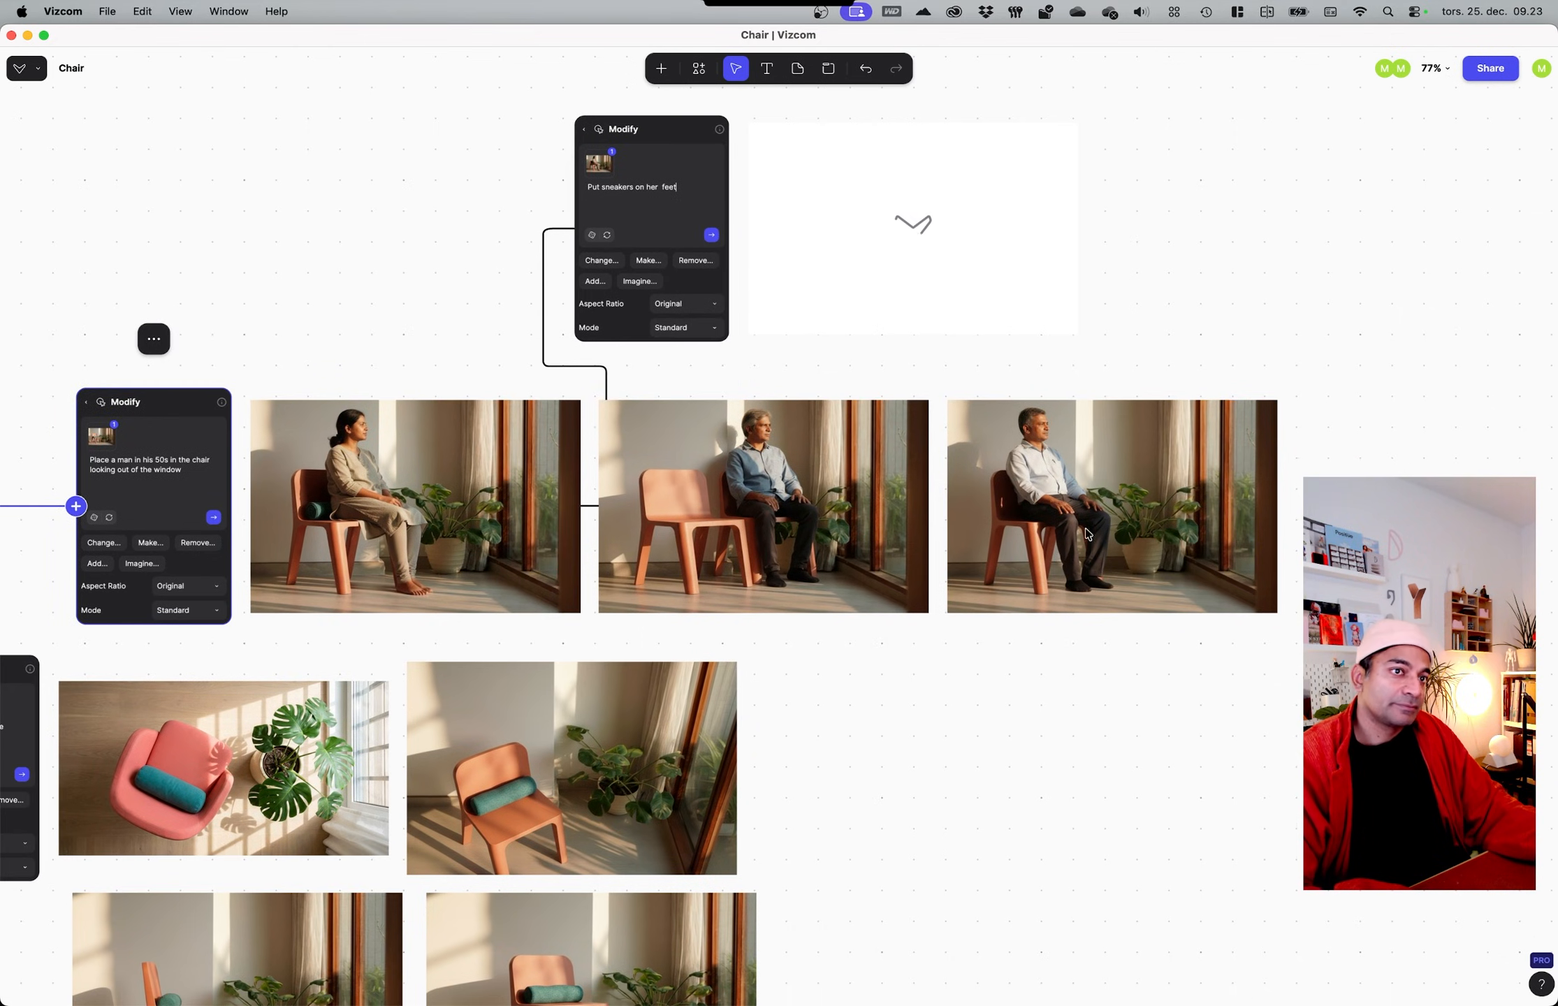
{"action": "left_click", "coordinate": [1060, 514]}
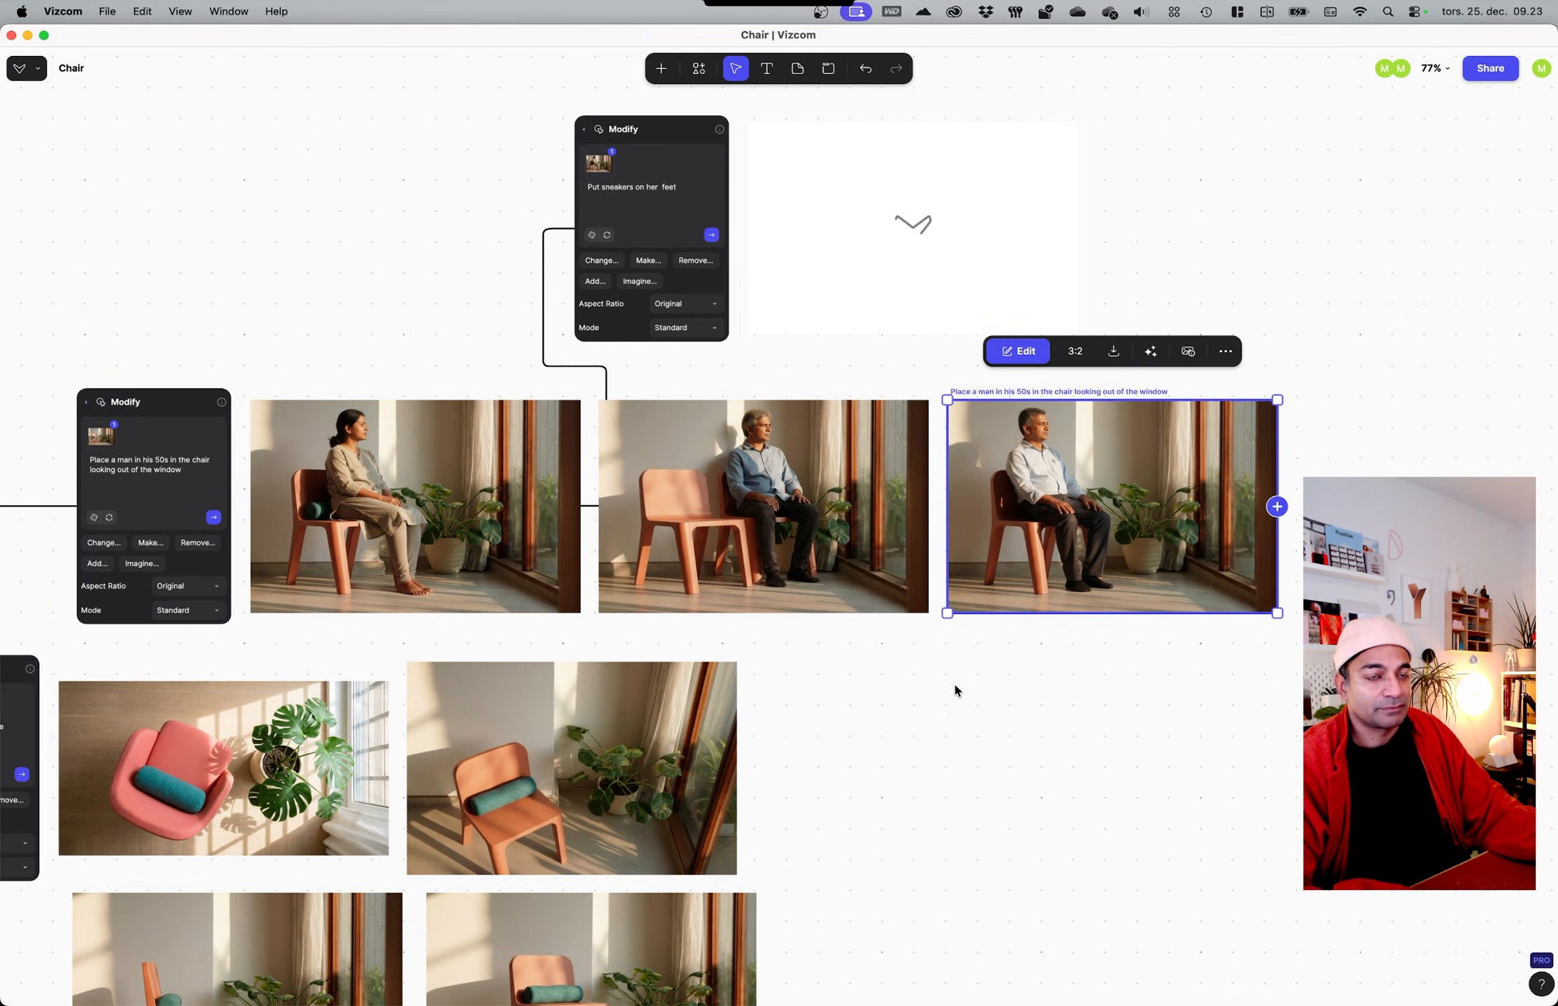
{"action": "scroll", "coordinate": [955, 689], "scroll_direction": "left", "scroll_amount": 5}
{"action": "scroll", "coordinate": [956, 689], "scroll_direction": "down", "scroll_amount": 3}
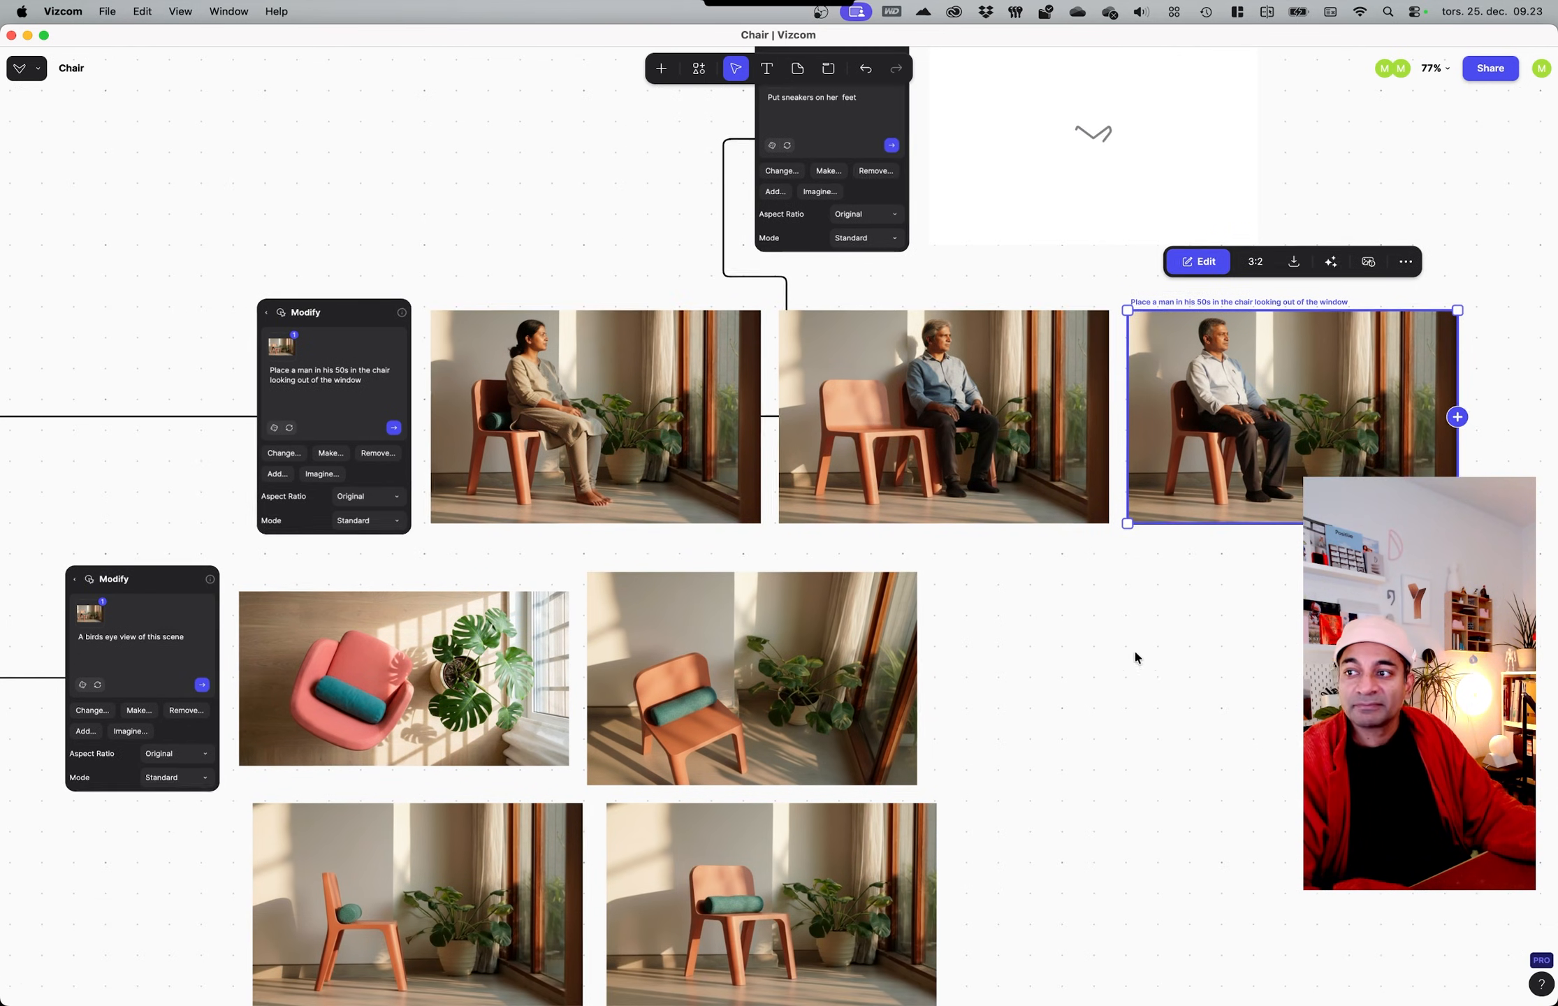
{"action": "scroll", "coordinate": [1115, 592], "scroll_direction": "down", "scroll_amount": 2}
{"action": "scroll", "coordinate": [1115, 591], "scroll_direction": "right", "scroll_amount": 1}
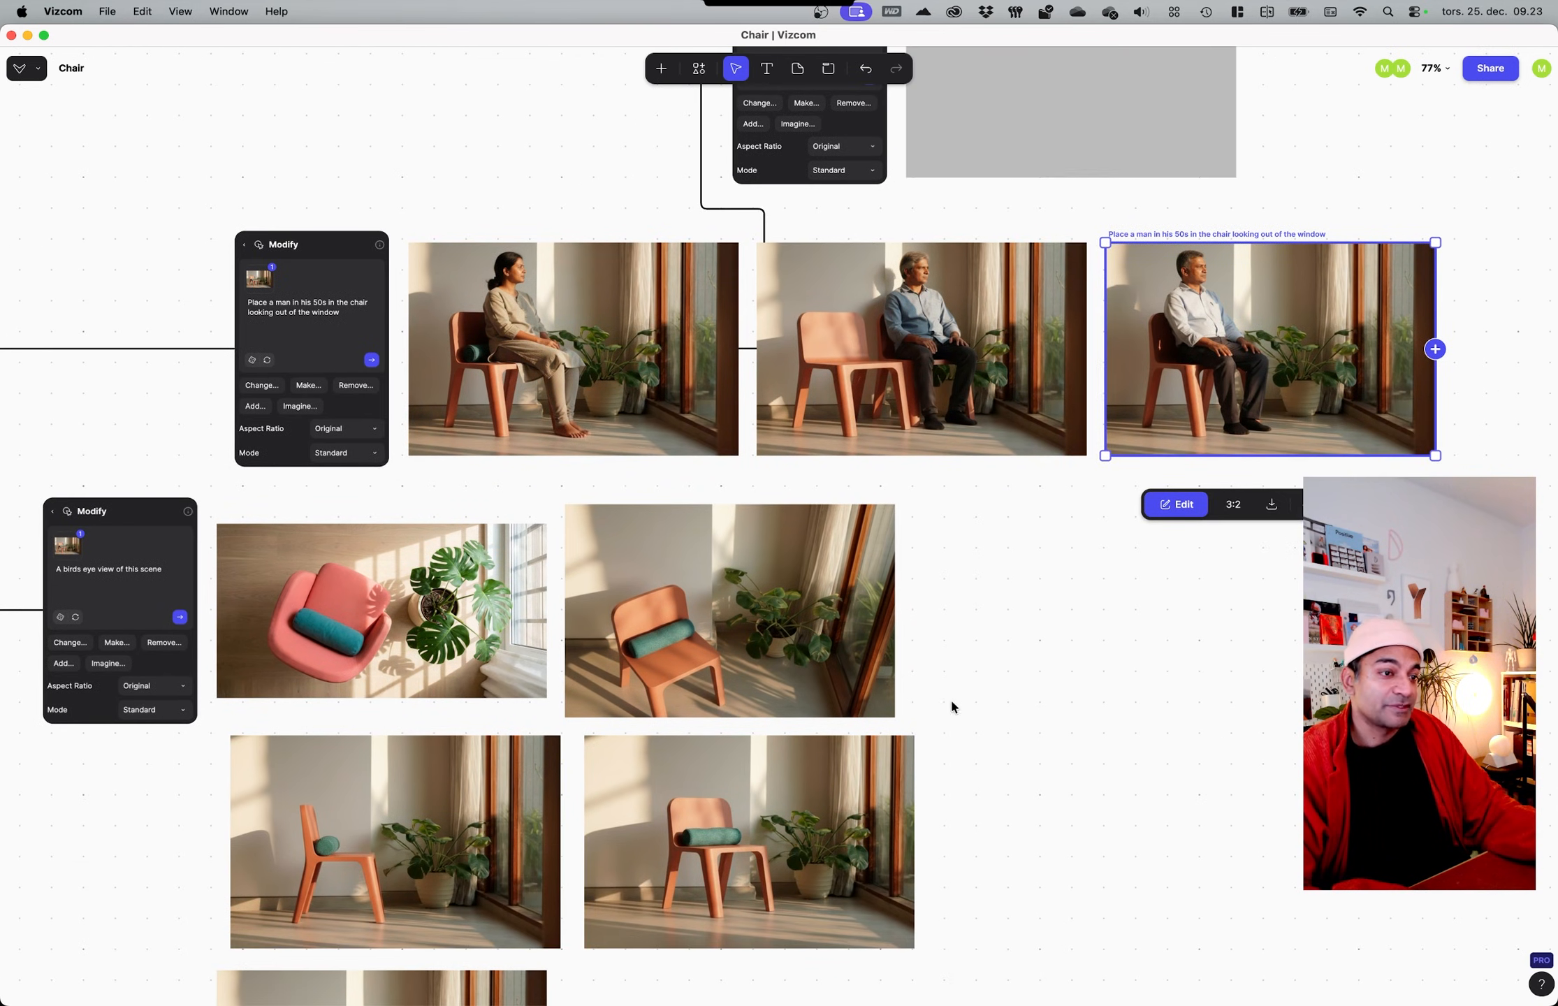
{"action": "scroll", "coordinate": [951, 702], "scroll_direction": "down", "scroll_amount": 3}
{"action": "scroll", "coordinate": [951, 702], "scroll_direction": "right", "scroll_amount": 1}
{"action": "scroll", "coordinate": [862, 629], "scroll_direction": "up", "scroll_amount": 5}
{"action": "scroll", "coordinate": [862, 629], "scroll_direction": "right", "scroll_amount": 2}
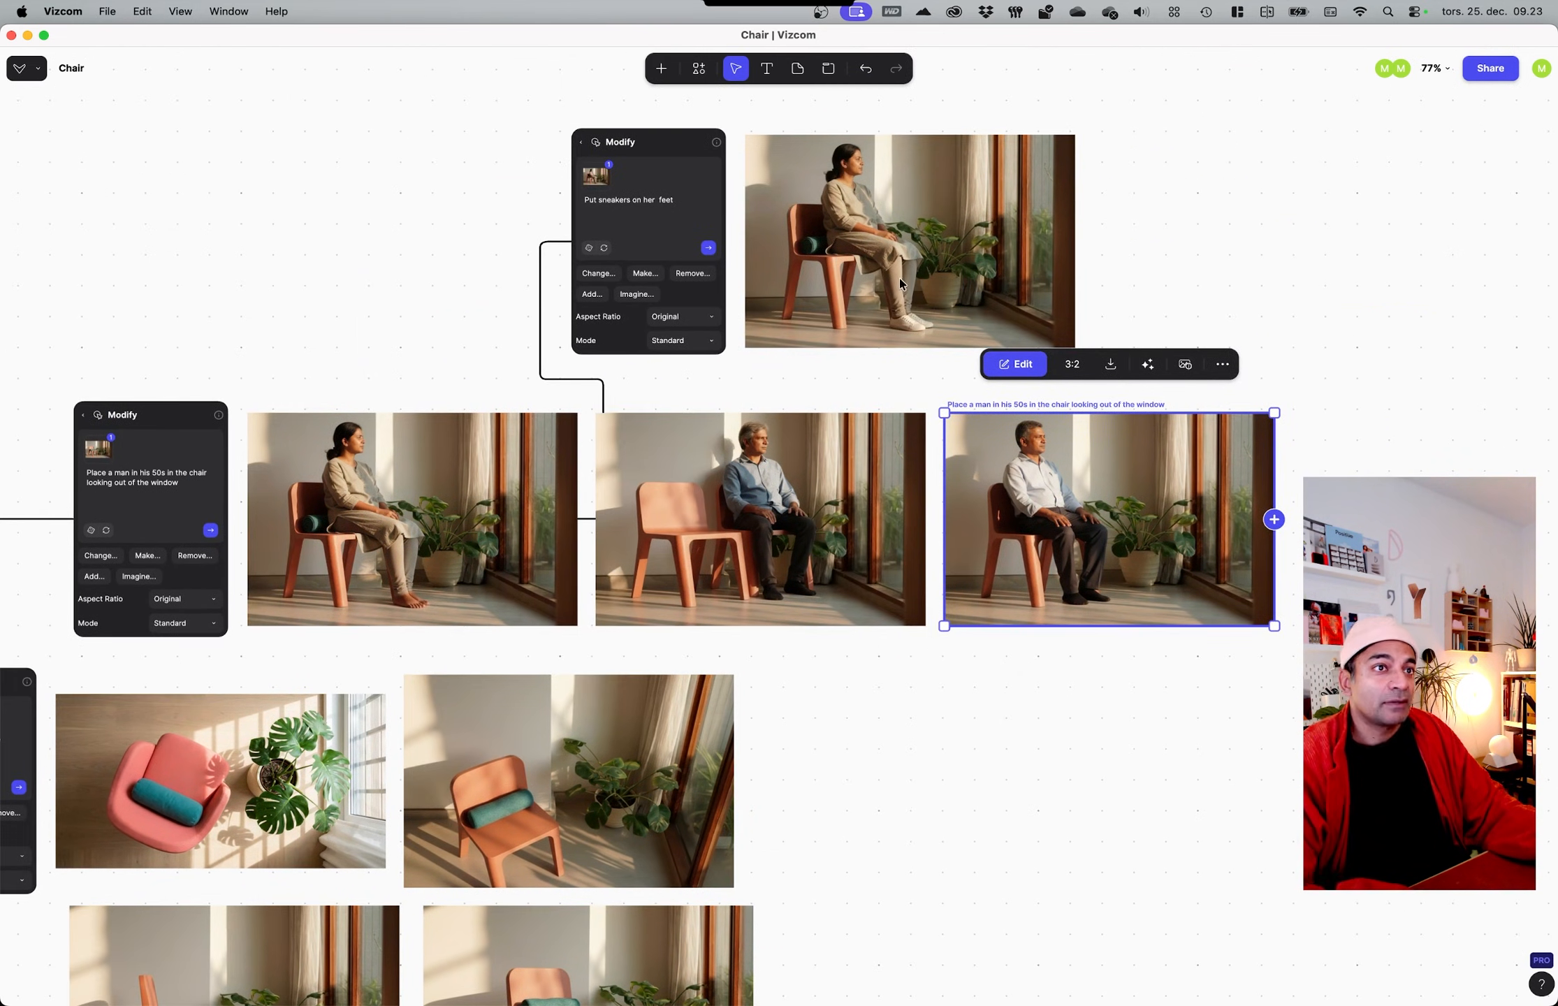
{"action": "scroll", "coordinate": [909, 281], "scroll_direction": "up", "scroll_amount": 5, "text": "ctrl"}
{"action": "scroll", "coordinate": [909, 287], "scroll_direction": "up", "scroll_amount": 7, "text": "ctrl"}
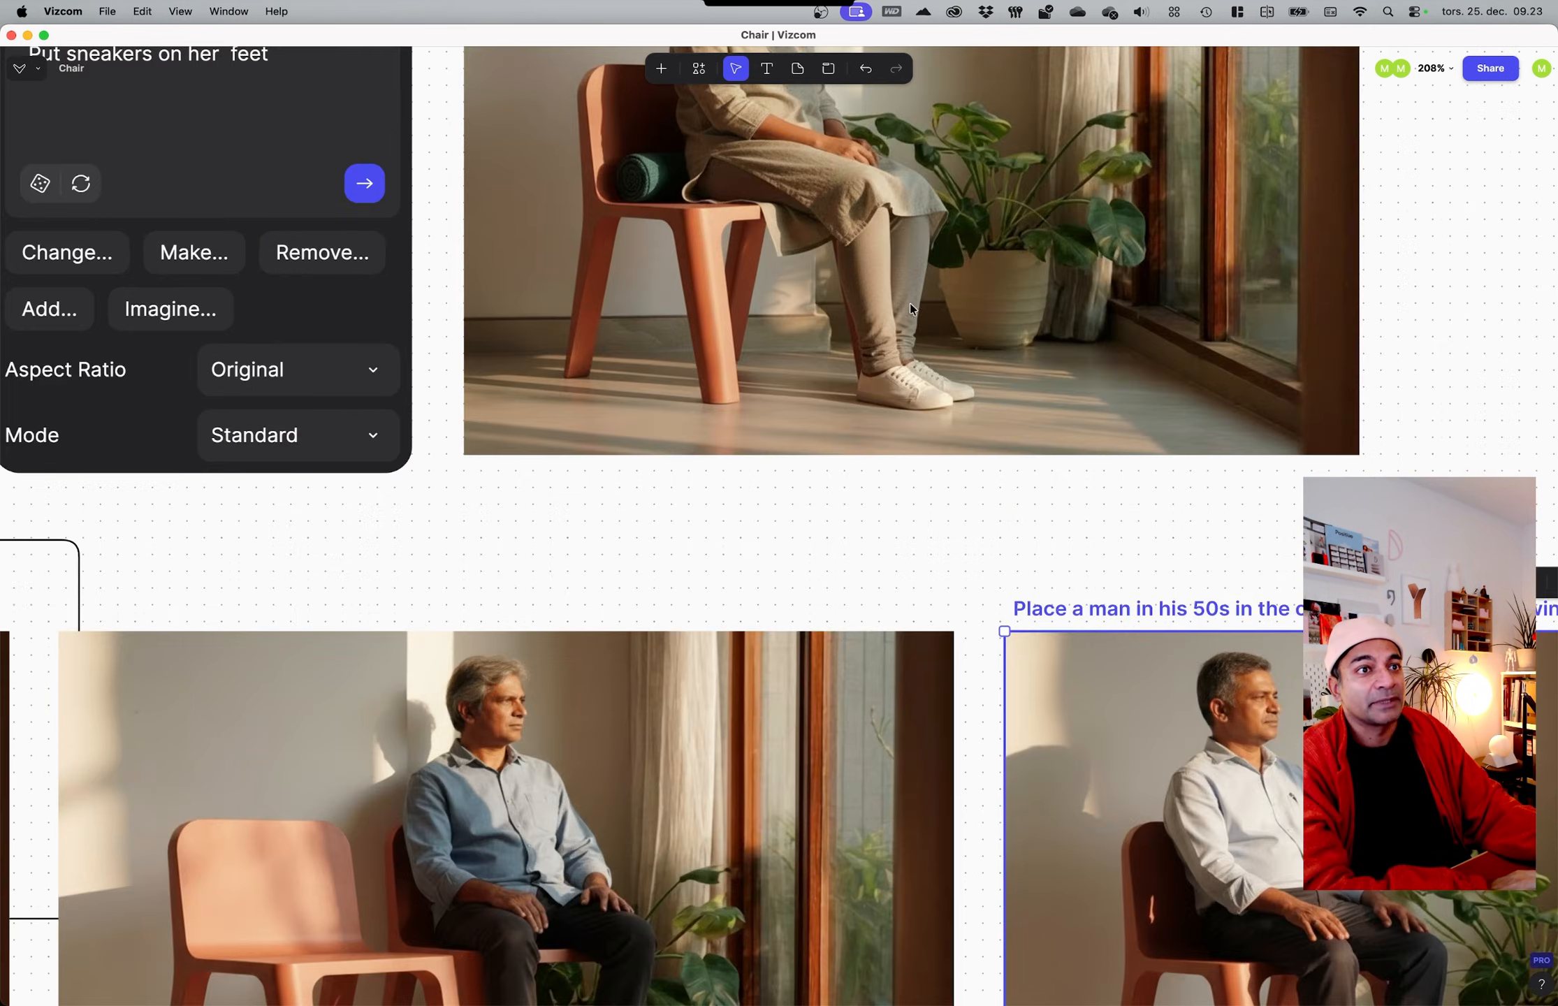
{"action": "scroll", "coordinate": [871, 800], "scroll_direction": "up", "scroll_amount": 8}
{"action": "left_click", "coordinate": [872, 506]}
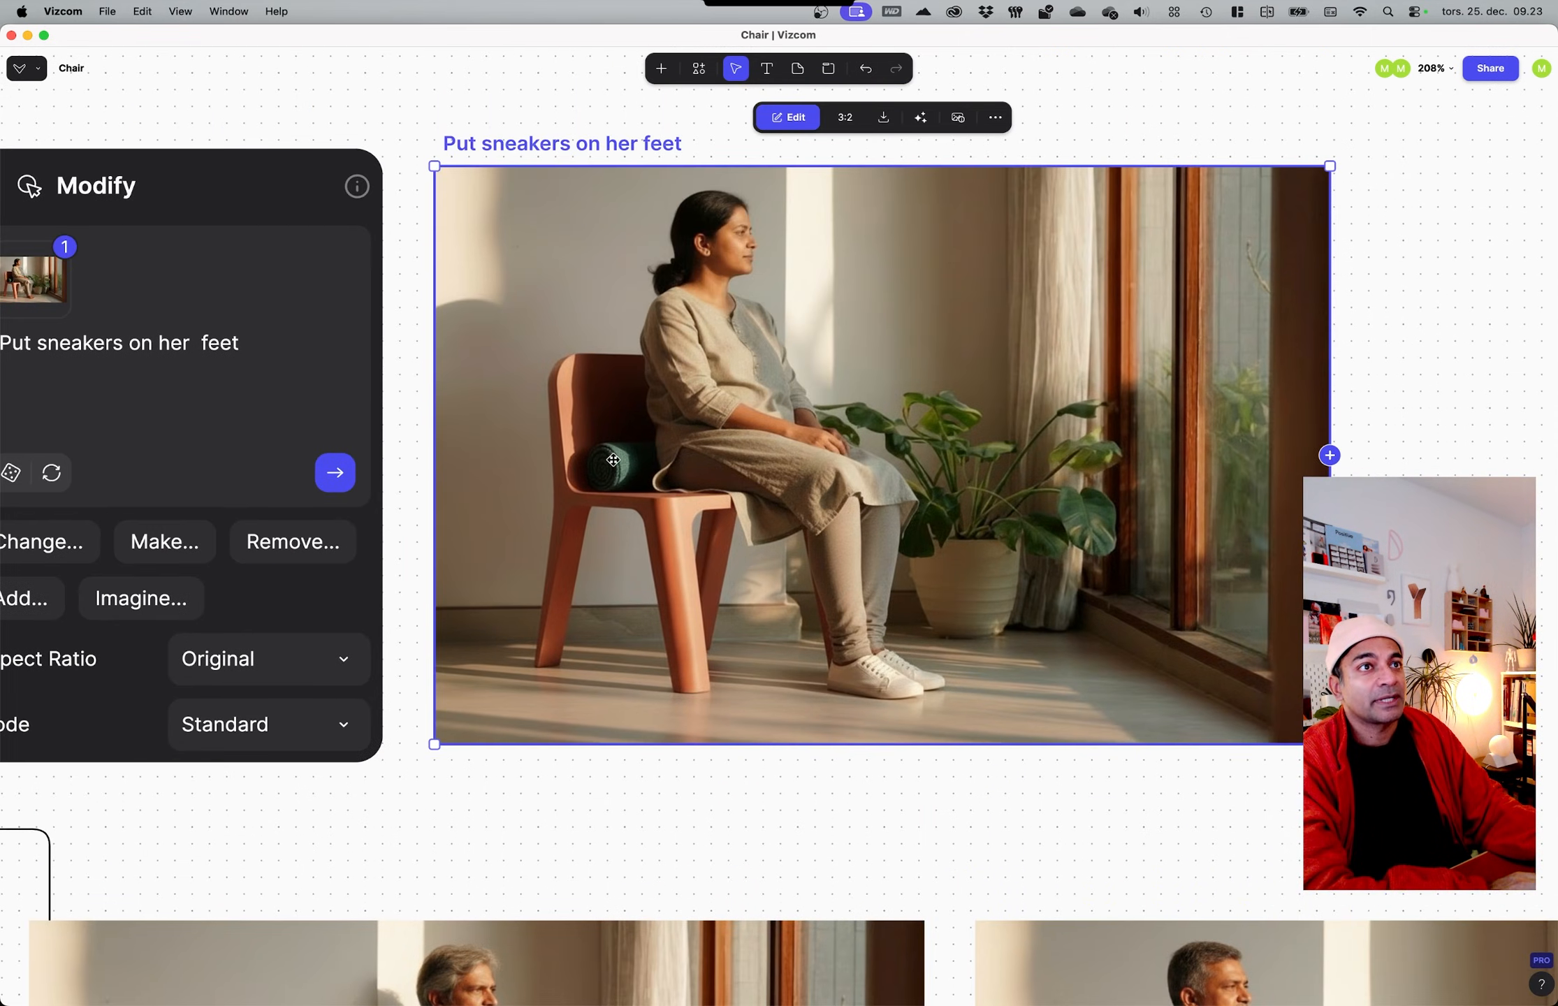
Step: Review the chair's alternative views, the pillow close-up and the images with seated people across the board
{"action": "scroll", "coordinate": [612, 460], "scroll_direction": "down", "scroll_amount": 7, "text": "ctrl"}
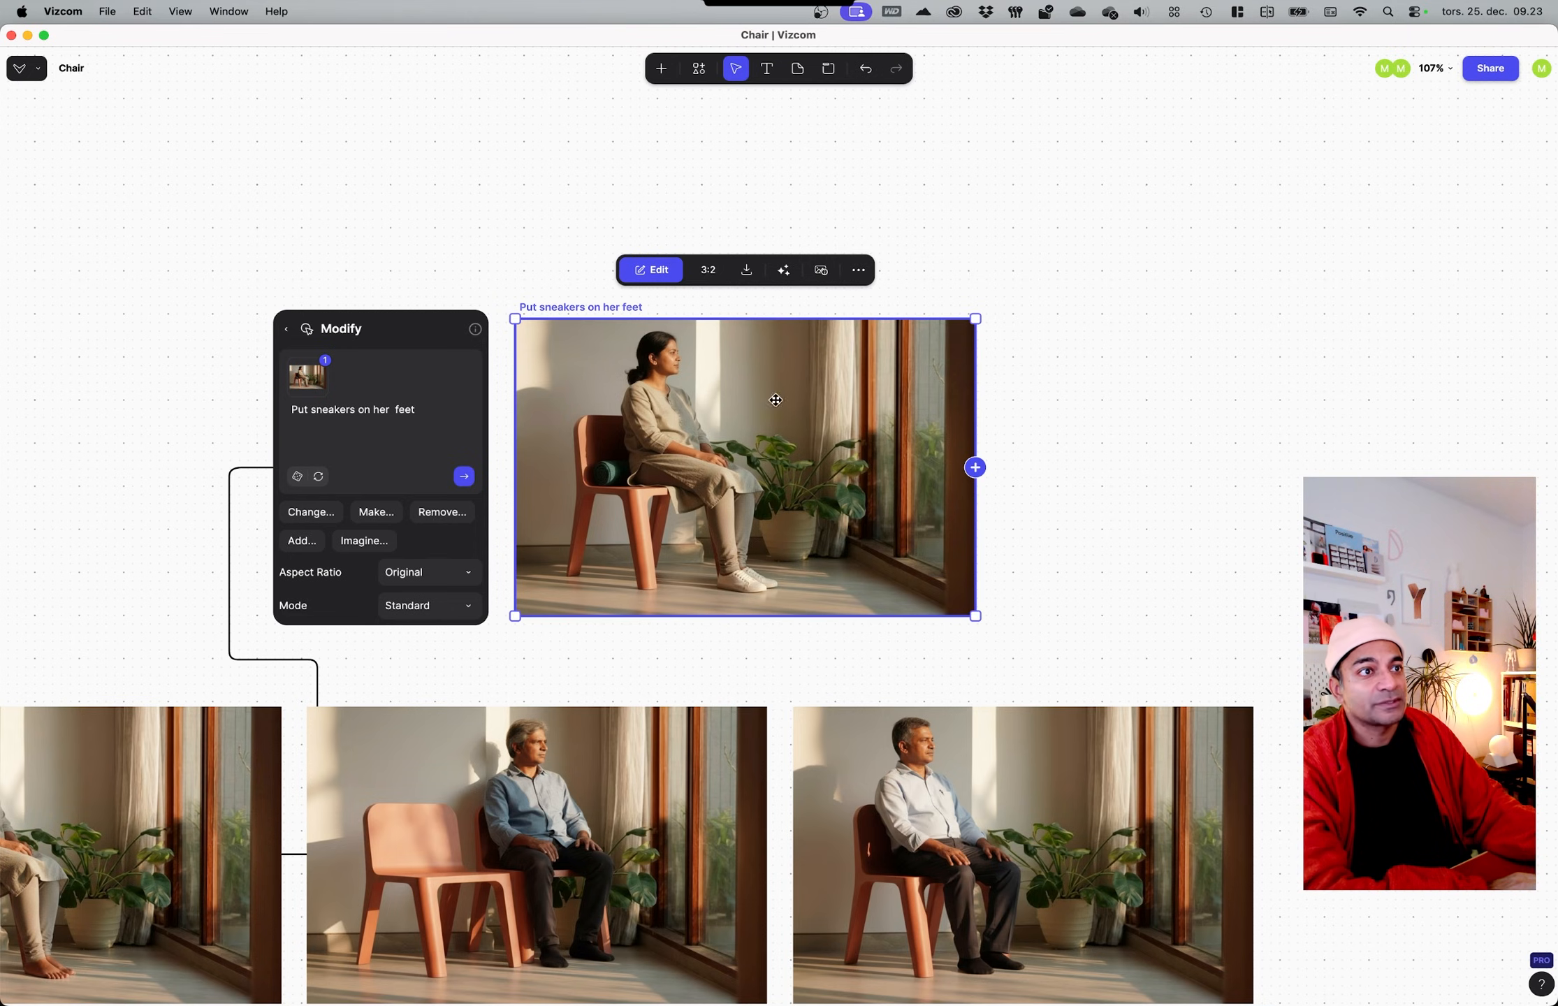
{"action": "scroll", "coordinate": [799, 557], "scroll_direction": "down", "scroll_amount": 3, "text": "ctrl"}
{"action": "scroll", "coordinate": [1003, 552], "scroll_direction": "down", "scroll_amount": 5}
{"action": "scroll", "coordinate": [1004, 552], "scroll_direction": "down", "scroll_amount": 3, "text": "ctrl"}
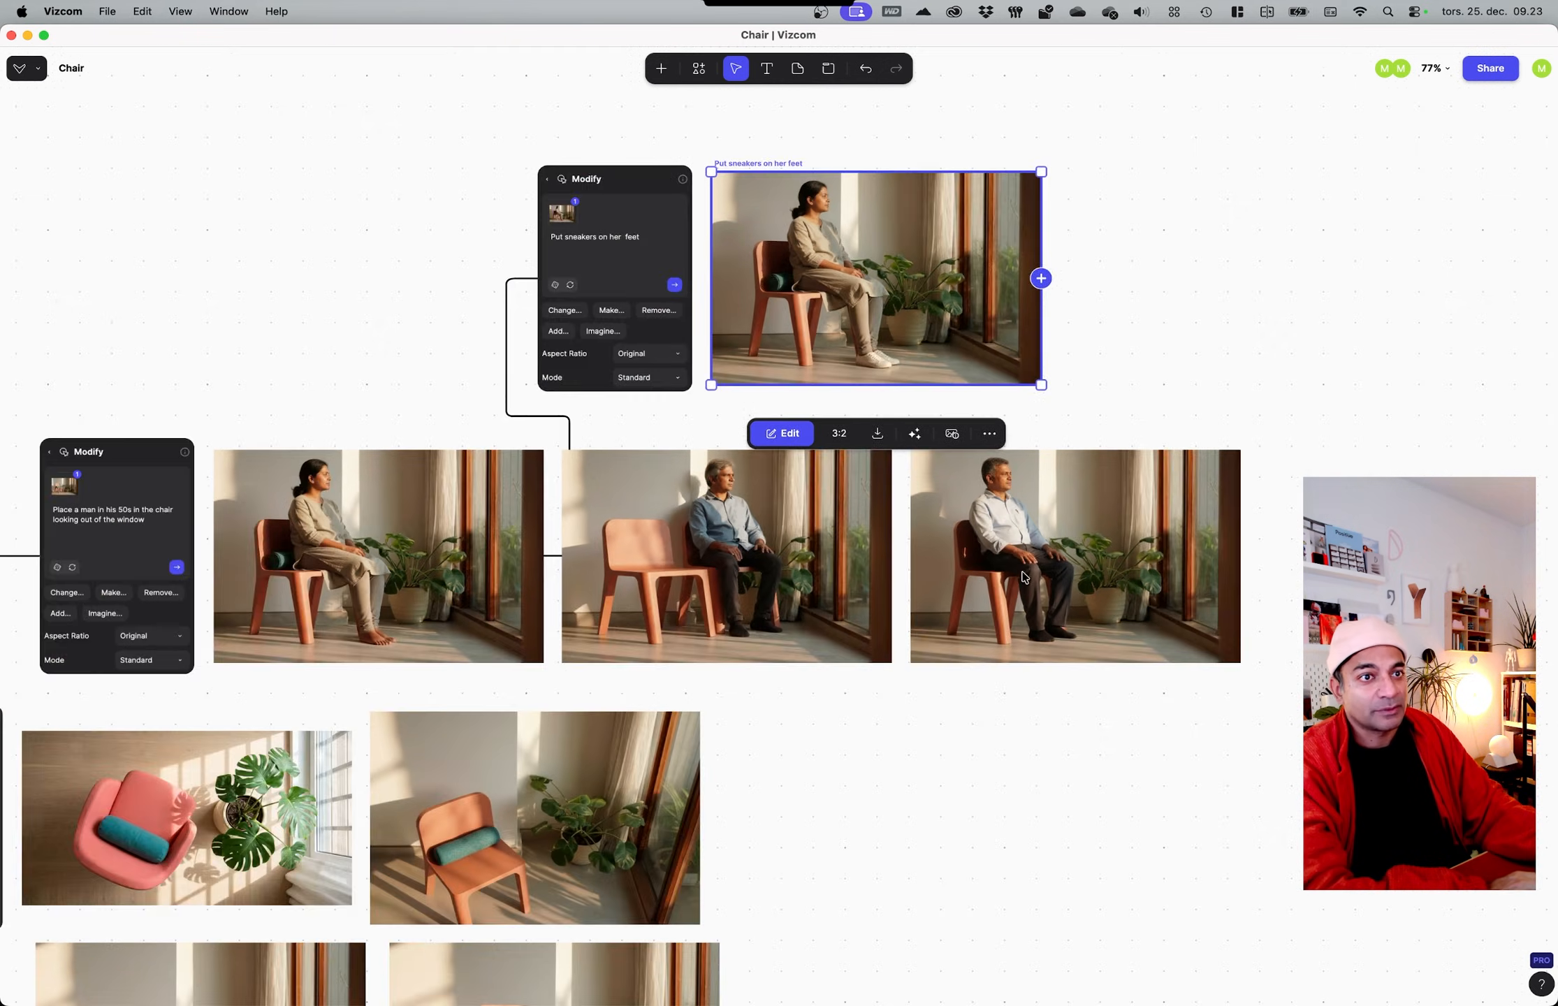
{"action": "scroll", "coordinate": [1025, 577], "scroll_direction": "down", "scroll_amount": 2}
{"action": "scroll", "coordinate": [999, 591], "scroll_direction": "down", "scroll_amount": 5}
{"action": "scroll", "coordinate": [999, 590], "scroll_direction": "left", "scroll_amount": 3}
{"action": "scroll", "coordinate": [393, 748], "scroll_direction": "down", "scroll_amount": 5, "text": "ctrl"}
{"action": "scroll", "coordinate": [431, 439], "scroll_direction": "down", "scroll_amount": 3}
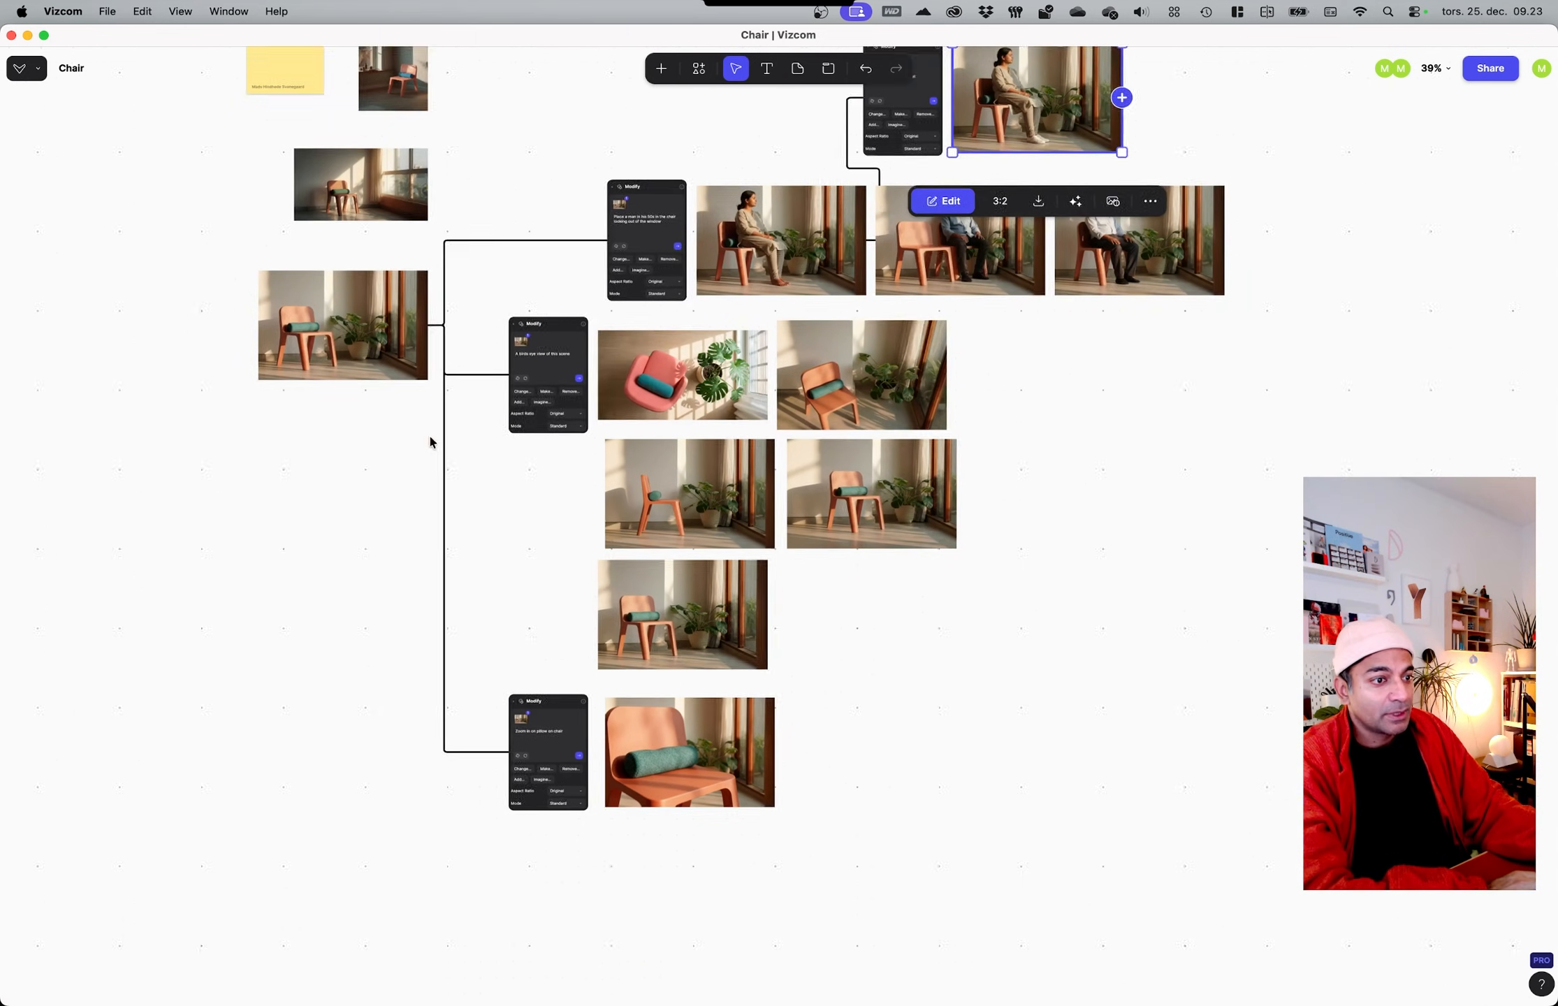
{"action": "scroll", "coordinate": [692, 663], "scroll_direction": "up", "scroll_amount": 3, "text": "ctrl"}
{"action": "scroll", "coordinate": [692, 663], "scroll_direction": "down", "scroll_amount": 3}
{"action": "scroll", "coordinate": [694, 672], "scroll_direction": "up", "scroll_amount": 4, "text": "ctrl"}
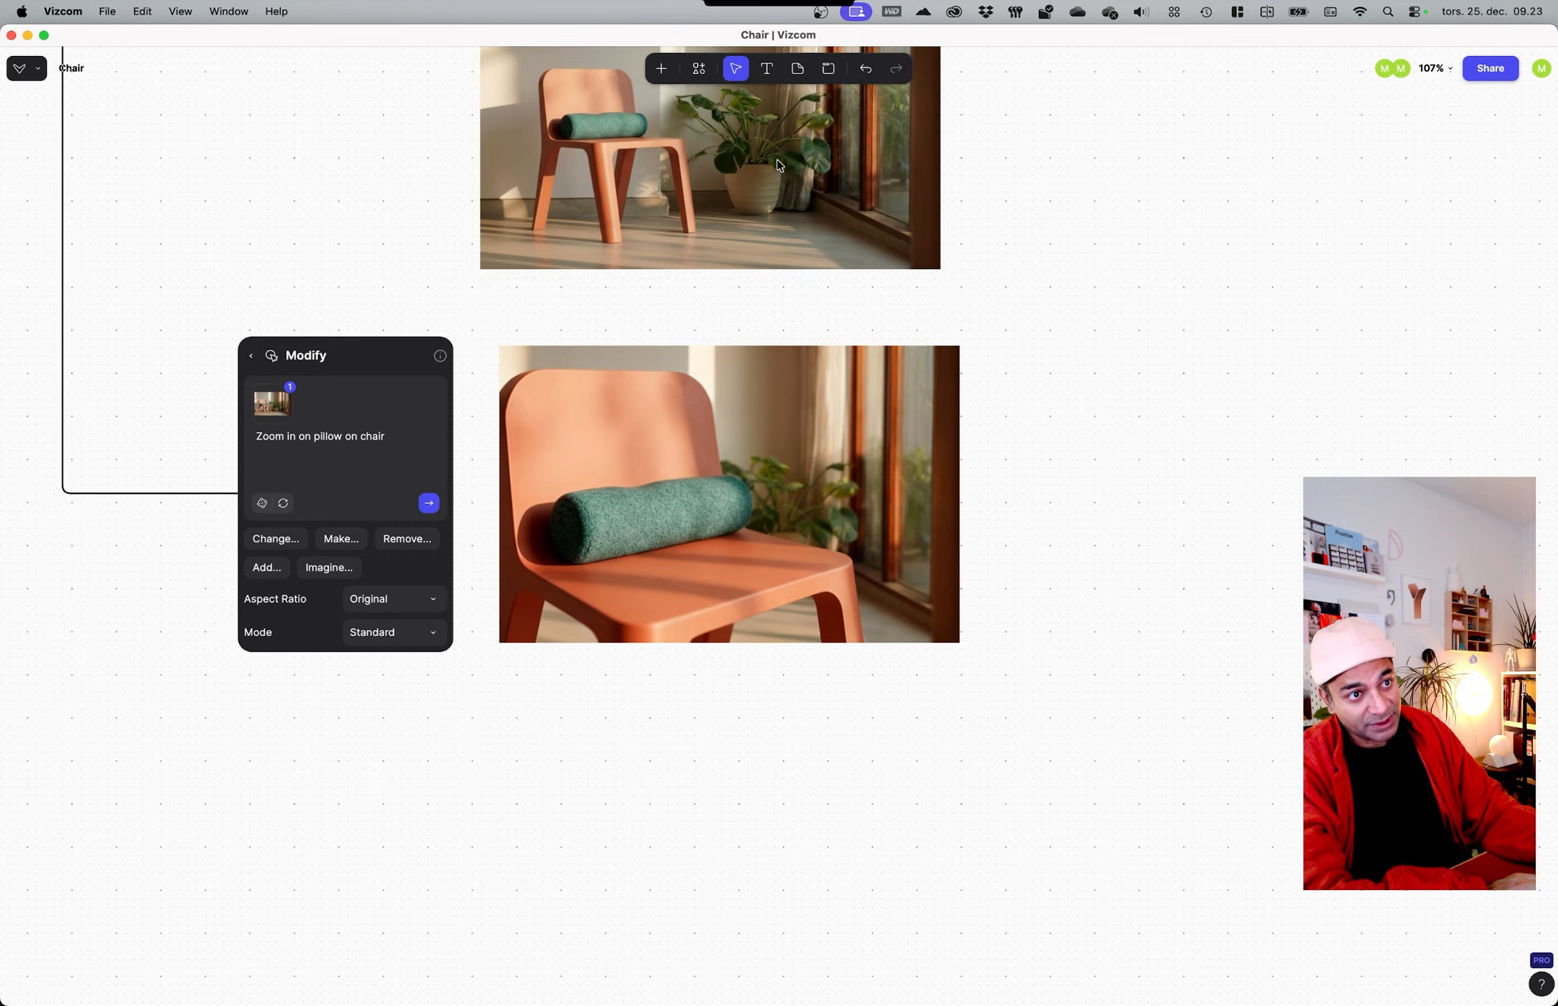
{"action": "scroll", "coordinate": [863, 517], "scroll_direction": "down", "scroll_amount": 4, "text": "ctrl"}
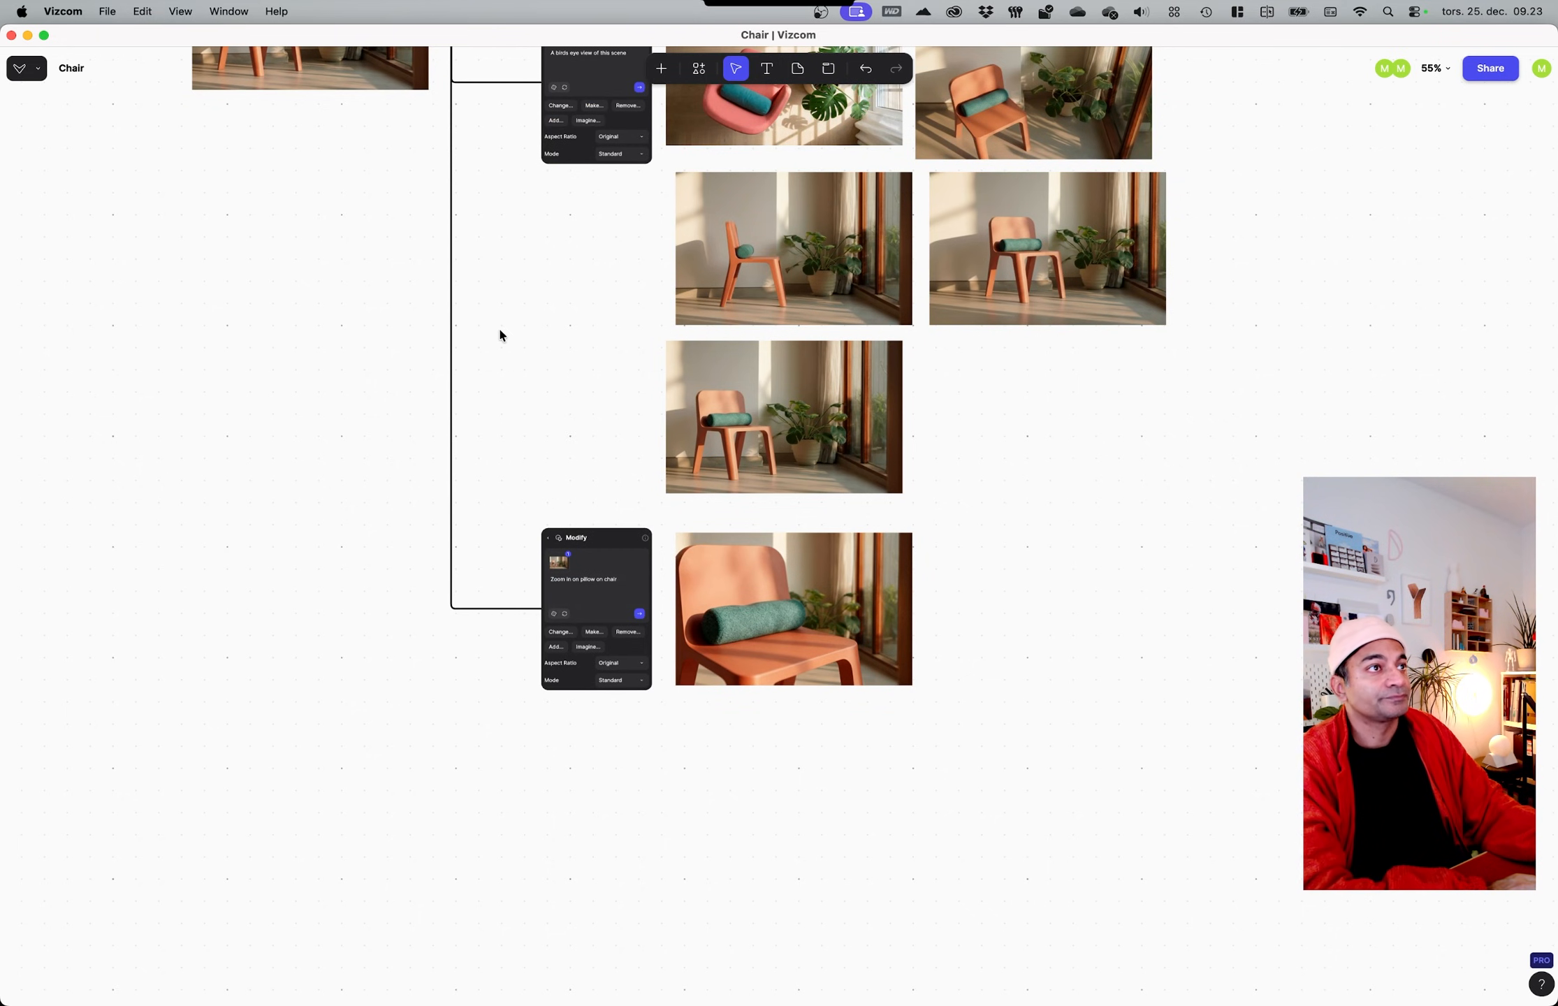
{"action": "scroll", "coordinate": [498, 326], "scroll_direction": "up", "scroll_amount": 5}
{"action": "scroll", "coordinate": [603, 591], "scroll_direction": "up", "scroll_amount": 5}
{"action": "scroll", "coordinate": [602, 591], "scroll_direction": "right", "scroll_amount": 4}
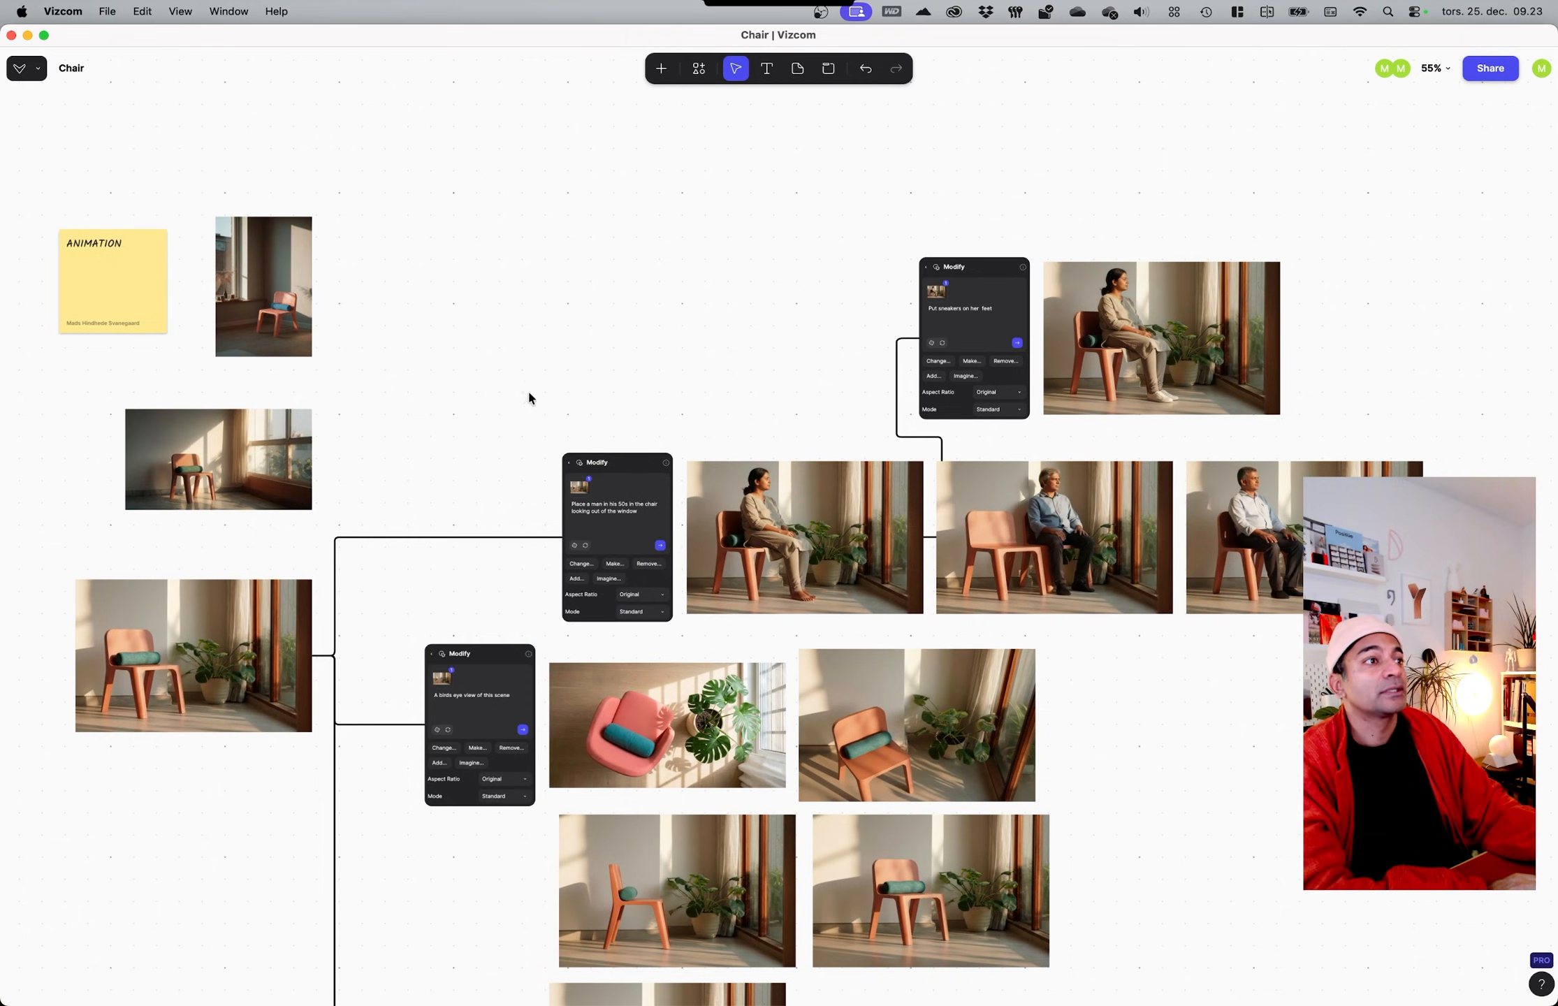
Step: Move the branched chair scene and the ANIMATION note well below the other two room images
{"action": "middle_click_drag", "start_coordinate": [681, 313], "coordinate": [421, 330]}
{"action": "middle_click_drag", "start_coordinate": [659, 662], "coordinate": [937, 548]}
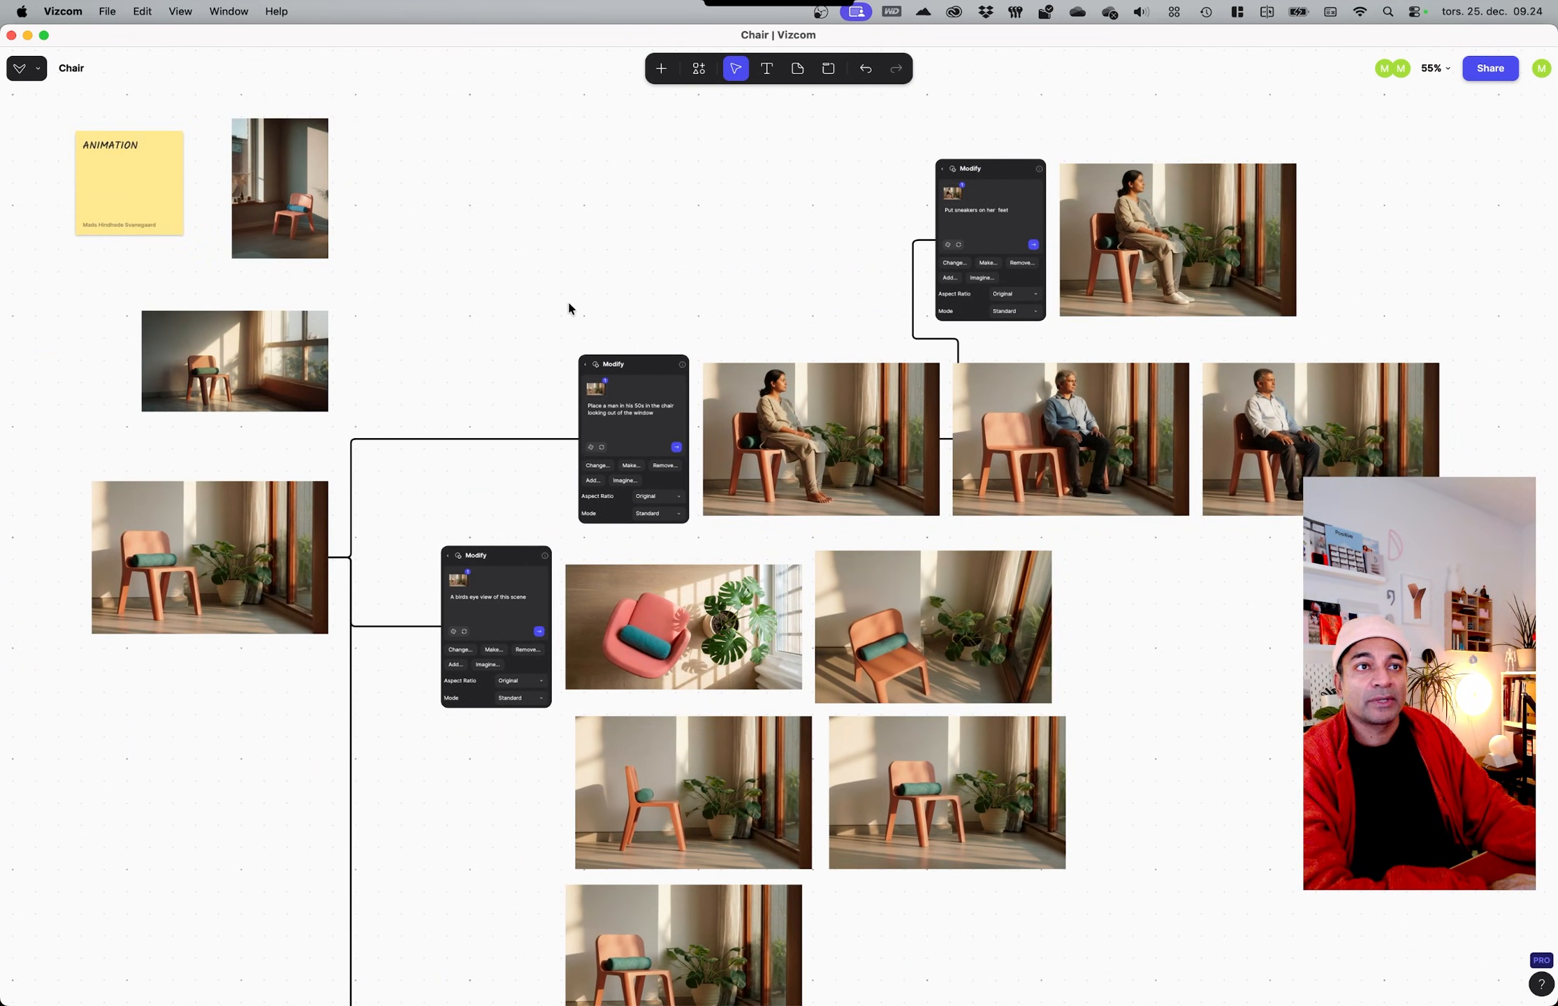
{"action": "scroll", "coordinate": [568, 307], "scroll_direction": "down", "scroll_amount": 2}
{"action": "scroll", "coordinate": [611, 330], "scroll_direction": "down", "scroll_amount": 8, "text": "ctrl"}
{"action": "left_click_drag", "start_coordinate": [740, 338], "coordinate": [887, 412]}
{"action": "left_click_drag", "start_coordinate": [445, 218], "coordinate": [455, 306]}
{"action": "left_click", "coordinate": [494, 116]}
{"action": "left_click", "coordinate": [831, 461]}
{"action": "scroll", "coordinate": [899, 509], "scroll_direction": "up", "scroll_amount": 3, "text": "ctrl"}
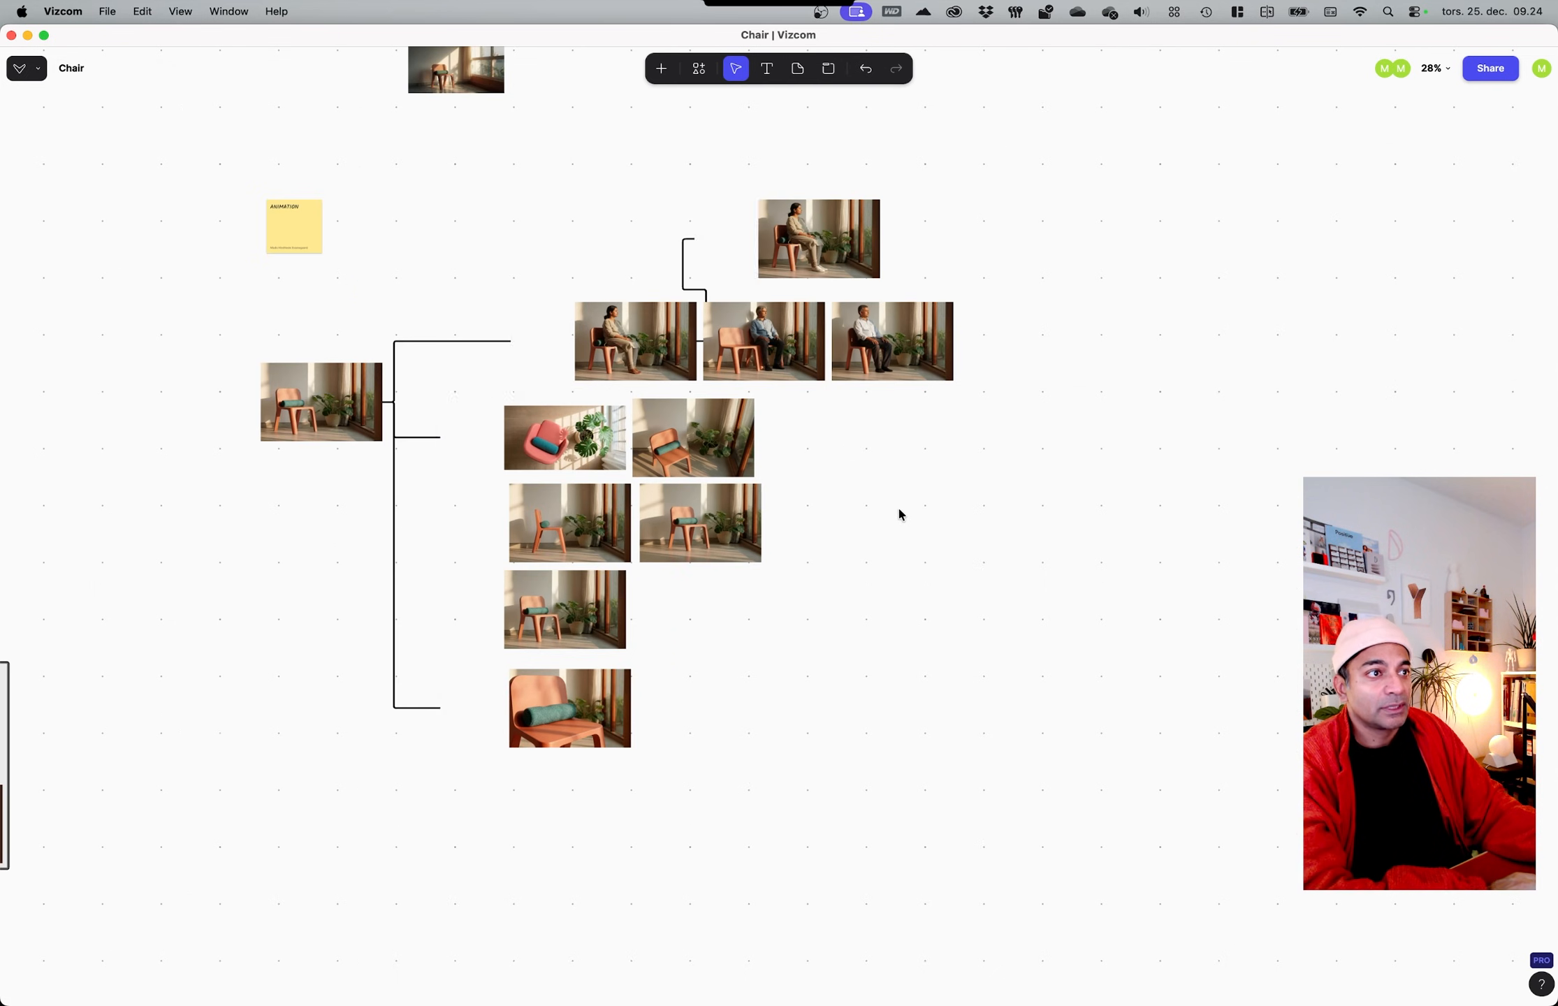
{"action": "scroll", "coordinate": [874, 559], "scroll_direction": "up", "scroll_amount": 3, "text": "ctrl"}
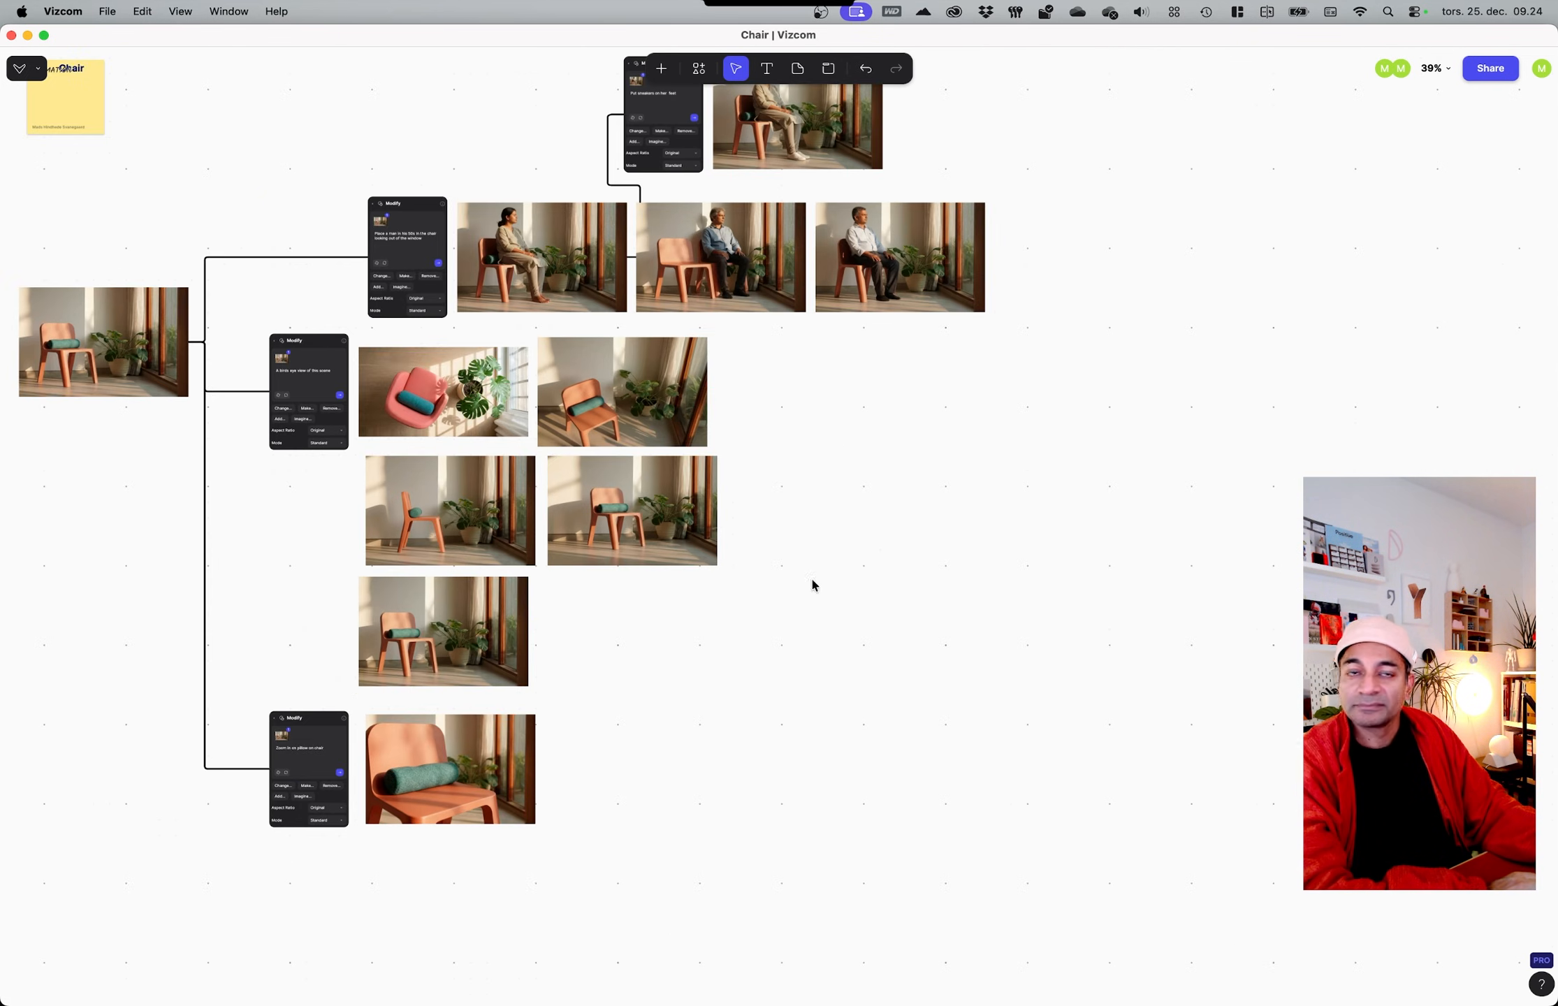
Step: Branch an Animate block from the original empty-chair scene and place it above and beyond the row of people images
{"action": "scroll", "coordinate": [775, 614], "scroll_direction": "up", "scroll_amount": 5}
{"action": "left_click", "coordinate": [180, 692]}
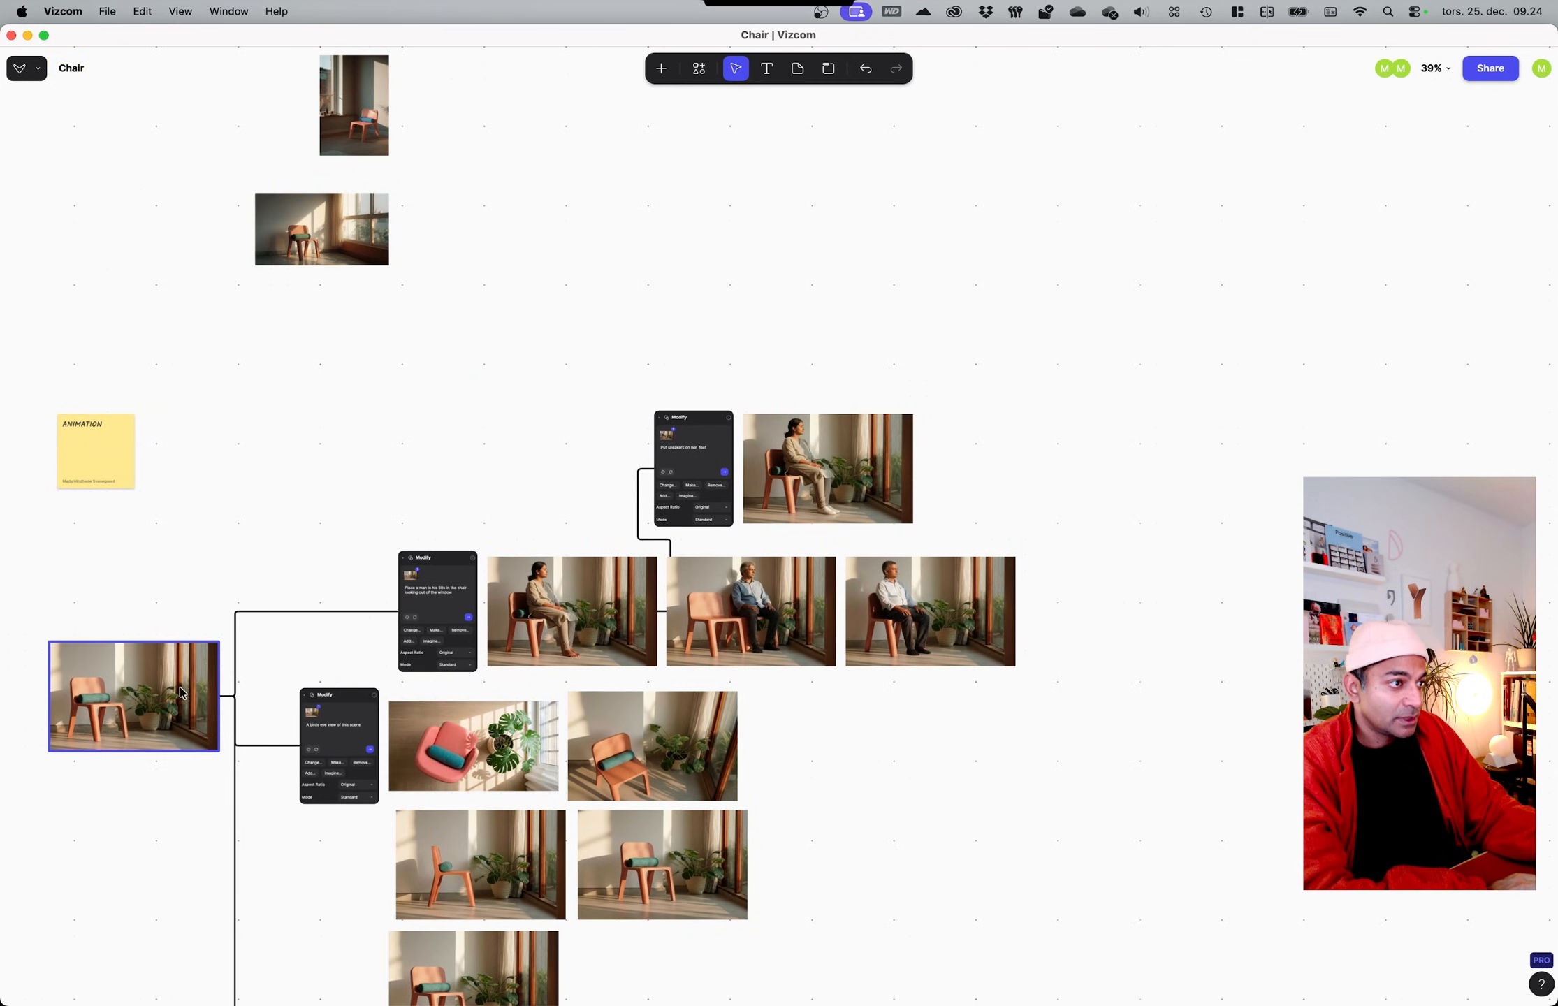
{"action": "left_click", "coordinate": [180, 692]}
{"action": "left_click_drag", "start_coordinate": [318, 538], "coordinate": [1089, 336]}
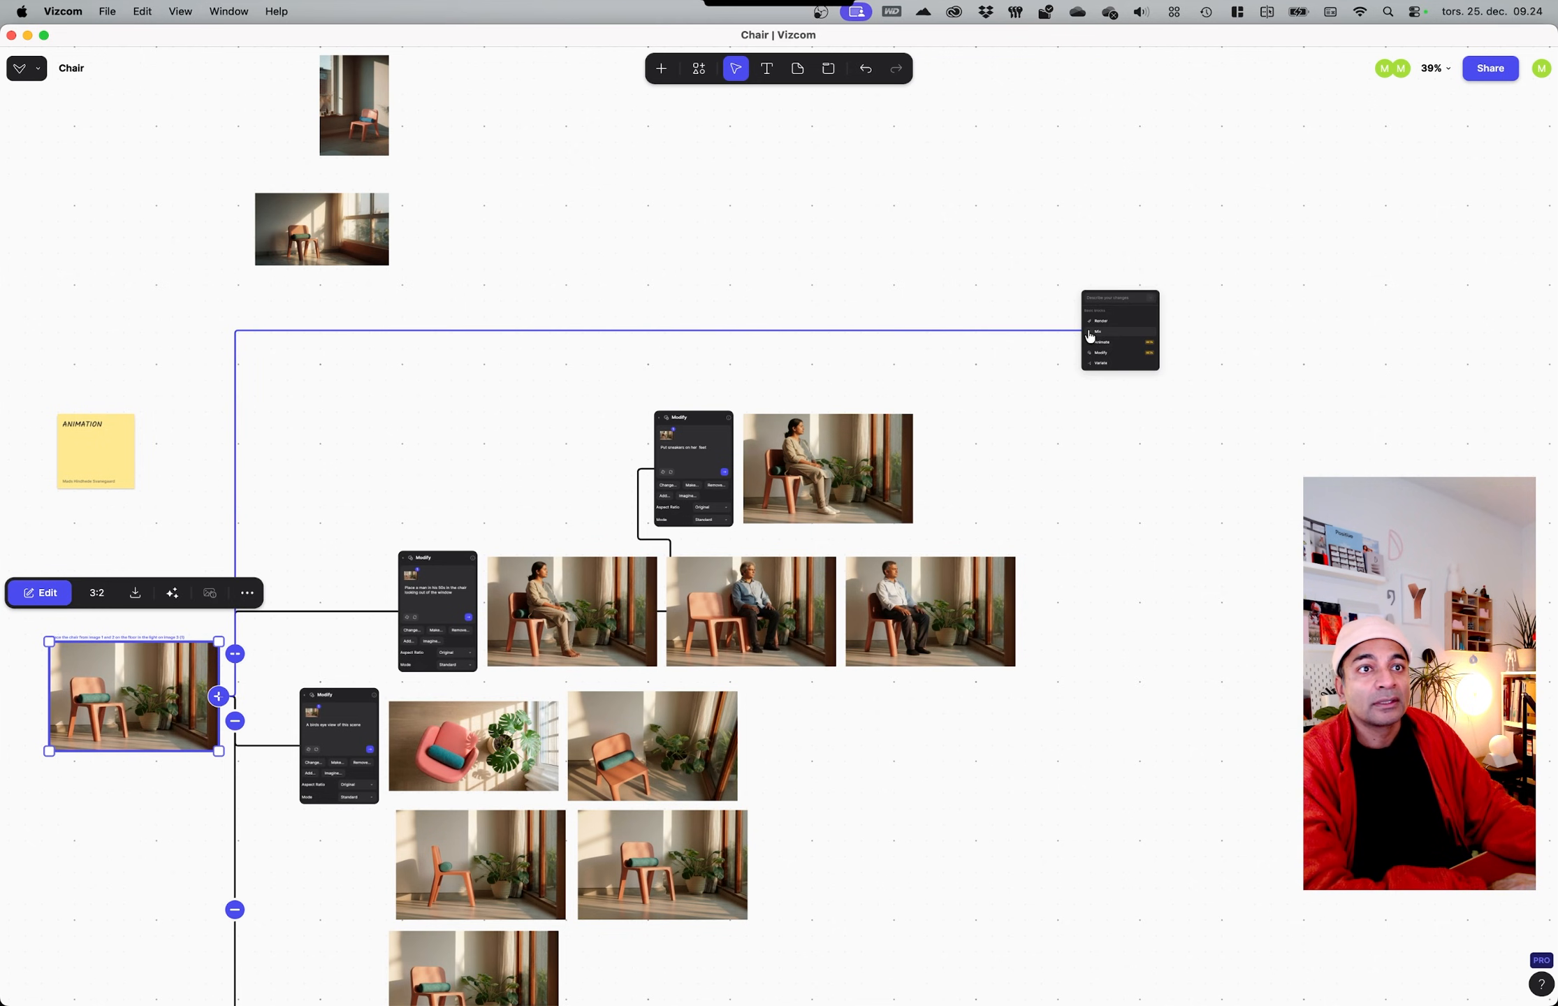
{"action": "scroll", "coordinate": [1089, 336], "scroll_direction": "up", "scroll_amount": 10, "text": "ctrl"}
{"action": "left_click", "coordinate": [1052, 388]}
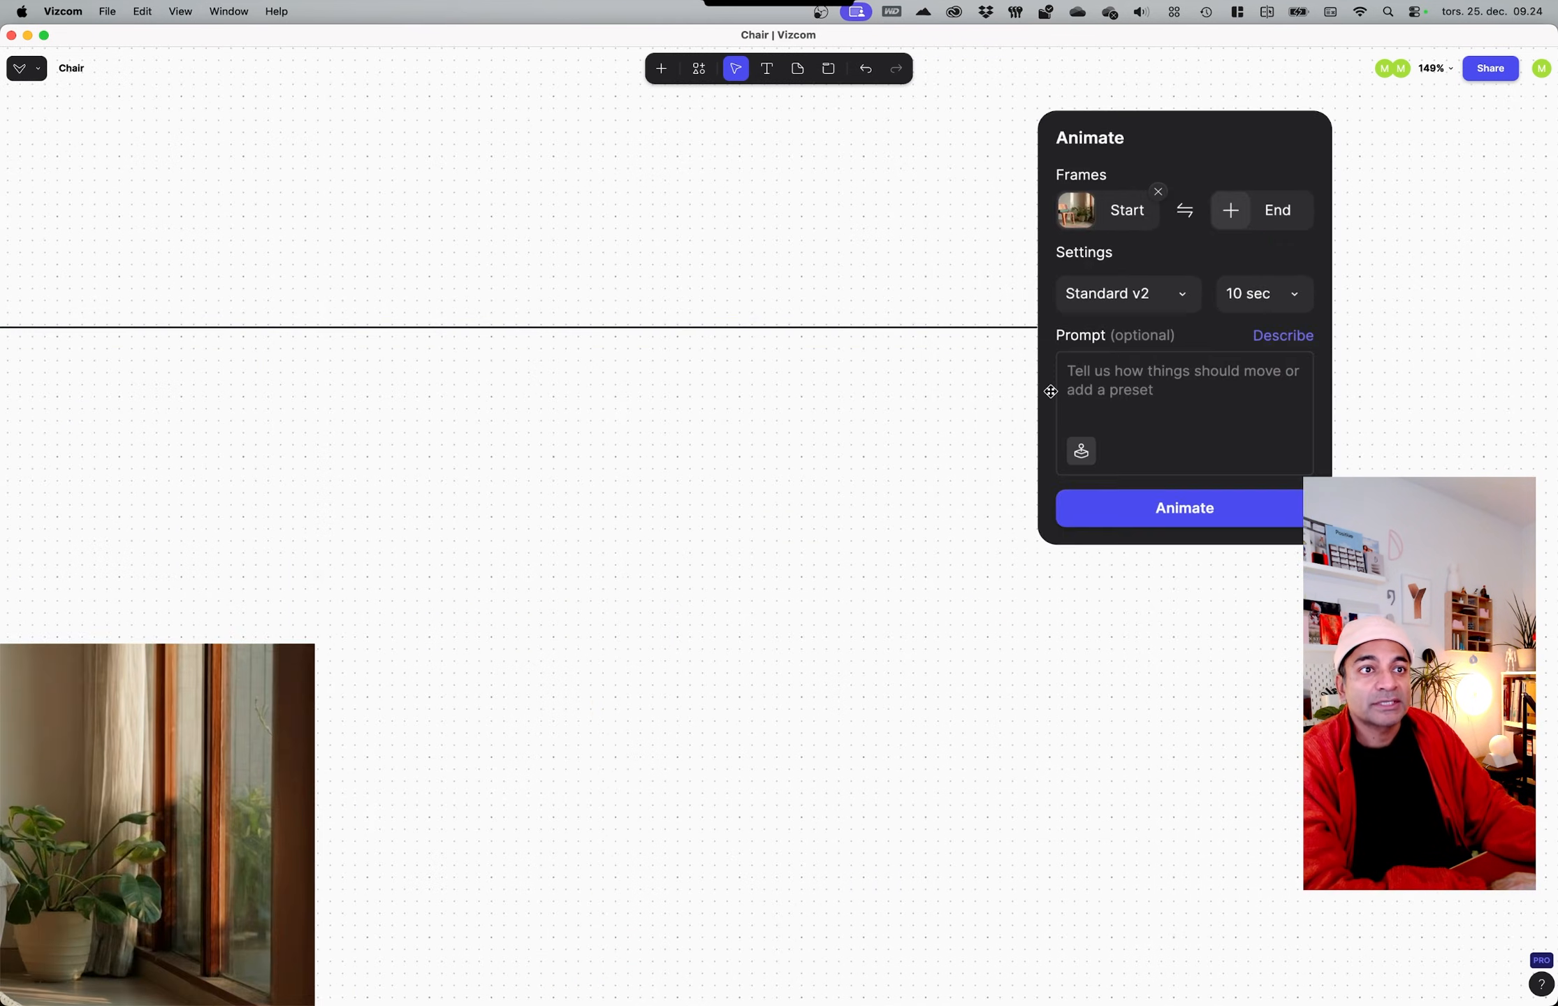
Step: Connect the image of the woman in sneakers as the Animate block's end frame, generate the 10 sec animation and shift the block closer
{"action": "scroll", "coordinate": [738, 608], "scroll_direction": "down", "scroll_amount": 5, "text": "ctrl"}
{"action": "left_click", "coordinate": [506, 753]}
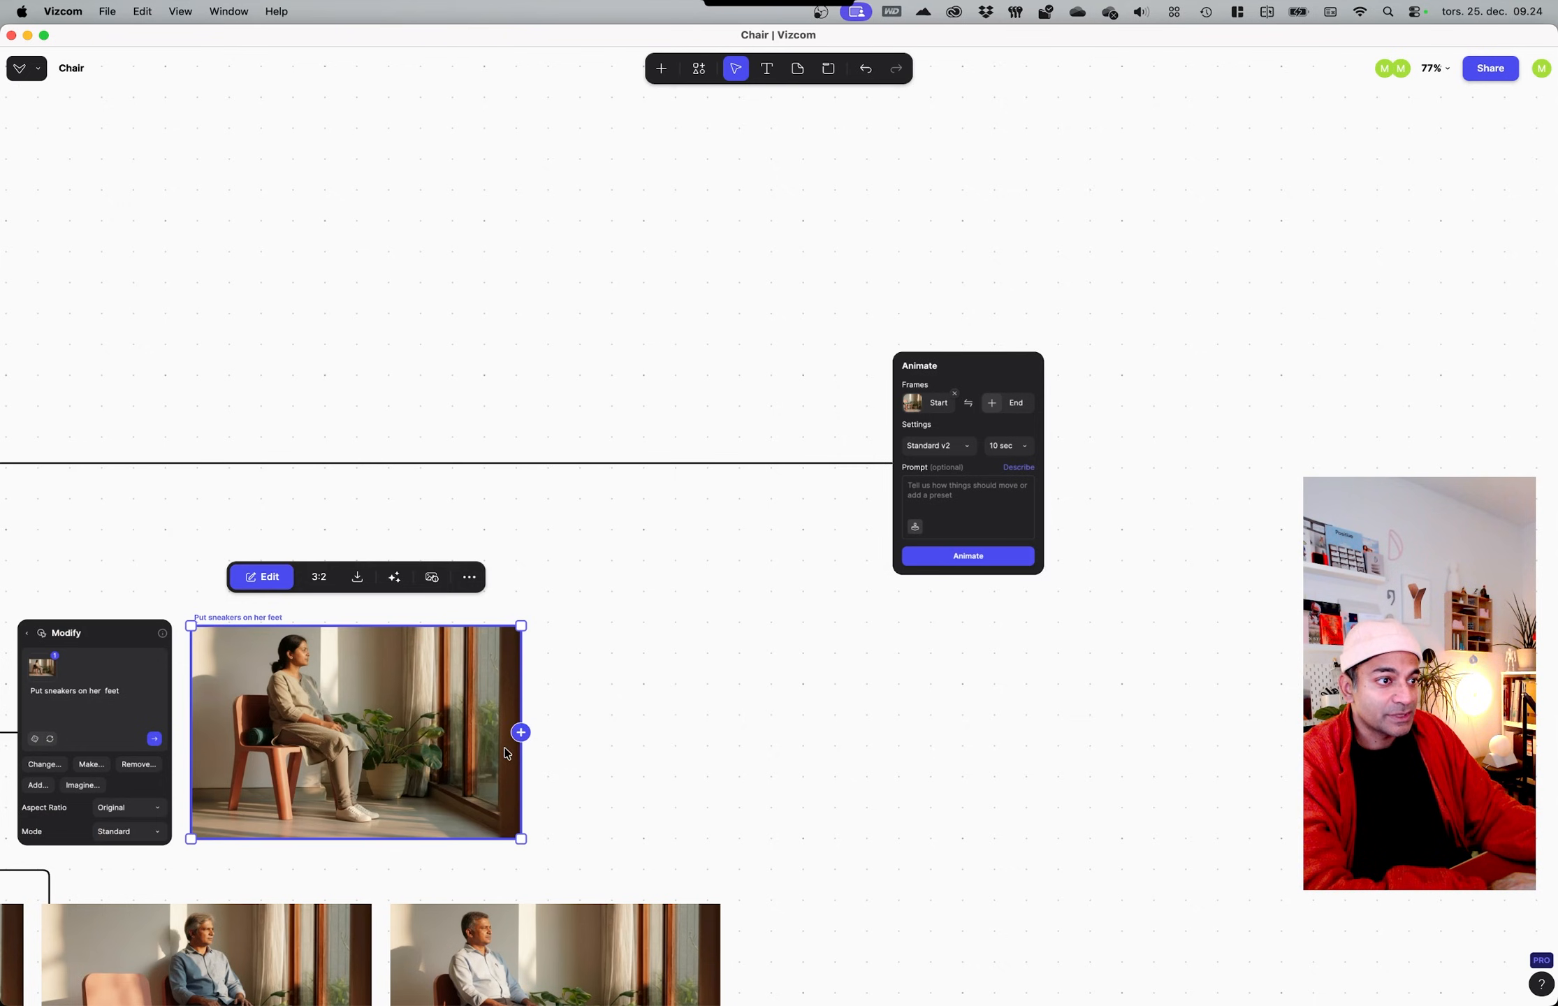
{"action": "left_click_drag", "start_coordinate": [518, 732], "coordinate": [934, 461]}
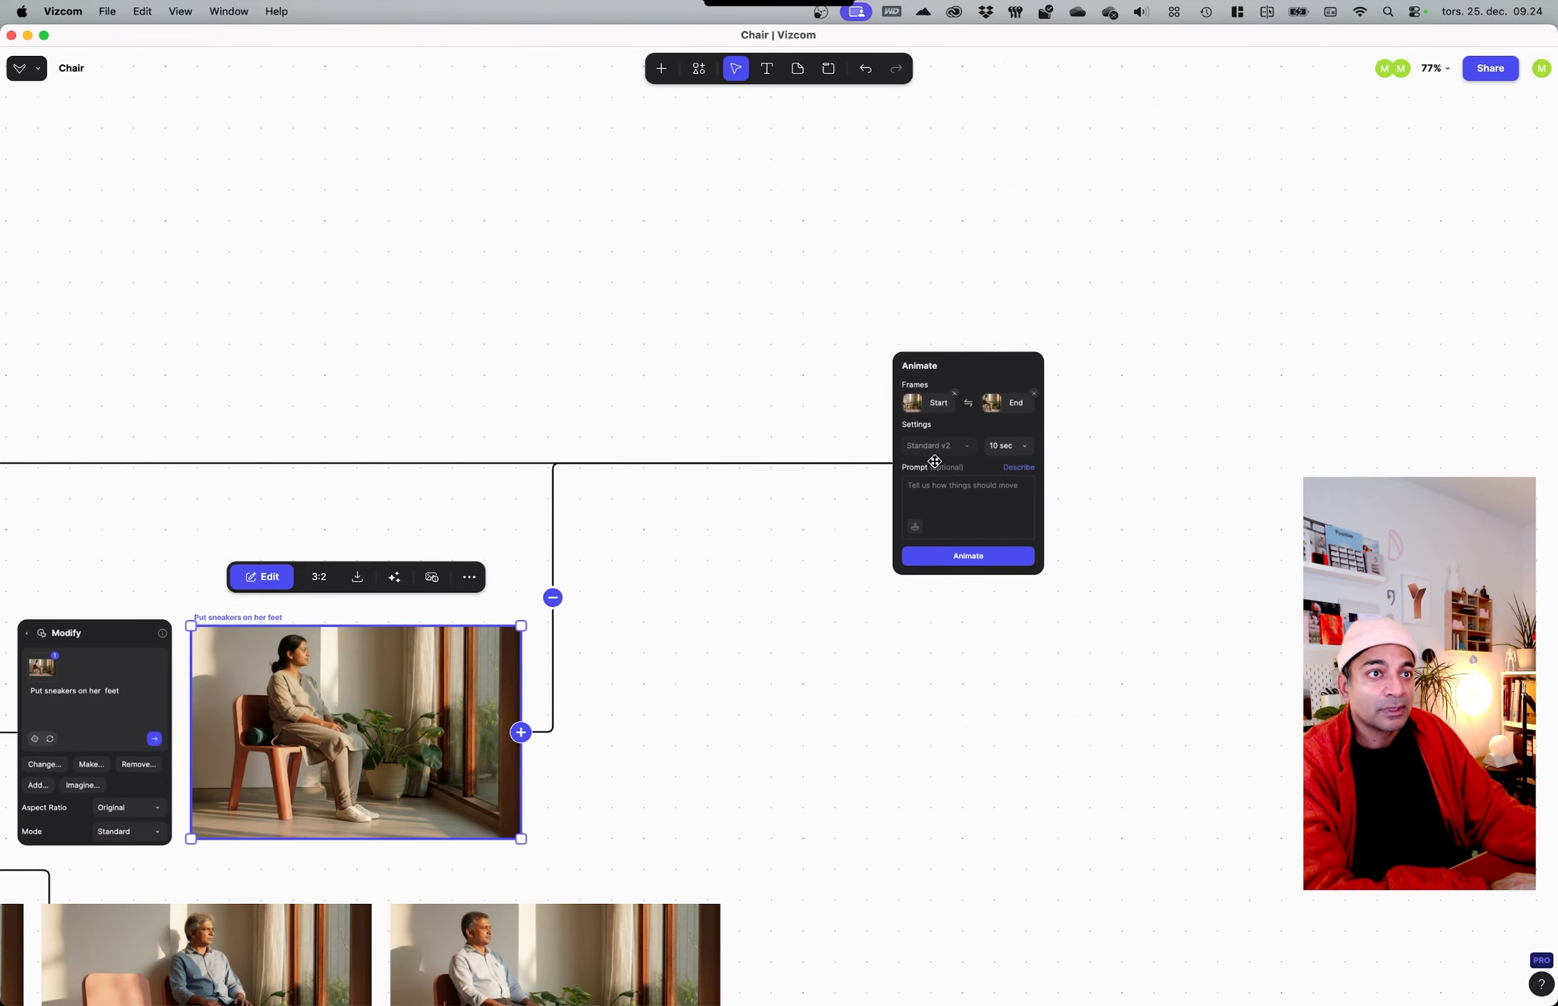
{"action": "left_click", "coordinate": [950, 493]}
{"action": "left_click_drag", "start_coordinate": [966, 391], "coordinate": [879, 477]}
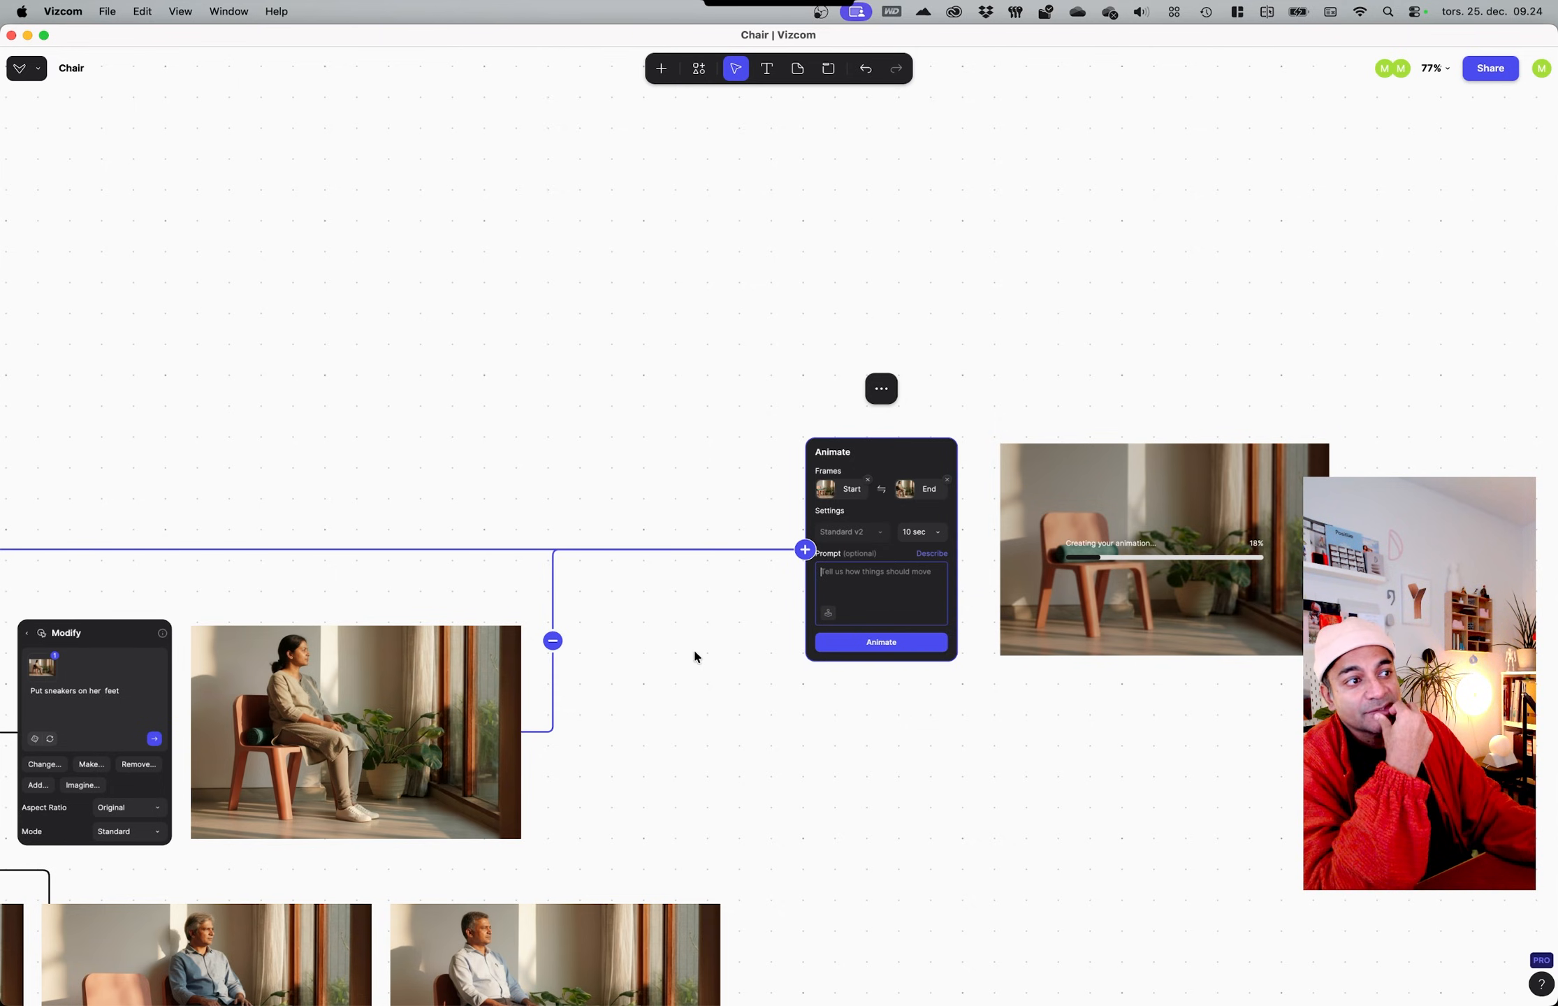
{"action": "left_click", "coordinate": [742, 679]}
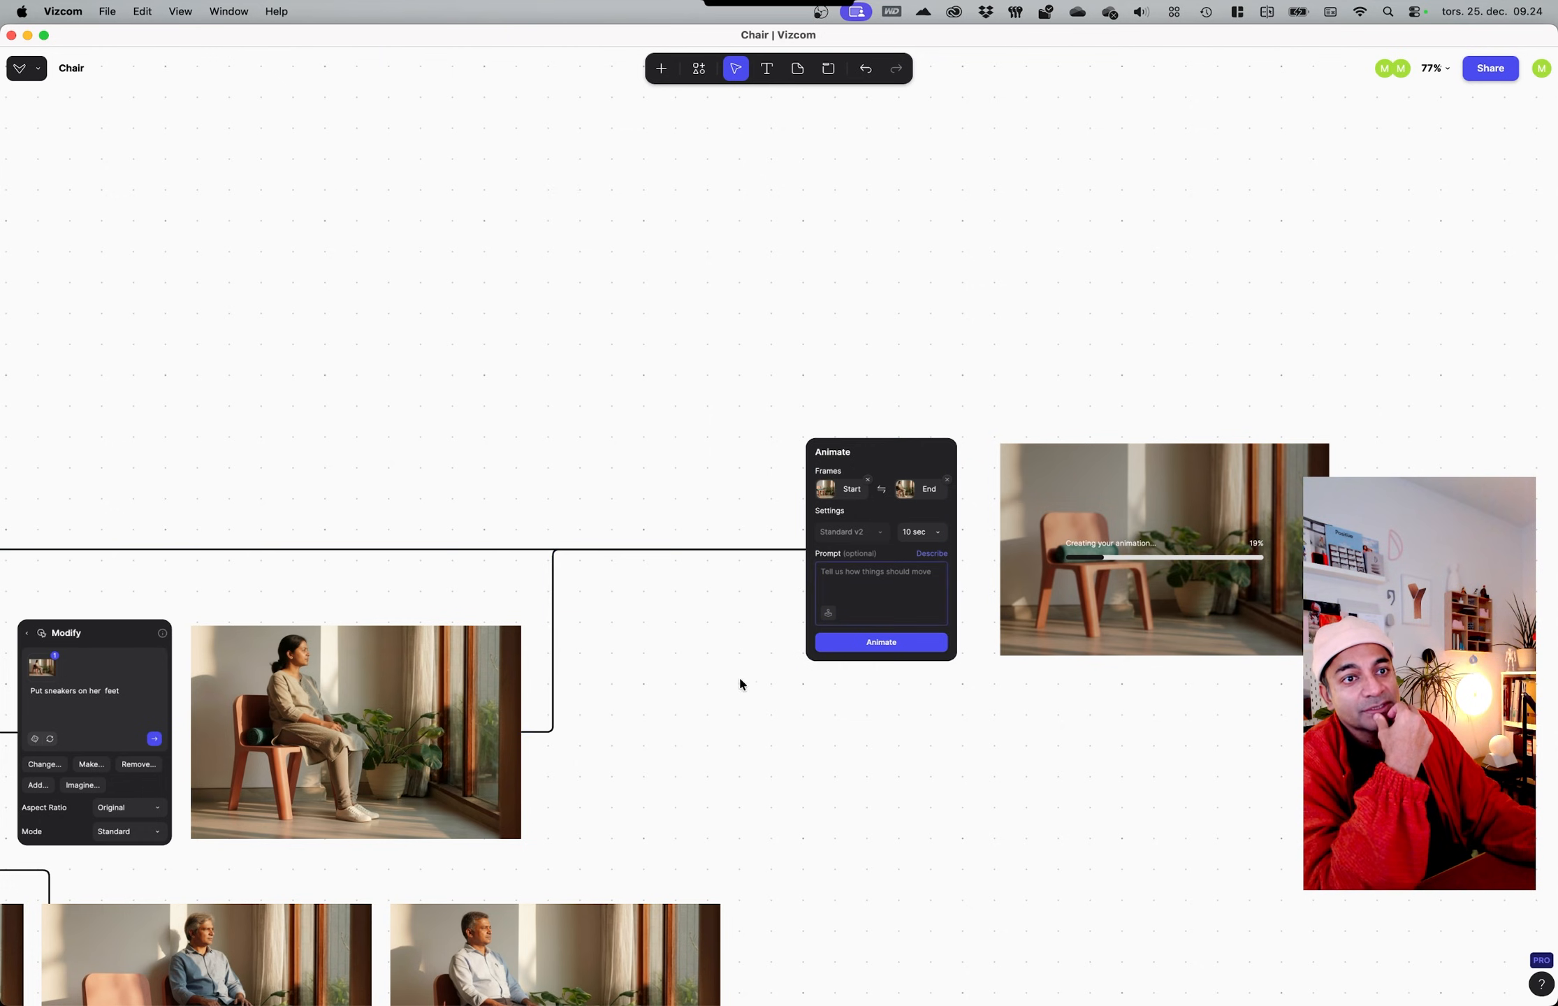
Step: Branch an Animate block from the Front Right 3/4 view of the empty chair and place it beyond the people images
{"action": "scroll", "coordinate": [925, 714], "scroll_direction": "down", "scroll_amount": 8}
{"action": "left_click", "coordinate": [646, 751]}
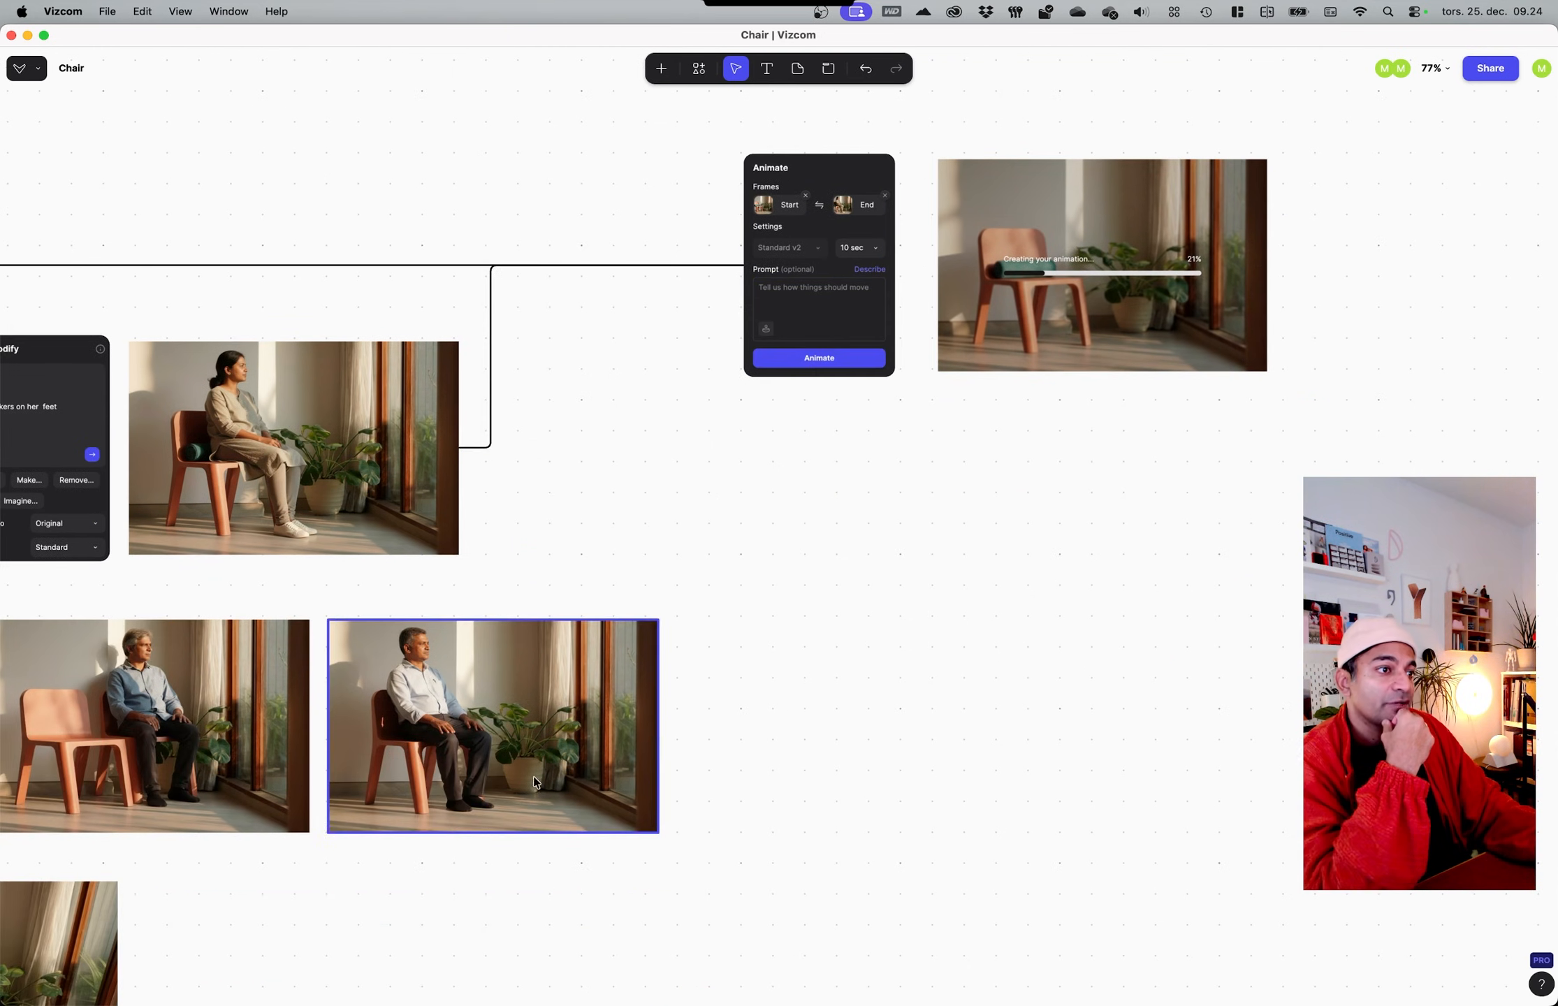
{"action": "scroll", "coordinate": [756, 766], "scroll_direction": "left", "scroll_amount": 5}
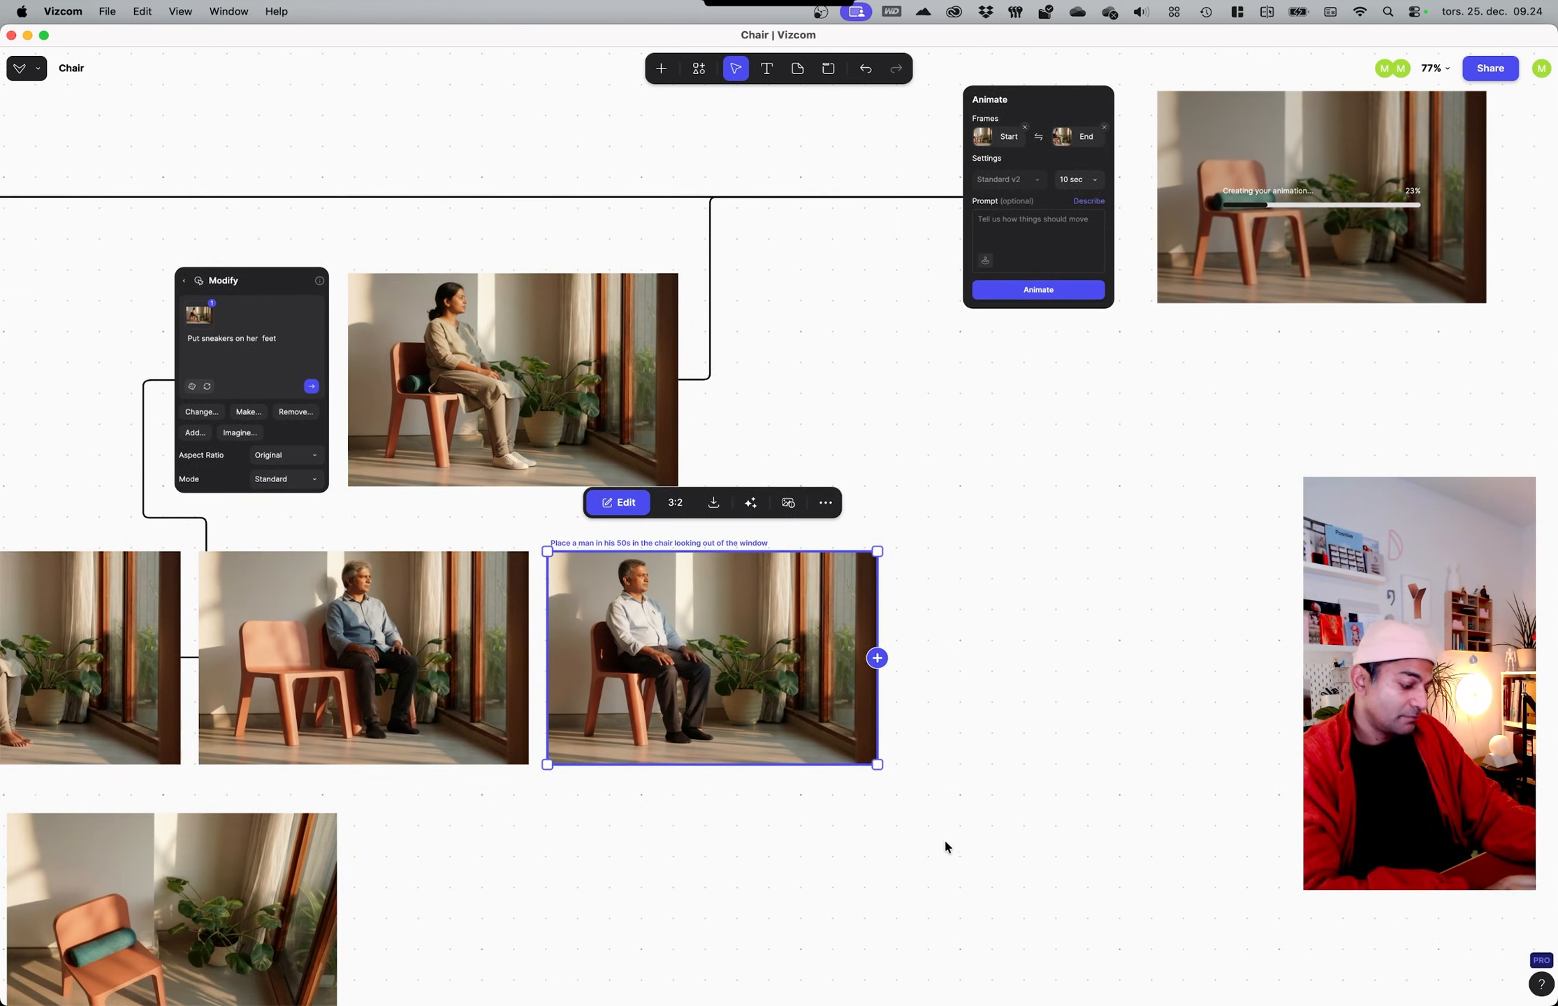
{"action": "scroll", "coordinate": [946, 842], "scroll_direction": "down", "scroll_amount": 3, "text": "ctrl"}
{"action": "middle_click_drag", "start_coordinate": [880, 909], "coordinate": [951, 816]}
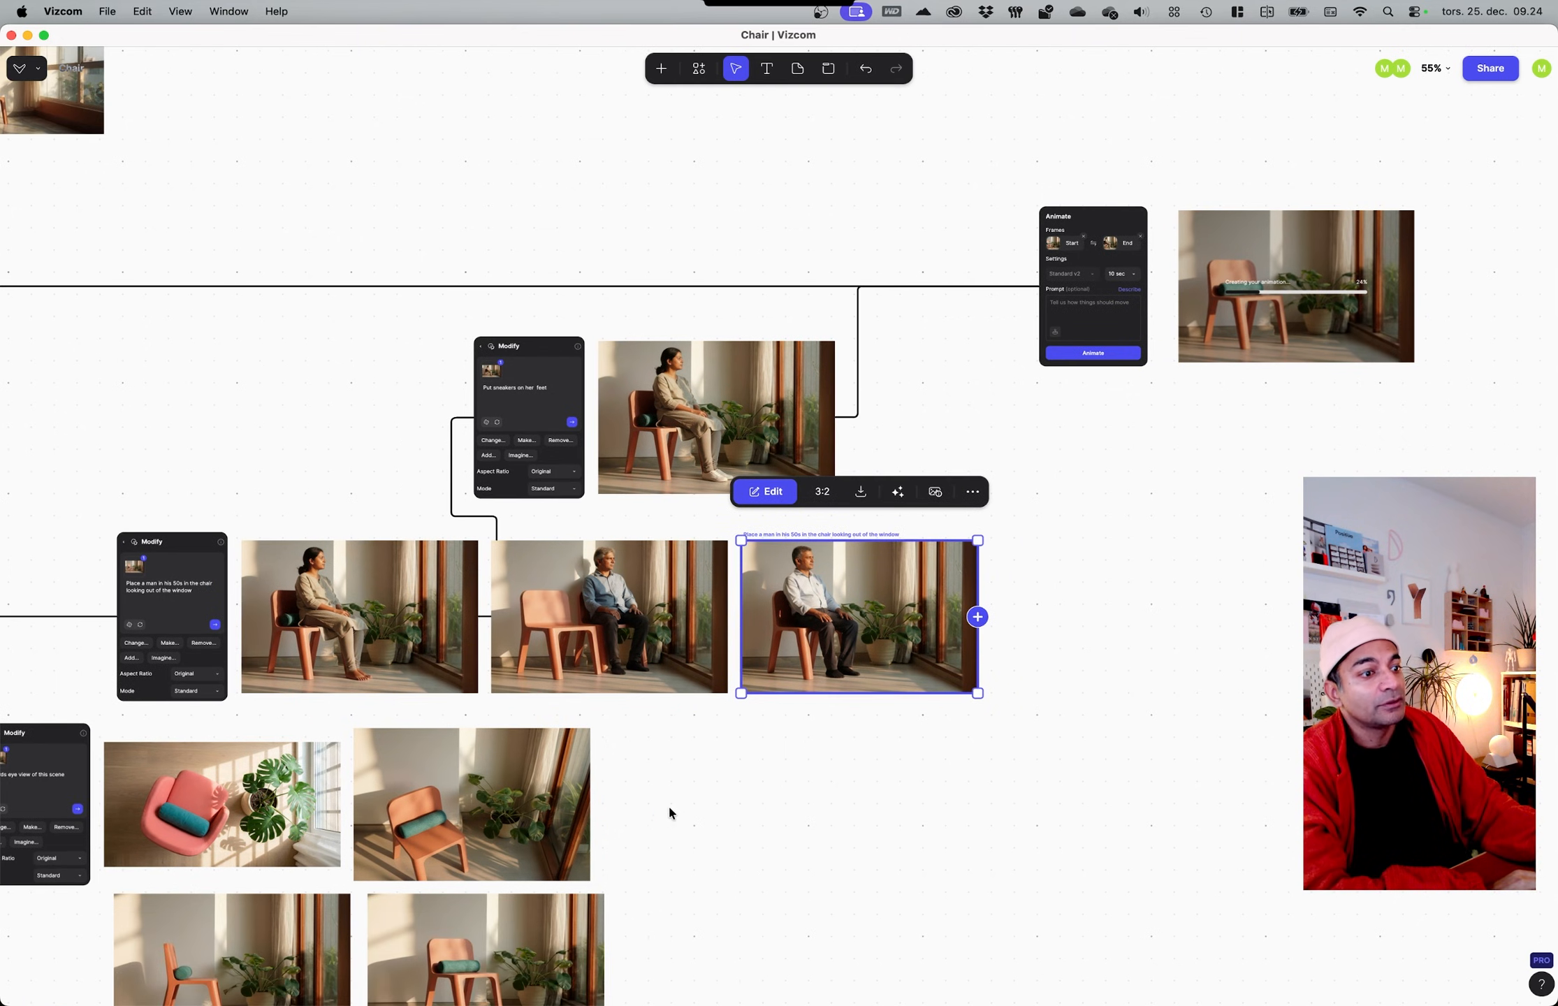
{"action": "scroll", "coordinate": [669, 808], "scroll_direction": "down", "scroll_amount": 5}
{"action": "left_click", "coordinate": [531, 835]}
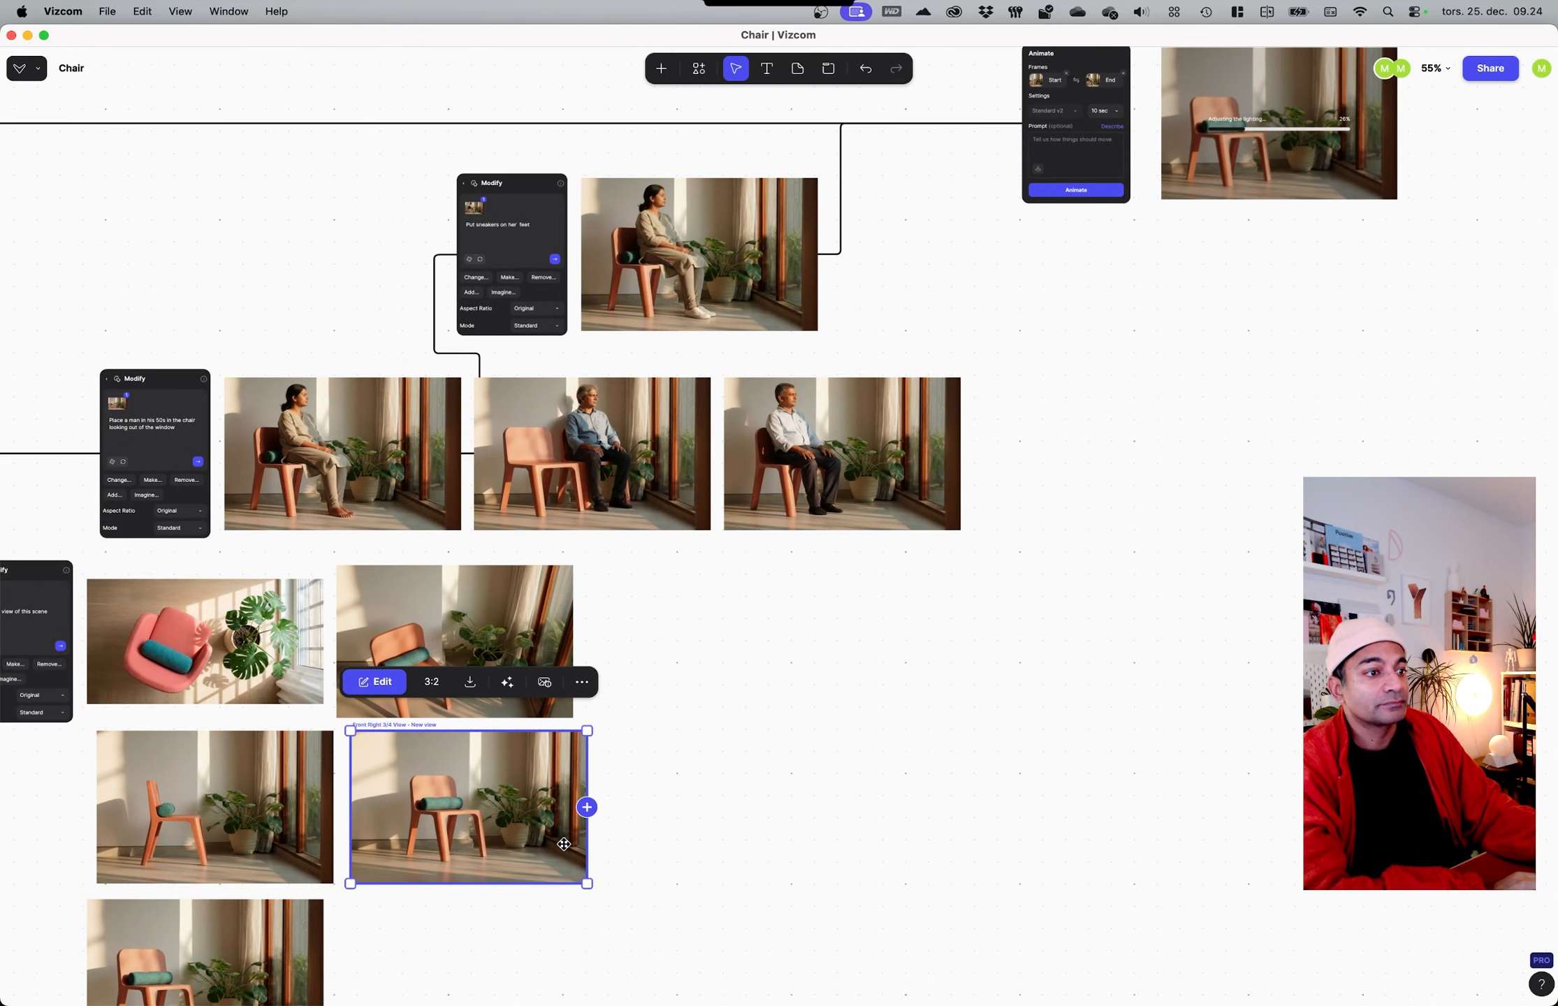
{"action": "left_click_drag", "start_coordinate": [582, 806], "coordinate": [1095, 540]}
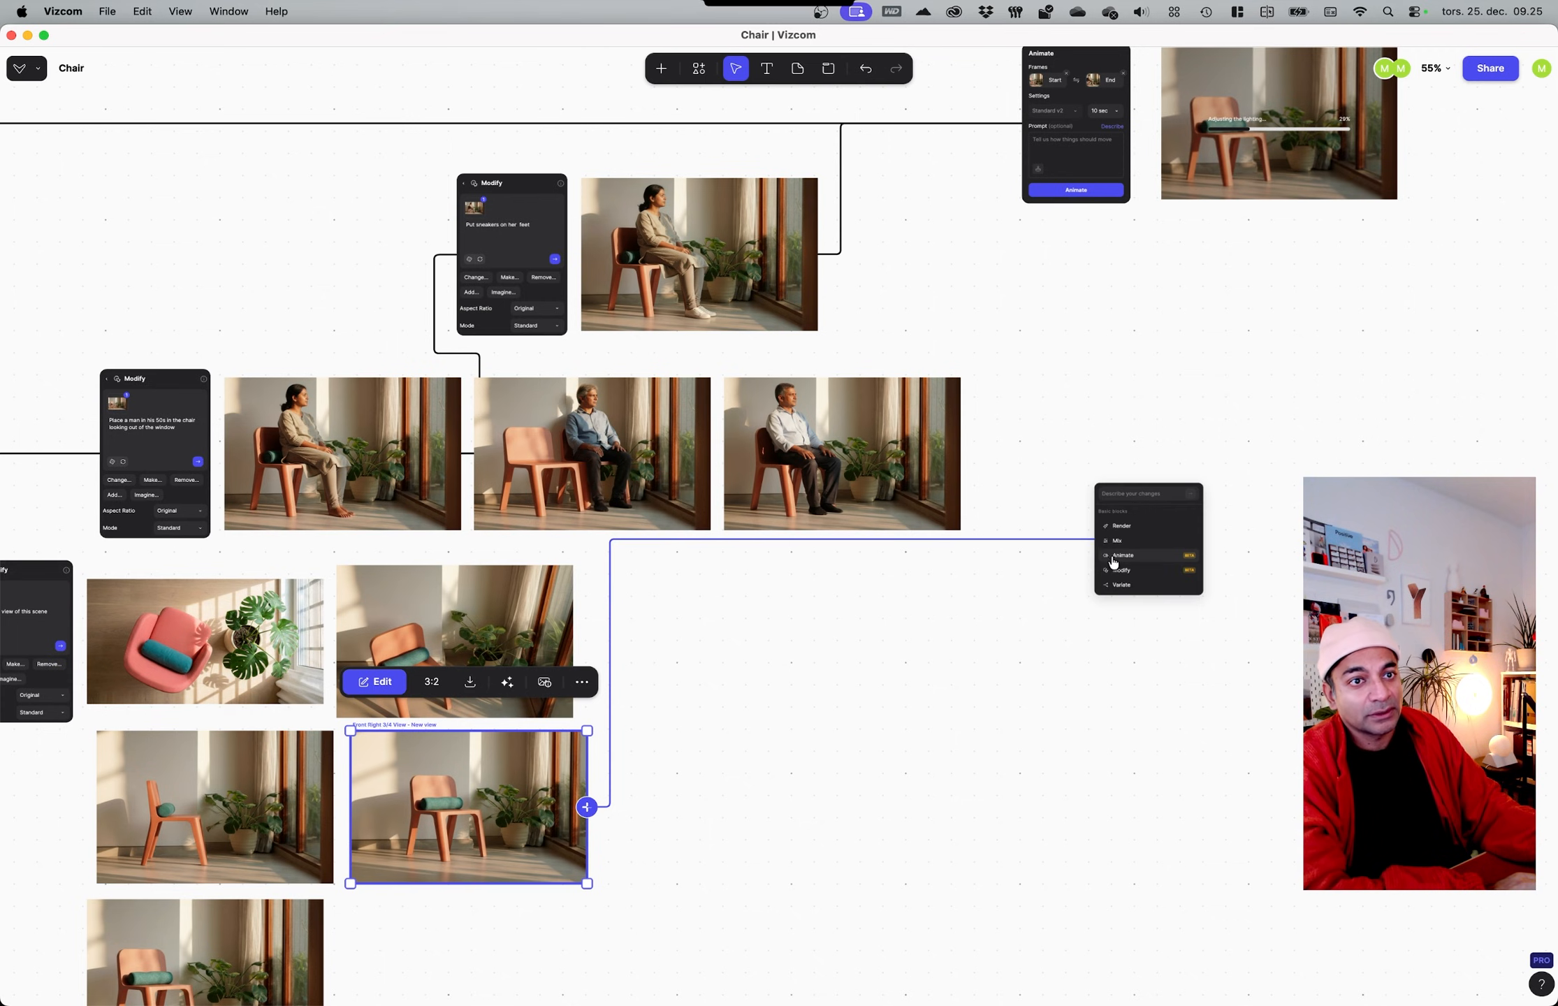
{"action": "left_click", "coordinate": [1115, 555]}
Step: Branch an Animate block from the image of the man in his 50s in the white shirt and place it beside the row
{"action": "left_click", "coordinate": [929, 458]}
{"action": "mouse_move", "coordinate": [962, 454]}
{"action": "left_mouse_down"}
{"action": "mouse_move", "coordinate": [1095, 547]}
{"action": "mouse_move", "coordinate": [1078, 514]}
{"action": "mouse_move", "coordinate": [950, 447]}
{"action": "left_mouse_up"}
{"action": "left_click", "coordinate": [1010, 464]}
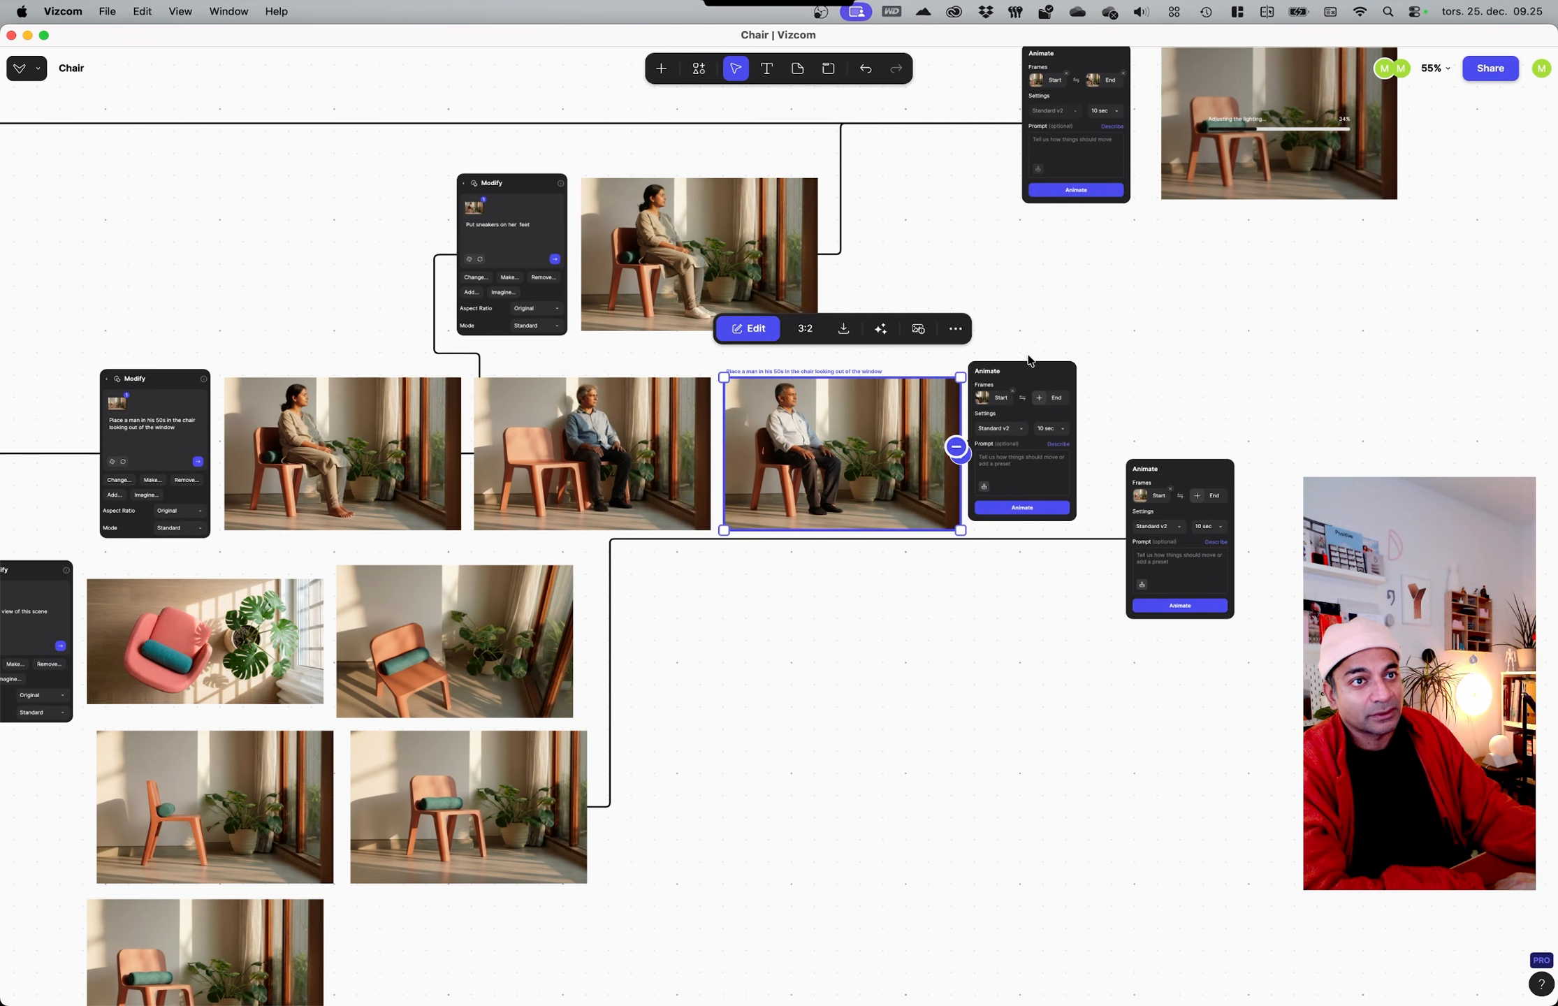
{"action": "left_click_drag", "start_coordinate": [1060, 377], "coordinate": [1196, 353]}
Step: Start an animation from the empty-chair view's Animate block, and delete that block together with its output
{"action": "left_click", "coordinate": [1180, 605]}
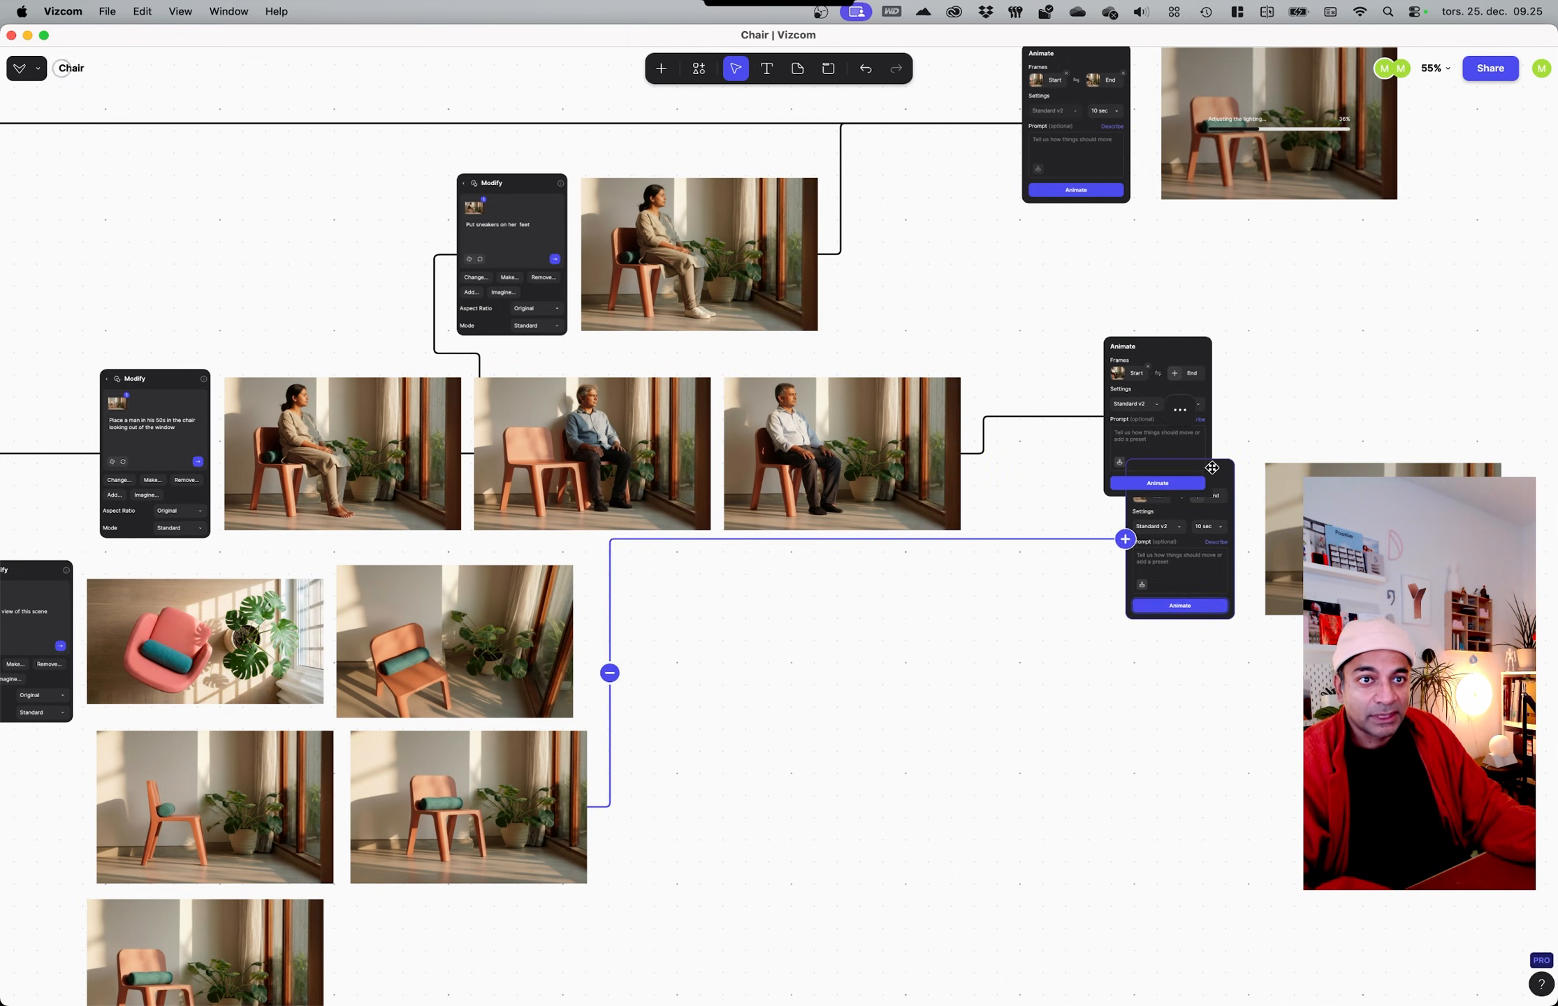
{"action": "left_click_drag", "start_coordinate": [1212, 465], "coordinate": [1179, 563]}
{"action": "key", "text": "BackSpace"}
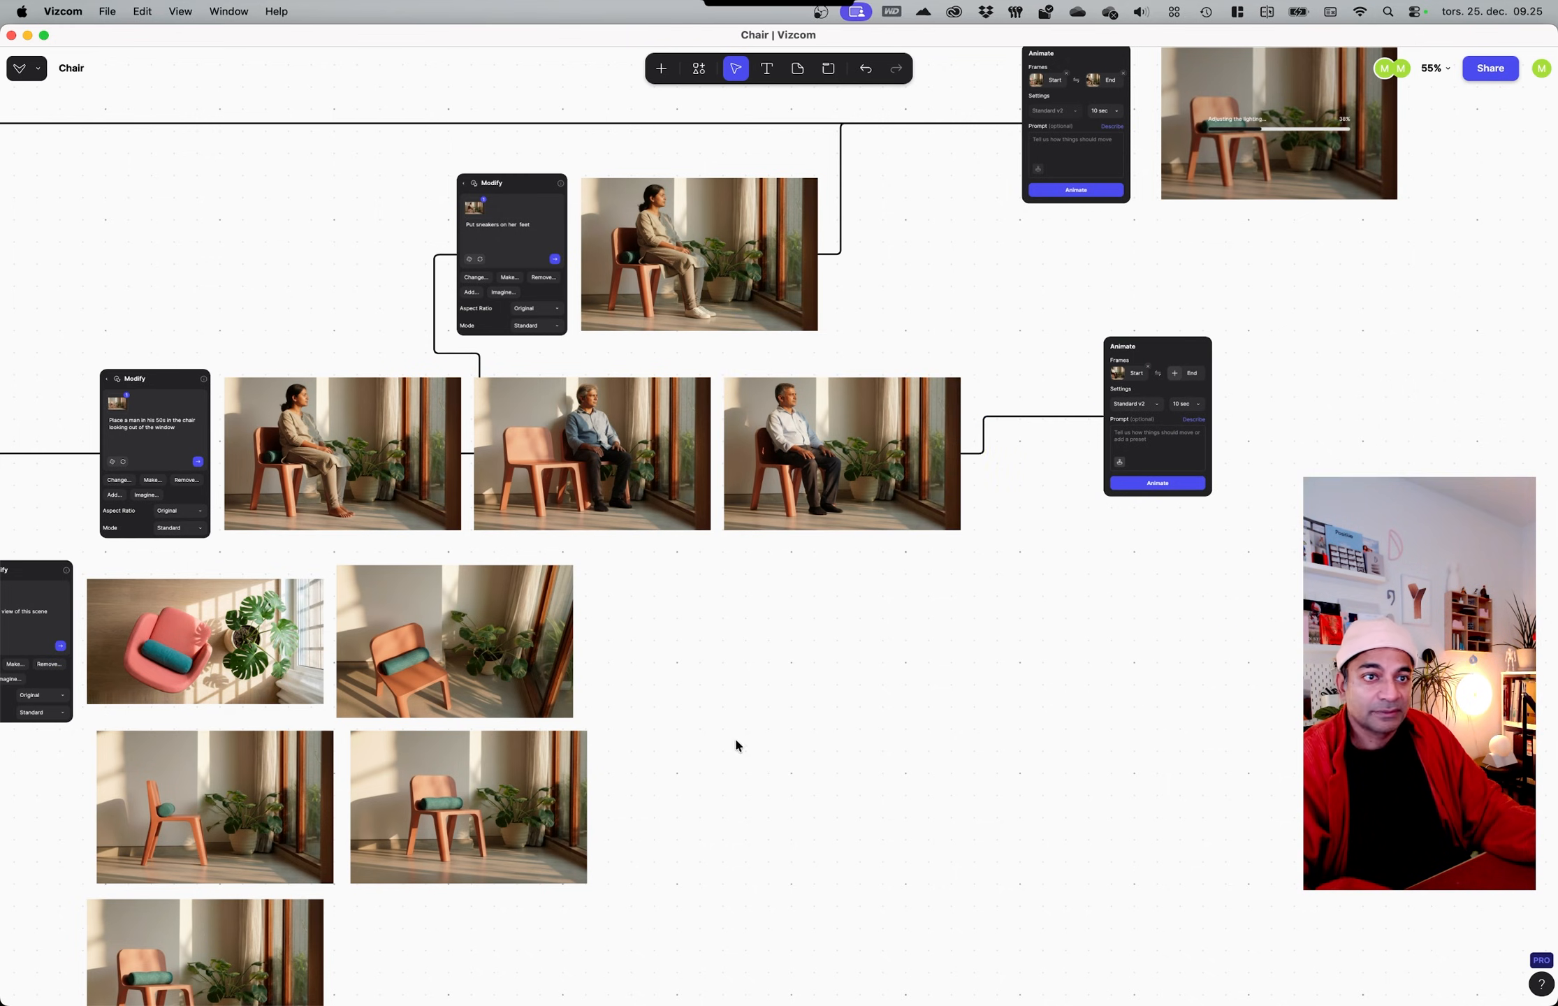
Step: Connect the empty-chair Front Right 3/4 view as the end frame of the seated man's Animate block and reposition the block
{"action": "left_click", "coordinate": [544, 760]}
{"action": "left_click_drag", "start_coordinate": [590, 807], "coordinate": [610, 520]}
{"action": "left_click_drag", "start_coordinate": [842, 470], "coordinate": [857, 534]}
{"action": "left_click_drag", "start_coordinate": [590, 779], "coordinate": [978, 672]}
{"action": "left_click_drag", "start_coordinate": [1153, 357], "coordinate": [1164, 414]}
{"action": "left_click", "coordinate": [1169, 539]}
{"action": "left_click_drag", "start_coordinate": [1179, 346], "coordinate": [897, 565]}
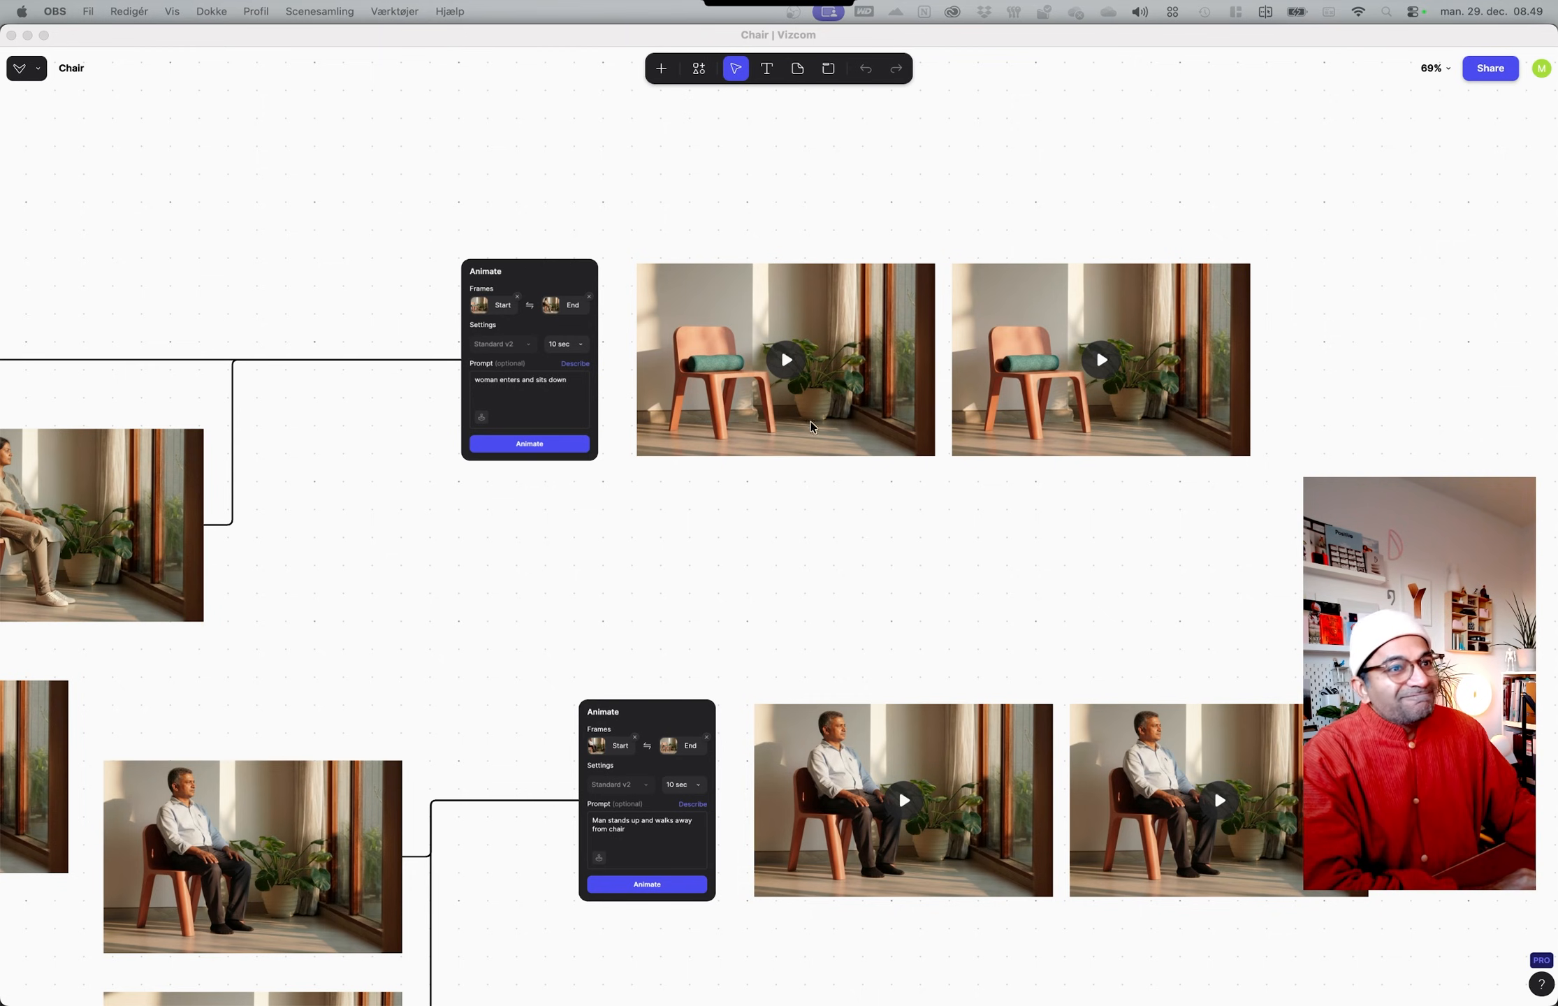
Step: Play the first "woman enters and sits down" animation and pause it once she is seated
{"action": "scroll", "coordinate": [813, 422], "scroll_direction": "up", "scroll_amount": 5, "text": "ctrl"}
{"action": "scroll", "coordinate": [741, 591], "scroll_direction": "up", "scroll_amount": 5}
{"action": "scroll", "coordinate": [654, 515], "scroll_direction": "up", "scroll_amount": 3, "text": "ctrl"}
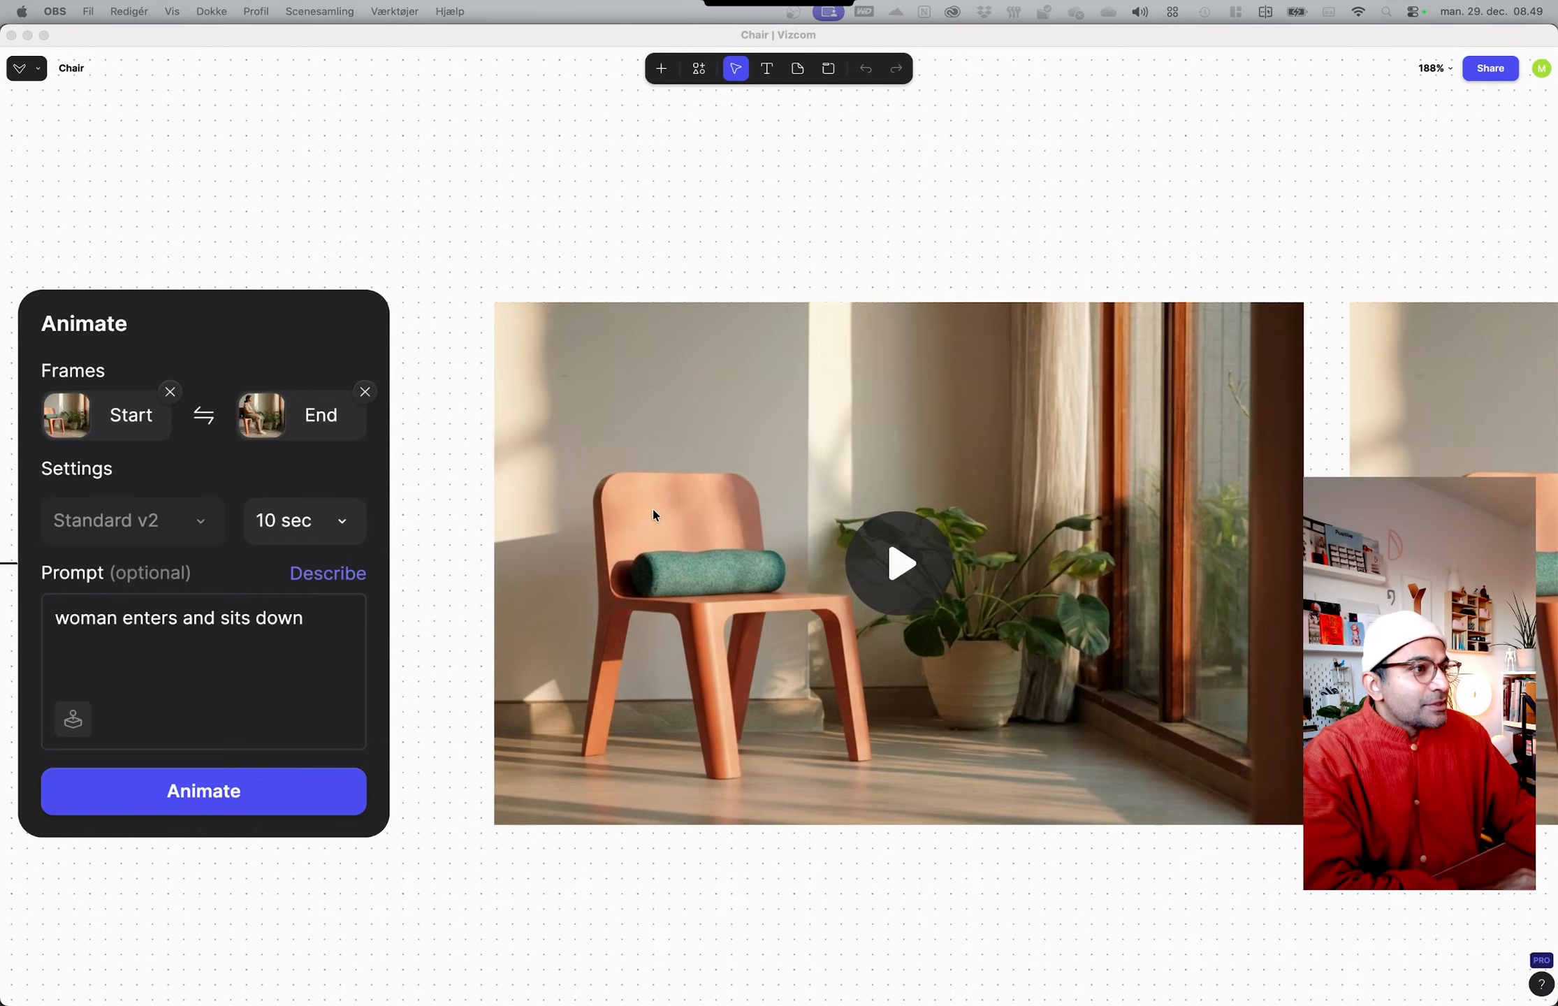
{"action": "left_click", "coordinate": [908, 582]}
{"action": "left_click", "coordinate": [909, 582]}
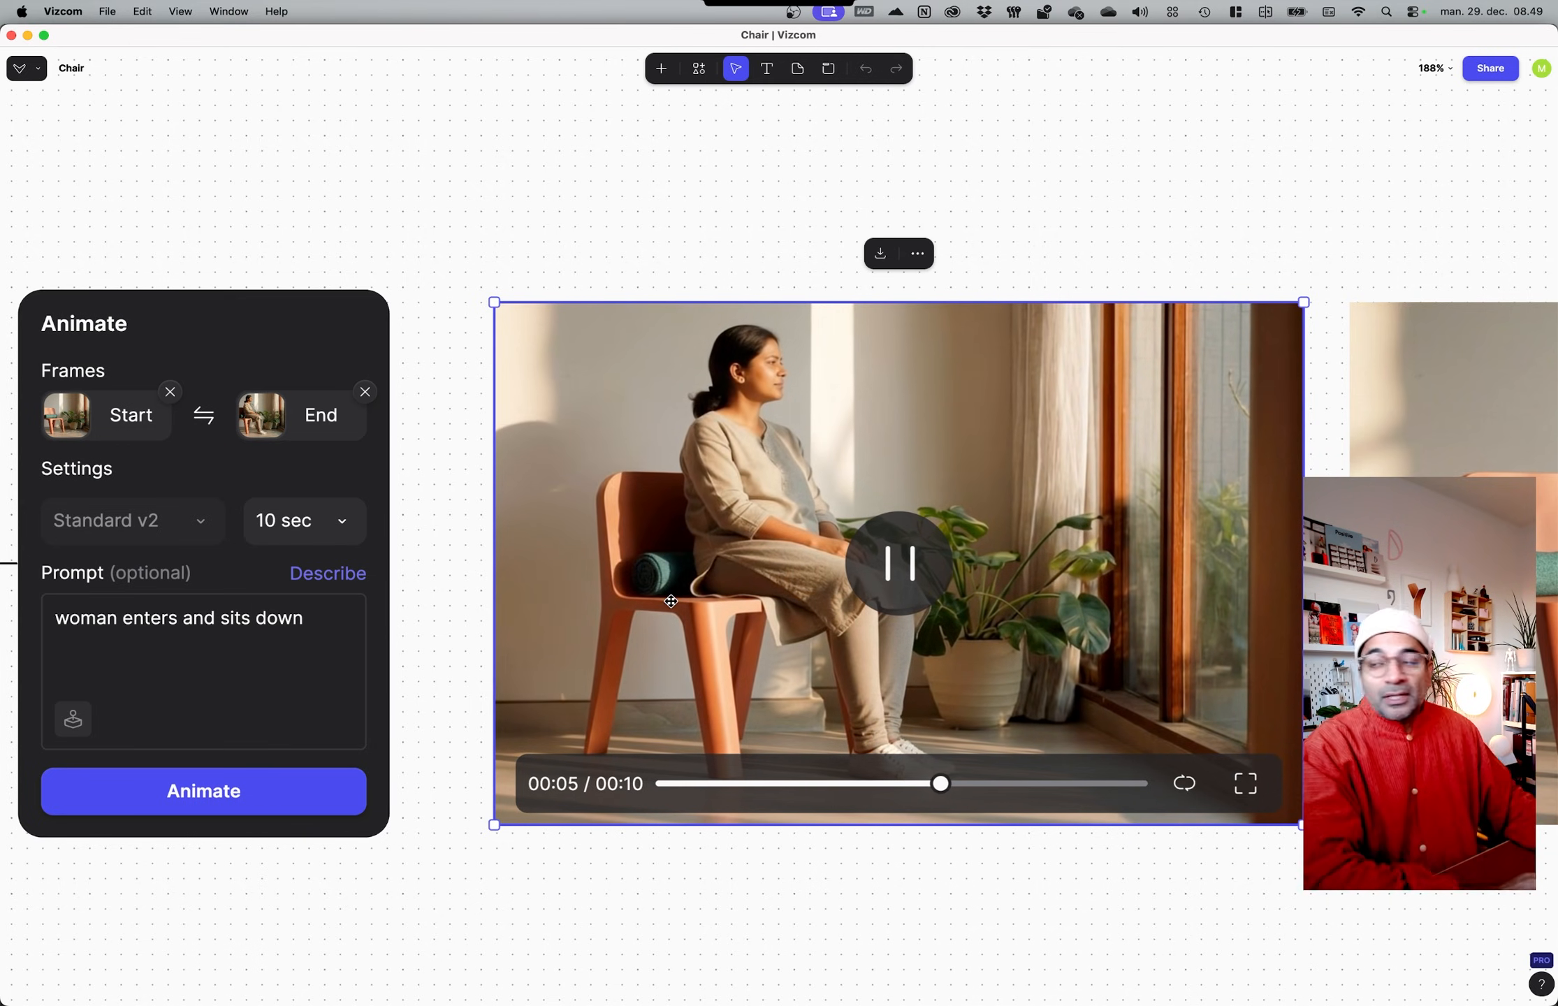
{"action": "left_click", "coordinate": [878, 592]}
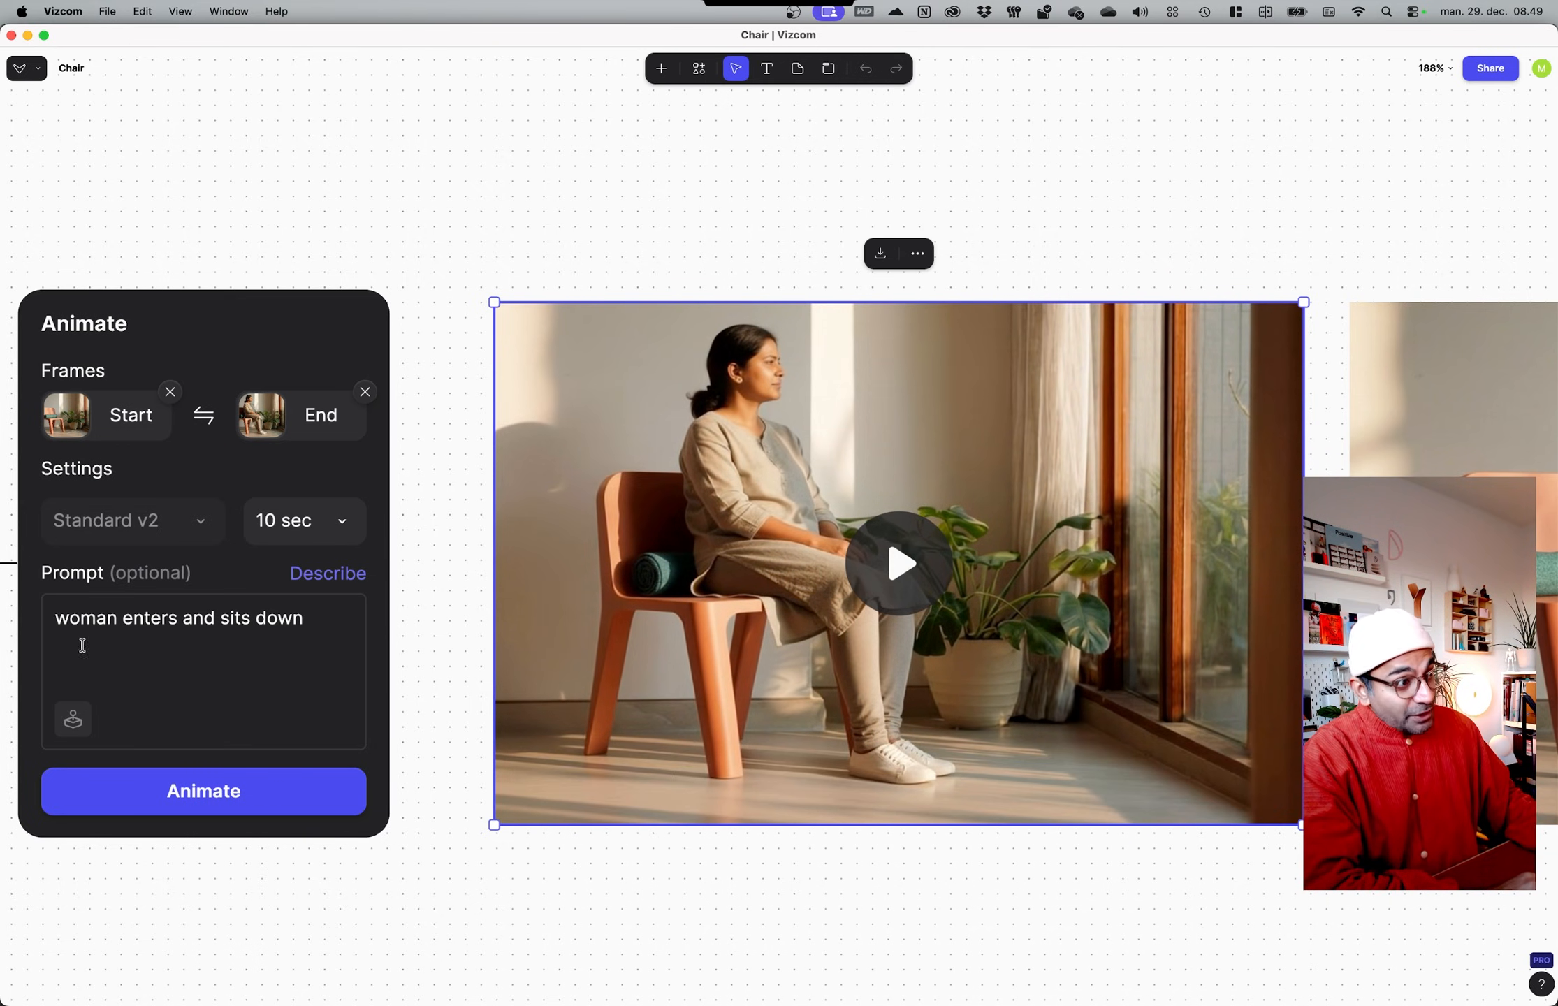
Step: Play the second "woman enters and sits down" animation and check the resolutions available for exporting it
{"action": "middle_click_drag", "start_coordinate": [1061, 869], "coordinate": [187, 881]}
{"action": "left_click", "coordinate": [879, 590]}
{"action": "left_click", "coordinate": [668, 202]}
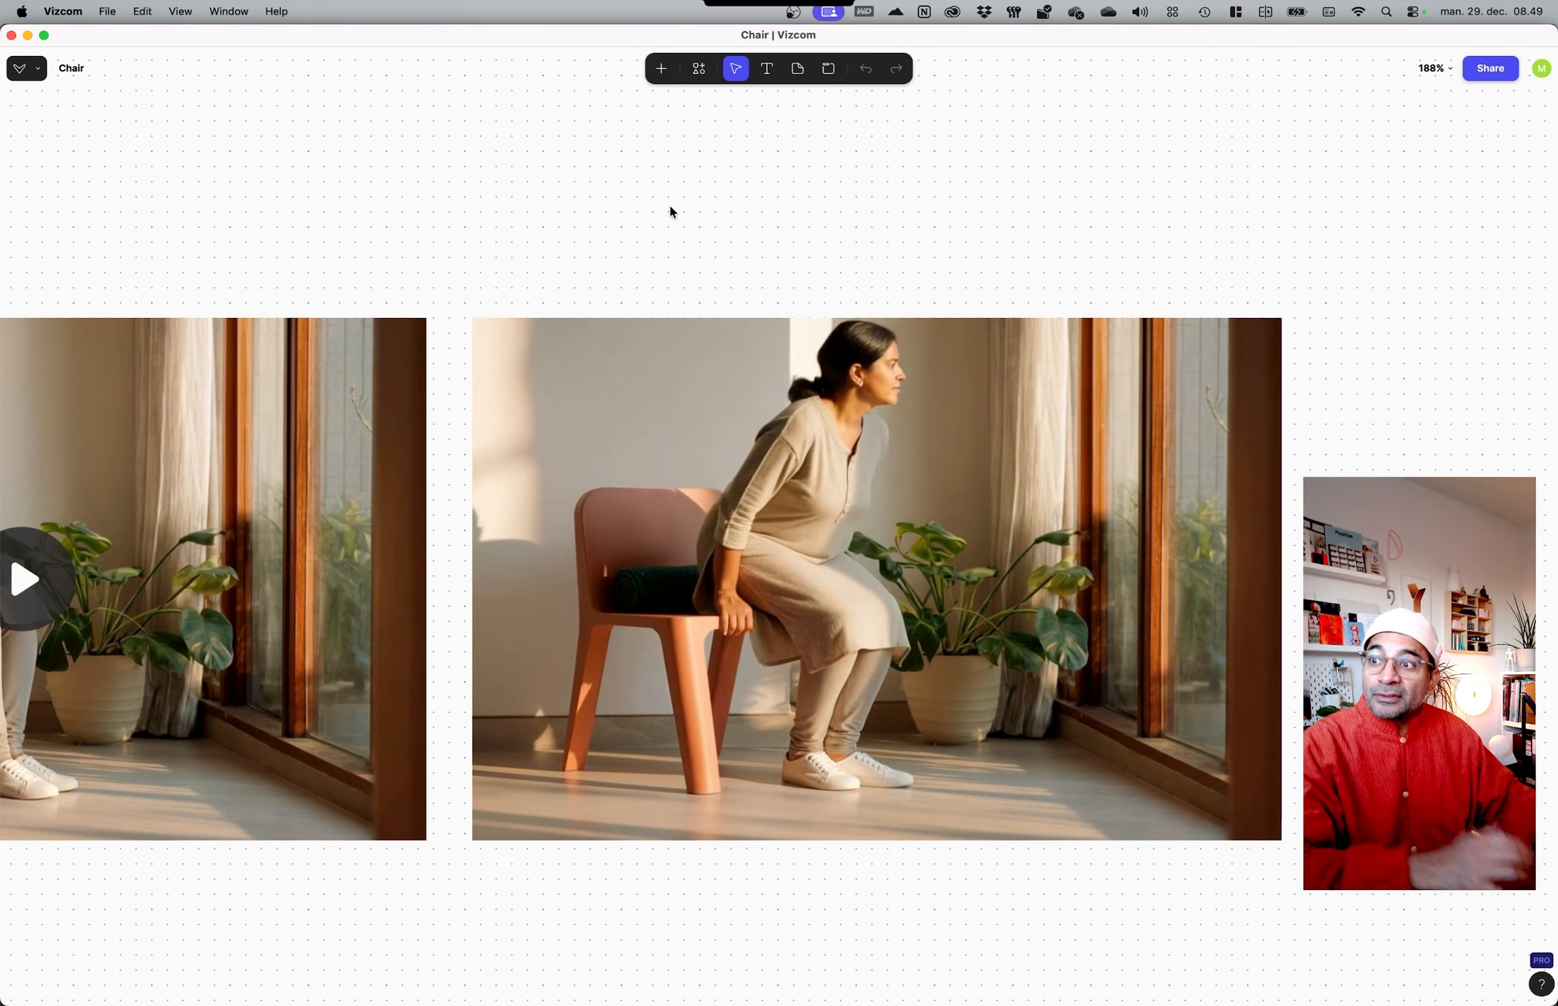
{"action": "mouse_move", "coordinate": [656, 541]}
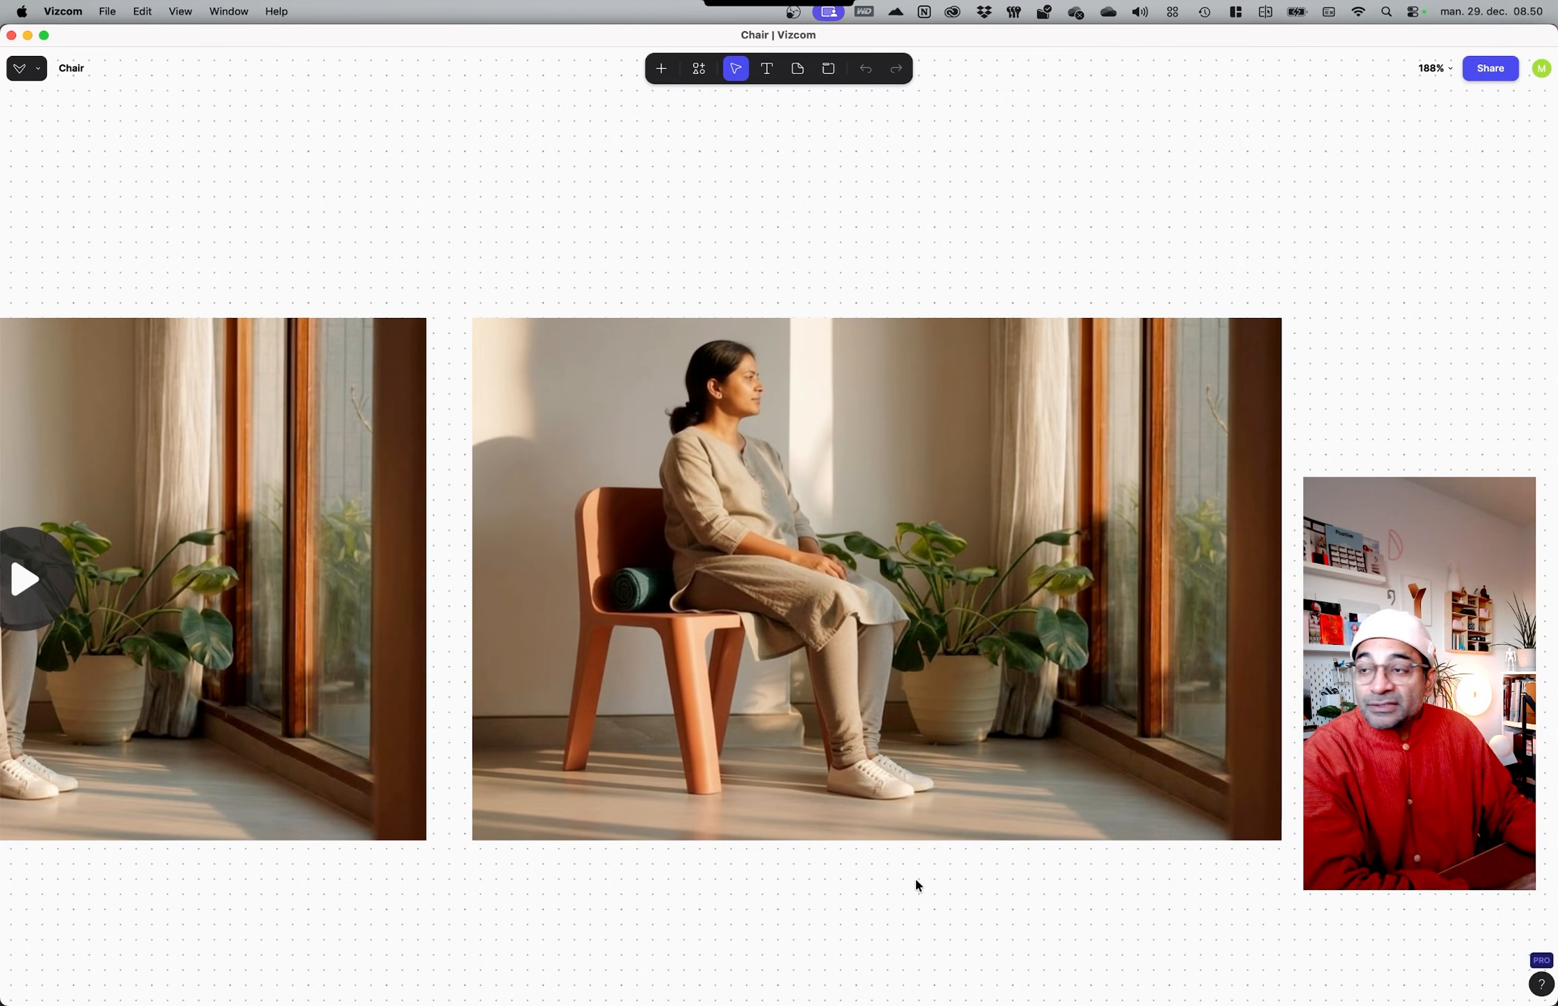
{"action": "left_click", "coordinate": [863, 571]}
{"action": "left_click", "coordinate": [863, 571]}
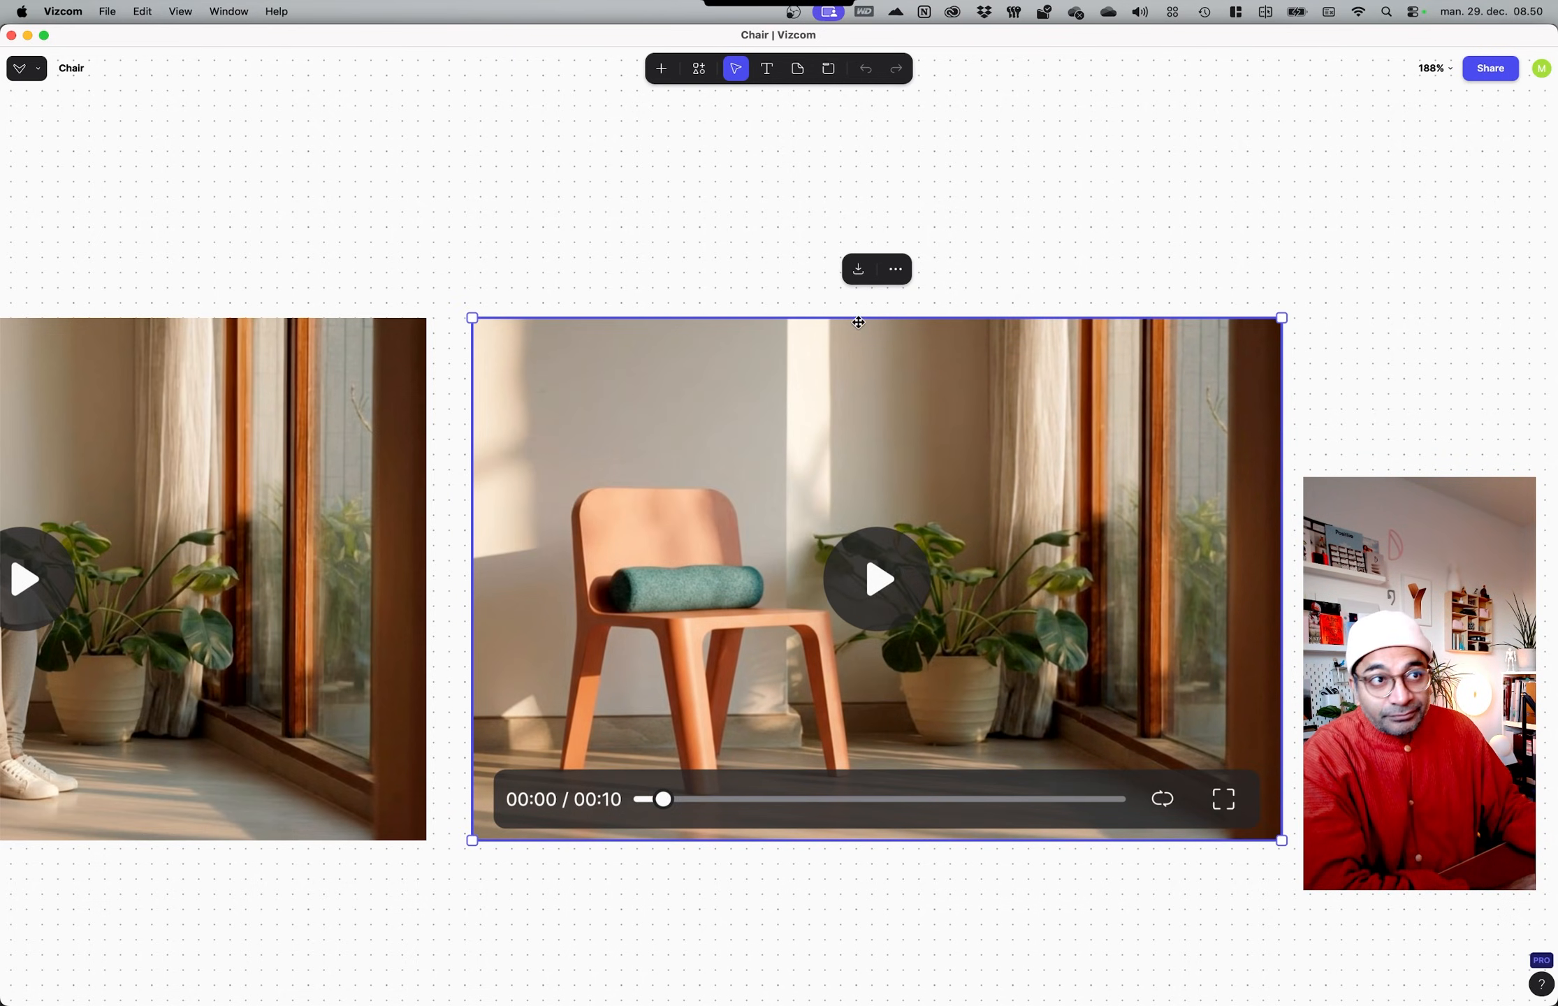
{"action": "left_click", "coordinate": [859, 272]}
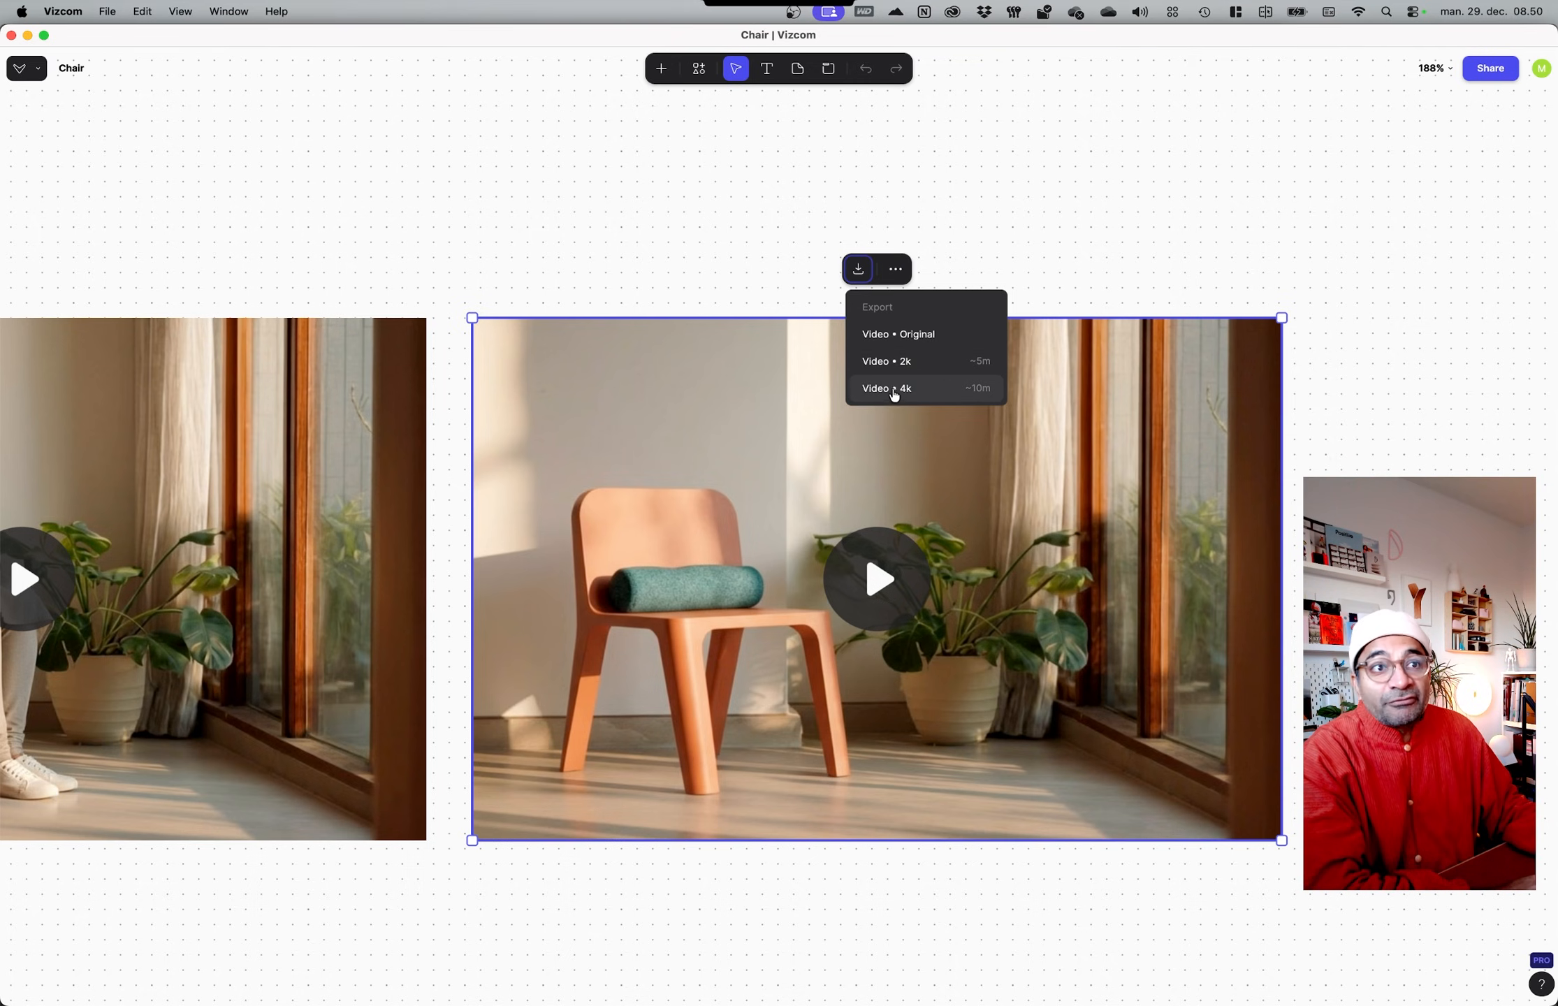
{"action": "left_click", "coordinate": [1266, 222]}
Step: Play the first "Man stands up and walks away from chair" animation and pause it on the empty chair
{"action": "scroll", "coordinate": [816, 836], "scroll_direction": "down", "scroll_amount": 4}
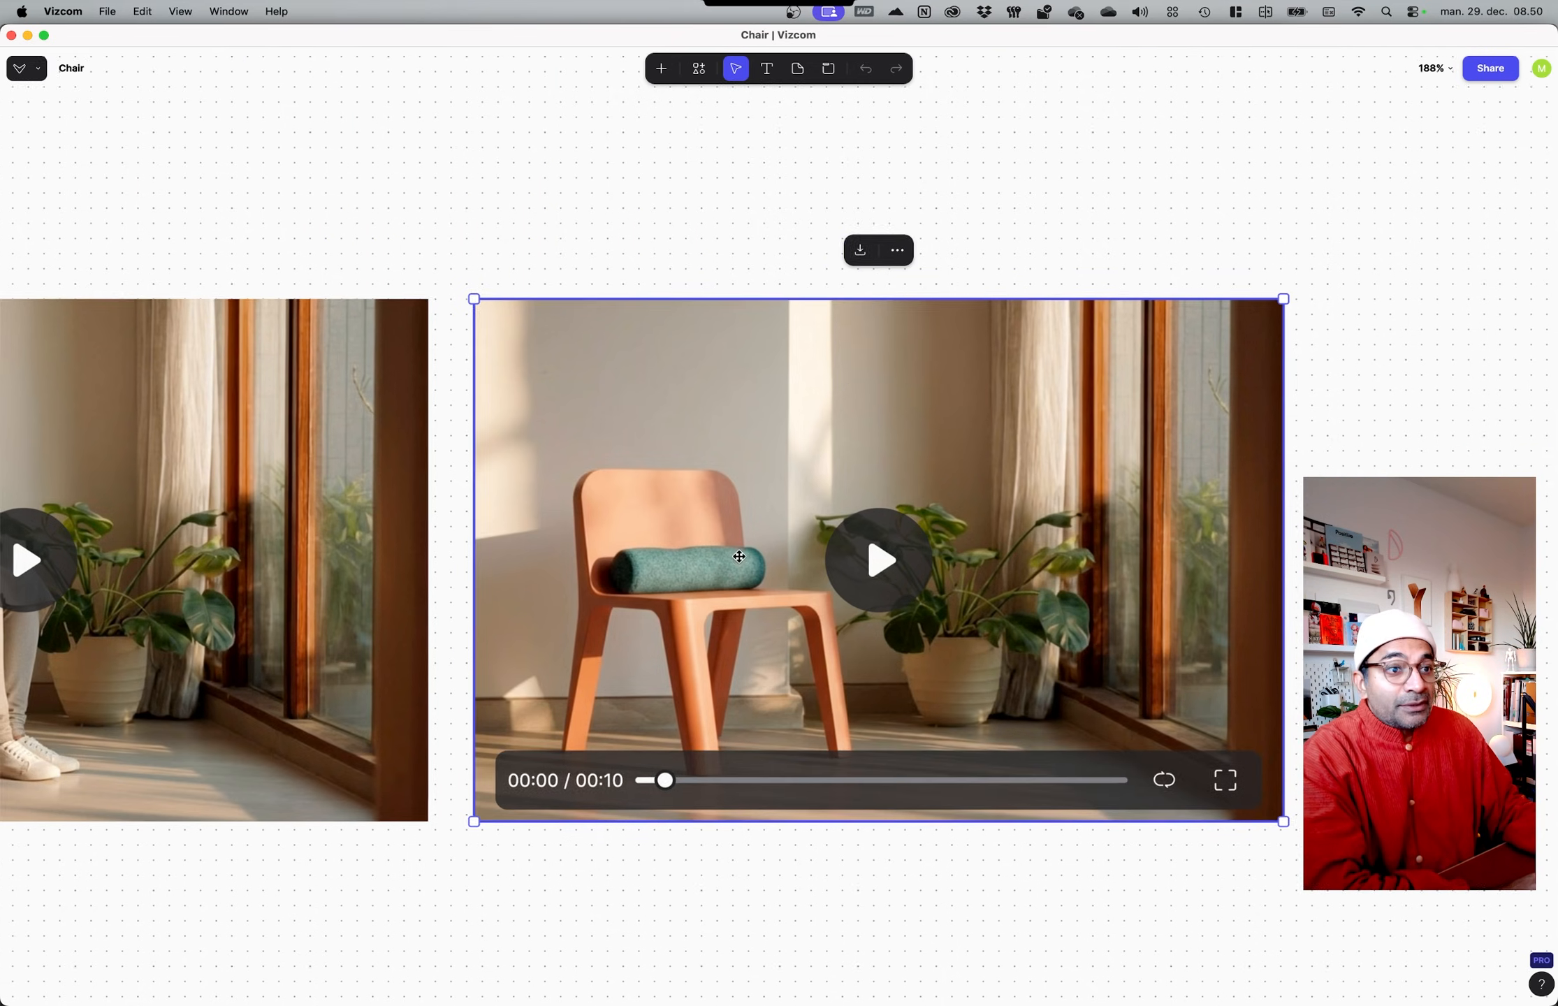
{"action": "scroll", "coordinate": [814, 688], "scroll_direction": "down", "scroll_amount": 12}
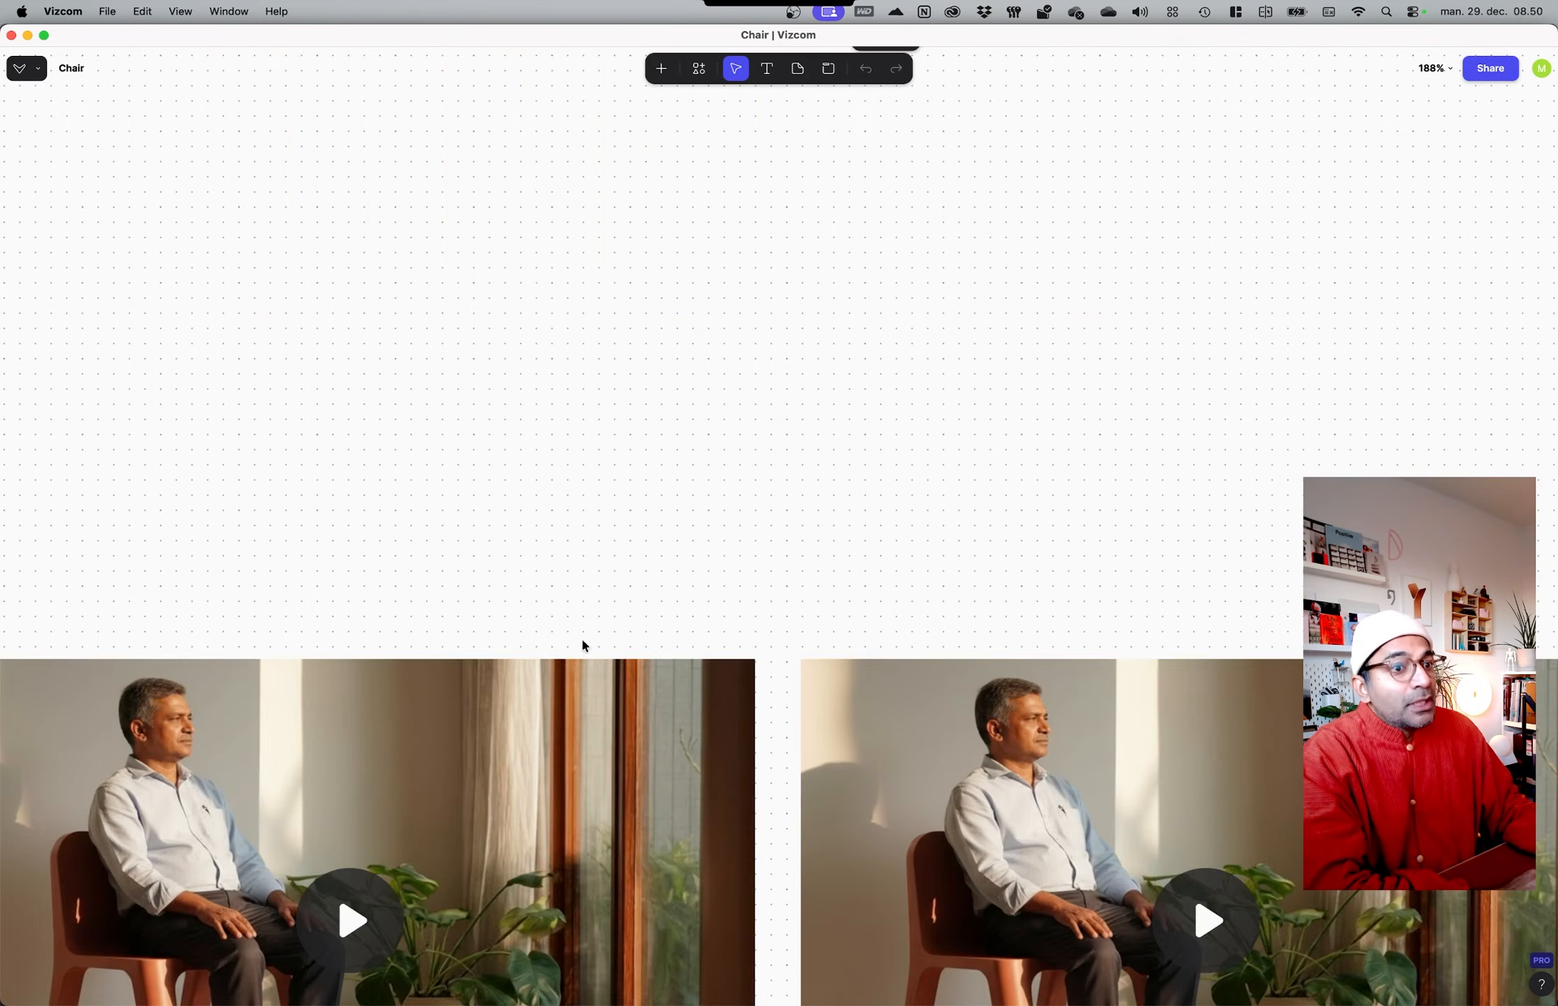
{"action": "scroll", "coordinate": [539, 299], "scroll_direction": "left", "scroll_amount": 2}
{"action": "scroll", "coordinate": [540, 299], "scroll_direction": "down", "scroll_amount": 1}
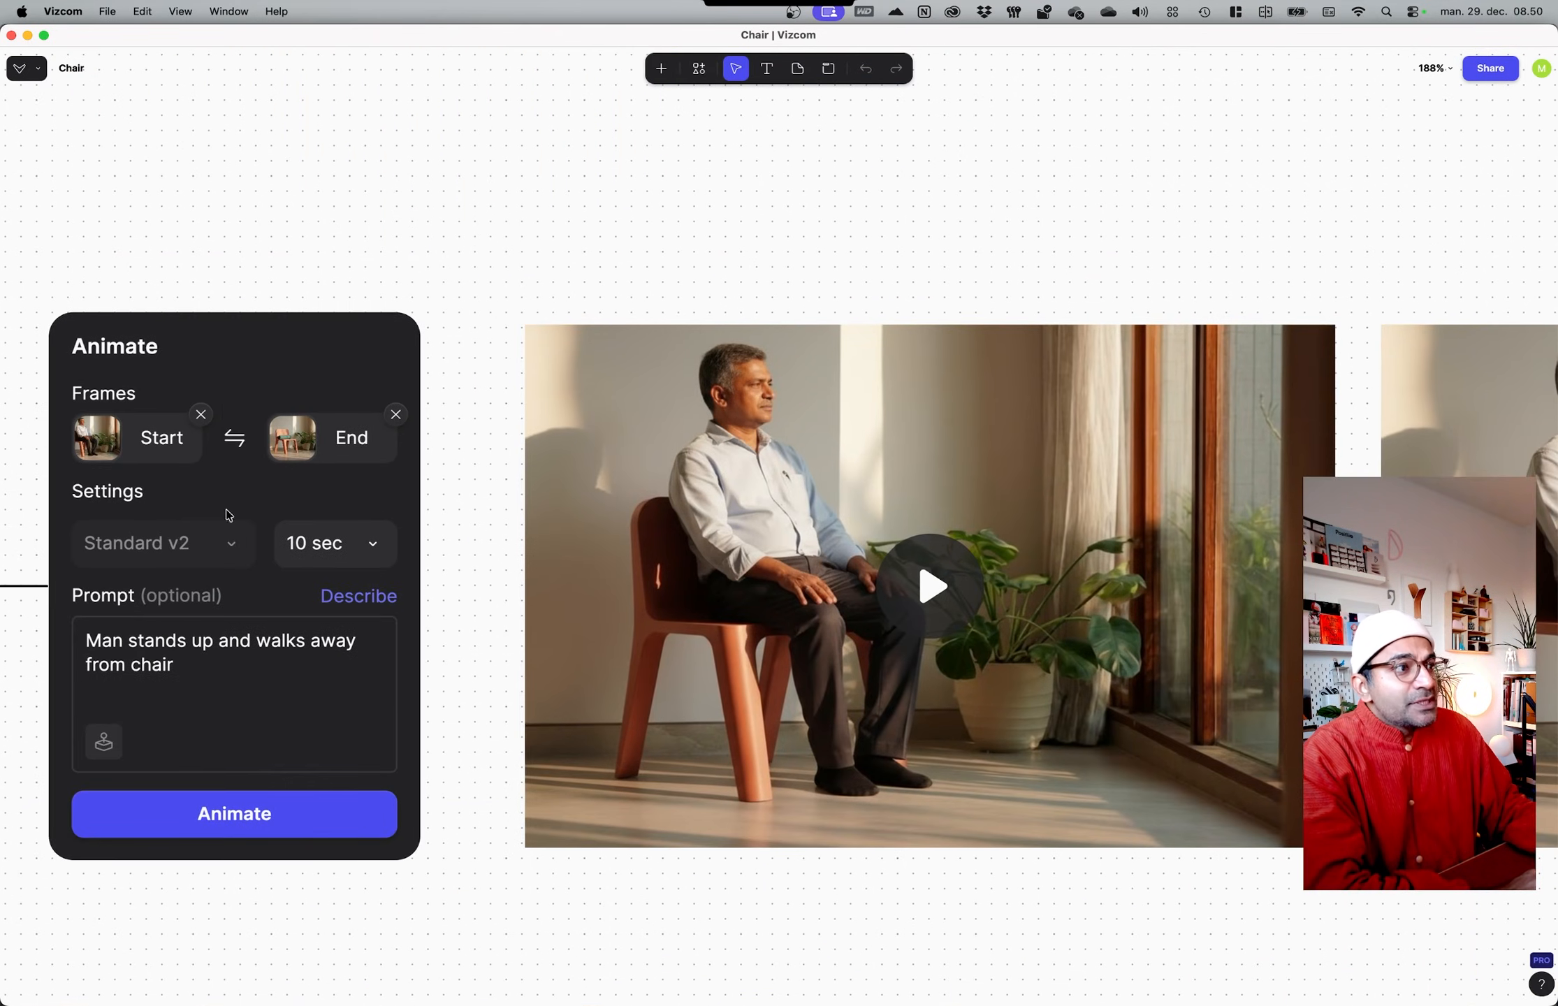
{"action": "left_click", "coordinate": [961, 591]}
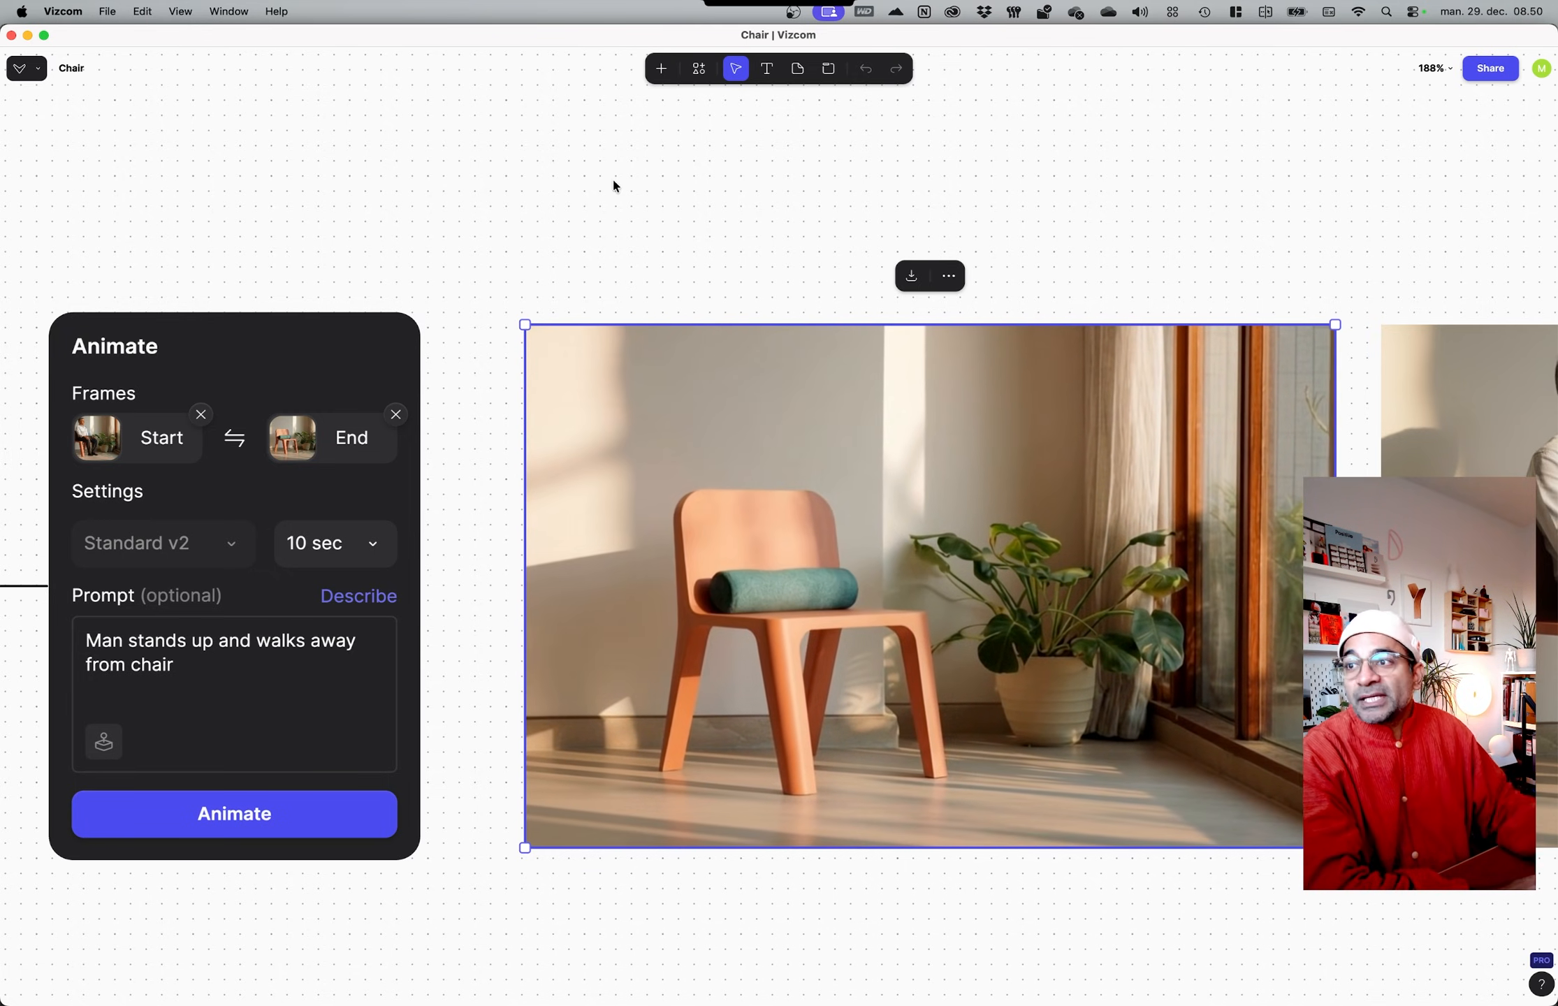
{"action": "mouse_move", "coordinate": [830, 592]}
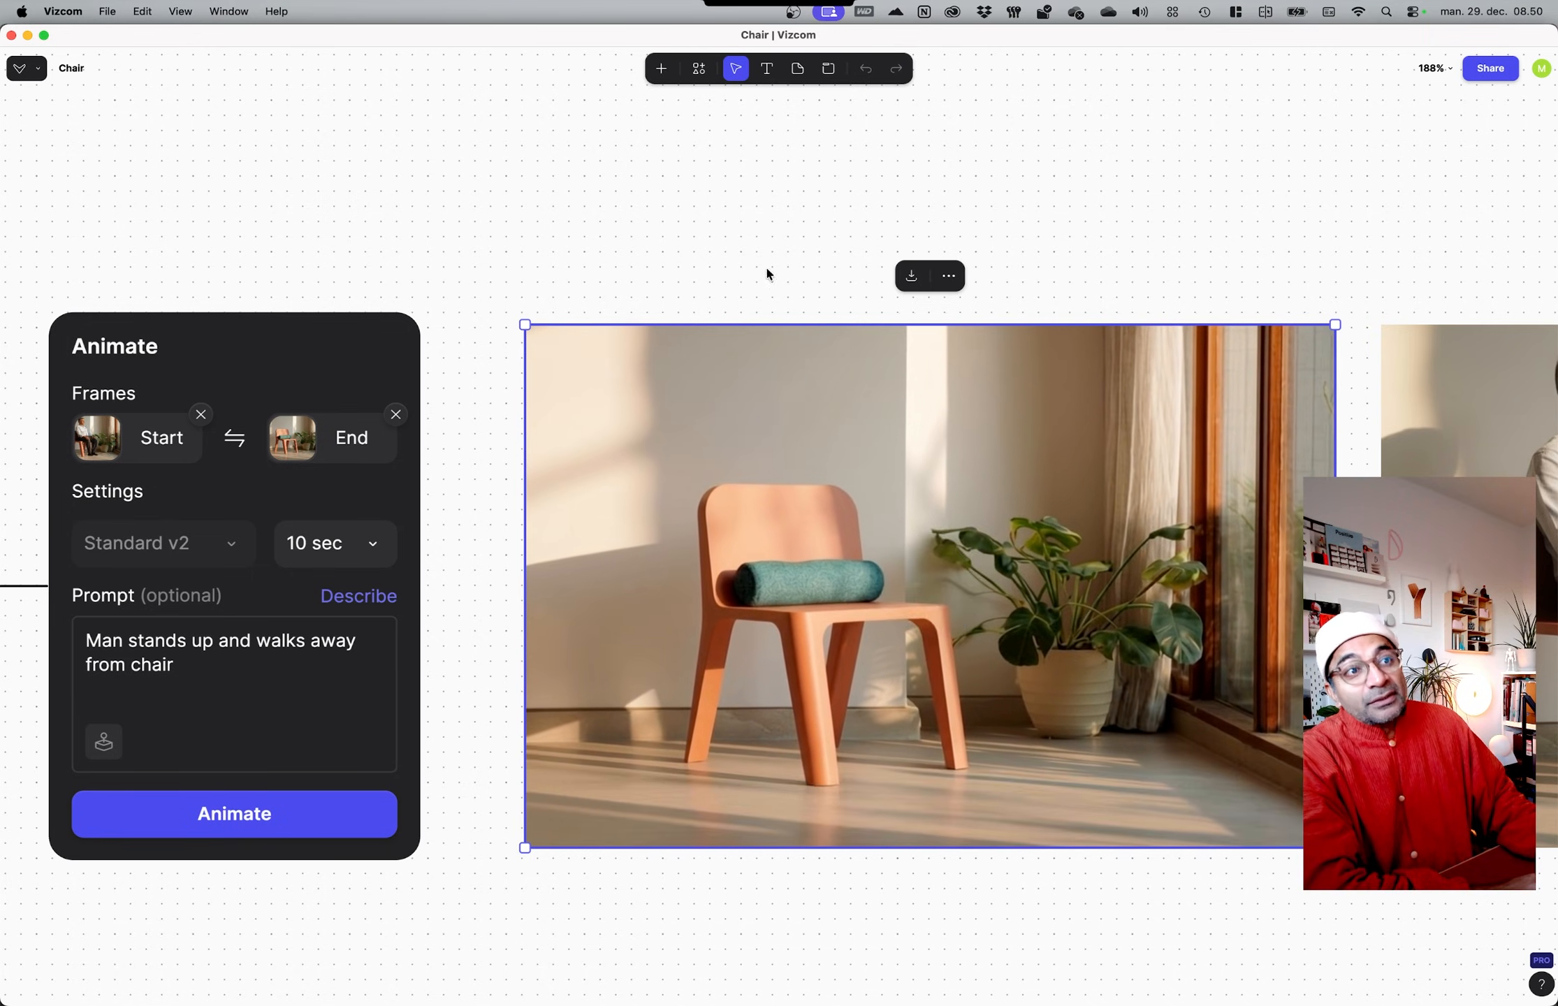
{"action": "left_click", "coordinate": [930, 586]}
Step: Play the second animation of the man walking away and pause it at 00:08
{"action": "scroll", "coordinate": [658, 276], "scroll_direction": "right", "scroll_amount": 3}
{"action": "scroll", "coordinate": [659, 276], "scroll_direction": "right", "scroll_amount": 10}
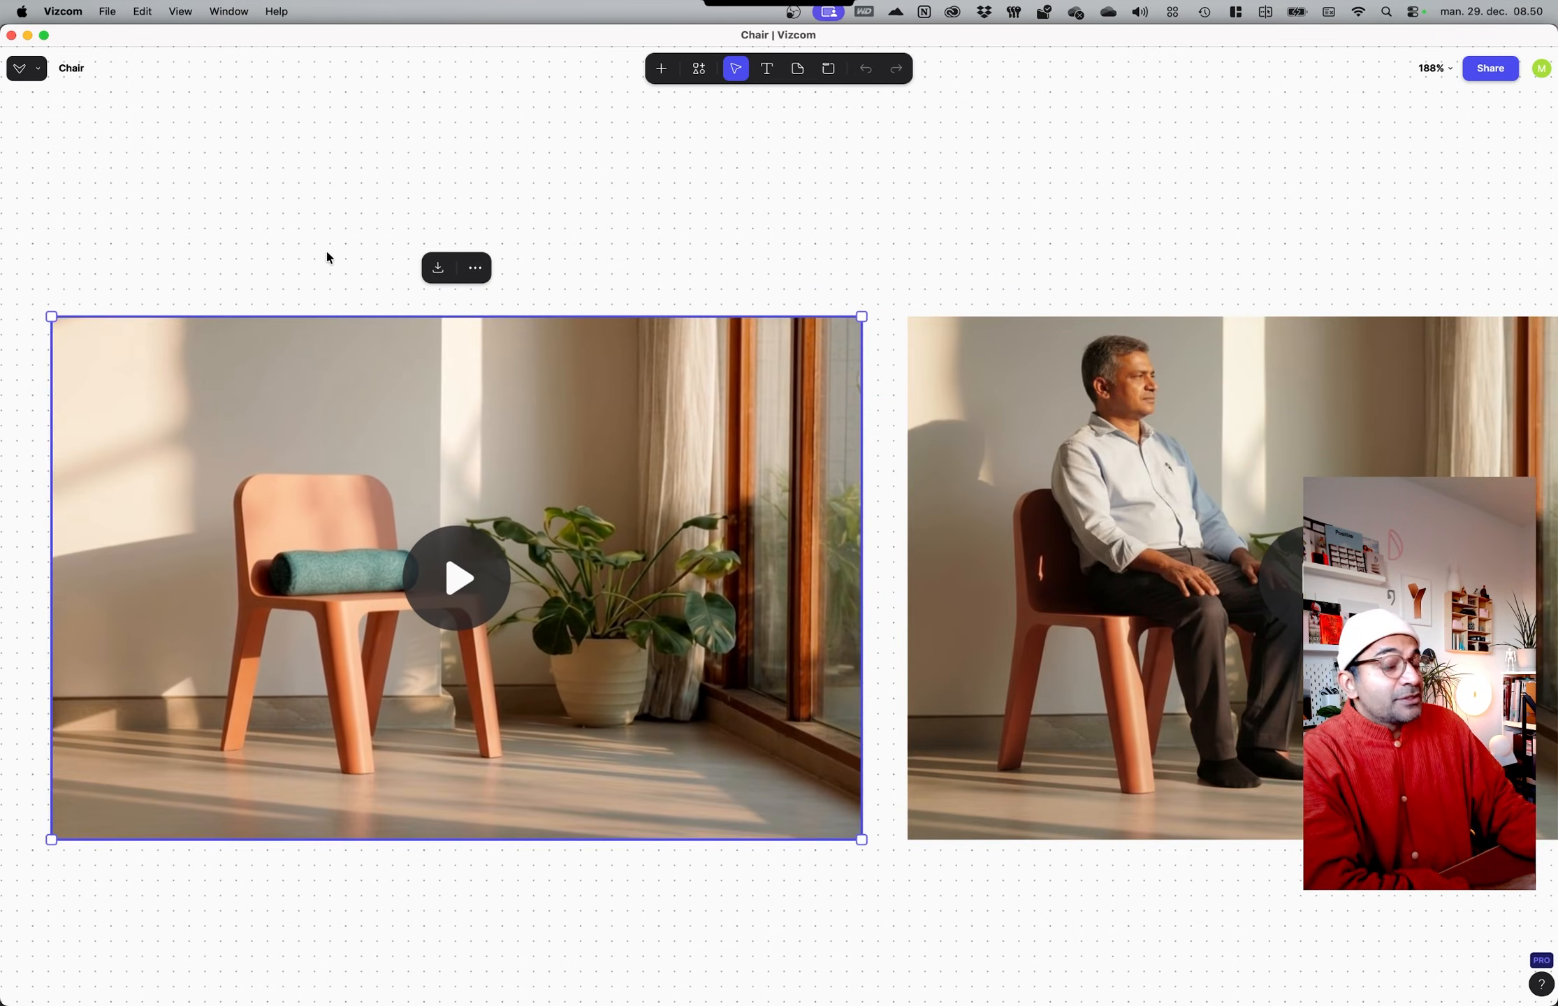
{"action": "scroll", "coordinate": [1029, 294], "scroll_direction": "left", "scroll_amount": 14}
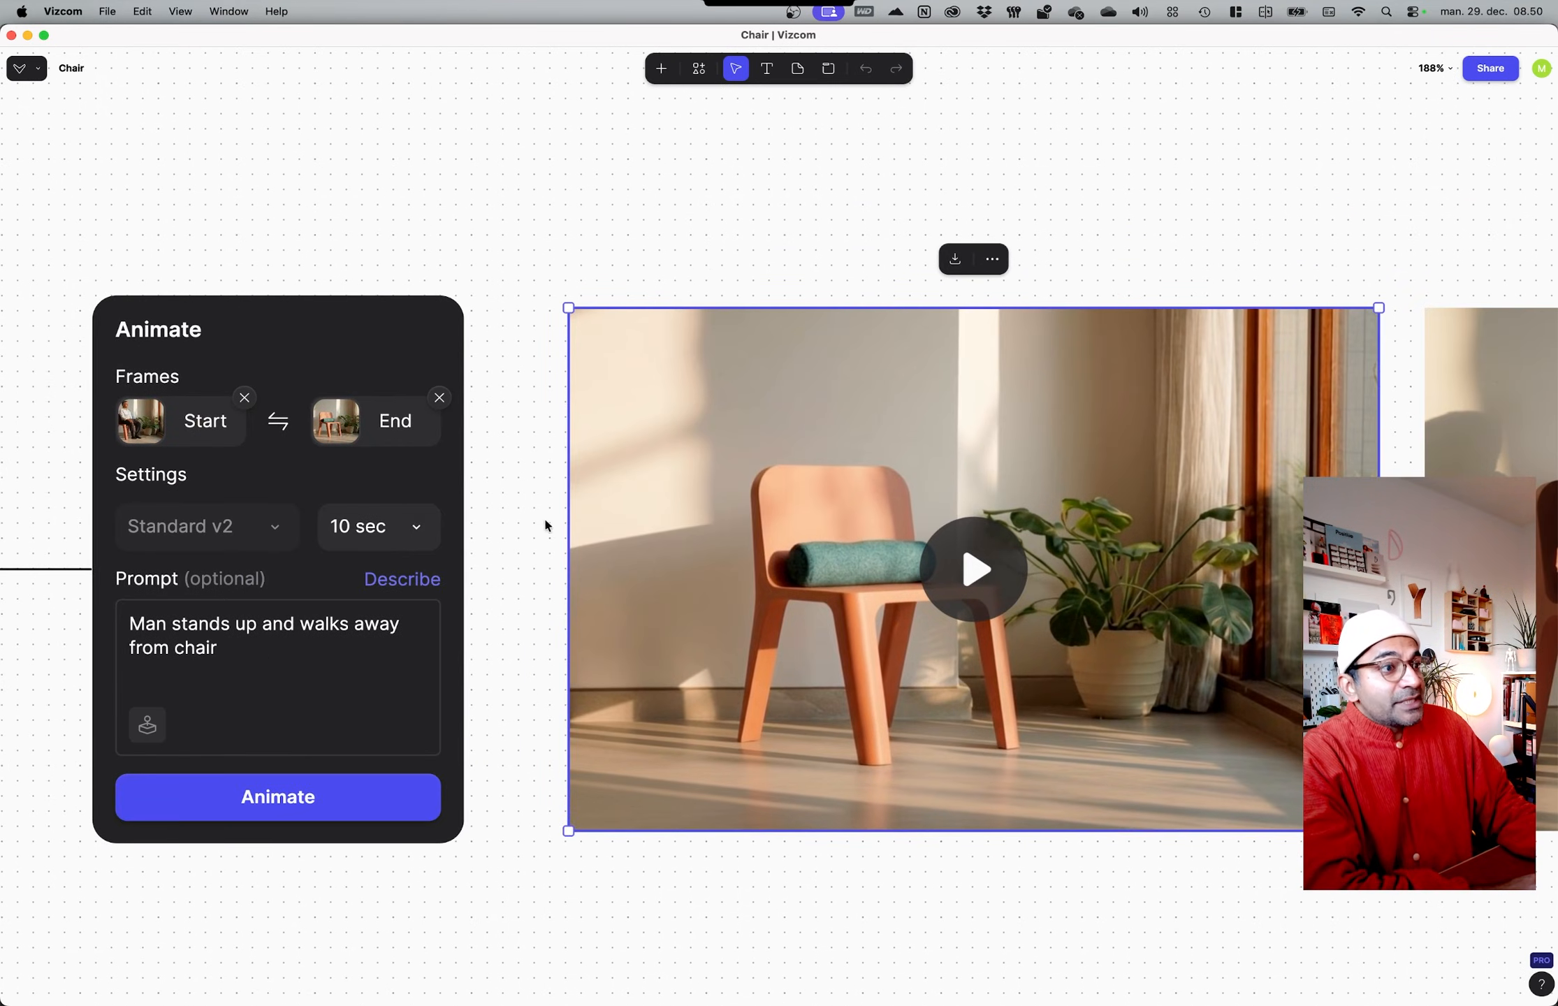
{"action": "scroll", "coordinate": [1001, 202], "scroll_direction": "right", "scroll_amount": 20}
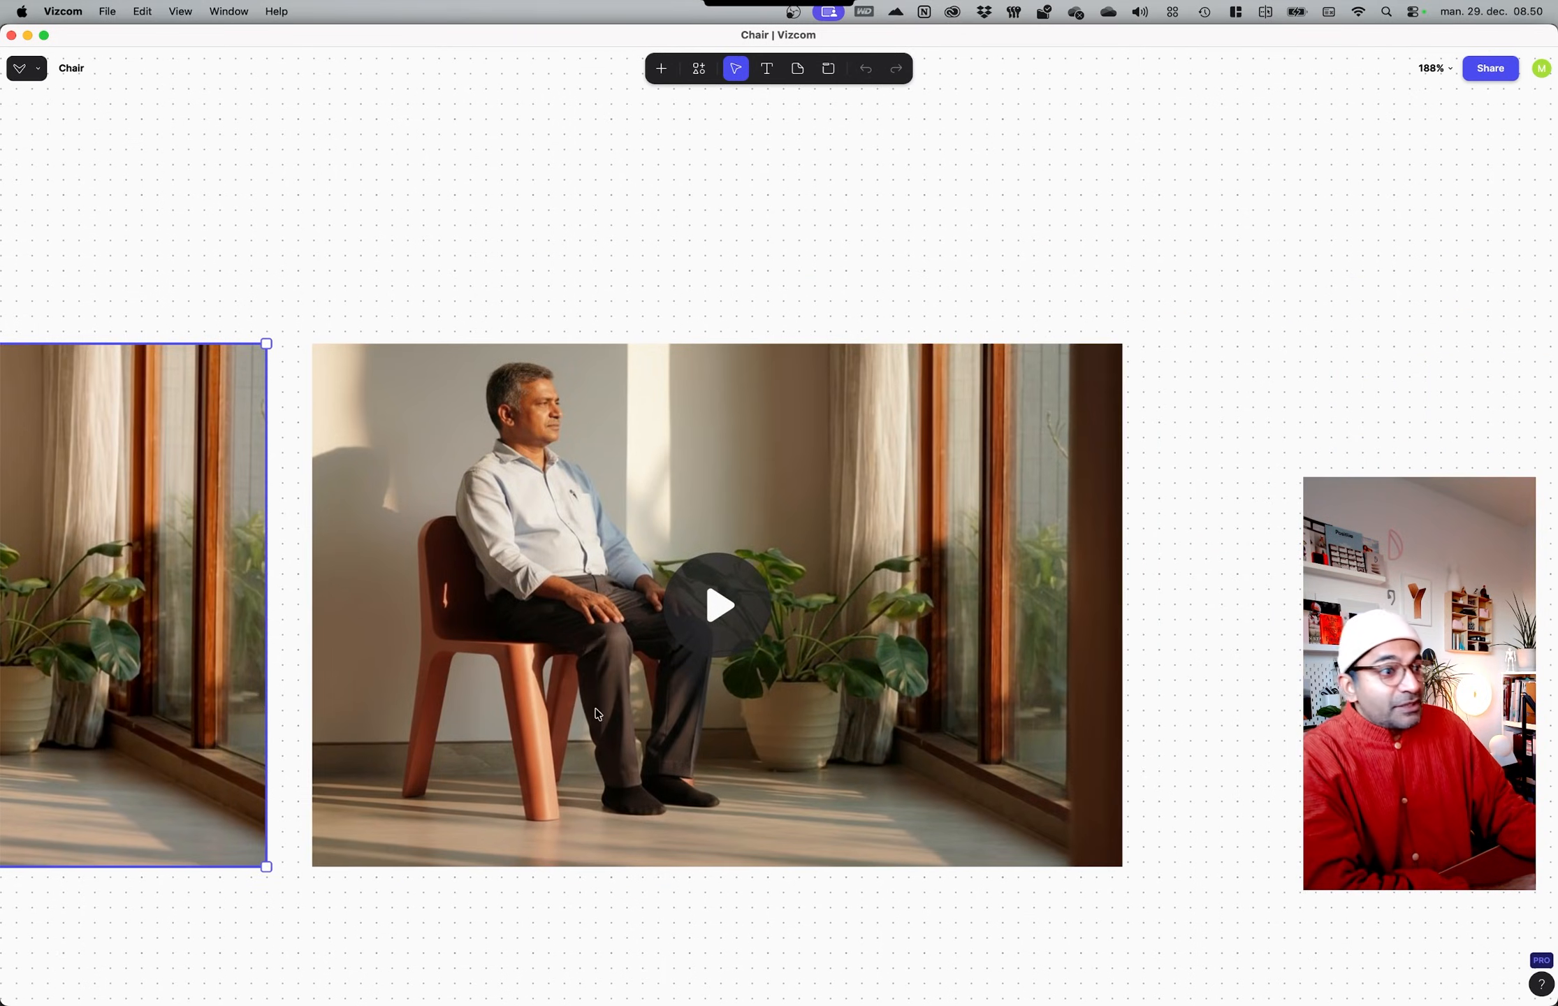
{"action": "left_click", "coordinate": [716, 619]}
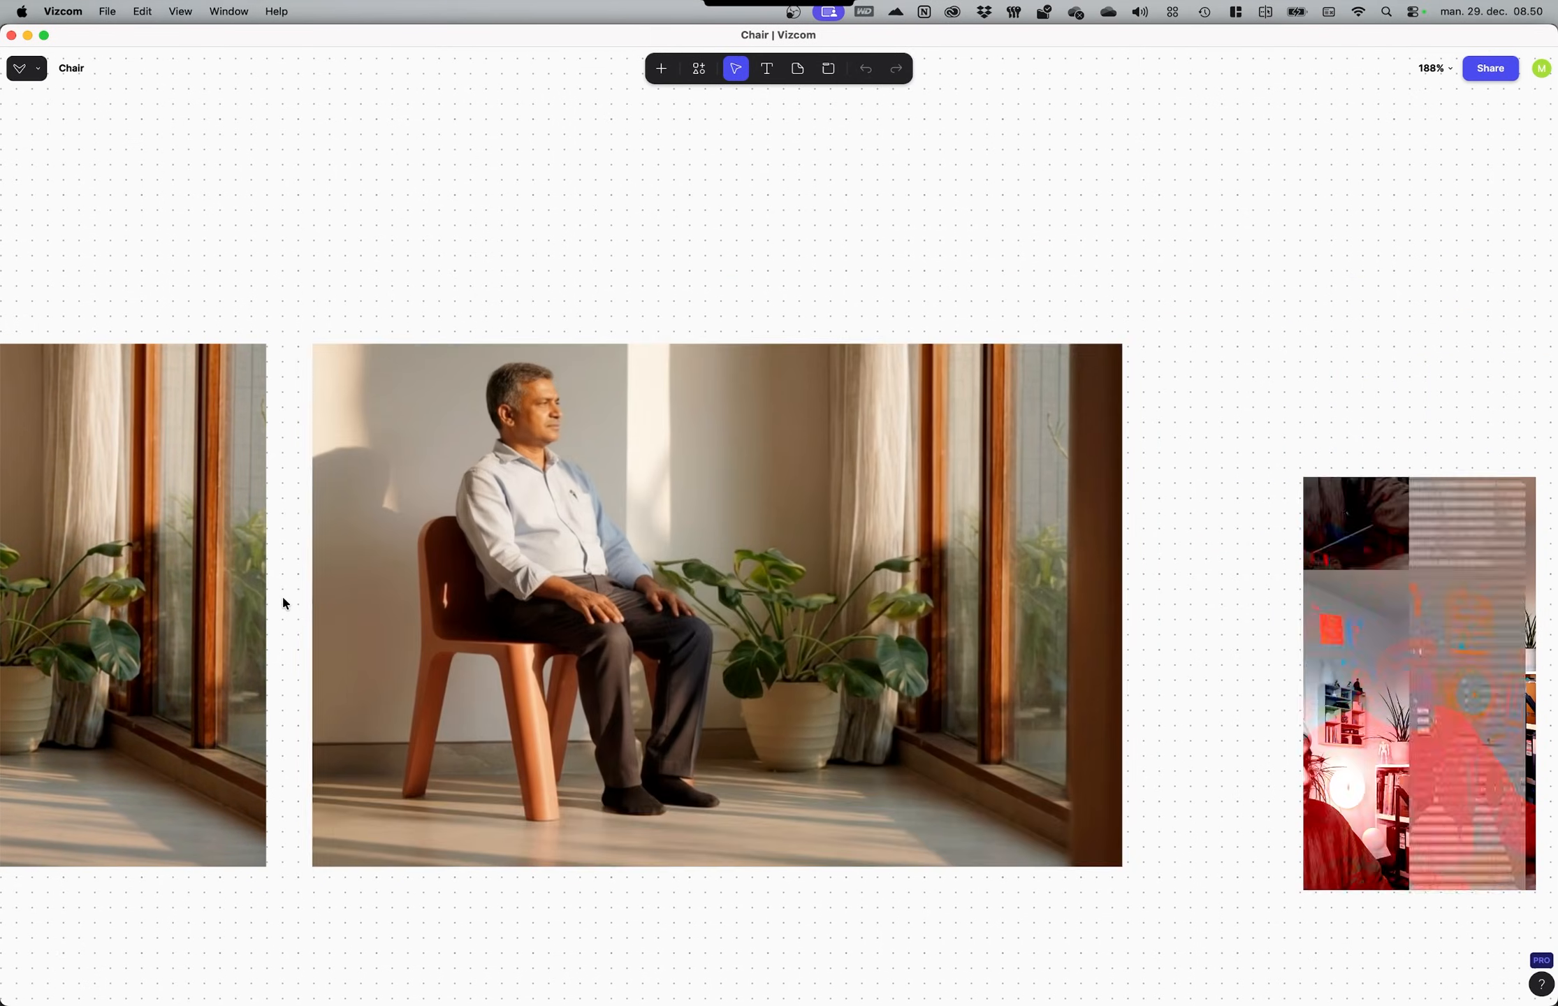
{"action": "scroll", "coordinate": [282, 599], "scroll_direction": "left", "scroll_amount": 3}
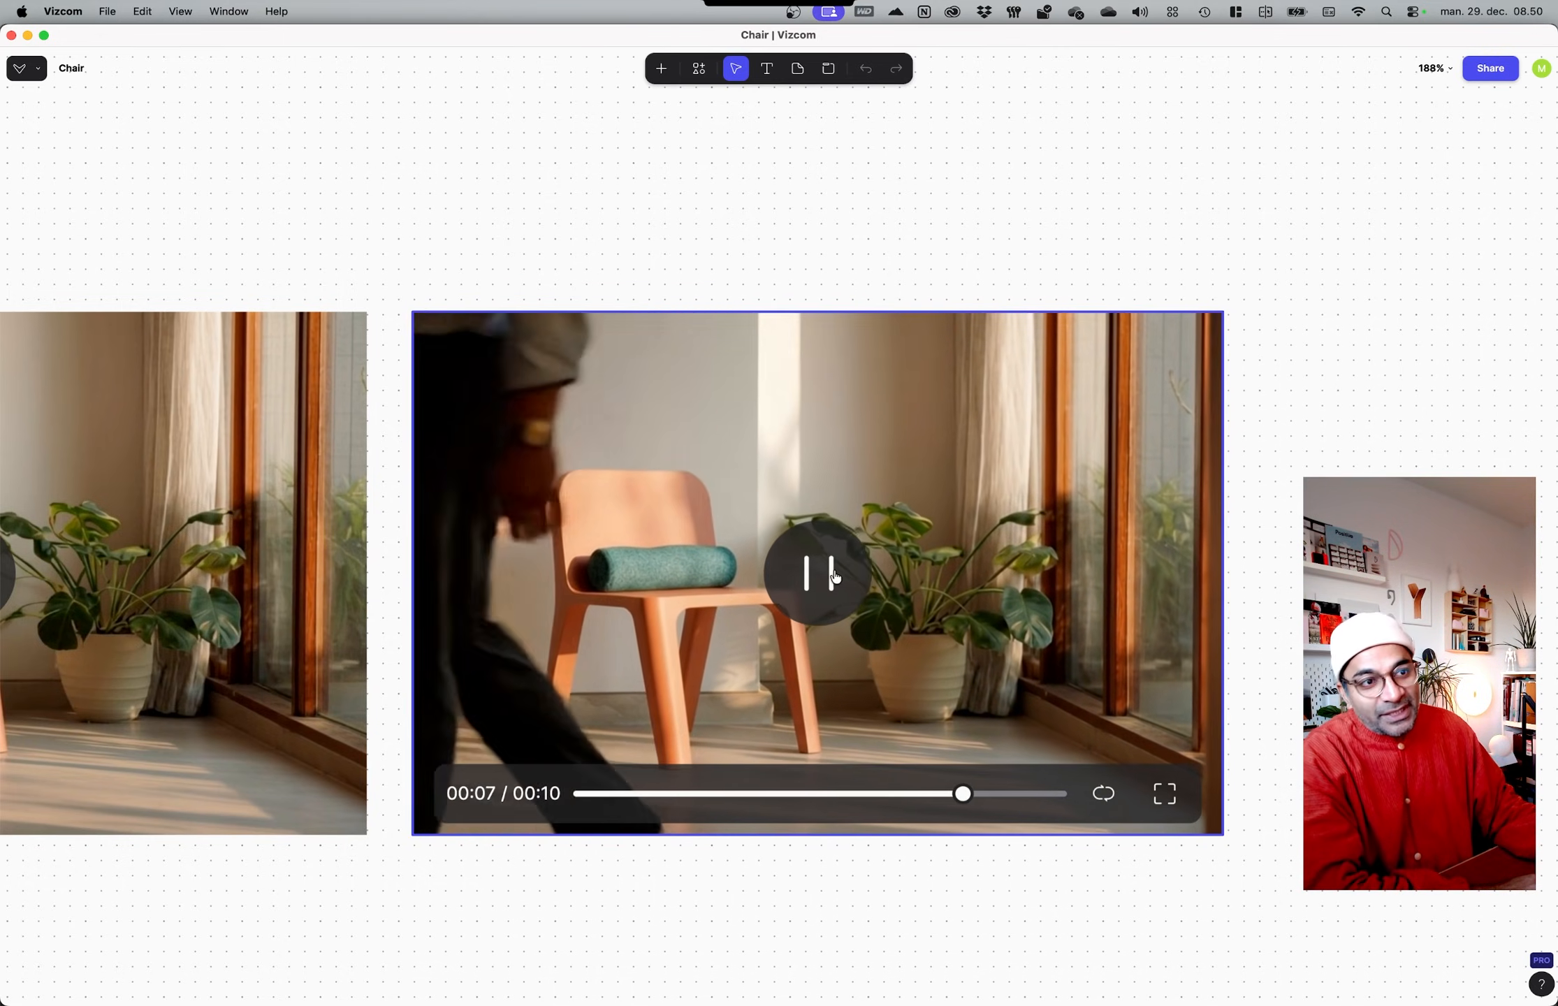
{"action": "left_click", "coordinate": [821, 636]}
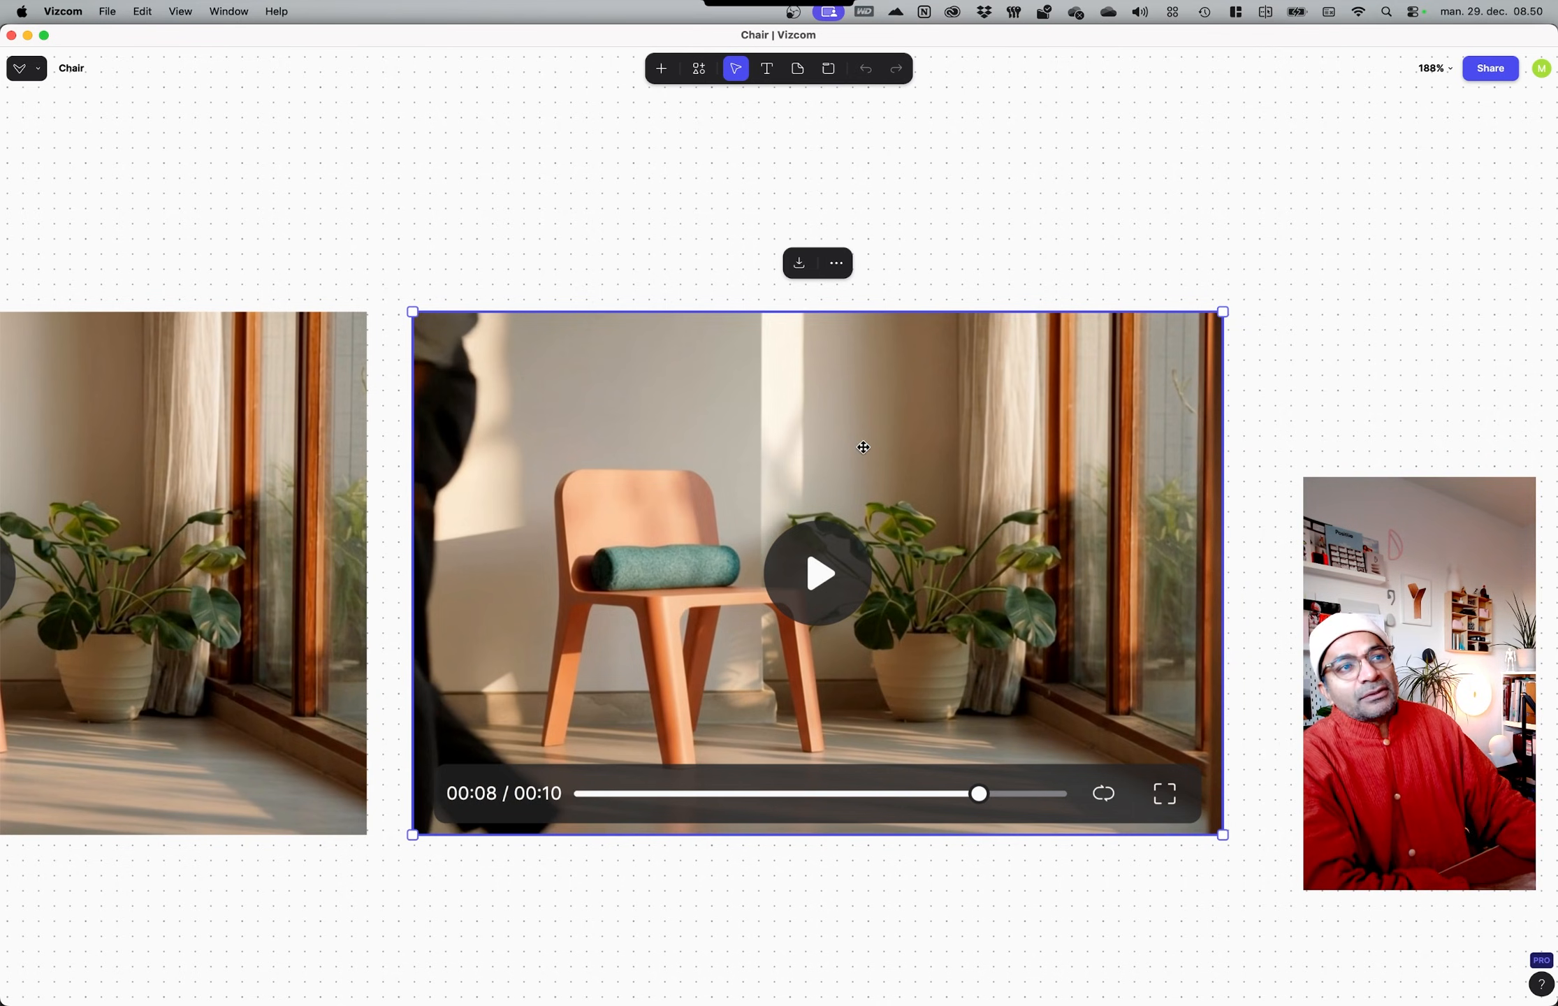
Step: Set the second man animation's playback back to 00:03, where he walks beside the chair
{"action": "left_click", "coordinate": [730, 212]}
{"action": "scroll", "coordinate": [1048, 545], "scroll_direction": "down", "scroll_amount": 1}
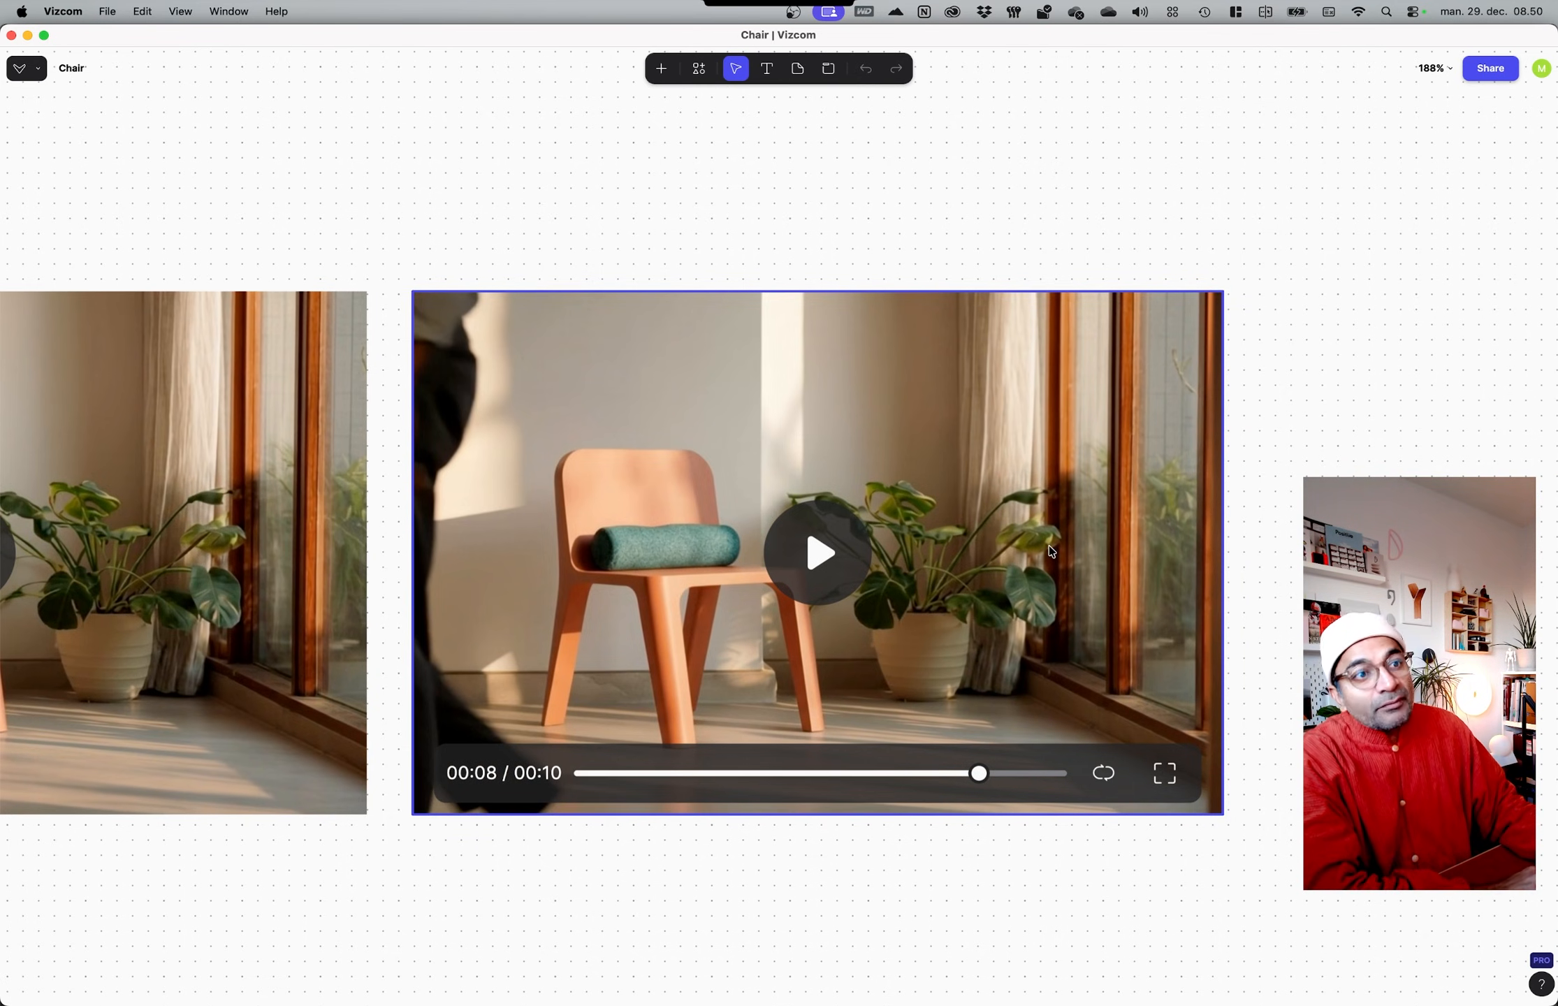
{"action": "left_click", "coordinate": [871, 773]}
{"action": "left_click", "coordinate": [747, 776]}
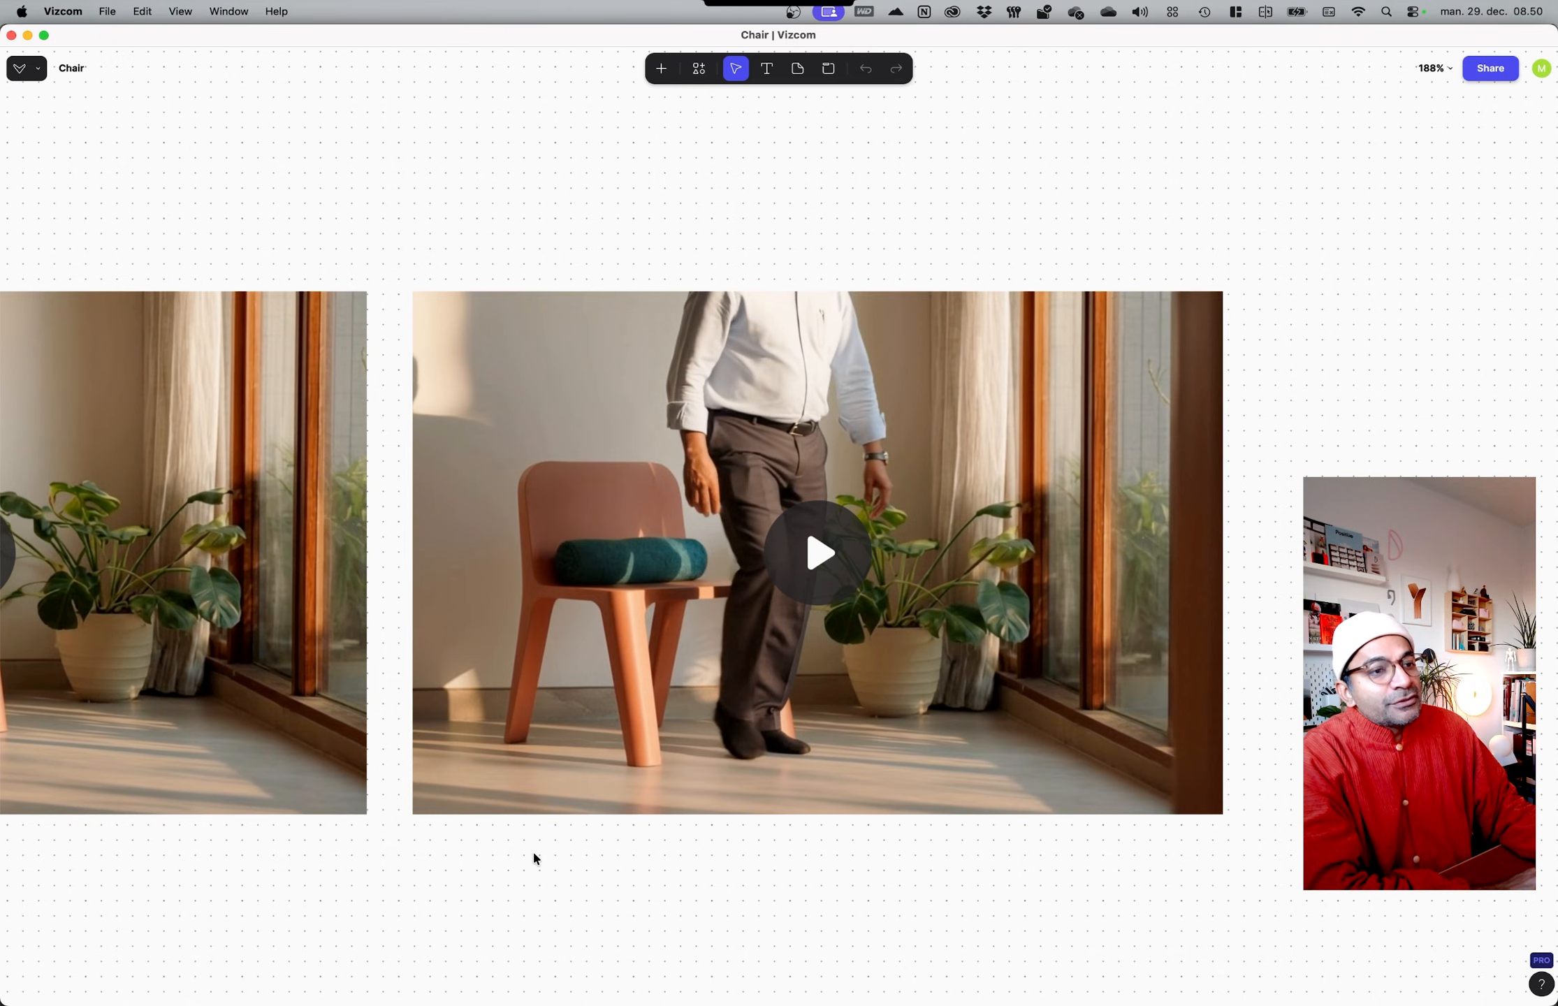
Step: View the second man animation enlarged, scrub to his stride within 00:03, and add the current frame to the canvas as an image
{"action": "scroll", "coordinate": [532, 855], "scroll_direction": "down", "scroll_amount": 5}
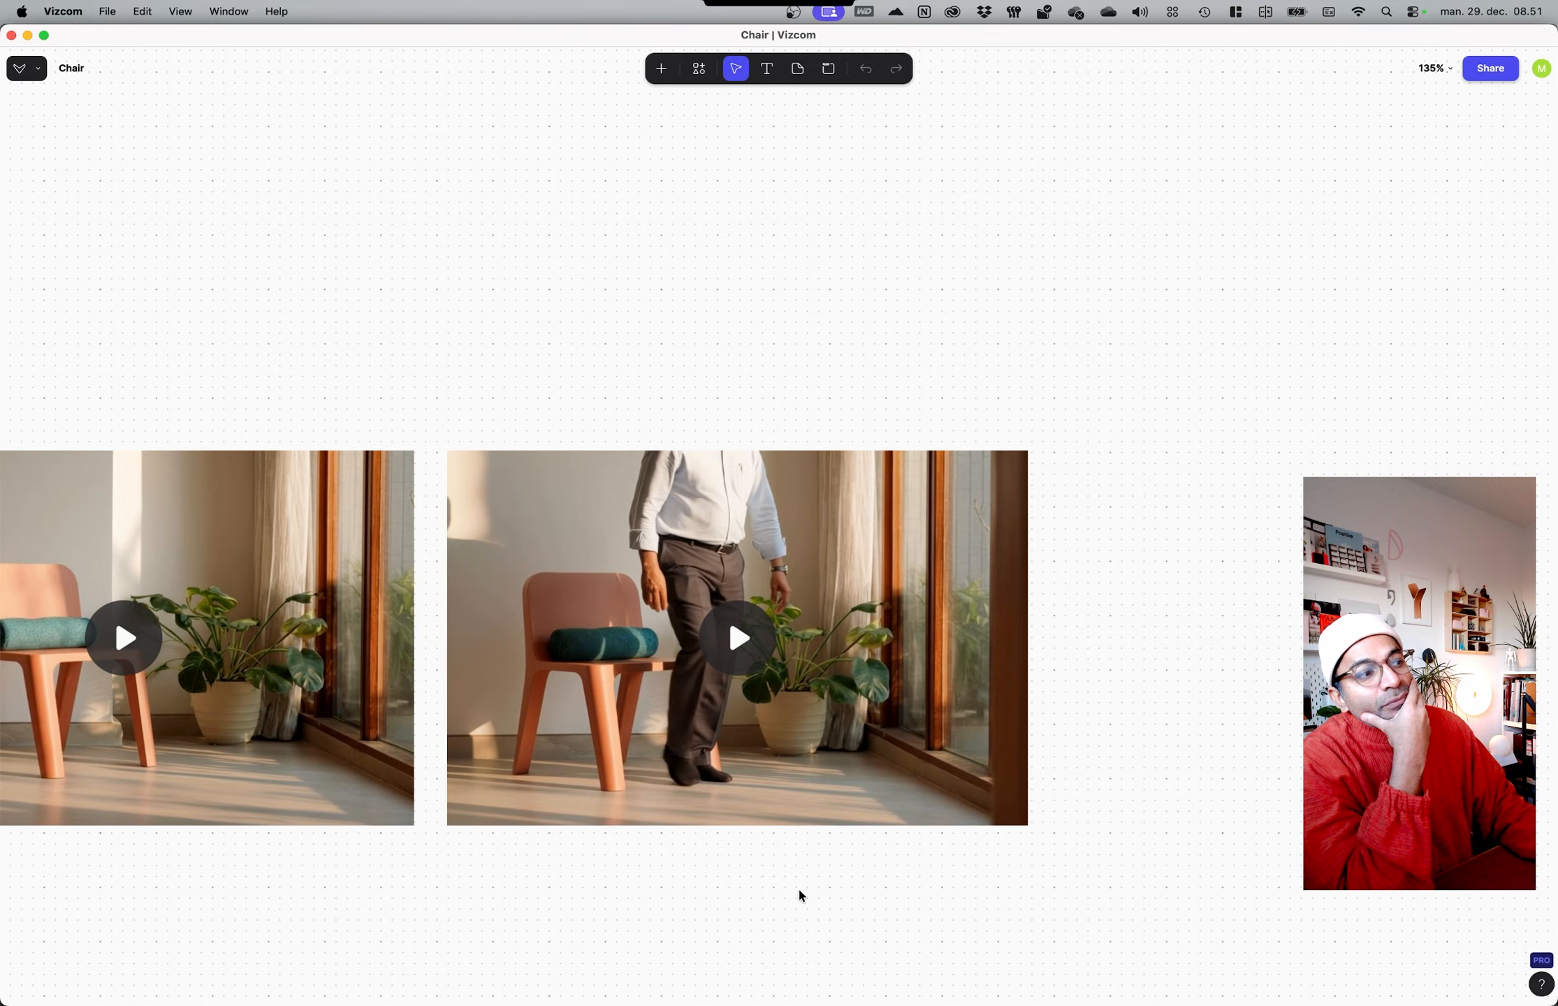
{"action": "left_click", "coordinate": [889, 698]}
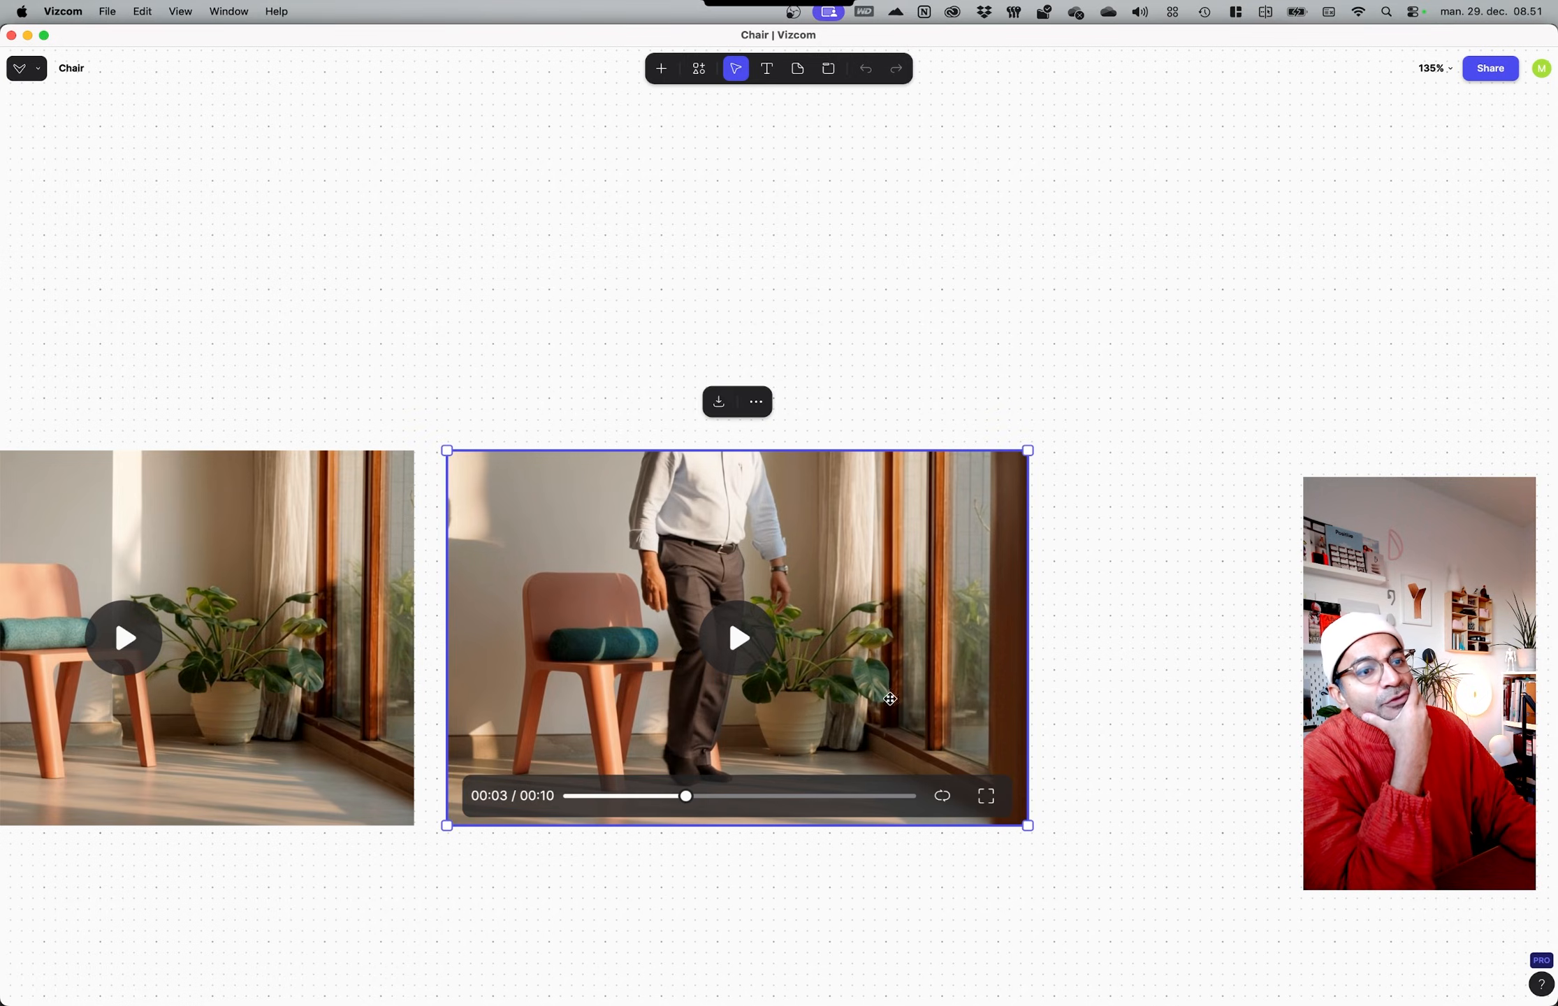
{"action": "left_click", "coordinate": [986, 795]}
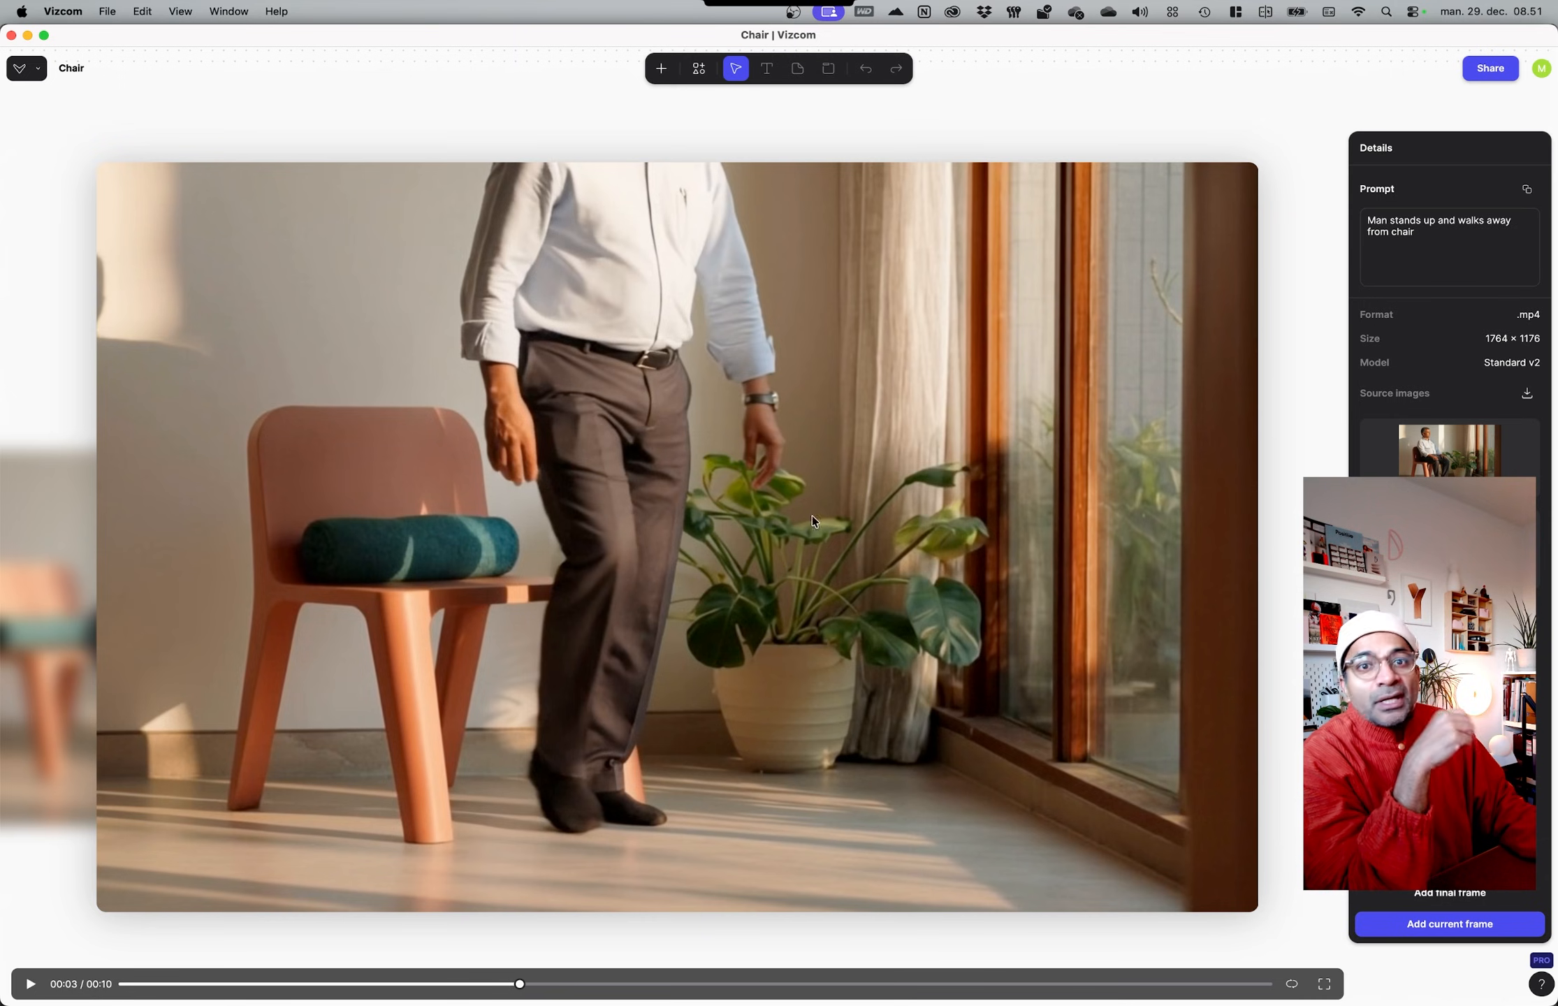
{"action": "mouse_move", "coordinate": [535, 987]}
{"action": "left_mouse_down"}
{"action": "mouse_move", "coordinate": [364, 988]}
{"action": "mouse_move", "coordinate": [524, 990]}
{"action": "left_mouse_up"}
{"action": "left_click_drag", "start_coordinate": [629, 992], "coordinate": [567, 985]}
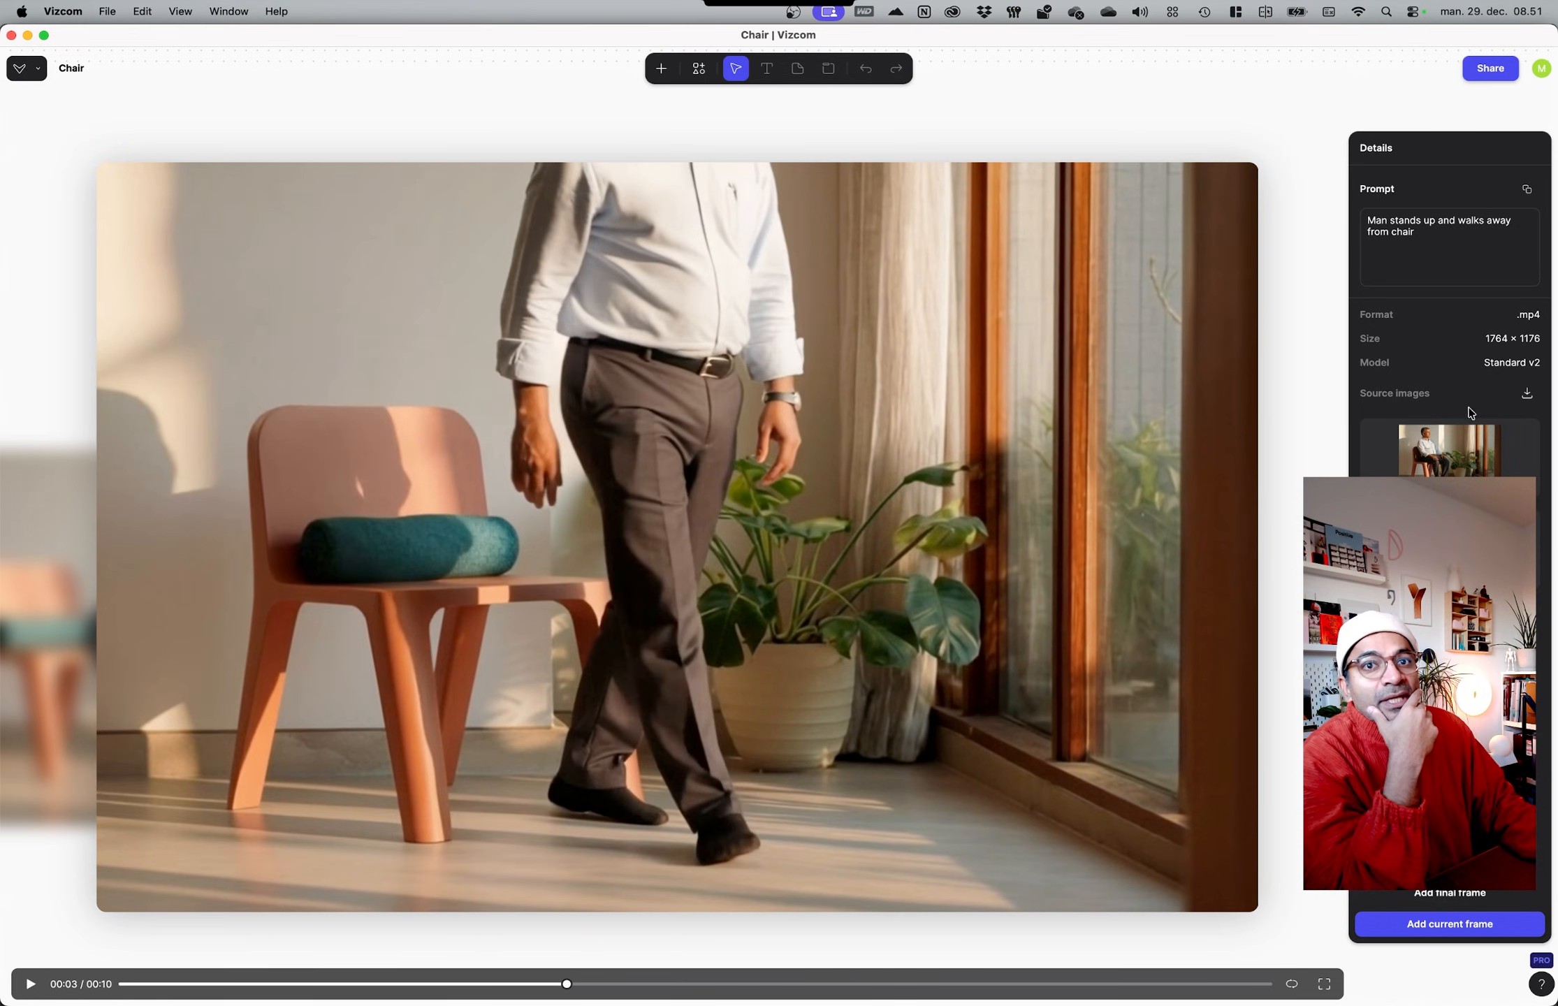
{"action": "left_click", "coordinate": [1426, 925]}
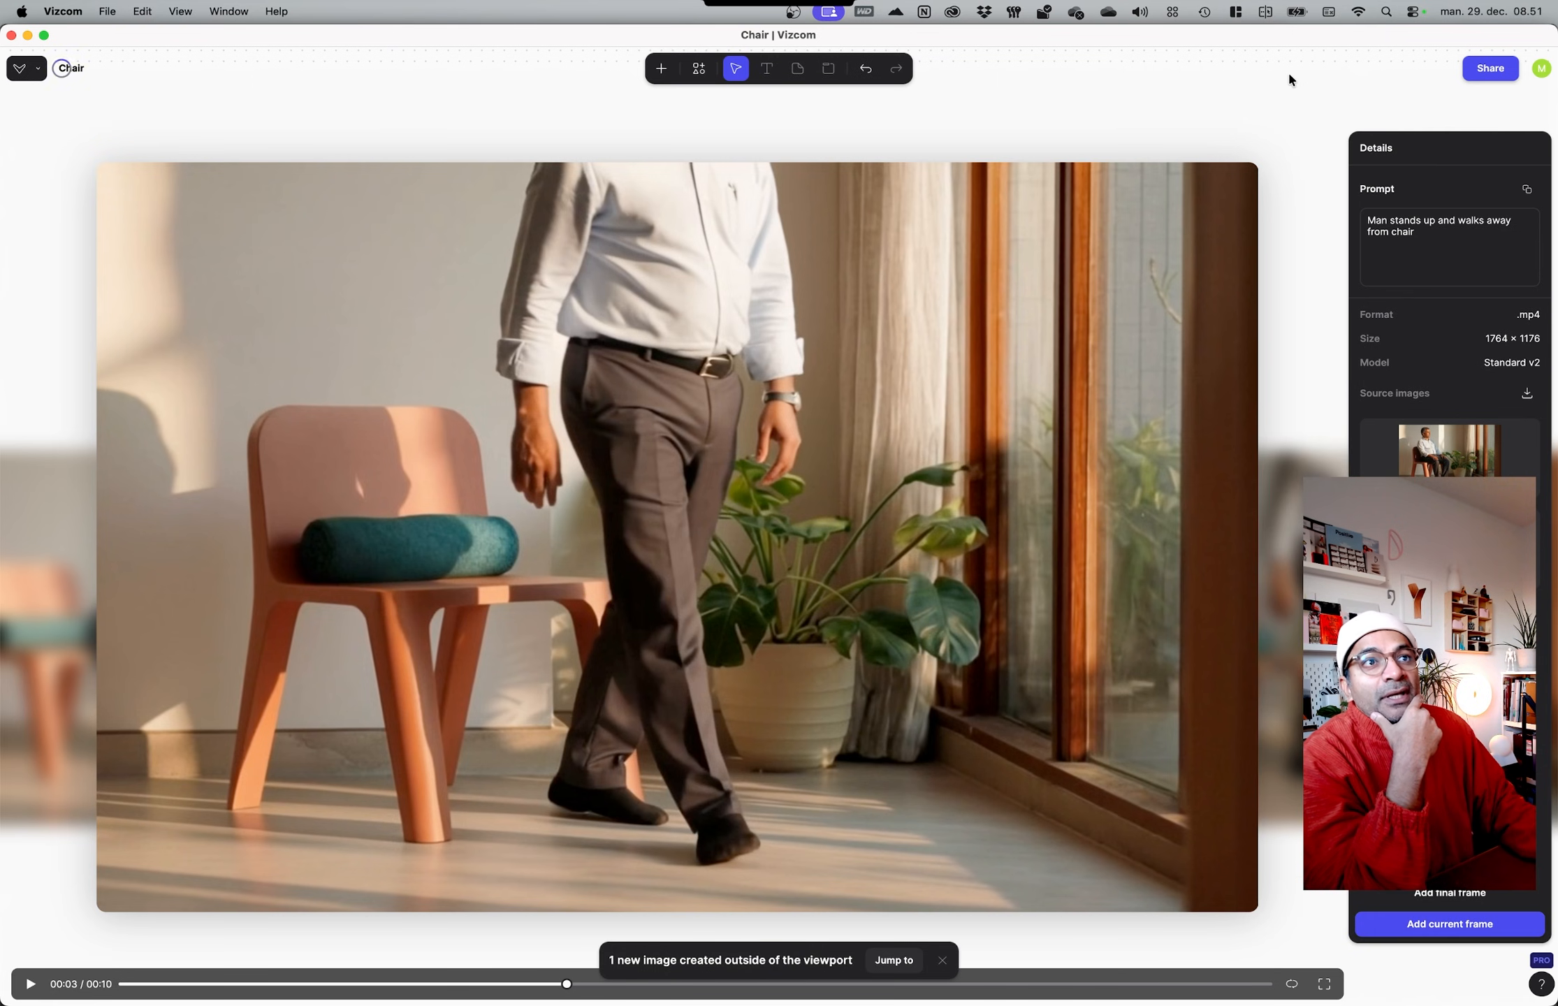
{"action": "key", "text": "Escape"}
{"action": "scroll", "coordinate": [919, 311], "scroll_direction": "right", "scroll_amount": 3}
{"action": "scroll", "coordinate": [919, 312], "scroll_direction": "right", "scroll_amount": 1}
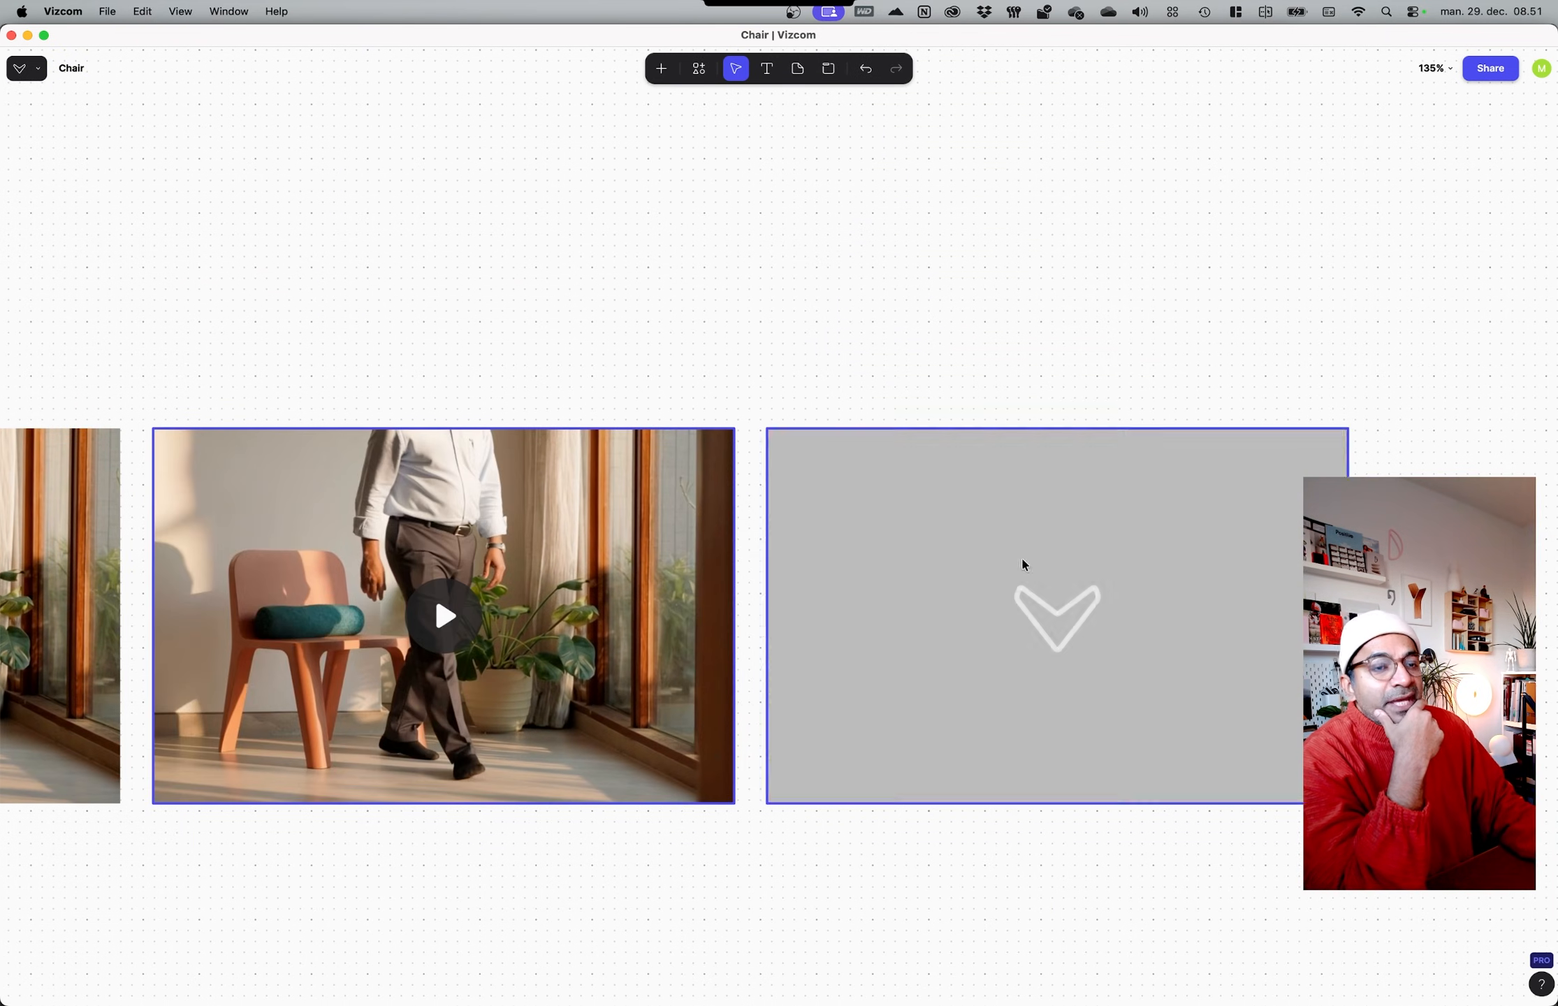
{"action": "left_click", "coordinate": [1105, 634]}
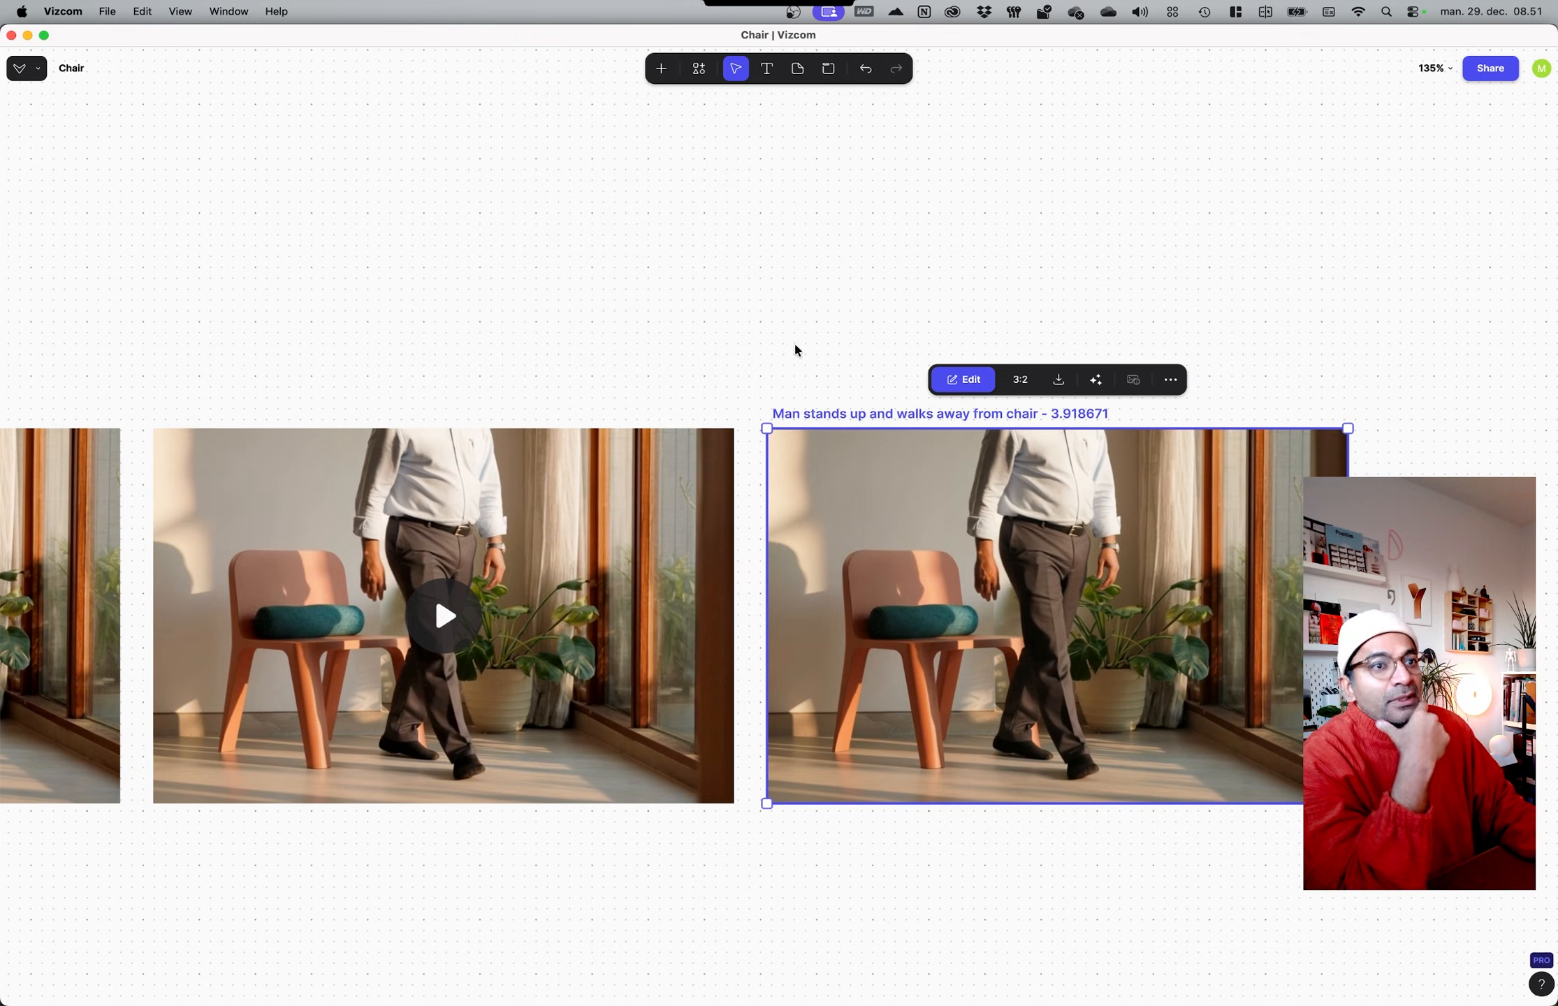
Step: Branch a new Animate block from the image of the seated man in the white shirt and place it below his two animations
{"action": "scroll", "coordinate": [853, 353], "scroll_direction": "down", "scroll_amount": 5, "text": "ctrl"}
{"action": "middle_click_drag", "start_coordinate": [648, 334], "coordinate": [829, 363]}
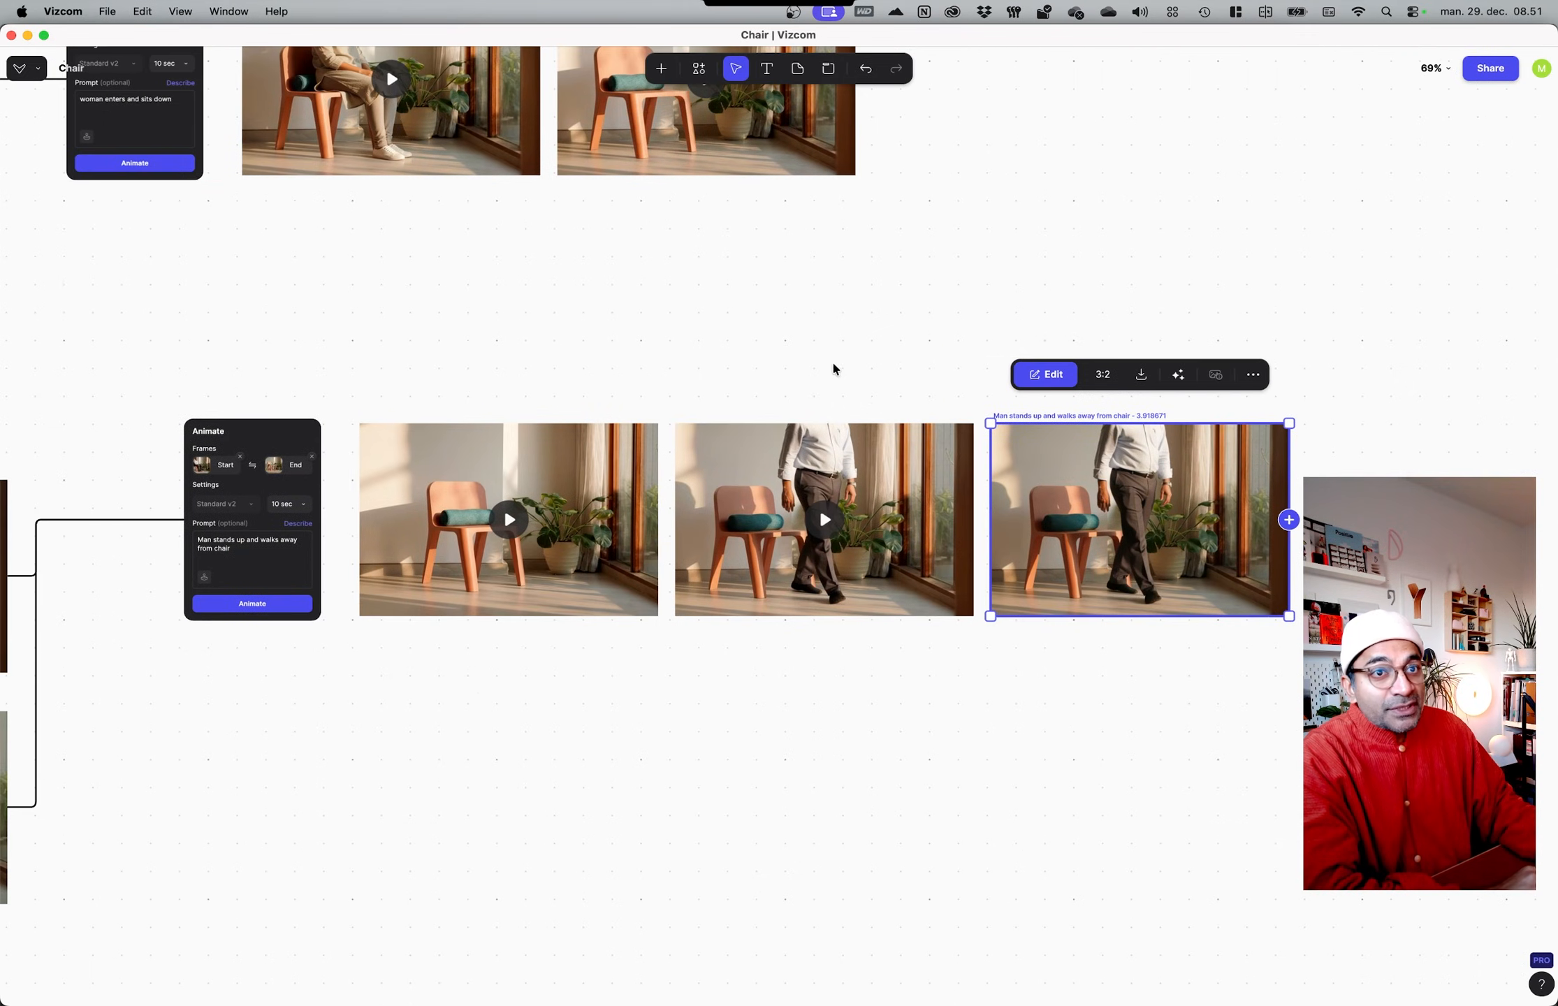
{"action": "scroll", "coordinate": [744, 678], "scroll_direction": "left", "scroll_amount": 4}
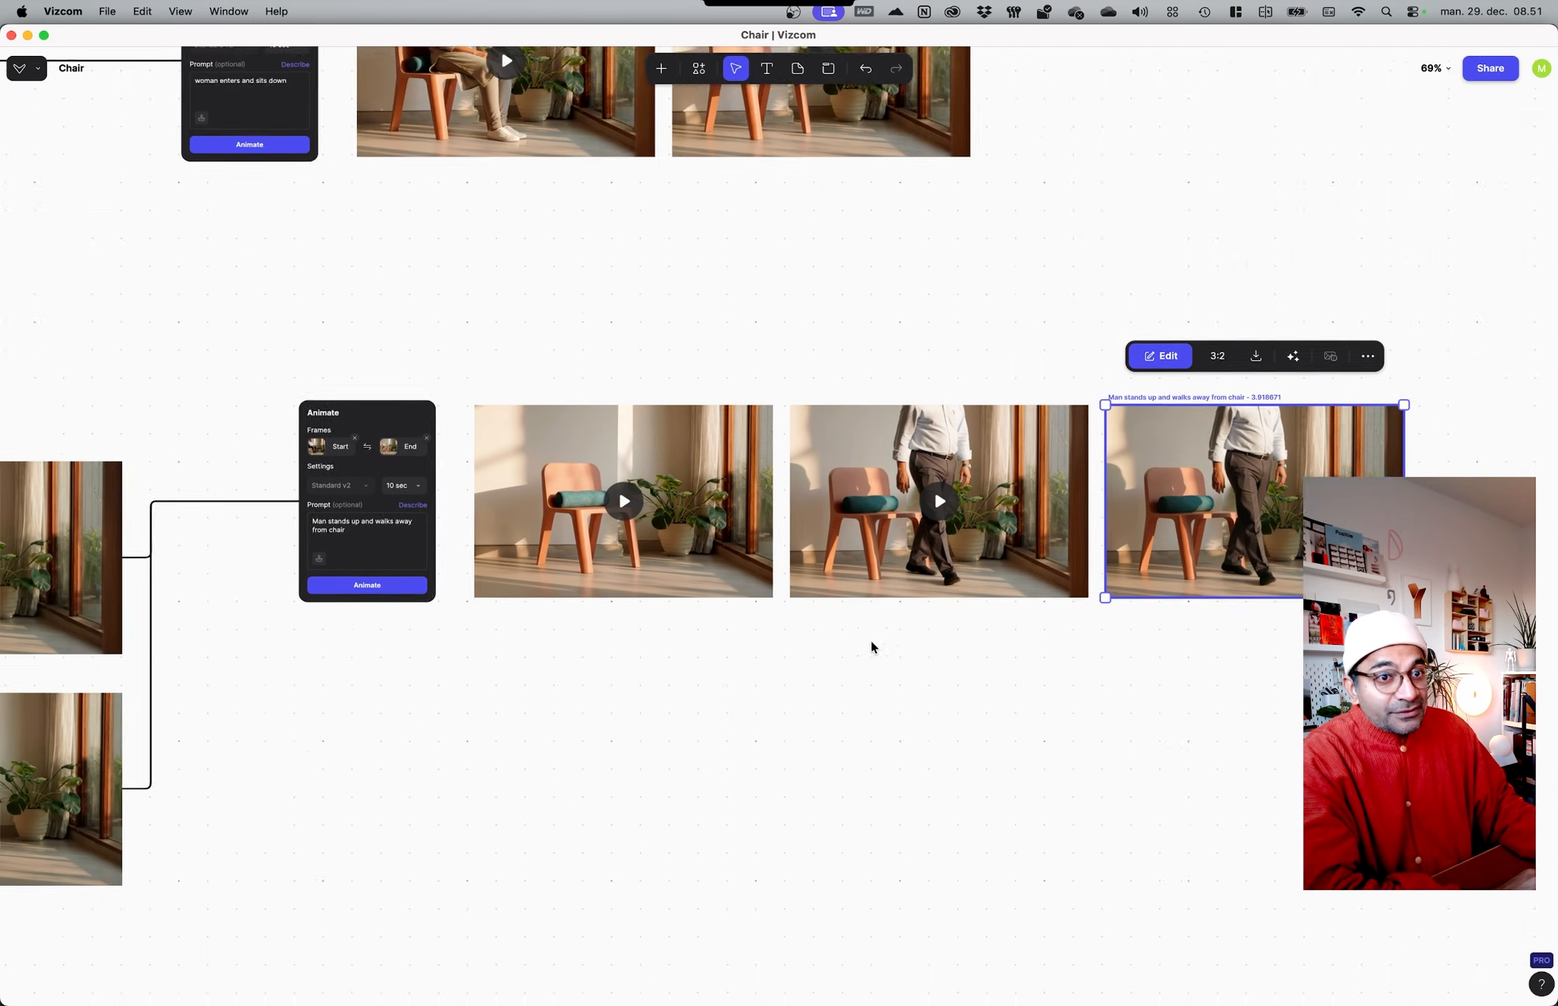
{"action": "left_click", "coordinate": [152, 702]}
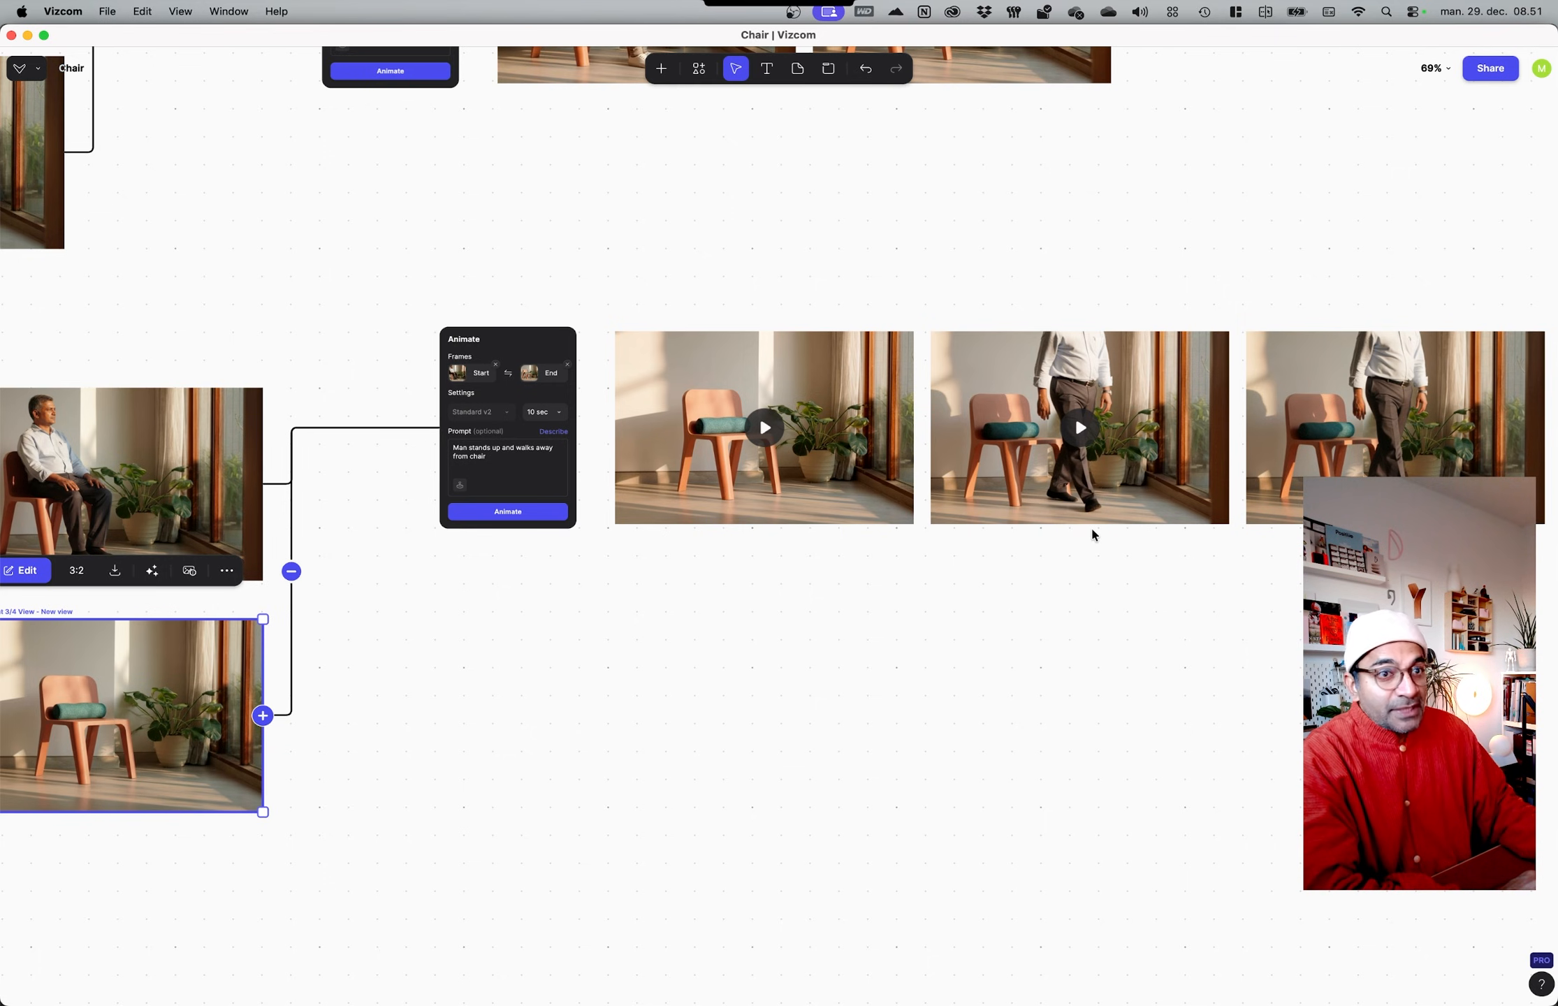
{"action": "left_click", "coordinate": [258, 499]}
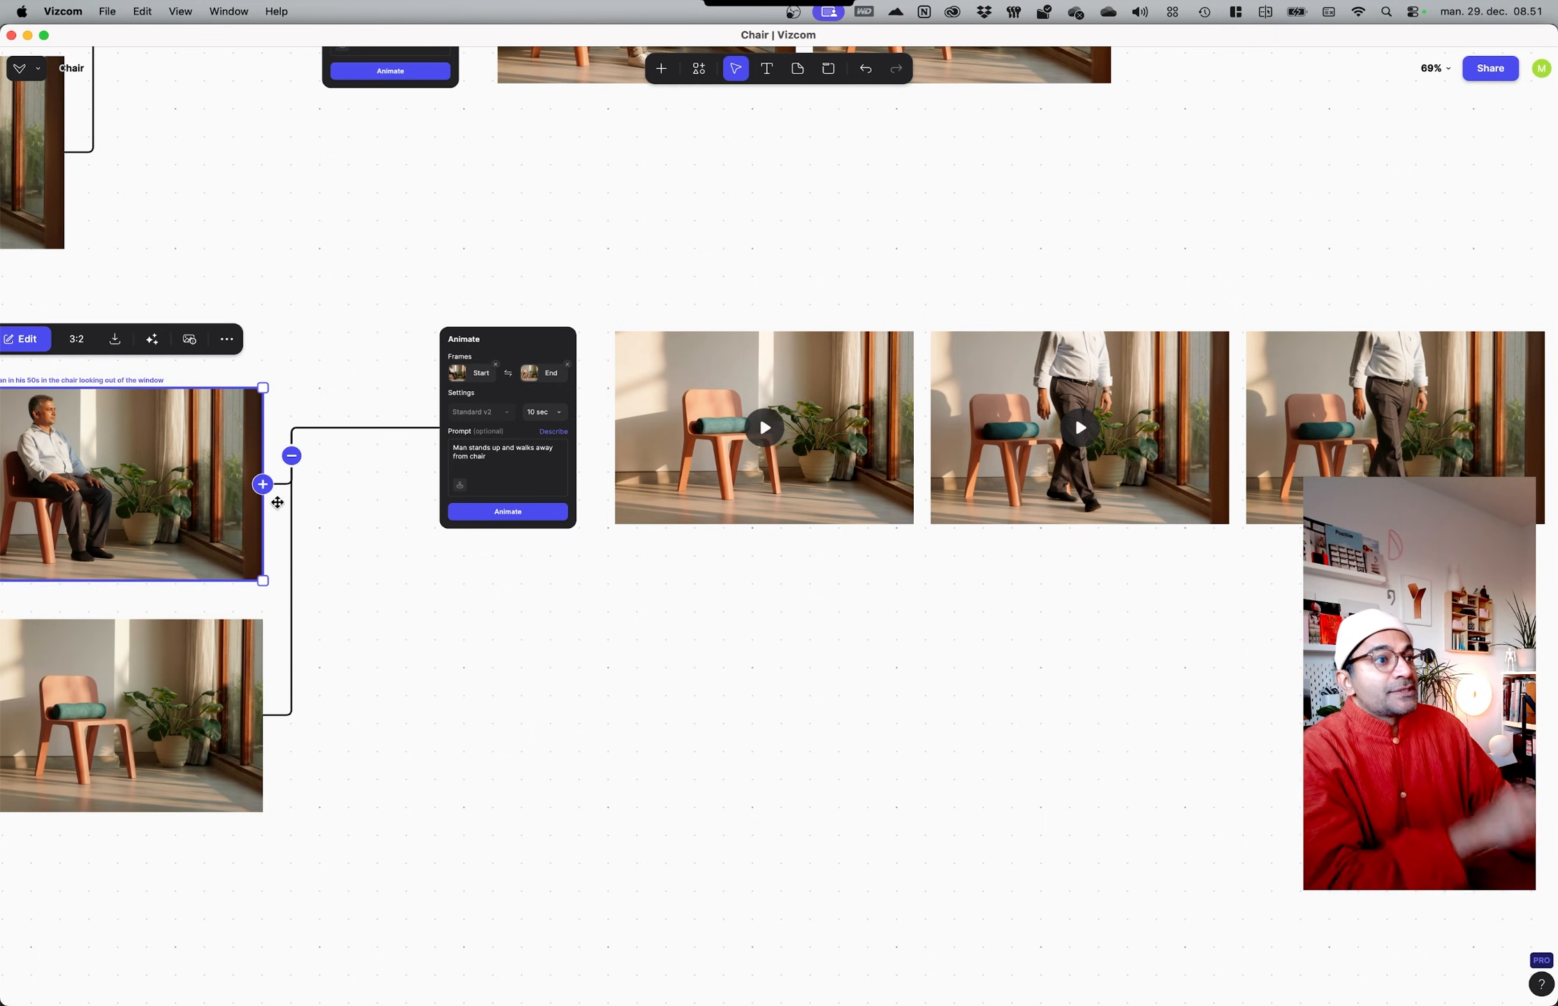
{"action": "left_click", "coordinate": [609, 702]}
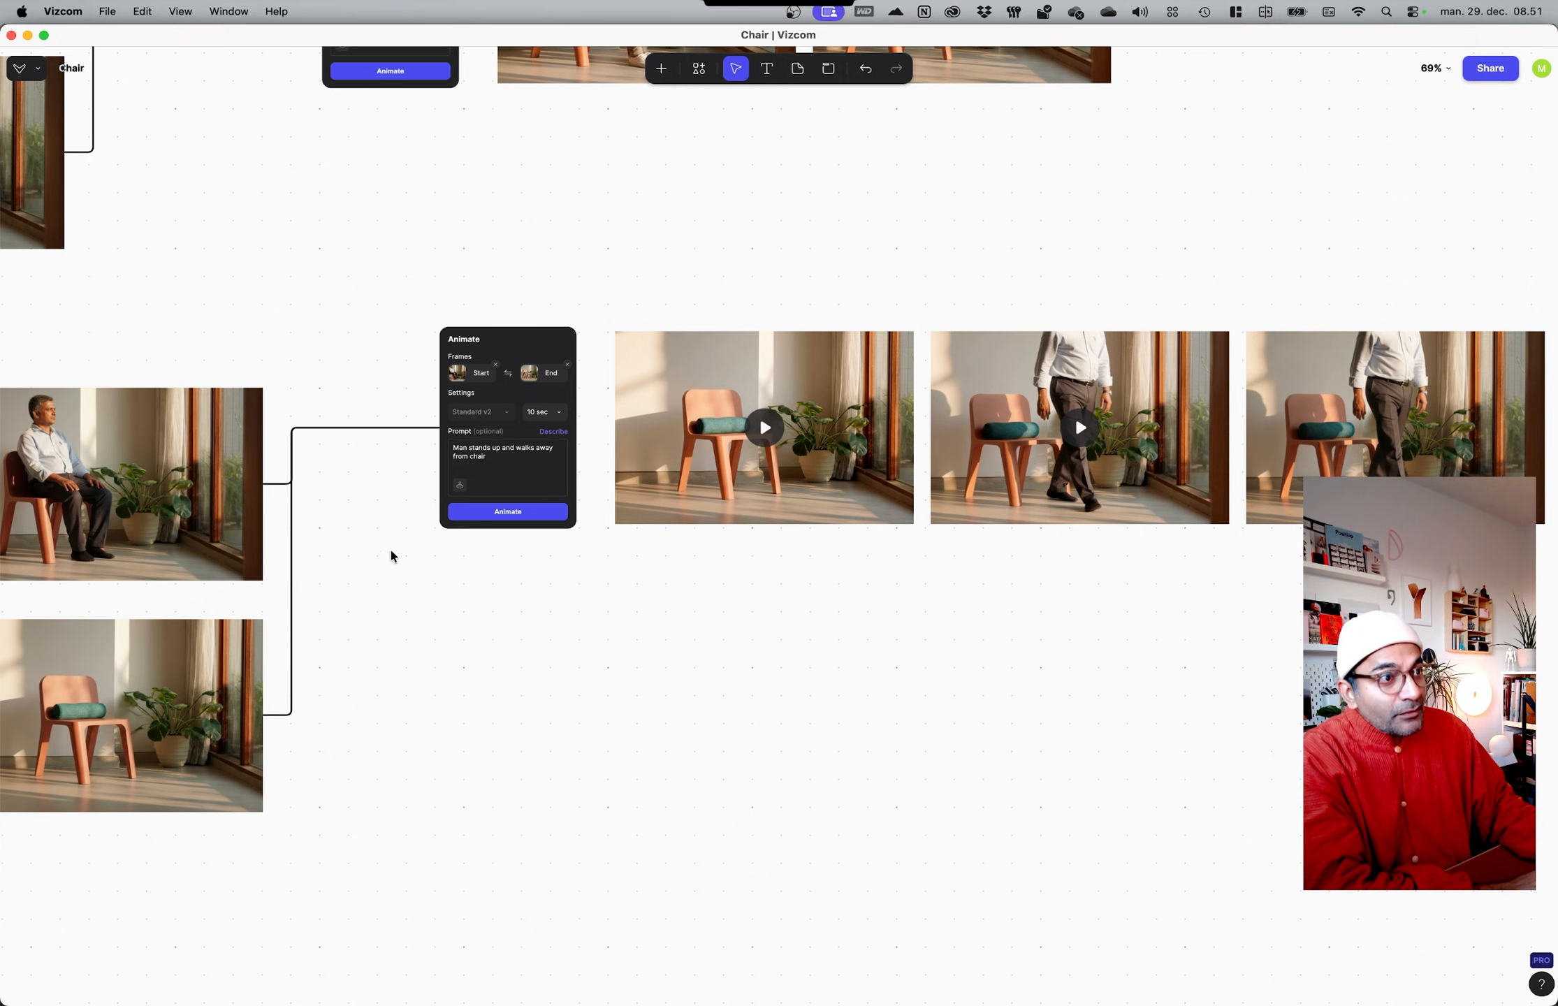
{"action": "left_click", "coordinate": [253, 497]}
{"action": "left_click_drag", "start_coordinate": [262, 484], "coordinate": [1051, 759]}
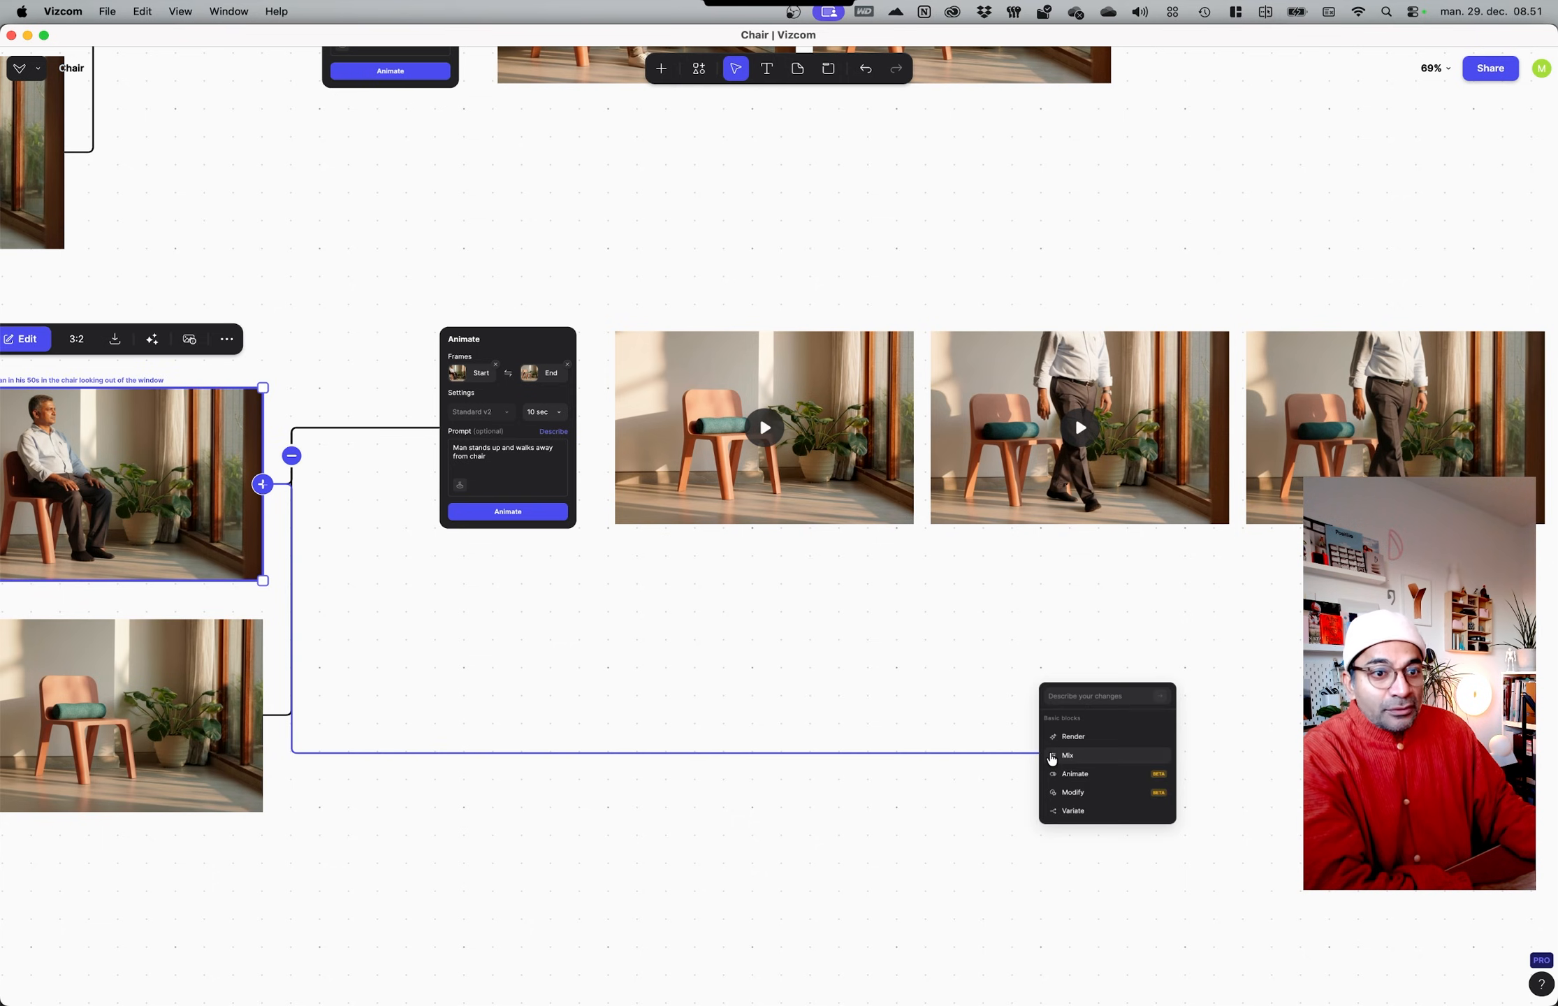
{"action": "left_click", "coordinate": [1057, 774]}
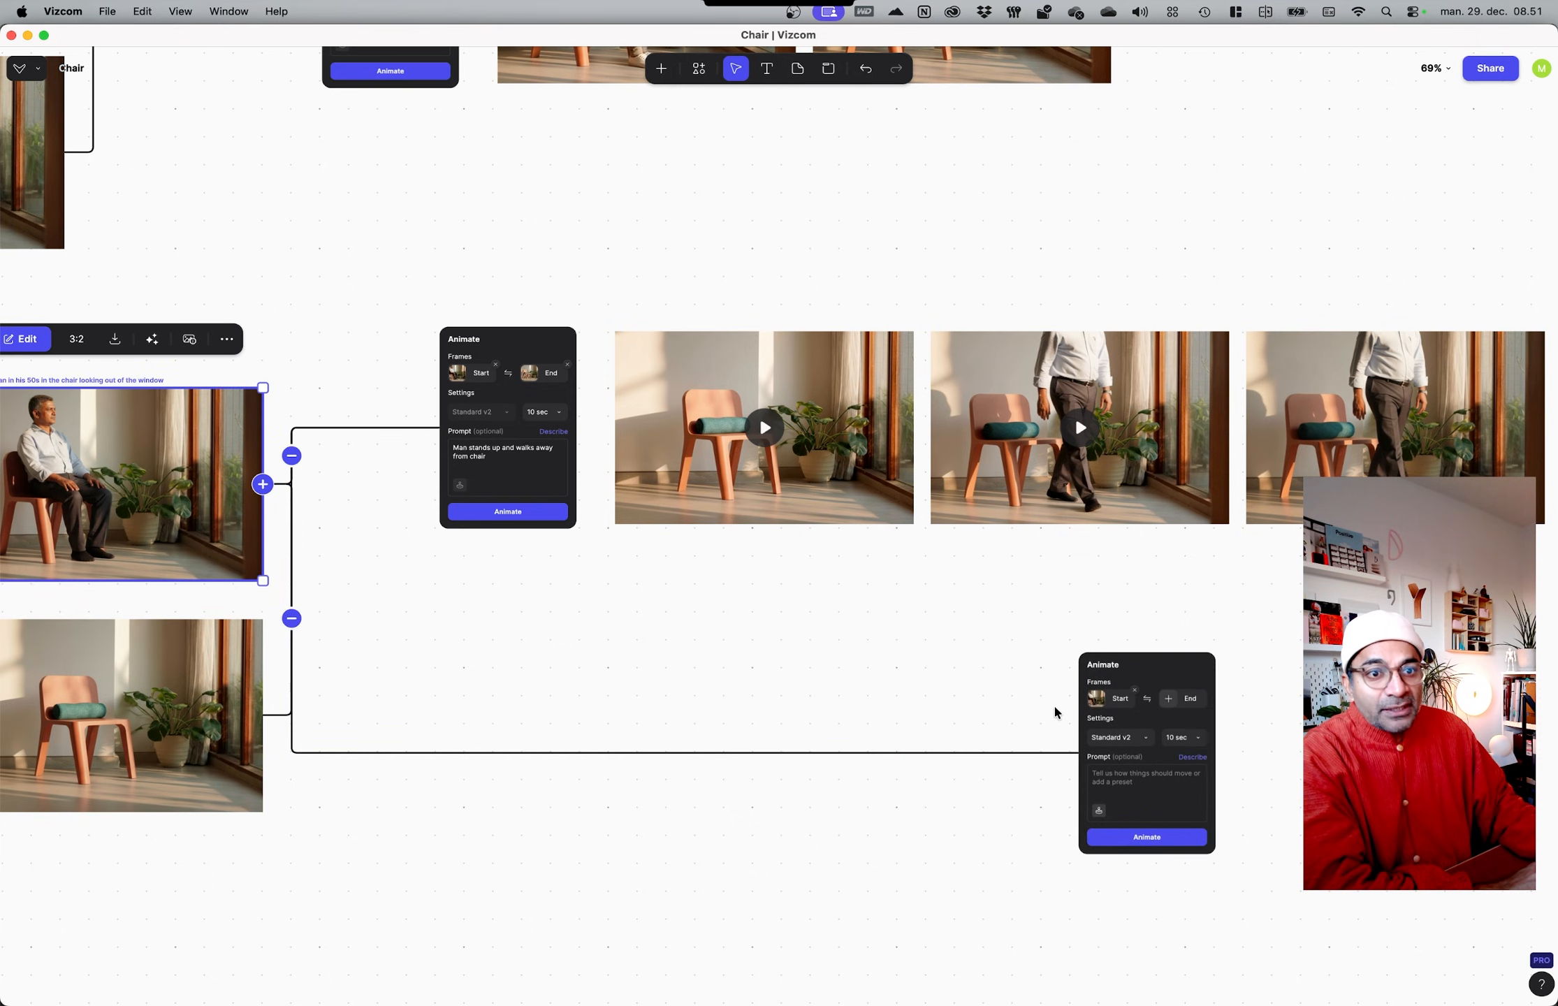
Step: Connect the extracted frame of the man walking as the new Animate block's end frame, and shift the block slightly right
{"action": "scroll", "coordinate": [1054, 710], "scroll_direction": "up", "scroll_amount": 5, "text": "ctrl"}
{"action": "middle_click_drag", "start_coordinate": [989, 677], "coordinate": [494, 560]}
{"action": "left_click", "coordinate": [1008, 194]}
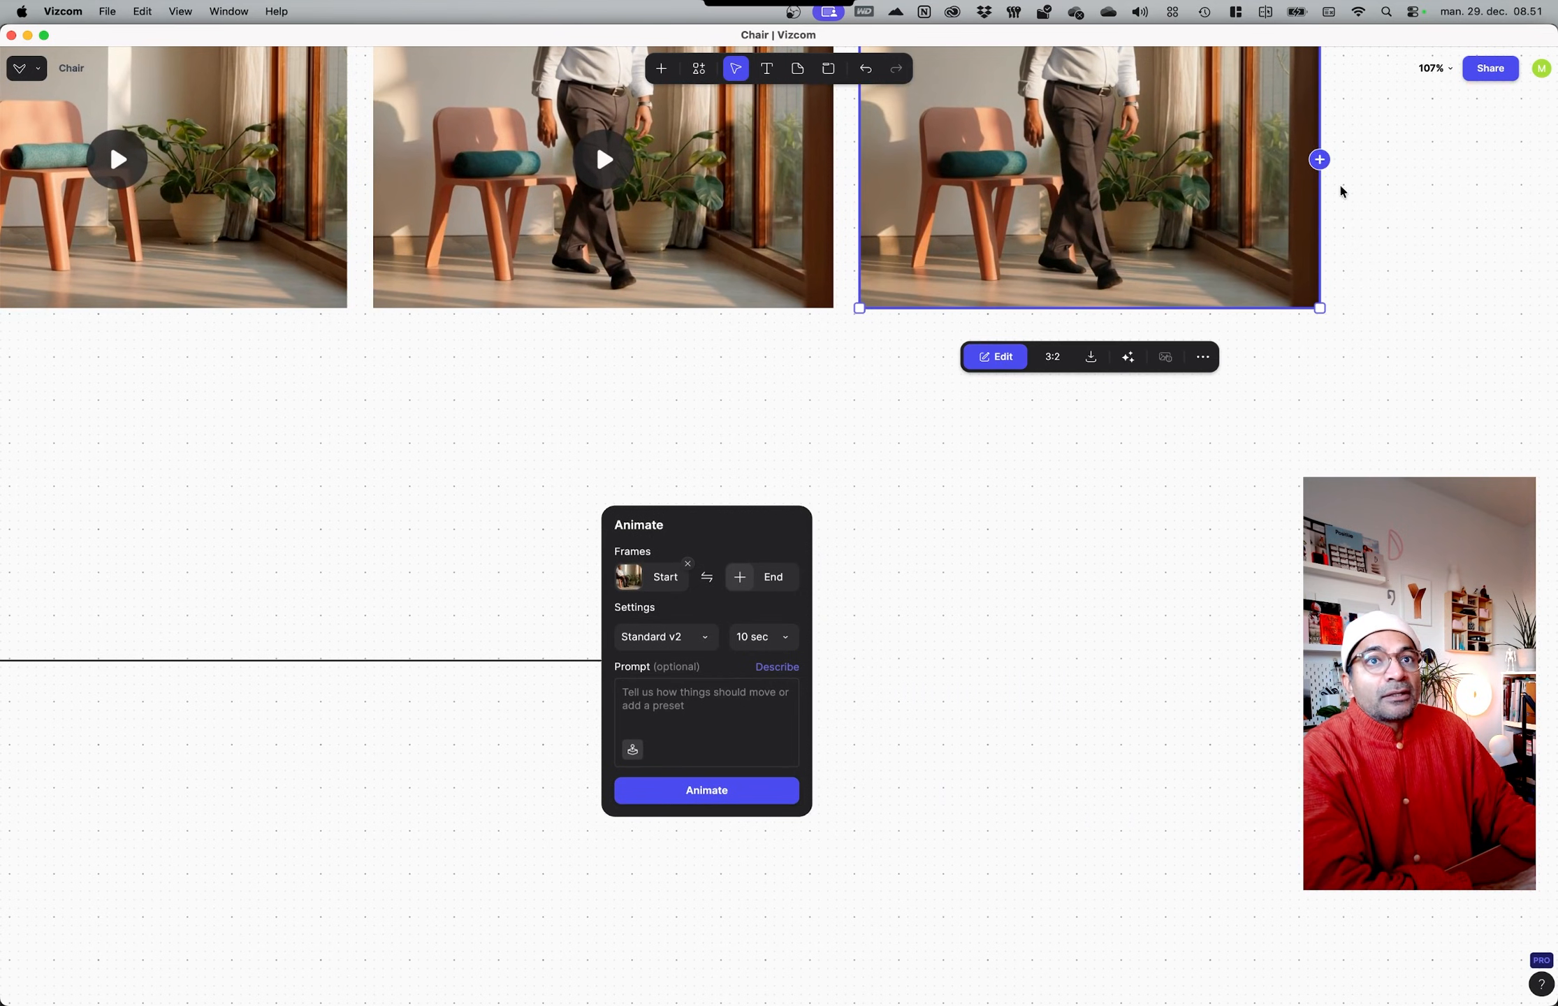
{"action": "left_click_drag", "start_coordinate": [1322, 160], "coordinate": [637, 606]}
{"action": "left_click_drag", "start_coordinate": [720, 522], "coordinate": [814, 501]}
Step: Enter the prompt "Man gets up from chair and starts walking away" in the new Animate block and generate the animation
{"action": "left_click", "coordinate": [752, 691]}
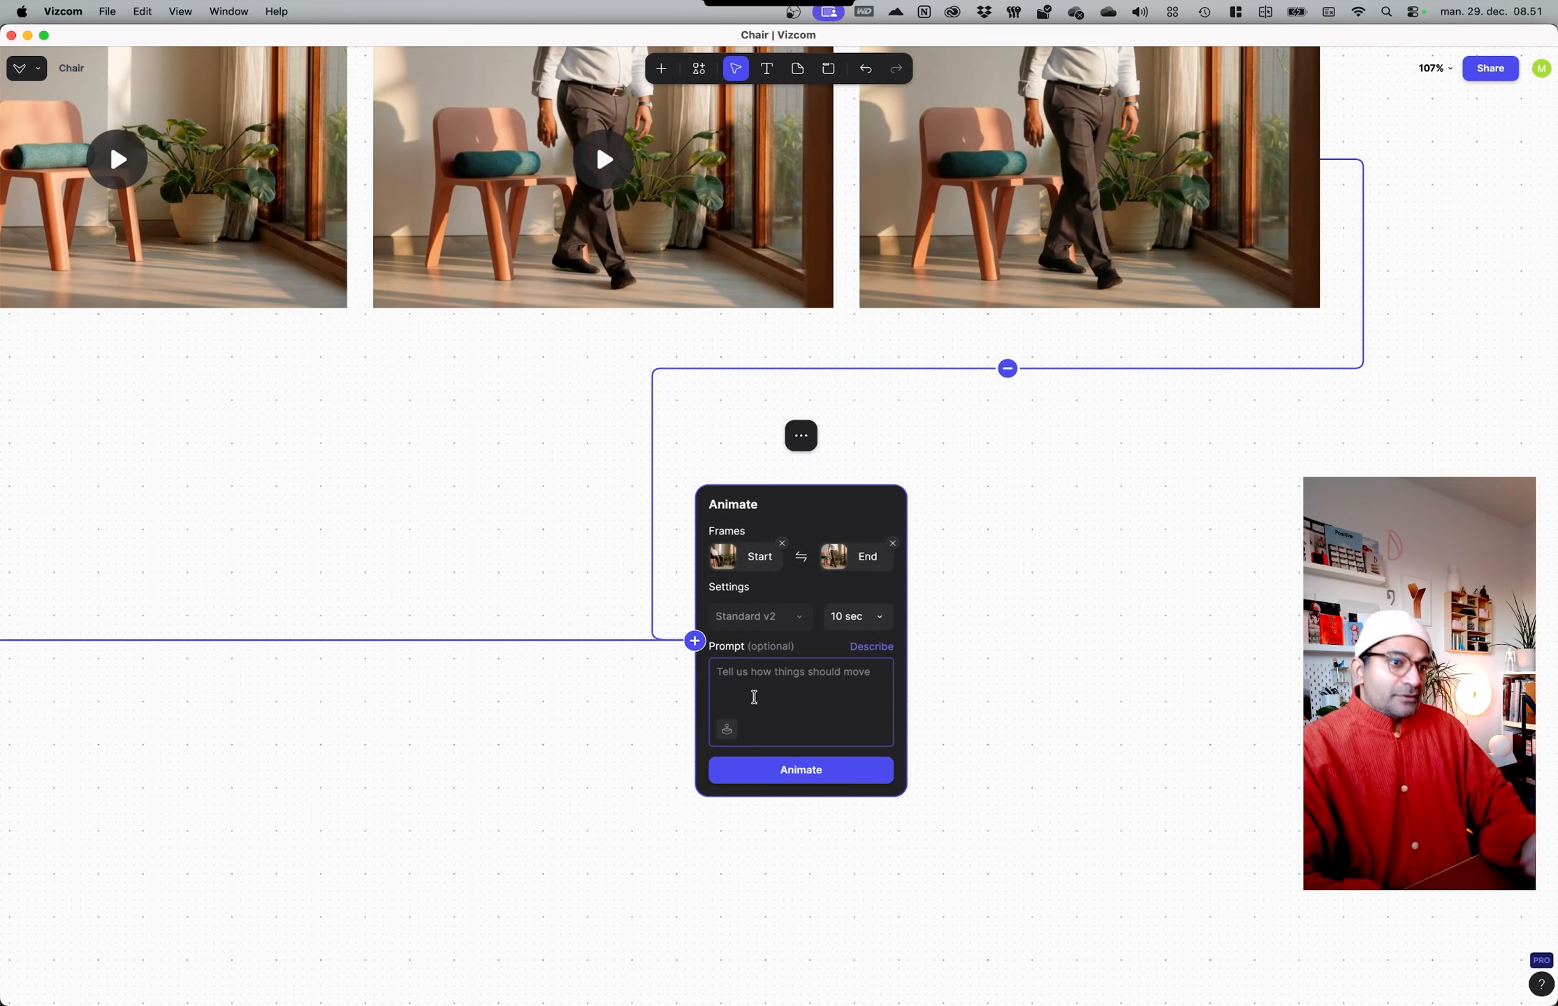
{"action": "type", "text": "Man r"}
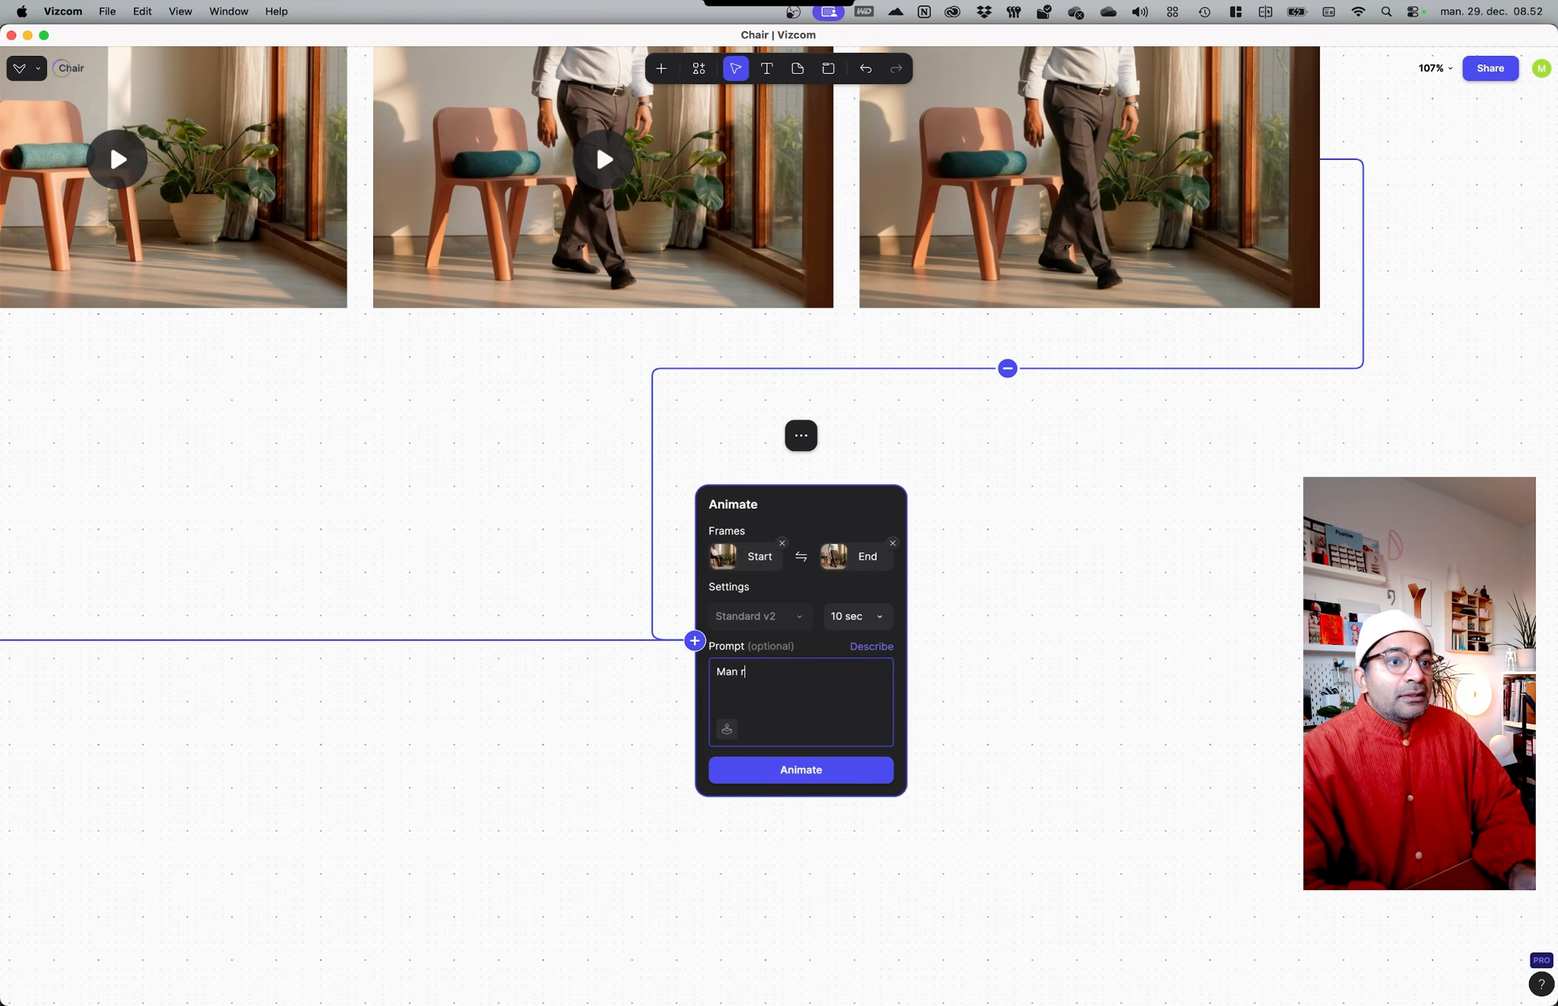
{"action": "key", "text": "BackSpace"}
{"action": "type", "text": "gets up from t"}
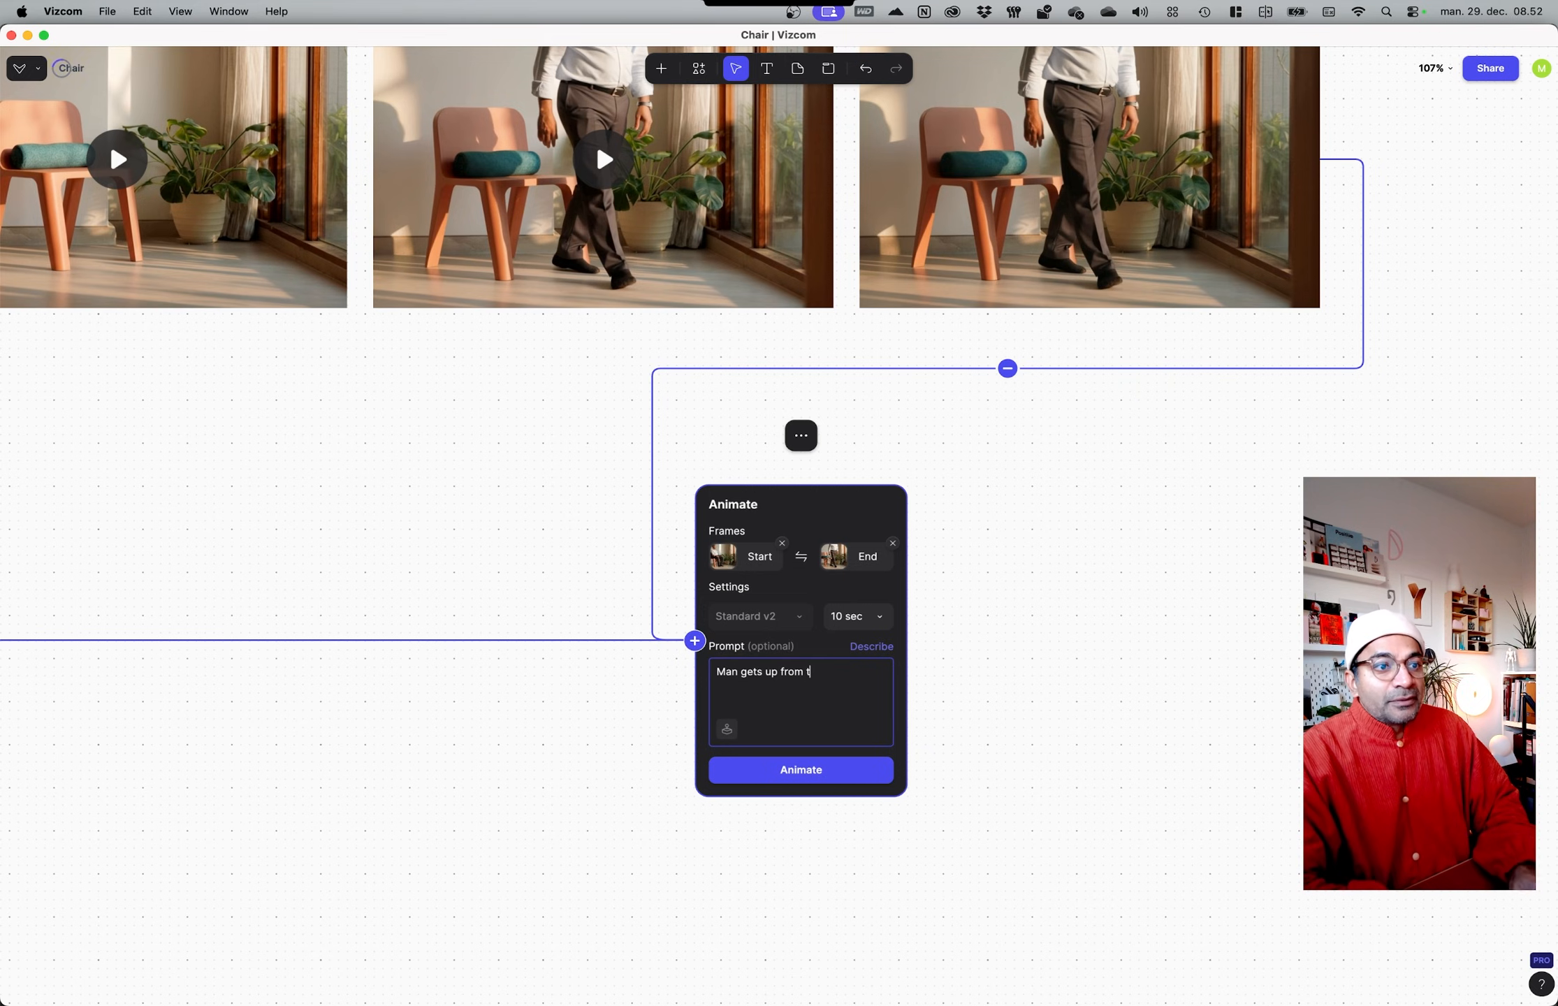
{"action": "key", "text": "BackSpace"}
{"action": "type", "text": "chair "}
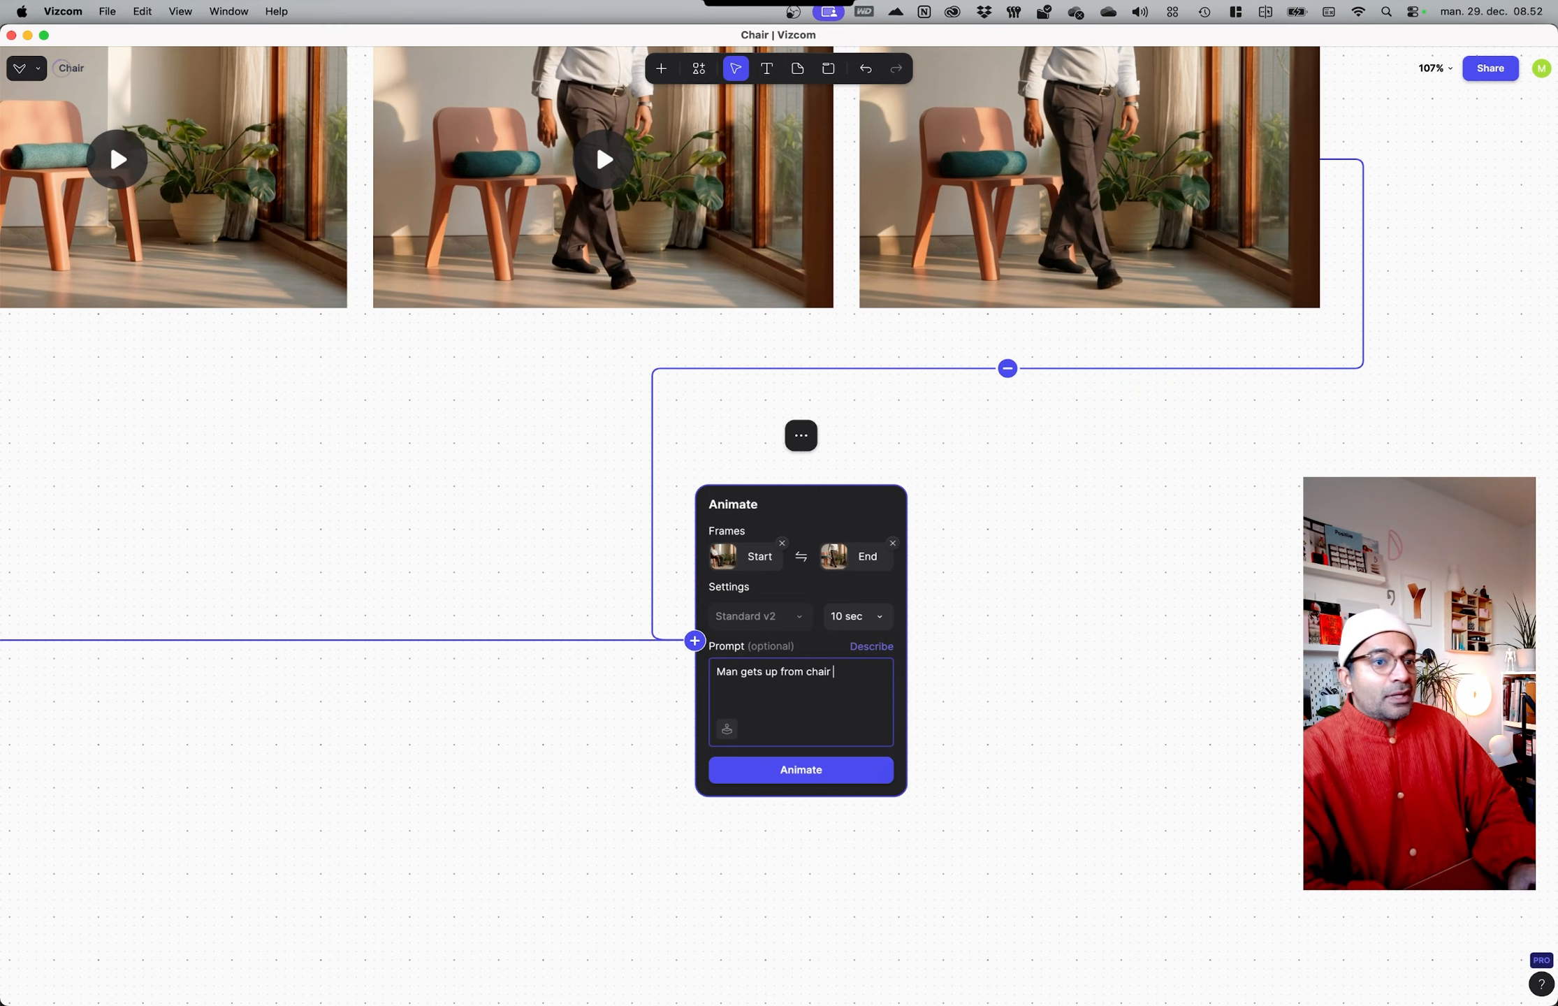
{"action": "type", "text": "a"}
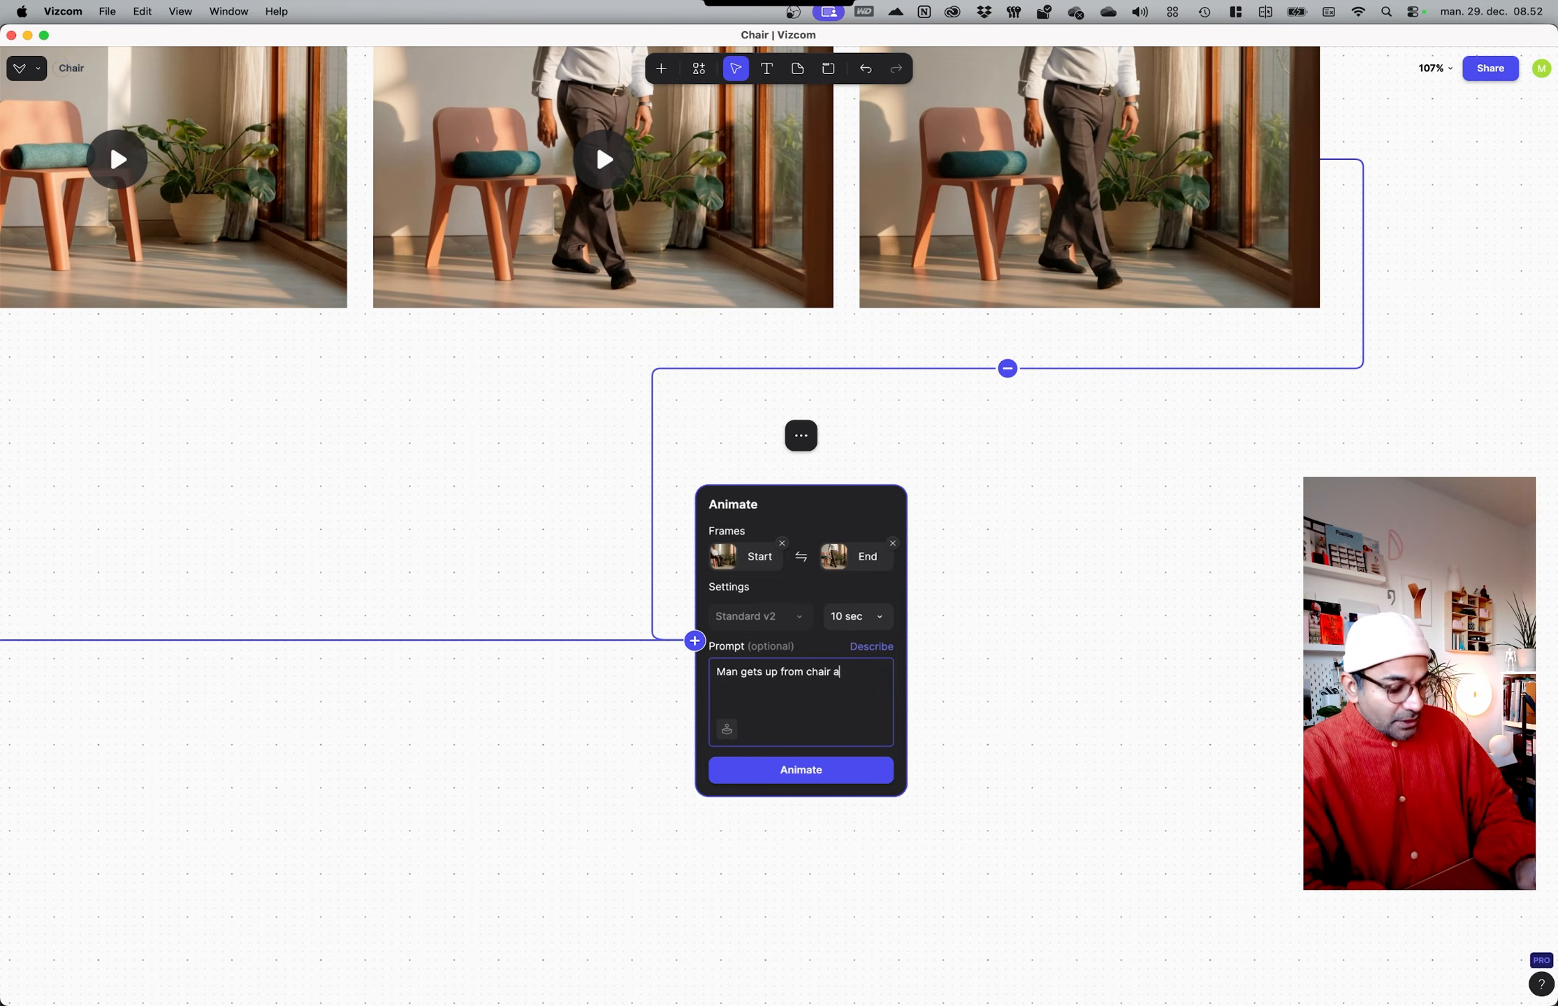
{"action": "type", "text": "nd sta"}
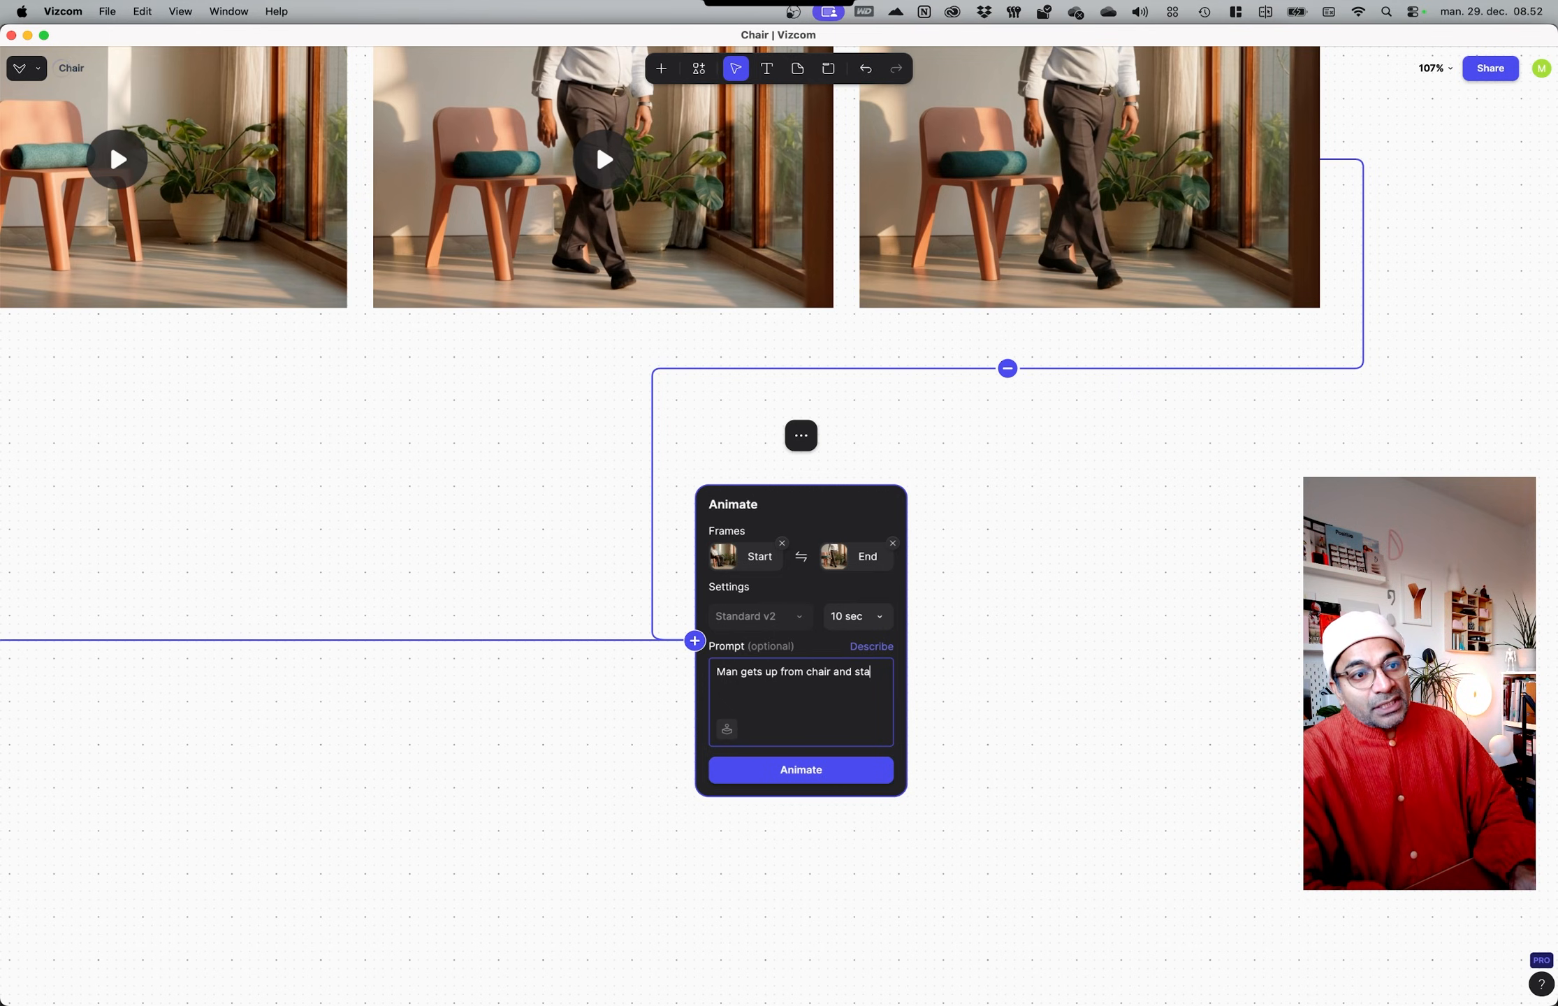
{"action": "type", "text": "rts walking away"}
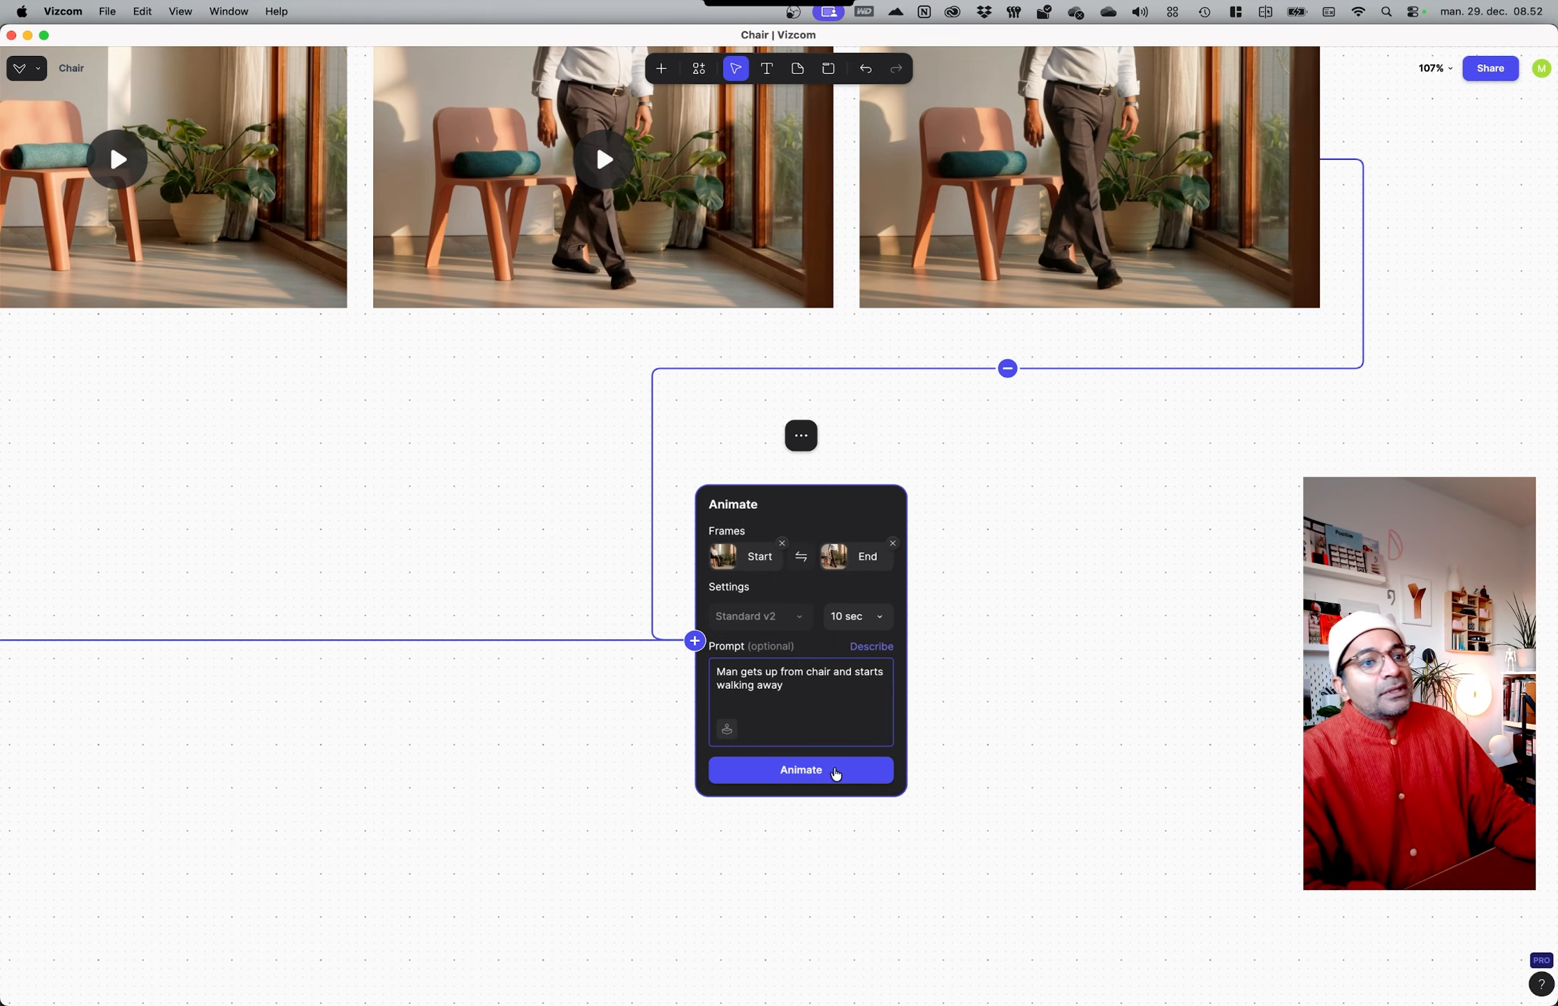
{"action": "left_click", "coordinate": [837, 781]}
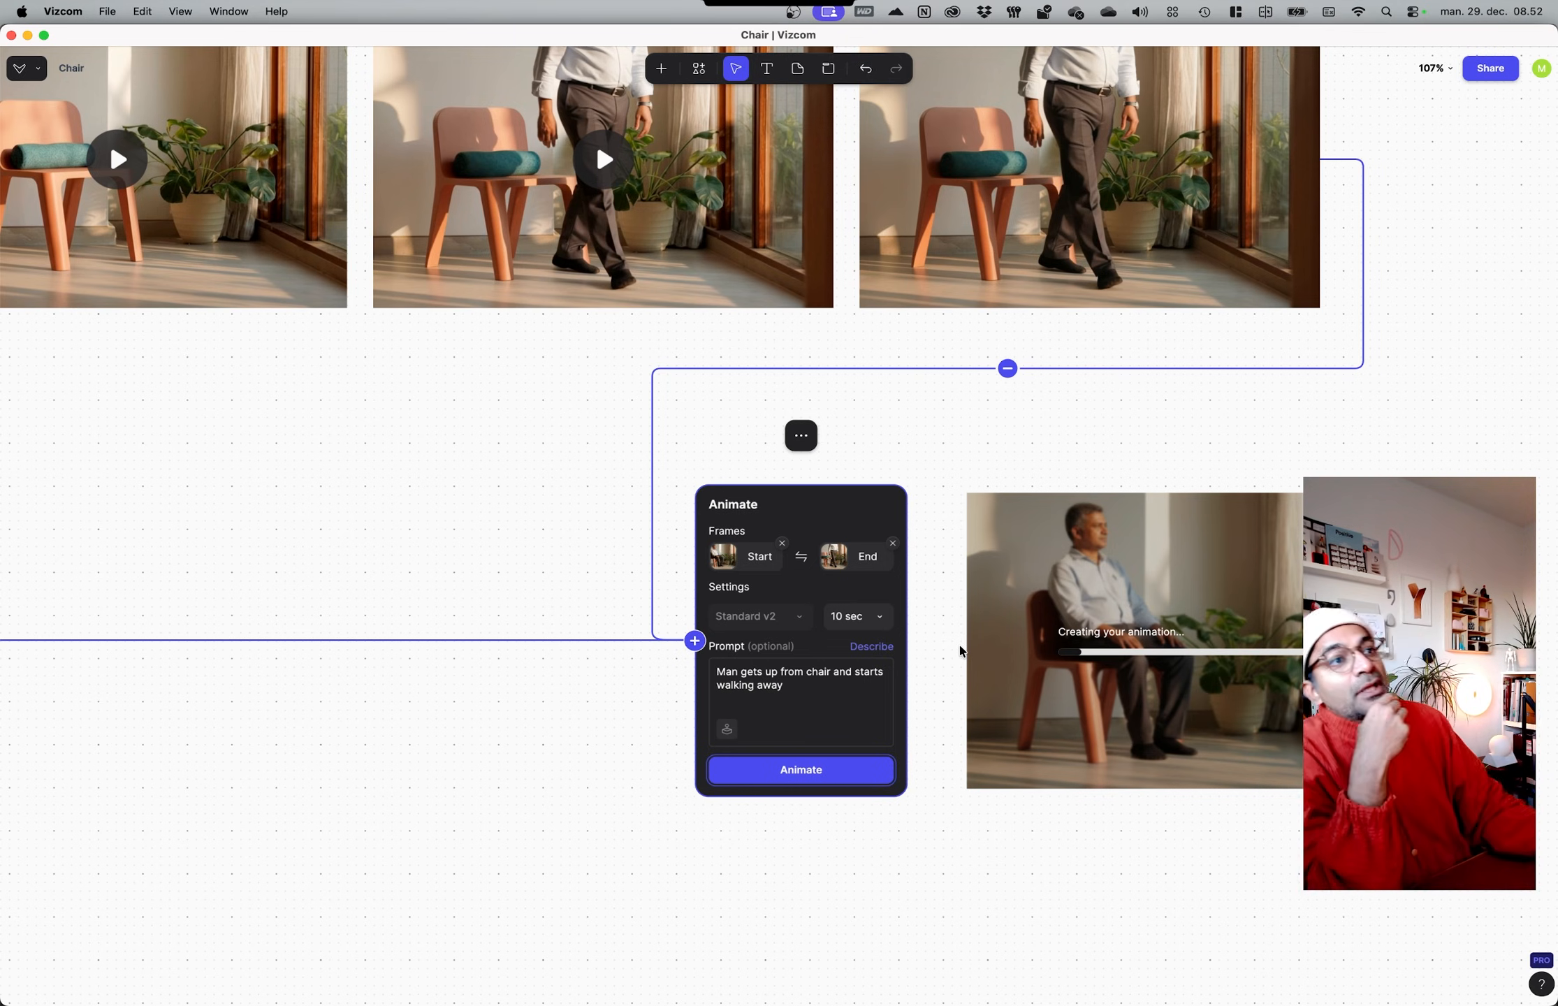
Step: Check the new animation's progress, and examine the earlier Animate block with the prompt about a woman entering with a coffee mug
{"action": "scroll", "coordinate": [756, 428], "scroll_direction": "right", "scroll_amount": 4}
{"action": "scroll", "coordinate": [756, 428], "scroll_direction": "down", "scroll_amount": 1}
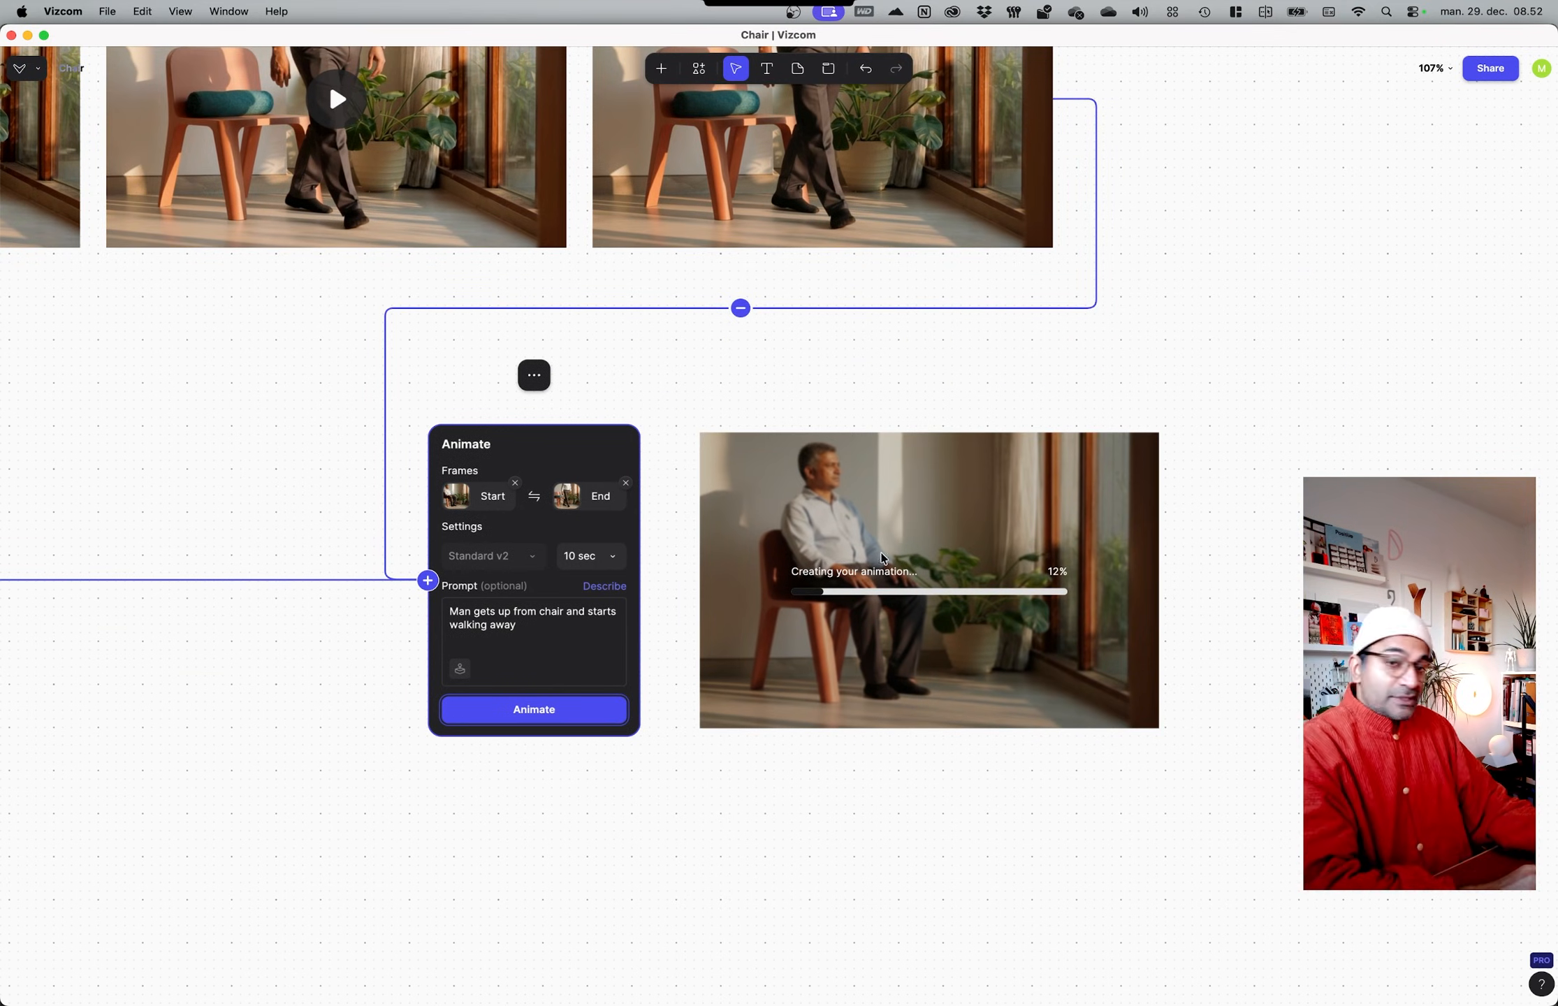
{"action": "scroll", "coordinate": [982, 584], "scroll_direction": "down", "scroll_amount": 5, "text": "ctrl"}
{"action": "scroll", "coordinate": [692, 723], "scroll_direction": "up", "scroll_amount": 3}
{"action": "scroll", "coordinate": [693, 723], "scroll_direction": "left", "scroll_amount": 3}
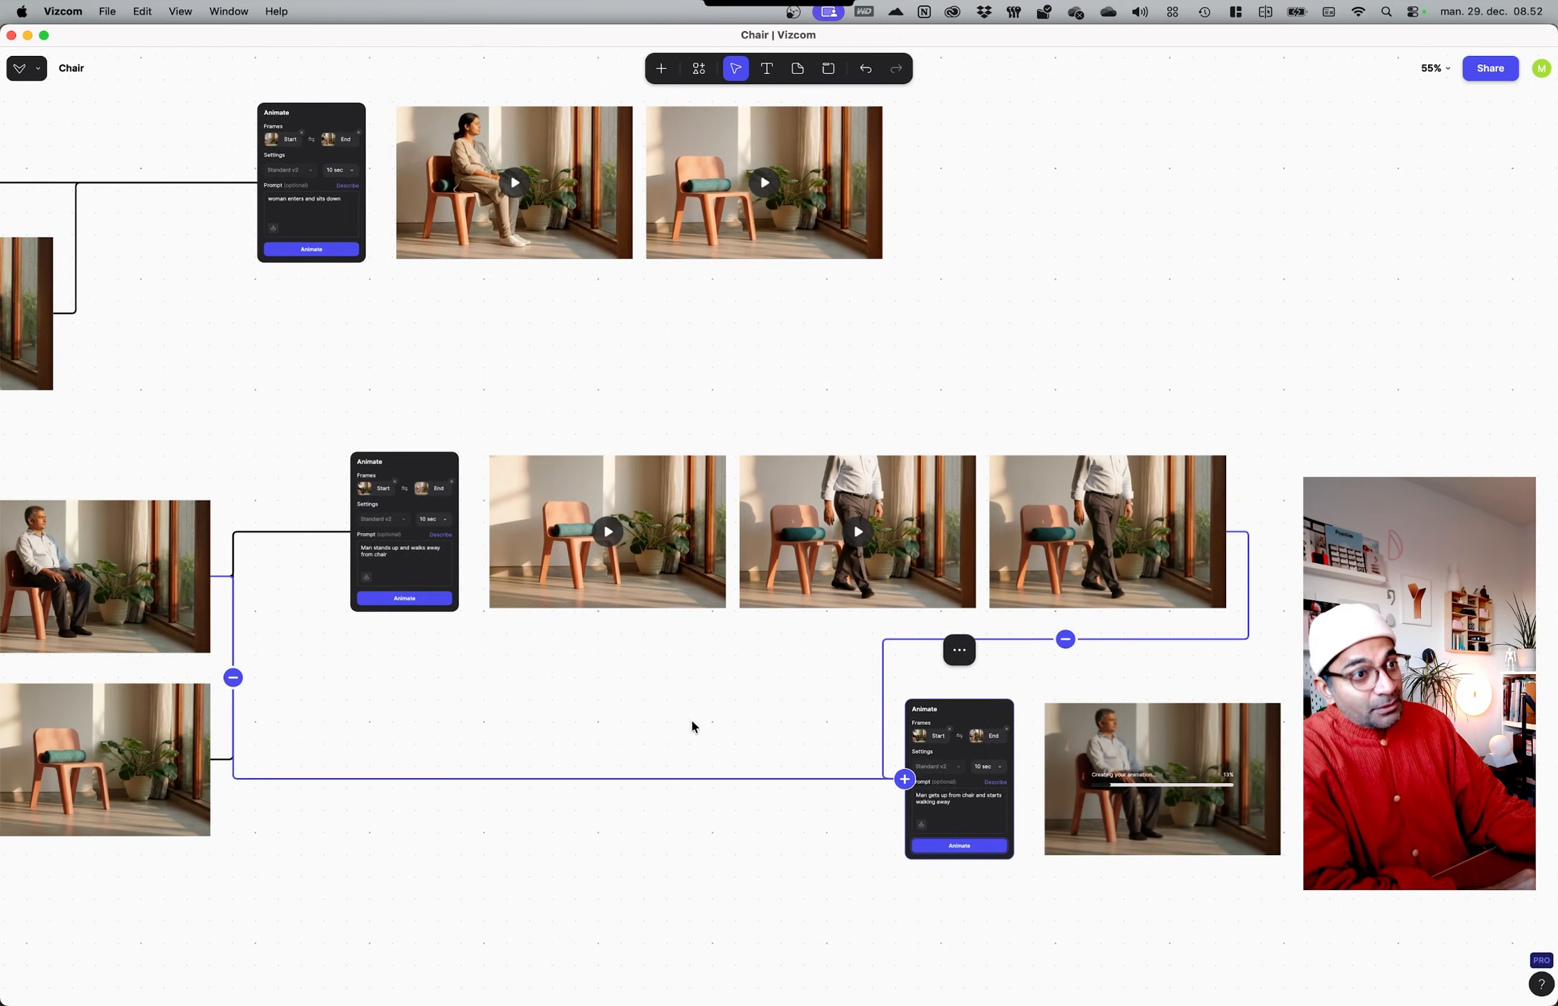
{"action": "scroll", "coordinate": [657, 330], "scroll_direction": "up", "scroll_amount": 5}
{"action": "scroll", "coordinate": [657, 331], "scroll_direction": "left", "scroll_amount": 9}
{"action": "scroll", "coordinate": [926, 742], "scroll_direction": "up", "scroll_amount": 5}
{"action": "scroll", "coordinate": [926, 742], "scroll_direction": "left", "scroll_amount": 7}
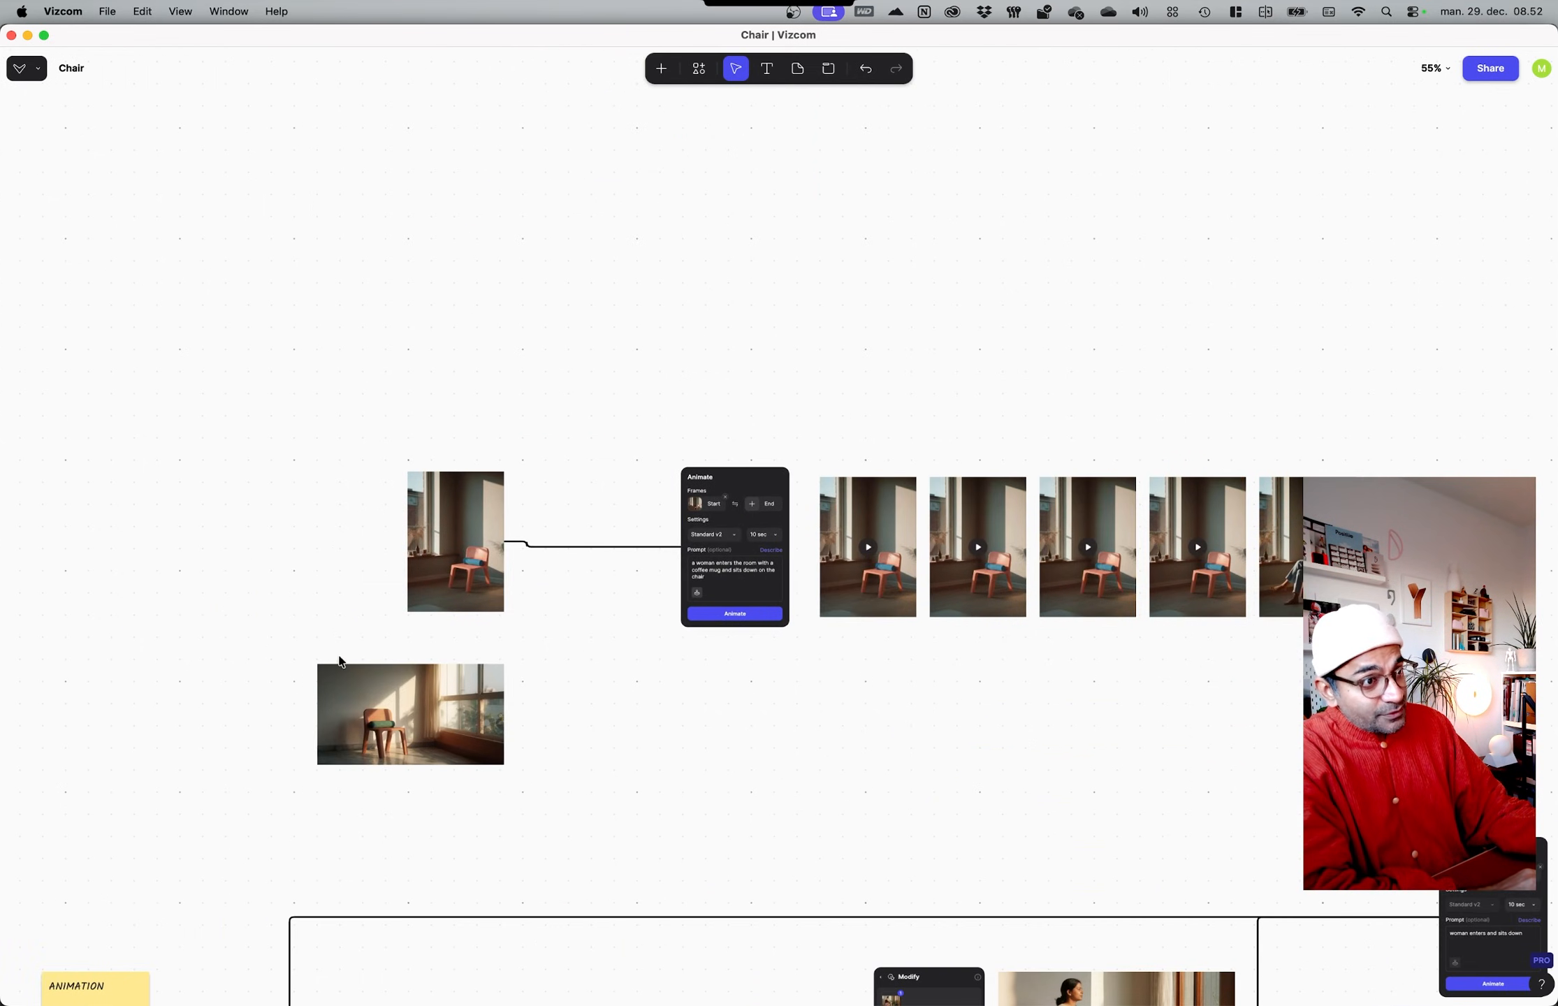
{"action": "scroll", "coordinate": [365, 639], "scroll_direction": "up", "scroll_amount": 5, "text": "ctrl"}
{"action": "scroll", "coordinate": [887, 601], "scroll_direction": "up", "scroll_amount": 3}
{"action": "scroll", "coordinate": [887, 601], "scroll_direction": "right", "scroll_amount": 5}
{"action": "scroll", "coordinate": [867, 572], "scroll_direction": "up", "scroll_amount": 5, "text": "ctrl"}
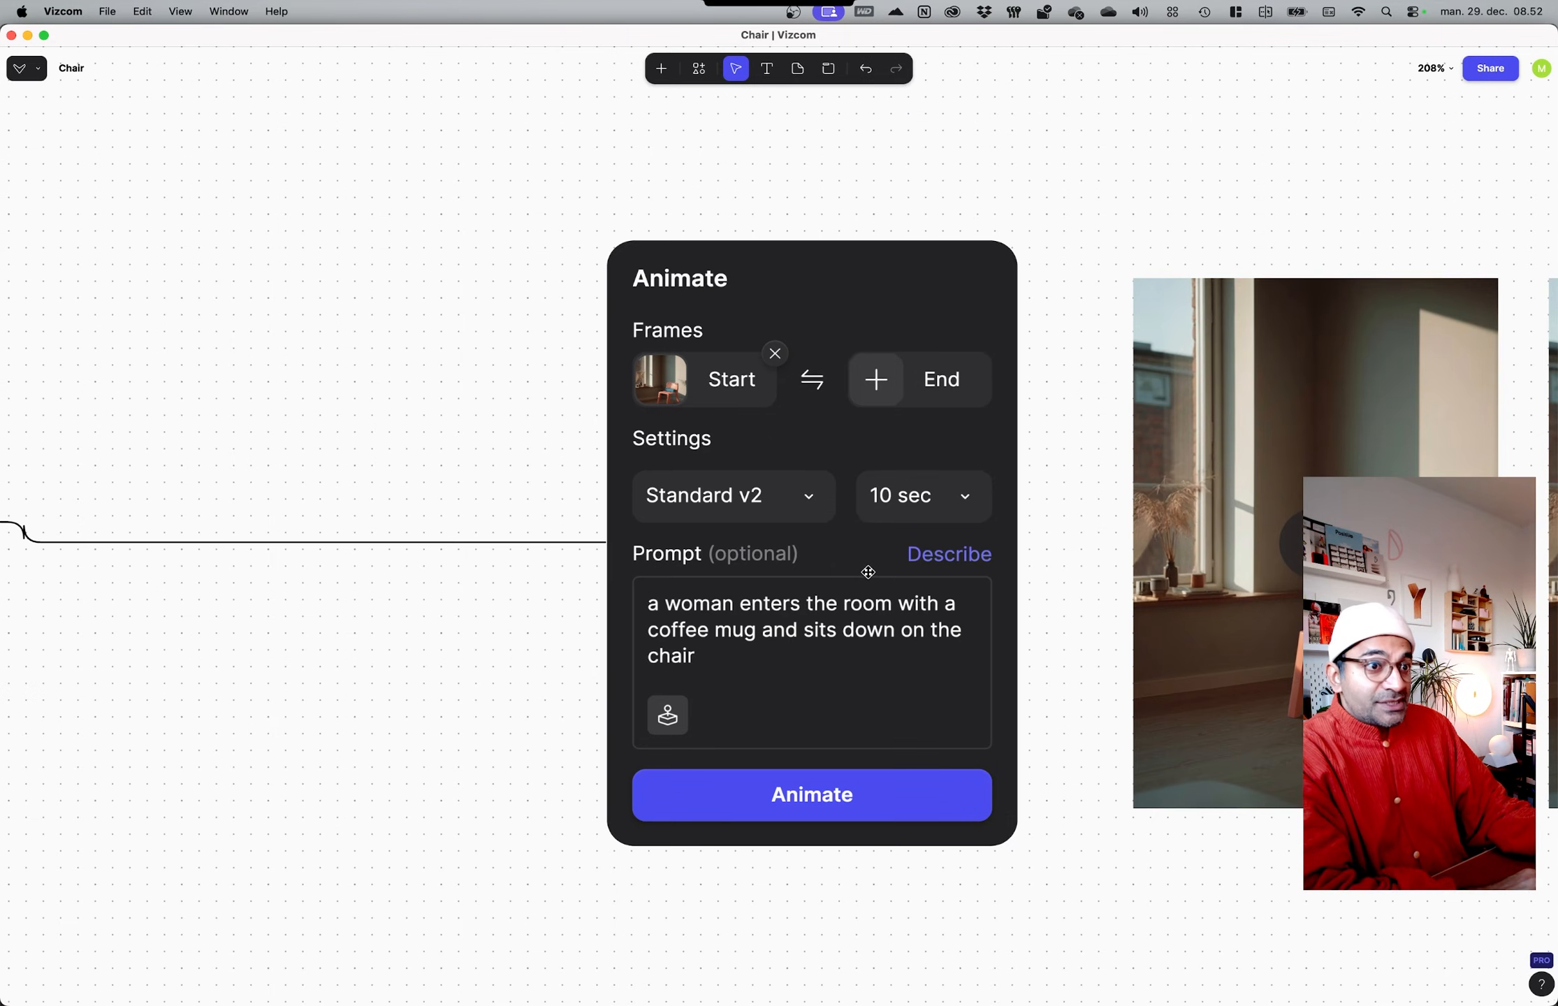
{"action": "scroll", "coordinate": [549, 643], "scroll_direction": "down", "scroll_amount": 2}
{"action": "scroll", "coordinate": [566, 678], "scroll_direction": "left", "scroll_amount": 3}
{"action": "scroll", "coordinate": [898, 318], "scroll_direction": "down", "scroll_amount": 3, "text": "ctrl"}
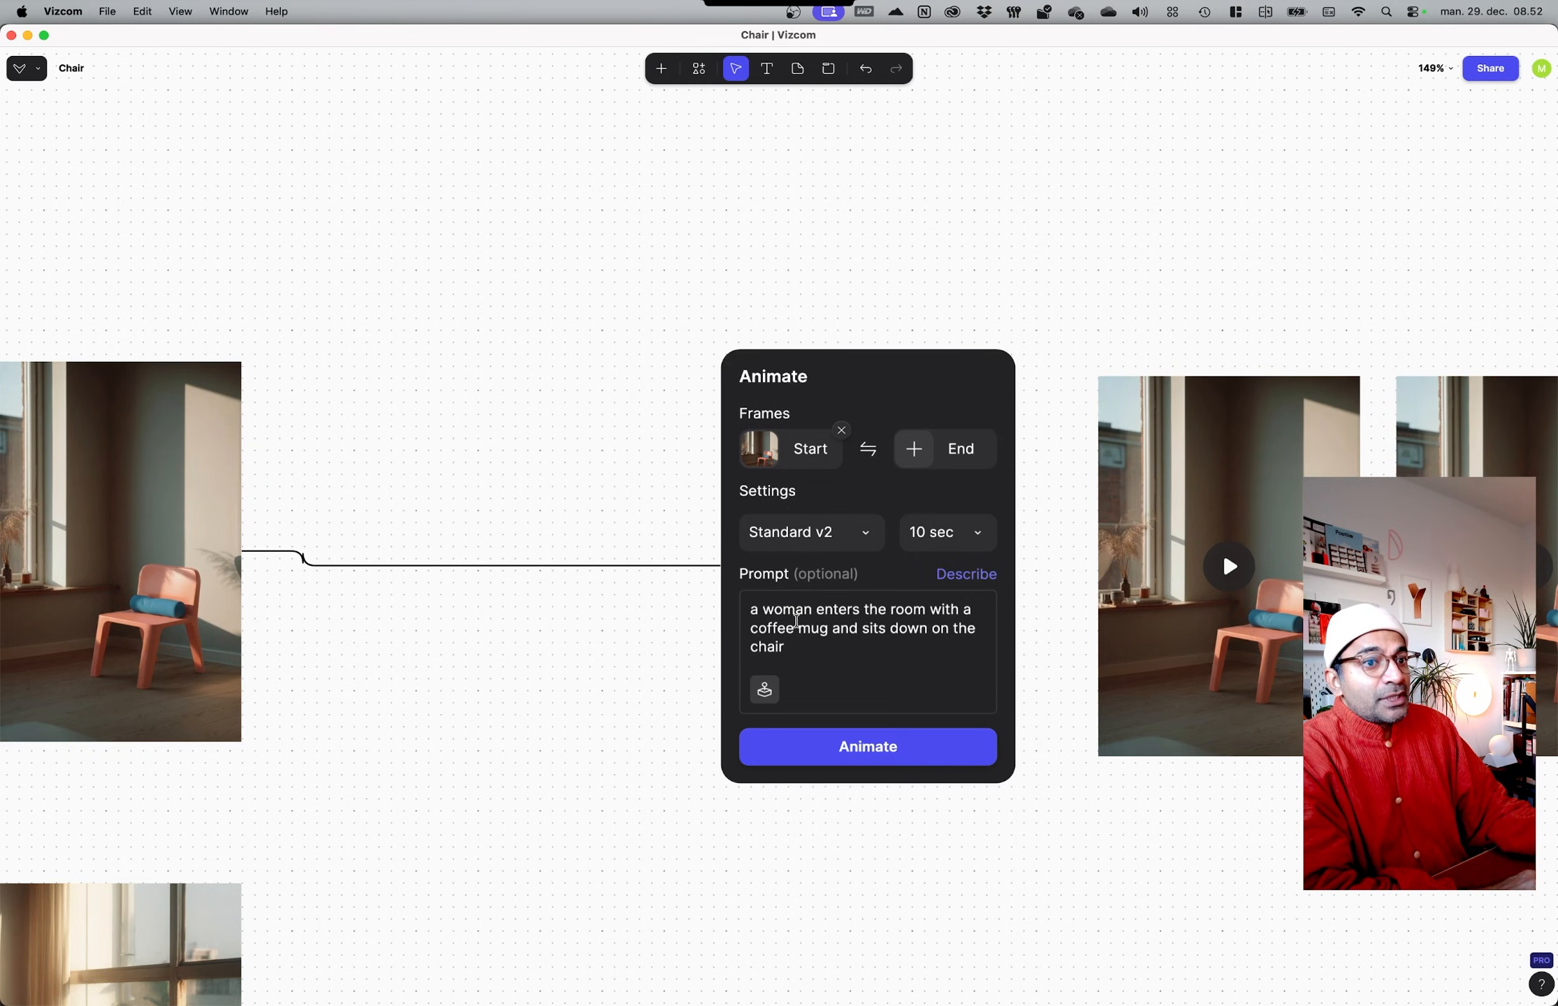
Step: Play the coffee mug block's first animation, enlarge it to inspect the distorted chairs, and pause it at 00:07
{"action": "scroll", "coordinate": [953, 803], "scroll_direction": "right", "scroll_amount": 8}
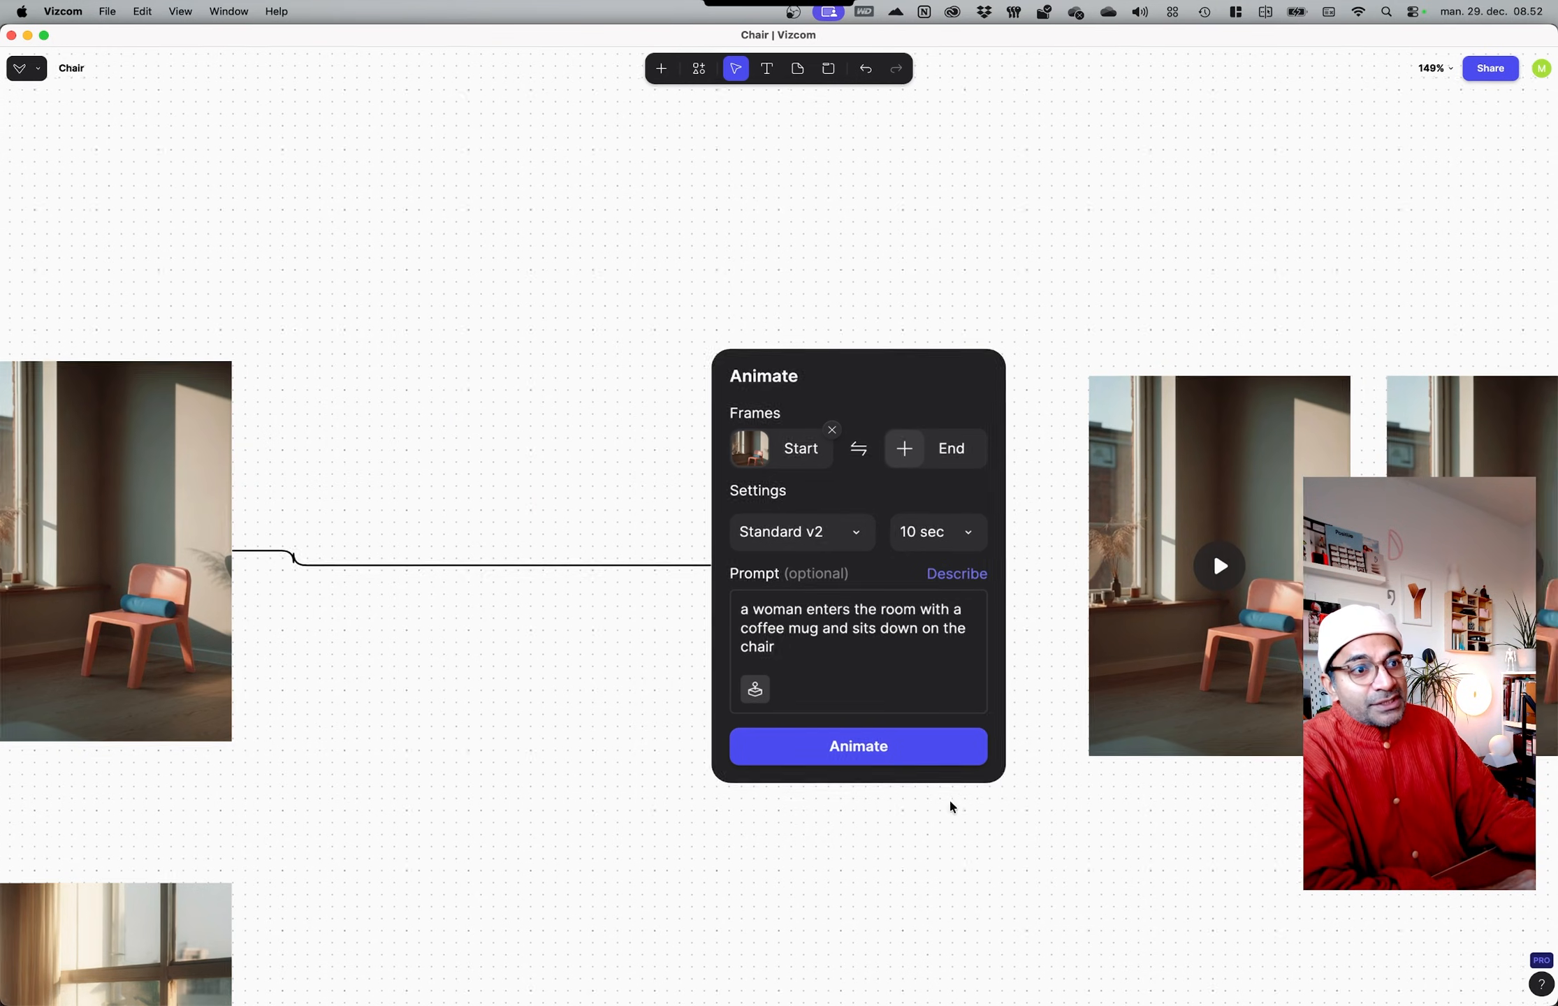
{"action": "left_click", "coordinate": [668, 543]}
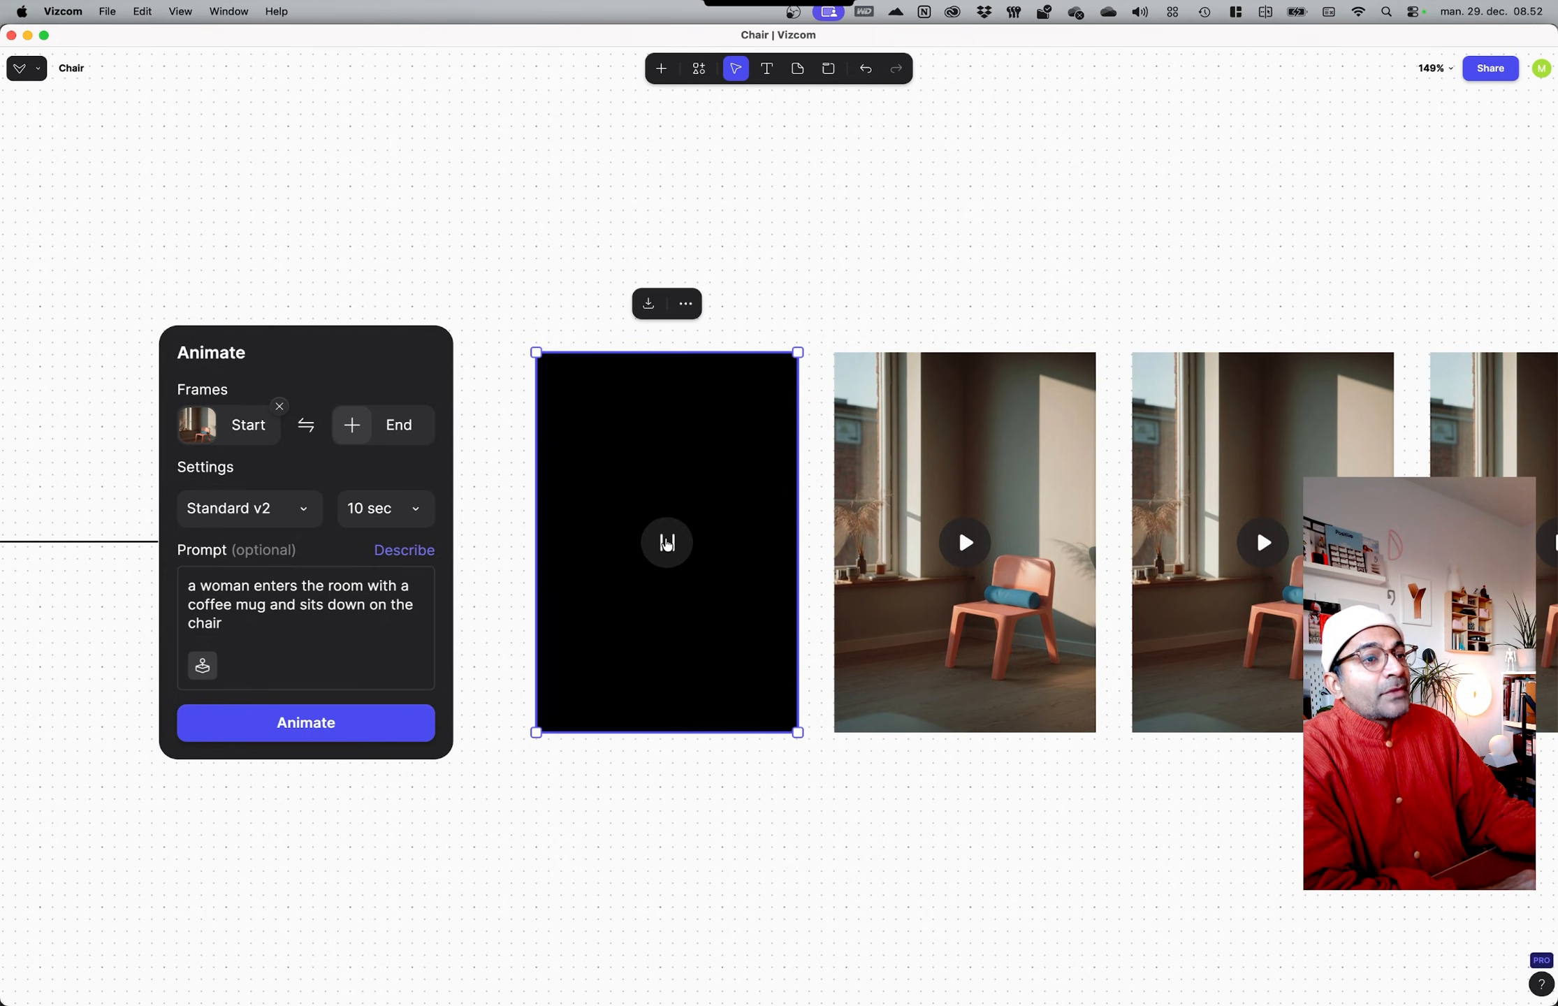
{"action": "left_click", "coordinate": [511, 572]}
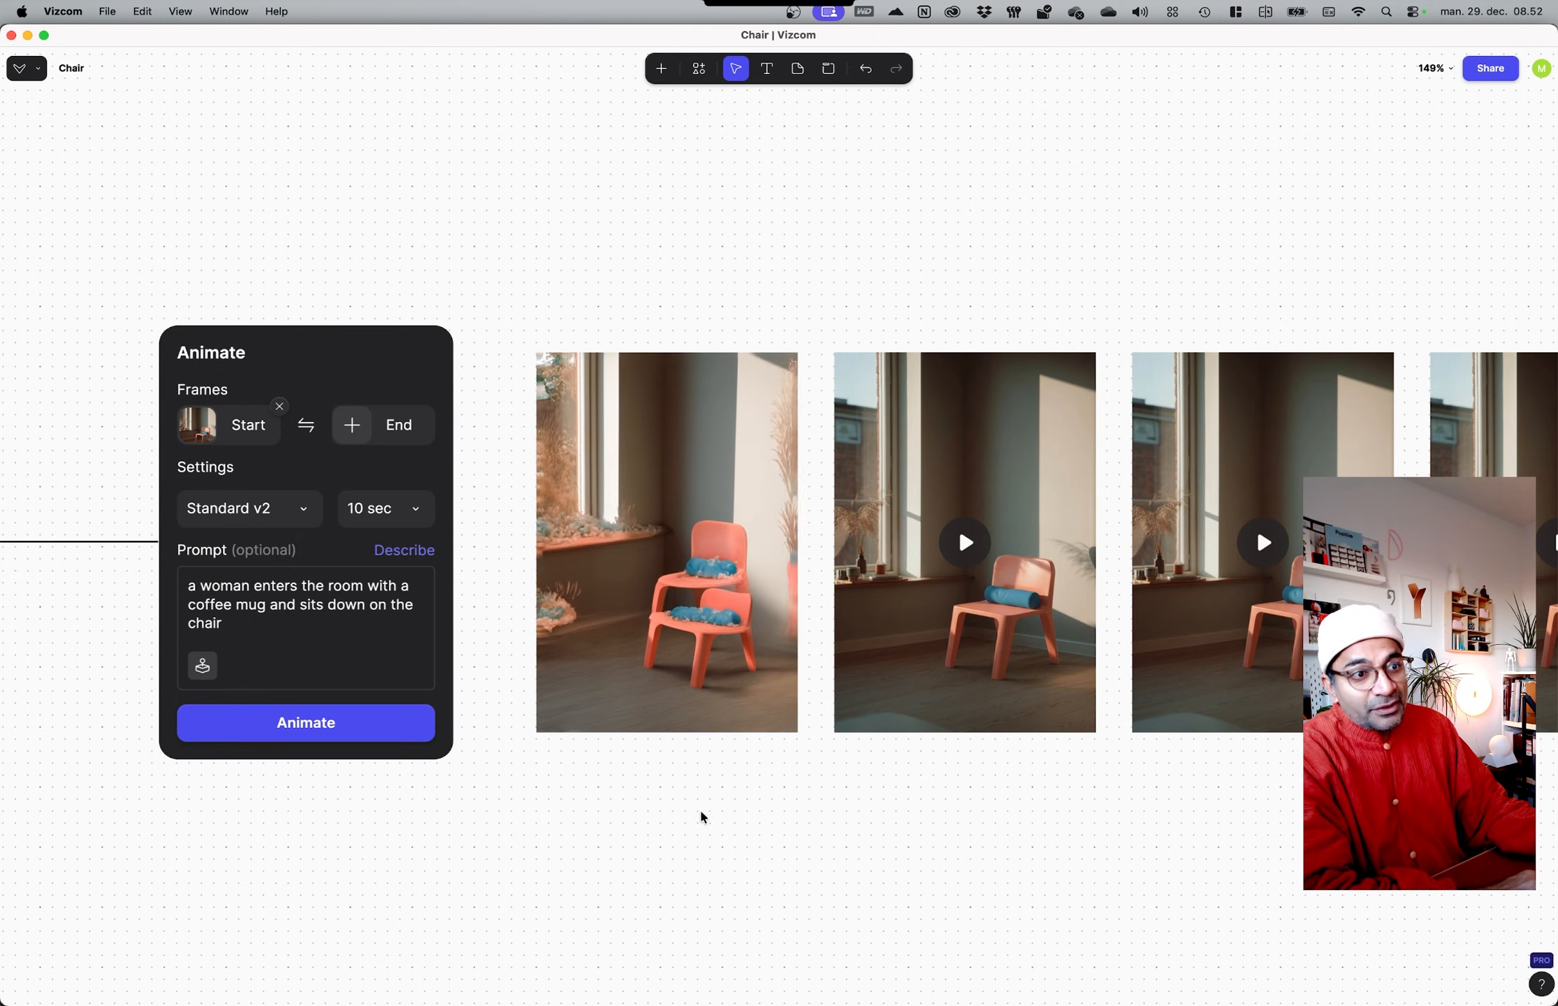
{"action": "scroll", "coordinate": [696, 611], "scroll_direction": "up", "scroll_amount": 3, "text": "ctrl"}
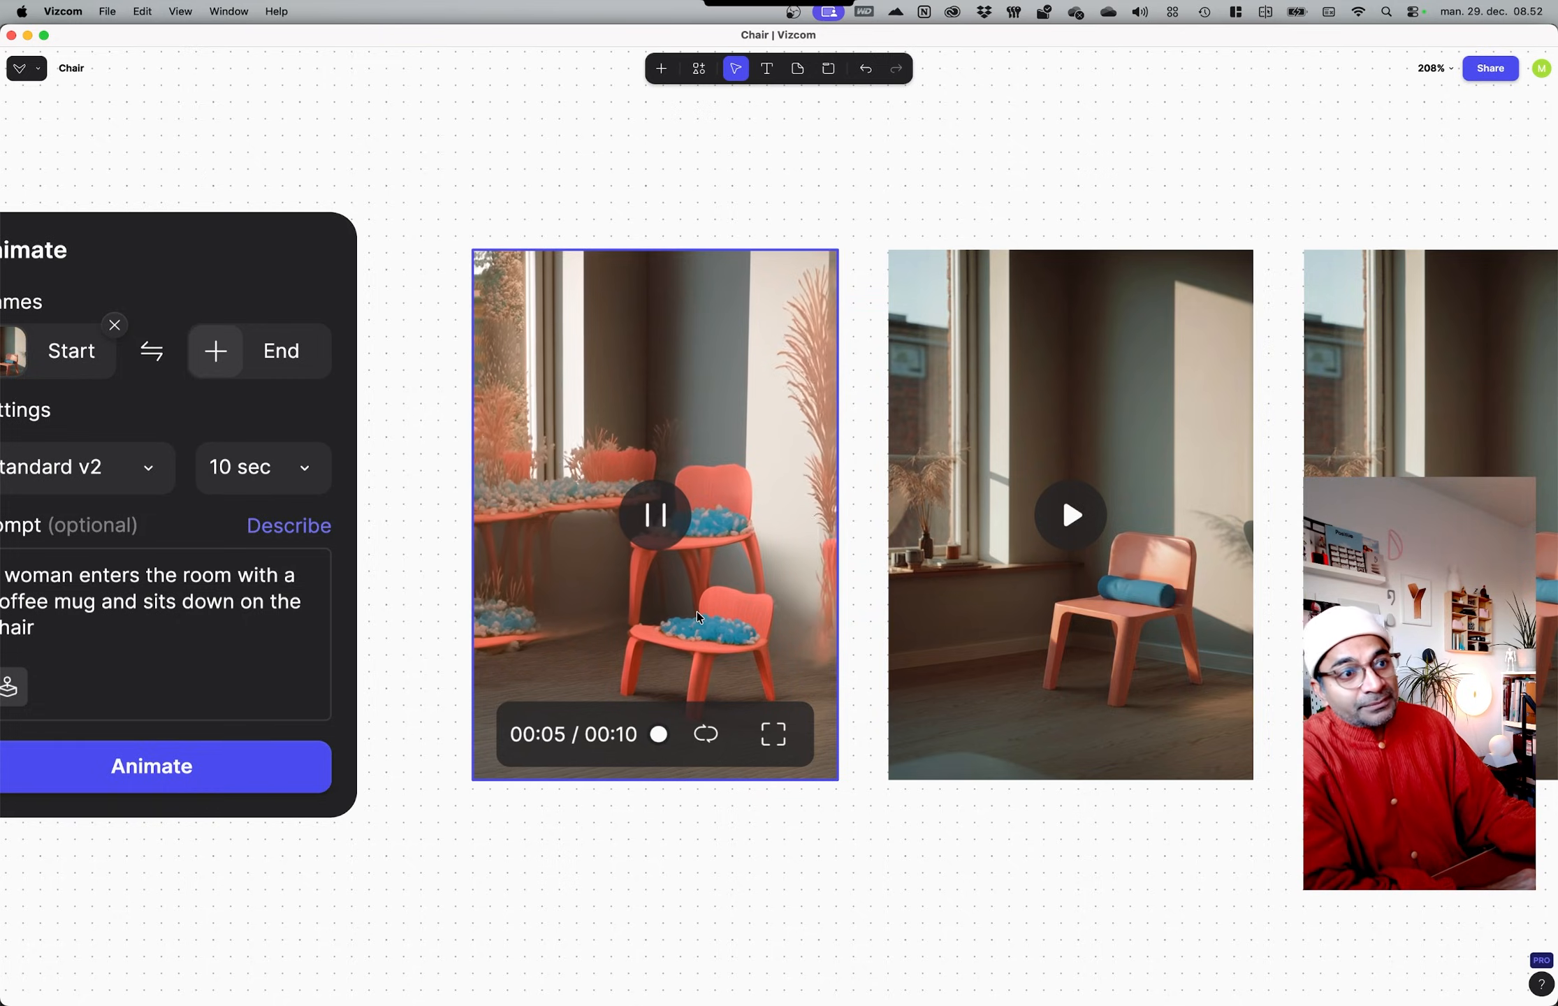
{"action": "scroll", "coordinate": [698, 615], "scroll_direction": "up", "scroll_amount": 5, "text": "ctrl"}
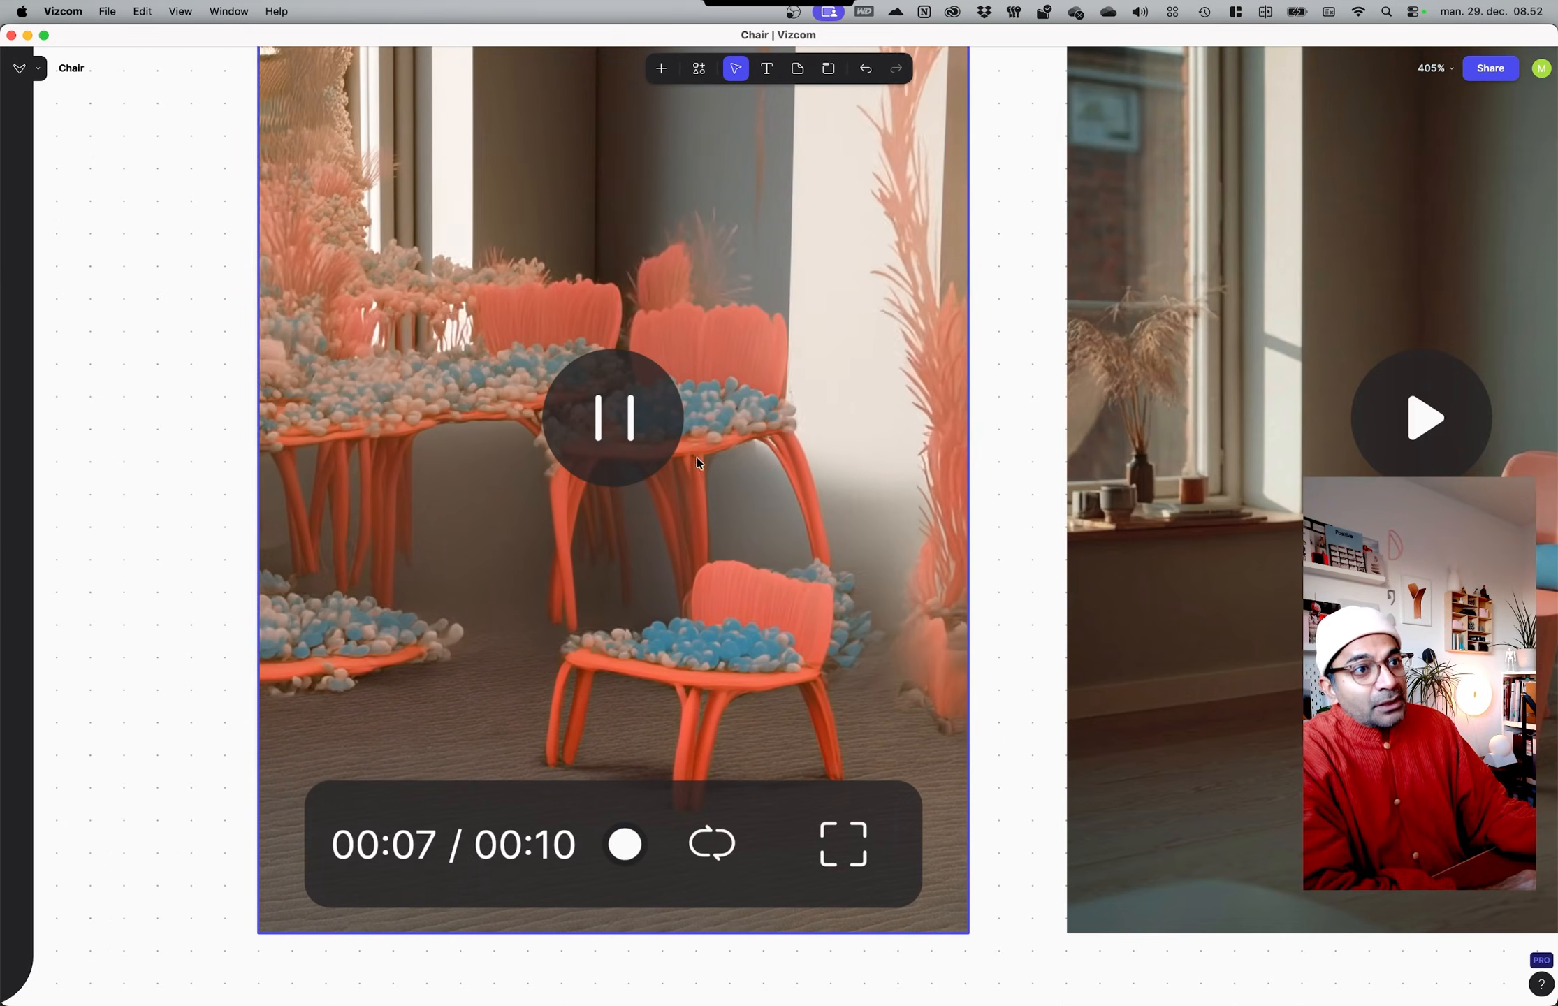
{"action": "left_click", "coordinate": [612, 489]}
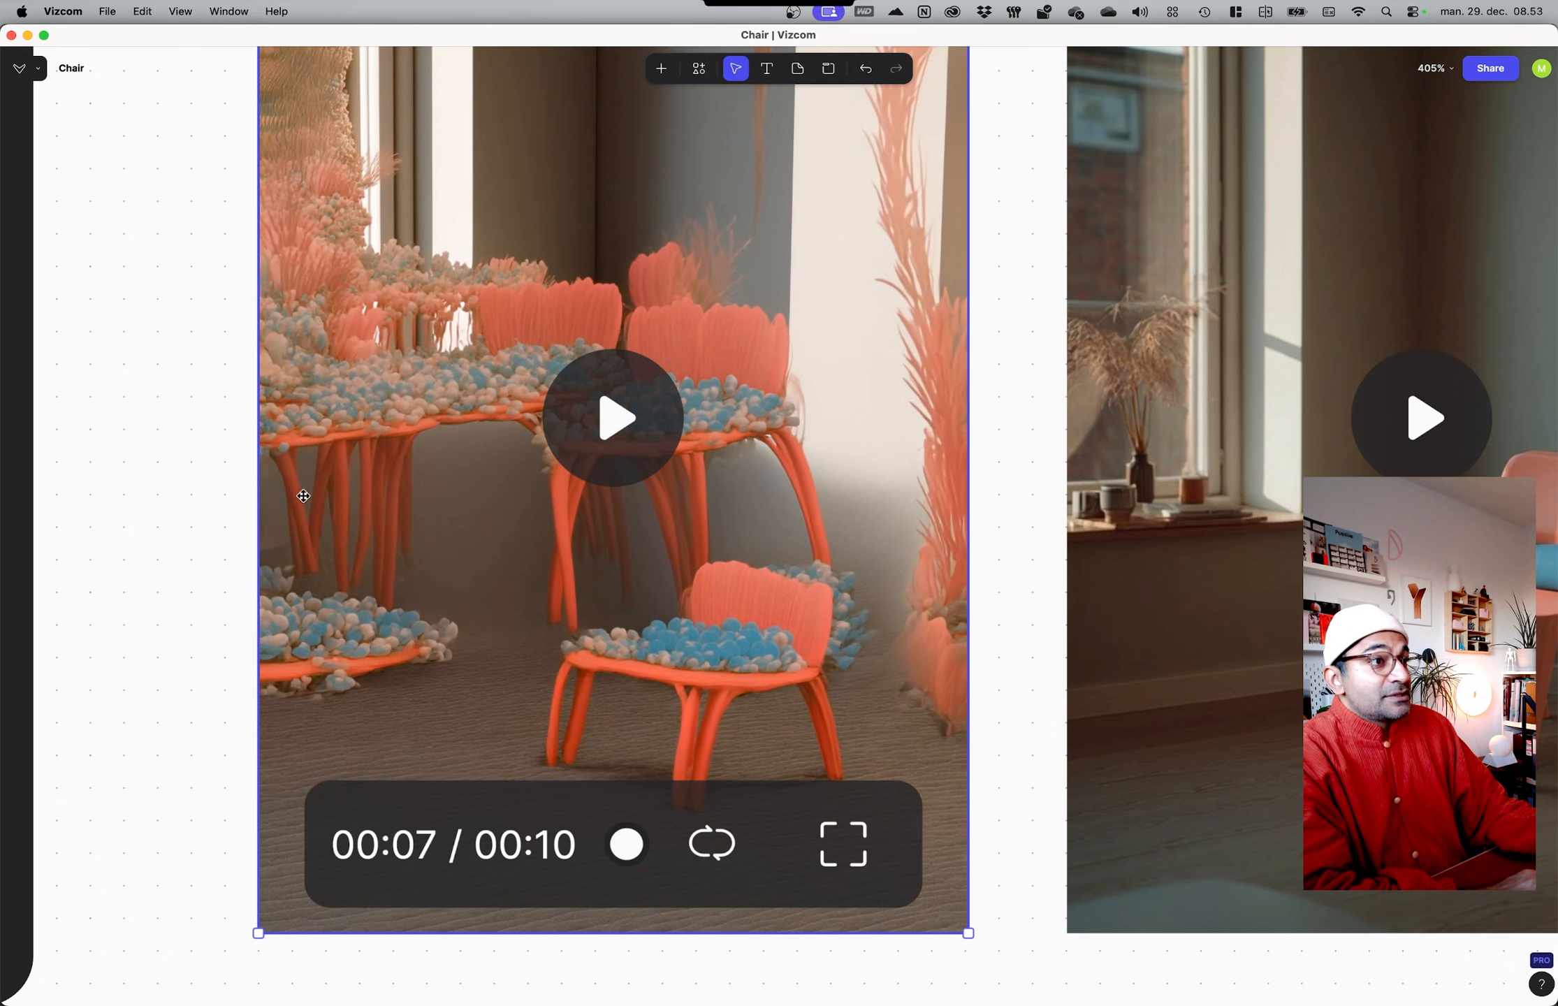
Step: Play the coffee mug block's second animation through to 00:10 and watch how the chair's shape changes
{"action": "scroll", "coordinate": [989, 809], "scroll_direction": "right", "scroll_amount": 10}
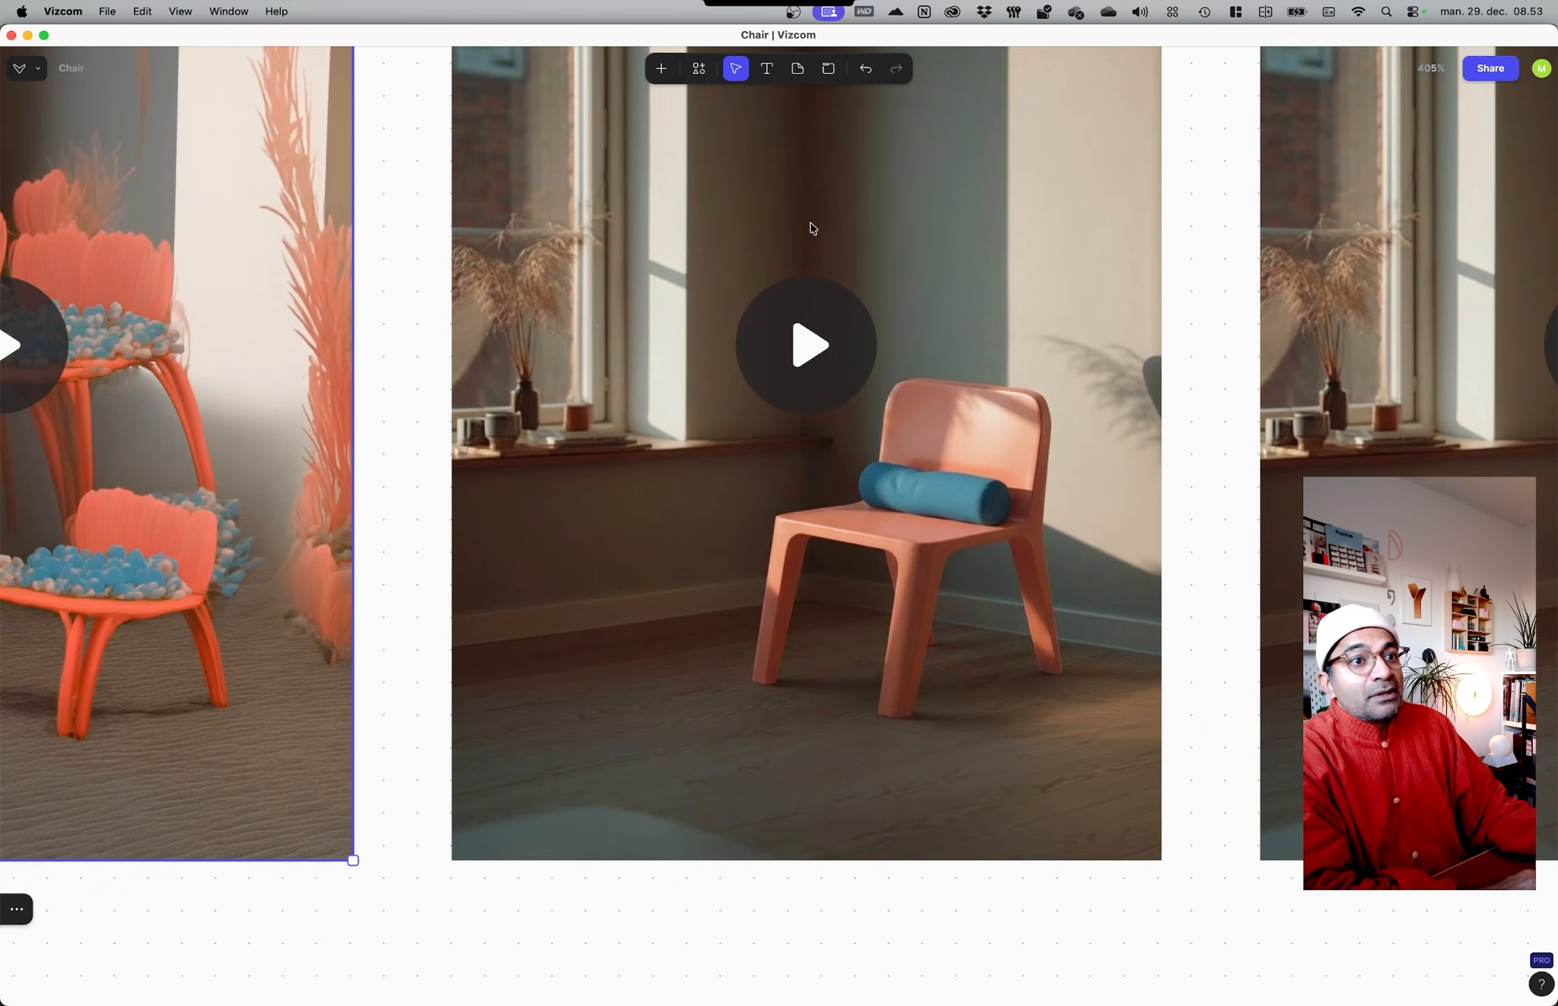
{"action": "left_click", "coordinate": [852, 316]}
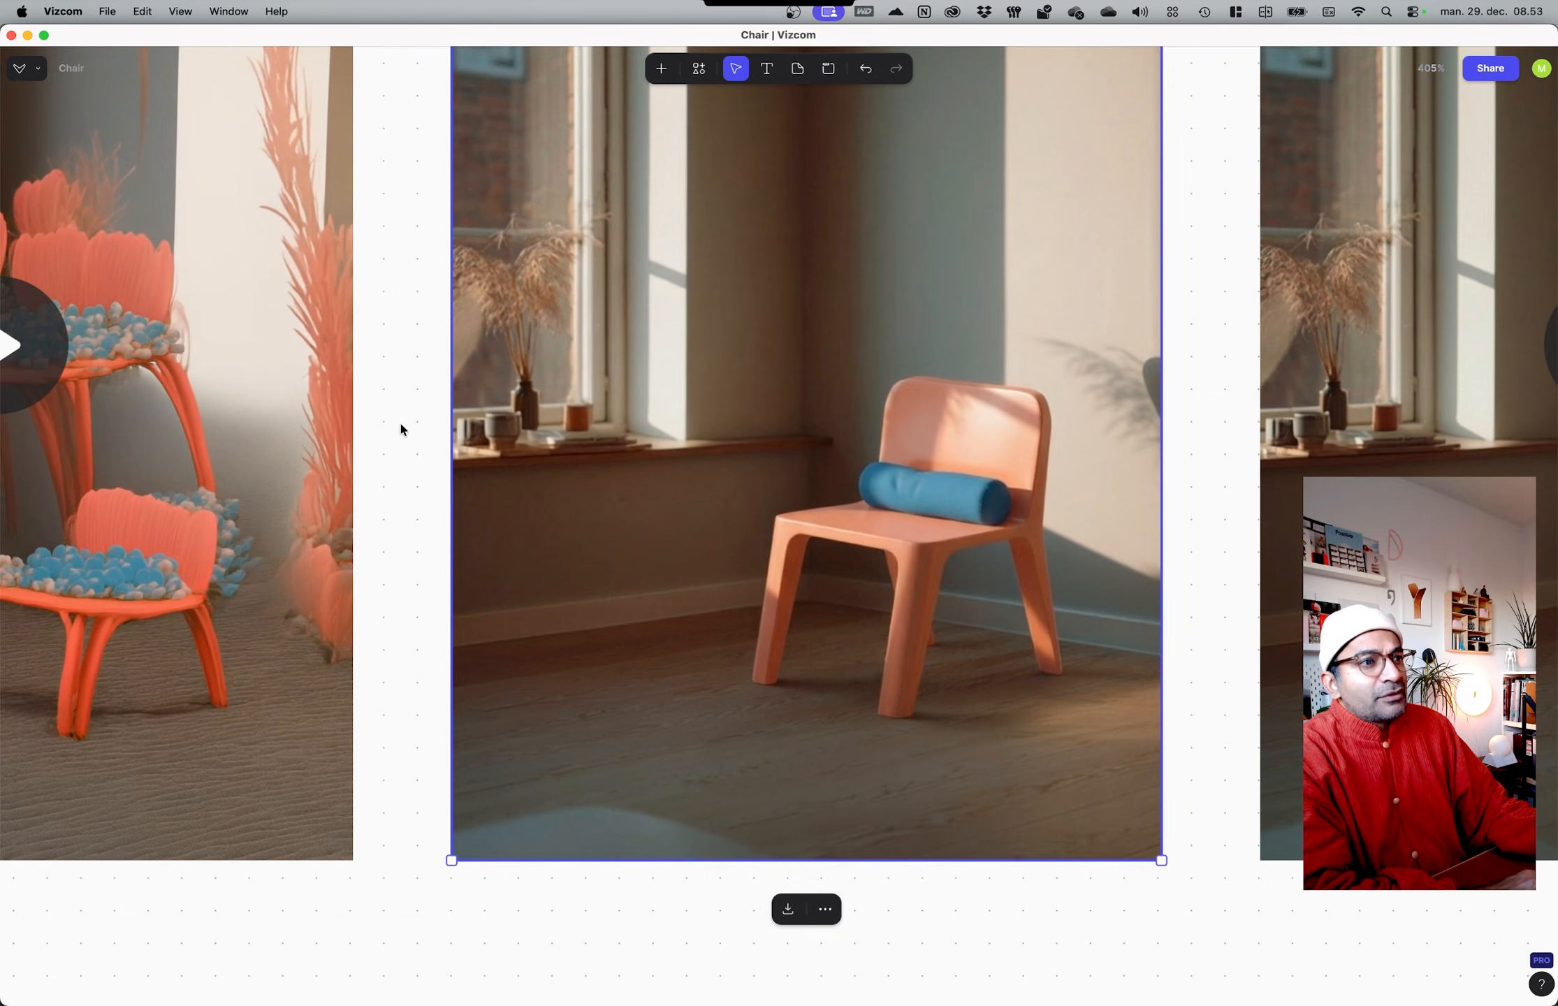
{"action": "left_click", "coordinate": [399, 419]}
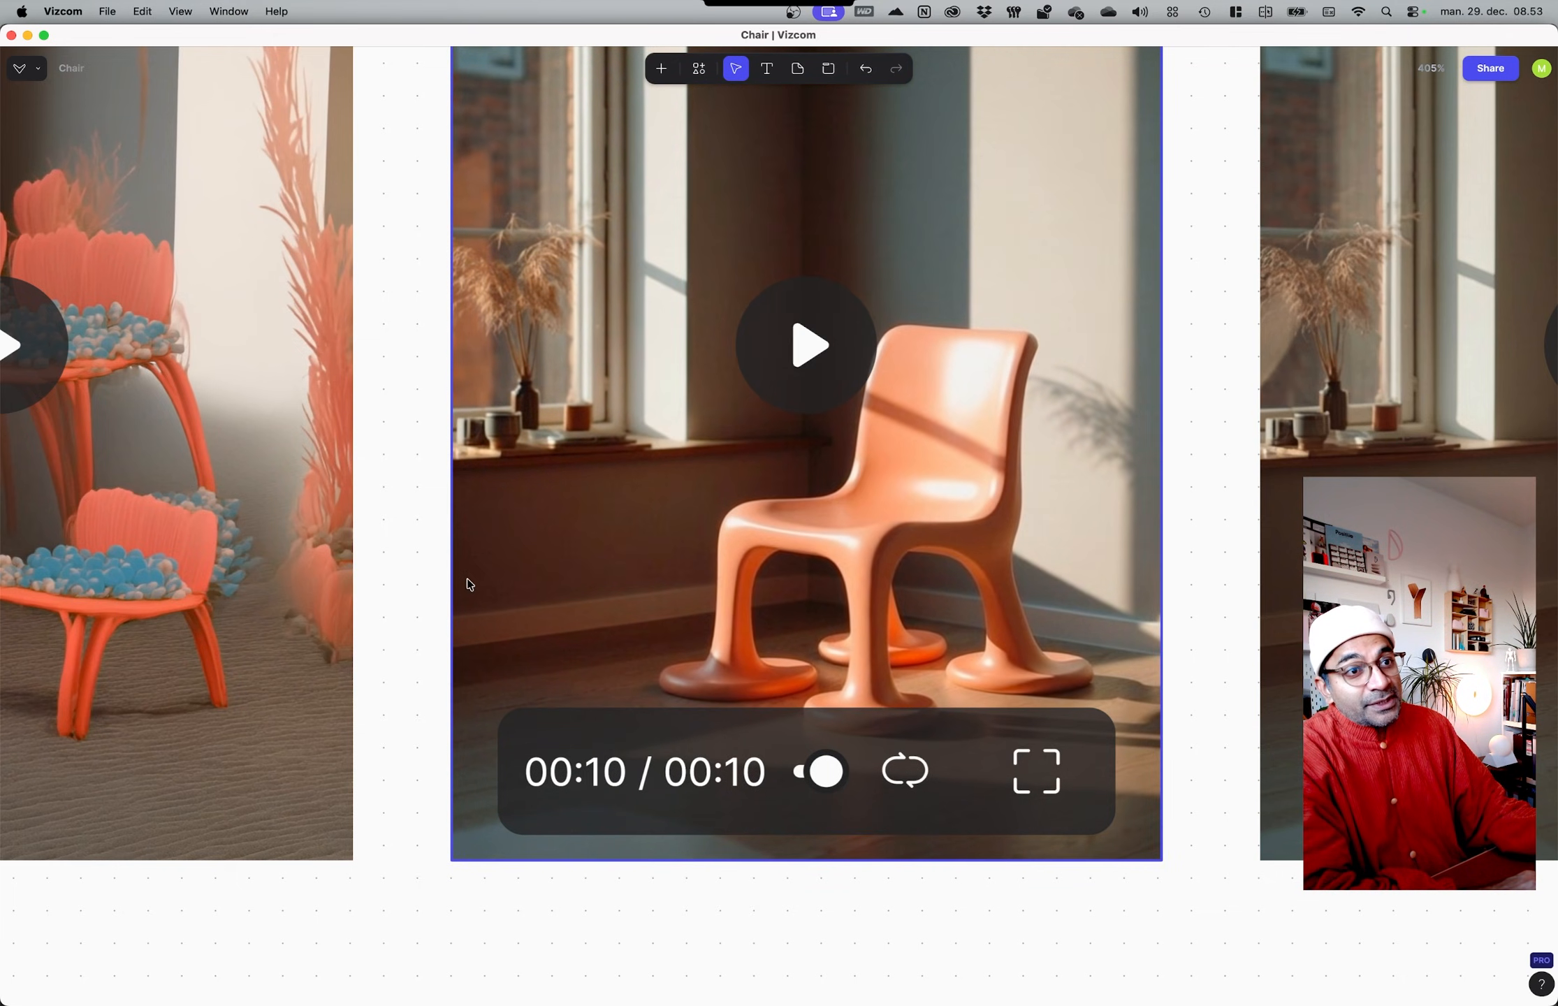
Step: Play the coffee mug block's third animation to its end and check whether the woman enters the room
{"action": "scroll", "coordinate": [374, 522], "scroll_direction": "right", "scroll_amount": 10}
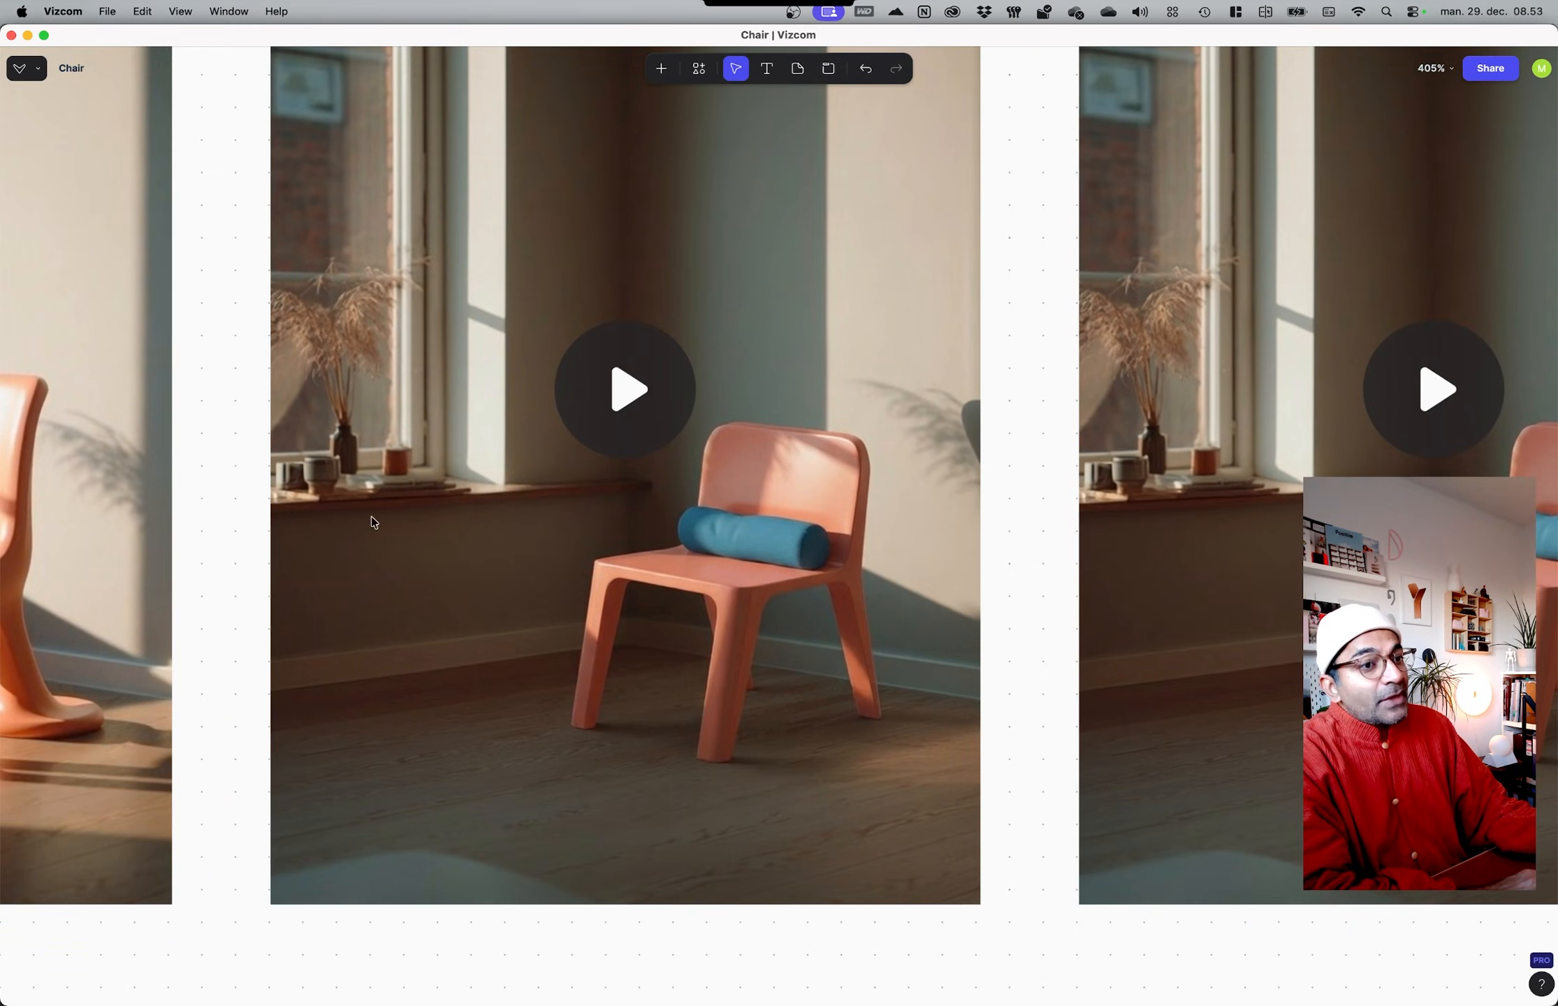
{"action": "left_click", "coordinate": [675, 397]}
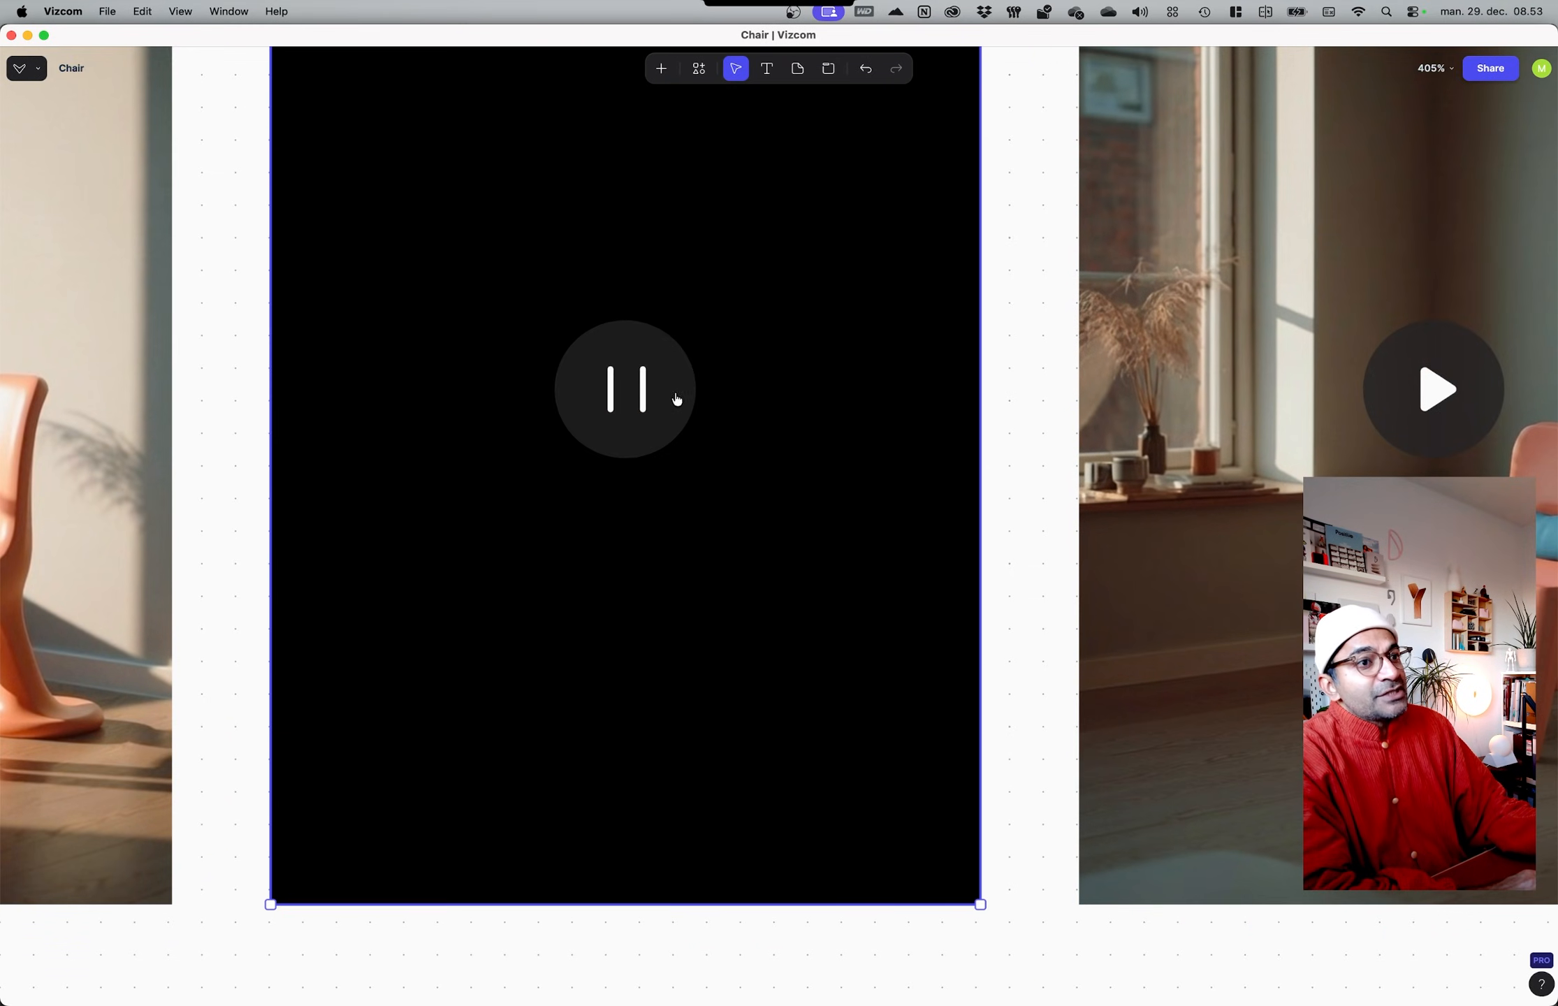
{"action": "scroll", "coordinate": [856, 635], "scroll_direction": "down", "scroll_amount": 5, "text": "ctrl"}
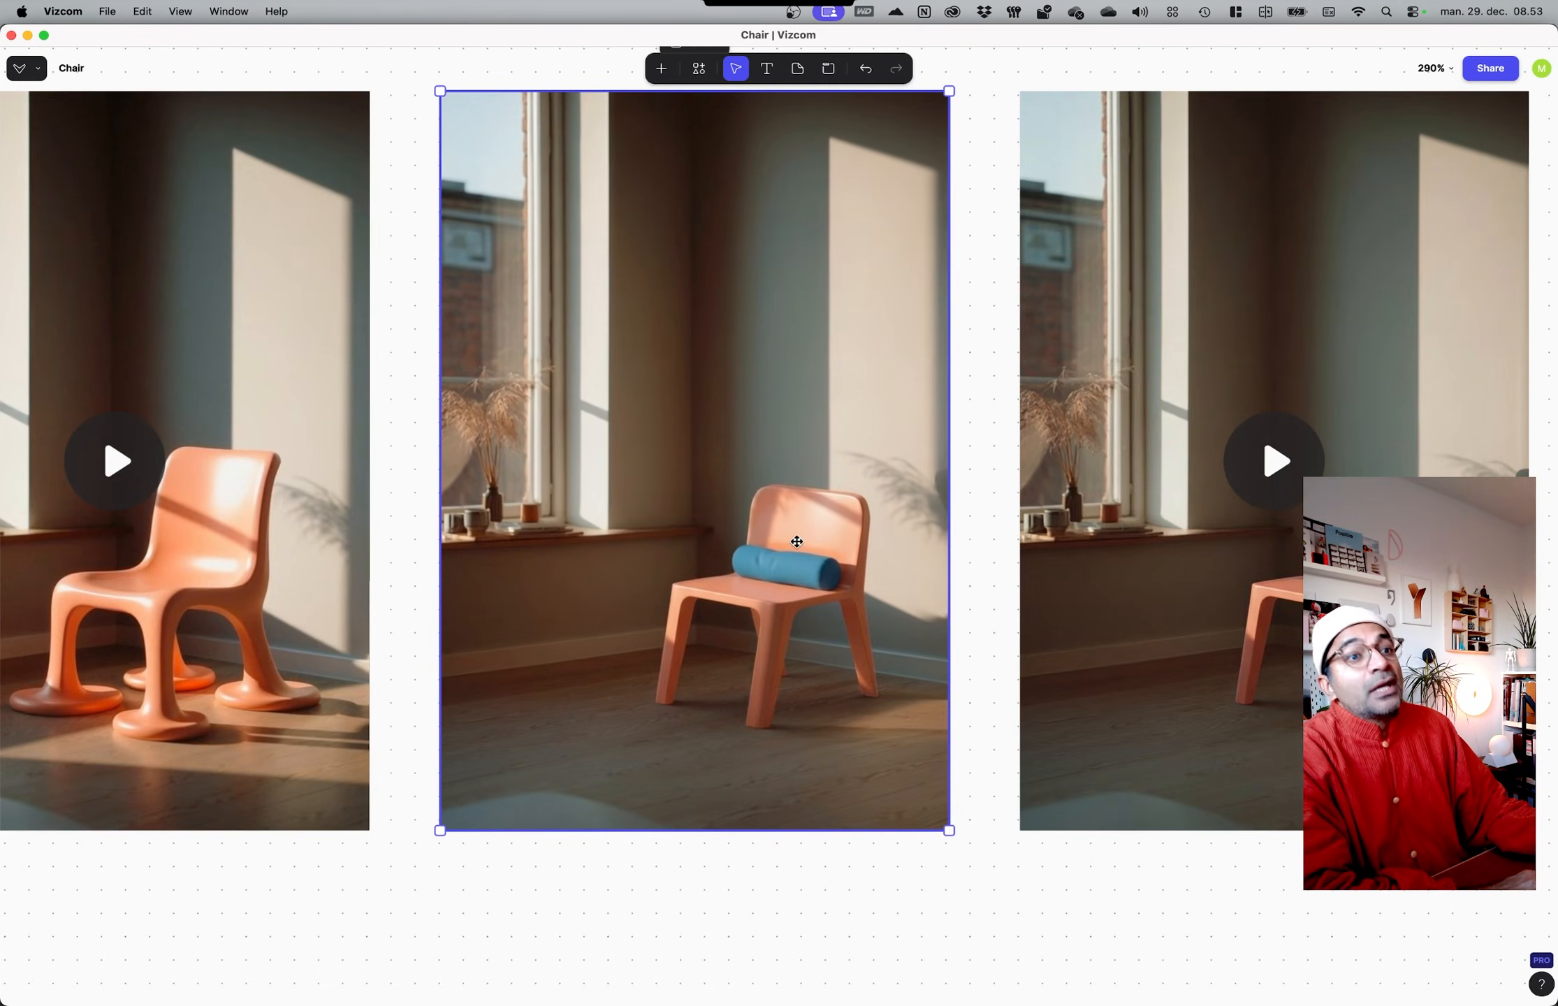
{"action": "mouse_move", "coordinate": [730, 373]}
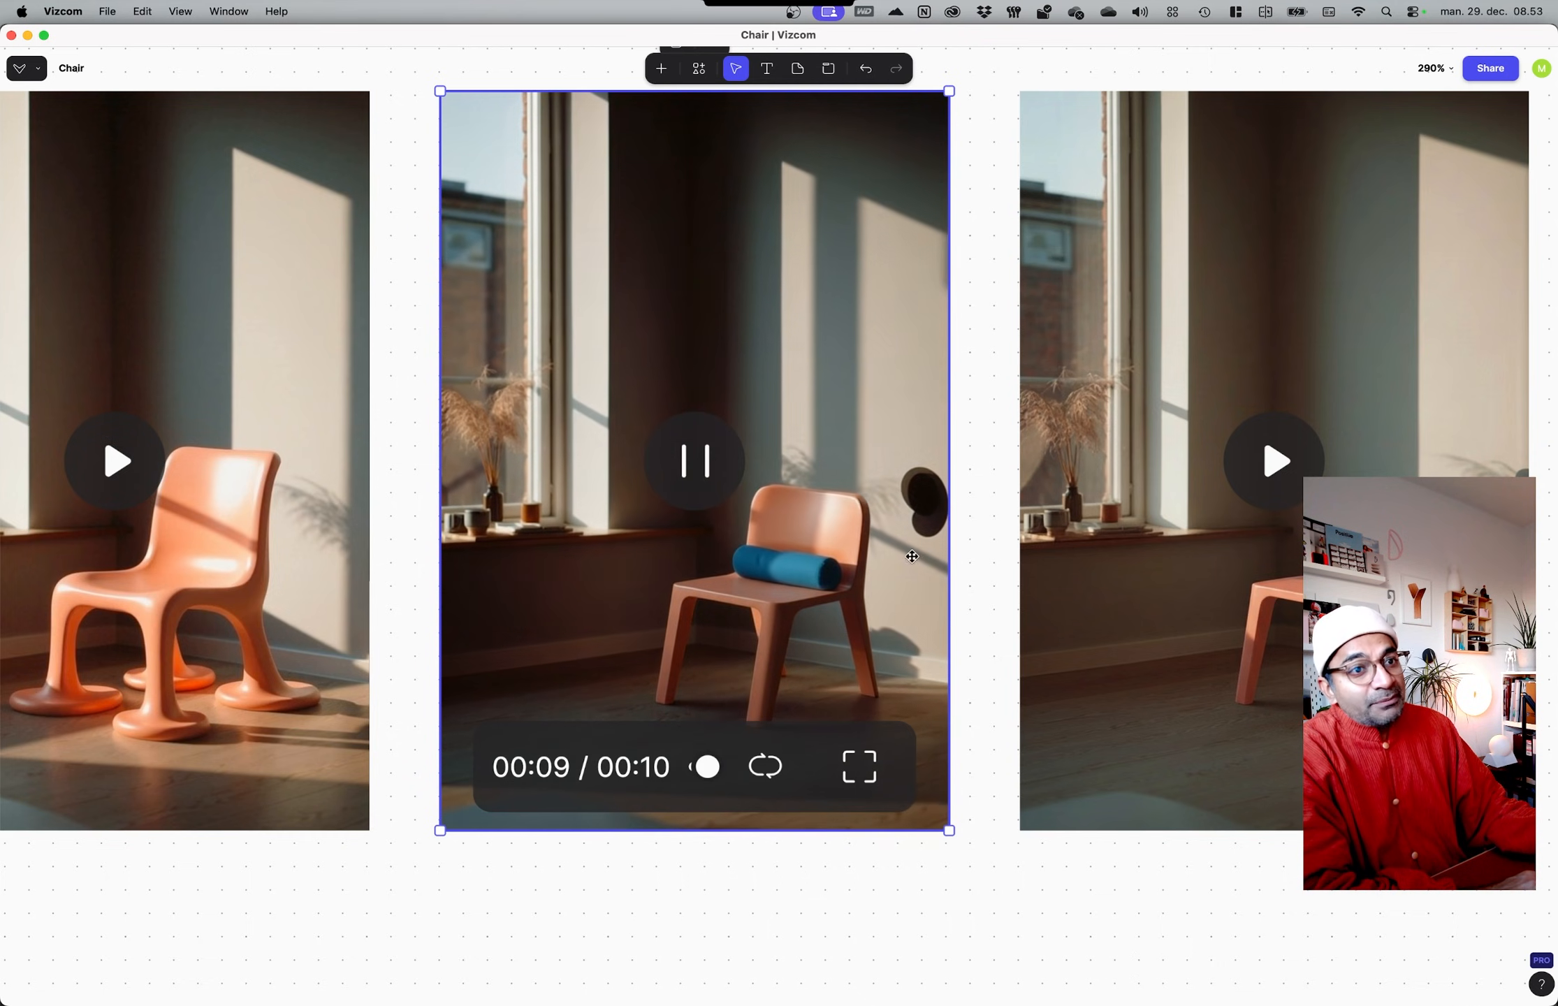
{"action": "scroll", "coordinate": [977, 567], "scroll_direction": "right", "scroll_amount": 5}
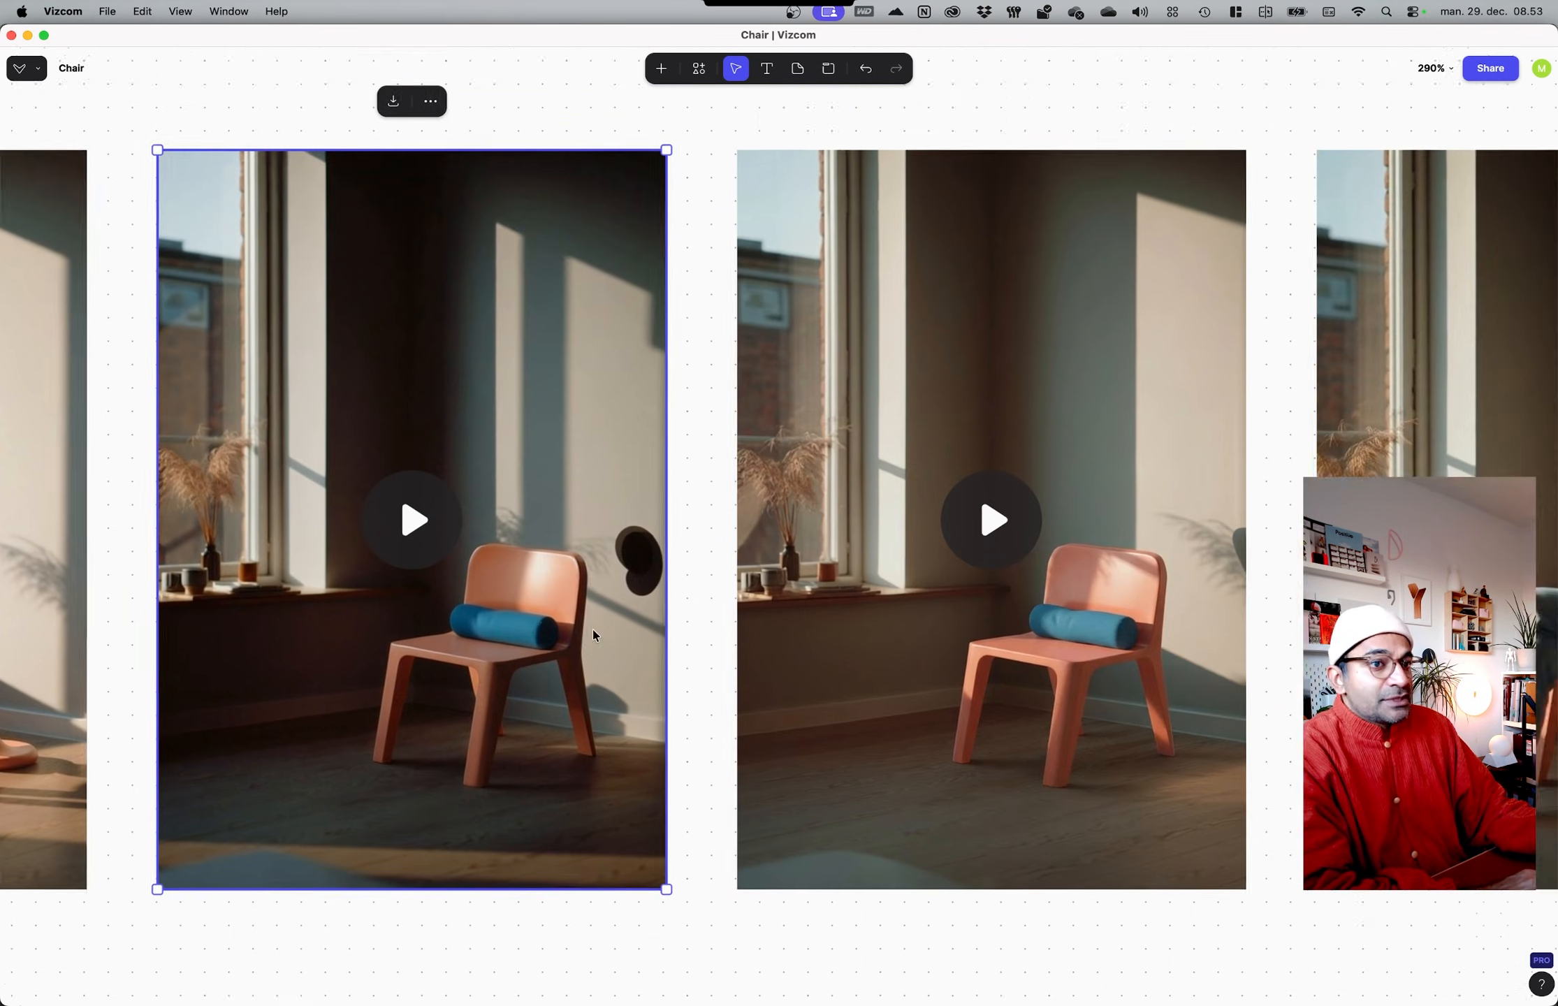
Step: Play the fourth animation, of the woman walking in with a mug and sitting down, and compare it with the adjacent still image
{"action": "left_click", "coordinate": [887, 533]}
{"action": "scroll", "coordinate": [1051, 592], "scroll_direction": "right", "scroll_amount": 5}
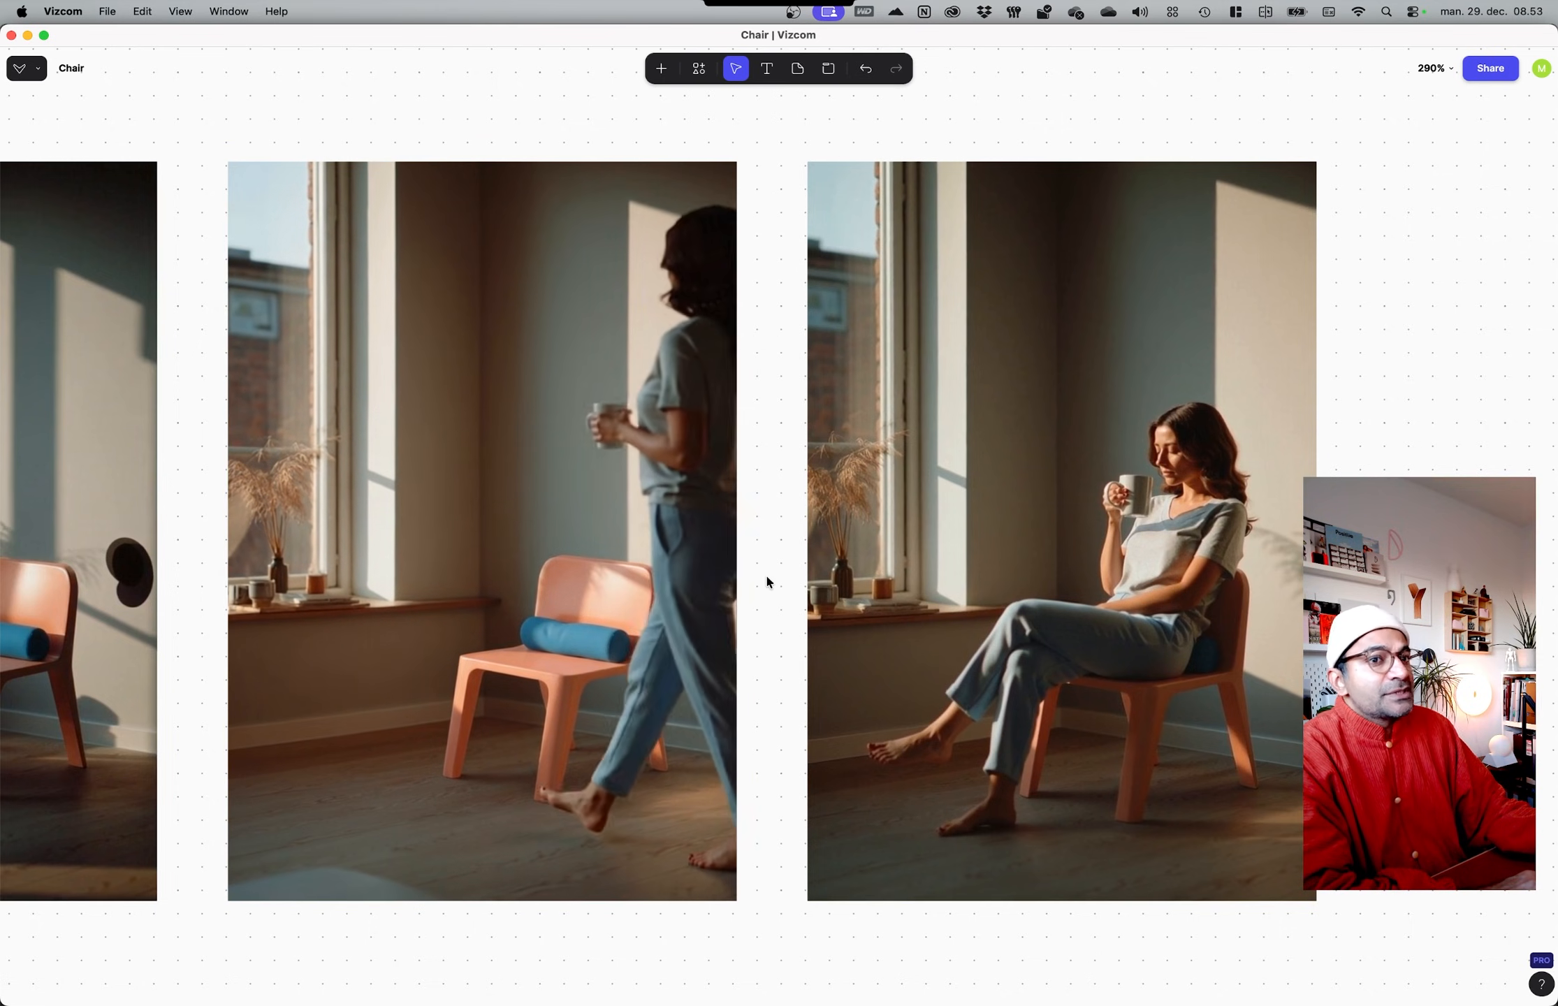
{"action": "left_click", "coordinate": [1186, 610]}
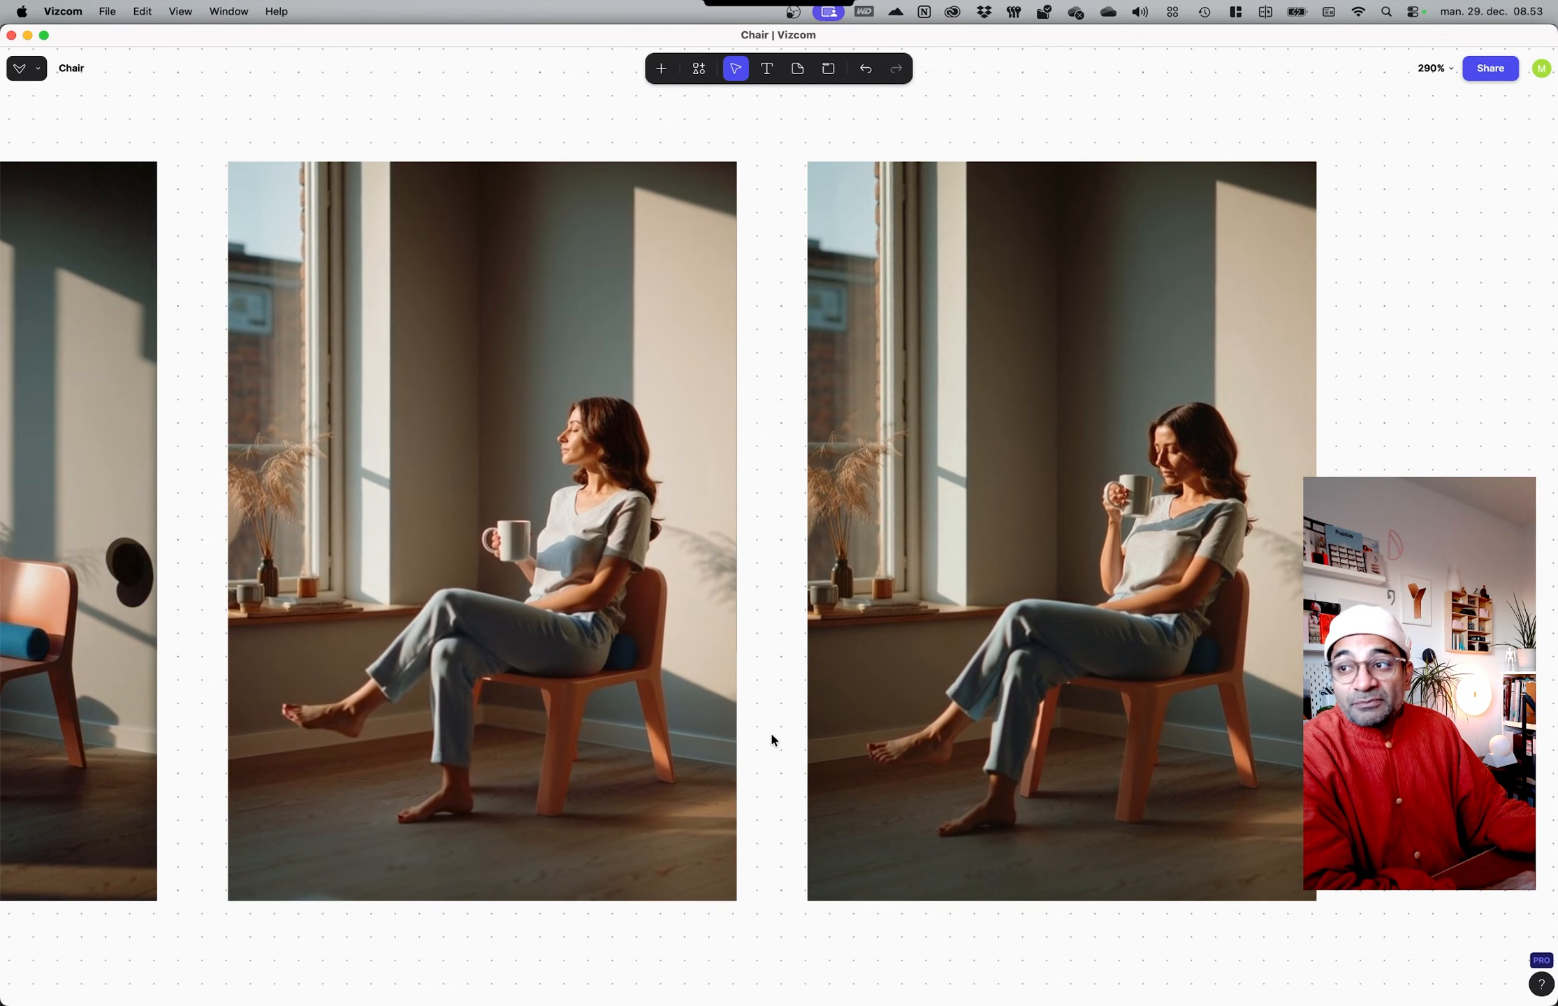
{"action": "mouse_move", "coordinate": [649, 837]}
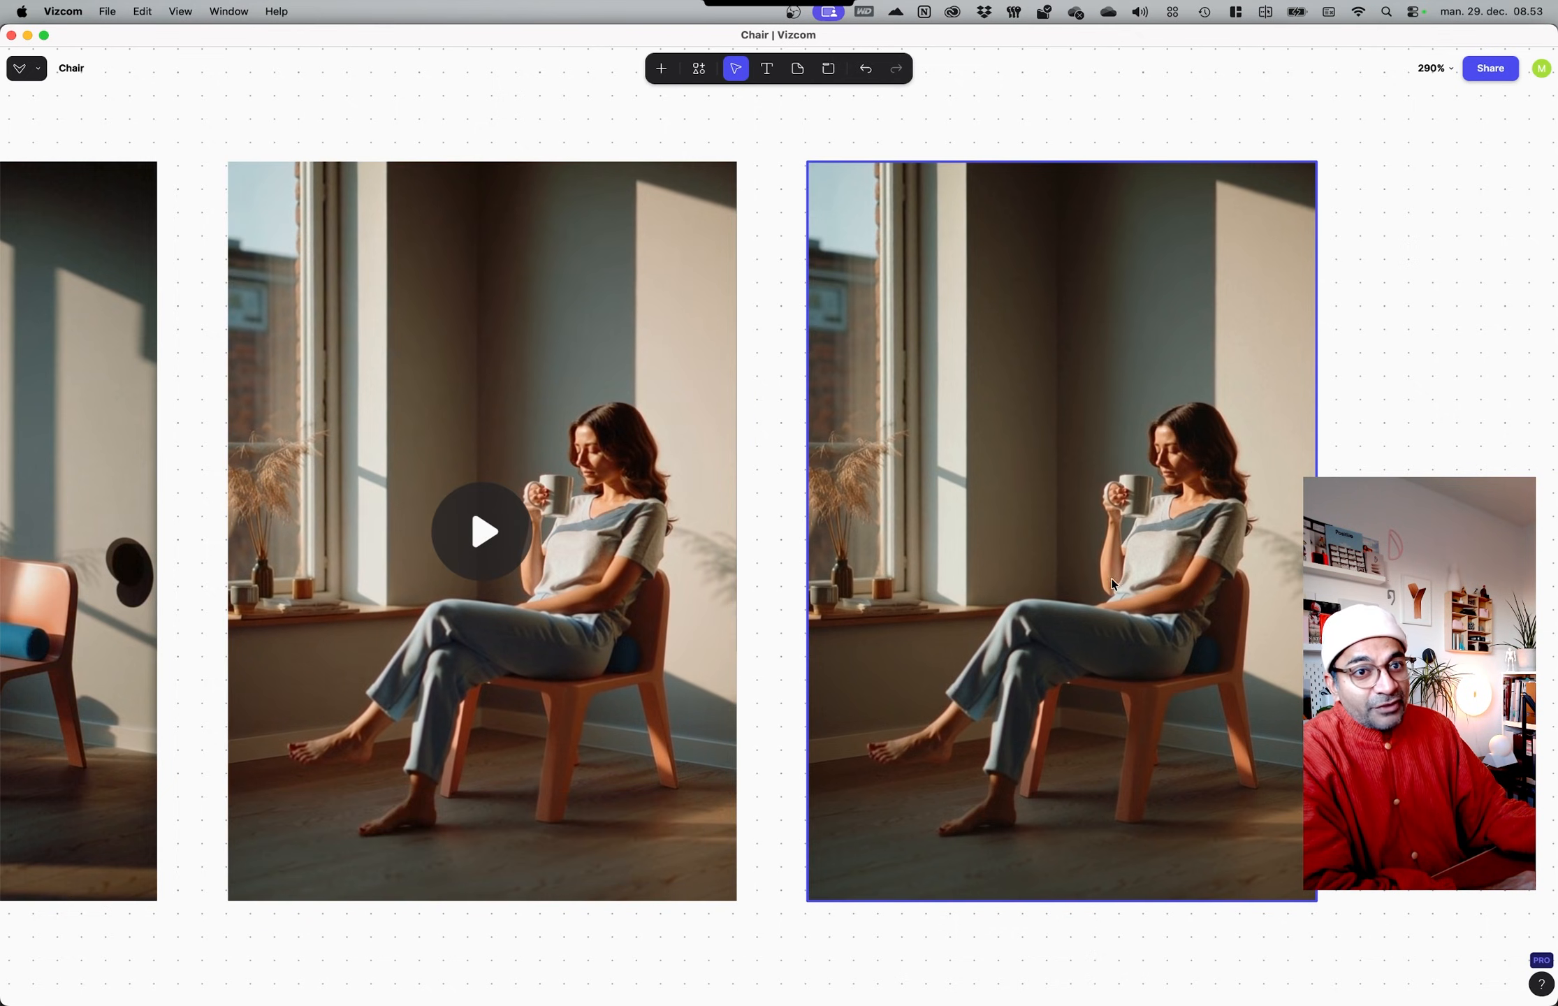
Step: Look through the additional options for the still image of the seated woman with the mug, and deselect the image
{"action": "scroll", "coordinate": [1009, 557], "scroll_direction": "down", "scroll_amount": 5, "text": "ctrl"}
{"action": "left_click", "coordinate": [1019, 557]}
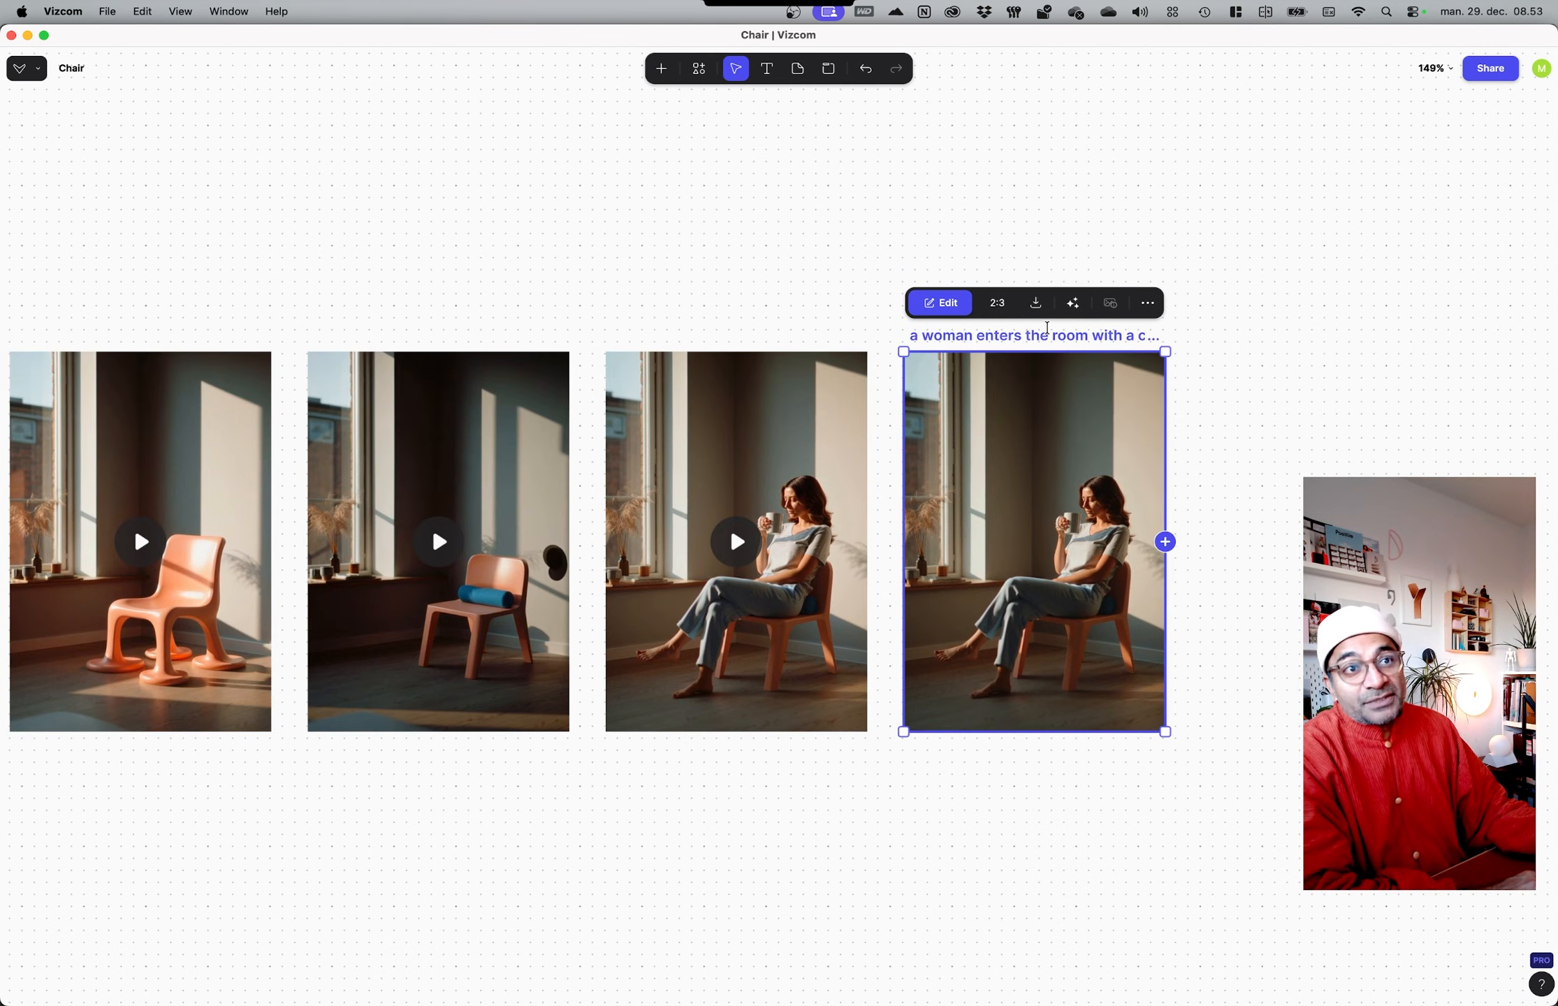
{"action": "left_click", "coordinate": [1151, 304]}
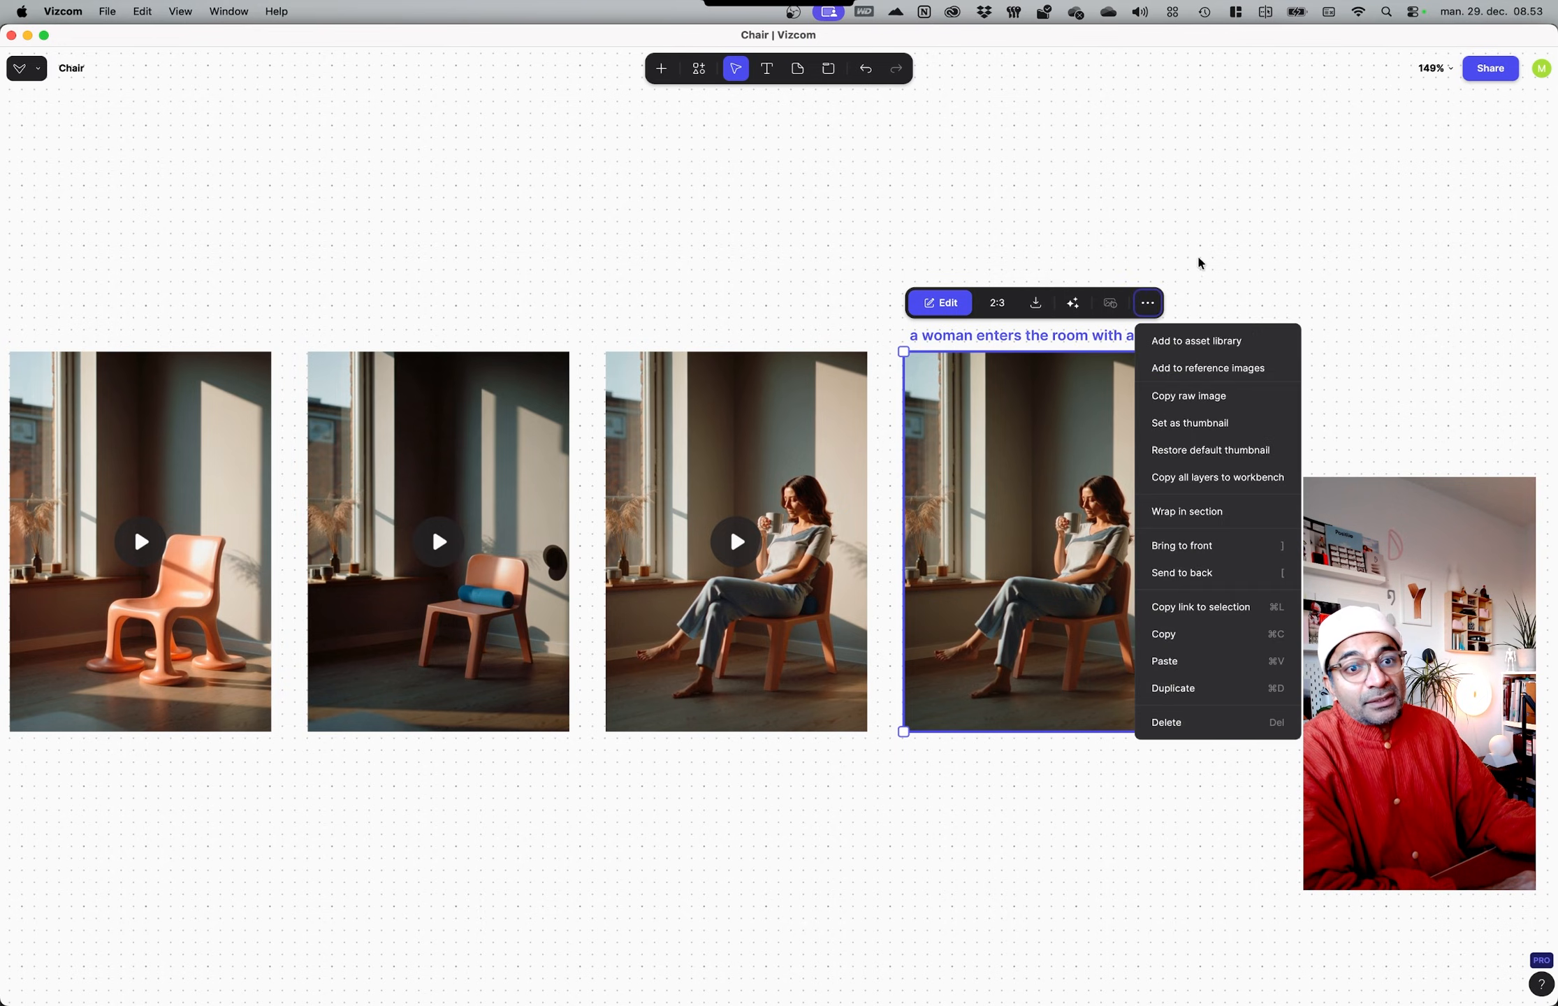
{"action": "left_click", "coordinate": [1208, 228]}
{"action": "left_click", "coordinate": [1074, 786]}
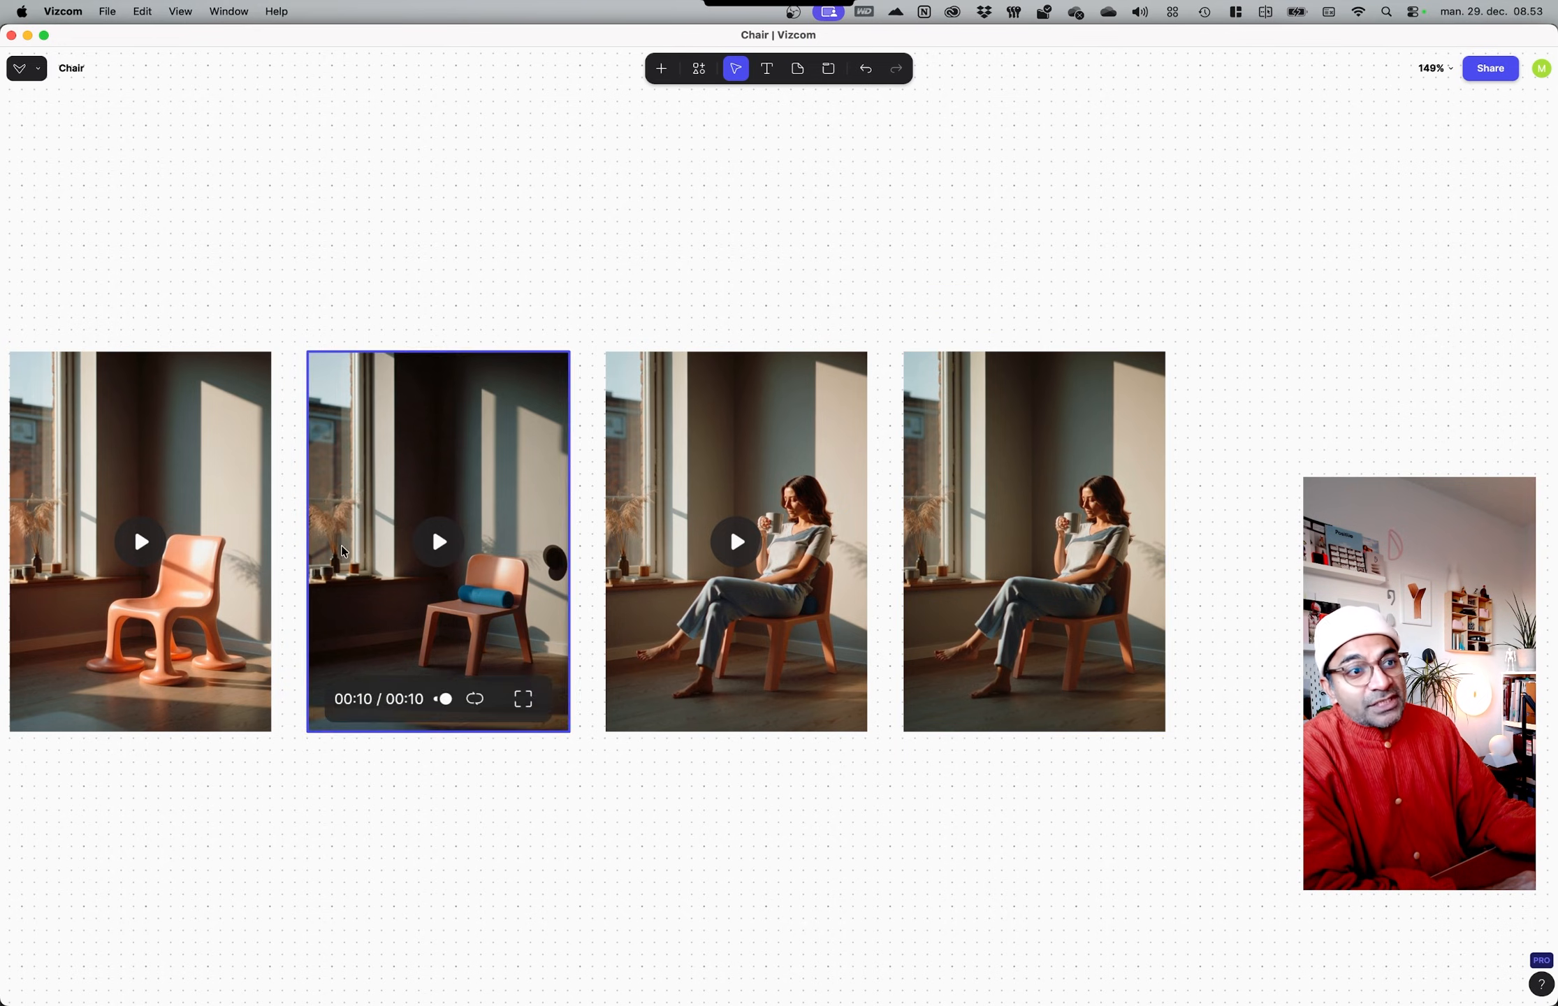
Step: Return to the coffee mug Animate block and examine its start and end frames, model, duration and prompt
{"action": "scroll", "coordinate": [777, 756], "scroll_direction": "down", "scroll_amount": 3}
{"action": "middle_click_drag", "start_coordinate": [425, 803], "coordinate": [1057, 565]}
{"action": "scroll", "coordinate": [753, 533], "scroll_direction": "down", "scroll_amount": 5}
{"action": "scroll", "coordinate": [594, 443], "scroll_direction": "up", "scroll_amount": 10}
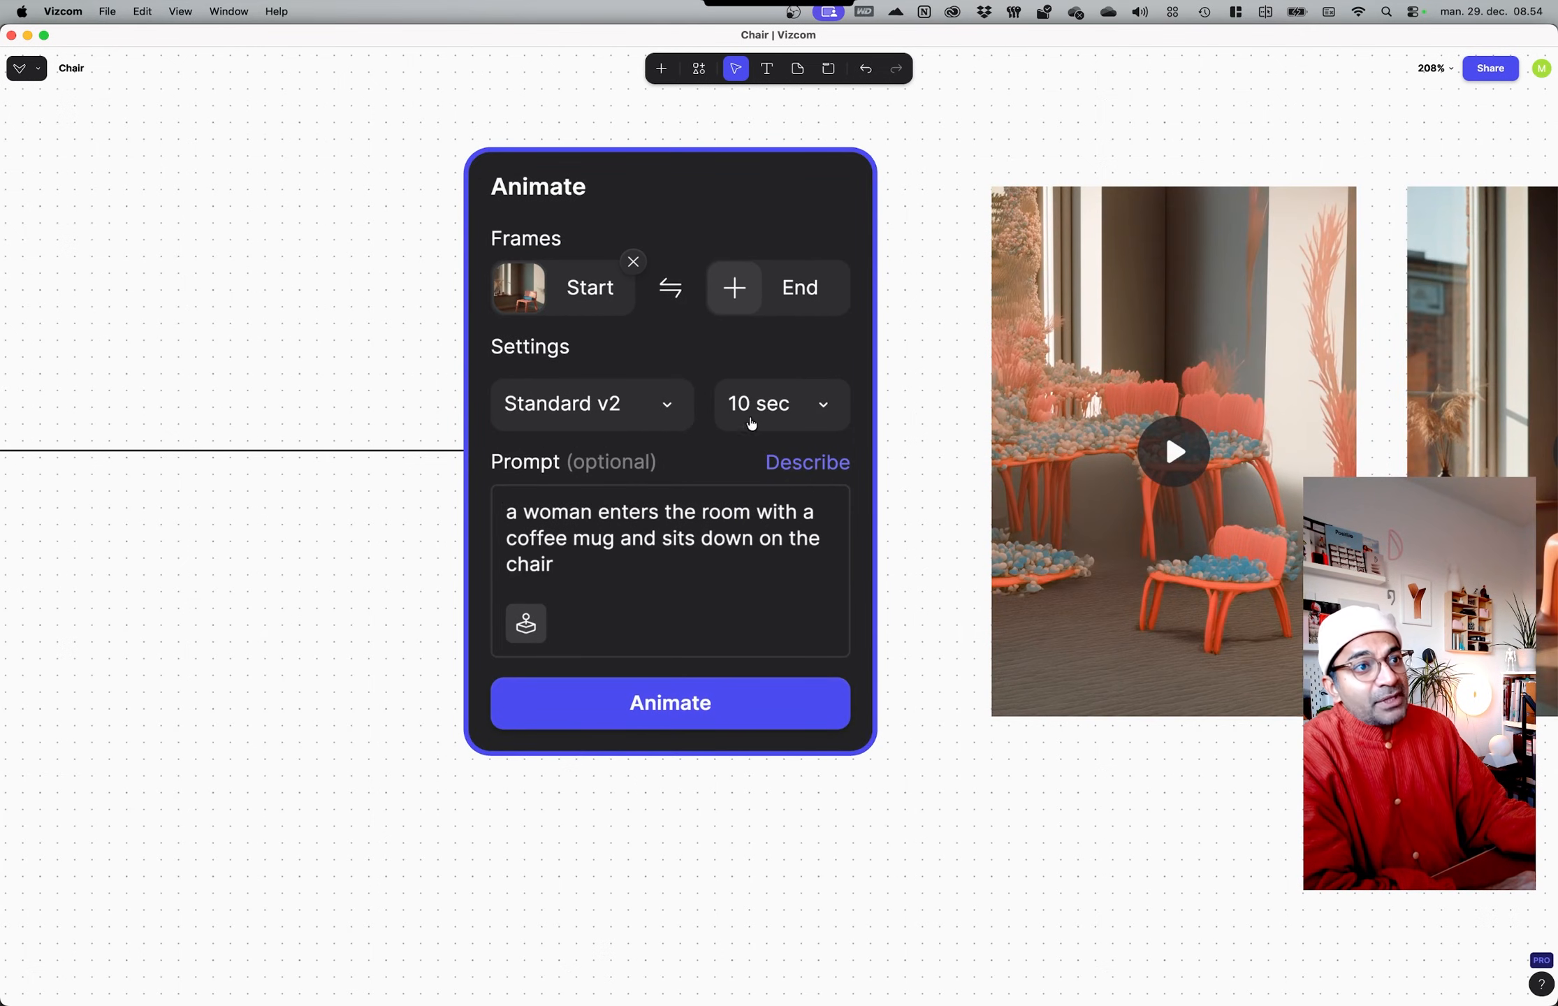
Step: Deselect the coffee mug Animate block and survey the whole board, from the source images to the animation branches
{"action": "left_click", "coordinate": [748, 424]}
{"action": "left_click", "coordinate": [179, 653]}
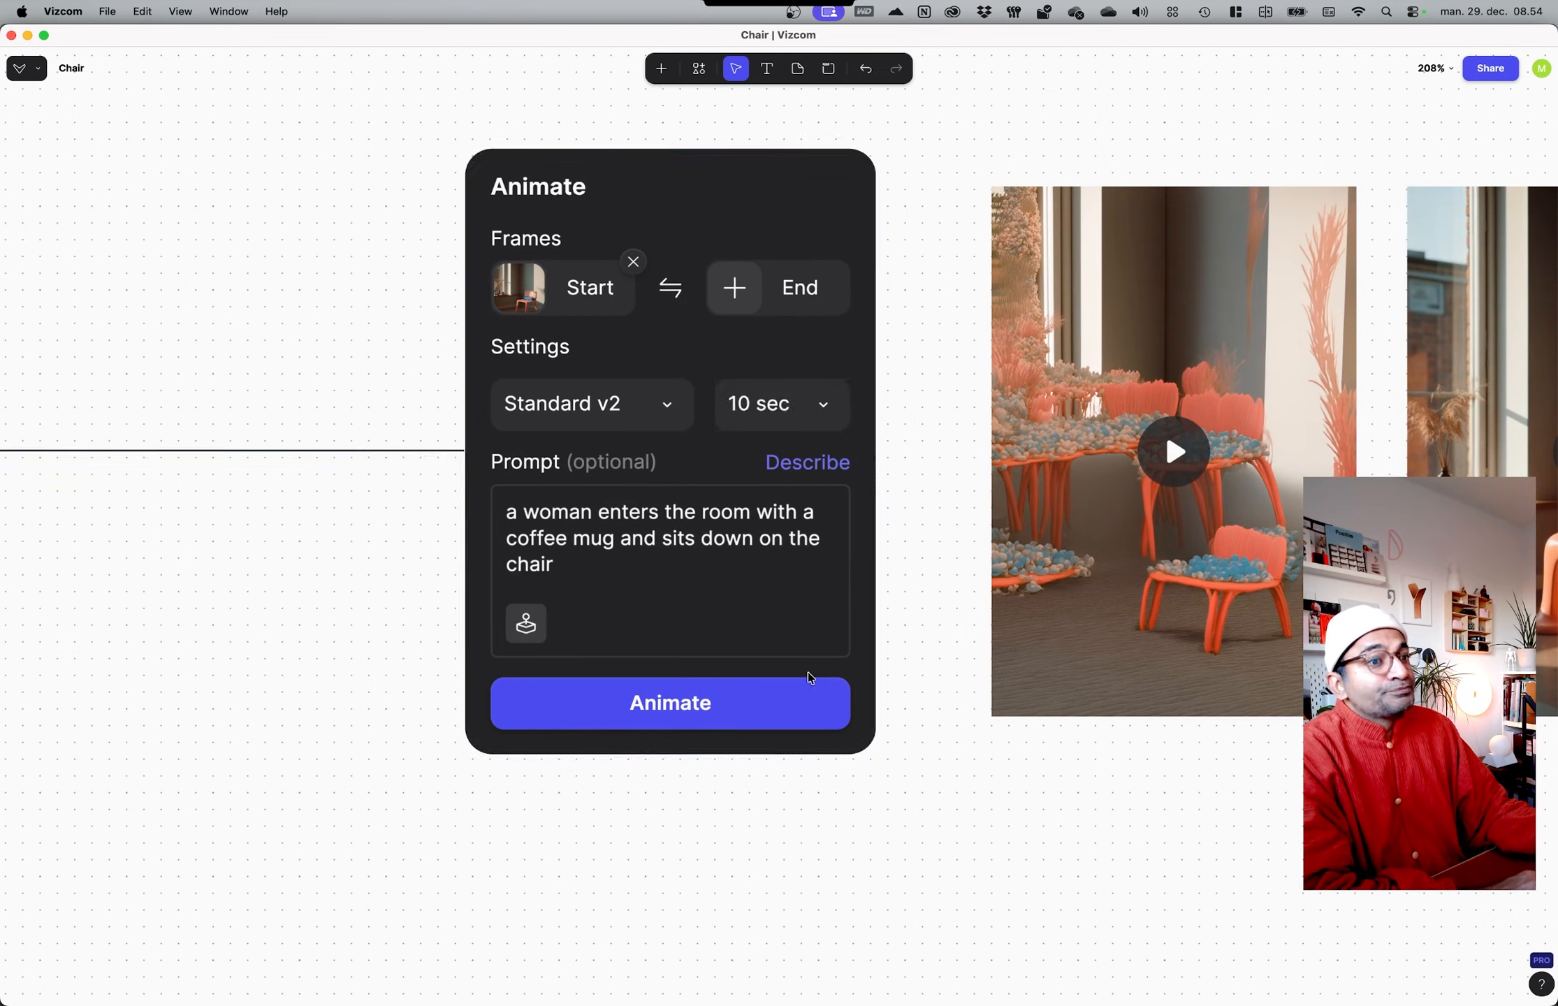
{"action": "scroll", "coordinate": [1019, 674], "scroll_direction": "down", "scroll_amount": 5}
{"action": "scroll", "coordinate": [687, 809], "scroll_direction": "down", "scroll_amount": 10, "text": "ctrl"}
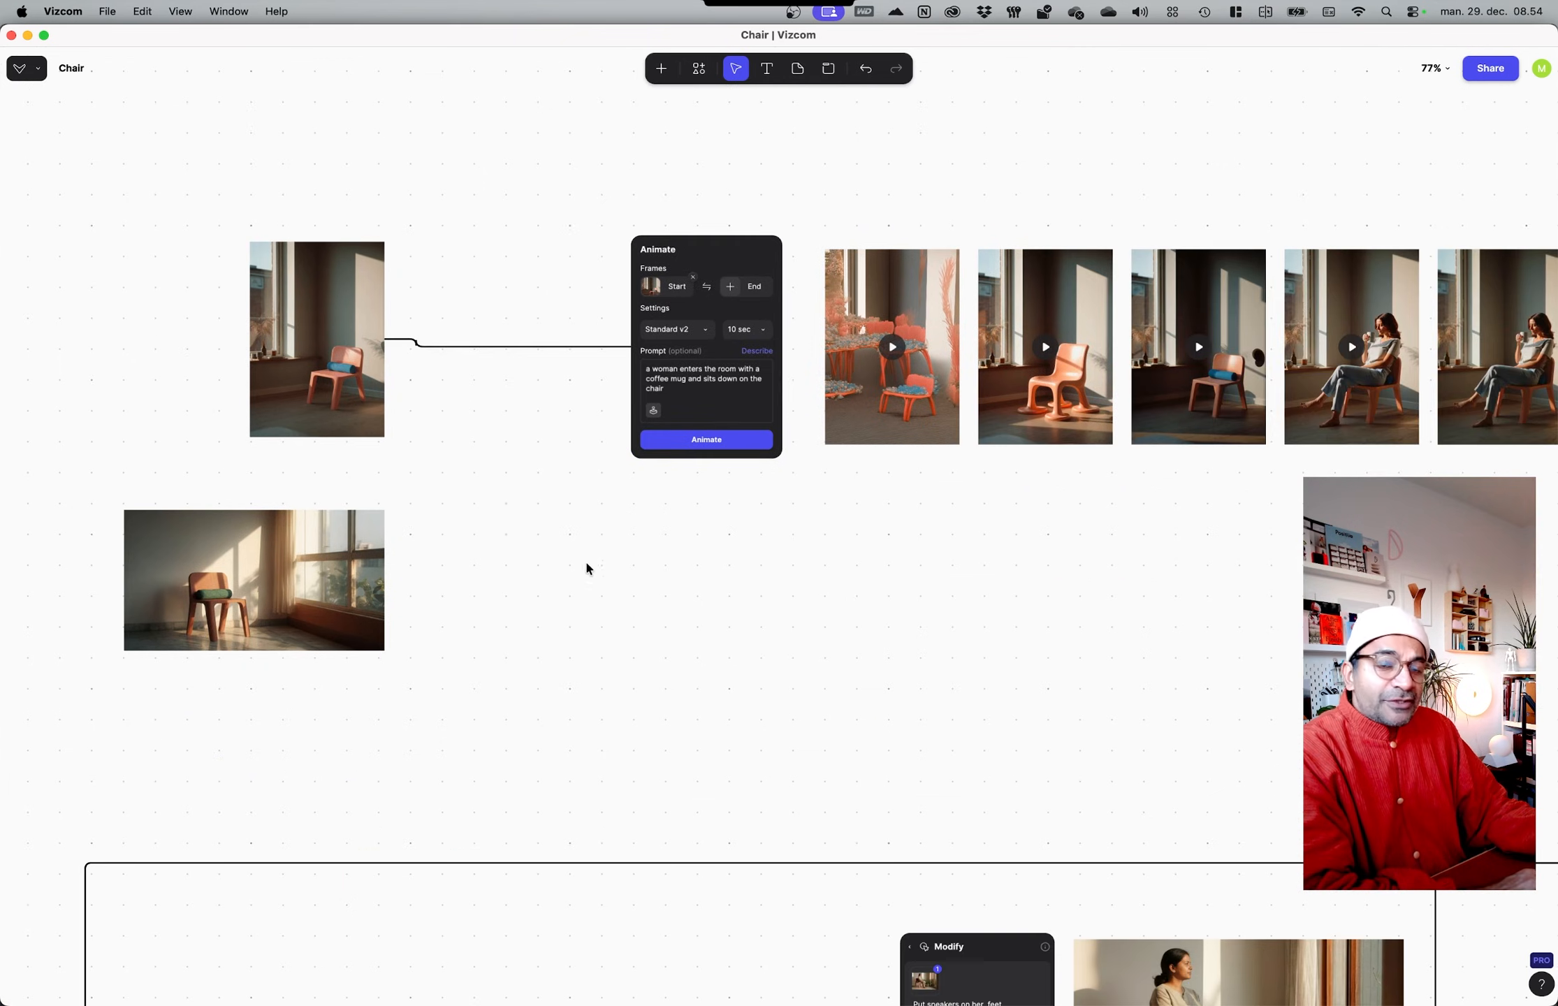
{"action": "scroll", "coordinate": [777, 513], "scroll_direction": "down", "scroll_amount": 10, "text": "ctrl"}
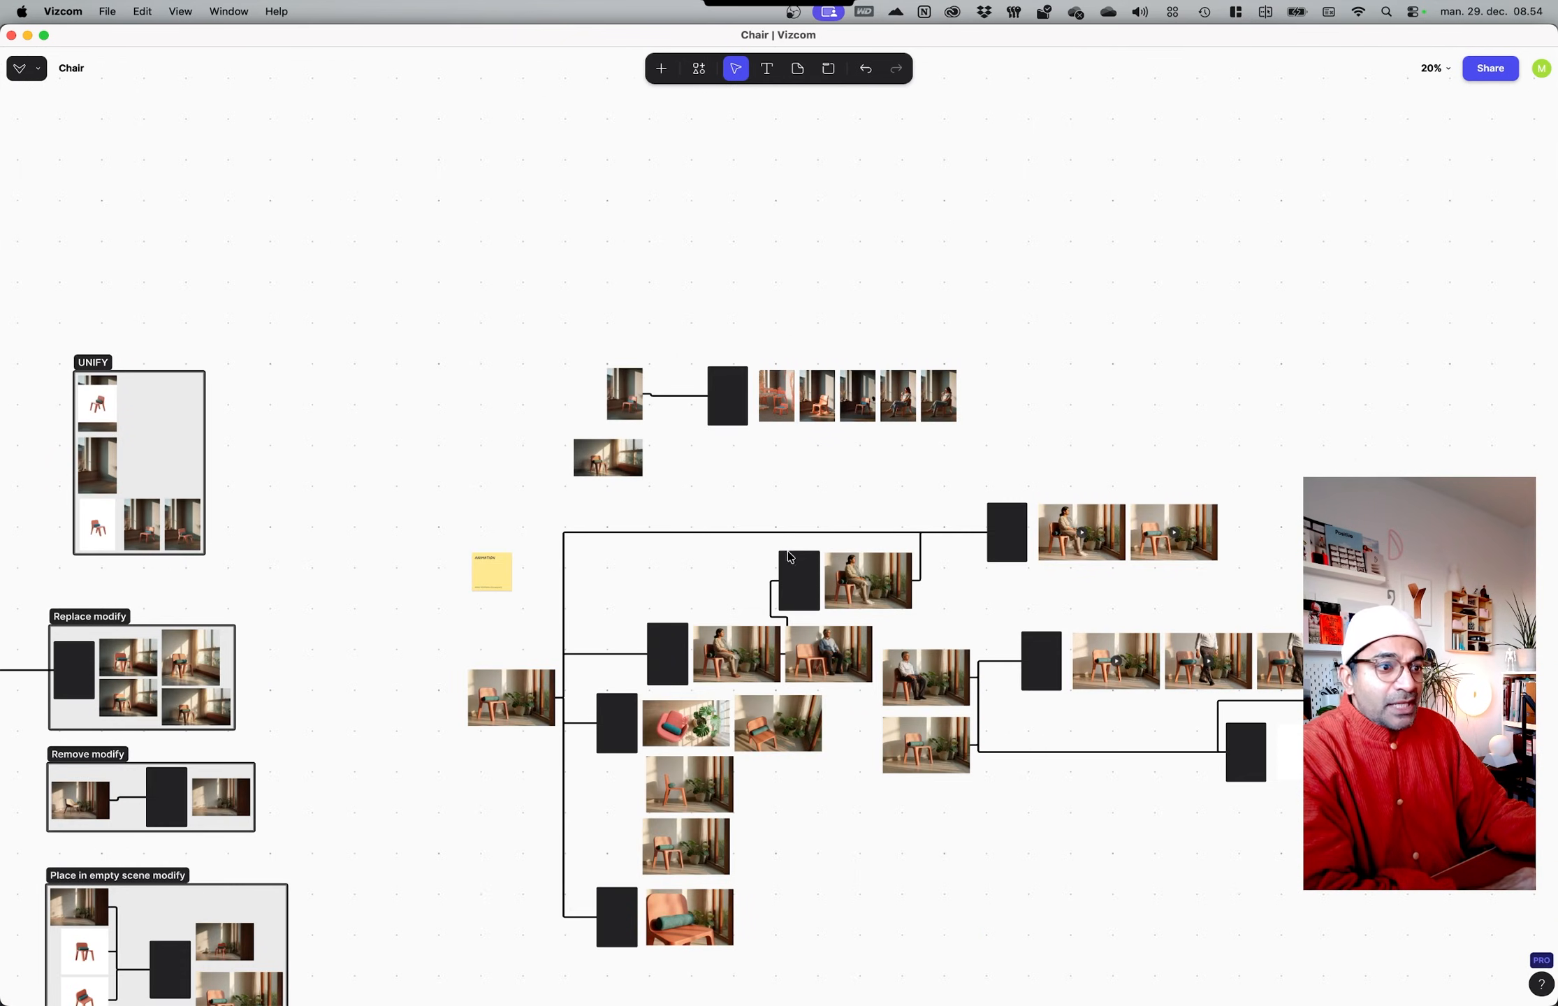
{"action": "scroll", "coordinate": [649, 602], "scroll_direction": "down", "scroll_amount": 5, "text": "ctrl"}
{"action": "middle_click_drag", "start_coordinate": [454, 621], "coordinate": [681, 578]}
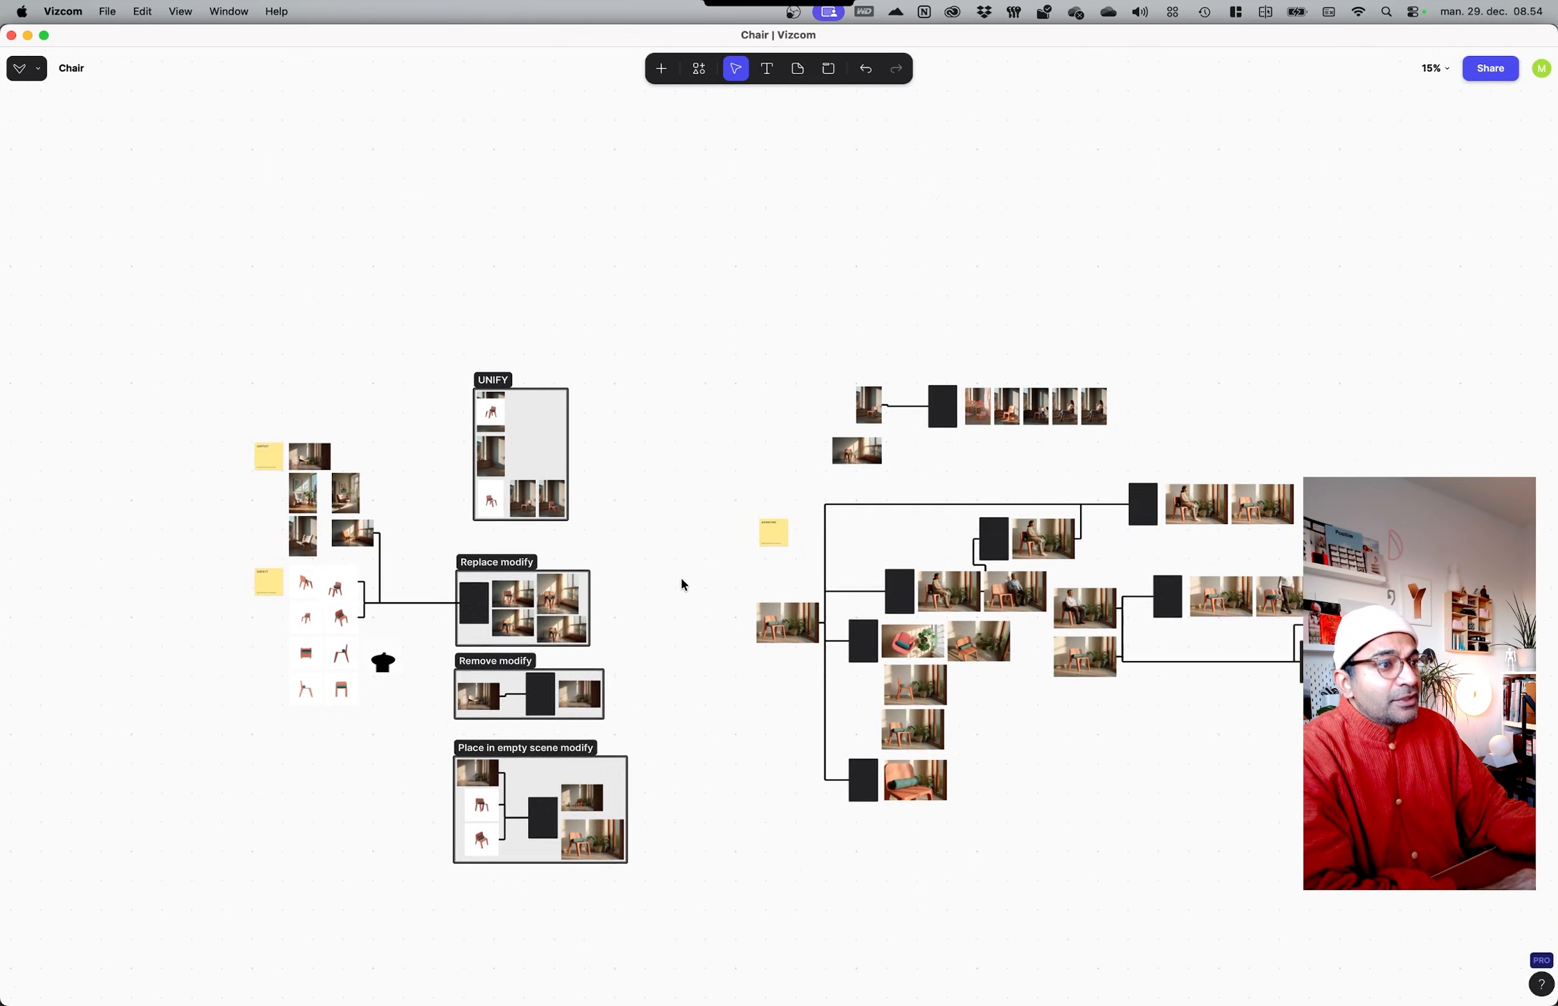
Step: Review the context room photos and the subject chair renders that feed the modification workflows
{"action": "scroll", "coordinate": [398, 633], "scroll_direction": "up", "scroll_amount": 5, "text": "ctrl"}
{"action": "scroll", "coordinate": [487, 393], "scroll_direction": "up", "scroll_amount": 10, "text": "ctrl"}
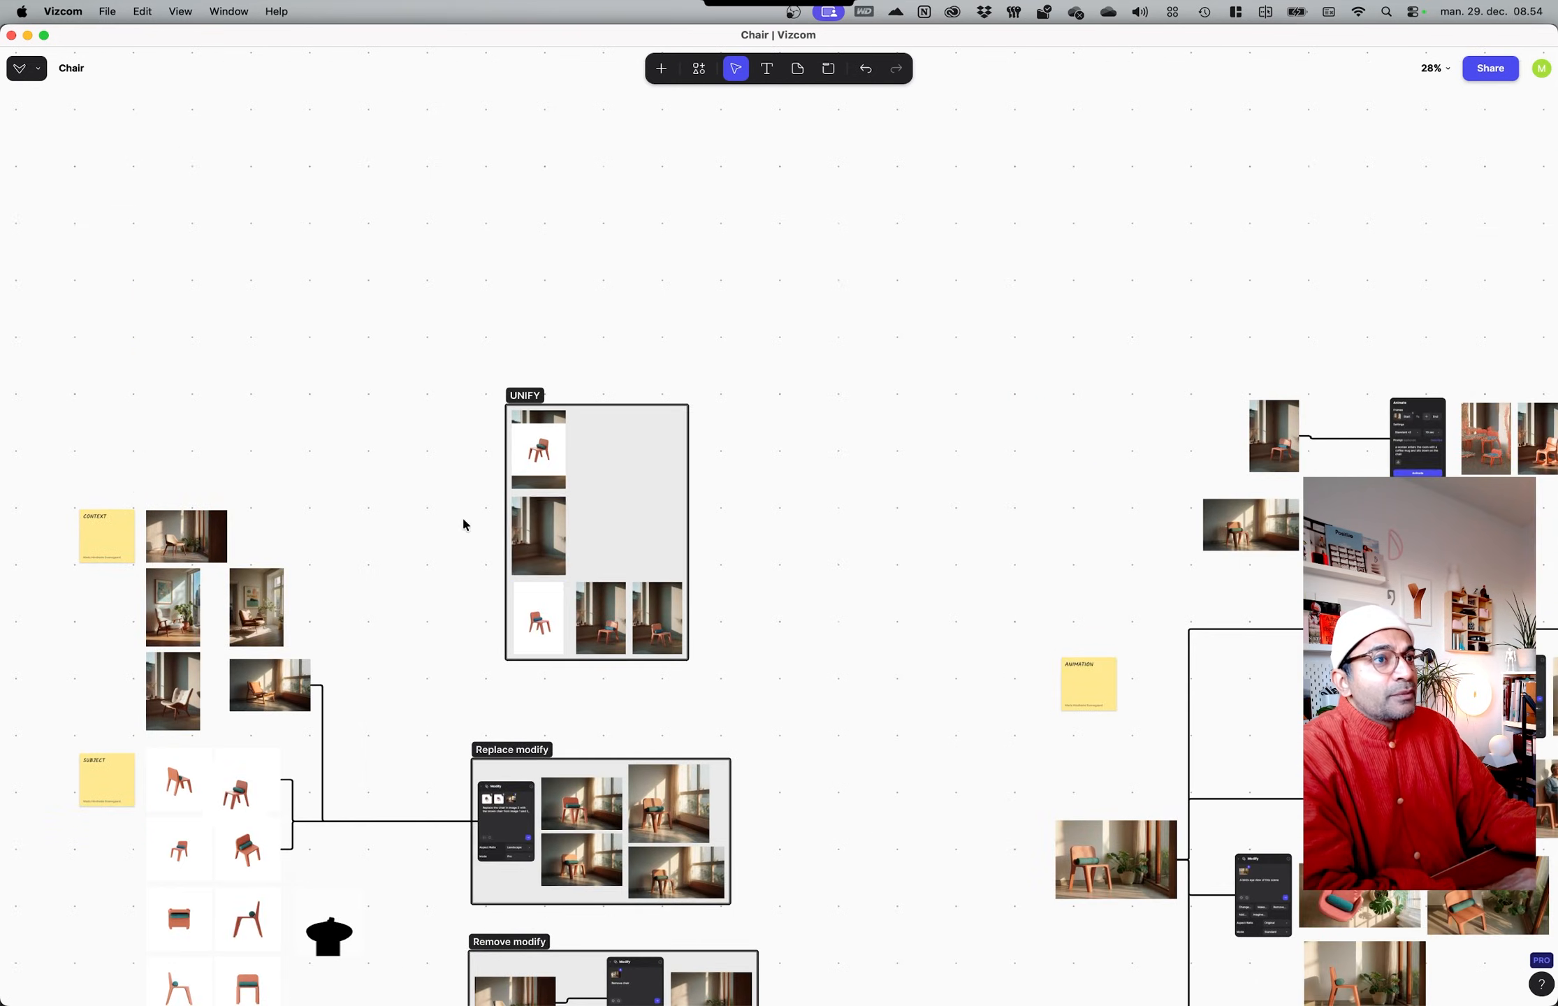
{"action": "left_click", "coordinate": [519, 539]}
{"action": "left_click", "coordinate": [392, 686]}
{"action": "scroll", "coordinate": [388, 663], "scroll_direction": "down", "scroll_amount": 5, "text": "ctrl"}
{"action": "middle_click_drag", "start_coordinate": [389, 663], "coordinate": [959, 414]}
{"action": "scroll", "coordinate": [834, 443], "scroll_direction": "up", "scroll_amount": 5, "text": "ctrl"}
{"action": "scroll", "coordinate": [487, 442], "scroll_direction": "down", "scroll_amount": 8}
{"action": "scroll", "coordinate": [487, 442], "scroll_direction": "right", "scroll_amount": 3}
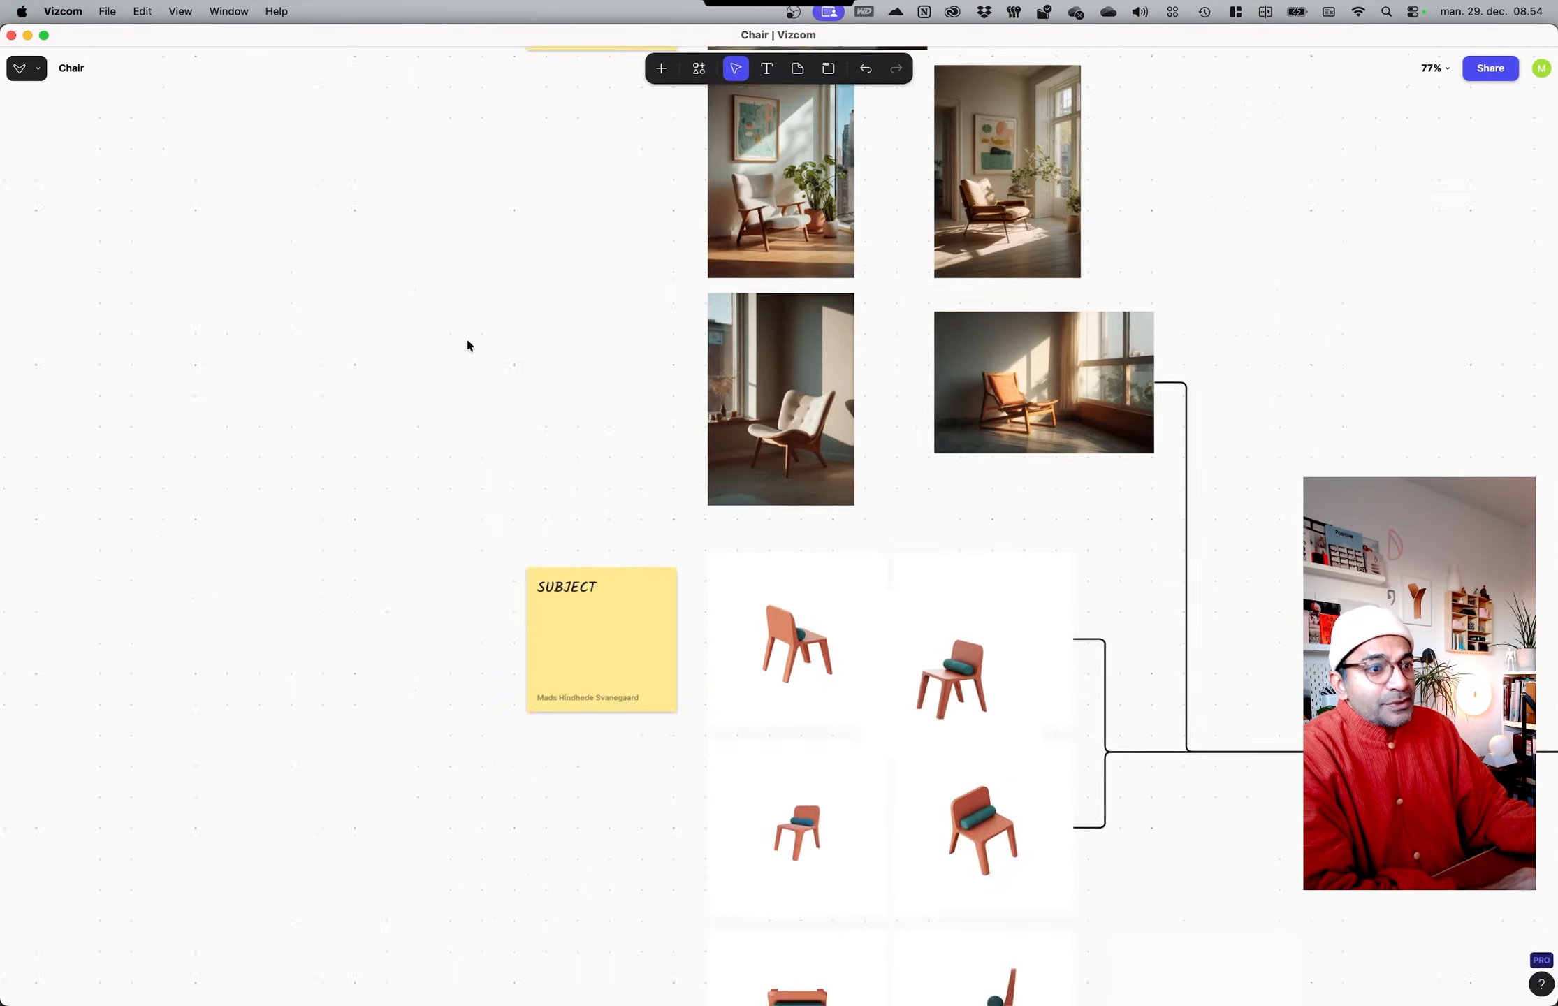
{"action": "scroll", "coordinate": [354, 480], "scroll_direction": "down", "scroll_amount": 4}
{"action": "scroll", "coordinate": [353, 480], "scroll_direction": "right", "scroll_amount": 3}
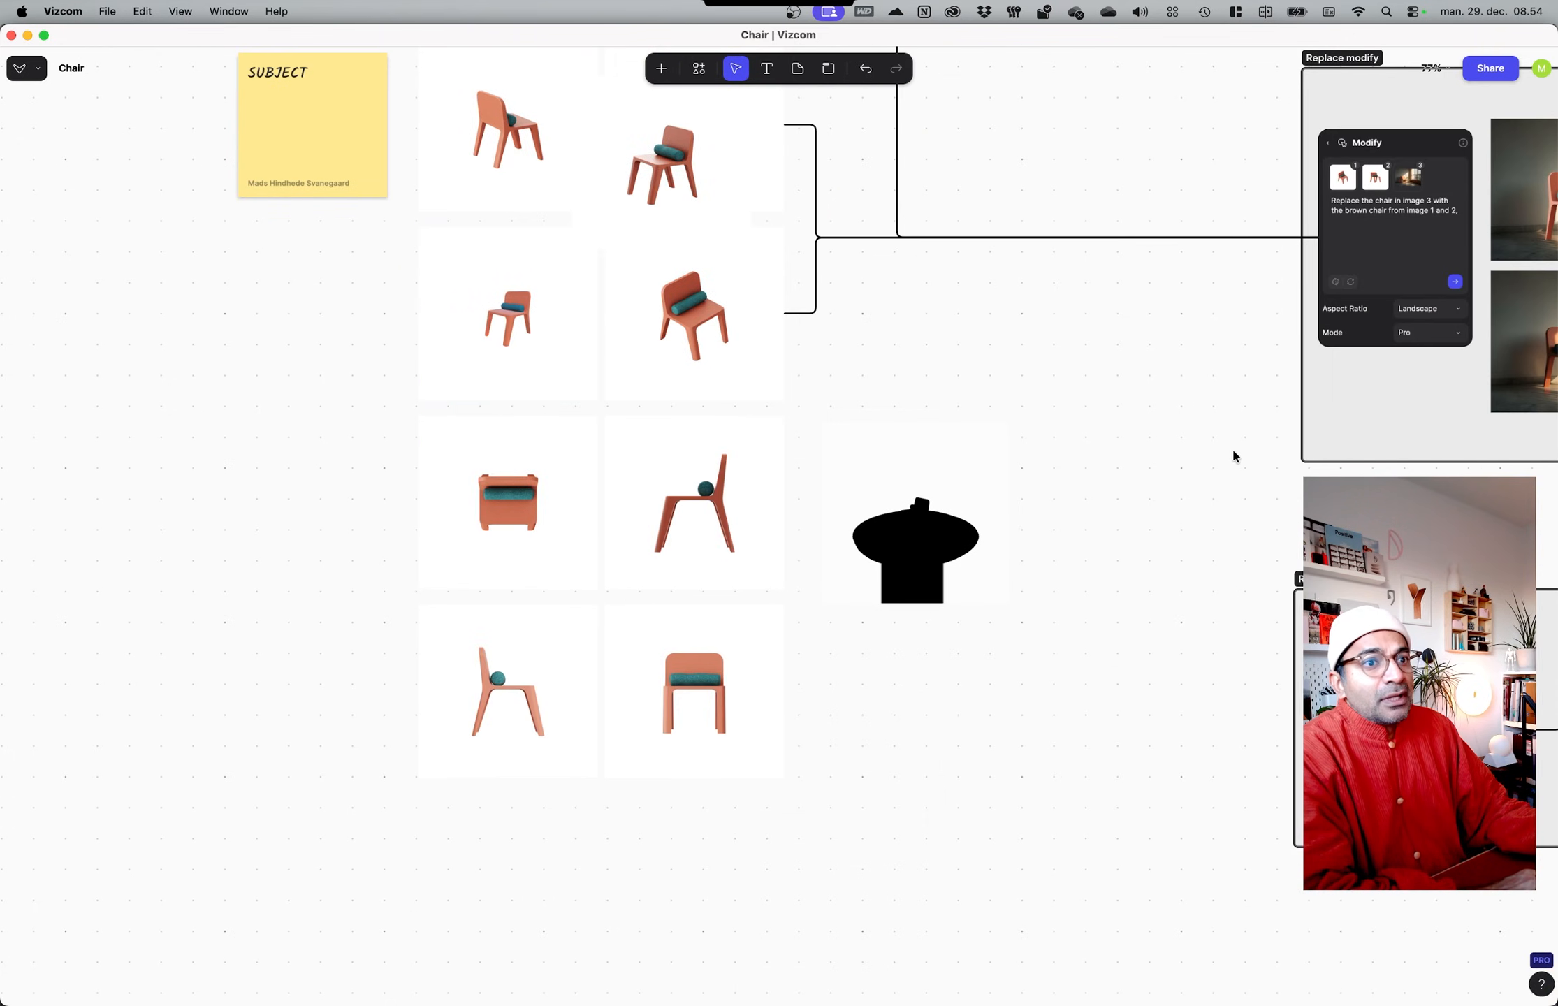
Step: Examine the UNIFY frame and compare its two results of the chair placed in the window room
{"action": "middle_click_drag", "start_coordinate": [1113, 389], "coordinate": [494, 969]}
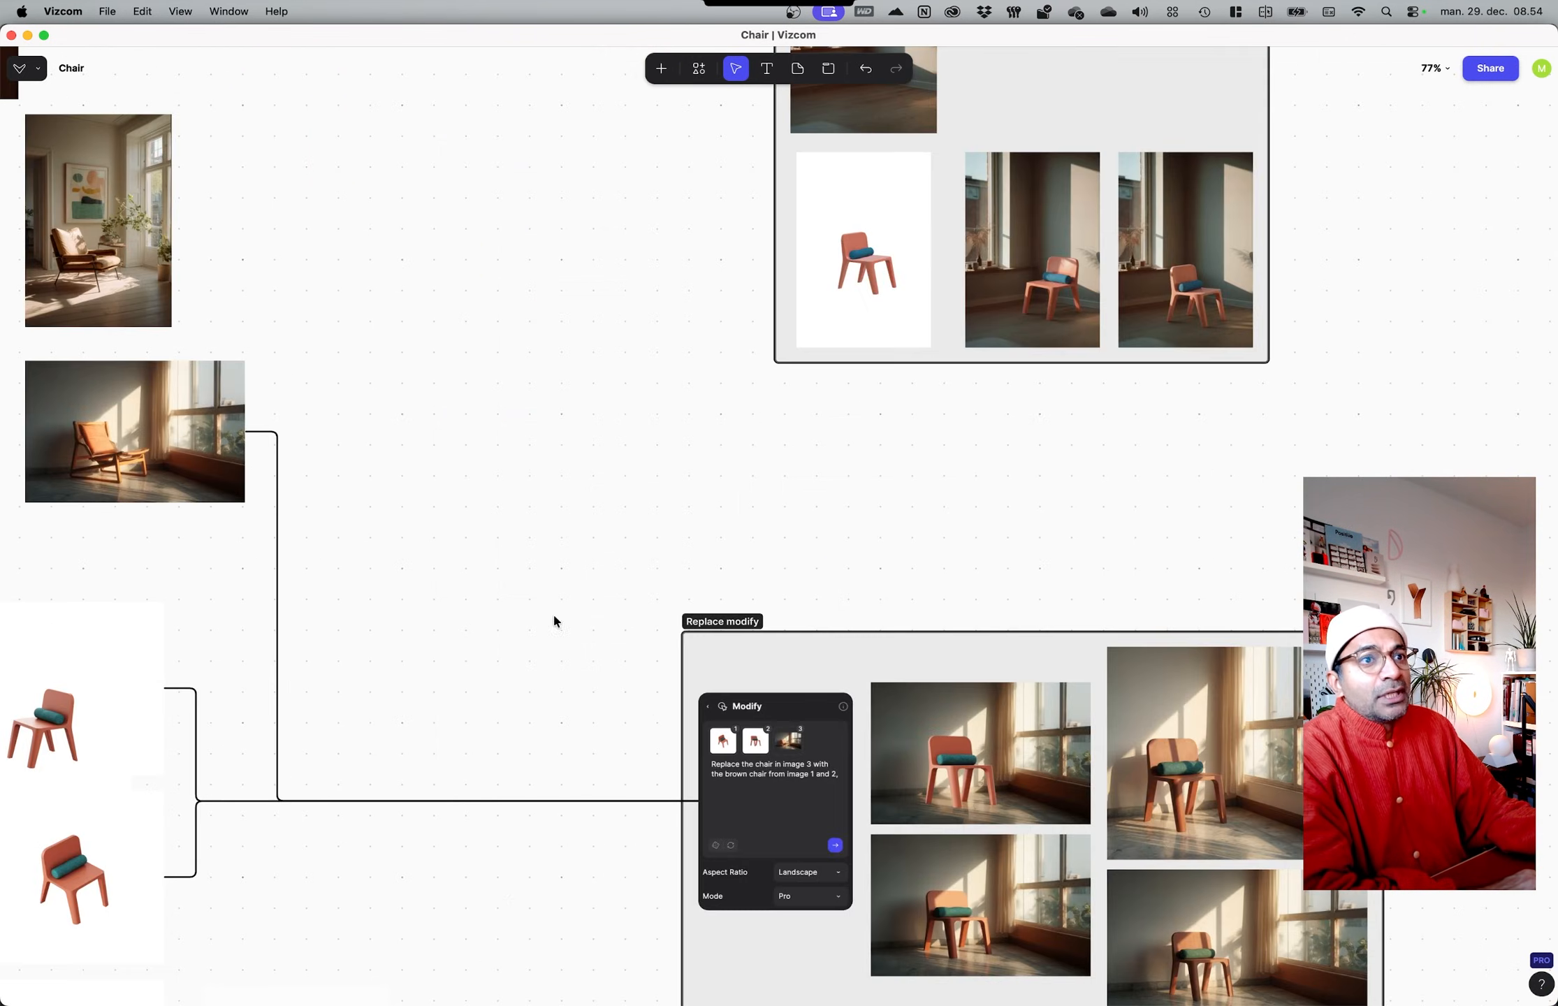
{"action": "middle_click_drag", "start_coordinate": [723, 463], "coordinate": [637, 810]}
{"action": "scroll", "coordinate": [601, 292], "scroll_direction": "up", "scroll_amount": 3}
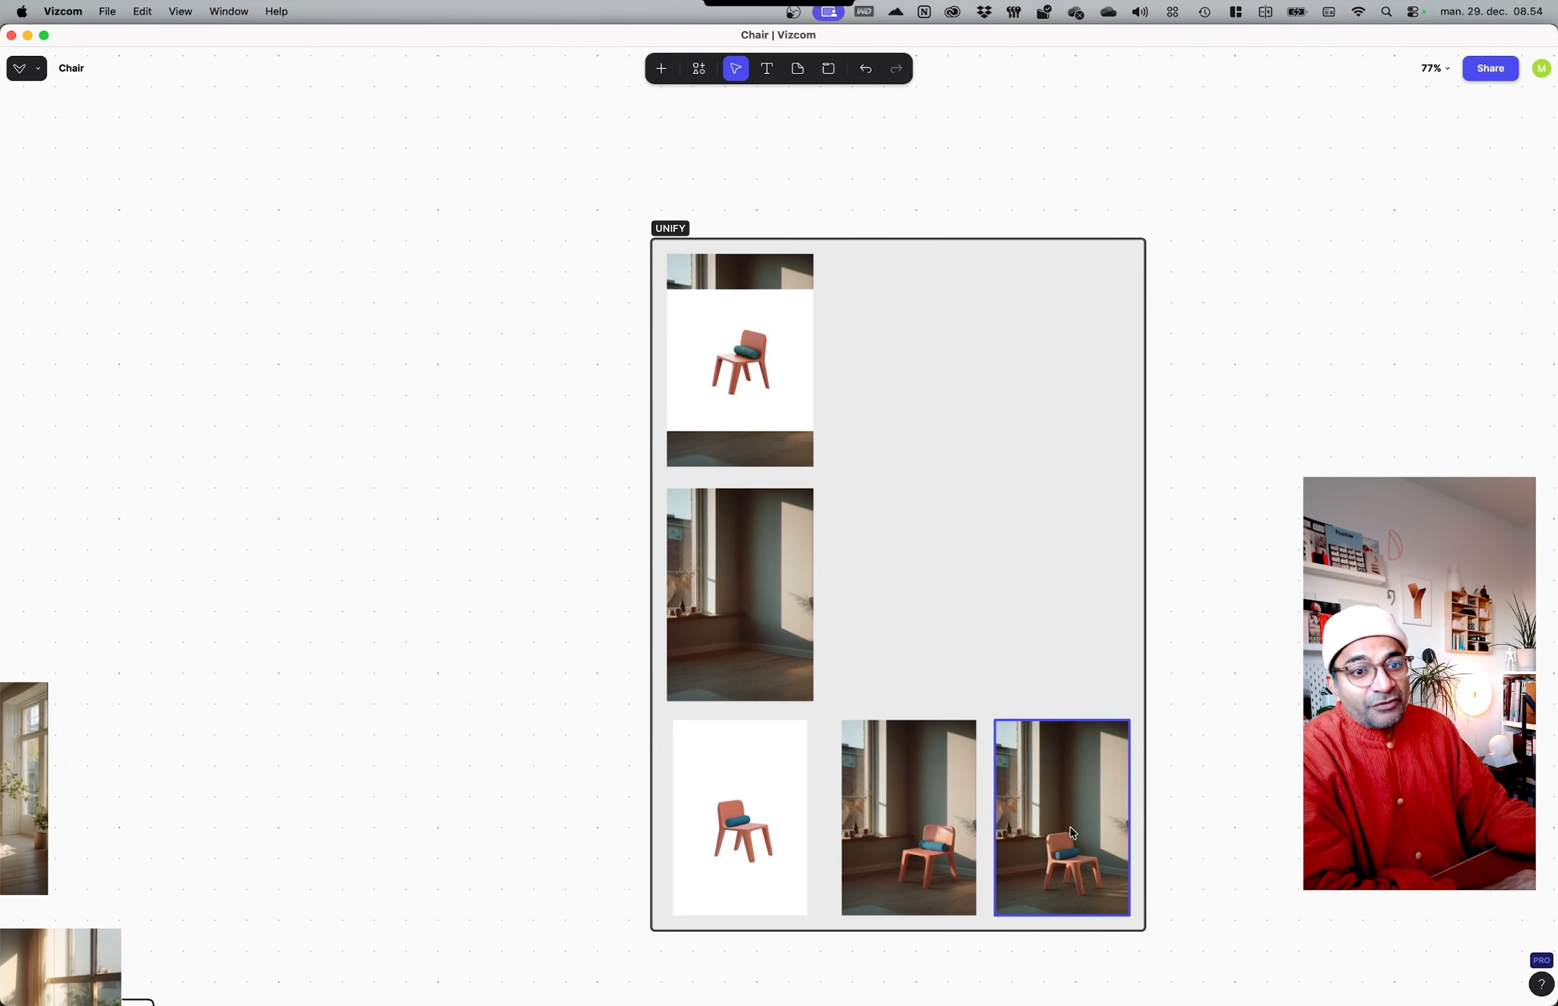
{"action": "scroll", "coordinate": [1063, 885], "scroll_direction": "up", "scroll_amount": 10}
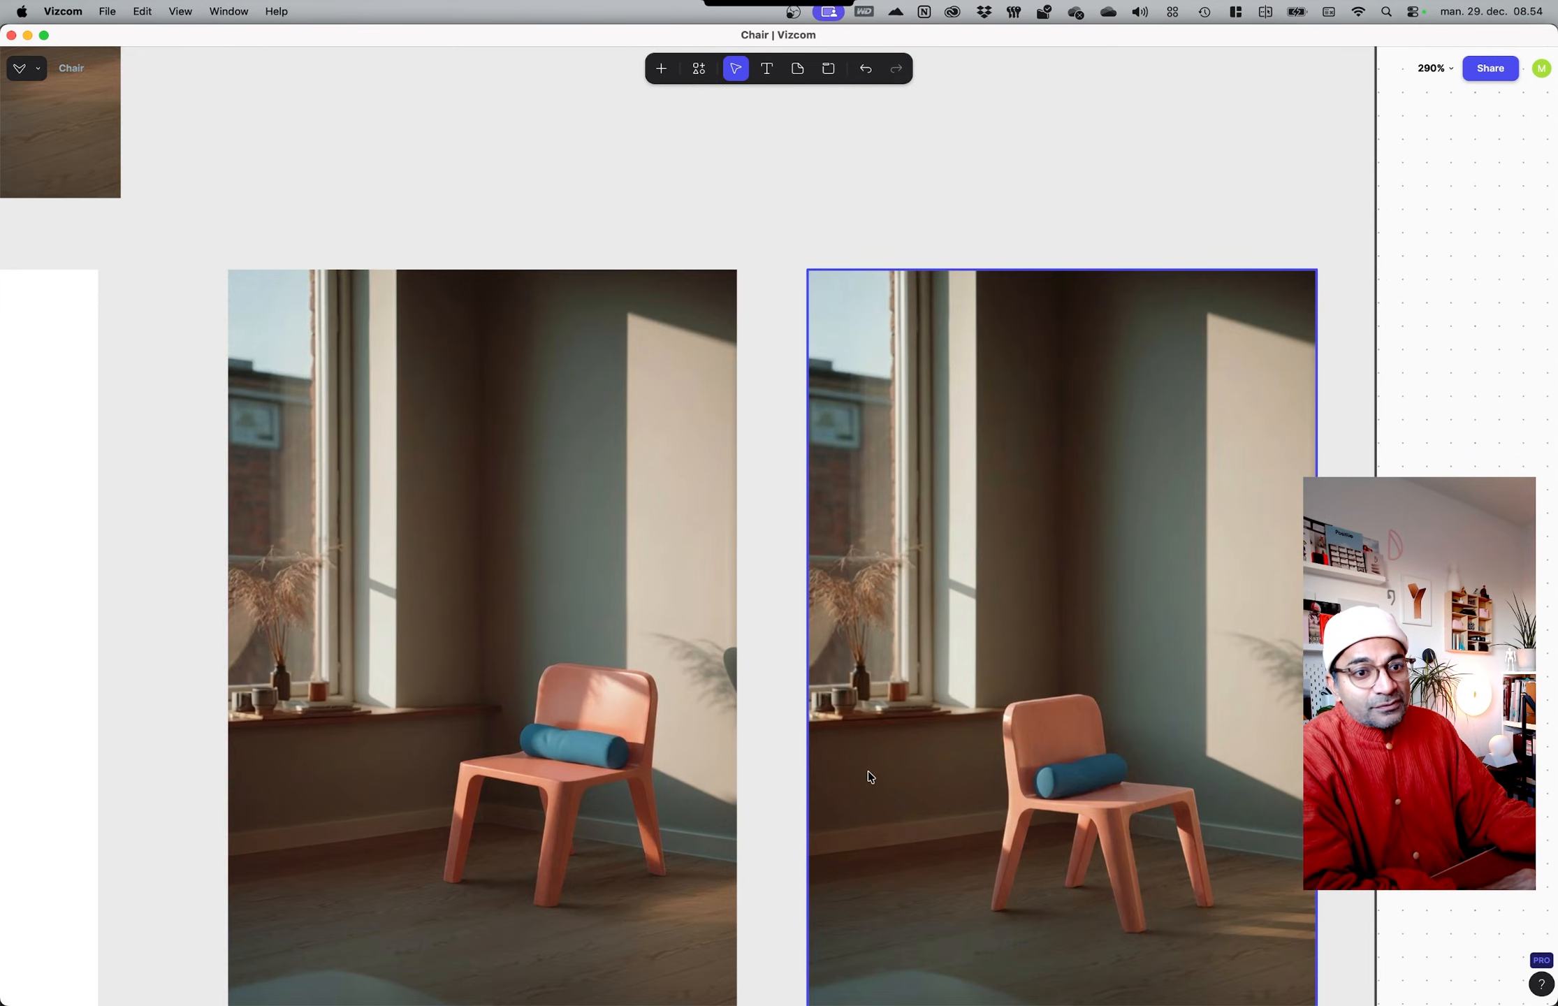
Step: Review the Replace modify frame, comparing the chair replacement prompt and reference images with the generated room scenes
{"action": "scroll", "coordinate": [868, 770], "scroll_direction": "down", "scroll_amount": 10}
{"action": "scroll", "coordinate": [431, 745], "scroll_direction": "down", "scroll_amount": 6}
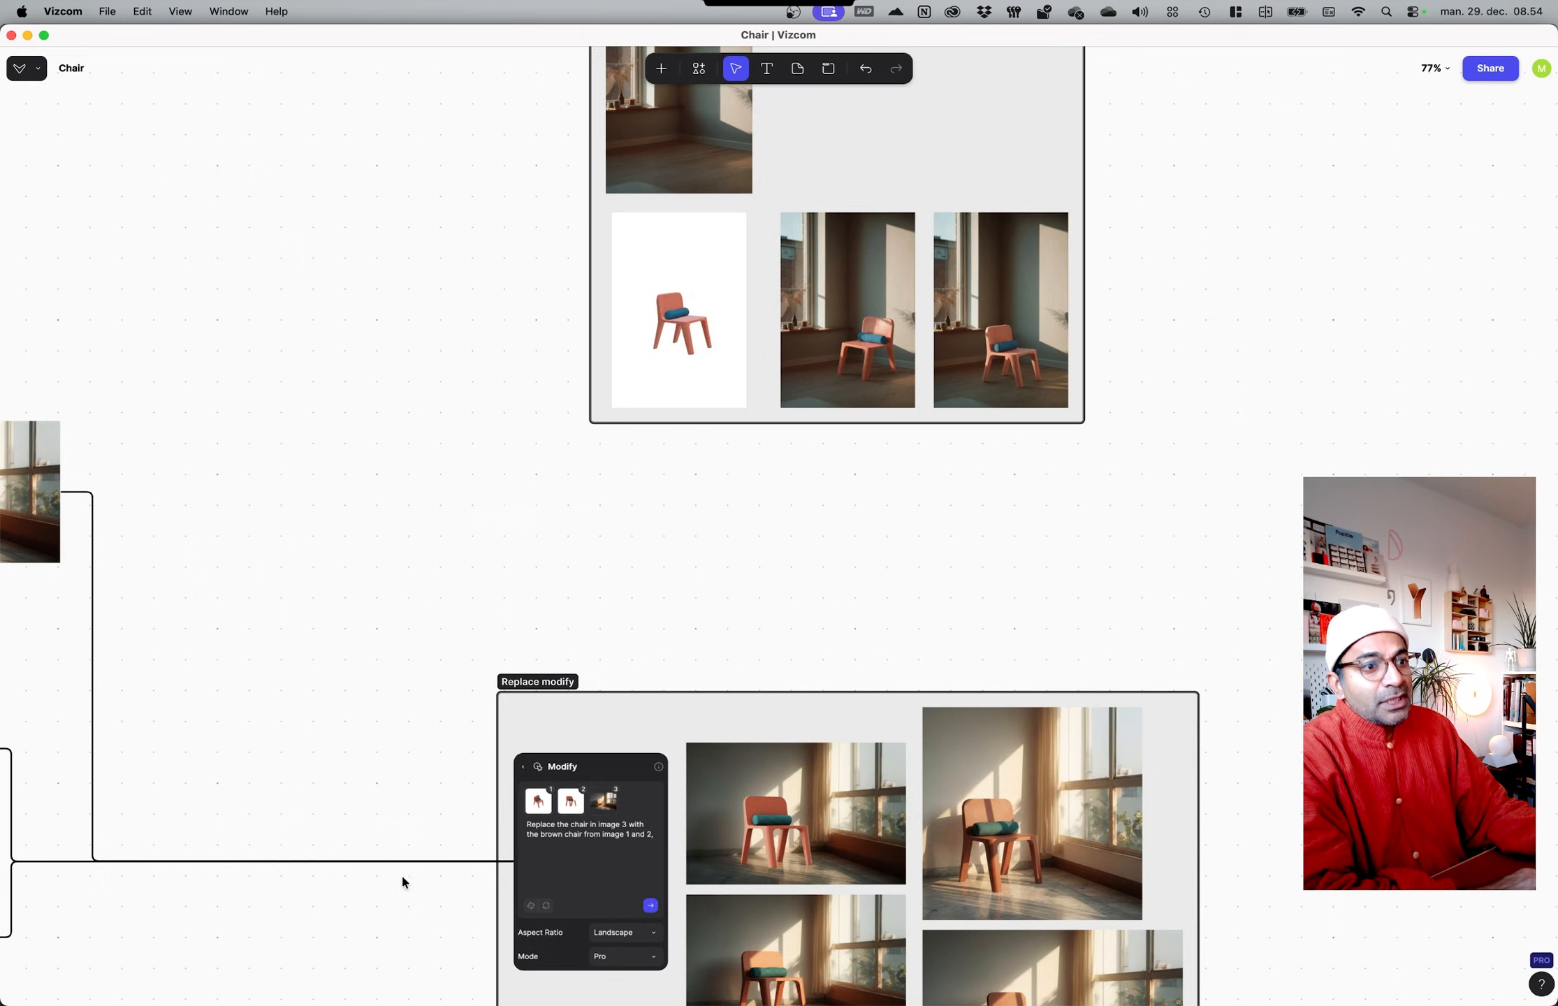
{"action": "scroll", "coordinate": [457, 724], "scroll_direction": "down", "scroll_amount": 5}
{"action": "scroll", "coordinate": [704, 574], "scroll_direction": "up", "scroll_amount": 5}
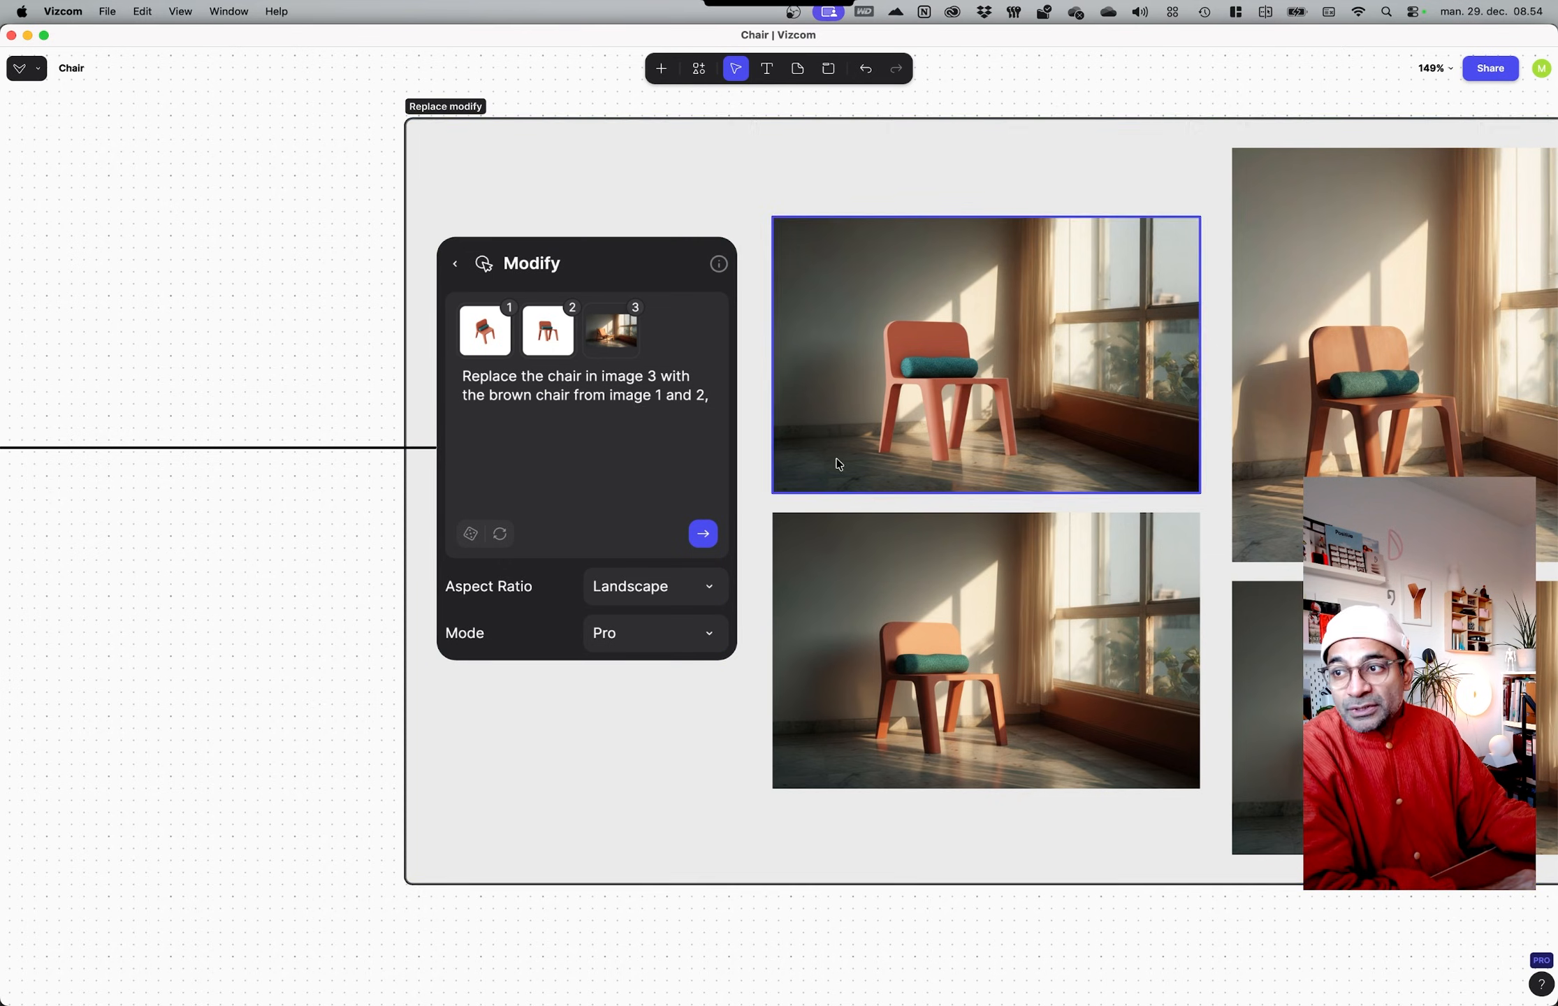
{"action": "scroll", "coordinate": [376, 713], "scroll_direction": "down", "scroll_amount": 5}
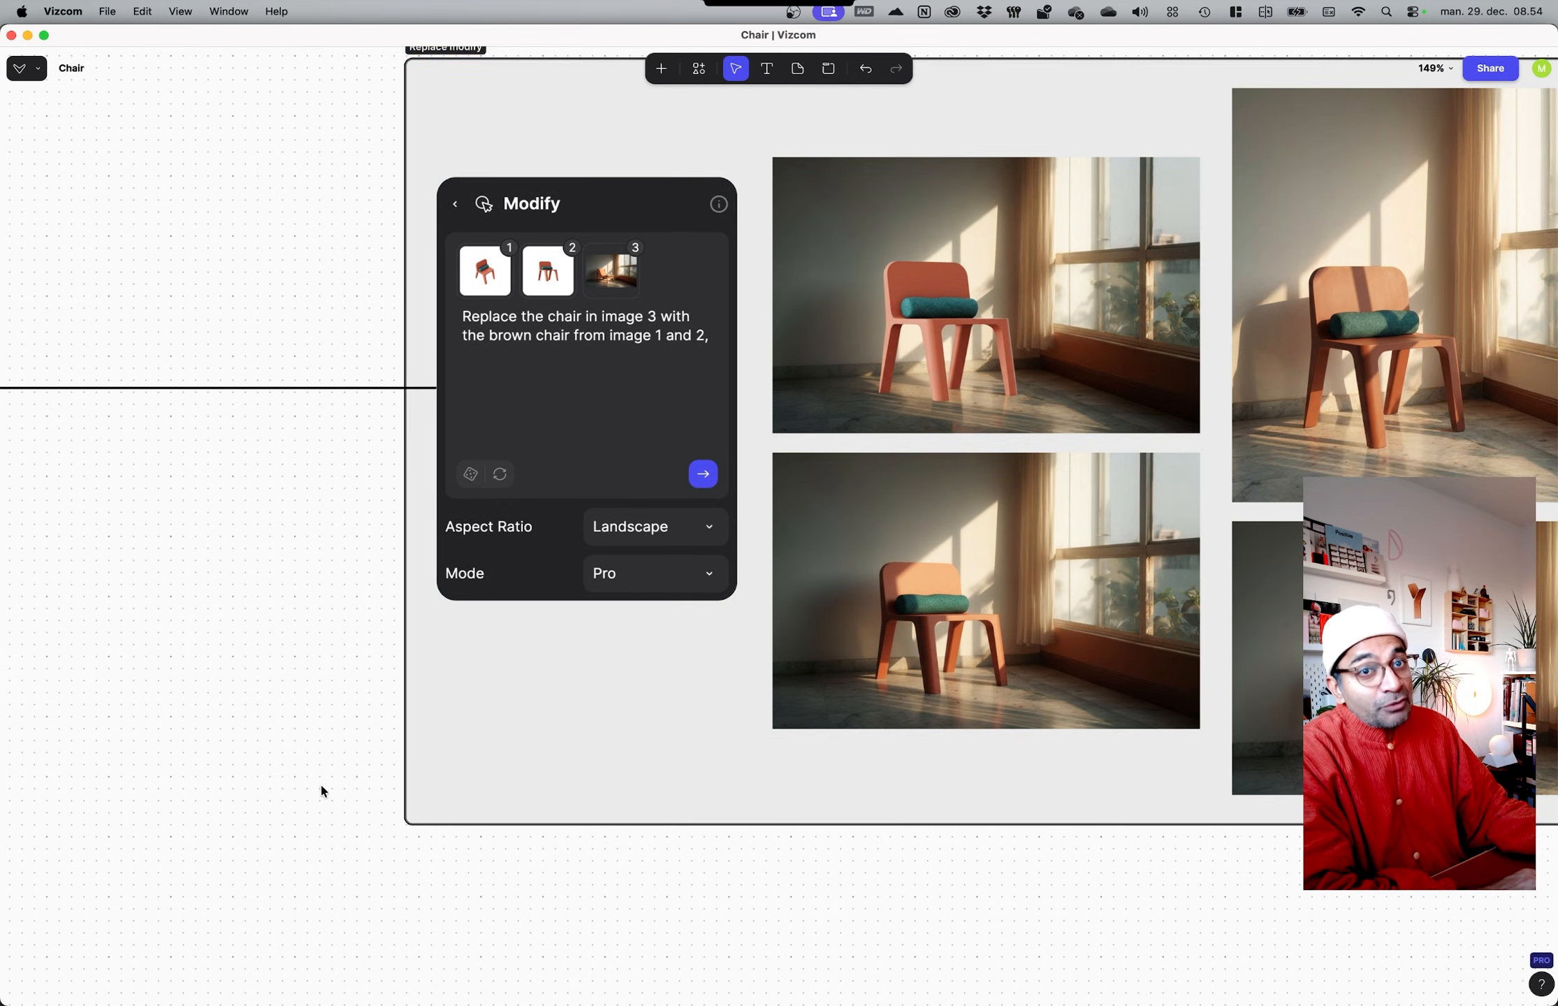
Step: Inspect the Remove modify frame, comparing the original room, the "Remove chair" prompt and the empty room result
{"action": "scroll", "coordinate": [877, 853], "scroll_direction": "down", "scroll_amount": 6}
{"action": "left_click", "coordinate": [727, 770]}
{"action": "key", "text": "shift+2"}
{"action": "left_click", "coordinate": [417, 569]}
{"action": "scroll", "coordinate": [1105, 699], "scroll_direction": "right", "scroll_amount": 3}
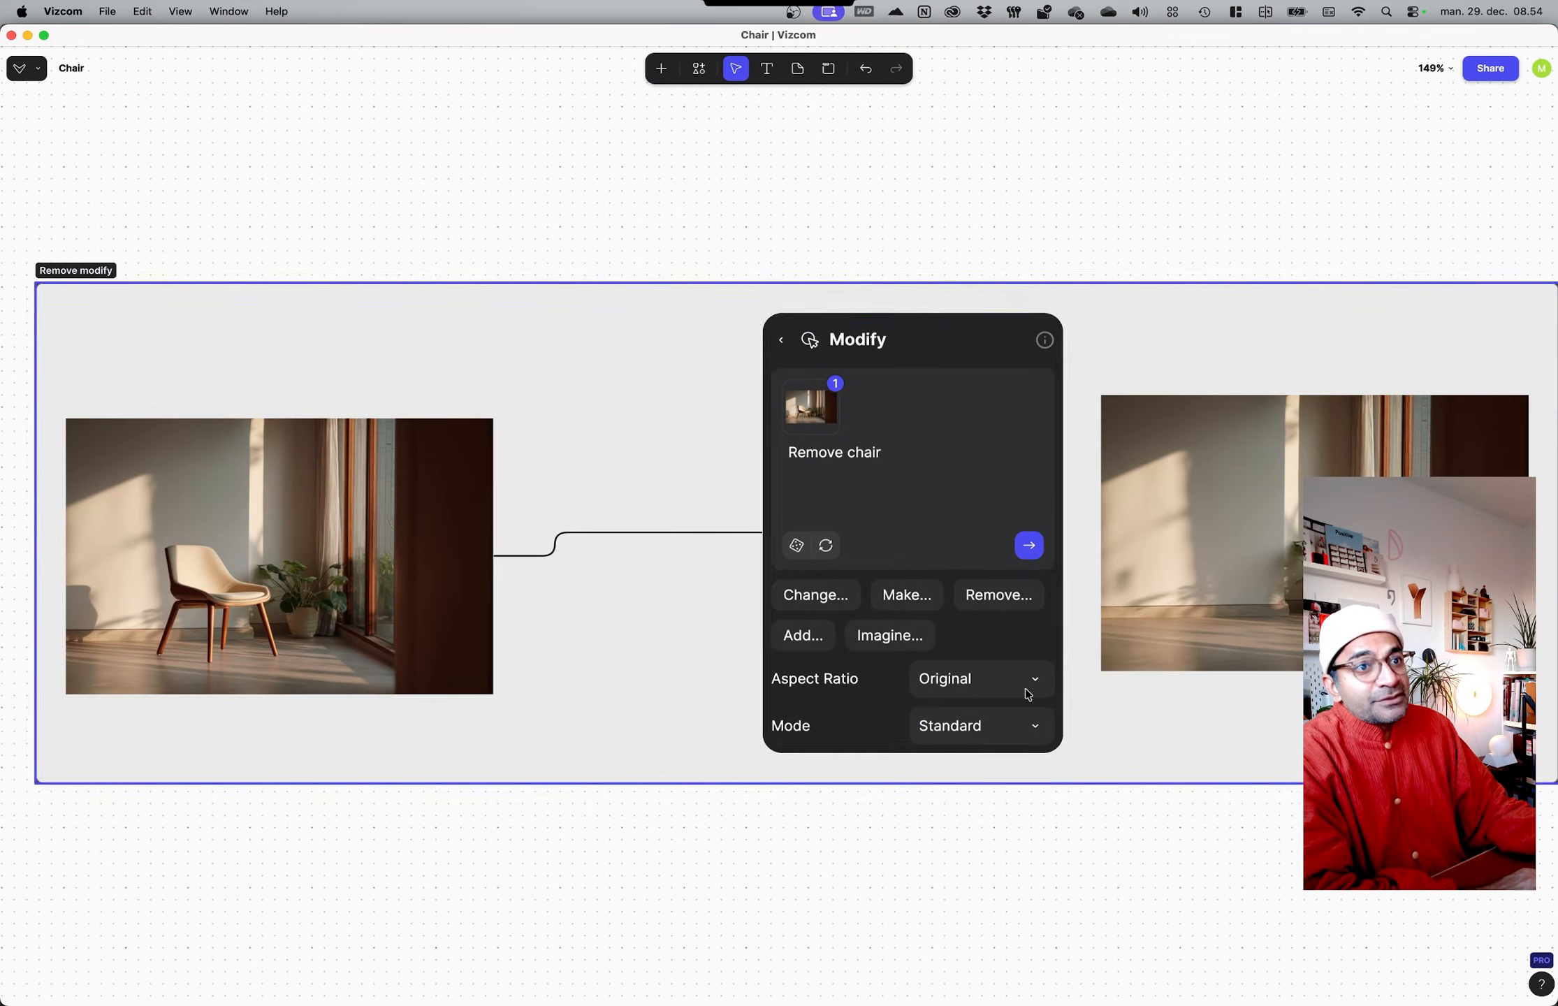
{"action": "left_click", "coordinate": [1300, 502]}
{"action": "scroll", "coordinate": [1027, 607], "scroll_direction": "down", "scroll_amount": 5}
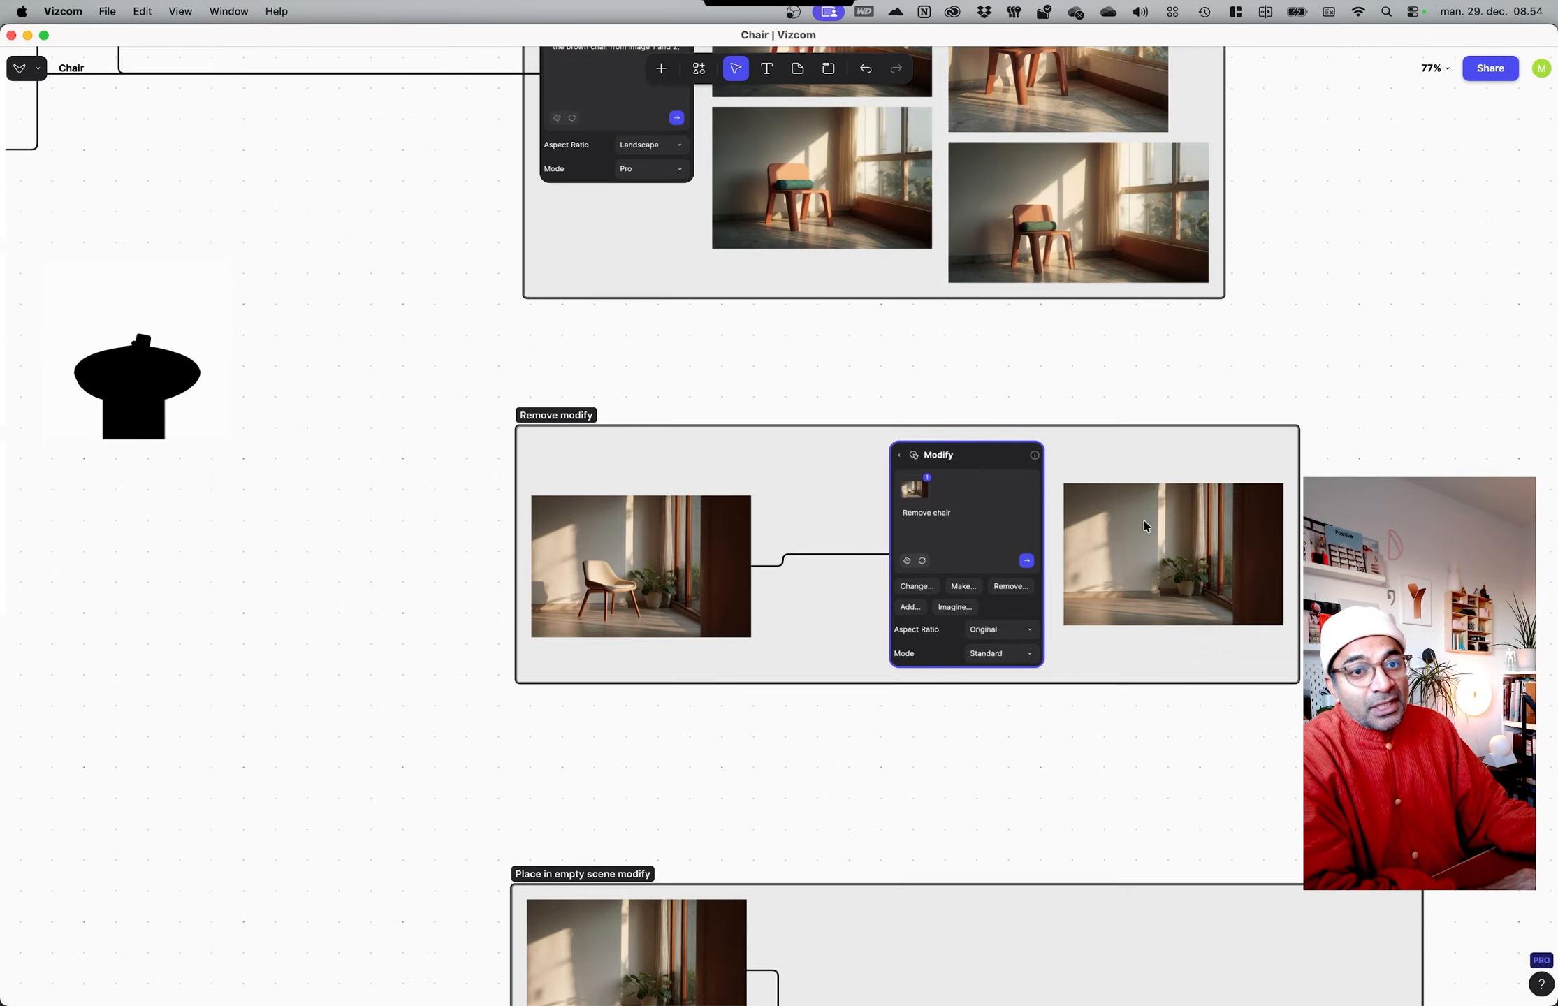
Step: Examine the Place in empty scene modify frame, including its empty room, chair references, prompt and both resulting images
{"action": "scroll", "coordinate": [1042, 761], "scroll_direction": "down", "scroll_amount": 5}
{"action": "scroll", "coordinate": [667, 321], "scroll_direction": "down", "scroll_amount": 3}
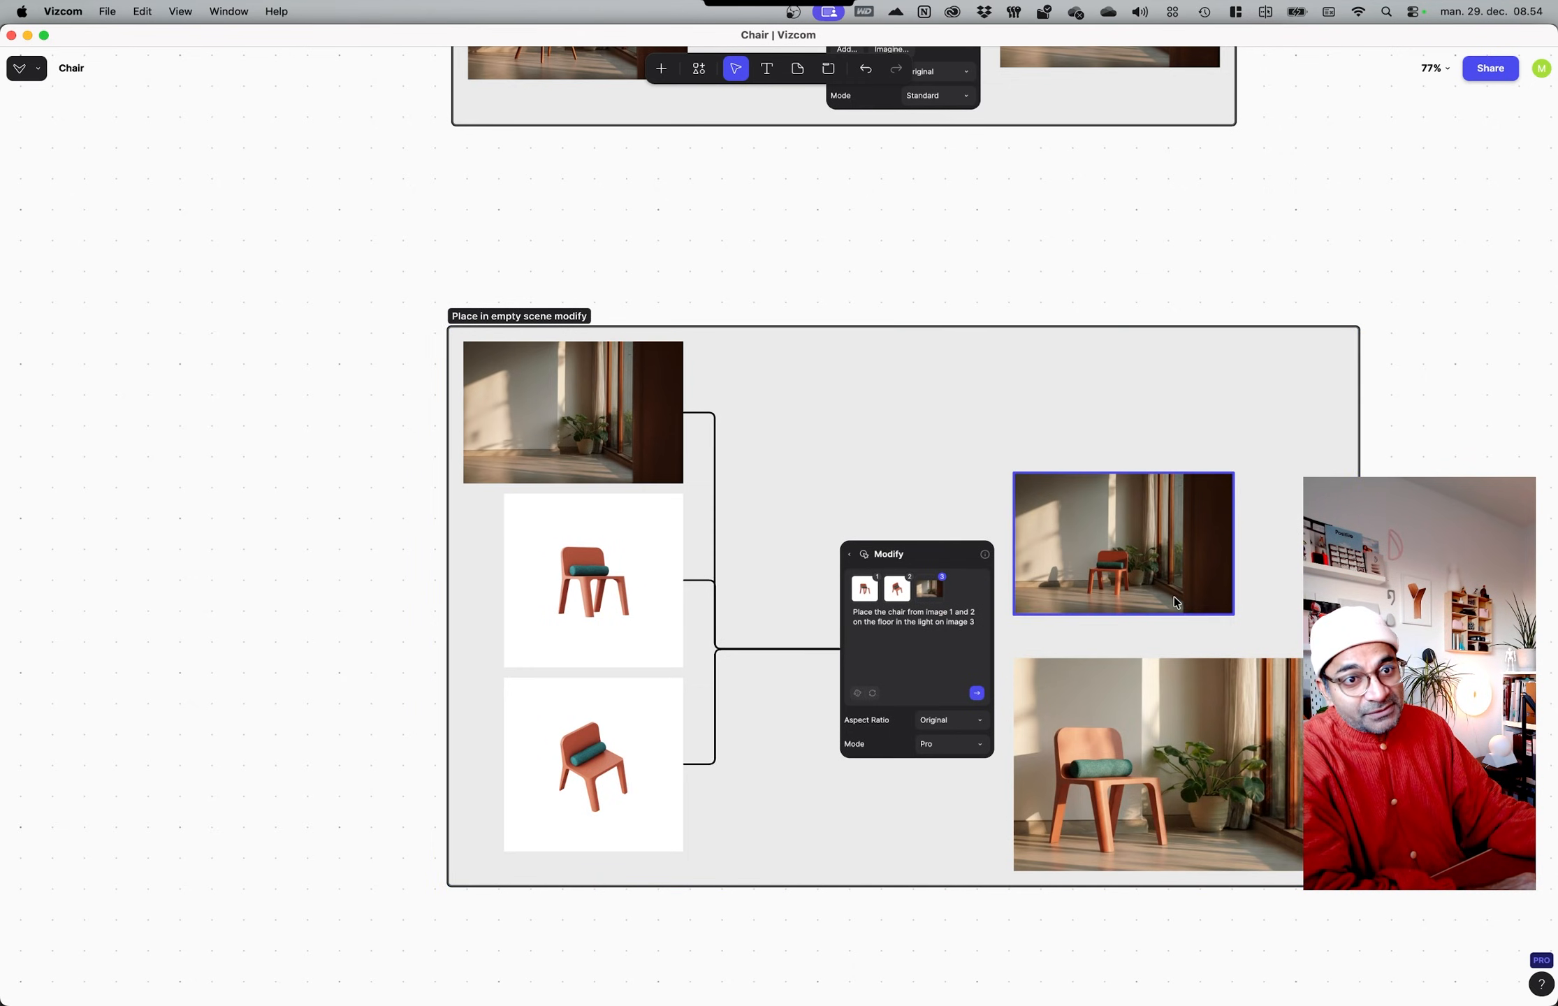
{"action": "scroll", "coordinate": [411, 740], "scroll_direction": "down", "scroll_amount": 5, "text": "ctrl"}
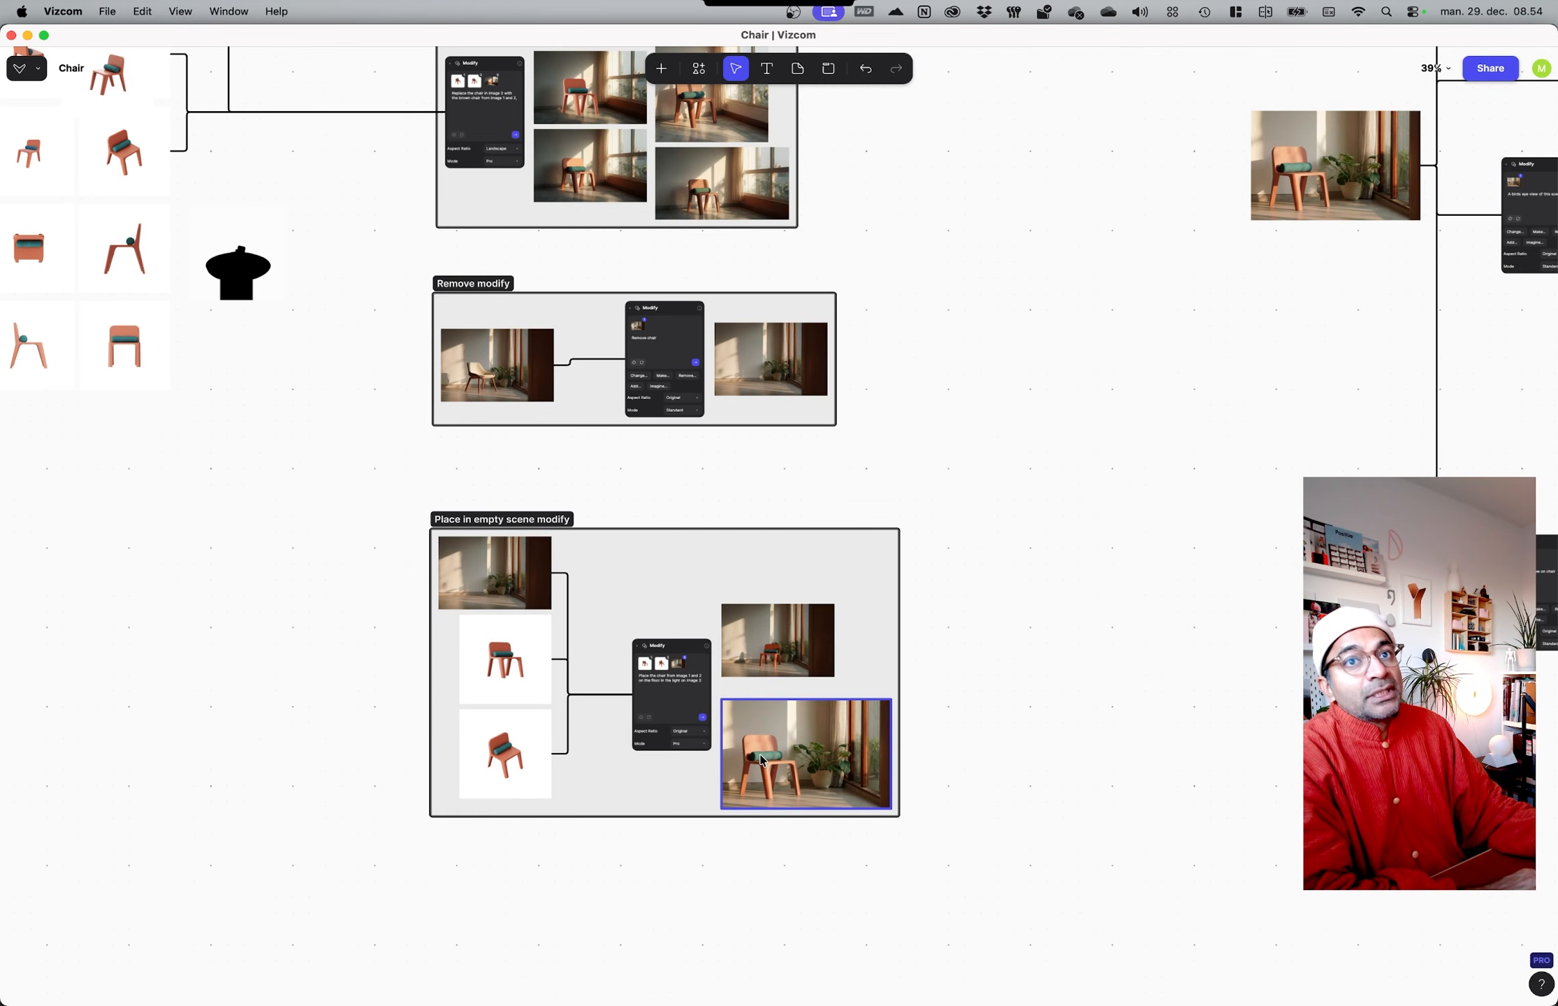
Step: Review the animation section, following the branches from the source chair image through the seated people to the generated animations
{"action": "scroll", "coordinate": [761, 759], "scroll_direction": "down", "scroll_amount": 3, "text": "ctrl"}
{"action": "scroll", "coordinate": [1002, 713], "scroll_direction": "right", "scroll_amount": 6}
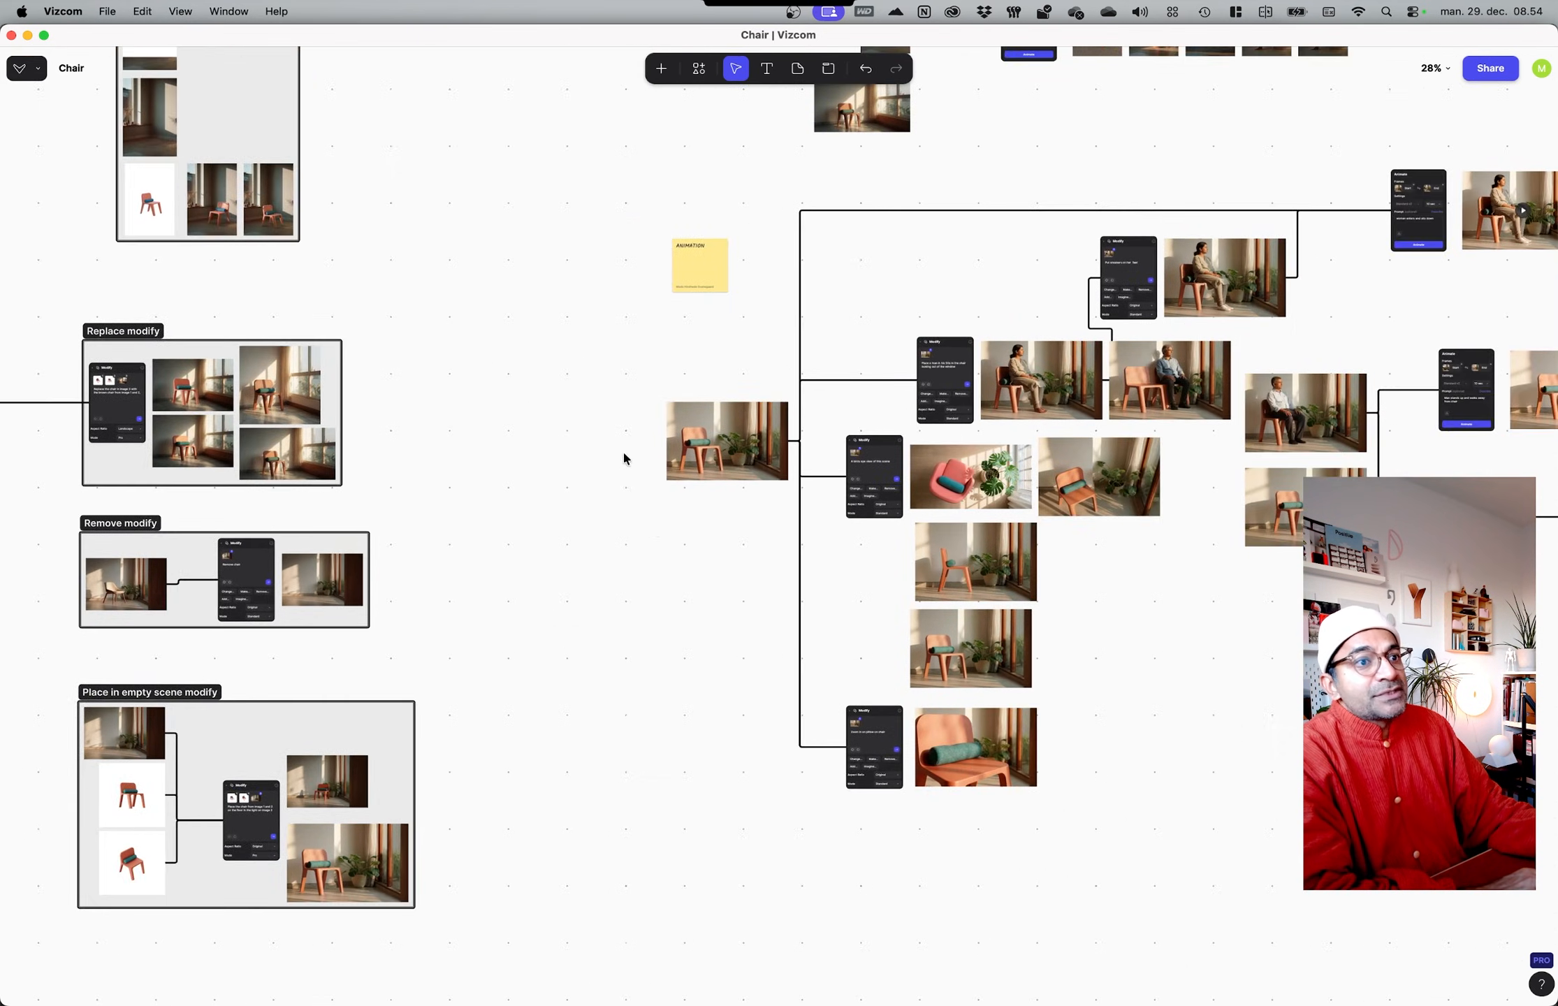
{"action": "scroll", "coordinate": [626, 475], "scroll_direction": "right", "scroll_amount": 5}
{"action": "scroll", "coordinate": [627, 475], "scroll_direction": "up", "scroll_amount": 3}
{"action": "scroll", "coordinate": [442, 702], "scroll_direction": "down", "scroll_amount": 1}
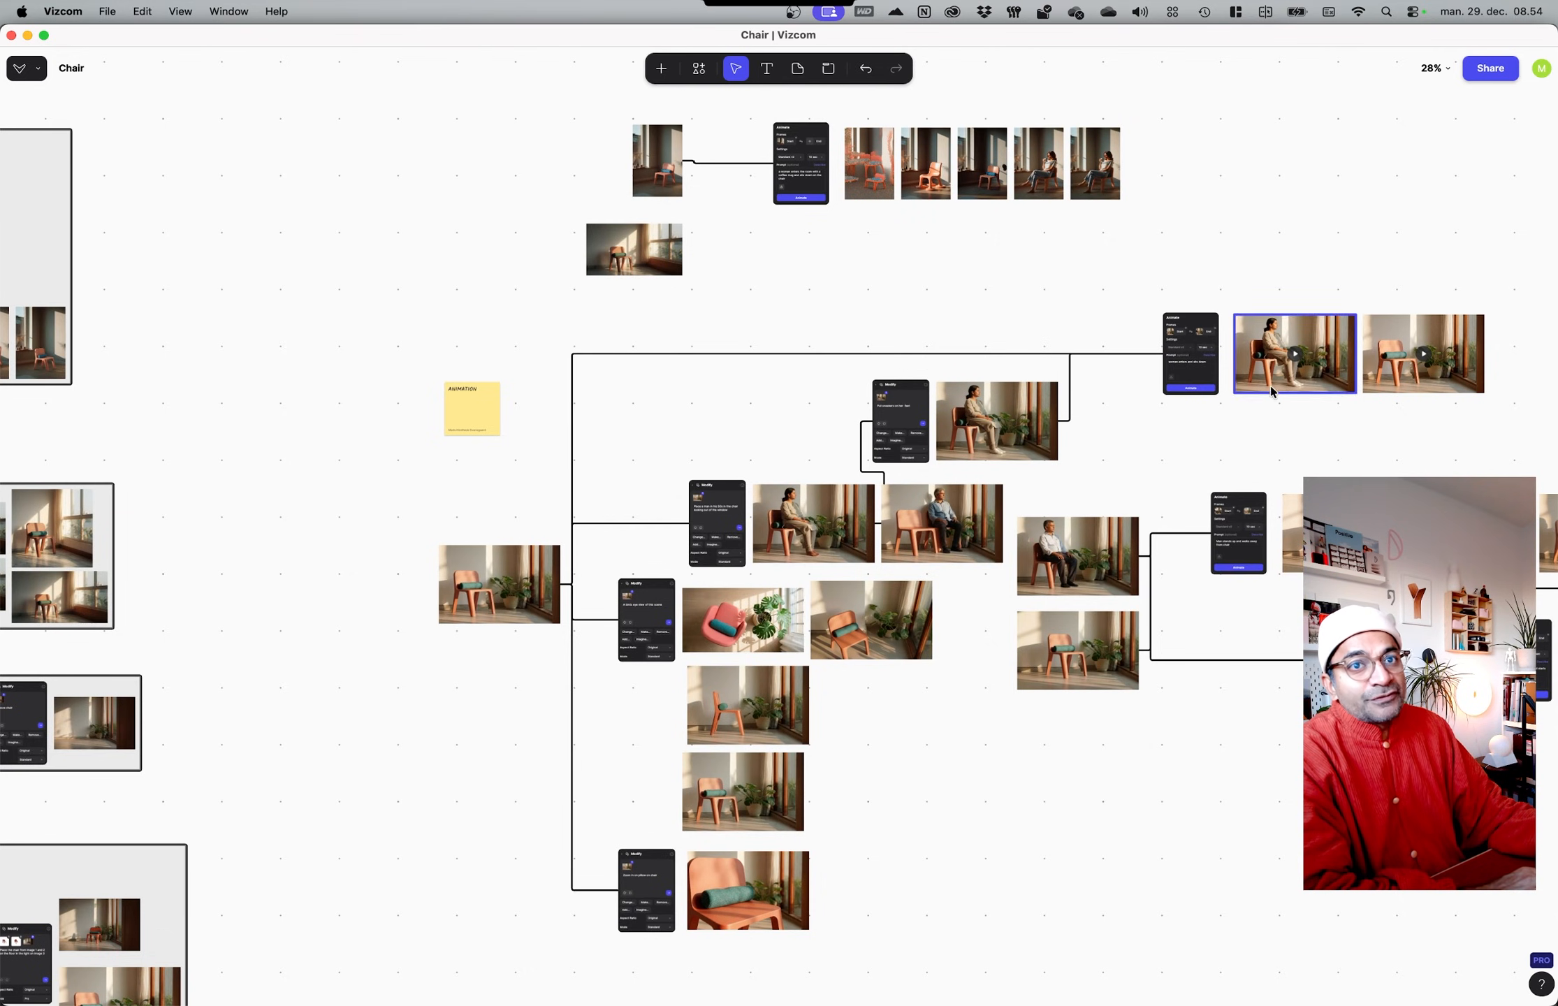
{"action": "scroll", "coordinate": [703, 480], "scroll_direction": "right", "scroll_amount": 6}
{"action": "scroll", "coordinate": [703, 480], "scroll_direction": "up", "scroll_amount": 1}
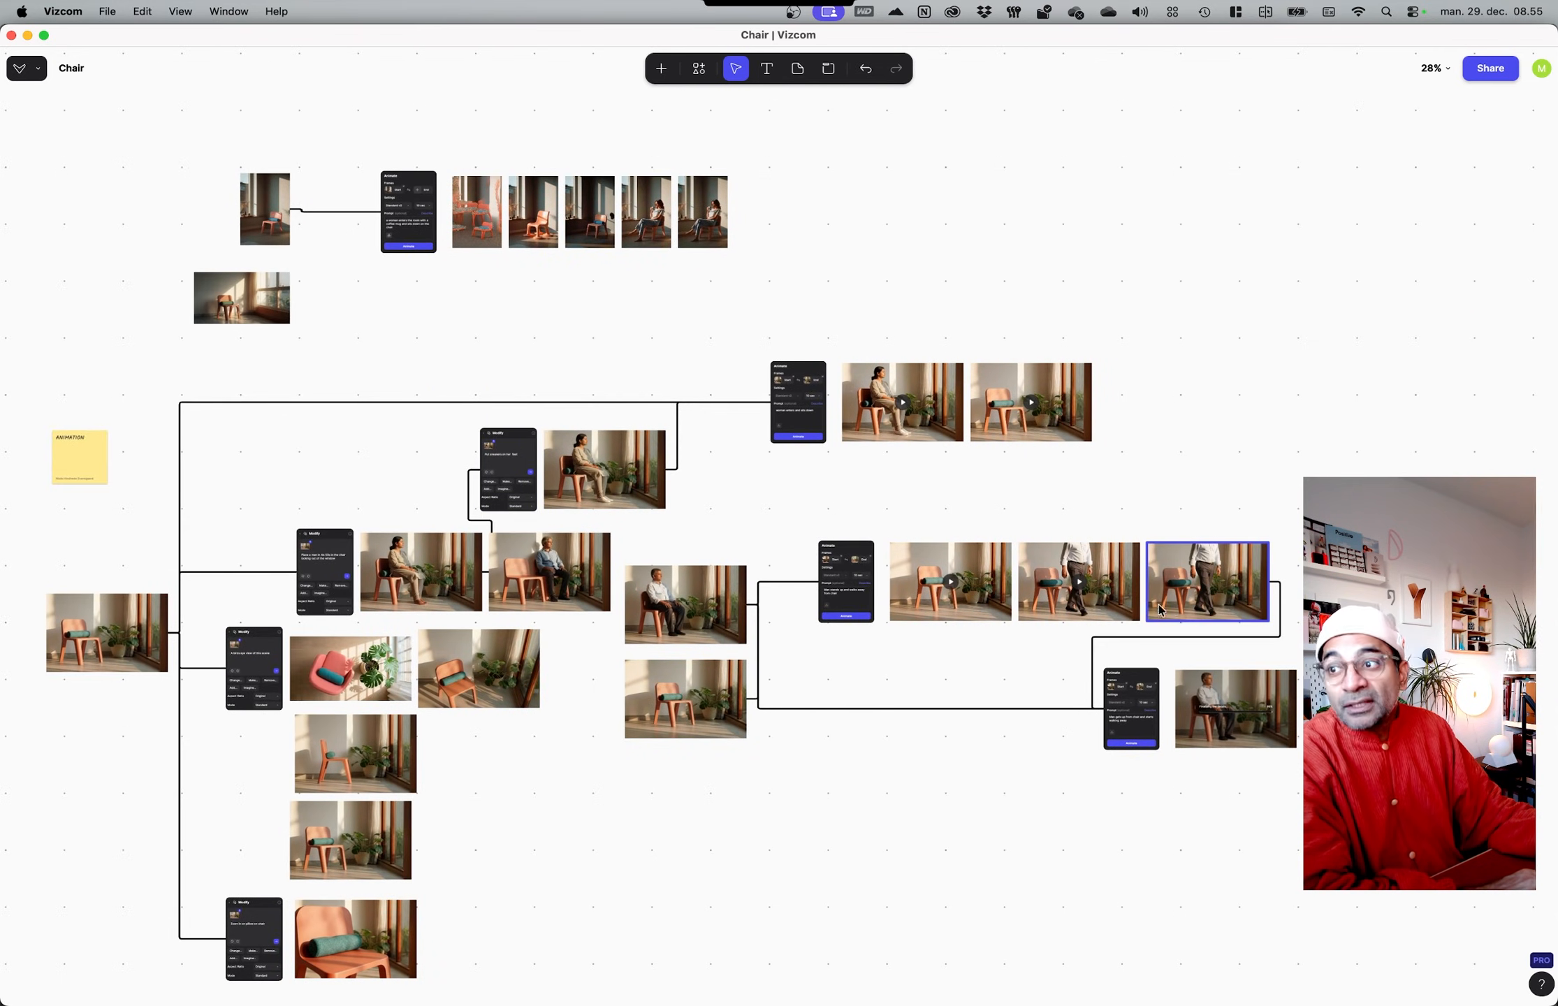